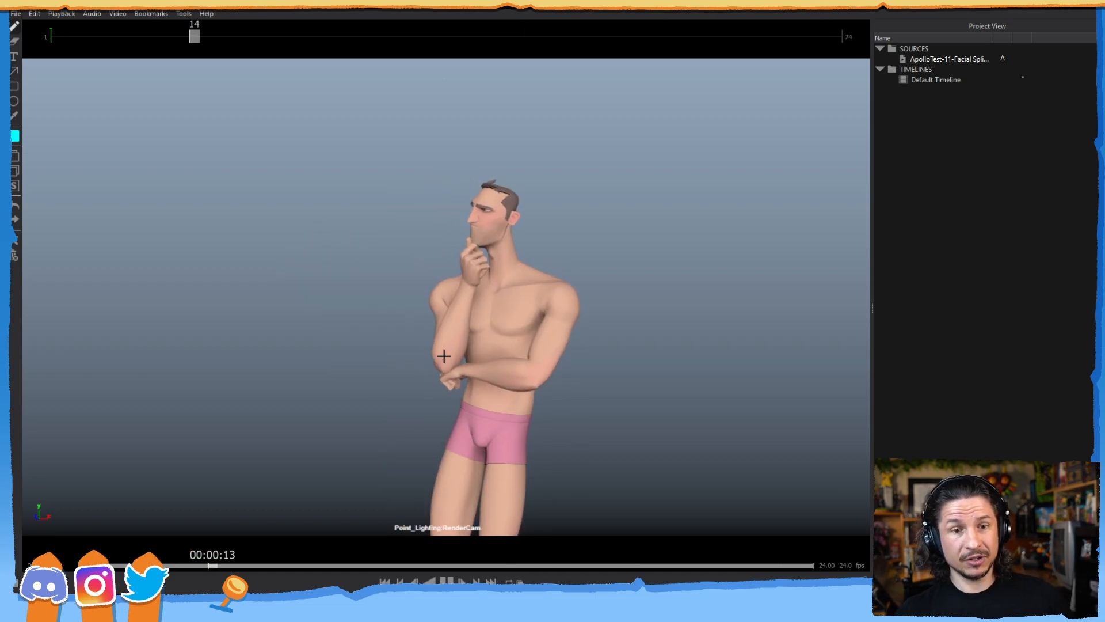
- Play back the character shot for review and return to the handwritten notes on frame 1
left_click(447, 580)
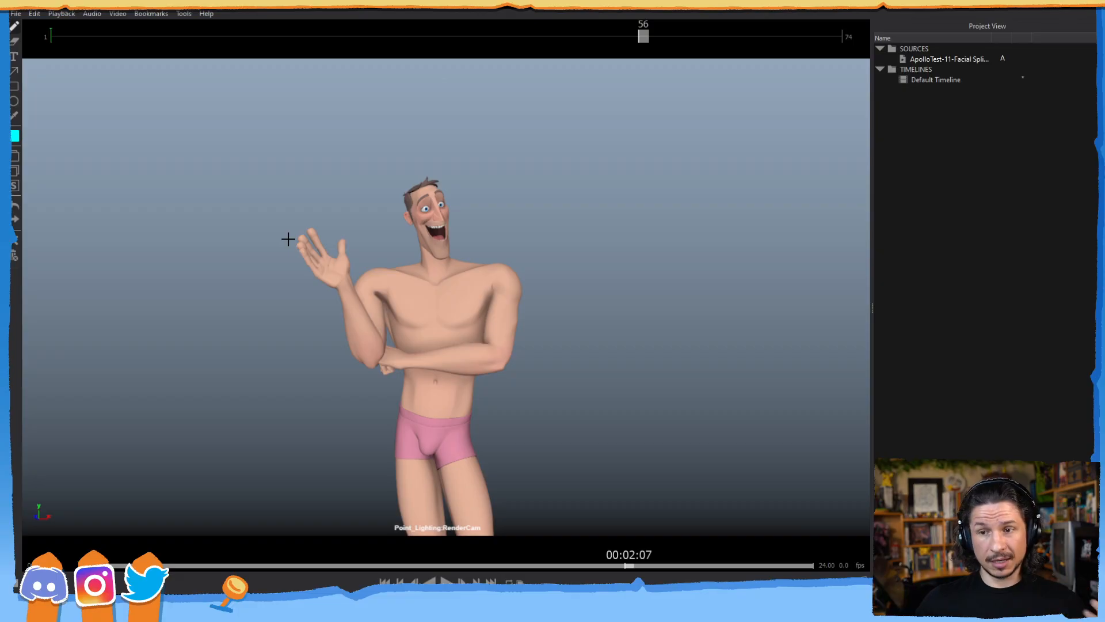
left_click_drag(79, 34, 45, 26)
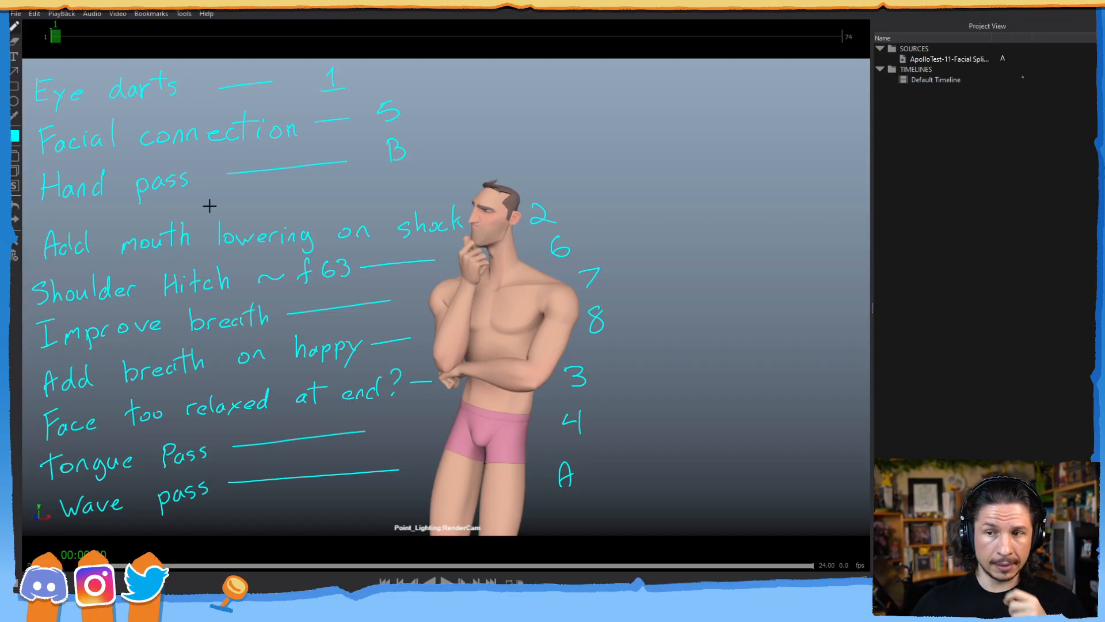
- Underline the priority marks B and A once in the handwritten task list, and double-underline 5, 7 and 8
left_click_drag(372, 168, 426, 161)
left_click_drag(550, 497, 597, 490)
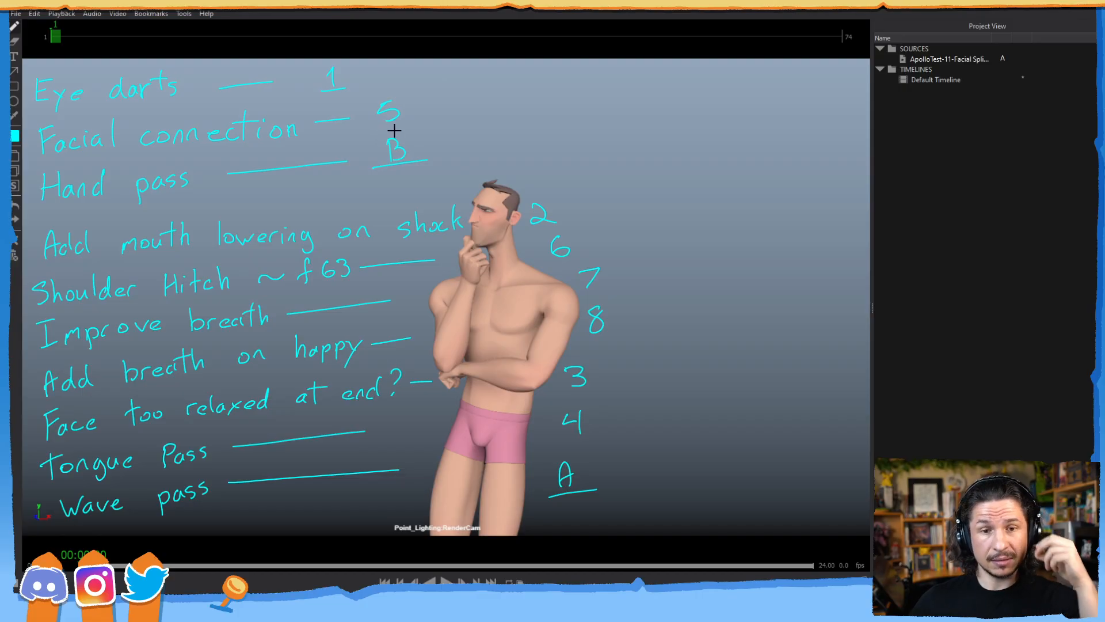
left_click_drag(355, 130, 433, 116)
left_click_drag(360, 134, 429, 122)
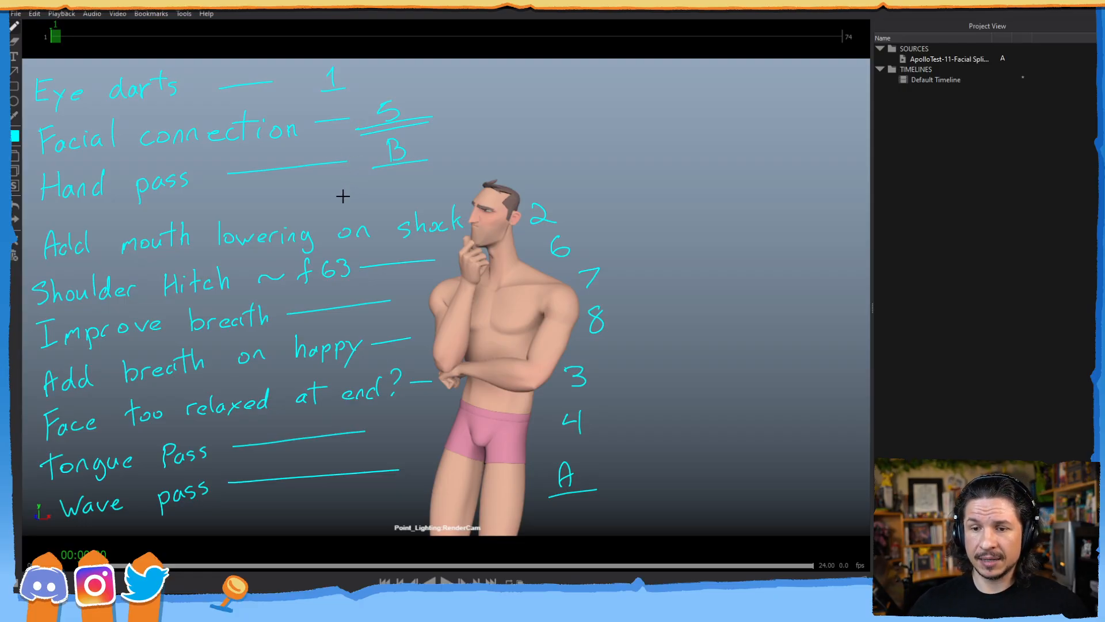
left_click_drag(571, 298, 624, 292)
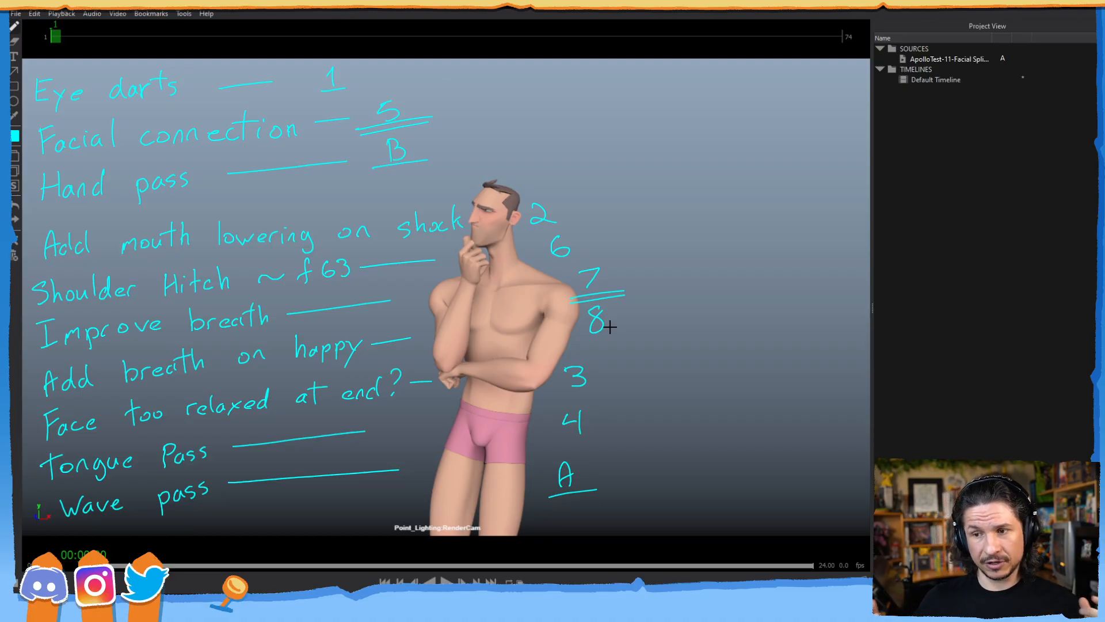
left_click_drag(580, 342, 631, 331)
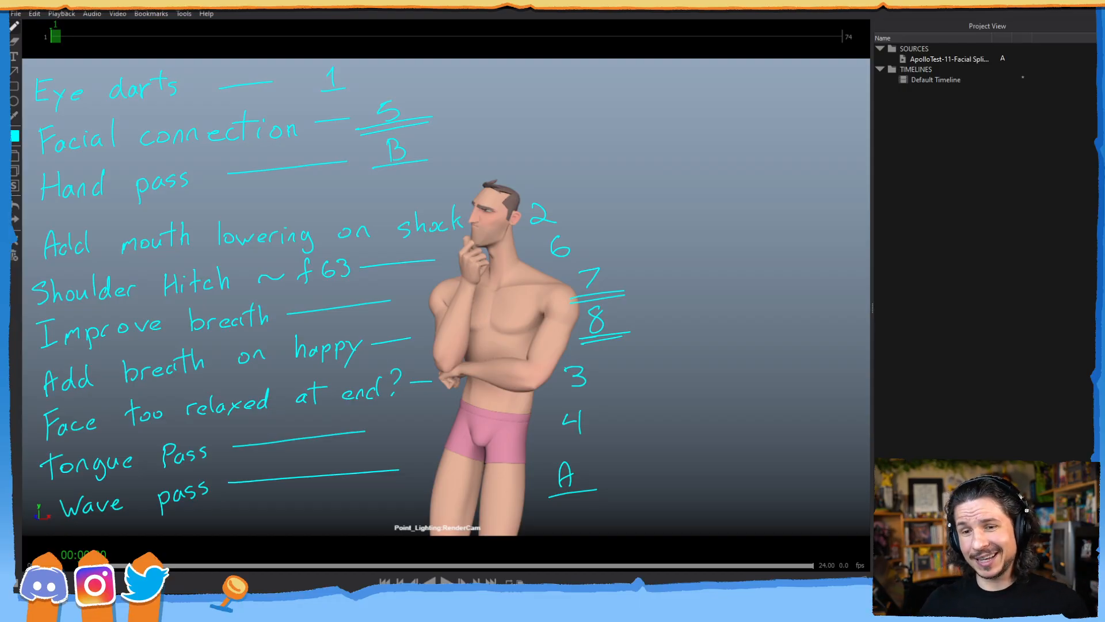
- Switch to Maya, frame the character's face in the perspective view, and review the shot from frame 1 to frame 25
left_click_drag(690, 5, 1104, 92)
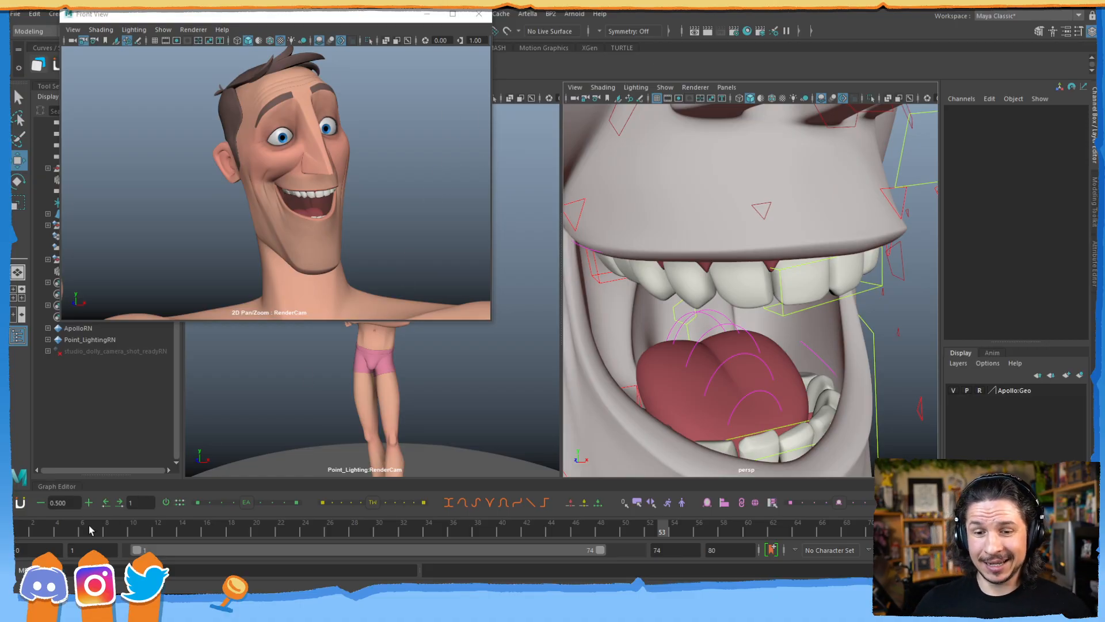
left_click(20, 535)
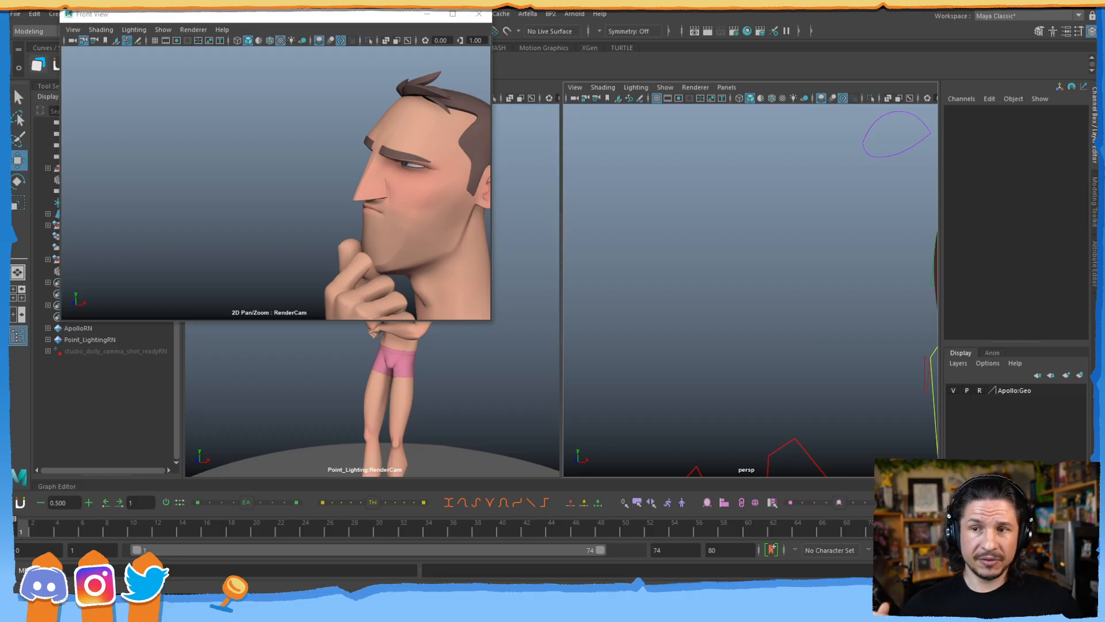
right_click_drag(838, 197, 651, 207, "alt")
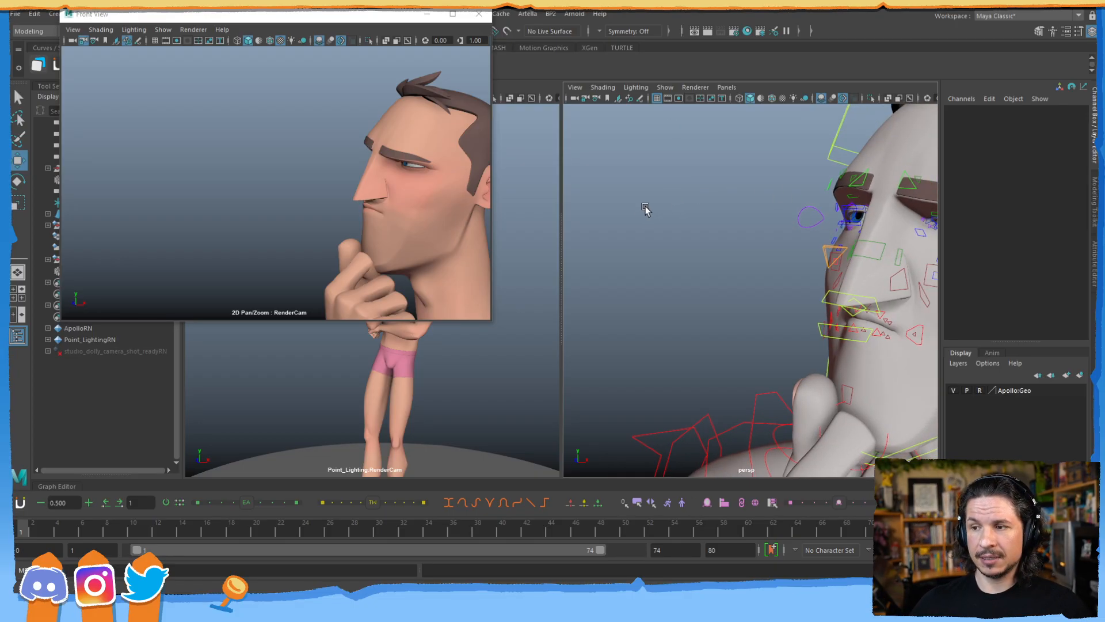
right_click_drag(767, 200, 696, 215, "alt")
left_click_drag(696, 215, 682, 215, "alt")
right_click_drag(681, 214, 757, 233, "alt")
left_click_drag(757, 233, 765, 204, "alt")
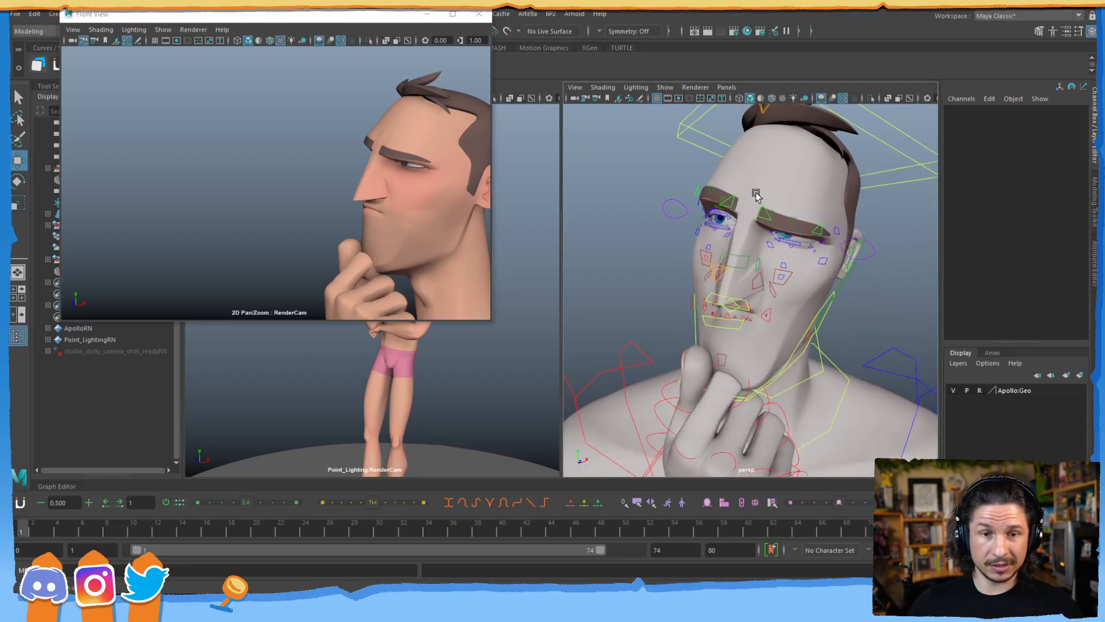
left_click_drag(76, 531, 319, 485)
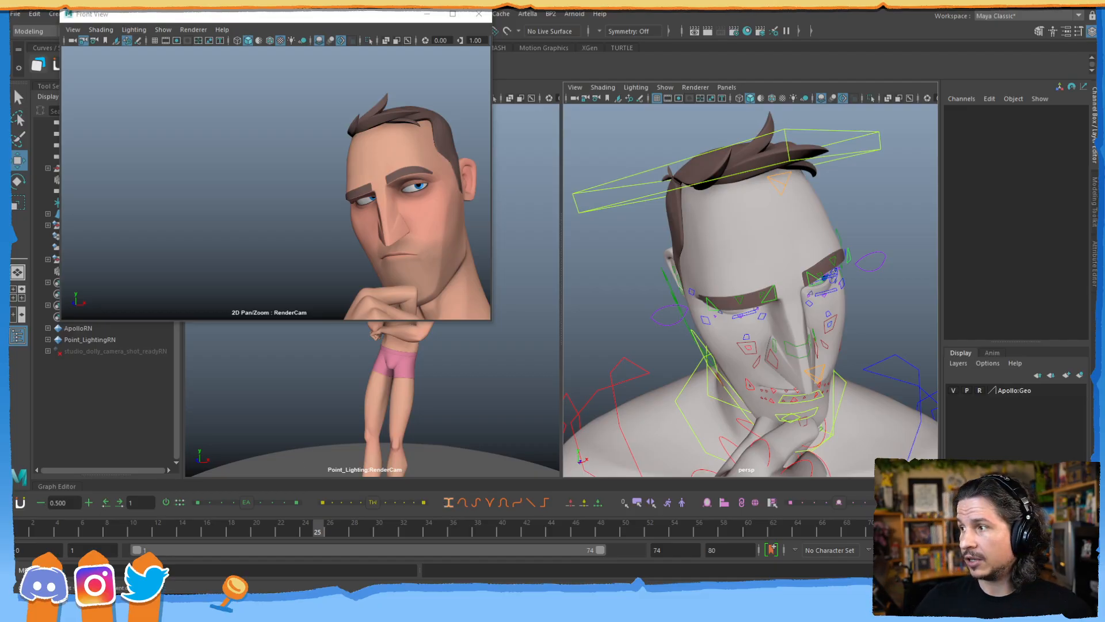
left_click_drag(497, 51, 544, 80)
double_click(544, 80)
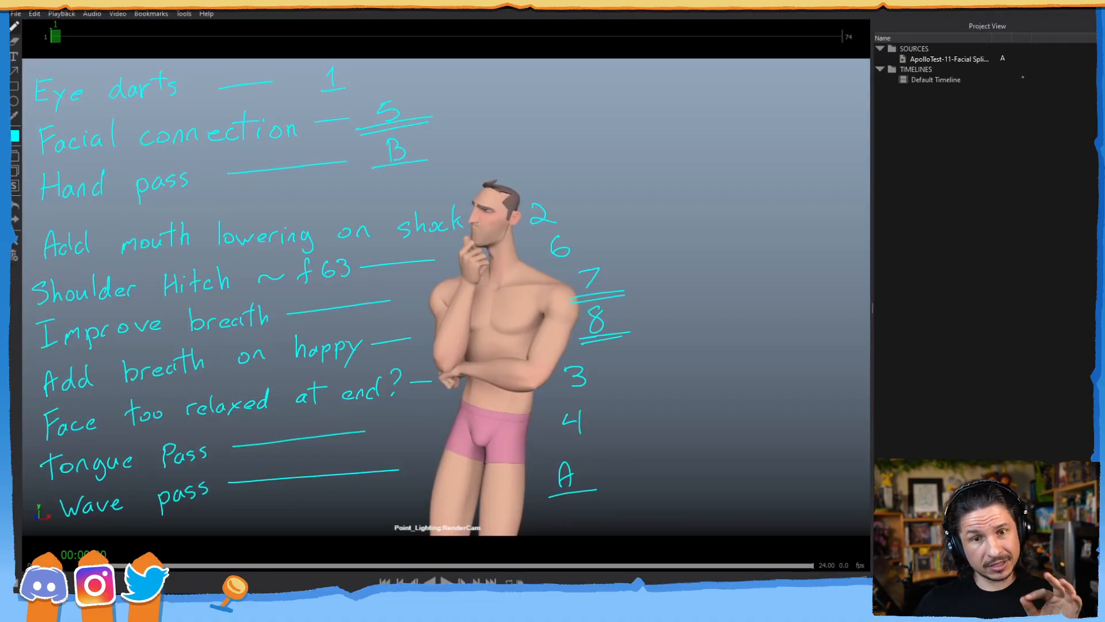
left_click(17, 13)
mouse_move(58, 131)
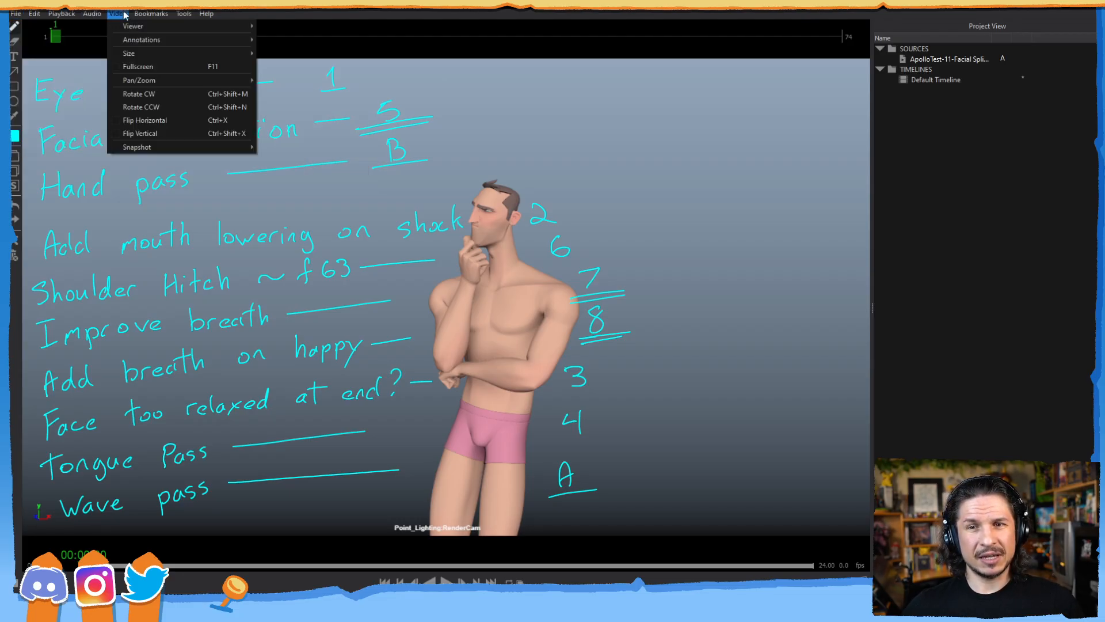
mouse_move(167, 17)
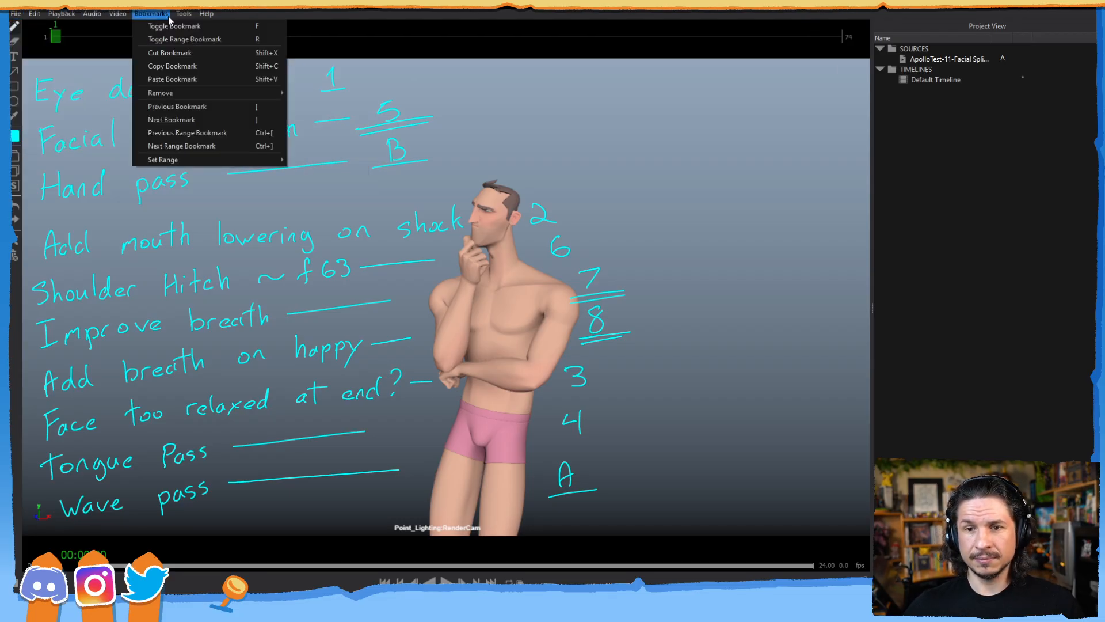
mouse_move(64, 16)
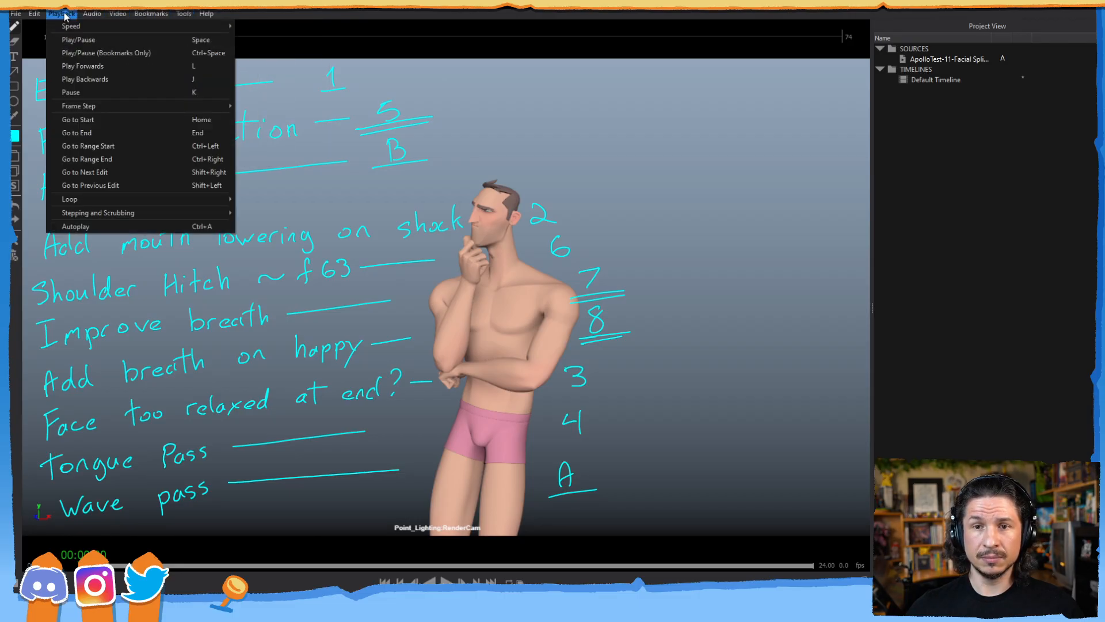
mouse_move(20, 15)
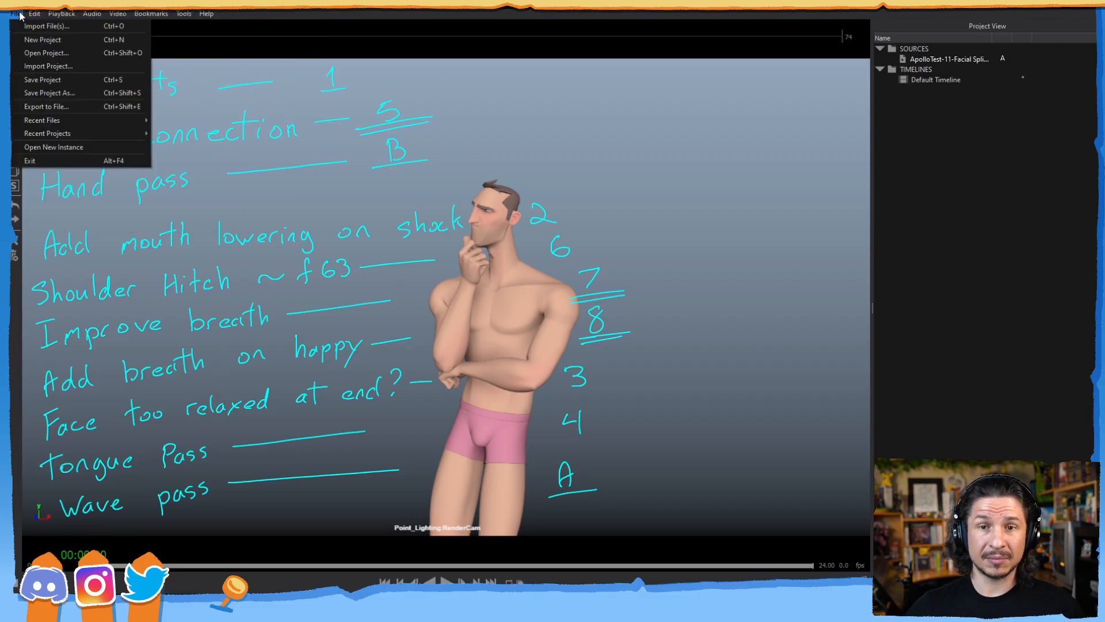
left_click(20, 15)
left_click_drag(365, 5, 1102, 116)
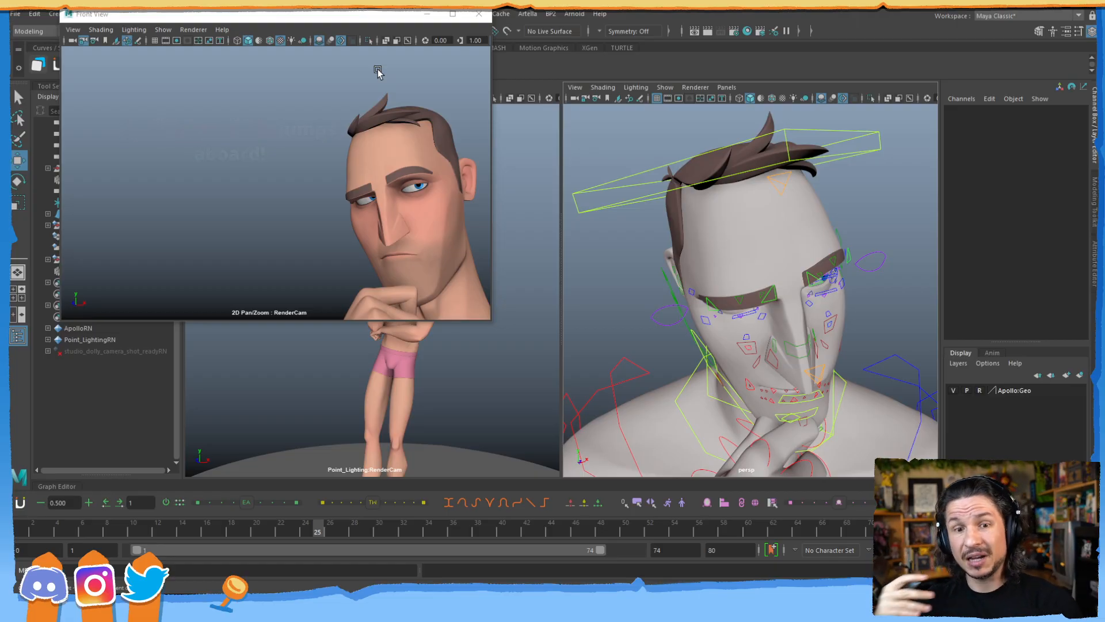
- Inspect the character's eyes up close in the floating render camera view at frame 25
left_click_drag(413, 205, 326, 199)
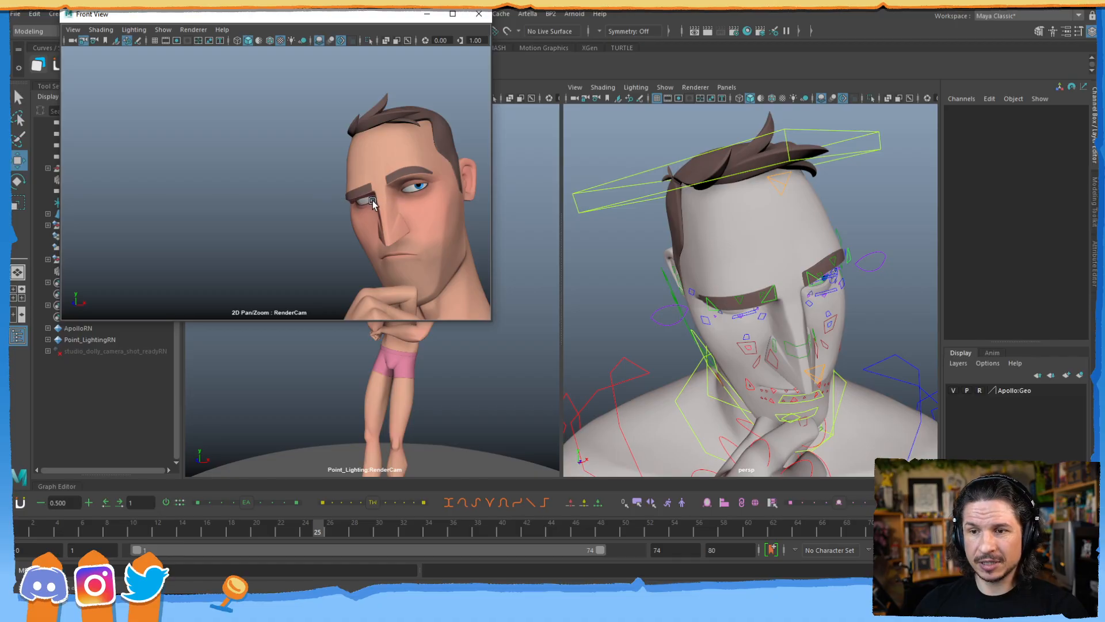
middle_click_drag(347, 201, 219, 186)
right_click_drag(219, 187, 662, 208)
right_click_drag(276, 217, 371, 224)
middle_click_drag(351, 222, 336, 236)
right_click_drag(336, 237, 385, 224)
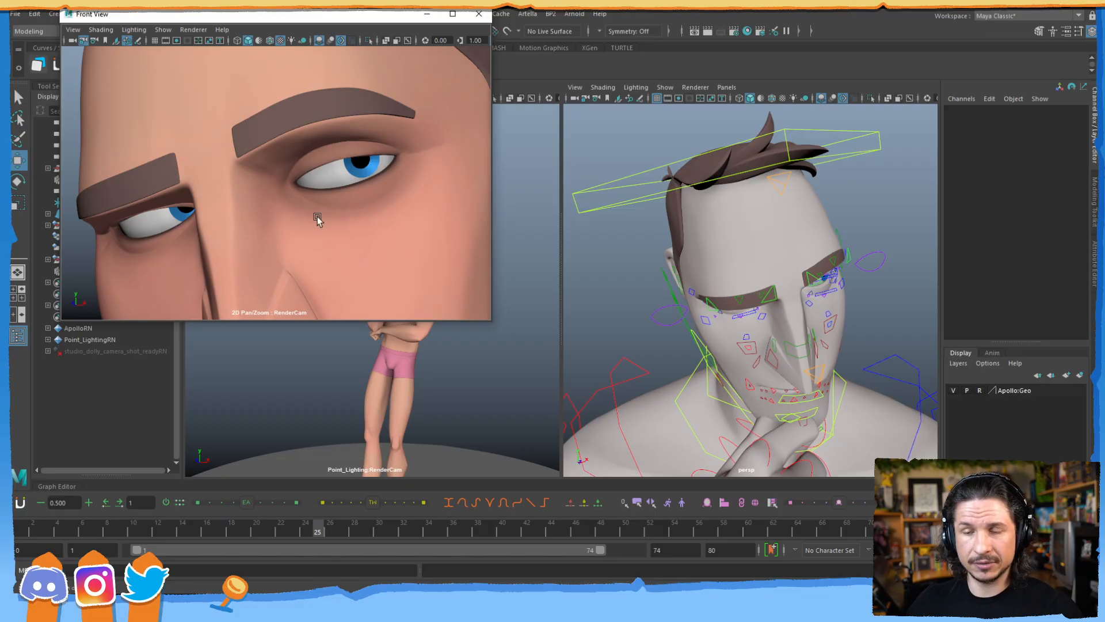
scroll(310, 209, "down", 6)
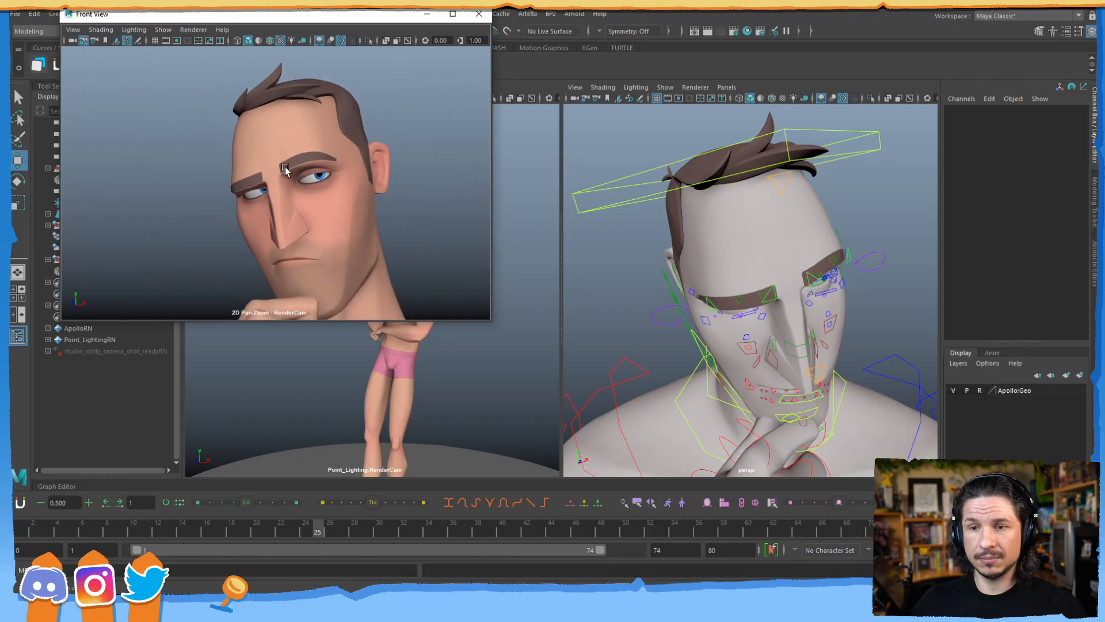
- Collapse the Outliner, then shrink the floating camera window and place it across the upper part of the two viewports
left_click_drag(362, 22, 737, 343)
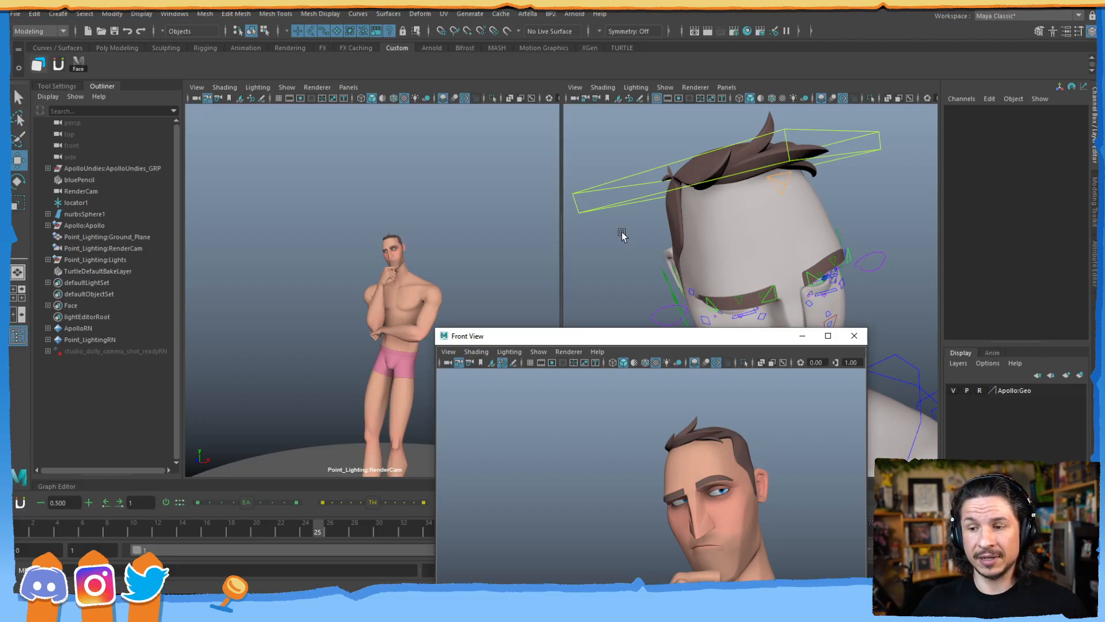
left_click(91, 84)
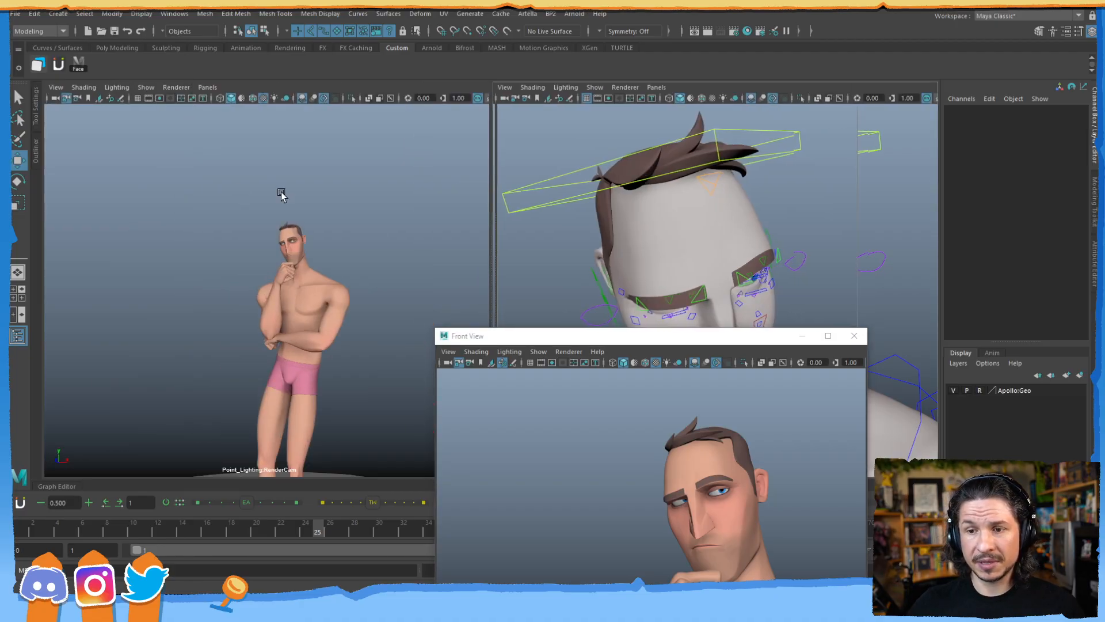
left_click_drag(659, 338, 238, 12)
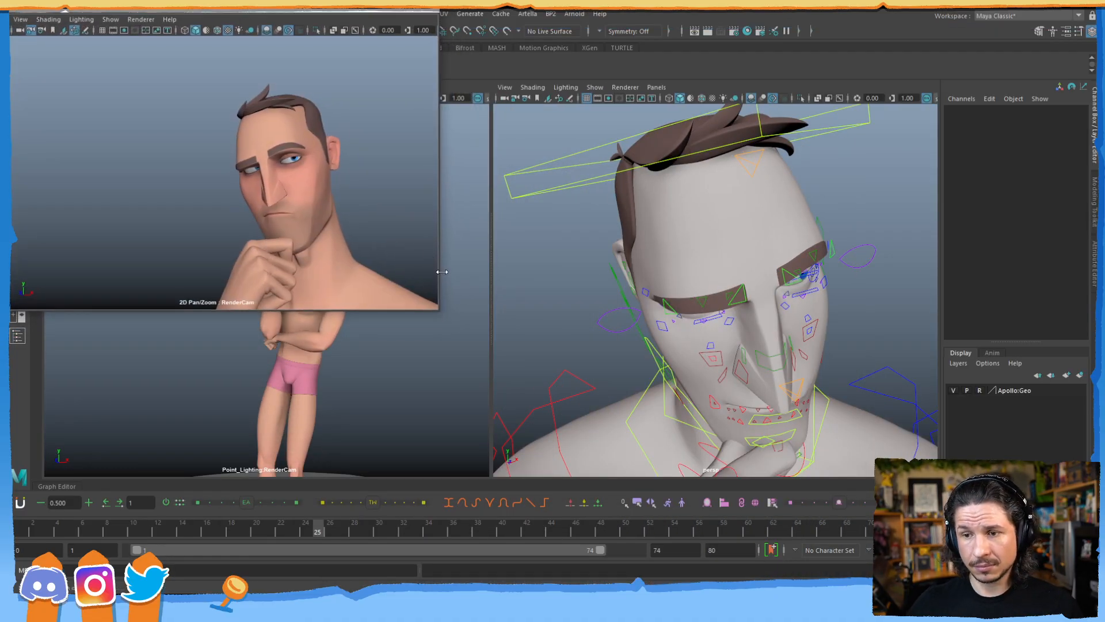
left_click_drag(437, 311, 388, 287)
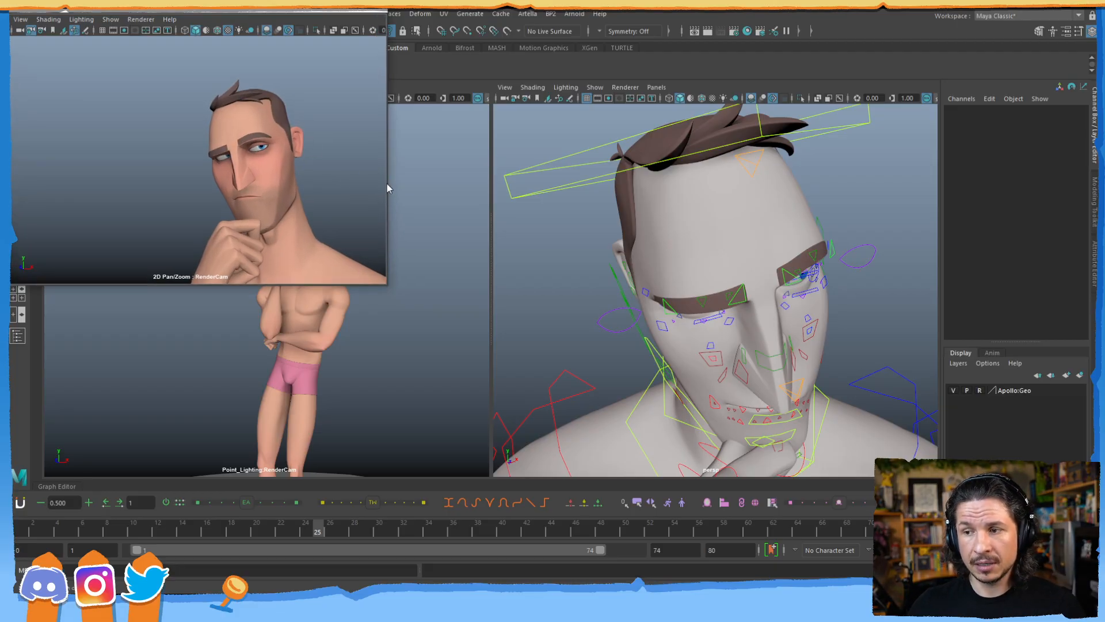
left_click_drag(239, 14, 464, 6)
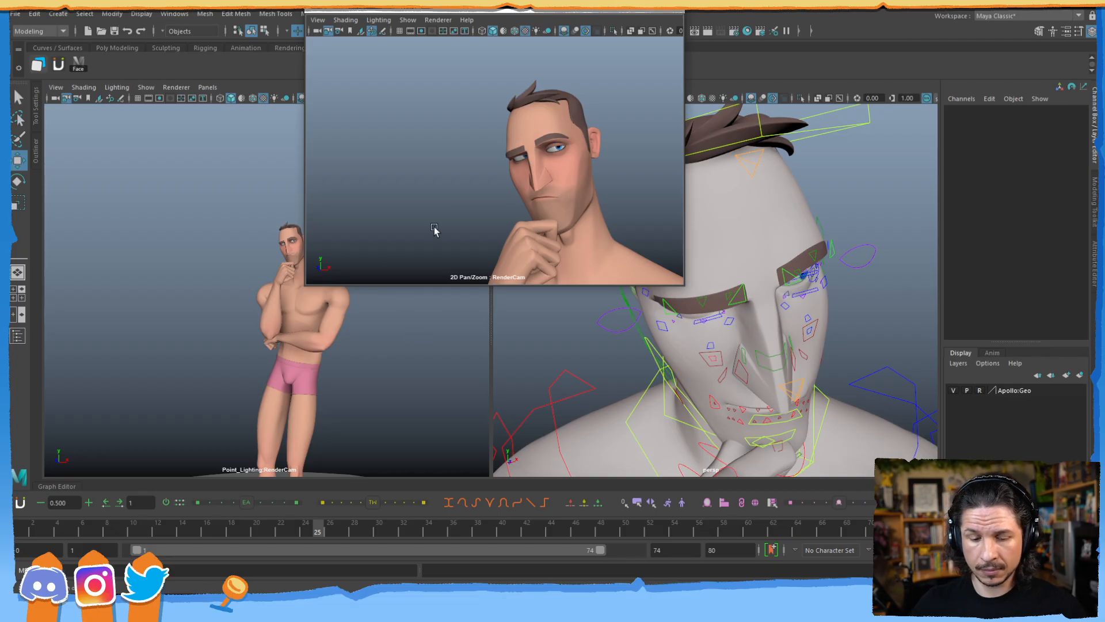
- Narrow the floating camera window and adjust its 2D framing so the head fits through frame 69
left_click_drag(532, 121, 592, 141)
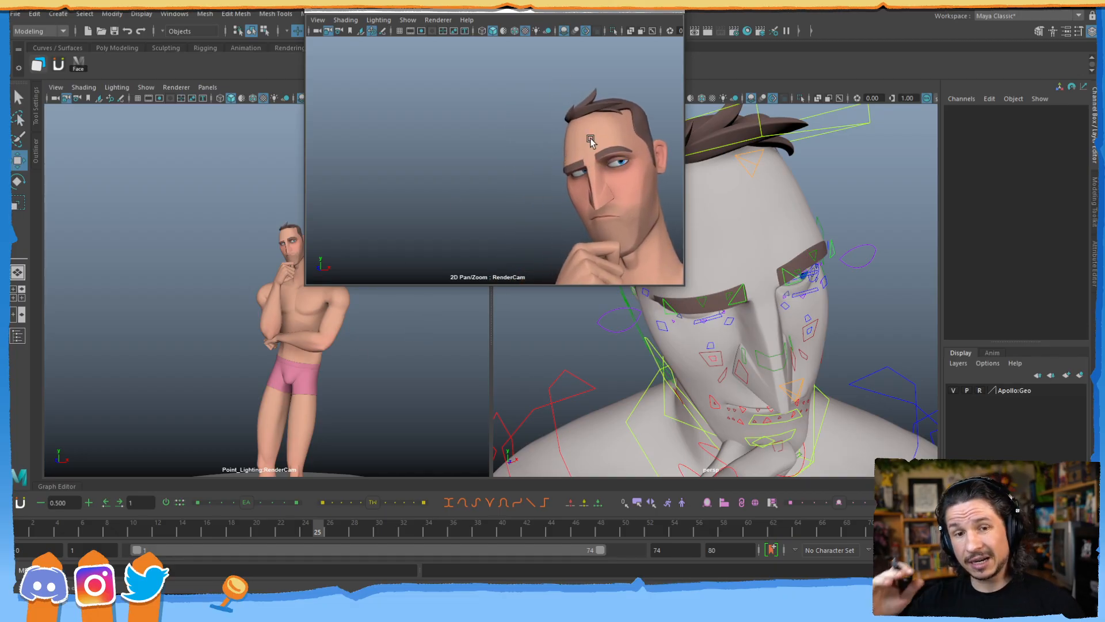
mouse_move(26, 531)
left_mouse_down()
mouse_move(143, 526)
mouse_move(859, 429)
left_mouse_up()
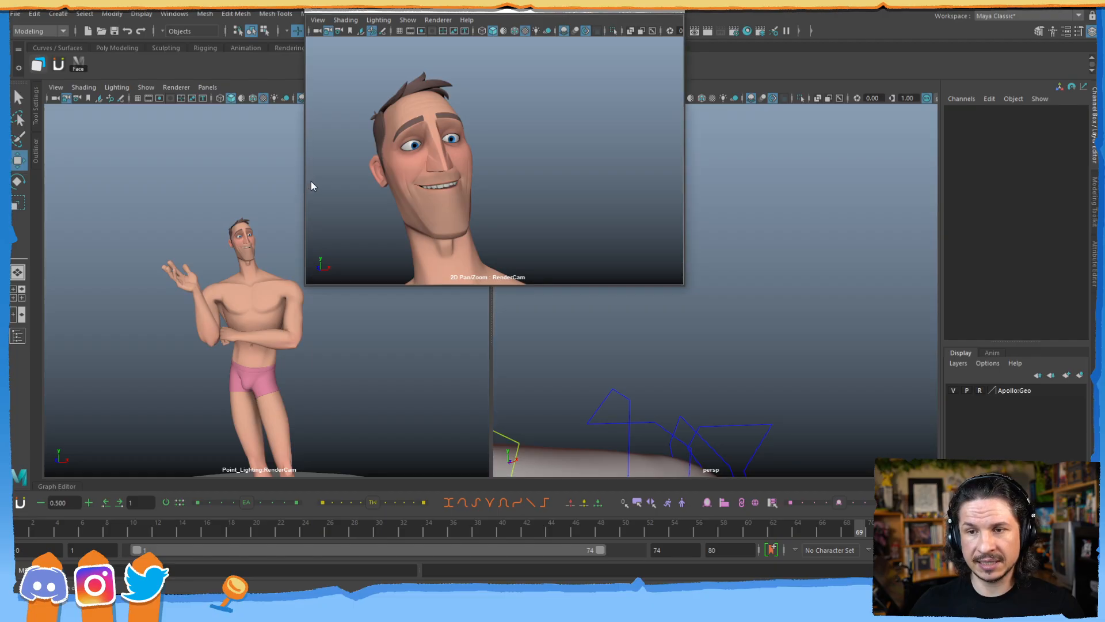
left_click_drag(305, 180, 339, 179)
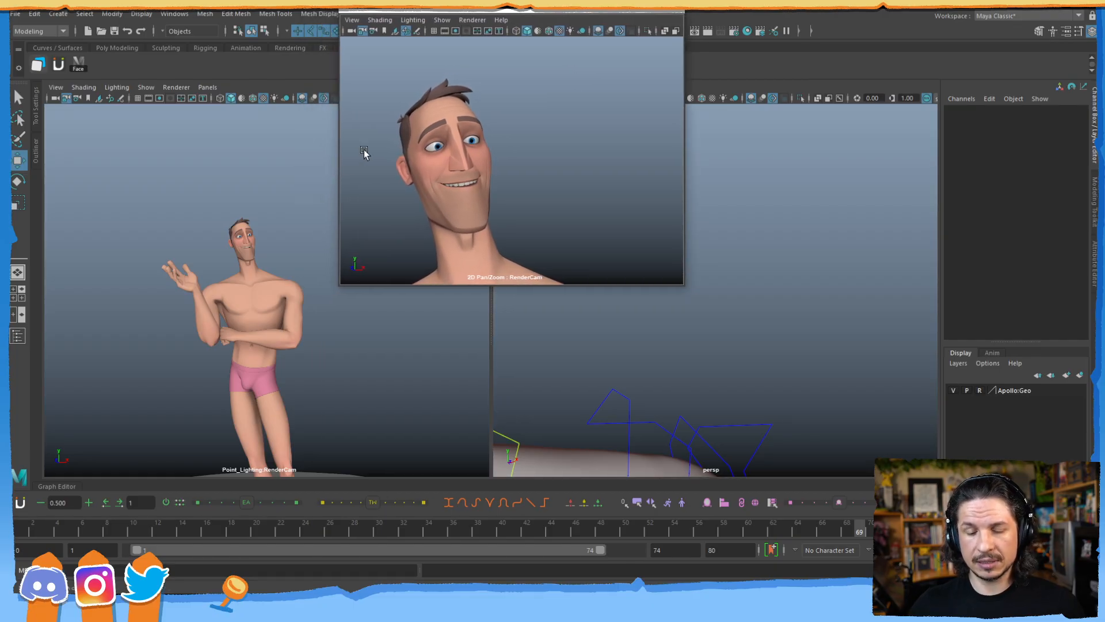
right_click_drag(458, 149, 521, 159)
middle_click_drag(521, 159, 486, 169)
right_click_drag(486, 168, 513, 167)
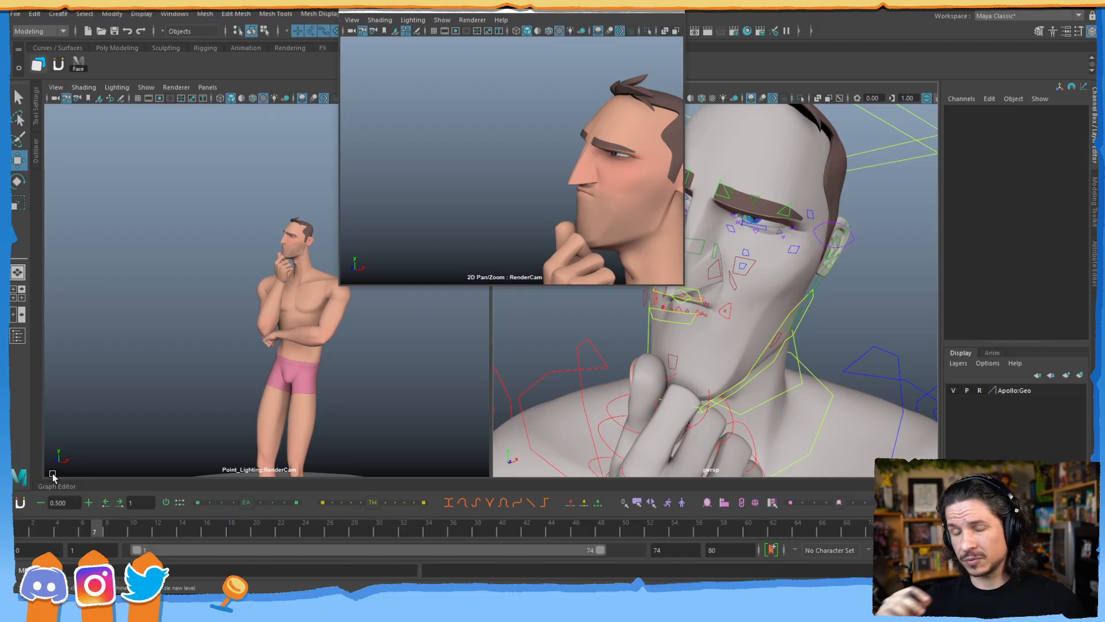
- Return to frame 1 and select the eye aim control in front of the face in the perspective view
left_click_drag(55, 530, 22, 531)
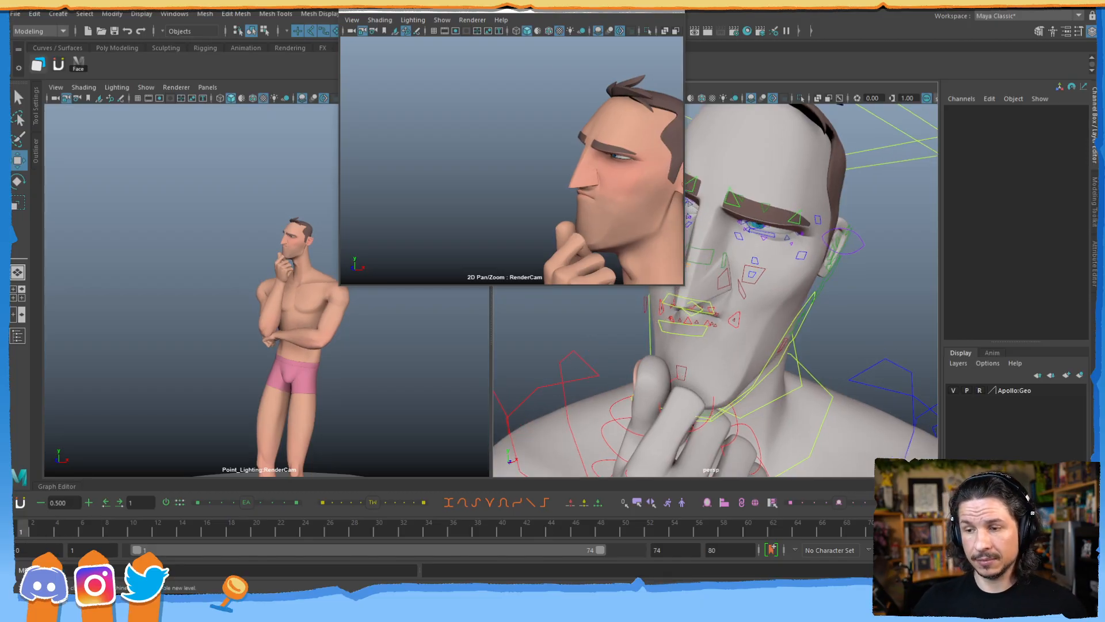
left_click_drag(756, 302, 805, 303, "alt")
middle_click_drag(804, 303, 824, 342, "alt")
right_click_drag(824, 341, 708, 336, "alt")
middle_click_drag(708, 336, 800, 349, "alt")
left_click_drag(800, 349, 706, 332, "alt")
left_click(700, 316)
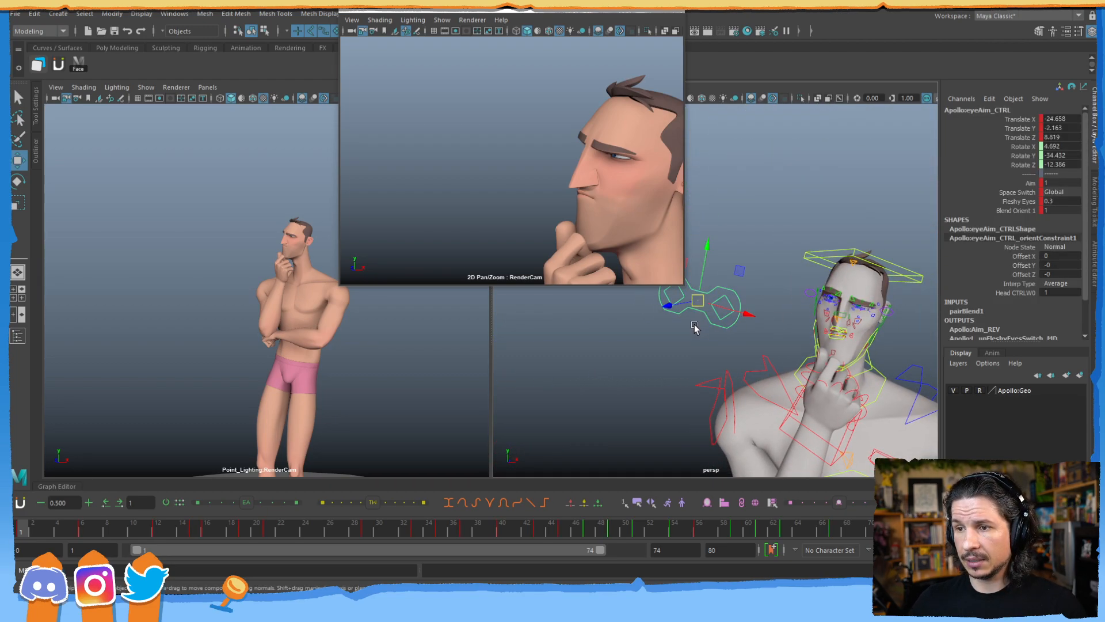
- Examine the eye movement over the opening frames, stopping at frame 4 with the eye aim control selected
mouse_move(42, 529)
left_mouse_down()
mouse_move(252, 526)
mouse_move(33, 525)
left_mouse_up()
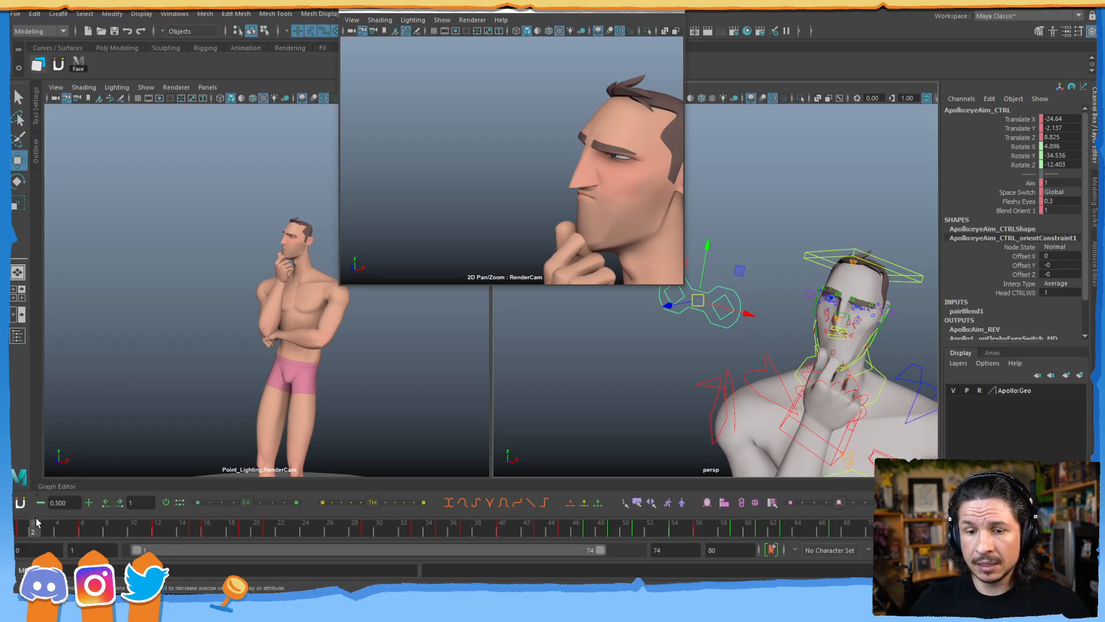
left_click_drag(24, 530, 70, 516)
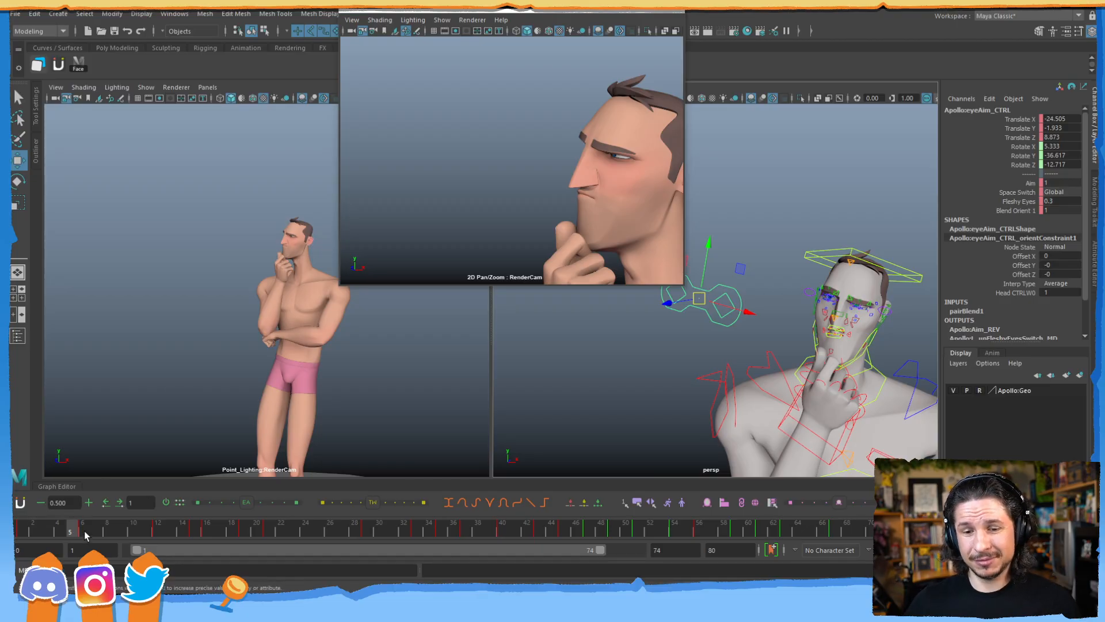
left_click_drag(93, 529, 26, 516)
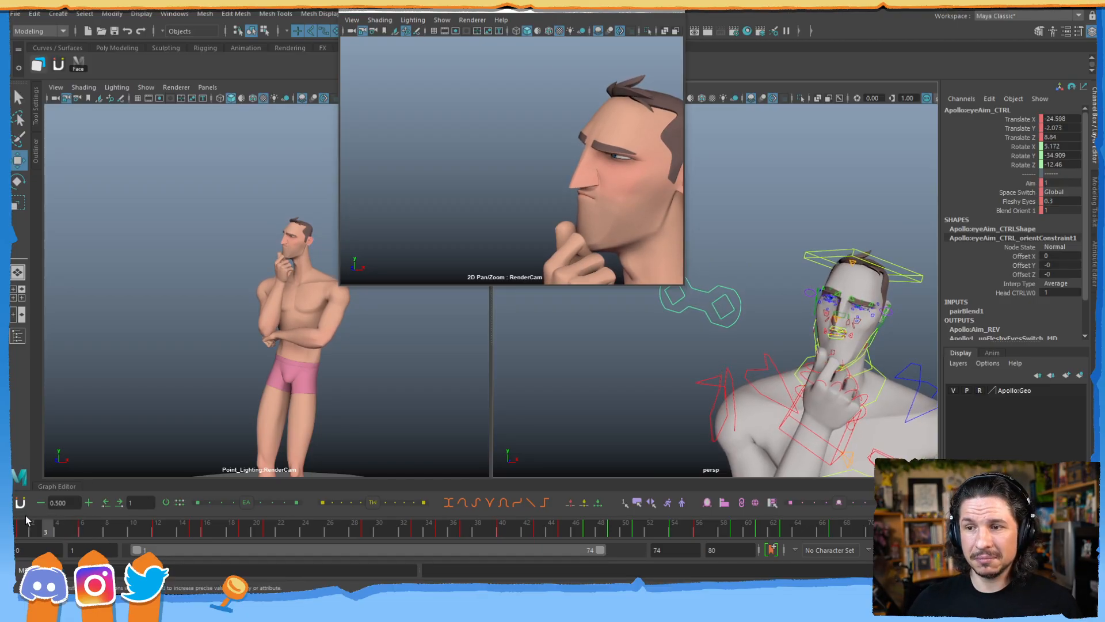
left_click(63, 530)
left_click_drag(68, 534, 55, 521)
left_click(691, 328)
left_click(700, 316)
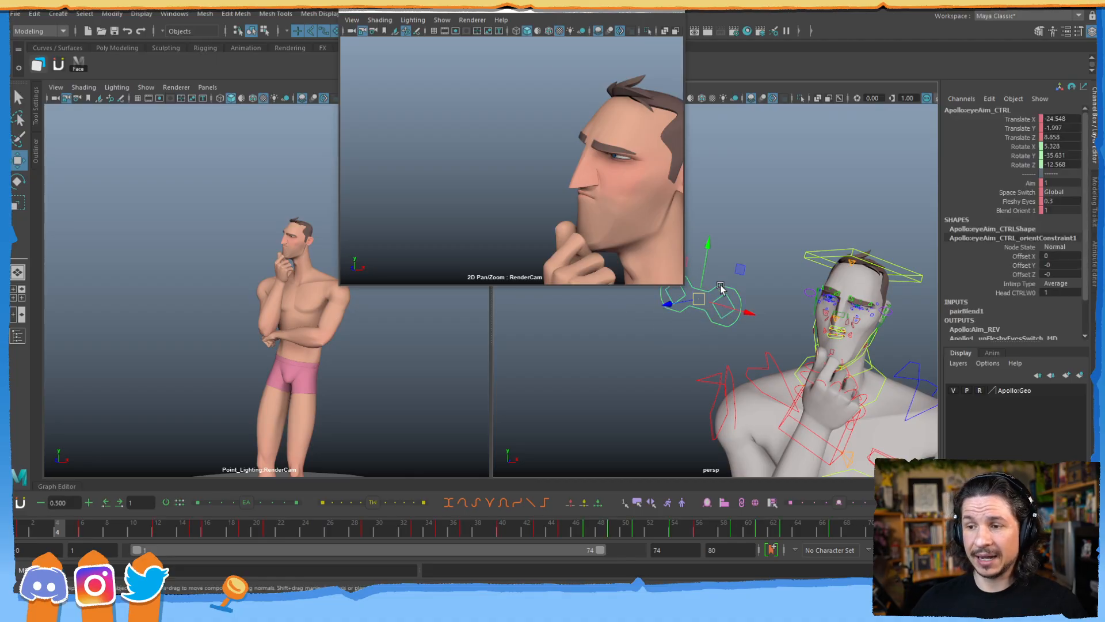
- Examine the eye movement between frames 3 and 11, stopping at frame 9
mouse_move(54, 529)
left_mouse_down()
mouse_move(33, 527)
mouse_move(48, 524)
left_mouse_up()
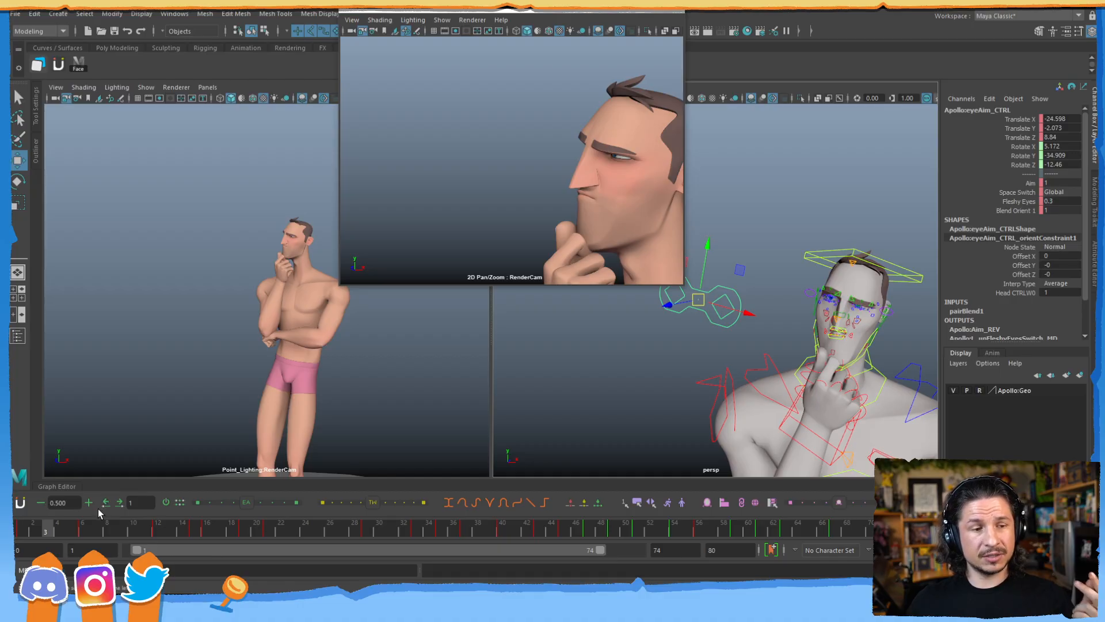
mouse_move(44, 531)
left_mouse_down()
mouse_move(26, 531)
mouse_move(81, 534)
mouse_move(39, 532)
mouse_move(64, 533)
left_mouse_up()
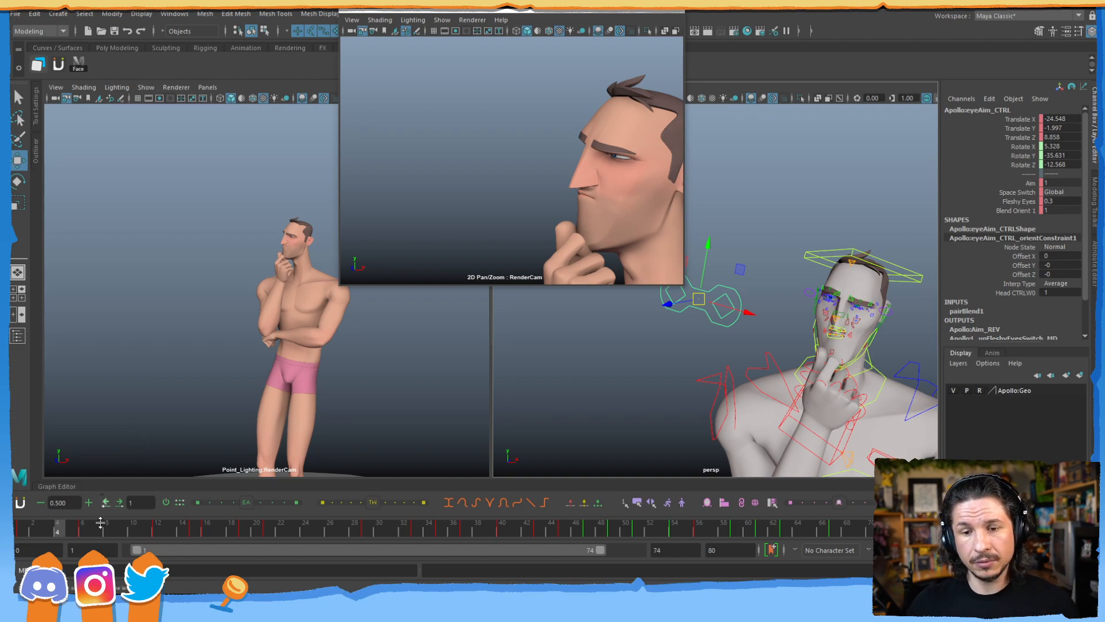
left_click_drag(73, 533, 133, 502)
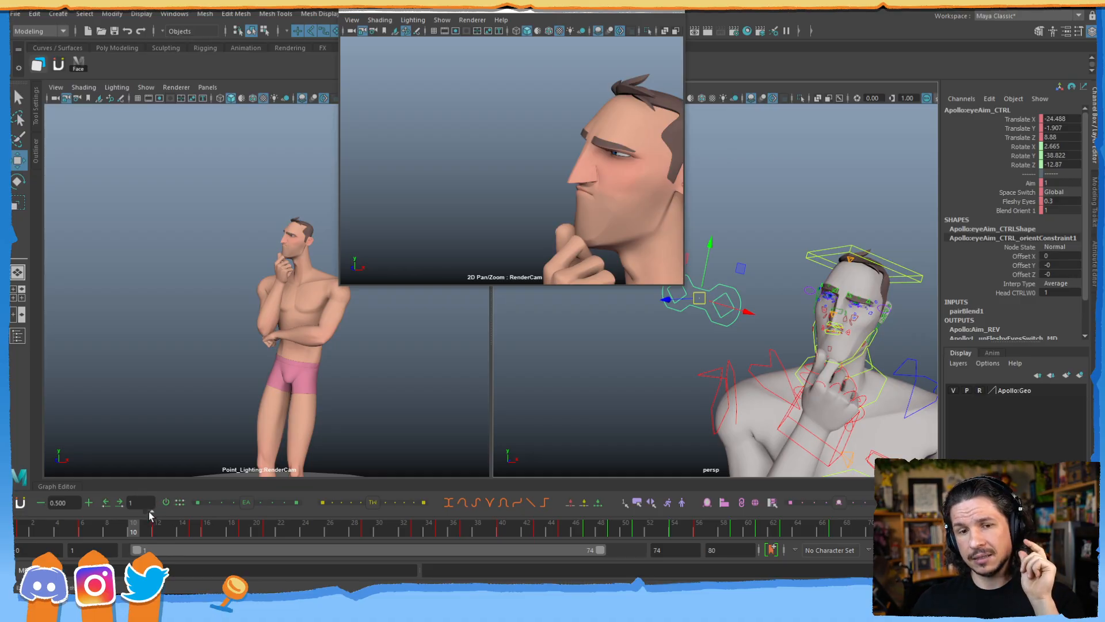
double_click(135, 533)
left_click(143, 533)
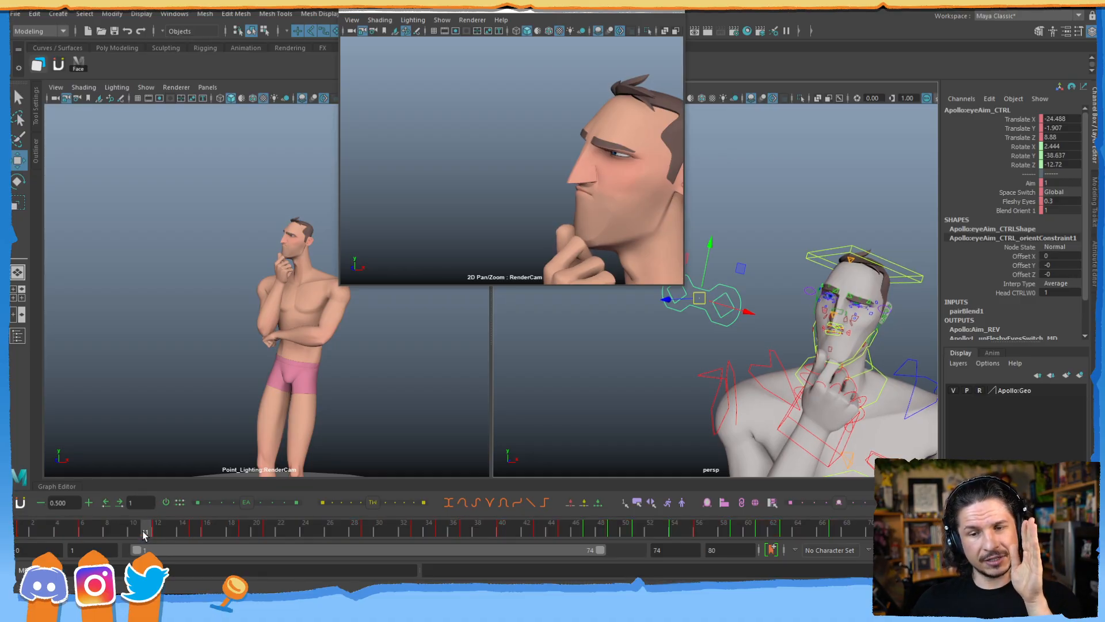
left_click_drag(144, 531, 95, 530)
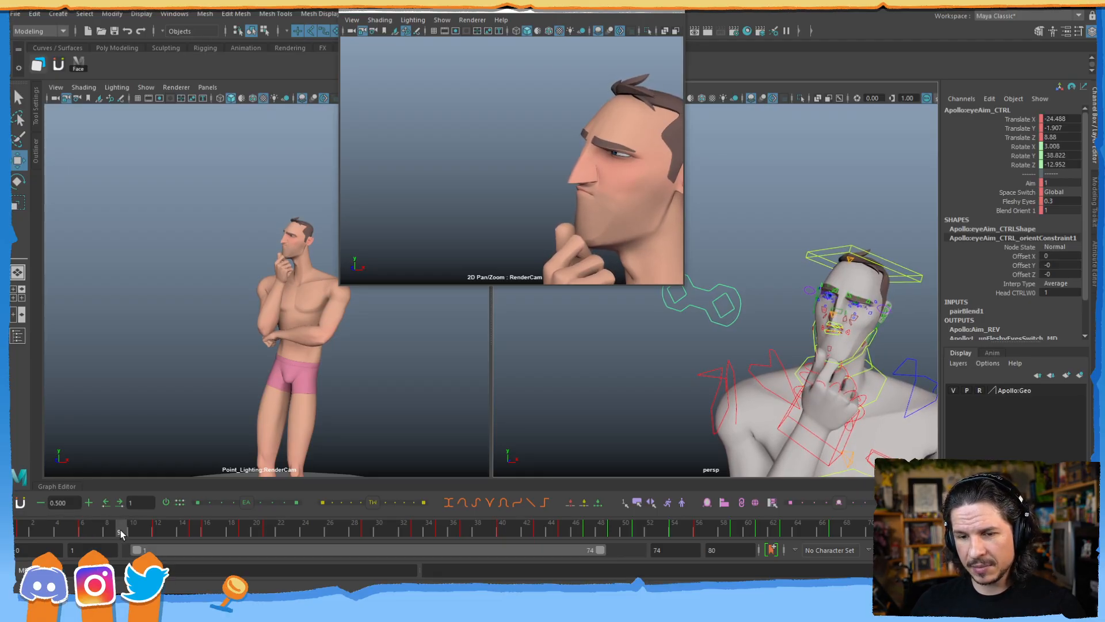
mouse_move(116, 530)
left_mouse_down()
mouse_move(126, 533)
mouse_move(122, 523)
left_mouse_up()
left_click_drag(761, 296, 738, 315, "alt")
key("s")
left_click_drag(724, 288, 760, 323)
key("shift+w")
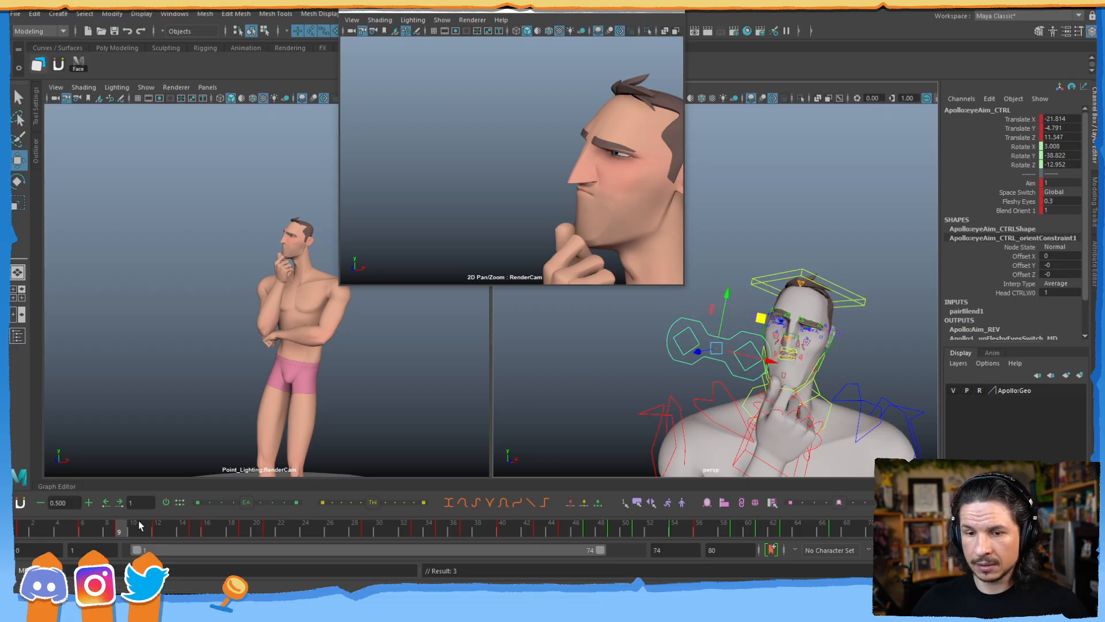
key("ctrl+z")
left_click_drag(112, 531, 117, 522)
middle_click(437, 368)
key("ctrl+z")
key("ctrl+z")
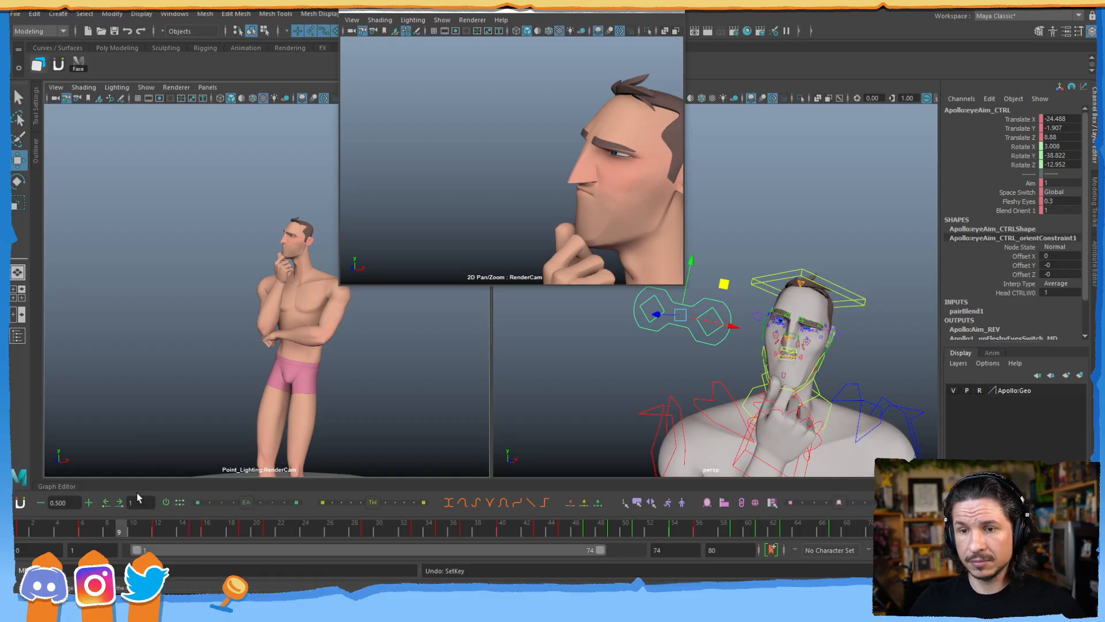
- Key the eye aim control at frame 8 and lower it at frame 9 to about translate -21.473, -8.499, 12.045
key("alt+comma")
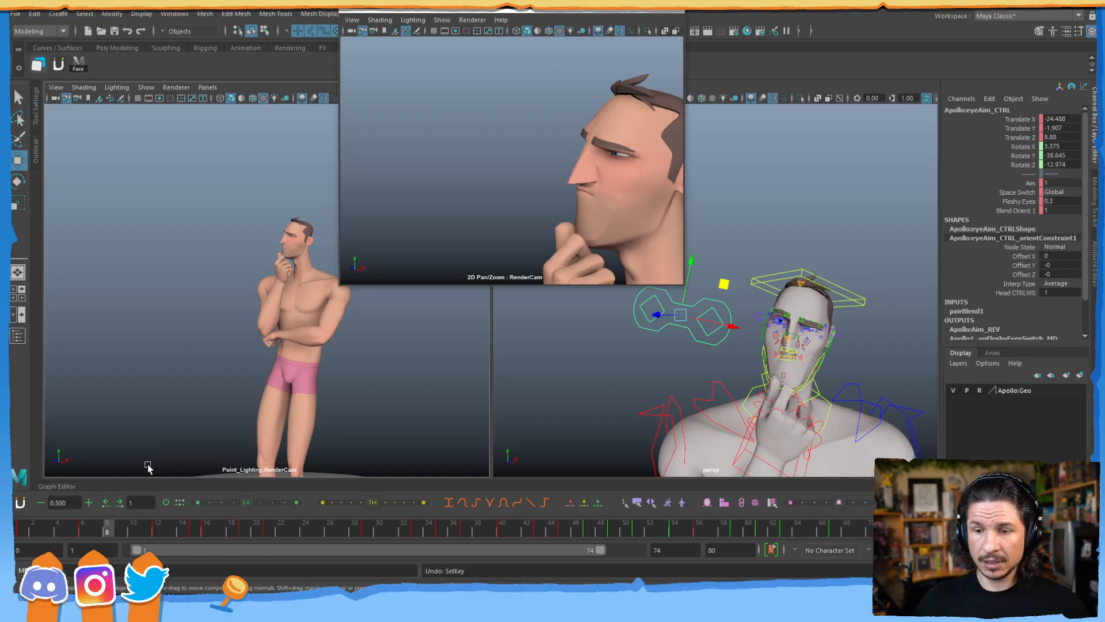
left_click(119, 530)
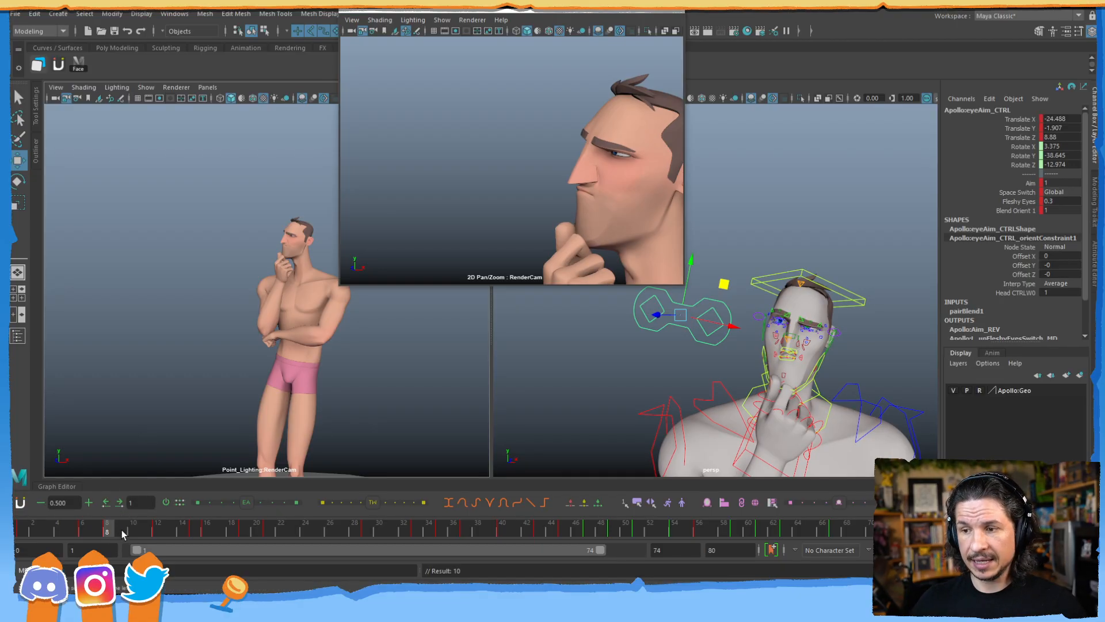
left_click_drag(724, 284, 757, 351)
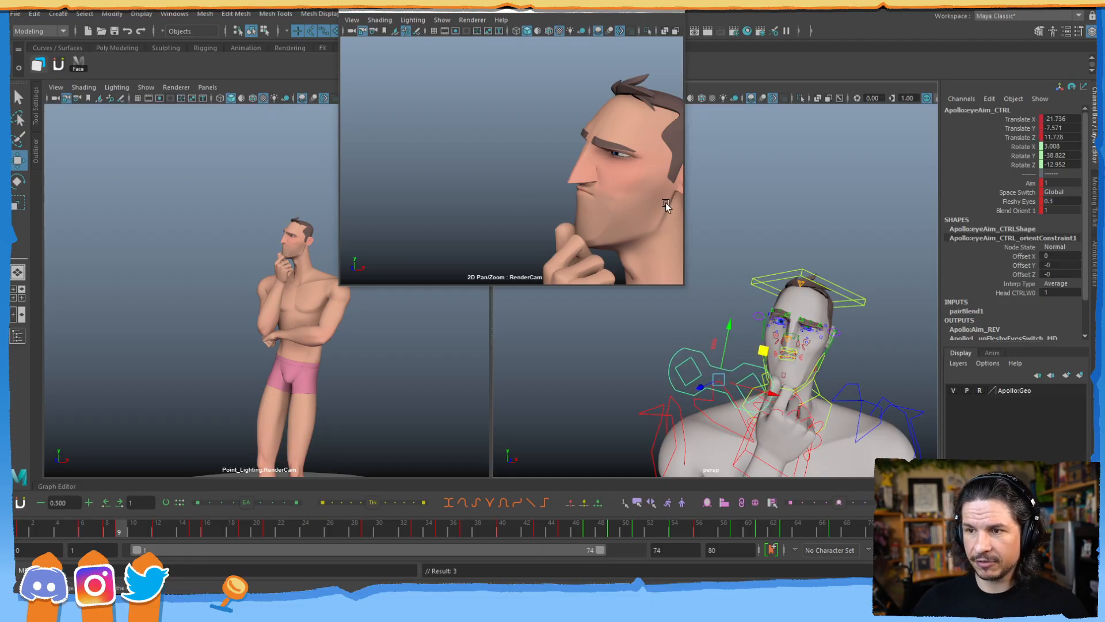
left_click_drag(764, 350, 776, 372)
left_click_drag(96, 530, 207, 522)
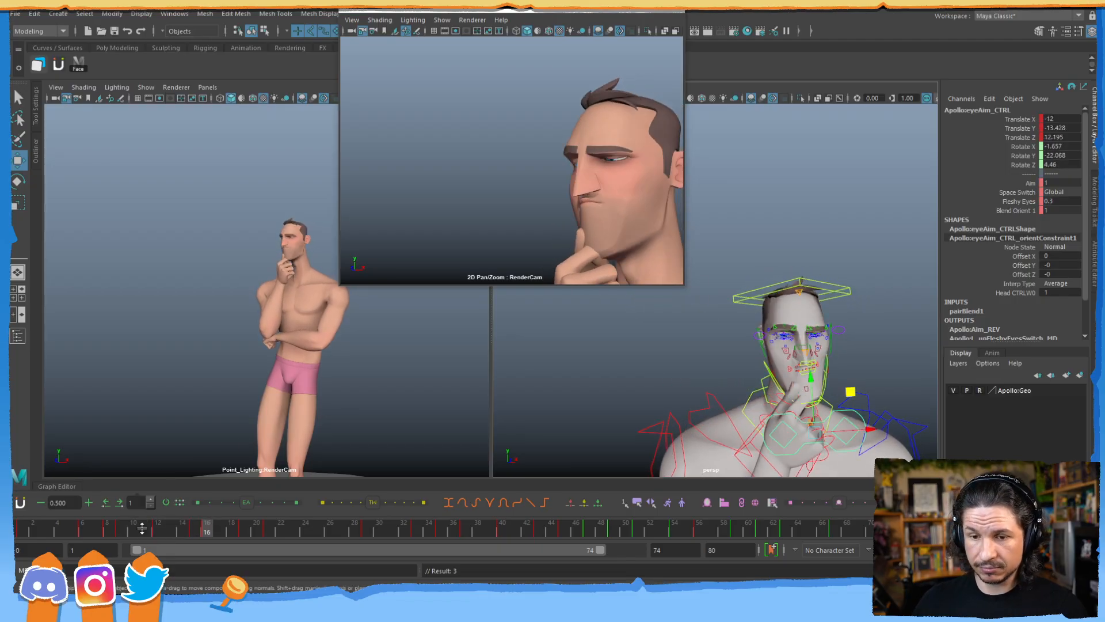
left_click(119, 532)
- Open the Graph Editor and hold the eye aim control's frame 9 translation through its keys at frames 12 and 15
left_click(56, 484)
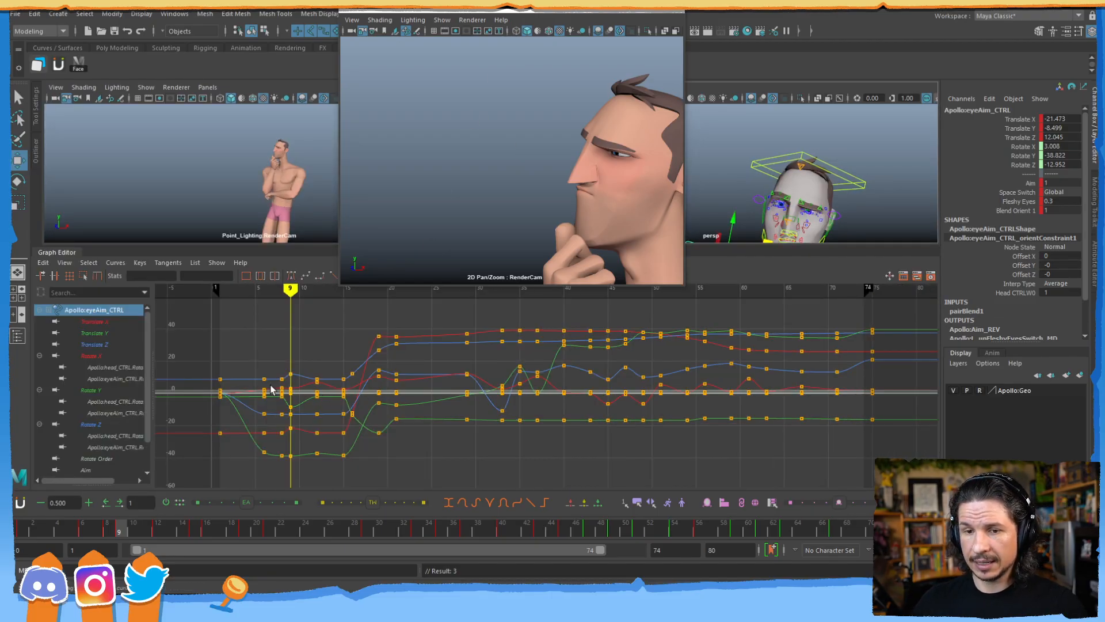
right_click_drag(278, 405, 550, 400, "alt+shift")
middle_click_drag(246, 392, 354, 404, "alt")
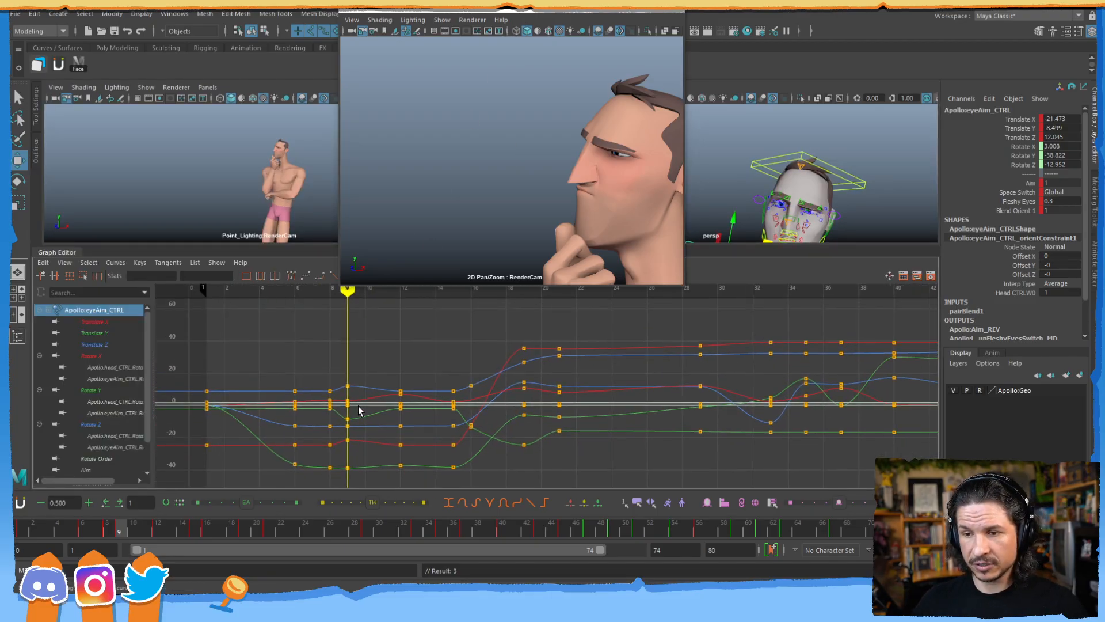
left_click_drag(122, 534, 197, 531)
mouse_move(111, 530)
left_mouse_down()
mouse_move(180, 534)
mouse_move(256, 521)
mouse_move(175, 514)
mouse_move(217, 509)
mouse_move(57, 510)
mouse_move(157, 513)
mouse_move(120, 524)
left_mouse_up()
left_click_drag(717, 223, 849, 176, "alt")
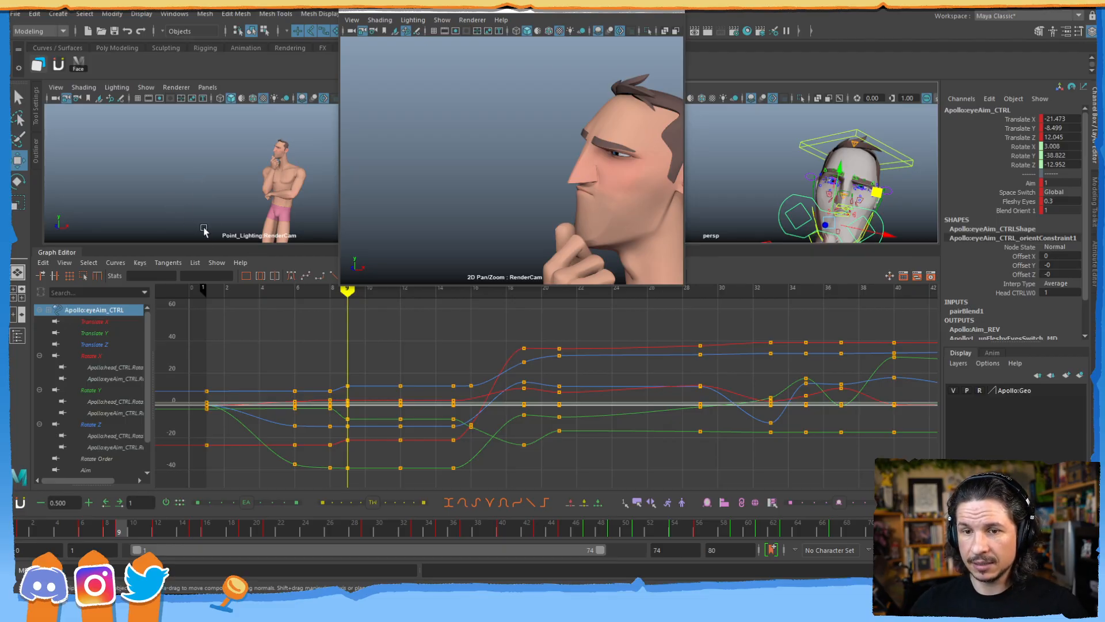
- Collapse the Graph Editor and move the floating camera window clear of the perspective view, over the full-body viewport
key("space")
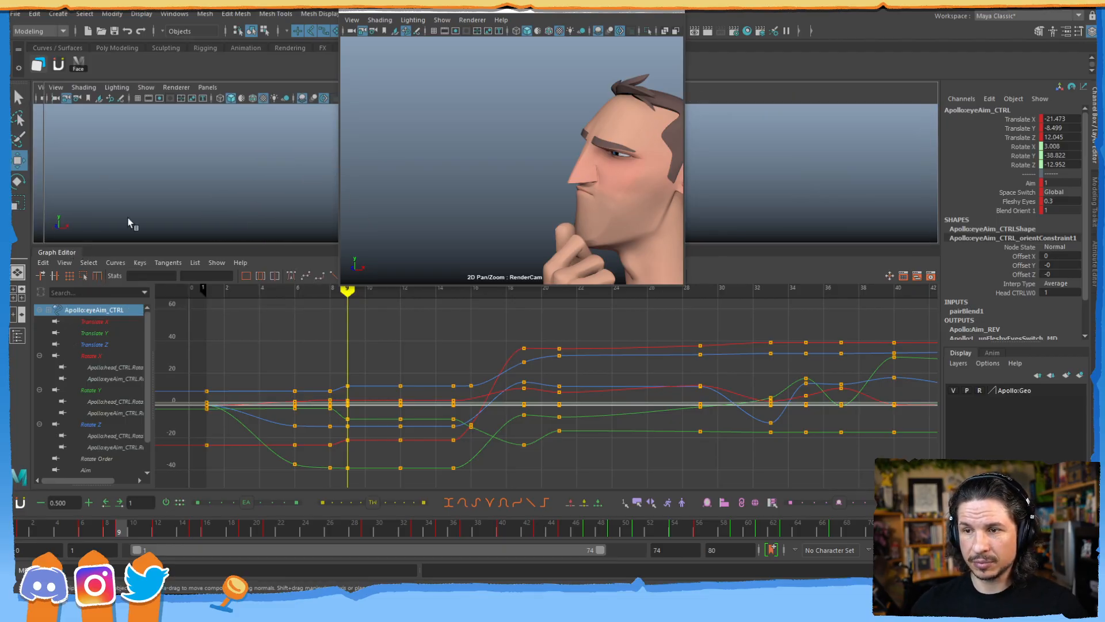
key("space")
left_click_drag(576, 5, 899, 84)
mouse_move(138, 517)
left_mouse_down()
mouse_move(96, 530)
mouse_move(143, 527)
mouse_move(61, 524)
mouse_move(146, 501)
mouse_move(86, 527)
mouse_move(157, 527)
mouse_move(67, 529)
mouse_move(150, 527)
mouse_move(86, 524)
mouse_move(125, 523)
mouse_move(93, 523)
mouse_move(122, 523)
mouse_move(107, 523)
left_mouse_up()
left_click_drag(843, 89, 205, 37)
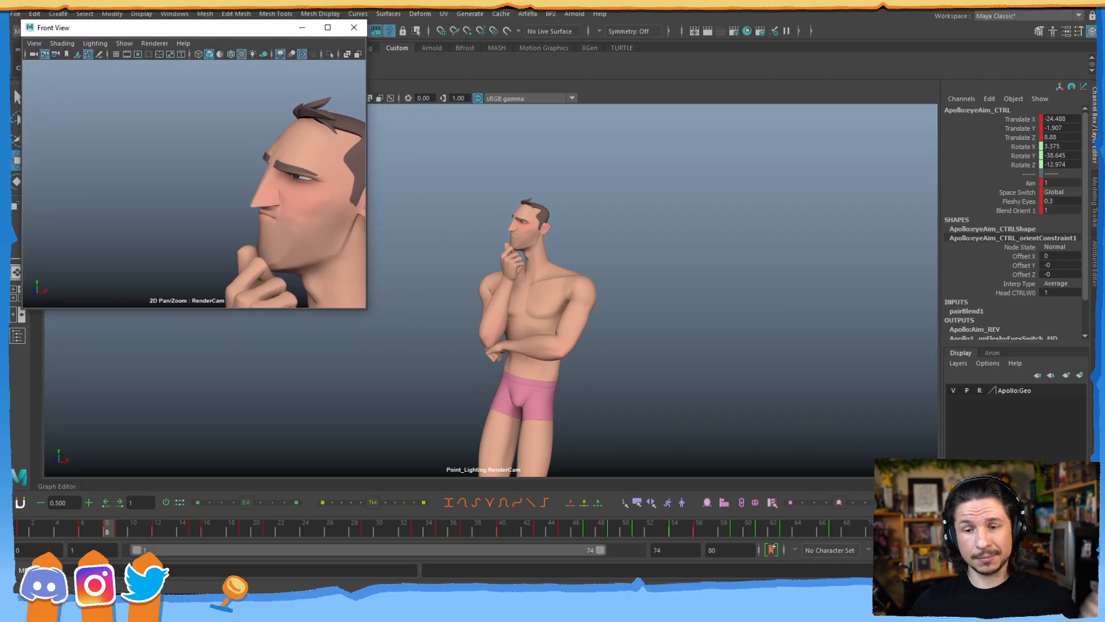
key("space")
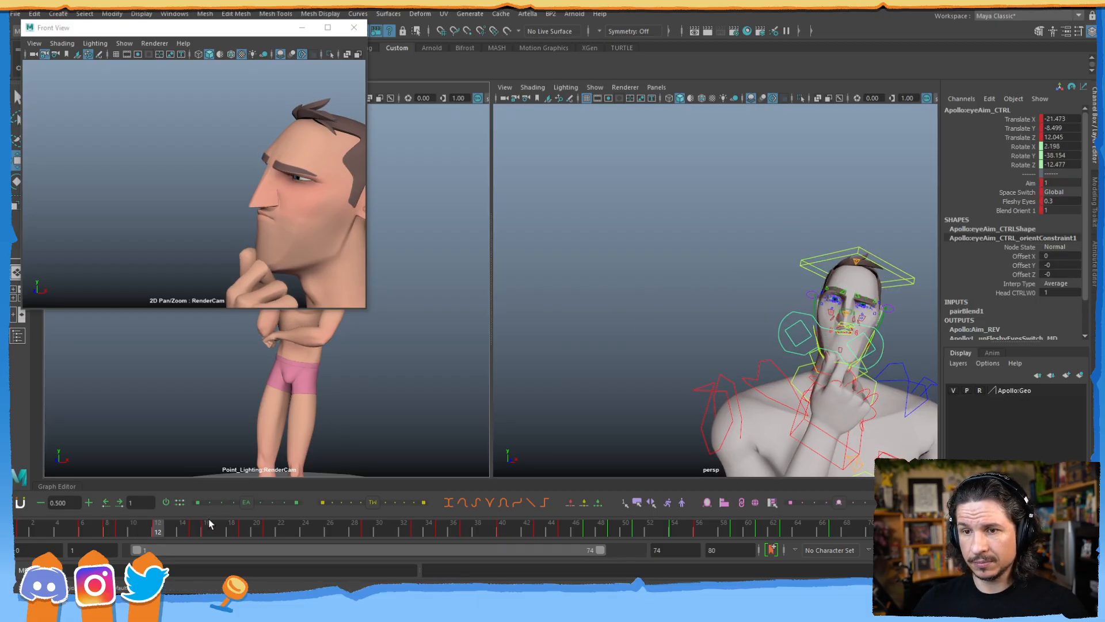
- Examine the gaze between frames 20 and 25, with the eye aim control in sight in the perspective view
key("comma")
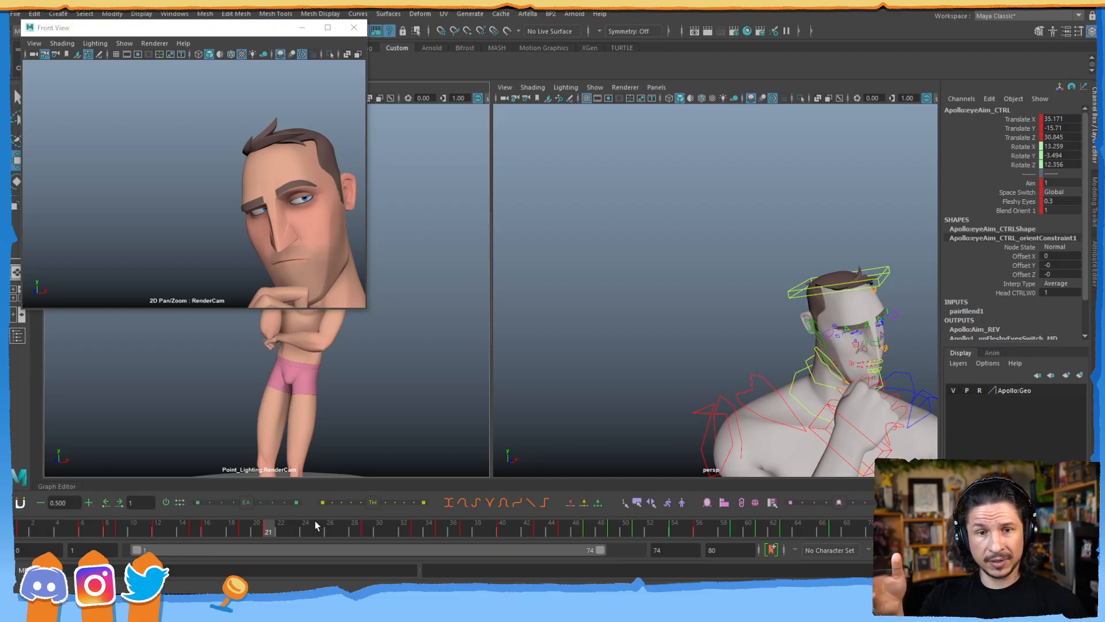
left_click_drag(240, 528, 280, 525)
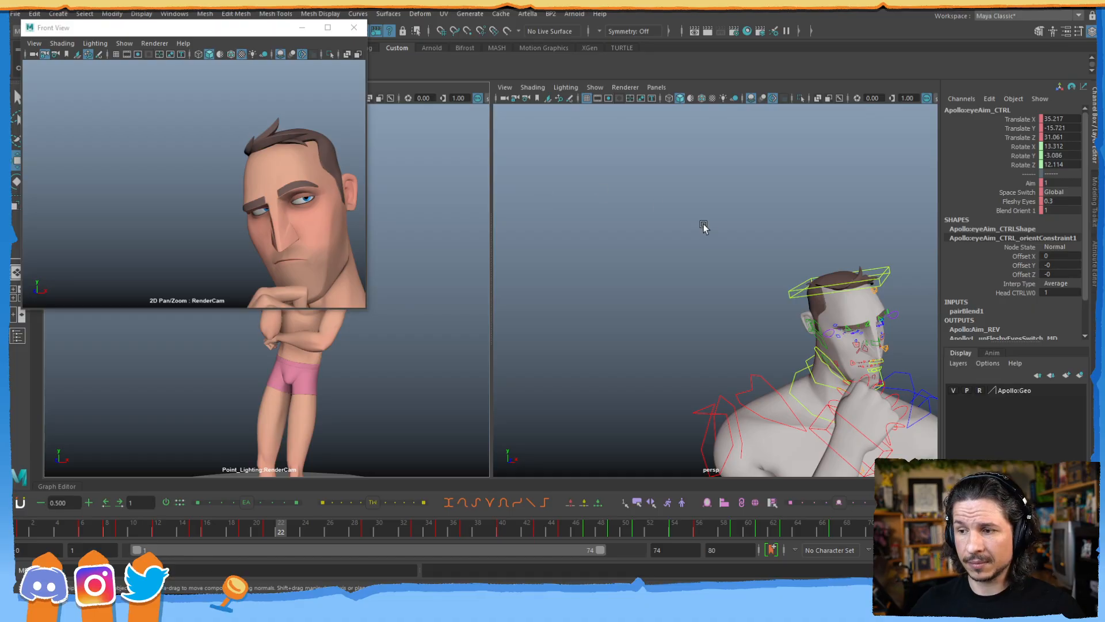
right_click_drag(847, 266, 659, 271, "alt")
middle_click_drag(660, 272, 593, 276, "alt")
right_click_drag(593, 276, 731, 297, "alt")
middle_click_drag(714, 299, 734, 318, "alt")
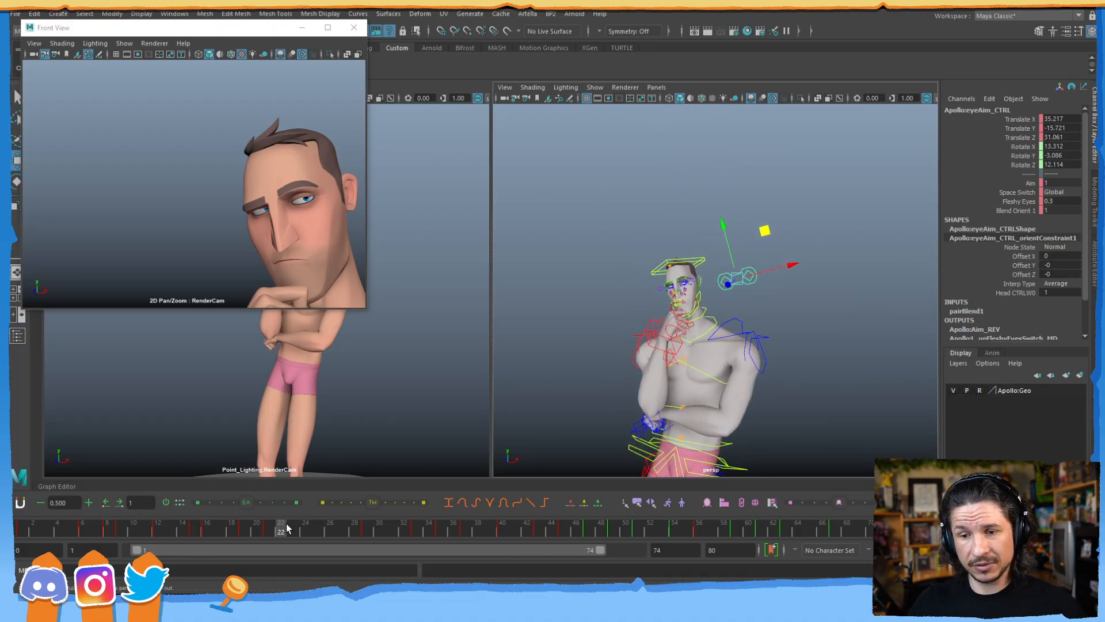
mouse_move(266, 531)
left_mouse_down()
mouse_move(298, 526)
mouse_move(256, 530)
mouse_move(328, 517)
mouse_move(281, 525)
left_mouse_up()
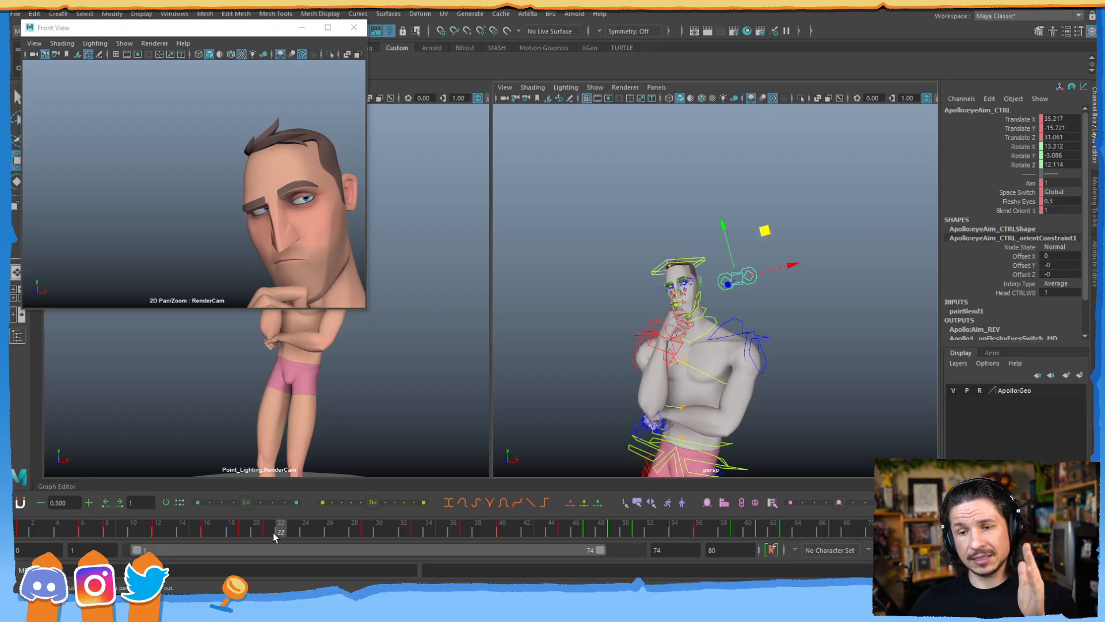
mouse_move(259, 531)
left_mouse_down()
mouse_move(242, 527)
mouse_move(269, 526)
left_mouse_up()
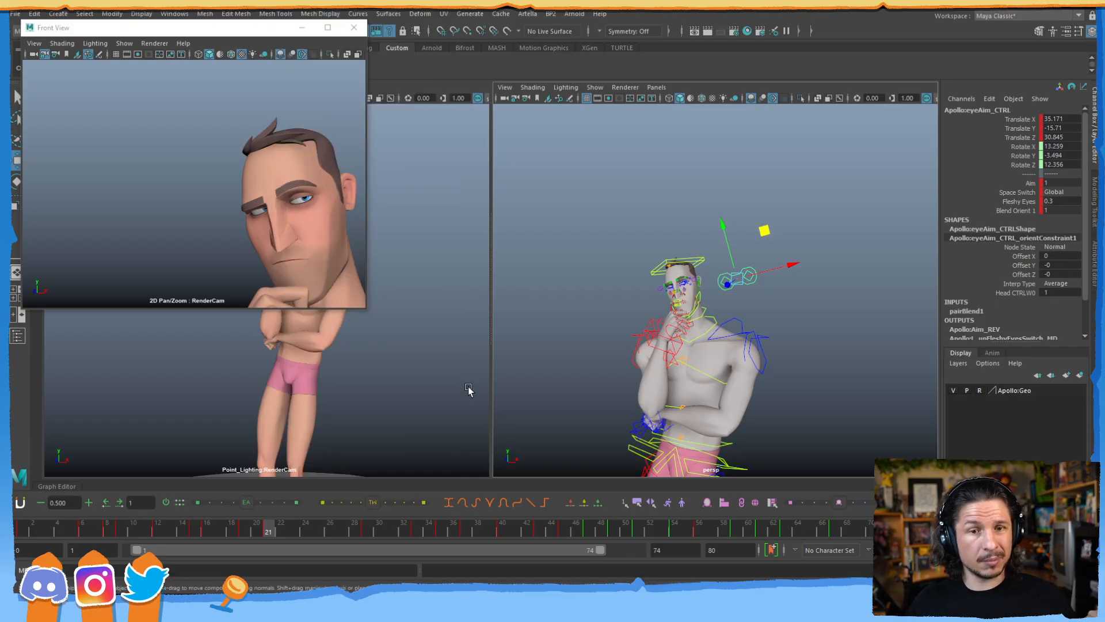
left_click(274, 533)
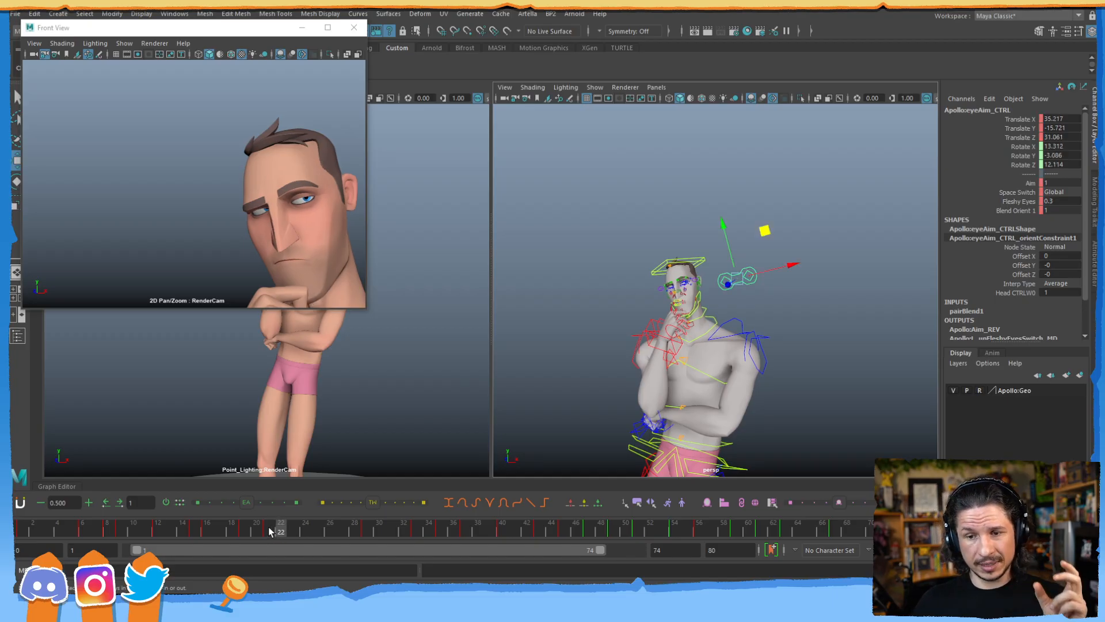
left_click(255, 530)
left_click(267, 532)
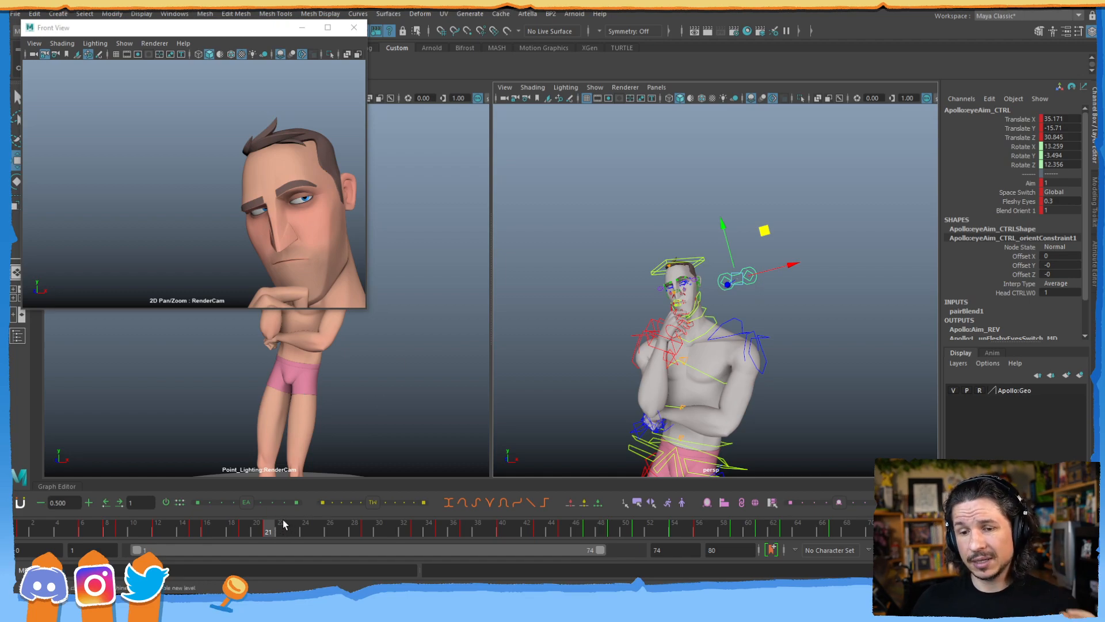
left_click_drag(273, 531, 306, 534)
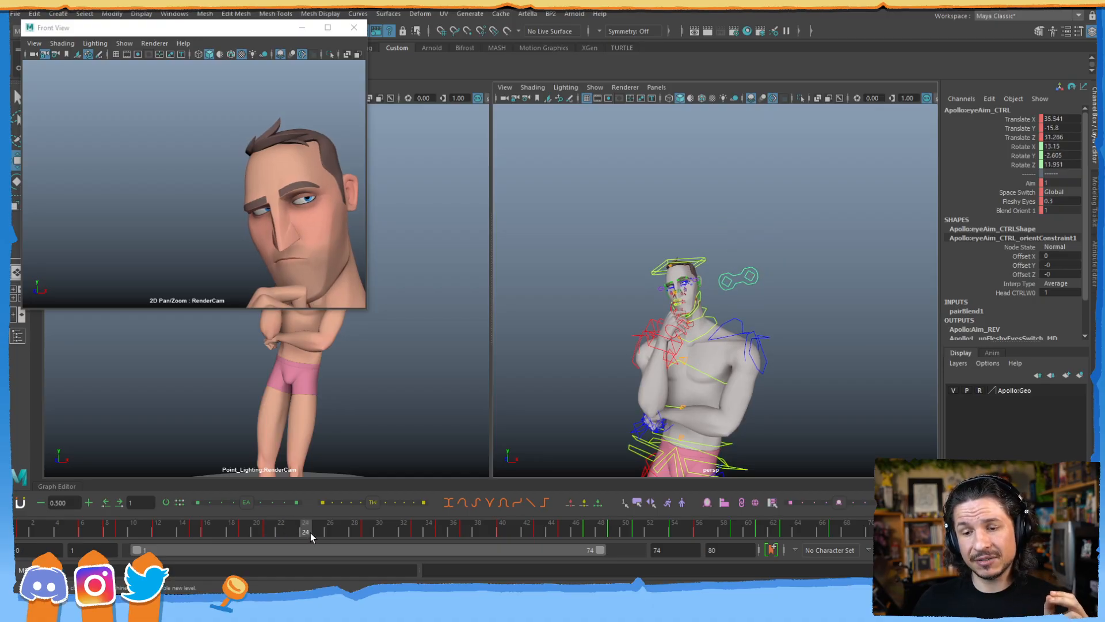
left_click(317, 534)
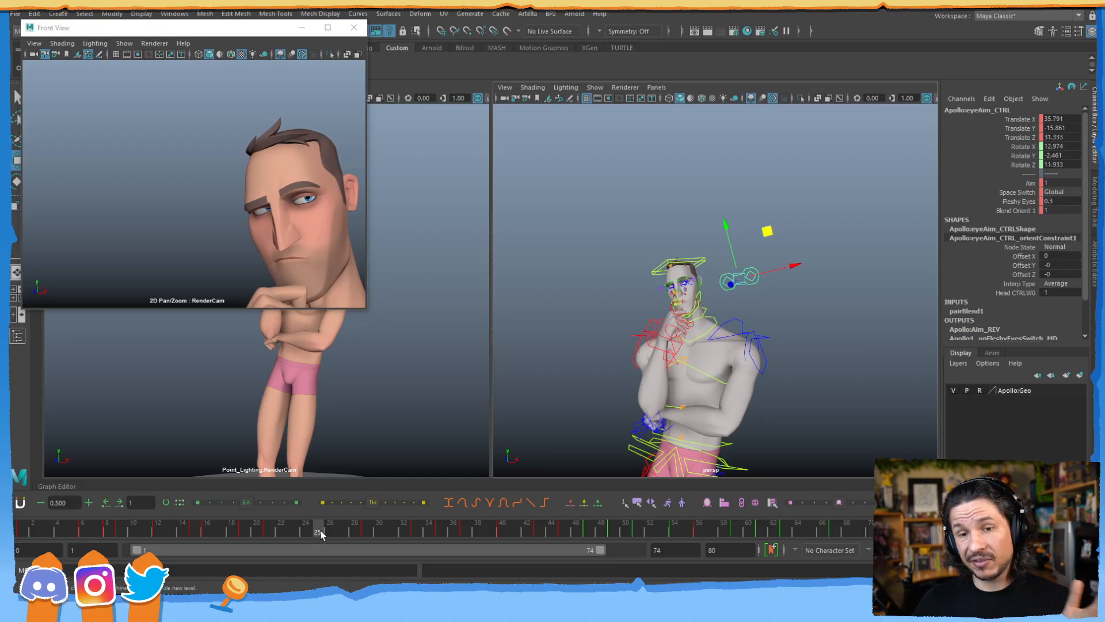
- Key the eye aim control at frames 25 and 27
mouse_move(322, 535)
left_mouse_down()
mouse_move(378, 531)
mouse_move(317, 525)
left_mouse_up()
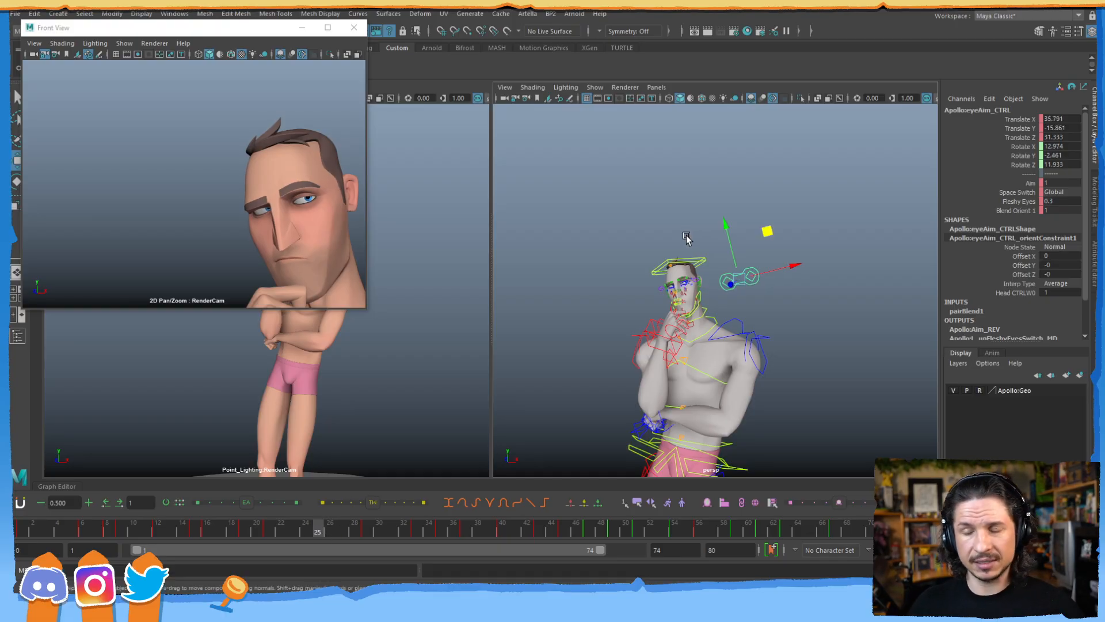
left_click_drag(759, 281, 716, 247, "alt")
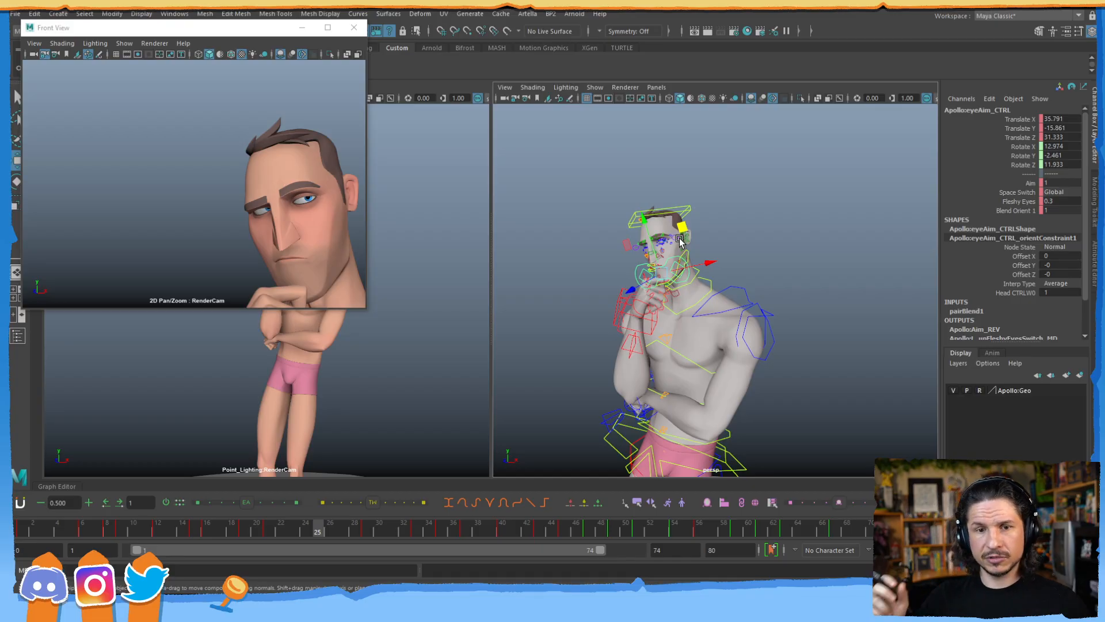
key("s")
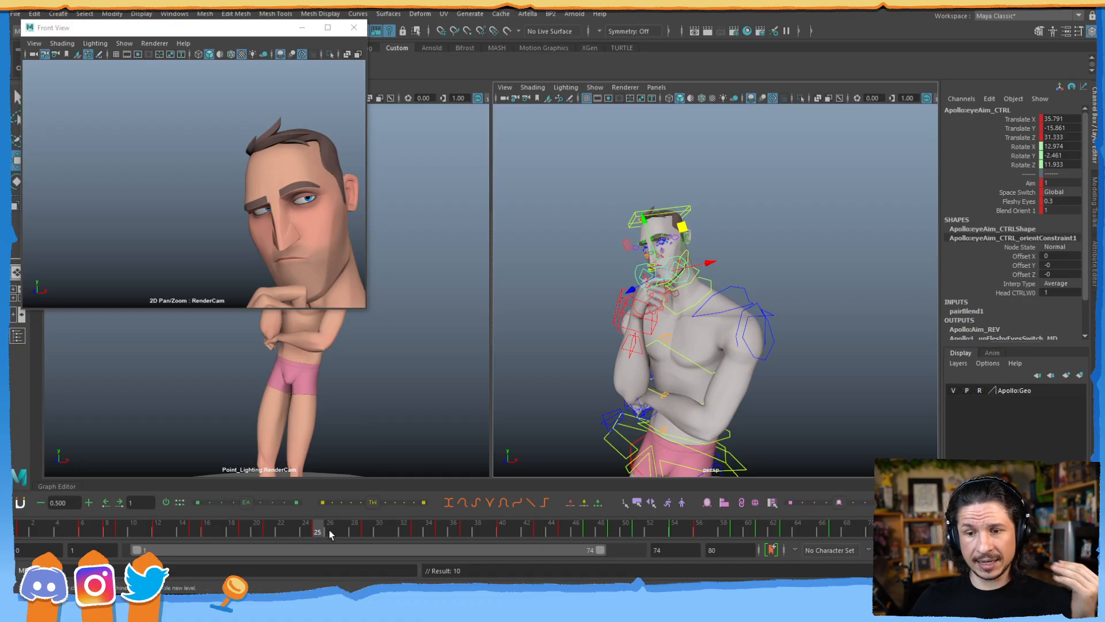
left_click_drag(325, 530, 342, 529)
key("s")
left_click_drag(669, 259, 727, 271, "alt")
right_click_drag(726, 270, 790, 288, "alt")
left_click_drag(789, 289, 700, 433, "alt")
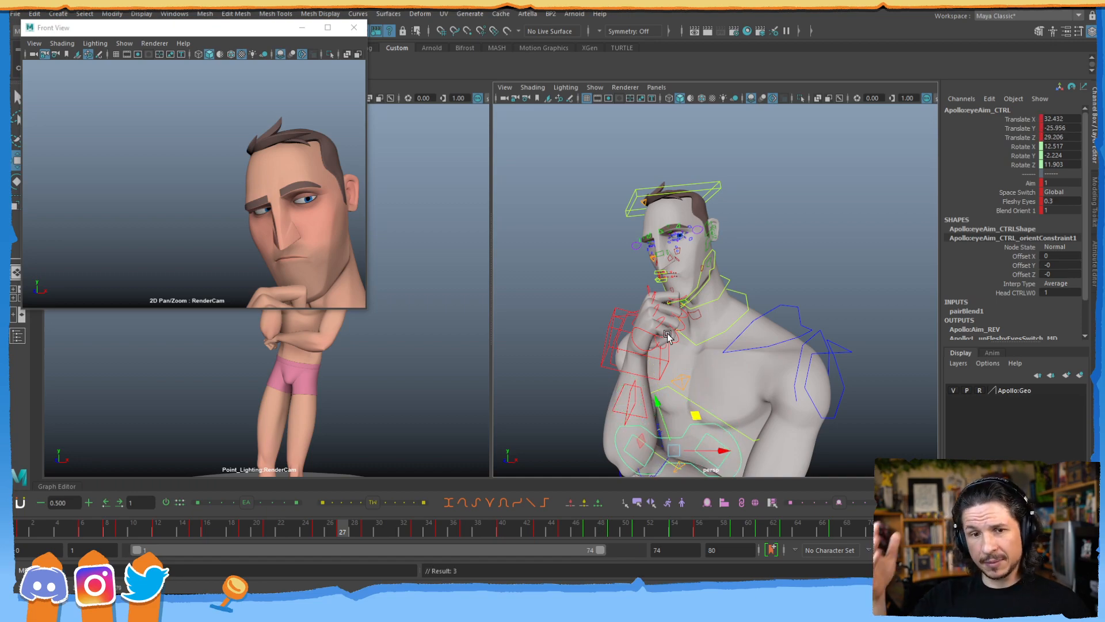
key("ctrl+z")
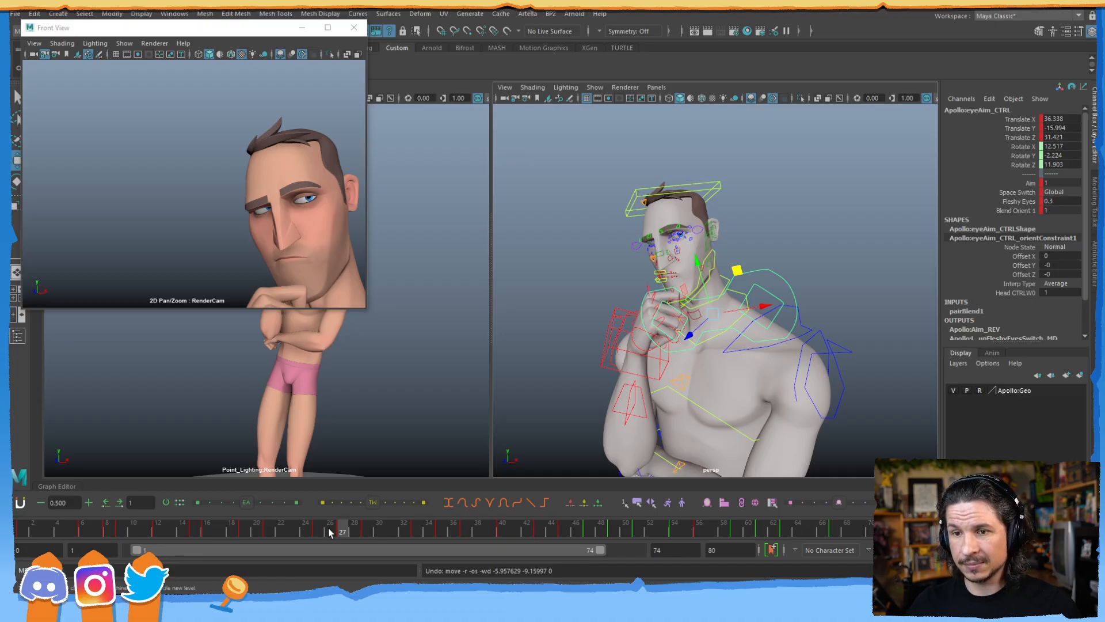
key("comma")
key("period")
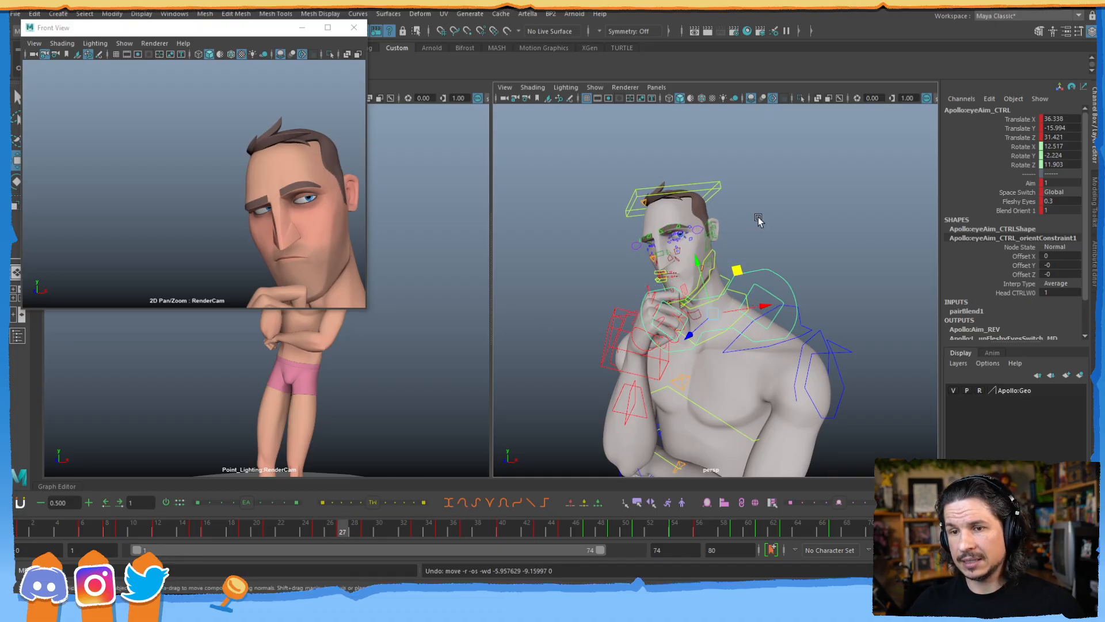
- Move the eye aim control at frame 27 to about translate 31.698, -18.918, 30.798 and compare the gaze with frame 25
key("q")
middle_click_drag(727, 285, 678, 314)
left_click_drag(677, 314, 670, 311)
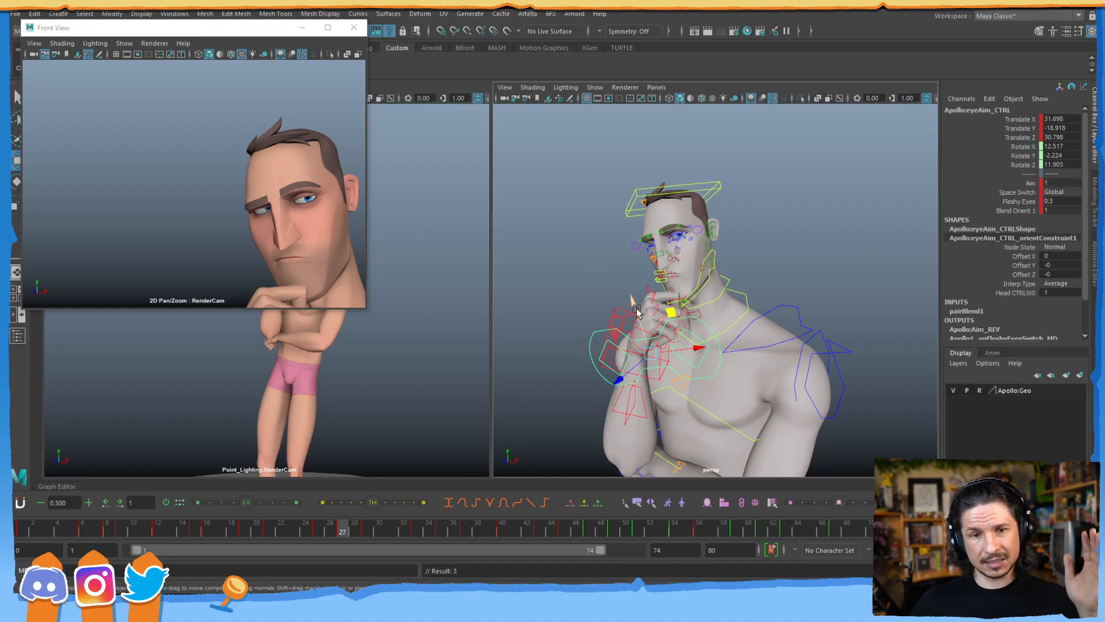
key("comma")
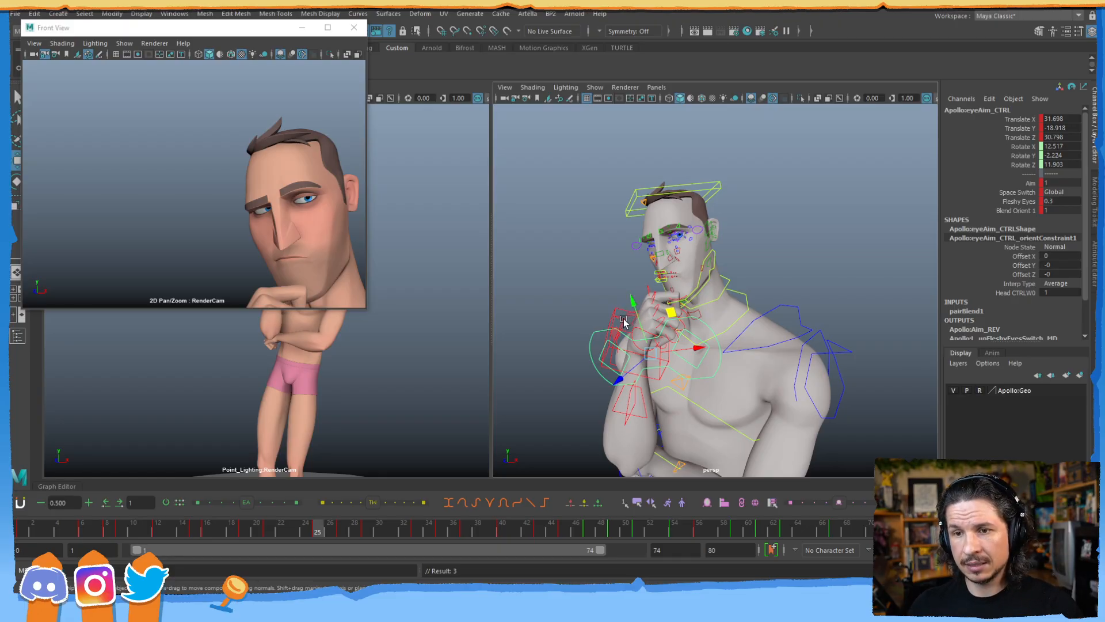
key("period")
key("comma")
key("period")
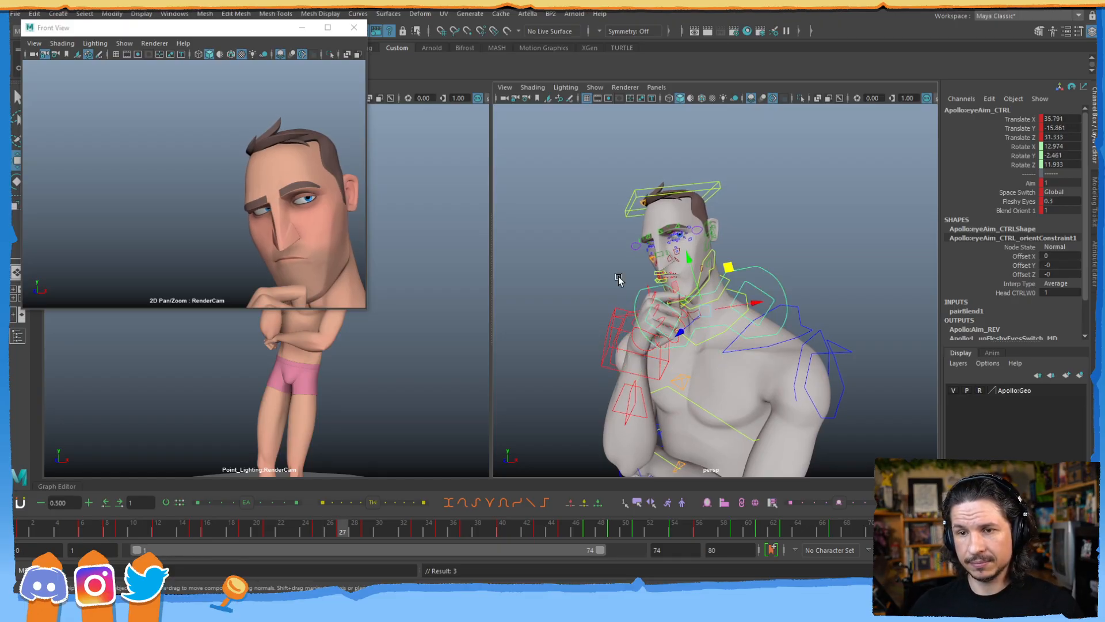
- Move the eye aim control at frame 27 to about translate 34.914, -18.137, 30.949, reposition the floating camera window, and compare the gaze with frame 25
key("comma")
key("period")
key("comma")
key("comma")
key("period")
key("period")
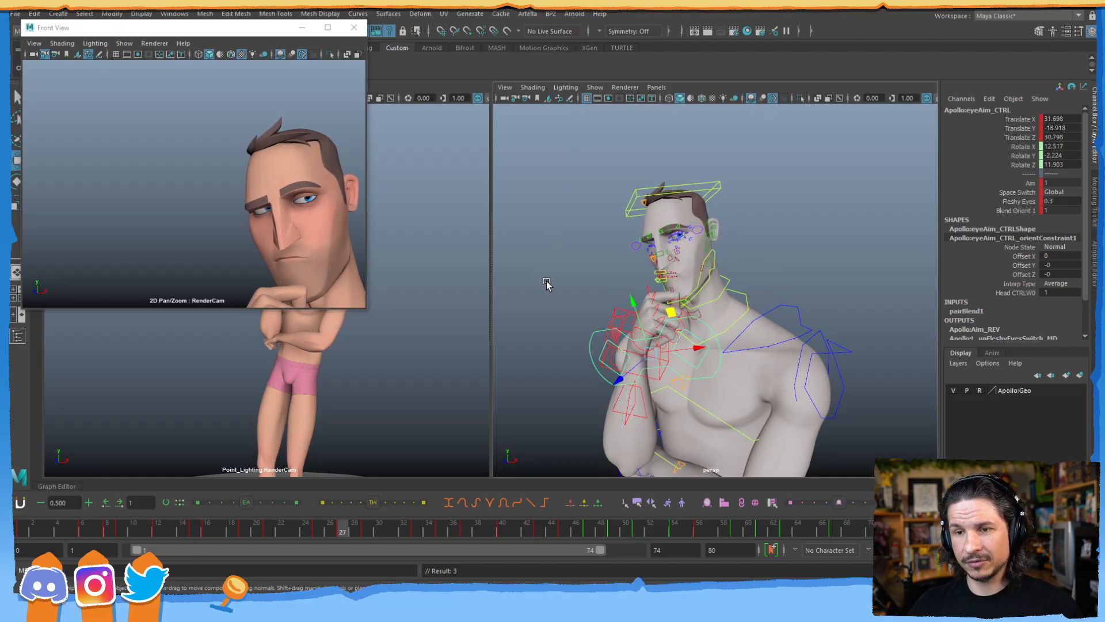
left_click_drag(672, 311, 718, 305)
left_click_drag(250, 27, 555, 28)
key("comma")
middle_click(708, 262)
key("period")
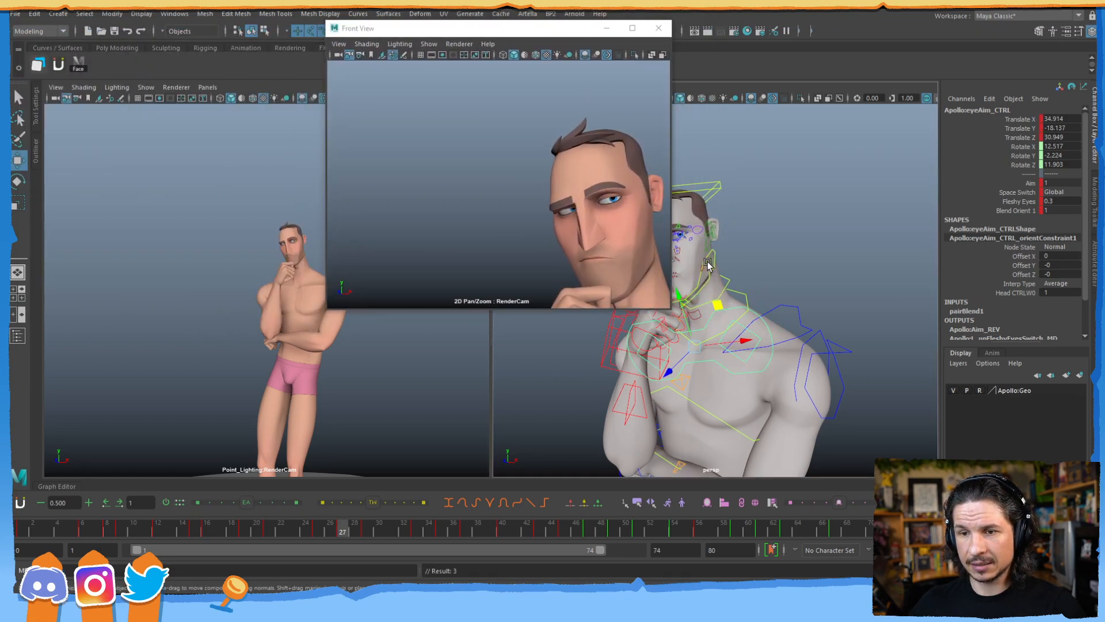
- Place the eye aim control at frame 27 at about translate 36.338, -15.994, 31.421 and key it
left_click_drag(719, 306, 724, 338)
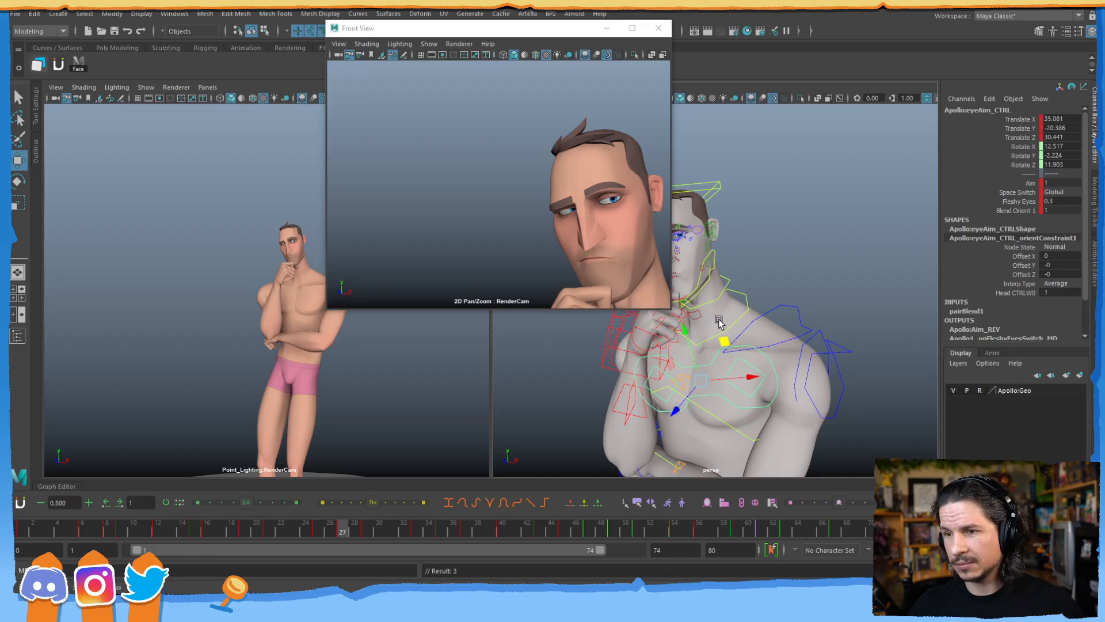
key("ctrl+z")
left_click_drag(722, 324, 753, 250)
key("s")
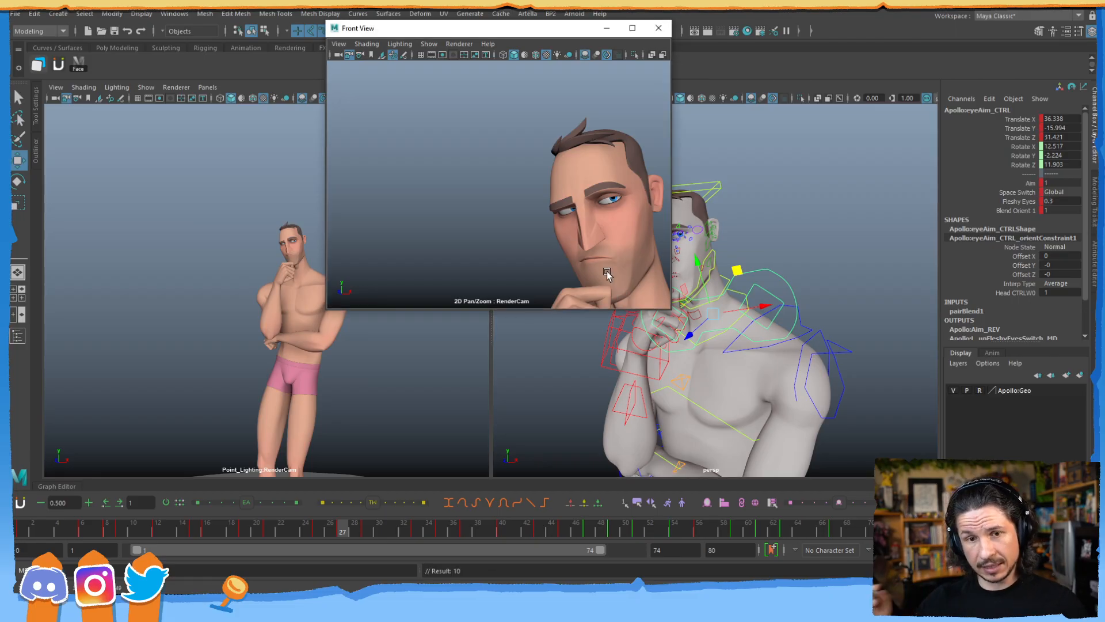
- Try a lower eye aim position at frame 25, key its translation and compare the gaze at frames 21, 25 and 27
key("comma")
left_click_drag(709, 238, 758, 242)
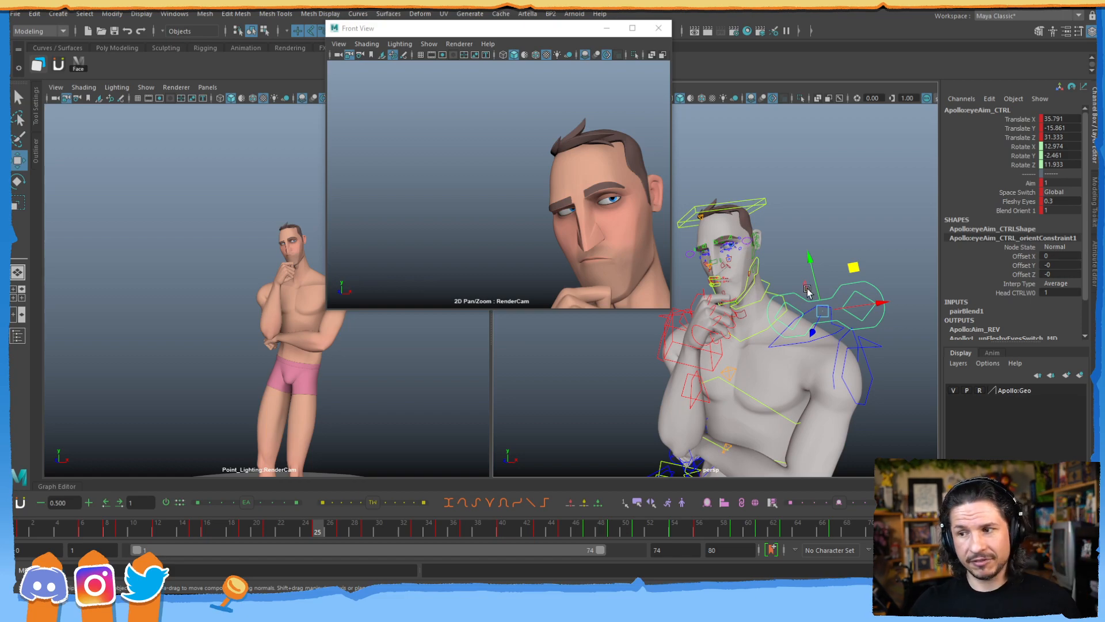
left_click_drag(853, 268, 848, 337)
key("shift+w")
key("comma")
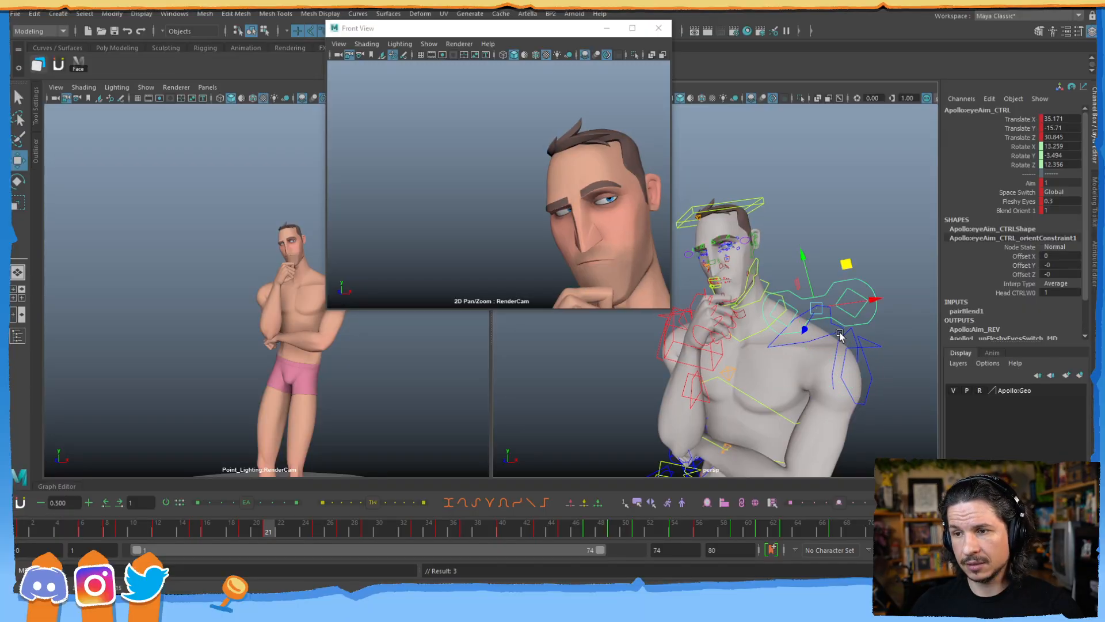
key("period")
key("period")
key("comma")
key("period")
left_click_drag(844, 330, 854, 320)
key("comma")
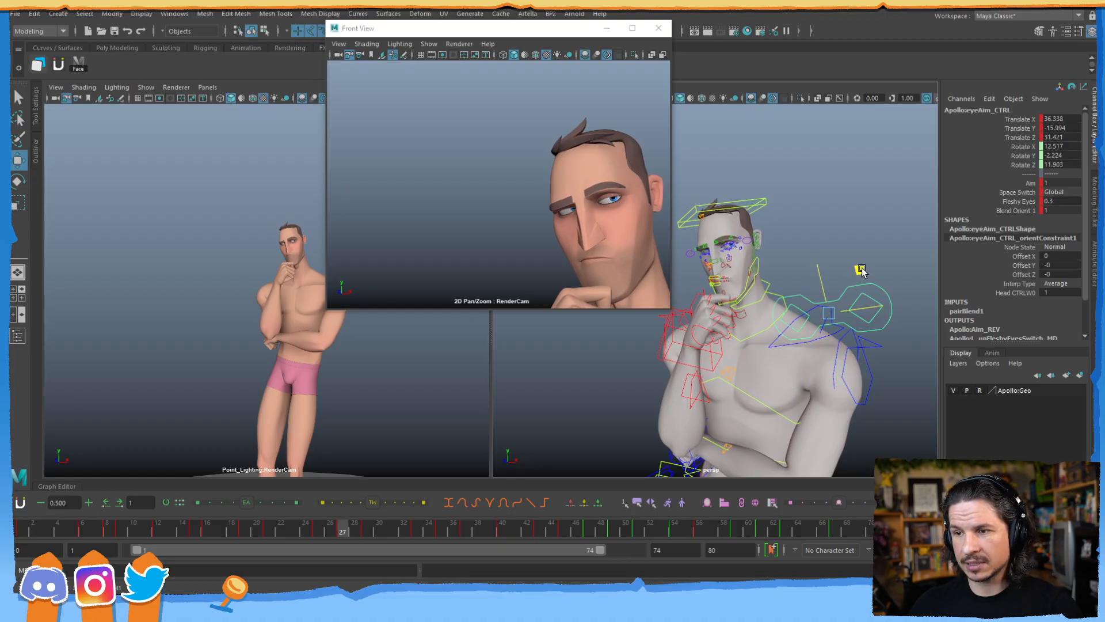
- Undo the last eye aim move, place the control at frame 25 at about translate 32.839, -23.254, 29.616 and key its translation
key("ctrl+z")
left_click_drag(845, 339, 848, 316)
key("shift+w")
key("comma")
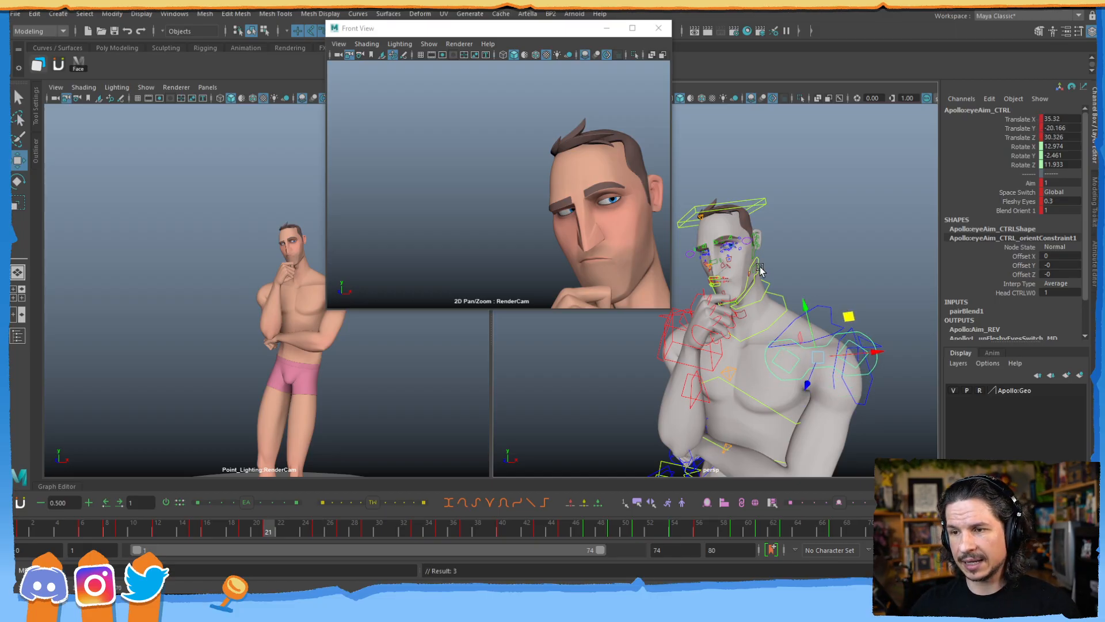
key("period")
left_click_drag(848, 316, 822, 343)
key("shift+w")
- Compare the gaze across the eye aim keys from frame 19 to frame 27
key("comma")
key("period")
key("period")
key("comma")
key("period")
key("comma")
key("period")
key("comma")
key("period")
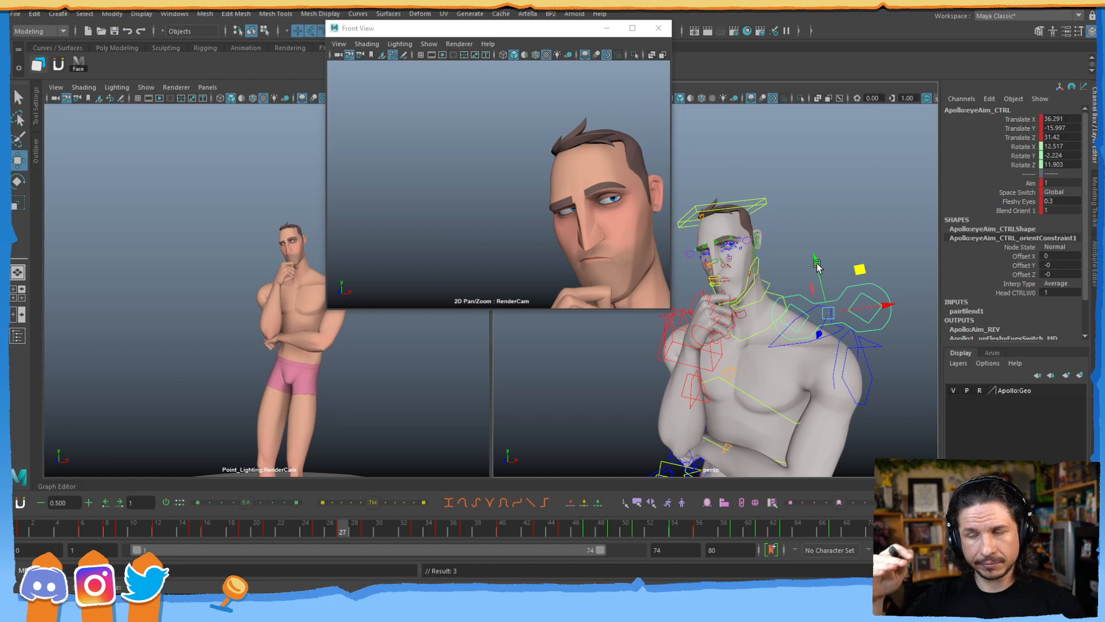
key("comma")
key("period")
key("period")
key("comma")
key("comma")
key("comma")
key("comma")
key("period")
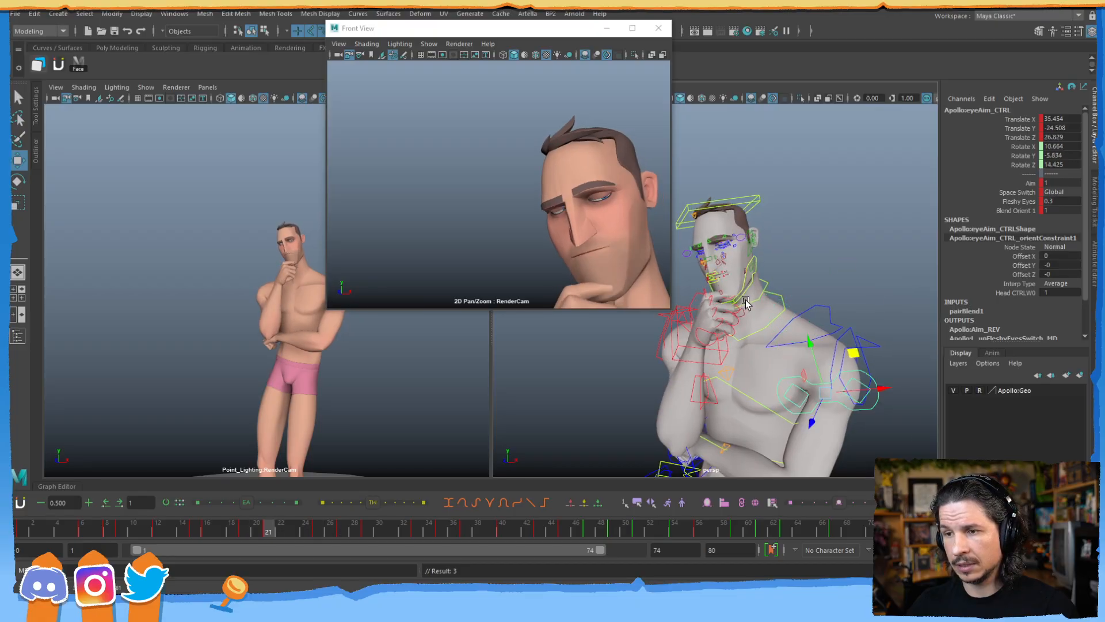
key("period")
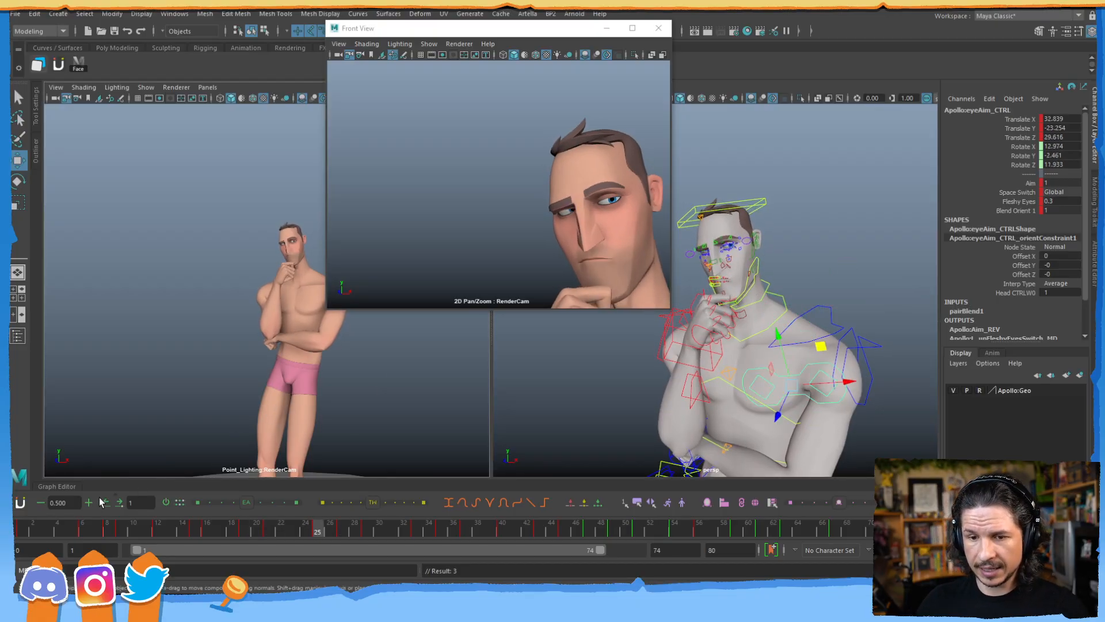
- Expand the Graph Editor and key the eye aim control at frame 21 with frame 25's translation of 32.839, -23.254, 29.616
left_click(65, 483)
key("comma")
key("comma")
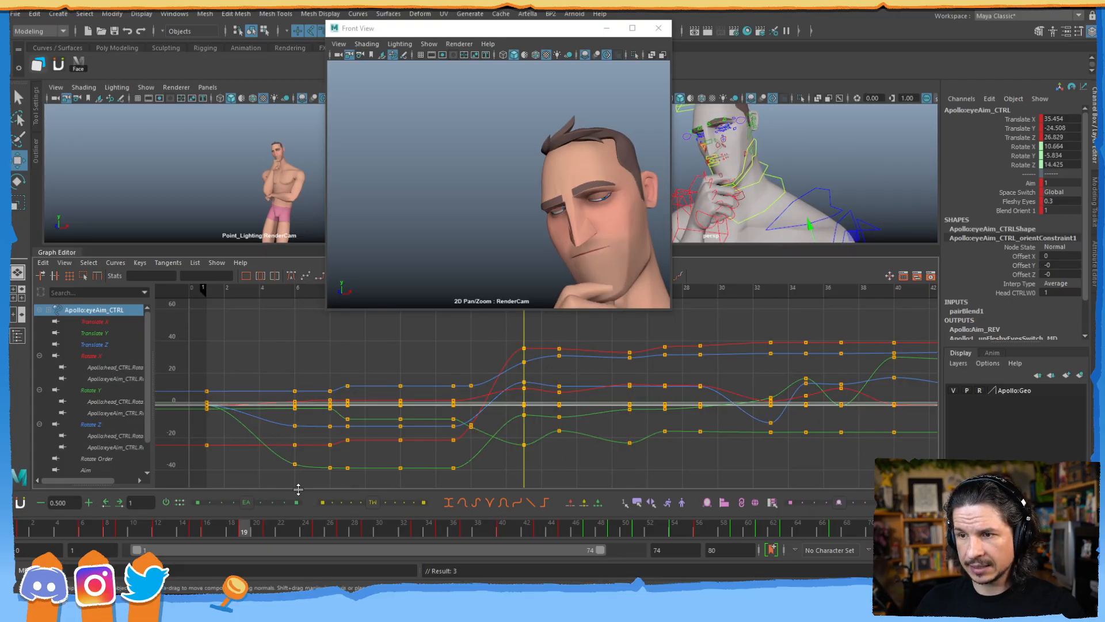
mouse_move(270, 531)
left_mouse_down()
mouse_move(319, 528)
mouse_move(274, 531)
left_mouse_up()
key("s")
key("comma")
key("comma")
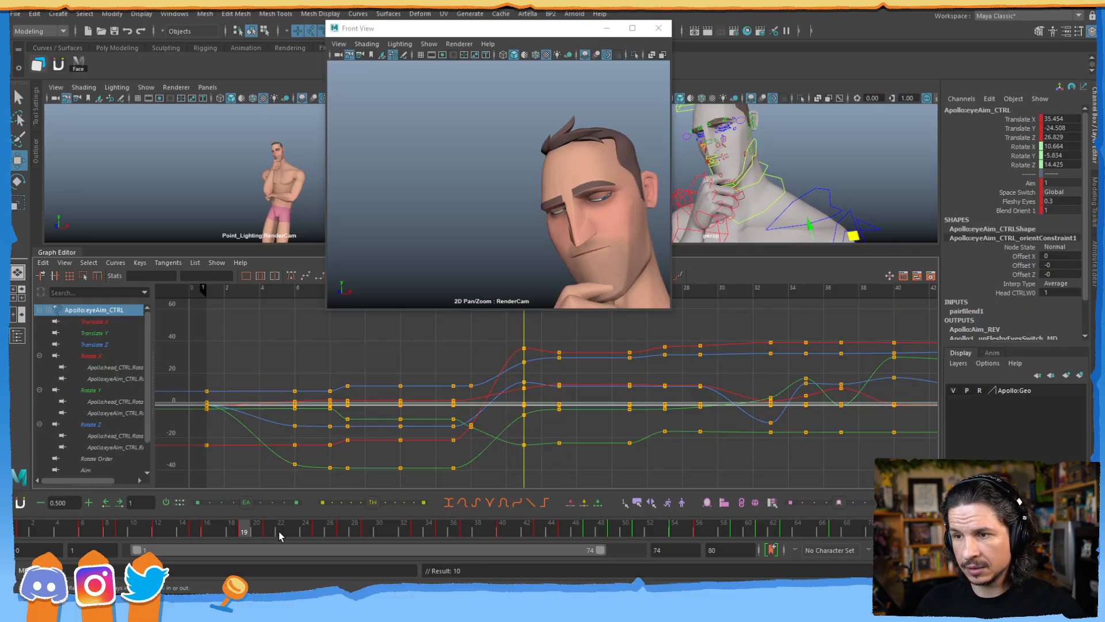
key("period")
key("period")
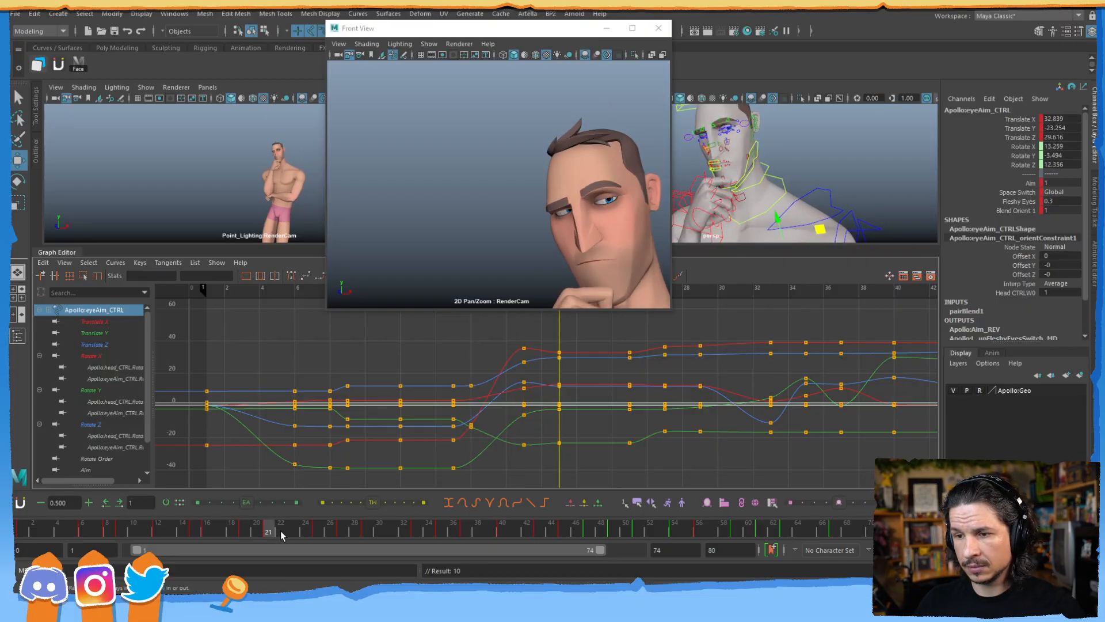
- Lower the eye aim's Translate X key at frame 19 to 29.079 and try shifting the rotation keys there, undoing the last shift
key("comma")
left_click_drag(536, 341, 510, 365)
middle_click_drag(522, 355, 535, 373, "shift")
left_click_drag(533, 376, 519, 386)
middle_click_drag(534, 398, 534, 406, "shift")
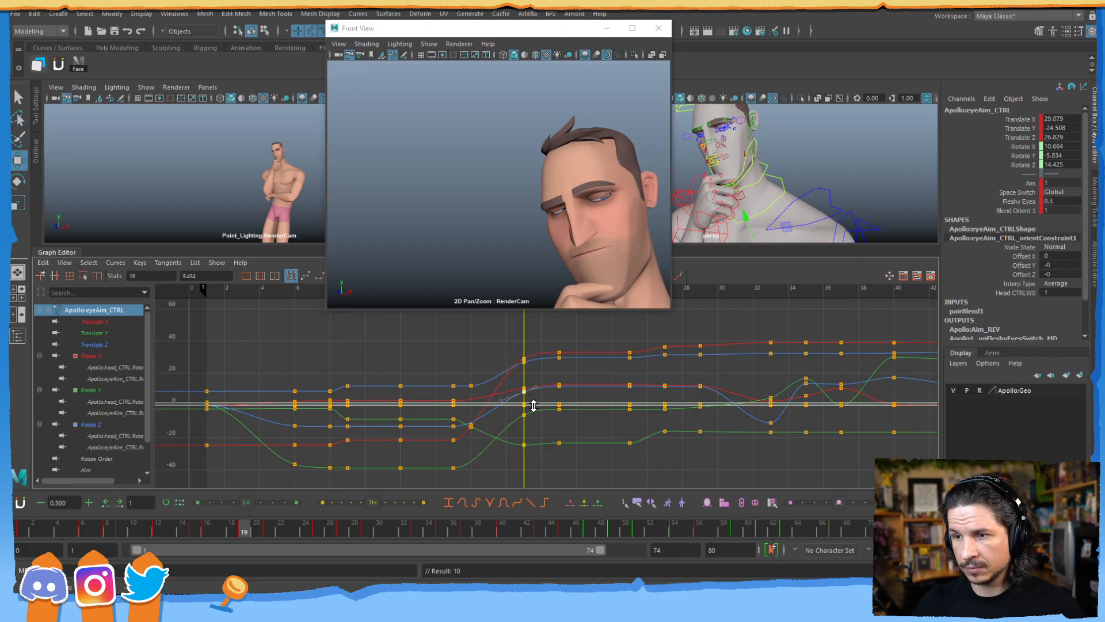
left_click_drag(517, 427, 535, 401)
middle_click_drag(536, 411, 531, 371, "shift")
key("ctrl+z")
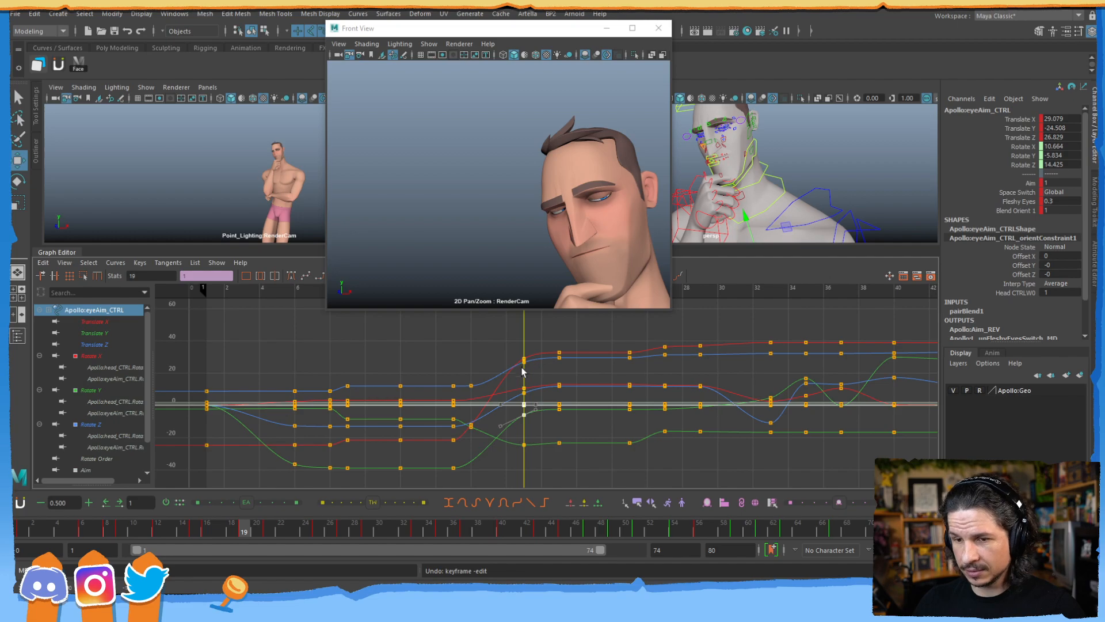
- Move the eye aim control at frame 19 to about translate 30.555, -29.822, 25.796 and compare the gaze with frames 16 and 21
right_click_drag(807, 197, 780, 199, "alt")
middle_click_drag(780, 199, 760, 160, "alt")
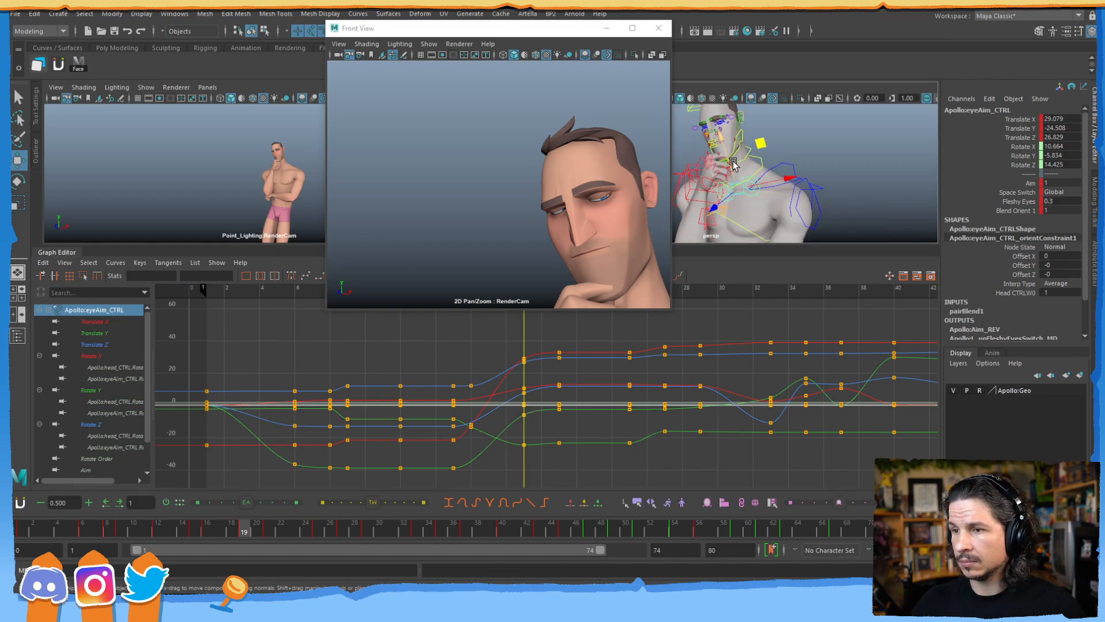
left_click_drag(728, 169, 719, 242)
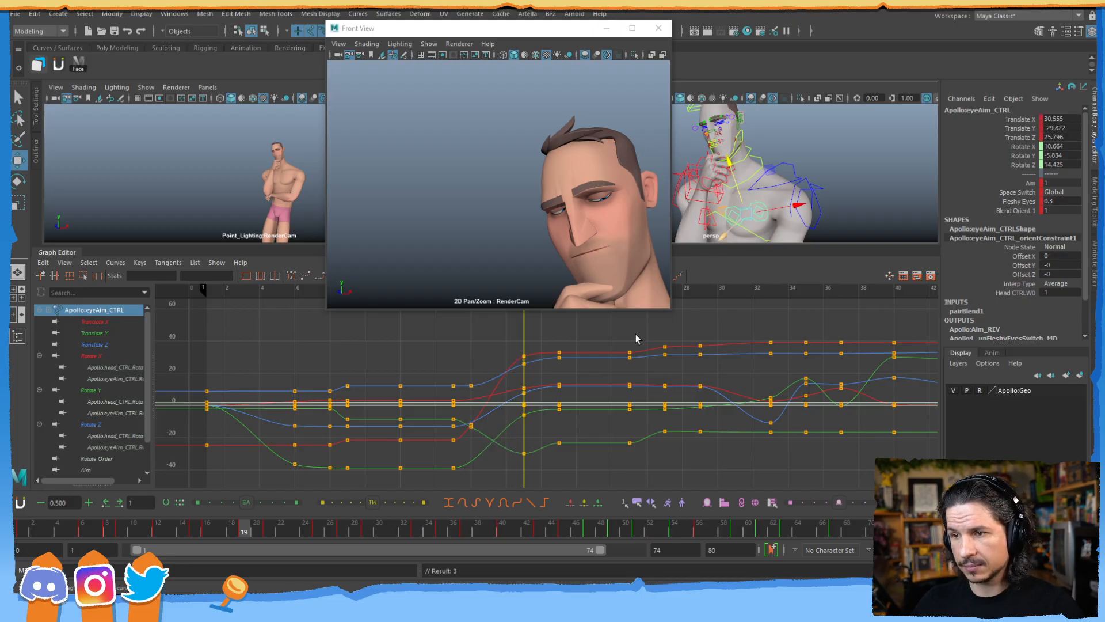
key("comma")
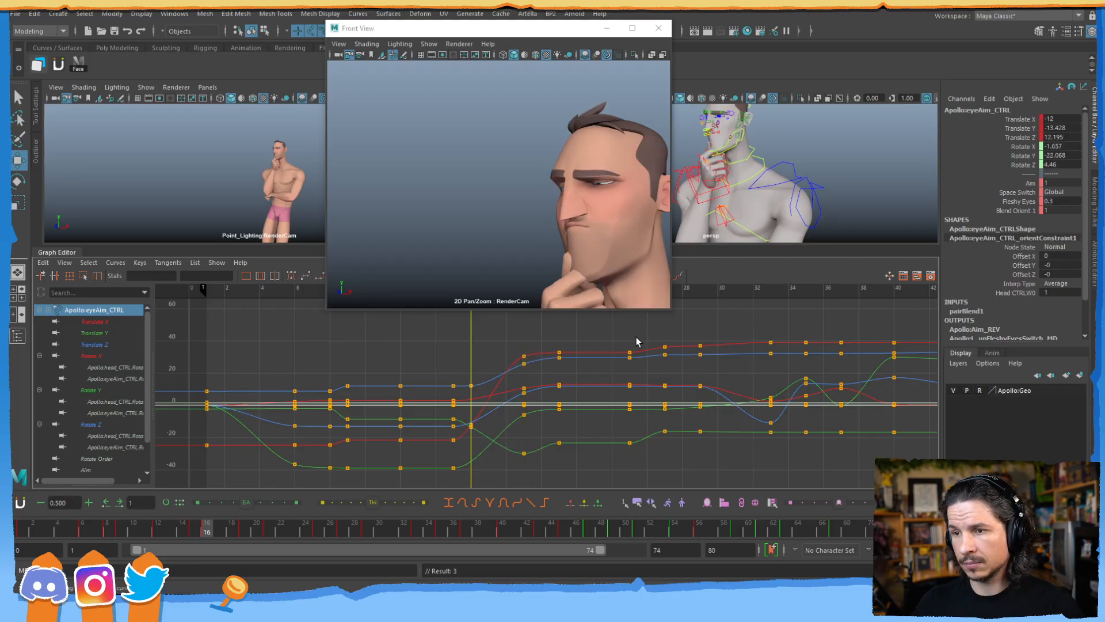
key("period")
key("period")
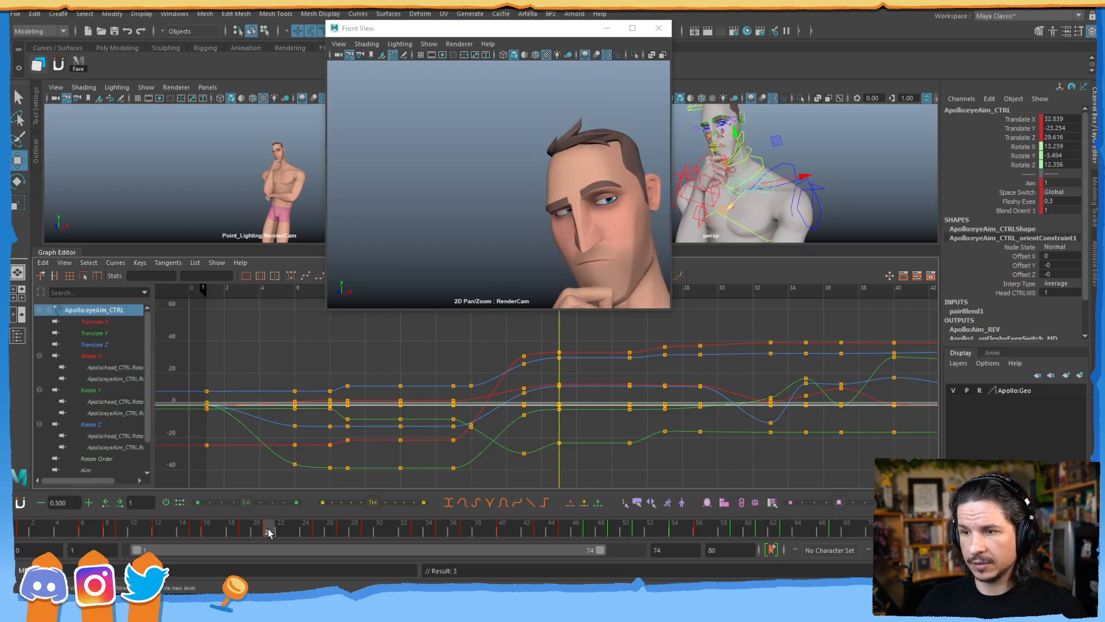
- Examine the eye dart frame by frame between frames 21 and 27, focusing on the change from frame 25 to 26
left_click_drag(268, 532, 334, 522)
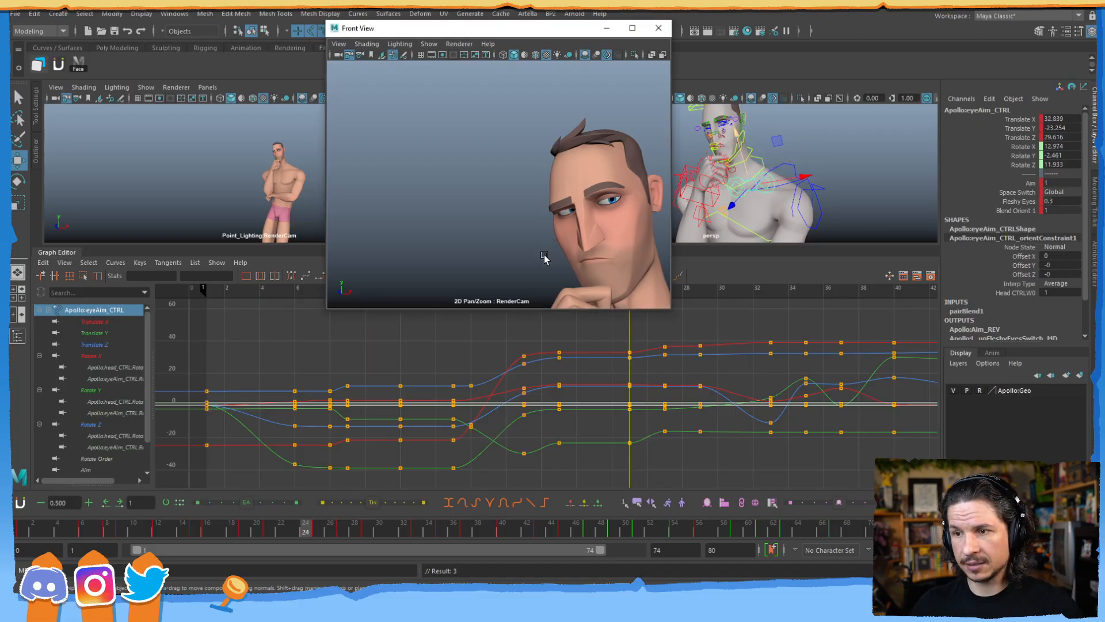
key("alt+period")
key("alt+comma")
key("alt+comma")
key("alt+period")
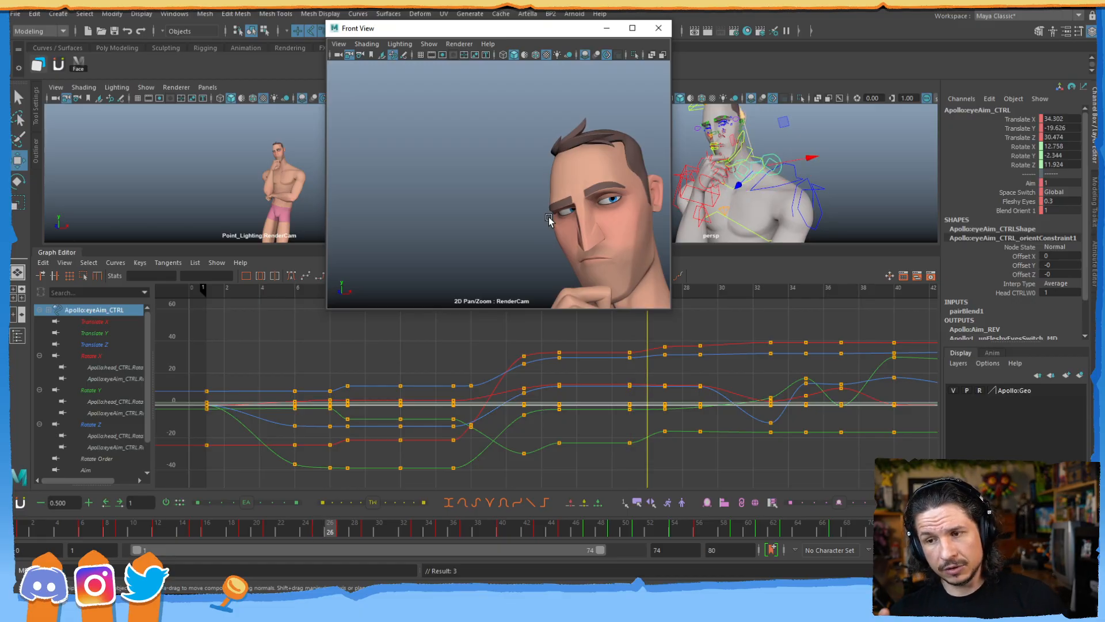
key("alt+comma")
key("alt+period")
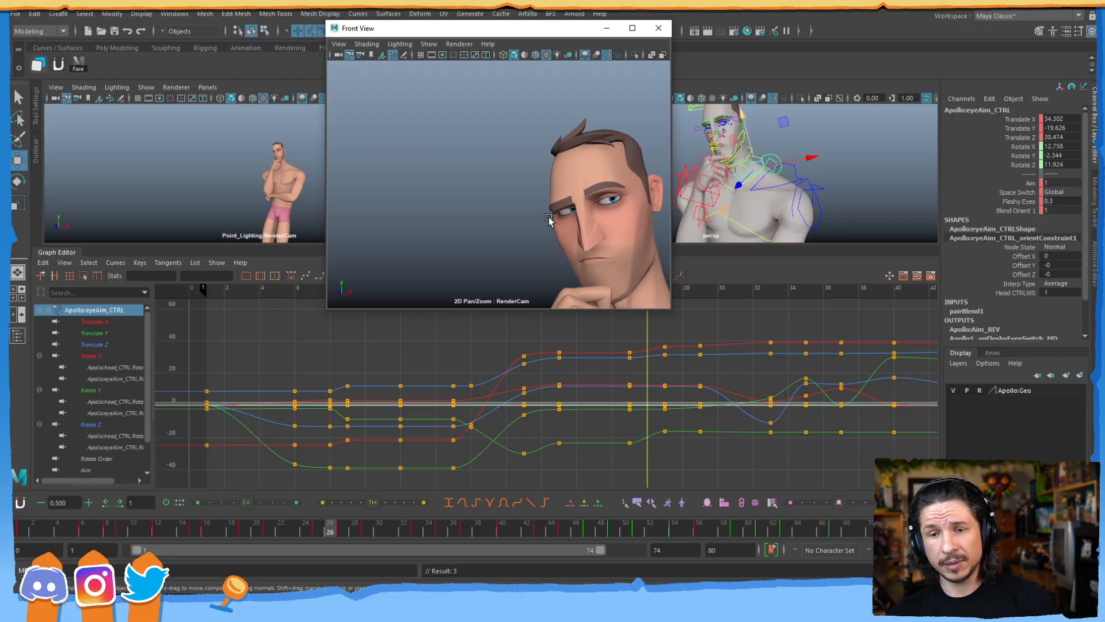
key("alt+comma")
key("alt+period")
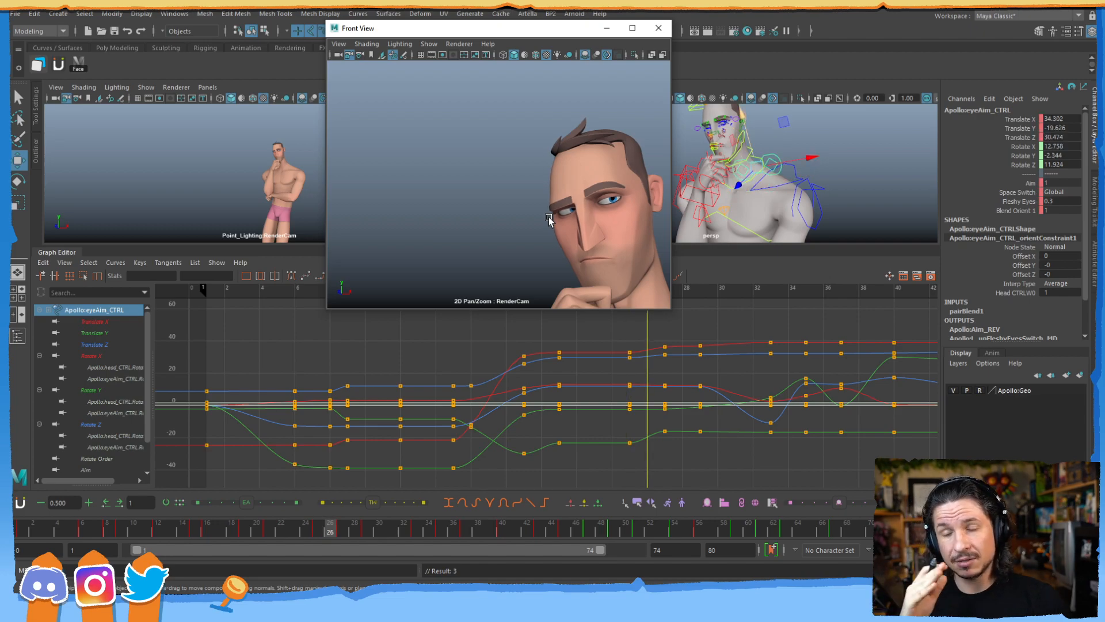
key("alt+comma")
key("alt+period")
key("alt+comma")
key("alt+period")
key("alt+comma")
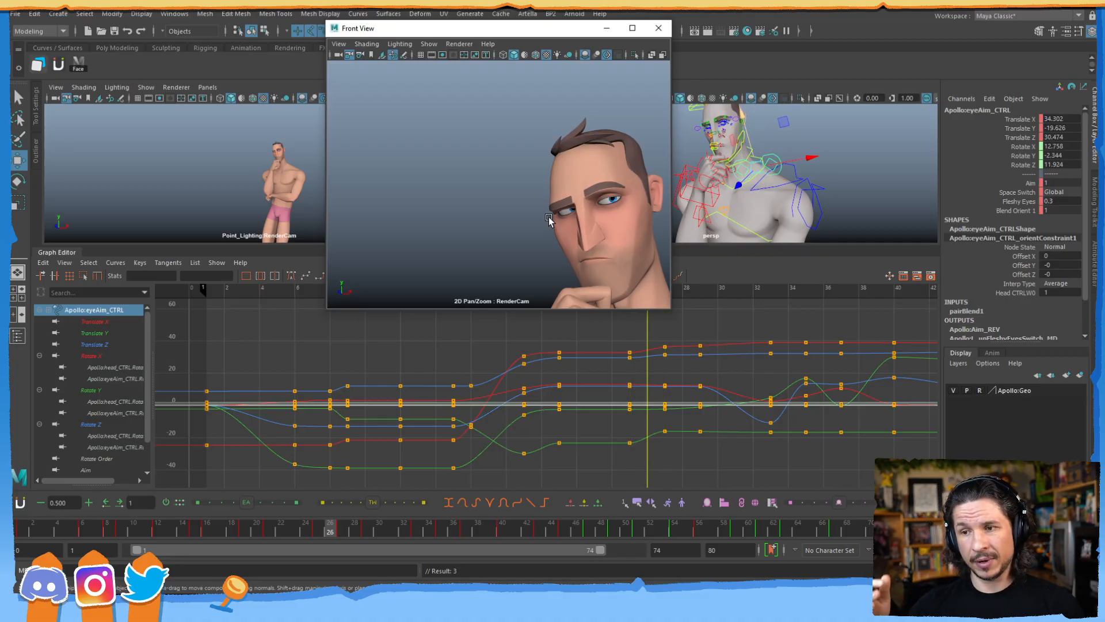
- Key the eye aim control at frame 26 and lower its Translate Y key there to -21.653
middle_click_drag(769, 141, 814, 159, "alt")
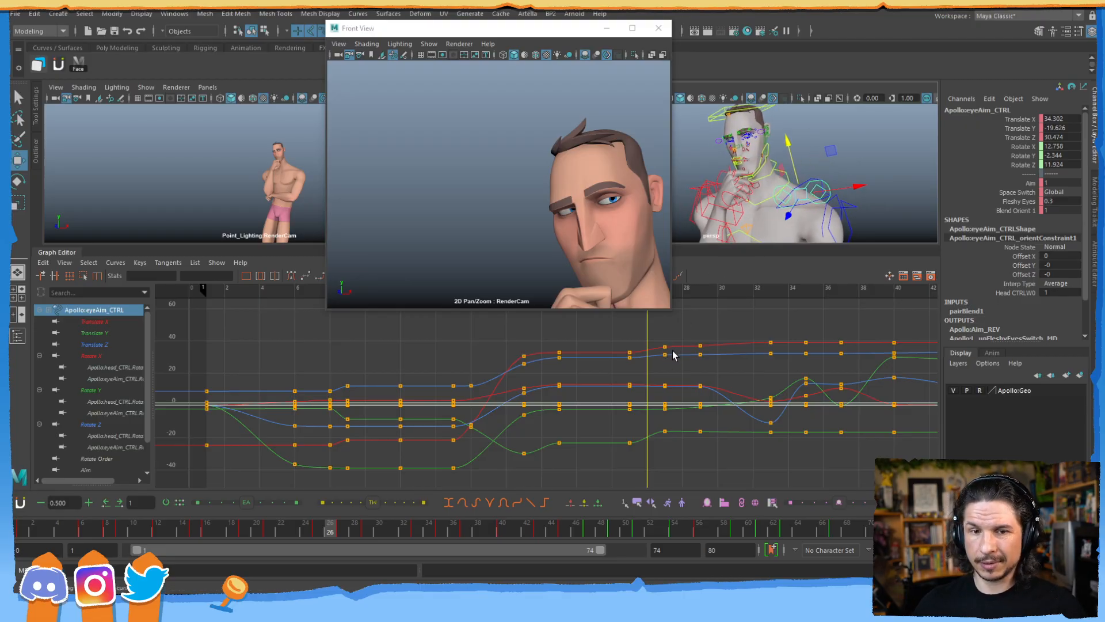
key("s")
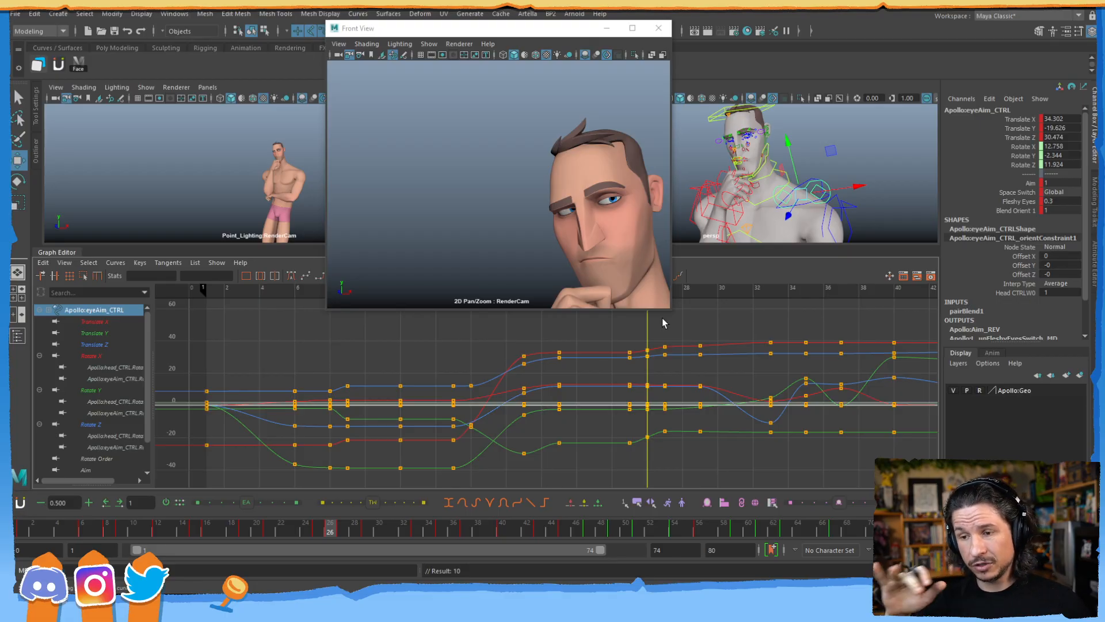
right_click_drag(620, 422, 677, 400, "alt+shift")
middle_click_drag(776, 411, 530, 424, "alt")
right_click_drag(586, 446, 577, 404, "alt+shift")
middle_click_drag(596, 439, 572, 340, "alt")
left_click(566, 476)
middle_click_drag(573, 460, 564, 435, "alt")
right_click_drag(562, 437, 564, 371, "alt+shift")
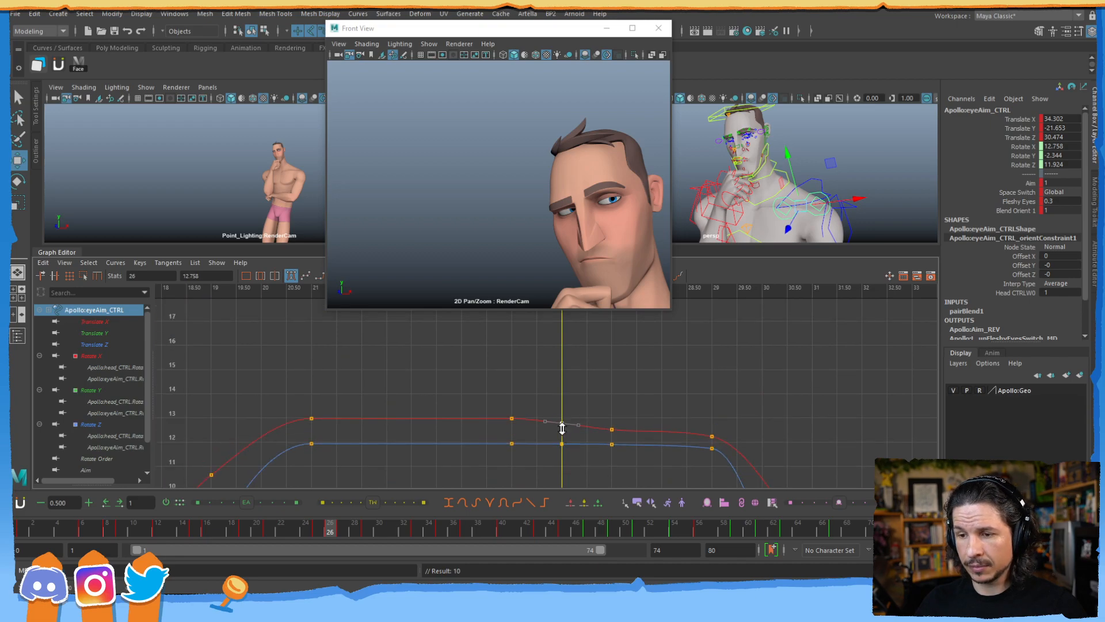
middle_click_drag(562, 425, 562, 424)
- Lower the eye aim's frame 26 keys to 29.964 in Translate Z and 33.537 in Translate X, and compare the gaze with frame 25
middle_click_drag(573, 362, 568, 486, "alt")
middle_click_drag(569, 369, 569, 490, "alt")
right_click_drag(584, 380, 550, 400, "alt")
middle_click_drag(563, 412, 566, 450, "alt")
right_click_drag(555, 403, 585, 375, "alt")
middle_click_drag(585, 374, 565, 400, "alt")
left_click_drag(531, 392, 548, 439)
middle_click_drag(565, 432, 565, 437)
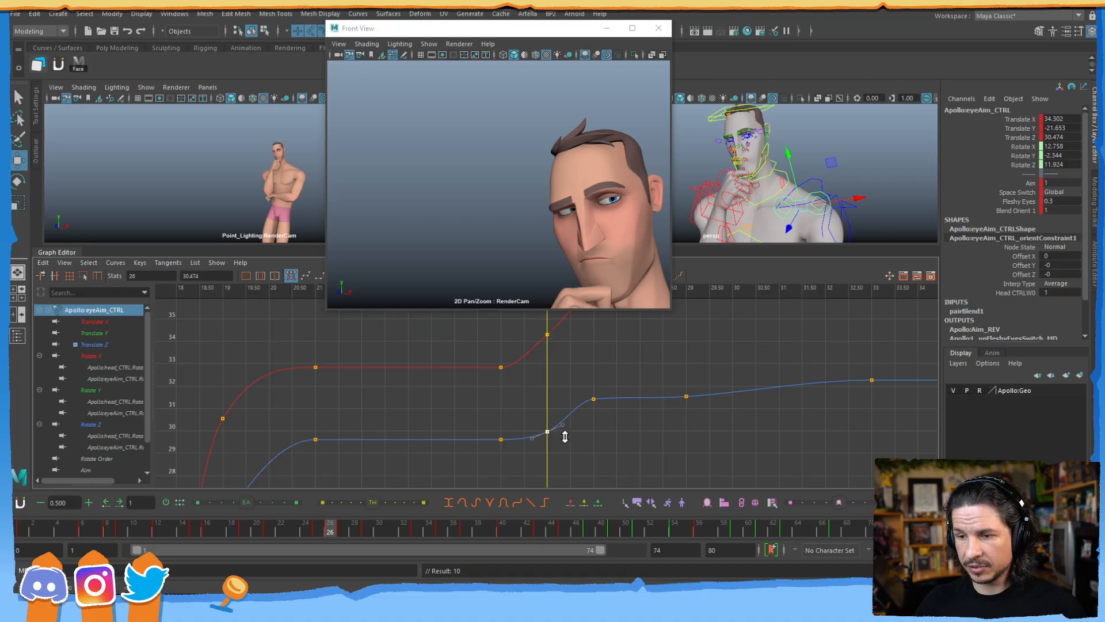
middle_click_drag(565, 374, 566, 378)
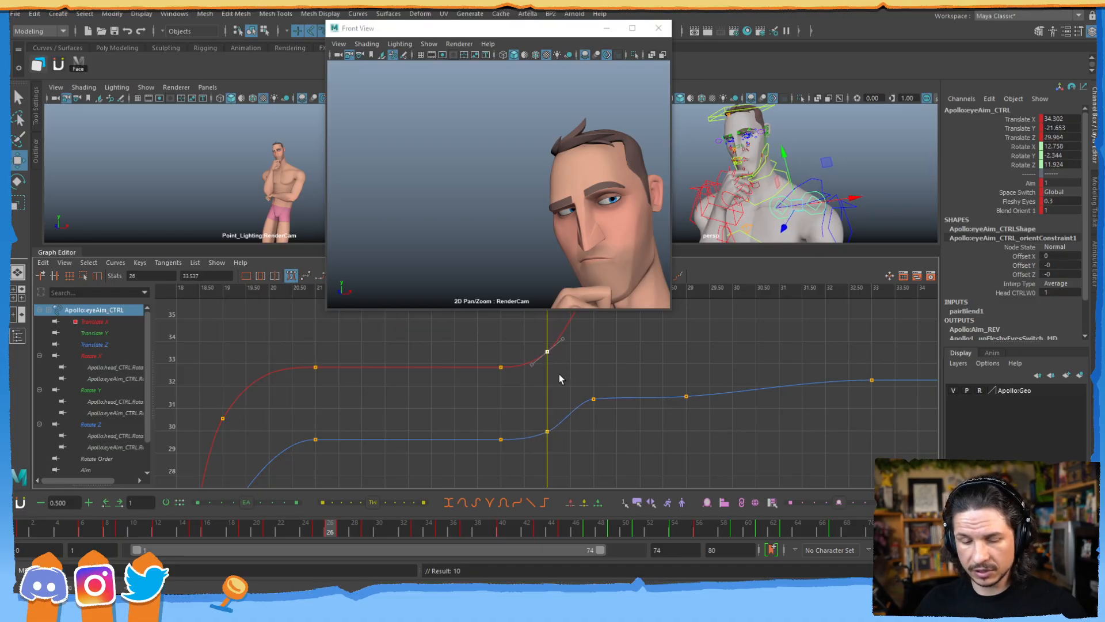
key("comma")
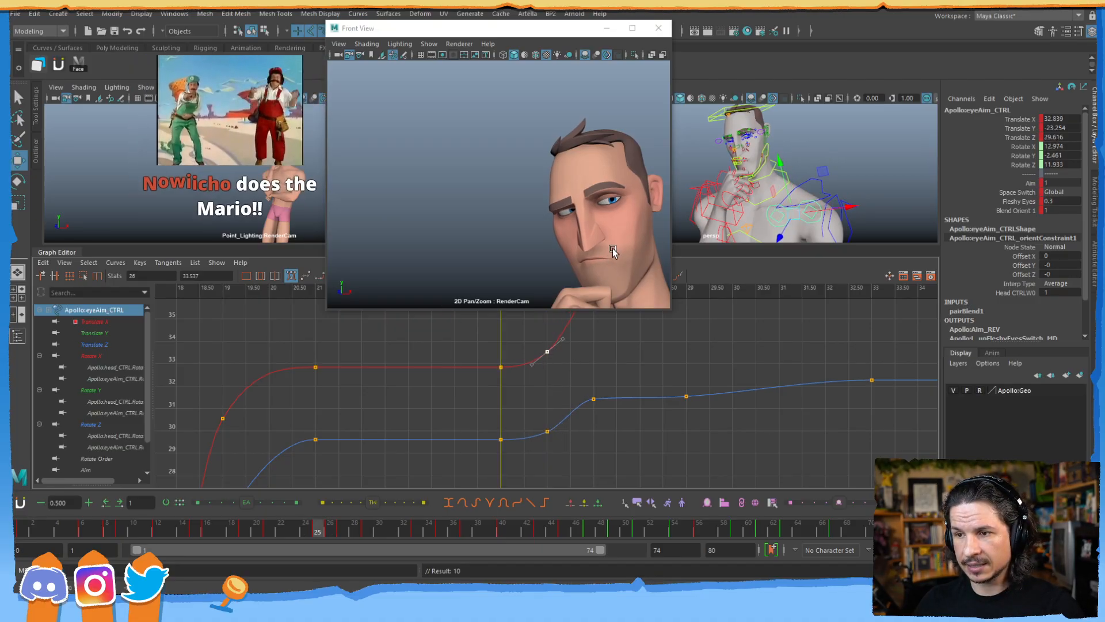
key("period")
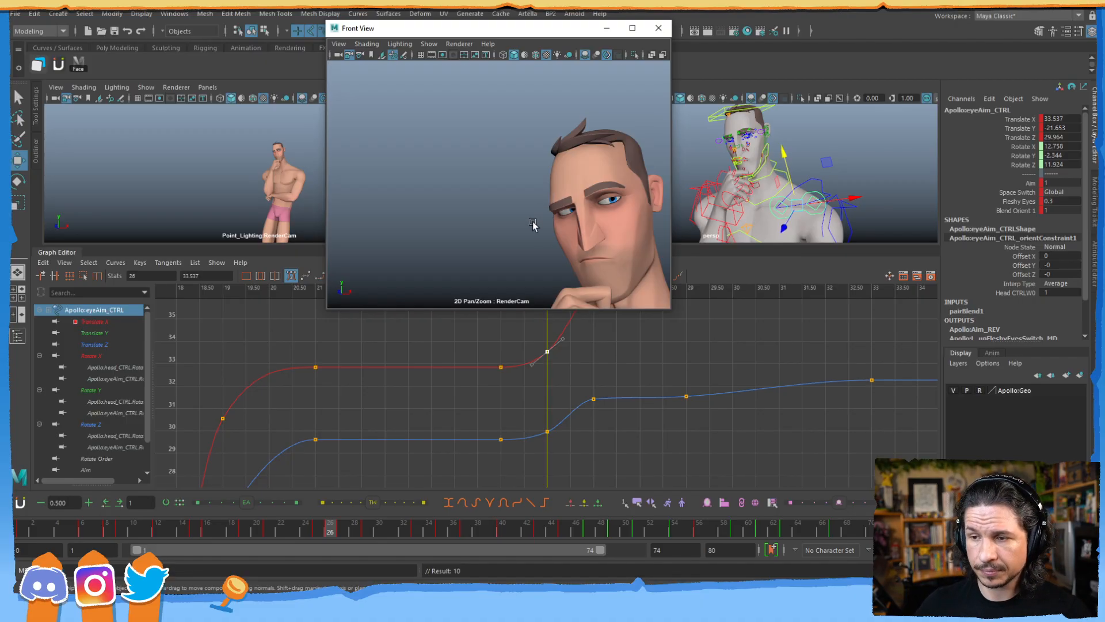
- Raise the eye aim's Translate Y key at frame 26 to about -20.84
mouse_move(329, 533)
left_mouse_down()
mouse_move(318, 530)
mouse_move(345, 533)
mouse_move(316, 532)
mouse_move(366, 530)
mouse_move(305, 530)
mouse_move(367, 529)
mouse_move(321, 529)
mouse_move(330, 526)
left_mouse_up()
left_click(316, 532)
middle_click_drag(601, 421, 575, 279, "alt")
middle_click_drag(557, 419, 606, 304, "alt")
right_click_drag(606, 303, 562, 431, "alt")
middle_click_drag(547, 415, 547, 386, "alt")
right_click_drag(548, 385, 553, 457, "alt")
middle_click_drag(581, 454, 593, 422, "alt")
right_click_drag(593, 421, 631, 418, "alt")
middle_click_drag(567, 421, 567, 417, "shift")
- Step through the eye dart around frames 25 to 27 and judge how the in-between at frame 26 reads
key("comma")
key("period")
key("period")
key("comma")
key("comma")
key("period")
key("comma")
key("alt+period")
key("alt+period")
key("alt+period")
key("alt+period")
key("alt+comma")
key("alt+comma")
key("alt+comma")
key("alt+period")
key("alt+period")
key("alt+comma")
key("alt+comma")
key("alt+period")
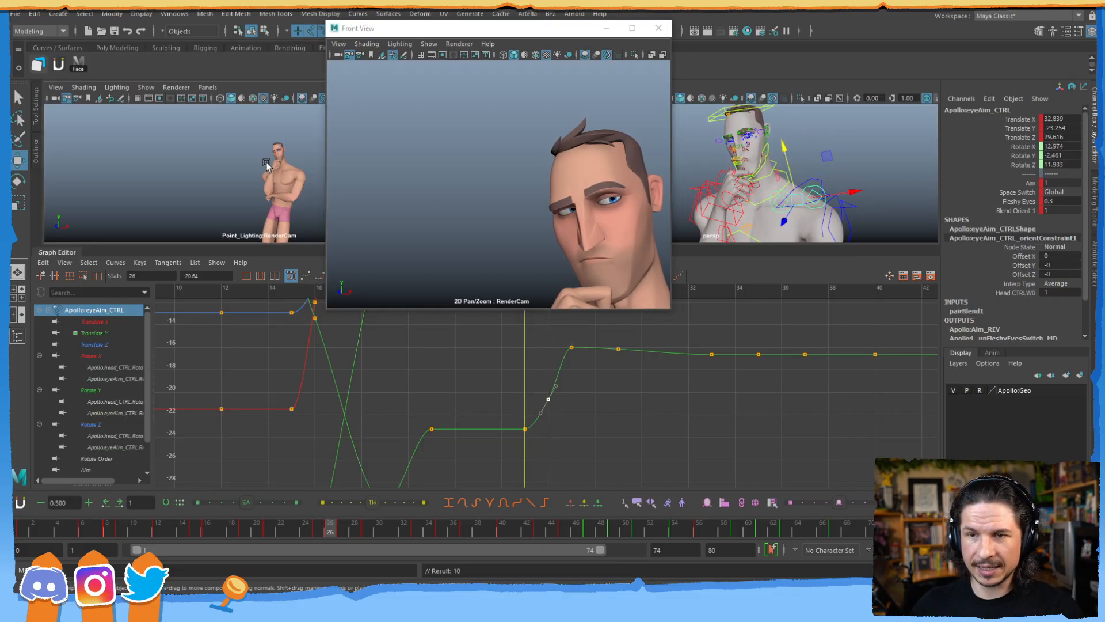
- Deselect the eye aim control, enlarge the full-body camera view, move the floating camera window beside the character and collapse the Graph Editor
left_click(239, 167)
key("space")
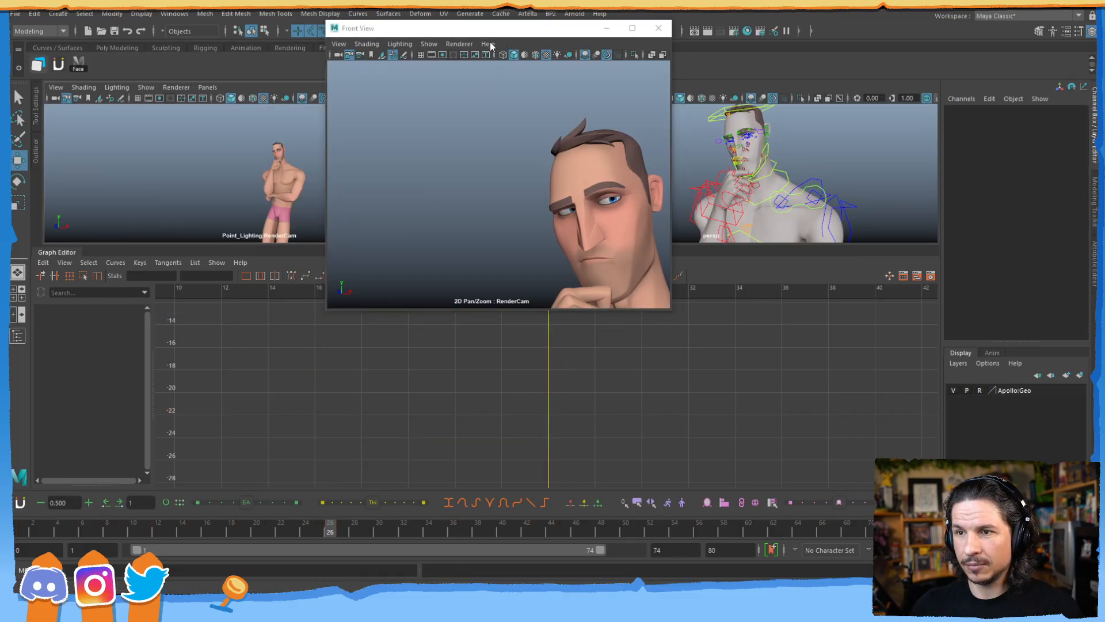
key("space")
left_click_drag(477, 28, 792, 115)
left_click(65, 254)
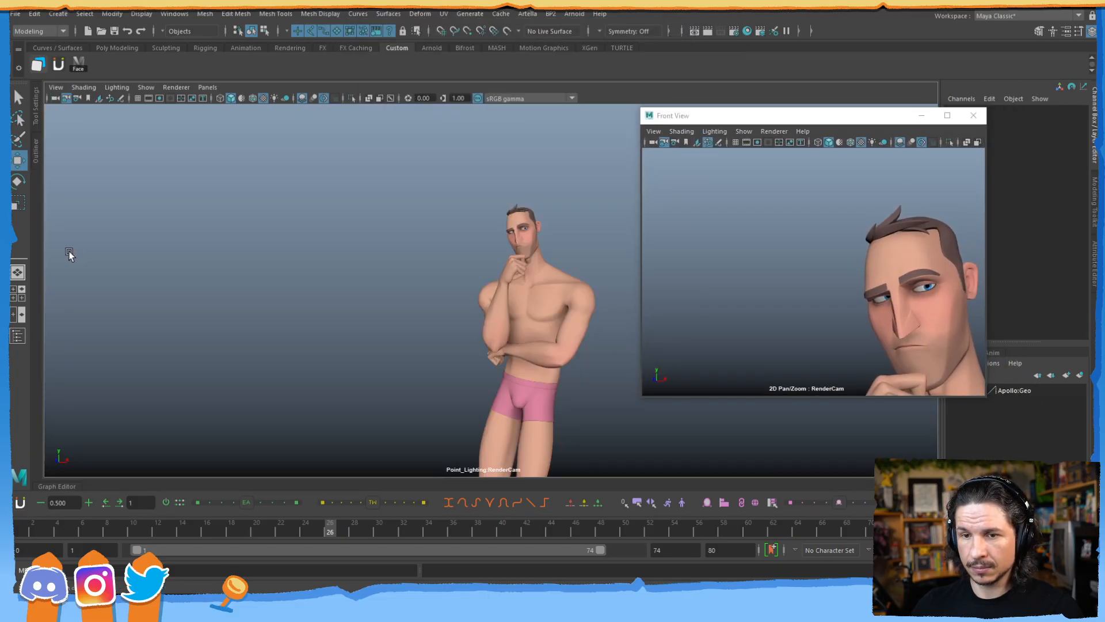
- Step back and forth through frames 25 to 27 and judge how the eye dart reads in the full-body and close-up views
key("alt+comma")
key("alt+comma")
key("alt+period")
key("alt+period")
key("alt+period")
key("alt+period")
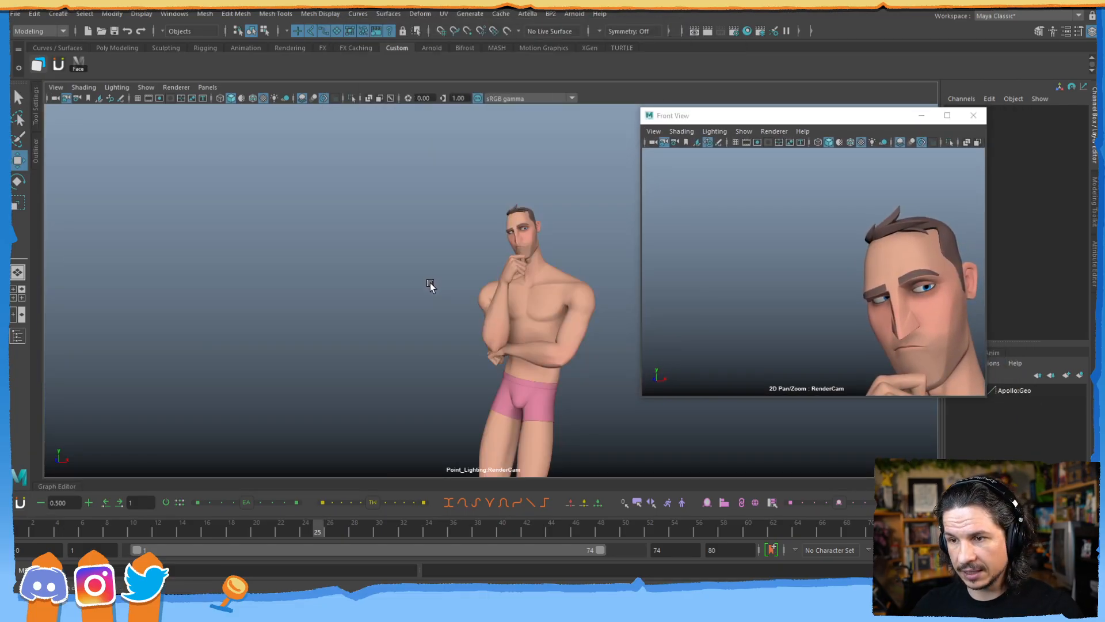
key("alt+comma")
key("alt+comma")
key("alt+comma")
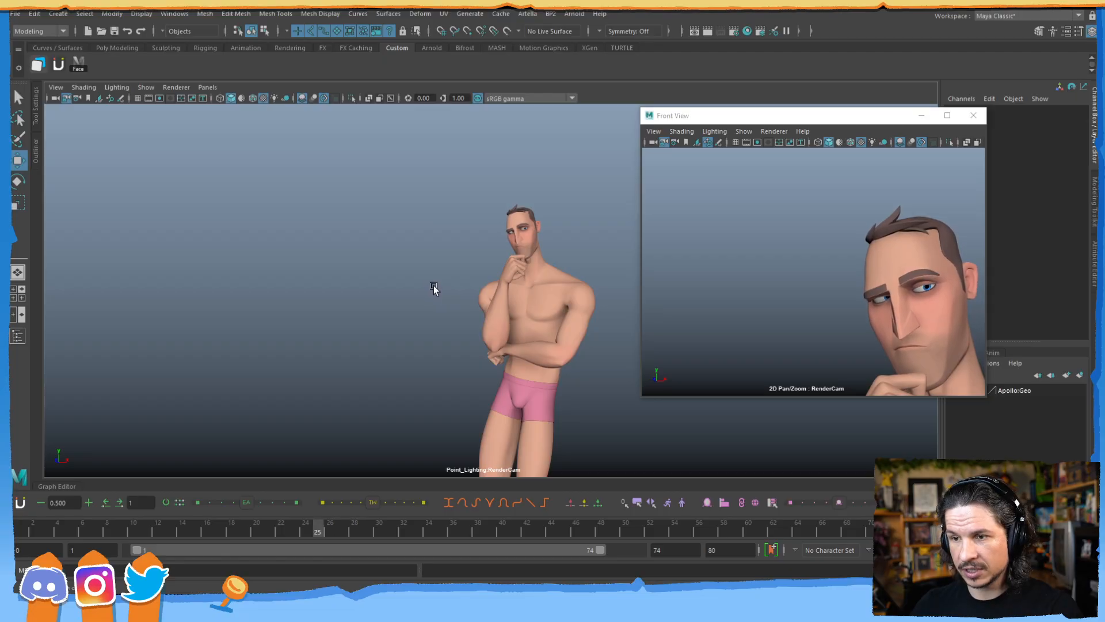
key("alt+period")
key("alt+period")
key("alt+period")
key("alt+comma")
key("alt+comma")
key("alt+comma")
key("alt+period")
key("alt+comma")
key("alt+period")
key("alt+comma")
key("alt+period")
key("alt+comma")
key("alt+period")
- Restore the side-by-side viewport layout, reopen the Graph Editor, and shift the floating camera window aside to uncover the perspective view
left_click_drag(799, 120, 750, 73)
key("space")
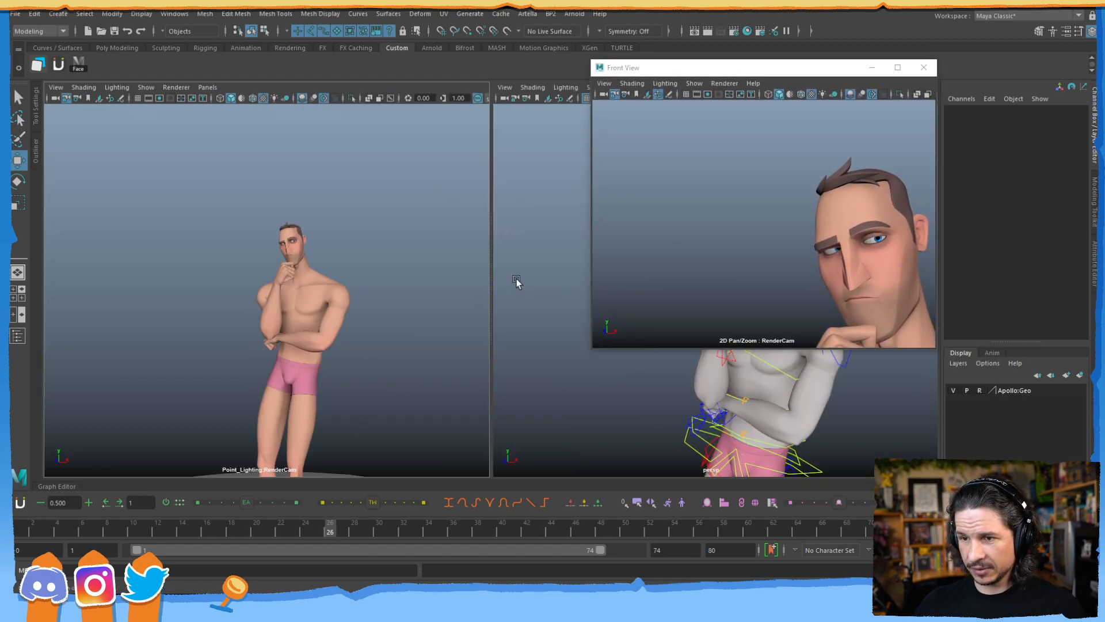
key("space")
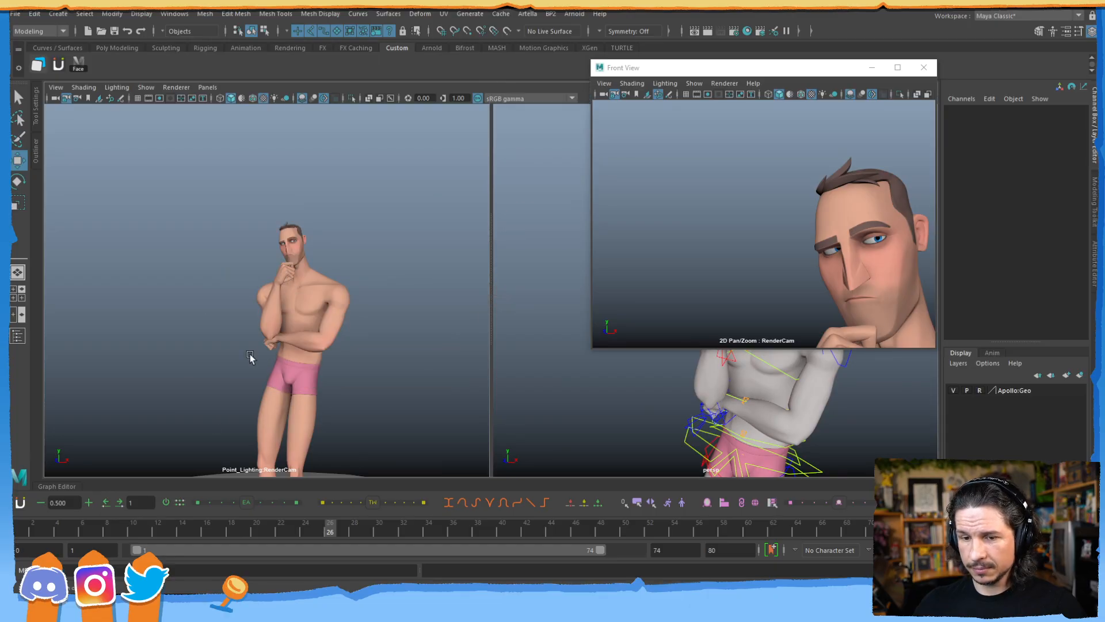
left_click(70, 485)
left_click_drag(733, 70, 825, 39)
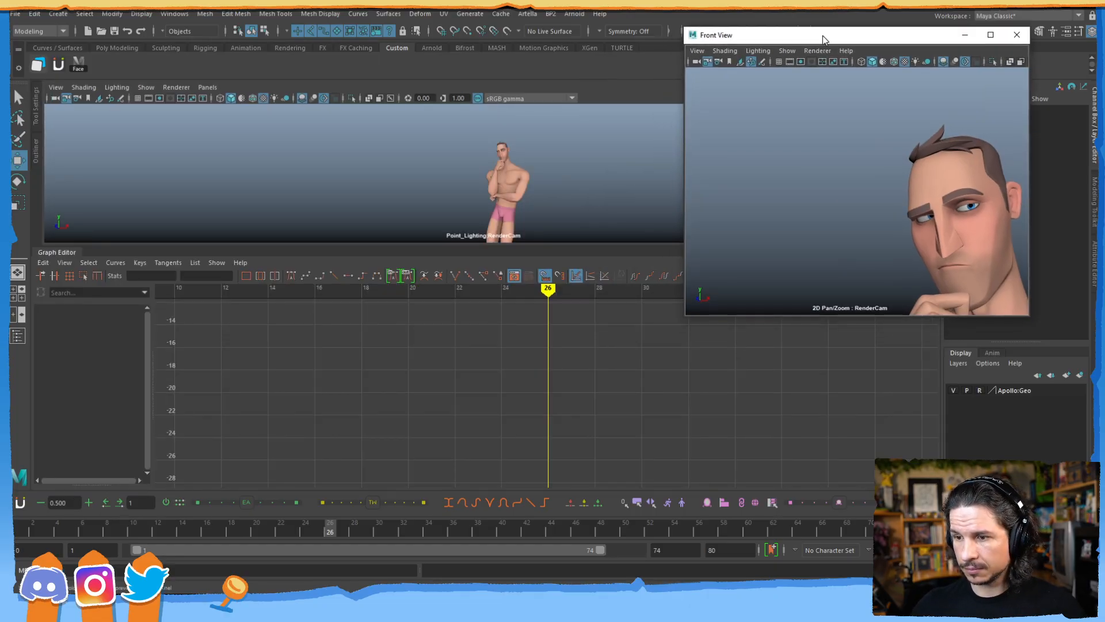
key("space")
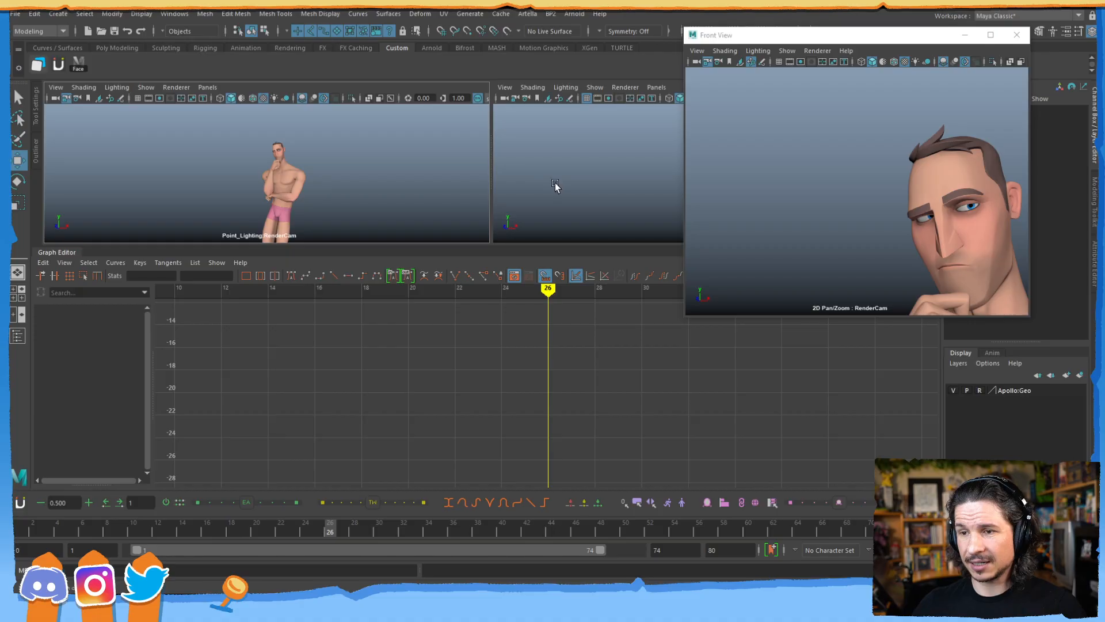
left_click_drag(760, 43, 815, 43)
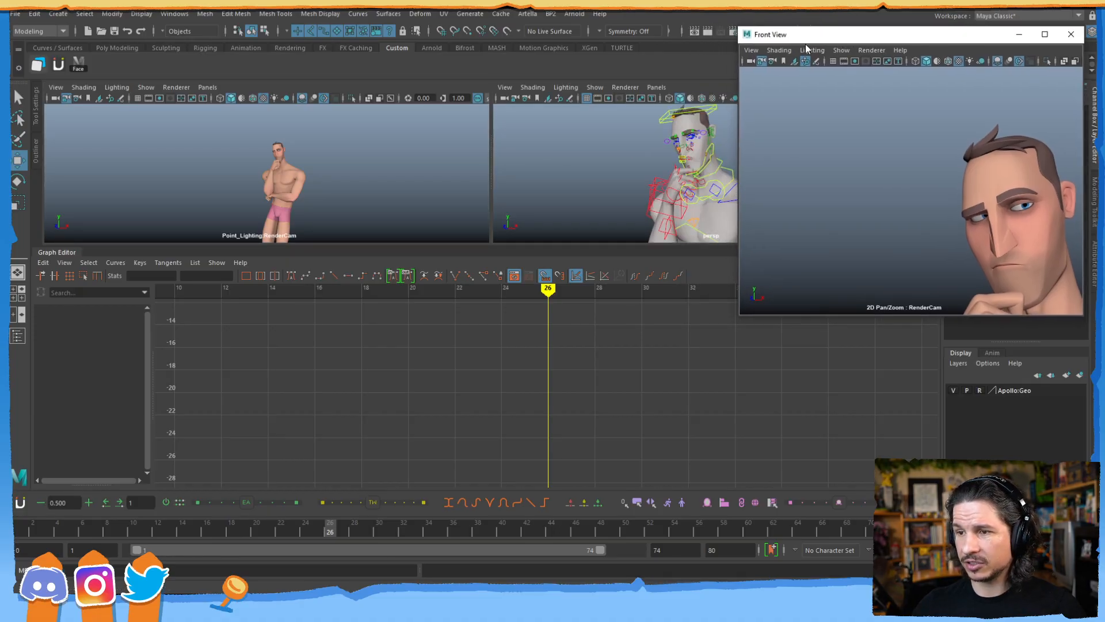
- Select only the eye aim control in the perspective view and move the floating camera window over the full-body view
right_click_drag(649, 163, 622, 153, "alt")
middle_click_drag(623, 153, 584, 166, "alt")
left_click_drag(585, 166, 641, 183, "alt")
right_click_drag(642, 183, 672, 187, "alt")
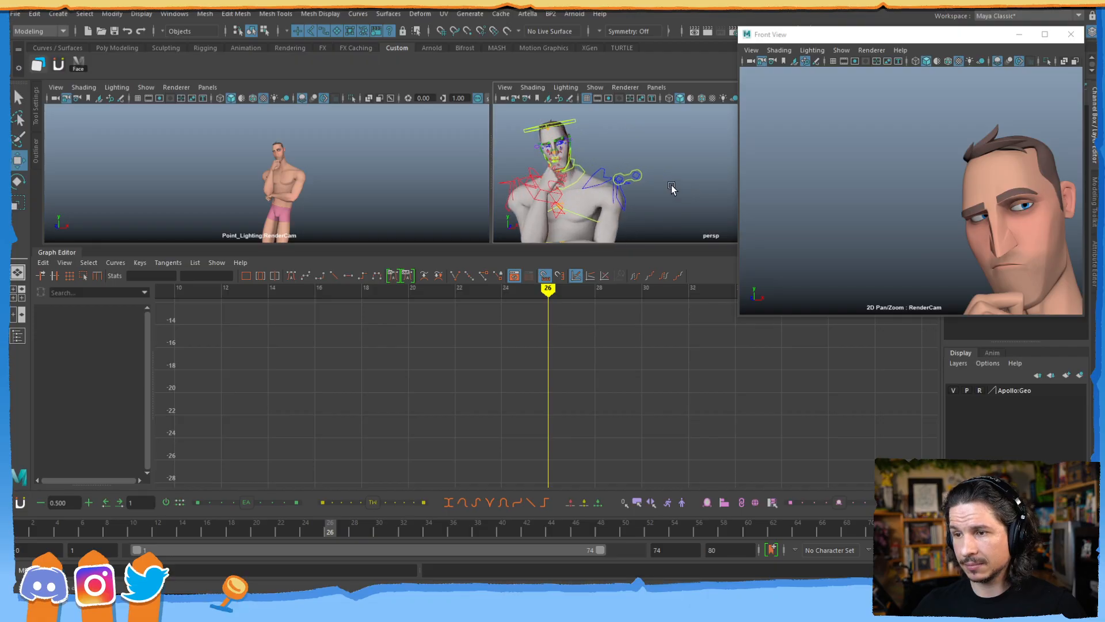
left_click(631, 181)
left_click_drag(919, 35, 286, 17)
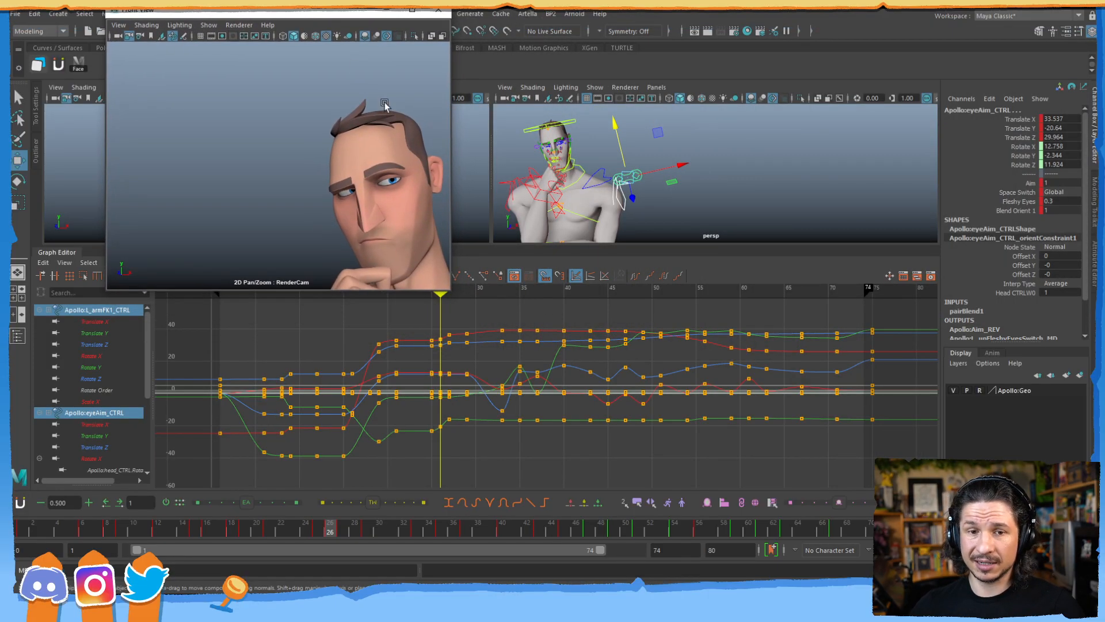
left_click(640, 193)
left_click_drag(634, 201, 742, 167, "alt")
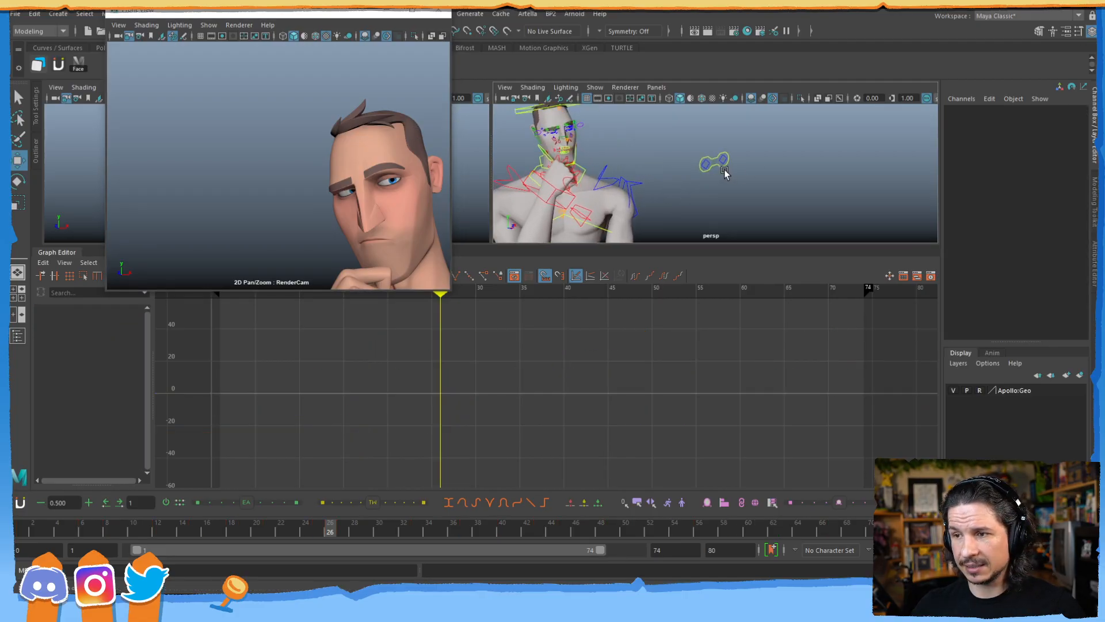
left_click(712, 158)
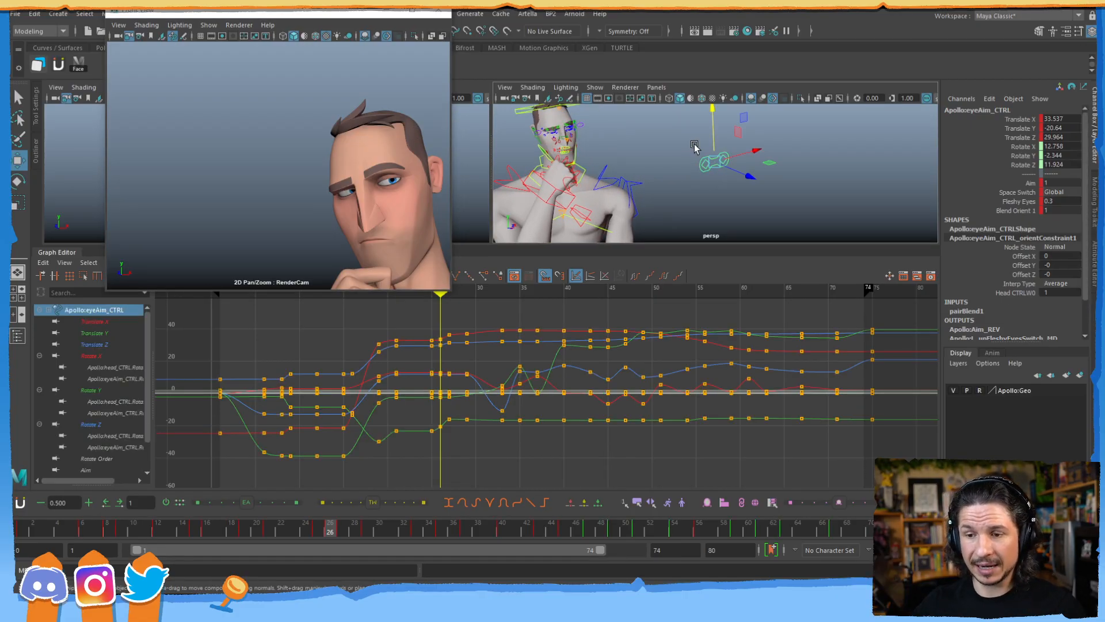
scroll(478, 389, "up", 5)
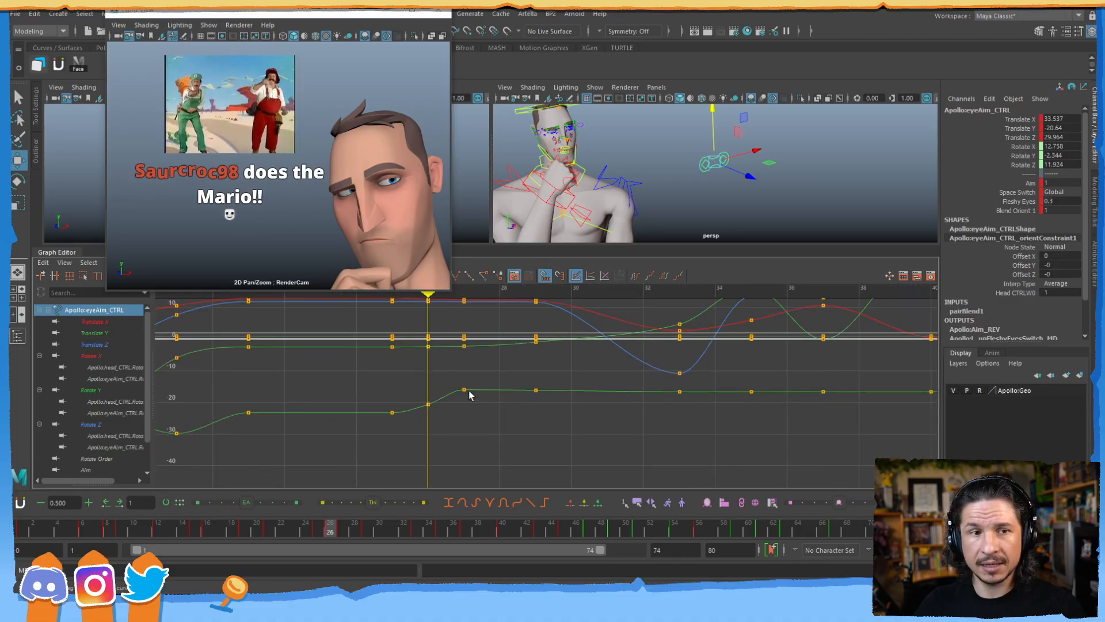
- Lower the eye aim's frame 26 keys to -21.819 in Translate Y, 33.463 in Translate X and 29.951 in Translate Z
left_click_drag(482, 406, 470, 425)
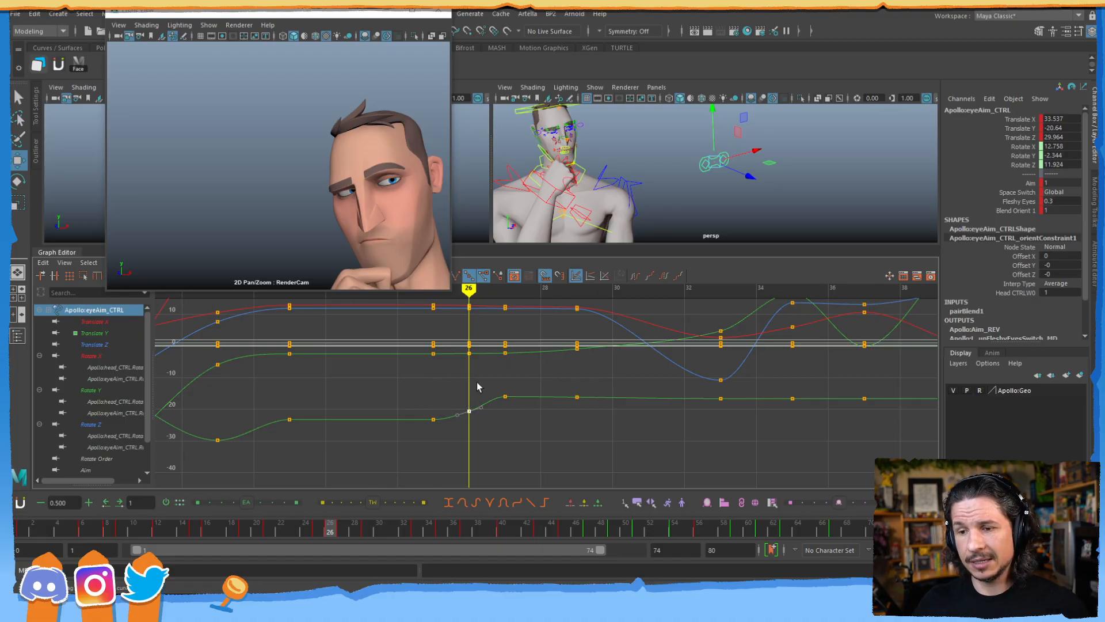
right_click_drag(486, 401, 446, 434, "alt+shift")
middle_click_drag(446, 434, 467, 410, "alt")
middle_click_drag(481, 365, 489, 483, "alt+shift")
middle_click_drag(483, 302, 486, 439, "alt+shift")
right_click_drag(475, 405, 532, 383, "alt")
middle_click_drag(435, 396, 435, 400, "shift")
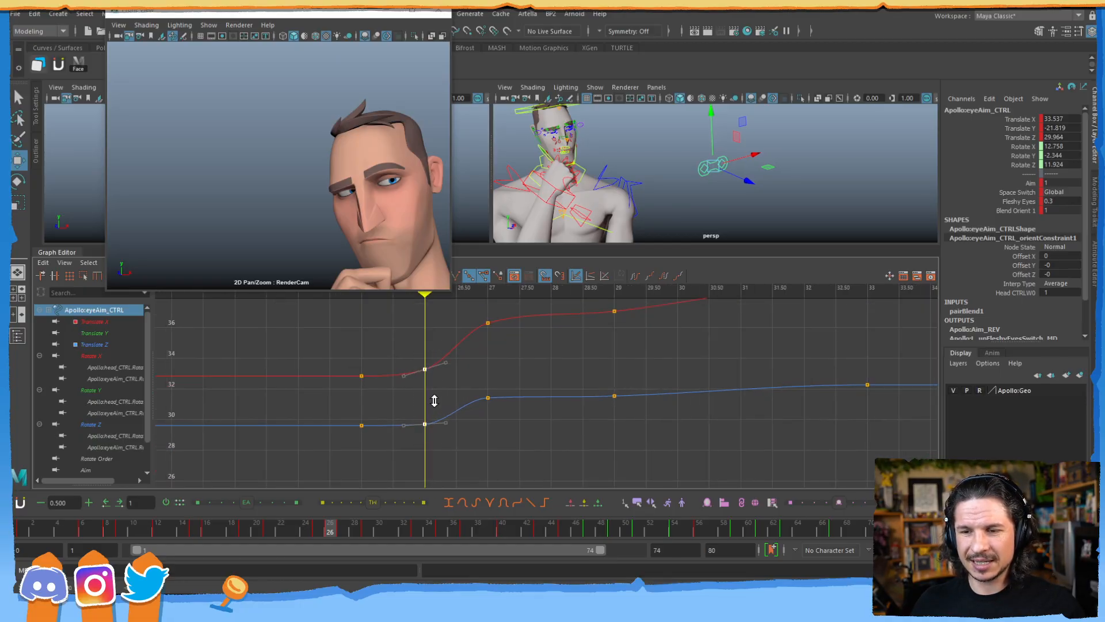
middle_click_drag(440, 438, 441, 437, "shift")
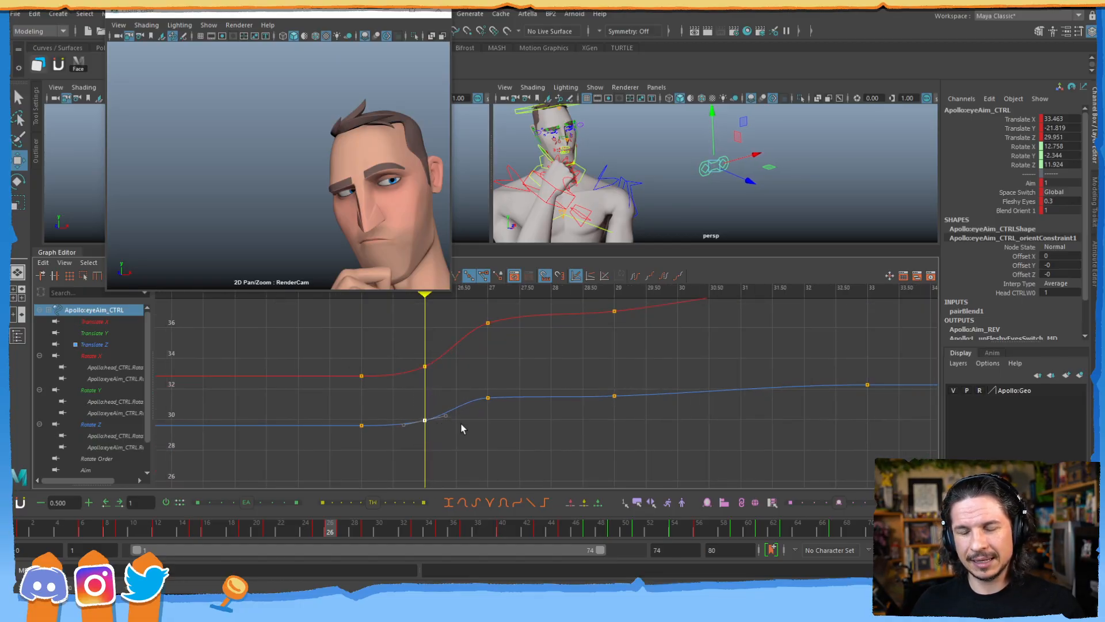
- Raise the eye aim's Translate Y key at frame 26 to -21.689
right_click_drag(527, 377, 496, 433, "alt")
middle_click_drag(496, 433, 503, 324, "alt")
right_click_drag(533, 403, 550, 397, "alt")
middle_click_drag(517, 397, 545, 336, "alt")
right_click_drag(604, 358, 530, 420, "alt")
middle_click_drag(530, 420, 526, 398, "alt")
right_click_drag(525, 398, 543, 390, "alt")
middle_click_drag(543, 390, 554, 399, "alt")
middle_click_drag(553, 450, 554, 440, "shift")
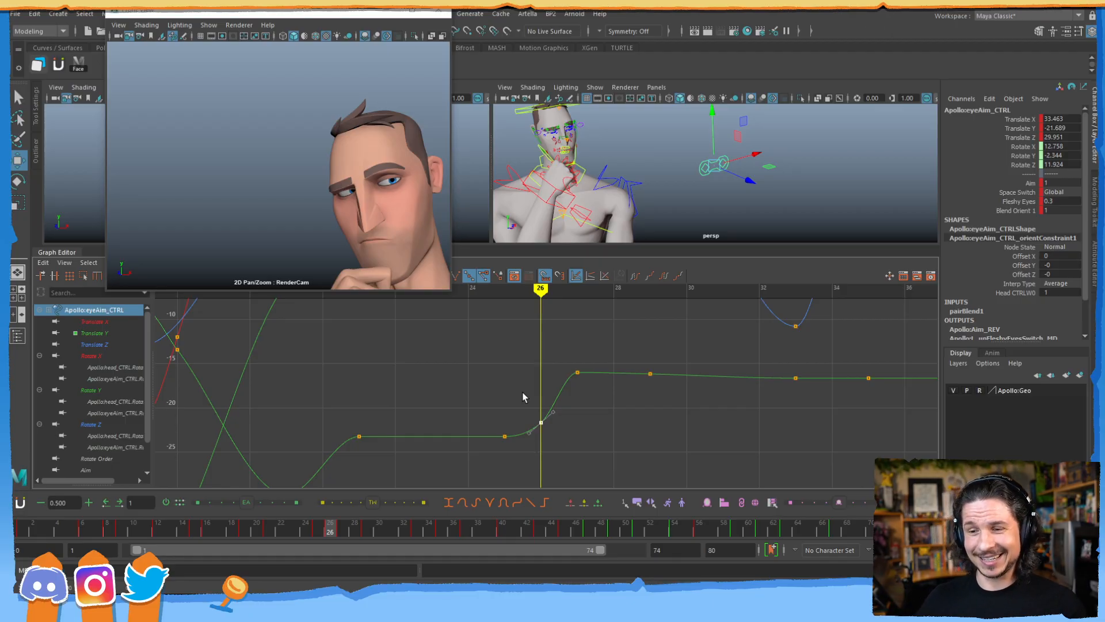
- Examine the eye aim's curves before and after frame 26 in the Graph Editor
middle_click_drag(392, 362, 542, 374, "alt")
right_click_drag(542, 374, 346, 395, "alt")
left_click_drag(318, 382, 384, 439)
middle_click_drag(435, 401, 430, 416)
left_click(506, 402)
right_click_drag(506, 403, 501, 387, "alt")
middle_click_drag(501, 387, 484, 386, "alt")
right_click_drag(483, 385, 531, 402, "alt")
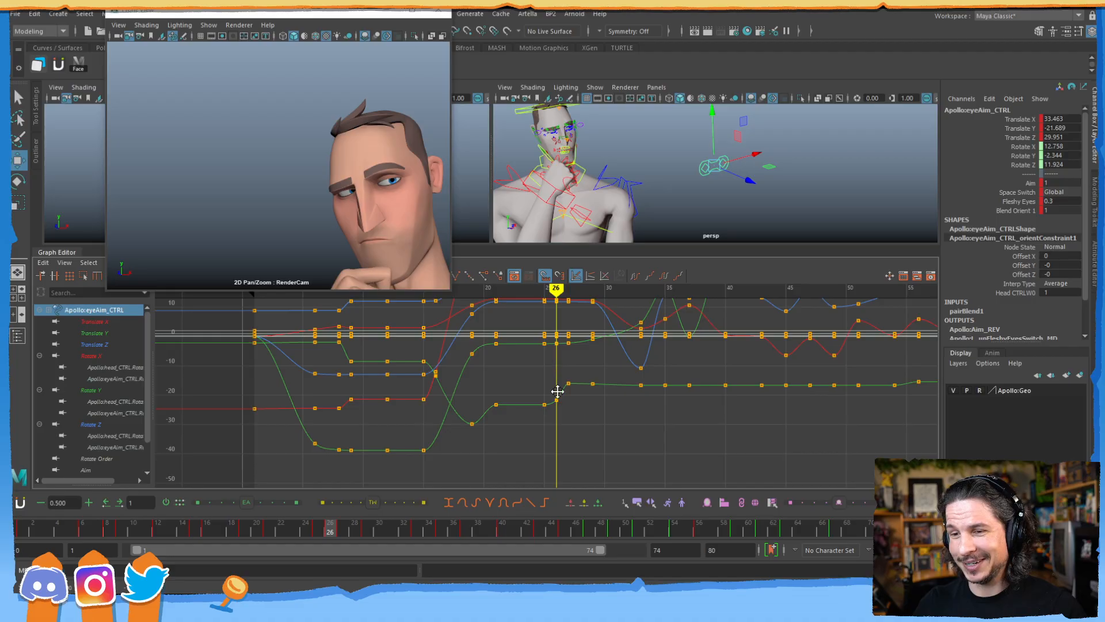
middle_click_drag(550, 371, 547, 434, "alt")
right_click_drag(547, 428, 541, 403, "alt")
middle_click_drag(540, 402, 575, 396, "alt")
right_click_drag(626, 397, 643, 399, "alt")
middle_click_drag(639, 399, 580, 401, "alt")
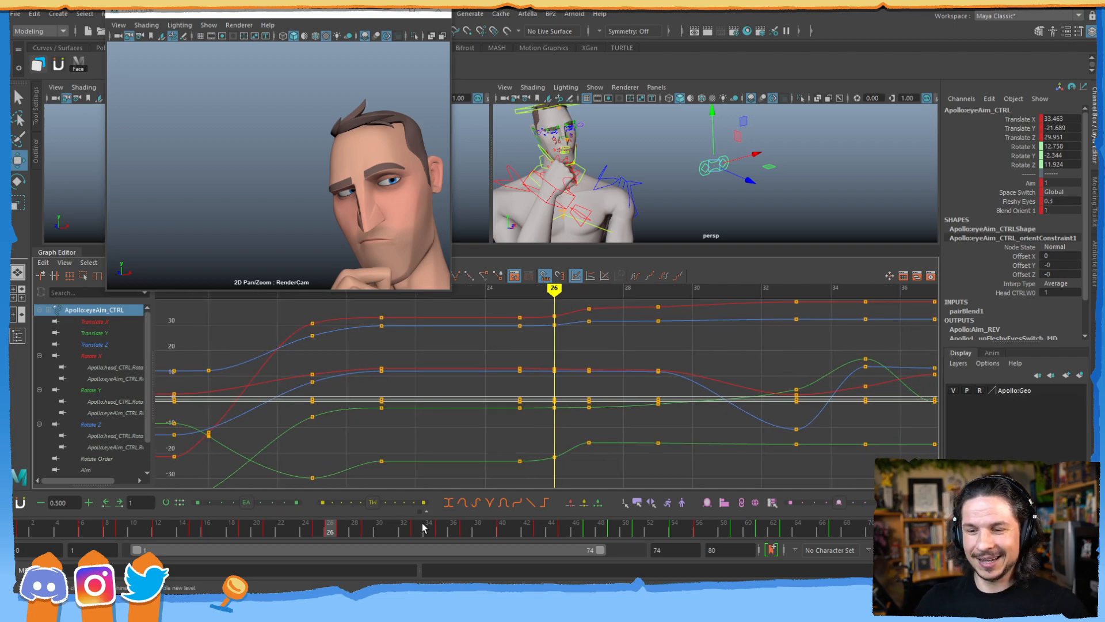
- Scrub between frames 26 and 36 and review how the eyes move through the head turn
mouse_move(326, 531)
left_mouse_down()
mouse_move(315, 527)
mouse_move(371, 524)
mouse_move(317, 527)
mouse_move(342, 526)
left_mouse_up()
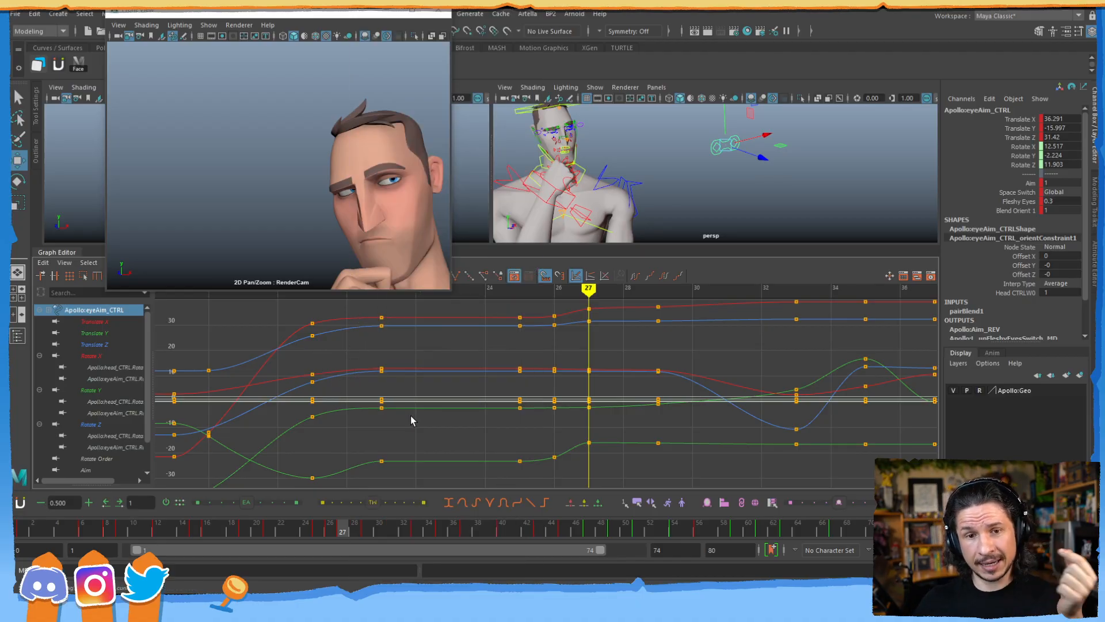
mouse_move(341, 529)
left_mouse_down()
mouse_move(317, 528)
mouse_move(344, 530)
left_mouse_up()
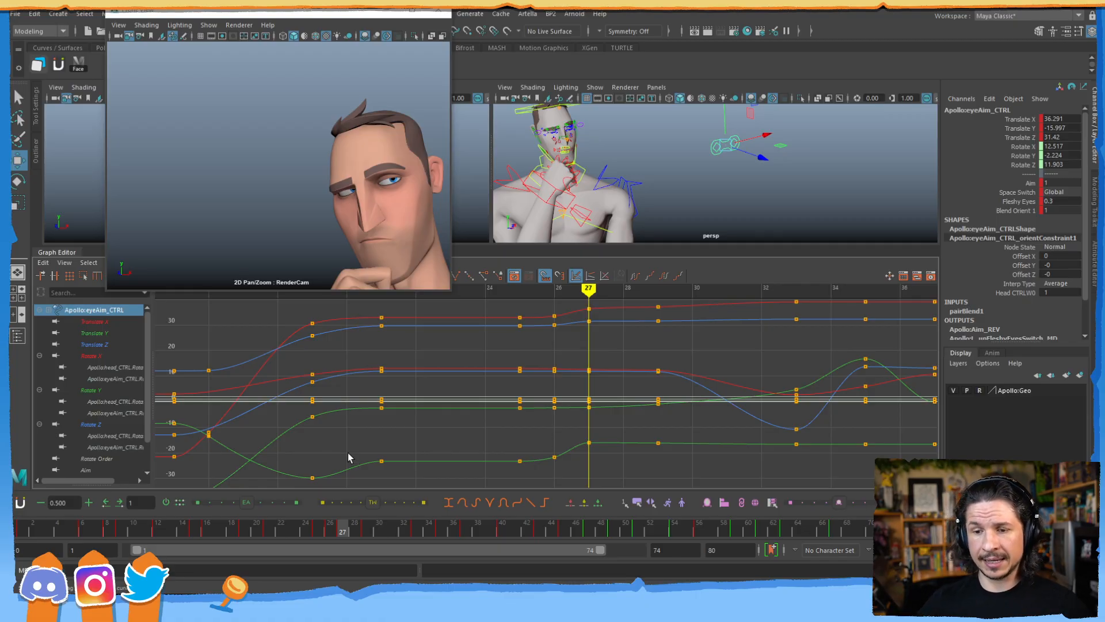
left_click_drag(345, 537, 426, 526)
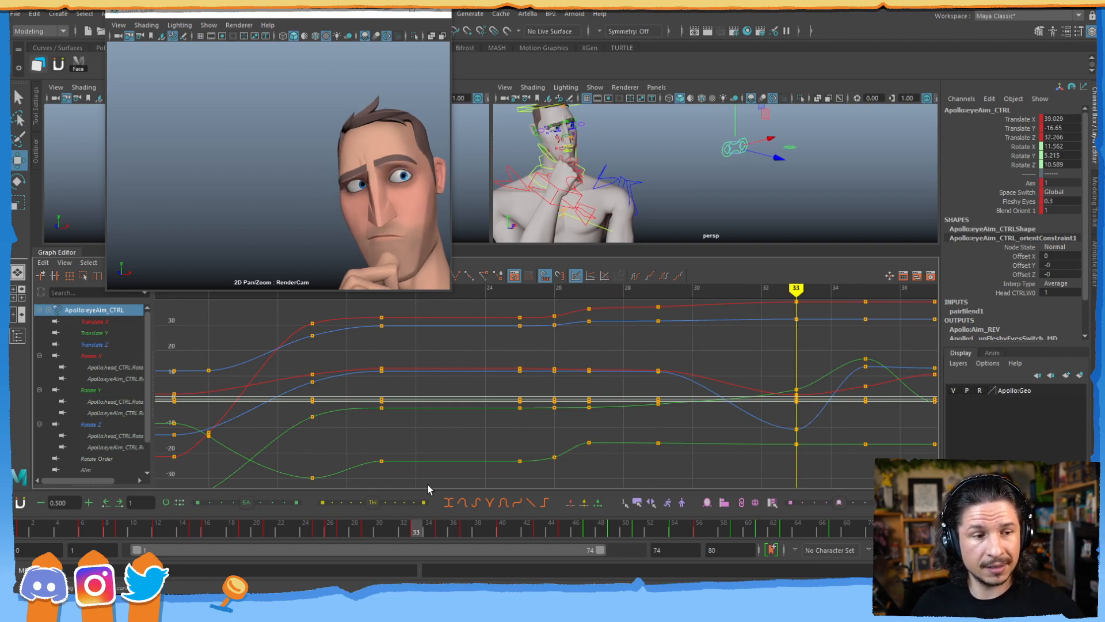
left_click_drag(413, 532, 454, 525)
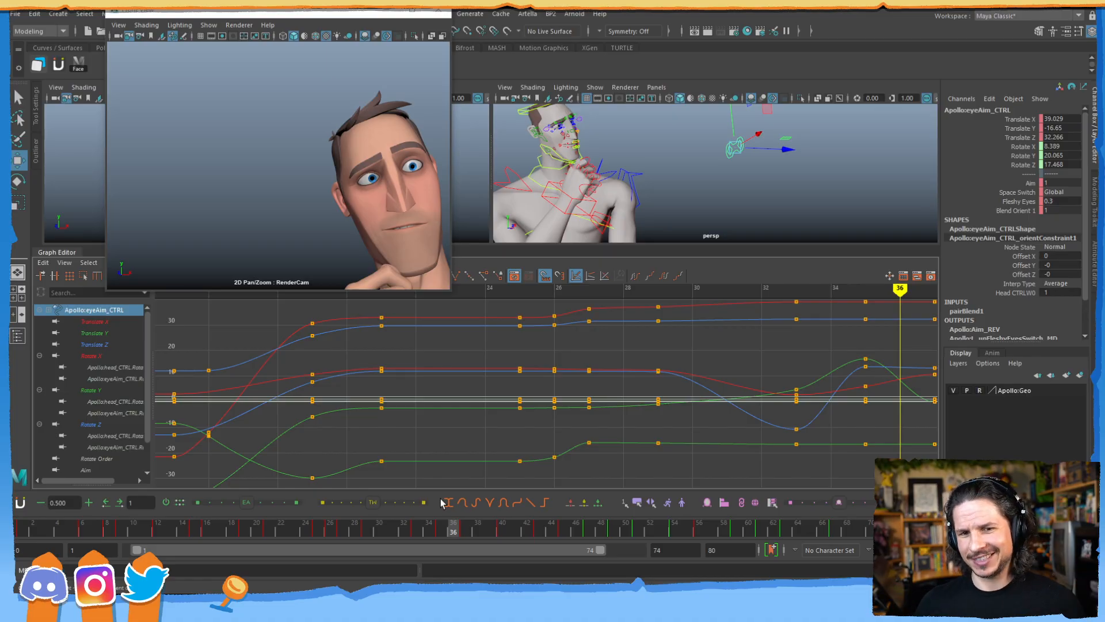
left_click_drag(454, 526, 429, 525)
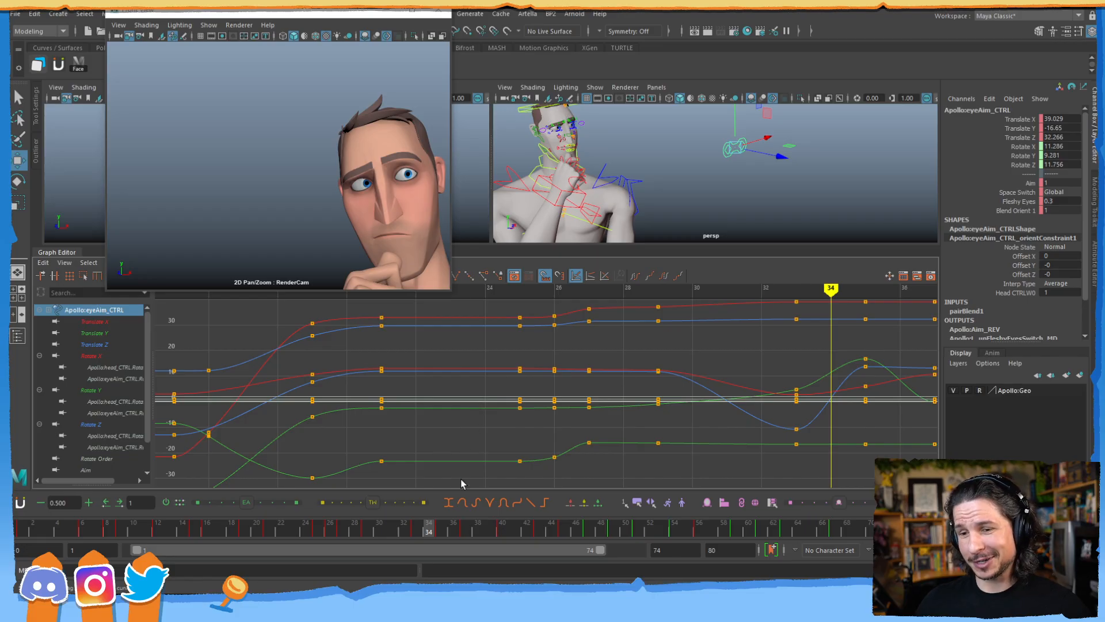
mouse_move(426, 531)
left_mouse_down()
mouse_move(416, 528)
mouse_move(454, 534)
mouse_move(429, 526)
left_mouse_up()
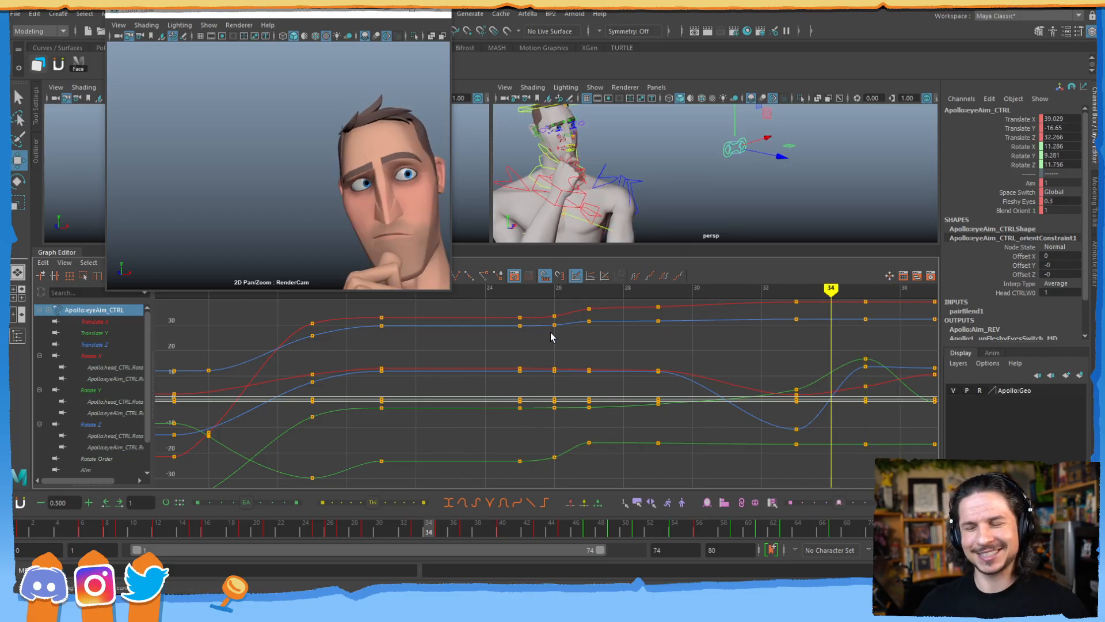
left_click_drag(742, 167, 683, 171, "alt")
left_click_drag(428, 530, 392, 529)
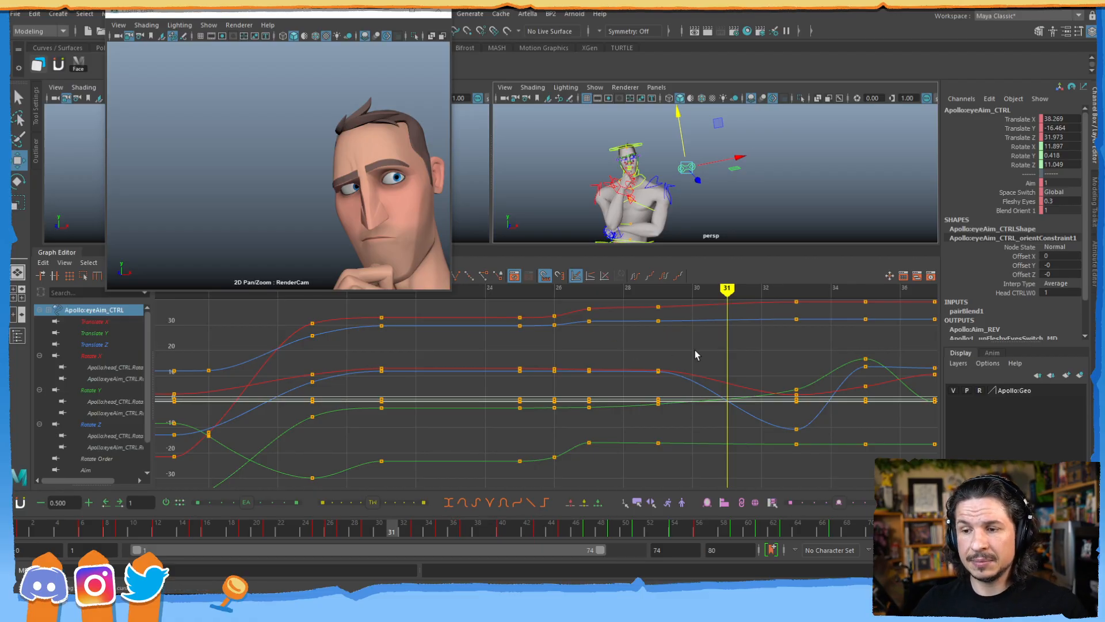
- Select all of the character's controls, examine their combined keys in the Graph Editor around frame 25, and clear the selection
key("a")
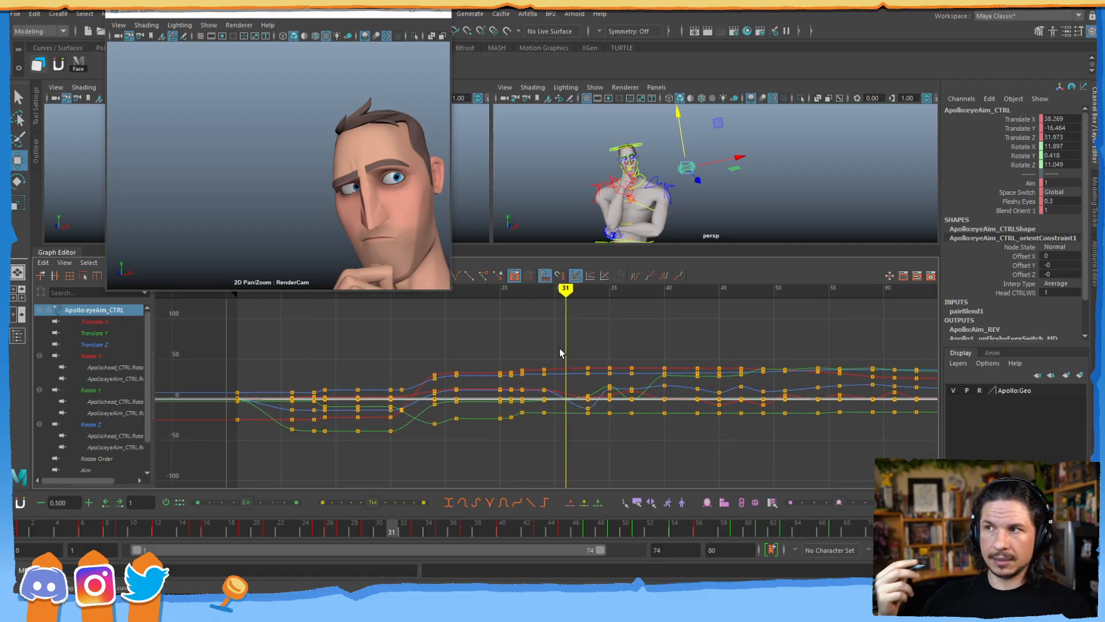
right_click_drag(816, 192, 714, 188, "alt")
middle_click_drag(714, 187, 711, 151, "alt")
right_click_drag(711, 156, 676, 186, "alt")
left_click_drag(594, 118, 766, 218)
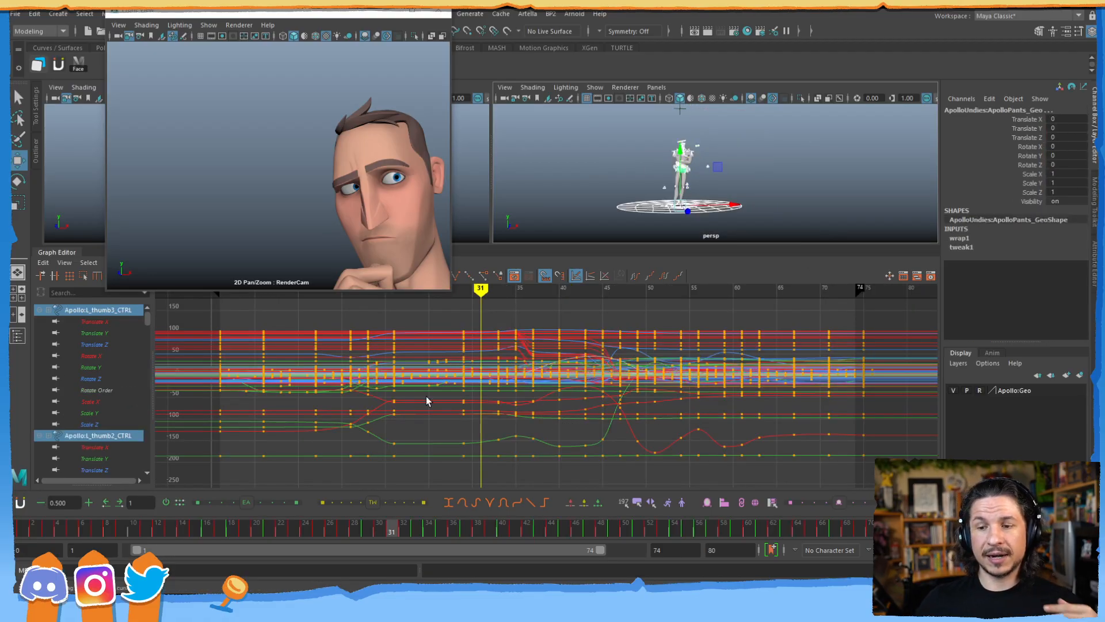
left_click_drag(427, 475, 433, 349)
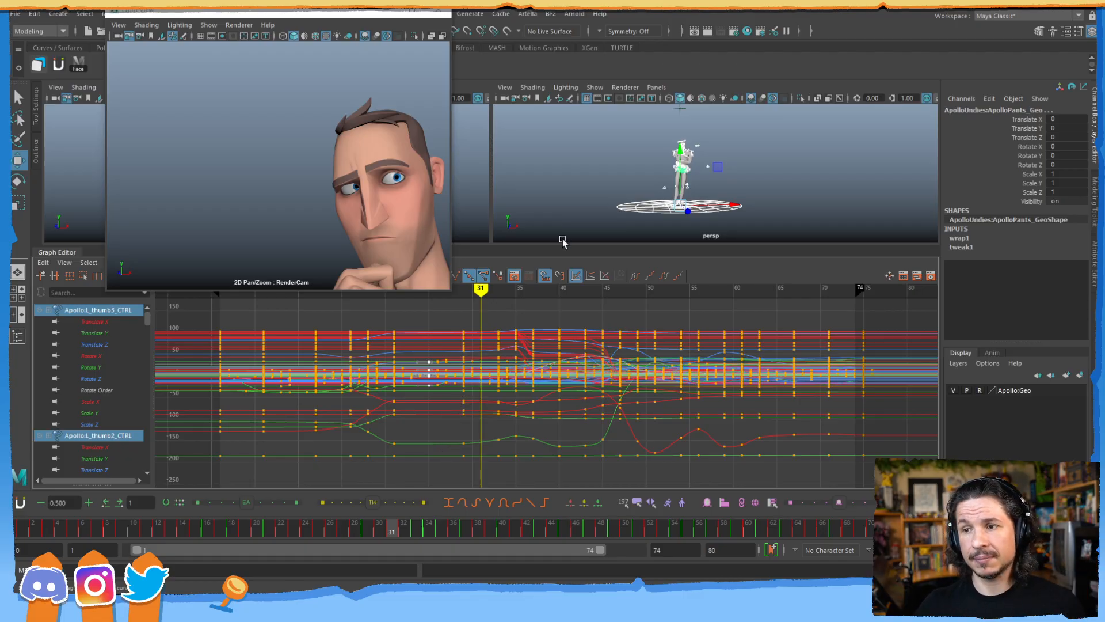
left_click(577, 152)
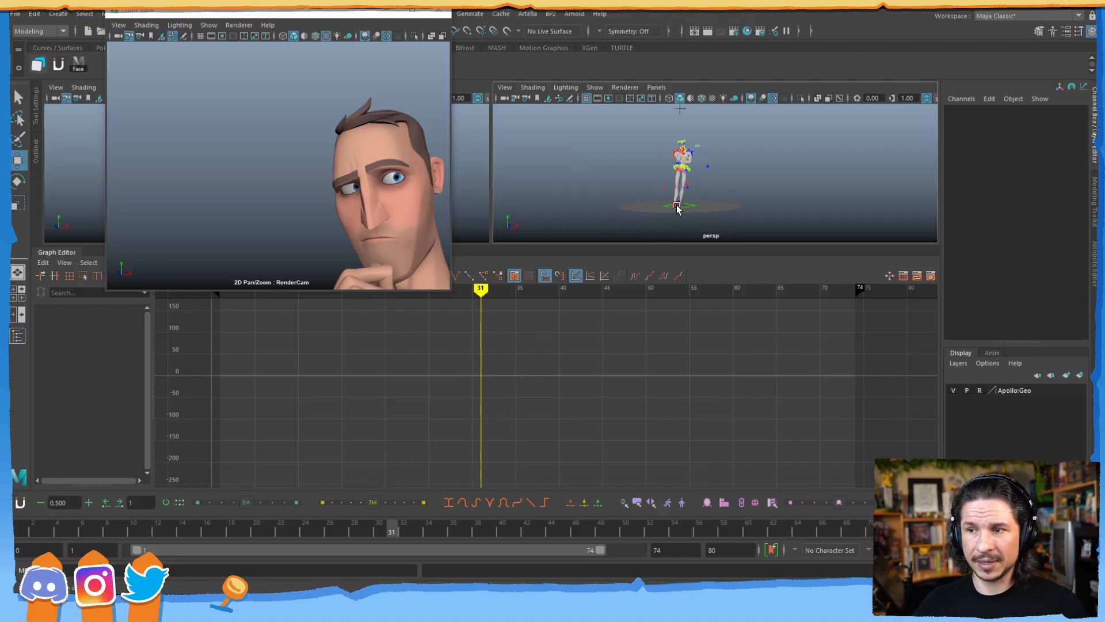
- Reselect the eye aim control beside the character's head in the perspective view
right_click_drag(664, 207, 752, 165, "alt")
middle_click_drag(749, 164, 762, 225, "alt")
right_click_drag(762, 225, 770, 178, "alt")
middle_click_drag(770, 177, 749, 115, "alt")
right_click_drag(749, 115, 793, 163, "alt")
middle_click_drag(792, 163, 792, 195, "alt")
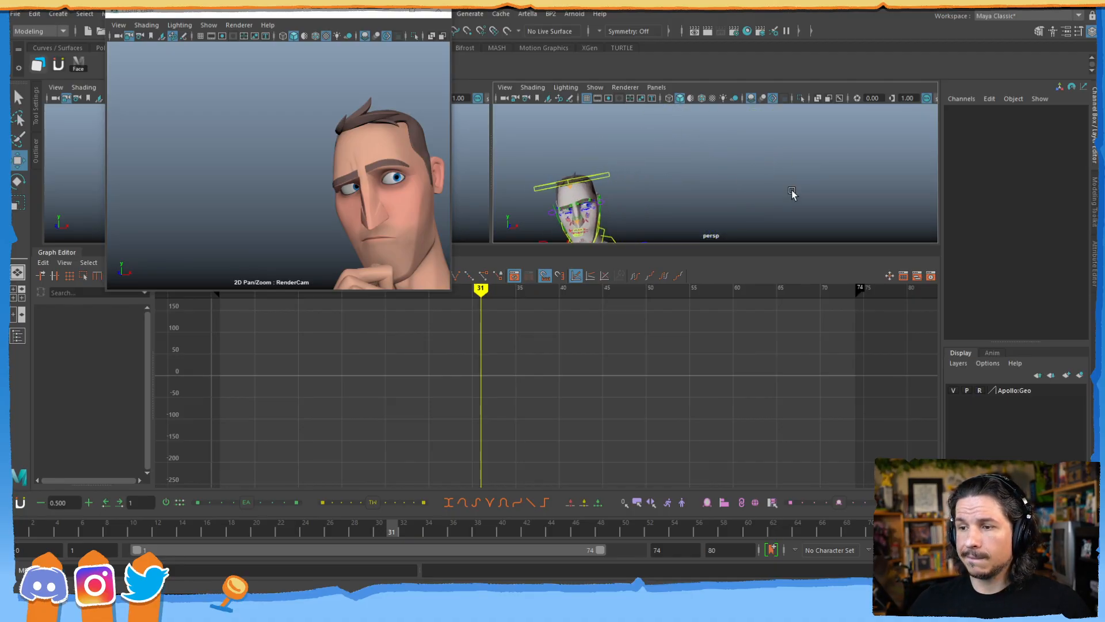
middle_click_drag(721, 230, 708, 178, "alt")
left_click(705, 154)
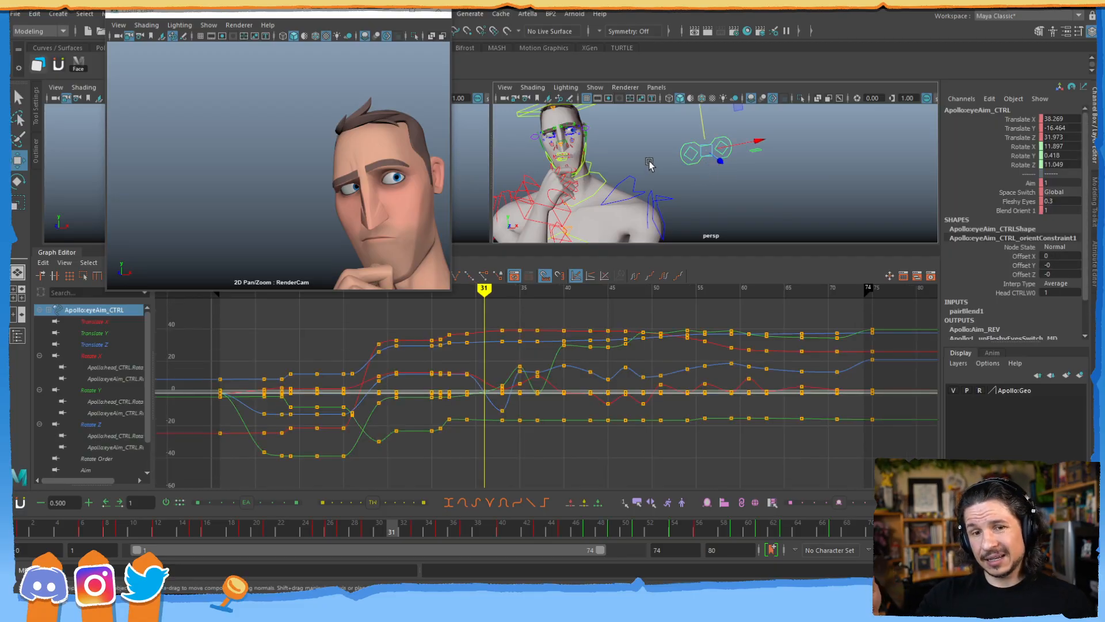
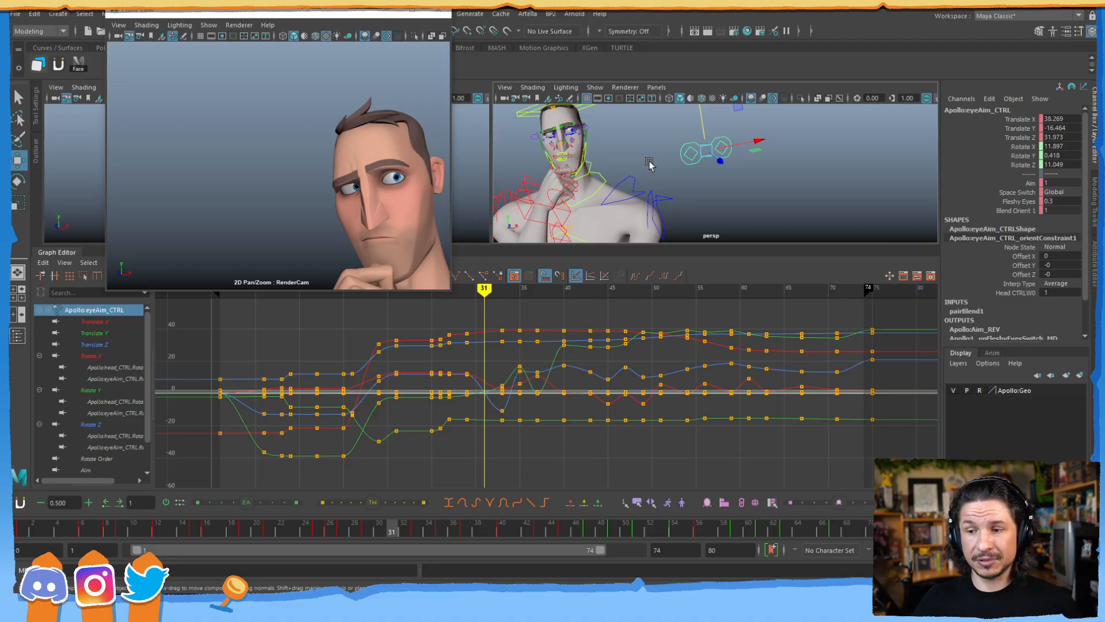
- Delete the eye aim's Translate Y keys between frames 33 and 54 except the one at frame 43, and raise that key to about -16.5
right_click_drag(588, 409, 608, 375, "alt+shift")
middle_click_drag(609, 473, 613, 388, "alt")
right_click_drag(613, 388, 610, 345, "alt+shift")
middle_click_drag(587, 377, 592, 328, "alt")
right_click_drag(592, 328, 639, 317, "alt")
left_click_drag(456, 365, 714, 405)
right_click_drag(723, 400, 699, 359, "alt")
middle_click_drag(699, 360, 649, 372, "alt")
right_click_drag(650, 371, 598, 346, "alt+shift")
right_click_drag(541, 397, 580, 407, "alt+shift")
middle_click_drag(561, 412, 560, 397, "alt+shift")
right_click_drag(560, 398, 506, 438, "alt+shift")
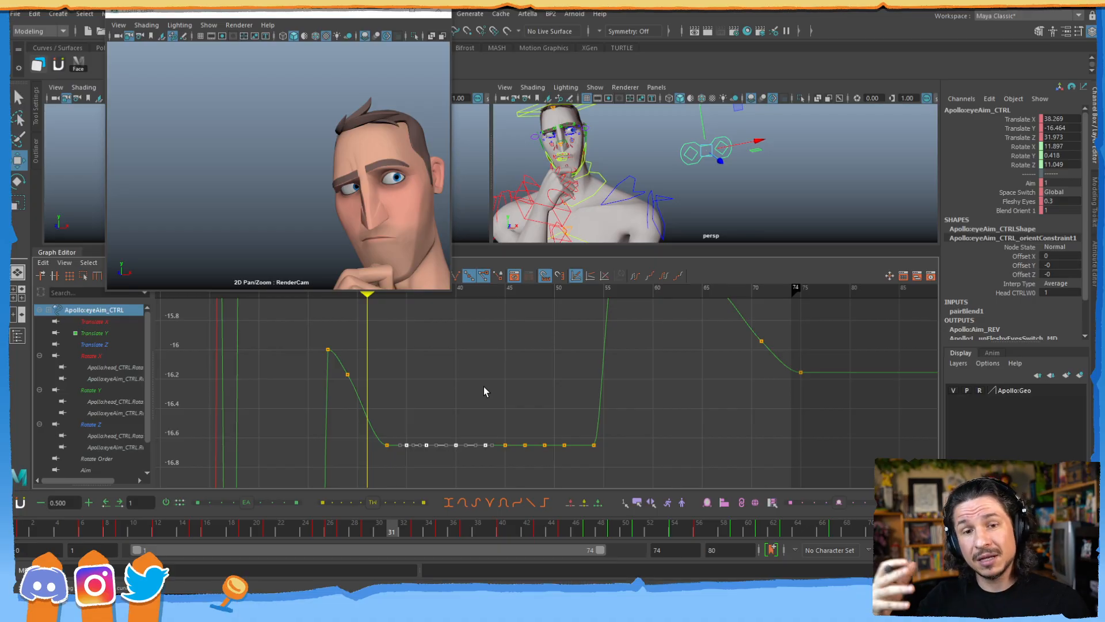
left_click_drag(388, 412, 472, 465)
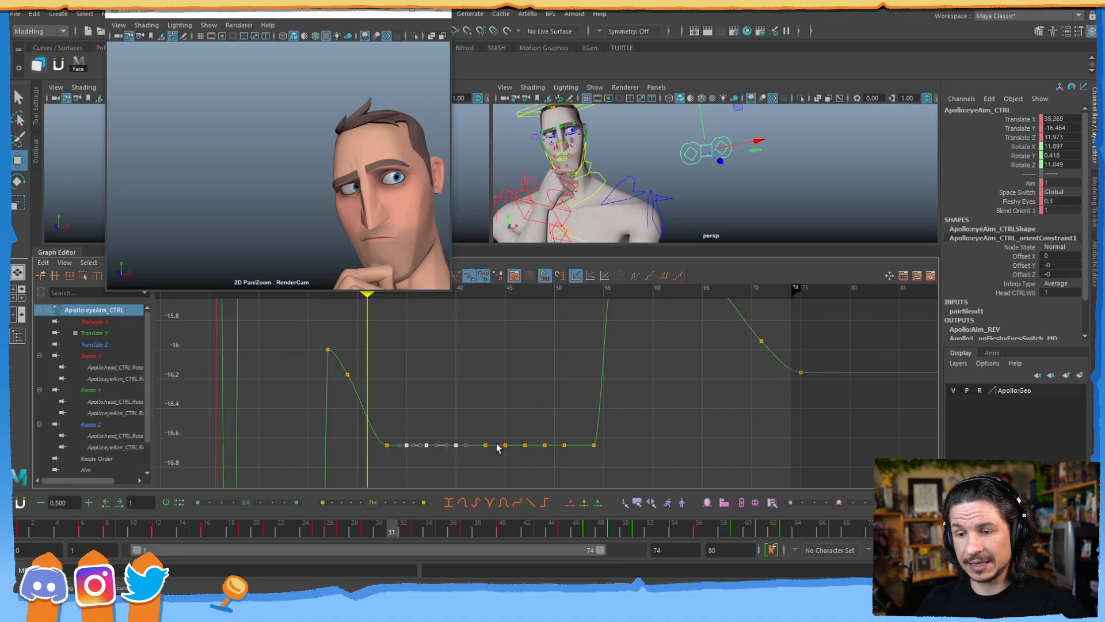
left_click_drag(503, 426, 573, 469, "shift")
key("Delete")
left_click_drag(505, 418, 482, 457)
mouse_move(500, 435)
middle_mouse_down()
mouse_move(502, 449)
mouse_move(499, 428)
middle_mouse_up()
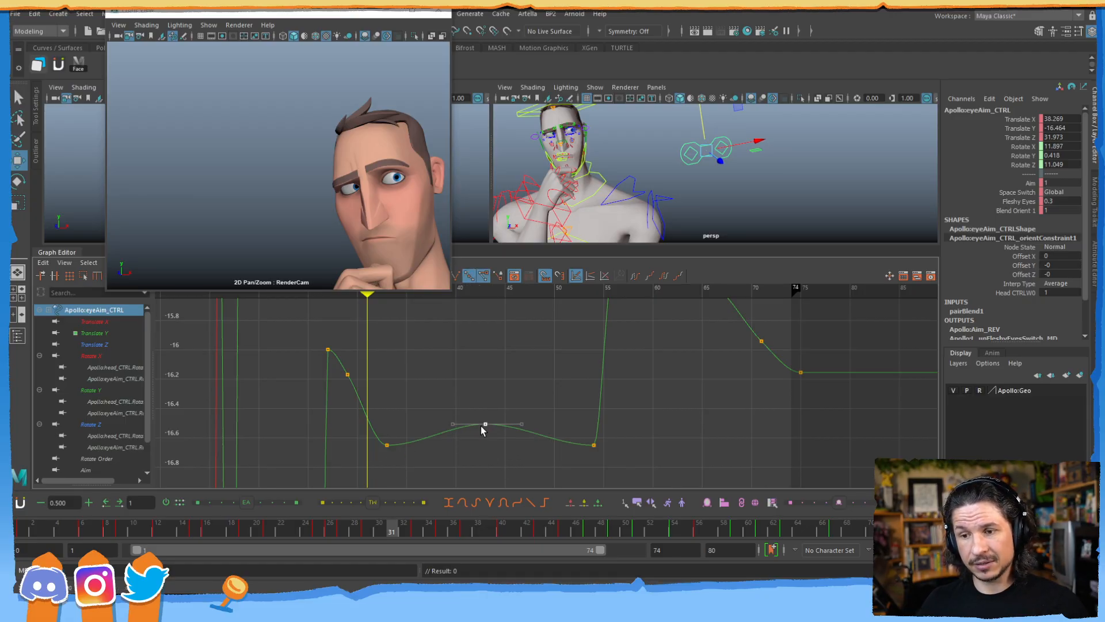
- Undo the raising of the frame 43 Translate Y key and the deletion of the keys around it
key("ctrl+z")
key("ctrl+z")
key("ctrl+z")
key("ctrl+z")
key("ctrl+z")
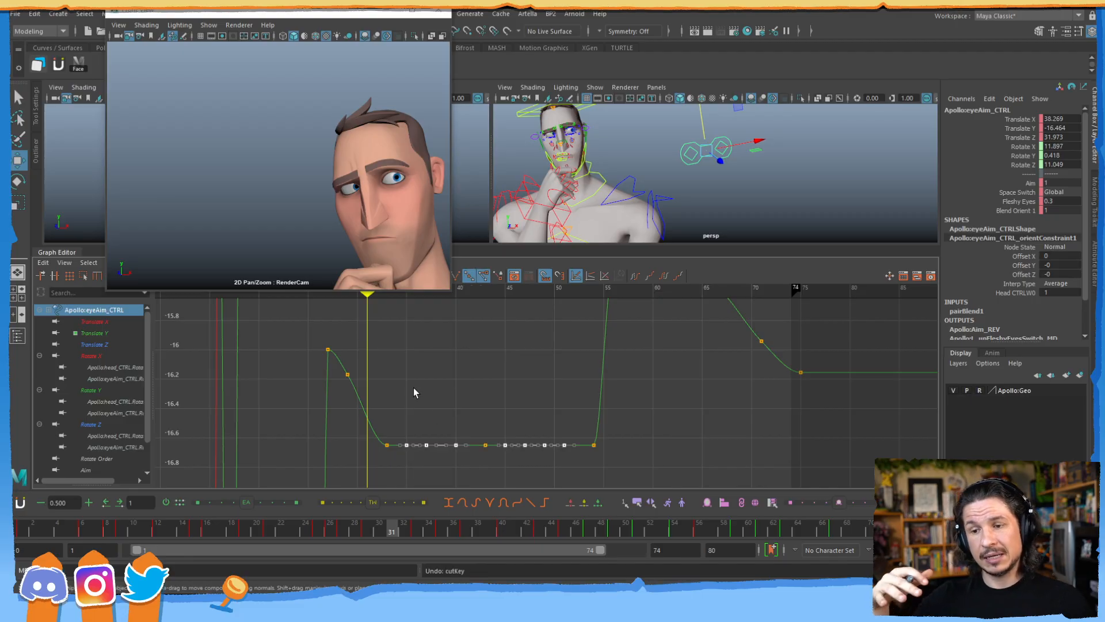
- Delete the Translate Y keys between frames 33 and 54 except frame 43, apply stepped tangents to the curve, and raise the frame 43 key to about -16.5
left_click(482, 406)
left_click_drag(413, 448, 567, 470)
key("Delete")
left_click_drag(320, 14, 736, 41)
left_click(365, 277)
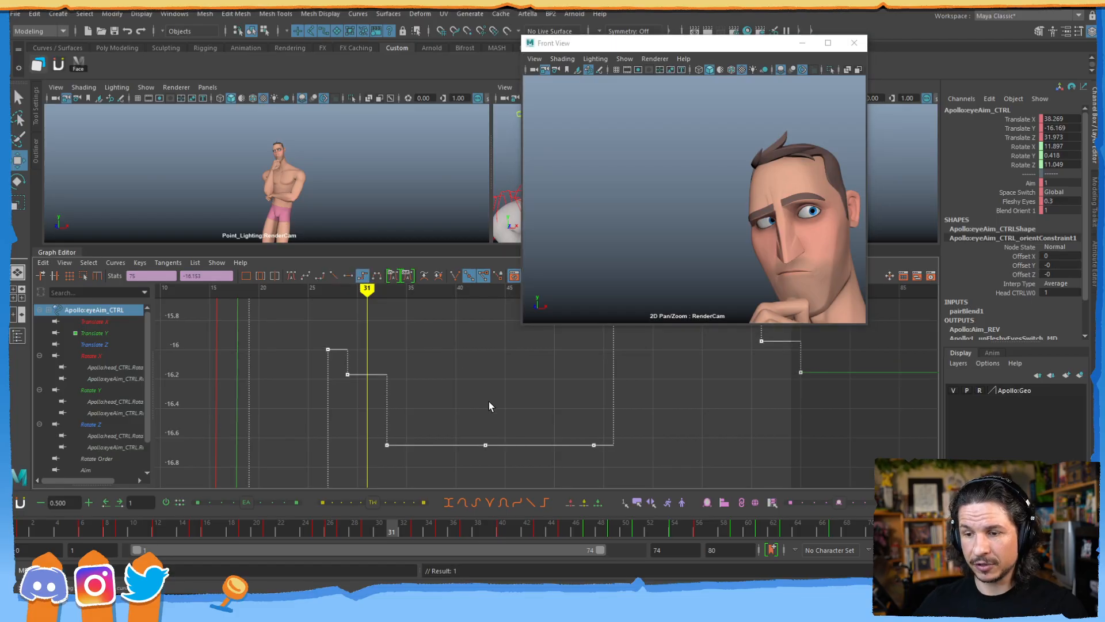
mouse_move(493, 434)
middle_mouse_down()
mouse_move(494, 408)
mouse_move(489, 481)
mouse_move(499, 439)
middle_mouse_up()
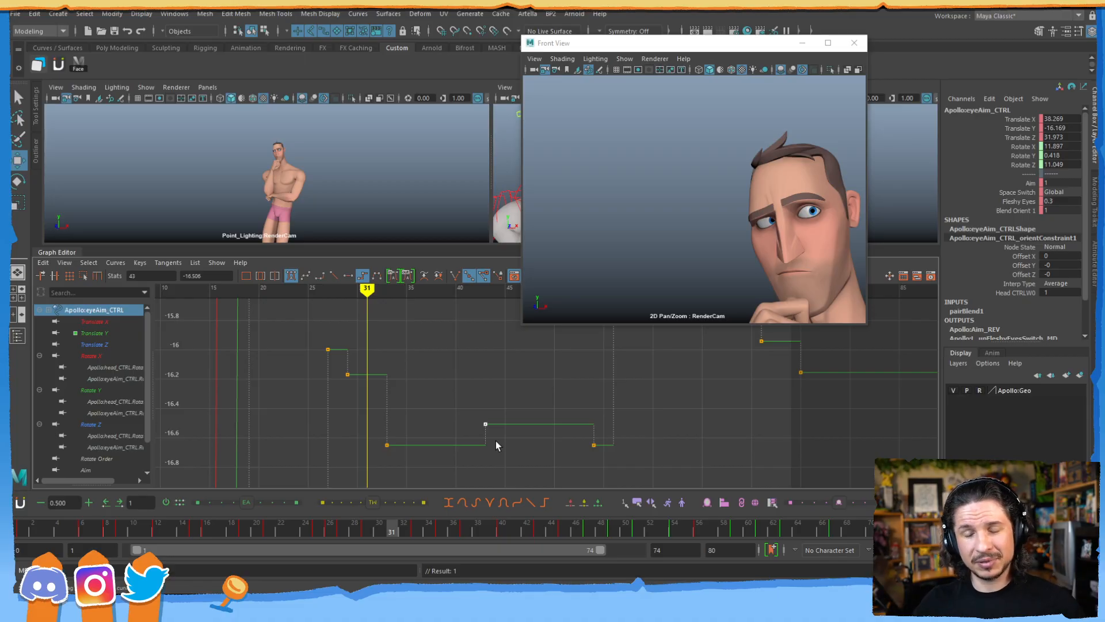
- Undo the frame 43 key change, the stepped tangents and the deletion of the Translate Y keys
key("ctrl+z")
key("ctrl+z")
key("ctrl+z")
key("ctrl+z")
key("ctrl+z")
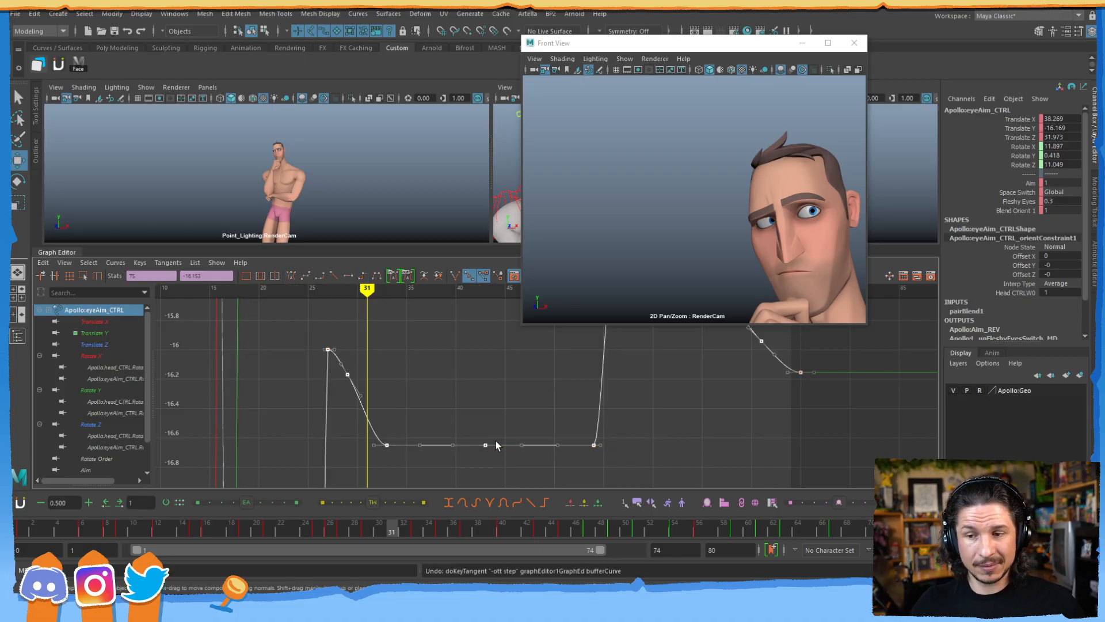
- Scrub between frames 28 and 47 and examine where the eyes look as the head turns and the hand rises
left_click_drag(744, 43, 544, 15)
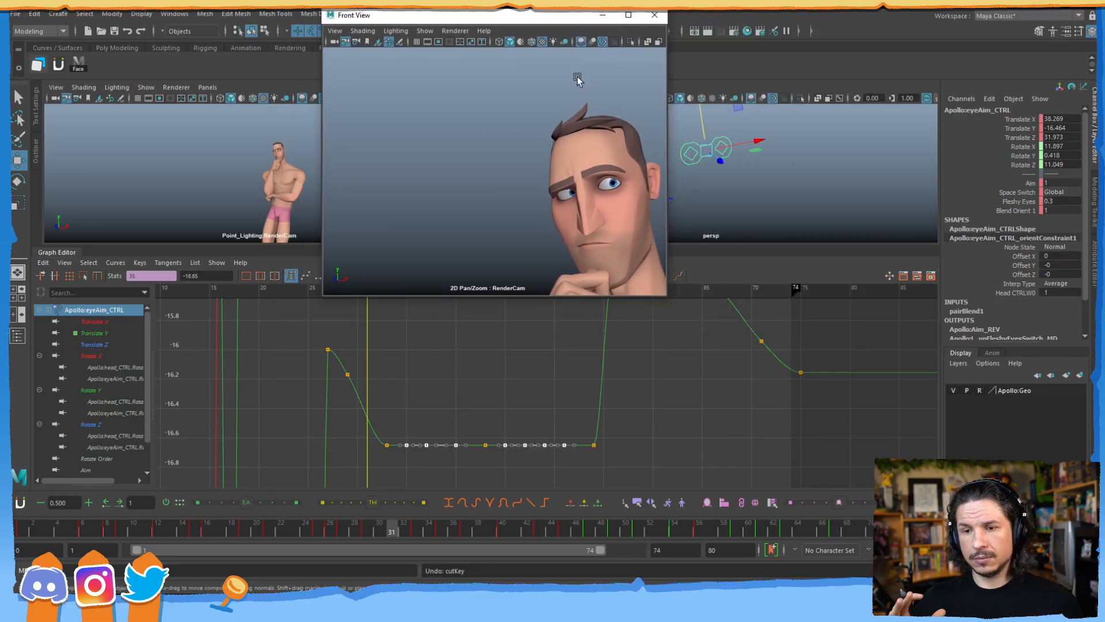
left_click(388, 526)
left_click_drag(350, 527, 455, 500)
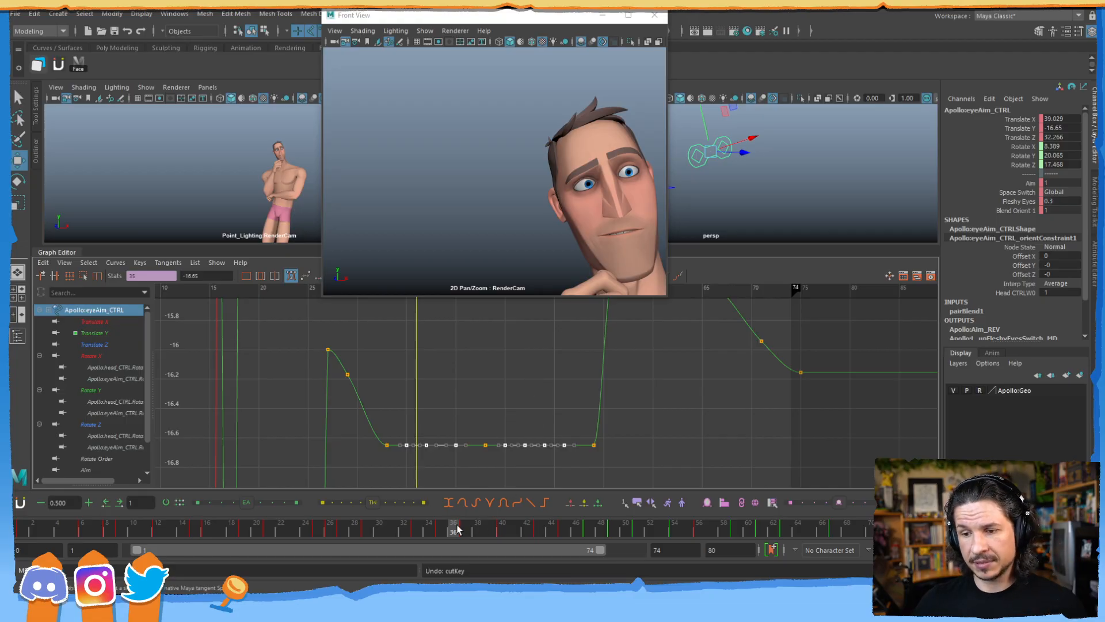
left_click_drag(467, 528, 515, 521)
key("w")
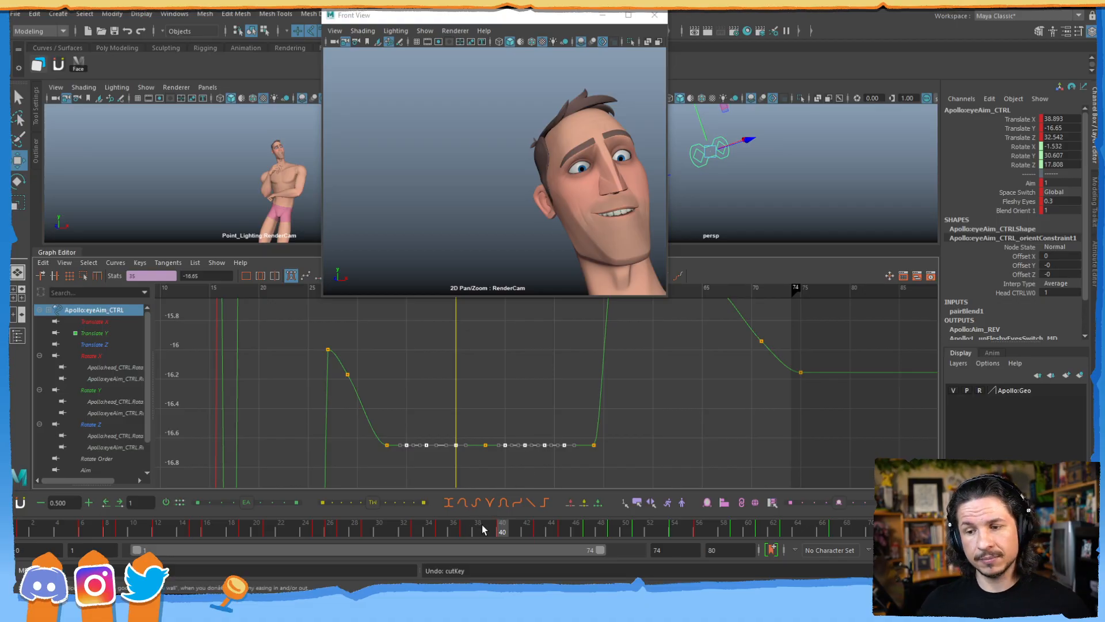
left_click_drag(518, 535, 588, 535)
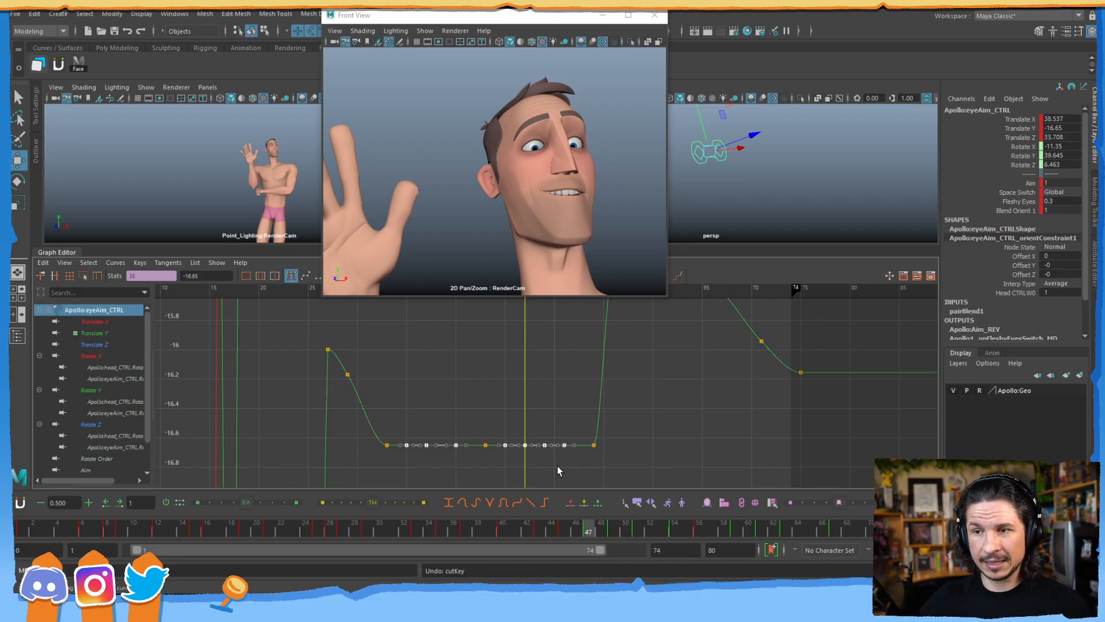
left_click_drag(598, 526, 494, 483)
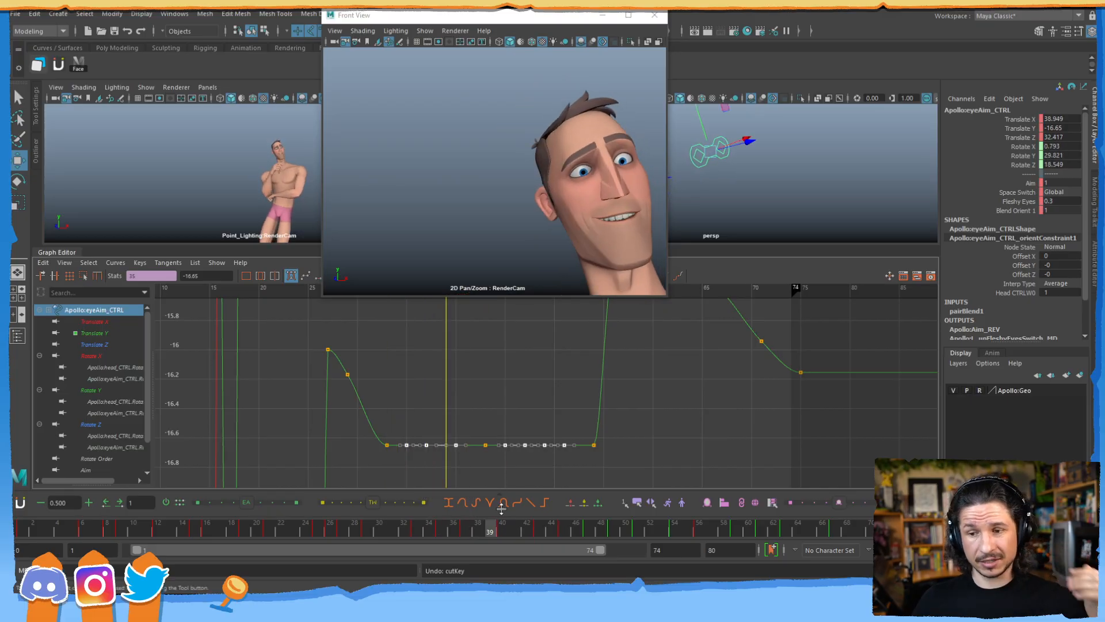
left_click(501, 527)
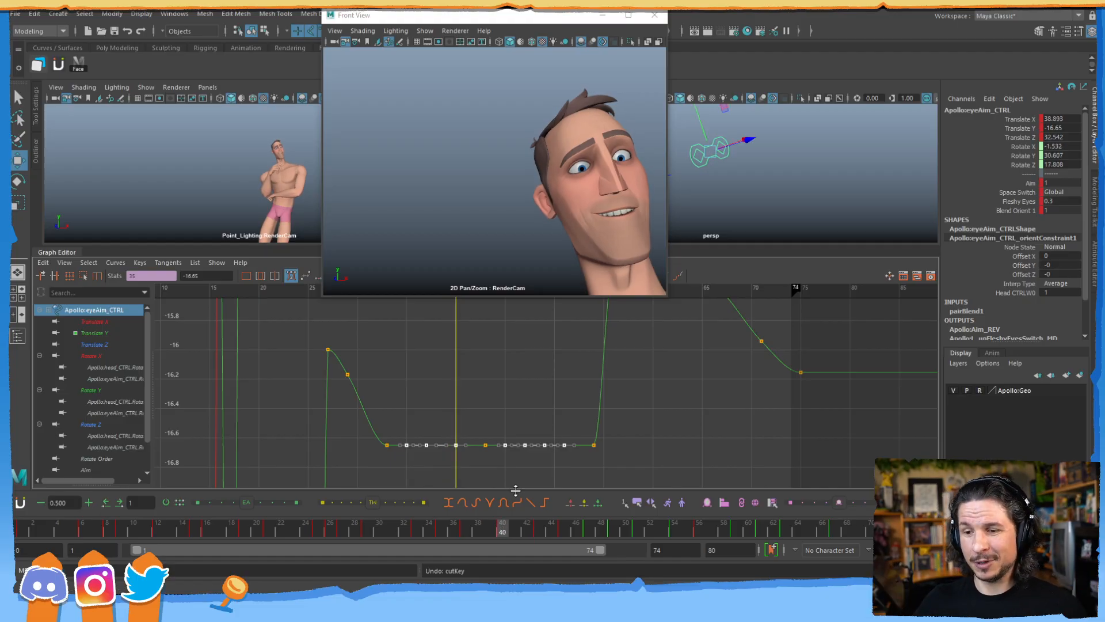
mouse_move(452, 527)
left_mouse_down()
mouse_move(501, 525)
mouse_move(419, 522)
mouse_move(465, 526)
left_mouse_up()
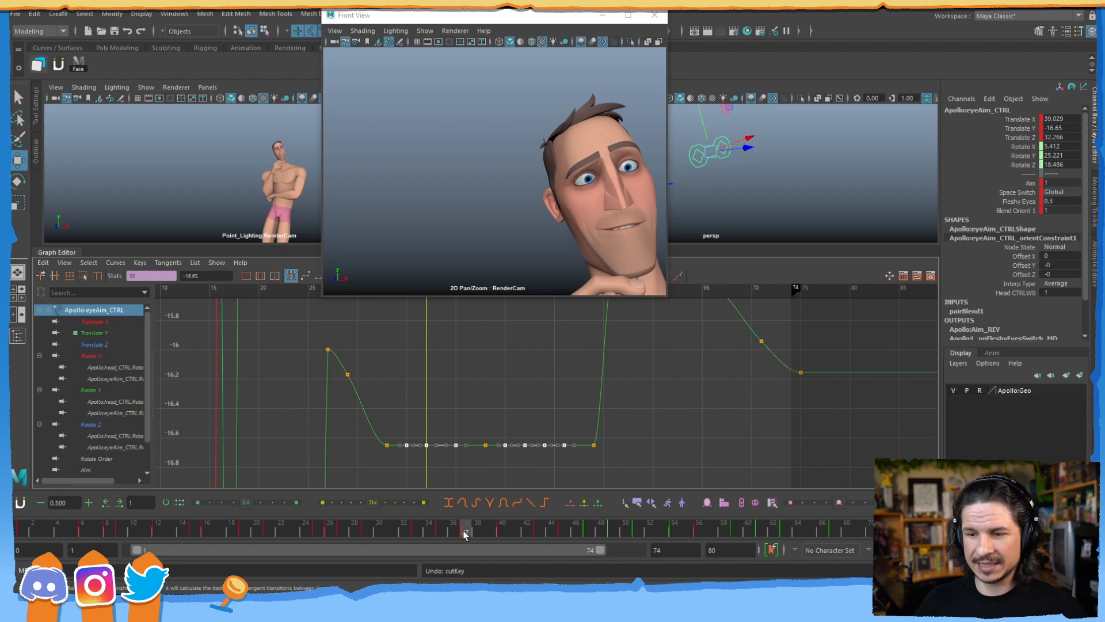
mouse_move(464, 526)
left_mouse_down()
mouse_move(454, 526)
mouse_move(465, 527)
left_mouse_up()
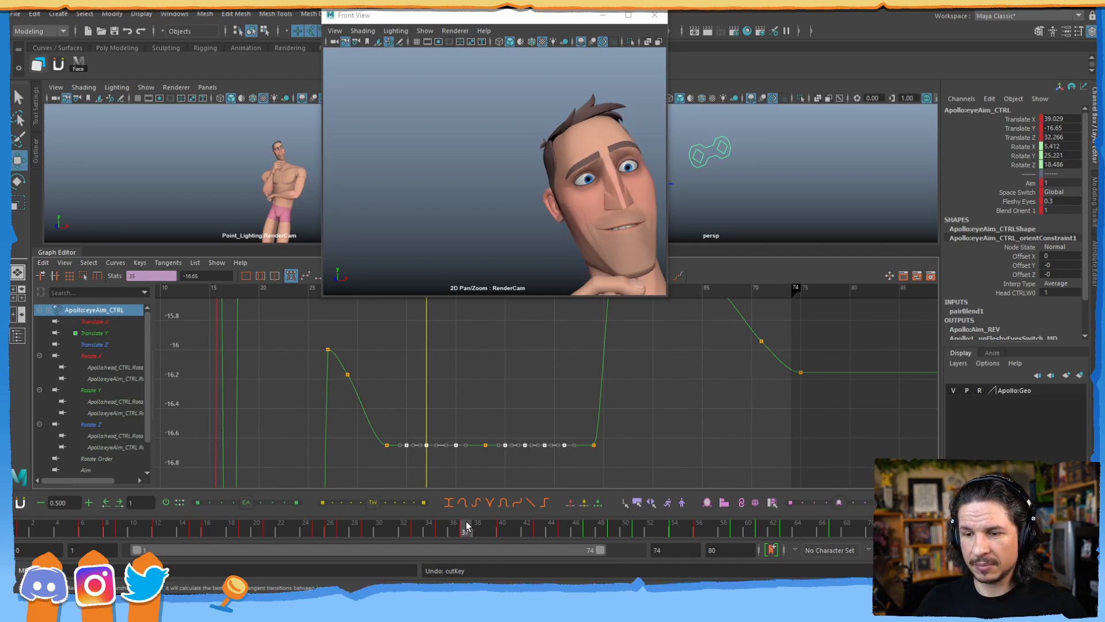
- Set a key on the eye aim control at frame 36 to hold its position before frame 37
left_click(457, 533)
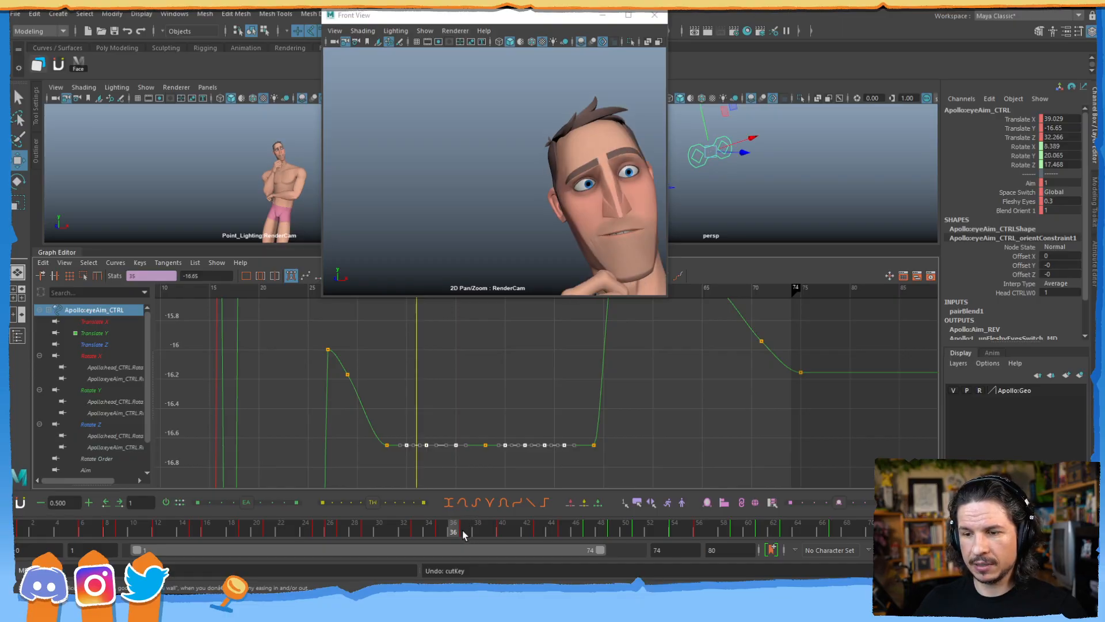
key("s")
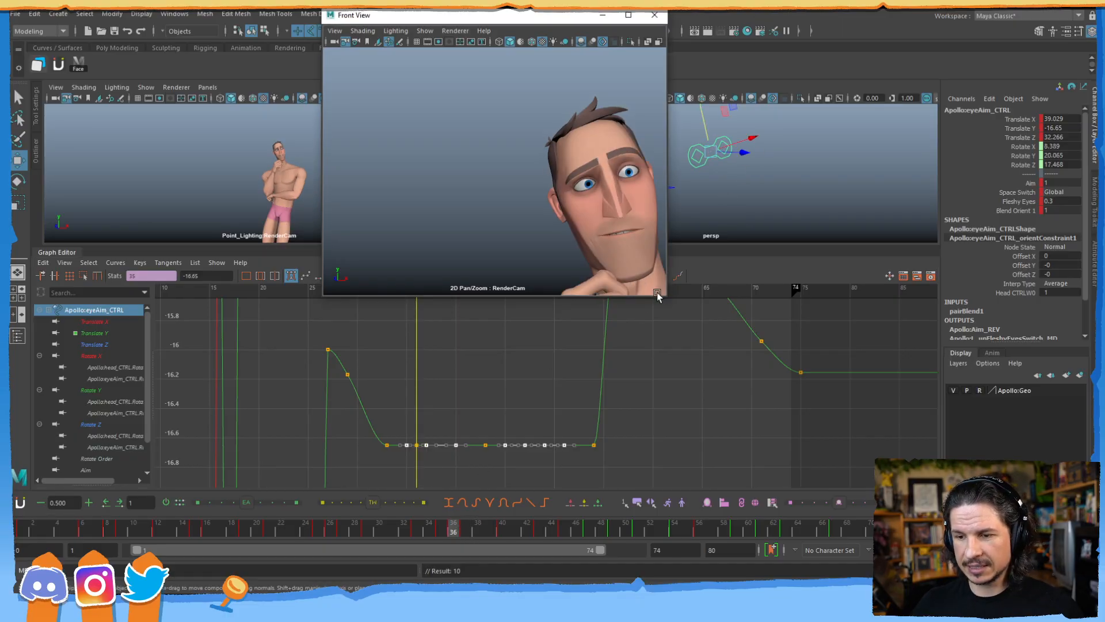
left_click(466, 527)
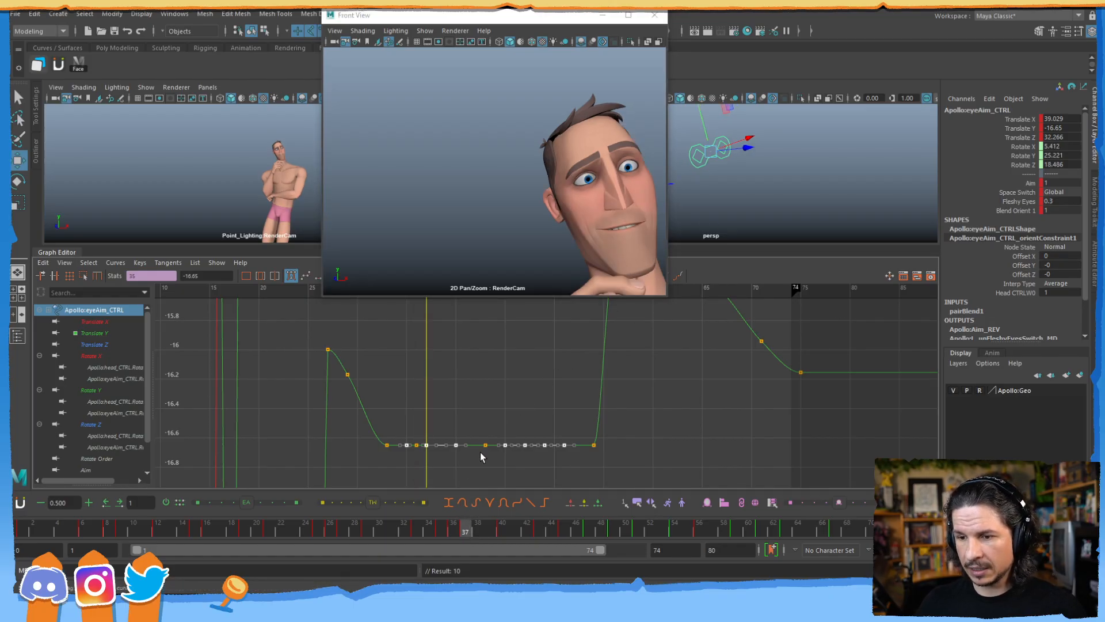
- At frame 43, move and key the eye aim control at Translate X 40.385, Y -8.702 and Z 29.76
left_click_drag(473, 531, 540, 525)
left_click_drag(747, 165, 755, 125, "alt")
key("s")
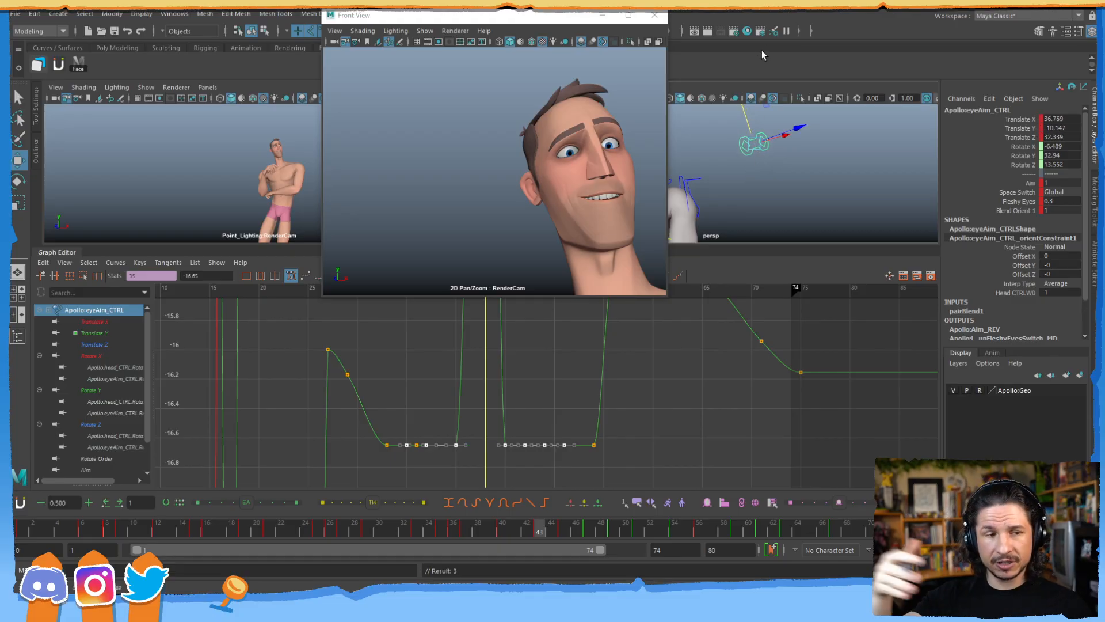
left_click_drag(841, 203, 770, 193, "alt")
key("bracketleft")
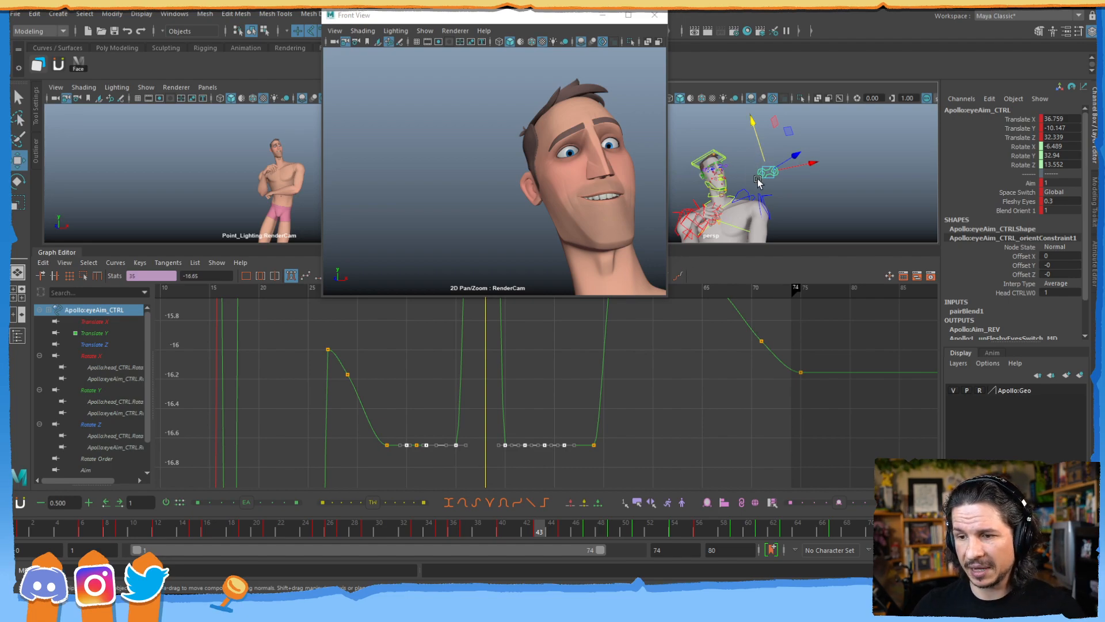
middle_click_drag(791, 160, 841, 178, "alt")
left_click_drag(840, 178, 784, 194, "alt")
left_click_drag(812, 200, 828, 182, "alt")
right_click_drag(599, 331, 579, 423, "alt")
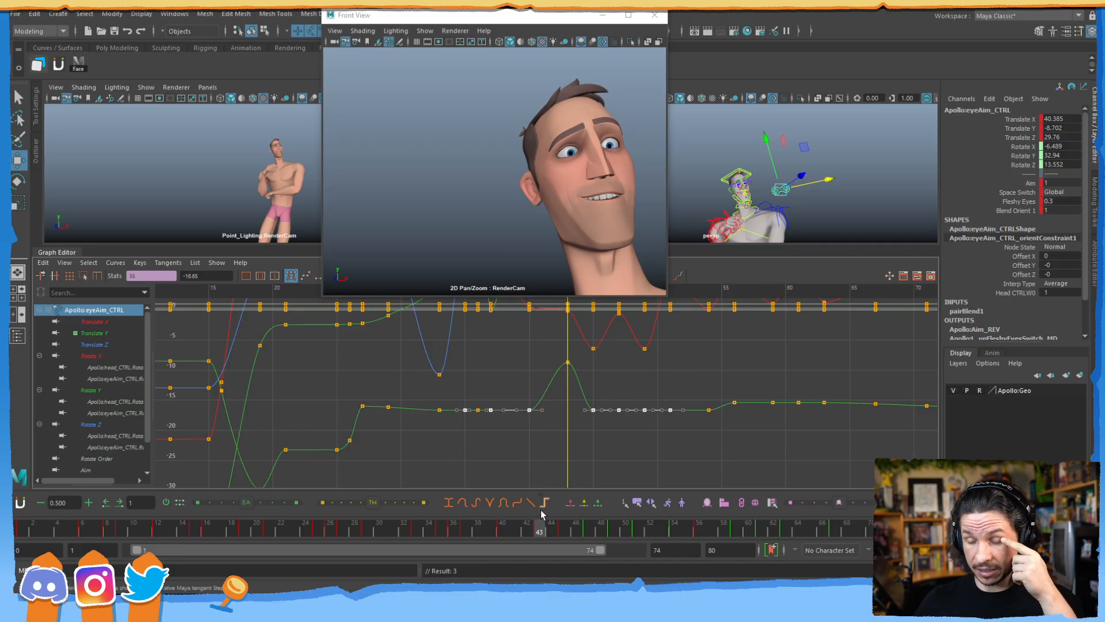
- Compare the gaze at frames 36, 37 and 44, and copy the eye aim's frame 43 pose to a key at frame 37
left_click_drag(538, 526, 462, 529)
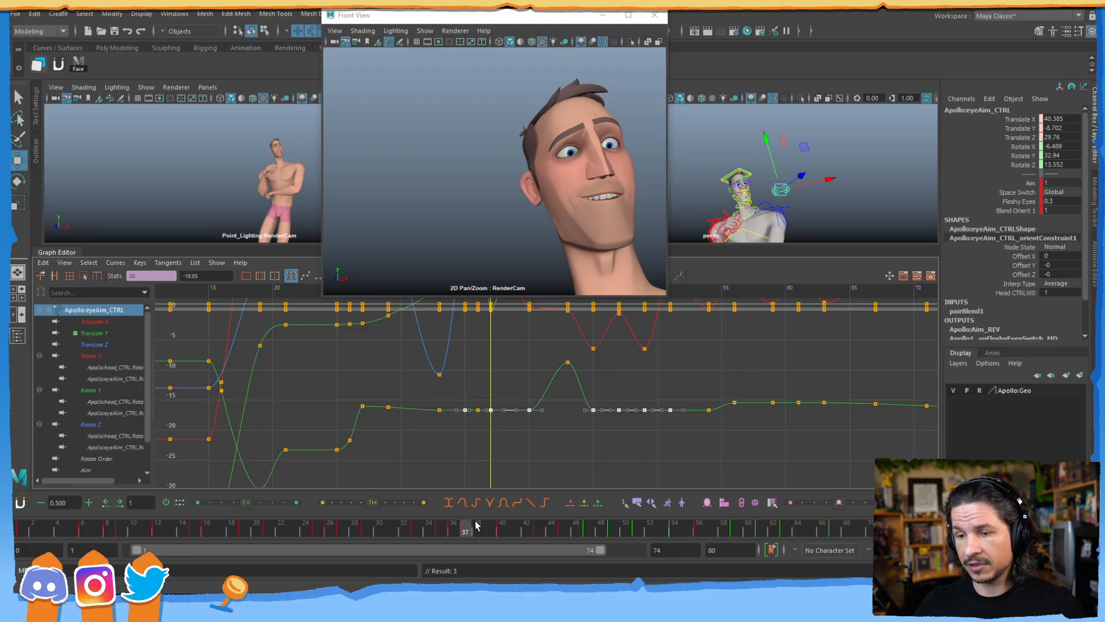
left_click(450, 529)
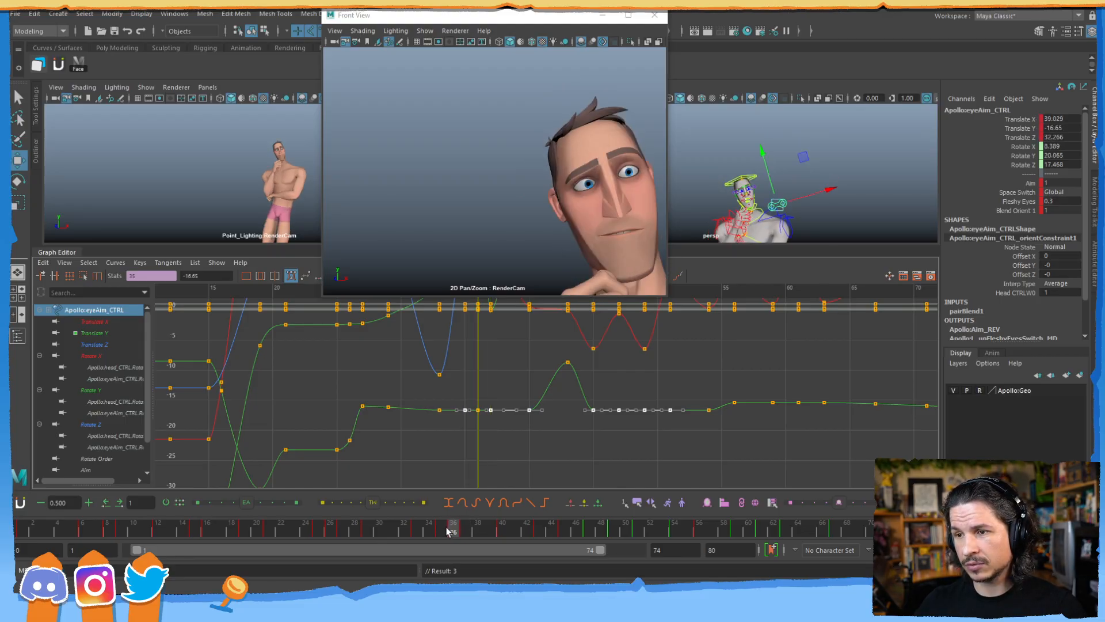
left_click(465, 531)
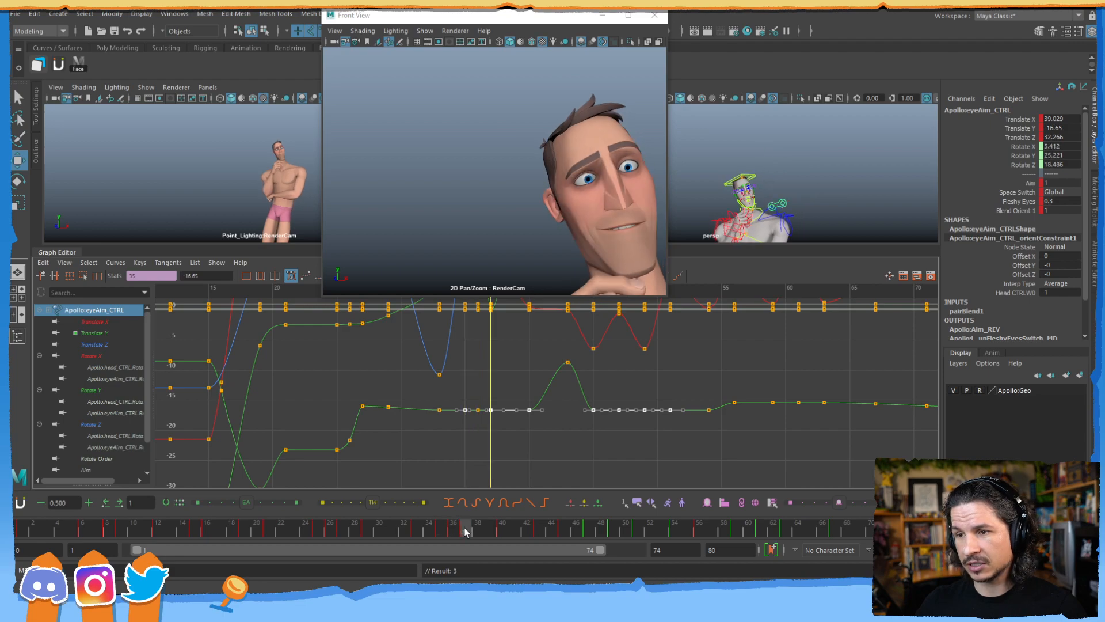
left_click(550, 527)
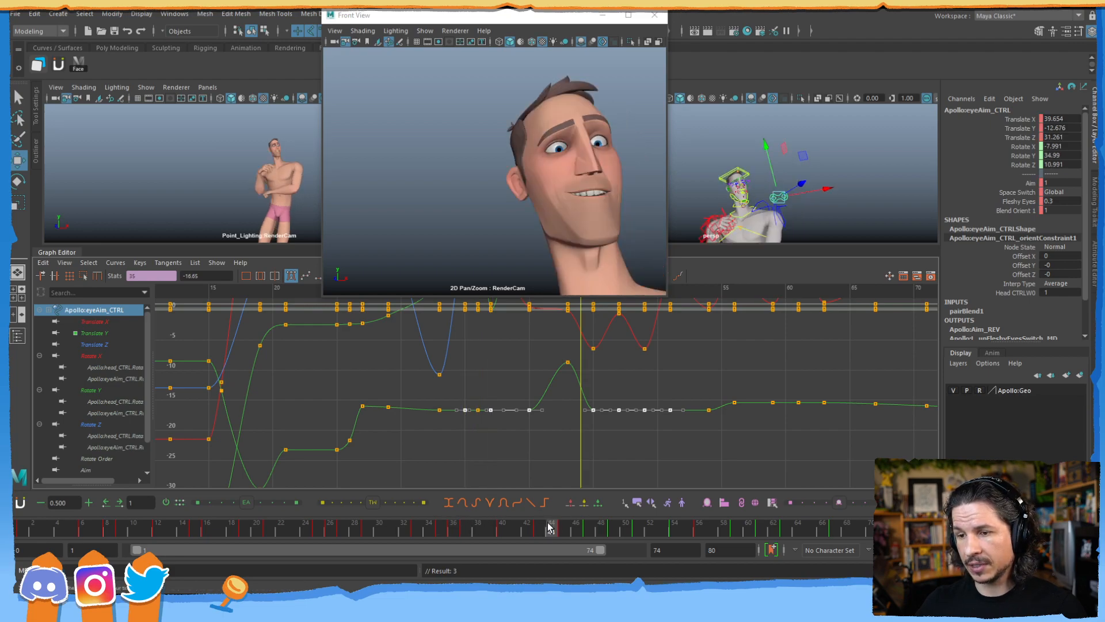
left_click(538, 527)
left_click(525, 528)
middle_click_drag(522, 528, 464, 528)
key("s")
- Lower the eye aim control at frame 37 to Translate X 38.838, Y -13.555 and Z 30.745
left_click_drag(454, 531, 463, 528)
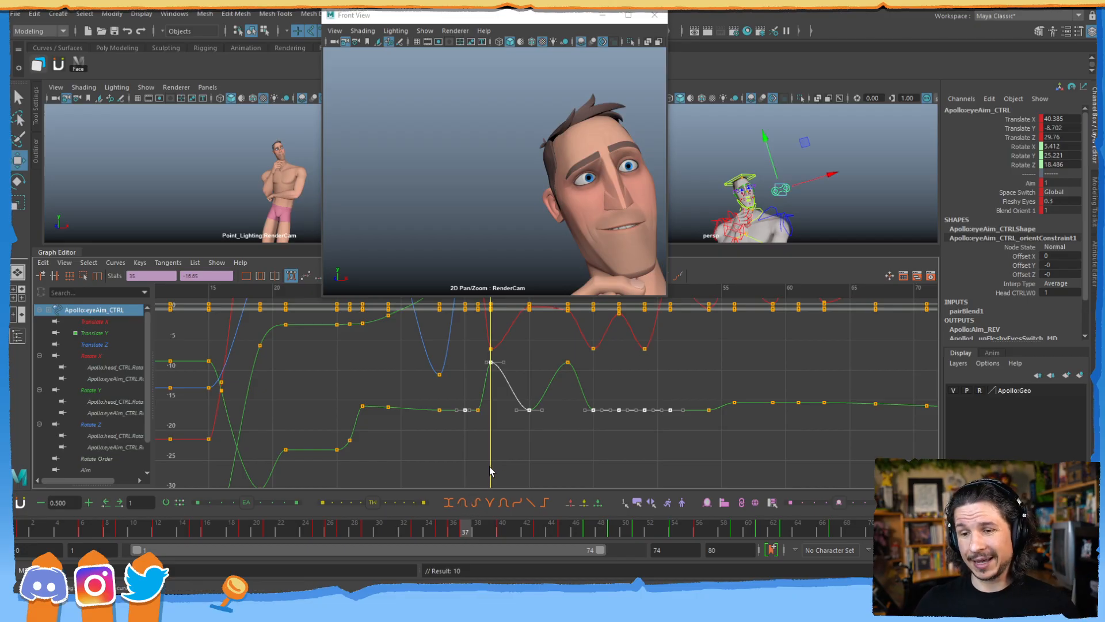
left_click_drag(768, 146, 770, 155)
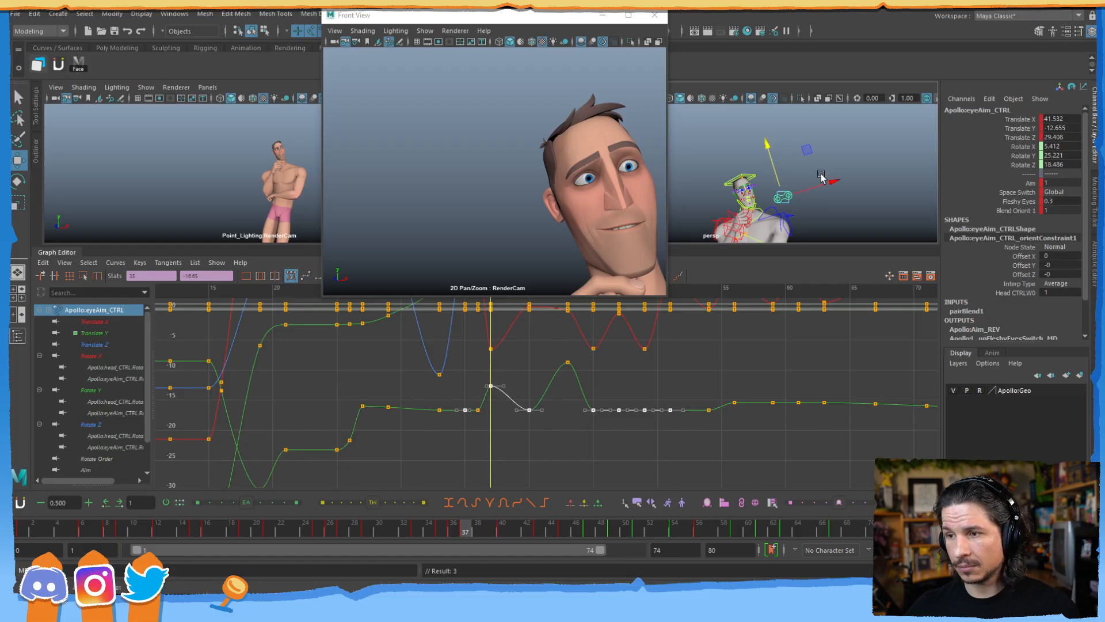
left_click_drag(825, 200, 778, 218, "alt")
- Step back and forth between frames 33 and 40 to review the eye dart from frame 36 to 37
key("alt+comma")
key("alt+comma")
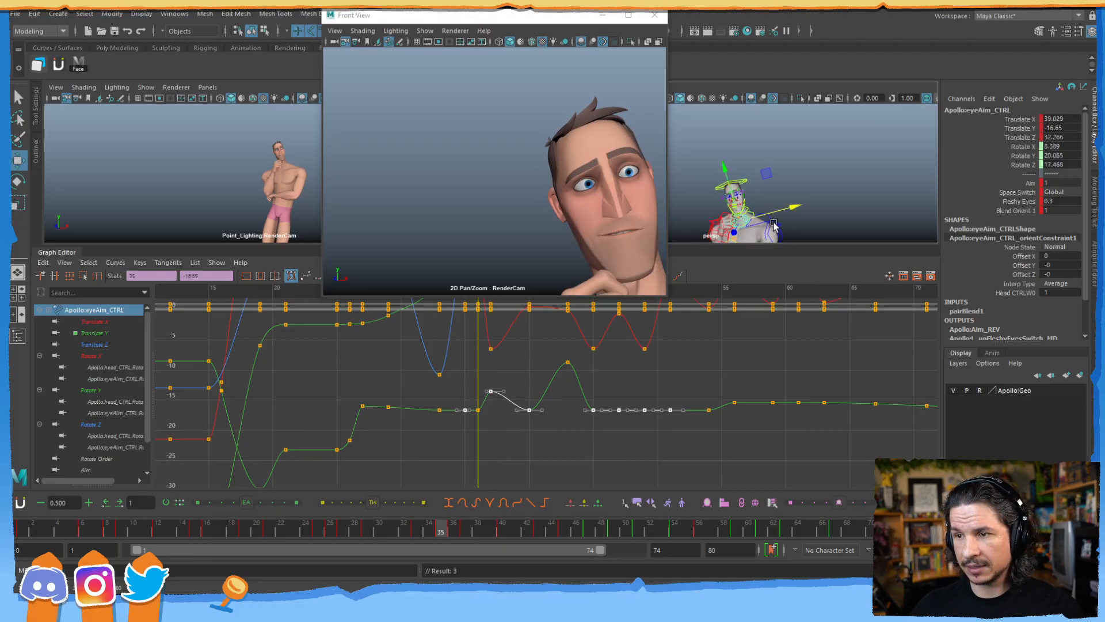
key("alt+period")
key("alt+period")
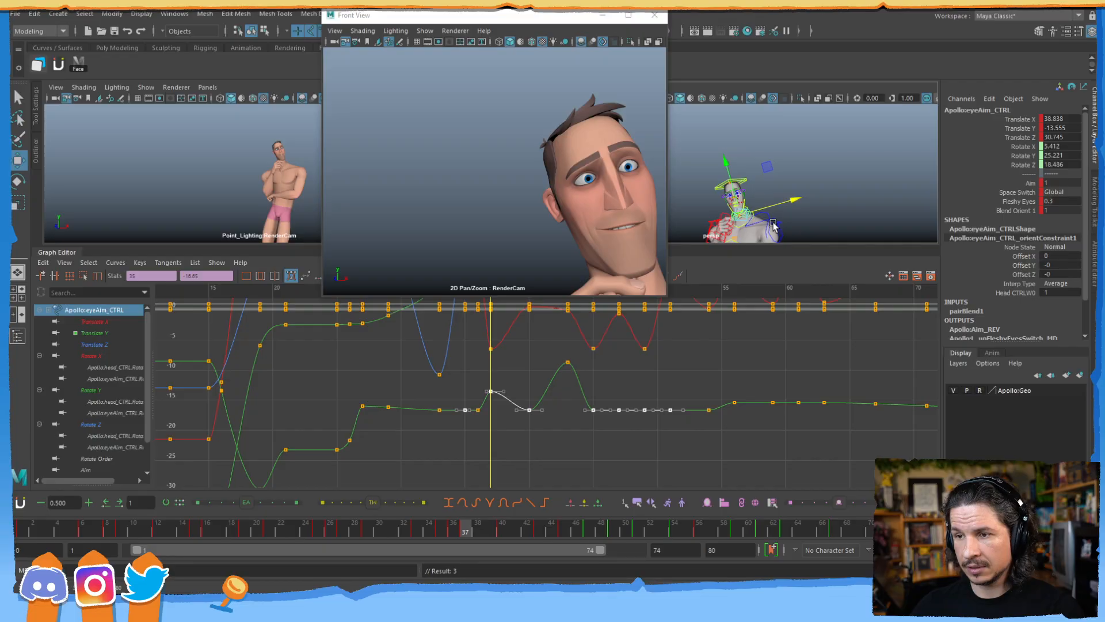
key("alt+comma")
key("alt+comma")
key("alt+period")
key("alt+period")
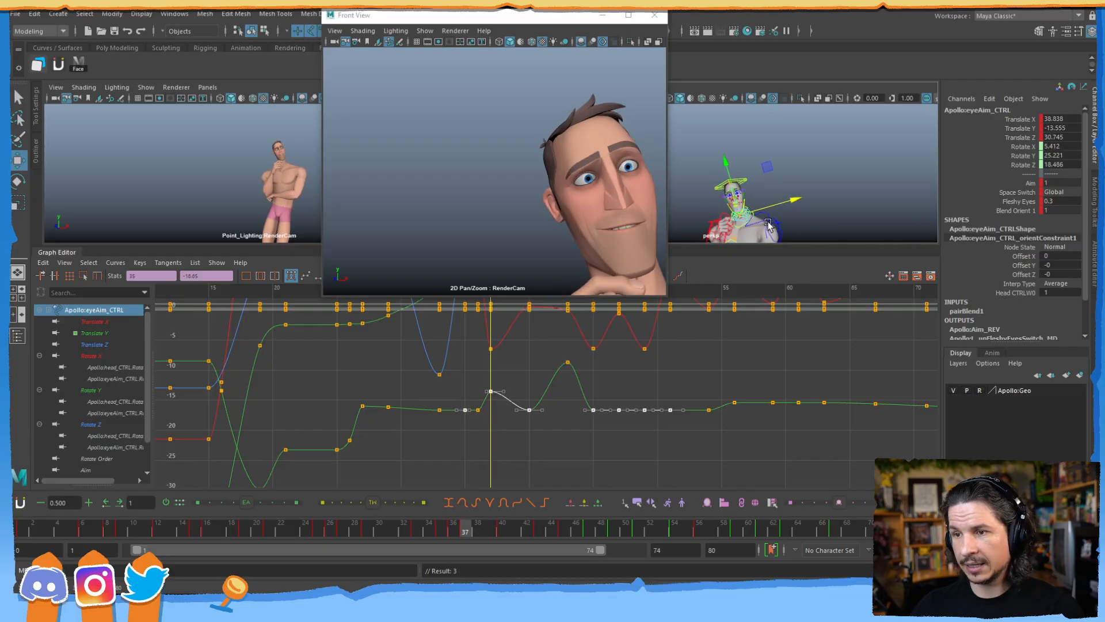
key("alt+comma")
key("alt+period")
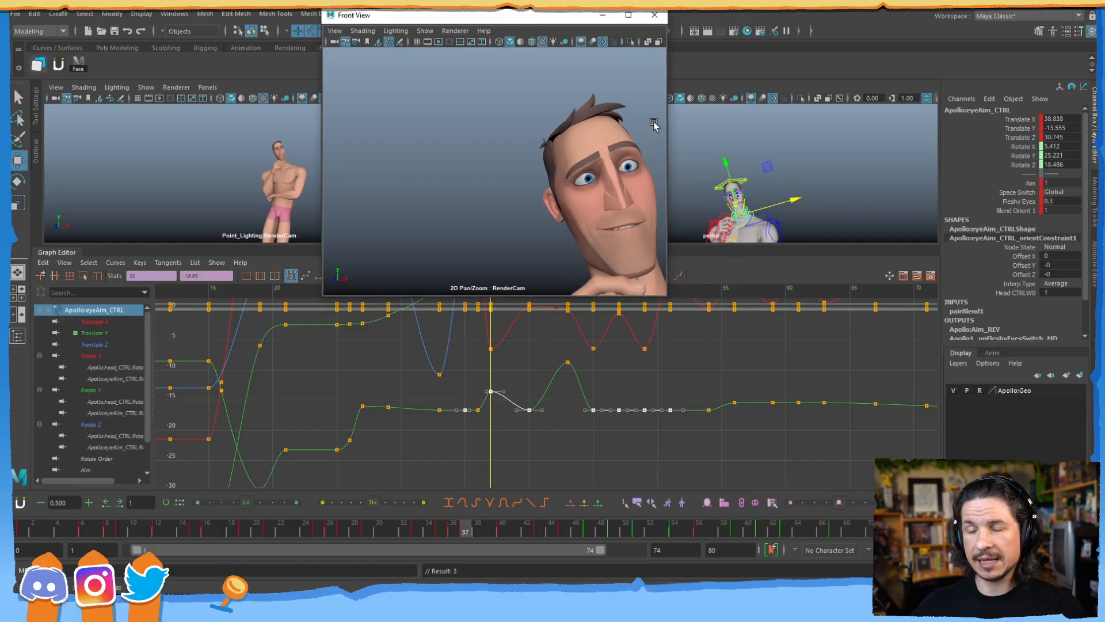
key("alt+period")
key("alt+comma")
key("alt+comma")
key("alt+comma")
key("alt+comma")
key("alt+comma")
key("alt+period")
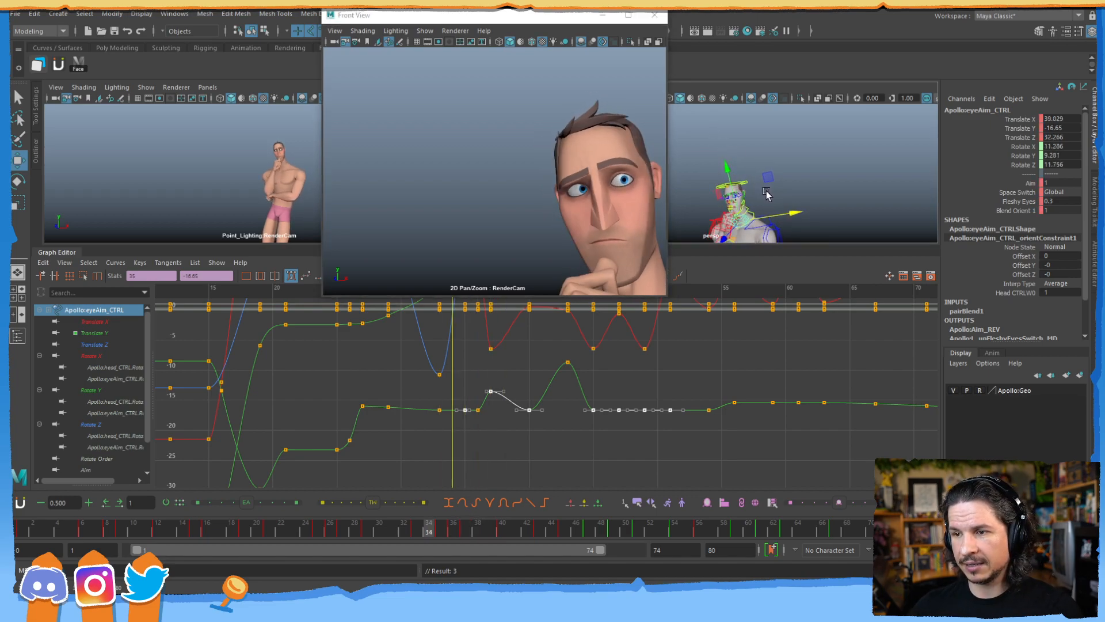
key("alt+period")
key("alt+period")
key("alt+period")
key("alt+comma")
key("alt+period")
key("alt+comma")
key("alt+period")
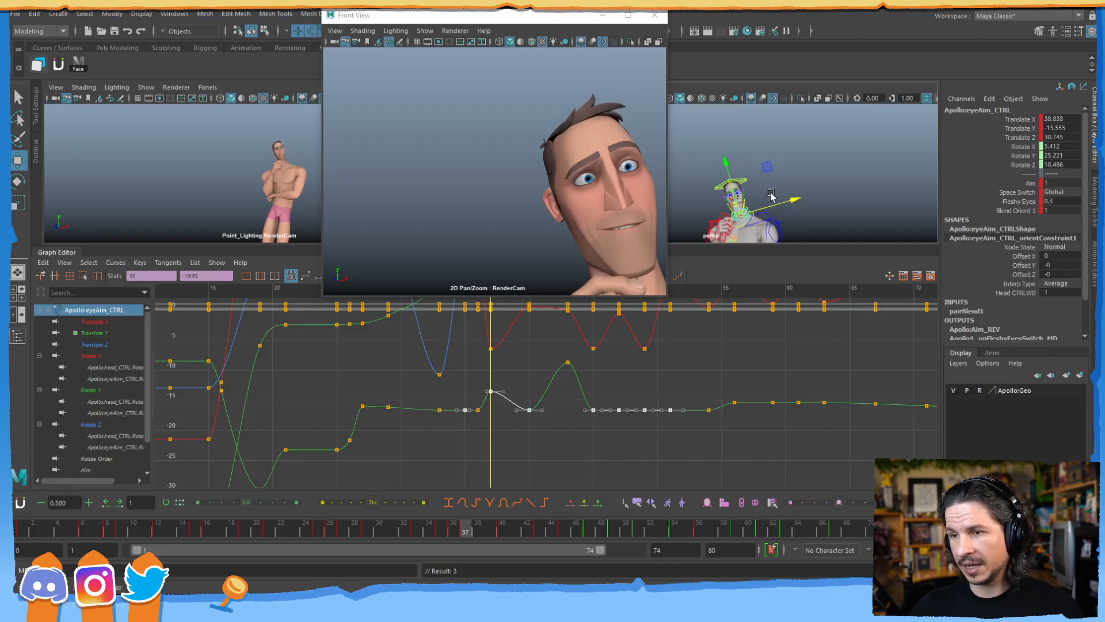
key("alt+period")
key("alt+comma")
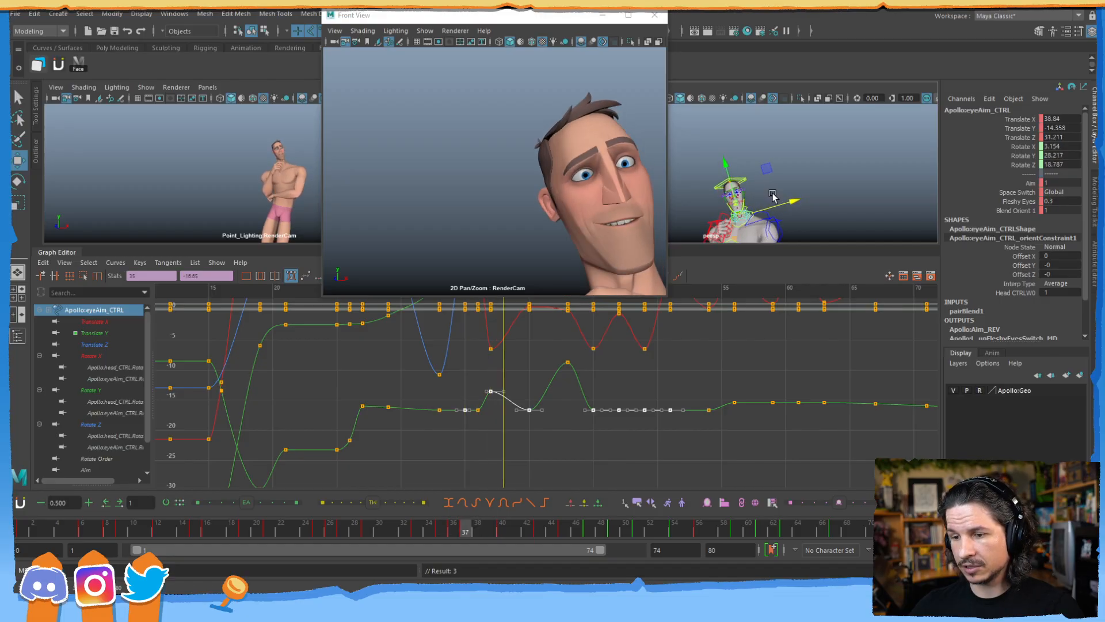
key("alt+period")
key("alt+period")
key("alt+period")
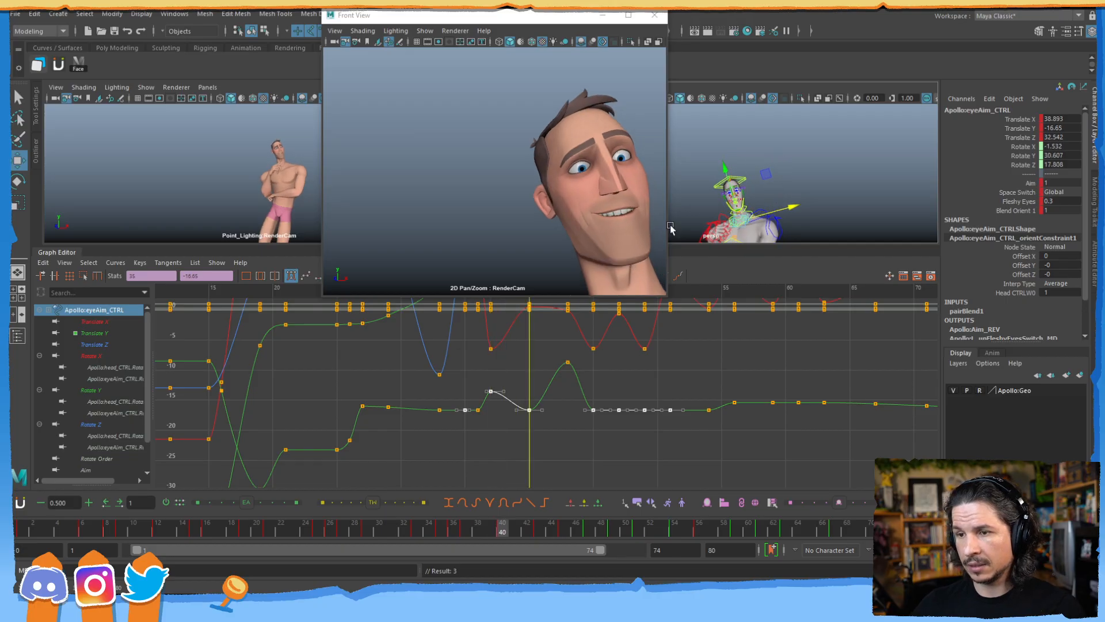
- Copy the eye aim's frame 37 pose to frame 40 and key it to hold the gaze
left_click(465, 526)
middle_click_drag(465, 526, 501, 527)
key("s")
- Scrub between frames 37 and 47 to review the eye darts alongside the eye aim's animation curves
left_click_drag(465, 532, 557, 507)
left_click(541, 532)
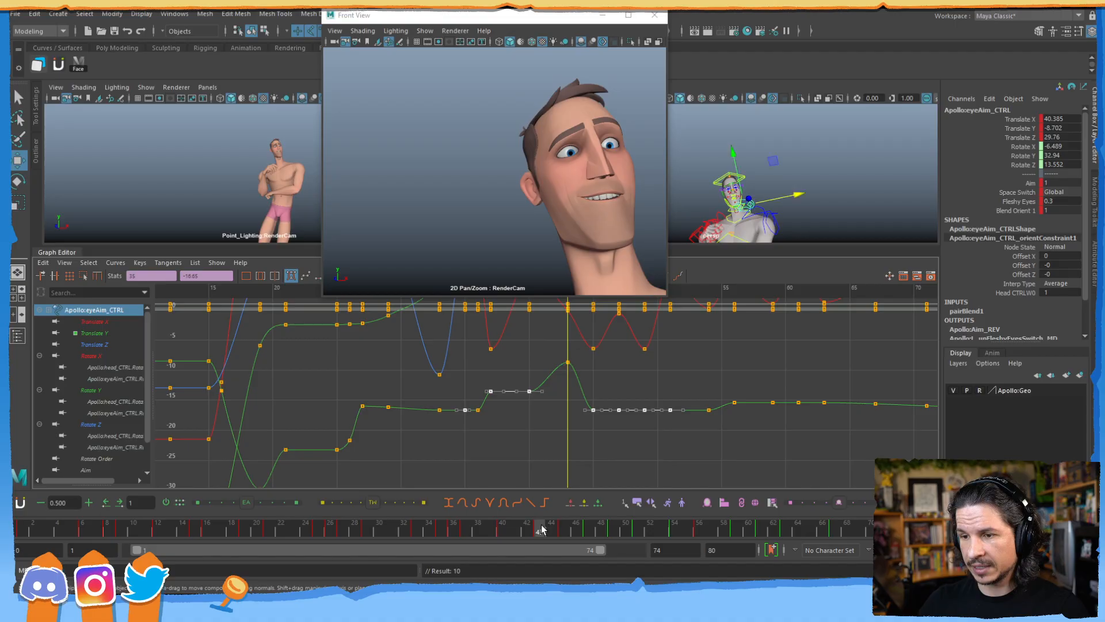
key("a")
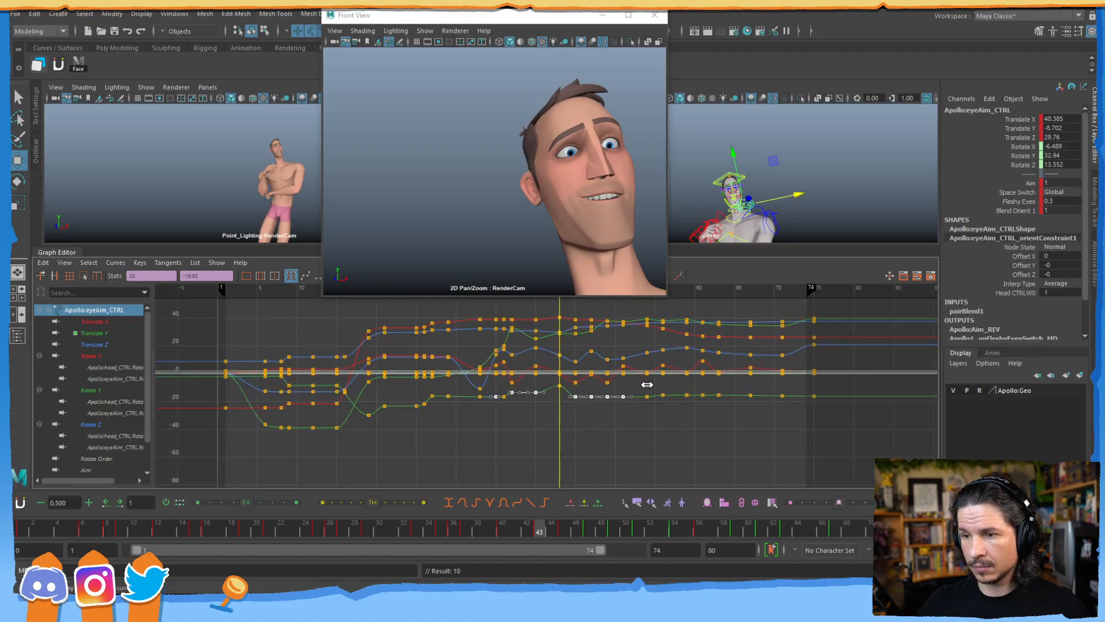
middle_click_drag(614, 410, 585, 432, "alt")
scroll(582, 429, "up", 3)
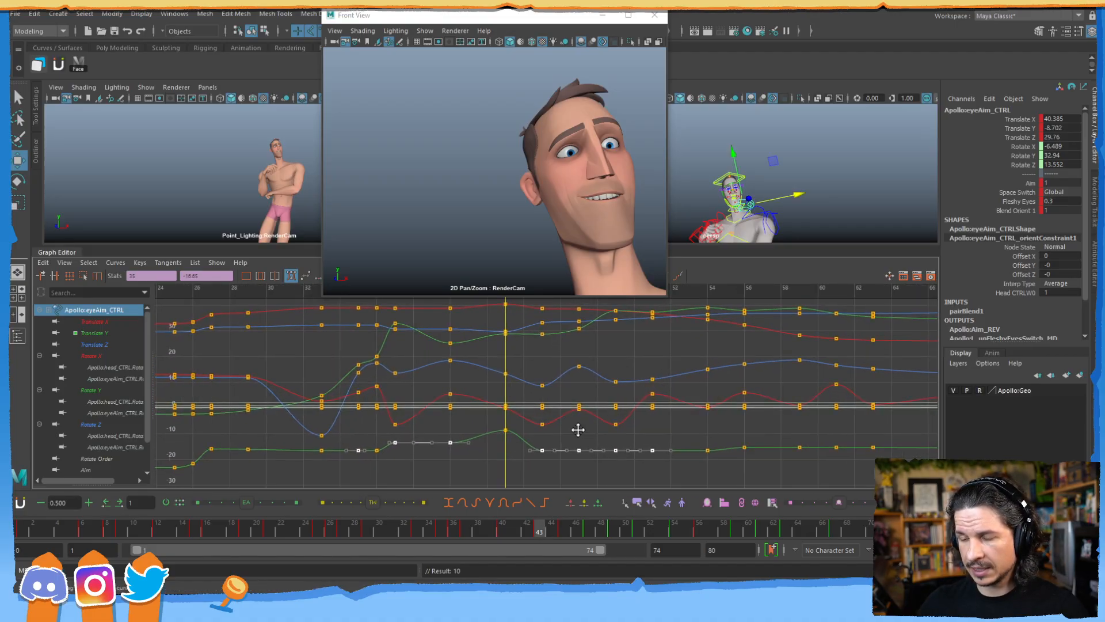
left_click_drag(541, 530, 590, 519)
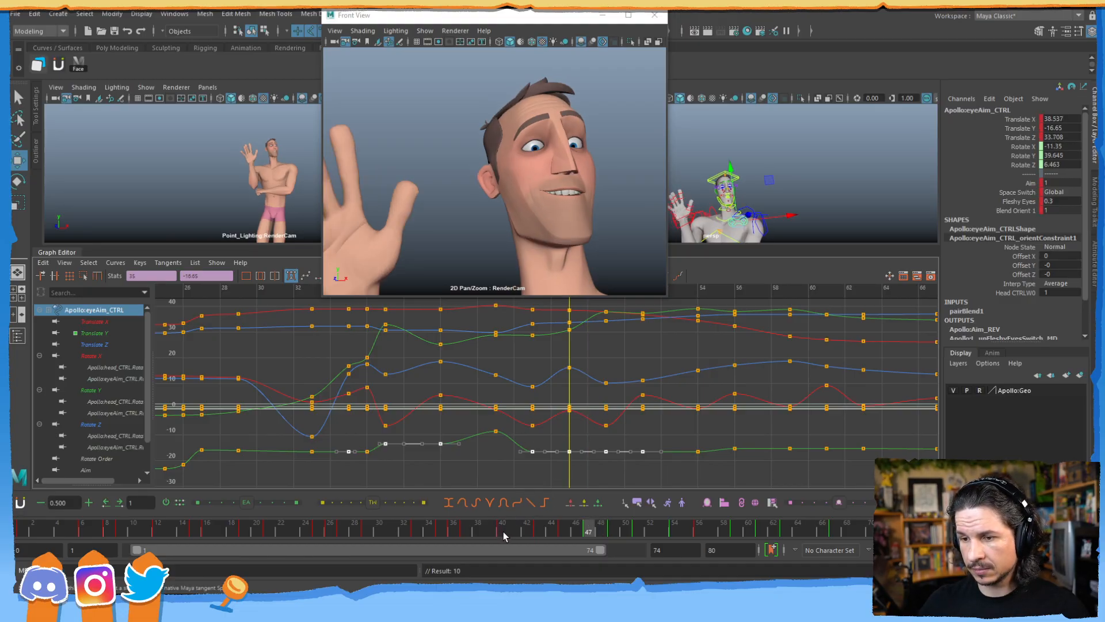
- Copy the eye aim's frame 40 pose to frame 47 and key it
left_click(504, 535)
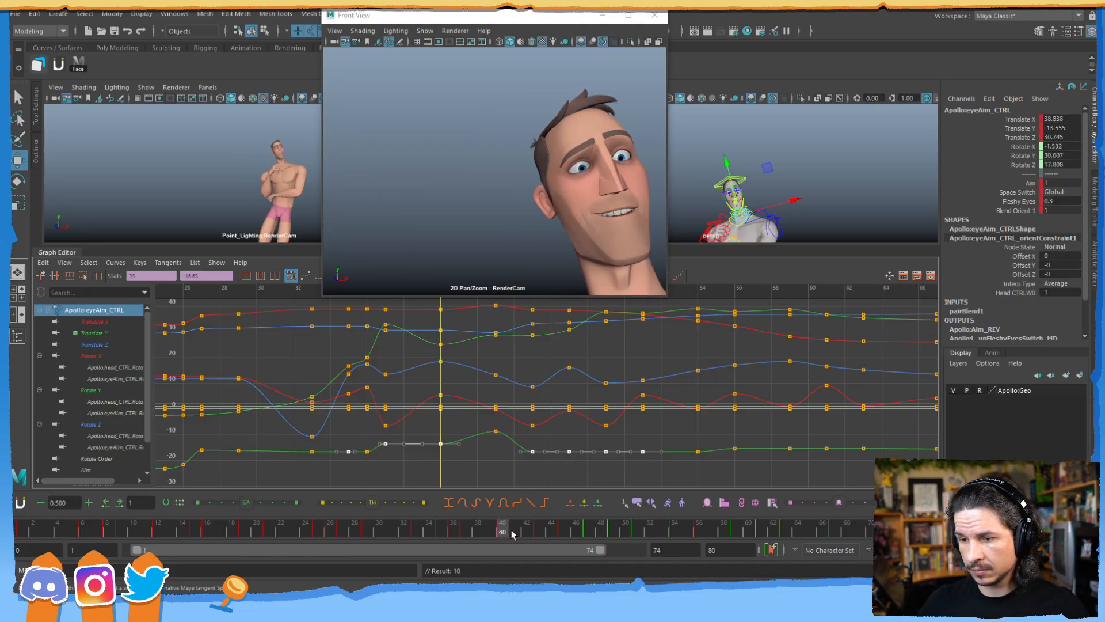
middle_click_drag(510, 533, 588, 531)
key("s")
middle_click_drag(553, 416, 553, 440, "alt")
scroll(552, 439, "down", 1)
- Key the eye aim's frame 43 pose at frame 47 and delete its keys at frame 45
left_click_drag(521, 333, 554, 488)
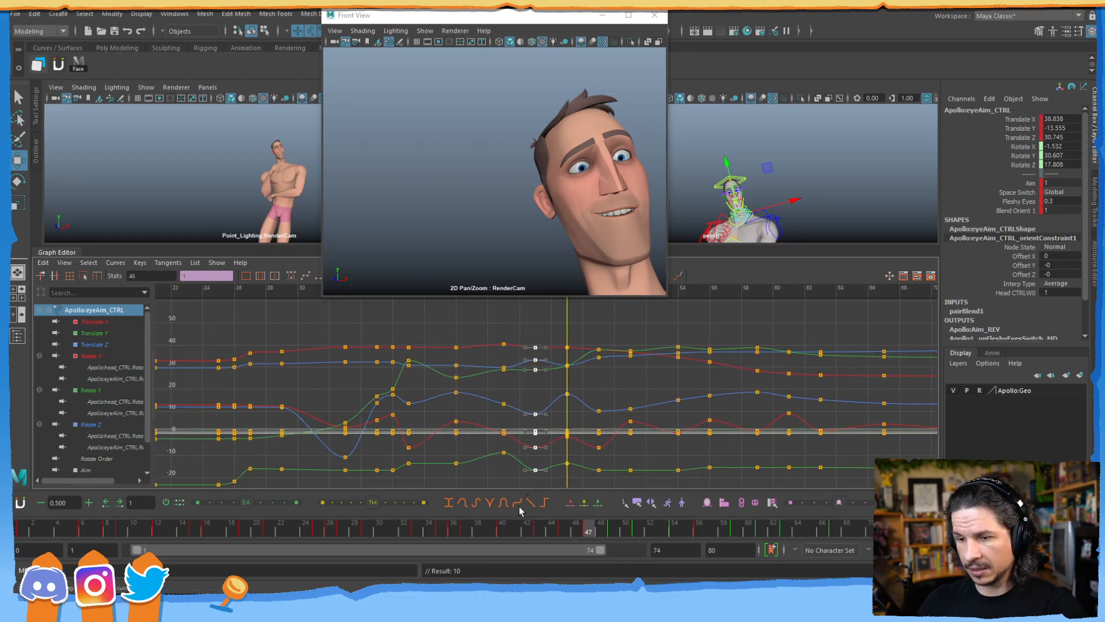
left_click(481, 529)
left_click_drag(481, 530, 546, 531)
key("period")
key("period")
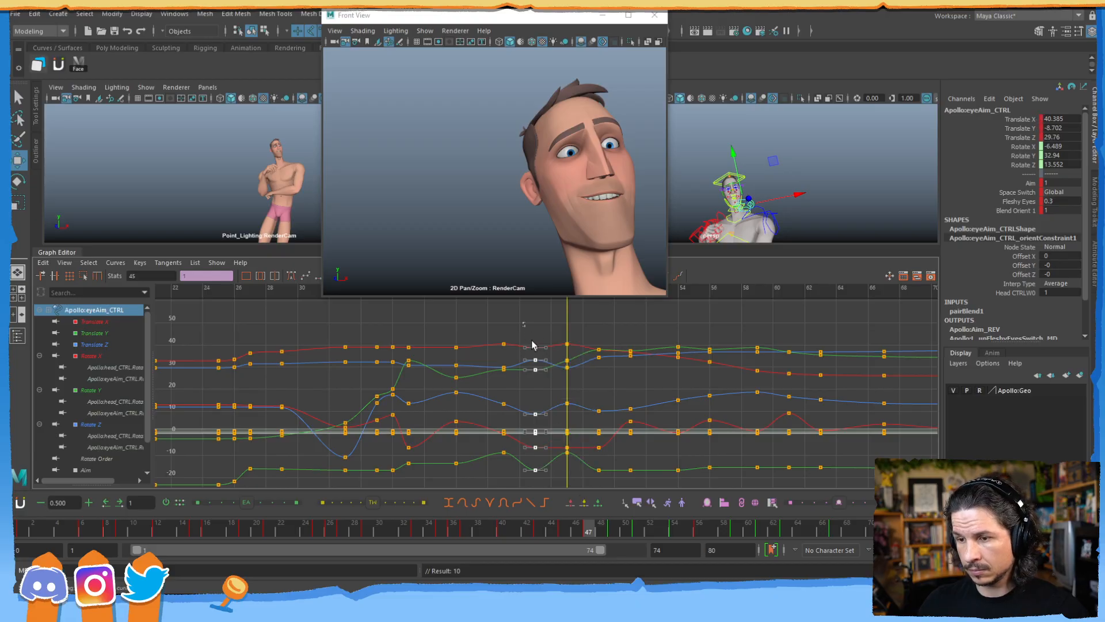
key("Delete")
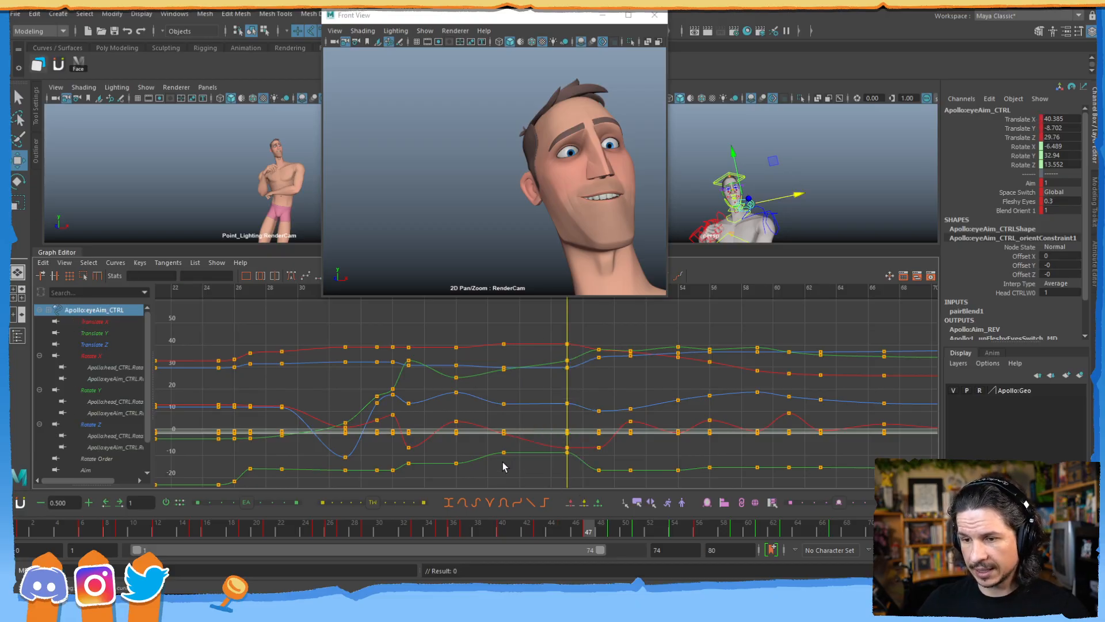
- Examine the eye aim curves and the gaze between frames 32 and 40, including the Translate X key at frame 33
left_click_drag(563, 527, 443, 488)
middle_click_drag(381, 438, 457, 436, "alt")
right_click_drag(456, 436, 491, 420, "alt")
middle_click_drag(488, 432, 442, 439, "alt")
left_click_drag(439, 531, 403, 520)
left_click_drag(328, 308, 414, 478)
left_click(351, 326)
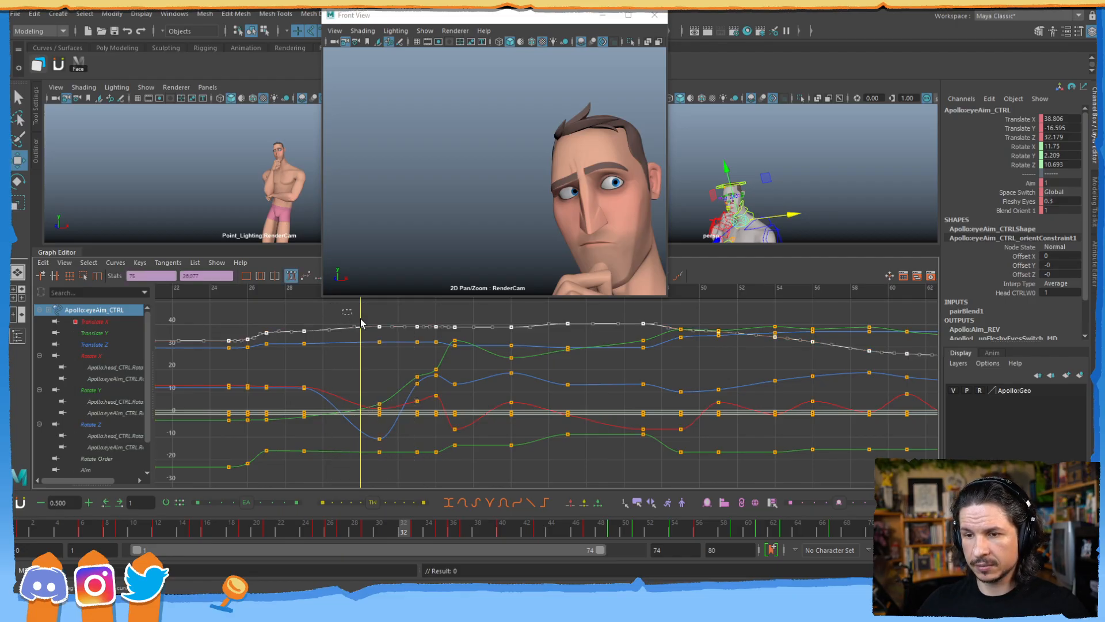
left_click(379, 326)
left_click_drag(421, 530, 504, 533)
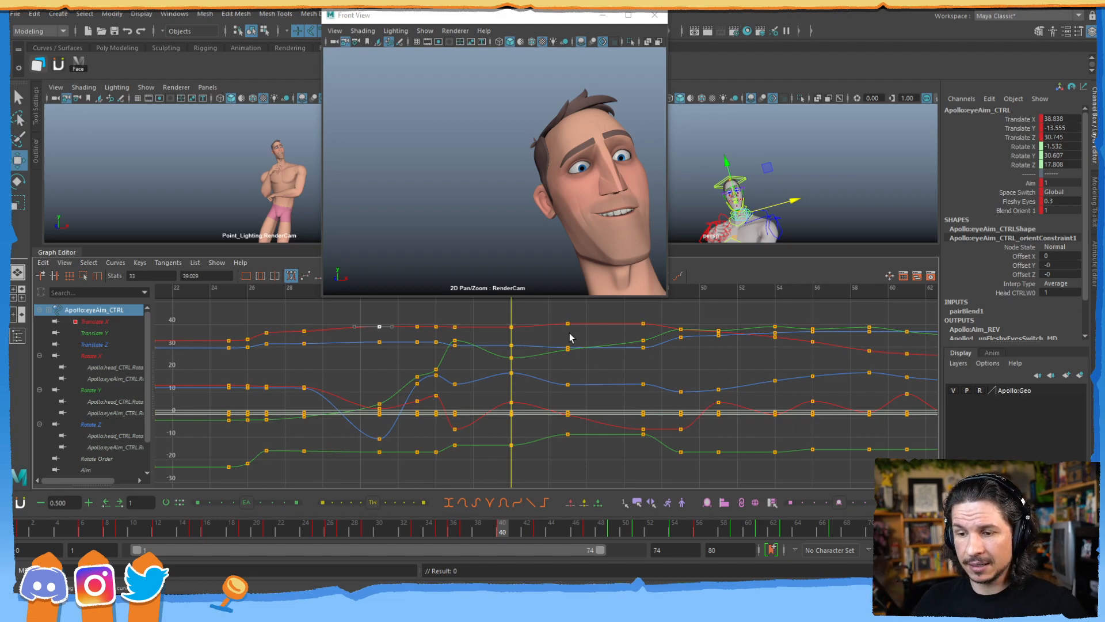
- Shift all eye aim keys at frame 43 to frame 41 and scrub through the retimed dart
left_click_drag(510, 528, 539, 527)
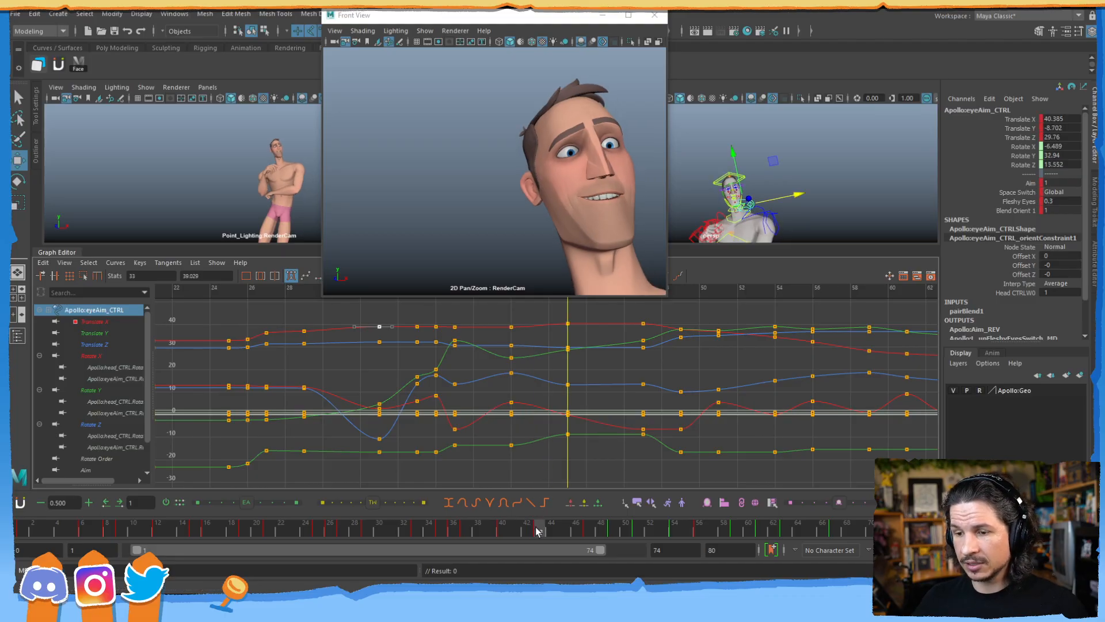
left_click_drag(555, 314, 586, 472)
middle_click_drag(574, 463, 531, 464, "shift")
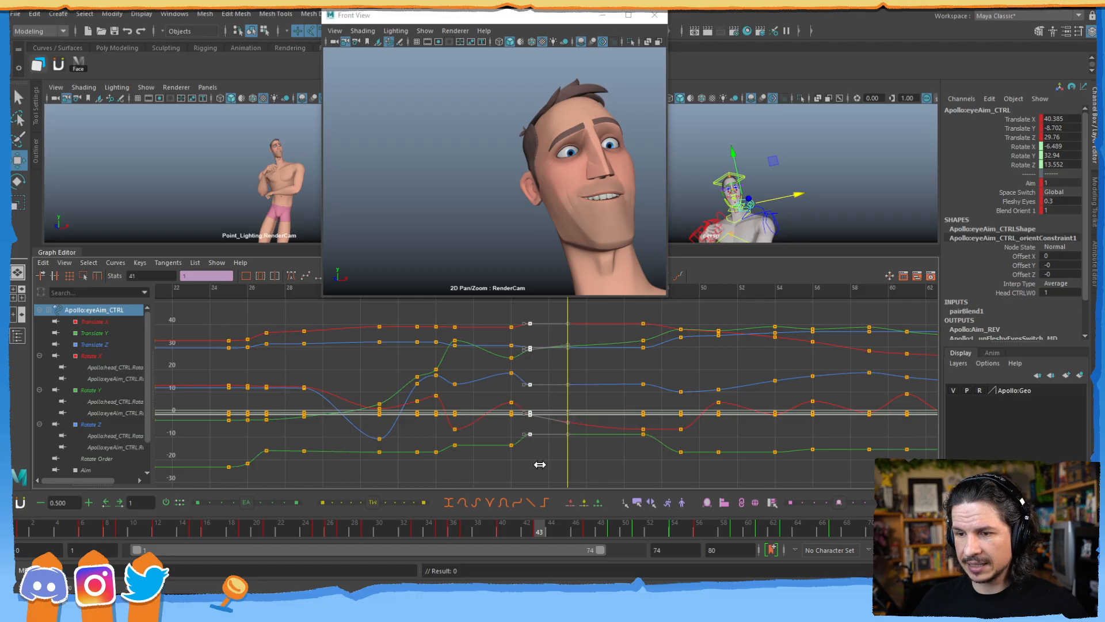
left_click(499, 529)
left_click_drag(492, 532, 599, 492)
- Shift all eye aim keys at frame 47 to frame 48 and check the held gaze around frame 45
left_click_drag(615, 313, 646, 448)
middle_click_drag(638, 463, 645, 463, "shift")
left_click_drag(591, 531, 563, 527)
key("alt+period")
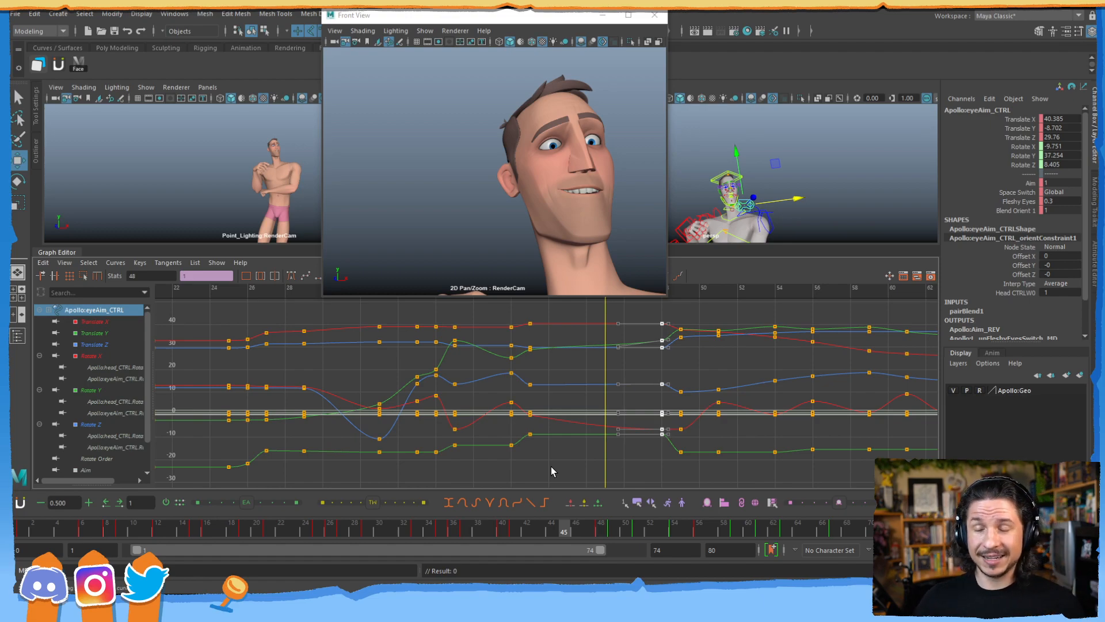
- Scrub through the end of the shot up to frame 74 and examine the gaze and eye aim curves around frames 67 to 74
left_click_drag(590, 527, 736, 510)
key("a")
right_click_drag(725, 400, 610, 397, "alt")
left_click(686, 530)
left_click_drag(686, 530, 920, 503)
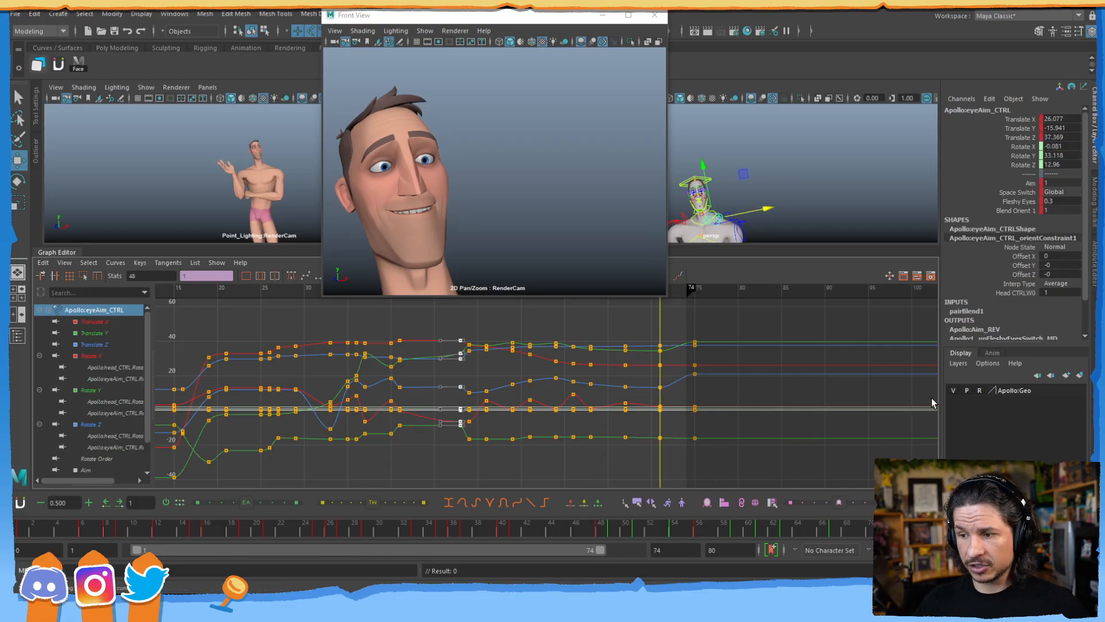
left_click(860, 530)
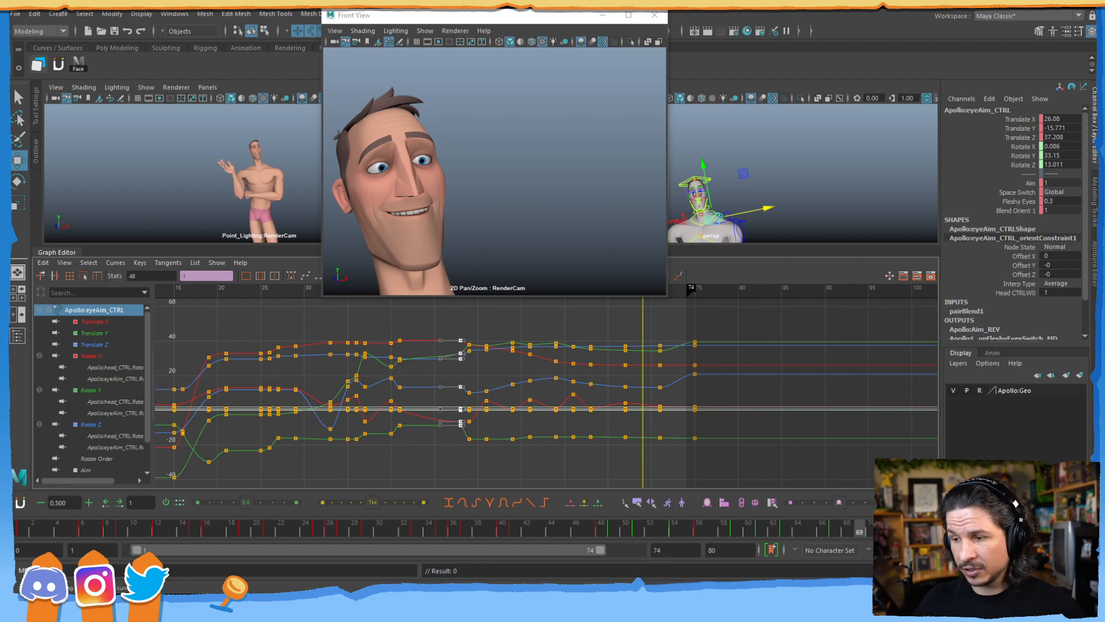
left_click(896, 528)
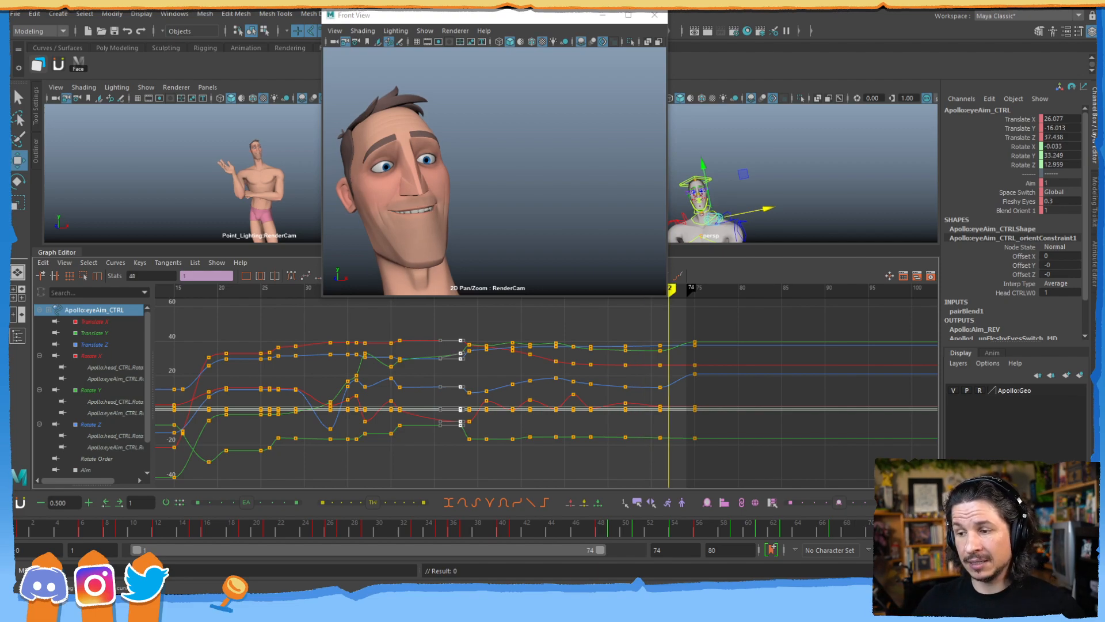
left_click_drag(897, 529, 921, 528)
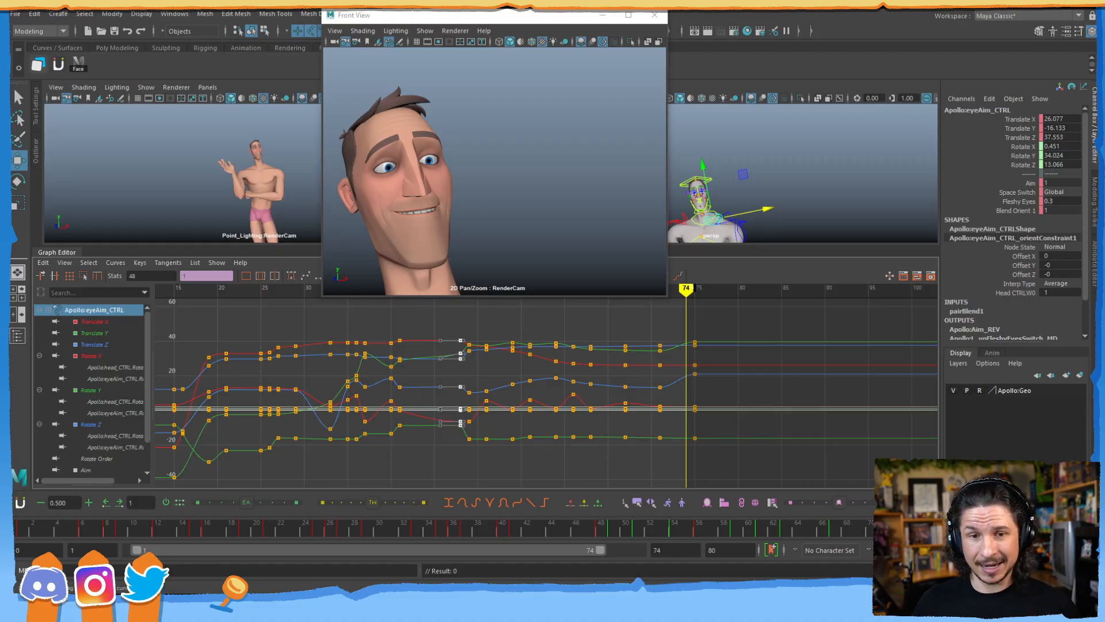
left_click_drag(921, 529, 834, 534)
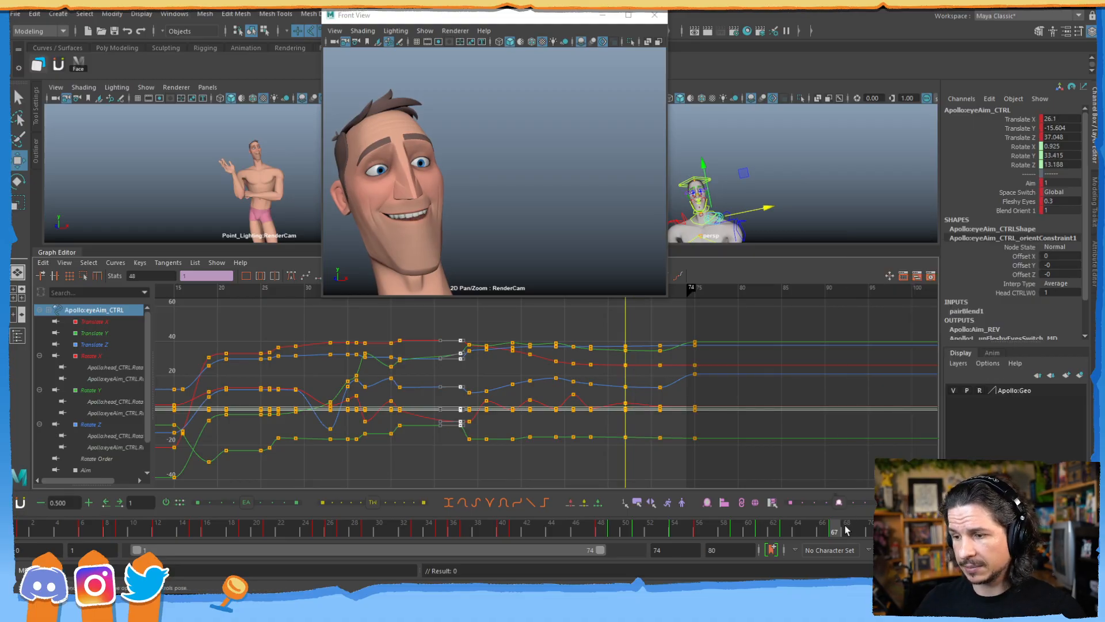
left_click_drag(824, 530, 847, 530)
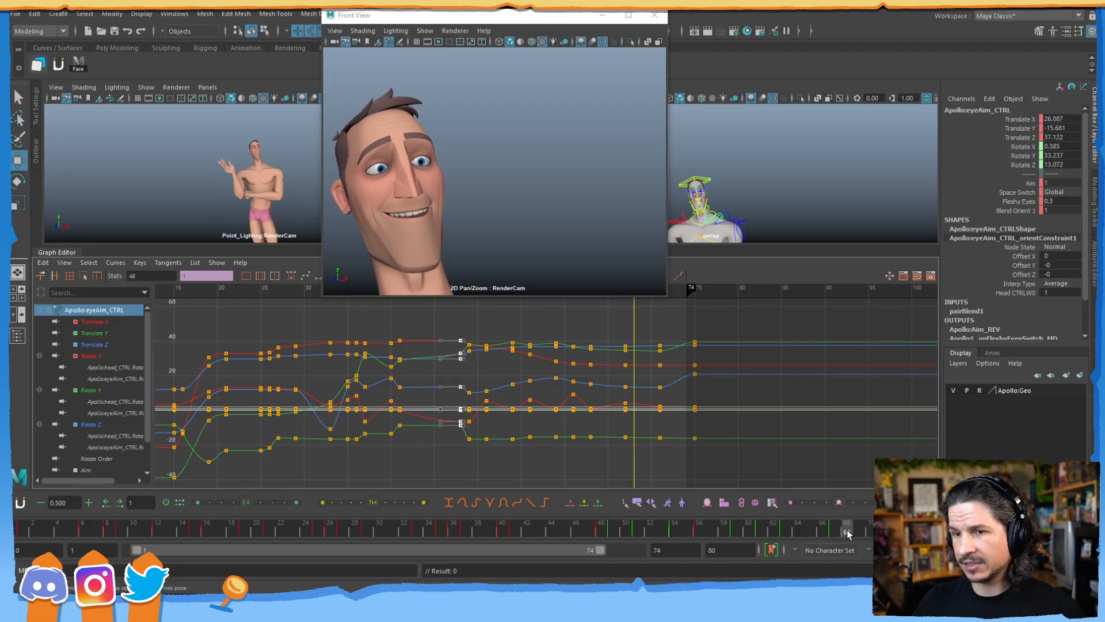
- Shift all eye aim keys at frame 71 to frame 68 and check the new dart timing
key("period")
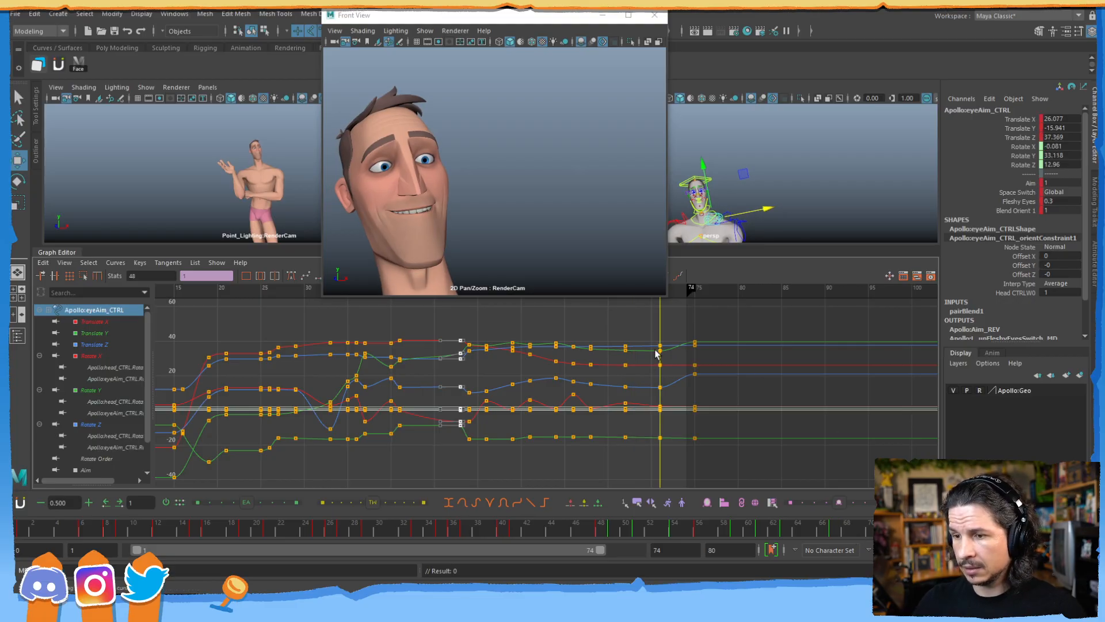
middle_click_drag(672, 429, 645, 460, "shift")
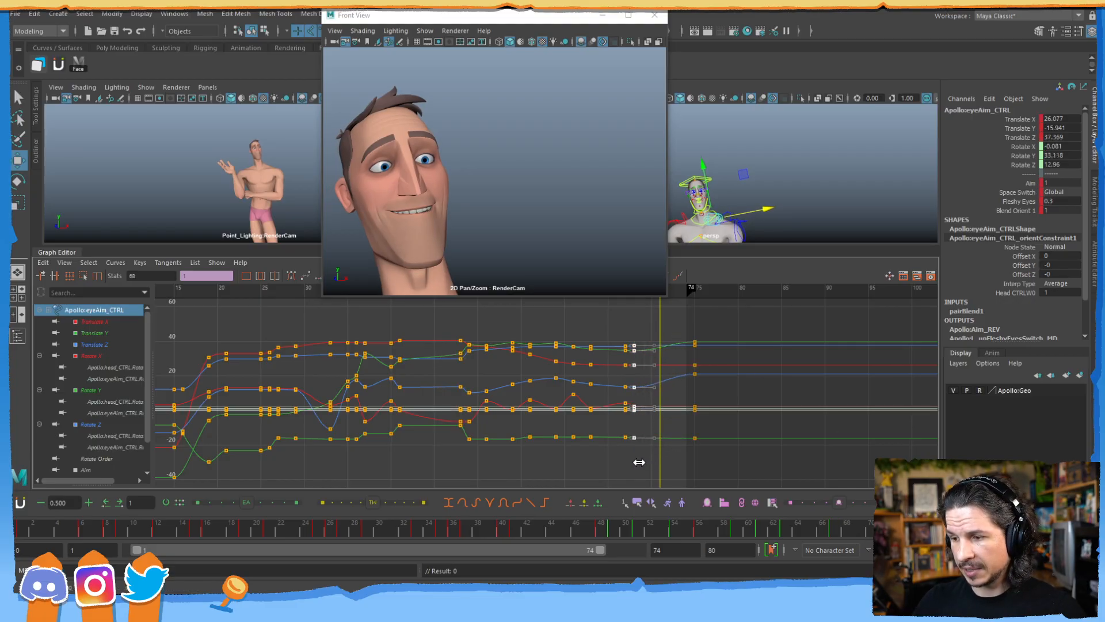
left_click(852, 527)
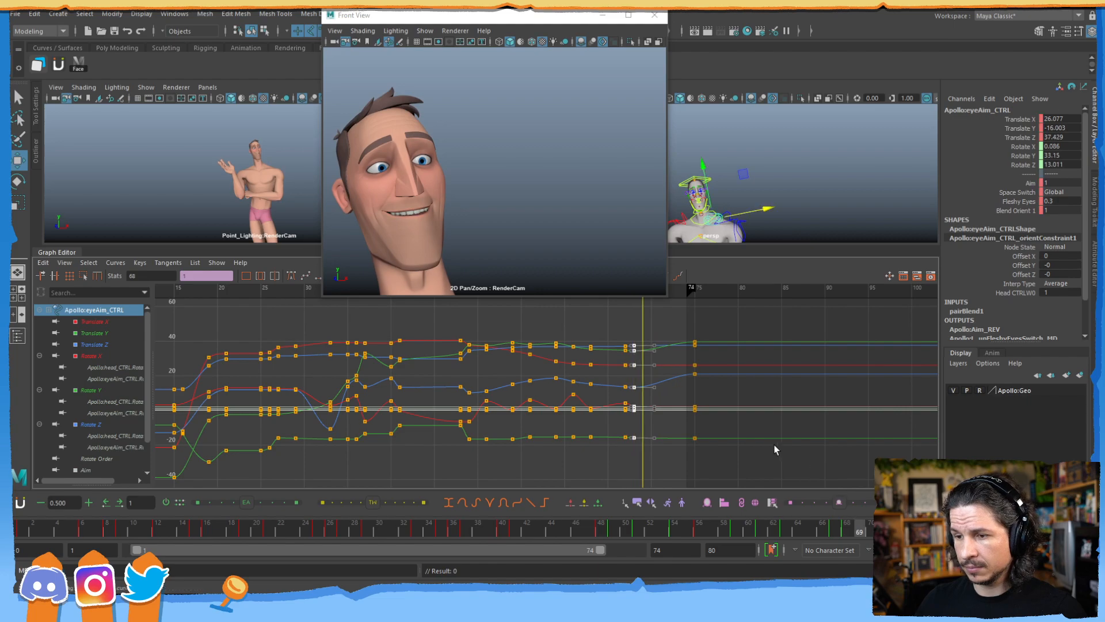
mouse_move(859, 529)
left_mouse_down()
mouse_move(919, 530)
mouse_move(846, 530)
left_mouse_up()
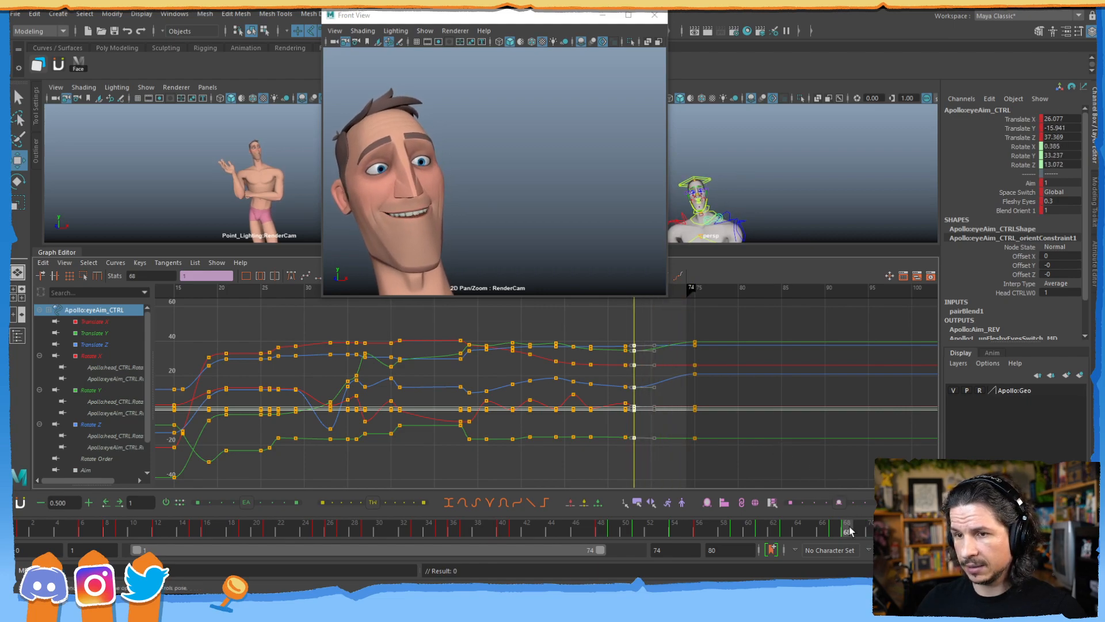
- Move the eye aim control at frame 68 to Translate X 26.61, Y -11.62 and Z 36.422 and key its translation
middle_click_drag(763, 214, 832, 154, "alt")
right_click_drag(831, 153, 784, 171, "alt")
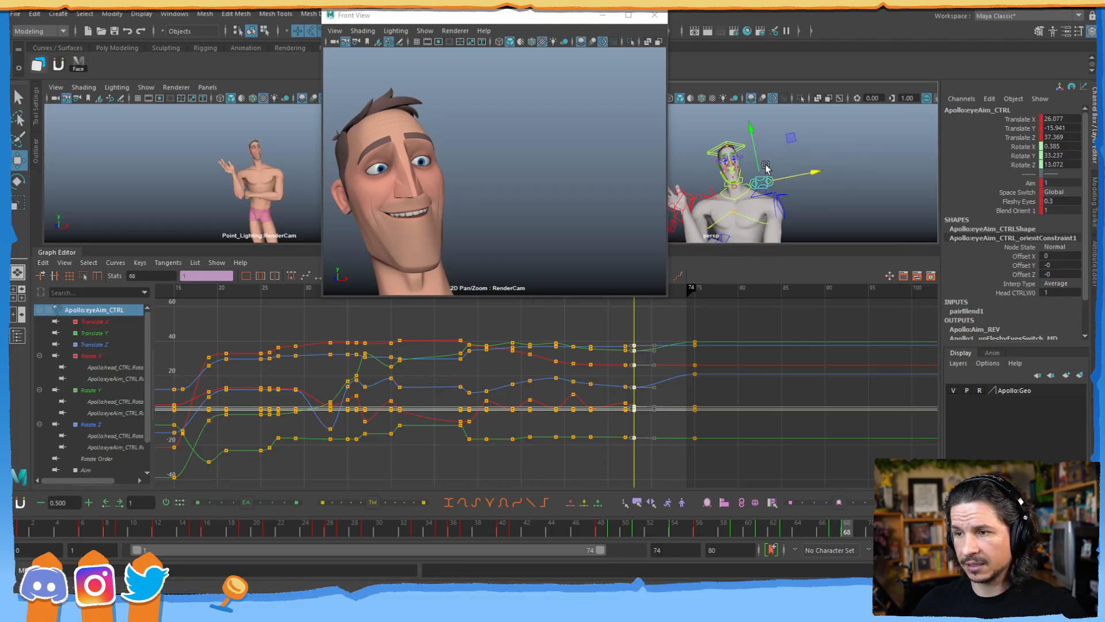
middle_click_drag(784, 171, 794, 165, "alt")
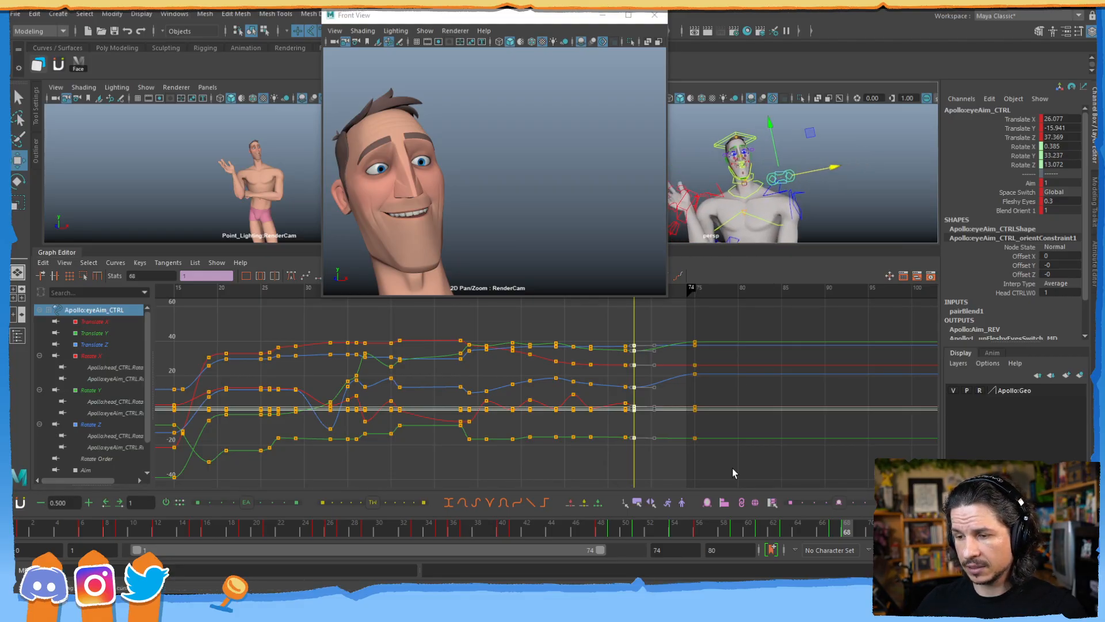
left_click_drag(841, 531, 851, 507)
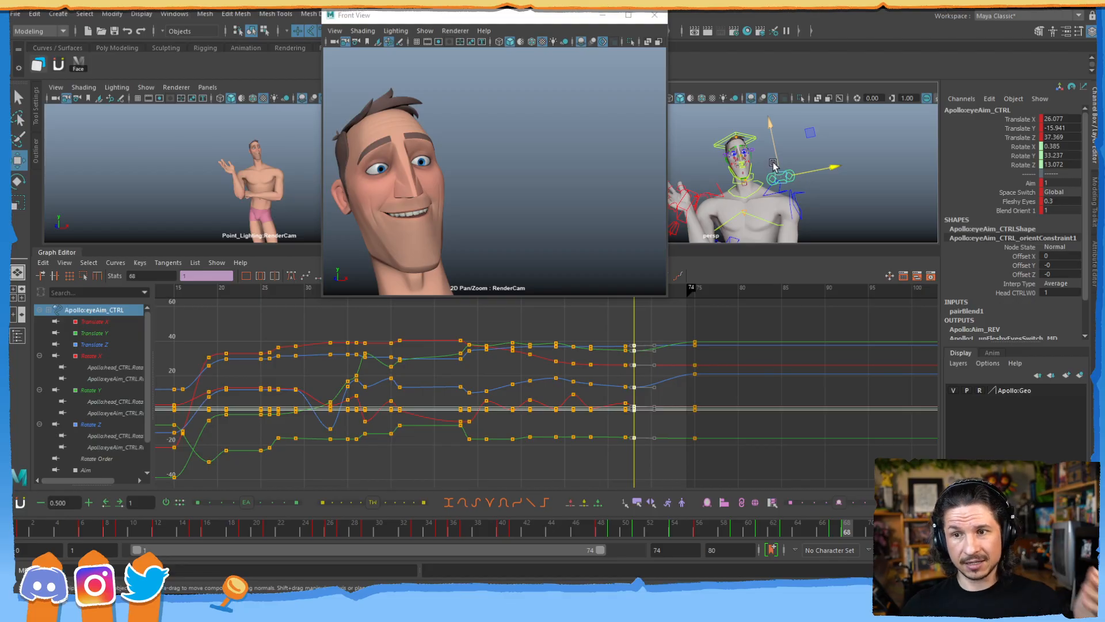
left_click_drag(776, 149, 776, 150)
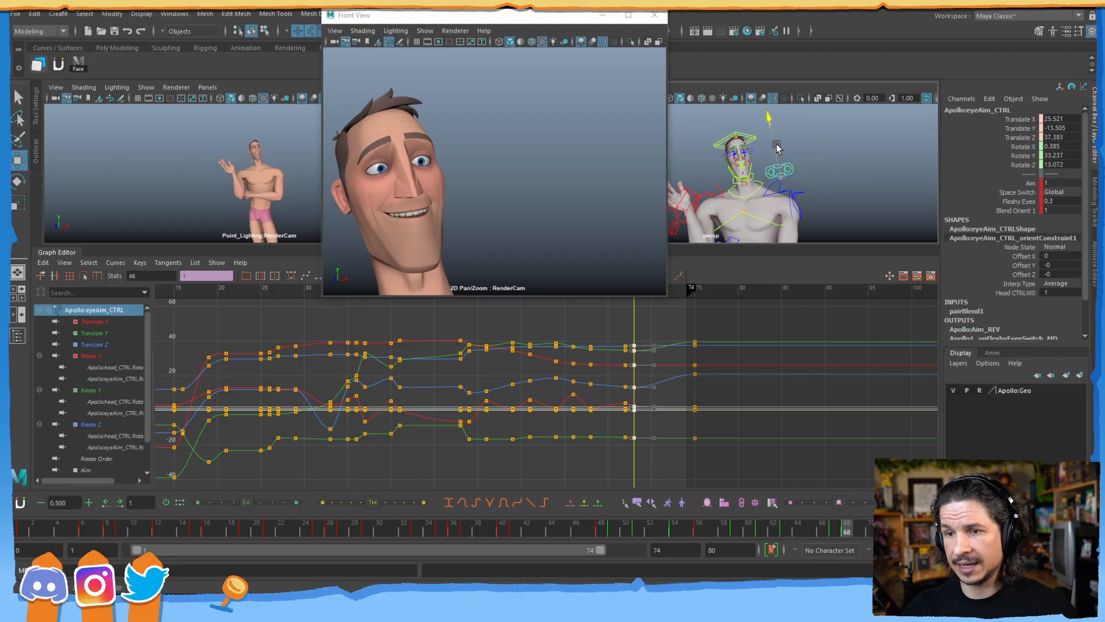
left_click_drag(781, 135, 780, 133)
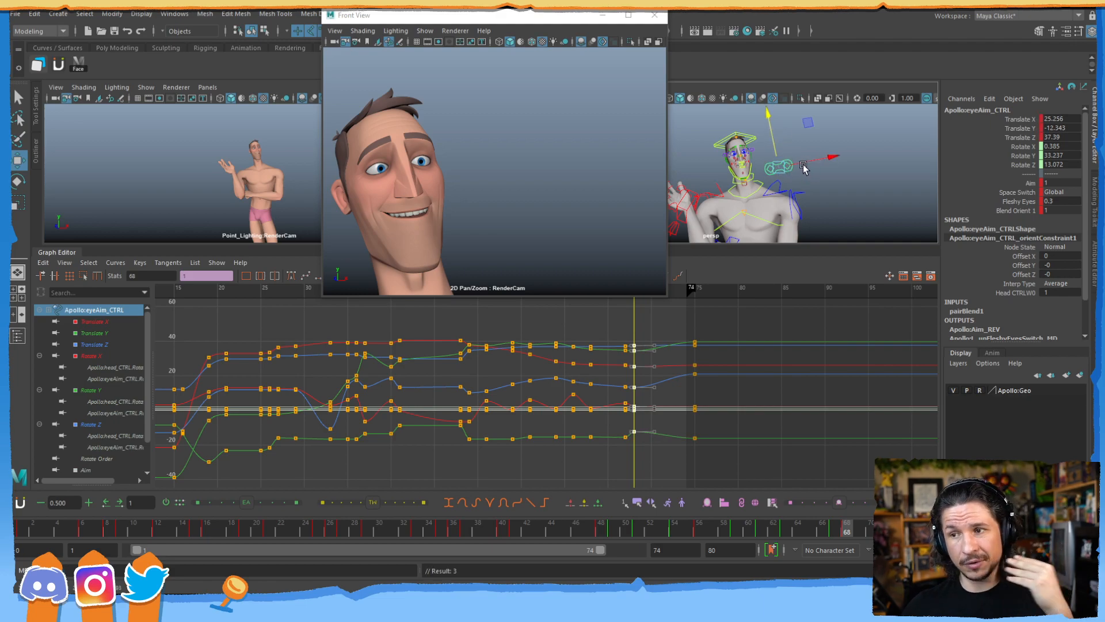
left_click_drag(774, 147, 823, 159)
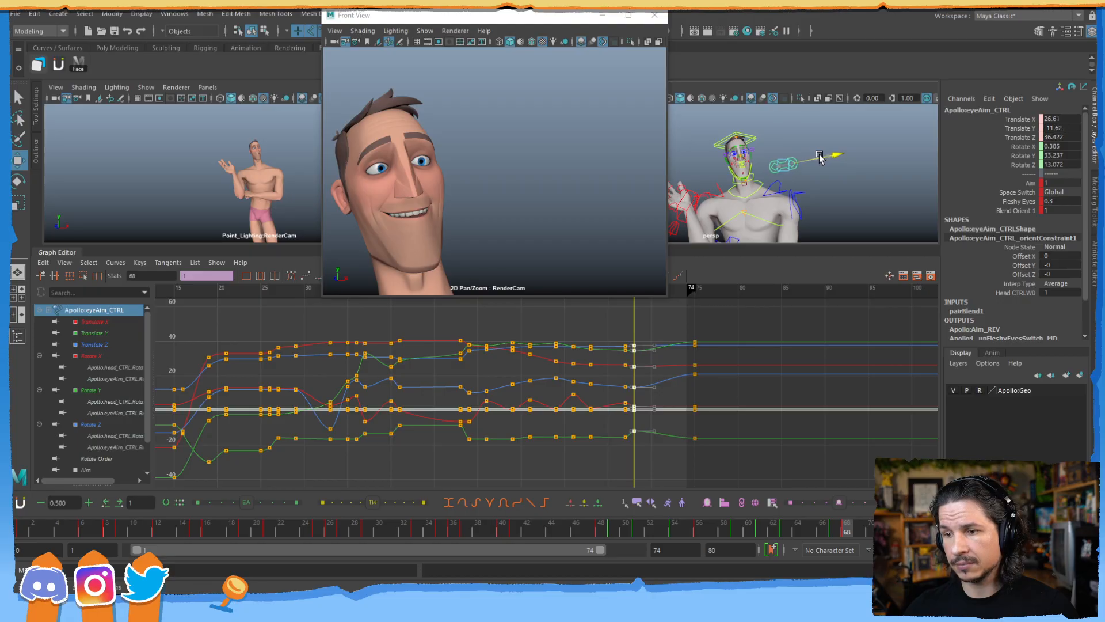
key("shift+w")
- Copy the eye aim's frame 68 pose to a key at frame 74 and delete the old keys at frame 75
left_click_drag(847, 526, 921, 526)
key("s")
left_click_drag(725, 316, 690, 465)
key("Delete")
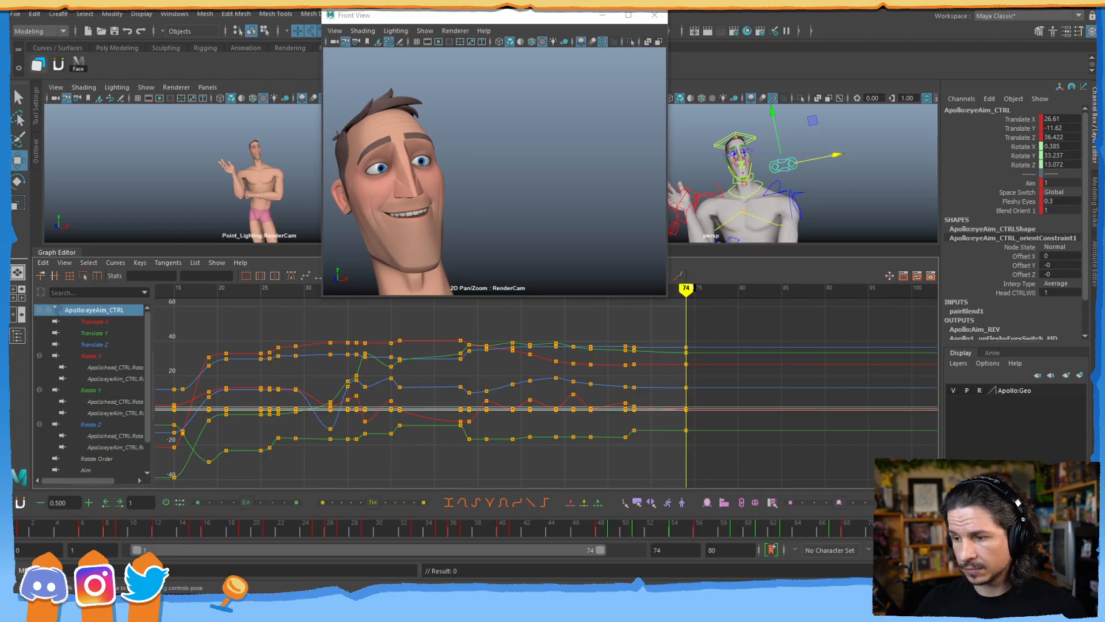
mouse_move(921, 528)
left_mouse_down()
mouse_move(847, 528)
mouse_move(922, 528)
left_mouse_up()
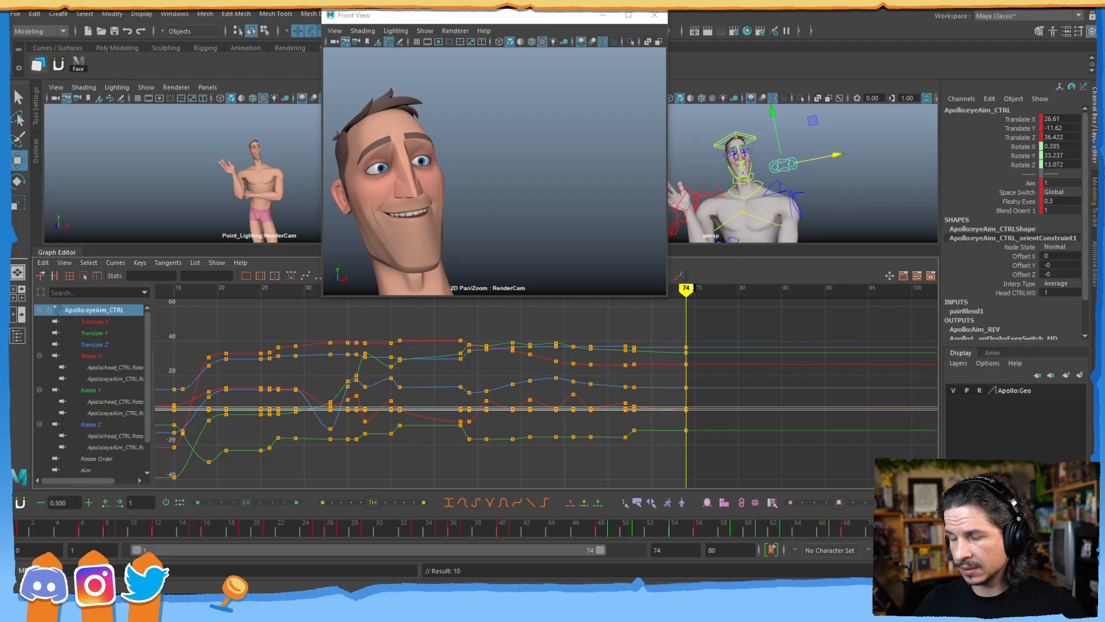
- Compare the gaze at frames 68 and 67, and scrub back to frame 63 to review the preceding eye motion
left_click(846, 531)
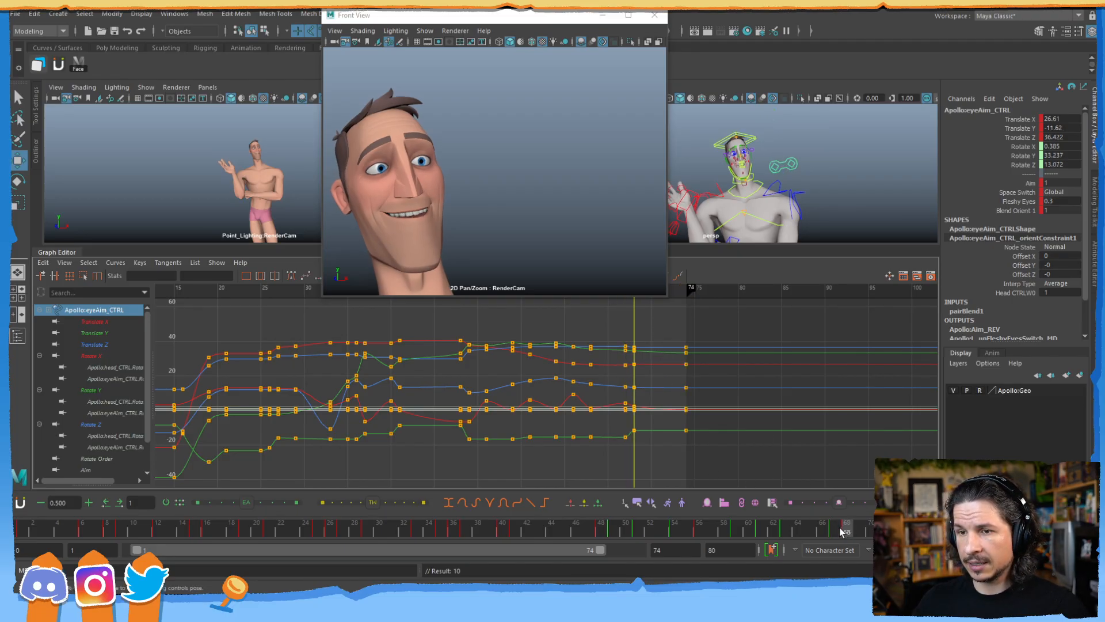
left_click(835, 530)
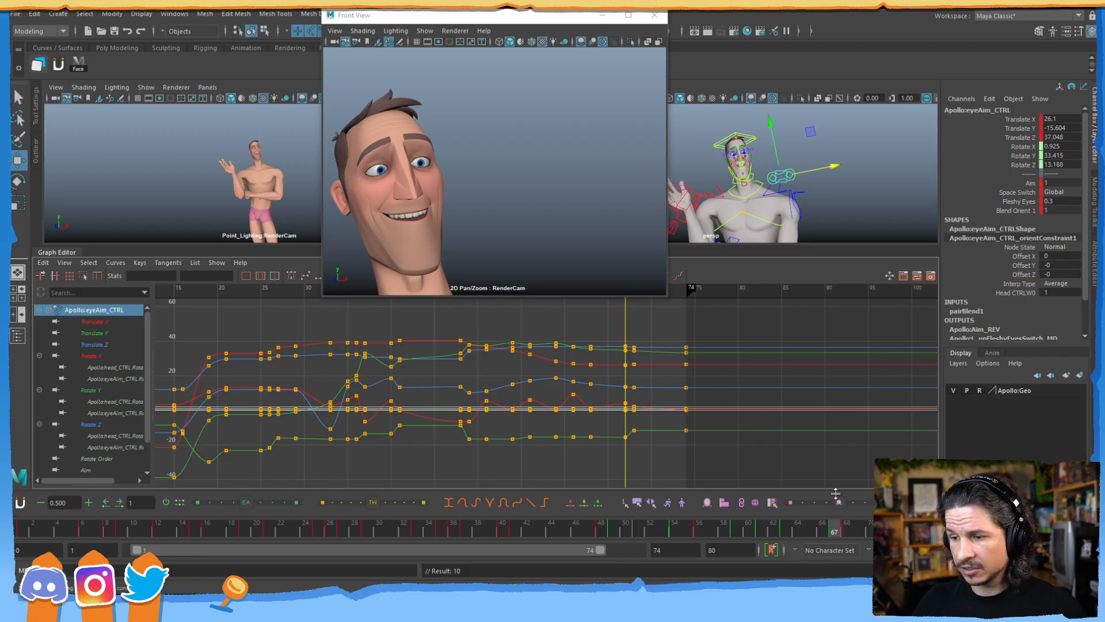
mouse_move(835, 528)
left_mouse_down()
mouse_move(775, 521)
mouse_move(834, 538)
left_mouse_up()
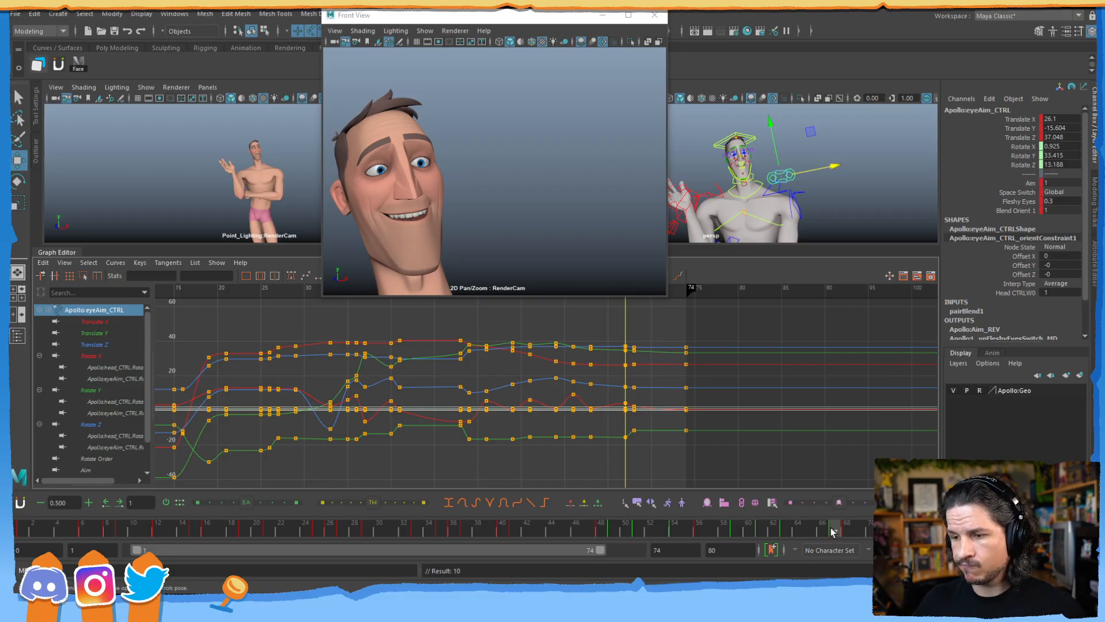
mouse_move(804, 534)
left_mouse_down()
mouse_move(749, 534)
mouse_move(785, 531)
left_mouse_up()
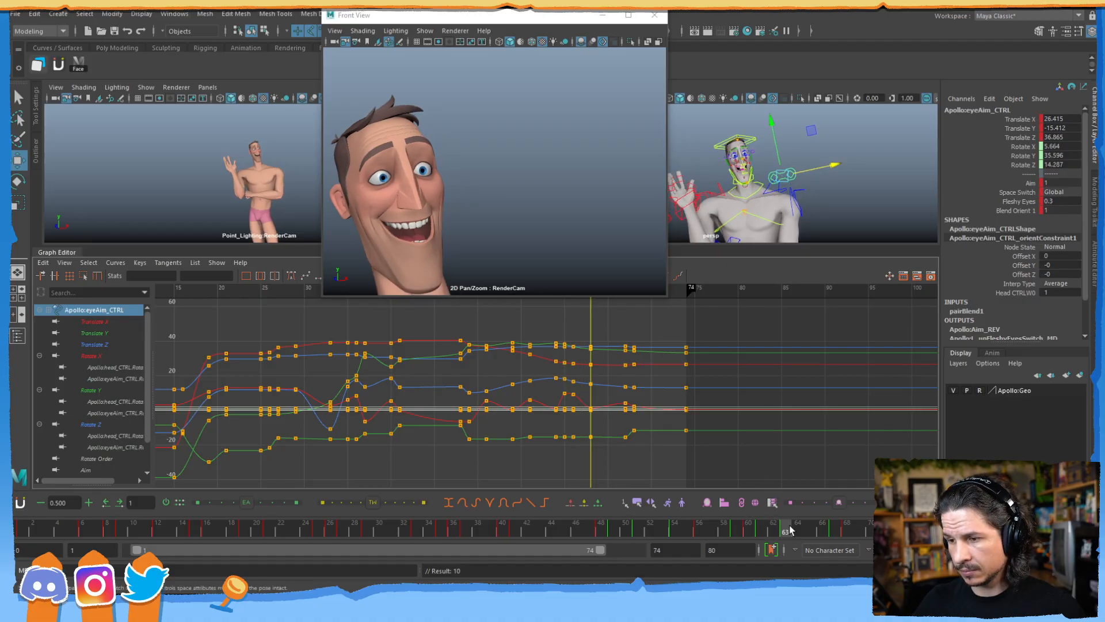
- Delete the extra eye aim keys near frame 63 and compare the gaze at frames 60 and 61
left_click_drag(585, 455, 586, 450)
key("Delete")
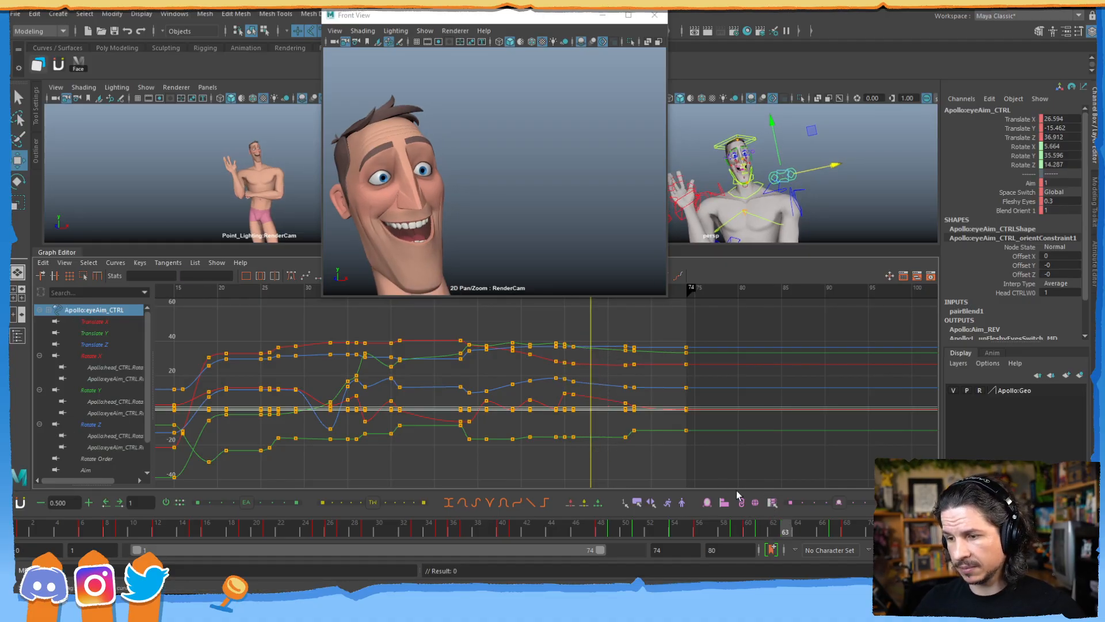
right_click_drag(595, 402, 632, 413, "alt+shift")
middle_click_drag(662, 416, 641, 421, "alt")
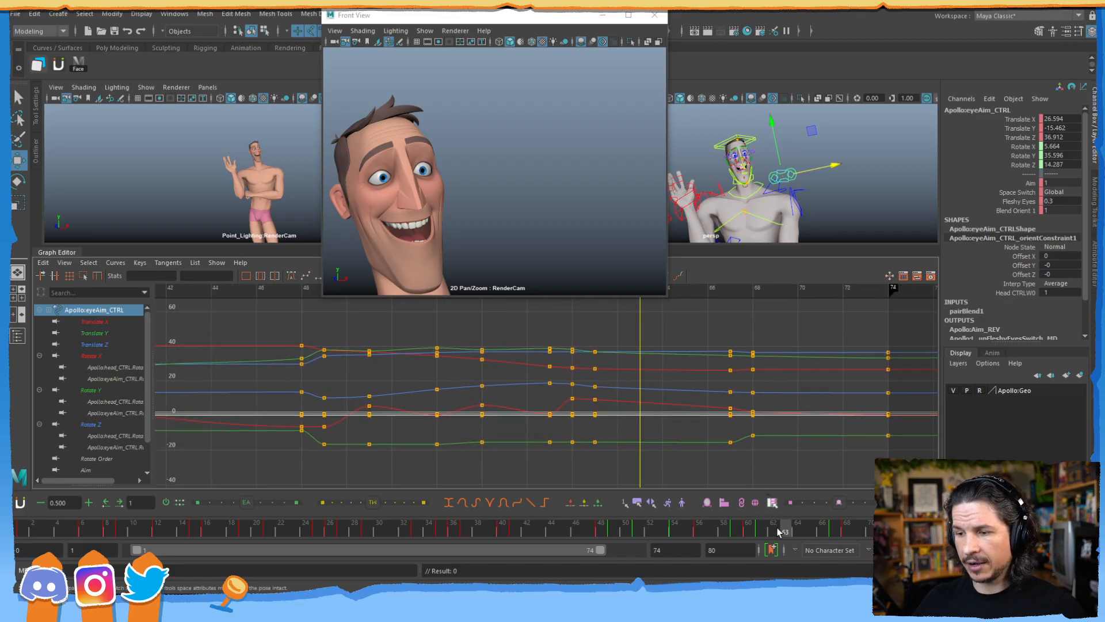
left_click(750, 532)
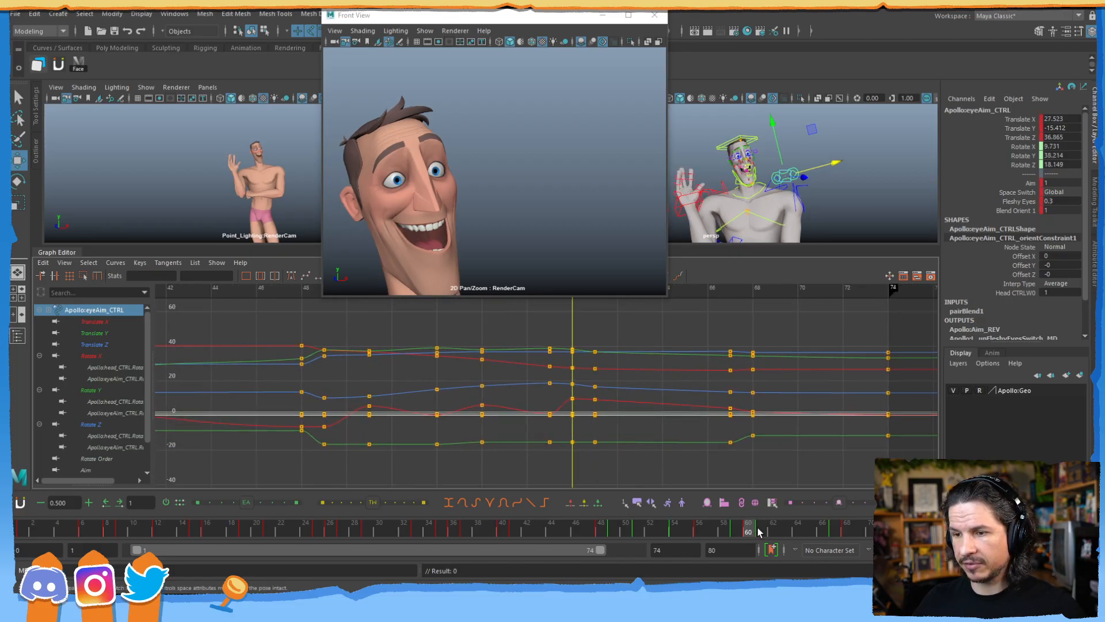
left_click(758, 532)
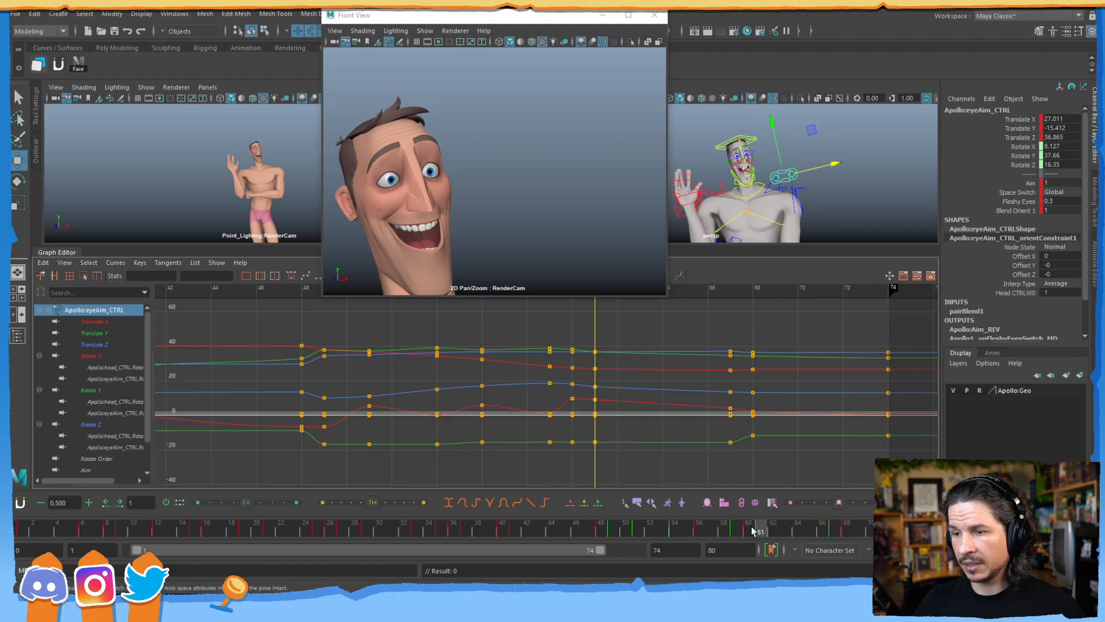
left_click(750, 532)
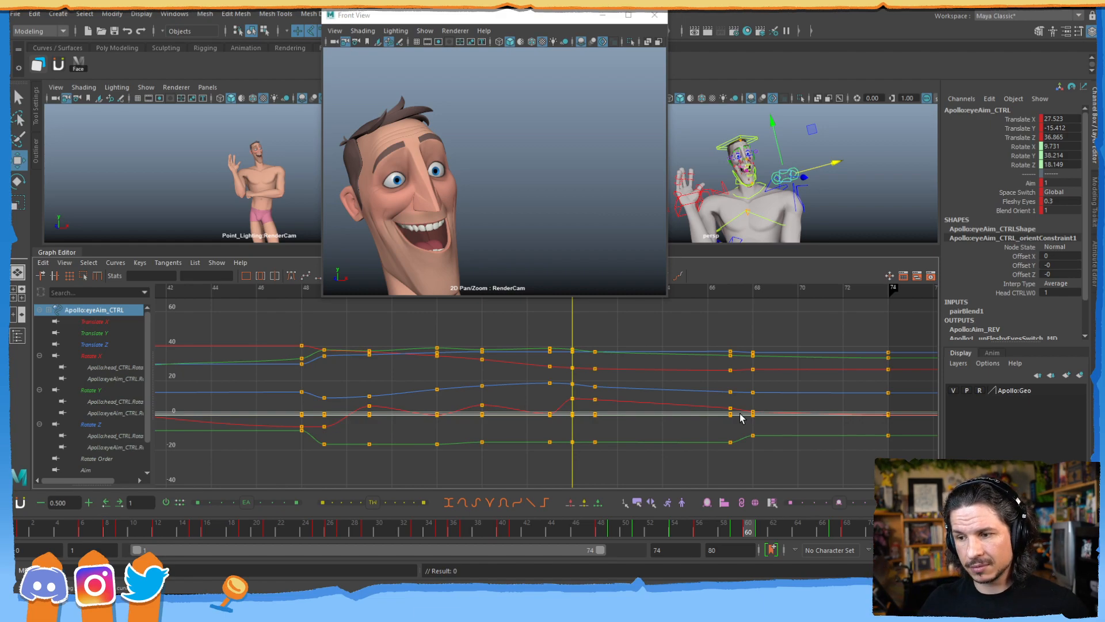
- Copy the eye aim's frame 67 pose to frame 61, and move the control at frame 60 to Translate X 27.12, Y -13.529, Z 37.123
left_click(836, 528)
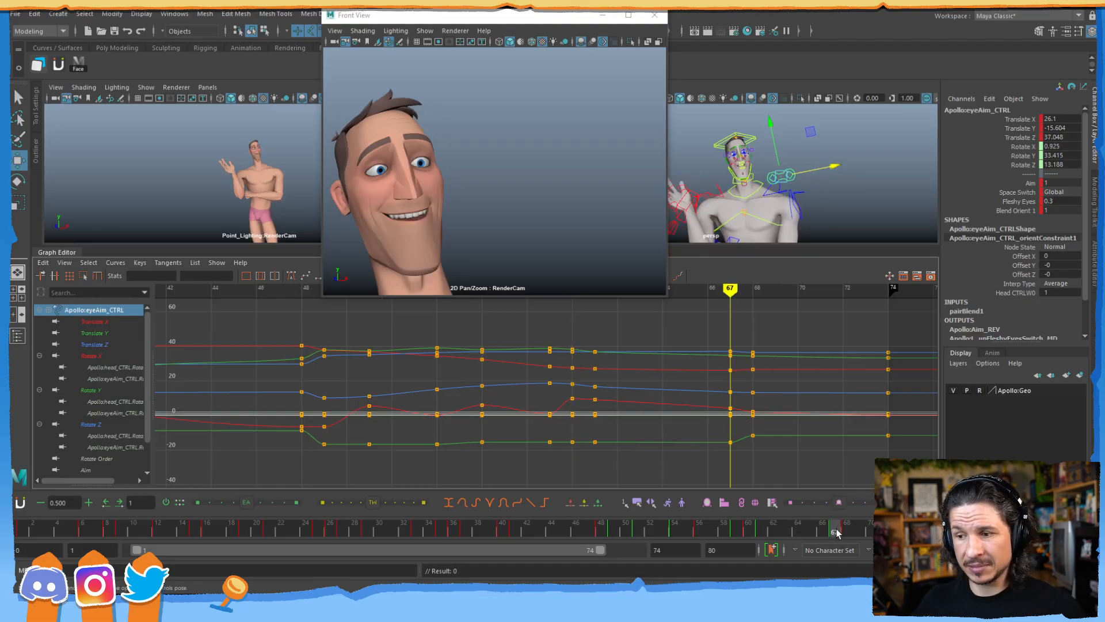
left_click_drag(833, 532, 749, 536)
key("s")
key("w")
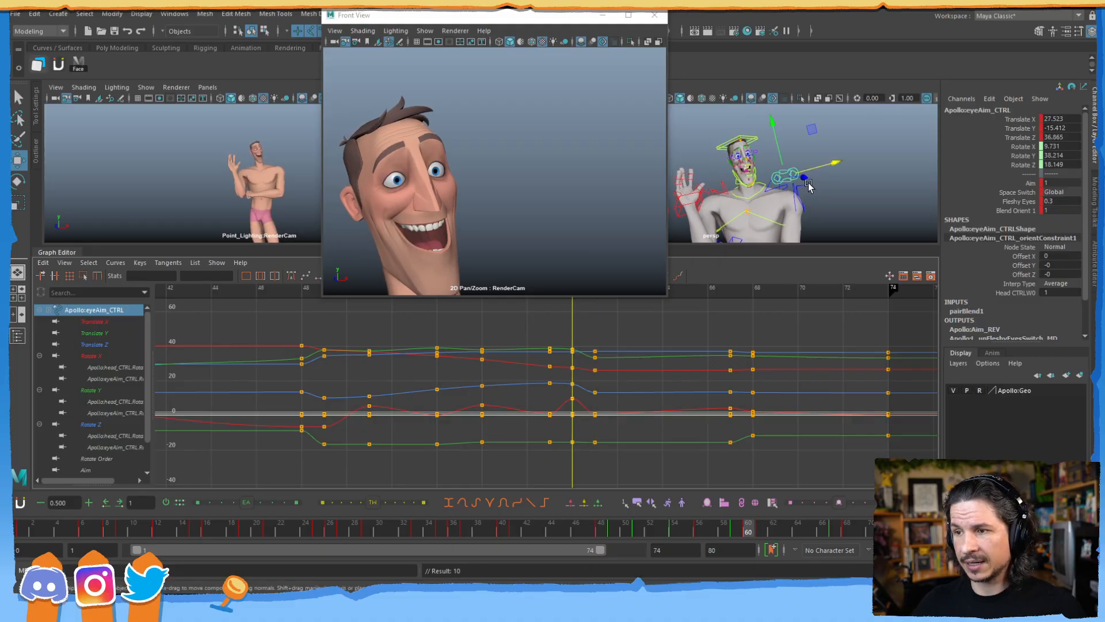
left_click_drag(784, 150, 779, 144)
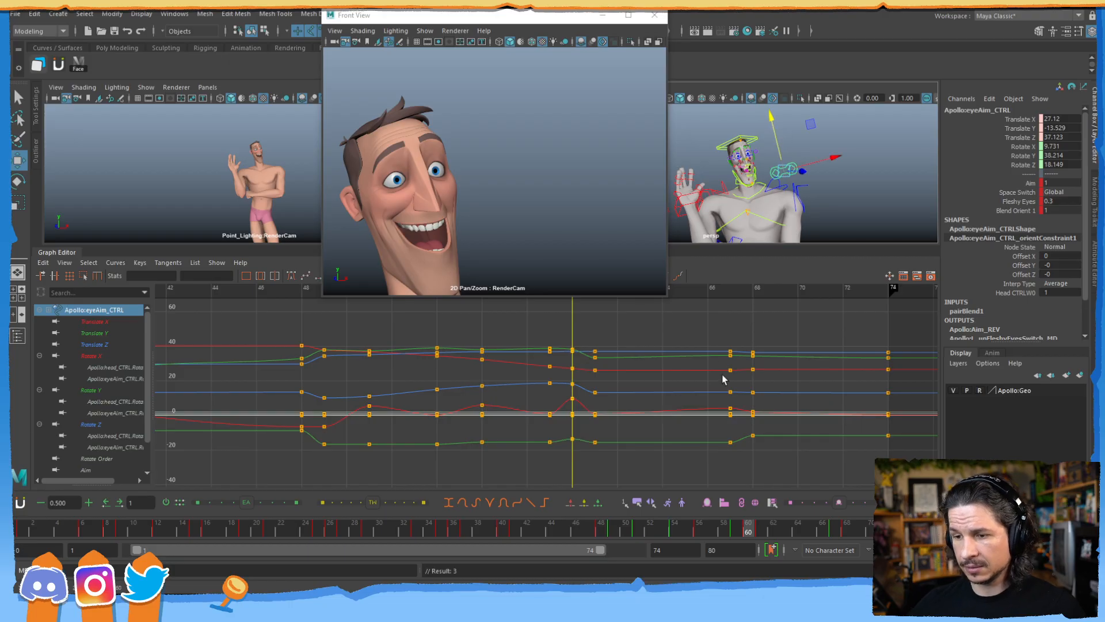
- Move the eye aim at frame 61 to Translate X 28.24, Y -16.493, Z 35.394 and copy that pose to frame 67
left_click(762, 529)
left_click_drag(824, 165, 786, 161)
left_click_drag(765, 531, 836, 534)
key("s")
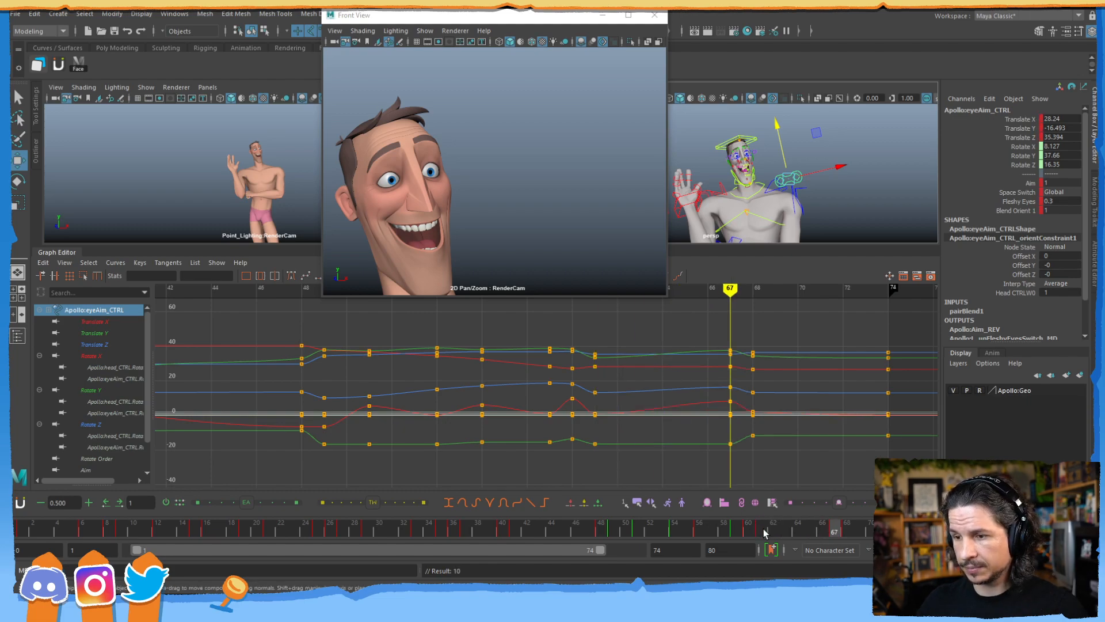
left_click_drag(758, 529, 833, 513)
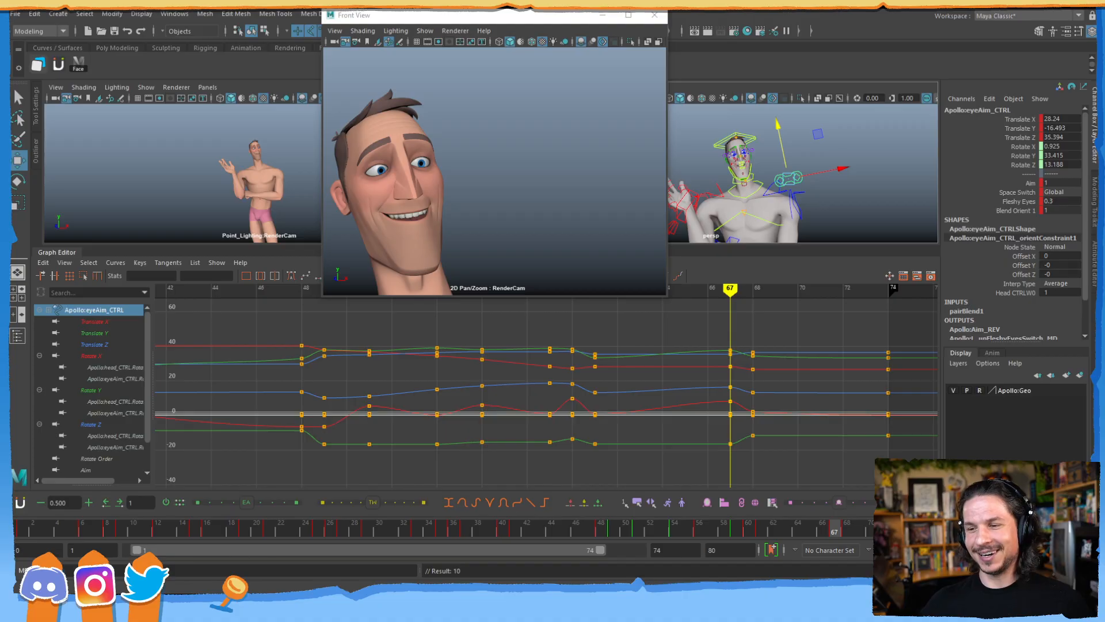
- Raise the eye aim at frame 67 to Translate X 27.831, Y -14.673, Z 35.419 and copy the pose to frame 61
left_click(768, 533)
left_click_drag(773, 535, 836, 524)
left_click_drag(782, 150, 782, 138)
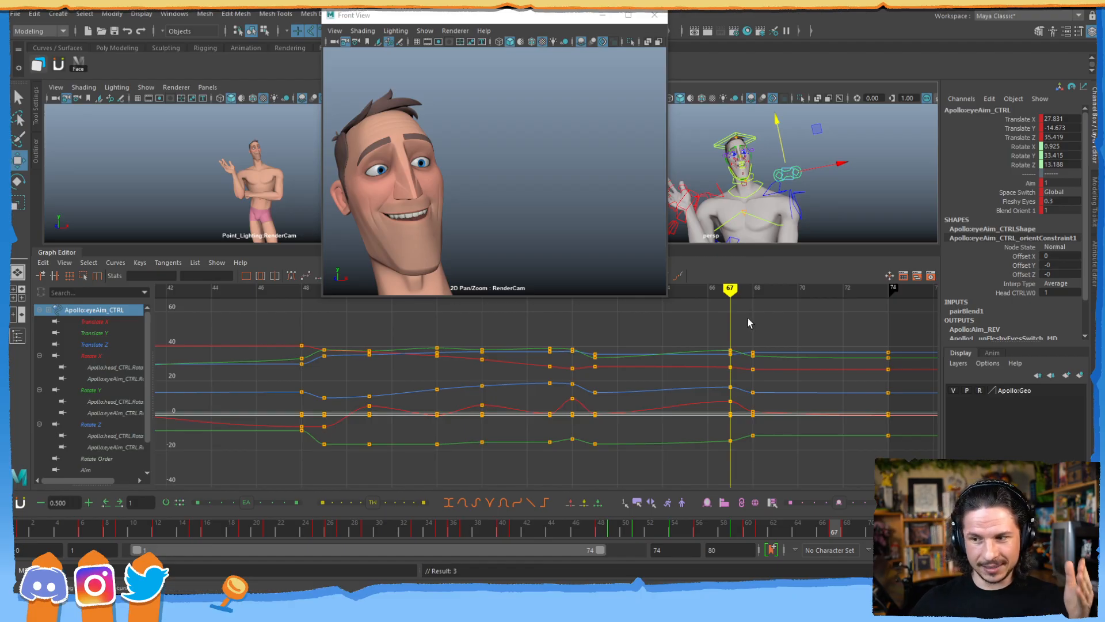
mouse_move(842, 531)
left_mouse_down()
mouse_move(746, 528)
mouse_move(921, 529)
mouse_move(818, 518)
mouse_move(868, 503)
mouse_move(843, 503)
mouse_move(823, 507)
mouse_move(921, 505)
mouse_move(804, 494)
mouse_move(846, 482)
left_mouse_up()
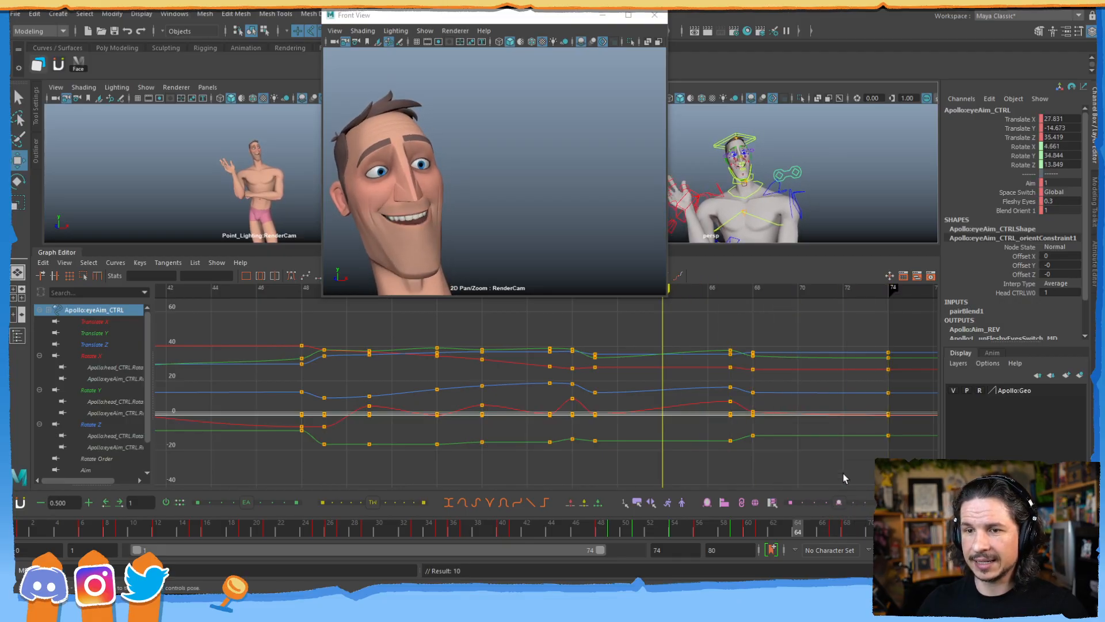
- Review the gaze between frames 61 and 68, and lower the eye aim at frame 61 to Translate X 28.257, Y -16.794, Z 35.176
key("w")
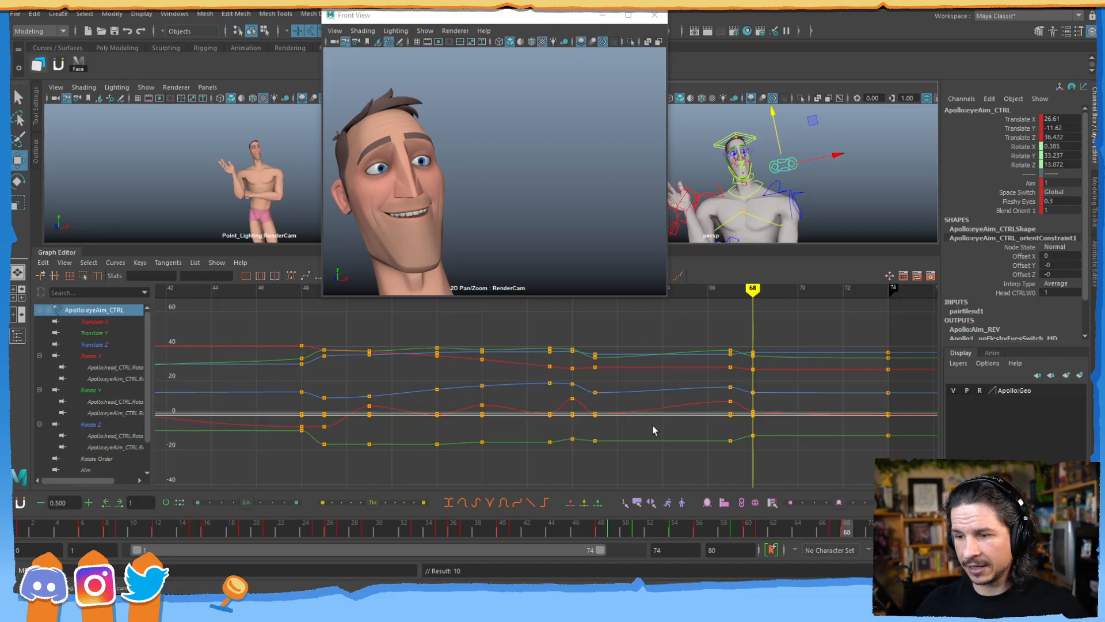
left_click_drag(778, 537, 597, 461)
mouse_move(597, 462)
right_mouse_down("alt")
mouse_move(531, 425)
mouse_move(590, 441)
right_mouse_up("alt")
left_click_drag(694, 532, 834, 491)
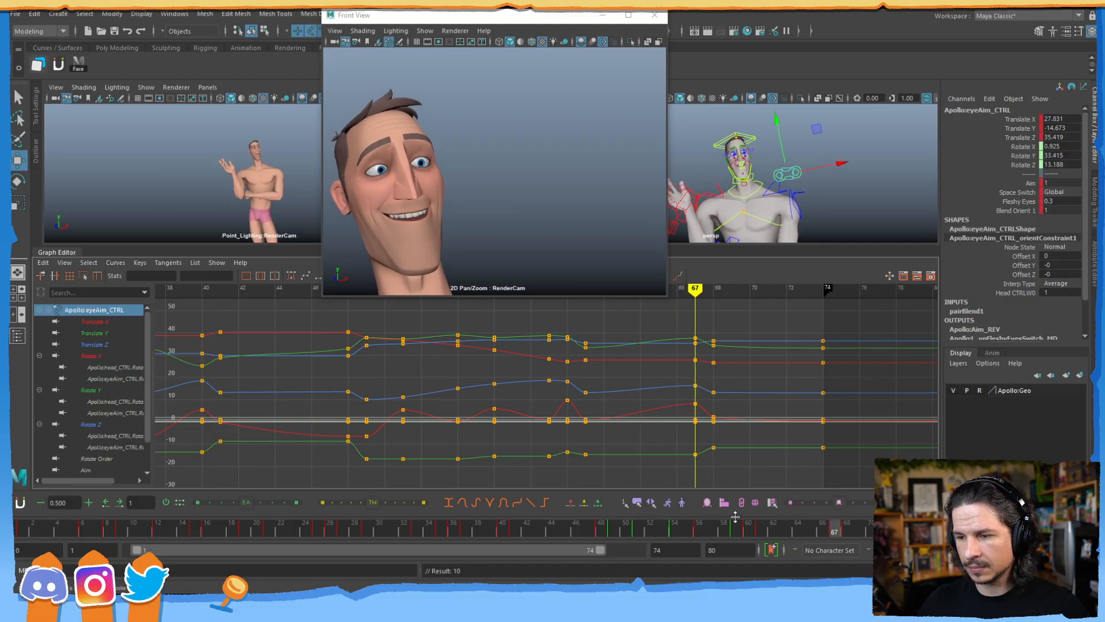
left_click_drag(834, 530, 760, 514)
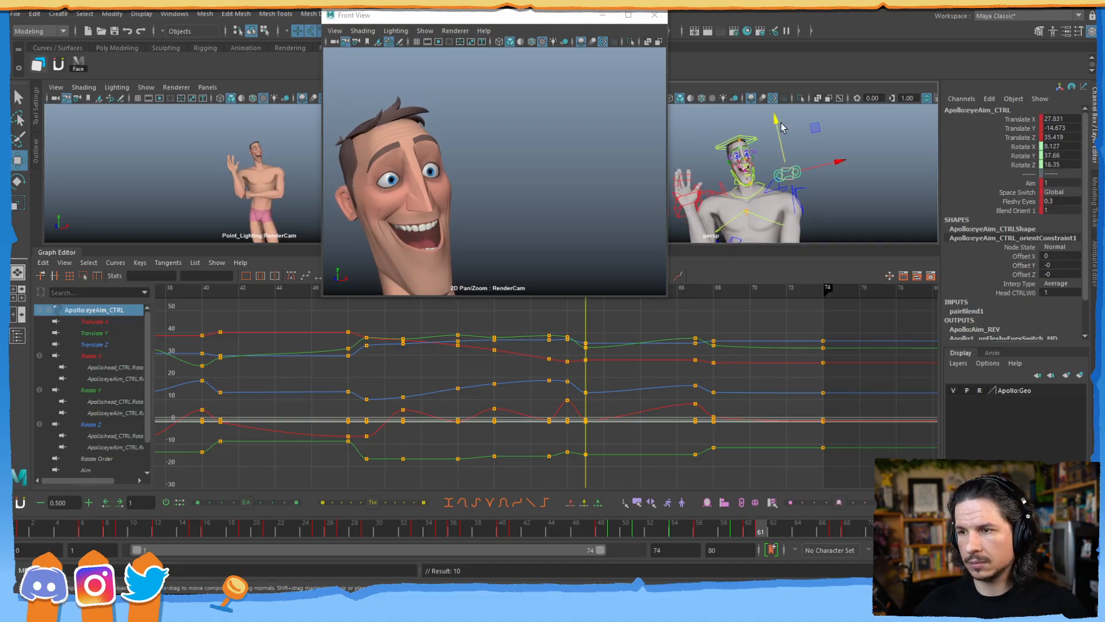
left_click_drag(778, 126, 782, 129)
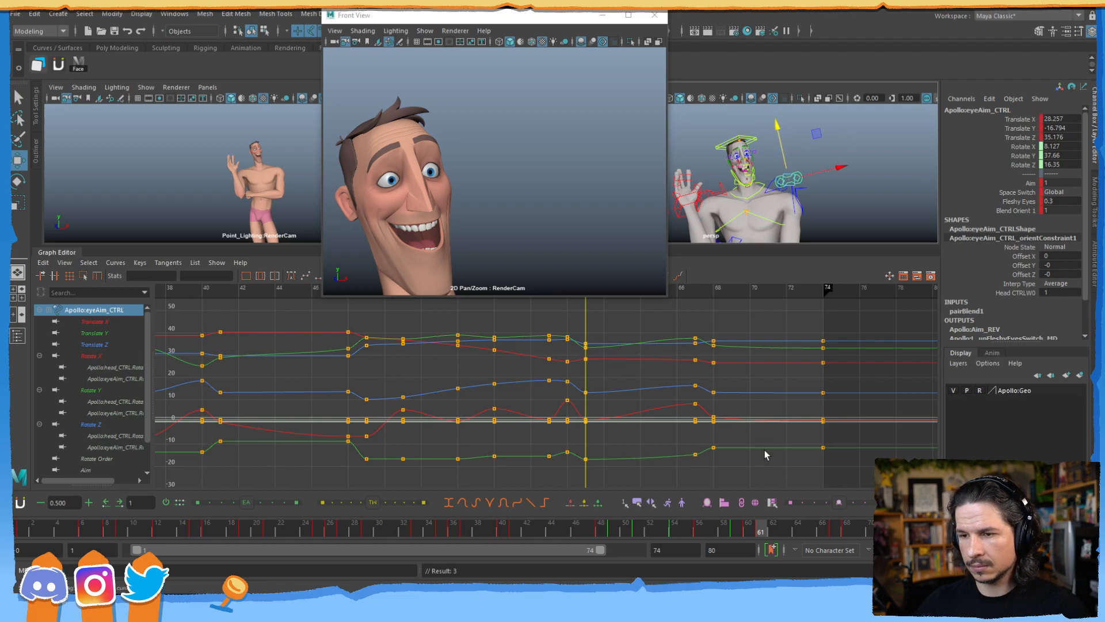
- Delete all eye aim keys at frame 59
left_click_drag(799, 527, 737, 524)
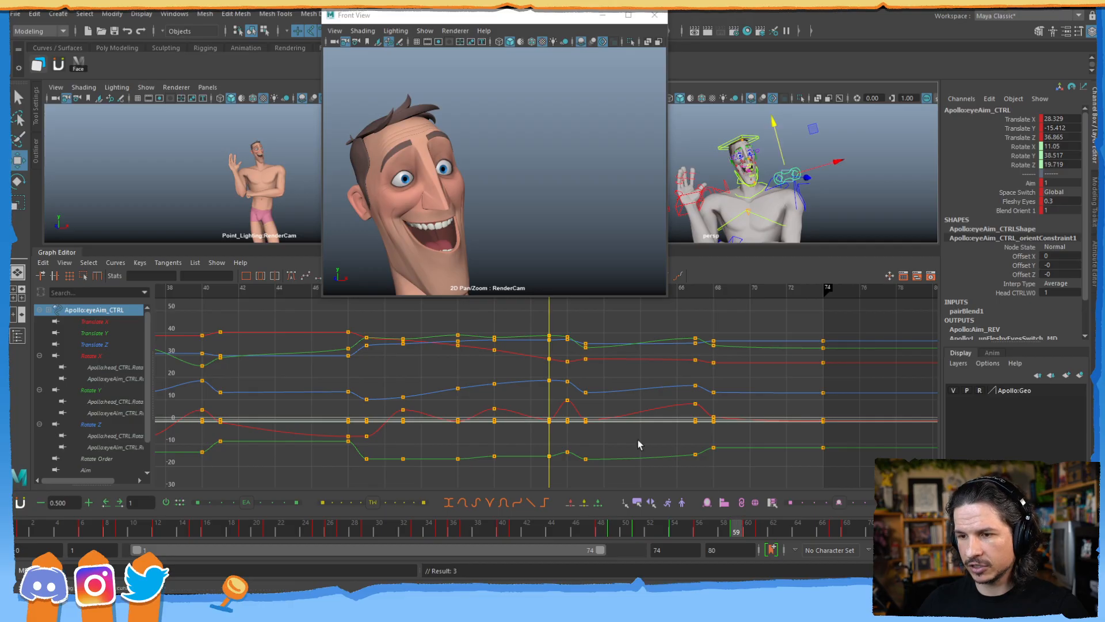
left_click_drag(527, 324, 557, 486)
key("Delete")
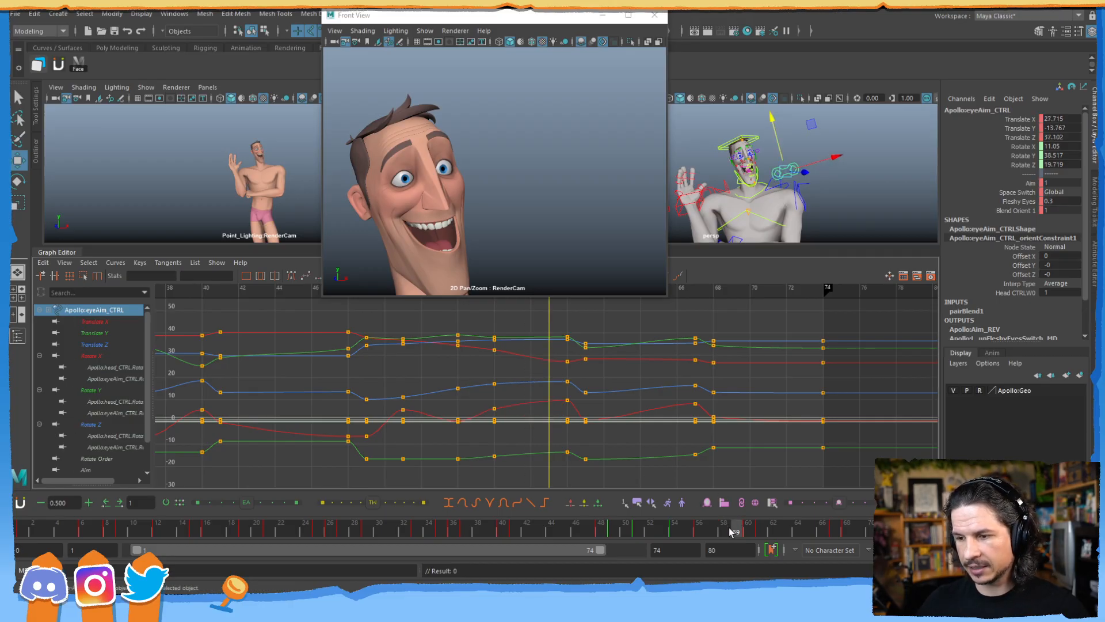
- Move the eye aim at frame 61 to Translate X 27.939, Y -15.213, Z 35.357
mouse_move(760, 529)
left_mouse_down()
mouse_move(738, 531)
mouse_move(823, 502)
mouse_move(745, 511)
mouse_move(771, 509)
mouse_move(748, 510)
mouse_move(759, 510)
left_mouse_up()
key("w")
left_click_drag(784, 155, 782, 150)
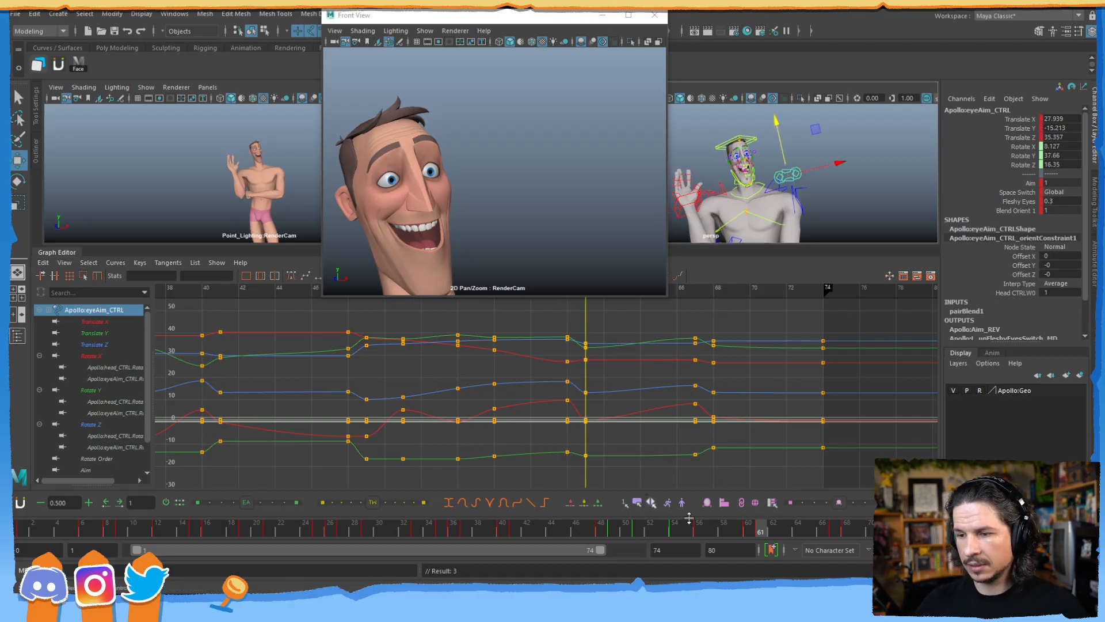
- Nudge the eye aim along X at frame 68, key its translation, and scrub back to frame 42 to review the motion
left_click_drag(761, 528, 846, 514)
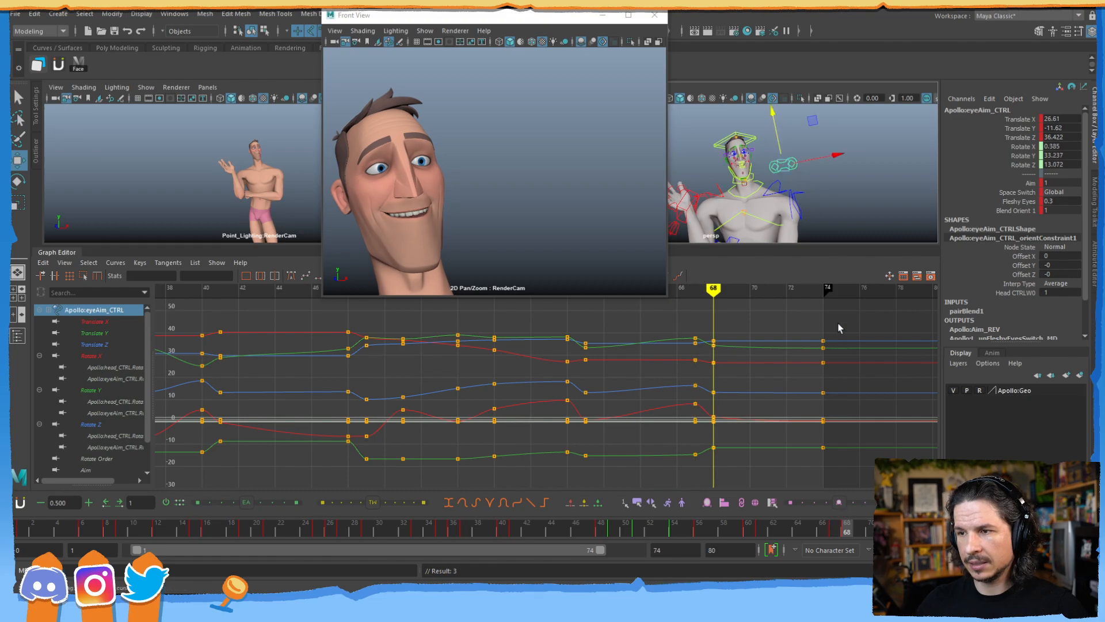
left_click_drag(837, 155, 842, 154)
key("shift+w")
left_click_drag(825, 528, 516, 514)
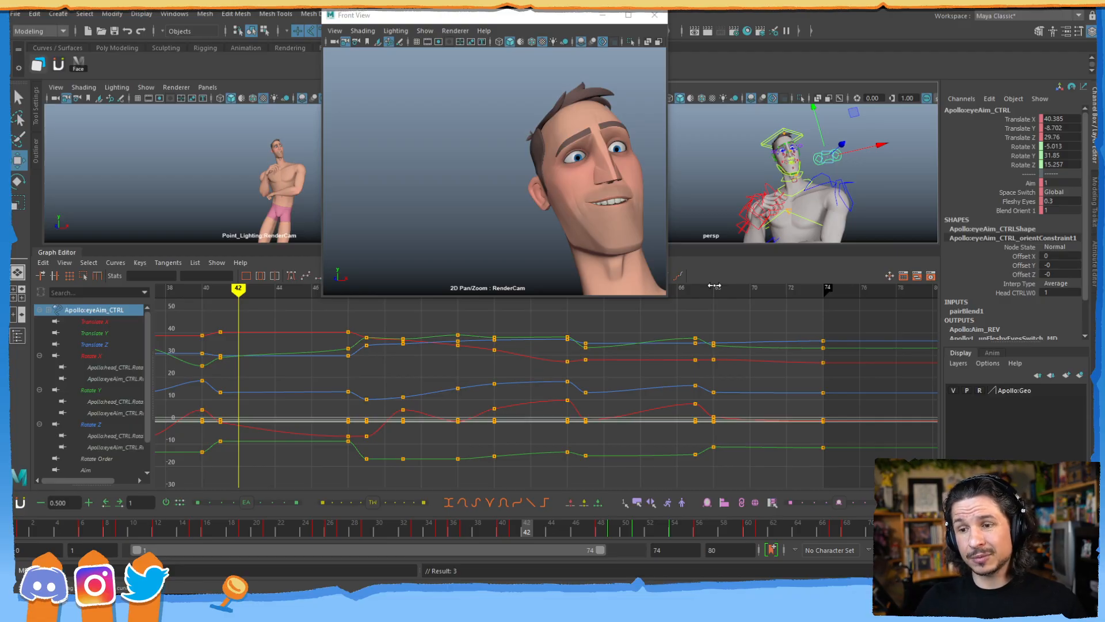
- Delete the eye aim keys at frames 51, 54 and 56, and scrub through to frame 69 to check the motion
mouse_move(578, 532)
left_mouse_down()
mouse_move(526, 531)
mouse_move(576, 531)
left_mouse_up()
left_click_drag(385, 326, 533, 468)
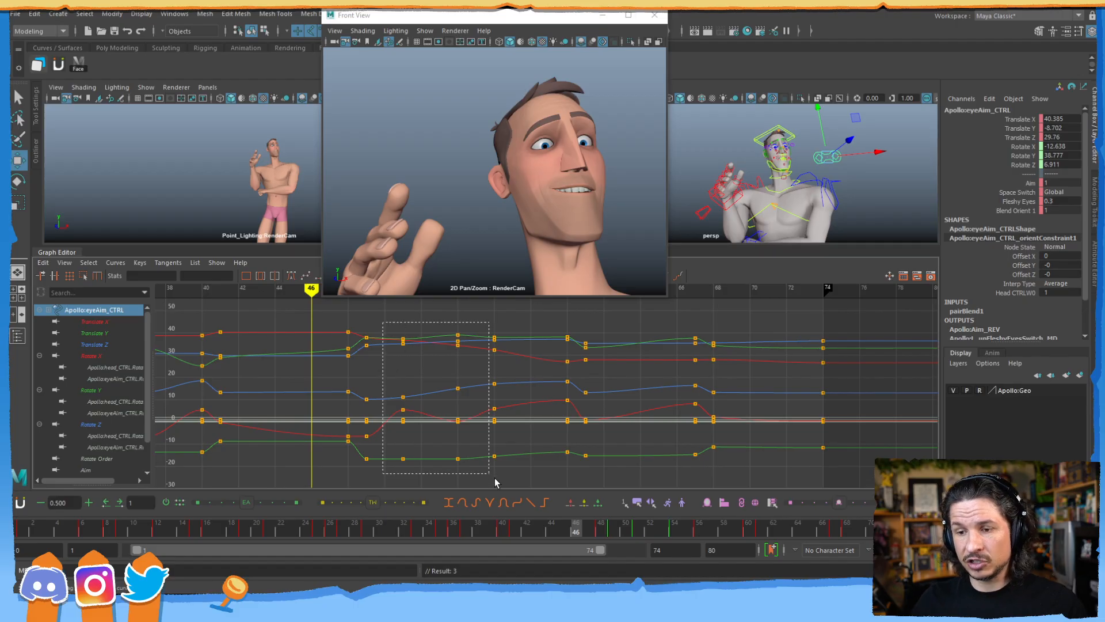
key("Delete")
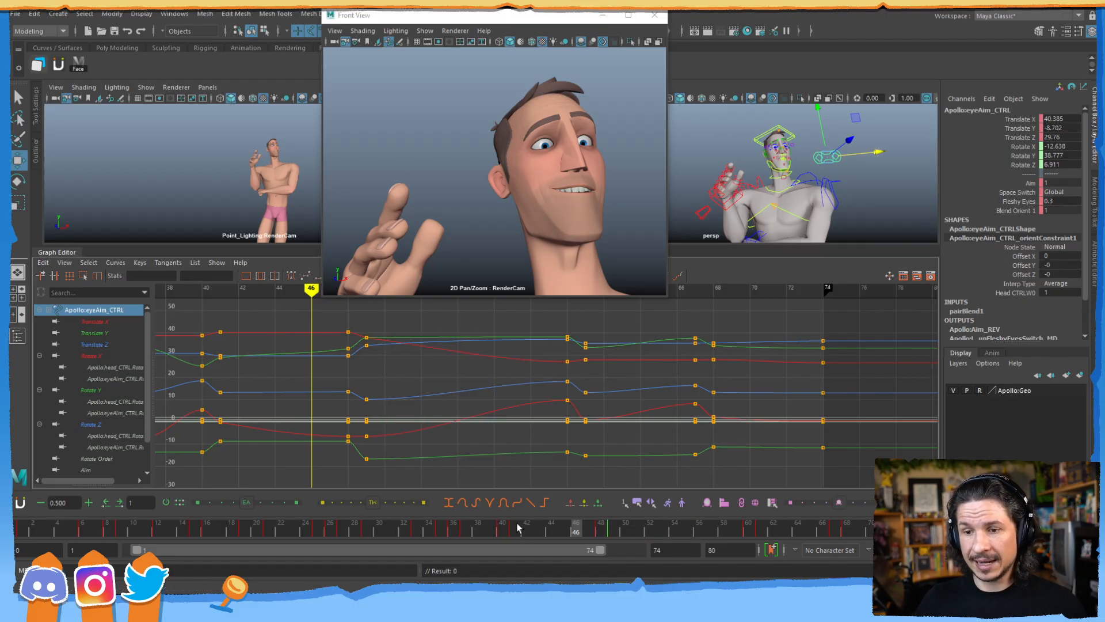
left_click_drag(526, 528, 859, 469)
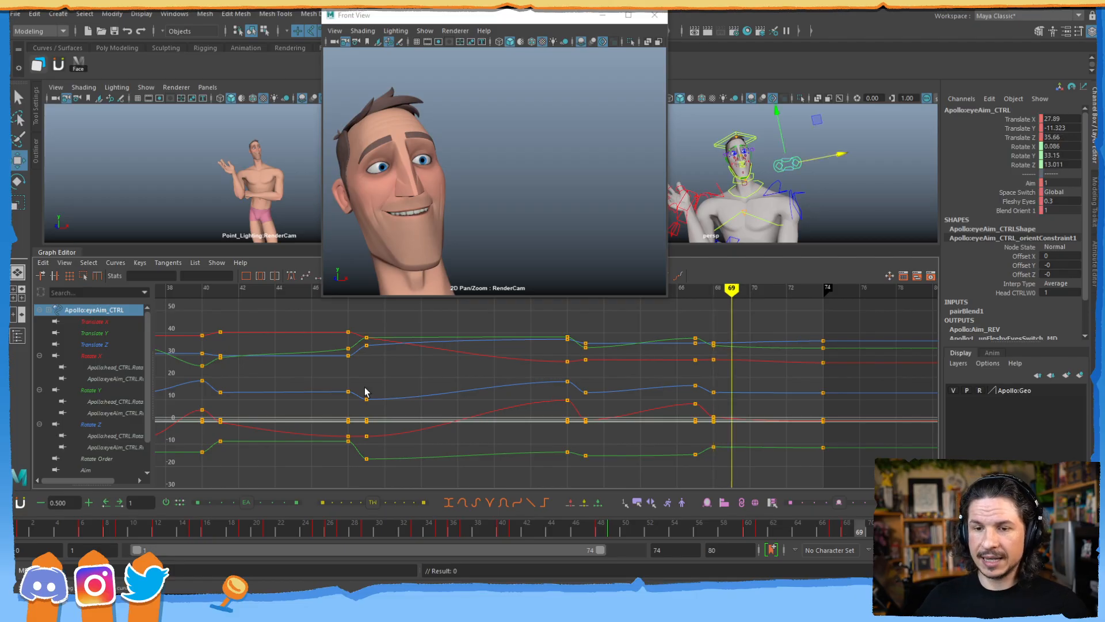
- Delete all eye aim keys at frame 33
middle_click_drag(379, 404, 596, 370, "alt")
right_click_drag(596, 370, 578, 395, "alt")
middle_click_drag(608, 368, 530, 383, "alt")
middle_click_drag(395, 395, 523, 413, "alt")
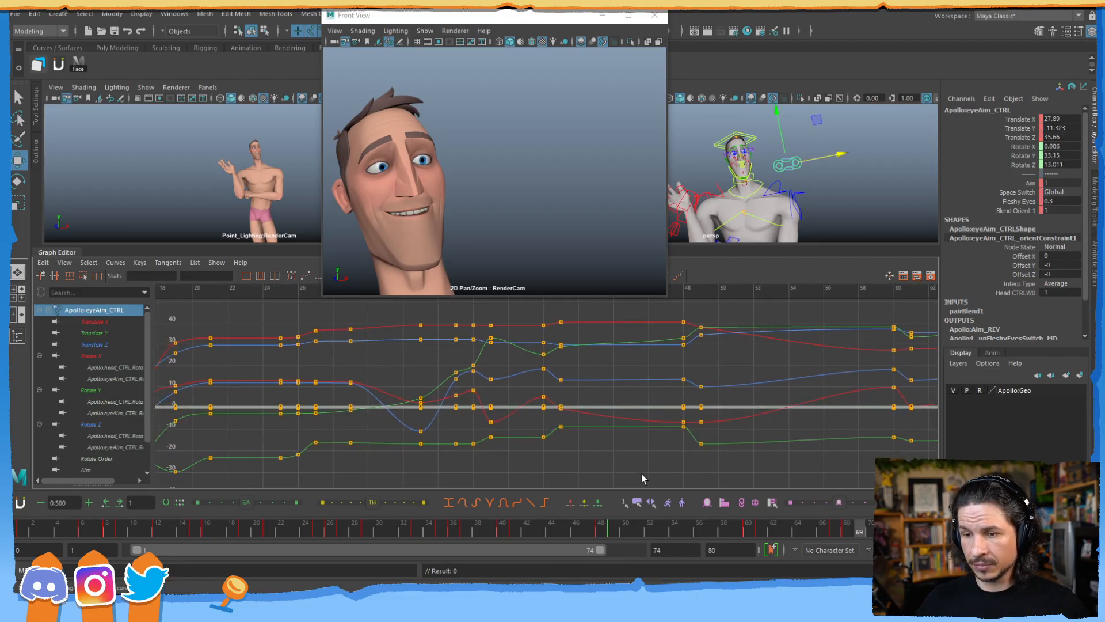
left_click_drag(460, 531, 417, 530)
left_click_drag(398, 312, 437, 482)
key("Delete")
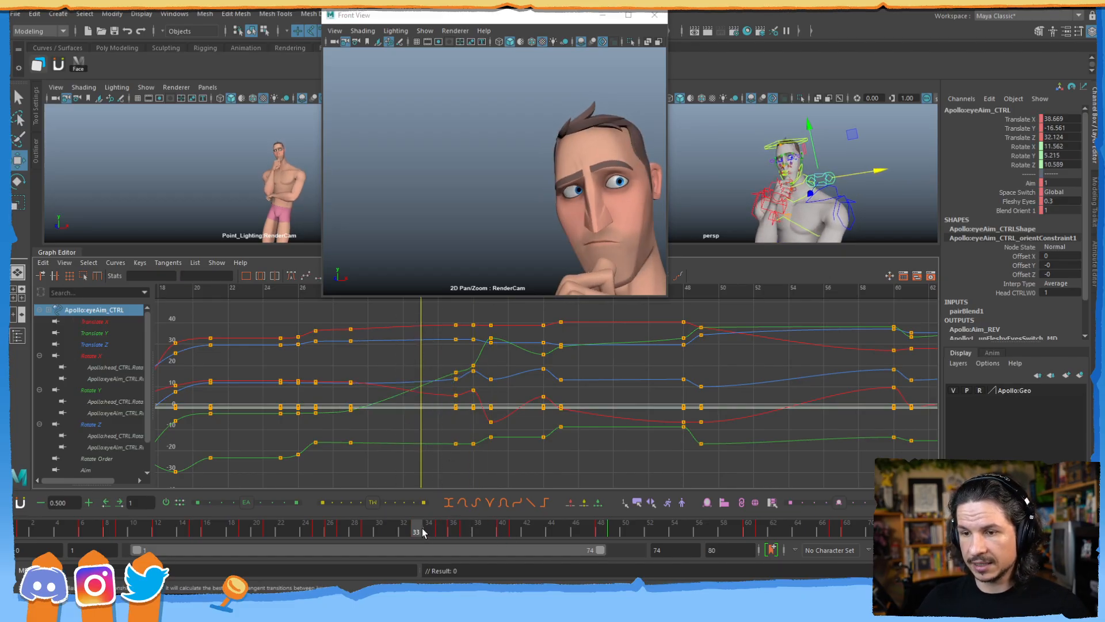
- Compare the gaze at frames 35 and 36, and delete the eye aim keys at frame 29
left_click(452, 531)
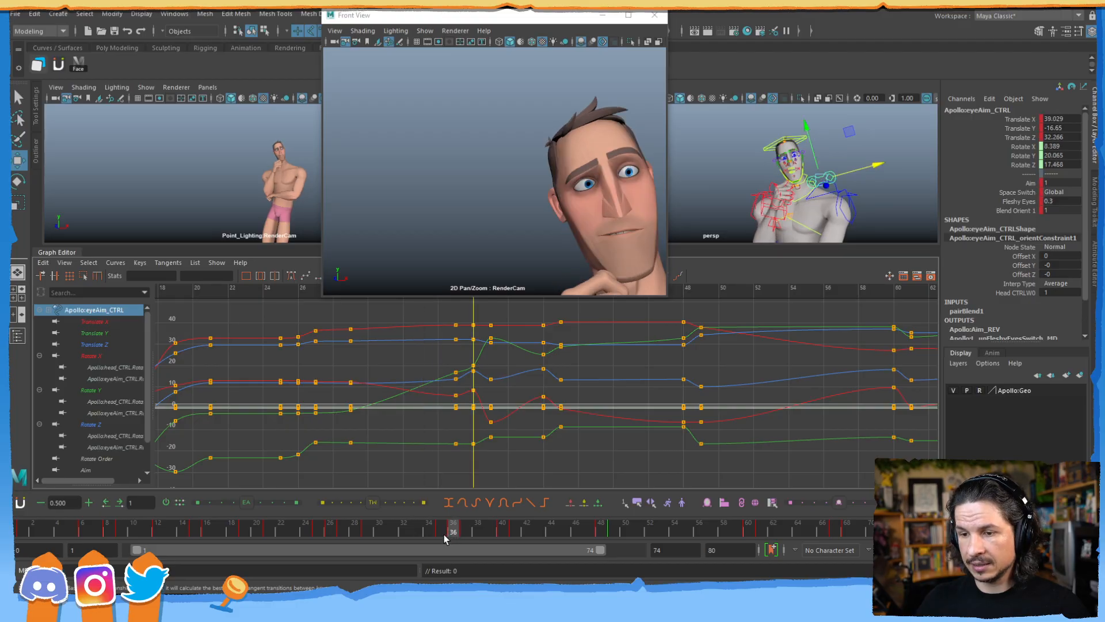
left_click(437, 532)
left_click(450, 537)
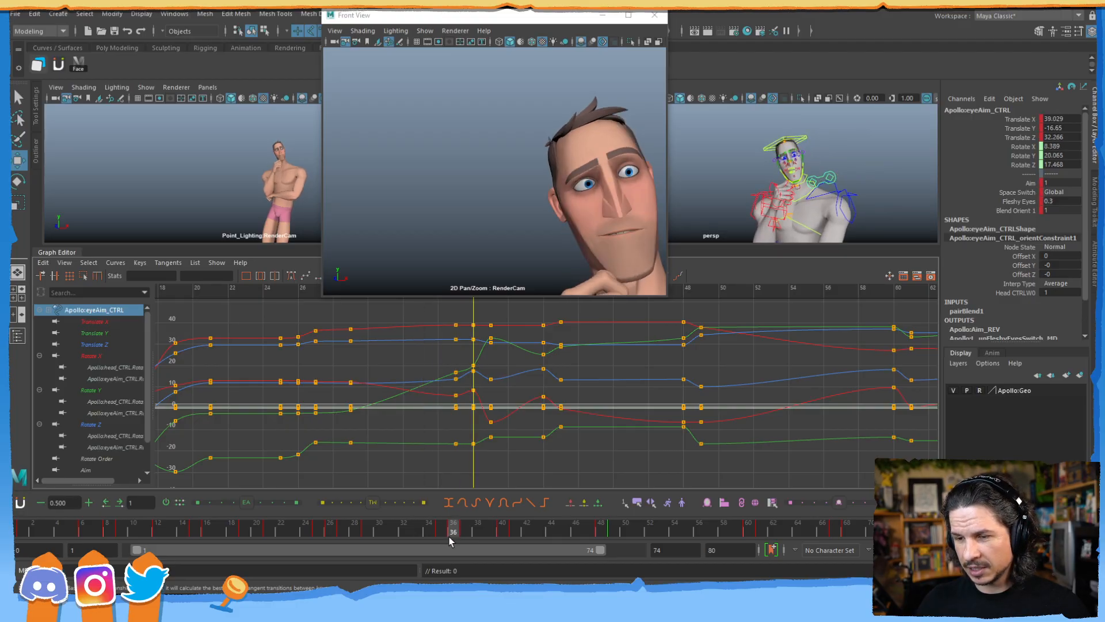
left_click(437, 534)
left_click_drag(448, 537, 341, 519)
key("Delete")
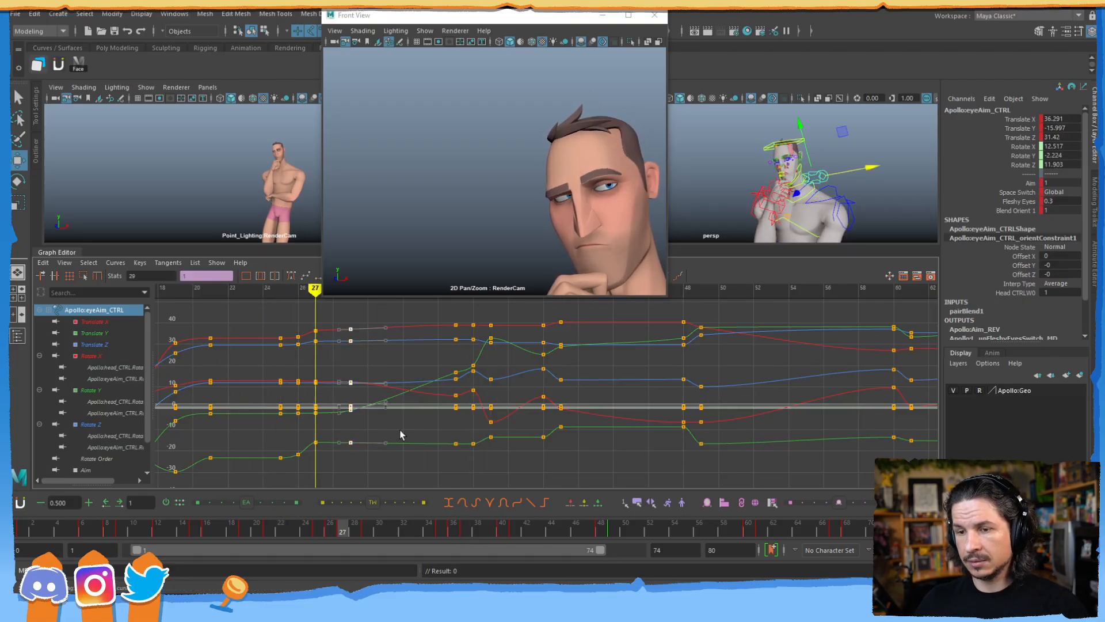
- Isolate the eye aim's Translate X, Y and Z curves and examine their shape around frames 33 to 36
left_click_drag(389, 530, 416, 530)
left_click_drag(111, 321, 112, 344)
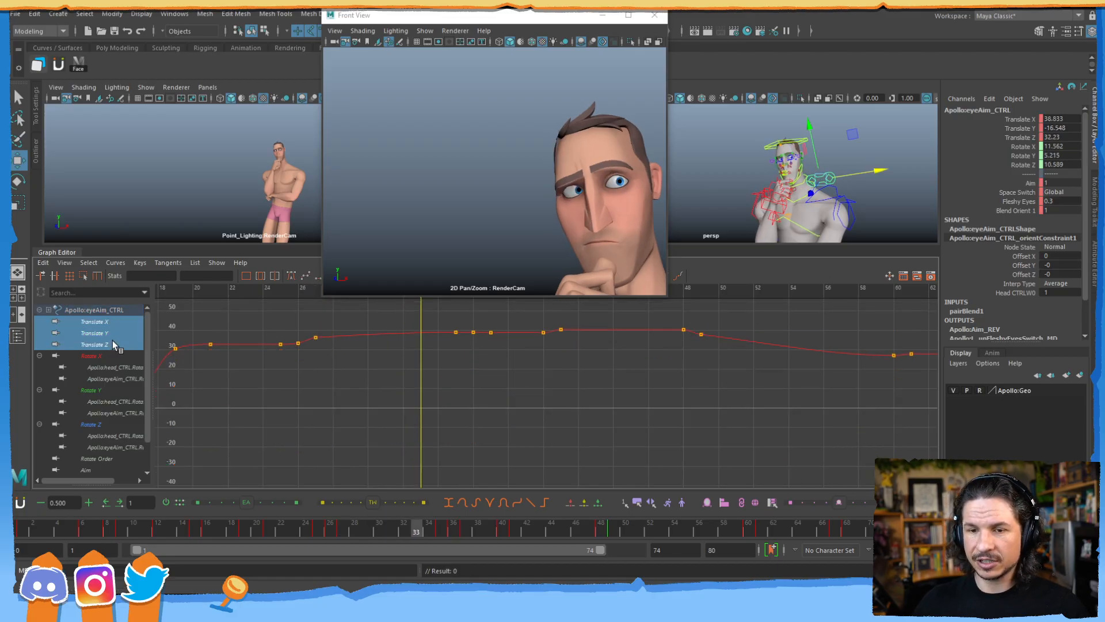
middle_click_drag(452, 425, 464, 455, "alt")
right_click_drag(464, 455, 451, 400, "alt+shift")
middle_click_drag(441, 385, 444, 375, "alt")
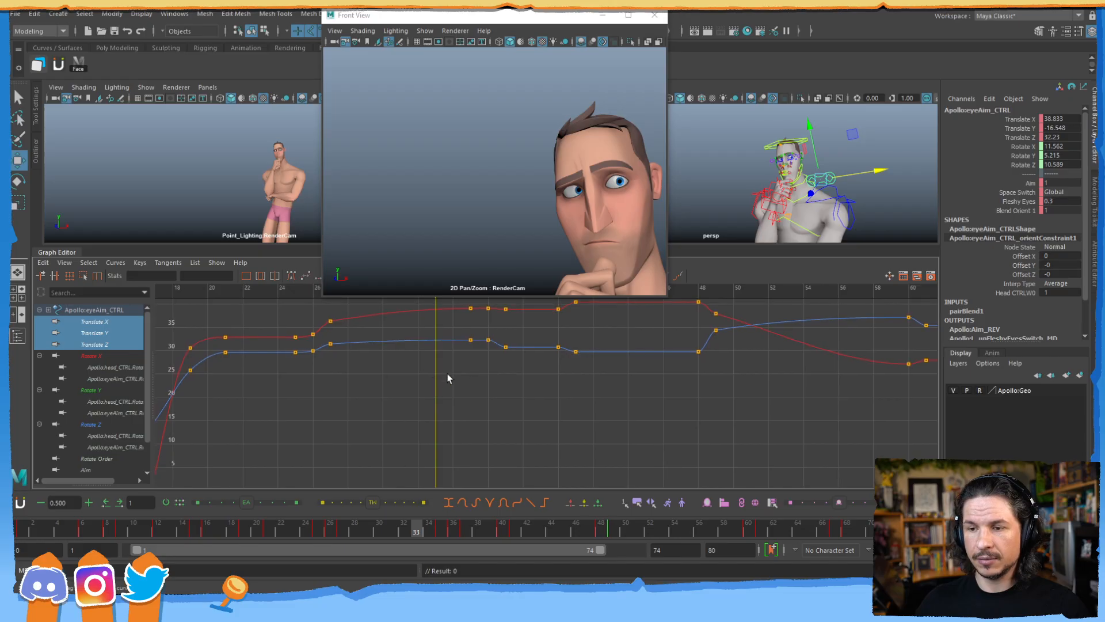
right_click_drag(459, 384, 449, 390, "alt")
middle_click_drag(477, 400, 475, 372, "alt")
right_click_drag(476, 372, 471, 400, "alt")
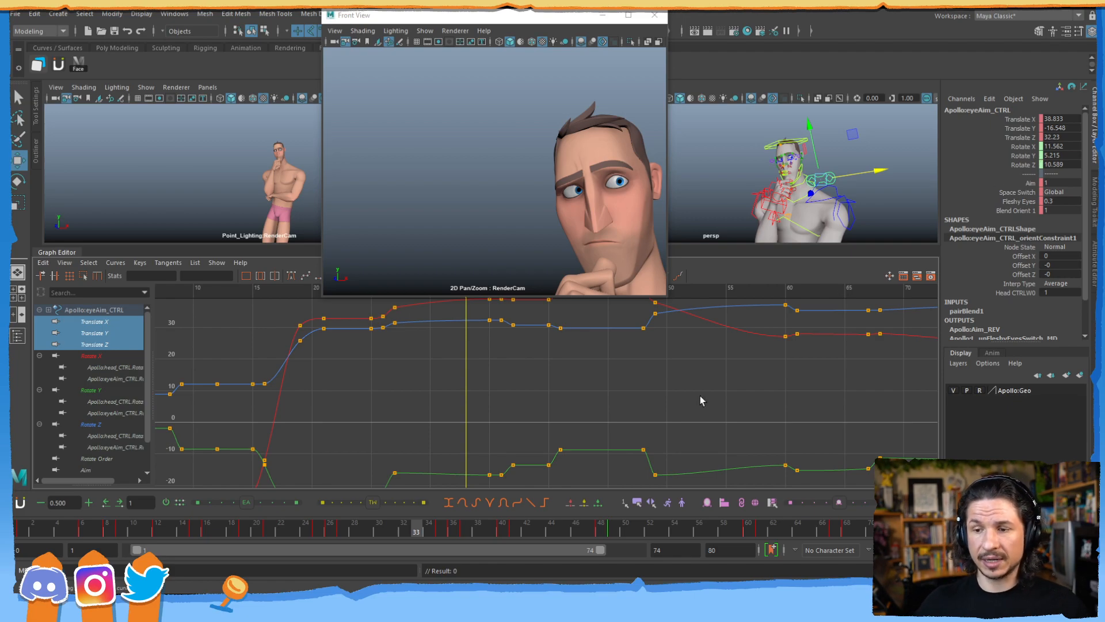
mouse_move(435, 532)
left_mouse_down()
mouse_move(465, 538)
mouse_move(454, 532)
left_mouse_up()
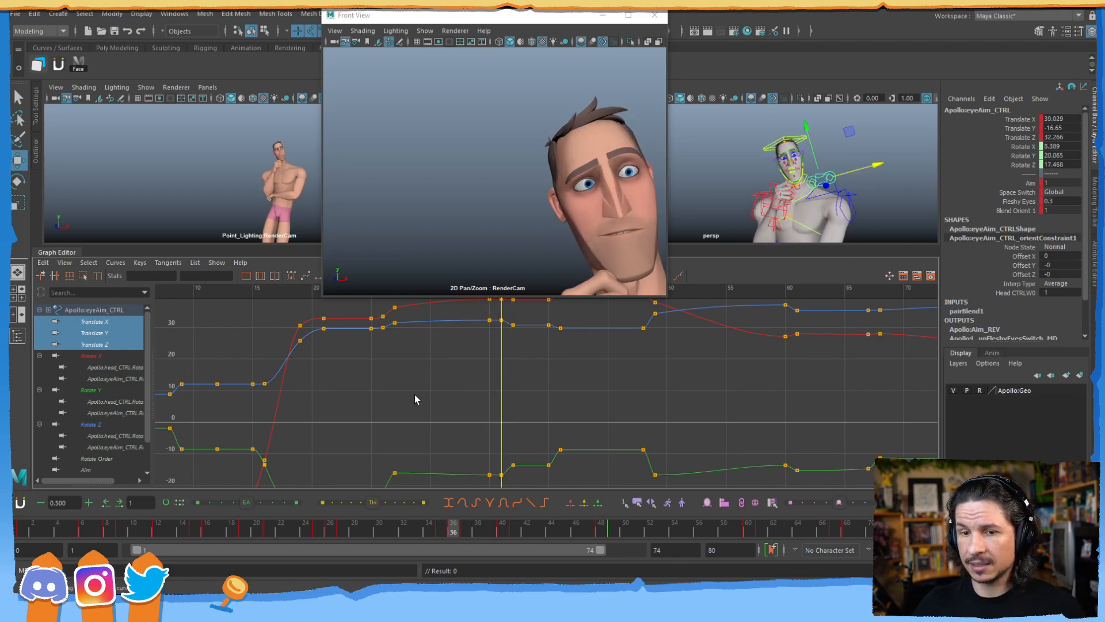
- Isolate the eye aim's Rotate X, Y and Z curves, frame them for inspection, and clear the control selection
left_click_drag(1026, 148, 1025, 165)
key("a")
key("a")
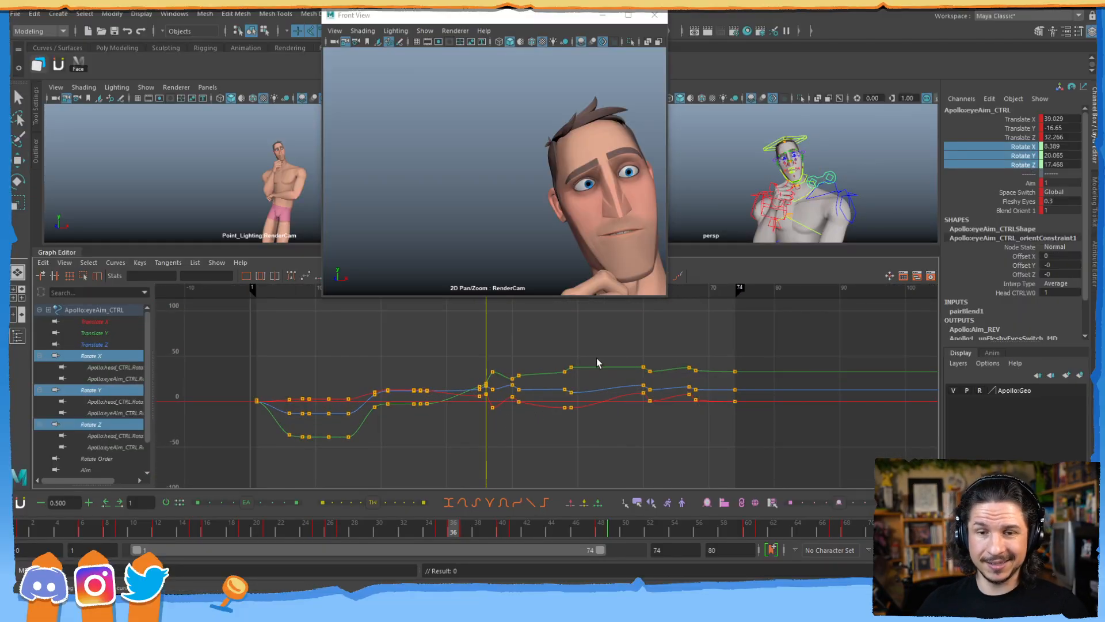
left_click(825, 175)
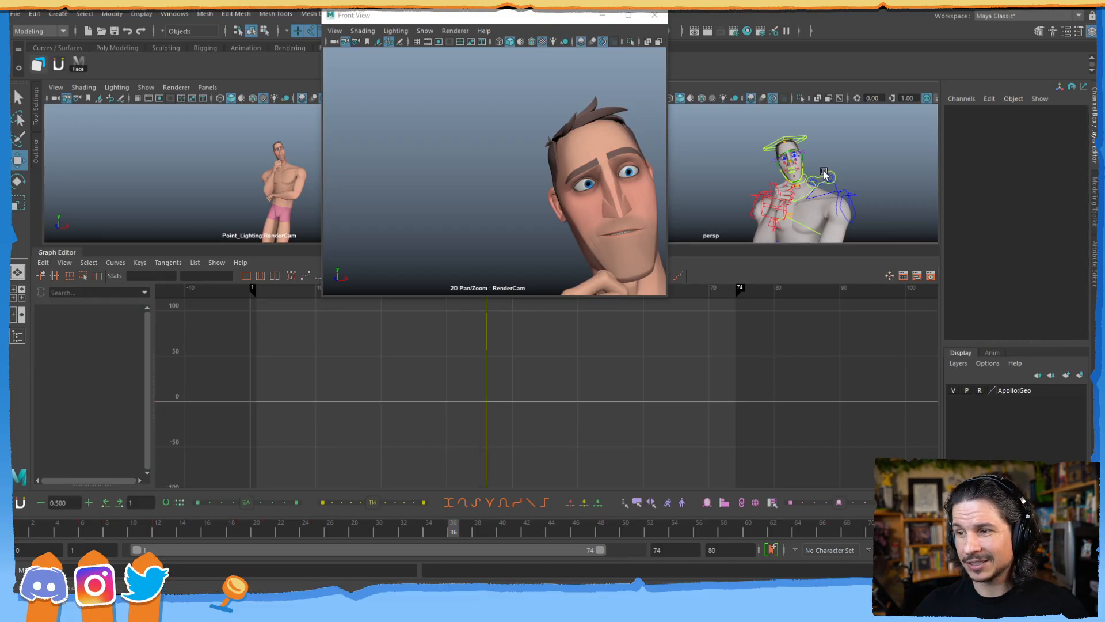
- Select the eye aim control, show only its Translate X, Y and Z curves, and inspect the early part of the shot
left_click(825, 174)
left_click_drag(128, 344, 122, 310)
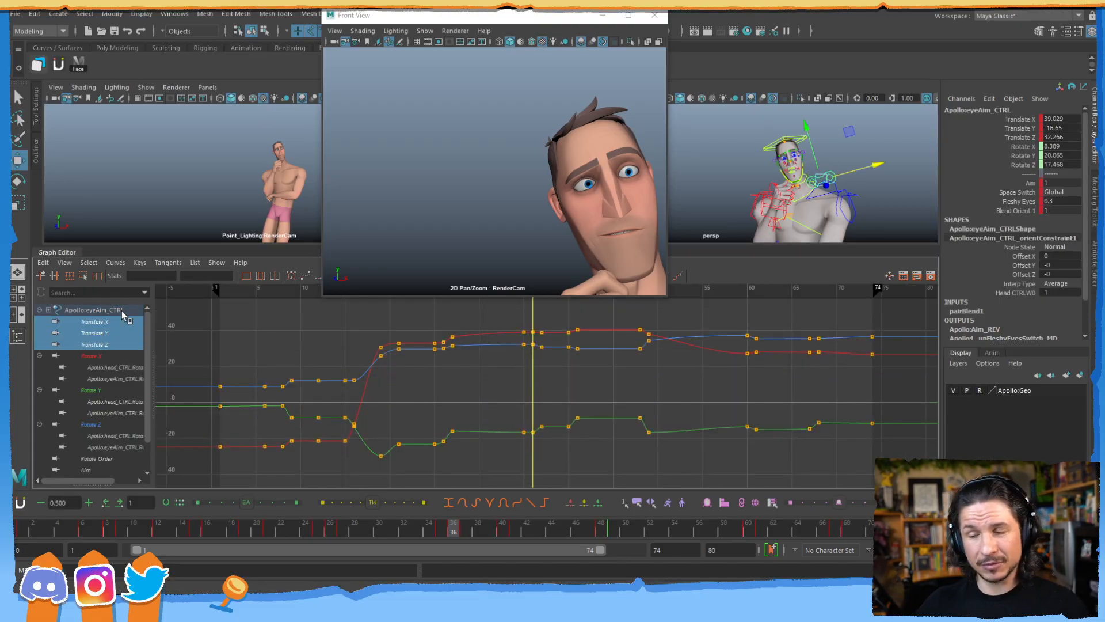
key("f")
scroll(529, 397, "up", 2)
middle_click_drag(523, 407, 512, 416, "alt")
scroll(511, 416, "up", 3)
middle_click_drag(406, 433, 568, 400, "alt")
middle_click_drag(496, 408, 524, 437, "alt")
right_click_drag(510, 428, 513, 435, "alt")
- Delete the eye aim's redundant translate keys around frames 11 and 12
left_click_drag(375, 530, 171, 530)
left_click_drag(265, 353, 309, 452)
key("Delete")
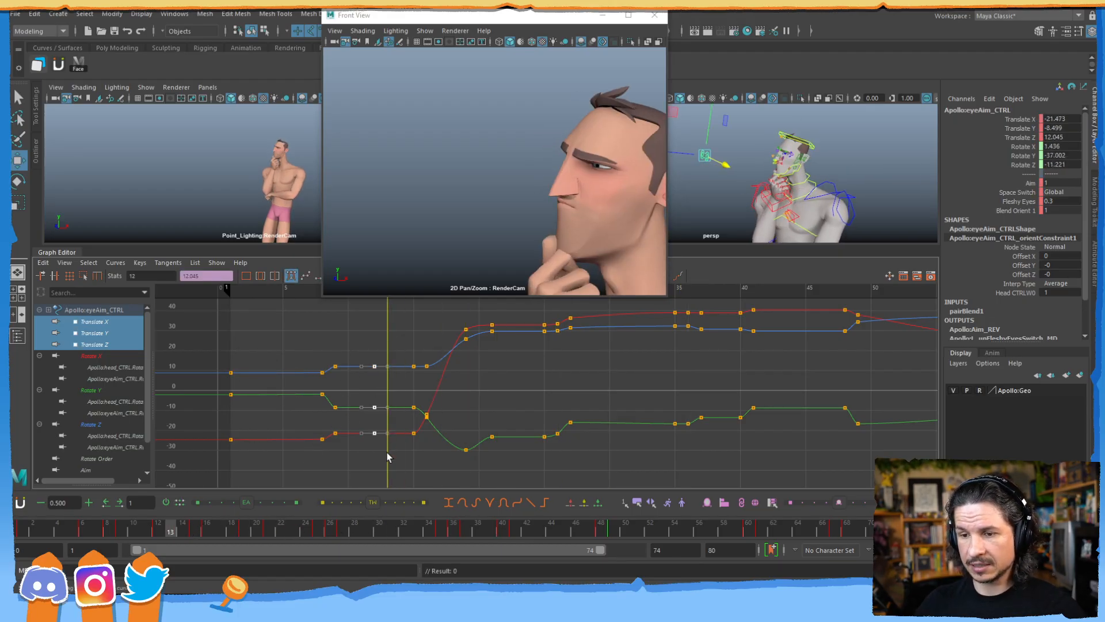
scroll(450, 412, "up", 1, "shift")
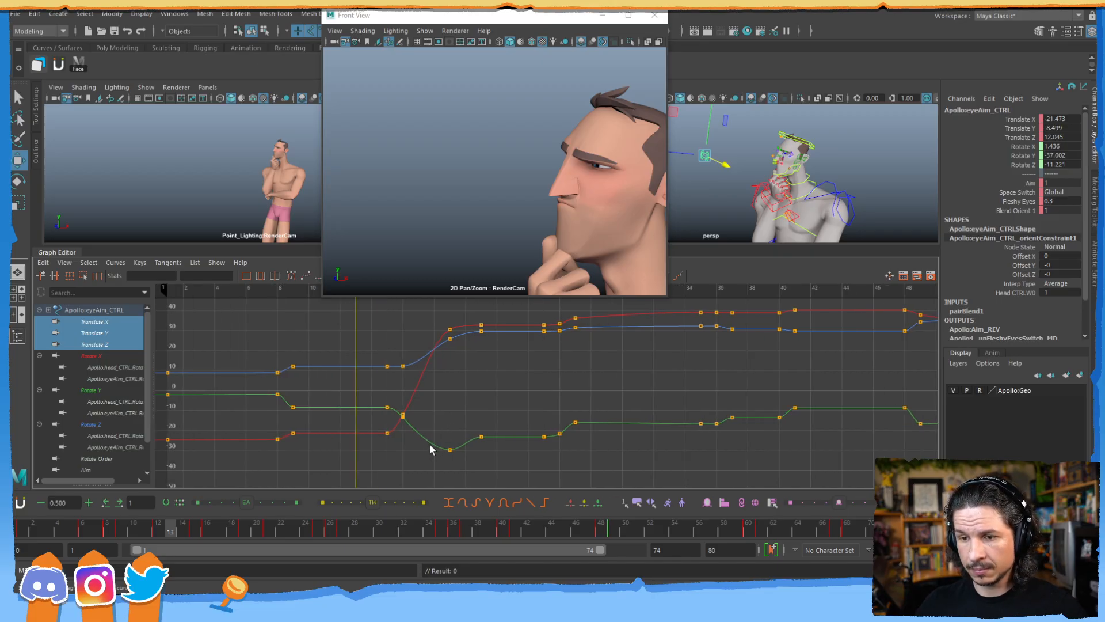
- Try moving the eye aim control at frame 17, and undo the move
mouse_move(204, 533)
left_mouse_down()
mouse_move(256, 529)
mouse_move(219, 529)
left_mouse_up()
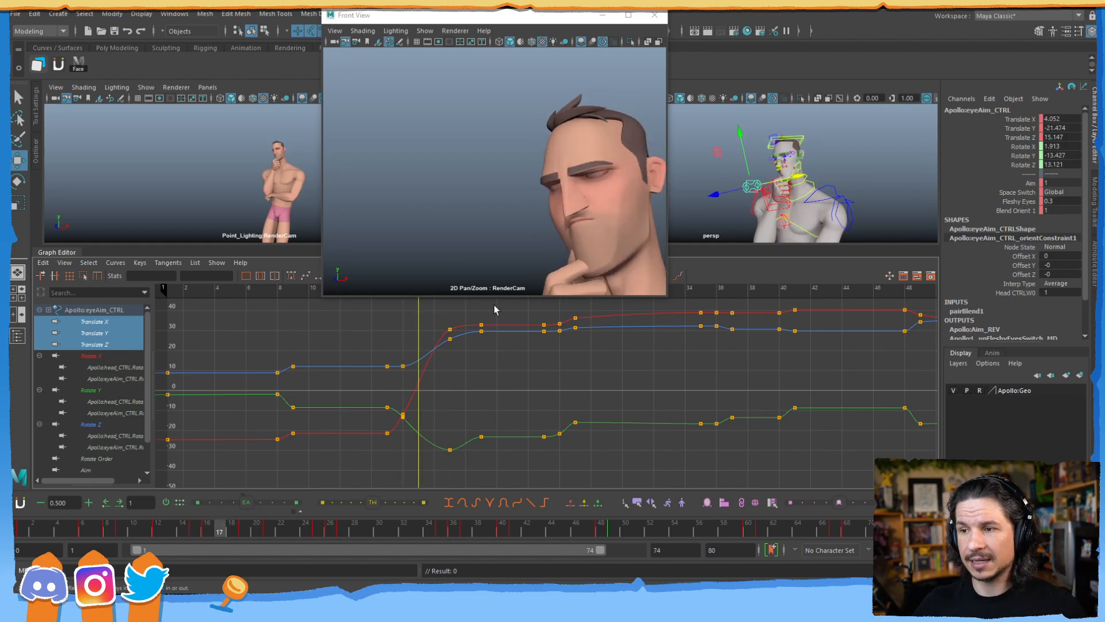
mouse_move(806, 171)
left_mouse_down()
mouse_move(836, 166)
mouse_move(694, 194)
mouse_move(819, 167)
left_mouse_up()
key("ctrl+z")
key("ctrl+z")
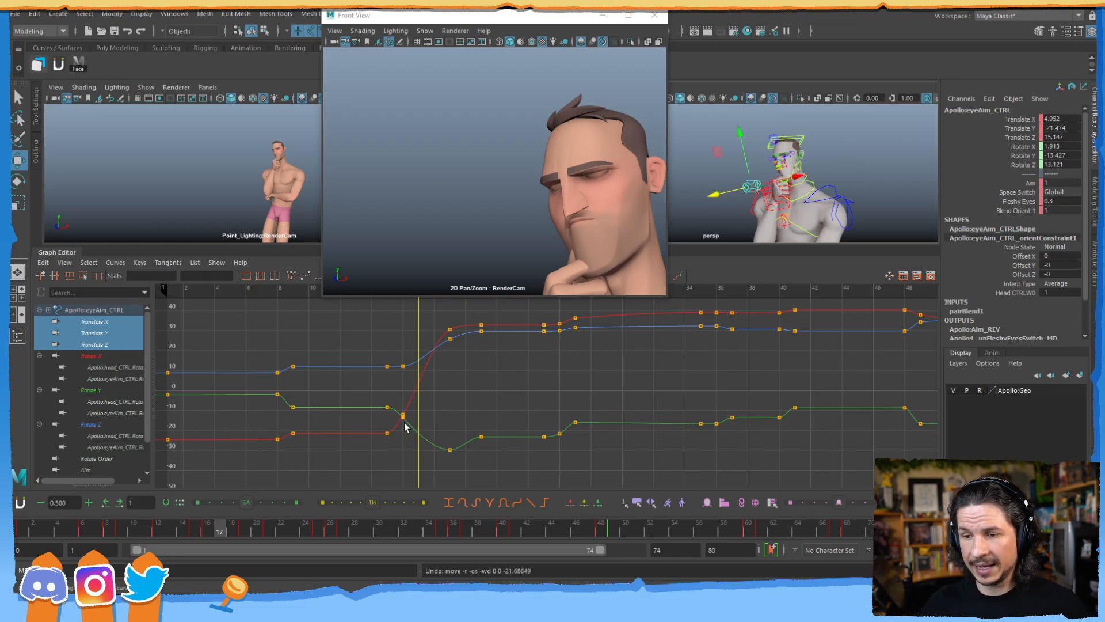
- Lower the eye aim control slightly at frame 20, key its translation there, and compare the gaze on neighbouring frames
left_click_drag(245, 533, 252, 537)
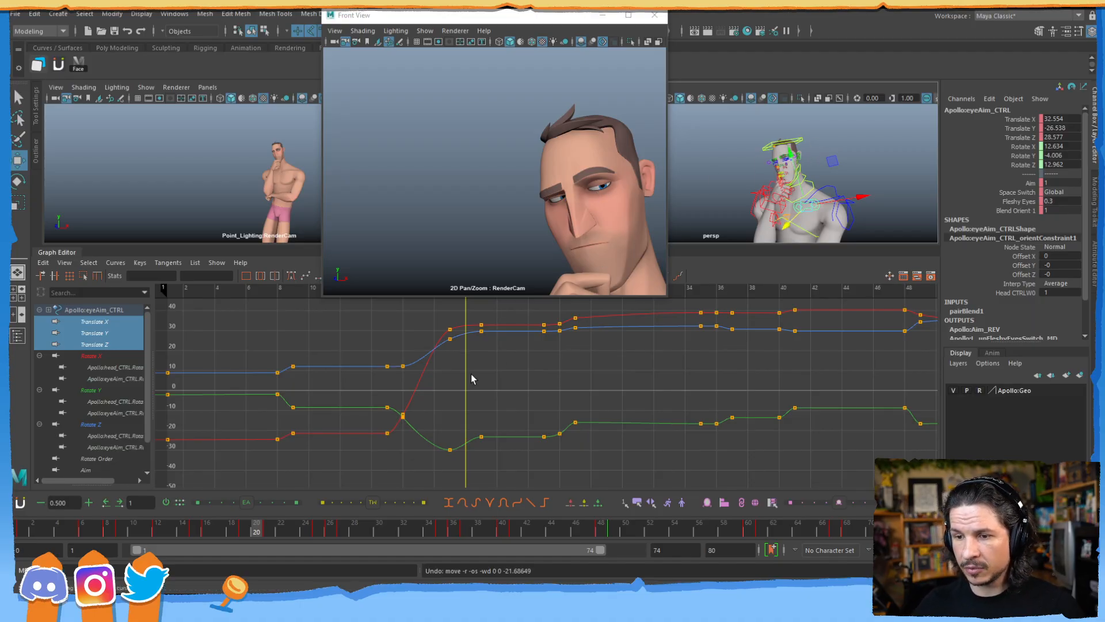
left_click_drag(793, 158, 798, 162)
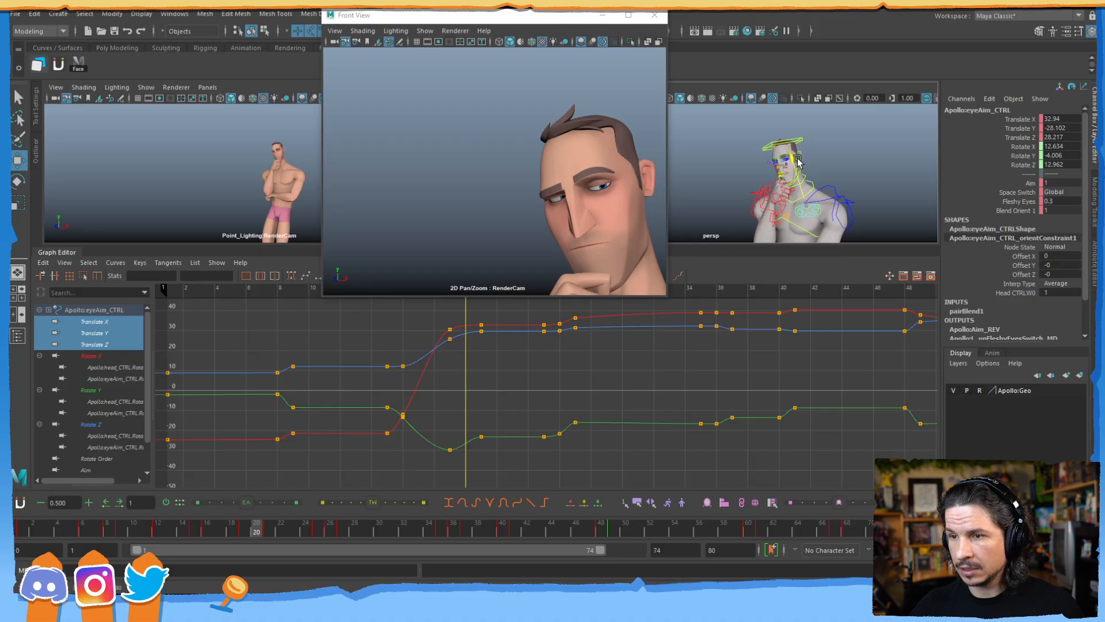
key("shift+w")
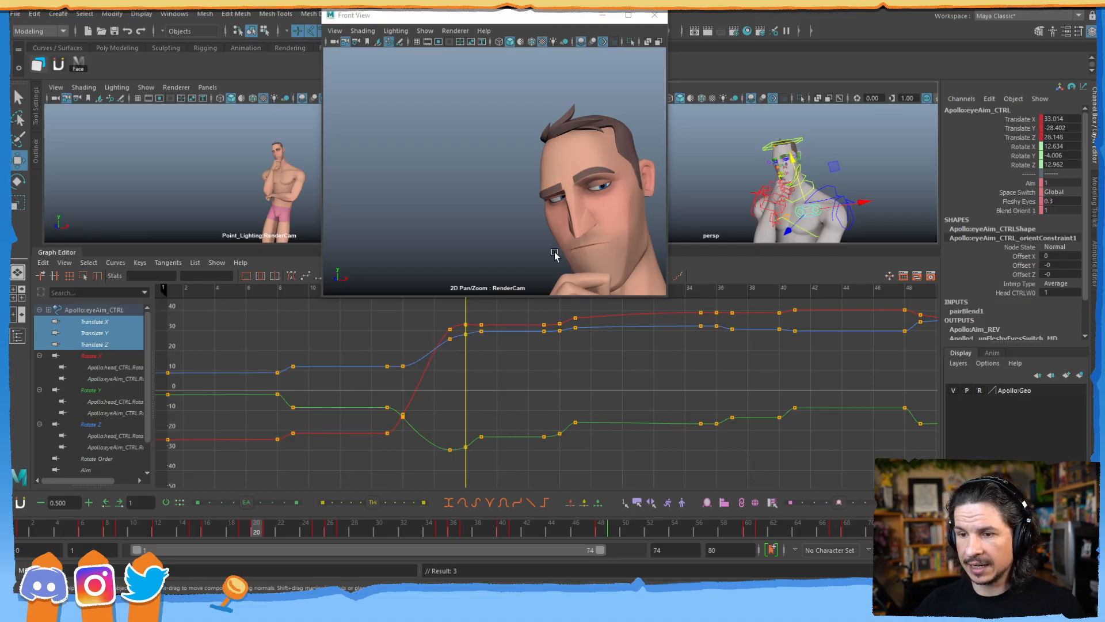
key("comma")
key("period")
key("period")
key("comma")
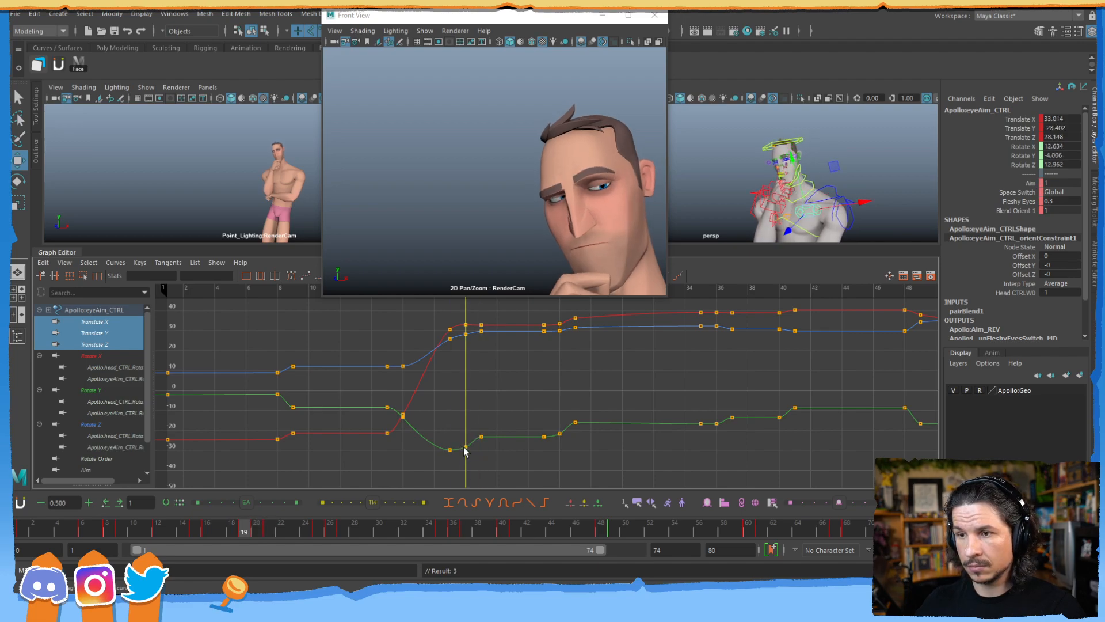
- Adjust the frame 20 keys on the eye aim's curves, raising Translate Y to -26.017 and setting Translate Z to 28.908
scroll(473, 452, "up", 4)
left_click(444, 436)
middle_click_drag(468, 445, 468, 439)
middle_click_drag(460, 308, 469, 400, "alt")
middle_click_drag(455, 340, 459, 434, "alt")
scroll(468, 406, "up", 4)
left_click_drag(313, 357, 336, 381)
middle_click_drag(363, 400, 354, 392, "shift")
scroll(460, 388, "down", 9)
scroll(531, 395, "up", 2)
middle_click_drag(573, 386, 503, 376, "alt")
scroll(528, 377, "down", 2)
- Check the gaze frame by frame around frame 21, and continue backwards to frame 2
key("period")
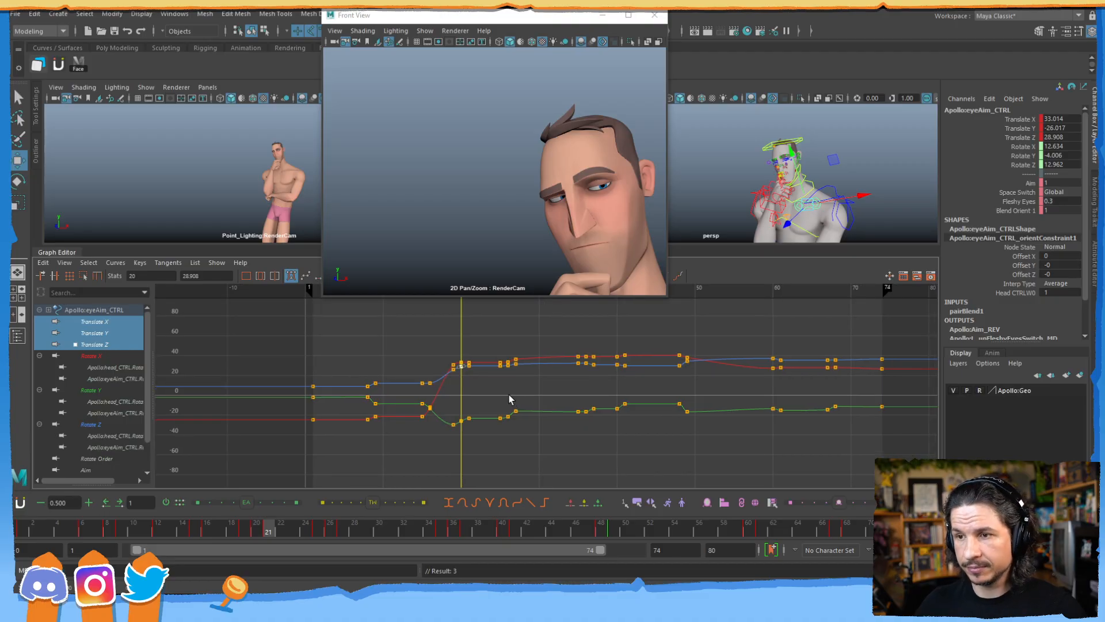
key("alt+period")
key("alt+period")
key("alt+comma")
key("alt+comma")
key("alt+comma")
key("alt+comma")
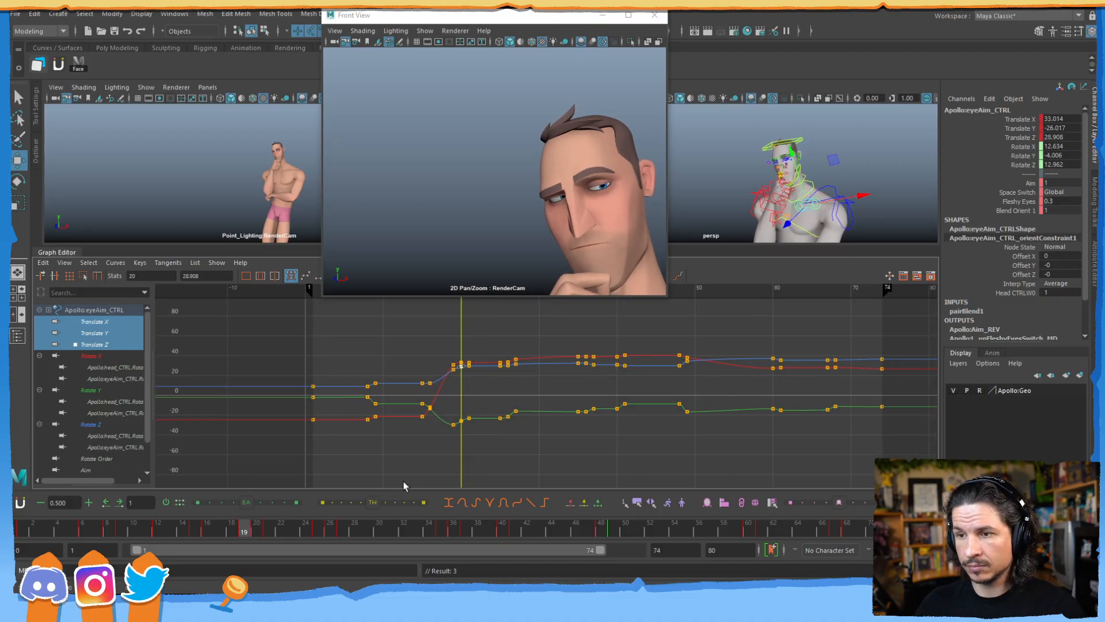
key("alt+comma")
key("alt+comma")
key("alt+comma")
key("alt+comma")
key("alt+comma")
key("alt+comma")
key("alt+comma")
key("alt+comma")
key("alt+comma")
key("alt+comma")
key("alt+comma")
key("alt+comma")
key("alt+comma")
key("alt+comma")
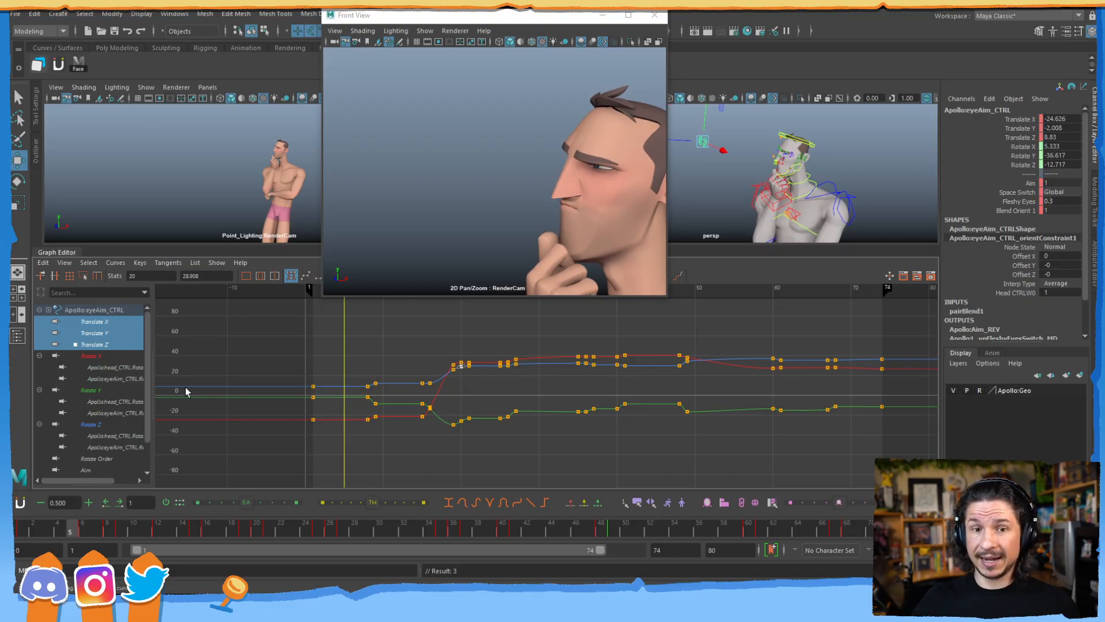
key("alt+comma")
key("alt+comma")
key("alt+comma")
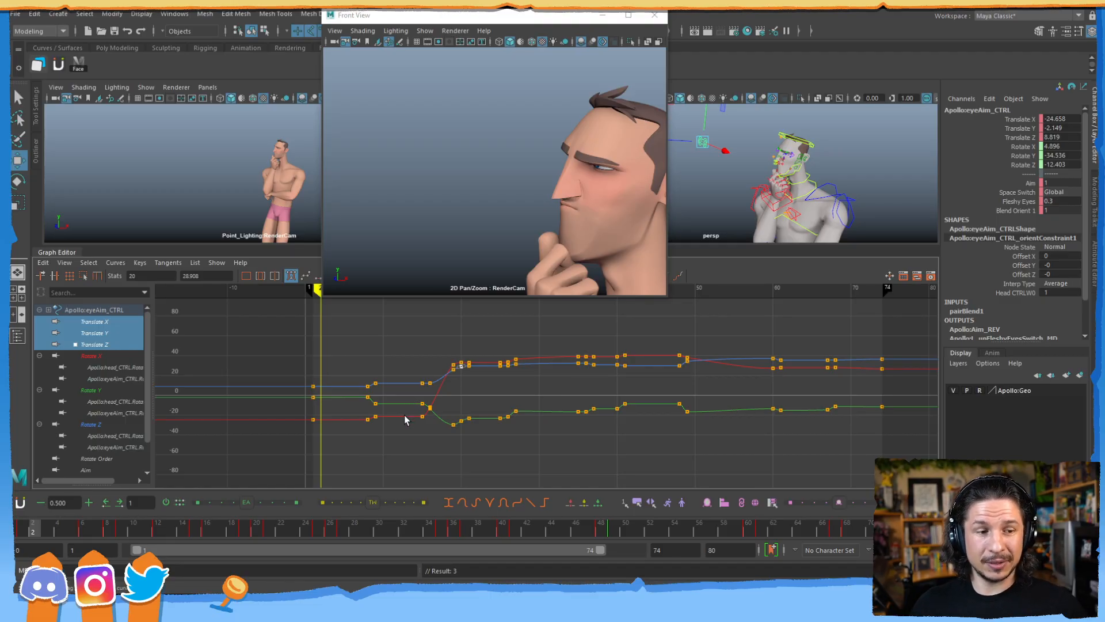
- Review the eye darts from frame 7 through frame 40 and back at 36, and switch to the review player with the handwritten task list
left_click(94, 530)
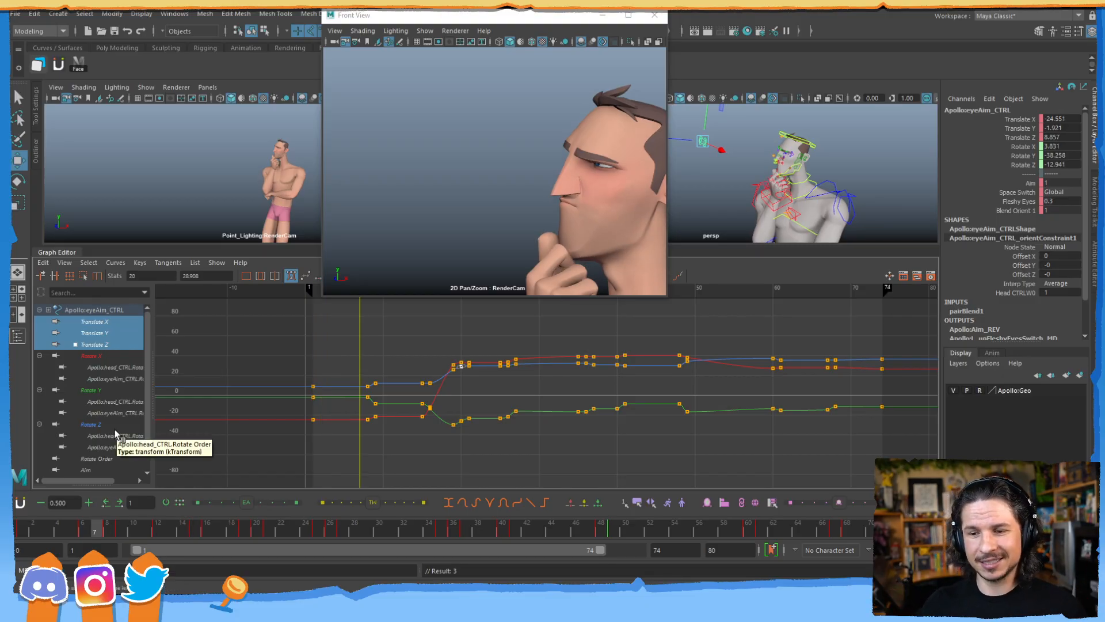
left_click_drag(230, 530, 268, 530)
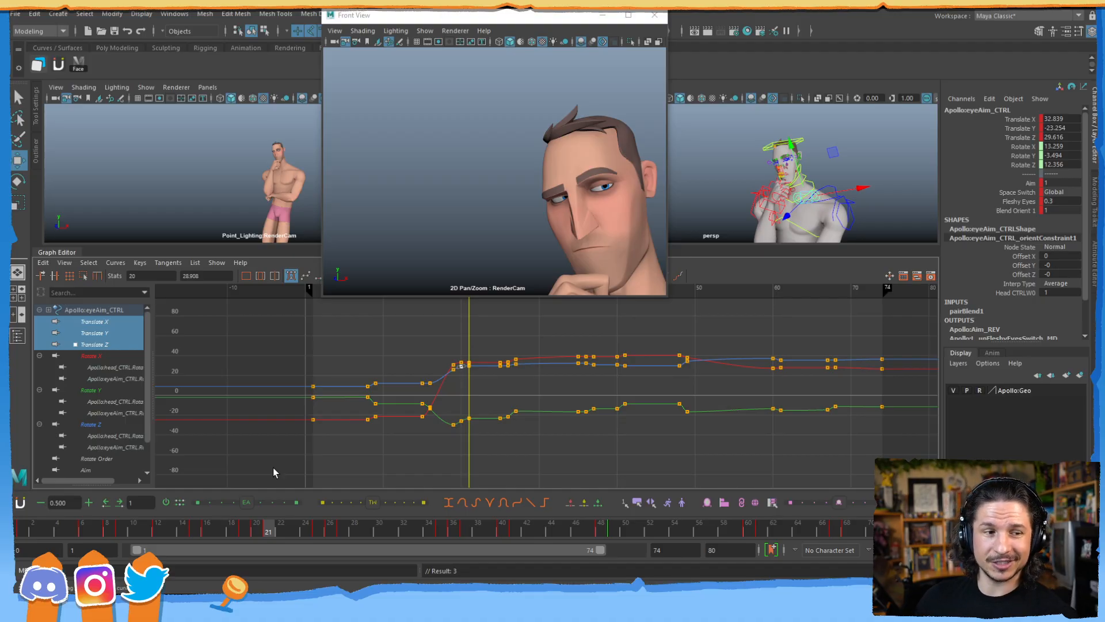
left_click(292, 531)
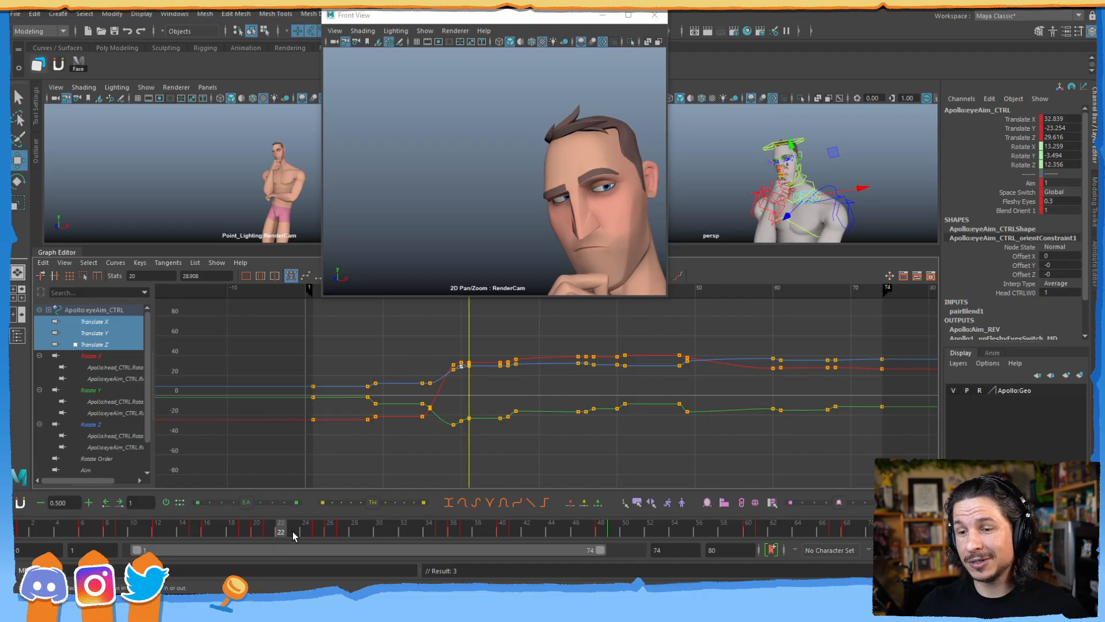
left_click_drag(303, 533, 622, 389)
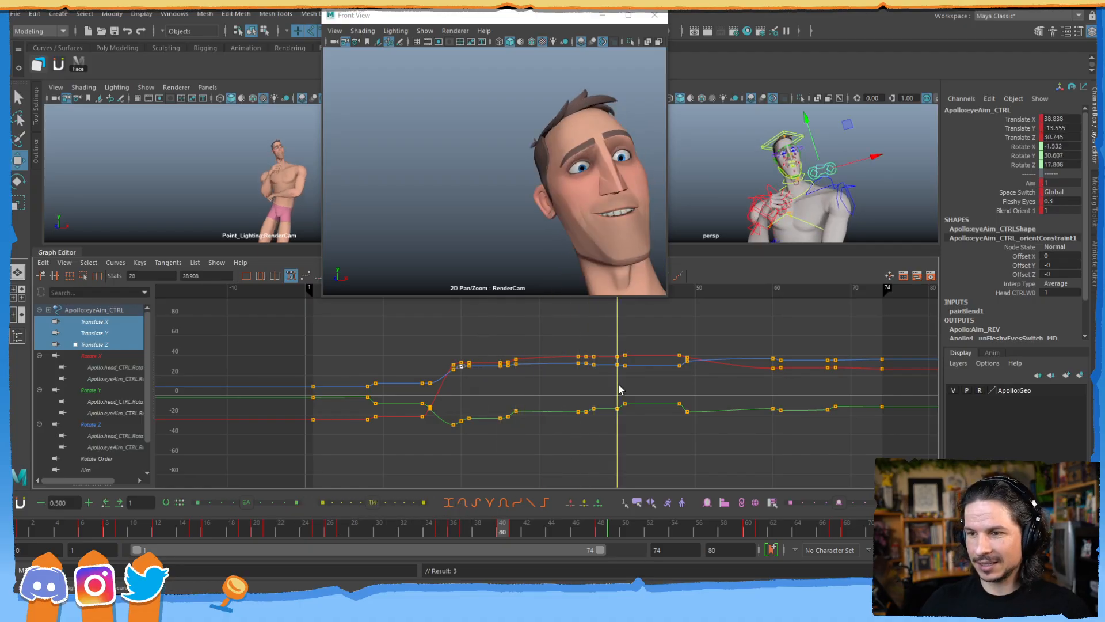
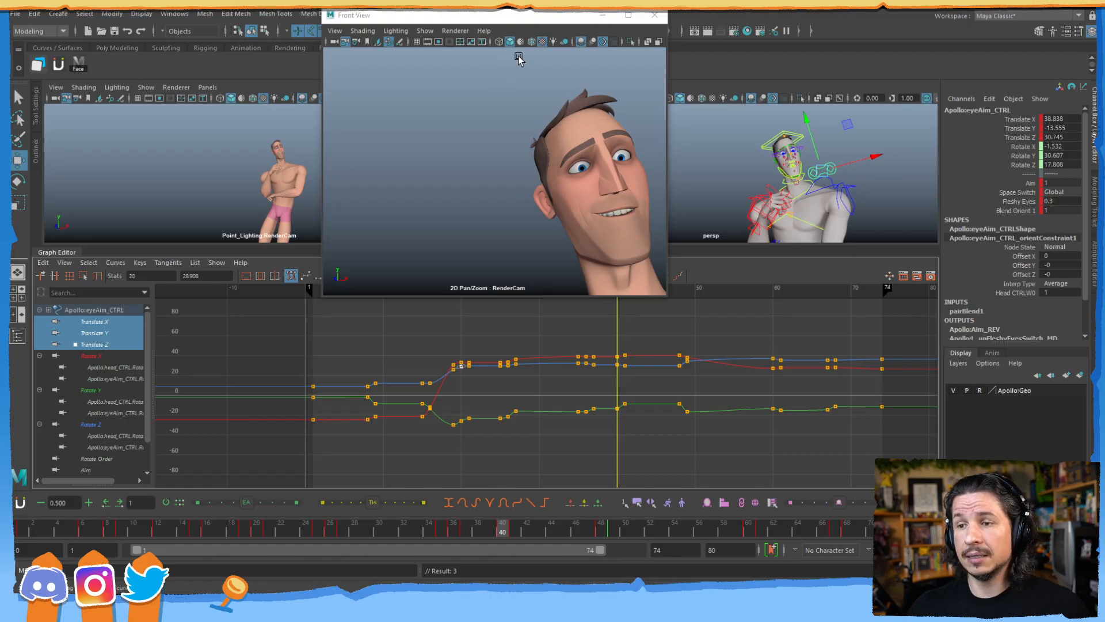
left_click_drag(367, 531, 455, 500)
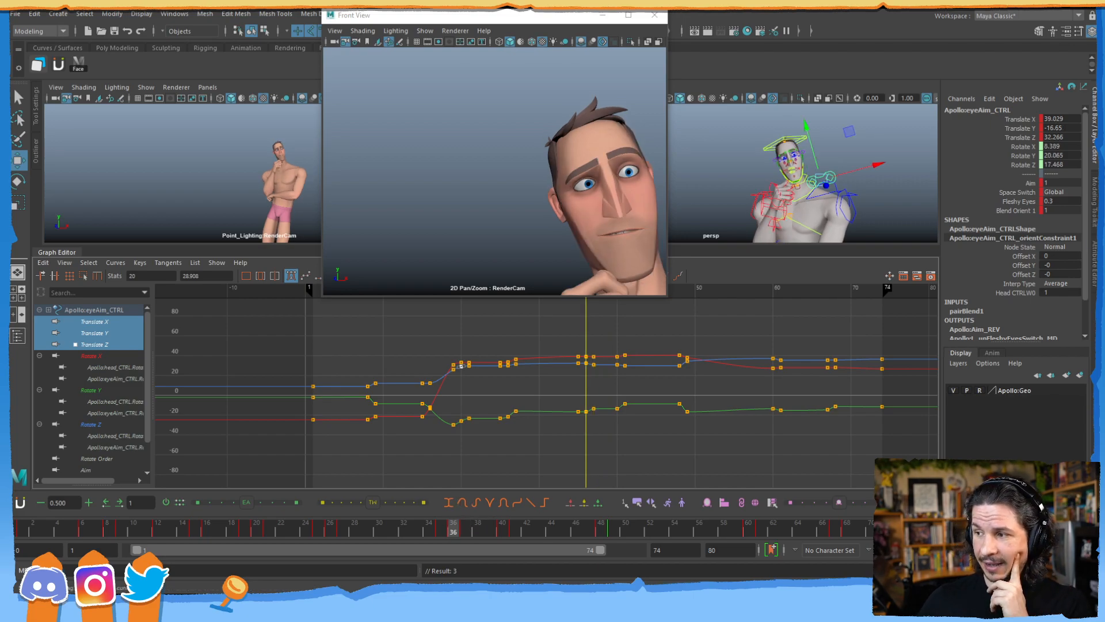
key("alt+Tab")
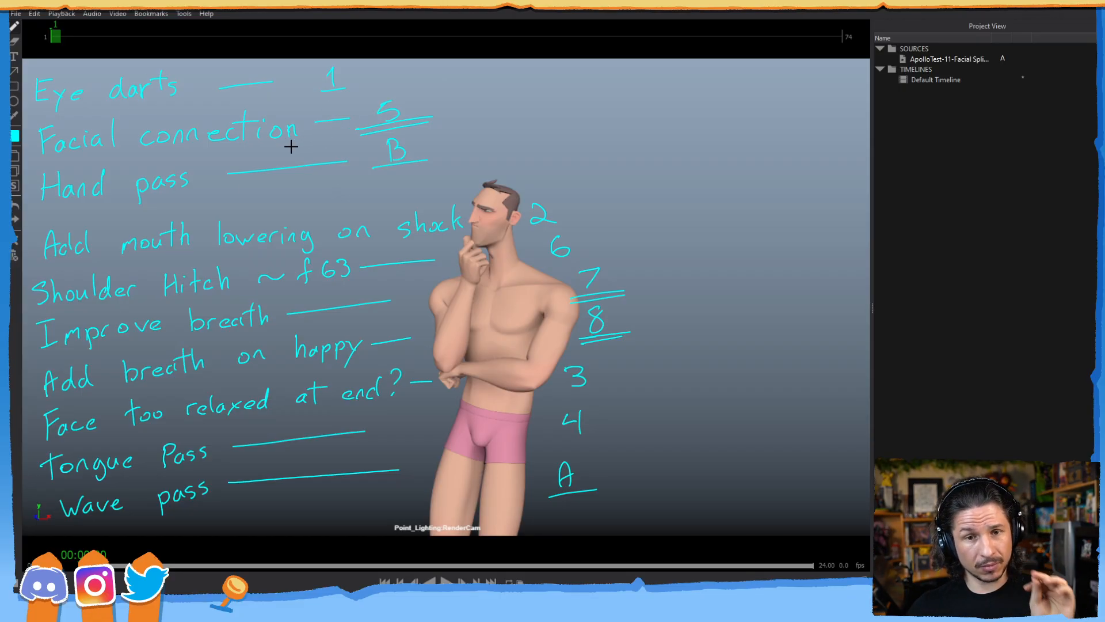
- Try crossing out "Eye darts" in the task list and sketching a triangle beside its priority number, removing both marks
left_click_drag(29, 91, 212, 84)
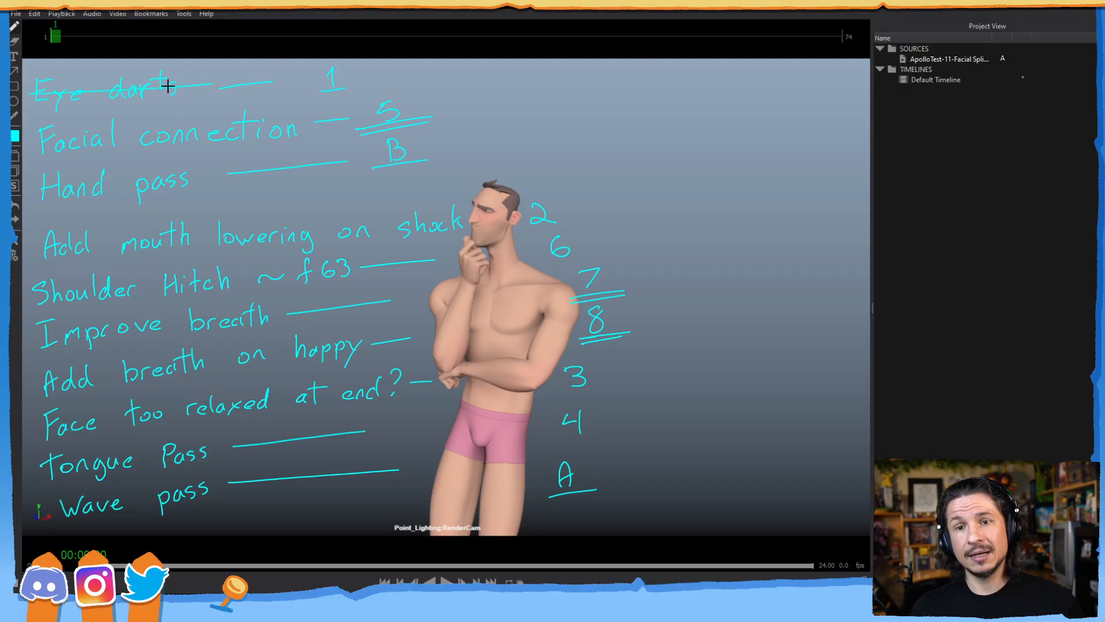
key("ctrl+z")
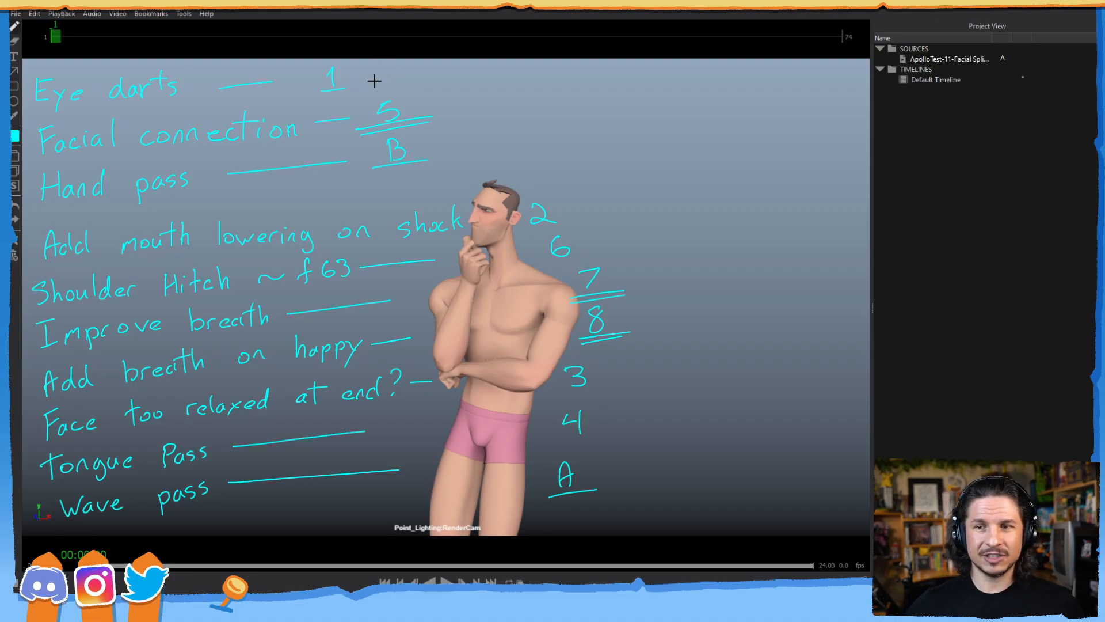
mouse_move(374, 86)
left_mouse_down()
mouse_move(390, 82)
mouse_move(378, 74)
mouse_move(374, 85)
left_mouse_up()
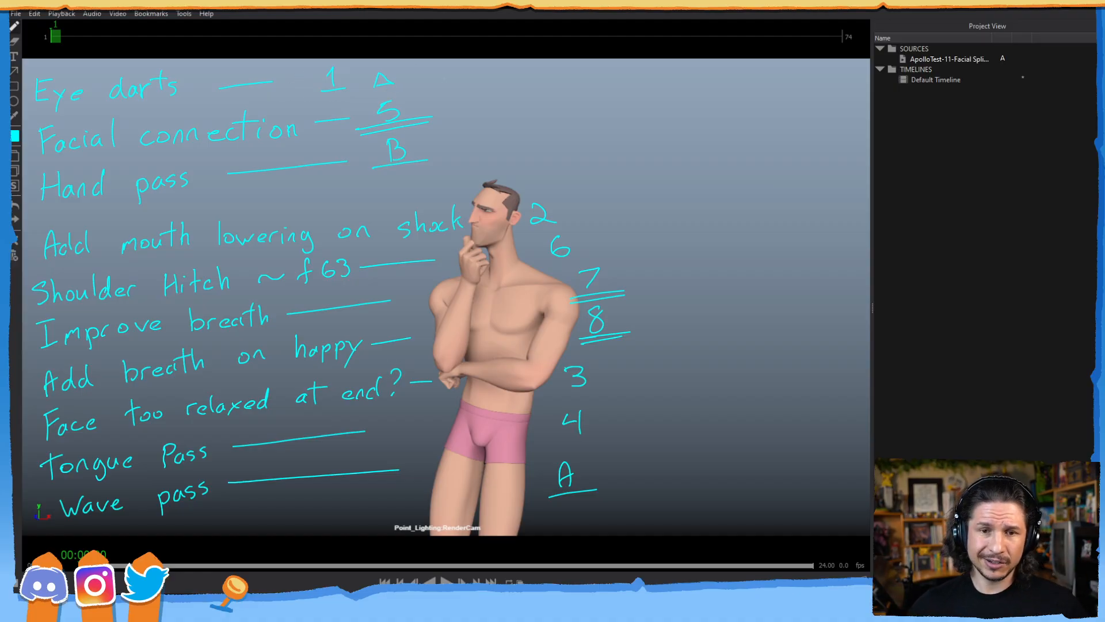
mouse_move(413, 68)
left_mouse_down()
mouse_move(467, 69)
mouse_move(413, 77)
mouse_move(423, 68)
left_mouse_up()
key("e")
left_click_drag(387, 80, 387, 67)
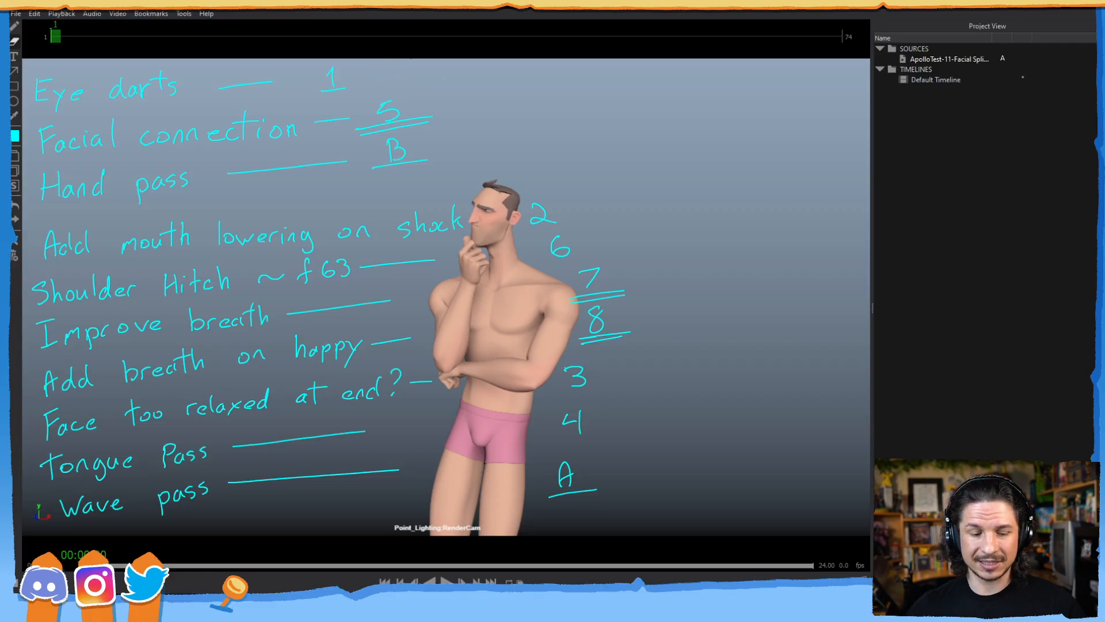
key("p")
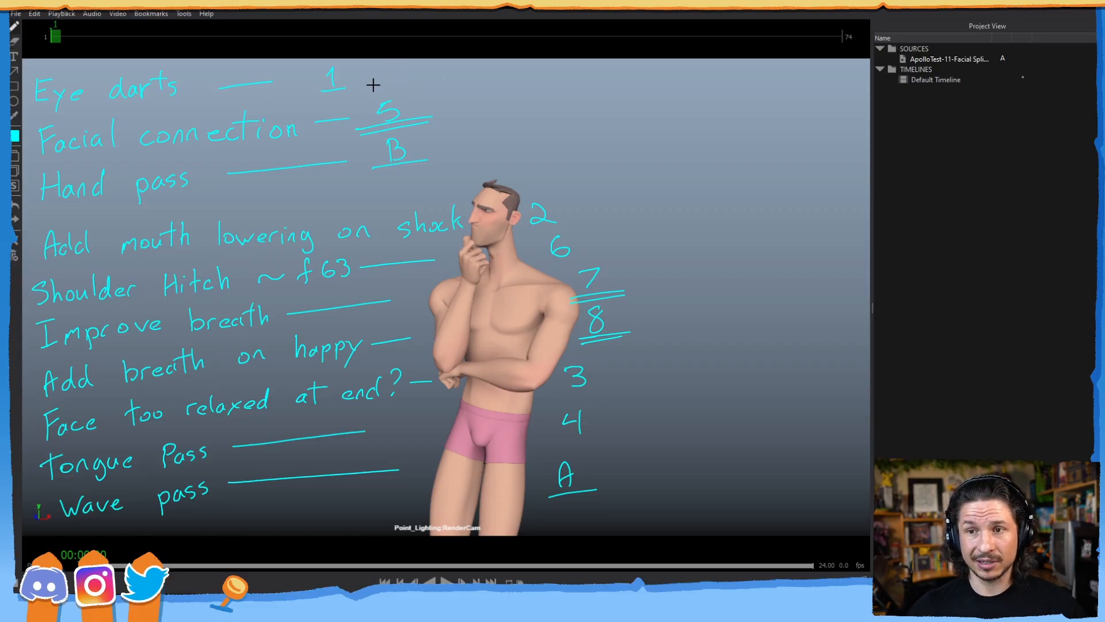
- Try sketching a triangle and a square beside the "Eye darts" number and turning the triangle into an A, and undo the marks
left_click_drag(372, 84, 434, 84)
mouse_move(431, 68)
left_mouse_down()
mouse_move(451, 66)
mouse_move(452, 83)
left_mouse_up()
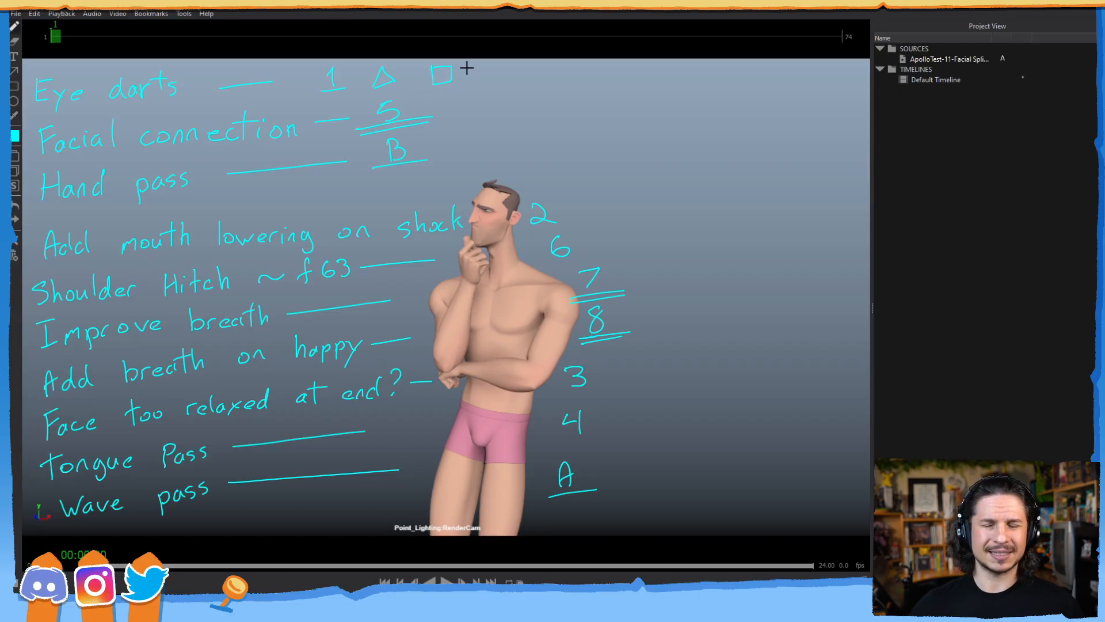
key("ctrl+z")
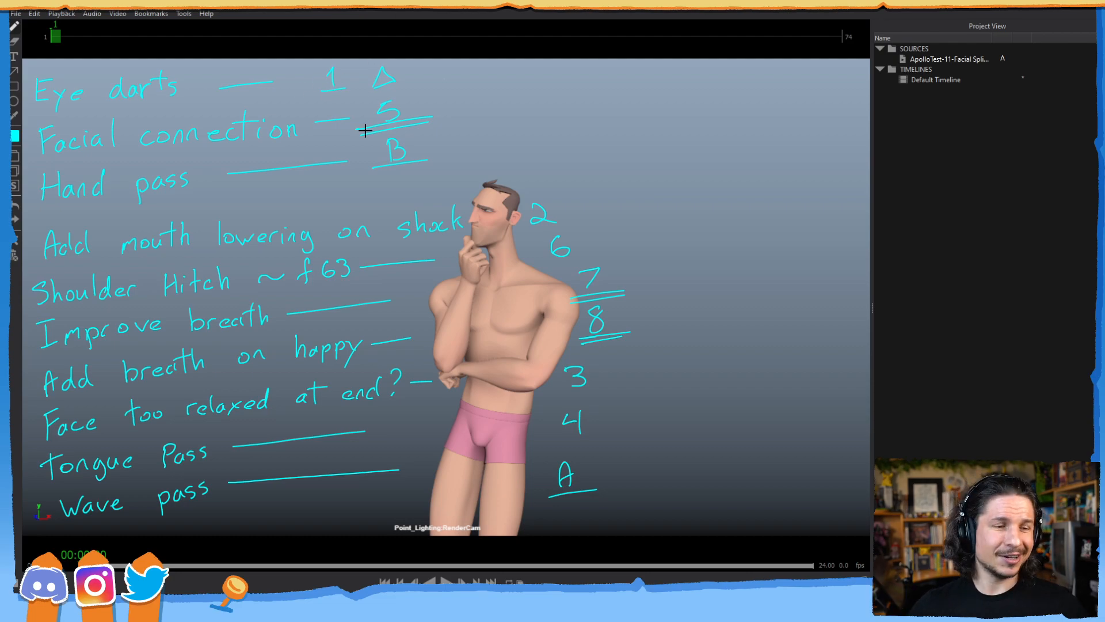
mouse_move(371, 97)
left_mouse_down()
mouse_move(380, 72)
mouse_move(397, 90)
left_mouse_up()
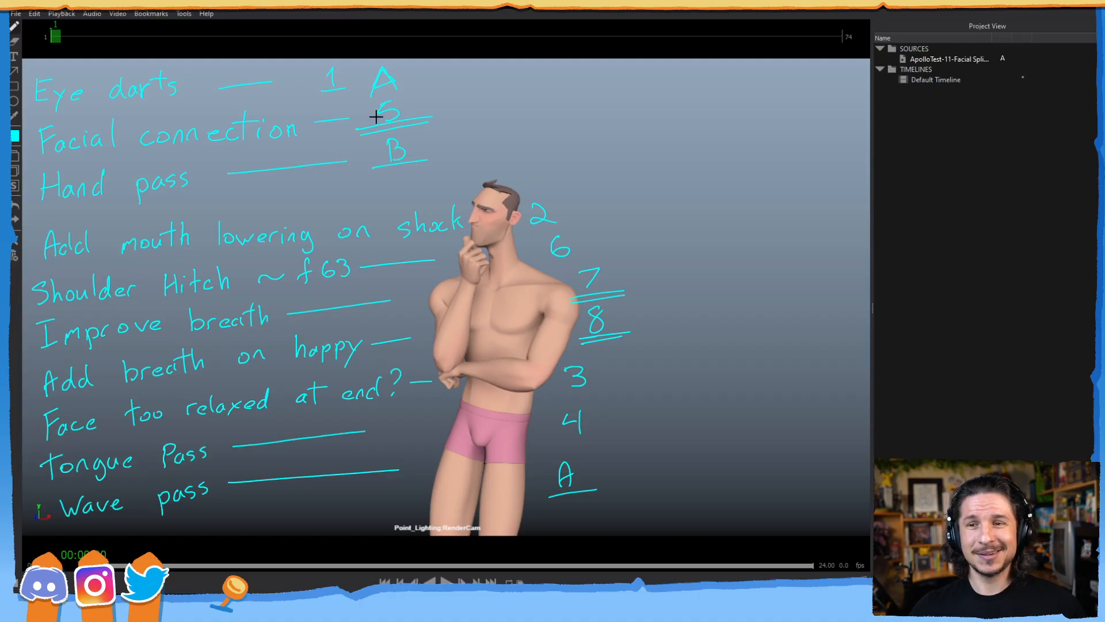
key("ctrl+z")
key("ctrl+z")
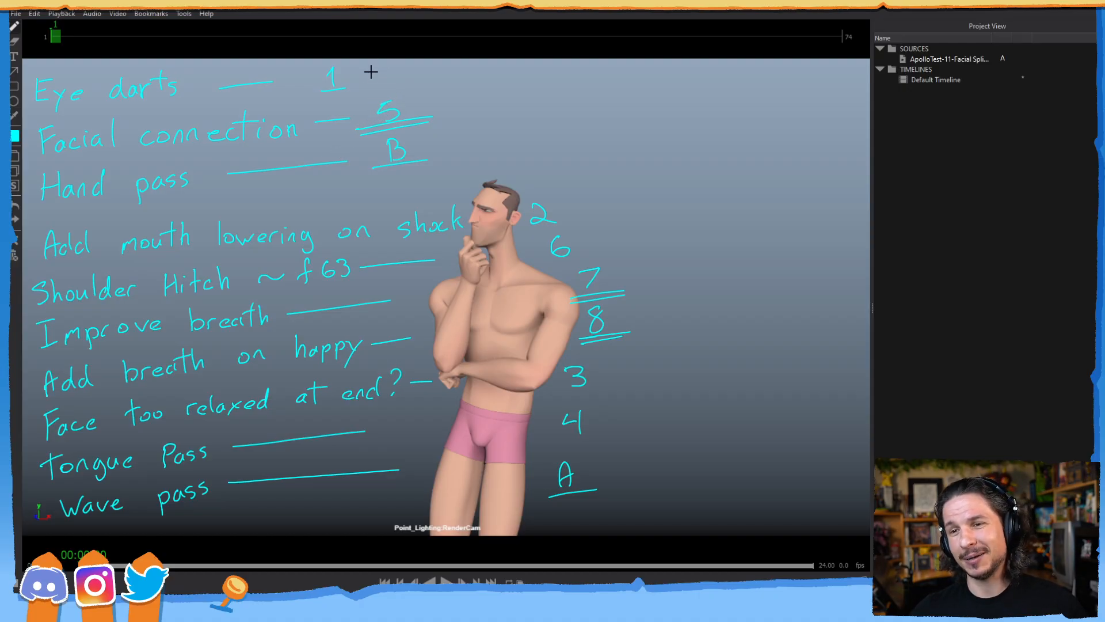
- Try sketching a square and a boxy letter A beside the "Eye darts" number, and undo all the strokes
left_click_drag(372, 72, 394, 83)
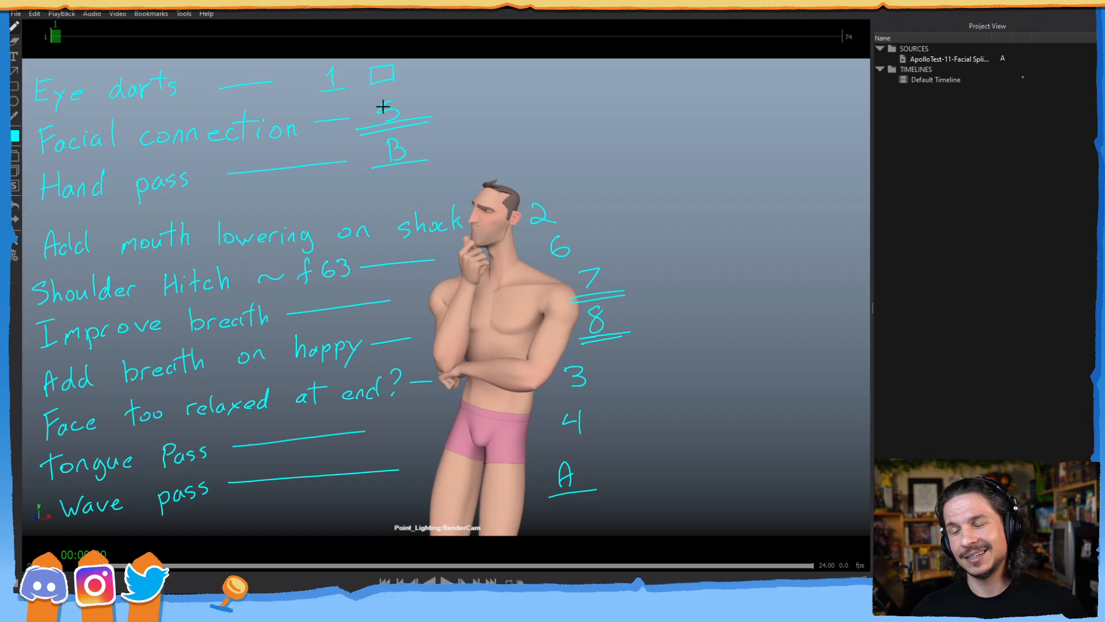
mouse_move(415, 68)
left_mouse_down()
mouse_move(418, 91)
mouse_move(436, 91)
mouse_move(435, 78)
left_mouse_up()
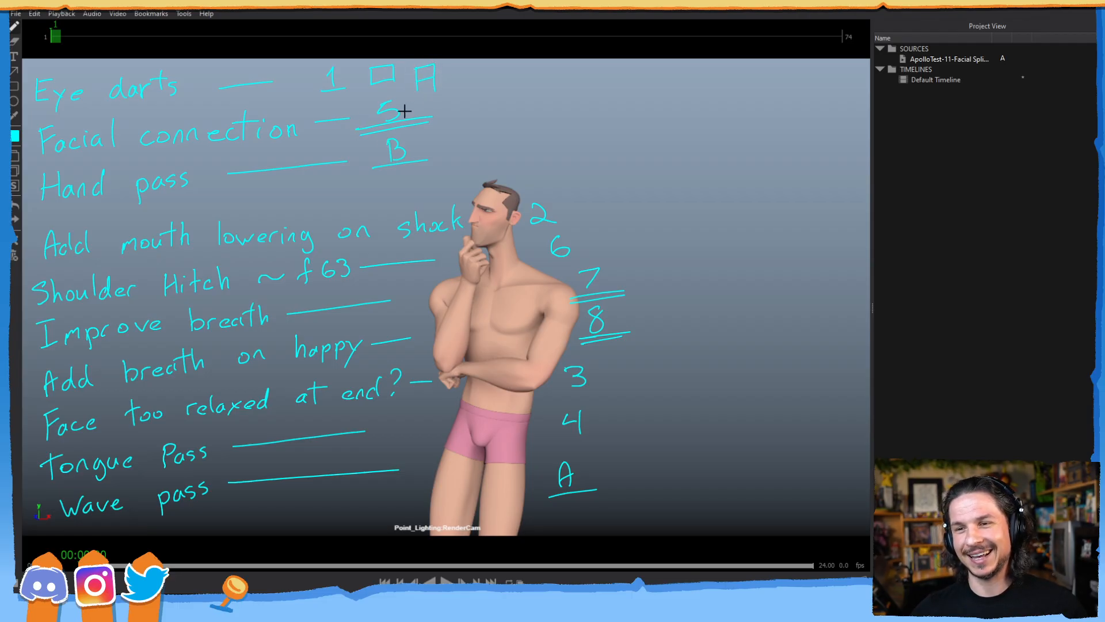
key("ctrl+z")
key("ctrl+z")
key("ctrl+z")
key("ctrl+z")
key("ctrl+z")
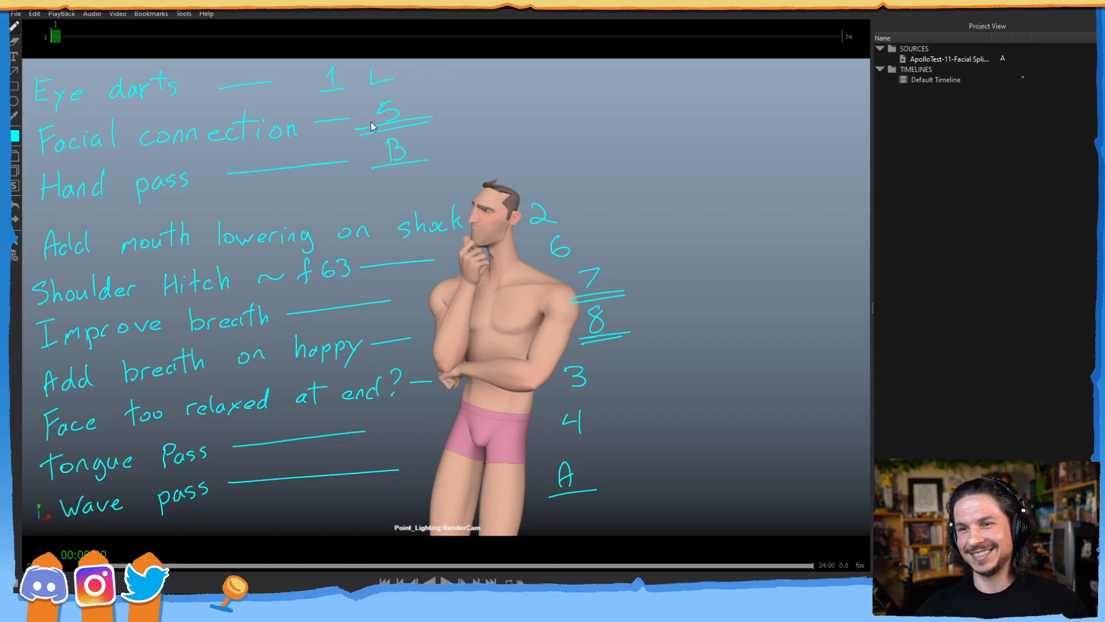
left_click_drag(389, 67, 381, 85)
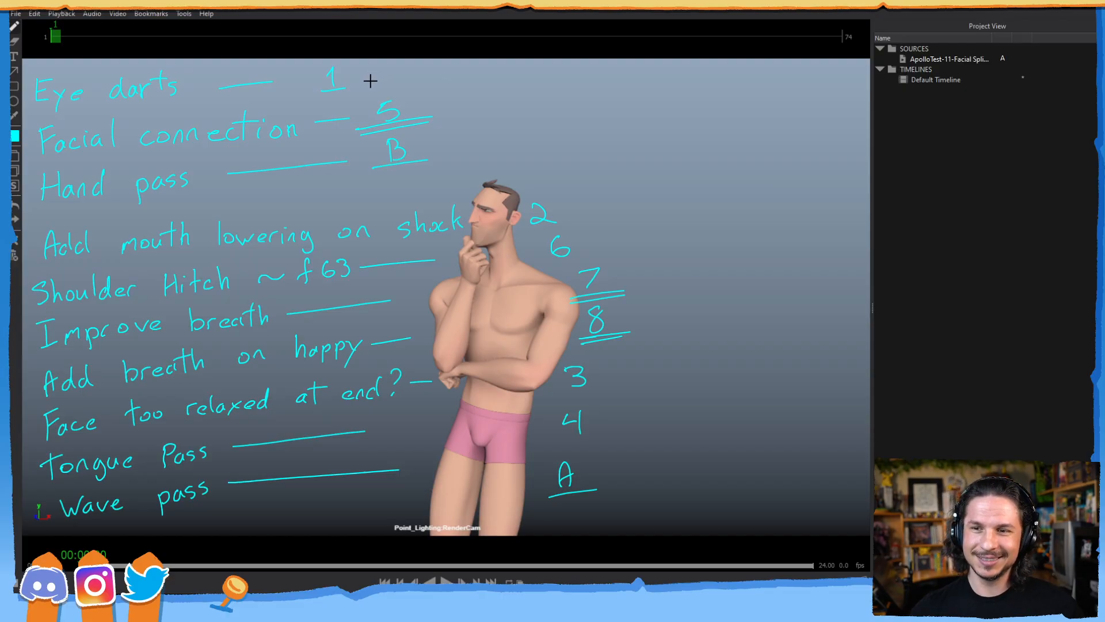
mouse_move(378, 64)
left_mouse_down()
mouse_move(371, 71)
mouse_move(388, 84)
left_mouse_up()
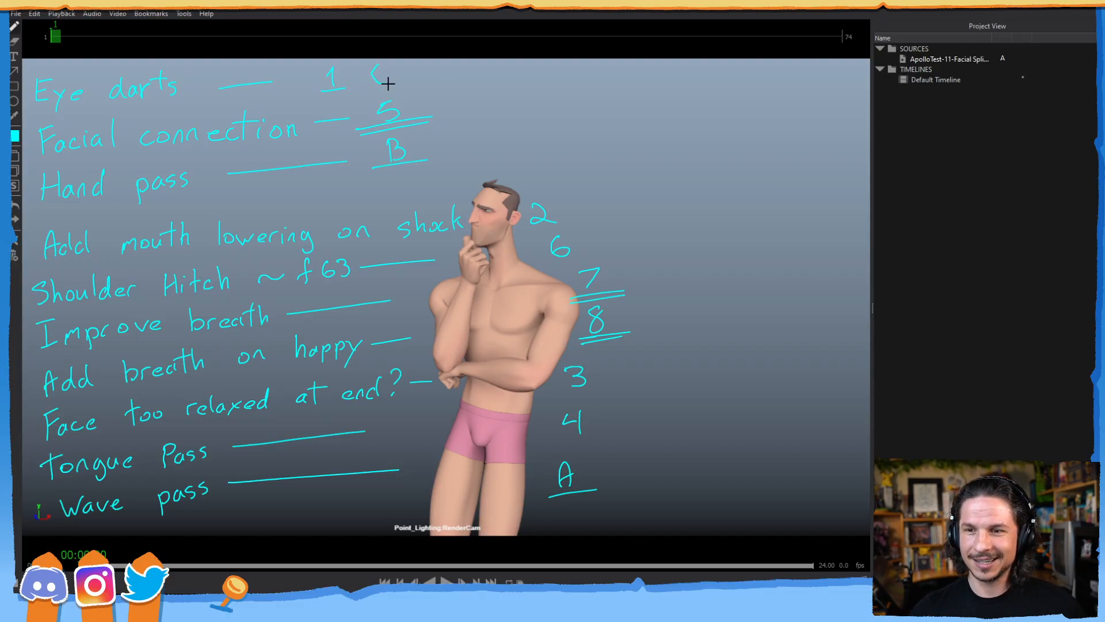
key("ctrl+z")
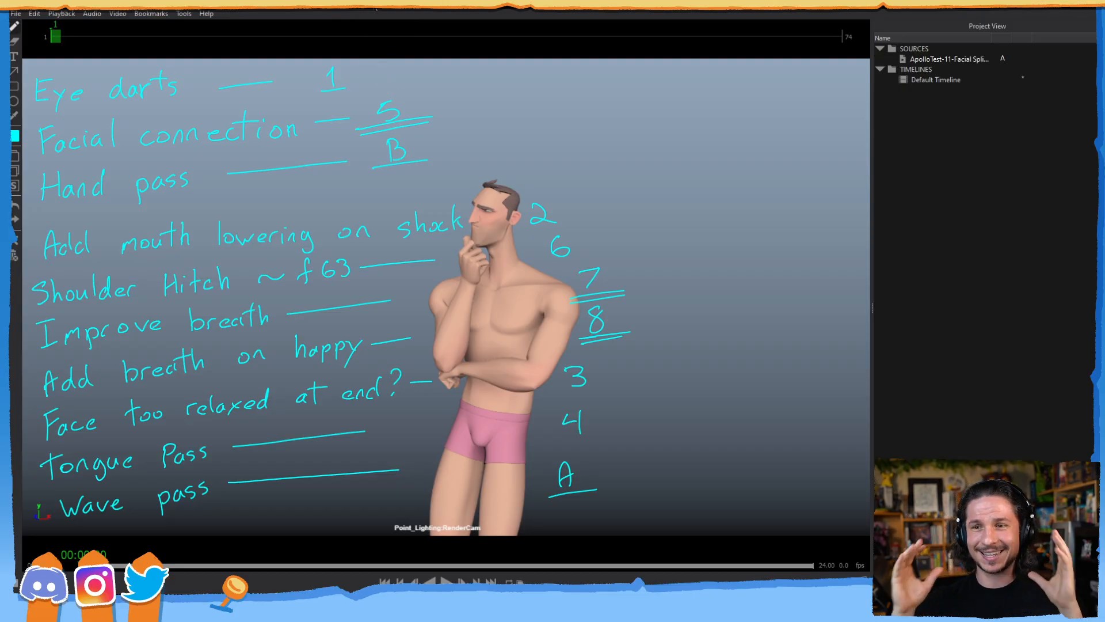
- Sketch a triangle beside the "Eye darts" number in the task list, and switch back to Maya
mouse_move(383, 83)
left_mouse_down()
mouse_move(357, 76)
mouse_move(359, 91)
left_mouse_up()
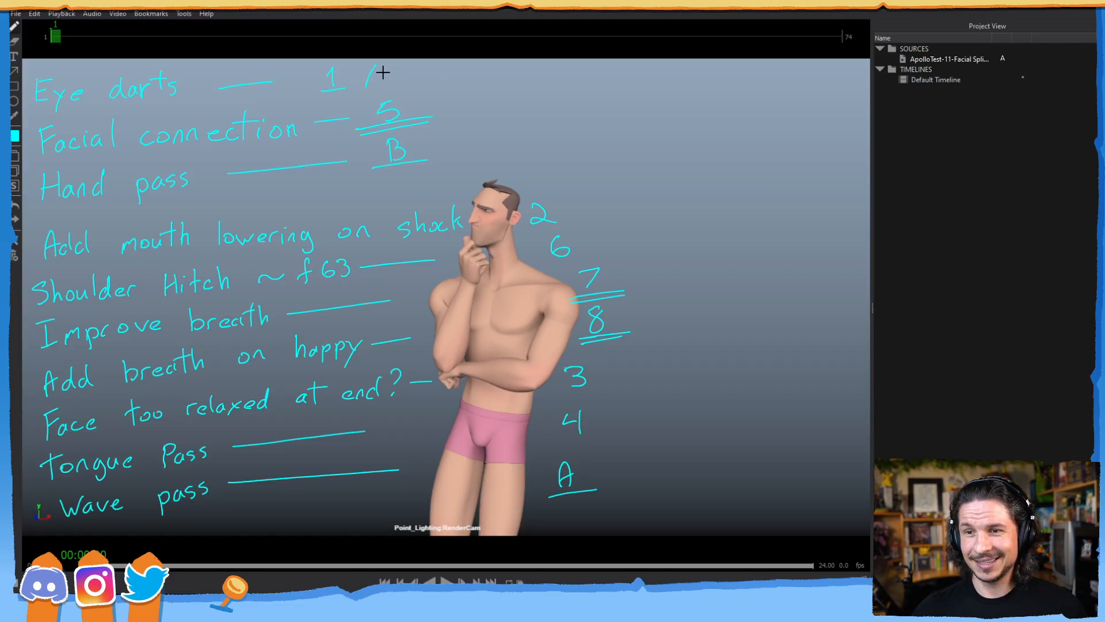
key("ctrl+z")
left_click_drag(370, 87, 386, 84)
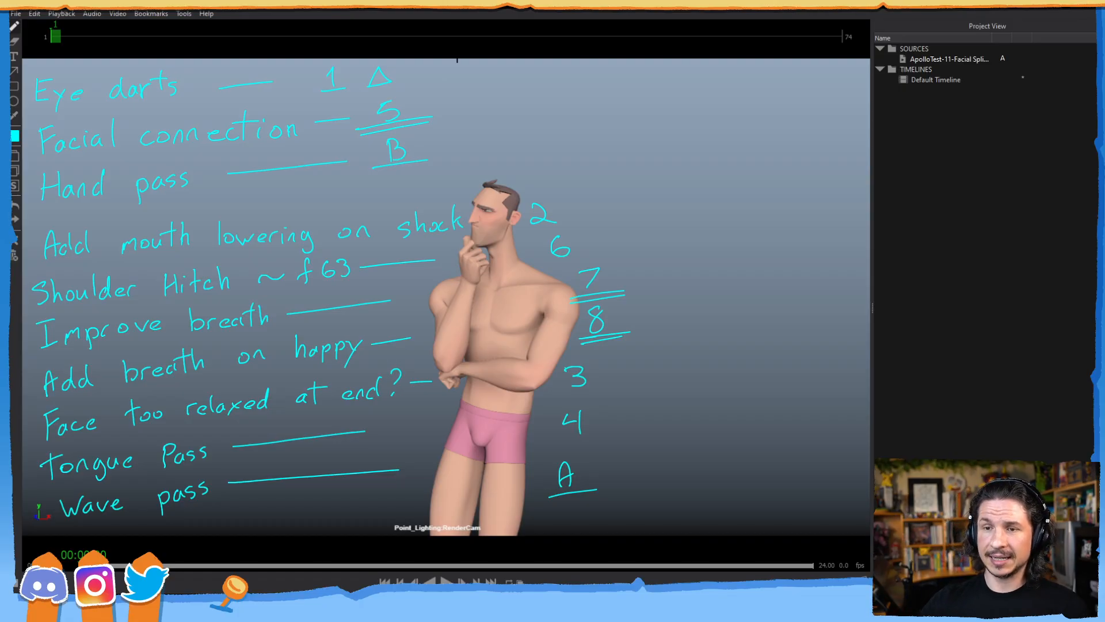
key("alt+Tab")
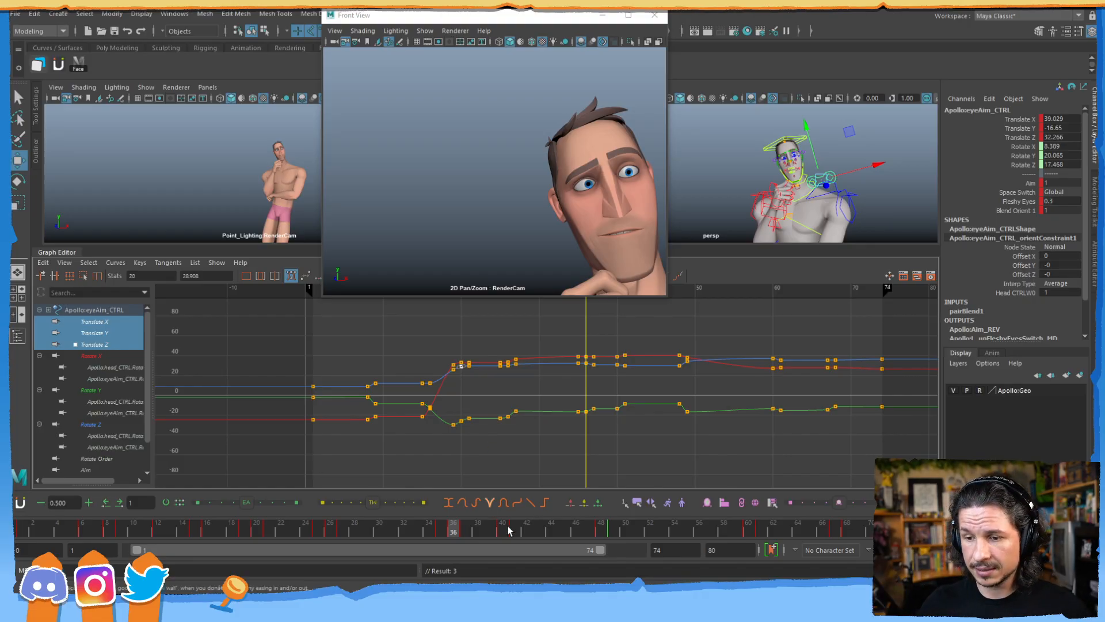
- Check the face between frames 27 and 36, and select the character's mouth control at frame 32
left_click_drag(457, 532, 399, 507)
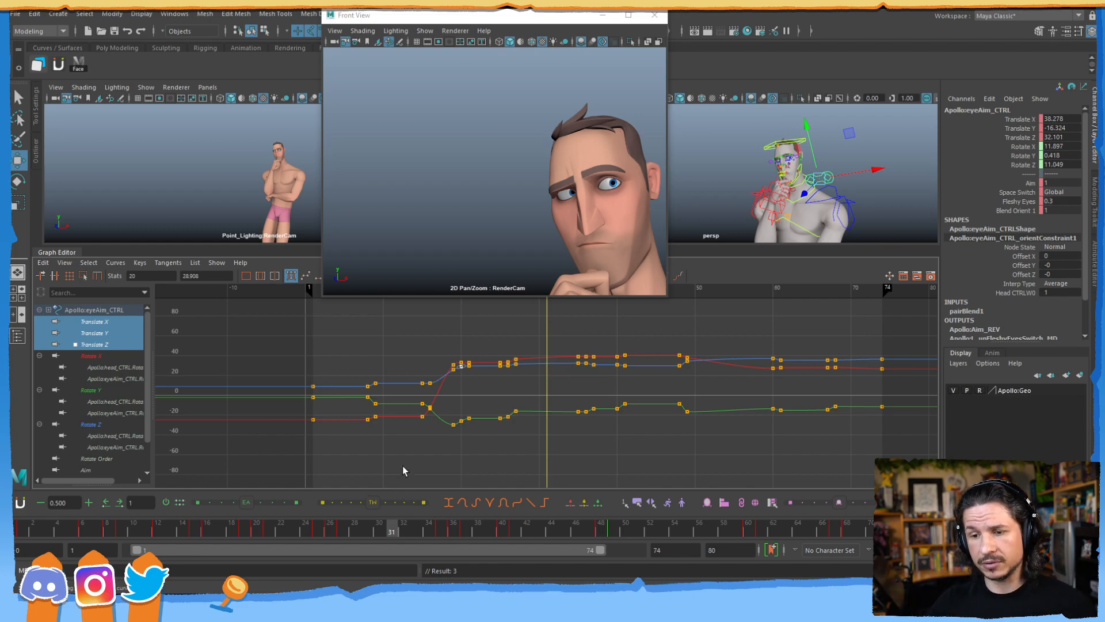
left_click_drag(375, 525, 353, 524)
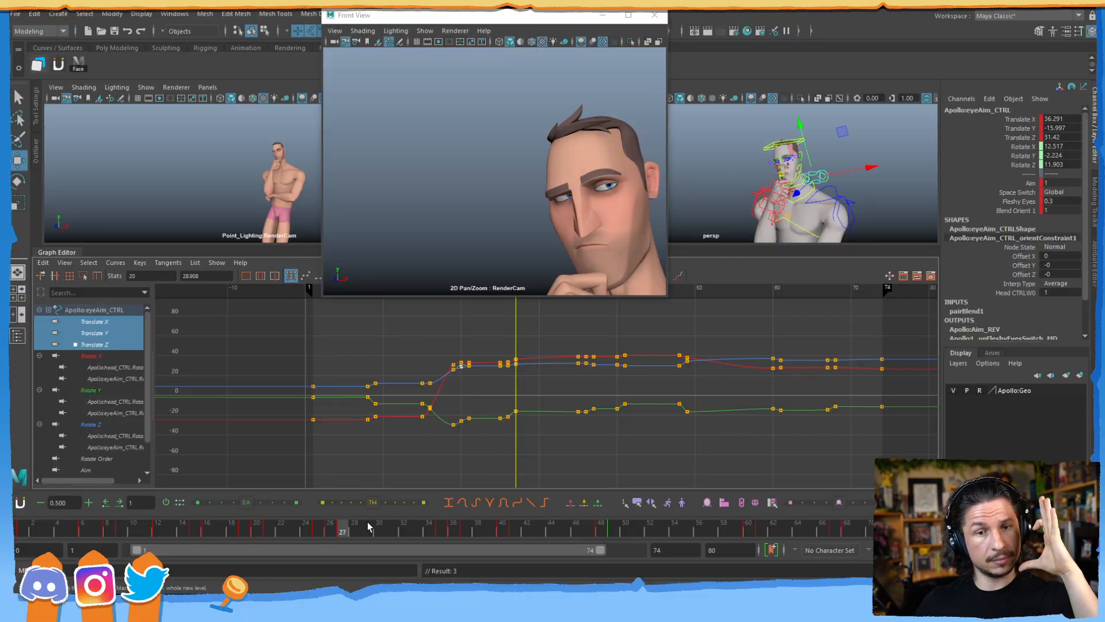
left_click_drag(361, 527, 403, 513)
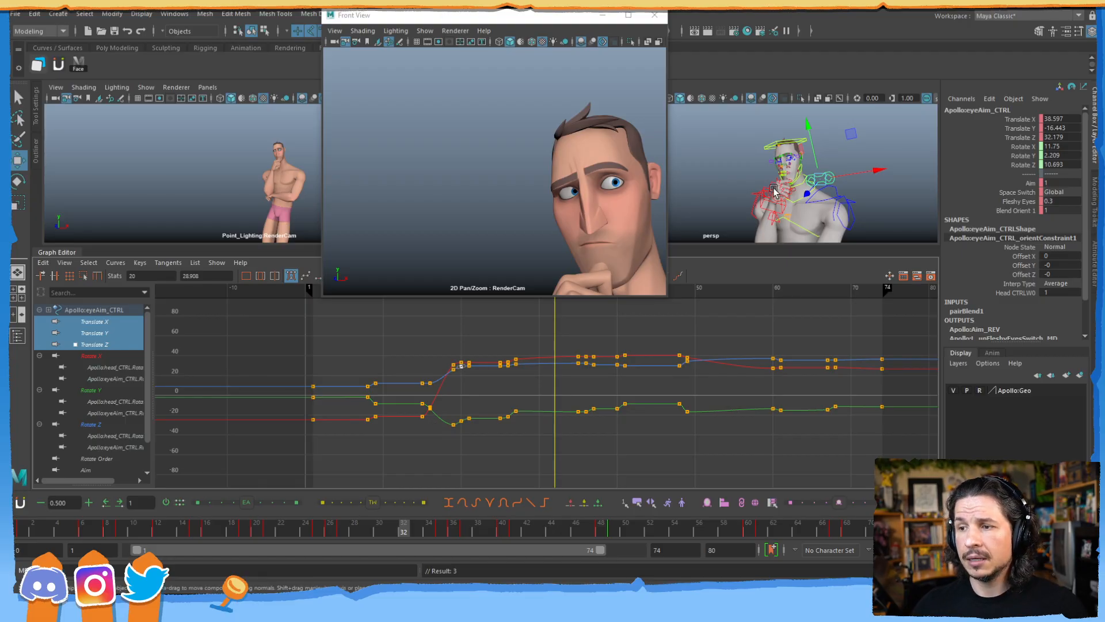
left_click_drag(521, 16, 459, 30)
right_click_drag(766, 172, 852, 167, "alt")
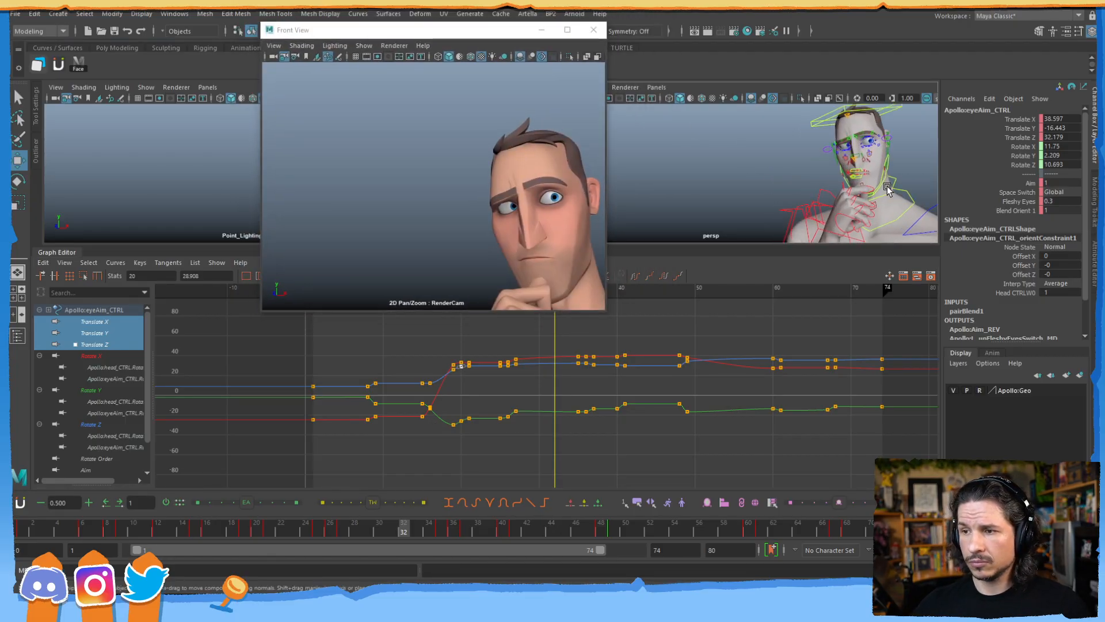
middle_click_drag(852, 167, 743, 167, "alt")
left_click_drag(742, 167, 819, 173, "alt")
right_click_drag(819, 172, 743, 155, "alt")
middle_click_drag(743, 155, 706, 225, "alt")
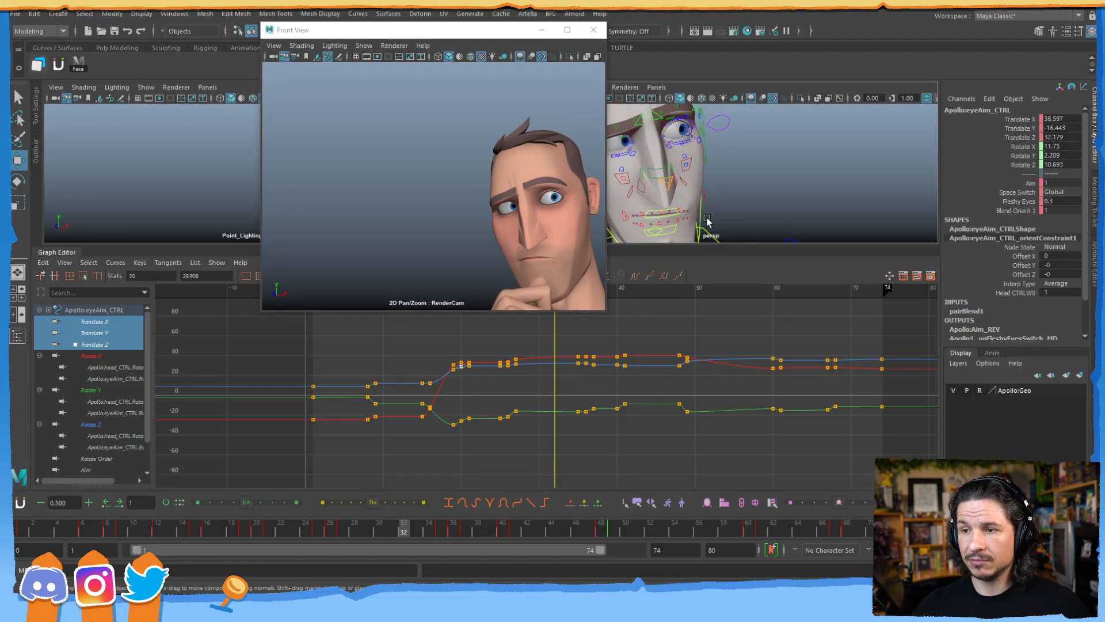
right_click_drag(706, 224, 766, 213, "alt")
middle_click_drag(766, 213, 731, 177, "alt")
right_click_drag(731, 178, 806, 167, "alt")
left_click(756, 158)
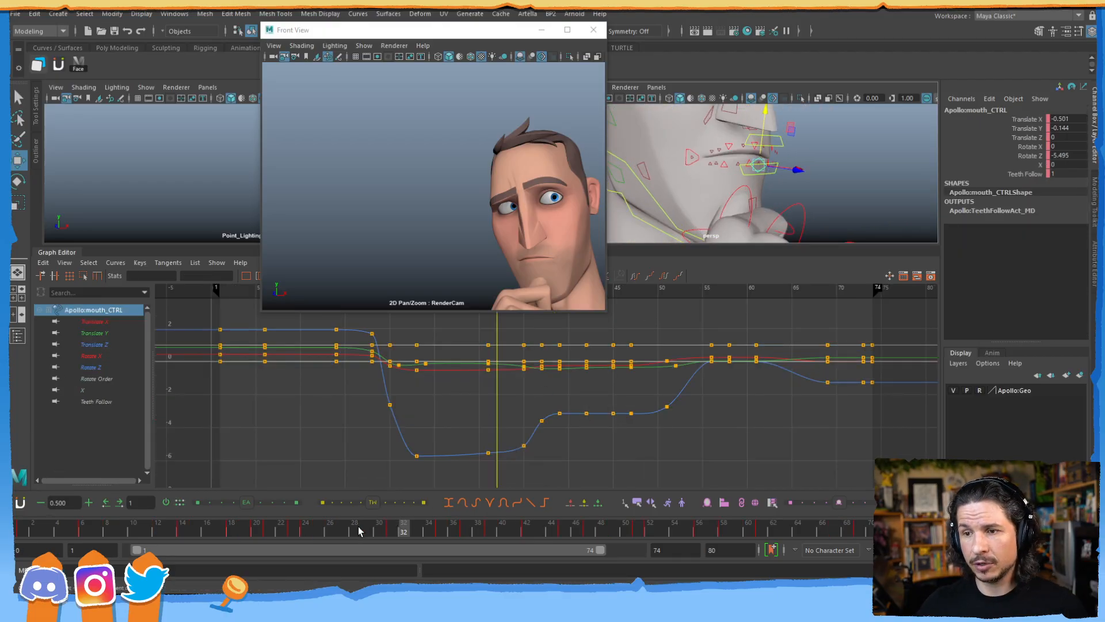
- Try lowering the mouth control at frame 29 and keying it, and undo both changes
mouse_move(359, 529)
left_mouse_down()
mouse_move(349, 529)
mouse_move(367, 528)
left_mouse_up()
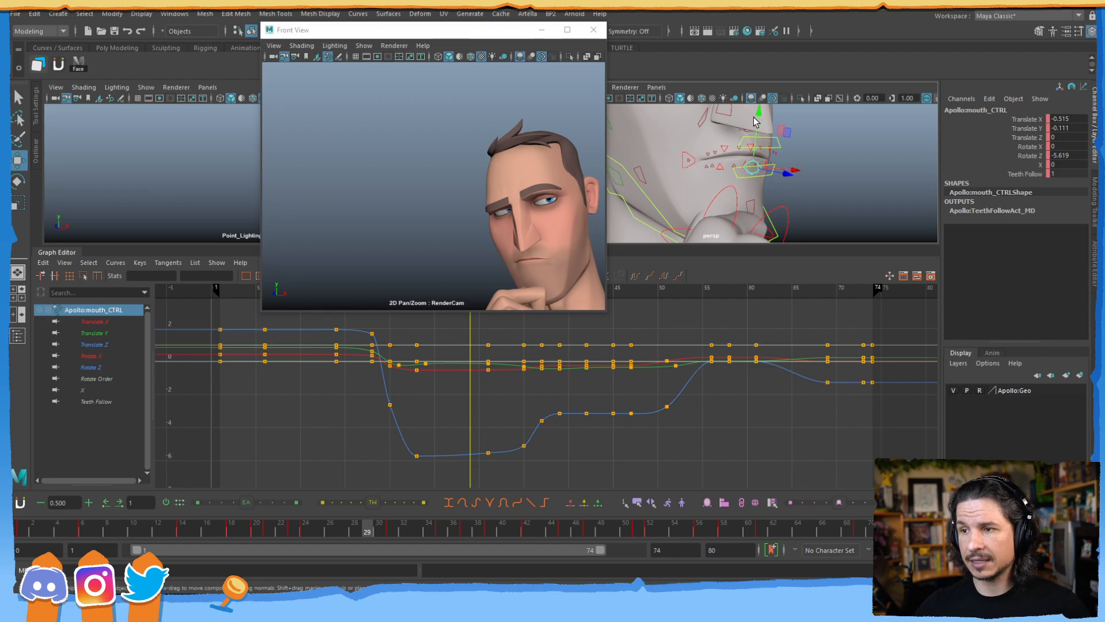
left_click_drag(758, 112, 760, 123)
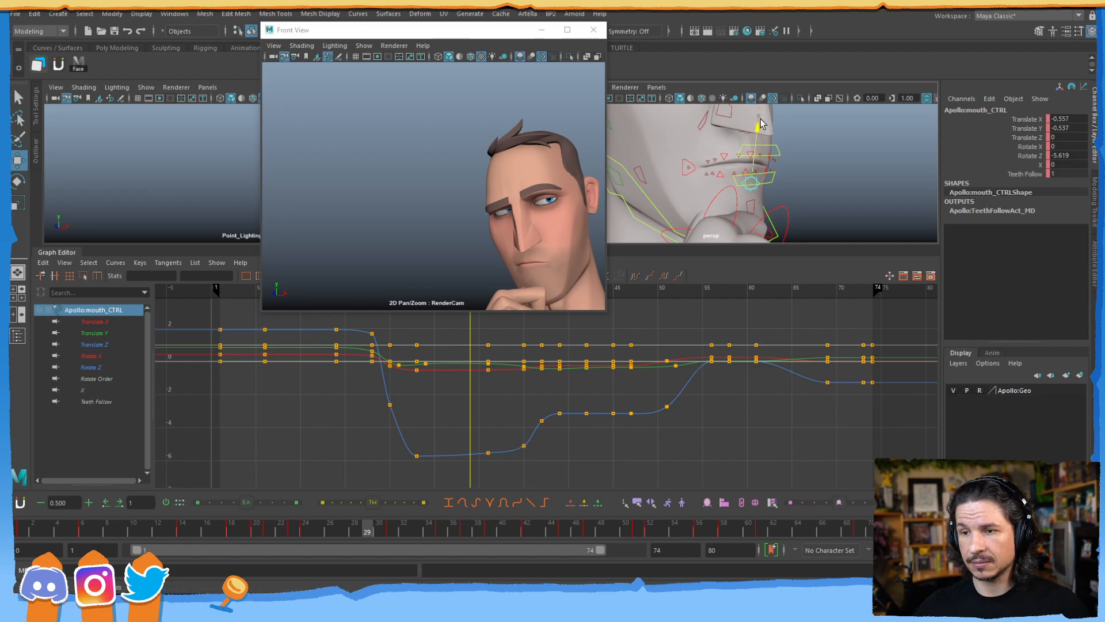
key("s")
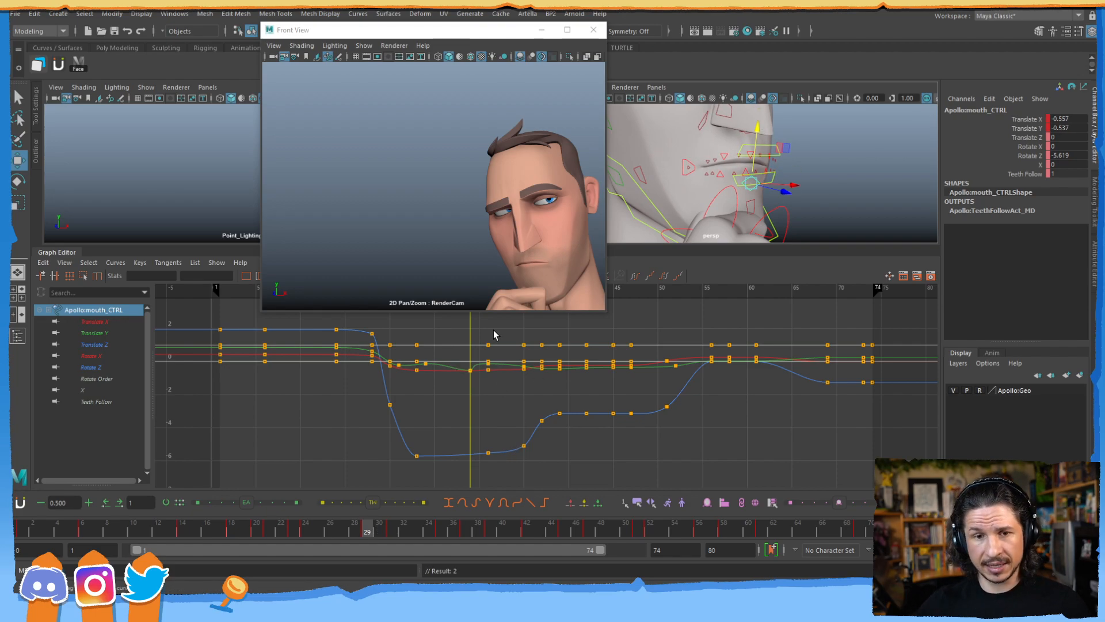
key("ctrl+z")
key("ctrl+z")
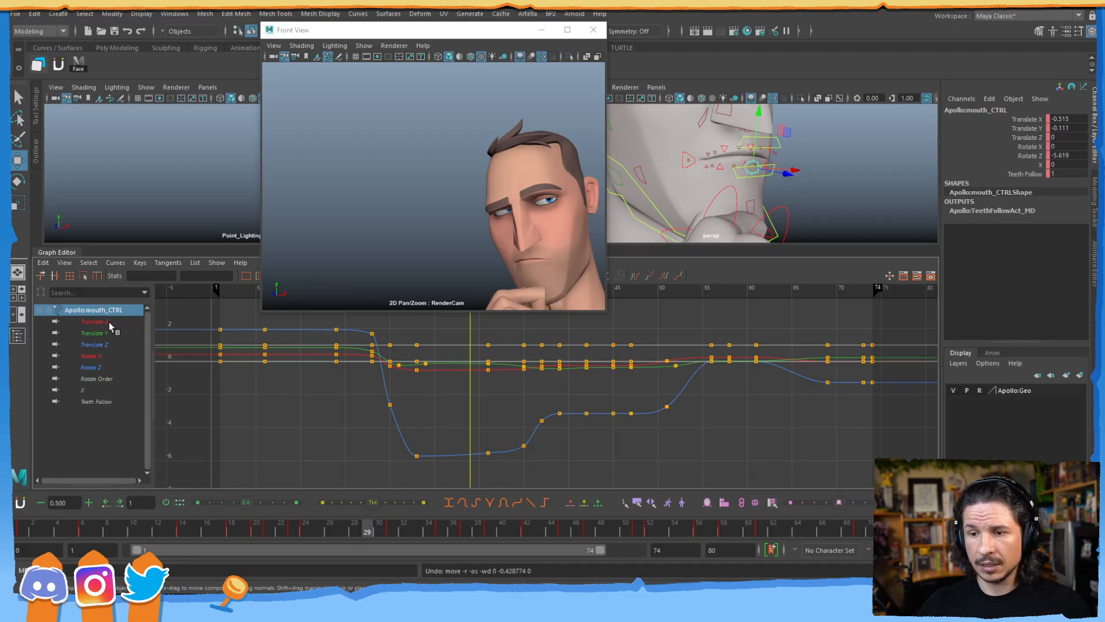
- Isolate the mouth control's Translate X, Y and Z curves in the Graph Editor and go to frame 30
left_click_drag(109, 322, 113, 343)
key("f")
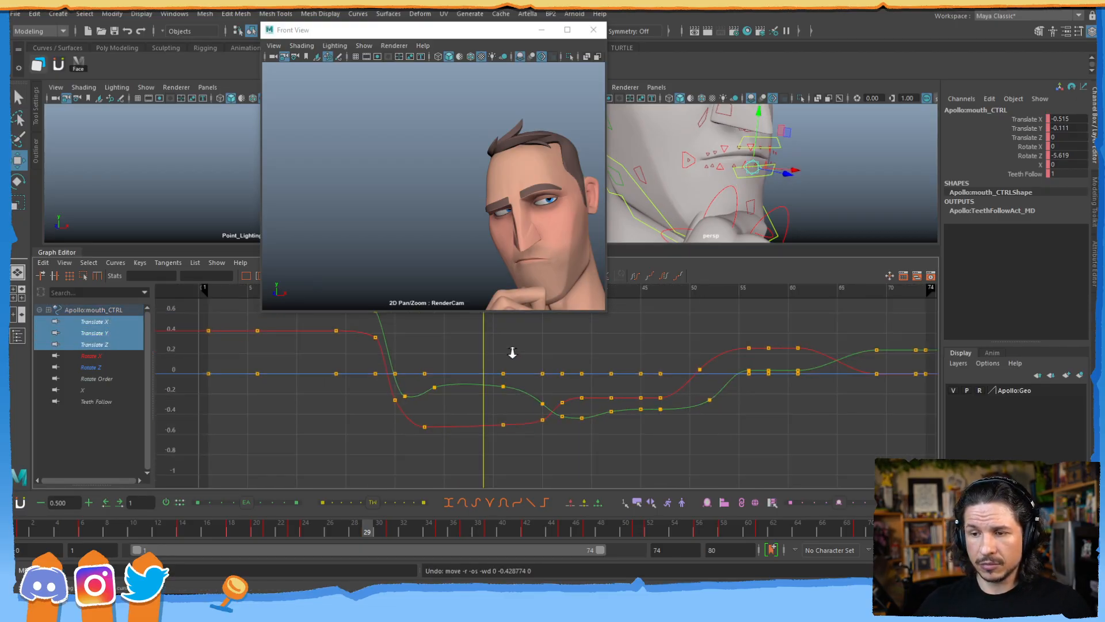
right_click_drag(512, 352, 509, 393, "alt")
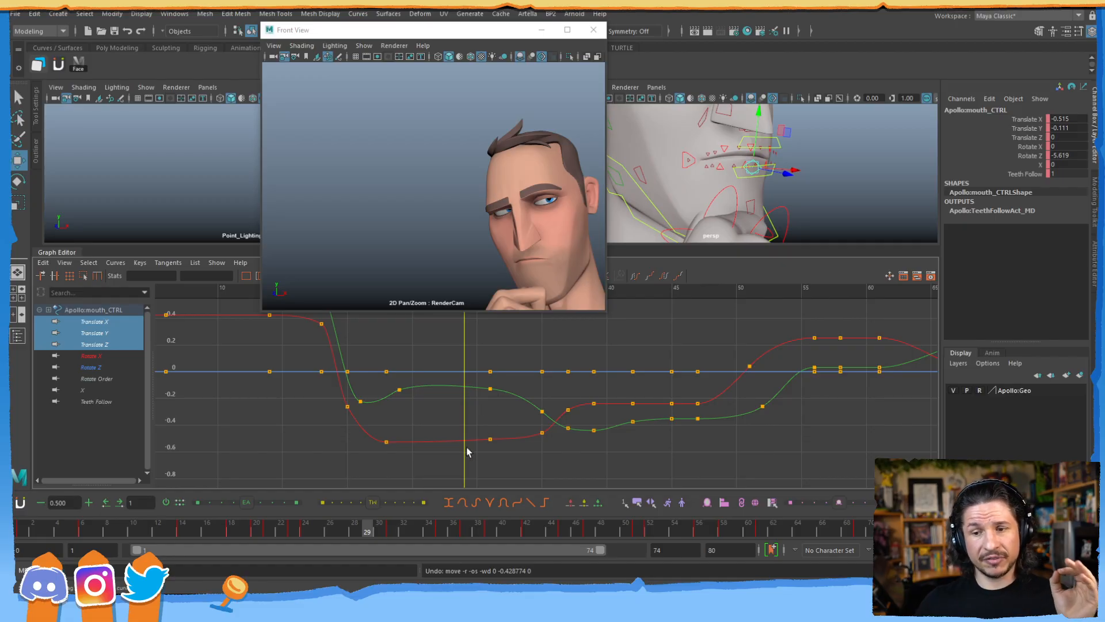
mouse_move(434, 523)
left_mouse_down()
mouse_move(461, 525)
mouse_move(314, 524)
mouse_move(389, 530)
left_mouse_up()
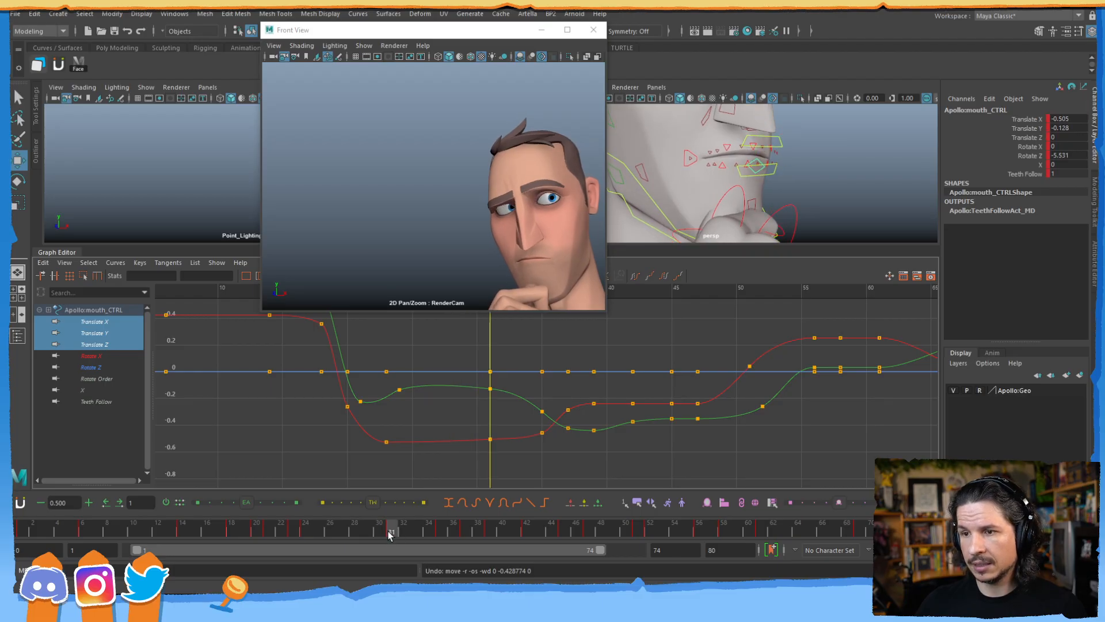
left_click(379, 532)
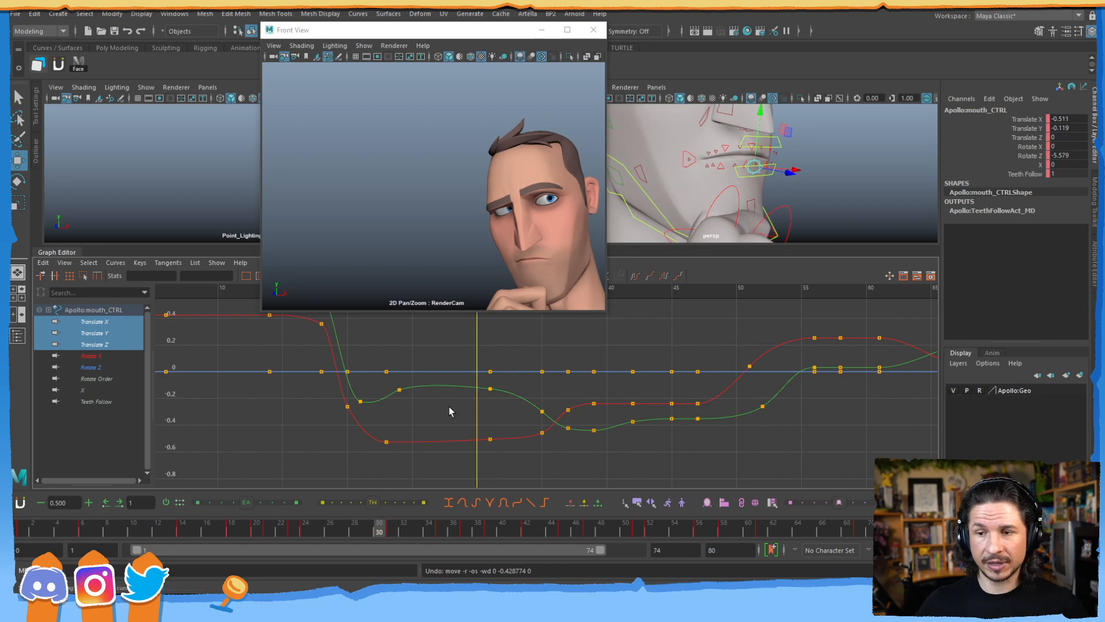
- Try inserting keys at frame 32 on all three mouth translate curves
left_click_drag(446, 350, 453, 449)
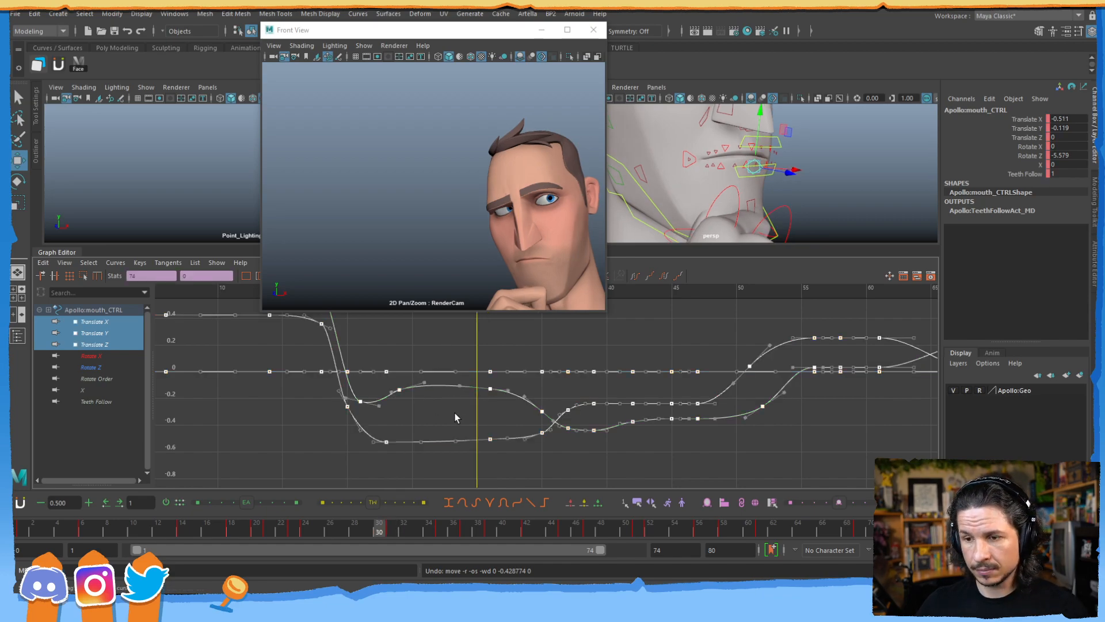
key("i")
key("w")
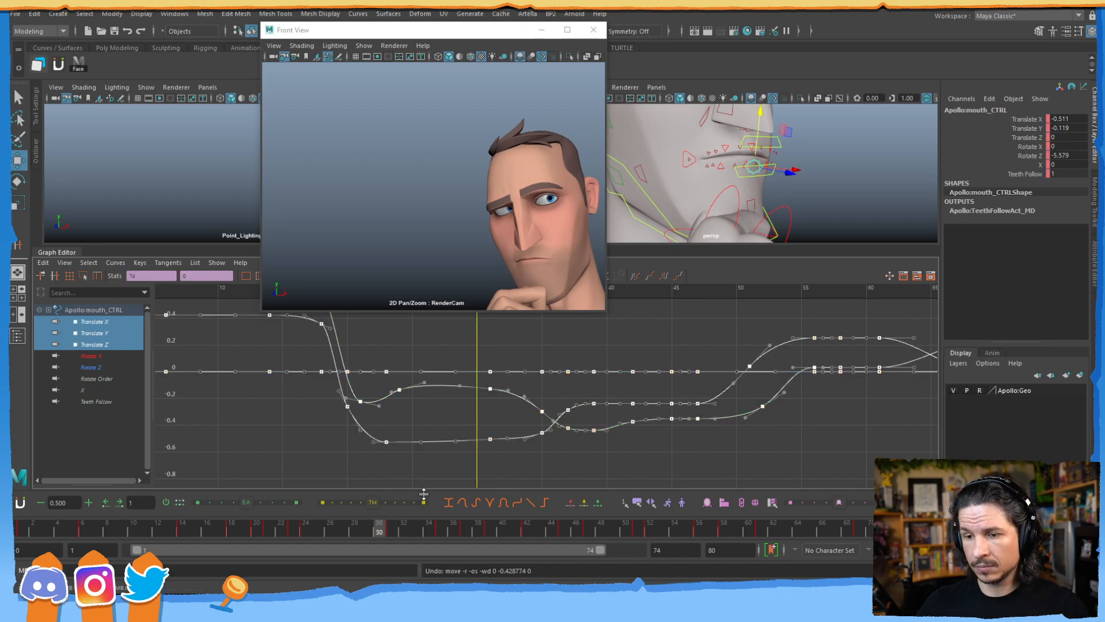
left_click(391, 534)
mouse_move(393, 534)
left_mouse_down()
mouse_move(365, 530)
mouse_move(375, 529)
left_mouse_up()
left_click(391, 536)
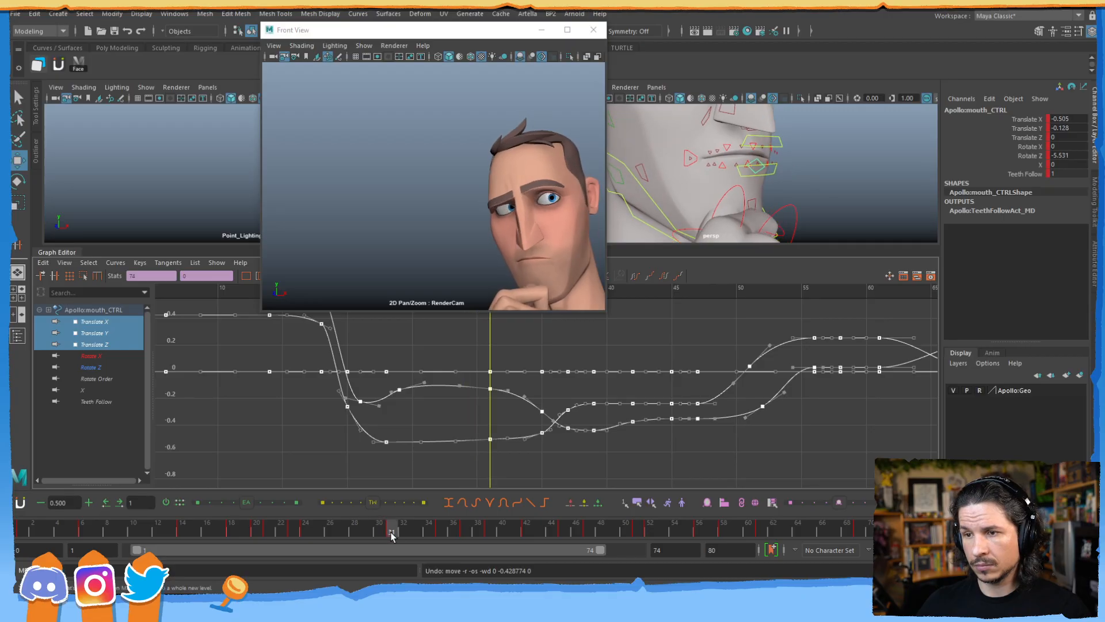
left_click(399, 536)
left_click(394, 534)
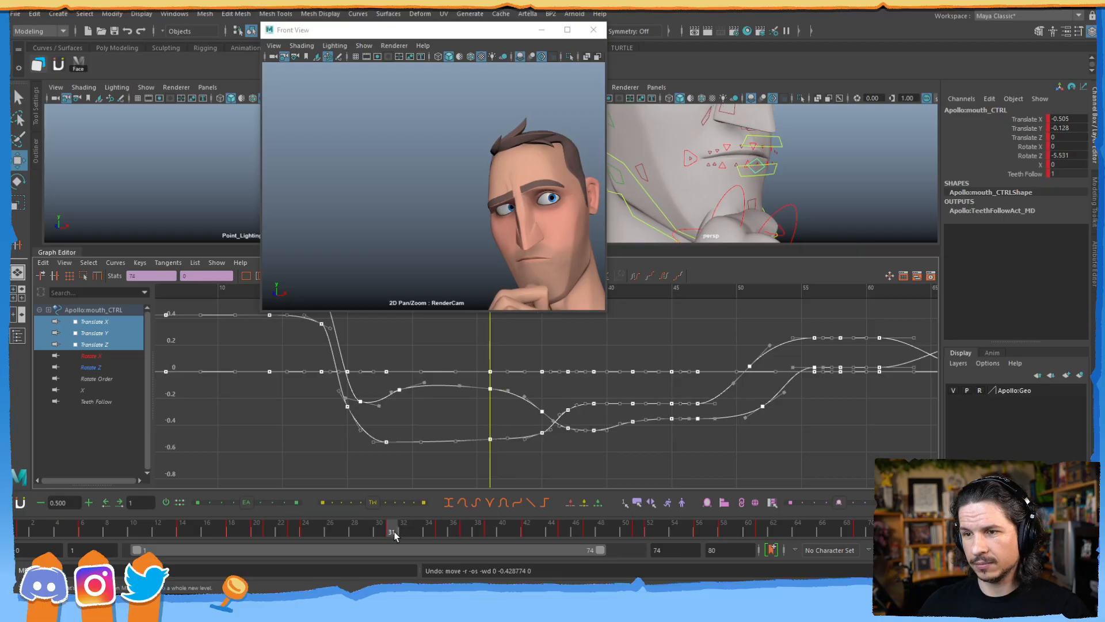
mouse_move(387, 536)
left_mouse_down()
mouse_move(377, 528)
mouse_move(402, 528)
left_mouse_up()
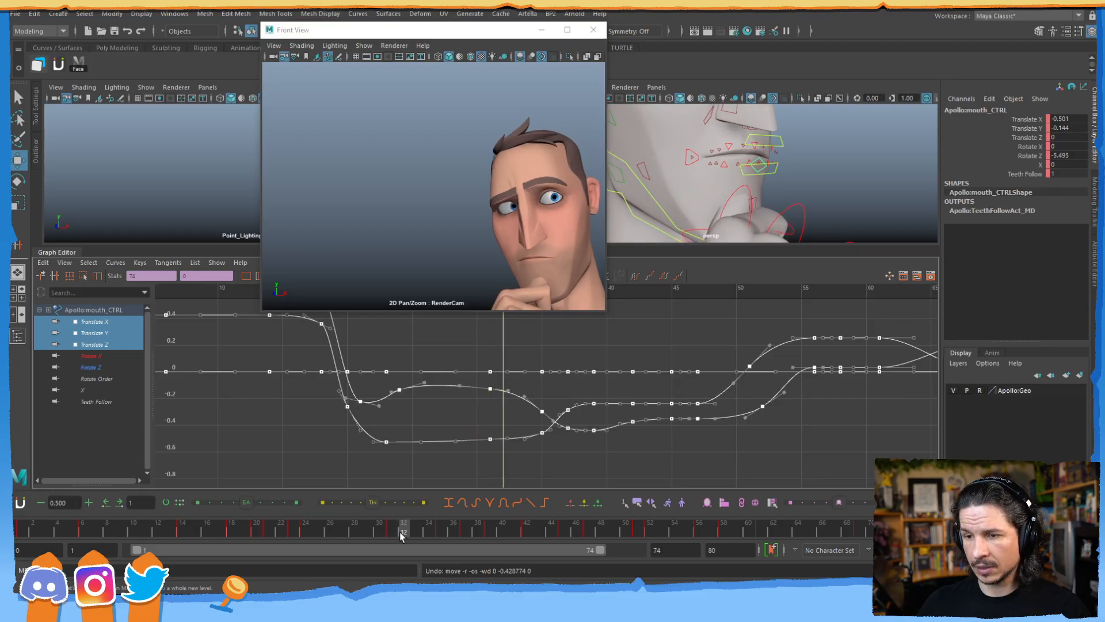
key("i")
middle_click(503, 391)
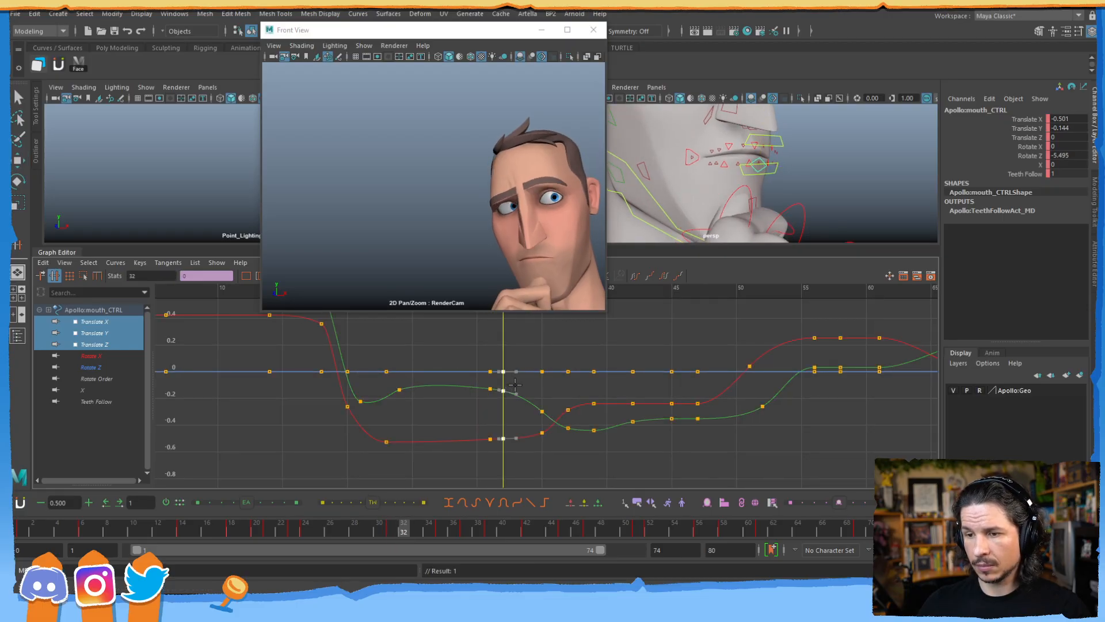
- Delete the mouth translate keys inserted at frame 32
middle_click_drag(813, 163, 791, 152, "alt")
left_click_drag(792, 153, 760, 177, "alt")
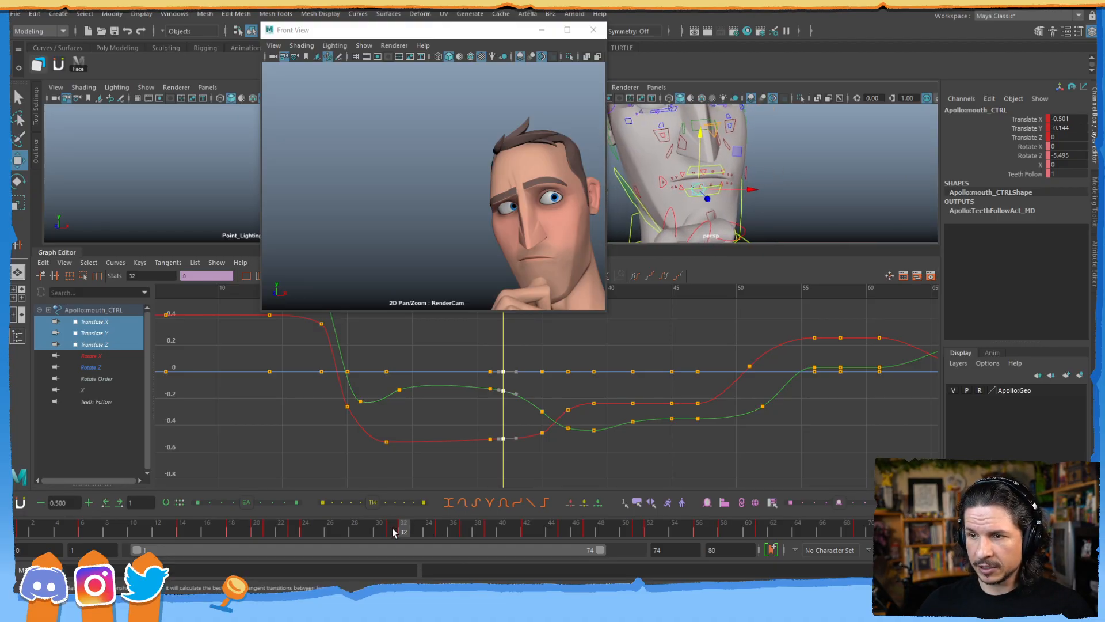
left_click_drag(392, 533, 407, 535)
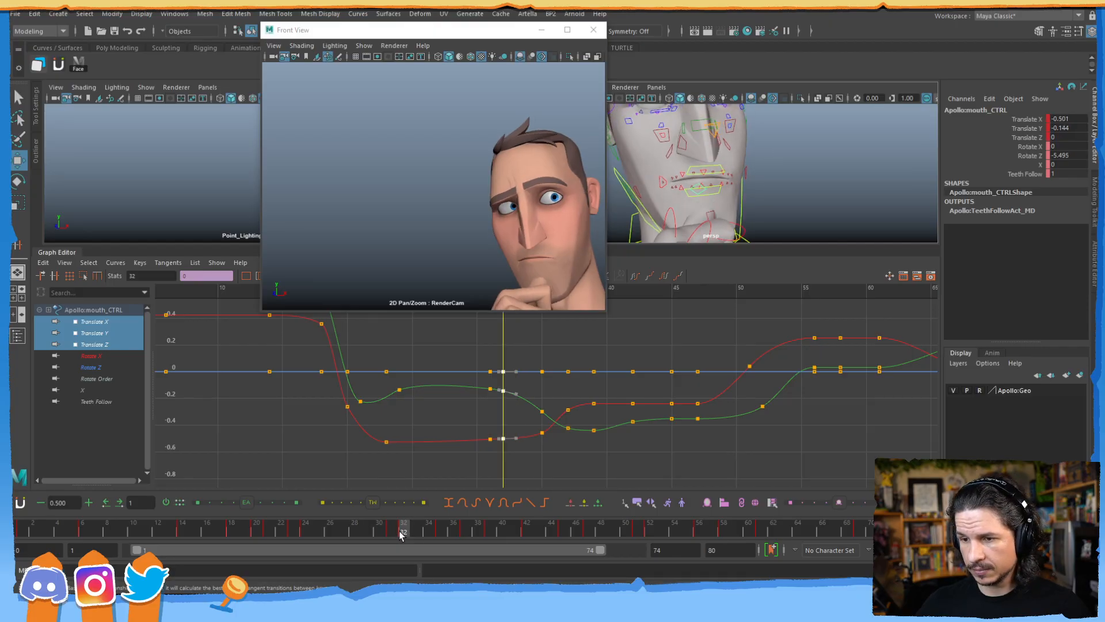
left_click_drag(521, 361, 495, 464)
key("Delete")
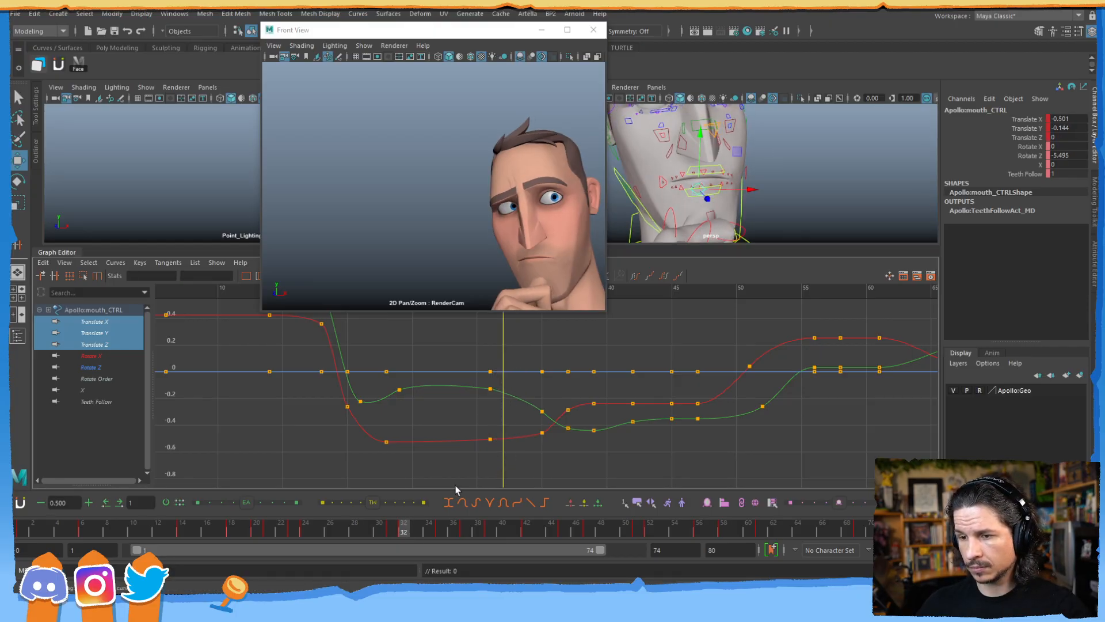
- Lower the mouth control at frame 35 to a Translate Y of about -0.9
left_click(440, 529)
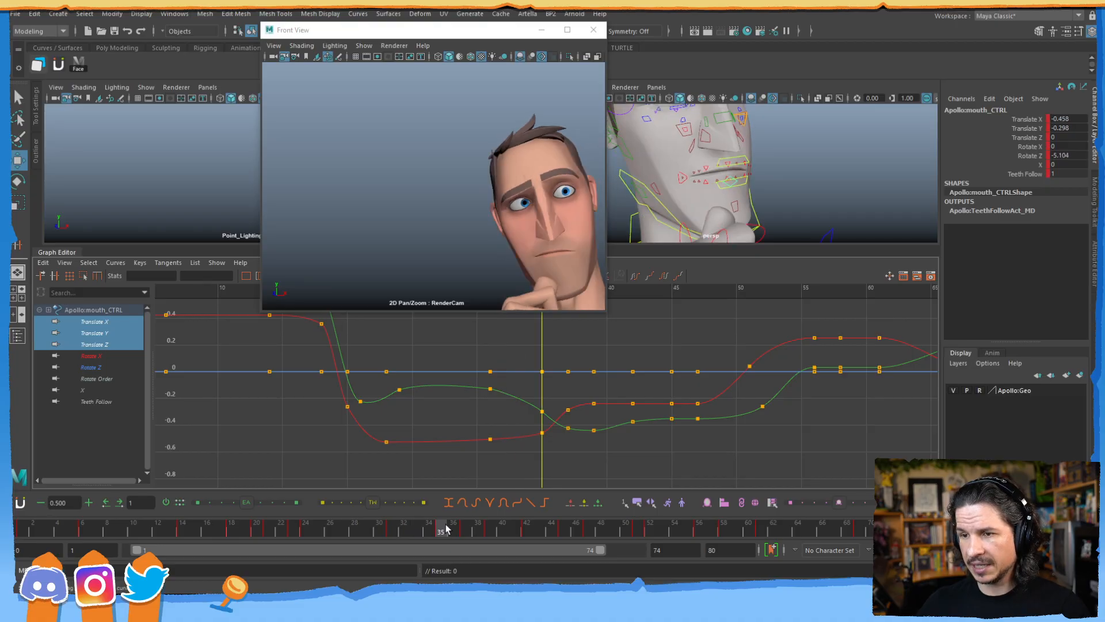
mouse_move(449, 529)
left_mouse_down()
mouse_move(429, 530)
mouse_move(439, 531)
left_mouse_up()
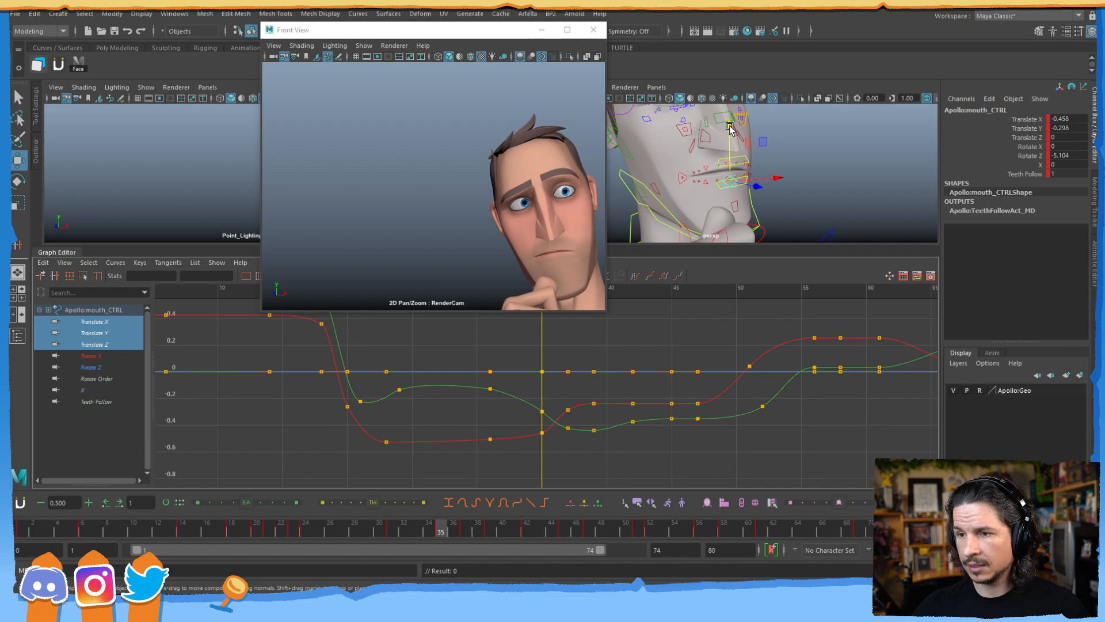
left_click_drag(731, 127, 733, 136)
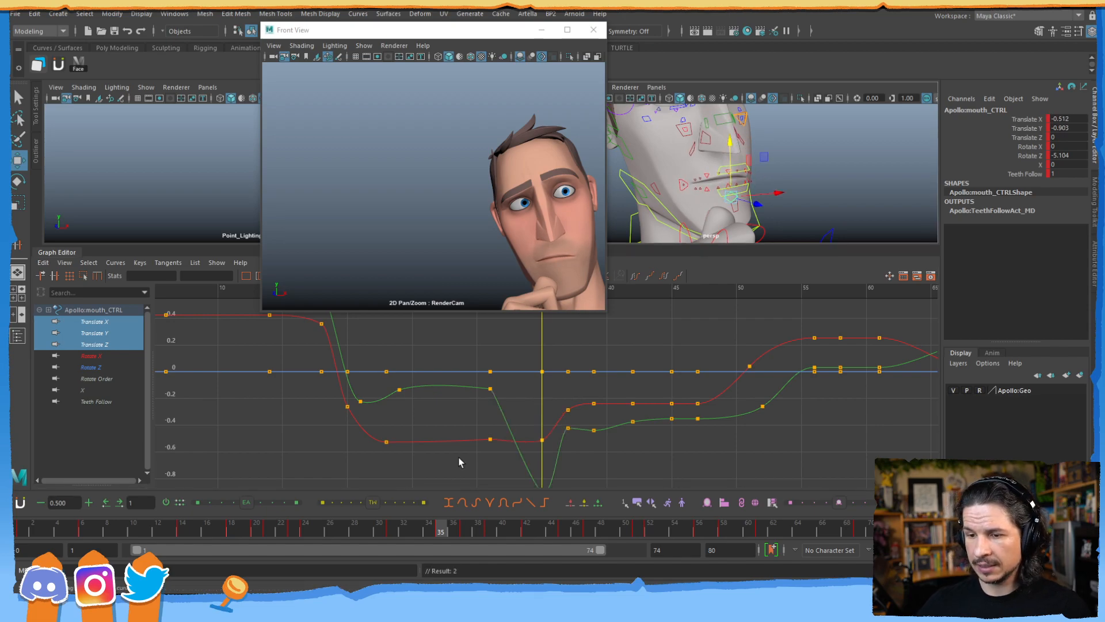
- Move the mouth control's translate keys from frame 31 to frame 30
left_click_drag(462, 461, 504, 366)
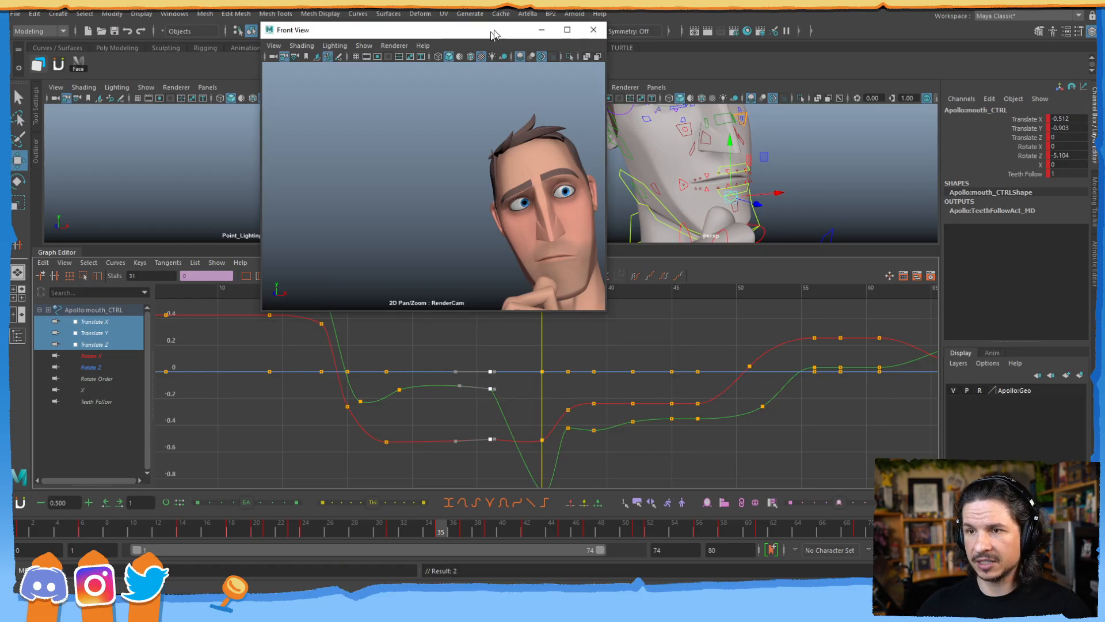
left_click_drag(486, 30, 555, 15)
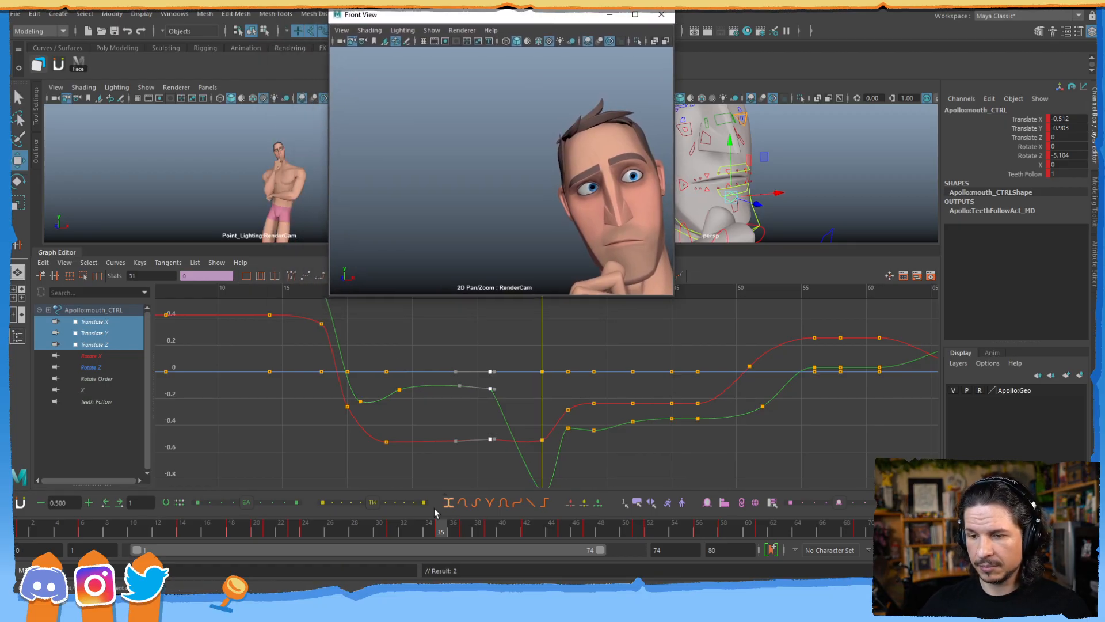
mouse_move(381, 534)
left_mouse_down()
mouse_move(401, 534)
mouse_move(383, 532)
mouse_move(391, 532)
left_mouse_up()
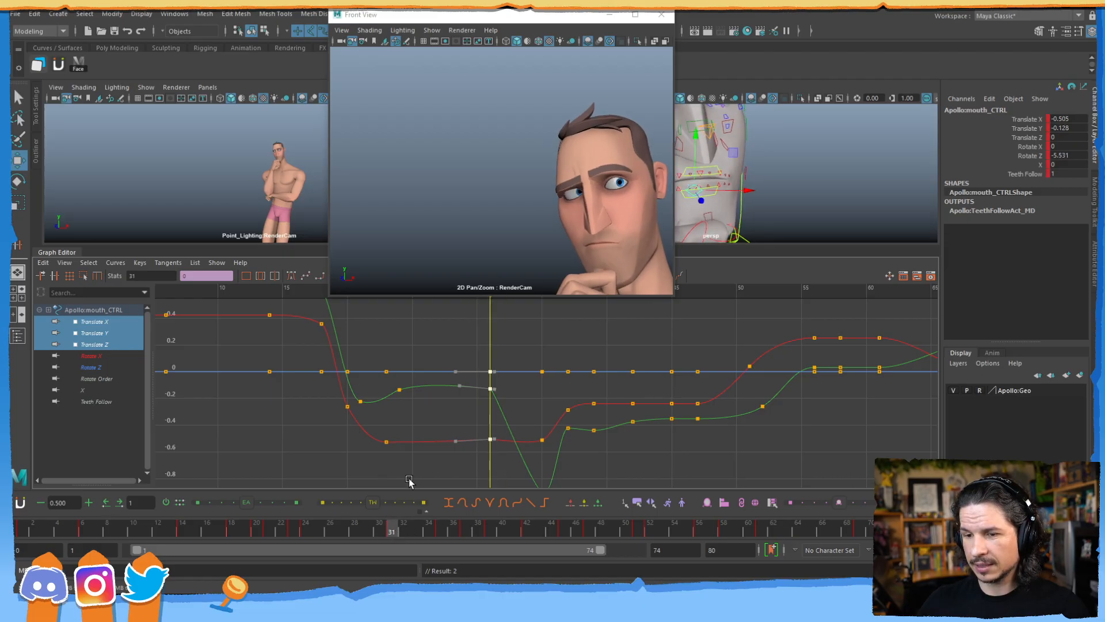
middle_click_drag(483, 417, 471, 419)
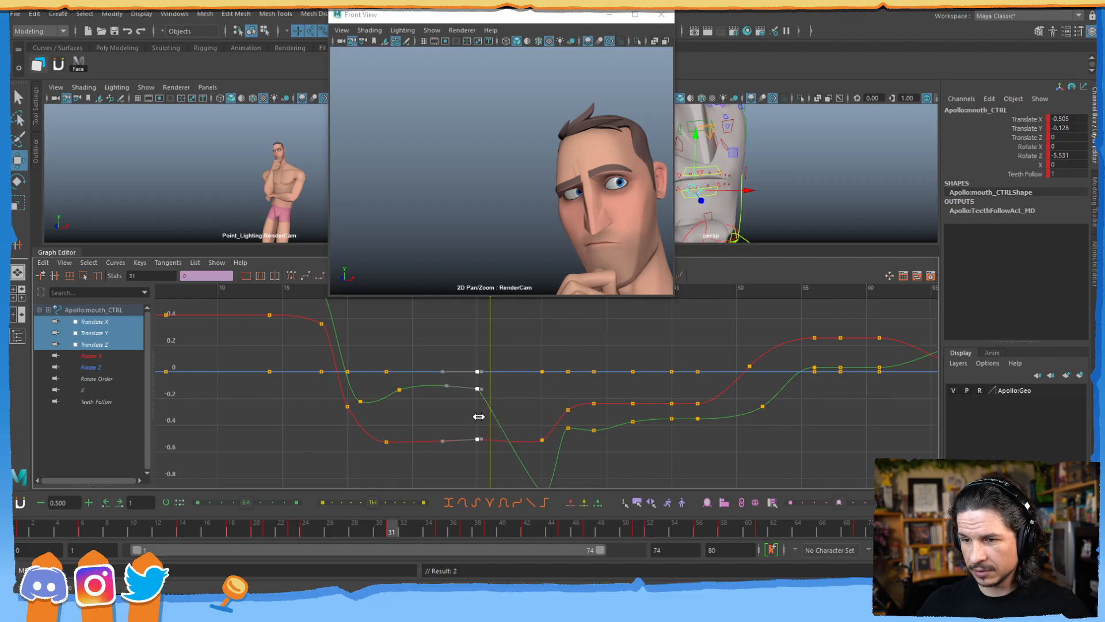
- Check the mouth drop at frame 33 and apply auto tangents to the translate keys at frame 30
left_click_drag(398, 534, 416, 532)
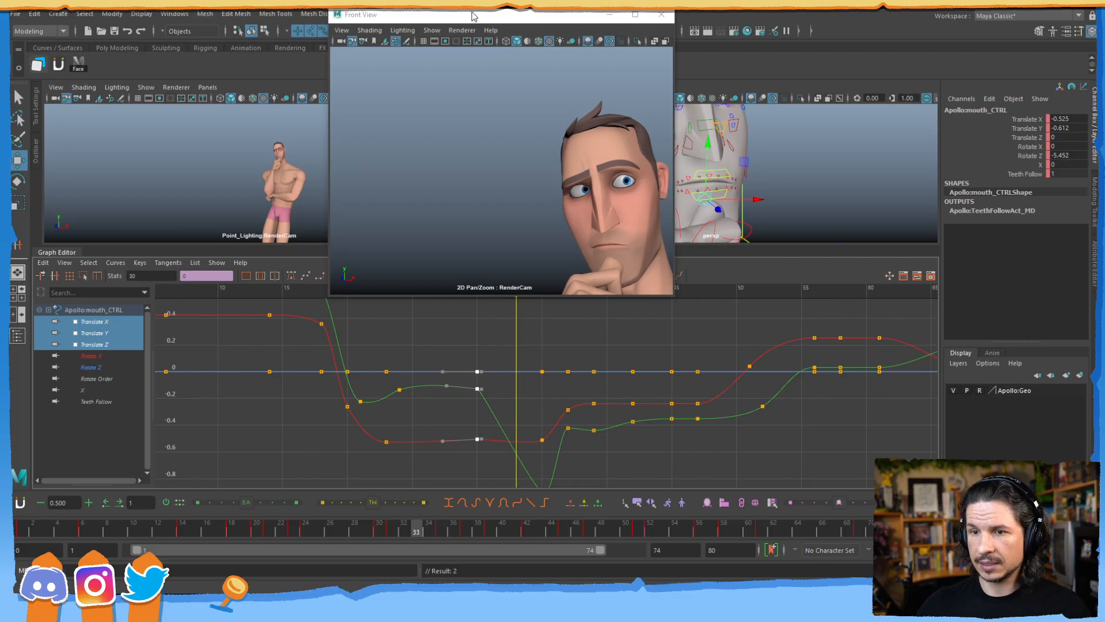
left_click_drag(472, 16, 536, 24)
left_click(292, 276)
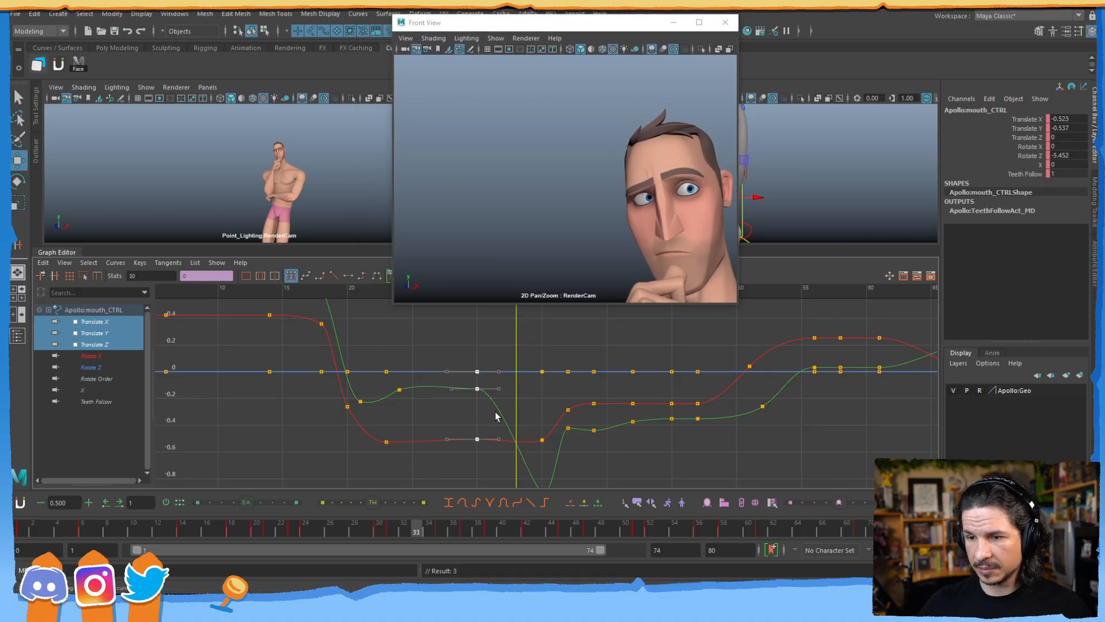
- Apply auto tangents to the mouth's translate keys at frame 35 and check the motion up to frame 37
middle_click_drag(496, 416, 436, 426, "alt")
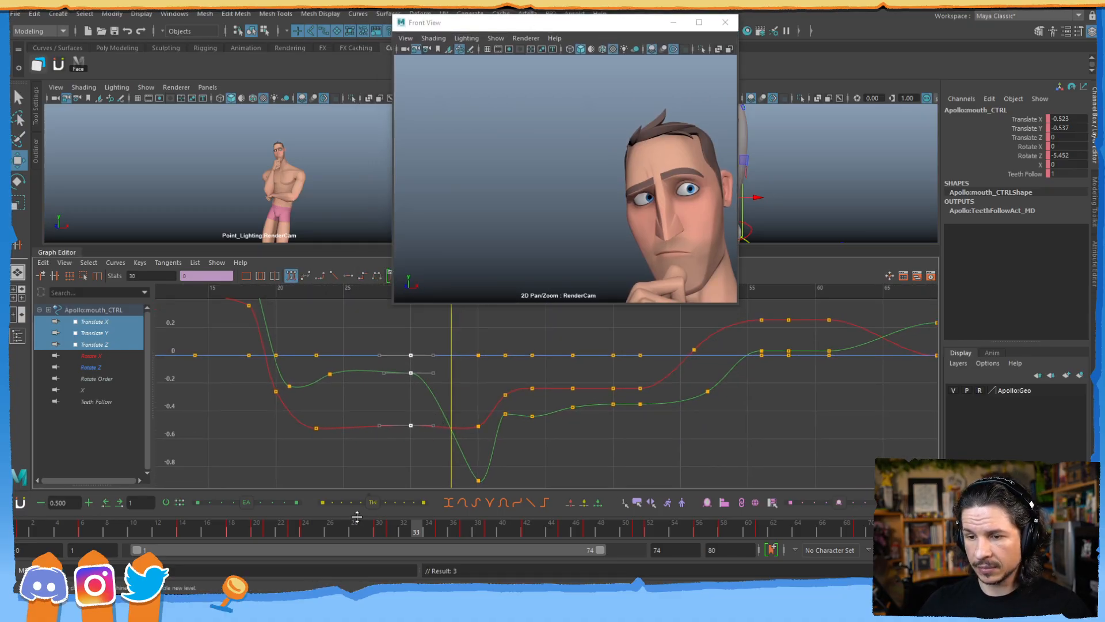
left_click_drag(460, 340, 489, 486)
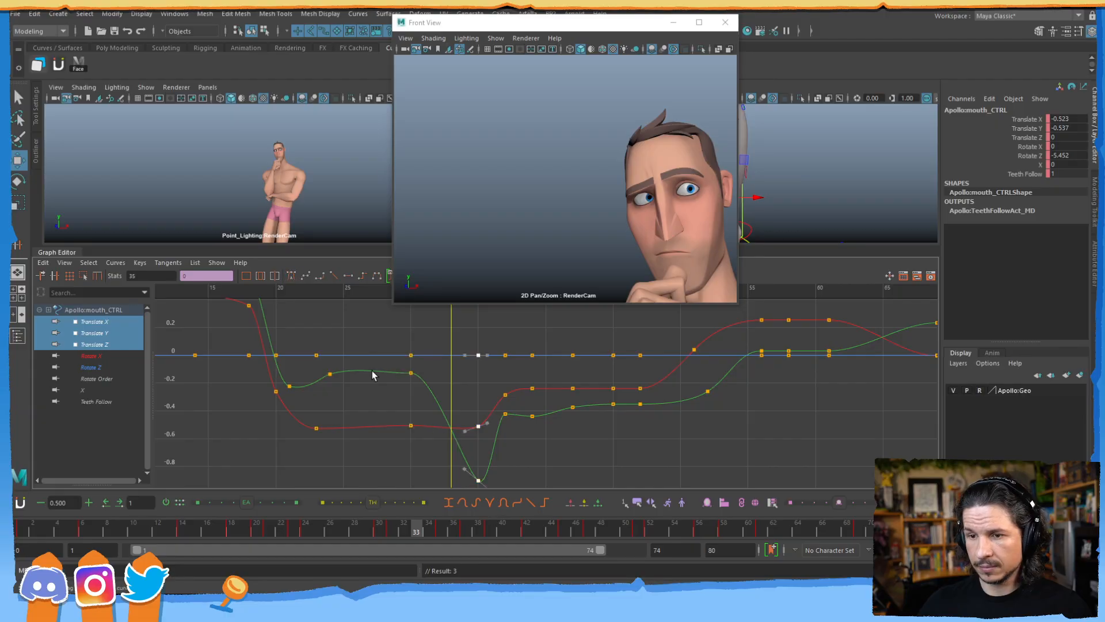
left_click(290, 275)
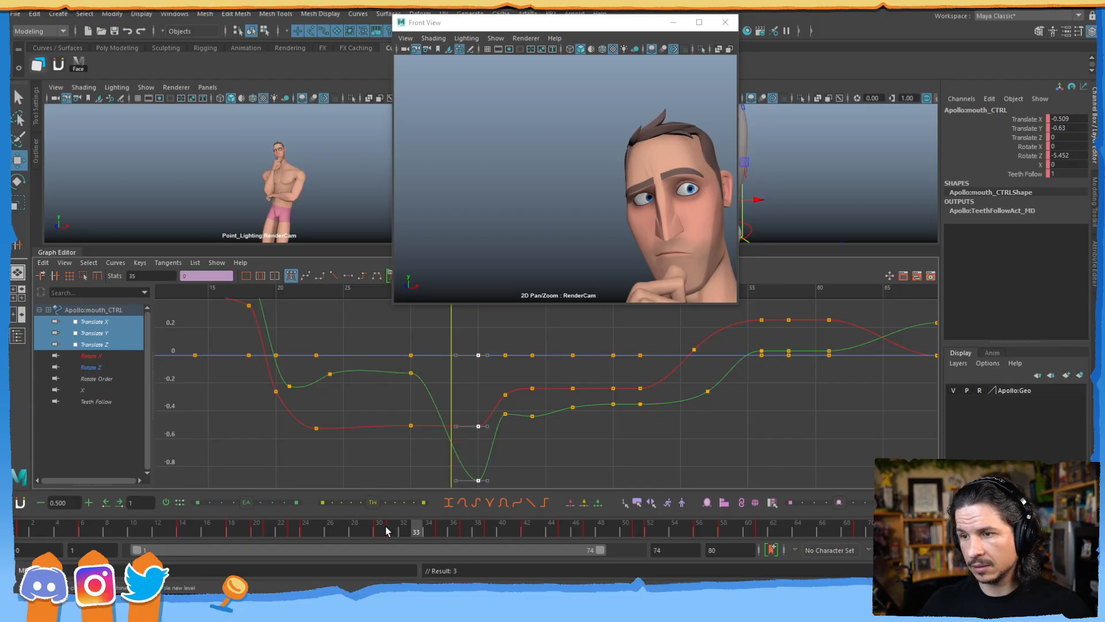
left_click(402, 530)
left_click_drag(413, 526, 469, 495)
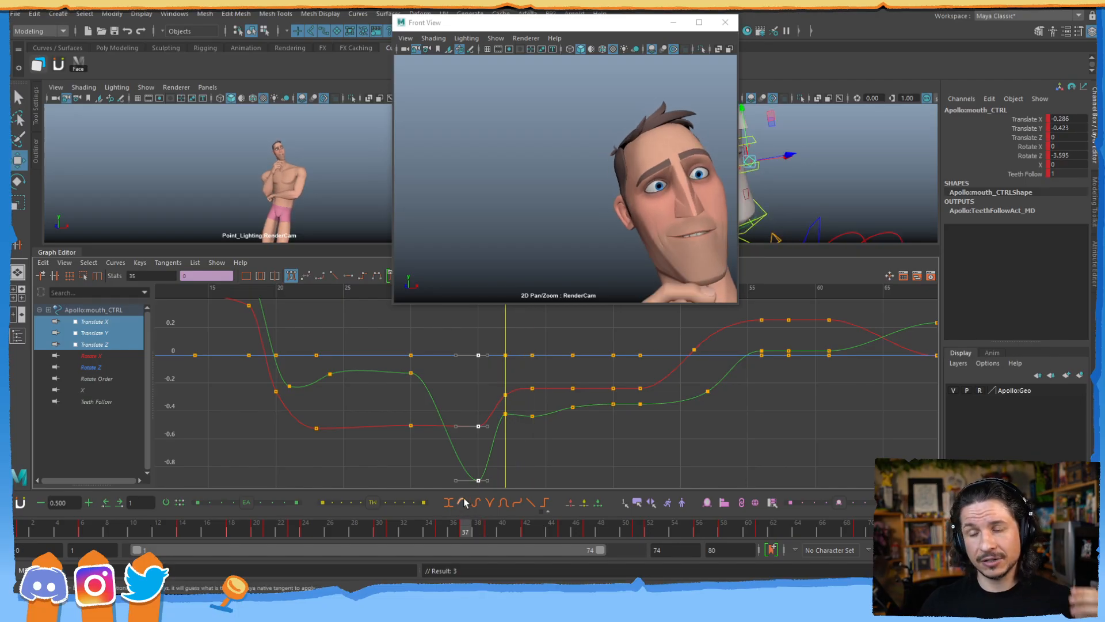
- Lower the mouth's Translate Y key at frame 37 to about -0.542 and check the motion back to frame 30
left_click(499, 413)
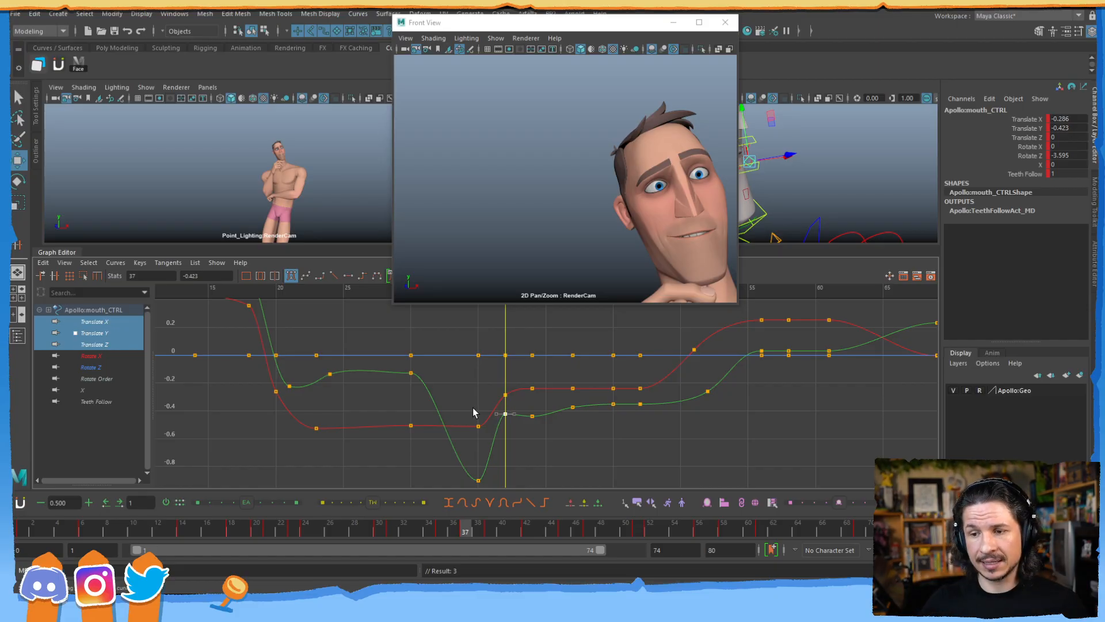
middle_click_drag(493, 419, 521, 454, "shift")
left_click(531, 415)
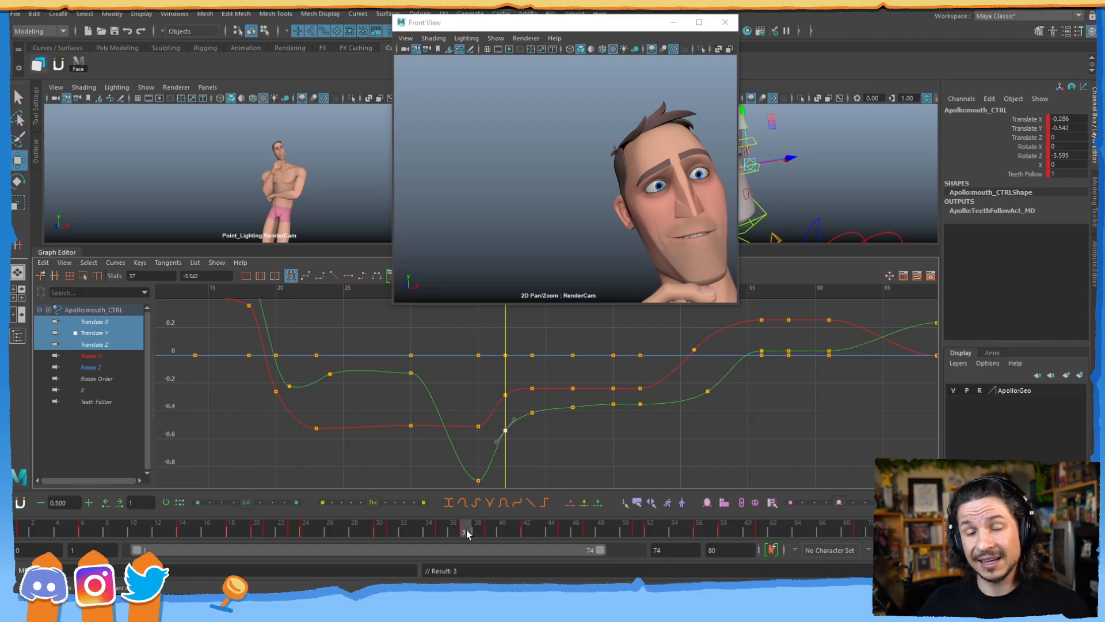
left_click_drag(459, 537, 379, 486)
- Reshape the mouth's Translate Y tangents between the keys at frames 24 and 30 and check the motion up to frame 32
scroll(473, 372, "up", 5)
middle_click_drag(474, 414, 611, 405, "alt")
middle_click_drag(412, 402, 520, 398, "alt")
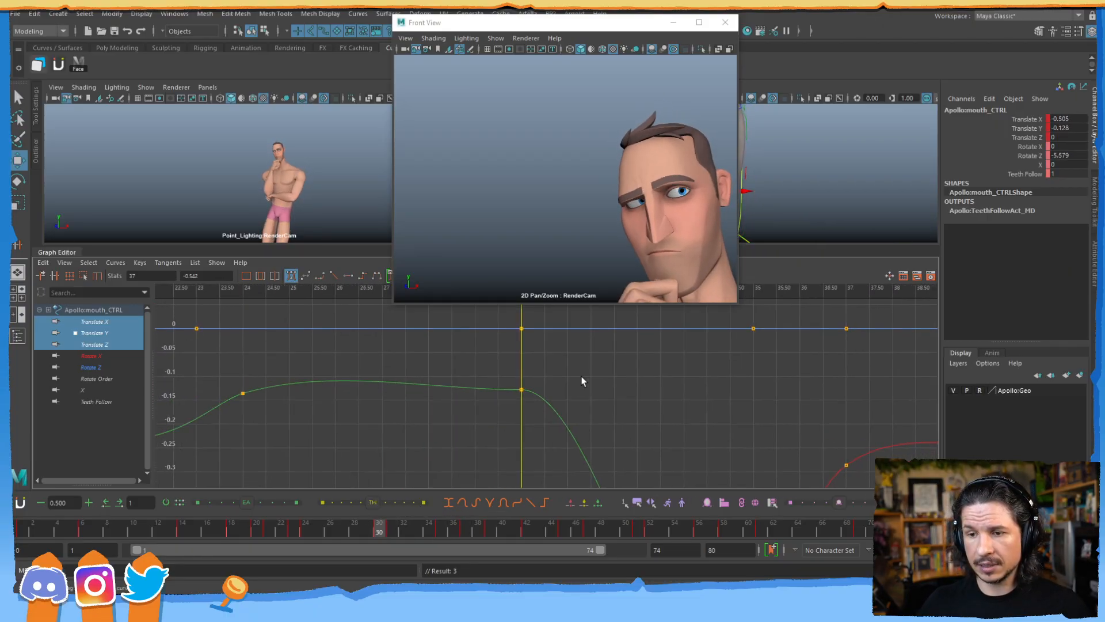
left_click_drag(544, 371, 479, 421)
left_click_drag(486, 374, 469, 422)
middle_click_drag(456, 421, 451, 414)
left_click_drag(277, 366, 233, 416)
left_click_drag(347, 356, 314, 411)
middle_click_drag(316, 409, 320, 412)
key("a")
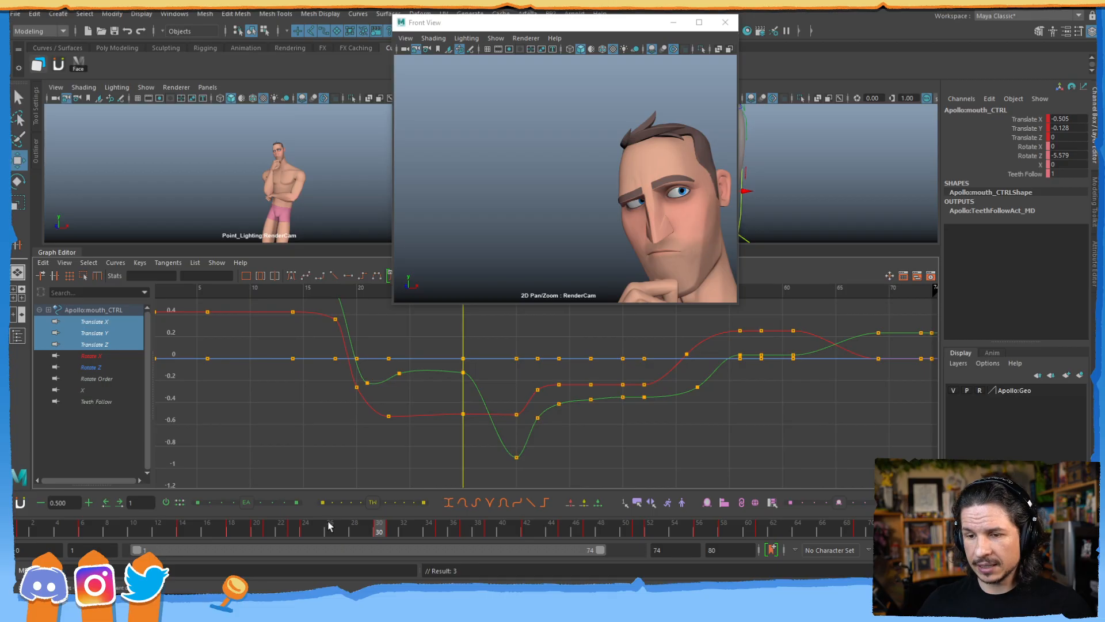
left_click_drag(329, 526, 406, 513)
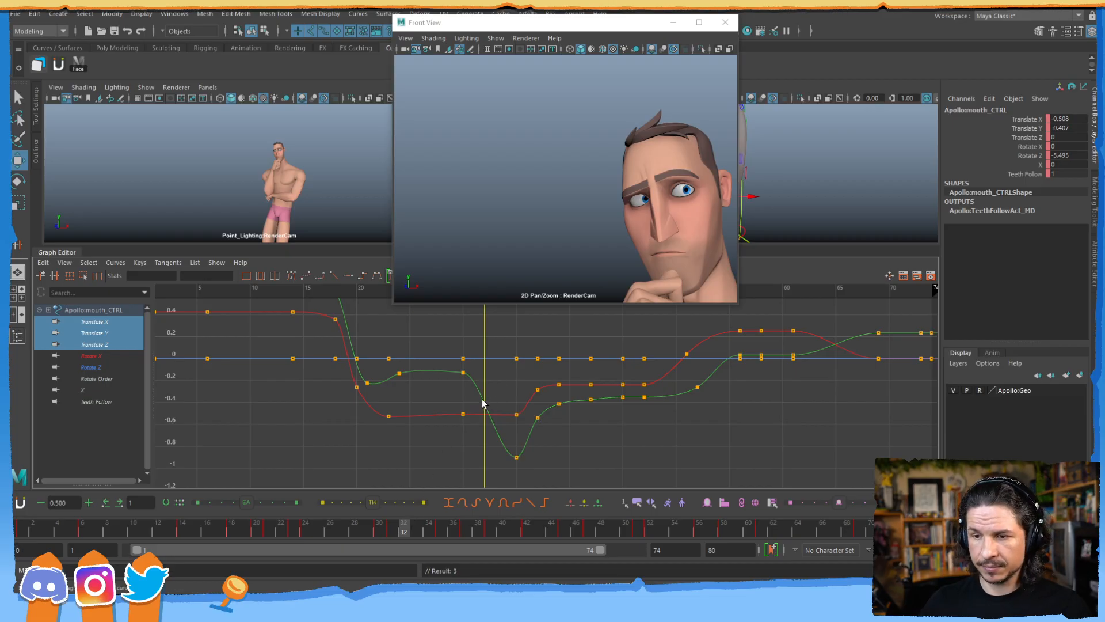
- Try raising the mouth control at frame 32 in the viewport and undo the move
right_click_drag(482, 403, 477, 425, "alt")
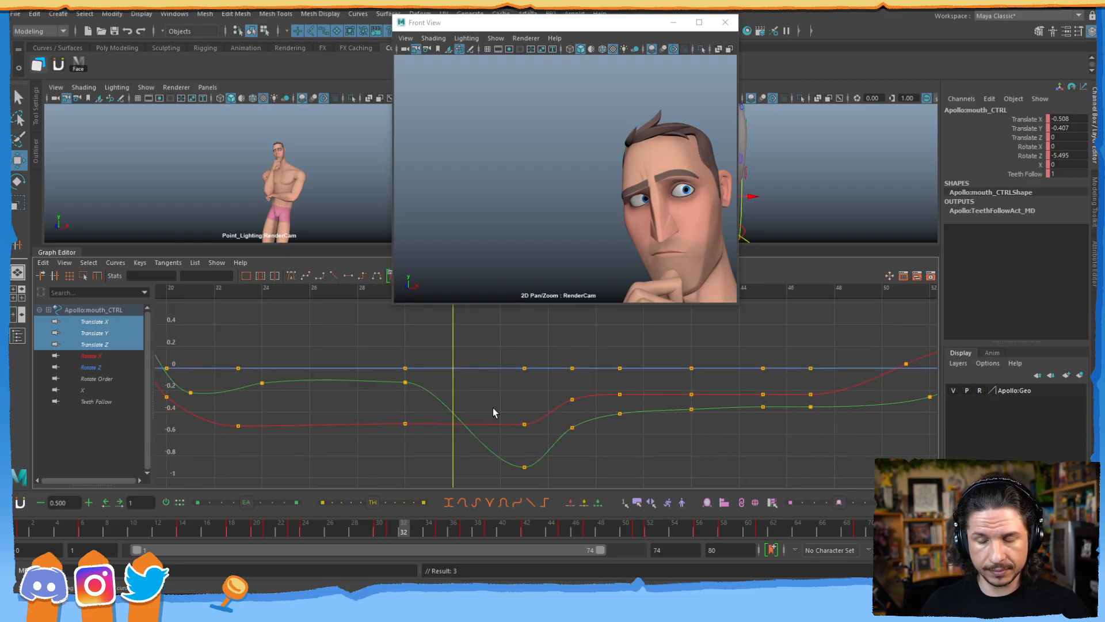
left_click_drag(616, 26, 505, 32)
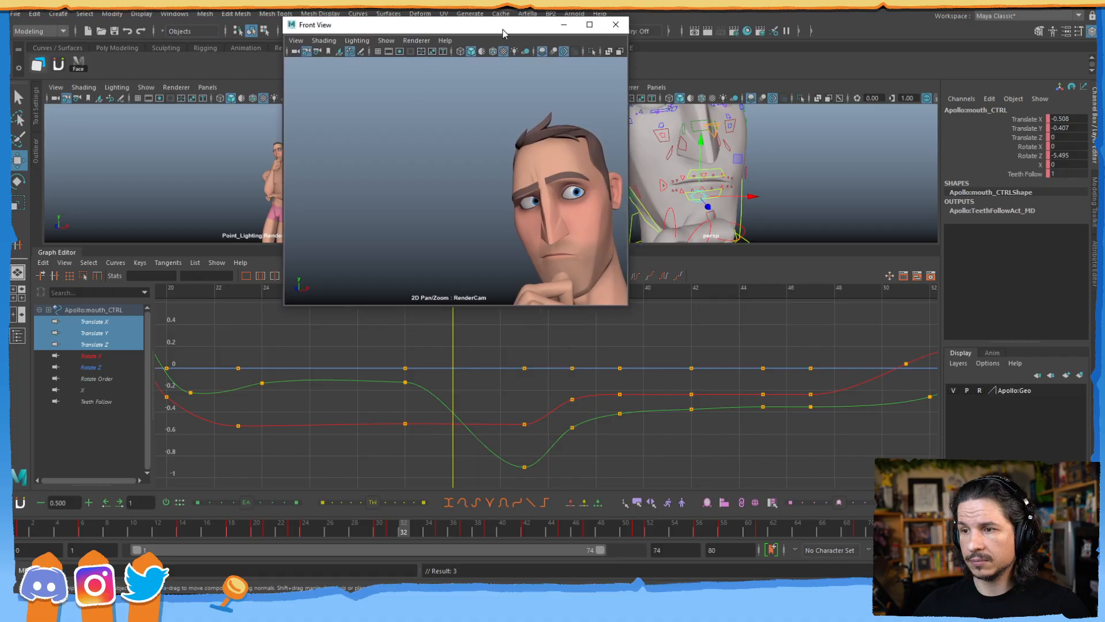
left_click_drag(702, 146, 702, 133)
key("ctrl+z")
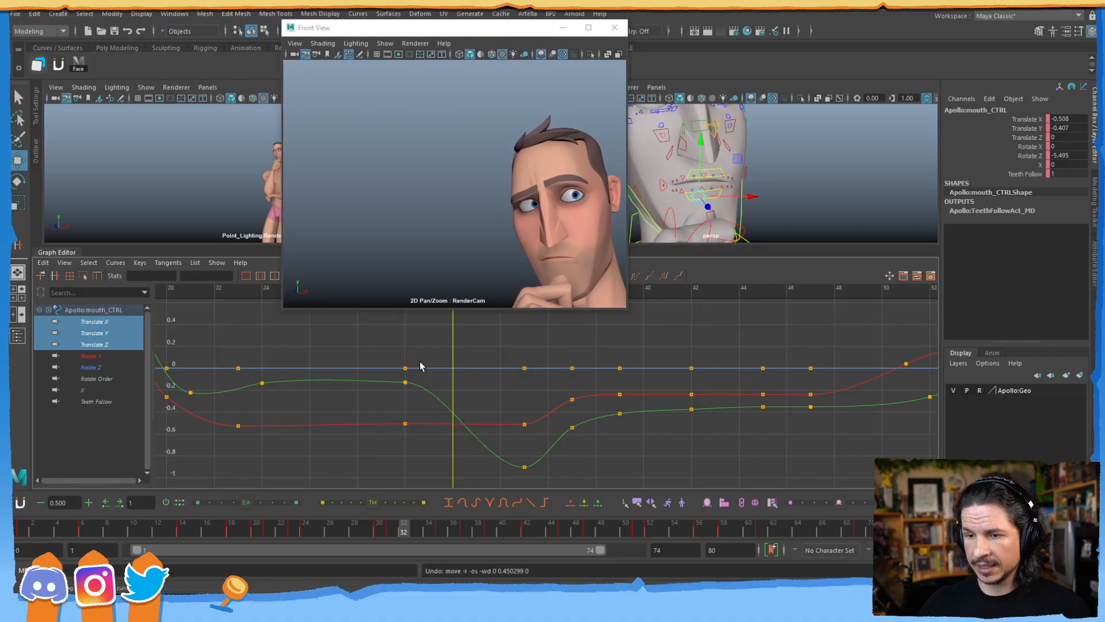
- Insert keys on the mouth's translate curves at frames 32 and 34
left_click_drag(431, 352, 383, 452)
key("ctrl+a")
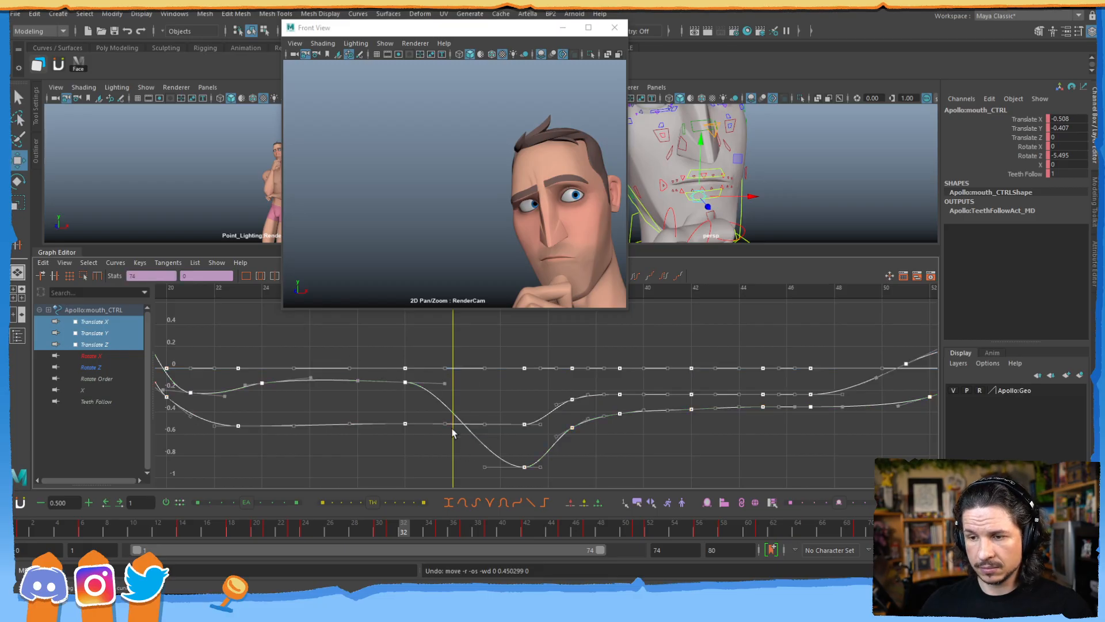
key("i")
middle_click(454, 406)
middle_click(498, 424)
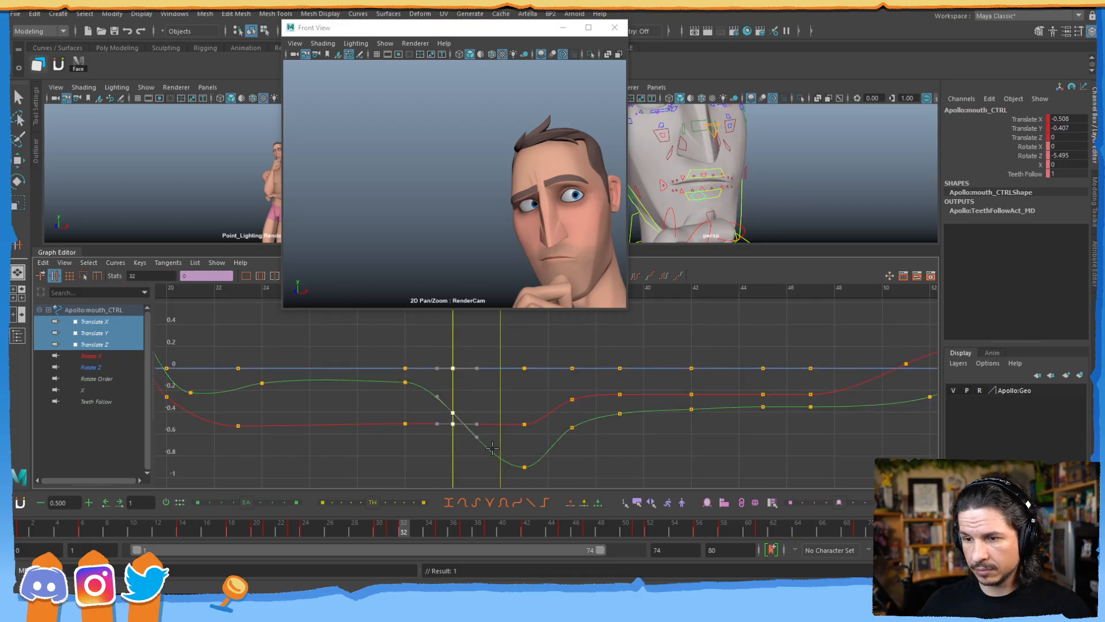
- Set the mouth's Translate Y keys to about -0.313 at frame 32 and -0.849 at frame 34
key("w")
left_click_drag(443, 403, 460, 444)
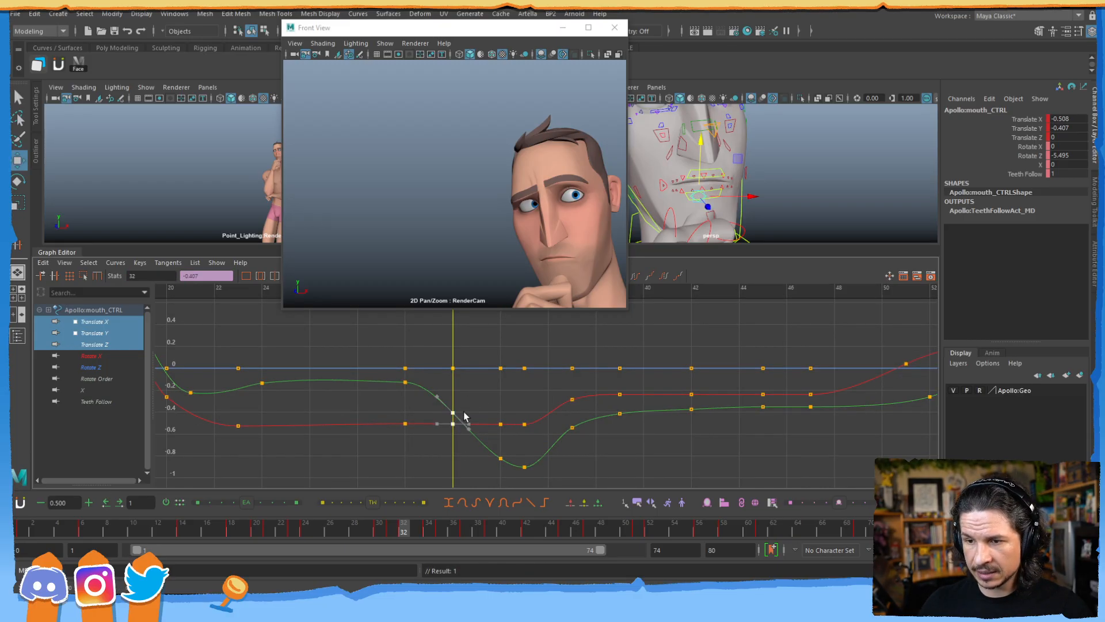
left_click_drag(475, 397, 445, 418)
middle_click_drag(463, 428, 462, 443)
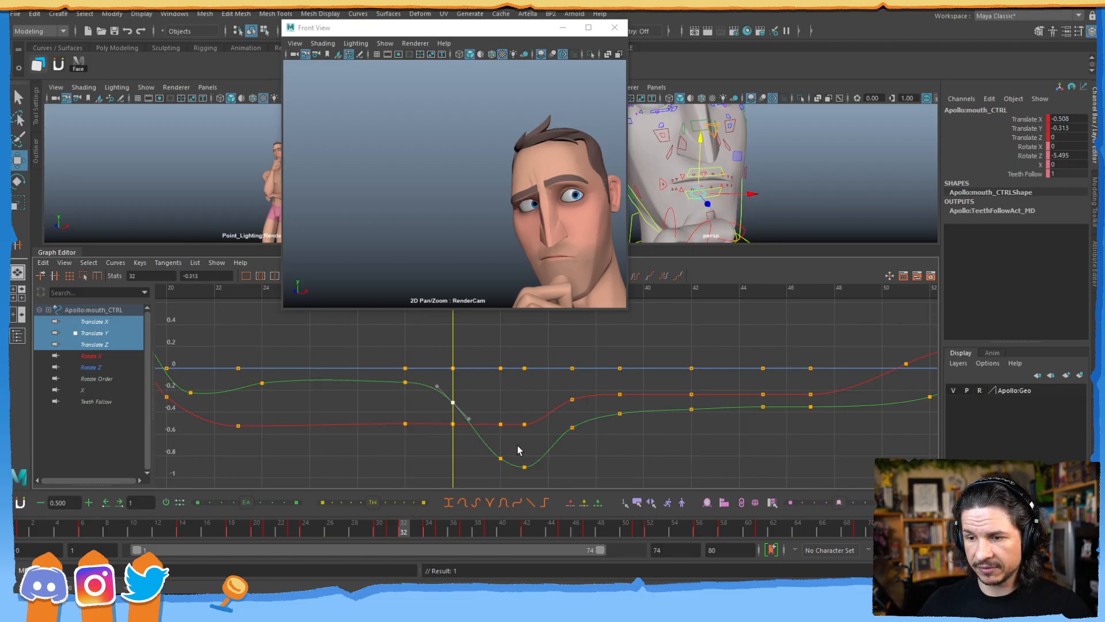
left_click(494, 463)
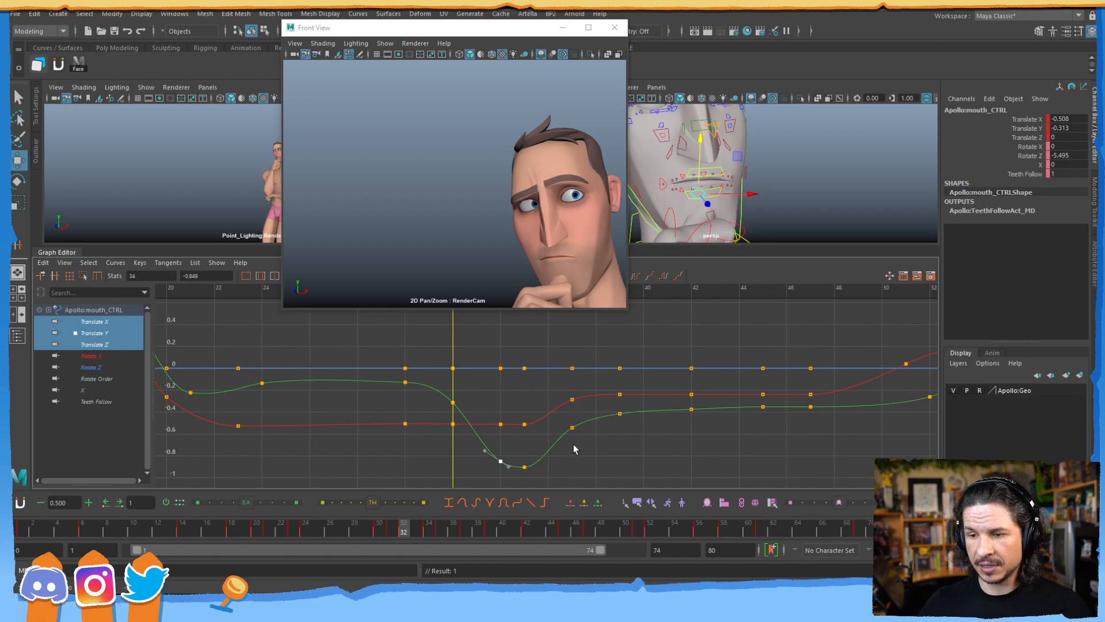
- Try the Translate Y key from frame 34 at frame 33, check the mouth drop, and return the key to frame 34
middle_click_drag(469, 459, 469, 459, "shift")
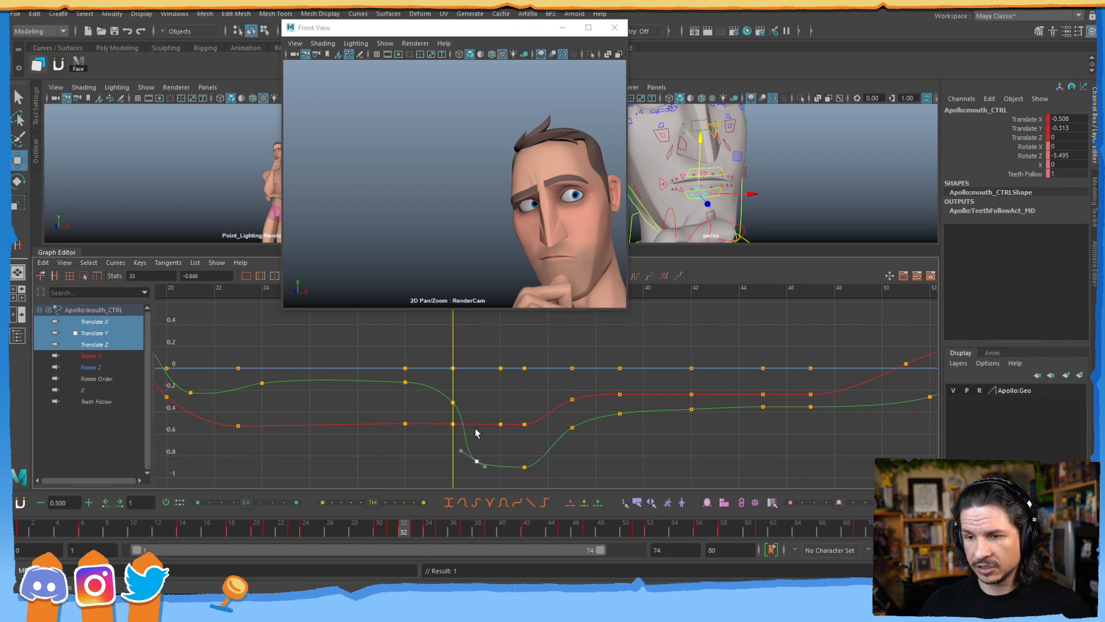
left_click_drag(460, 33, 588, 15)
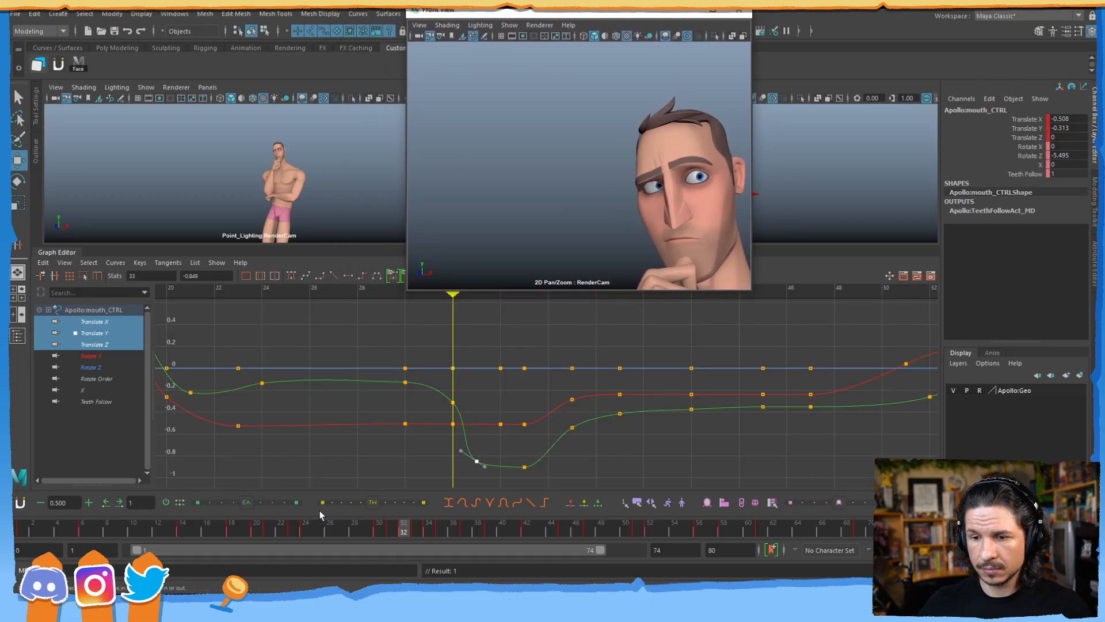
left_click(360, 529)
left_click_drag(360, 527, 416, 510)
middle_click_drag(458, 485, 482, 485)
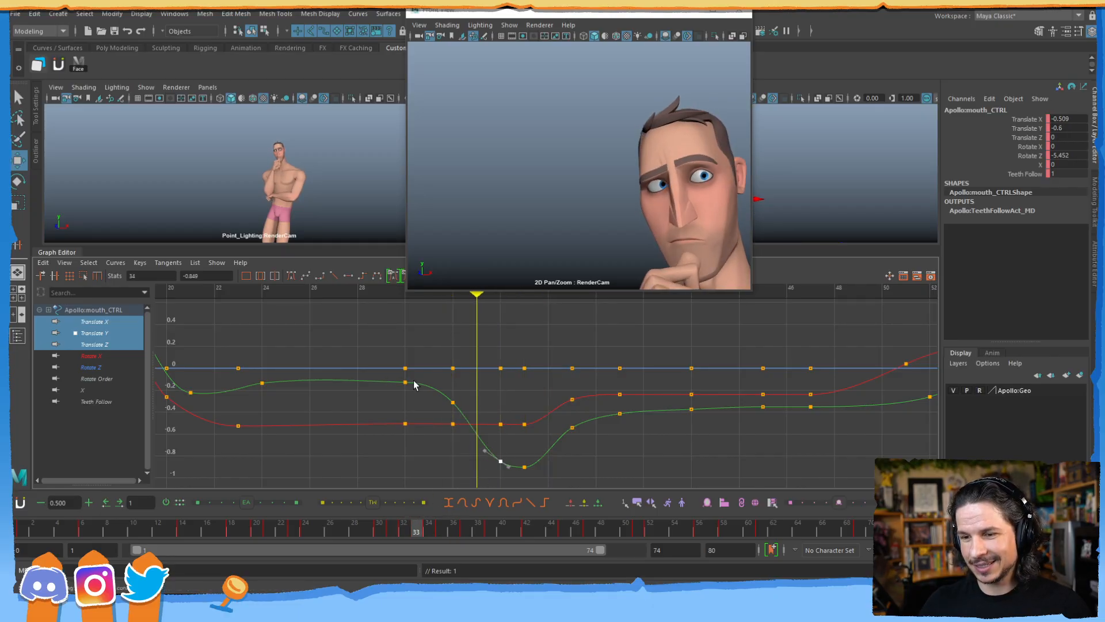
- Apply auto tangents to the mouth's translate keys from frame 30 to 35 and check the motion up to frame 36
left_click_drag(466, 428, 467, 430)
left_click_drag(375, 338, 549, 473)
left_click(292, 276)
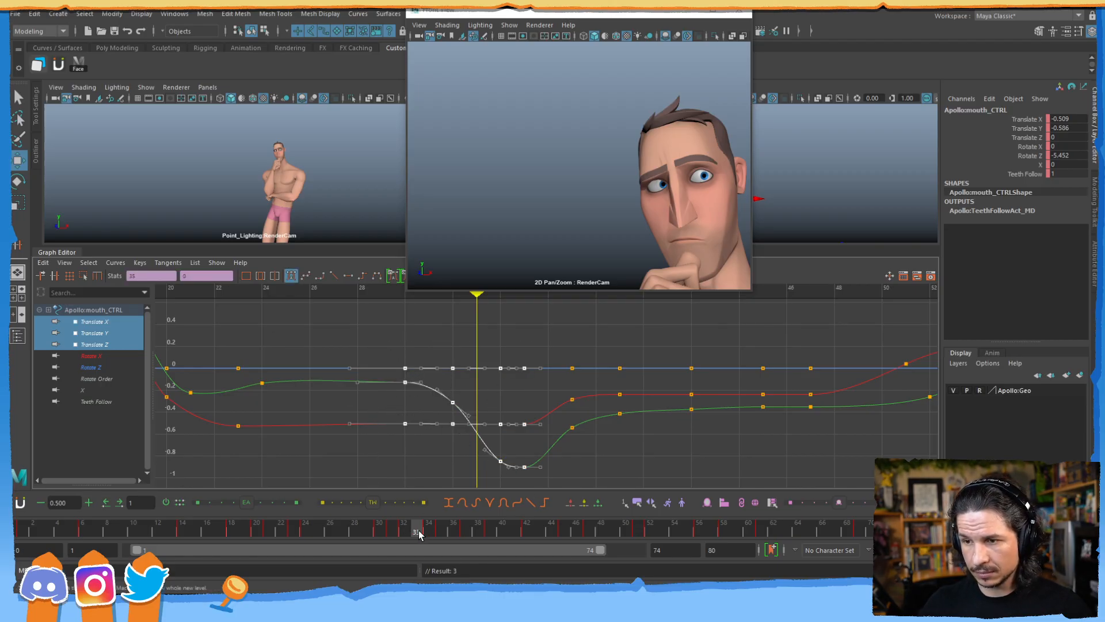
left_click_drag(402, 528, 460, 506)
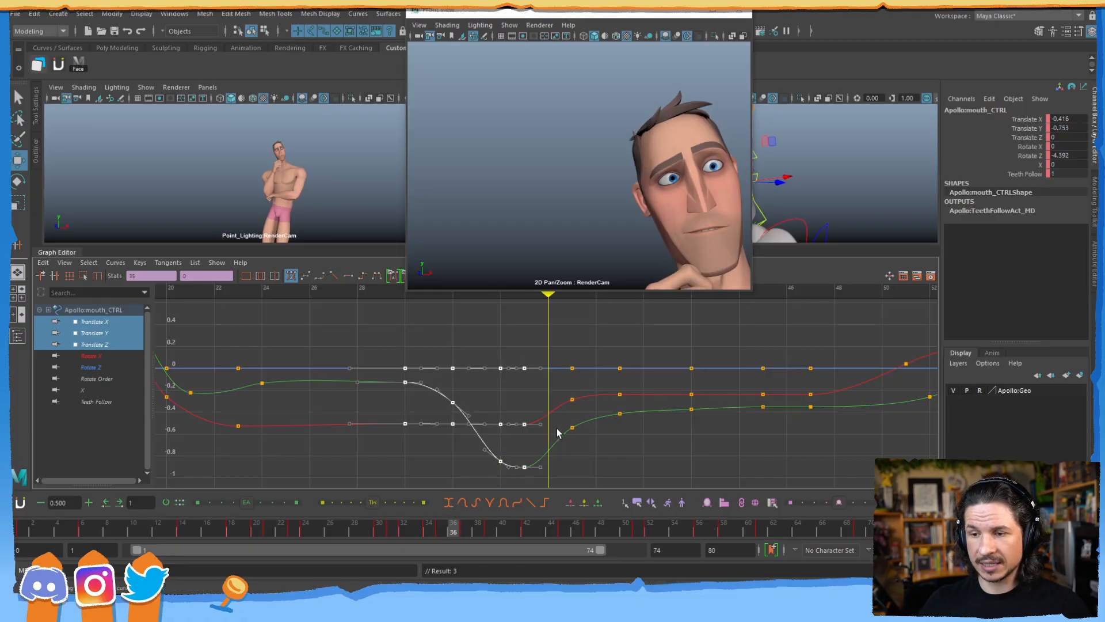
- Key the mouth control at frame 36 and lower its Translate Y to about -0.857
left_click(573, 446)
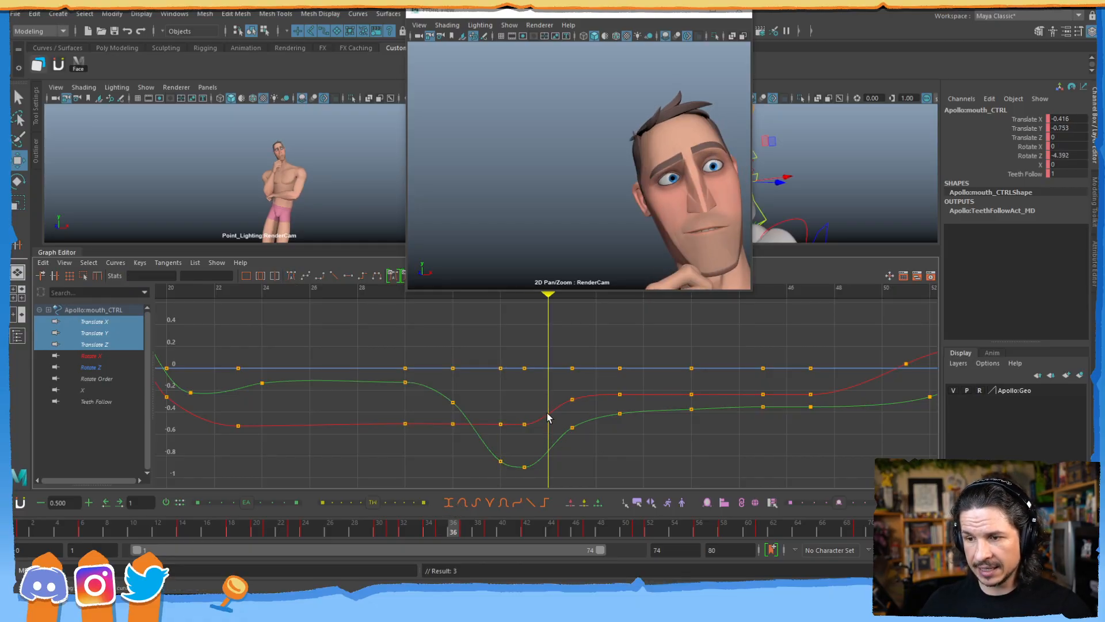
key("s")
middle_click_drag(565, 453, 563, 462, "shift")
- Move the mouth's translate keys from frame 37 to frame 38, undoing the unwanted value shifts
left_click_drag(563, 414, 583, 450)
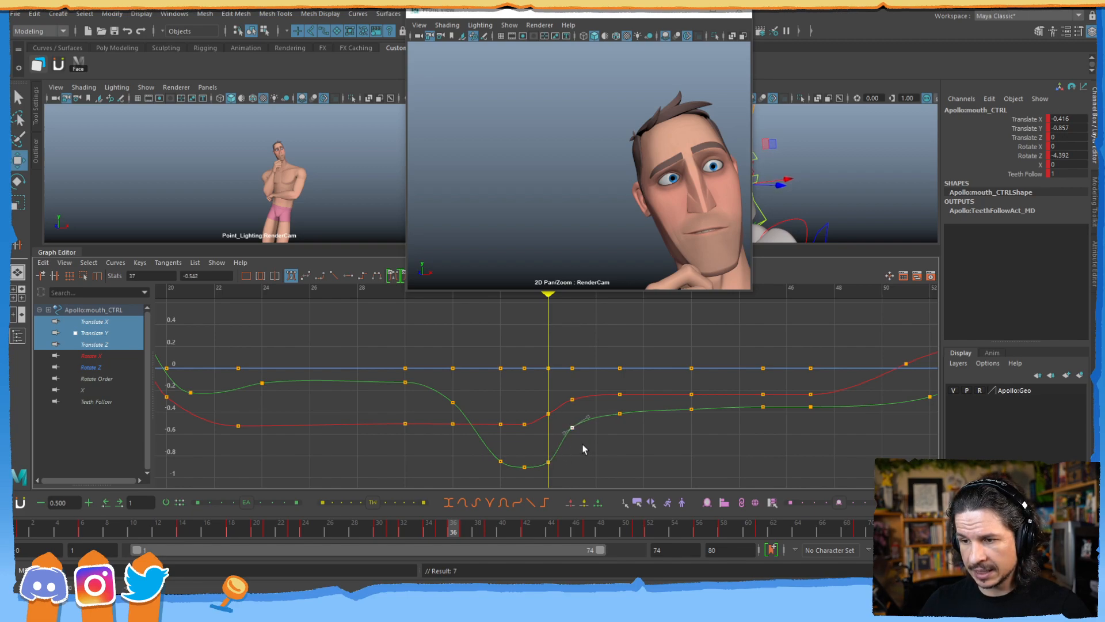
middle_click_drag(596, 443, 596, 438, "shift")
key("ctrl+z")
left_click_drag(599, 342, 559, 445)
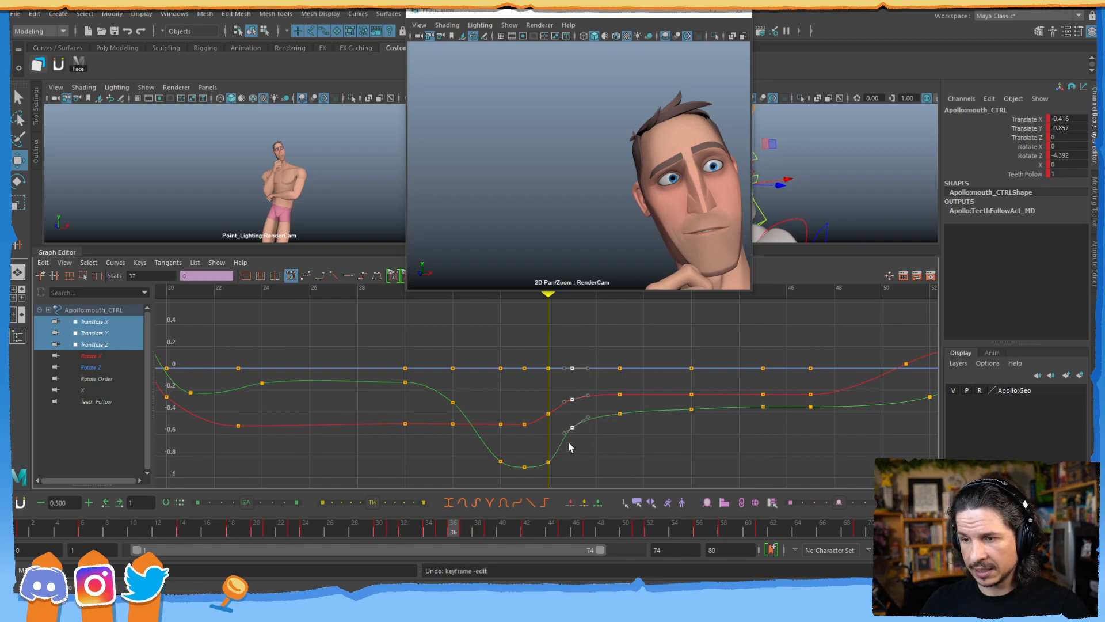
middle_click_drag(593, 440, 597, 452, "shift")
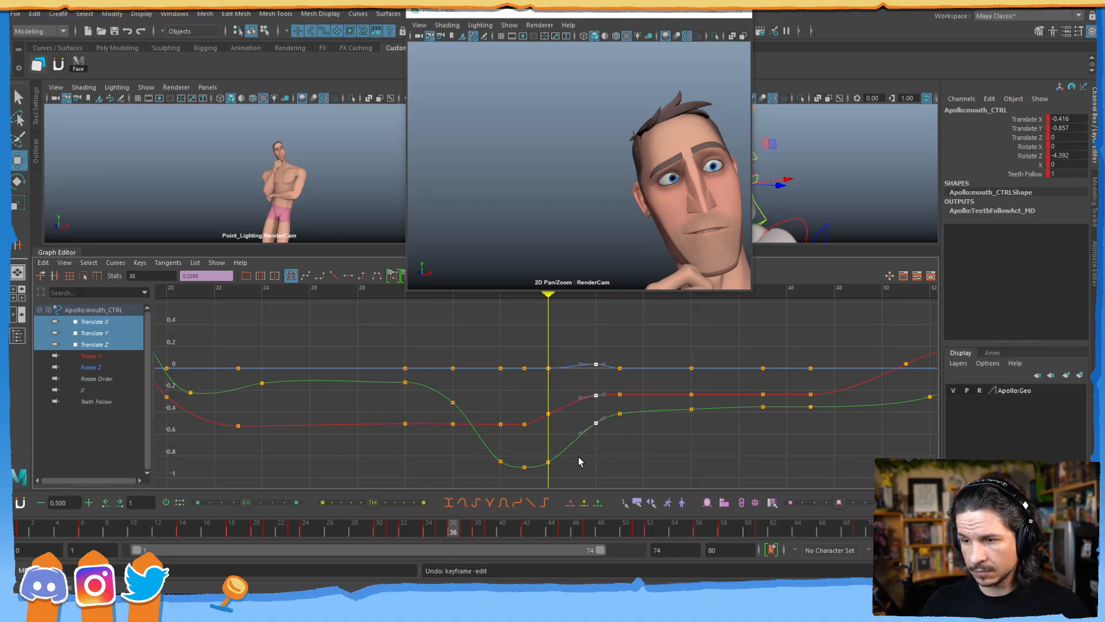
key("ctrl+z")
- Raise the mouth's Translate Y key at frame 38 to -0.49 and lower its Translate X key at frame 36 to -0.468
left_click_drag(582, 414, 607, 441)
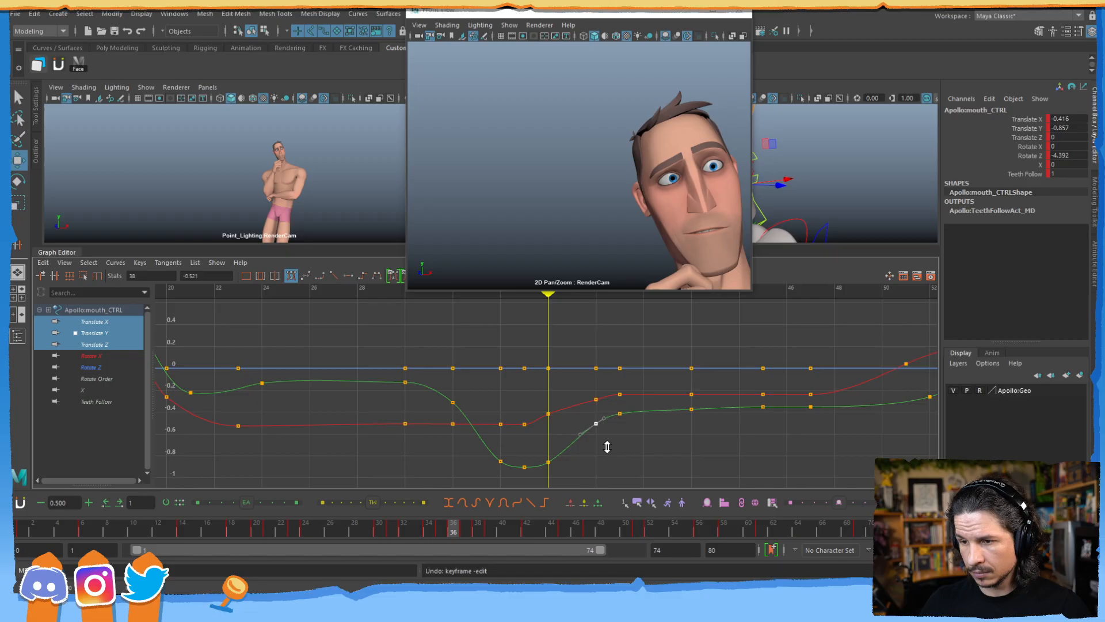
middle_click_drag(607, 446, 609, 423, "shift")
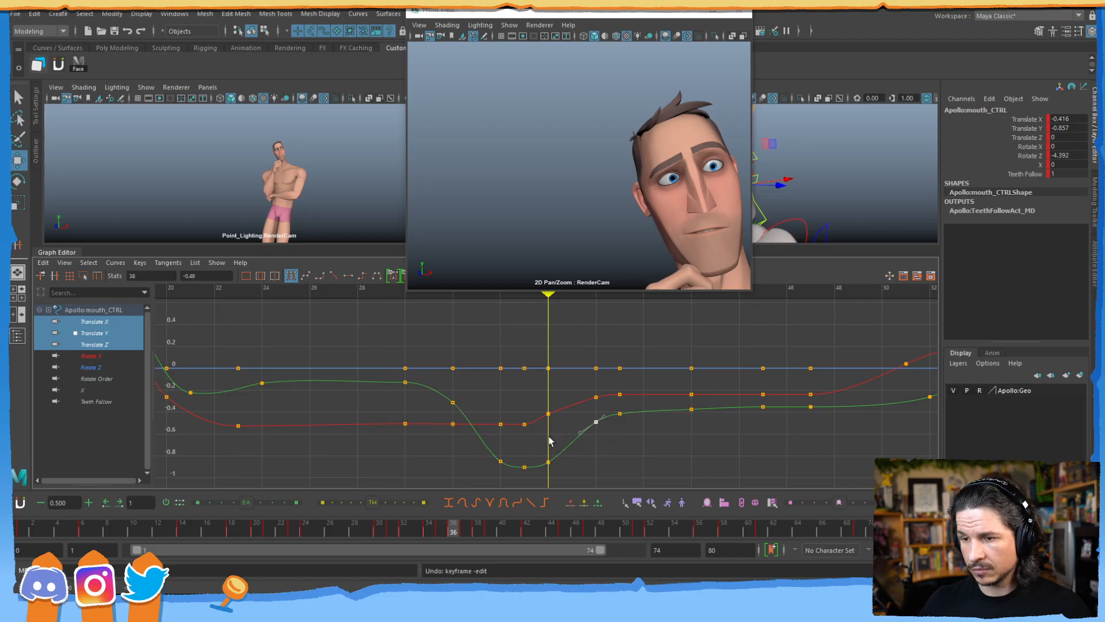
middle_click_drag(562, 421, 560, 436, "shift")
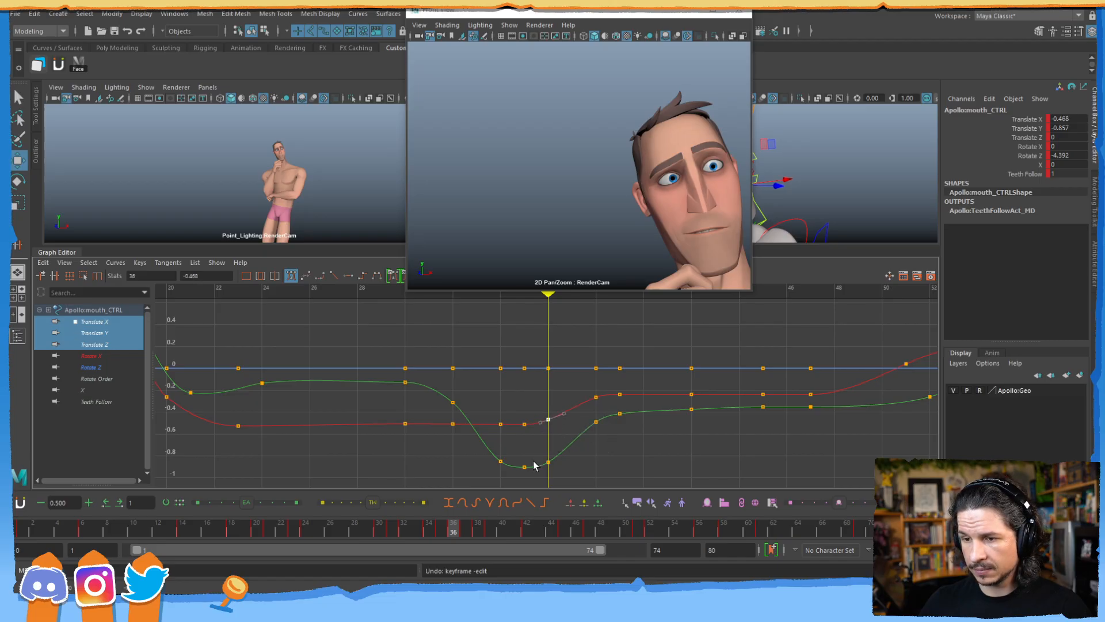
- Raise the incoming tangent of the Translate Y key at frame 30 to round the curve before the mouth drop
right_click_drag(534, 465, 523, 439, "alt+shift")
middle_click_drag(523, 438, 575, 435, "alt")
right_click_drag(575, 436, 567, 415, "alt+shift")
middle_click_drag(441, 383, 475, 382, "alt")
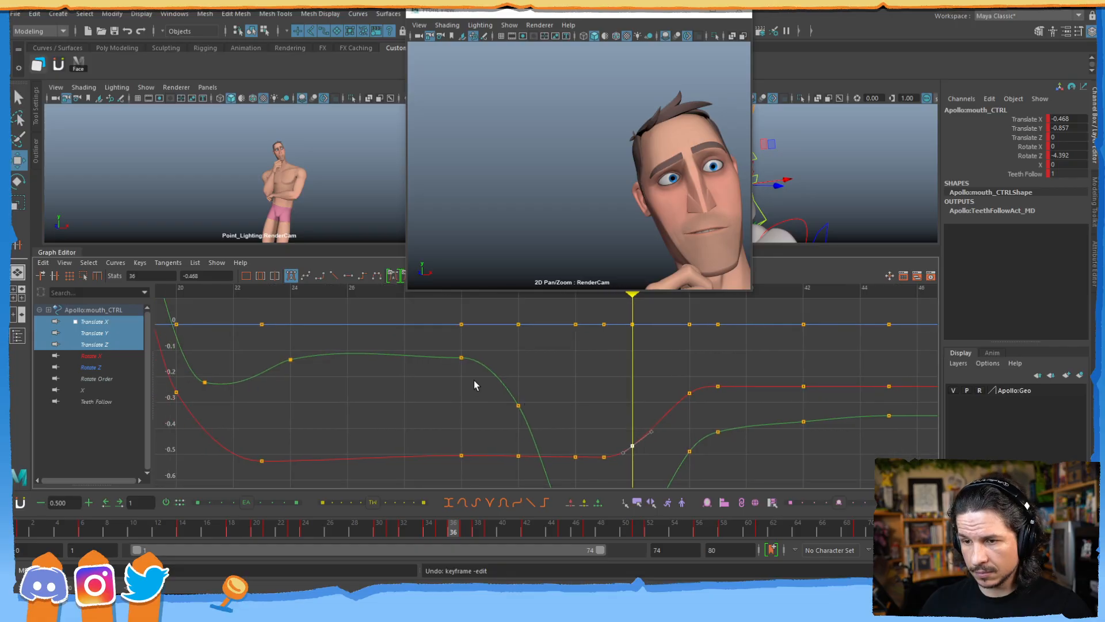
left_click_drag(393, 344, 417, 387)
middle_click_drag(417, 387, 417, 378)
left_click(451, 380)
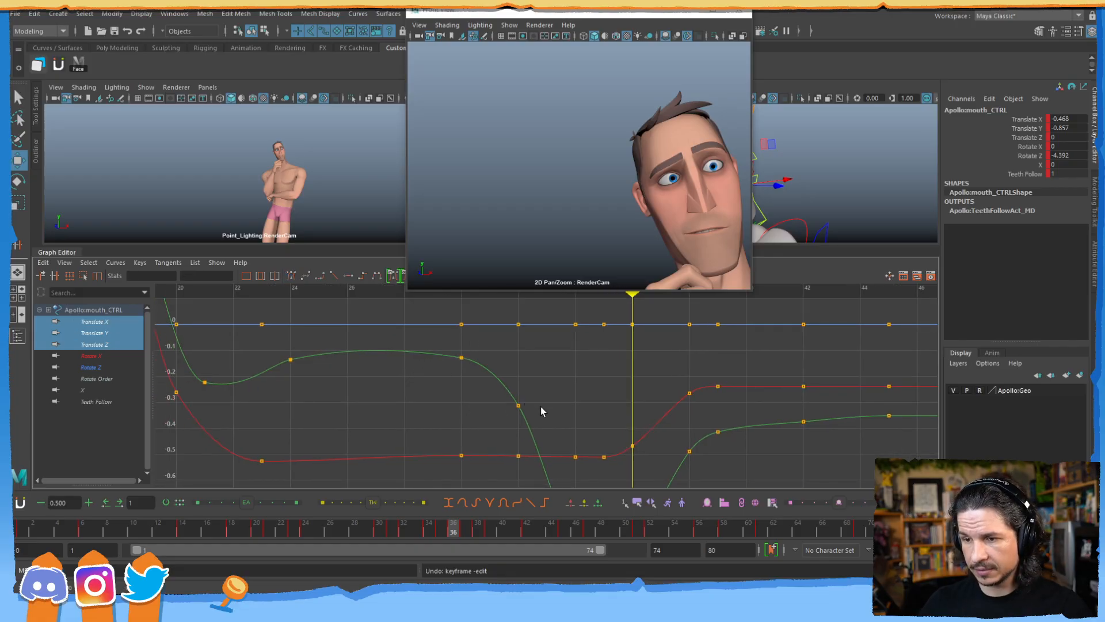
- Level the mouth's Translate X keys at frames 32, 34 and 35 with the frame 30 key, at about -0.506
middle_click_drag(538, 423, 549, 357, "alt")
right_click_drag(527, 433, 513, 384, "alt+shift")
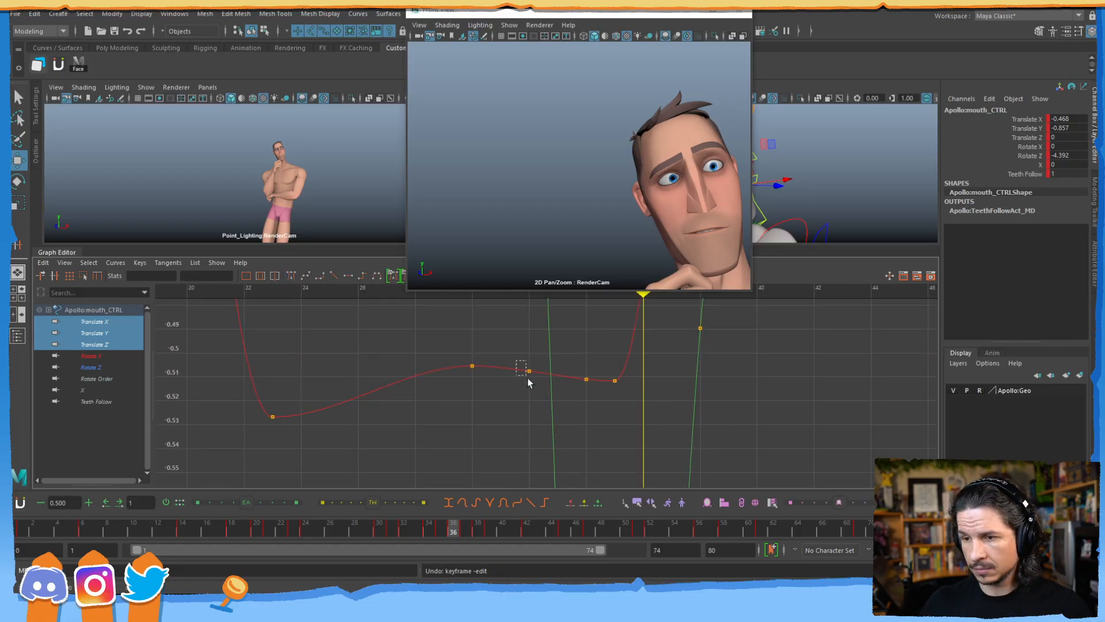
left_click_drag(528, 382, 531, 384)
middle_click_drag(537, 409, 537, 401)
left_click_drag(622, 372, 581, 387)
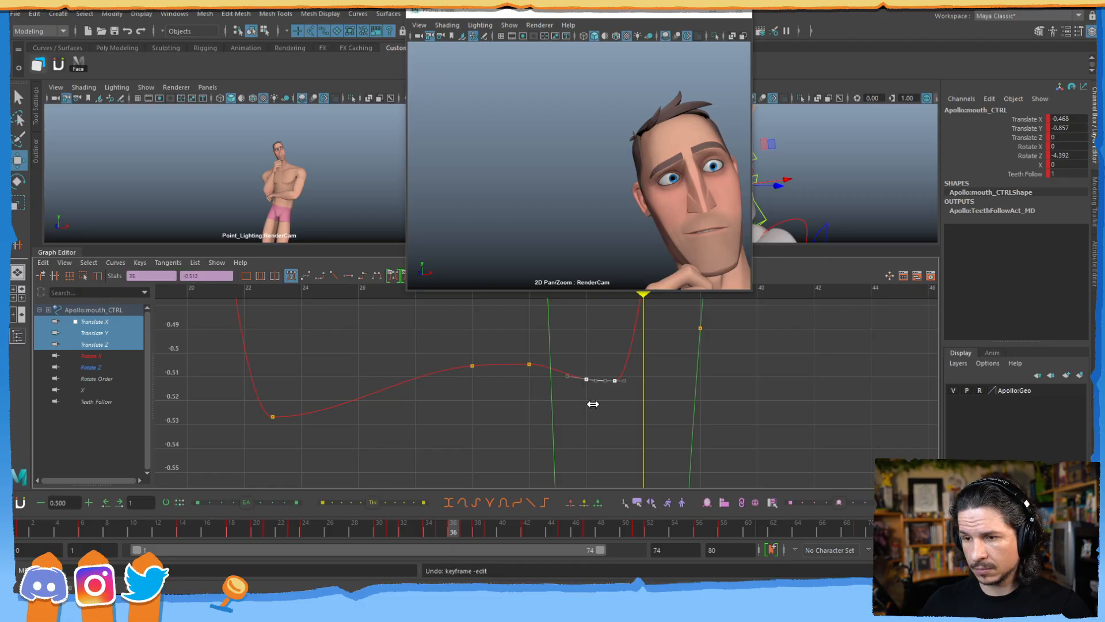
middle_click_drag(598, 413, 599, 387, "shift")
right_click_drag(603, 379, 565, 385, "alt")
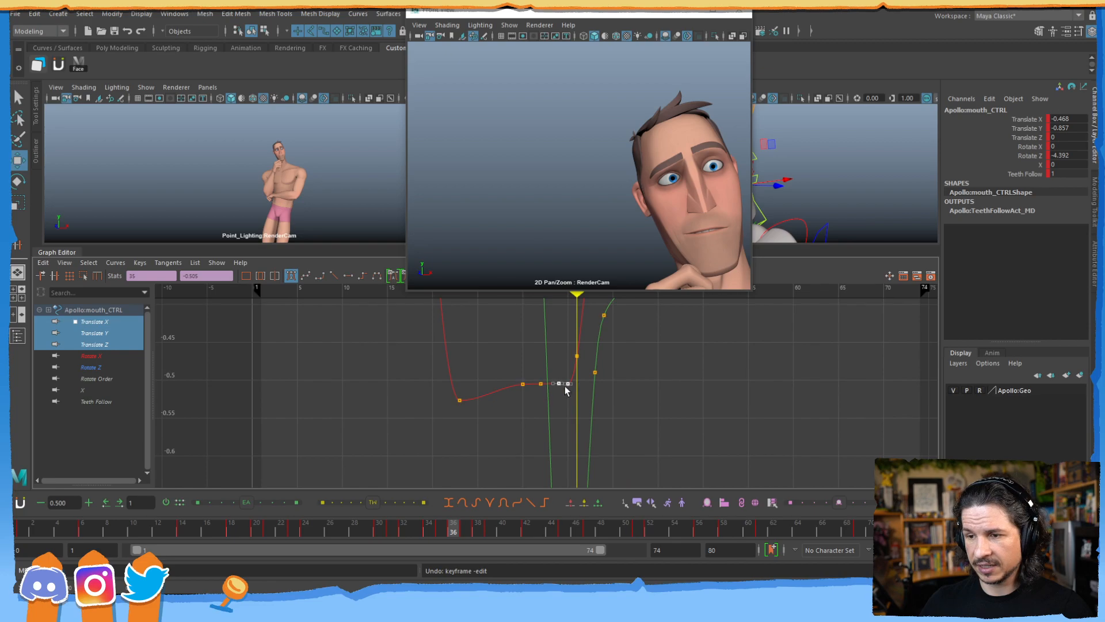
middle_click_drag(565, 386, 561, 396, "alt")
right_click_drag(561, 396, 528, 413, "alt")
right_click_drag(527, 413, 572, 418, "alt+shift")
right_click_drag(572, 418, 627, 423, "alt")
middle_click_drag(627, 423, 591, 444, "alt")
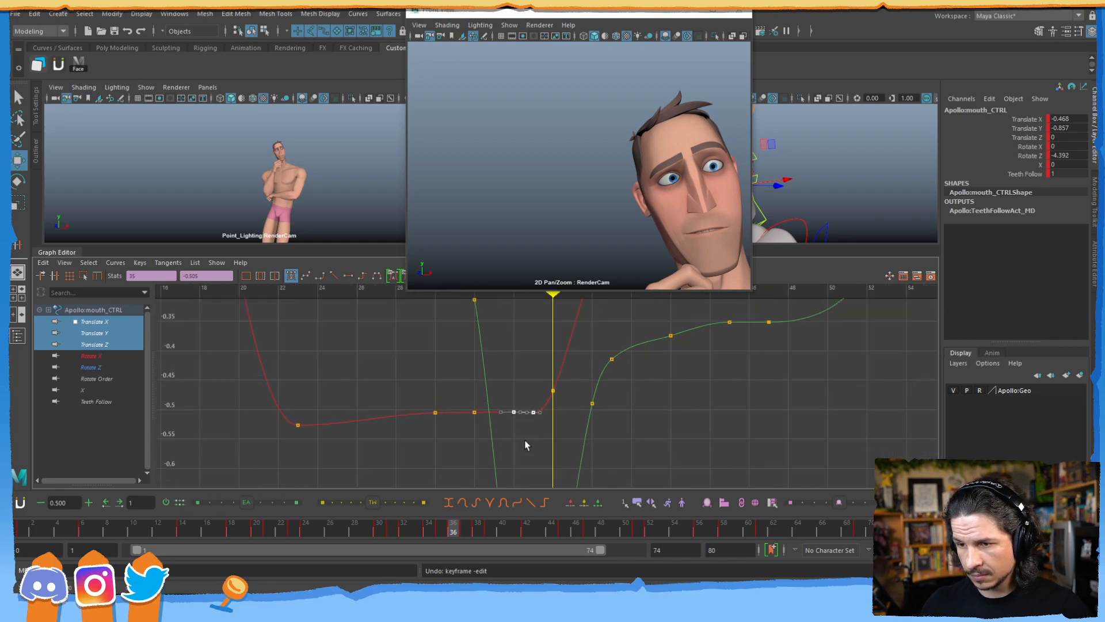
- Raise the mouth's Translate X keys at frames 35 and 36 to -0.487 and -0.45 for a gradual rise
left_click_drag(556, 410, 559, 416)
left_click_drag(583, 368, 527, 429)
middle_click_drag(542, 447, 548, 437, "shift")
left_click(544, 433)
right_click_drag(544, 433, 564, 420, "alt")
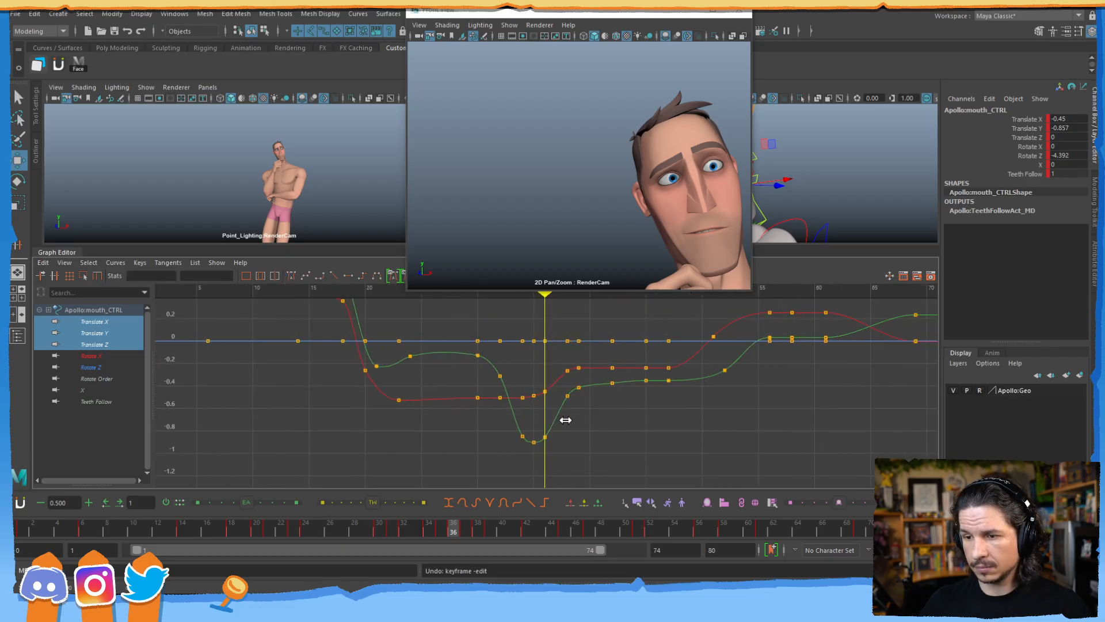
middle_click_drag(556, 433, 545, 427, "alt")
right_click_drag(545, 426, 544, 437, "alt")
mouse_move(393, 532)
left_mouse_down()
mouse_move(465, 522)
mouse_move(367, 531)
mouse_move(442, 526)
left_mouse_up()
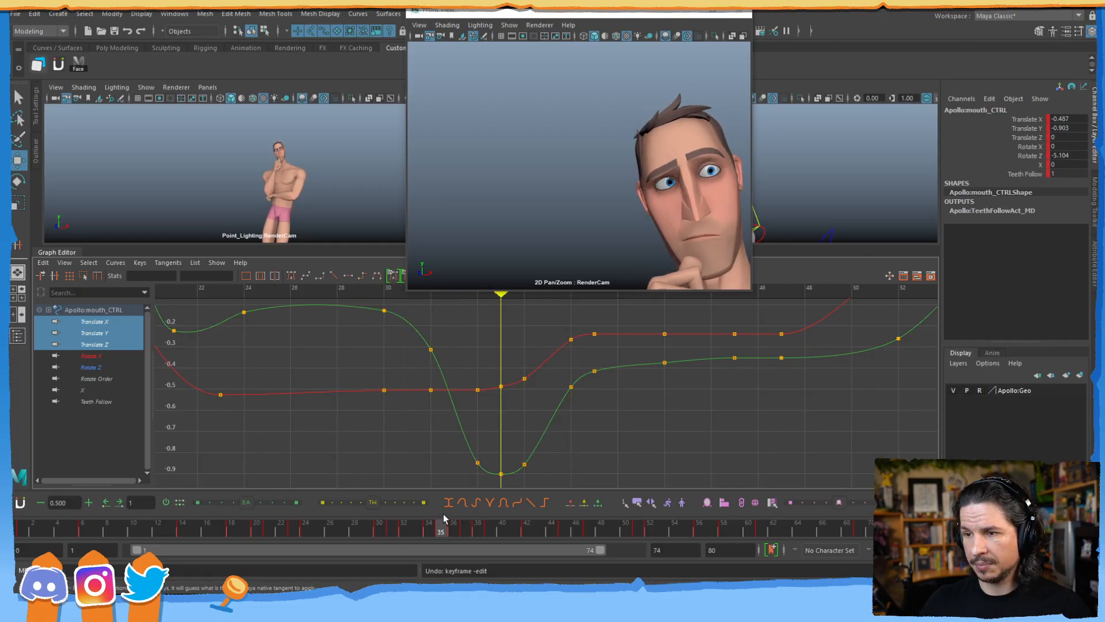
- Raise the mouth's Translate Y keys at frames 34 to 36, with frame 34 at -0.714, and the frame 32 key to -0.259
left_click_drag(456, 425, 534, 477)
middle_click_drag(505, 444, 509, 416, "shift")
left_click(431, 350)
mouse_move(426, 388)
middle_mouse_down("shift")
mouse_move(429, 365)
mouse_move(432, 377)
middle_mouse_up("shift")
left_click_drag(461, 521, 434, 499)
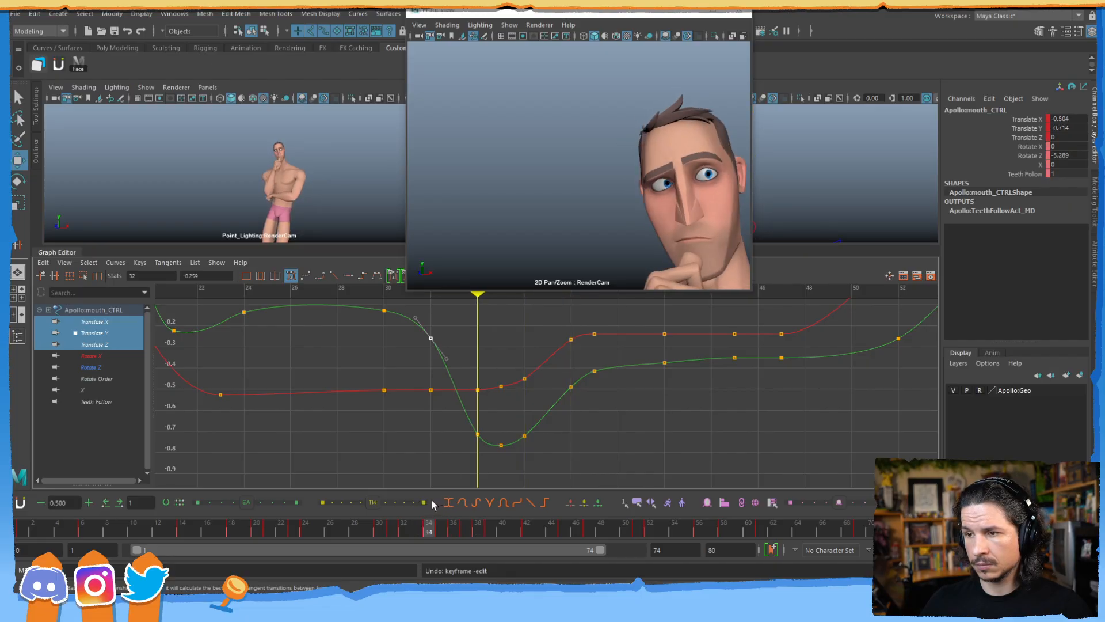
- Lower the mouth's Translate X keys at frames 34, 35 and 36 to -0.589, -0.703 and -0.737 to form a dip
left_click_drag(462, 369, 489, 402)
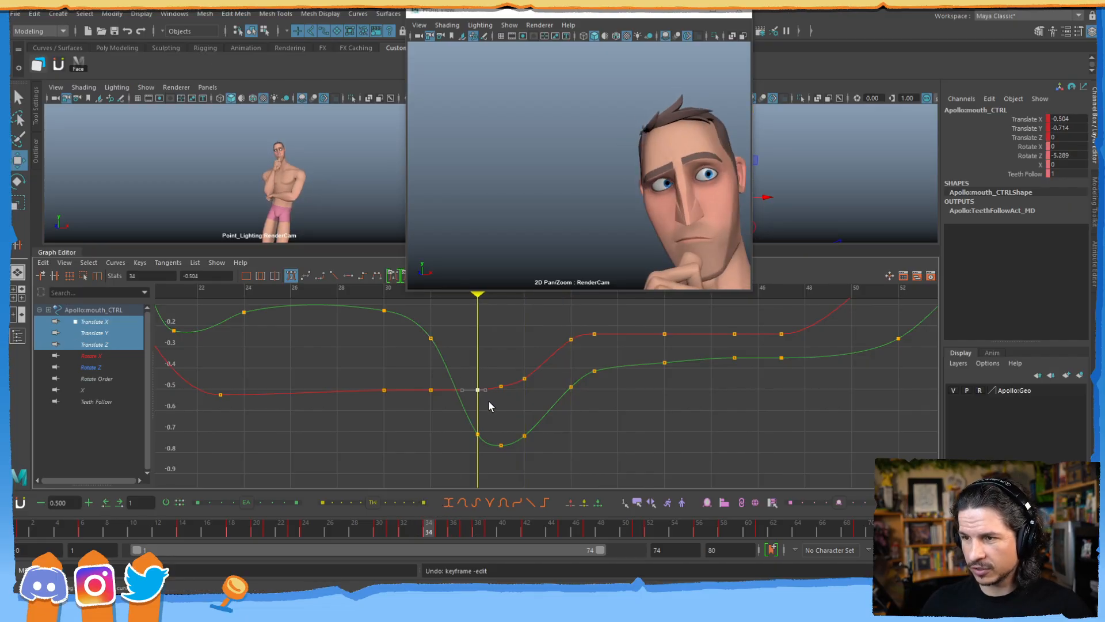
middle_click_drag(491, 421, 481, 453, "shift")
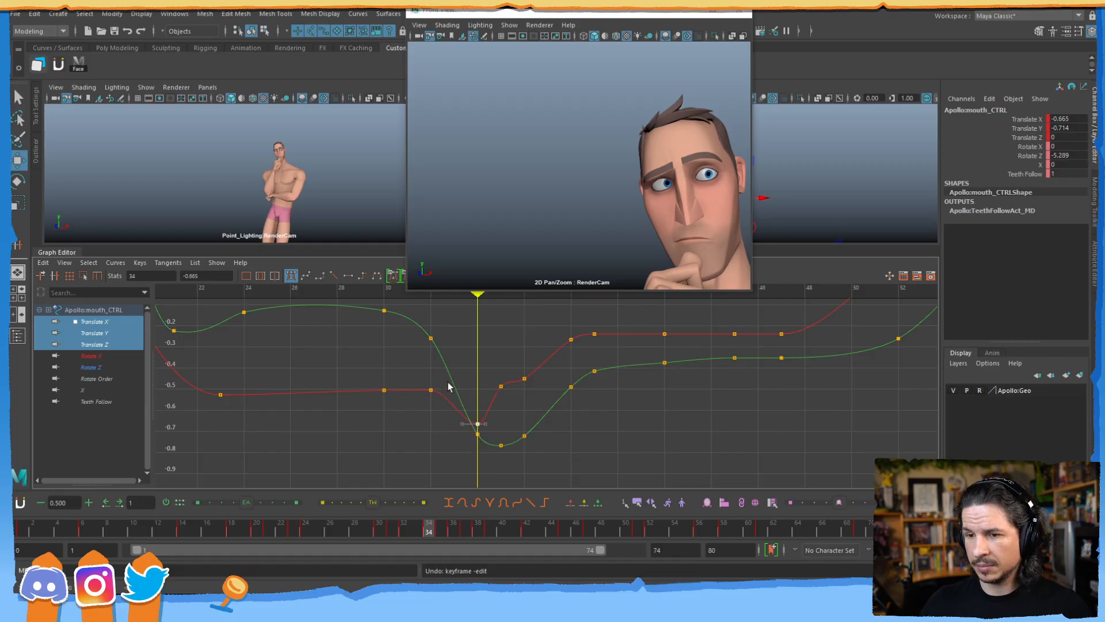
middle_click_drag(511, 414, 518, 455, "shift")
left_click_drag(510, 364, 542, 410)
middle_click_drag(546, 436, 547, 484, "shift")
left_click(478, 424)
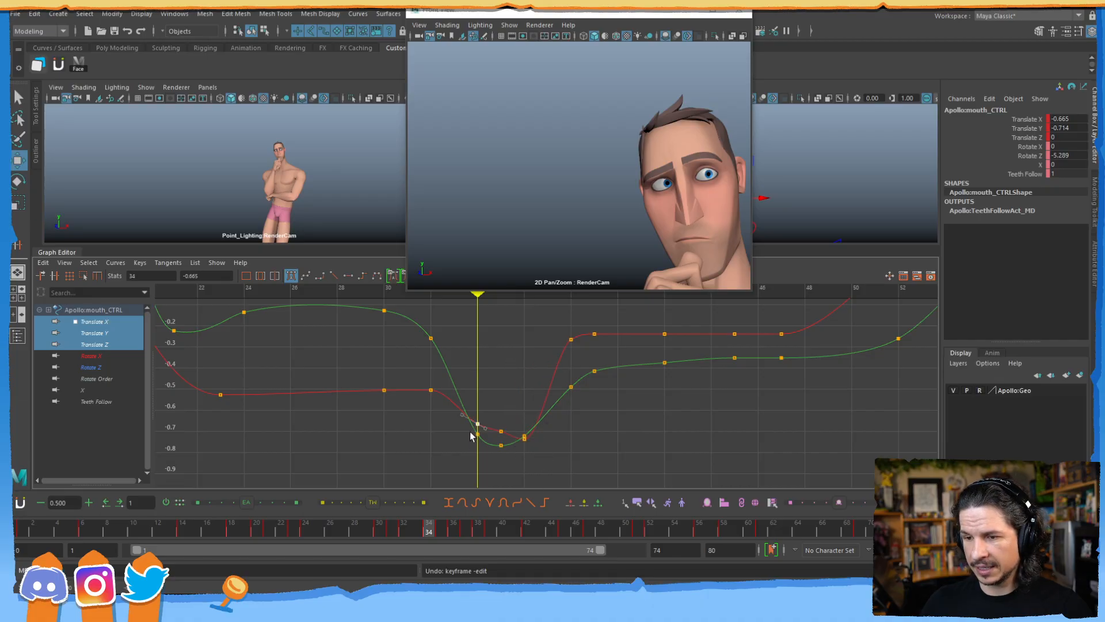
middle_click_drag(468, 430, 498, 448, "shift")
left_click(498, 441)
- Shift the mouth's Translate X recovery keys from frames 38 and 39 to frames 39 and 40
left_click_drag(584, 363, 575, 366)
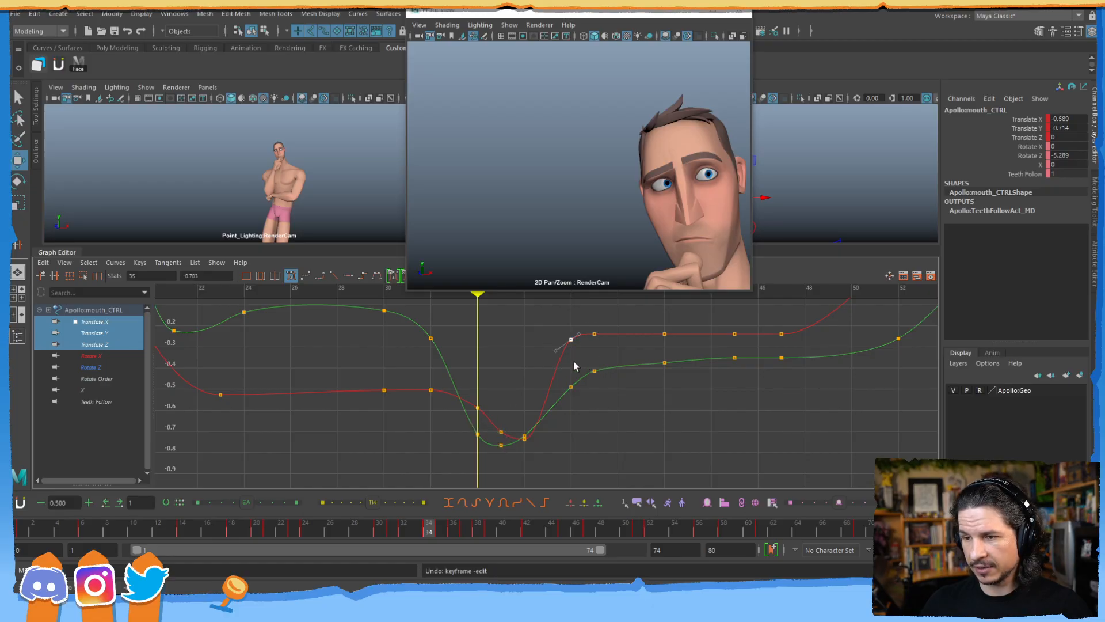
left_click_drag(549, 311, 601, 363)
middle_click_drag(601, 364, 614, 365, "shift")
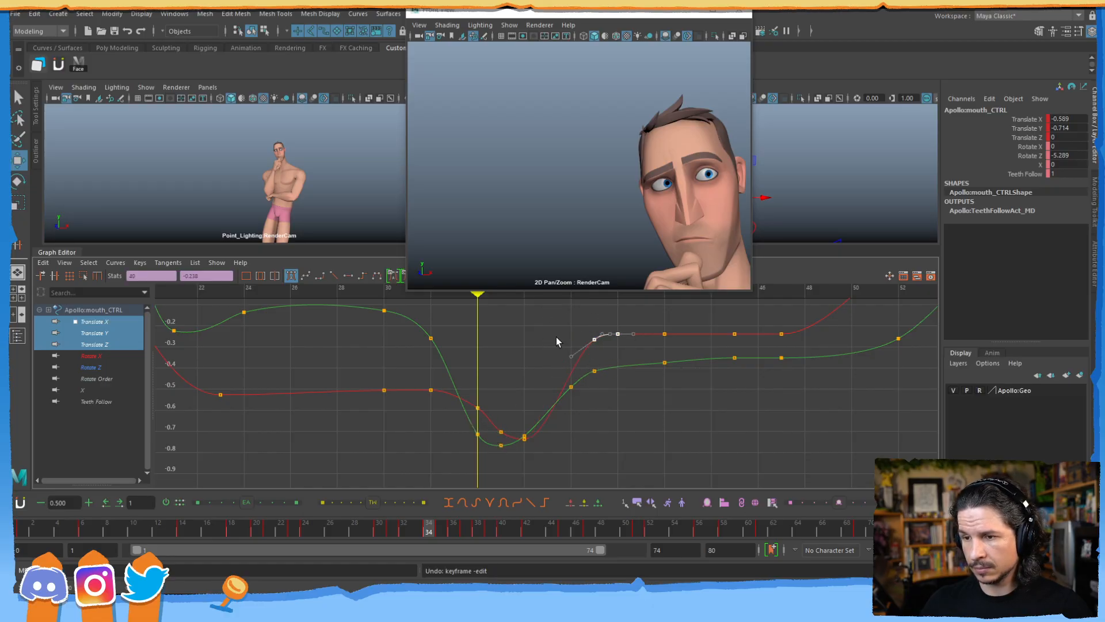
left_click_drag(557, 335, 599, 351)
- Shift the Translate X dip keys from frames 35 and 36 to 36 and 37, and raise the frame 37 key to about -0.645
left_click(502, 432)
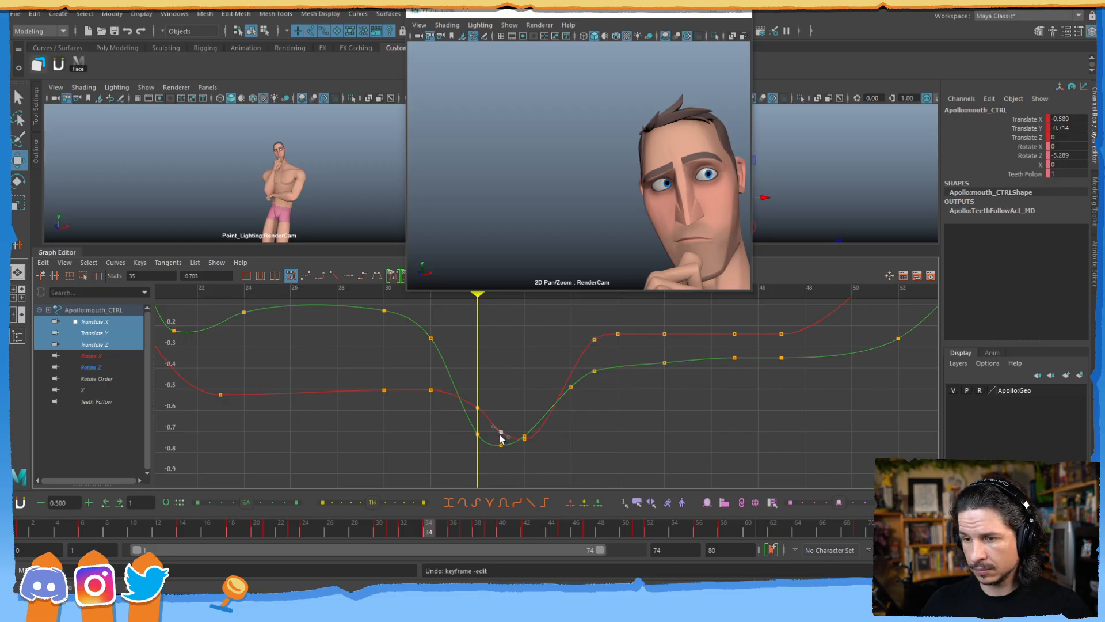
key("Right")
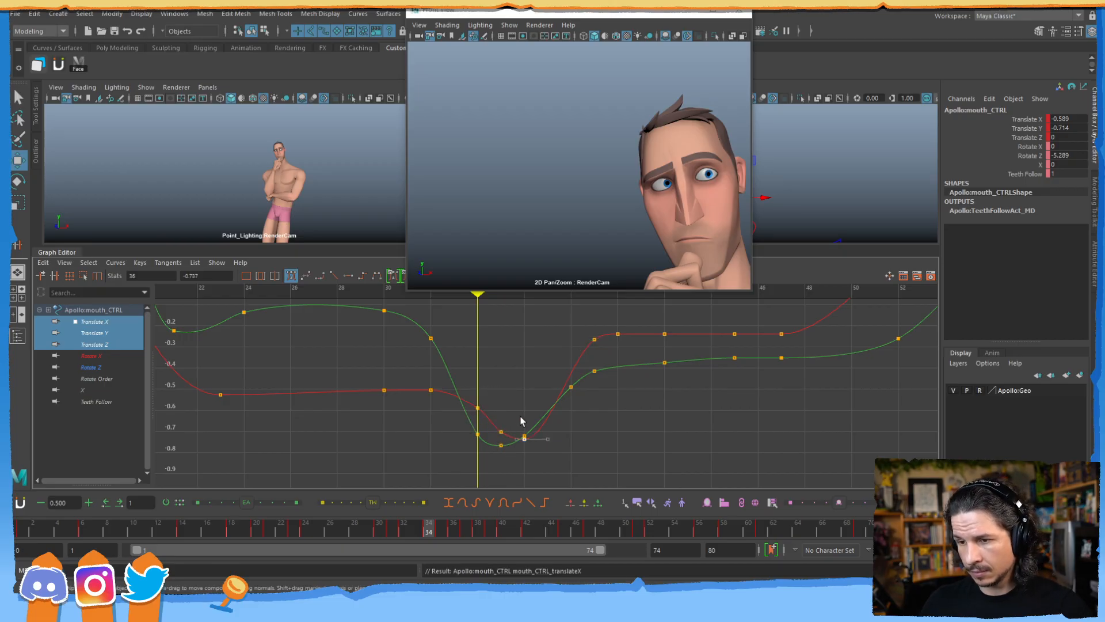
middle_click_drag(520, 412, 540, 403, "shift")
left_click_drag(497, 433, 499, 431)
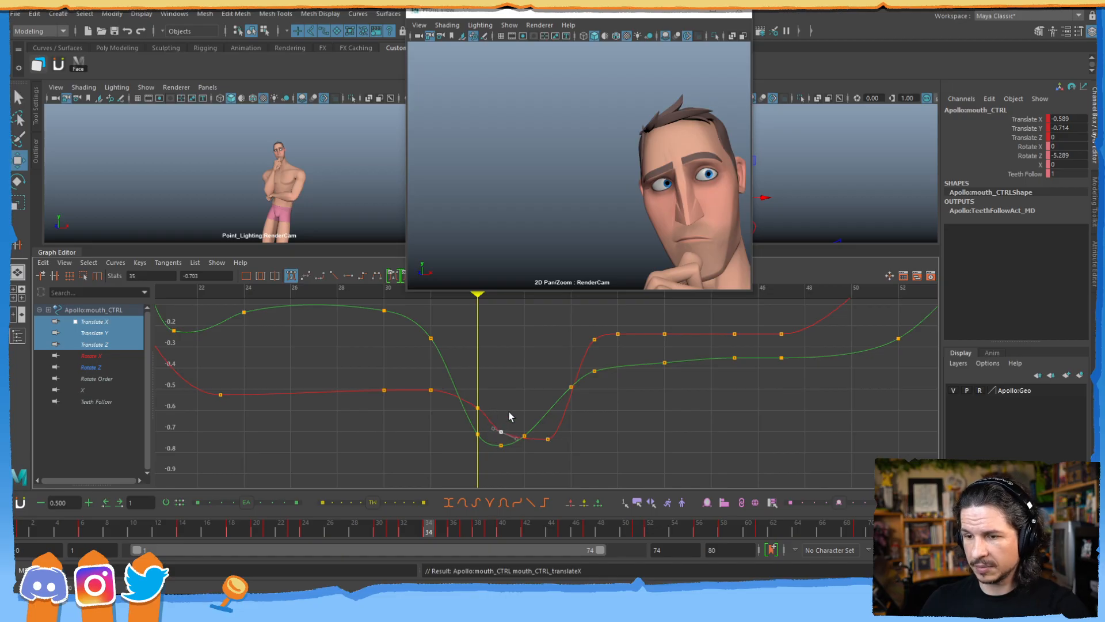
middle_click_drag(531, 408, 539, 409, "shift")
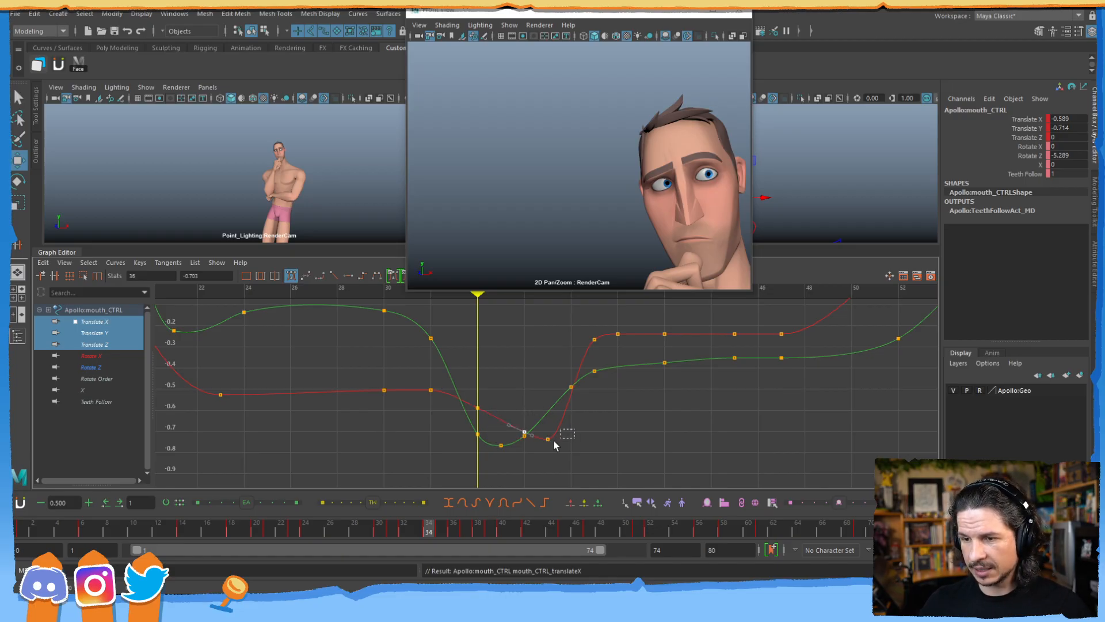
left_click_drag(556, 445, 557, 444)
middle_click_drag(556, 444, 560, 439, "shift")
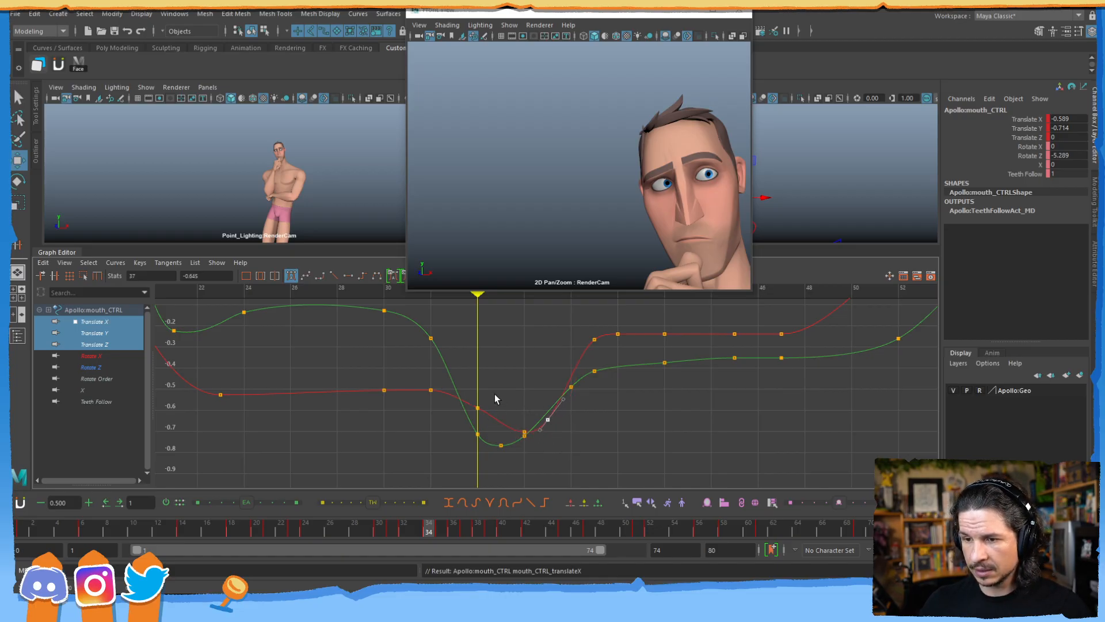
- Raise the mouth's Translate X key at frame 34 to -0.552 and review the motion around the dip
left_click_drag(491, 399, 472, 417)
middle_click_drag(473, 427, 464, 422, "shift")
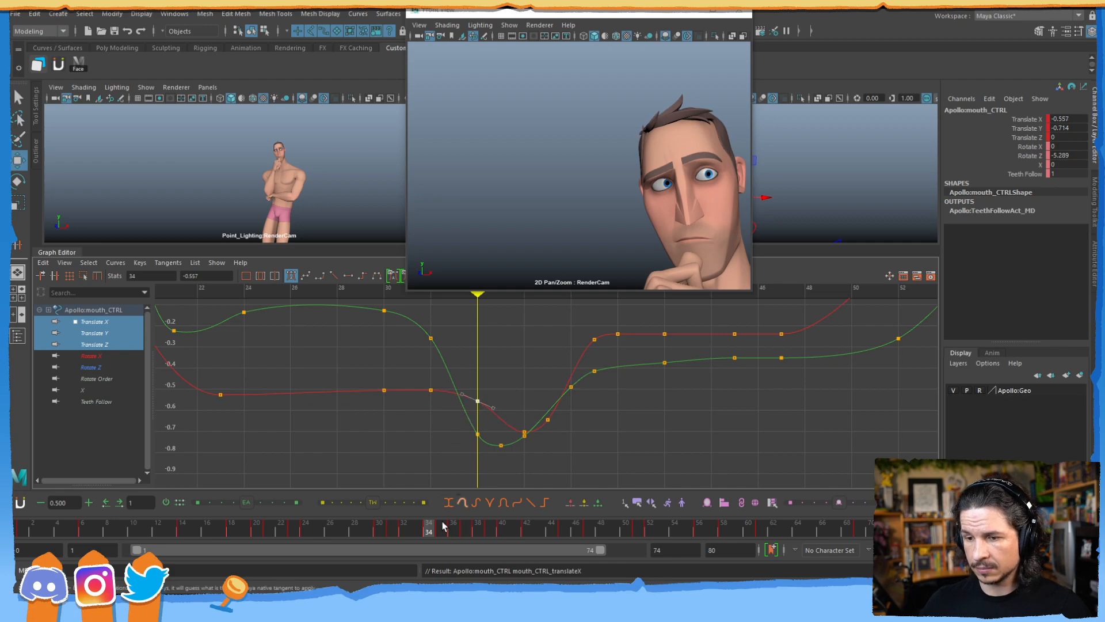
left_click_drag(444, 526, 367, 411)
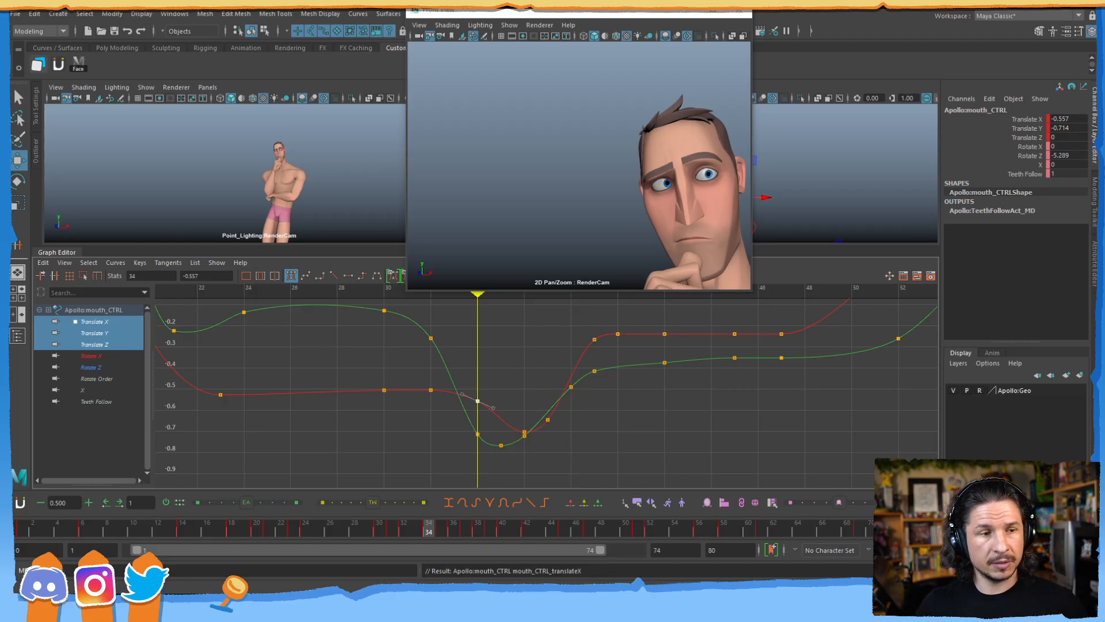
mouse_move(489, 380)
right_mouse_down("alt+shift")
mouse_move(465, 407)
mouse_move(476, 386)
right_mouse_up("alt+shift")
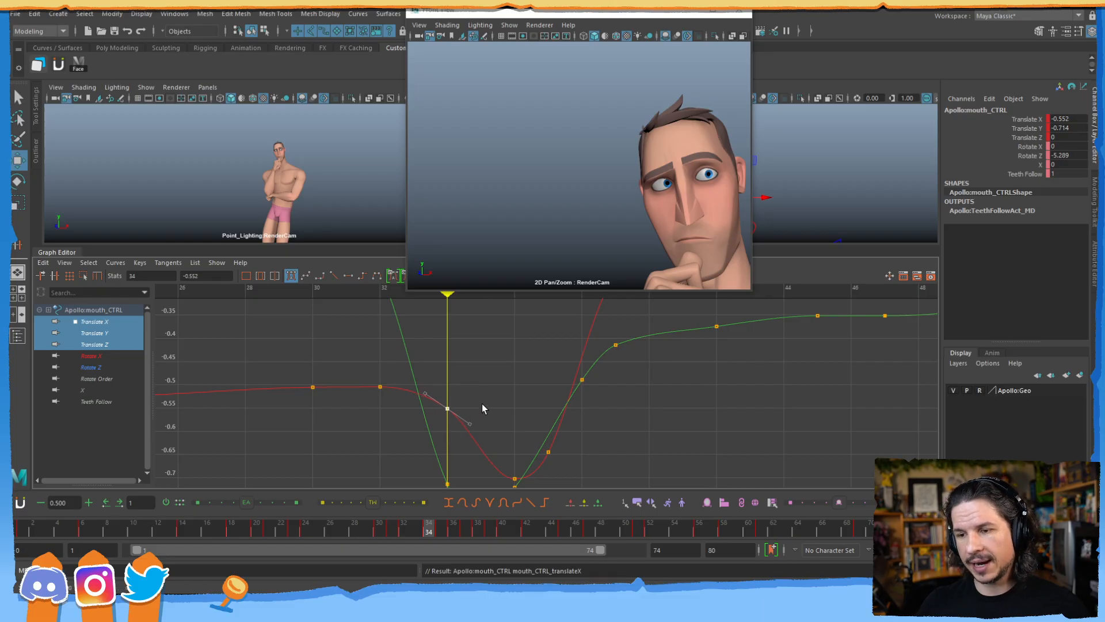
- Raise the mouth's Translate Y keys at frame 38 to about -0.47 and at frame 42 to about -0.367 to smooth the recovery
left_click(582, 380)
middle_click_drag(602, 399, 579, 406, "shift")
right_click_drag(579, 406, 595, 371, "alt+shift")
middle_click_drag(595, 371, 557, 437, "alt")
left_click_drag(579, 327, 624, 377)
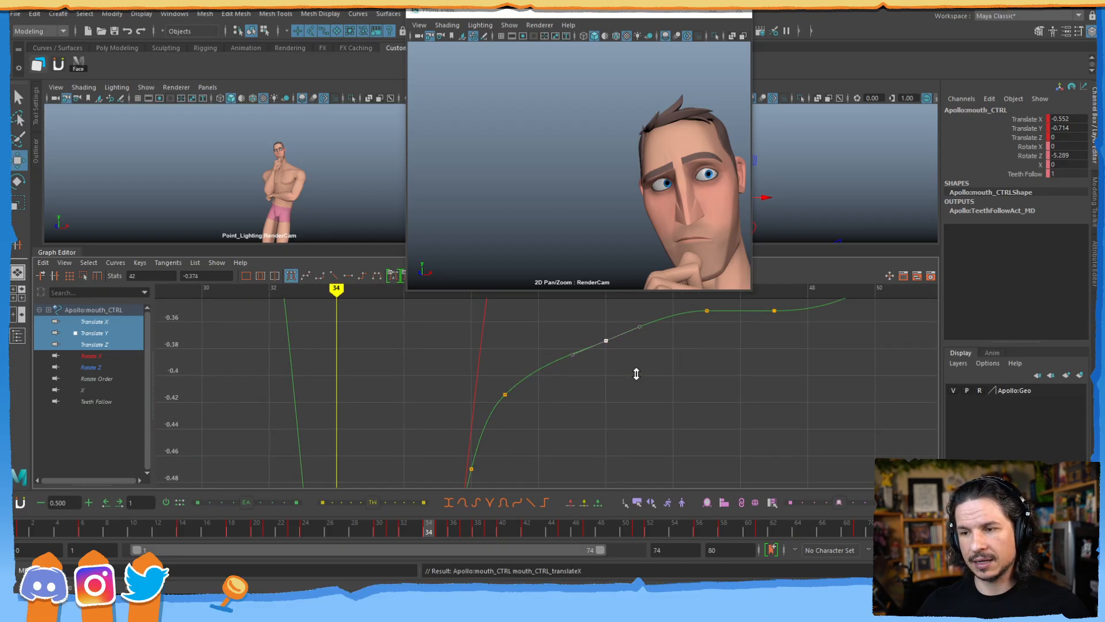
middle_click_drag(636, 373, 638, 368, "shift")
key("a")
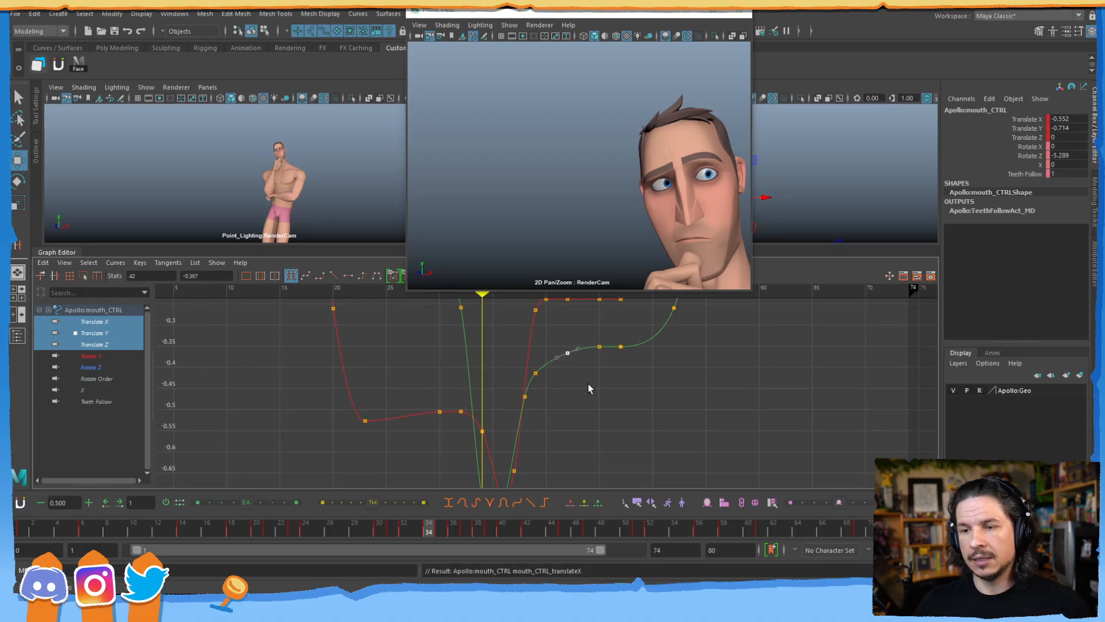
- Adjust the mouth's Translate X keys at frames 39 and 40 where the recovery settles
middle_click_drag(554, 349, 563, 427, "alt")
mouse_move(571, 398)
right_mouse_down("alt")
mouse_move(530, 419)
mouse_move(556, 400)
right_mouse_up("alt")
middle_click_drag(556, 400, 538, 405, "alt")
left_click_drag(531, 373, 565, 391)
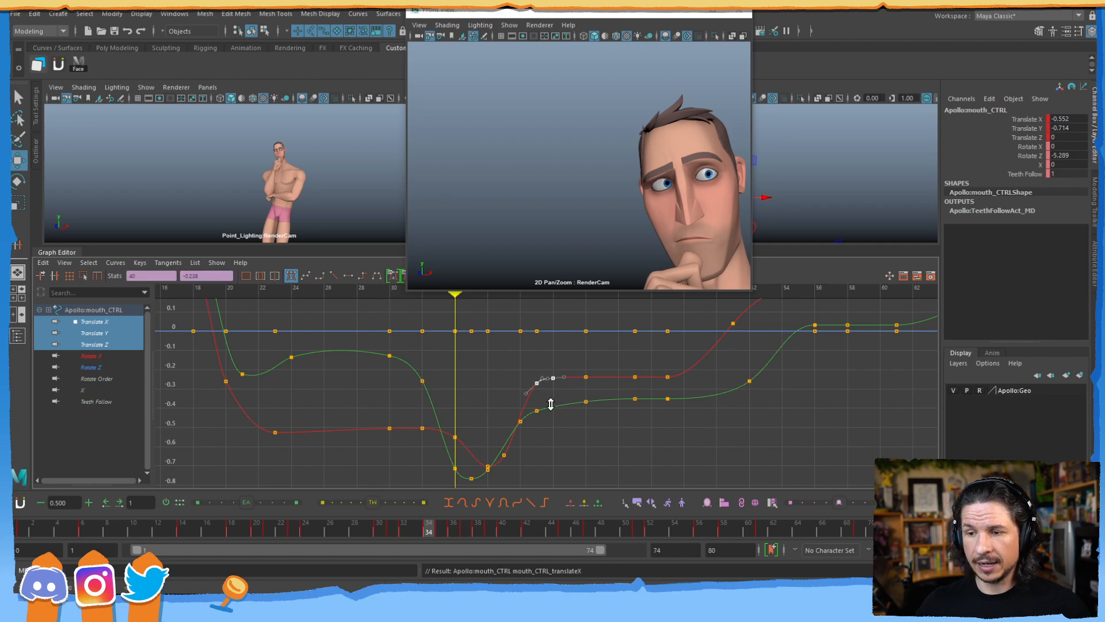
- Lower the mouth control's Translate X key at frame 39 to about -0.32 to smooth the curve's rise
right_click_drag(551, 405, 578, 397, "alt")
left_click_drag(544, 395, 544, 403)
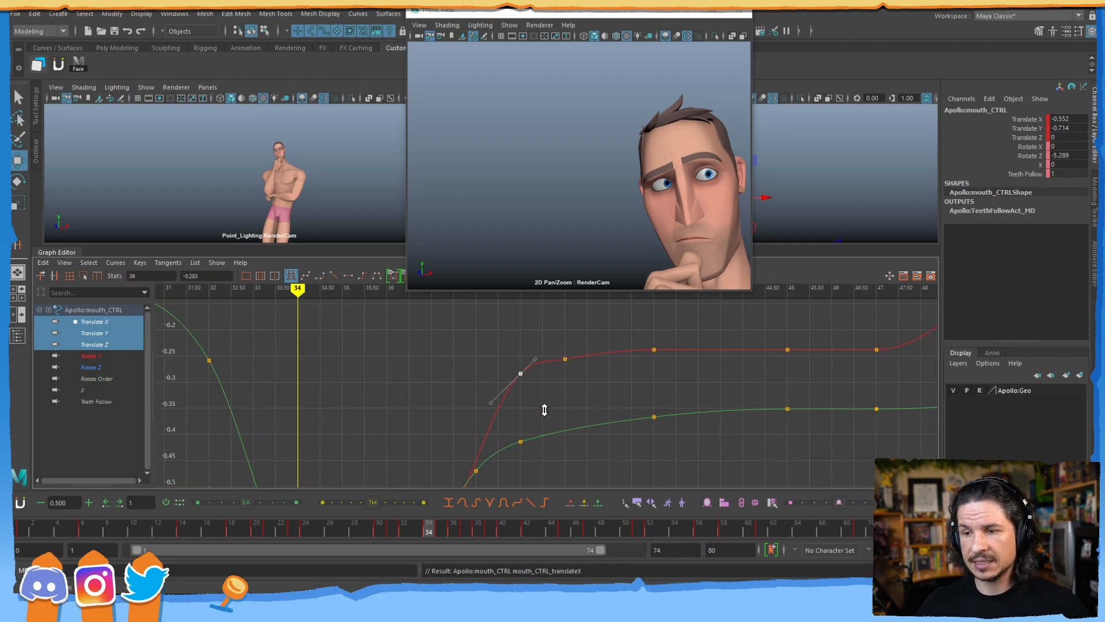
middle_click_drag(545, 403, 544, 427, "shift")
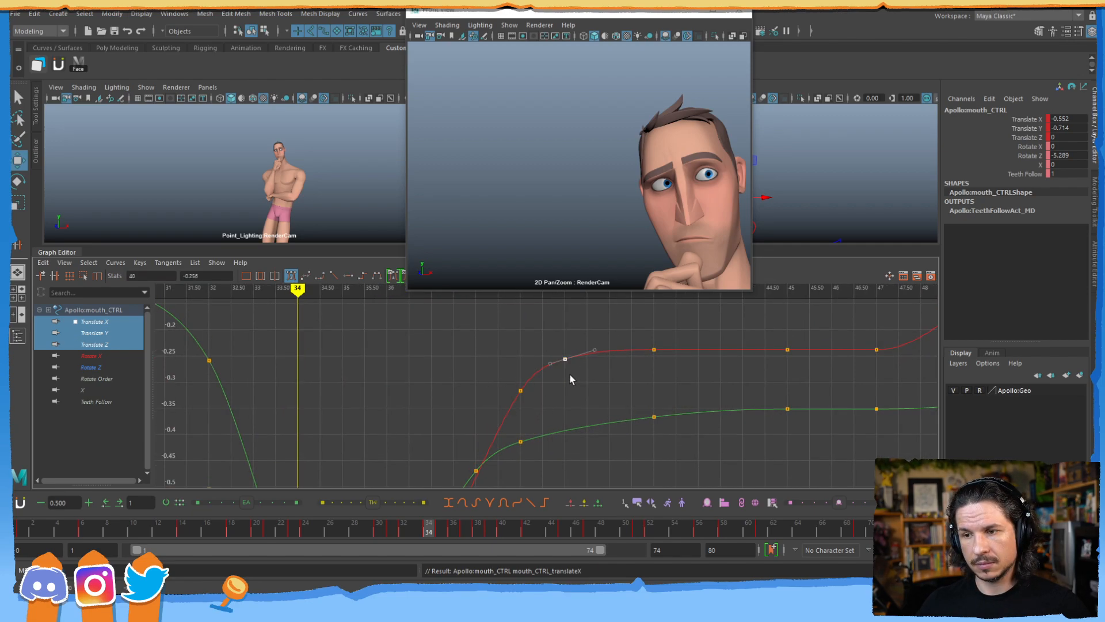
- Raise the mouth control's Translate X key at frame 47 slightly so the plateau eases into the next rise
middle_click_drag(754, 345, 603, 371, "alt")
right_click_drag(604, 372, 589, 378, "alt")
left_click_drag(642, 371, 678, 400)
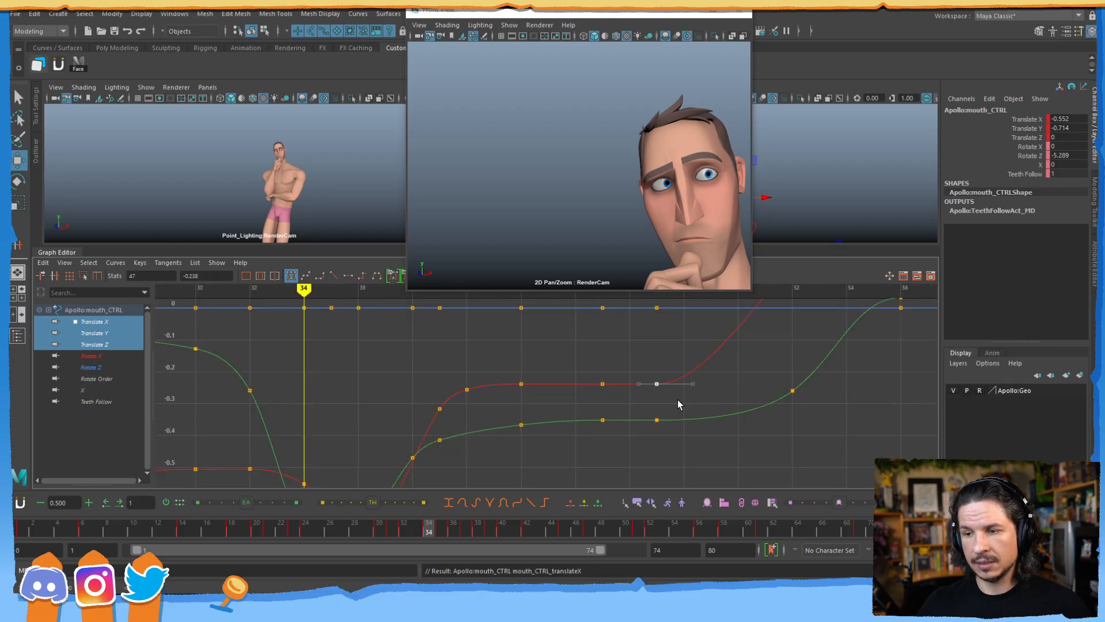
middle_click_drag(682, 394, 651, 398, "shift")
- Raise the mouth control's Translate Y key at frame 42 slightly so the curve settles more smoothly into its plateau
middle_click_drag(586, 443, 604, 421, "alt")
right_click_drag(553, 450, 549, 420, "alt")
middle_click_drag(549, 419, 547, 392, "alt")
right_click_drag(547, 391, 581, 385, "alt")
left_click_drag(476, 350, 488, 355)
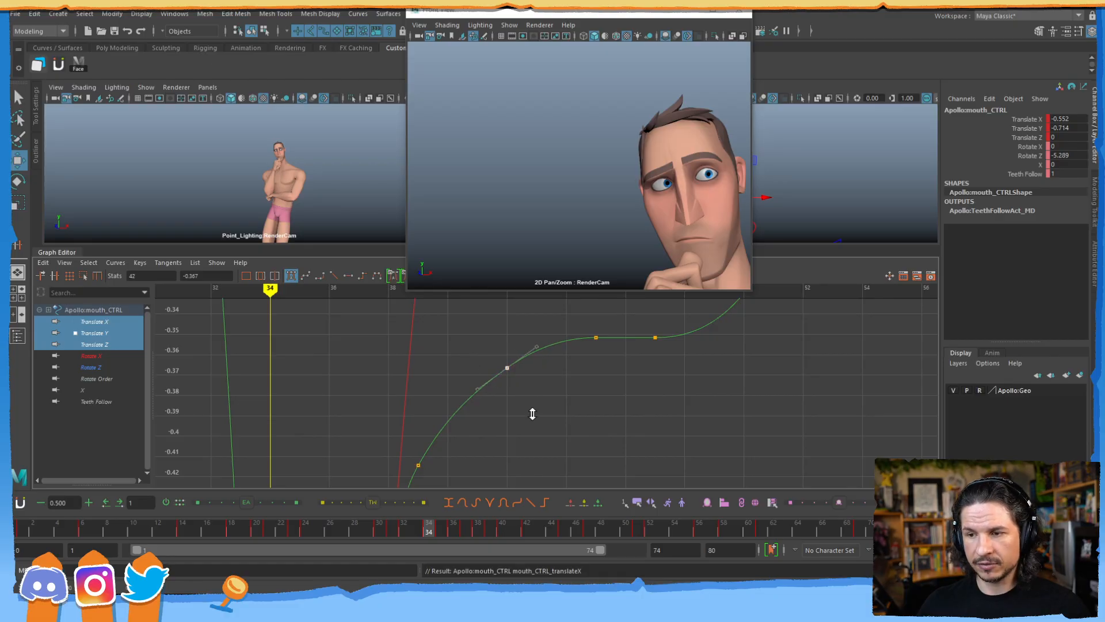
middle_click_drag(532, 414, 535, 409, "shift")
- Try raising the Translate Y key at frame 47 to about -0.347, and undo the change
left_click_drag(635, 331, 668, 381)
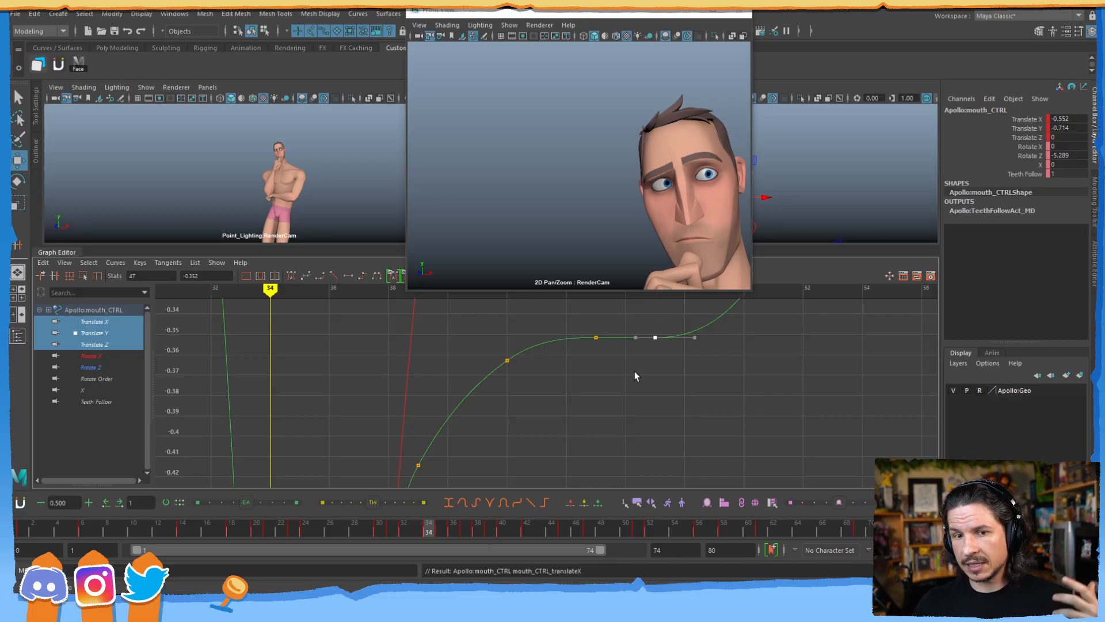
middle_click_drag(672, 380, 673, 372)
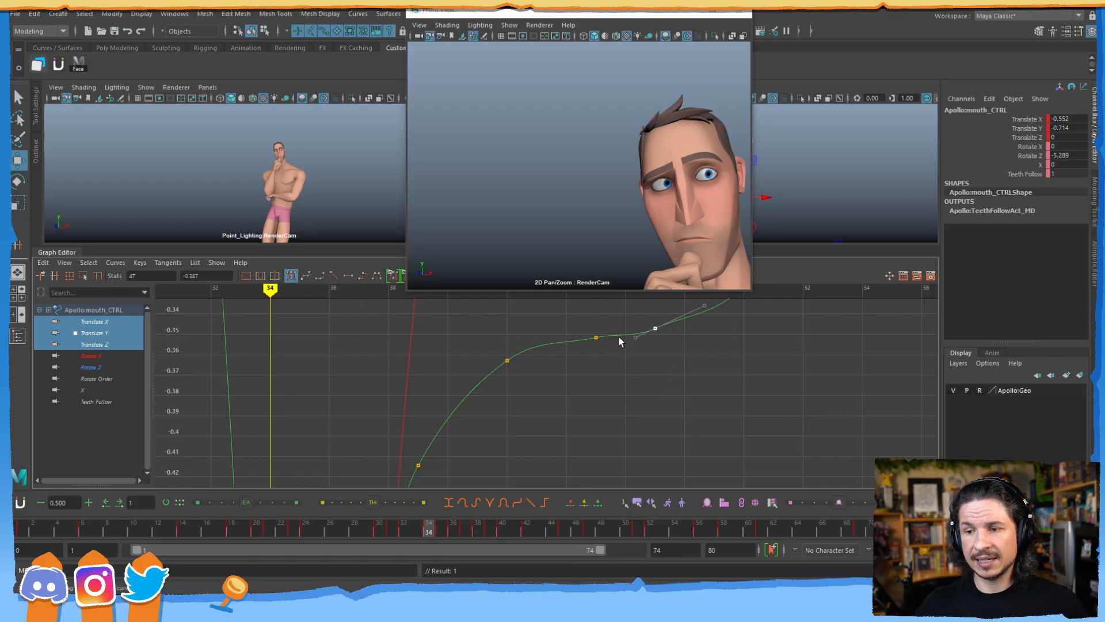
key("ctrl+z")
key("ctrl+z")
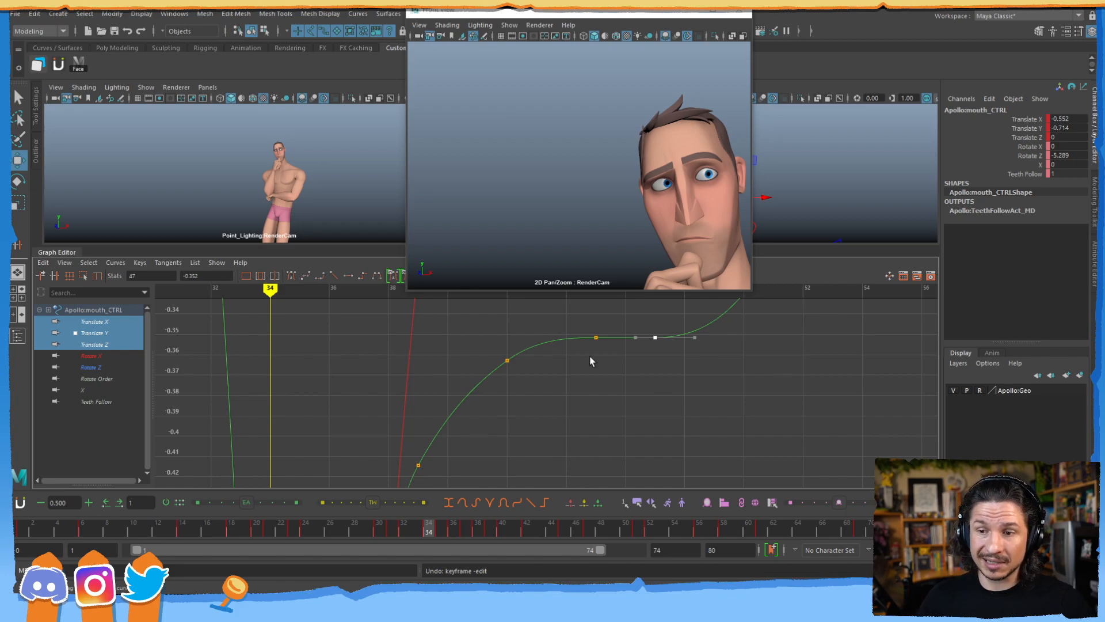
- Lower the mouth control's Translate Y key at frame 32 slightly to smooth the start of the drop
key("a")
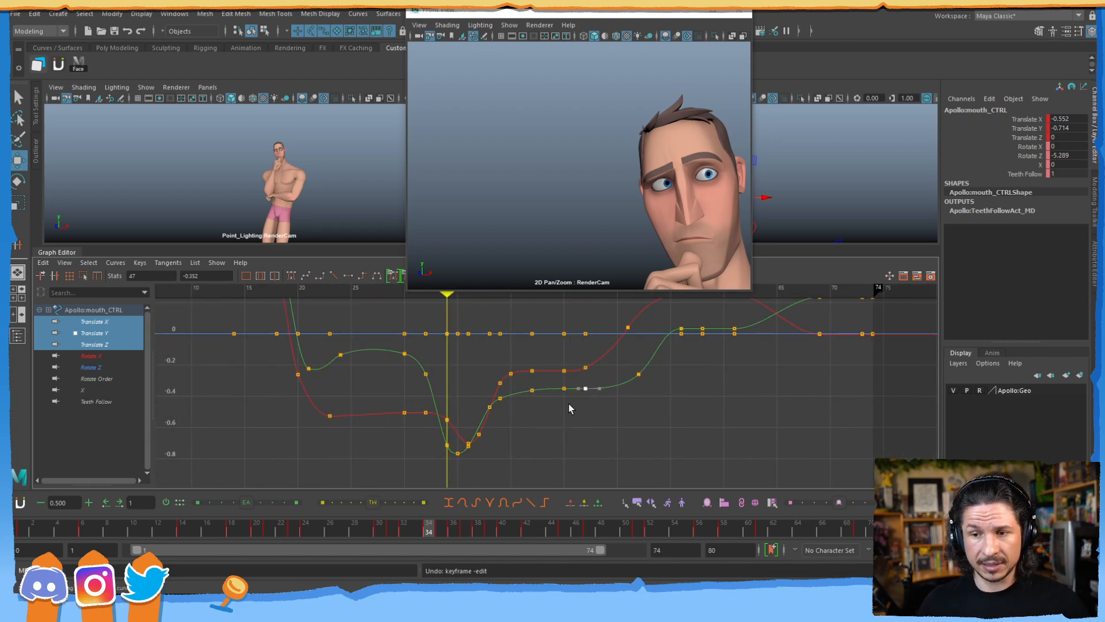
middle_click_drag(580, 401, 597, 391, "alt")
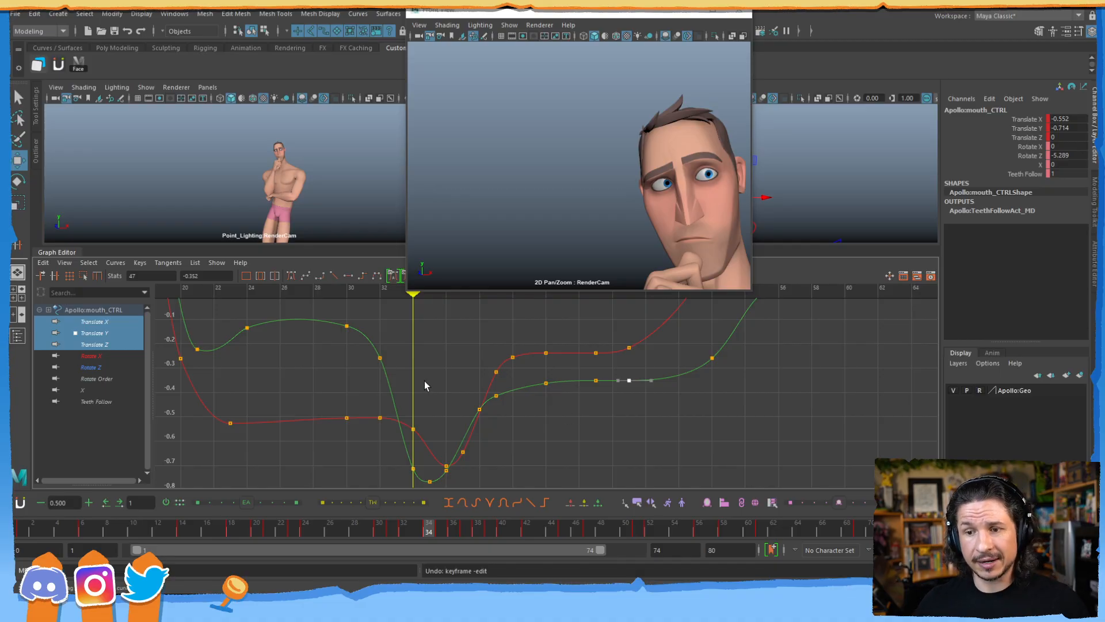
right_click_drag(575, 385, 639, 409, "alt")
left_click(455, 394)
key("f")
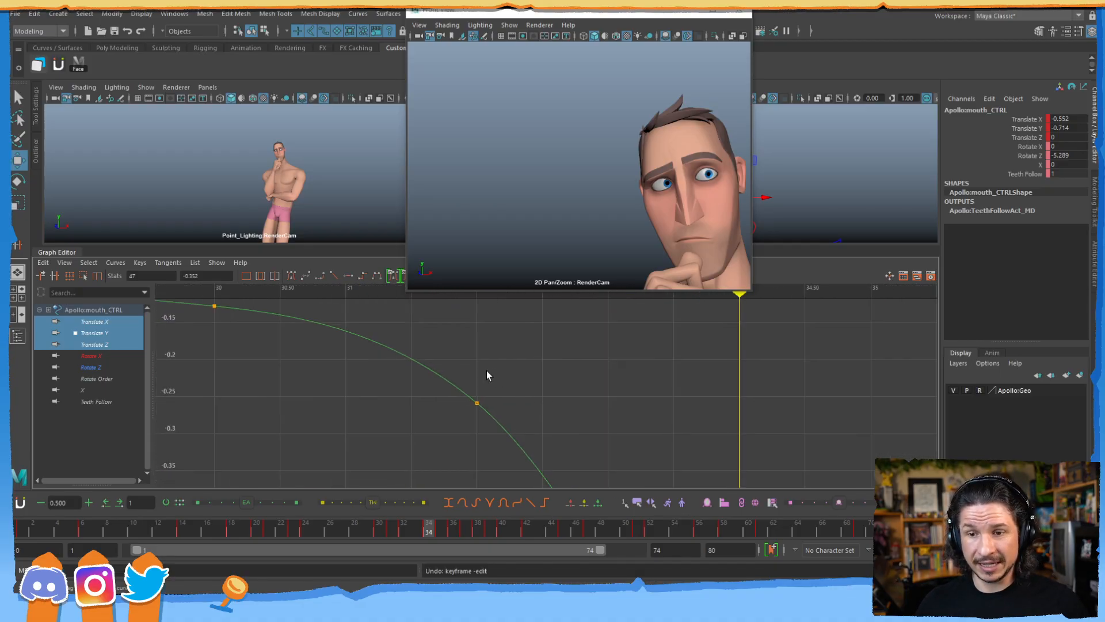
middle_click_drag(485, 375, 536, 411, "alt")
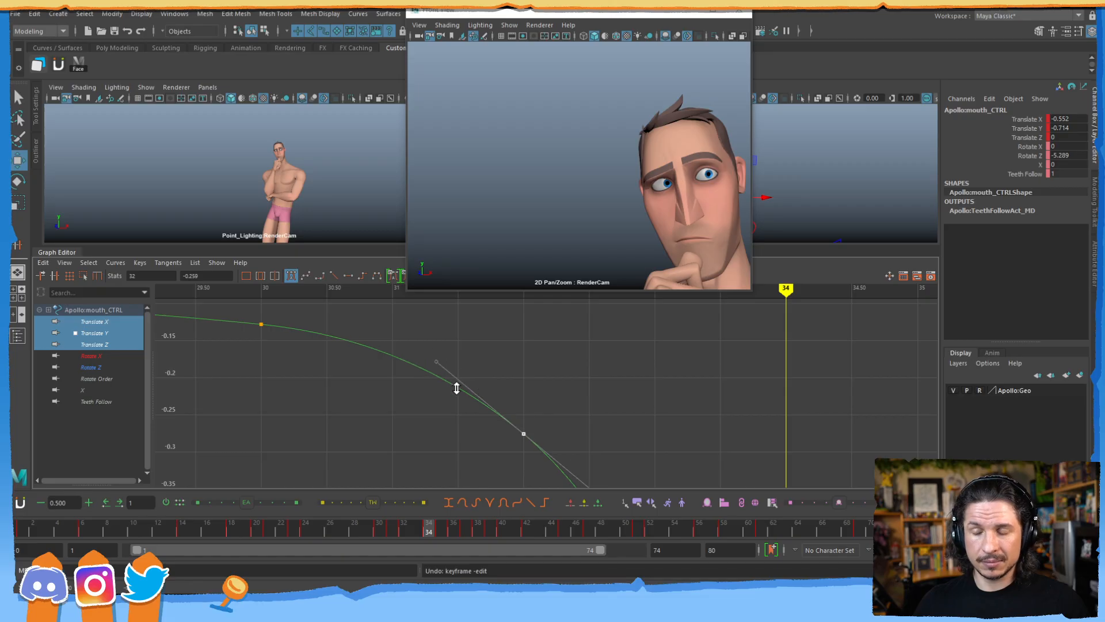
right_click_drag(536, 411, 467, 373, "alt")
key("f")
left_click(464, 370)
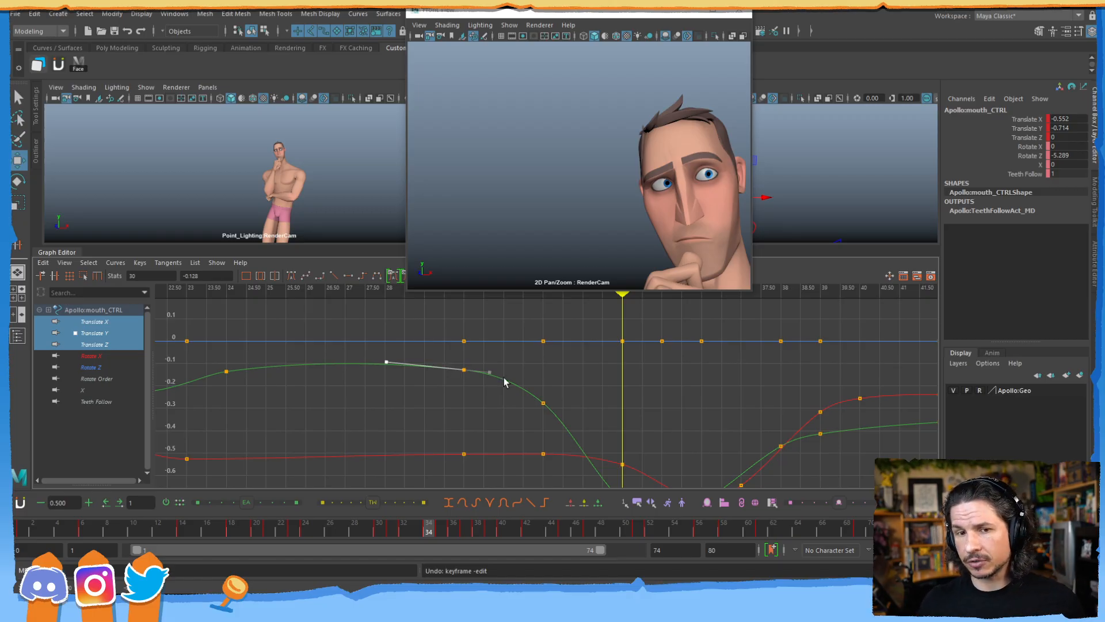
- Tilt the Translate X tangents at frames 30 and 32 to round the curve before its dip
right_click_drag(610, 429, 541, 437, "alt")
middle_click_drag(541, 437, 589, 393, "alt")
left_click(518, 383)
left_click(476, 384)
middle_click_drag(475, 403, 475, 405)
left_click_drag(603, 363, 581, 413)
left_click_drag(574, 365, 568, 394)
middle_click_drag(568, 395, 567, 392)
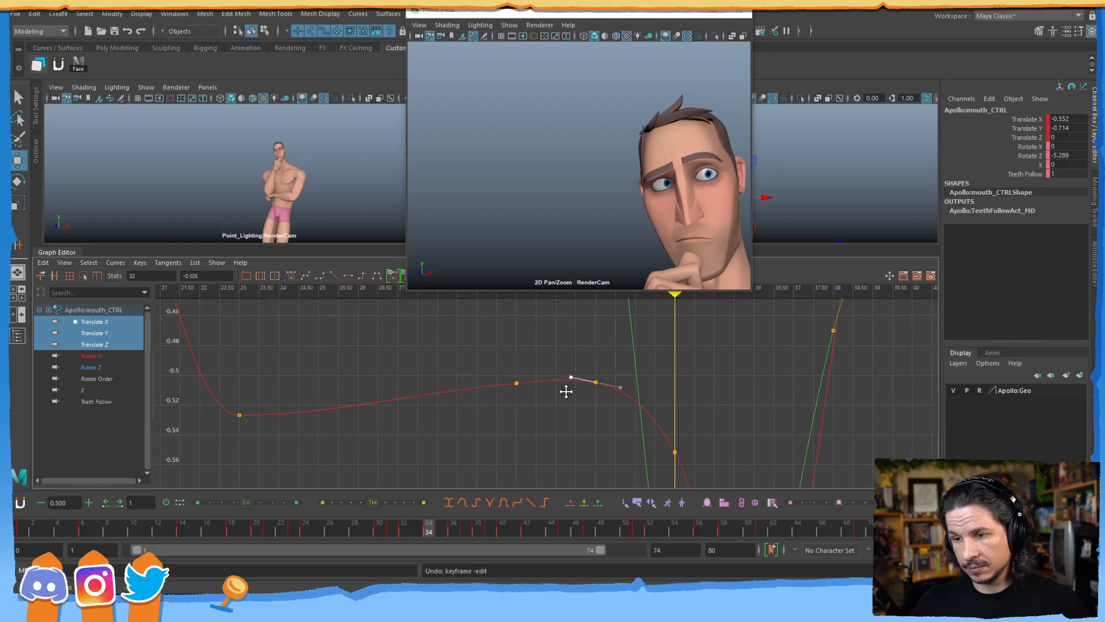
- Adjust the Translate X tangent handles at frames 30 and 23 to smooth the slow drift between those keys
left_click(517, 381)
middle_click_drag(499, 382, 462, 430)
left_click_drag(293, 385, 230, 428)
left_click_drag(345, 400, 318, 433)
middle_click_drag(340, 433, 337, 444)
left_click(374, 448)
- Examine the overall shape and spacing of the mouth control's translate curves around frame 34
scroll(569, 385, "down", 8)
middle_click_drag(570, 386, 535, 409, "alt")
scroll(531, 408, "down", 8)
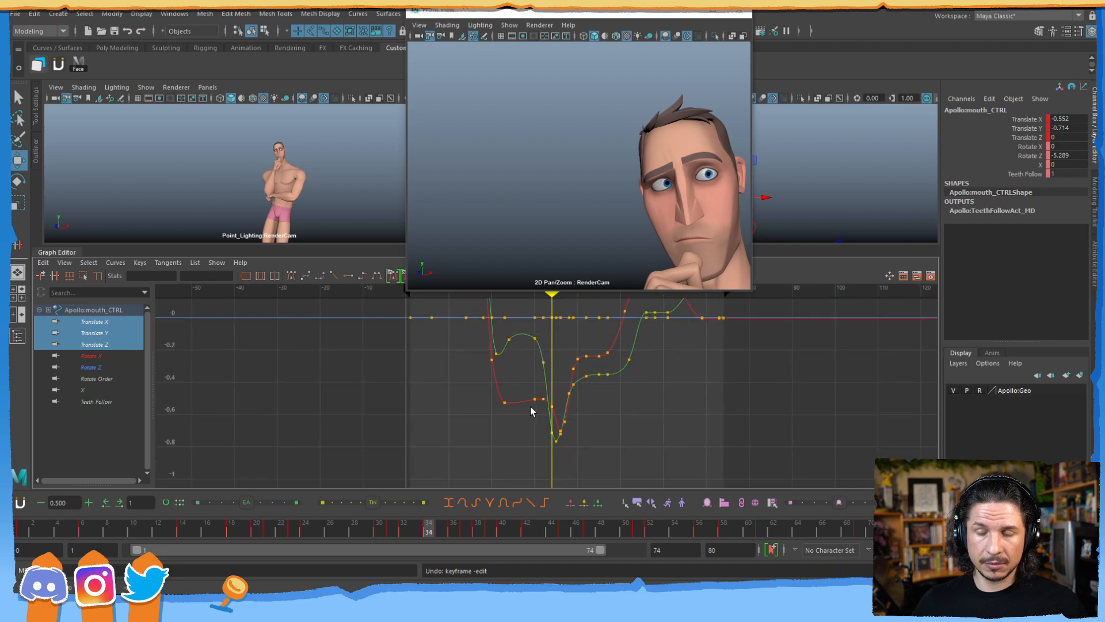
scroll(549, 410, "up", 8)
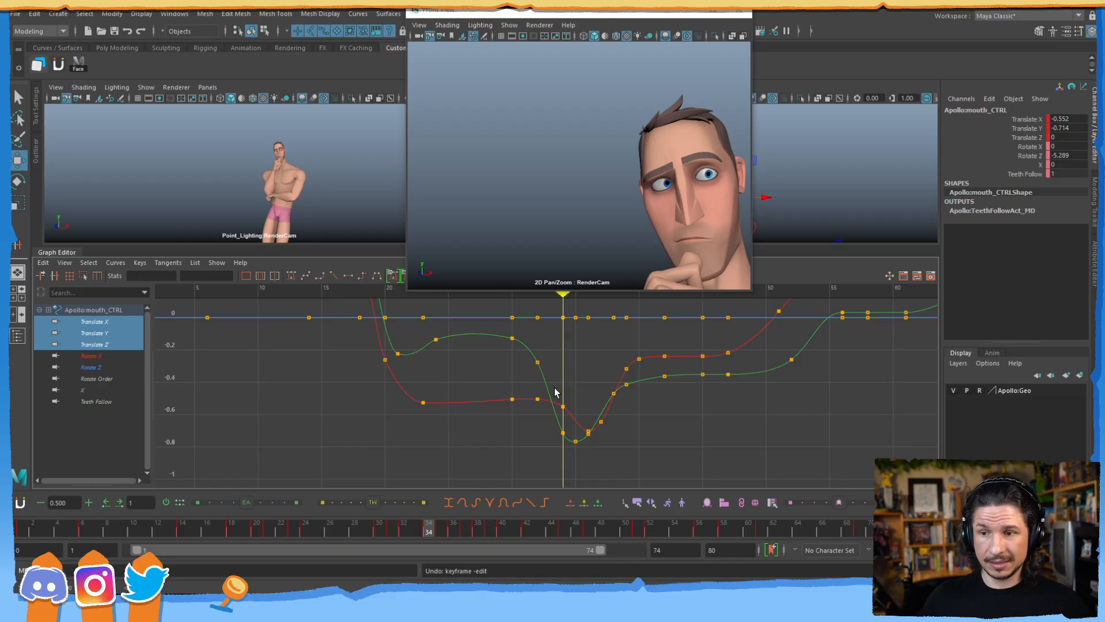
mouse_move(574, 368)
middle_mouse_down("alt")
mouse_move(576, 438)
mouse_move(583, 424)
middle_mouse_up("alt")
mouse_move(583, 424)
right_mouse_down("alt")
mouse_move(569, 396)
mouse_move(659, 406)
right_mouse_up("alt")
middle_click_drag(590, 421, 565, 411, "alt")
right_click_drag(565, 411, 610, 425, "alt")
middle_click_drag(567, 472, 575, 353, "alt")
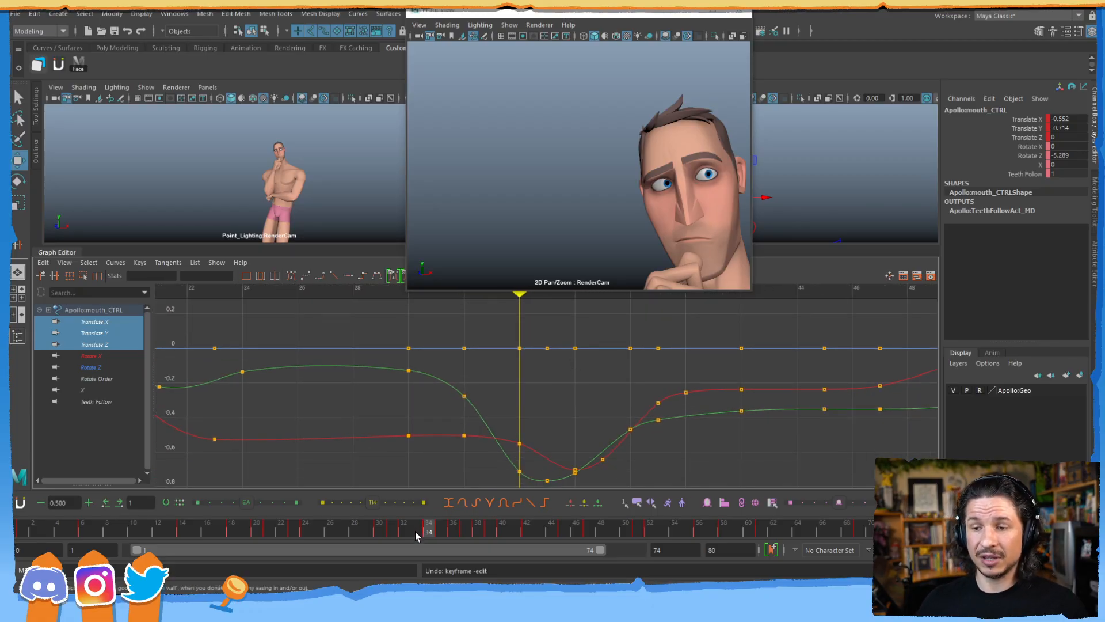
- Scrub back to frame 30, try lowering the Translate Y key at frame 24, and undo that change
left_click_drag(420, 535, 380, 527)
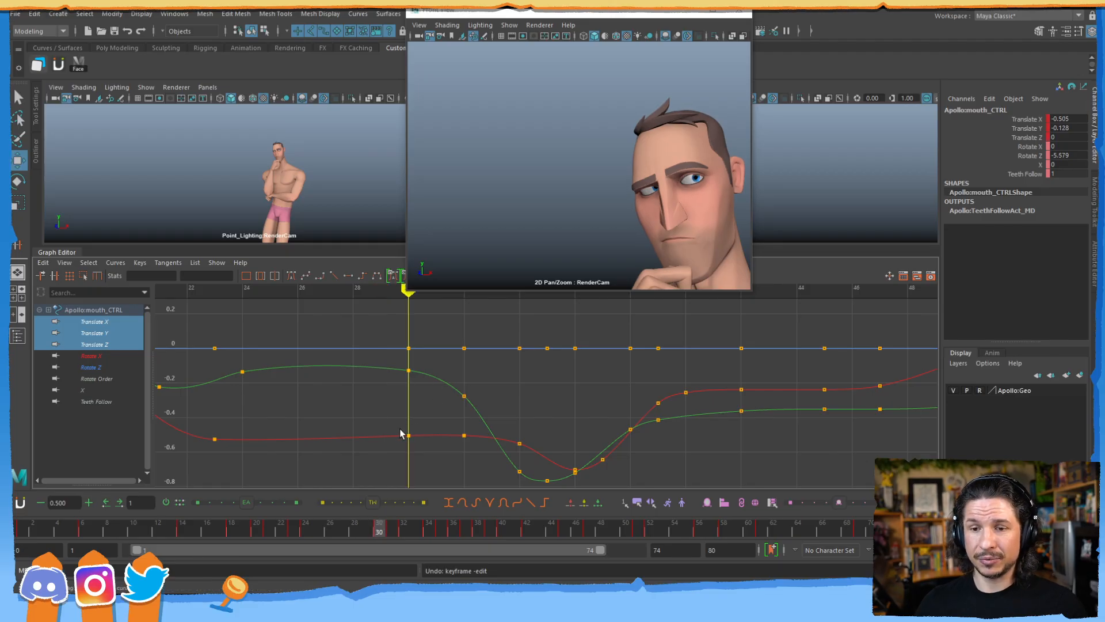
middle_click_drag(395, 418, 493, 443, "alt")
right_click_drag(492, 443, 489, 381, "alt+shift")
middle_click_drag(489, 381, 529, 348, "alt")
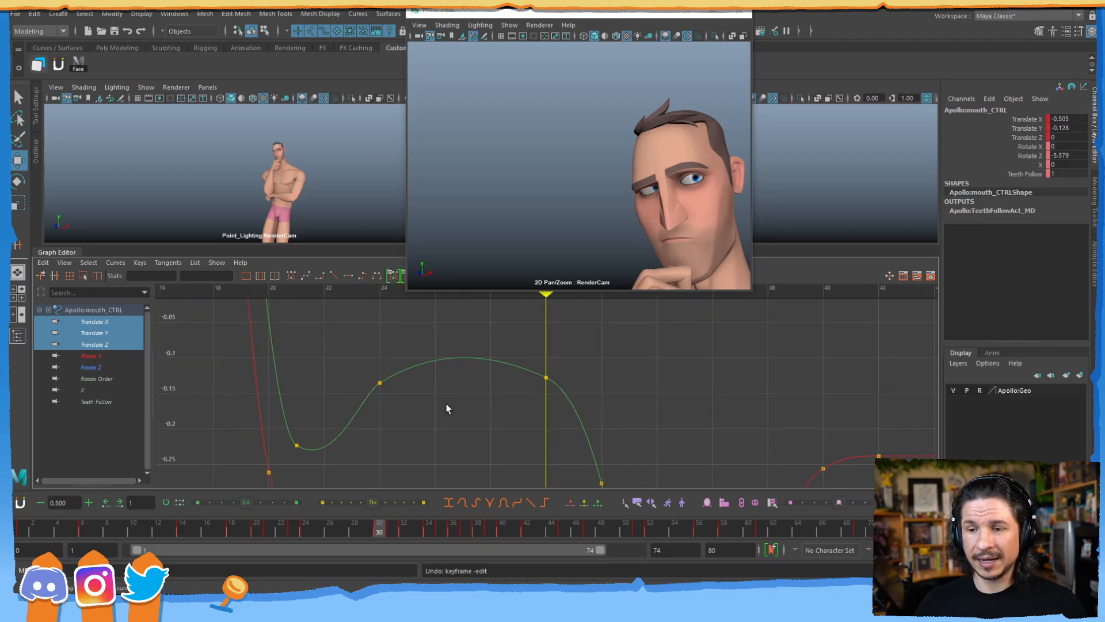
middle_click_drag(406, 415, 411, 392, "shift")
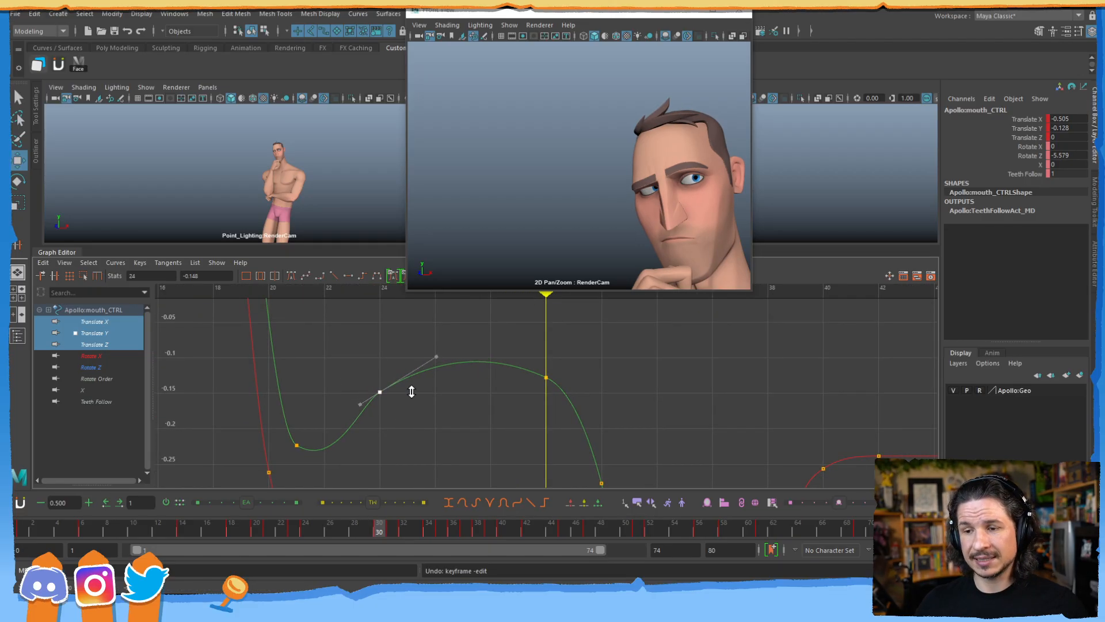
key("ctrl+z")
left_click_drag(586, 359, 521, 406)
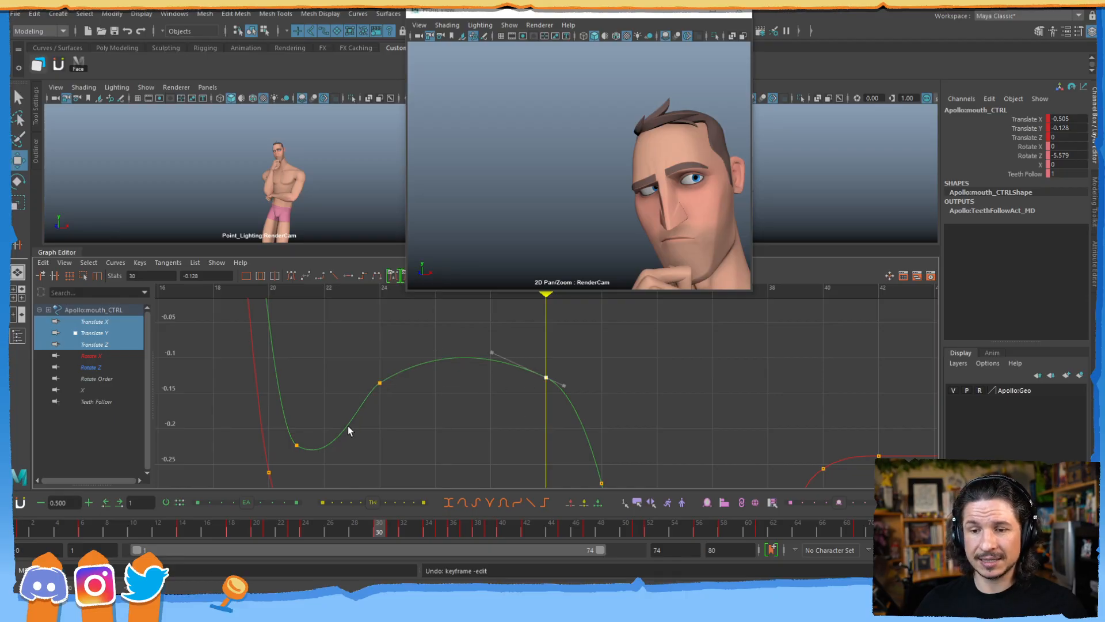
- Lower the mouth control's Translate X key at frame 39 slightly further for a cleaner ease into the plateau
key("f")
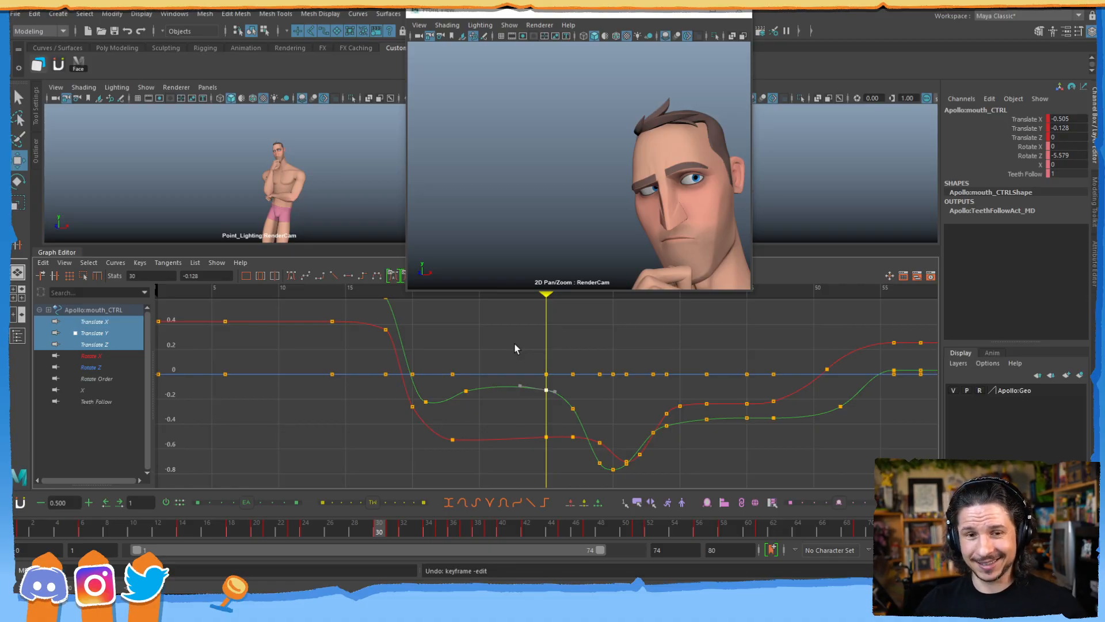
right_click_drag(593, 419, 569, 395, "alt+shift")
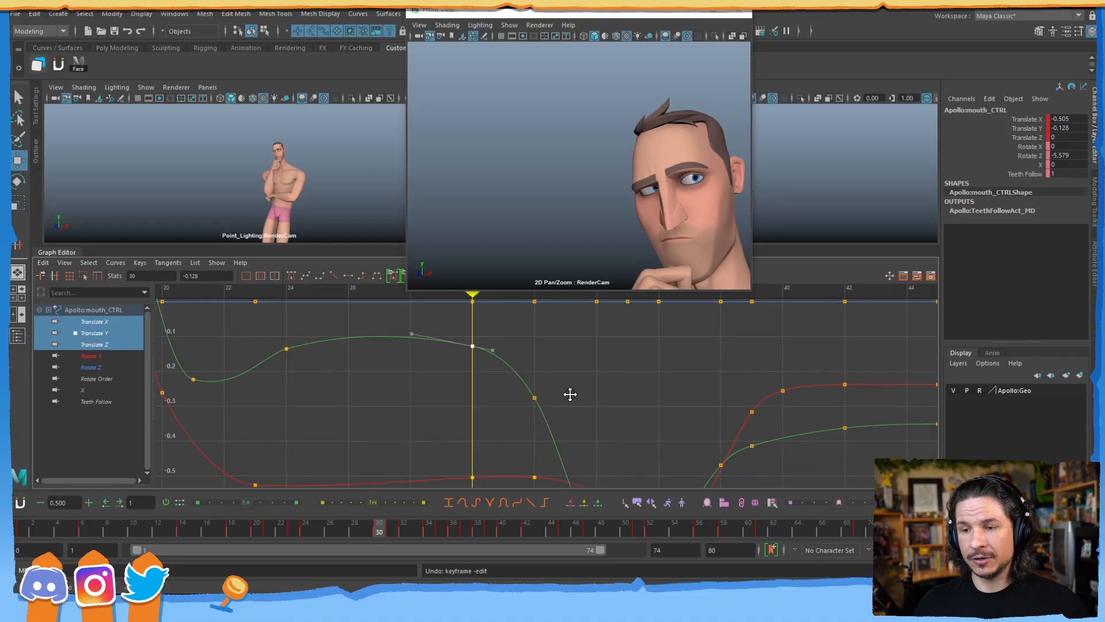
middle_click_drag(570, 394, 568, 389, "alt")
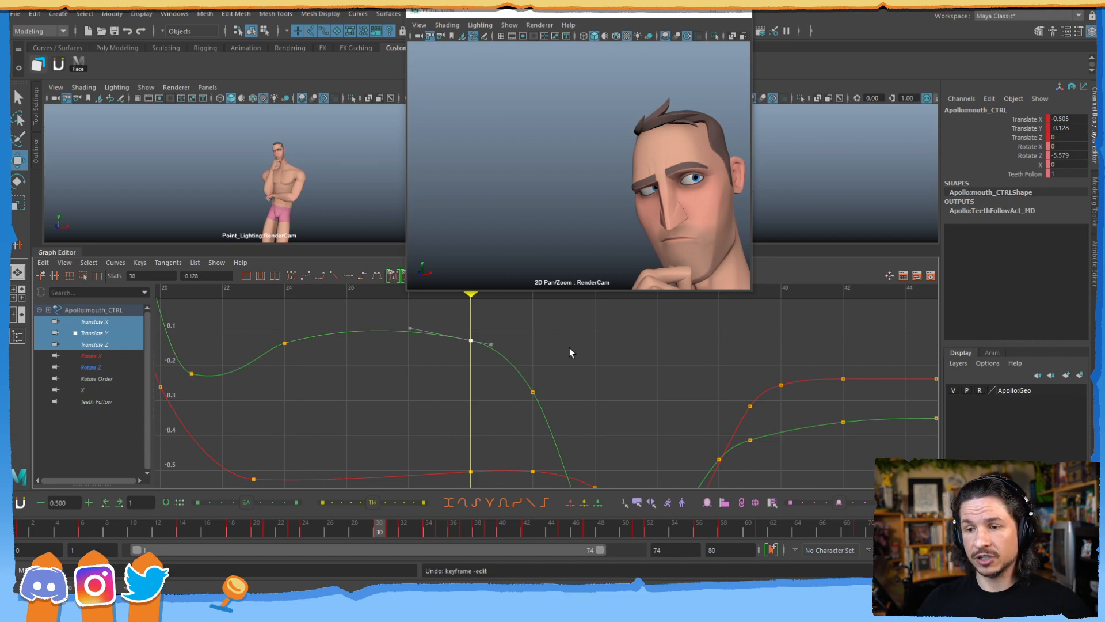
scroll(656, 384, "down", 5)
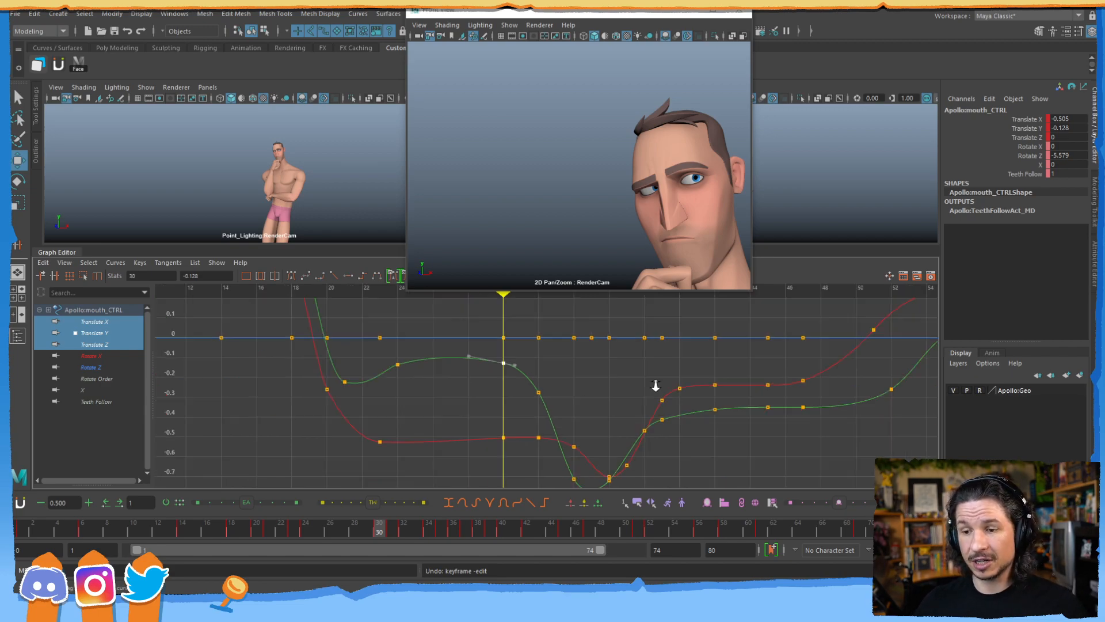
middle_click_drag(649, 404, 585, 388, "alt")
scroll(581, 385, "up", 5)
middle_click_drag(654, 390, 578, 396, "alt")
mouse_move(661, 369)
middle_mouse_down("alt")
mouse_move(542, 422)
mouse_move(579, 410)
middle_mouse_up("alt")
scroll(561, 417, "up", 5)
left_click_drag(397, 389, 440, 415)
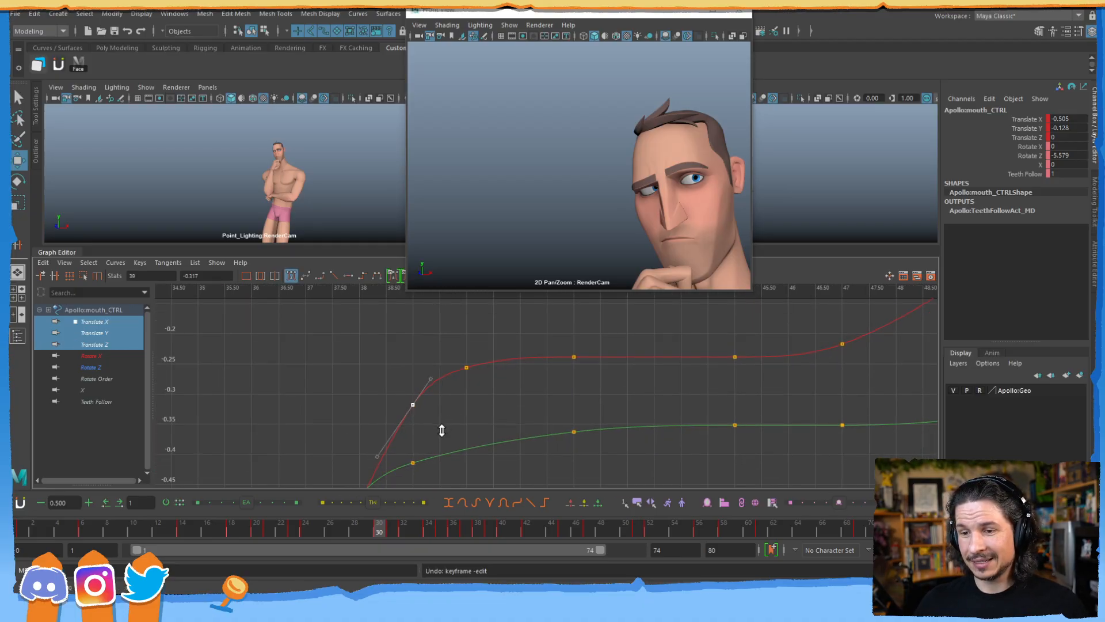
middle_click_drag(441, 430, 441, 429, "shift")
left_click_drag(452, 353, 531, 390)
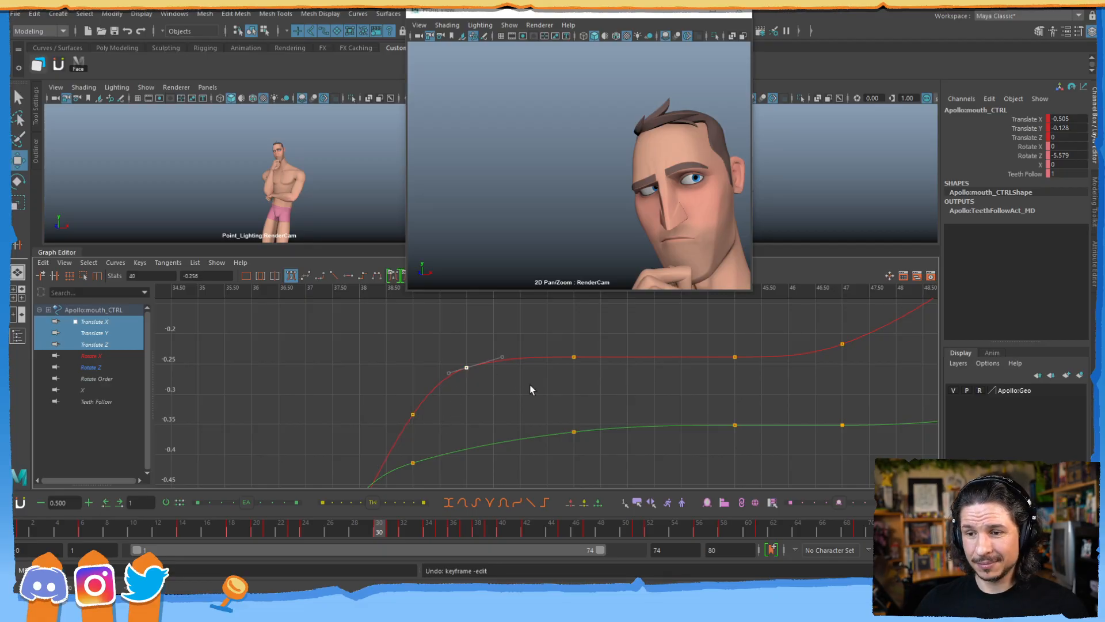
- Scrub to frame 38 and raise the mouth control's Translate Y key at frame 39 slightly
key("a")
middle_click_drag(528, 405, 565, 402, "alt")
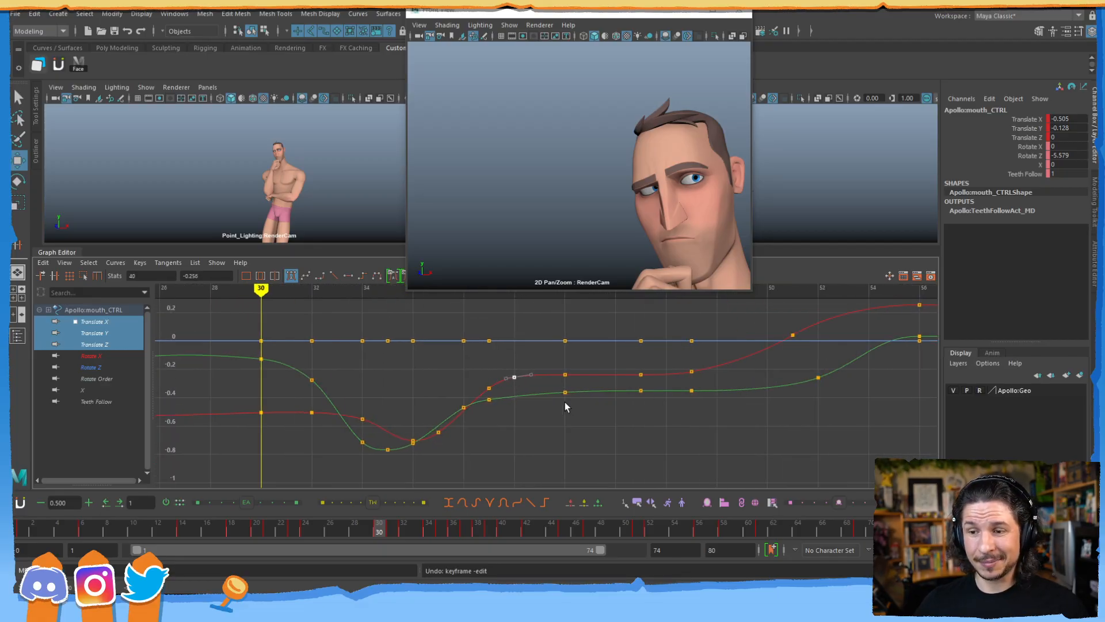
left_click_drag(396, 527, 465, 506)
right_click_drag(523, 406, 525, 440, "alt+shift")
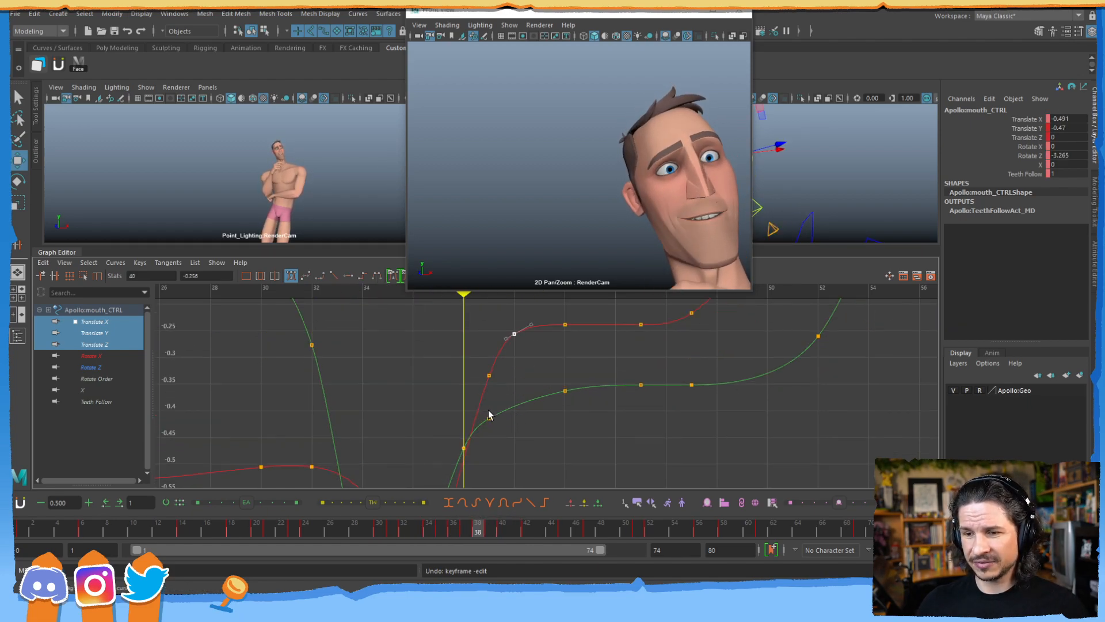
middle_click_drag(517, 453, 520, 440, "shift")
left_click(515, 438)
right_click_drag(516, 439, 537, 416, "alt")
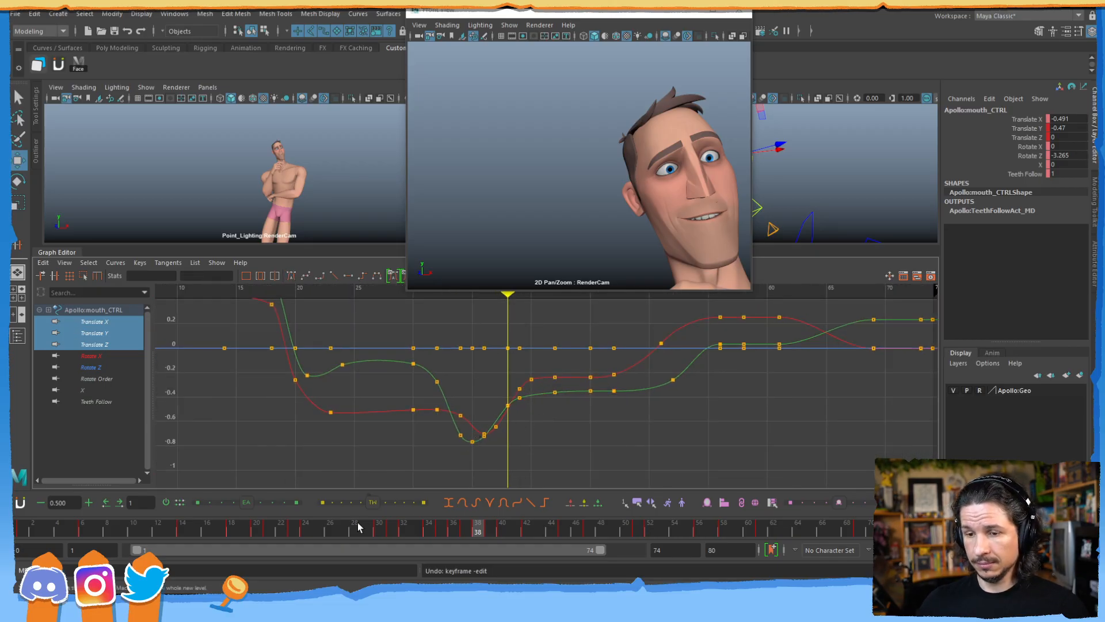
- Isolate the Translate Y curve, lower its keys at frames 34 to 36 slightly, and scrub through to frame 38 to check the dip
left_click_drag(478, 526, 416, 491)
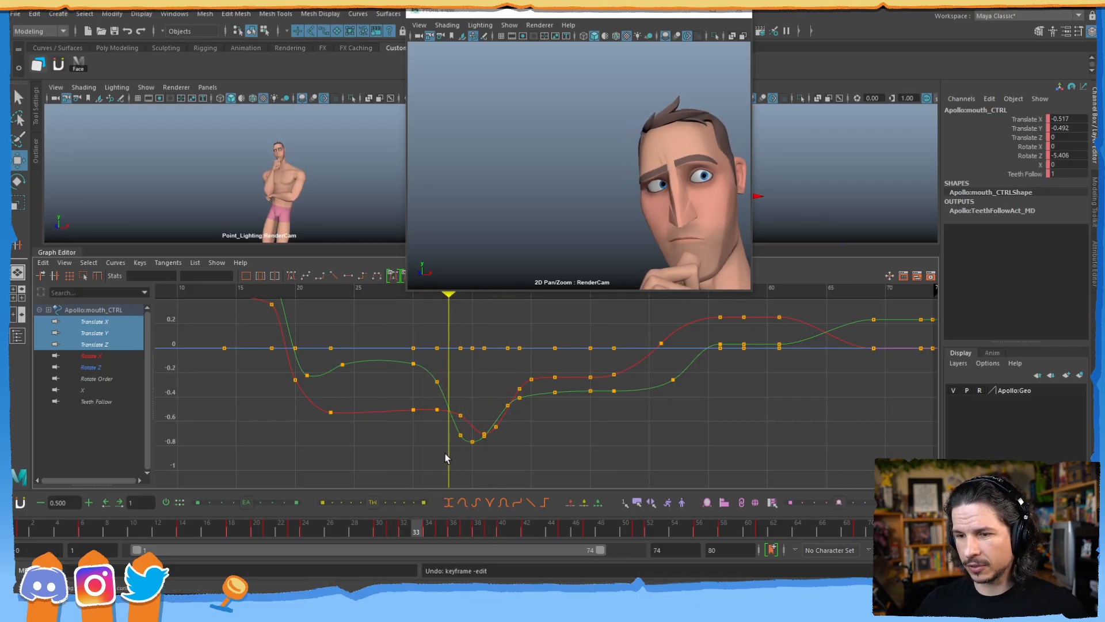
left_click(114, 333)
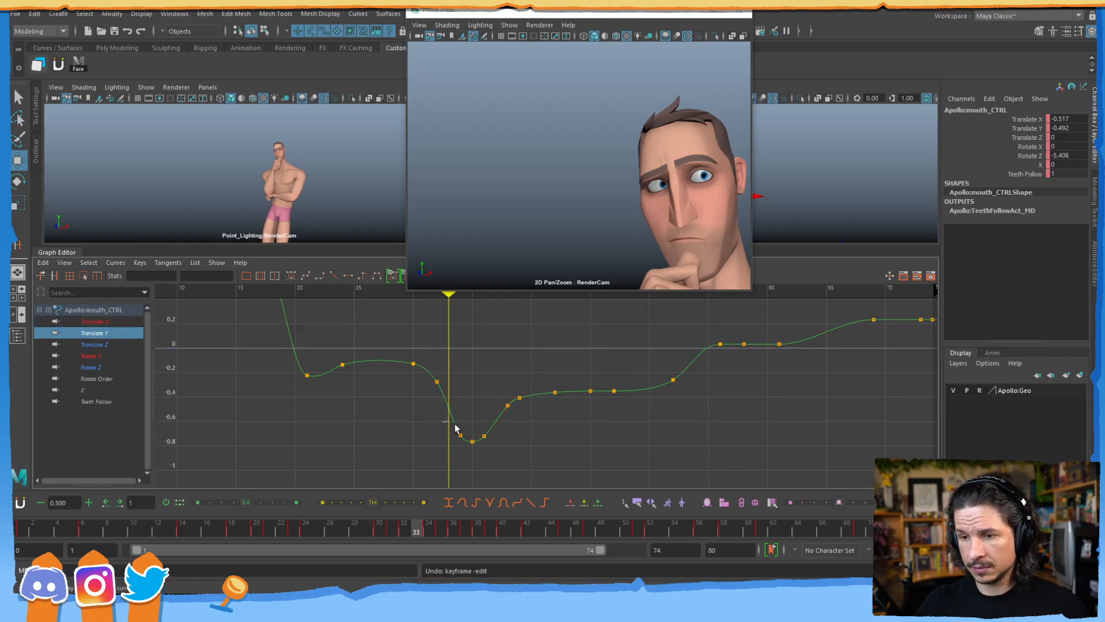
left_click_drag(443, 422, 504, 452)
middle_click_drag(507, 454, 505, 460, "shift")
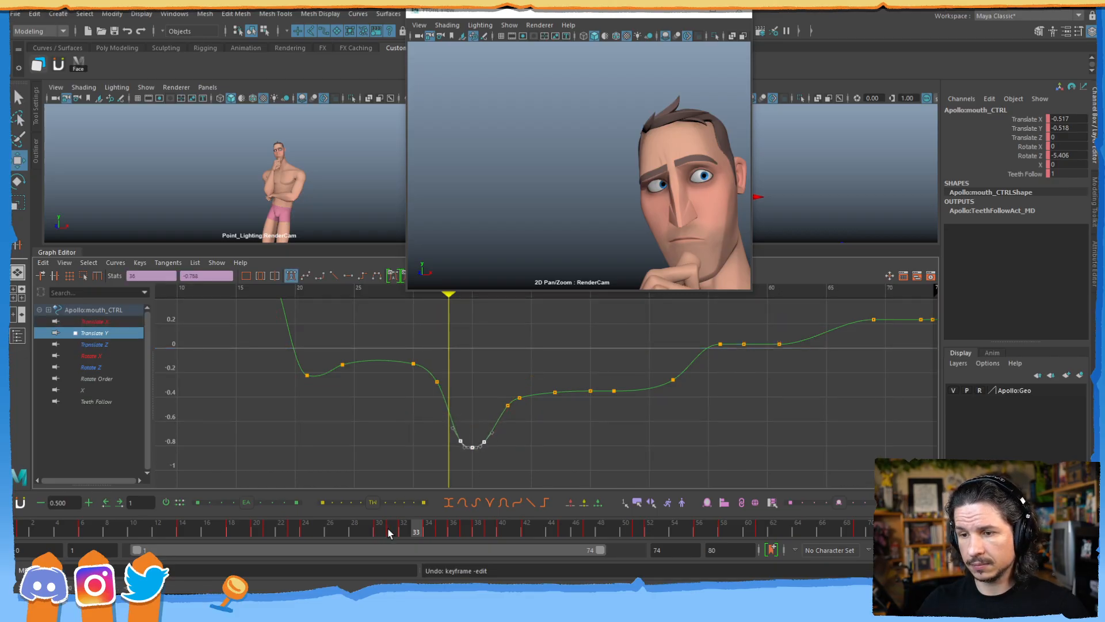
left_click_drag(389, 534, 477, 460)
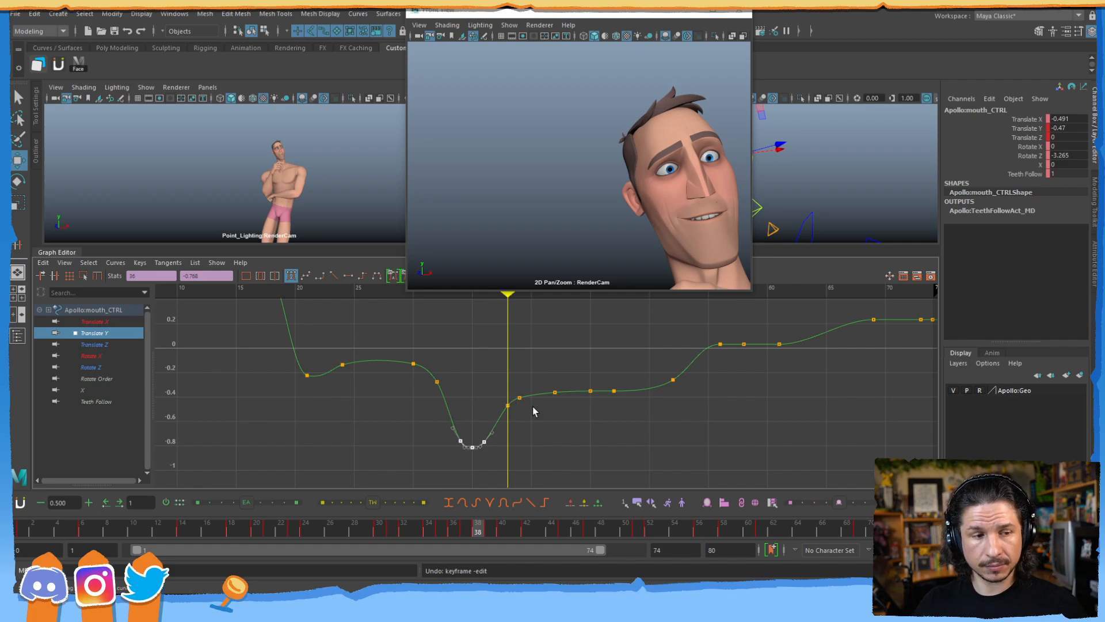
- Display all animation curves of the mouth control and orbit the face rig to a side view
scroll(597, 436, "down", 10)
left_click(118, 311)
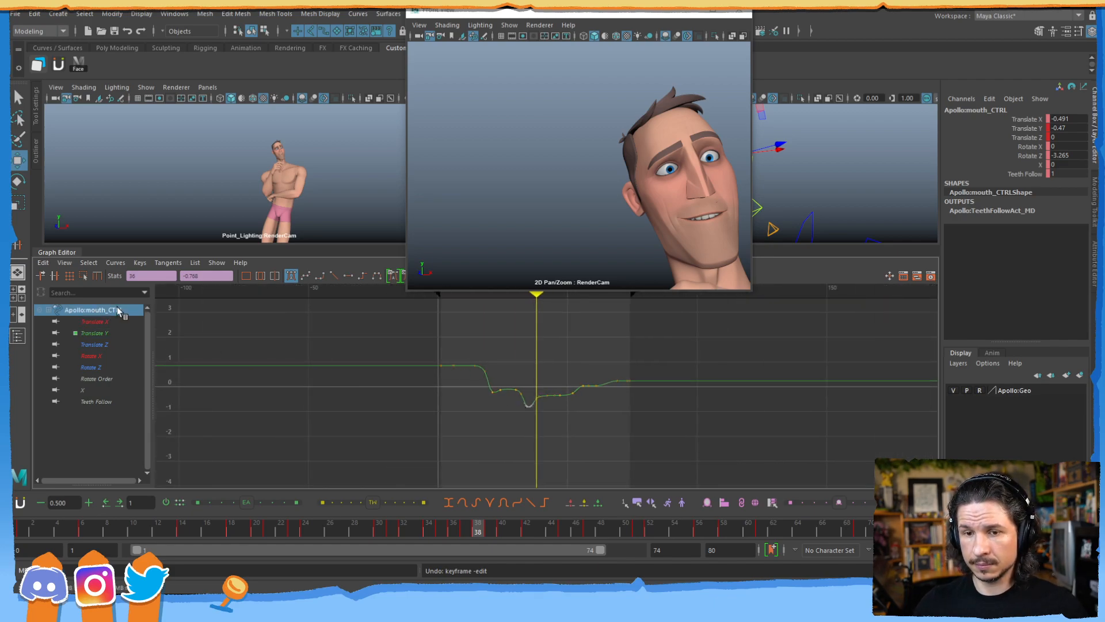
left_click_drag(845, 144, 930, 162, "alt")
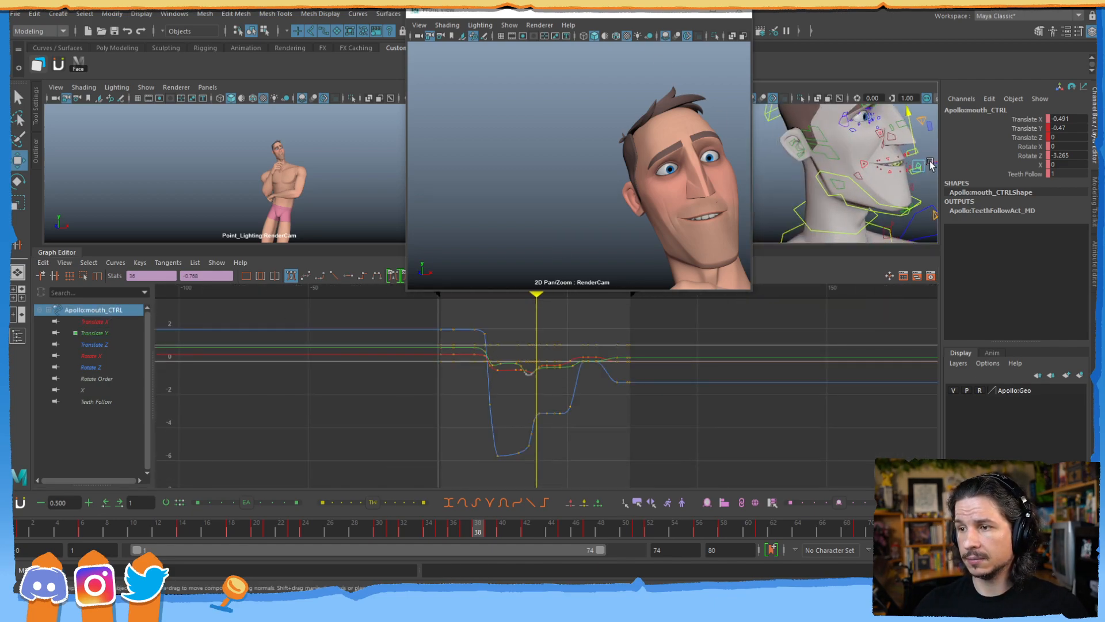
- Select all of the character's rig controls and all of their keys in the Graph Editor, and reposition the floating camera view
right_click_drag(930, 163, 733, 153, "alt")
middle_click_drag(733, 153, 844, 156, "alt")
left_click_drag(887, 156, 853, 157, "alt")
right_click_drag(892, 158, 846, 162, "alt")
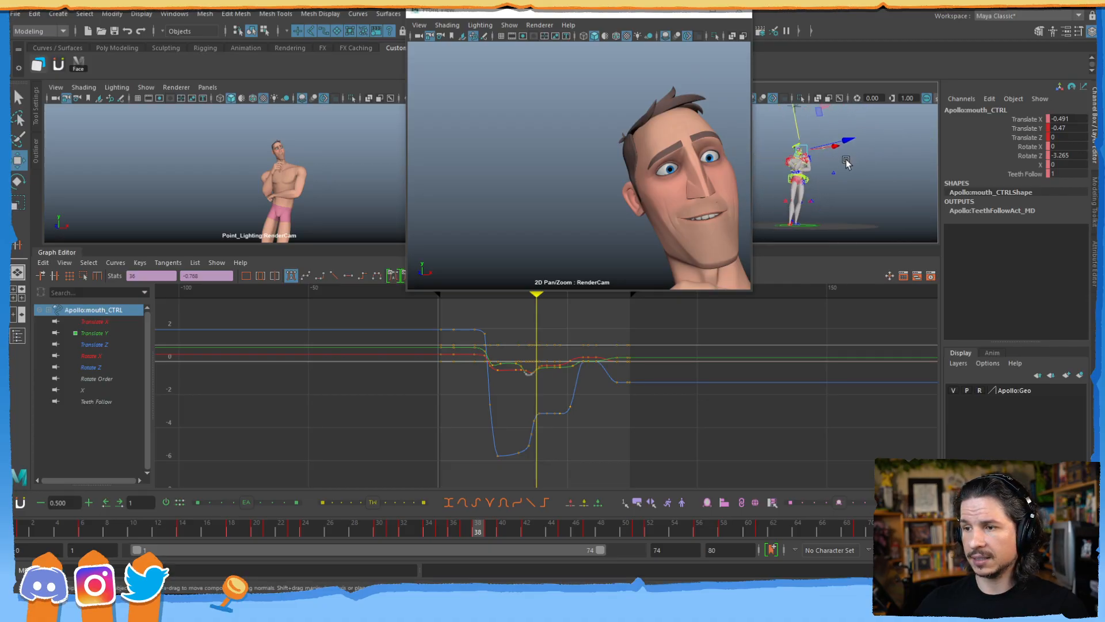
left_click_drag(888, 115, 741, 254)
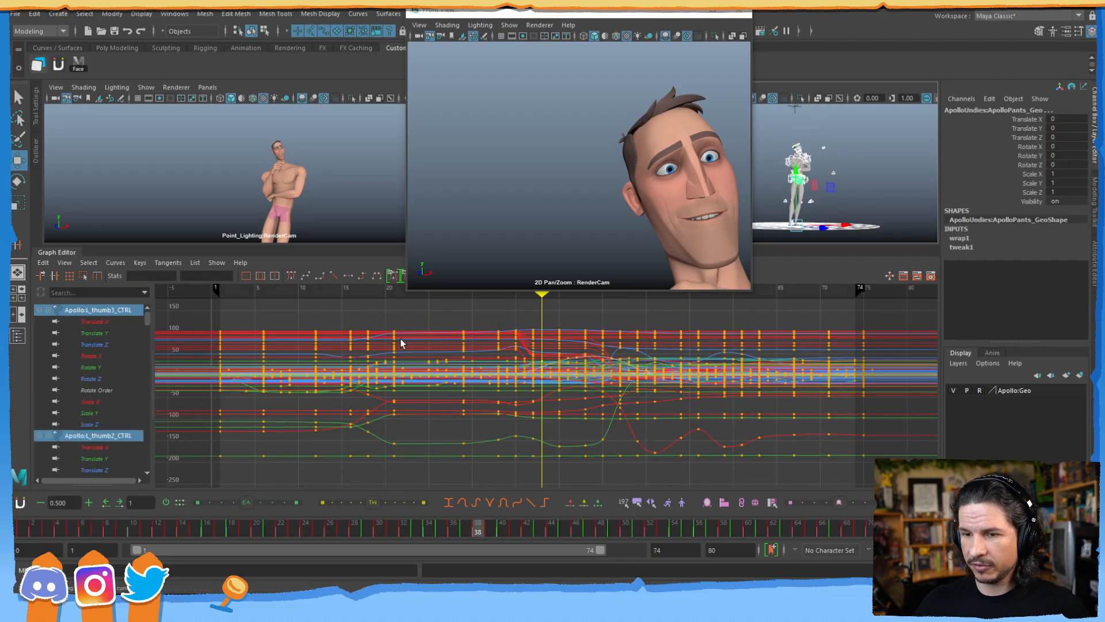
left_click_drag(199, 309, 885, 475)
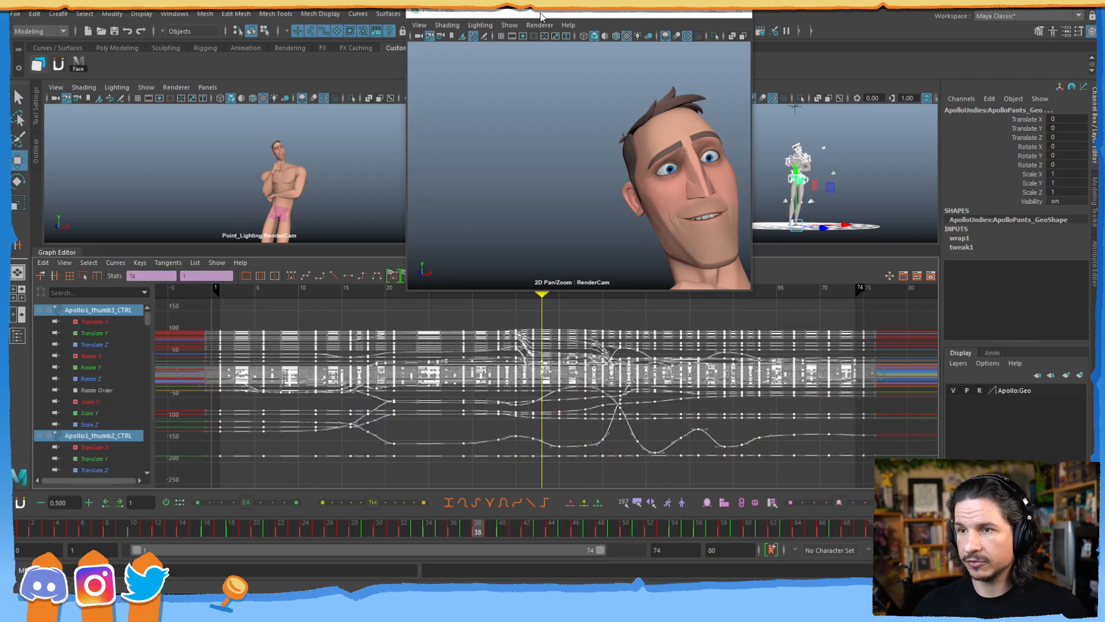
left_click_drag(541, 16, 593, 20)
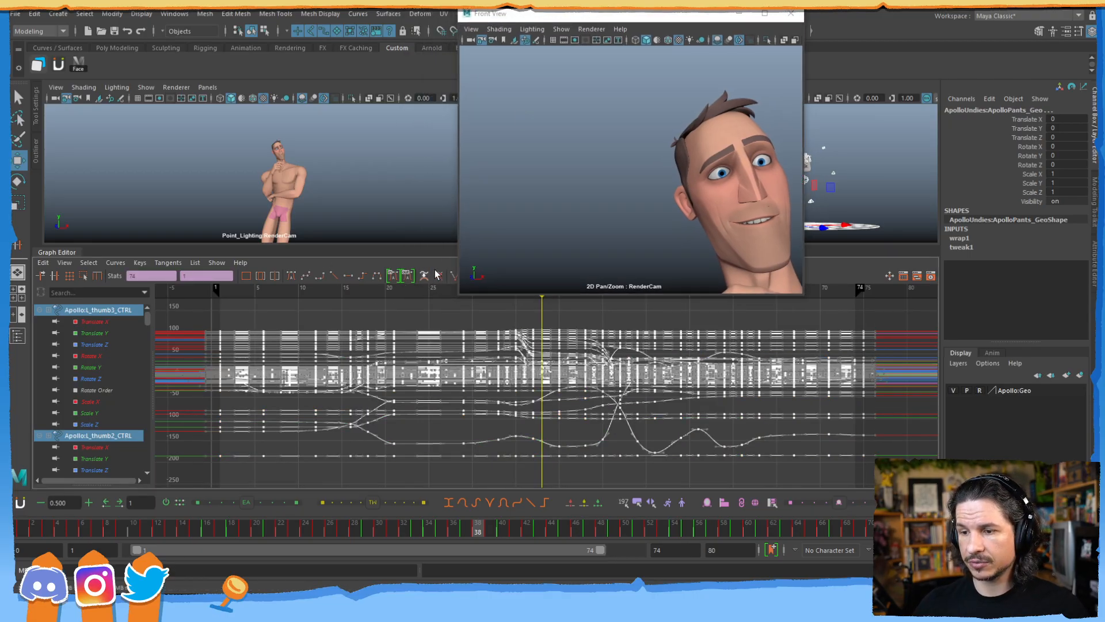
left_click_drag(679, 22, 597, 13)
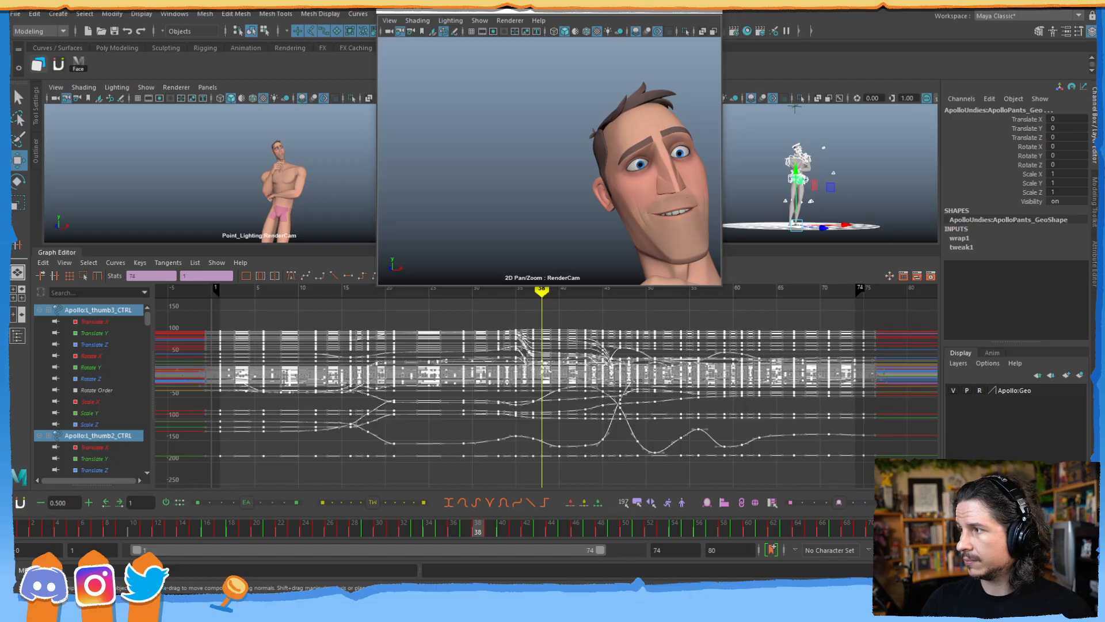
- Review the handwritten polish notes in the video player, return to Maya and scrub the end of the shot through to frame 74
key("alt+Tab")
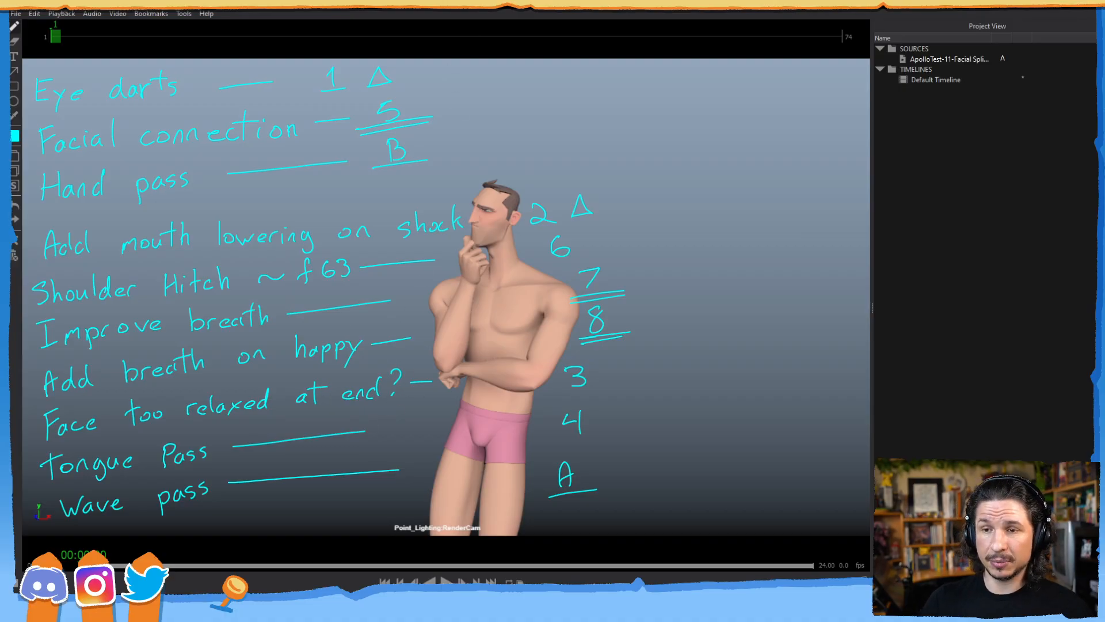
key("alt+Tab")
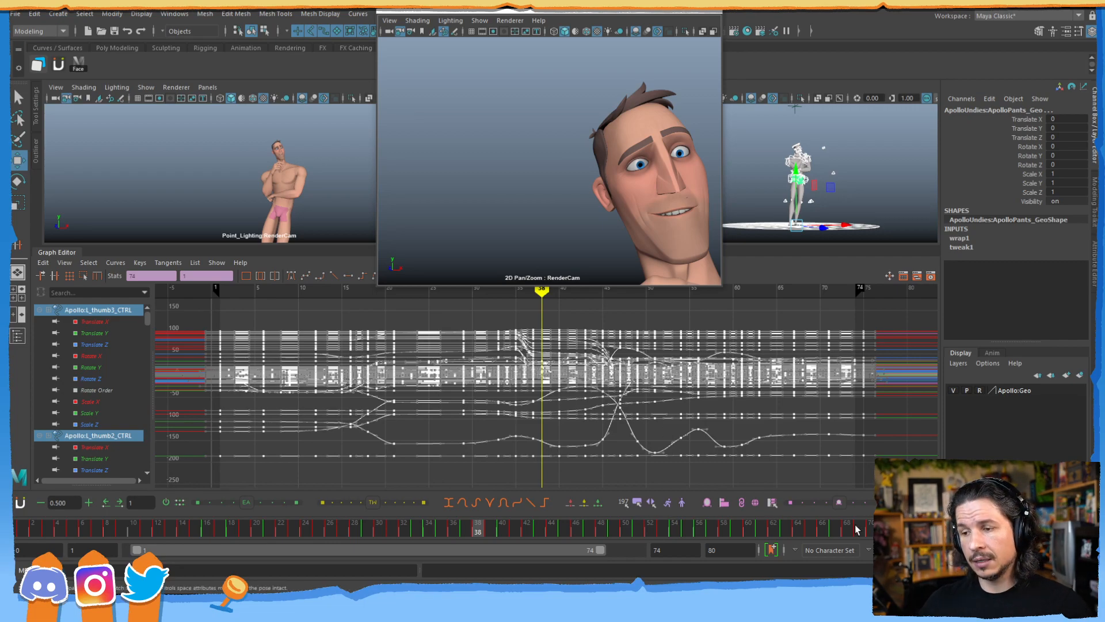
left_click_drag(847, 528, 727, 513)
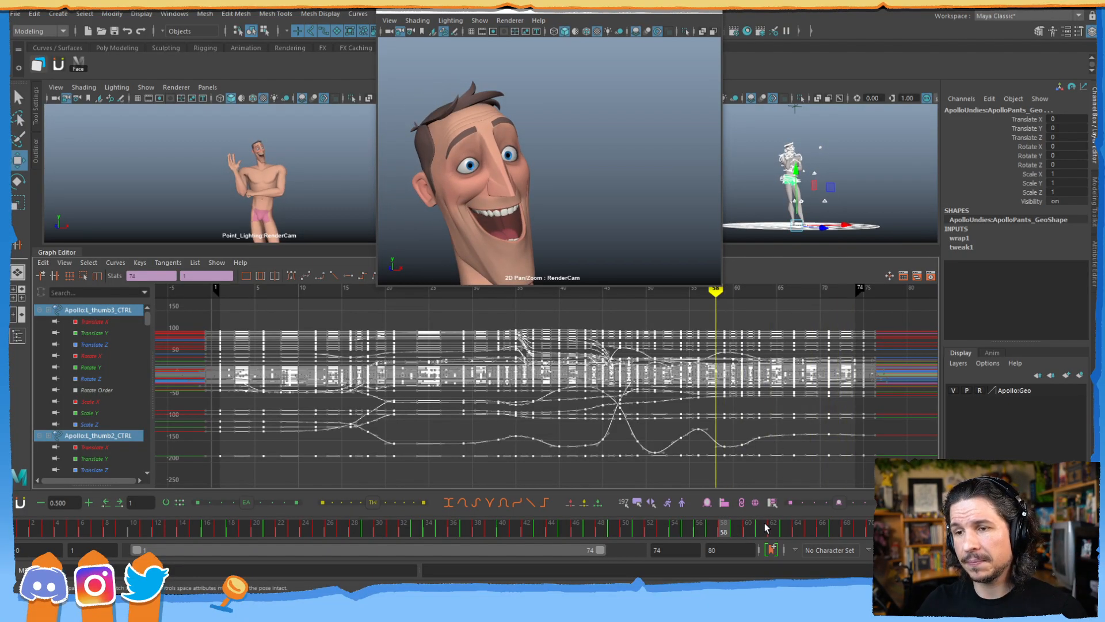
left_click_drag(766, 528, 921, 528)
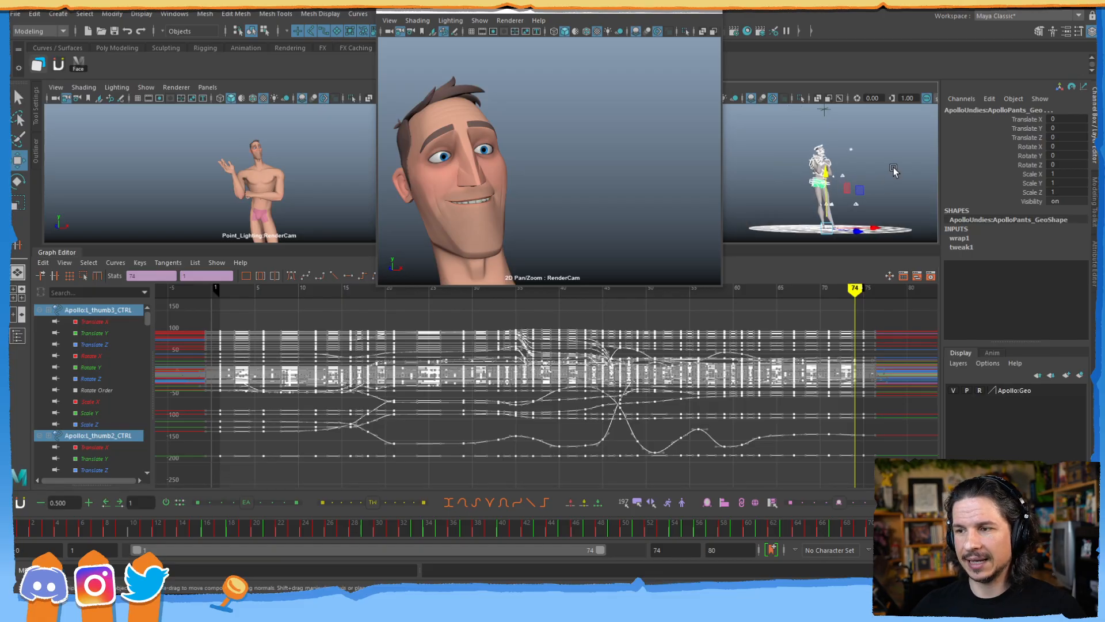
- Clear the selection, move the floating camera view clear of the face rig, and select and frame the right upper lip corner control
left_click(846, 138)
middle_click_drag(806, 178, 857, 223, "alt")
right_click_drag(858, 223, 794, 173, "alt")
scroll(800, 175, "up", 5)
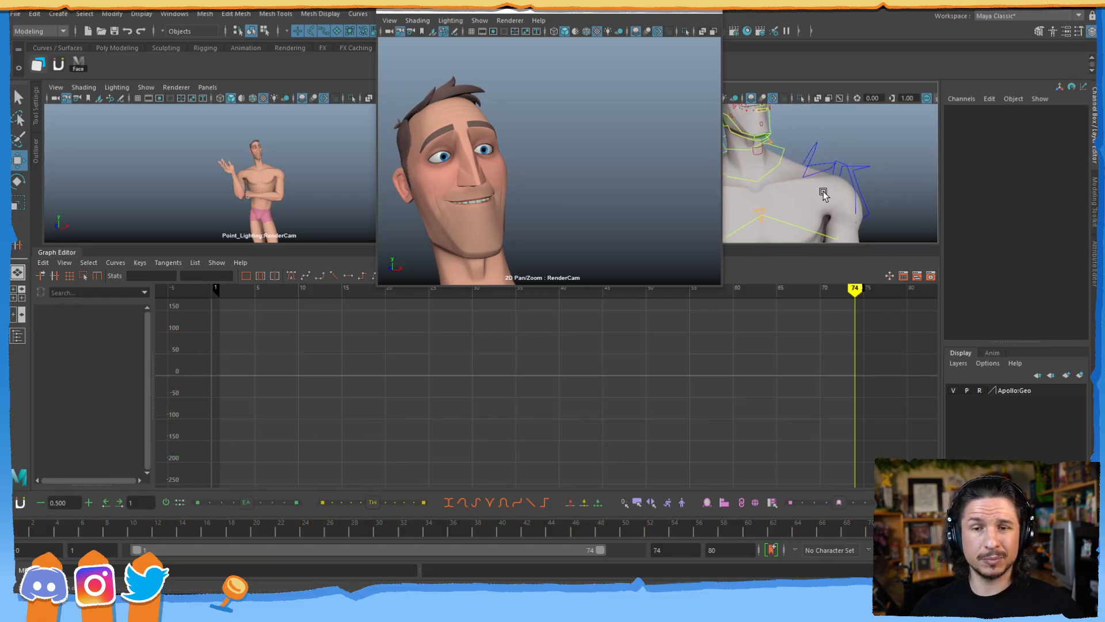
middle_click_drag(823, 192, 856, 173, "alt")
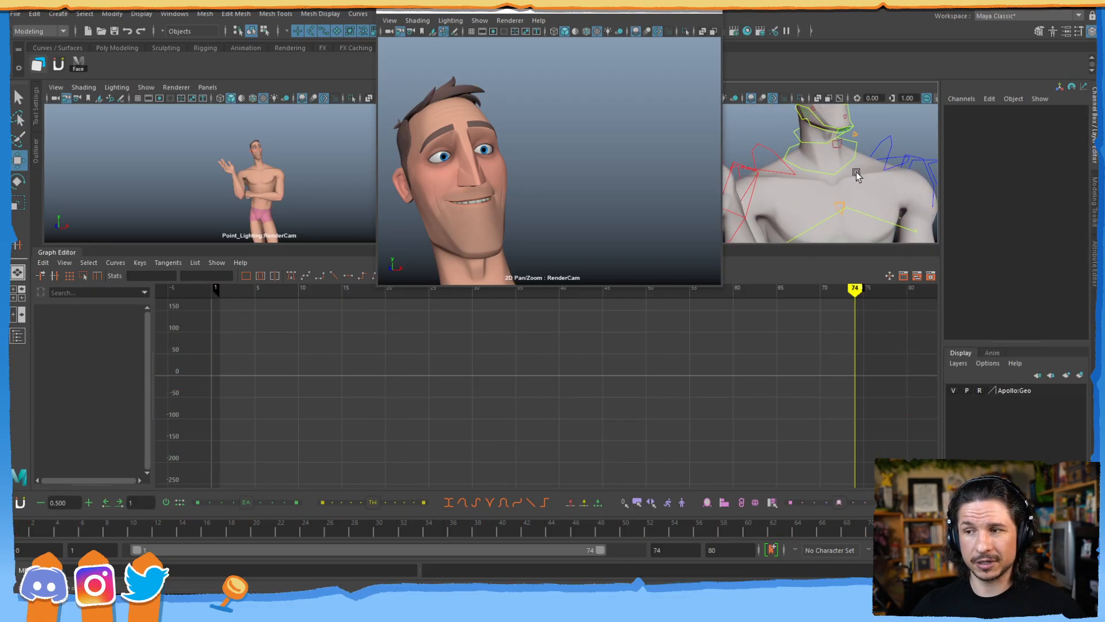
left_click_drag(857, 173, 841, 185, "alt")
right_click_drag(841, 184, 799, 207, "alt")
middle_click_drag(866, 175, 764, 196, "alt")
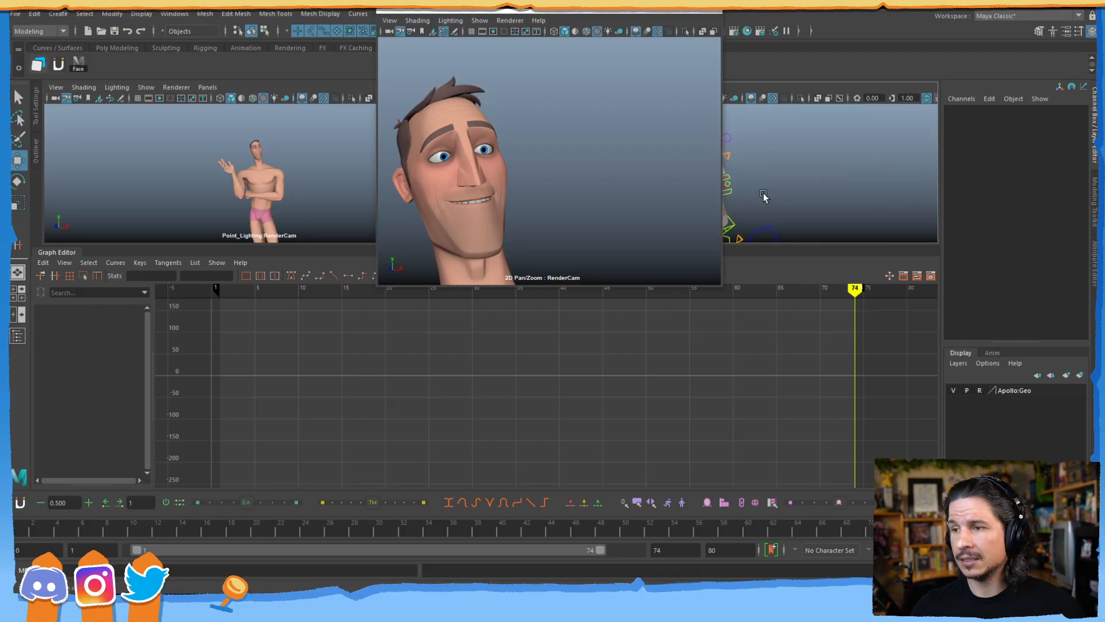
left_click_drag(763, 196, 747, 150, "alt")
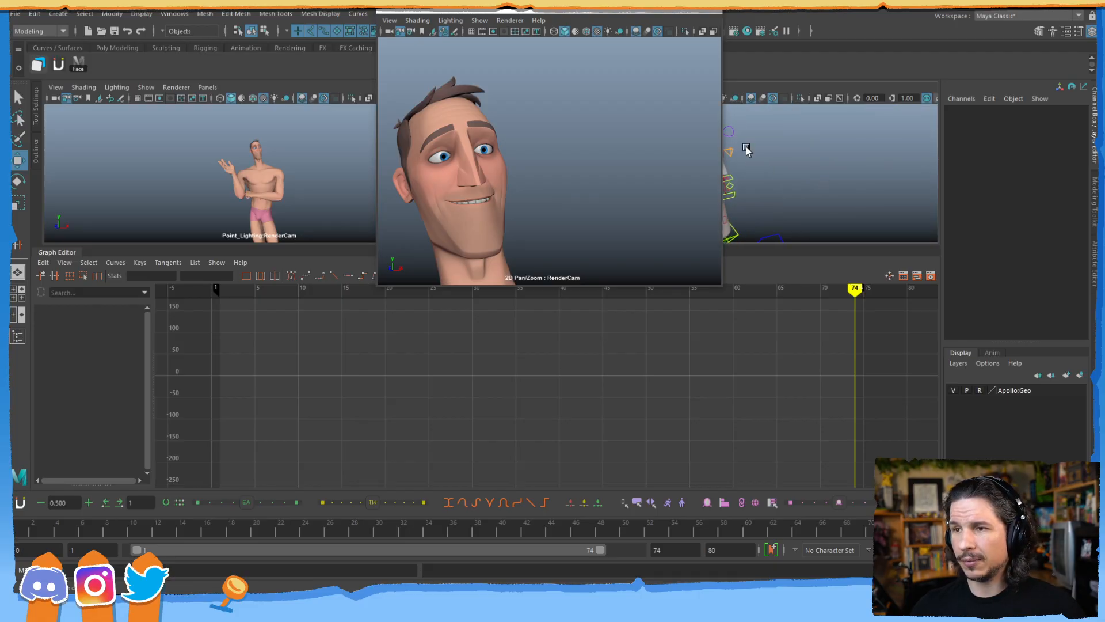
left_click_drag(604, 11, 354, 21)
left_click(701, 164)
key("f")
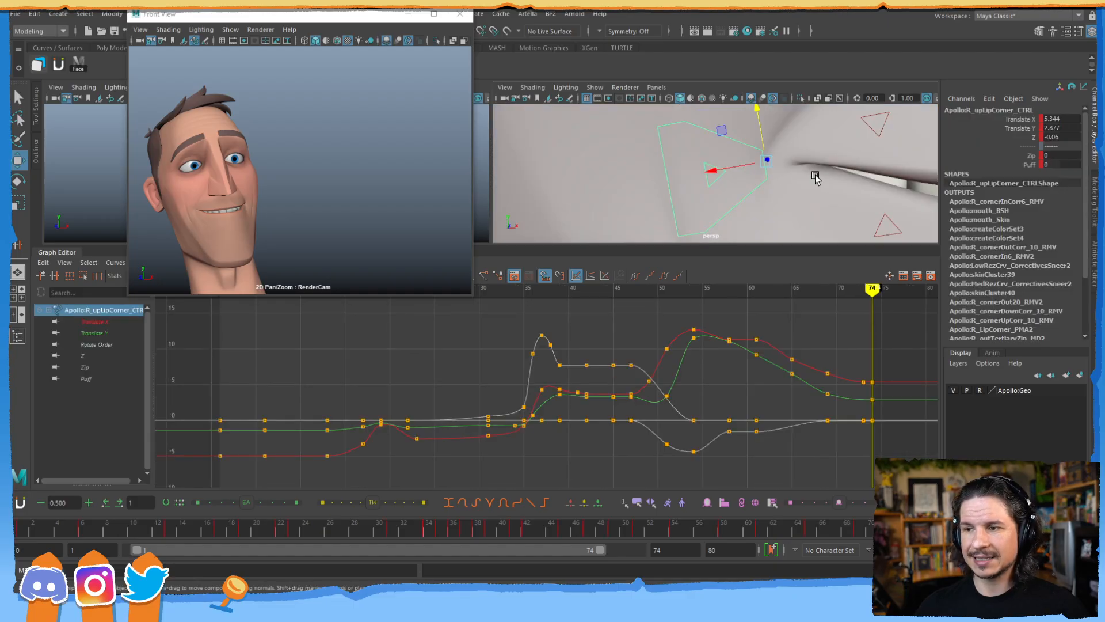
- Widen the smile at frame 74 by moving the right upper lip corner control to Translate X 8.5 and Translate Y 5.334
right_click_drag(781, 169, 758, 187, "alt")
left_click_drag(783, 202, 817, 178, "alt")
right_click_drag(816, 178, 720, 190, "alt")
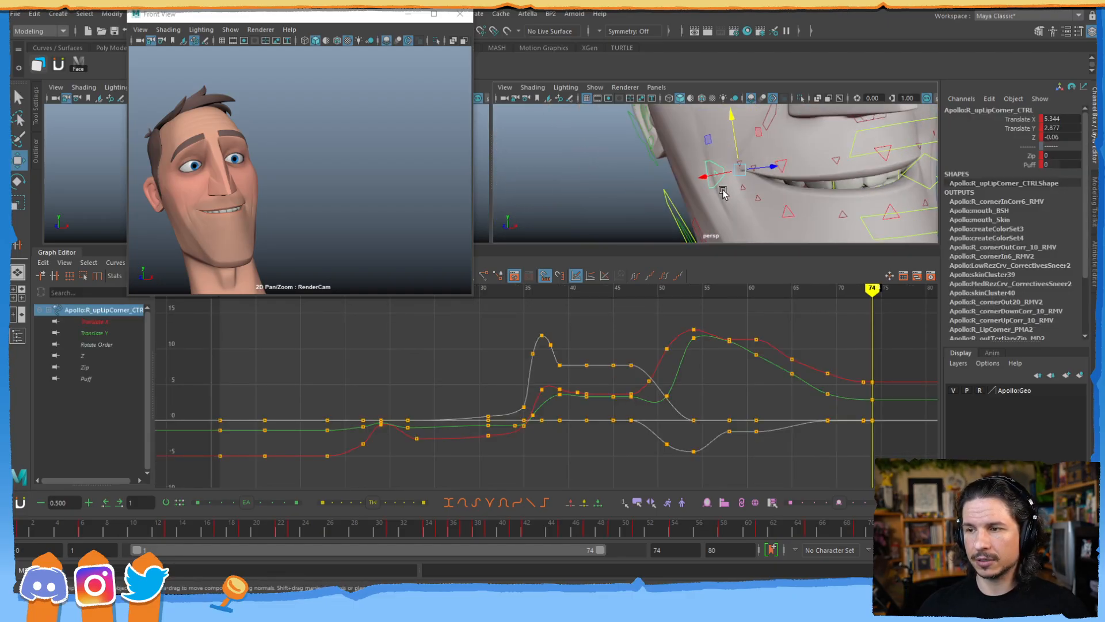
mouse_move(721, 190)
left_mouse_down("alt")
mouse_move(670, 193)
mouse_move(708, 209)
left_mouse_up("alt")
left_click(618, 185)
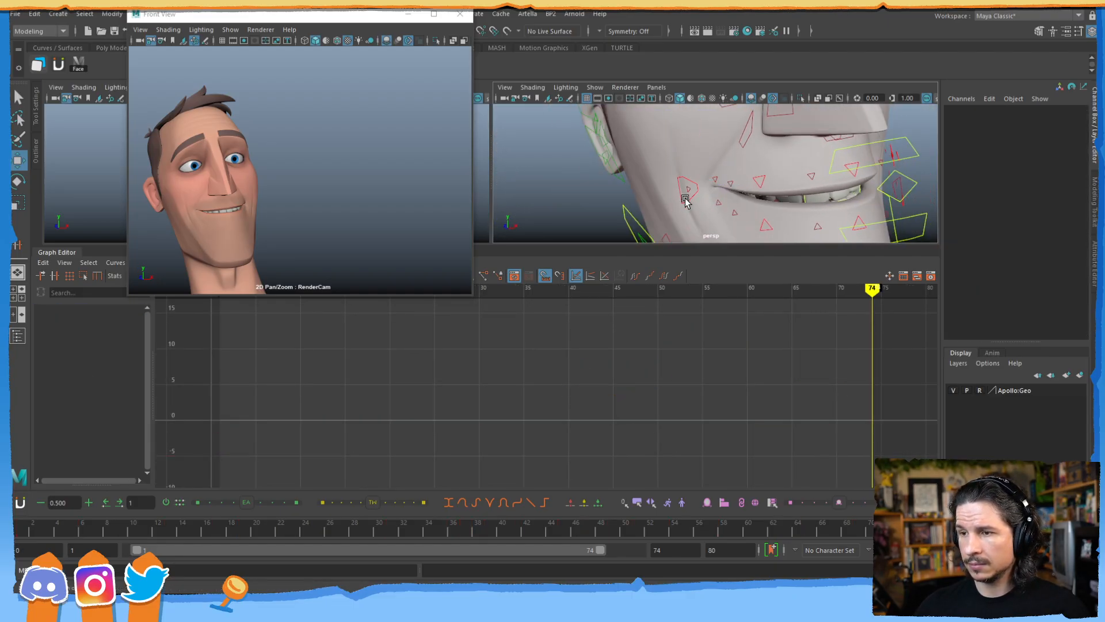
left_click(685, 199)
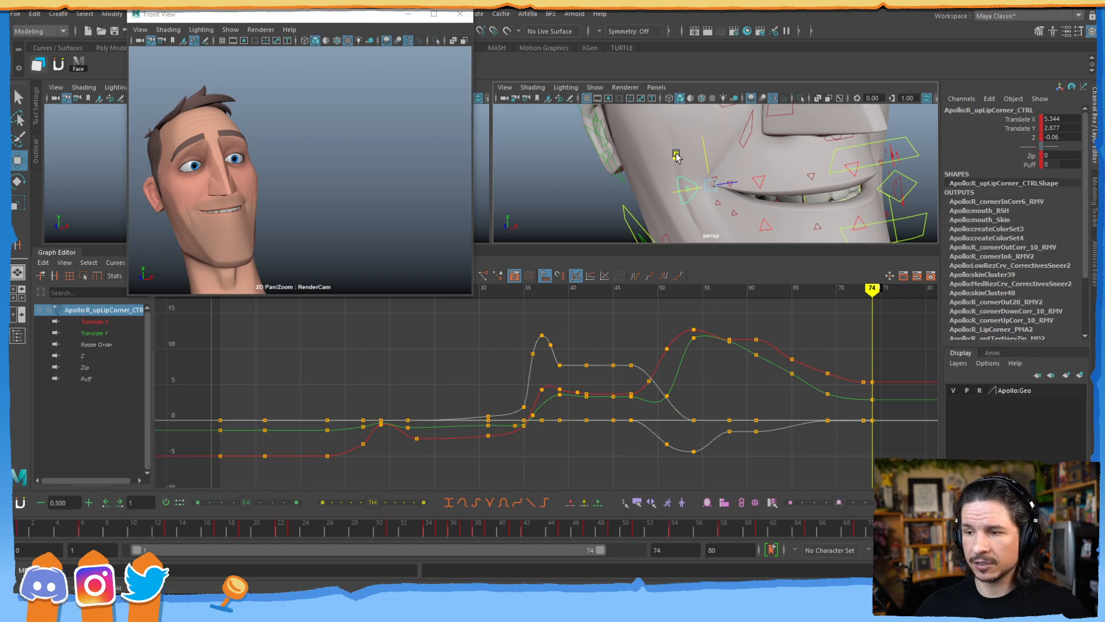
middle_click_drag(677, 155, 655, 144)
left_click_drag(656, 141, 649, 131)
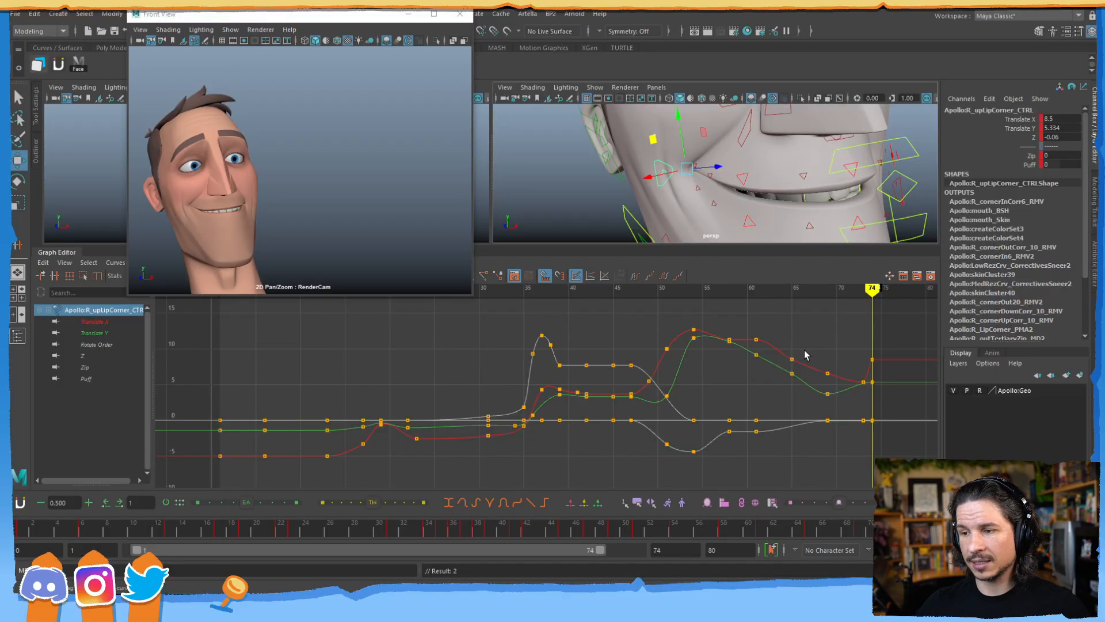
- Raise the right upper lip corner's Translate X key at frame 58 to round the curve out of its peak
middle_click_drag(805, 365, 739, 382, "alt")
right_click_drag(739, 383, 728, 357, "alt+shift")
middle_click_drag(727, 355, 713, 370, "alt")
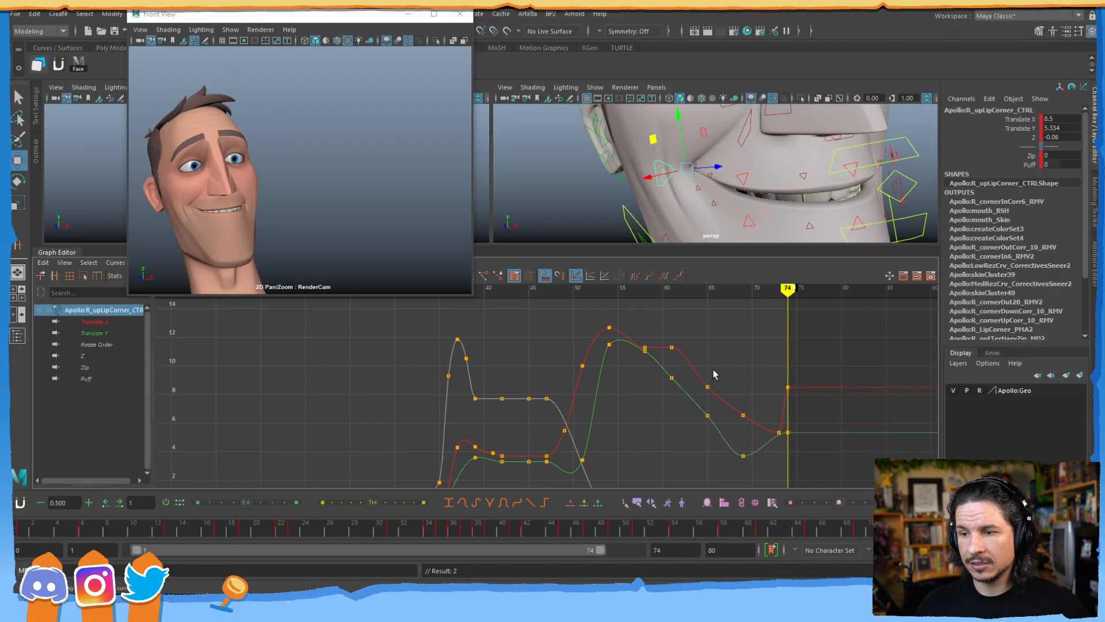
left_click_drag(662, 351, 637, 349)
middle_click_drag(653, 382, 653, 374, "shift")
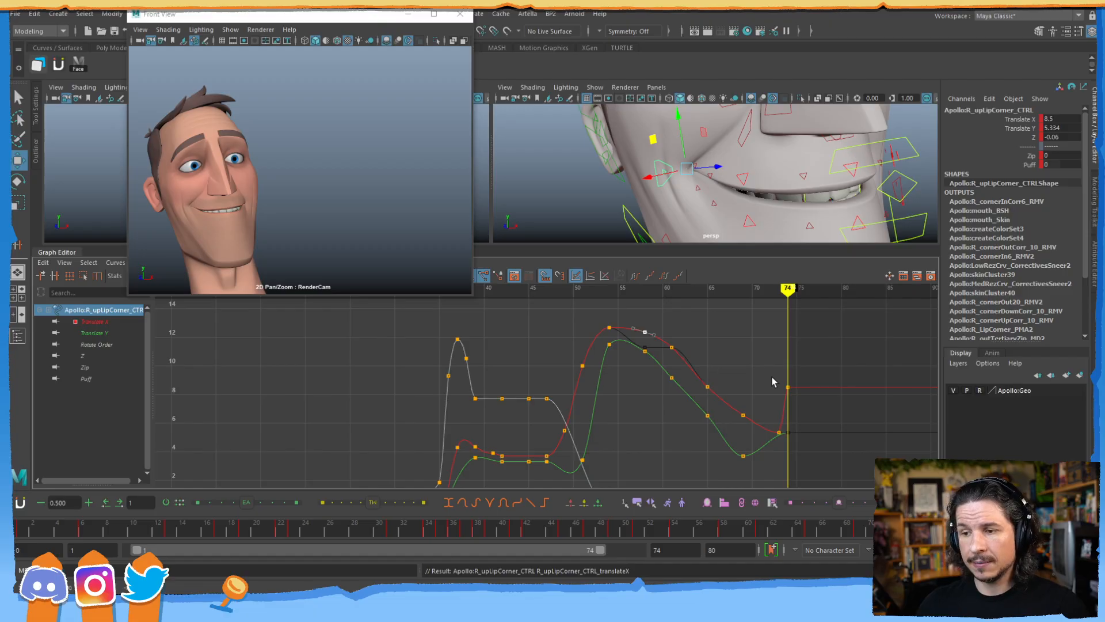
- Blend the lip corner's Translate X and Y keys at frames 65 and 69 upward with the animBot slider and close the animBot trial dialog
left_click_drag(777, 351, 682, 463)
left_click_drag(735, 402, 680, 413)
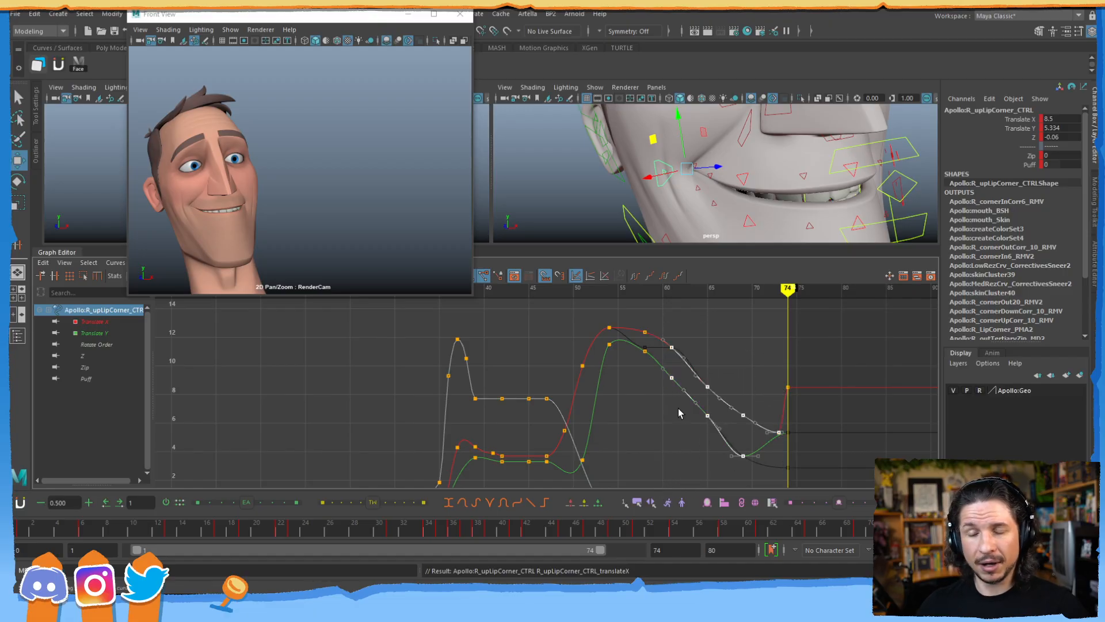
left_click_drag(746, 342, 692, 472)
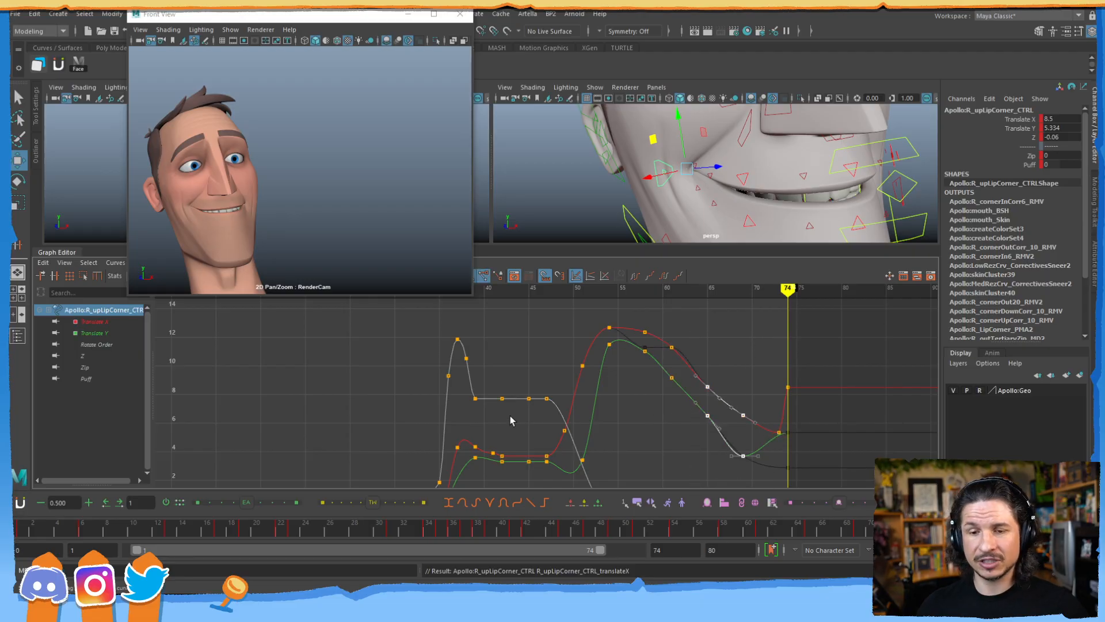
left_click_drag(247, 507, 239, 508)
key("ctrl+z")
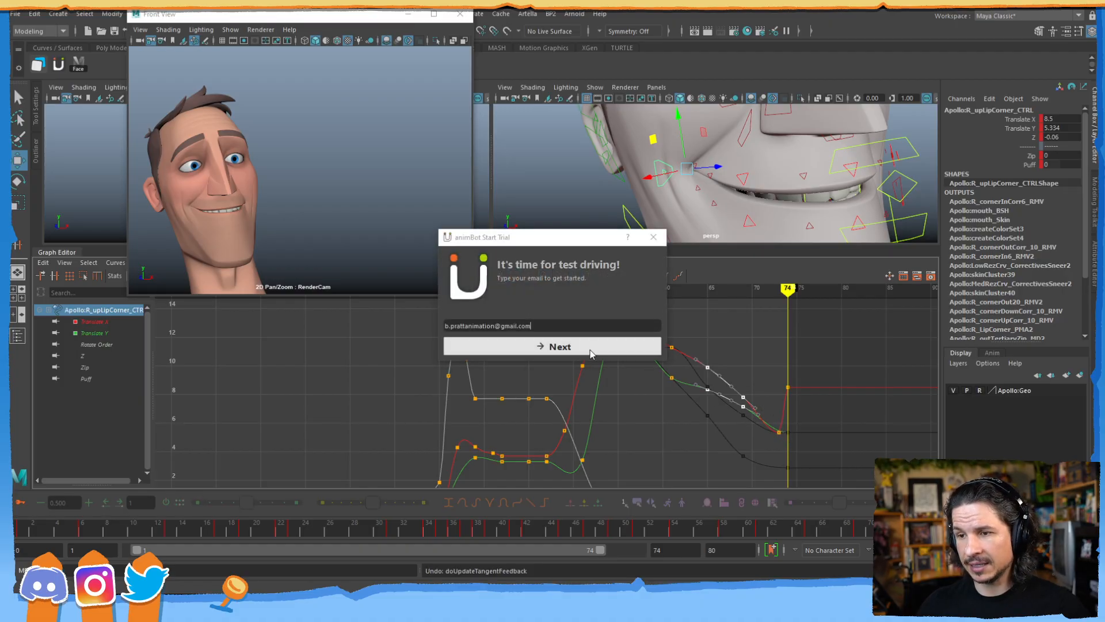
left_click(594, 348)
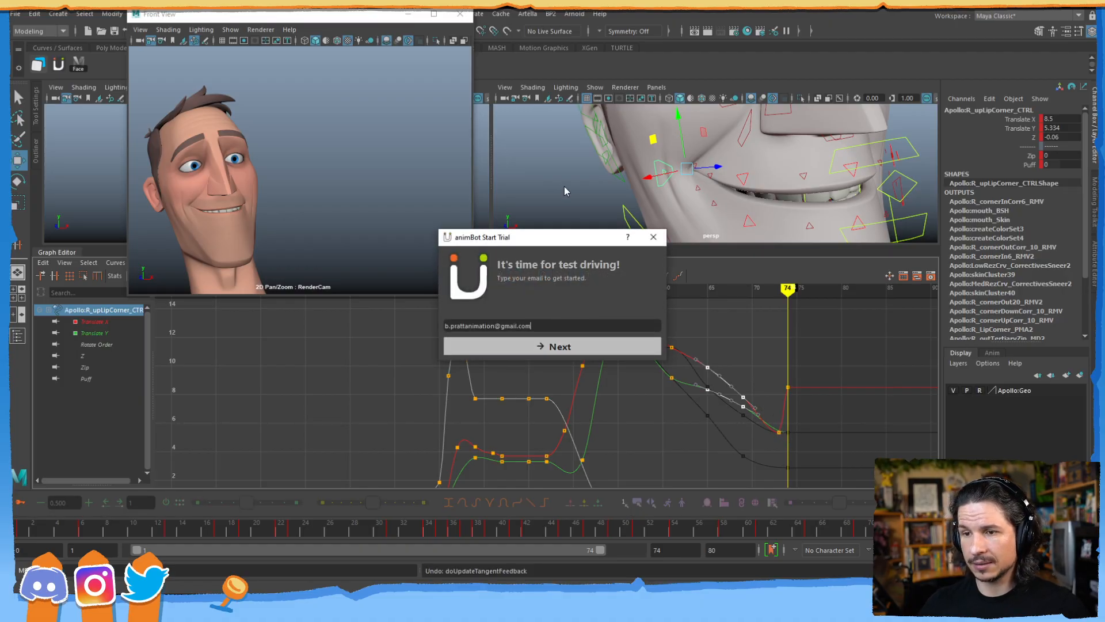
left_click(654, 237)
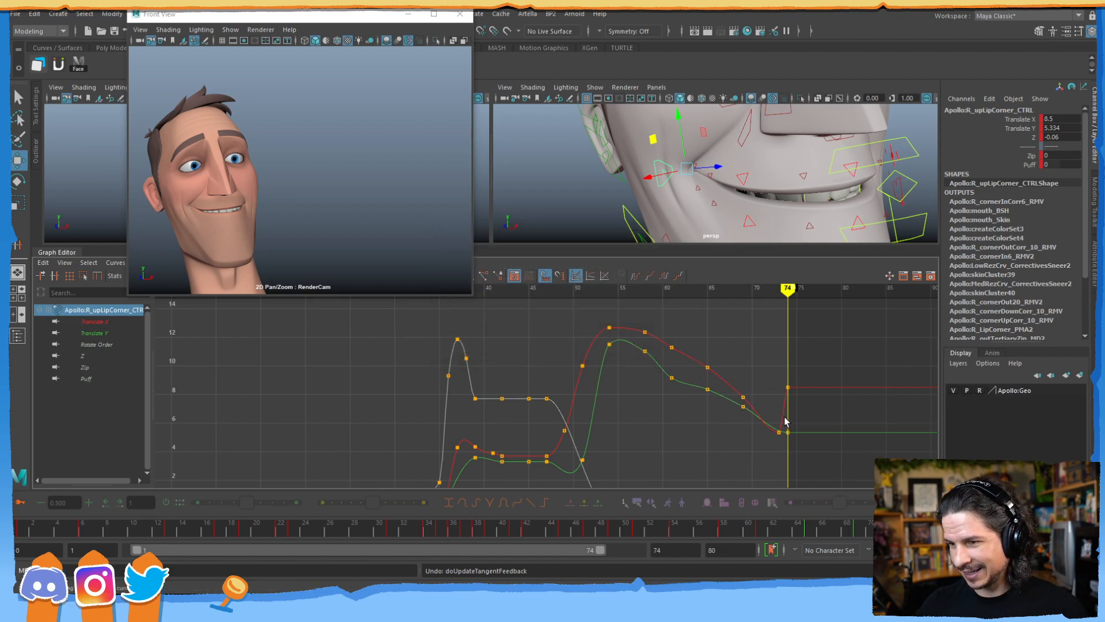
- Delete the lip corner's Translate X key at frame 73 and raise its key at frame 69 for an ease into the final pose
left_click(777, 432)
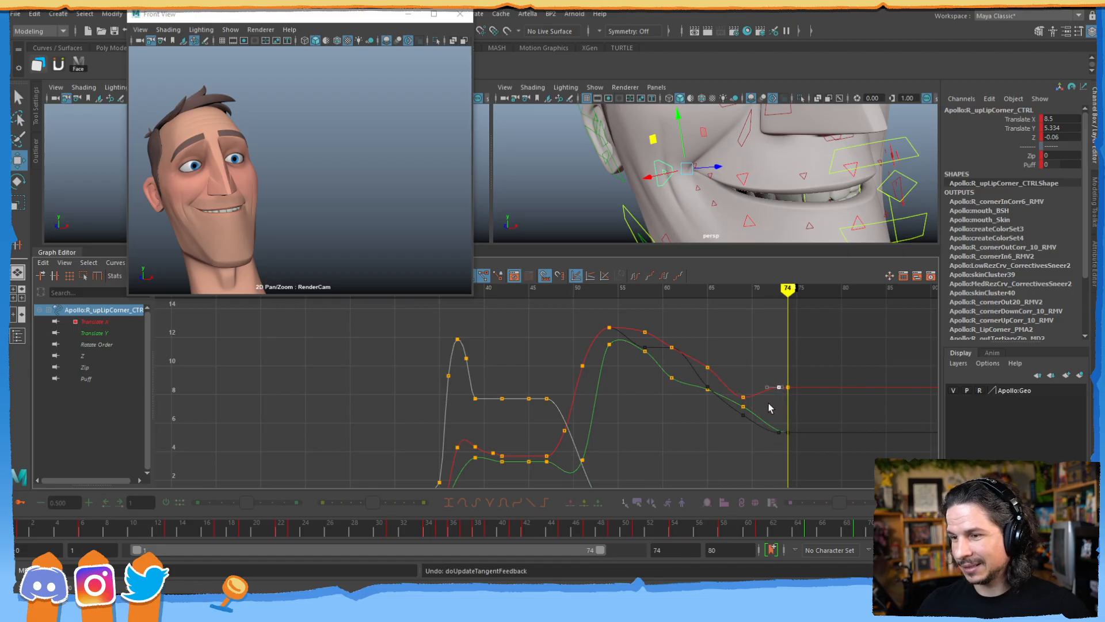
key("Delete")
left_click_drag(755, 389, 732, 402)
mouse_move(731, 427)
middle_mouse_down("shift")
mouse_move(733, 401)
mouse_move(733, 411)
middle_mouse_up("shift")
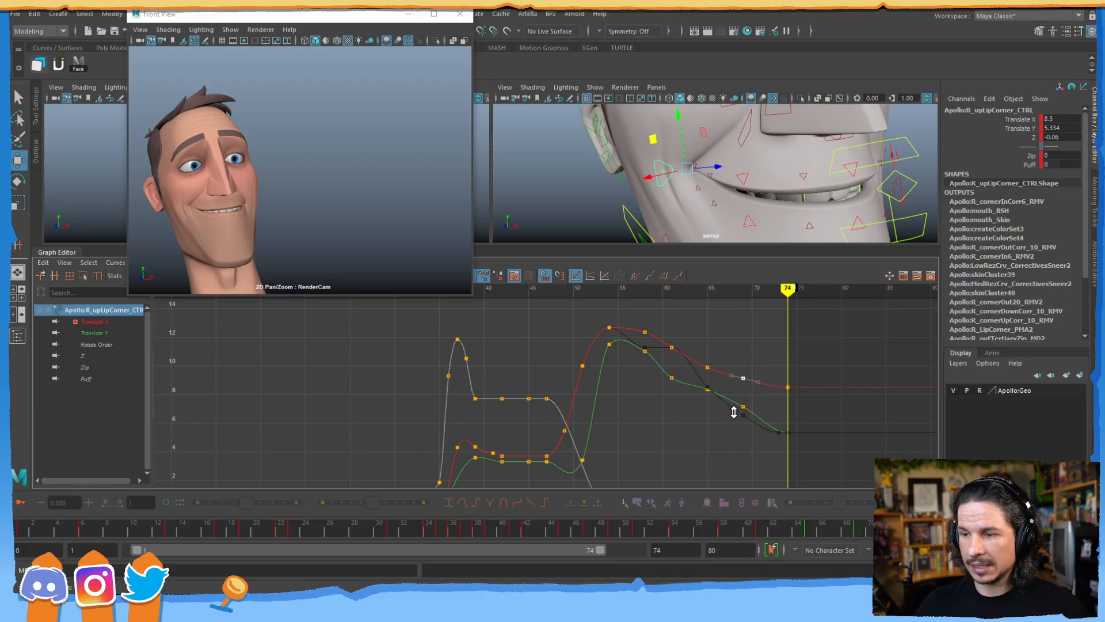
- Raise the lip corner's Translate X and Y keys at frame 61 slightly and lower both curves' keys at frame 69 to smooth the descent
left_click_drag(730, 429, 731, 429)
middle_click_drag(736, 427, 725, 395, "shift")
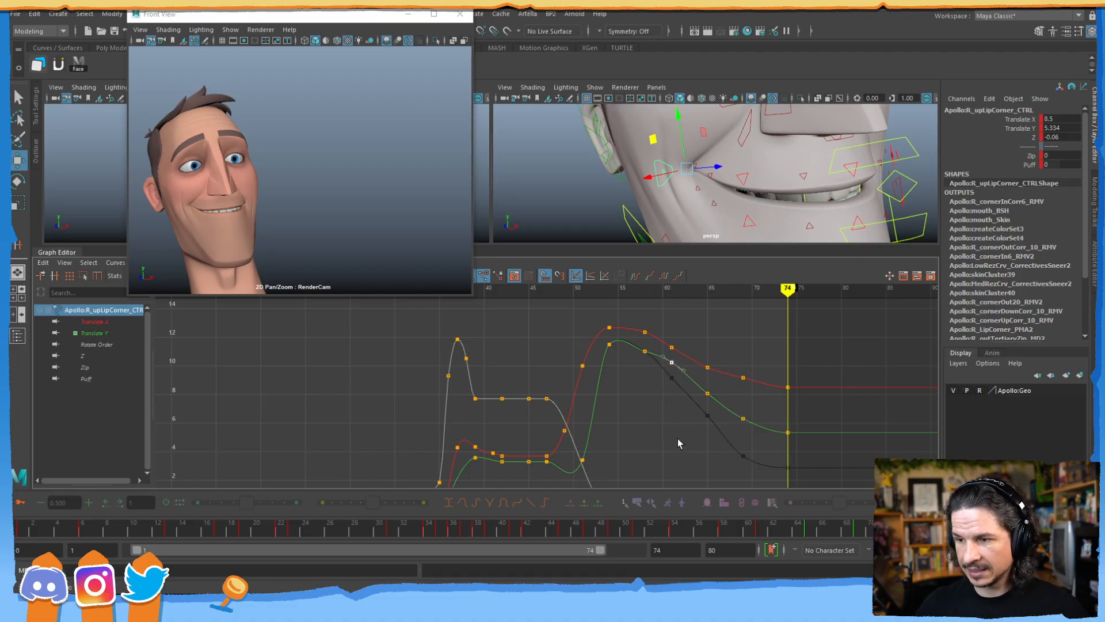
middle_click_drag(714, 433, 737, 401, "shift")
left_click(744, 378)
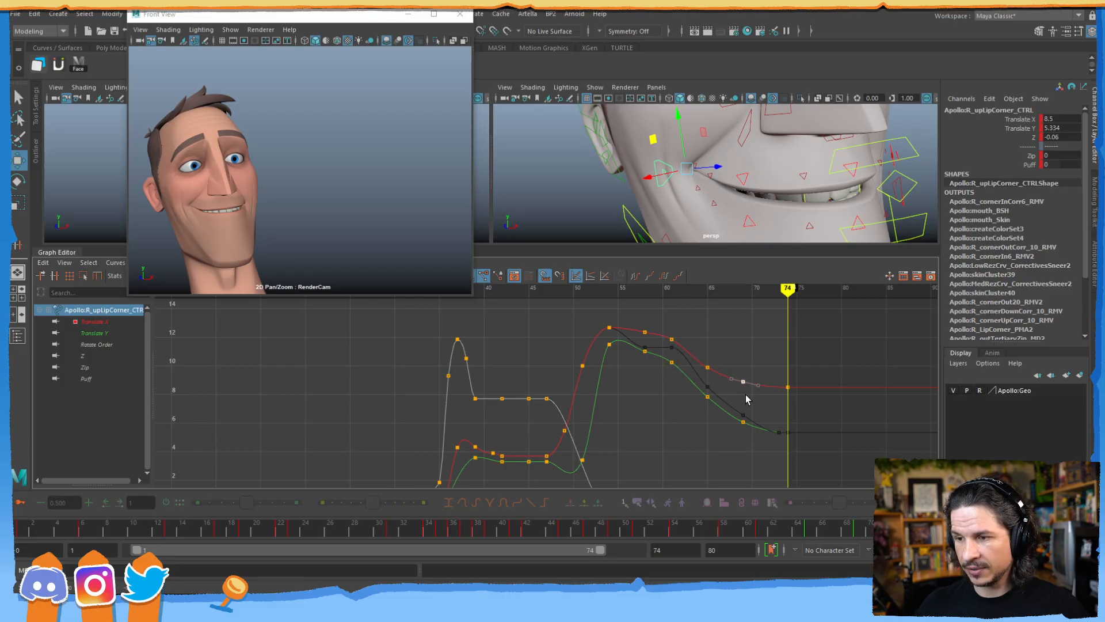
left_click(672, 339)
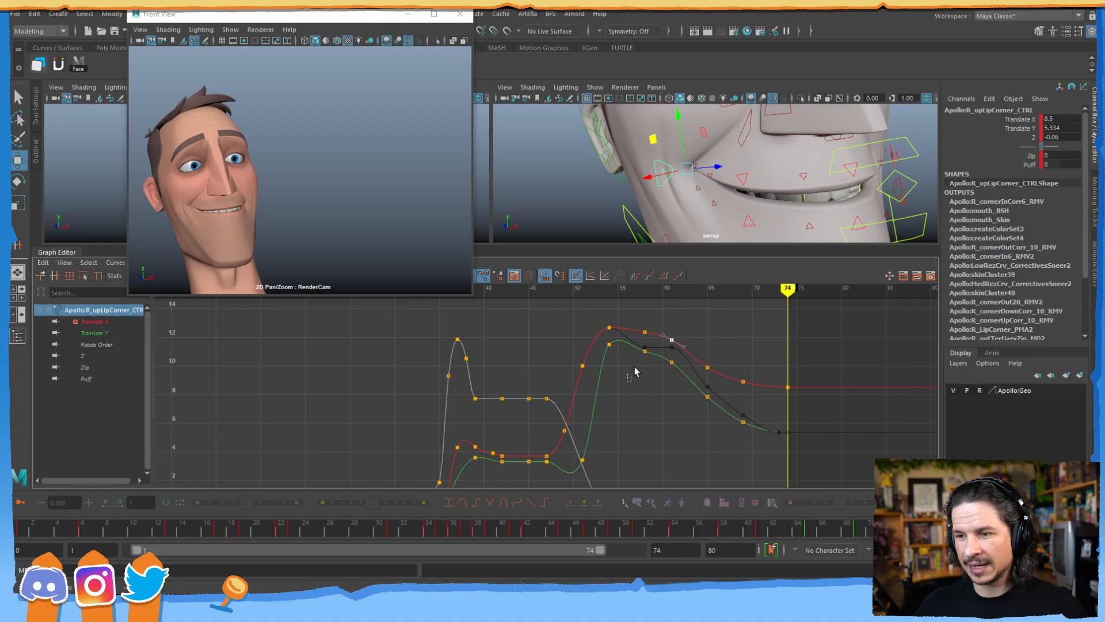
- Raise the lip corner's Translate Y key at frame 58 slightly and lower its keys at frames 61, 65 and 69 for a cleaner settle
left_click(646, 351)
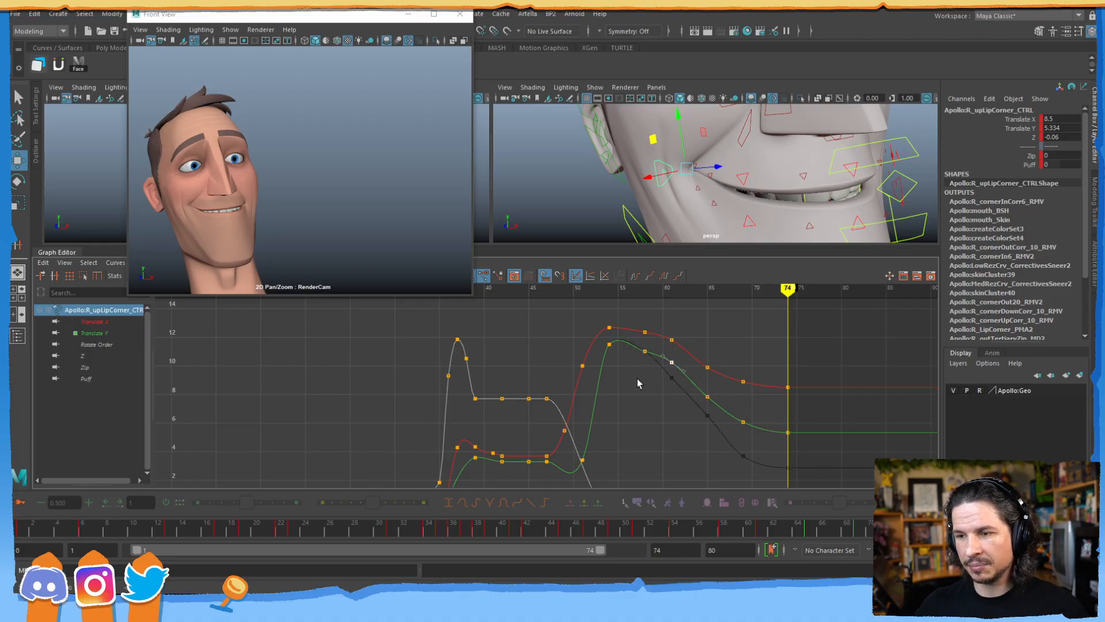
middle_click_drag(646, 382, 647, 373, "shift")
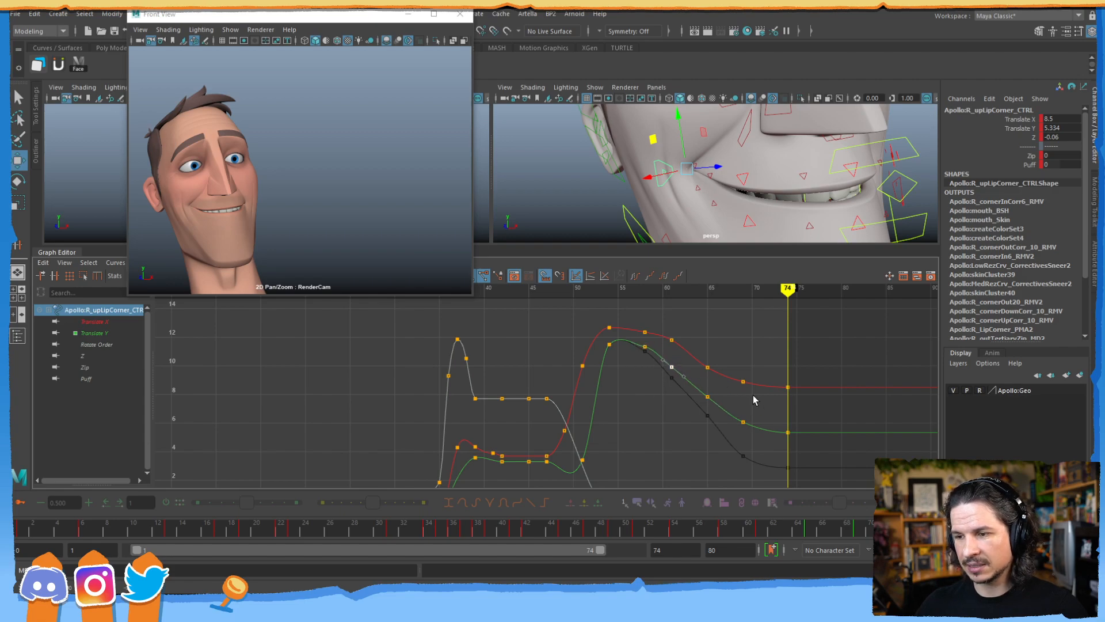
middle_click_drag(700, 424, 707, 420, "shift")
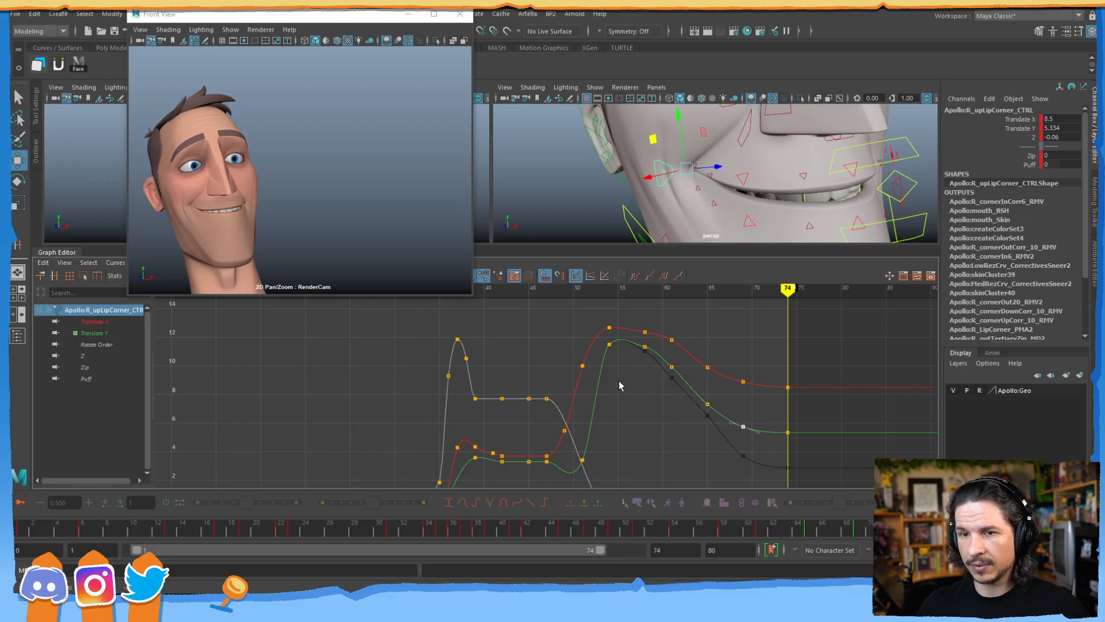
mouse_move(920, 527)
left_mouse_down()
mouse_move(844, 526)
mouse_move(747, 498)
mouse_move(821, 490)
mouse_move(922, 507)
mouse_move(791, 486)
mouse_move(766, 485)
mouse_move(932, 503)
left_mouse_up()
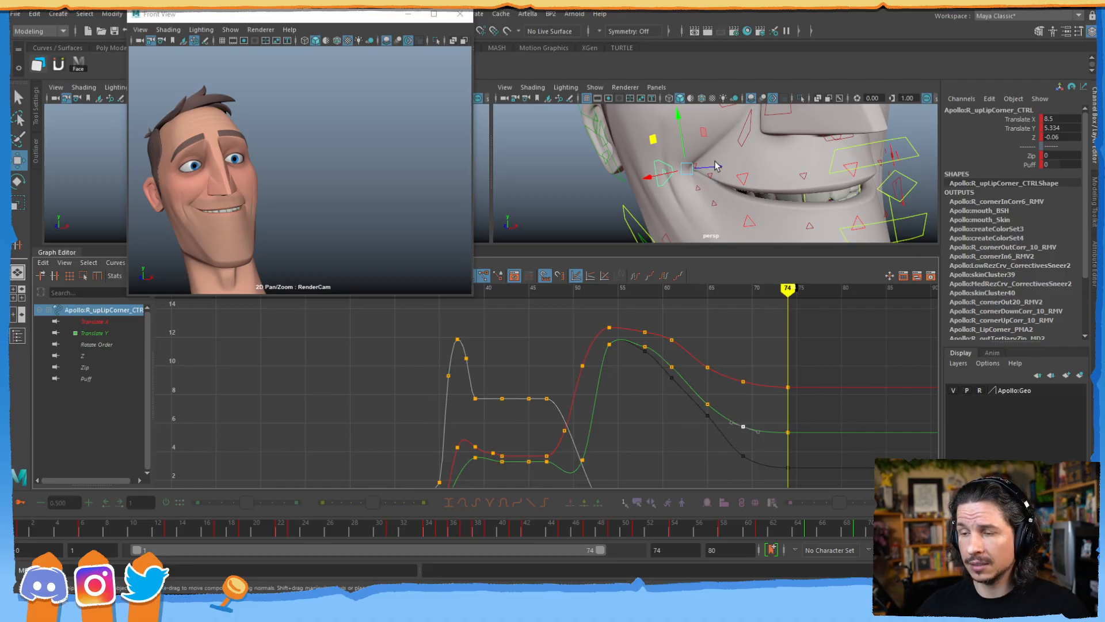
left_click_drag(715, 166, 704, 206, "alt")
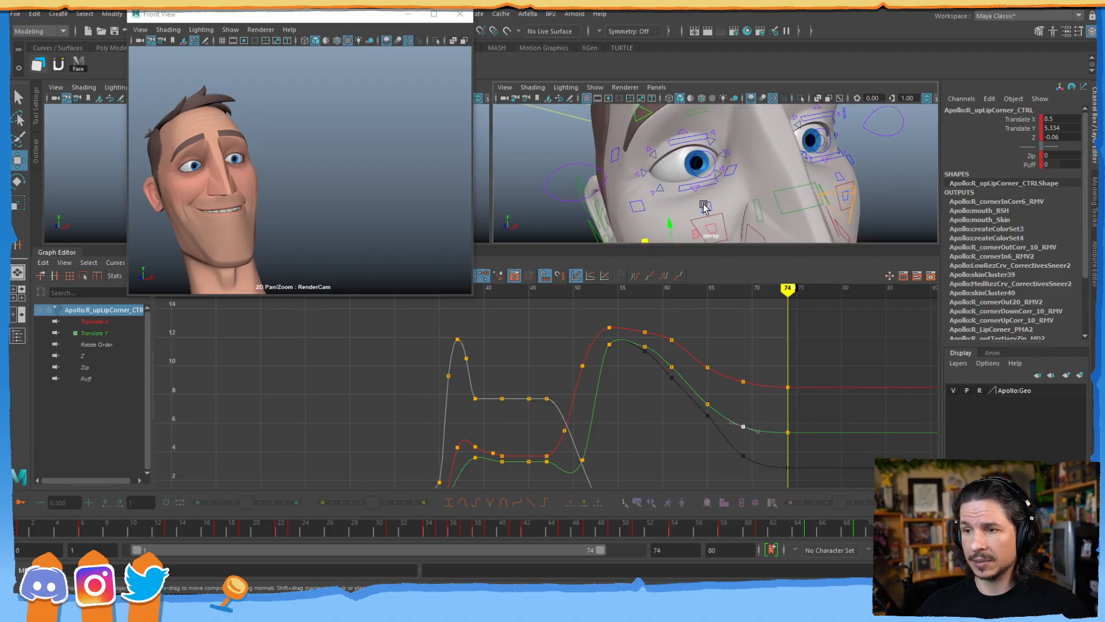
- Raise both upper eyelids' final three Translate Y keys, from frame 67 onward, to about 0.053 and scrub to check the eyes
left_click(696, 135)
left_click(826, 118, "shift")
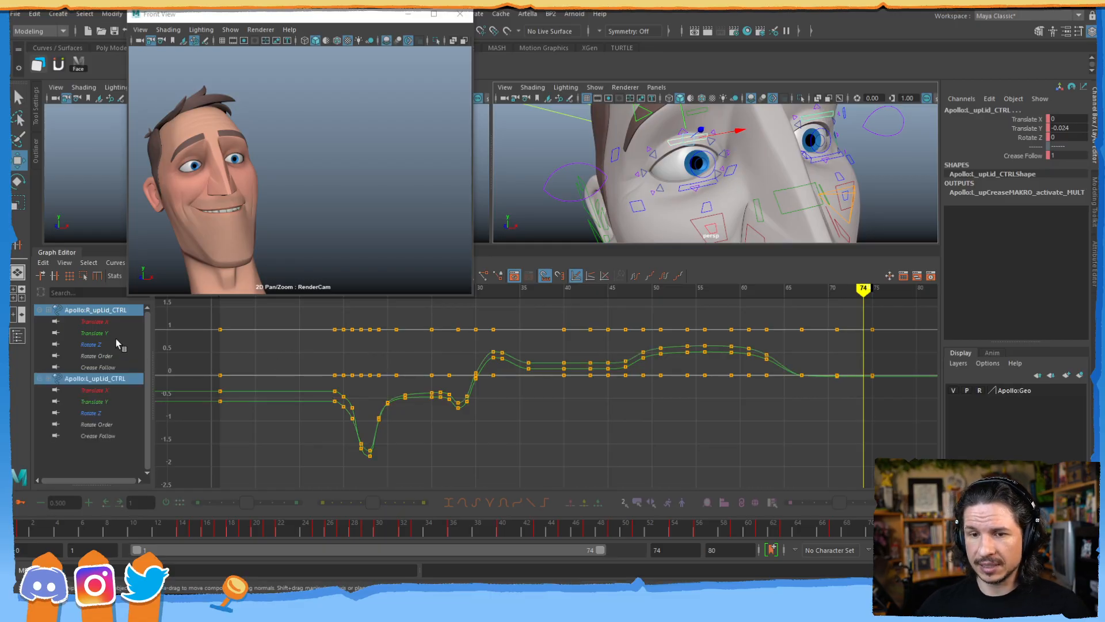
left_click(1027, 128)
key("f")
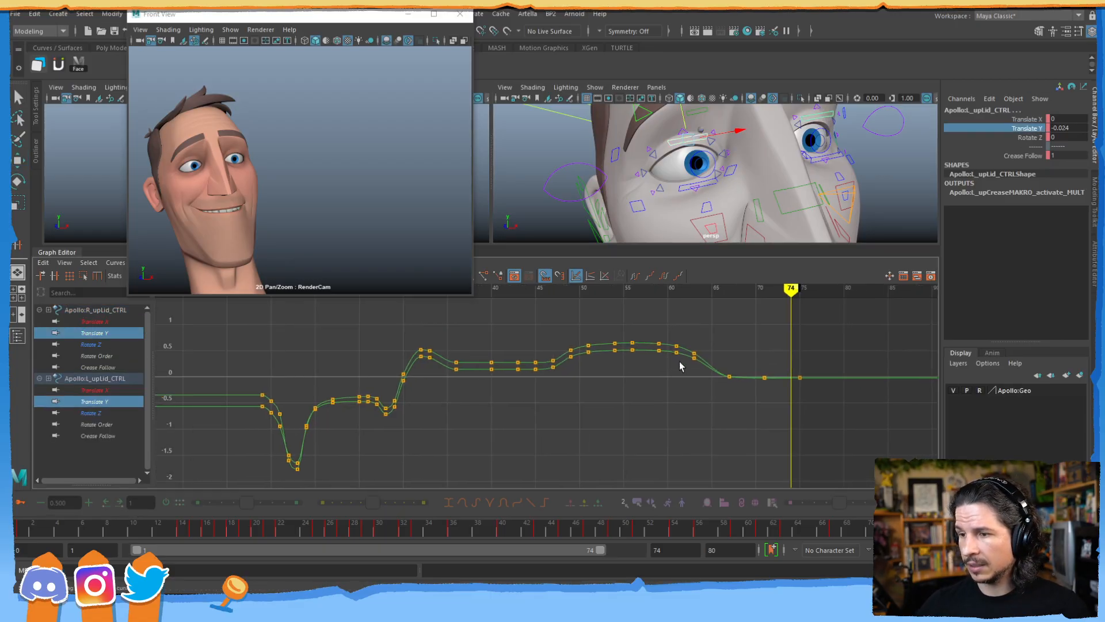
left_click_drag(775, 387, 718, 402)
middle_click_drag(744, 414, 746, 409, "shift")
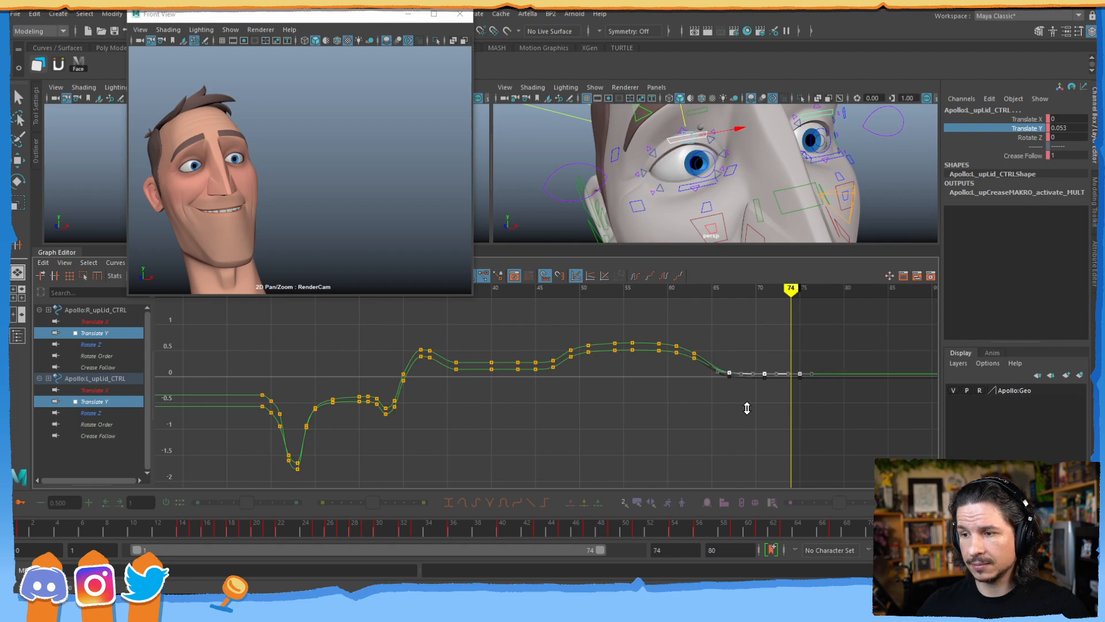
scroll(763, 397, "up", 4)
middle_click_drag(843, 346, 761, 380, "alt")
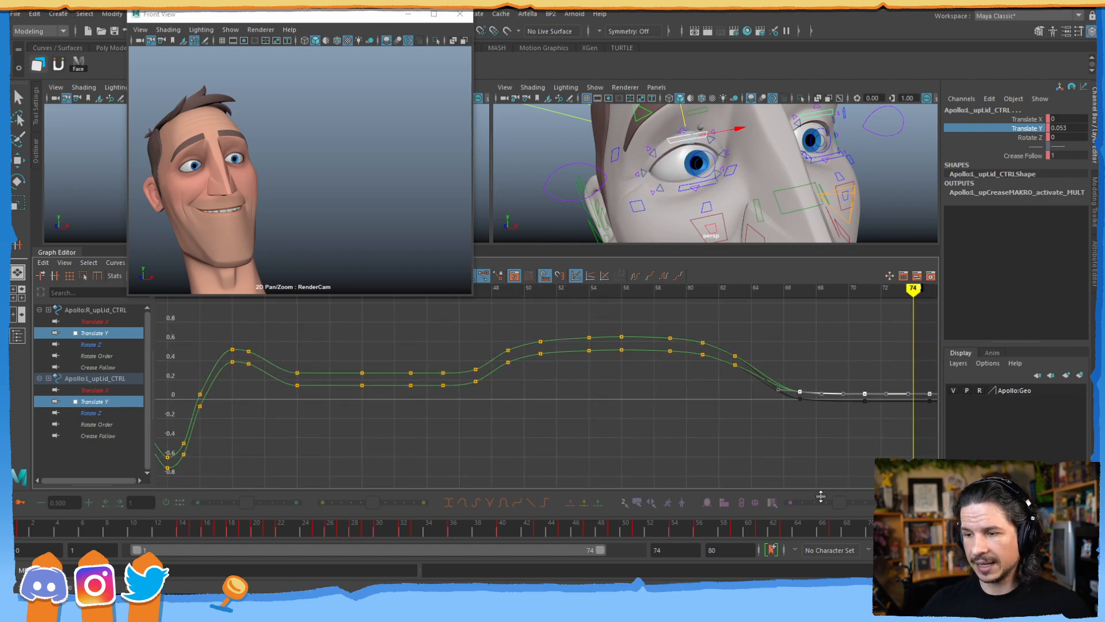
mouse_move(920, 526)
left_mouse_down()
mouse_move(752, 504)
mouse_move(835, 499)
mouse_move(920, 515)
left_mouse_up()
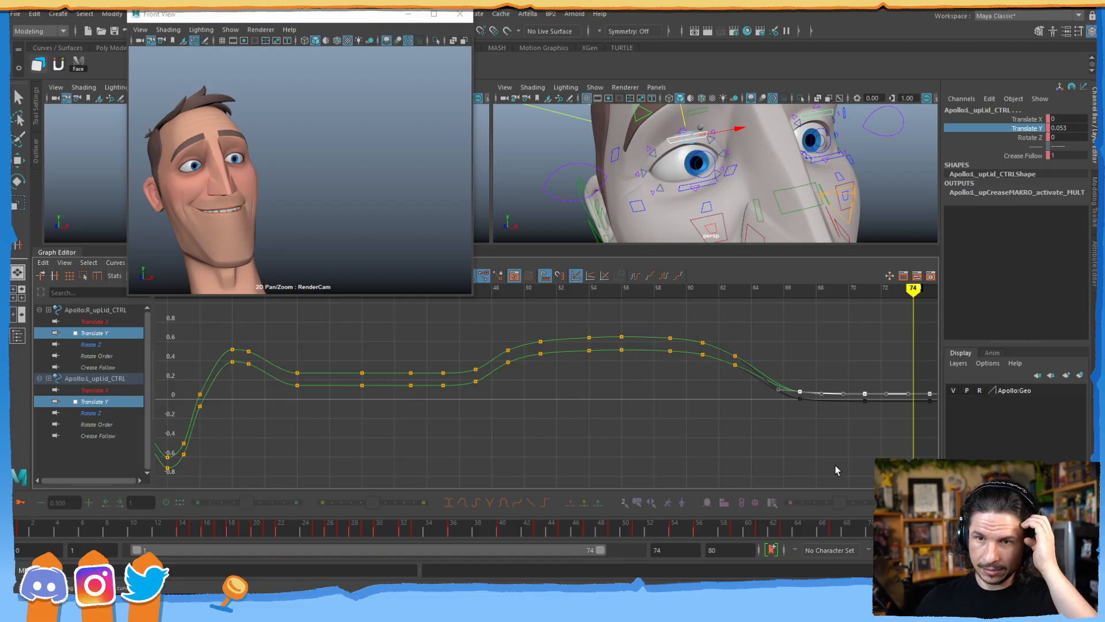
- Lower both lower eyelids' final three Translate Y keys, from frame 67 onward, to about -0.235 and check the end pose
left_click(816, 153)
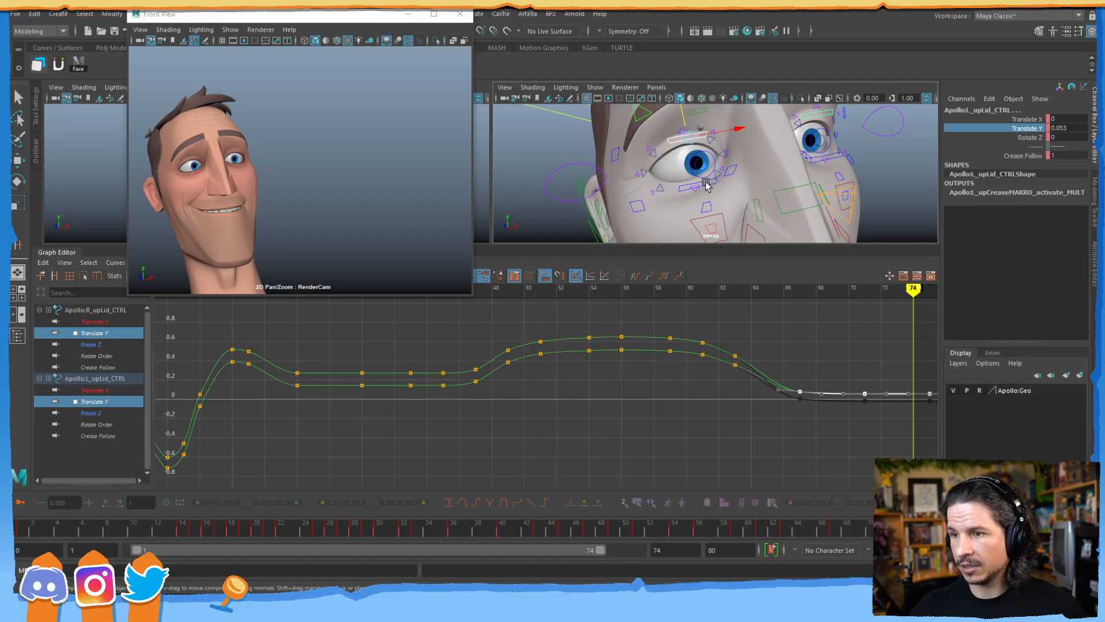
left_click(836, 154, "shift")
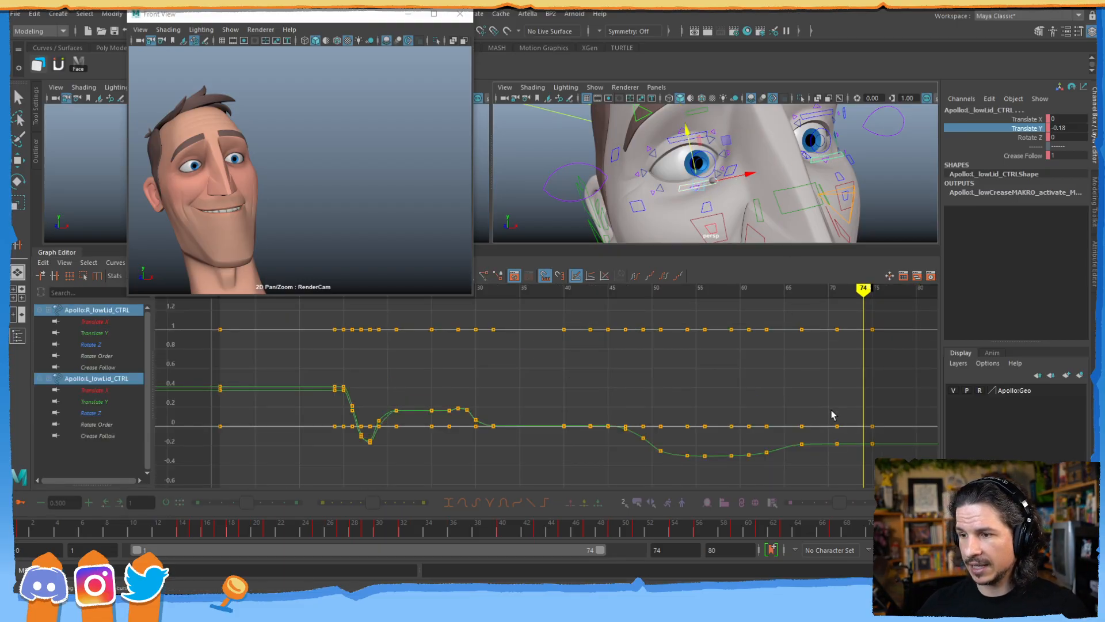
left_click_drag(792, 460, 890, 440)
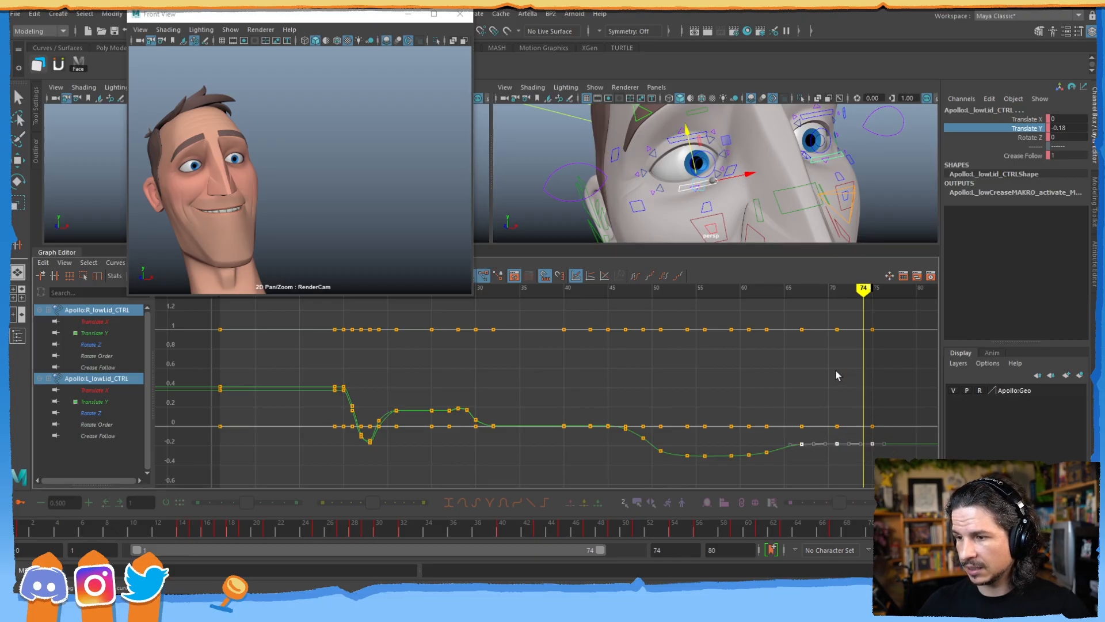
middle_click_drag(833, 394, 829, 402, "shift")
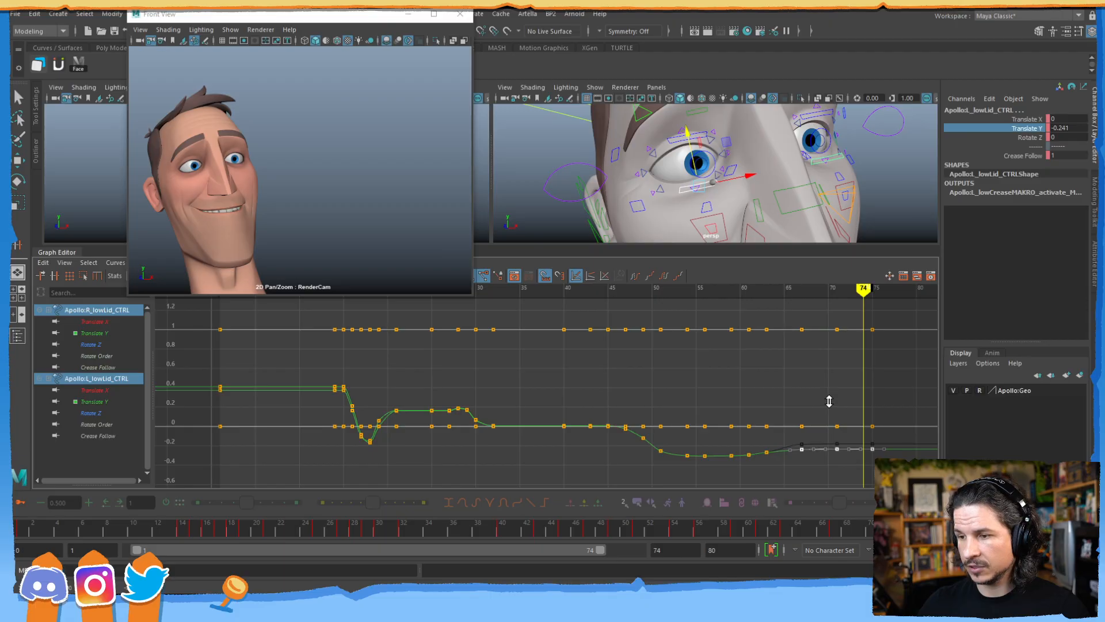
mouse_move(921, 528)
left_mouse_down()
mouse_move(874, 529)
mouse_move(922, 528)
left_mouse_up()
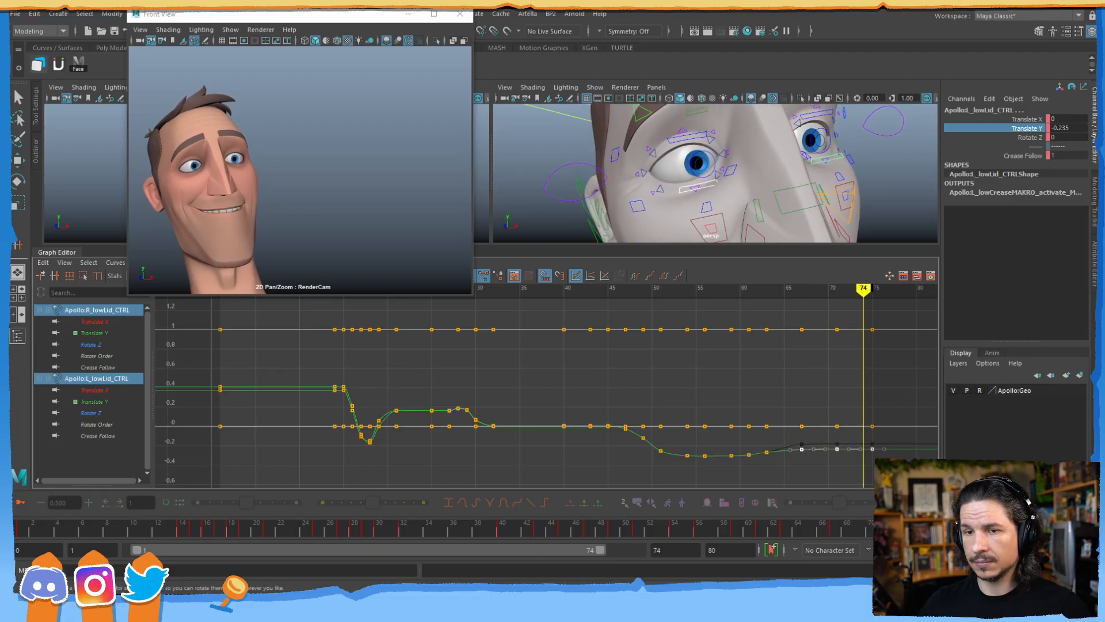
- Raise the left mid brow's Translate Y keys at frames 66, 71 and 75 to about 0.182, and raise frame 62 slightly for a gradual descent
middle_click_drag(741, 223, 703, 273, "alt")
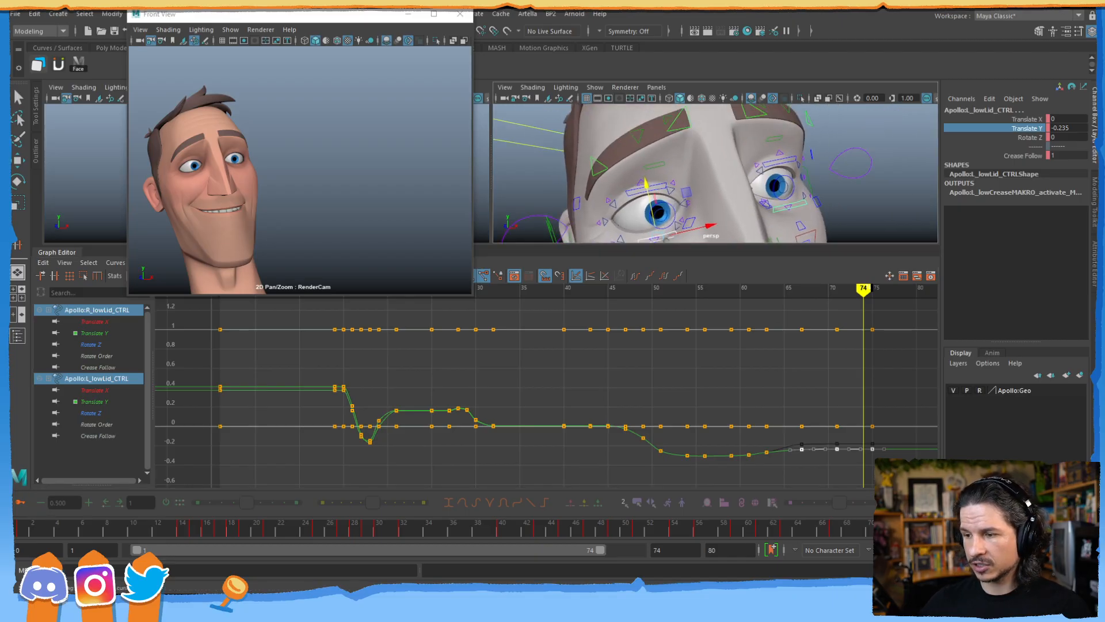
left_click_drag(921, 524, 897, 485)
left_click_drag(788, 119, 769, 145, "alt")
left_click(768, 144)
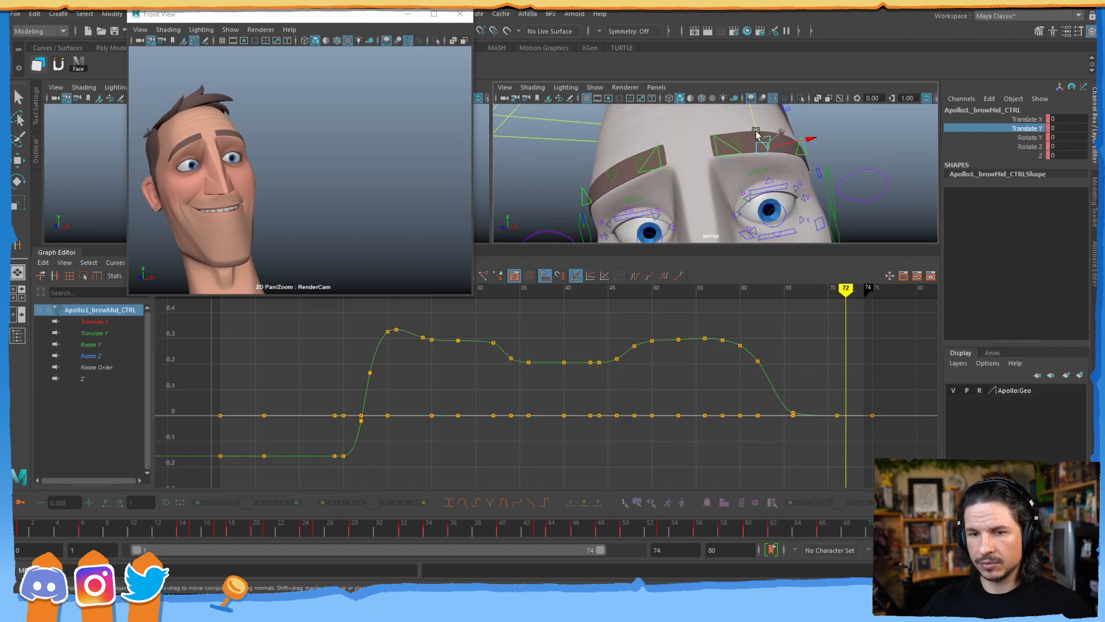
left_click(140, 333)
left_click_drag(904, 394, 749, 449)
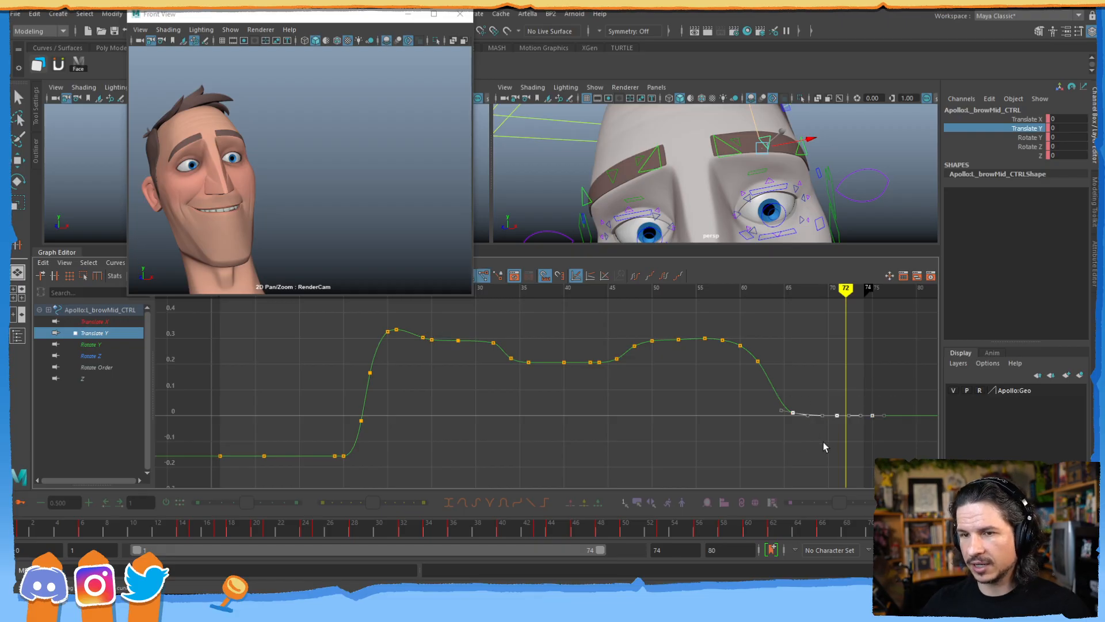
middle_click_drag(825, 442, 832, 392, "shift")
left_click_drag(771, 346, 750, 387)
middle_click_drag(757, 390, 757, 383, "shift")
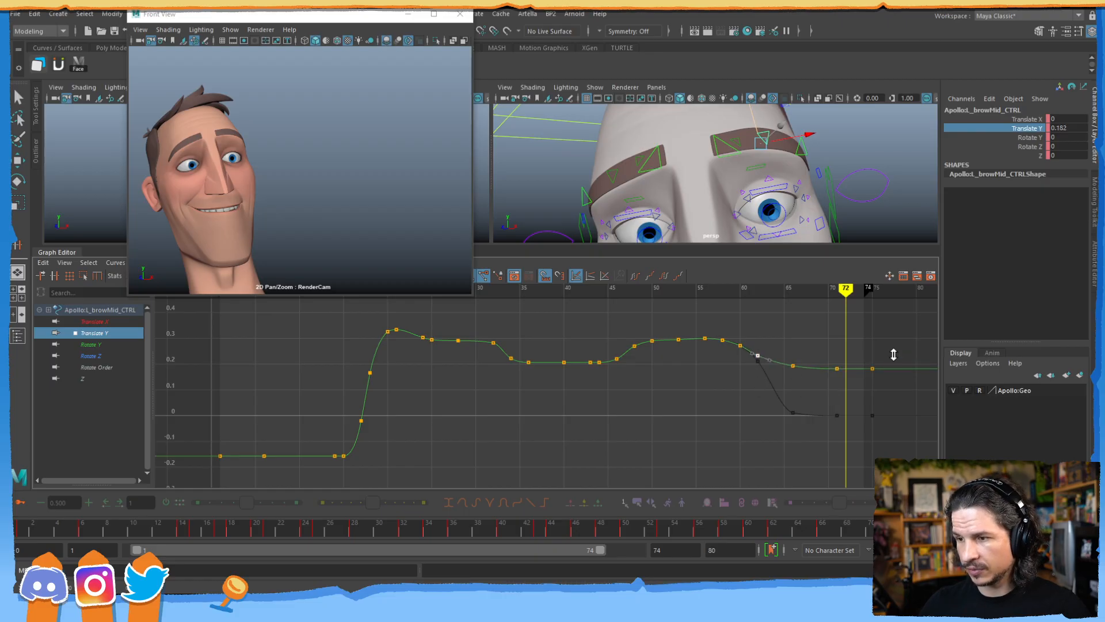
- Raise the left mid brow's last four Translate Y keys slightly, ending at about 0.199, and scrub from frame 61 to 74 to review the settle
left_click_drag(914, 345, 753, 390)
middle_click_drag(794, 400, 795, 395, "shift")
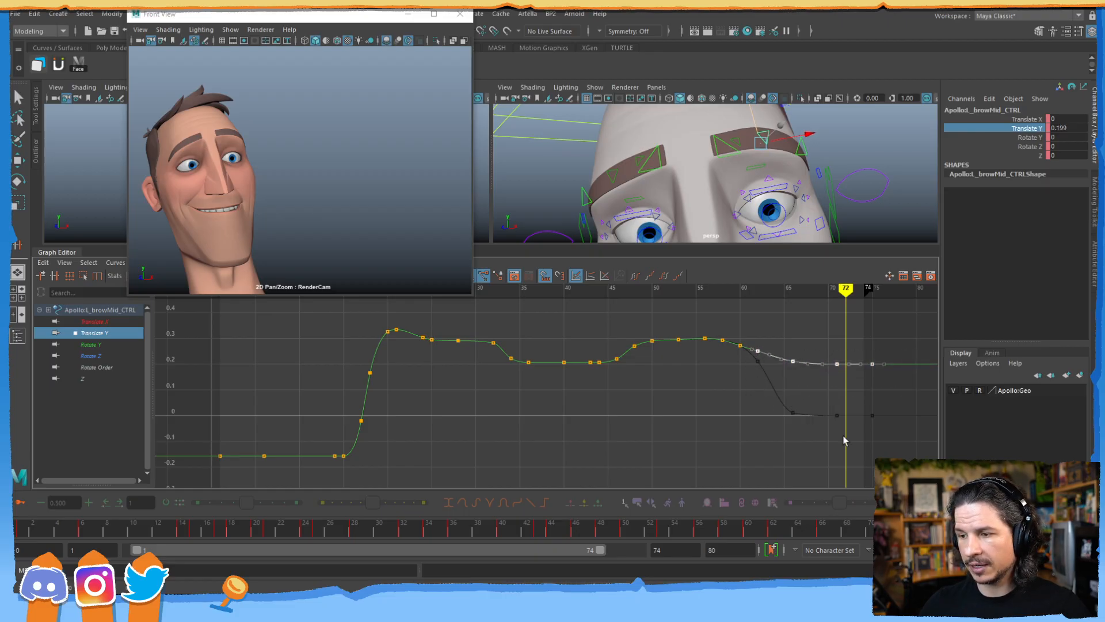
left_click_drag(895, 525, 758, 518)
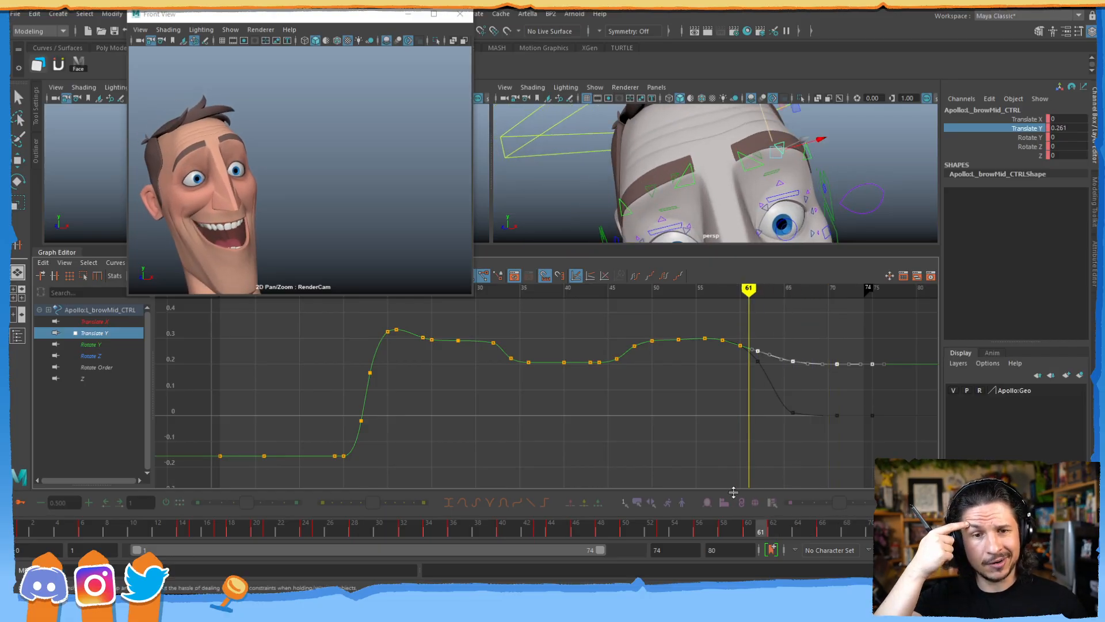
mouse_move(768, 526)
left_mouse_down()
mouse_move(920, 527)
mouse_move(795, 506)
mouse_move(747, 509)
mouse_move(920, 518)
left_mouse_up()
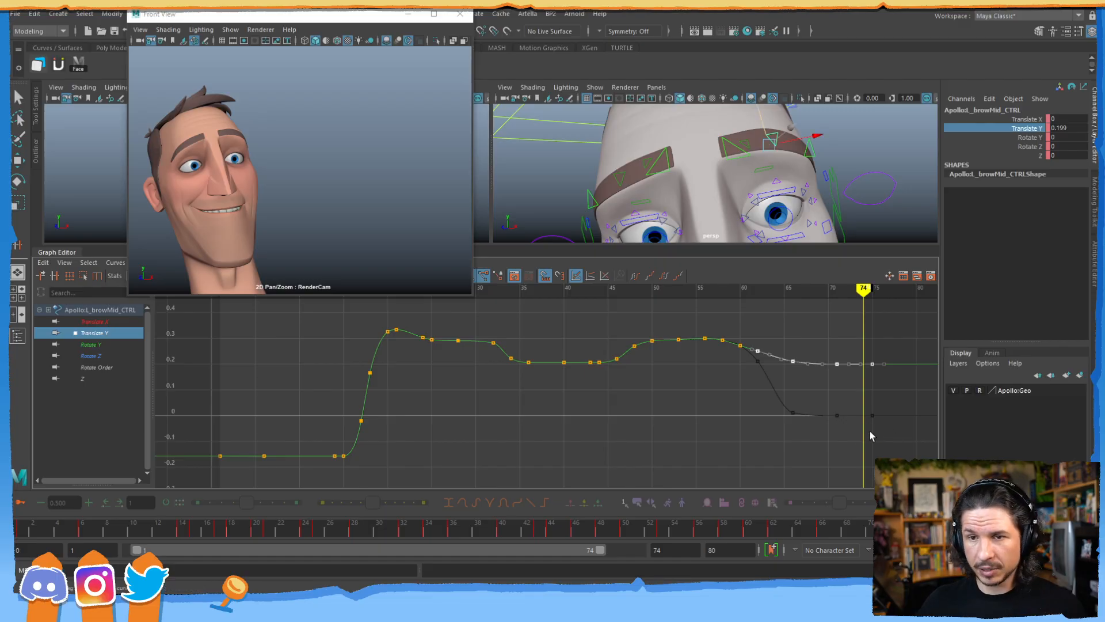
left_click_drag(920, 518, 699, 500)
left_click_drag(770, 497, 925, 493)
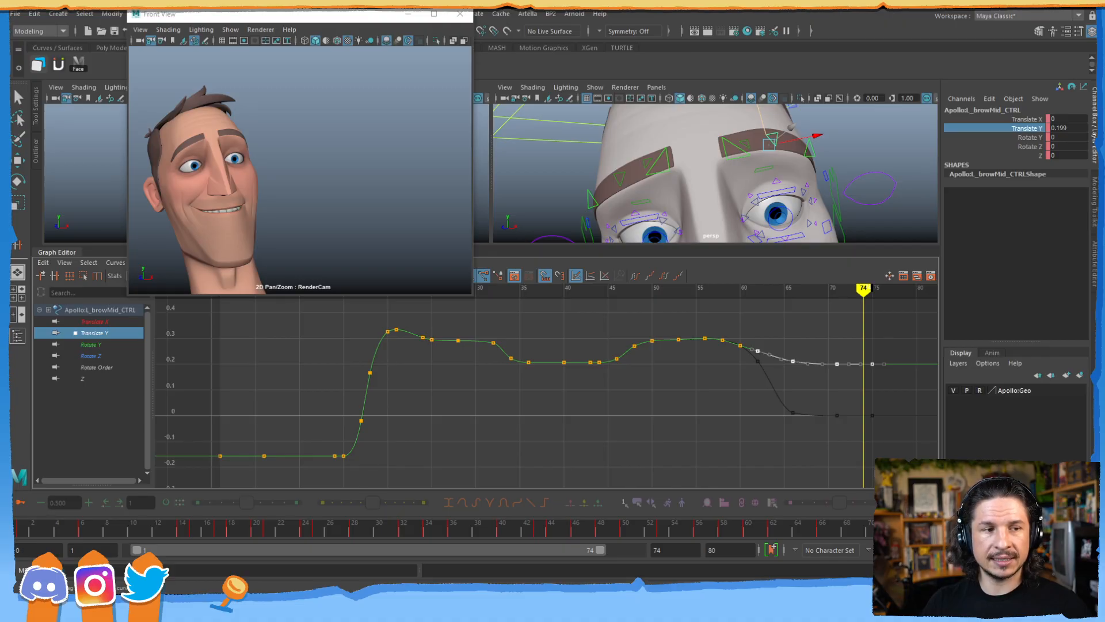
- Raise the left inner and outer brows' Translate Y keys at frames 66, 71 and 75 together, bringing the outer brow to about 0.36
left_click_drag(837, 167, 864, 182, "alt")
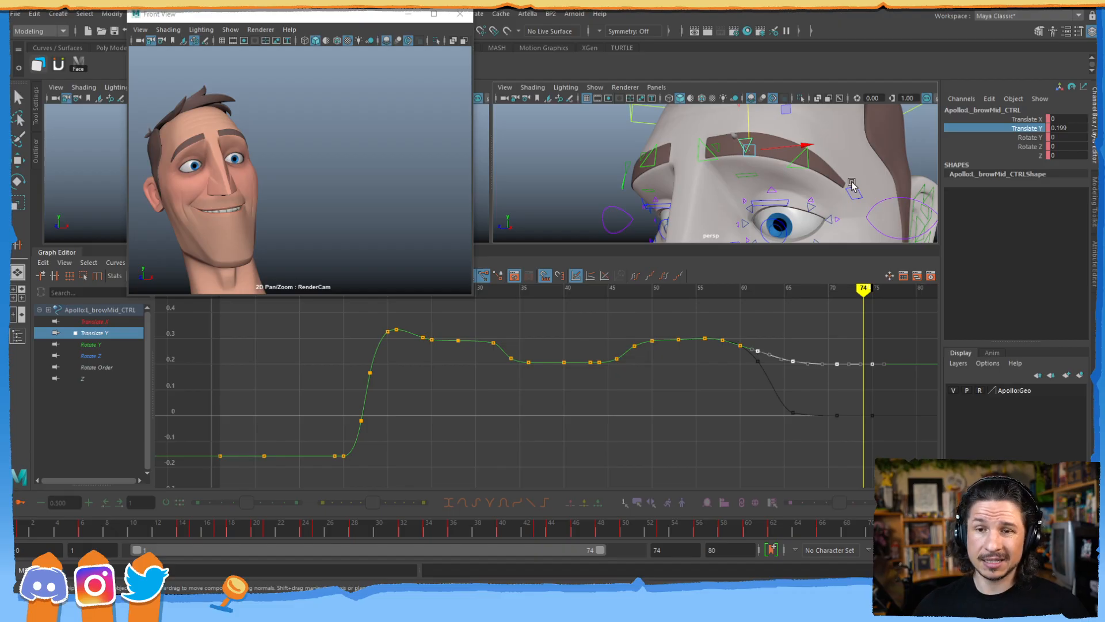
mouse_move(804, 190)
left_mouse_down("alt")
mouse_move(839, 192)
mouse_move(811, 197)
mouse_move(816, 189)
left_mouse_up("alt")
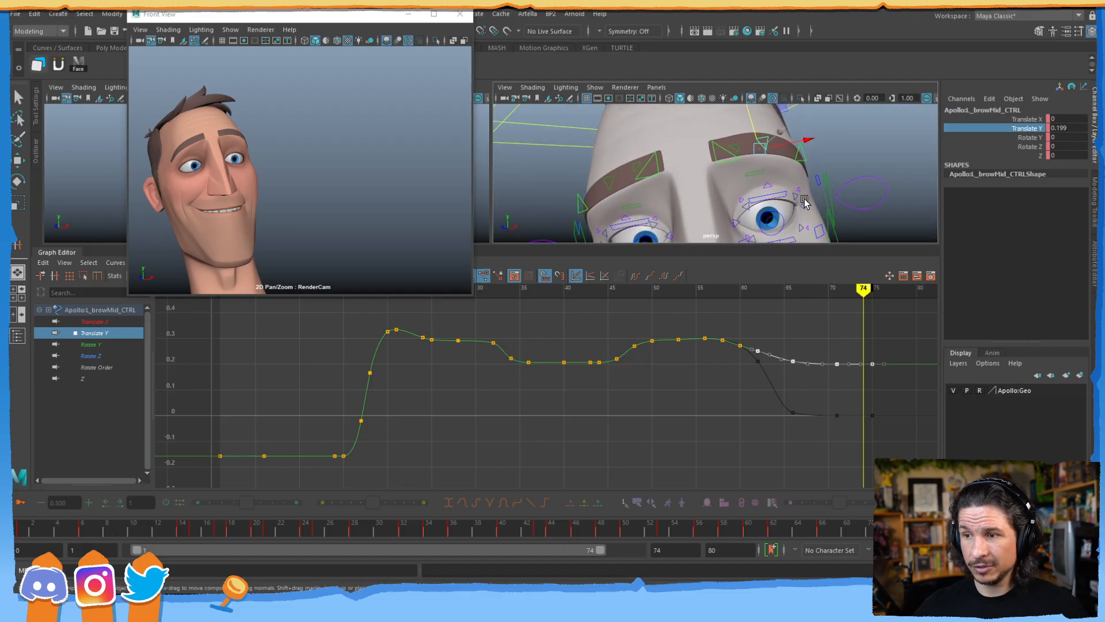
left_click(726, 151)
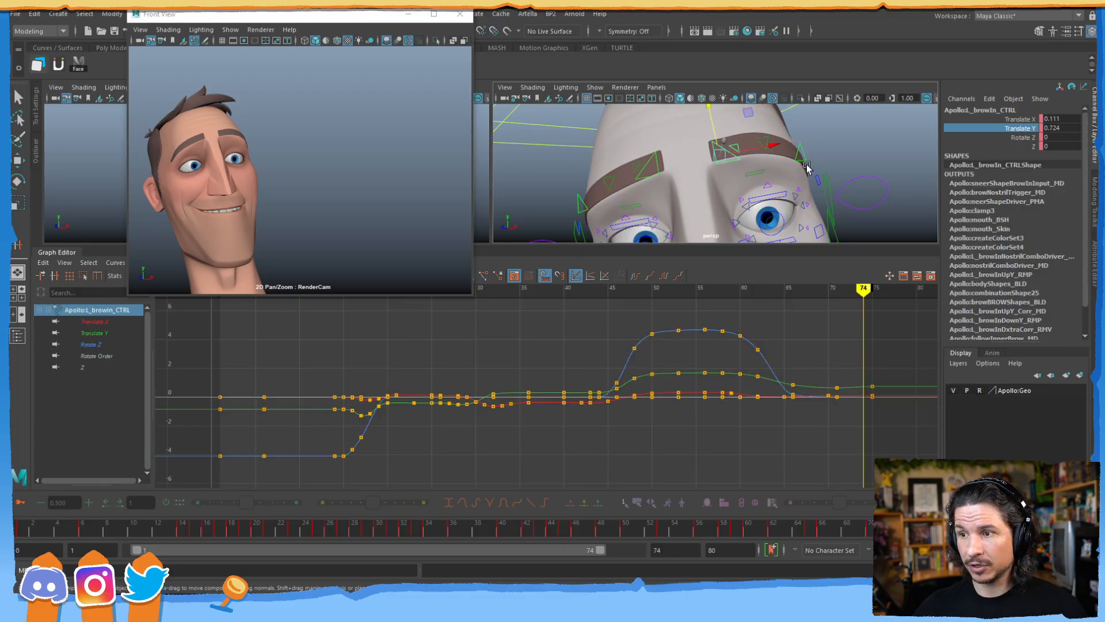
left_click(806, 164, "shift")
left_click(99, 334)
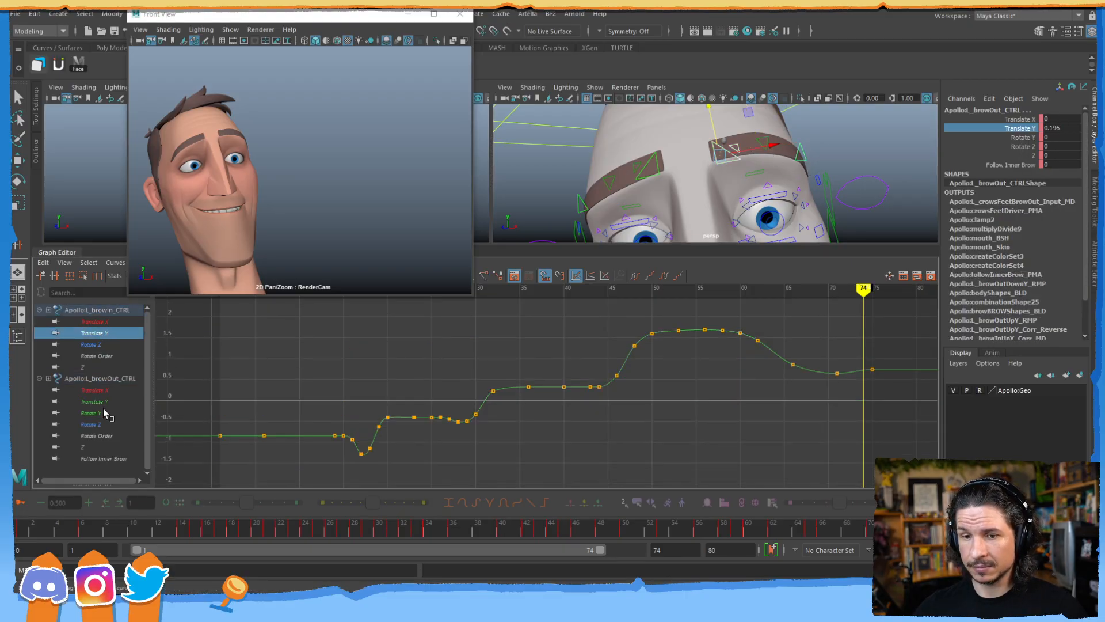
left_click(98, 401, "ctrl")
left_click_drag(900, 352, 754, 400)
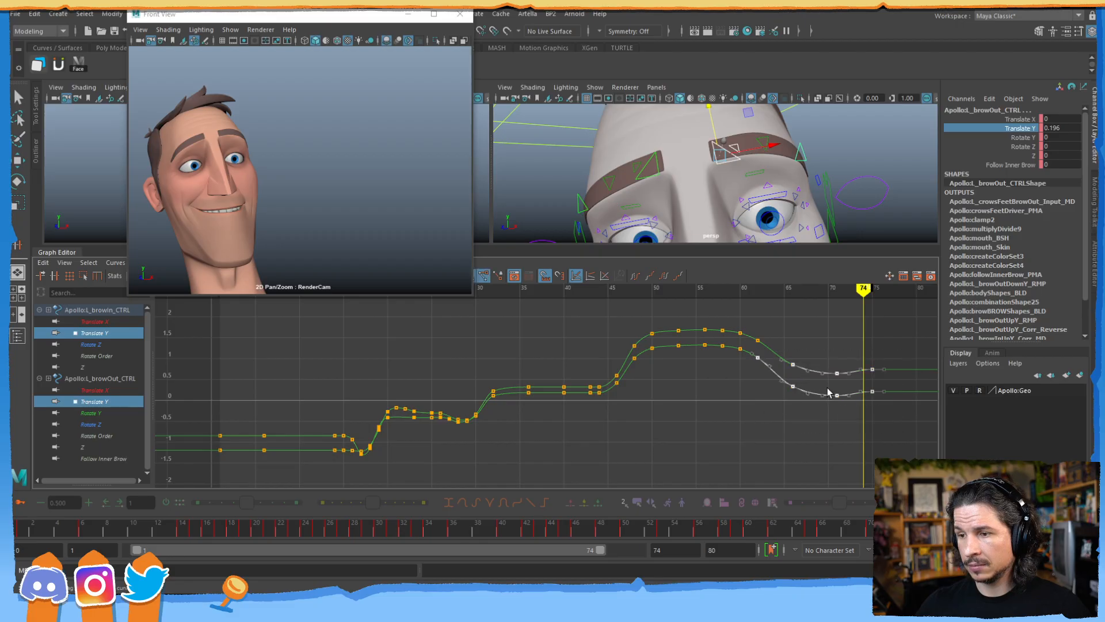
middle_click_drag(813, 410, 815, 406, "shift")
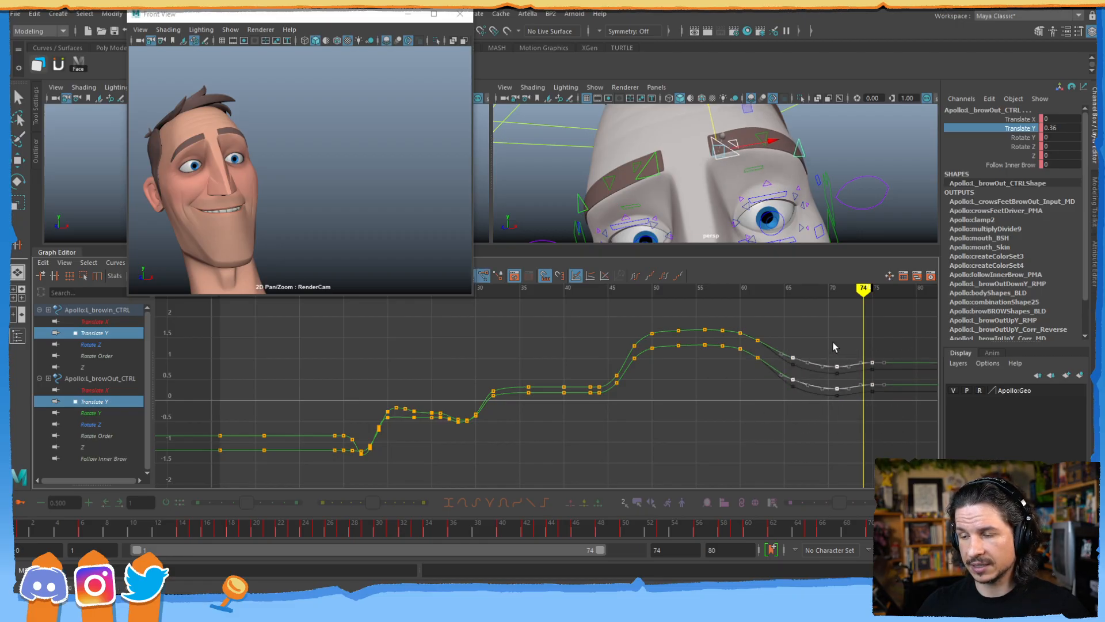
- Lower the left inner brow's last three Translate Y keys slightly and scrub the ending to review the brow motion
left_click_drag(904, 343, 785, 368)
middle_click_drag(820, 343, 822, 351, "shift")
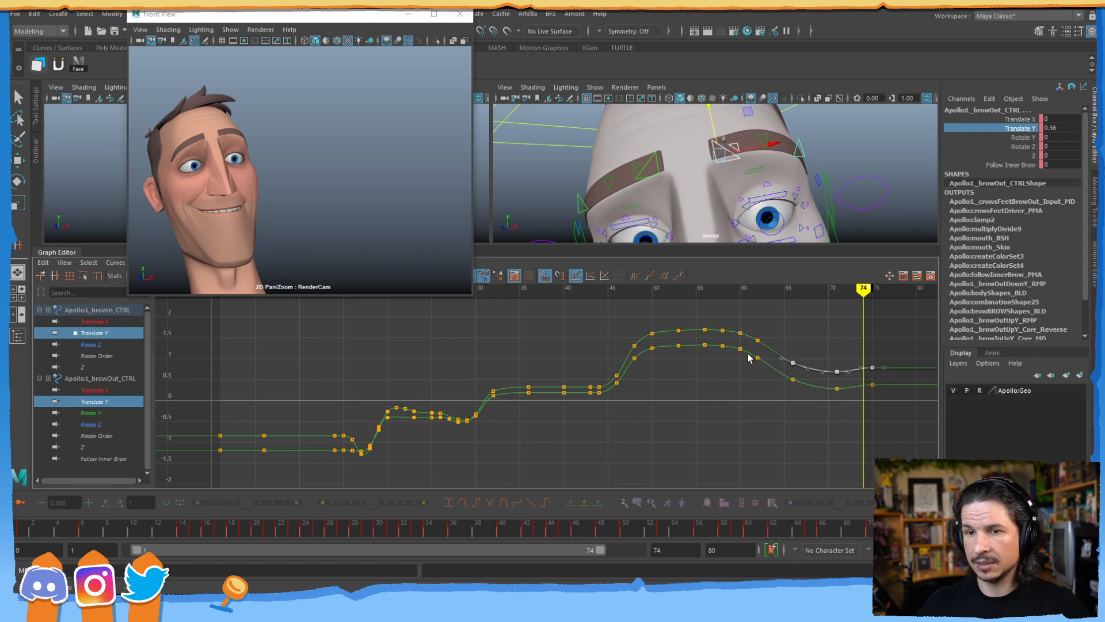
key("alt+comma")
mouse_move(901, 523)
left_mouse_down()
mouse_move(646, 506)
mouse_move(921, 487)
mouse_move(731, 490)
mouse_move(872, 483)
left_mouse_up()
mouse_move(797, 484)
left_mouse_down()
mouse_move(693, 477)
mouse_move(748, 466)
left_mouse_up()
left_click_drag(855, 458, 934, 443)
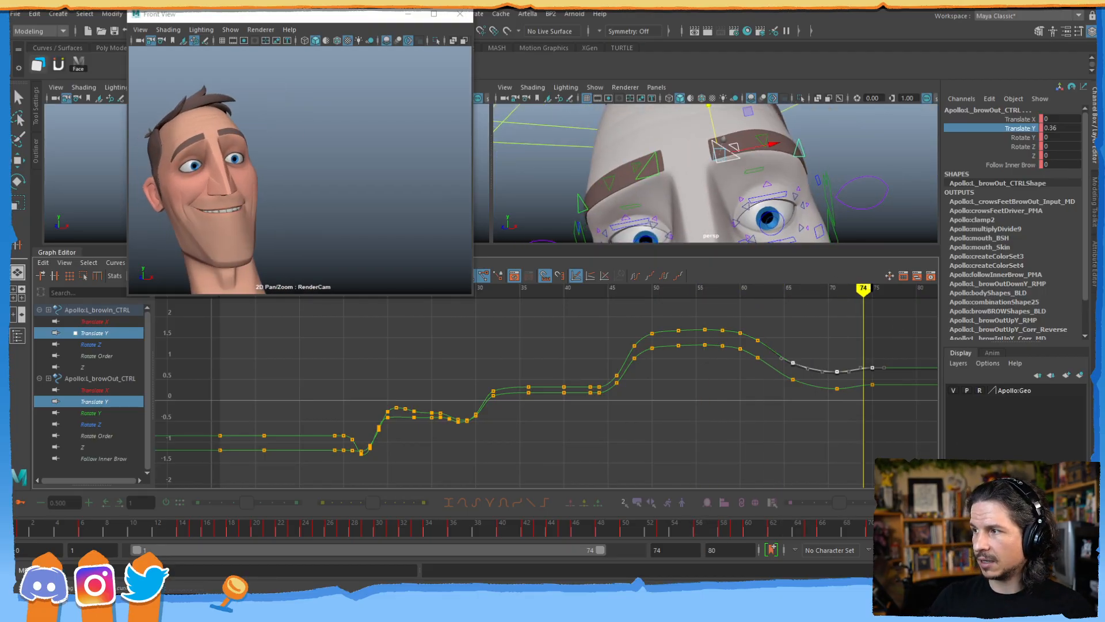
- Switch to the annotated review player and draw a triangle beside item 3, "Face too relaxed at end?", to mark it done
left_click_drag(1100, 23, 742, 9)
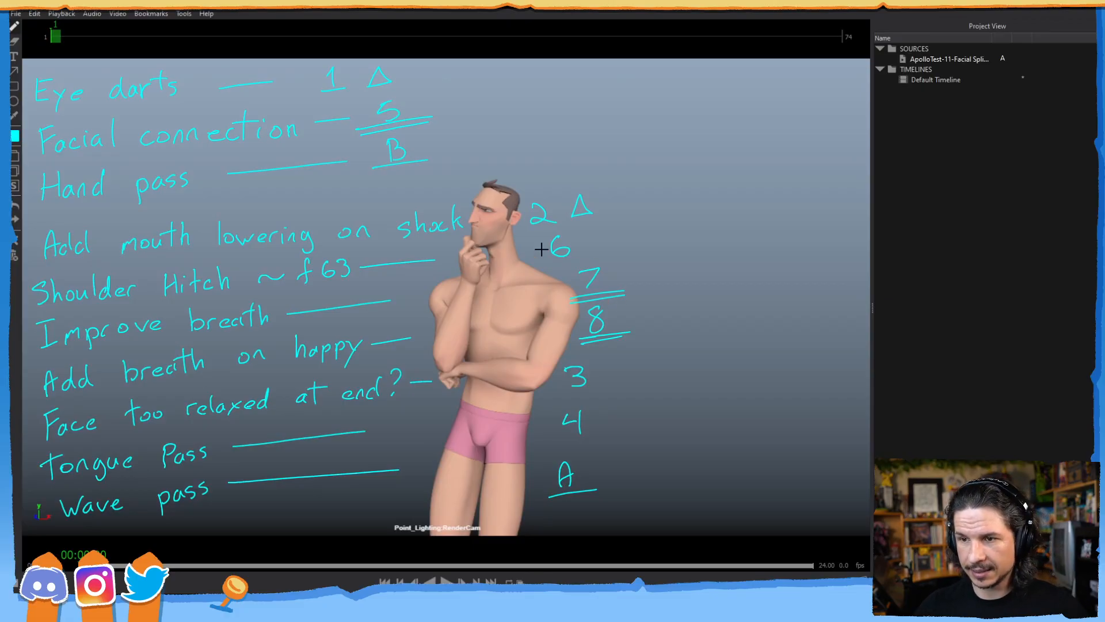
mouse_move(614, 384)
left_mouse_down()
mouse_move(641, 383)
mouse_move(632, 367)
mouse_move(615, 383)
left_mouse_up()
key("ctrl+z")
key("ctrl+z")
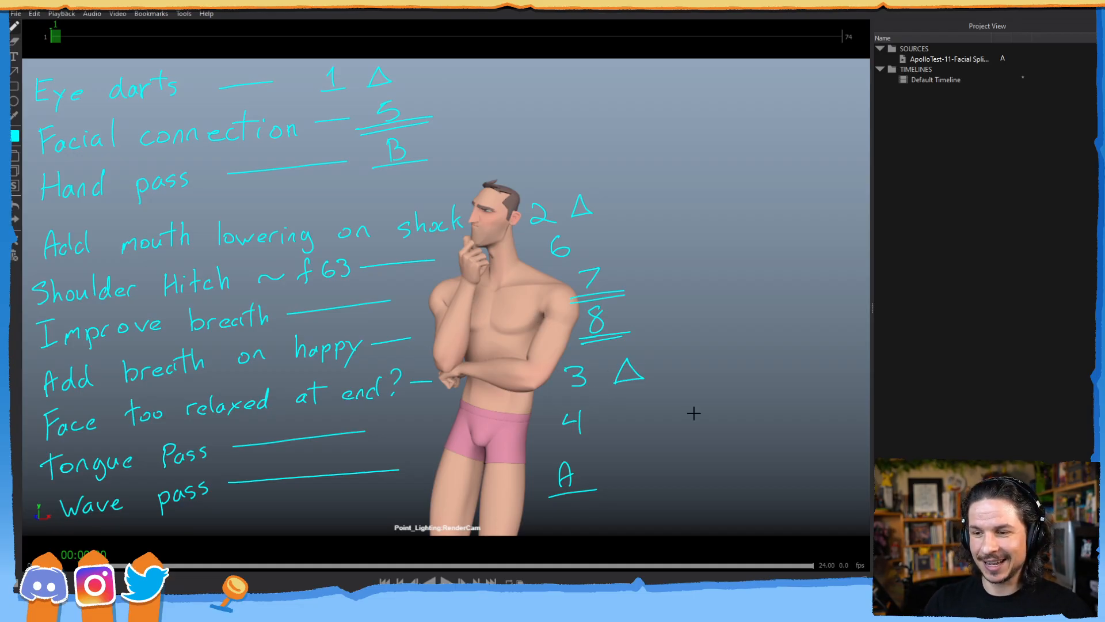
left_click_drag(633, 5, 1104, 135)
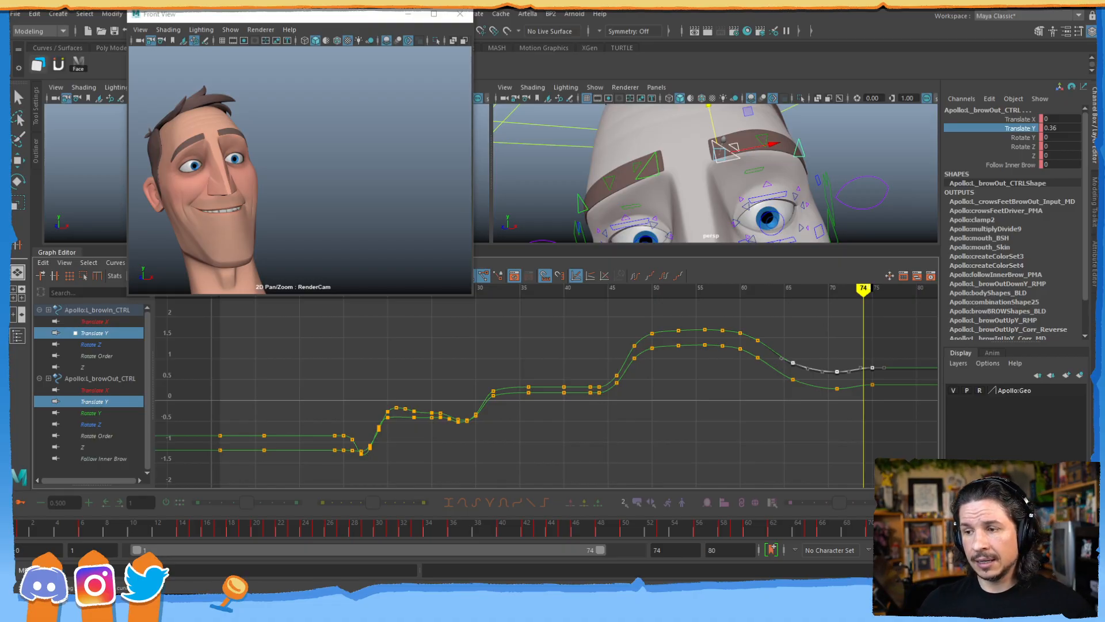
- Examine the shape of the left inner and outer brows' Translate Y curves through the descent and final settle
middle_click_drag(846, 380, 655, 375, "alt")
right_click_drag(655, 375, 740, 365, "alt")
middle_click_drag(740, 365, 442, 422, "alt")
right_click_drag(765, 365, 742, 369, "alt")
left_click_drag(646, 326, 648, 410)
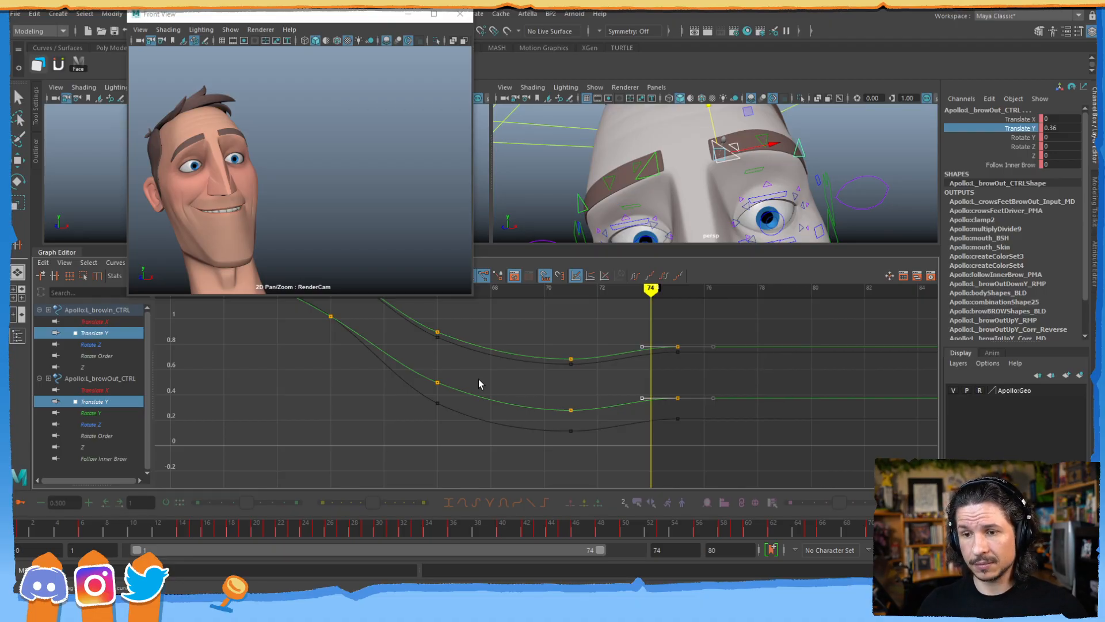
middle_click_drag(458, 339, 550, 400, "alt")
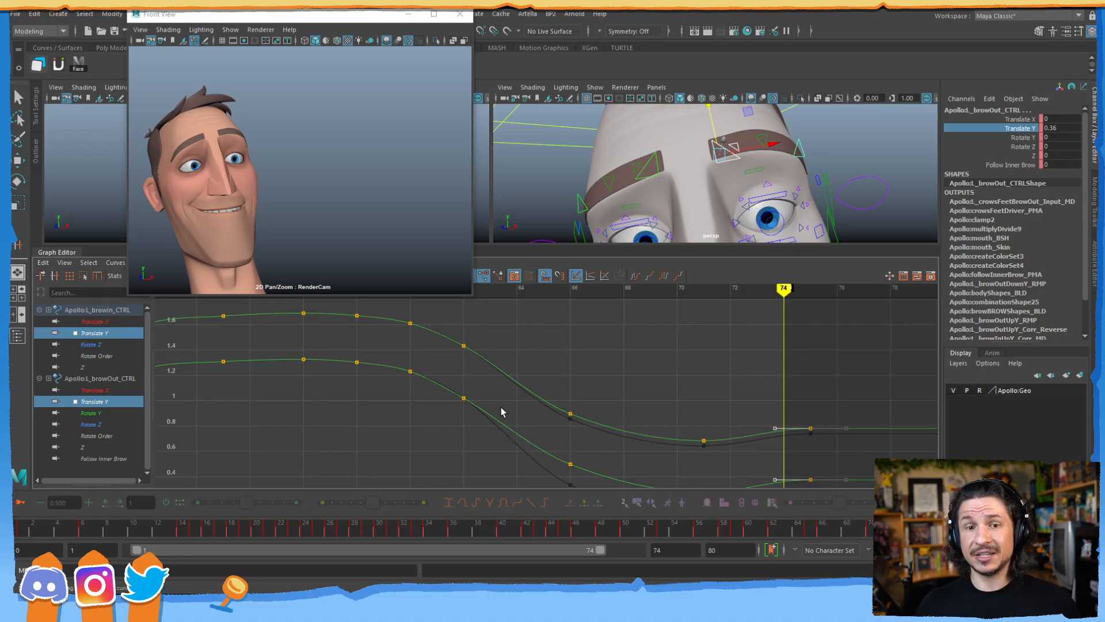
middle_click_drag(345, 366, 484, 400, "alt")
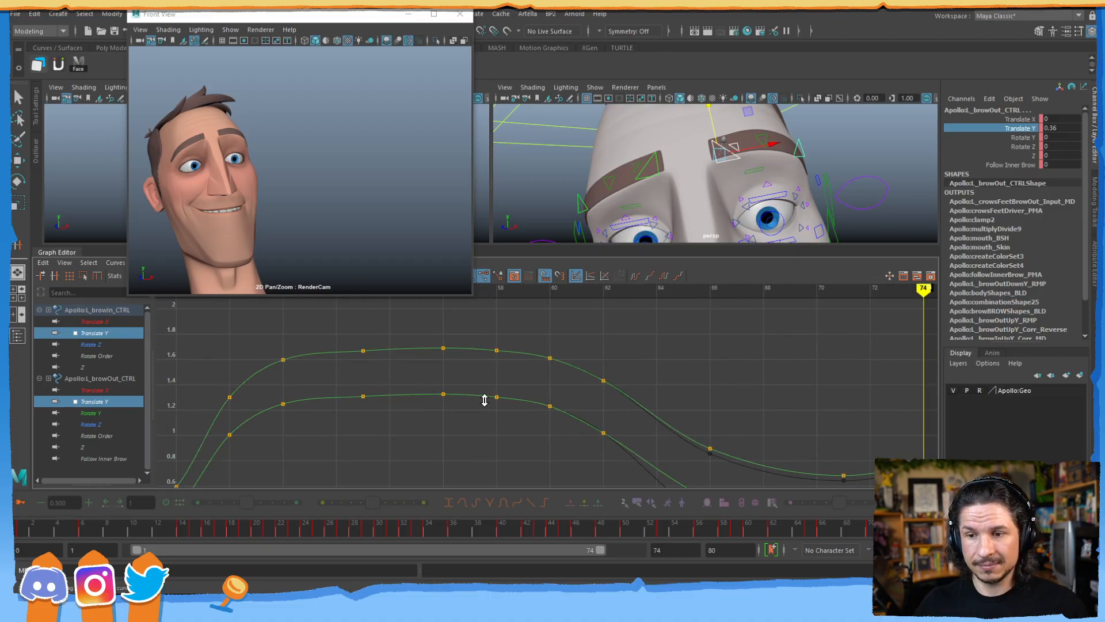
- Lower the left inner and outer brows' Translate Y keys at frame 50 slightly to smooth the curves' arrival at the peak
right_click_drag(483, 400, 440, 383, "alt+shift")
middle_click_drag(439, 384, 462, 387, "alt")
right_click_drag(461, 388, 395, 400, "alt")
left_click_drag(456, 387, 468, 403)
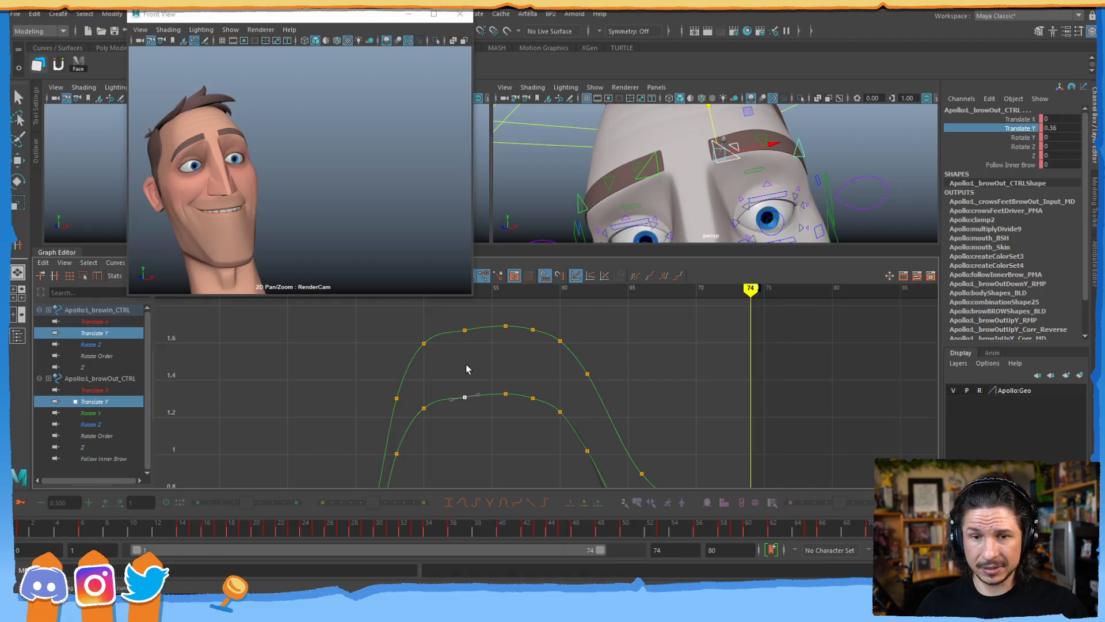
left_click_drag(458, 326, 486, 409)
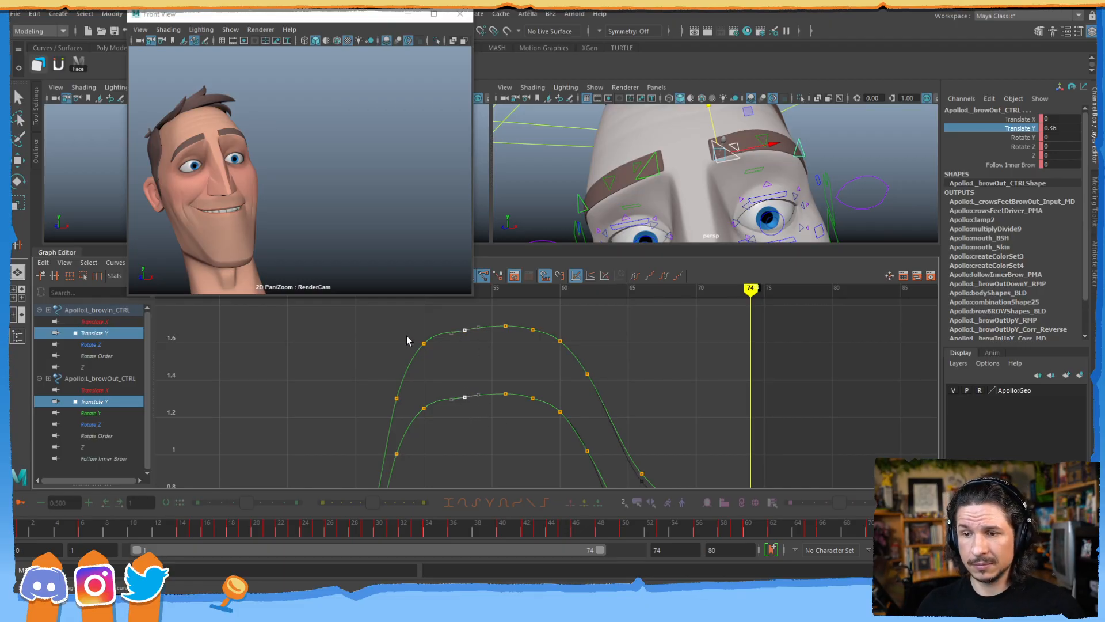
left_click_drag(407, 336, 443, 416)
middle_click_drag(440, 424, 434, 424)
left_click_drag(407, 337, 439, 362)
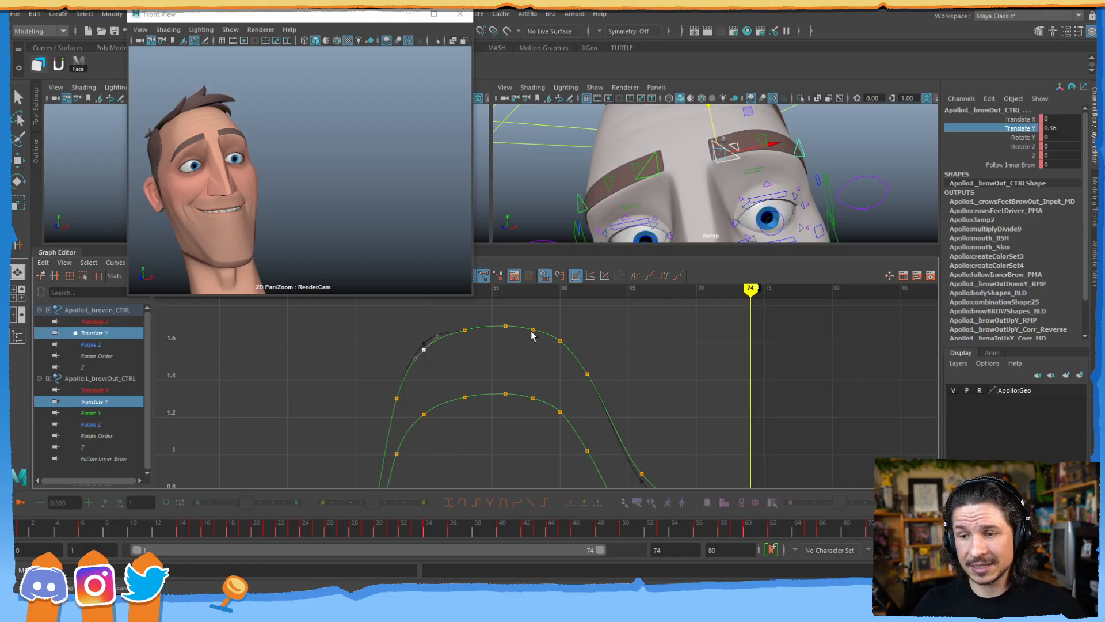
- Nudge the left inner and outer brows' Translate Y keys at frame 60 to smooth the start of the descent
left_click_drag(545, 321, 527, 421)
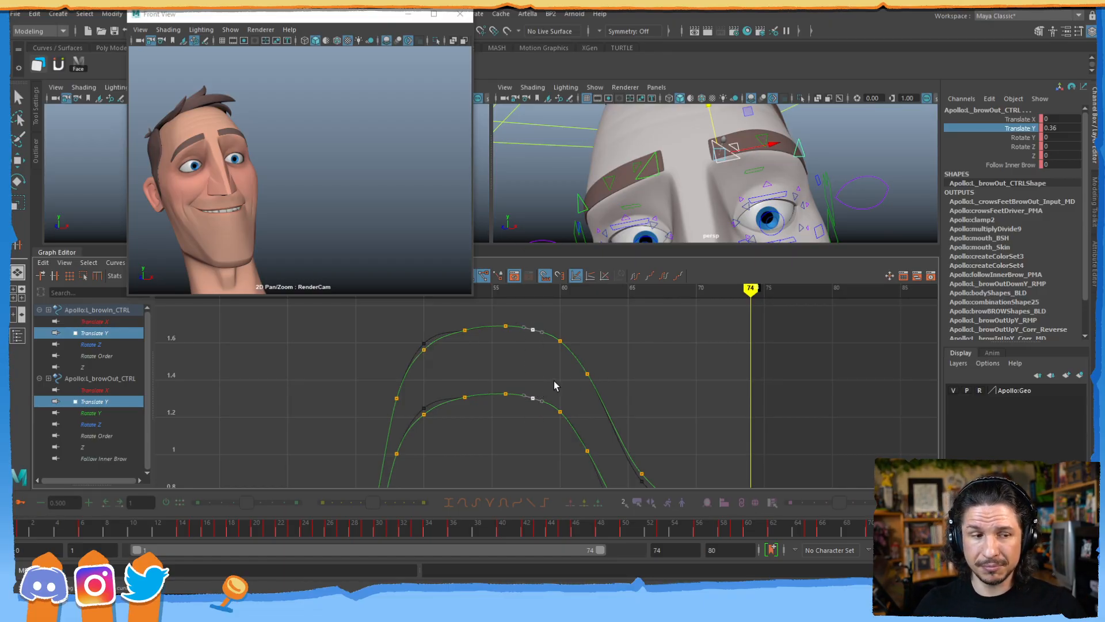
left_click_drag(582, 329, 550, 422)
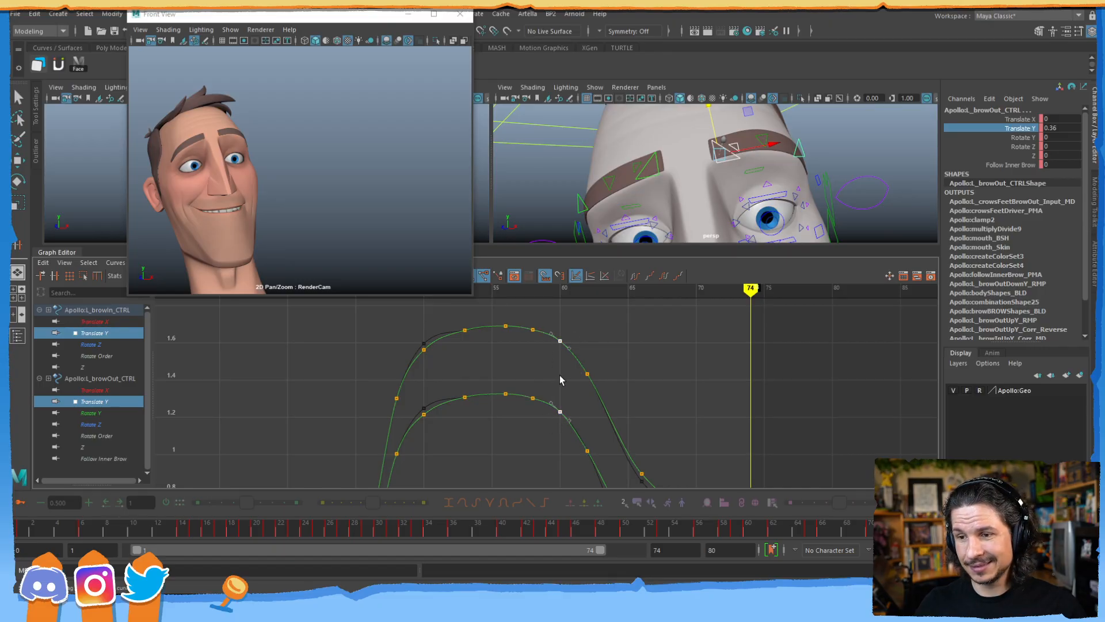
middle_click_drag(564, 380, 566, 378, "shift")
left_click(636, 364)
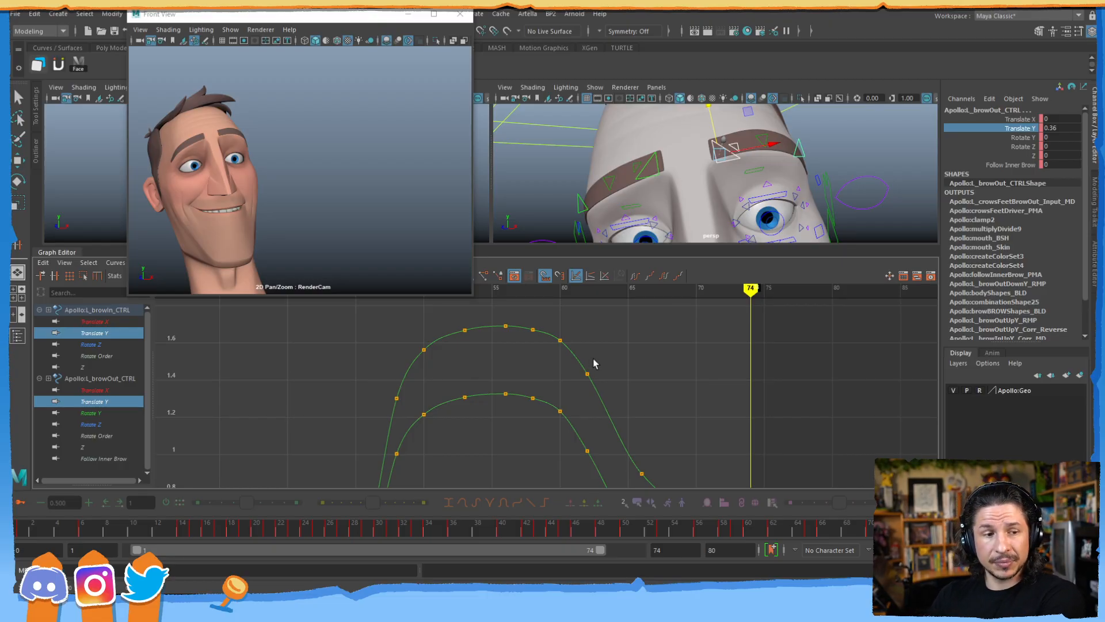
- Raise the left outer and inner brows' Translate Y keys at frame 62 slightly to smooth the descent from the peak
left_click_drag(603, 425, 582, 465)
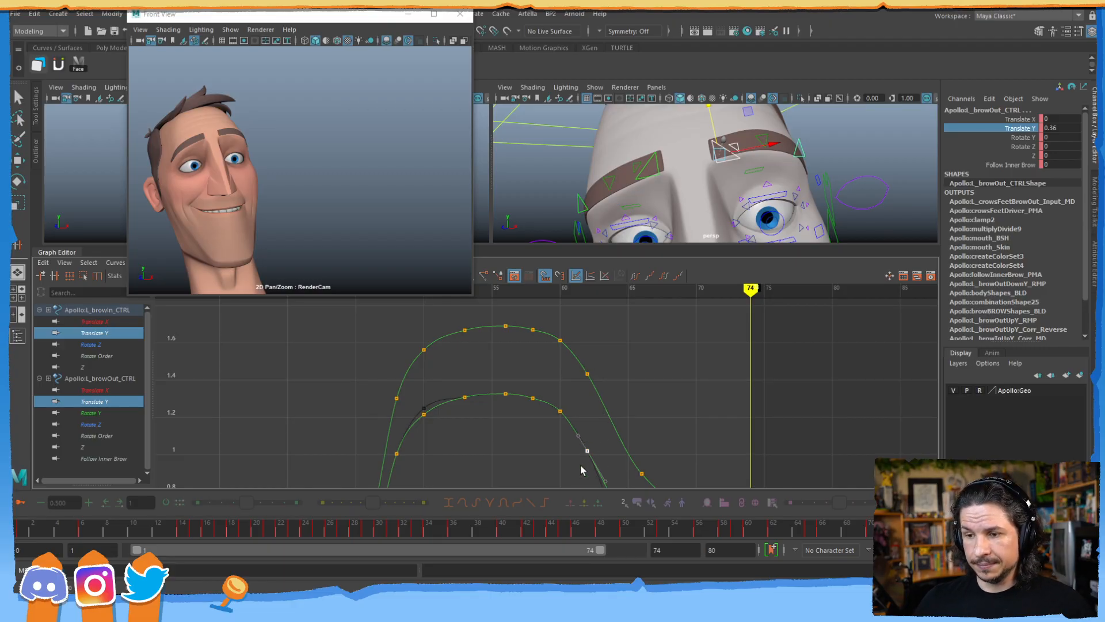
middle_click_drag(595, 442, 595, 435, "shift")
left_click_drag(607, 365, 580, 407)
middle_click_drag(586, 405, 583, 400, "shift")
left_click(650, 395)
- Examine the left inner and outer brows' Translate Y curves across the rest of the shot for uneven spacing
right_click_drag(651, 395, 597, 384, "alt")
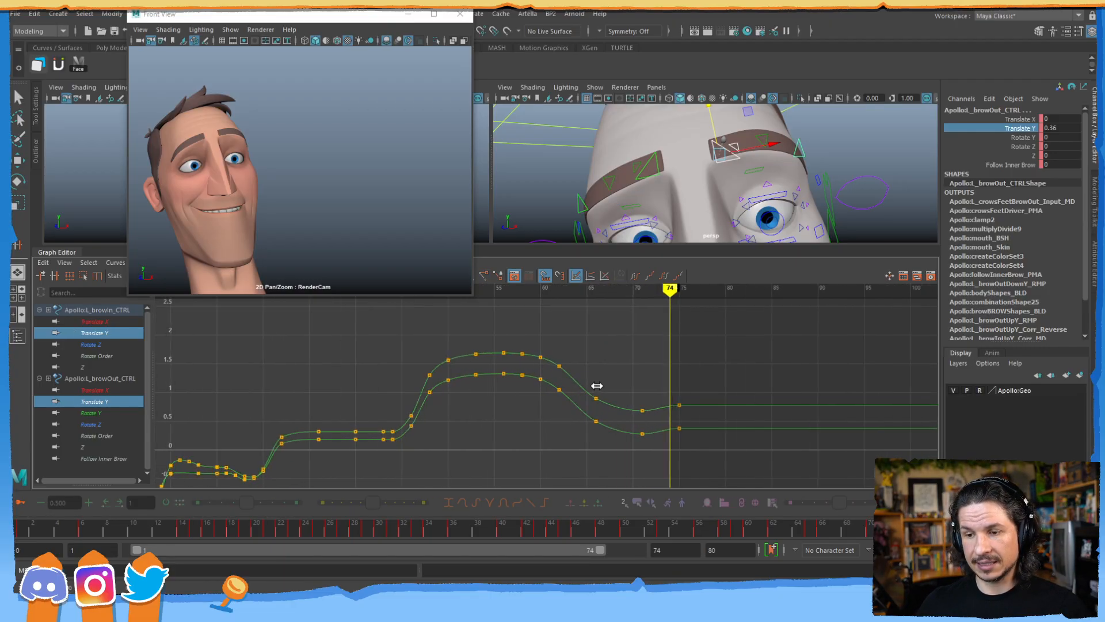
middle_click_drag(527, 408, 596, 384, "alt")
right_click_drag(495, 402, 535, 402, "alt")
mouse_move(534, 408)
middle_mouse_down("alt")
mouse_move(619, 372)
mouse_move(686, 362)
middle_mouse_up("alt")
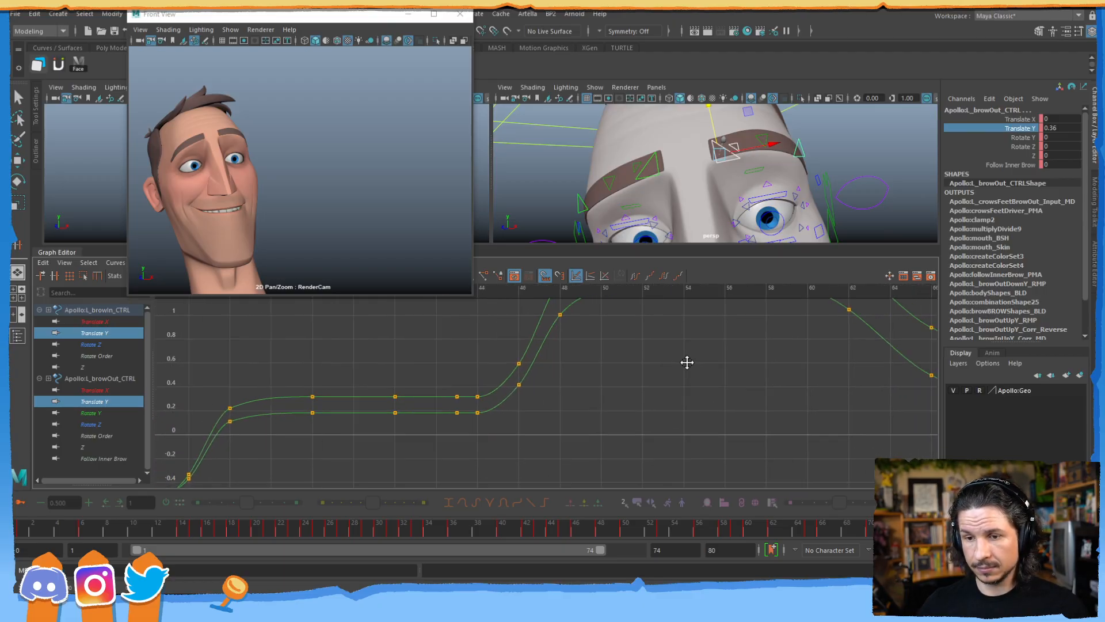
right_click_drag(686, 363, 637, 375, "alt")
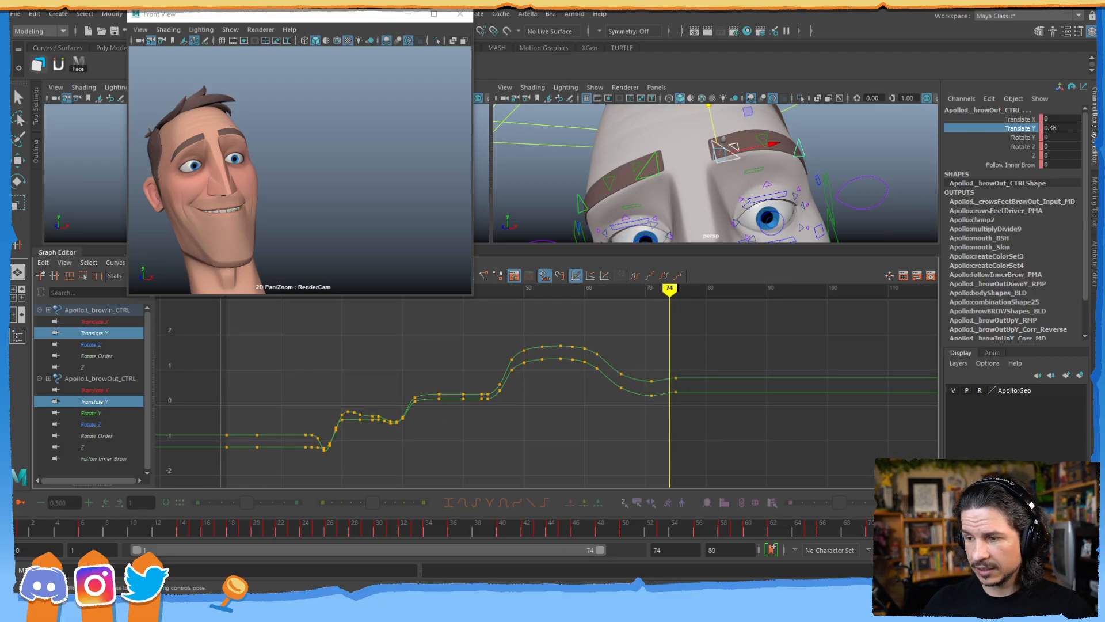
- Go to frame 61 and select the tongue1 control inside the open mouth
left_click_drag(881, 526, 760, 398)
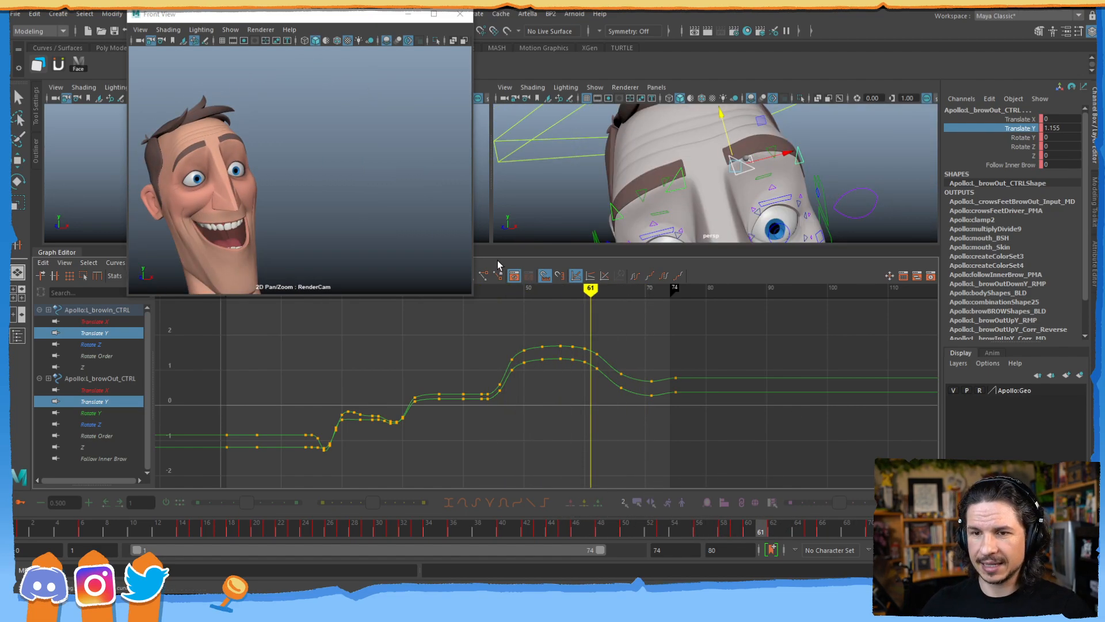
mouse_move(717, 198)
left_mouse_down("alt")
mouse_move(696, 202)
mouse_move(801, 109)
mouse_move(730, 190)
left_mouse_up("alt")
right_click_drag(752, 138, 716, 202, "alt")
middle_click_drag(716, 202, 717, 149, "alt")
right_click_drag(717, 150, 852, 179, "alt")
middle_click_drag(721, 159, 819, 172, "alt")
left_click_drag(820, 173, 733, 167, "alt")
right_click_drag(732, 167, 782, 160, "alt")
left_click_drag(783, 161, 691, 169, "alt")
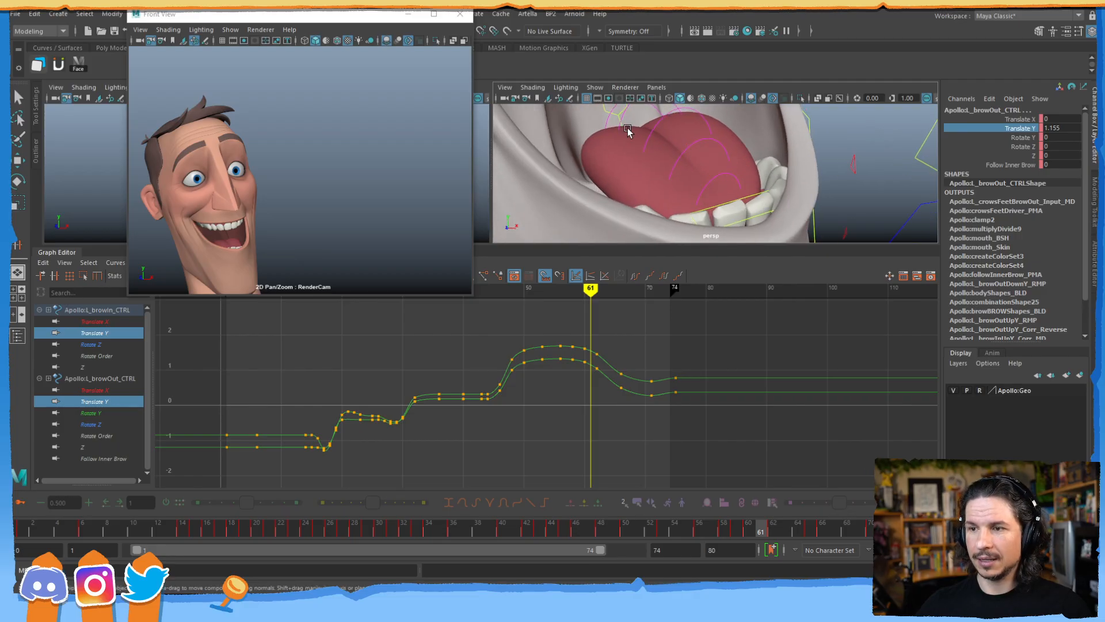
left_click(608, 117)
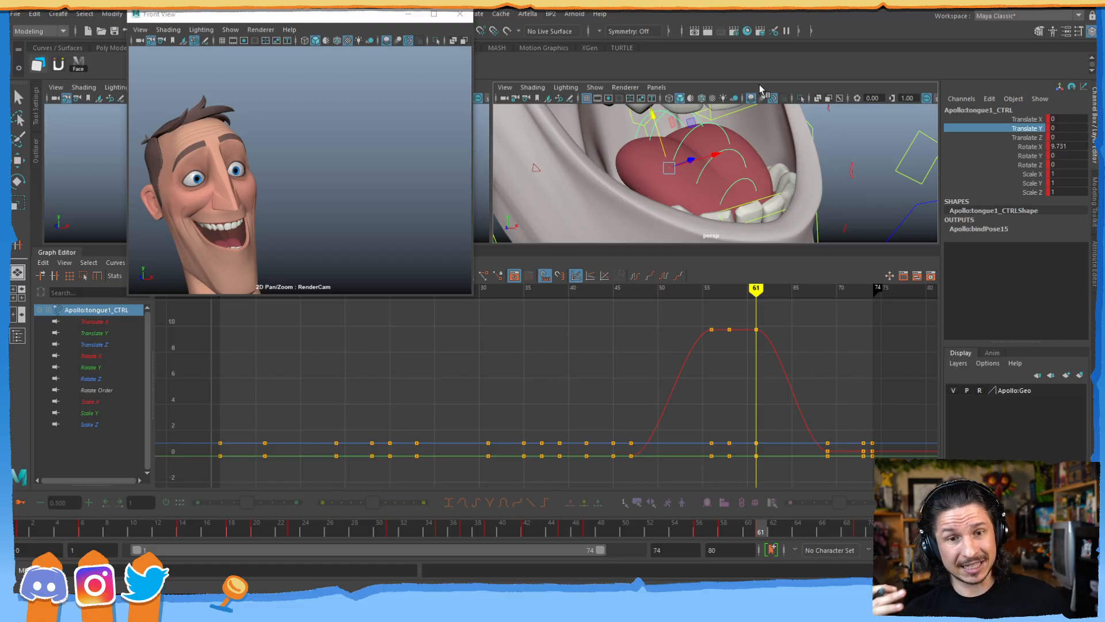
- Scrub the shot between frames 23 and 63 to examine how the mouth opens and the tongue's Rotate X timing
left_click_drag(523, 531, 676, 487)
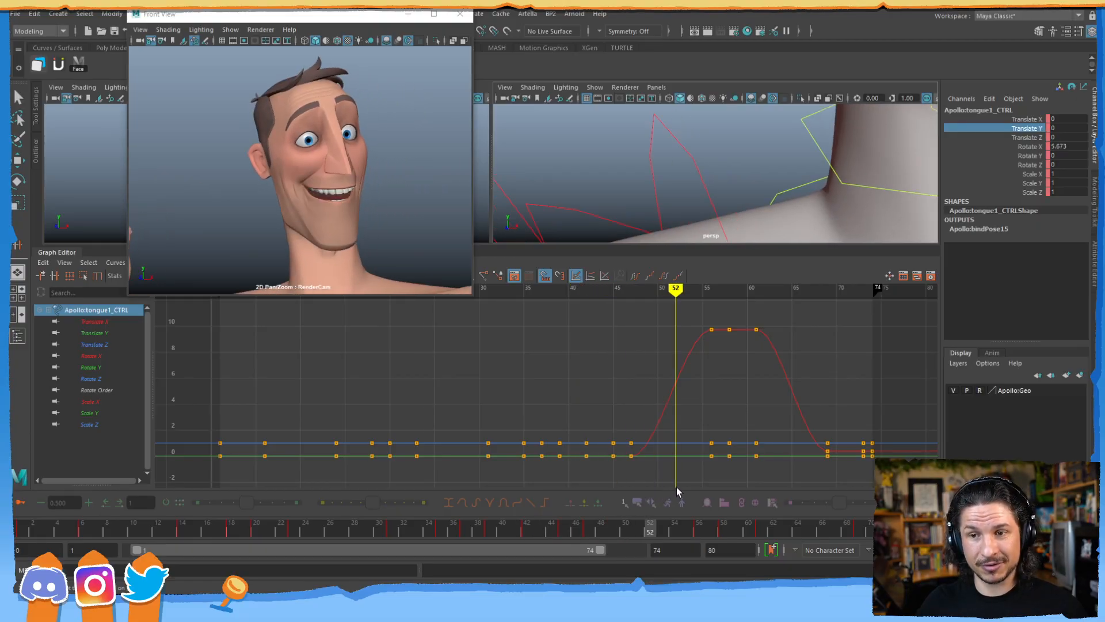
key("alt+period")
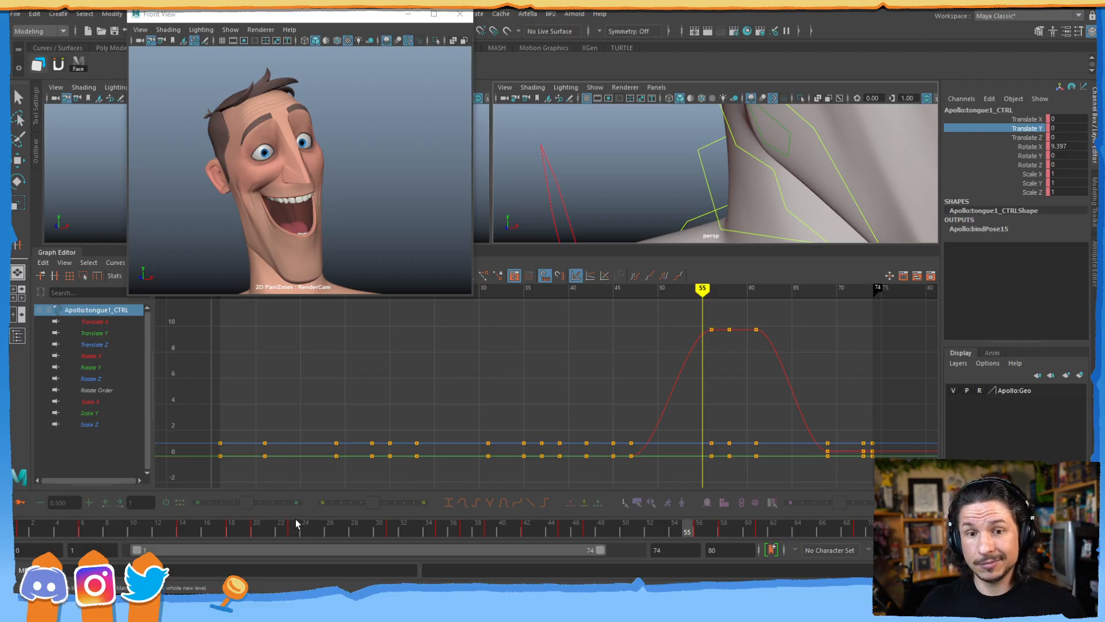
mouse_move(295, 519)
left_mouse_down()
mouse_move(281, 526)
mouse_move(293, 526)
left_mouse_up()
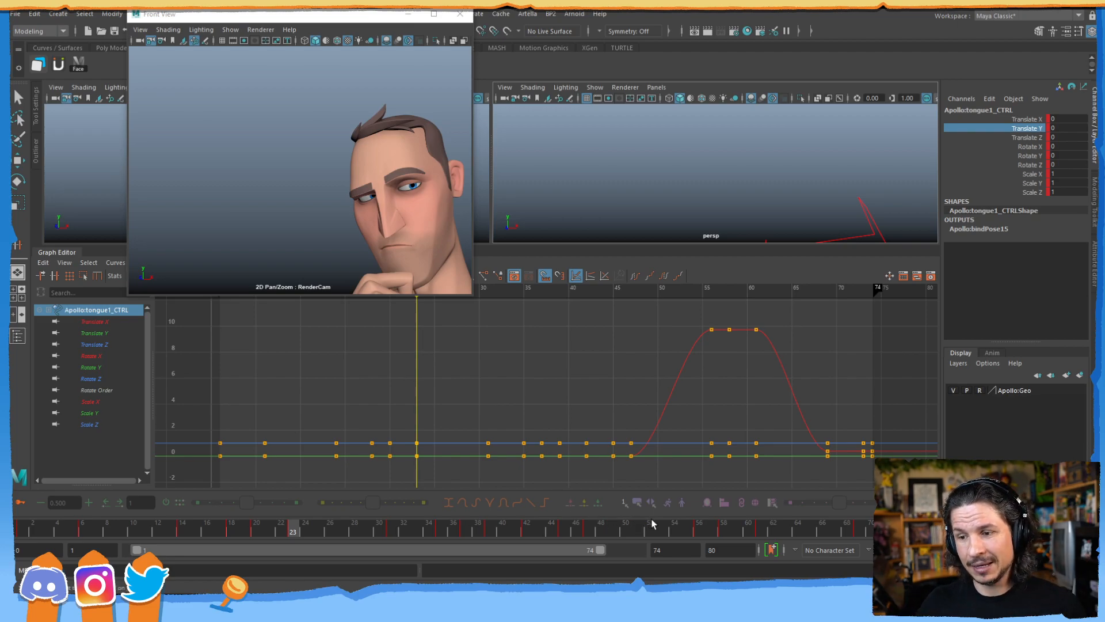
mouse_move(643, 530)
left_mouse_down()
mouse_move(685, 529)
mouse_move(627, 530)
mouse_move(641, 529)
left_mouse_up()
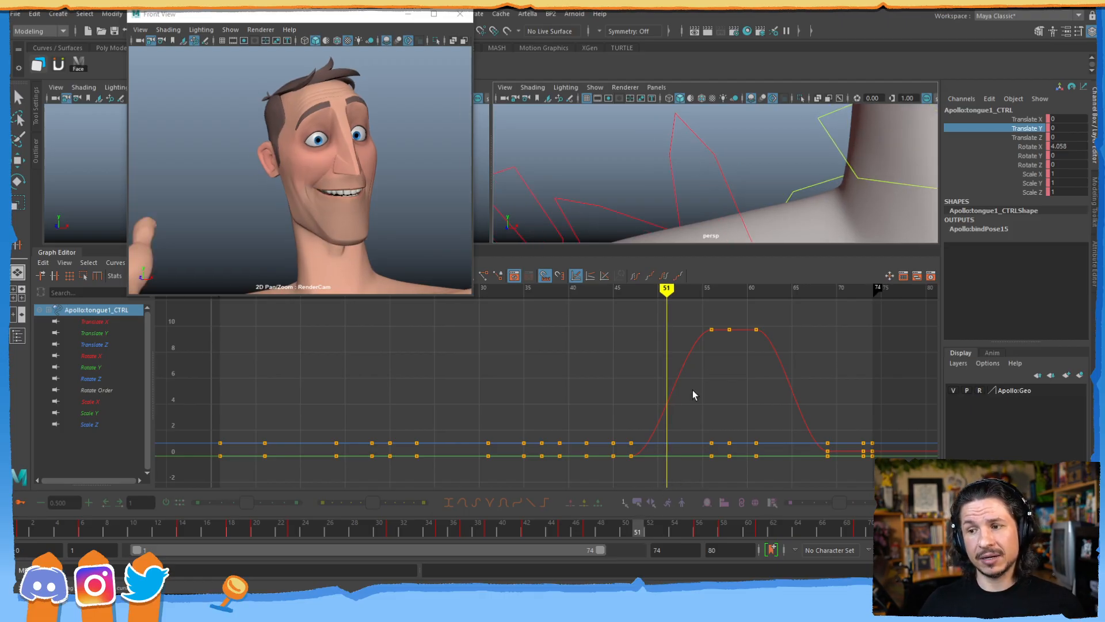
right_click_drag(842, 143, 730, 144, "alt")
middle_click_drag(730, 144, 637, 190, "alt")
right_click_drag(638, 190, 747, 194, "alt")
middle_click_drag(747, 194, 737, 164, "alt")
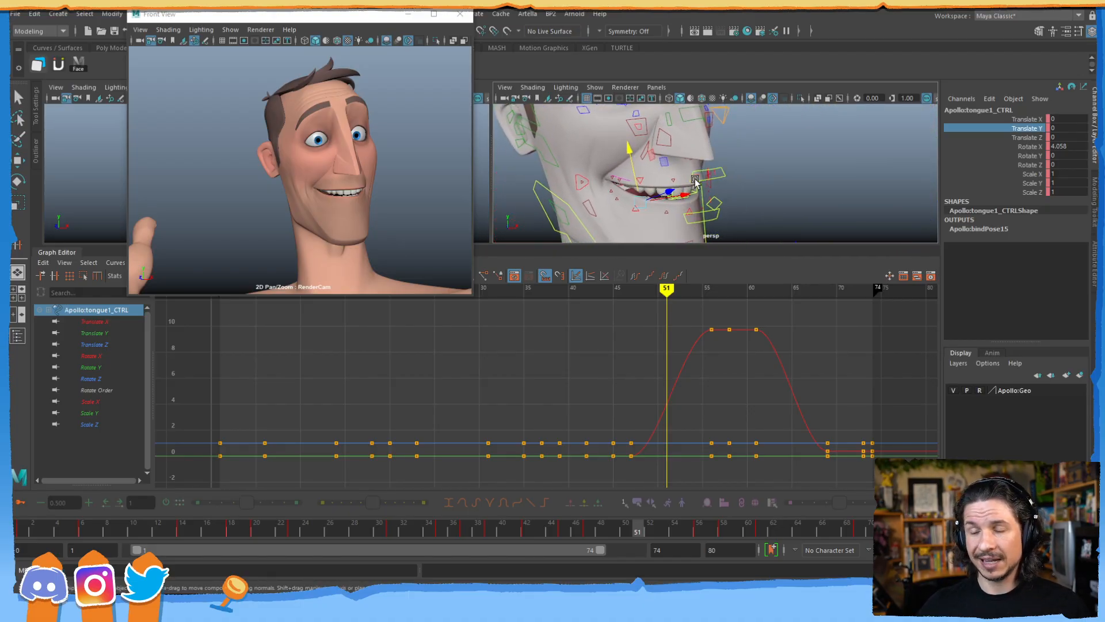
left_click_drag(737, 164, 723, 167, "alt")
left_click_drag(651, 530, 783, 506)
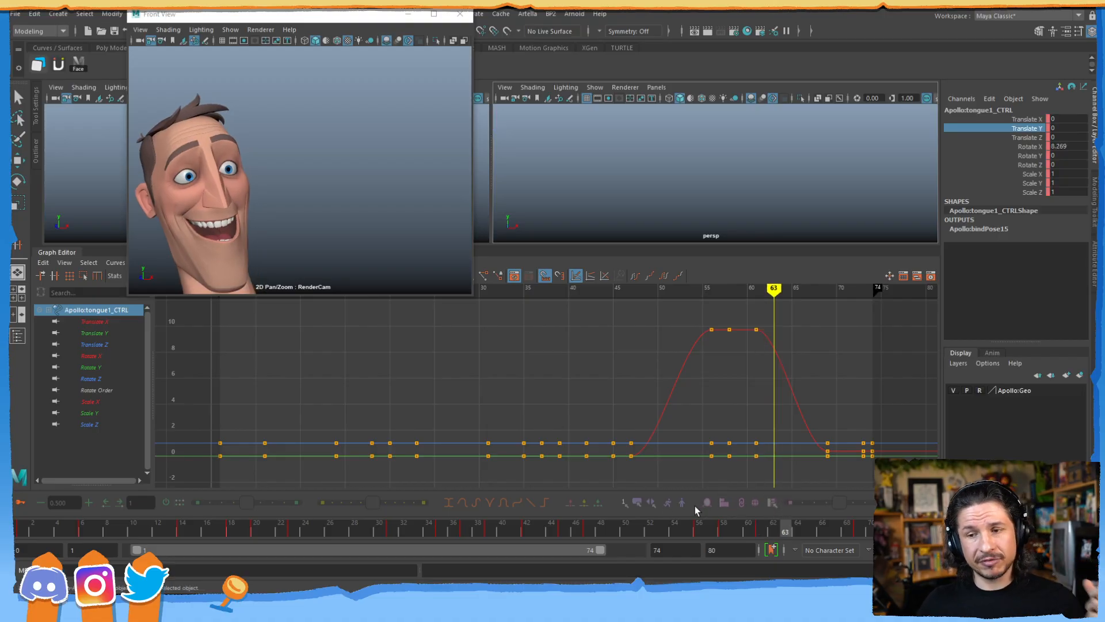
- Examine the tongue's position inside the open mouth at frame 53 from several close angles
mouse_move(648, 530)
left_mouse_down()
mouse_move(627, 527)
mouse_move(662, 527)
left_mouse_up()
middle_click_drag(696, 220, 708, 148, "alt")
right_click_drag(708, 148, 680, 163, "alt")
middle_click_drag(681, 163, 686, 184, "alt")
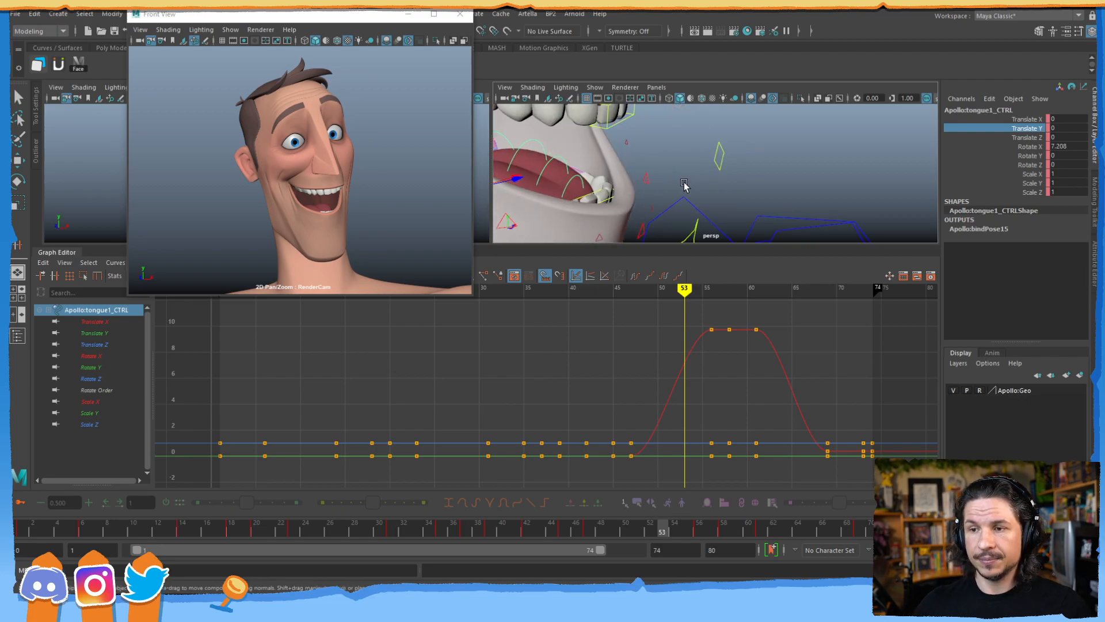
left_click_drag(686, 185, 720, 211, "alt")
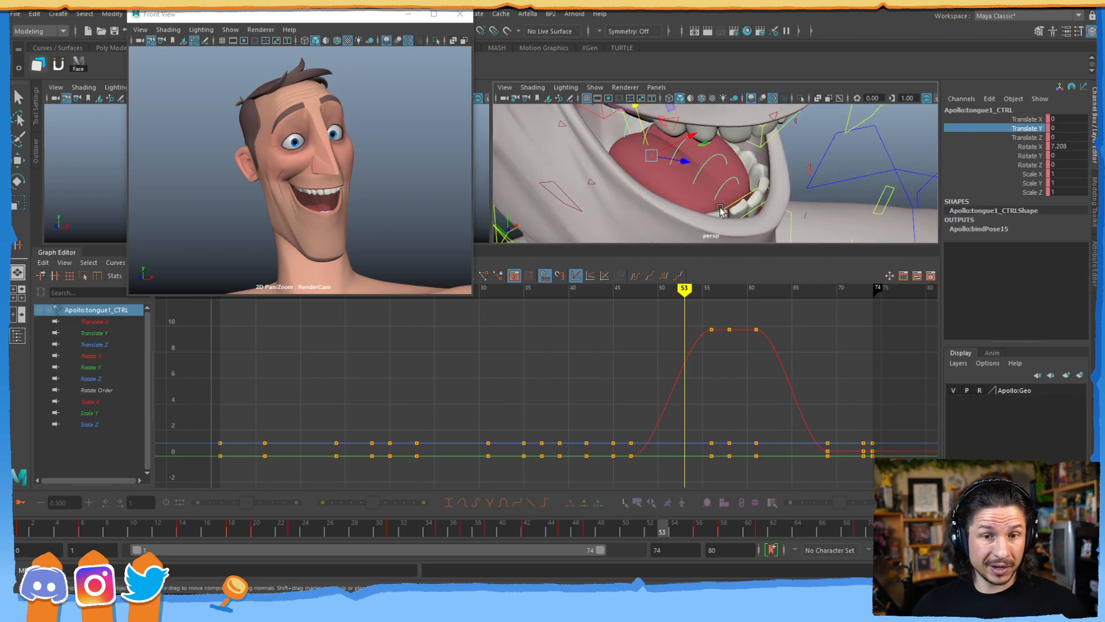
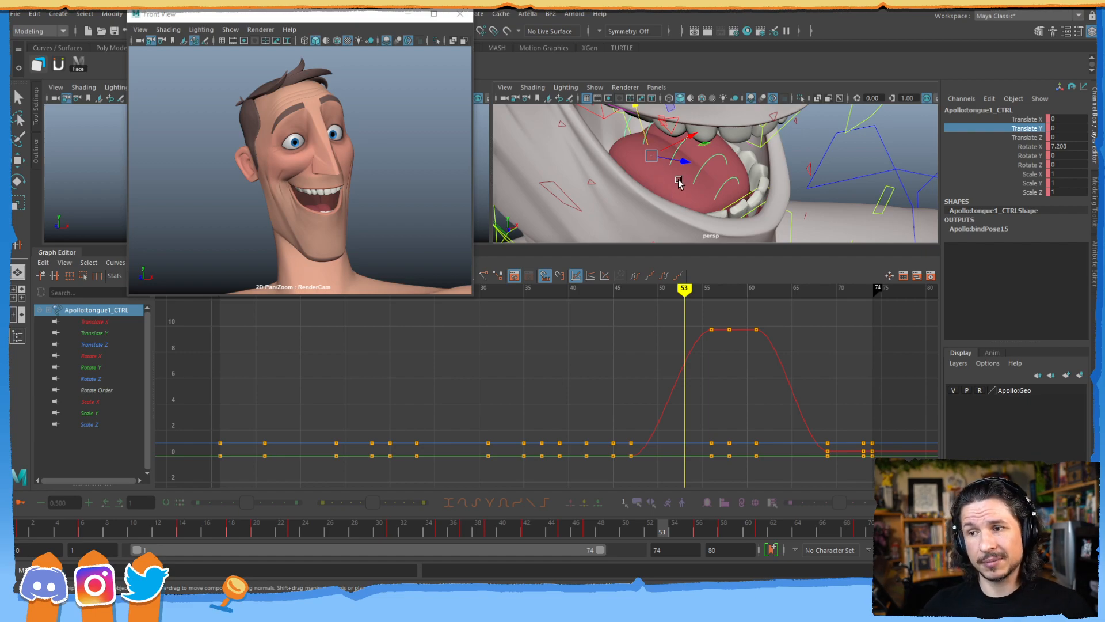
mouse_move(680, 183)
left_mouse_down("alt")
mouse_move(644, 207)
mouse_move(662, 185)
mouse_move(698, 187)
left_mouse_up("alt")
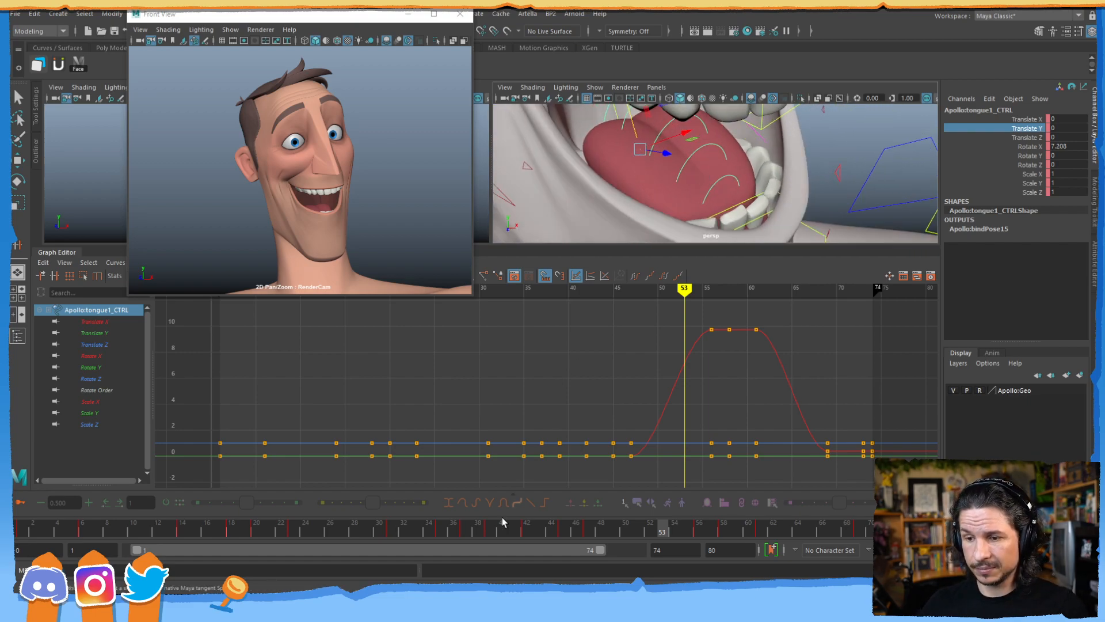
left_click_drag(652, 534, 662, 533)
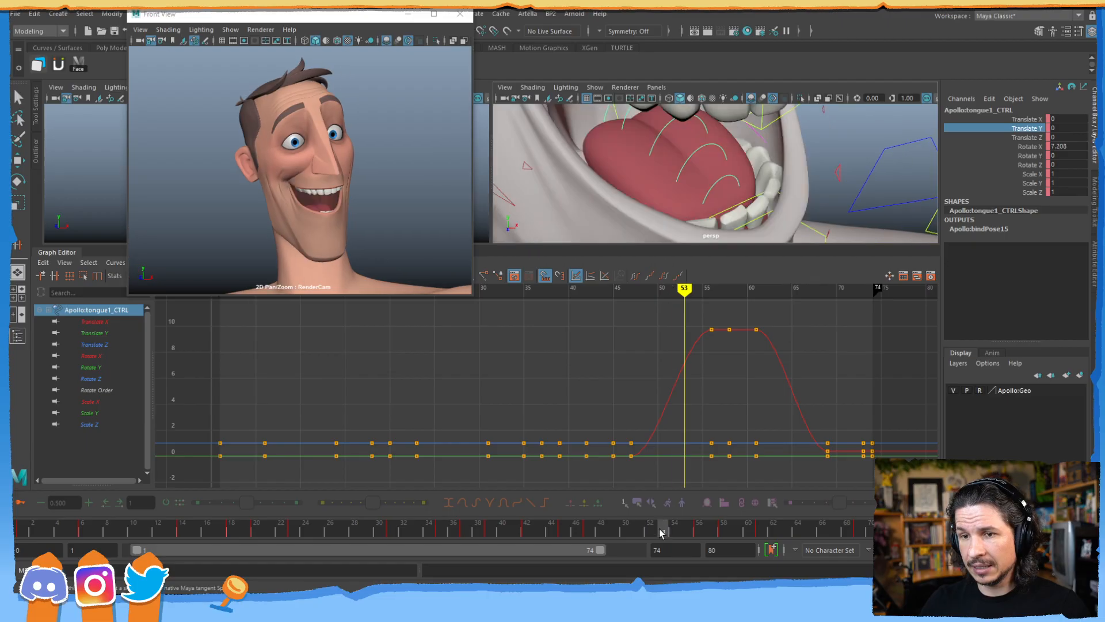
left_click_drag(645, 148, 729, 200, "alt")
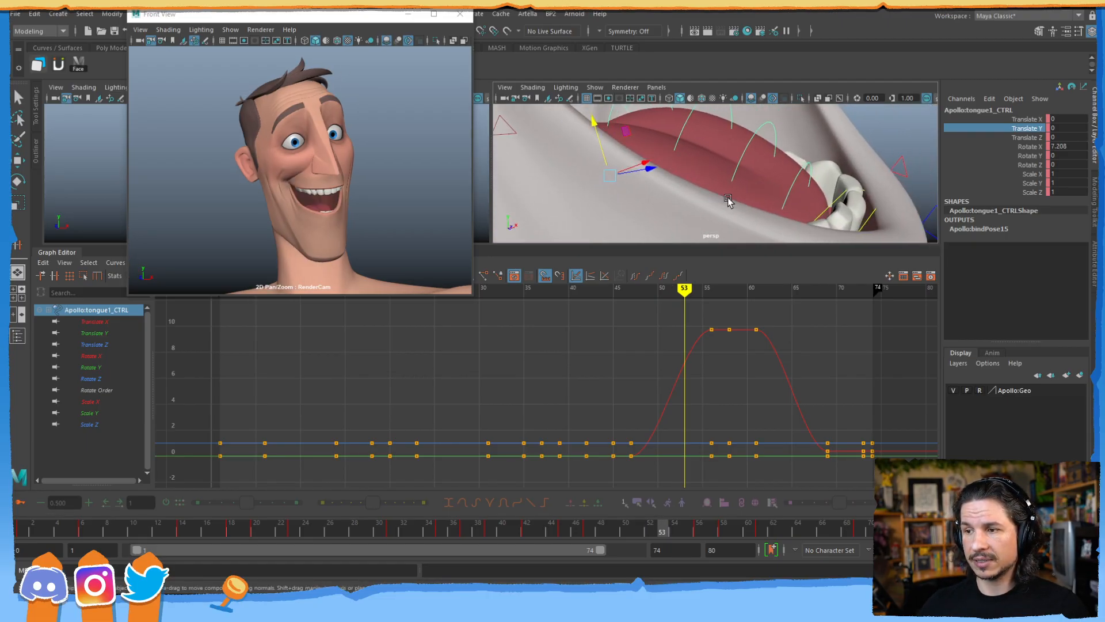
- Try rotating the tongue2 control at frame 53 and undo the change
left_click(799, 171)
left_click_drag(799, 171, 639, 131, "alt")
left_click(606, 142)
key("e")
left_click(632, 109)
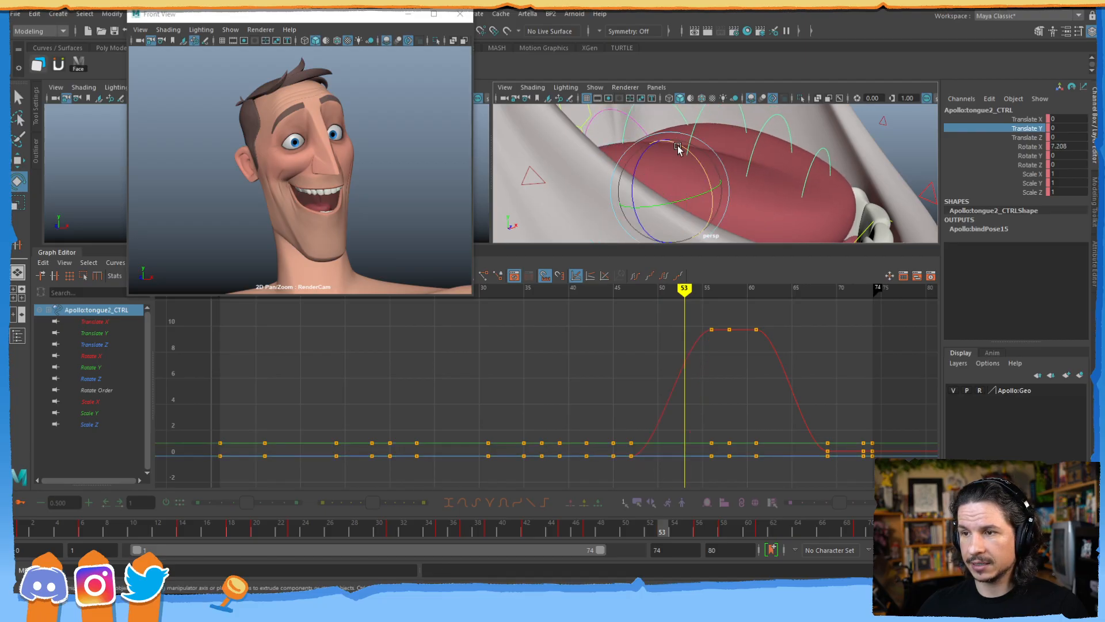
left_click_drag(695, 159, 693, 163)
key("ctrl+z")
key("ctrl+z")
key("ctrl+z")
key("ctrl+z")
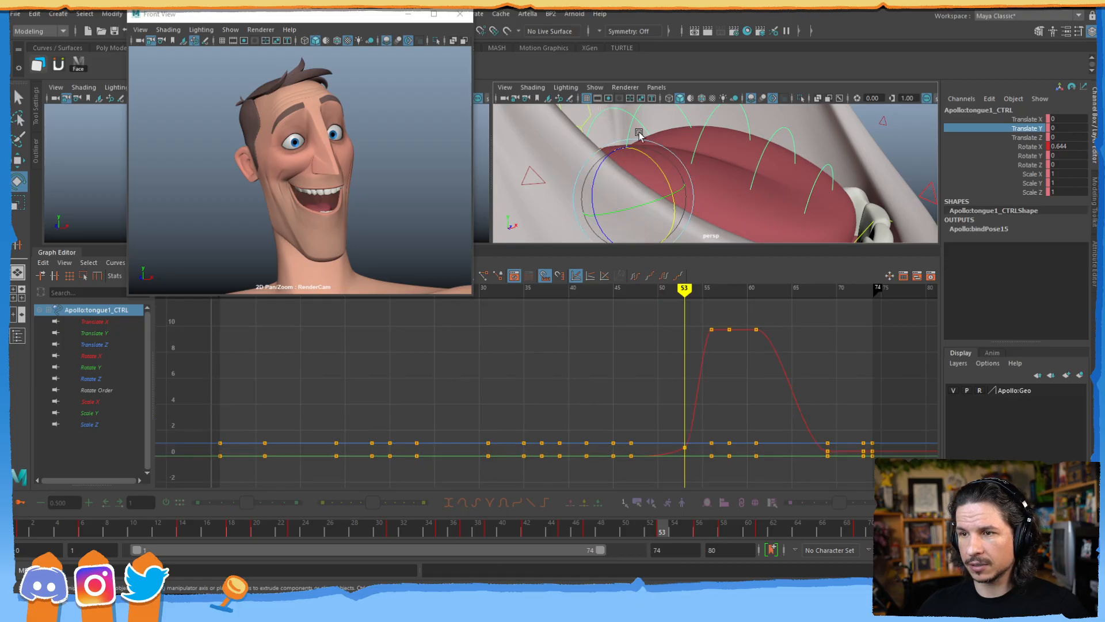
- Rotate the tongue1 control at frame 53 to a Rotate X of 8.918 and scrub ahead to frame 57
left_click_drag(654, 163, 737, 203)
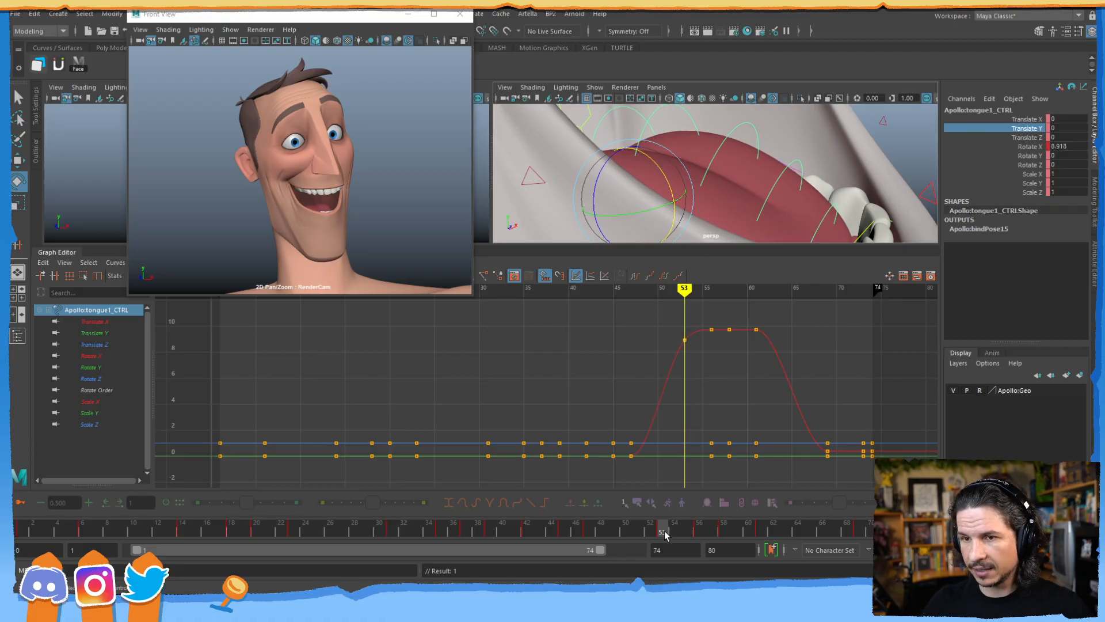
left_click_drag(665, 534, 703, 532)
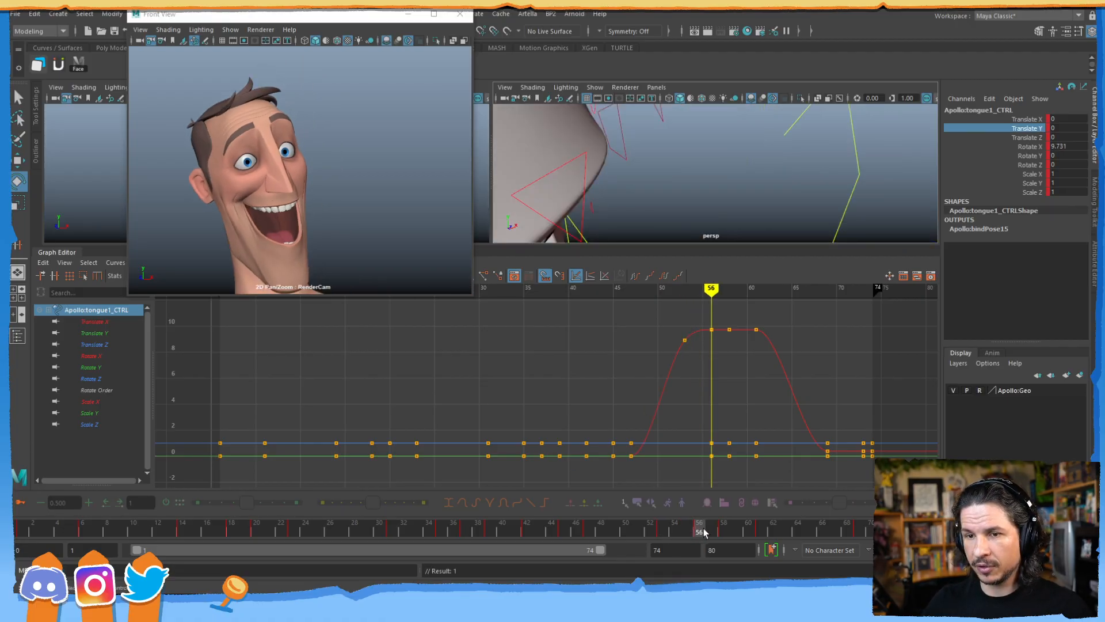
middle_click_drag(618, 202, 685, 183, "alt")
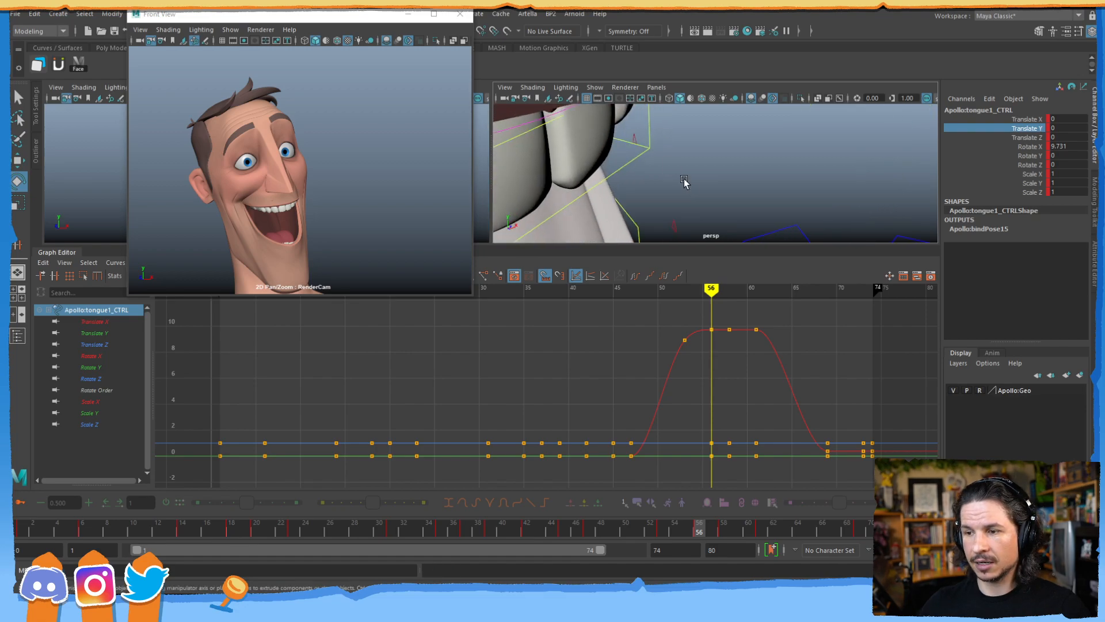
left_click_drag(699, 531, 712, 531)
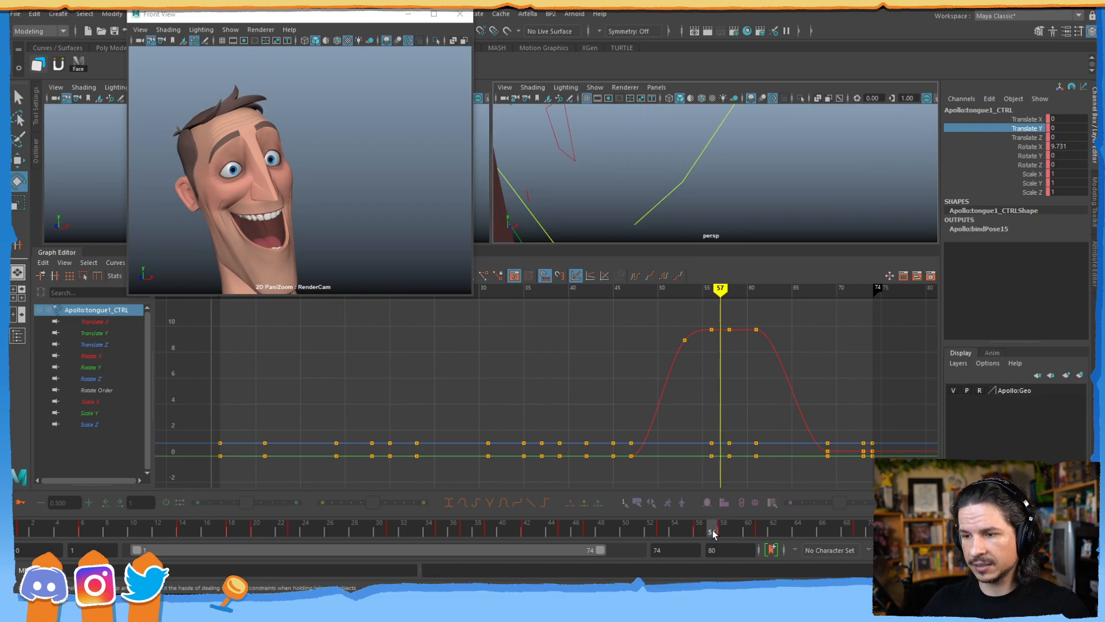
- Select all the tongue controls inside the mouth, from tongue5 at the tip back to tongueBase
left_click_drag(706, 318, 718, 466)
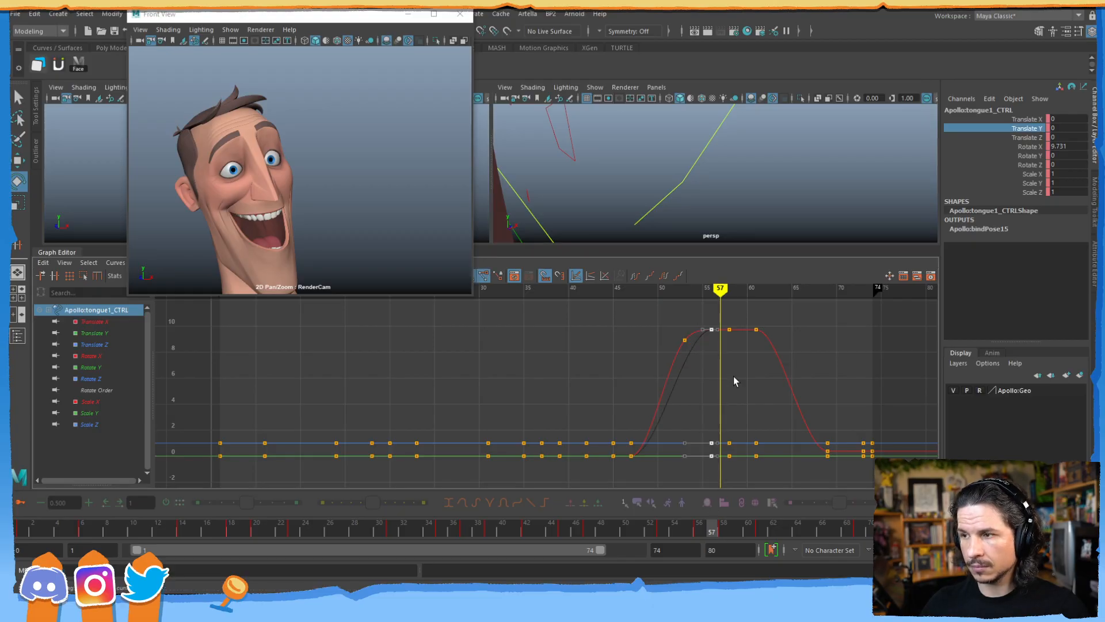
key("f")
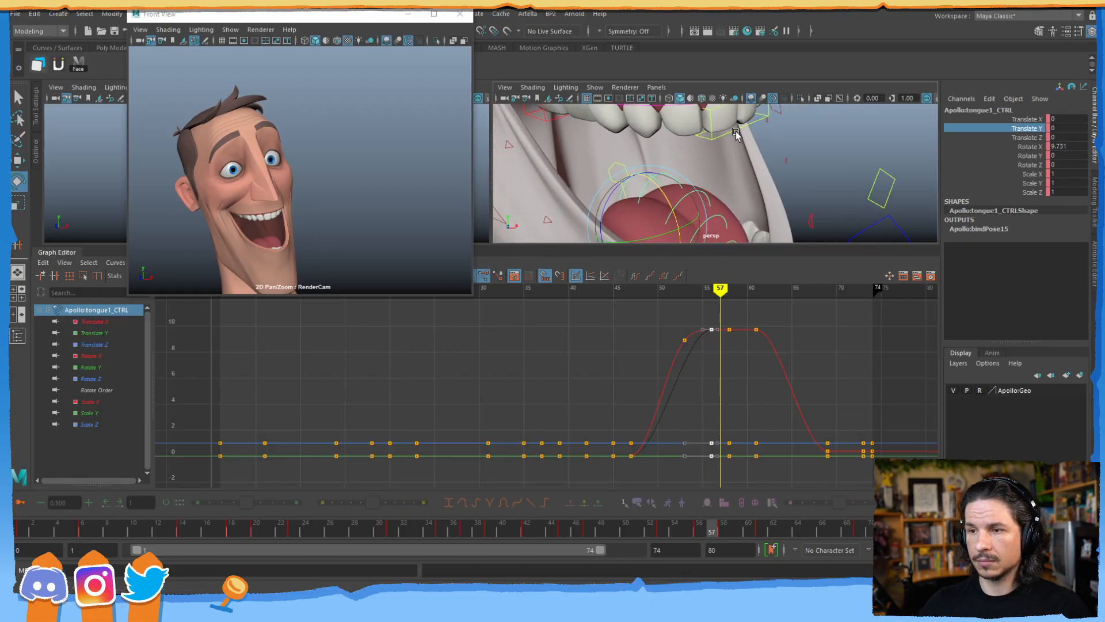
left_click_drag(704, 183, 723, 184, "alt")
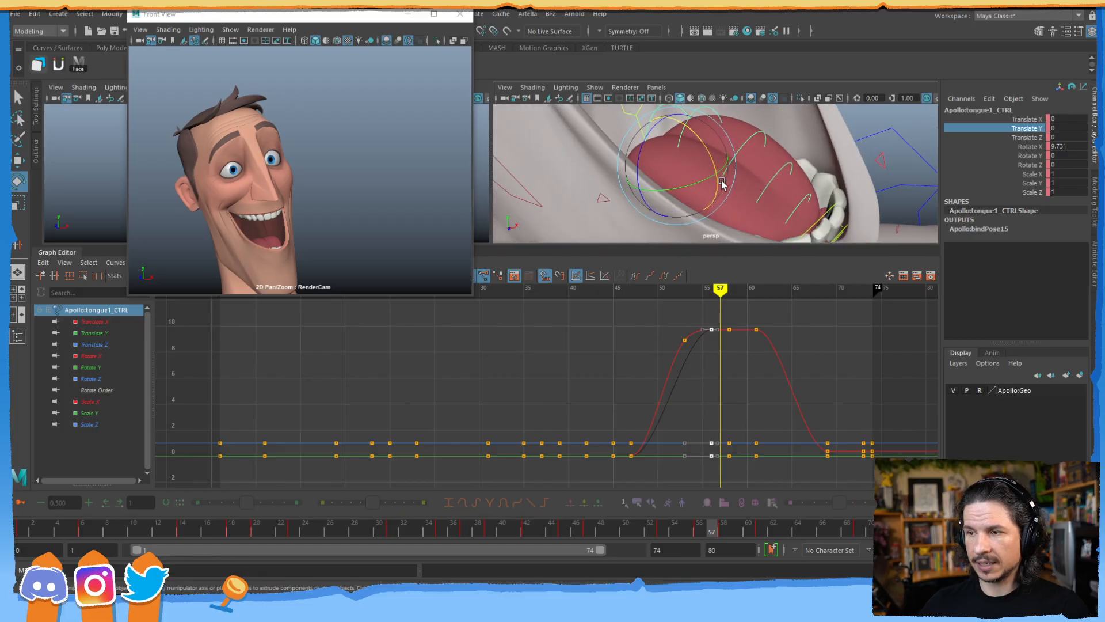
left_click(804, 203)
key("q")
left_click(788, 165, "shift")
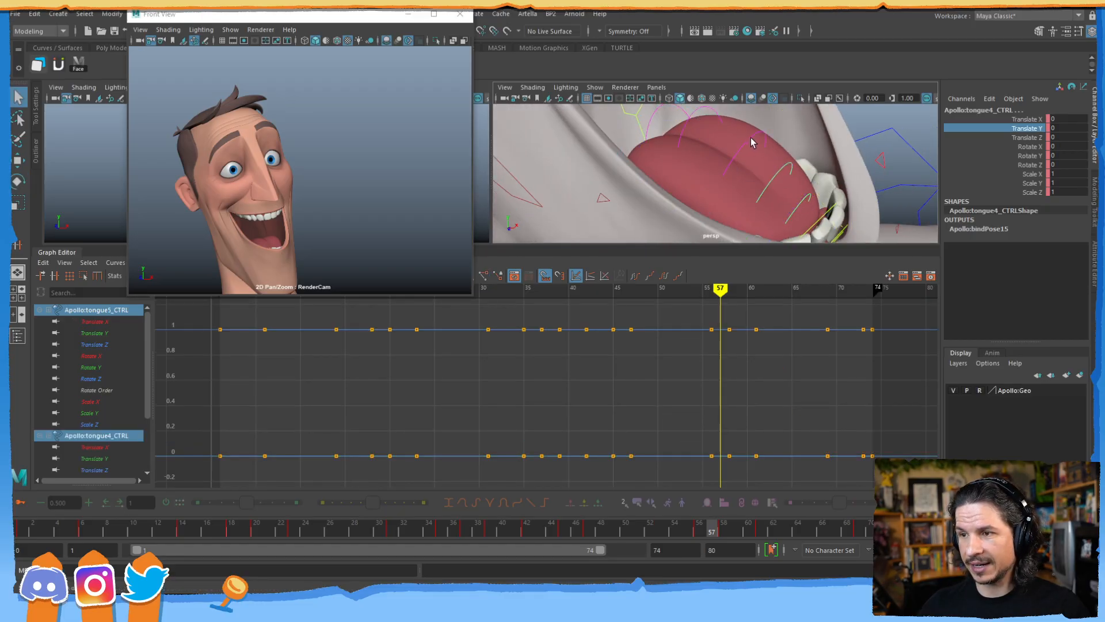
left_click(689, 128, "shift")
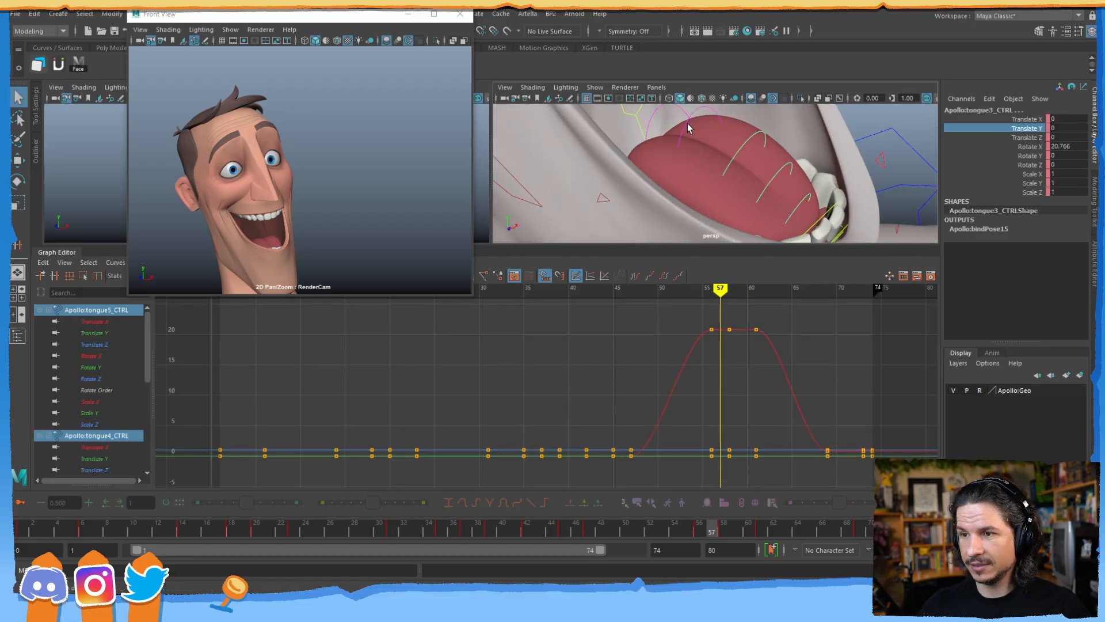
left_click(639, 119, "shift")
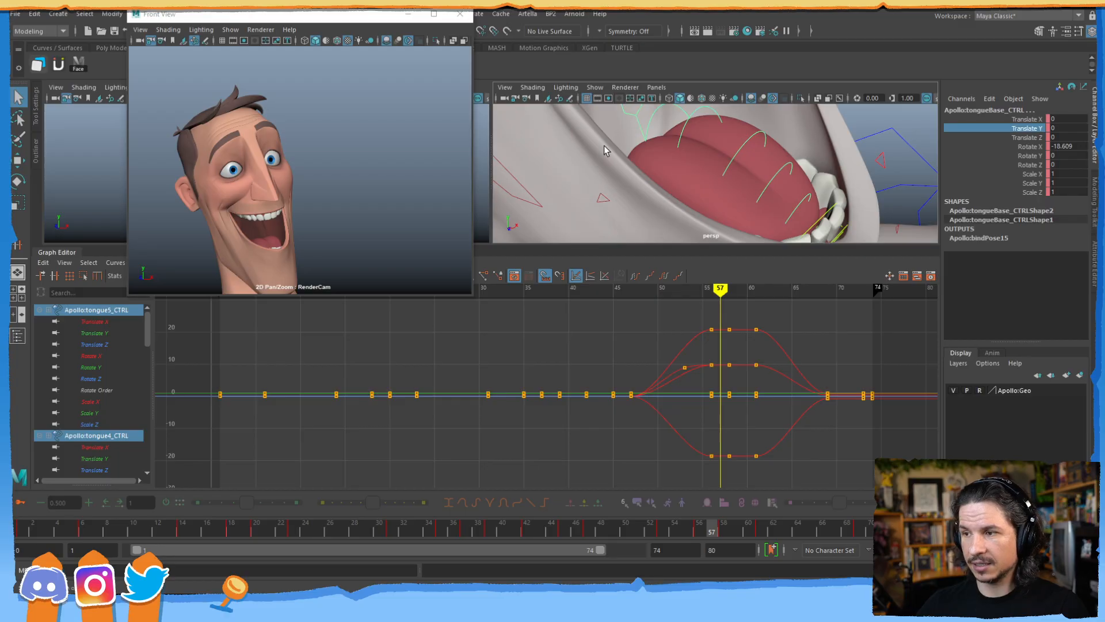
- Create a quick select set named Tongue from the selected controls and add it to the shelf
left_click(36, 14)
mouse_move(58, 14)
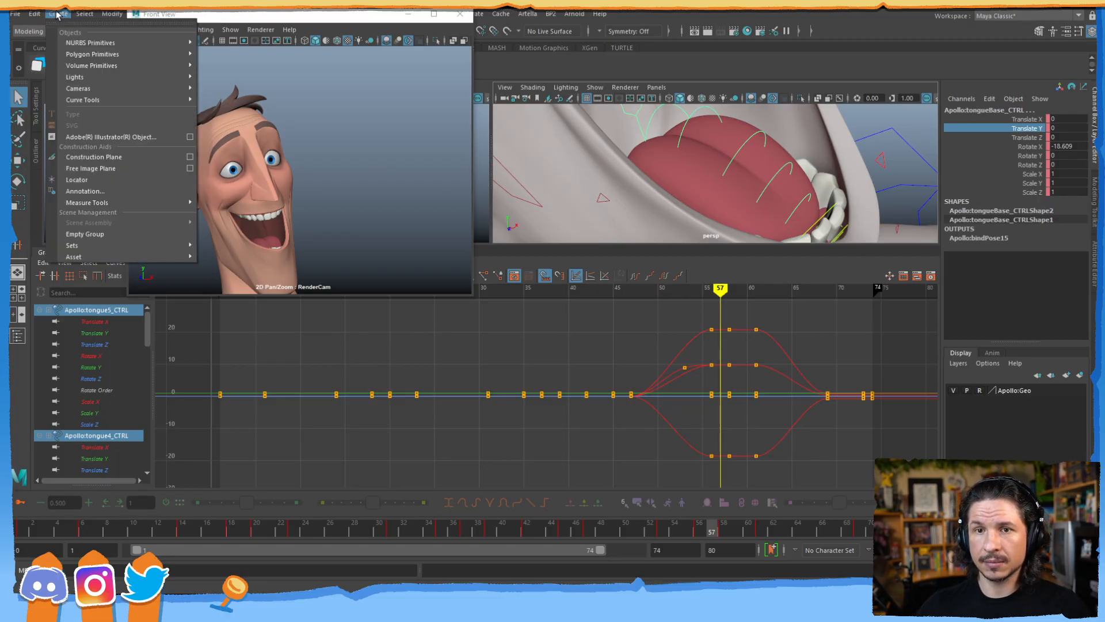
mouse_move(108, 247)
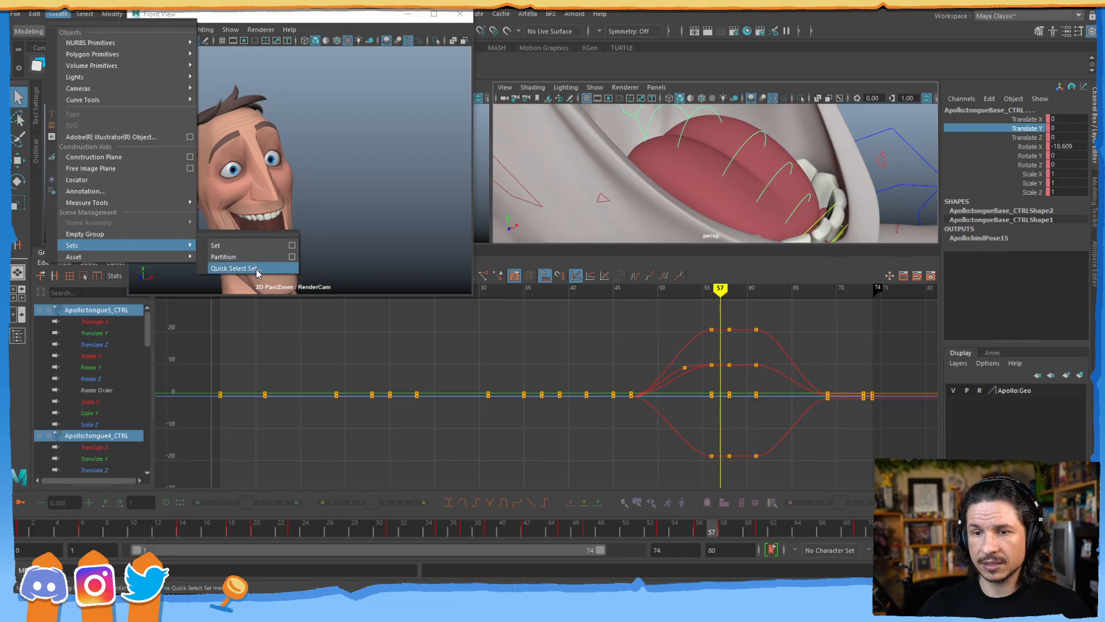
left_click(274, 272)
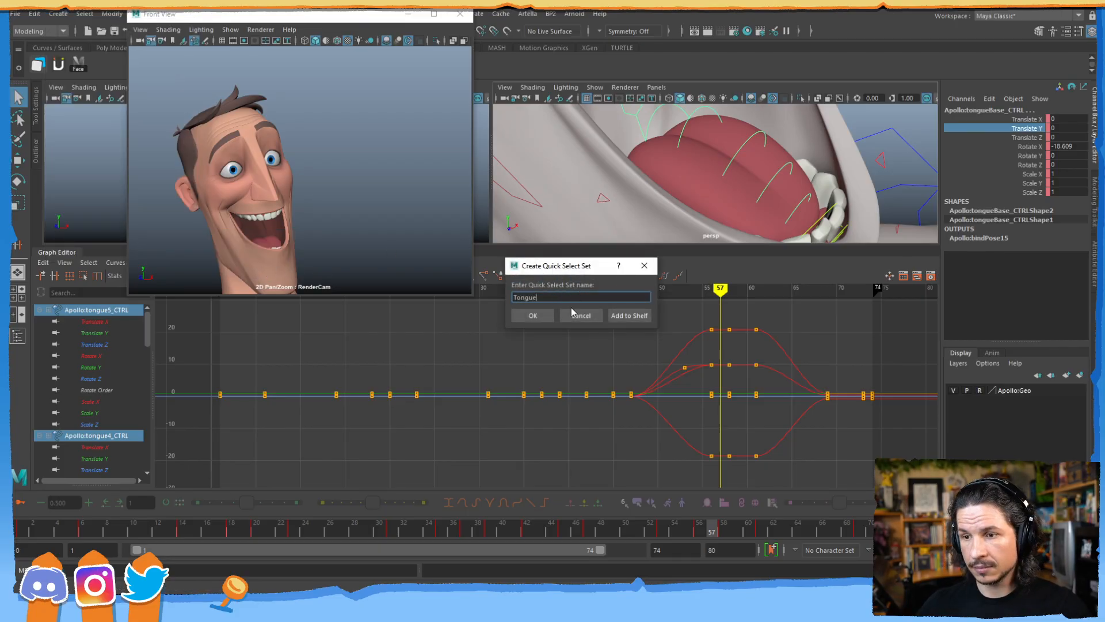
type("Tongue")
left_click(629, 316)
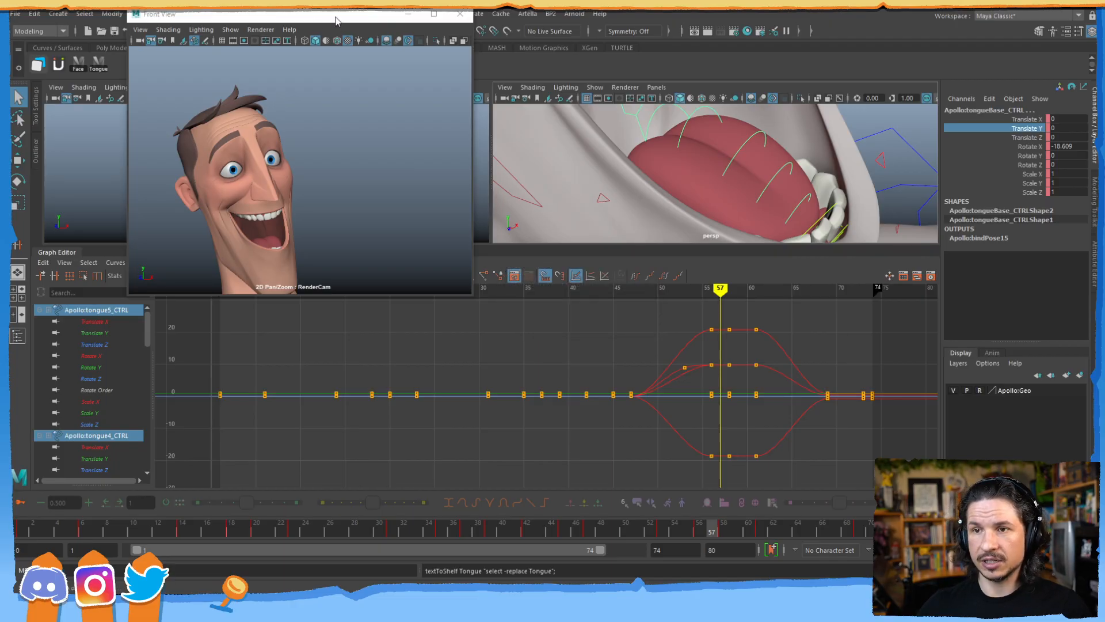
left_click_drag(336, 20, 379, 21)
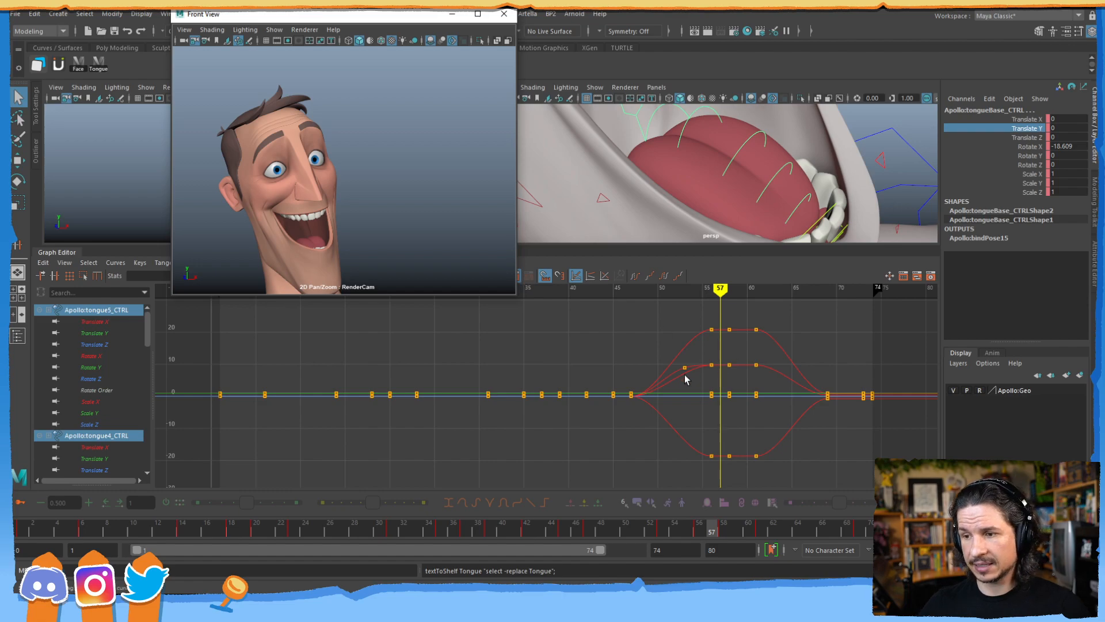
- Key all the tongue controls at frames 53 and 57, using the Tongue set to select them
key("s")
right_click_drag(730, 370, 762, 383, "alt+shift")
middle_click_drag(832, 376, 591, 381, "alt")
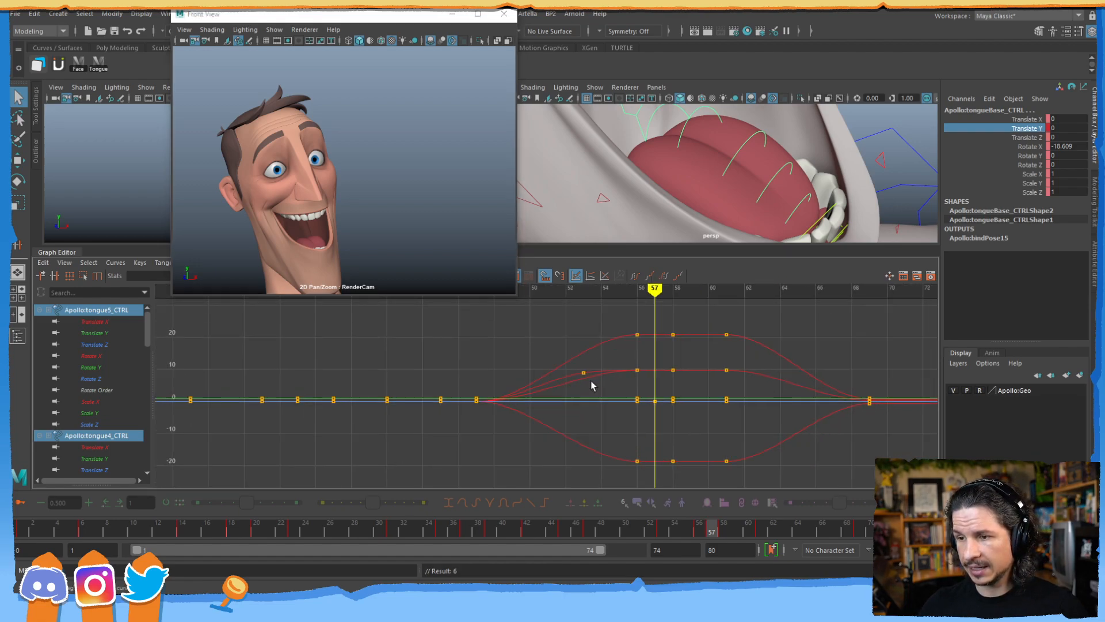
left_click(661, 530)
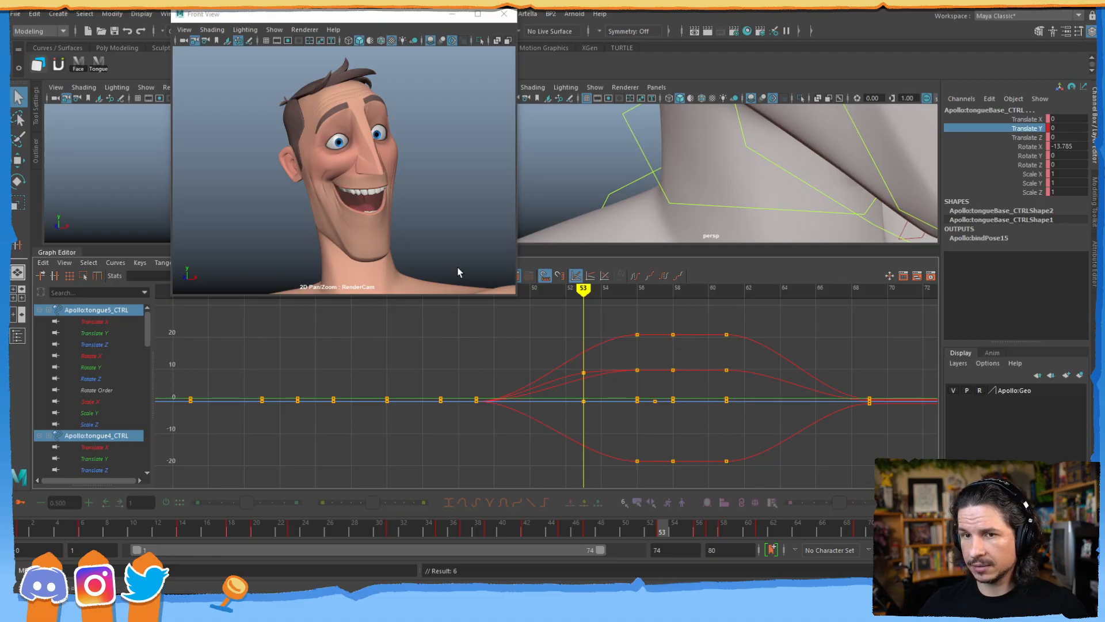
left_click(119, 128)
left_click(103, 63)
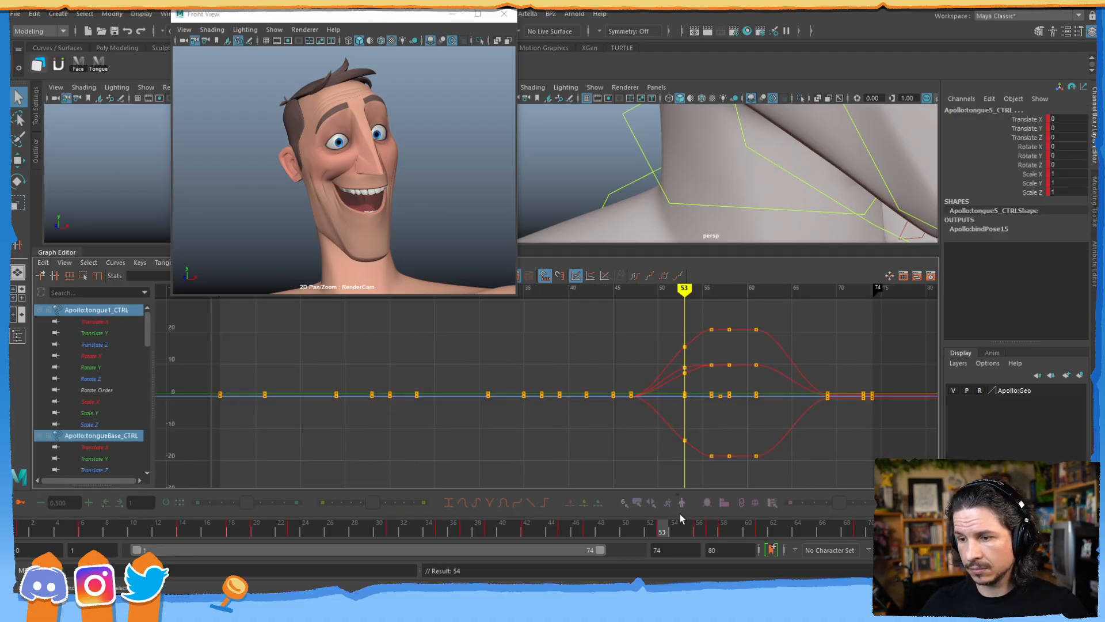
left_click(715, 531)
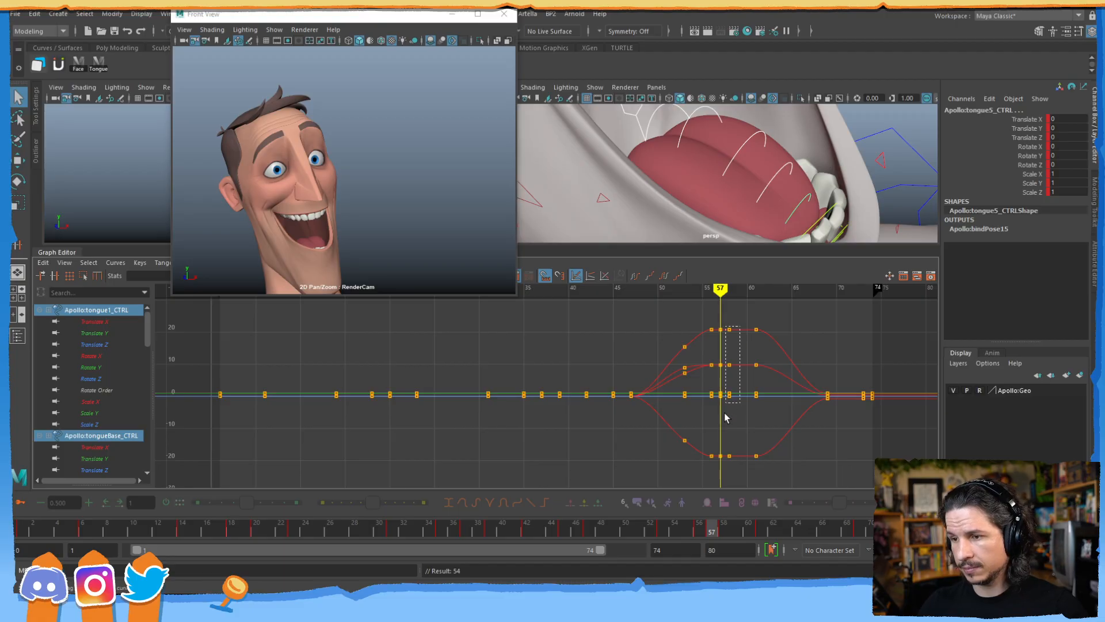
- Delete the tongue controls' keys at frames 58 and 56 on either side of frame 57
left_click_drag(725, 413, 725, 479)
key("Delete")
left_click_drag(699, 319, 718, 470)
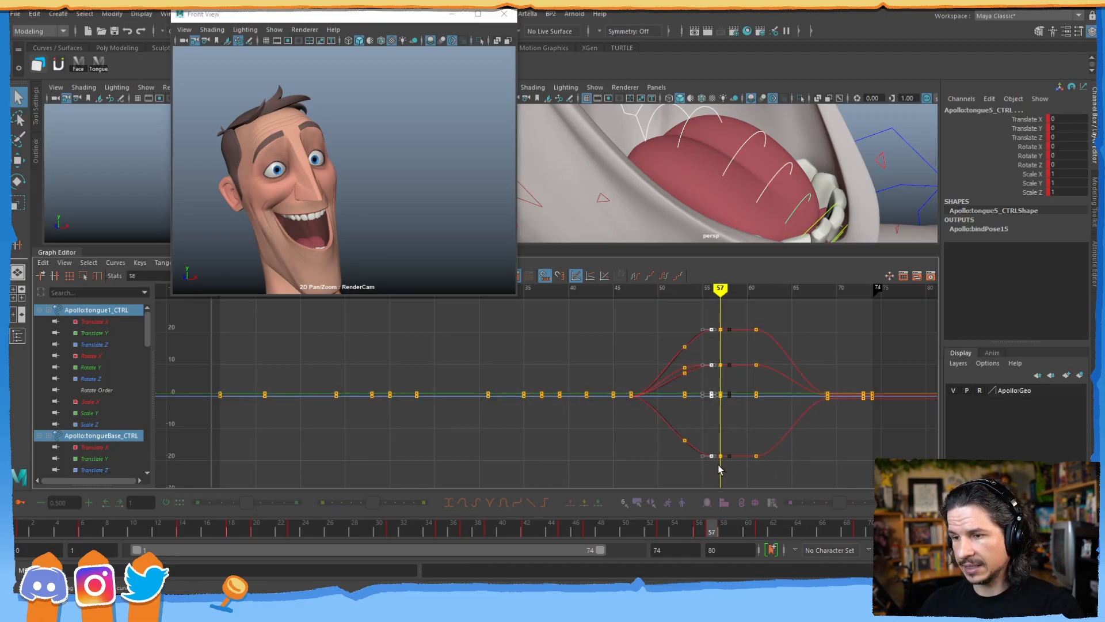
key("Delete")
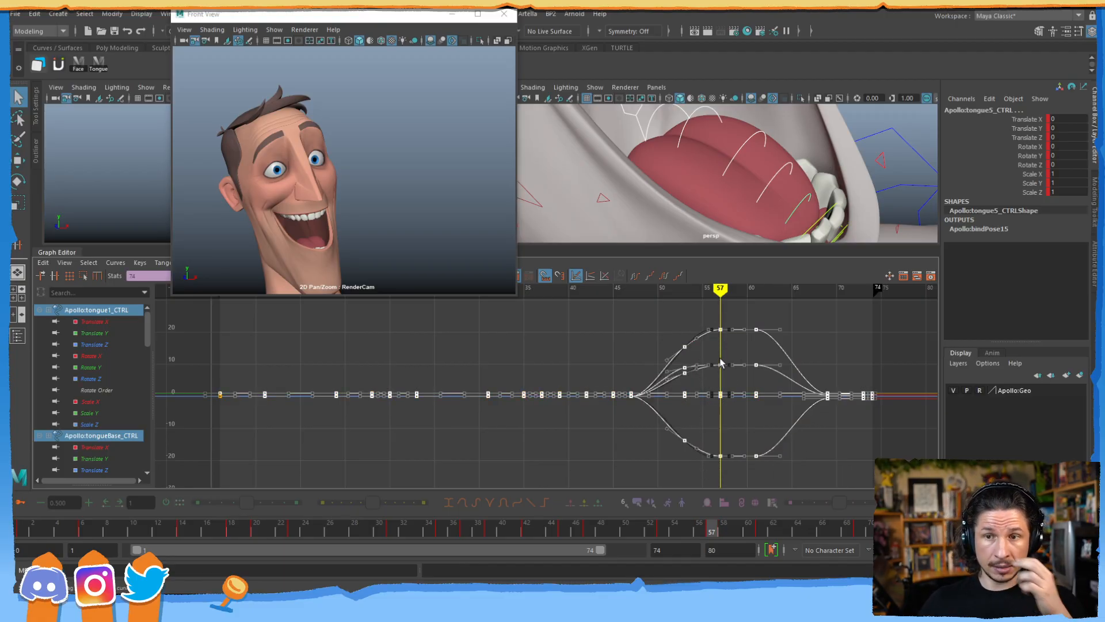
- Rotate the tongueBase control at frame 57 to a Rotate X of -35.757
left_click(651, 121)
left_click_drag(671, 158, 643, 165, "alt")
left_click(610, 138)
key("e")
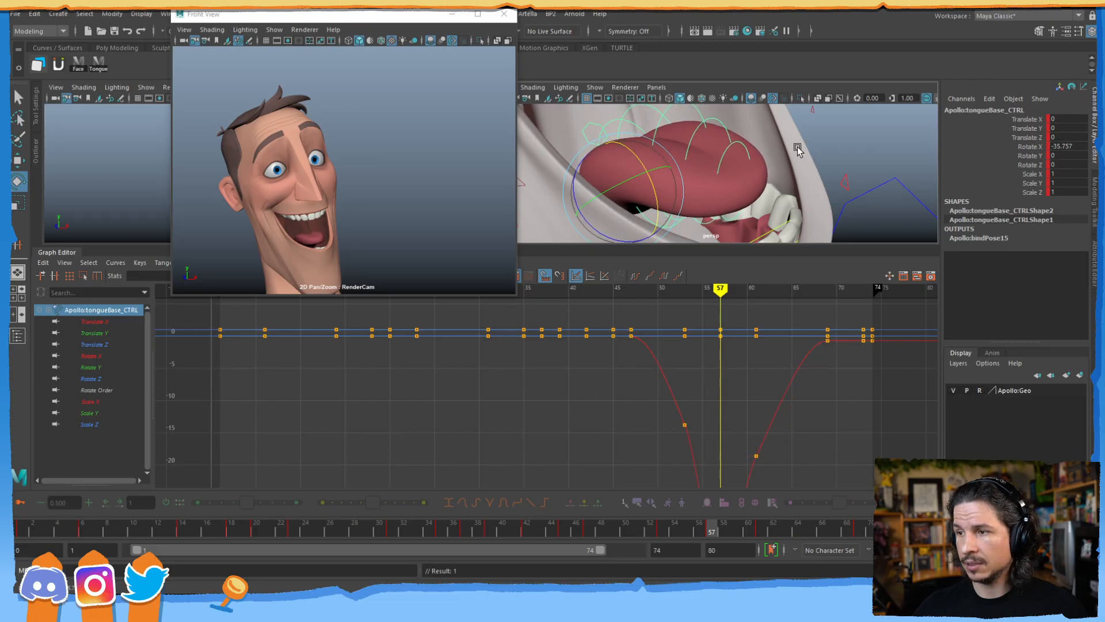
left_click(797, 146)
- Rotate the tongue1 control at frame 57 to a Rotate X of 39.672 and scale it to a Scale X of 1.205
left_click(608, 127)
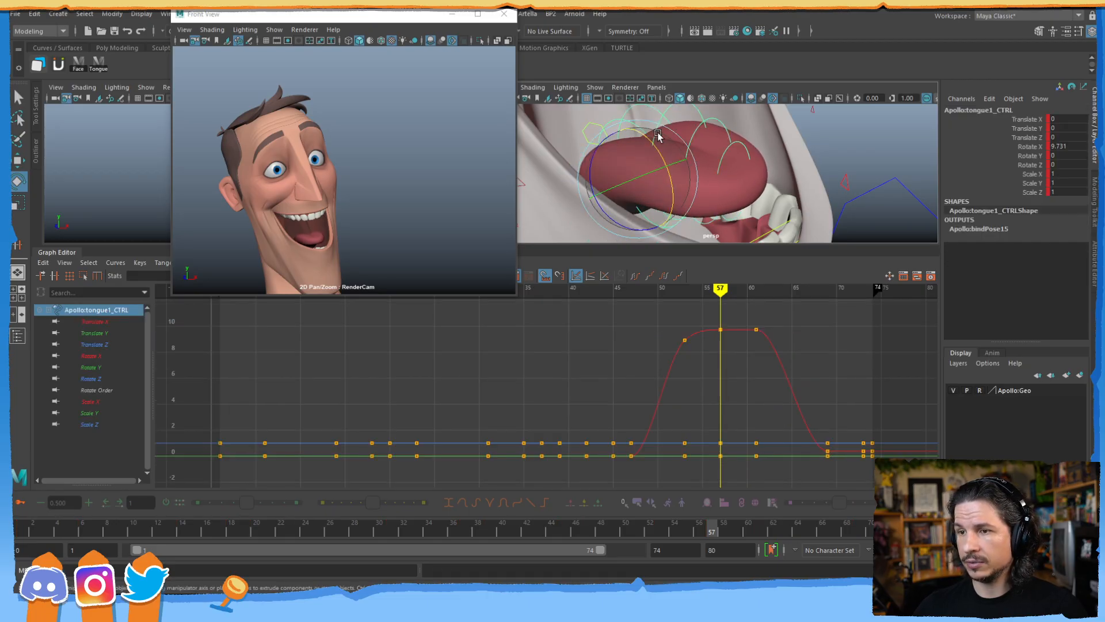
left_click_drag(659, 141, 697, 189)
key("r")
- Rotate the tongue2 and tongue3 controls at frame 57 to shape the middle and front of the tongue toward the lower teeth
left_click(686, 134)
key("e")
left_click(737, 181)
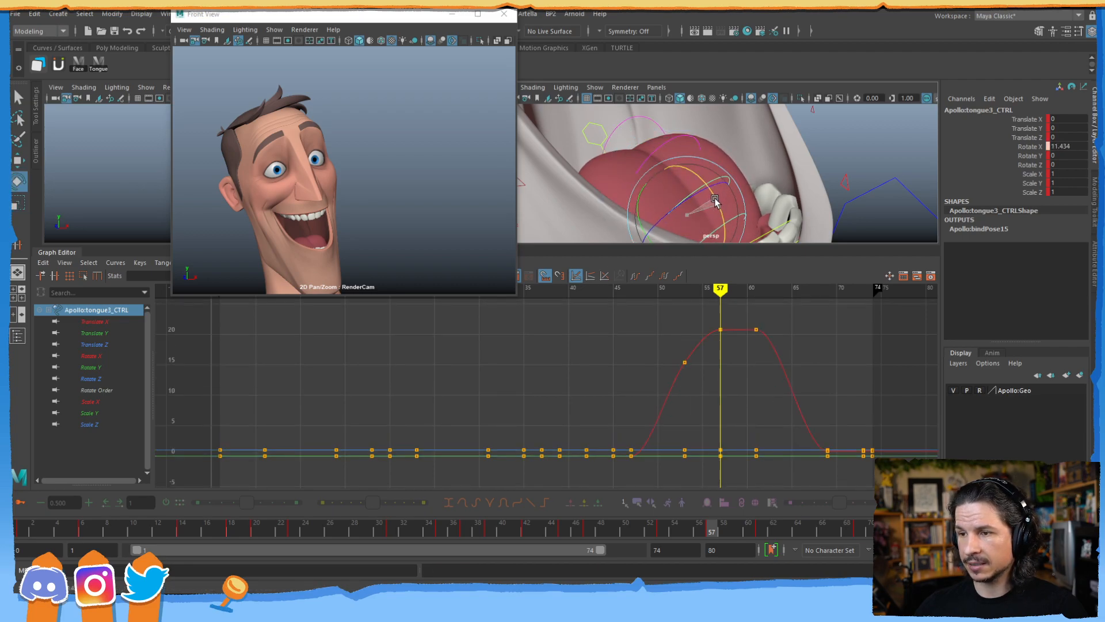
left_click(744, 224)
left_click(742, 229)
left_click_drag(743, 229, 716, 180)
- Rotate the tongue1 control at frame 57 to a Rotate X of 49.537 and key it
left_click(635, 149)
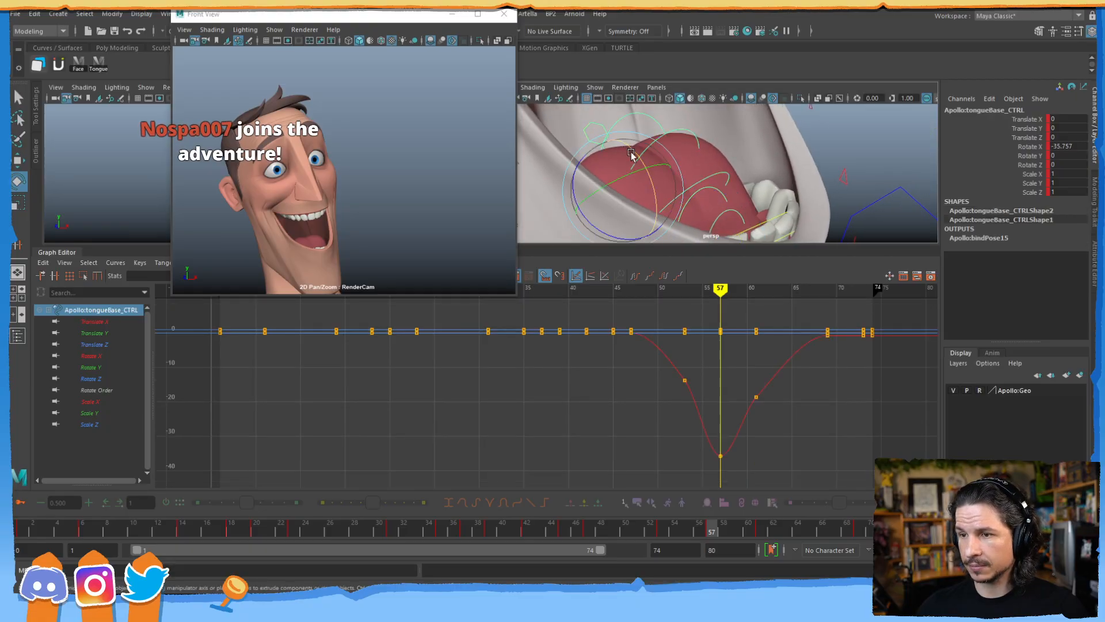
left_click(647, 131)
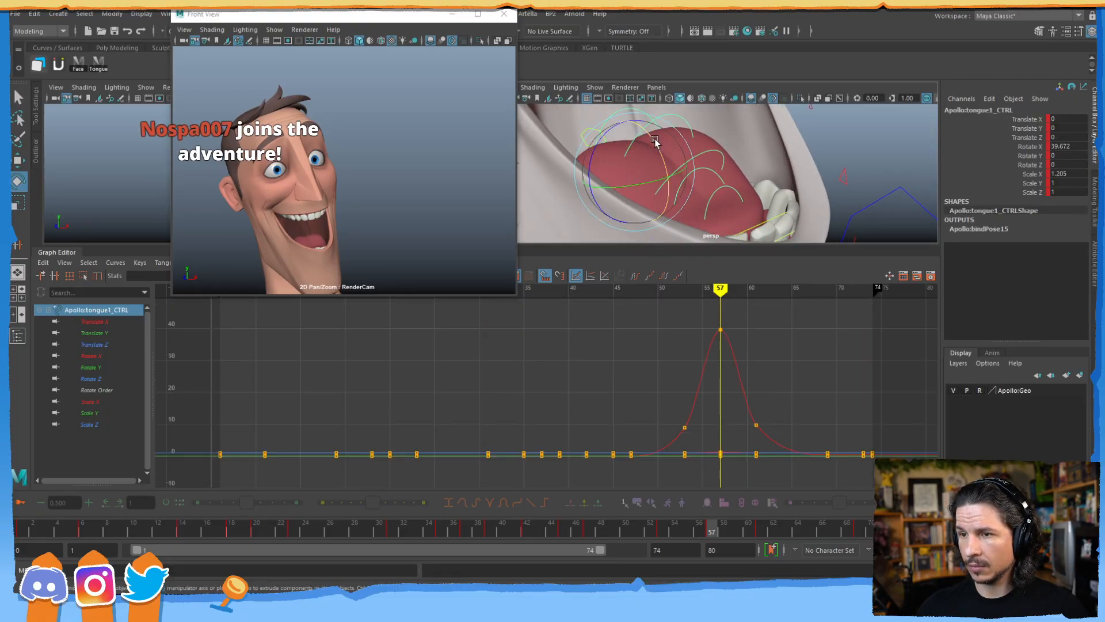
key("s")
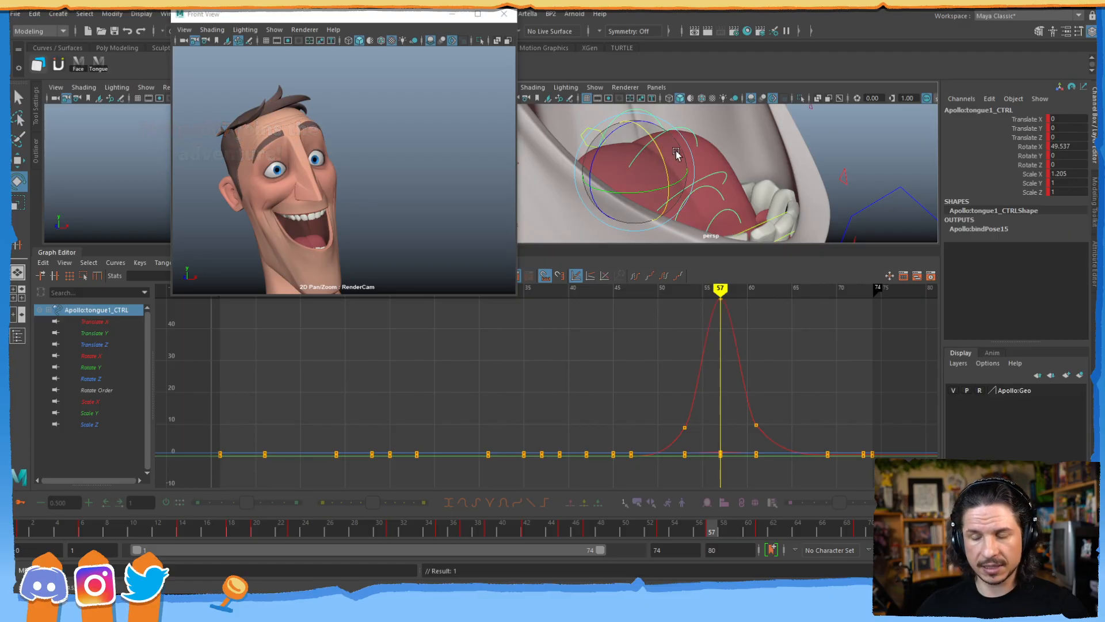
- Flip between the keys at frames 53 and 57 to compare the tongue's shape in the open mouth
key("comma")
key("period")
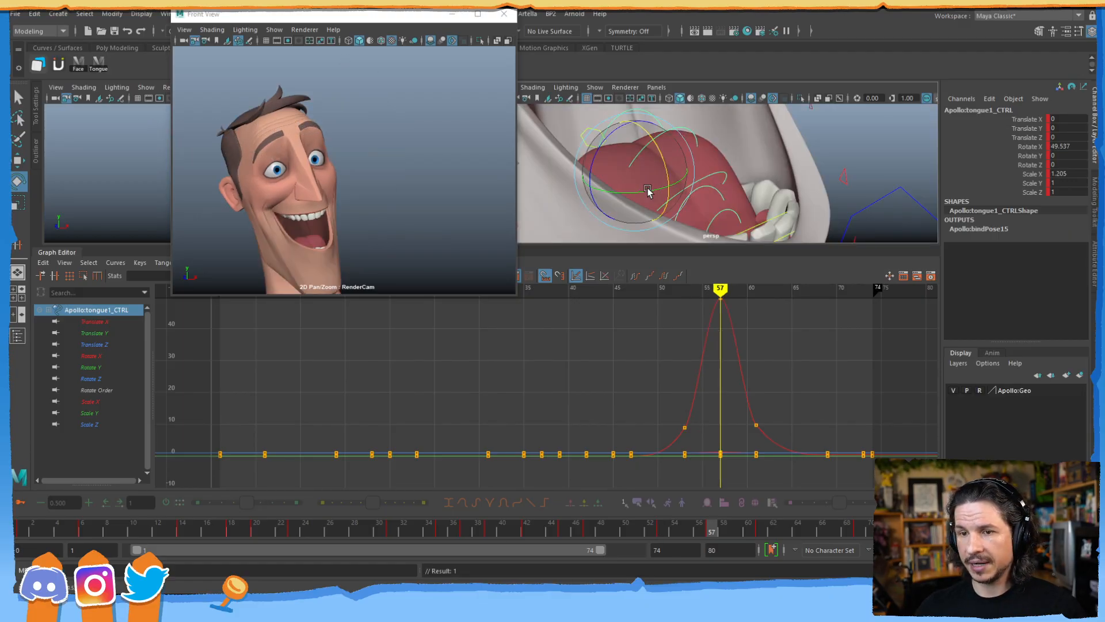
key("comma")
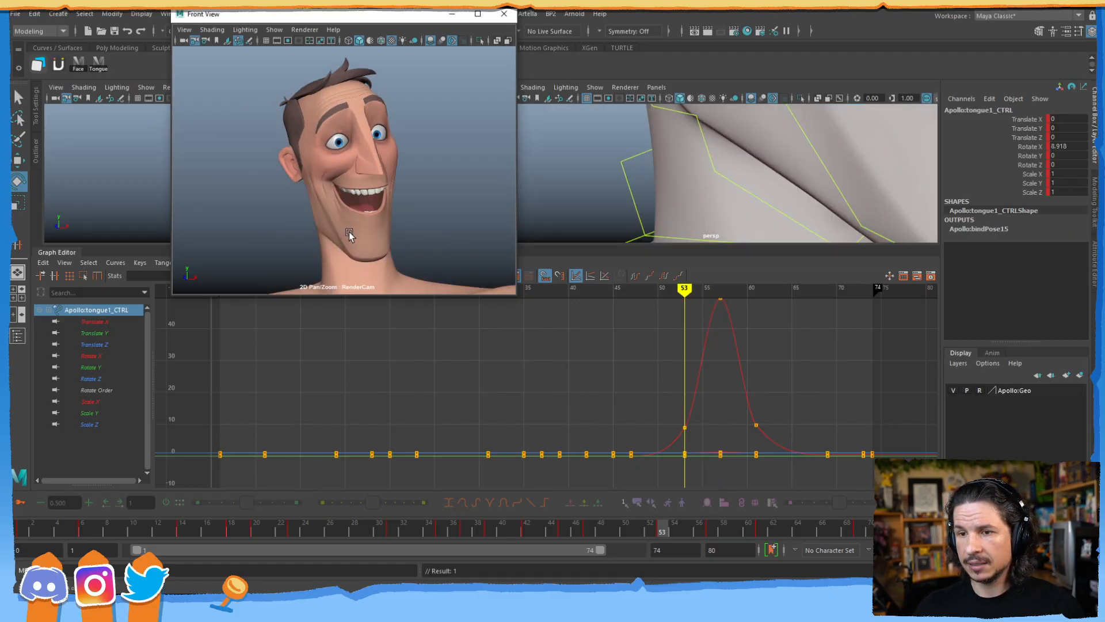
key("period")
key("comma")
key("comma")
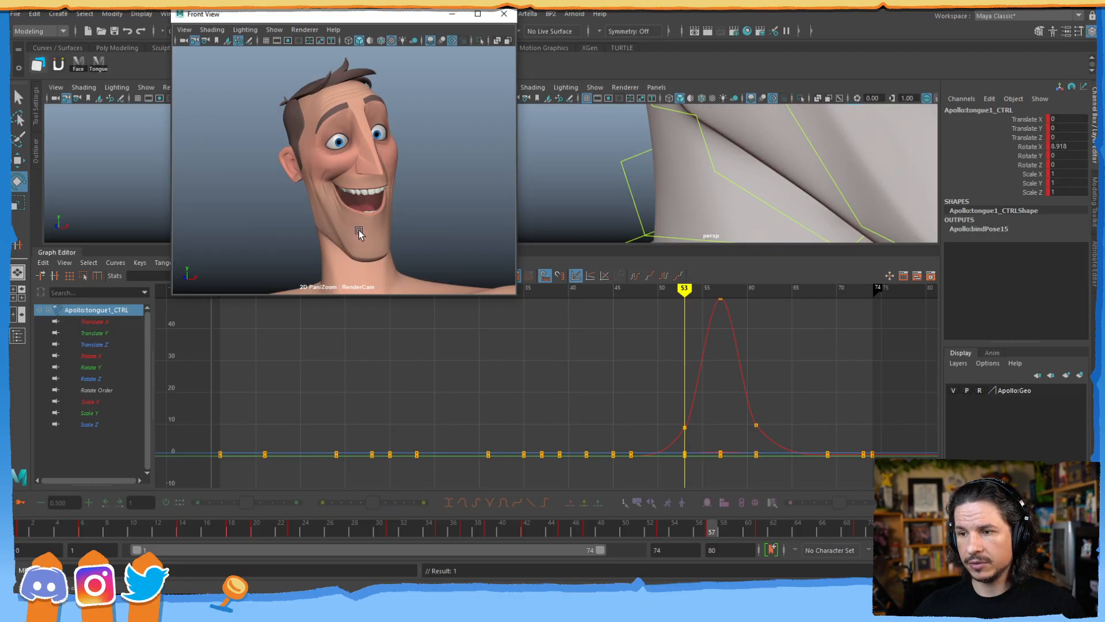
key("period")
key("comma")
key("period")
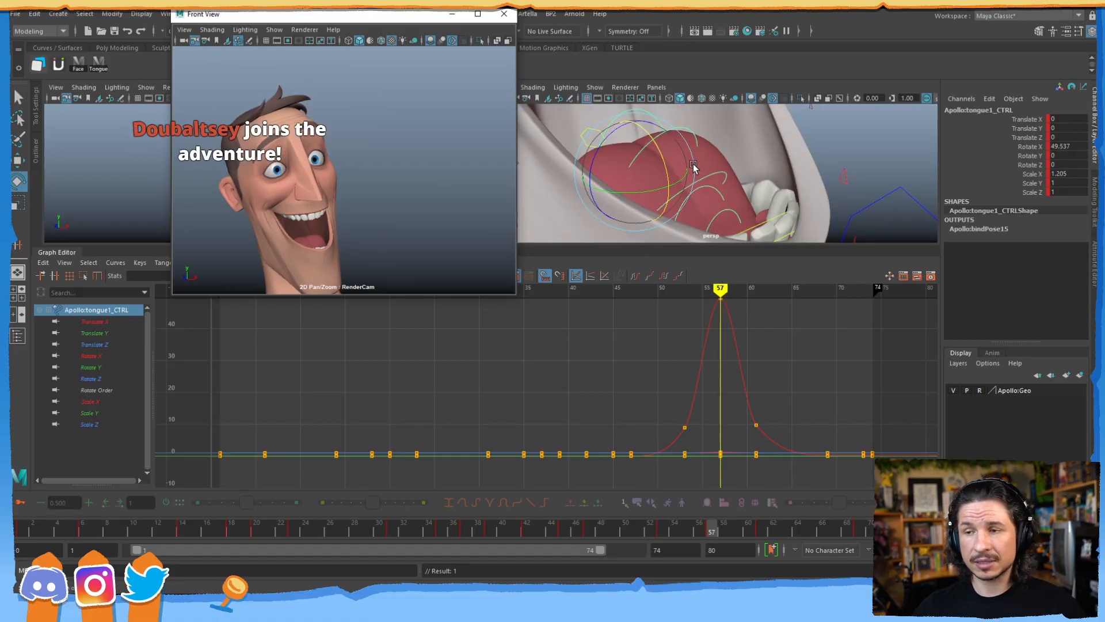
- Try another rotation on the tongue controls at frame 57 from a different angle and undo it
mouse_move(681, 154)
left_mouse_down("alt")
mouse_move(654, 188)
mouse_move(692, 169)
left_mouse_up("alt")
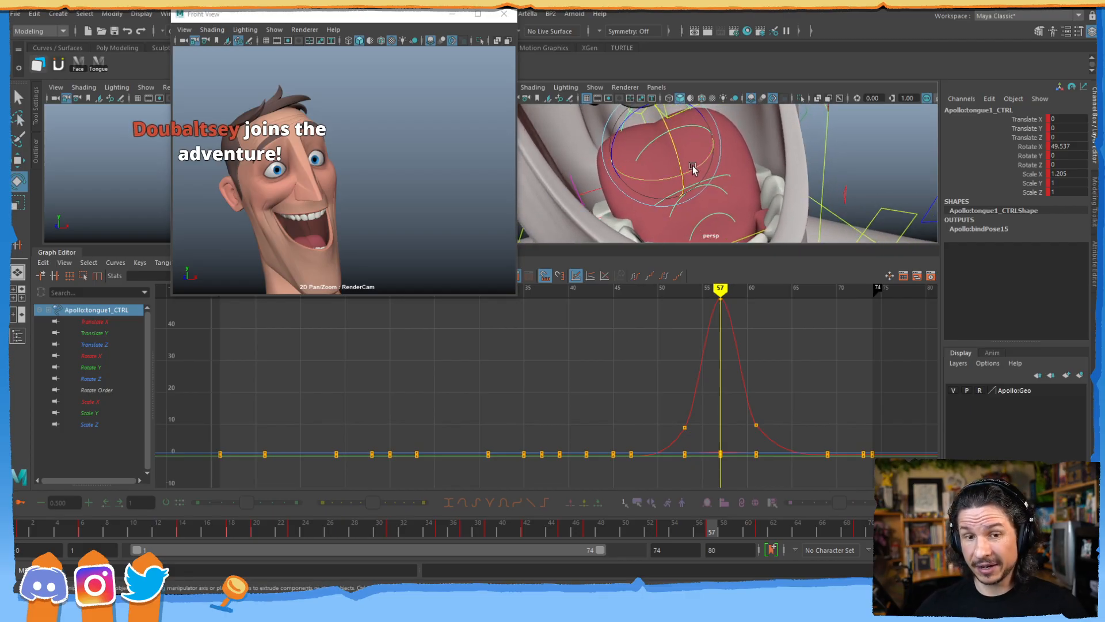
left_click(724, 179)
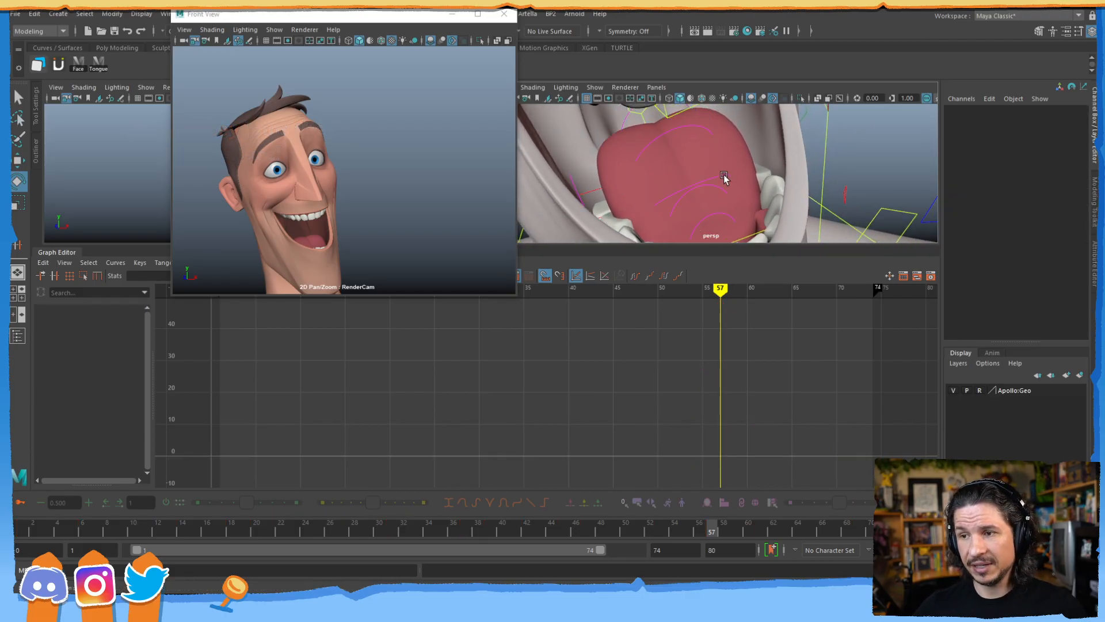
left_click(725, 196)
left_click_drag(737, 200, 736, 148, "alt")
left_click(824, 112)
left_click(677, 135)
key("ctrl+z")
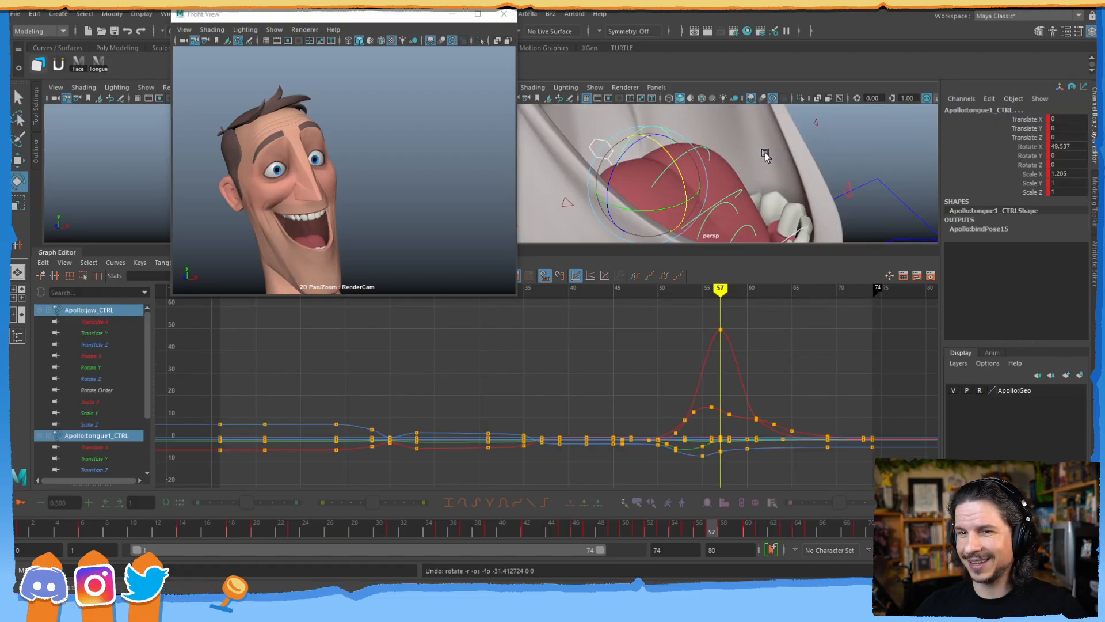
- Key the tongue1 control at frame 57 with a Rotate X of 26.435, and rotate it back up for a stronger bend
left_click(834, 138)
left_click(649, 127)
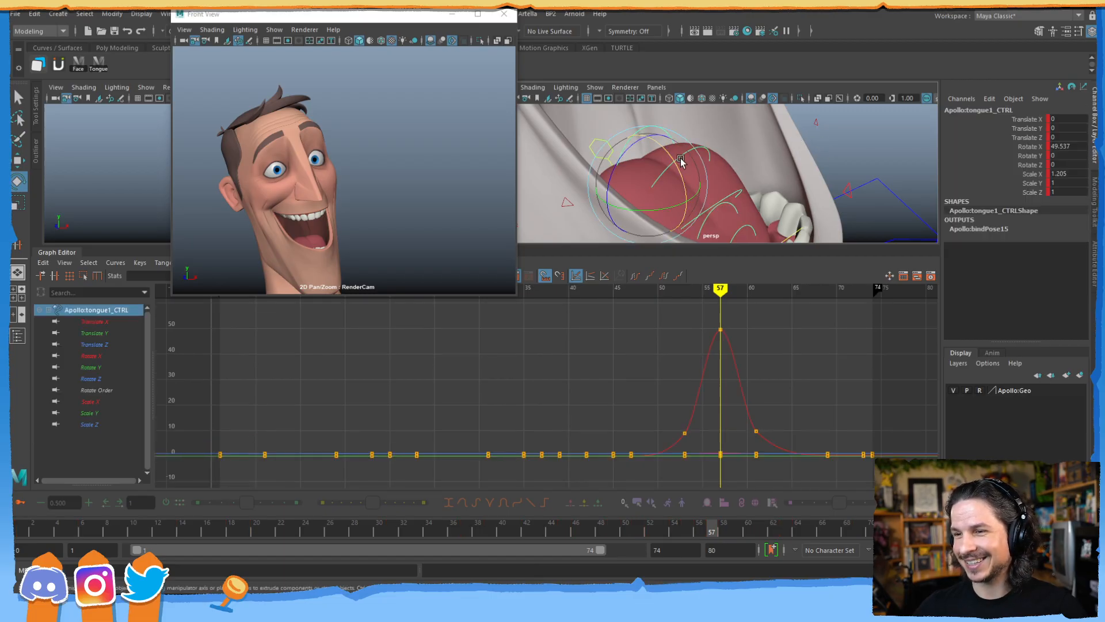
left_click_drag(677, 165, 662, 152)
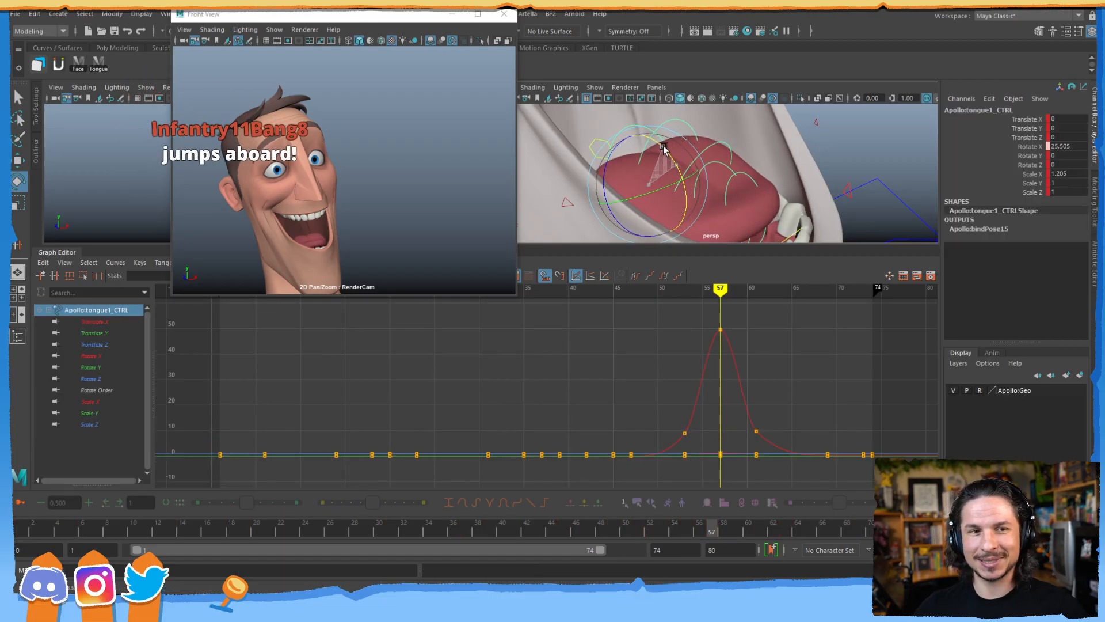
key("s")
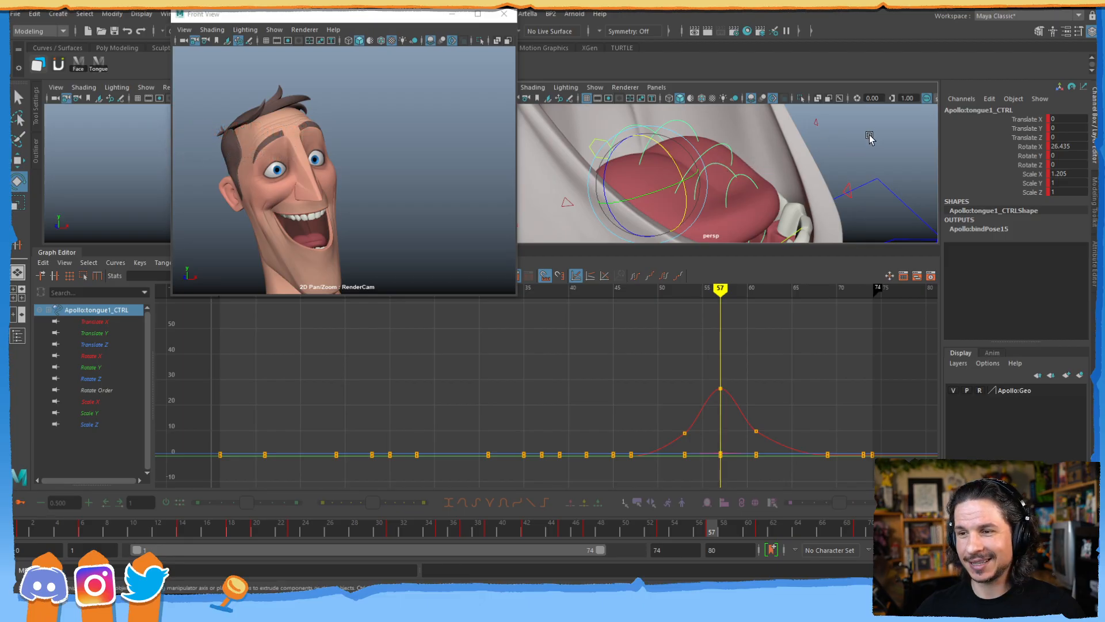
left_click(641, 134)
left_click(643, 131)
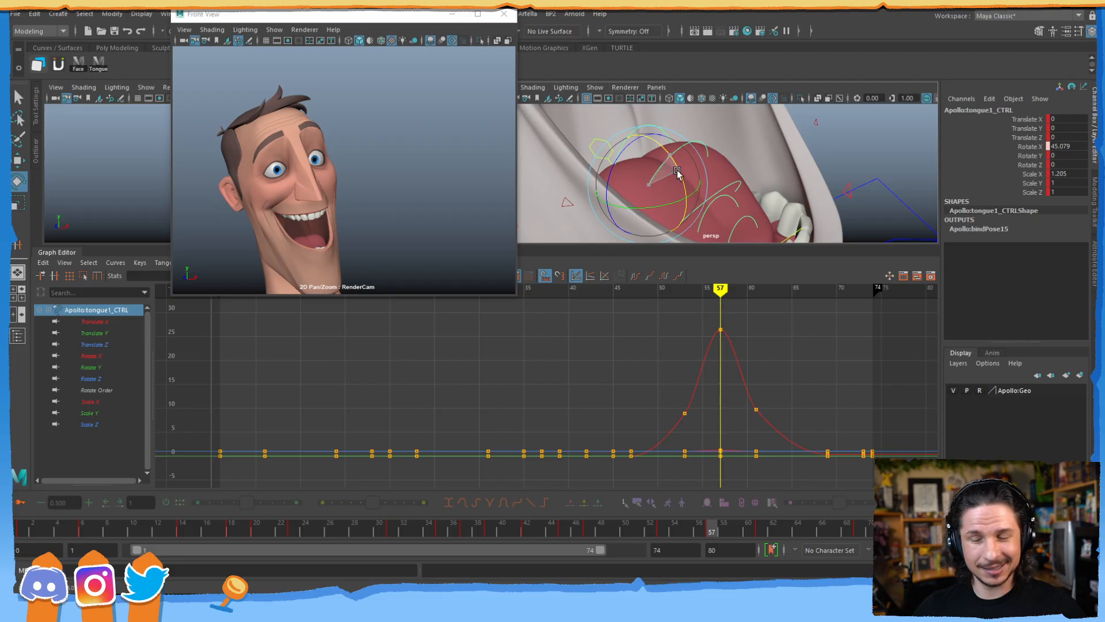
left_click_drag(677, 174, 682, 173)
- Rotate the tongue2 control at frame 57 to a Rotate X of 48.76
left_click_drag(841, 160, 688, 170, "alt")
left_click(751, 126)
left_click(716, 120)
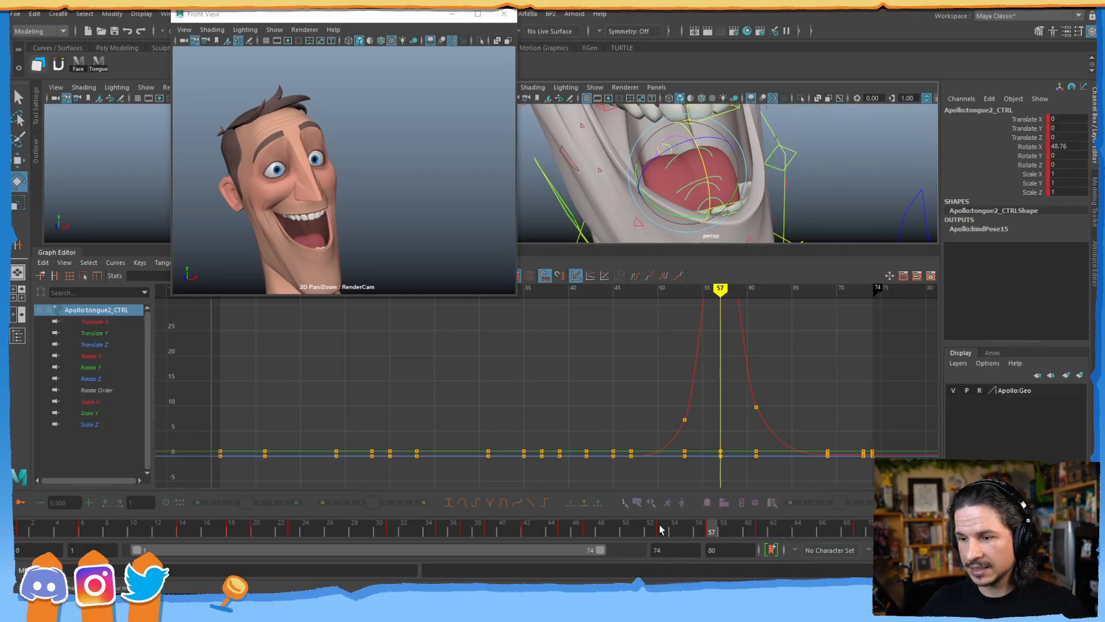
- Examine the tongue controls and the tongue's shape at frame 53 from several angles, and scrub toward frame 56 to judge the motion
mouse_move(667, 531)
left_mouse_down()
mouse_move(726, 517)
mouse_move(663, 526)
left_mouse_up()
left_click_drag(758, 172, 749, 164, "alt")
middle_click_drag(749, 164, 704, 199, "alt")
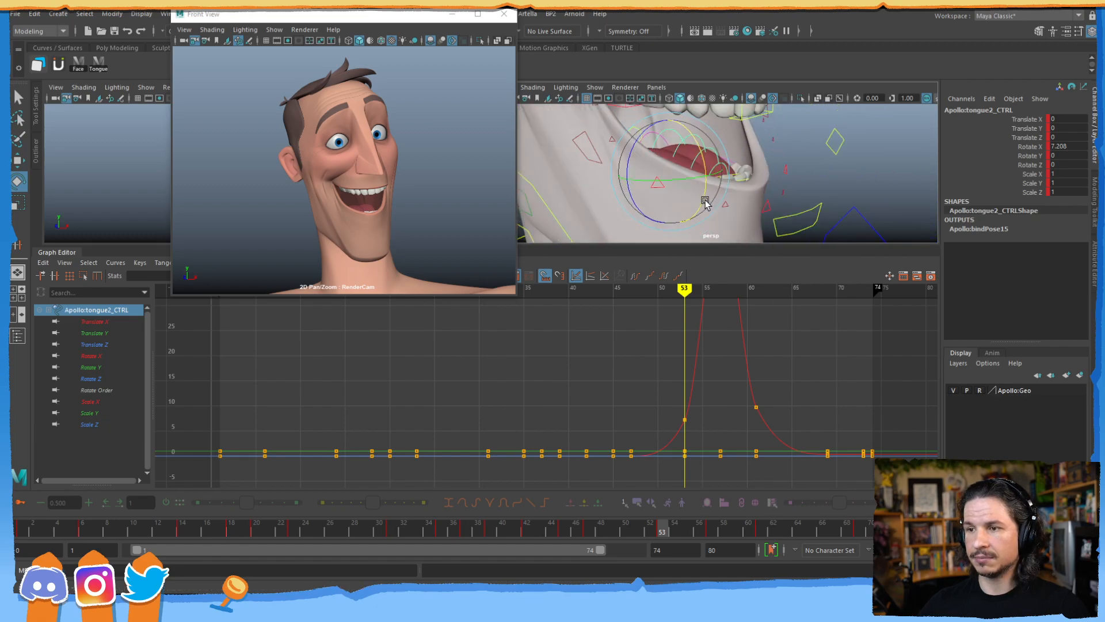
left_click(785, 122)
left_click_drag(638, 136, 662, 151, "alt")
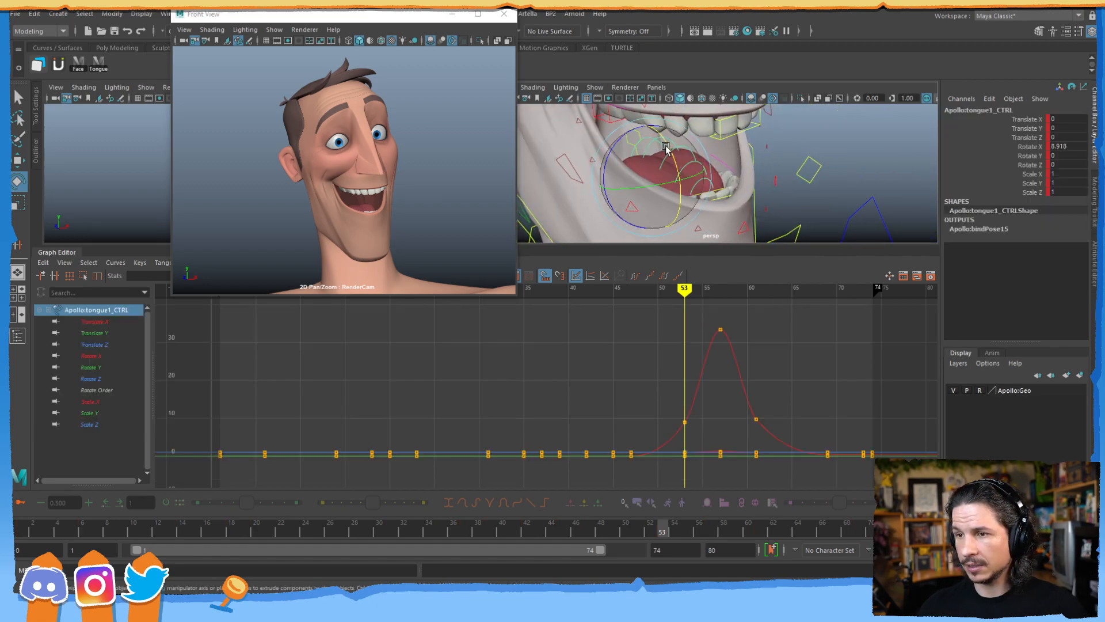
left_click(675, 160)
left_click(794, 134)
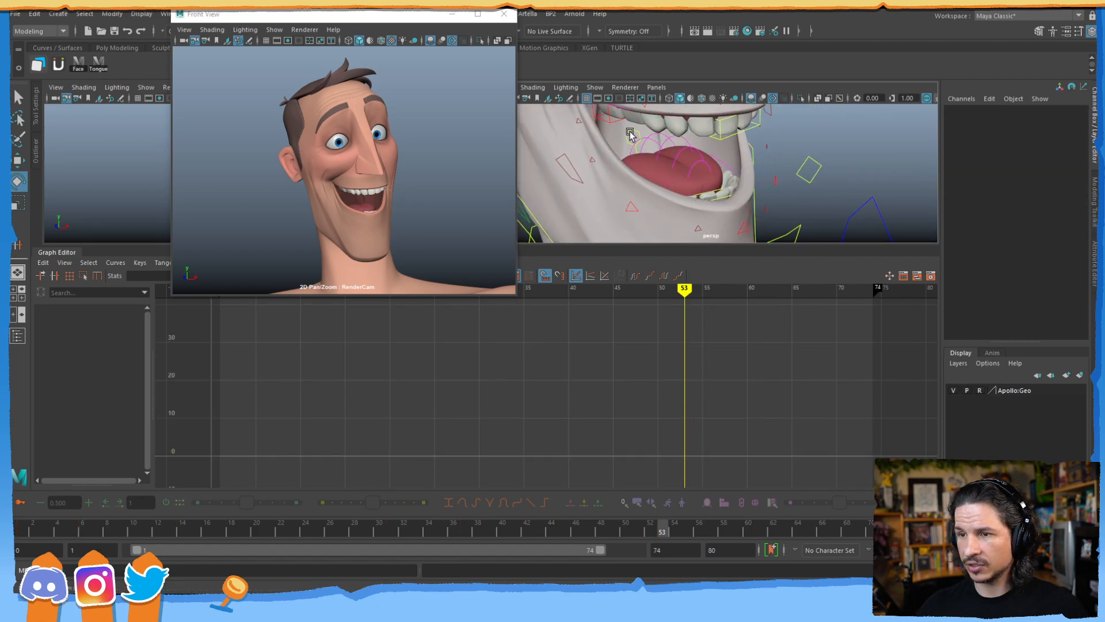
left_click(665, 158)
left_click_drag(665, 159, 668, 174)
left_click(783, 147)
left_click_drag(771, 152, 699, 228, "alt")
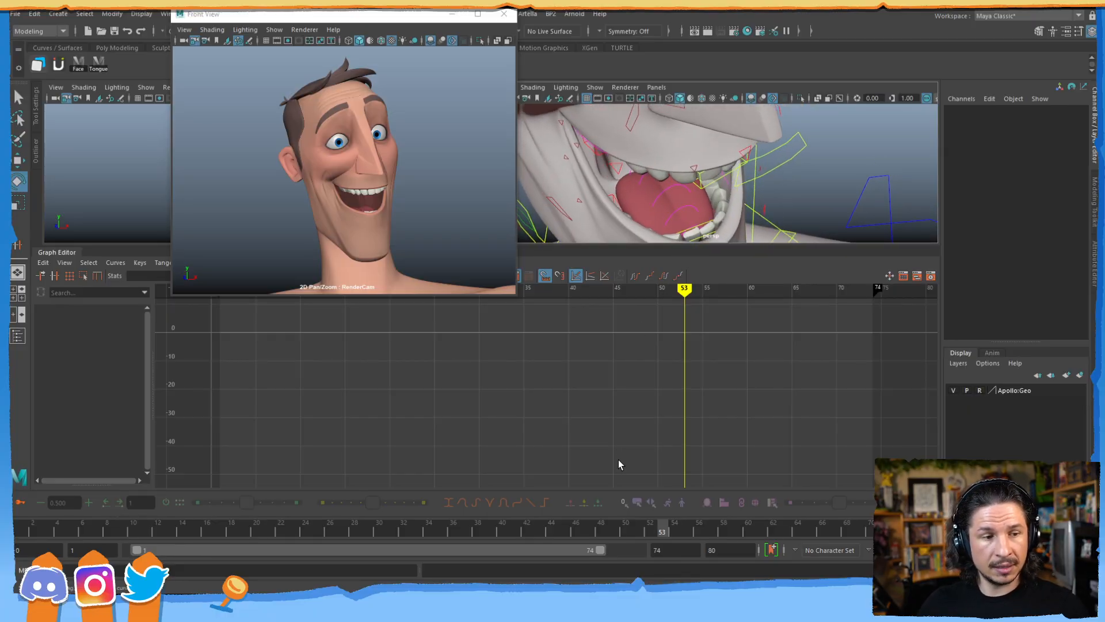
left_click_drag(652, 528, 705, 498)
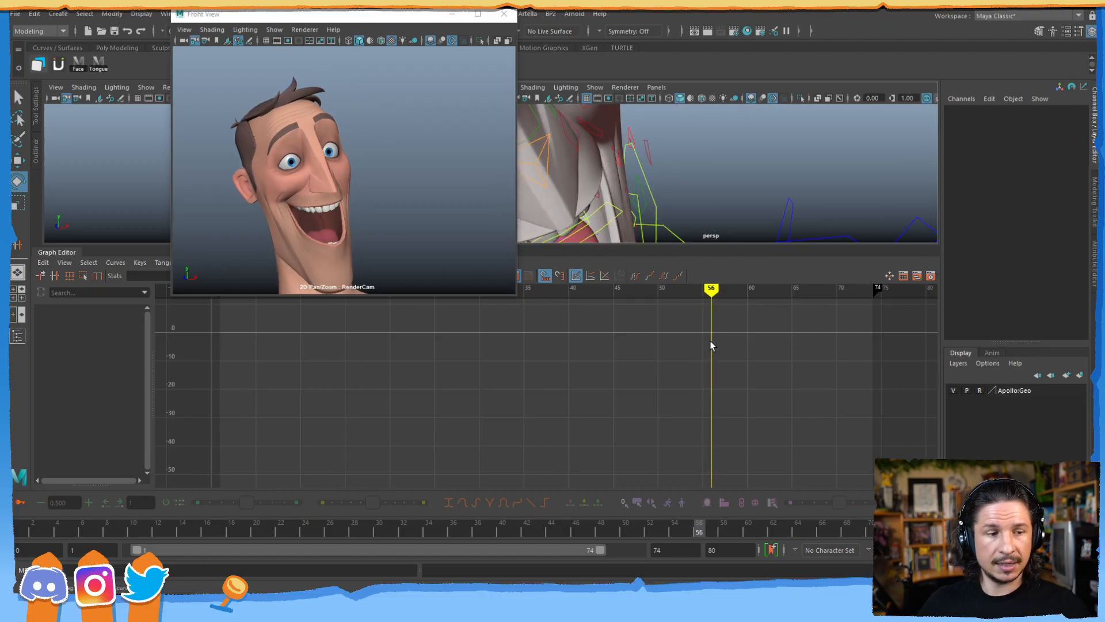
- Select the tongueBase control at frame 57, try tilting it sideways and undo the rotation
left_click_drag(741, 201, 727, 178, "alt")
left_click(655, 157)
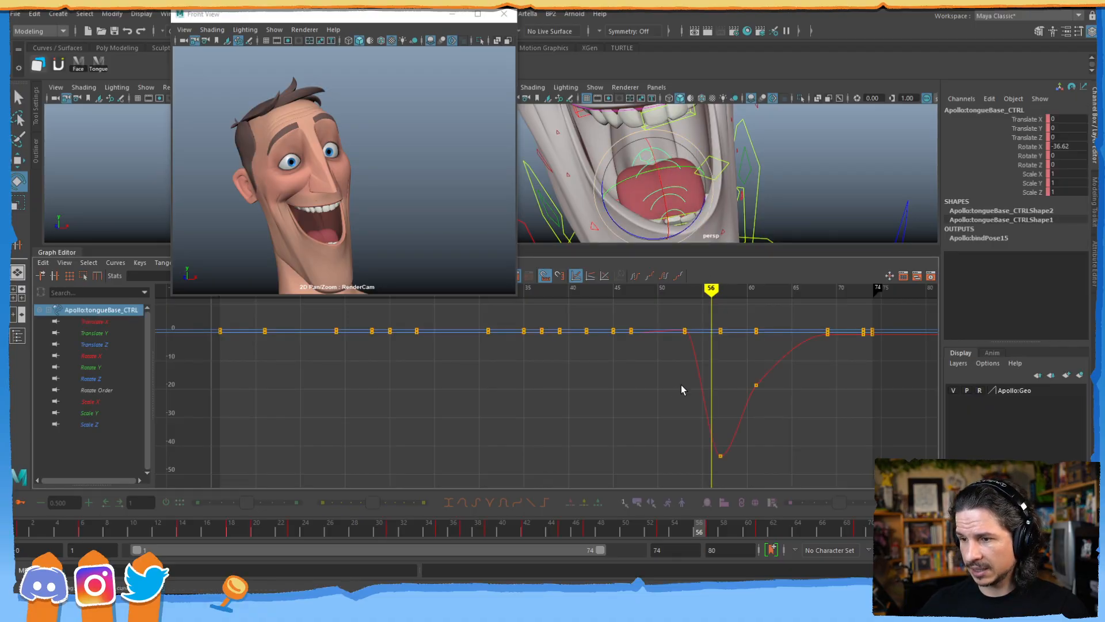
left_click(712, 528)
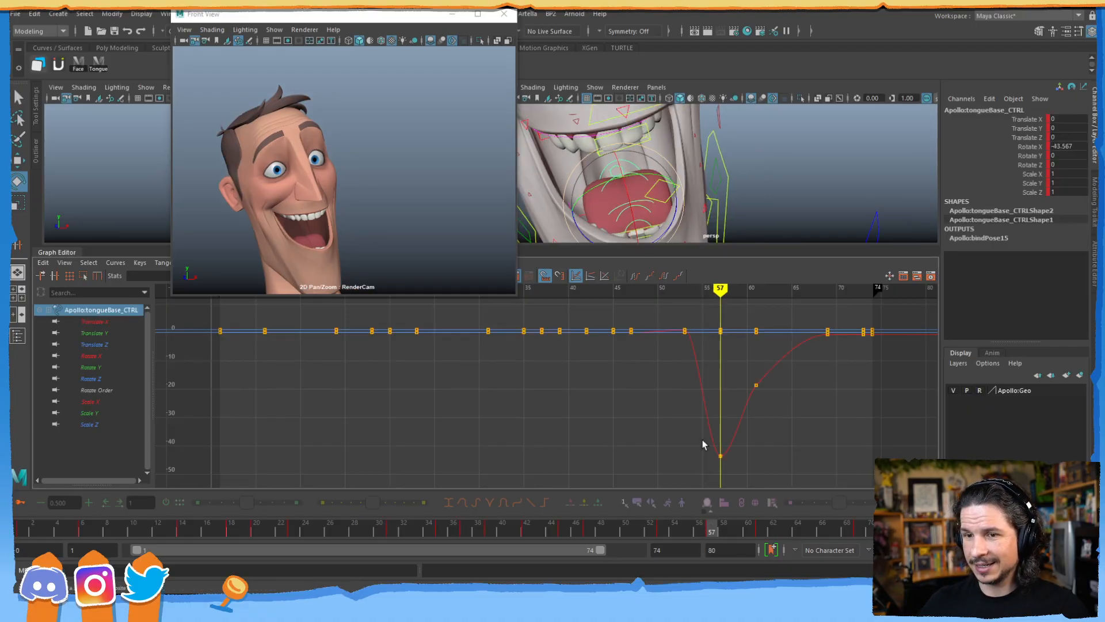
left_click_drag(603, 200, 572, 231)
key("ctrl+z")
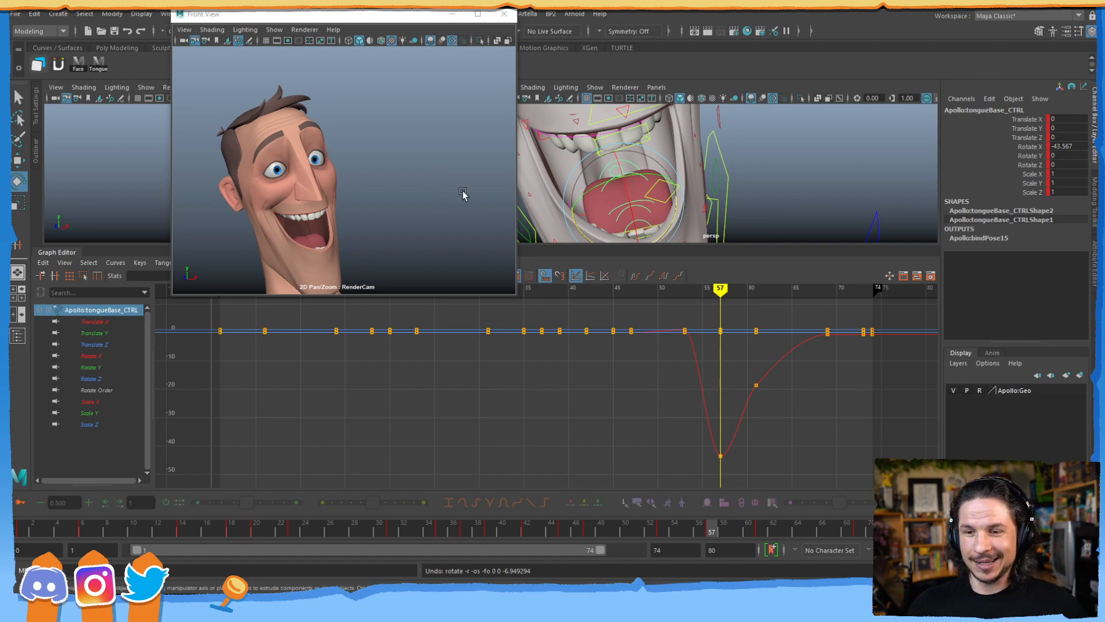
- Scrub between frames 55 and 57 to review how the tongue moves as the mouth opens
left_click_drag(716, 530, 693, 532)
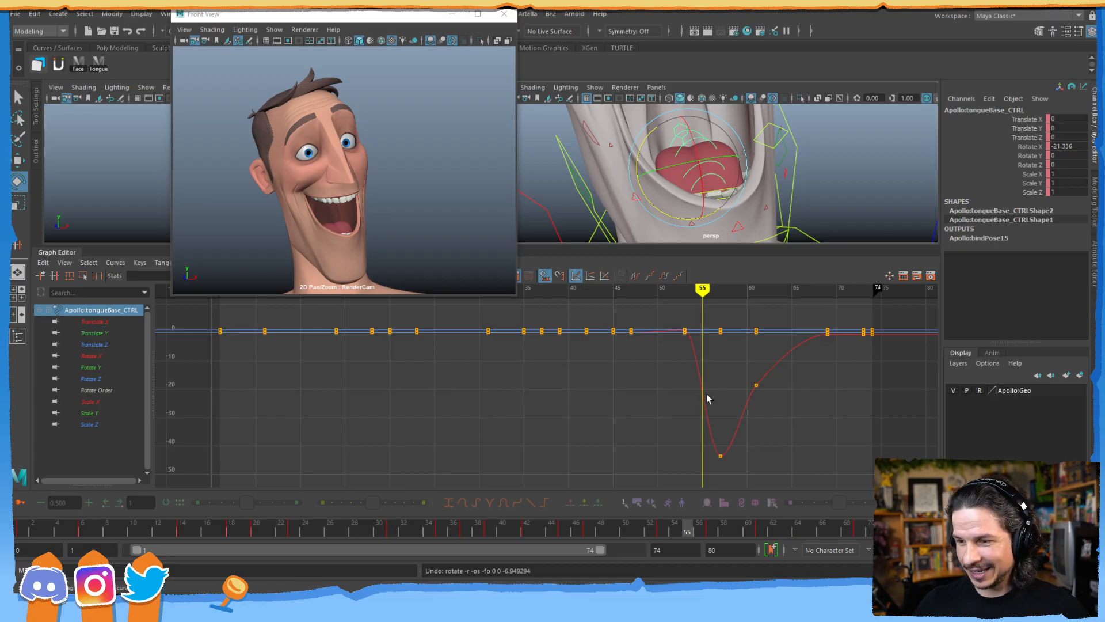
left_click(715, 531)
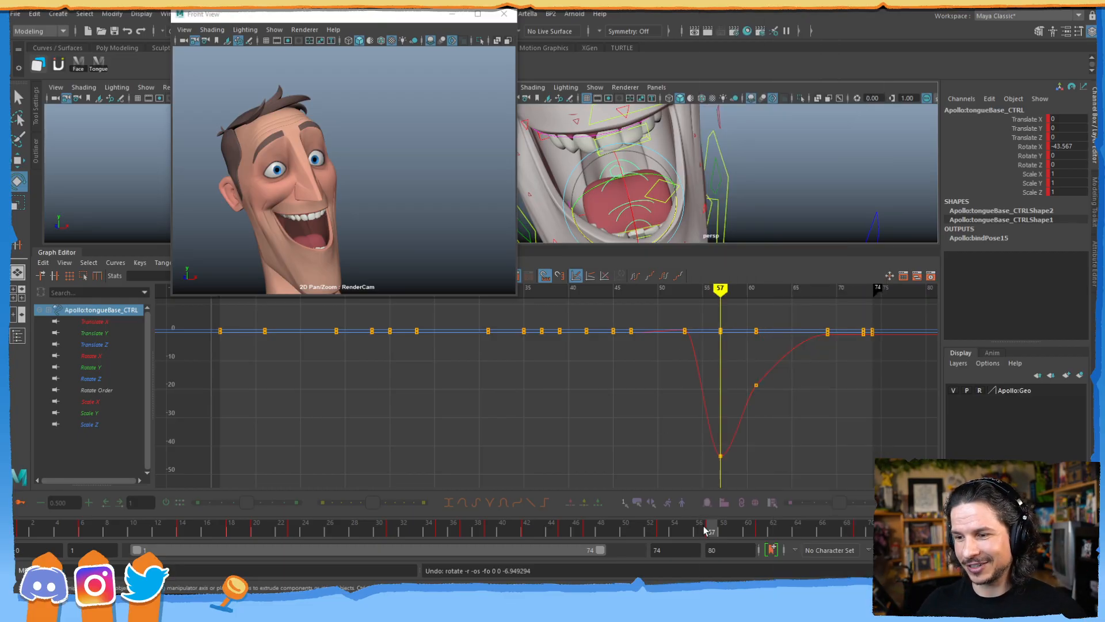
mouse_move(701, 529)
left_mouse_down()
mouse_move(688, 530)
mouse_move(712, 530)
left_mouse_up()
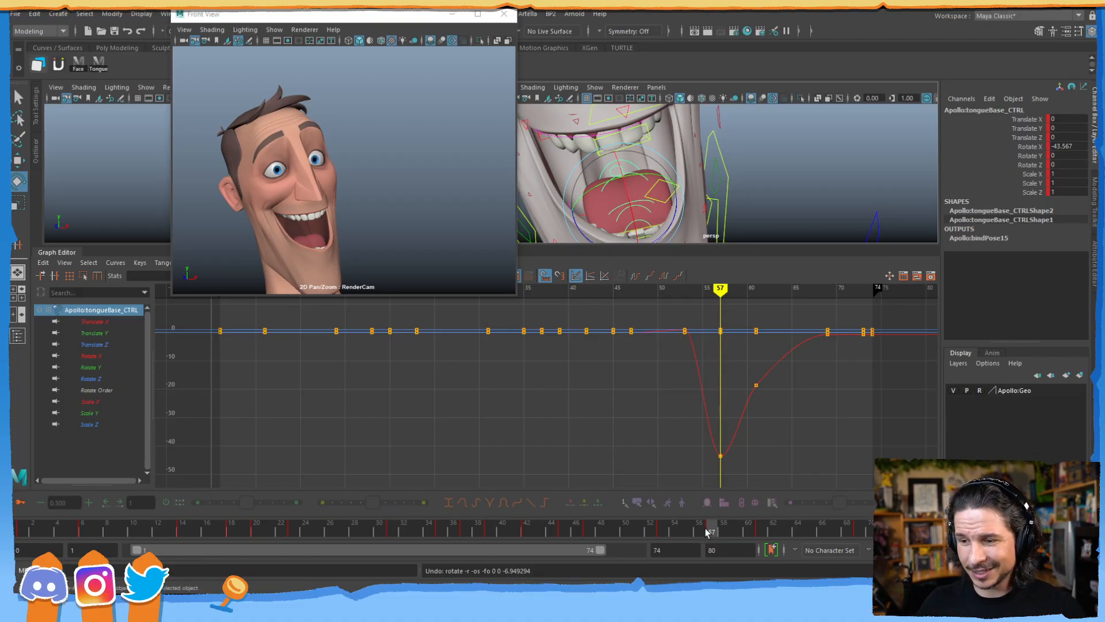
mouse_move(707, 531)
left_mouse_down()
mouse_move(689, 532)
mouse_move(709, 528)
left_mouse_up()
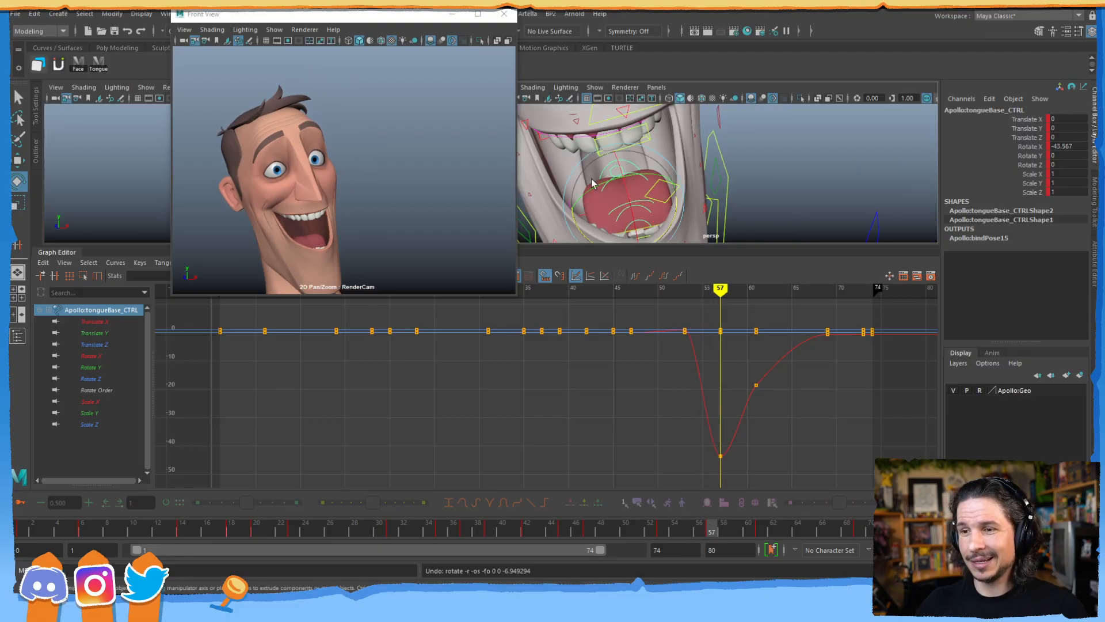
- Tilt the tongueBase control slightly at frame 57 and key it at Rotate X -43.444, Rotate Y -3.658 and Rotate Z -3.853
left_click_drag(670, 216, 671, 229)
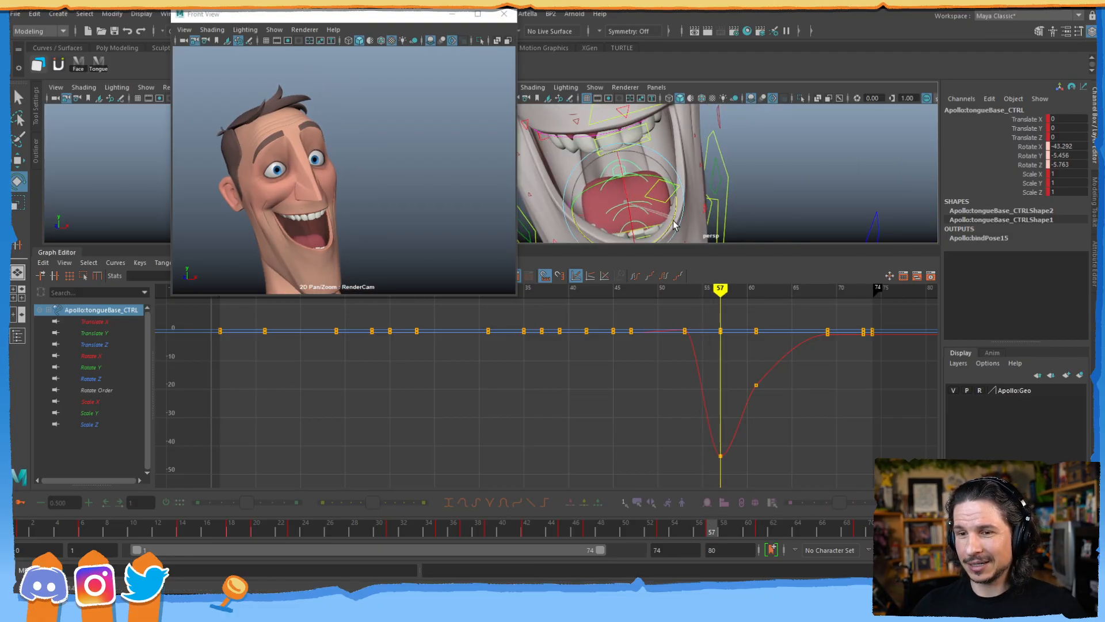
key("ctrl+z")
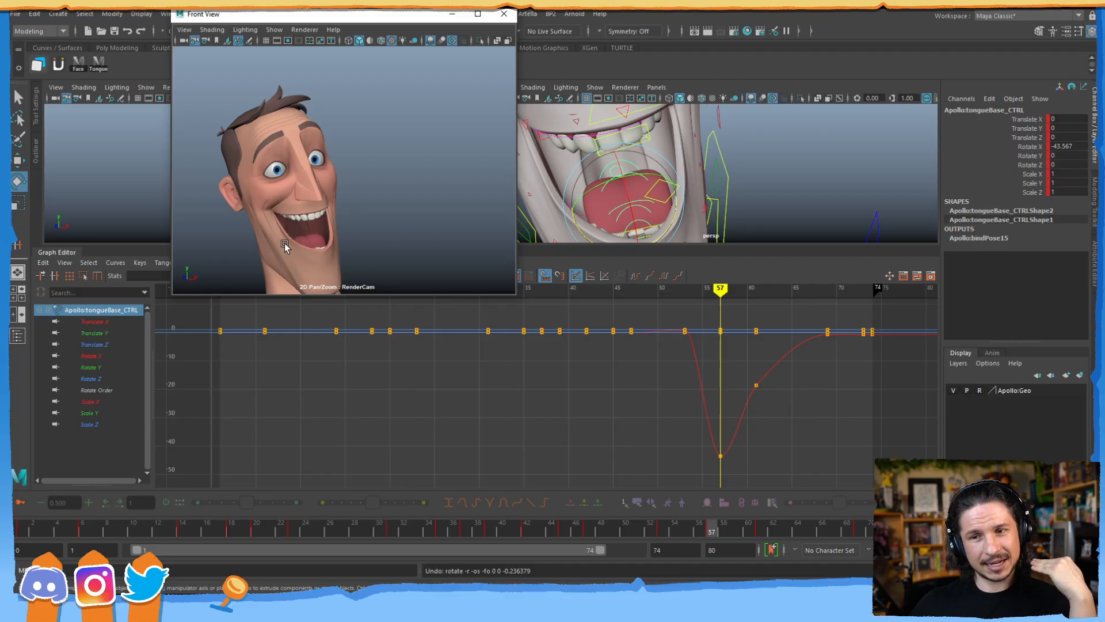
left_click_drag(671, 220, 668, 227)
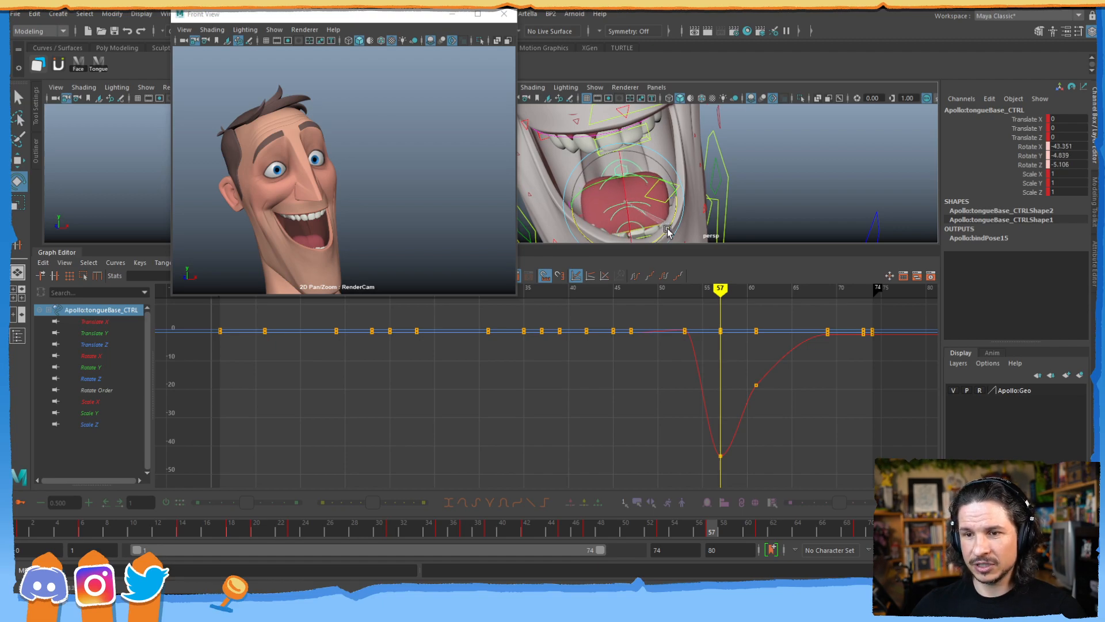
key("s")
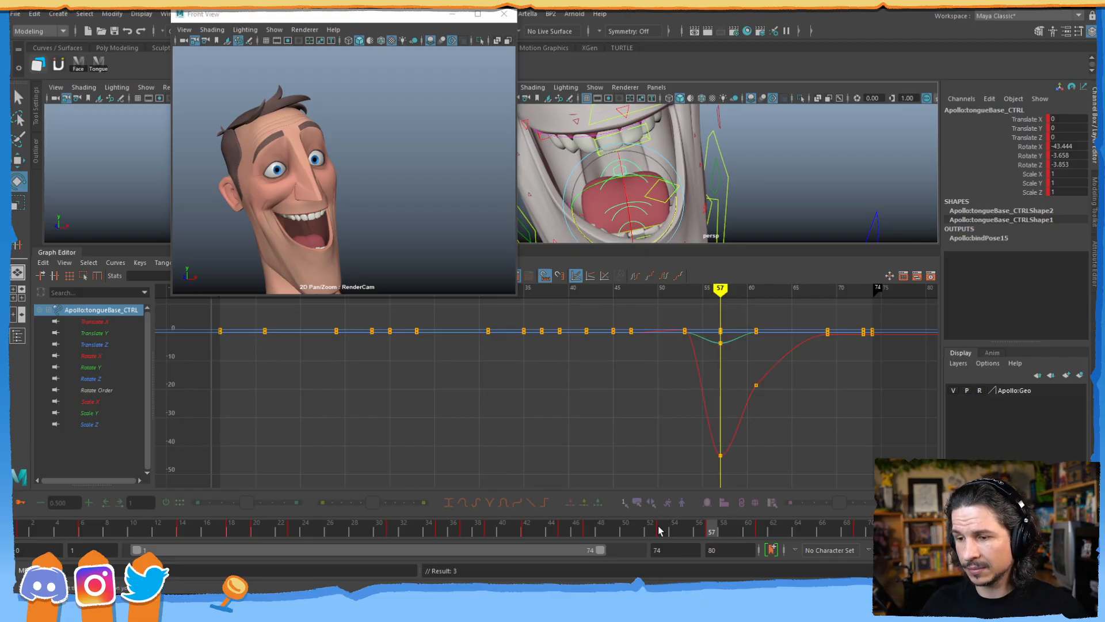
left_click_drag(661, 530, 711, 527)
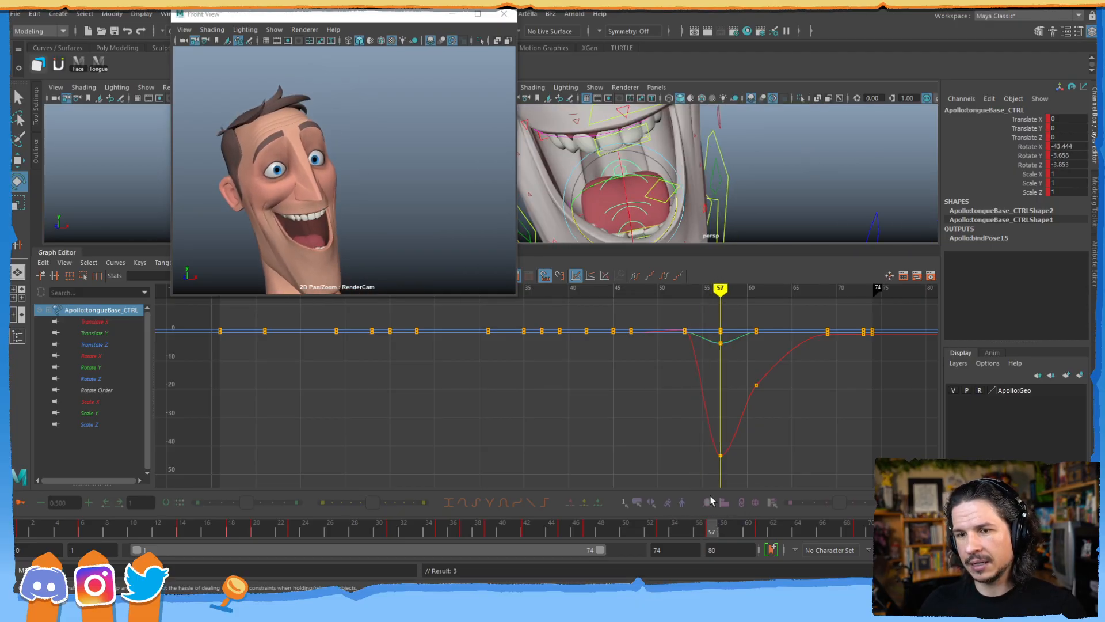
- Lower the upLip control's Translate Y keys from frame 57 to 61, bringing frame 57 to 0.666
middle_click_drag(676, 177, 693, 229, "alt")
left_click_drag(694, 229, 720, 201, "alt")
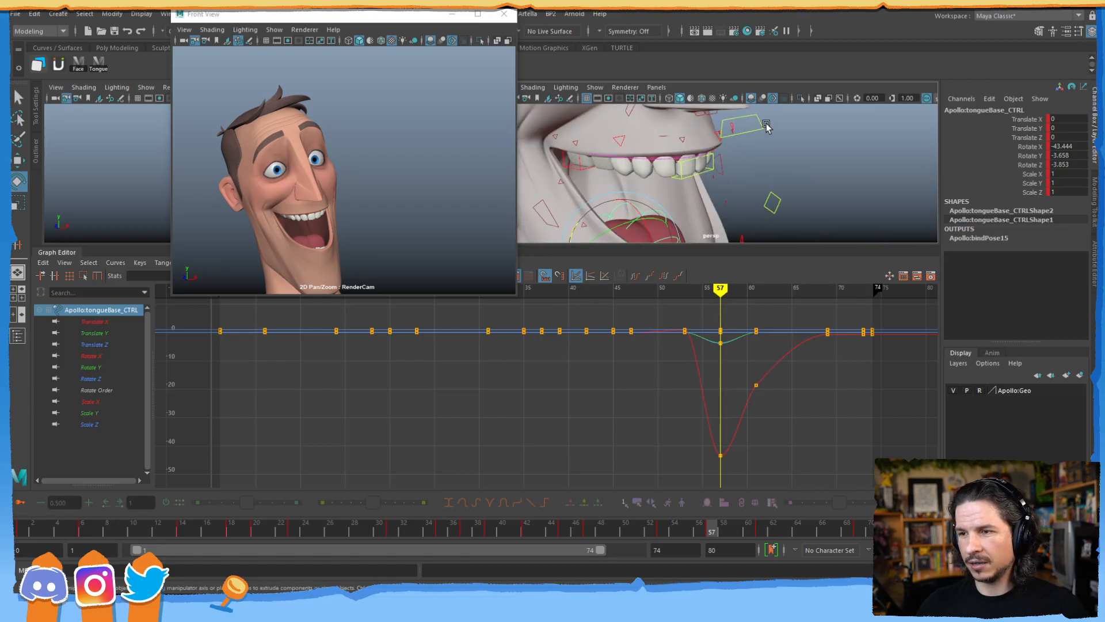
left_click(763, 124)
middle_click_drag(744, 355, 624, 396, "alt")
right_click_drag(624, 396, 627, 375, "alt+shift")
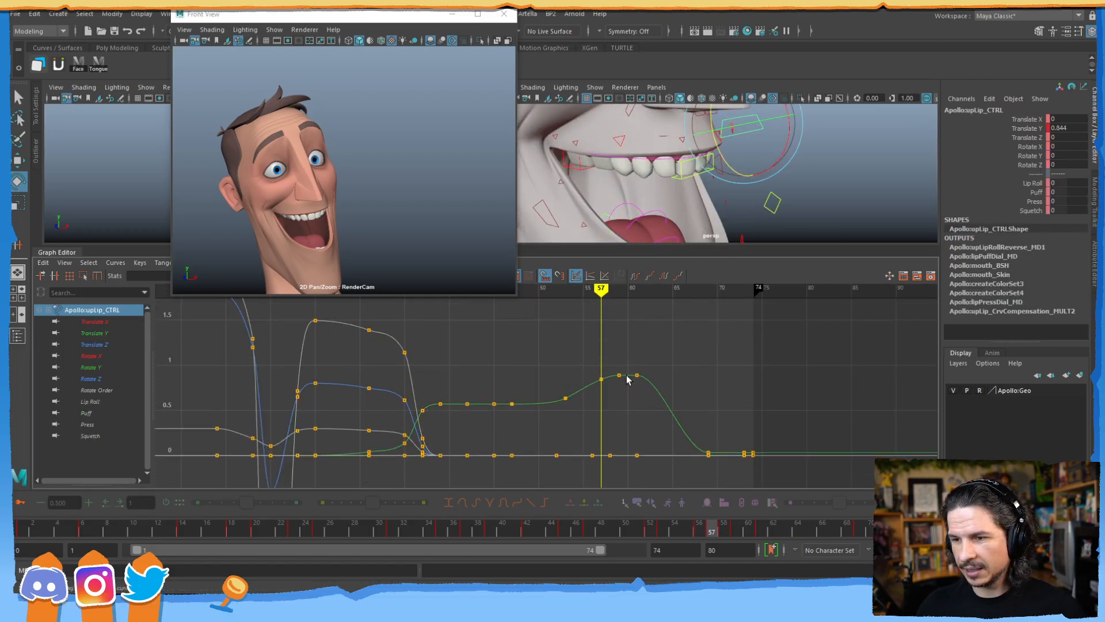
left_click_drag(607, 375, 641, 410)
mouse_move(641, 409)
middle_mouse_down("shift")
mouse_move(641, 430)
mouse_move(636, 422)
middle_mouse_up("shift")
- Apply auto tangents to the upLip control's Translate Y key at frame 53
left_click_drag(593, 417, 535, 369)
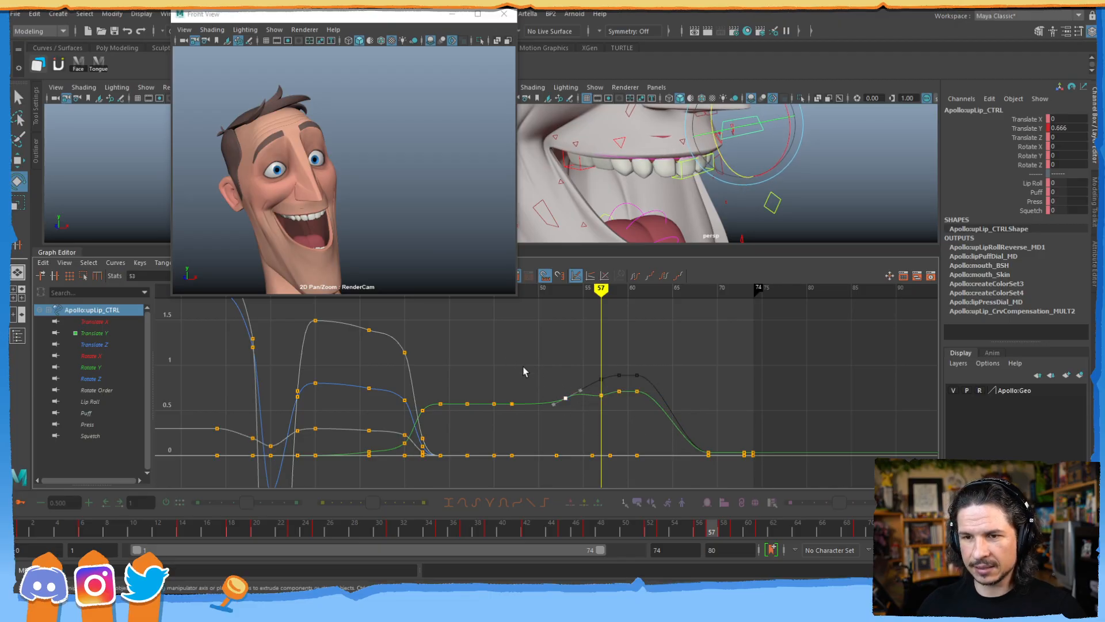
left_click_drag(378, 15, 542, 14)
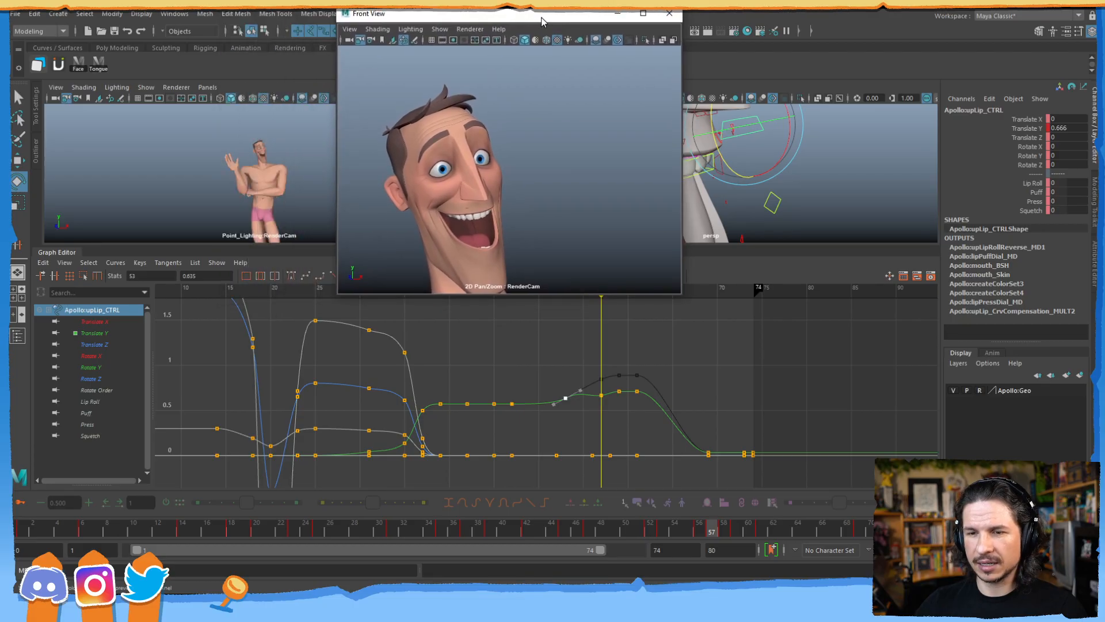
left_click(291, 276)
- Adjust the upLip Translate Y keys at frames 59 and 61 to 0.685, and lower the frame 53 key to 0.609
scroll(619, 416, "up", 5)
middle_click_drag(600, 396, 517, 403, "alt")
left_click_drag(564, 390, 634, 412)
middle_click_drag(652, 442, 649, 425, "shift")
key("ctrl+z")
key("ctrl+z")
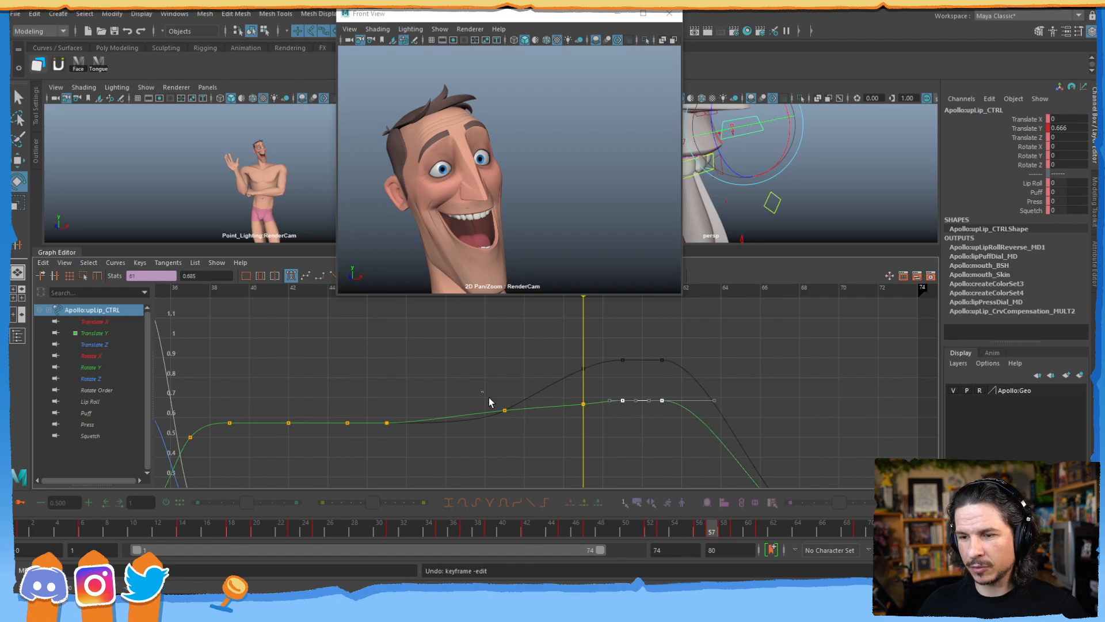
left_click_drag(489, 402, 524, 427)
middle_click_drag(529, 435, 530, 442, "shift")
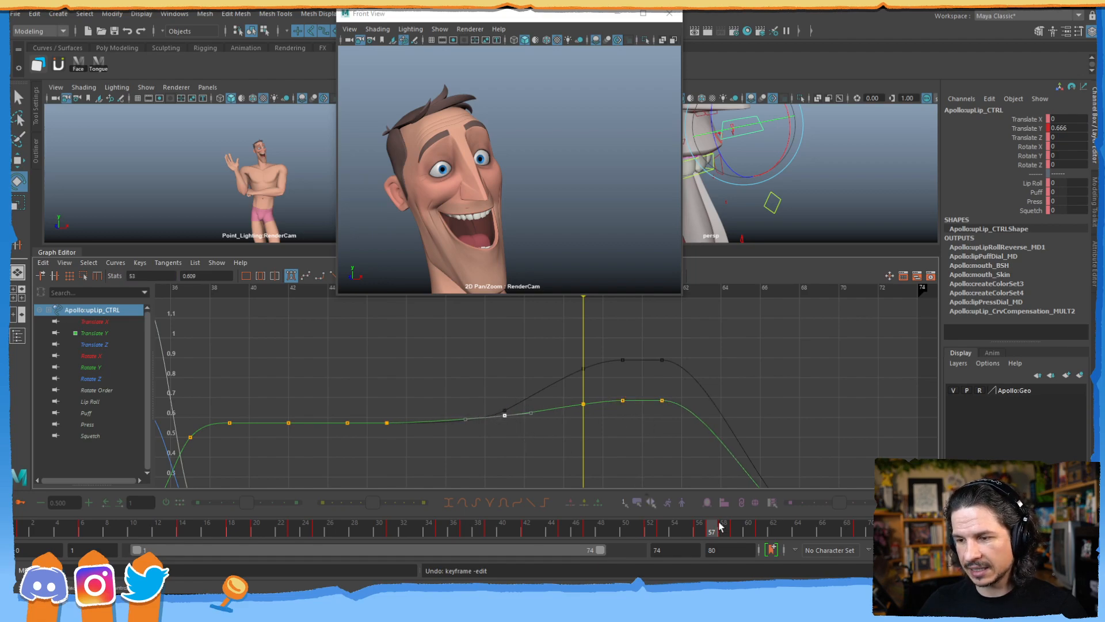
- Scrub back and forth through the open mouth around frame 57 to check the upper lip's motion
left_click_drag(696, 532, 749, 525)
left_click_drag(729, 530, 787, 502)
left_click_drag(693, 503, 688, 504)
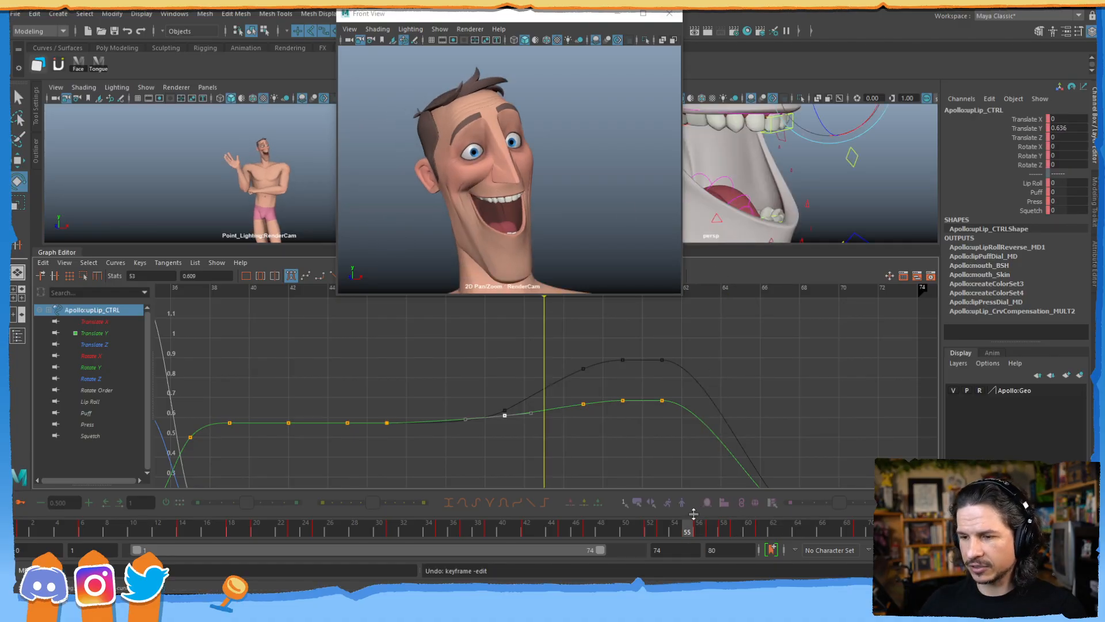
left_click_drag(703, 531, 707, 531)
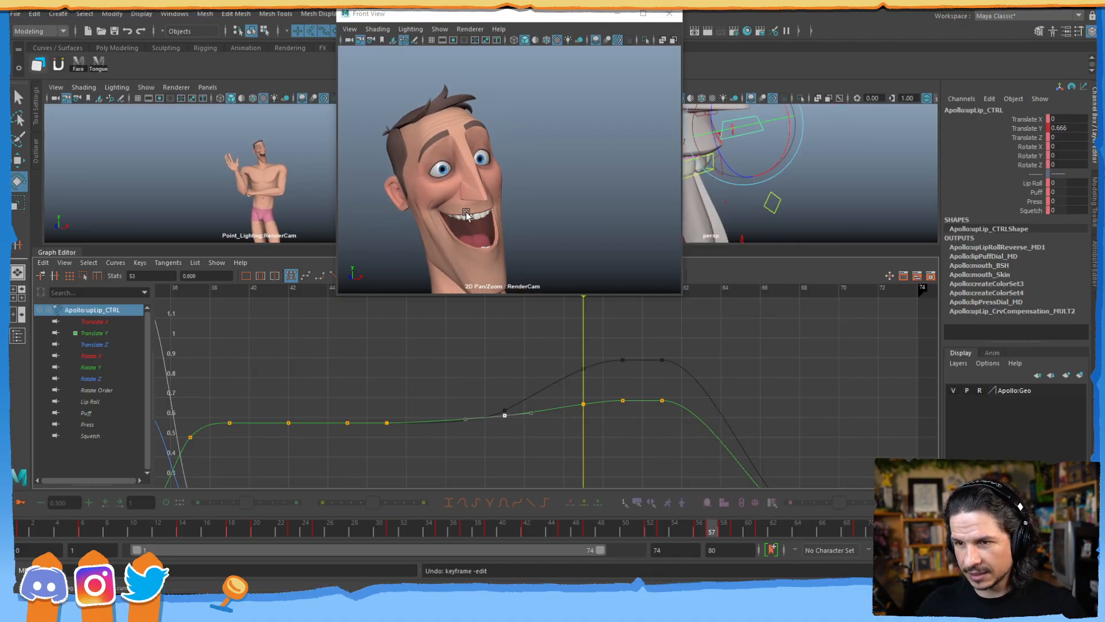
- Select the topTeeth control in wireframe and lower its Translate Z keys at frames 56, 58 and 61 to -0.143
left_click_drag(559, 13, 395, 28)
left_click_drag(749, 167, 688, 185, "alt")
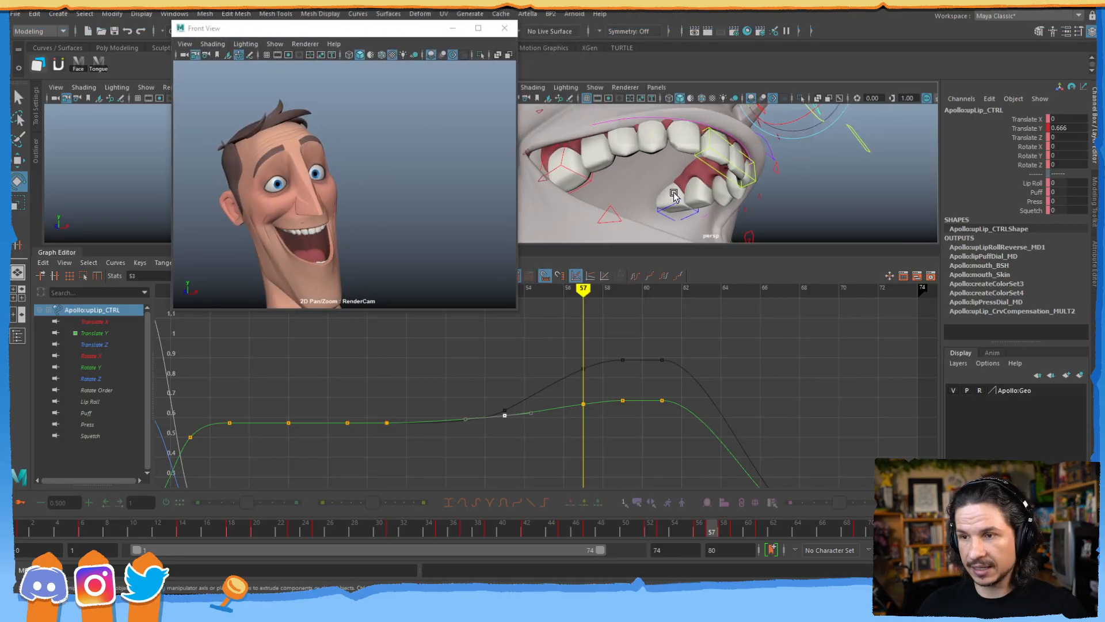
key("4")
left_click_drag(587, 126, 603, 241)
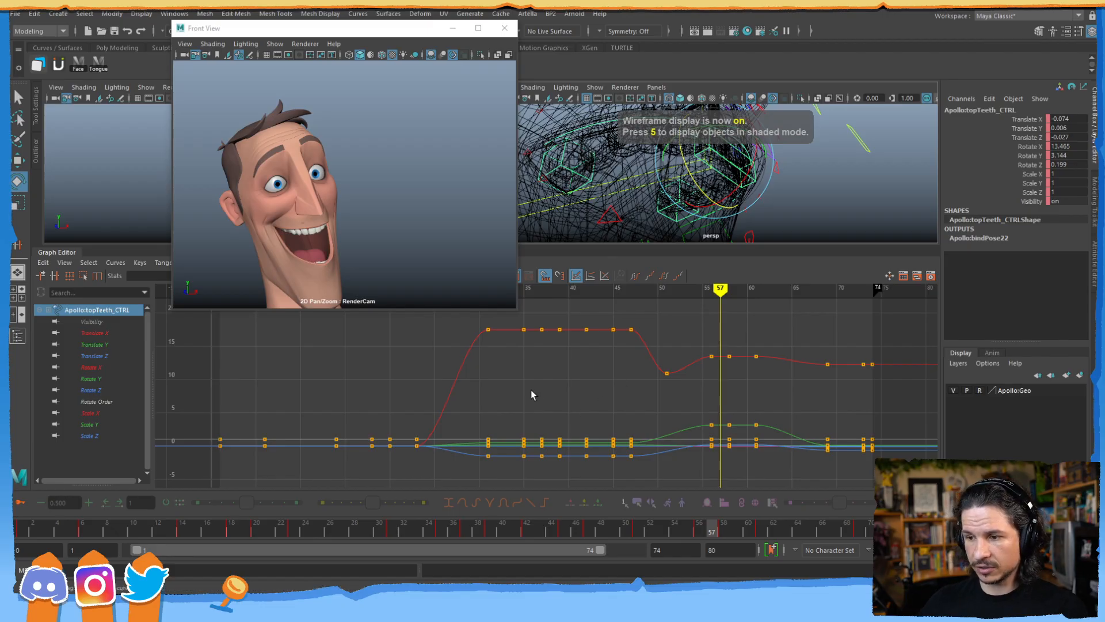
key("5")
key("5")
key("w")
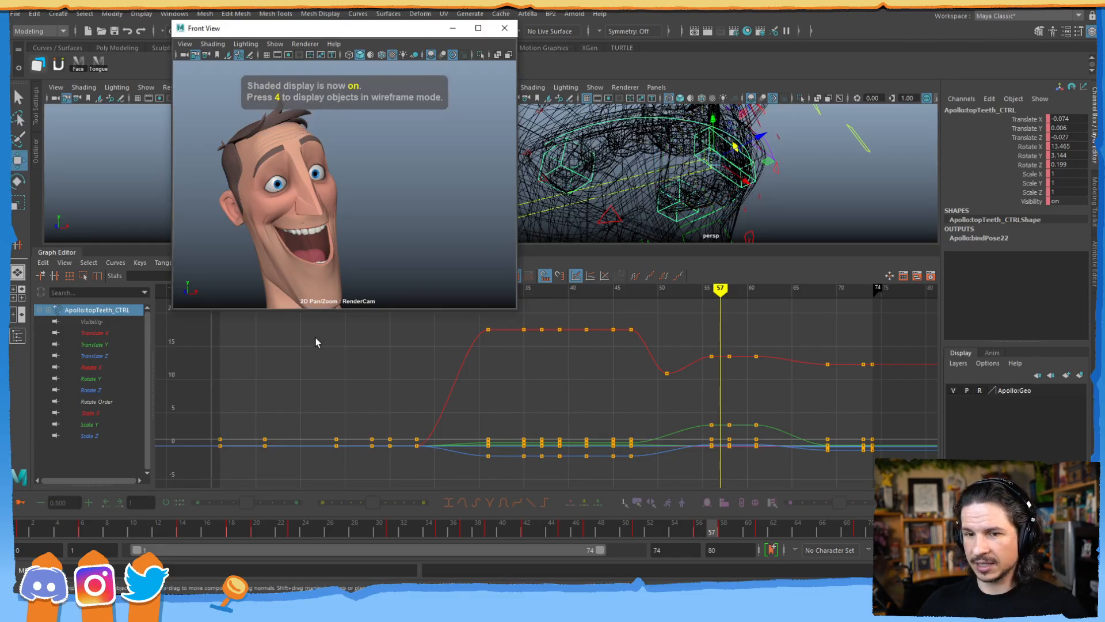
left_click(121, 356)
left_click_drag(792, 345, 742, 364)
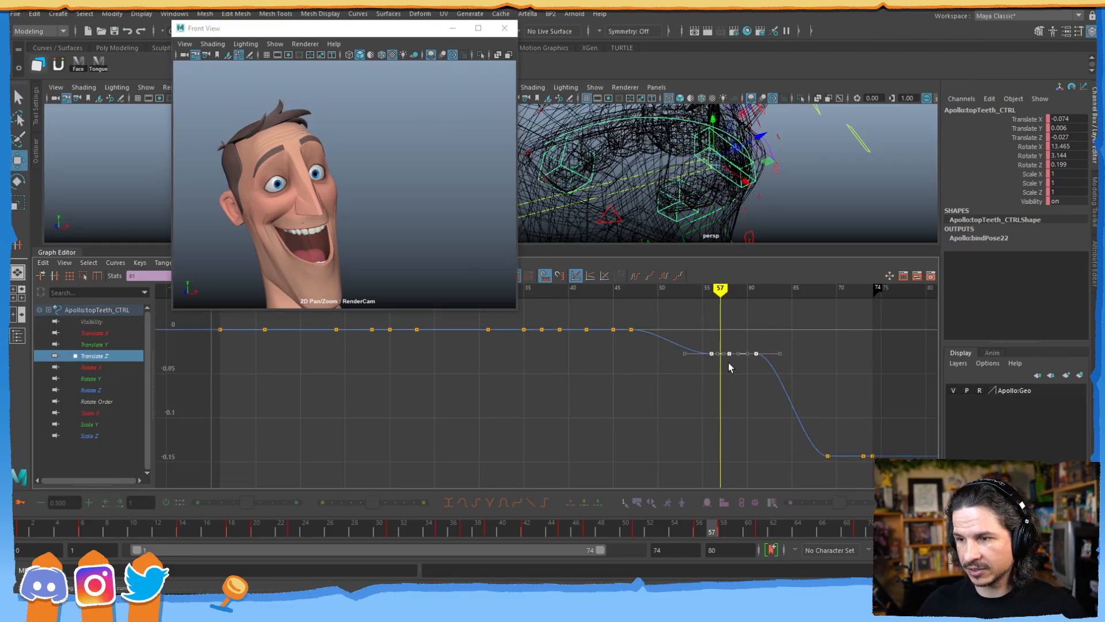
middle_click_drag(736, 375, 750, 474)
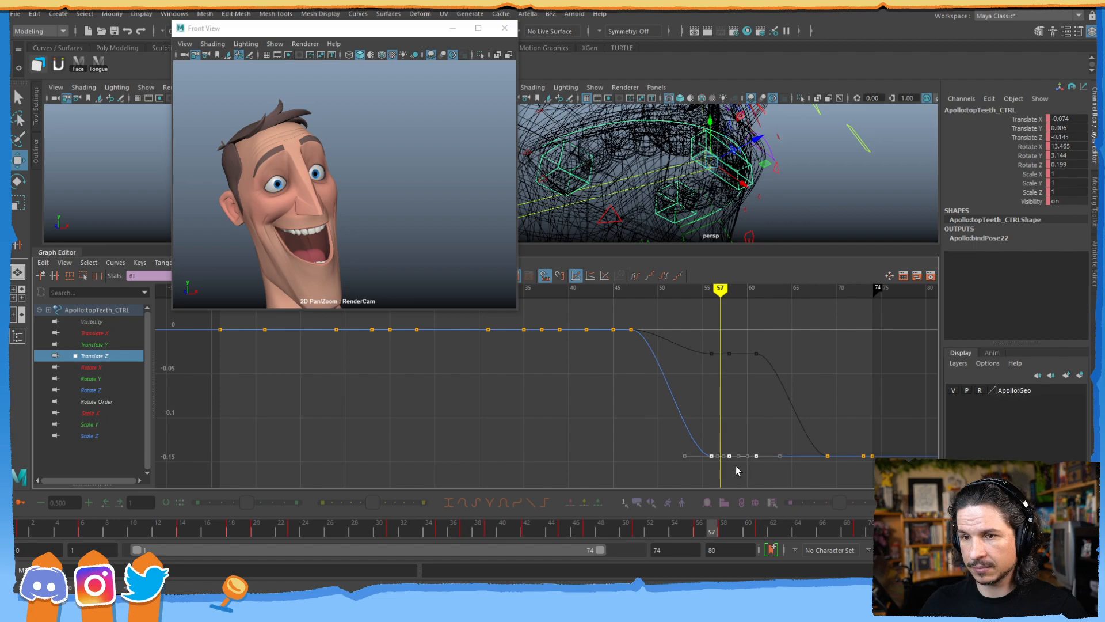
left_click_drag(712, 534, 663, 487)
- Select all tongue controls, delete their keys at frame 61, and return to frame 53
left_click_drag(817, 227, 573, 198, "alt")
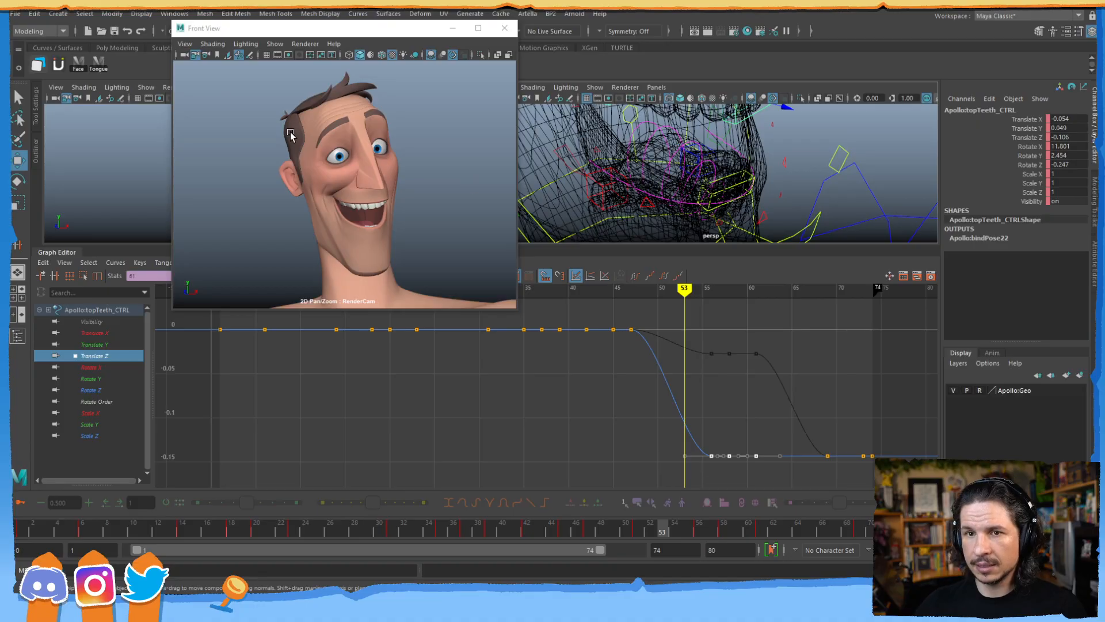
left_click(98, 63)
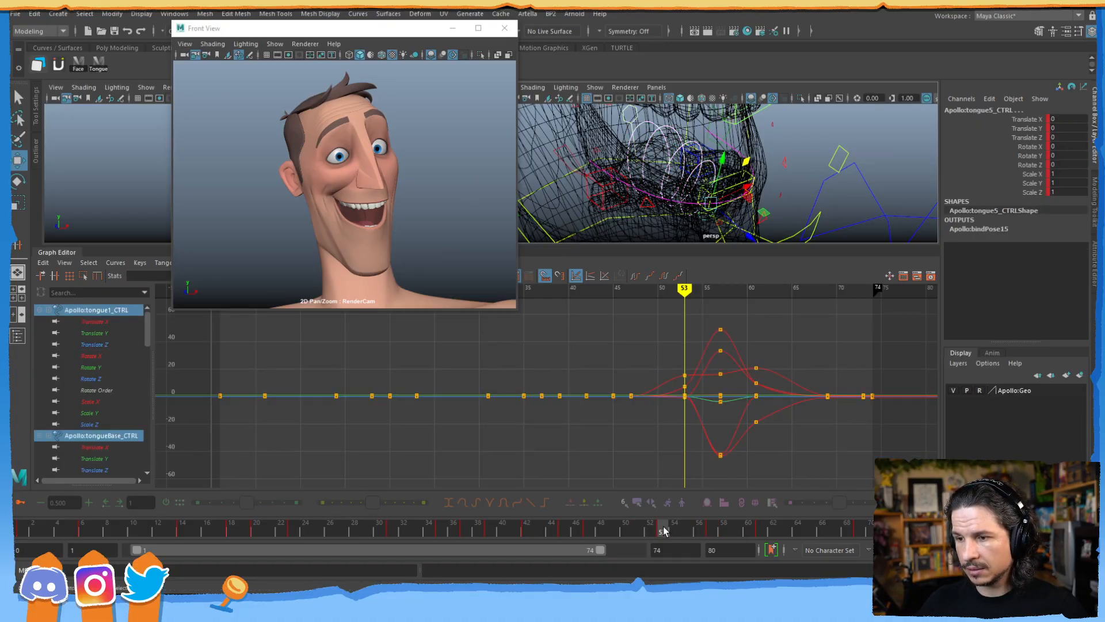
left_click_drag(679, 533, 768, 493)
left_click_drag(793, 338, 748, 436)
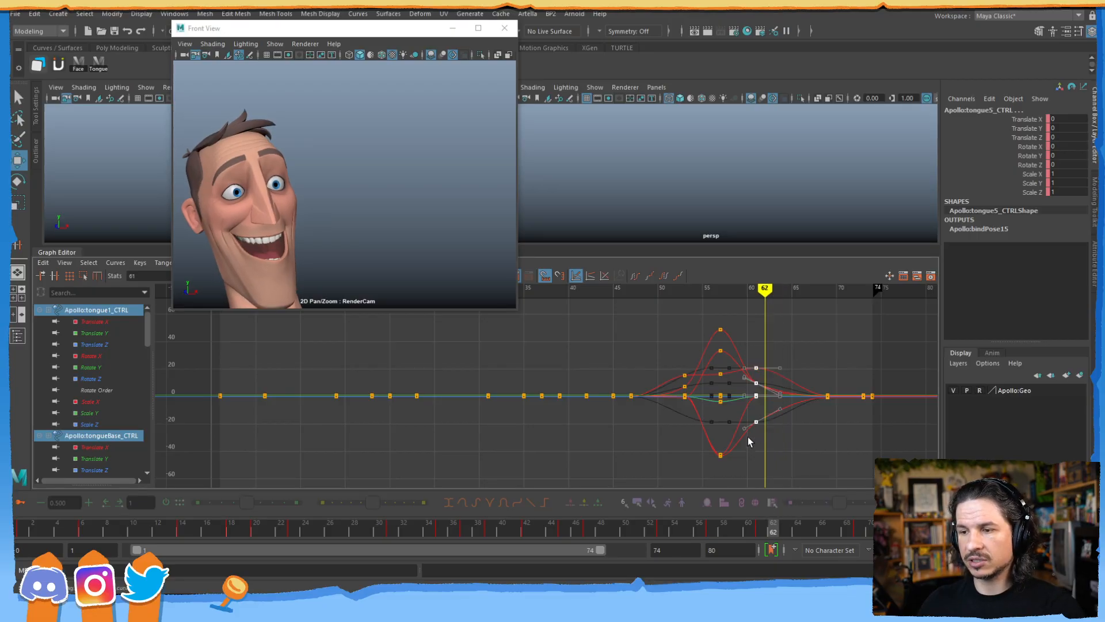
key("Delete")
double_click(663, 528)
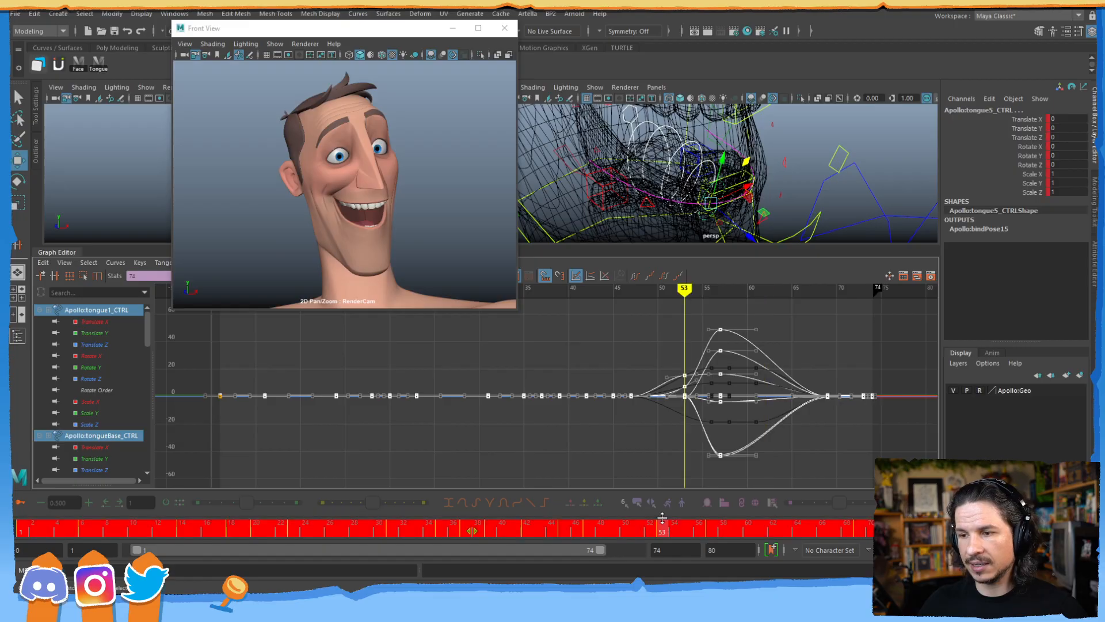
left_click(664, 527)
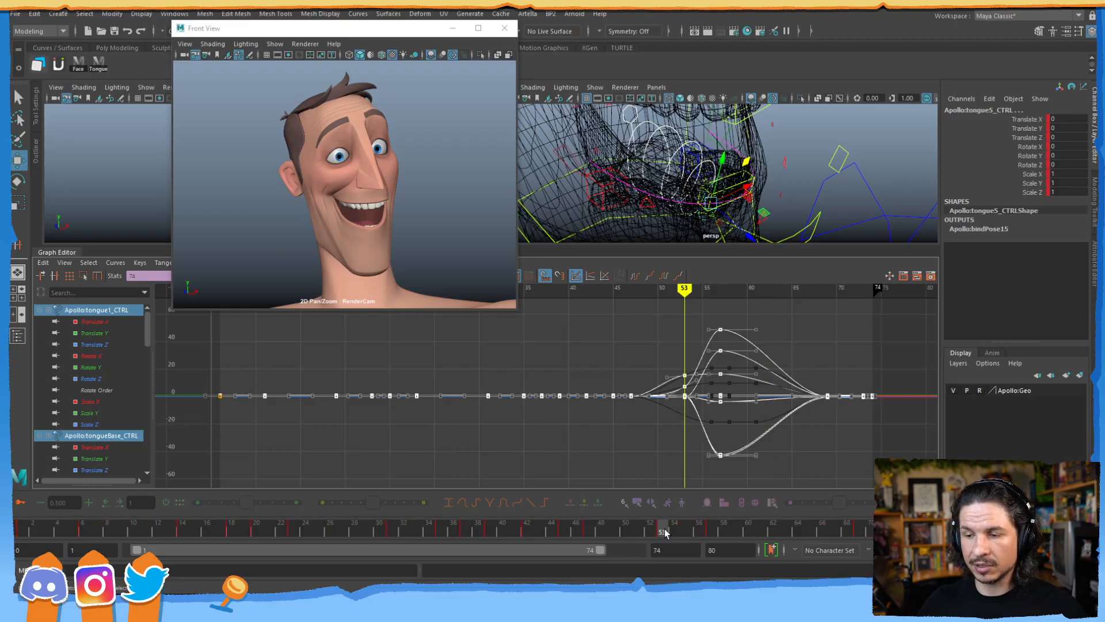
- Copy the frame 53 pose of all tongue controls to frame 63 and rotate tongueBase to Rotate X -10.118 there
left_click_drag(664, 529, 785, 511)
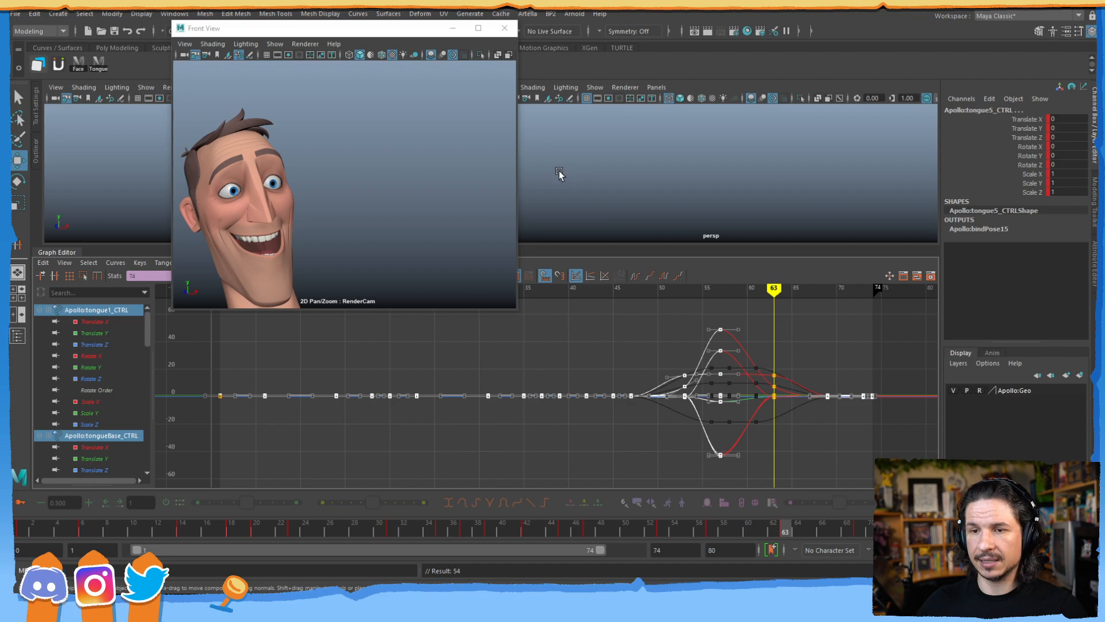
left_click_drag(399, 35, 363, 45)
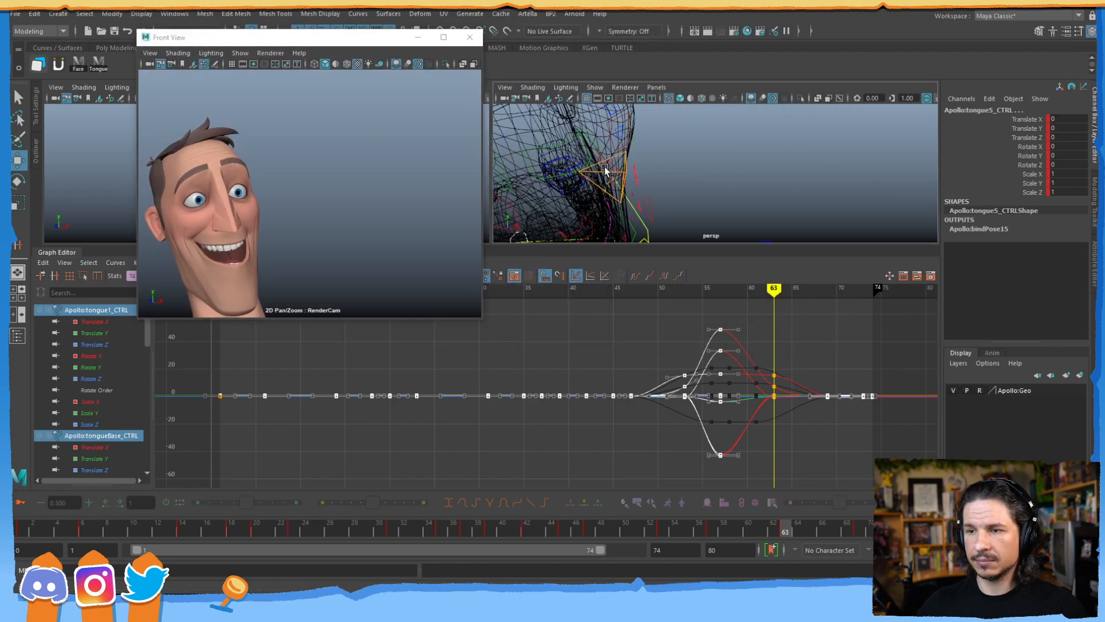
left_click_drag(605, 168, 671, 127, "alt")
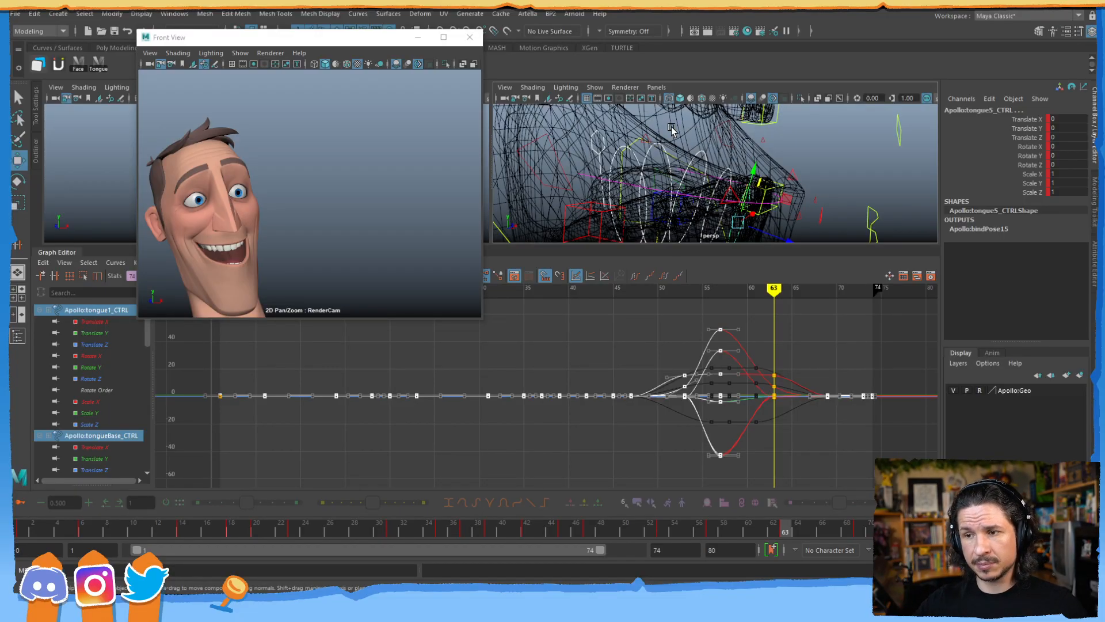
middle_click_drag(640, 154, 712, 143, "alt")
left_click_drag(673, 185, 638, 208, "alt")
left_click(596, 168)
key("e")
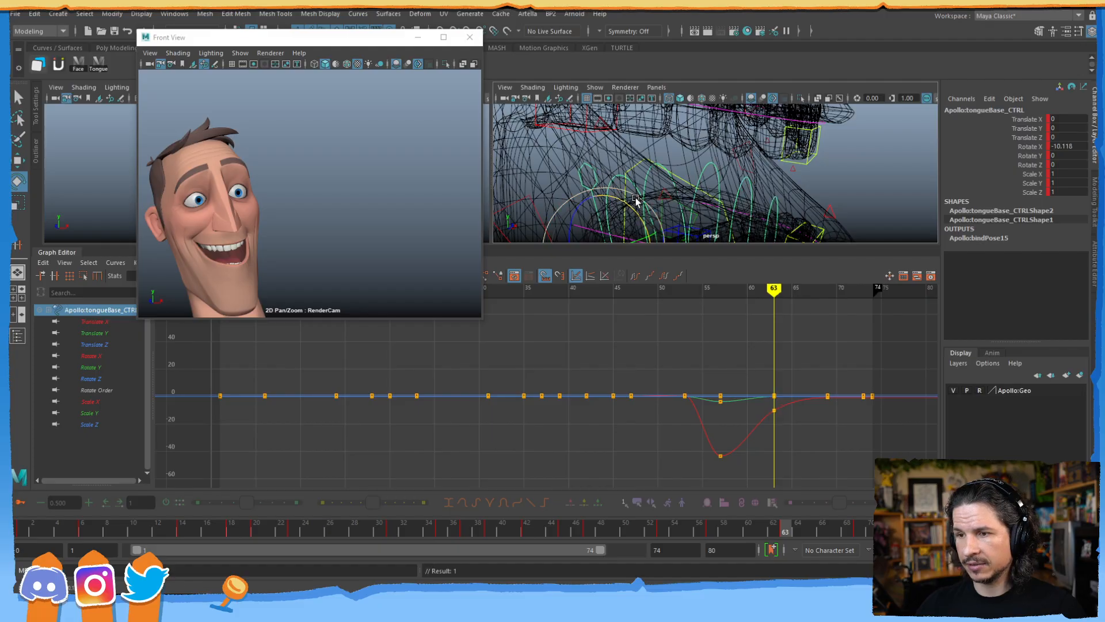
- At frame 63, set Rotate X to about 11 on tongue1, 3.903 on tongue2 and -15.265 on tongueBase
left_click(621, 142)
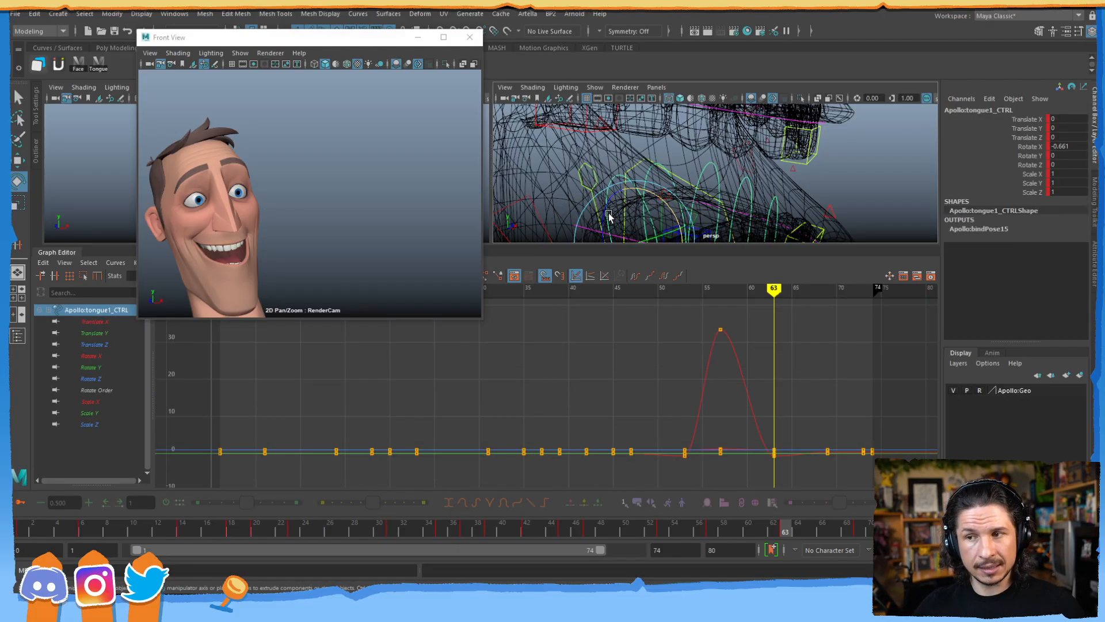
left_click_drag(610, 216, 683, 212)
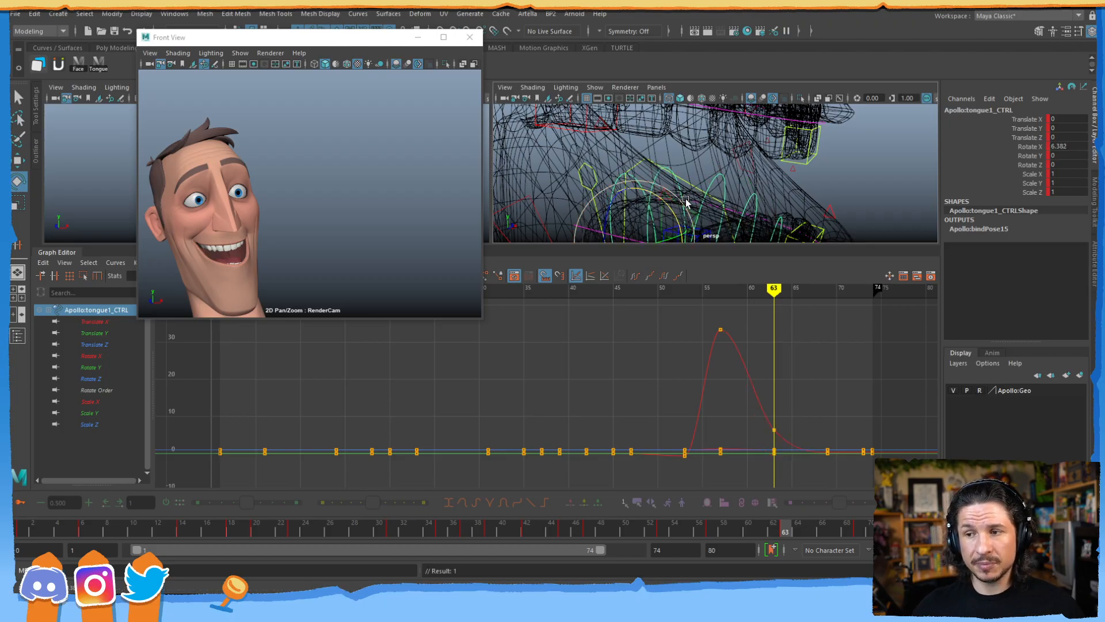
middle_click_drag(687, 185, 681, 152, "alt")
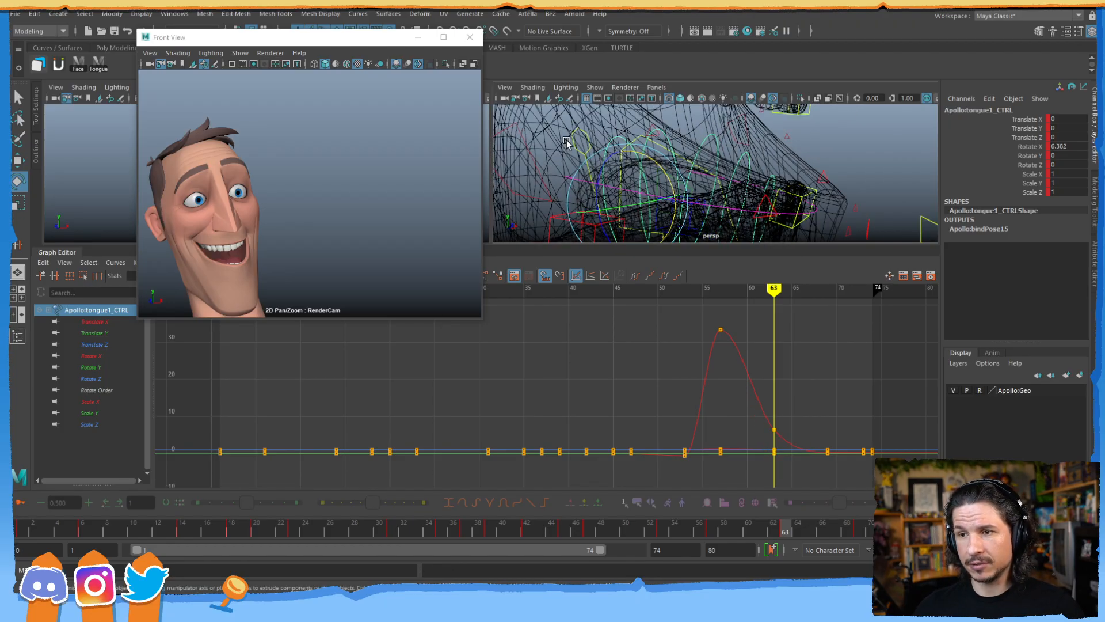
left_click(570, 137)
left_click(664, 176)
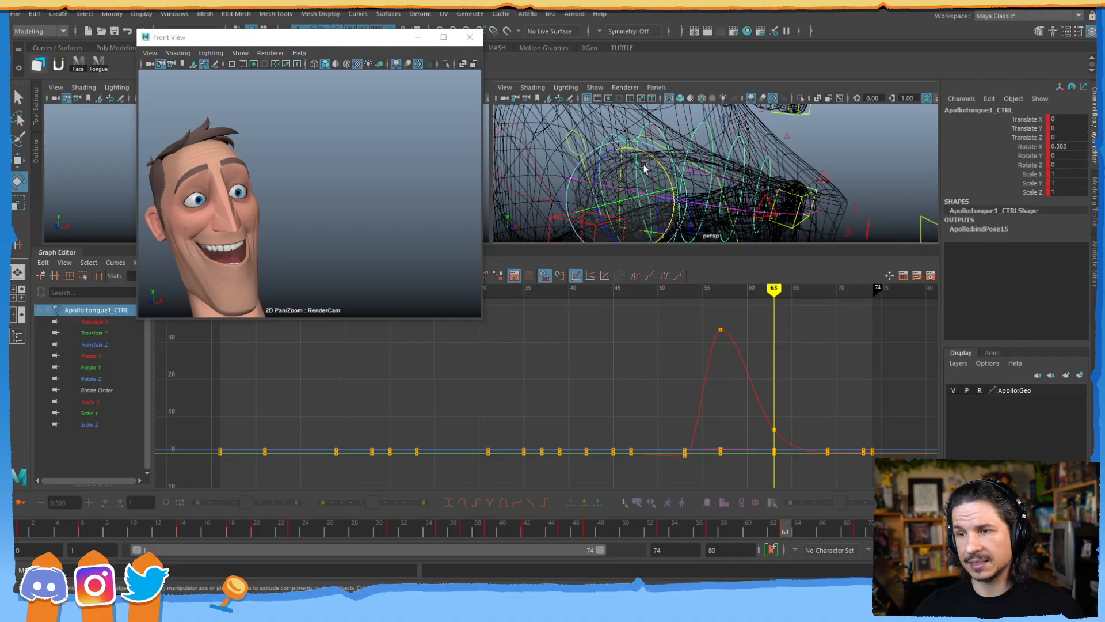
left_click(661, 126)
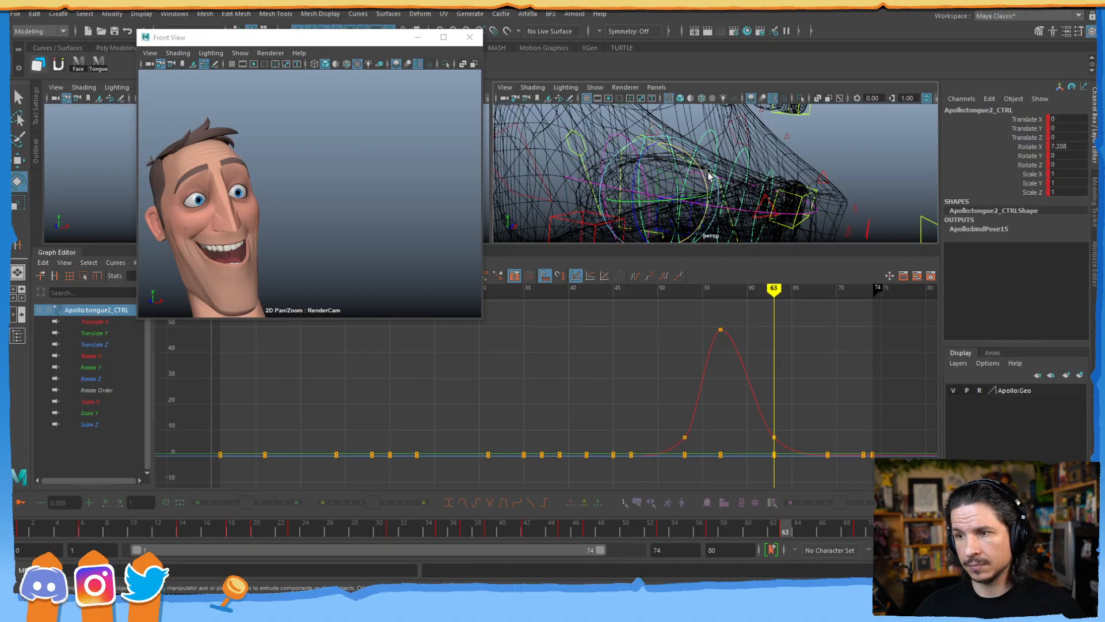
left_click_drag(717, 192, 721, 179, "alt")
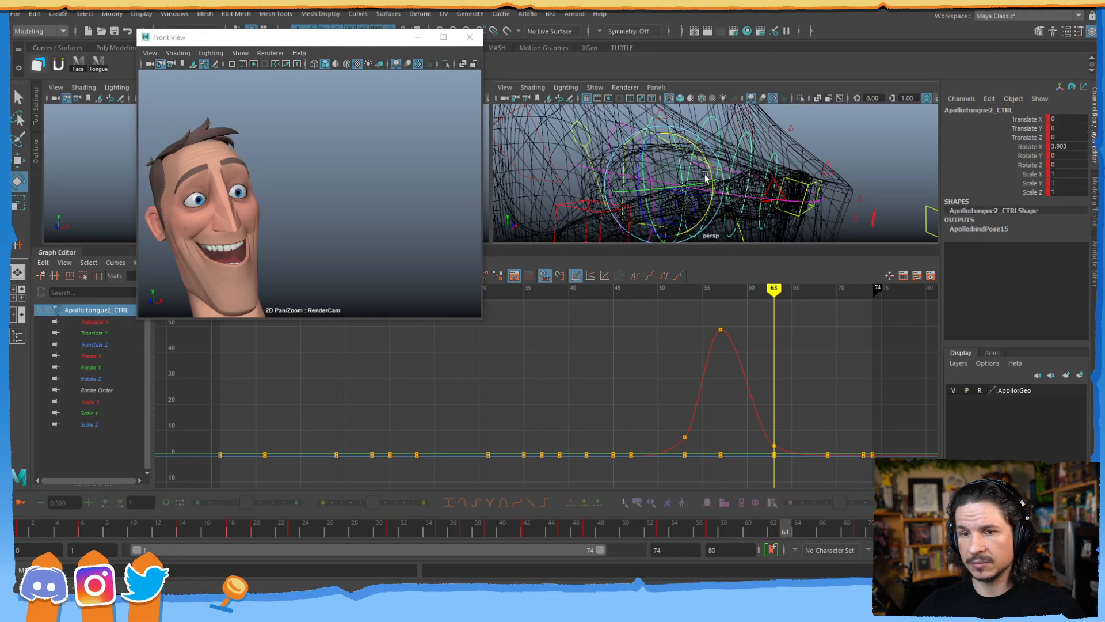
left_click(587, 145)
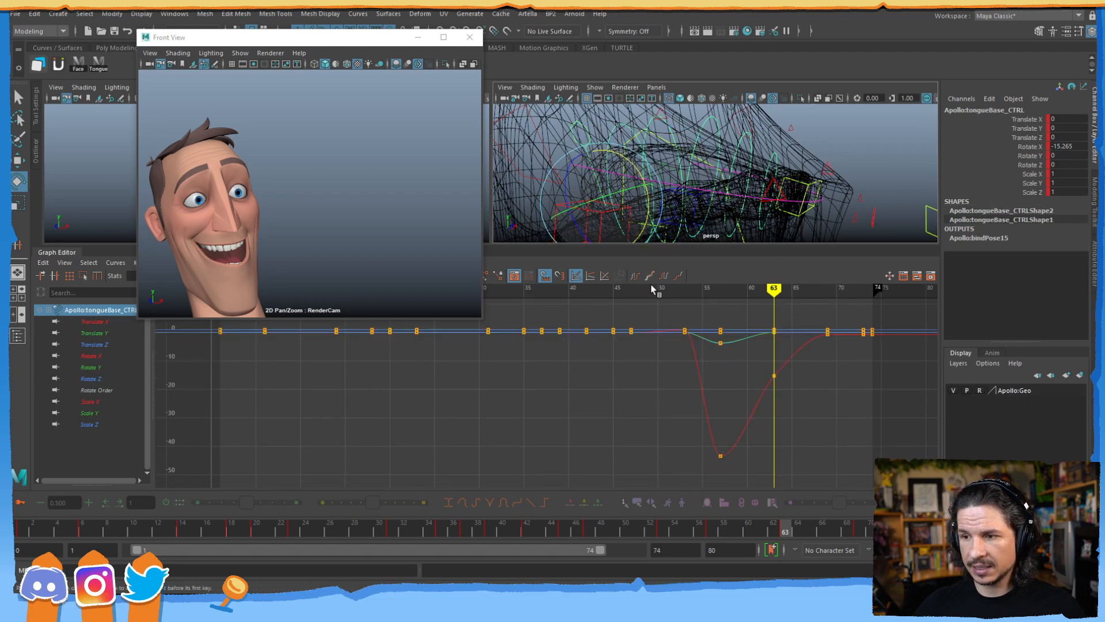
- Lower the tongueBase Rotate Y and Rotate Z keys at frame 63 to about -1
right_click_drag(659, 358, 721, 327, "alt+shift")
middle_click_drag(700, 304, 650, 427, "alt")
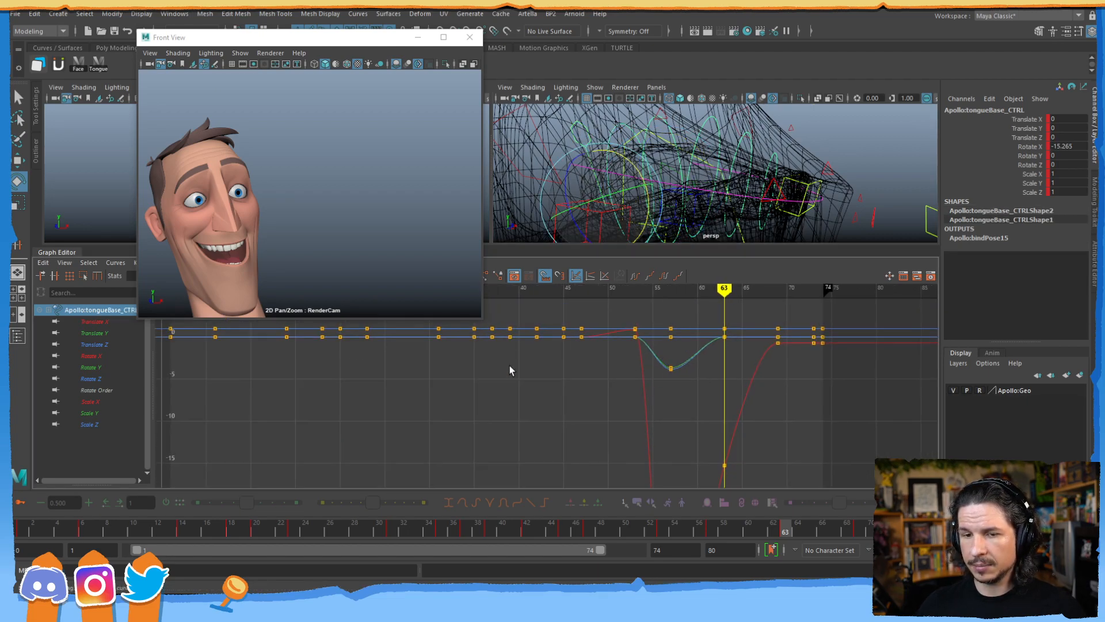
left_click(117, 377)
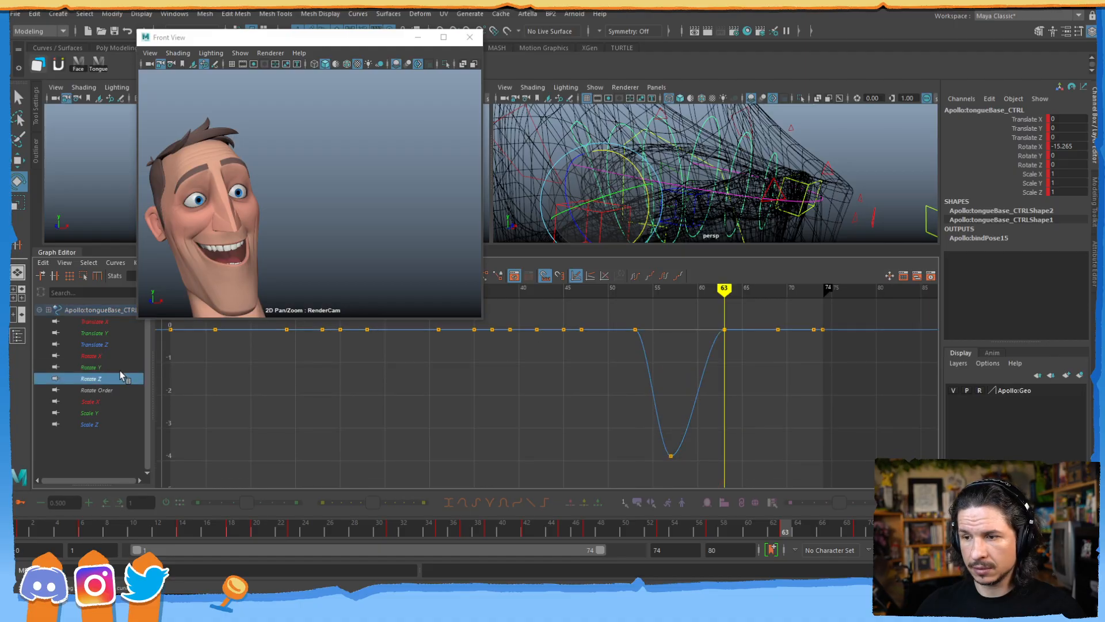
left_click(86, 367, "shift")
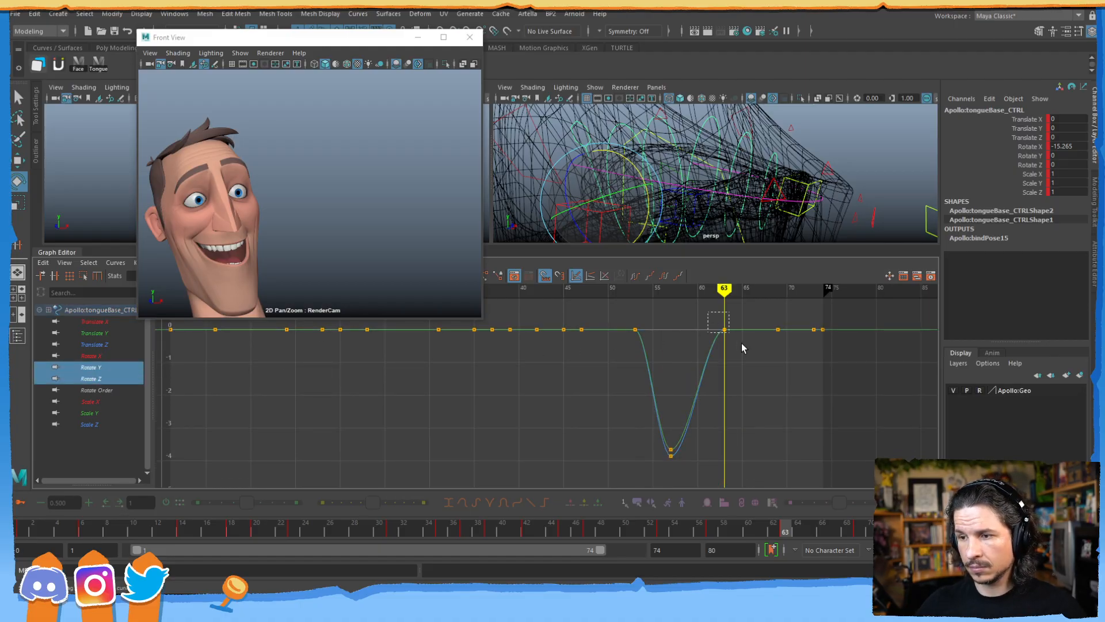
mouse_move(736, 407)
middle_mouse_down("shift")
mouse_move(735, 442)
mouse_move(739, 408)
middle_mouse_up("shift")
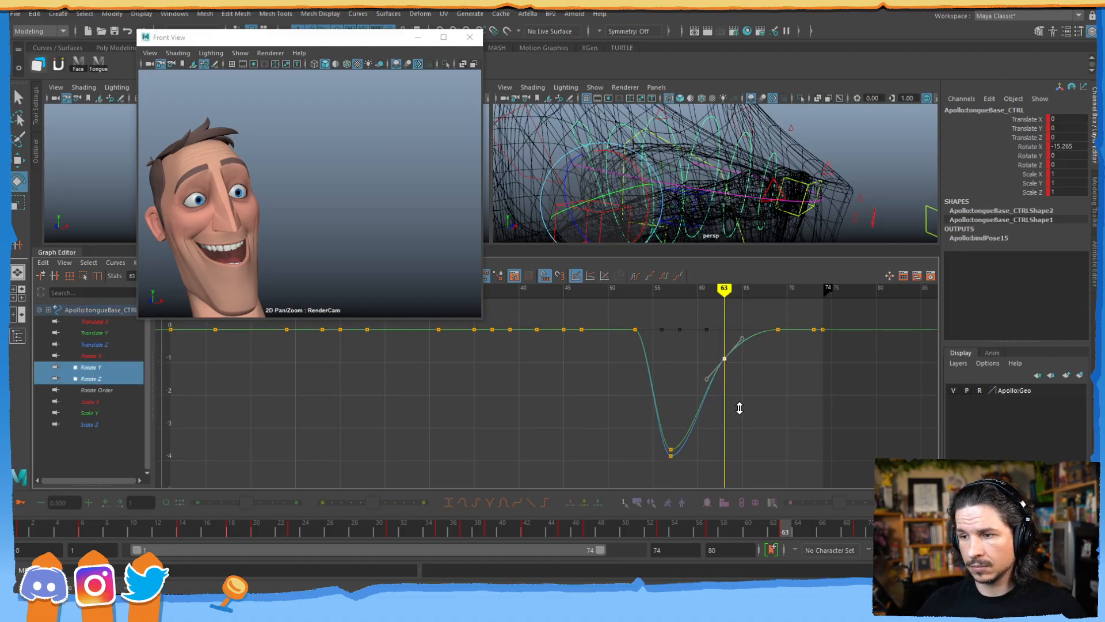
- Go to frame 57 and reduce the tongue1 control's Rotate X to 27.434
mouse_move(786, 531)
left_mouse_down()
mouse_move(678, 516)
mouse_move(795, 485)
mouse_move(611, 494)
mouse_move(769, 461)
mouse_move(714, 471)
mouse_move(712, 425)
left_mouse_up()
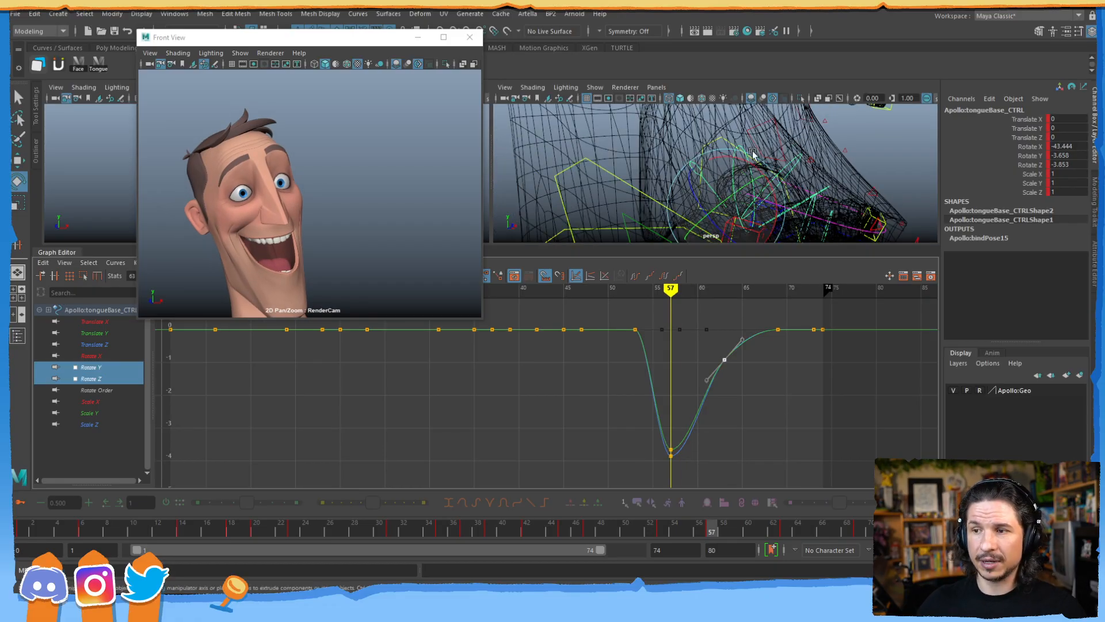
left_click_drag(753, 157, 667, 140, "alt")
left_click(651, 155)
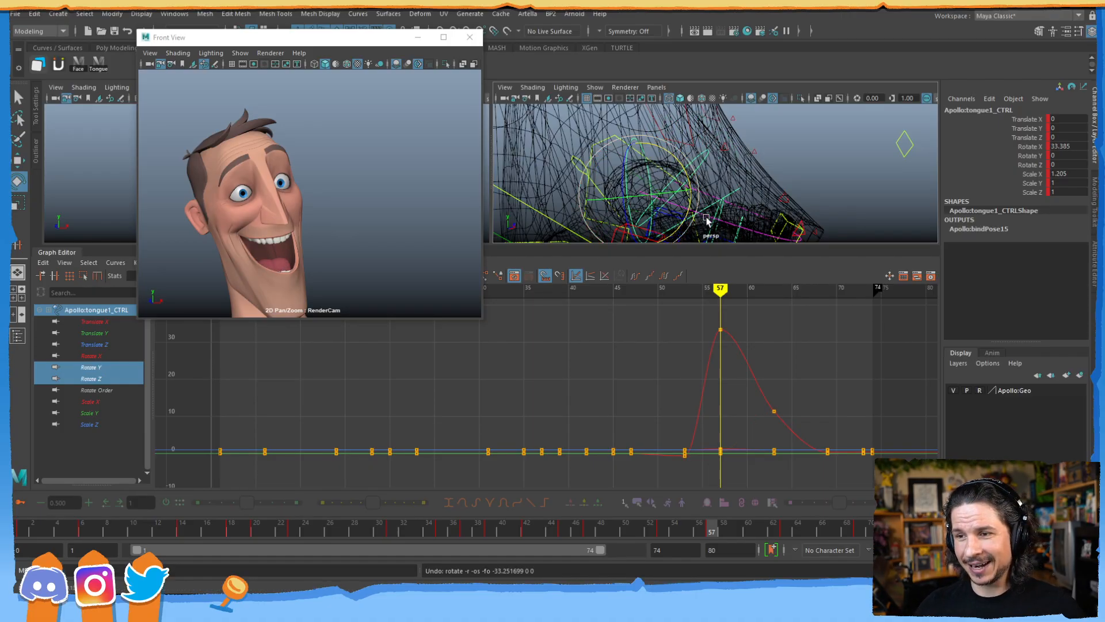
left_click_drag(707, 221, 674, 150, "alt")
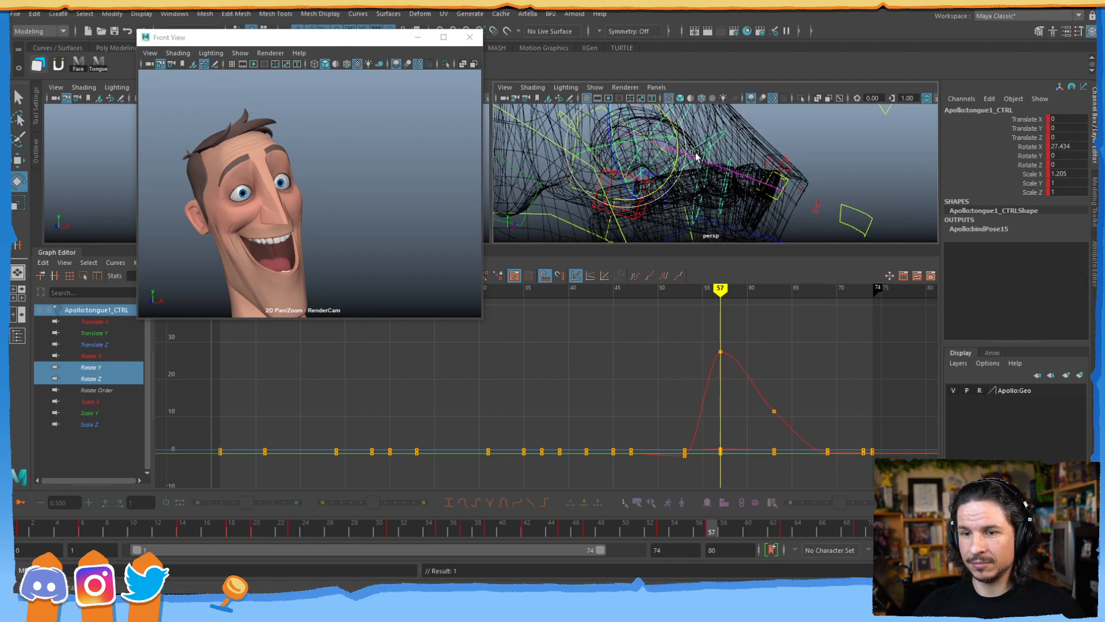
left_click_drag(696, 155, 606, 190, "alt")
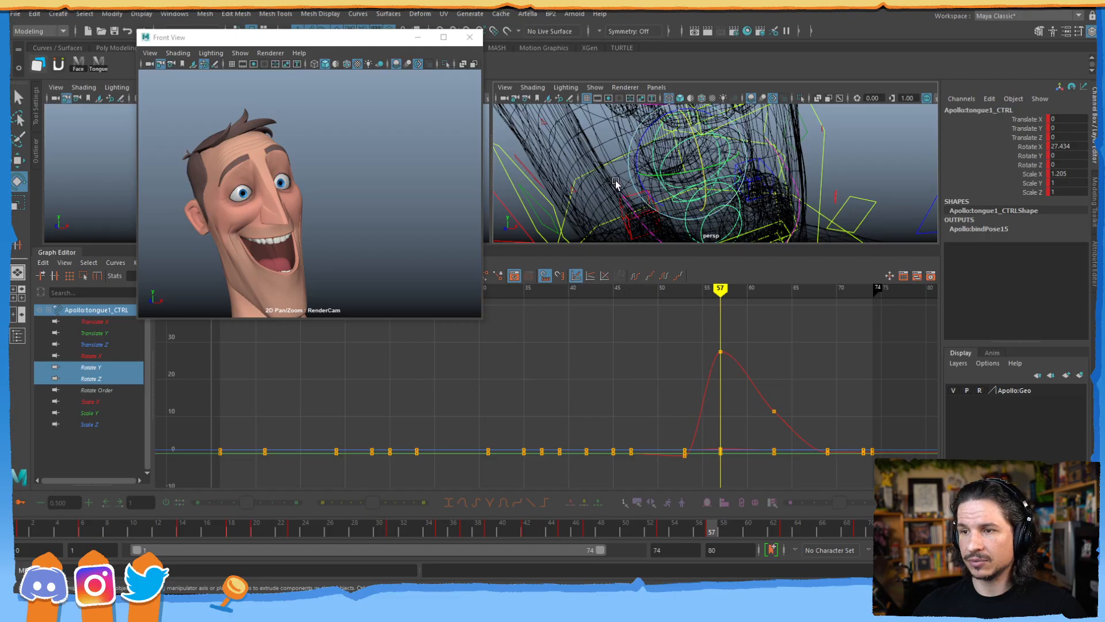
- Examine the tongueBase, tongue4, tongue3 and tongue1 controls and their curves at frame 57 from several angles
left_click(623, 188)
left_click(676, 134)
left_click(674, 133)
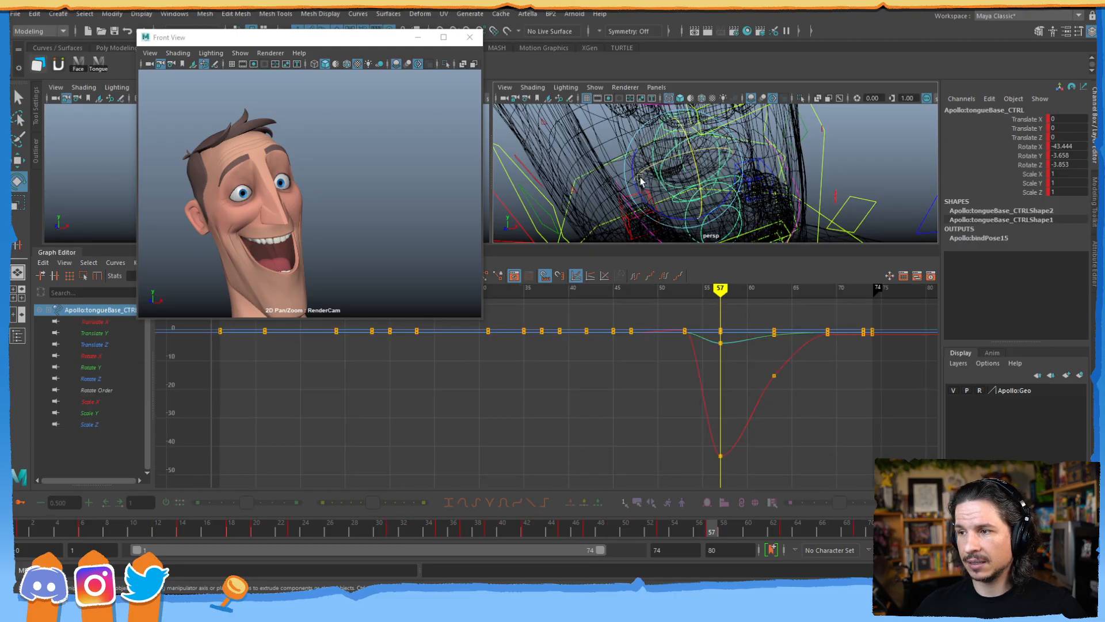
left_click_drag(667, 144, 588, 169, "alt")
left_click(774, 108)
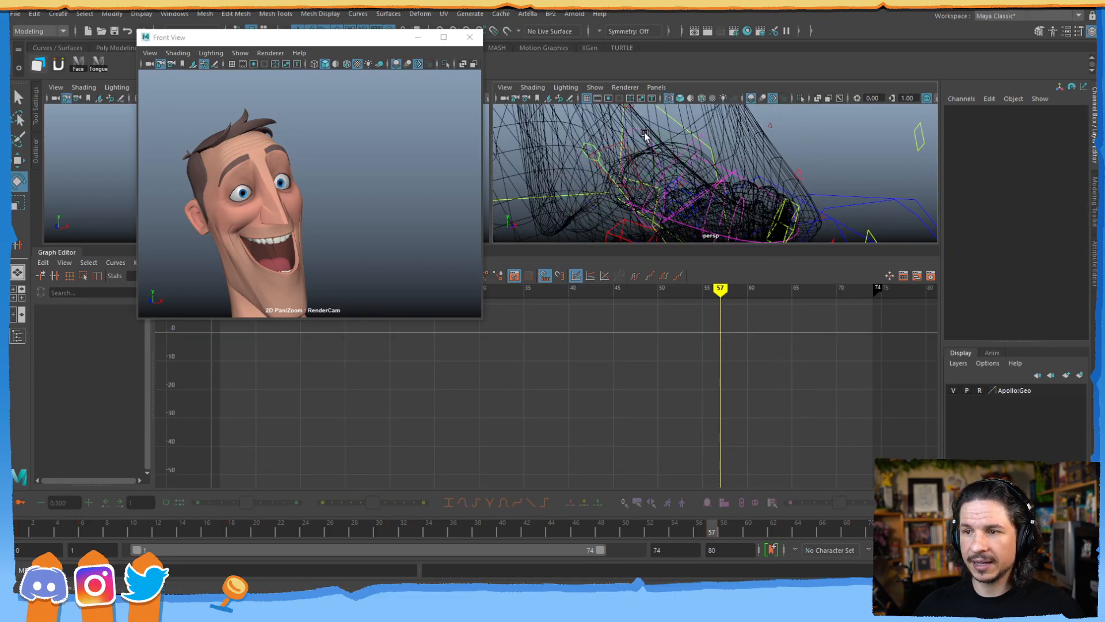
left_click(596, 163)
left_click_drag(596, 164, 581, 169, "alt")
left_click(579, 170)
left_click_drag(656, 193, 621, 207, "alt")
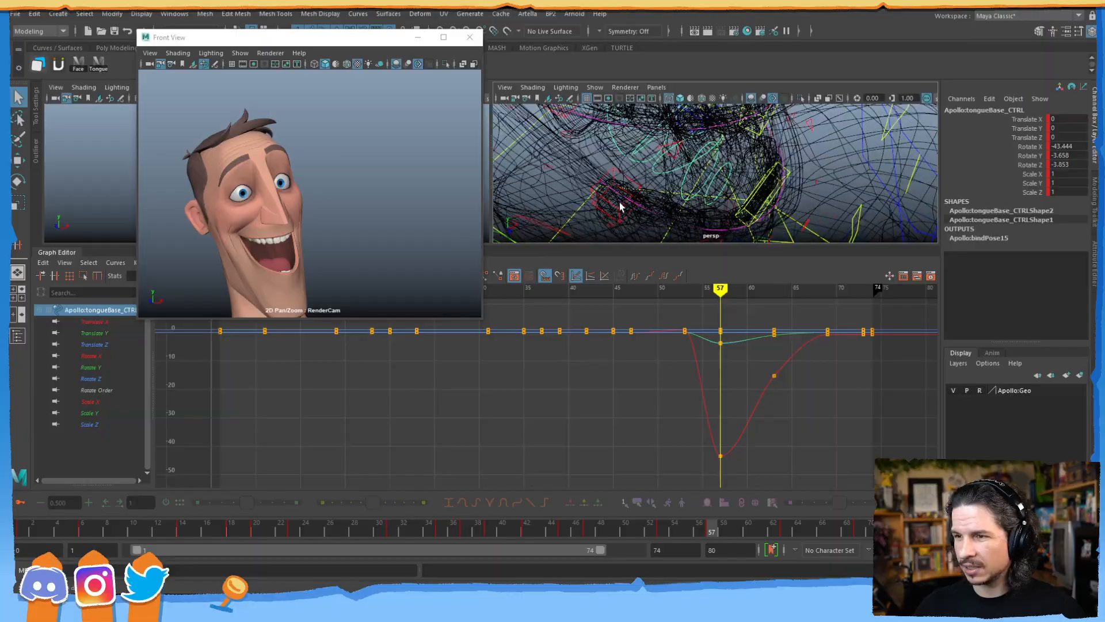
left_click(718, 171)
left_click(702, 151)
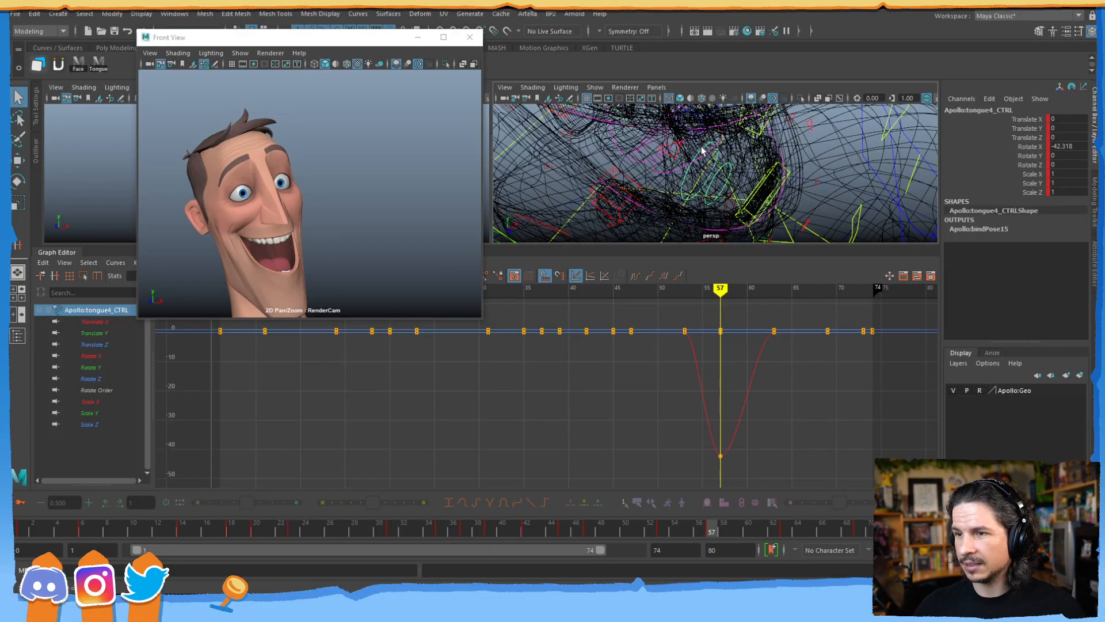
left_click_drag(706, 178, 693, 153, "alt")
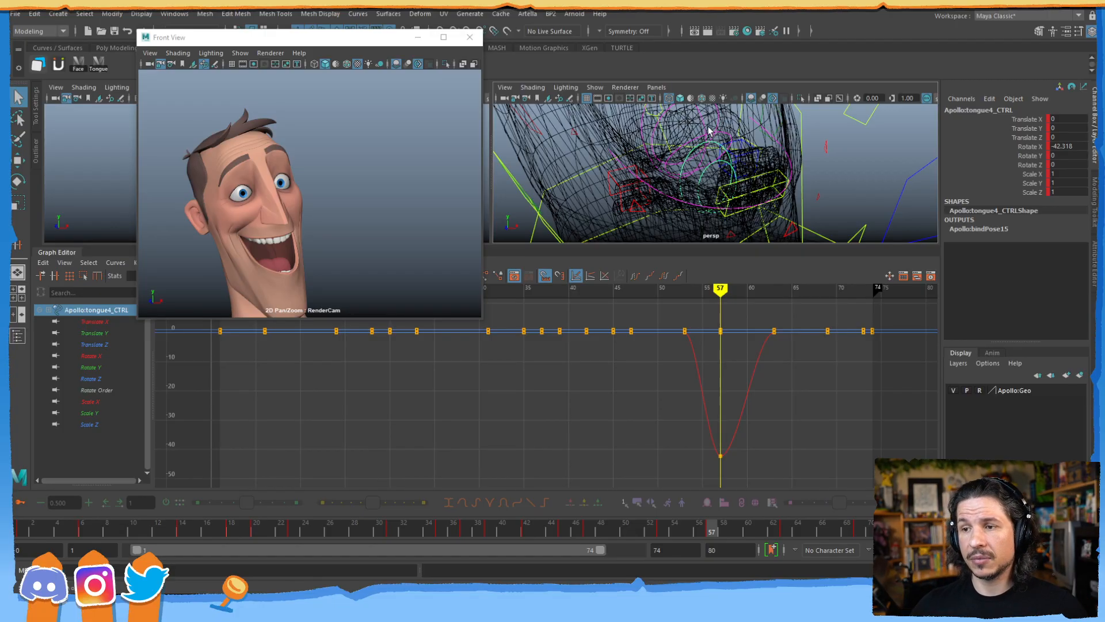
left_click(726, 138)
left_click_drag(672, 144, 698, 143, "alt")
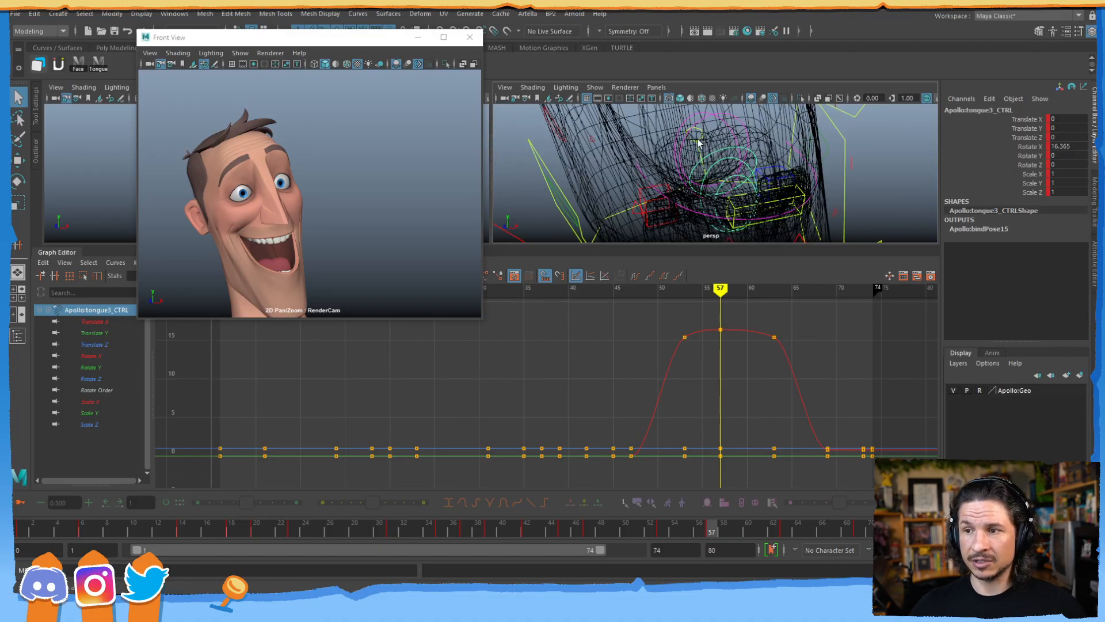
left_click(738, 123)
left_click(729, 131)
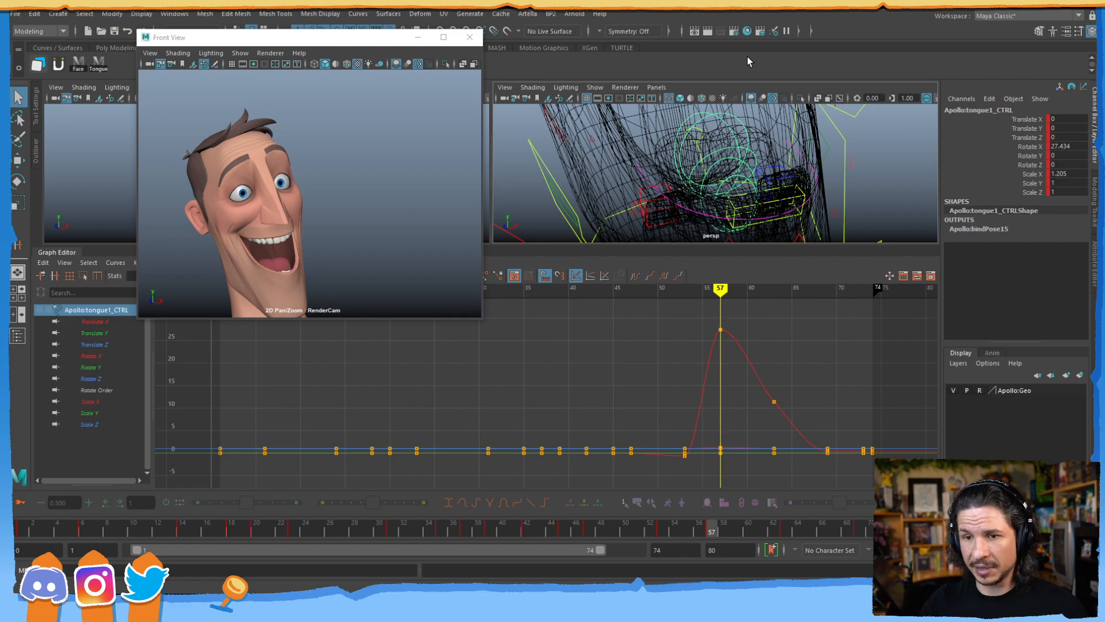
- Widen the tongueBase control to Scale X 1.097 at frame 57 and scrub through nearby frames to check it
left_click(701, 138)
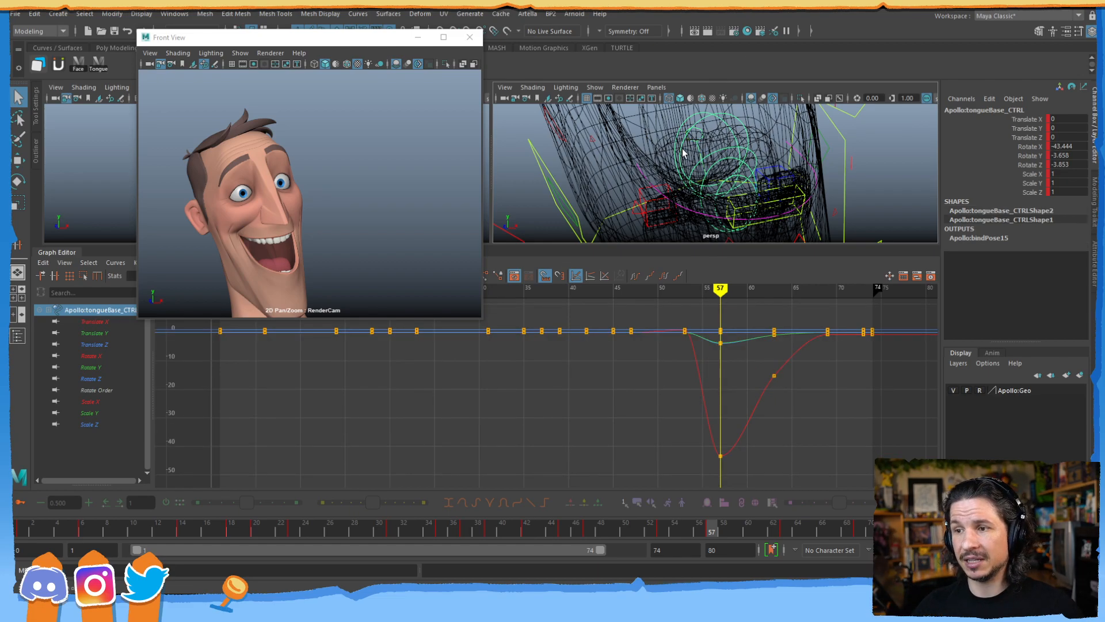
key("e")
key("r")
left_click_drag(695, 138, 707, 130)
key("ctrl+z")
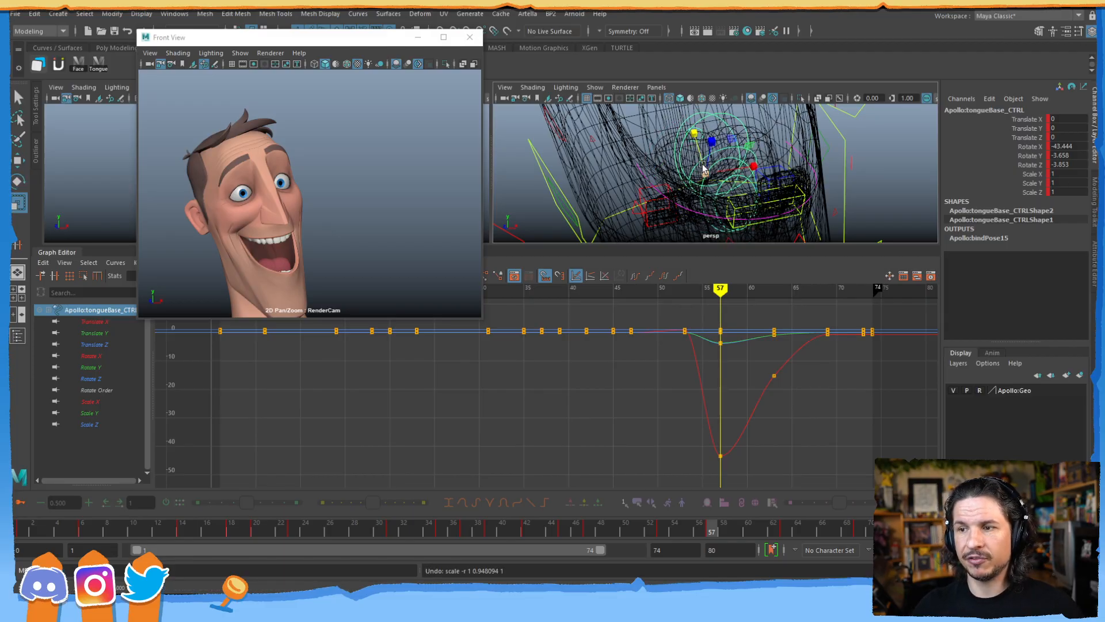
left_click_drag(755, 166, 760, 166)
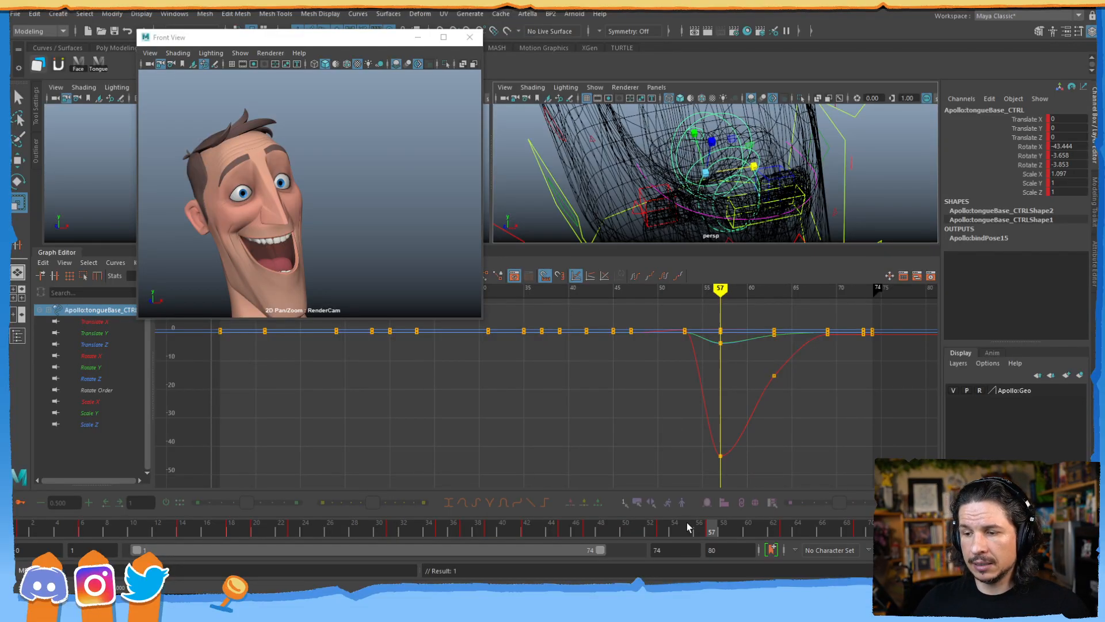
left_click_drag(688, 527, 724, 492)
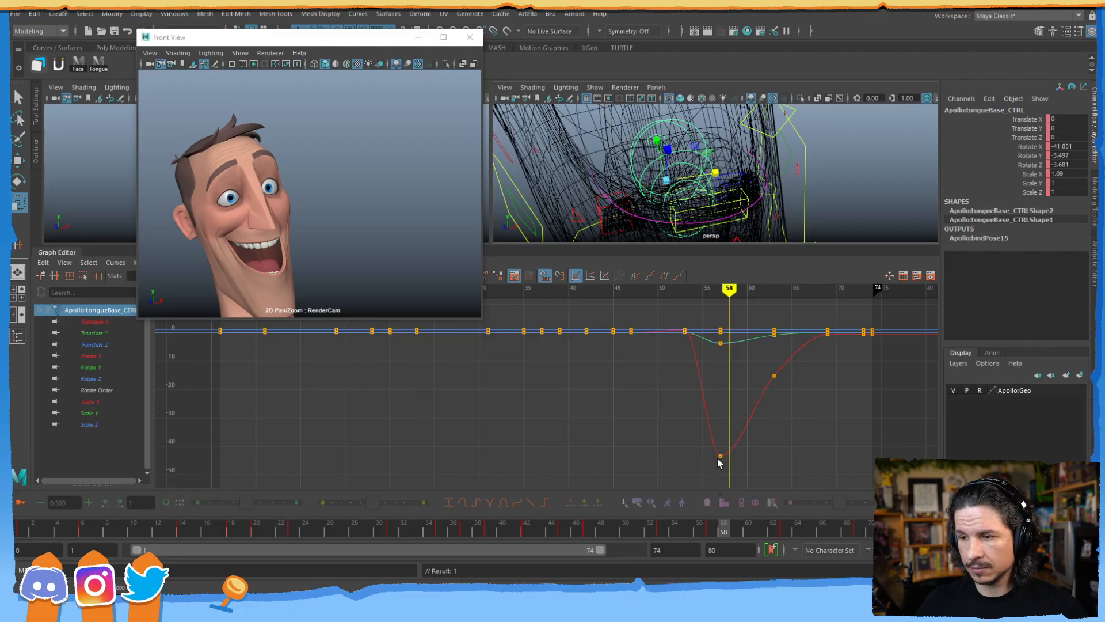
- Select all tongue controls and copy their frame 58 pose to frame 60
left_click(98, 61)
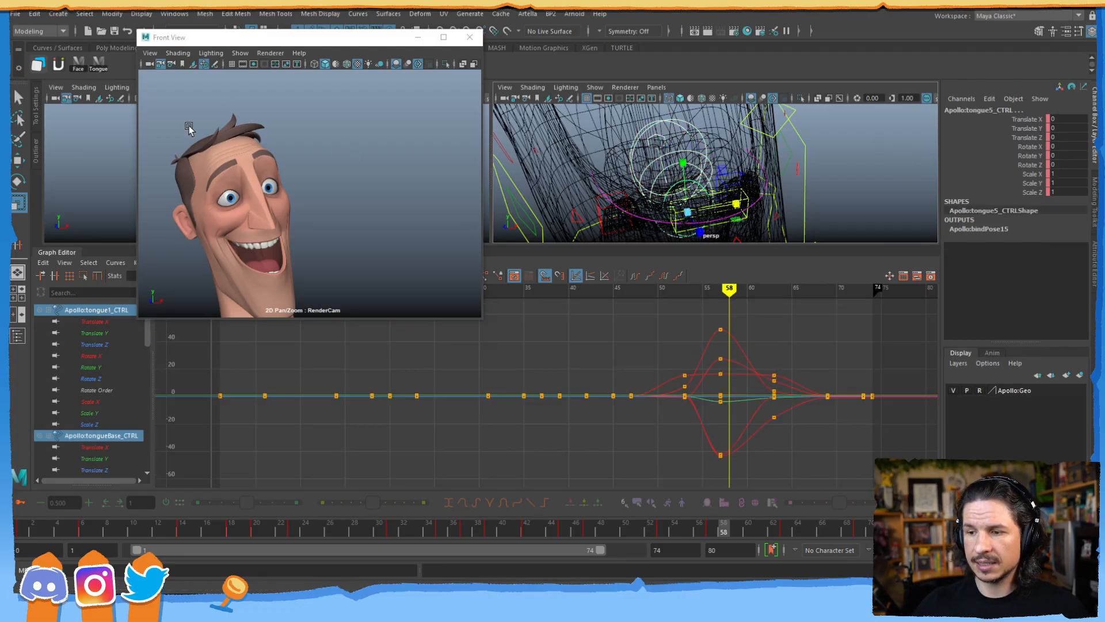
left_click_drag(724, 532, 744, 534)
double_click(726, 531)
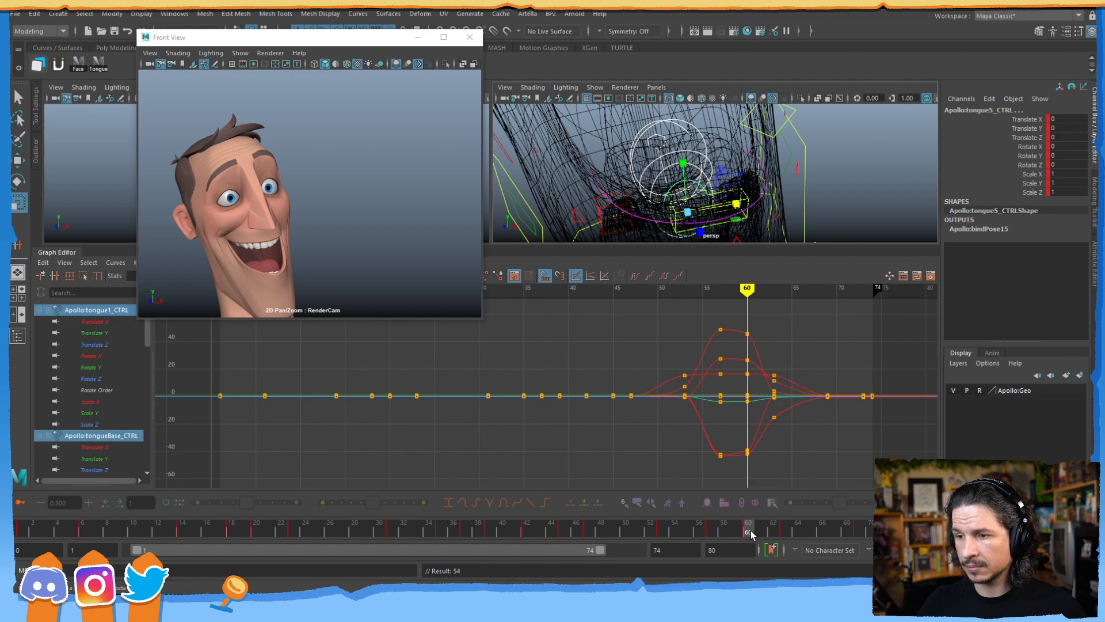
- Move the tongue keys at frame 63 to frame 65 and copy the frame 53 tongue pose to frame 47
left_click_drag(790, 350, 766, 429)
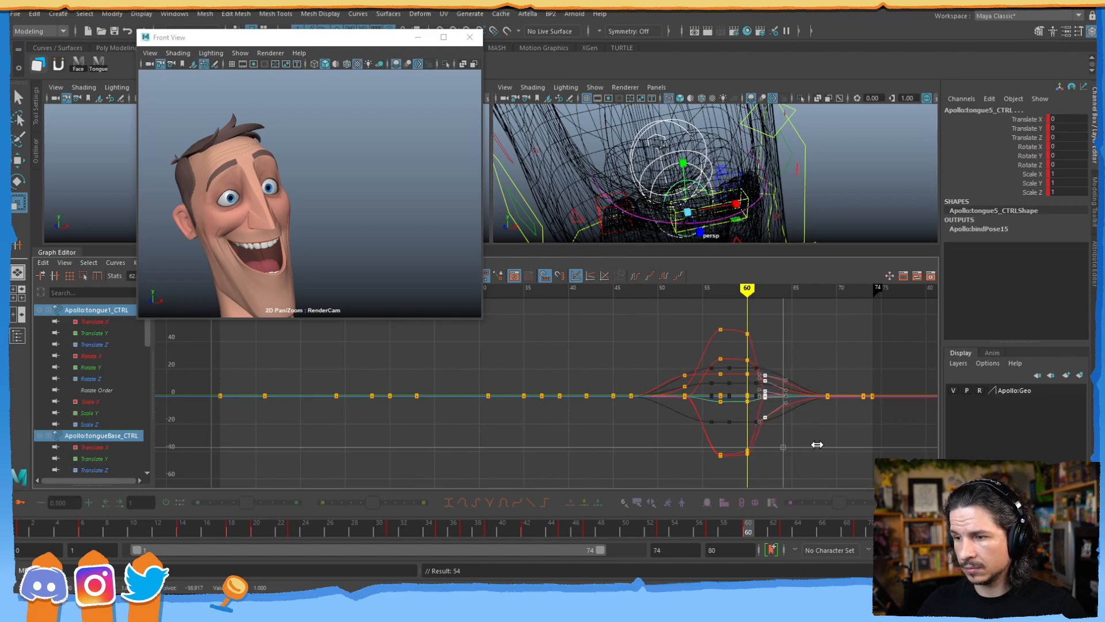
mouse_move(814, 443)
middle_mouse_down()
mouse_move(802, 445)
mouse_move(822, 437)
middle_mouse_up()
key("ctrl+z")
key("w")
mouse_move(771, 531)
left_mouse_down()
mouse_move(796, 529)
mouse_move(661, 509)
mouse_move(590, 533)
mouse_move(830, 478)
mouse_move(785, 479)
mouse_move(823, 482)
left_mouse_up()
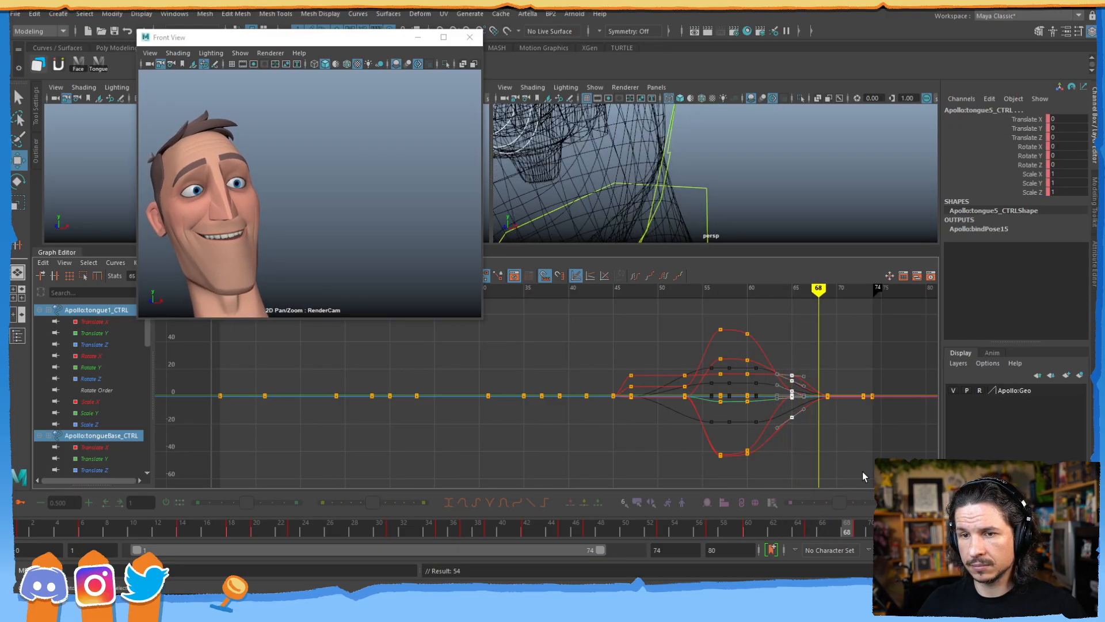
- Move the tongue keys at frame 53 to frame 51 and key the tongue controls at frame 53
left_click_drag(723, 463, 675, 458)
left_click_drag(676, 342, 685, 418)
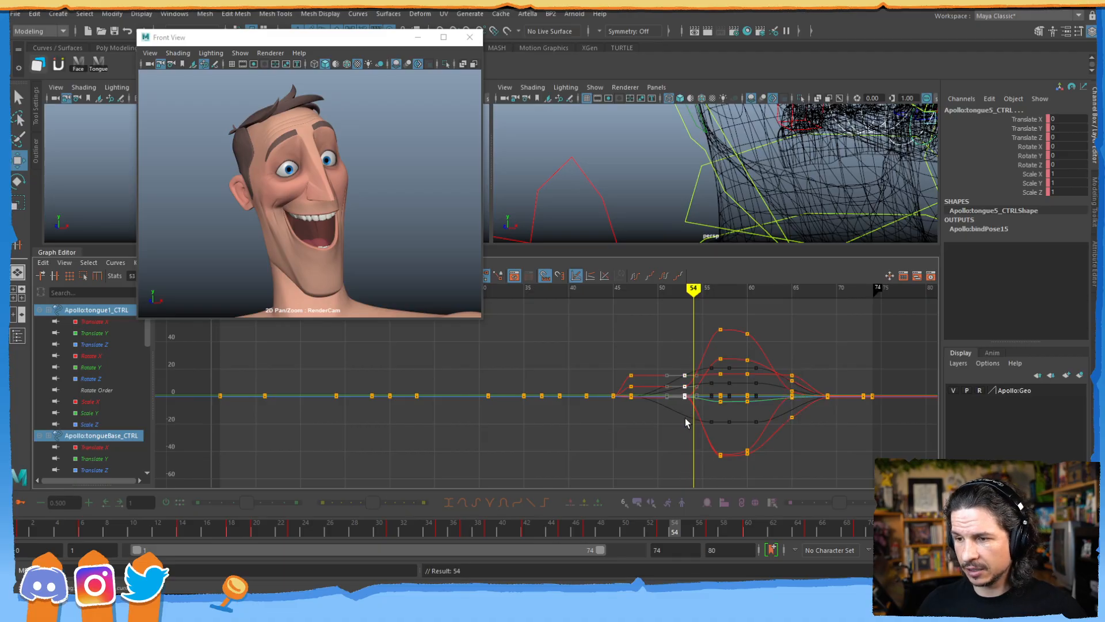
middle_click_drag(685, 418, 666, 419)
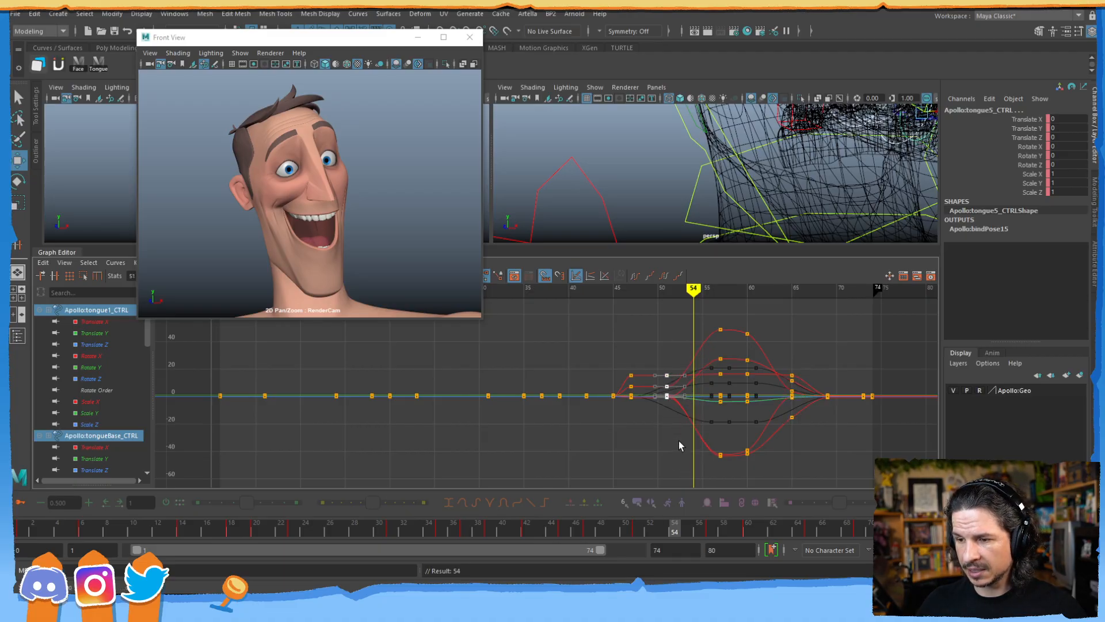
left_click(662, 529)
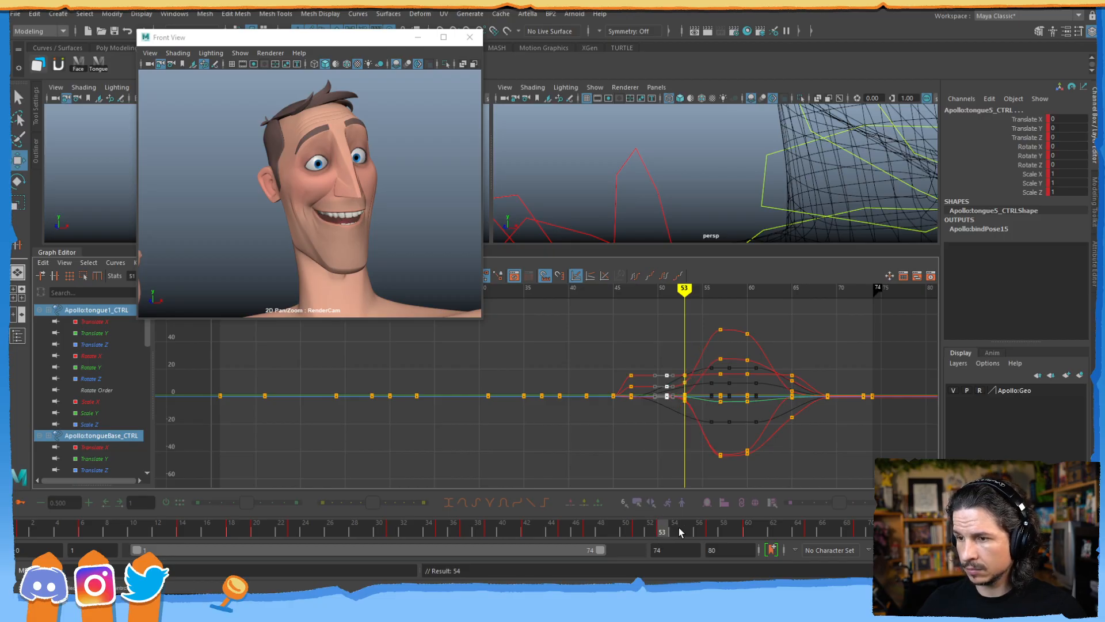
- Add a tongue key at frame 56 and move the frame 57 tongue keys to frame 58
mouse_move(682, 533)
left_mouse_down()
mouse_move(700, 532)
mouse_move(662, 530)
mouse_move(675, 531)
left_mouse_up()
key("s")
left_click_drag(699, 312, 719, 438)
middle_click_drag(719, 438, 726, 434, "shift")
left_click(722, 424)
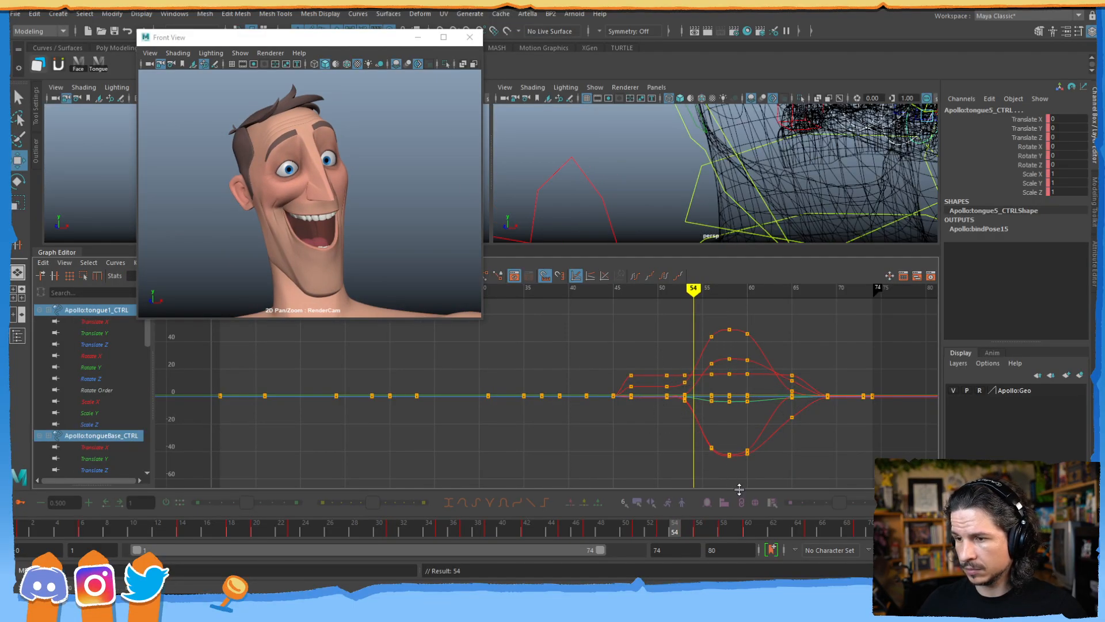
- Shift the tongue keys from frames 56 through 65 one frame later and key the tongue controls at frame 55
left_click_drag(666, 530, 687, 478)
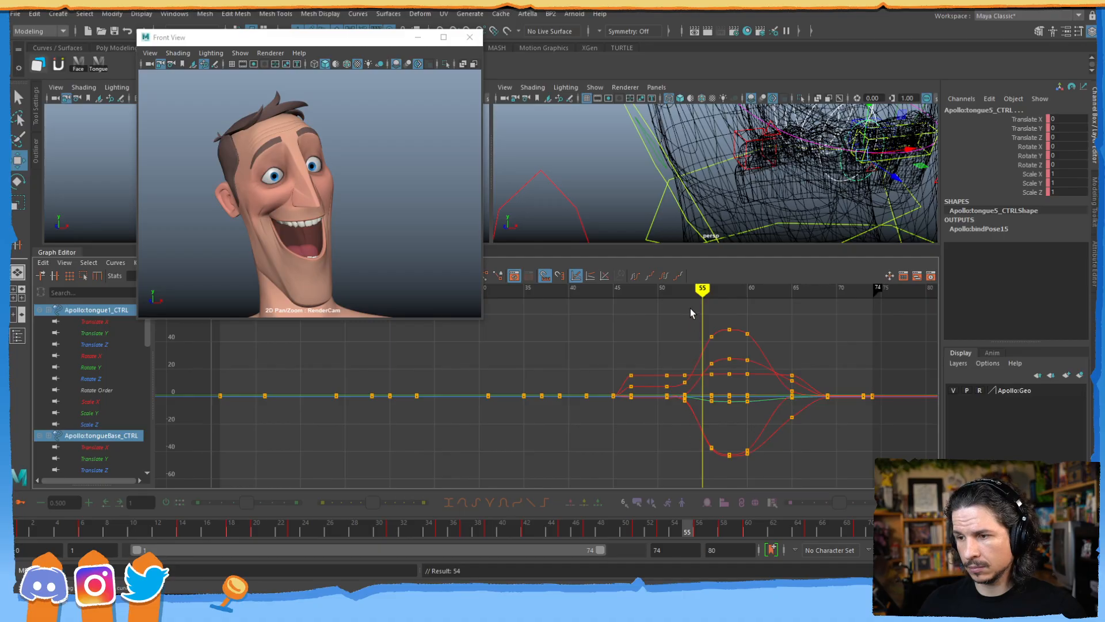
left_click_drag(698, 304, 801, 462)
mouse_move(685, 446)
middle_mouse_down("shift")
mouse_move(703, 451)
mouse_move(689, 454)
middle_mouse_up("shift")
left_click(678, 426)
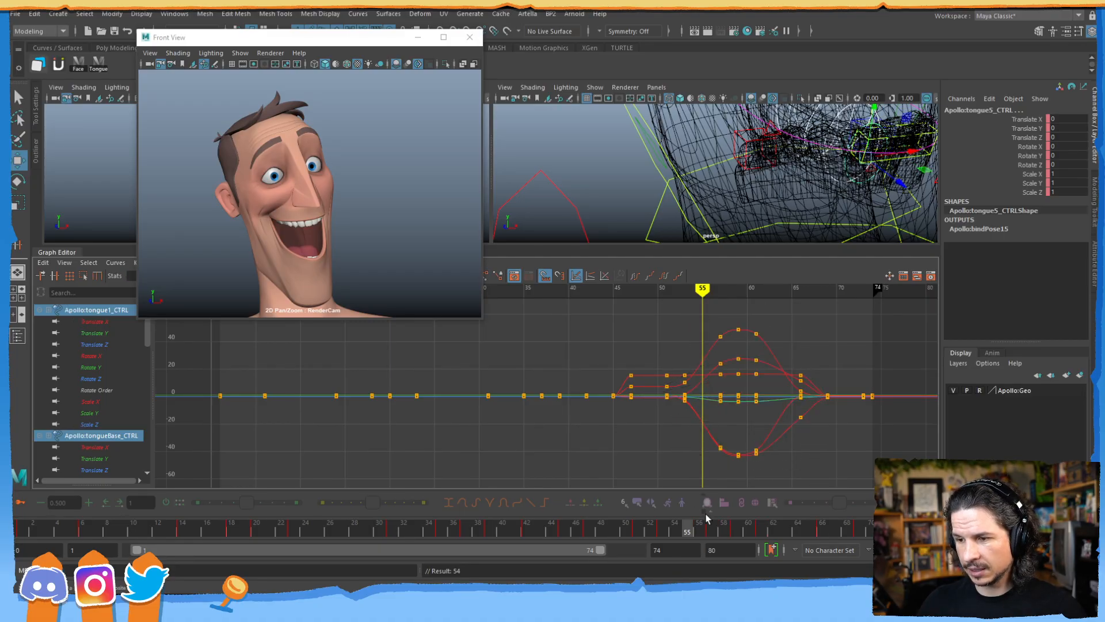
left_click(675, 529)
left_click(688, 528)
key("s")
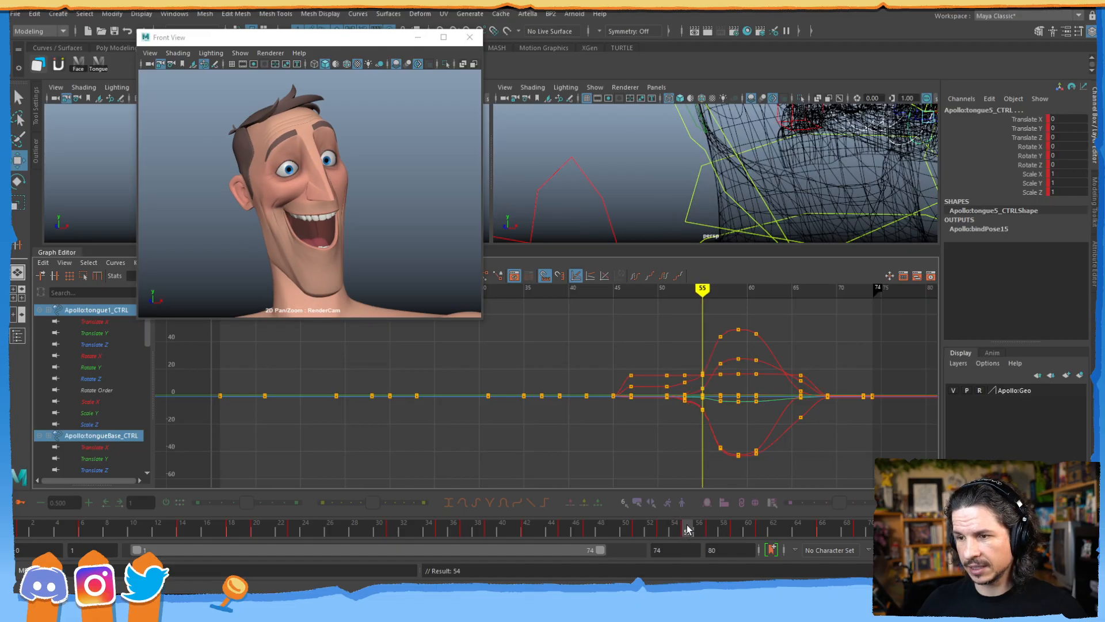
- Delete the tongue keys at frame 53 and scrub through the mouth opening to check the motion
left_click_drag(688, 529, 663, 528)
left_click_drag(671, 342, 697, 470)
left_click(643, 528)
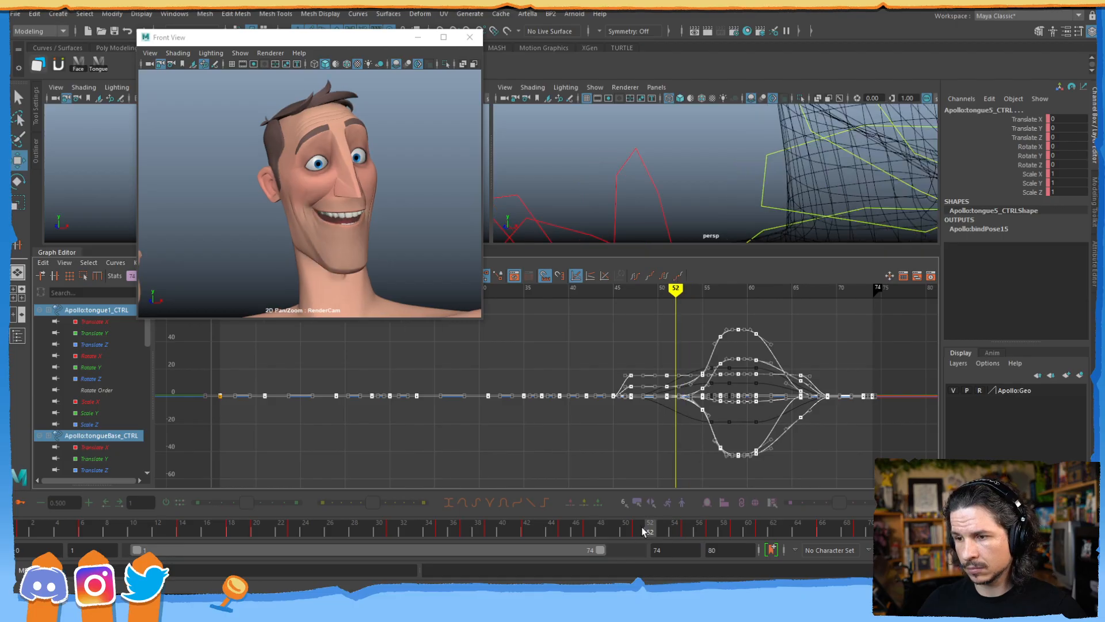
mouse_move(642, 527)
left_mouse_down()
mouse_move(801, 492)
mouse_move(678, 495)
mouse_move(762, 482)
mouse_move(679, 408)
left_mouse_up()
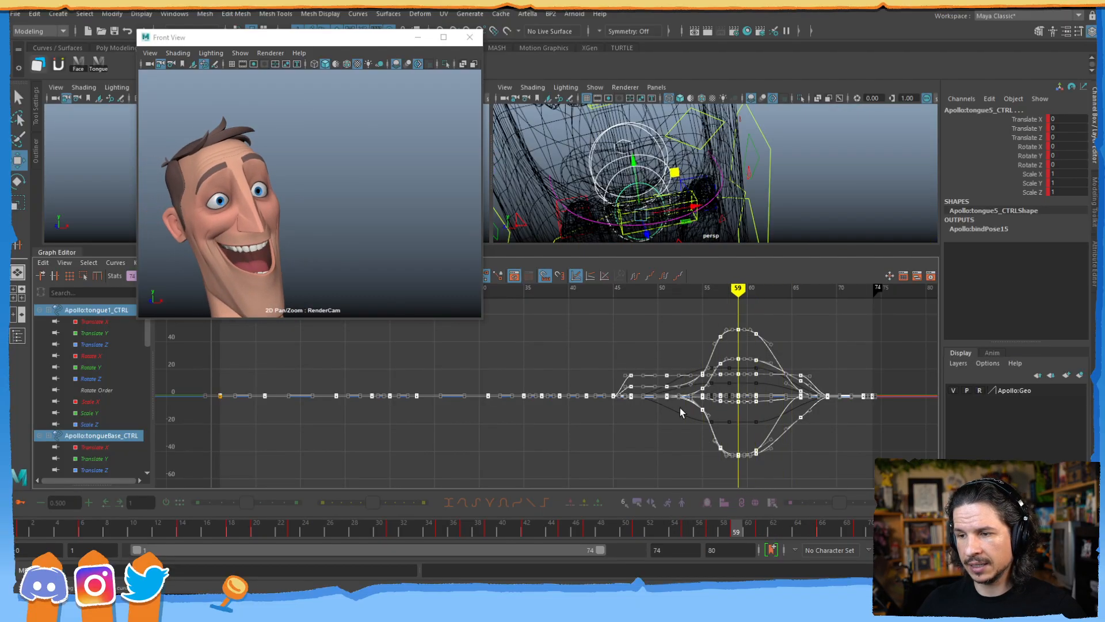
- Shift the tongue keys from frames 51 through 66 one frame earlier
left_click(604, 324)
left_click_drag(652, 310, 807, 471)
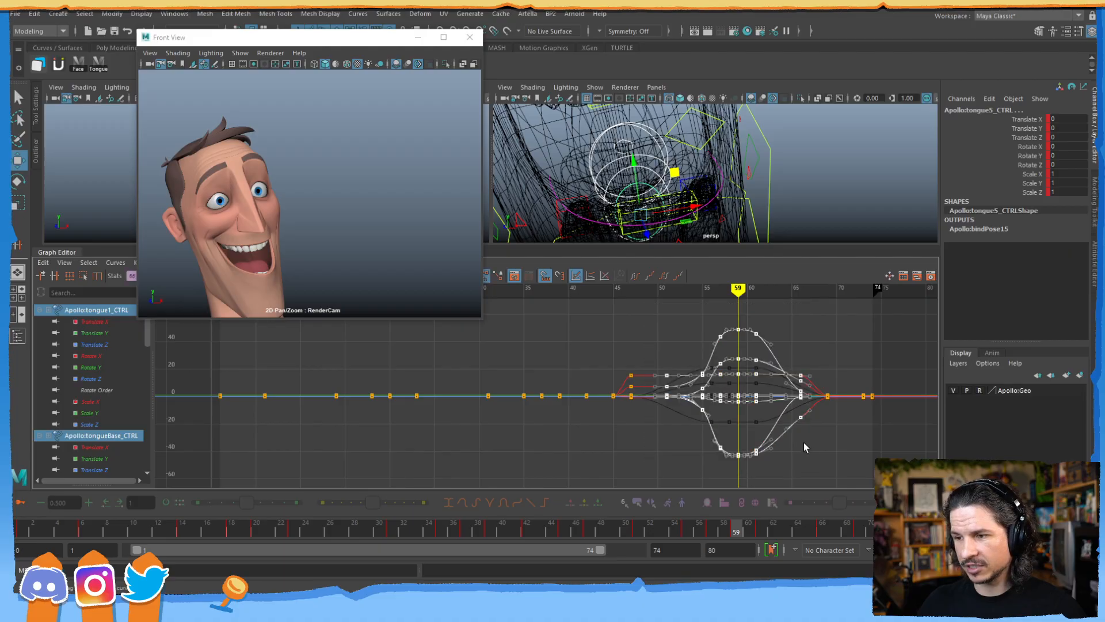
middle_click_drag(796, 447, 794, 448, "shift")
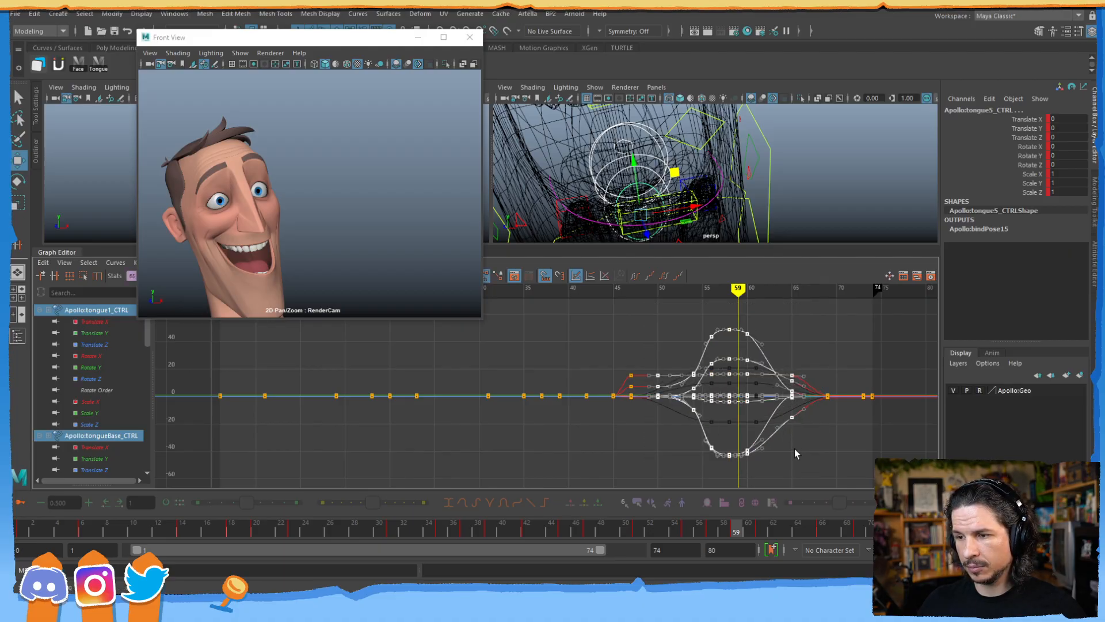
- Copy the frame 65 tongue pose to frames 69, 73 and 74
left_click_drag(752, 526, 813, 527)
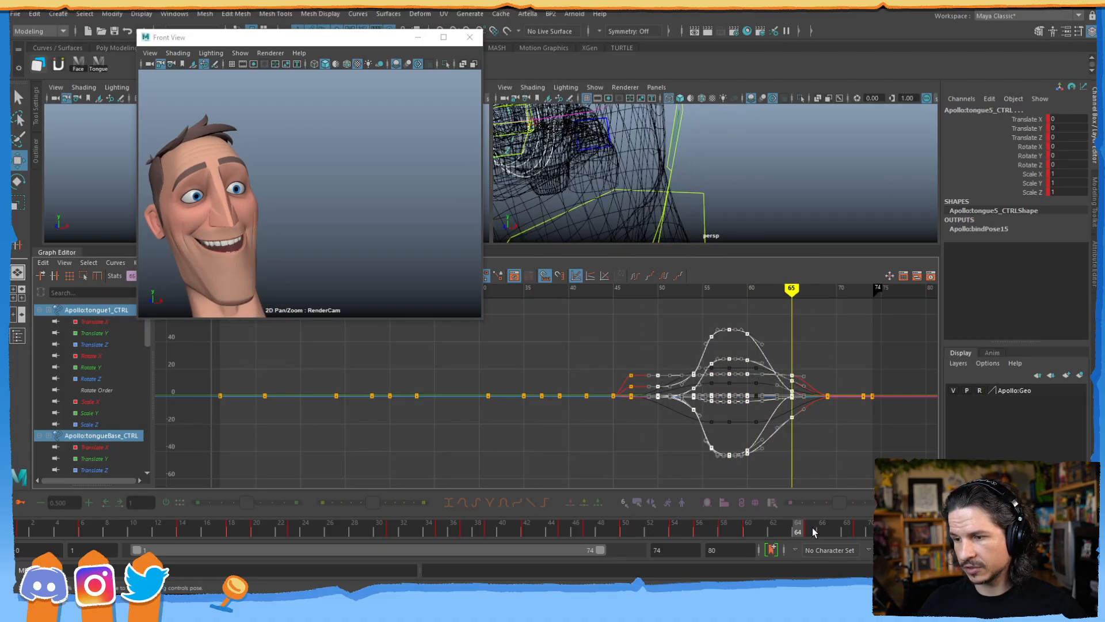
middle_click_drag(813, 527, 852, 531)
key("s")
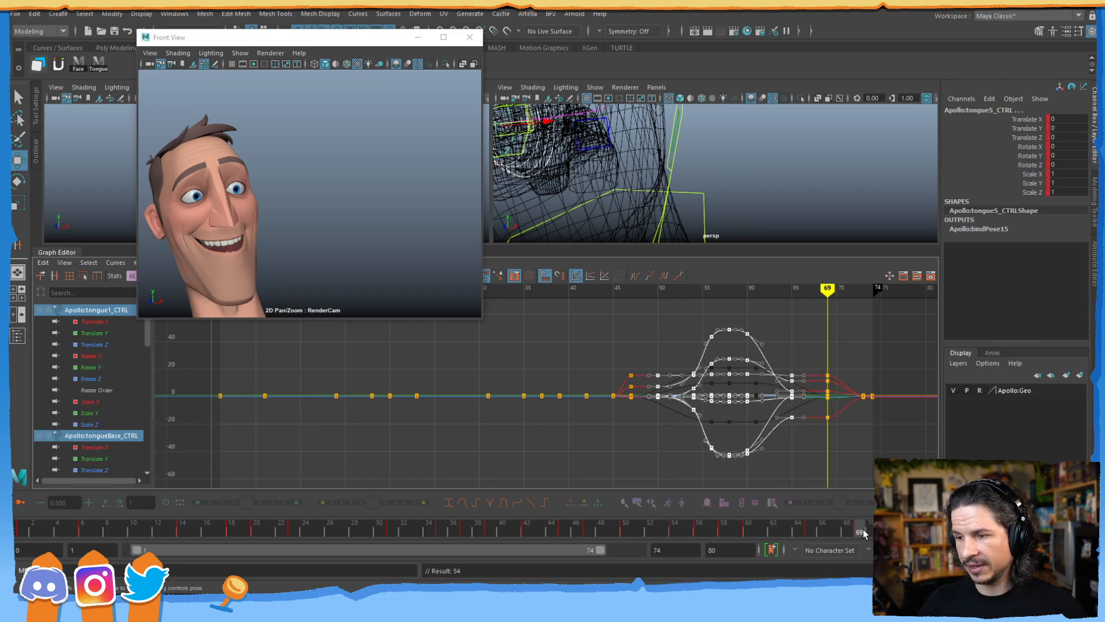
mouse_move(852, 531)
left_mouse_down()
mouse_move(865, 534)
mouse_move(813, 530)
mouse_move(919, 532)
mouse_move(851, 531)
mouse_move(907, 532)
left_mouse_up()
key("s")
left_click(920, 532)
key("s")
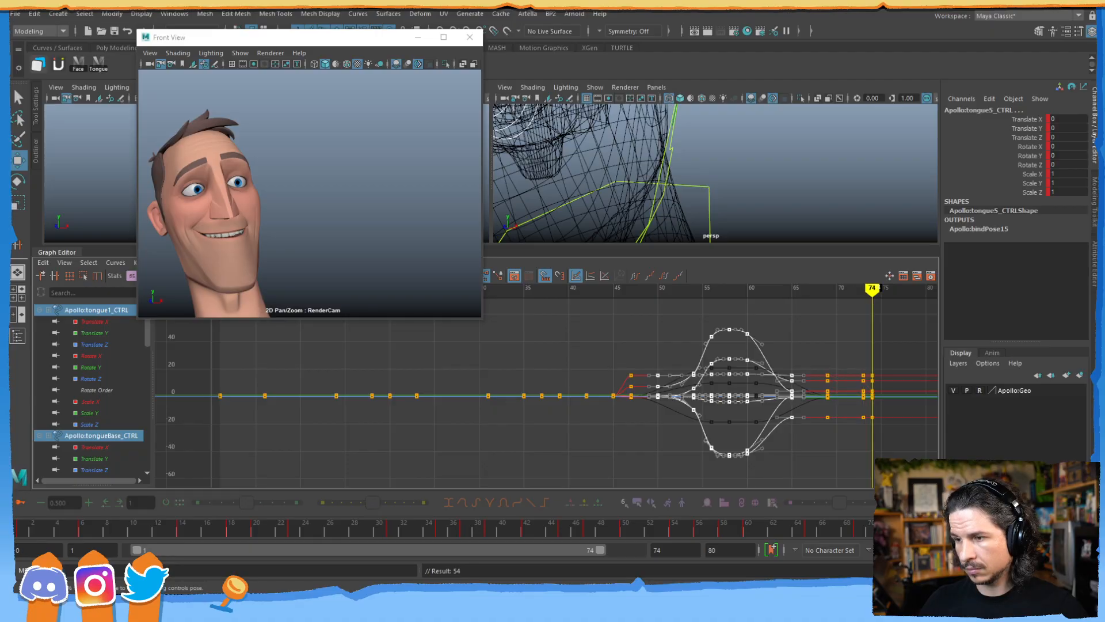
- Delete the redundant tongue keys at frames 69 and 73 and all those between frames 1 and 45
left_click_drag(868, 440, 831, 447)
key("Delete")
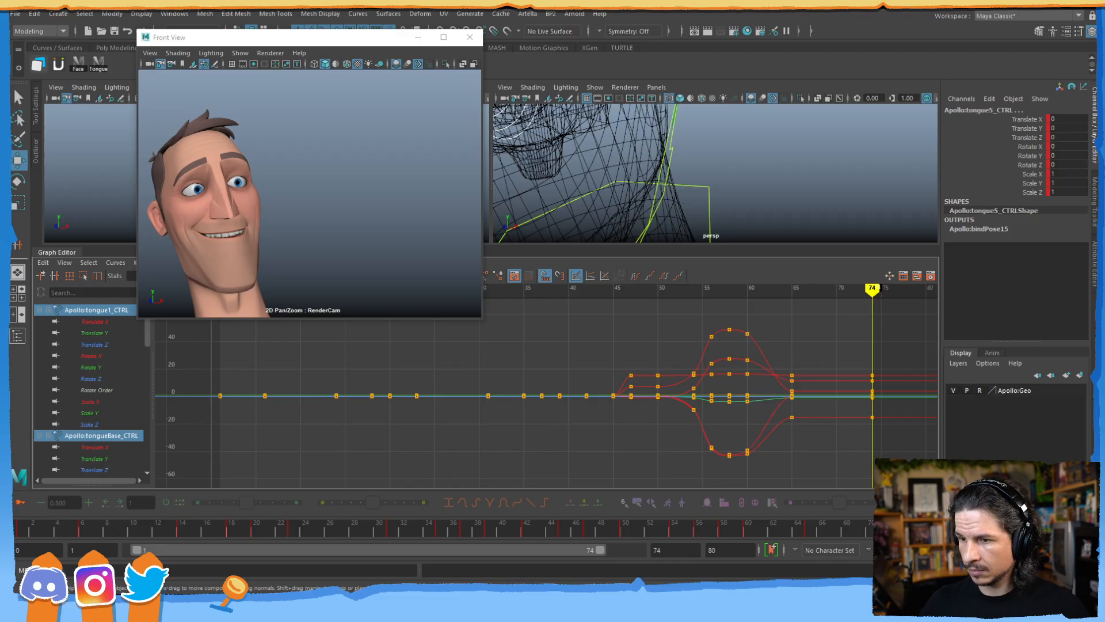
left_click_drag(852, 501, 607, 436)
middle_click_drag(606, 437, 642, 452, "alt")
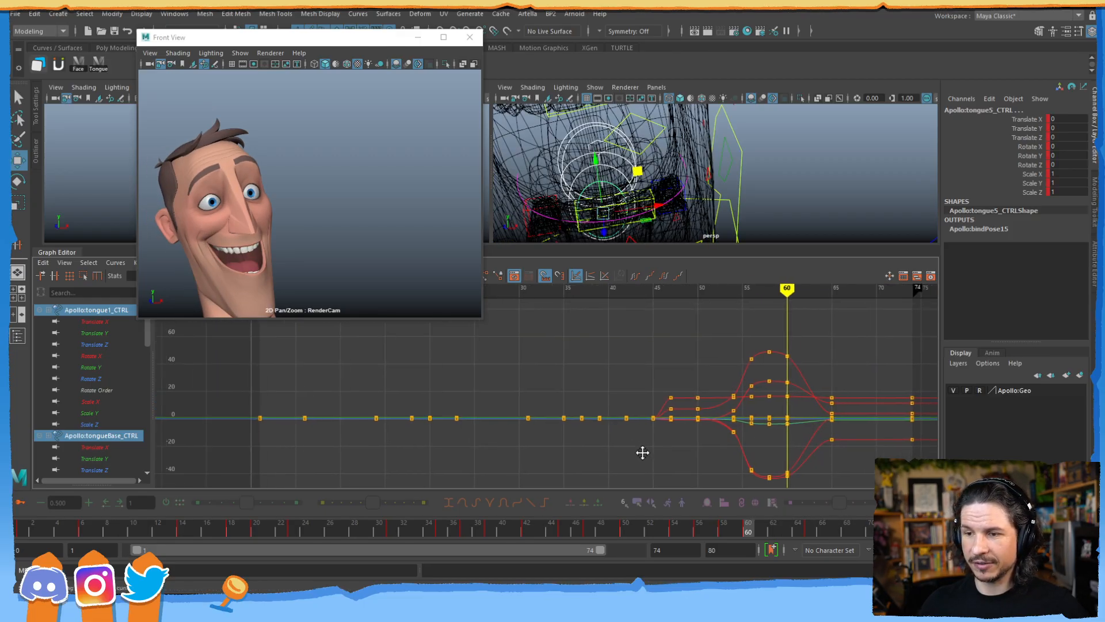
left_click_drag(652, 378, 322, 450)
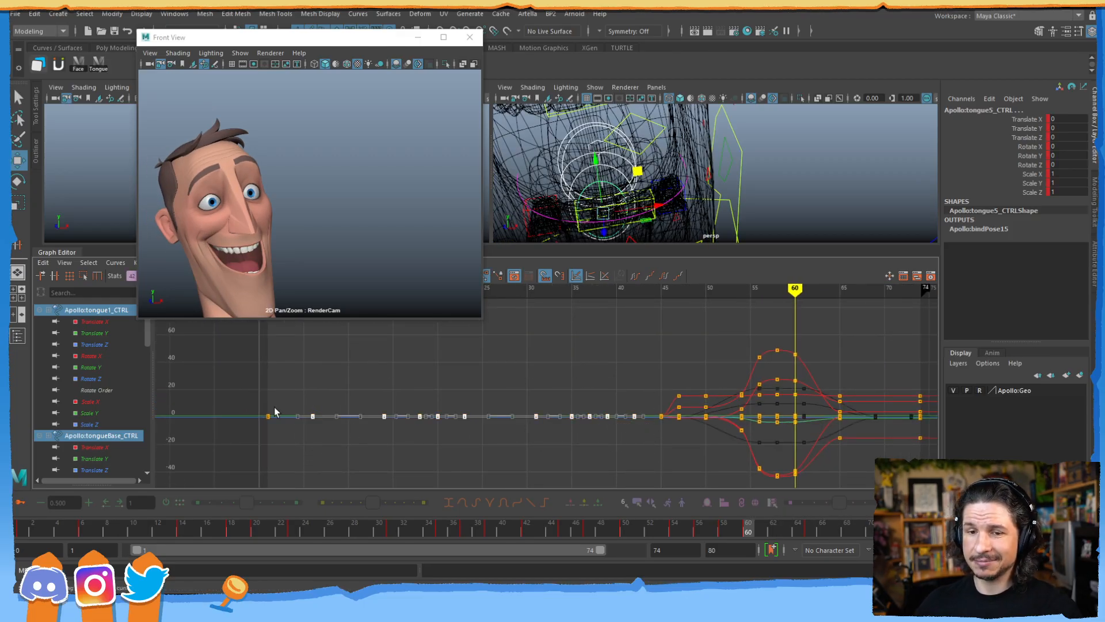
key("Delete")
left_click(659, 471)
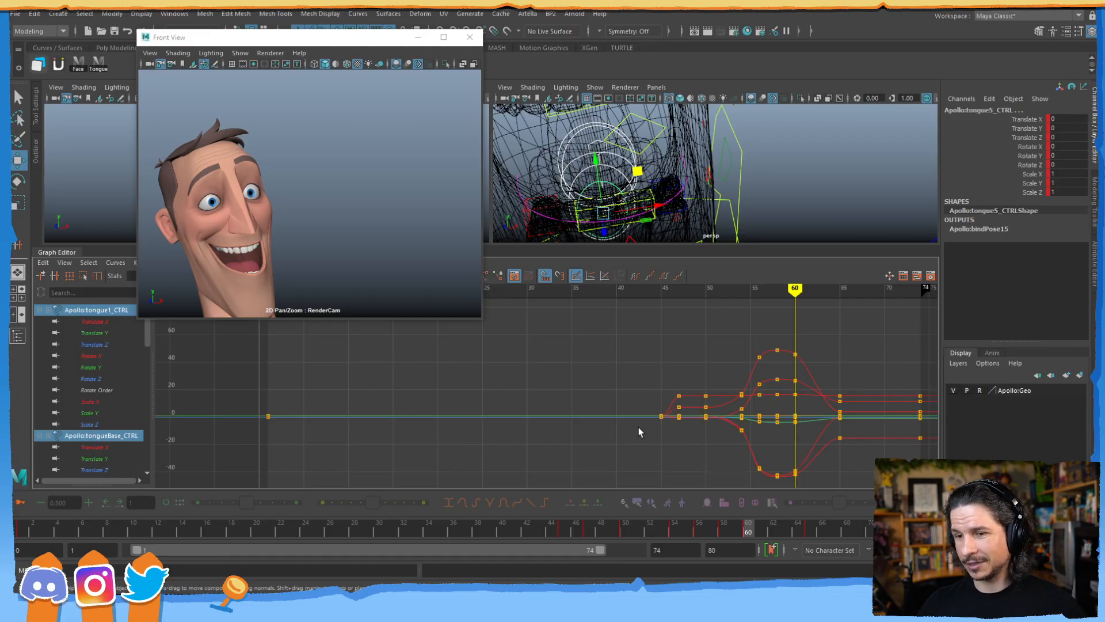
- Examine the full range of tongue curves and scrub the animation from frame 1 through frame 57
middle_click_drag(784, 384, 725, 389, "alt")
scroll(679, 401, "down", 3)
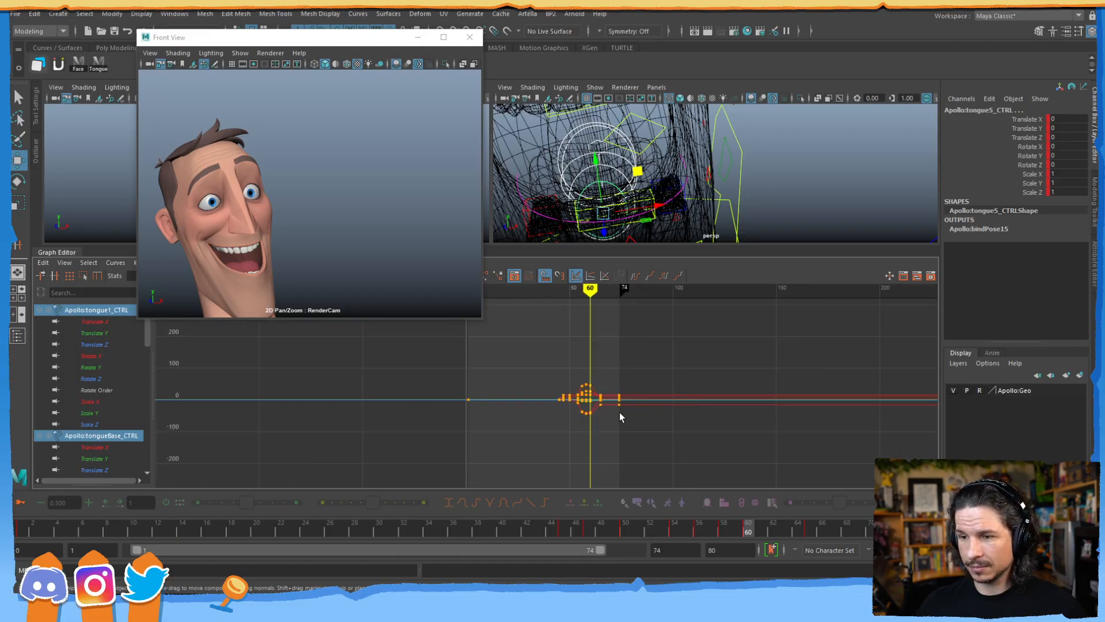
middle_click_drag(609, 410, 583, 415, "alt")
scroll(582, 416, "up", 1)
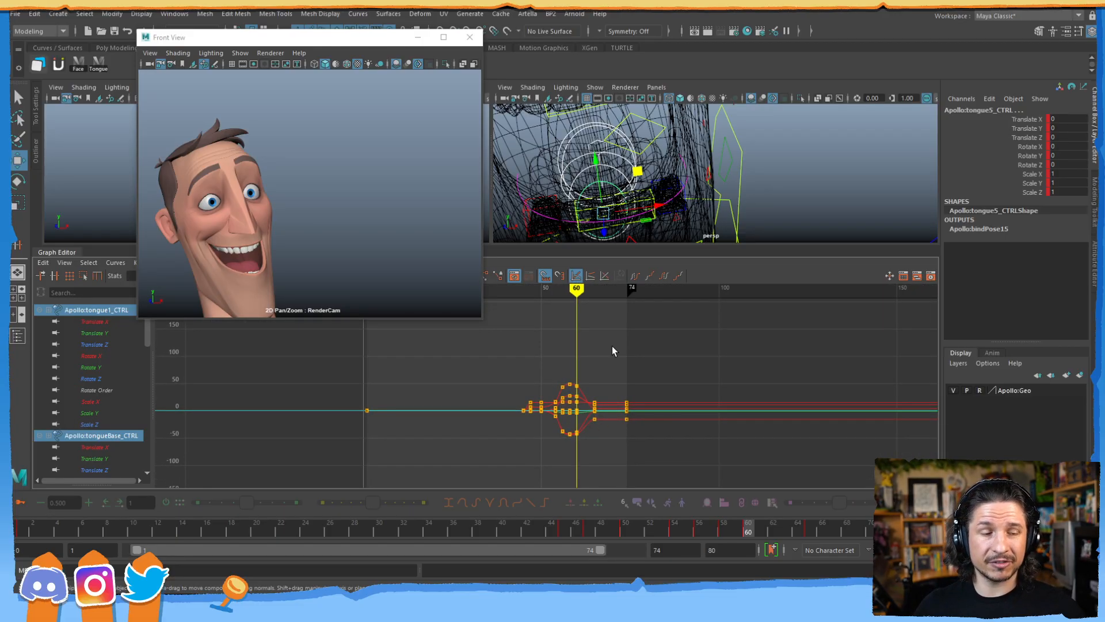
mouse_move(739, 518)
left_mouse_down()
mouse_move(655, 516)
mouse_move(607, 499)
mouse_move(924, 490)
mouse_move(760, 473)
mouse_move(567, 476)
mouse_move(580, 473)
left_mouse_up()
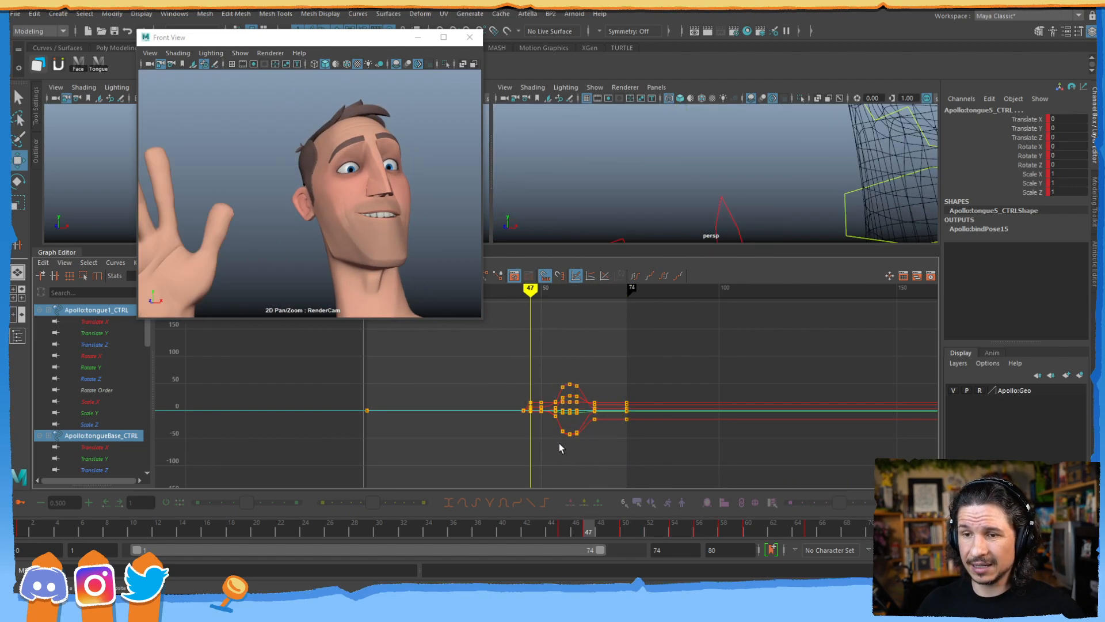
middle_click_drag(497, 423, 499, 428, "alt")
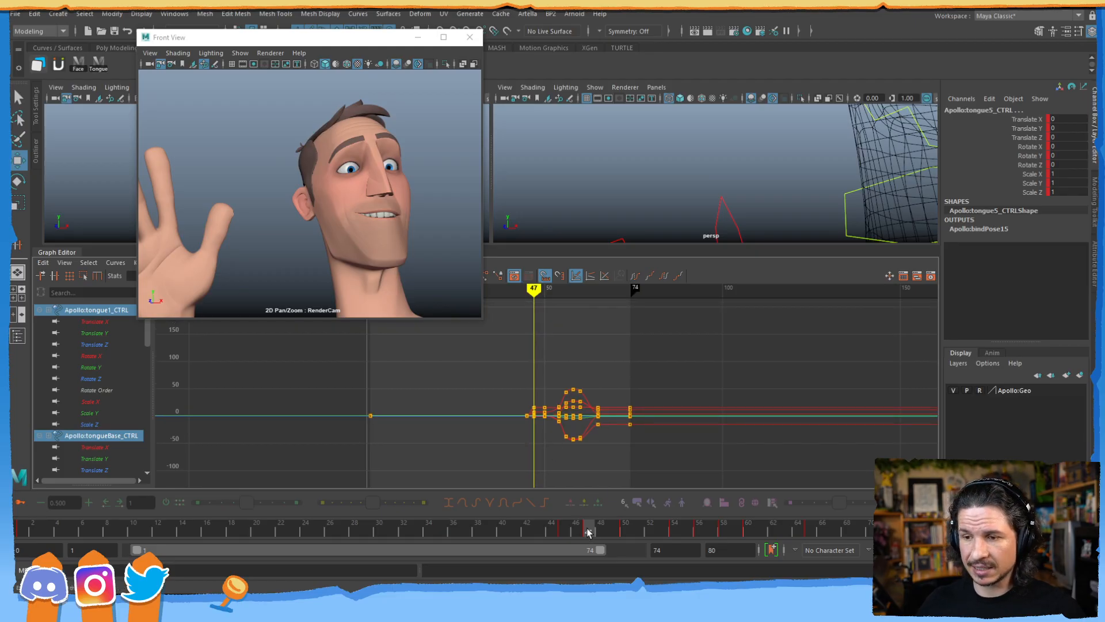
left_click_drag(587, 526, 23, 533)
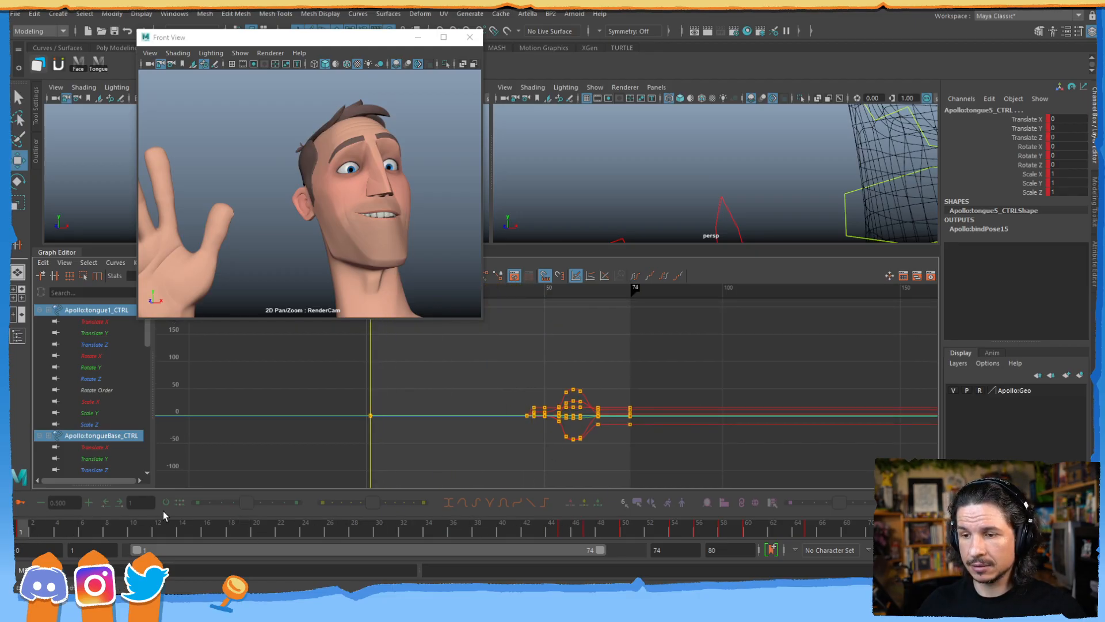
left_click_drag(610, 530, 713, 523)
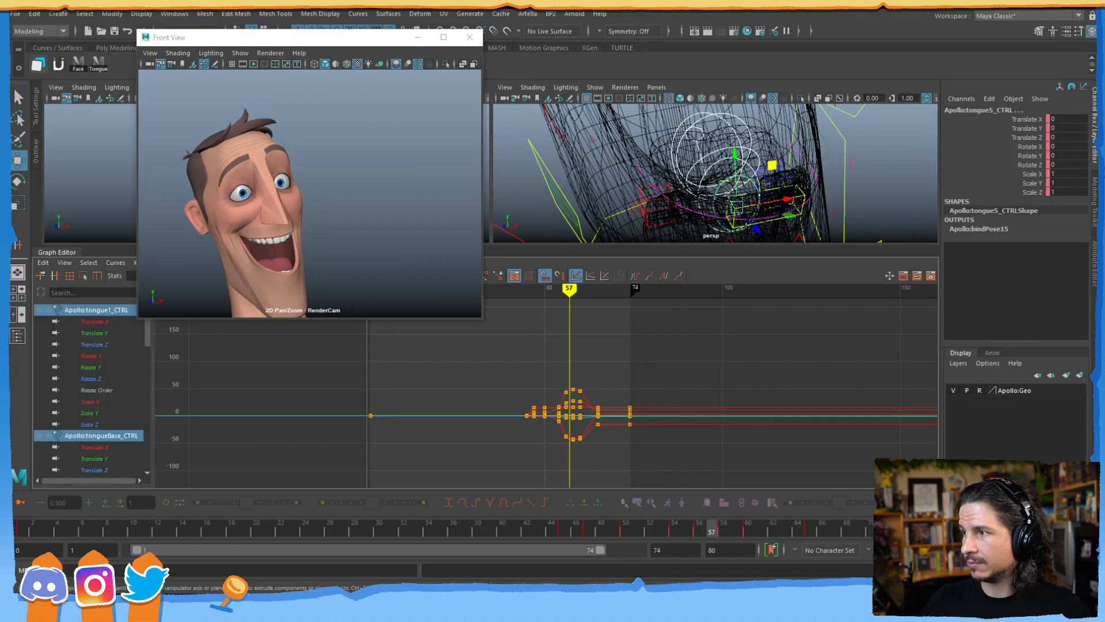
- Switch to the annotated animation notes and mark item 4, Tongue Pass, as done
key("alt+Tab")
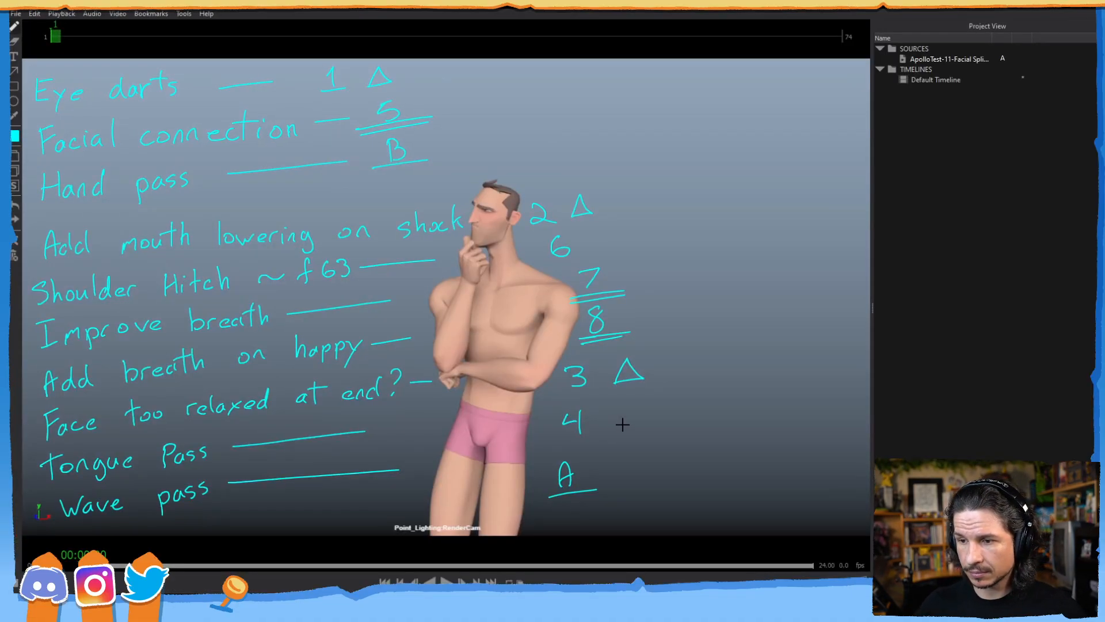
mouse_move(622, 425)
left_mouse_down()
mouse_move(625, 411)
mouse_move(613, 433)
left_mouse_up()
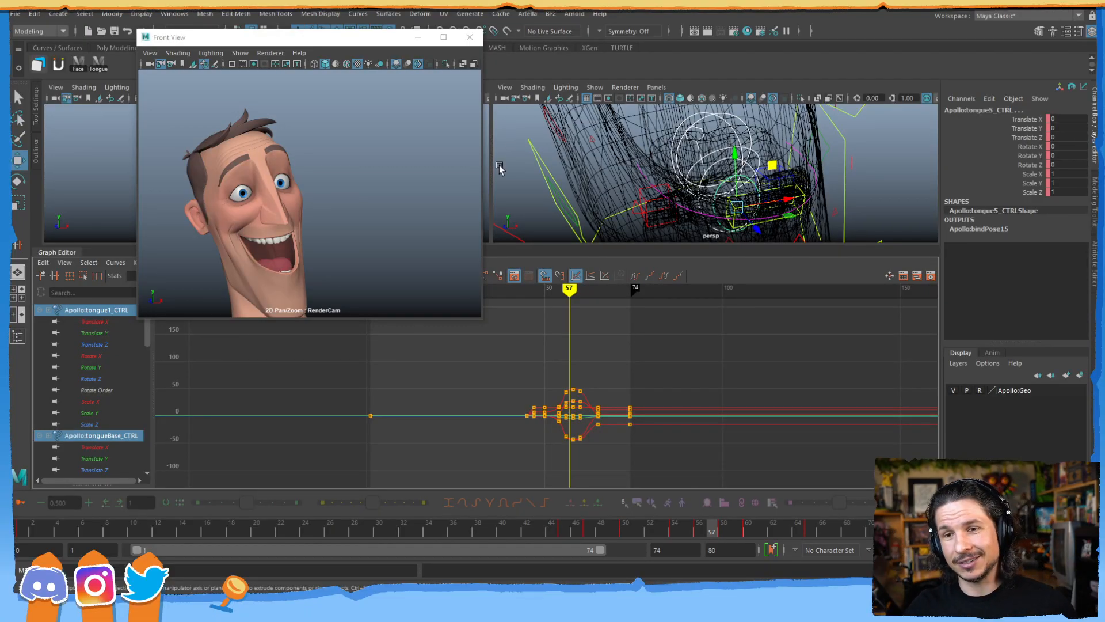
- Move the floating Front View window clear of the Point_Lighting RenderCam viewport, keeping it undocked
left_click_drag(361, 41, 521, 28)
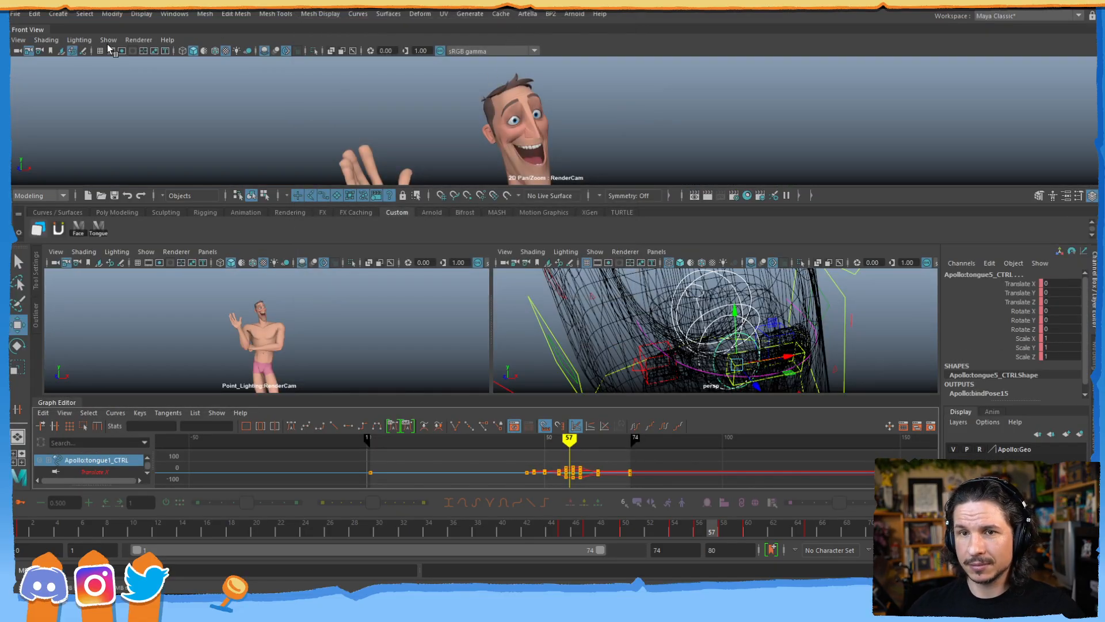
left_click_drag(39, 30, 177, 111)
left_click_drag(312, 109, 439, 55)
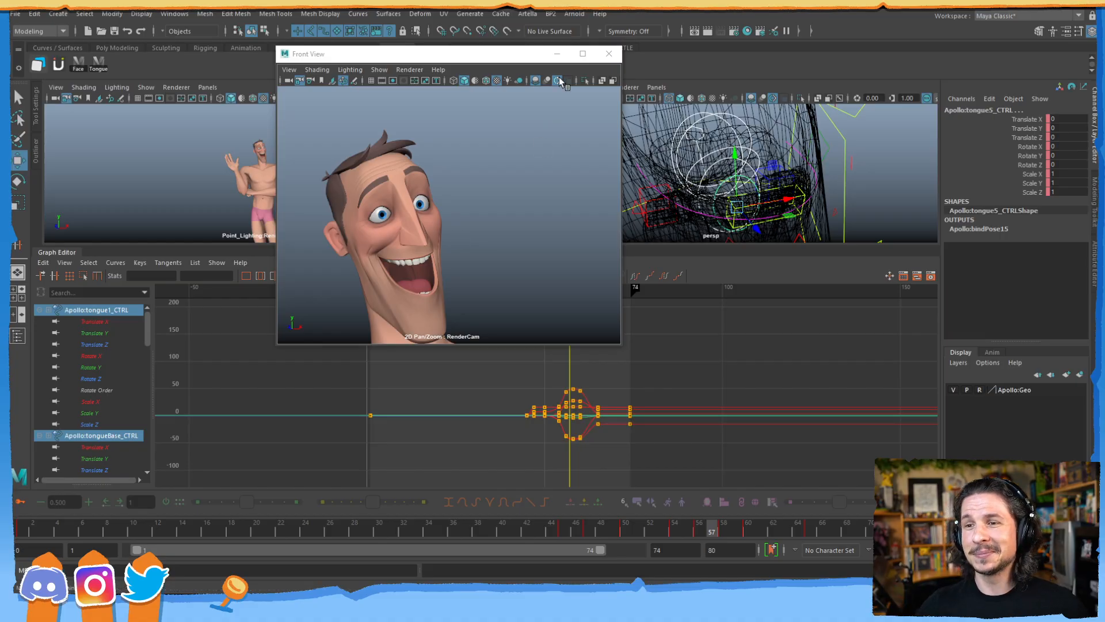
left_click_drag(524, 54, 533, 9)
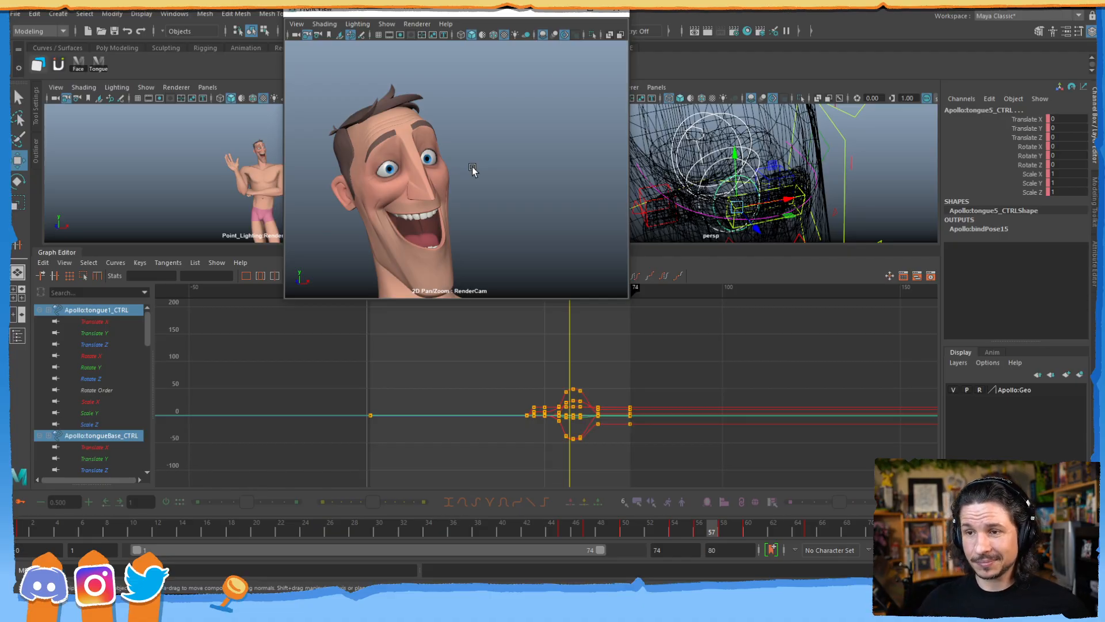
left_click_drag(485, 10, 492, 9)
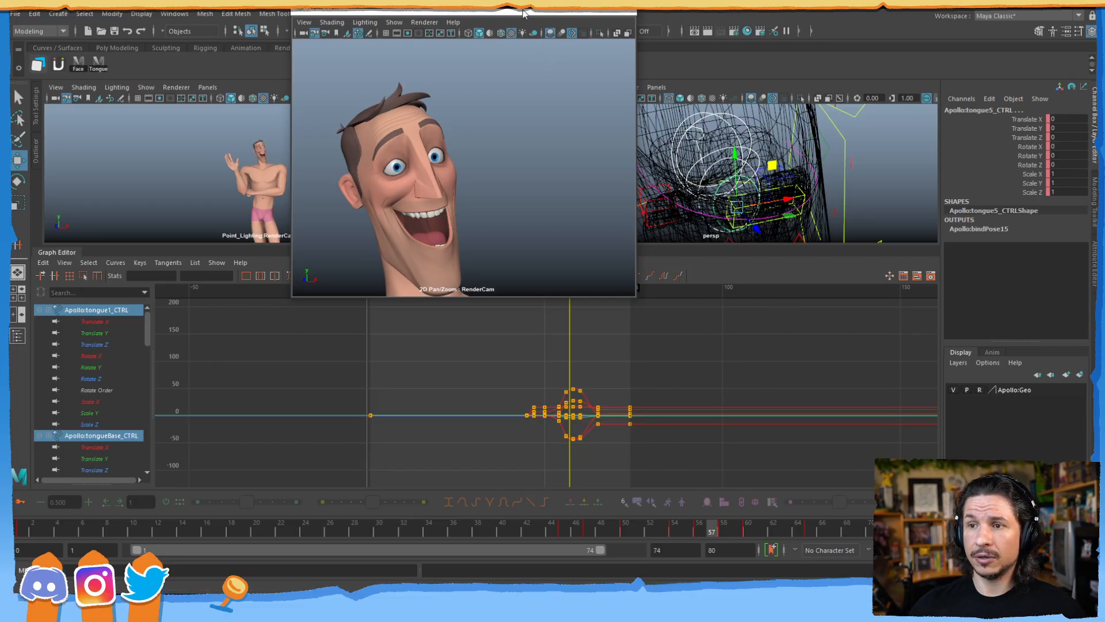
left_click_drag(526, 7, 550, 52)
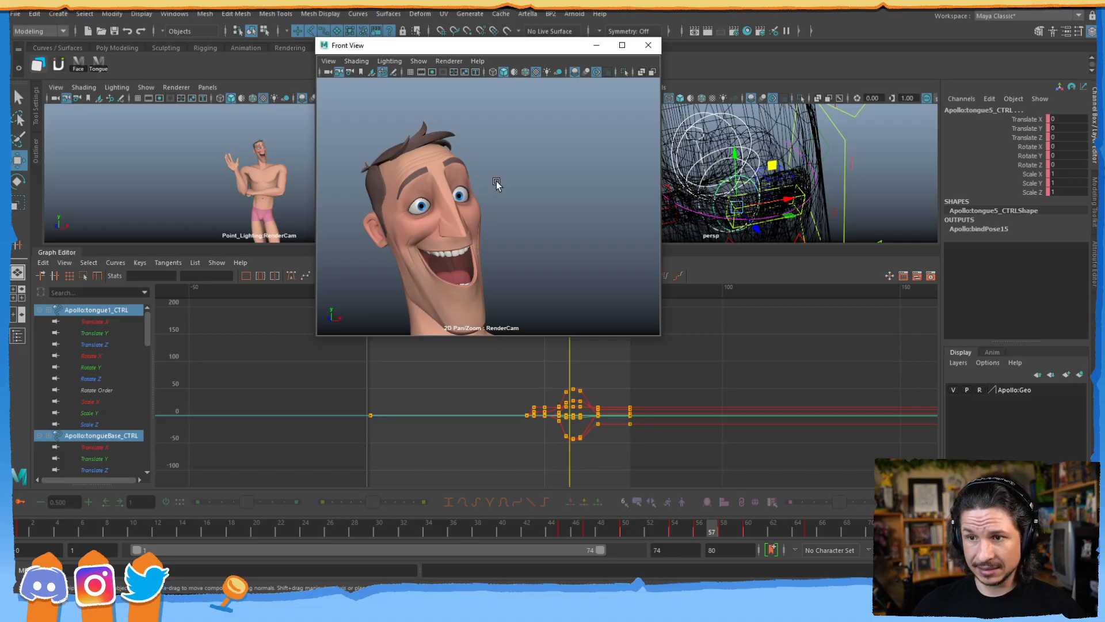
- Inspect the character's face and open mouth at frame 57 in a close-up Front View, including at full-screen size
middle_click_drag(498, 243, 518, 216)
right_click_drag(518, 216, 599, 218)
middle_click_drag(469, 197, 485, 205)
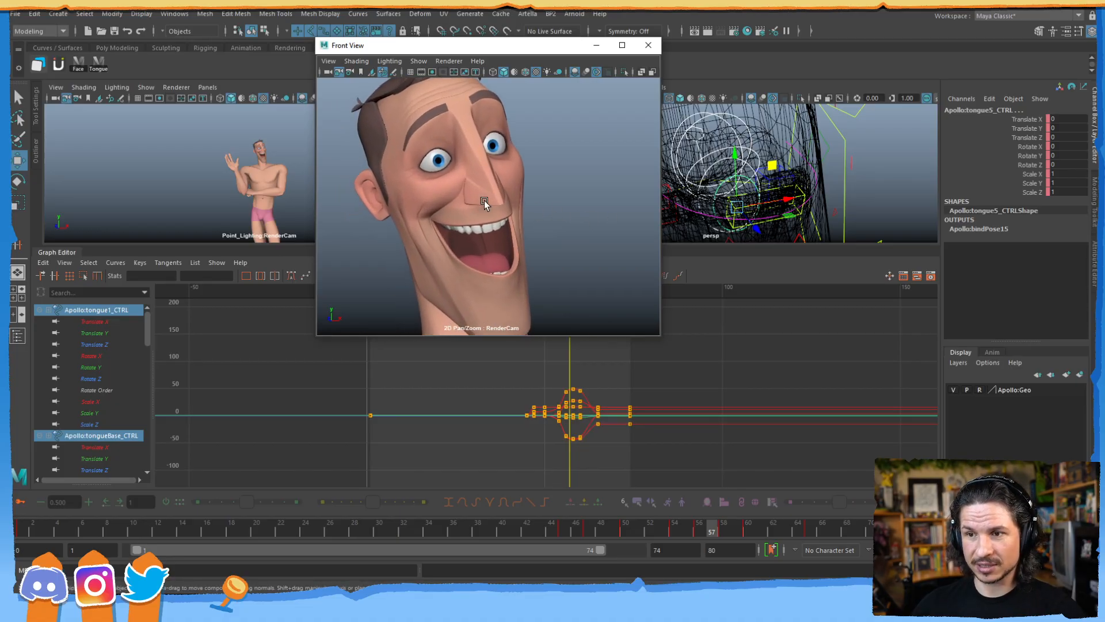
right_click_drag(447, 185, 564, 195)
middle_click_drag(564, 196, 576, 211)
right_click_drag(577, 211, 523, 218)
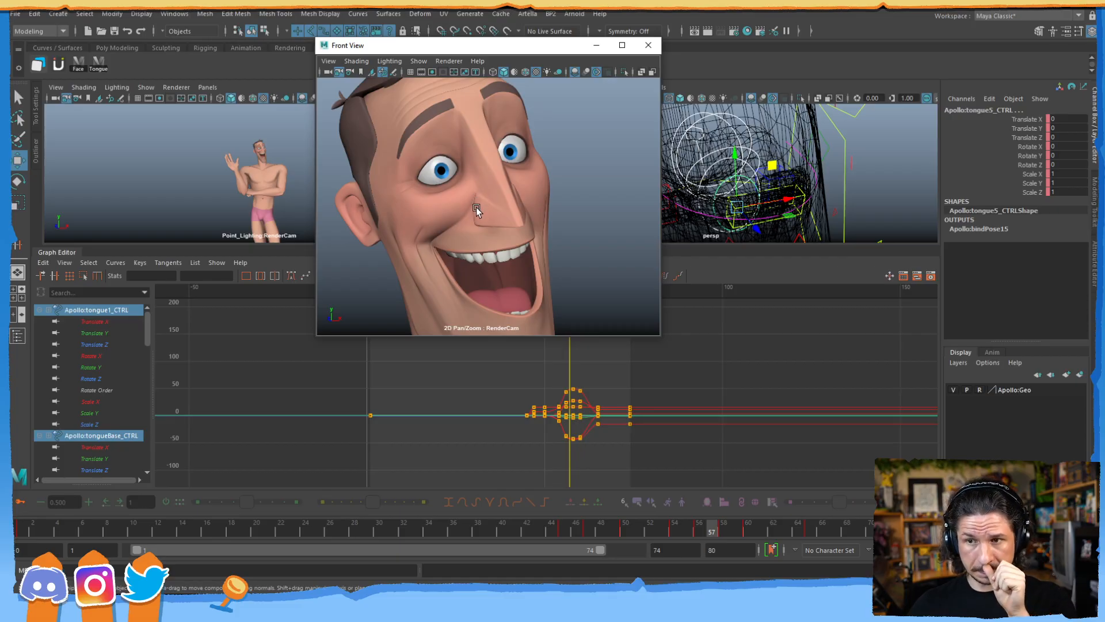
double_click(417, 49)
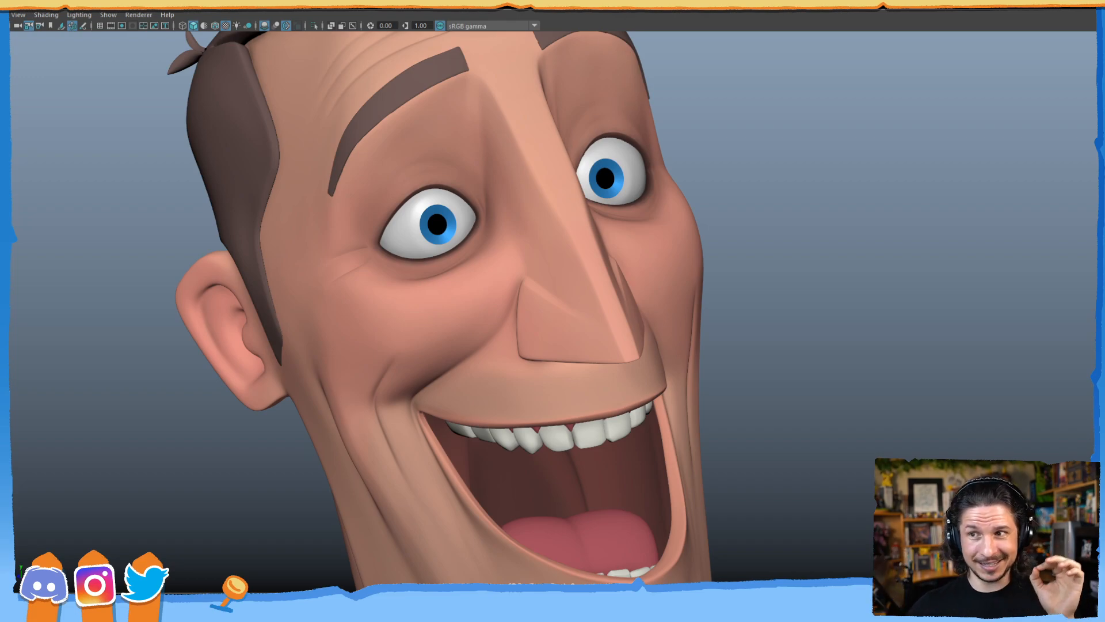
key("super+Down")
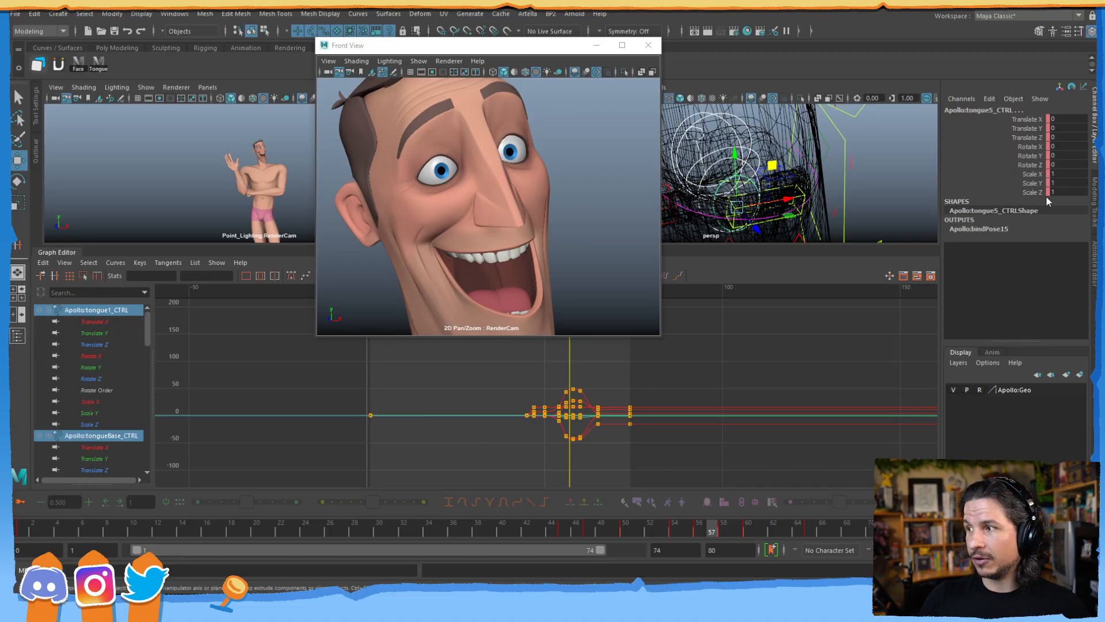
- Check the annotated list of animation notes, and return to the Maya scene
key("alt+Tab")
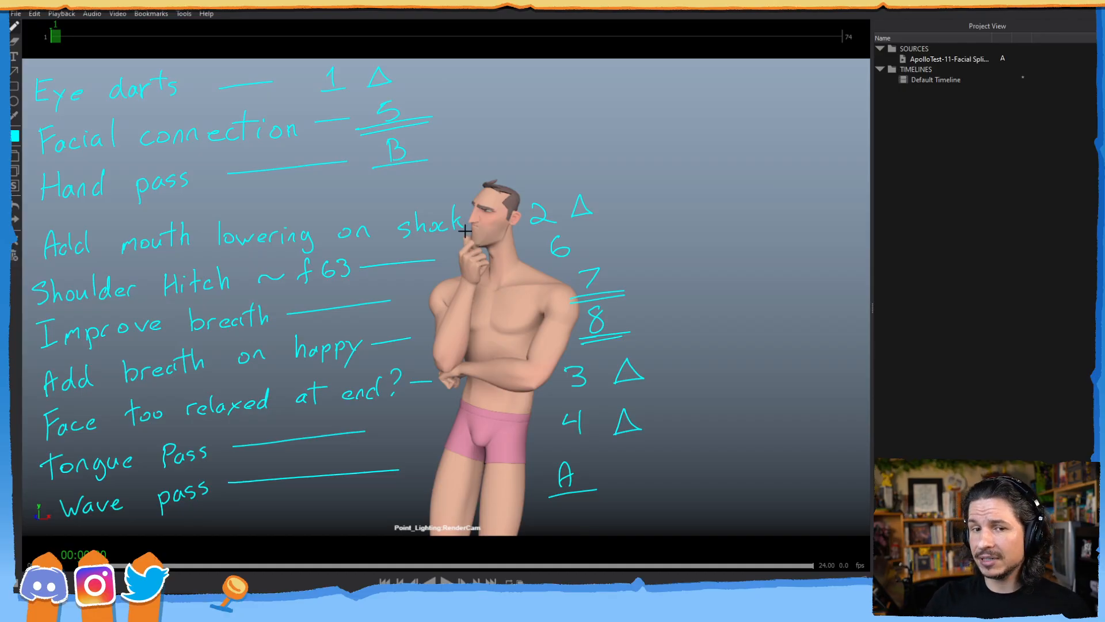
key("alt+Tab")
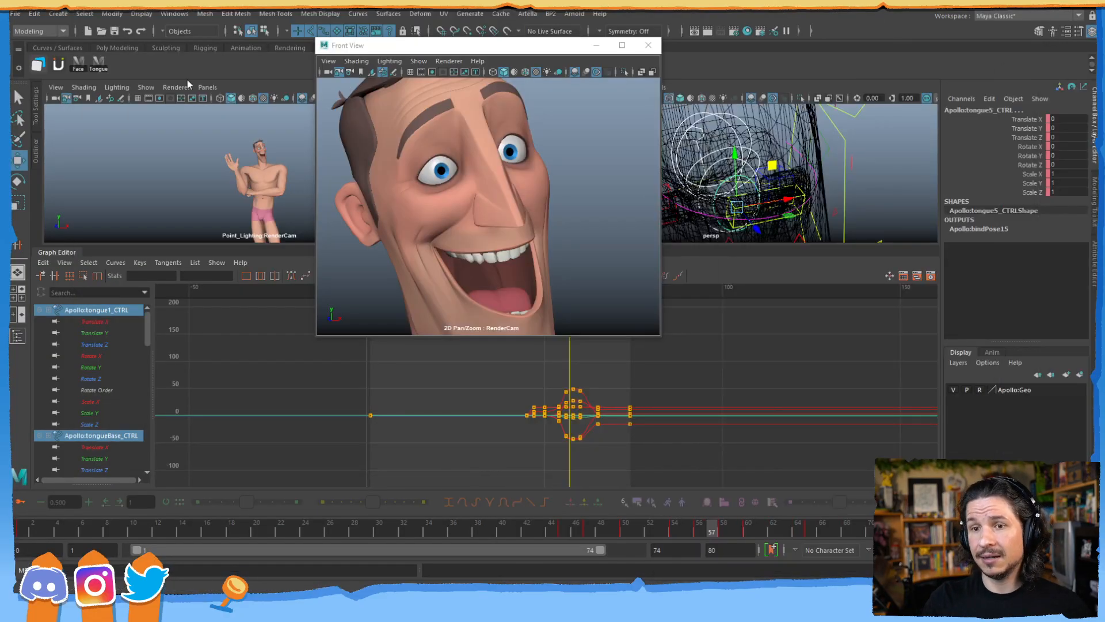
- Tear off the Point_Lighting RenderCam viewport as a floating window, bring it on screen, and close it
left_click(208, 88)
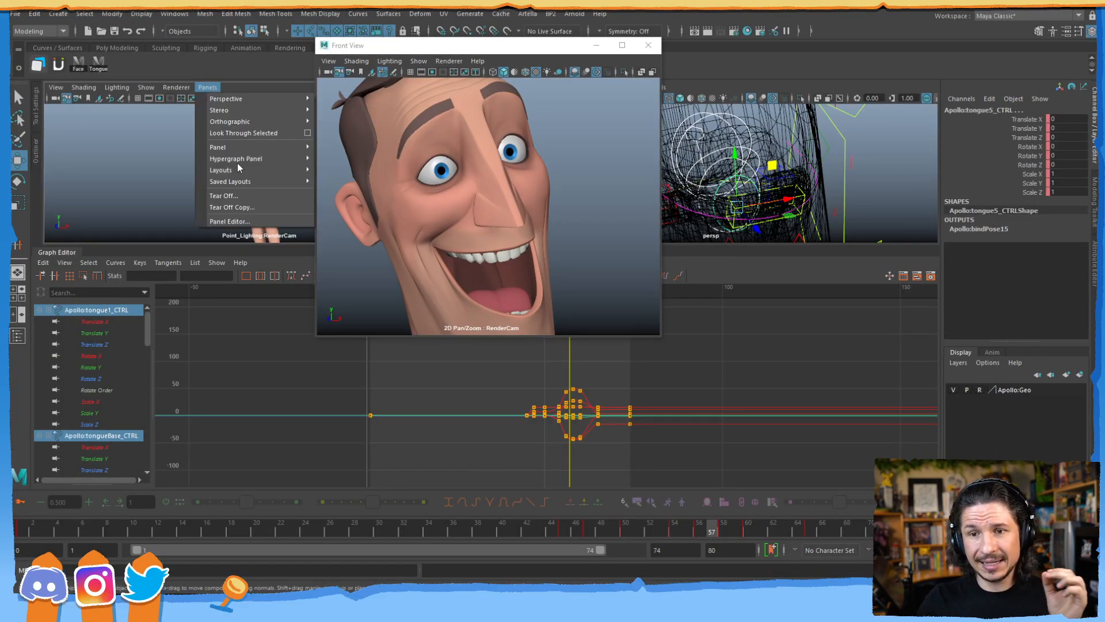
left_click(271, 196)
left_click_drag(316, 107, 0, 109)
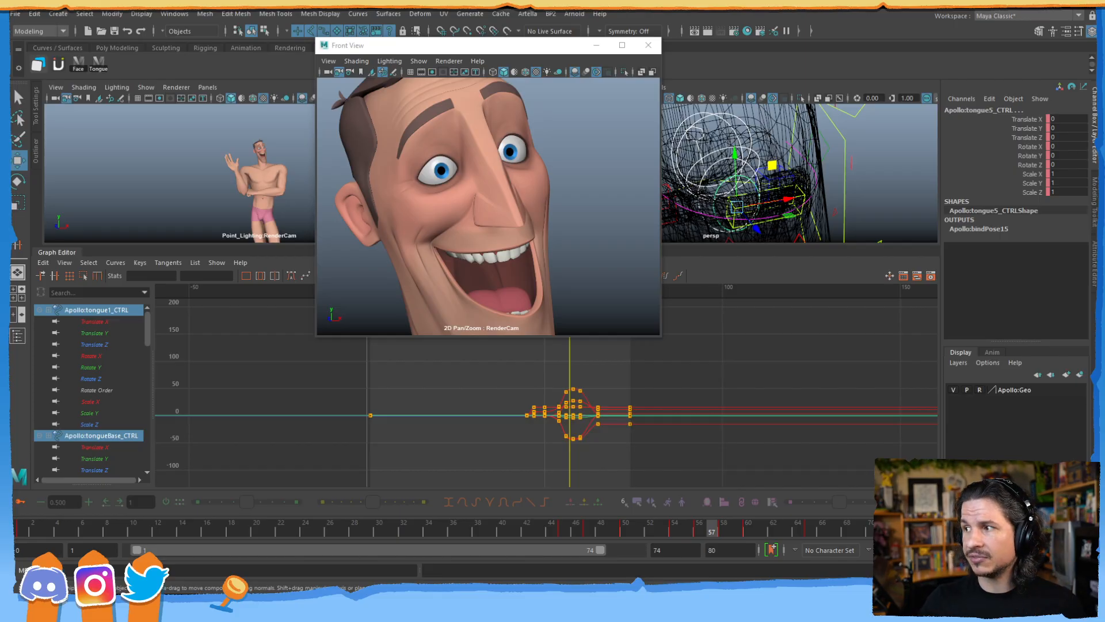
left_click_drag(0, 109, 684, 178)
left_click(885, 176)
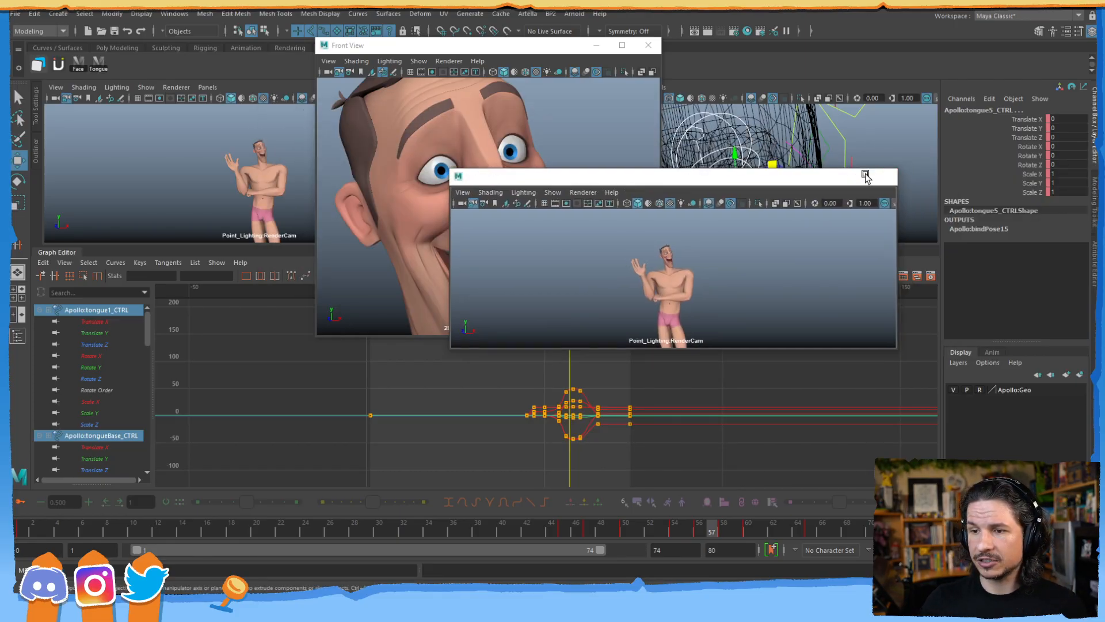
- Tear off a copy of the Point_Lighting RenderCam viewport, view it at full-screen size, and close it
left_click_drag(348, 45, 575, 66)
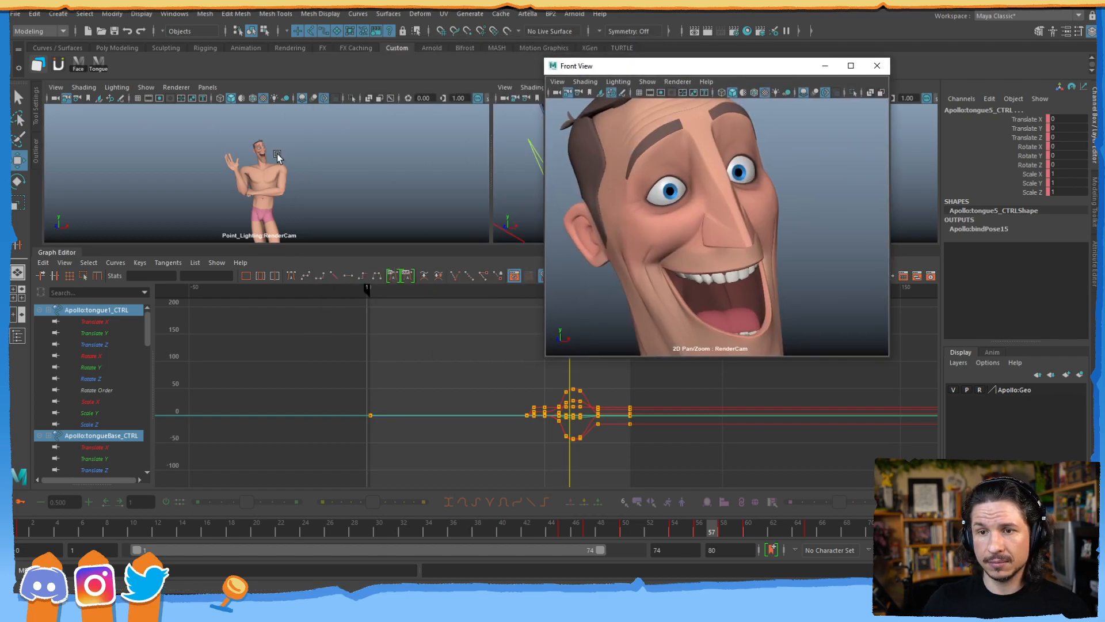
left_click(208, 87)
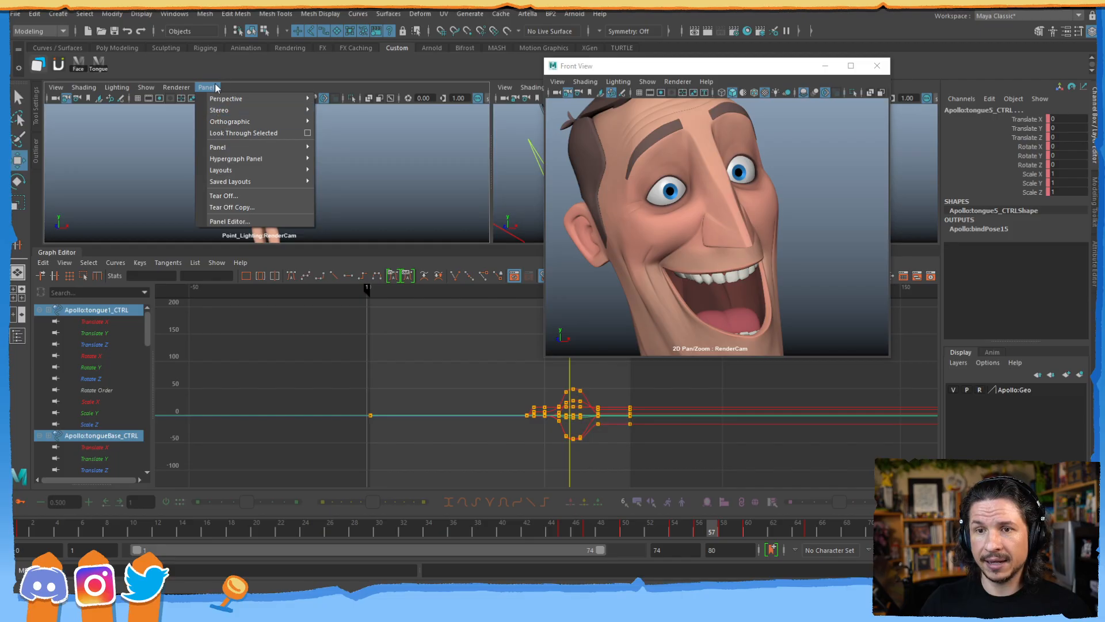
left_click(251, 206)
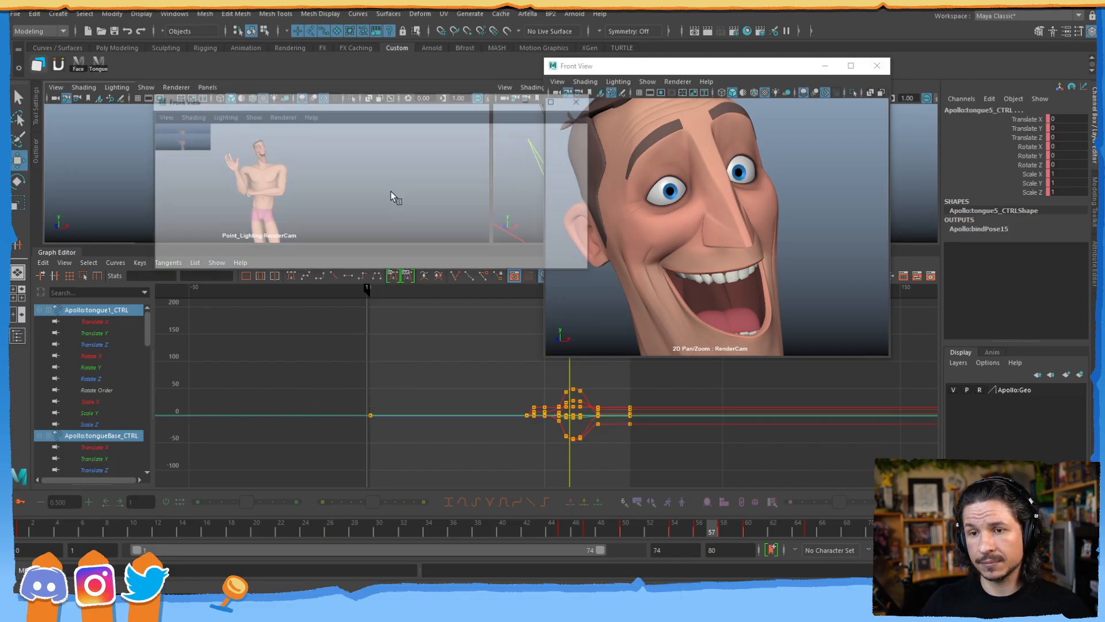
left_click_drag(382, 104, 395, 105)
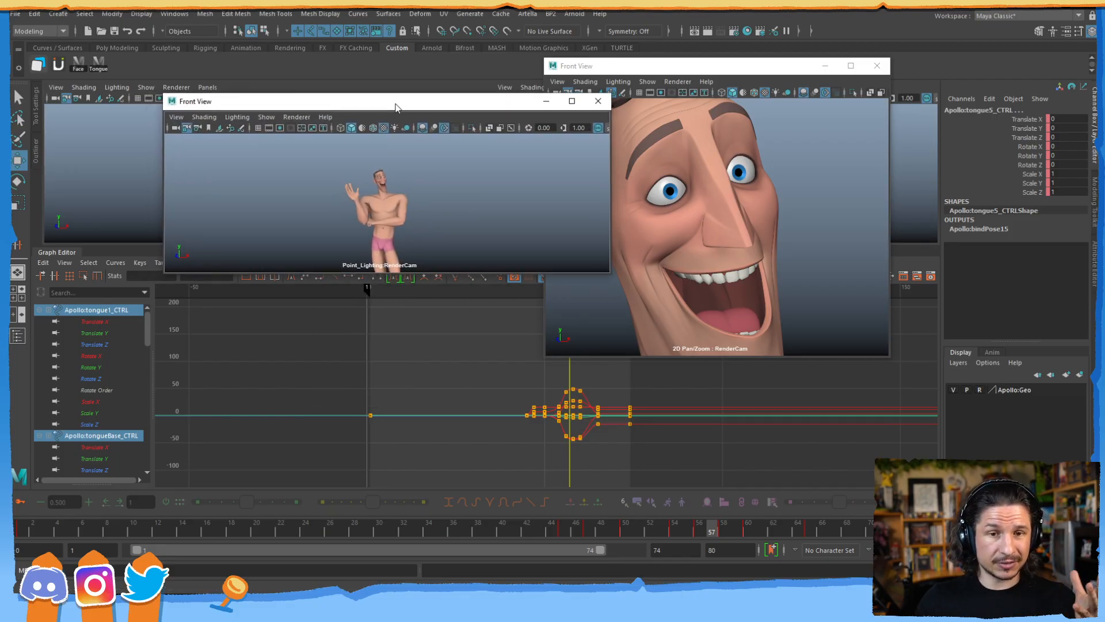
double_click(396, 104)
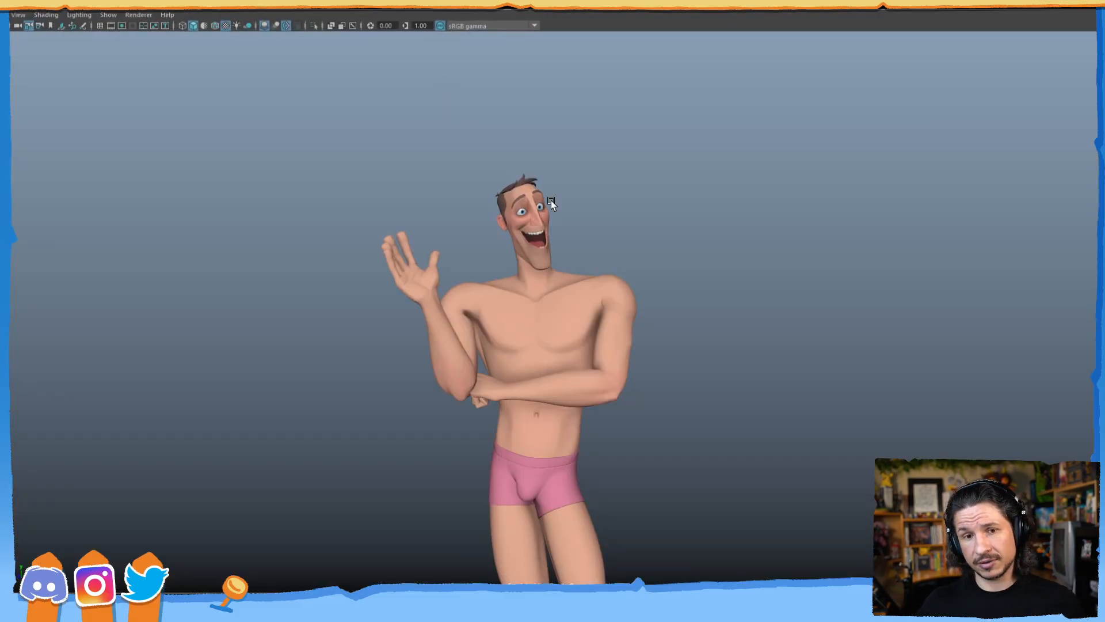
double_click(380, 8)
left_click(659, 64)
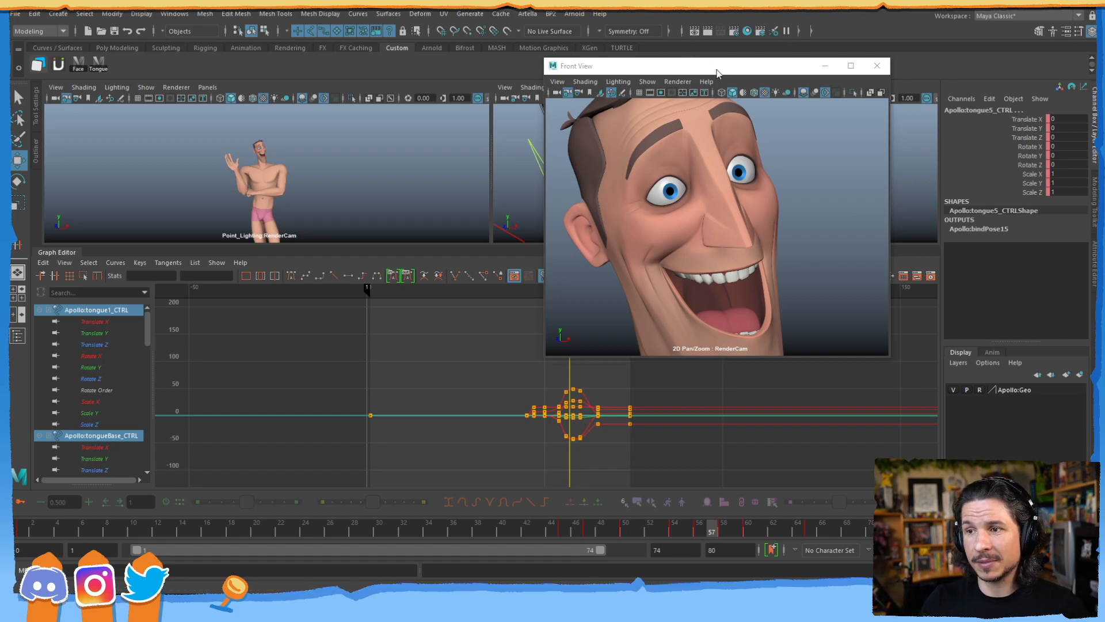
- Move the floating Front View window to the screen's upper edge and reframe it around Apollo's whole head
left_click_drag(718, 70, 516, 13)
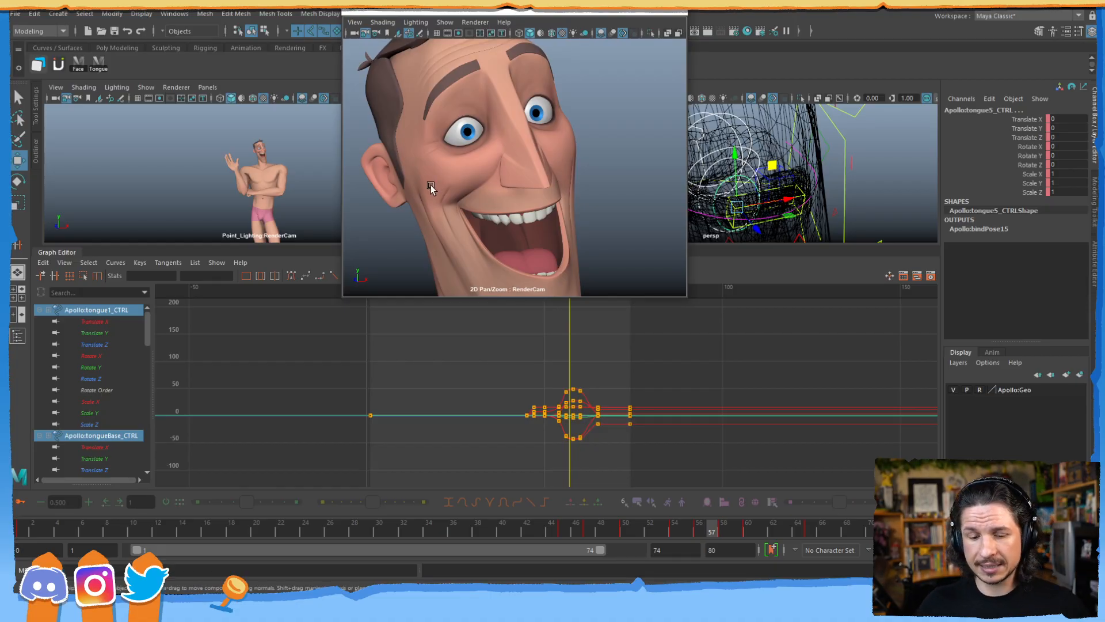
left_click_drag(487, 180, 524, 170)
middle_click_drag(524, 171, 540, 163)
right_click_drag(540, 163, 431, 154)
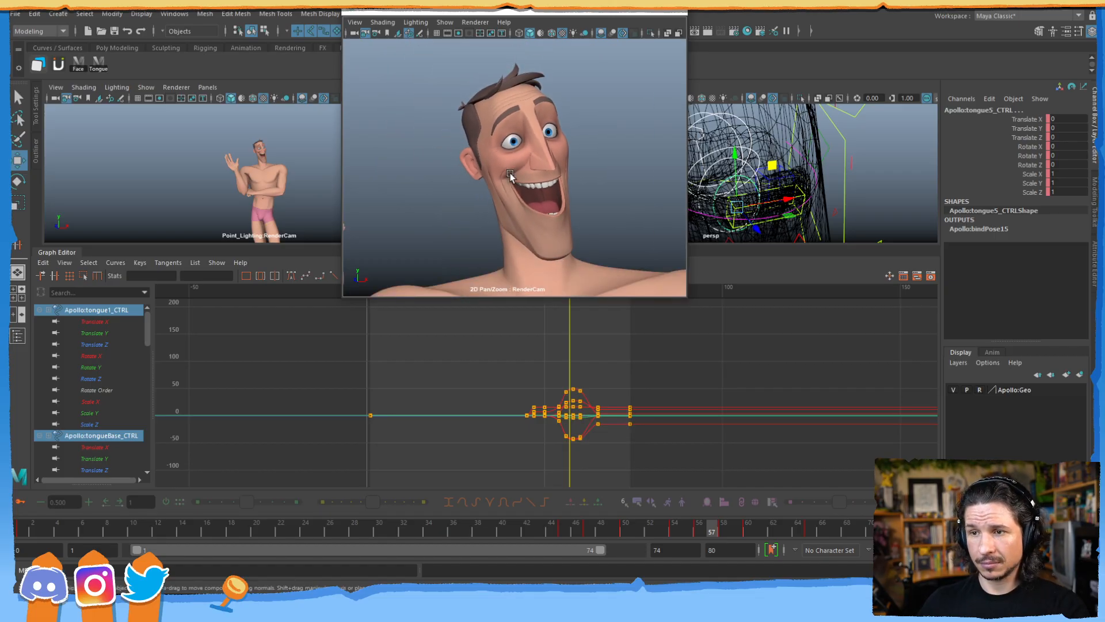
right_click_drag(509, 171, 492, 166)
middle_click_drag(493, 165, 482, 183)
right_click_drag(481, 183, 547, 206)
middle_click_drag(546, 206, 516, 203)
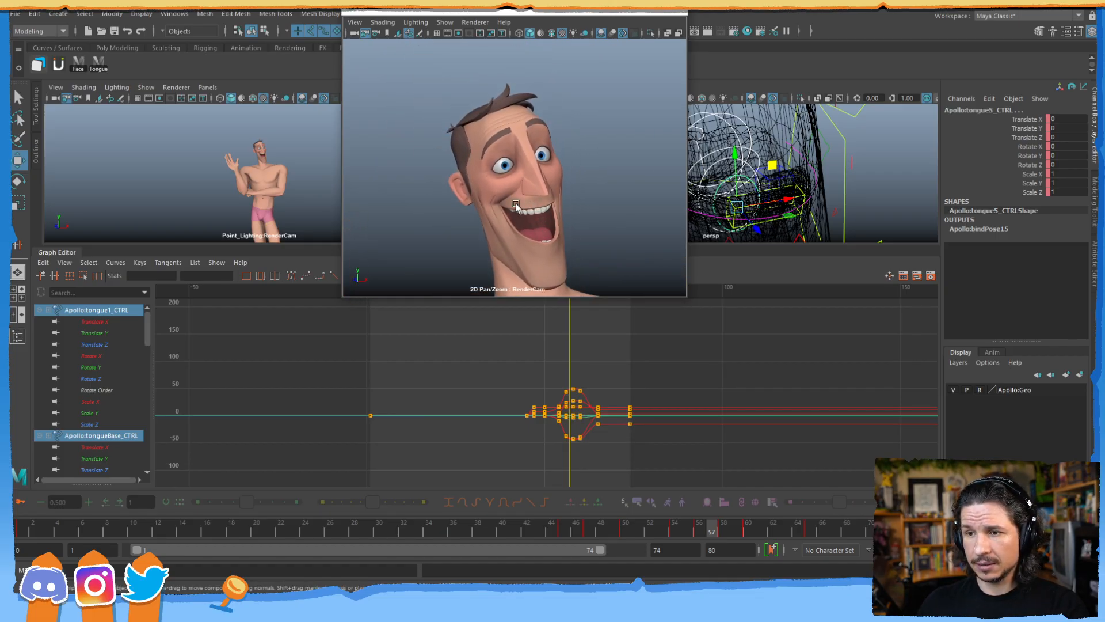
right_click_drag(516, 202, 513, 202)
middle_click_drag(592, 208, 514, 203)
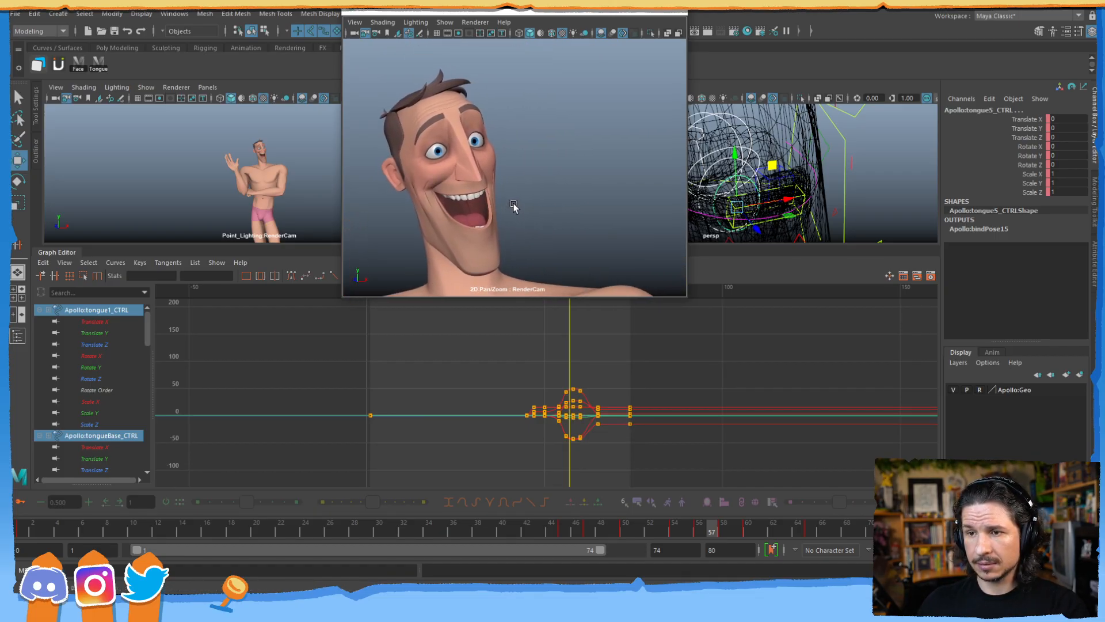
- Scrub the opening of the animation up to frame 29 and examine the face in the close-up window
left_click(57, 527)
left_click_drag(176, 523, 363, 467)
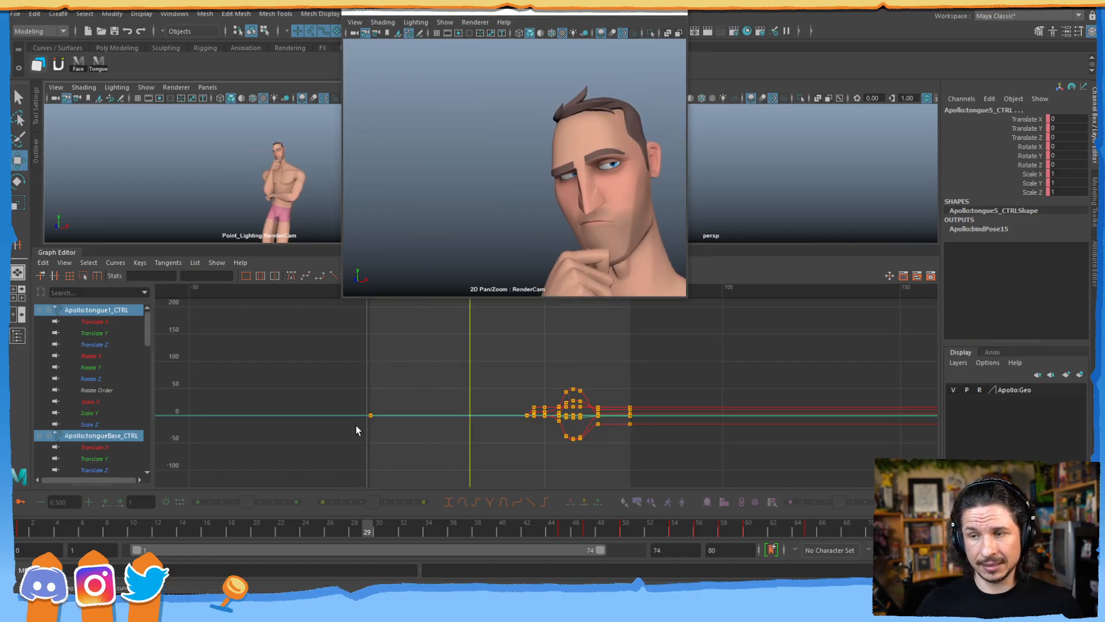
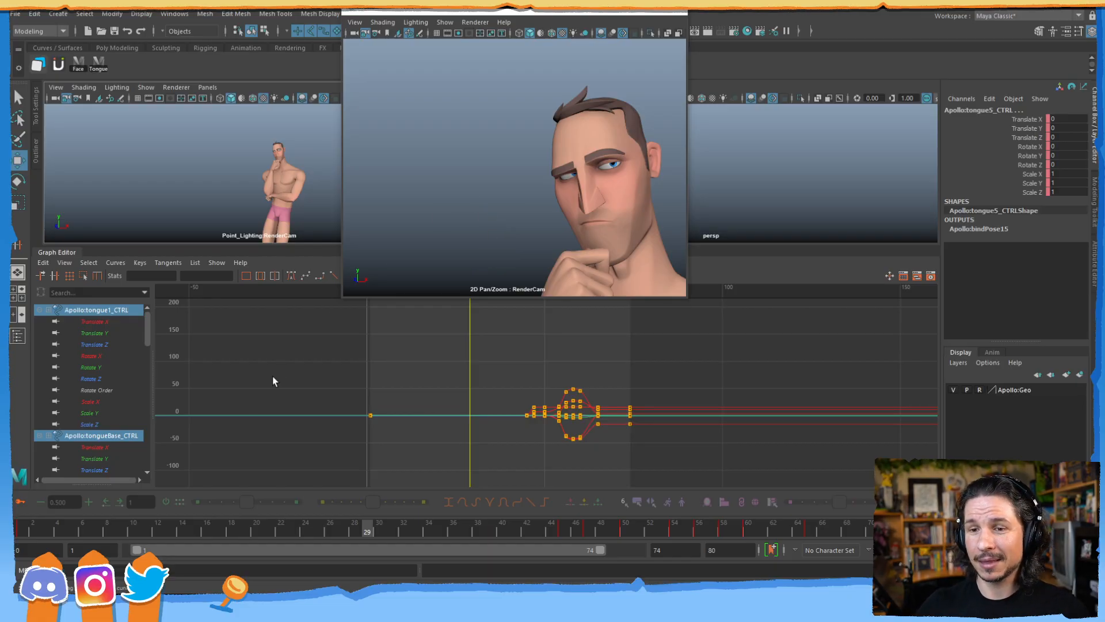
left_click_drag(39, 535, 219, 458)
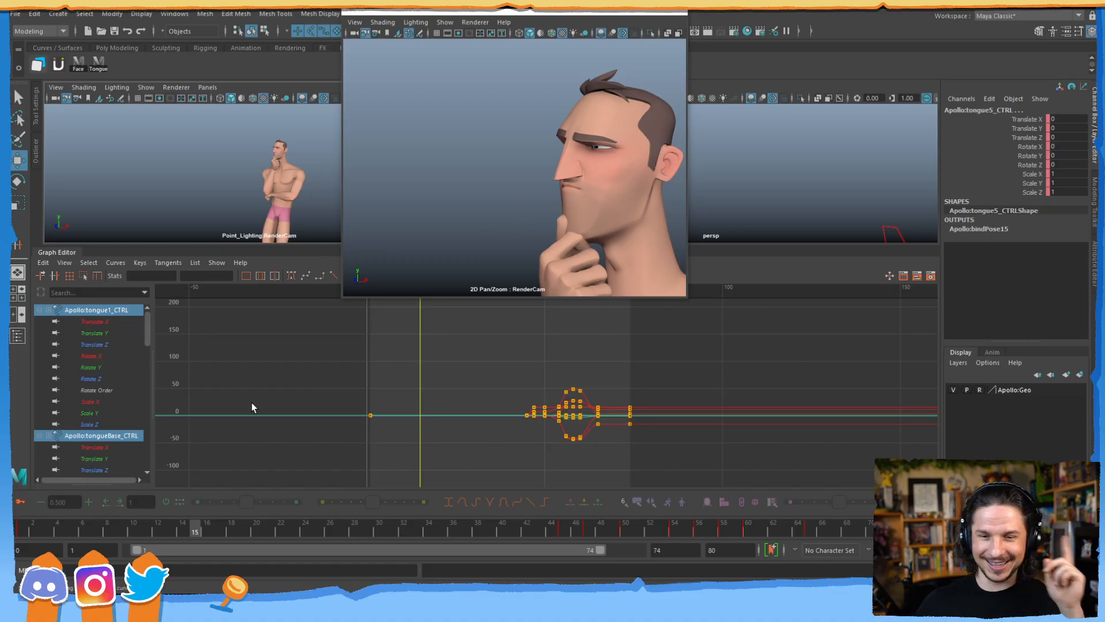
- Return to frame 1 and move the floating face close-up clear of the perspective viewport
left_click(57, 526)
key("alt+shift+v")
left_click_drag(571, 16, 248, 16)
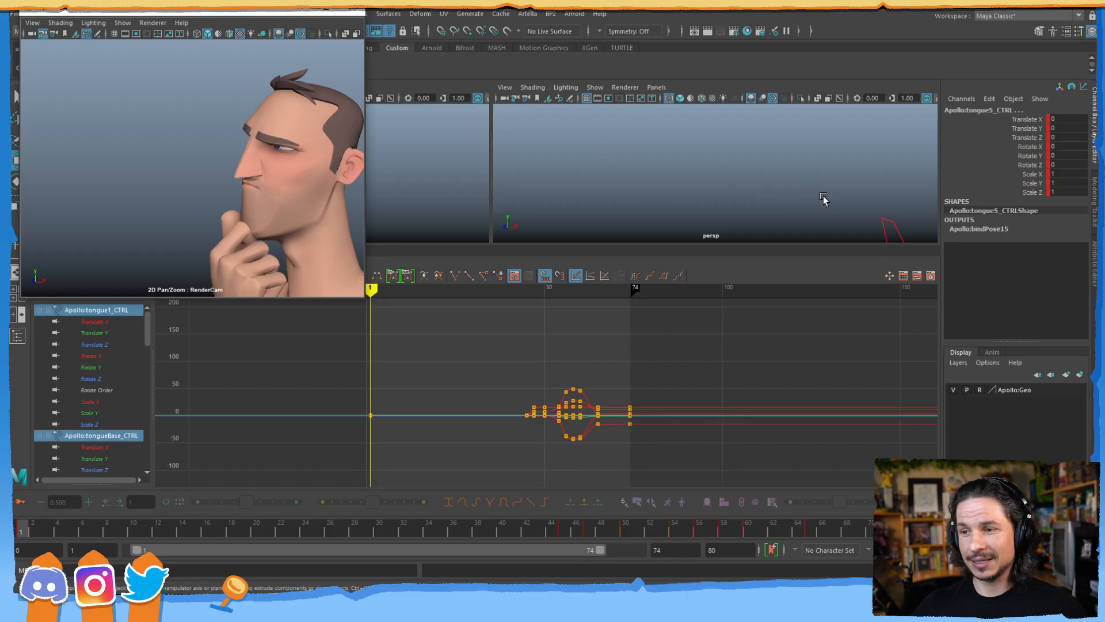
- Frame the face closely in the perspective view with untextured shaded display, and enlarge the viewports above the Graph Editor
key("f")
left_click_drag(691, 186, 723, 184, "alt")
key("6")
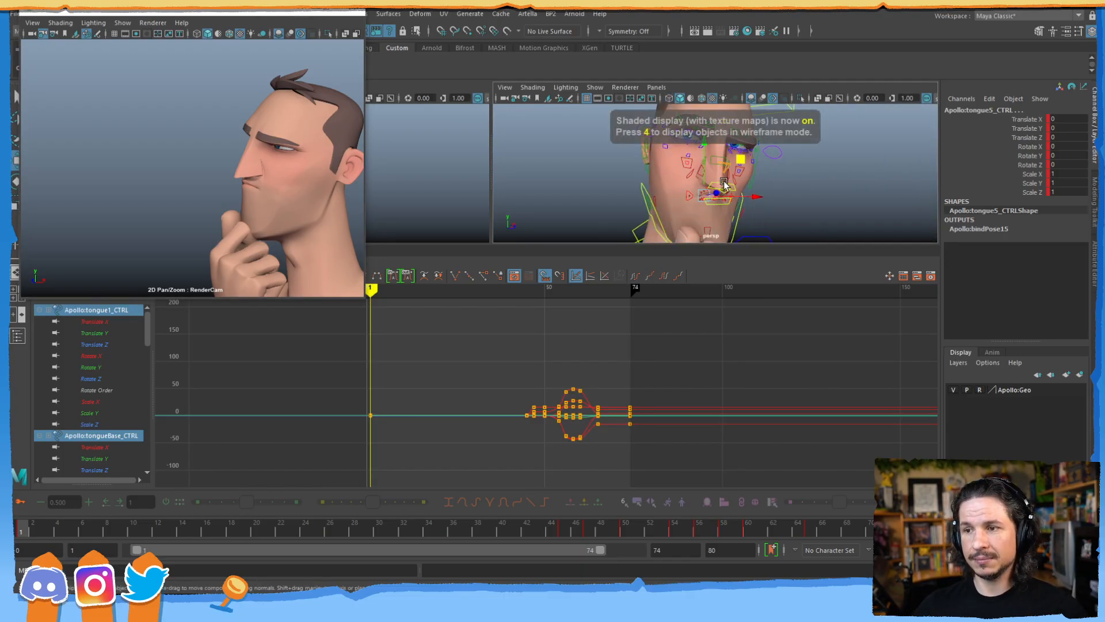
key("5")
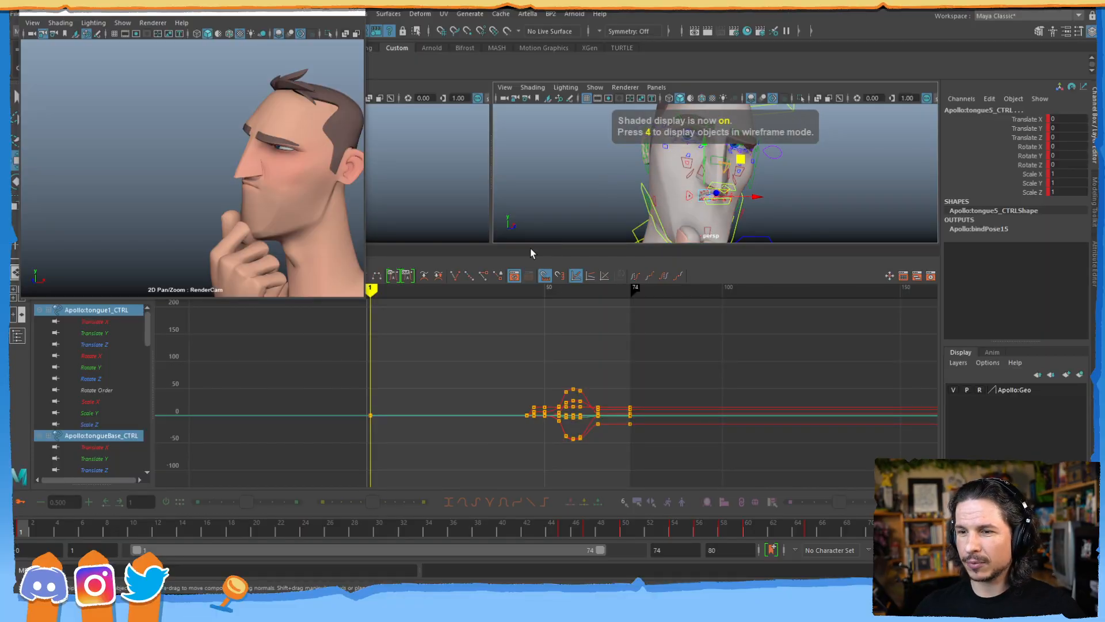
left_click_drag(520, 246, 519, 323)
scroll(709, 245, "up", 5)
left_click_drag(709, 244, 721, 224, "alt")
scroll(715, 239, "up", 5)
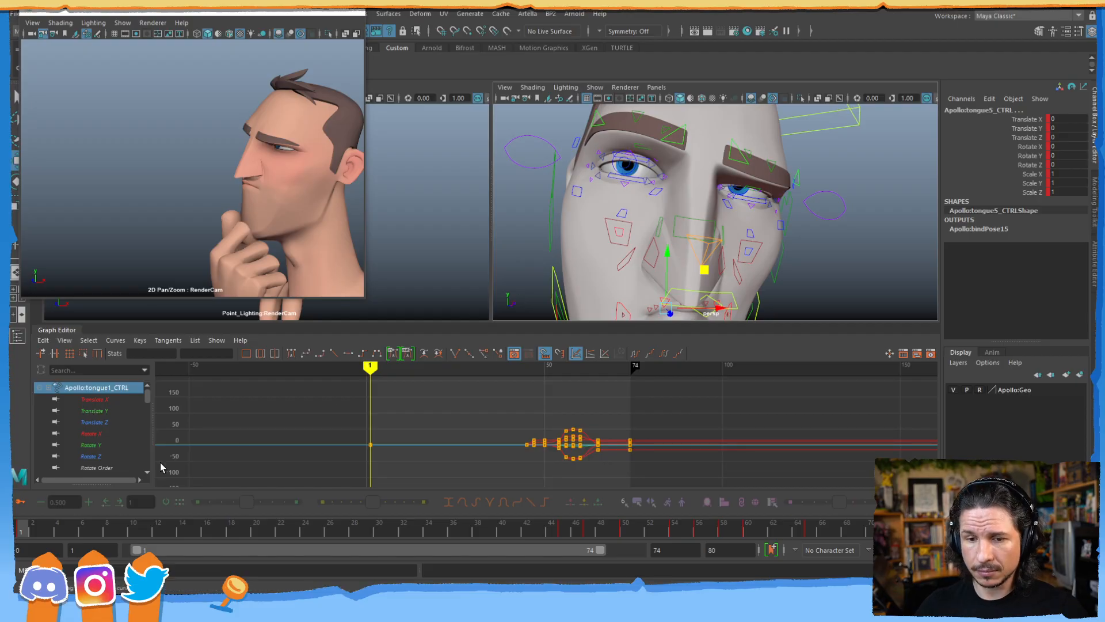
- Scrub the head turn from frame 1 to frame 21 and examine the facial connection around the eyes
left_click(31, 530)
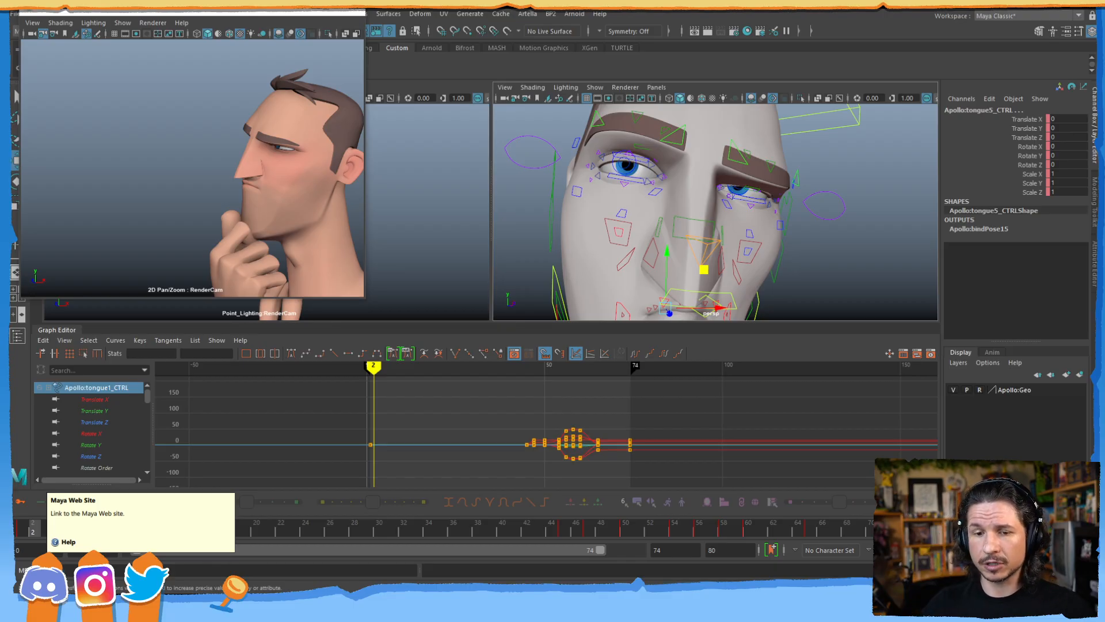
left_click(26, 534)
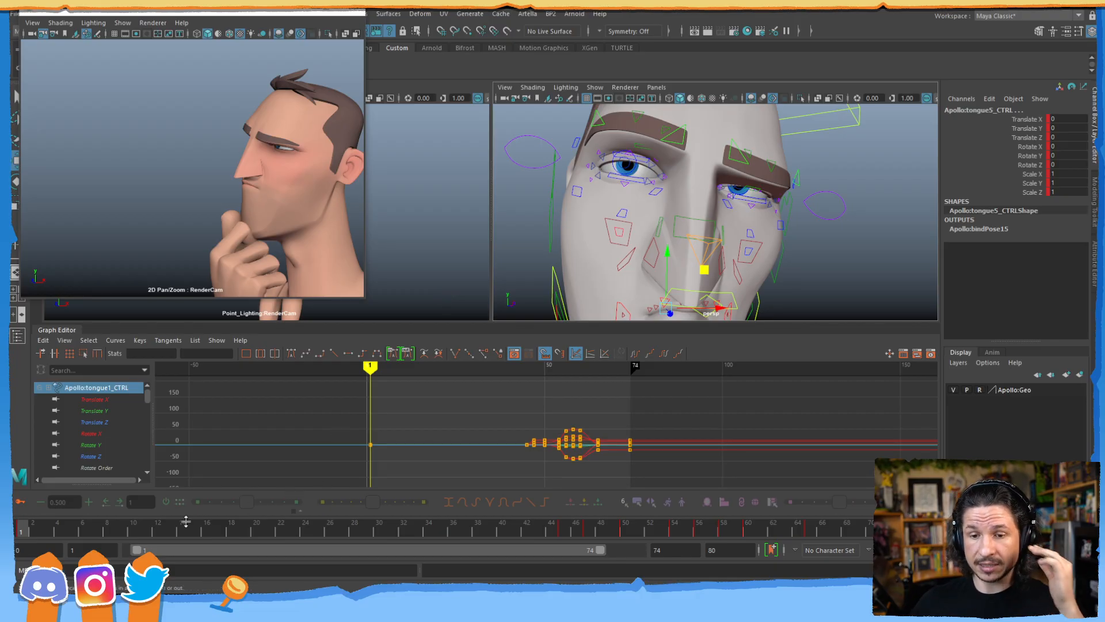
left_click_drag(127, 534, 244, 530)
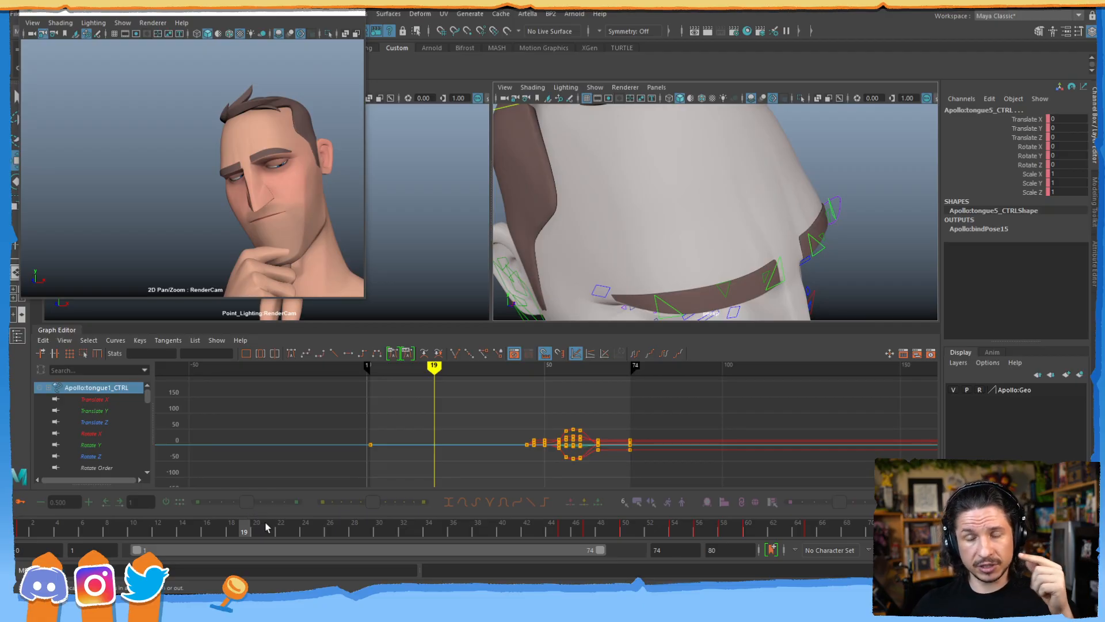
mouse_move(249, 534)
left_mouse_down()
mouse_move(284, 526)
mouse_move(253, 517)
left_mouse_up()
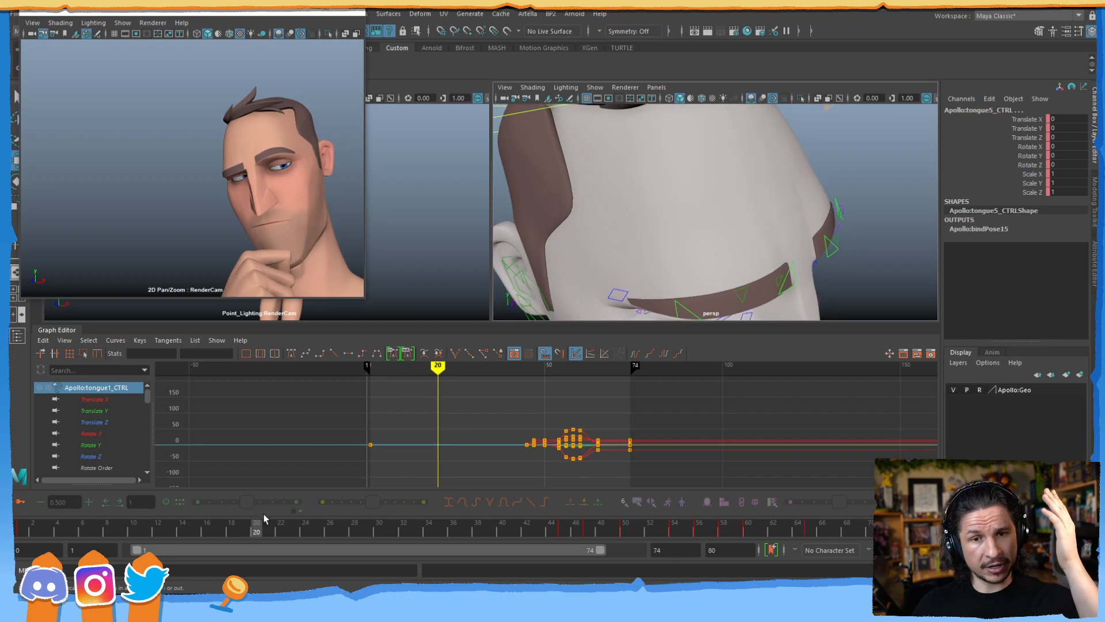
left_click_drag(242, 529, 274, 482)
- Try raising the L_upCrease2_CTRL above the left eye at frame 21, and undo the move
left_click_drag(706, 217, 678, 205, "alt")
right_click_drag(695, 202, 717, 187, "alt")
middle_click_drag(717, 187, 704, 228, "alt")
left_click(682, 223)
left_click_drag(670, 178, 671, 172)
key("ctrl+z")
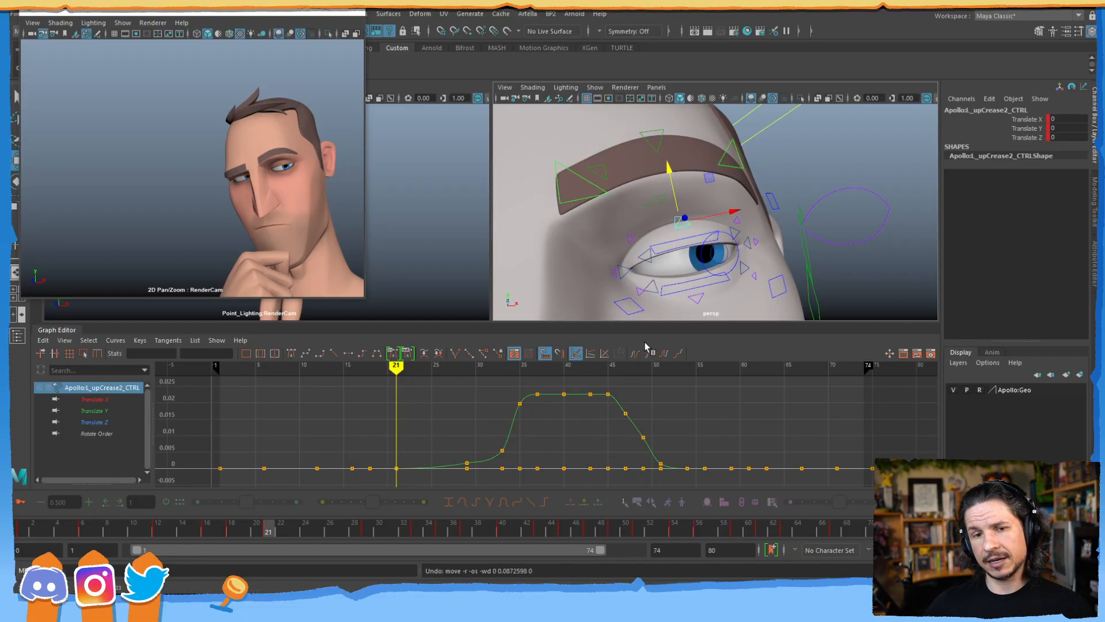
- Try lowering the L_upCrease2_CTRL to Translate Y -0.235 at frame 37, and undo the move
left_click_drag(510, 535, 452, 481)
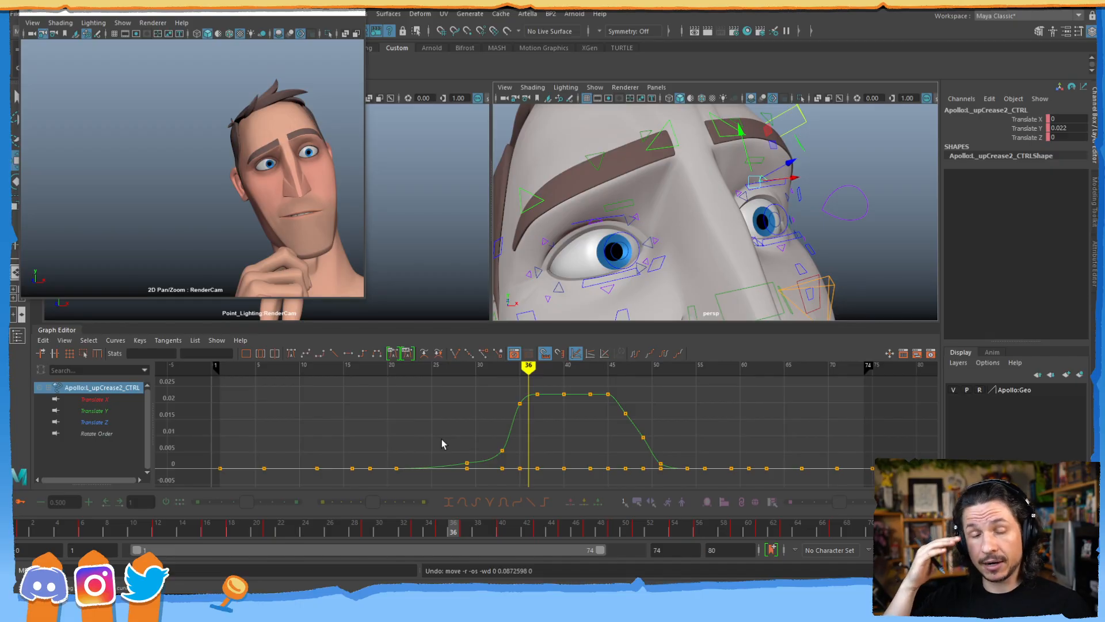
left_click(464, 532)
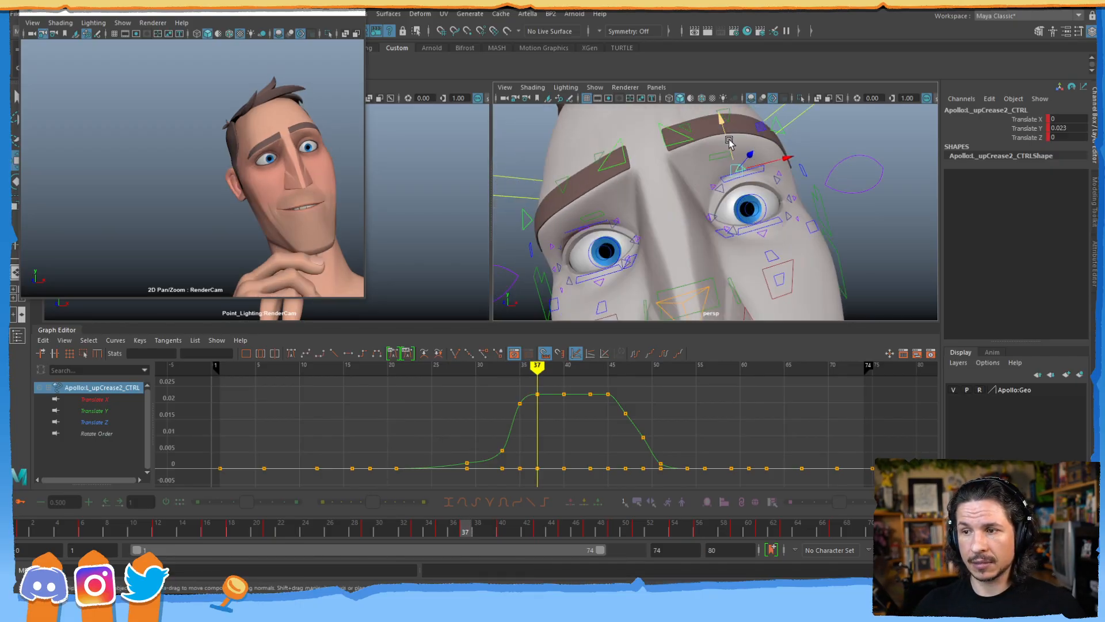
left_click_drag(727, 138, 729, 151)
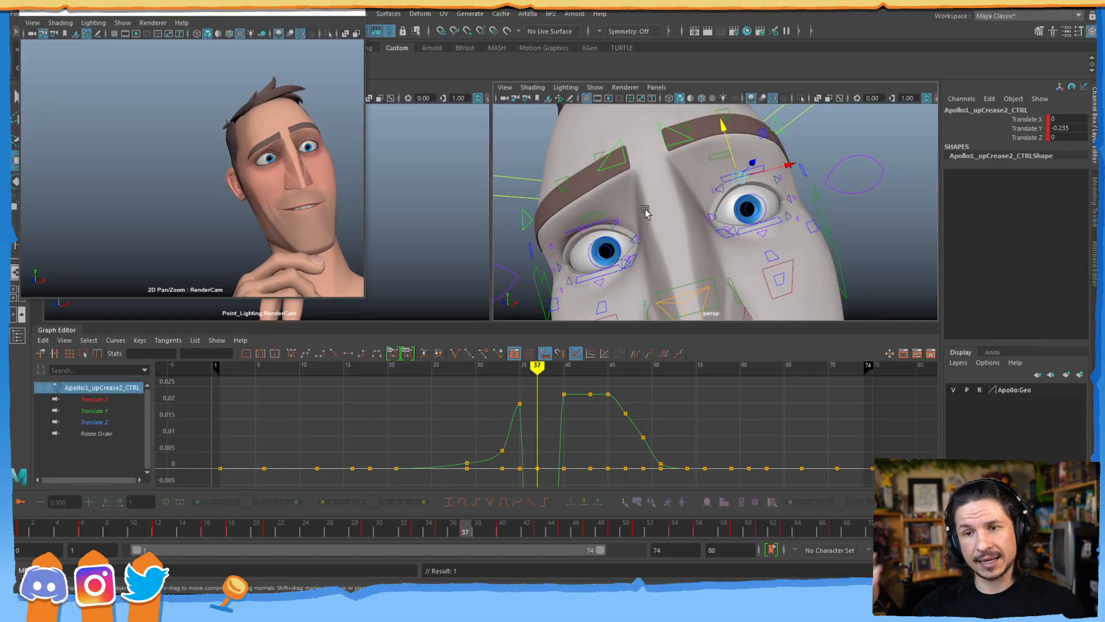
key("ctrl+z")
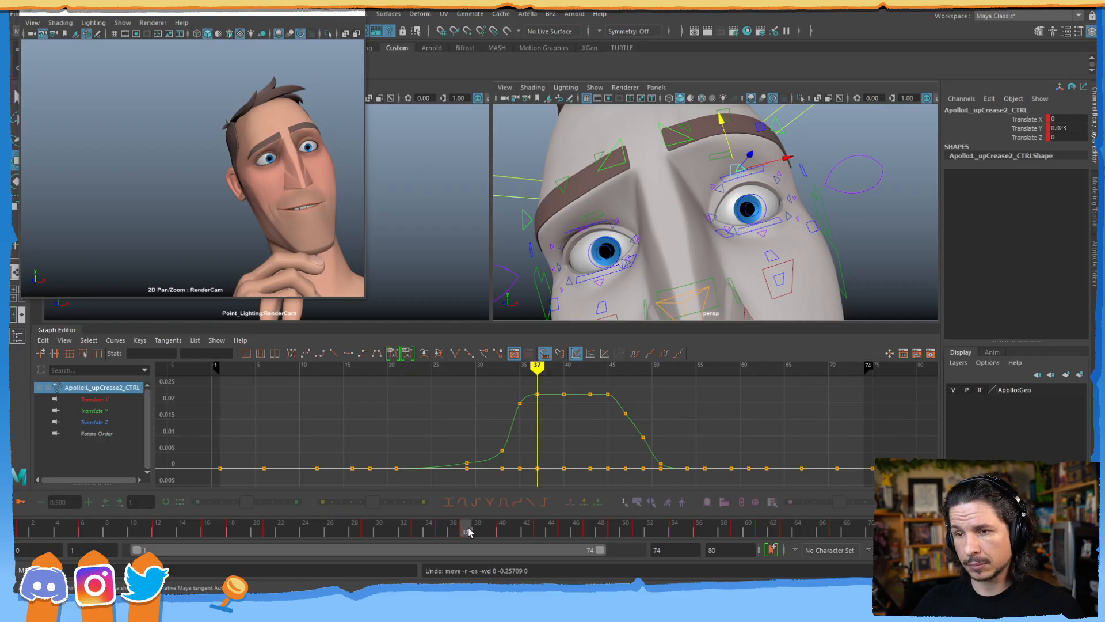
- Scrub back from frame 37 to frame 4 and examine the brow and eyelid poses
left_click_drag(481, 537, 318, 513)
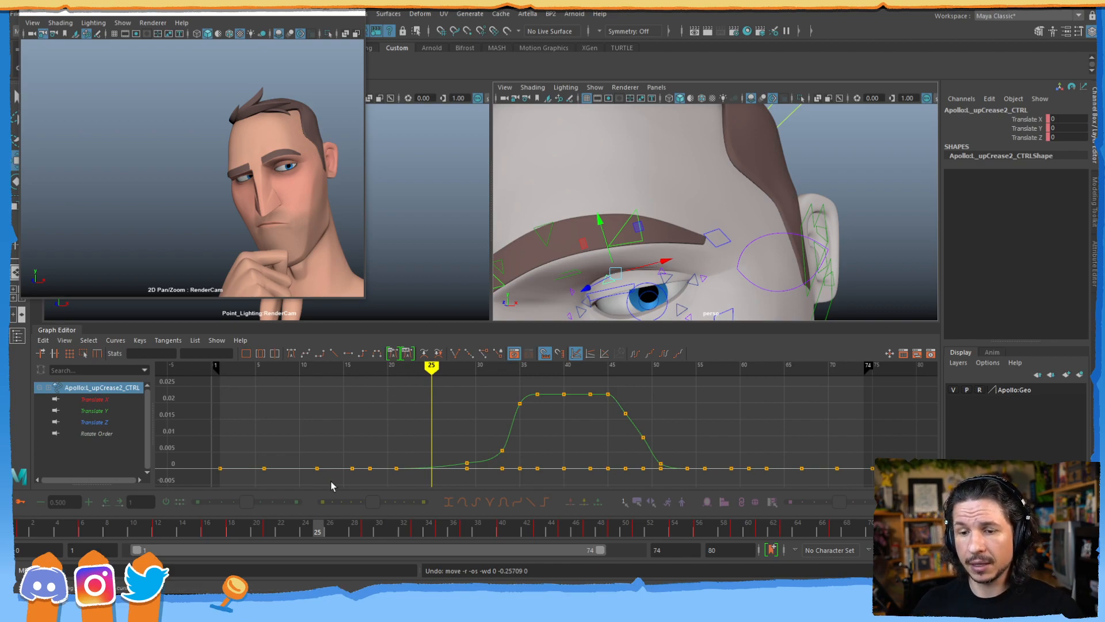
left_click(268, 528)
left_click_drag(263, 530, 59, 529)
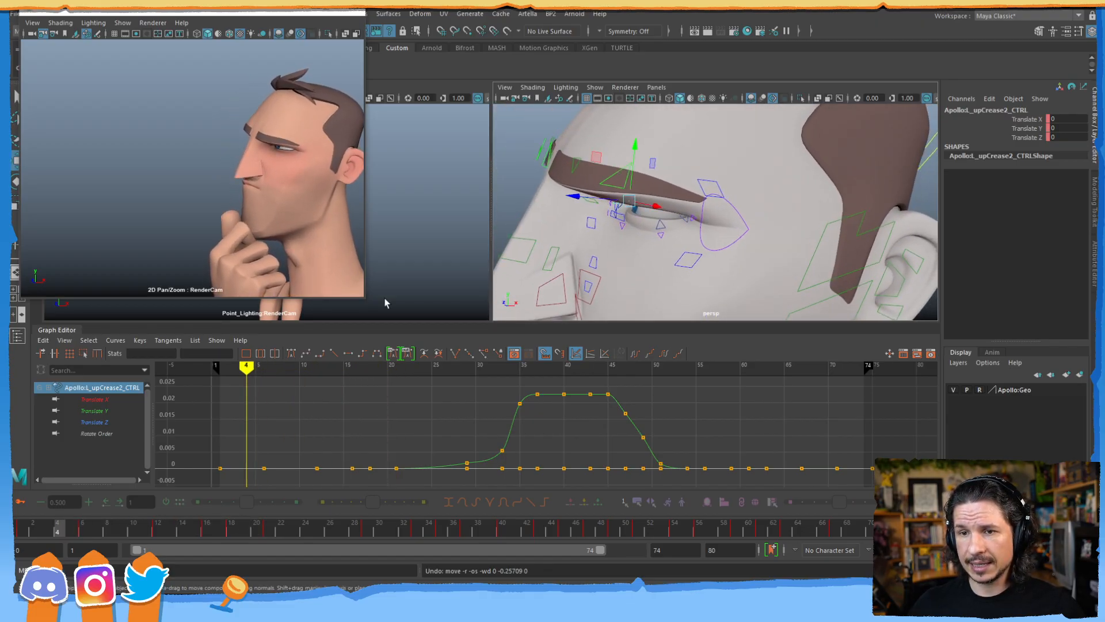
- Return to frame 1 with the Move tool active and frame the left eye's upper crease controls in the perspective view
left_click_drag(694, 223, 720, 220, "alt")
right_click_drag(720, 219, 720, 249, "alt")
left_click_drag(721, 249, 662, 215, "alt")
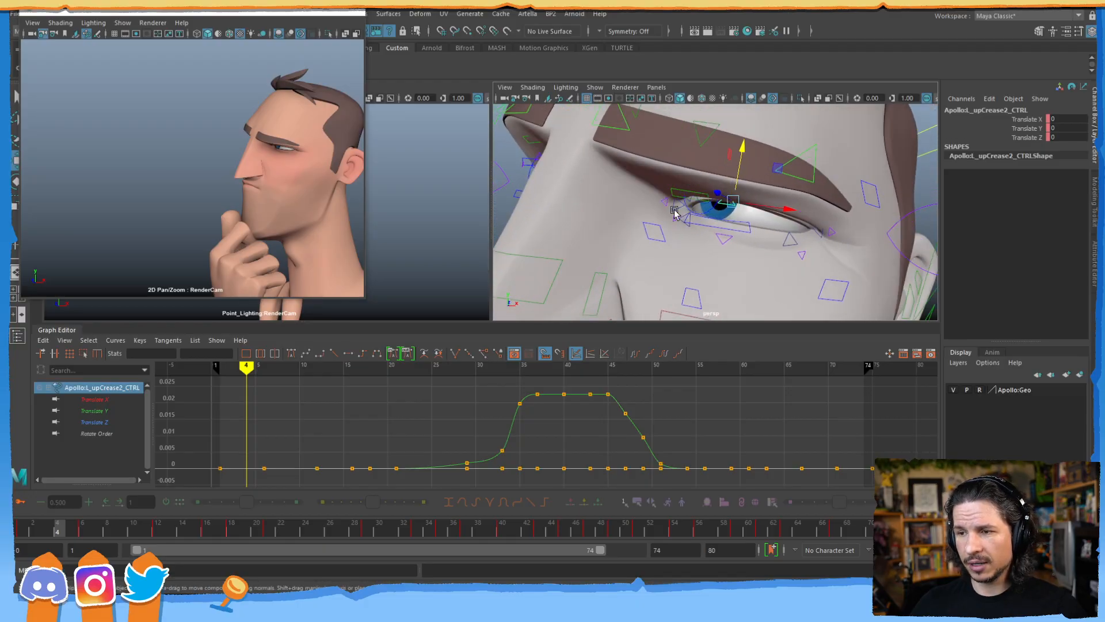
left_click_drag(39, 526, 21, 546)
key("w")
left_click_drag(770, 242, 747, 267, "alt")
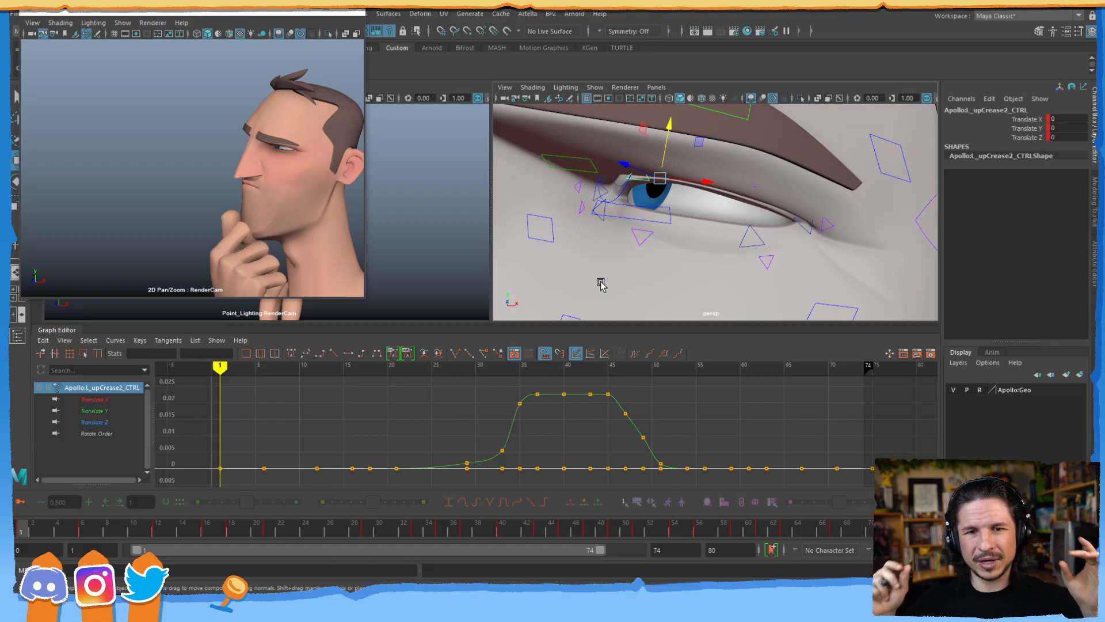
- At frame 1, lower and key L_upLidOut_CTRL slightly, and raise L_lowLidOut_CTRL to Translate Y 0.08
key("4")
left_click(751, 195)
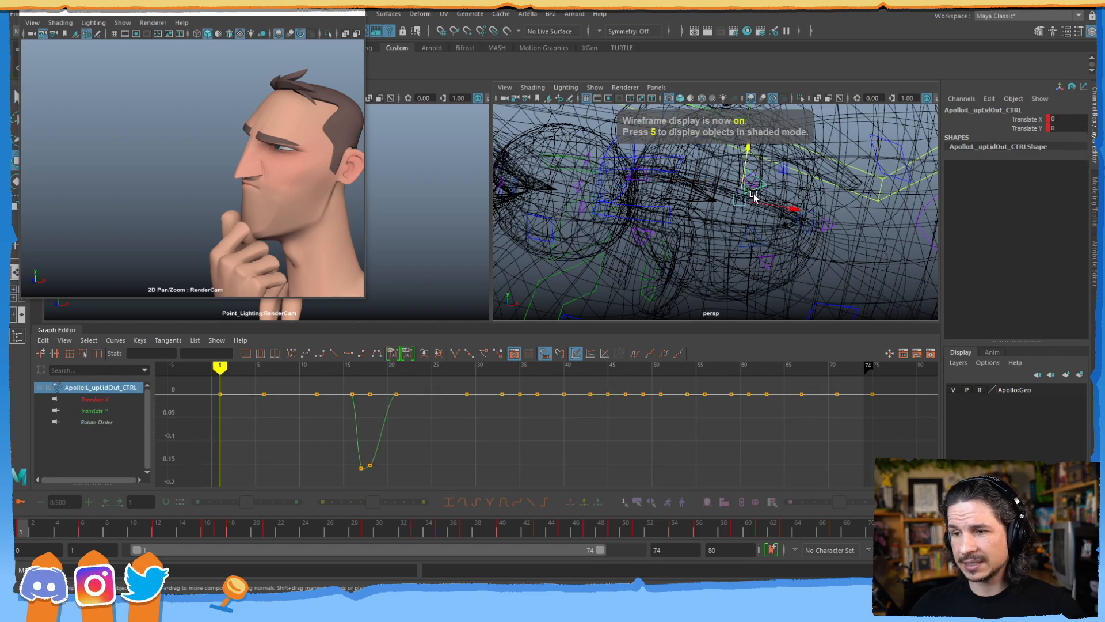
key("5")
mouse_move(749, 151)
left_mouse_down()
mouse_move(753, 173)
mouse_move(751, 161)
left_mouse_up()
key("s")
left_click(755, 231)
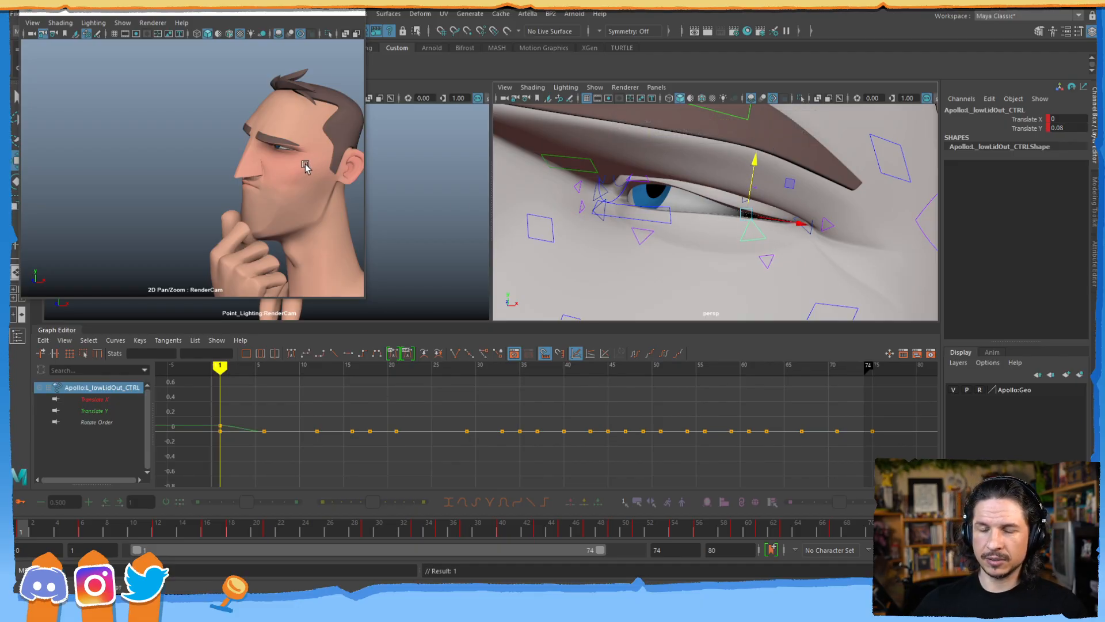
- Flip between the poses at frames 1 and 6 and compare the left eyelid shapes in the render camera view
key("period")
key("comma")
key("period")
key("comma")
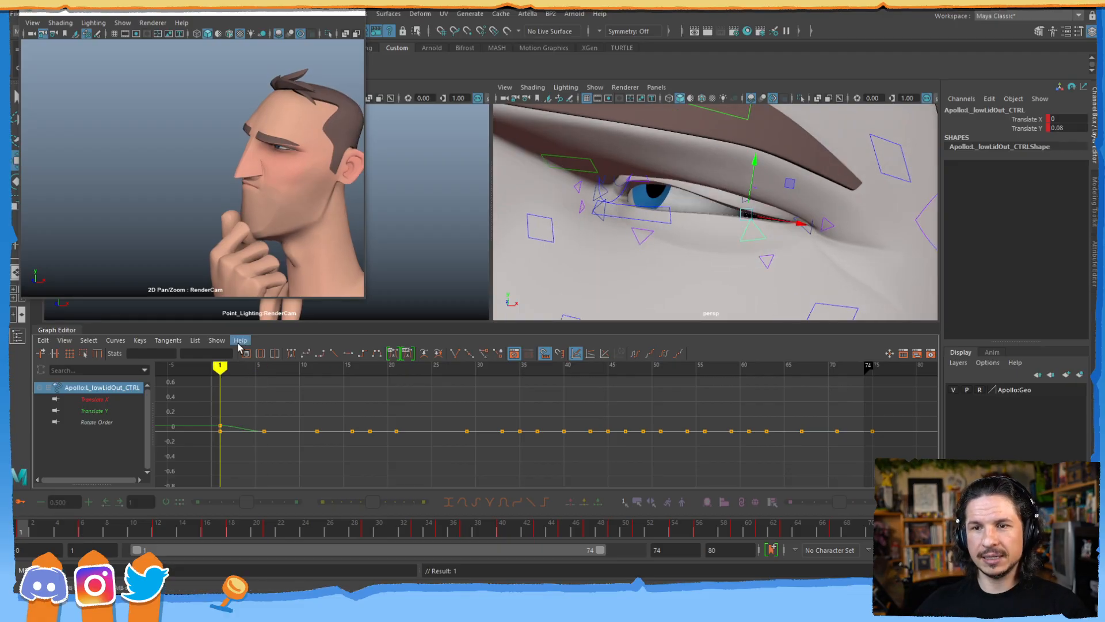
key("period")
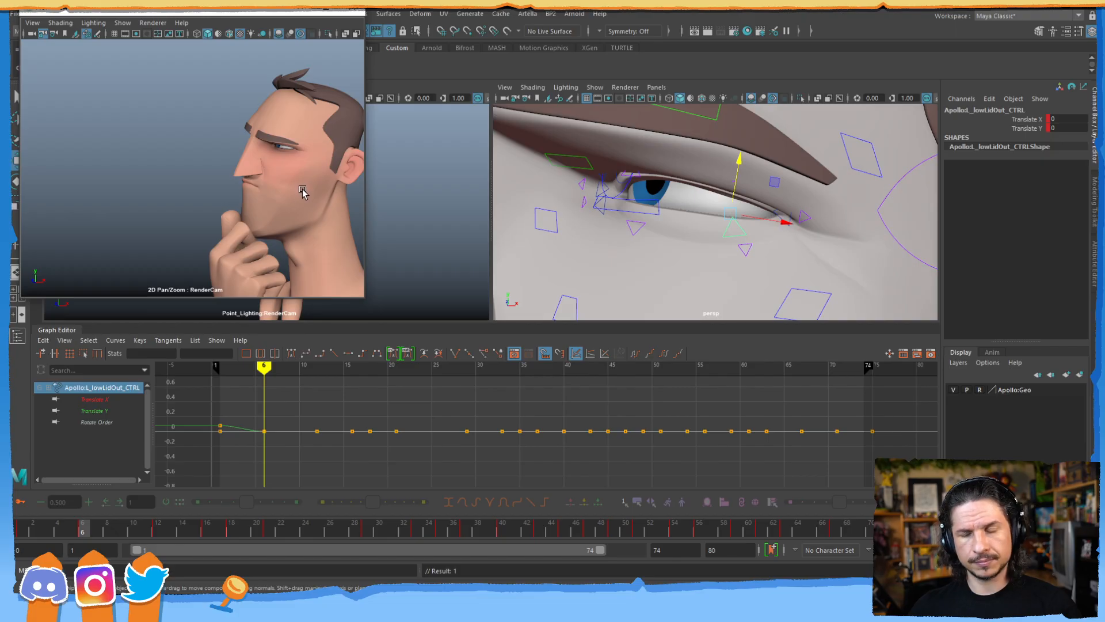
key("comma")
key("comma")
key("period")
key("period")
key("comma")
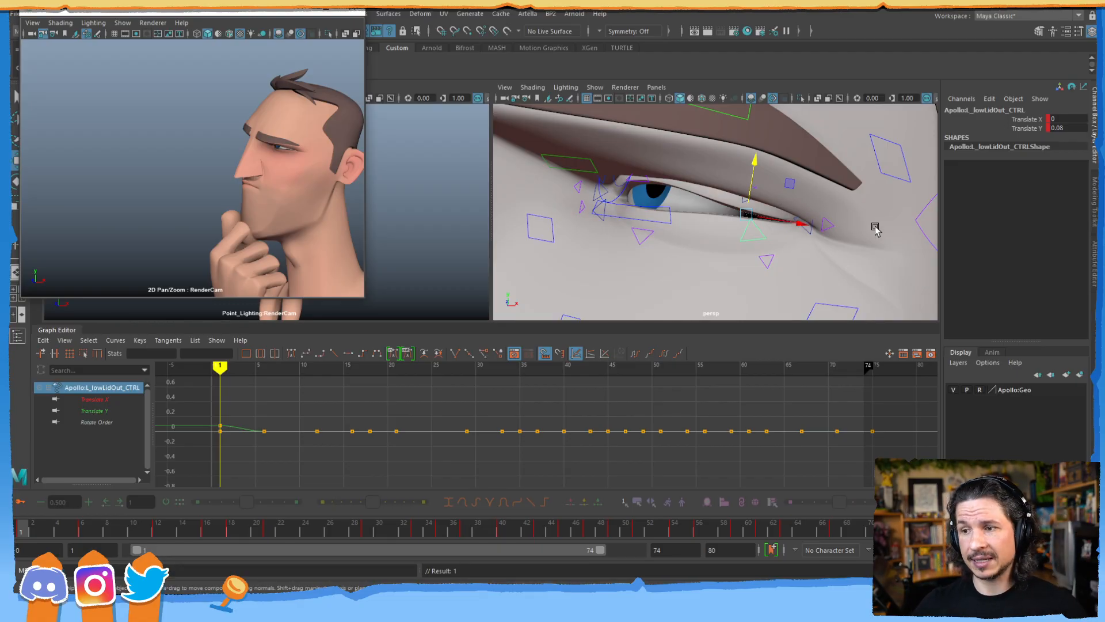
- Raise L_lowCrease3_CTRL below the left eye to Translate Y 0.222 at frame 1 and key it
left_click_drag(853, 232, 740, 236)
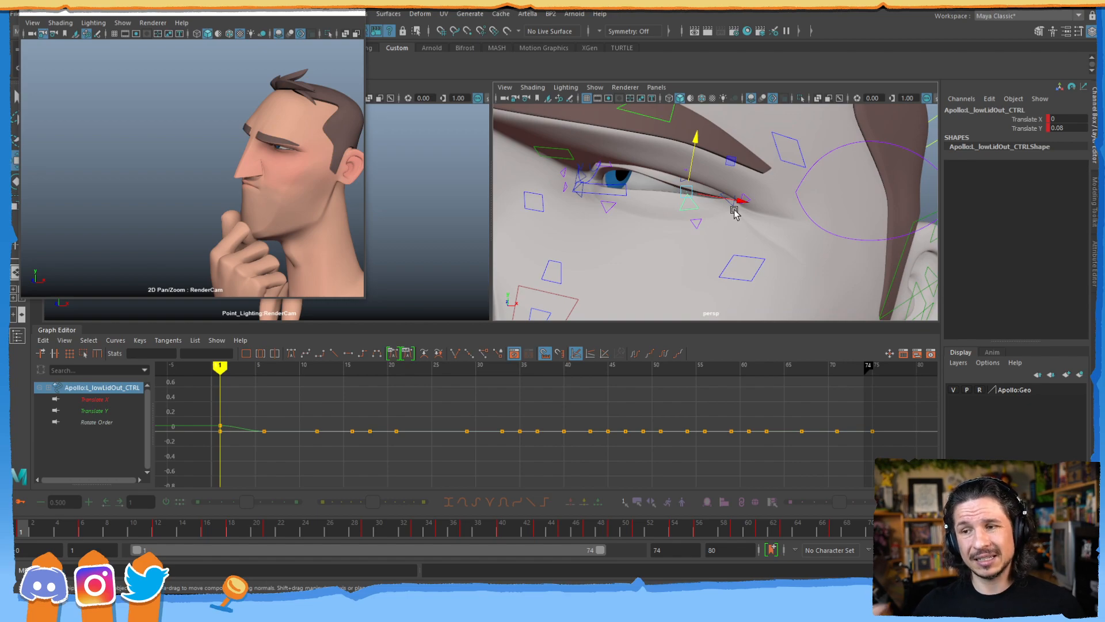
left_click(704, 221)
left_click(694, 226)
left_click_drag(700, 184, 701, 185)
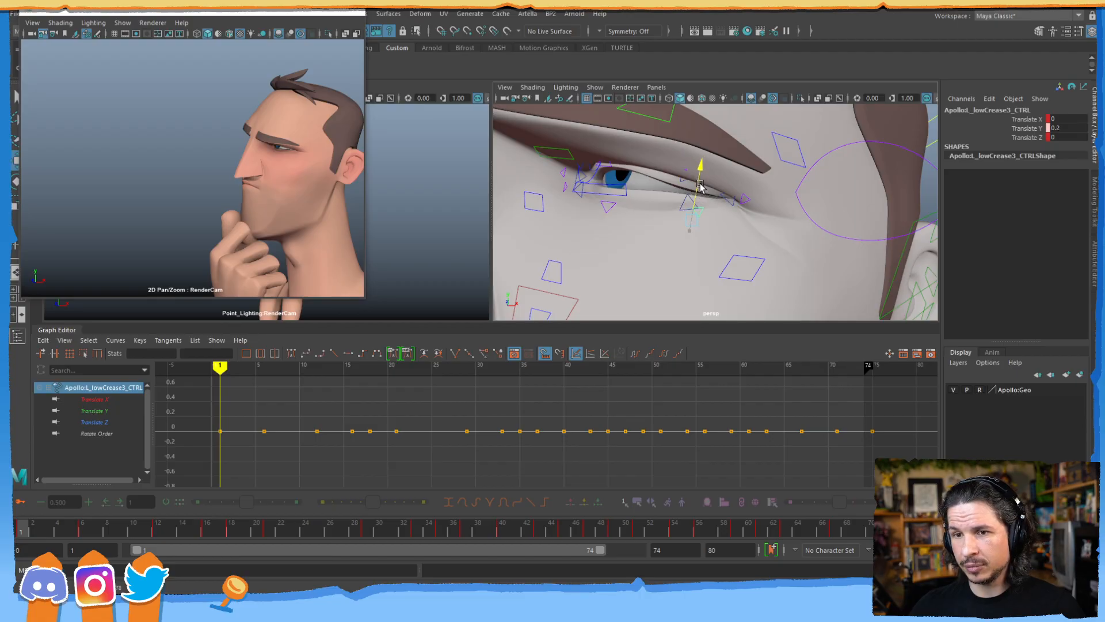
key("s")
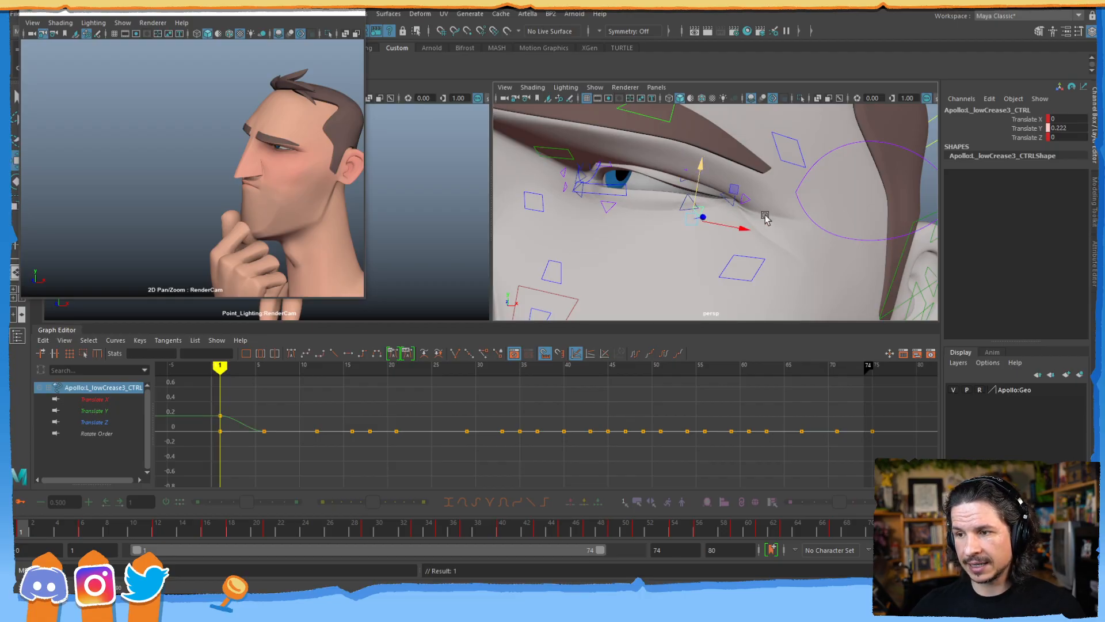
- Raise L_orbitalLower_CTRL to Translate Y 0.353 at frame 1, and compare the result against frame 6
left_click_drag(777, 181, 702, 228, "alt")
left_click(711, 216)
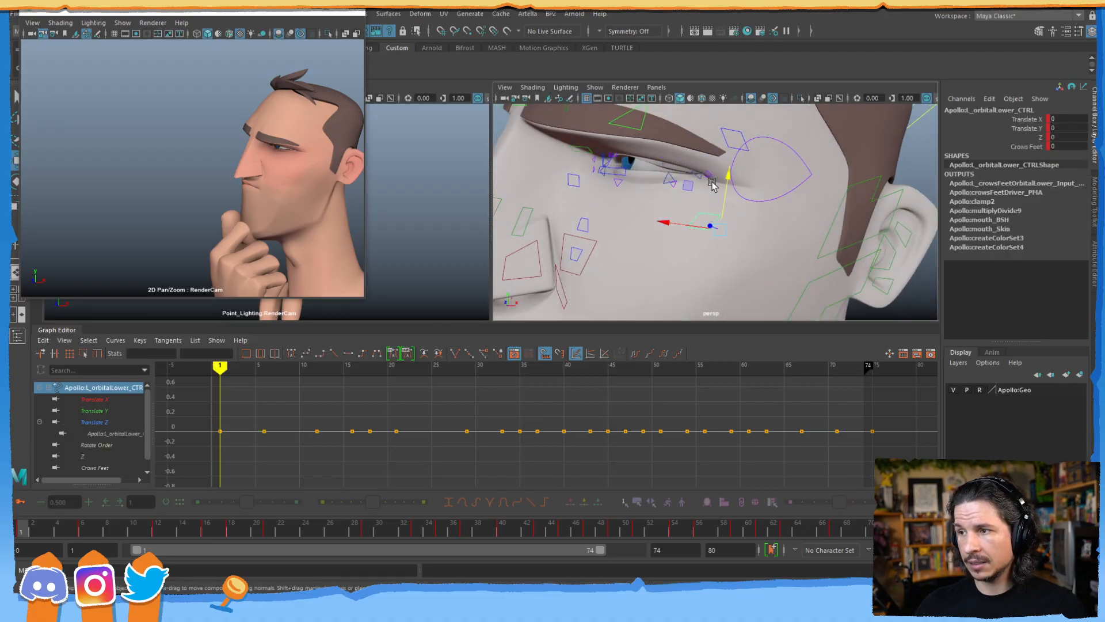
left_click_drag(724, 175, 742, 155)
key("s")
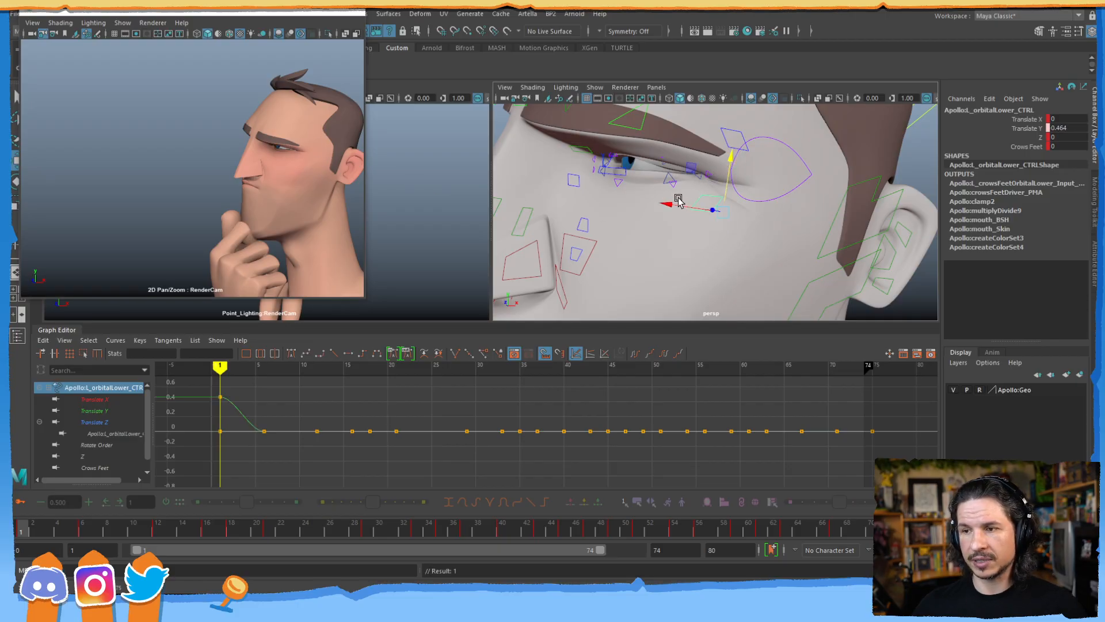
key("ctrl+z")
left_click_drag(736, 163, 727, 195)
left_click_drag(727, 196, 756, 195, "alt")
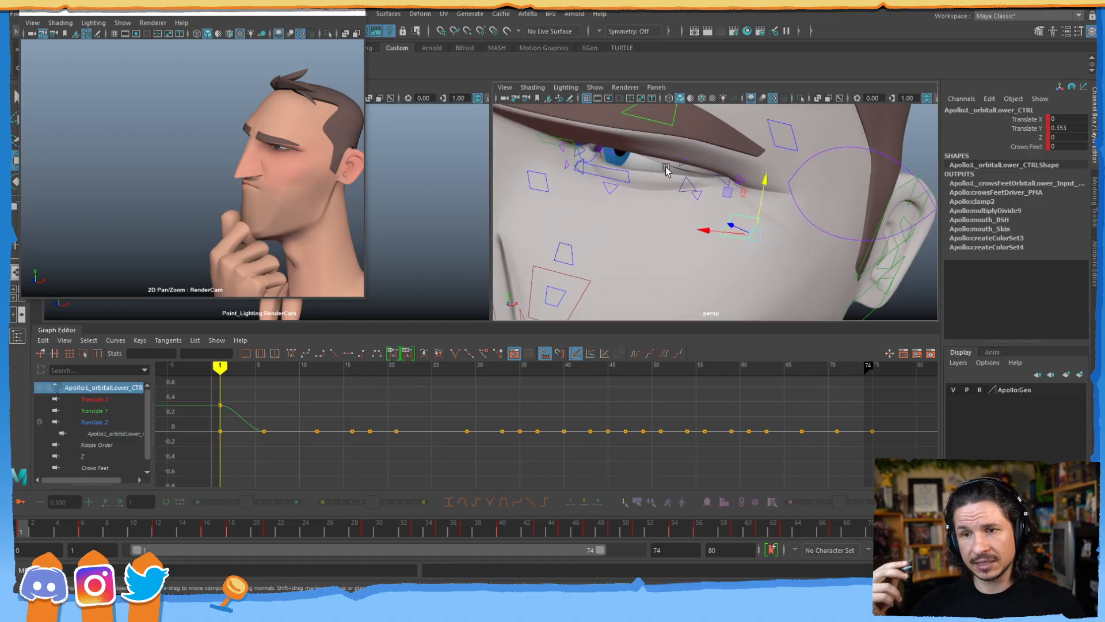
left_click(84, 532)
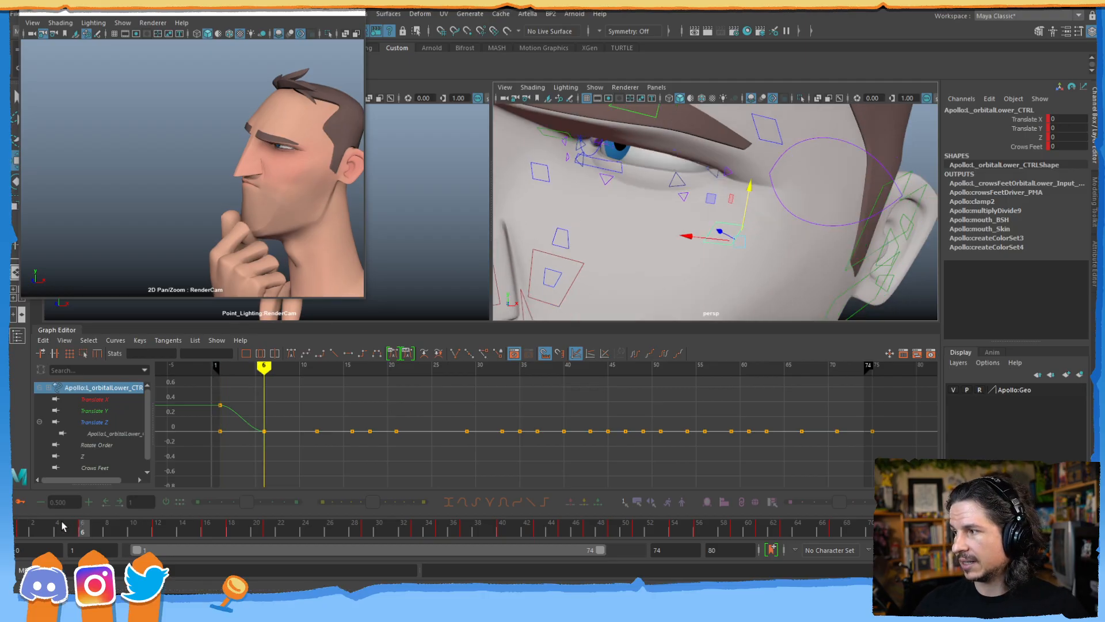
left_click(25, 528)
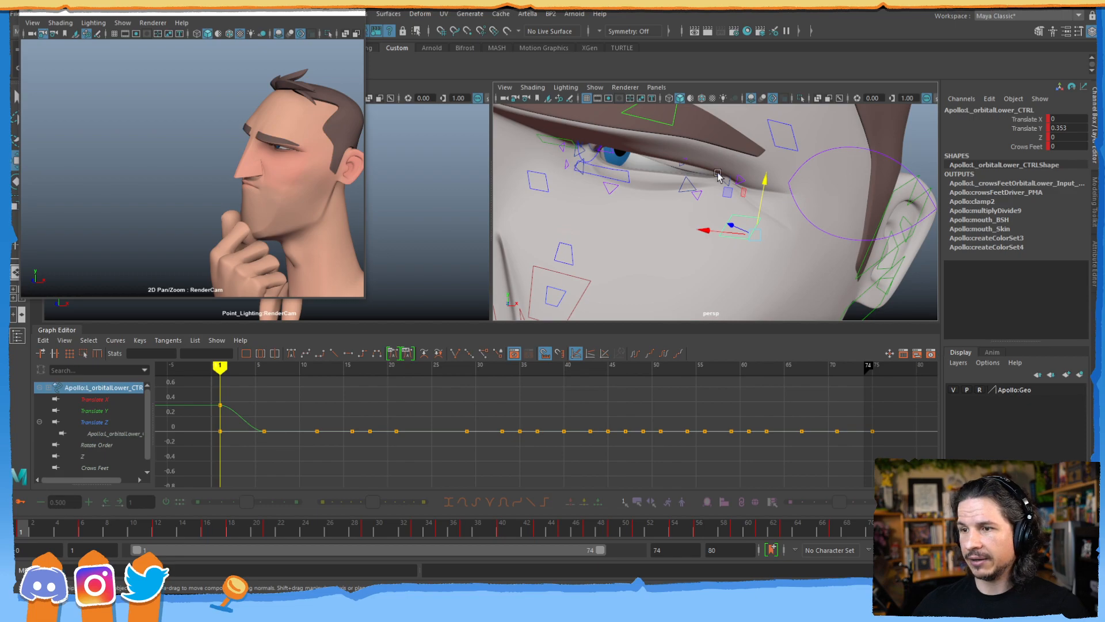
- Lower L_lowLidOut_CTRL slightly at frame 1
scroll(664, 201, "up", 2)
left_click(686, 173)
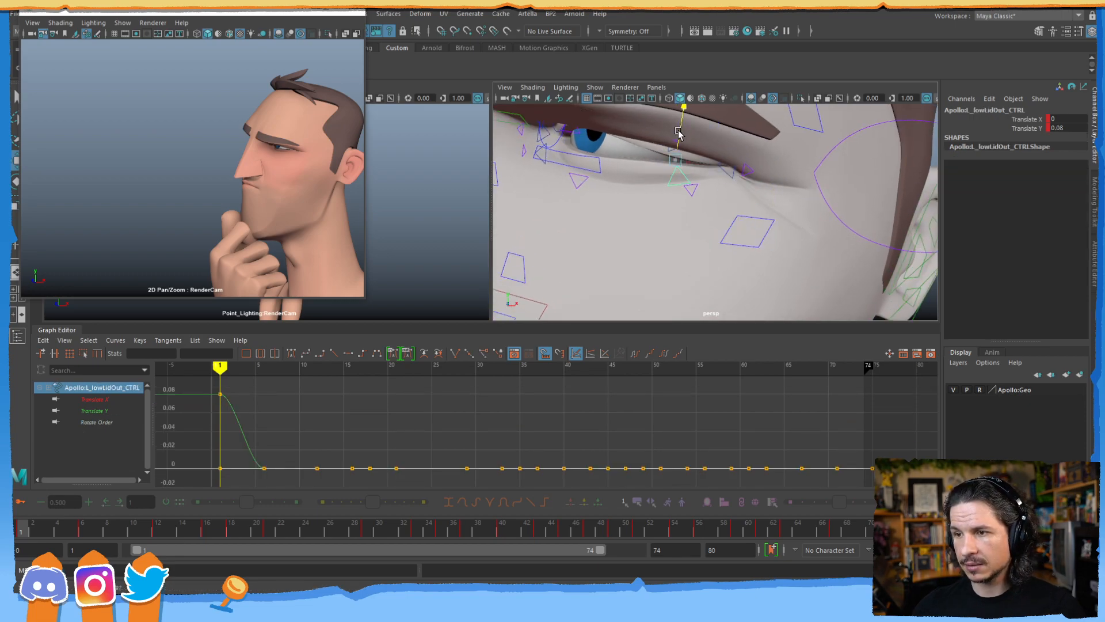
left_click_drag(679, 134, 678, 138)
- Reposition the floating Front View window and set L_upLidOut_CTRL to Translate Y -0.06 at frame 1
left_click_drag(244, 19, 269, 38)
left_click(668, 149)
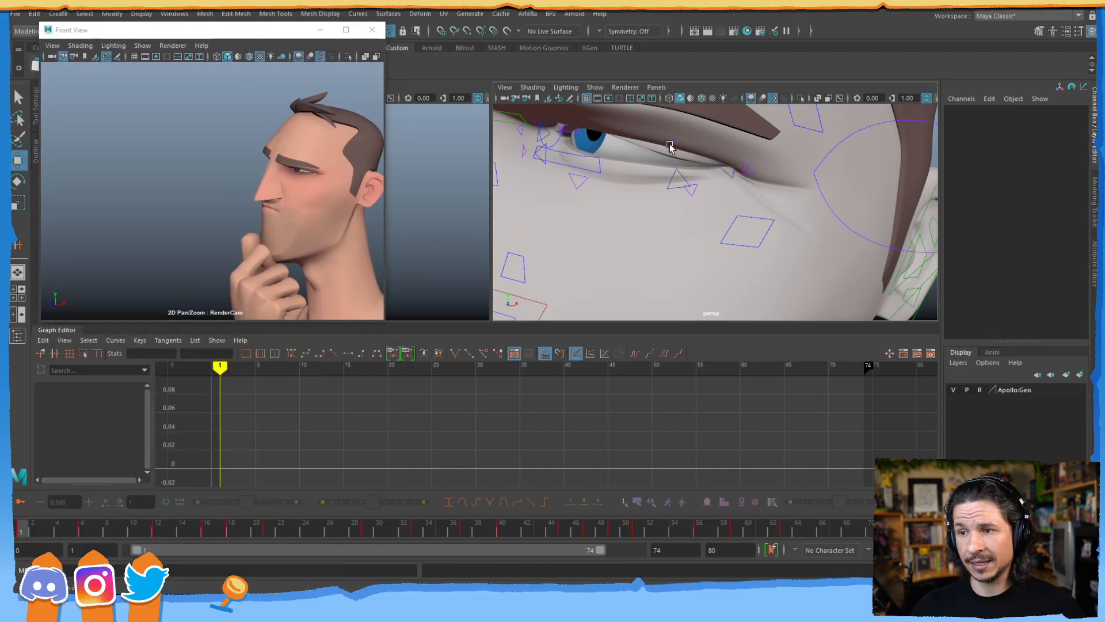
left_click(671, 148)
left_click_drag(673, 128, 673, 133)
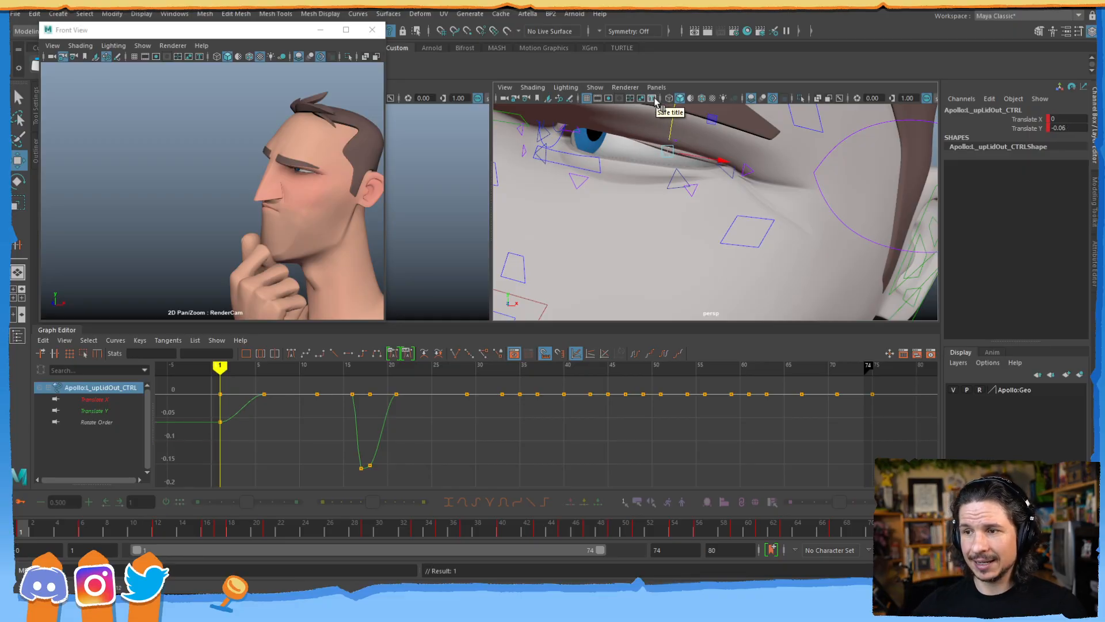
- Raise L_lowLidOut_CTRL to Translate Y 0.093 at frame 1
left_click(681, 187)
left_click_drag(678, 138, 680, 132)
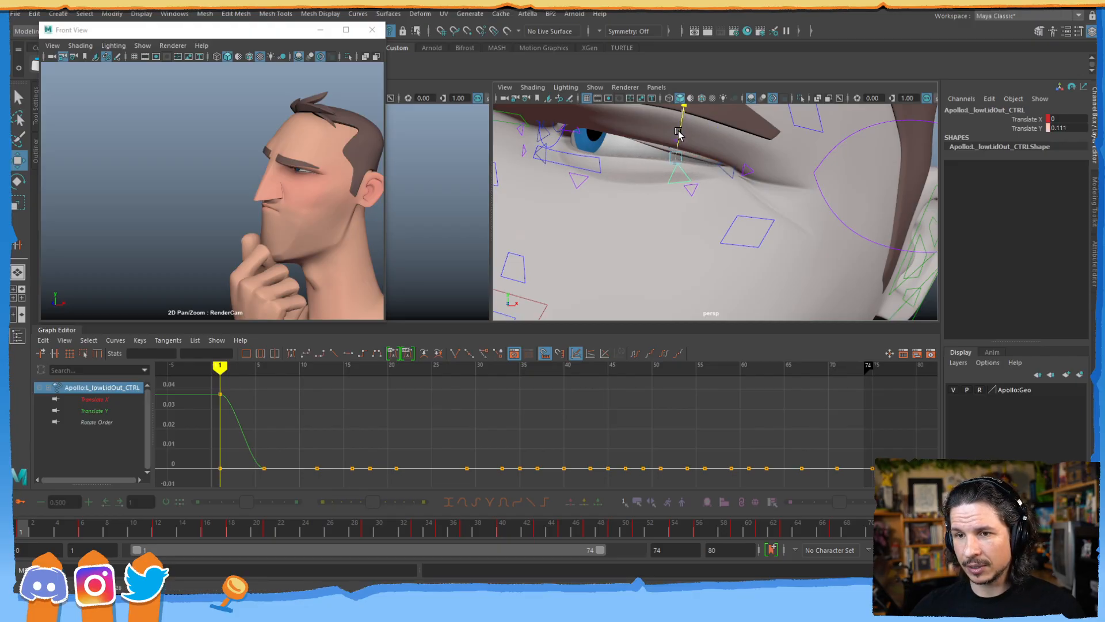
left_click_drag(677, 132, 679, 134)
- Rotate L_OutCornerLid_CTRL at the left eye's outer corner to Rotate Z -14.297 and key it at frame 1
key("e")
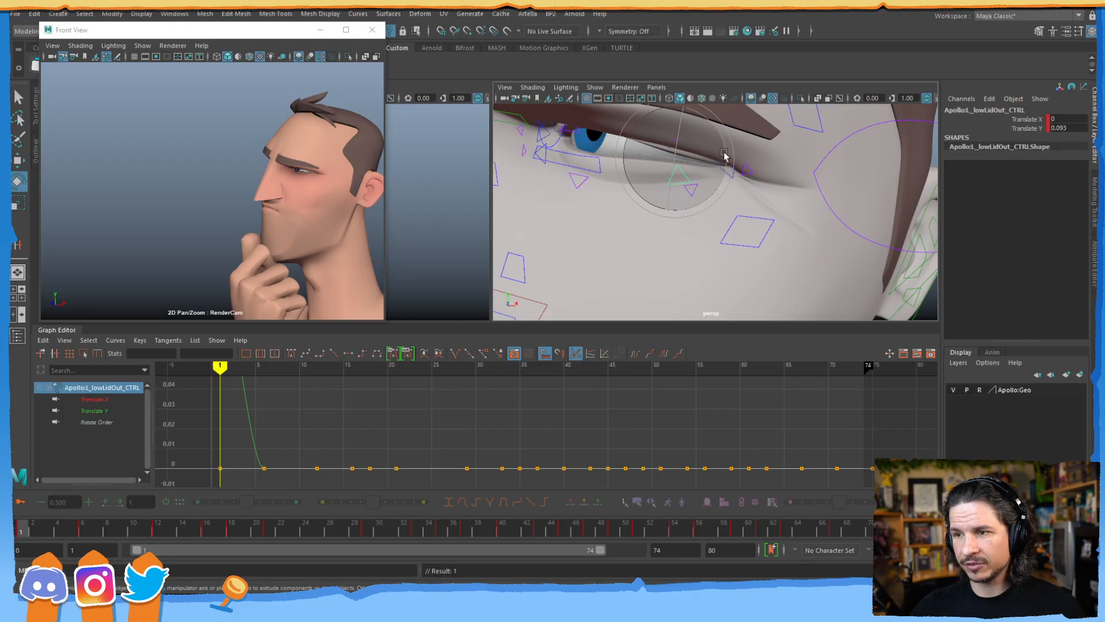
left_click(740, 177)
left_click(735, 176)
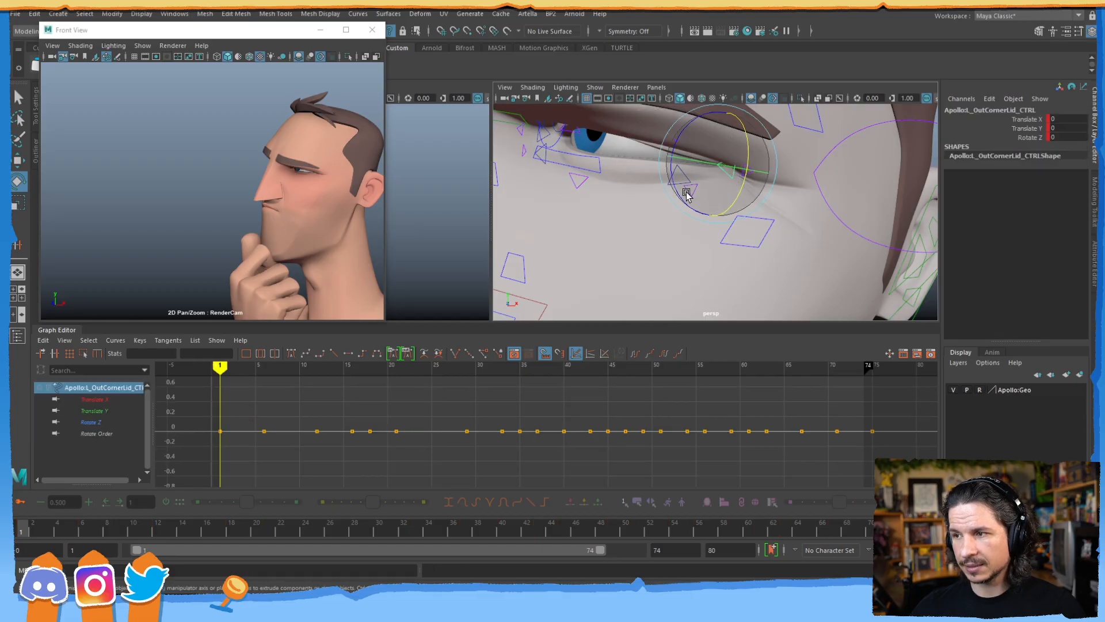
left_click_drag(677, 187, 677, 183)
key("s")
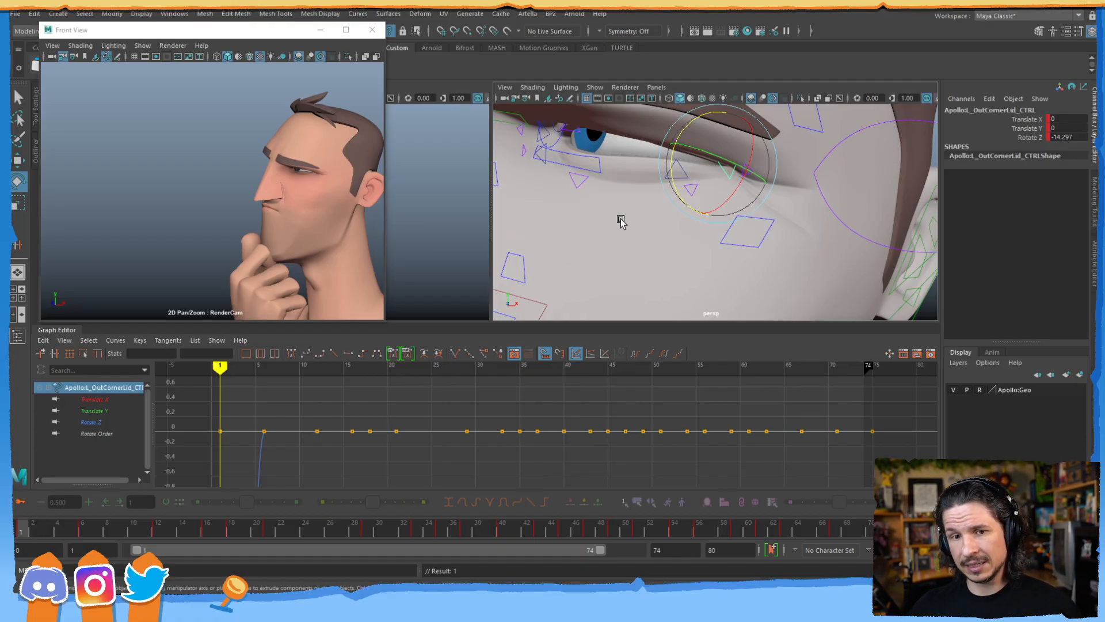
- At frame 35, select L_orbitalUpper_CTRL, L_orbitalLower_CTRL and L_outCornerCrease_CTRL around the left eye
middle_click_drag(669, 193, 818, 197, "alt")
right_click_drag(817, 198, 715, 217, "alt")
left_click_drag(716, 217, 676, 226, "alt")
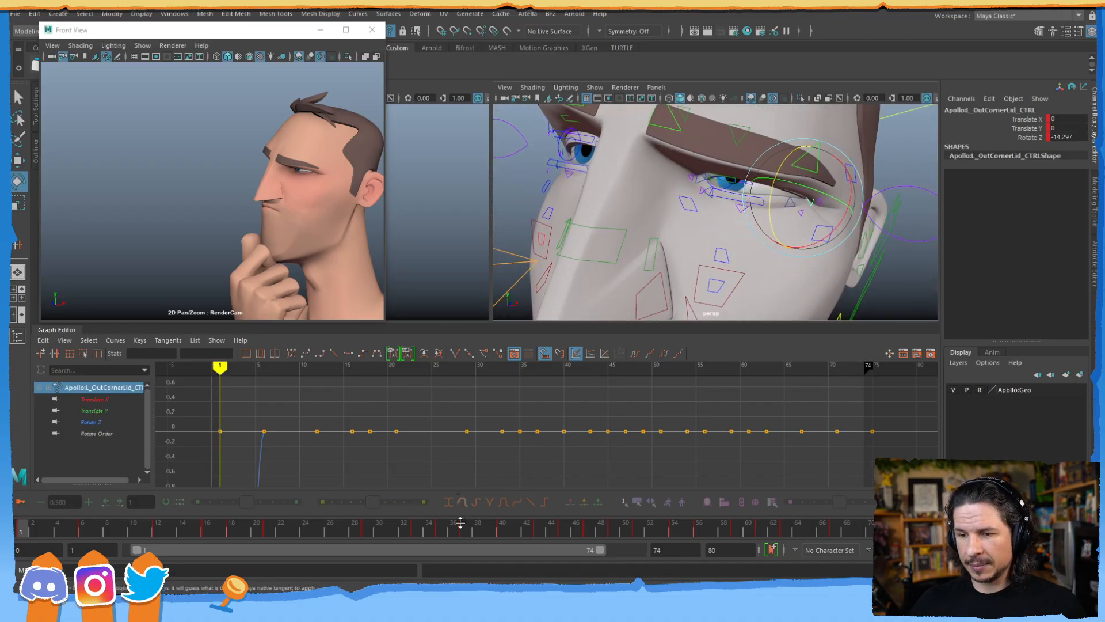
left_click(465, 529)
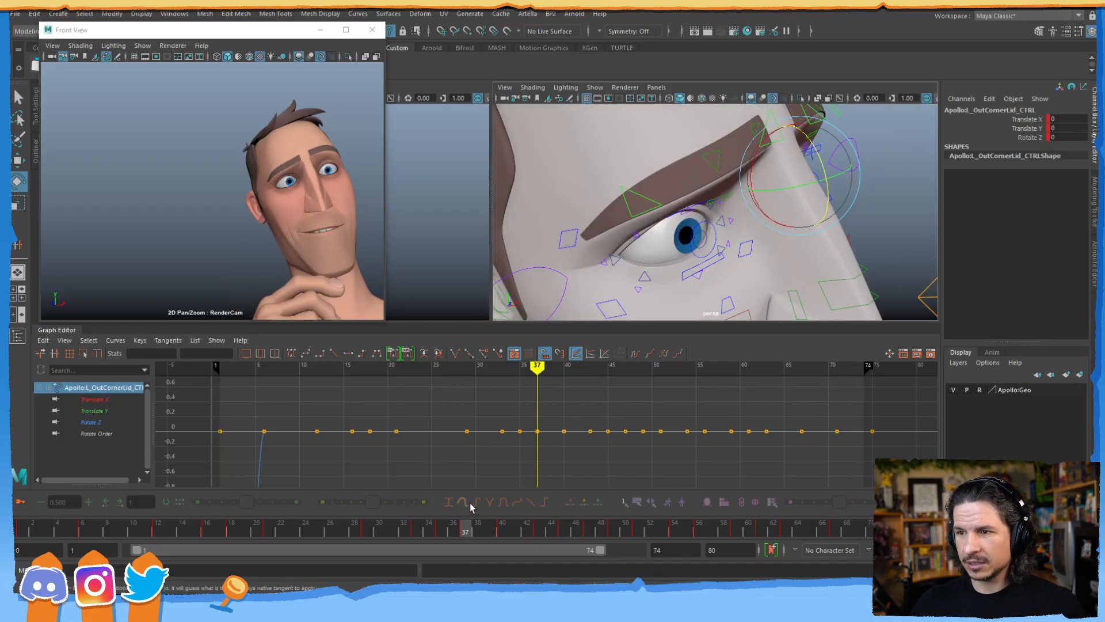
left_click(442, 529)
left_click_drag(806, 203, 726, 201, "alt")
right_click_drag(748, 202, 801, 208, "alt")
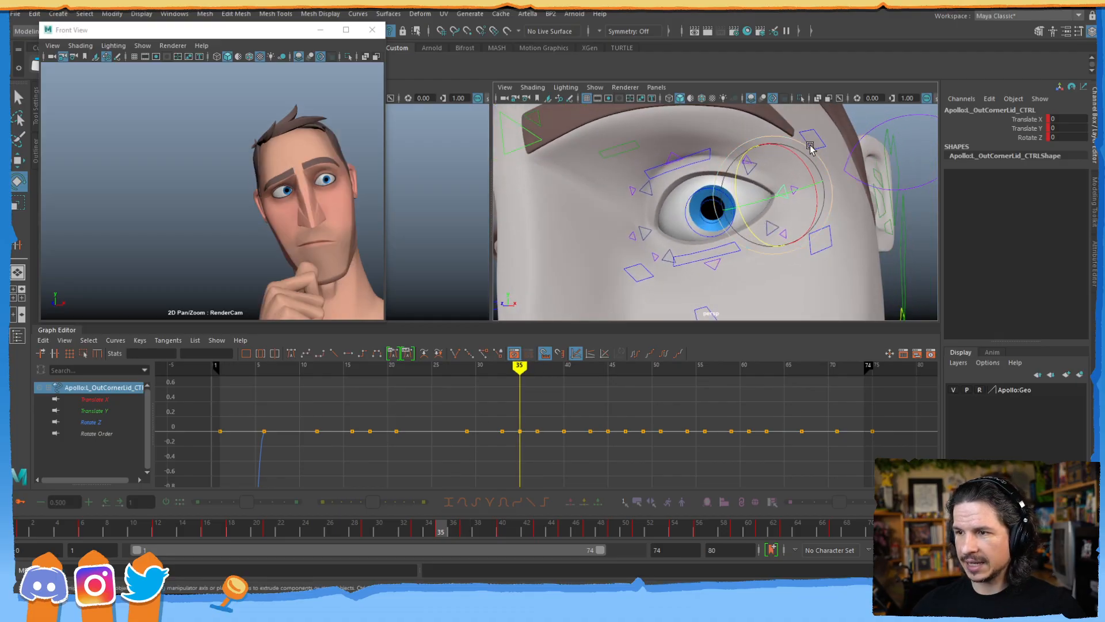
key("q")
left_click(869, 184)
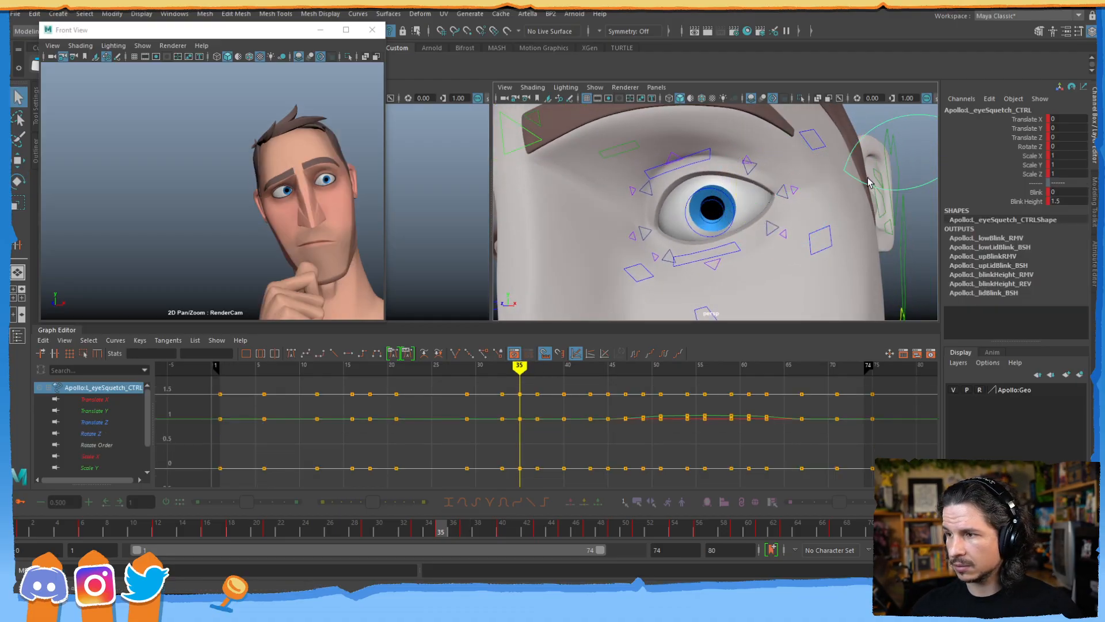
left_click(817, 148)
left_click(823, 236, "shift")
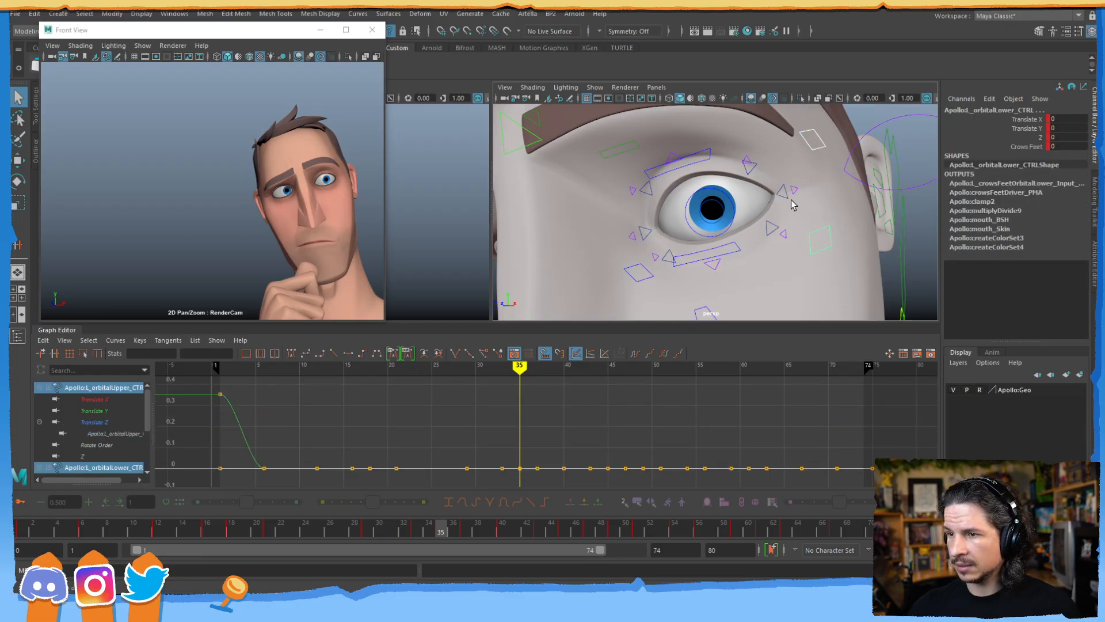
left_click(786, 191)
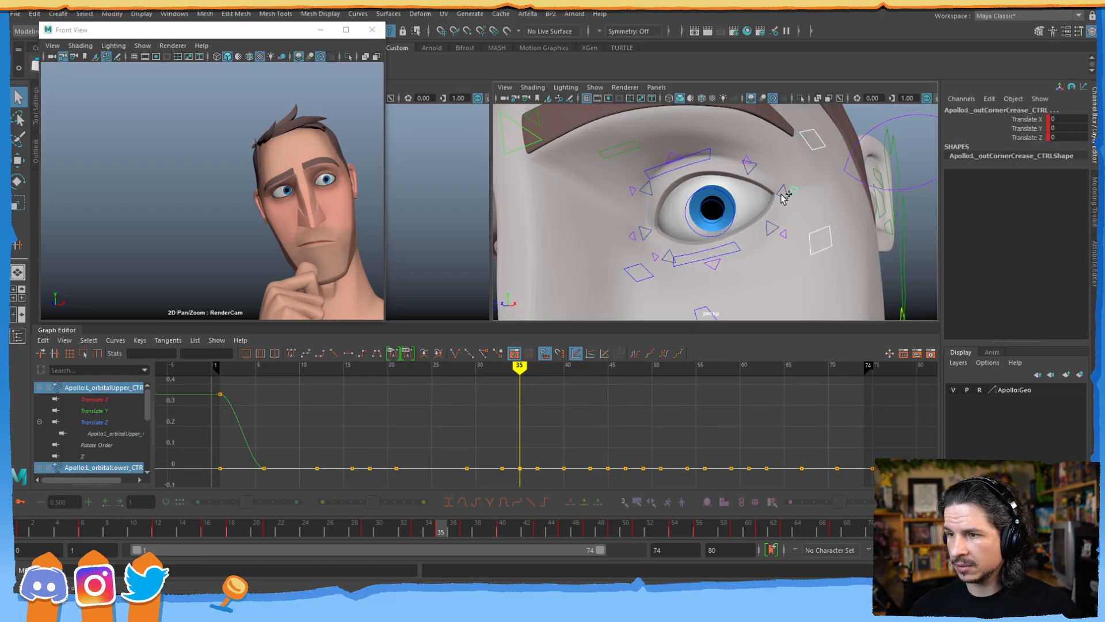
- Extend the selection to the remaining lid, crease and orbital controls around both eyes
left_click(749, 162)
left_click_drag(801, 152, 623, 322)
left_click_drag(662, 276, 685, 239, "alt")
middle_click_drag(685, 238, 778, 208, "alt")
mouse_move(696, 222)
left_mouse_down("alt")
mouse_move(731, 230)
mouse_move(700, 206)
mouse_move(707, 214)
left_mouse_up("alt")
left_click_drag(746, 173, 617, 293)
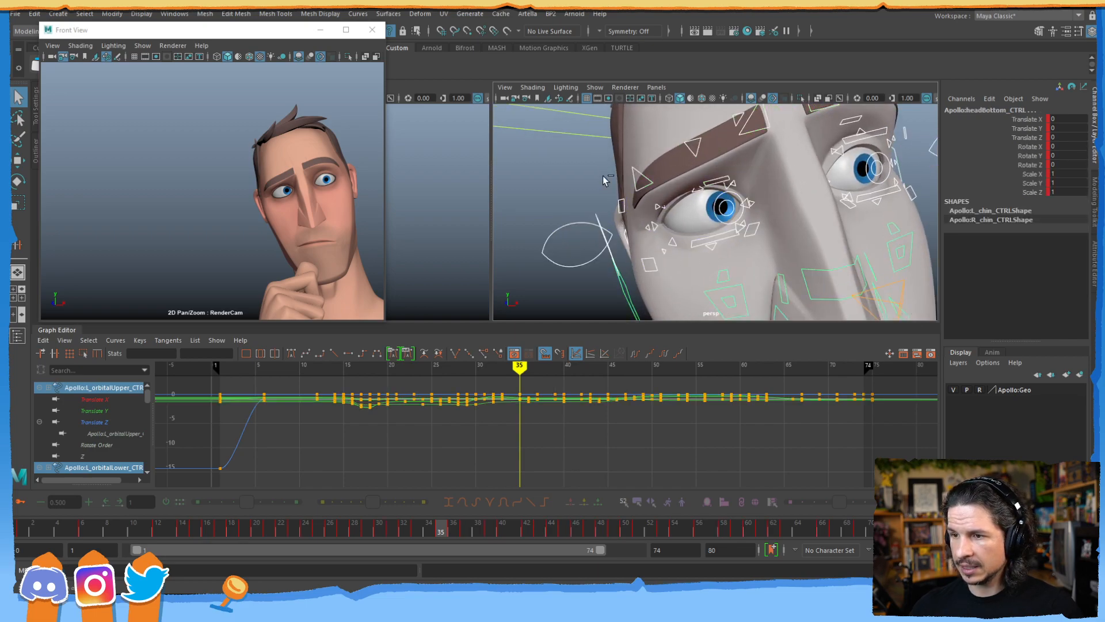
- Remove the head, mouth and eyeSquetch controls from the selection while keeping R_orbitalUpper_CTRL selected
left_click_drag(527, 263, 601, 205, "ctrl")
mouse_move(703, 215)
left_mouse_down("alt")
mouse_move(675, 236)
mouse_move(690, 216)
left_mouse_up("alt")
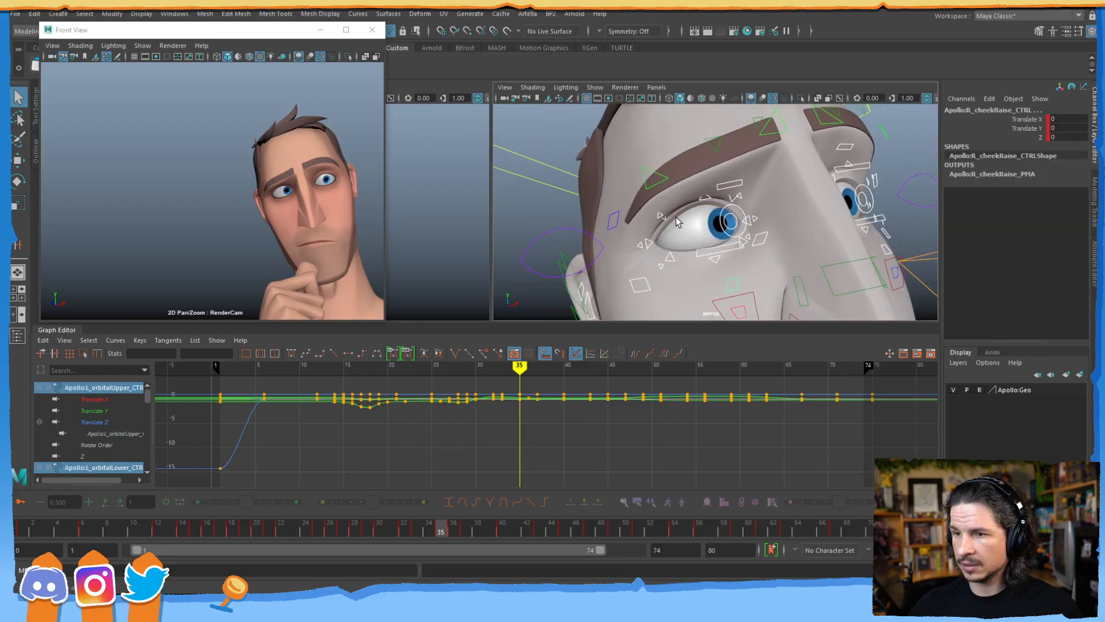
left_click(616, 223, "ctrl+shift")
left_click_drag(792, 229, 737, 220, "alt")
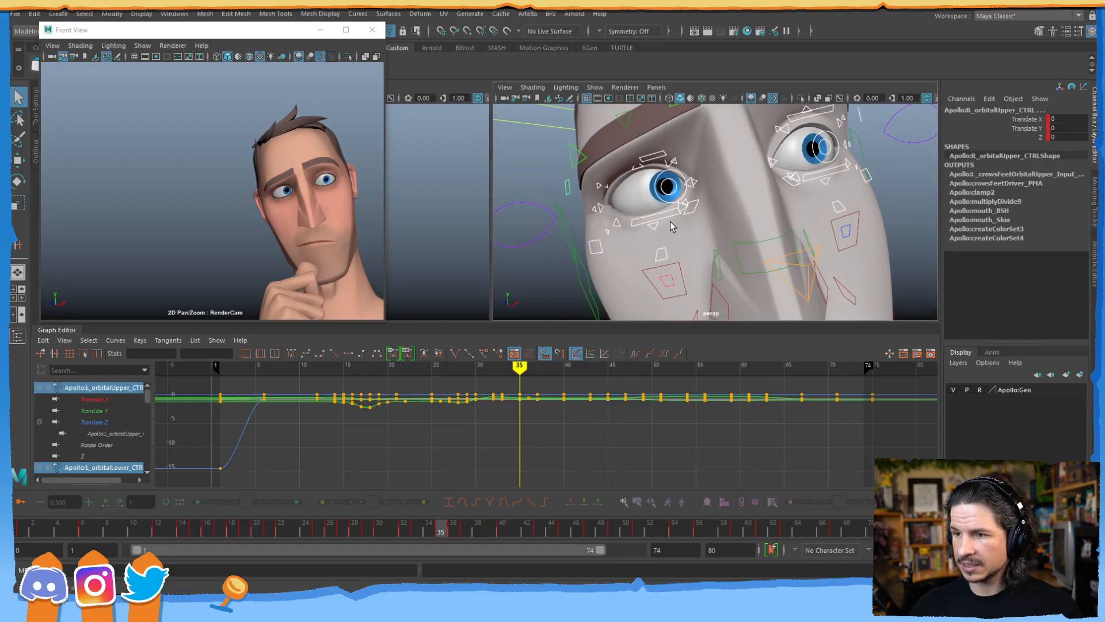
left_click(570, 188, "ctrl")
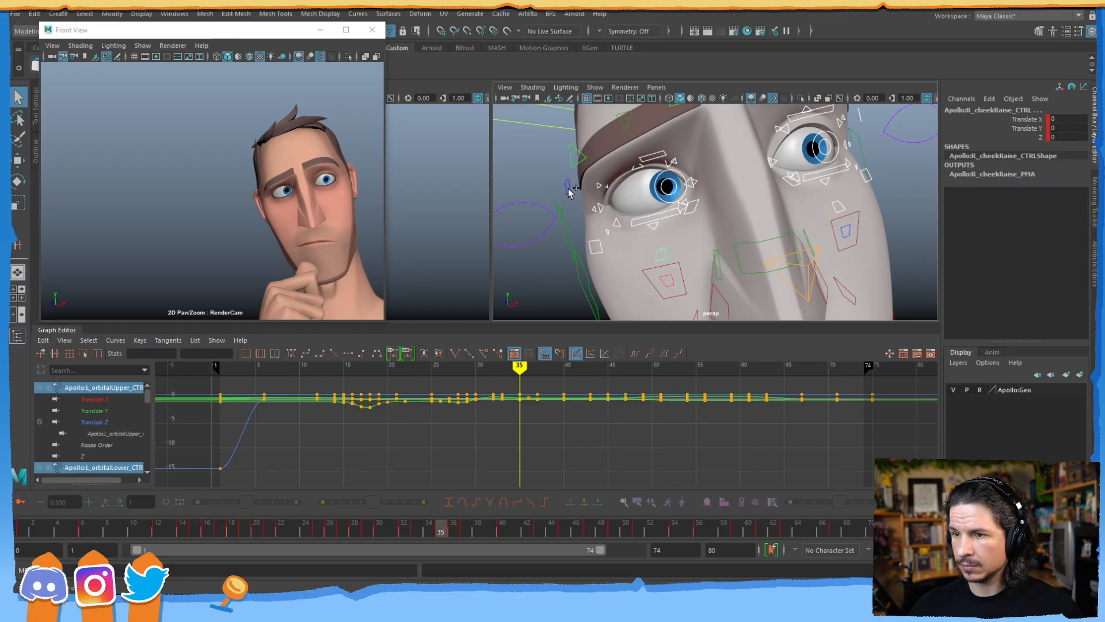
key("ctrl+z")
- Deselect the main upper and lower lid controls of both eyes, and move the Front View window clear of the main menus
left_click_drag(692, 212, 777, 192, "alt")
left_click(777, 190)
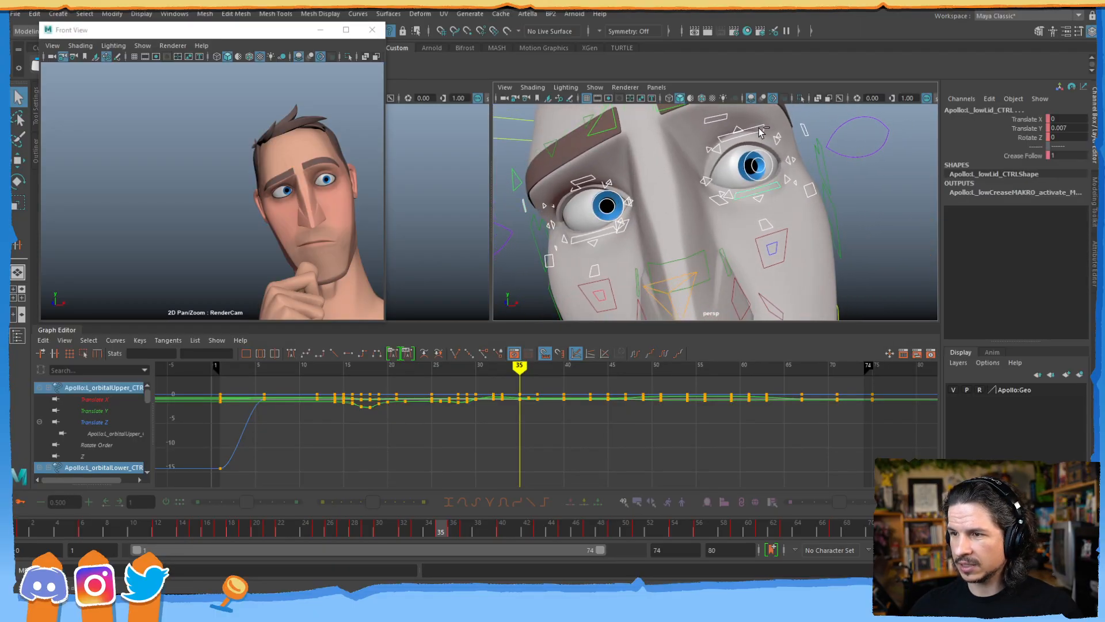
left_click(774, 193)
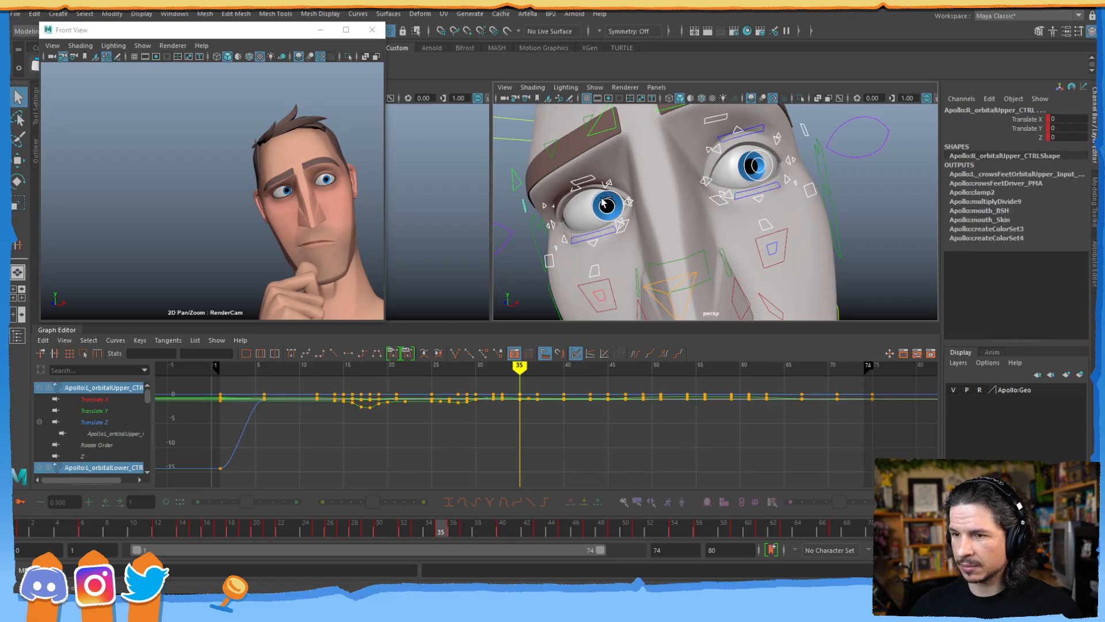
left_click_drag(588, 187, 620, 190, "alt")
key("4")
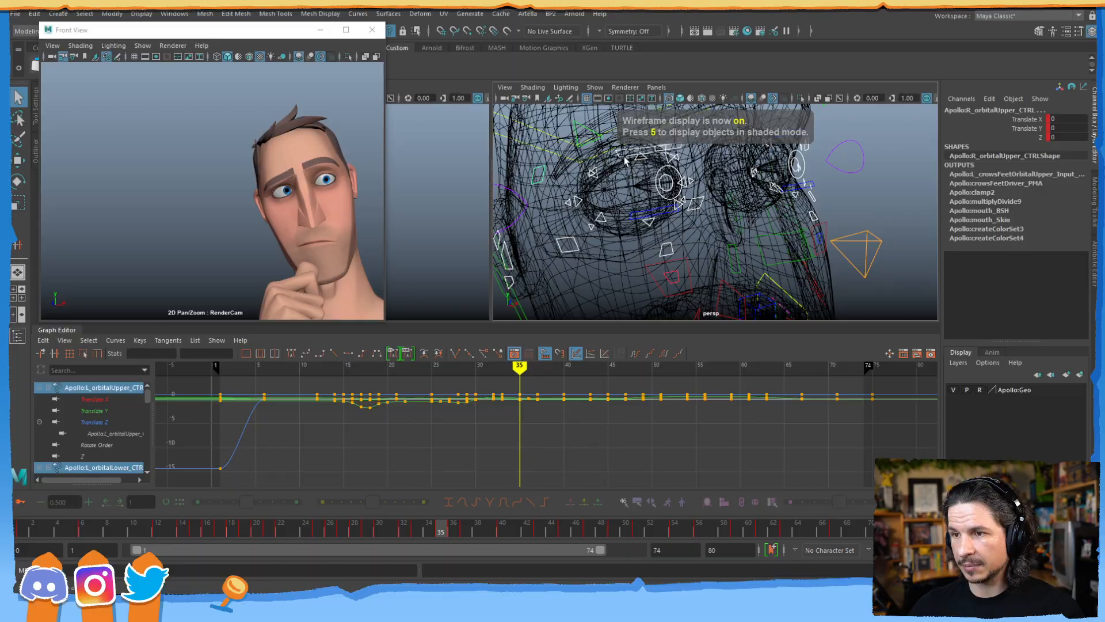
left_click(625, 156, "ctrl")
key("5")
mouse_move(709, 213)
left_mouse_down("alt")
mouse_move(662, 238)
mouse_move(458, 184)
left_mouse_up("alt")
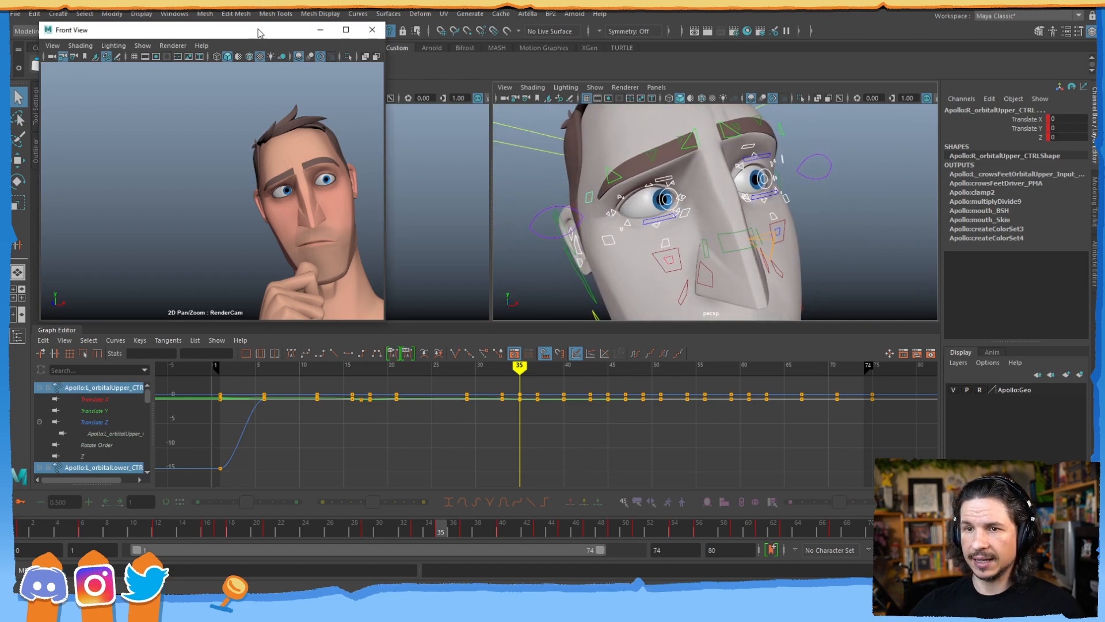
left_click_drag(258, 33, 274, 136)
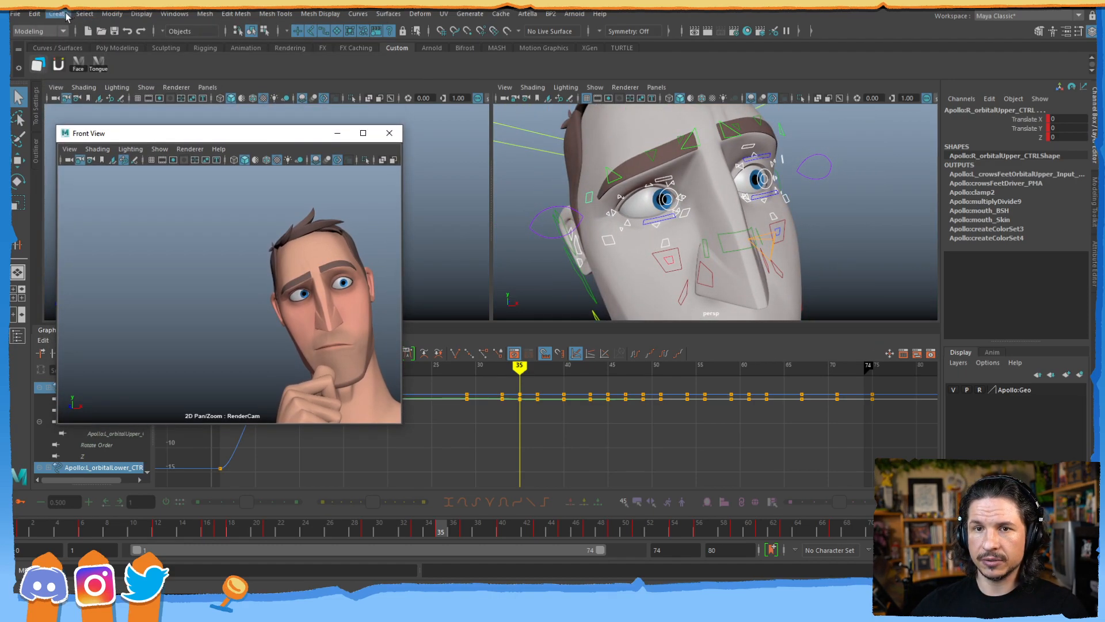
- Save the selected eye-area controls as a quick select set named Eyes on the shelf, and move the Front View window back above the Graph Editor
left_click(66, 15)
mouse_move(131, 245)
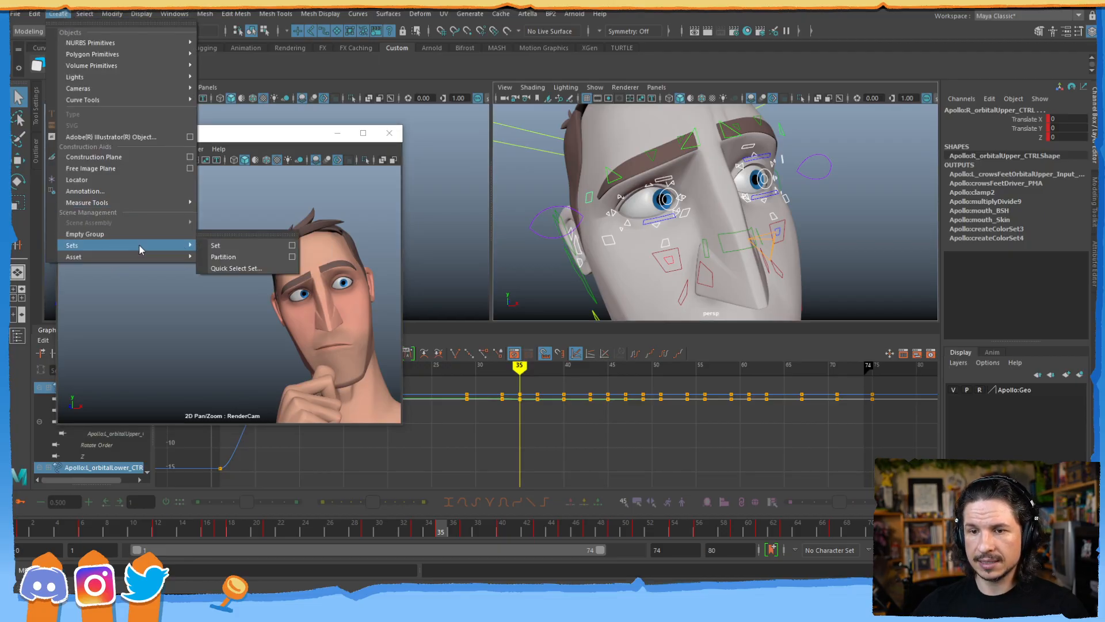
left_click(240, 267)
type("Eyes")
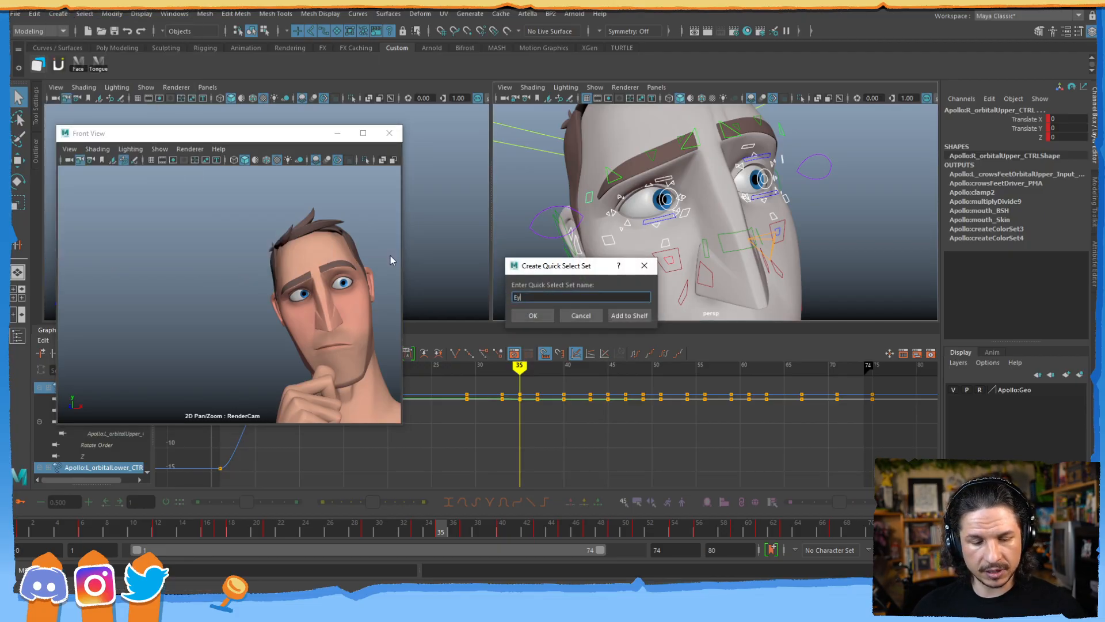
left_click(629, 315)
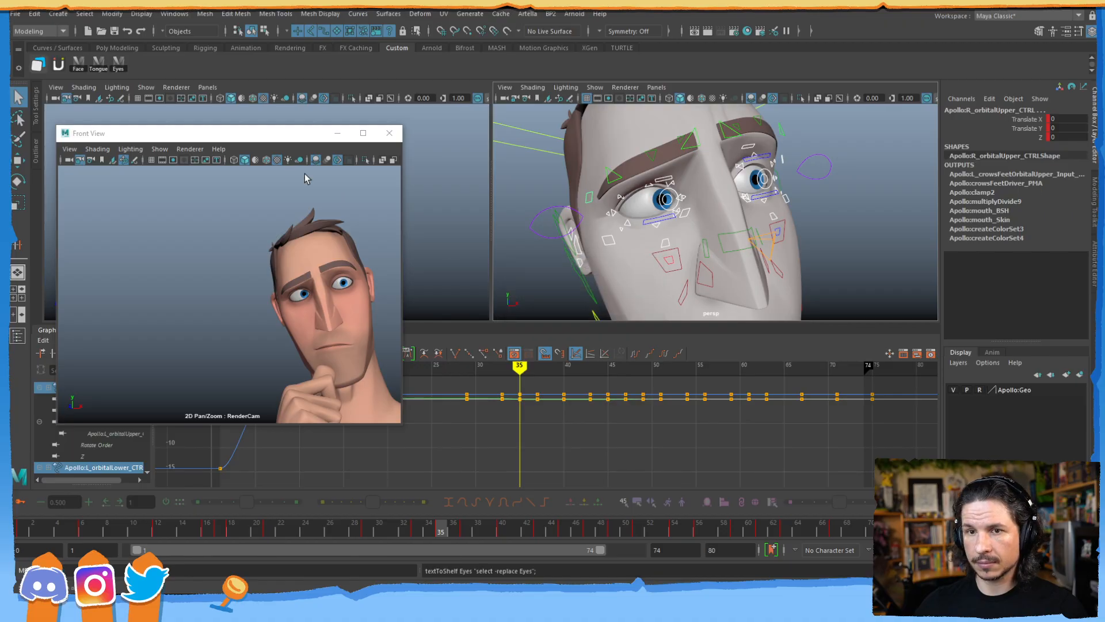
double_click(282, 144)
double_click(401, 10)
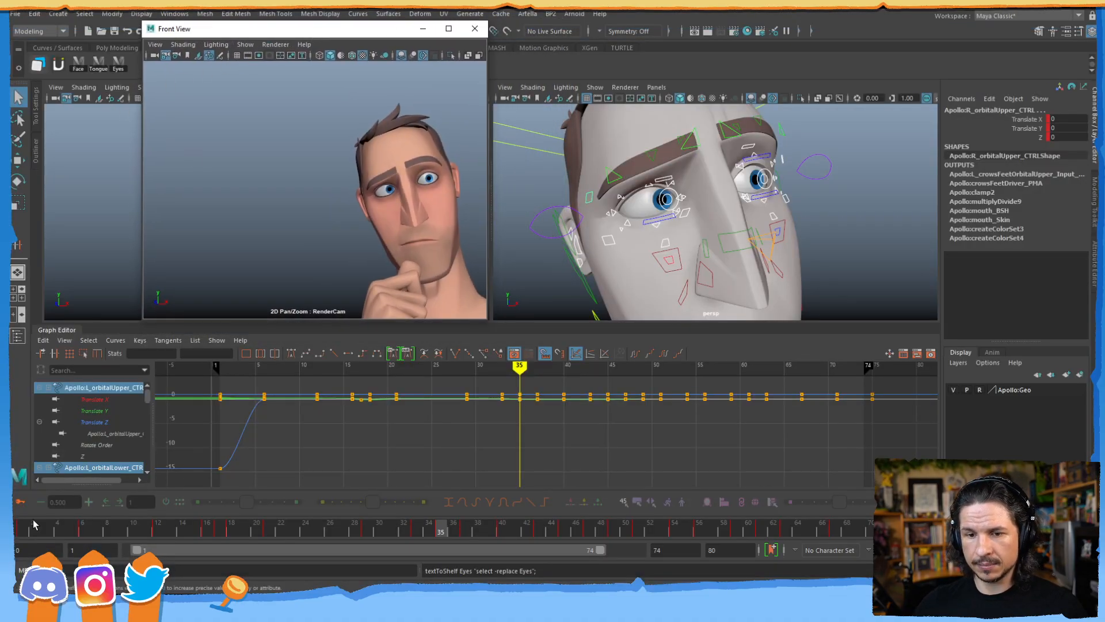
- Copy the eye controls' frame 1 pose to a key at frame 12, and delete their keys between those two frames
key("alt+shift+v")
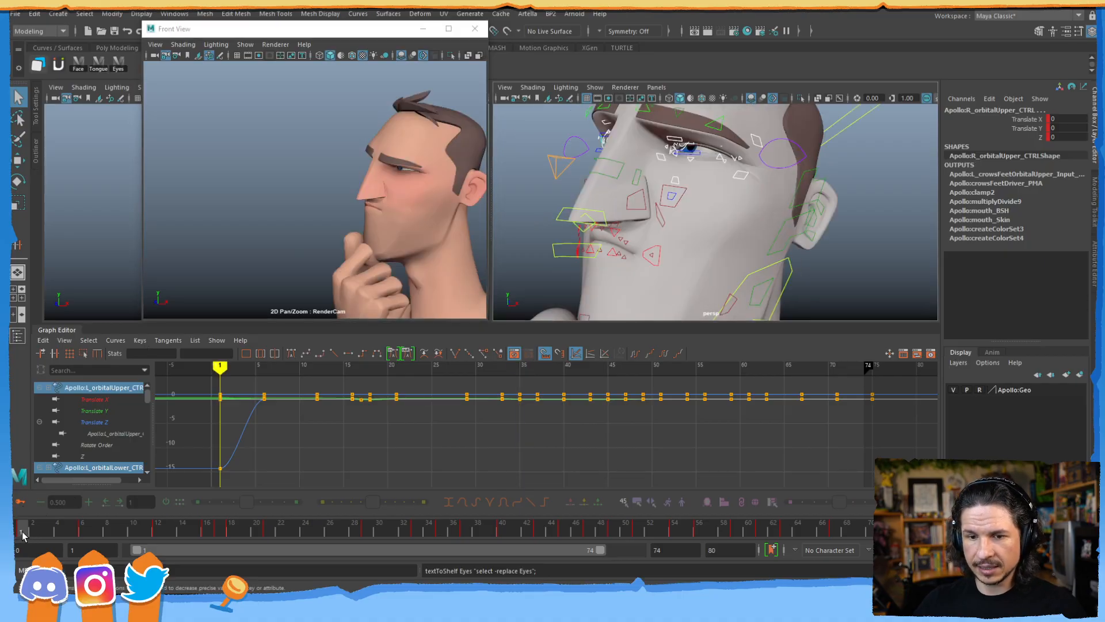
left_click_drag(45, 531, 158, 531)
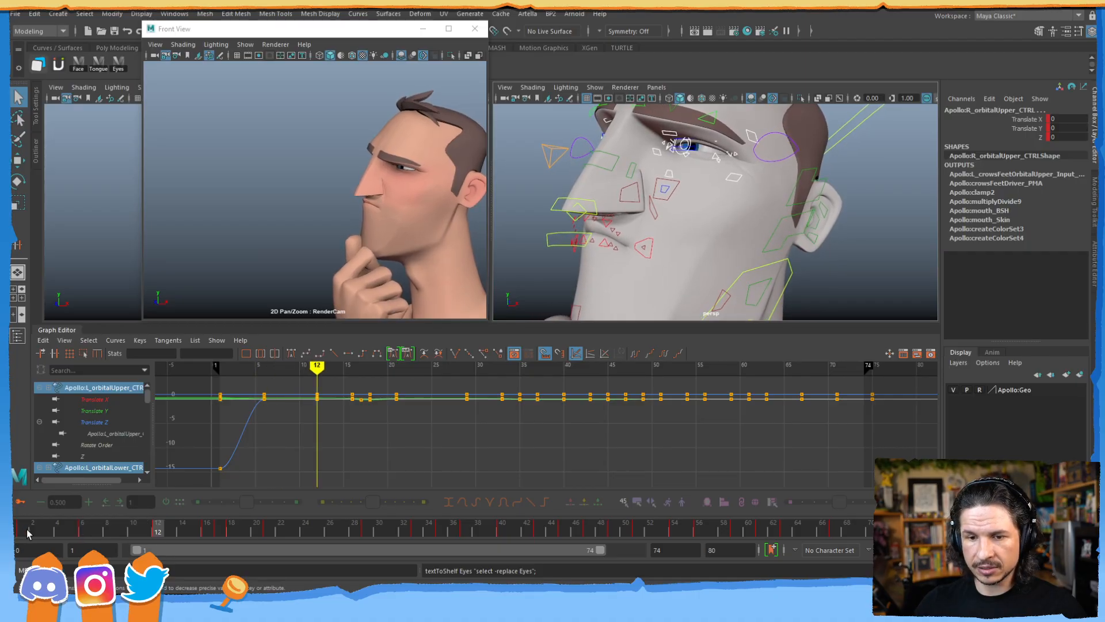
left_click(28, 531)
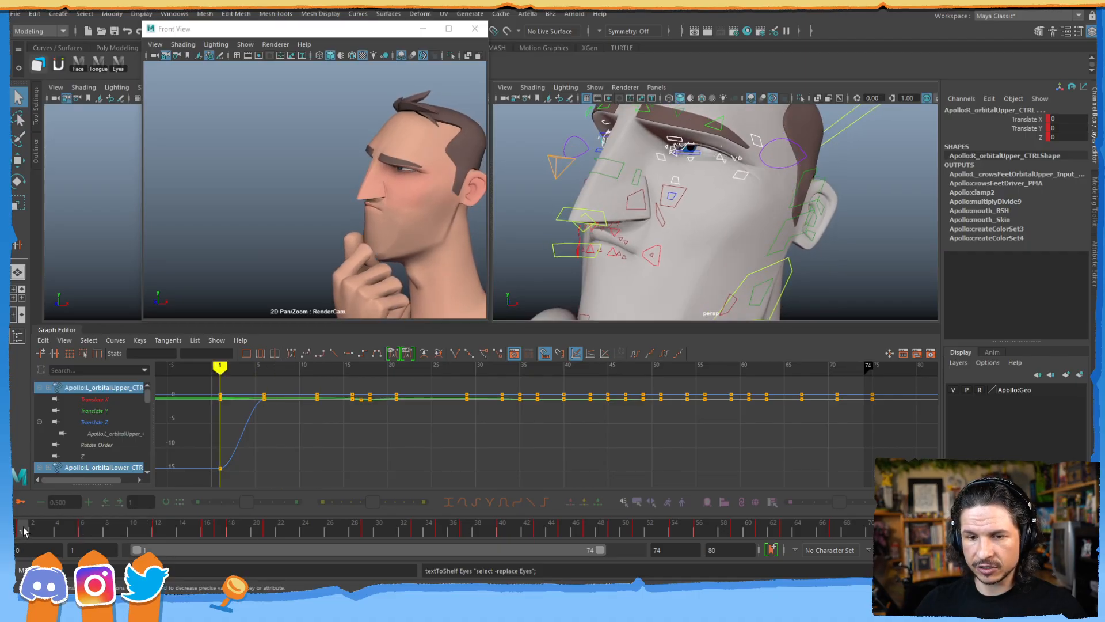
middle_click_drag(28, 531, 158, 531)
key("s")
left_click_drag(286, 378, 257, 420)
key("Delete")
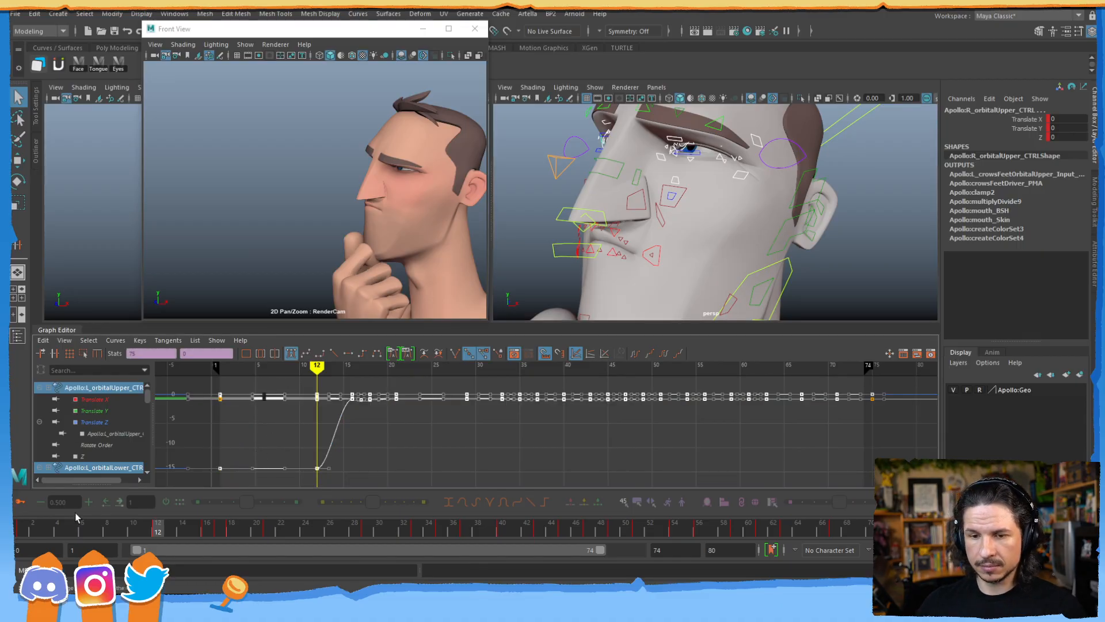
- Scrub through the opening frames and key the eye controls at frames 8 and 9
mouse_move(26, 533)
left_mouse_down()
mouse_move(140, 530)
mouse_move(20, 529)
mouse_move(72, 539)
mouse_move(115, 530)
mouse_move(20, 532)
mouse_move(126, 538)
mouse_move(123, 530)
mouse_move(94, 536)
mouse_move(118, 541)
left_mouse_up()
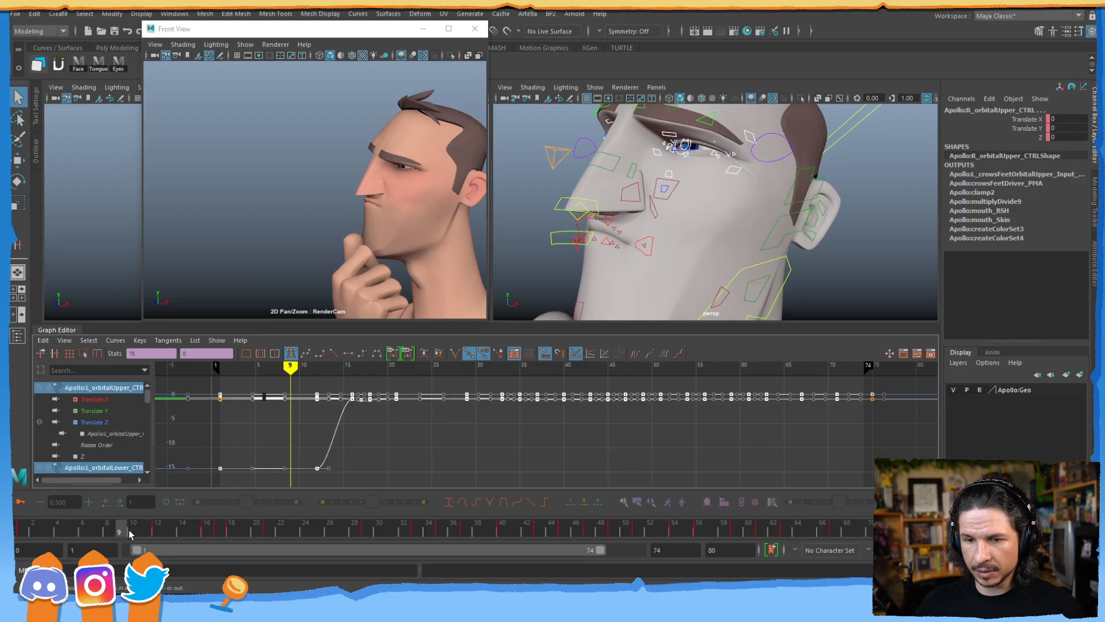
key("s")
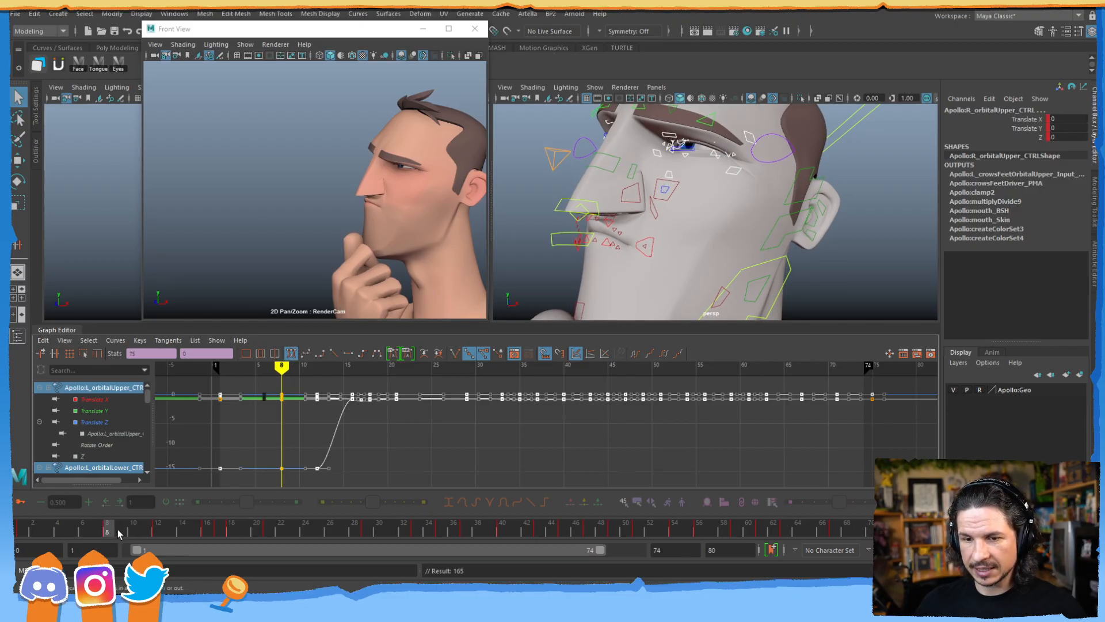
key("s")
- Examine the left eye up close, comparing the lid and crease shapes between frames 8 and 9
mouse_move(684, 187)
left_mouse_down("alt")
mouse_move(693, 195)
mouse_move(681, 190)
left_mouse_up("alt")
right_click_drag(681, 190, 730, 208, "alt")
middle_click_drag(730, 208, 717, 250, "alt")
left_click_drag(716, 250, 724, 213, "alt")
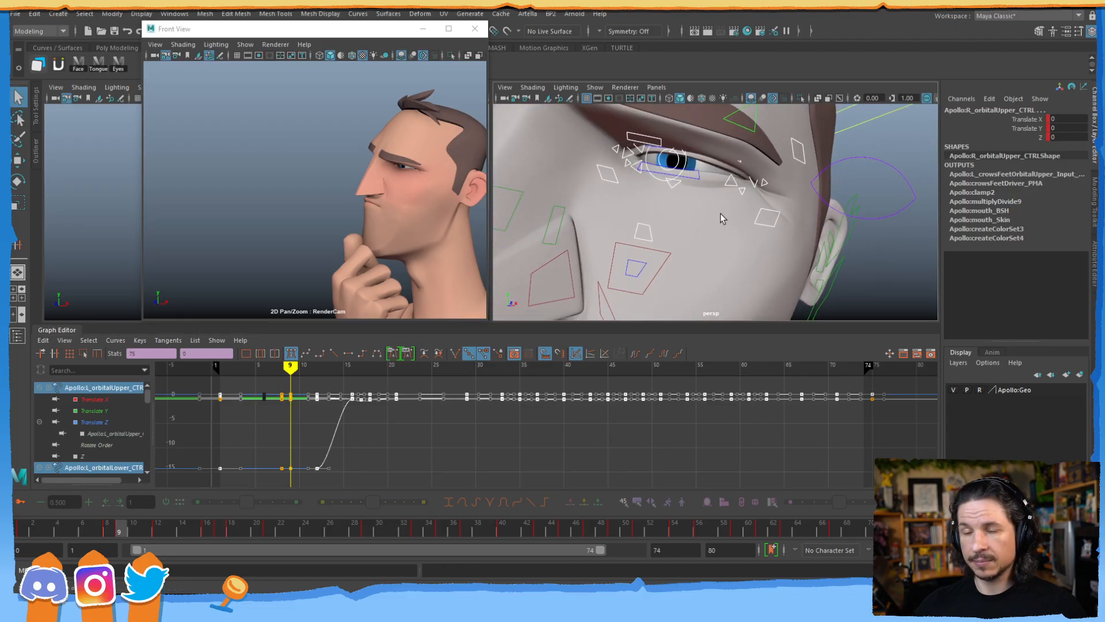
key("comma")
key("period")
key("comma")
key("period")
key("comma")
key("period")
key("comma")
key("period")
right_click_drag(668, 176, 768, 195, "alt")
middle_click_drag(768, 196, 778, 249, "alt")
left_click_drag(778, 248, 782, 232, "alt")
key("comma")
key("period")
key("comma")
key("period")
key("comma")
key("period")
key("period")
key("comma")
key("period")
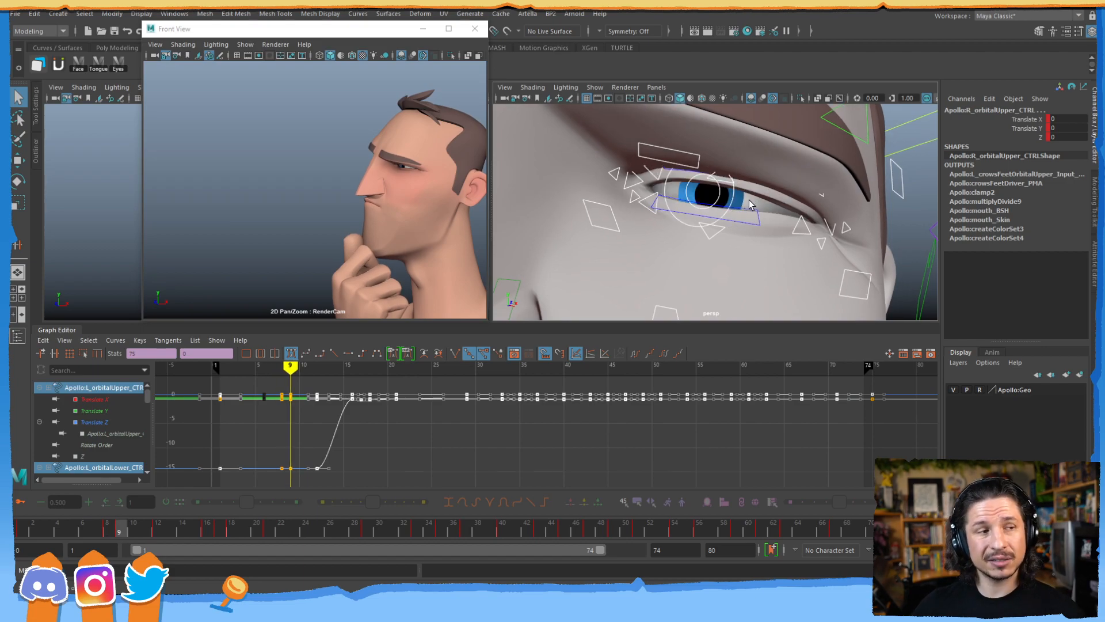
- Select L_lowCrease2_CTRL under the left eye with the Move tool and step back to frame 8
left_click(718, 233)
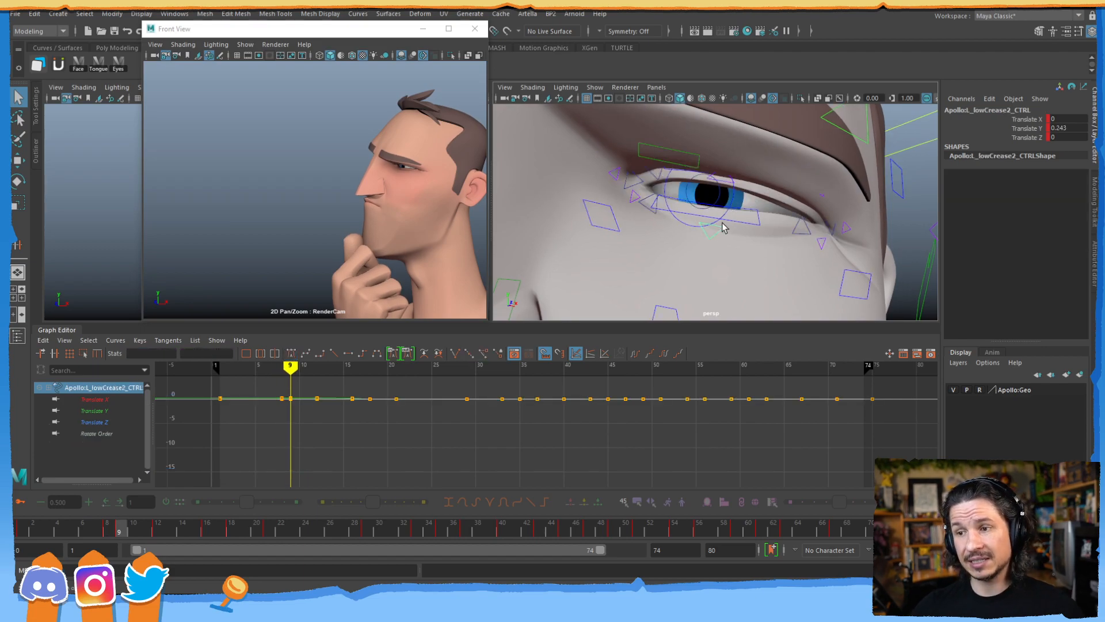
key("w")
key("comma")
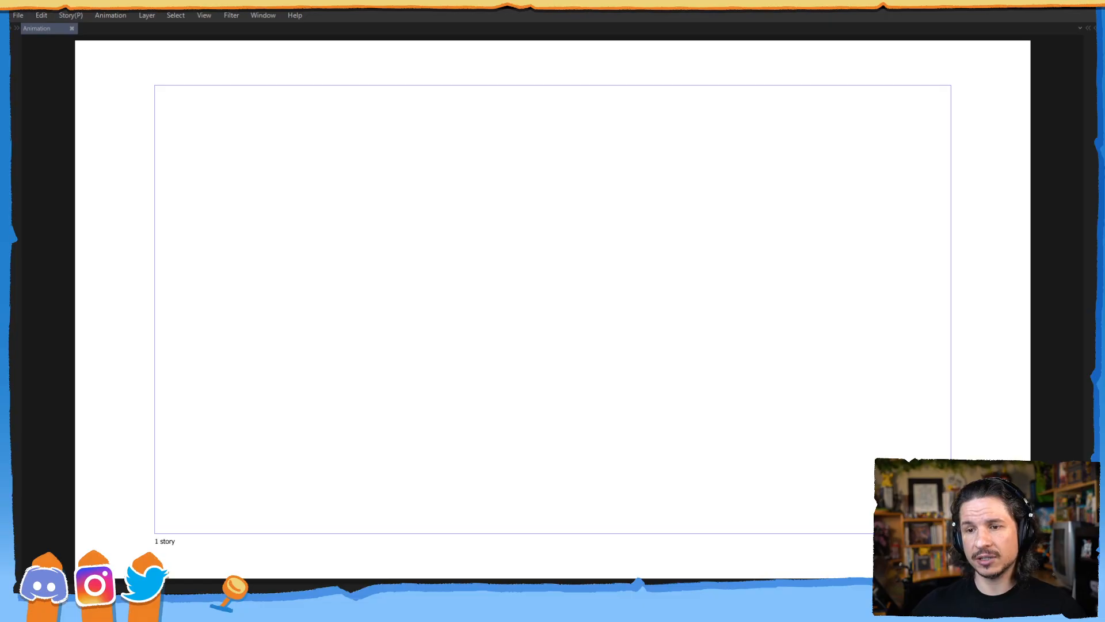
- In Clip Studio Paint, sketch a side-view eyeball with a bulging cornea, pupil and lid lines, and return to Maya
mouse_move(315, 212)
left_mouse_down()
mouse_move(299, 230)
mouse_move(329, 214)
left_mouse_up()
key("ctrl+z")
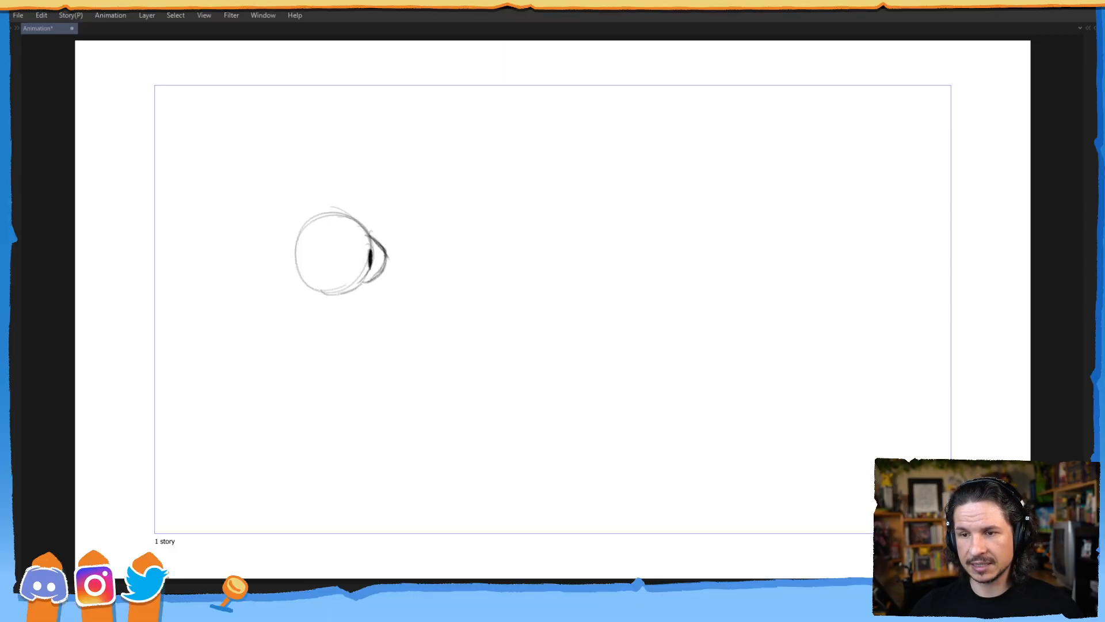
left_click_drag(368, 229, 381, 246)
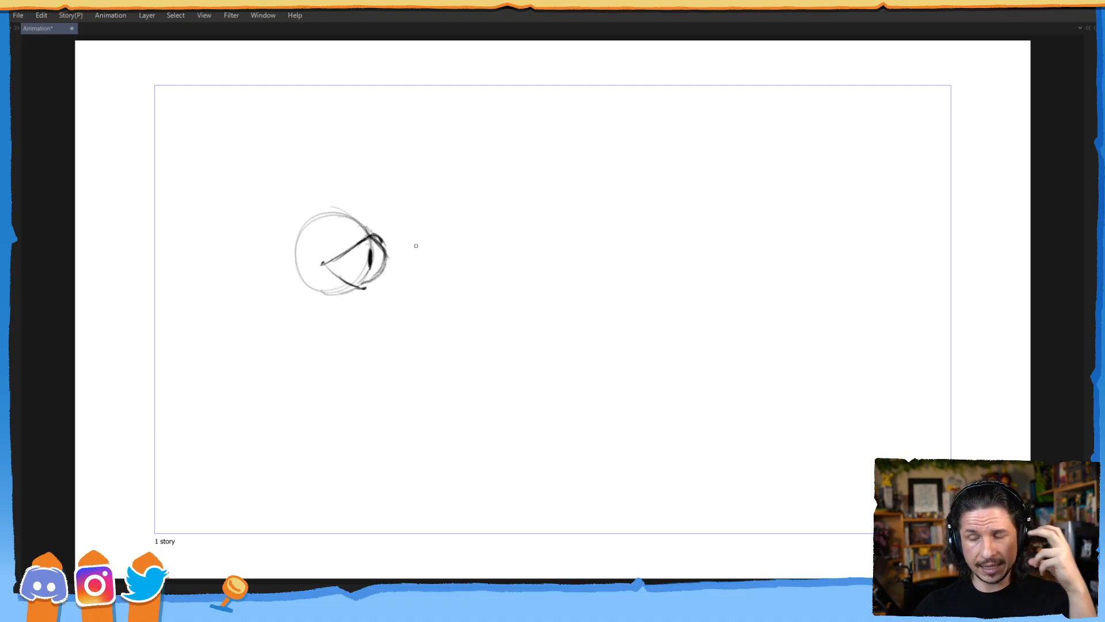
left_click(1078, 10)
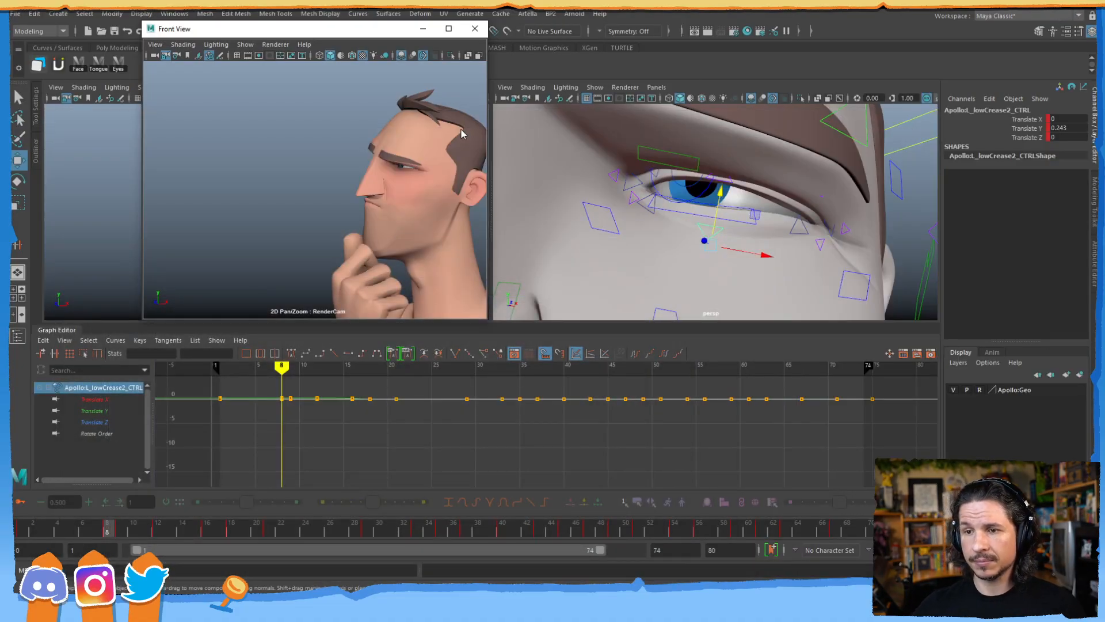
- Compare frames 8 and 9, and try lowering L_lowCrease2_CTRL at frame 9 before undoing the move
key("period")
key("comma")
key("period")
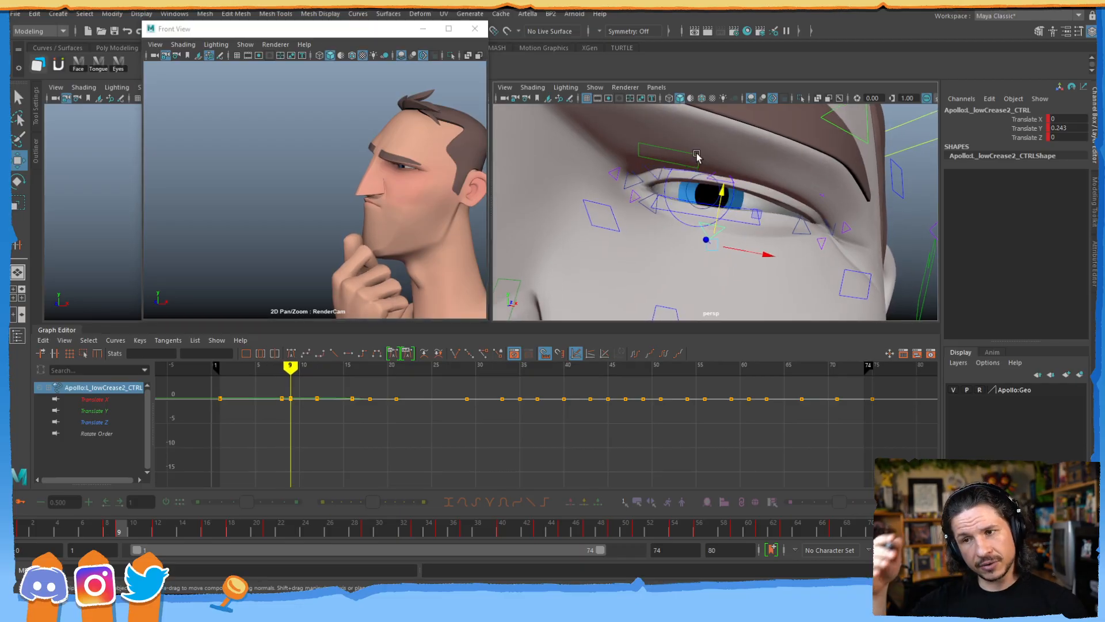
left_click(693, 254)
left_click(716, 234)
left_click_drag(721, 193, 726, 228)
key("ctrl+z")
- Select all controls around the left eye and brow in wireframe display, and clear the selection in shaded display
right_click_drag(699, 146, 720, 183, "alt")
left_click_drag(720, 183, 720, 219, "alt")
key("4")
left_click_drag(828, 133, 643, 227)
key("5")
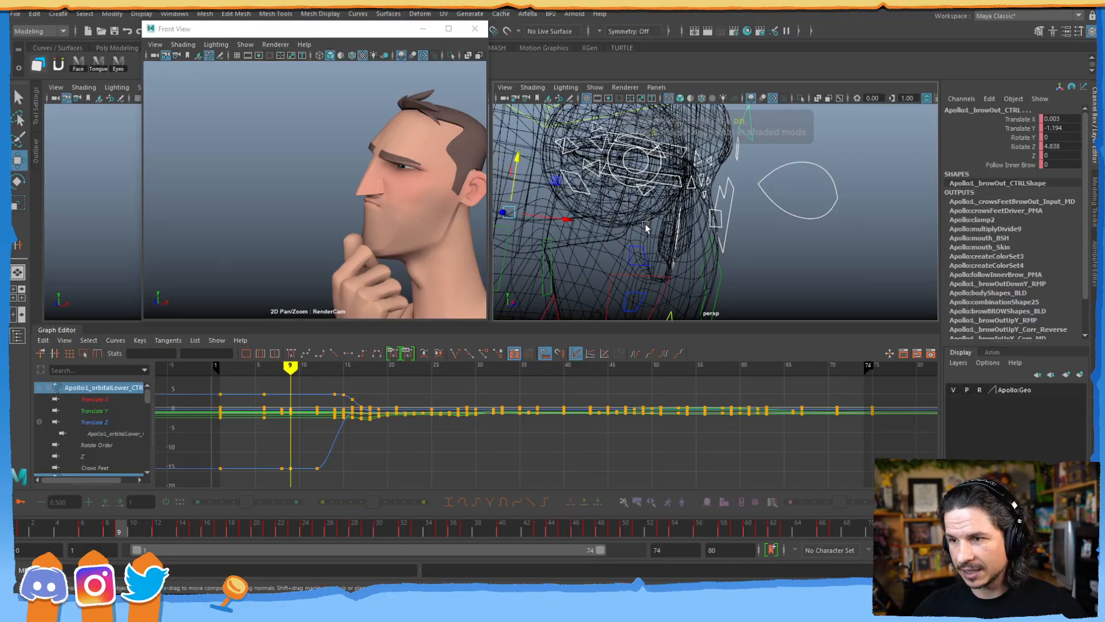
left_click(600, 198)
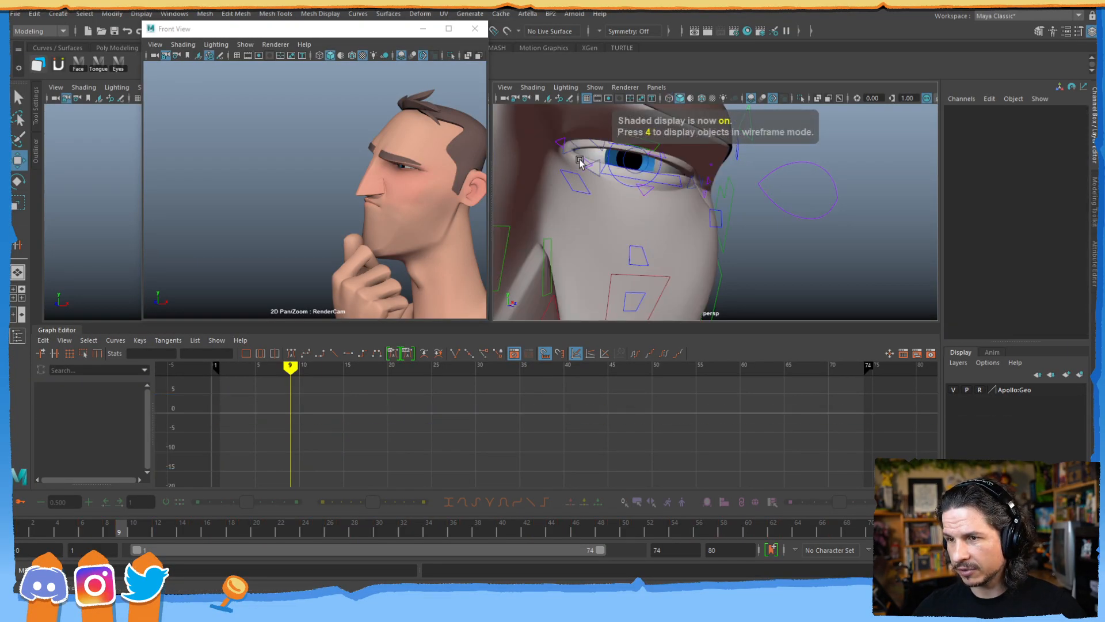
- Try adjusting L_lowLidIn_CTRL and lowering L_lowLidOut_CTRL on the left eye at frame 9, and undo the change
left_click(610, 176)
left_click(603, 154)
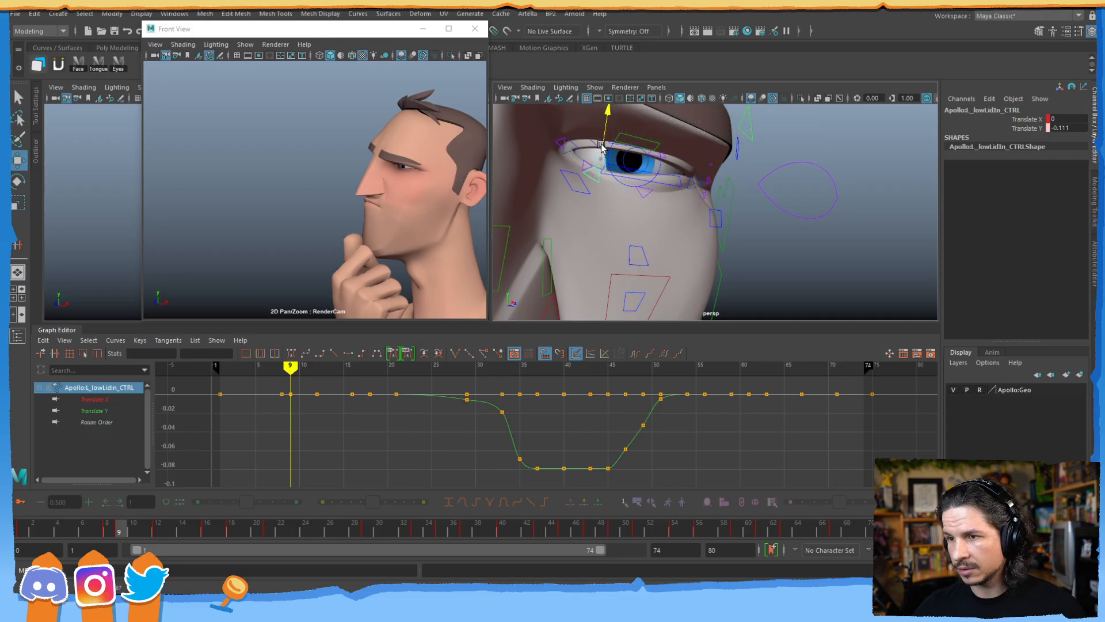
left_click(655, 156)
left_click_drag(683, 147, 680, 155)
key("ctrl+z")
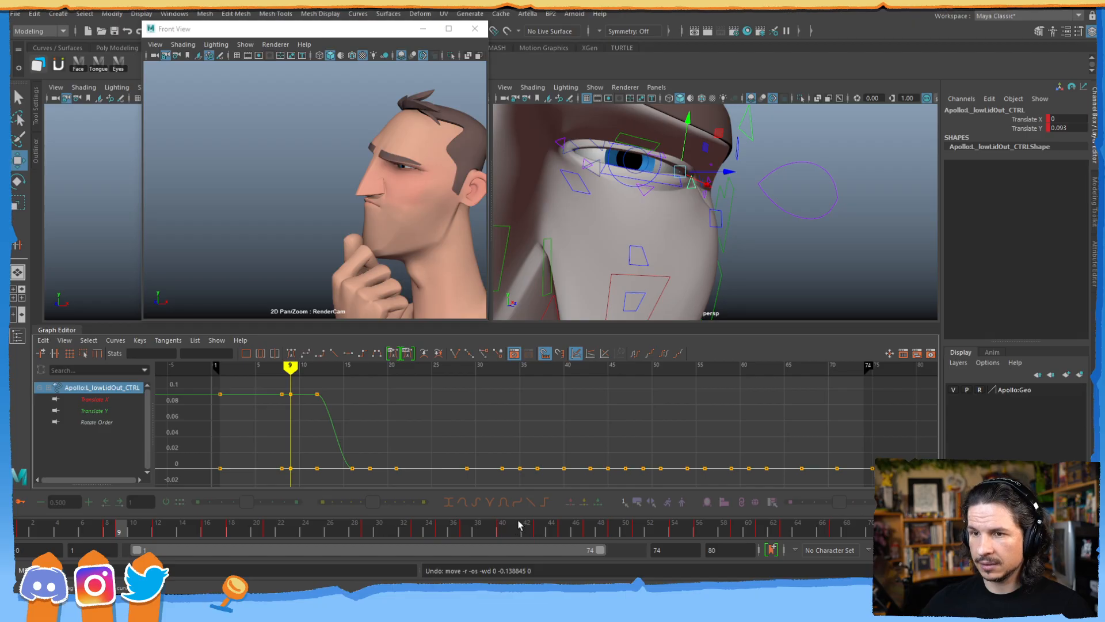
- Move the animation to frame 41 and bring the eye area into view in the perspective viewport
left_click_drag(561, 425, 572, 424)
middle_click_drag(662, 158, 789, 219, "alt")
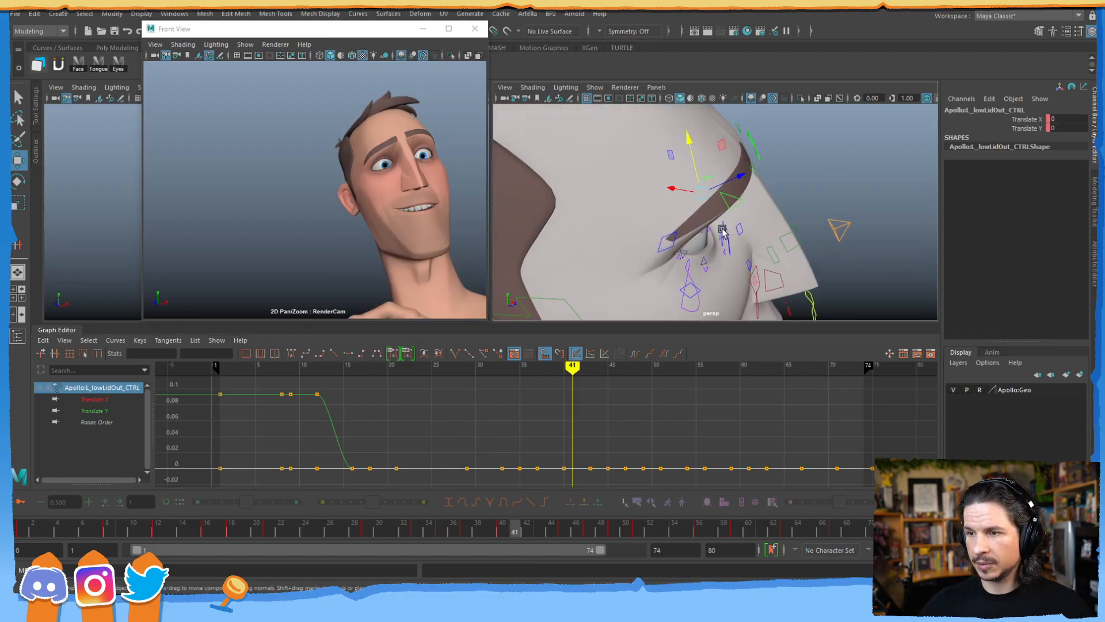
- Select the left lower lid control and undo its last trial moves at frame 41
left_click_drag(790, 218, 743, 216, "alt")
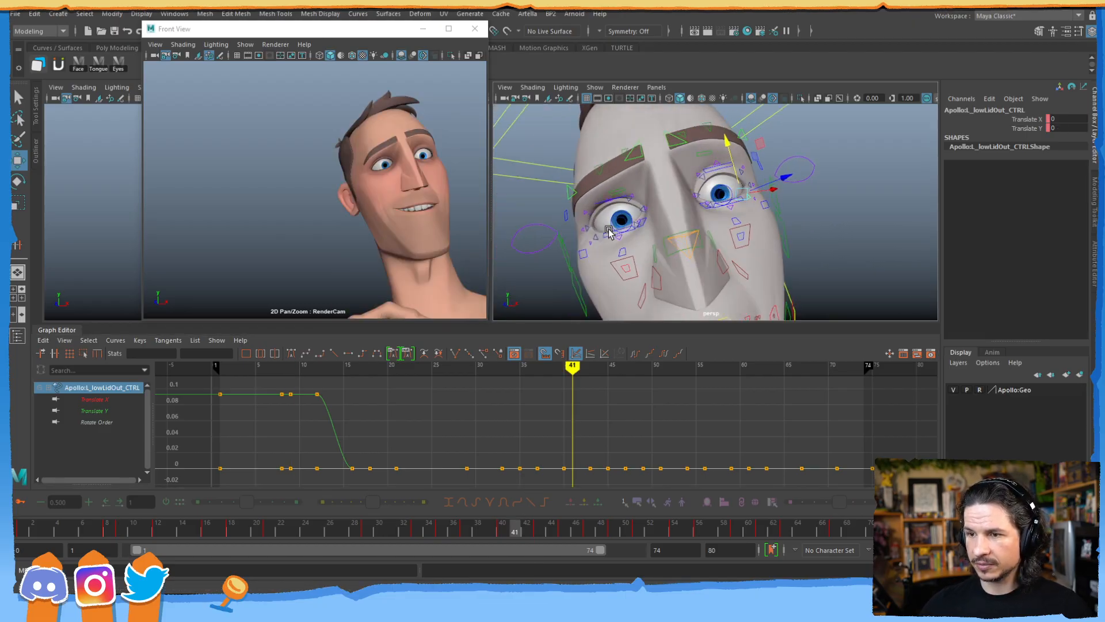
right_click_drag(748, 218, 775, 226, "alt")
left_click_drag(777, 227, 752, 241, "alt")
right_click_drag(753, 240, 769, 233, "alt")
left_click(755, 195)
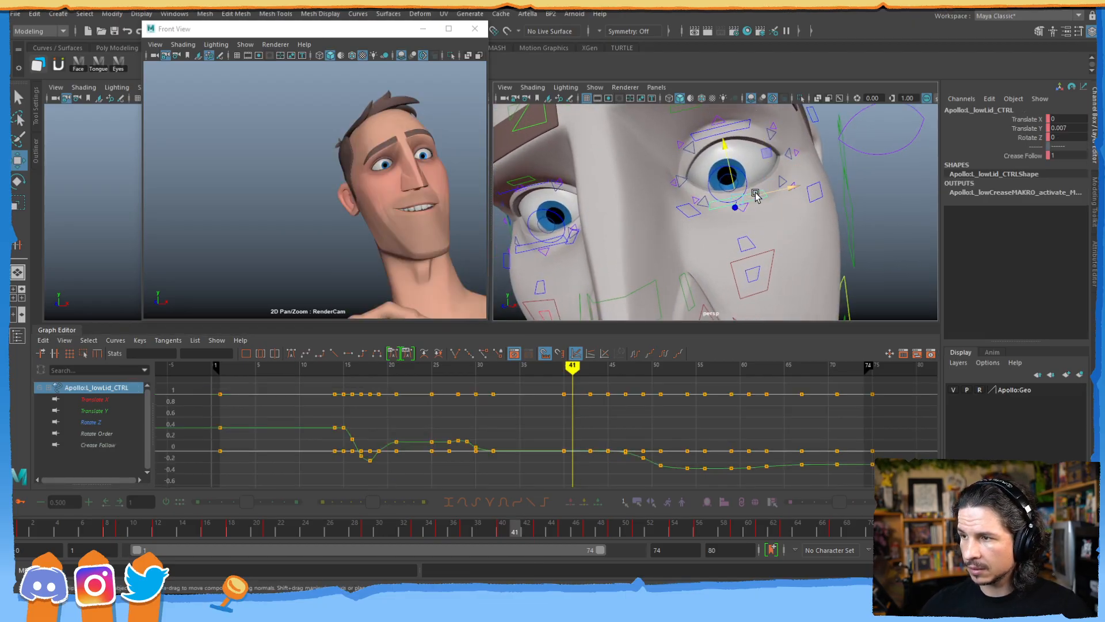
left_click_drag(739, 176, 733, 169, "alt")
key("ctrl+z")
key("ctrl+z")
key("ctrl+z")
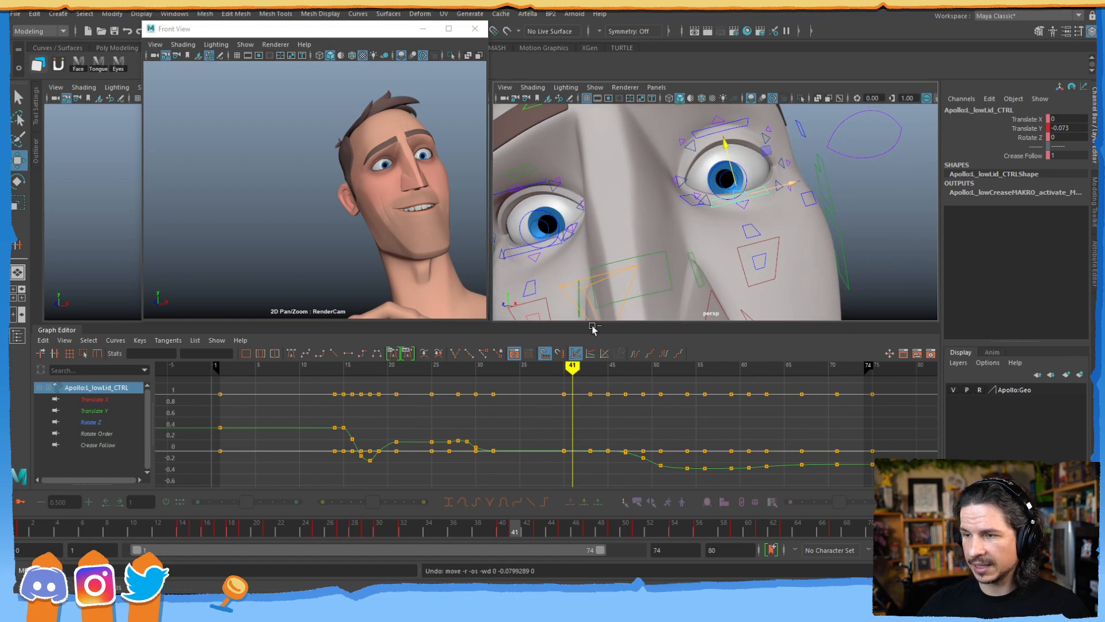
- At frame 9, lower the left lower lid control to about 0.32 in Translate Y and key it
left_click(109, 529)
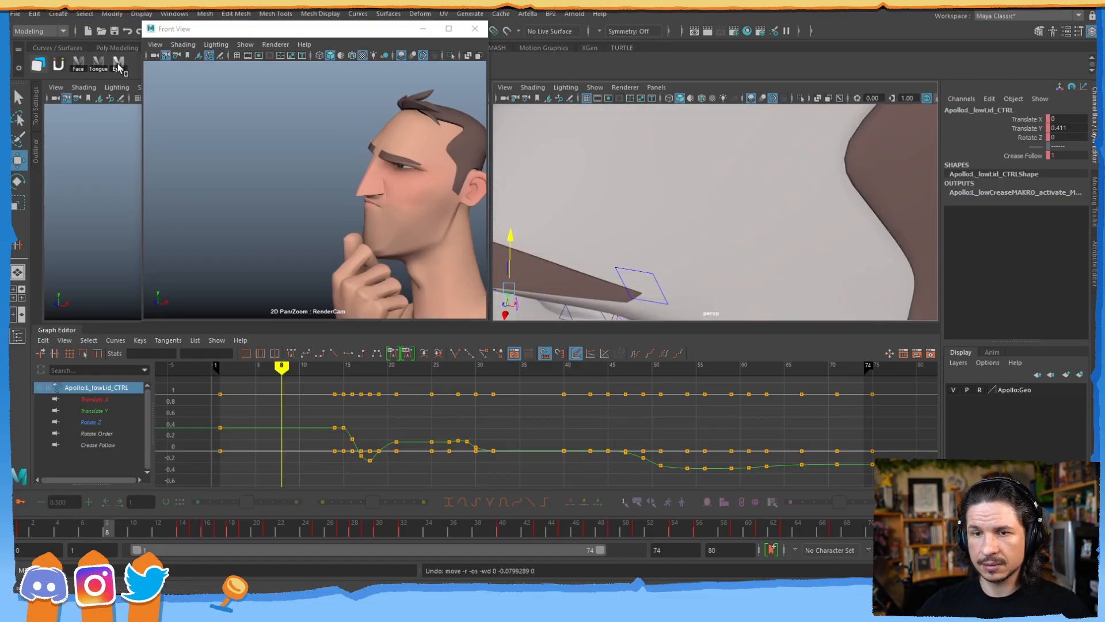
left_click(118, 62)
key("f")
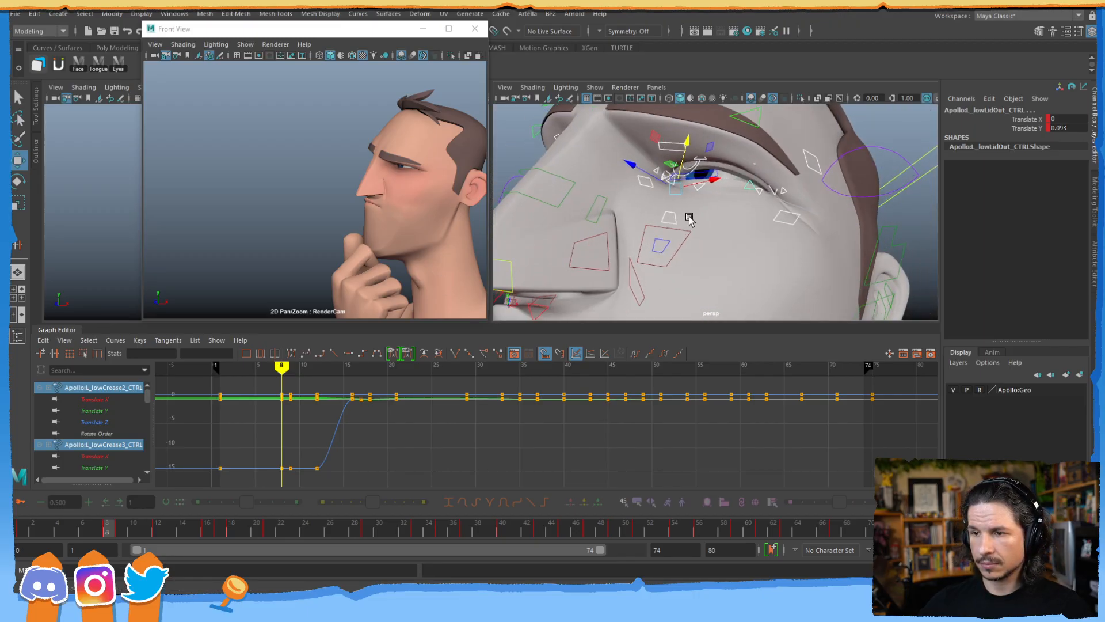
left_click_drag(689, 219, 731, 264, "alt")
middle_click_drag(730, 264, 693, 232, "alt")
right_click_drag(693, 232, 753, 244, "alt")
middle_click_drag(753, 244, 708, 262, "alt")
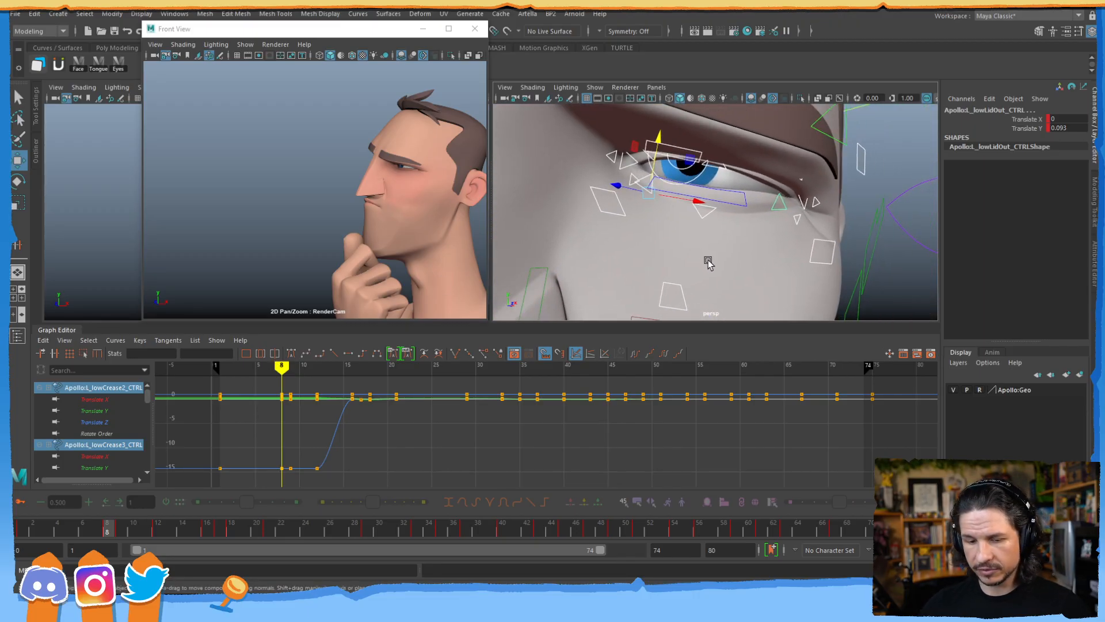
key("period")
left_click(728, 164)
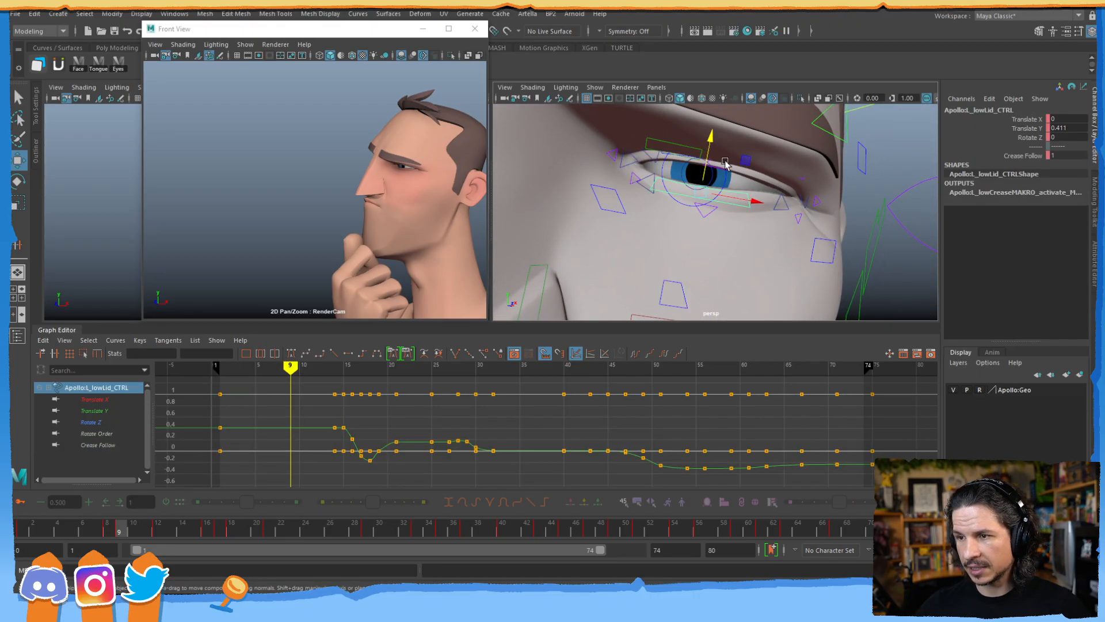
left_click_drag(707, 160, 708, 160)
key("s")
- Compare frames 8 and 9 and lower the left lower lid further at frame 9, to about 0.26 in Translate Y
key("alt+comma")
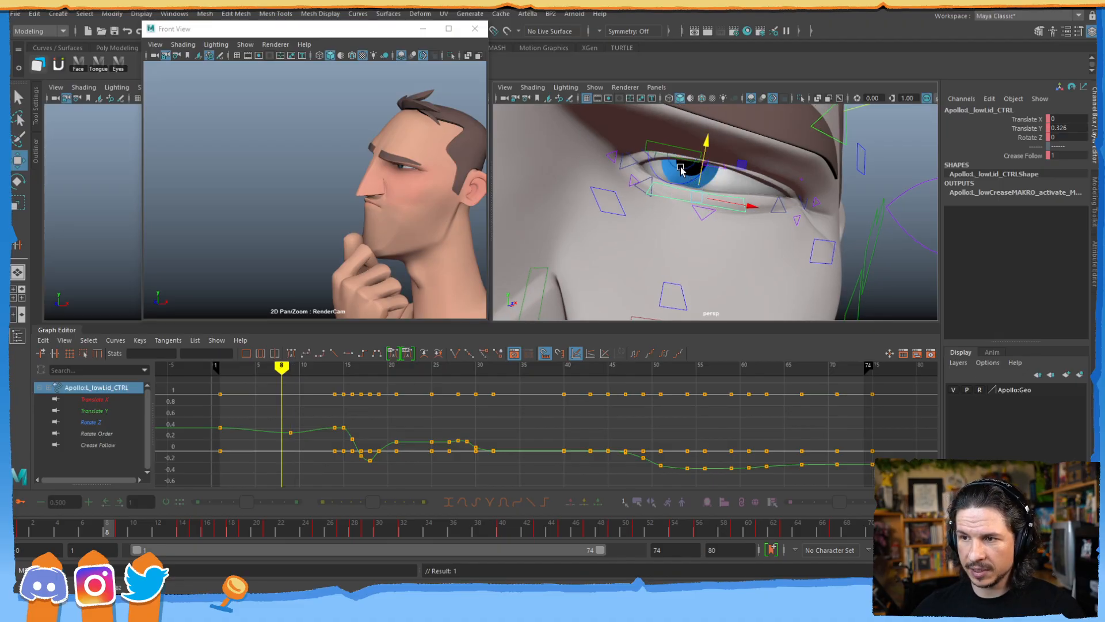
key("alt+period")
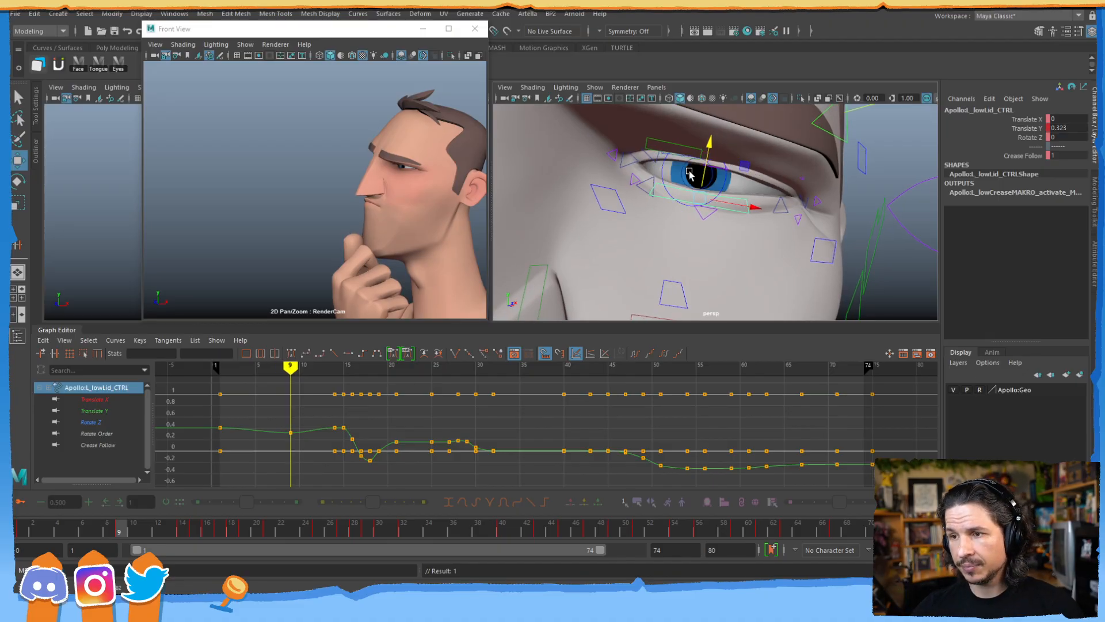
left_click_drag(711, 149, 712, 153)
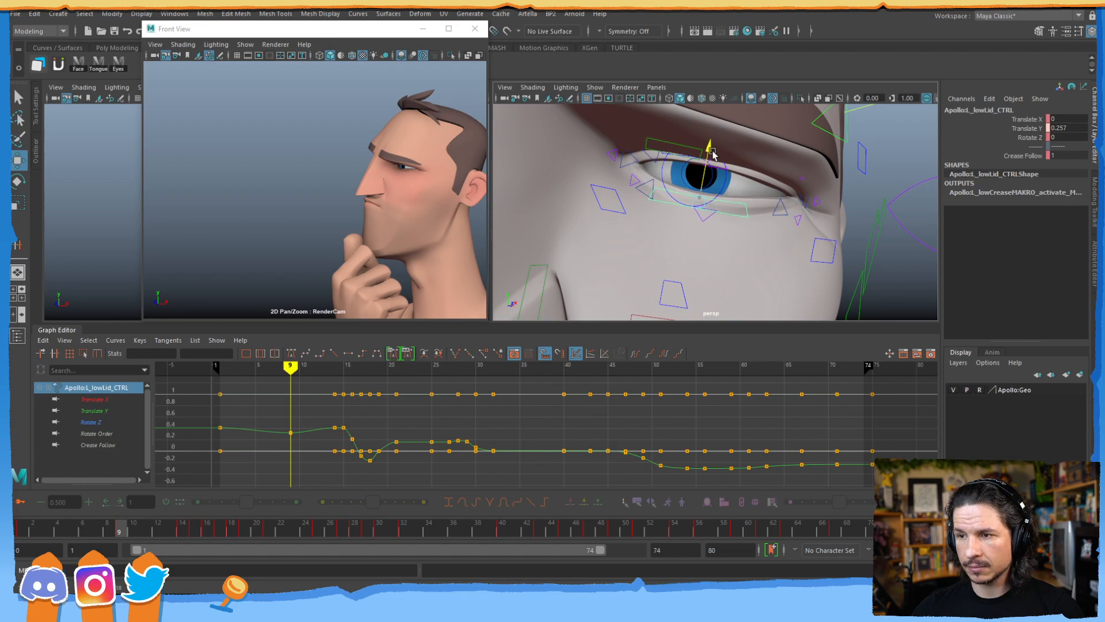
left_click_drag(713, 150, 709, 148)
key("alt+comma")
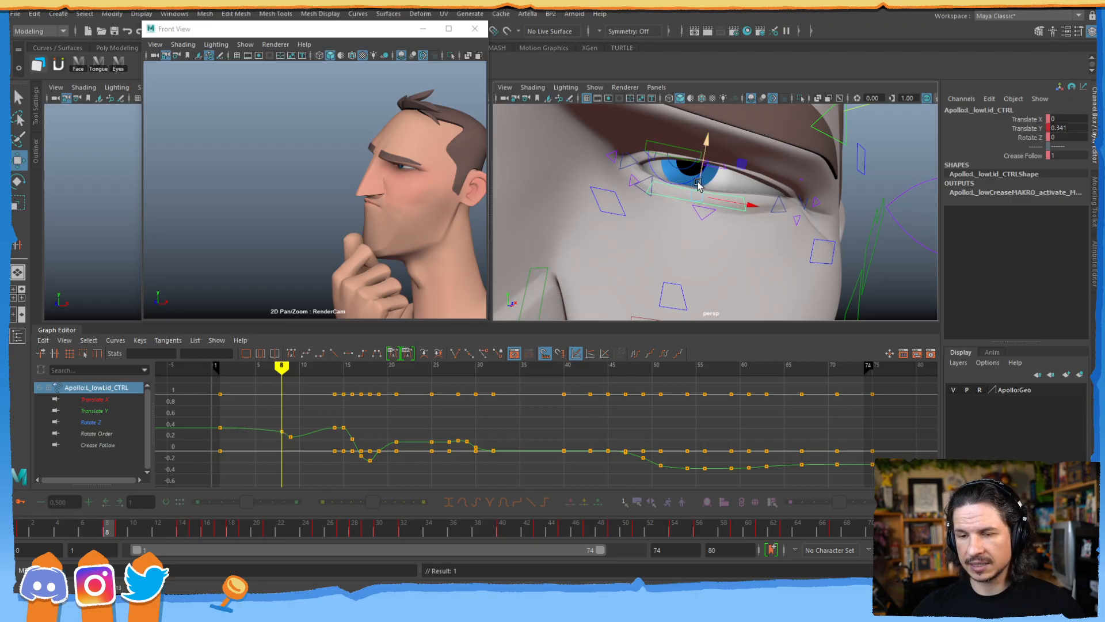
- Copy the left lower lid's frame 1 pose, Translate Y 0.411, to frame 8 and key it there
key("ctrl+z")
left_click(24, 533)
middle_click_drag(25, 533, 106, 532)
key("s")
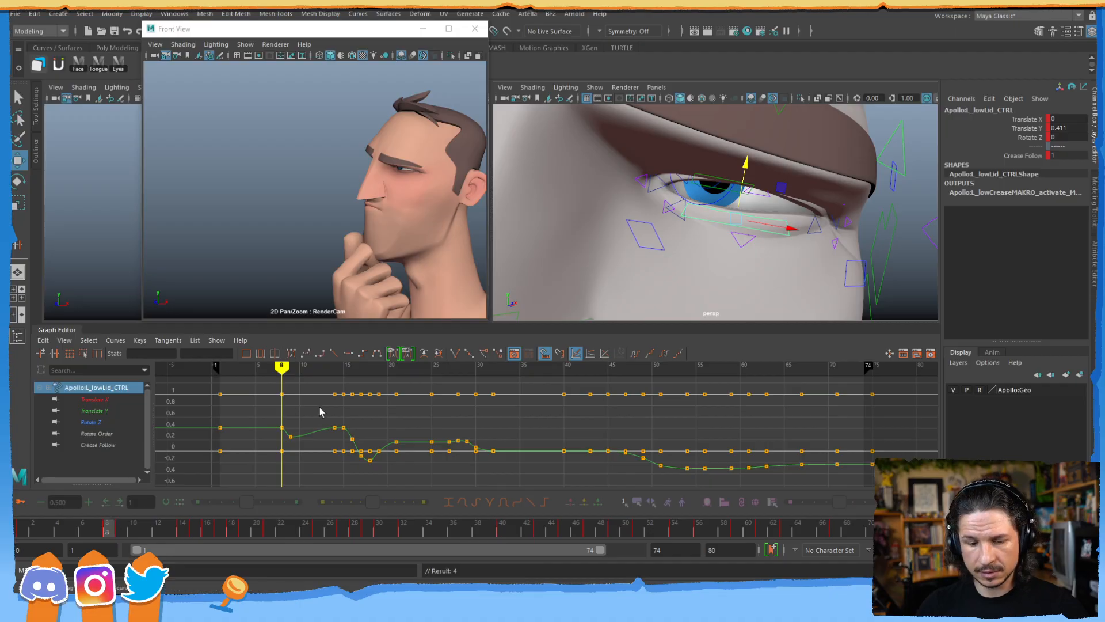
- Flip between frames 8 and 9, then fine-tune the left lower lid at frame 9 to Translate Y 0.282
key("alt+comma")
key("alt+period")
key("comma")
key("period")
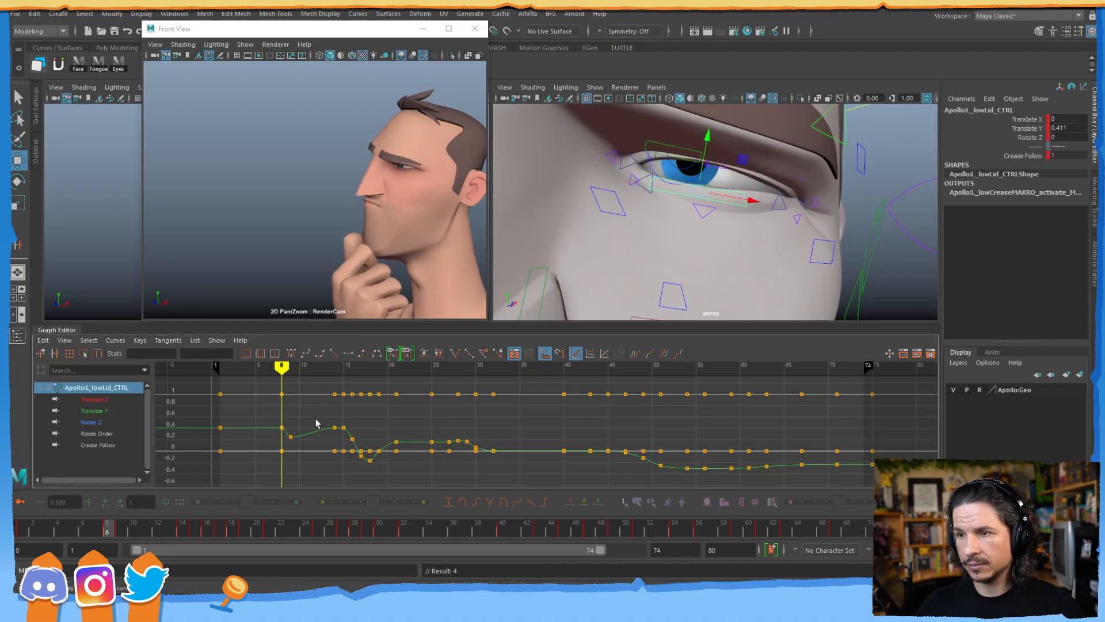
key("period")
key("comma")
key("period")
key("comma")
key("period")
key("comma")
key("period")
key("comma")
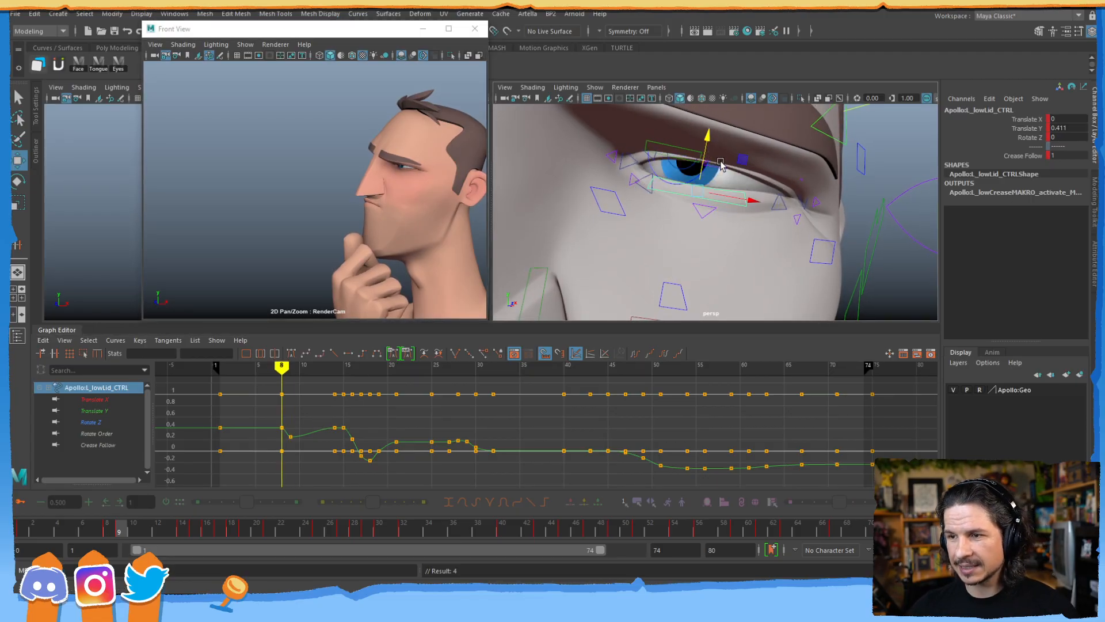
key("period")
left_click_drag(709, 151, 709, 150)
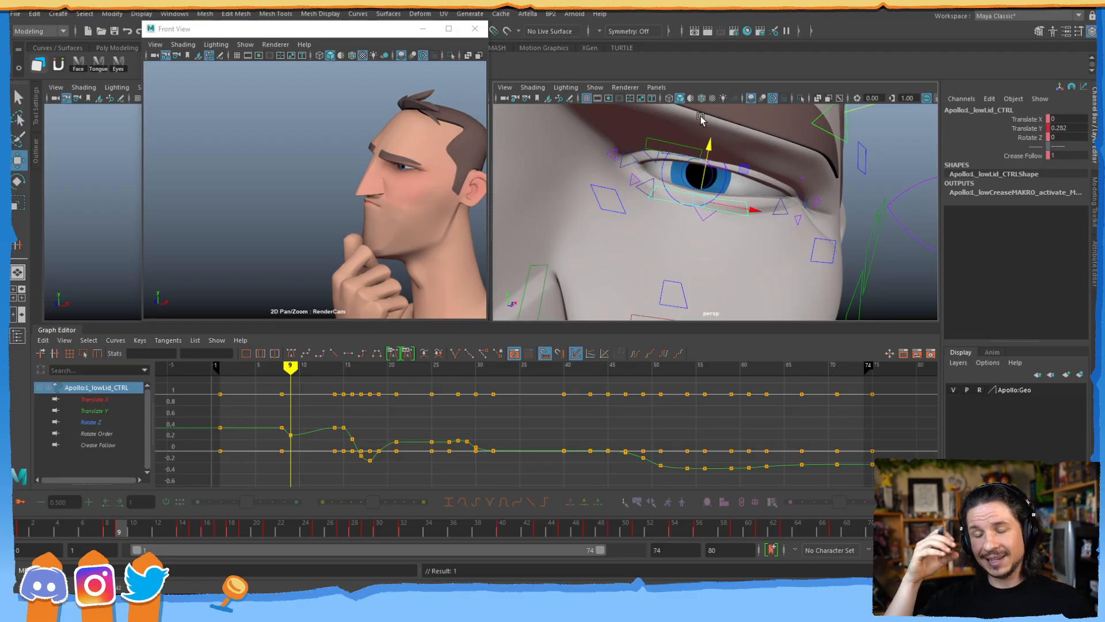
- Flip between the frames around 8 and 9 to examine how the lower lid follows the eye movement
key("comma")
key("comma")
key("period")
key("comma")
key("period")
key("comma")
key("period")
key("comma")
key("period")
key("comma")
key("period")
key("comma")
key("comma")
key("period")
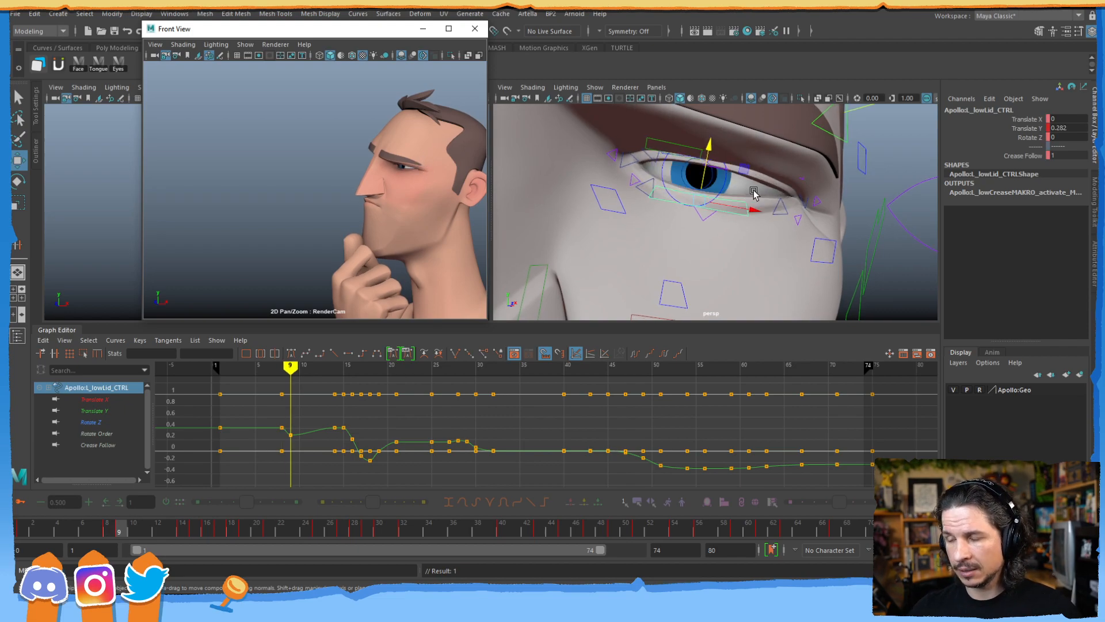
- Raise the left lower lid's outer corner control at frame 9 to about 0.103 in Translate Y and key it
left_click(779, 173)
left_click_drag(776, 171, 774, 169)
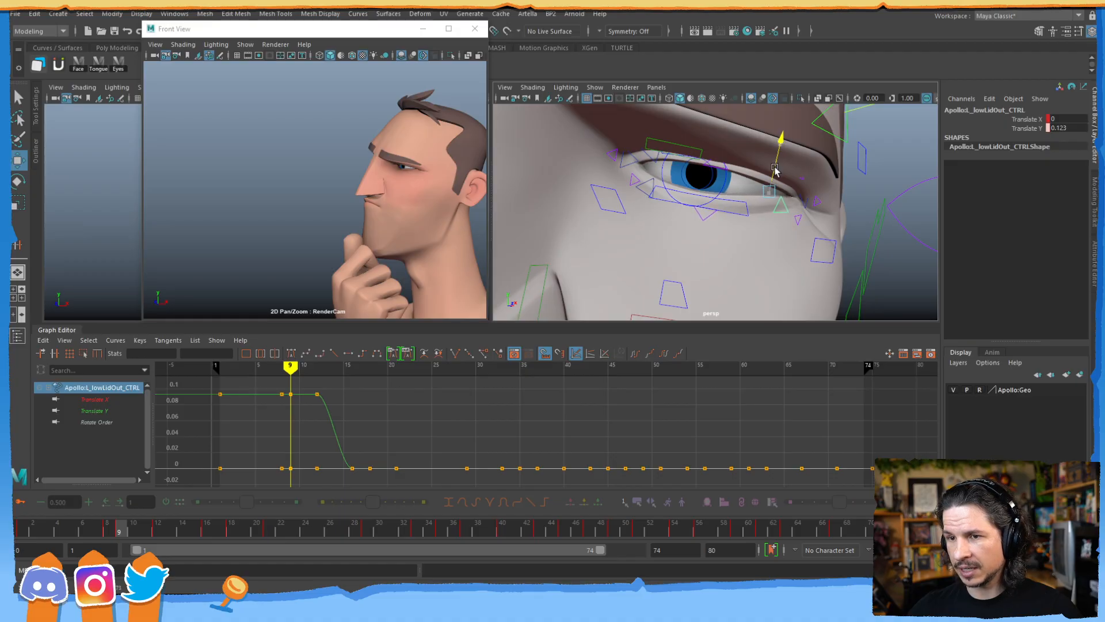
key("s")
- Flip repeatedly between frames 8 and 9 to examine the outer corner of the lower lid
key("alt+comma")
key("alt+period")
key("alt+comma")
key("period")
key("comma")
key("comma")
key("period")
key("period")
key("period")
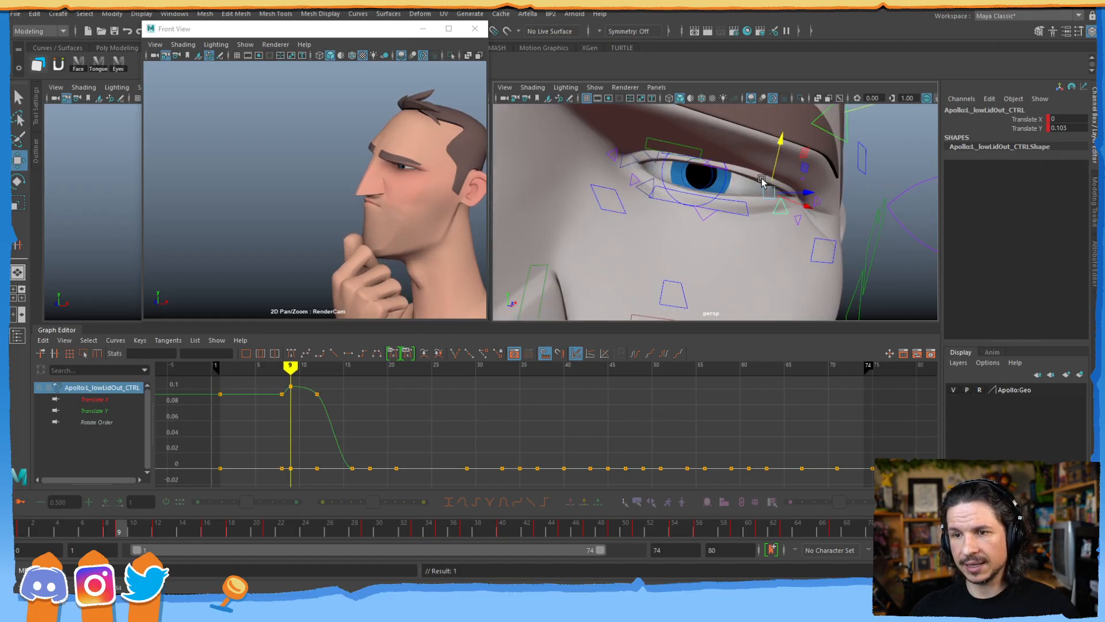
key("comma")
key("period")
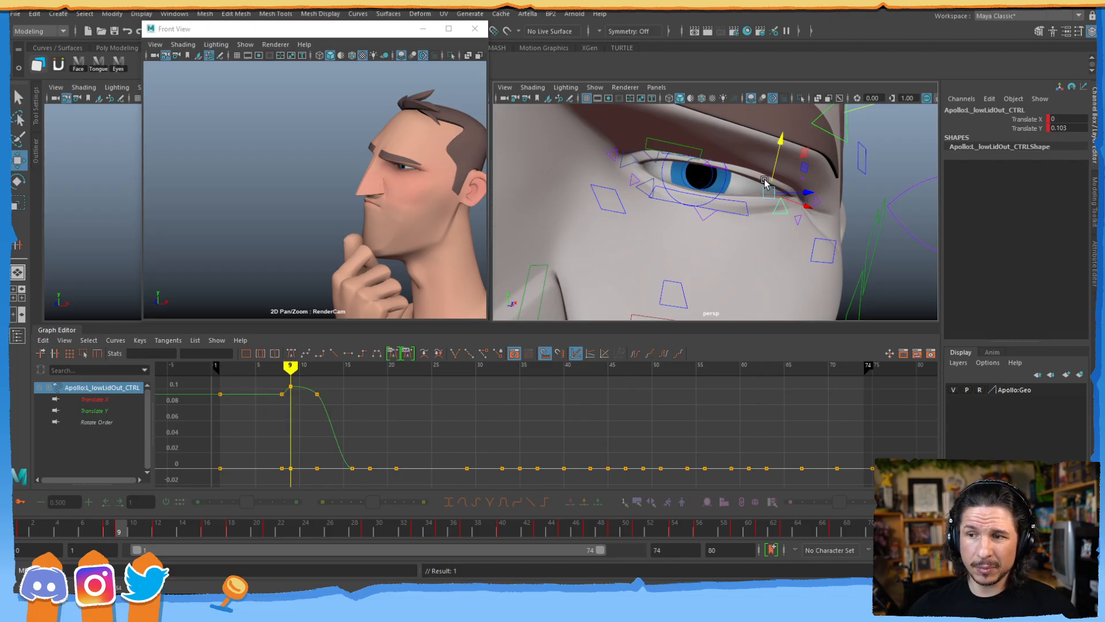
key("comma")
key("period")
key("comma")
key("period")
key("comma")
key("period")
key("comma")
key("comma")
key("period")
key("period")
key("comma")
key("period")
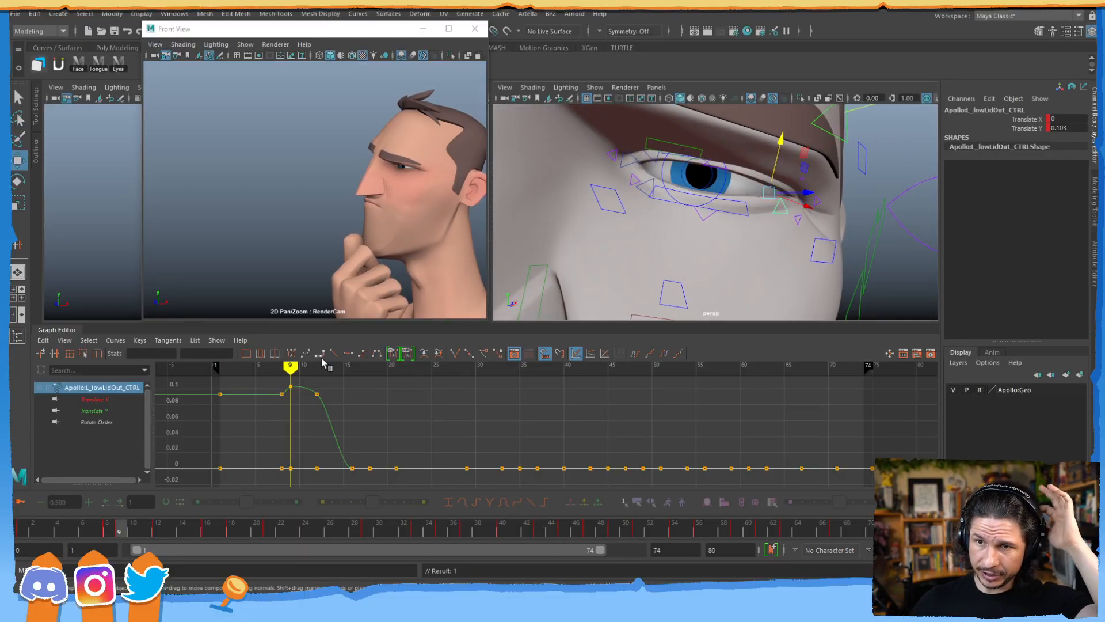
- Lower the left lower lid's Translate Y keys at frames 14 and 15 to the level of the frame 9 key
left_click(732, 203)
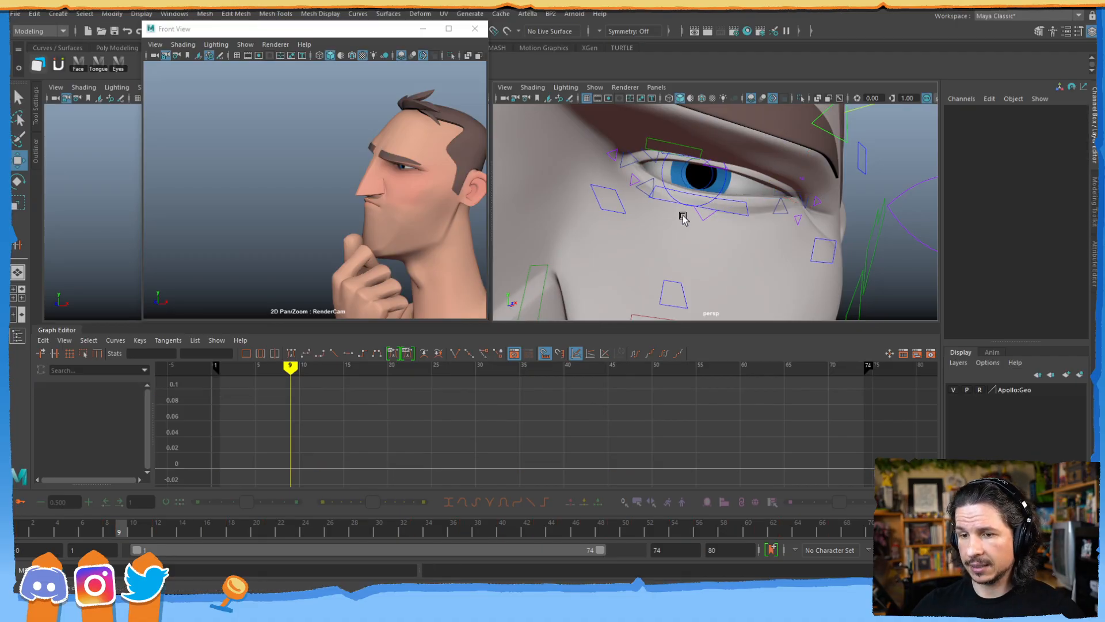
left_click(745, 203)
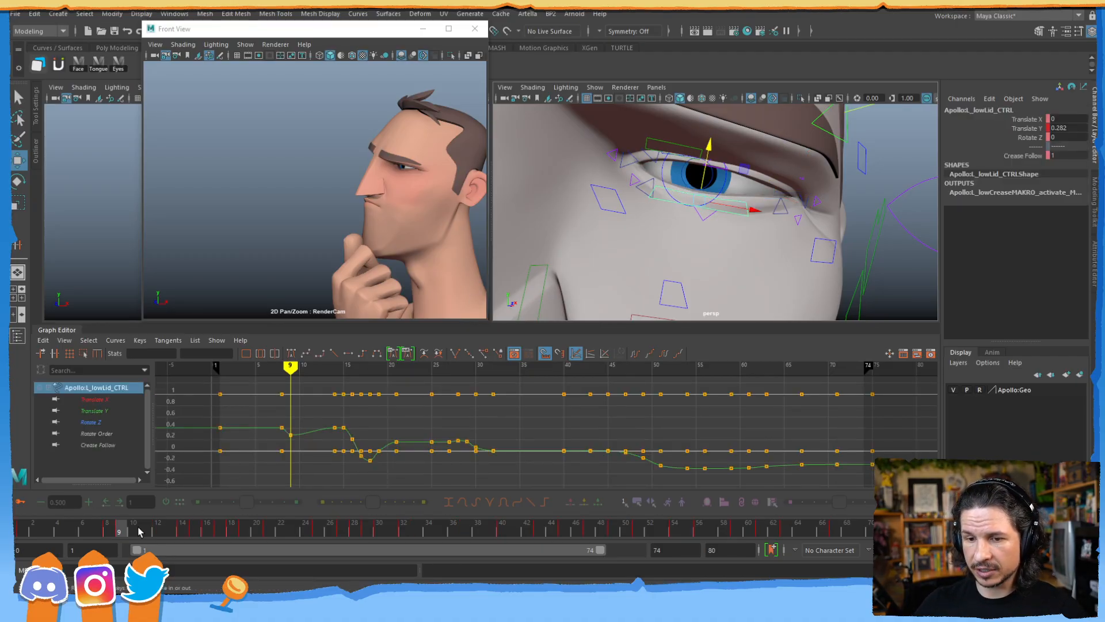
mouse_move(139, 532)
left_mouse_down()
mouse_move(195, 530)
mouse_move(182, 531)
left_mouse_up()
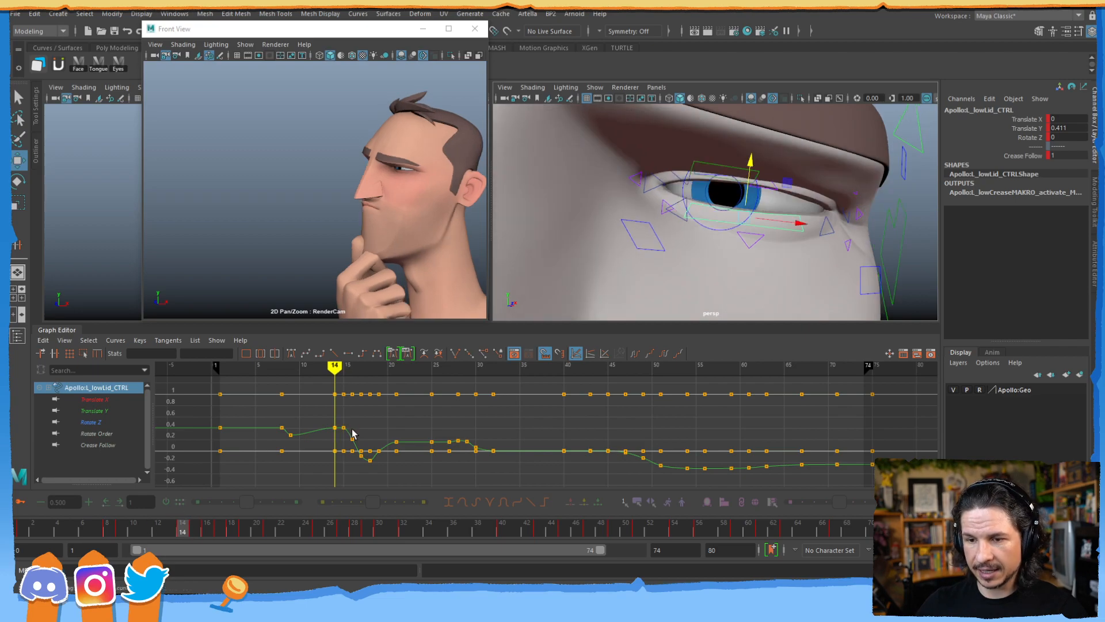
right_click_drag(348, 443, 358, 422, "alt+shift")
left_click_drag(371, 398, 330, 431)
middle_click_drag(366, 410, 370, 438, "shift")
left_click(352, 451)
right_click_drag(399, 416, 434, 421, "alt")
middle_click_drag(422, 427, 450, 421, "alt")
- Scrub and step through the frames up to 19 to examine the left eye's lid shapes during the head turn
left_click_drag(123, 530, 207, 512)
key("f")
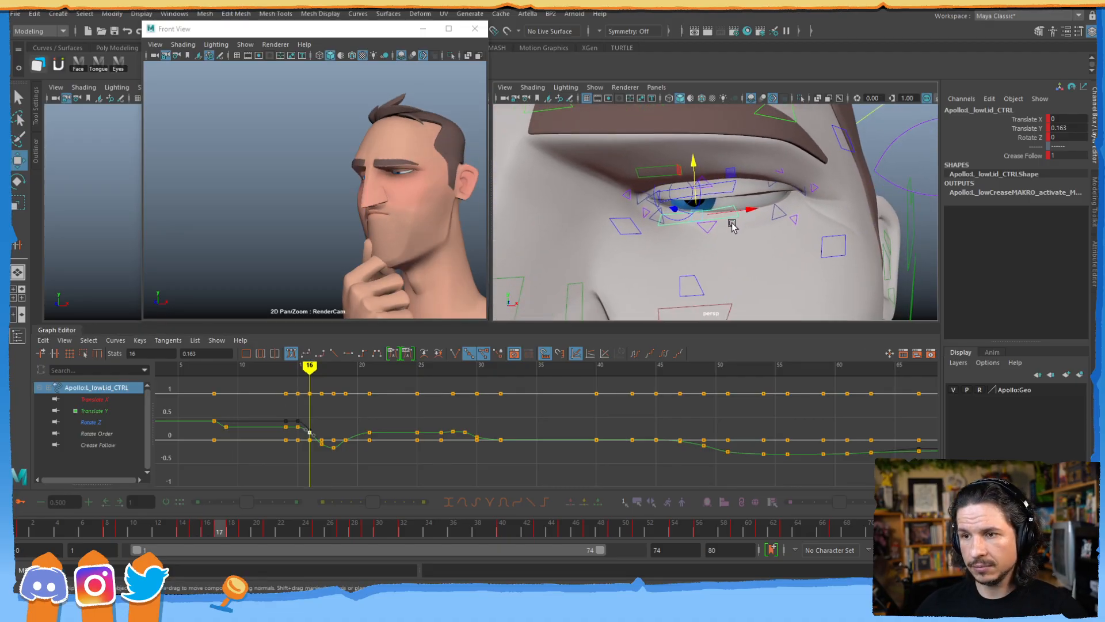
key("period")
key("comma")
key("comma")
key("period")
key("period")
key("period")
key("period")
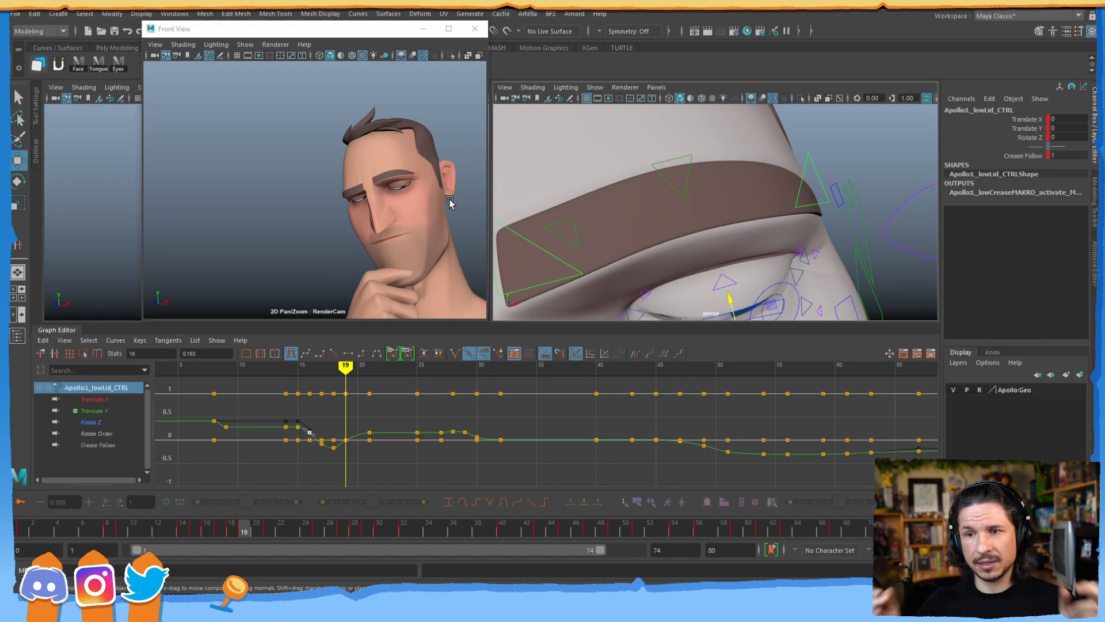
- Lower the left upper lid's inner and outer corner controls together at frame 19, the outer to Translate Y -0.225, and key them
middle_click_drag(738, 254, 720, 217, "alt")
right_click_drag(721, 217, 725, 207, "alt")
left_click_drag(725, 207, 665, 197, "alt")
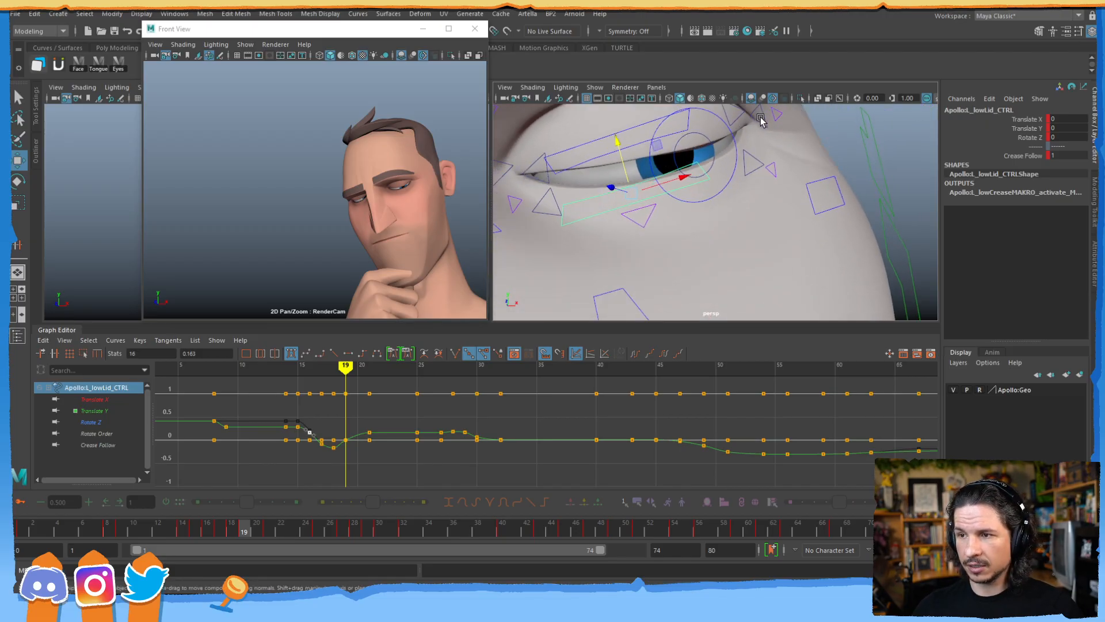
left_click_drag(726, 154, 729, 202, "alt")
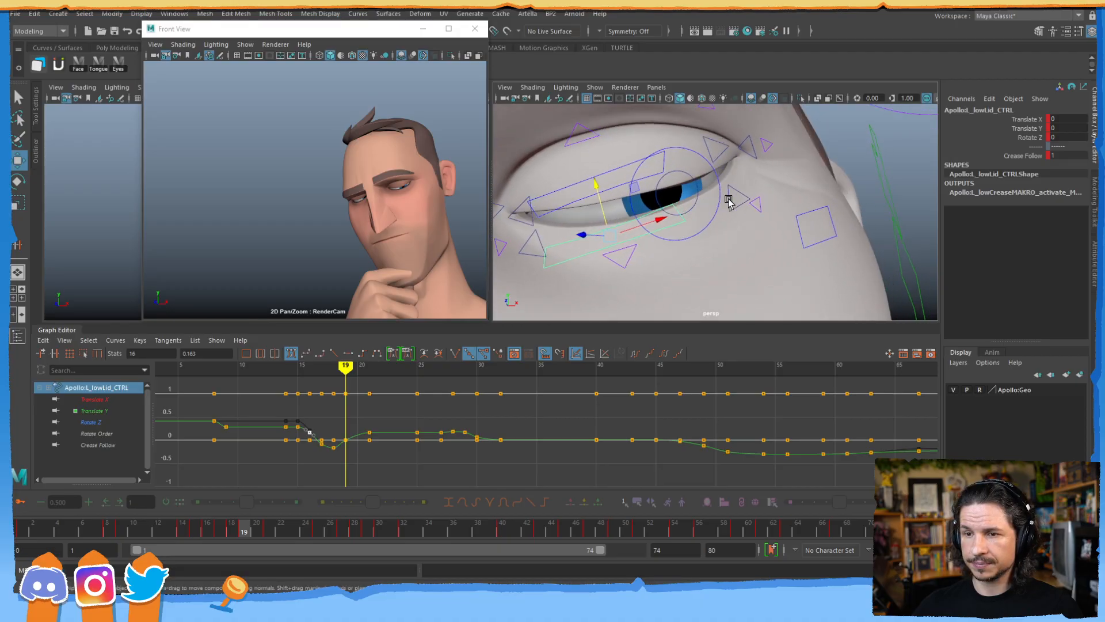
left_click(526, 201)
left_click(725, 153, "shift")
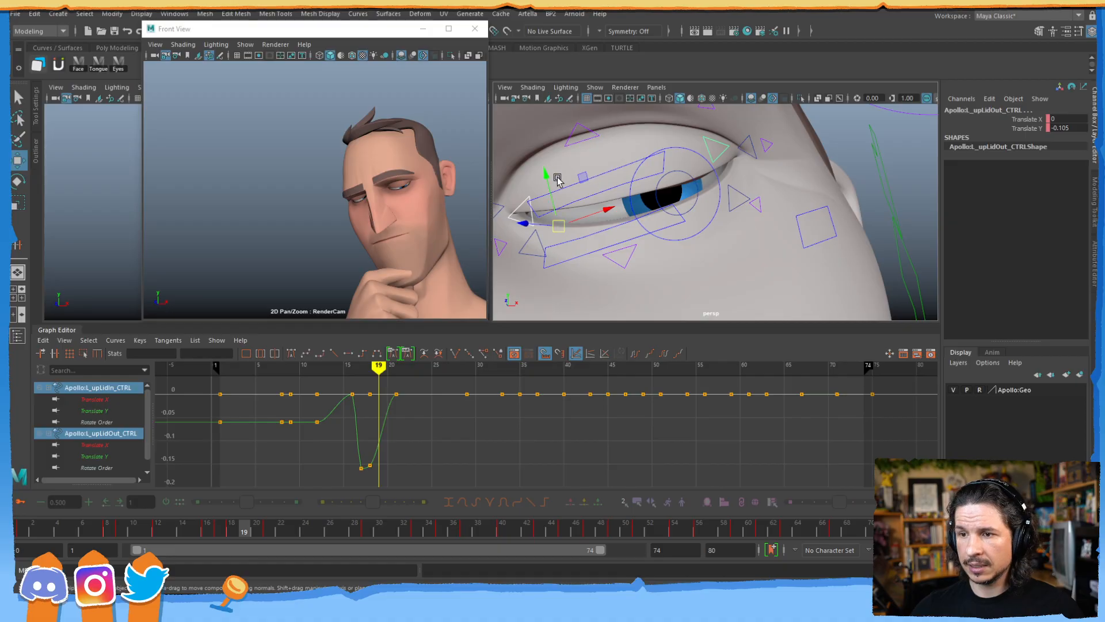
left_click_drag(548, 180, 549, 191)
key("s")
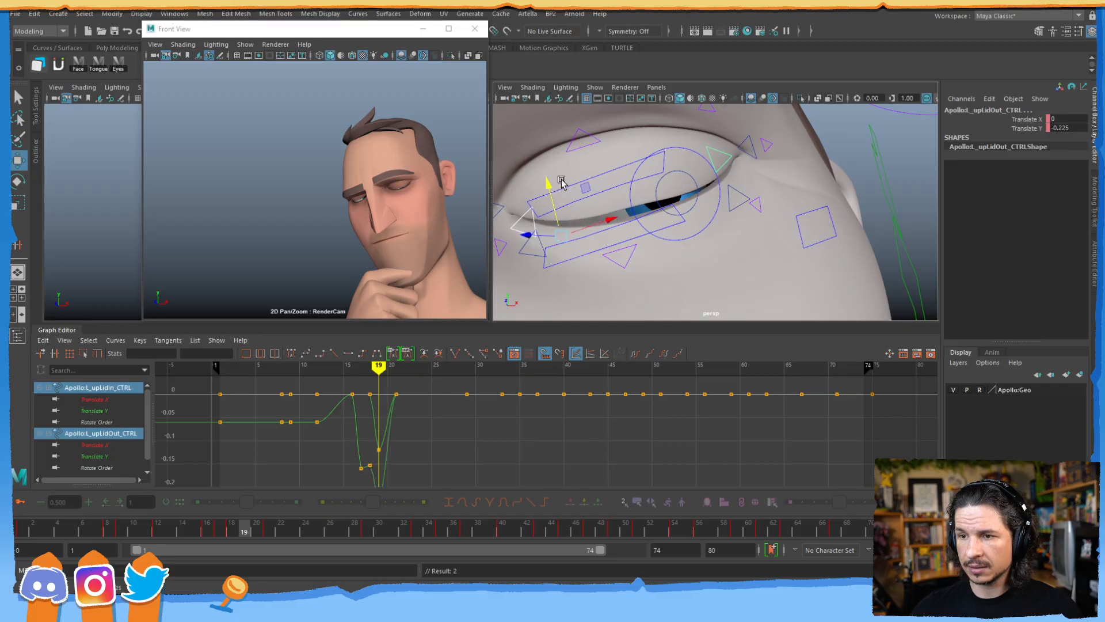
- Raise the left upper lid at frame 19 to Translate Y -0.82, key it, and rotate it to about 5.6 in Z
left_click(596, 175)
left_click_drag(588, 165, 590, 151)
key("s")
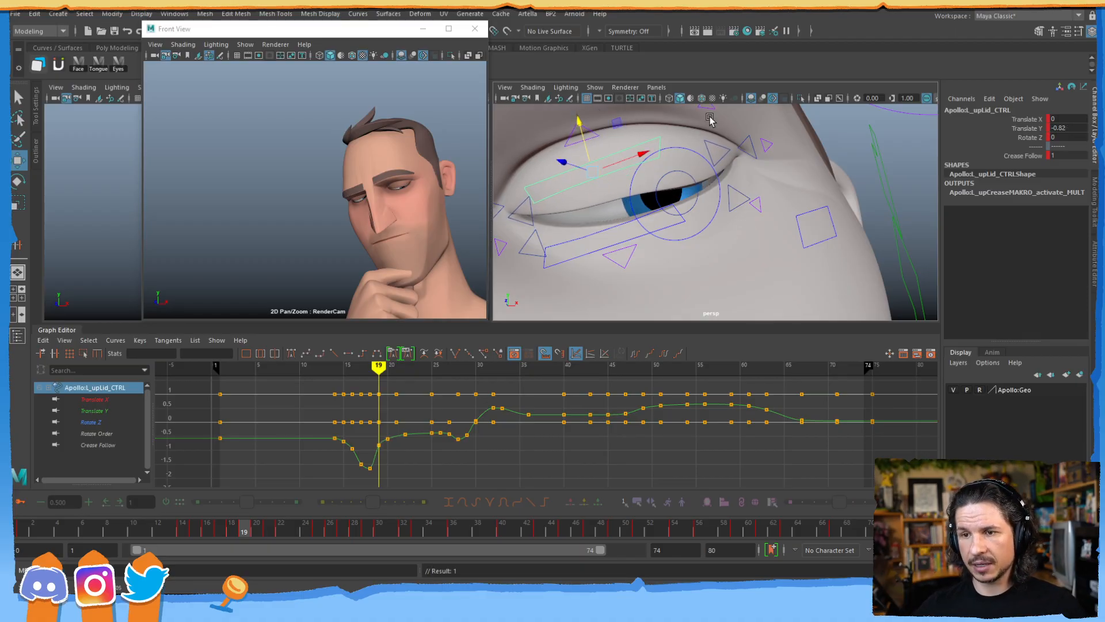
key("e")
left_click_drag(636, 147, 629, 143)
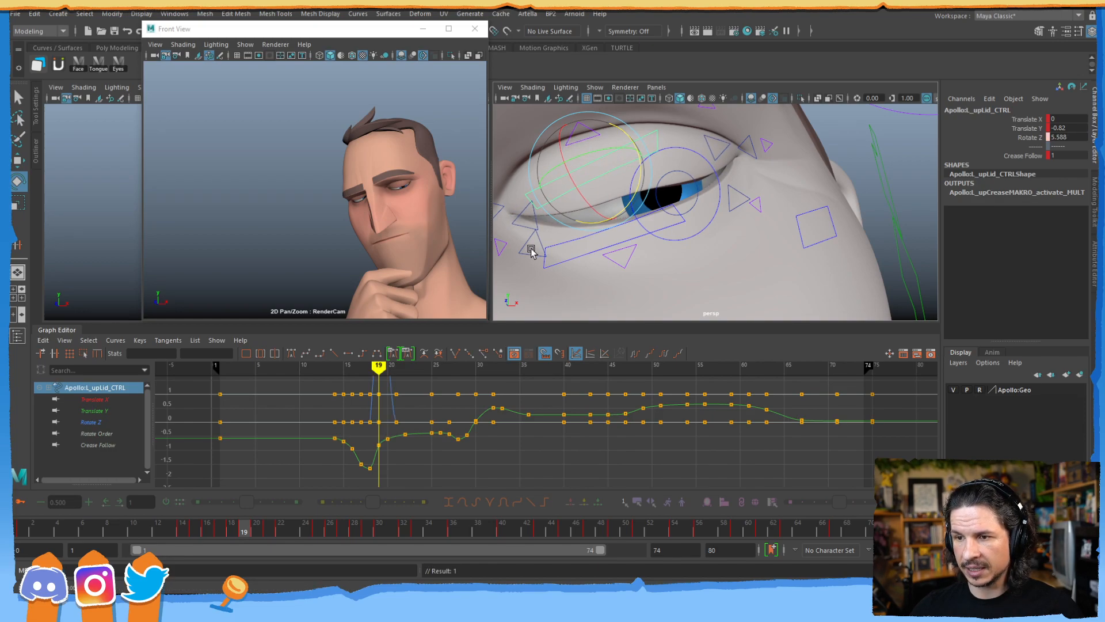
- Raise the left lower lid's inner corner control at frame 19 to about 0.062 in Translate Y
left_click(536, 230)
key("w")
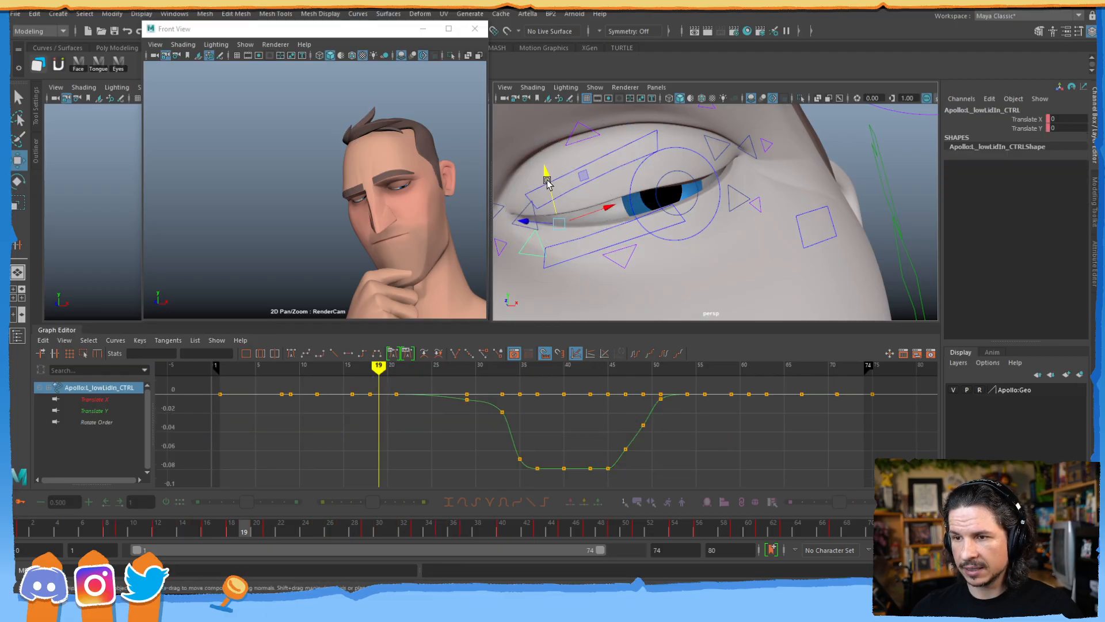
left_click_drag(547, 179, 547, 167)
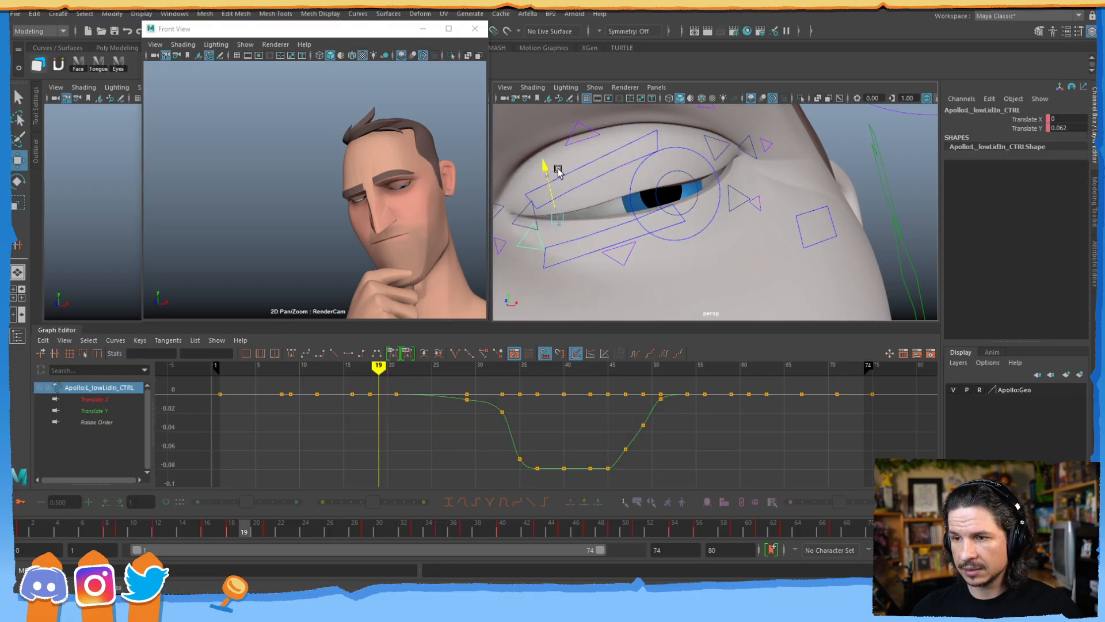
- Rotate the left lower lid control at frame 19 to about -6.6 in Z
left_click(743, 194)
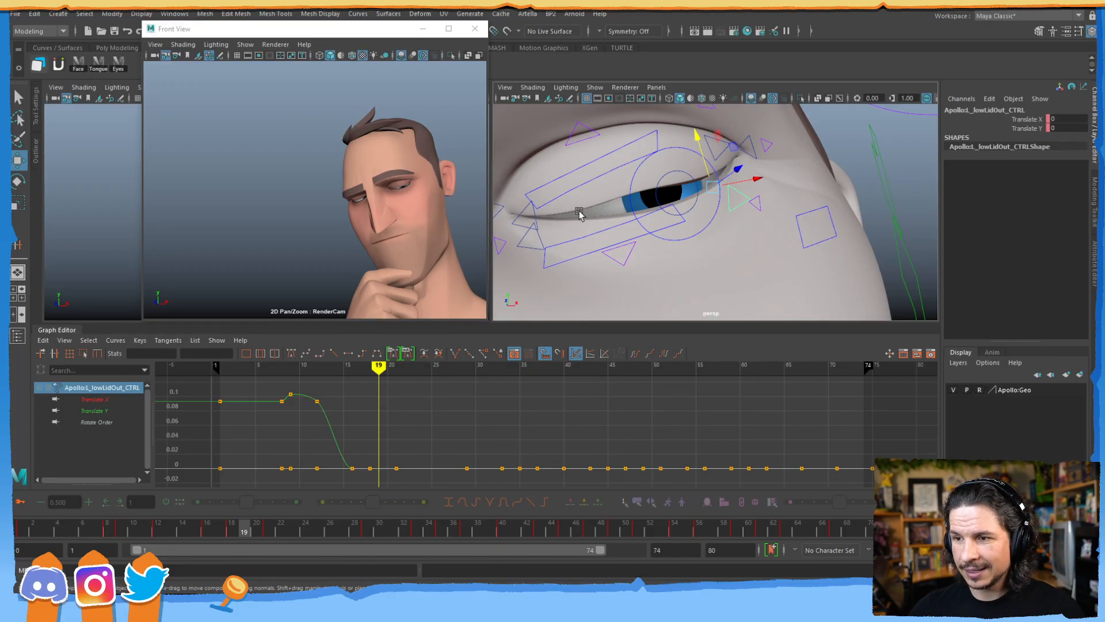
left_click(630, 220)
key("e")
left_click_drag(657, 226, 662, 237)
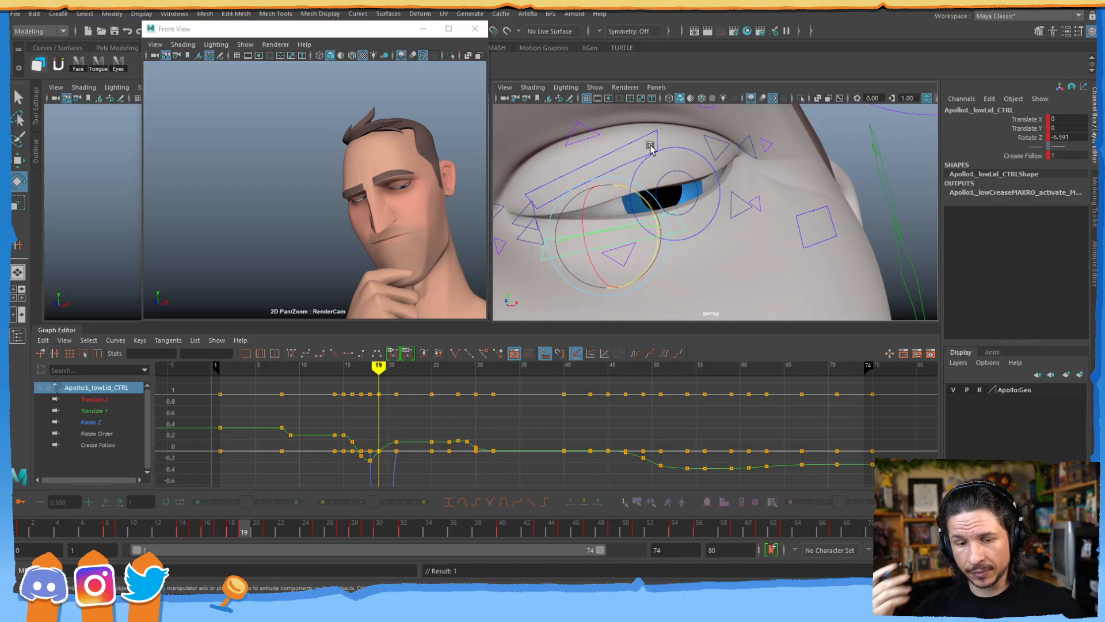
- Step back and forth through frames 18 to 20 to check how the left eyelids open
key("alt+comma")
key("alt+period")
key("alt+period")
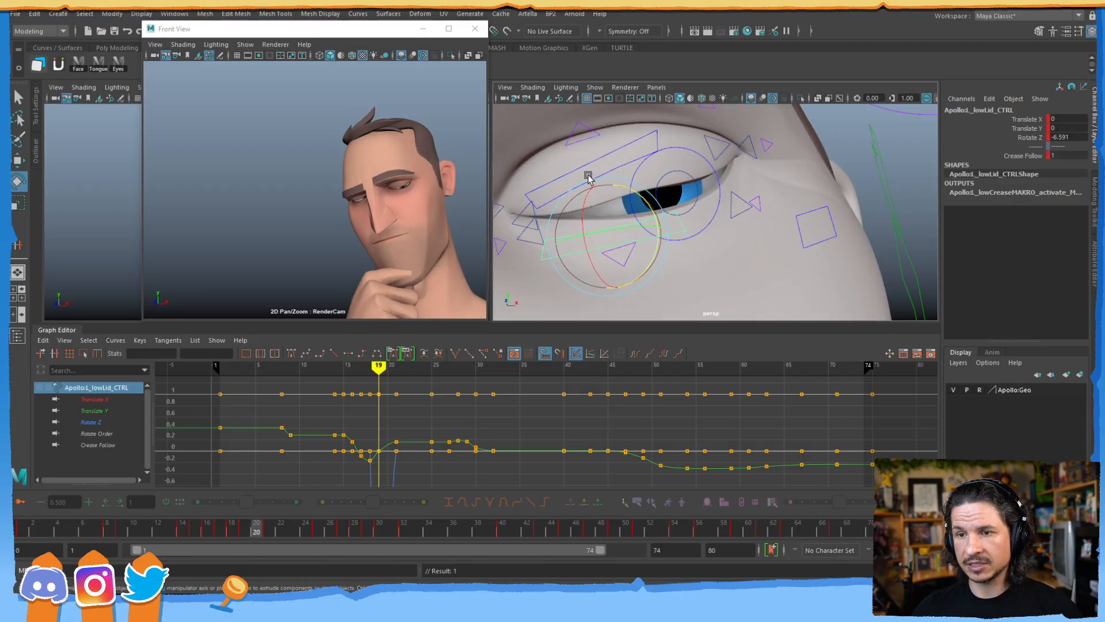
key("alt+period")
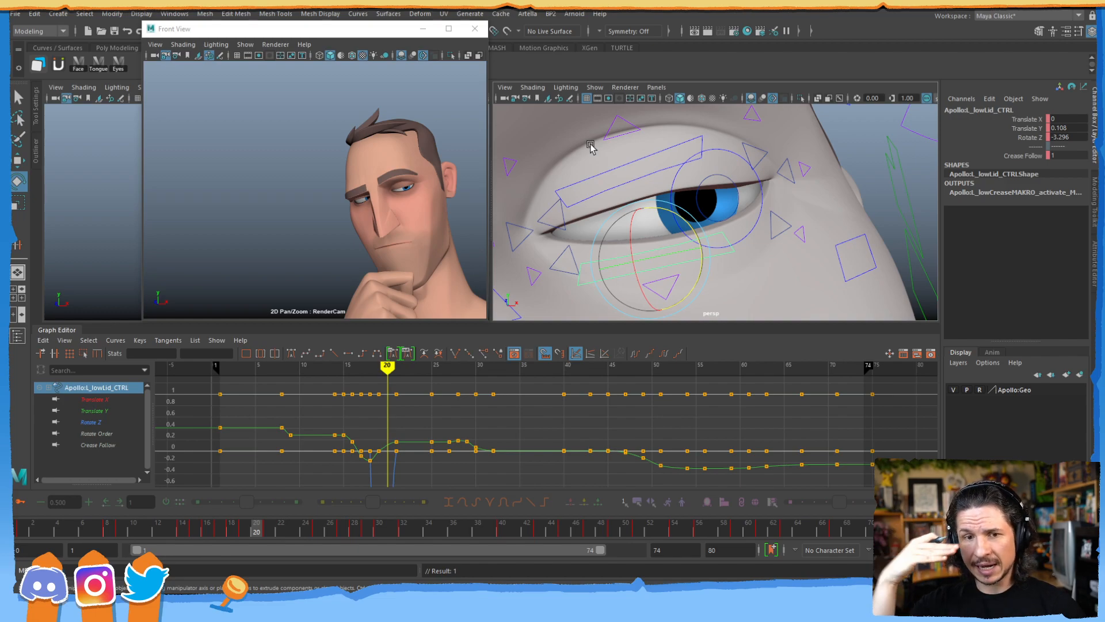
key("alt+comma")
key("alt+comma")
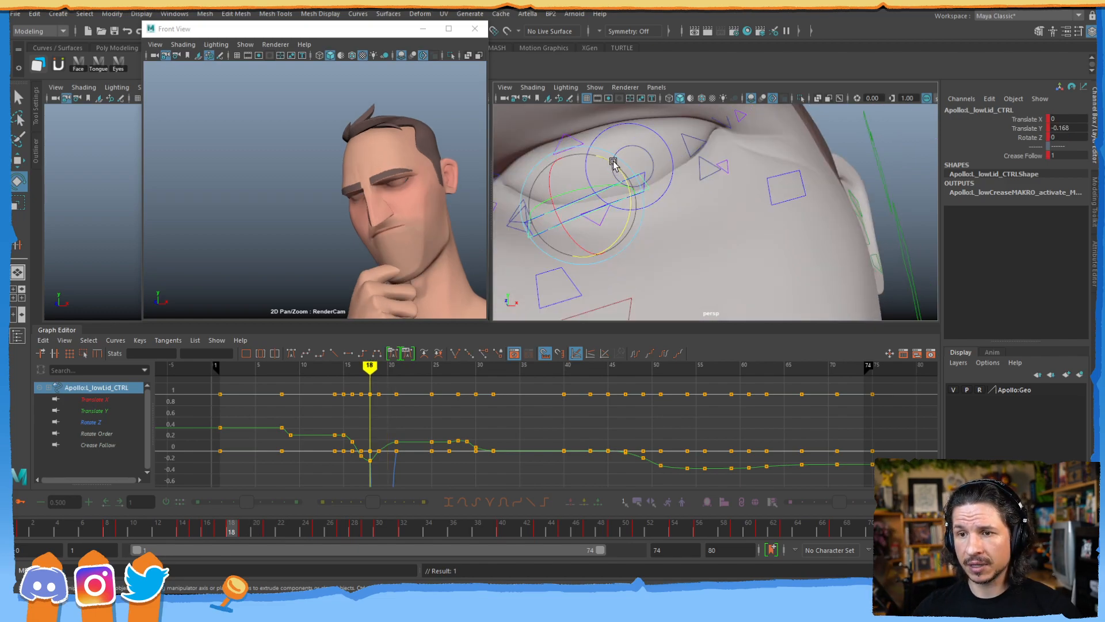
key("alt+period")
key("alt+comma")
key("alt+period")
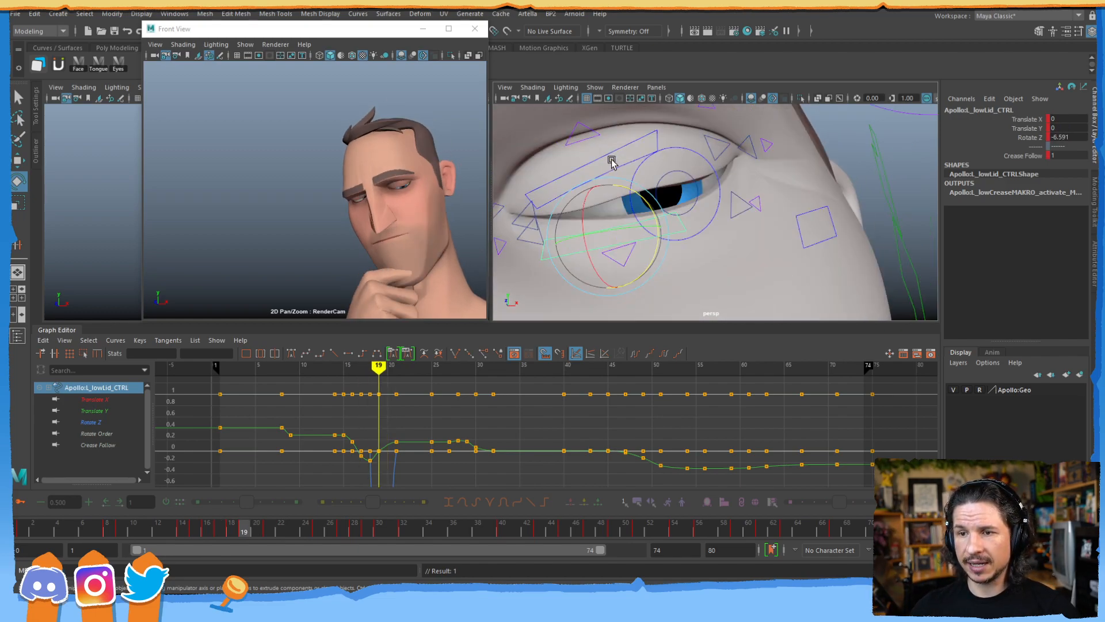
- Move the right eye aim control at frame 19 to Translate X -12.346 and Translate Y -2.176, and key it
left_click_drag(572, 190, 723, 173, "alt")
right_click_drag(723, 173, 635, 178, "alt")
left_click_drag(695, 202, 721, 178, "alt")
right_click_drag(720, 178, 687, 167, "alt")
middle_click_drag(799, 185, 771, 147, "alt")
right_click_drag(772, 147, 714, 173, "alt")
left_click_drag(767, 175, 716, 167, "alt")
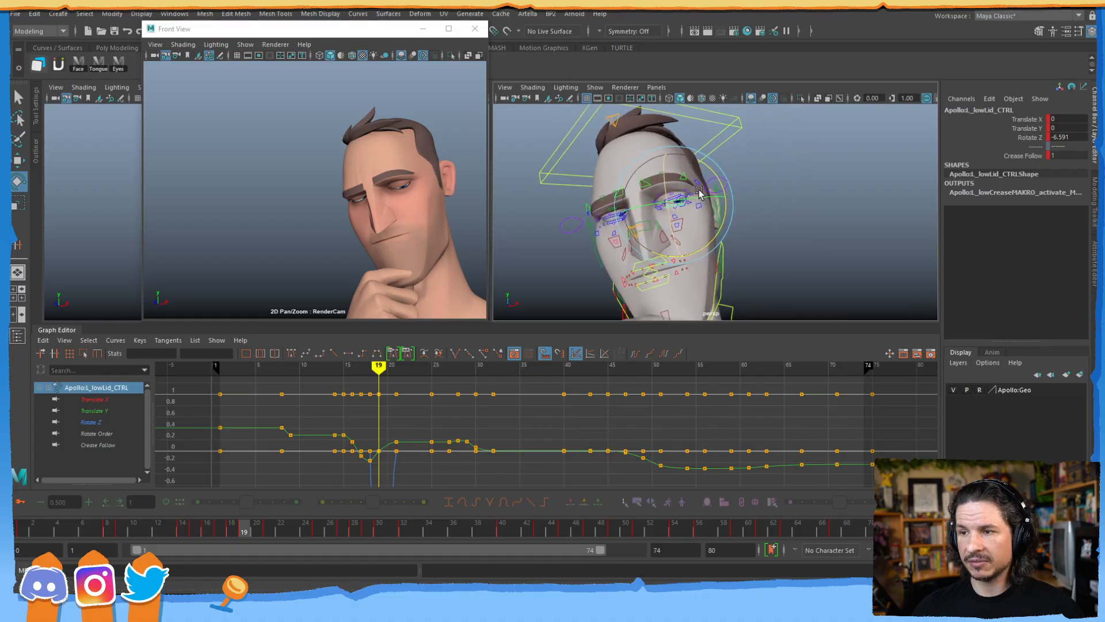
right_click_drag(716, 167, 760, 218, "alt")
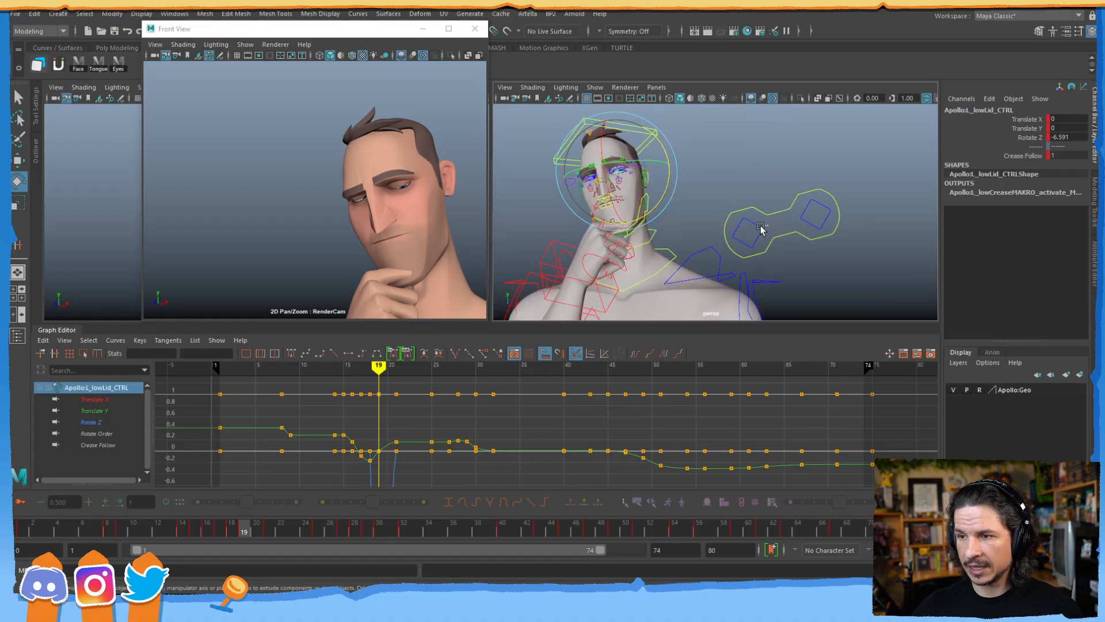
left_click(763, 224)
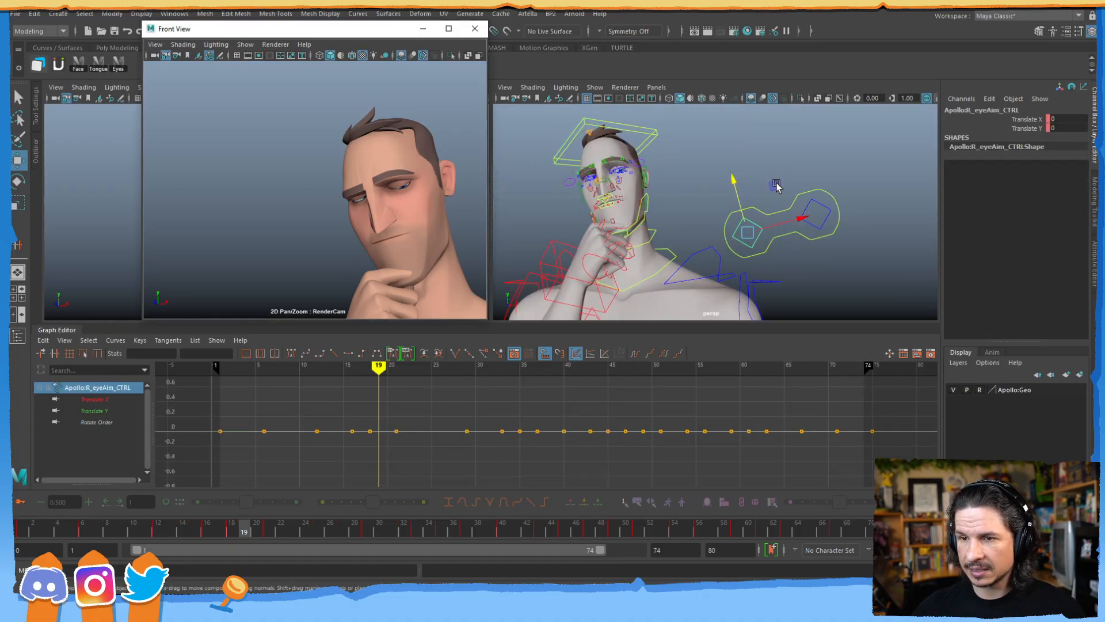
left_click_drag(776, 184, 642, 248)
key("s")
- Lower the right upper lid's outer corner control at frame 19 to Translate Y -0.253 and key it
left_click_drag(702, 208, 706, 174, "alt")
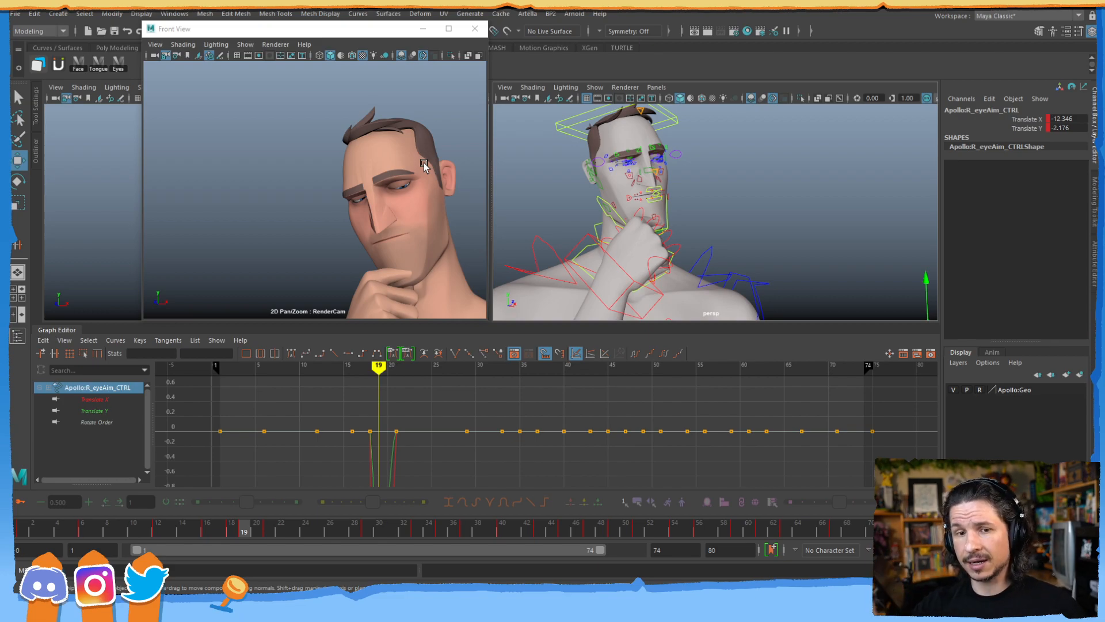
left_click_drag(586, 165, 711, 197, "alt")
right_click_drag(711, 198, 749, 198, "alt")
left_click_drag(749, 197, 681, 210, "alt")
right_click_drag(681, 210, 688, 173, "alt")
left_click_drag(689, 173, 683, 195, "alt")
right_click_drag(683, 195, 689, 190, "alt")
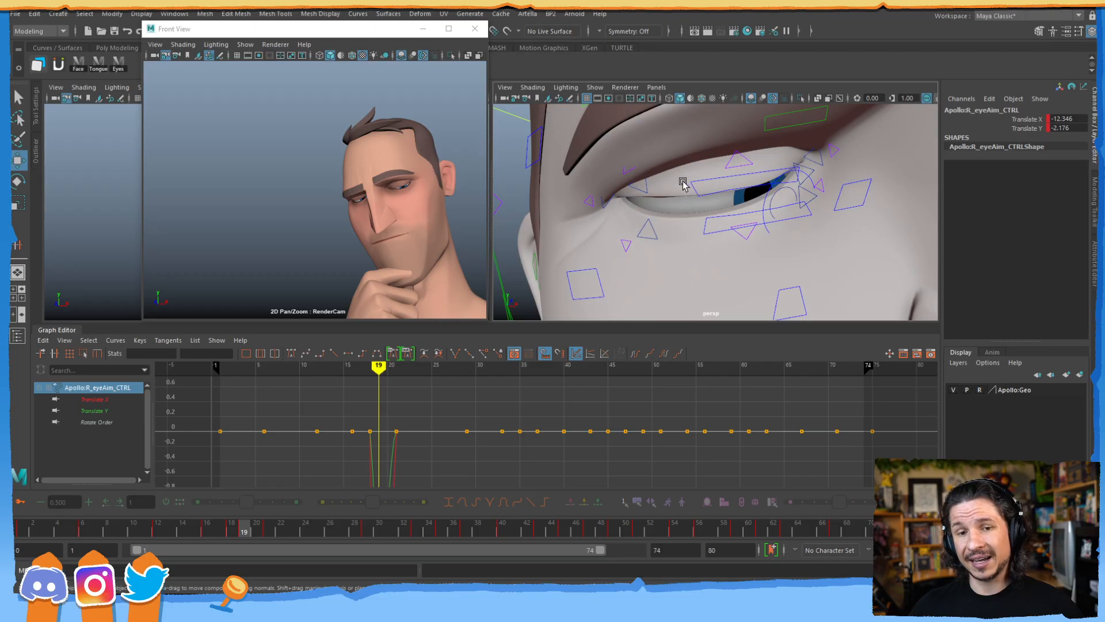
left_click(650, 172)
left_click(642, 184)
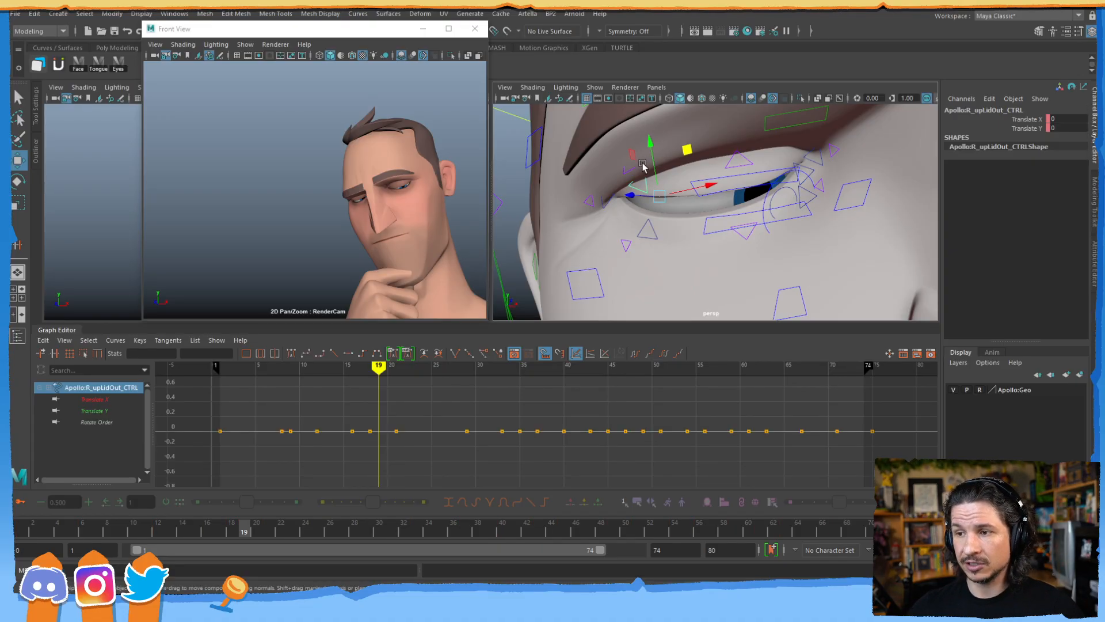
left_click_drag(649, 143, 720, 240)
key("s")
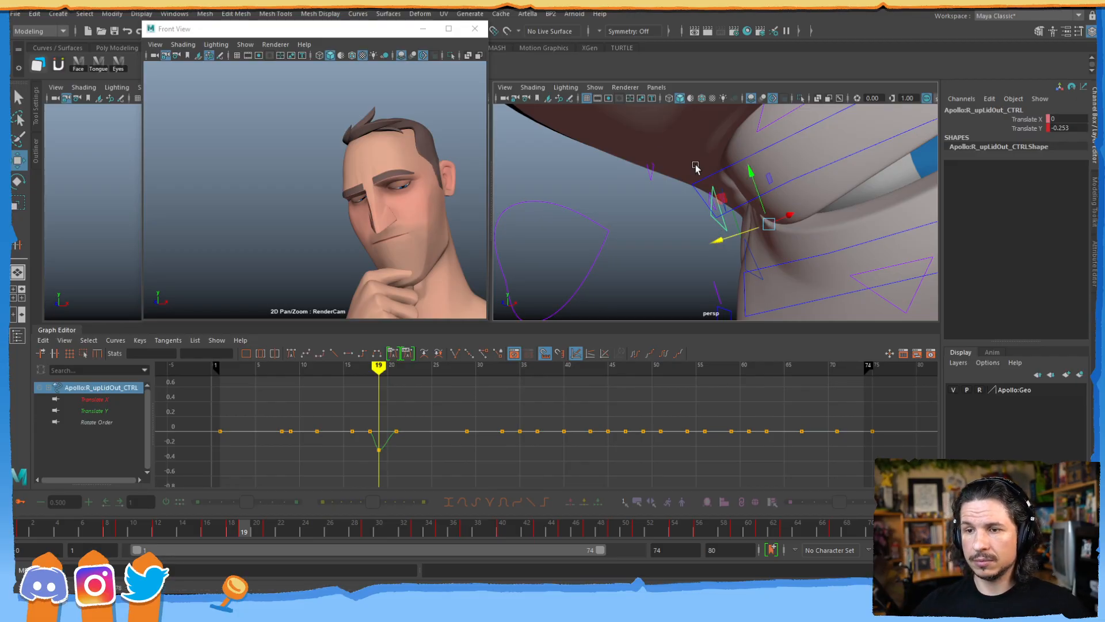
- Raise the right upper lid's inner corner control at frame 19 to Translate Y 0.059 and key it
left_click_drag(772, 148, 880, 193, "alt")
middle_click_drag(881, 193, 755, 239, "alt")
left_click_drag(755, 239, 755, 221, "alt")
left_click(807, 167)
left_click(801, 170)
left_click_drag(768, 160, 768, 156)
key("s")
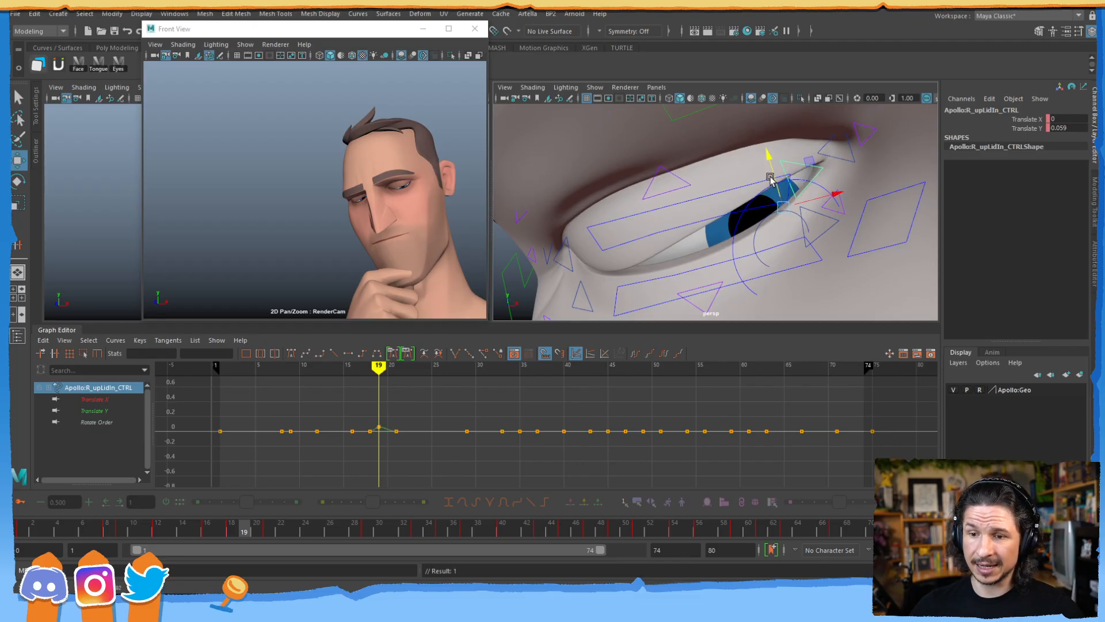
- Review the right eye from further out and compare frame 19 with its neighbouring frames
scroll(714, 184, "down", 5)
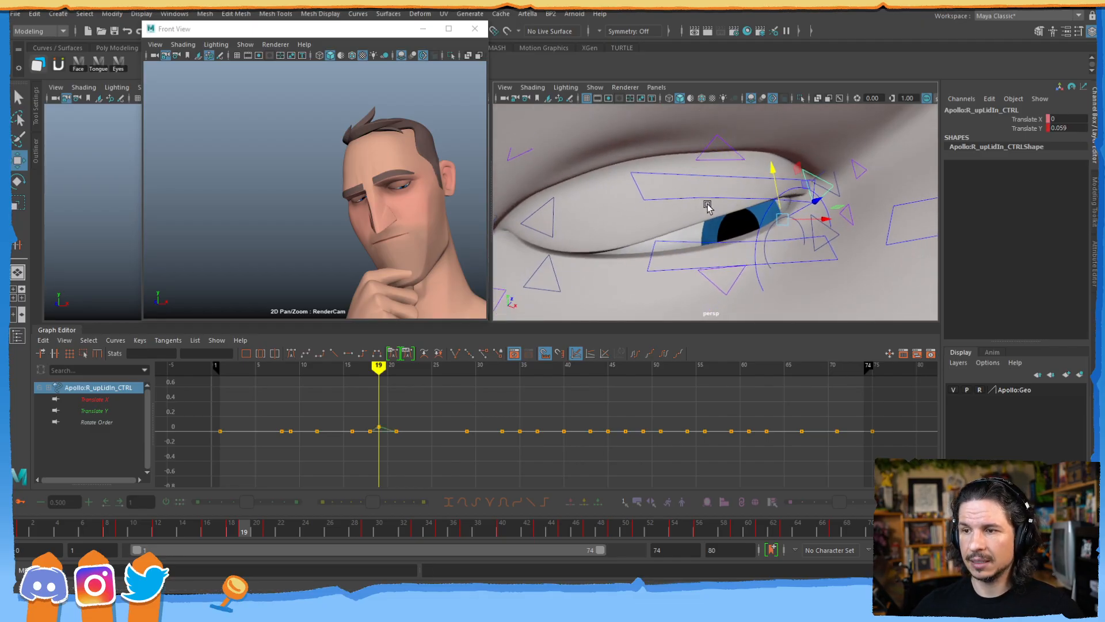
scroll(698, 139, "down", 4)
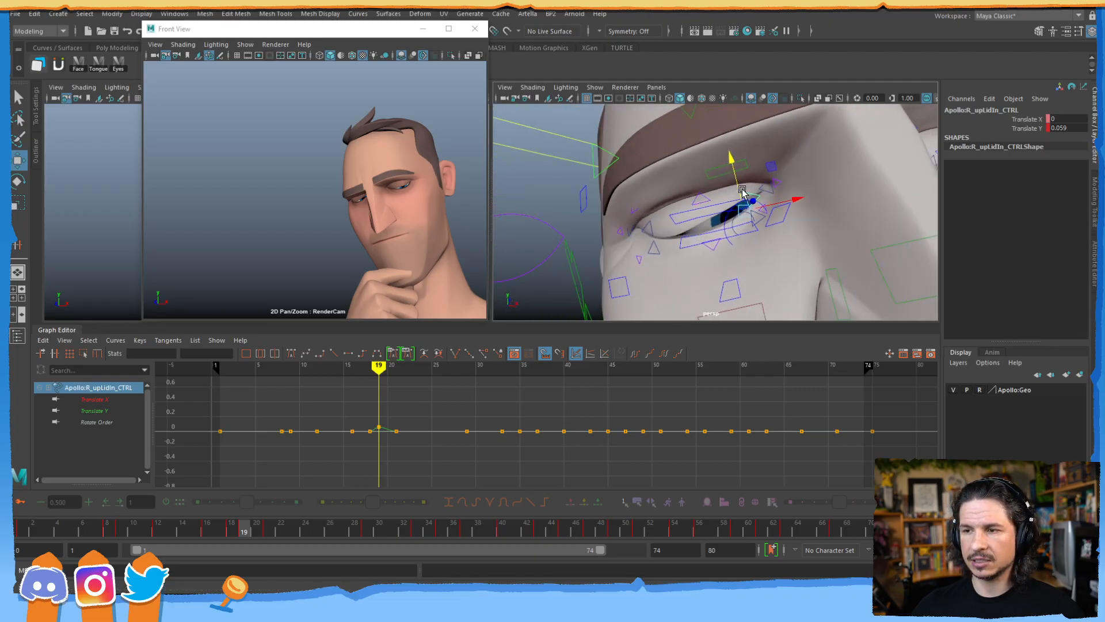
key("alt+comma")
key("alt+comma")
key("alt+period")
key("alt+period")
key("alt+period")
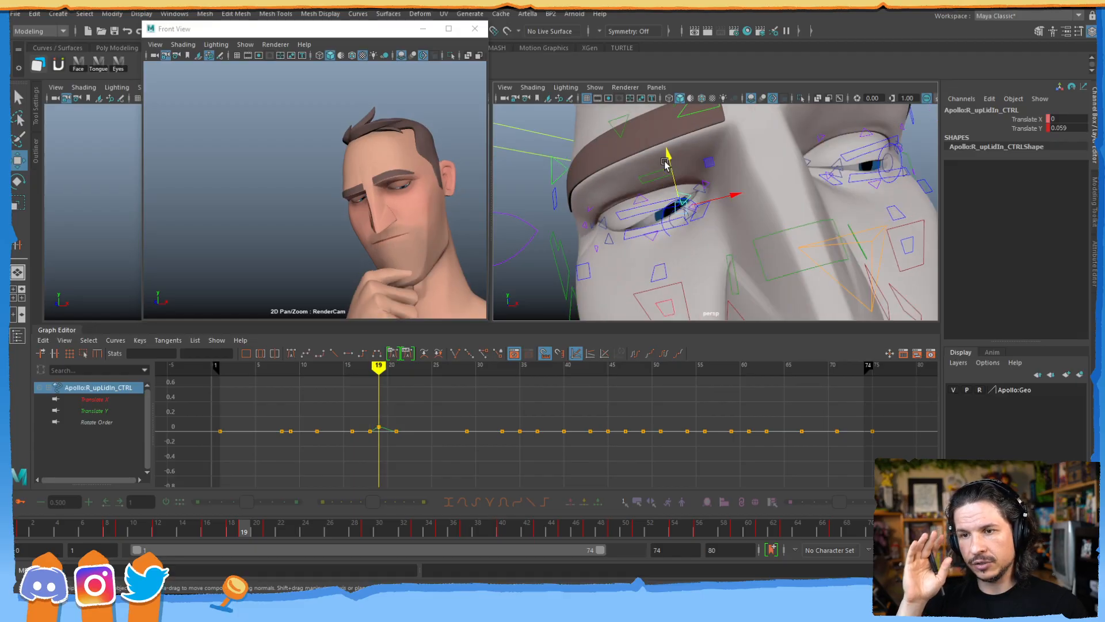
- Undo the last control move at frame 19 and select the right eye aim control
scroll(749, 166, "down", 6)
scroll(760, 196, "down", 5)
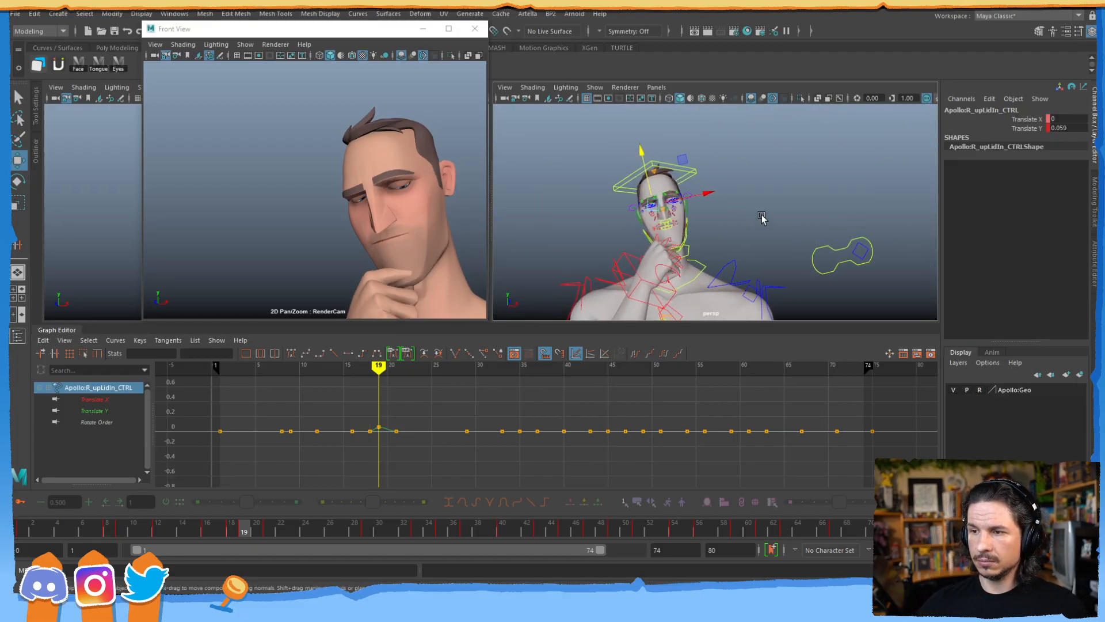
left_click(840, 252)
key("ctrl+z")
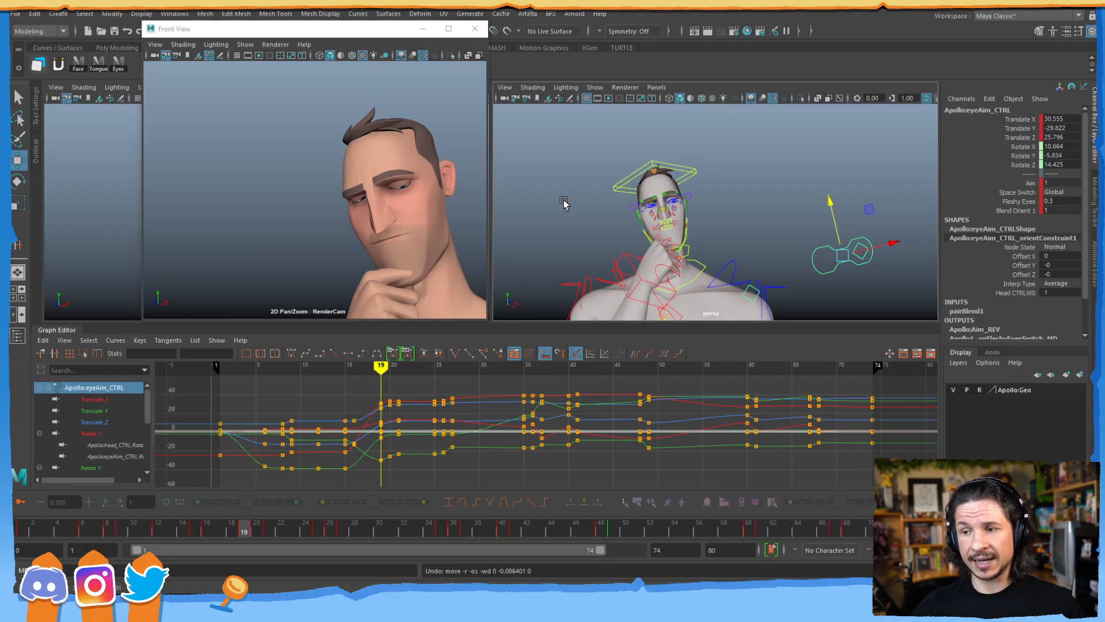
left_click(749, 293)
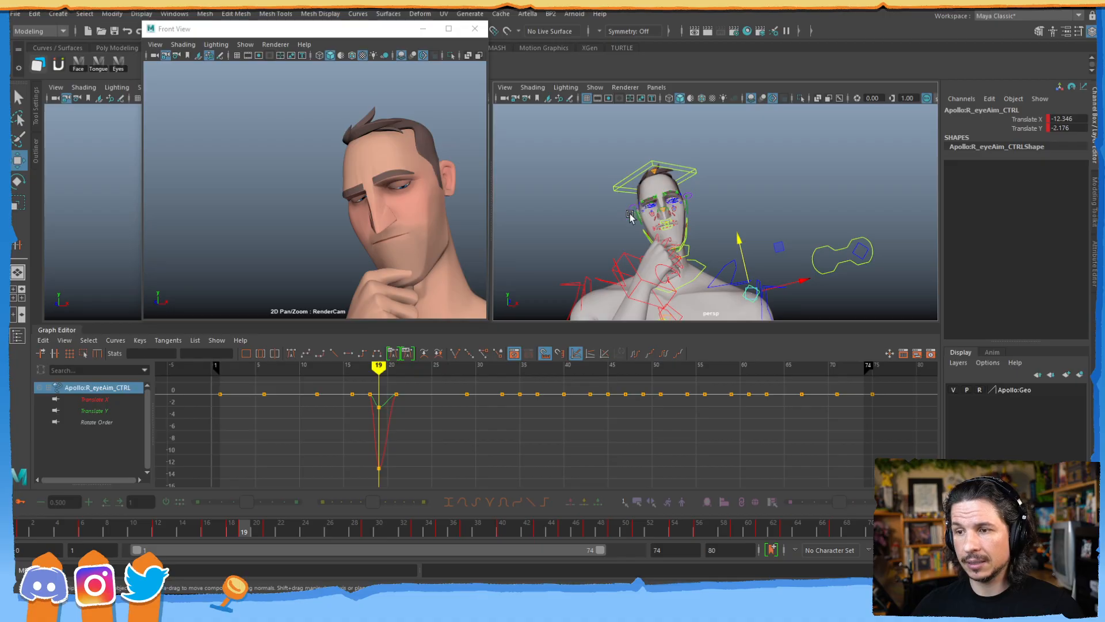
- Examine the right eye up close across frames 18 to 20, checking the eye direction against the lid shape
right_click_drag(620, 210, 850, 203, "alt")
middle_click_drag(678, 206, 785, 201, "alt")
right_click_drag(691, 204, 763, 188, "alt")
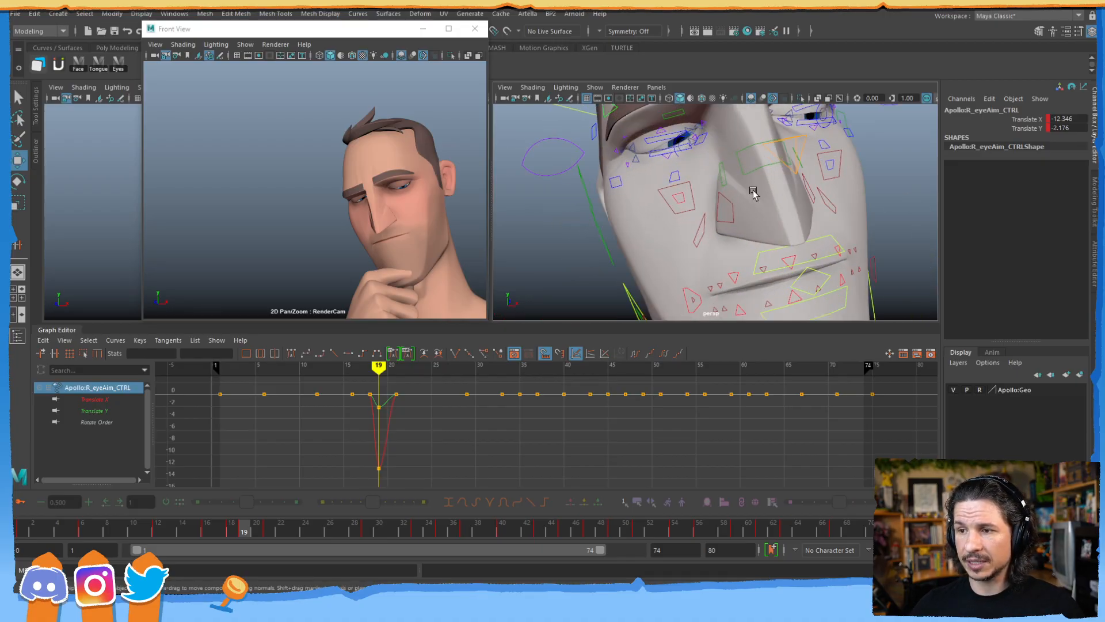
middle_click_drag(763, 188, 777, 242, "alt")
right_click_drag(777, 242, 859, 223, "alt")
right_click_drag(743, 222, 831, 230, "alt")
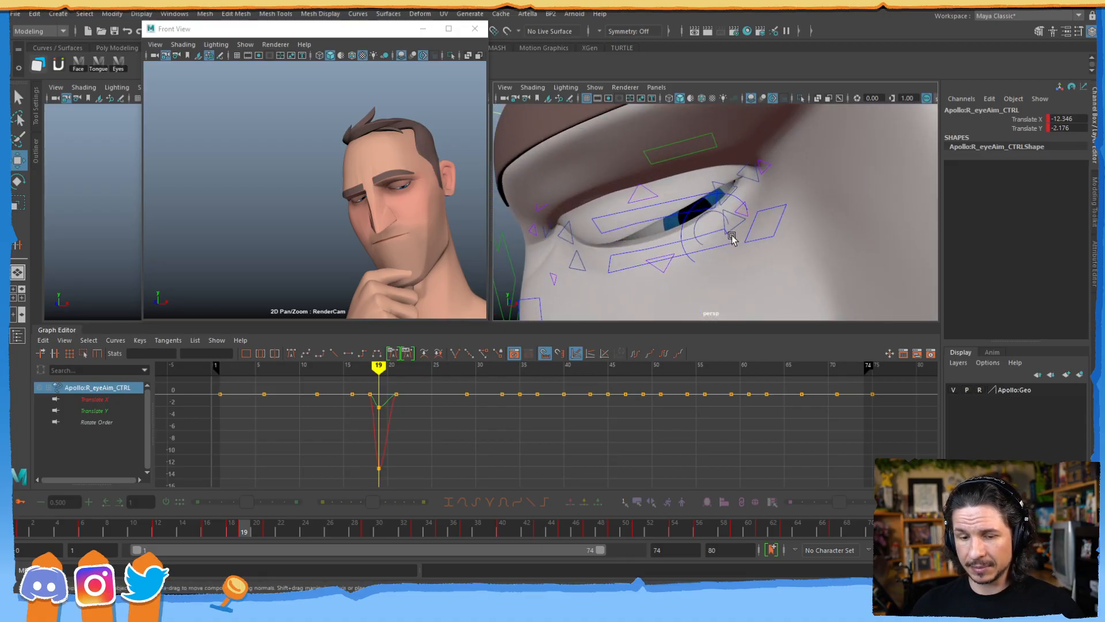
key("alt+comma")
key("alt+period")
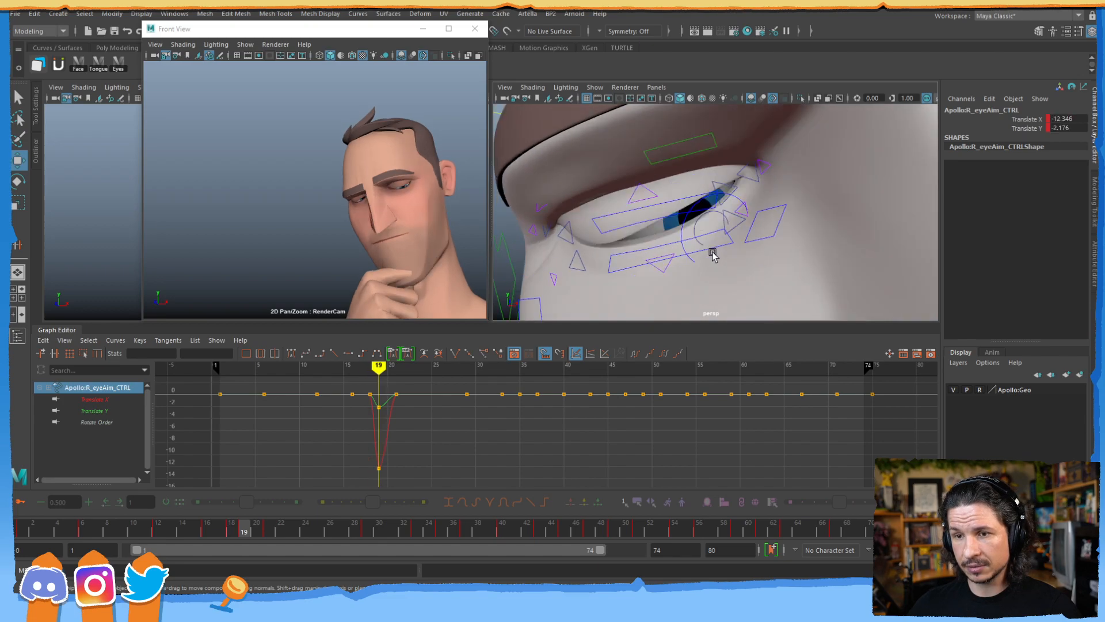
key("alt+period")
key("alt+comma")
key("alt+comma")
key("alt+period")
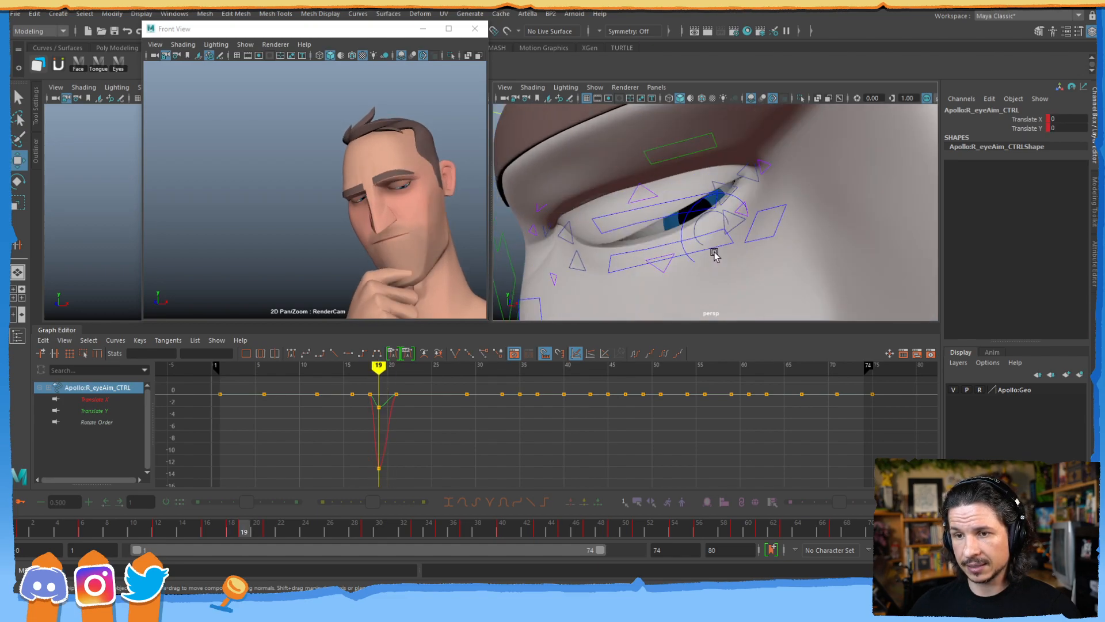
- Adjust the right upper lid at frame 19: outer corner control to Translate Y -0.11, main lid control to Rotate Z 0.525
left_click_drag(581, 198, 688, 199)
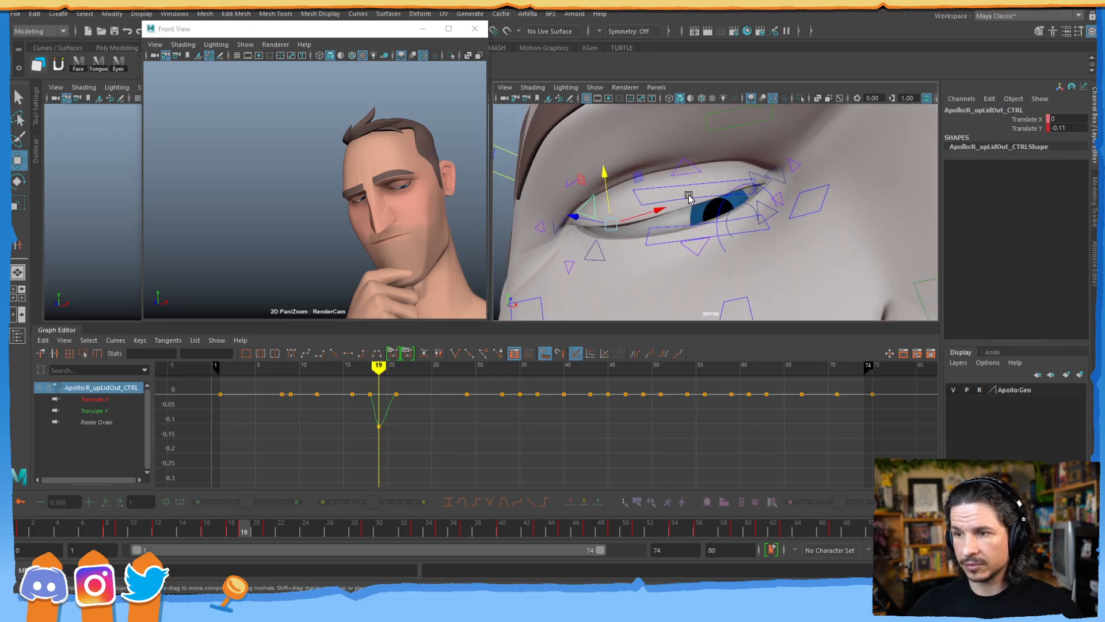
left_click(688, 199)
key("e")
left_click_drag(695, 238, 695, 236)
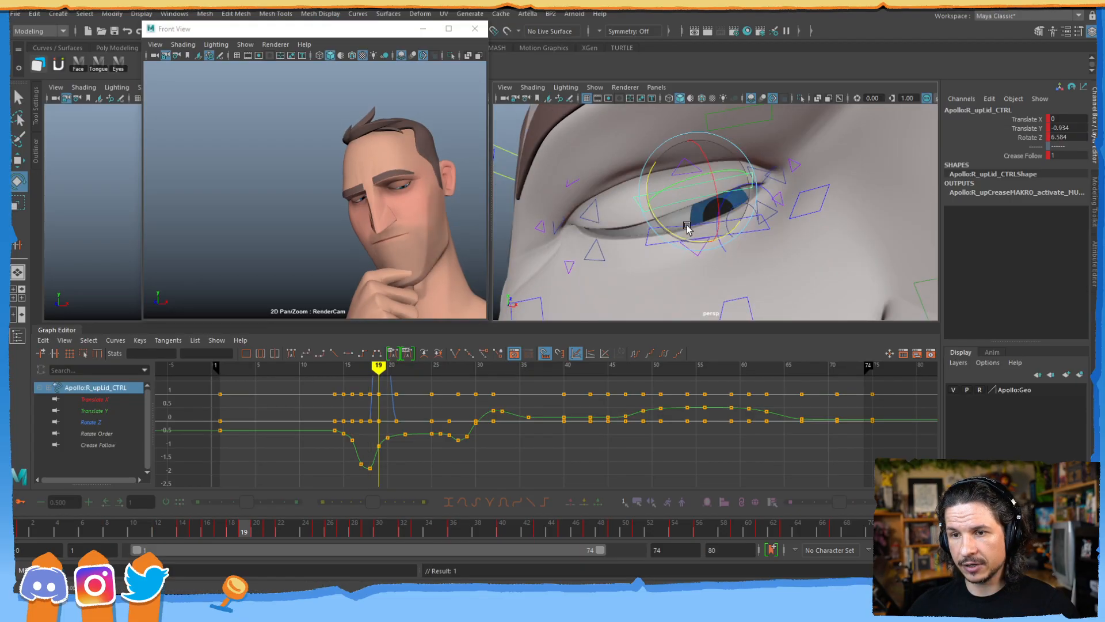
left_click_drag(684, 235, 674, 237)
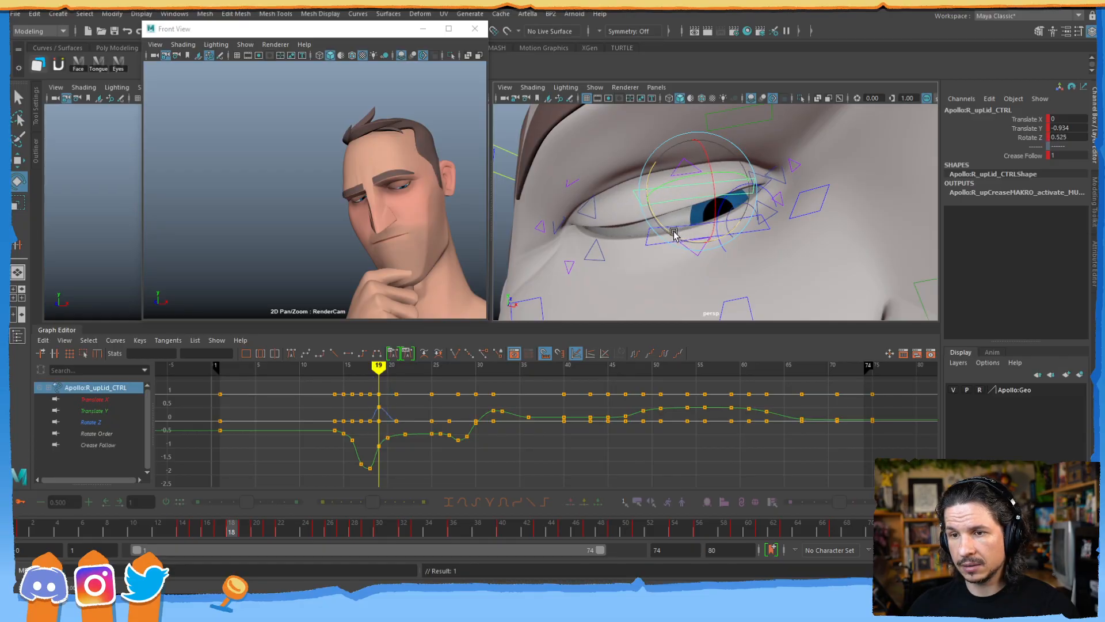
- Step through the frames around 19 to check the right upper lid's new rotation in motion
key("comma")
key("period")
key("period")
key("period")
key("comma")
key("comma")
key("comma")
key("period")
key("period")
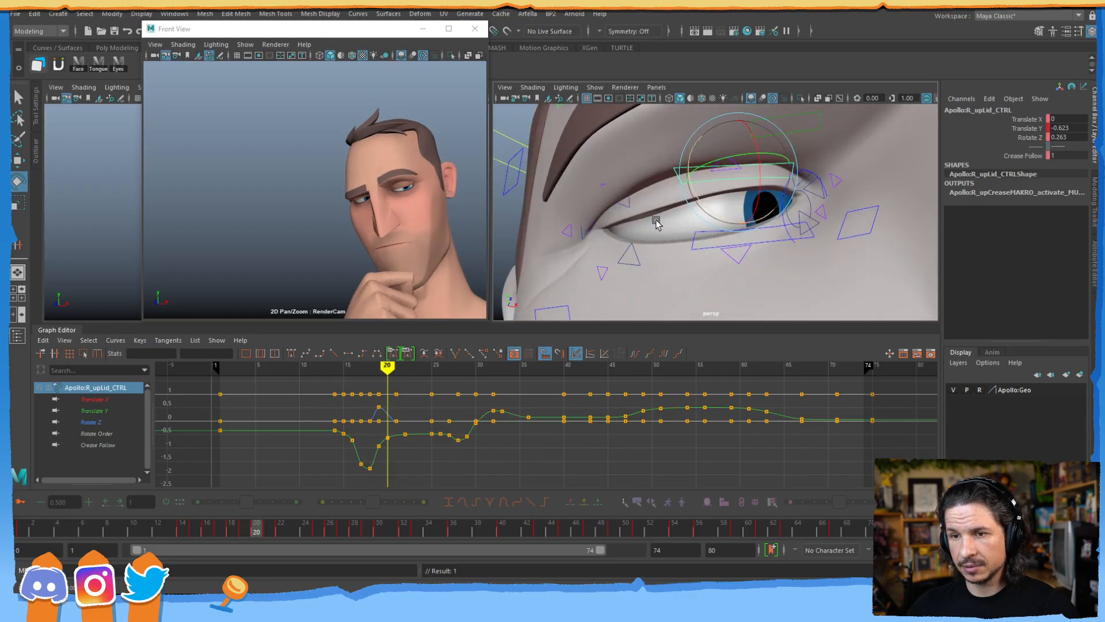
- Lower the right upper lid's outer corner control at frame 20 to Translate Y -0.144
left_click(628, 206)
key("w")
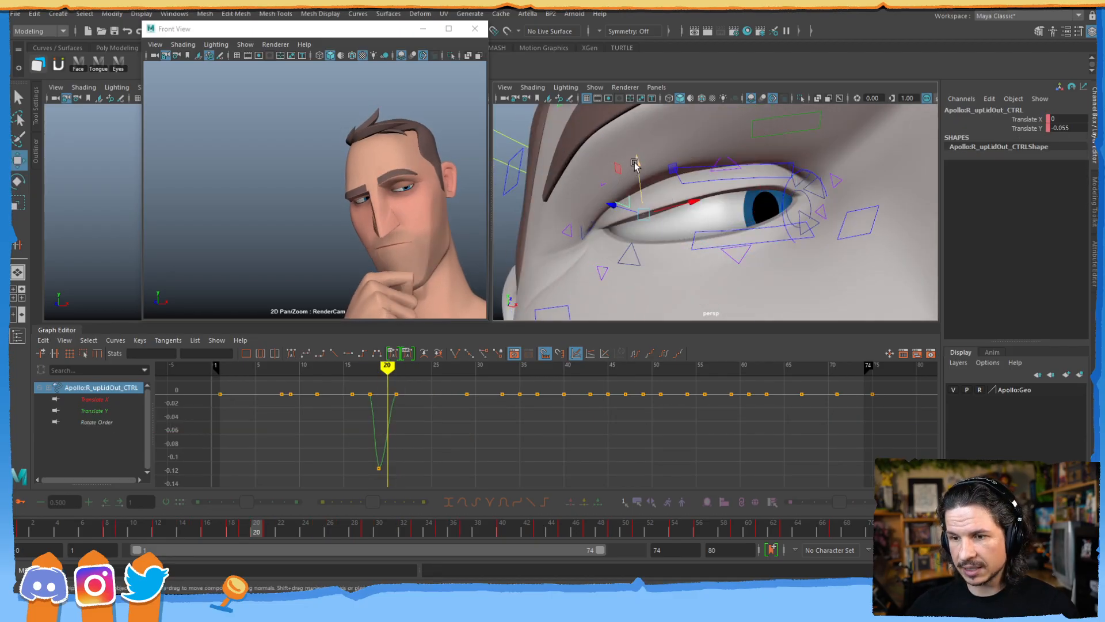
left_click_drag(637, 163, 637, 172)
- Flip between the frames around 20 to check the right upper lid's outer corner as the eye opens
key("alt+comma")
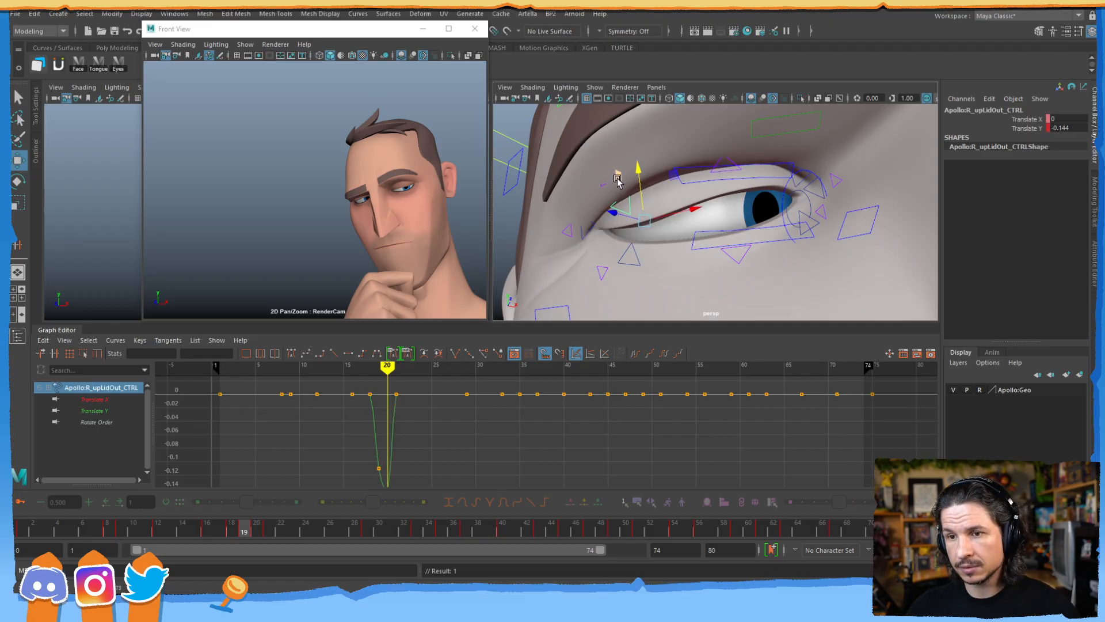
key("alt+period")
key("alt+period")
key("alt+comma")
key("alt+period")
key("alt+comma")
key("alt+comma")
key("alt+period")
key("alt+period")
key("alt+period")
- Lower the right upper lid's outer corner control at frame 21 to Translate Y -0.127 and key it
key("alt+comma")
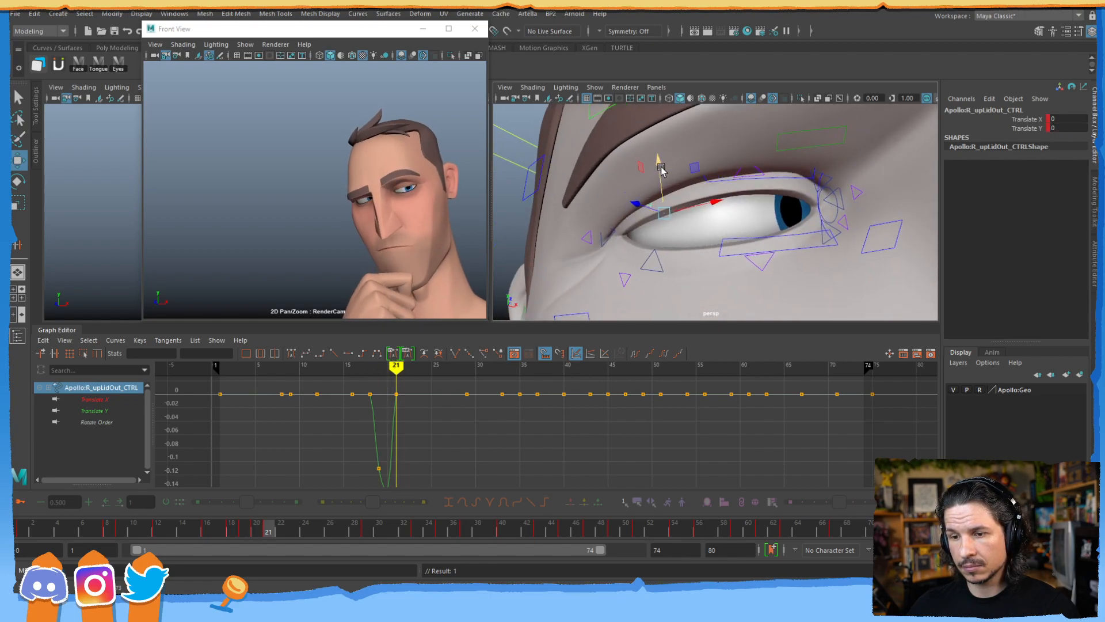
left_click_drag(658, 165, 659, 173)
key("s")
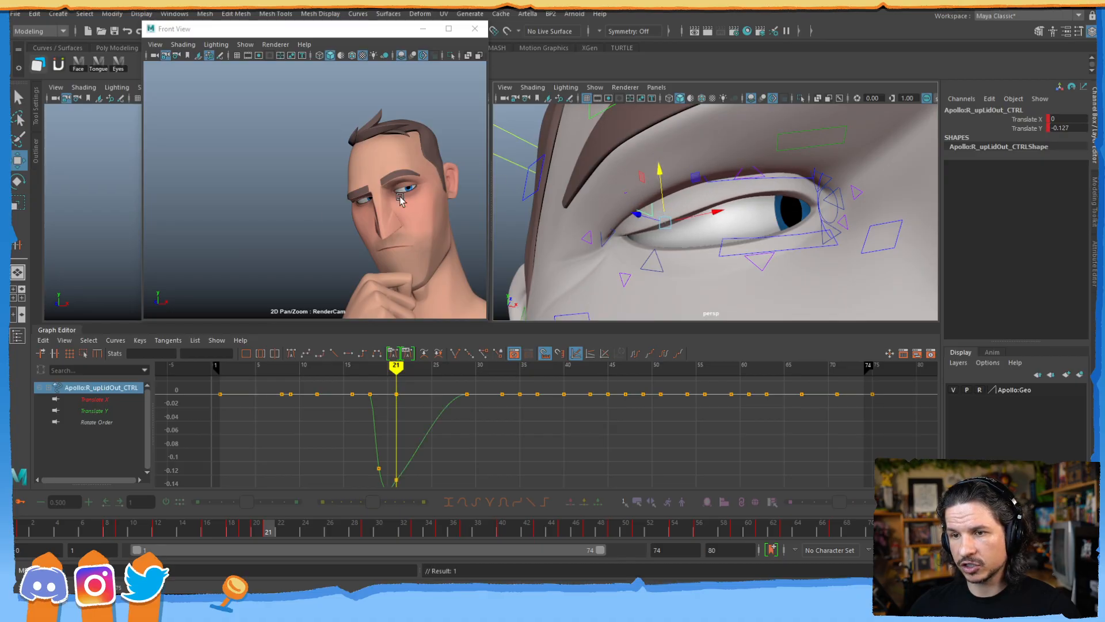
- Lower the right upper lid's outer corner control at frame 28 to Translate Y -0.056 and key it
key("alt+period")
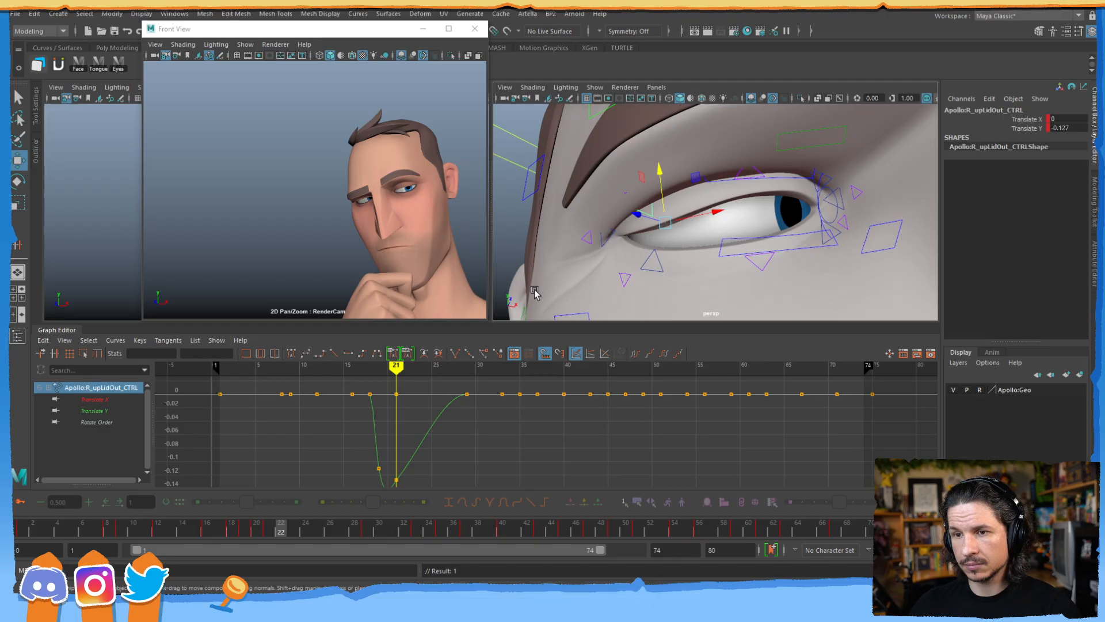
key("alt+period")
key("alt+period")
key("alt+period")
key("alt+period")
key("alt+period")
key("alt+period")
key("alt+period")
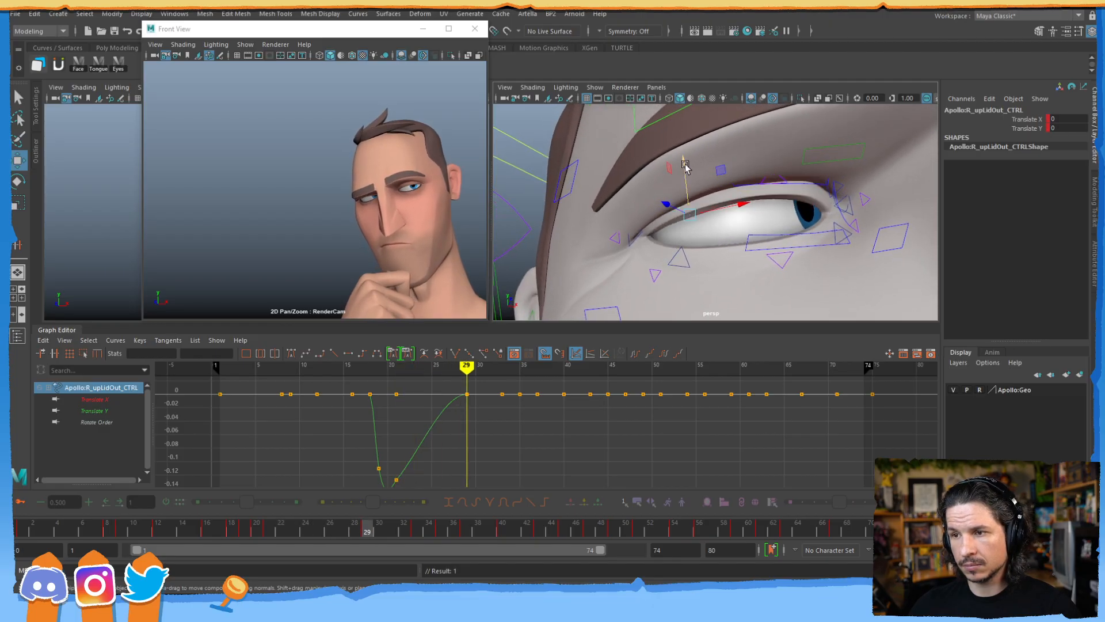
key("alt+comma")
left_click_drag(679, 166, 678, 168)
key("s")
- Check the right upper lid's outer corner motion over the frames up to 28 and inspect its Translate Y curve
key("alt+comma")
key("alt+comma")
key("alt+comma")
key("alt+comma")
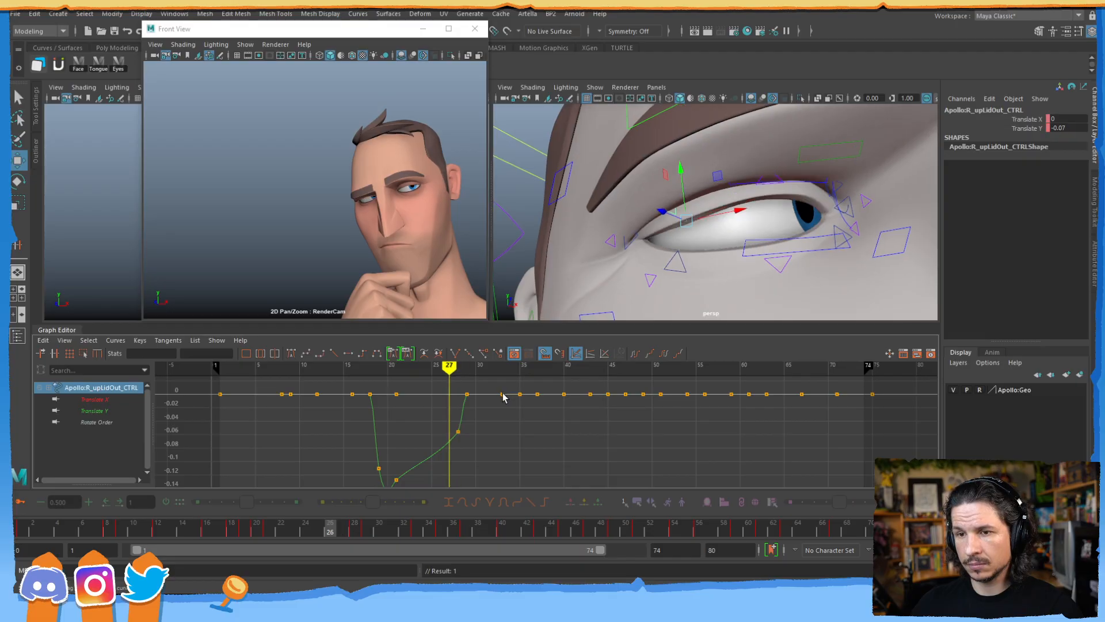
key("alt+period")
key("alt+period")
key("alt+period")
key("alt+period")
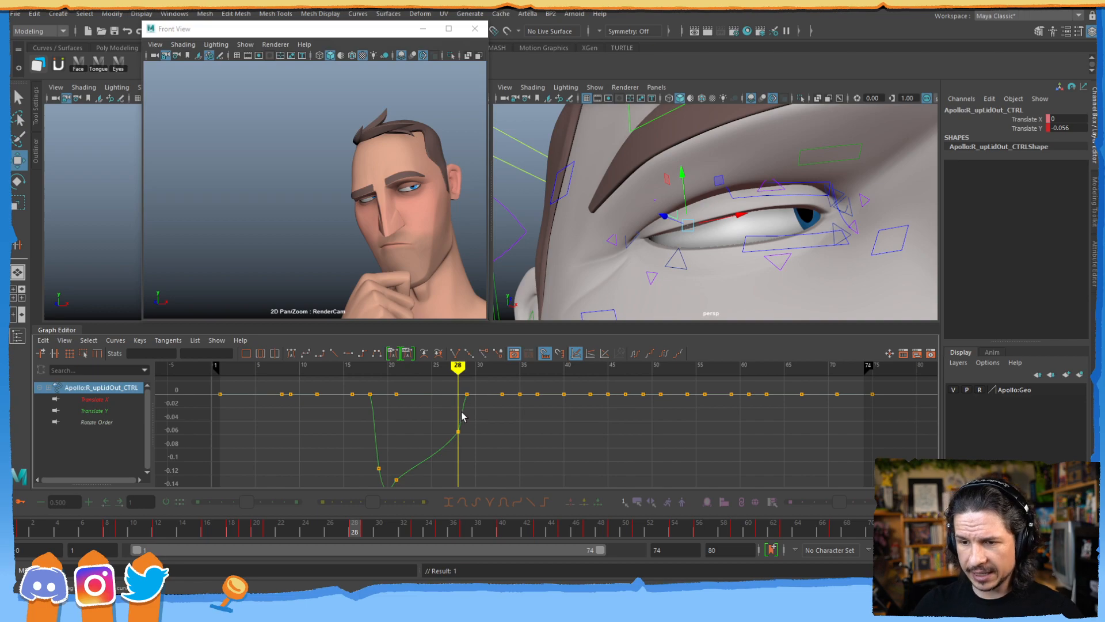
middle_click_drag(442, 457, 452, 401, "alt")
right_click_drag(458, 401, 436, 368, "alt")
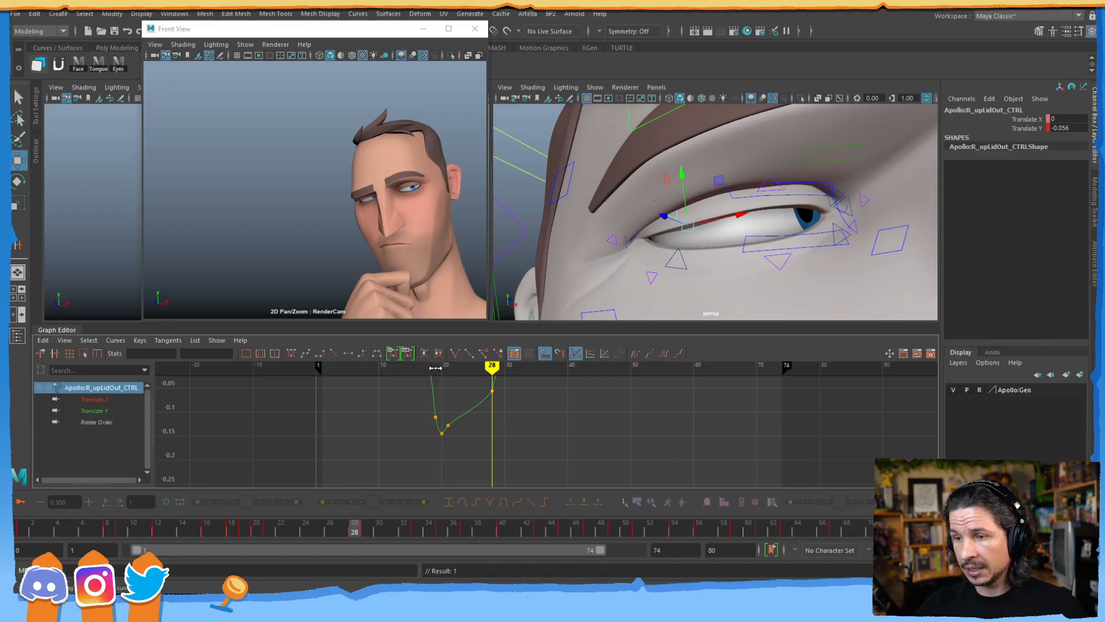
- Try rotating the head control and the eye aim control at frame 28, undoing each rotation
scroll(692, 182, "down", 6)
left_click_drag(692, 181, 721, 255, "alt")
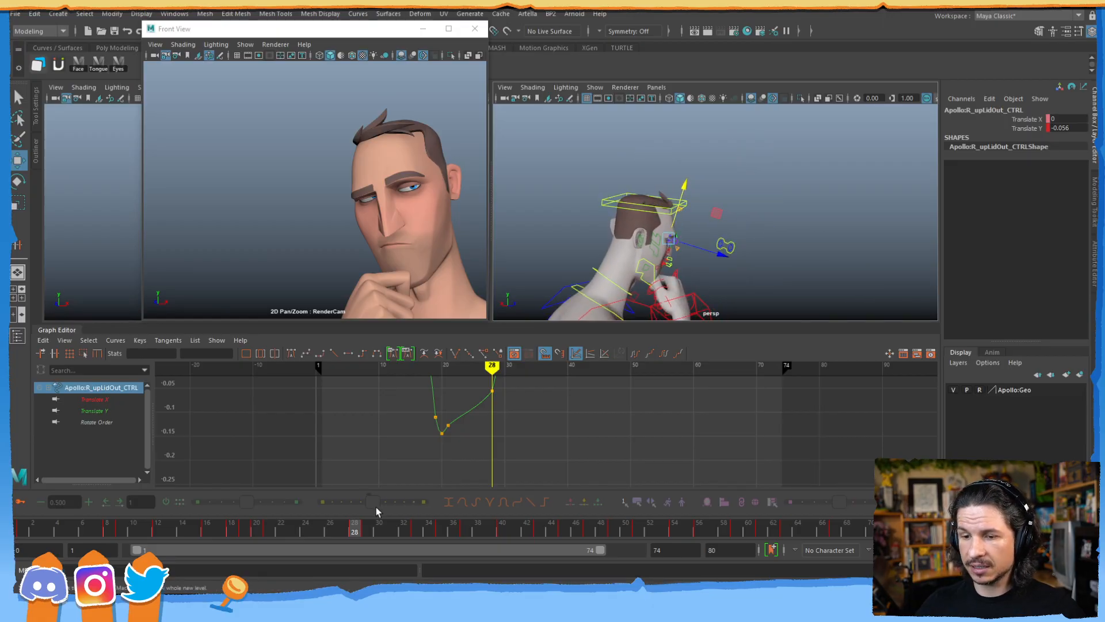
left_click(632, 197)
left_click_drag(634, 223, 604, 232)
key("ctrl+z")
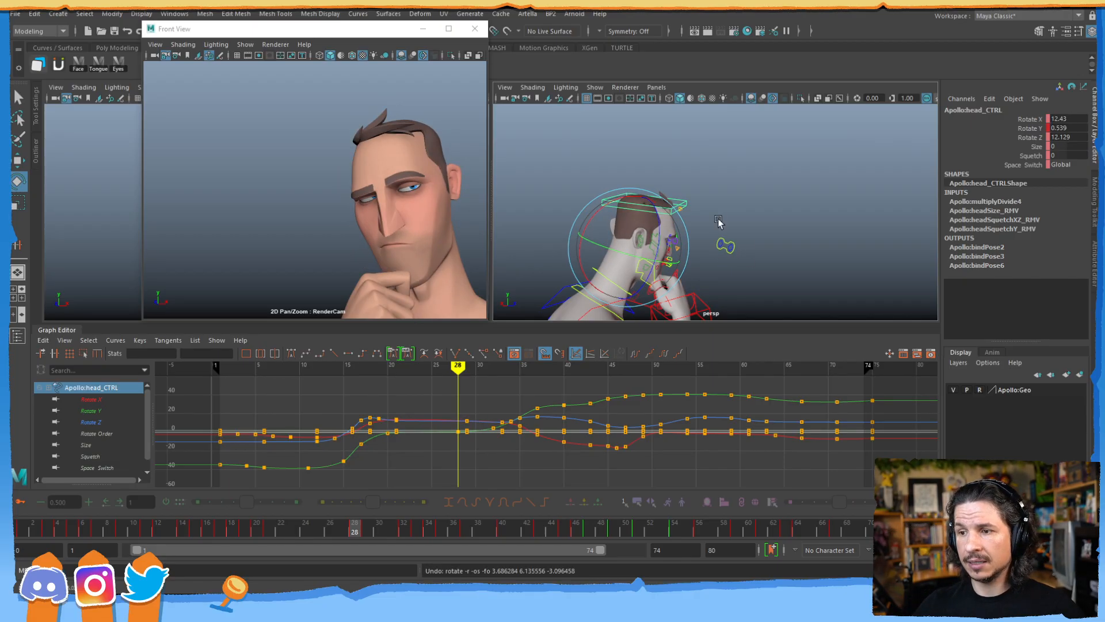
left_click(726, 244)
left_click_drag(761, 248, 659, 231)
key("ctrl+z")
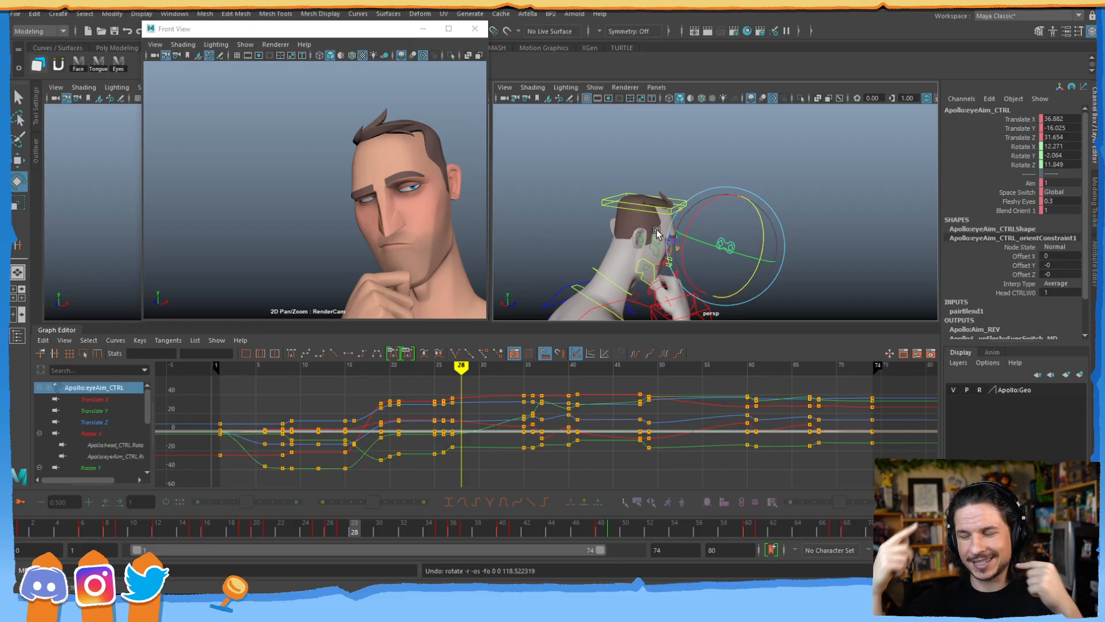
key("w")
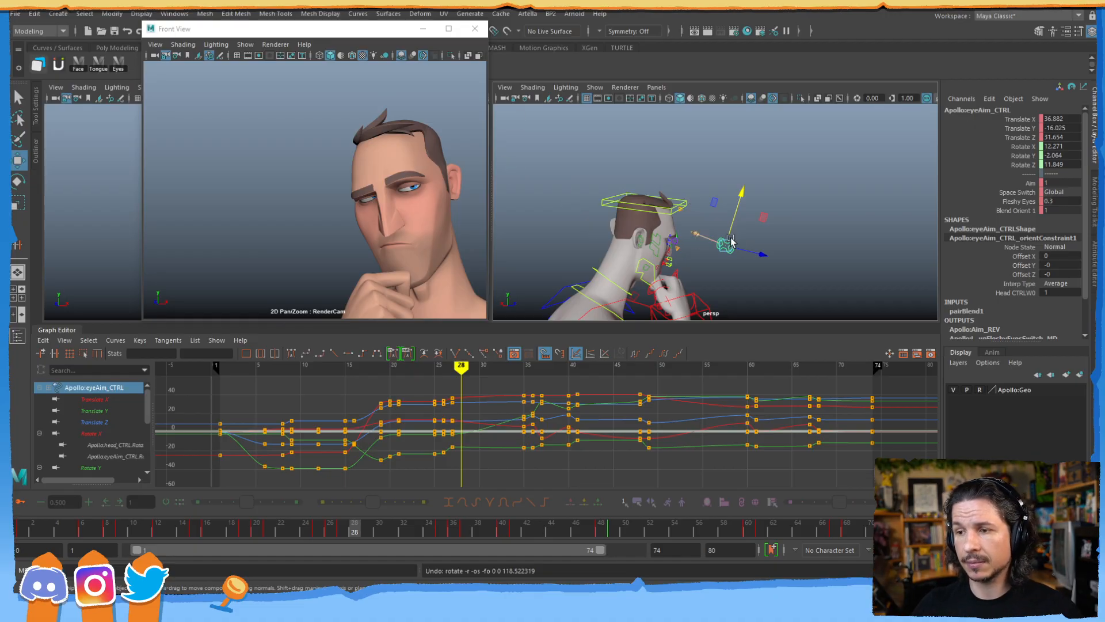
- Examine the left eye's lid shape up close at frame 14
left_click_drag(727, 239, 617, 253, "alt")
middle_click_drag(616, 254, 556, 242, "alt")
right_click_drag(634, 239, 797, 230, "alt")
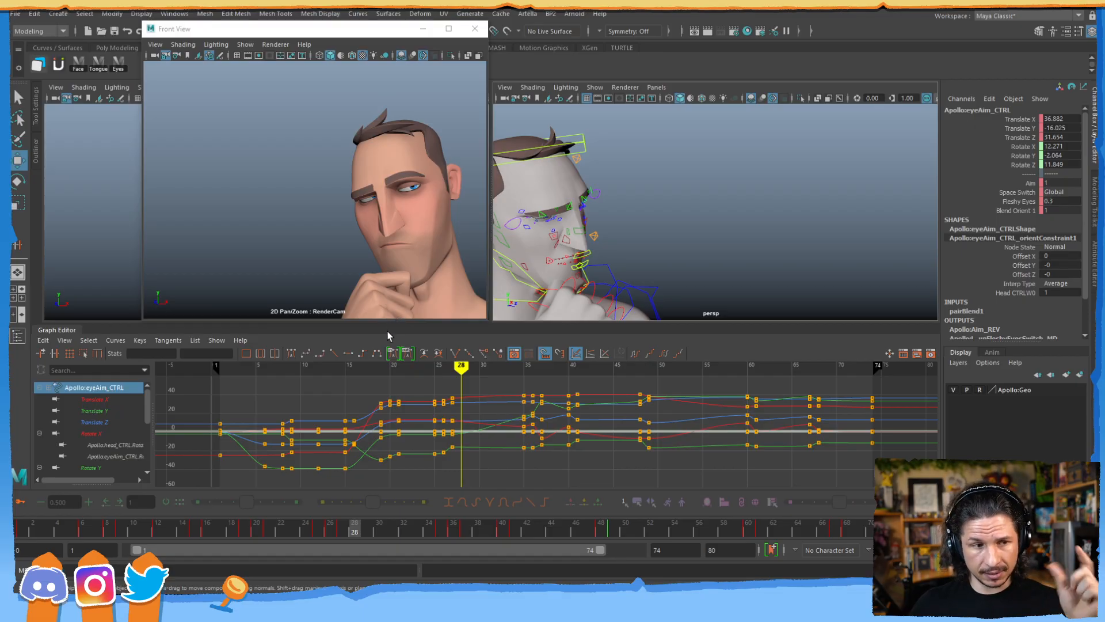
left_click_drag(213, 531, 182, 514)
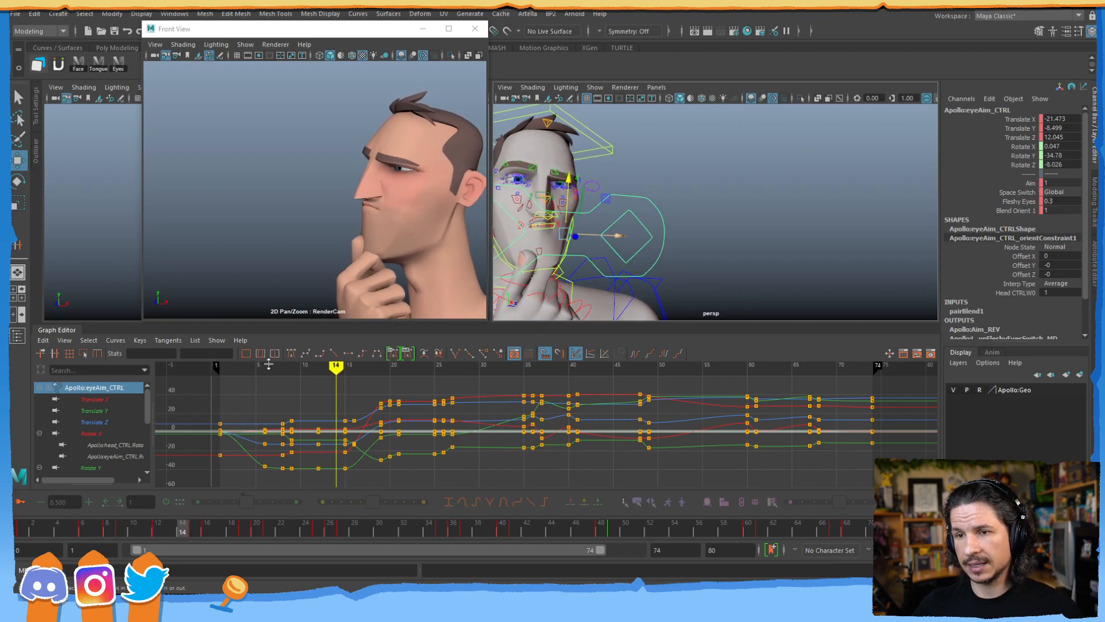
middle_click_drag(607, 183, 884, 171, "alt")
left_click_drag(885, 171, 662, 209, "alt")
middle_click_drag(760, 201, 639, 220, "alt")
right_click_drag(512, 242, 890, 239, "alt")
left_click_drag(891, 239, 860, 208, "alt")
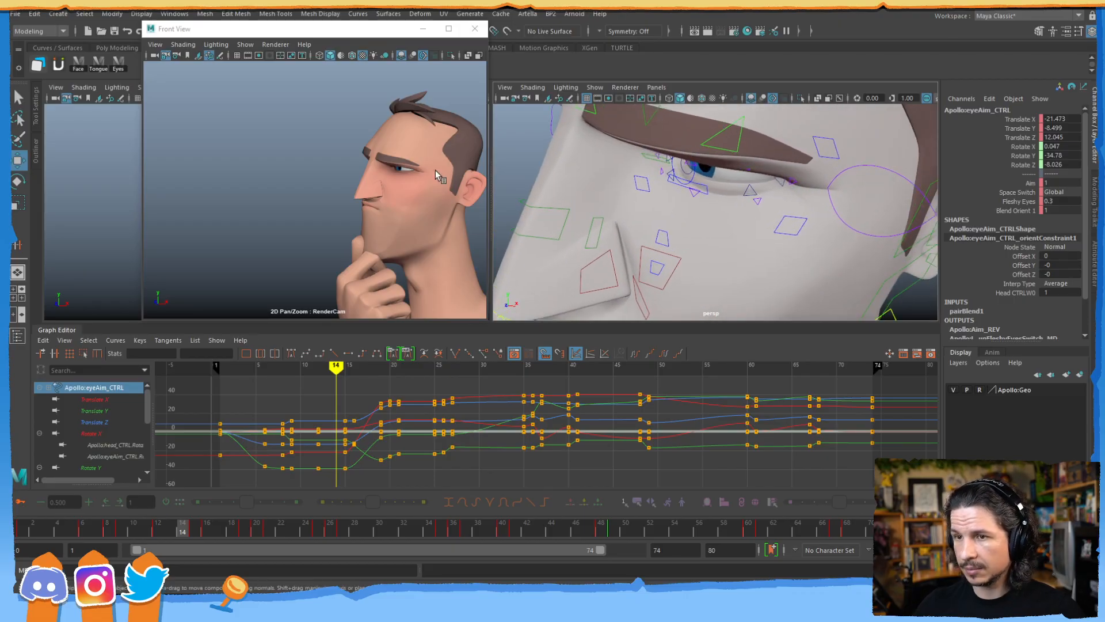
- Select all eye controls and copy their pose from frame 12 to a key at frame 16
left_click(114, 67)
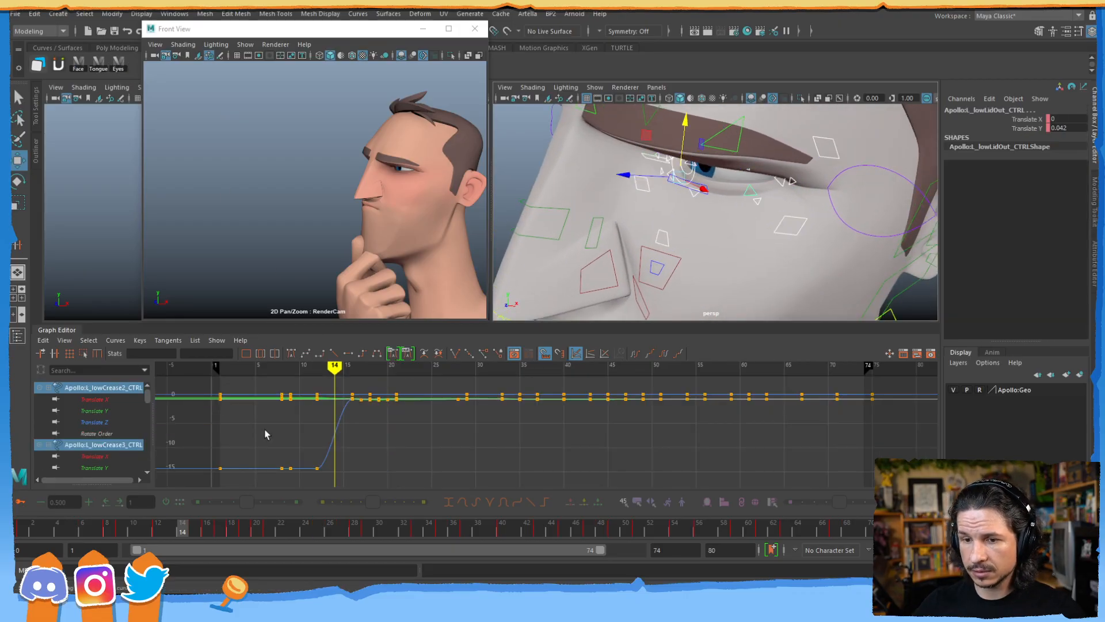
left_click_drag(180, 532, 207, 530)
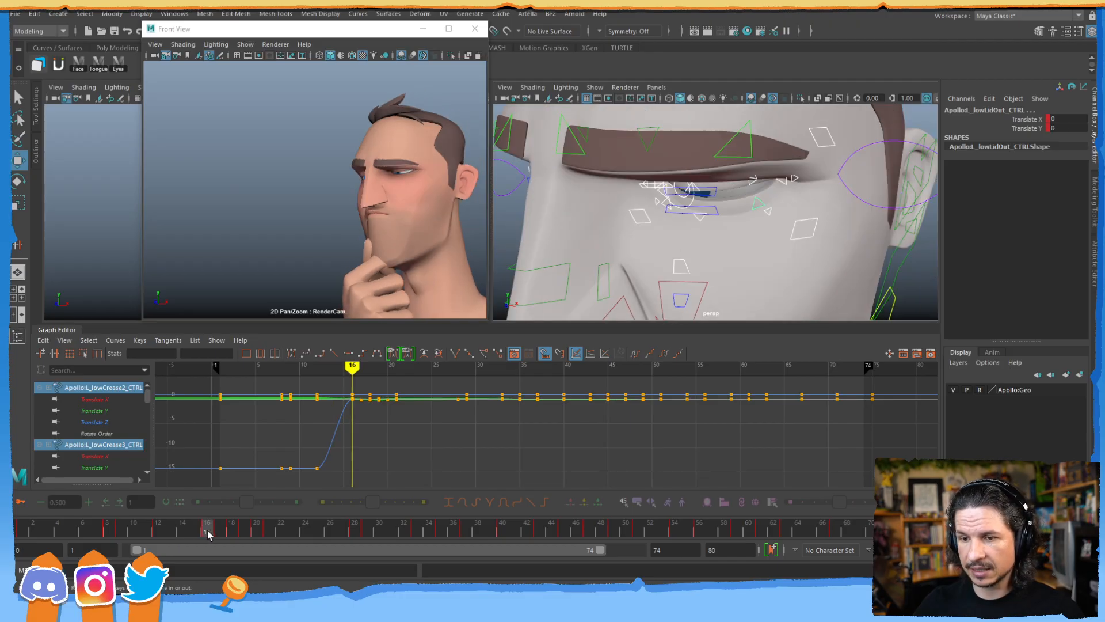
right_click_drag(343, 433, 353, 423, "alt")
middle_click_drag(334, 434, 561, 452, "alt")
right_click_drag(439, 427, 421, 385, "alt")
middle_click_drag(362, 400, 428, 479, "alt")
right_click_drag(399, 425, 397, 380, "alt")
middle_click_drag(368, 453, 373, 437, "alt")
right_click_drag(423, 409, 407, 422, "alt")
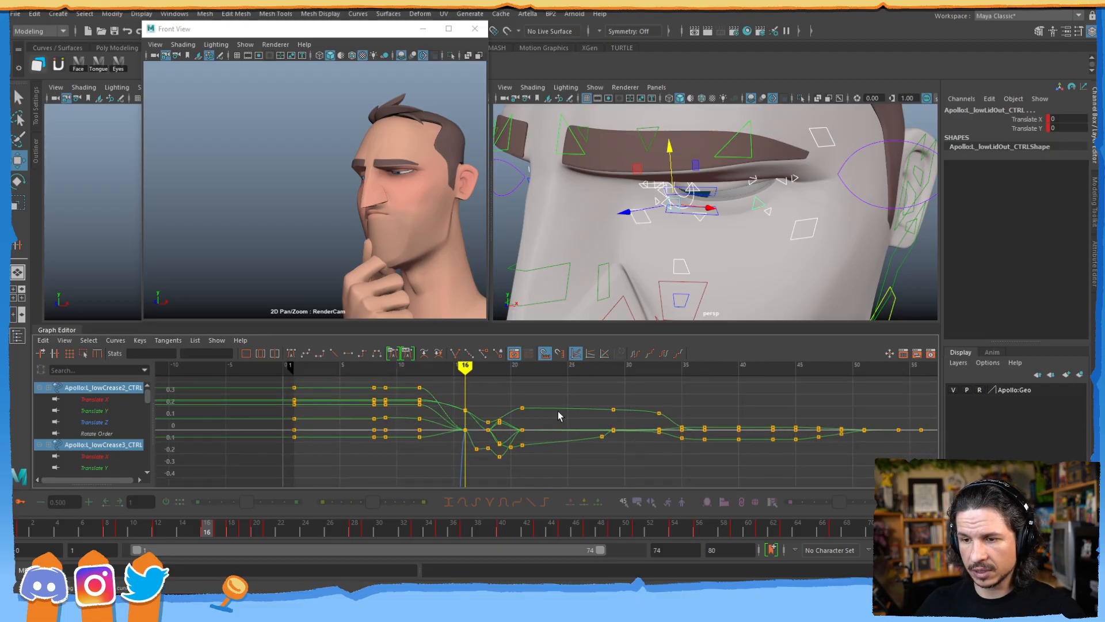
right_click_drag(536, 427, 495, 427, "alt")
middle_click_drag(494, 427, 479, 378, "alt")
right_click_drag(550, 403, 365, 469, "alt")
left_click(160, 531)
middle_click_drag(160, 531, 207, 530)
key("s")
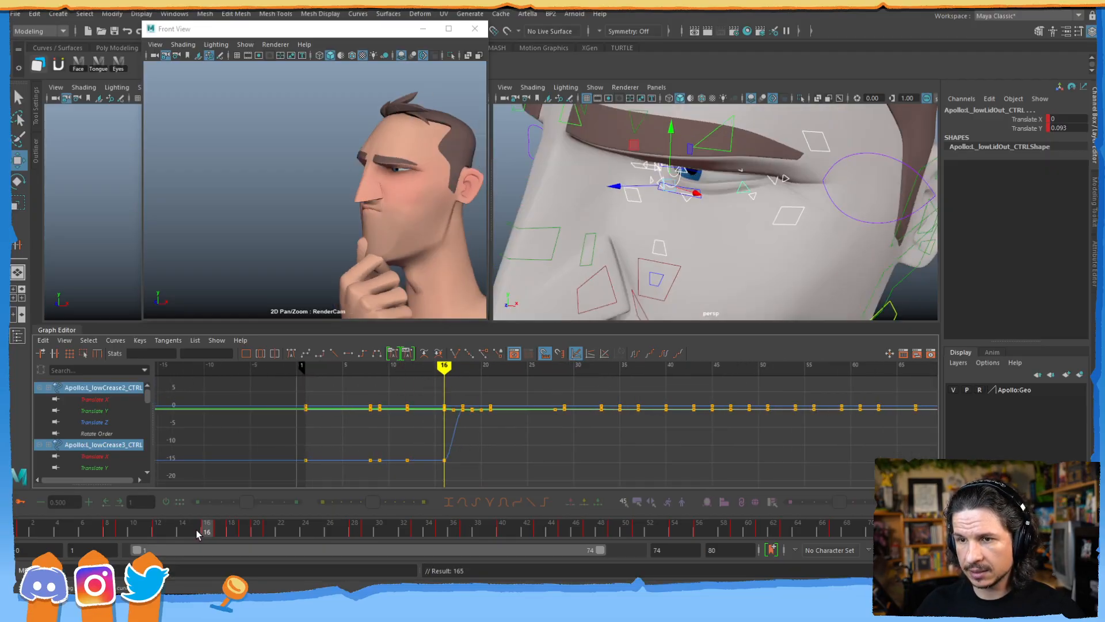
- Rotate the left upper lid control at frame 22 to Rotate Z 6.342 and key it
mouse_move(198, 534)
left_mouse_down()
mouse_move(218, 526)
mouse_move(192, 526)
mouse_move(248, 518)
mouse_move(141, 526)
mouse_move(268, 527)
mouse_move(304, 502)
mouse_move(268, 497)
mouse_move(287, 489)
left_mouse_up()
left_click_drag(778, 230, 766, 255, "alt")
left_click(629, 185)
key("f")
left_click_drag(639, 187, 708, 200, "alt")
middle_click_drag(676, 206, 619, 199, "alt")
left_click_drag(619, 200, 658, 254, "alt")
left_click_drag(270, 534, 279, 530)
key("e")
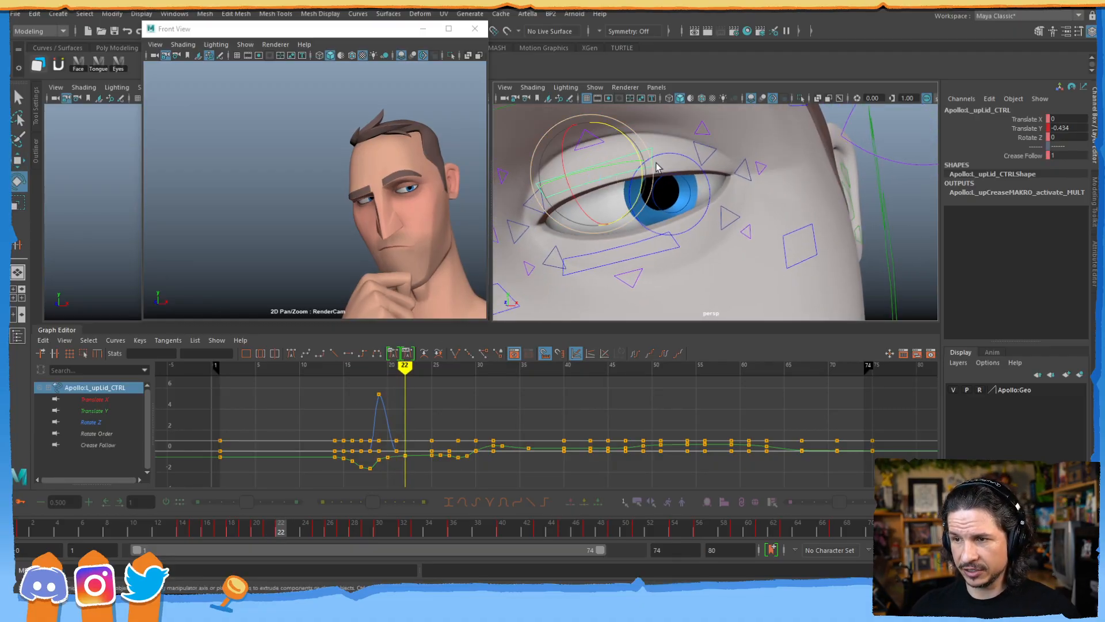
left_click_drag(643, 176, 644, 172)
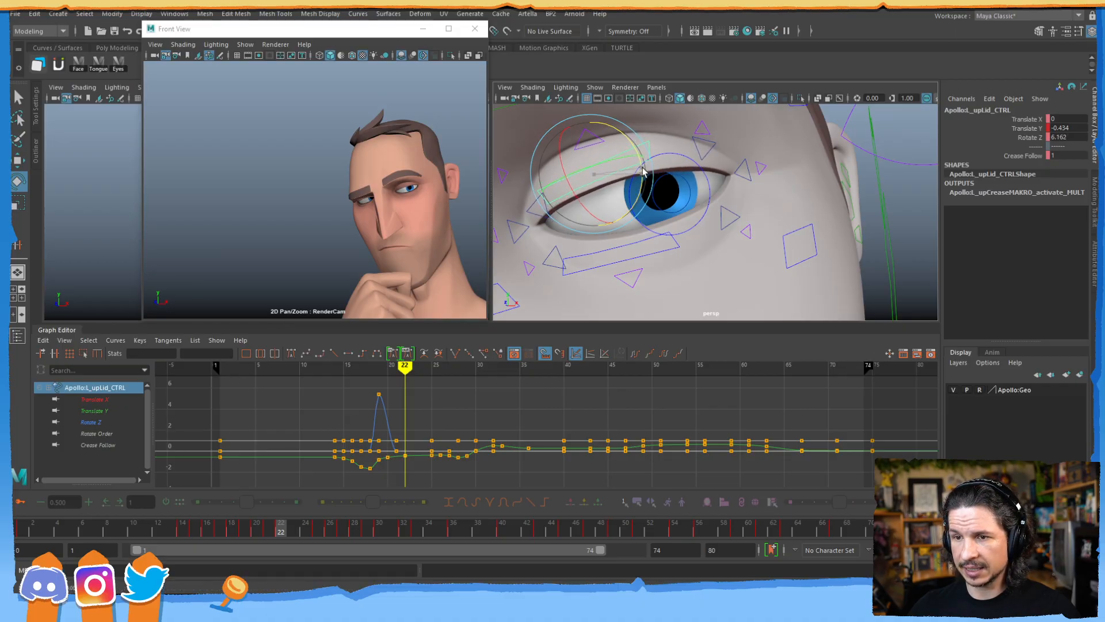
key("ctrl+z")
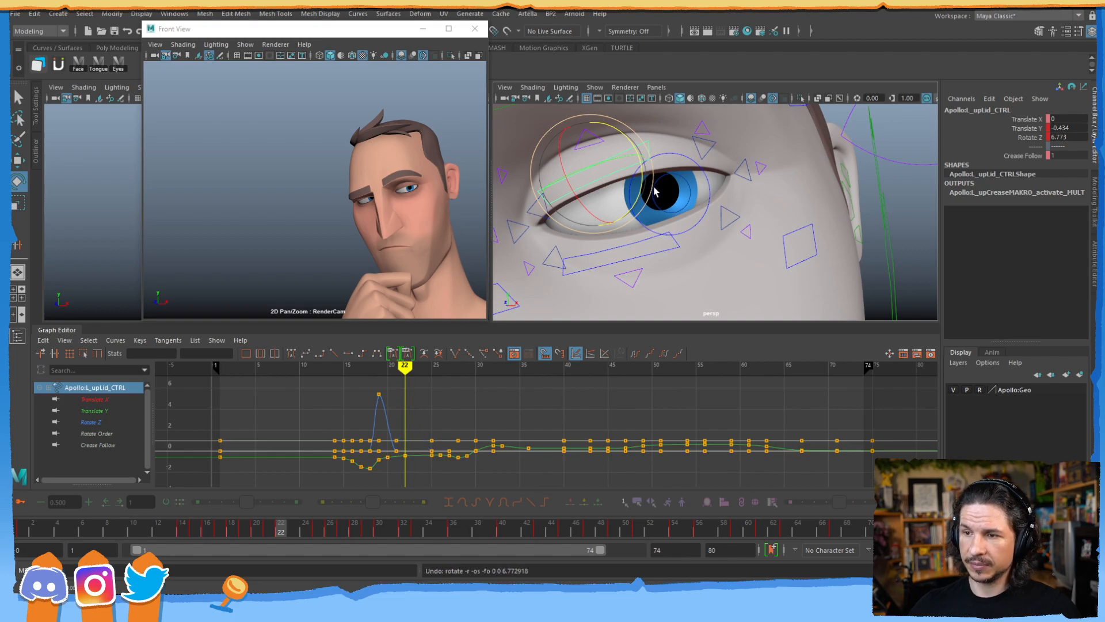
left_click_drag(643, 189, 643, 186)
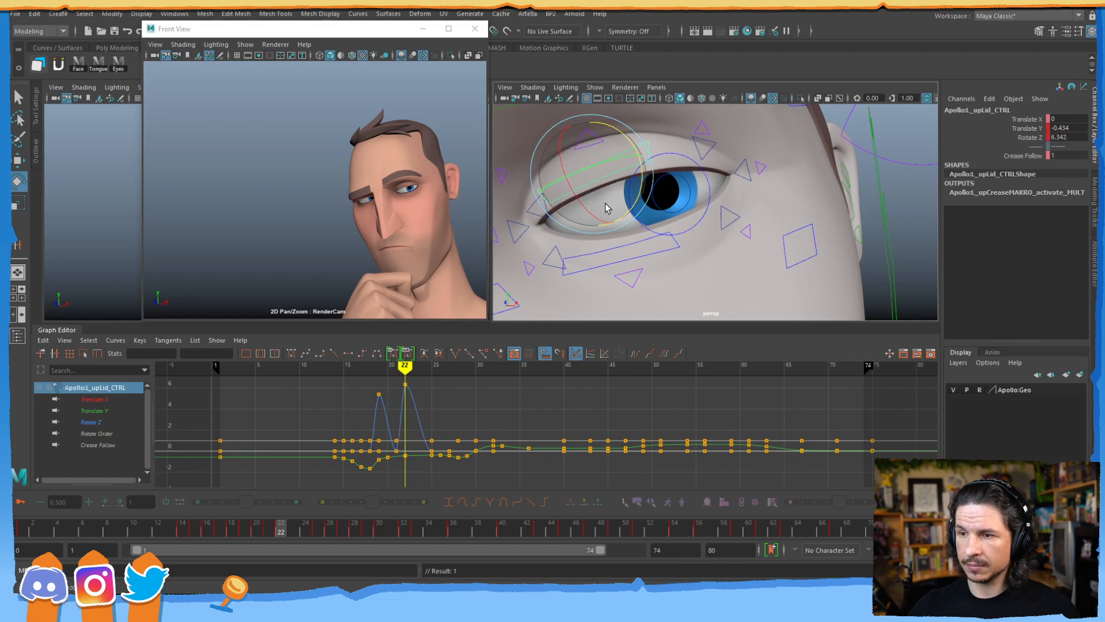
- Try raising the left upper lid's outer corner control at frame 22, undoing the move
left_click(704, 144)
key("w")
left_click_drag(687, 148, 685, 144)
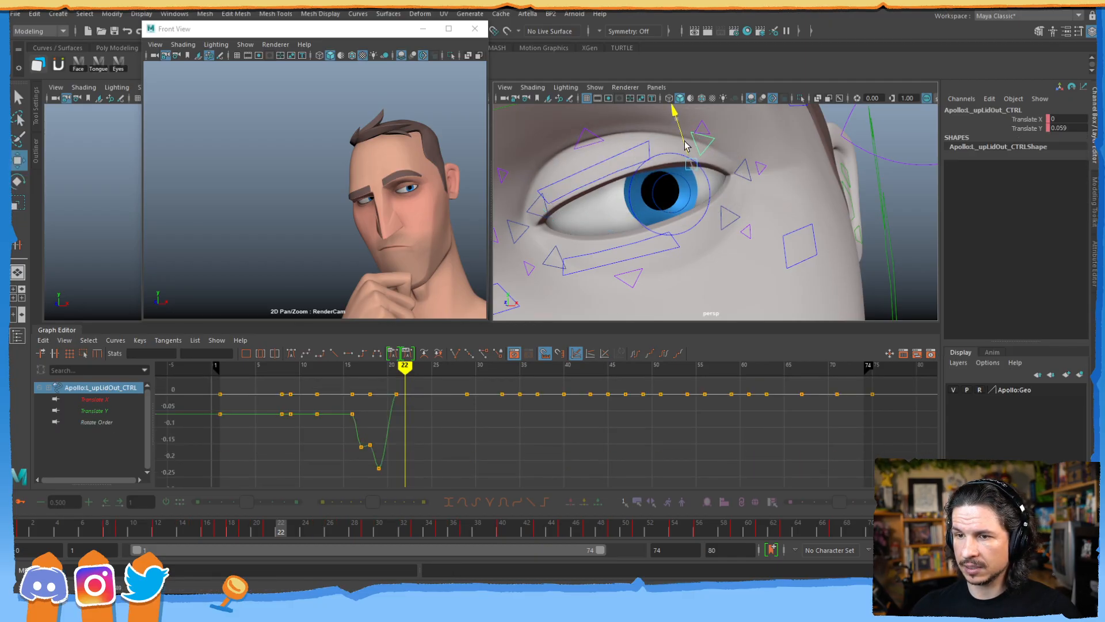
key("ctrl+z")
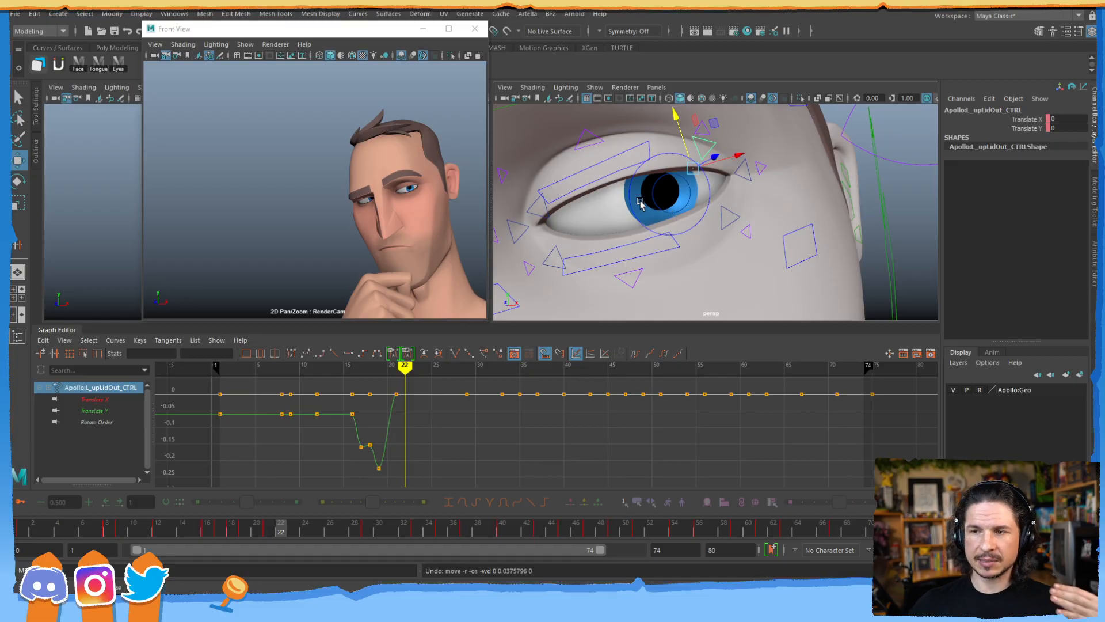
- Raise the left upper lid's Rotate Z key at frame 21 to 6.209 and check the motion over the neighbouring frames
left_click(615, 172)
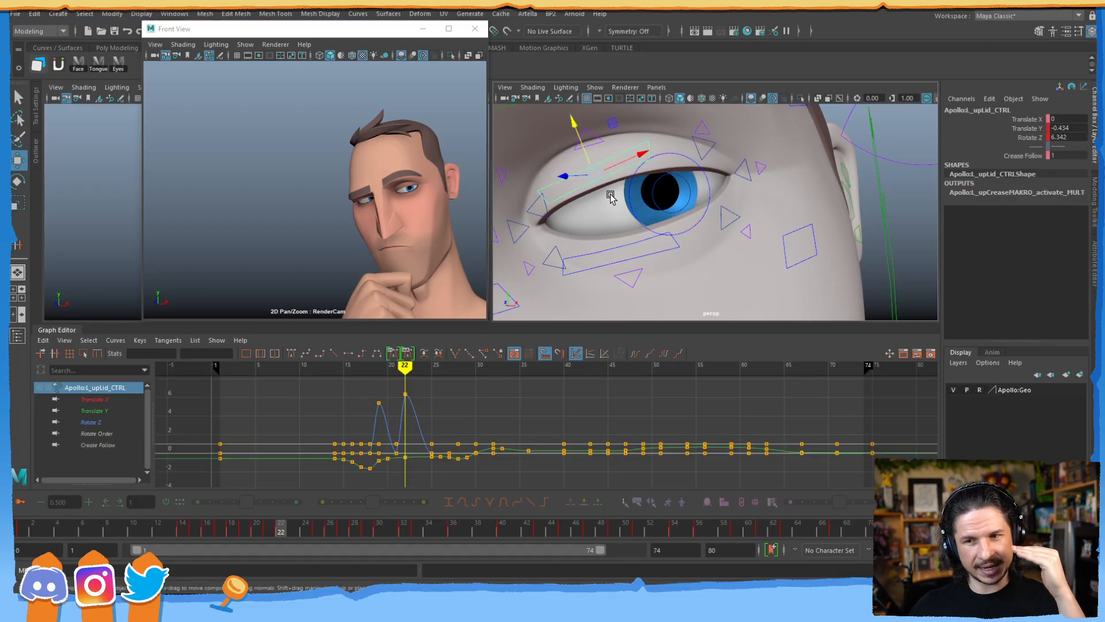
key("comma")
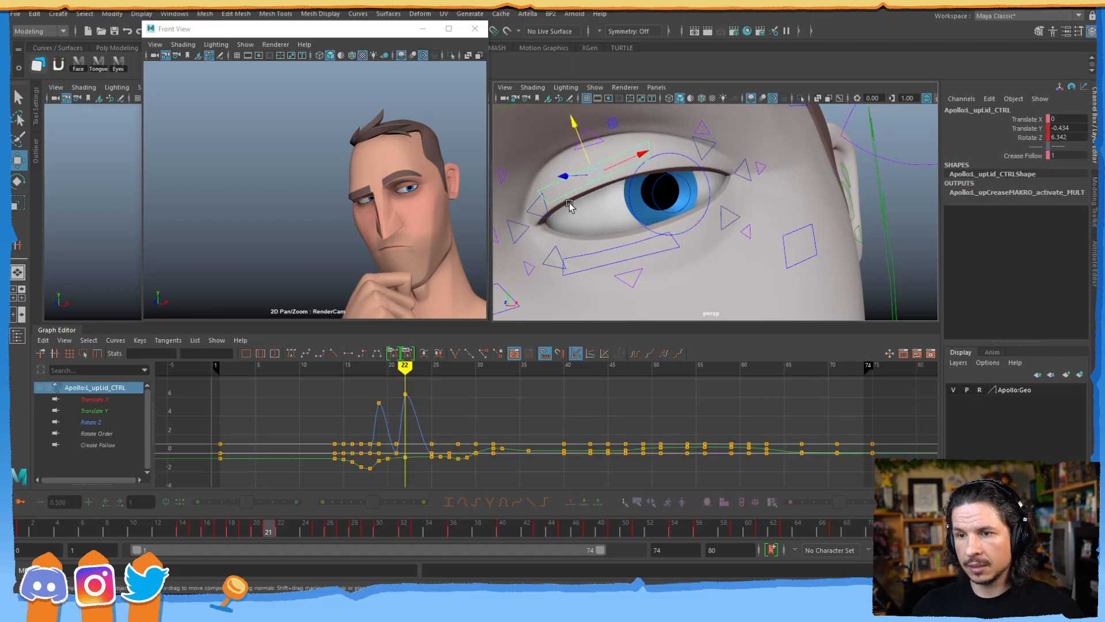
right_click_drag(397, 425, 435, 407, "alt+shift")
middle_click_drag(322, 423, 475, 432, "alt")
middle_click_drag(276, 427, 444, 415, "alt")
left_click(458, 400)
left_click(412, 458)
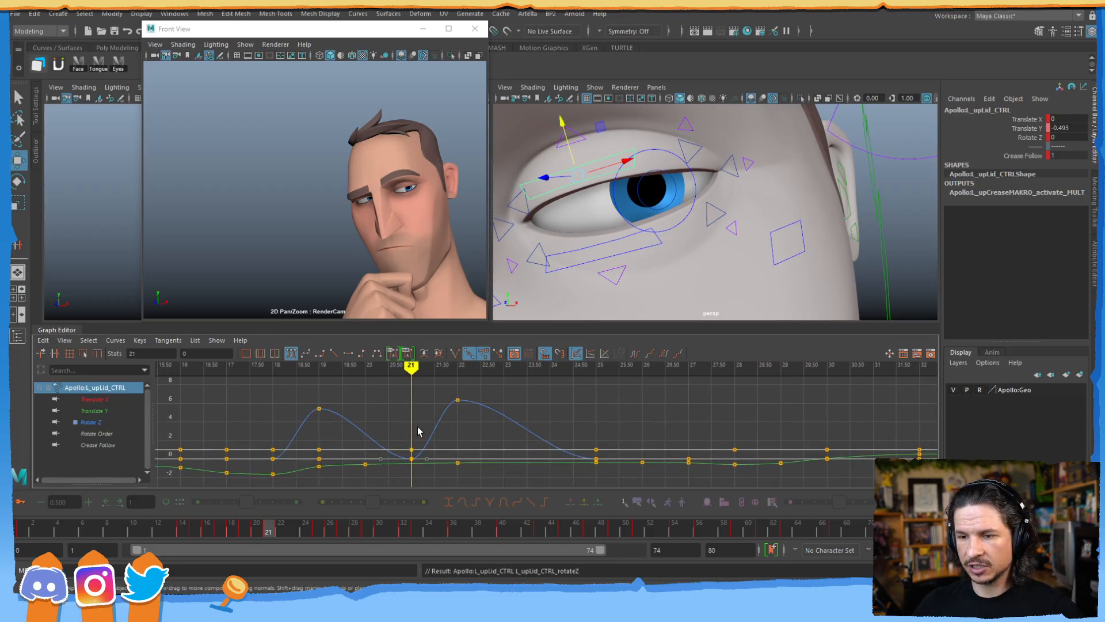
middle_click_drag(436, 453, 436, 397, "shift")
middle_click_drag(435, 389, 436, 384, "shift")
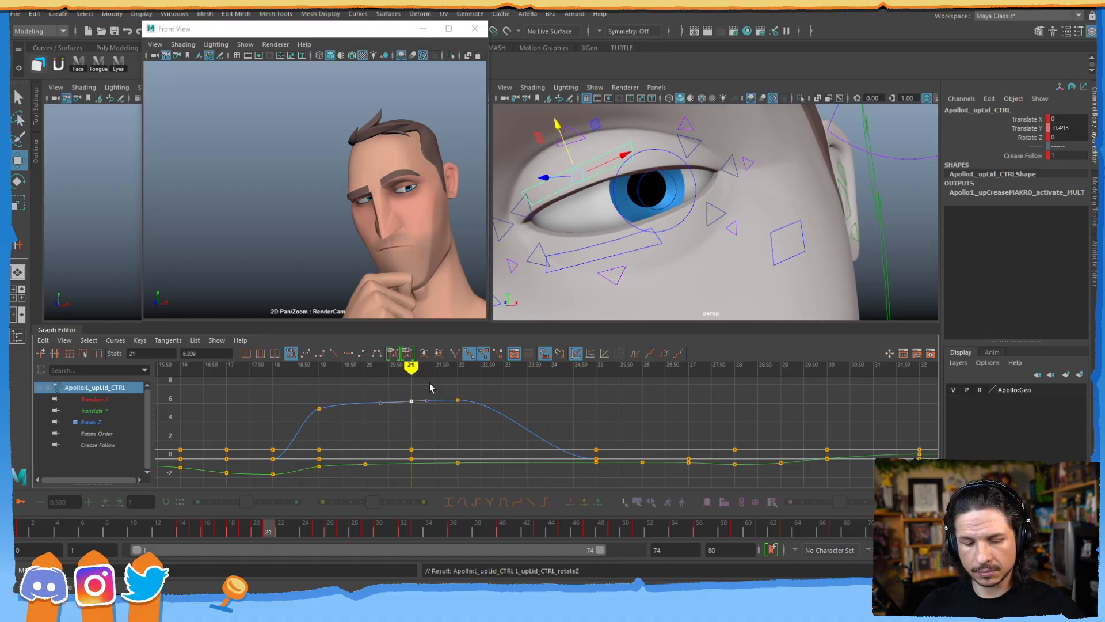
key("alt+comma")
key("alt+comma")
key("alt+period")
key("alt+period")
key("alt+period")
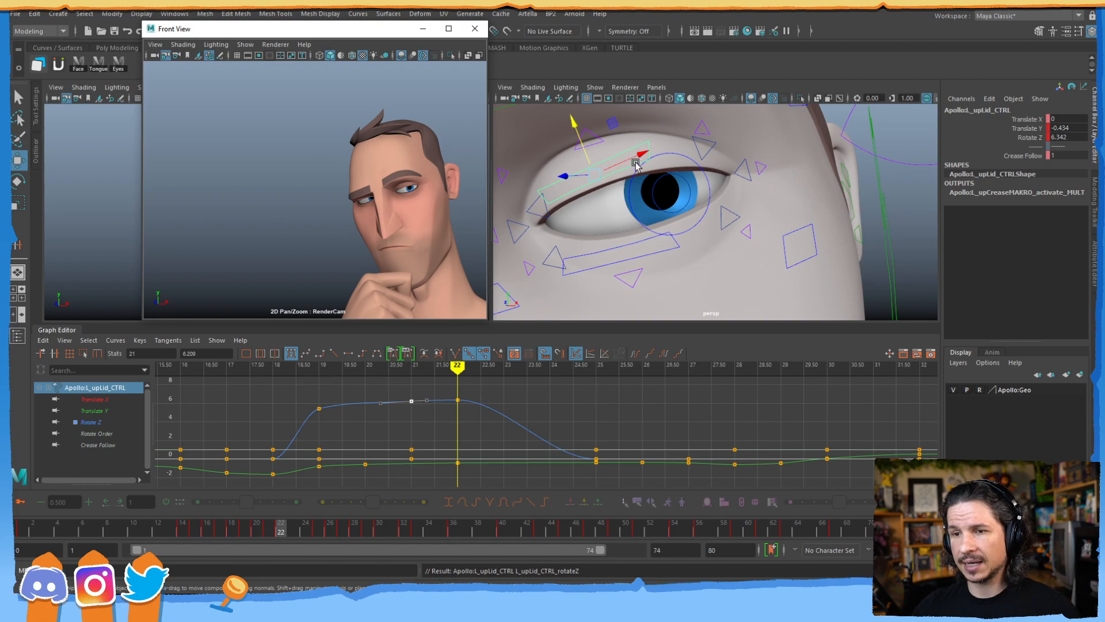
- Rotate the left lower lid control at frame 25 to Rotate Z -10.906 and key it
left_click(622, 249)
key("e")
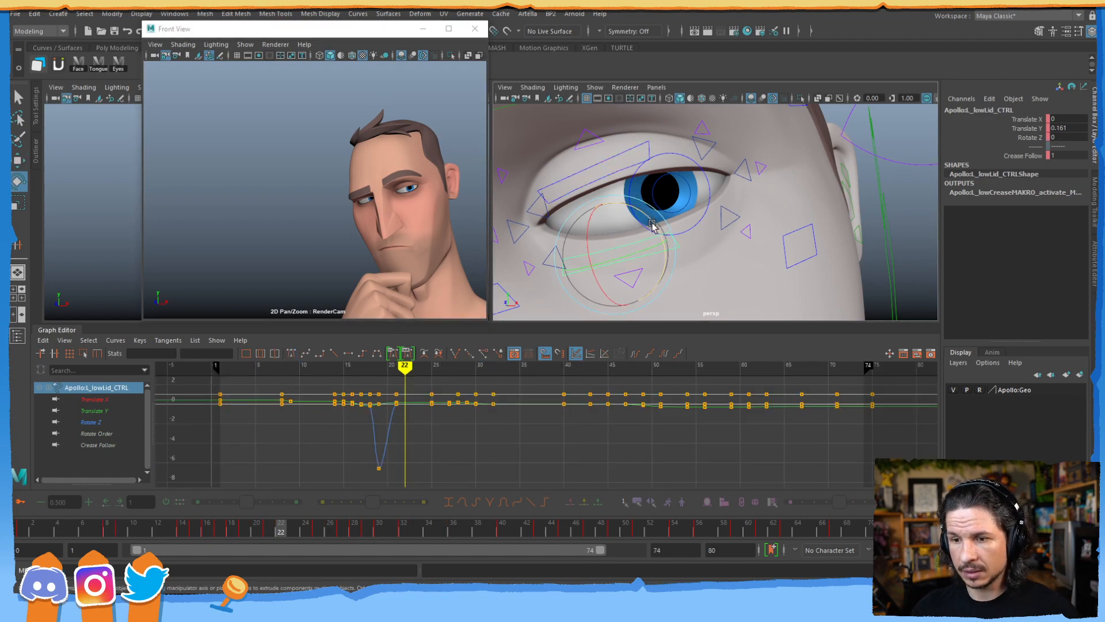
key(".")
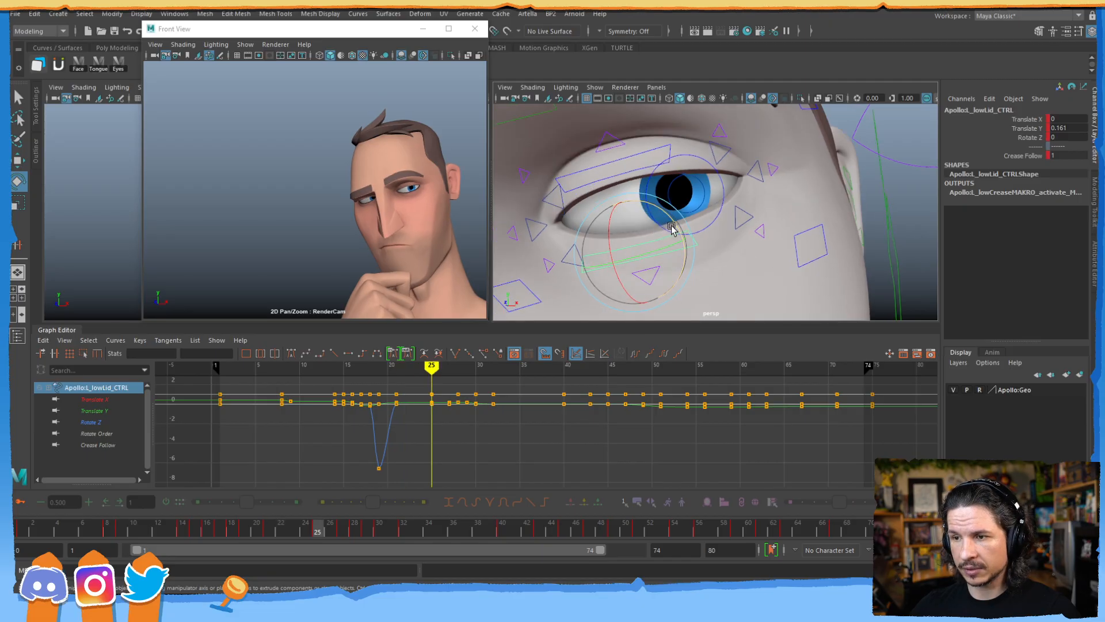
left_click_drag(679, 227, 680, 230)
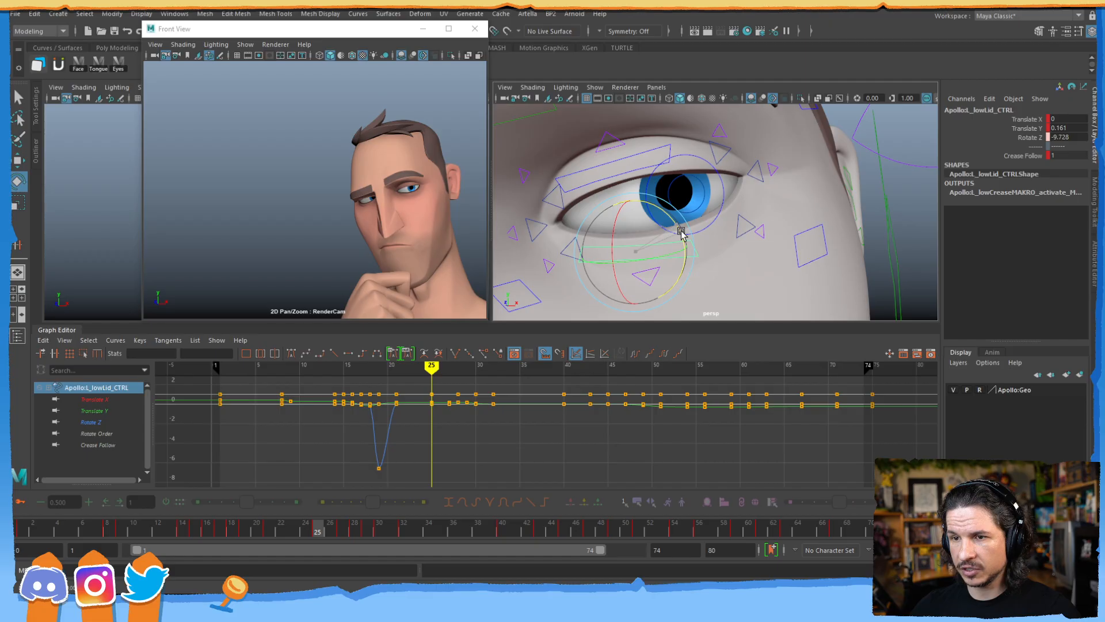
left_click_drag(682, 232, 678, 237)
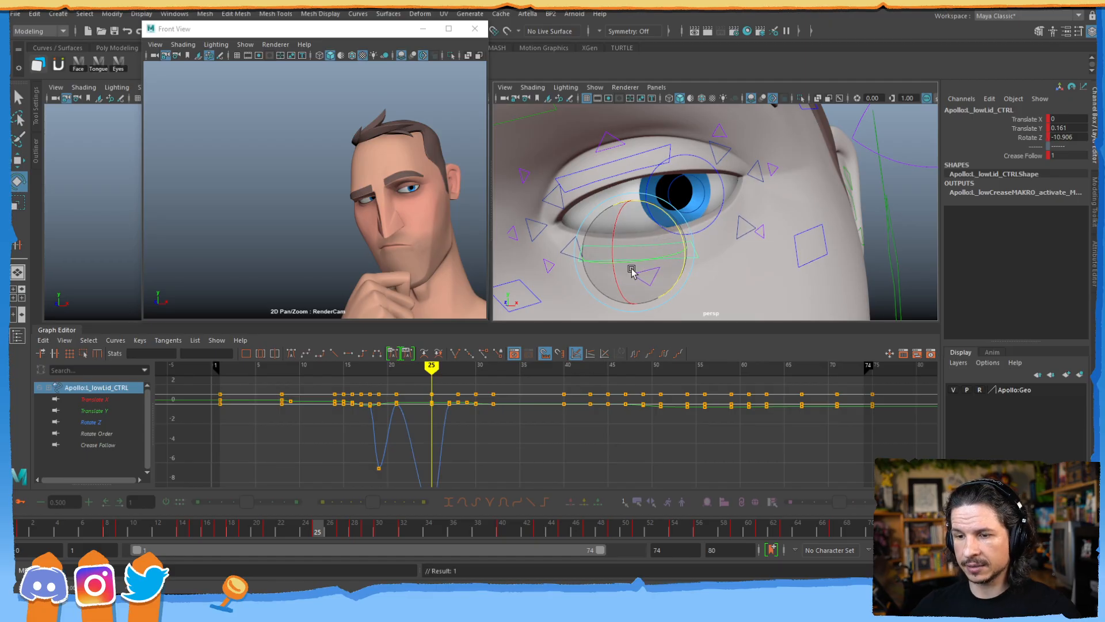
key("s")
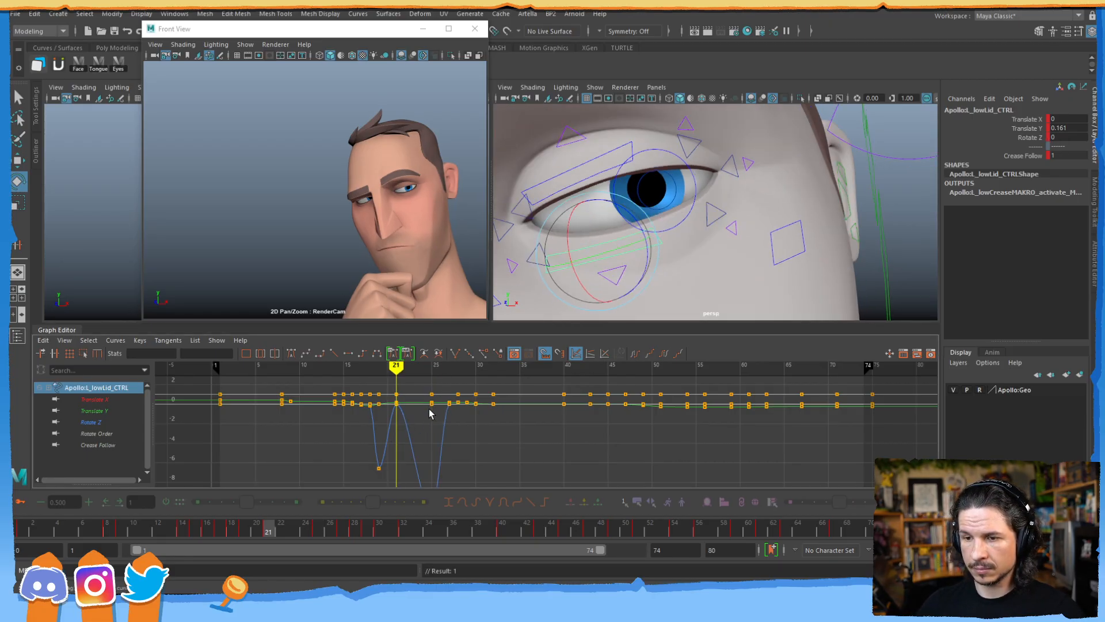
- Key the left lower lid's Rotate Z at -7.944 on frame 21 and adjust its frame 25 key to -7.729
left_click_drag(643, 224, 647, 230)
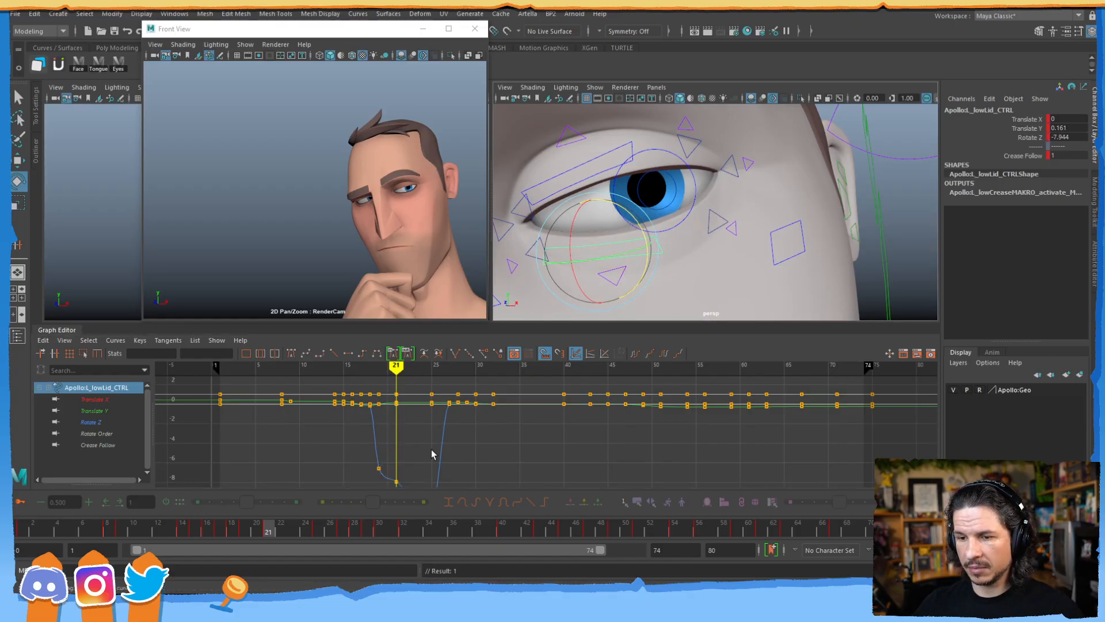
key("s")
key("f")
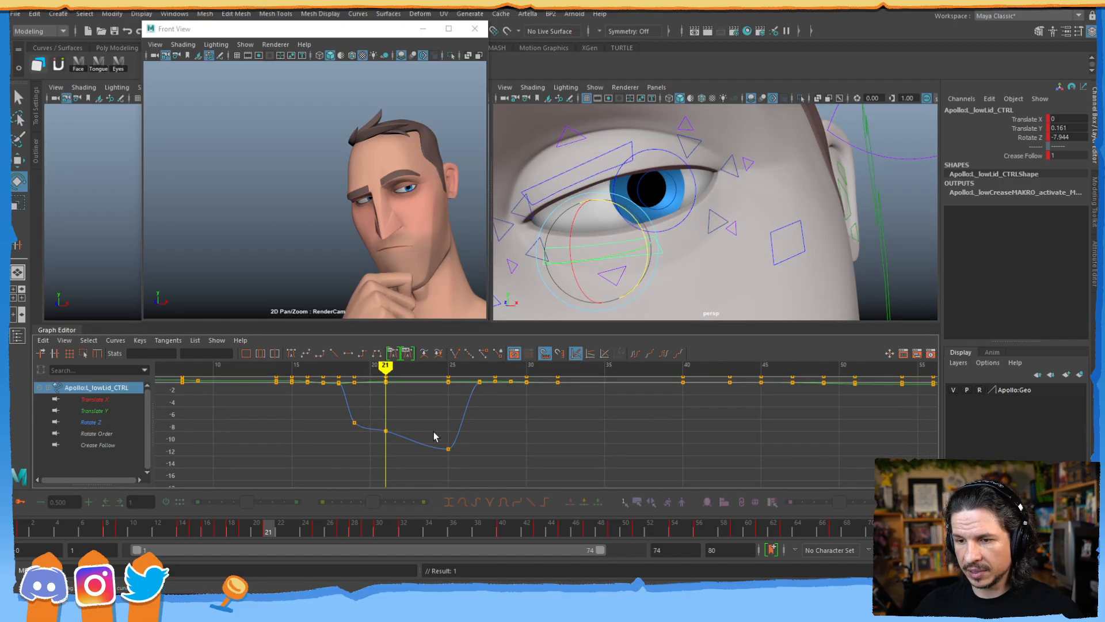
left_click_drag(434, 435, 465, 453)
middle_click_drag(466, 447, 466, 444, "shift")
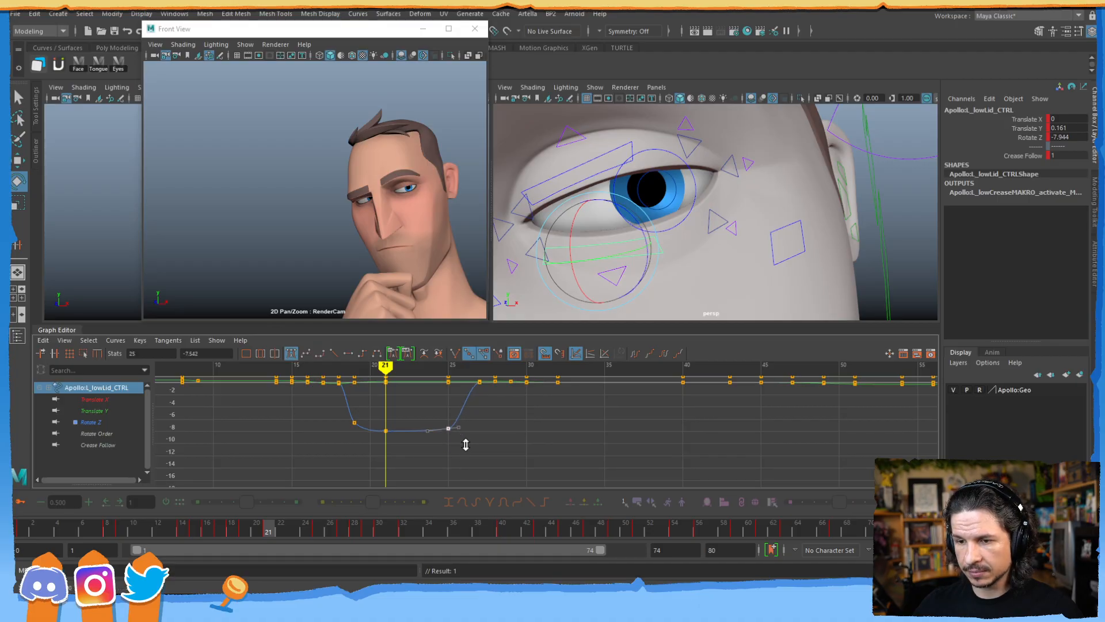
- Flip between the keyed frames around 25, up to frame 27, to check the left lower lid's shape as the eye turns
key("comma")
key("period")
key("period")
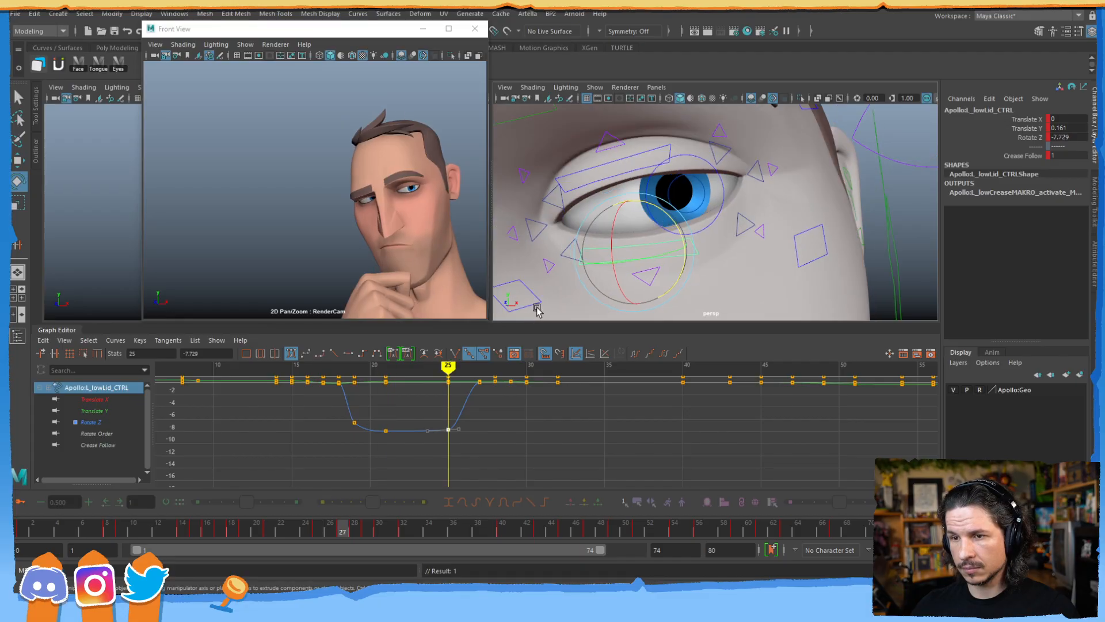
key("period")
key("comma")
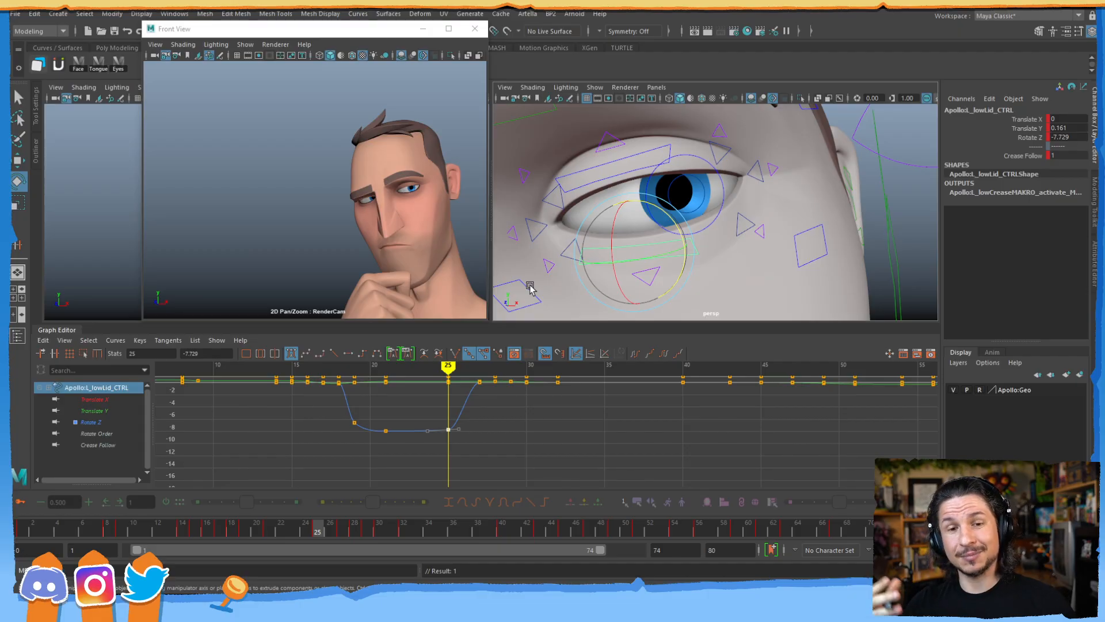
key("comma")
key("period")
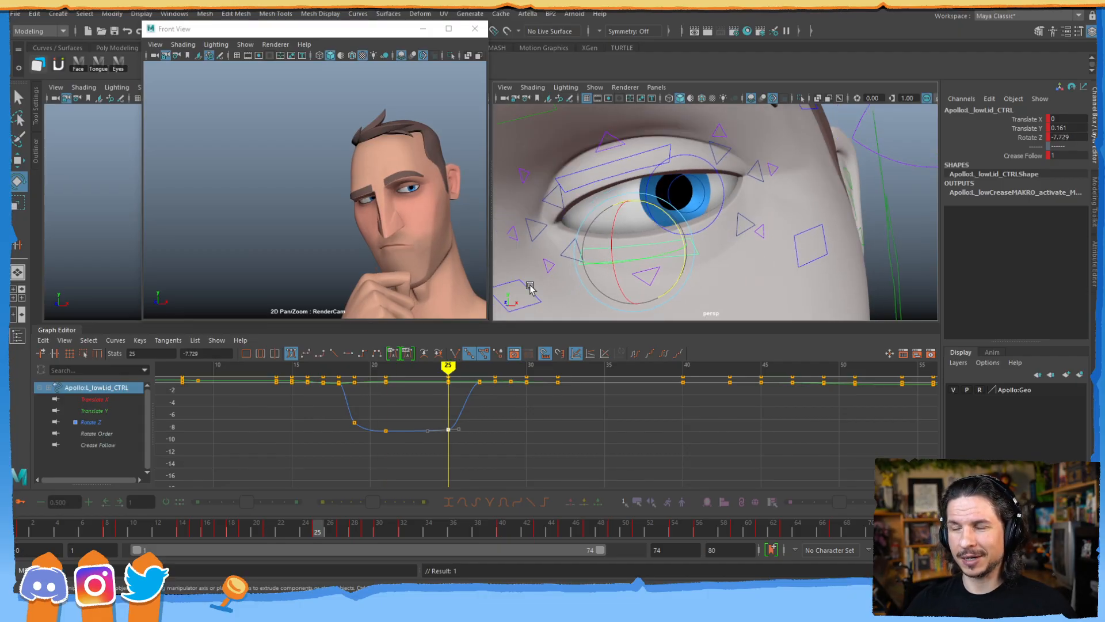
key("period")
key("comma")
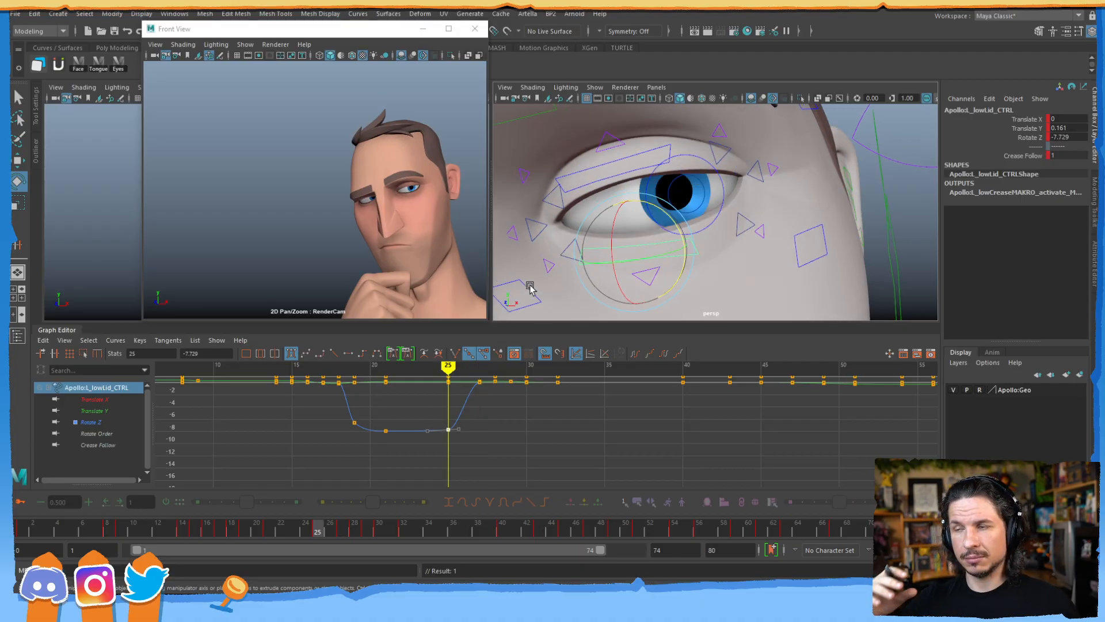
key("comma")
key("period")
key("period")
key("comma")
key("period")
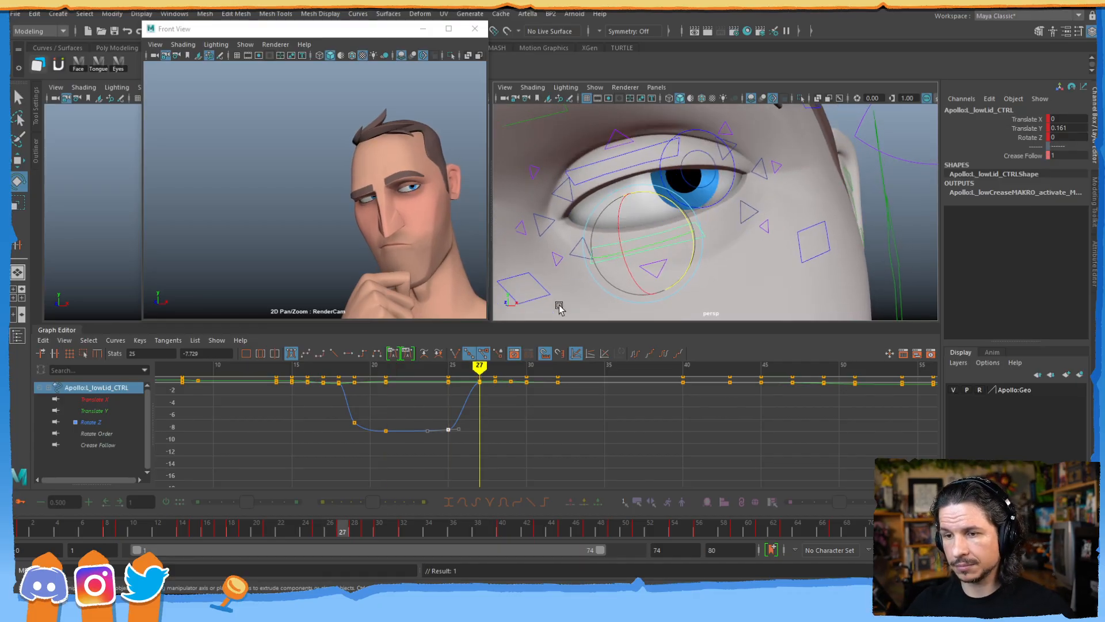
- Compare the left lower lid's shape at frames 25 and 27 in a closer view of the eye
left_click_drag(659, 222, 686, 211, "alt")
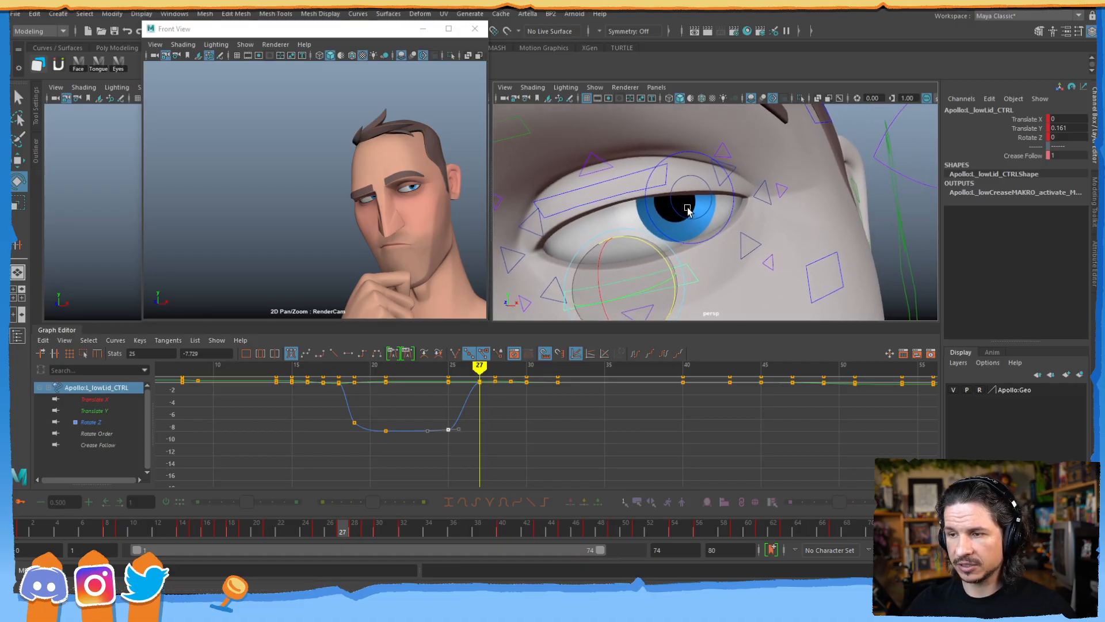
key("comma")
key("period")
key("comma")
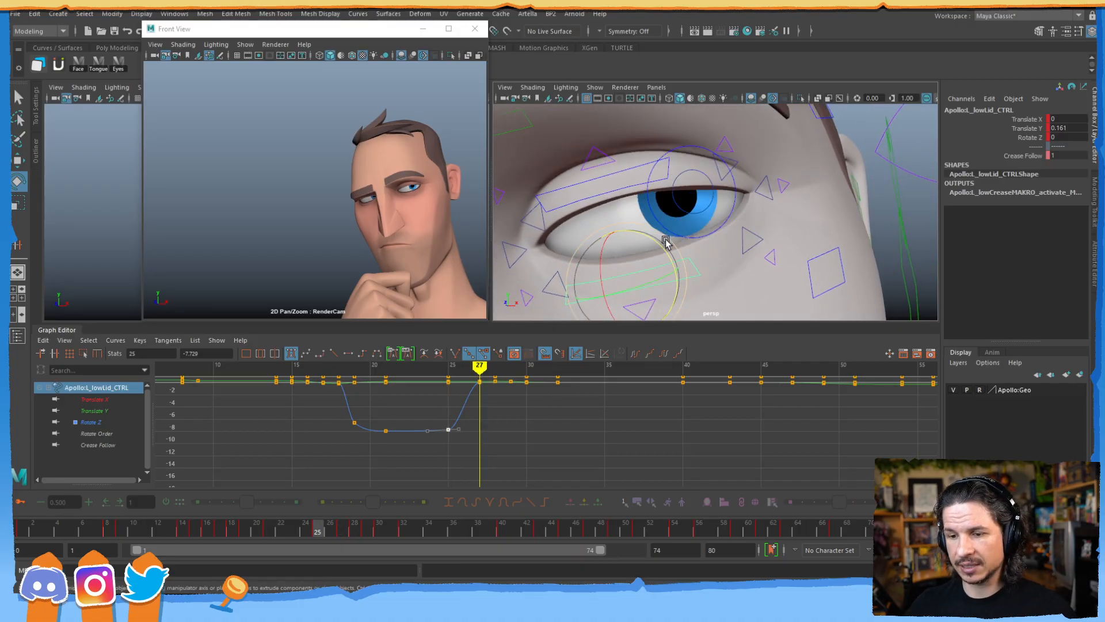
key("period")
key("comma")
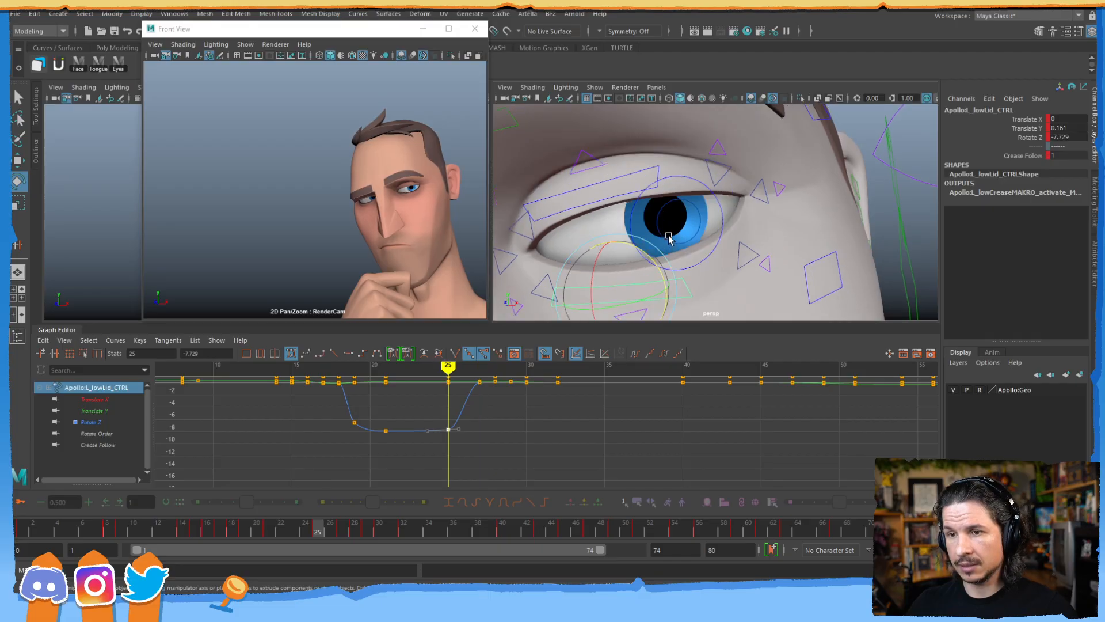
key("period")
- Raise the left lower lid control at frame 27 to Translate Y 0.197 and compare it with the previous key
left_click_drag(659, 214, 698, 236, "alt")
key("w")
key("comma")
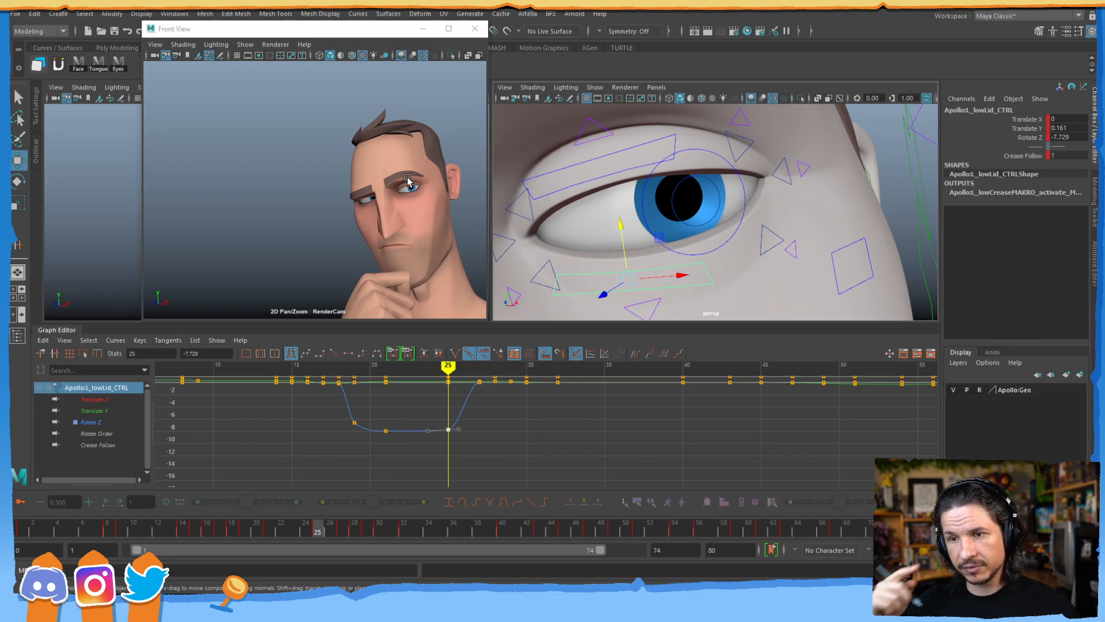
key("period")
left_click_drag(628, 213, 625, 224)
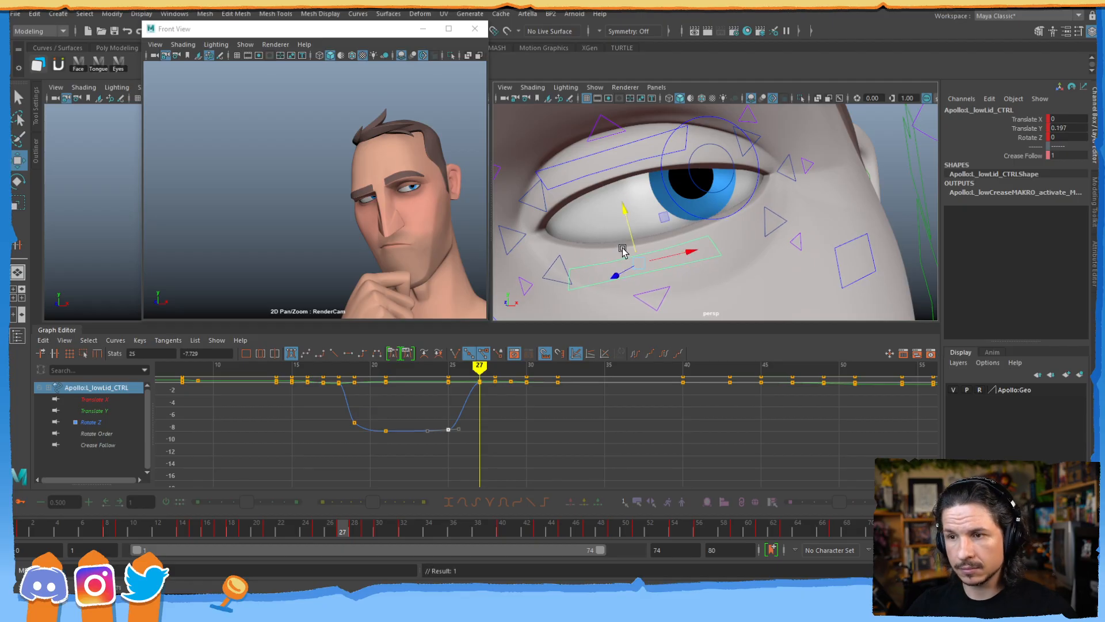
key("comma")
key("period")
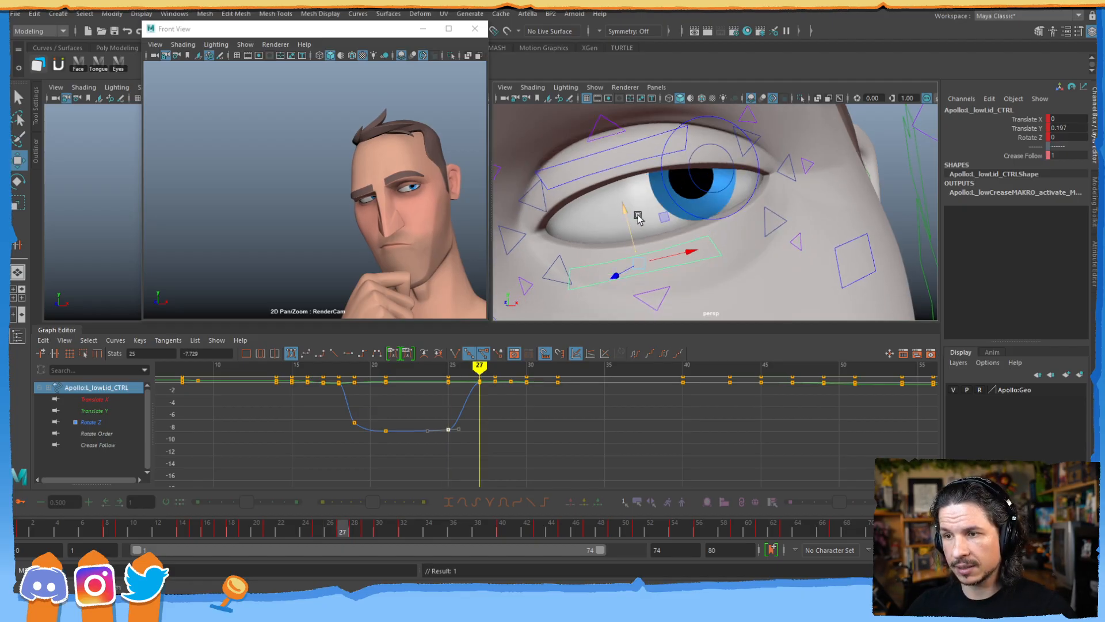
- Raise the left upper lid control at frame 27 to Translate Y -0.338
left_click(642, 161)
key("comma")
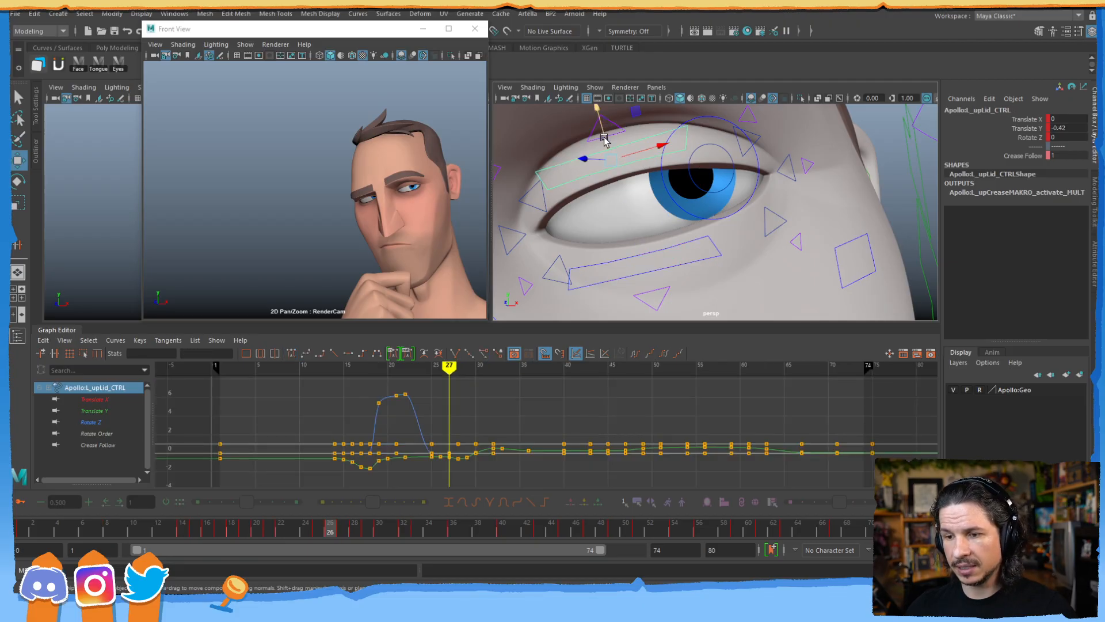
key("period")
left_click_drag(604, 141, 604, 131)
key("e")
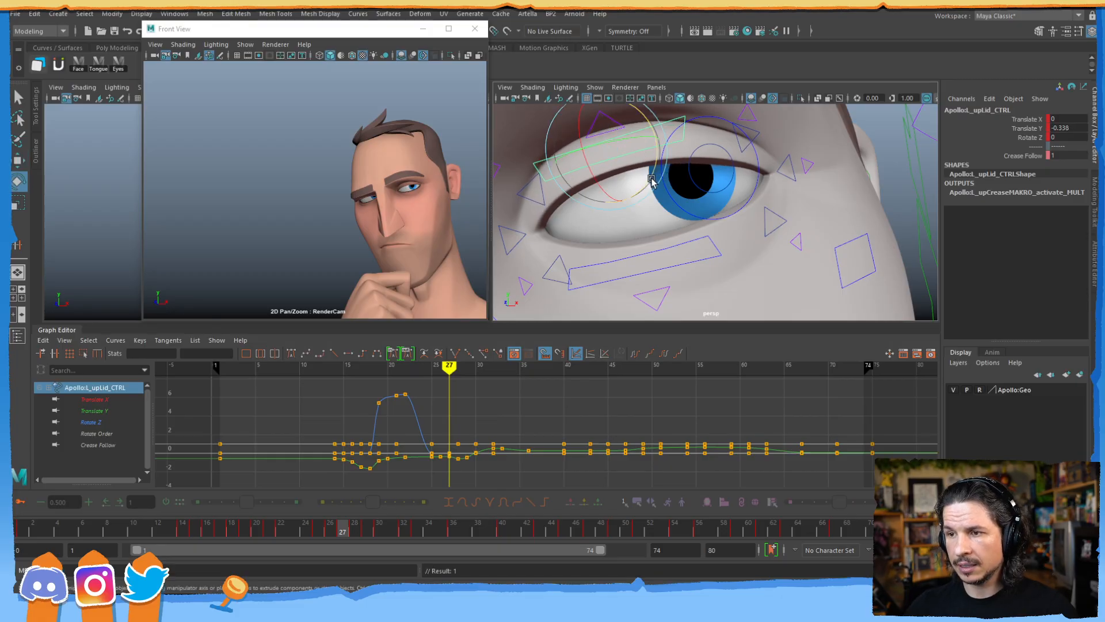
- Rotate the left upper lid control at frame 27 to Rotate Z 9.031 and check it against frame 26
left_click_drag(653, 172, 645, 175)
key("alt+comma")
key("alt+period")
key("alt+comma")
key("alt+period")
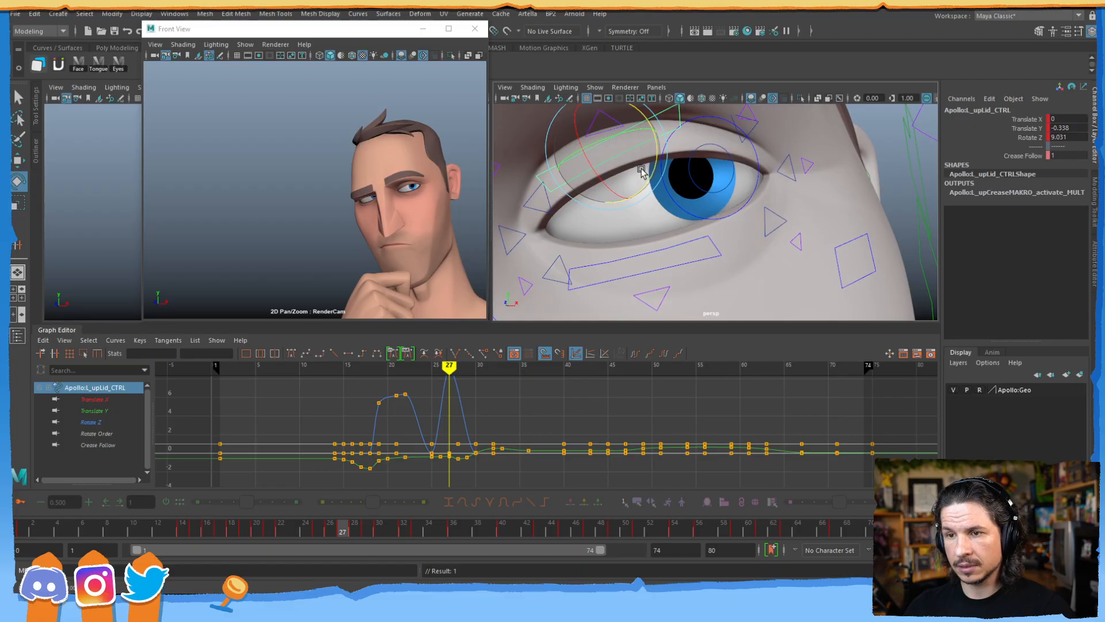
key("alt+comma")
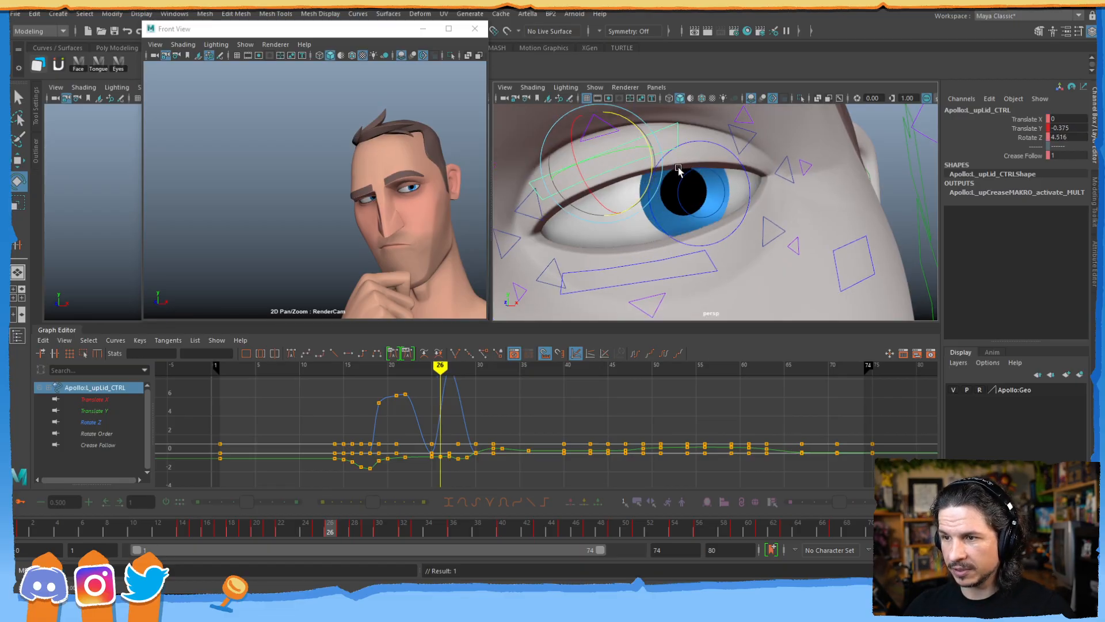
key("alt+period")
- Reposition the left upper lid control at frame 27 to Translate X 0.008 and Translate Y -0.387
key("w")
left_click_drag(597, 127, 602, 134)
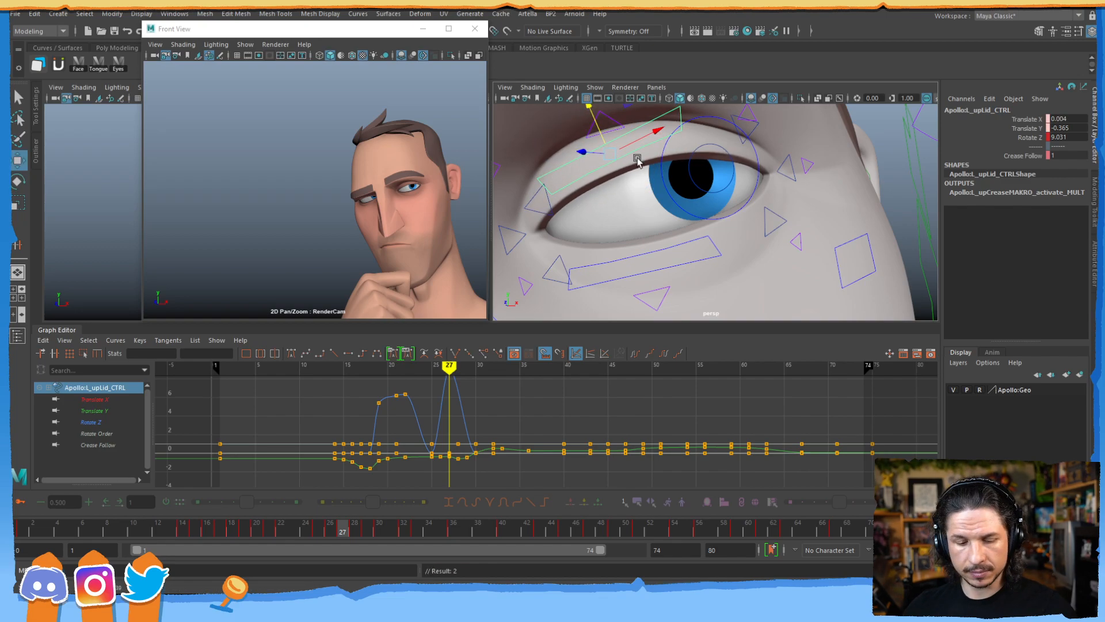
key("alt+comma")
key("alt+period")
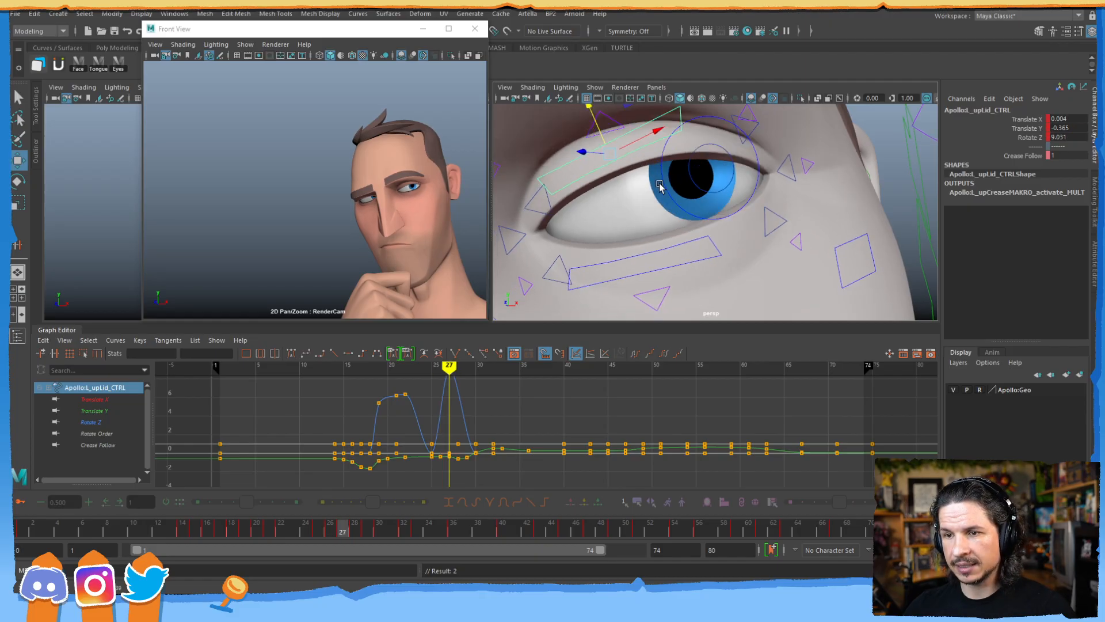
left_click(597, 122)
left_click_drag(597, 129, 600, 131)
key("alt+comma")
key("alt+period")
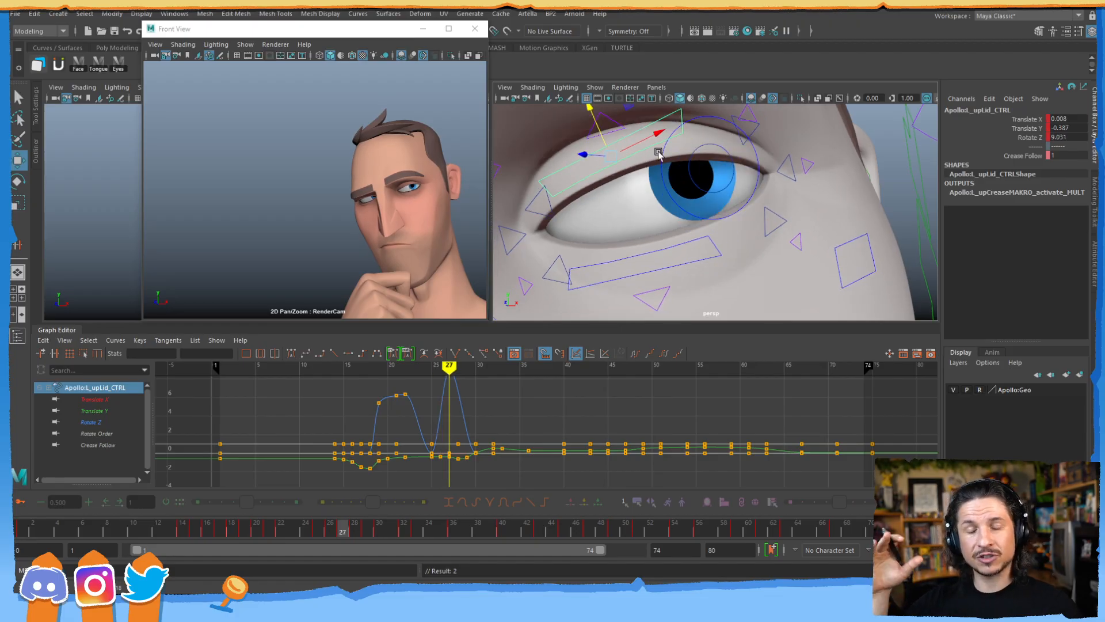
- Flip between frames 26 and 27 to check the left upper lid's motion as the eye turns
key("alt+comma")
key("alt+period")
key("alt+comma")
key("alt+period")
key("alt+comma")
key("alt+period")
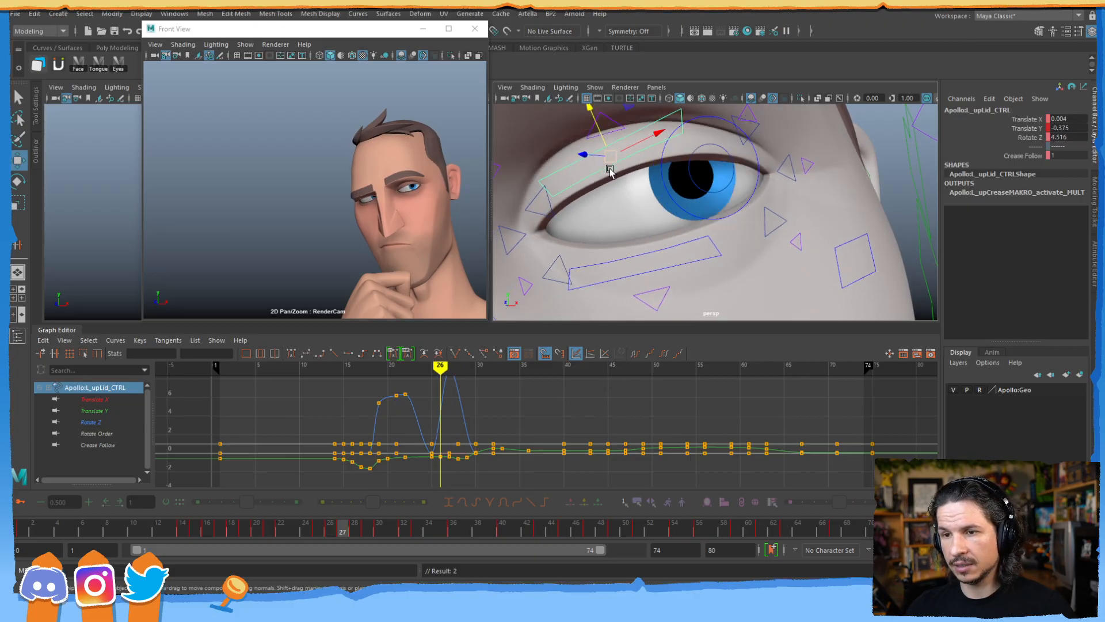
key("alt+comma")
key("alt+period")
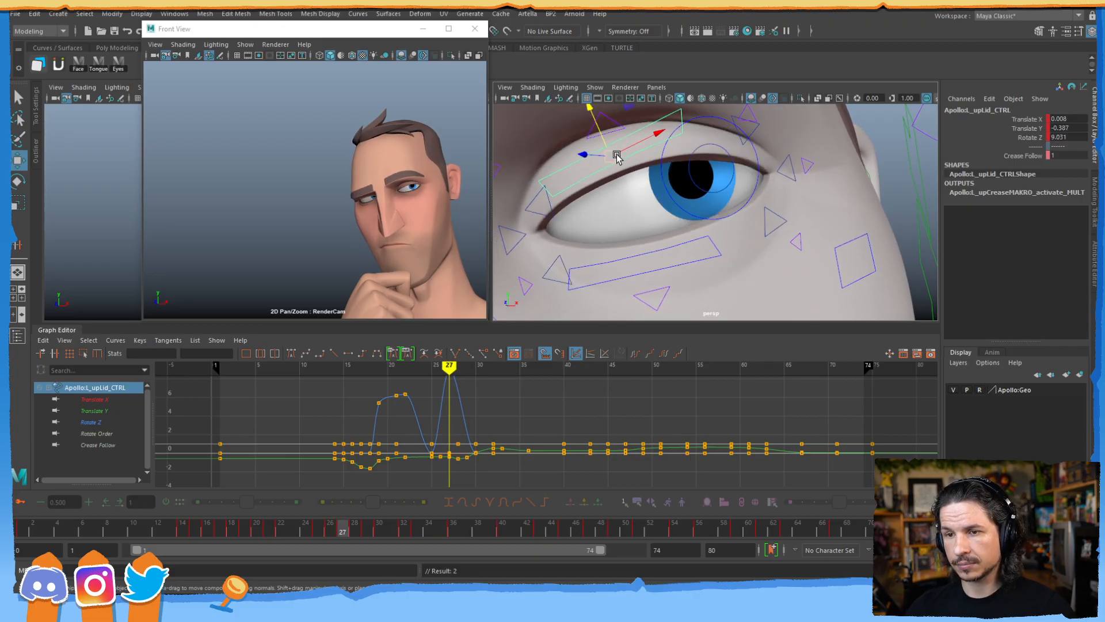
- Move the right eye aim control to Translate X -4.512 and Y -0.707, keying it at frames 27 and 29
right_click_drag(656, 173, 764, 187, "alt")
left_click(757, 189)
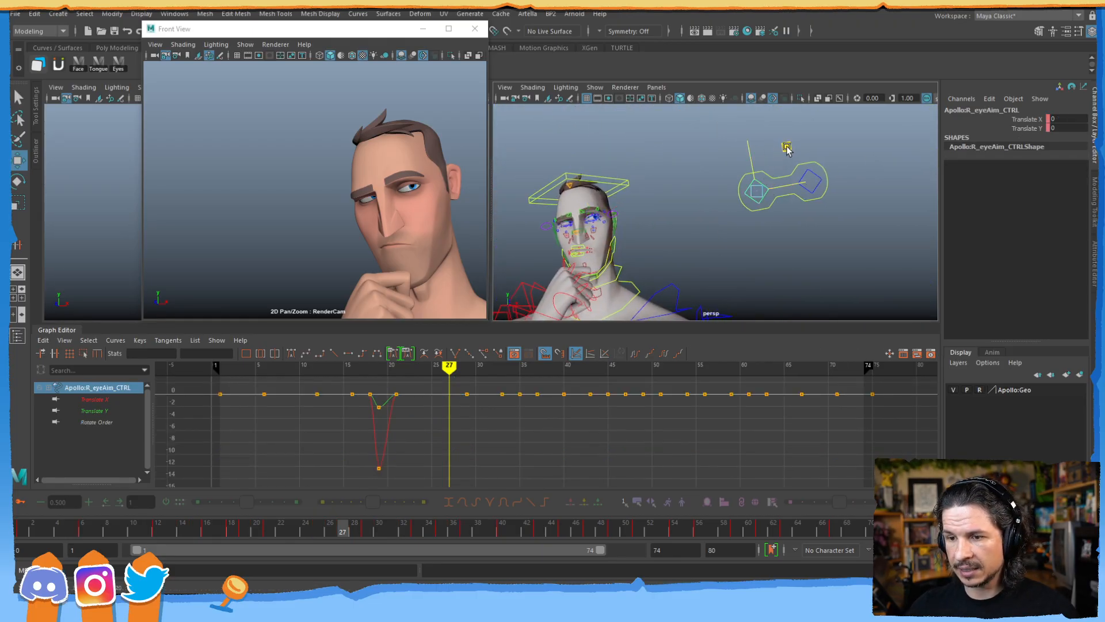
left_click_drag(782, 151, 747, 160)
key("s")
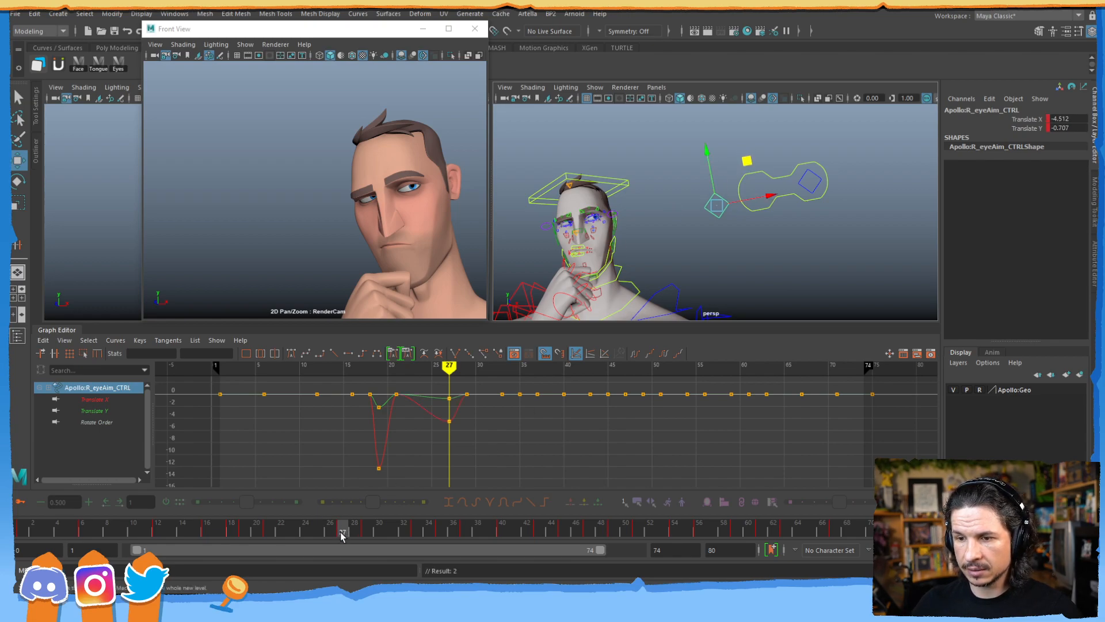
key("period")
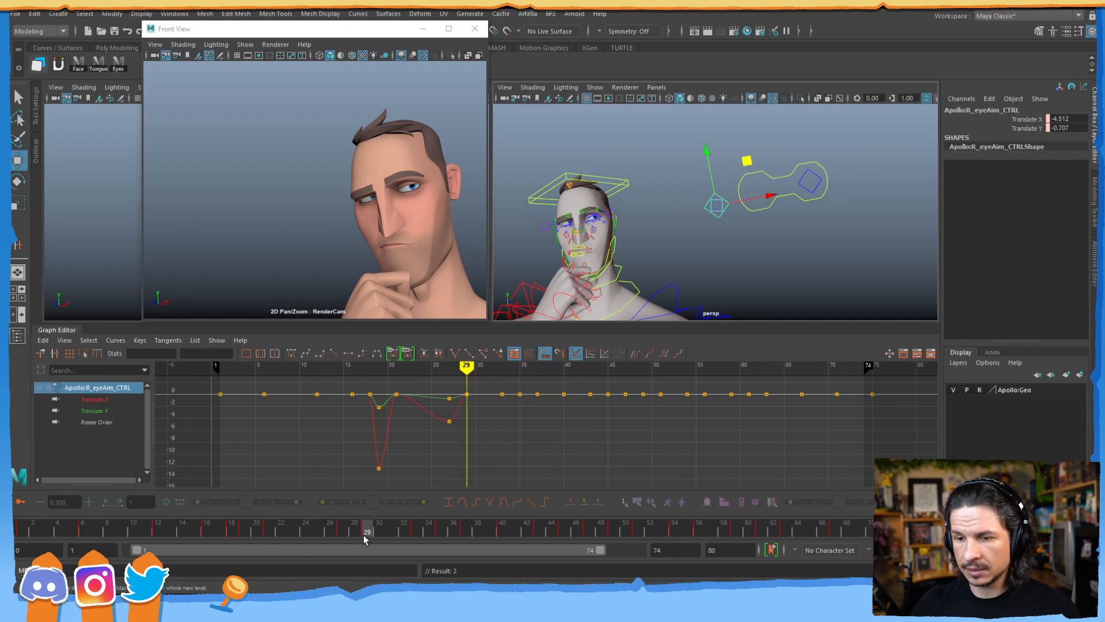
key("s")
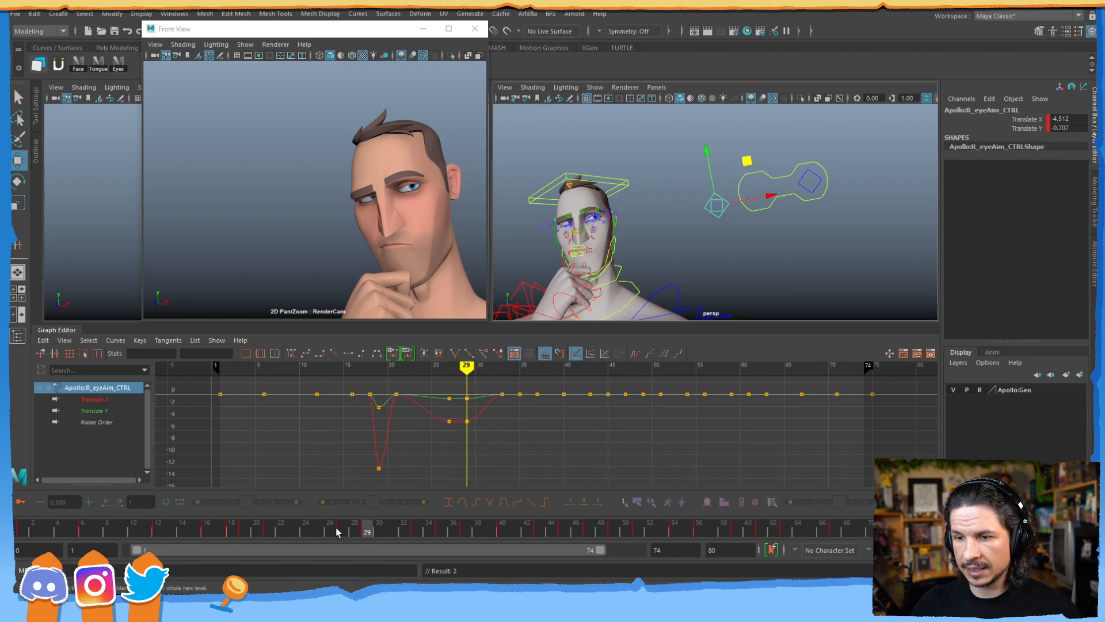
- Hold the right eye aim control at Translate X 0 and Y 0 until a key on frame 26
left_click_drag(331, 530, 270, 529)
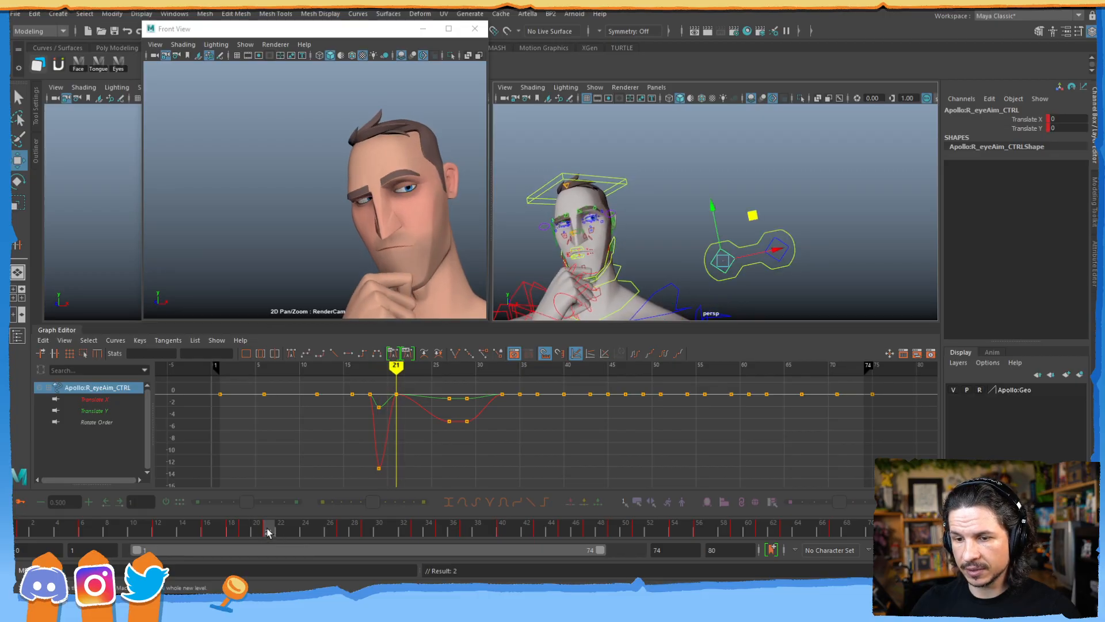
left_click(317, 533)
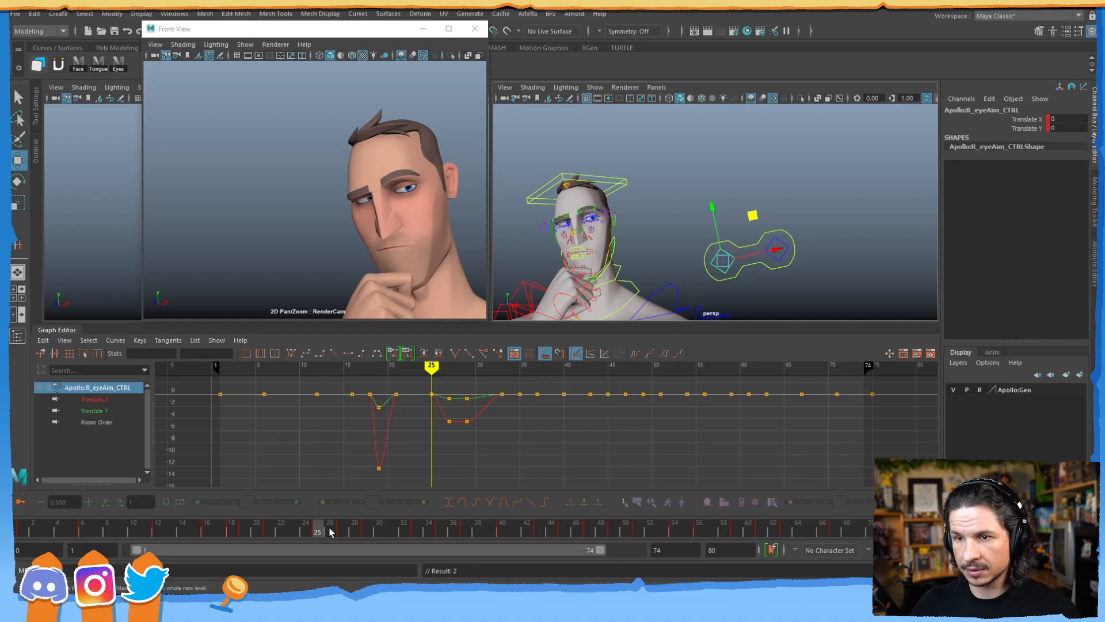
mouse_move(343, 529)
left_mouse_down()
mouse_move(313, 527)
mouse_move(342, 530)
mouse_move(318, 526)
mouse_move(330, 528)
left_mouse_up()
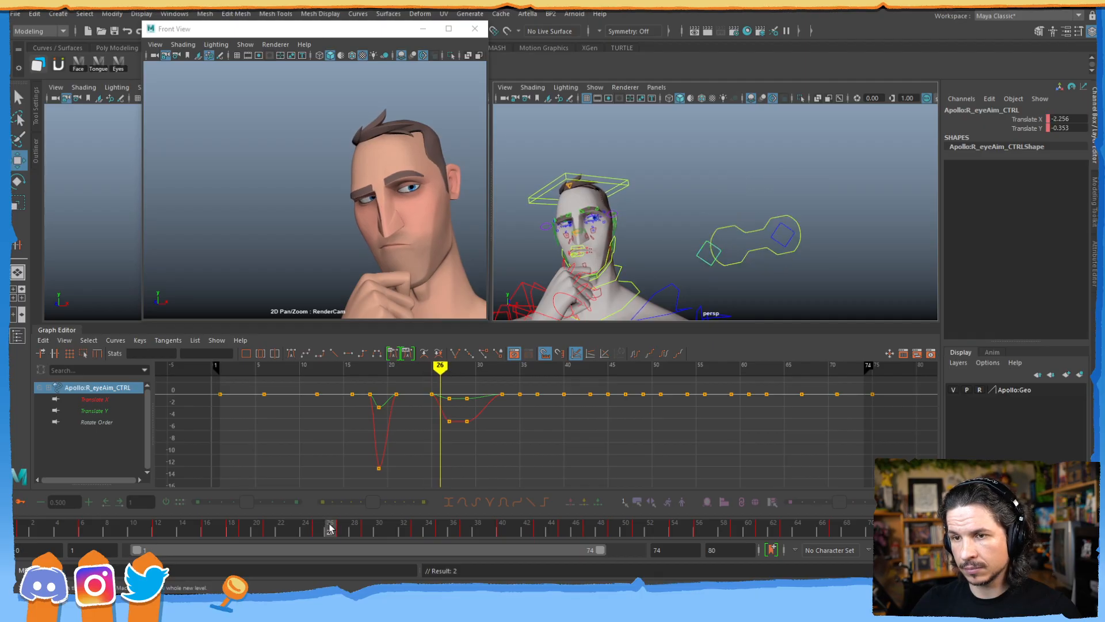
left_click(319, 529)
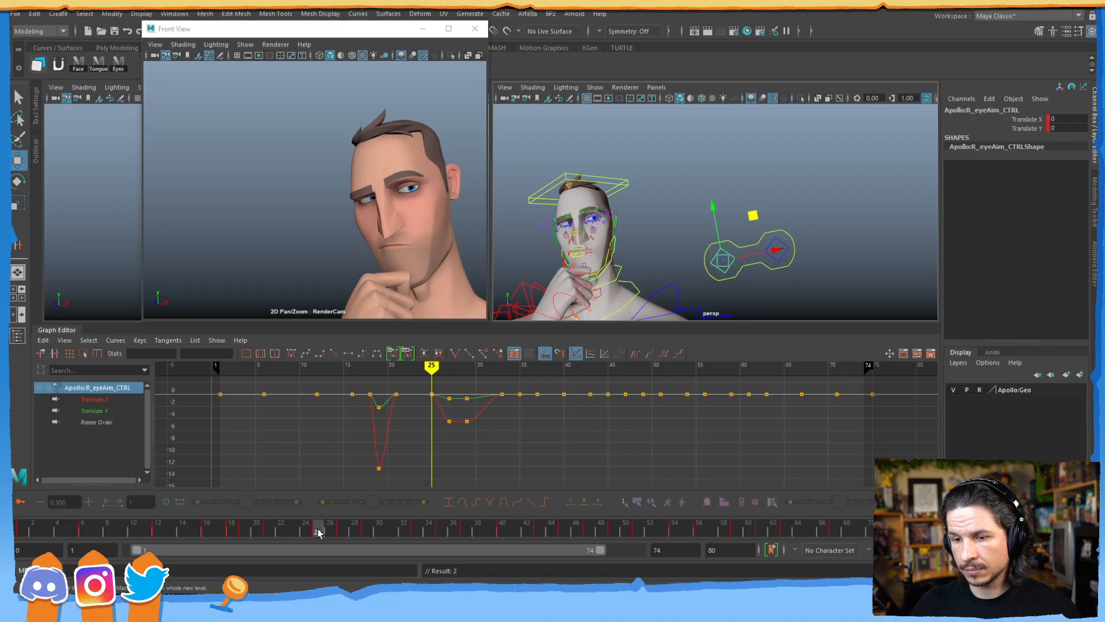
left_click_drag(329, 530, 327, 503)
left_click(299, 530)
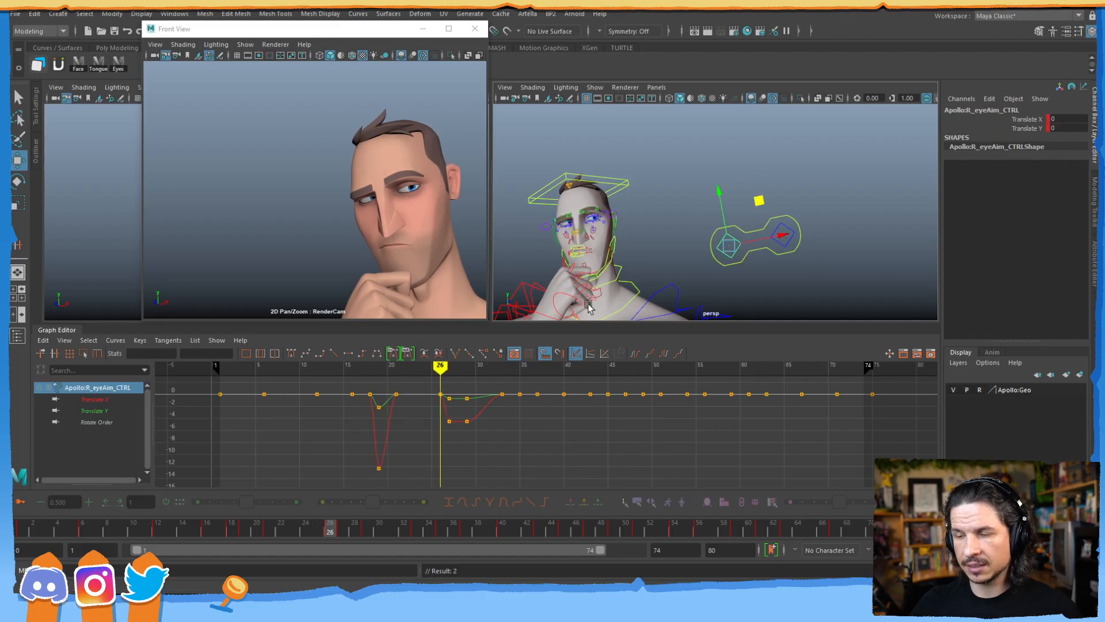
- Select the right upper lid control and examine the lid's shape frame by frame from 25 to 27
scroll(661, 222, "up", 3)
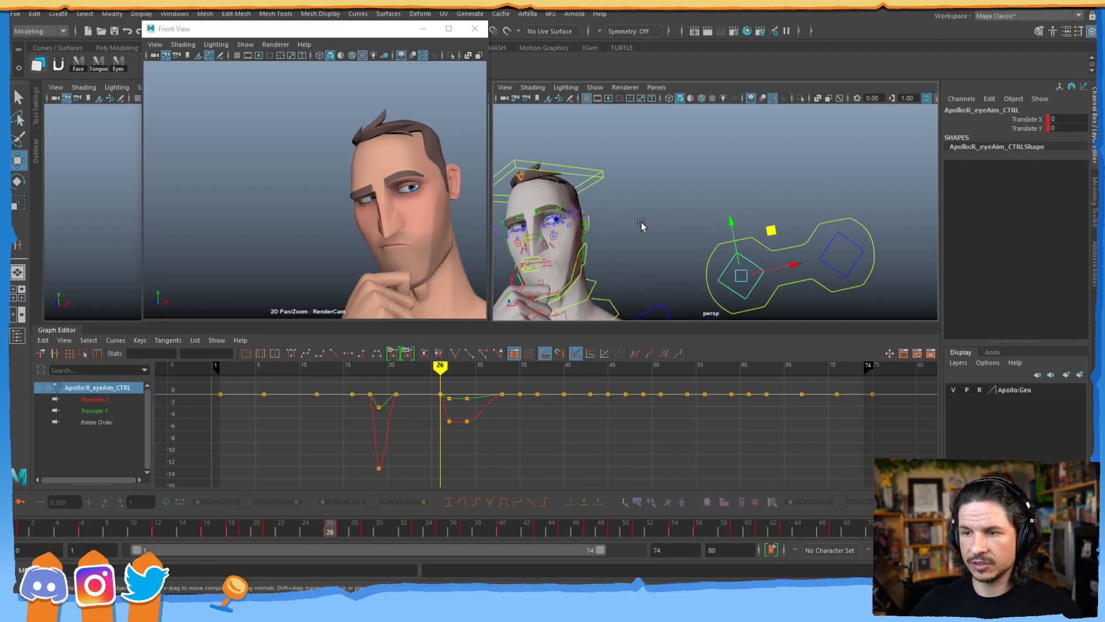
scroll(660, 221, "up", 8)
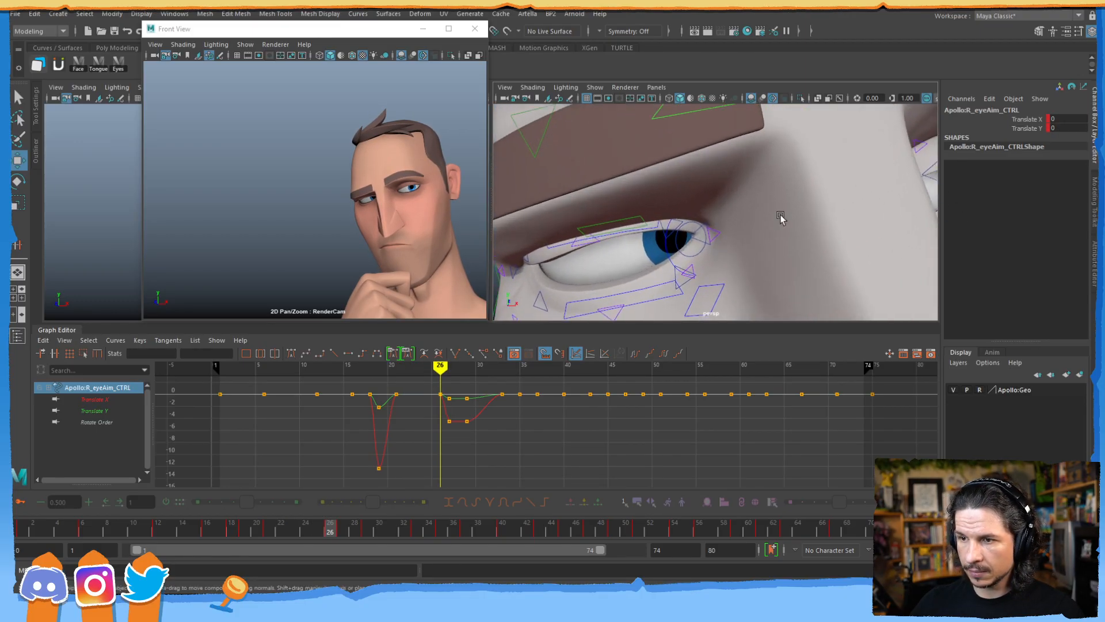
left_click(636, 221)
key("e")
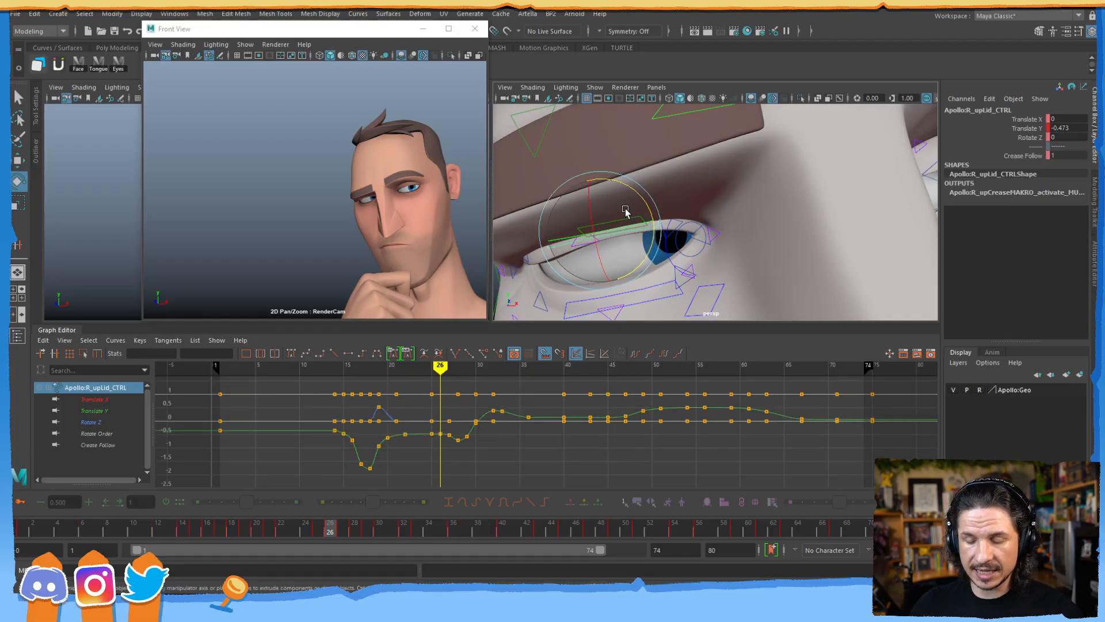
key("alt+comma")
key("alt+period")
key("alt+period")
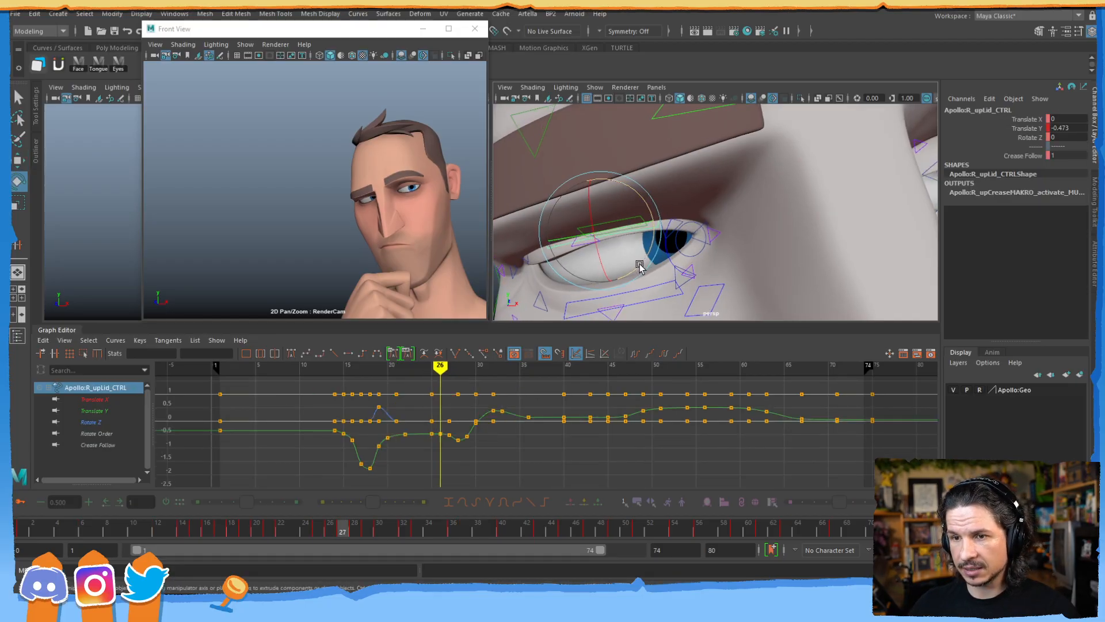
key("alt+comma")
key("alt+comma")
key("alt+period")
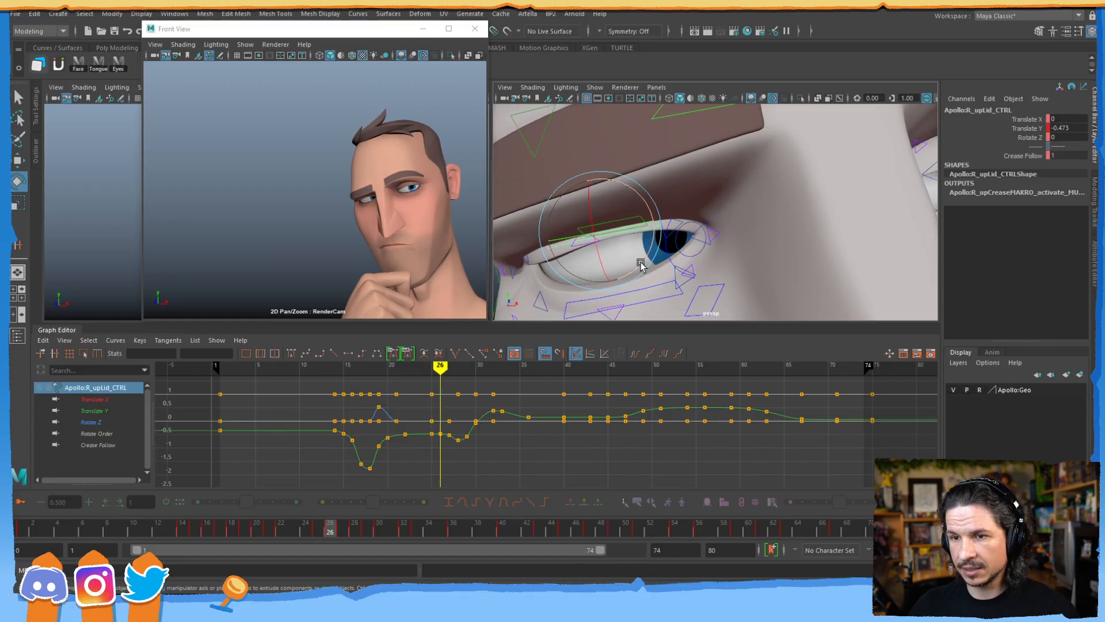
key("alt+comma")
key("alt+period")
key("alt+period")
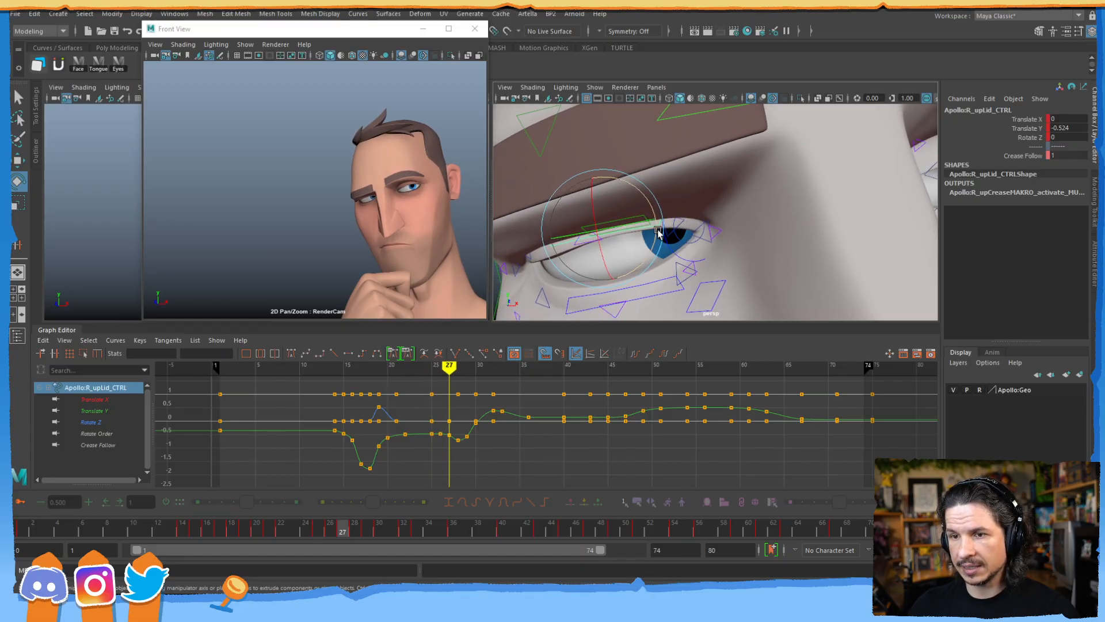
- Raise the right upper lid control slightly at frame 27 and rotate it around Z to reshape the lid
key("w")
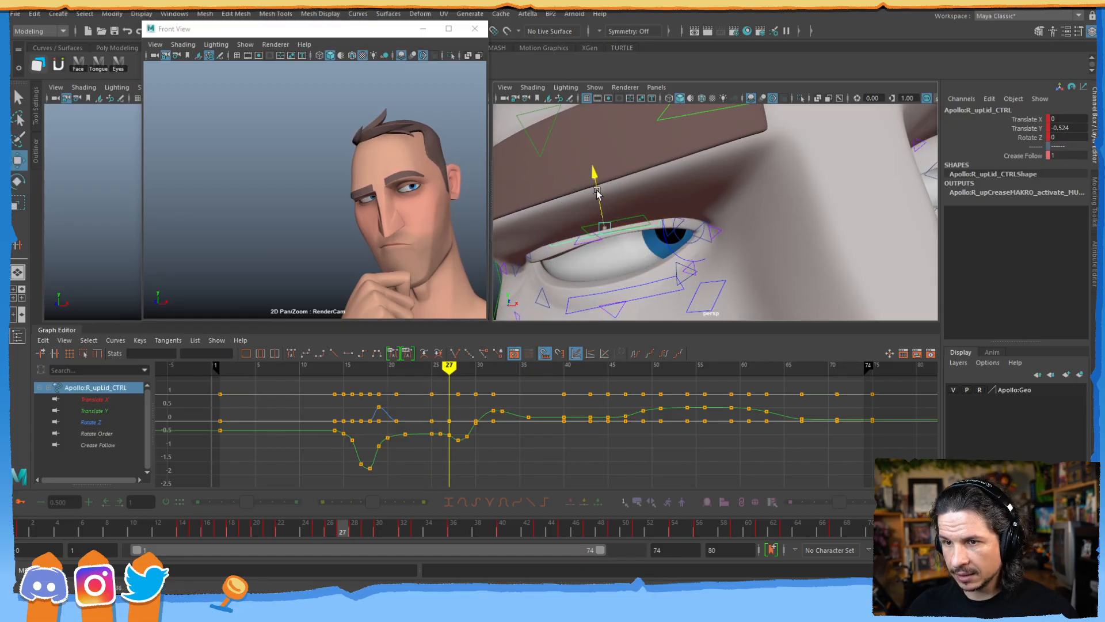
left_click_drag(596, 189, 596, 187)
key("e")
left_click_drag(654, 238, 655, 232)
- Raise the right lower lid control at frame 27 to Translate Y 0.217 and compare the pose with frame 25
left_click(661, 278)
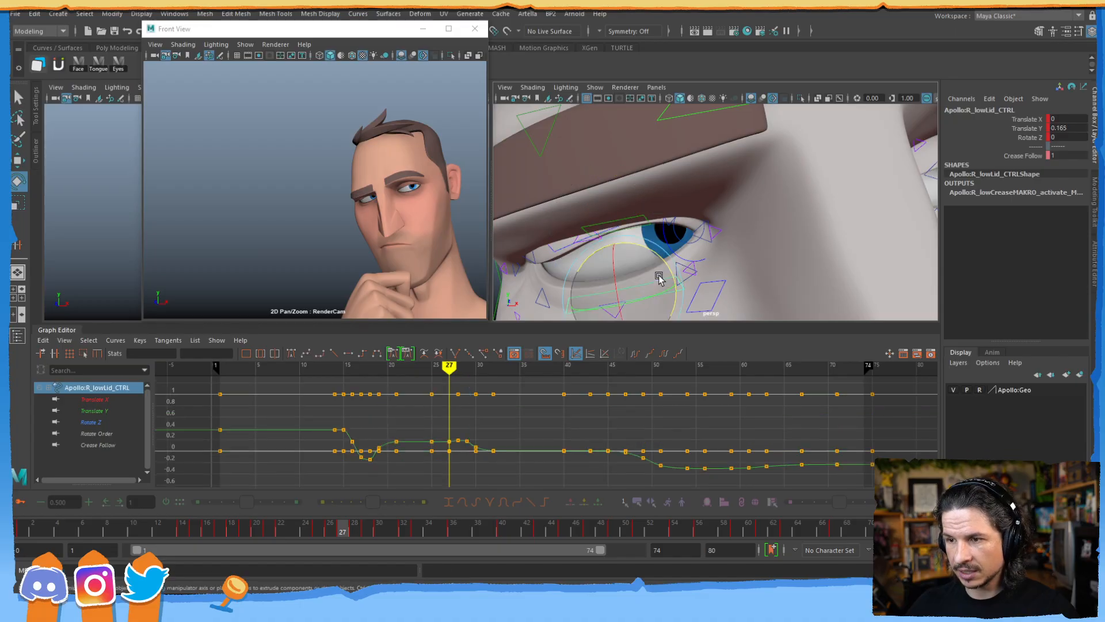
key("w")
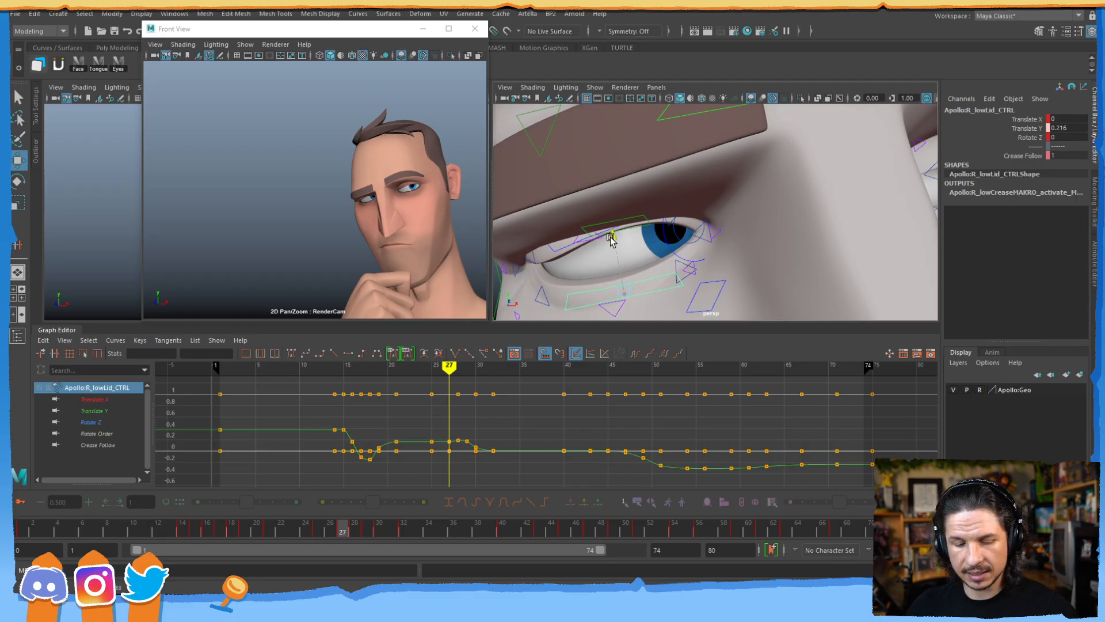
left_click_drag(611, 239, 608, 250)
key("comma")
key("period")
key("comma")
key("period")
key("comma")
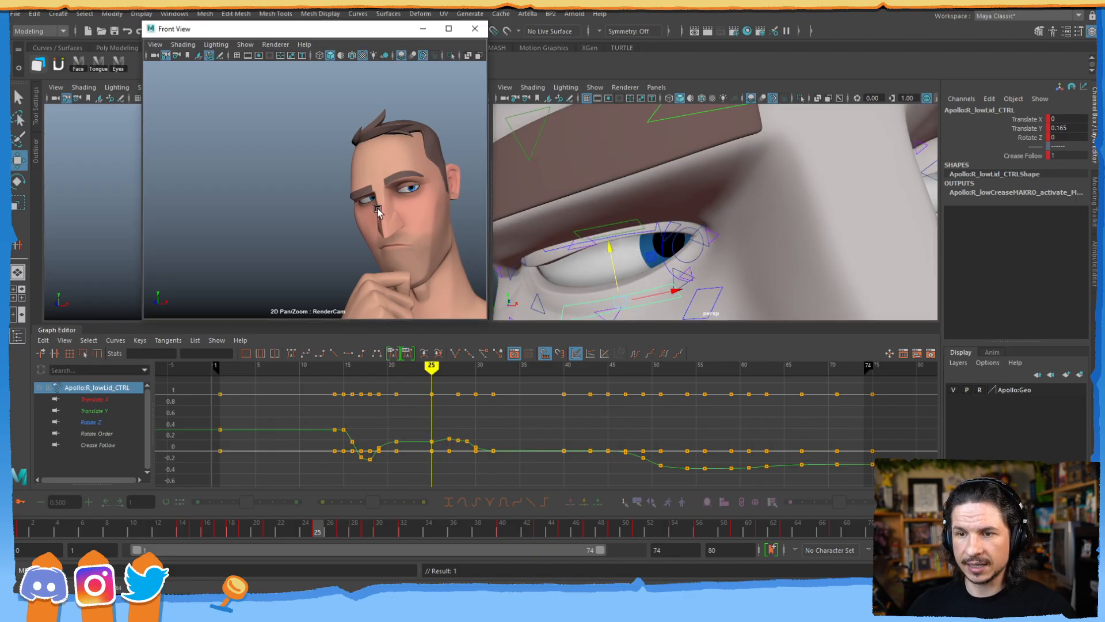
key("period")
key("comma")
key("period")
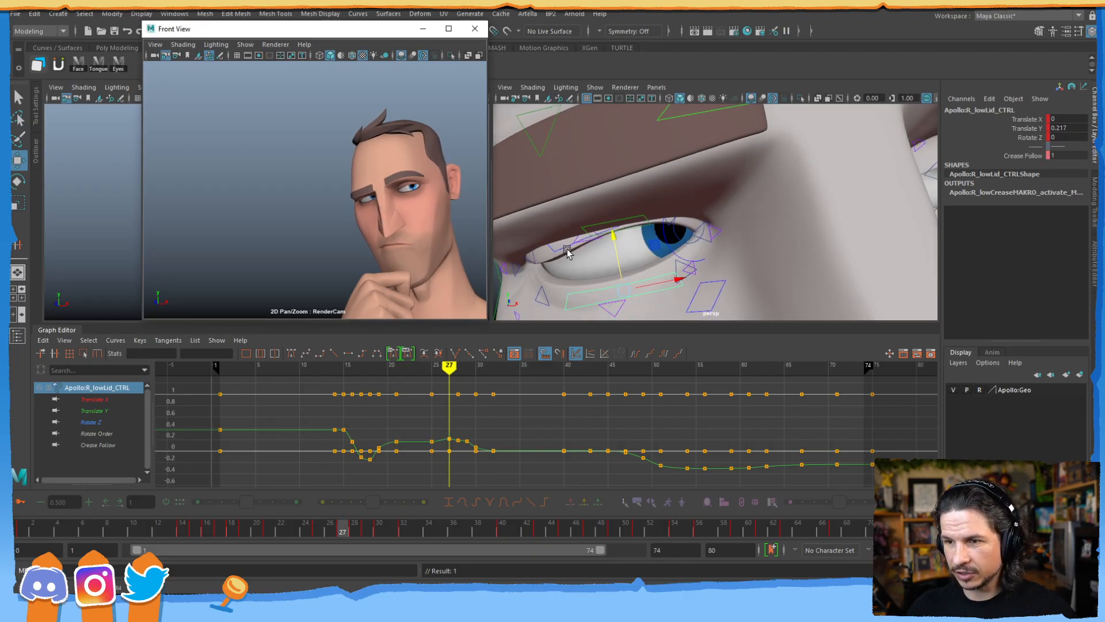
- Reduce the right upper lid control's Z rotation at frame 27 to about 3 and compare it with frame 26
left_click(627, 220)
key("e")
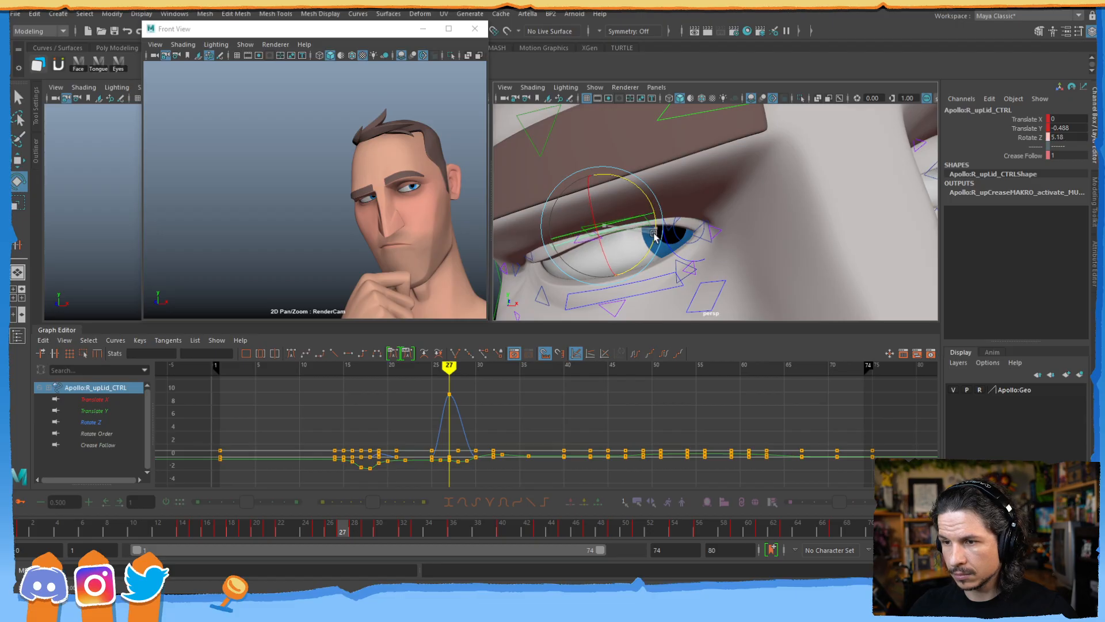
left_click_drag(654, 231, 639, 240)
key("alt+comma")
key("alt+period")
key("alt+comma")
key("alt+period")
key("alt+comma")
key("alt+period")
key("alt+comma")
key("alt+period")
- Examine the right upper lid's motion frame by frame across frames 22 to 28
key("alt+comma")
key("alt+comma")
key("alt+comma")
key("alt+comma")
key("alt+comma")
key("alt+period")
key("alt+period")
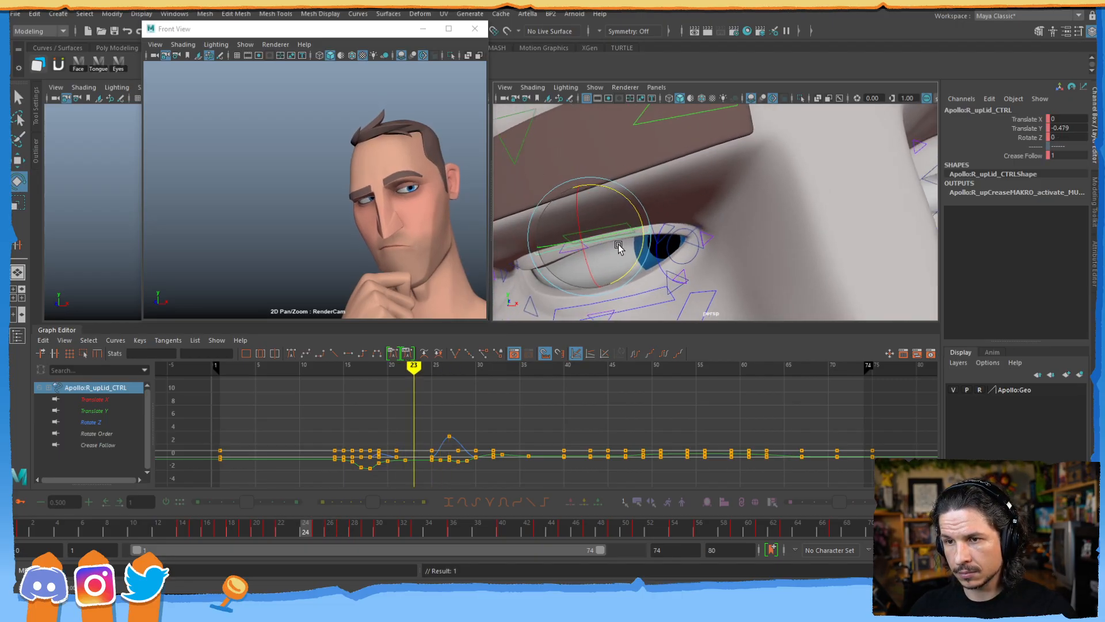
key("alt+period")
key("alt+period")
key("alt+period")
key("alt+period")
key("alt+period")
key("alt+comma")
key("alt+comma")
key("alt+comma")
key("alt+period")
key("alt+comma")
key("alt+period")
key("alt+comma")
key("alt+period")
key("alt+comma")
key("alt+period")
- Key the left upper lid control at frame 26 with Translate Y -0.397 and Rotate Z 2.246
middle_click_drag(808, 173, 756, 169, "alt")
left_click(826, 167)
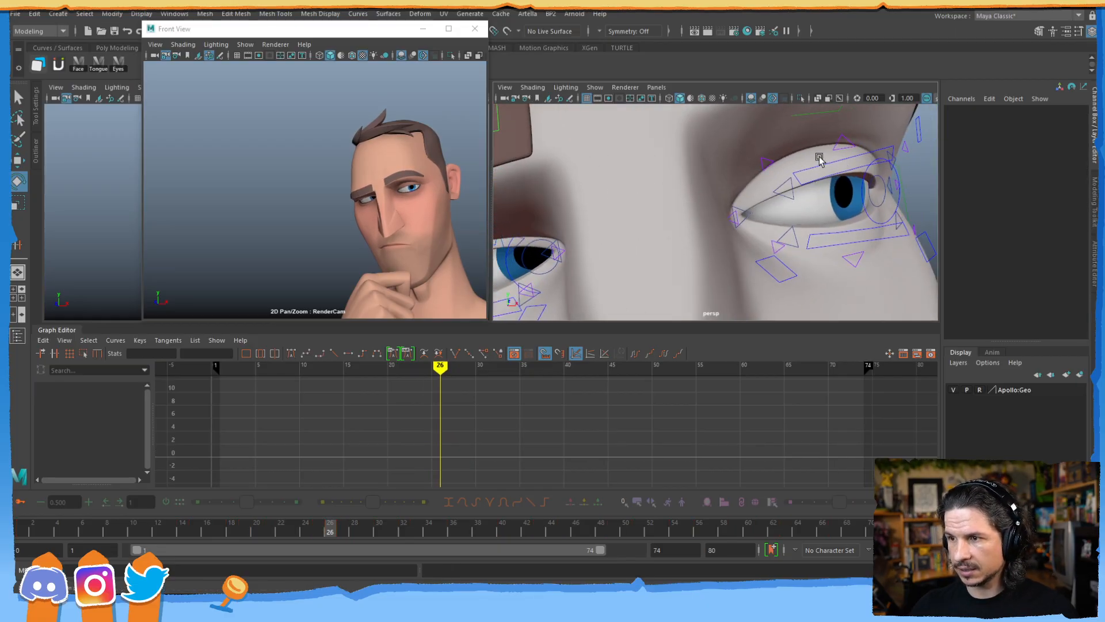
left_click(822, 169)
scroll(554, 403, "up", 5)
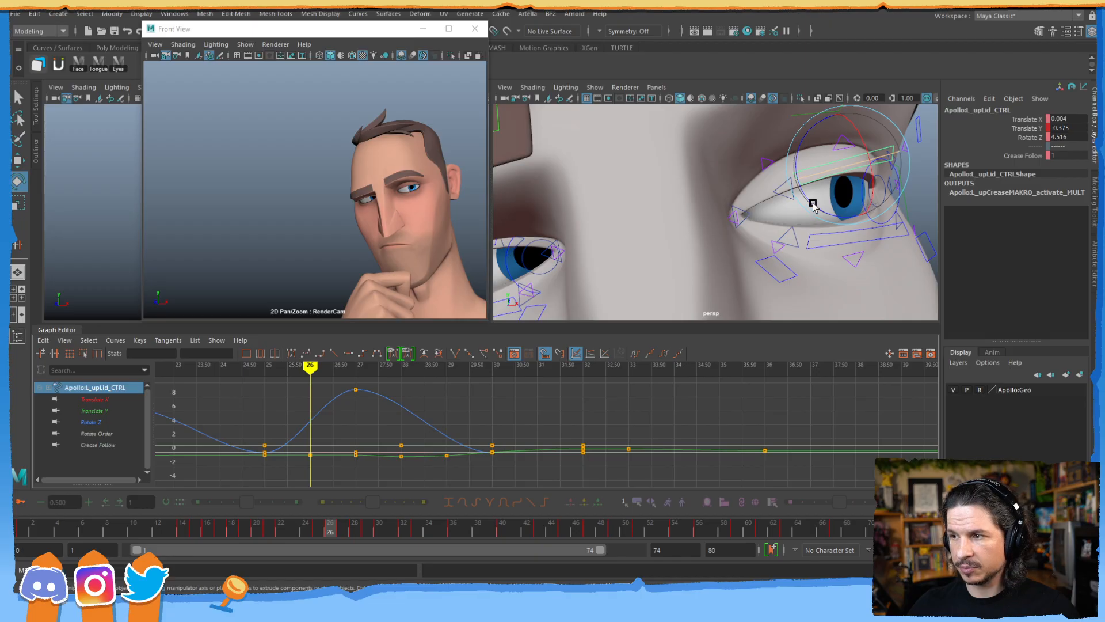
key("f")
key("s")
key("space")
left_click_drag(731, 239, 741, 240, "alt")
key("w")
left_click_drag(691, 193, 692, 197)
- Compare the left upper lid's shape on the frames around 26
key("alt+comma")
key("alt+period")
key("alt+period")
key("alt+comma")
key("alt+comma")
key("alt+period")
key("alt+comma")
key("alt+period")
key("alt+period")
key("alt+comma")
key("alt+comma")
key("alt+period")
key("alt+period")
key("alt+period")
key("alt+comma")
key("alt+comma")
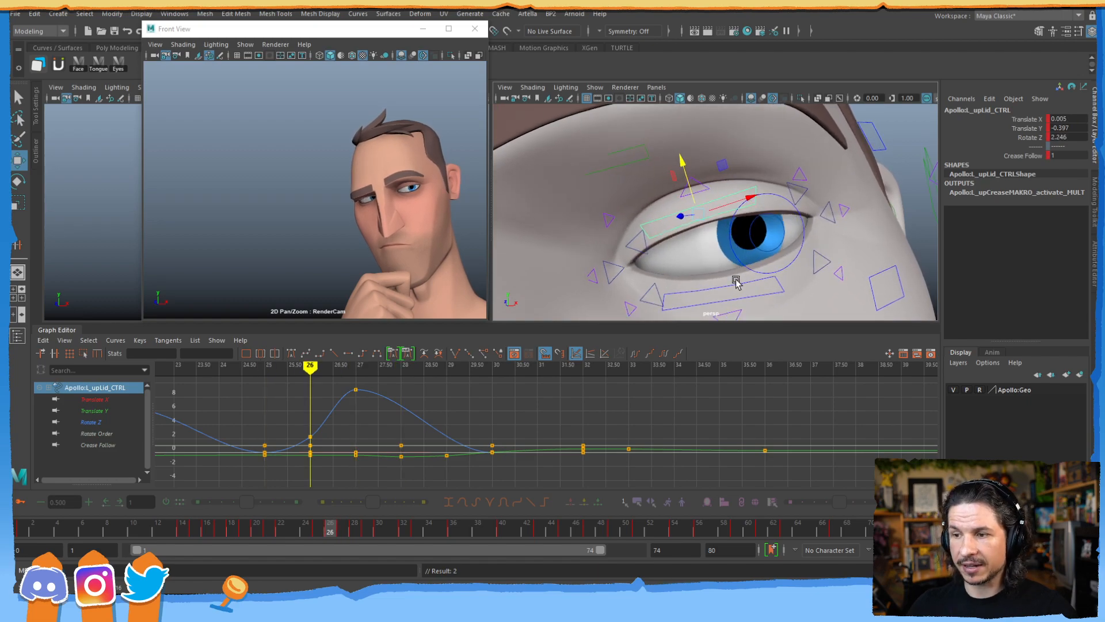
- Pose the left lower lid control at frame 26 with Translate Y 0.137 and Rotate Z -5.952, comparing it with frames 25 and 27
left_click(736, 282)
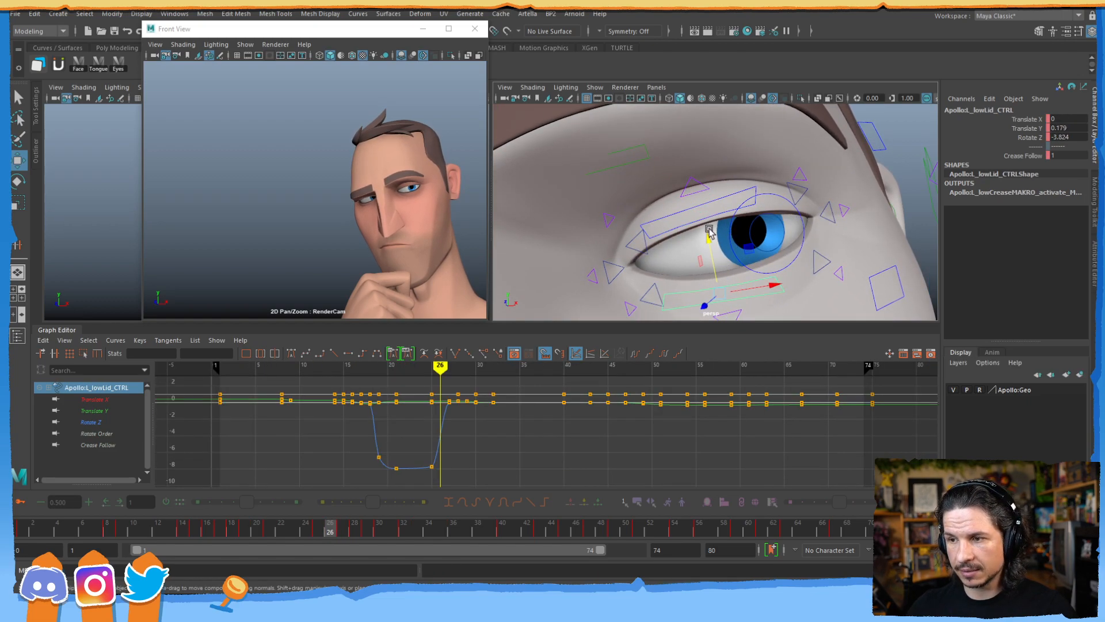
key("q")
left_click_drag(710, 241, 758, 265)
key("e")
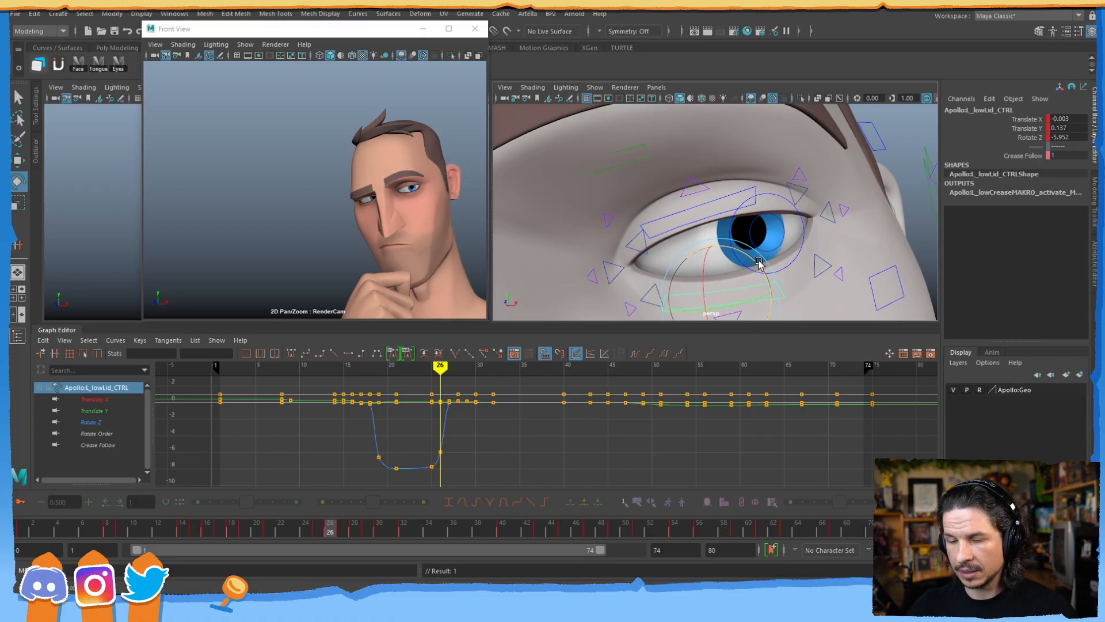
key("alt+comma")
key("alt+period")
key("alt+period")
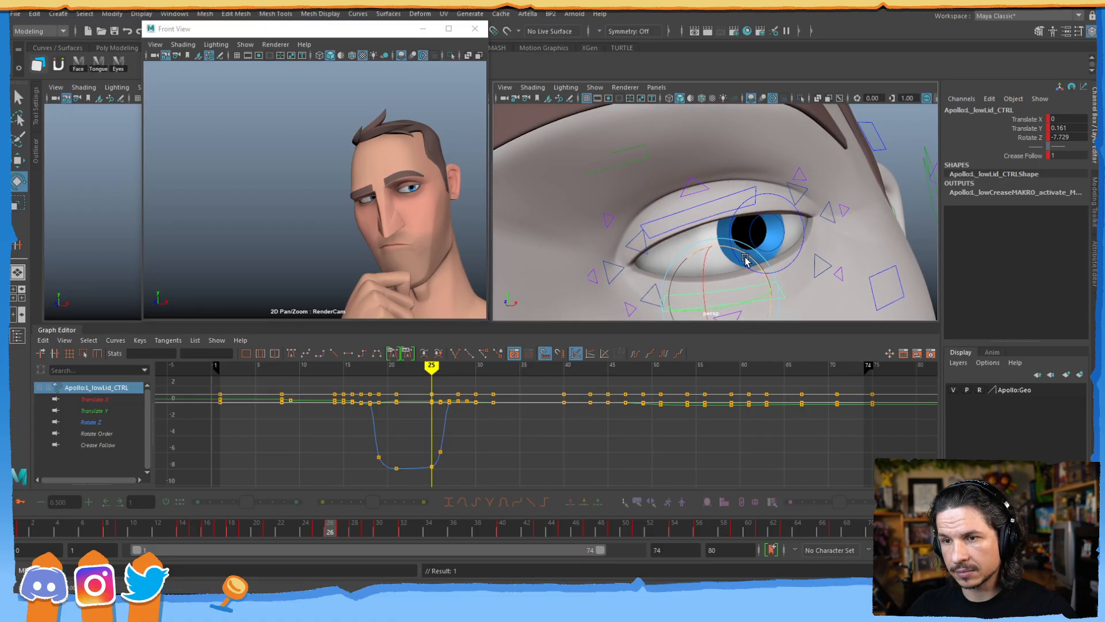
key("alt+comma")
key("alt+comma")
key("alt+period")
key("alt+period")
key("alt+comma")
- Raise the left lower lid control at frame 26 and adjust its Translate Y key to about 0.17
key("w")
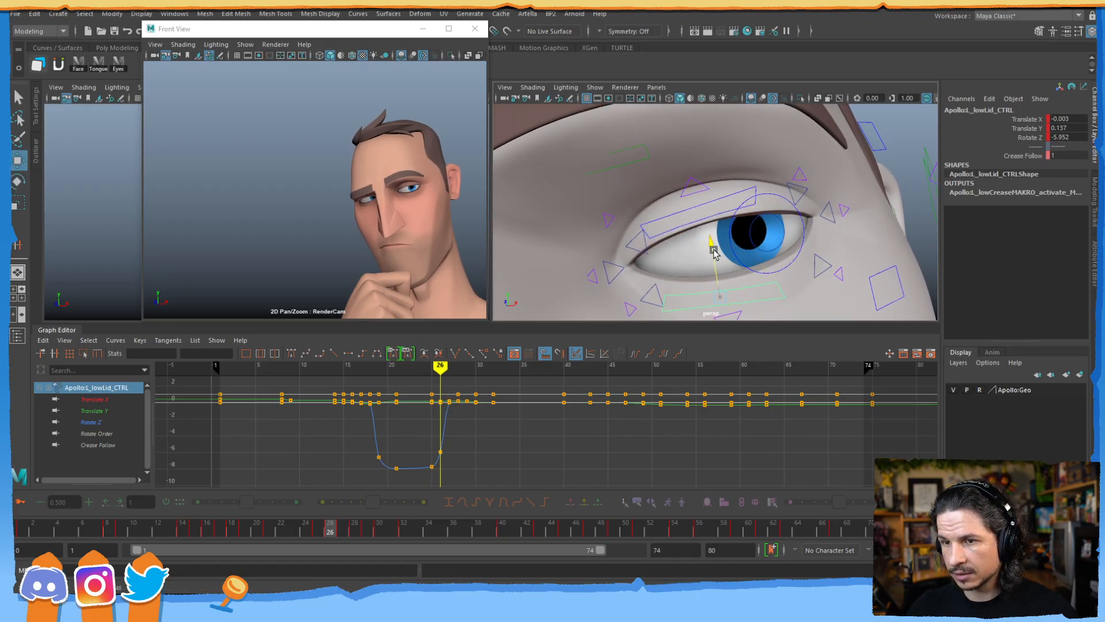
left_click_drag(713, 248, 635, 266)
left_click(94, 411)
scroll(433, 447, "up", 4)
left_click_drag(401, 412, 426, 427)
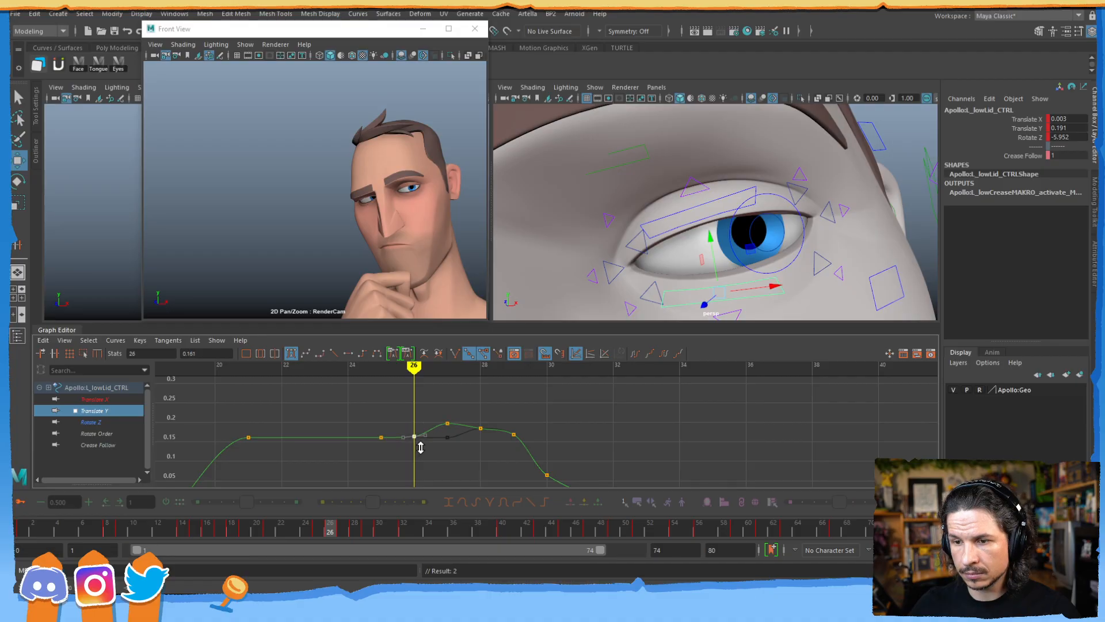
key("alt+comma")
key("alt+period")
- Raise the left lower lid's Translate Y keys on frames 28 and 29 slightly
key("alt+period")
key("alt+period")
key("alt+period")
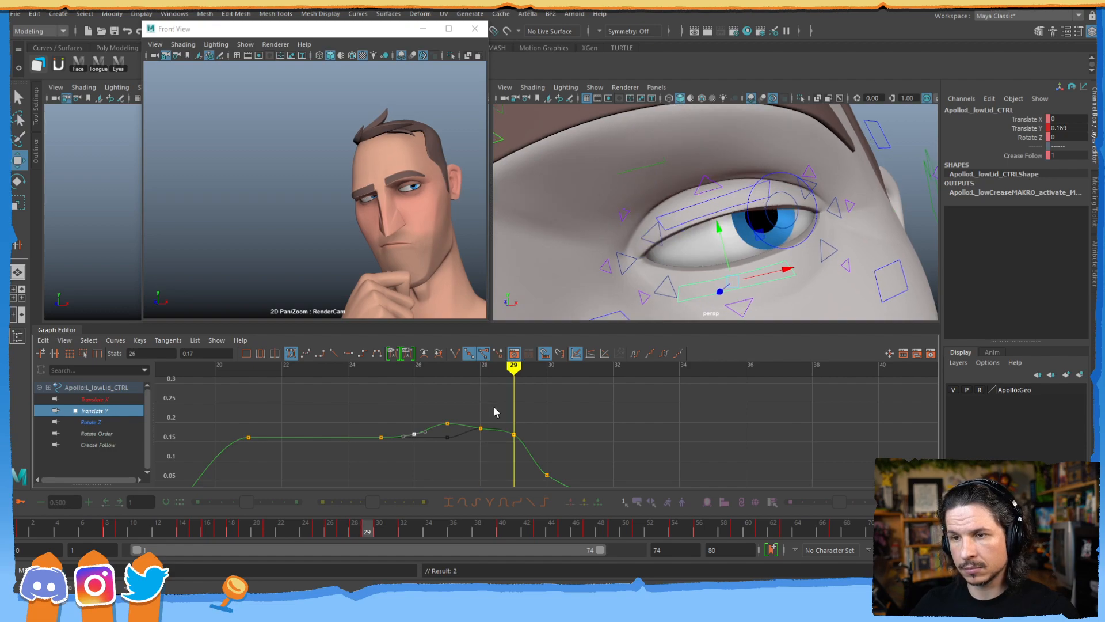
key("alt+comma")
left_click_drag(533, 412, 489, 448)
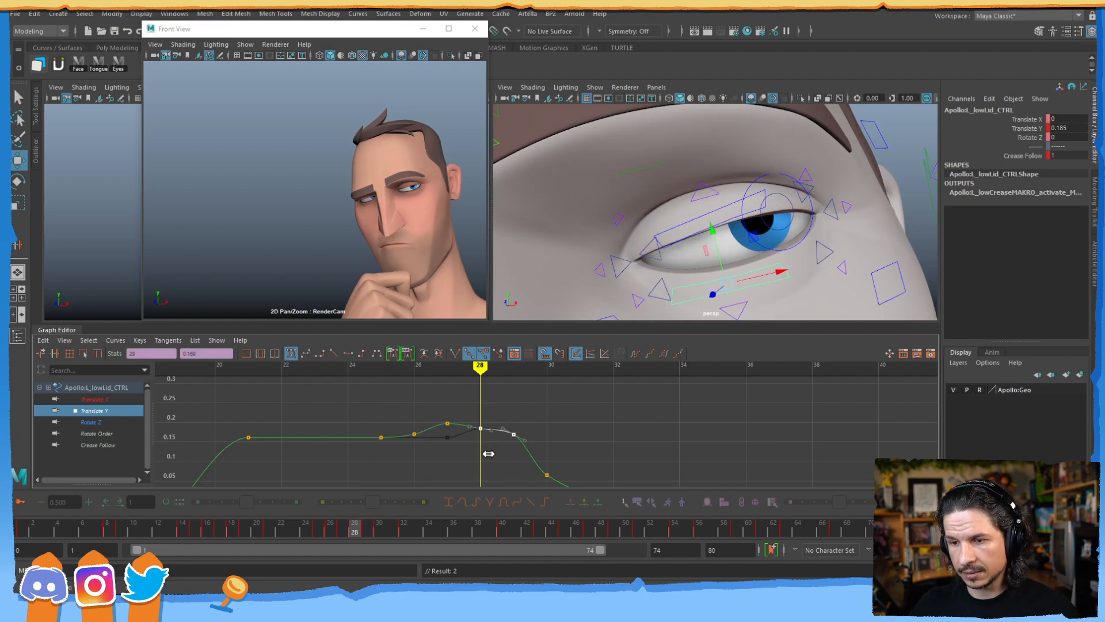
middle_click_drag(488, 455, 487, 450, "shift")
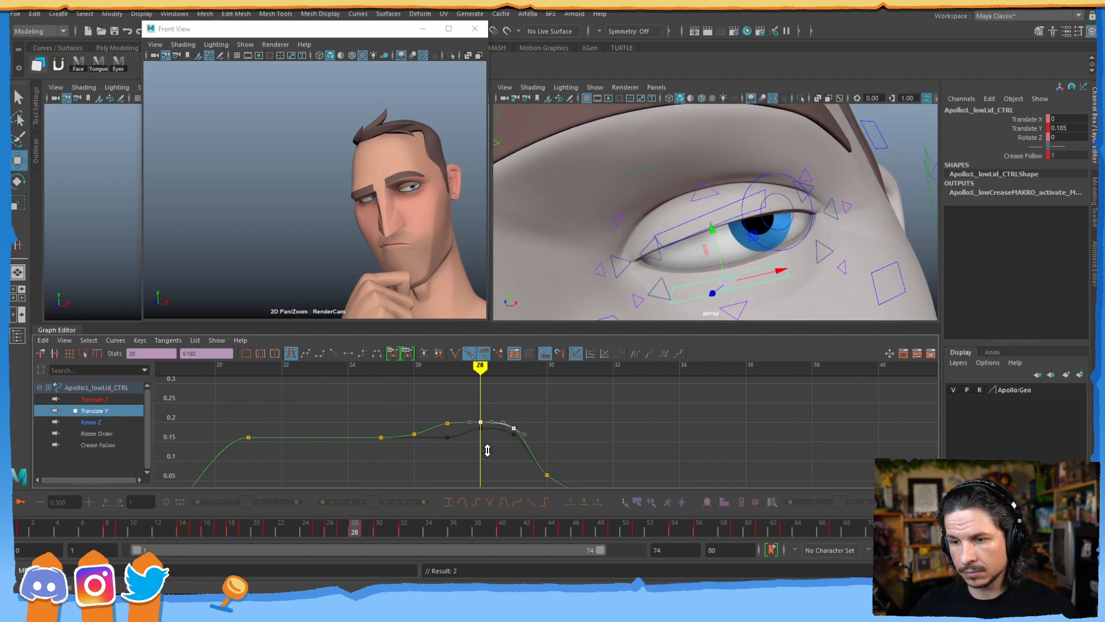
- Raise the left upper lid's Rotate Z keys on frames 30 and 32 to about 10.28
left_click(726, 207)
key("f")
left_click(123, 423)
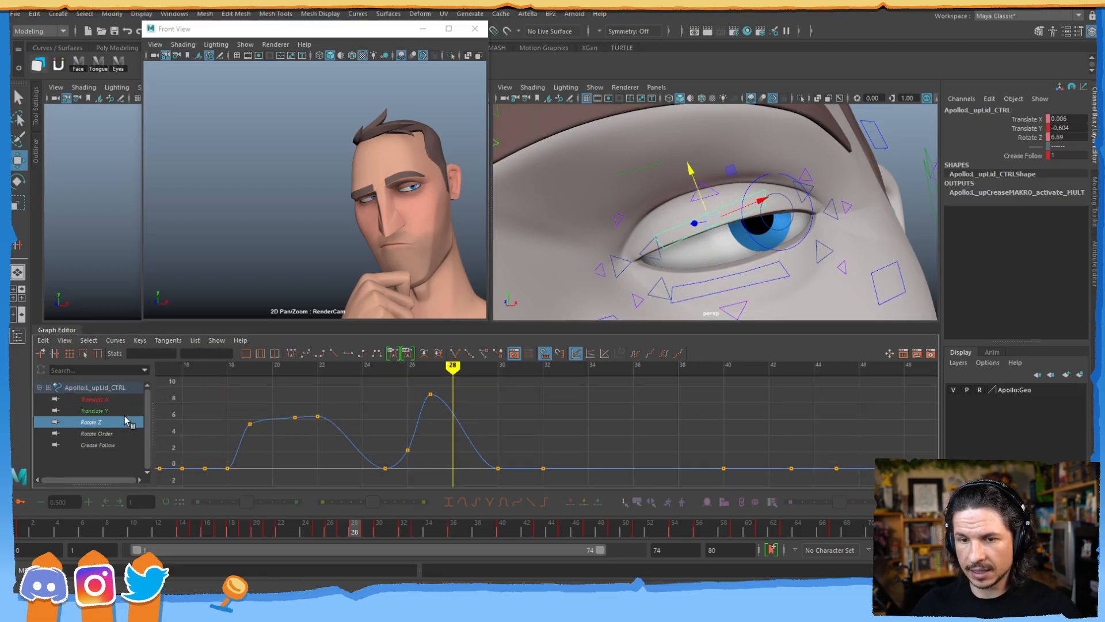
scroll(542, 421, "down", 3)
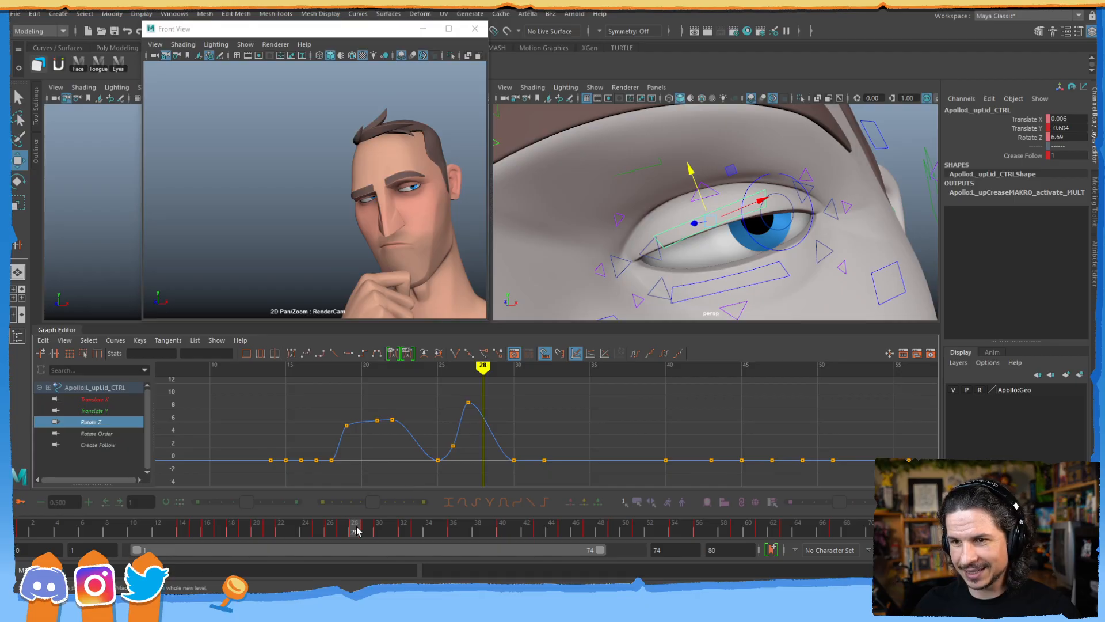
mouse_move(370, 533)
left_mouse_down()
mouse_move(390, 534)
mouse_move(382, 531)
left_mouse_up()
left_click(544, 460)
middle_click_drag(521, 469, 535, 413, "shift")
left_click_drag(389, 532, 392, 479)
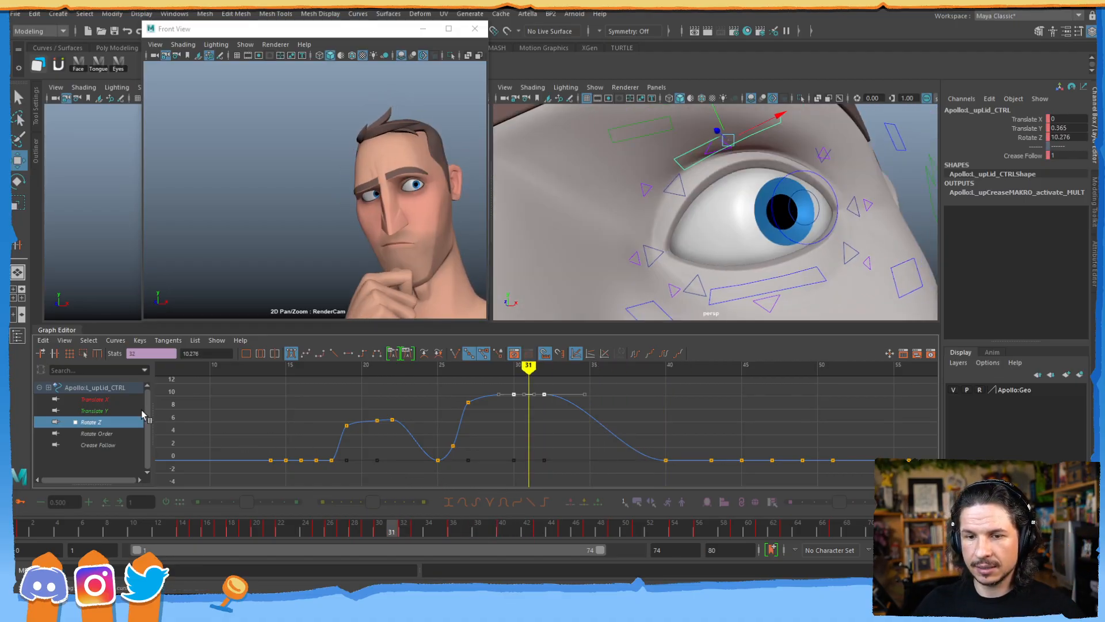
- Raise the right upper lid's Rotate Z keys on frames 30 and 32 to about 3.39
right_click_drag(872, 208, 819, 225, "alt")
left_click_drag(623, 266, 668, 263, "alt")
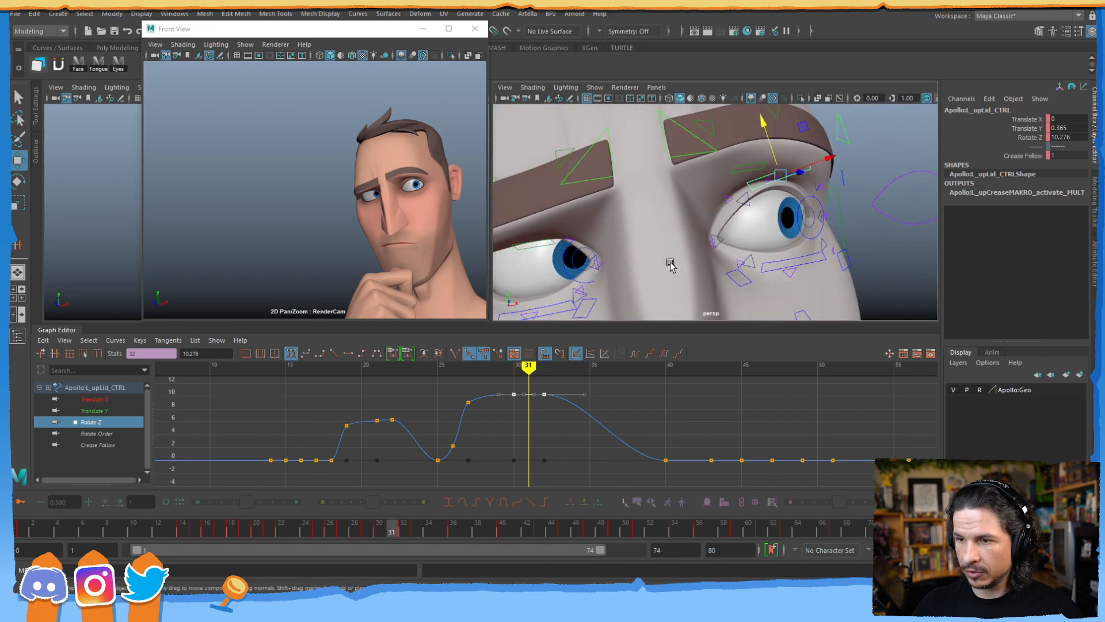
middle_click_drag(668, 263, 926, 243, "alt")
left_click_drag(618, 288, 647, 298, "alt")
left_click(357, 531)
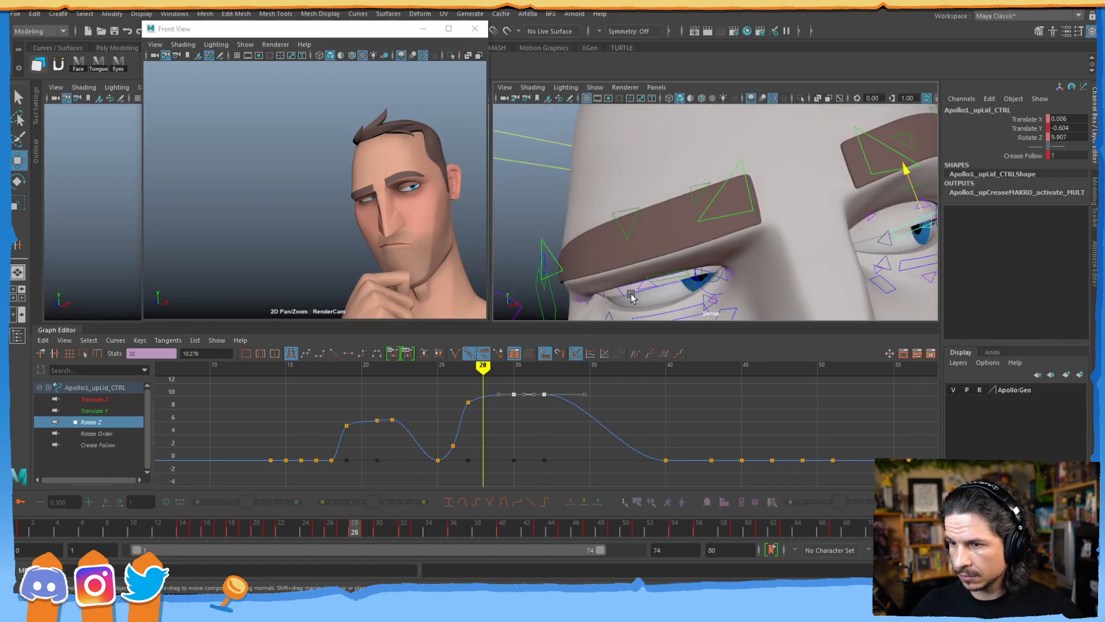
left_click(631, 296)
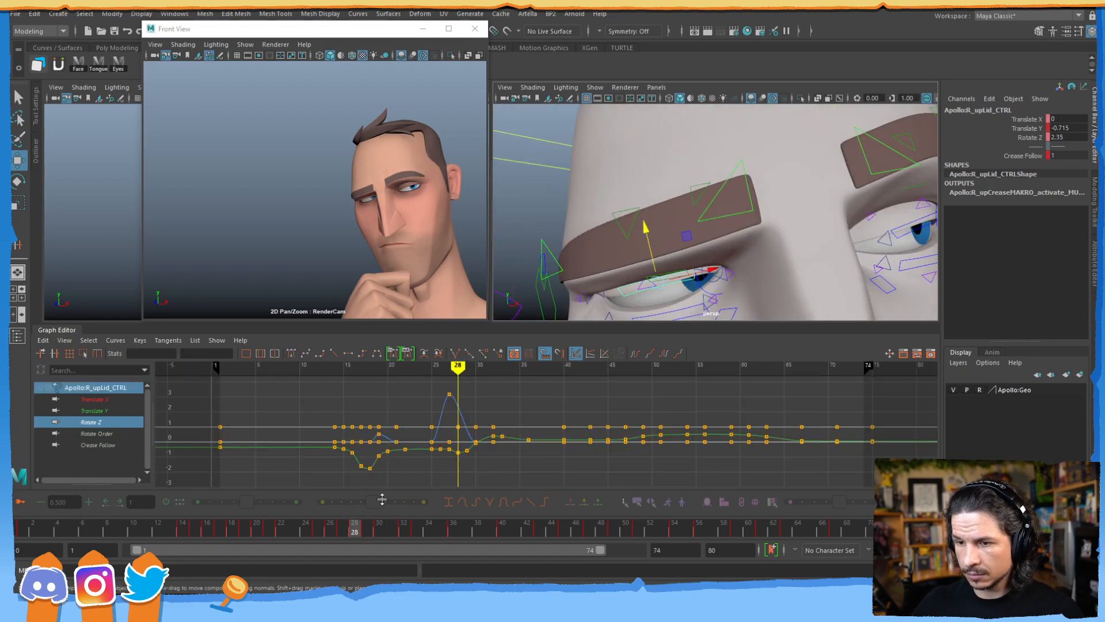
left_click_drag(365, 529, 396, 534)
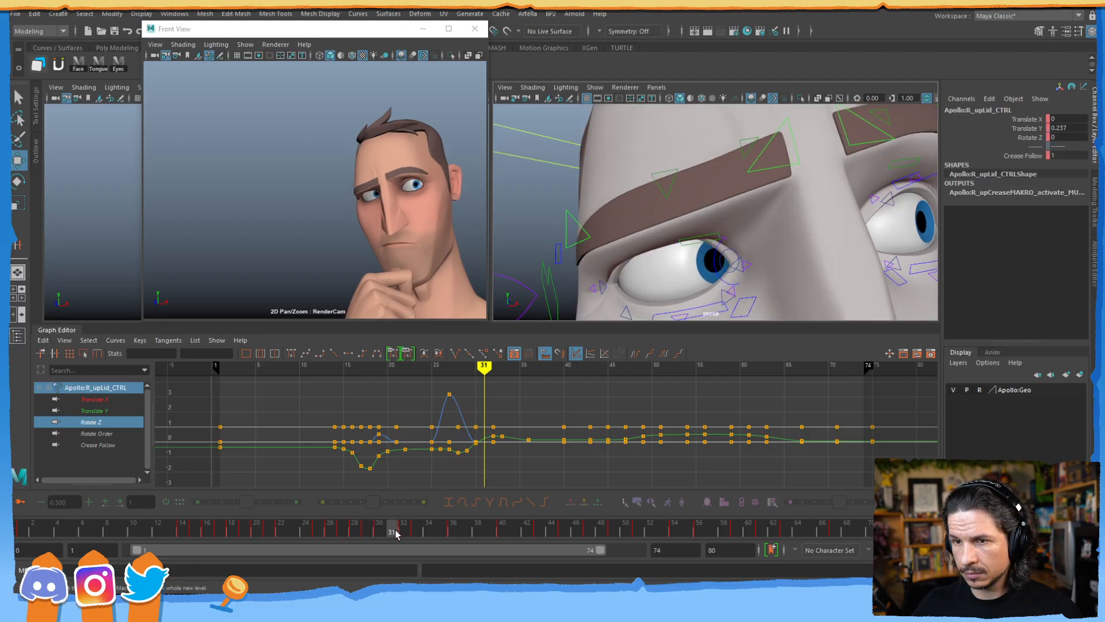
left_click(116, 418)
left_click_drag(508, 417, 476, 471)
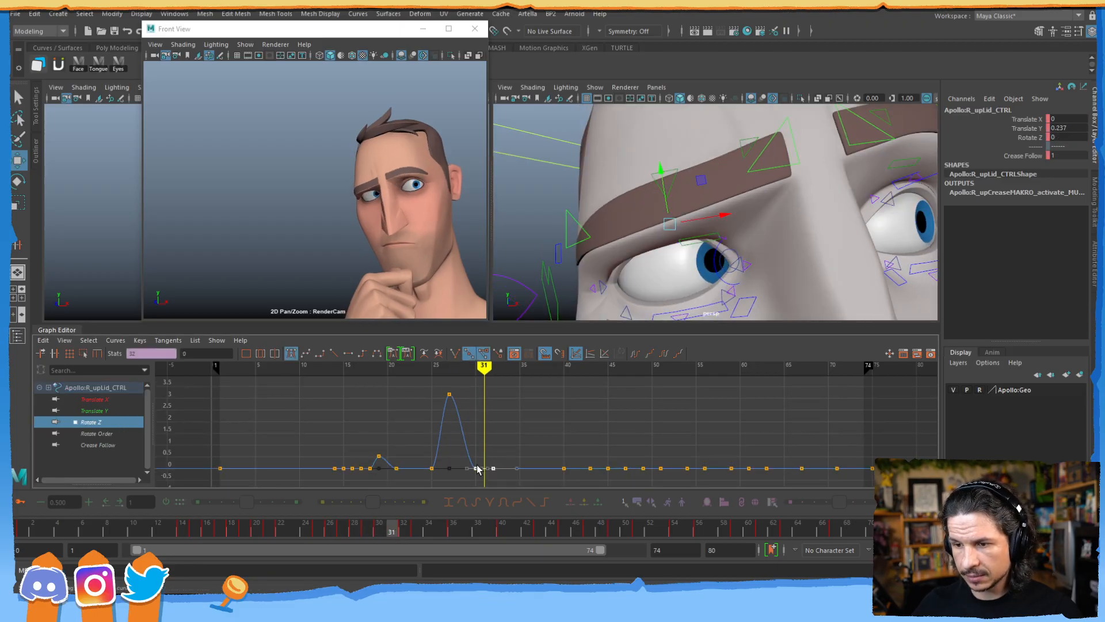
middle_click_drag(498, 416, 498, 369, "shift")
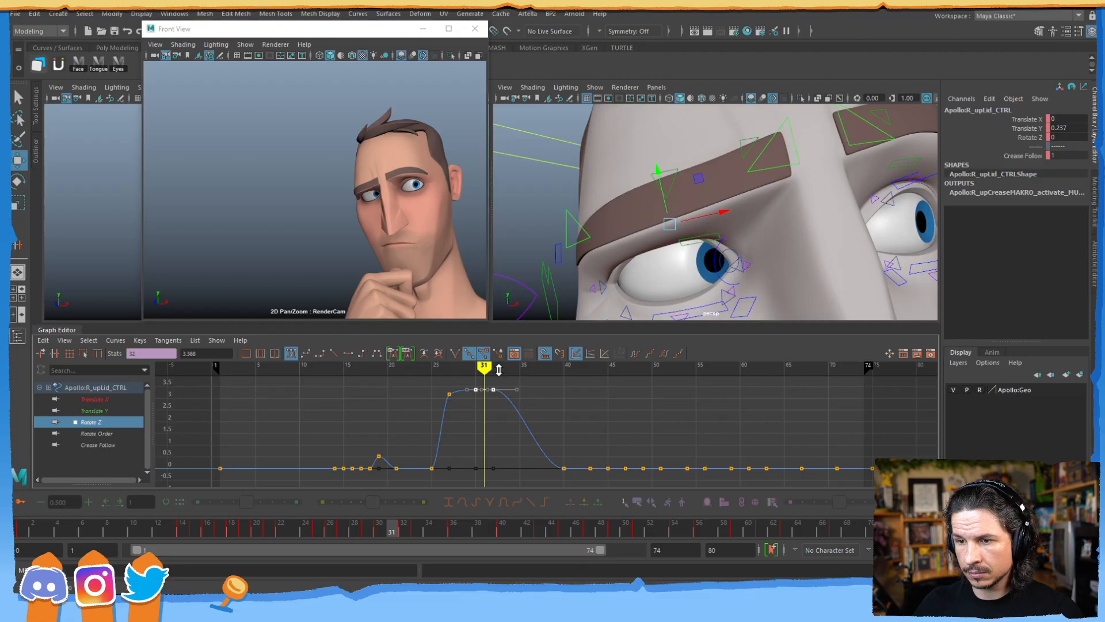
- Try to lower the left upper crease control at frame 22, then undo the change
mouse_move(389, 532)
left_mouse_down()
mouse_move(227, 506)
mouse_move(280, 510)
left_mouse_up()
left_click_drag(806, 215, 645, 236, "alt")
right_click_drag(644, 237, 735, 230, "alt")
left_click_drag(735, 230, 661, 229, "alt")
left_click(671, 185)
left_click_drag(651, 153, 695, 188)
key("ctrl+z")
left_click(702, 213)
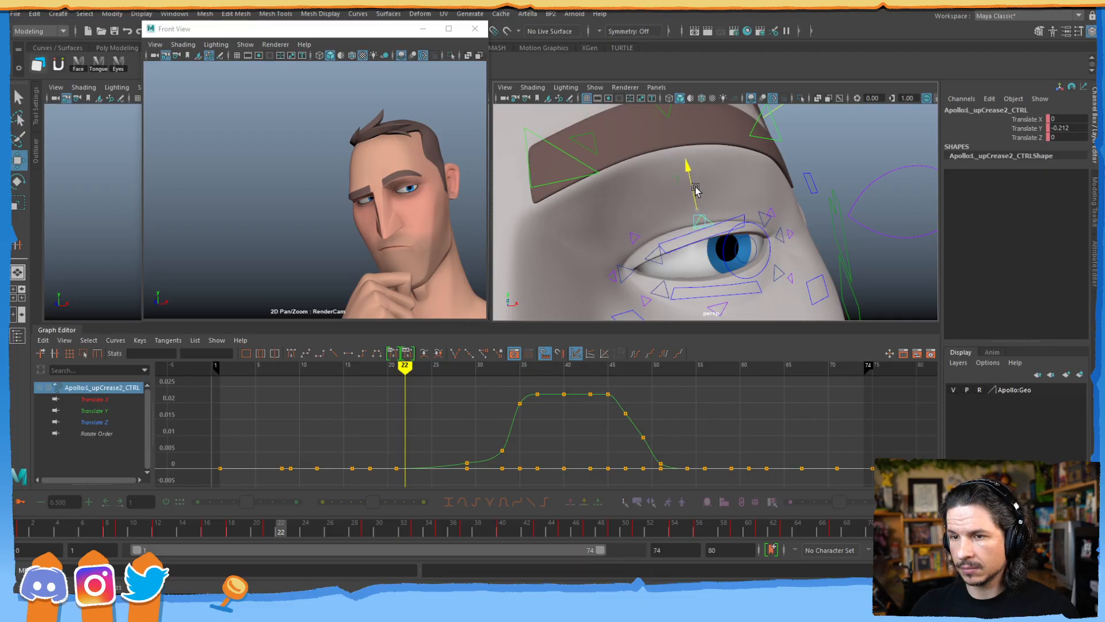
key("s")
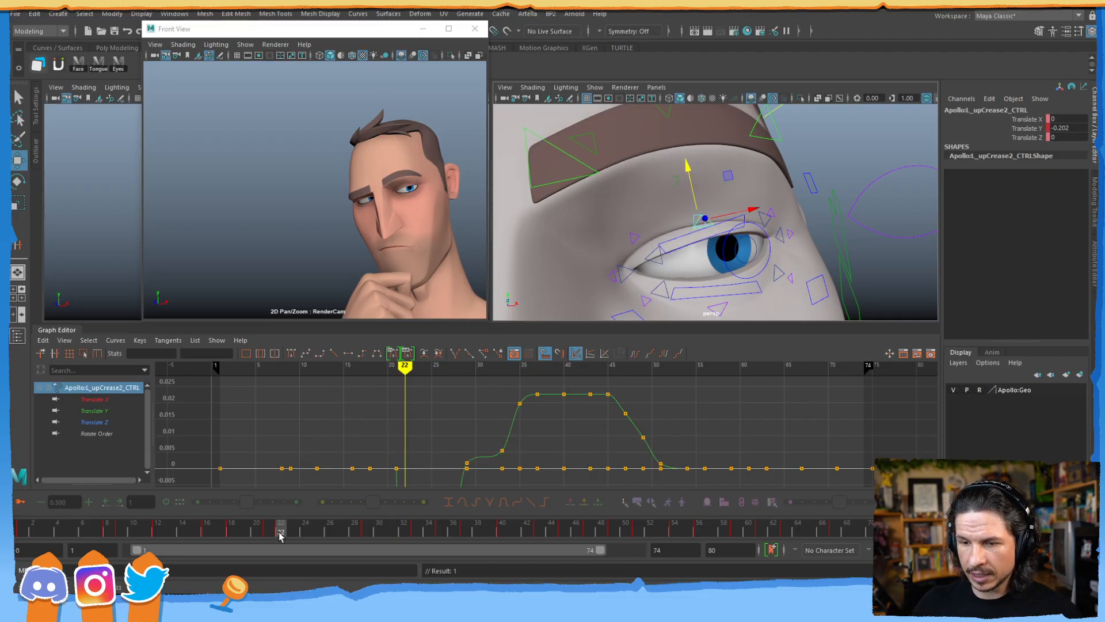
key("ctrl+z")
- Lower the middle upper crease controls of both eyes at frame 18 to about Translate Y -0.078
left_click_drag(259, 530, 231, 531)
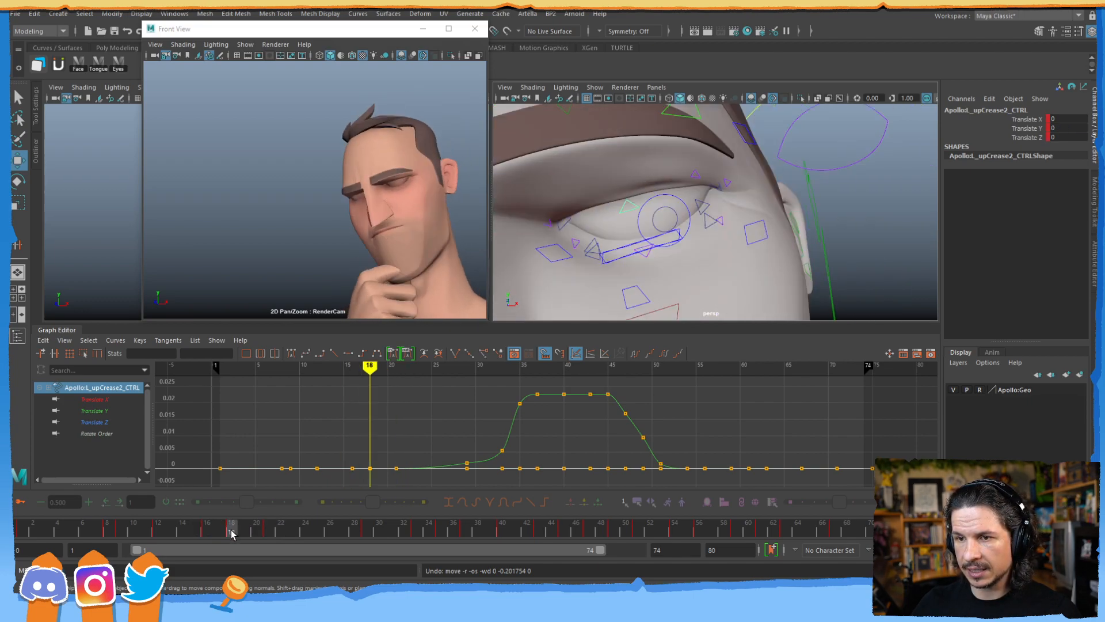
left_click_drag(644, 221, 738, 215, "alt")
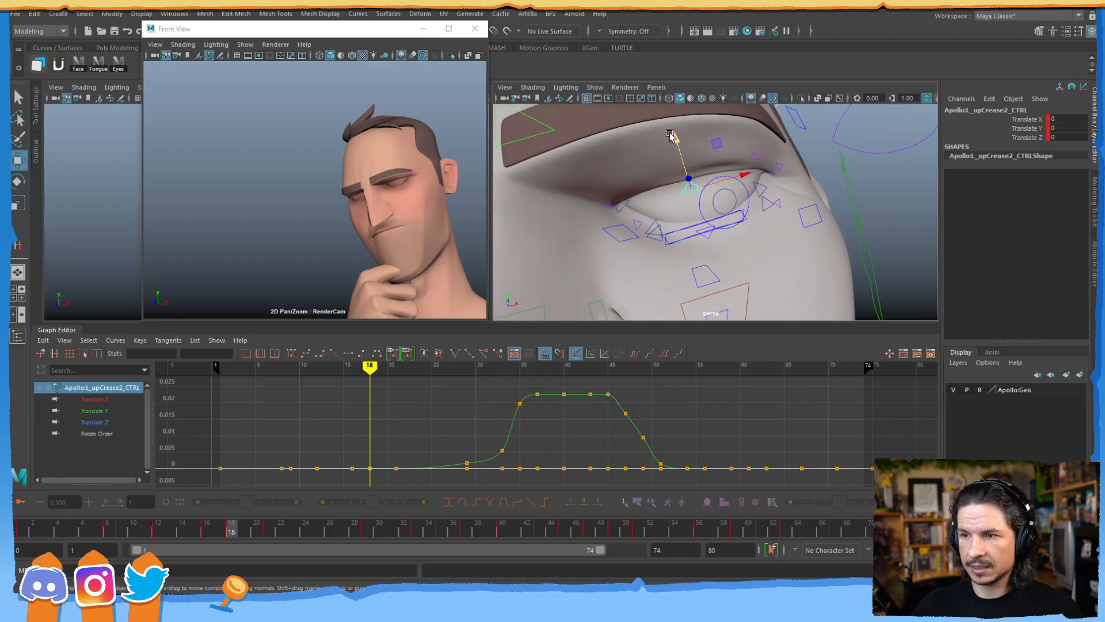
left_click_drag(679, 141, 685, 140)
key("ctrl+z")
left_click_drag(646, 186, 664, 237, "alt")
left_click(583, 271, "shift")
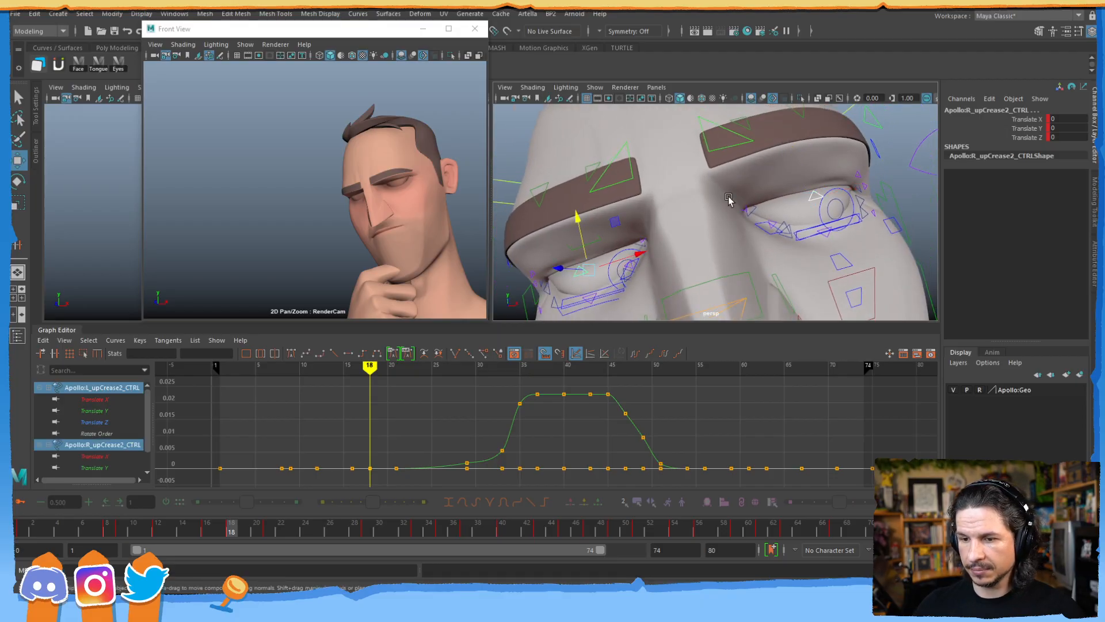
left_click_drag(579, 222, 579, 224)
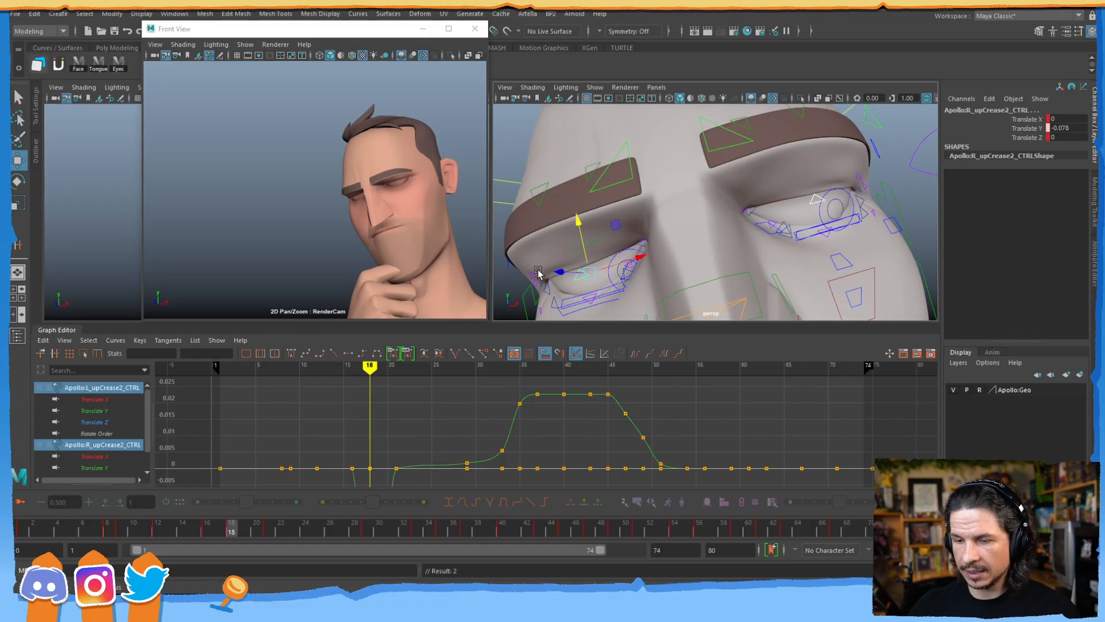
- Move the frame 16 keys of both upper crease controls to frame 14
left_click(206, 528)
left_click_drag(214, 530, 209, 533)
middle_click_drag(365, 414, 425, 409, "alt")
right_click_drag(424, 409, 600, 422, "alt+shift")
middle_click_drag(293, 392, 437, 415, "alt")
left_click(463, 389)
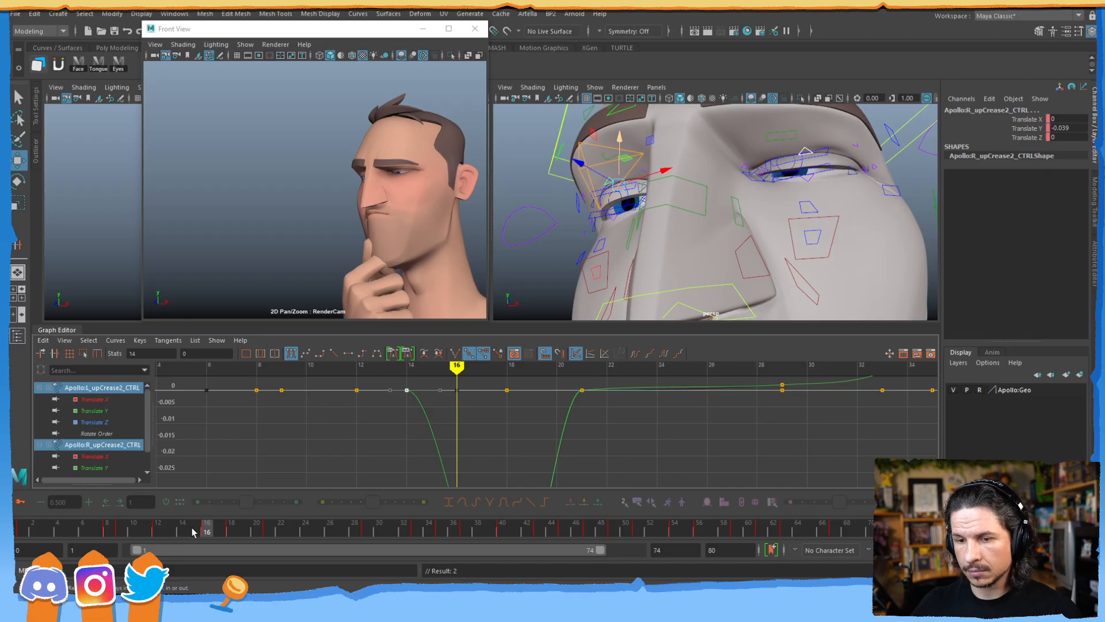
- Lower both upper crease controls at frame 21, bringing the left one to Translate Y -0.168
left_click_drag(206, 534, 268, 525)
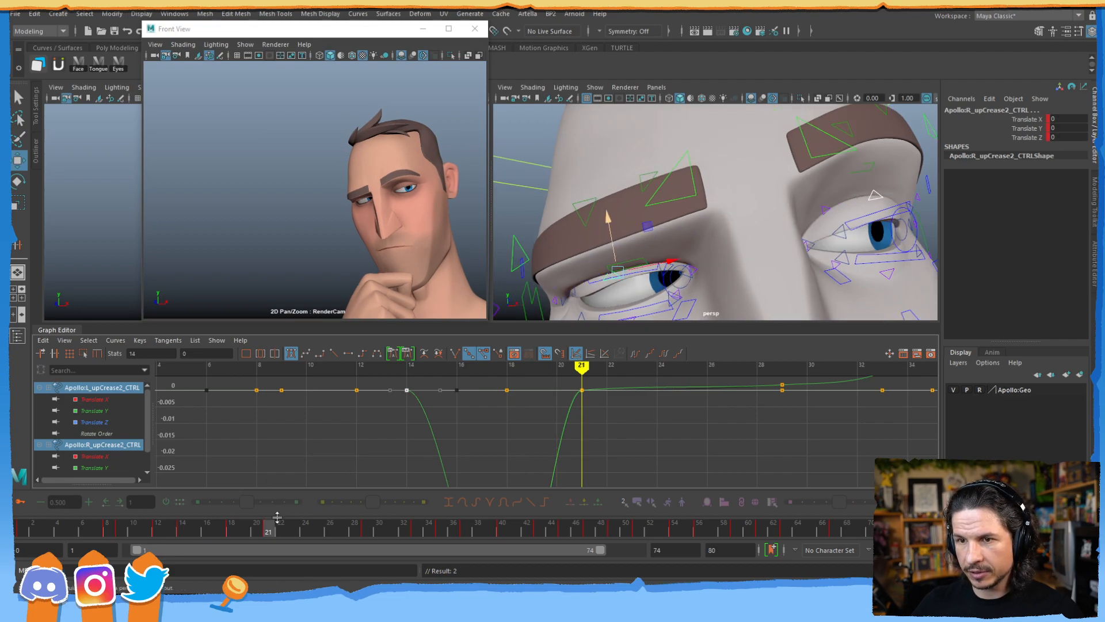
left_click_drag(609, 217, 609, 220)
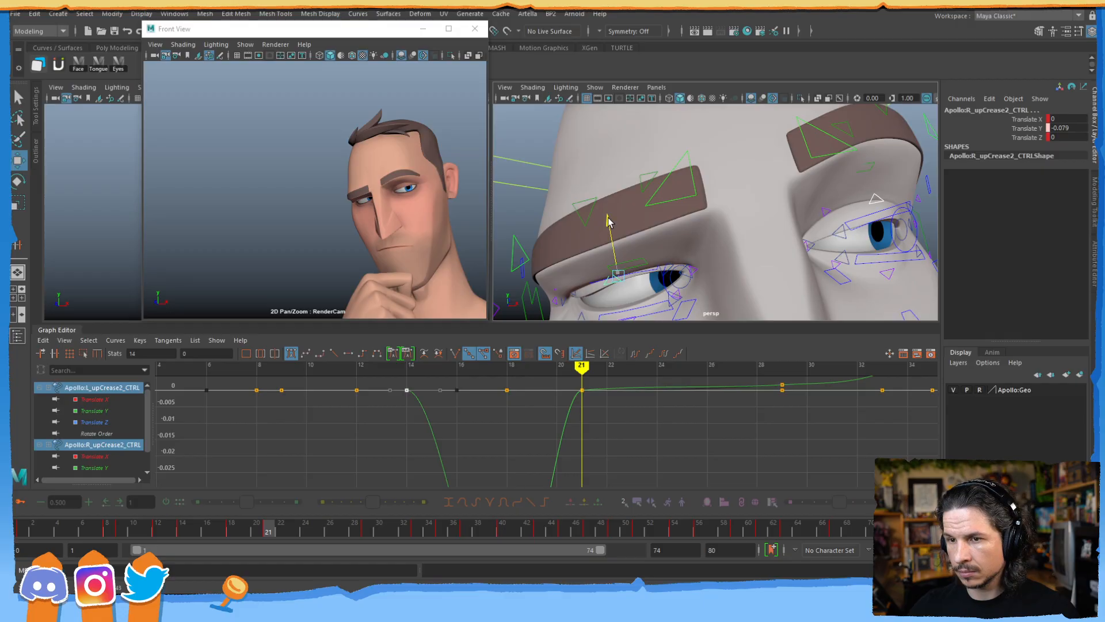
left_click(880, 190)
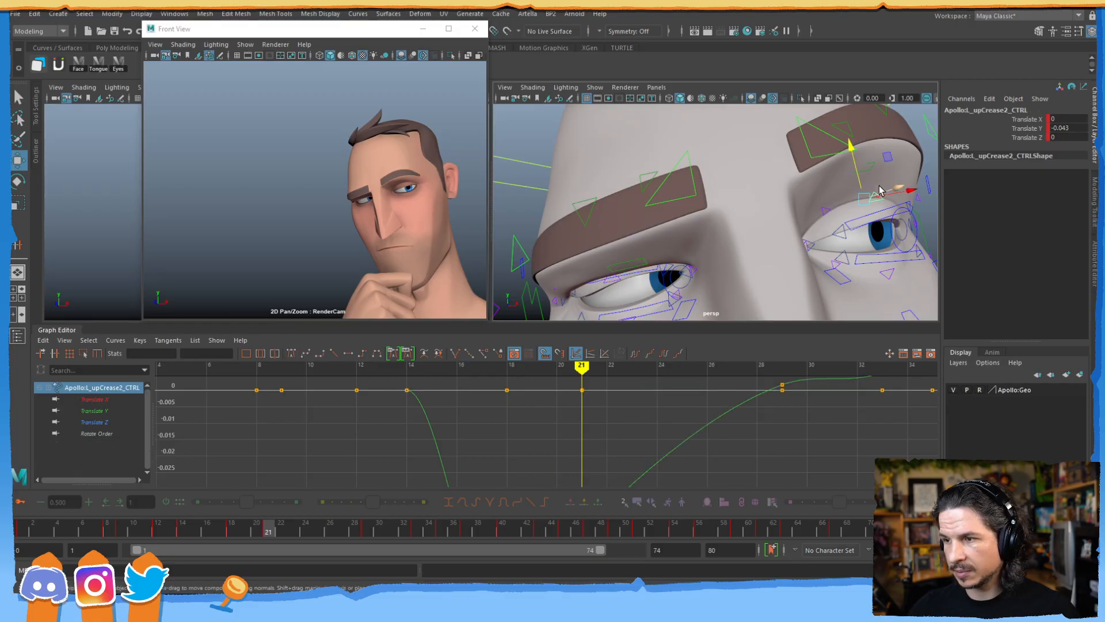
left_click_drag(861, 181, 863, 190)
- Review the face from frame 18 to 29 and examine the left upper crease's Translate Y curve
right_click_drag(843, 222, 656, 230, "alt")
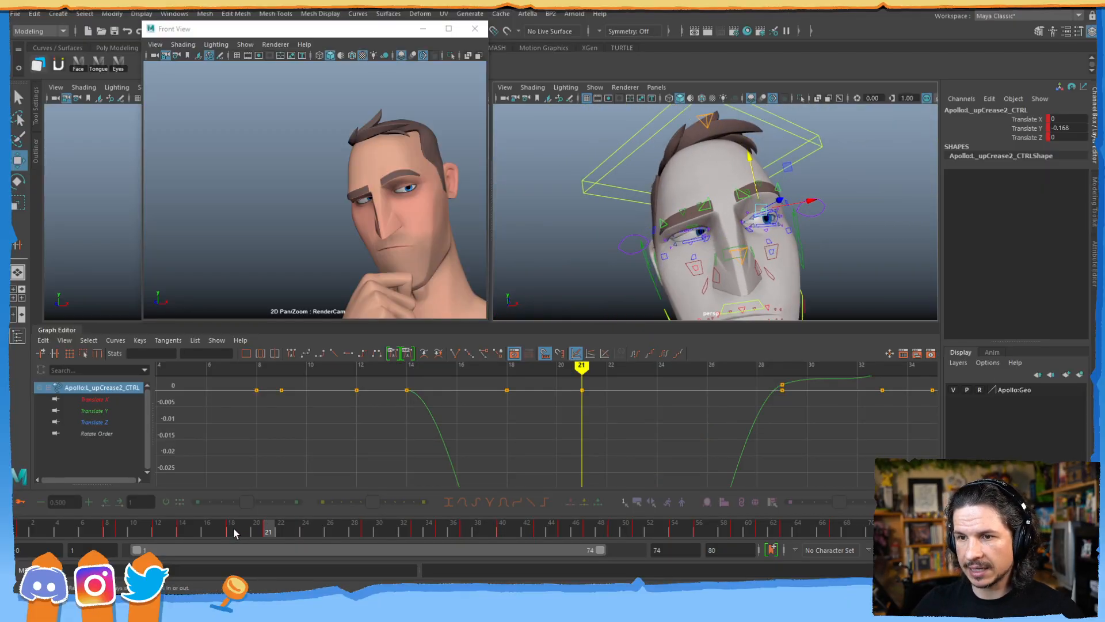
mouse_move(246, 534)
left_mouse_down()
mouse_move(230, 529)
mouse_move(382, 524)
mouse_move(369, 524)
left_mouse_up()
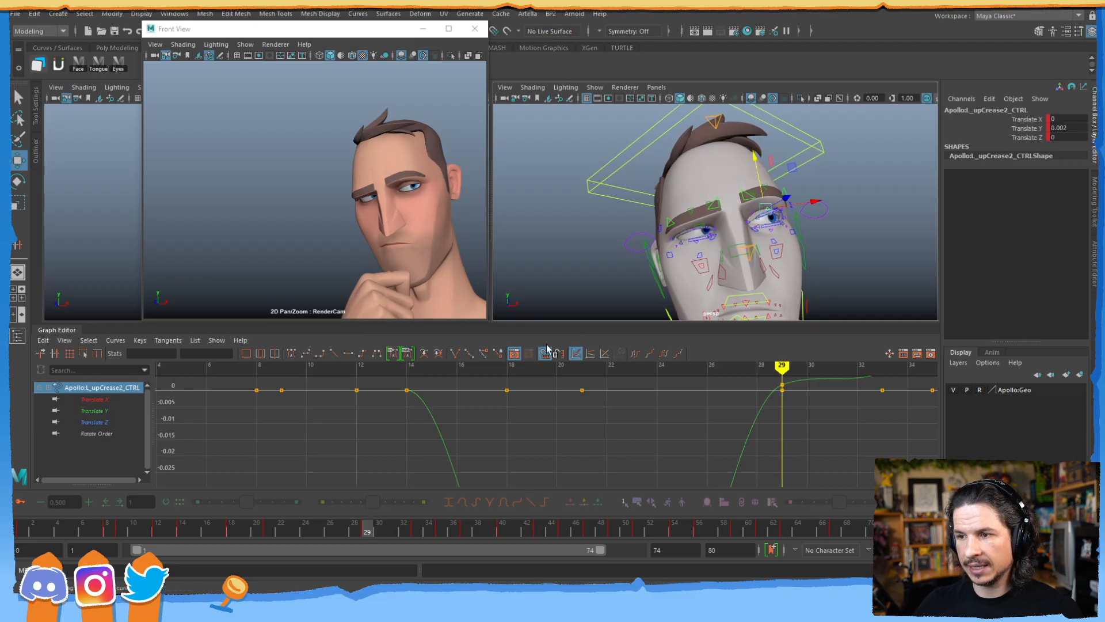
right_click_drag(843, 268, 664, 224, "alt")
middle_click_drag(664, 225, 655, 218, "alt")
right_click_drag(789, 433, 720, 434, "alt")
middle_click_drag(675, 450, 583, 421, "alt")
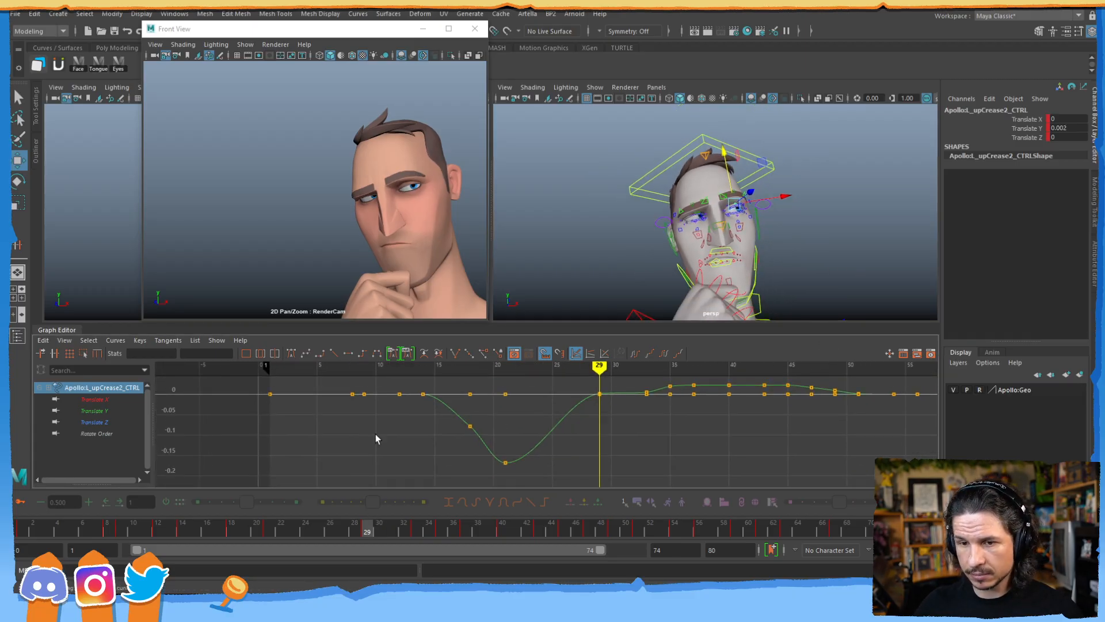
- Lower the left upper crease's Translate Y key at frame 29 to -0.168
left_click(95, 411)
left_click_drag(587, 389, 612, 431)
middle_click_drag(603, 473, 602, 492)
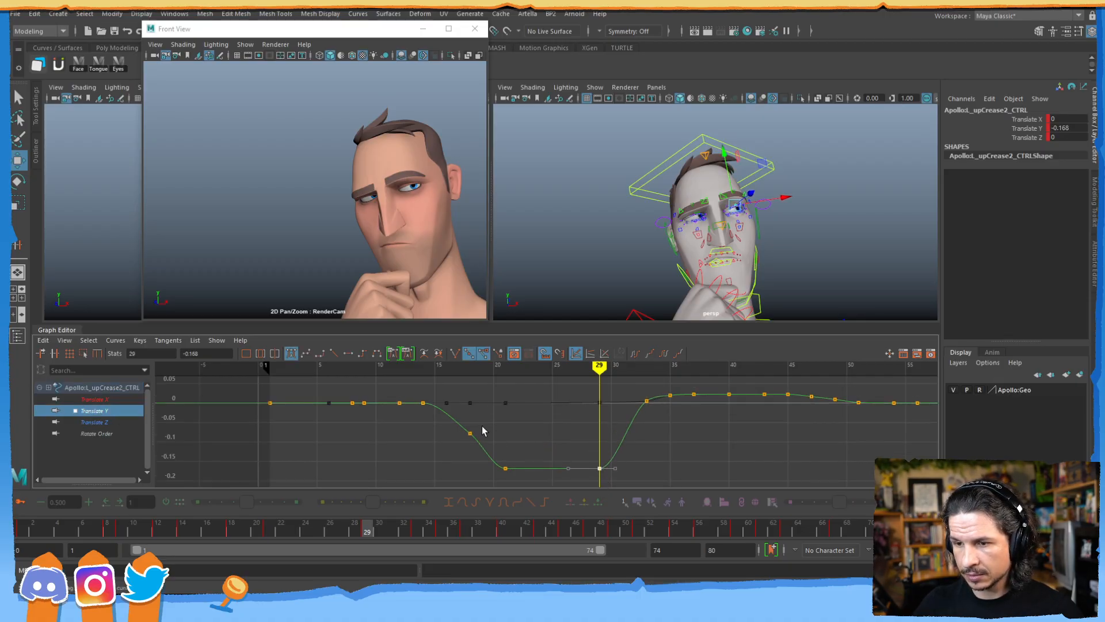
- Lower the right middle upper crease's Translate Y key at frame 29 to about -0.014
scroll(650, 216, "up", 5)
left_click(666, 212)
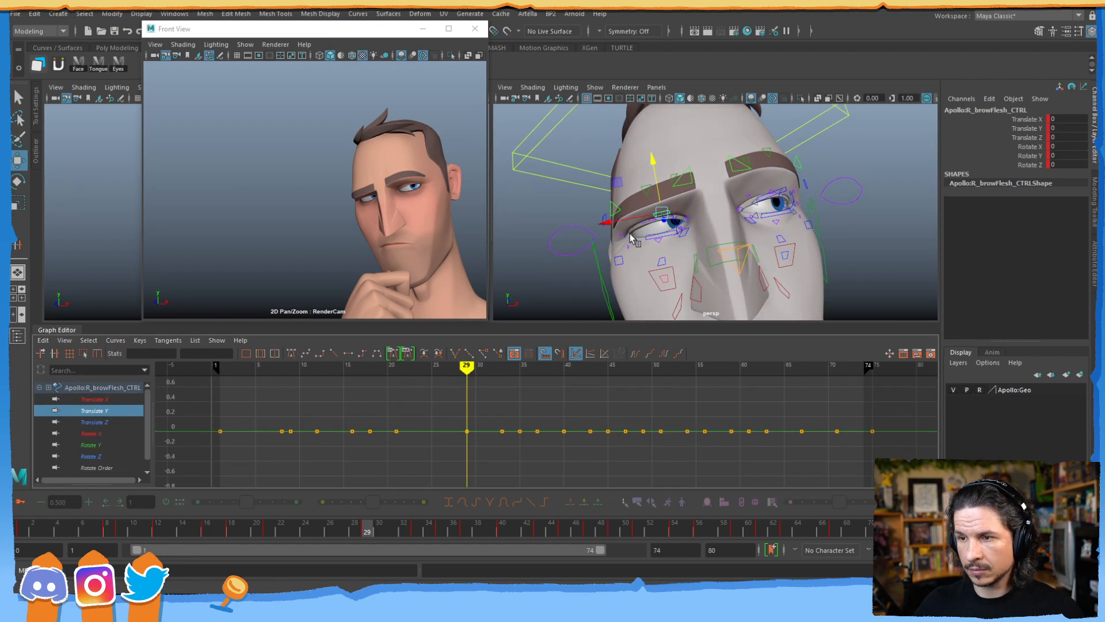
scroll(636, 239, "up", 6)
left_click(692, 257)
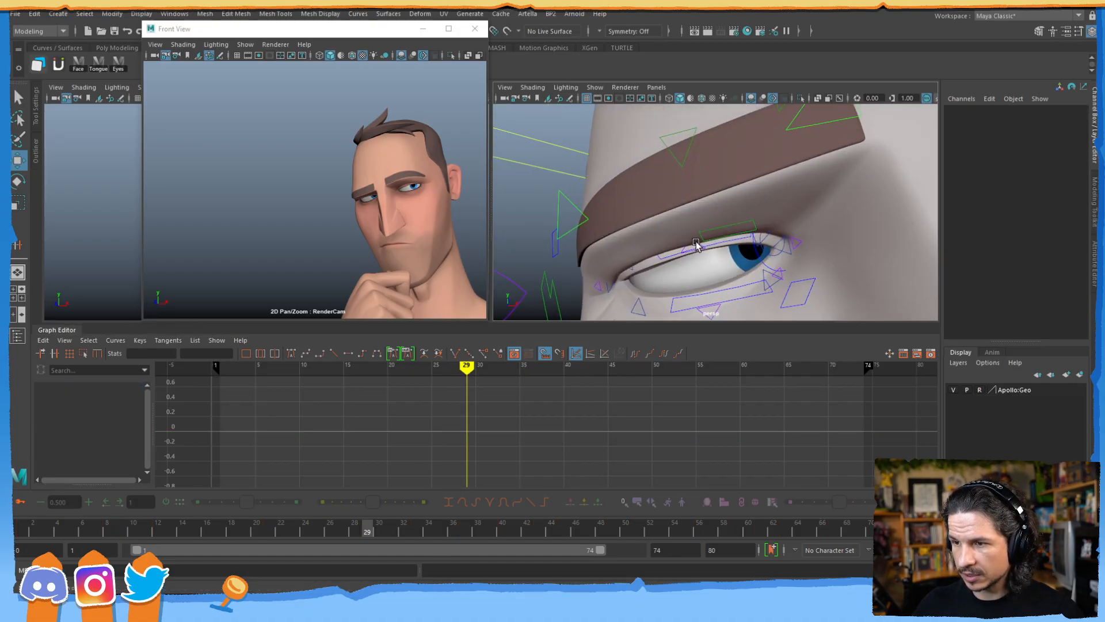
left_click(696, 245)
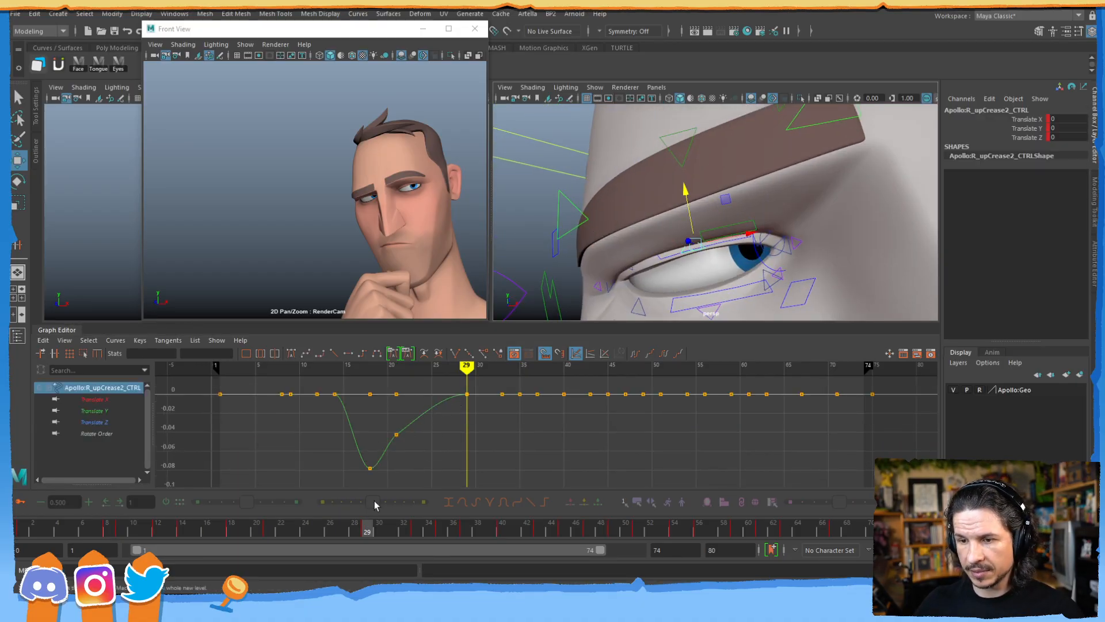
left_click(401, 431)
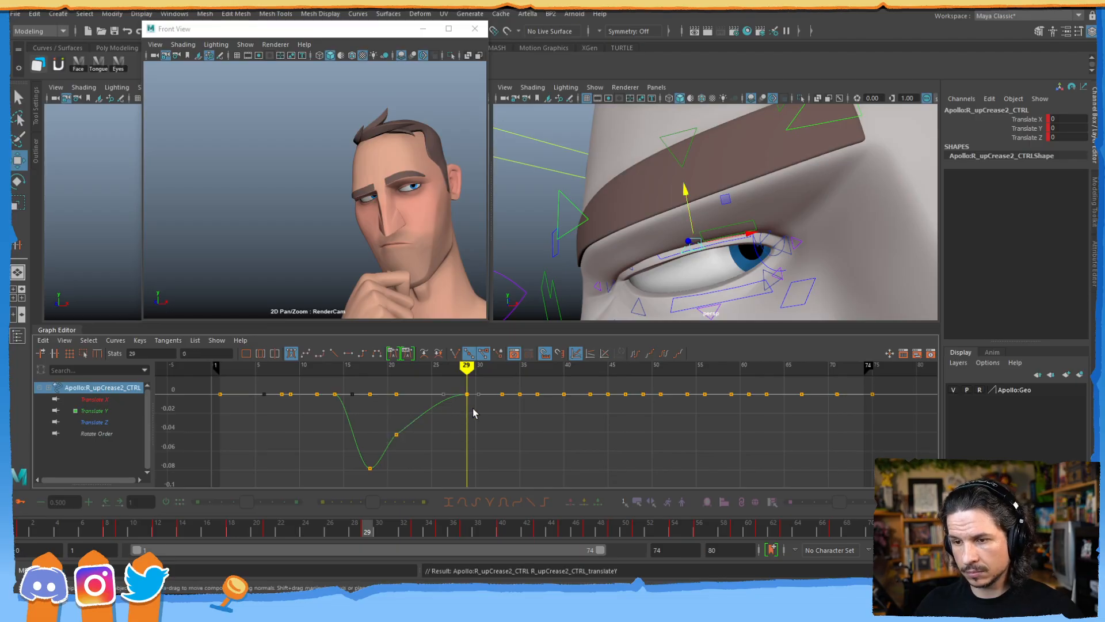
middle_click_drag(471, 415, 475, 429, "shift")
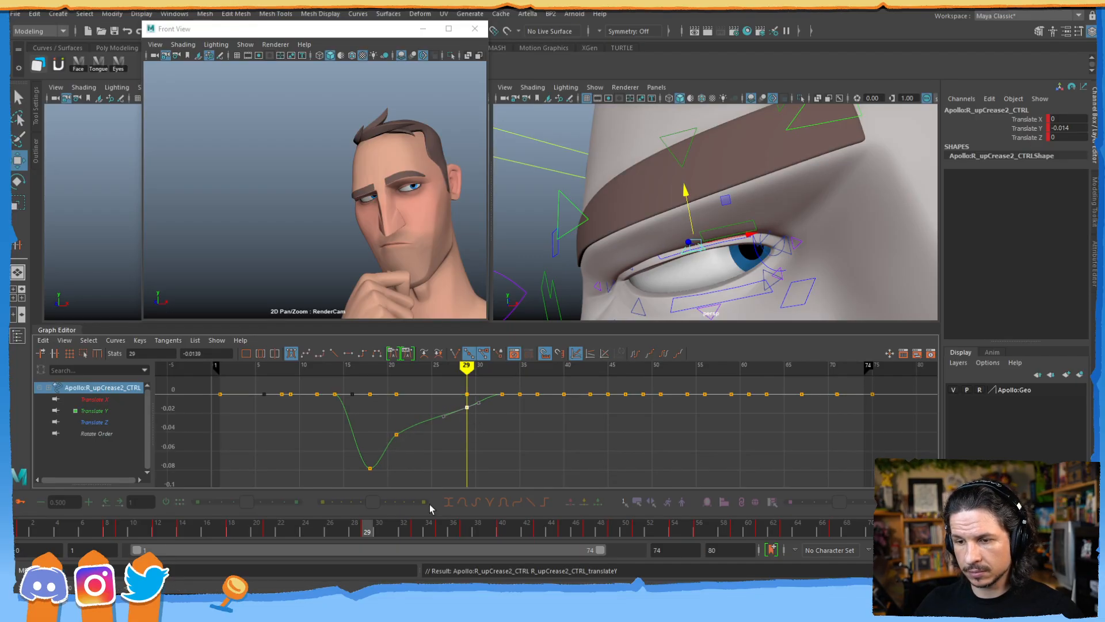
- Set the right middle upper crease's Translate Y key at frame 21 to about -0.014 and check the eyes up to frame 37
left_click_drag(412, 529, 272, 536)
middle_click_drag(417, 444, 414, 429, "shift")
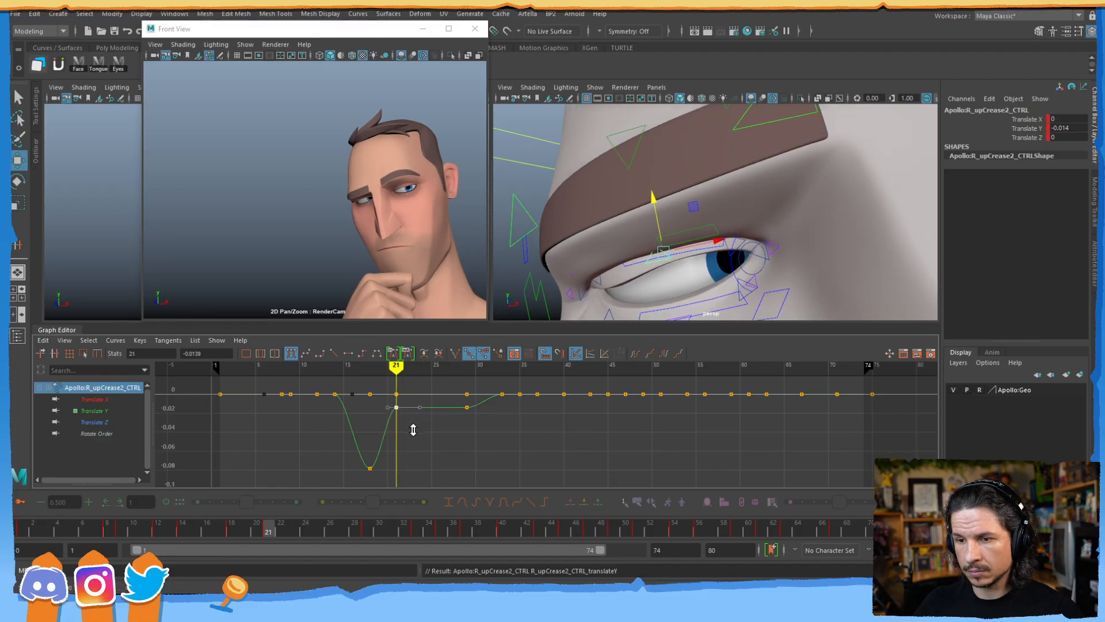
left_click_drag(276, 537, 454, 485)
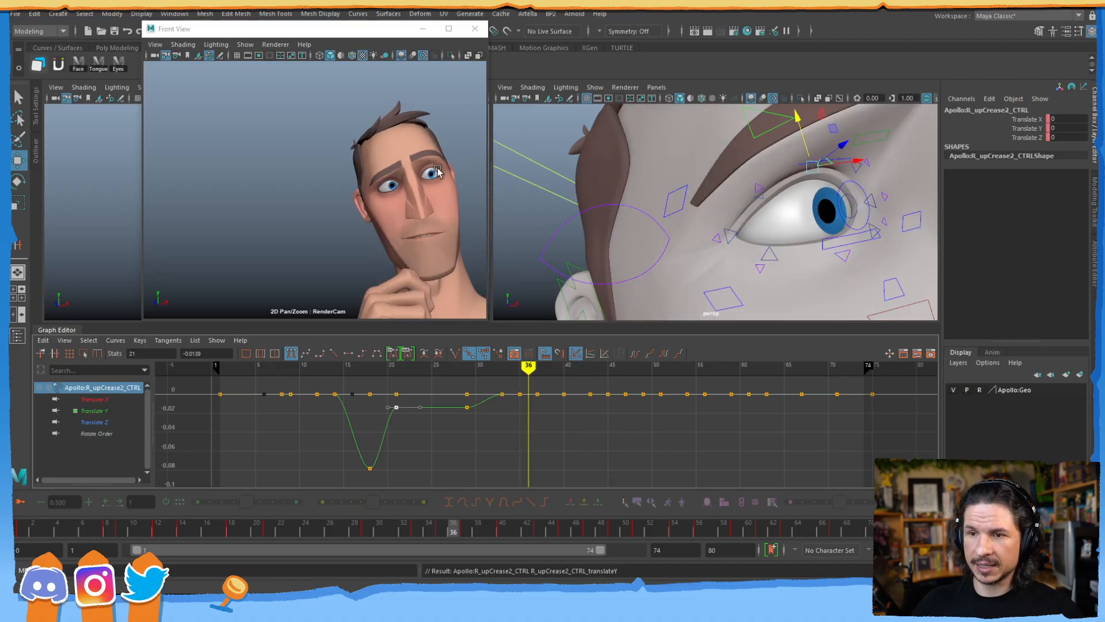
left_click(463, 527)
right_click_drag(843, 153, 826, 156, "alt")
left_click_drag(826, 157, 739, 232, "alt")
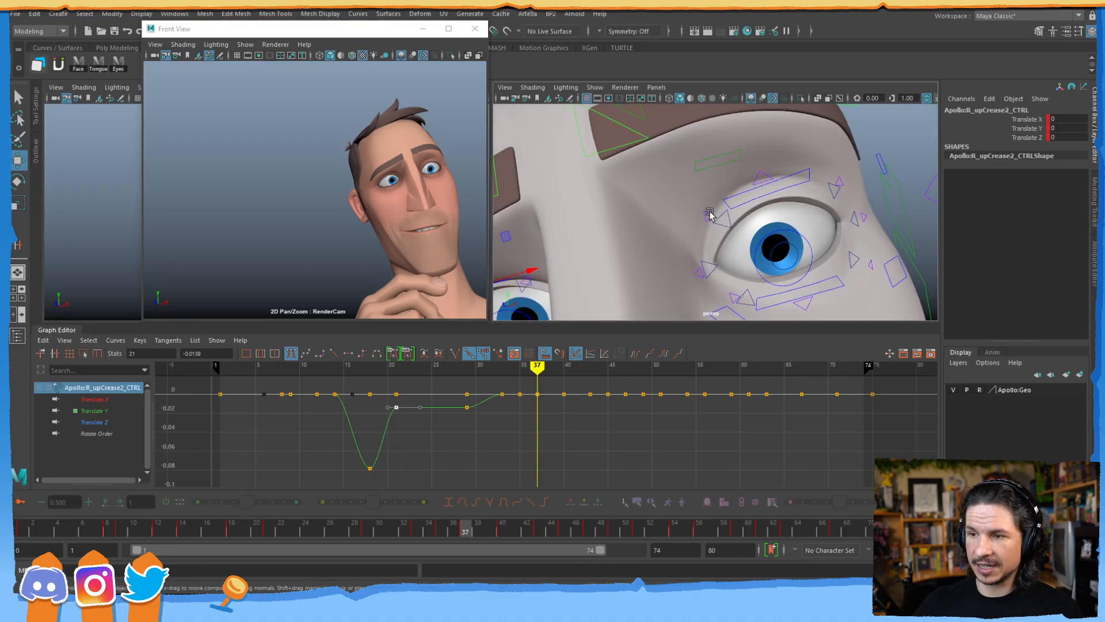
- Try to shift the inner upper crease controls of both eyes towards the nose at frame 37
left_click(723, 196)
left_click(707, 214)
left_click_drag(741, 164, 728, 168)
key("s")
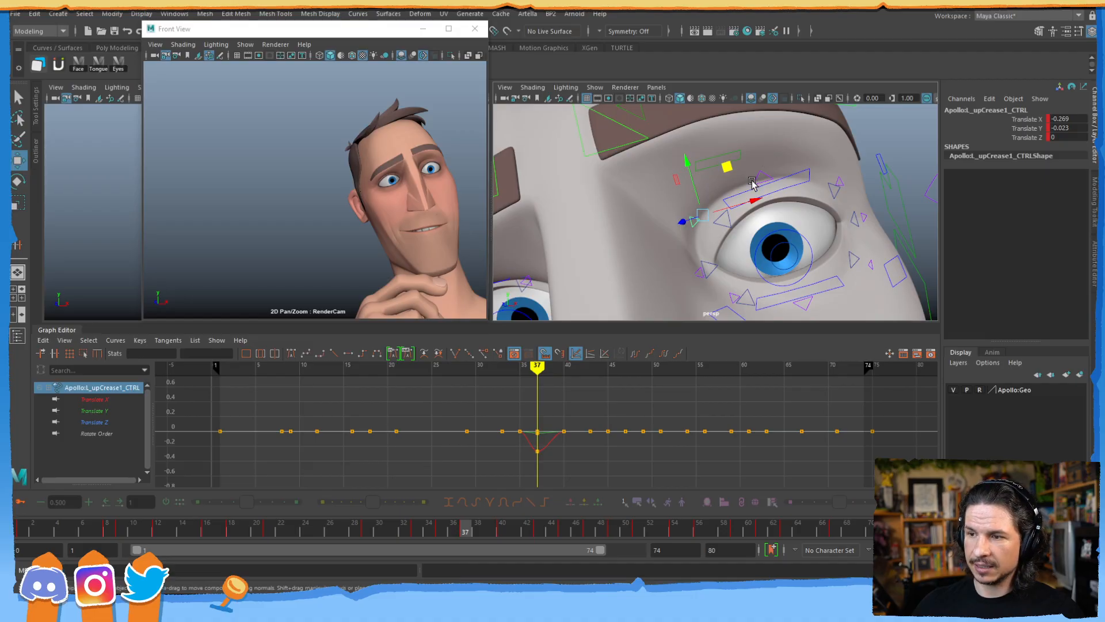
left_click(809, 175)
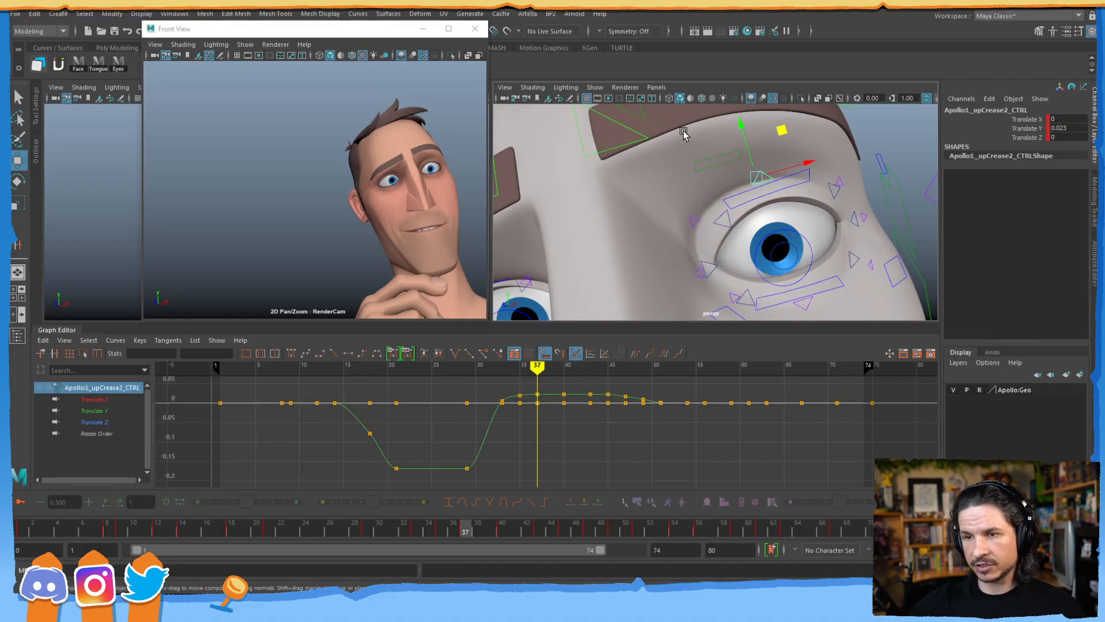
left_click_drag(636, 244, 669, 232, "alt")
left_click(603, 257)
middle_click_drag(625, 214, 630, 207)
key("s")
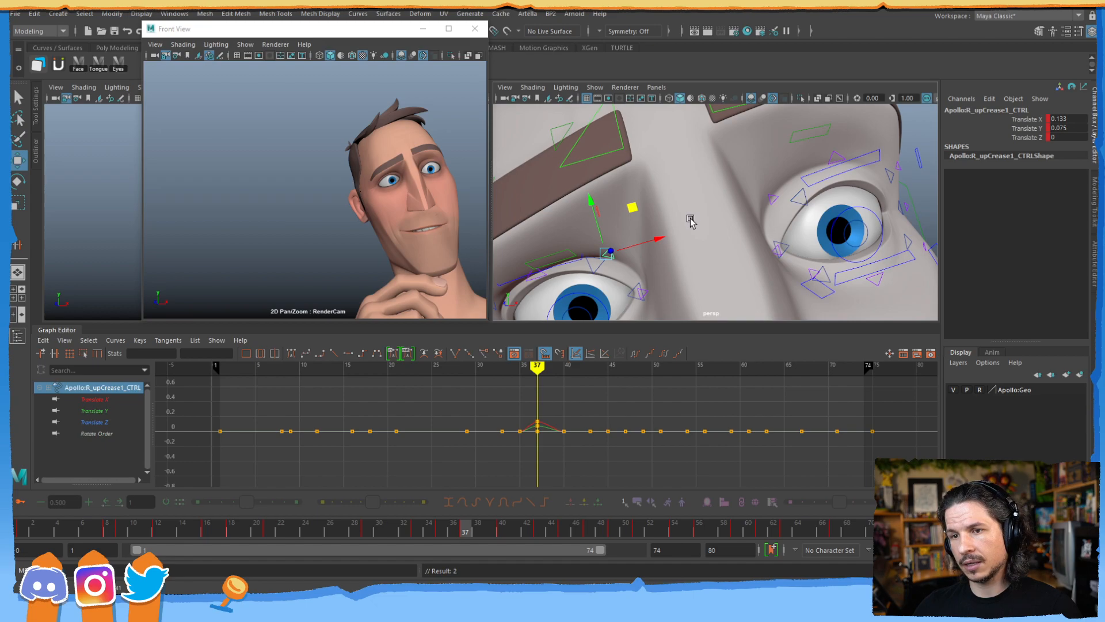
key("ctrl+z")
key("ctrl+z")
key("ctrl+z")
key("ctrl+z")
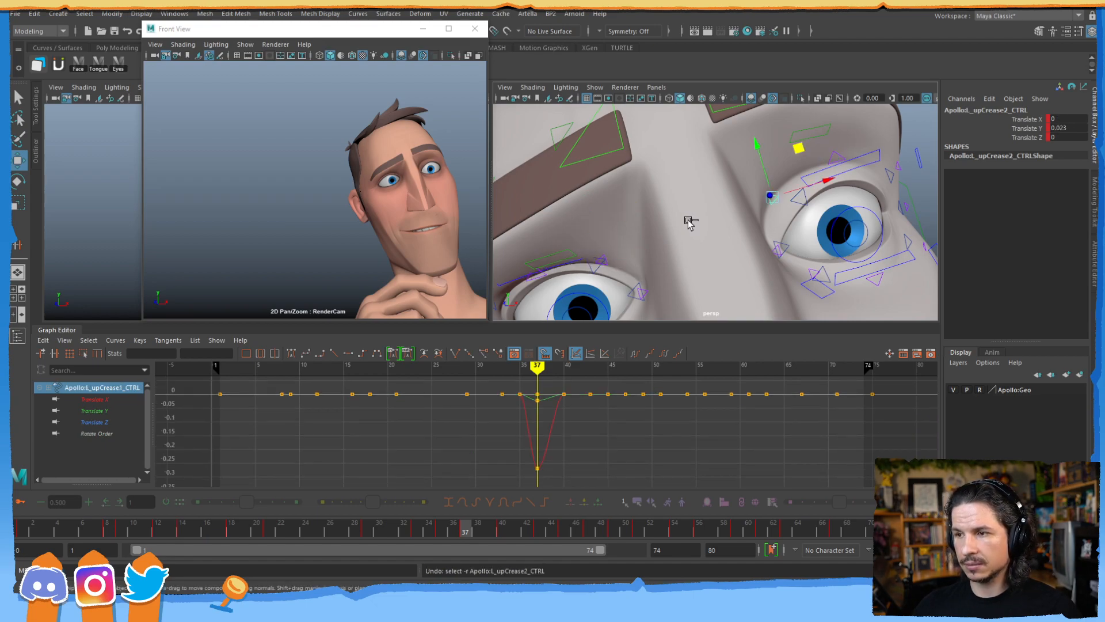
- Key the inner upper creases at frame 37, the left at about X -0.225, Y -0.05 and the right at X 0.149, Y 0.05
left_click_drag(745, 221, 747, 202, "alt")
middle_click_drag(846, 134, 836, 139)
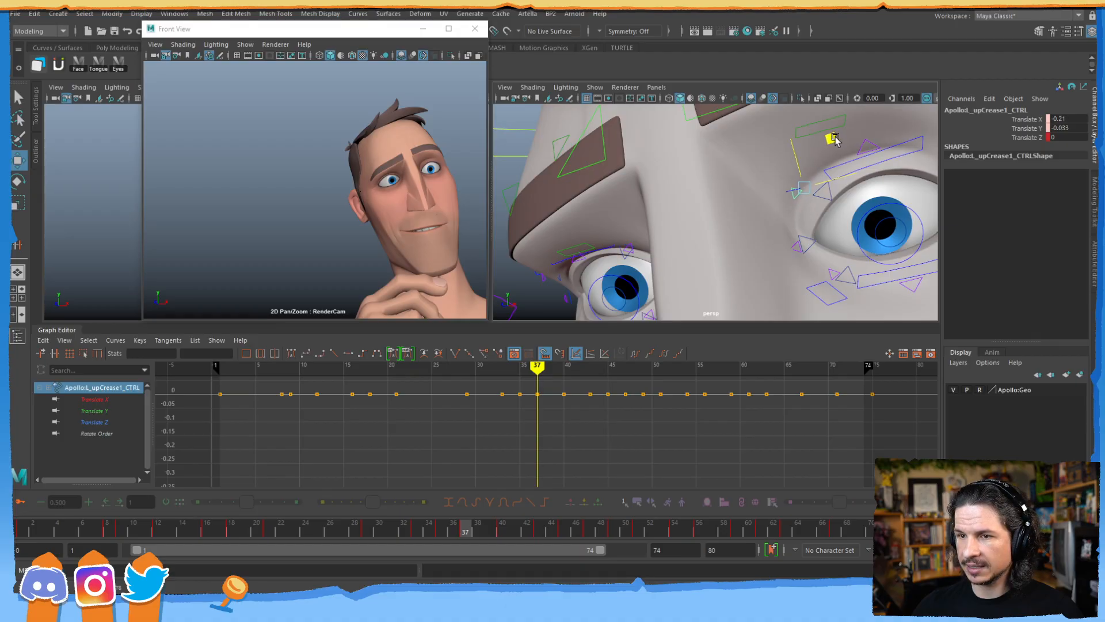
left_click_drag(835, 139, 833, 138)
left_click_drag(664, 273, 628, 255, "alt")
left_click(608, 252)
middle_click_drag(631, 213, 640, 206)
key("s")
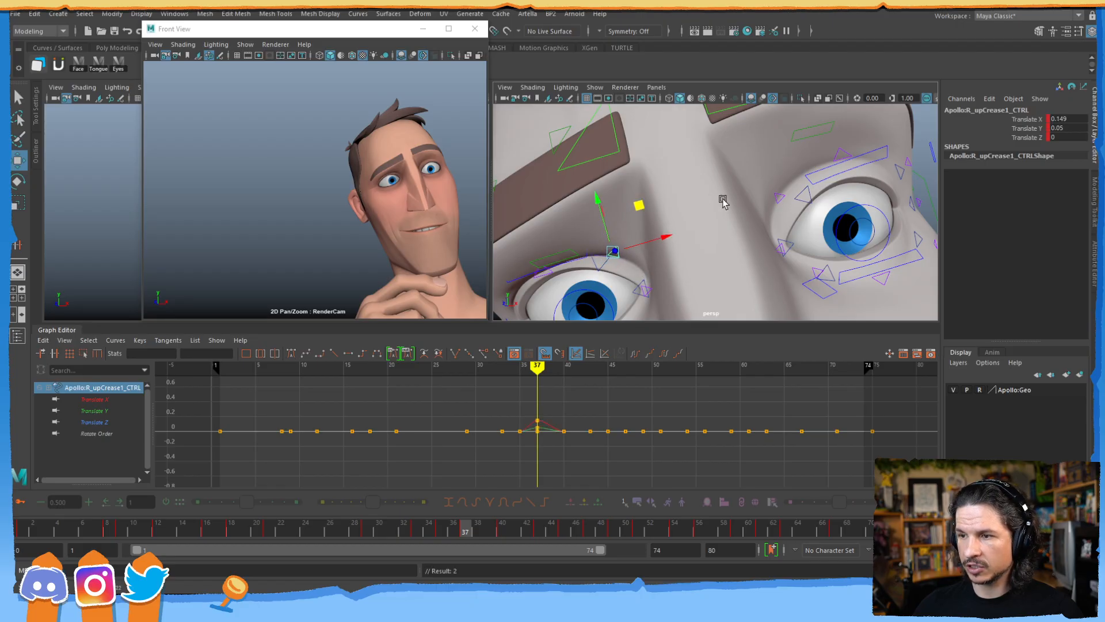
- Copy the frame 37 pose of both inner upper creases to frames 1 and 74 and delete the keys in between
left_click(780, 198, "shift")
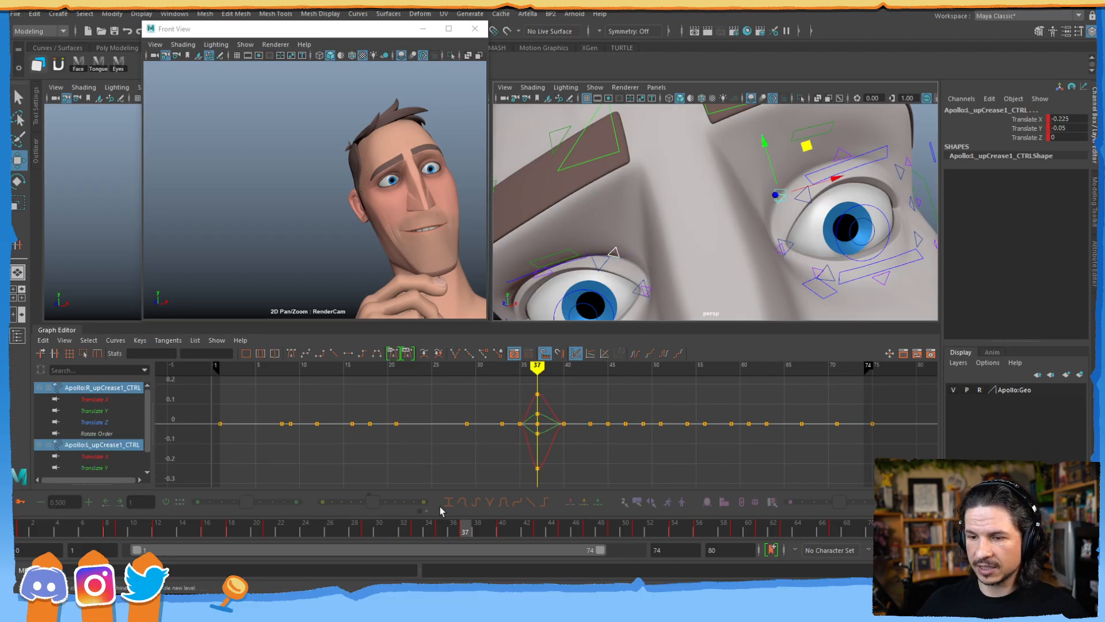
middle_click_drag(467, 531, 921, 495)
key("s")
key("s")
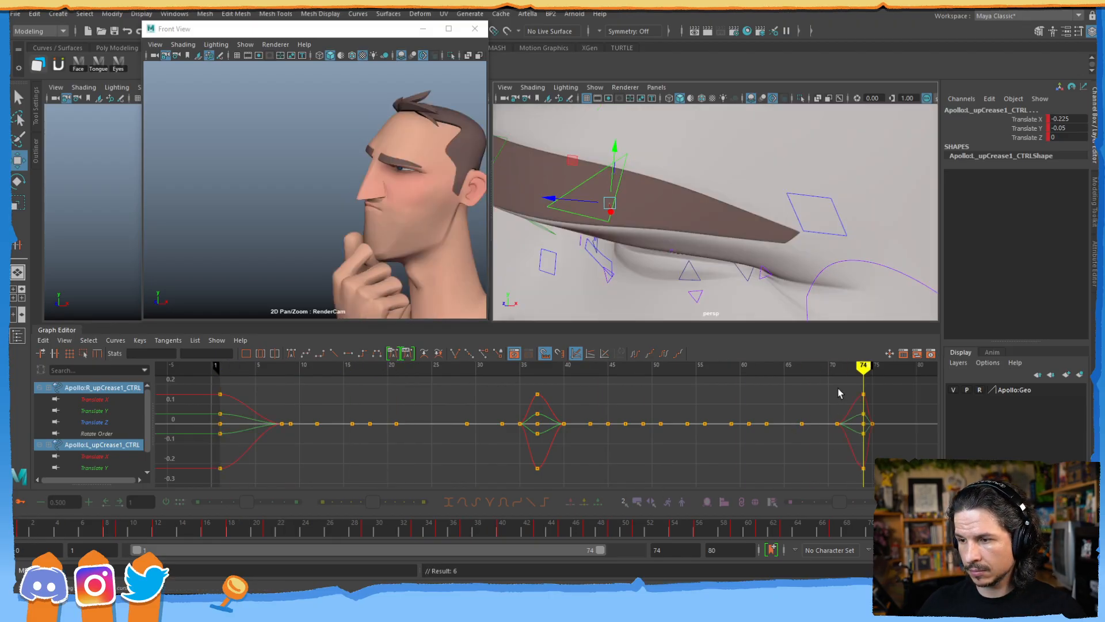
left_click_drag(845, 380, 227, 489)
key("Delete")
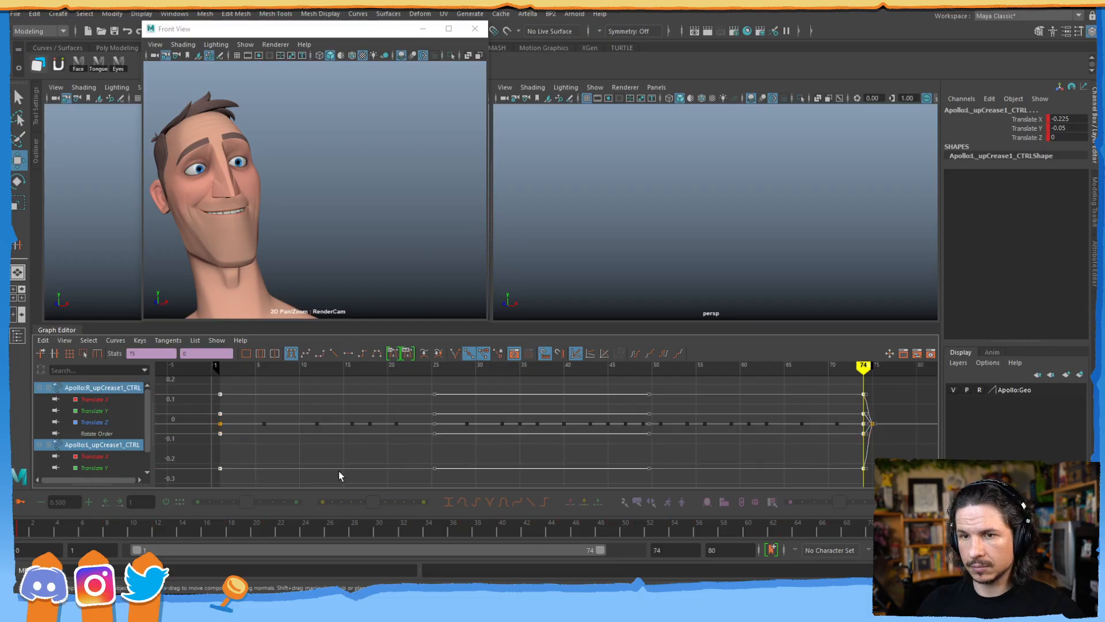
- Review the facial animation back and forth up to frame 52 and examine the eyes closely at frame 50
left_click(254, 531)
left_click_drag(244, 531, 631, 431)
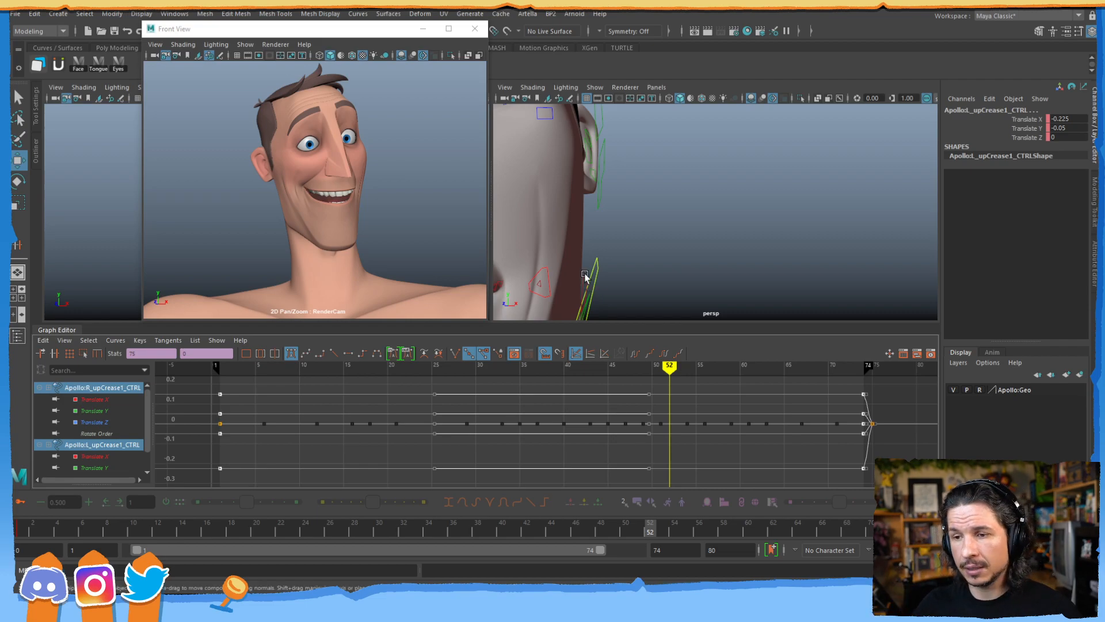
left_click_drag(607, 535, 402, 499)
scroll(644, 236, "down", 4)
middle_click_drag(771, 288, 685, 227, "alt")
left_click_drag(403, 528, 627, 477)
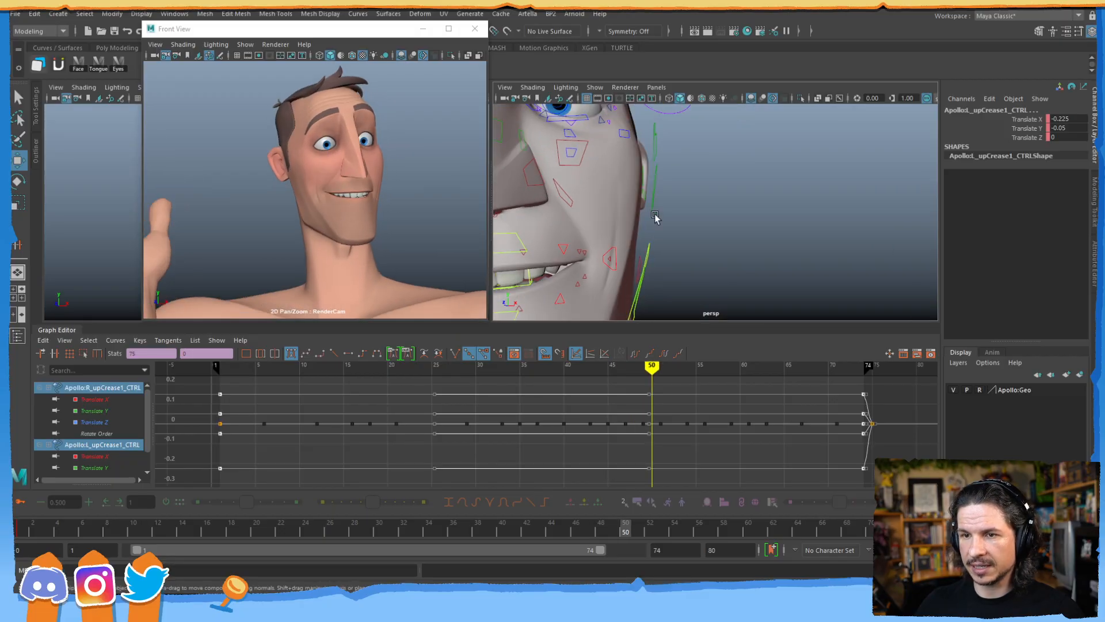
middle_click_drag(724, 236, 841, 276, "alt")
left_click_drag(627, 230, 708, 230, "alt")
middle_click_drag(593, 226, 726, 255, "alt")
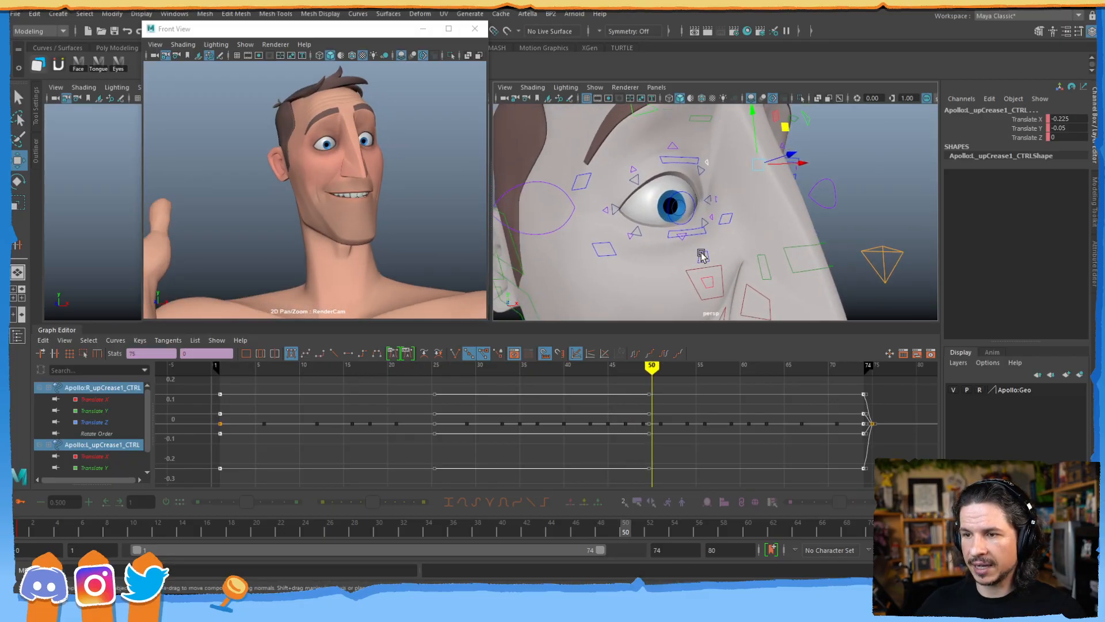
- Select the outer corner lid and outer corner crease controls of both eyes and try raising them at frame 50
left_click(646, 209)
left_click_drag(662, 208, 628, 248, "alt")
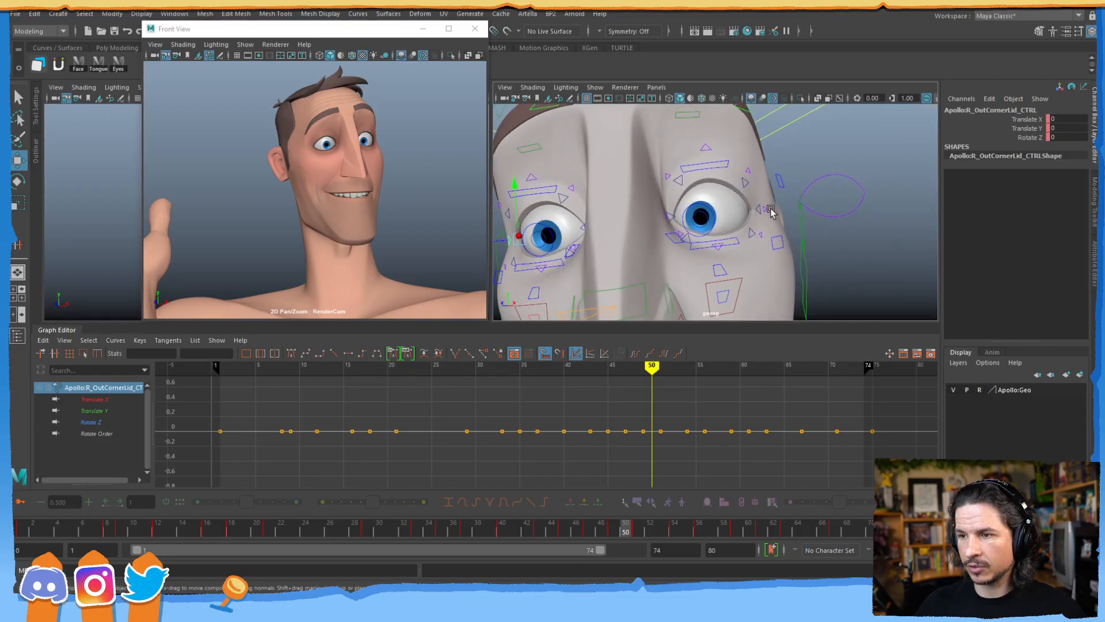
left_click(762, 209)
left_click_drag(762, 208, 655, 205, "alt")
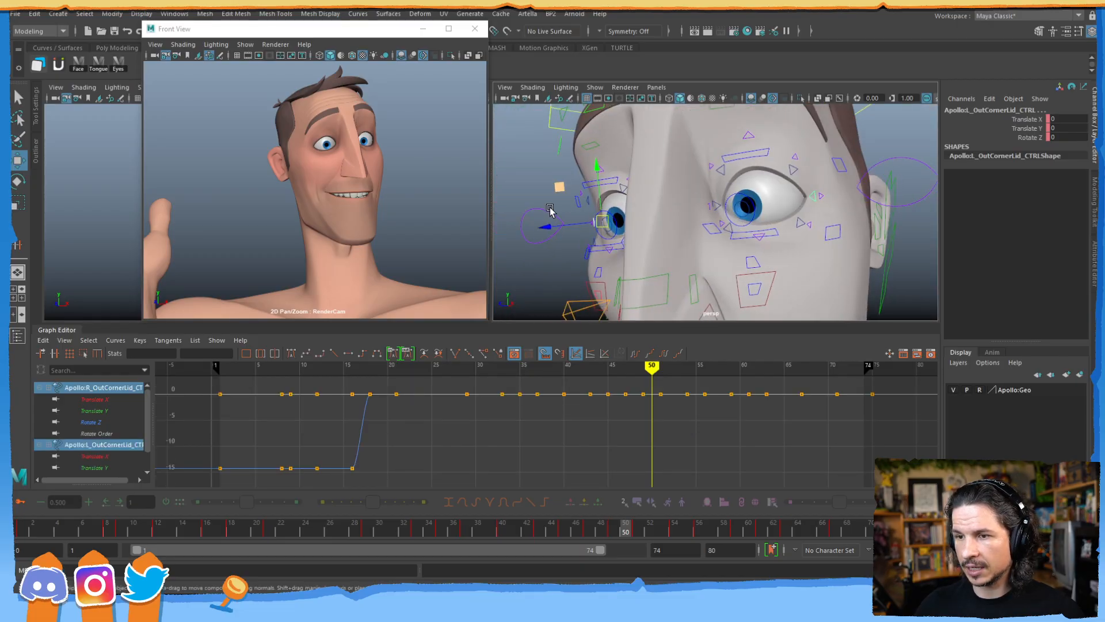
left_click_drag(599, 176, 596, 160)
left_click(822, 198)
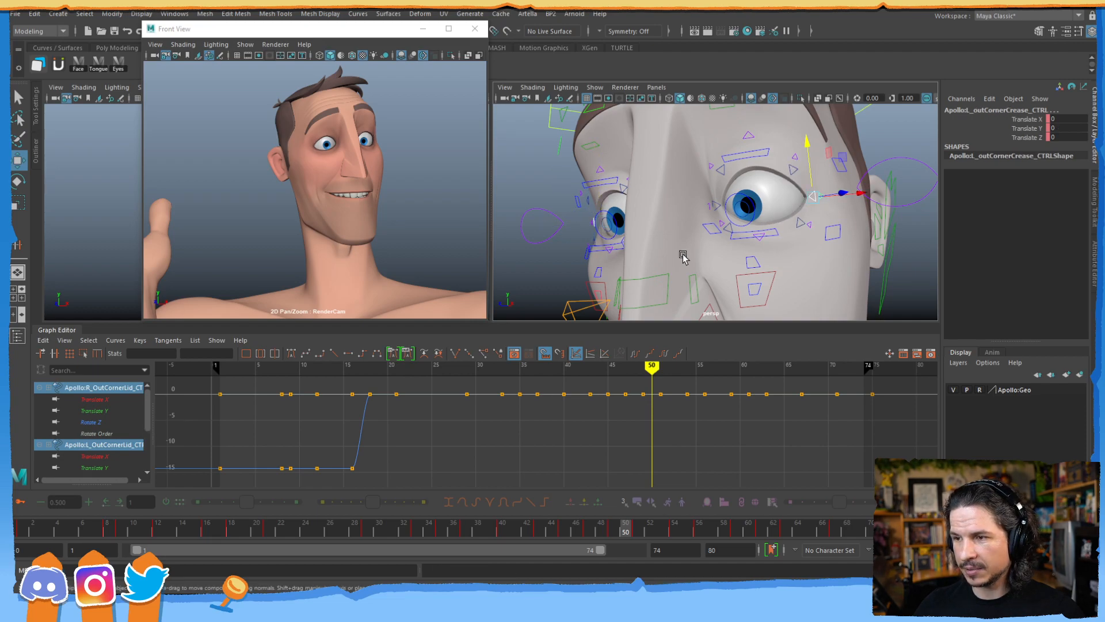
left_click_drag(649, 257, 692, 160, "alt")
key("s")
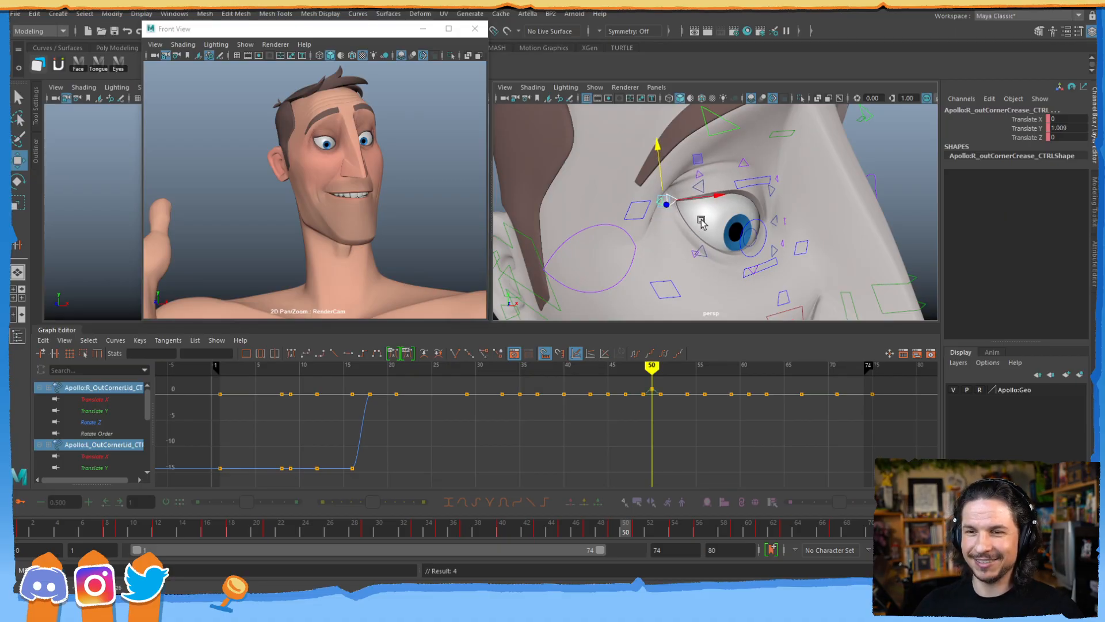
key("ctrl+z")
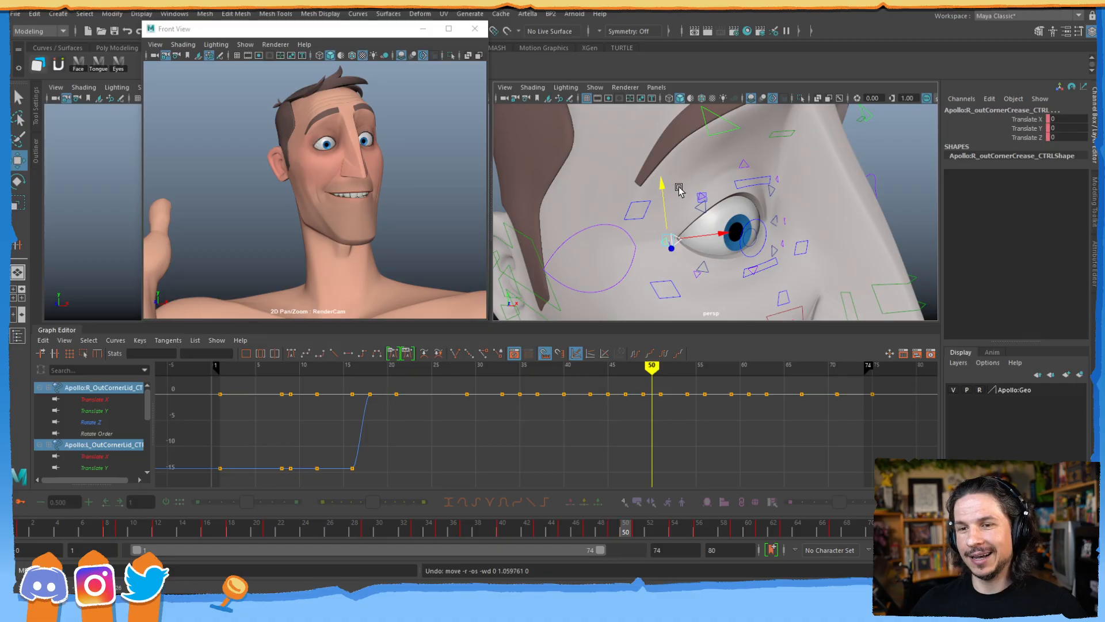
left_click_drag(662, 185, 662, 184)
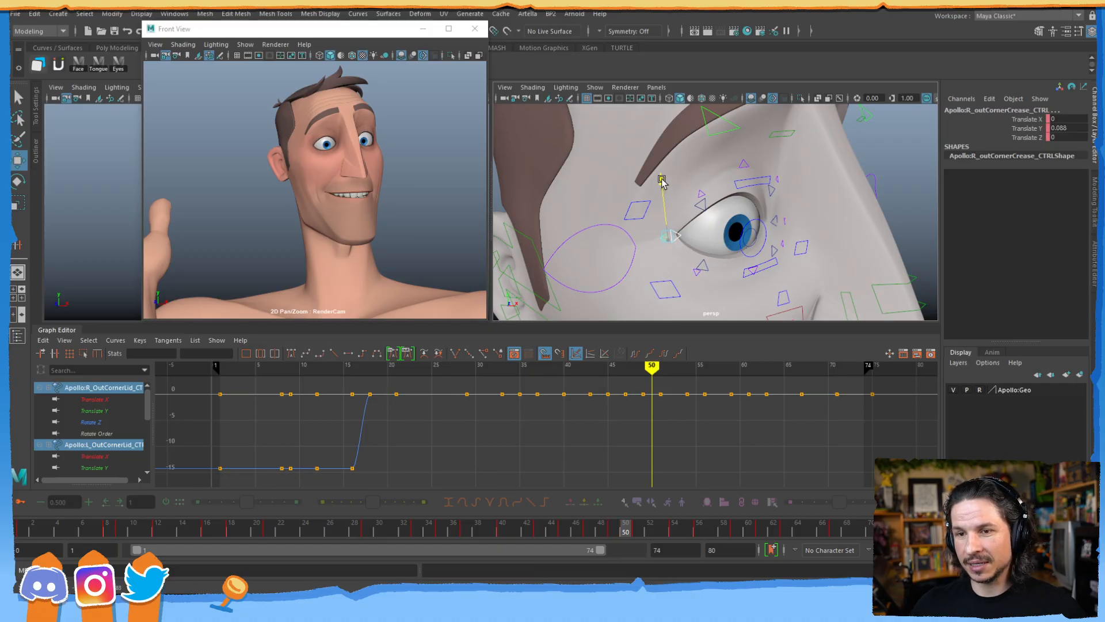
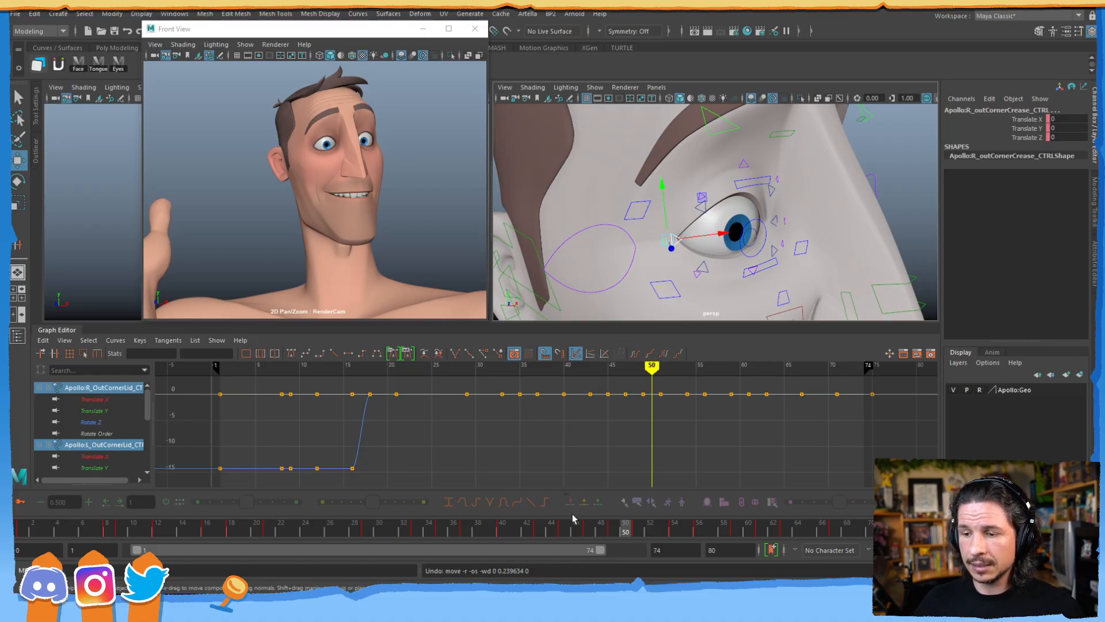
- Move the frame 37 keys of both eyes' outer corner lid and crease controls to frame 36
left_click_drag(578, 526, 456, 527)
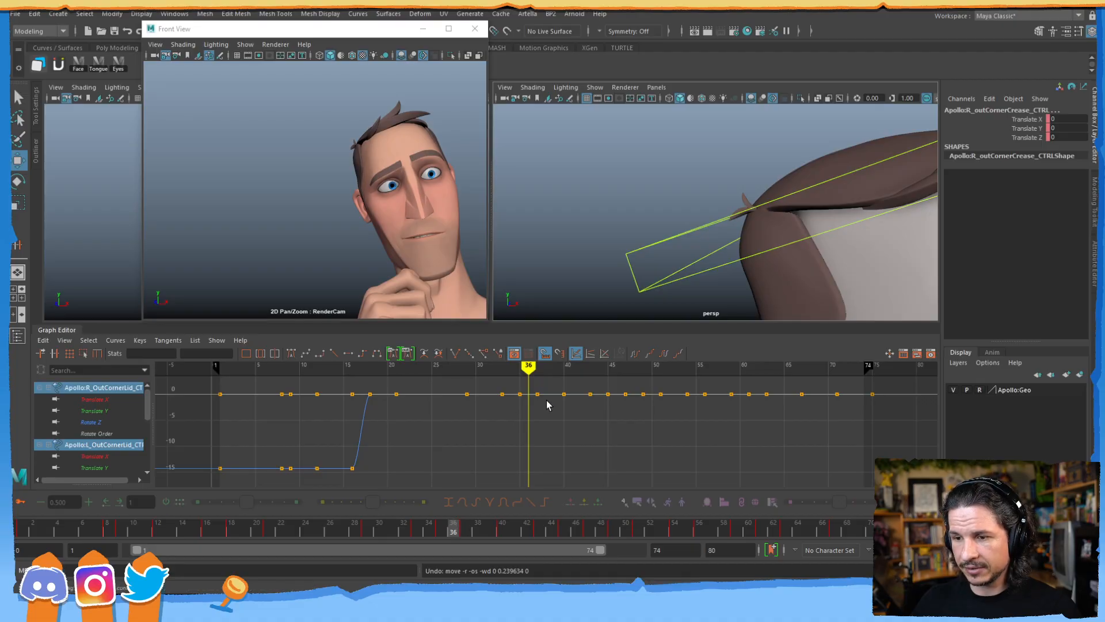
left_click_drag(532, 388, 541, 405)
key("ctrl+z")
left_click(465, 533)
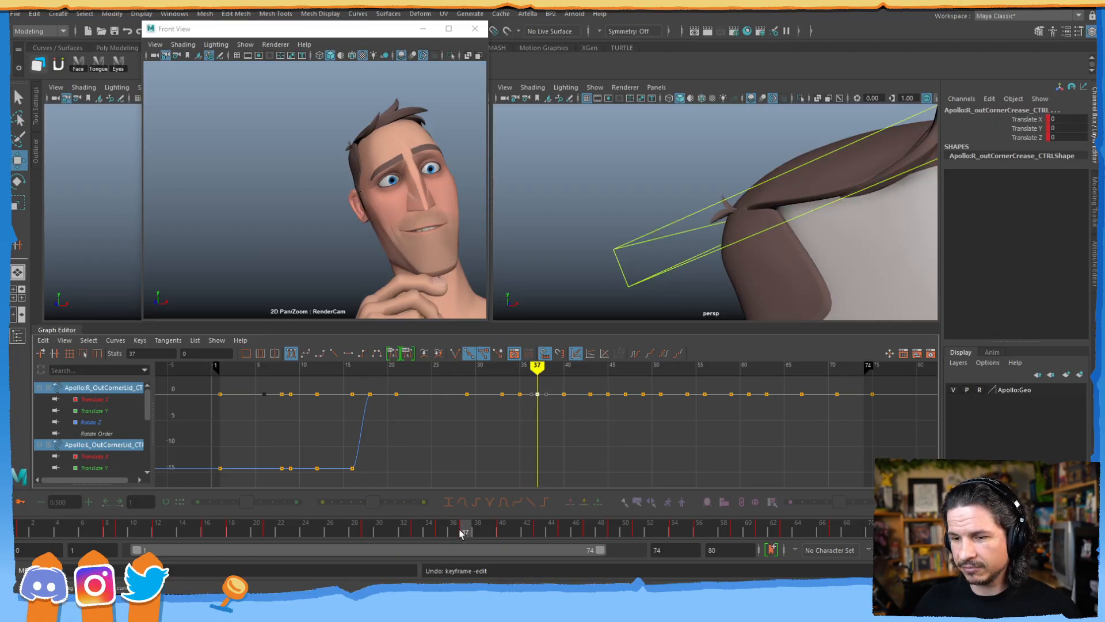
left_click(457, 530)
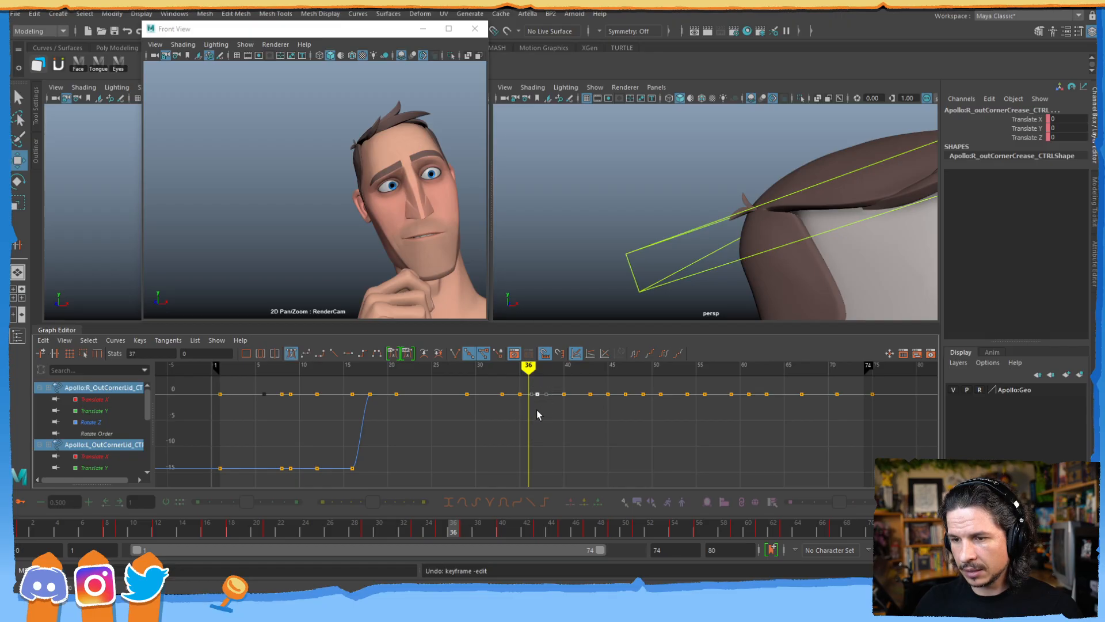
middle_click_drag(530, 412, 513, 425, "shift")
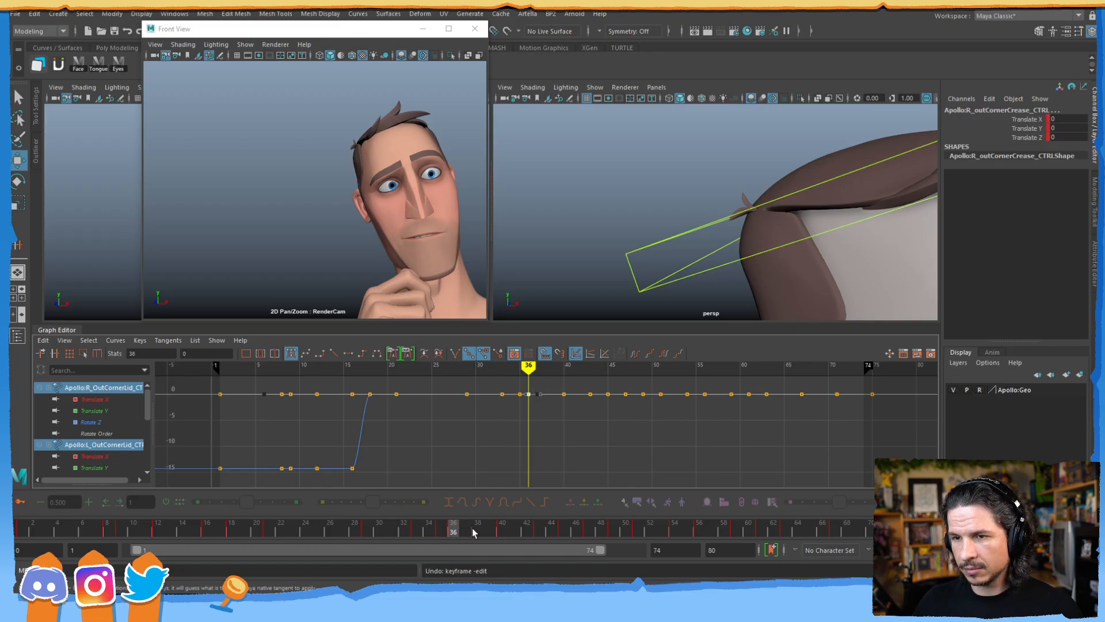
- Raise and key the outer corner controls of both eyes at frame 40 to about Translate Y 0.089 and review up to frame 51
mouse_move(496, 534)
left_mouse_down()
mouse_move(517, 534)
mouse_move(502, 533)
left_mouse_up()
left_click_drag(760, 247, 726, 227, "alt")
middle_click_drag(569, 385, 499, 426, "alt")
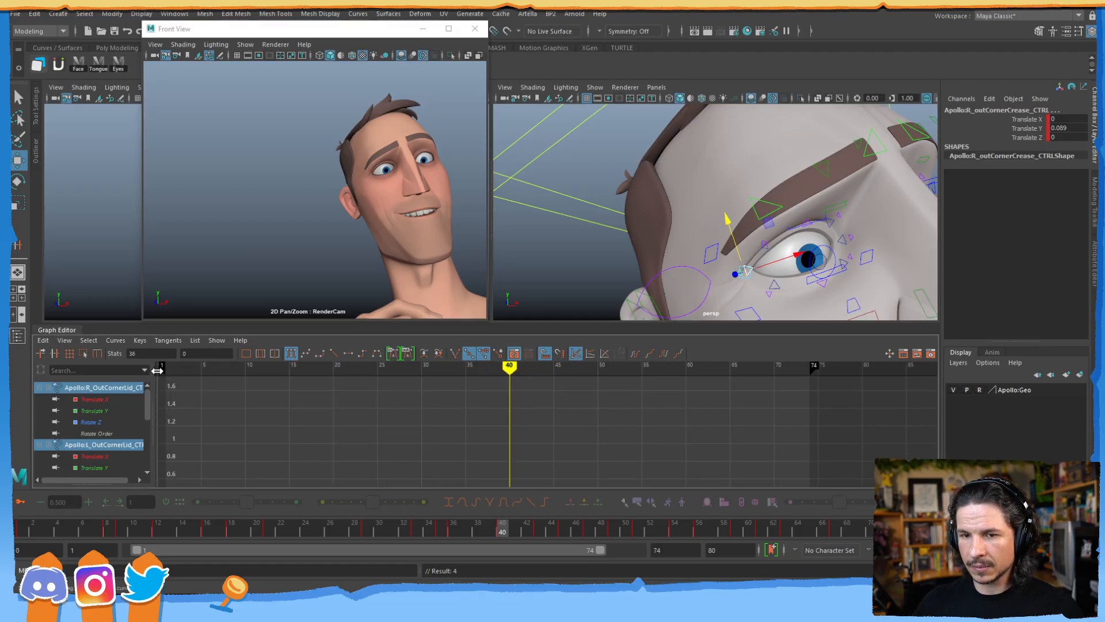
key("f")
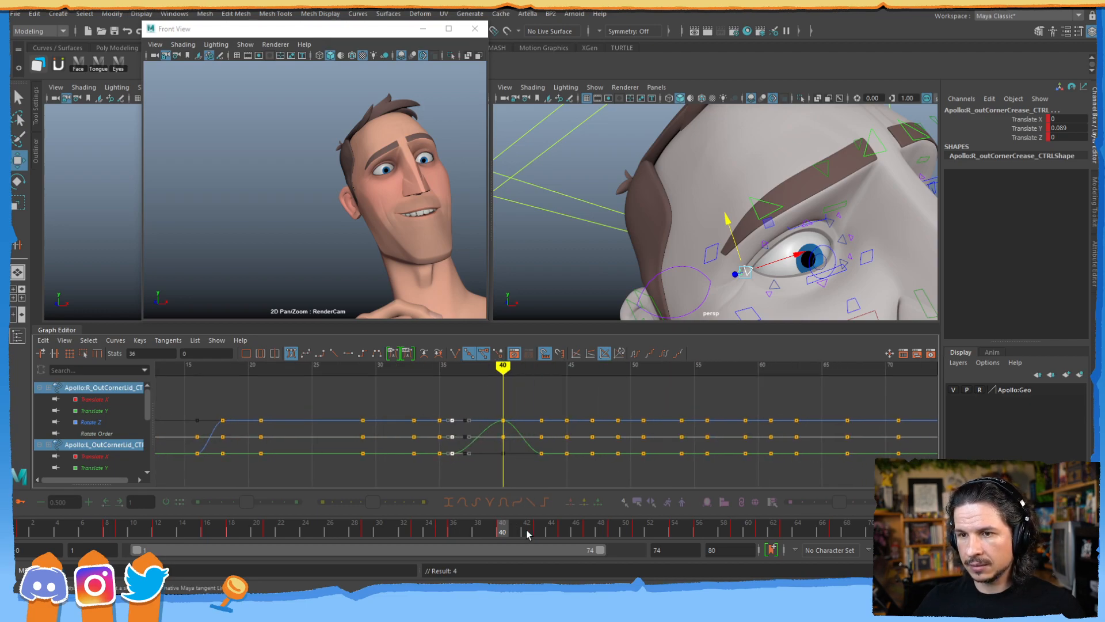
left_click_drag(546, 537, 637, 524)
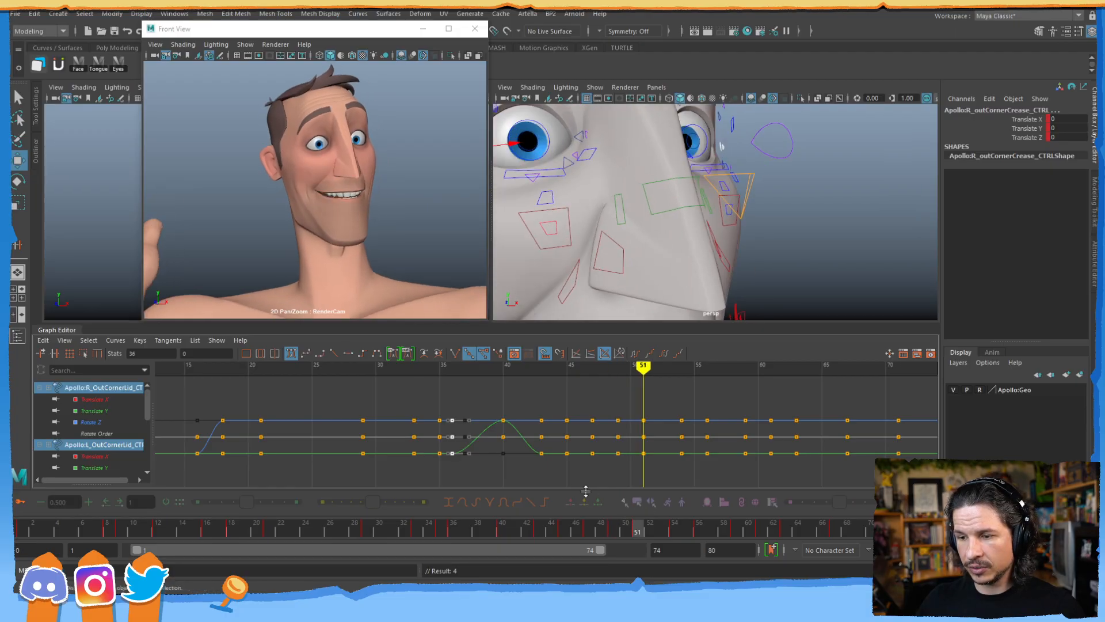
- Copy the outer corner pose of both eyes from frame 40 to frame 51 and delete the keys between these two frames
left_click_drag(502, 533, 636, 536)
key("s")
left_click_drag(632, 400, 536, 476)
key("Delete")
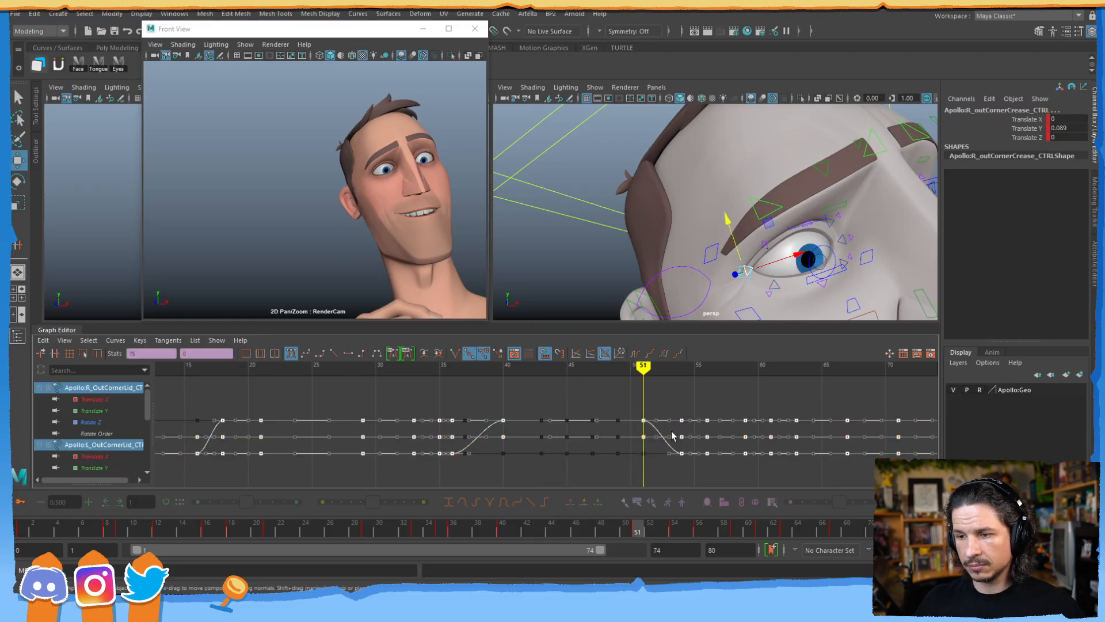
- Raise and key the outer corner lid and crease controls of both eyes at frame 55 to about Translate Y 0.215
middle_click_drag(729, 420, 501, 415, "alt")
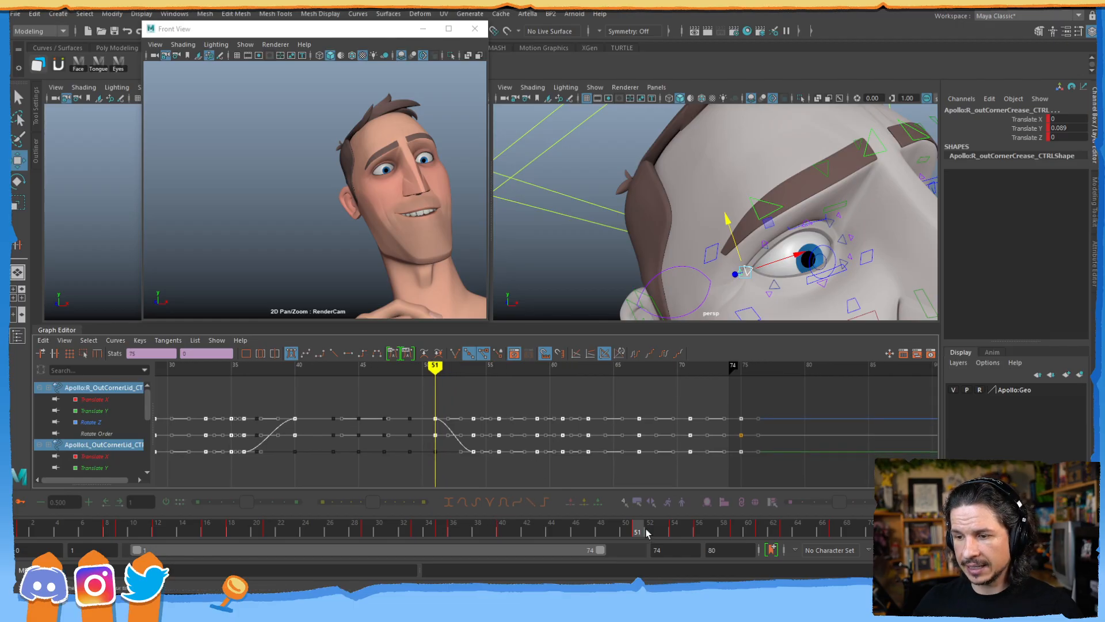
left_click_drag(654, 530, 684, 516)
left_click_drag(577, 206, 907, 222, "alt")
left_click_drag(729, 191, 726, 170)
key("s")
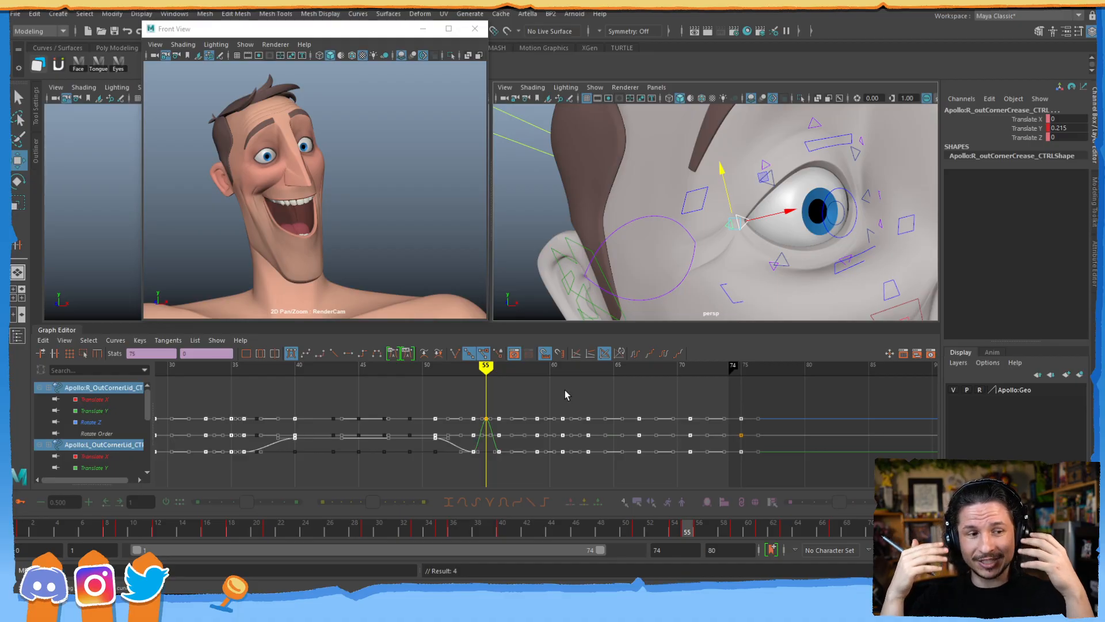
- Delete the outer corner controls' keys at frame 54 so their curves rise directly from frame 51 to frame 55
left_click(545, 353)
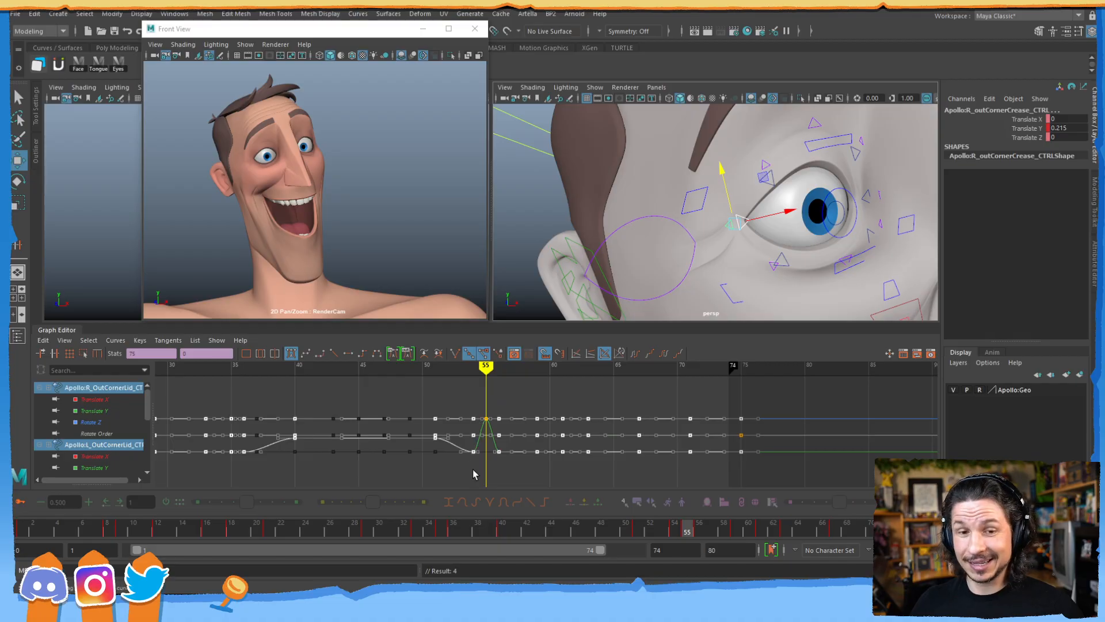
middle_click_drag(473, 448, 528, 431, "alt")
right_click_drag(529, 431, 503, 429, "alt")
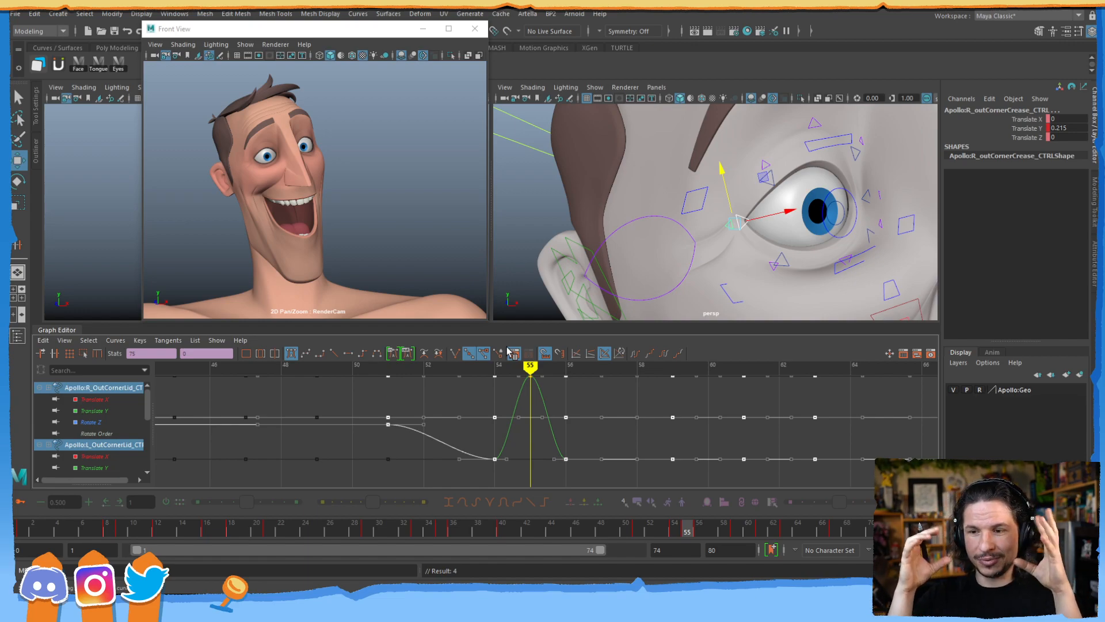
right_click_drag(603, 403, 570, 411, "alt")
middle_click_drag(571, 413, 579, 421, "alt")
left_click_drag(494, 409, 528, 452)
key("Delete")
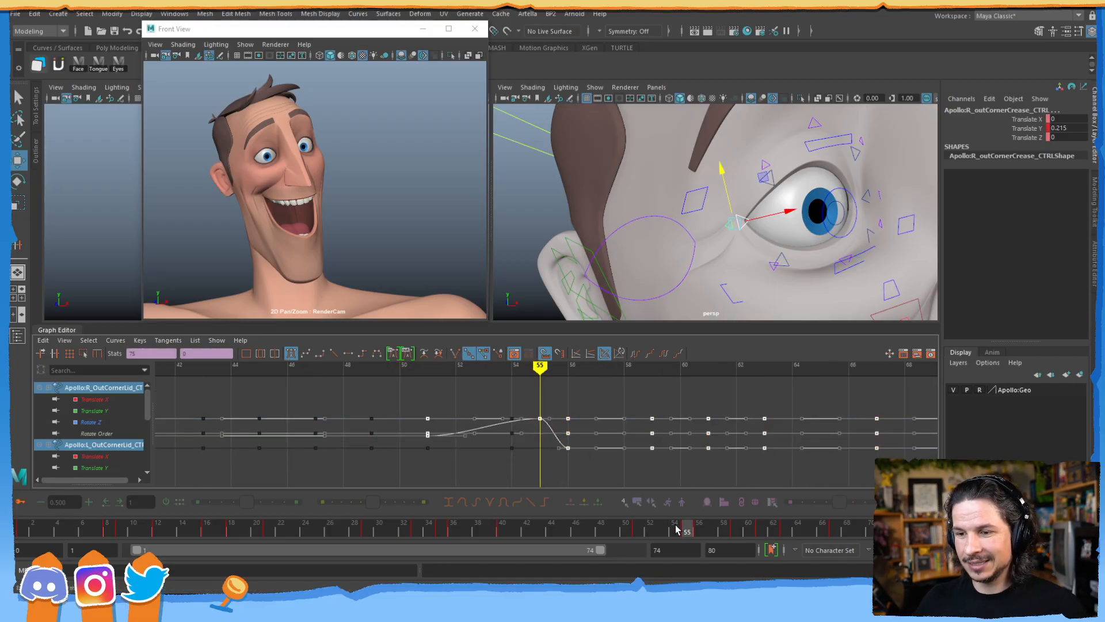
- Key the outer corner controls at frame 53 and lower their Translate Y keys there to about 0.115
mouse_move(672, 530)
left_mouse_down()
mouse_move(650, 531)
mouse_move(666, 530)
left_mouse_up()
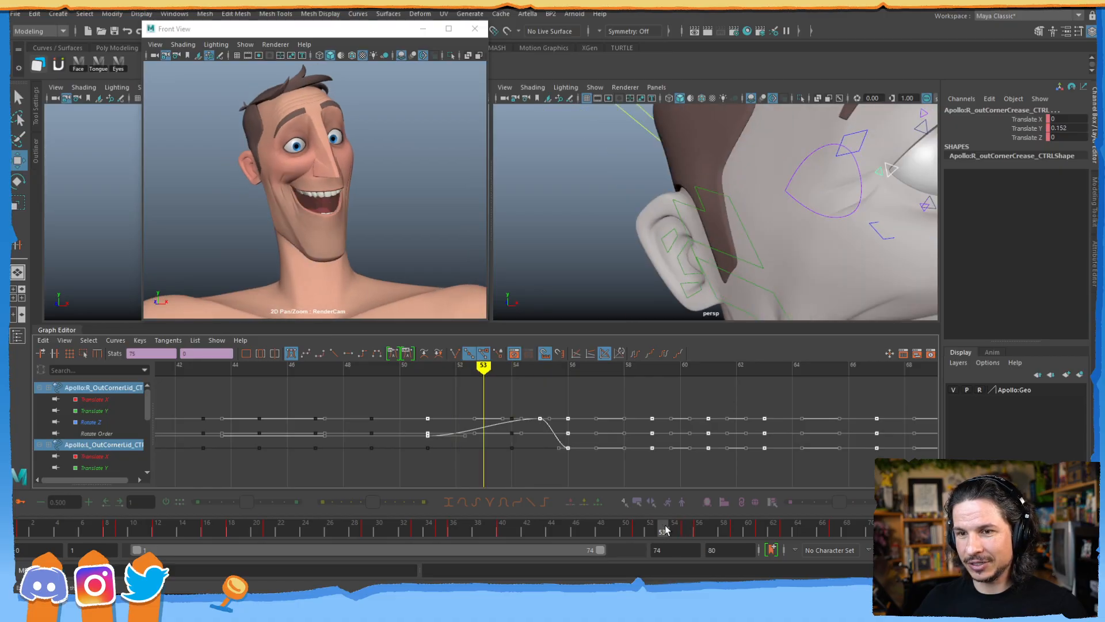
right_click_drag(478, 435, 532, 446, "alt")
key("s")
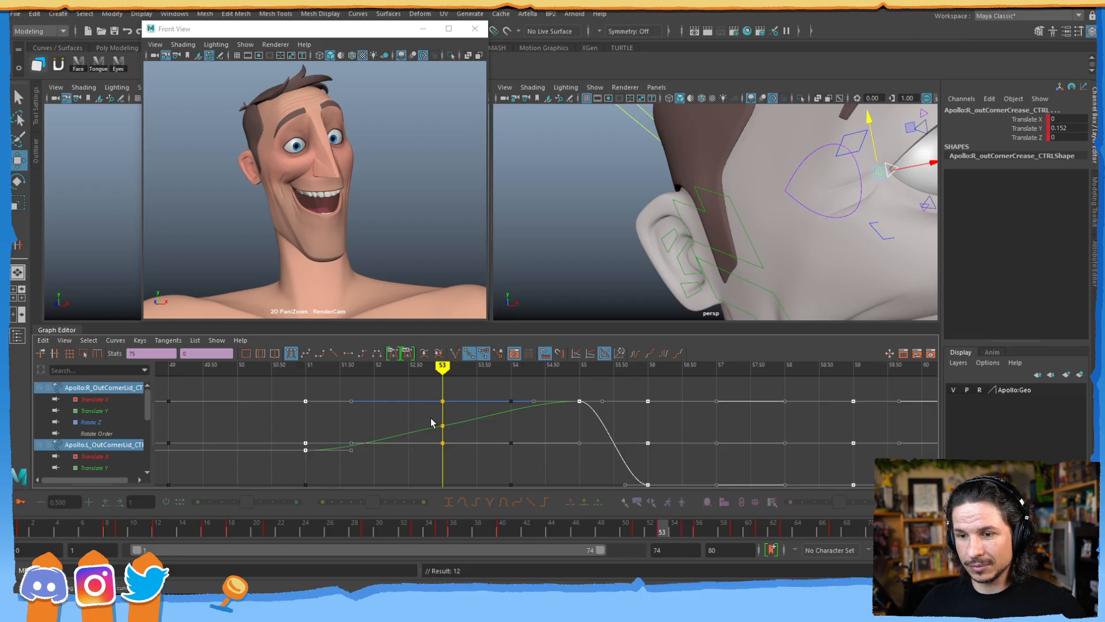
left_click_drag(427, 413, 457, 431)
middle_click_drag(459, 424, 454, 445, "shift")
- Key the outer corner controls at frame 54 and raise their Translate Y keys there to about 0.184
key("alt+period")
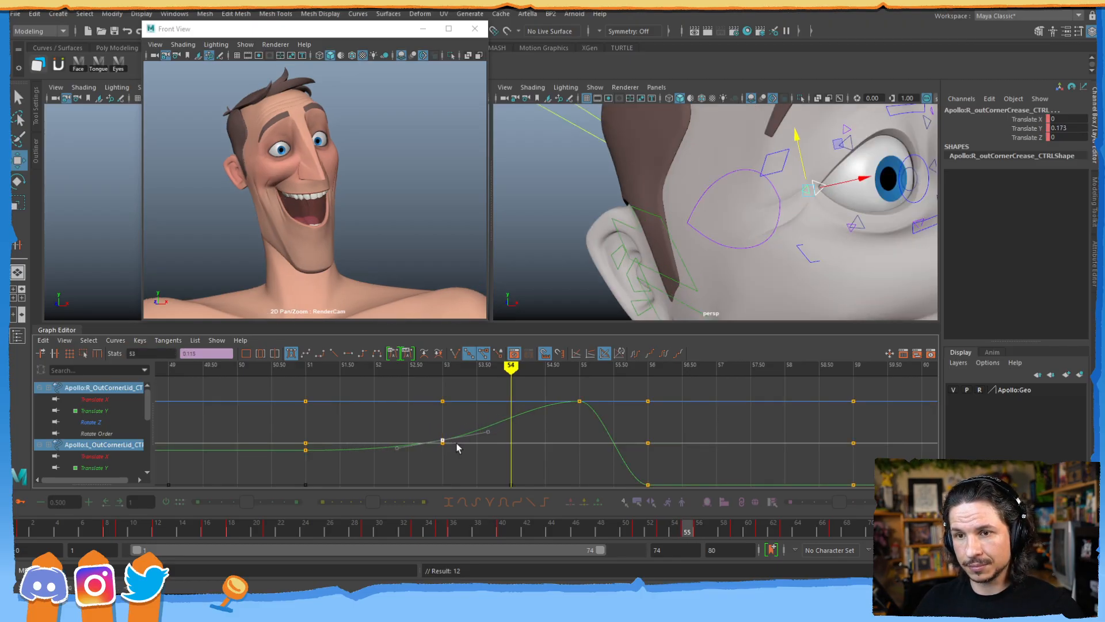
key("alt+period")
key("alt+comma")
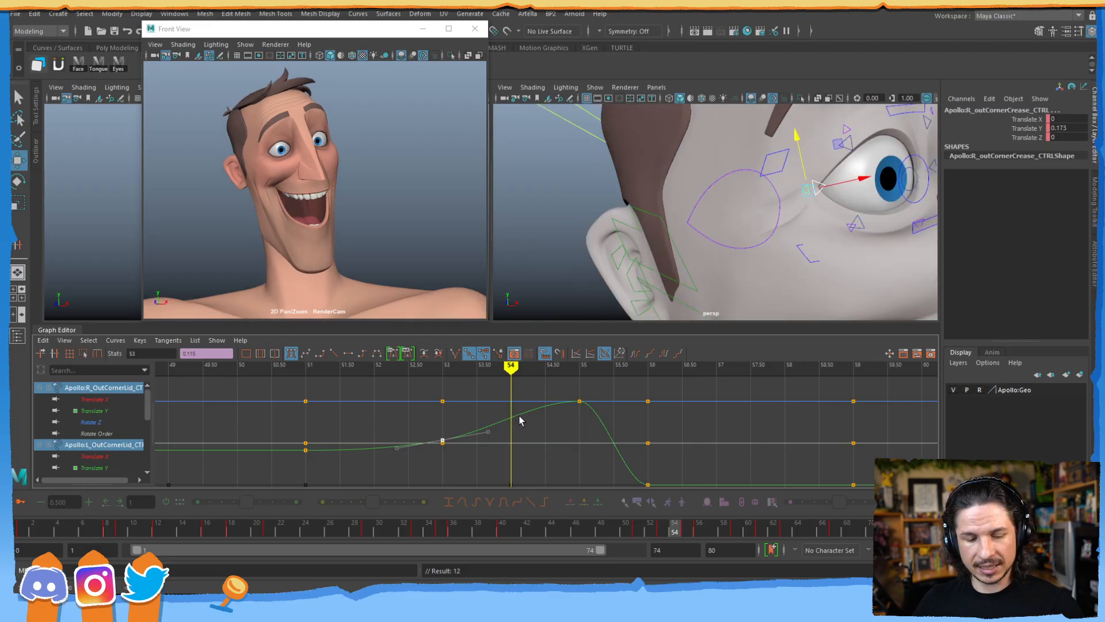
left_click_drag(499, 410, 522, 439)
middle_click_drag(525, 426, 525, 421, "shift")
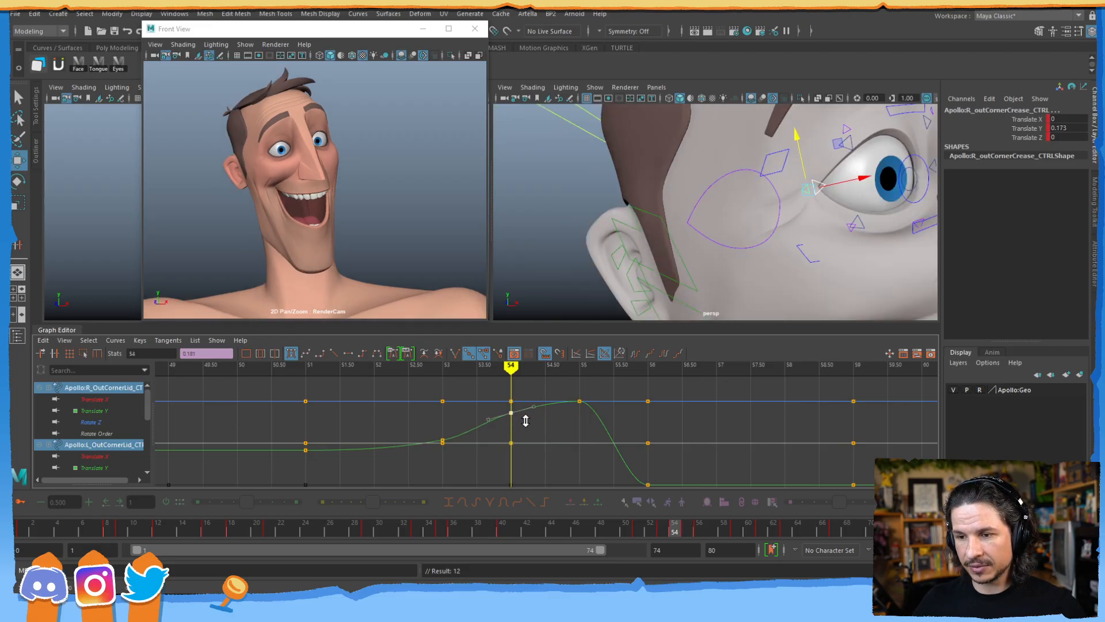
- Step back and forth around frames 55 and 56 to examine how the outer eye corners change
mouse_move(677, 524)
left_mouse_down()
mouse_move(659, 530)
mouse_move(730, 503)
mouse_move(700, 504)
left_mouse_up()
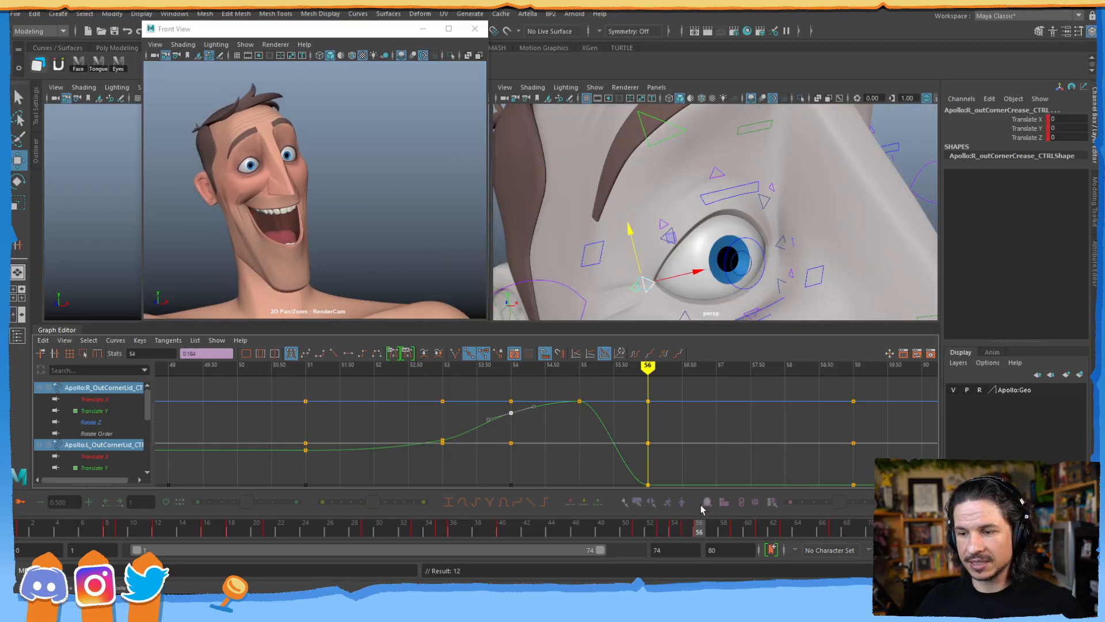
key("period")
key("comma")
key("comma")
key("period")
key("comma")
key("comma")
key("period")
key("comma")
key("period")
key("comma")
key("period")
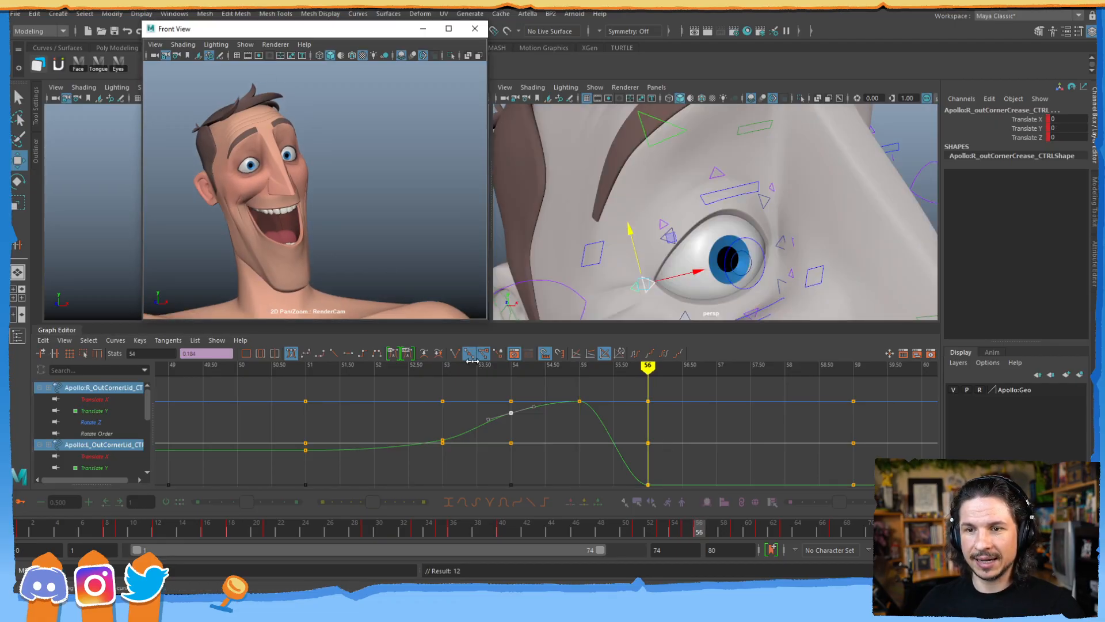
key("comma")
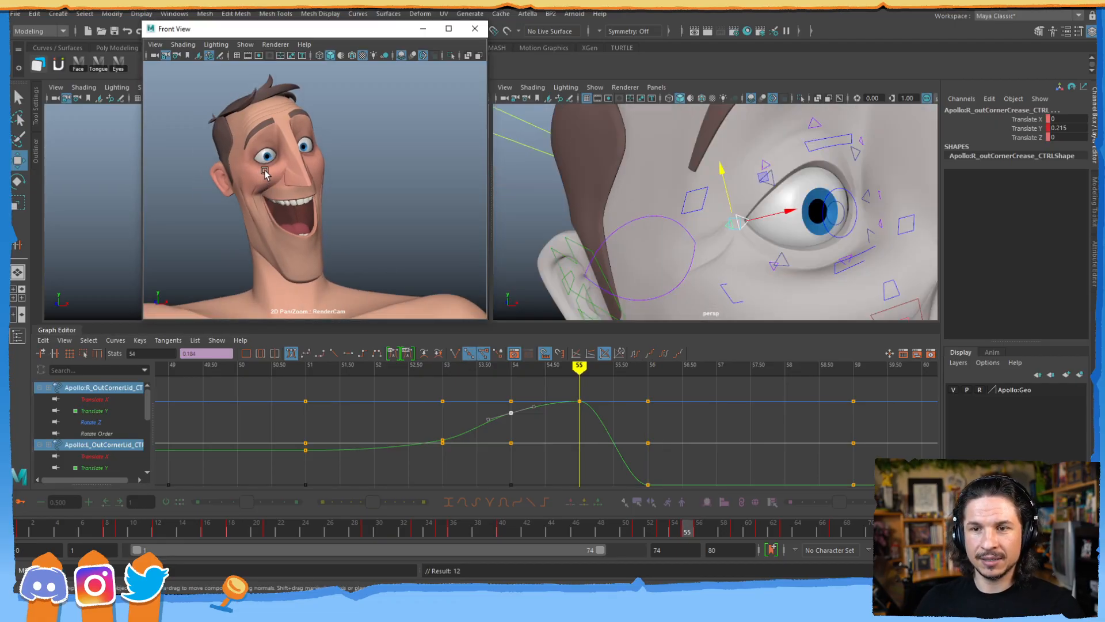
- Lower the outer corner controls' Translate Y to about 0.167 at frame 55 and their frame 54 keys to about 0.155
left_click_drag(774, 203, 679, 178, "alt")
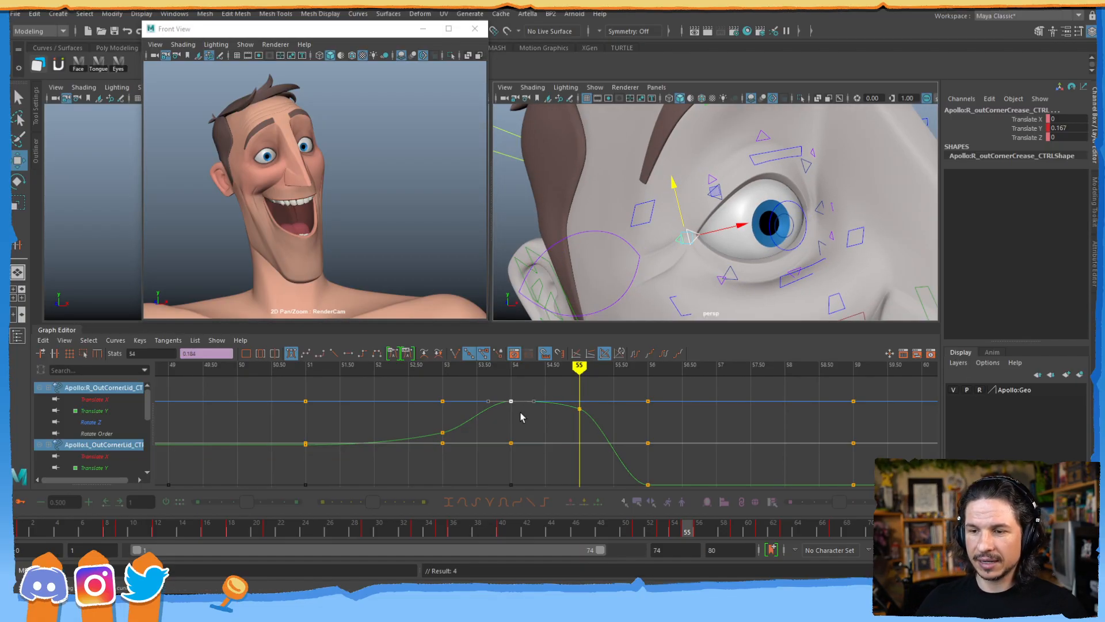
left_click_drag(566, 430, 583, 407)
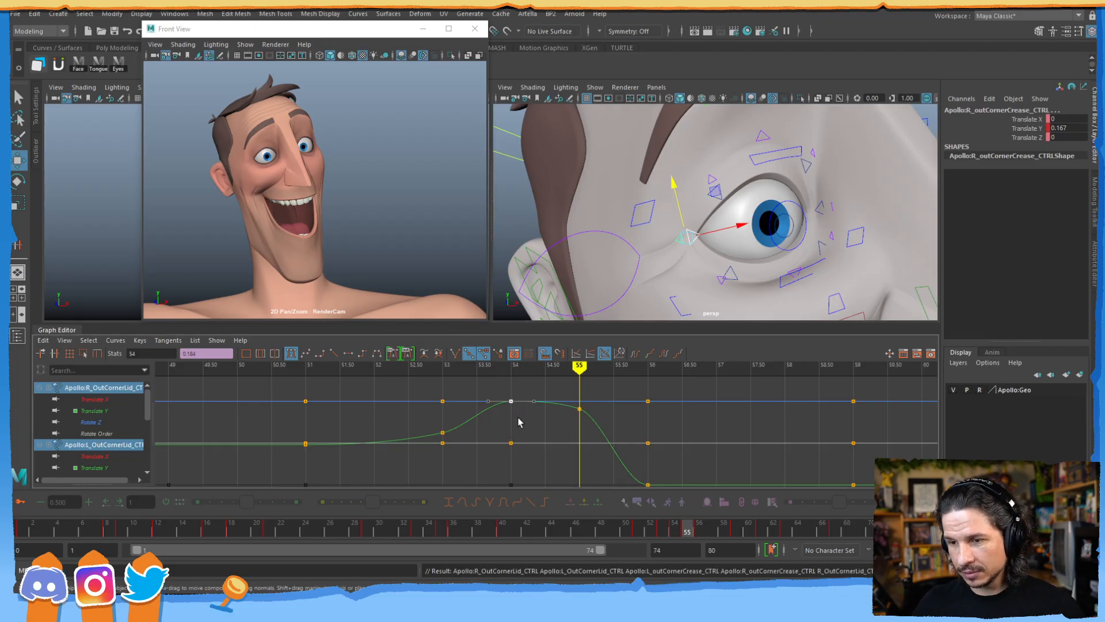
mouse_move(518, 441)
middle_mouse_down()
mouse_move(519, 420)
mouse_move(518, 434)
middle_mouse_up()
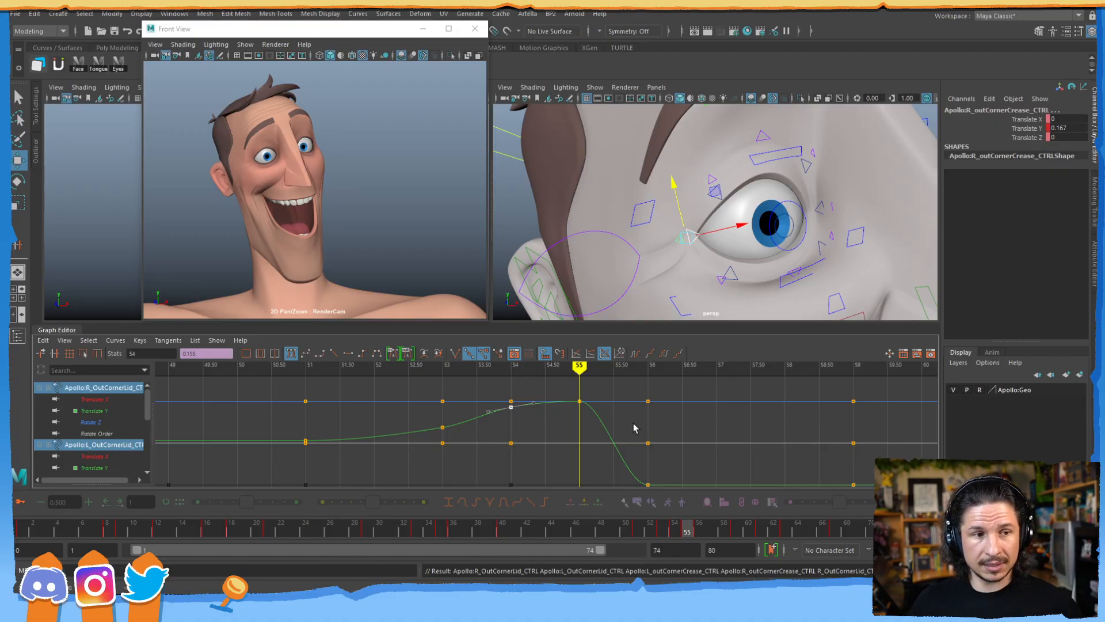
- Review the frames up to 63 and move the outer corner controls' keys from frame 63 to frame 64
scroll(714, 403, "down", 4)
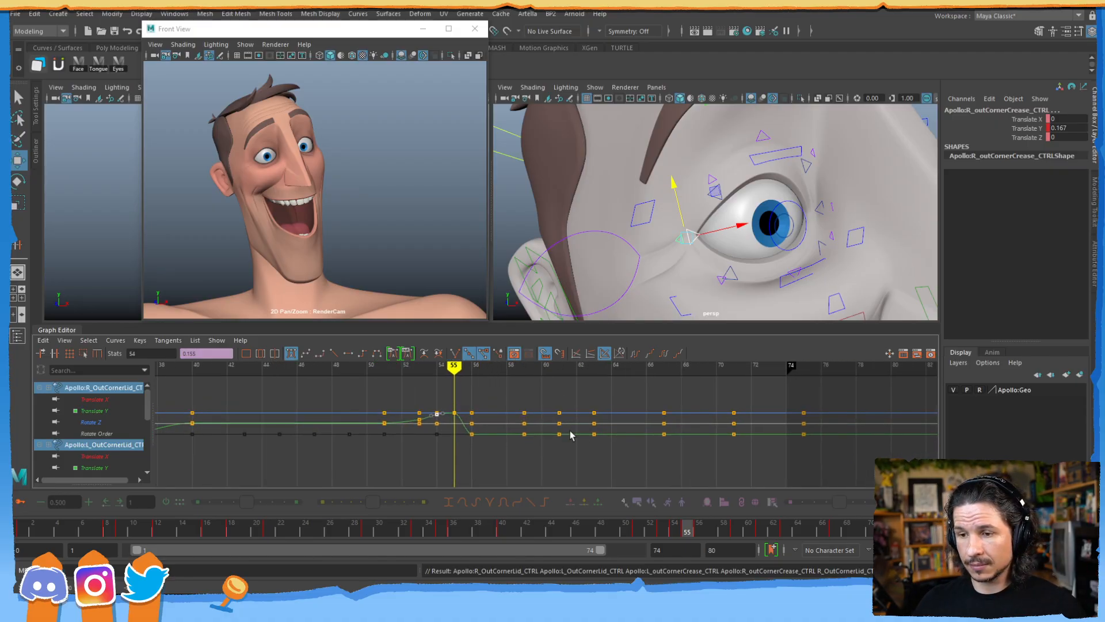
scroll(544, 449, "up", 2)
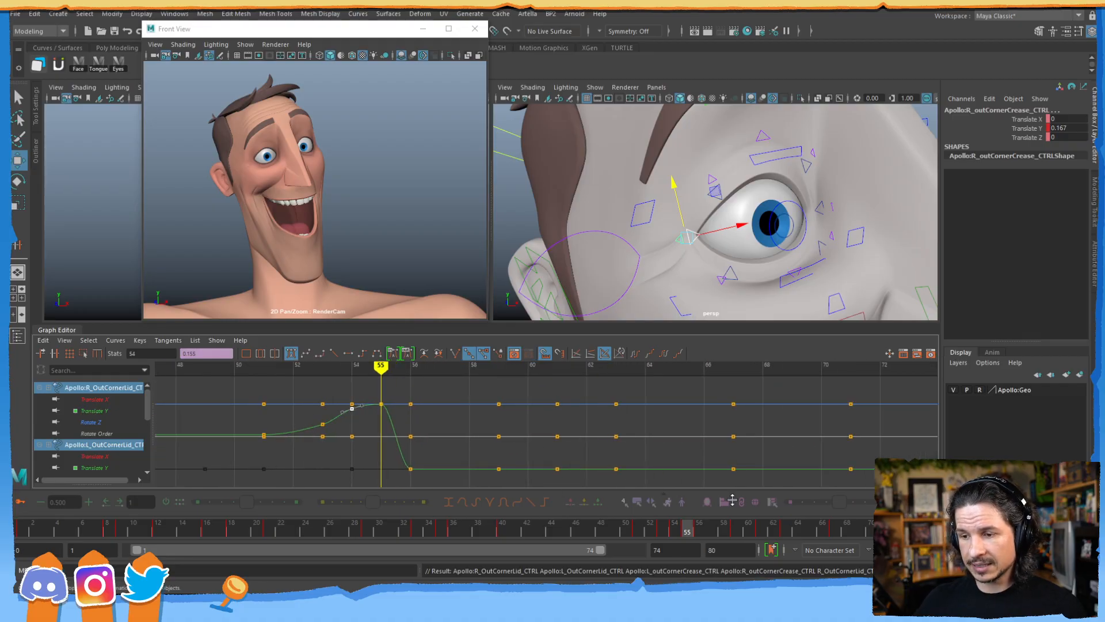
left_click(712, 525)
left_click_drag(727, 524, 789, 494)
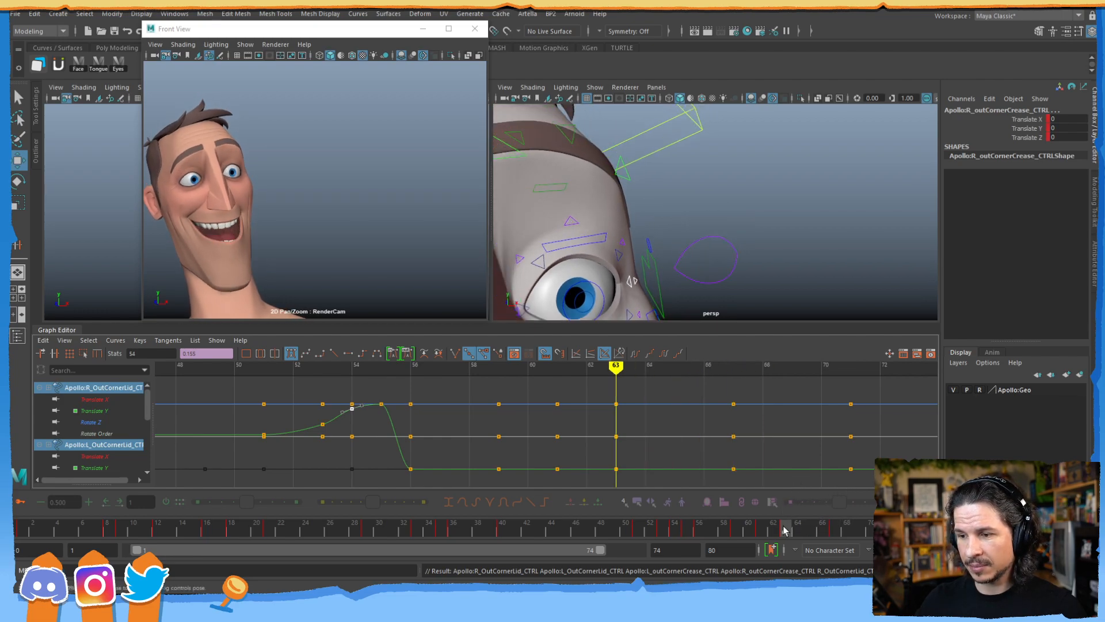
left_click_drag(645, 393, 604, 478)
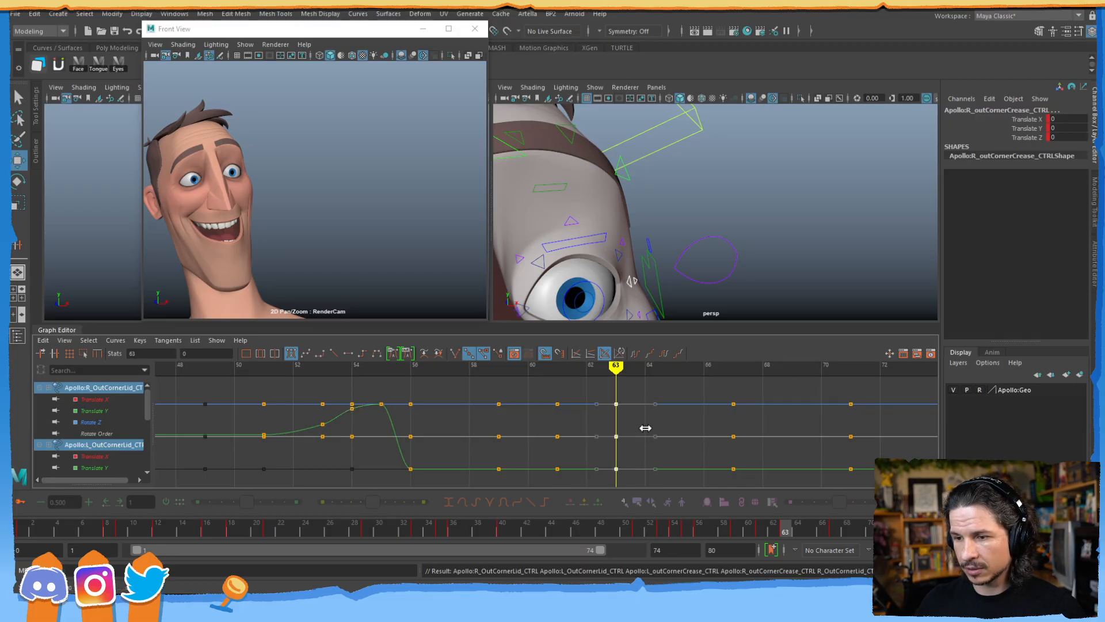
middle_click_drag(652, 430, 661, 433, "shift")
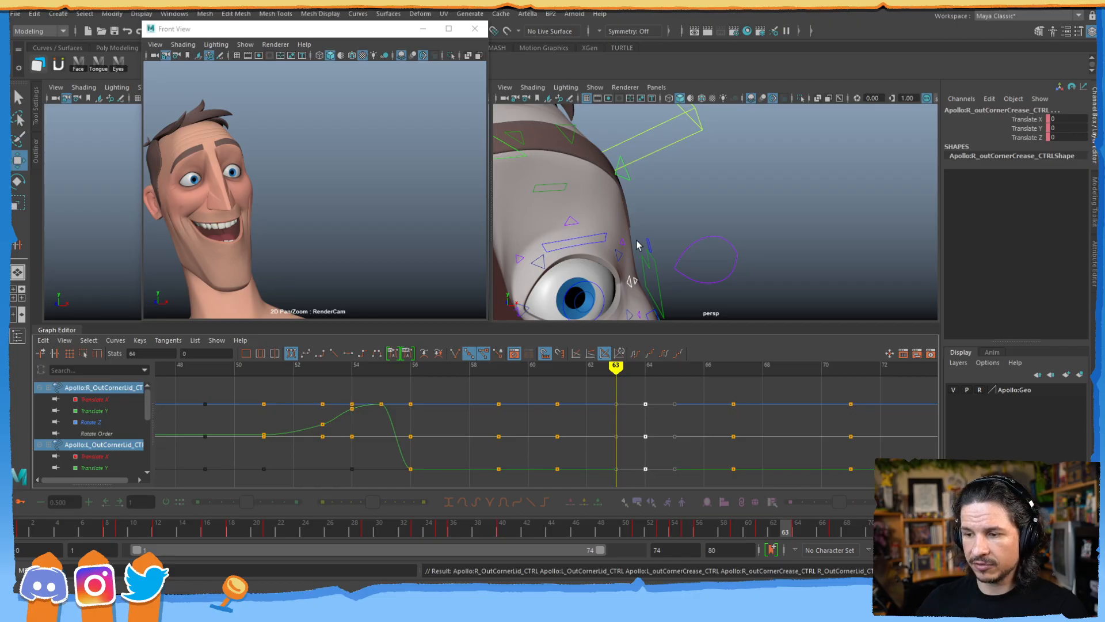
- Raise the outer corner controls of both eyes at frame 64 to about Translate Y 0.128
key("period")
left_click_drag(640, 244, 770, 208, "alt")
right_click_drag(770, 207, 685, 227, "alt")
left_click_drag(685, 227, 743, 222, "alt")
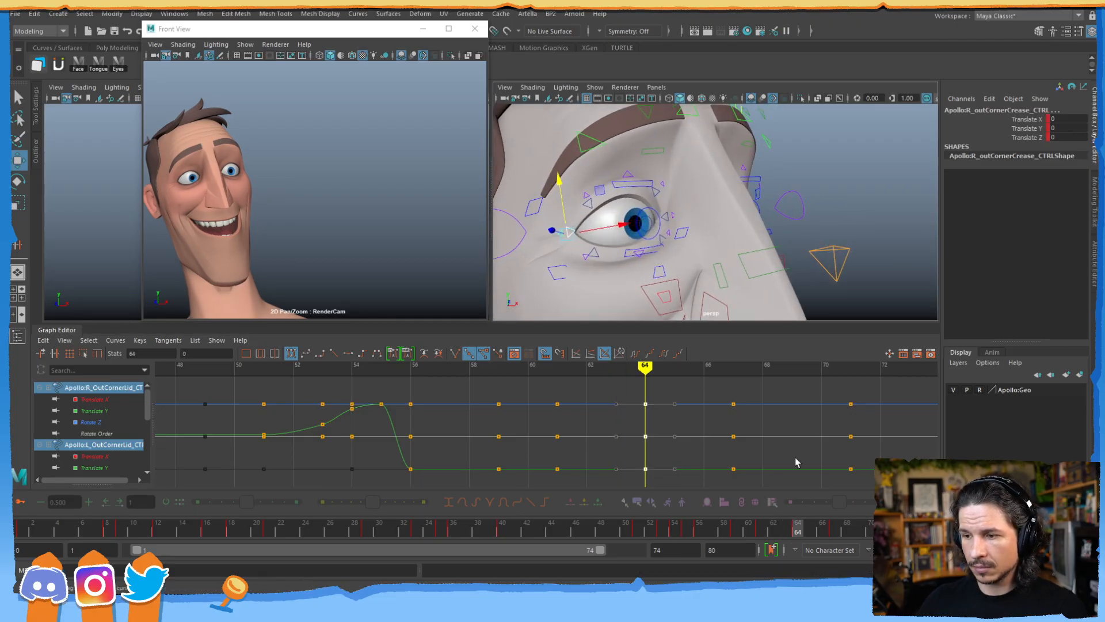
mouse_move(797, 525)
left_mouse_down()
mouse_move(822, 526)
mouse_move(797, 525)
left_mouse_up()
left_click_drag(559, 177, 559, 173)
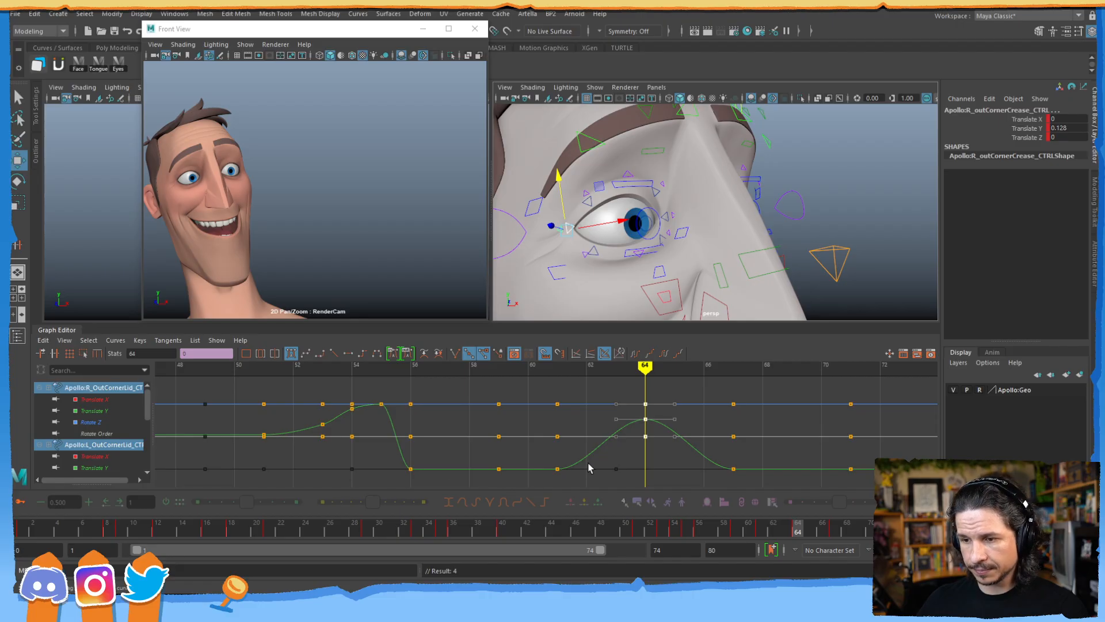
- Delete the outer corner Translate Y keys at frames 56 and 59 and copy the frame 56 pose to frame 61
left_click(557, 468)
left_click_drag(503, 465, 401, 475)
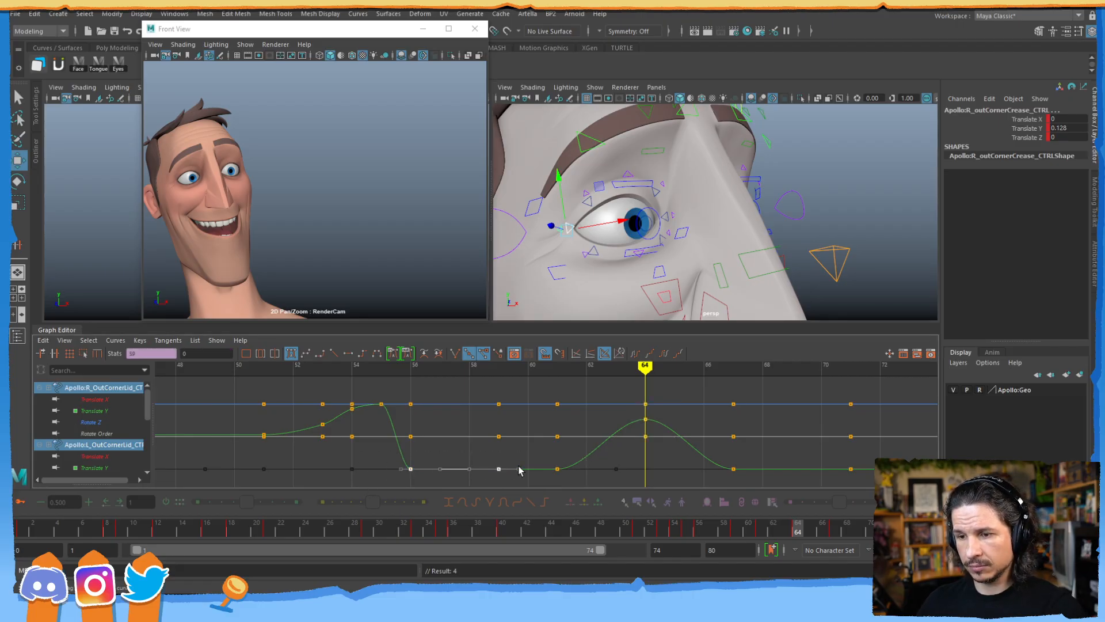
key("Delete")
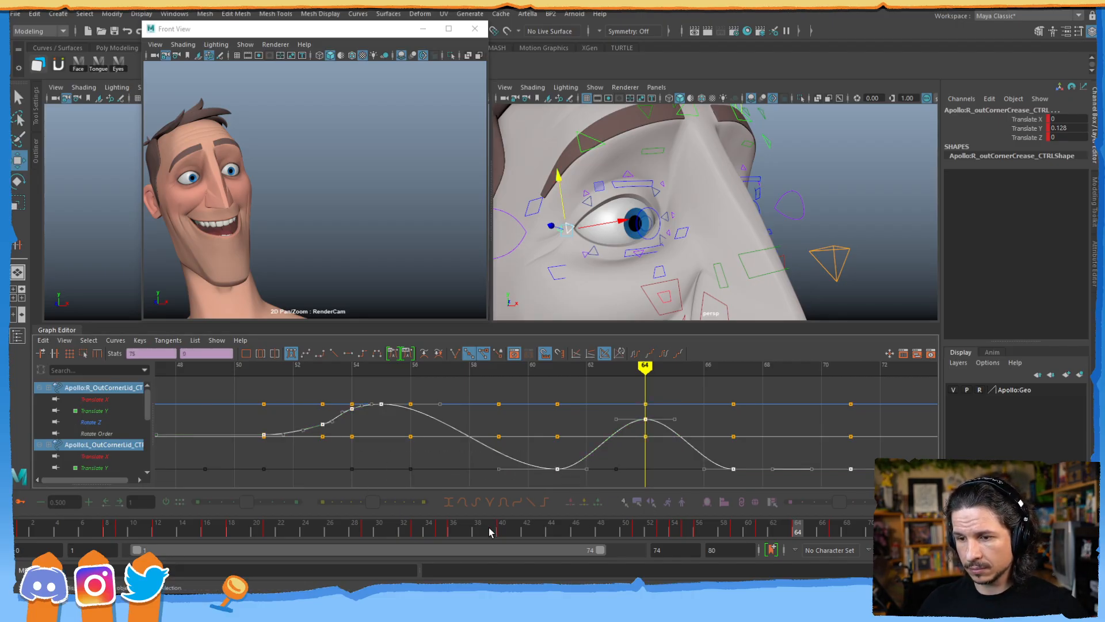
left_click_drag(764, 532, 700, 524)
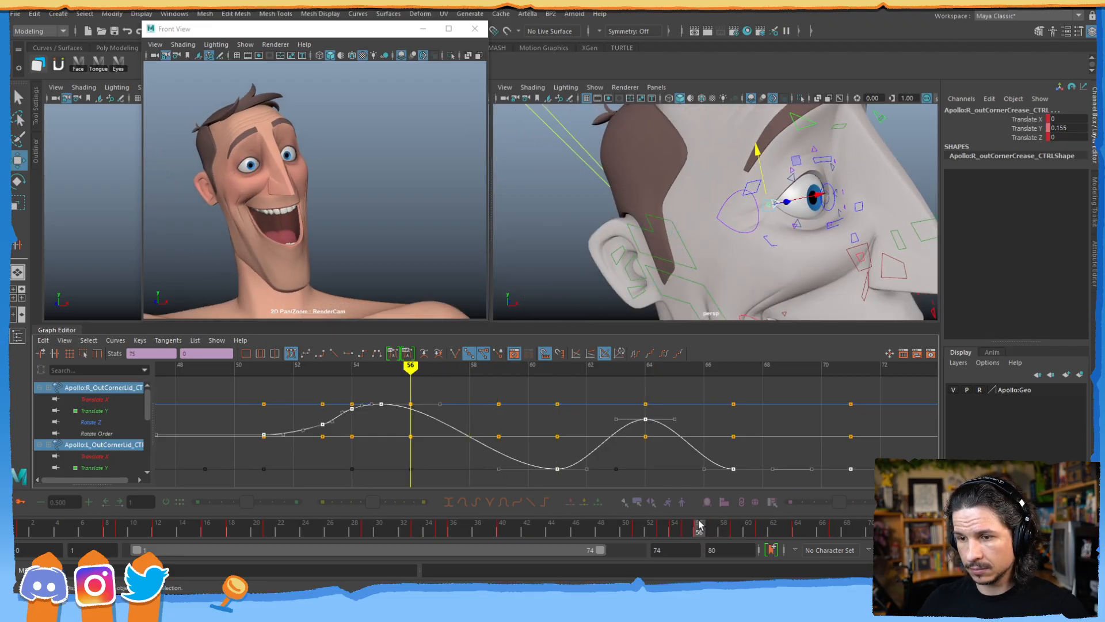
middle_click_drag(700, 529, 760, 526)
key("s")
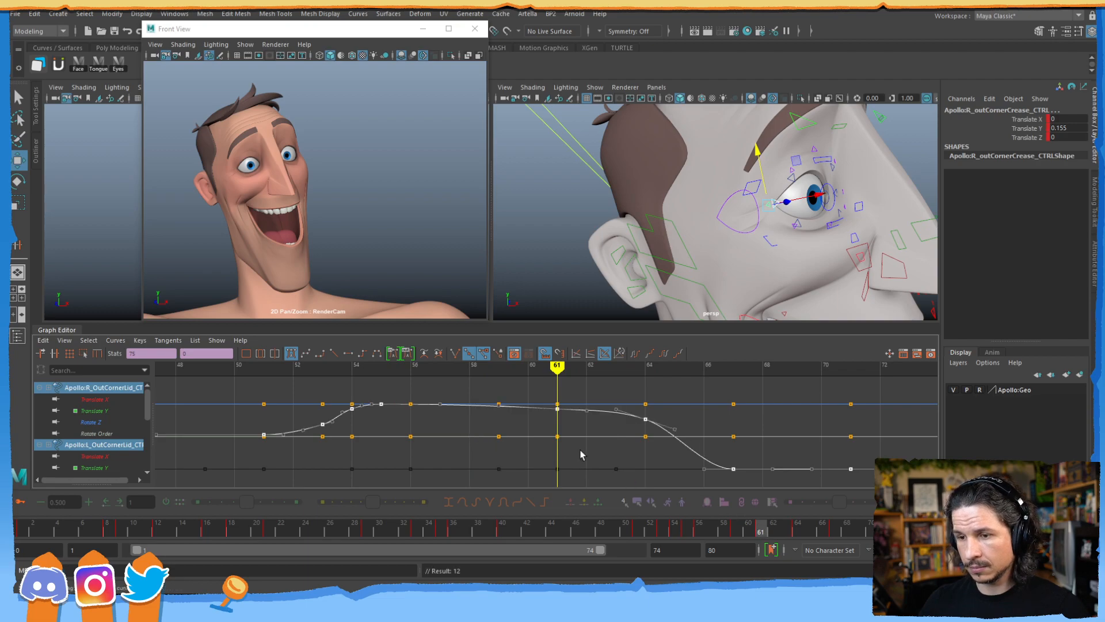
- Delete all outer corner keys at frames 56 and 59 and hold the frame 55 pose by keying it at frame 61
left_click(693, 532)
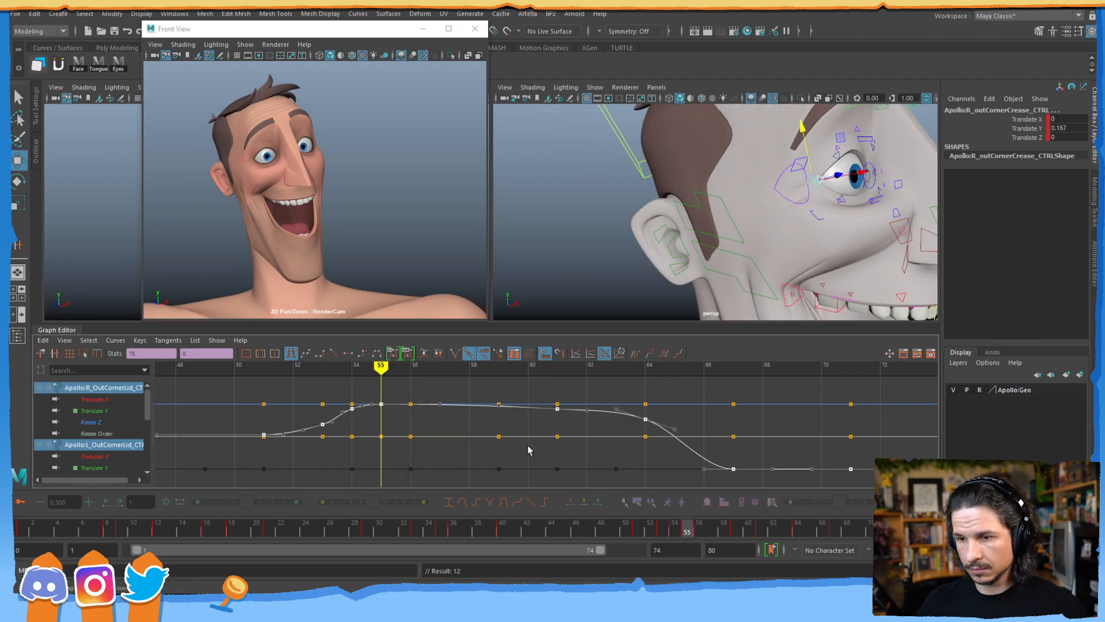
left_click_drag(404, 384, 529, 468)
key("Delete")
left_click_drag(687, 532, 760, 529)
key("s")
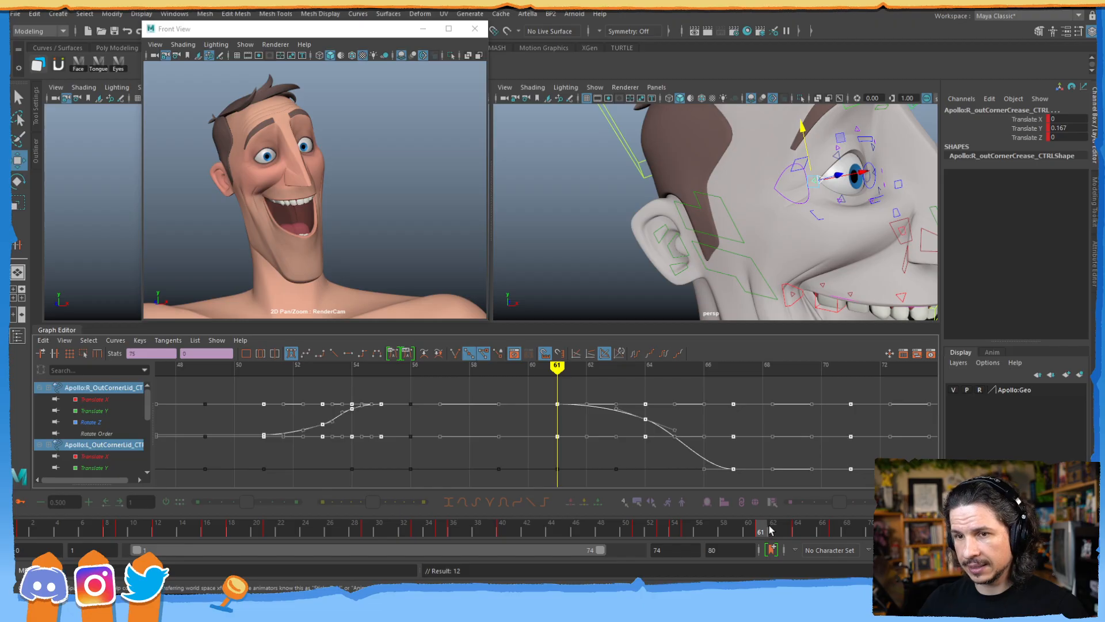
- Review the animation up to frame 71 and copy the outer corner pose from frame 64 to frame 67
mouse_move(783, 526)
left_mouse_down()
mouse_move(797, 524)
mouse_move(763, 523)
mouse_move(921, 524)
mouse_move(882, 523)
left_mouse_up()
middle_click_drag(816, 437, 658, 447, "alt")
right_click_drag(658, 447, 681, 461, "alt+shift")
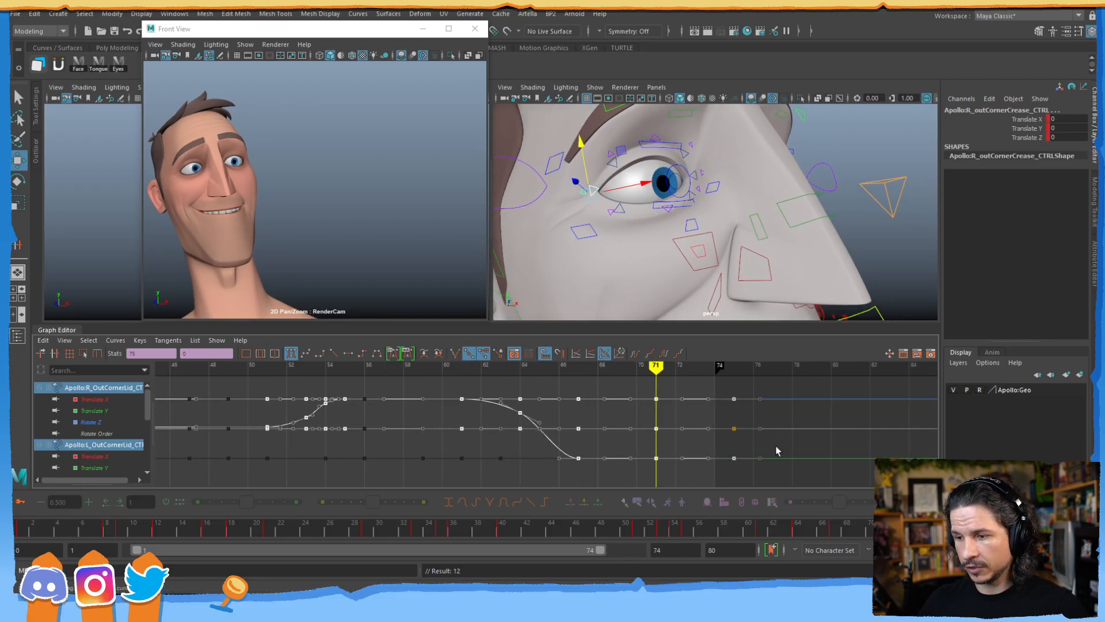
left_click(836, 534)
left_click(797, 530)
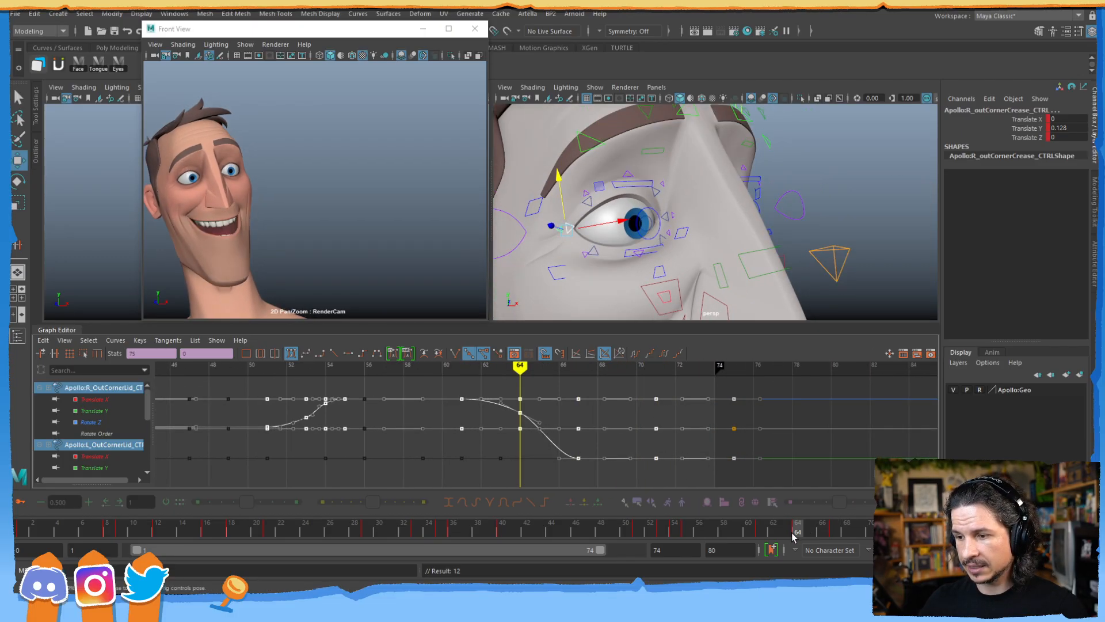
middle_click_drag(798, 530, 882, 533)
key("s")
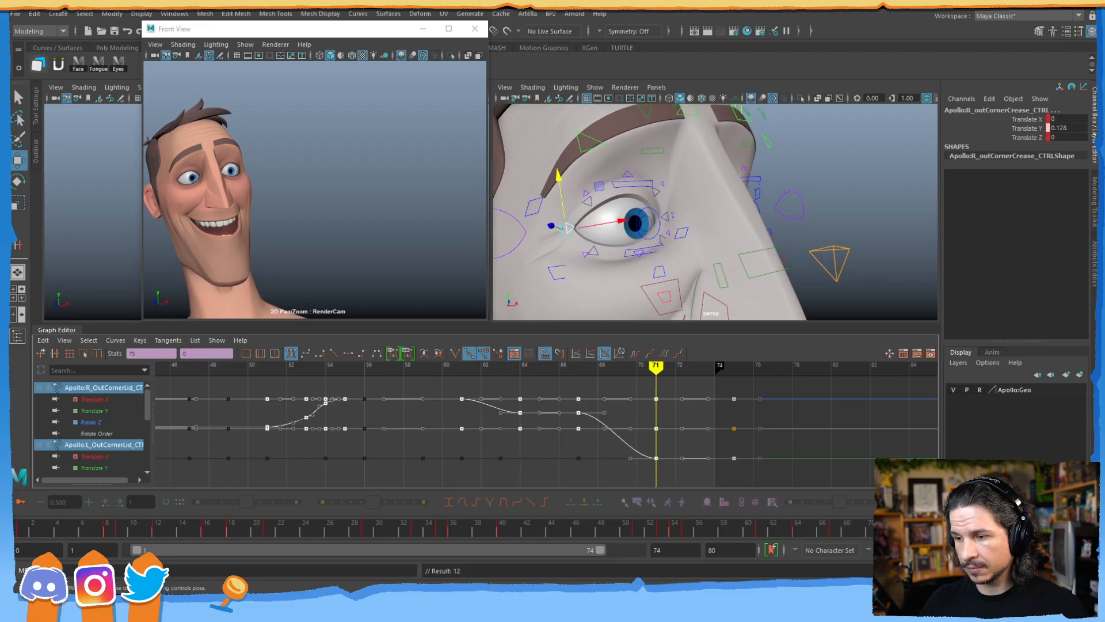
- Copy the outer corner pose of both eyes from frame 64 to frame 74
left_click(797, 532)
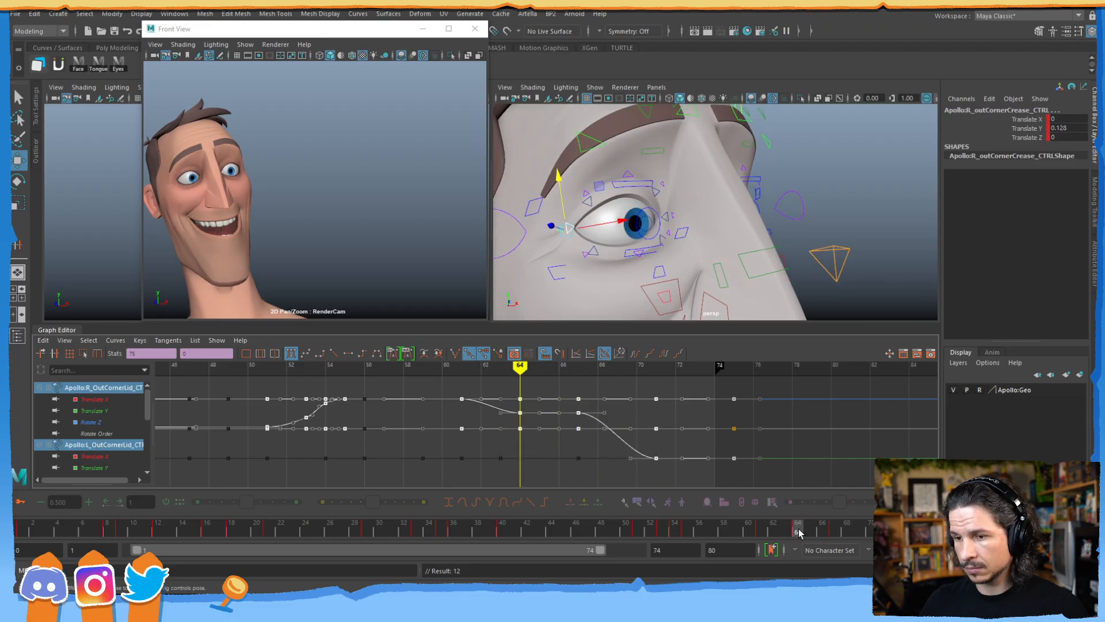
middle_click_drag(799, 531, 920, 532)
key("s")
- Delete the outer corner controls' keys at frames 75, 71 and 67
left_click_drag(773, 385, 723, 481)
key("Delete")
left_click_drag(671, 381, 625, 475)
key("Delete")
left_click_drag(601, 389, 563, 440)
key("Delete")
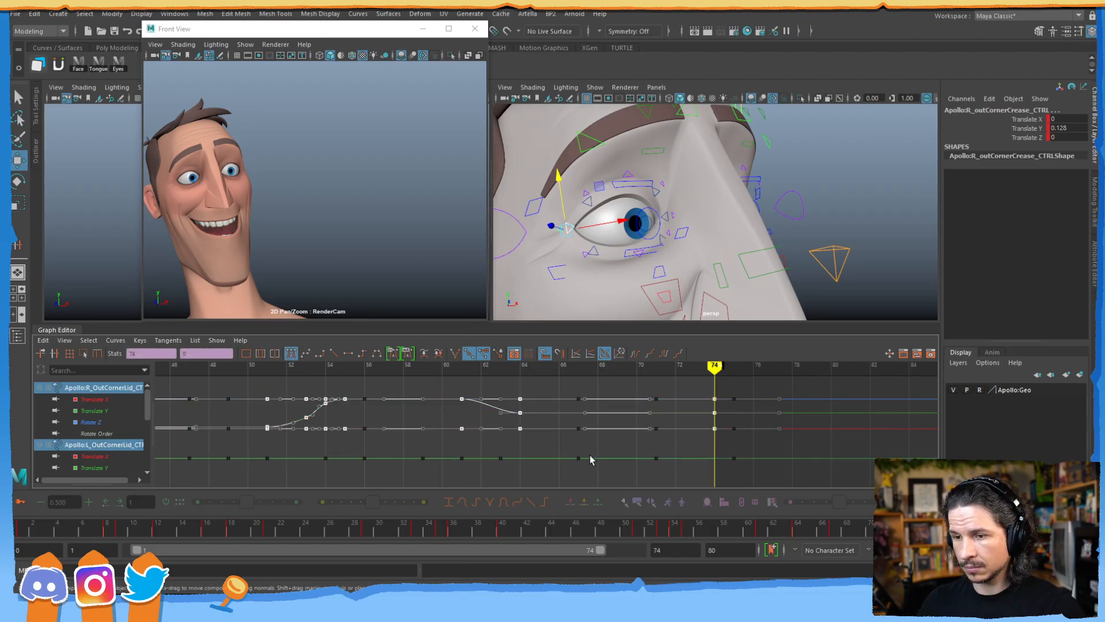
- Review the facial animation around frames 39 to 58 and play it back
left_click_drag(839, 529, 773, 528)
left_click_drag(705, 524, 496, 495)
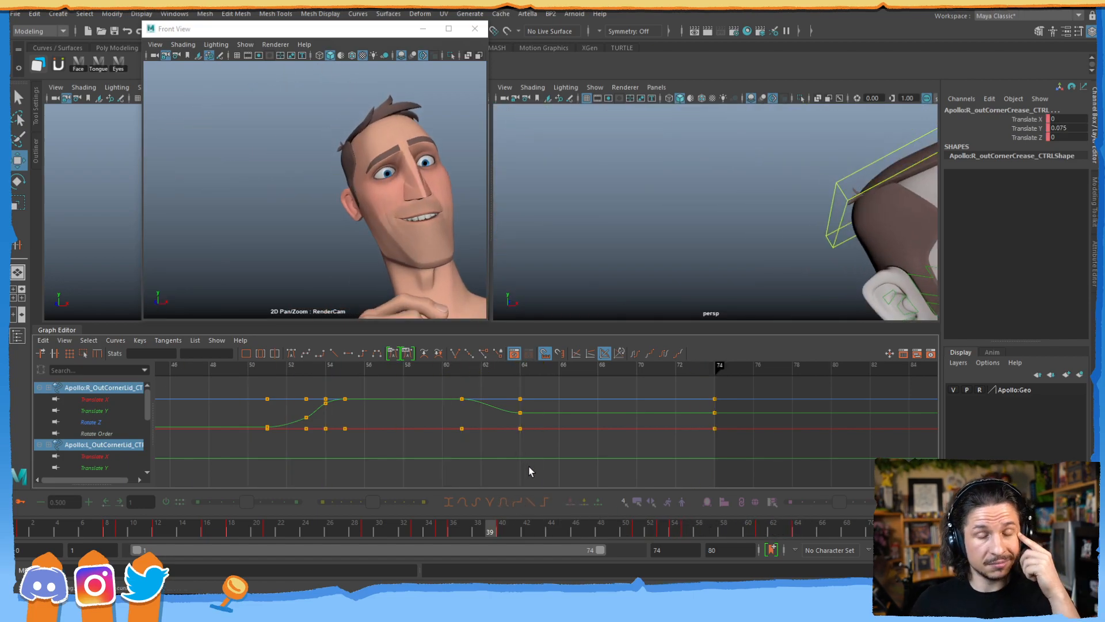
left_click_drag(531, 529, 672, 532)
key("alt+v")
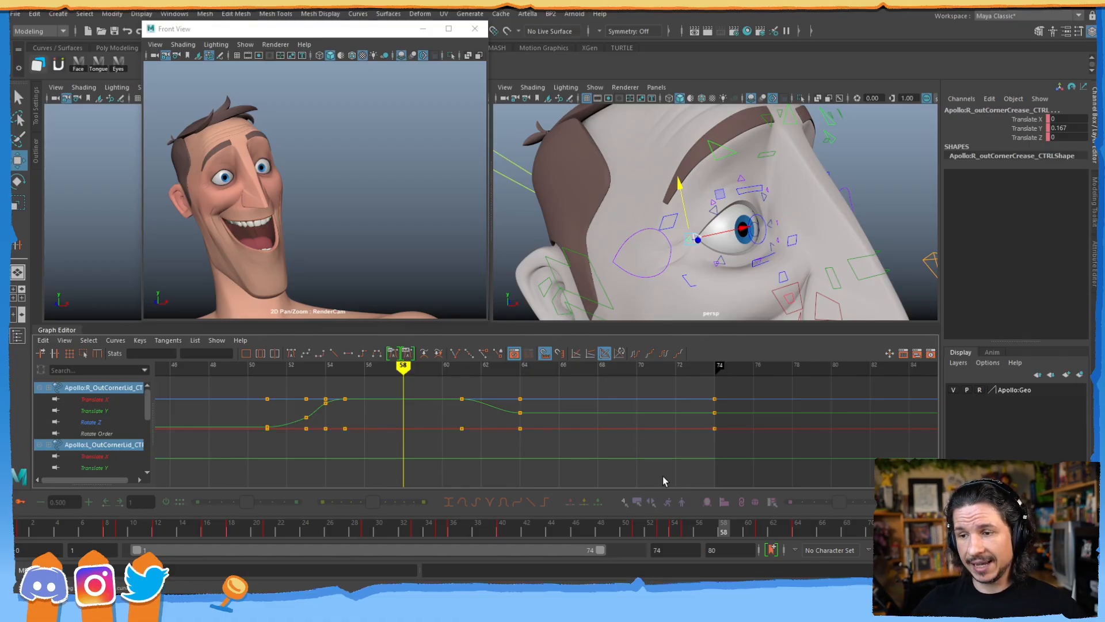
- Try raising the right eye's inner corner lid control at frame 58, and undo the move
left_click_drag(777, 226, 757, 230, "alt")
left_click(659, 246)
left_click_drag(650, 222, 649, 224)
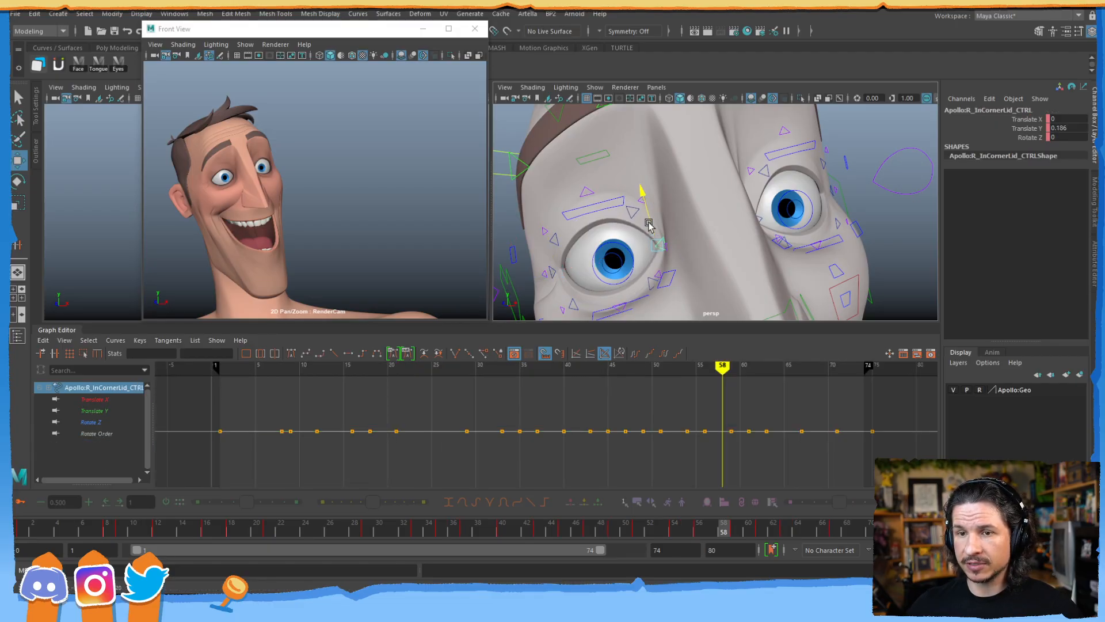
key("ctrl+z")
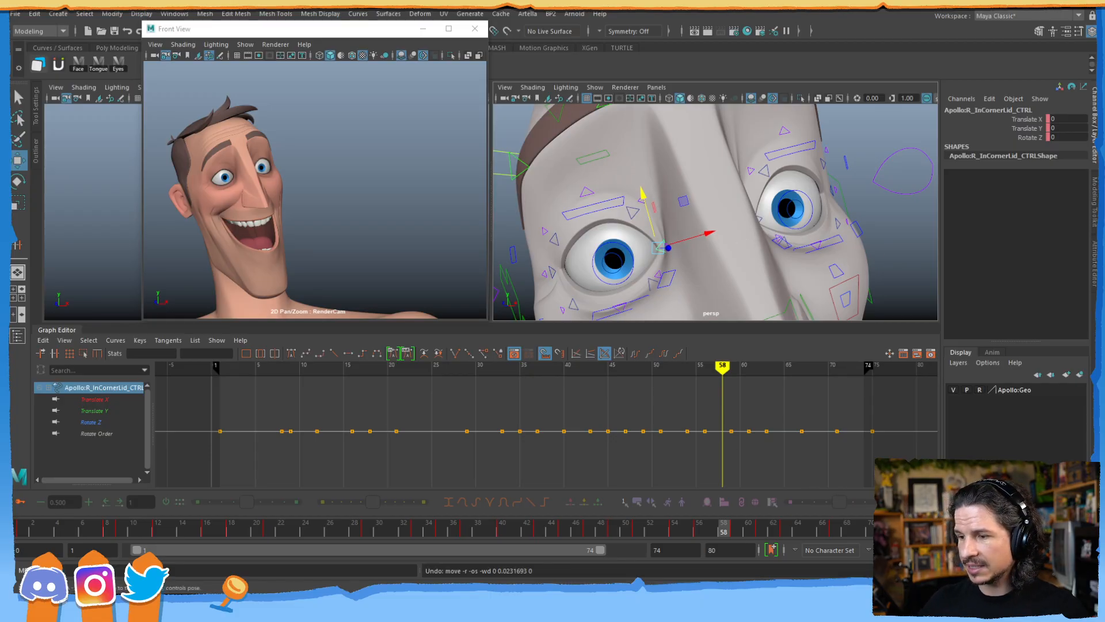
- Rotate the left lower lid control at frame 32 to a Rotate Z of -4.61 and key it
left_click(908, 529)
left_click_drag(909, 529, 426, 520)
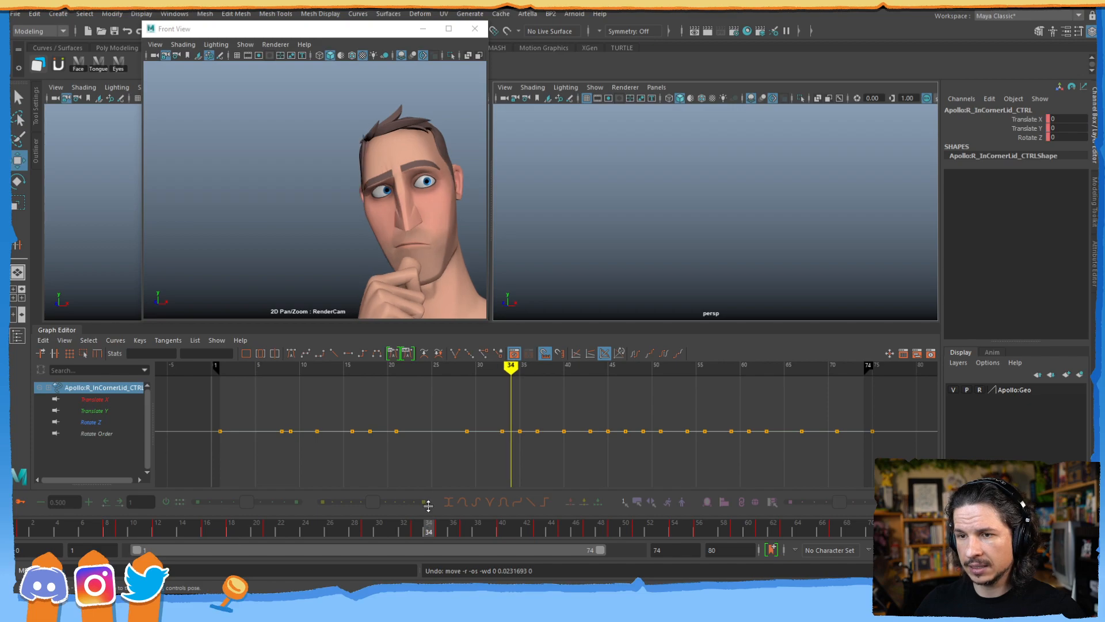
middle_click_drag(861, 198, 669, 178, "alt")
right_click_drag(669, 177, 642, 202, "alt")
left_click_drag(642, 201, 627, 217, "alt")
right_click_drag(627, 217, 765, 234, "alt")
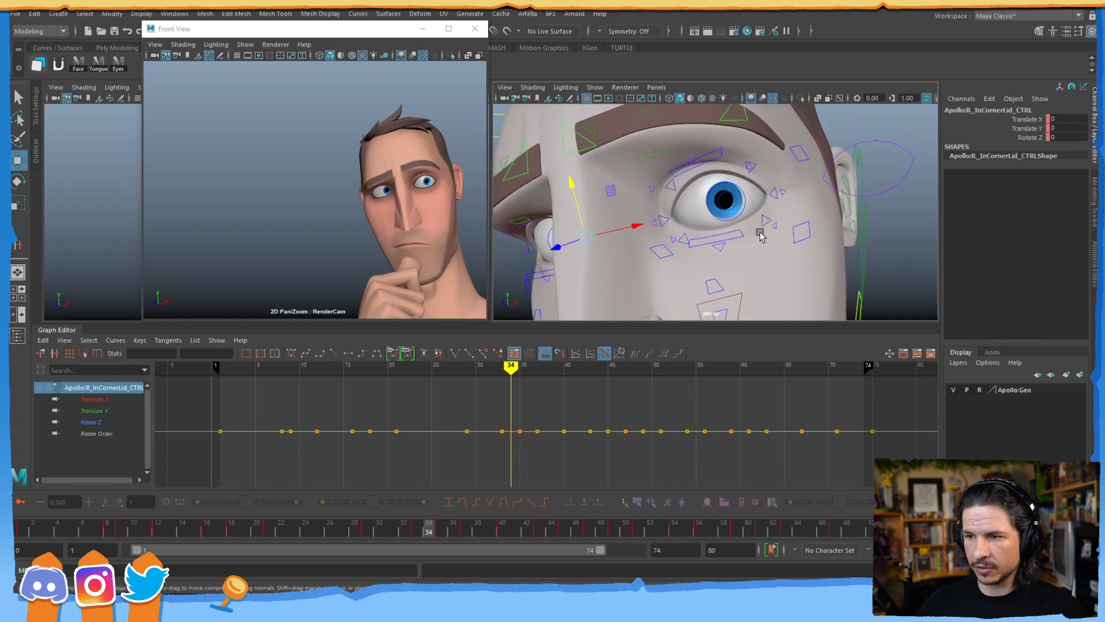
mouse_move(438, 532)
left_mouse_down()
mouse_move(465, 535)
mouse_move(428, 532)
left_mouse_up()
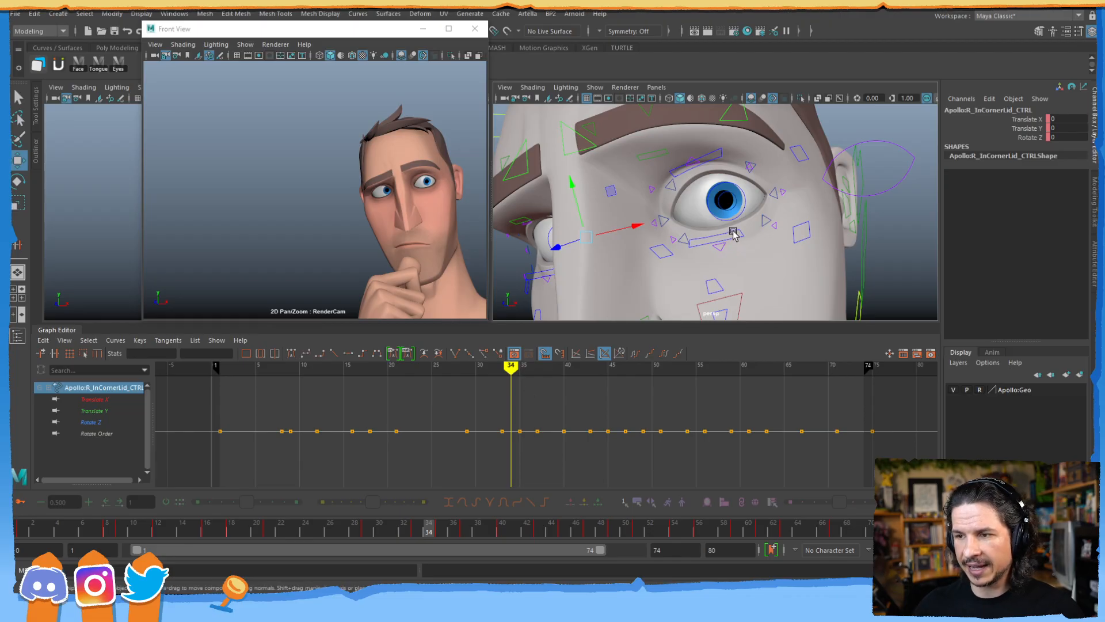
left_click(732, 233)
key("e")
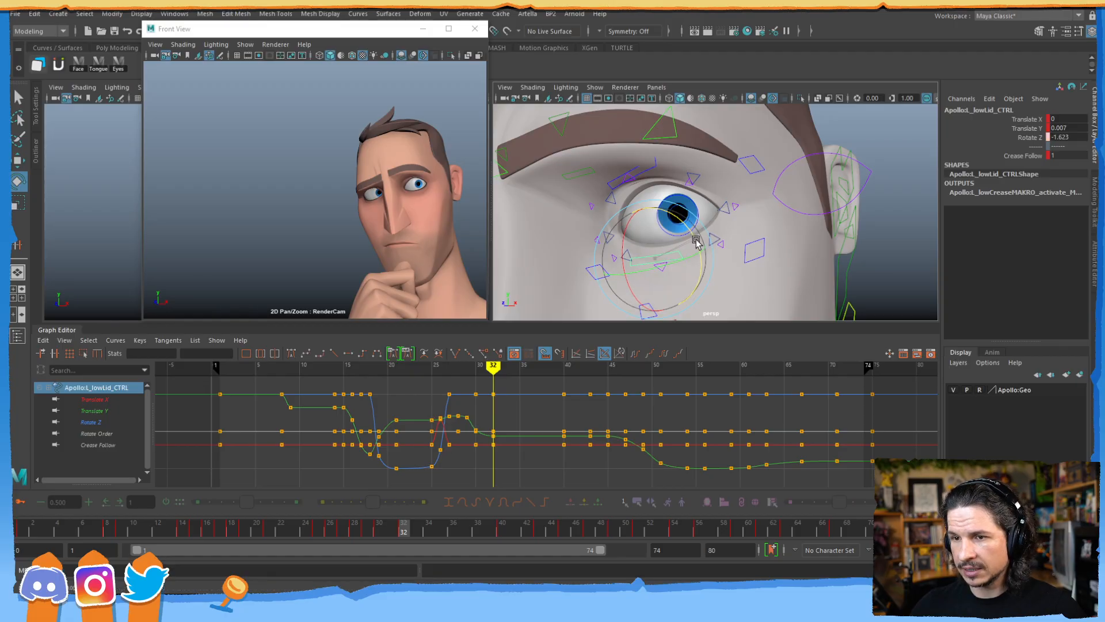
key("s")
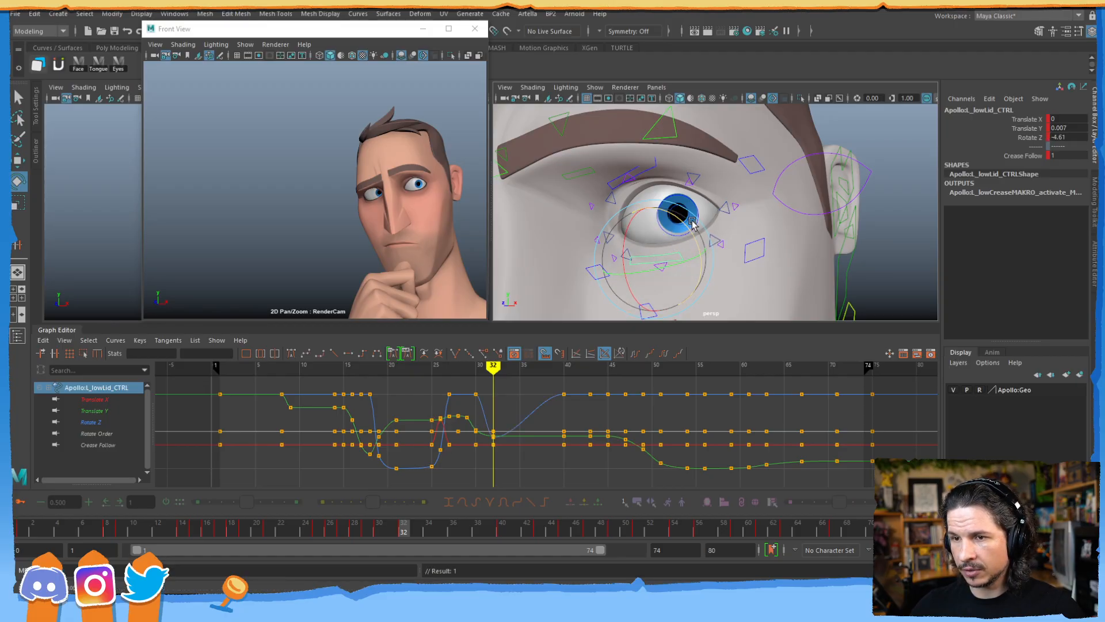
- At frame 39, pose the left lower lid with Translate X 0.016, Translate Y -0.055 and Rotate Z 11.843
key("alt+period")
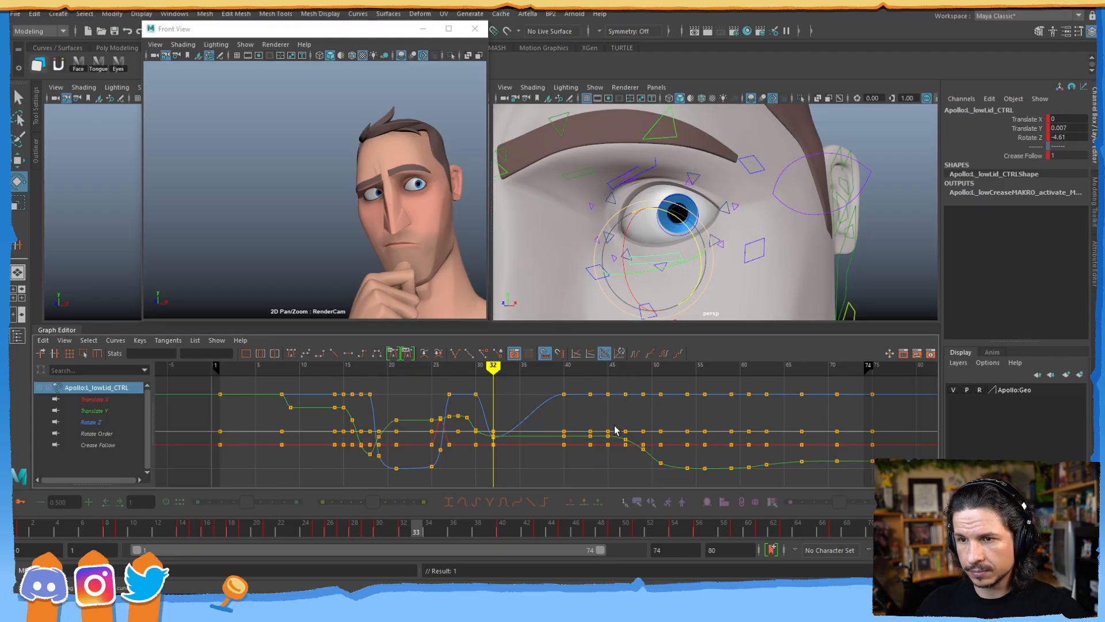
left_click_drag(429, 526, 490, 526)
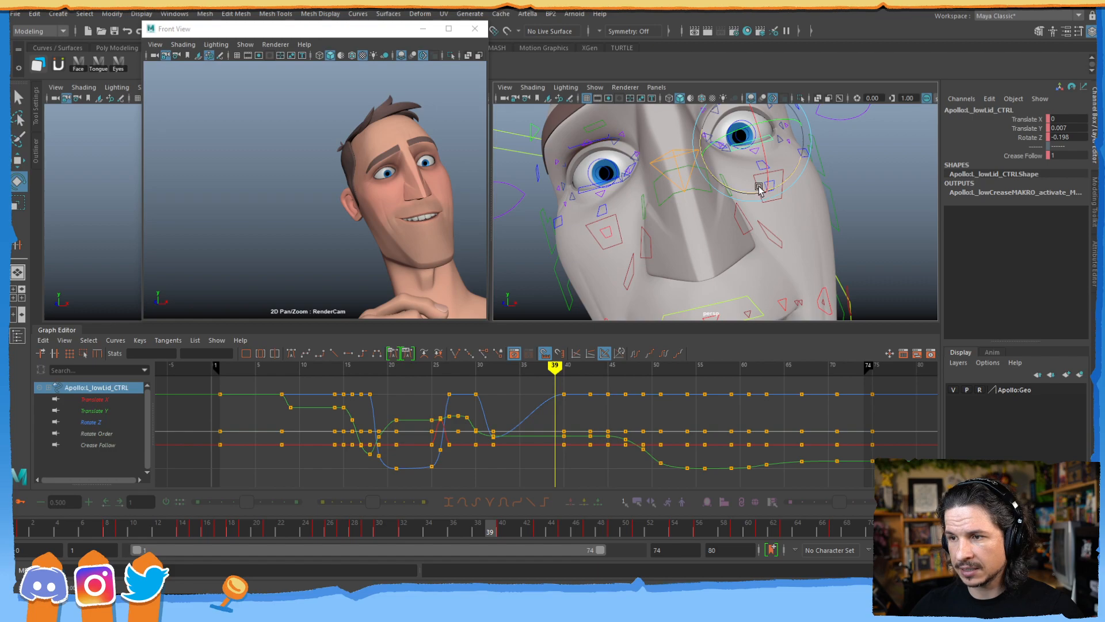
left_click_drag(752, 193, 738, 217)
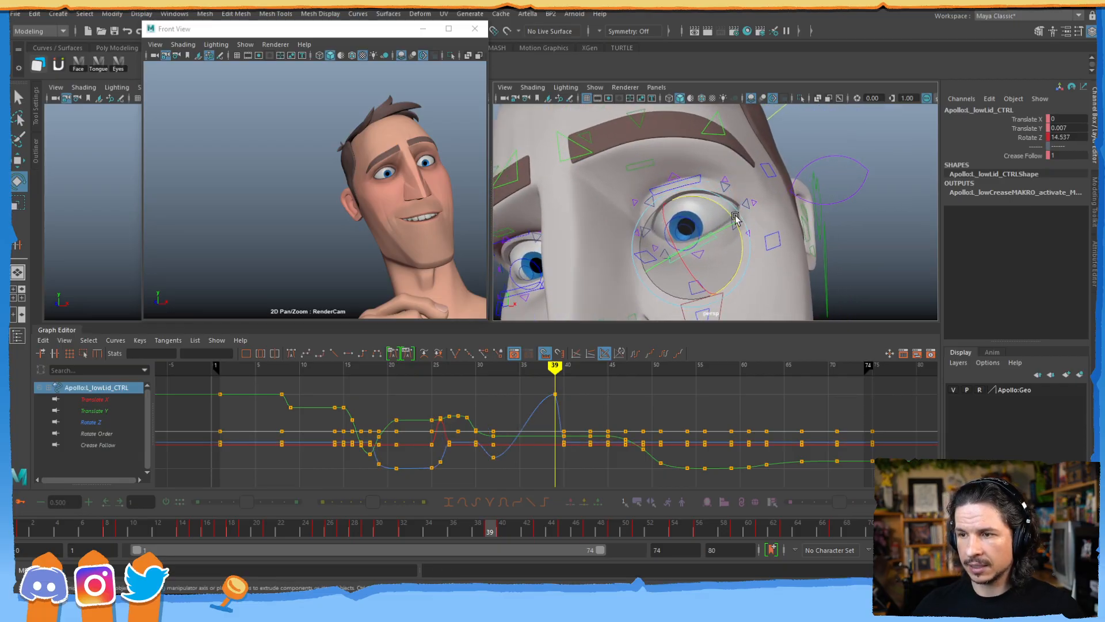
key("w")
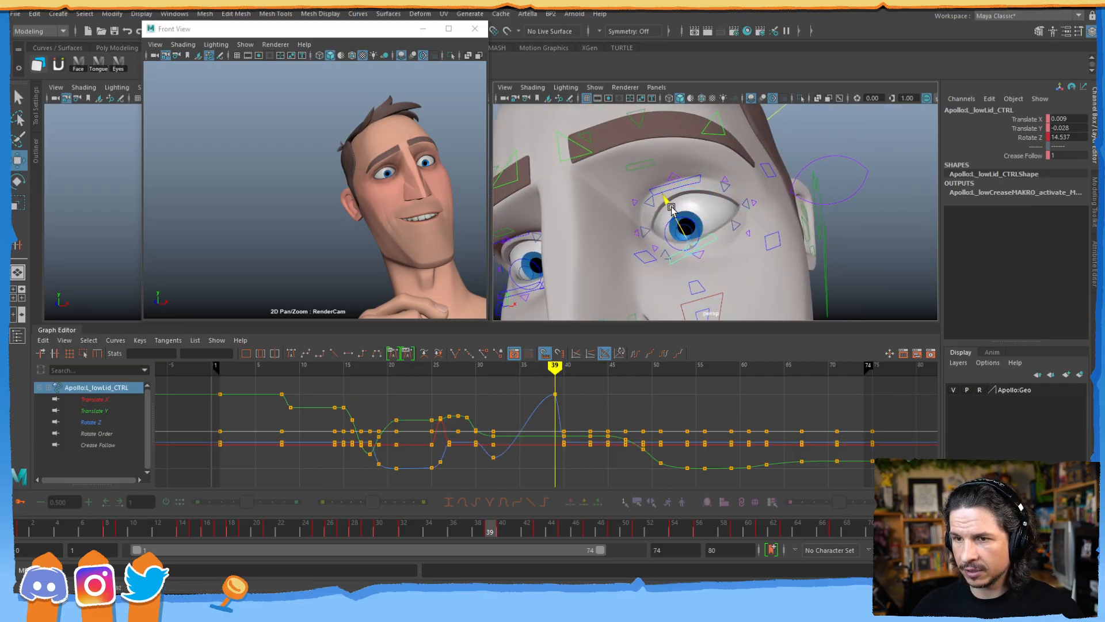
left_click_drag(672, 203, 671, 200)
key("e")
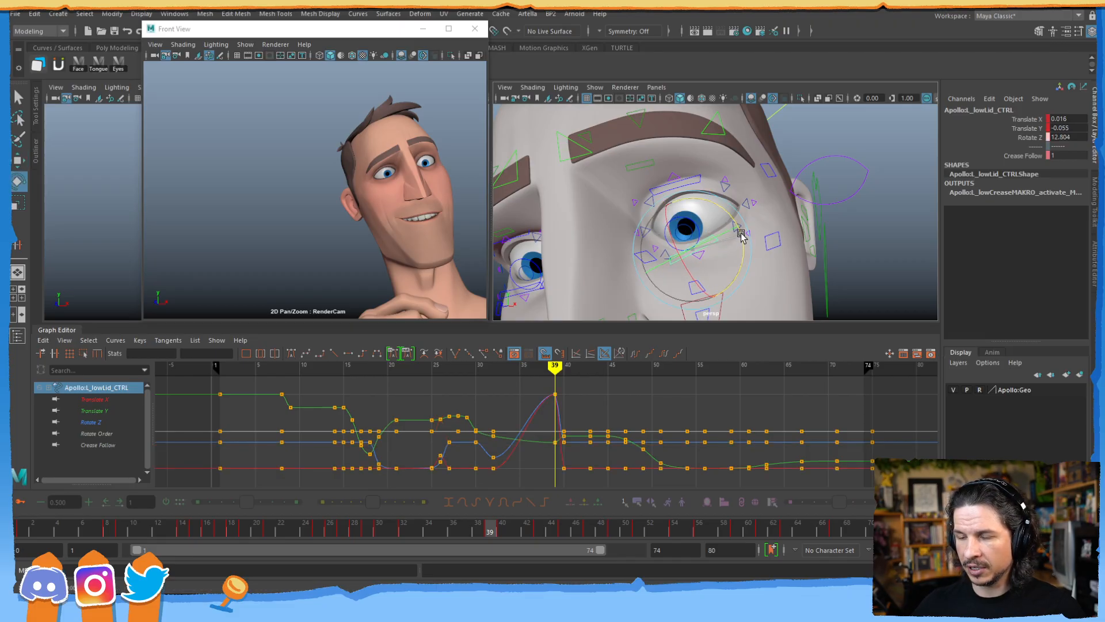
left_click_drag(742, 236, 739, 243)
- Key the left lower lid at frame 36 and lower its Rotate Z and Translate X curve points there, with Translate X about 0.004
left_click_drag(420, 527, 452, 526)
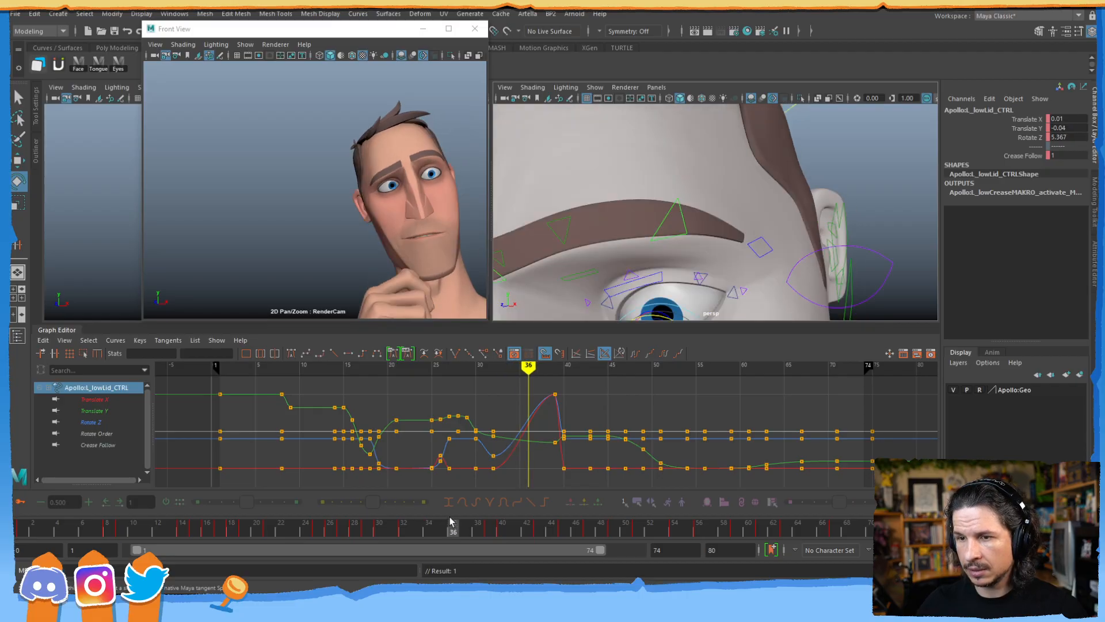
left_click_drag(716, 284, 679, 175, "alt")
key("w")
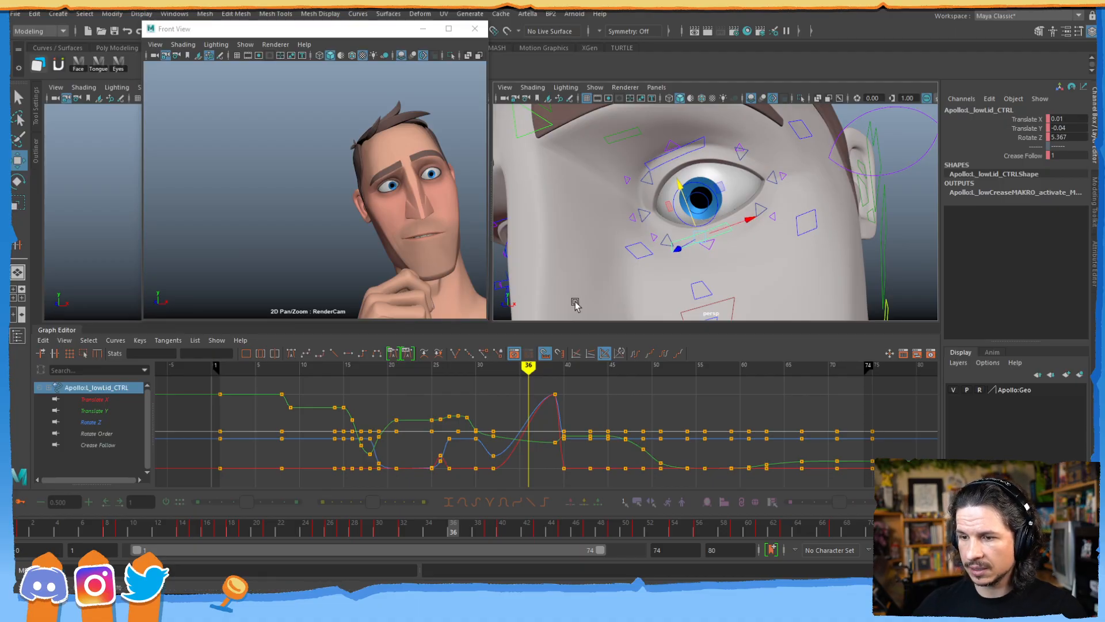
key("alt+shift")
right_click_drag(523, 441, 583, 417, "alt+shift")
key("s")
left_click(551, 425)
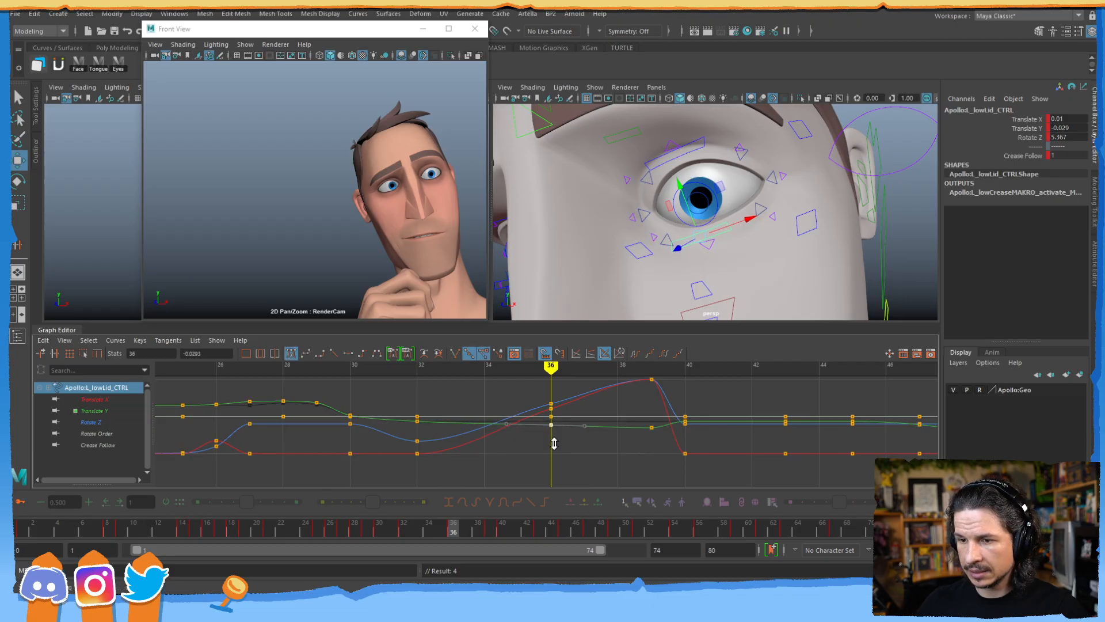
left_click_drag(556, 409, 557, 409)
middle_click_drag(562, 417, 567, 446, "shift")
left_click(551, 408)
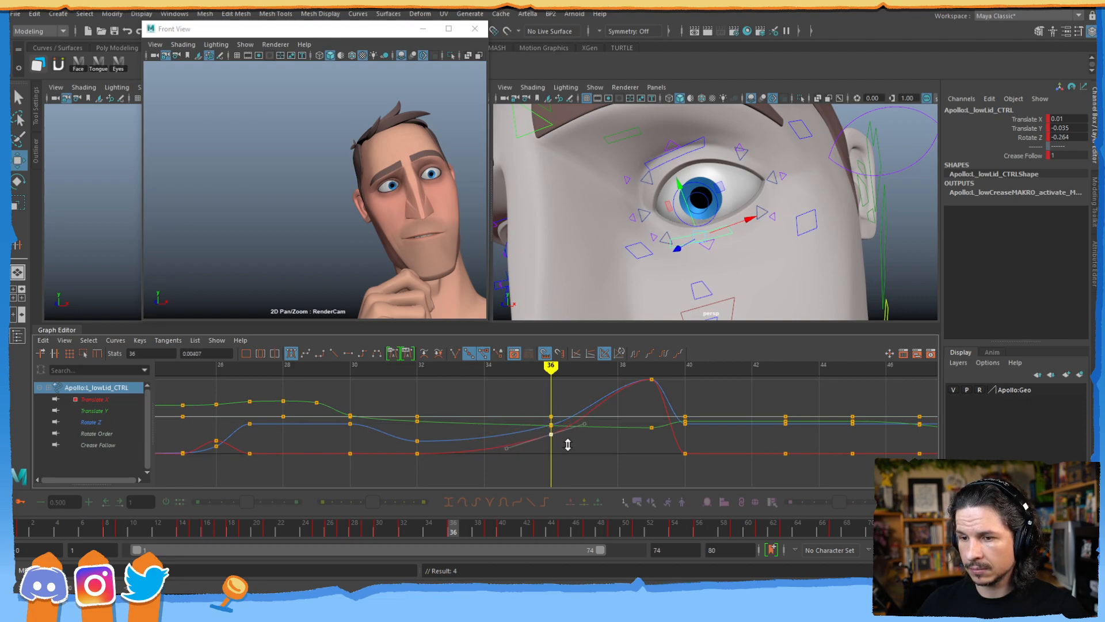
- Lower the left eye's inner lower lid control at frame 39 to a Translate Y of -0.138 and key it
left_click(453, 530)
left_click_drag(445, 537, 493, 530)
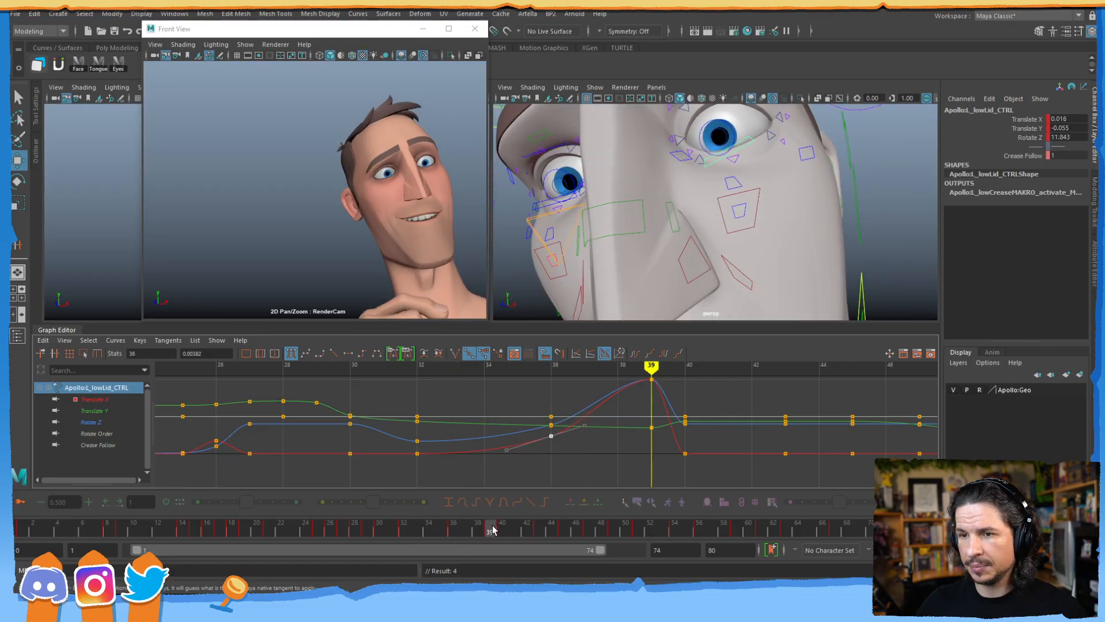
left_click_drag(710, 192, 684, 246, "alt")
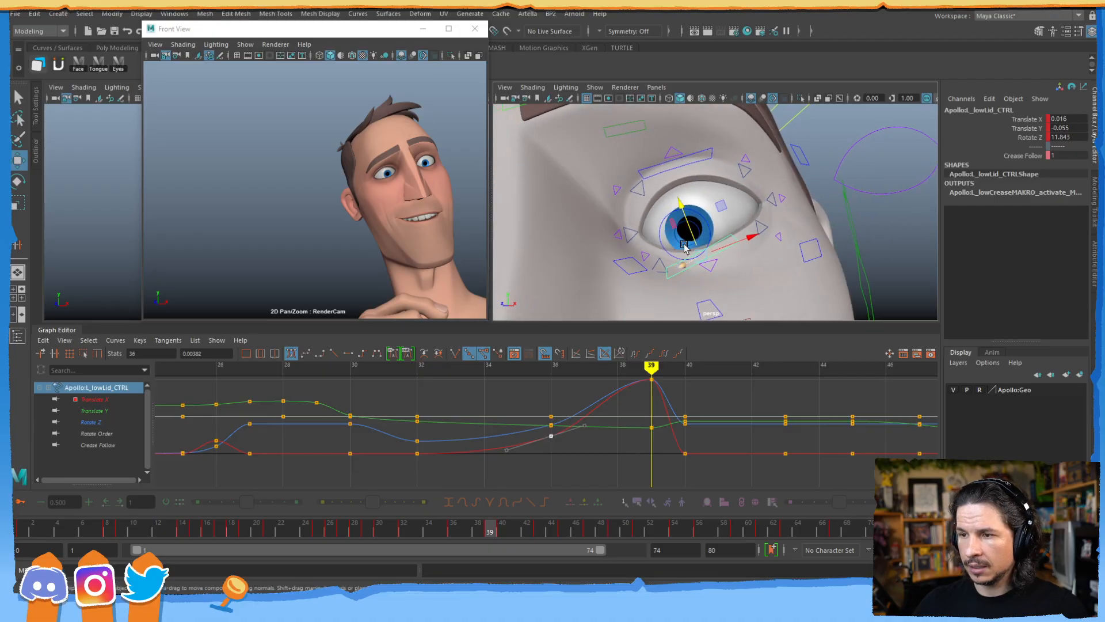
left_click(662, 267)
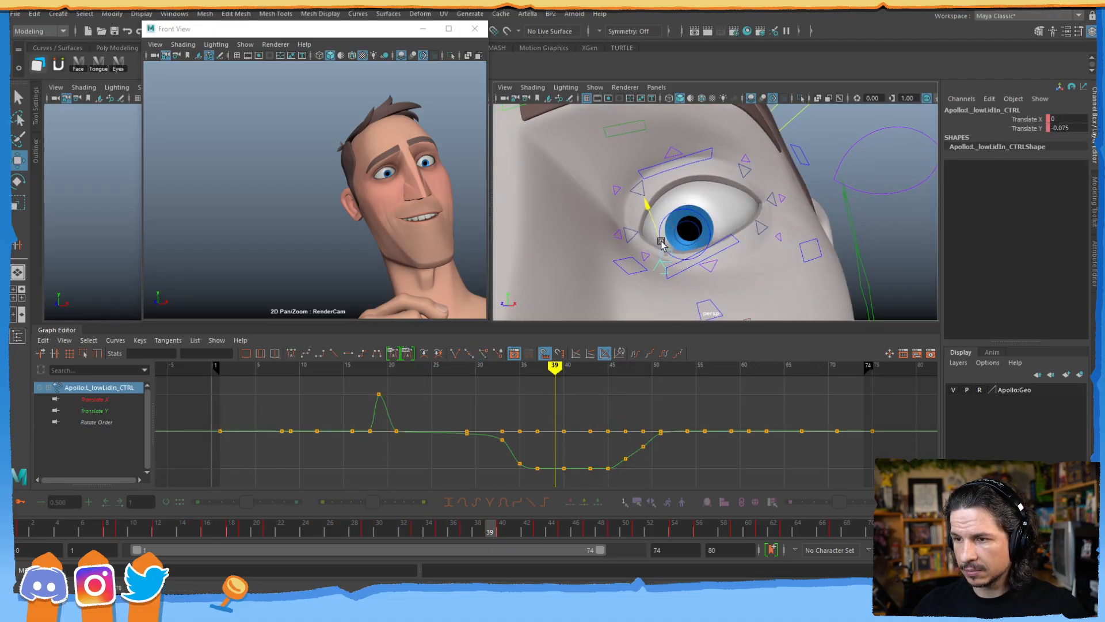
left_click_drag(661, 242, 661, 234)
key("s")
middle_click_drag(562, 463, 558, 437, "alt")
right_click_drag(557, 438, 586, 431, "alt+shift")
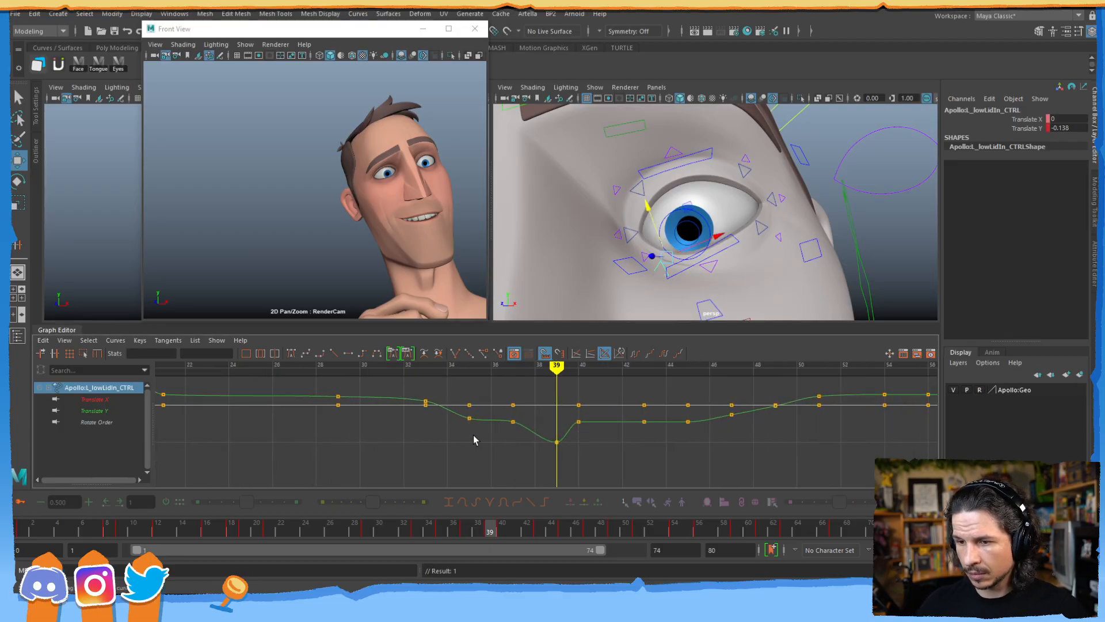
- Smooth the inner lower lid's Translate Y curve by raising the frame 35 key and lowering the frame 37 key to about -0.109
left_click_drag(610, 422, 528, 422)
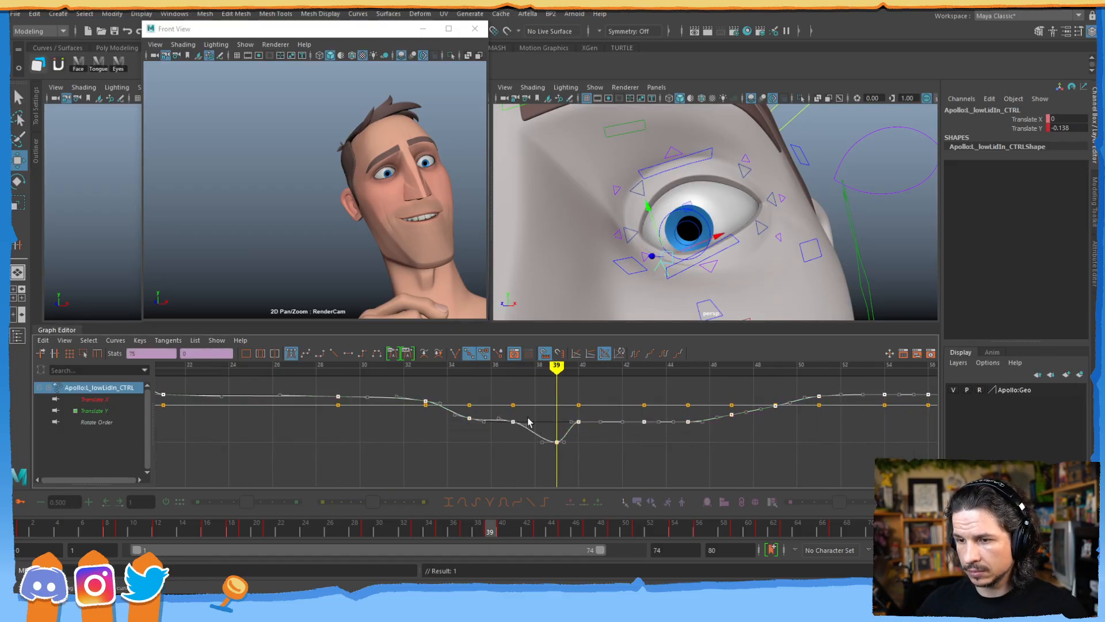
key("comma")
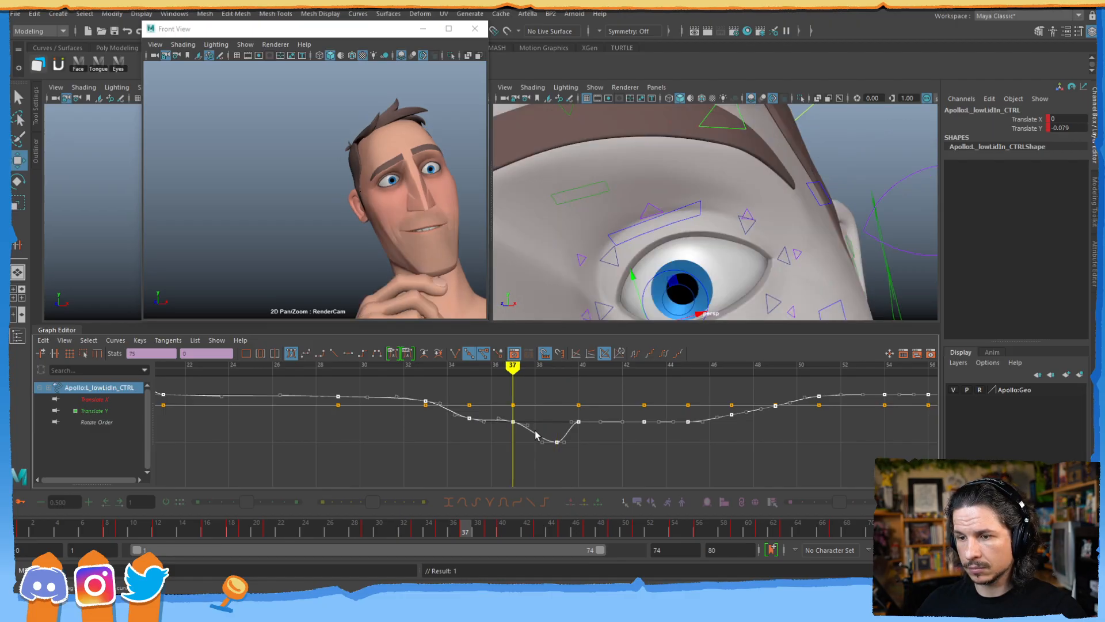
left_click_drag(503, 429, 504, 426)
middle_click_drag(463, 438, 462, 433)
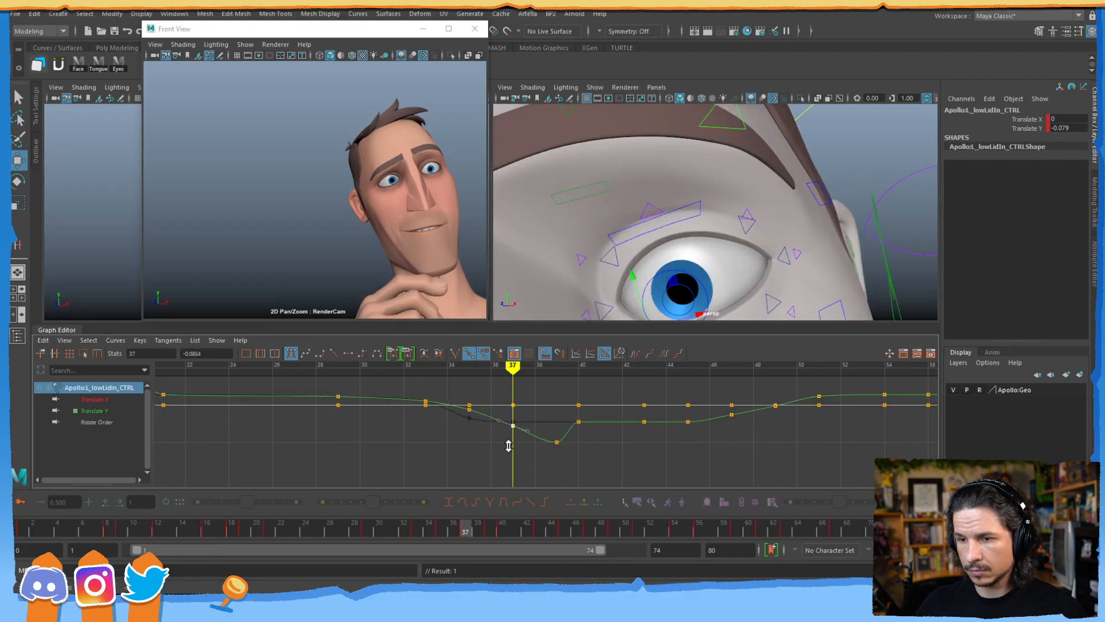
middle_click_drag(502, 454, 502, 452)
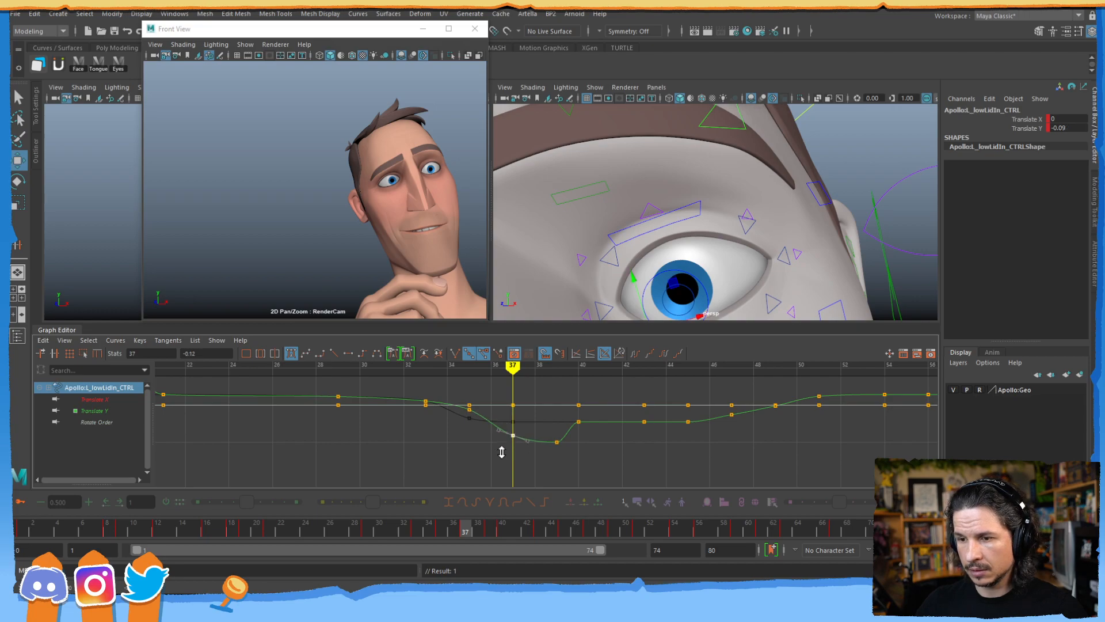
- Lower the inner lower lid's Translate Y keys from frame 40 to 45 to -0.142 and the frame 47 key to -0.121
left_click_drag(432, 525, 503, 525)
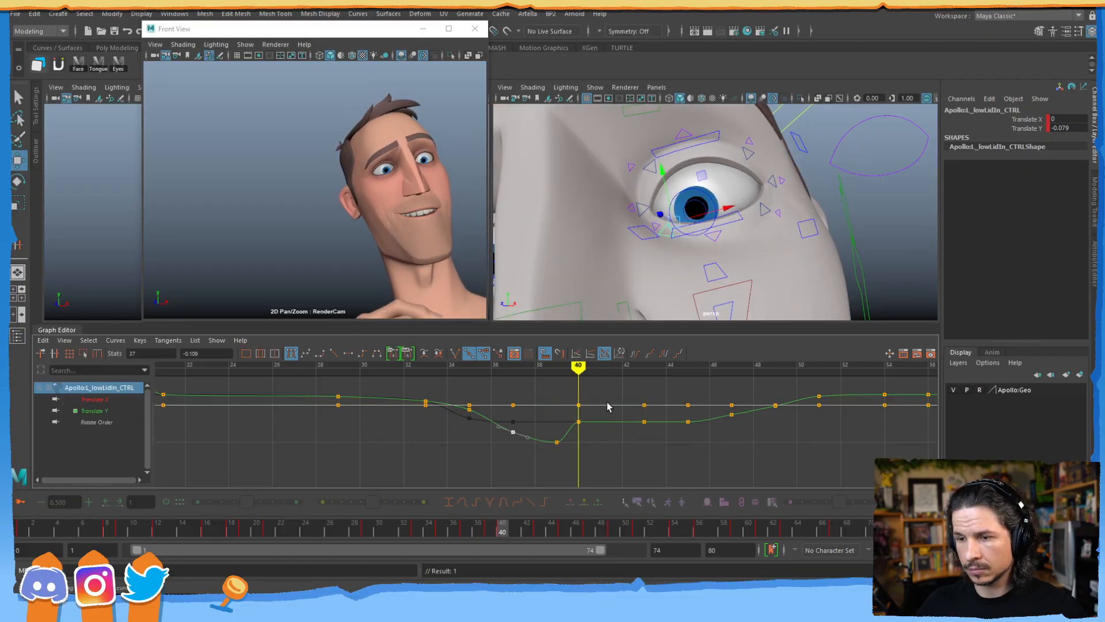
left_click_drag(573, 414, 718, 437)
middle_click_drag(718, 437, 681, 468, "shift")
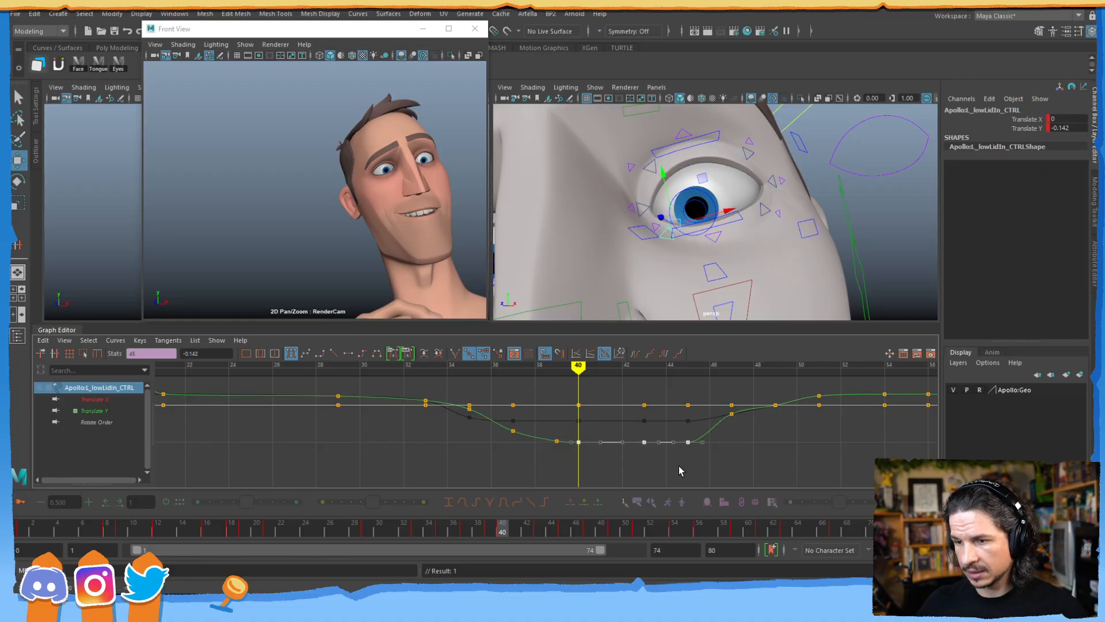
left_click(717, 429)
left_click_drag(740, 426, 740, 427)
middle_click_drag(740, 427, 740, 457, "shift")
left_click_drag(499, 528, 588, 527)
left_click_drag(465, 526, 441, 526)
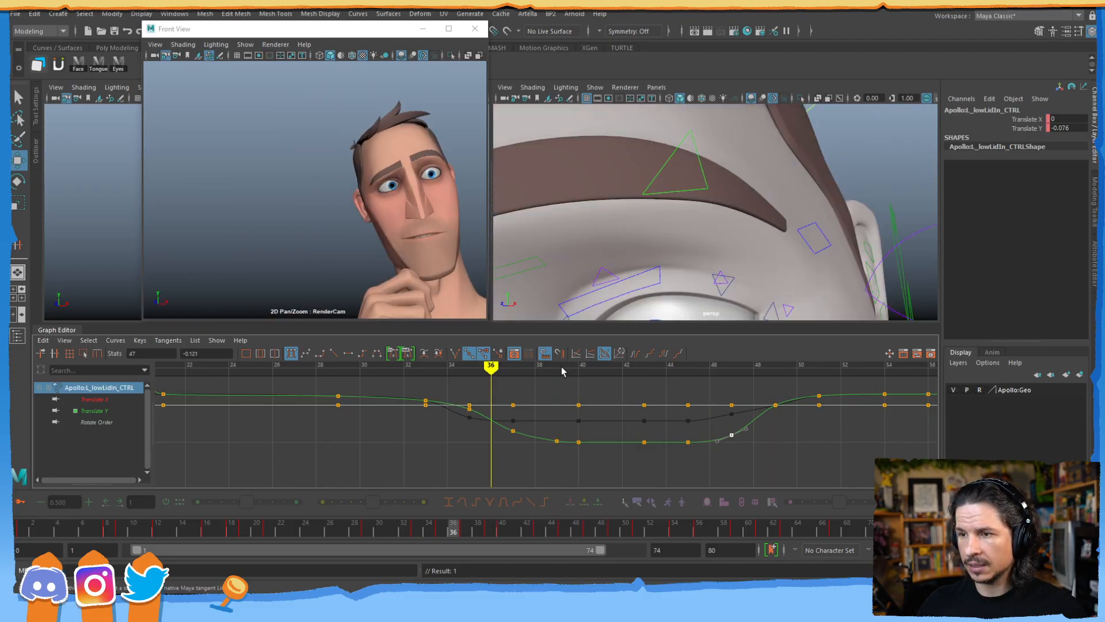
- Set the left lower lid's Translate X key at frame 26 to 0
right_click_drag(829, 219, 735, 285, "alt")
middle_click_drag(735, 285, 708, 190, "alt")
scroll(673, 204, "up", 3)
left_click(670, 204)
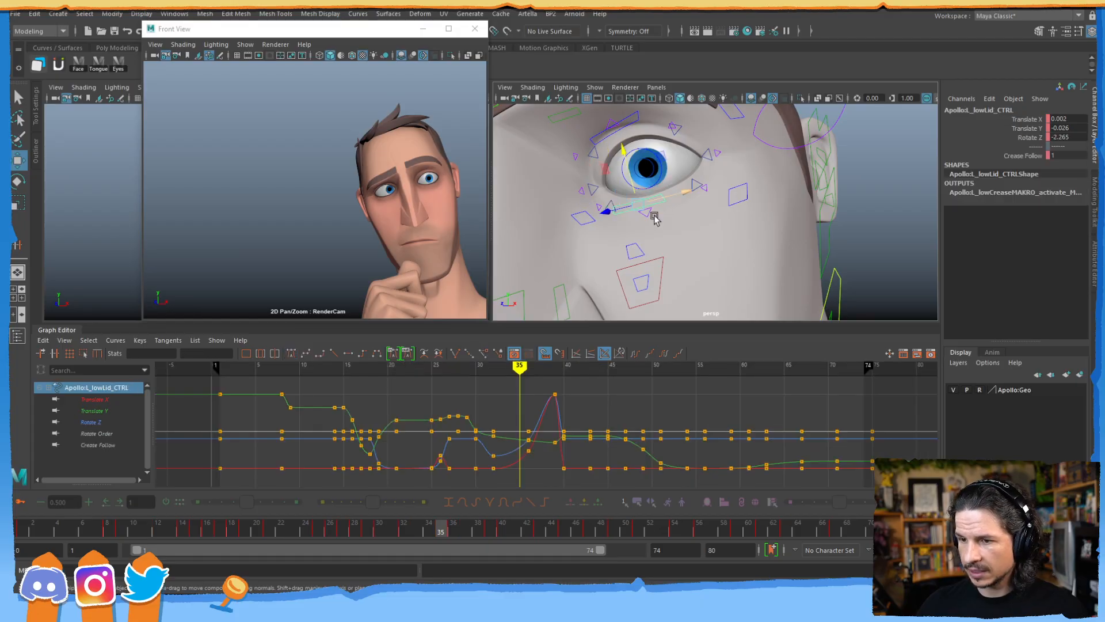
middle_click_drag(487, 451, 555, 400, "alt")
right_click_drag(488, 416, 545, 424, "alt")
scroll(548, 443, "up", 3)
mouse_move(545, 425)
middle_mouse_down("alt")
mouse_move(557, 430)
mouse_move(552, 442)
middle_mouse_up("alt")
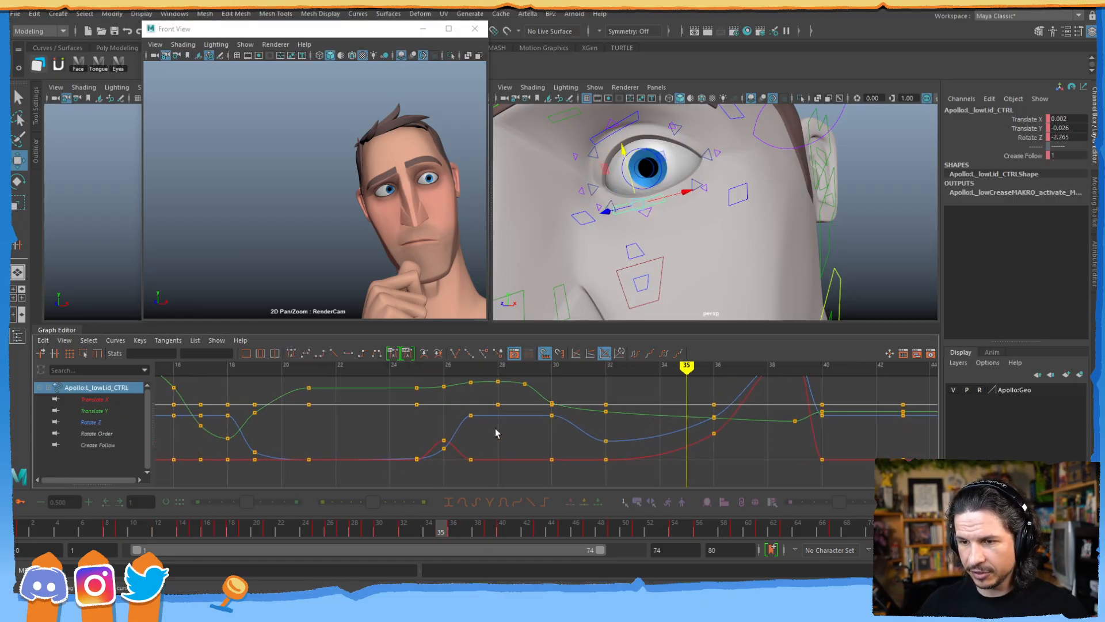
left_click_drag(366, 532, 330, 526)
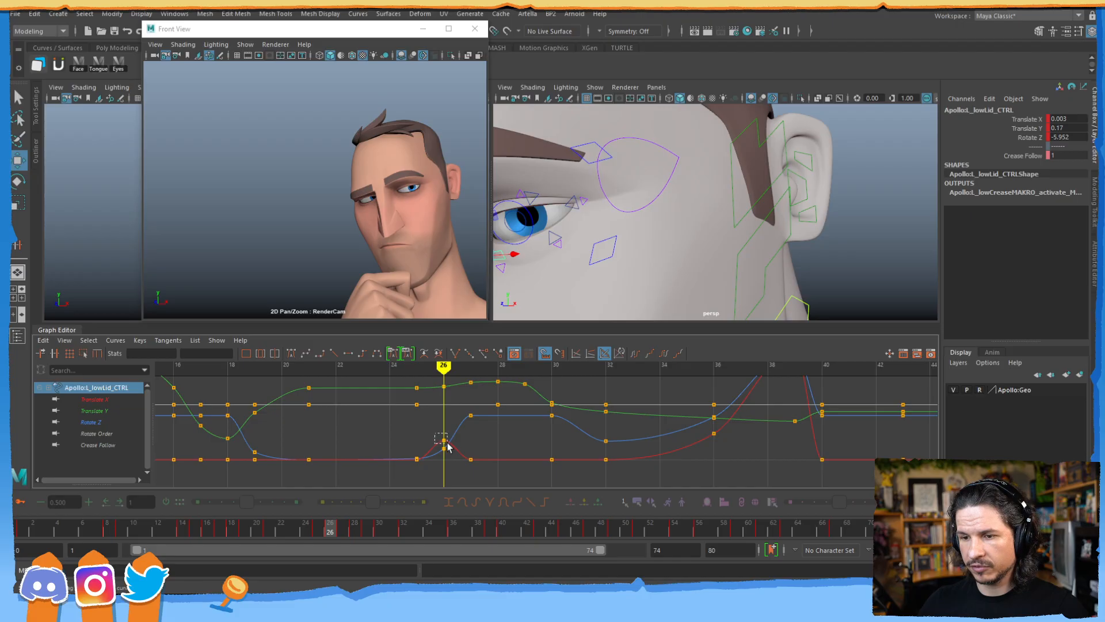
left_click_drag(435, 433, 448, 444)
type("0")
key("Return")
- Lower the left lower lid's Rotate Z keys from frame 27 to 30 to about -4.842
middle_click_drag(594, 423, 490, 444, "alt")
left_click(469, 472)
scroll(511, 440, "down", 2)
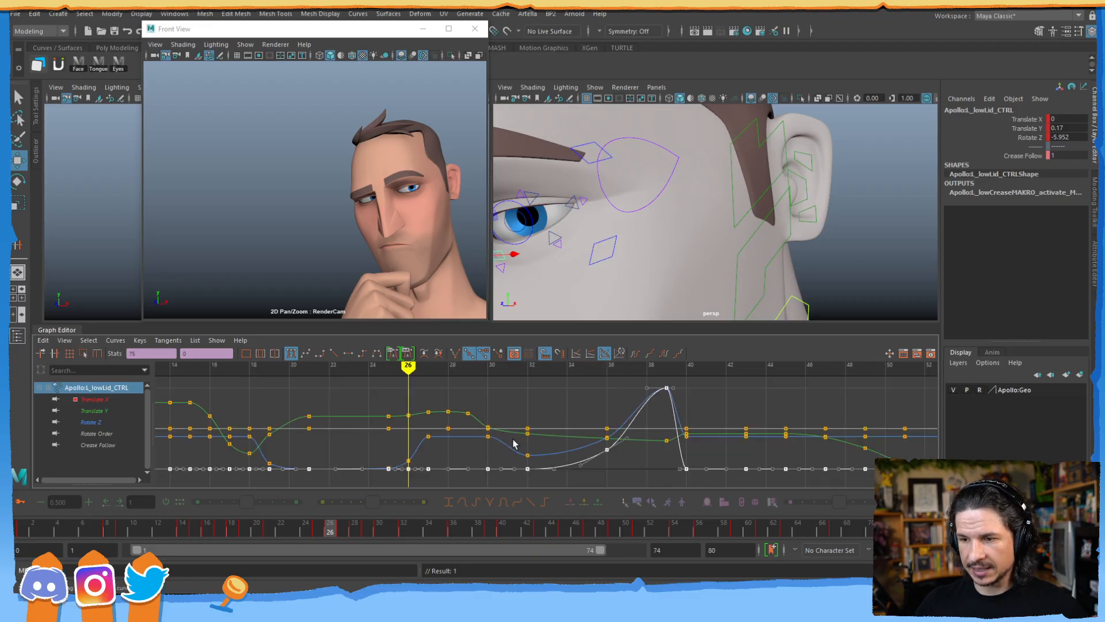
scroll(584, 432, "up", 3, "shift")
mouse_move(576, 423)
right_mouse_down("alt+shift")
mouse_move(562, 425)
mouse_move(593, 425)
right_mouse_up("alt+shift")
middle_click_drag(581, 427, 501, 425, "alt")
middle_click_drag(407, 446, 439, 447, "alt")
left_click_drag(232, 420, 389, 442)
middle_click_drag(376, 475, 374, 484)
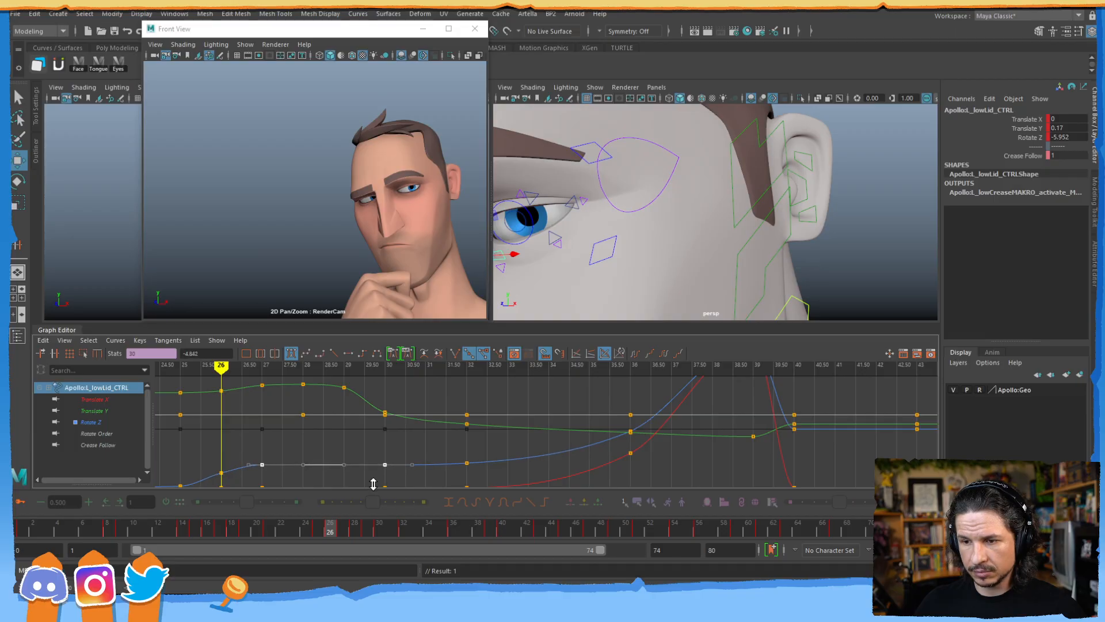
- Review the left lower lid's motion up to frame 38 and examine the right eye at that frame
left_click_drag(351, 532, 441, 526)
key("a")
key("f")
scroll(512, 467, "up", 2)
left_click_drag(432, 531, 481, 451)
left_click_drag(575, 216, 791, 297, "alt")
middle_click_drag(763, 230, 711, 248, "alt")
right_click_drag(711, 247, 731, 250, "alt")
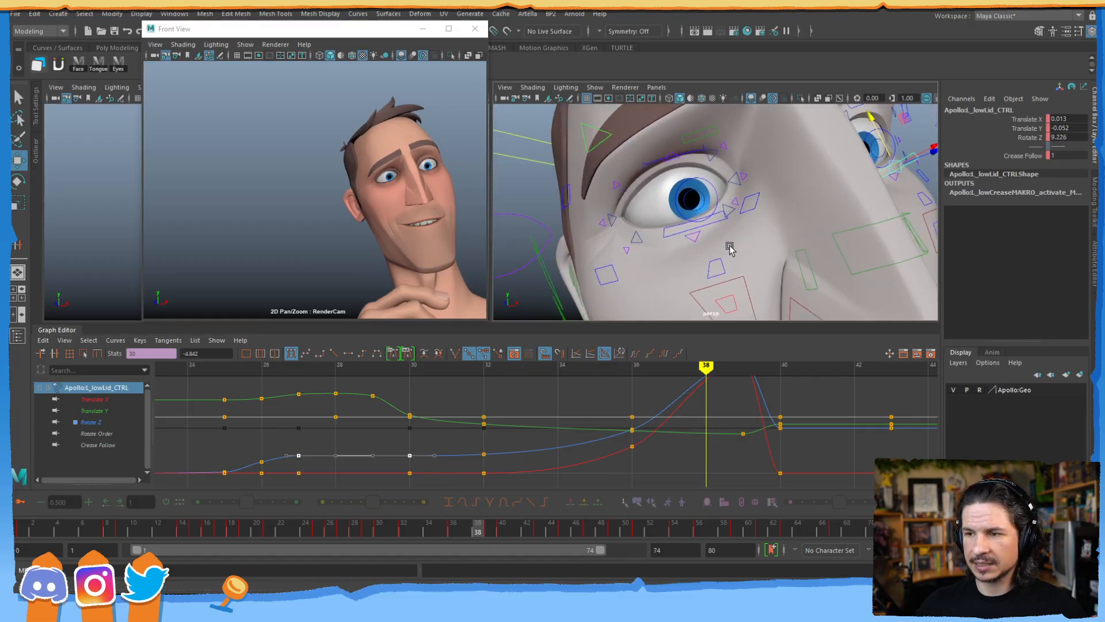
- Examine the right lower lid and its inner control across frames 37 to 40
left_click(672, 229)
left_click_drag(482, 531, 500, 530)
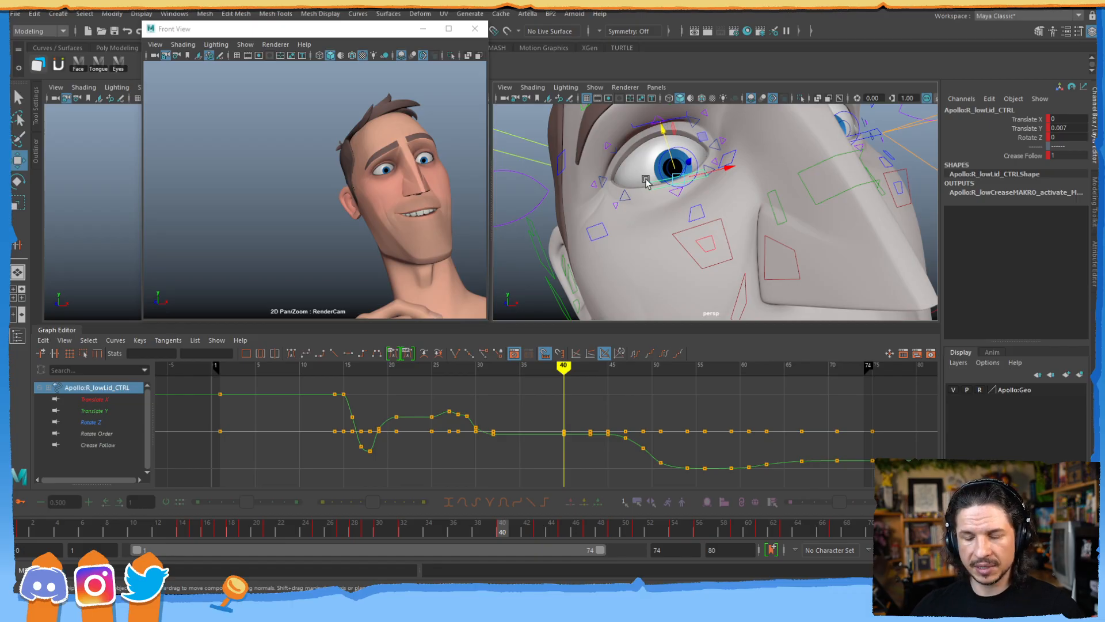
mouse_move(514, 531)
left_mouse_down()
mouse_move(538, 530)
mouse_move(478, 525)
mouse_move(414, 496)
mouse_move(424, 498)
mouse_move(382, 501)
mouse_move(466, 495)
left_mouse_up()
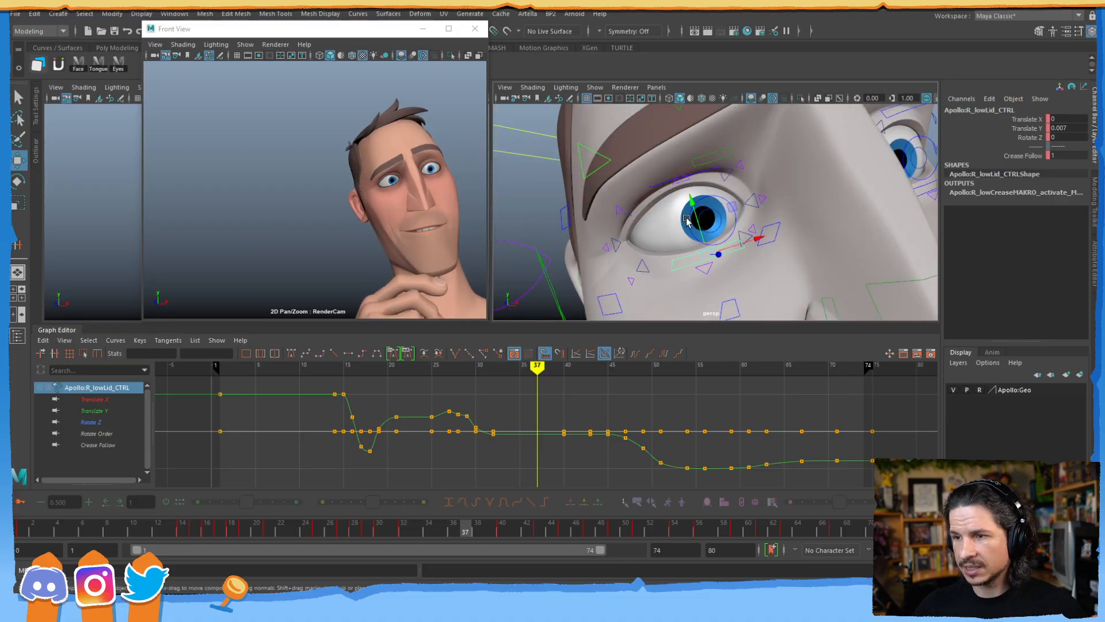
left_click(743, 233)
mouse_move(445, 529)
left_mouse_down()
mouse_move(414, 524)
mouse_move(478, 526)
left_mouse_up()
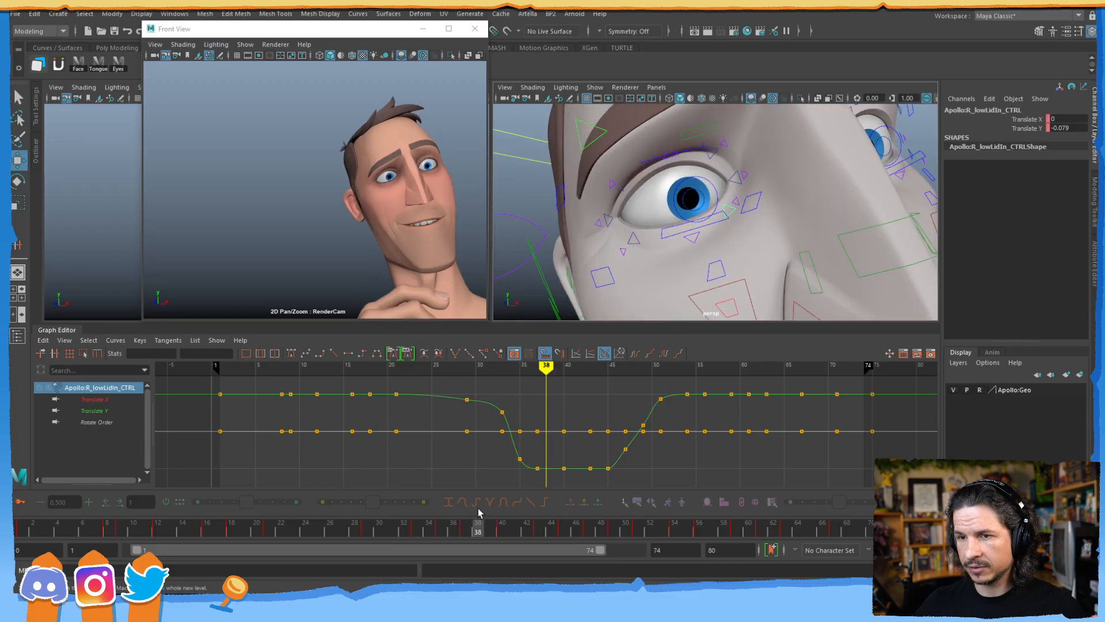
- Try raising the right inner lower lid's Translate Y key at frame 37
key("comma")
left_click(538, 467)
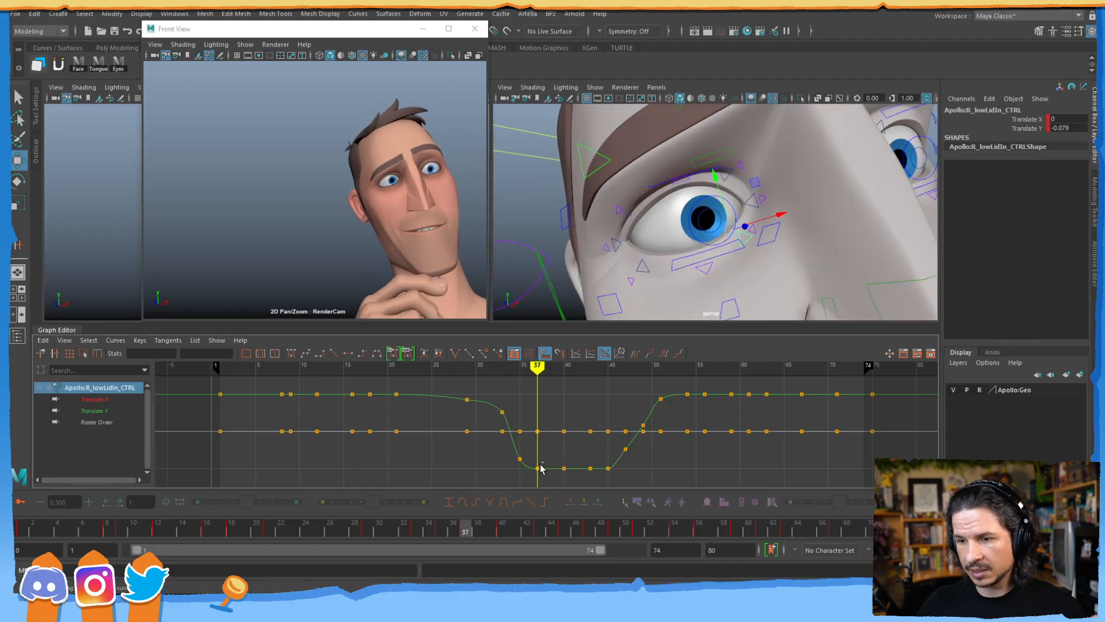
middle_click_drag(551, 431, 552, 400)
key("ctrl+z")
key("ctrl+z")
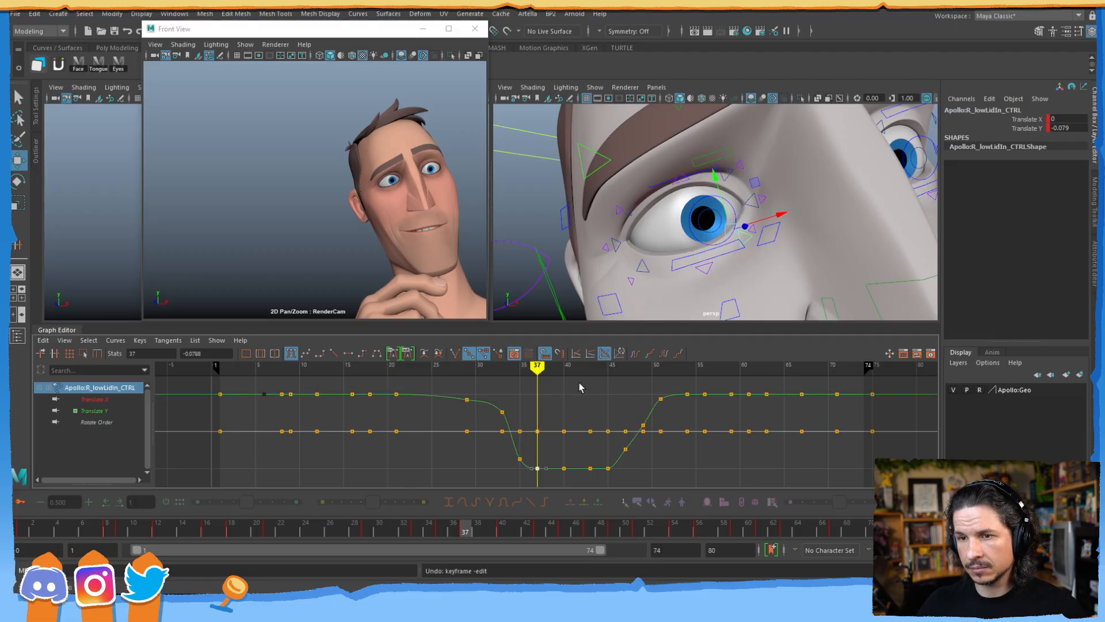
- Rotate the right lower lid to a Rotate Z of about -10.741 at frame 32
left_click(707, 258)
left_click(98, 423)
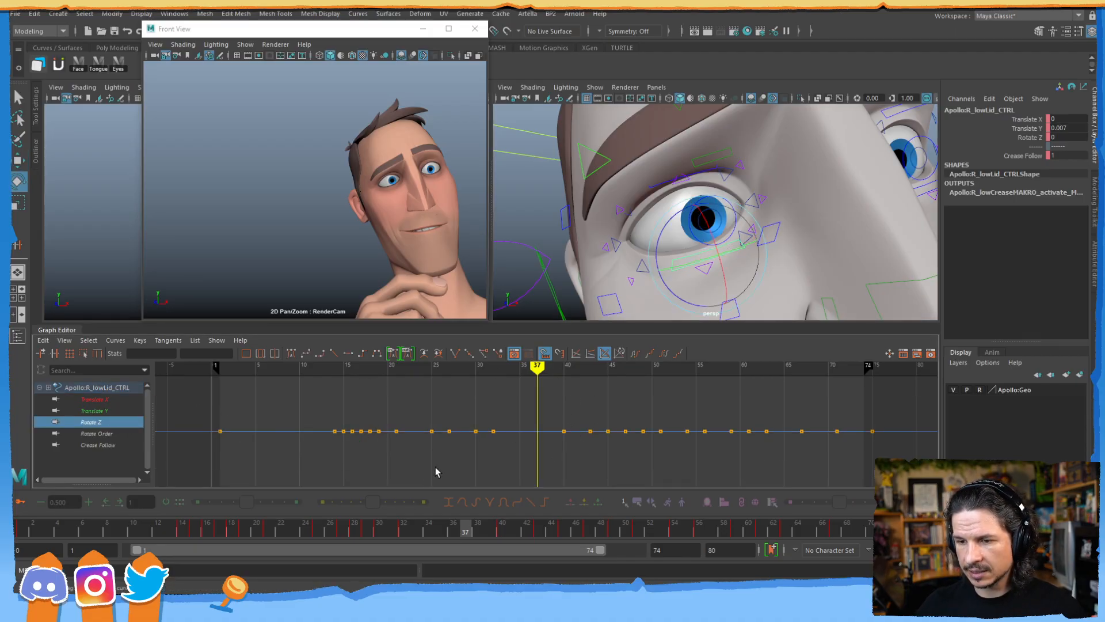
left_click_drag(375, 531, 403, 530)
right_click_drag(763, 299, 659, 210, "alt")
left_click_drag(658, 210, 642, 257, "alt")
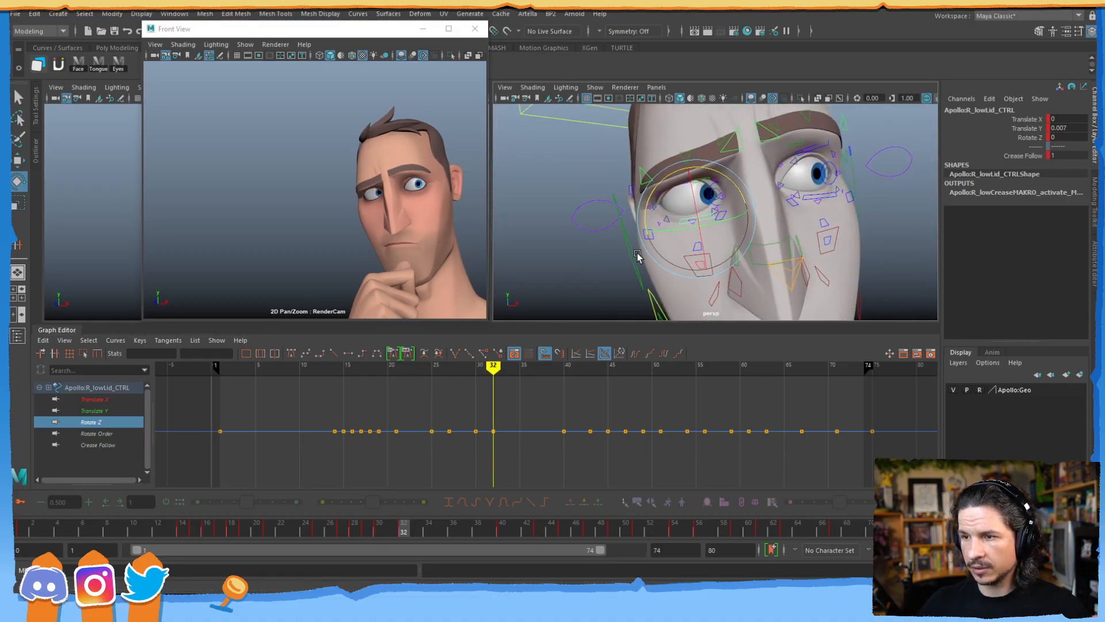
right_click_drag(641, 257, 723, 236, "alt")
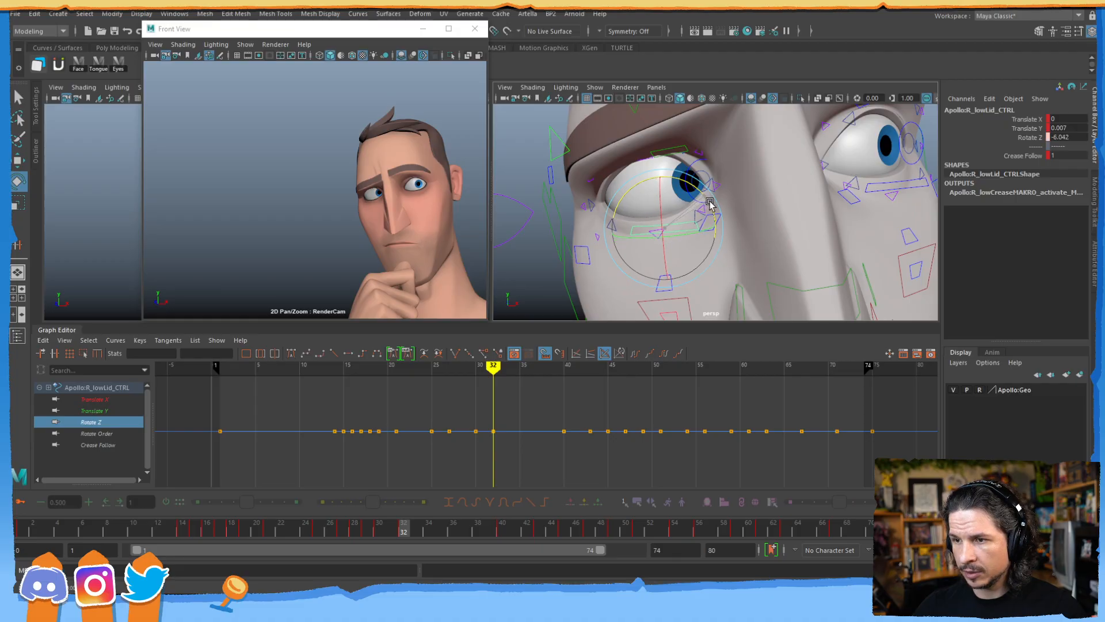
left_click(577, 354)
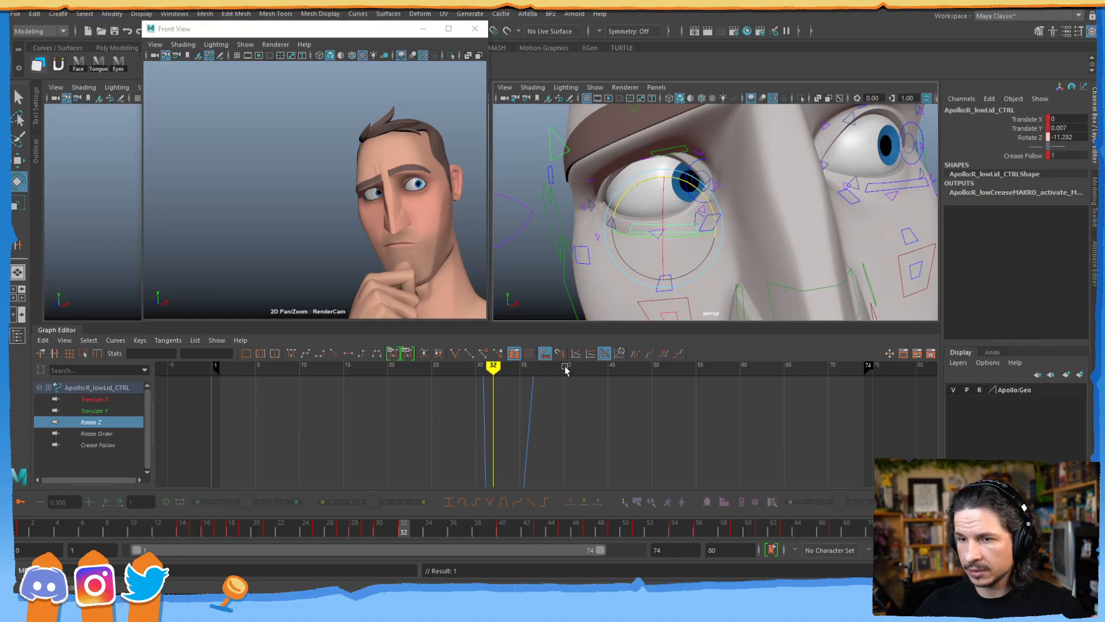
key("f")
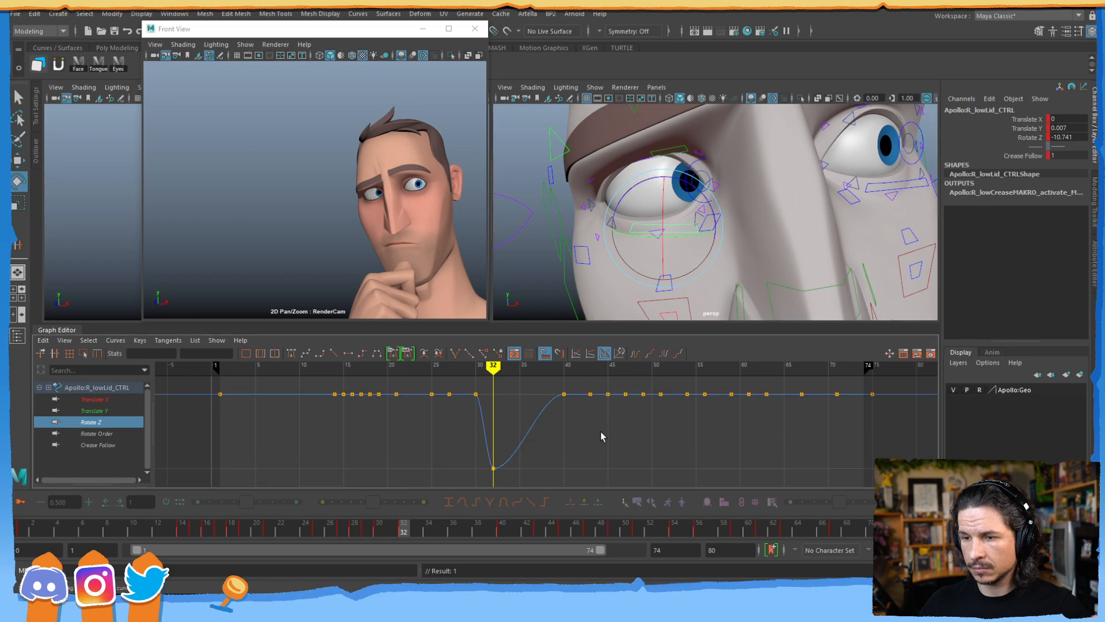
- Add a Rotate Z key to the right lower lid at frame 35 and lower it close to the frame 32 value
left_click_drag(417, 529, 503, 509)
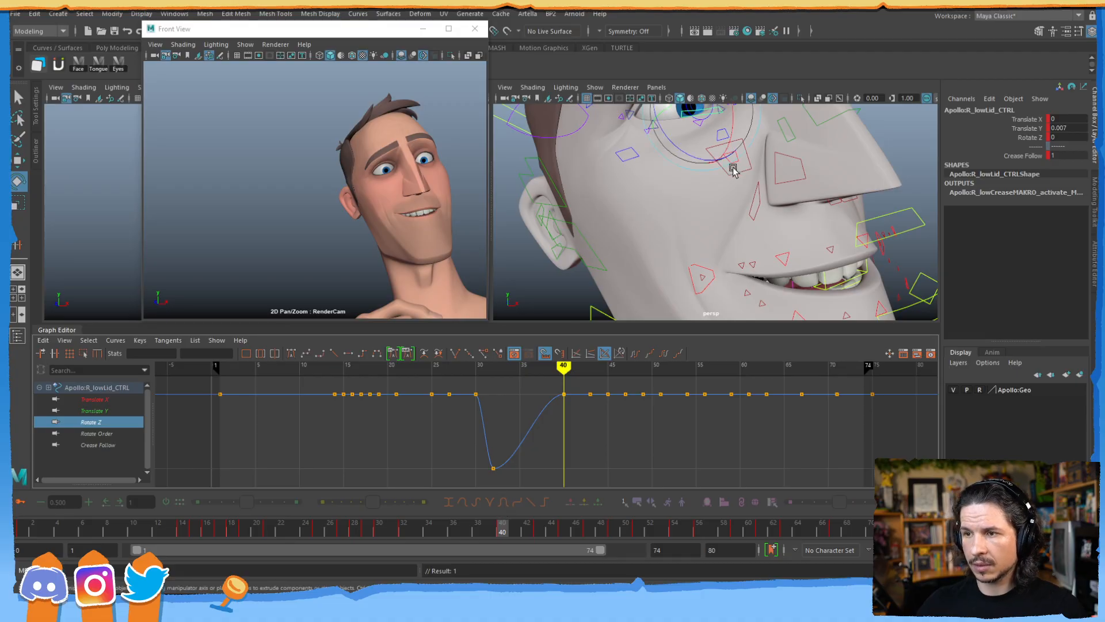
middle_click_drag(736, 167, 714, 220, "alt")
right_click_drag(489, 451, 510, 447, "alt+shift")
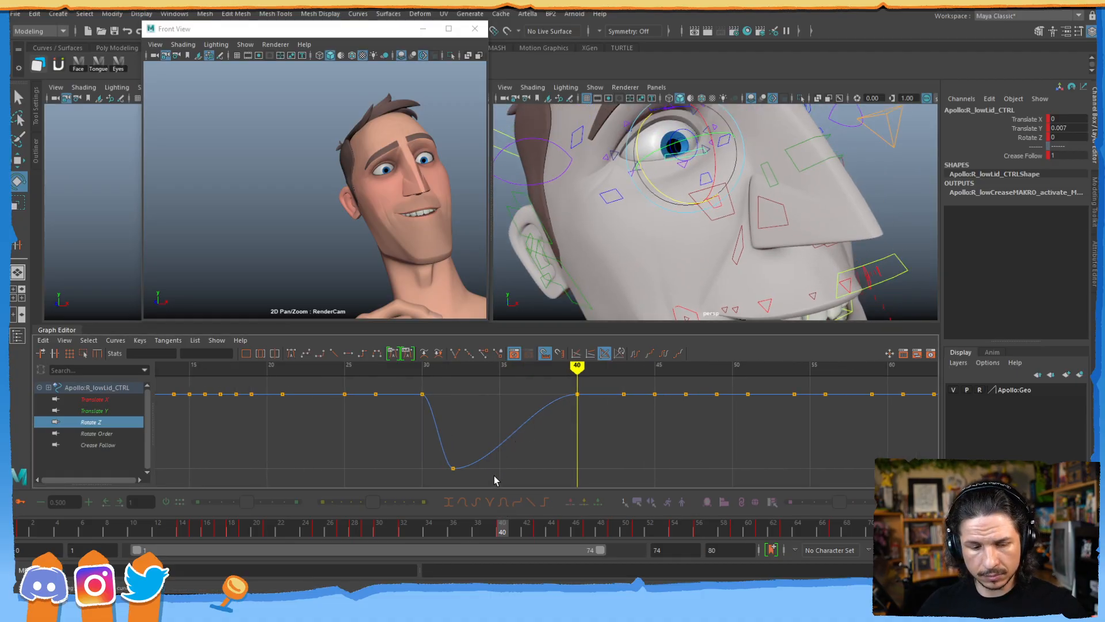
left_click(441, 530)
key("s")
left_click_drag(493, 434, 516, 468)
- Lower the right lower lid's Rotate Z keys from frame 25 to 30 to the frame 32 level, easing in through frames 19 and 21
left_click_drag(452, 532, 244, 529)
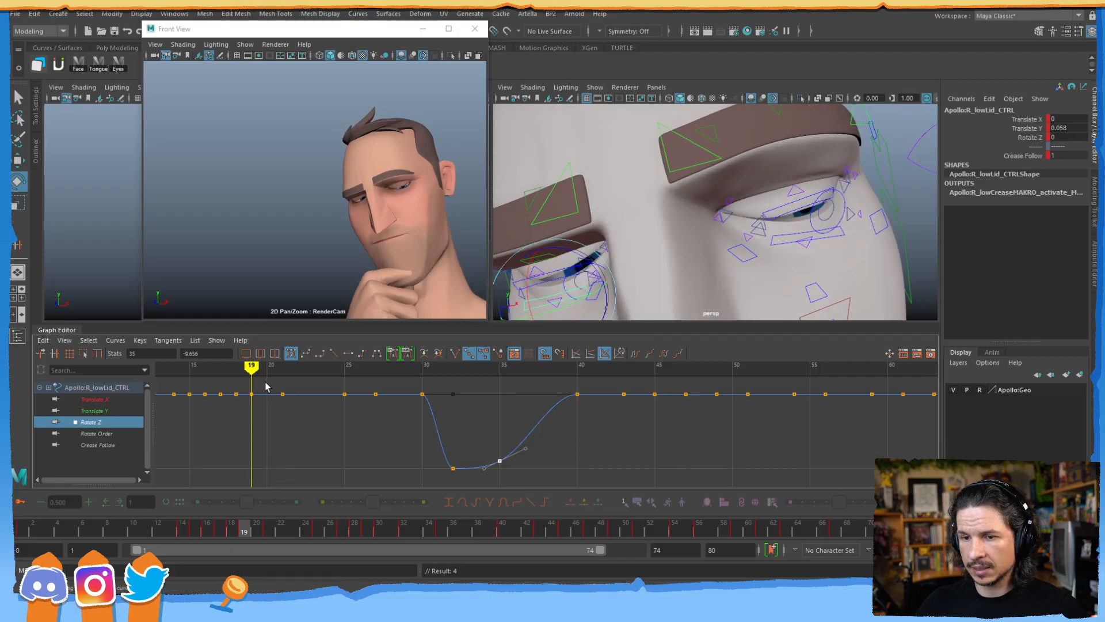
left_click_drag(431, 413, 431, 414)
middle_click_drag(412, 415, 409, 493, "shift")
left_click_drag(299, 450, 278, 469)
middle_click_drag(278, 468, 271, 385, "shift")
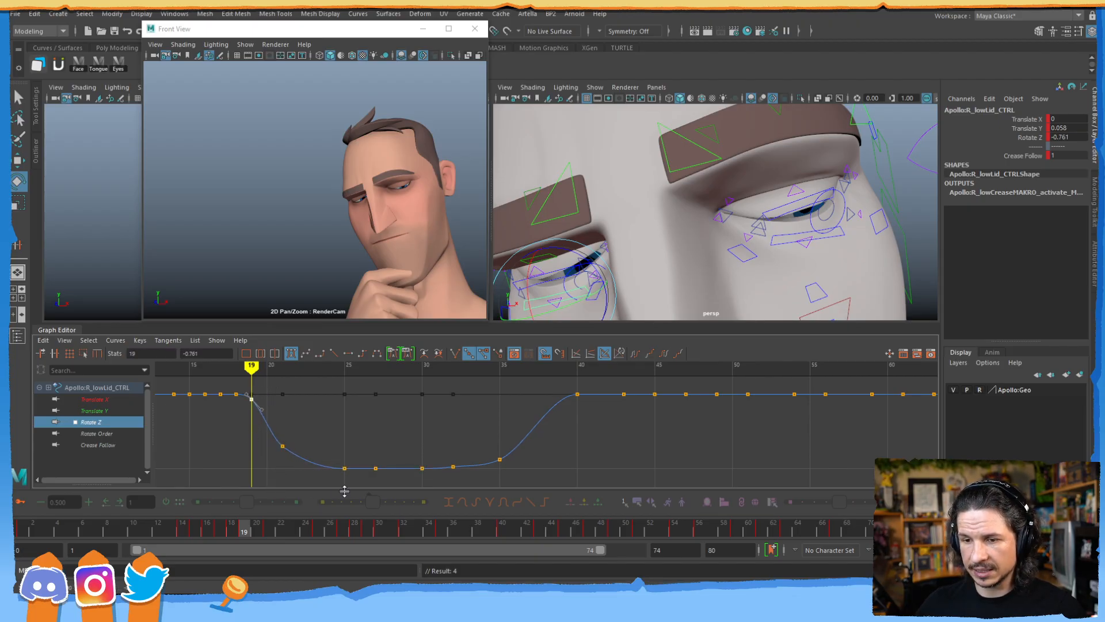
- Review the right lower lid's motion from frame 19 to 51 and examine both eyes up close at frames 49 and 51
left_click_drag(246, 532, 545, 395)
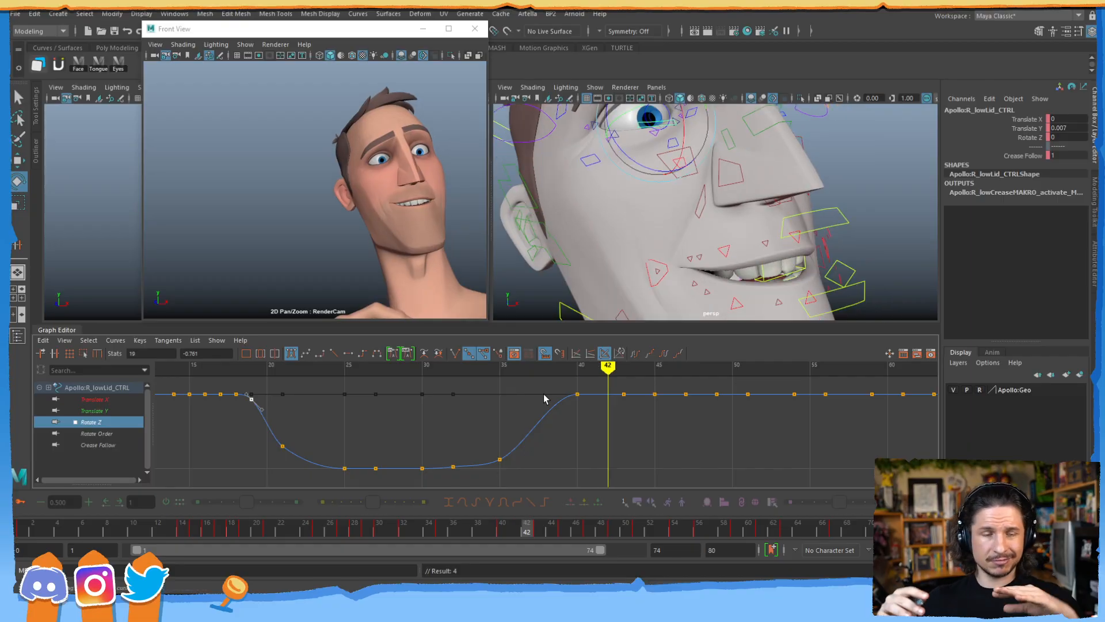
mouse_move(541, 527)
left_mouse_down()
mouse_move(632, 505)
mouse_move(748, 502)
mouse_move(518, 498)
mouse_move(714, 487)
mouse_move(826, 444)
mouse_move(758, 456)
mouse_move(768, 458)
mouse_move(704, 436)
mouse_move(613, 451)
left_mouse_up()
key("alt+v")
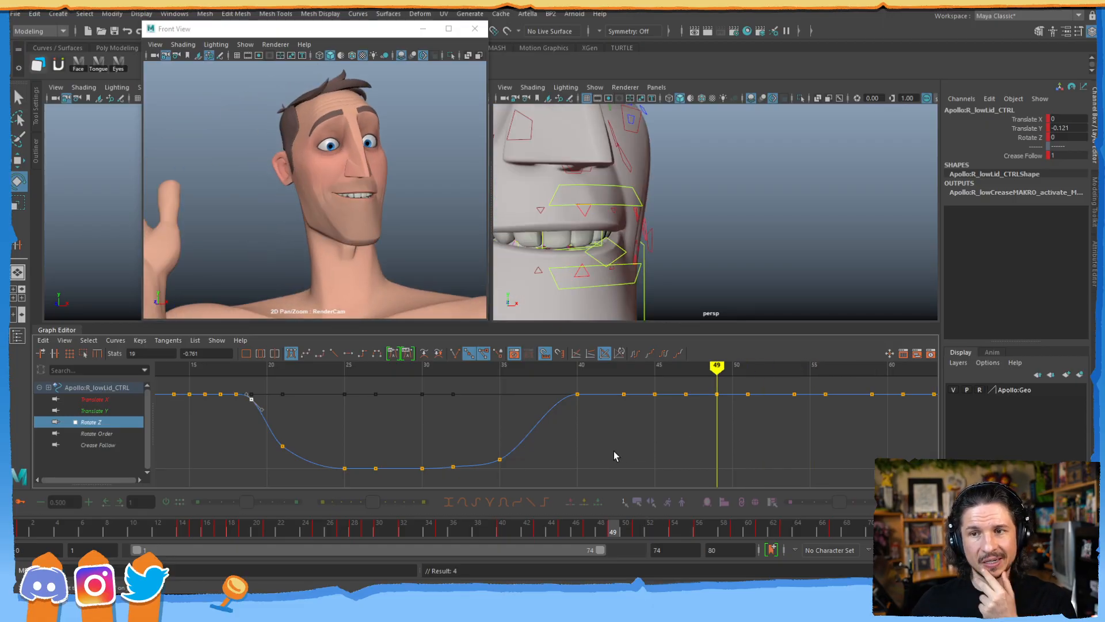
left_click_drag(619, 161, 662, 229, "alt")
right_click_drag(662, 229, 802, 218, "alt")
middle_click_drag(802, 217, 789, 236, "alt")
right_click_drag(788, 234, 796, 236, "alt")
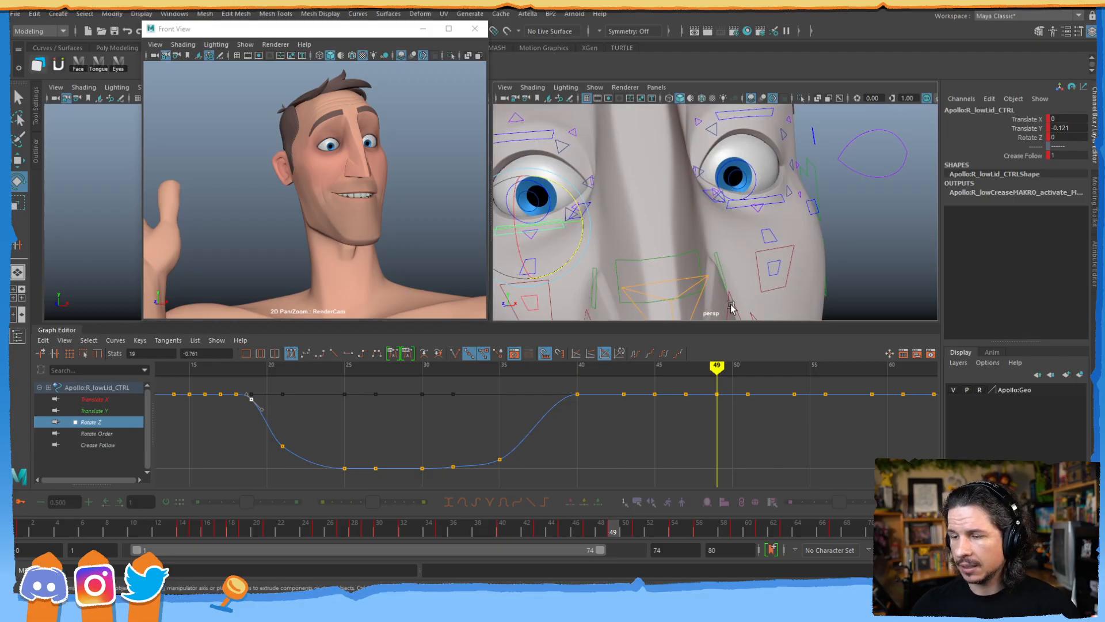
left_click_drag(522, 533, 638, 526)
left_click_drag(673, 282, 786, 275, "alt")
middle_click_drag(787, 282, 737, 281, "alt")
left_click_drag(738, 281, 791, 263, "alt")
- Try raising the right lowCrease2 control in Translate Y at frame 51
key("w")
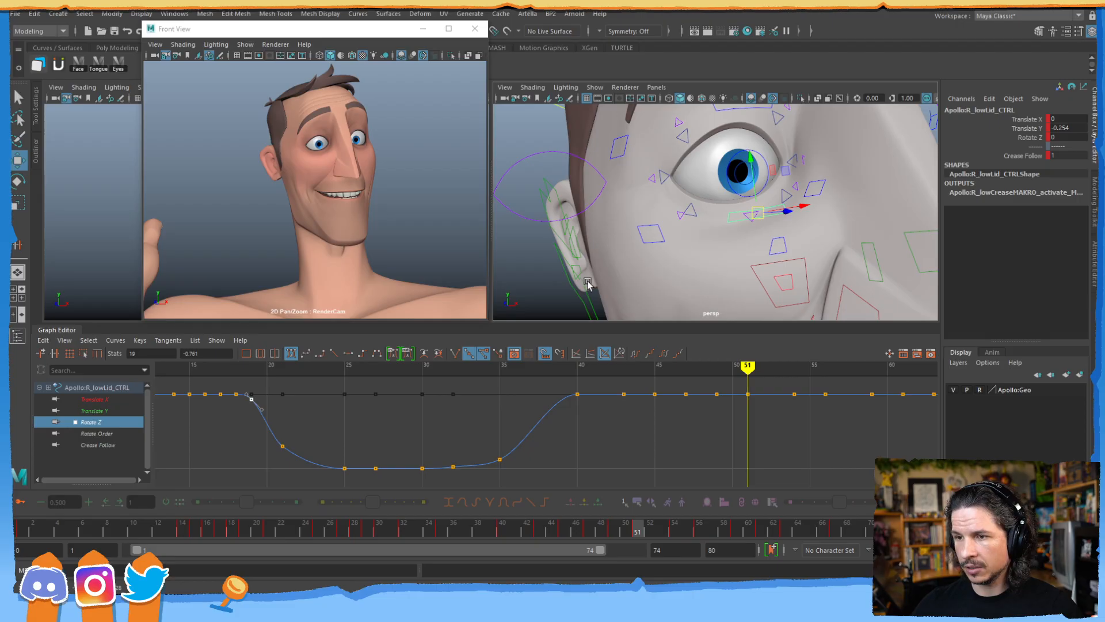
left_click(763, 218)
left_click(758, 212)
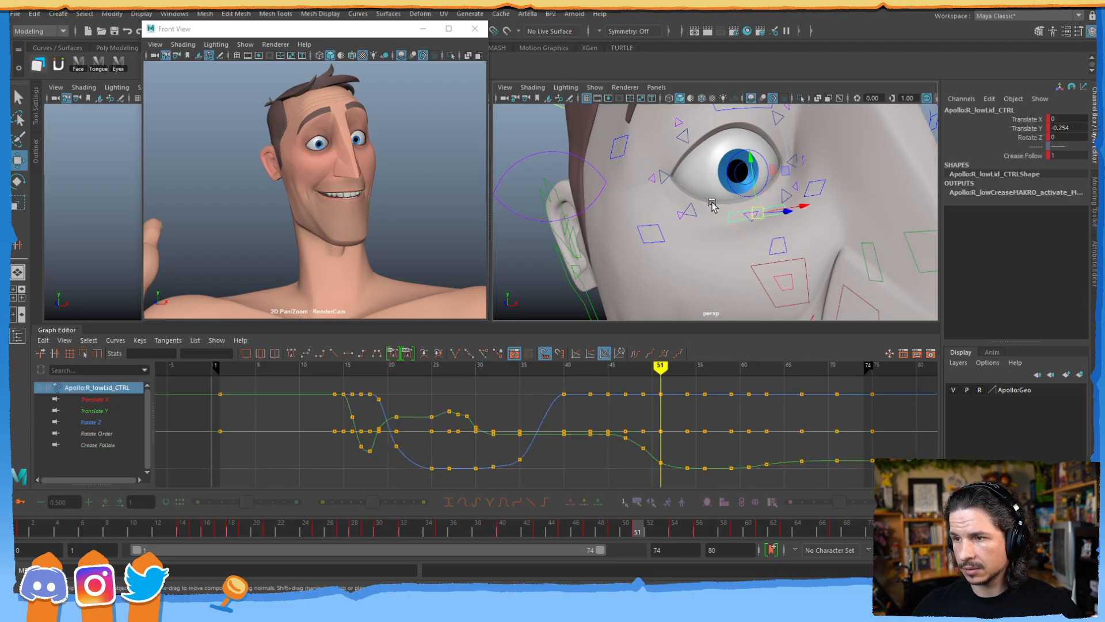
left_click_drag(714, 204, 789, 230, "alt")
right_click_drag(790, 229, 762, 229, "alt")
left_click_drag(763, 229, 792, 237, "alt")
left_click(766, 208)
left_click_drag(749, 180, 749, 180)
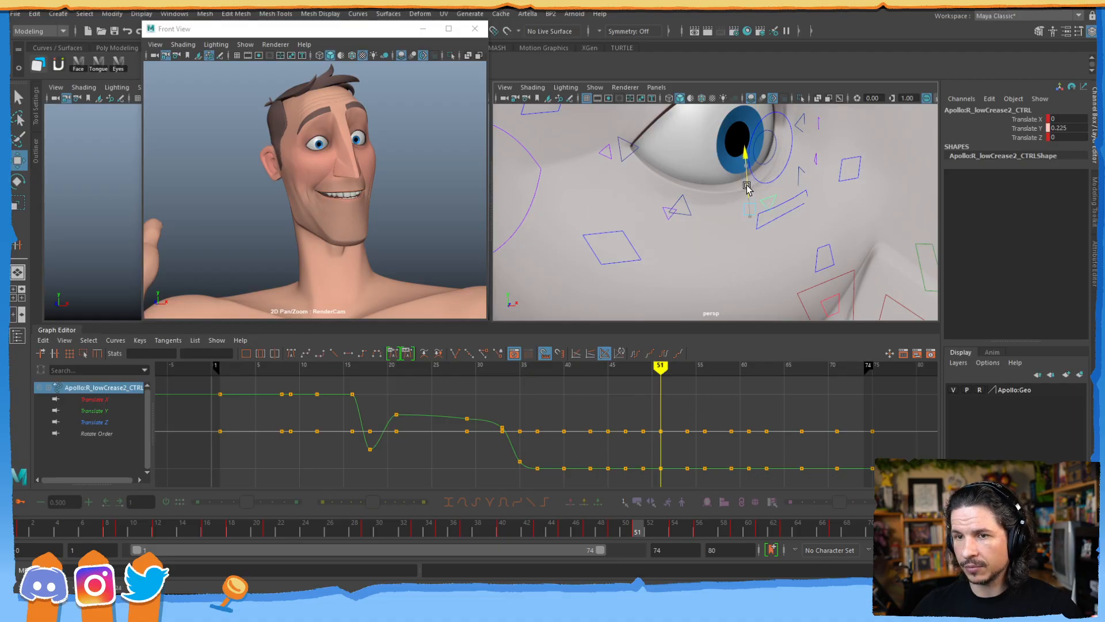
left_click_drag(744, 175, 745, 172)
key("ctrl+z")
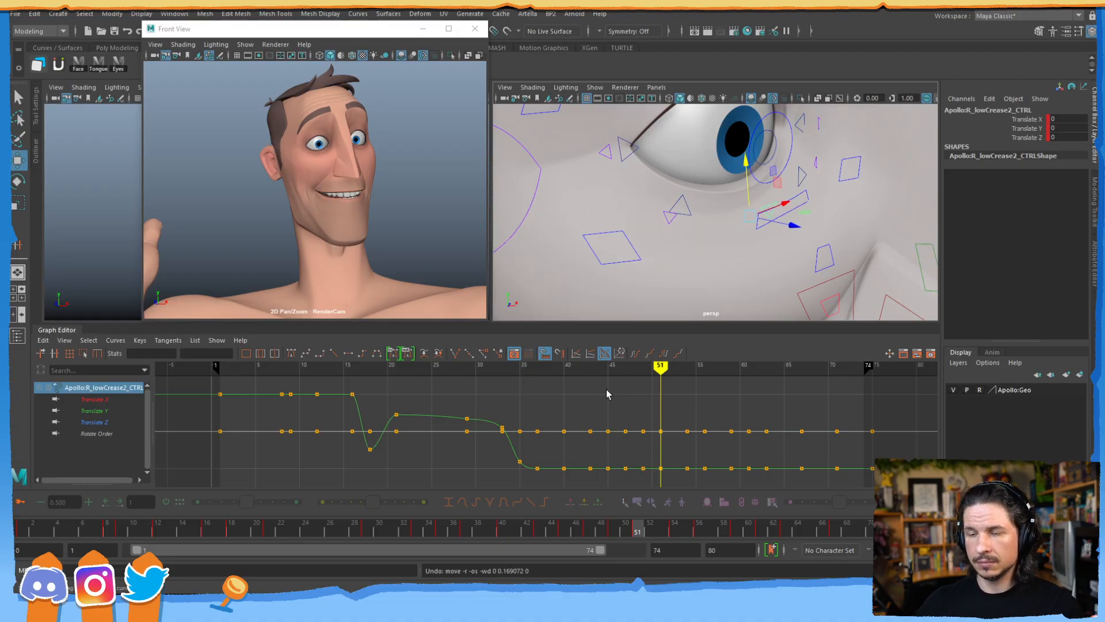
- Try raising the right lowCrease2 control's Translate Y to 0.197 at frame 54
left_click(594, 532)
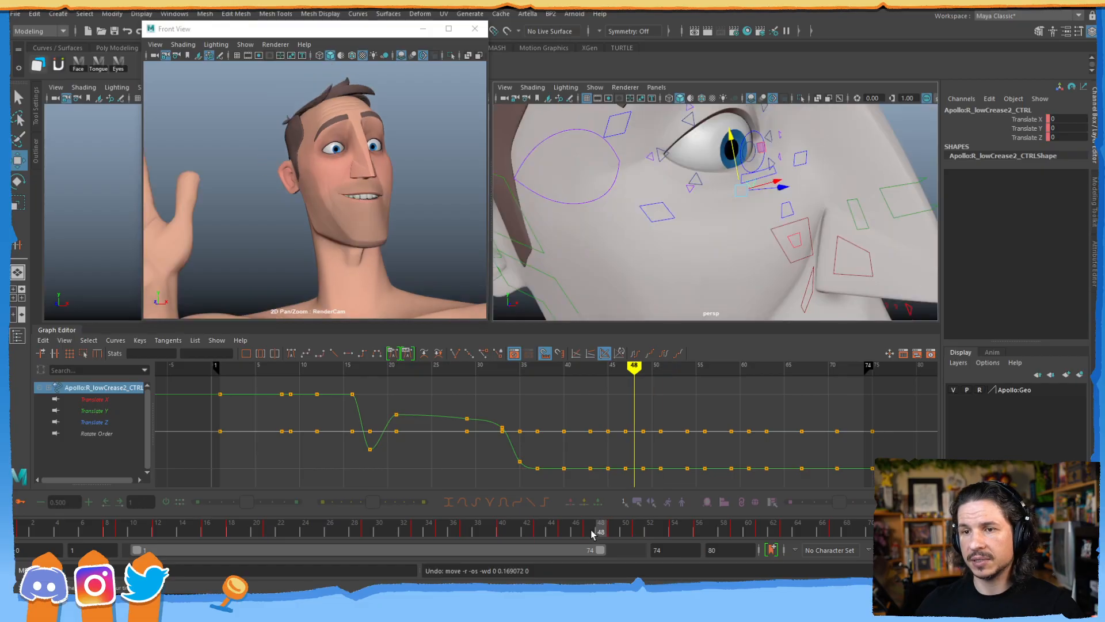
left_click_drag(585, 534, 681, 506)
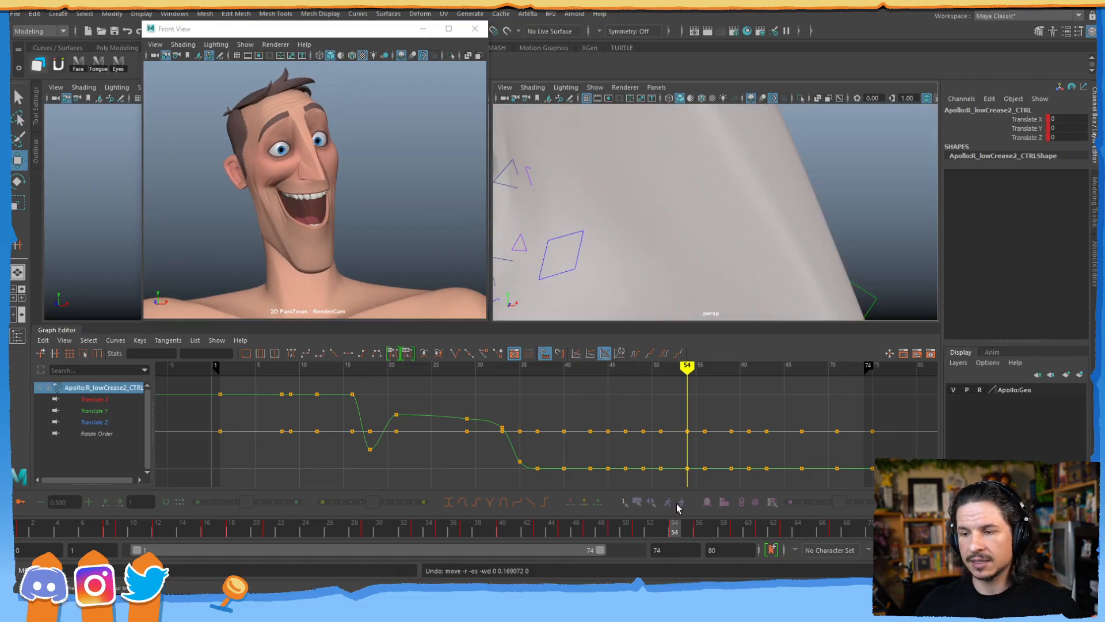
right_click_drag(728, 173, 698, 195, "alt")
left_click_drag(698, 195, 761, 247, "alt")
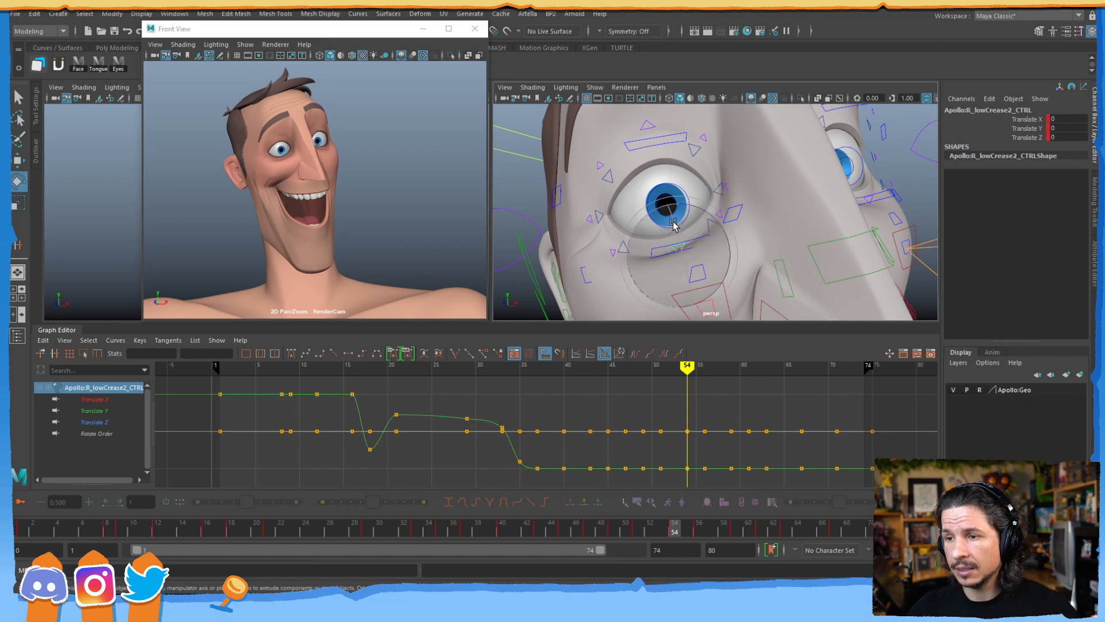
left_click_drag(666, 202, 666, 205)
key("e")
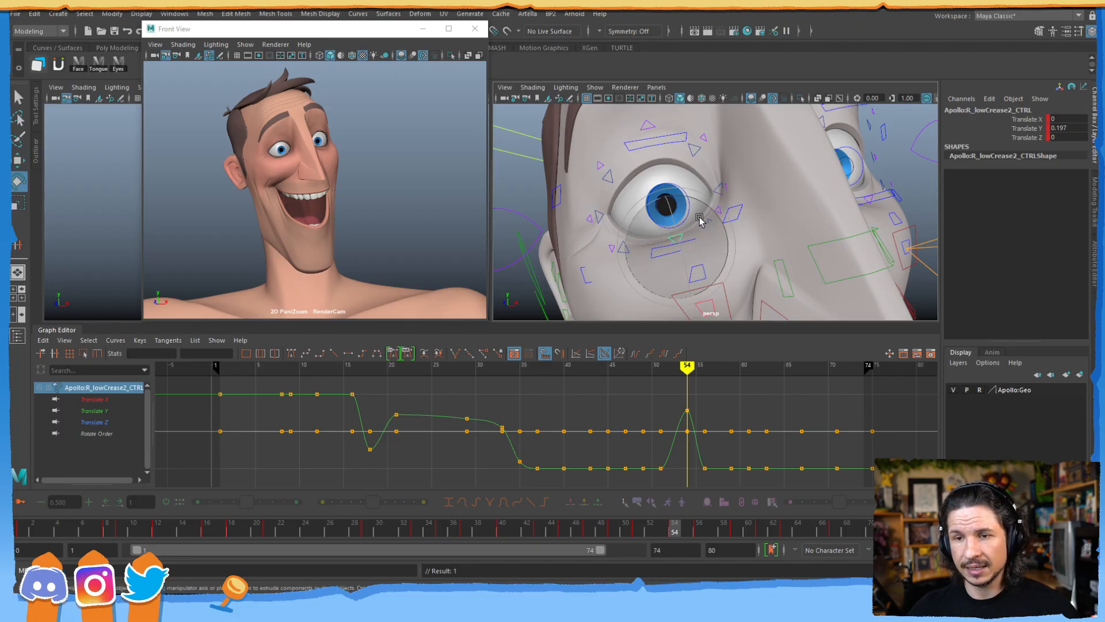
key("w")
key("ctrl+z")
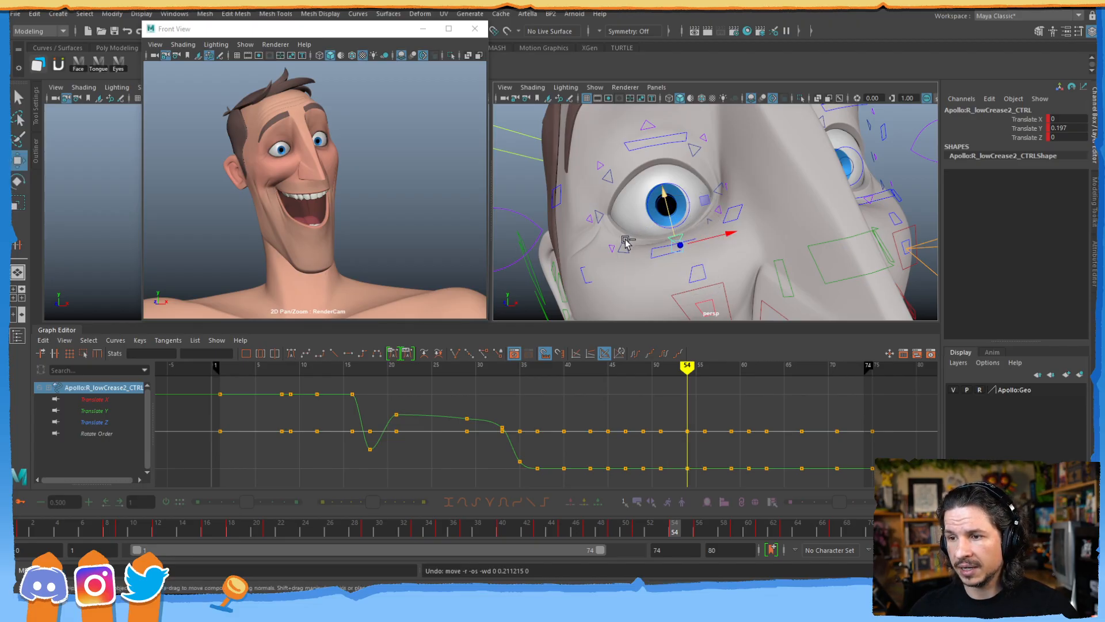
- Try raising Translate Y at frame 54 on the right lowCrease3 control to 0.372 and on lowCrease1 to 0.334
left_click(611, 254)
left_click_drag(619, 218, 618, 204)
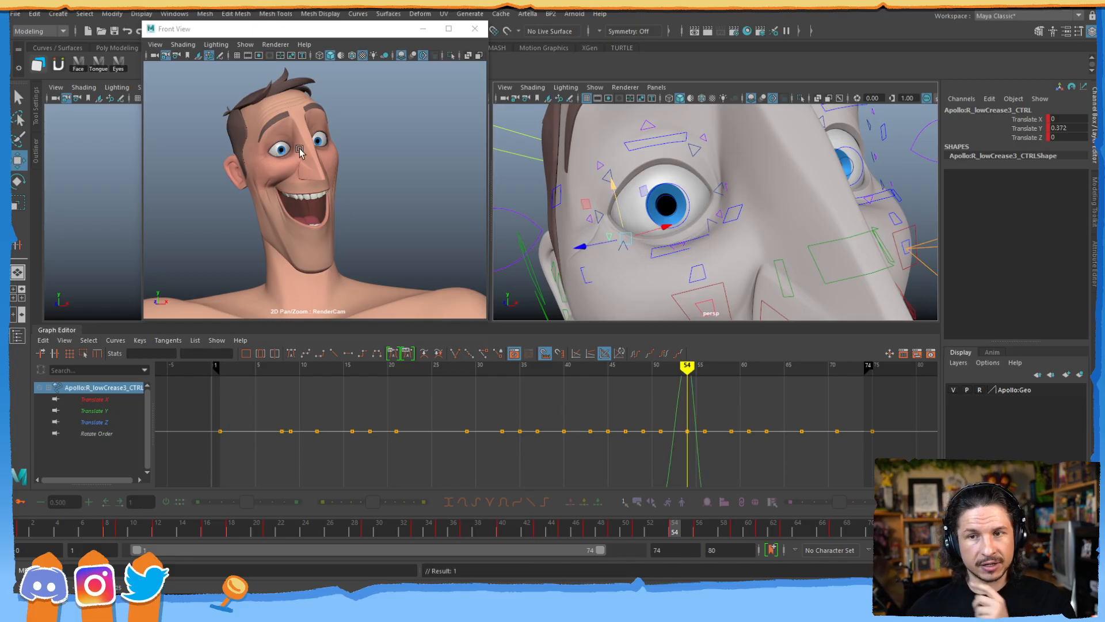
key("ctrl+z")
left_click(719, 213)
left_click_drag(703, 190, 704, 190)
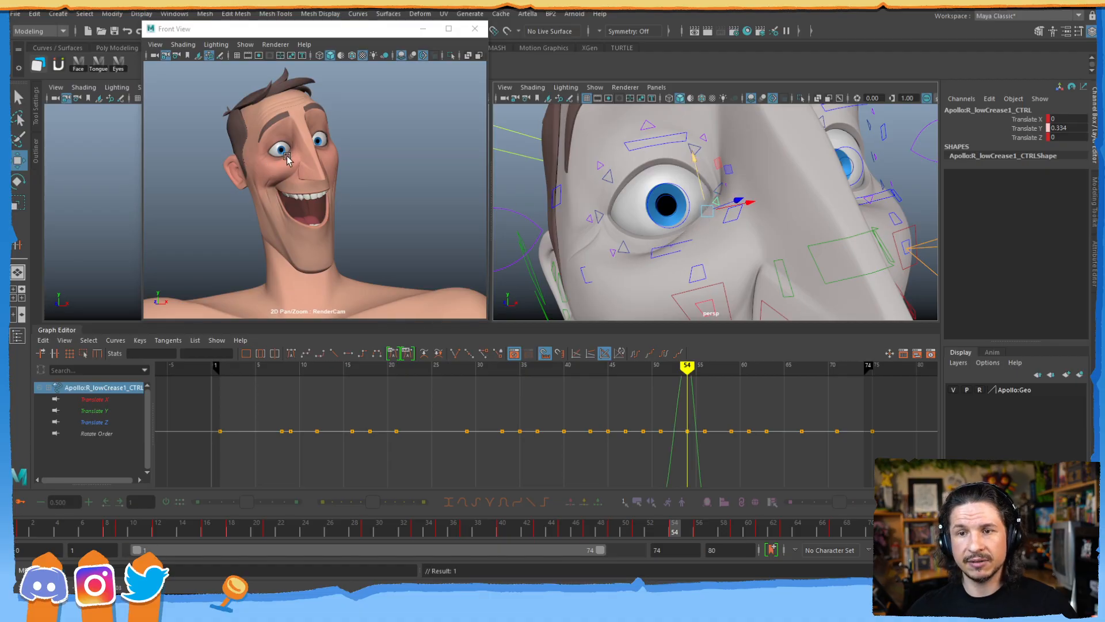
key("ctrl+z")
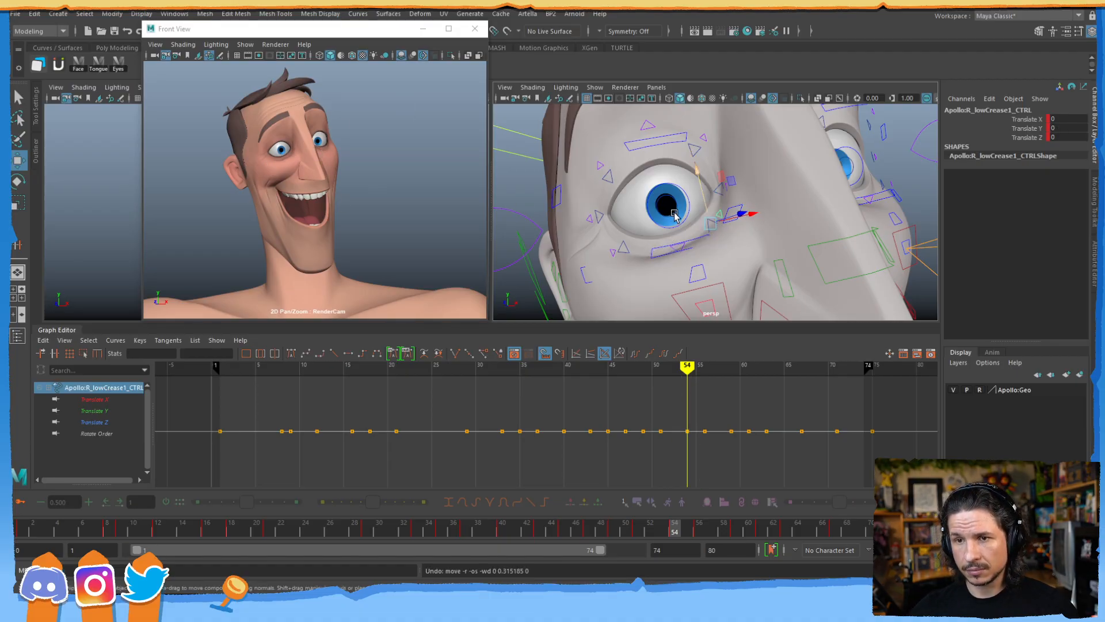
- Try raising the right orbitalLower control in Translate Y at frame 54
left_click(623, 248)
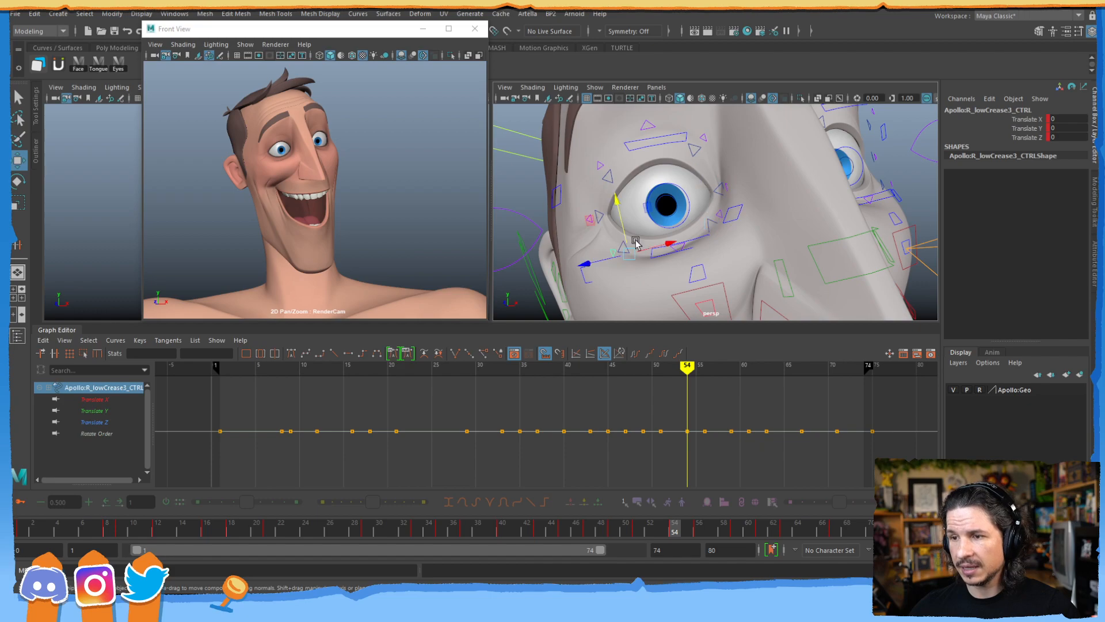
left_click(593, 282)
left_click_drag(580, 228, 578, 224)
key("ctrl+z")
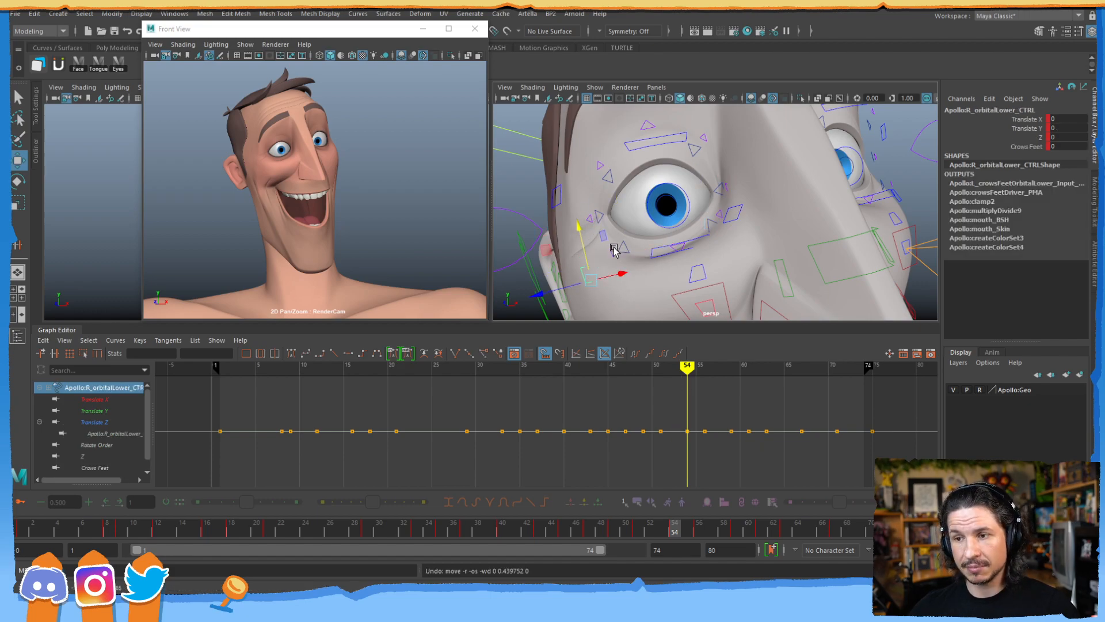
- Raise the left and right lowCrease3 controls together at frame 54, bringing the left one's Translate Y to 0.326, and key them
left_click(613, 251)
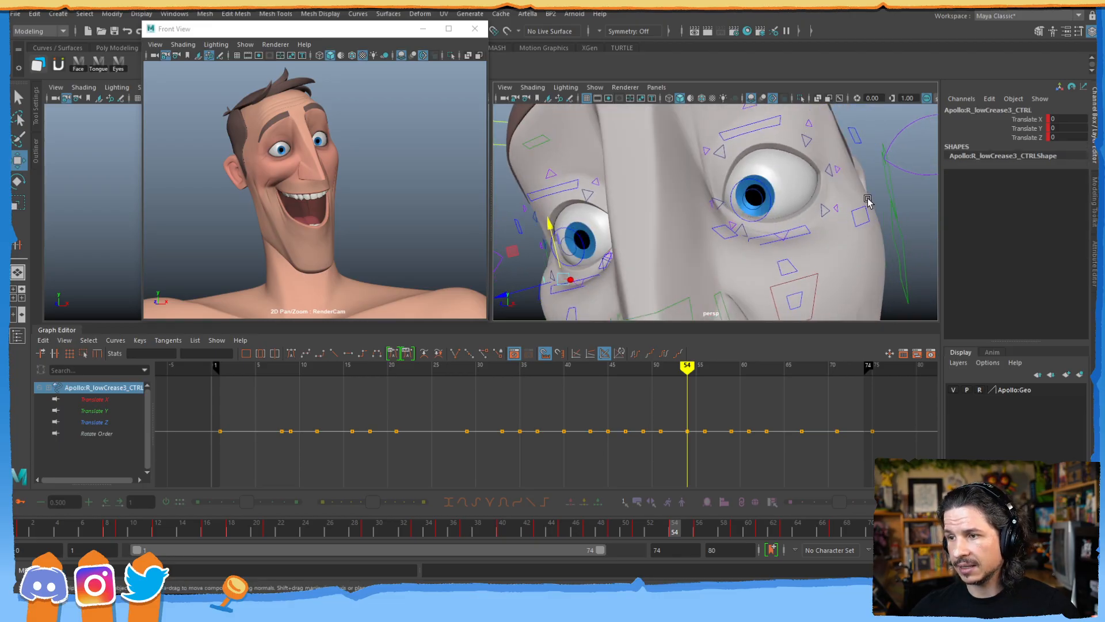
left_click(831, 209, "shift")
key("f")
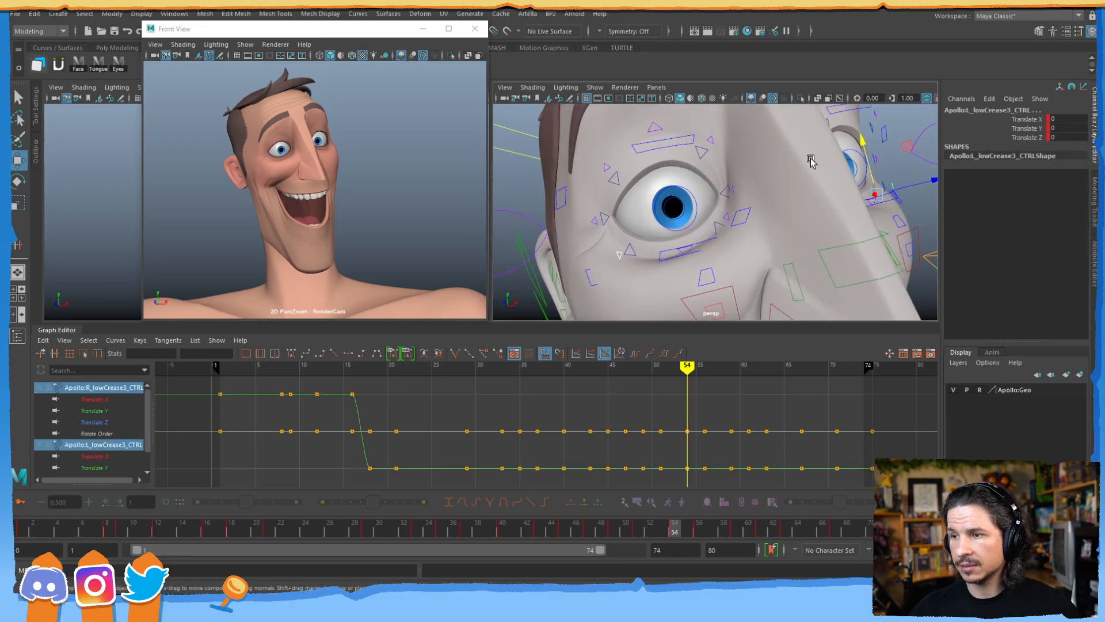
left_click_drag(868, 158, 866, 144)
key("s")
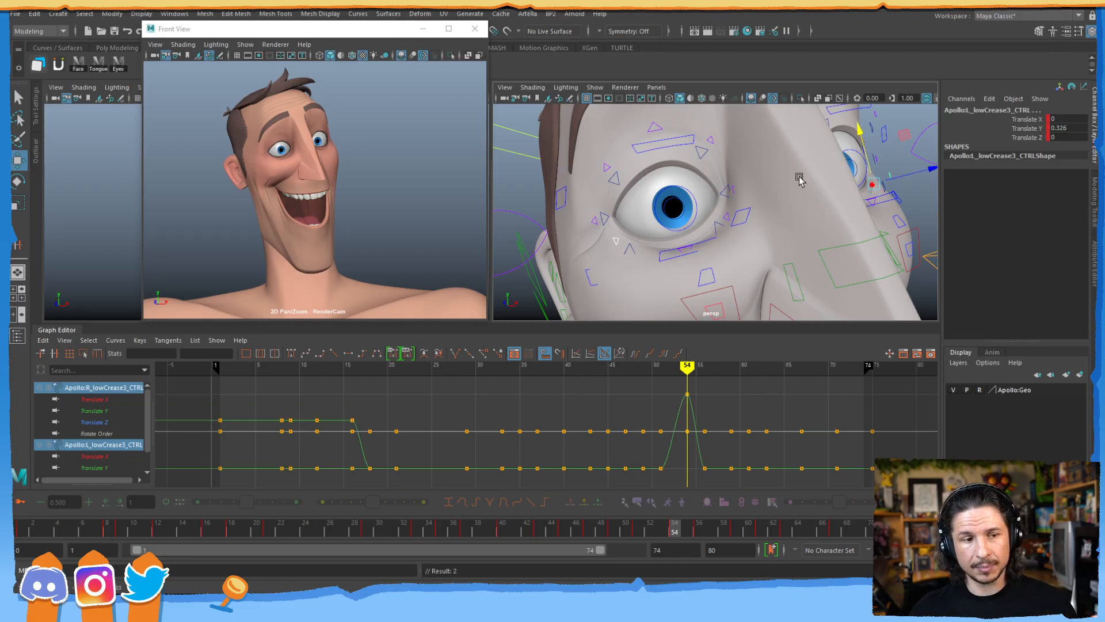
mouse_move(685, 256)
left_mouse_down("alt")
mouse_move(715, 266)
mouse_move(682, 262)
left_mouse_up("alt")
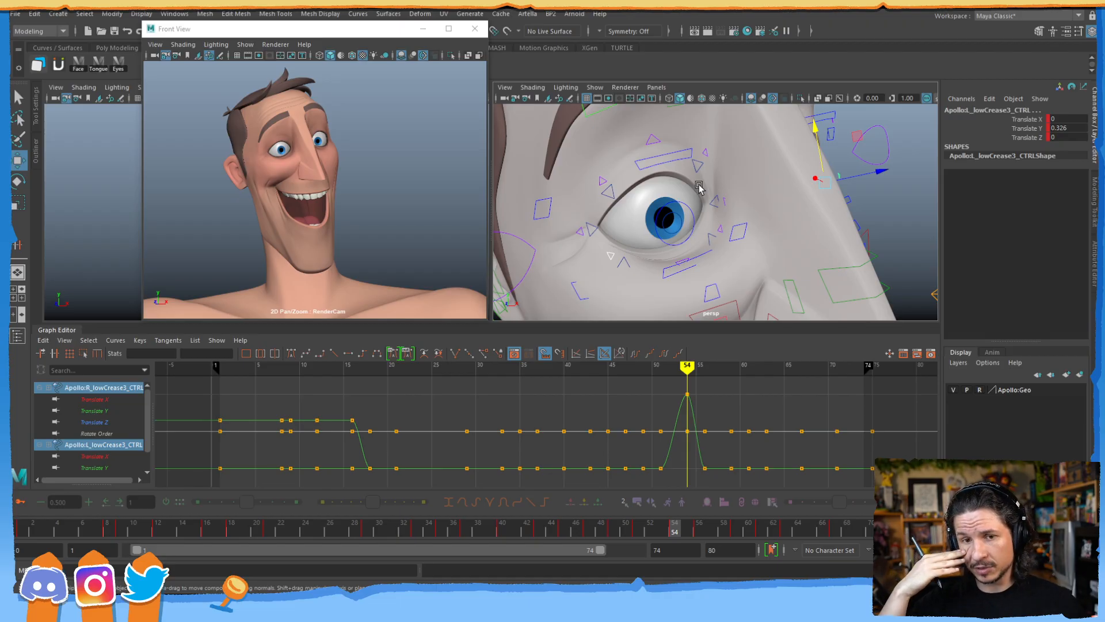
- Undo the last Translate Y raise at frame 54 and select the left and right lowCrease3 controls around frame 39
key("ctrl+z")
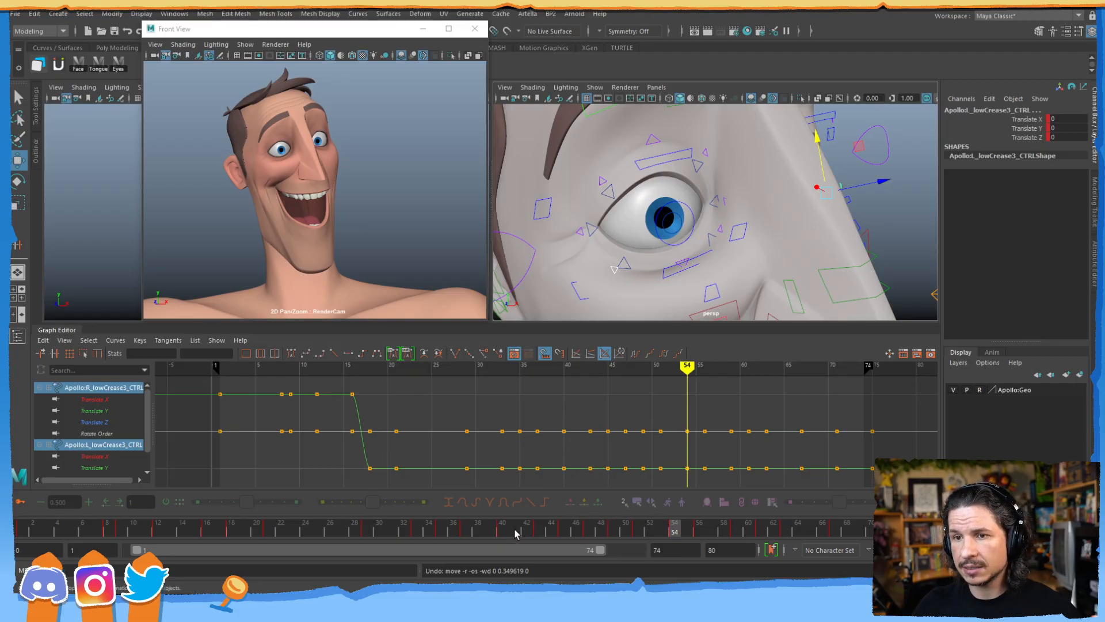
left_click_drag(533, 530, 495, 487)
left_click_drag(774, 203, 853, 169, "alt")
left_click(823, 165)
left_click(836, 196)
left_click_drag(702, 242, 759, 244, "alt")
left_click(556, 285, "shift")
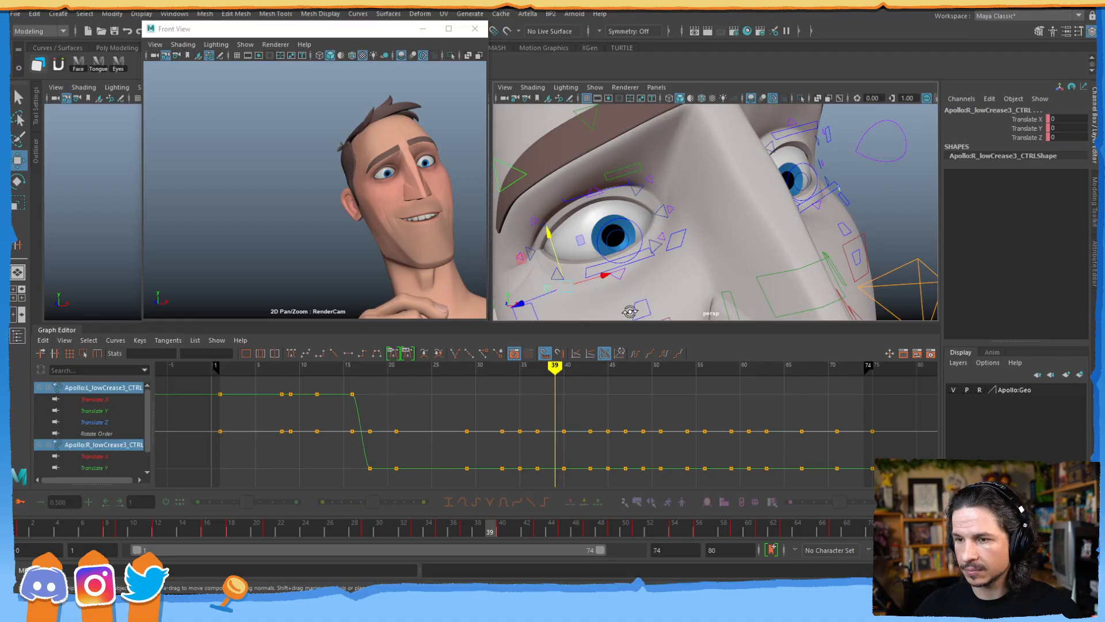
- Raise both lowCrease3 controls at frame 40, bringing the right one's Translate Y to 0.132, and key them
left_click_drag(633, 314, 618, 304, "alt")
key("alt+comma")
key("alt+comma")
key("alt+period")
key("alt+period")
key("alt+period")
key("alt+comma")
key("alt+period")
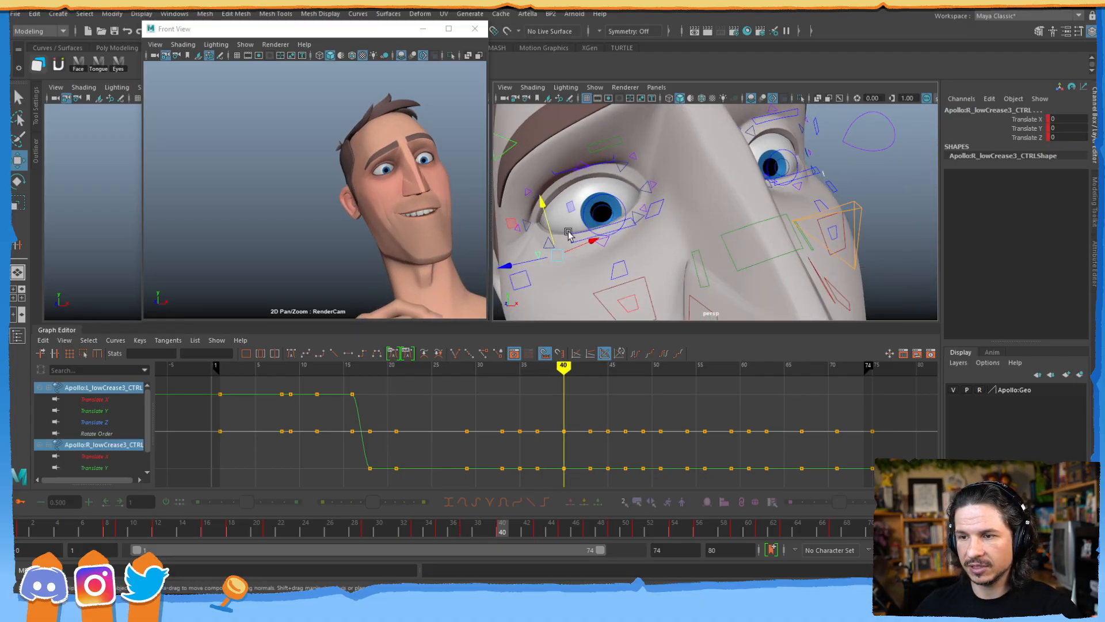
left_click_drag(543, 203, 542, 202)
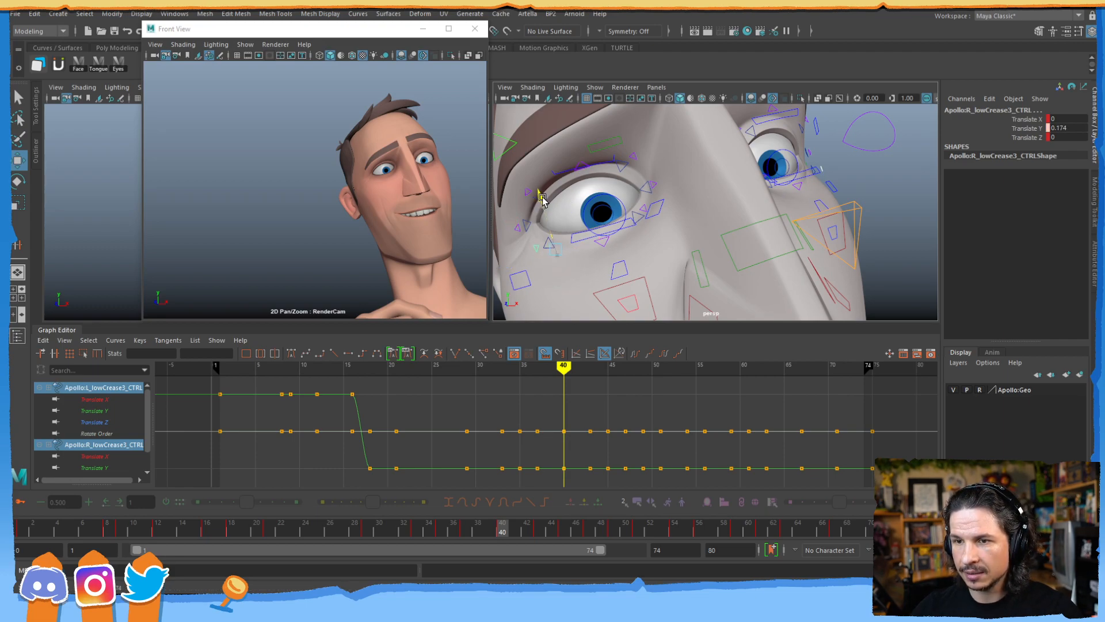
key("s")
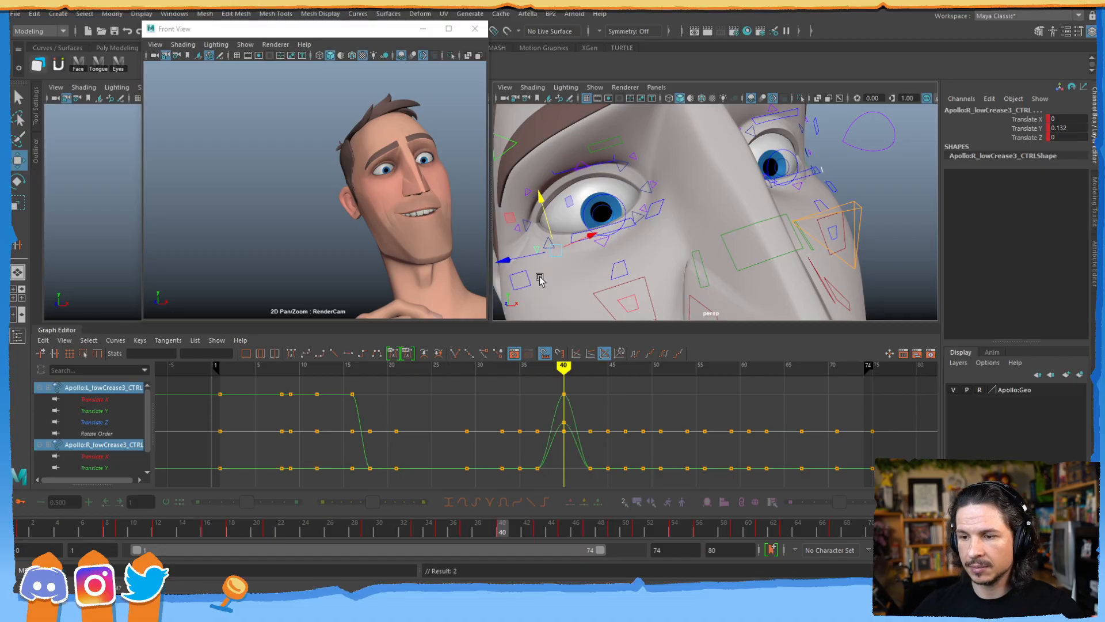
- Raise the left and right lowCrease2 controls at frame 40, bringing the left one's Translate Y to 0.058, and key them
left_click(602, 243)
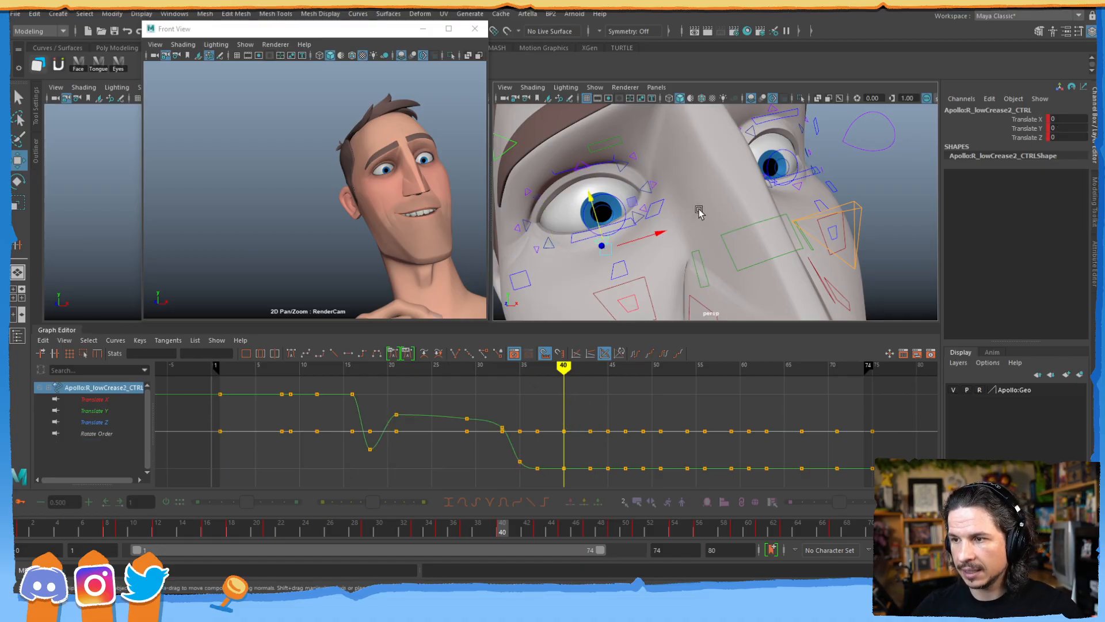
left_click(799, 185, "shift")
left_click_drag(773, 145, 773, 151)
key("s")
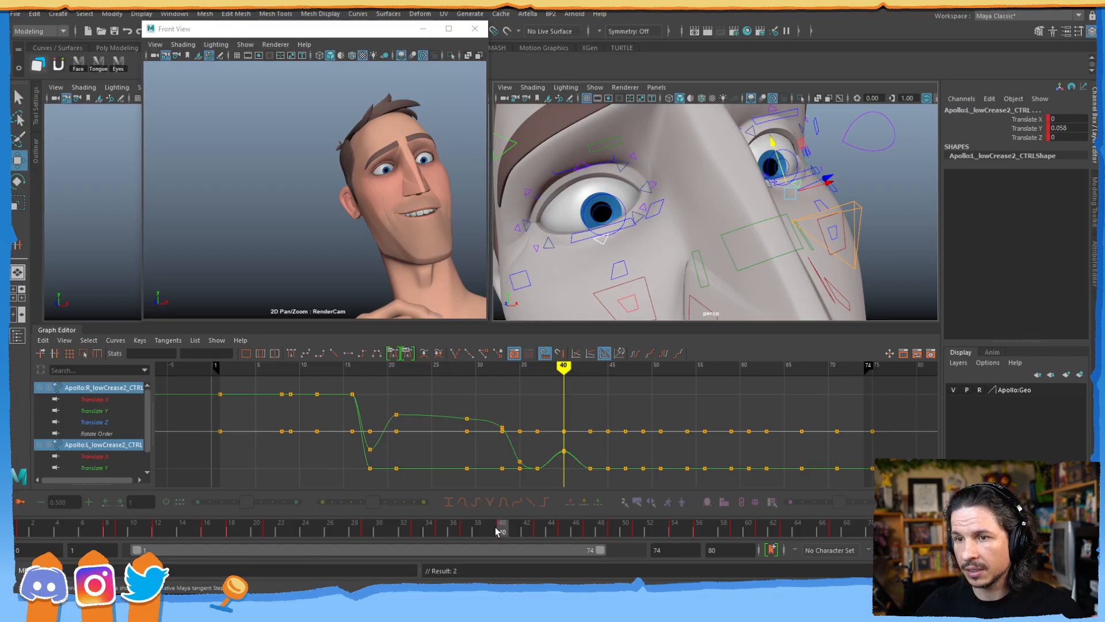
- Select the left and right lowCrease2 and lowCrease3 controls and delete their keys between frames 43 and 49
left_click_drag(485, 532, 466, 530)
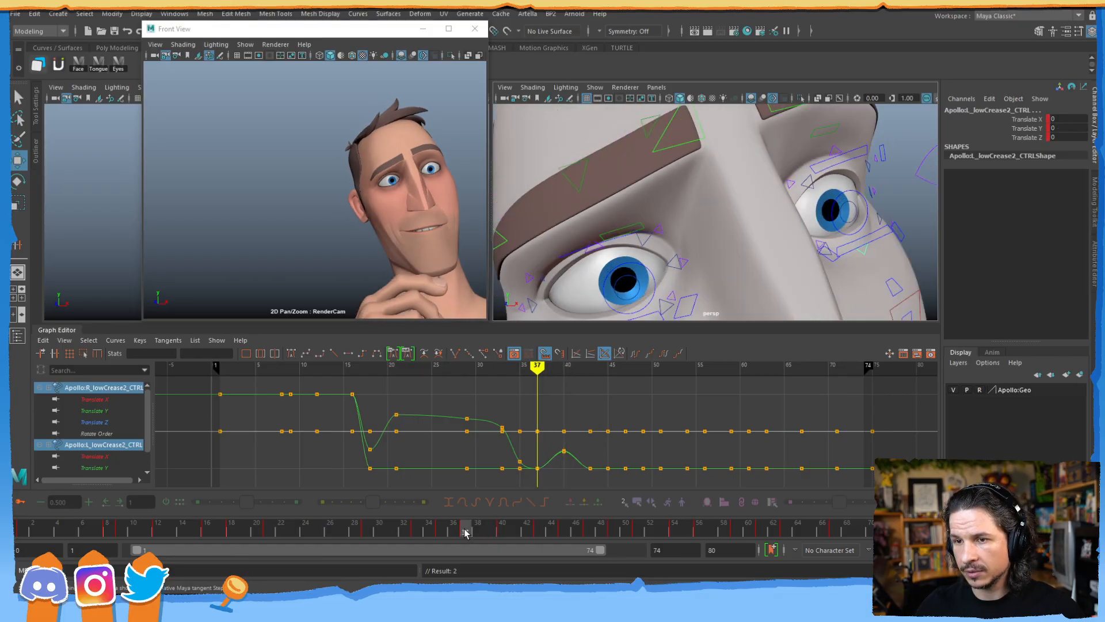
middle_click_drag(735, 229, 661, 250, "alt")
left_click(588, 247, "shift")
left_click(775, 207)
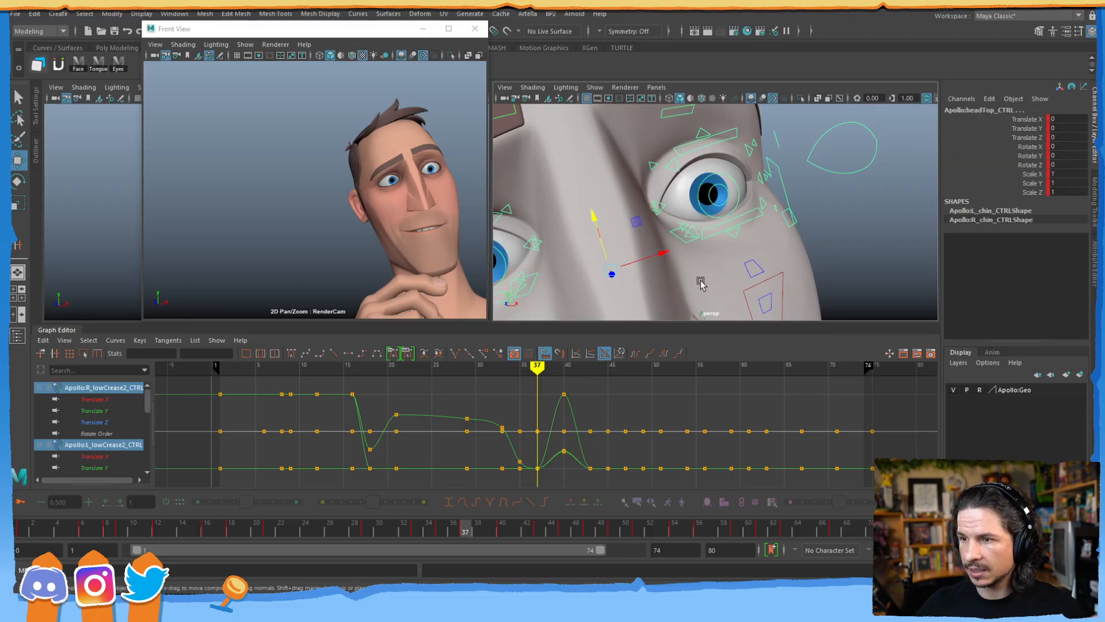
left_click(775, 210)
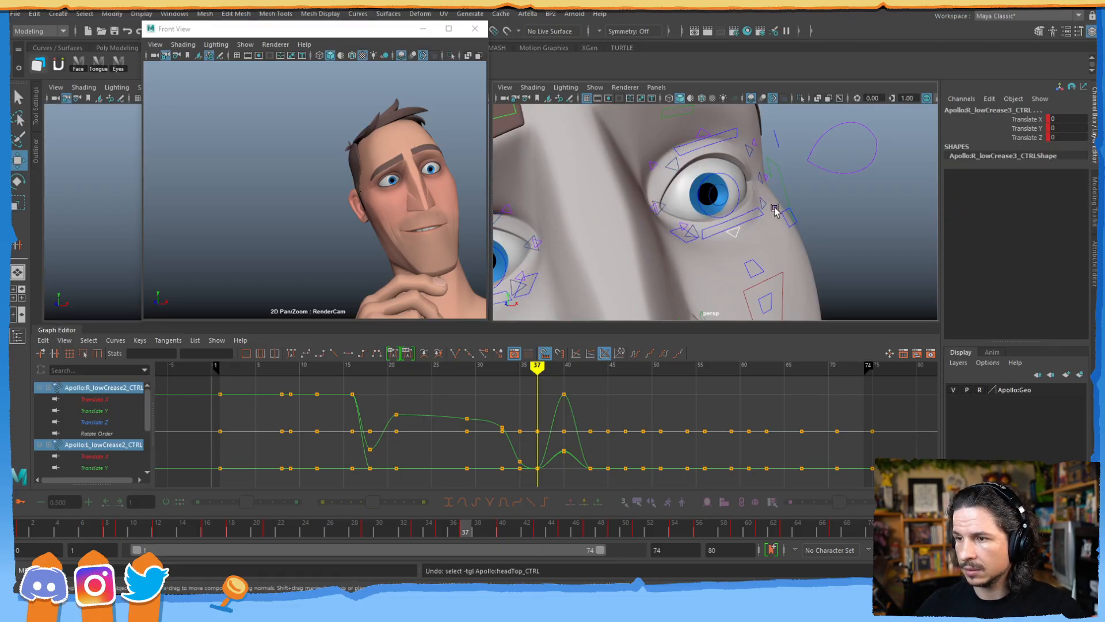
left_click_drag(461, 531, 624, 499)
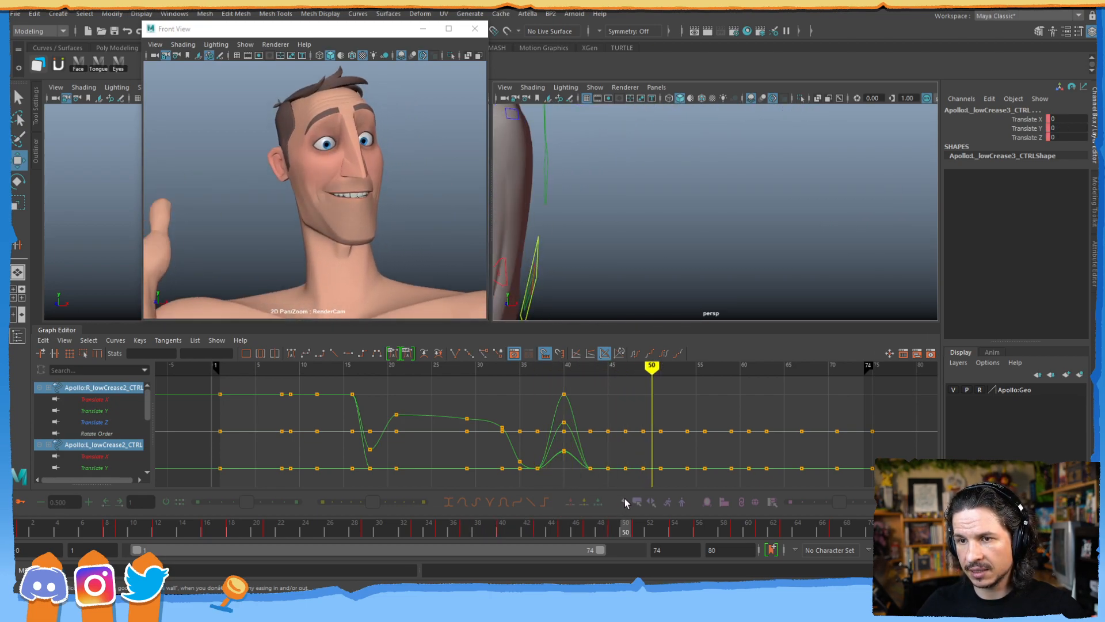
left_click(619, 530)
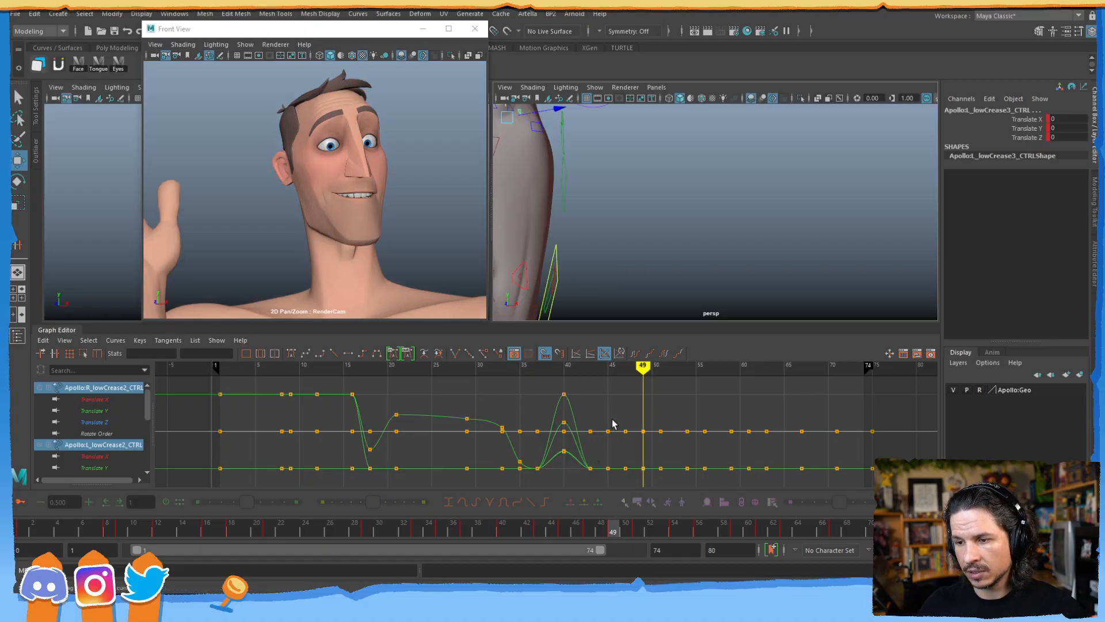
left_click_drag(637, 426, 651, 475)
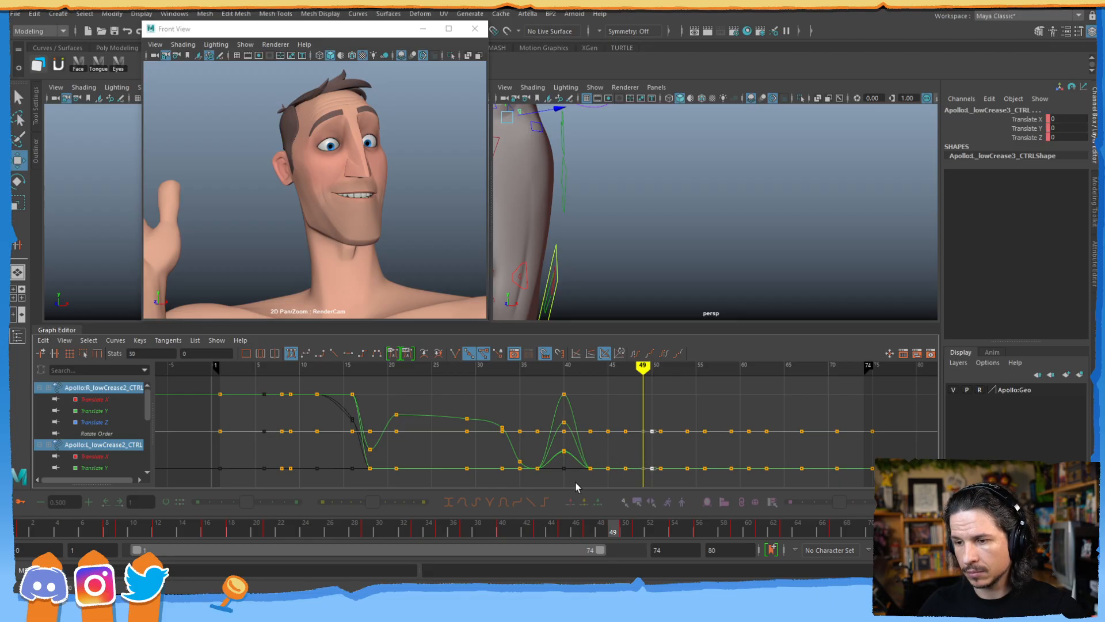
left_click_drag(576, 486, 635, 424)
key("Delete")
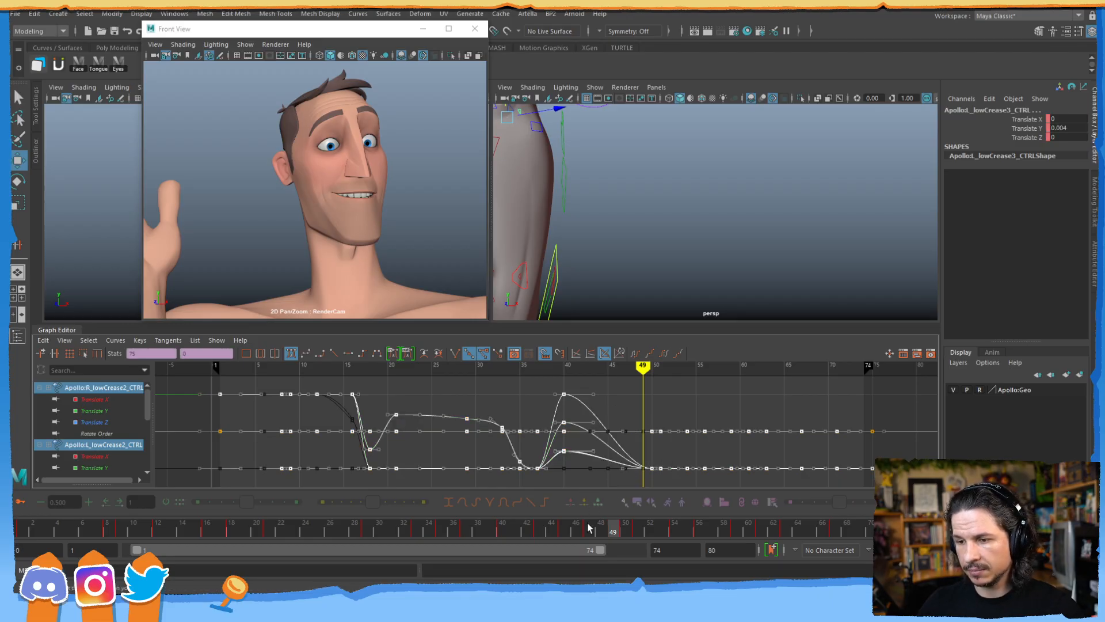
- Hold the frame-40 values of the four lower crease controls by keying them again at frame 50
left_click(578, 530)
right_click_drag(607, 449, 653, 432, "alt")
left_click(668, 401)
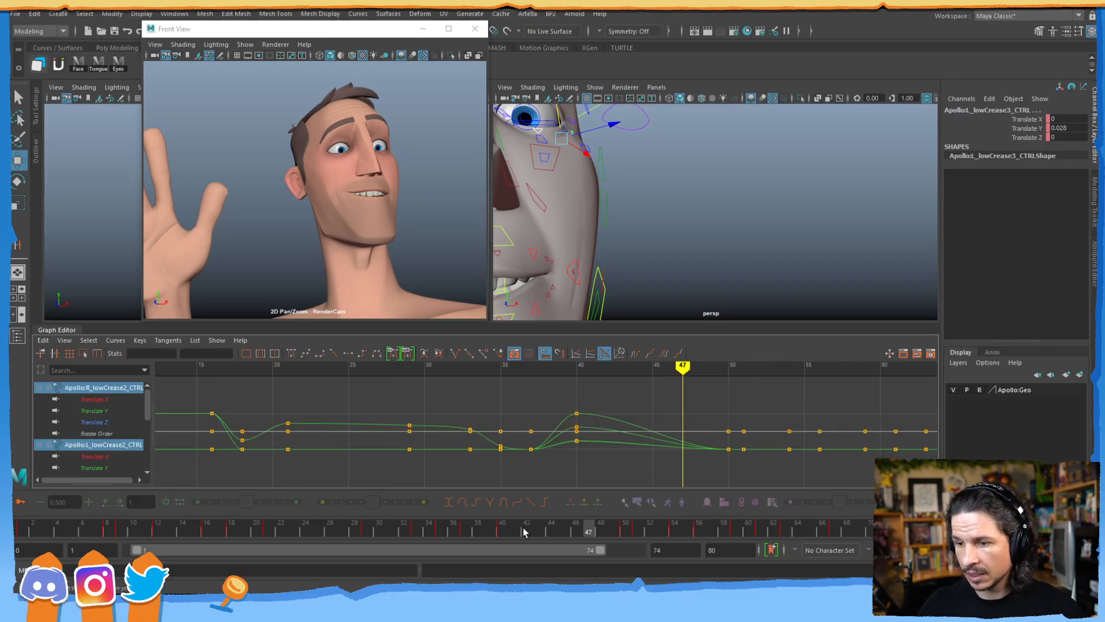
left_click_drag(516, 534, 677, 524)
key("s")
- Raise the lowCrease2 and lowCrease3 controls on both sides to Translate Y 0.125 at frame 54 and key them
left_click_drag(668, 195, 781, 241, "alt")
right_click_drag(781, 241, 801, 240, "alt")
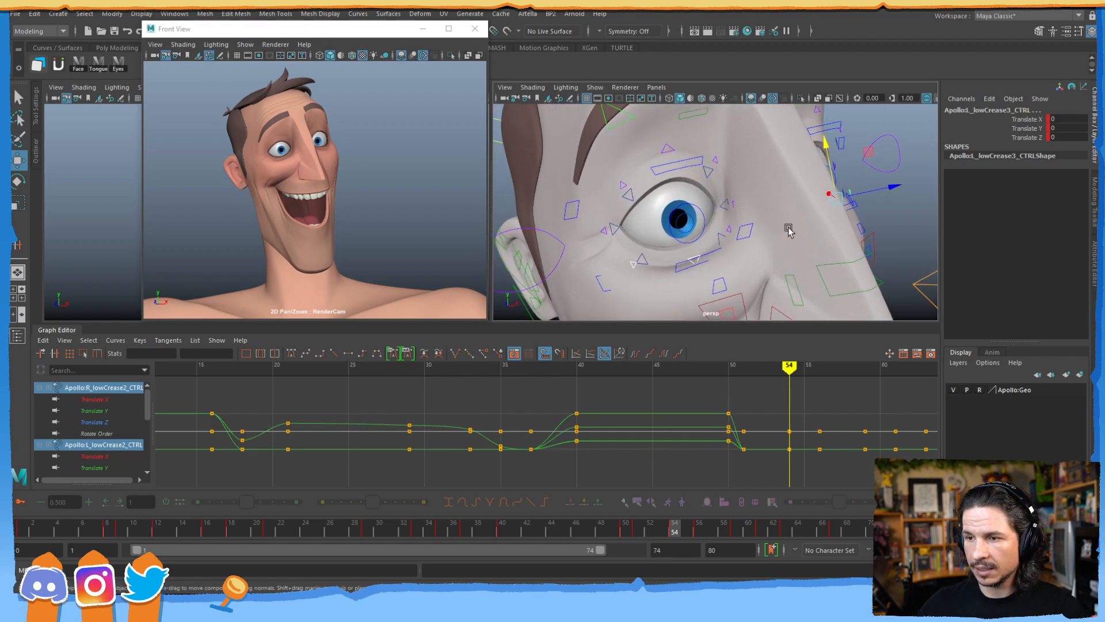
left_click_drag(828, 144, 777, 186)
key("s")
left_click(862, 171)
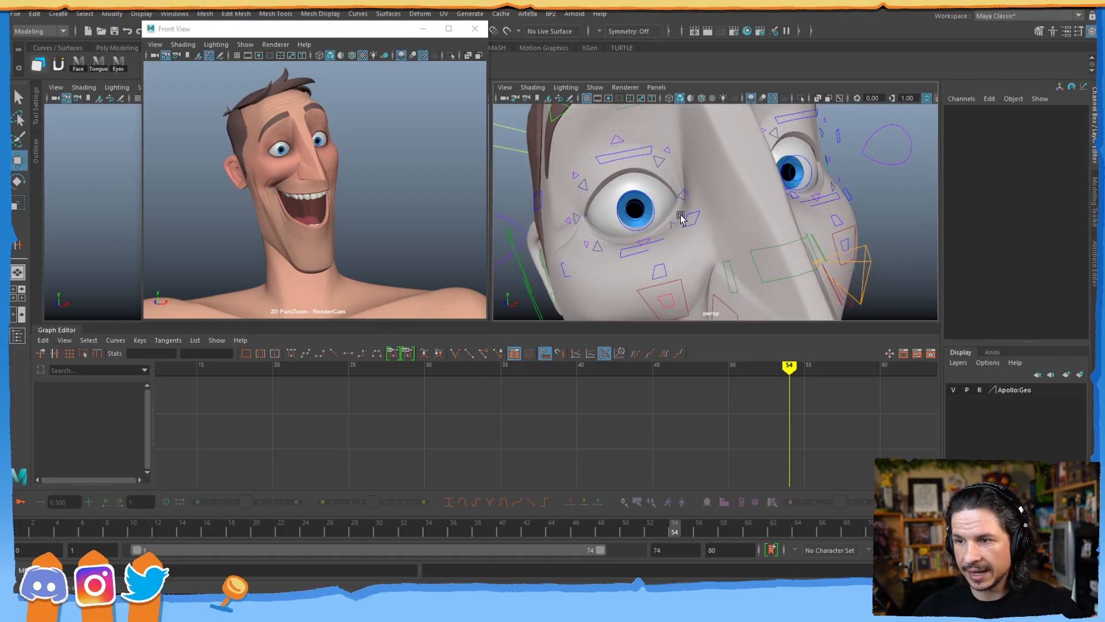
- Raise only the left and right lowCrease3 controls further at frame 54, bringing the left one's Translate Y to 0.264, and key them
left_click(596, 236)
left_click_drag(831, 181, 846, 181, "alt")
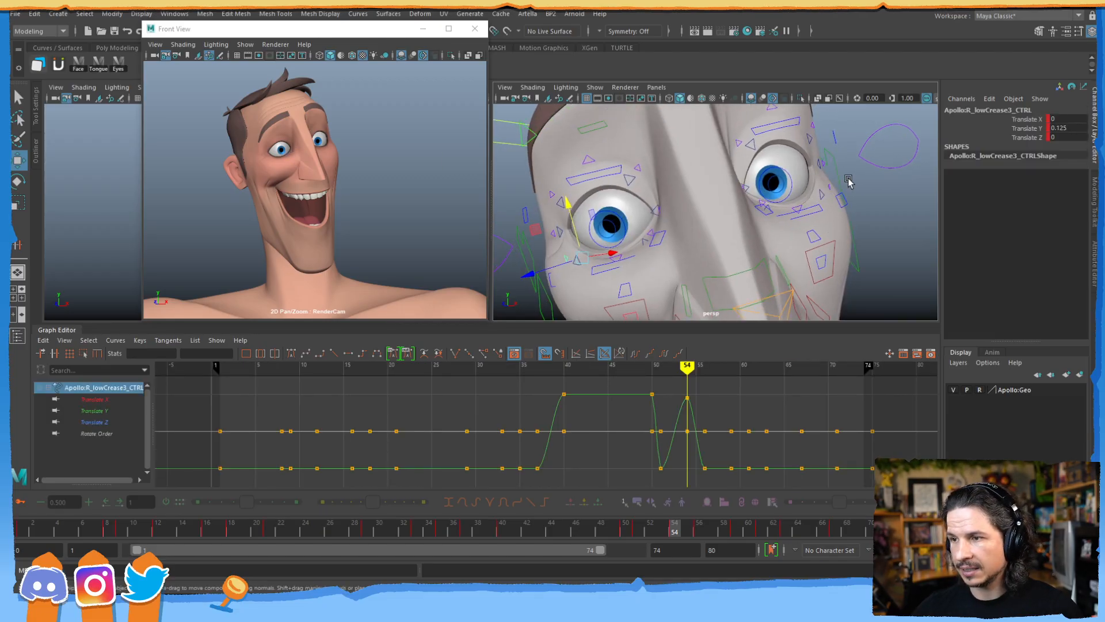
left_click(818, 193, "shift")
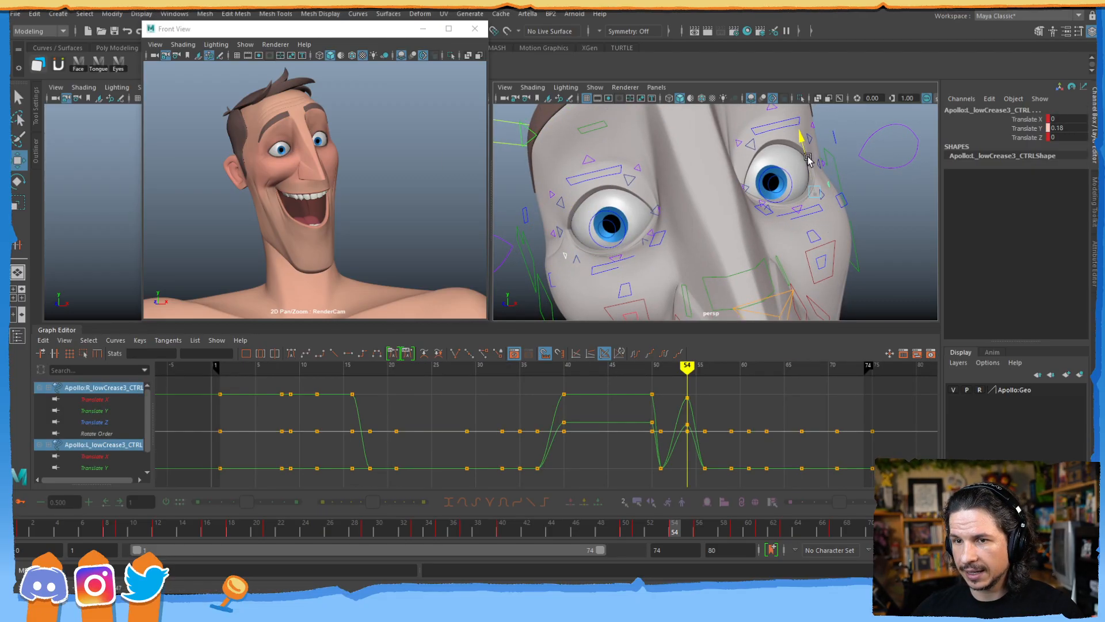
middle_click_drag(810, 153, 808, 146)
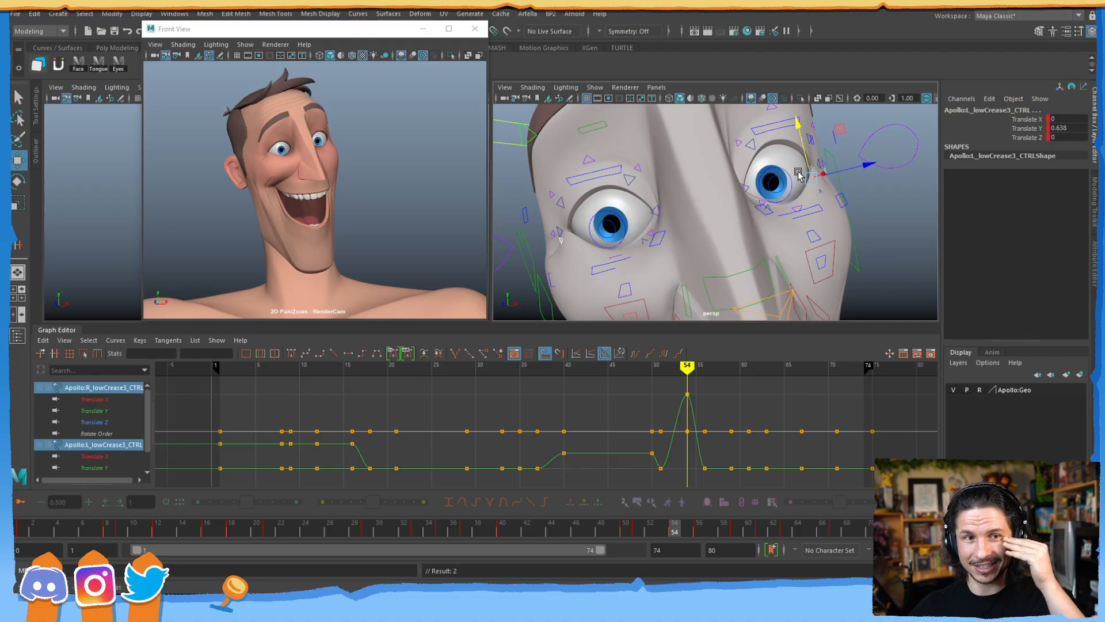
key("ctrl+z")
middle_click_drag(809, 157, 808, 148)
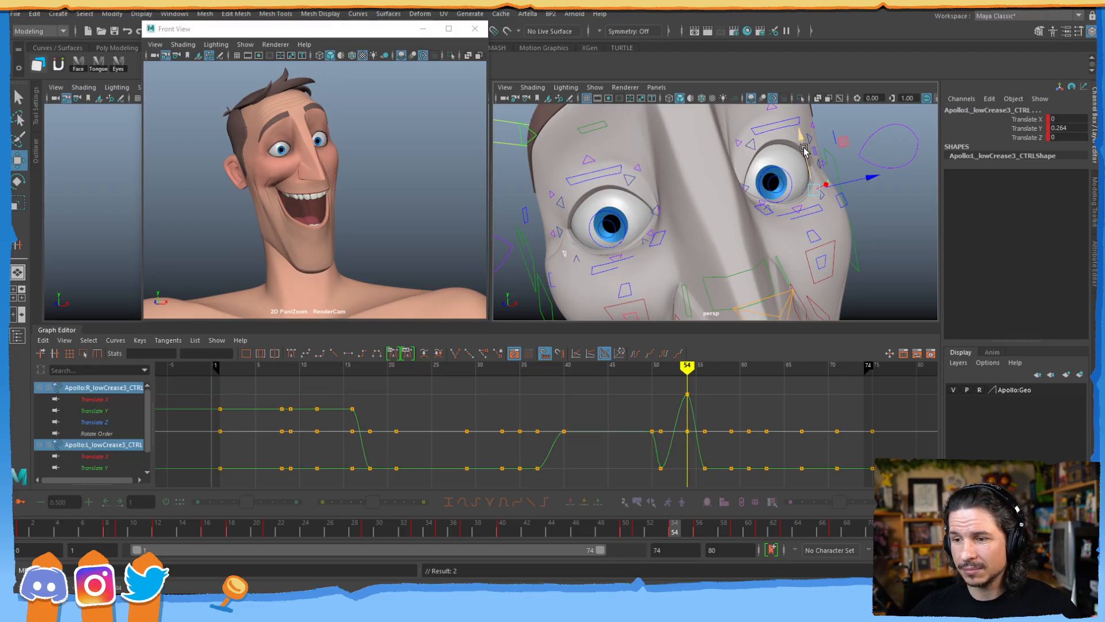
- Add both lowCrease2 controls to the selection and delete the frame-51 keys of all four lower crease controls
right_click_drag(683, 425, 740, 403, "alt+shift")
middle_click_drag(742, 397, 663, 368, "alt")
mouse_move(685, 389)
right_mouse_down("alt")
mouse_move(659, 397)
mouse_move(682, 396)
right_mouse_up("alt")
middle_click_drag(682, 396, 643, 396, "alt")
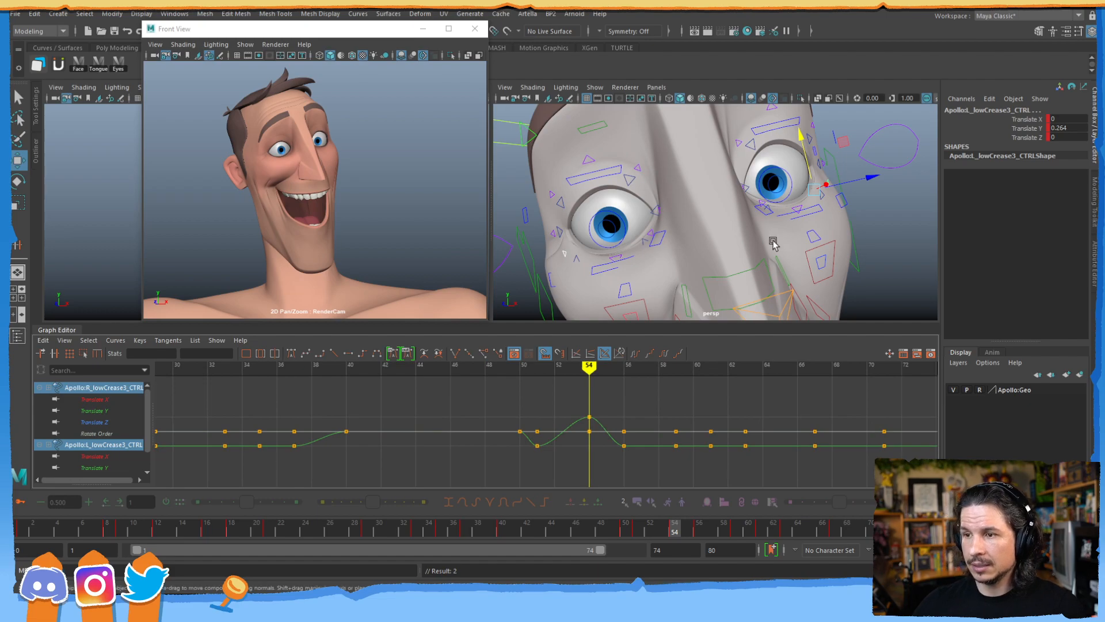
left_click(613, 260)
left_click(799, 204)
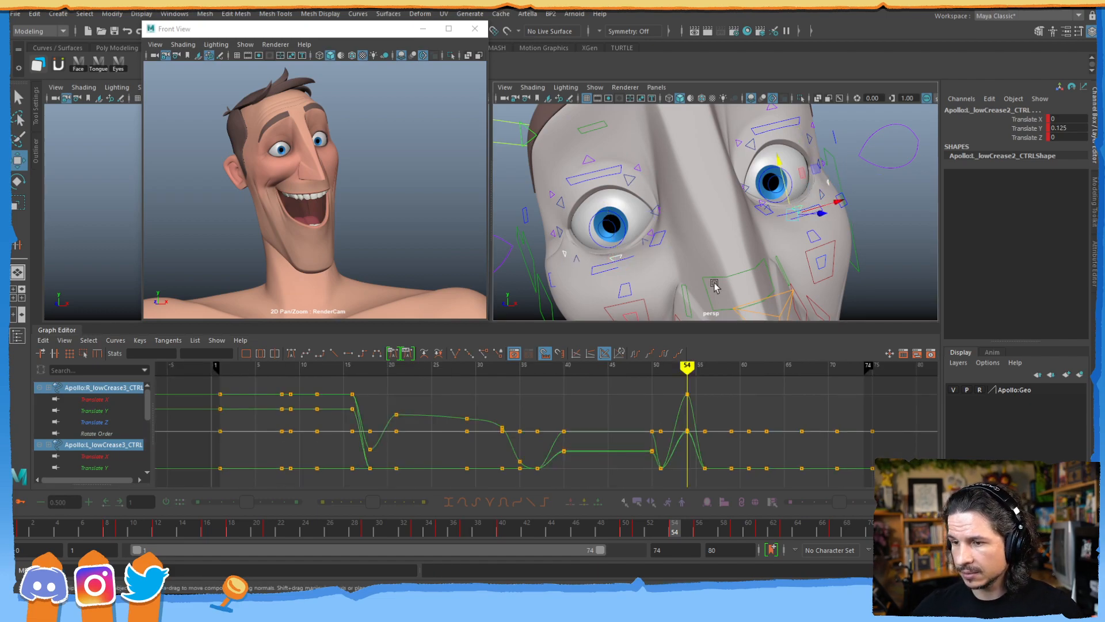
left_click(639, 528)
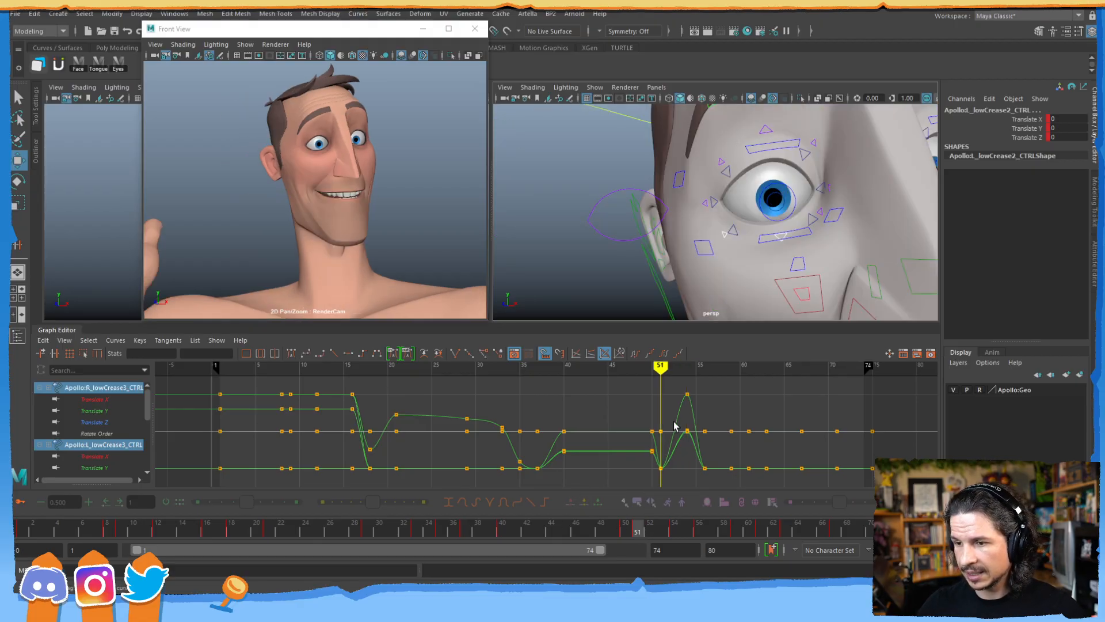
left_click_drag(675, 424, 655, 477)
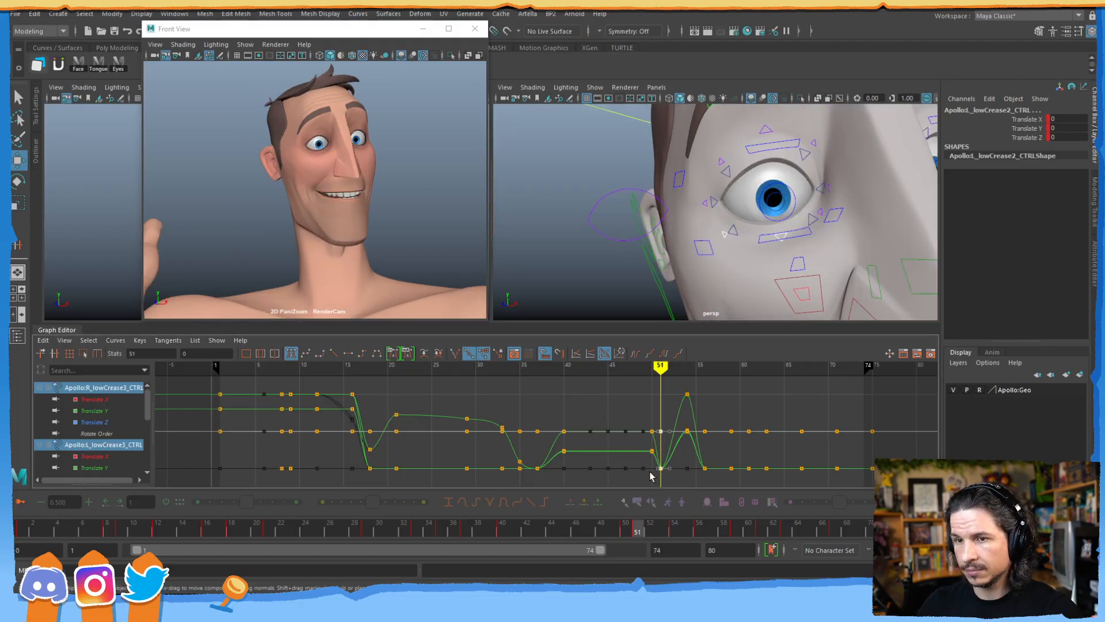
key("Delete")
- Delete the lower crease keys between frames 54 and 63 and key the frame-54 values at frame 63 as a hold
left_click_drag(619, 525, 673, 506)
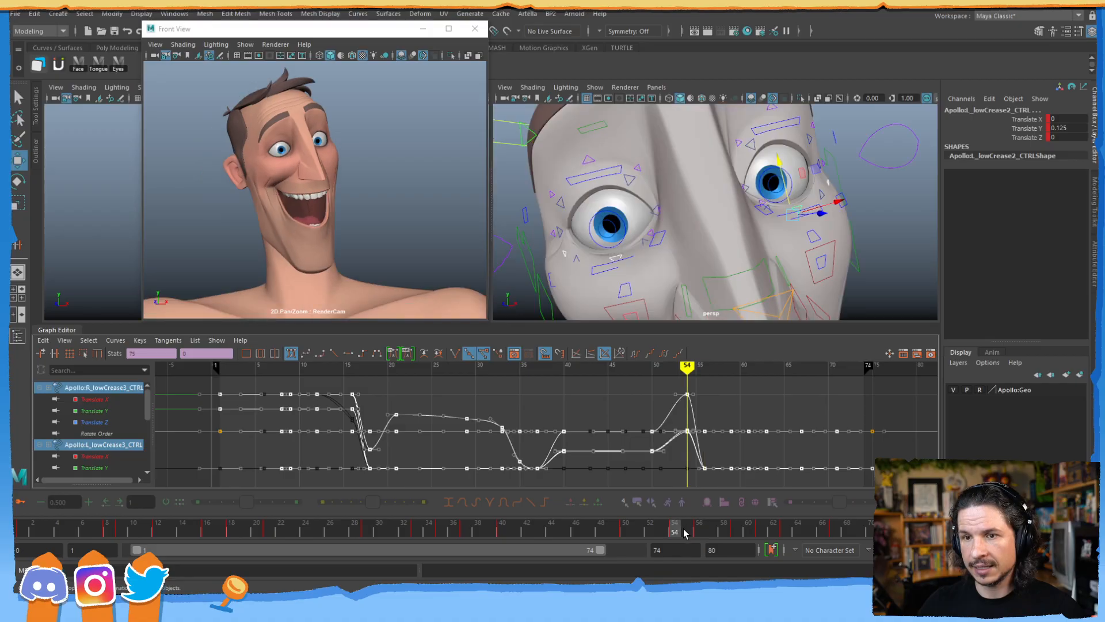
left_click(701, 535)
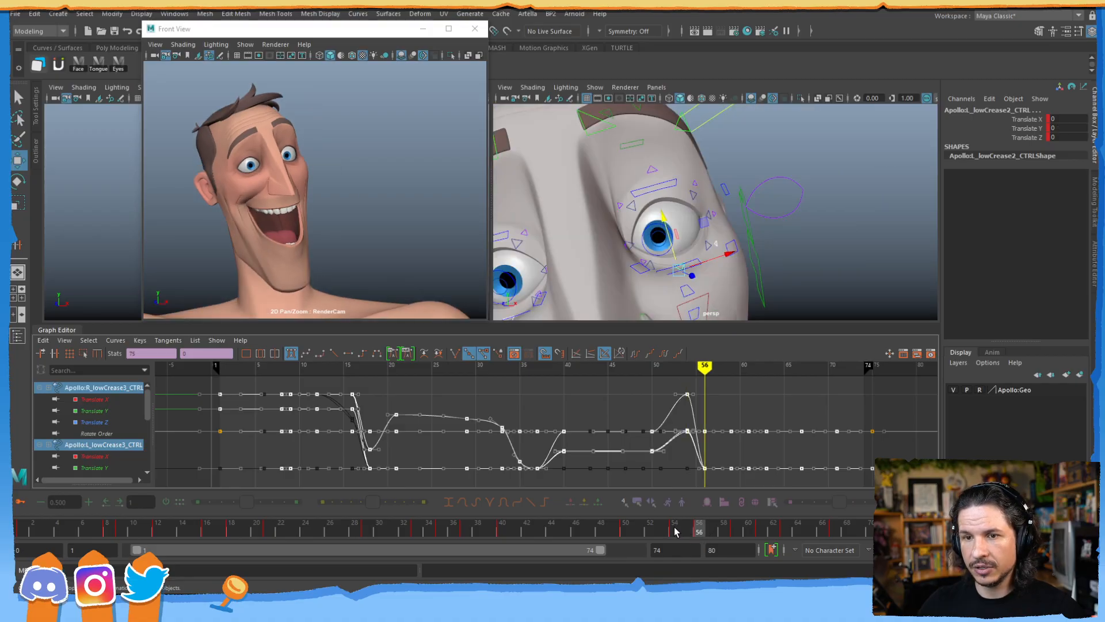
left_click(676, 532)
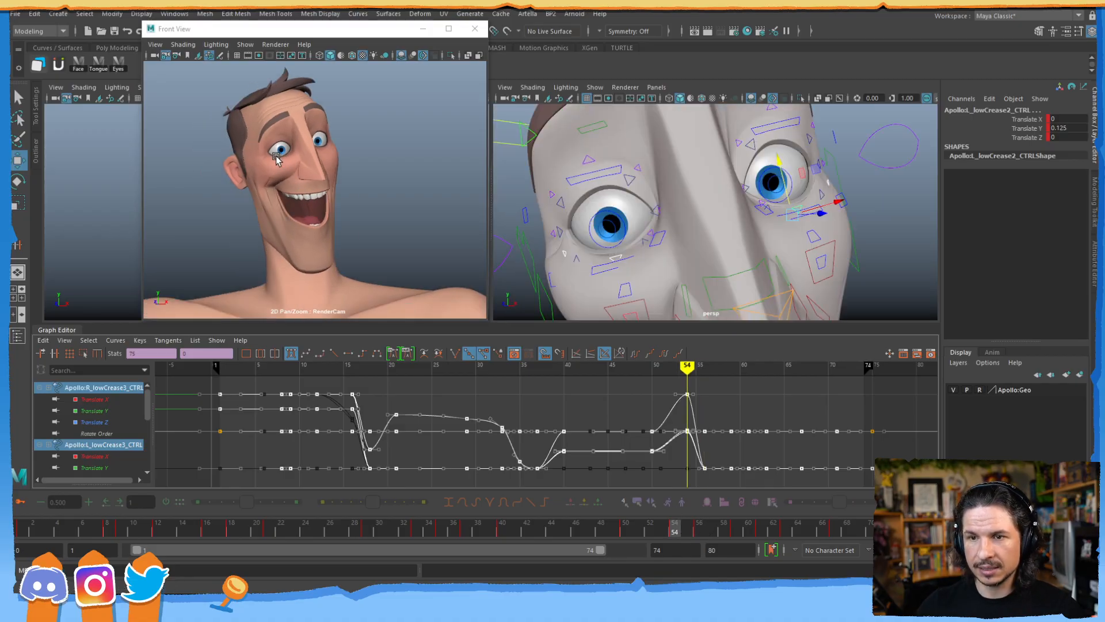
left_click(695, 531)
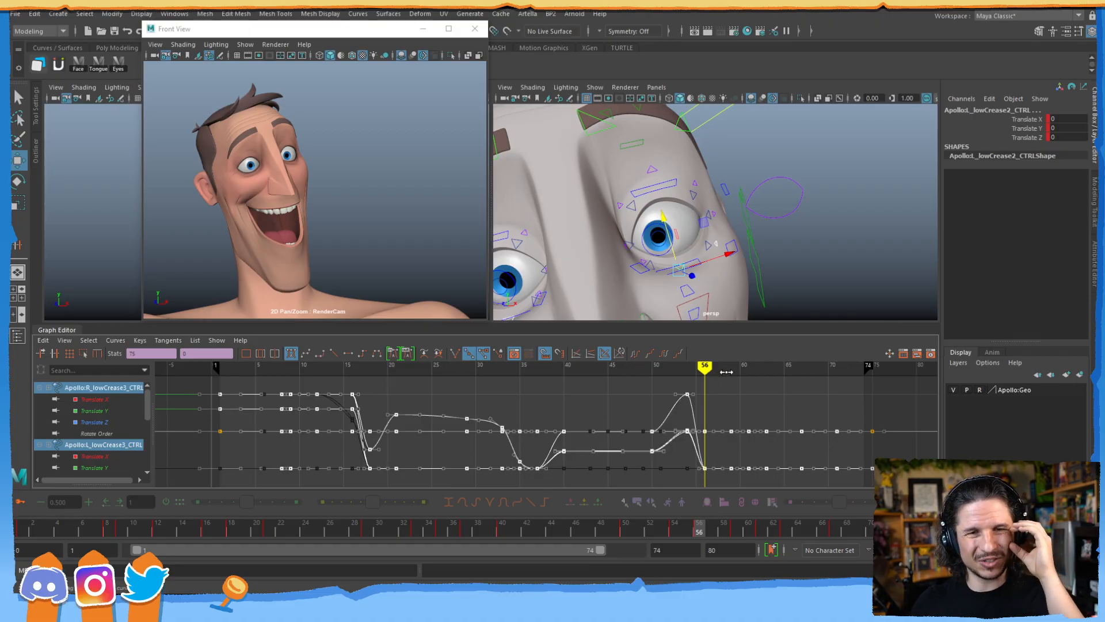
left_click(675, 528)
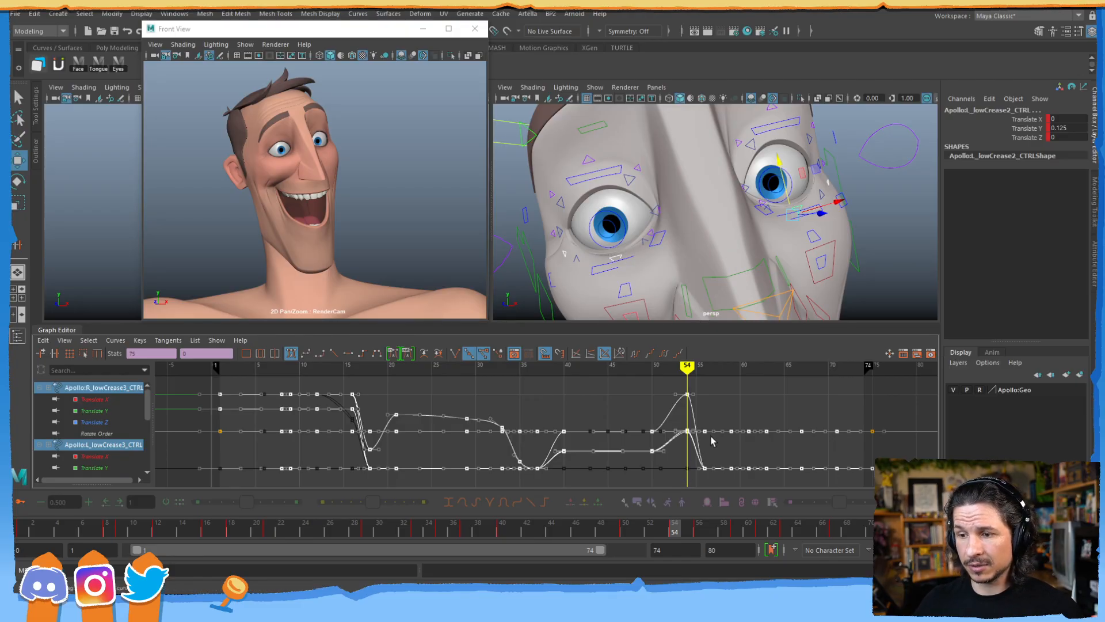
left_click_drag(689, 532, 765, 507)
mouse_move(793, 527)
left_mouse_down()
mouse_move(909, 528)
mouse_move(862, 502)
mouse_move(755, 505)
mouse_move(785, 512)
left_mouse_up()
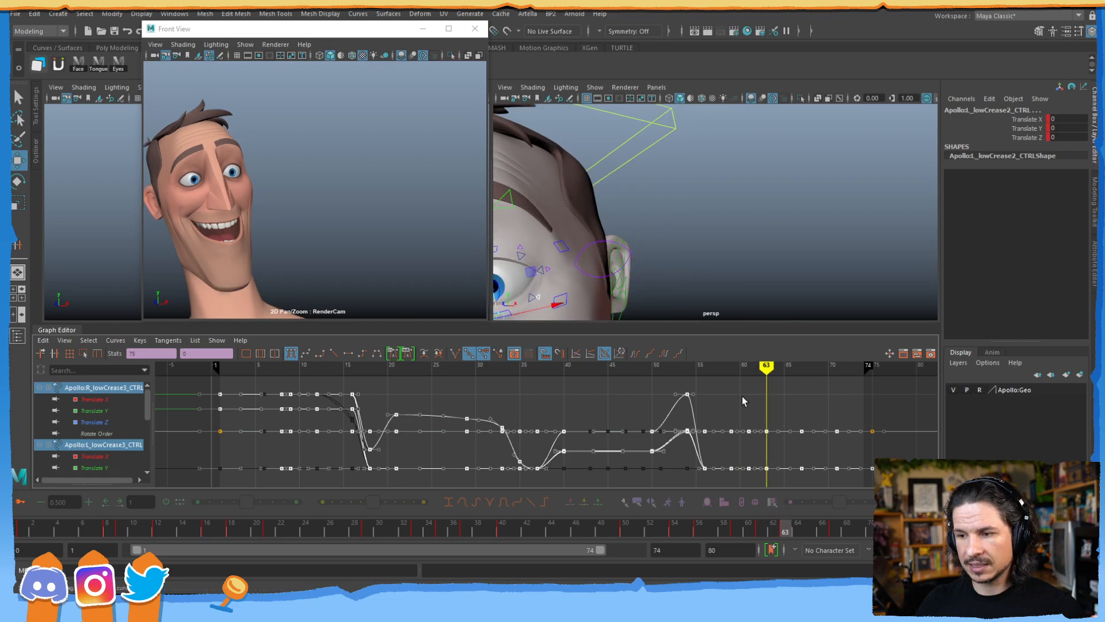
key("ctrl+shift+s")
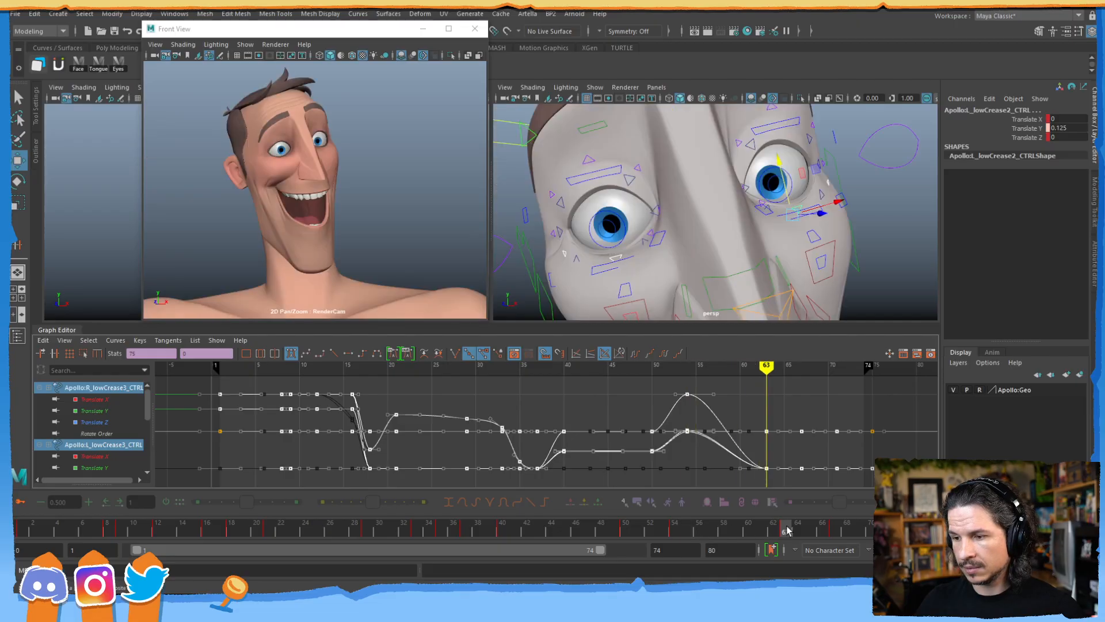
key("s")
- Hold the frame-67 lower crease values through frame 74 by keying them there and deleting the extra keys at frames 71 and 75
left_click_drag(777, 535, 843, 534)
middle_click_drag(836, 533, 920, 533)
key("s")
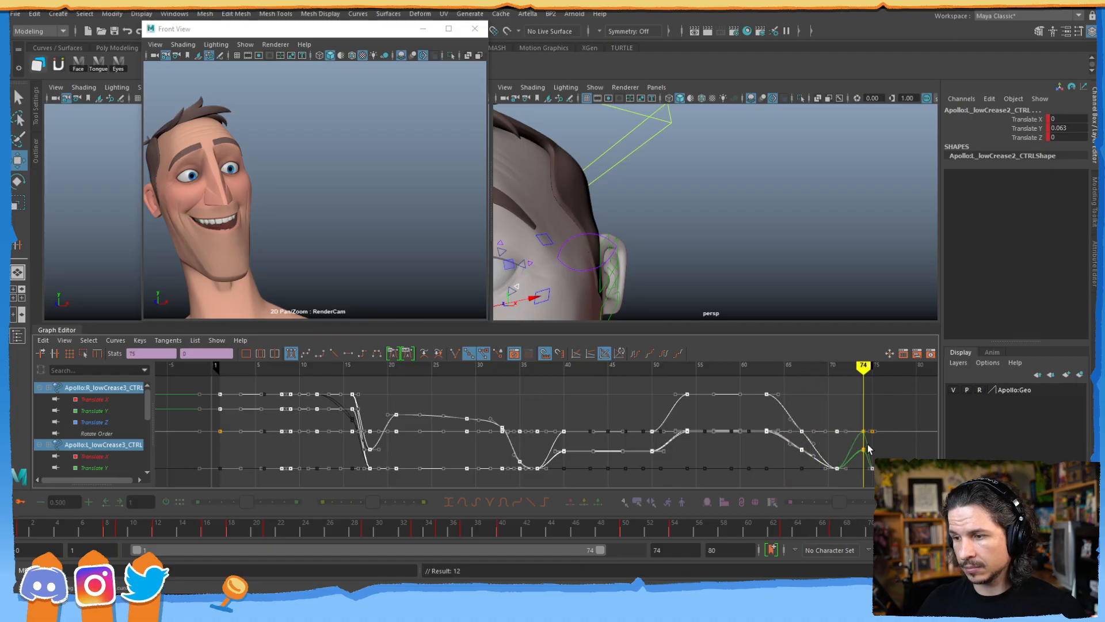
left_click_drag(908, 406, 871, 483)
key("Delete")
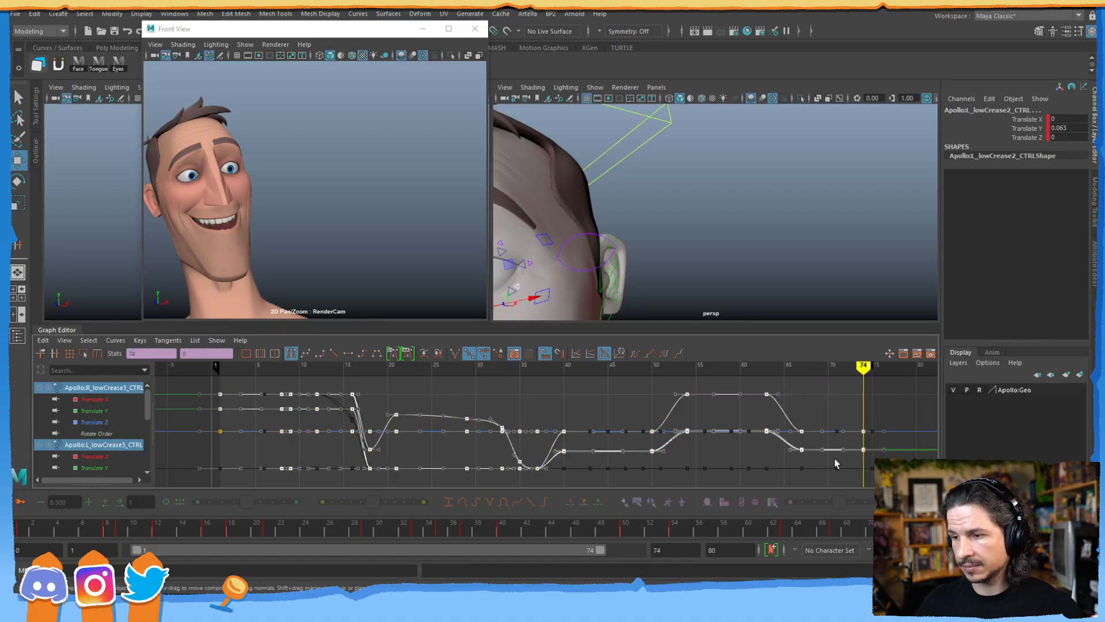
left_click_drag(792, 529, 626, 496)
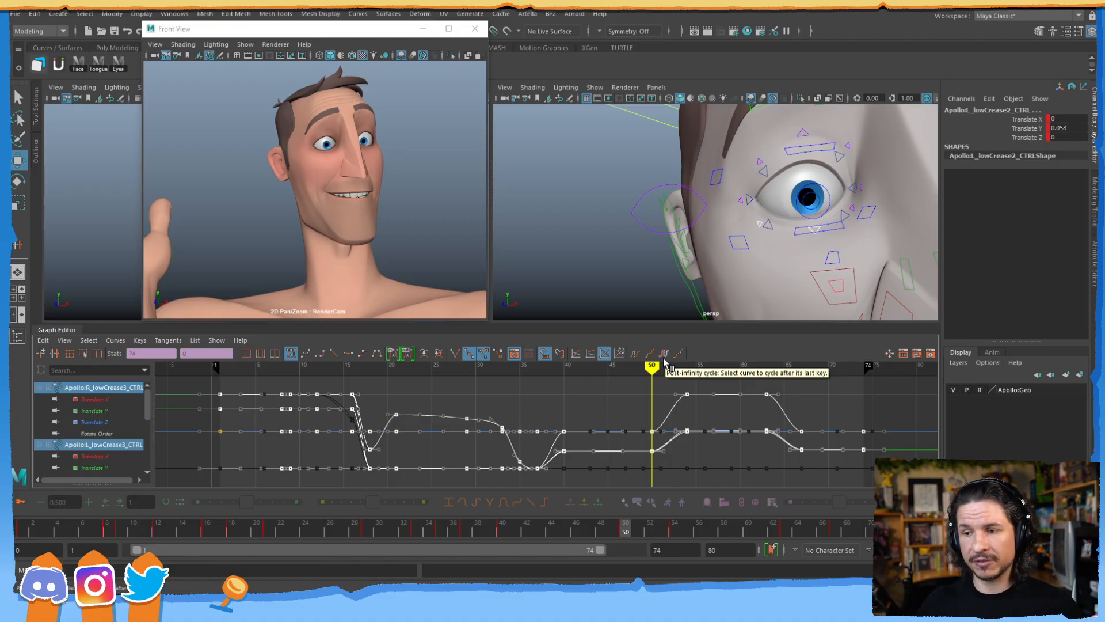
- Lower the Translate Y keys of the left and right lowCrease2 controls at frames 54 and 63, keeping the hold flat
left_click_drag(639, 528, 737, 489)
left_click_drag(610, 256, 777, 206, "alt")
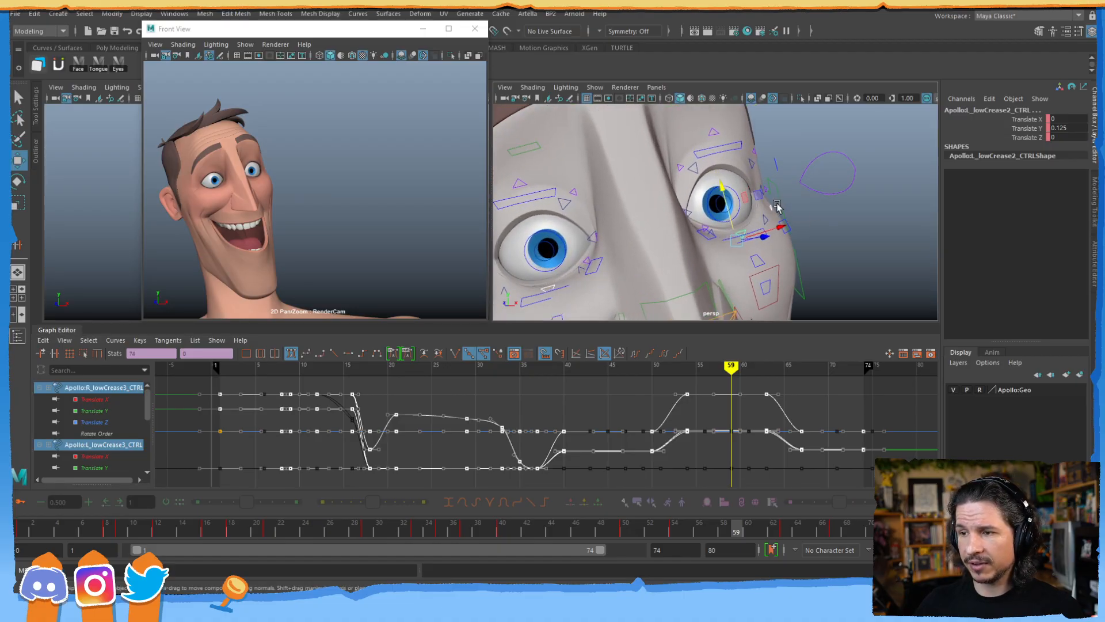
left_click(757, 233)
key("ctrl+z")
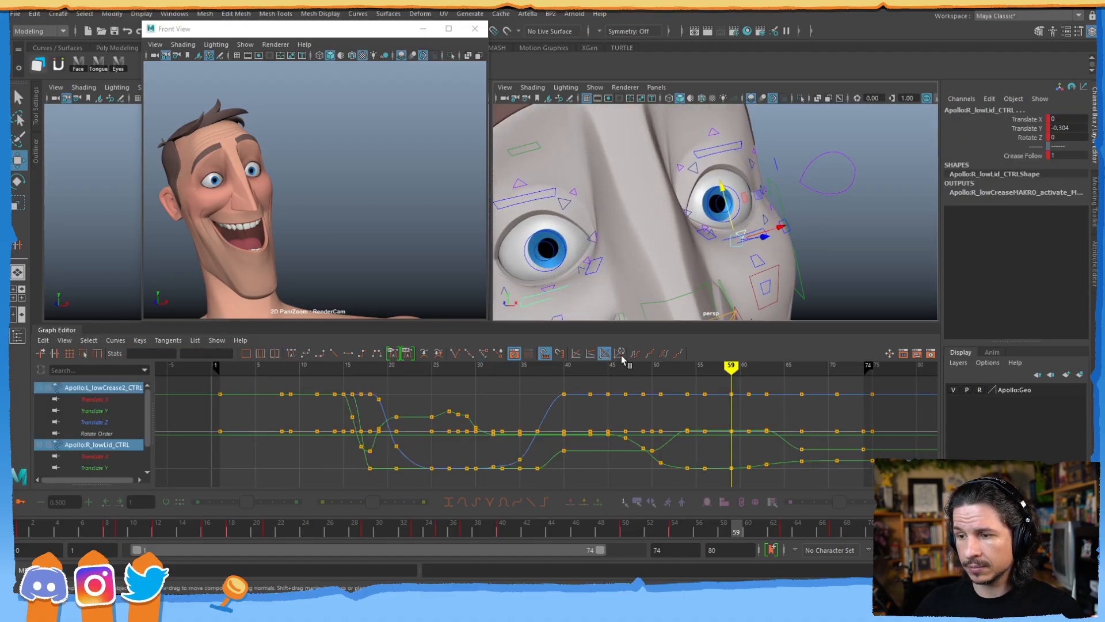
left_click(553, 288)
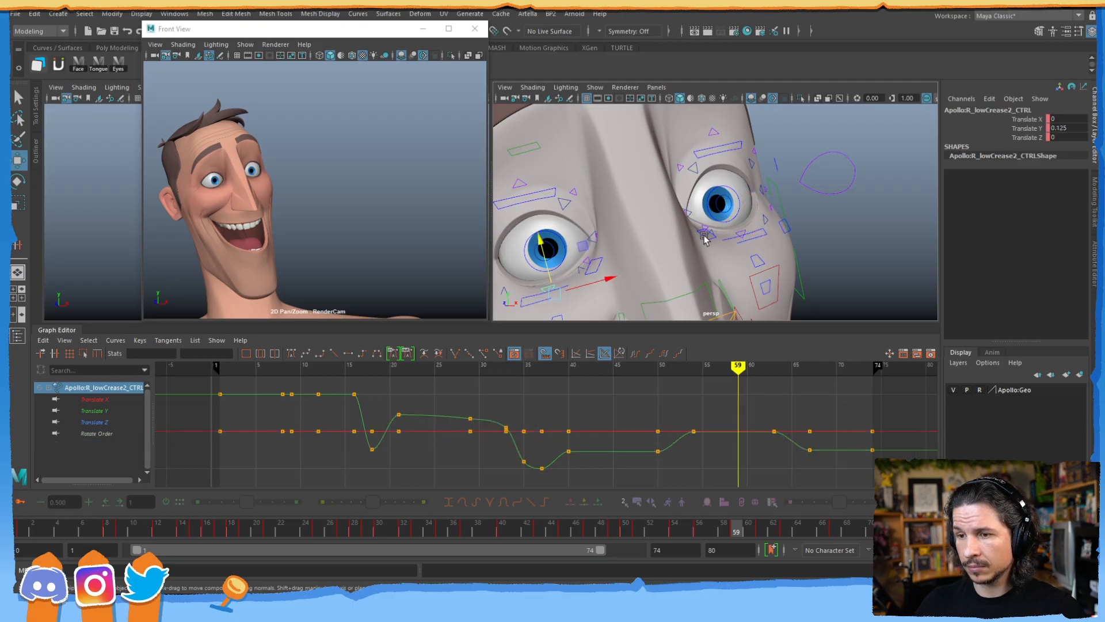
left_click(742, 228, "shift")
right_click_drag(726, 443, 715, 420, "alt+shift")
middle_click_drag(712, 448, 615, 447, "alt")
right_click_drag(615, 447, 622, 406, "alt+shift")
middle_click_drag(612, 407, 595, 447, "alt")
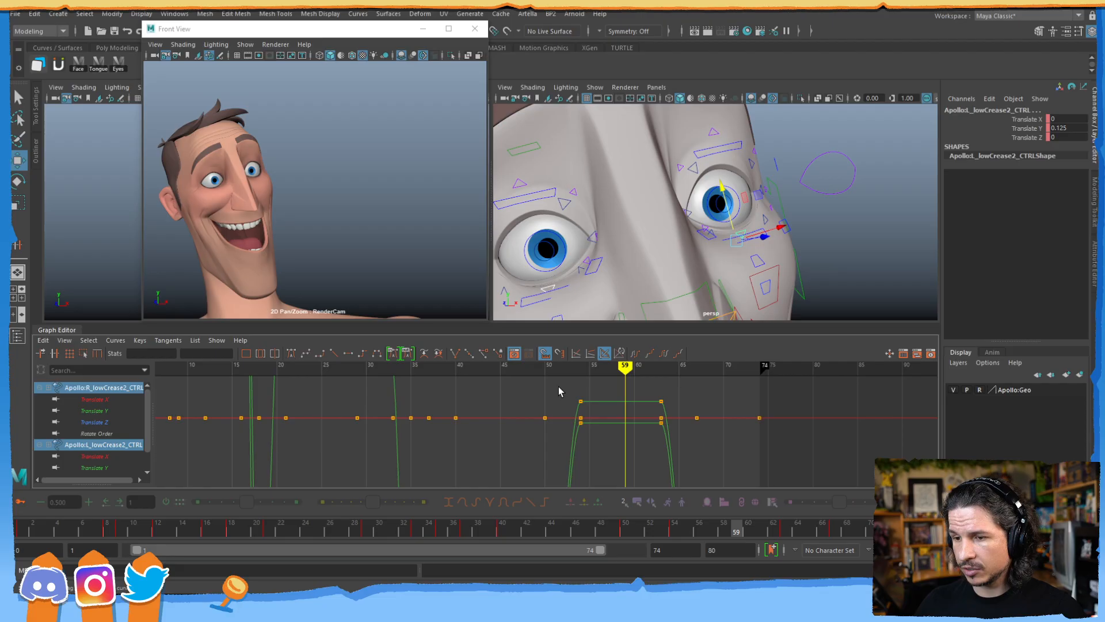
left_click_drag(669, 405, 669, 404)
left_click_drag(556, 444, 674, 419)
middle_click_drag(626, 393, 630, 480, "shift")
key("a")
- Select the left and right upCrease2 controls at frame 53 and bring their curves into view
middle_click_drag(655, 402, 662, 387, "alt")
right_click_drag(593, 406, 633, 403, "alt+shift")
middle_click_drag(633, 398, 612, 438, "alt")
right_click_drag(597, 422, 601, 424, "alt")
middle_click_drag(601, 424, 561, 428, "alt")
mouse_move(725, 536)
left_mouse_down()
mouse_move(529, 509)
mouse_move(424, 509)
mouse_move(423, 500)
mouse_move(668, 498)
mouse_move(779, 471)
mouse_move(935, 459)
mouse_move(663, 485)
left_mouse_up()
middle_click_drag(864, 167, 680, 315, "alt")
middle_click_drag(717, 232, 662, 242, "alt")
left_click(631, 235)
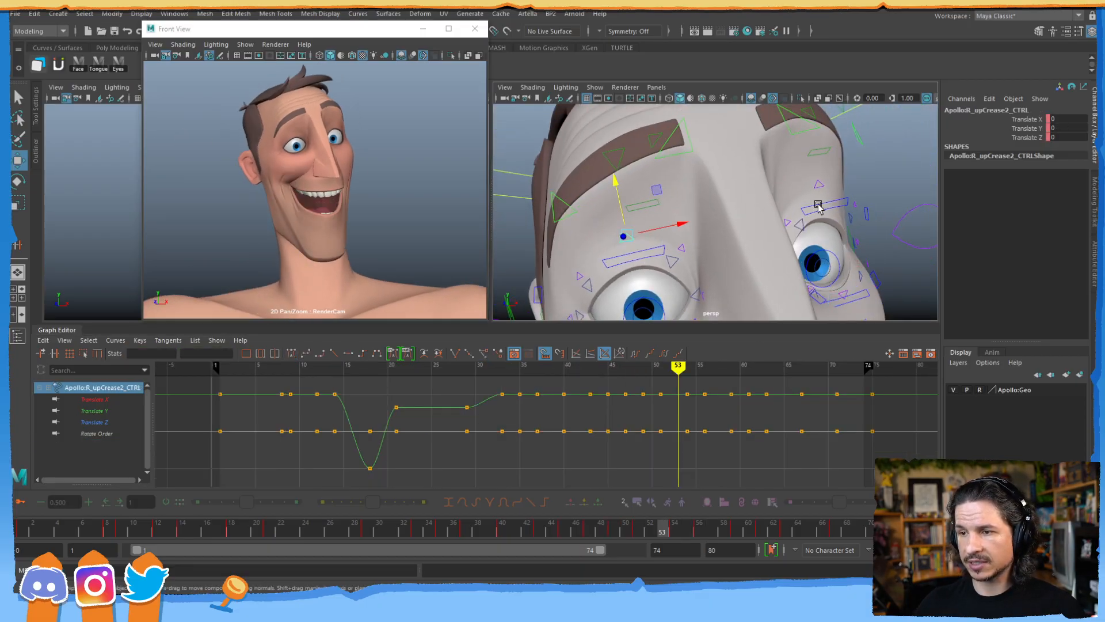
left_click(822, 187, "shift")
middle_click_drag(664, 433, 580, 461, "alt")
right_click_drag(580, 461, 605, 409, "alt+shift")
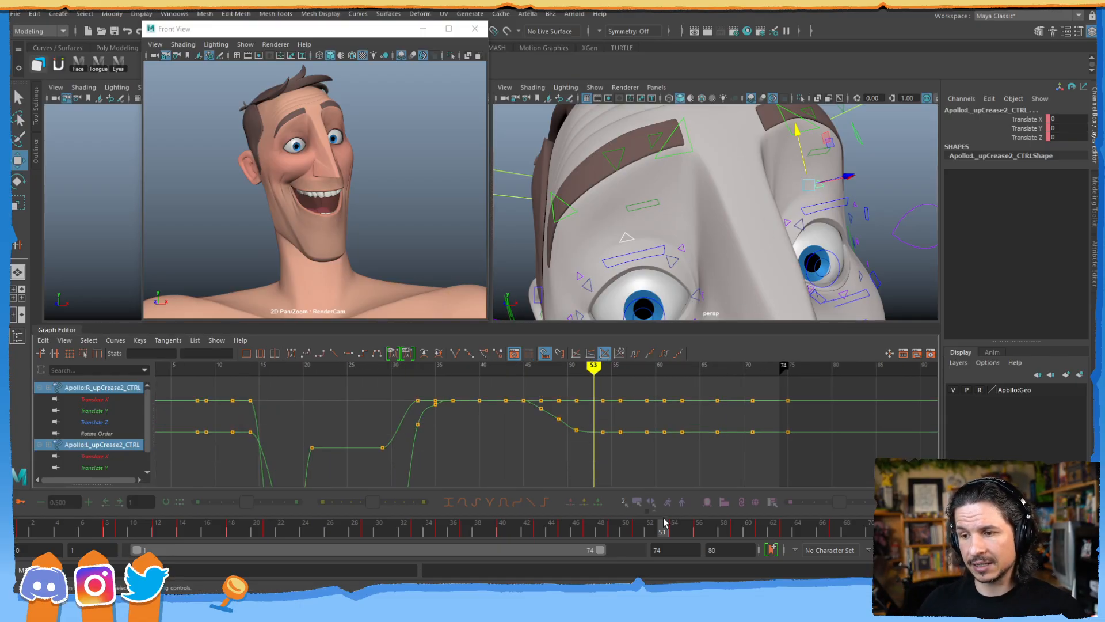
- Try moving both upCrease2 controls at frame 48, and try raising them at frame 54 with the left one's Translate Y at 0.12
left_click_drag(657, 531, 601, 530)
left_click_drag(828, 175, 725, 172, "alt")
key("ctrl+z")
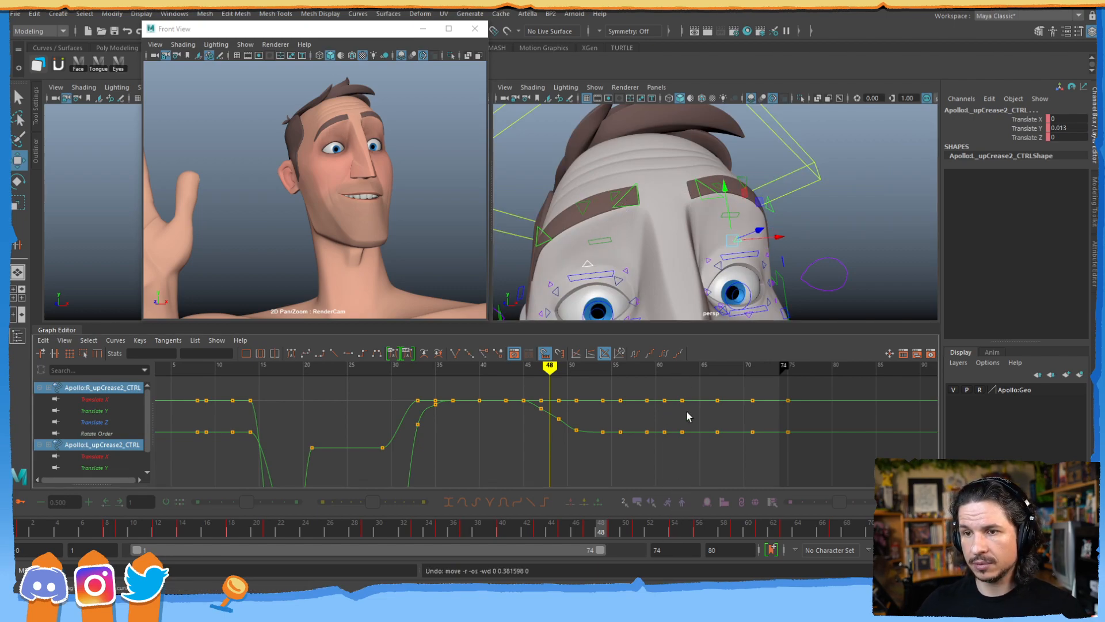
left_click(676, 528)
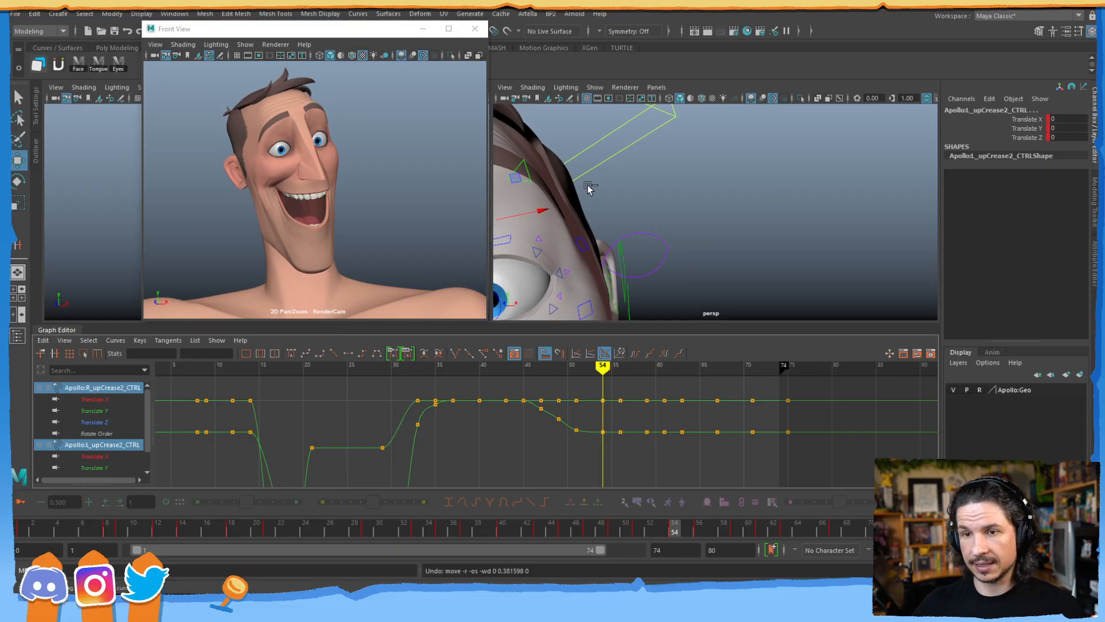
middle_click_drag(588, 188, 728, 182, "alt")
left_click_drag(737, 149, 738, 153)
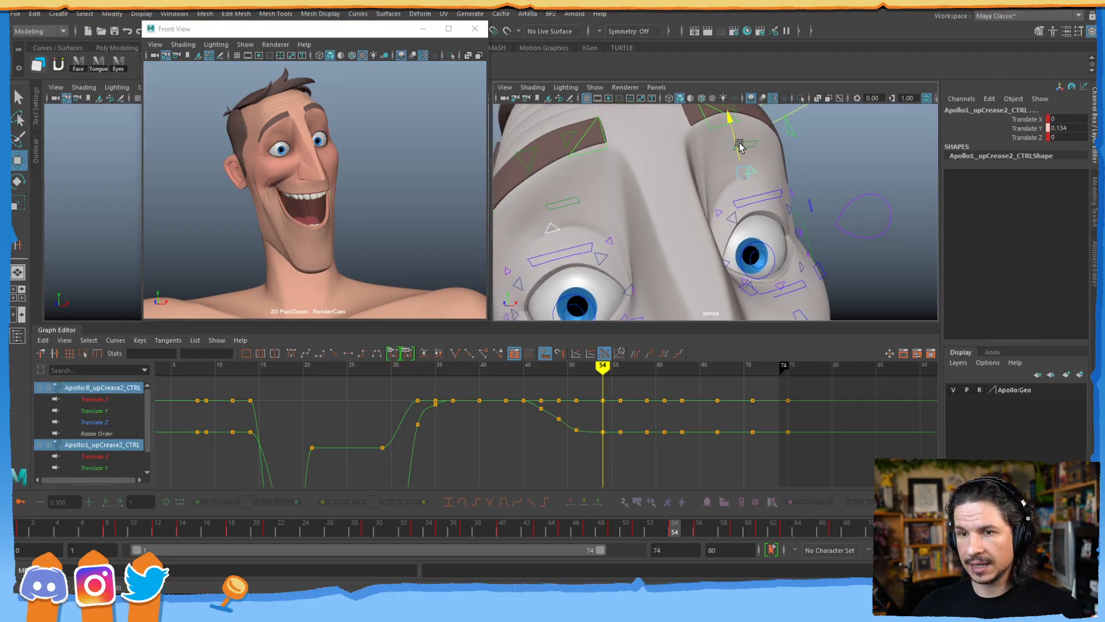
left_click_drag(742, 151, 742, 154)
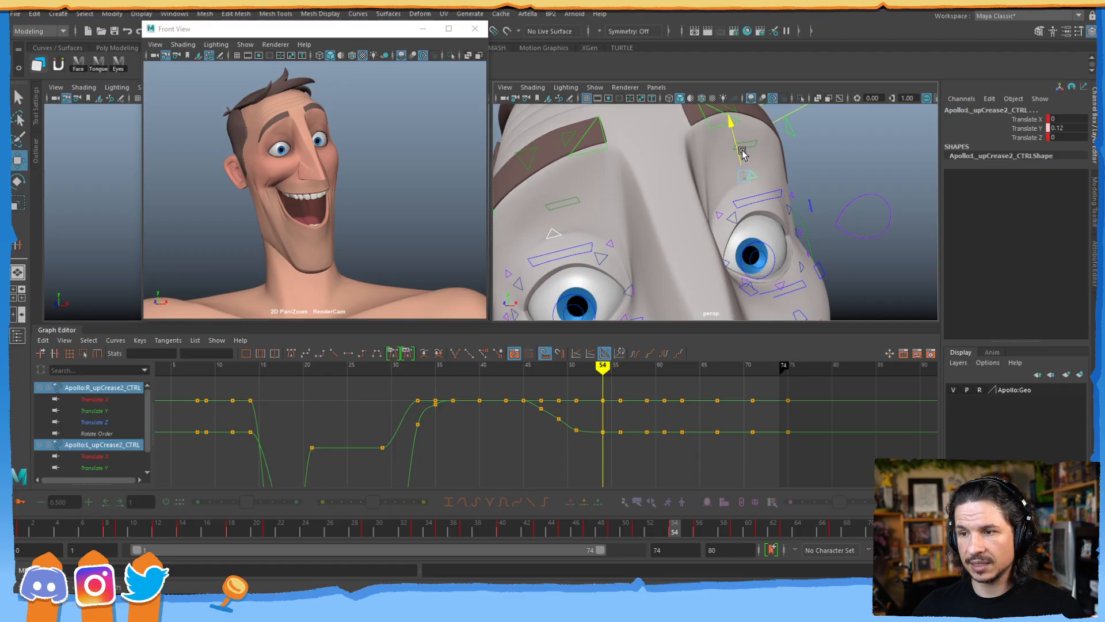
key("ctrl+z")
- Key both upCrease2 controls at frame 45, then raise them at frame 49, bringing the left one's Translate Y to 0.195
key("a")
right_click_drag(696, 429, 613, 439, "alt")
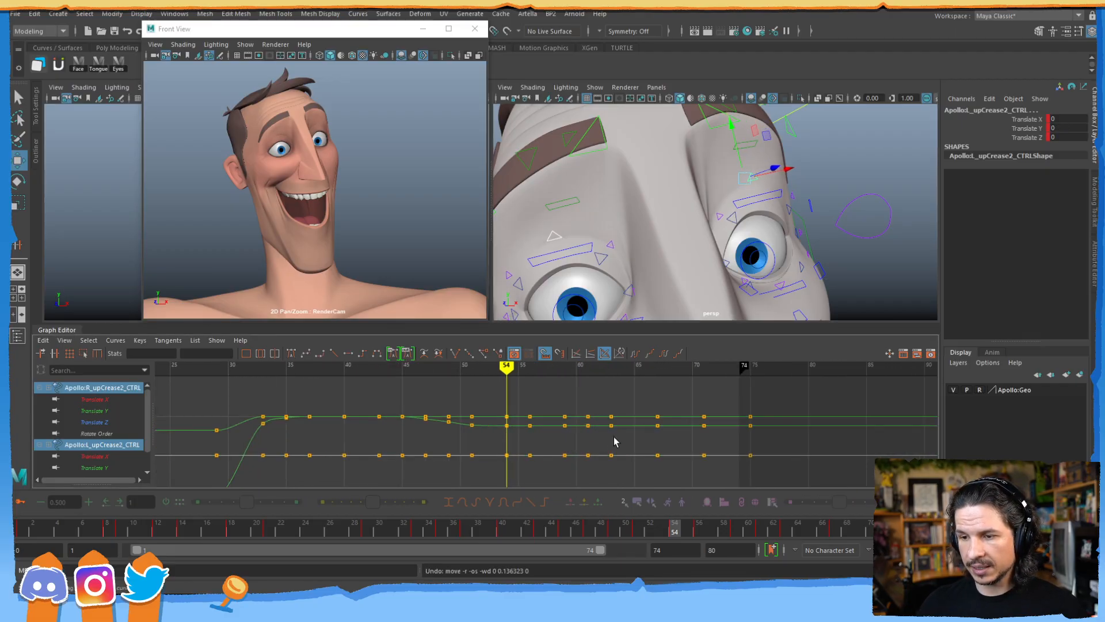
left_click_drag(629, 530, 566, 533)
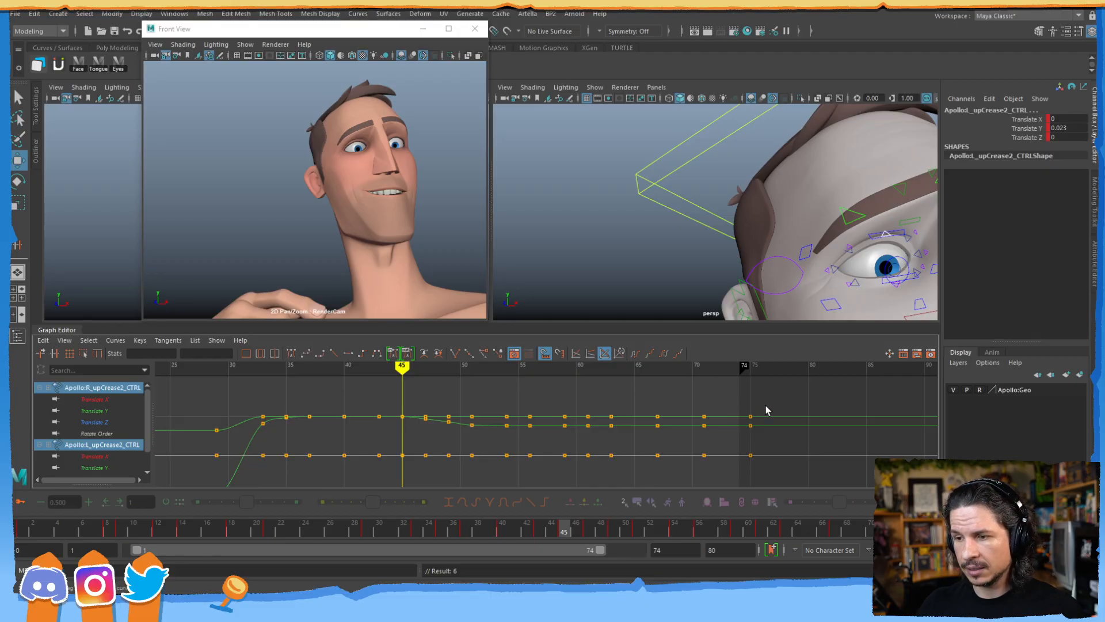
left_click_drag(567, 529, 613, 518)
left_click_drag(827, 196, 854, 155, "alt")
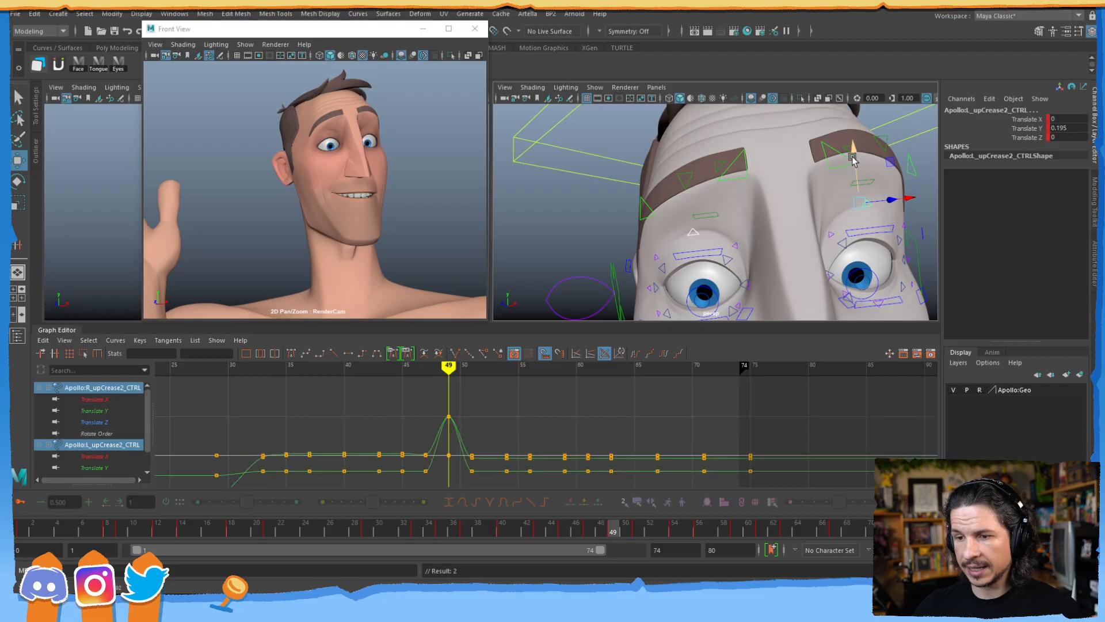
- Examine the upCrease2 curves around the frame-49 raise and check the brow crease pose at frames 43 and 44
right_click_drag(398, 438, 447, 447, "alt+shift")
middle_click_drag(391, 436, 566, 406, "alt")
right_click_drag(514, 460, 533, 400, "alt+shift")
middle_click_drag(535, 398, 612, 420, "alt")
right_click_drag(612, 420, 565, 438, "alt+shift")
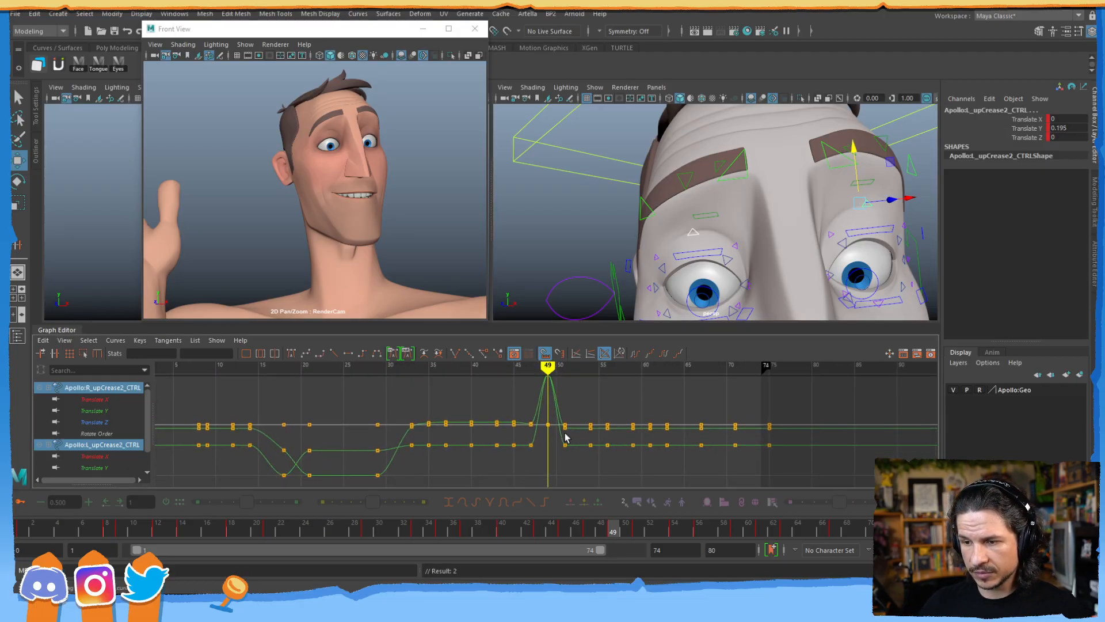
left_click(540, 530)
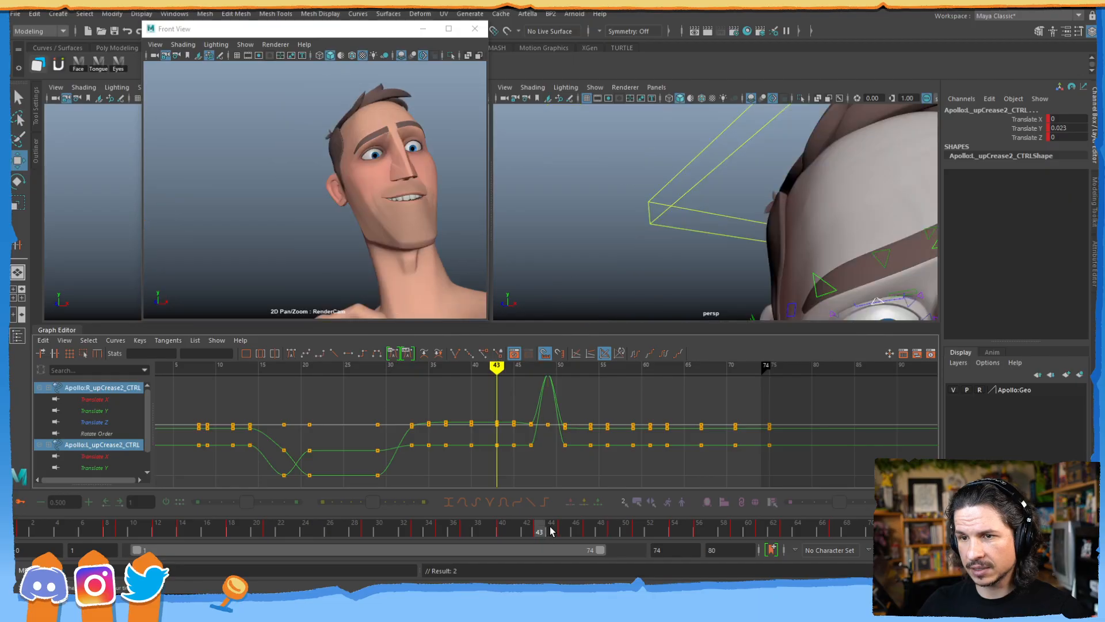
left_click(551, 530)
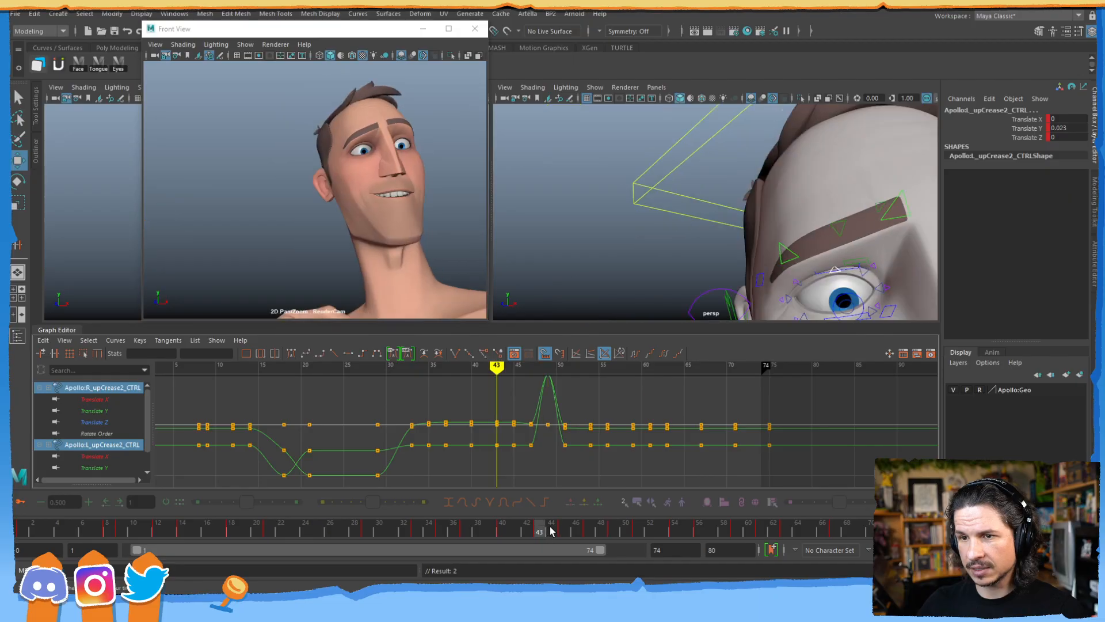
- Delete the frame 47 keys on both upCrease2 controls
left_click(564, 530)
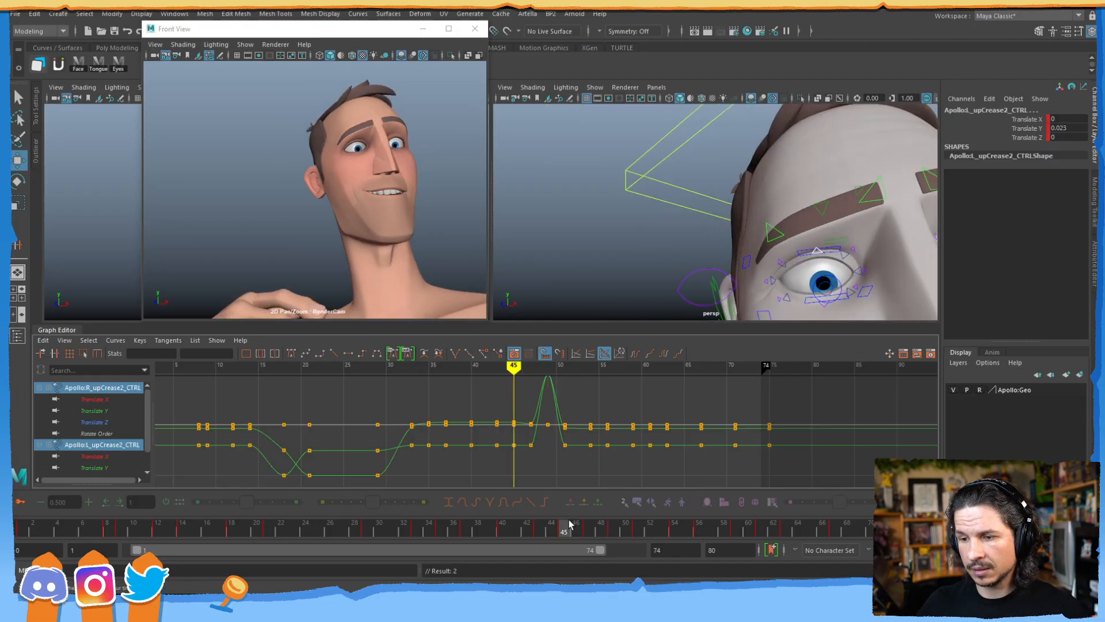
right_click_drag(524, 419, 539, 426, "alt+shift")
middle_click_drag(540, 426, 538, 452, "alt")
left_click_drag(471, 427, 509, 484)
key("Delete")
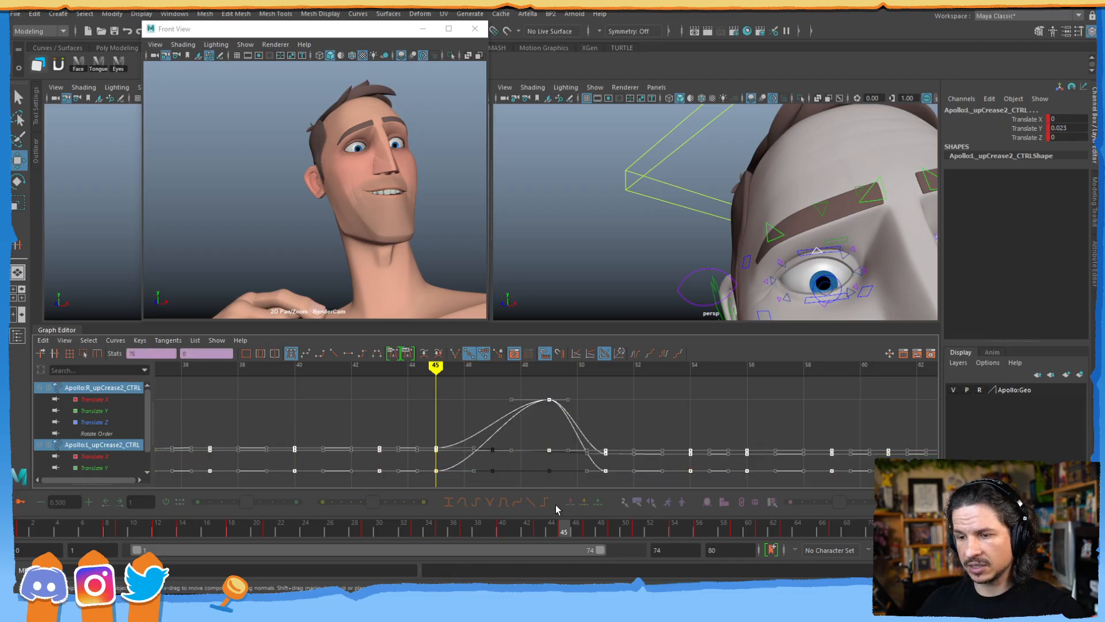
- Check the crease motion around frames 43 to 46, and set a new key on both upCrease2 controls at frame 47
left_click(540, 530)
left_click(552, 533)
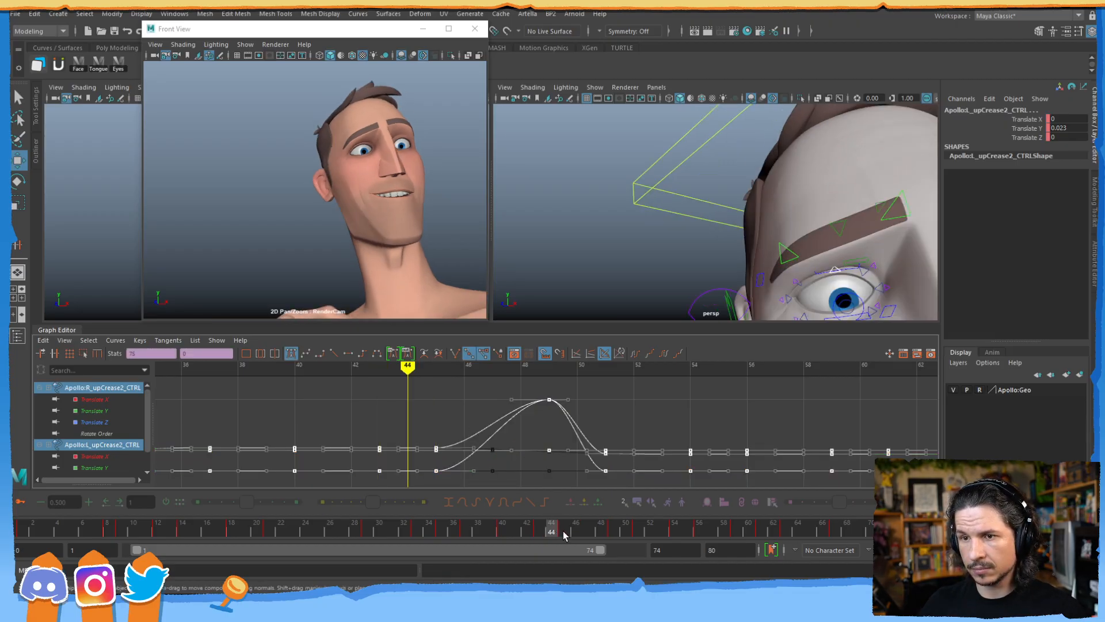
left_click(564, 532)
mouse_move(573, 533)
left_mouse_down()
mouse_move(585, 530)
mouse_move(570, 530)
left_mouse_up()
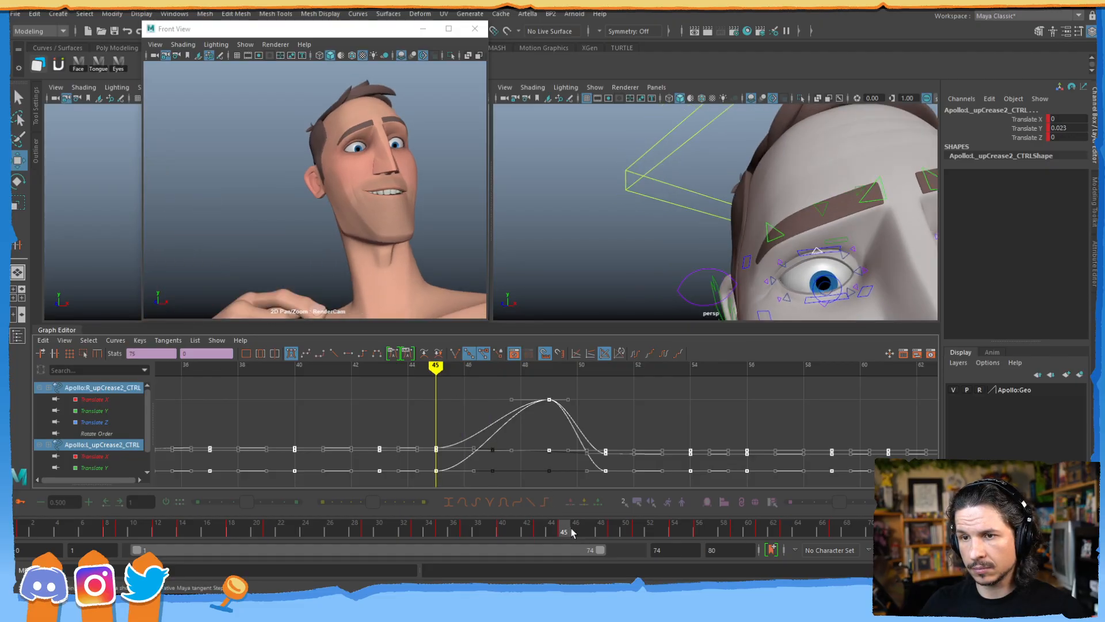
left_click(576, 532)
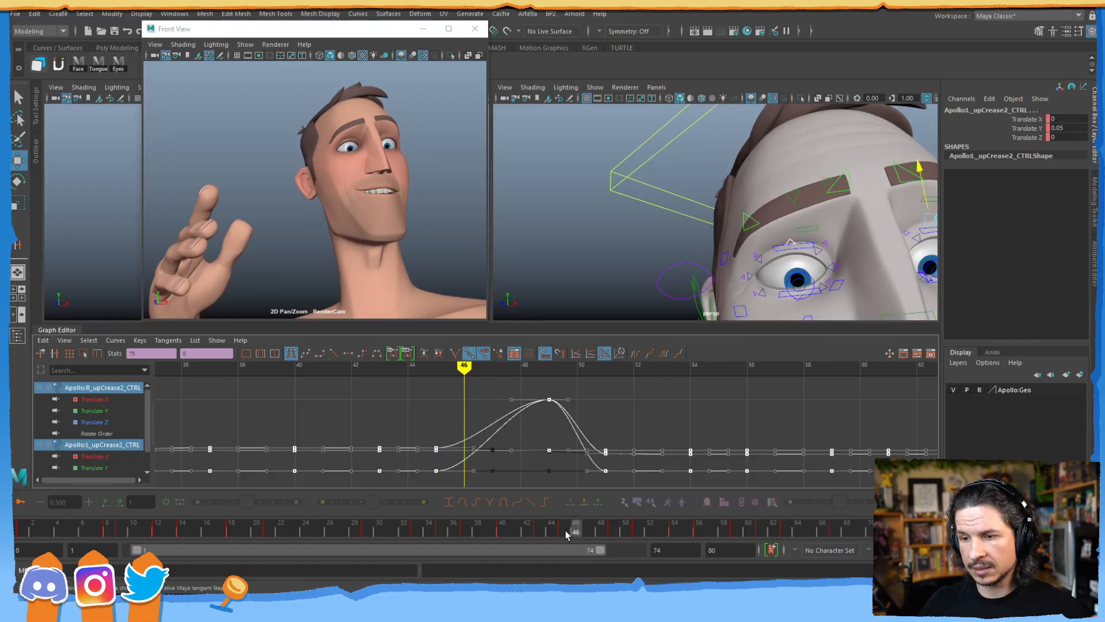
left_click(586, 530)
key("s")
- Delete the crease controls' keys from frame 51 through frame 61
mouse_move(567, 533)
left_mouse_down()
mouse_move(625, 531)
mouse_move(663, 507)
left_mouse_up()
right_click_drag(744, 416, 595, 468, "alt")
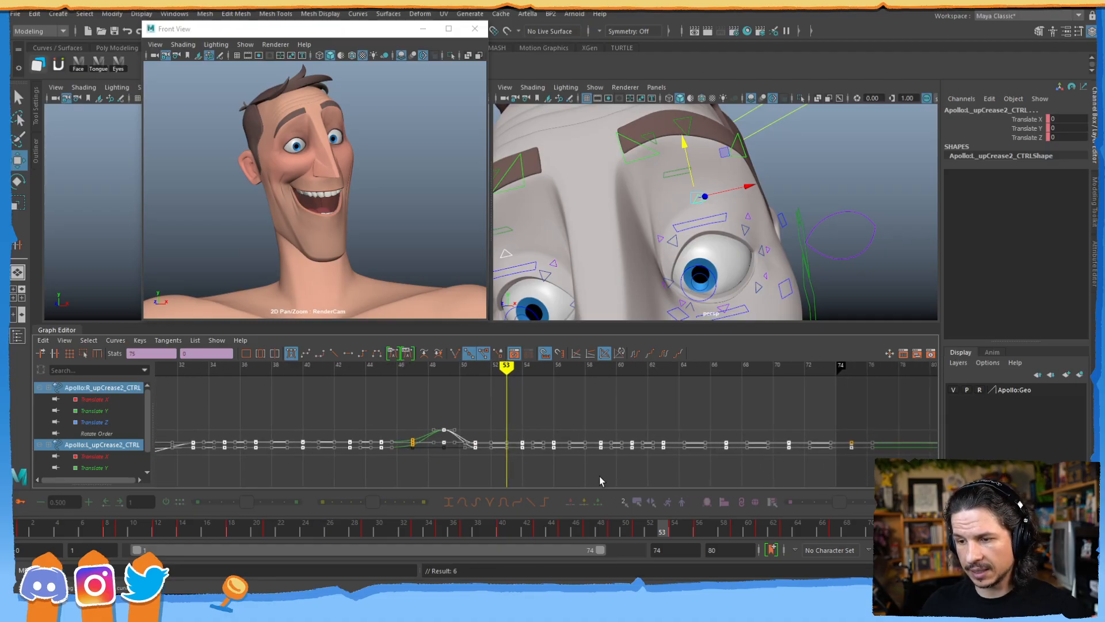
mouse_move(677, 531)
left_mouse_down()
mouse_move(788, 498)
mouse_move(778, 503)
mouse_move(783, 534)
left_mouse_up()
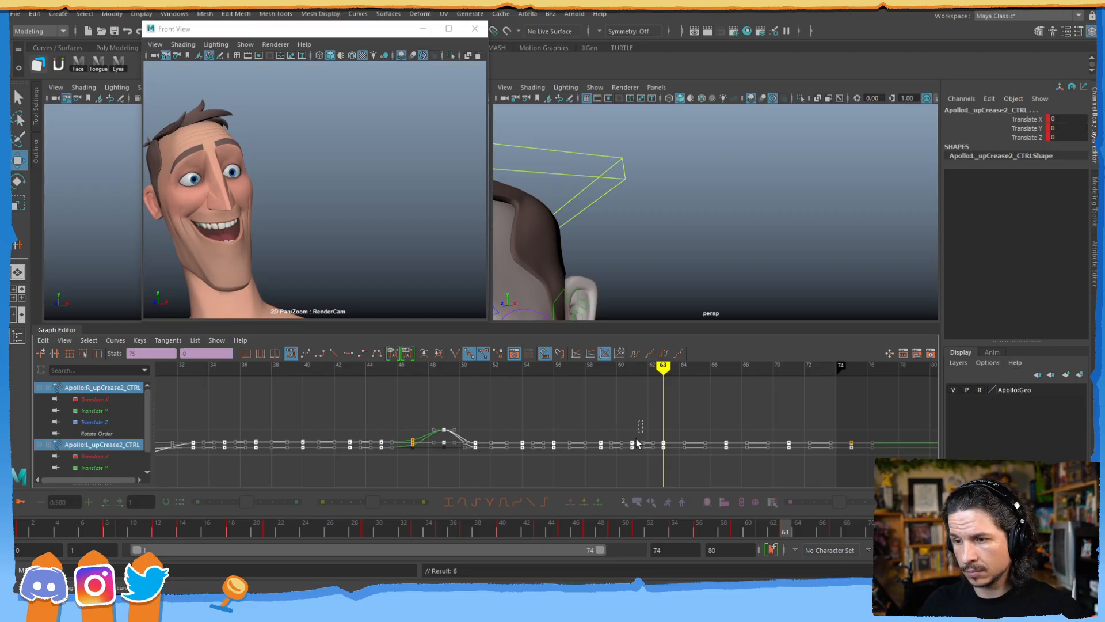
left_click_drag(513, 475, 489, 478)
key("Delete")
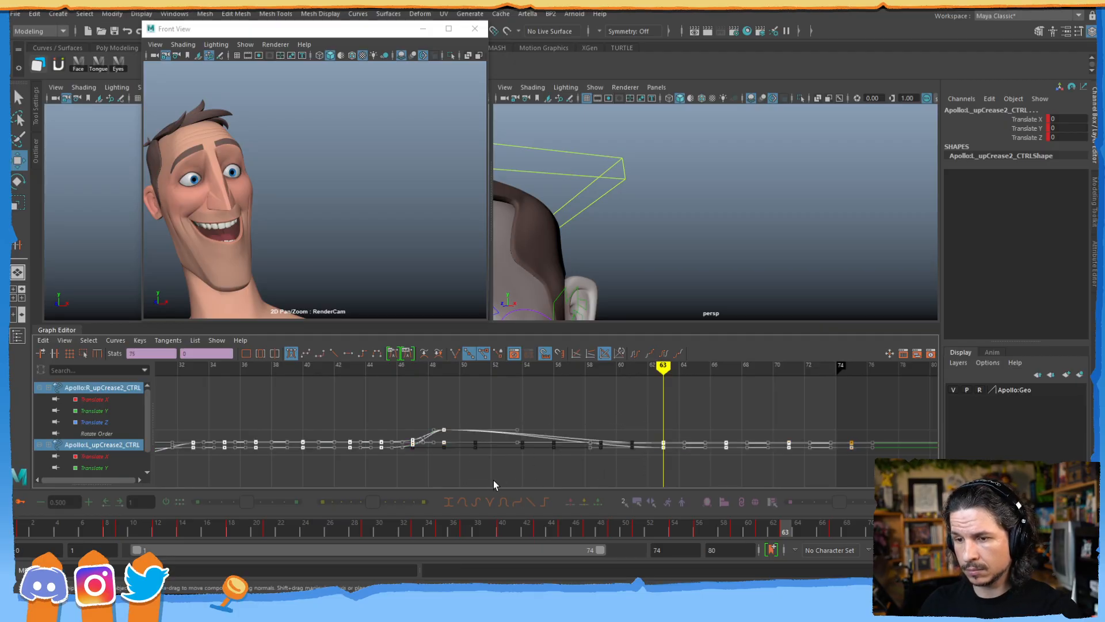
- Copy the raised crease pose from frame 49 to frame 63 and key it there
double_click(613, 534)
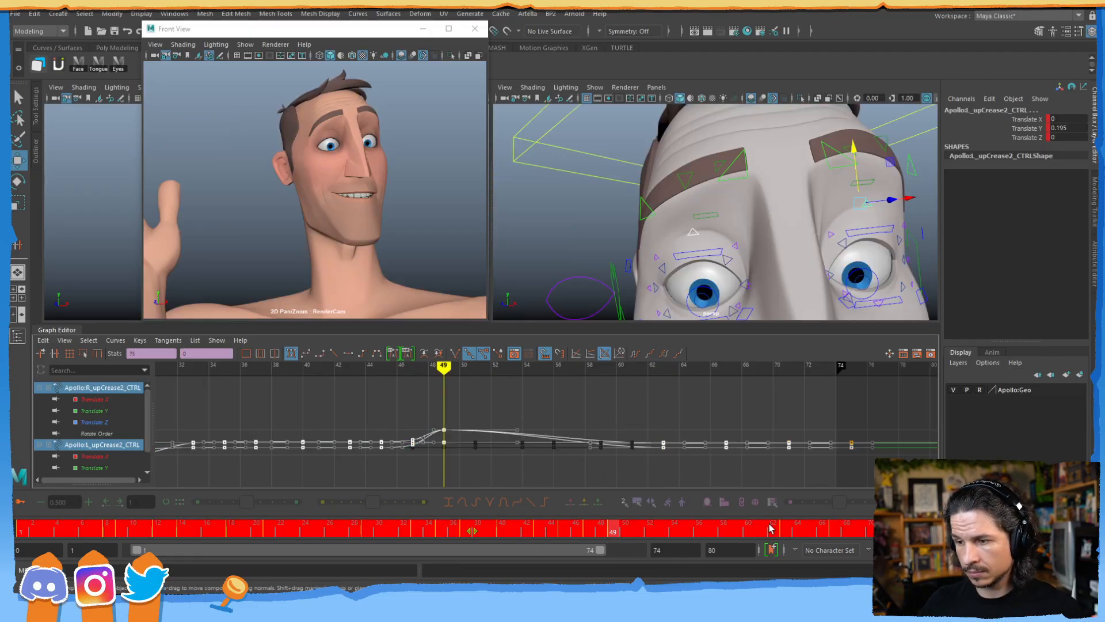
left_click_drag(616, 533, 612, 528)
middle_click_drag(614, 534, 774, 529)
key("s")
- Key the crease controls at frame 65 and move their frame 67 keys to frame 68
left_click(798, 529)
mouse_move(812, 529)
left_mouse_down()
mouse_move(841, 515)
mouse_move(749, 515)
mouse_move(887, 521)
mouse_move(773, 524)
mouse_move(809, 527)
left_mouse_up()
key("s")
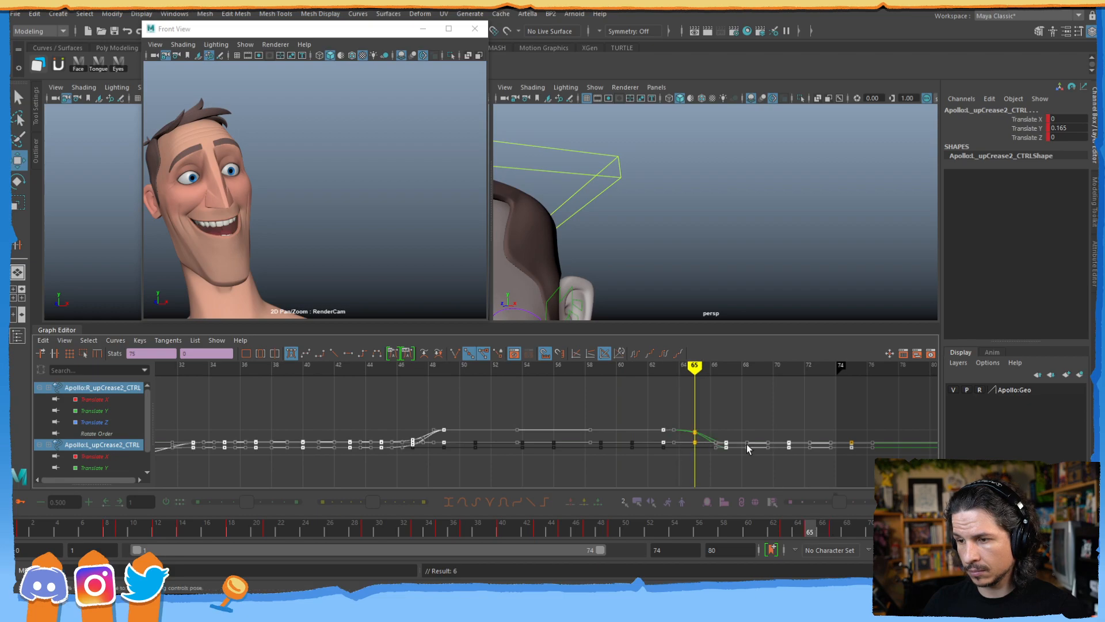
left_click_drag(740, 431, 727, 471)
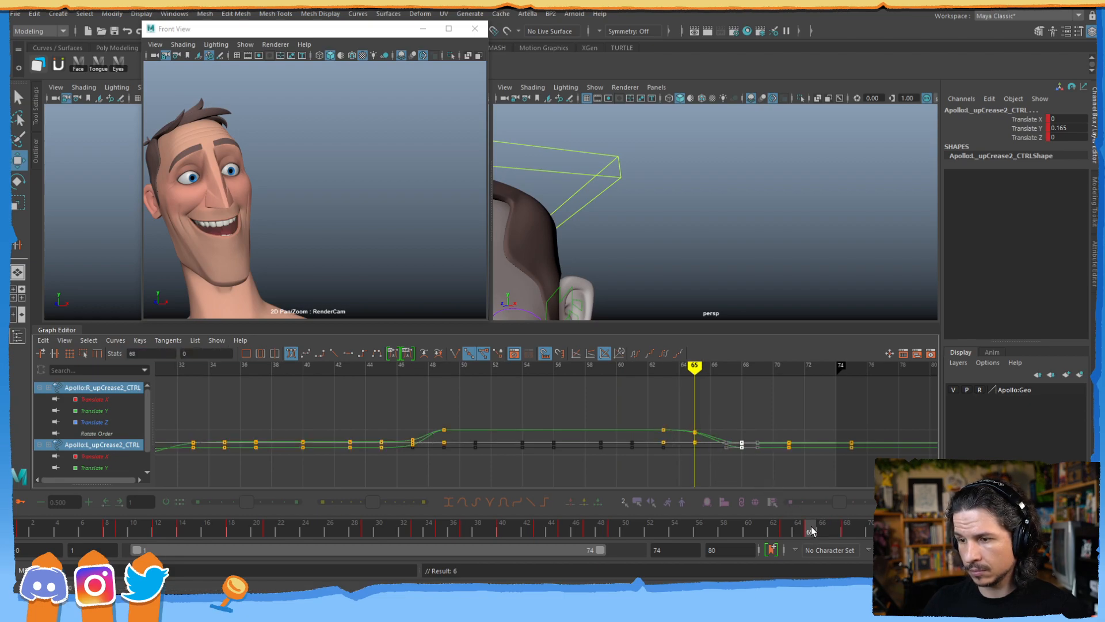
left_click_drag(797, 531, 801, 503)
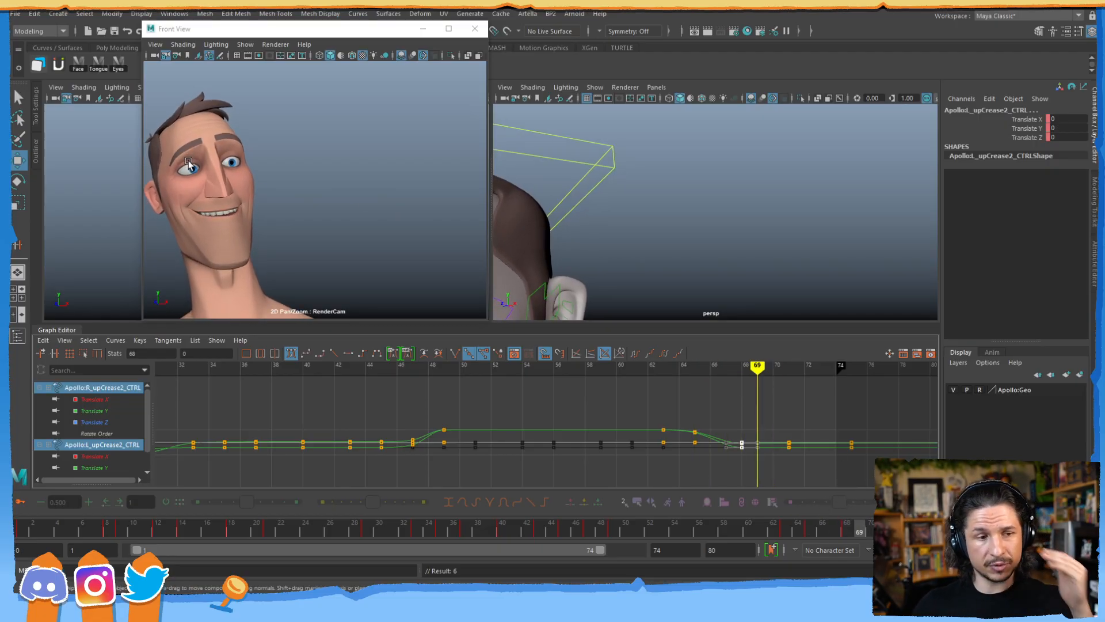
key("alt+comma")
key("alt+comma")
key("alt+period")
- Go to frame 36, frame the character's face up close, and select both nostril controls
left_click_drag(857, 526, 419, 476)
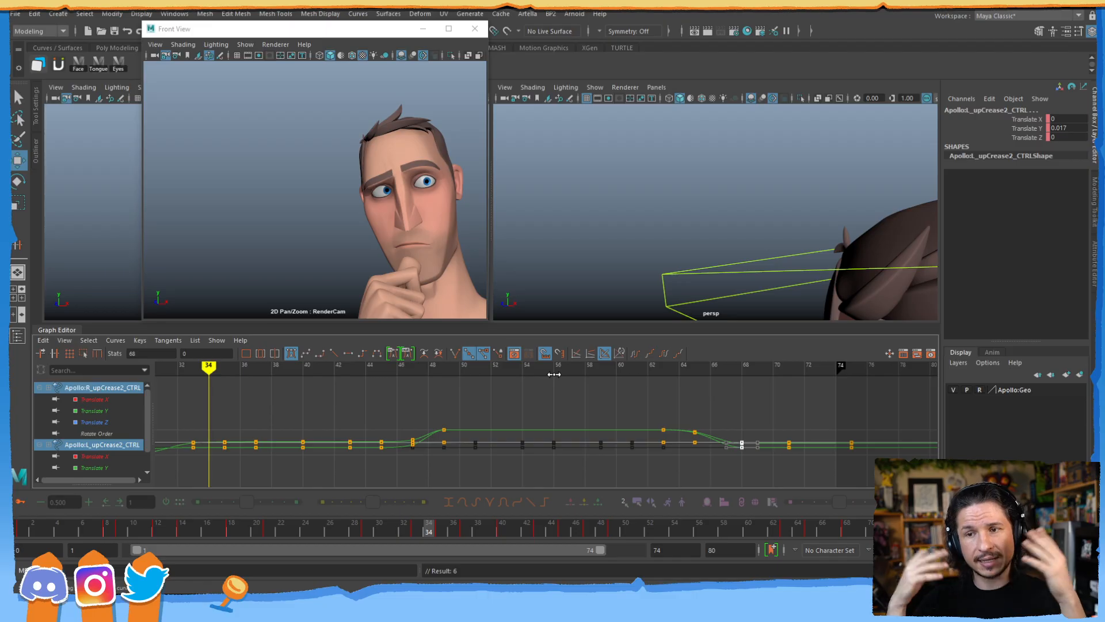
left_click_drag(424, 525, 453, 527)
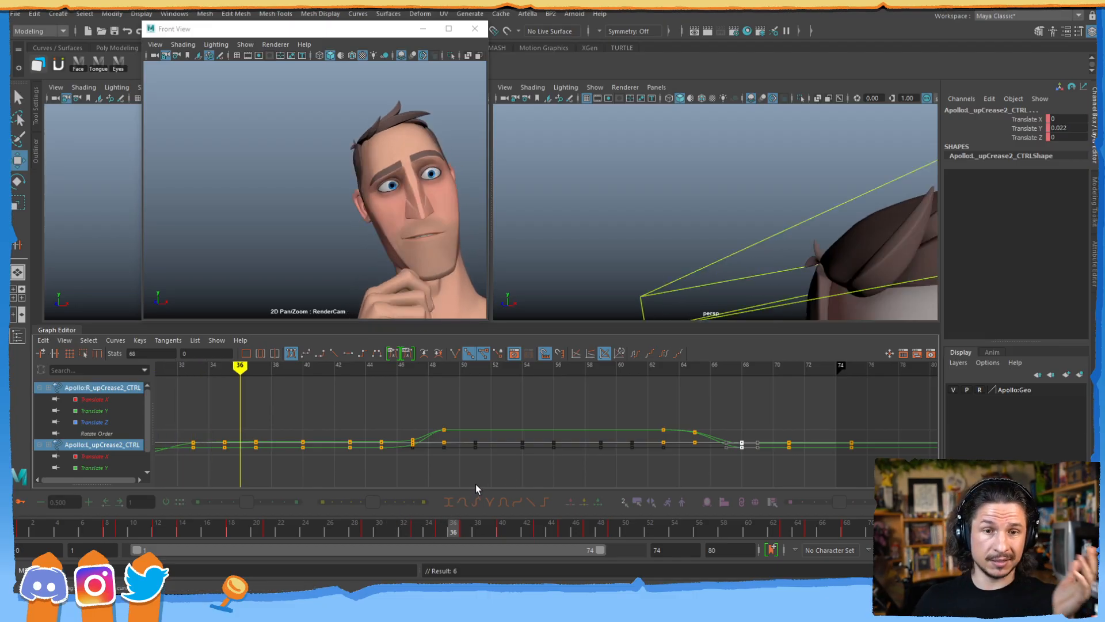
key("f")
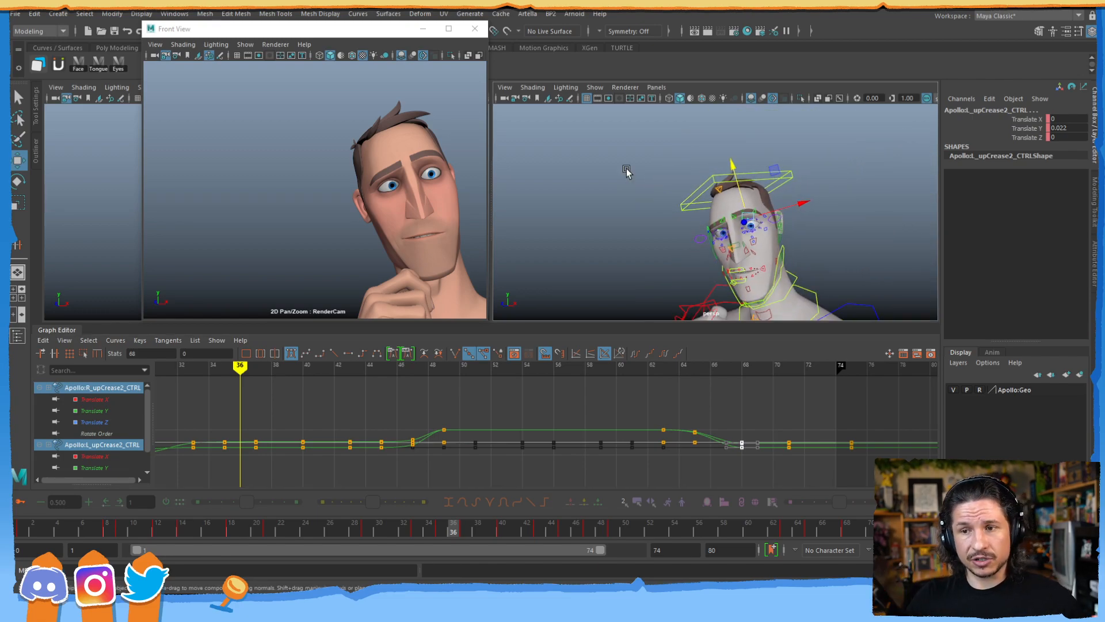
left_click_drag(729, 243, 685, 235, "alt")
right_click_drag(685, 235, 765, 244, "alt")
left_click_drag(766, 243, 654, 150, "alt")
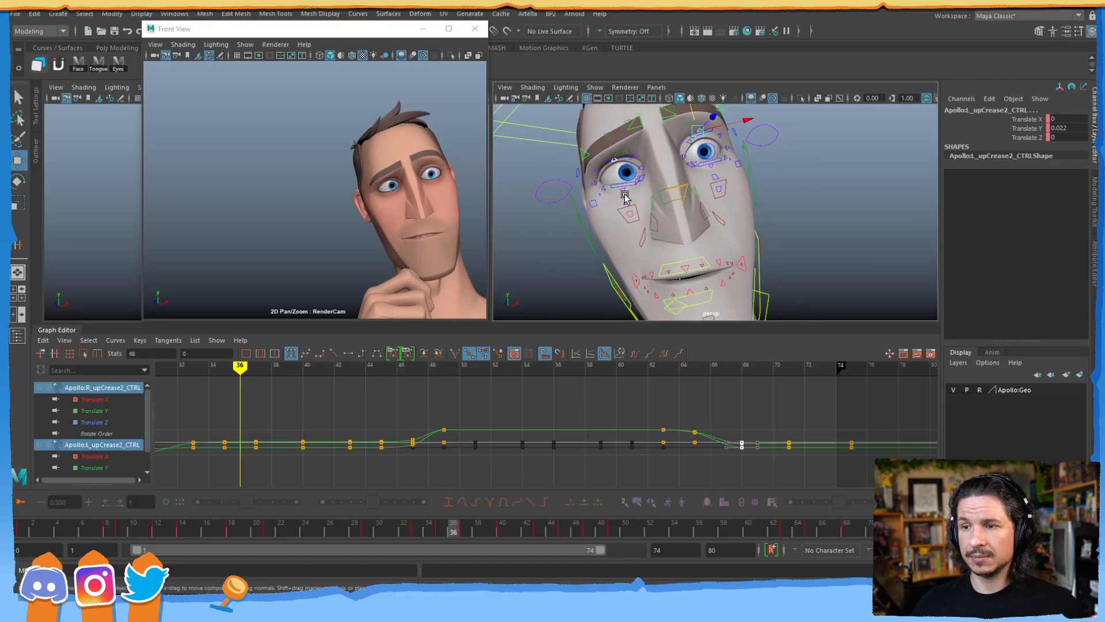
left_click(657, 229)
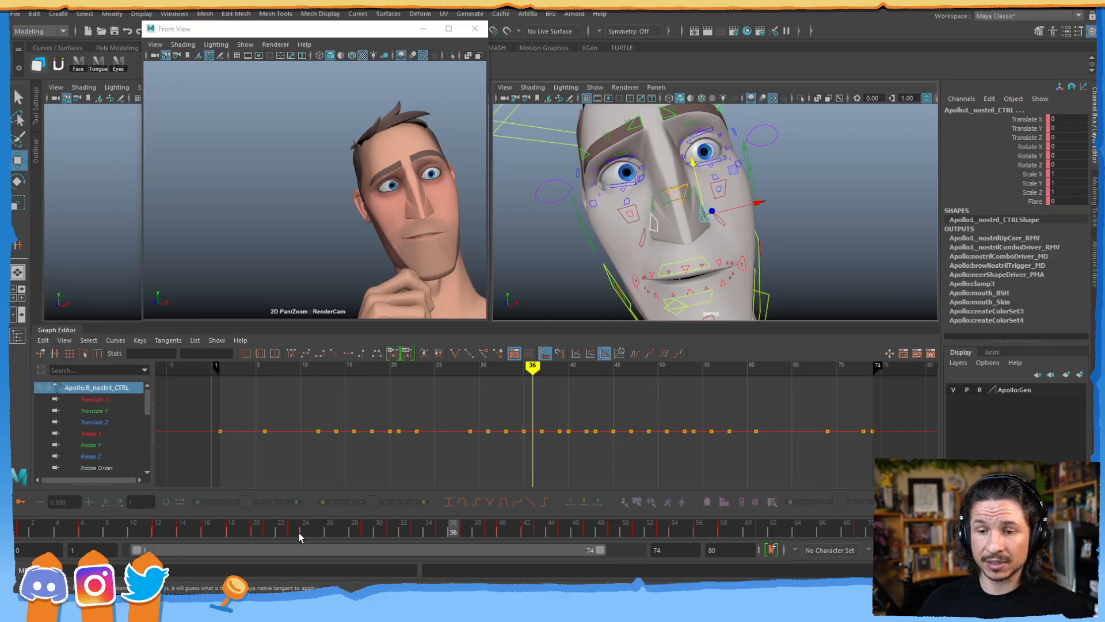
- Widen both nostrils at frame 54 with Translate X 0.243 and Flare 3.5
left_click_drag(269, 532, 244, 527)
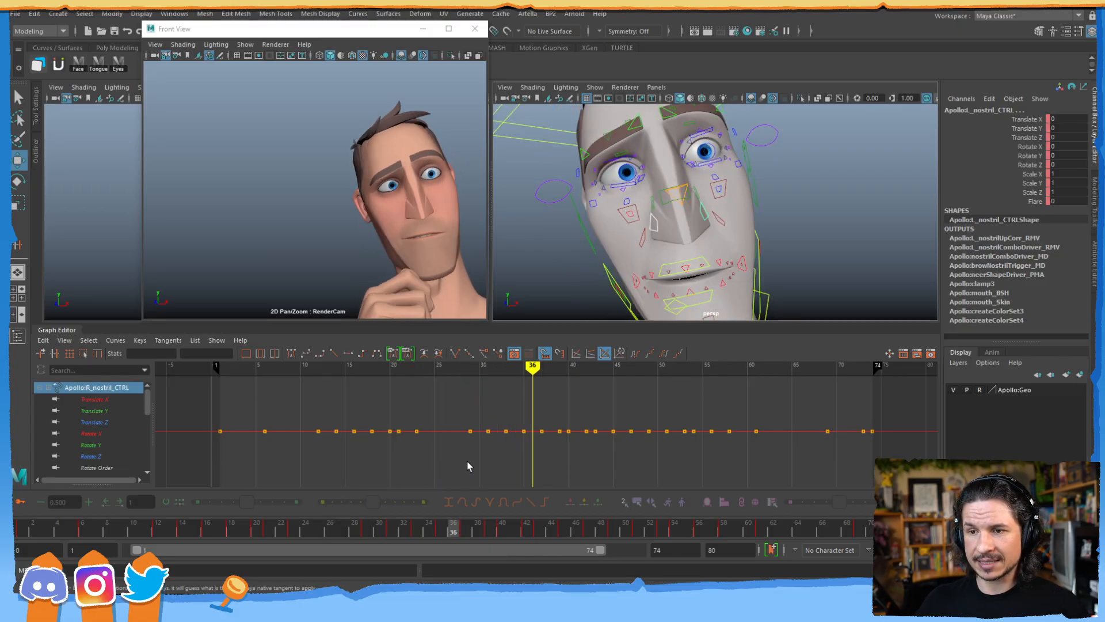
mouse_move(472, 459)
left_mouse_down()
mouse_move(488, 455)
mouse_move(465, 459)
left_mouse_up()
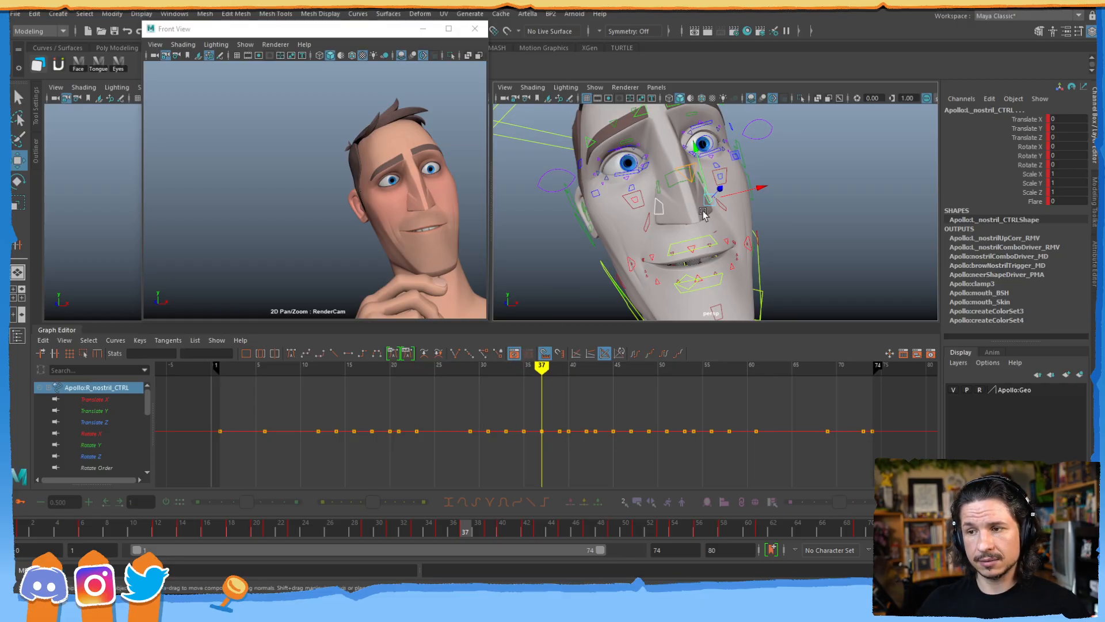
left_click_drag(710, 217, 675, 225, "alt")
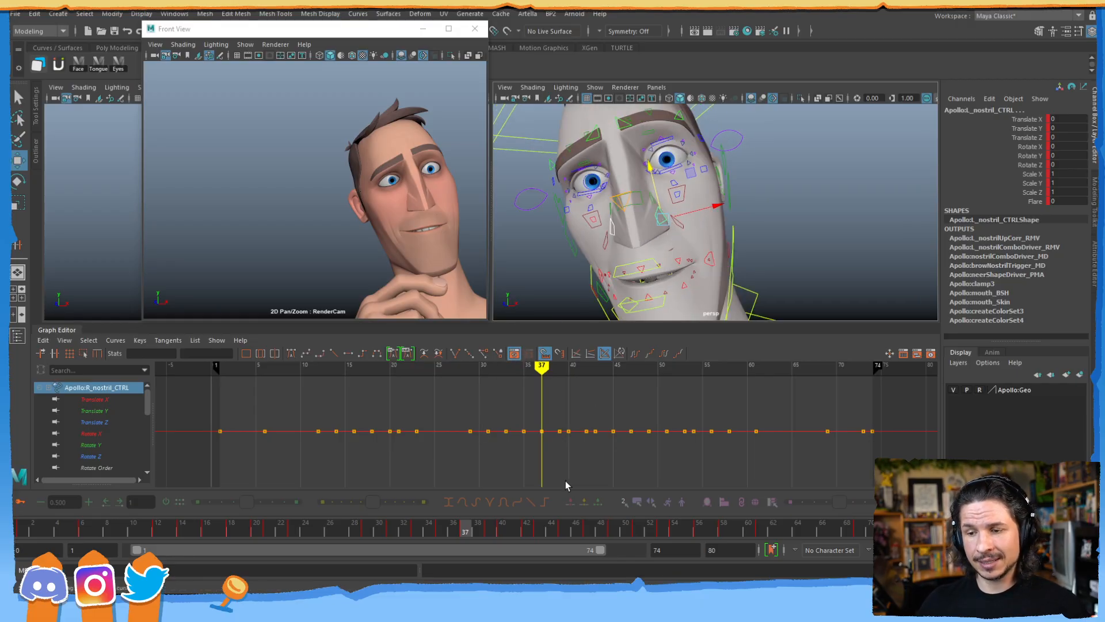
left_click_drag(533, 529, 672, 493)
left_click_drag(658, 235, 716, 217, "alt")
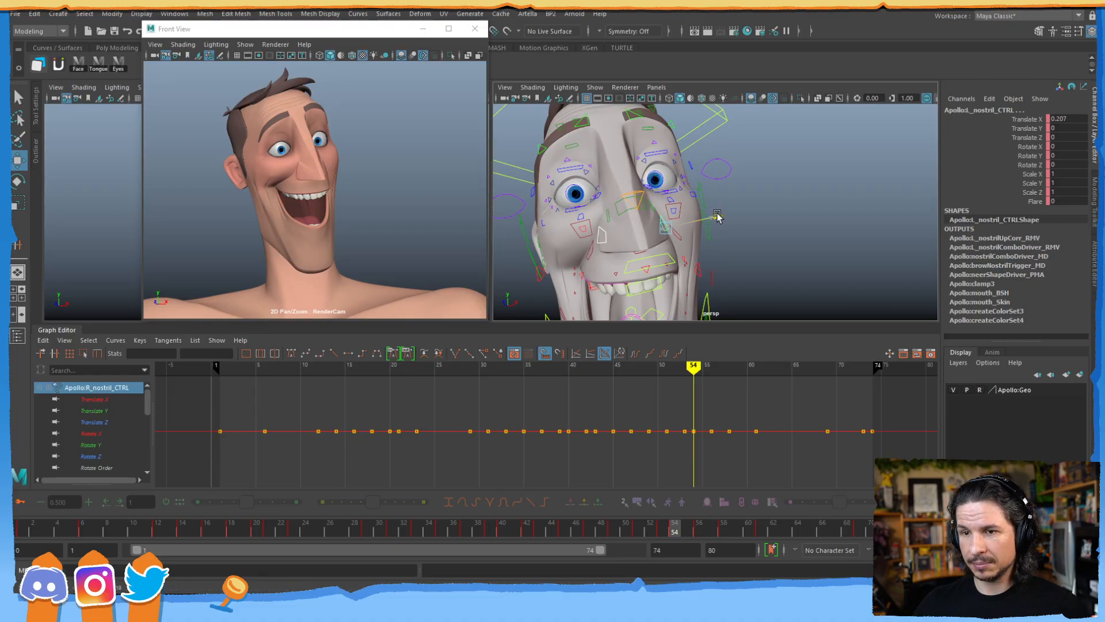
left_click_drag(718, 240, 725, 232, "alt")
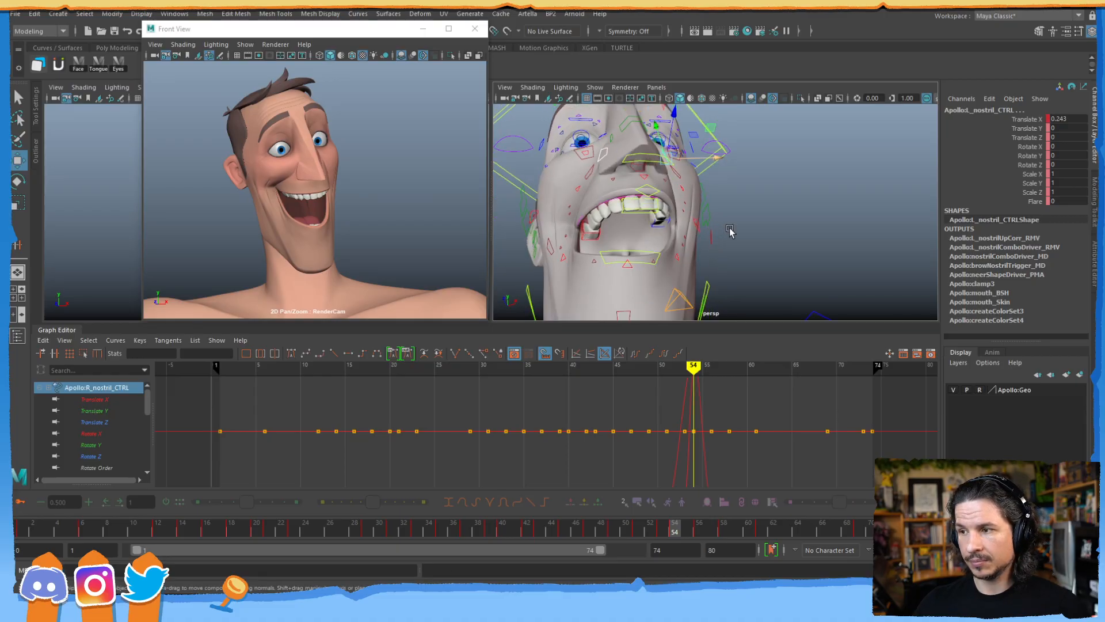
left_click(780, 246)
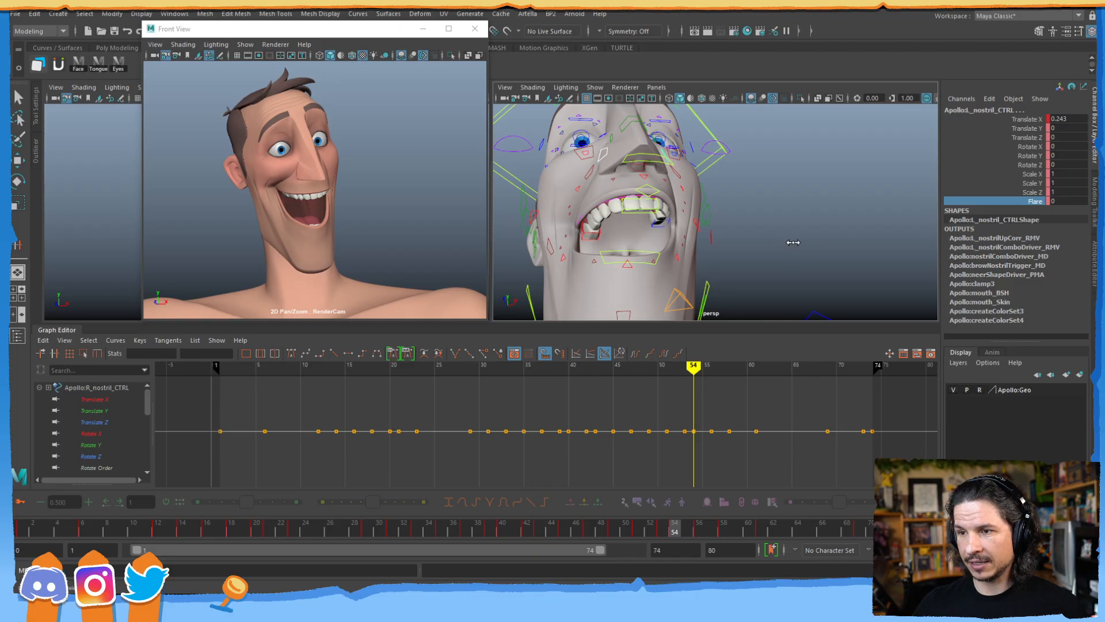
middle_click_drag(798, 245, 799, 246)
right_click_drag(846, 251, 731, 268, "alt")
- Isolate the nostrils' Translate X and Flare curves and delete their keys at frame 53
left_click(1034, 120, "ctrl")
right_click_drag(727, 423, 798, 420, "alt")
middle_click_drag(725, 420, 537, 420, "alt")
right_click_drag(520, 420, 653, 423, "alt")
middle_click_drag(653, 422, 556, 409, "alt")
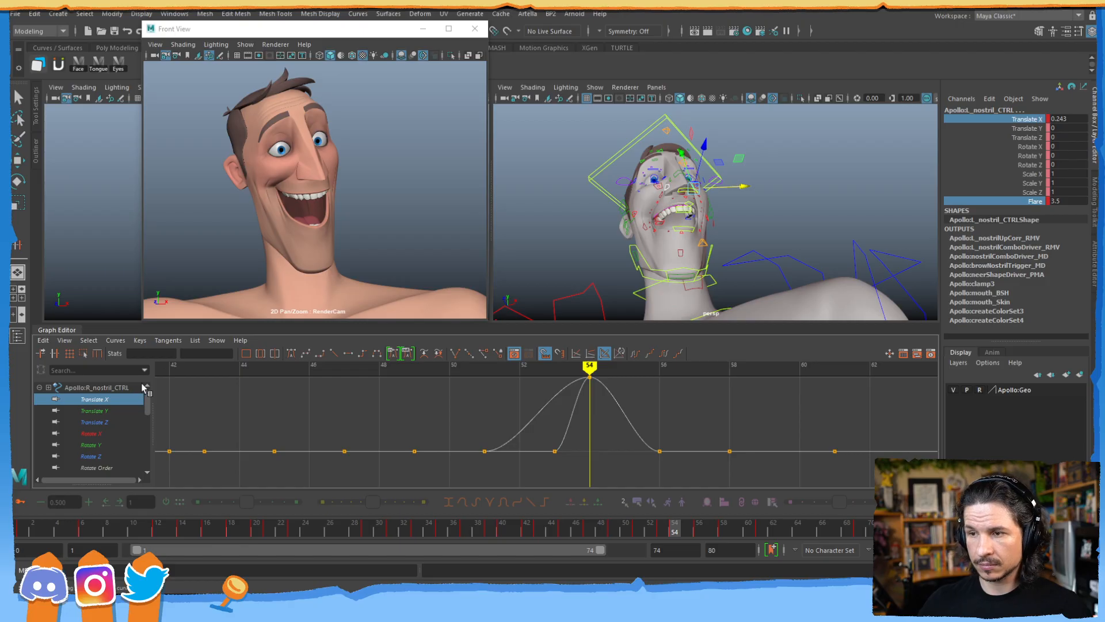
left_click_drag(706, 232, 677, 251, "alt")
right_click_drag(677, 251, 741, 246, "alt")
left_click_drag(741, 246, 762, 245, "alt")
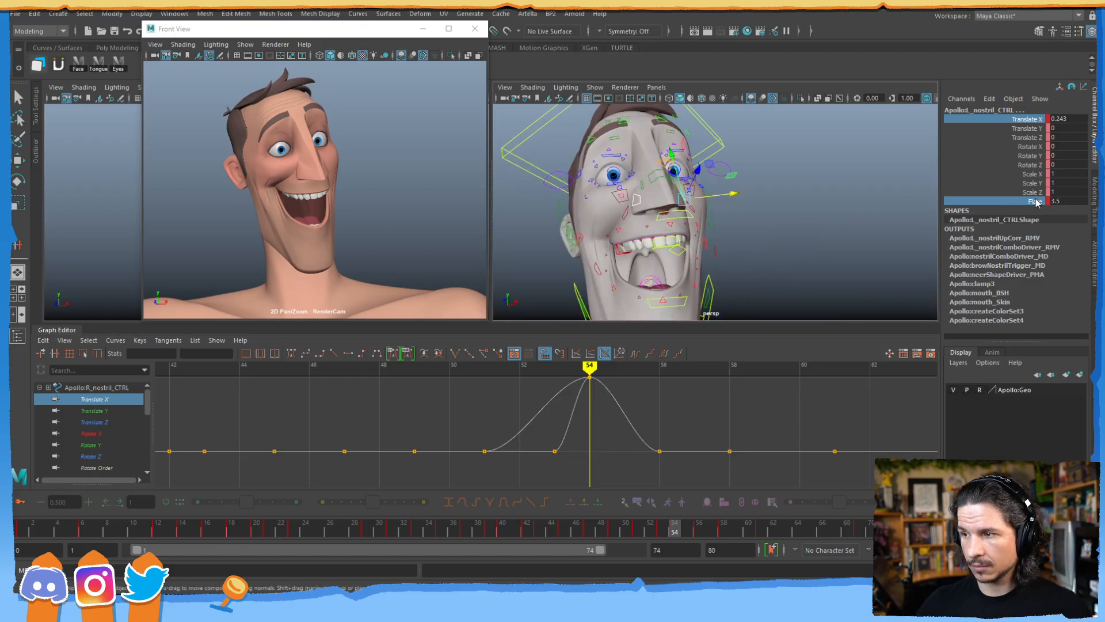
left_click(1036, 202)
left_click(1034, 121, "ctrl")
right_click_drag(664, 420, 603, 453, "alt")
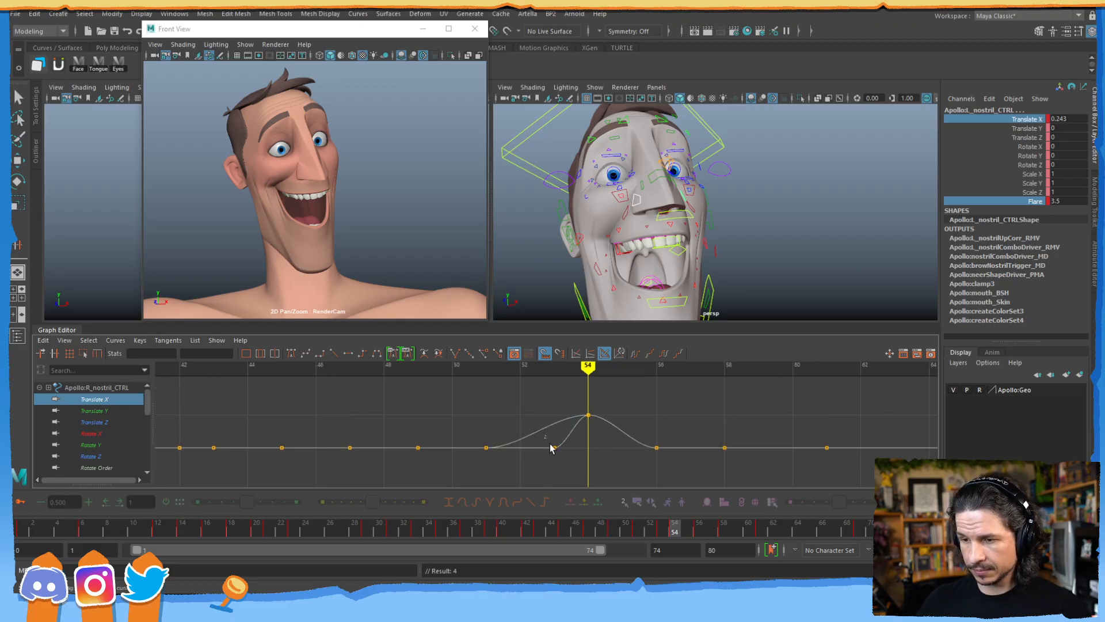
left_click_drag(546, 443, 566, 465)
key("Delete")
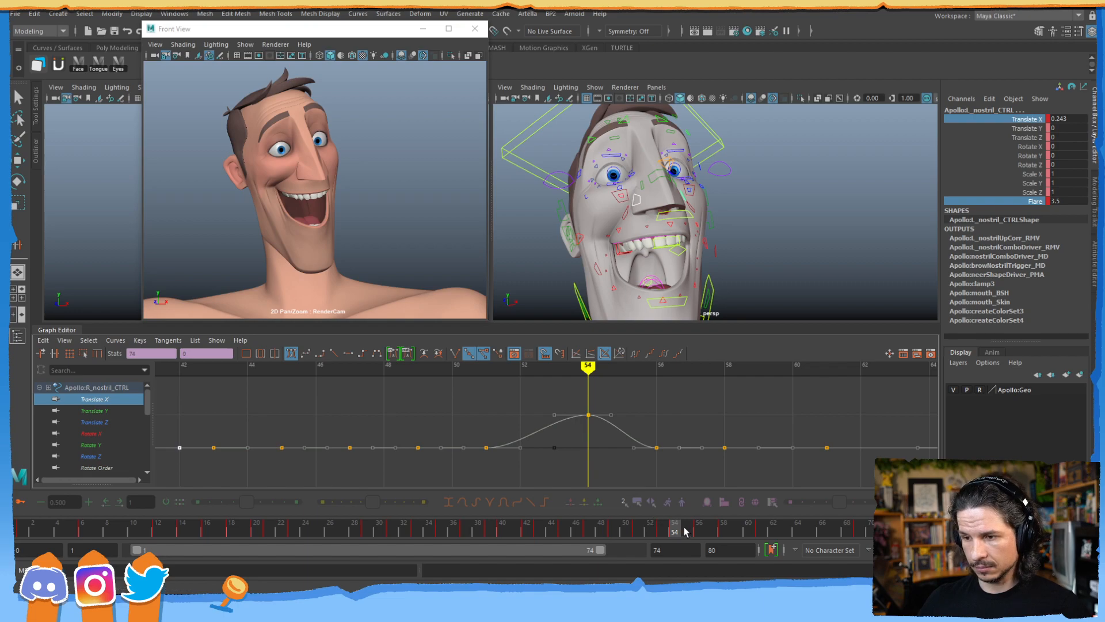
- Move the nostril keys from frame 49 to 48 and from 51 to 50, raising the frame 50 keys about halfway to the peak
left_click_drag(657, 528, 600, 519)
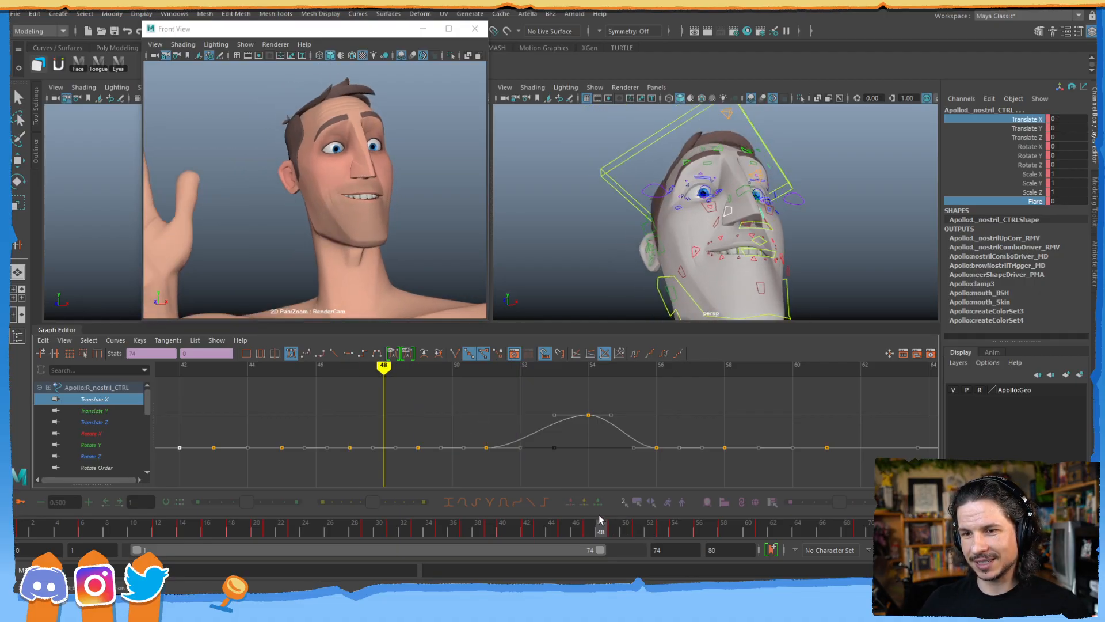
left_click_drag(429, 432, 405, 464)
middle_click_drag(404, 464, 395, 464, "shift")
left_click_drag(470, 435, 519, 468)
middle_click_drag(521, 461, 497, 445, "shift")
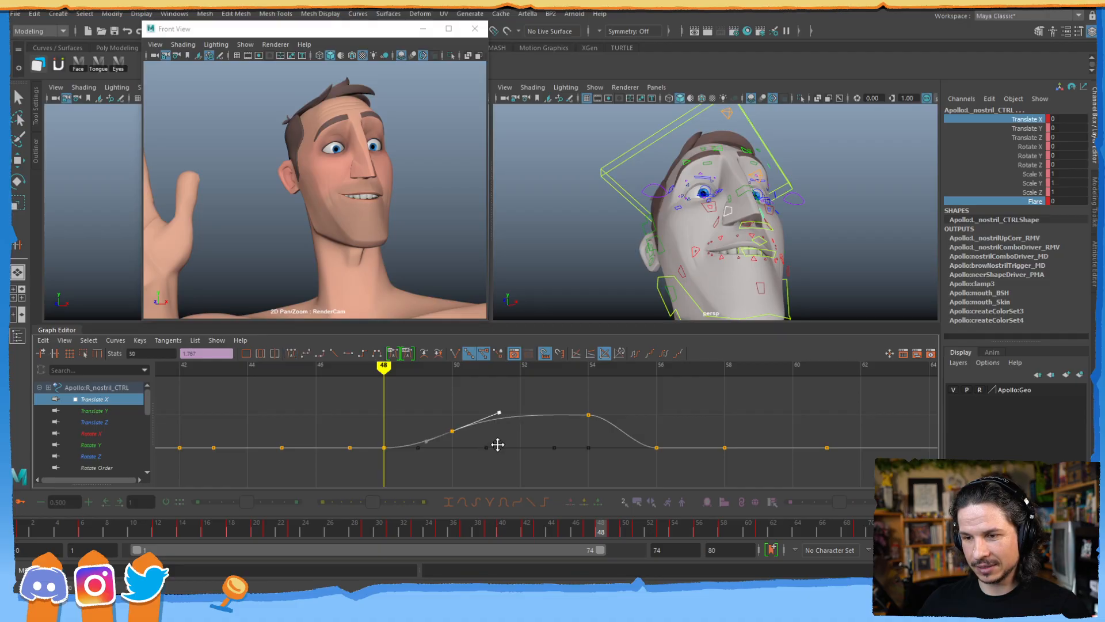
- Delete the nostril keys at frame 56 and raise the frame 58 keys to Translate X 0.243 and Flare 3.5
left_click(117, 402)
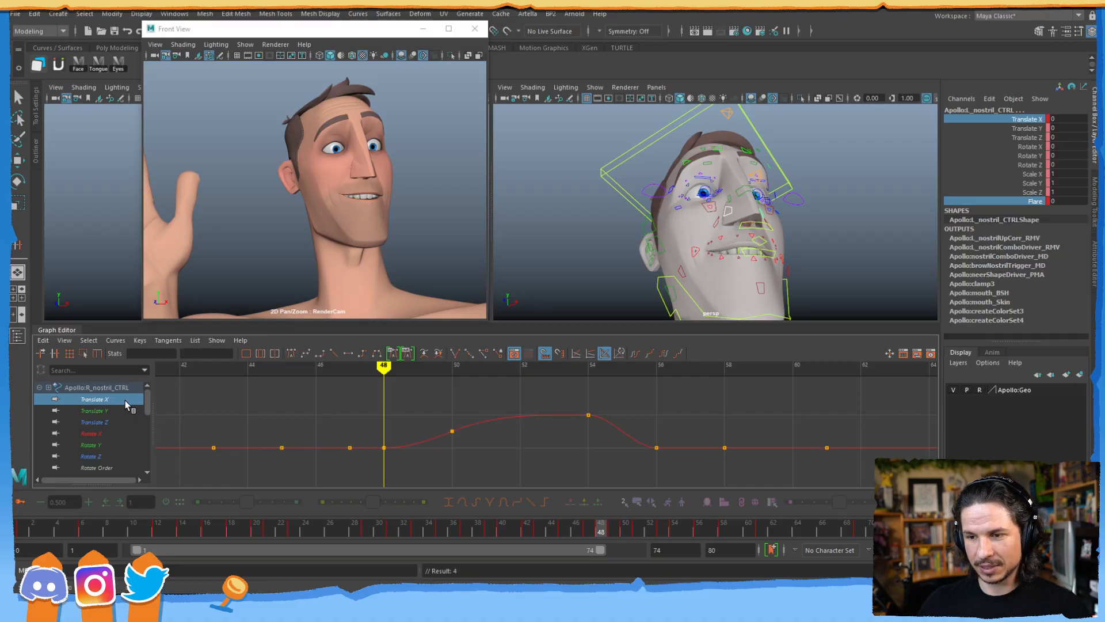
left_click(1033, 201)
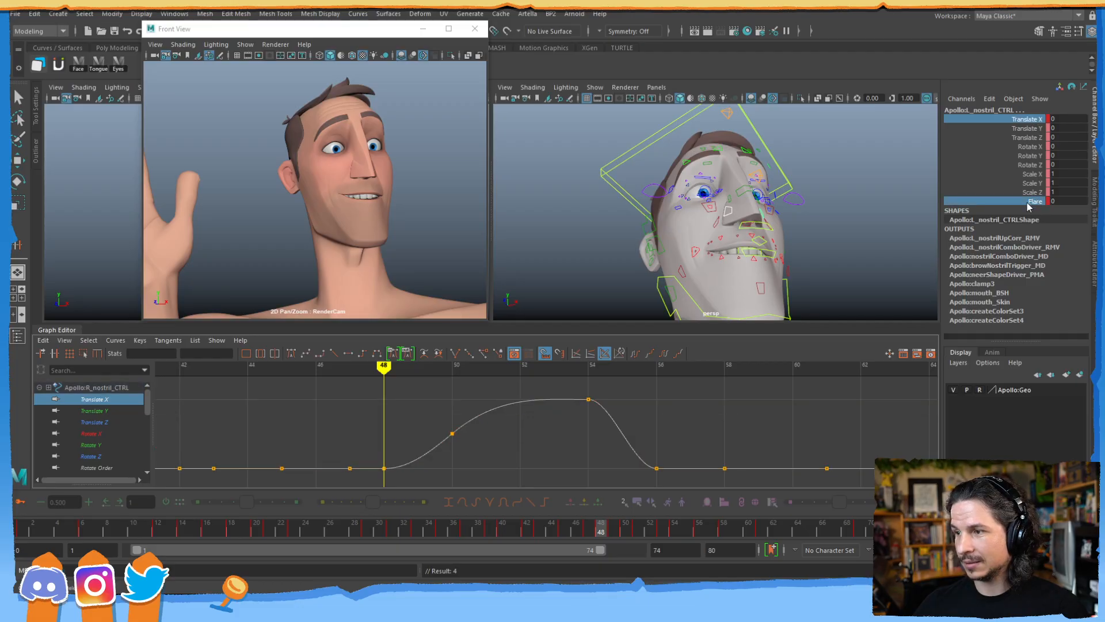
mouse_move(612, 531)
left_mouse_down()
mouse_move(667, 517)
mouse_move(592, 506)
mouse_move(775, 481)
left_mouse_up()
scroll(698, 403, "down", 4)
middle_click_drag(821, 409, 627, 433, "alt")
scroll(626, 433, "down", 4)
scroll(610, 429, "up", 5)
left_click_drag(454, 473, 453, 474)
left_click_drag(475, 436, 458, 464)
key("Delete")
left_click_drag(525, 429, 503, 471)
middle_click_drag(506, 461, 506, 420)
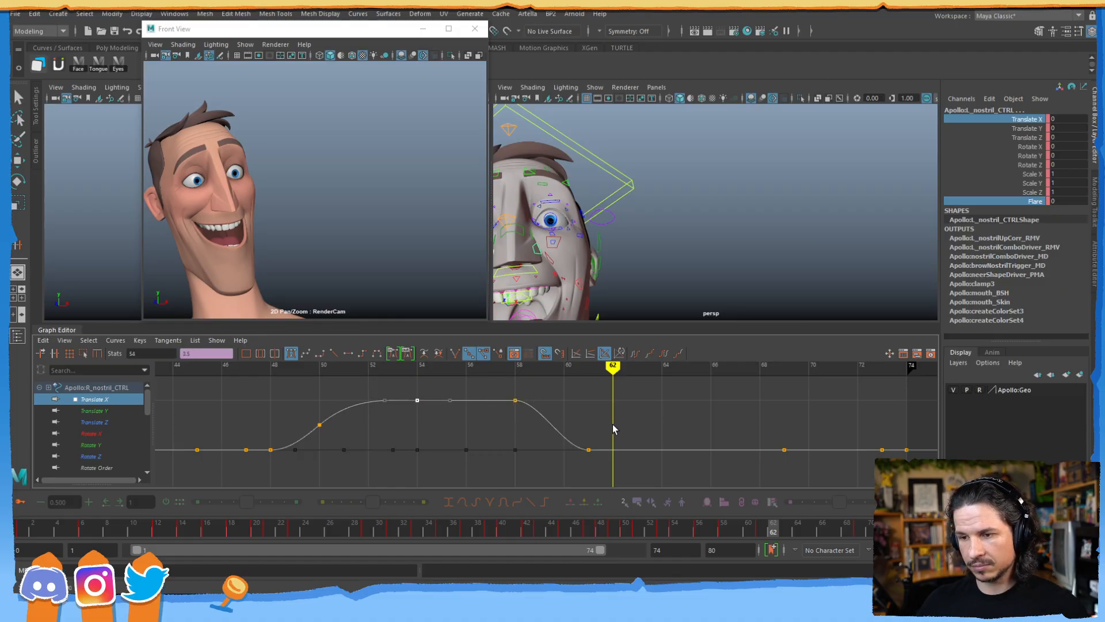
- Move the nostril keys at frame 61 to frame 63 for a slower ease back to rest
left_click_drag(611, 430, 573, 478)
middle_click_drag(576, 472, 629, 455)
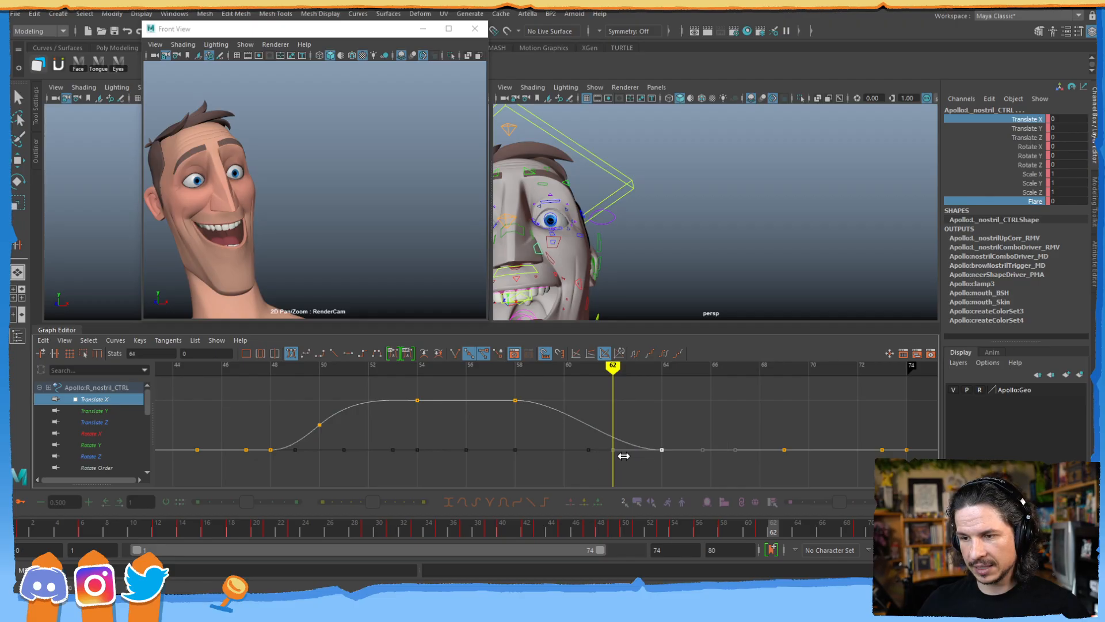
left_click_drag(699, 536, 762, 488)
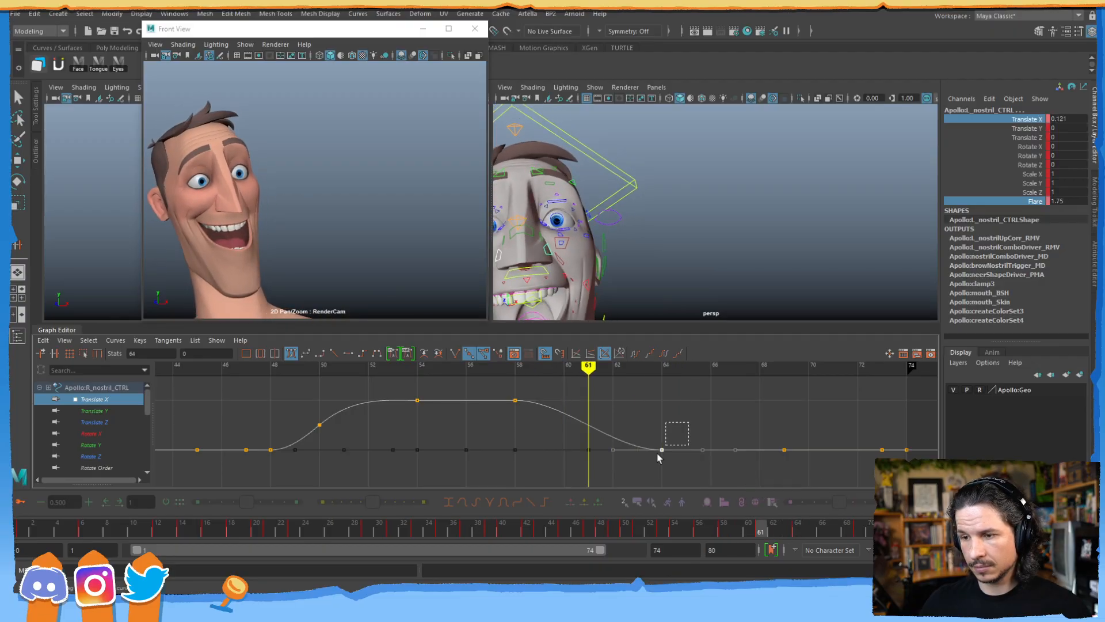
middle_click_drag(657, 467, 655, 468, "shift")
left_click(723, 529)
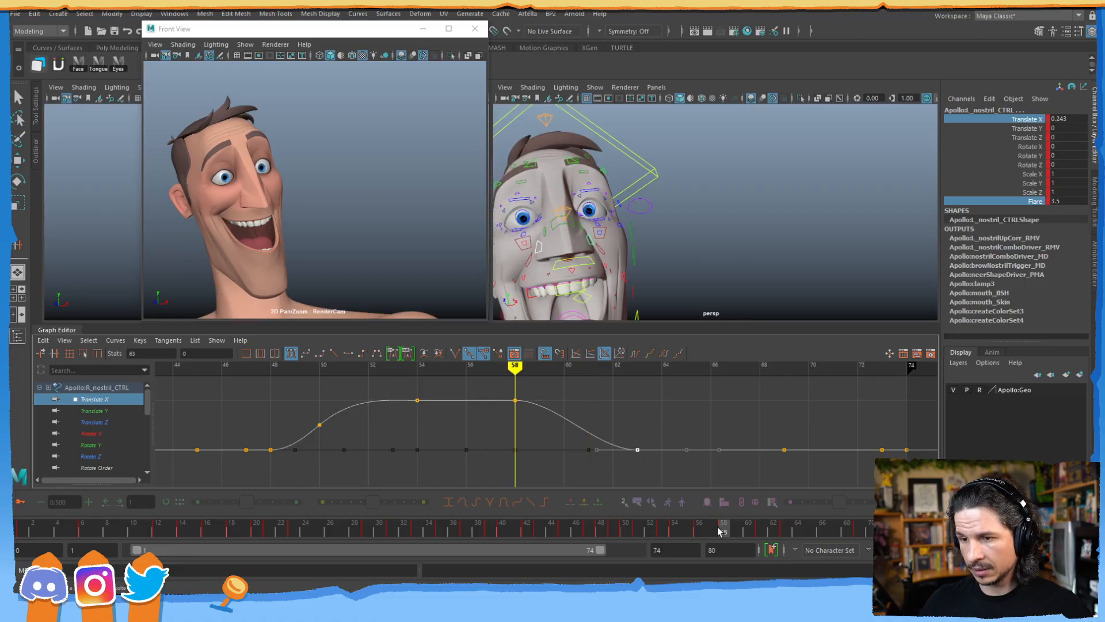
- Key both nostrils at frame 60 and lower the keys to about Translate X 0.19 and Flare 2.734 for a softer ease-out
left_click(736, 529)
left_click(749, 529)
key("s")
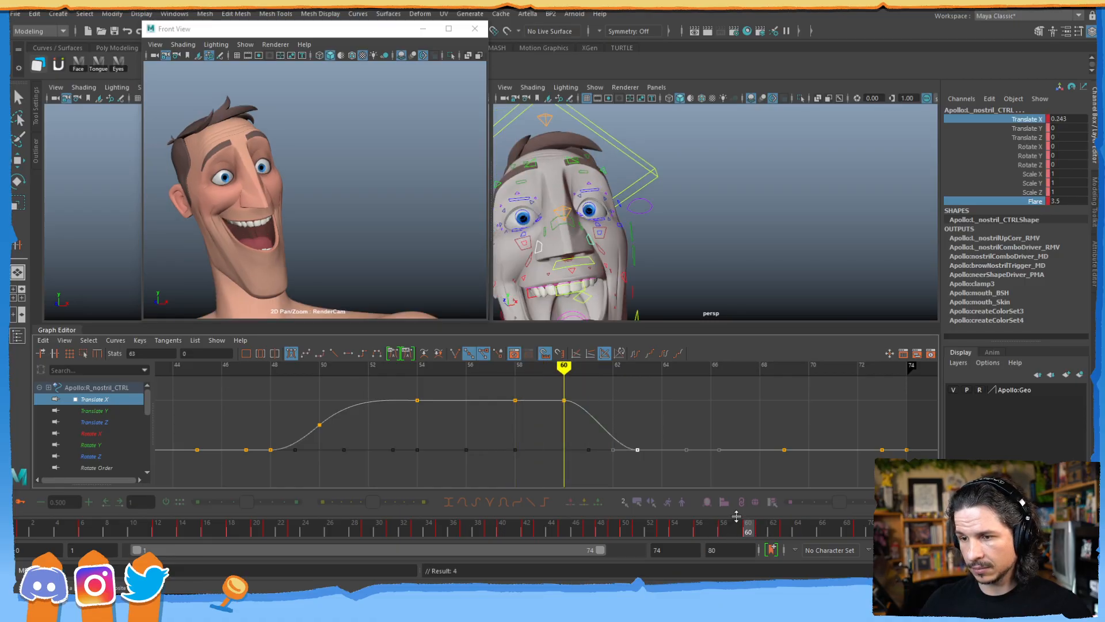
left_click(564, 400)
middle_click_drag(568, 436, 568, 444, "shift")
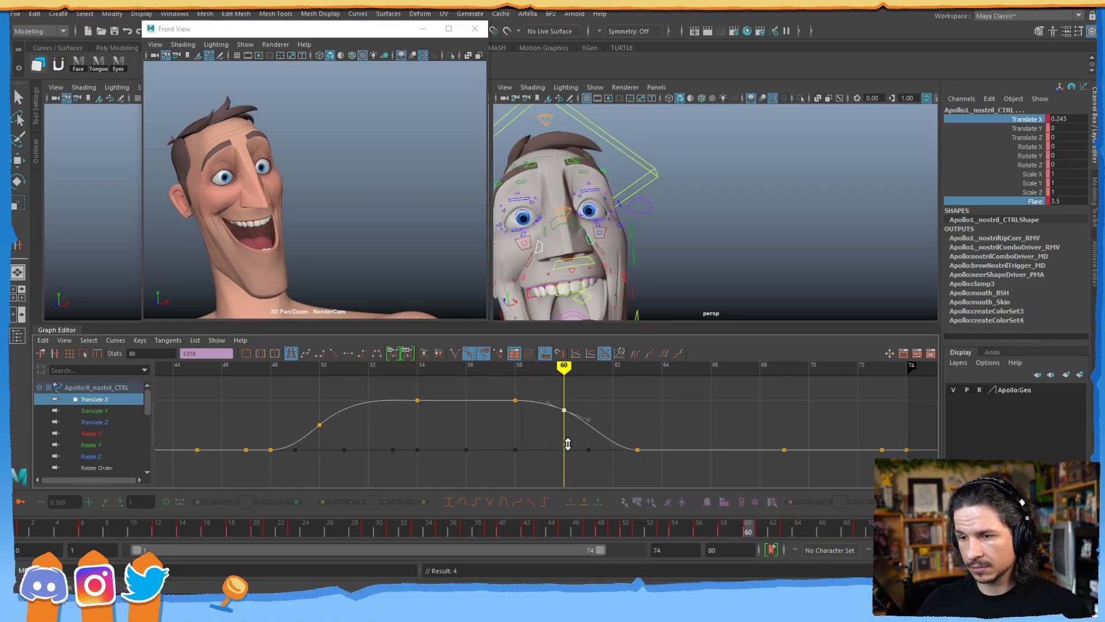
- Lower the nostril keys at frame 50 slightly so the flare eases in more gently
middle_click_drag(450, 457, 659, 451, "alt")
left_click_drag(503, 404, 544, 439)
middle_click_drag(548, 443, 548, 448, "shift")
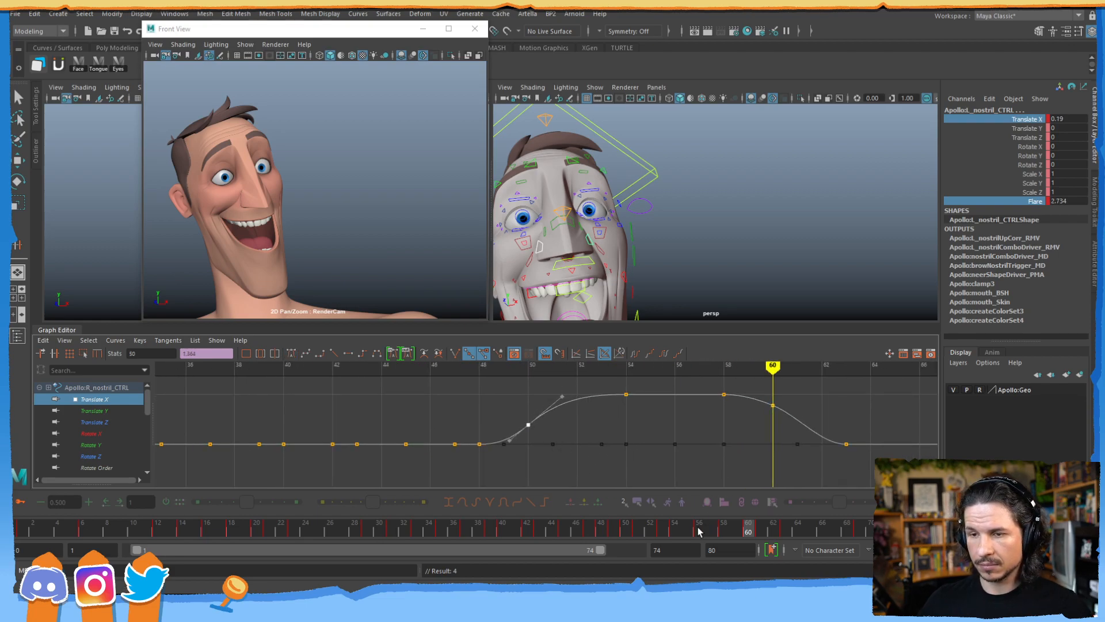
- Set both nostrils' Flare to 2.6 at frame 8, viewing the nose from below
left_click_drag(567, 527, 107, 489)
left_click_drag(678, 217, 717, 201, "alt")
middle_click_drag(717, 202, 651, 216, "alt")
right_click_drag(650, 216, 734, 257, "alt")
left_click_drag(734, 257, 761, 235, "alt")
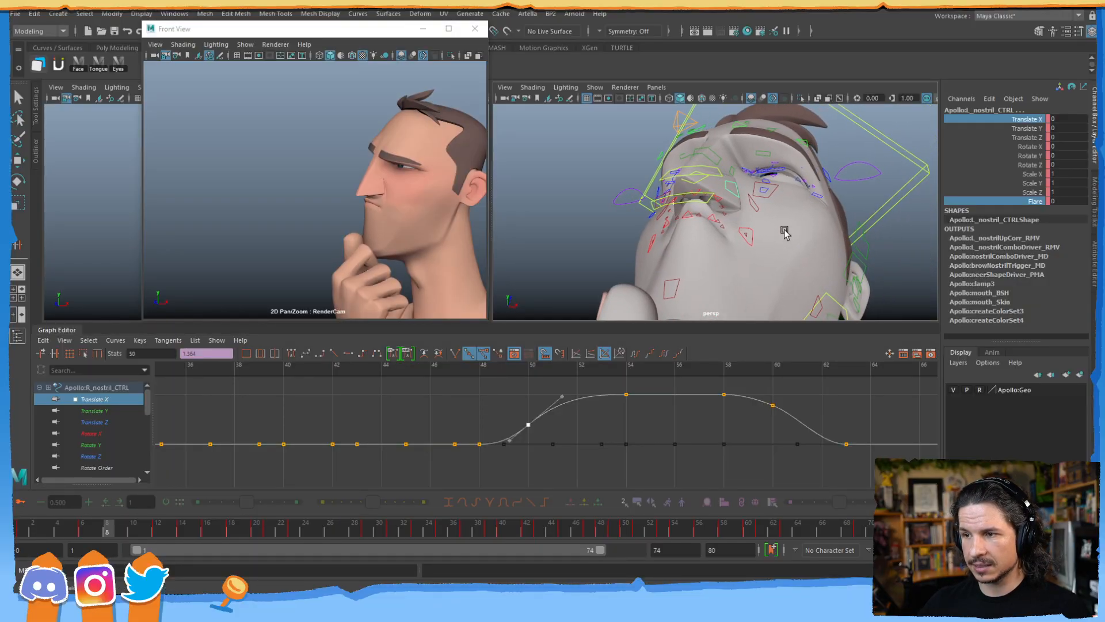
left_click(998, 202)
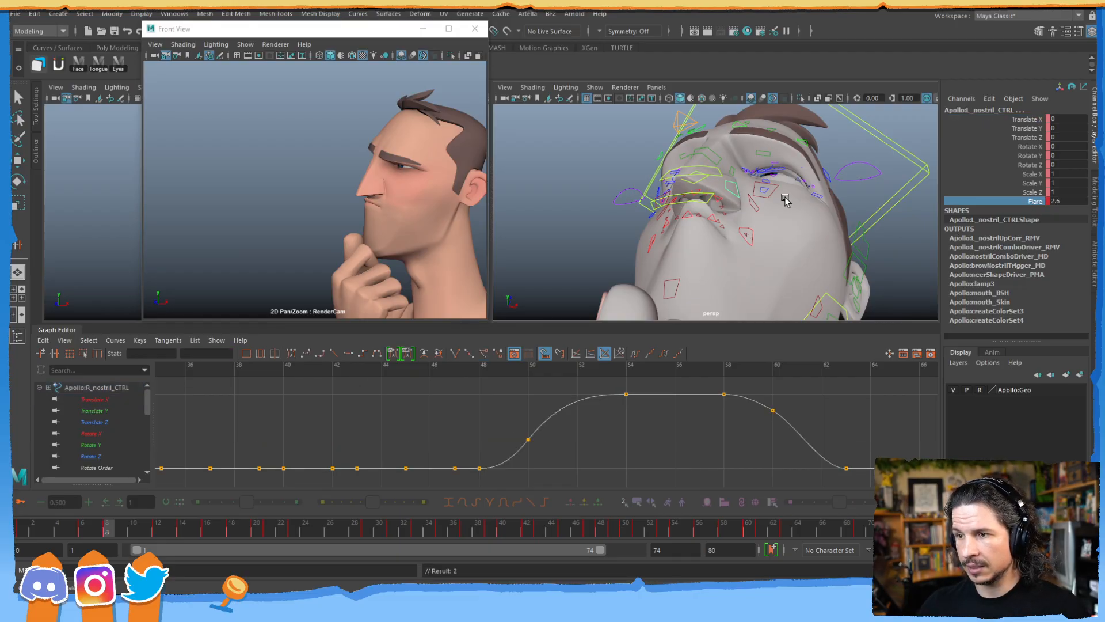
- Widen the nostril controls to Translate X 0.04 at frame 8, key them, and undo the extra vertical move
left_click(741, 196)
left_click(670, 194)
left_click_drag(690, 215, 716, 223, "alt")
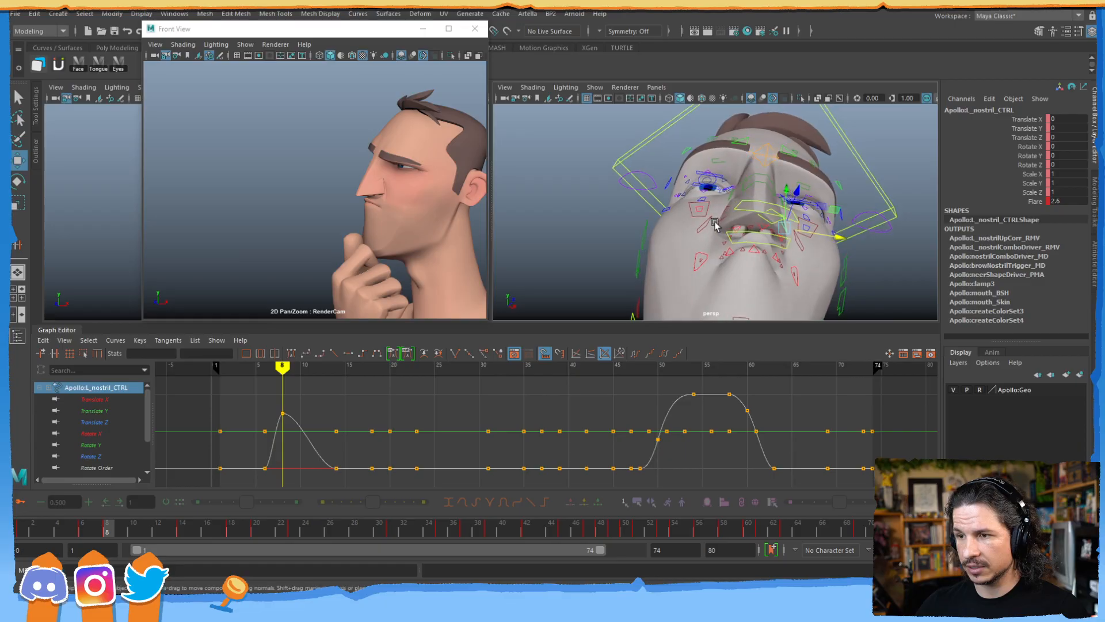
left_click(731, 213, "shift")
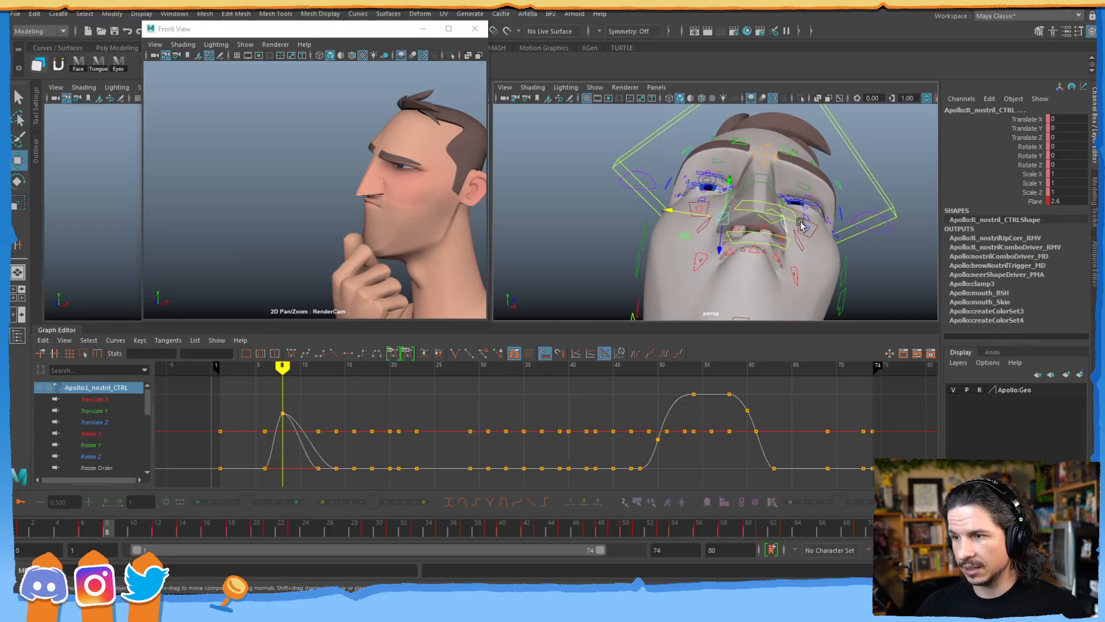
left_click_drag(684, 213, 681, 213)
left_click_drag(728, 251, 662, 214, "alt")
key("s")
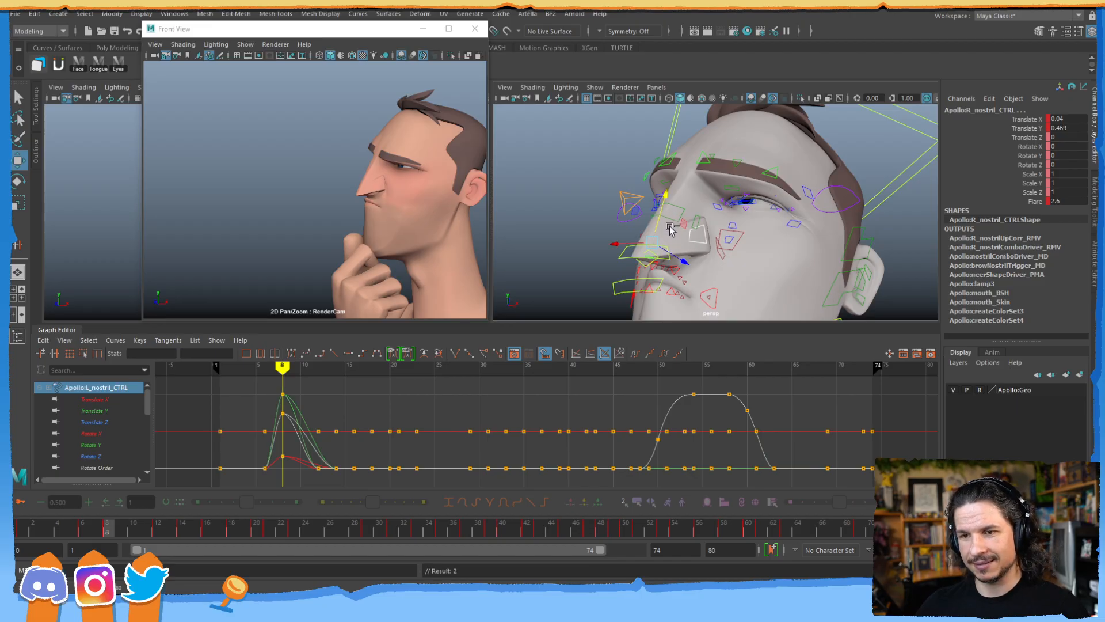
key("ctrl+z")
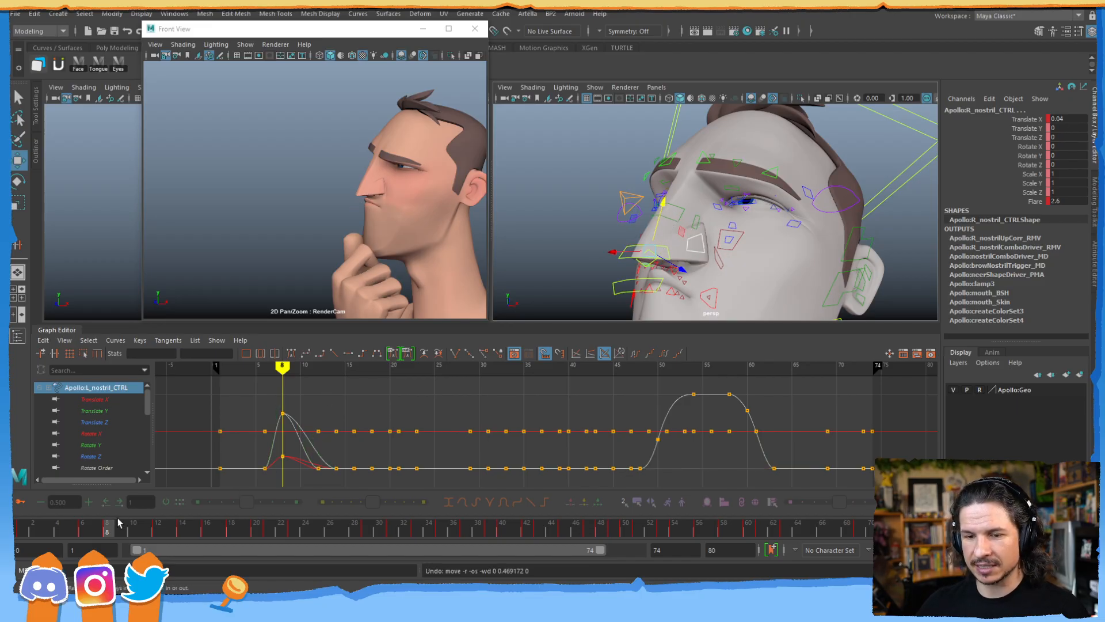
- Start the first nostril flare at frame 3 instead of frame 6 and key the in-between pose at frame 6
mouse_move(86, 530)
left_mouse_down()
mouse_move(73, 531)
mouse_move(106, 532)
left_mouse_up()
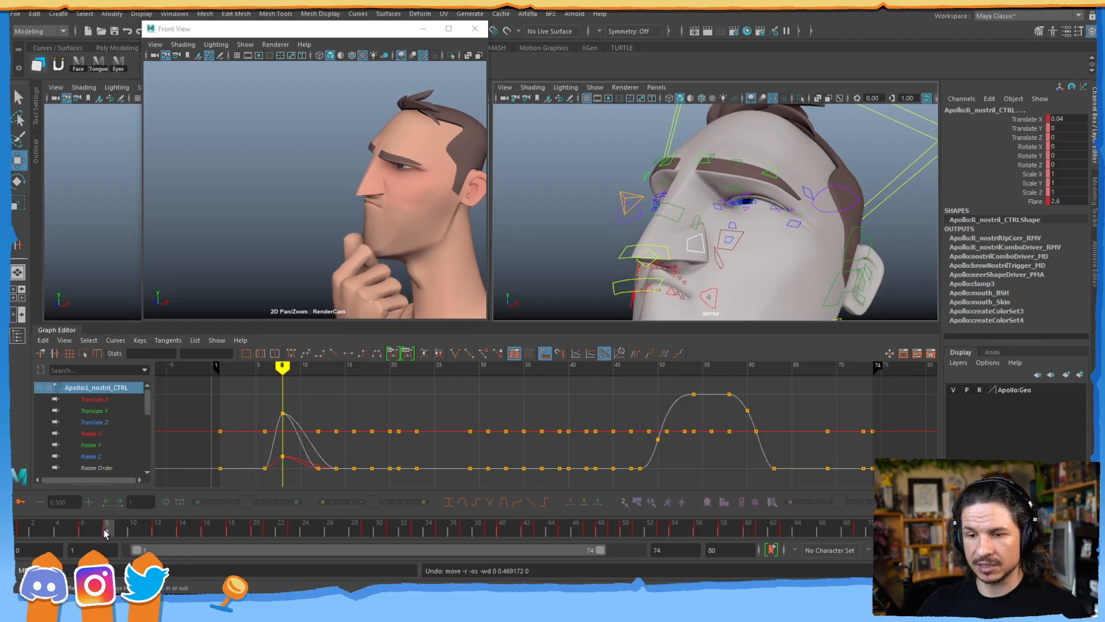
right_click_drag(327, 452, 398, 451, "alt+shift")
middle_click_drag(328, 450, 507, 426, "alt")
middle_click_drag(377, 421, 406, 426, "alt")
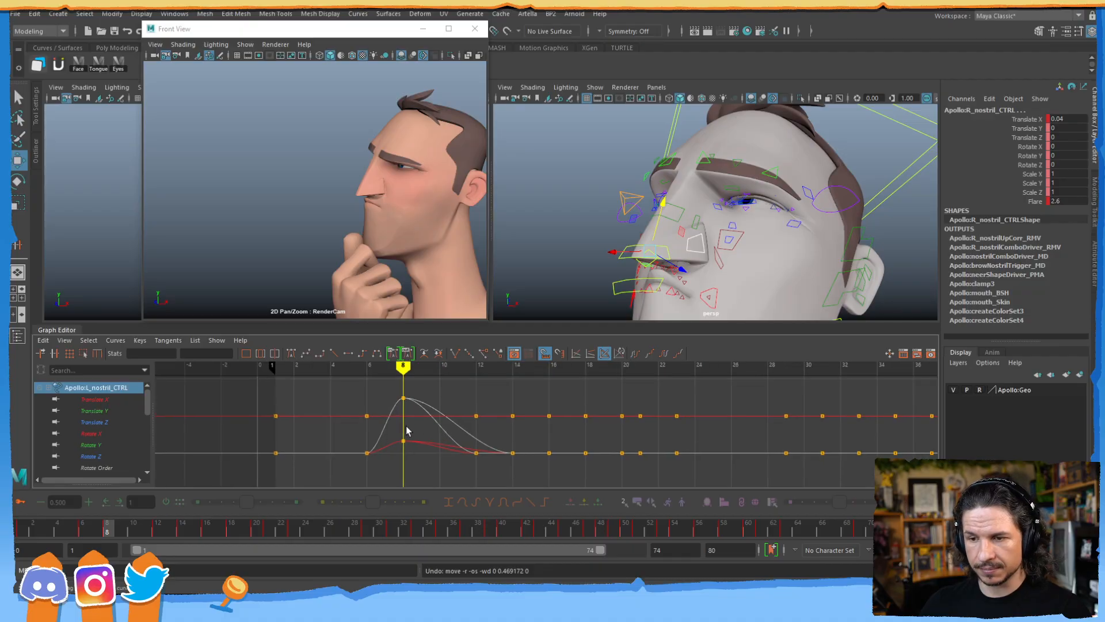
left_click(83, 530)
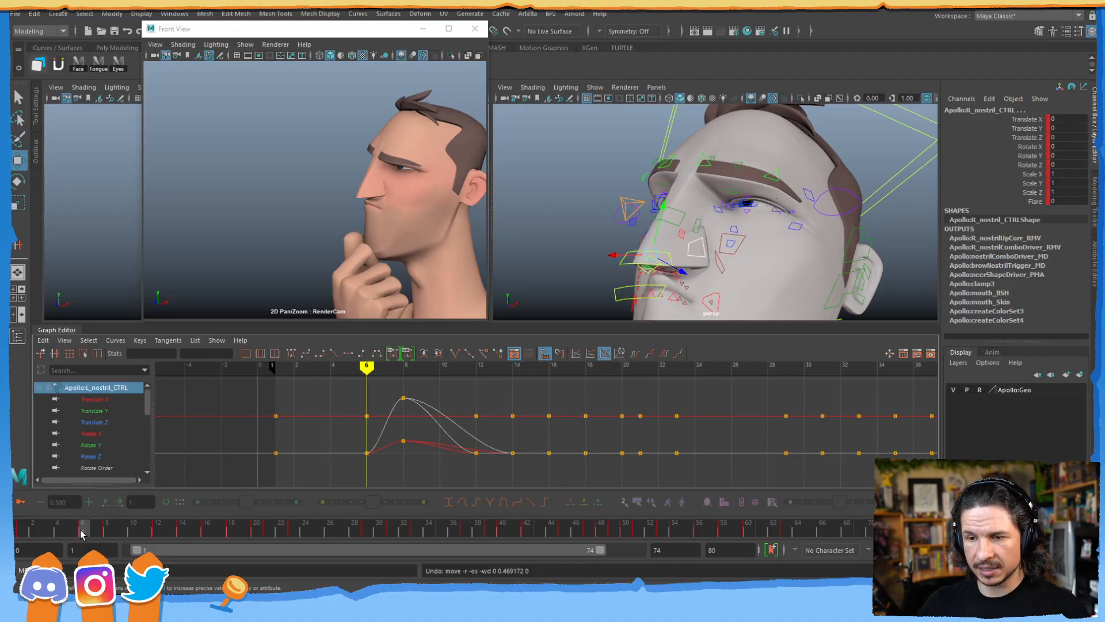
mouse_move(77, 533)
left_mouse_down()
mouse_move(41, 536)
mouse_move(60, 534)
left_mouse_up()
left_click_drag(67, 536, 81, 530)
- Raise the nostril keys at frame 6 to Translate X 0.031 and Flare 2.116 for a faster rise into the peak
left_click_drag(363, 433, 373, 449)
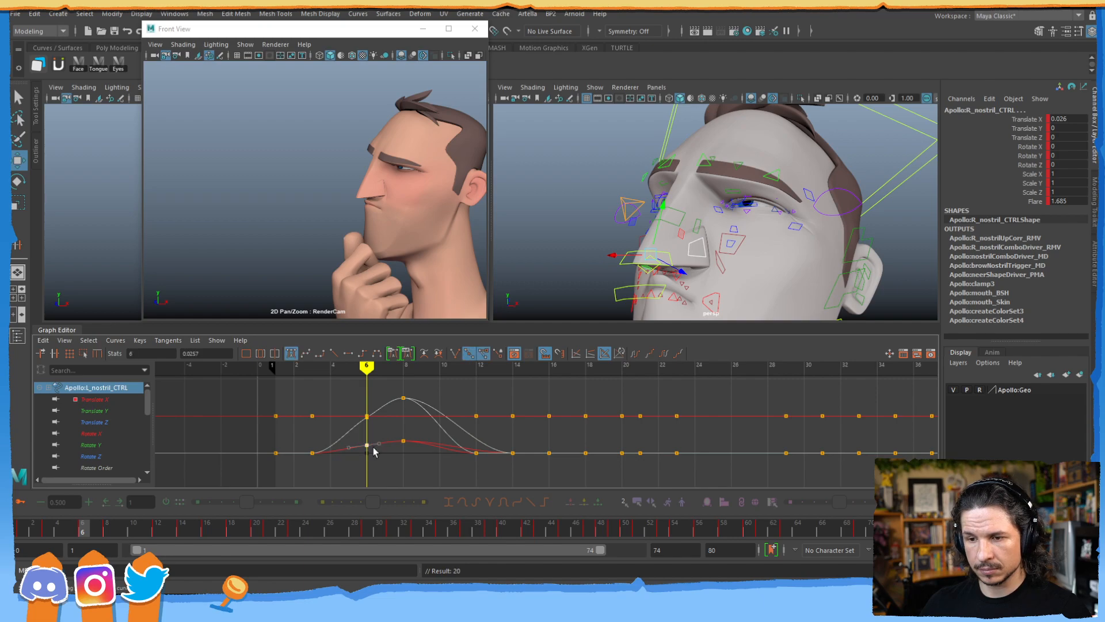
middle_click_drag(374, 453, 375, 450, "shift")
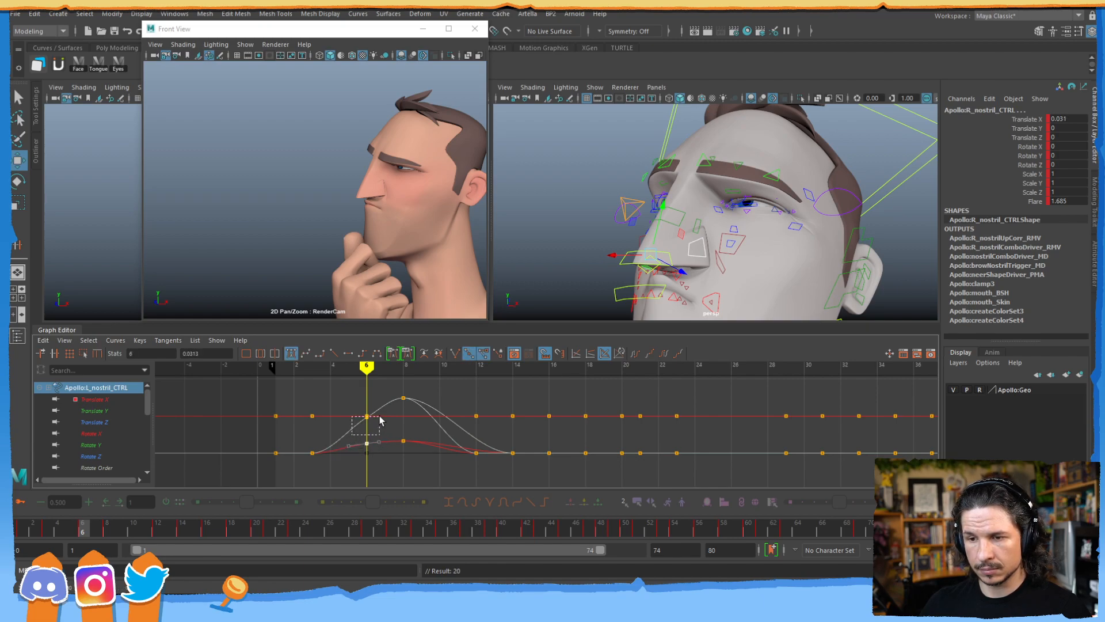
left_click_drag(380, 420, 374, 424)
left_click(374, 435)
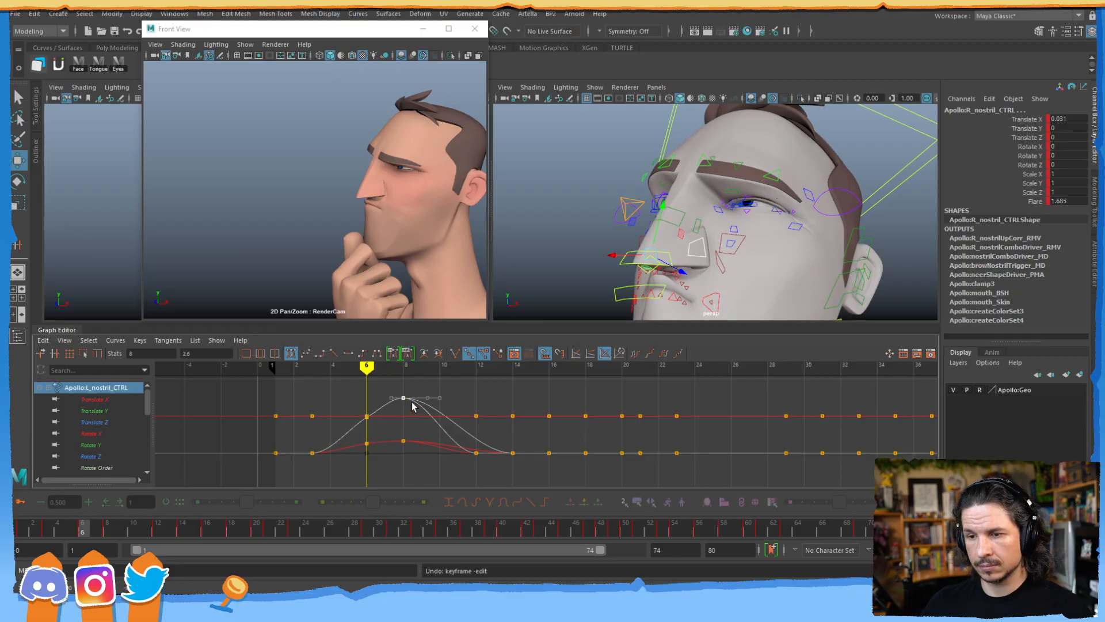
middle_click_drag(377, 429, 415, 432)
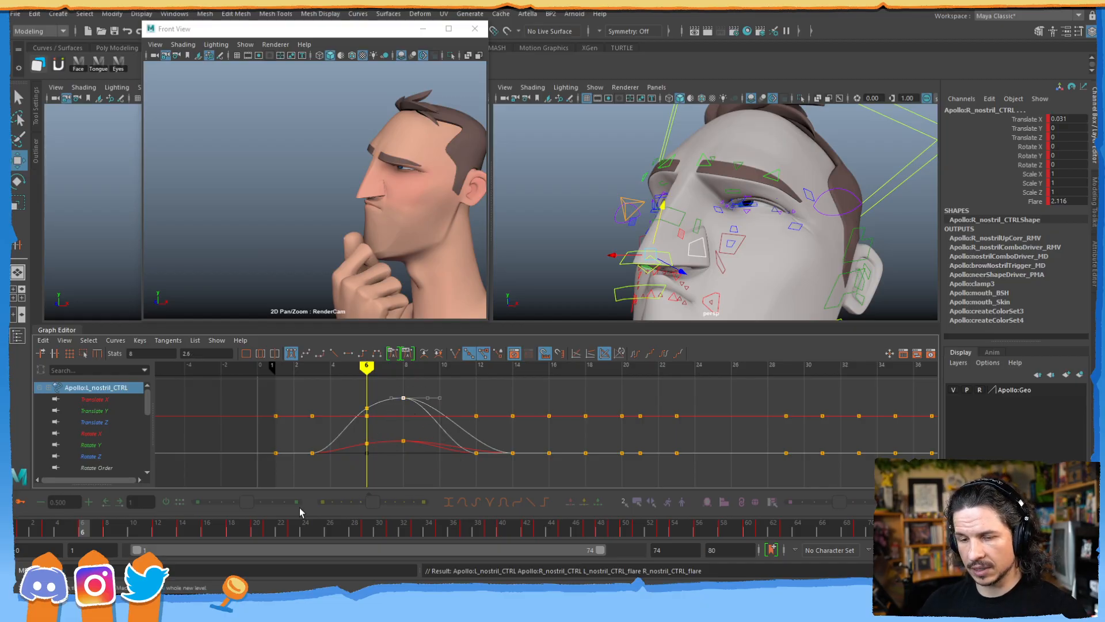
- Hold the flare with keys of Translate X 0.04 and Flare 2.6 at frame 11, and delete the keys at frames 12 and 14
left_click_drag(96, 537, 145, 532)
key("s")
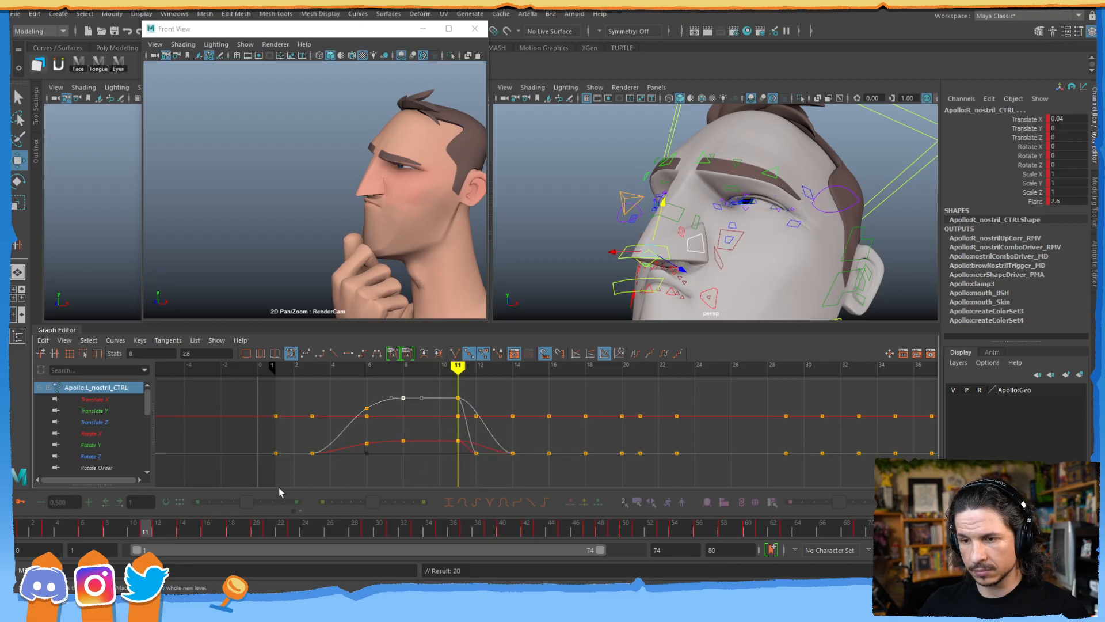
left_click_drag(535, 401, 469, 468)
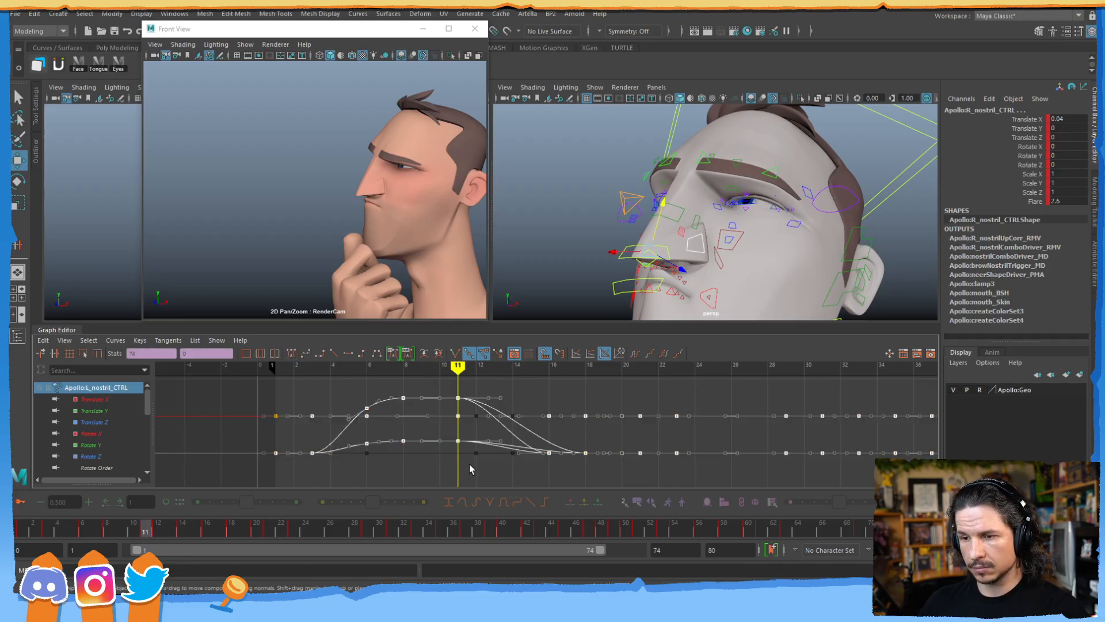
left_click(441, 465)
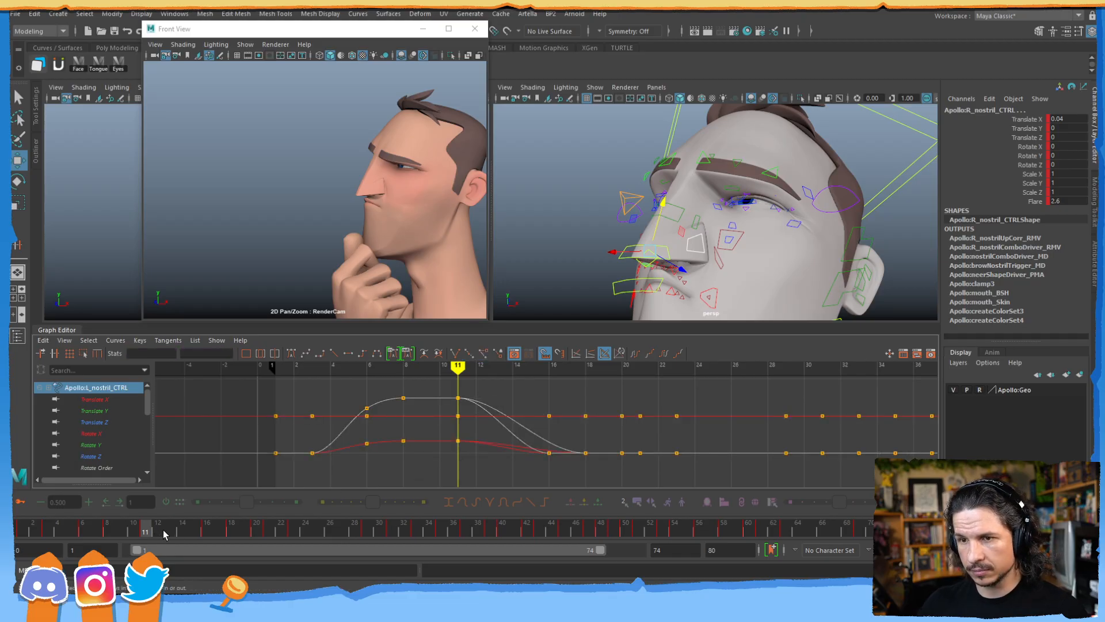
- Make both nostrils return to rest at frame 16, keying Translate X 0.014 and Flare 0.915 at frame 13 as the ease-out
mouse_move(177, 535)
left_mouse_down()
mouse_move(245, 531)
mouse_move(176, 534)
left_mouse_up()
key("s")
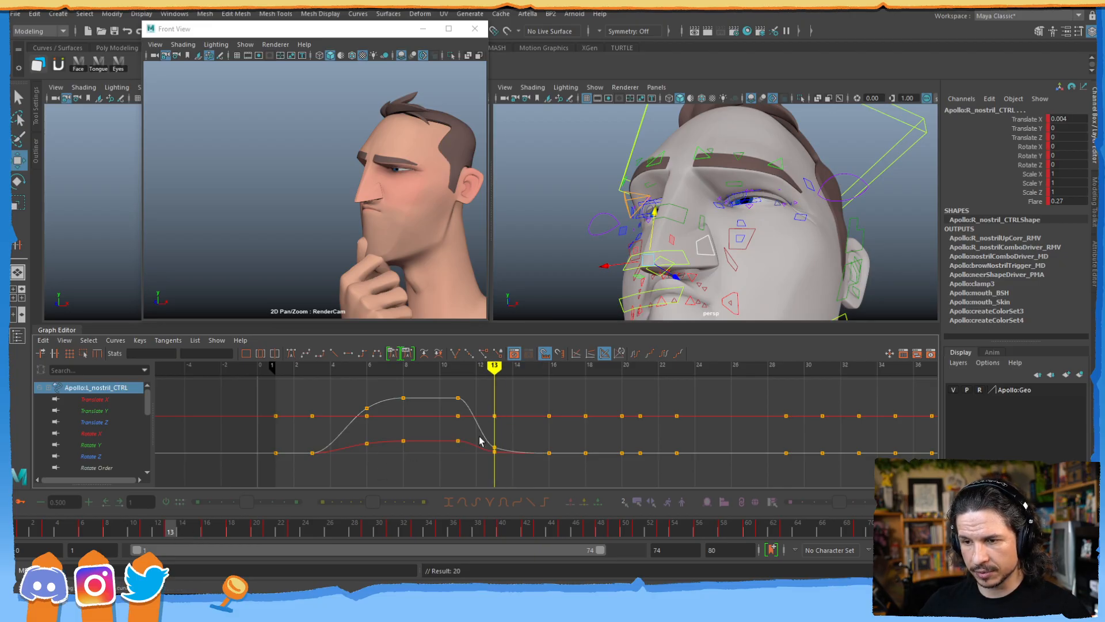
key("ctrl+z")
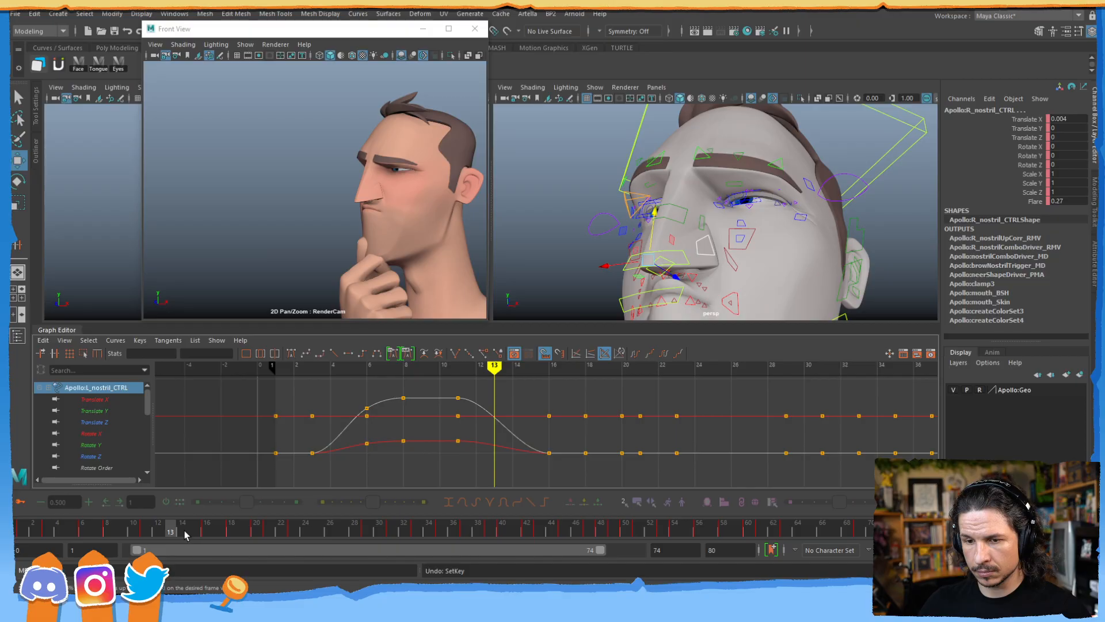
left_click(184, 533)
left_click(167, 535)
key("s")
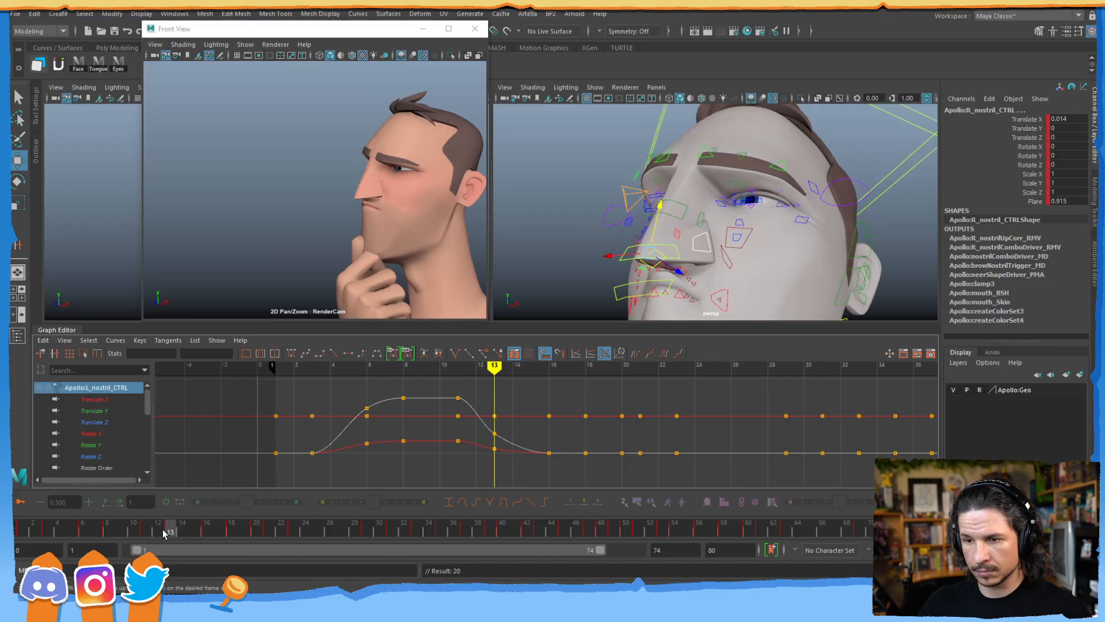
left_click_drag(154, 533, 219, 533)
- Try moving the right cheek control at frame 20, including a raise to Translate Y 0.535, and undo the moves
mouse_move(271, 494)
left_mouse_down()
mouse_move(392, 461)
mouse_move(109, 501)
mouse_move(191, 489)
mouse_move(114, 508)
mouse_move(217, 491)
mouse_move(128, 508)
mouse_move(256, 500)
left_mouse_up()
right_click_drag(723, 222, 679, 206, "alt")
left_click_drag(679, 207, 655, 260, "alt")
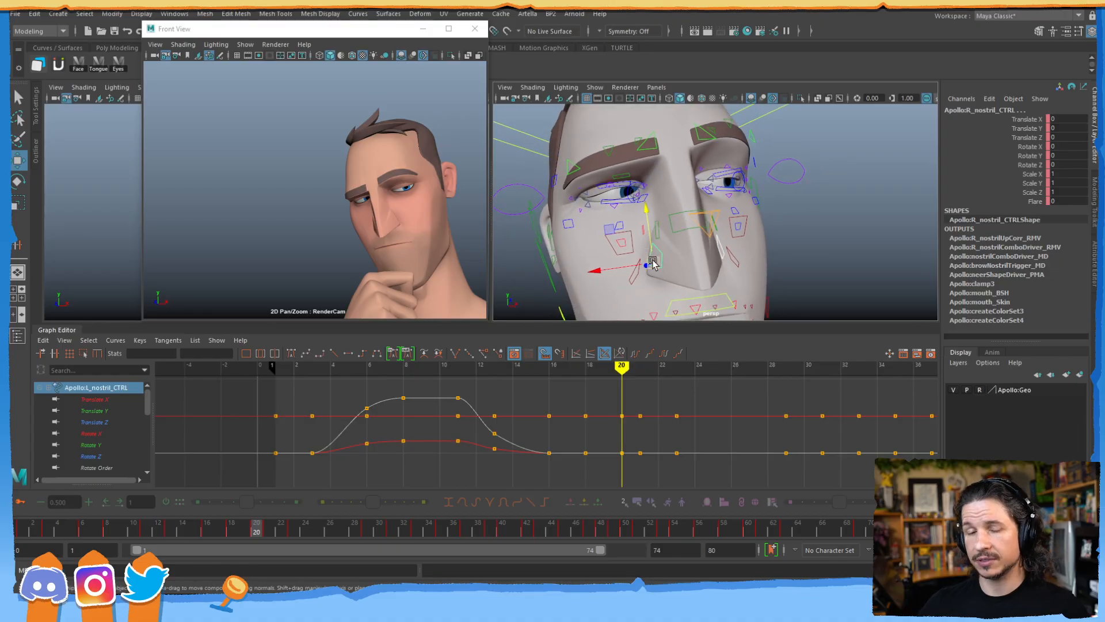
left_click_drag(677, 218, 690, 238, "alt")
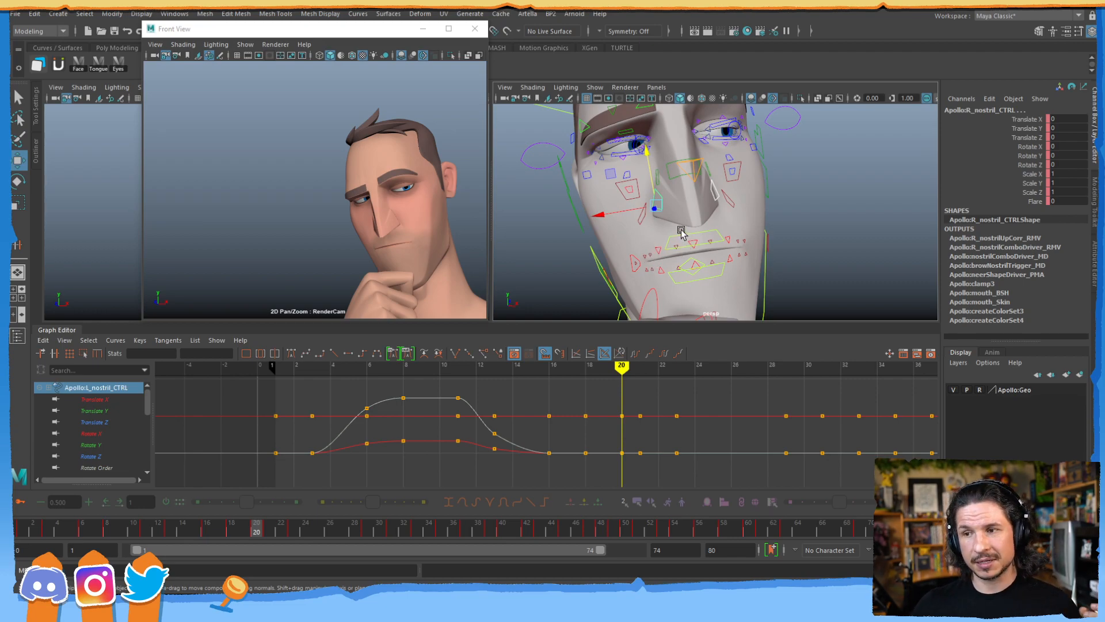
left_click(621, 188)
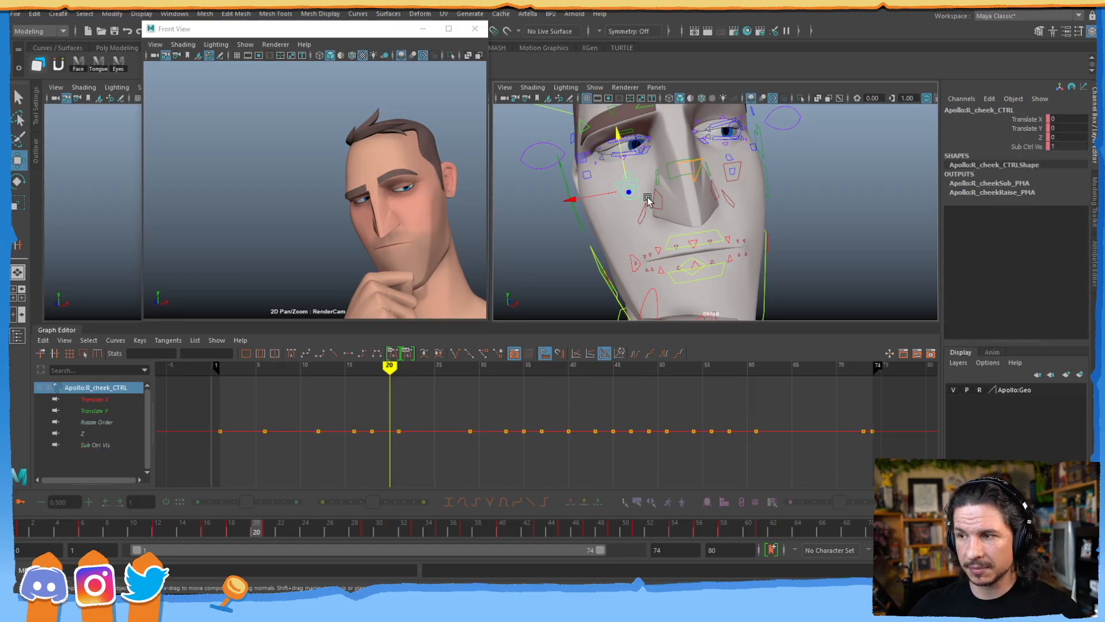
left_click_drag(622, 163, 620, 150)
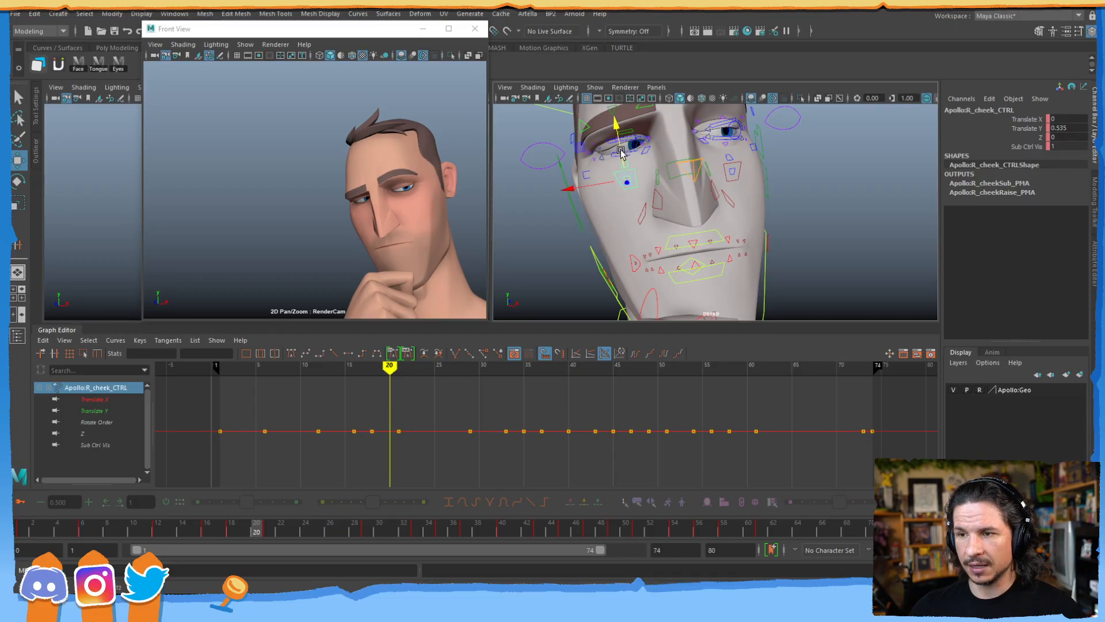
key("ctrl+z")
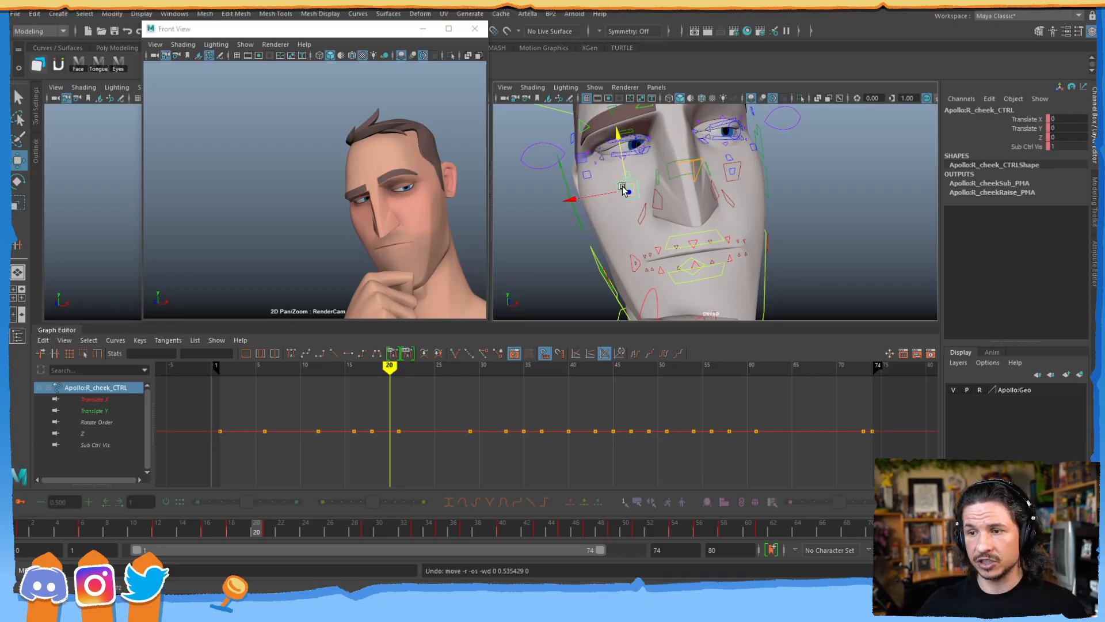
left_click_drag(602, 200, 534, 172, "alt")
key("ctrl+z")
key("ctrl+z")
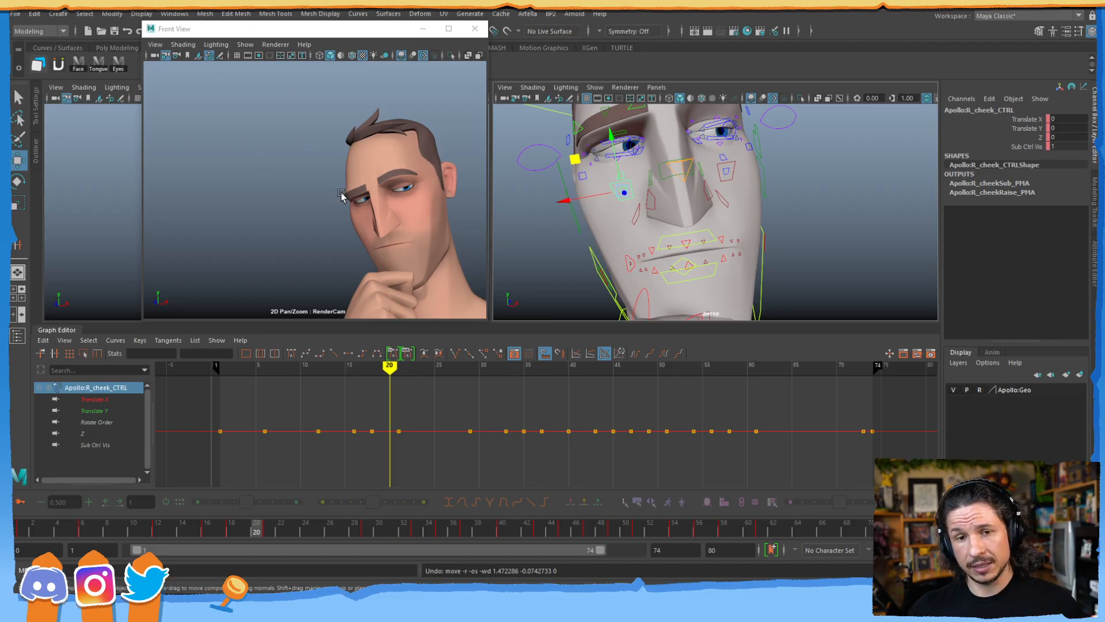
- Show wireframe on shaded in the Front View window, test a right cheek move against it, and undo the move
left_click(184, 45)
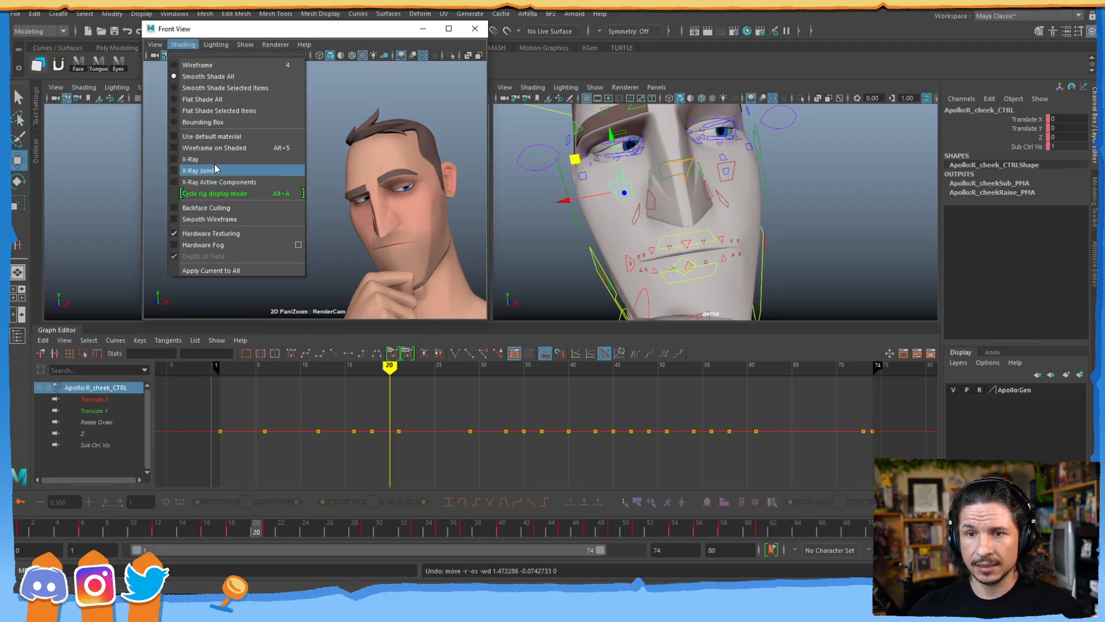
left_click(214, 149)
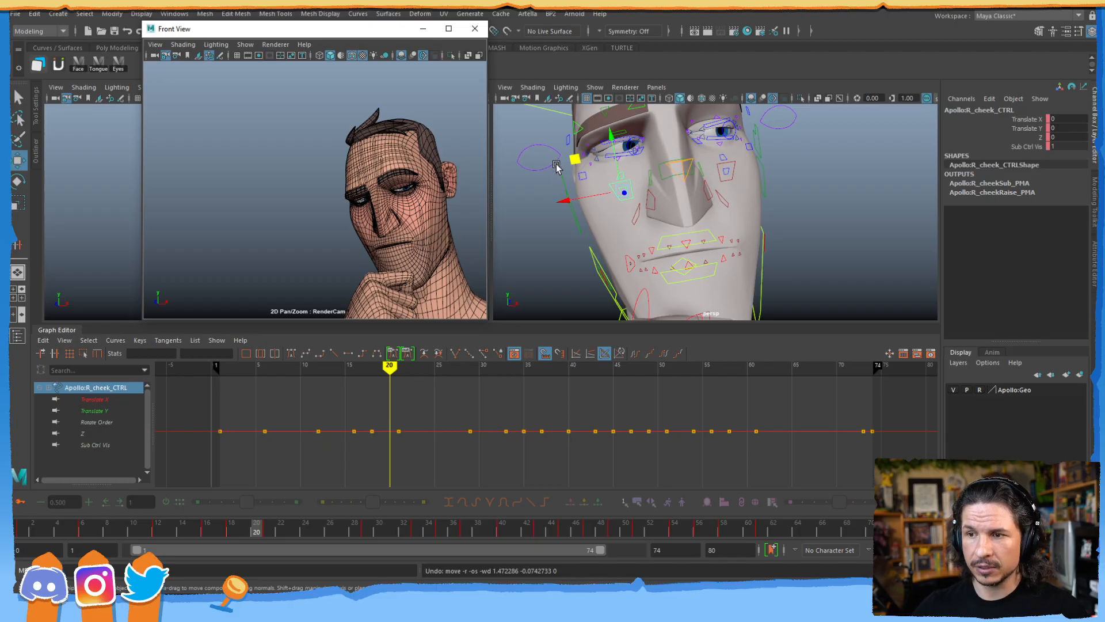
left_click(574, 160)
mouse_move(567, 159)
left_mouse_down()
mouse_move(571, 149)
mouse_move(571, 160)
left_mouse_up()
key("ctrl+z")
- Scrub the animation between frames 8 and 41 to examine how the cheeks deform in the wireframe display
left_click_drag(92, 529, 298, 474)
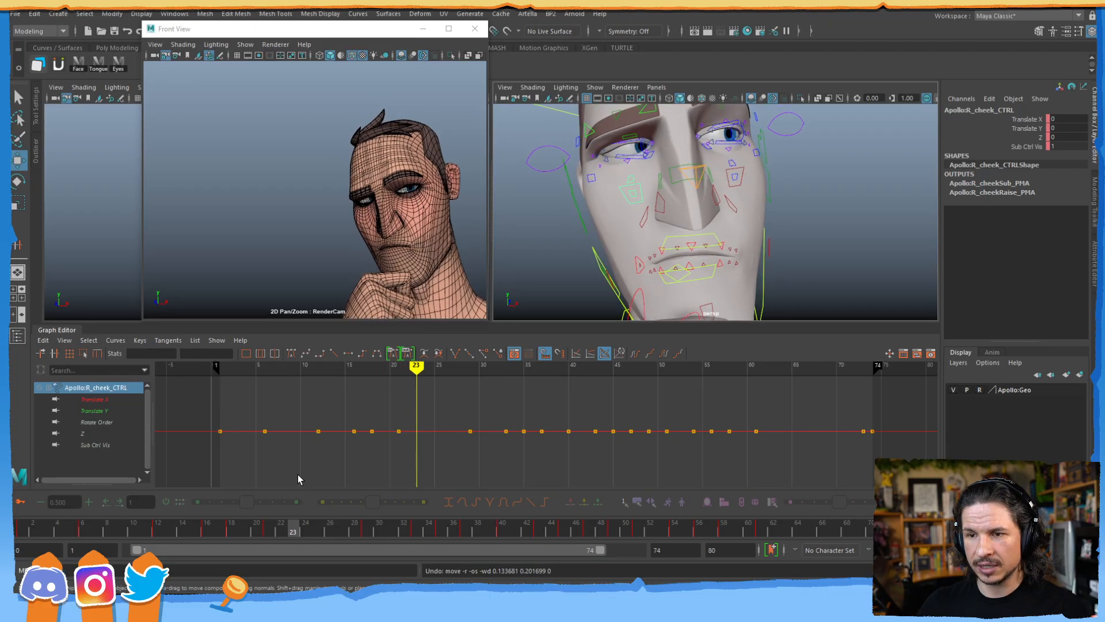
left_click_drag(284, 526, 368, 483)
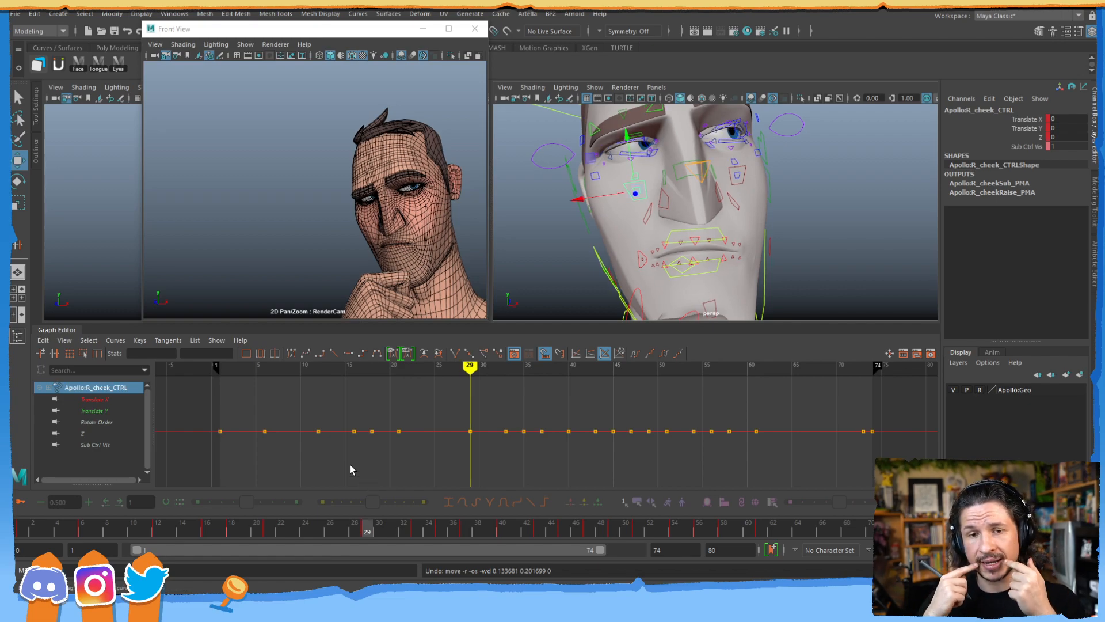
left_click_drag(367, 525, 486, 481)
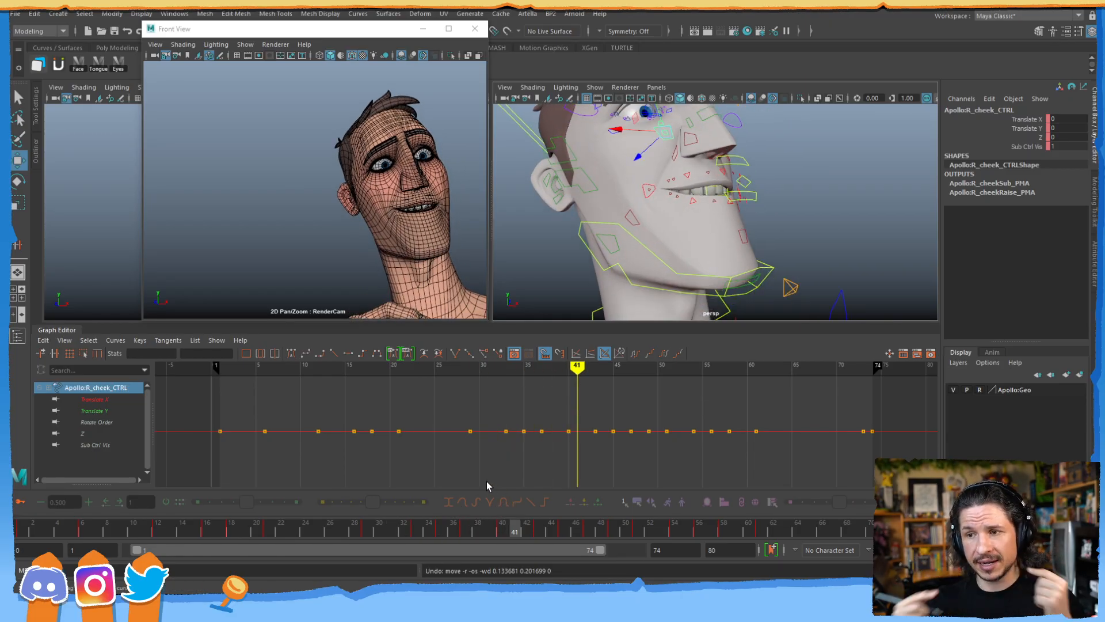
left_click_drag(225, 531, 172, 513)
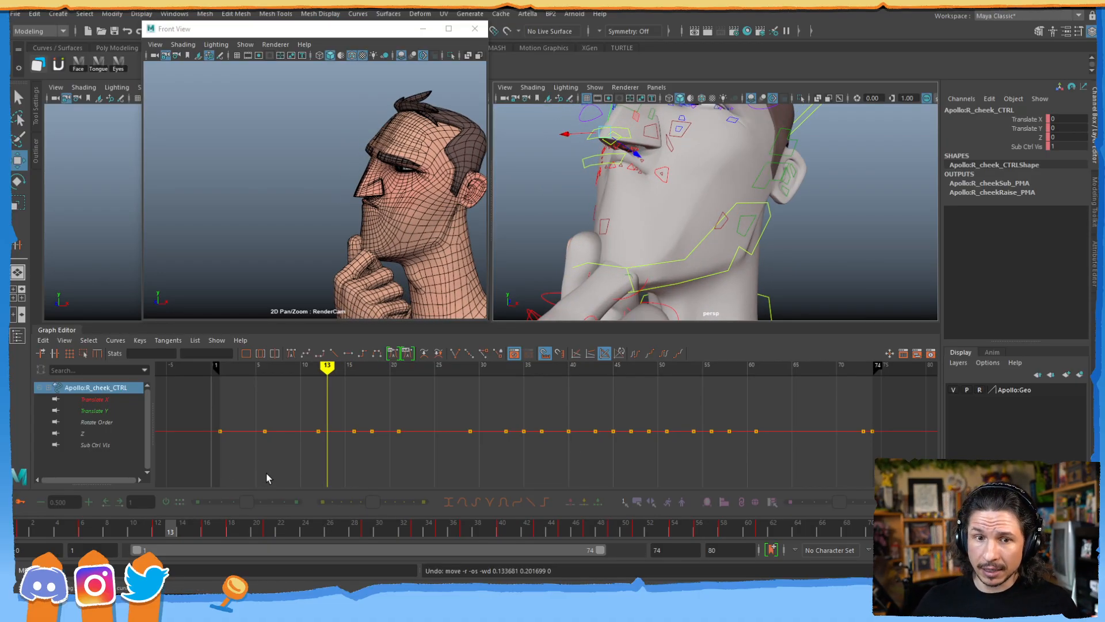
mouse_move(171, 525)
left_mouse_down()
mouse_move(163, 512)
mouse_move(182, 528)
left_mouse_up()
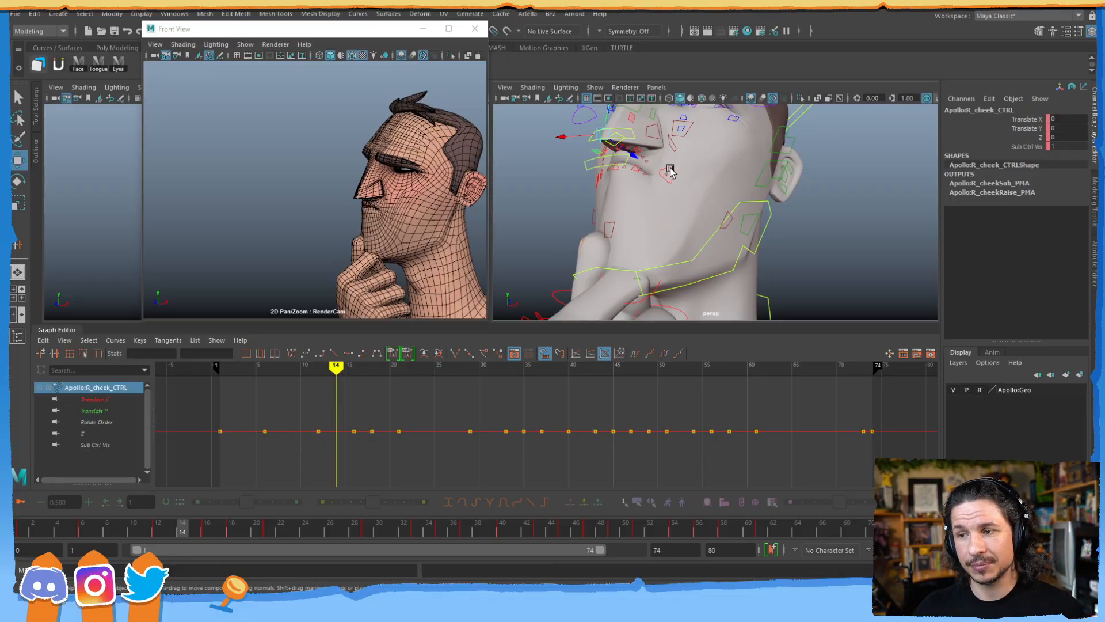
- Copy all the Translate X keys of the left upper lip corner control's curve
left_click(707, 147)
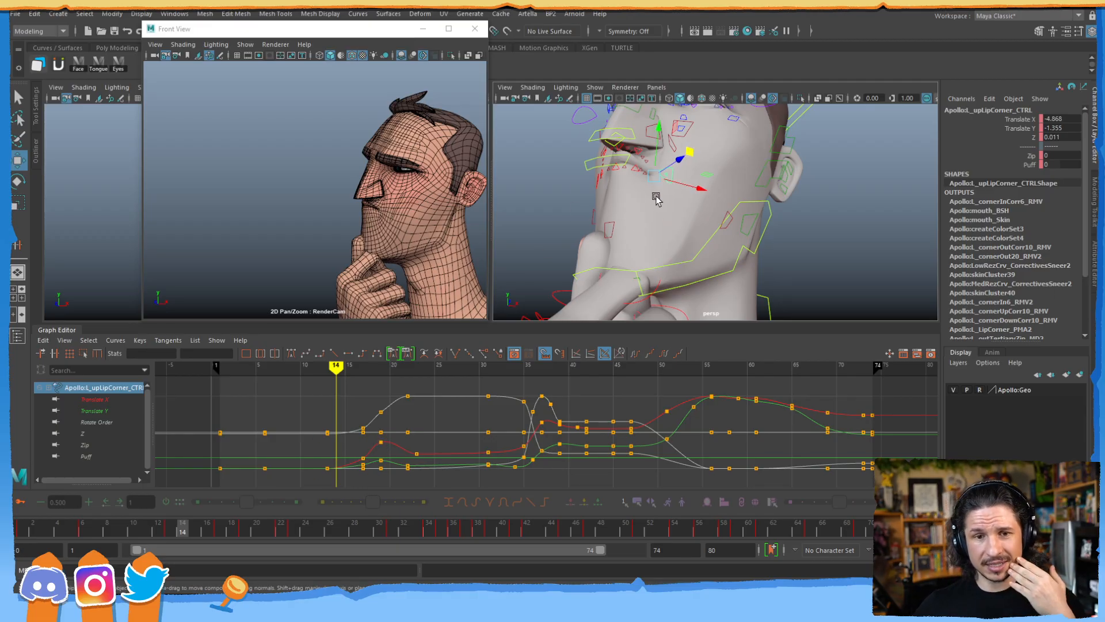
left_click_drag(190, 535, 258, 517)
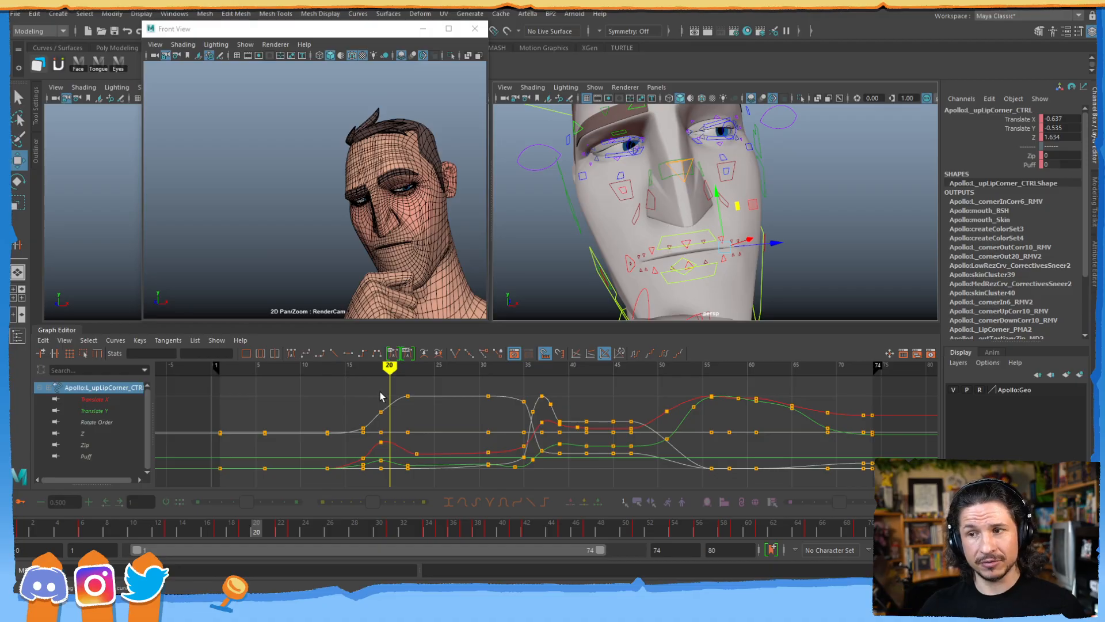
left_click(102, 400)
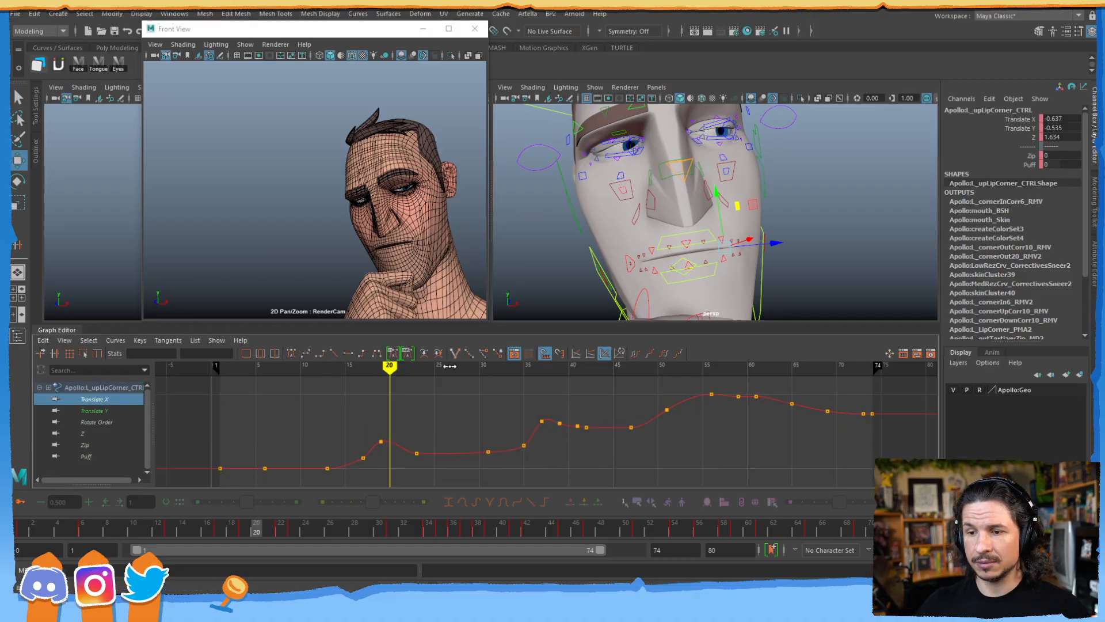
left_click(344, 464)
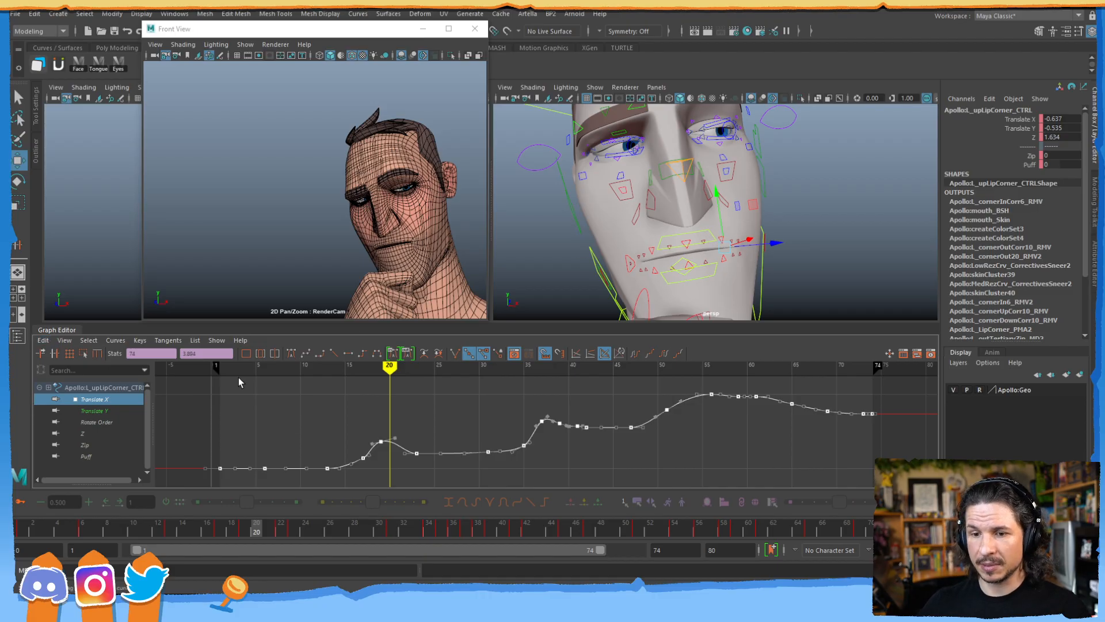
left_click(43, 341)
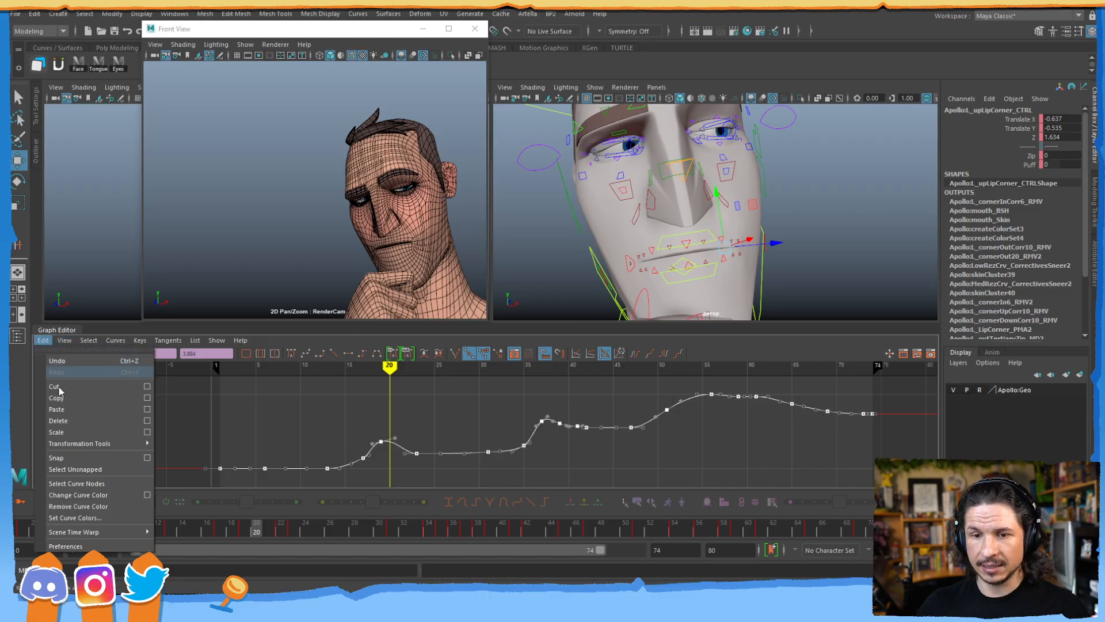
left_click(68, 421)
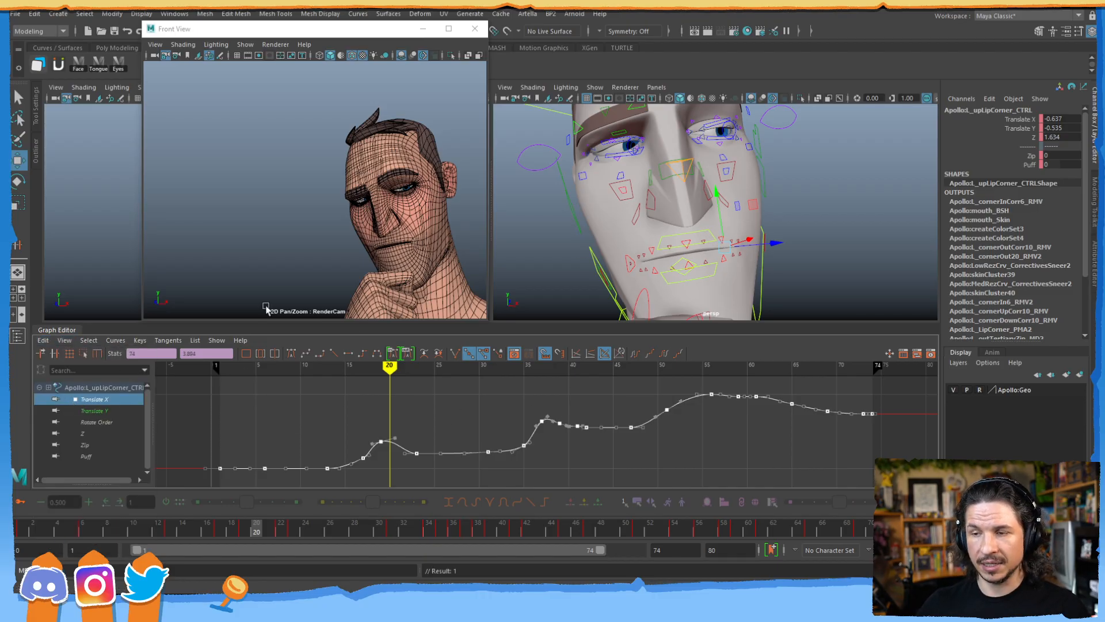
- Extend the playback range to frame 80 and paste the copied keys onto the left cheek control's Translate X curve with Connect off
left_click(727, 171)
left_click_drag(233, 399, 893, 456, "ctrl")
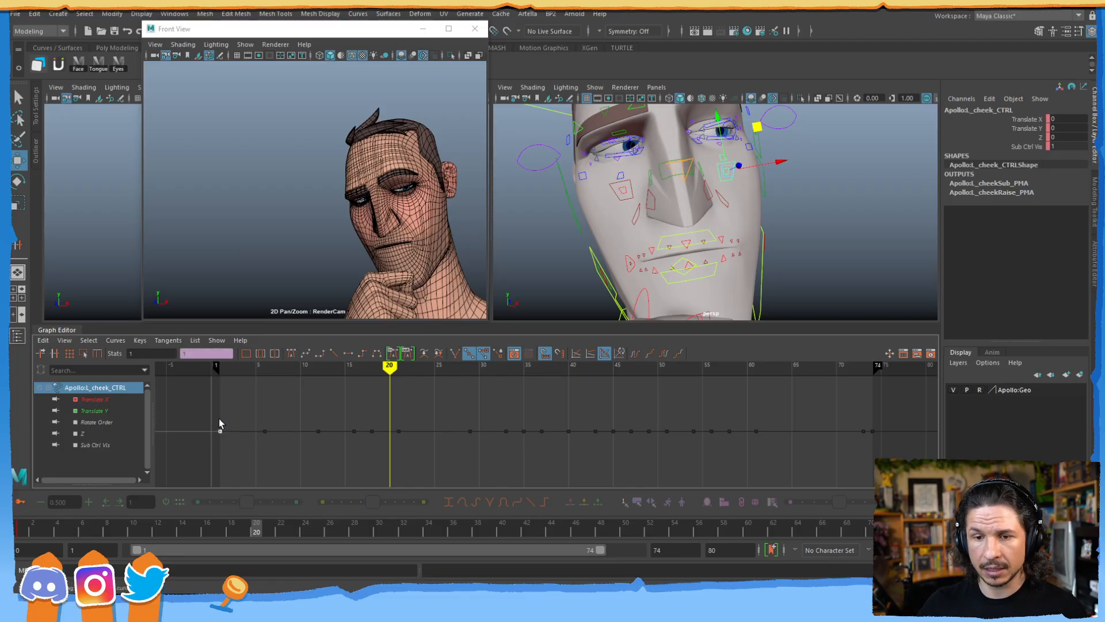
left_click(121, 399)
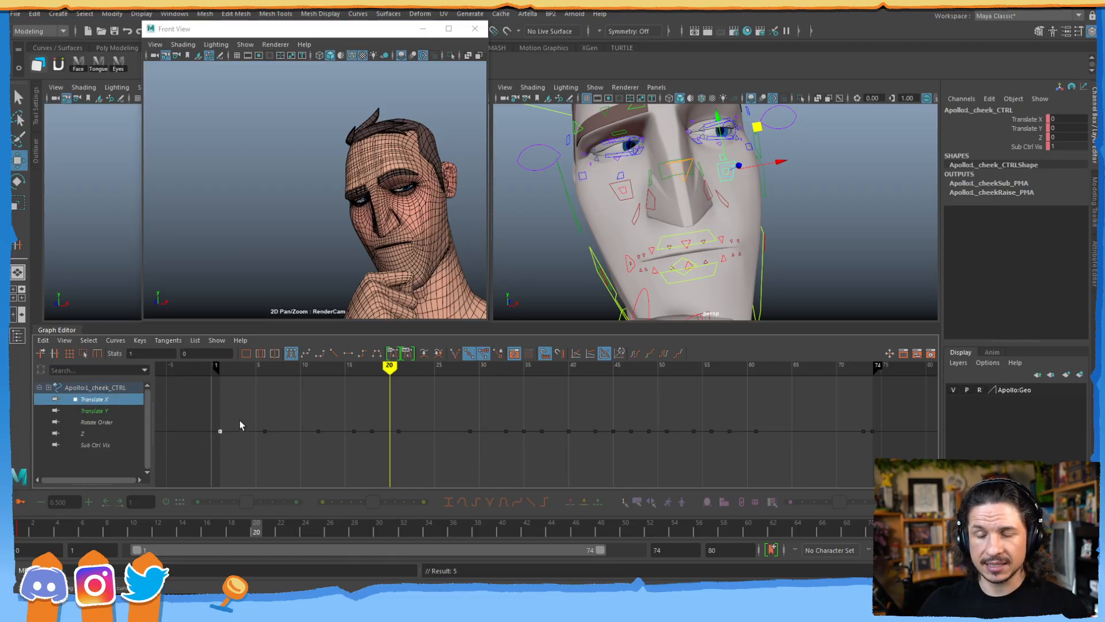
left_click(43, 340)
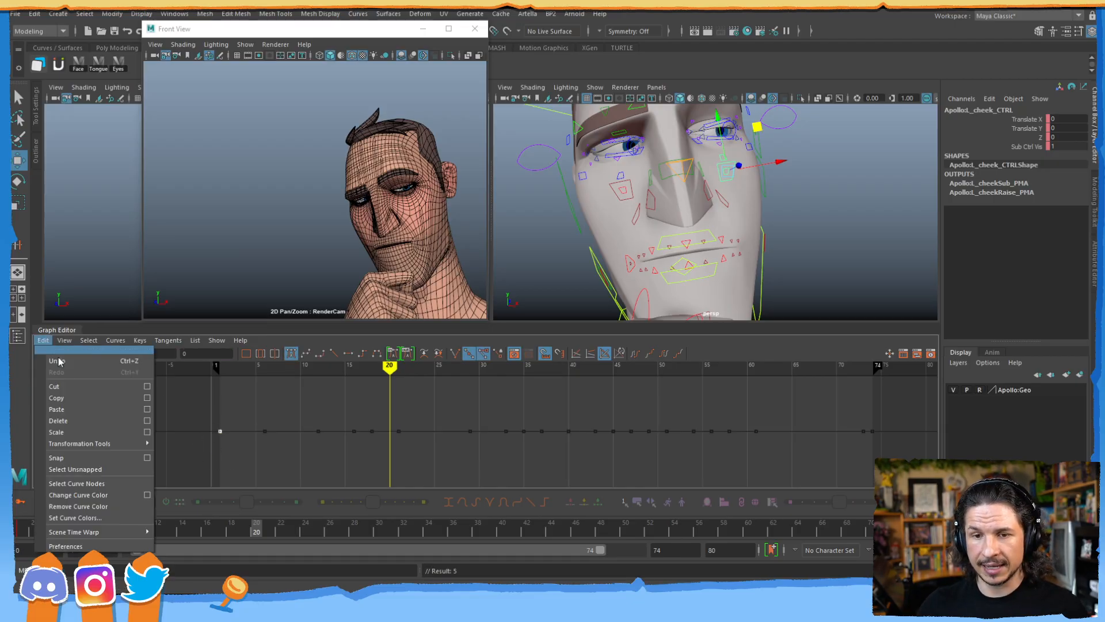
left_click(147, 410)
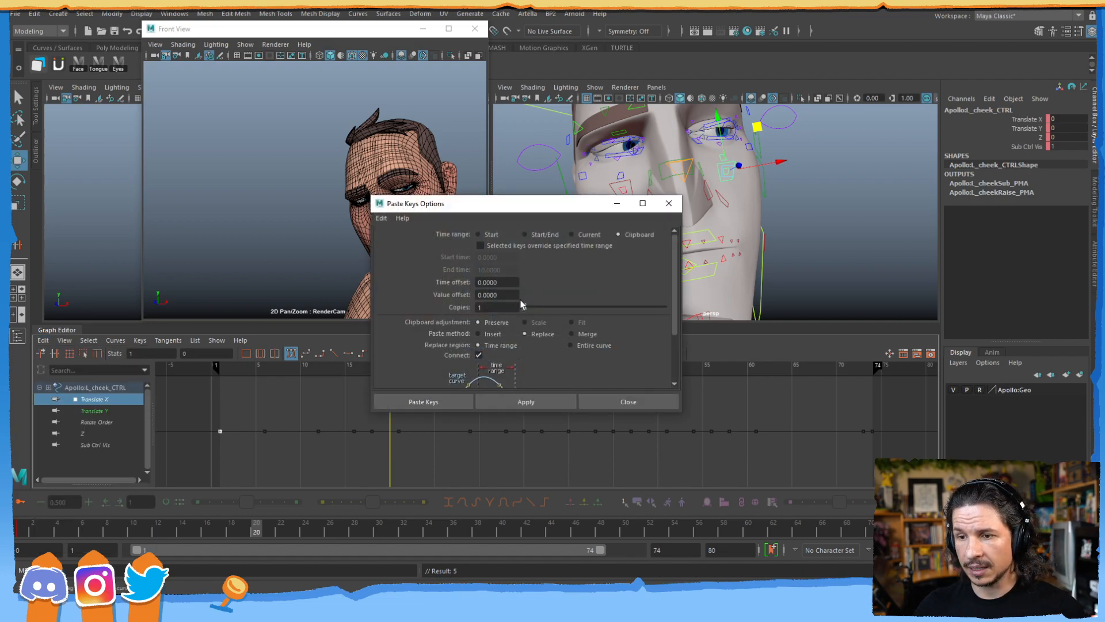
left_click_drag(677, 314, 672, 380)
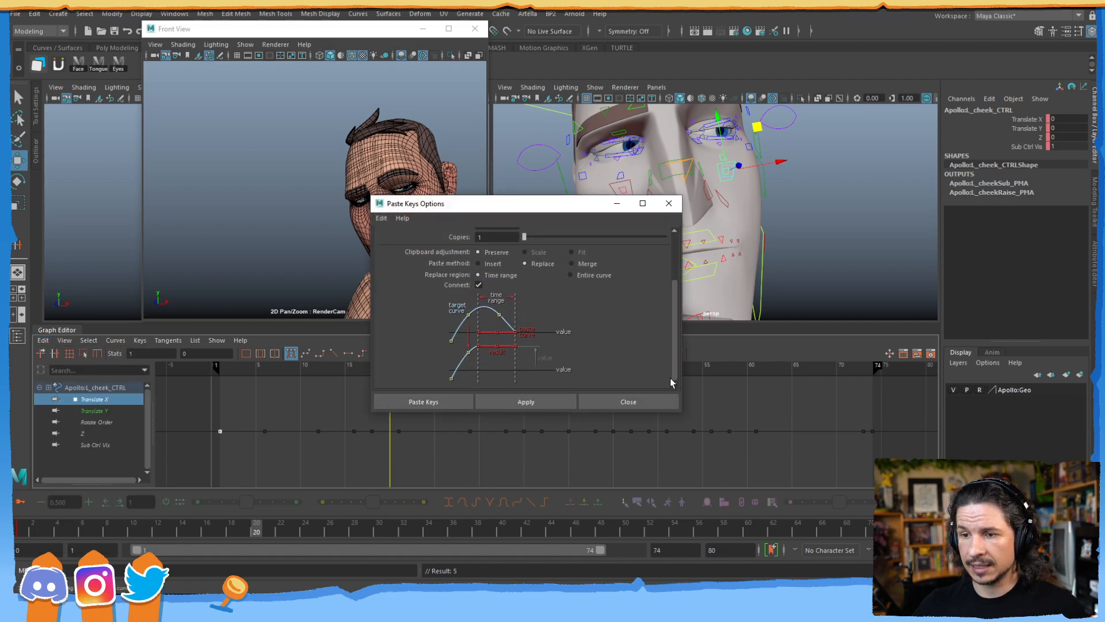
left_click(478, 285)
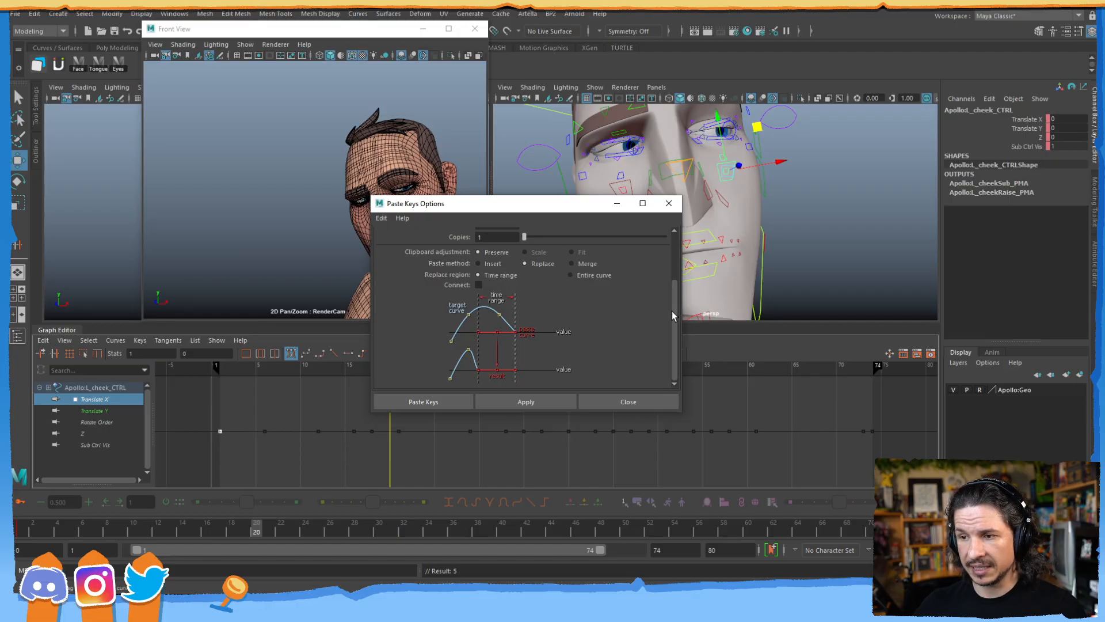
left_click_drag(675, 316, 681, 269)
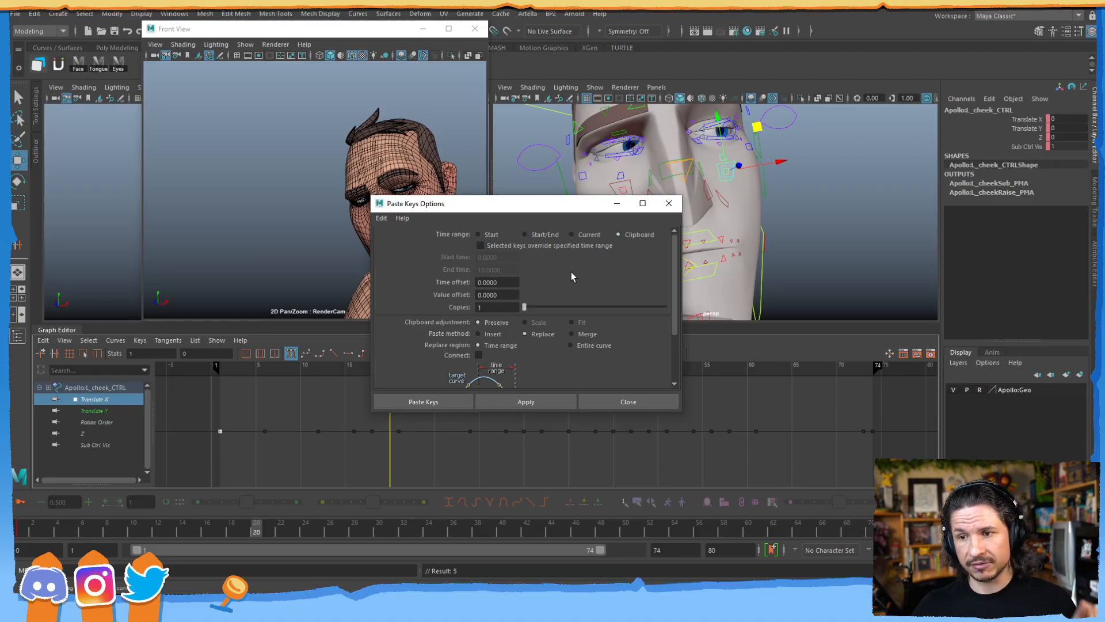
left_click_drag(676, 316, 676, 347)
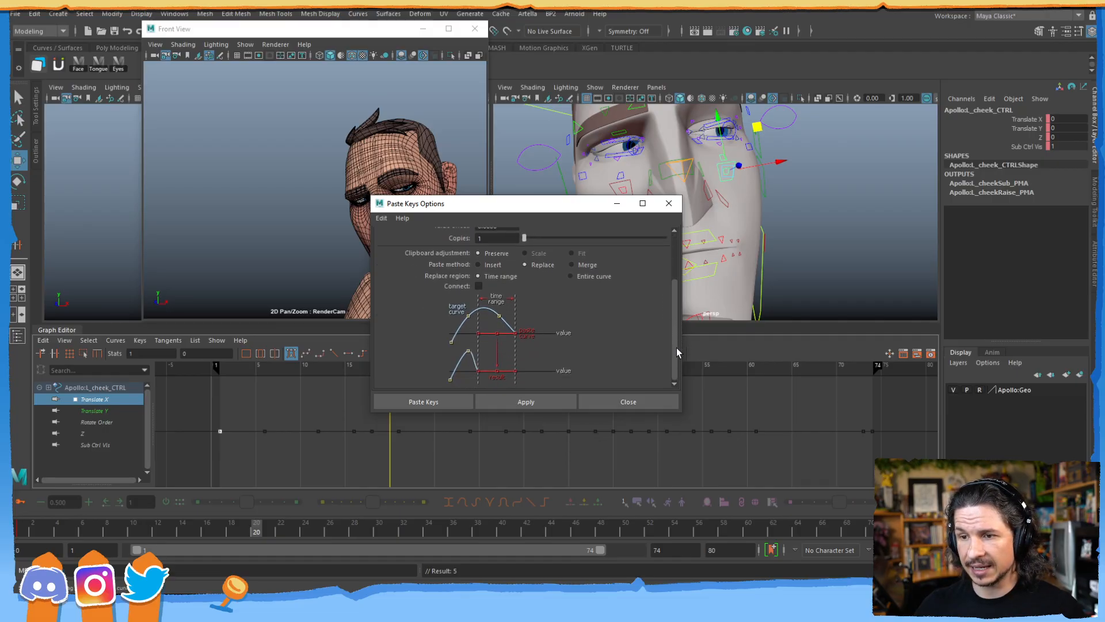
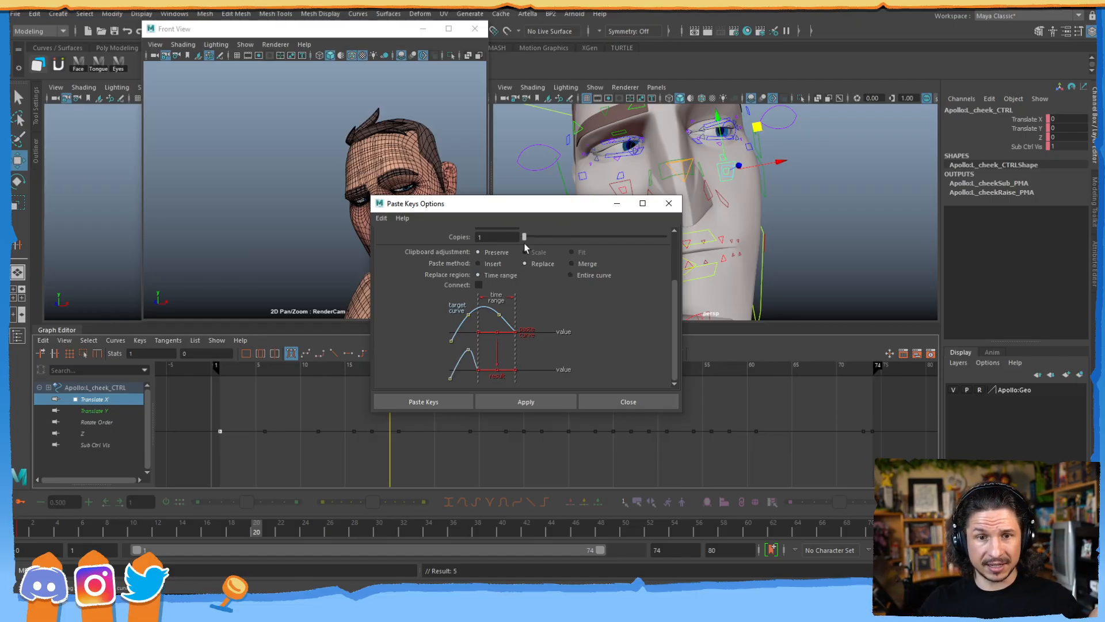
left_click_drag(600, 554, 639, 556)
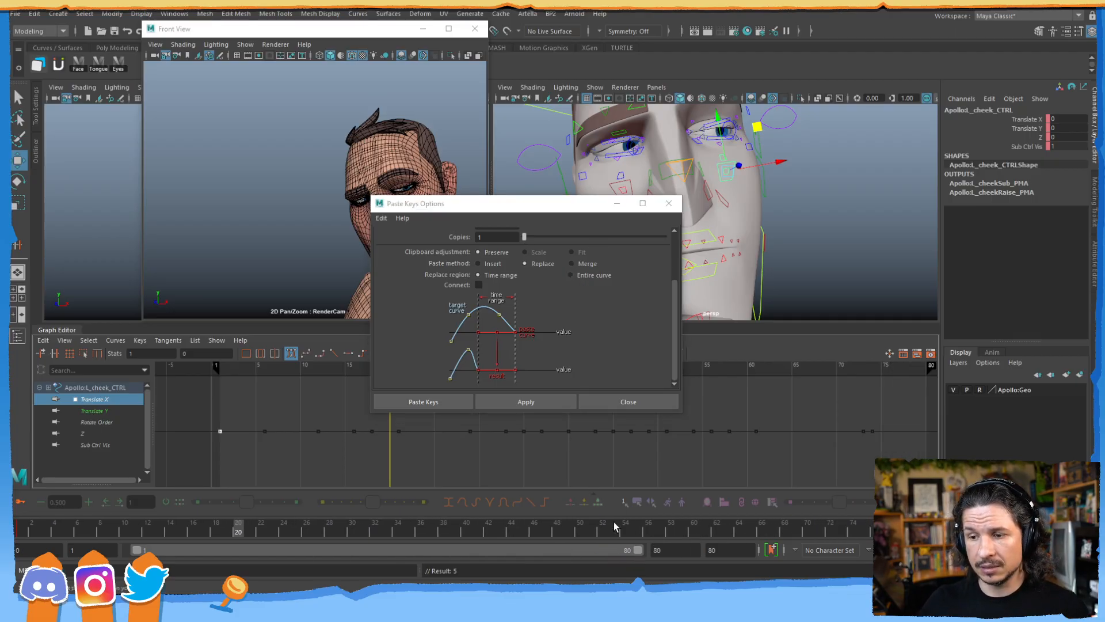
left_click(443, 404)
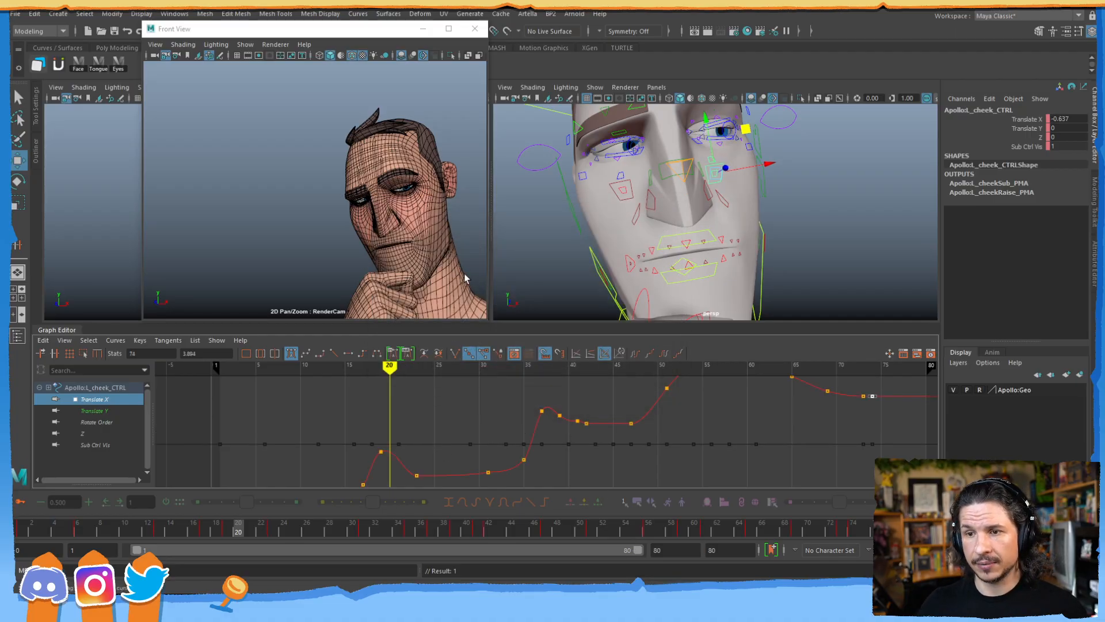
- Scrub to frame 38 to examine how the pasted curve moves the left cheek, viewing the whole curve
mouse_move(49, 534)
left_mouse_down()
mouse_move(161, 531)
mouse_move(252, 503)
mouse_move(521, 463)
mouse_move(413, 472)
mouse_move(441, 465)
left_mouse_up()
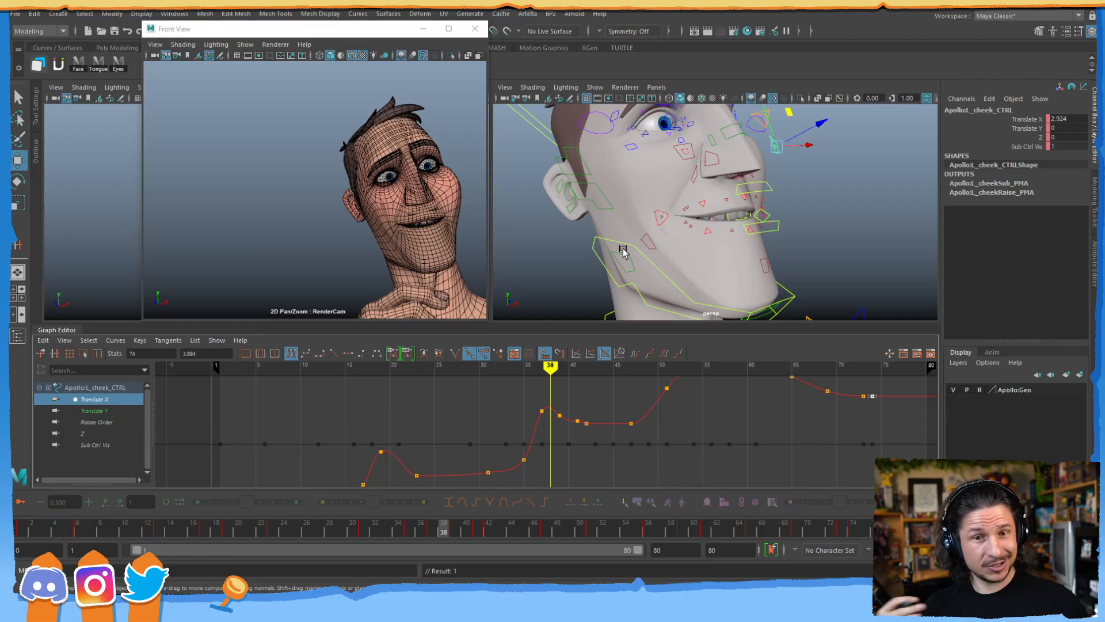
left_click_drag(774, 189, 693, 175, "alt")
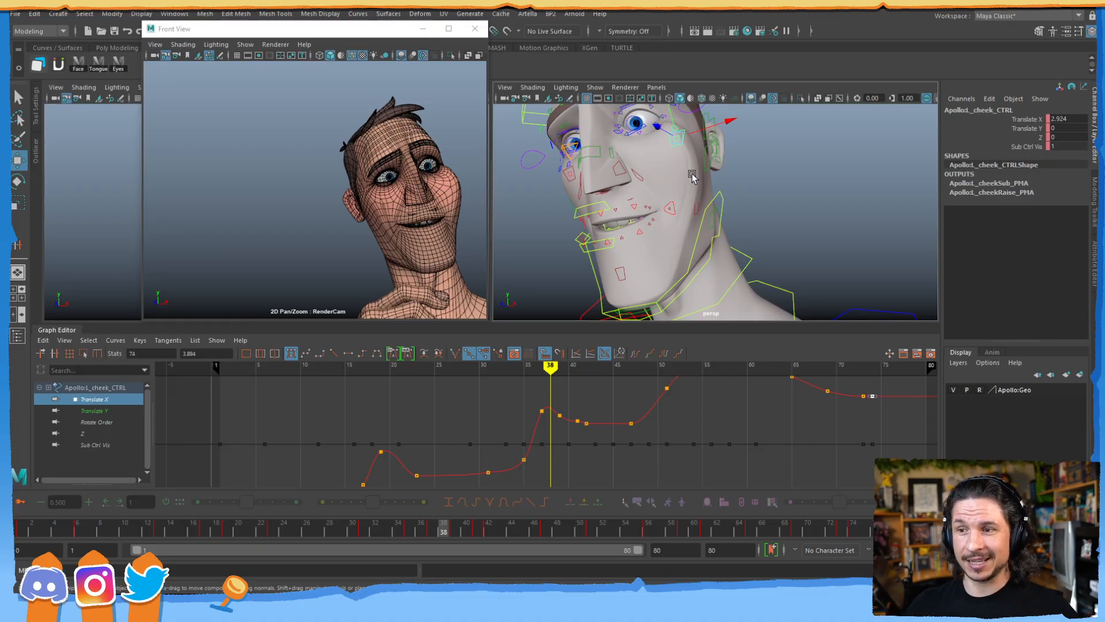
key("f")
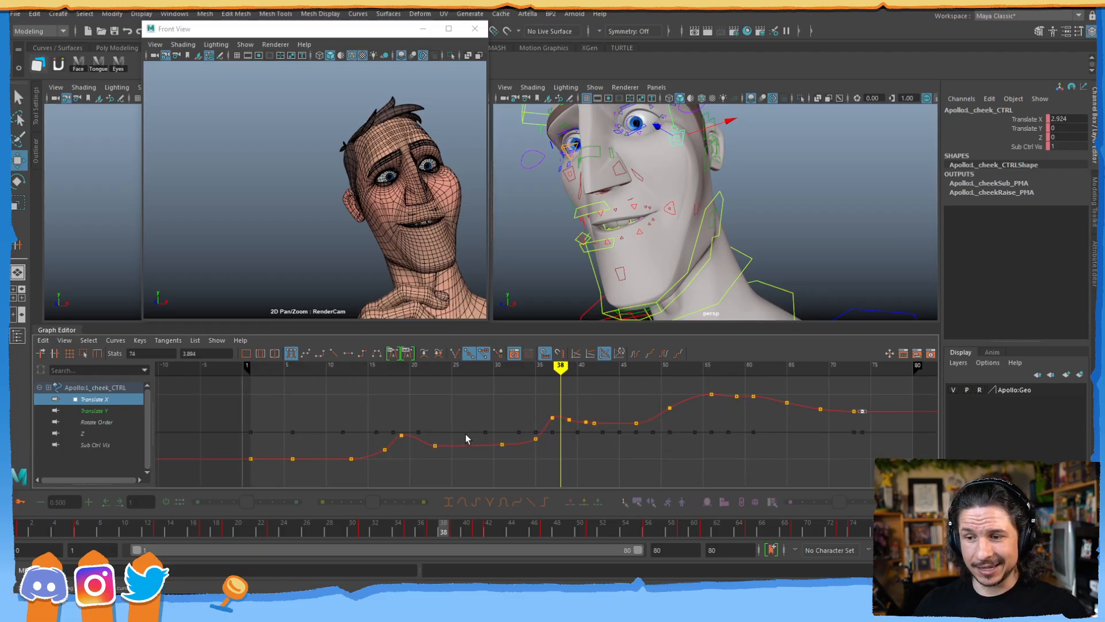
- Use the lattice to raise the low end of the left cheek's Translate X curve, bringing frame 1 to about -0.225
left_click_drag(48, 527, 21, 531)
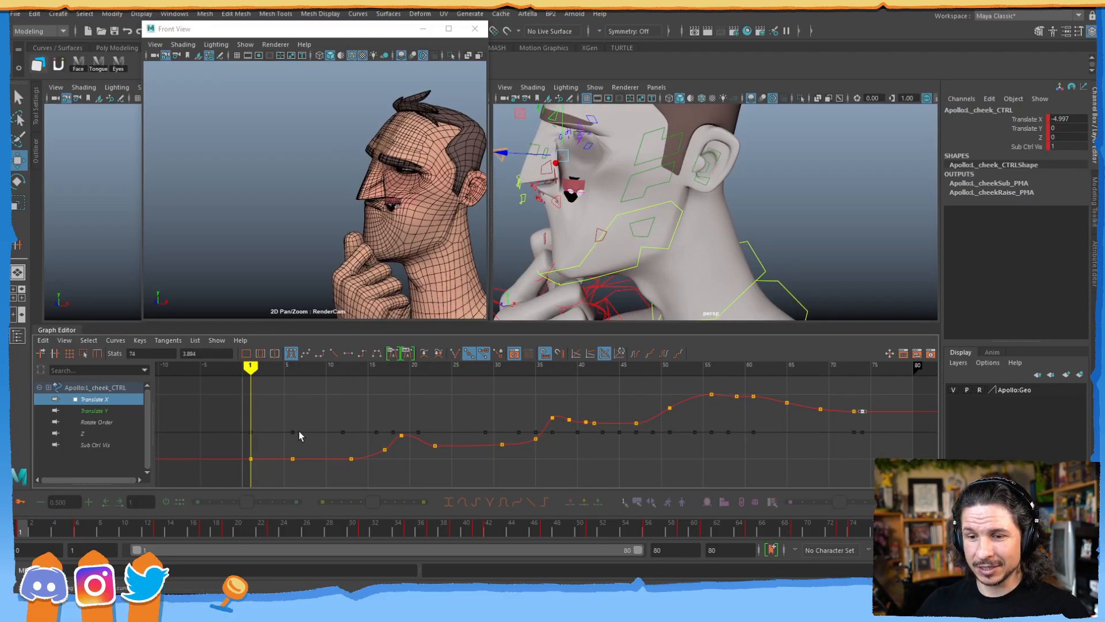
left_click_drag(264, 477, 278, 438)
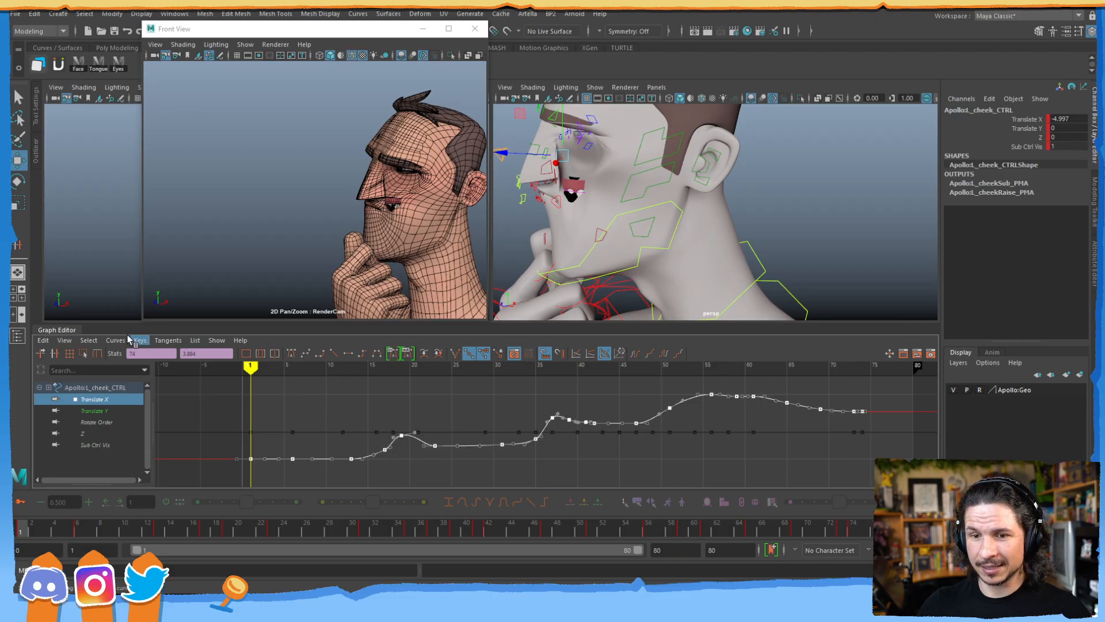
left_click(83, 354)
left_click_drag(556, 469, 556, 461)
key("ctrl+z")
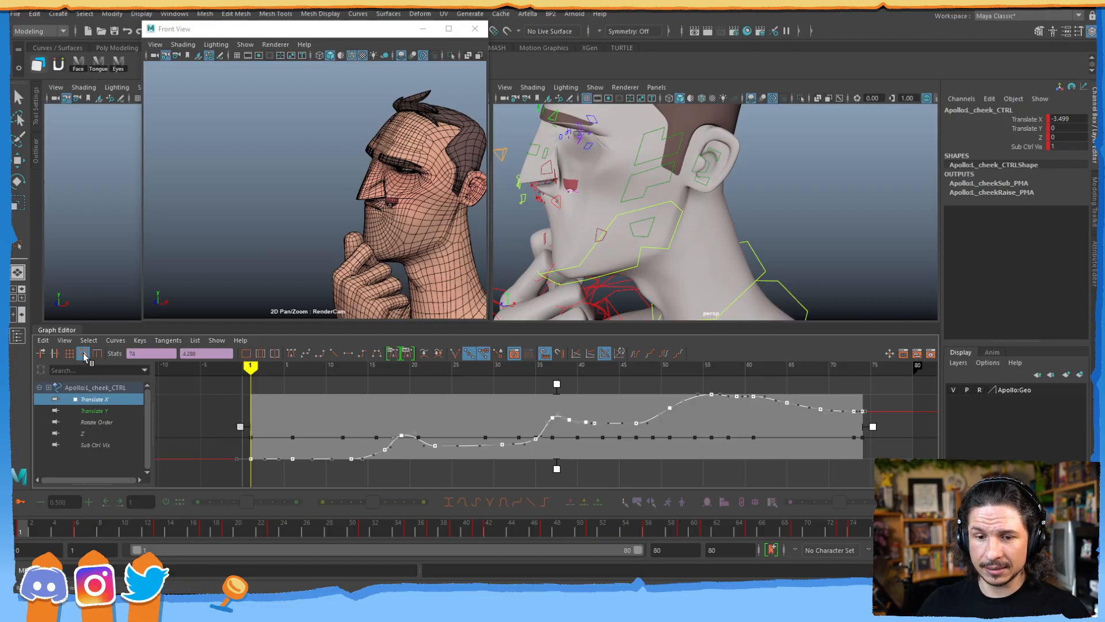
left_click_drag(557, 469, 556, 455)
key("ctrl+z")
left_click_drag(612, 217, 702, 230, "alt")
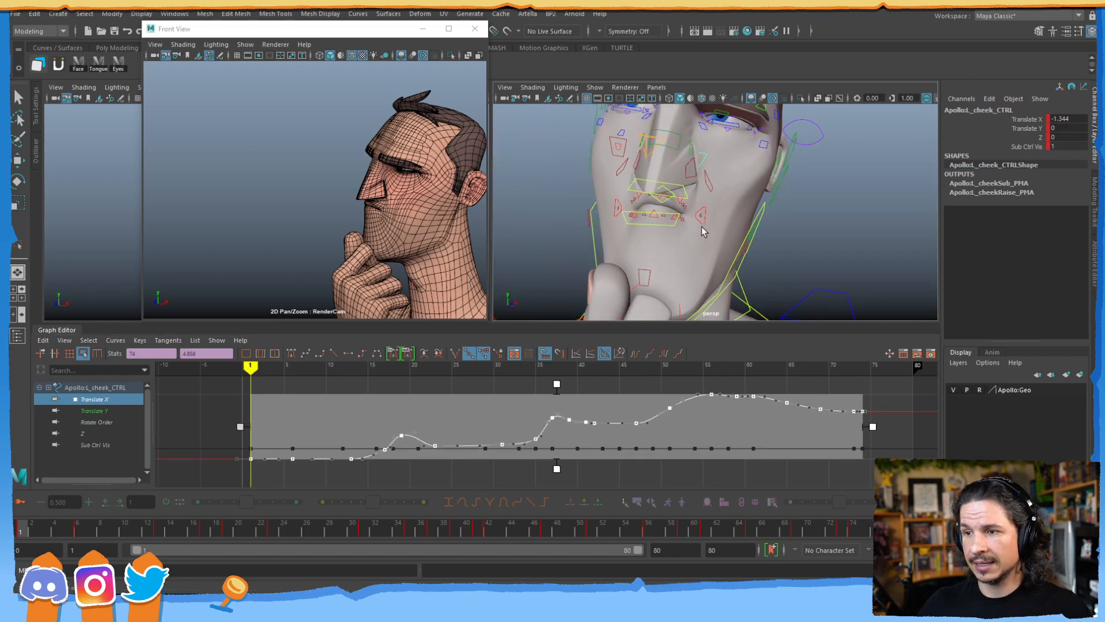
left_click_drag(558, 470, 561, 458)
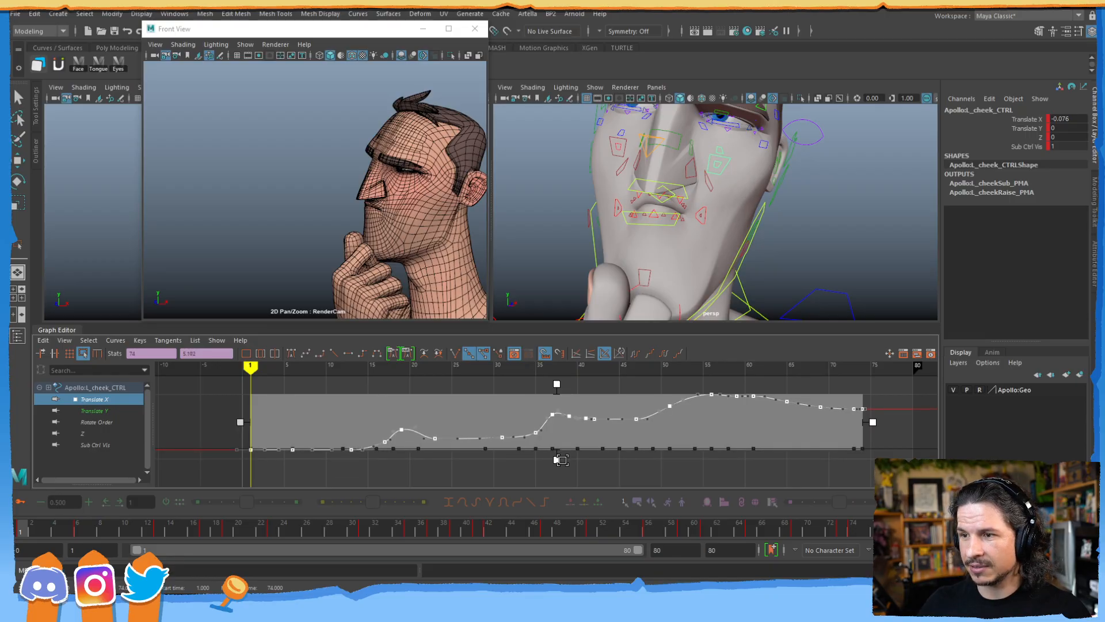
key("ctrl+z")
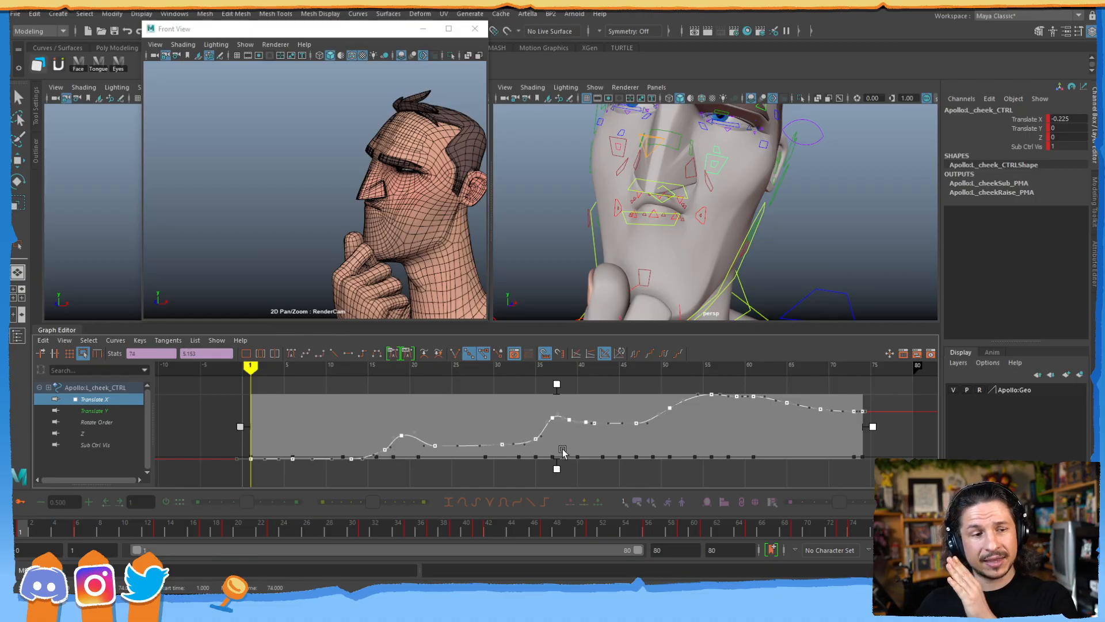
- Compress the high end of the left cheek's Translate X curve with the lattice, bringing frame 57 to 1.09
left_click(669, 525)
left_click(660, 525)
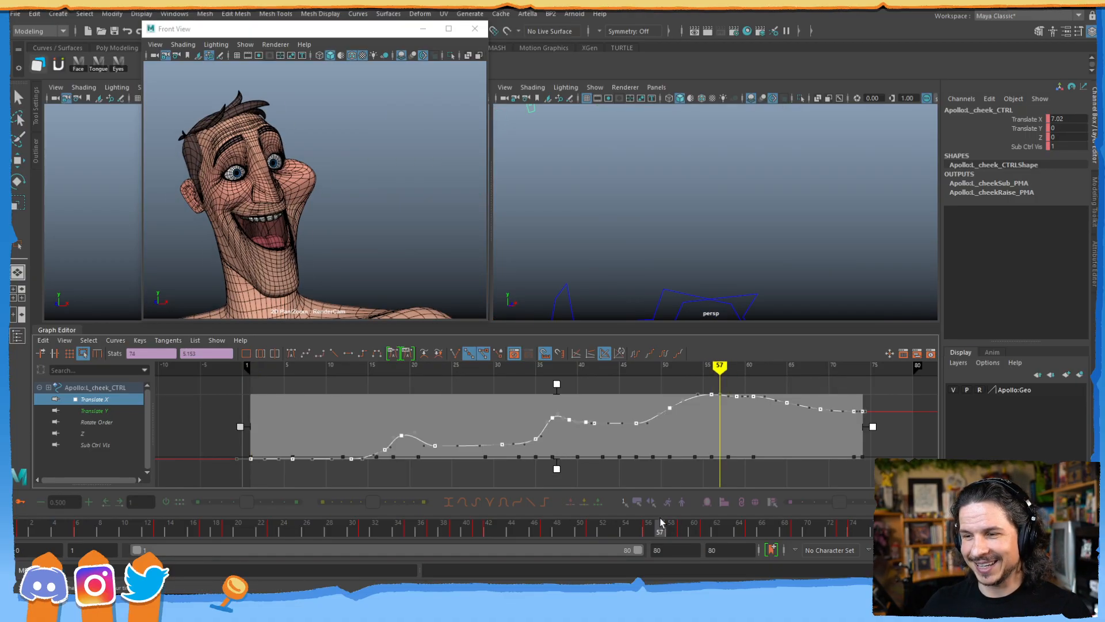
left_click_drag(554, 386, 556, 436)
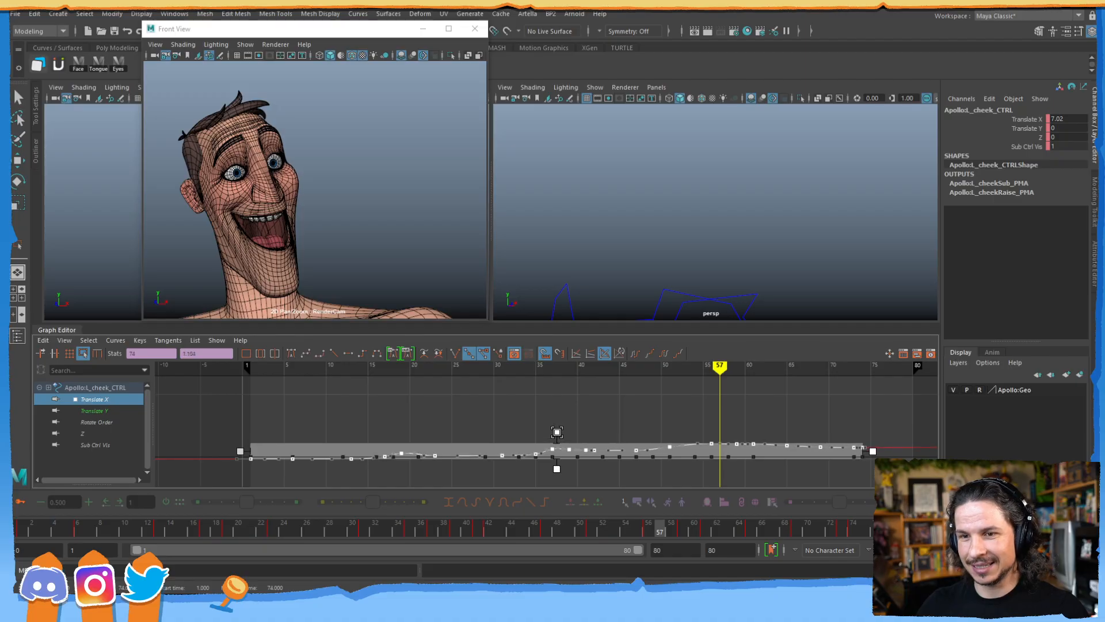
key("ctrl+z")
right_click_drag(852, 206, 717, 190, "alt")
left_click_drag(718, 190, 640, 212, "alt")
middle_click_drag(640, 212, 685, 229, "alt")
right_click_drag(686, 229, 784, 226, "alt")
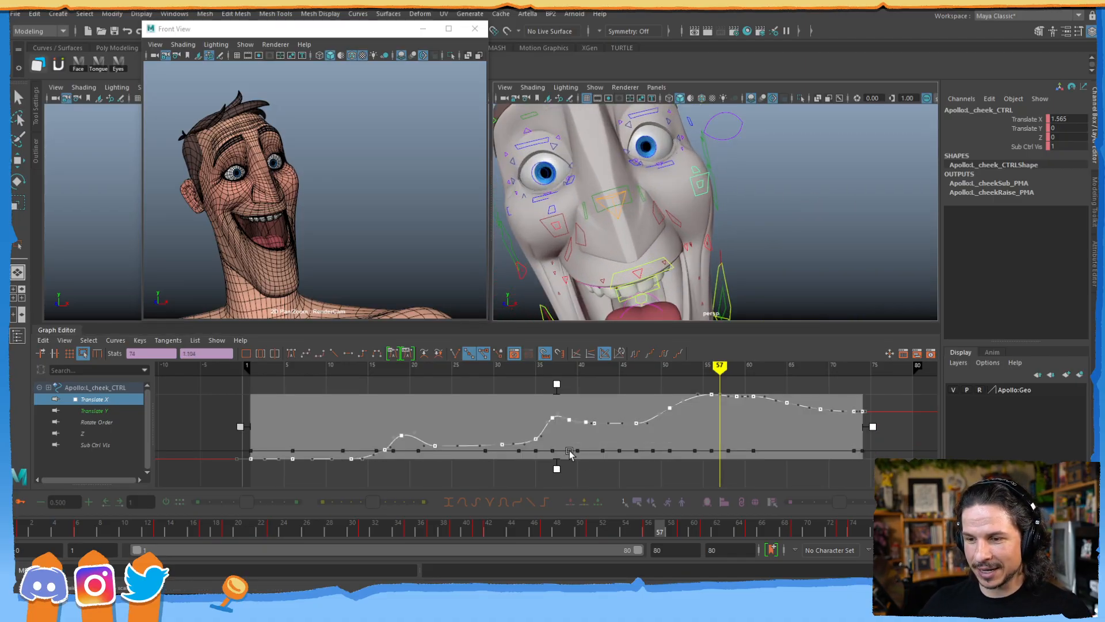
mouse_move(556, 390)
left_mouse_down()
mouse_move(557, 407)
mouse_move(556, 384)
left_mouse_up()
left_click(500, 387)
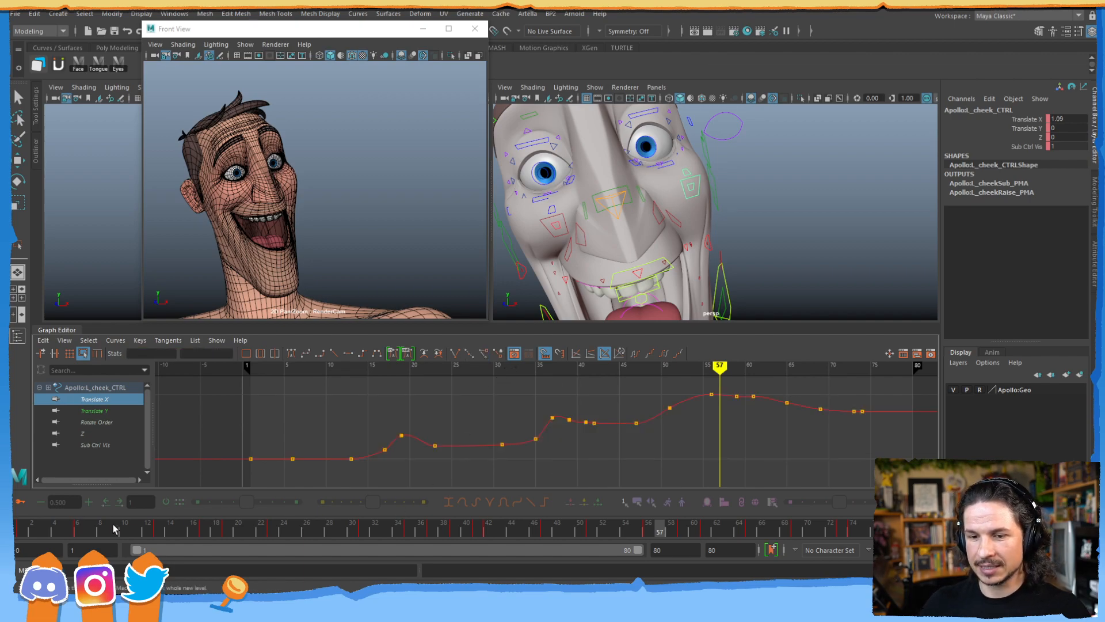
- Scrub and step through the animation up to frame 24 to examine the scaled left cheek motion
left_click_drag(55, 527, 248, 511)
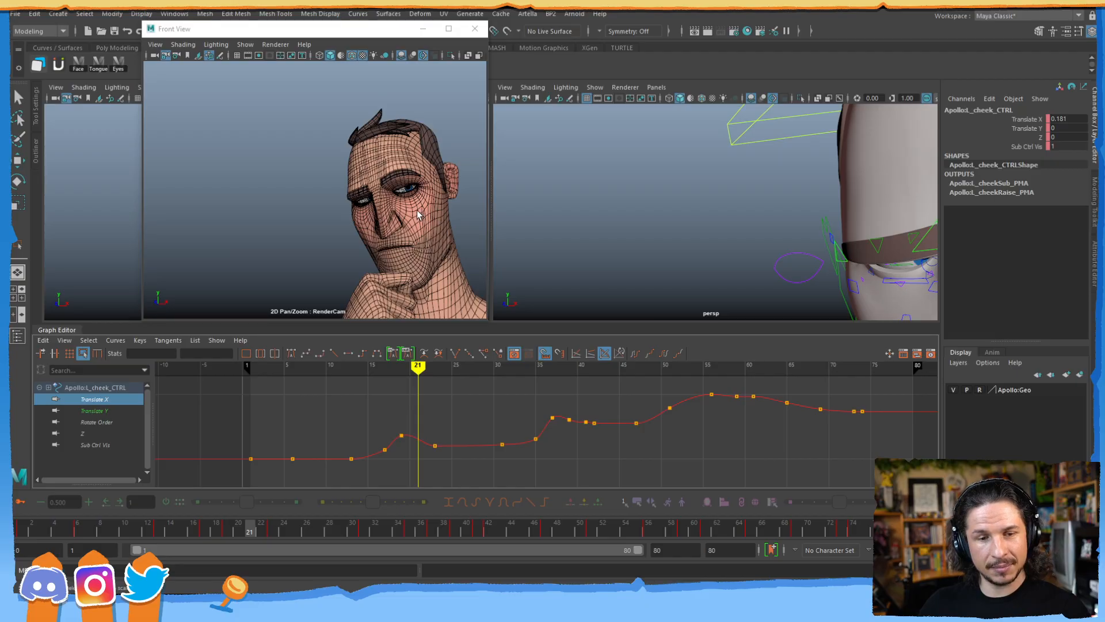
mouse_move(254, 530)
left_mouse_down()
mouse_move(284, 525)
mouse_move(172, 523)
mouse_move(253, 510)
left_mouse_up()
key("alt+period")
key("alt+period")
key("alt+period")
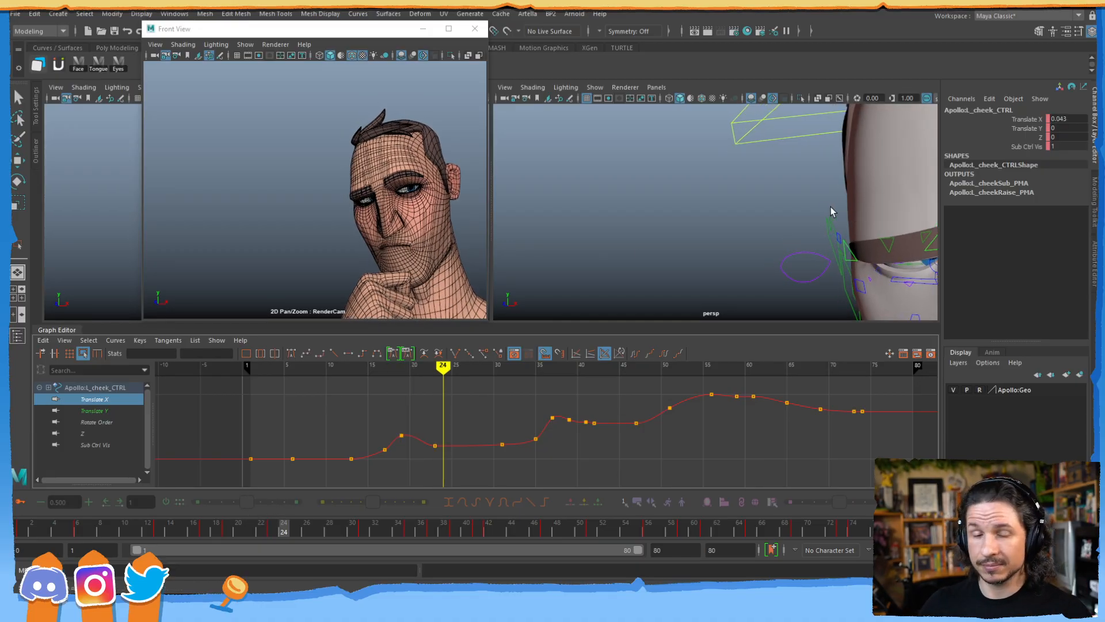
- Copy all keys of the left upper lip corner control's Translate Y curve
key("f")
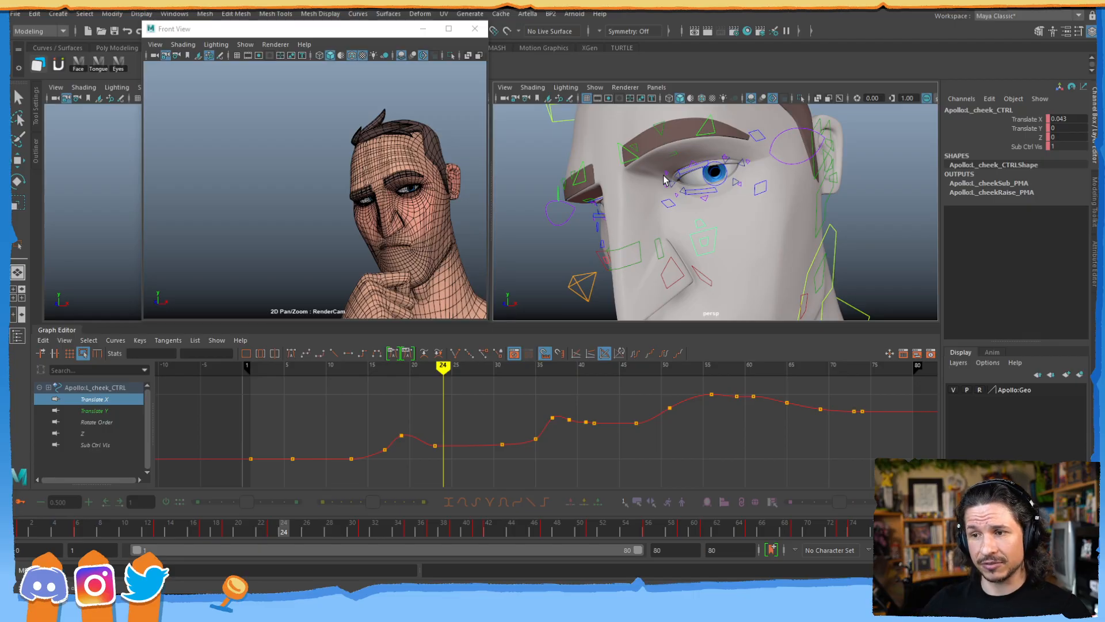
left_click_drag(740, 263, 707, 245, "alt")
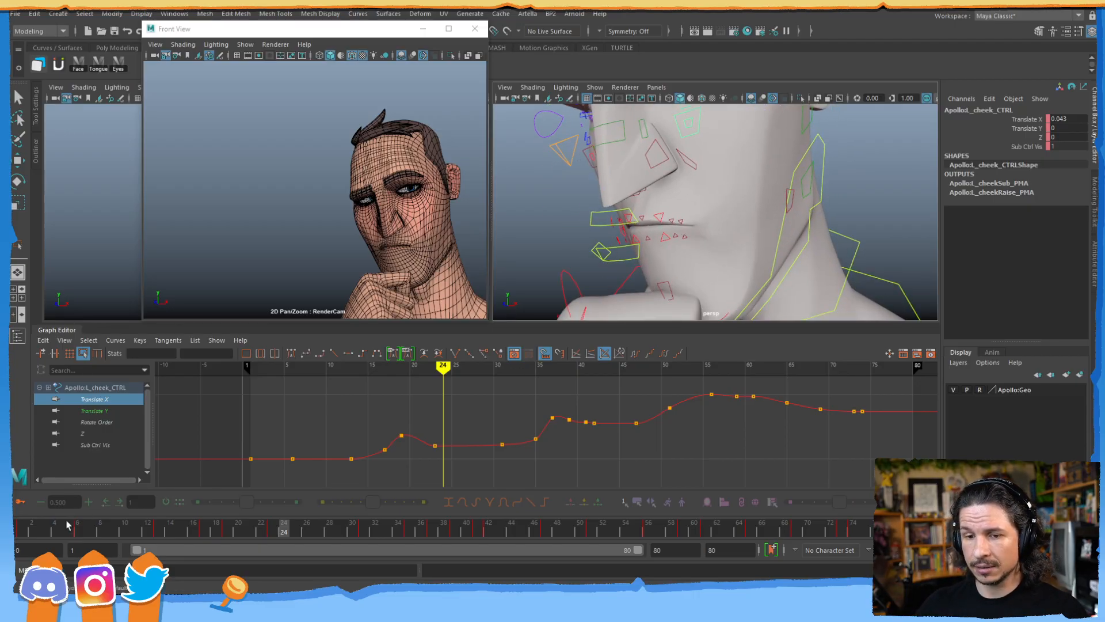
left_click_drag(69, 518, 44, 521)
left_click(650, 135)
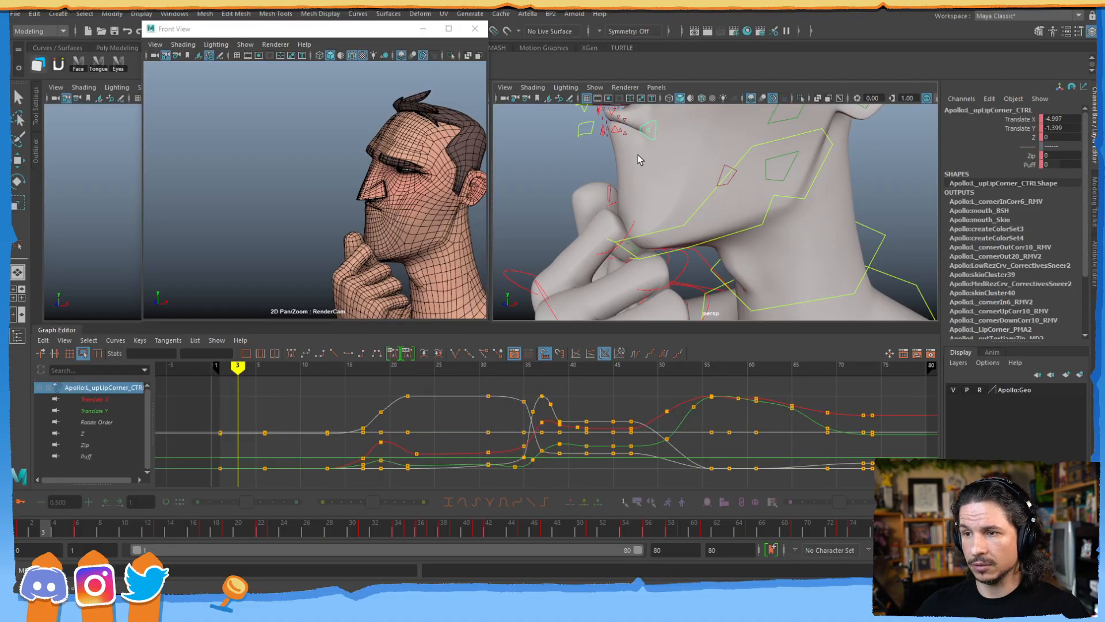
left_click(99, 412)
left_click(290, 458)
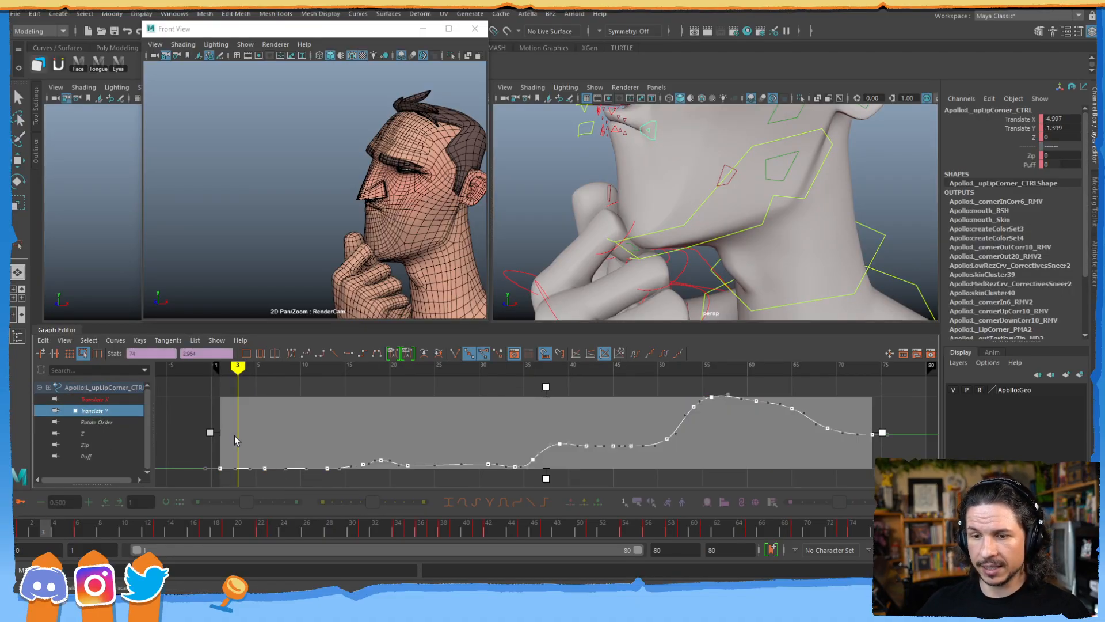
left_click(43, 340)
left_click(69, 397)
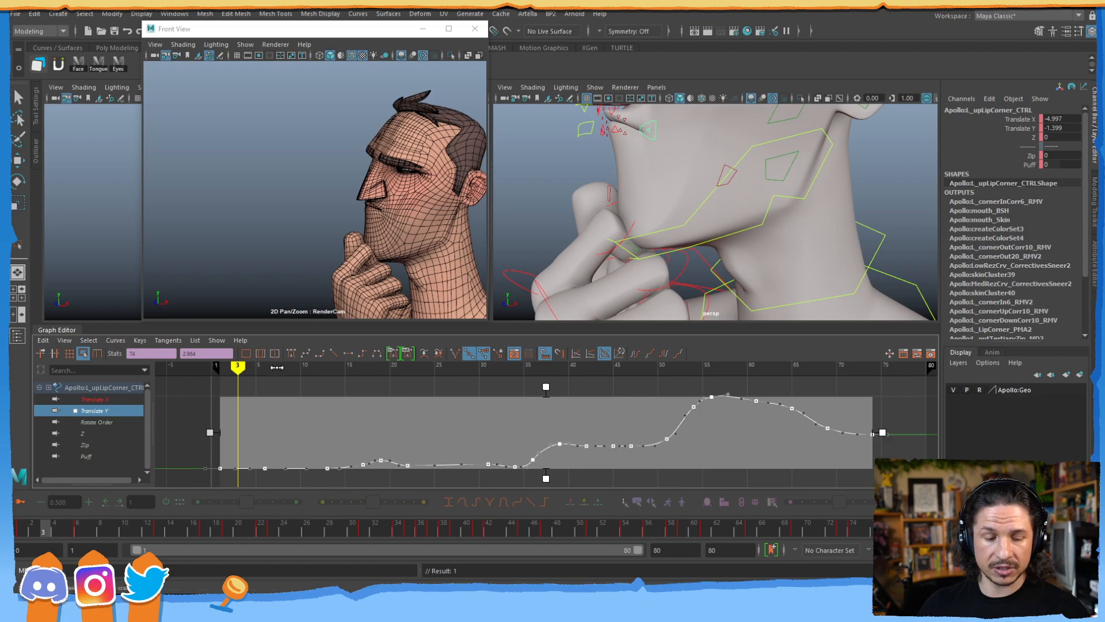
- Paste the copied lip corner curve onto the left cheek control's Translate Y channel
left_click_drag(677, 141, 757, 188, "alt")
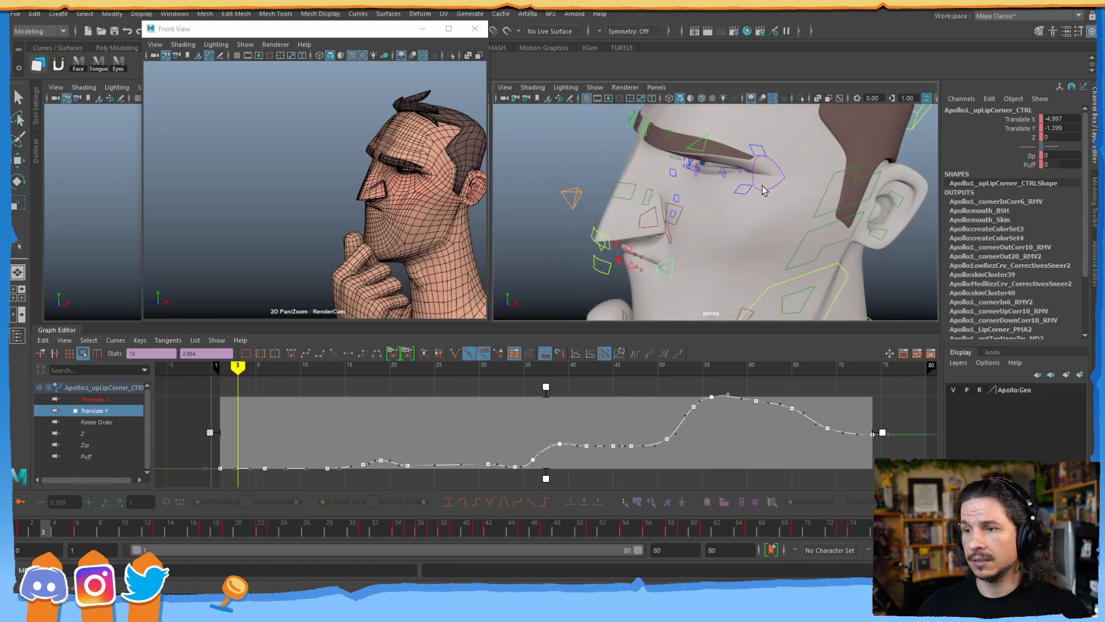
left_click(671, 226)
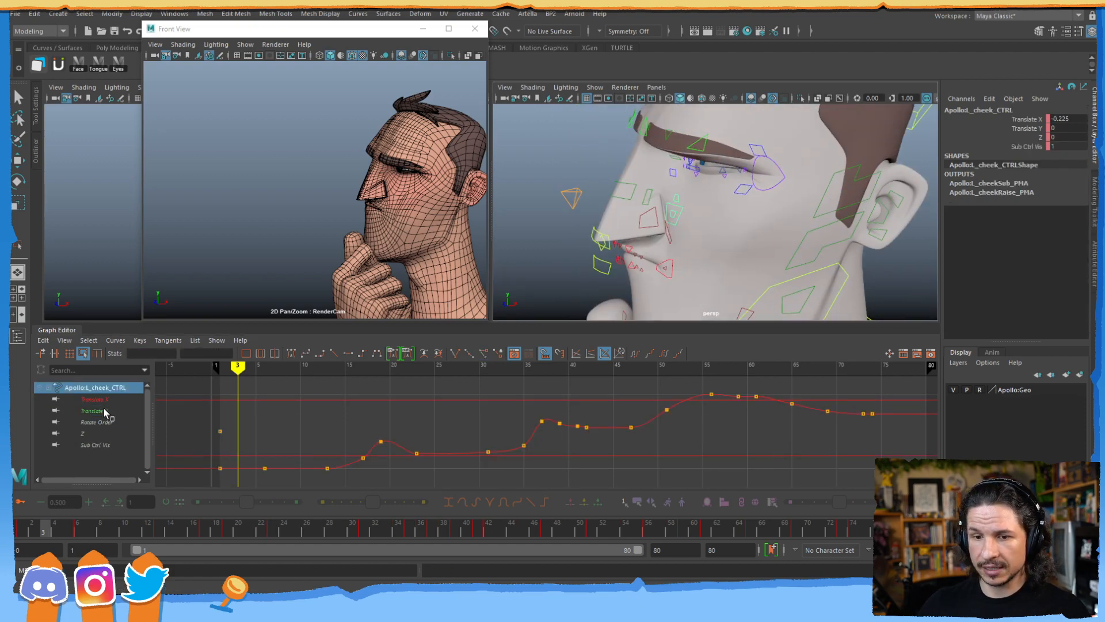
left_click(106, 410)
left_click(50, 340)
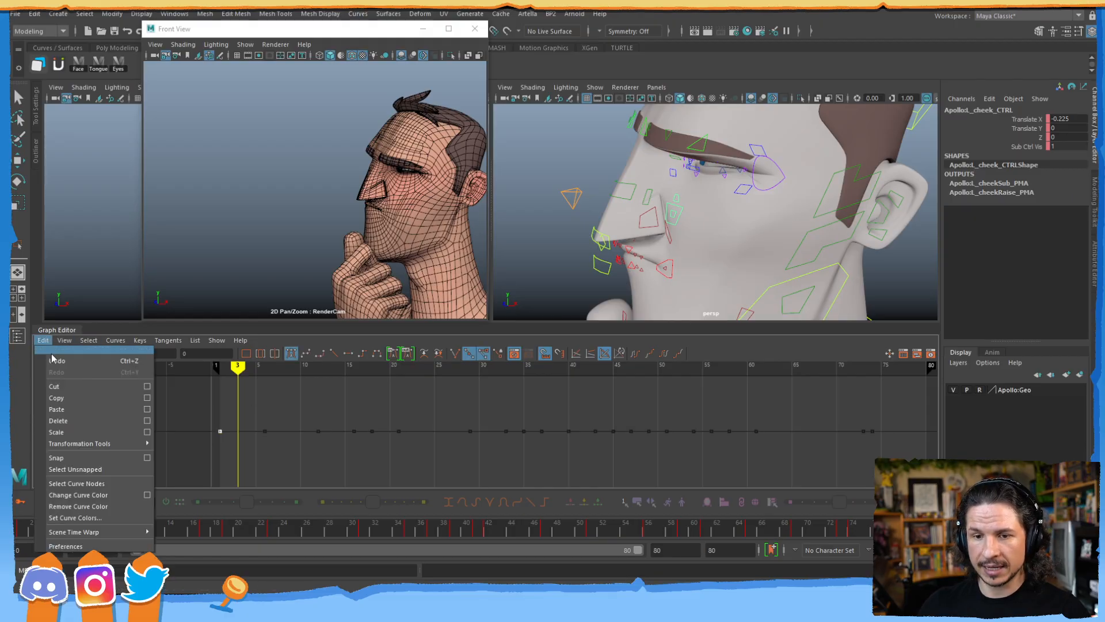
left_click(73, 412)
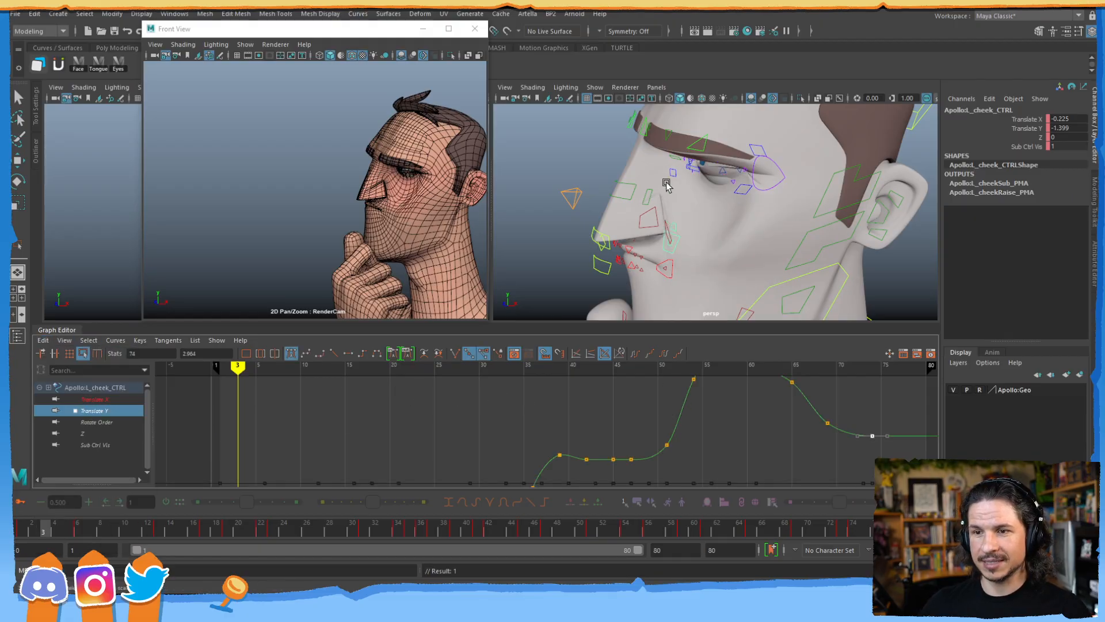
- Frame the selected Translate Y keys and scrub up to frame 53 to examine how the pasted curve moves the left cheek
left_click_drag(732, 228, 696, 240, "alt")
mouse_move(669, 413)
right_mouse_down("alt")
mouse_move(558, 421)
mouse_move(655, 422)
right_mouse_up("alt")
left_click_drag(774, 407, 401, 447)
key("f")
left_click_drag(63, 532, 488, 496)
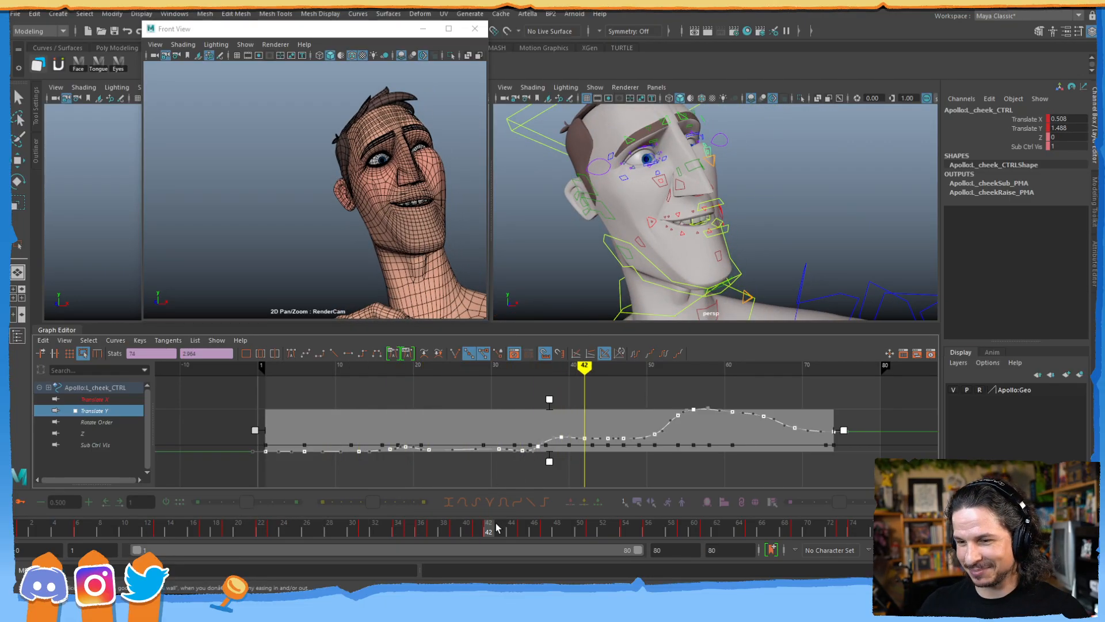
left_click_drag(511, 530, 627, 509)
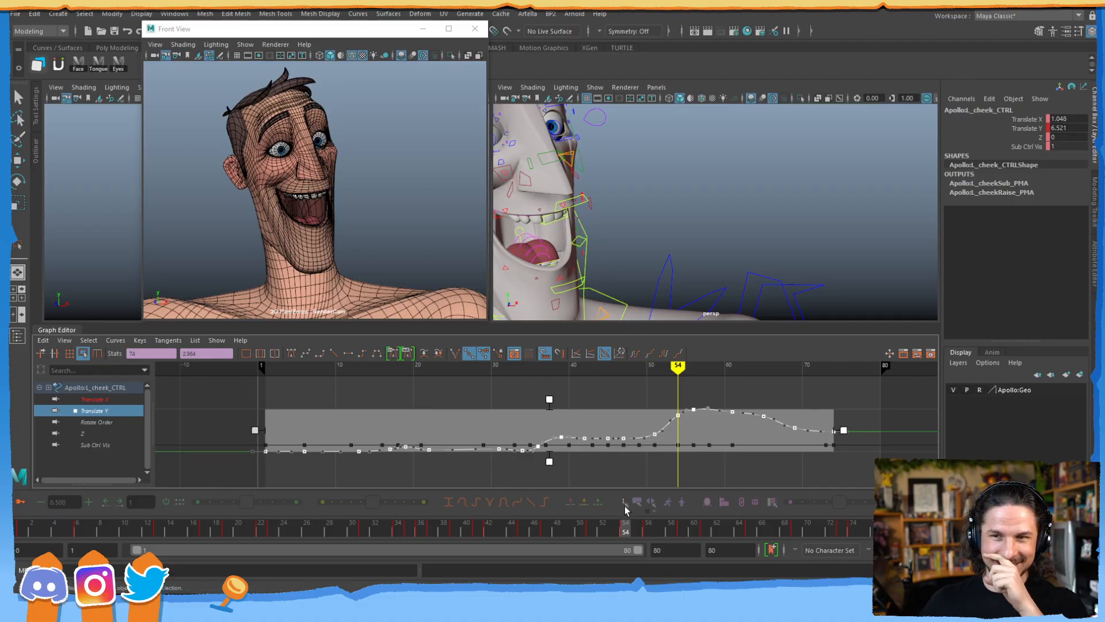
left_click(616, 532)
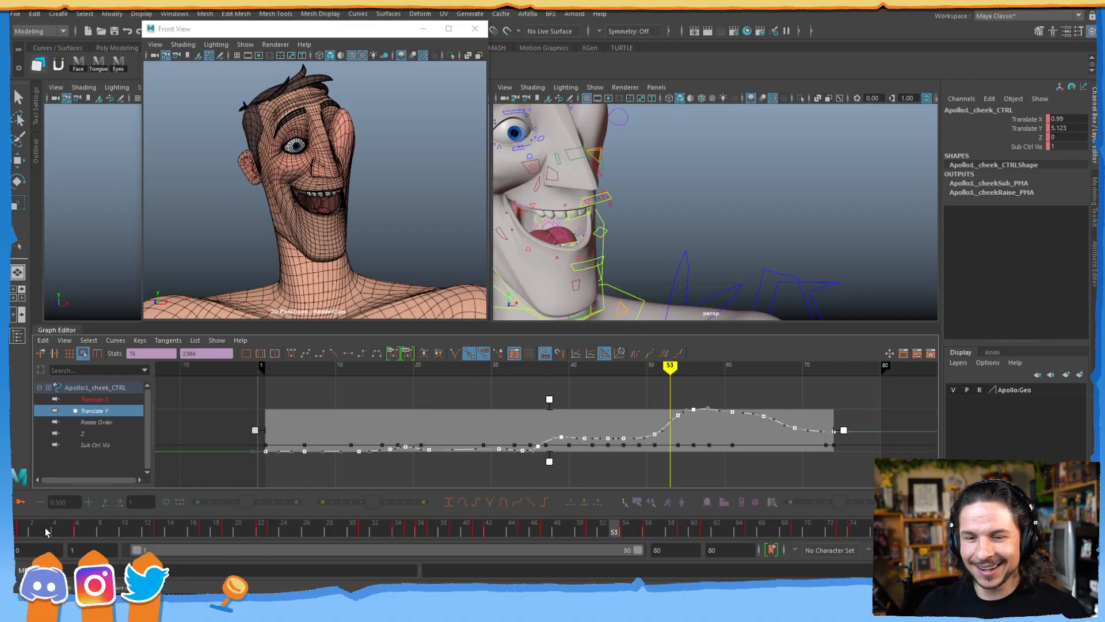
- Use the lattice to raise the low end of the left cheek's Translate Y curve, bringing frame 1 to 0.093
left_click(26, 534)
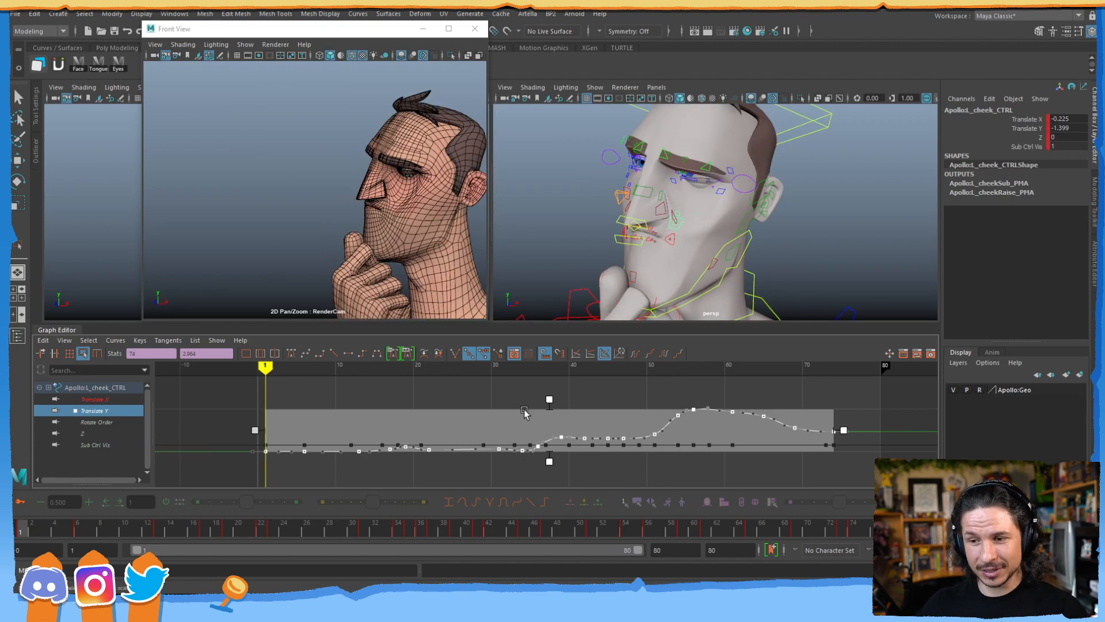
left_click_drag(639, 221, 690, 218, "alt")
right_click_drag(690, 218, 722, 229, "alt")
middle_click_drag(722, 229, 681, 203, "alt")
right_click_drag(682, 204, 719, 230, "alt")
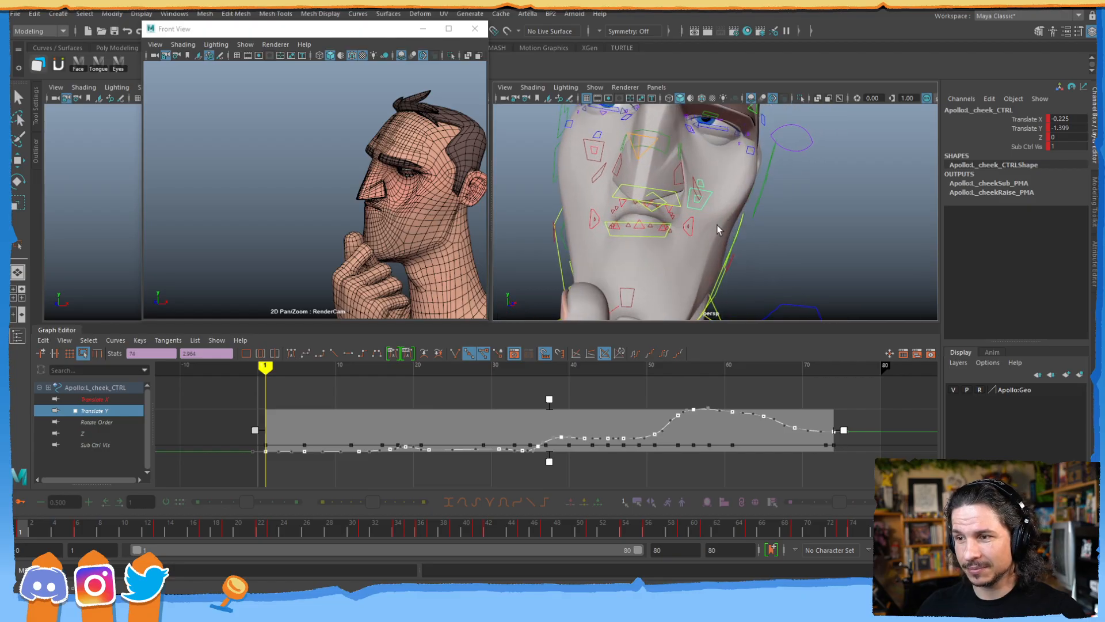
left_click_drag(549, 462, 551, 457)
mouse_move(602, 431)
right_mouse_down("alt")
mouse_move(540, 418)
mouse_move(601, 419)
right_mouse_up("alt")
left_click_drag(550, 479, 550, 478)
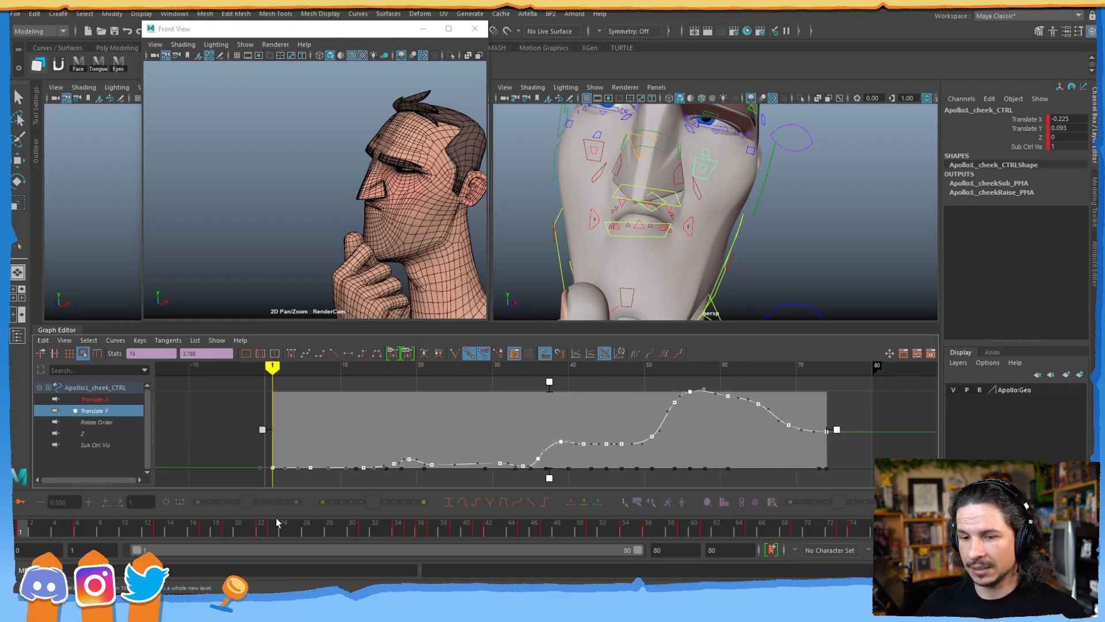
- Scrub through to frame 61 to examine the left cheek with the raised low end of its Translate Y curve
right_click_drag(488, 402, 478, 447, "alt+shift")
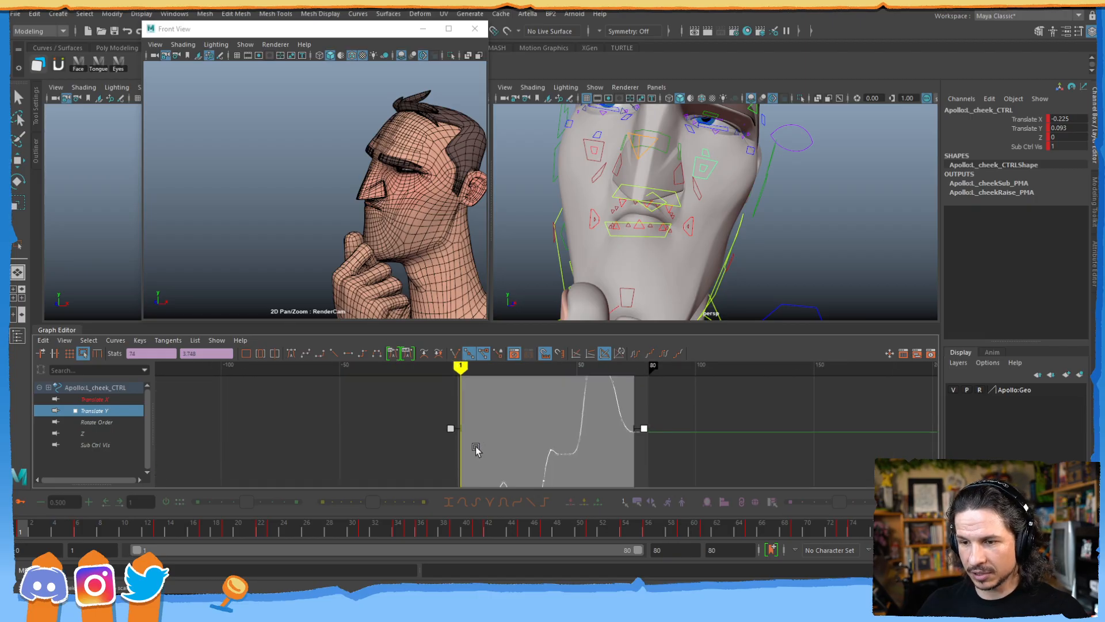
middle_click_drag(478, 447, 470, 384, "alt")
right_click_drag(470, 384, 517, 421, "alt")
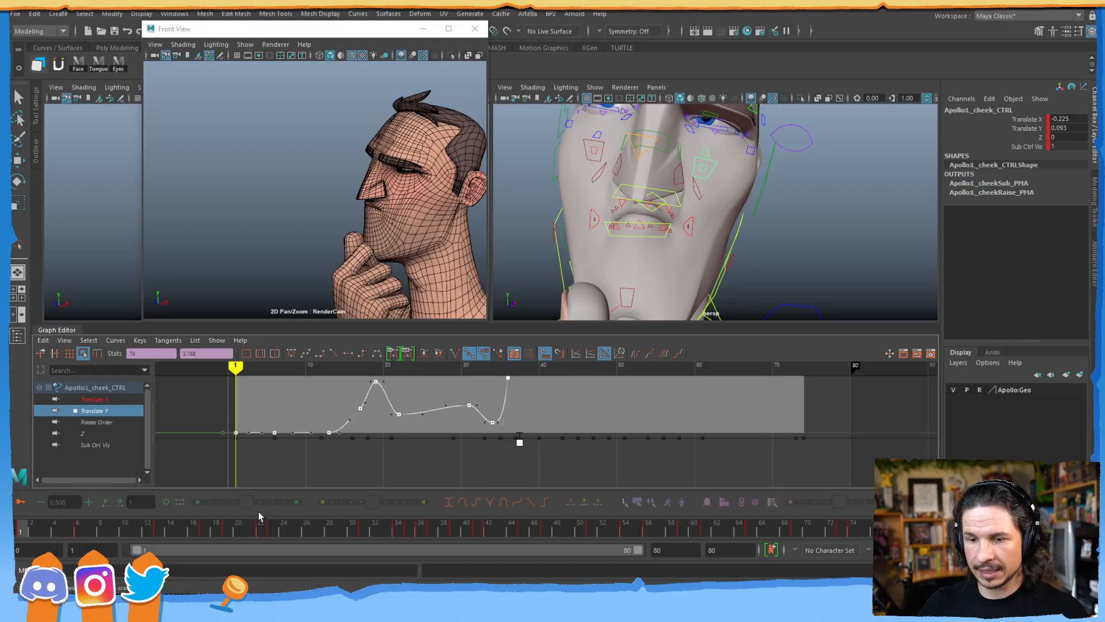
left_click_drag(99, 537, 488, 536)
right_click_drag(530, 430, 634, 532, "alt")
left_click_drag(719, 533, 707, 532)
- Compress the high end of the left cheek's Translate Y curve with the lattice, bringing frame 61 to 0.143
right_click_drag(497, 436, 485, 406, "alt")
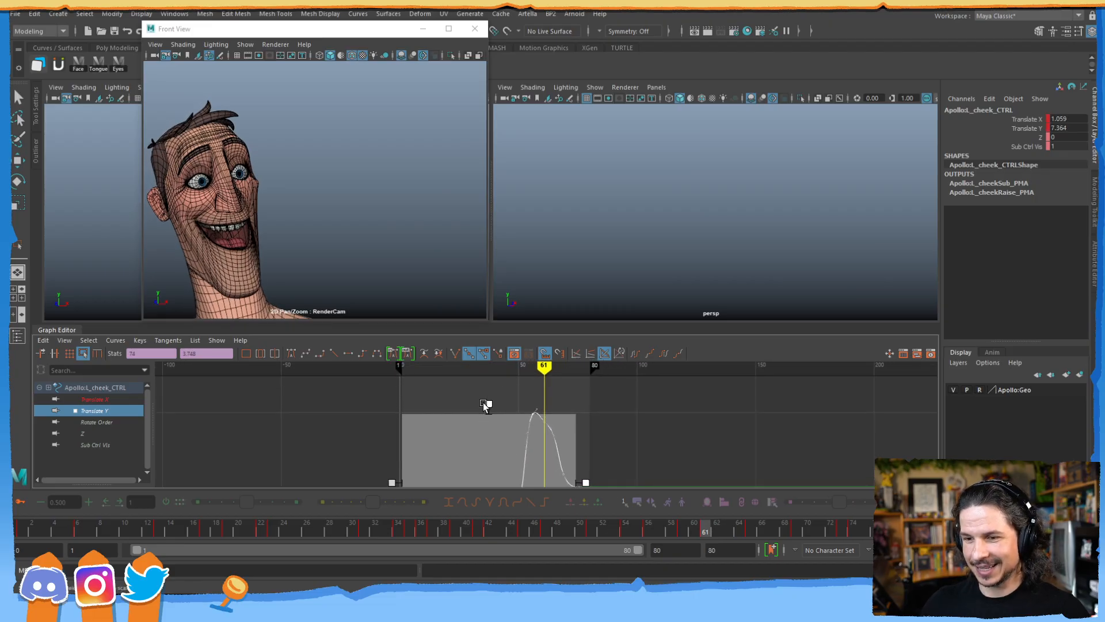
middle_click_drag(489, 404, 492, 512)
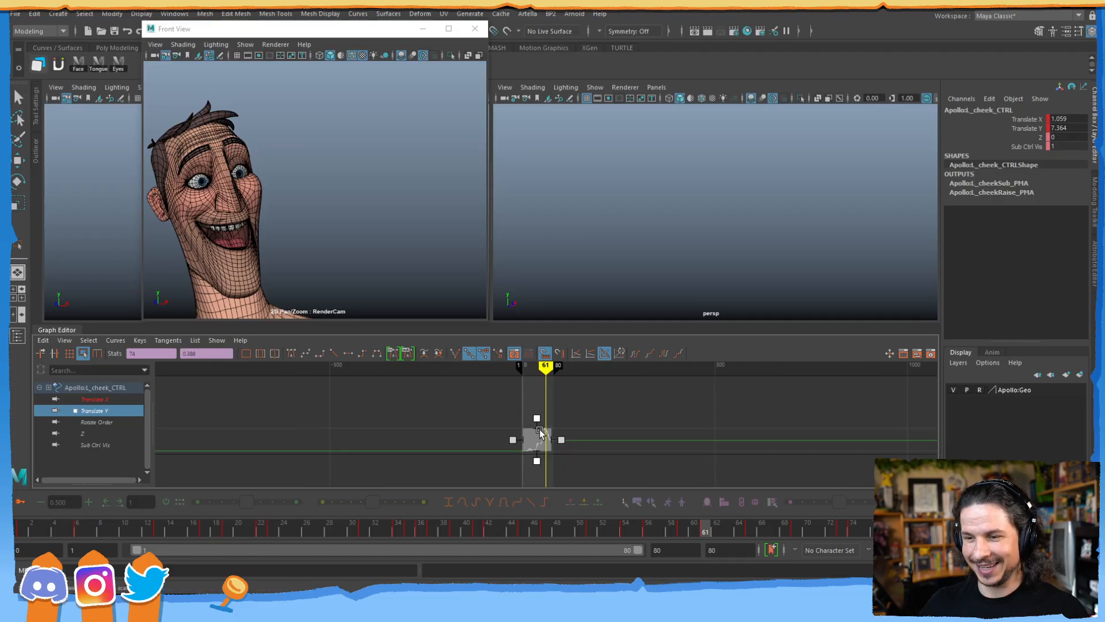
key("f")
middle_click_drag(547, 406, 560, 426, "alt")
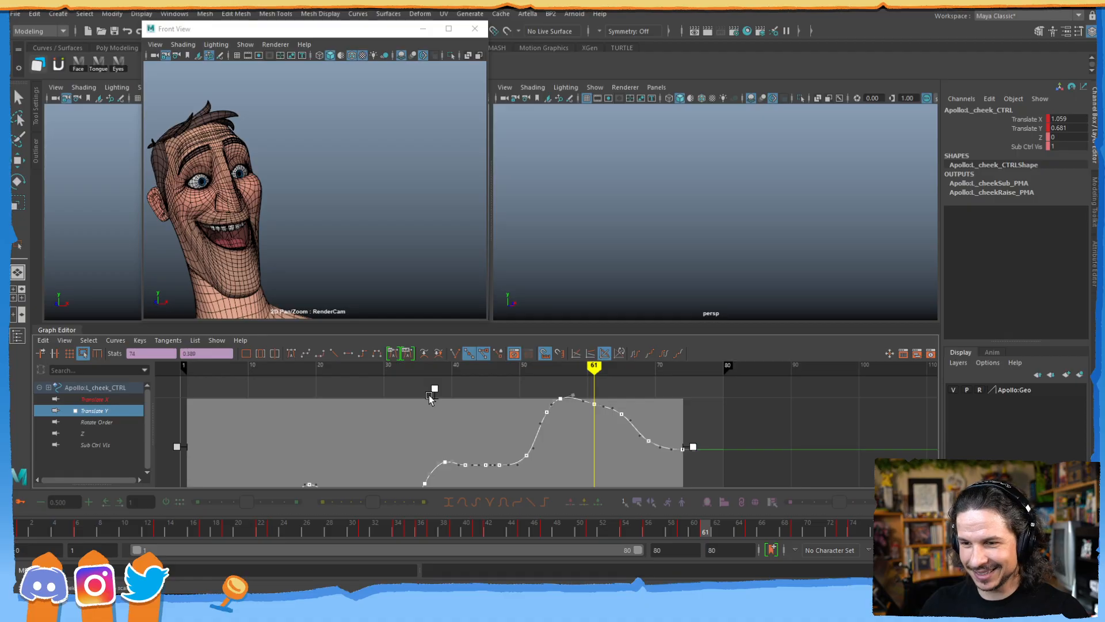
middle_click_drag(435, 387, 437, 403, "alt")
mouse_move(436, 401)
right_mouse_down("alt+shift")
mouse_move(435, 476)
mouse_move(435, 389)
right_mouse_up("alt+shift")
right_click_drag(556, 427, 512, 436, "alt")
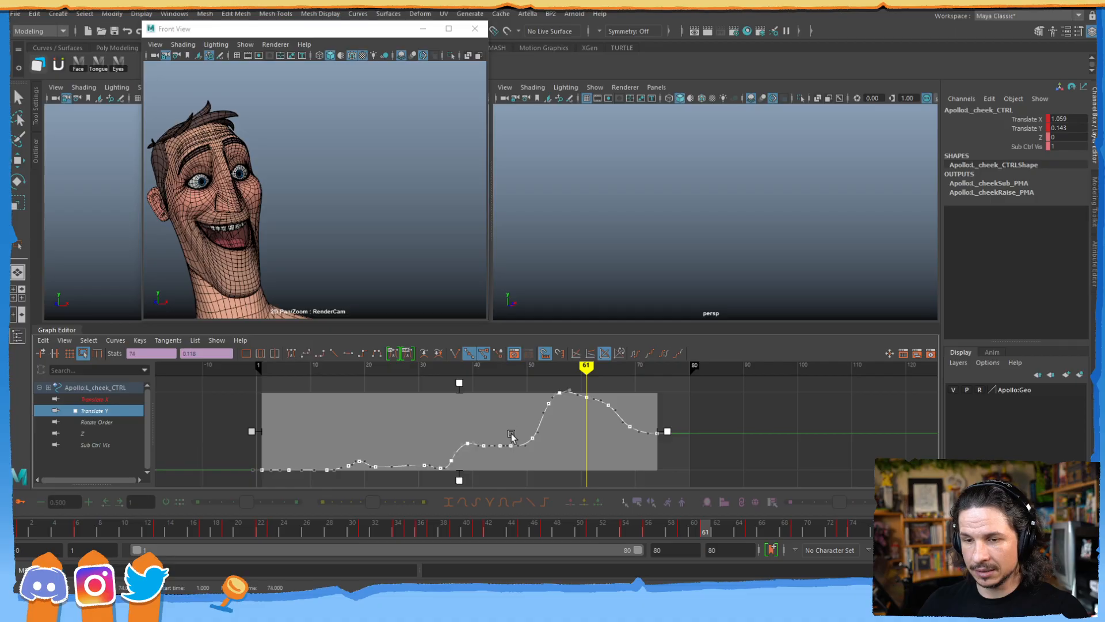
- Stretch the high end of the left cheek's Translate Y curve with the lattice, bringing frame 52 to 0.144
mouse_move(50, 527)
left_mouse_down()
mouse_move(216, 540)
mouse_move(275, 531)
mouse_move(218, 530)
left_mouse_up()
left_click(366, 366)
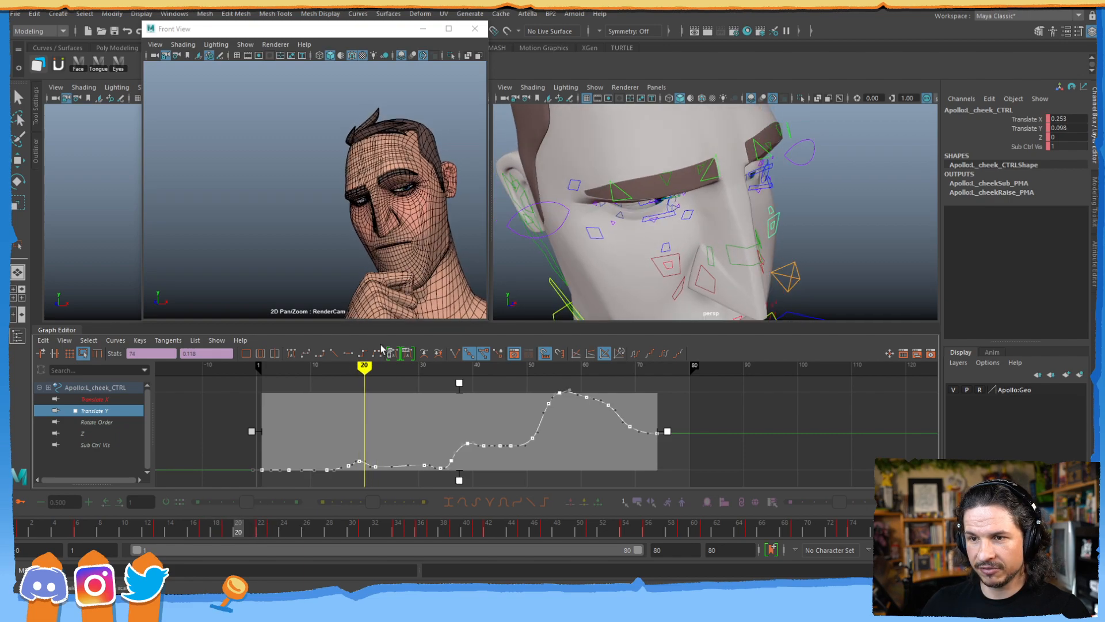
mouse_move(251, 531)
left_mouse_down()
mouse_move(364, 530)
mouse_move(446, 505)
mouse_move(400, 507)
mouse_move(619, 465)
left_mouse_up()
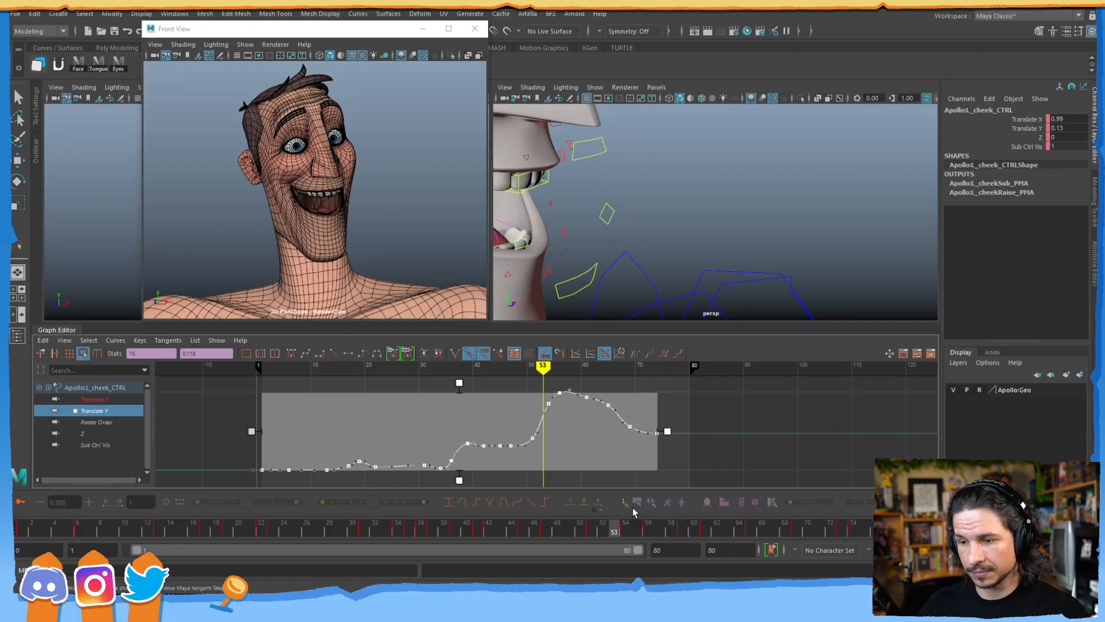
mouse_move(620, 531)
left_mouse_down()
mouse_move(636, 531)
mouse_move(504, 511)
mouse_move(349, 513)
mouse_move(606, 496)
left_mouse_up()
left_click_drag(464, 381, 468, 327)
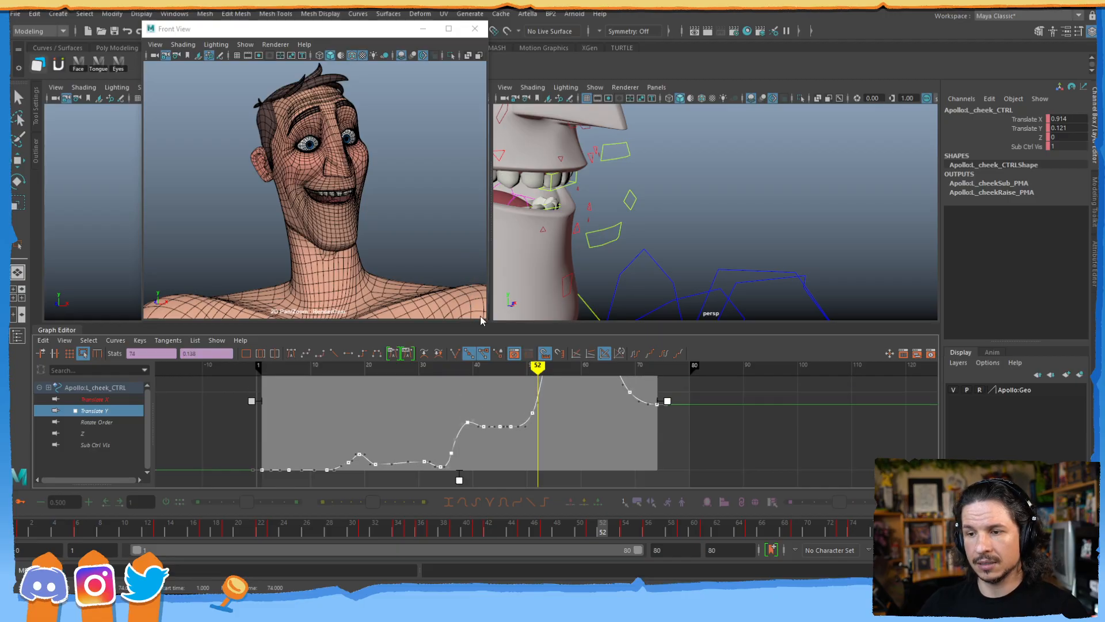
right_click_drag(660, 402, 616, 407, "alt")
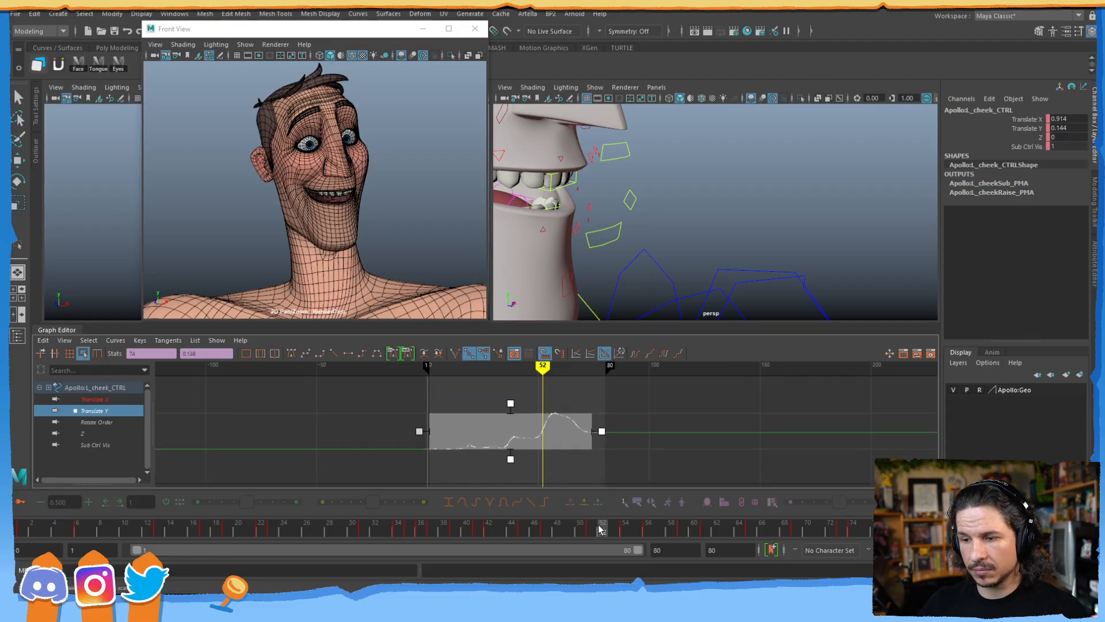
left_click_drag(671, 525, 570, 501)
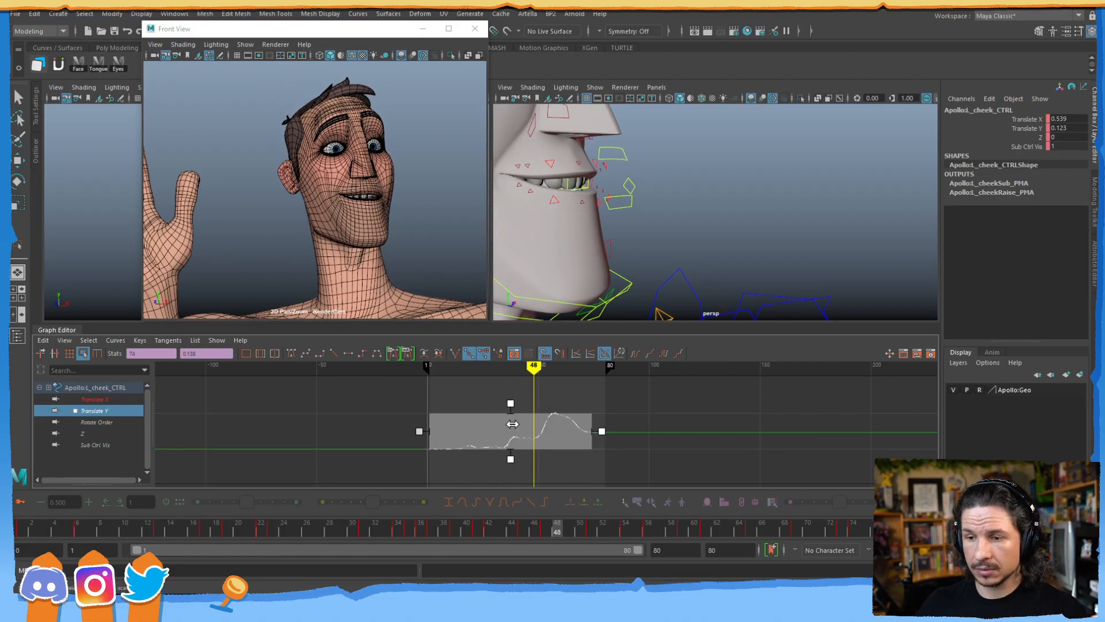
- Shift all keys of the left cheek's Translate X and Translate Y curves one frame later
right_click_drag(508, 424, 529, 425, "alt+shift")
left_click(130, 410)
key("w")
left_click(116, 398)
left_click(116, 409)
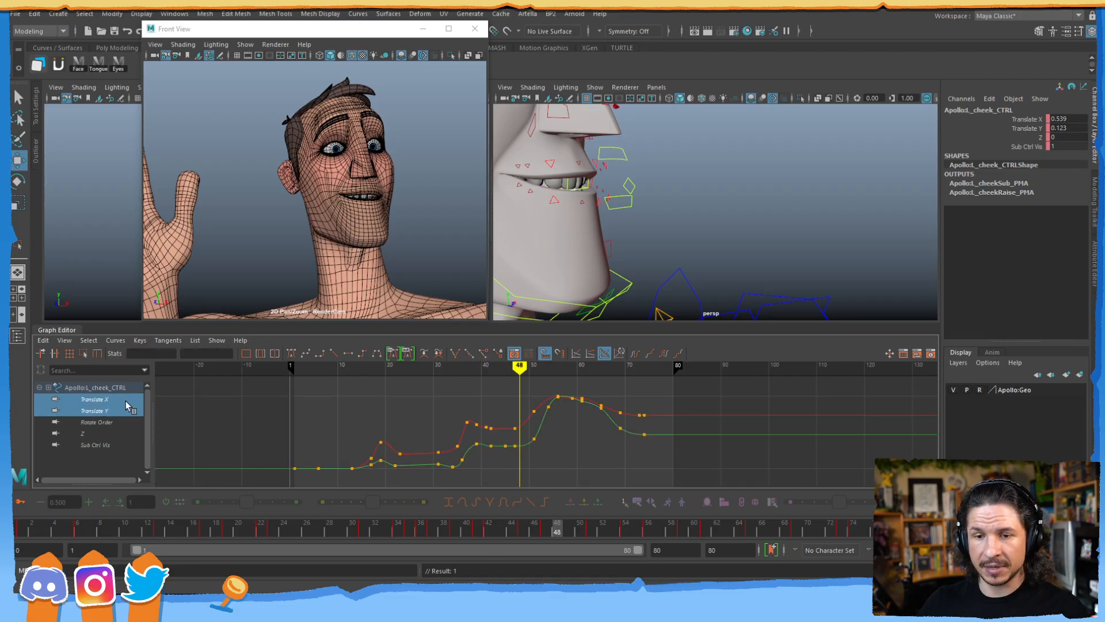
left_click_drag(423, 473, 413, 429)
middle_click_drag(421, 428, 424, 428, "shift")
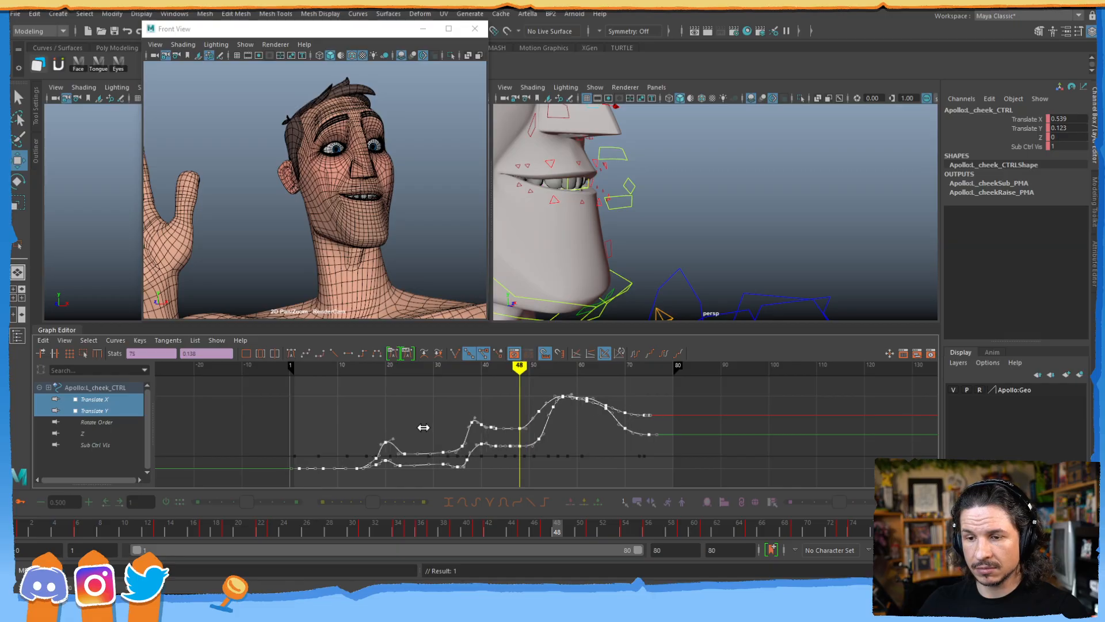
- Scrub from frame 1 to 37 to examine the offset cheek motion, comparing it with the left lip corner's curves and pose
double_click(26, 533)
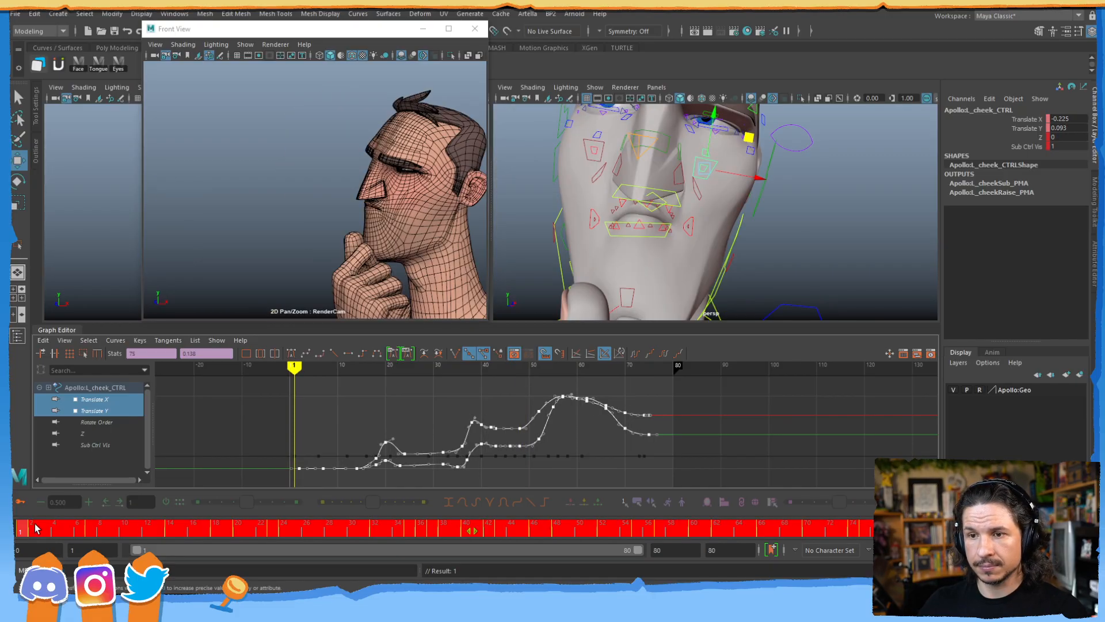
left_click(43, 529)
mouse_move(37, 530)
left_mouse_down()
mouse_move(177, 531)
mouse_move(310, 504)
mouse_move(378, 503)
mouse_move(429, 488)
mouse_move(424, 475)
left_mouse_up()
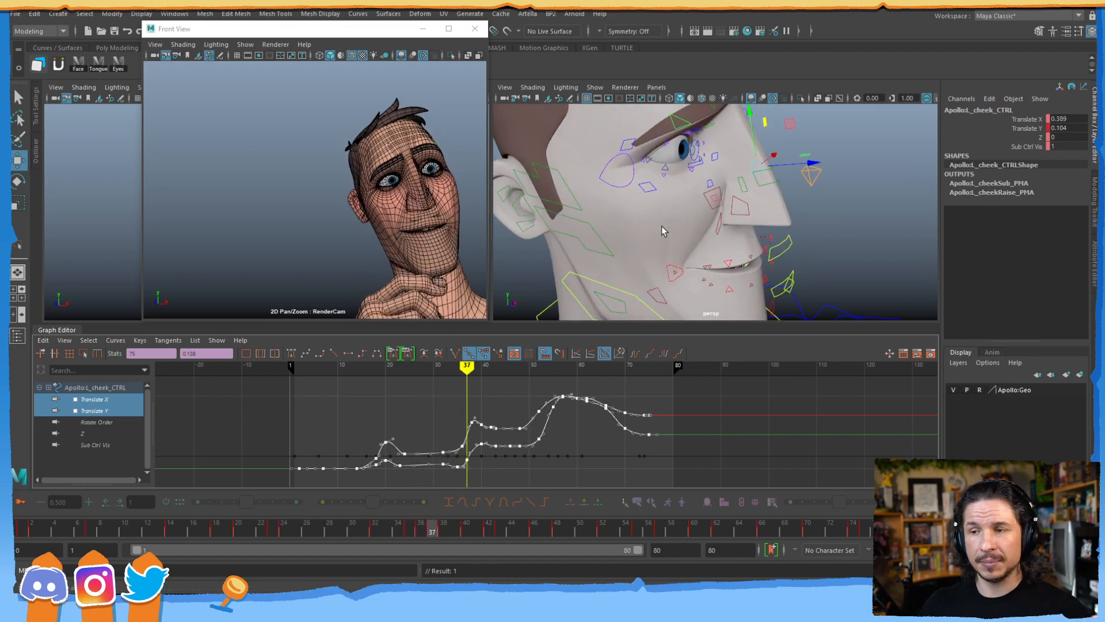
left_click_drag(773, 253, 725, 242, "alt")
left_click(691, 240)
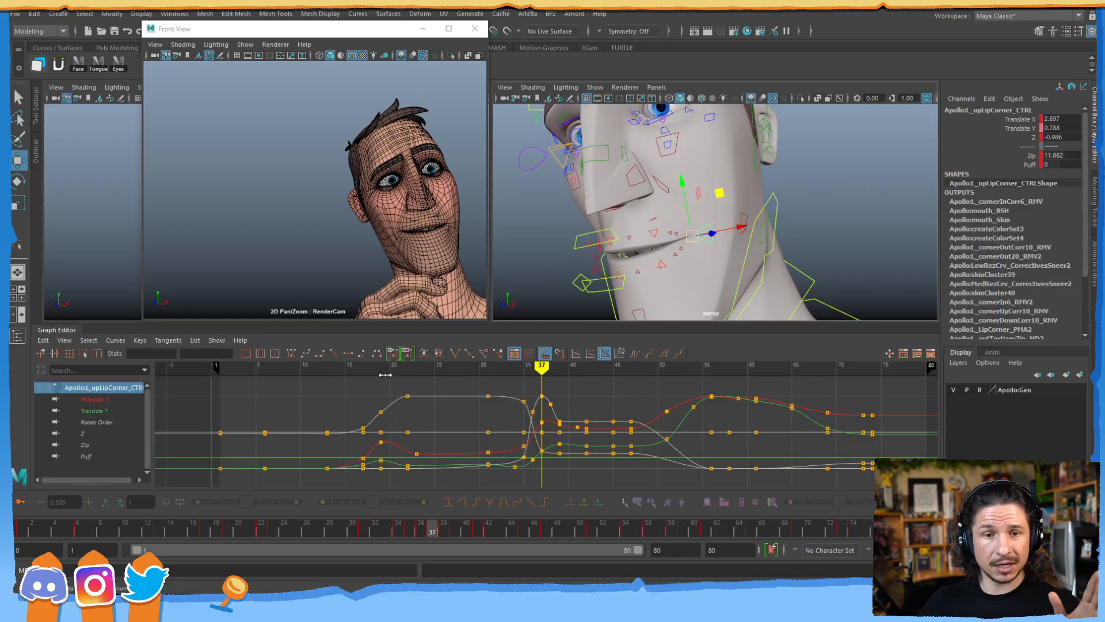
left_click_drag(113, 532, 160, 520)
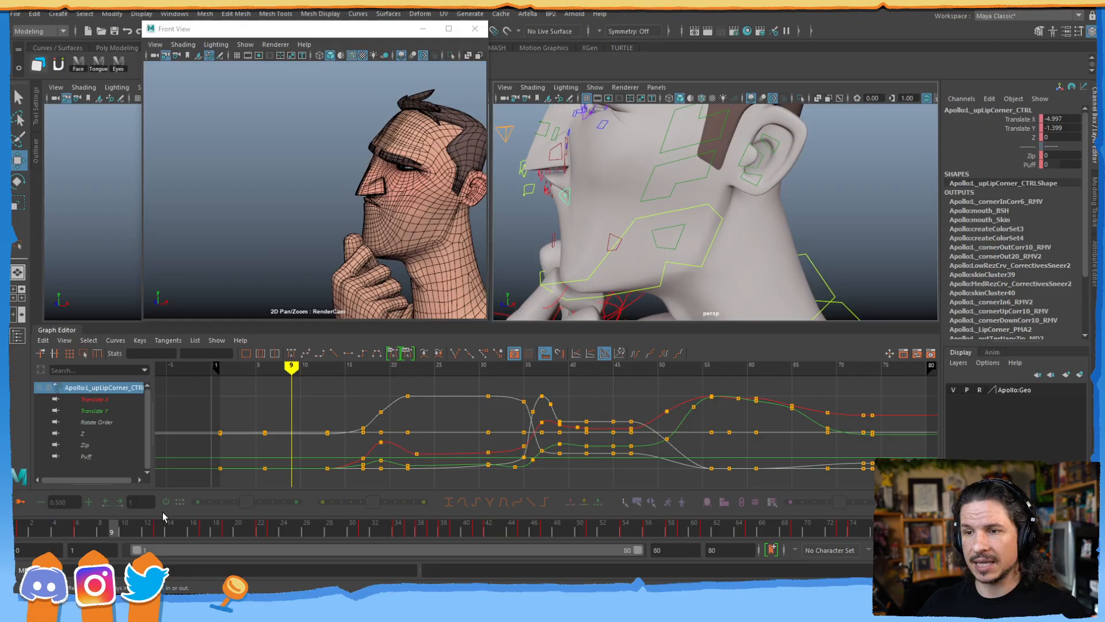
left_click_drag(633, 238, 667, 241, "alt")
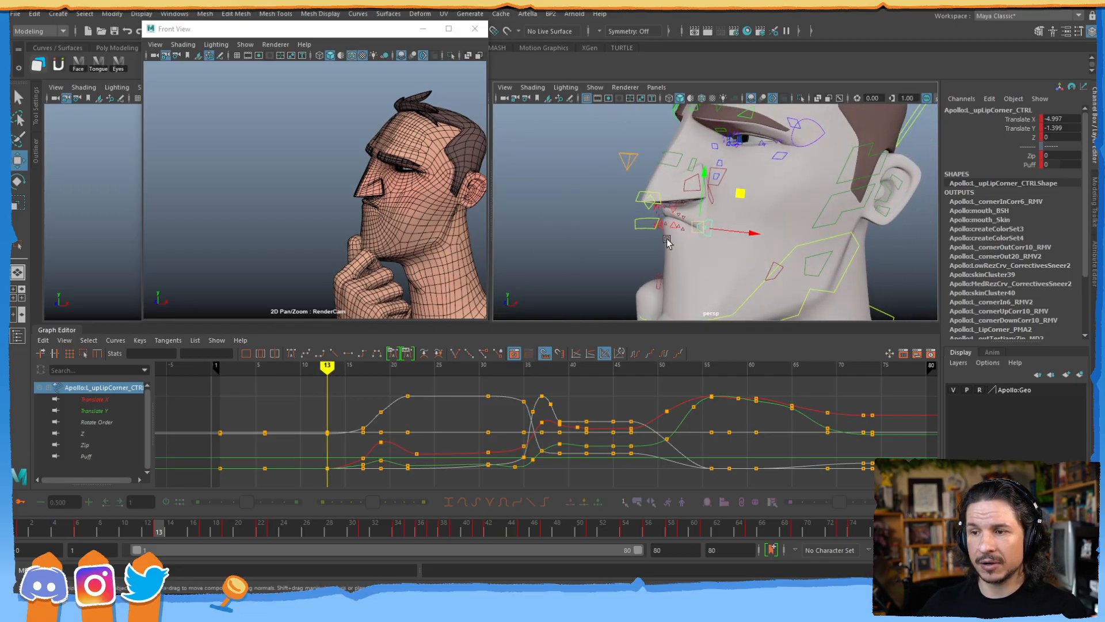
- Try moving the mouth control up and down at frame 13, and undo the change
left_click(649, 205)
middle_click_drag(655, 161, 649, 198)
left_click_drag(651, 200, 657, 154)
key("ctrl+z")
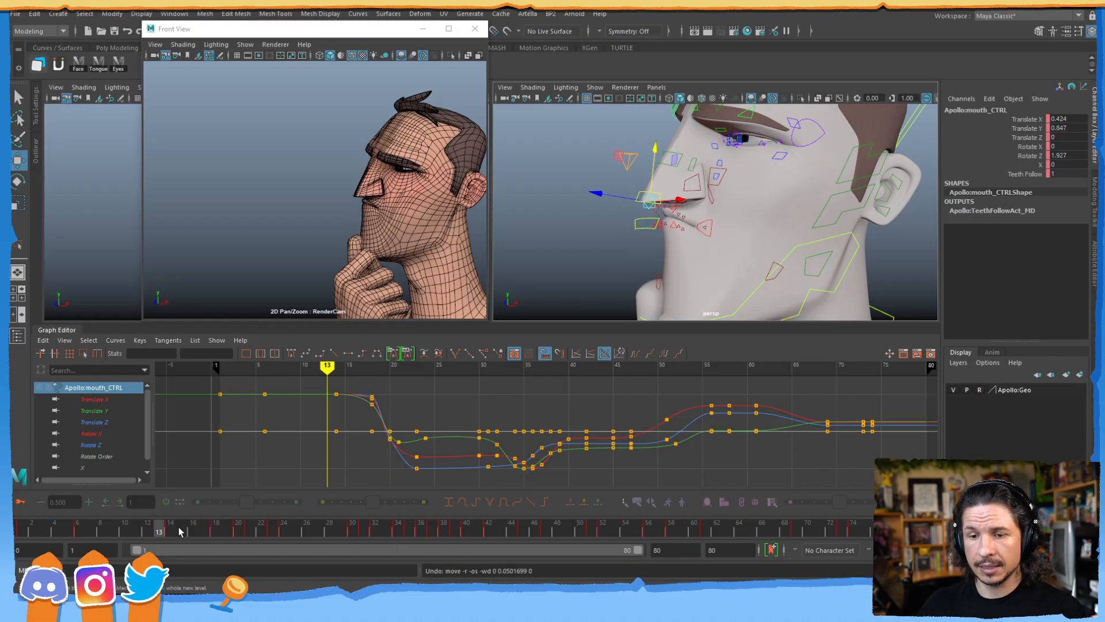
- Scrub forward and back to frame 4 to examine how the cheek follows the mouth, viewing the face from the front
left_click_drag(273, 536, 466, 515)
left_click_drag(380, 505, 54, 512)
left_click(719, 236)
left_click_drag(720, 236, 752, 237, "alt")
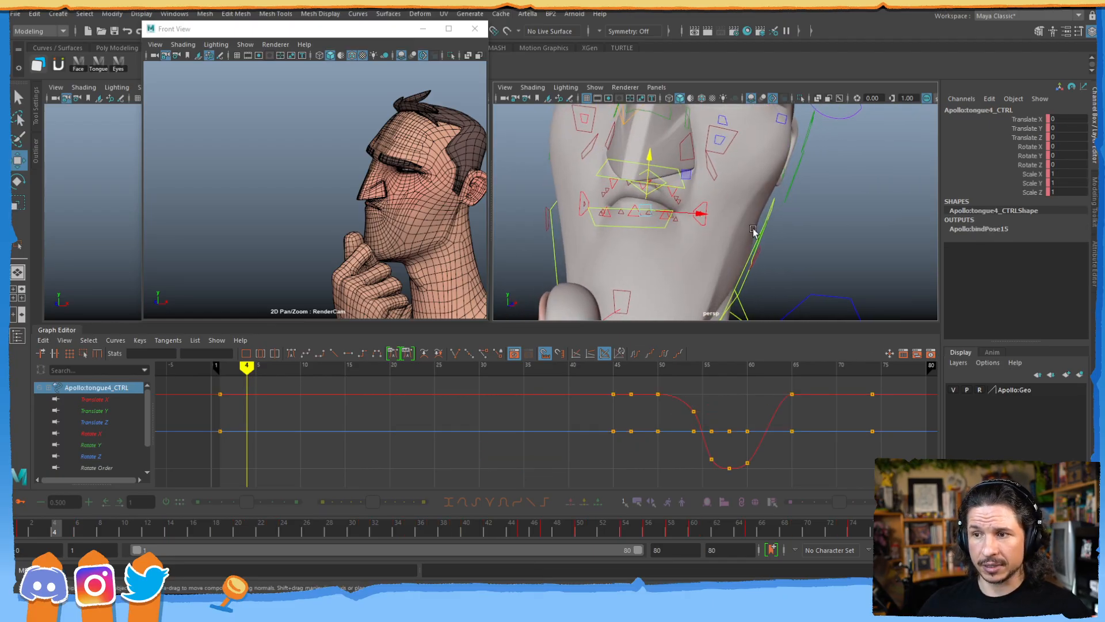
- Try adjusting the left cheek control's Z value at frame 38, and undo the change
left_click(732, 143)
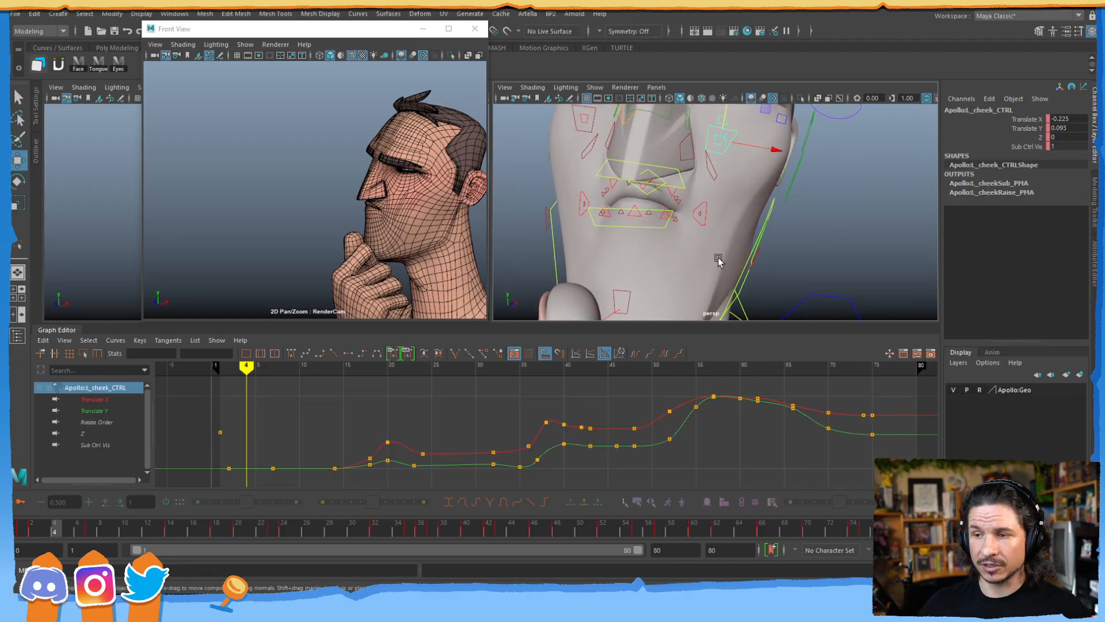
left_click(90, 436)
left_click_drag(367, 527, 443, 524)
left_click_drag(865, 191, 723, 217, "alt")
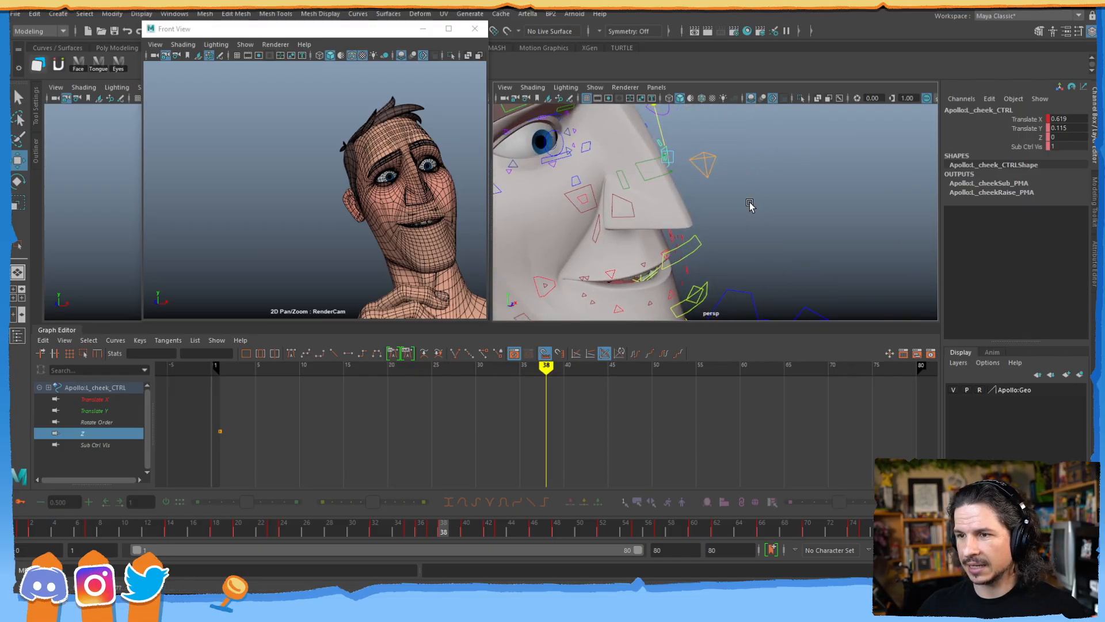
left_click(1024, 137)
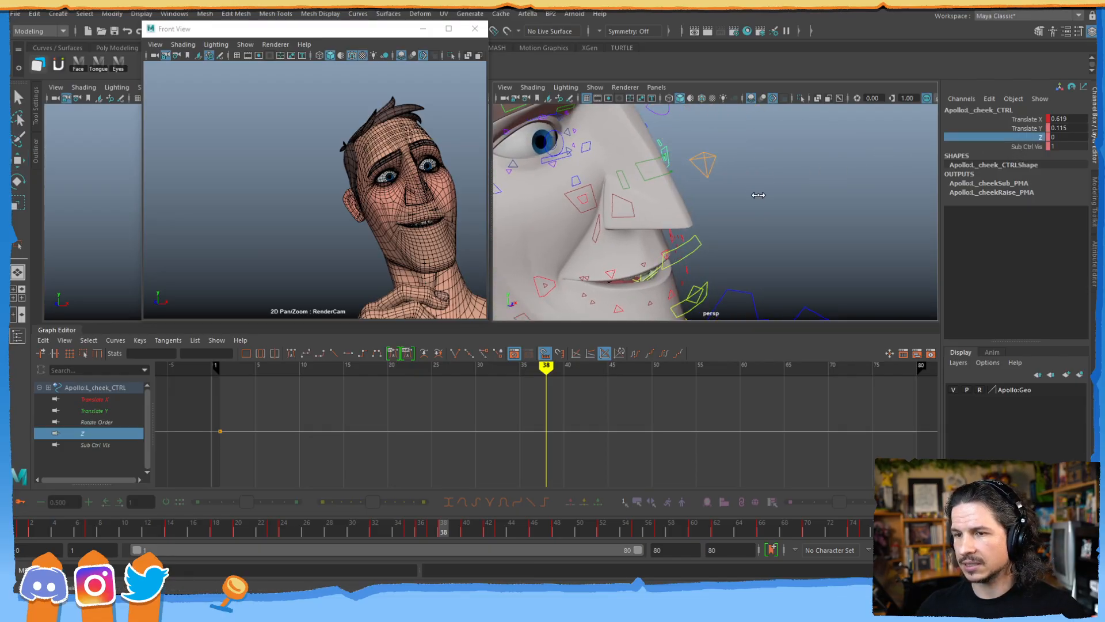
mouse_move(769, 196)
middle_mouse_down()
mouse_move(785, 193)
mouse_move(751, 206)
middle_mouse_up()
key("s")
key("ctrl+z")
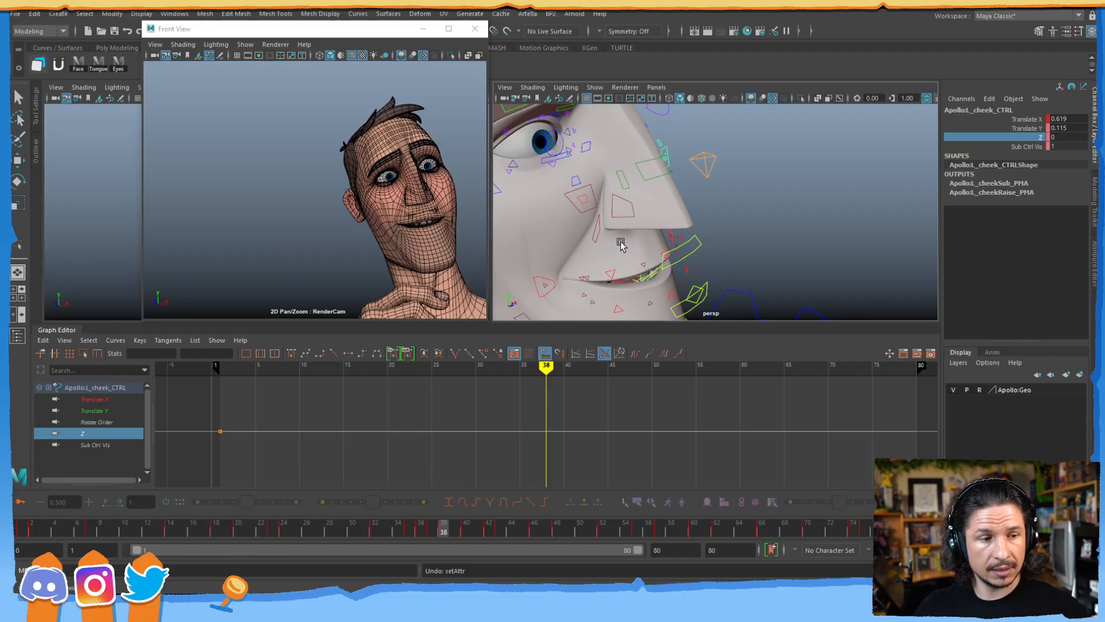
- Copy the entire Translate X curve of the right upper lip corner control
middle_click_drag(661, 221, 735, 212, "alt")
left_click_drag(735, 212, 693, 222, "alt")
middle_click_drag(693, 223, 681, 224, "alt")
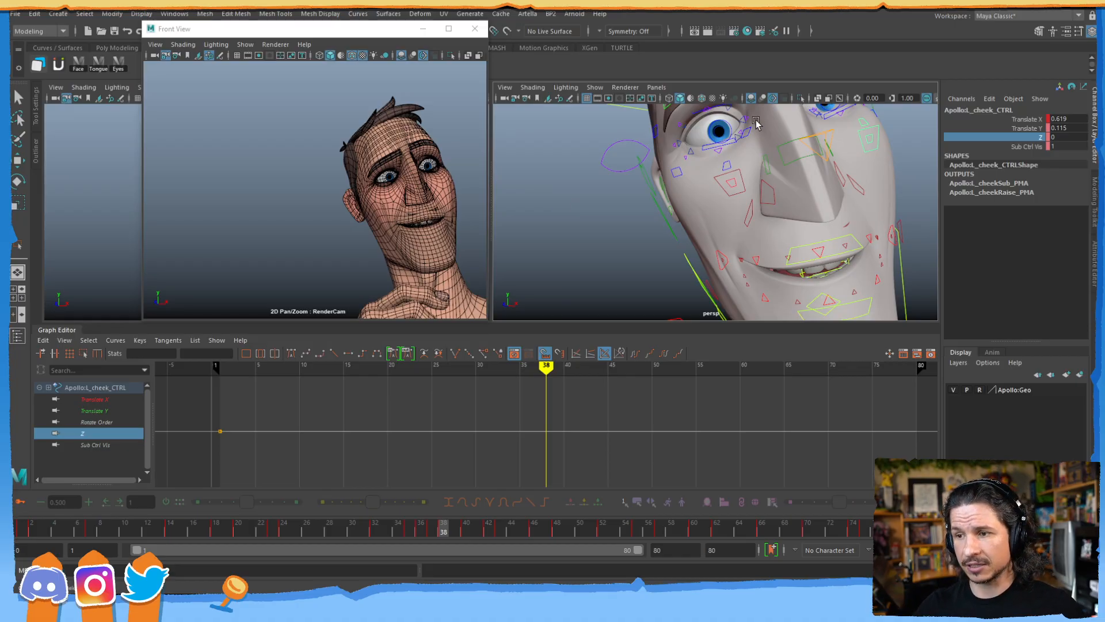
middle_click_drag(771, 202, 661, 164, "alt")
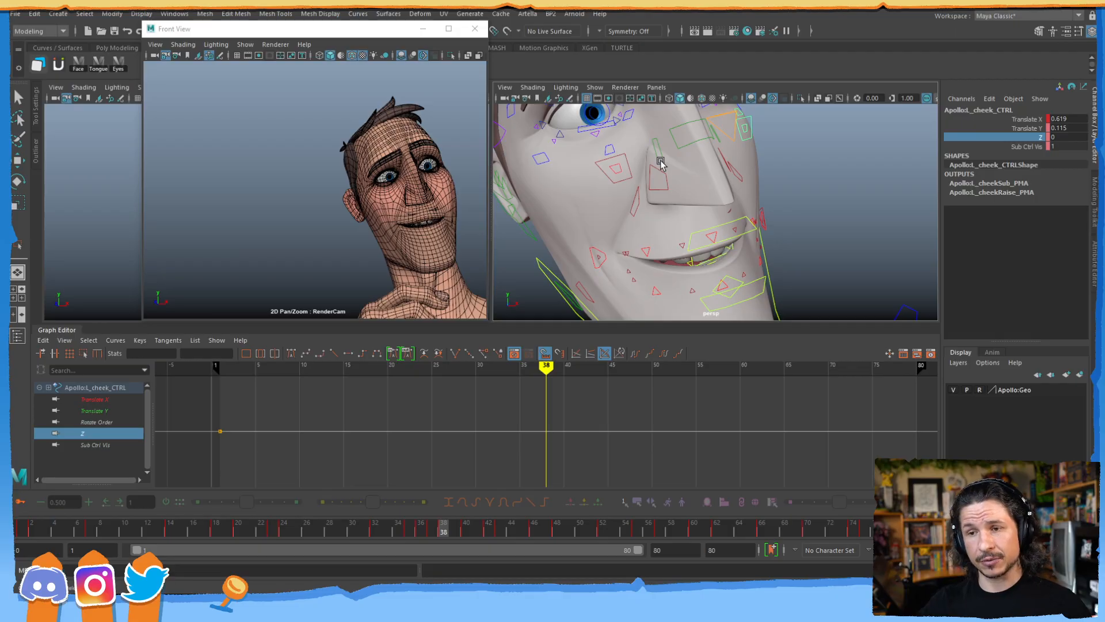
left_click_drag(659, 233, 715, 225, "alt")
left_click(608, 253)
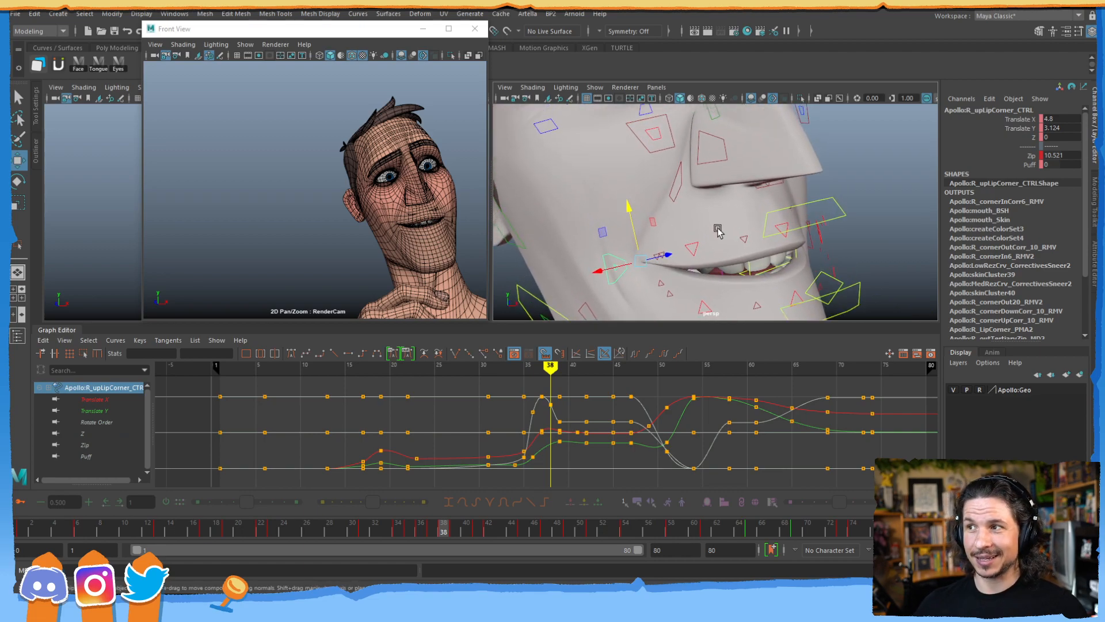
mouse_move(686, 195)
left_mouse_down("alt")
mouse_move(651, 217)
mouse_move(681, 209)
mouse_move(671, 186)
left_mouse_up("alt")
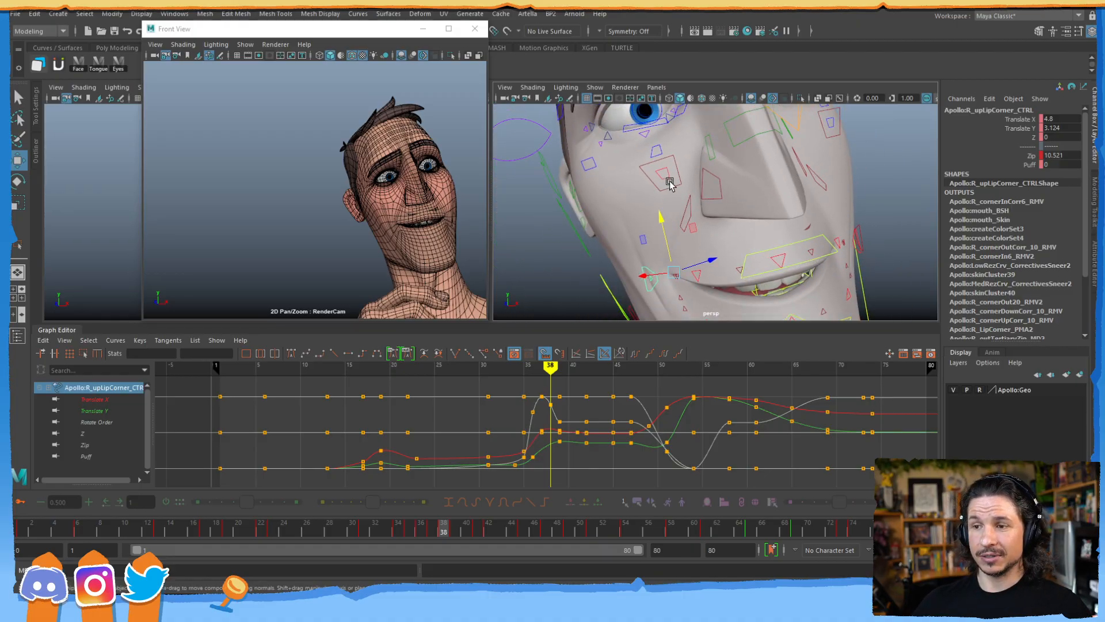
left_click(681, 183)
left_click(655, 270)
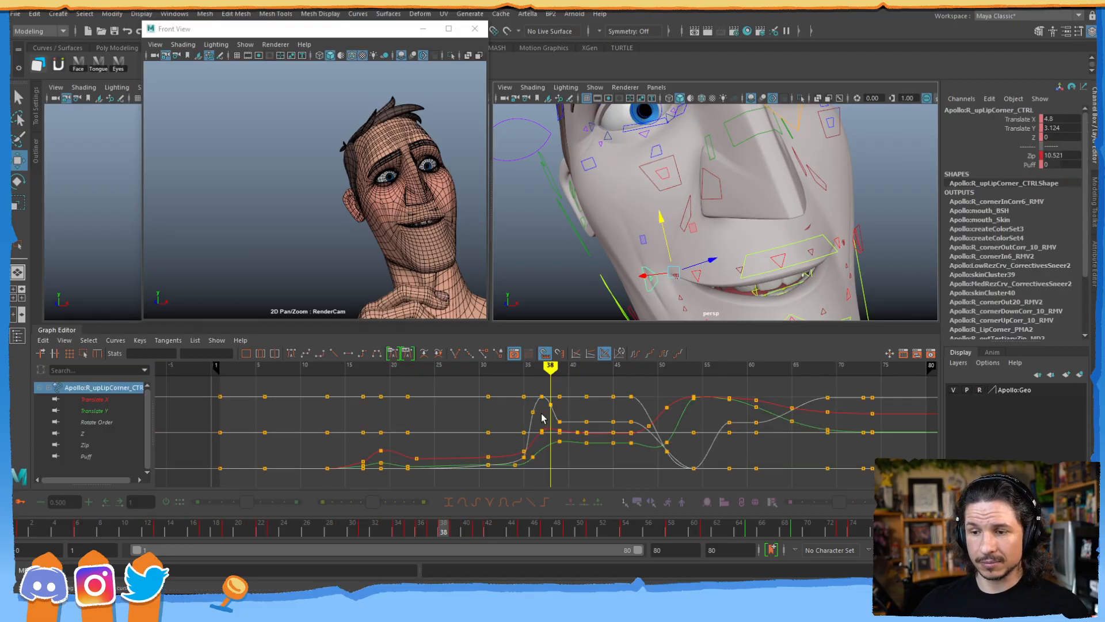
left_click_drag(67, 412, 71, 401)
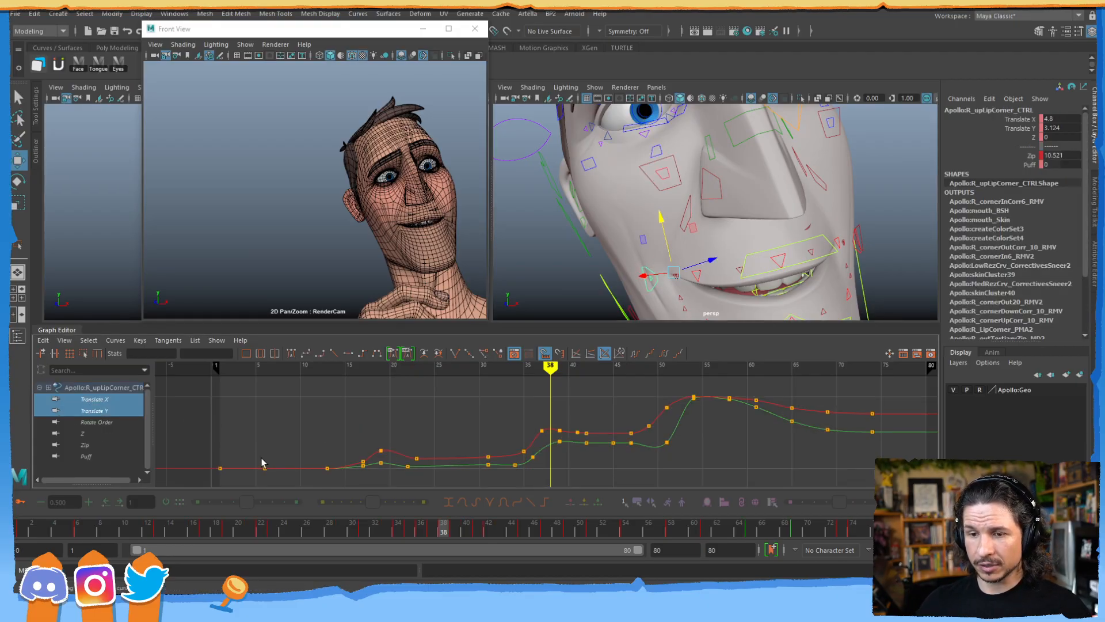
left_click(106, 400)
left_click(303, 467)
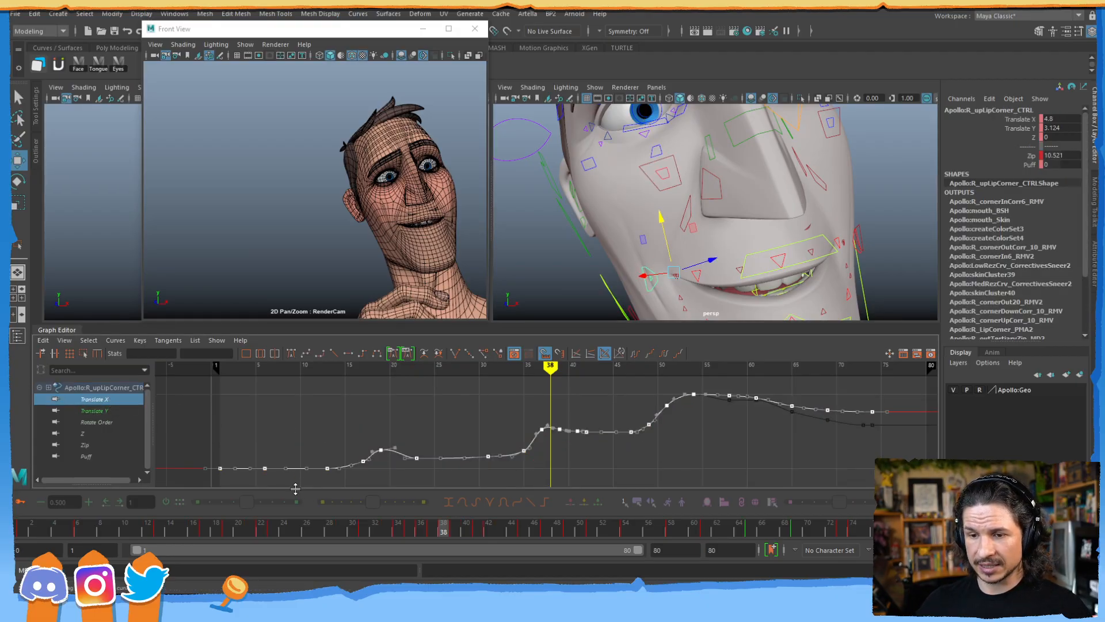
left_click(46, 341)
left_click(74, 399)
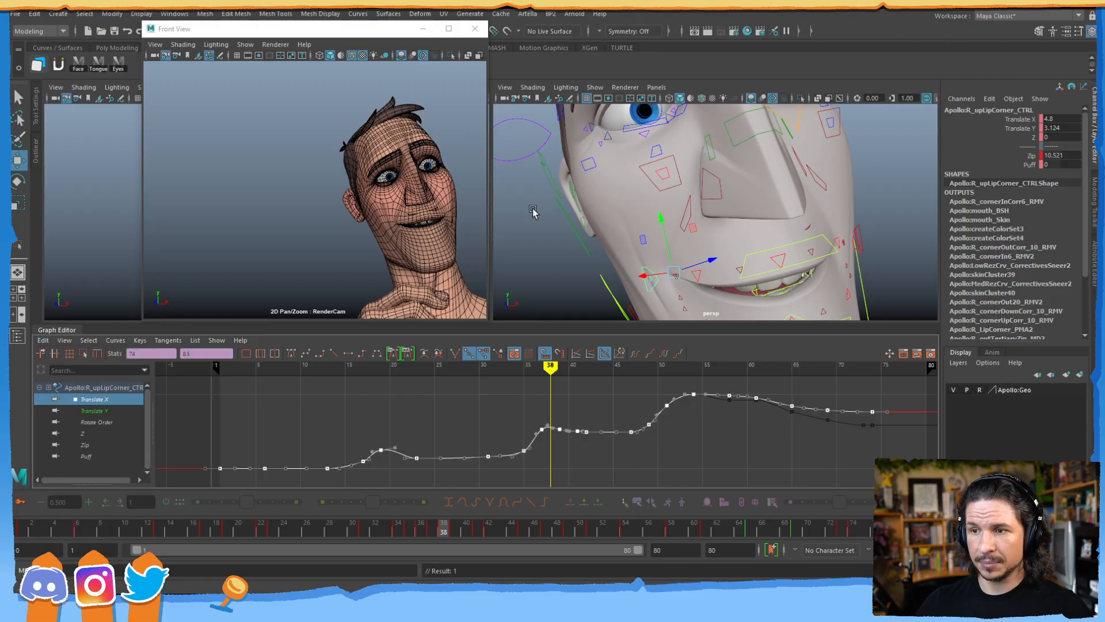
- Delete all animation keys after frame 1 on the right cheek control
left_click(653, 187)
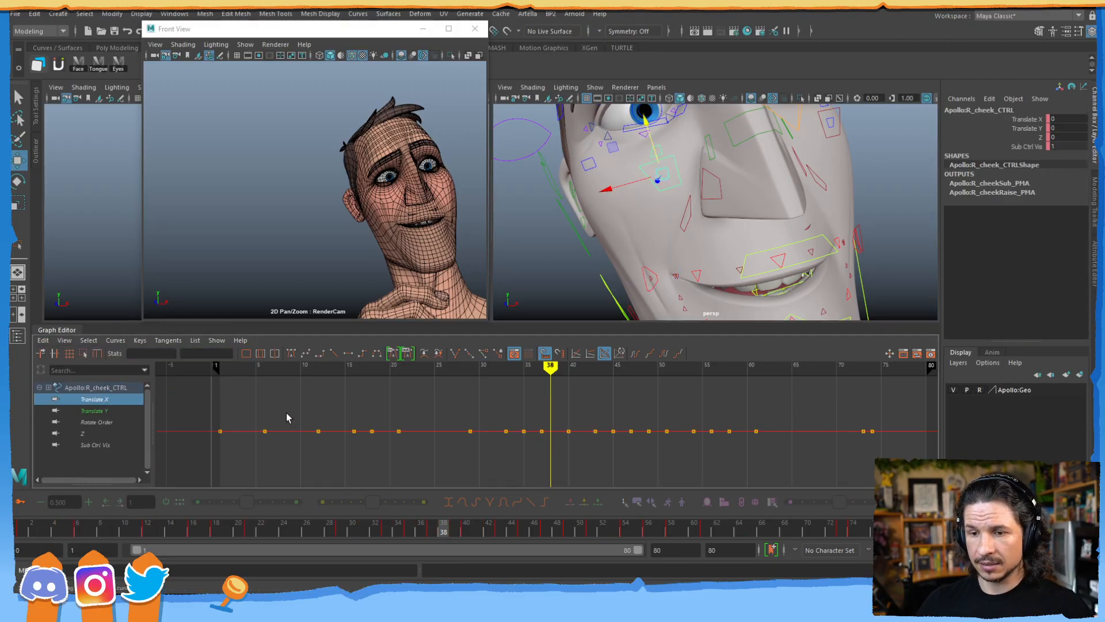
left_click(101, 390)
left_click_drag(902, 406, 249, 459)
key("Delete")
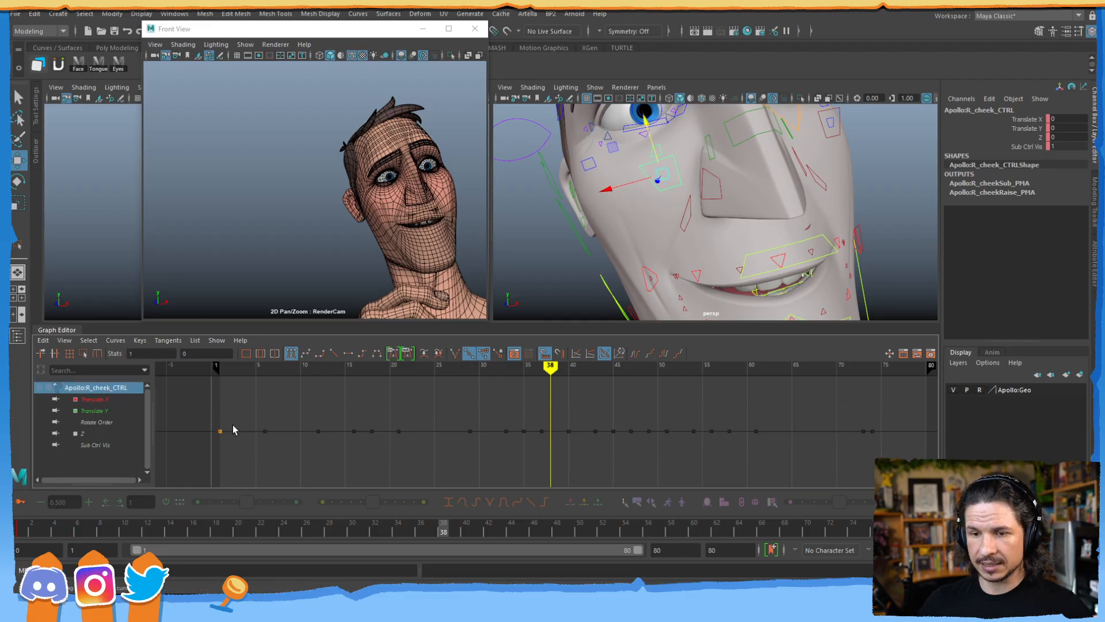
- Paste the copied lip corner curve onto the right cheek's Translate X channel
left_click(98, 399)
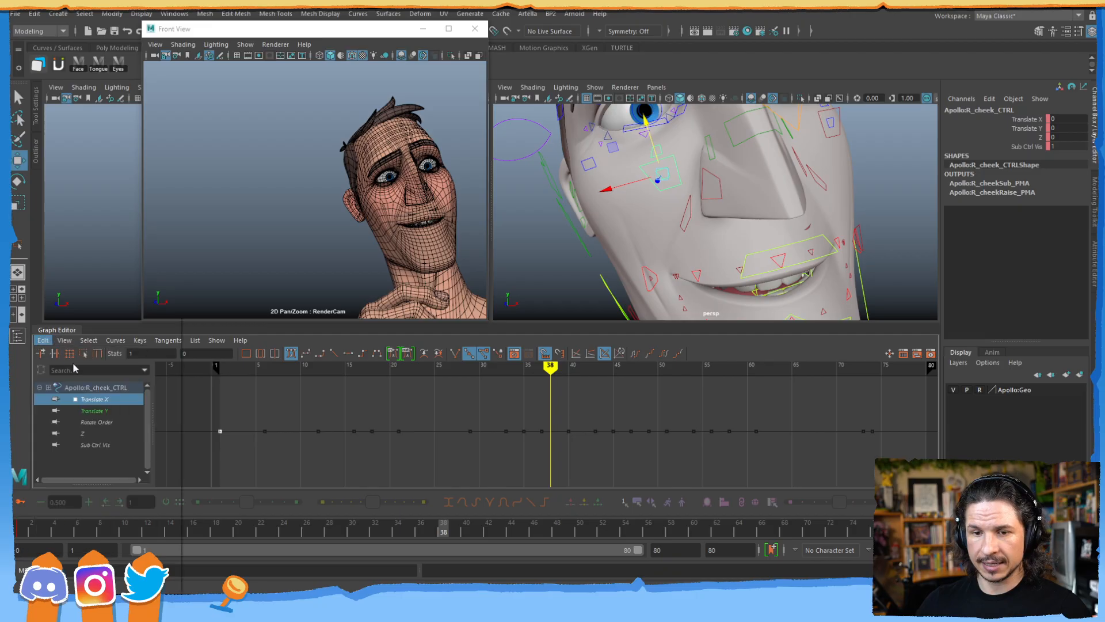
left_click(43, 340)
left_click(63, 410)
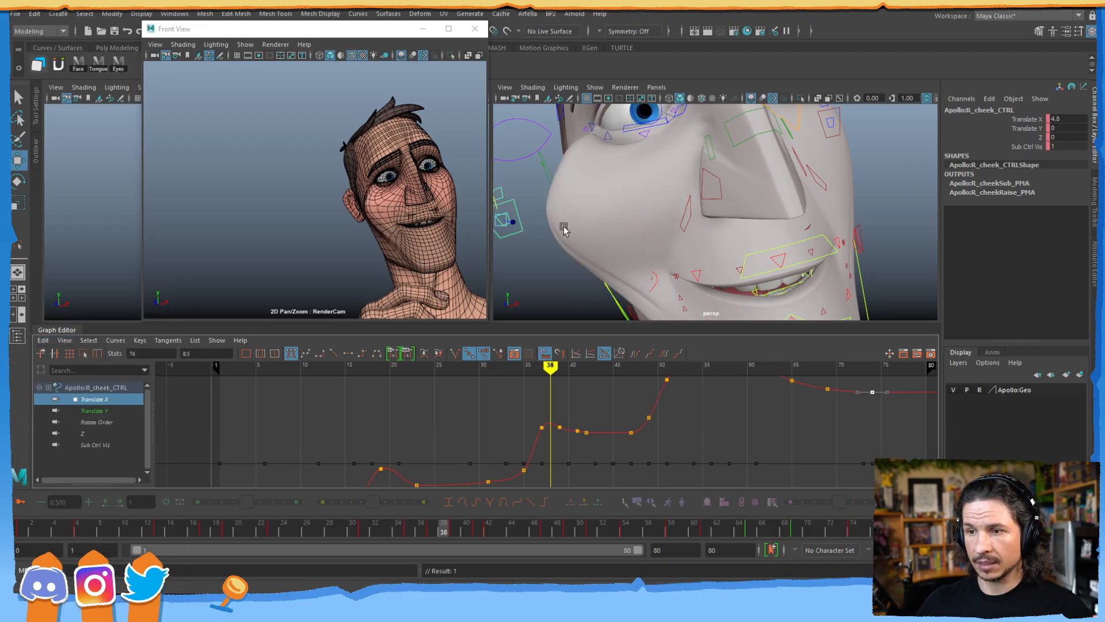
- Select all keys of the right upper lip corner's Translate Y curve
left_click_drag(635, 283, 662, 262, "alt")
left_click(667, 257)
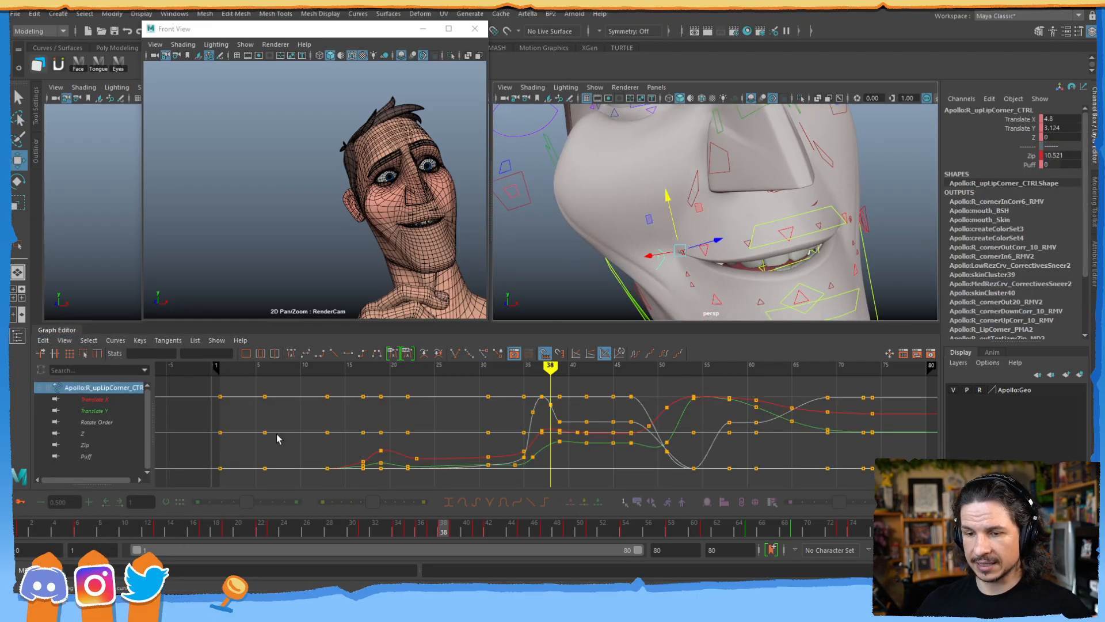
left_click(95, 415)
left_click_drag(275, 462, 286, 482)
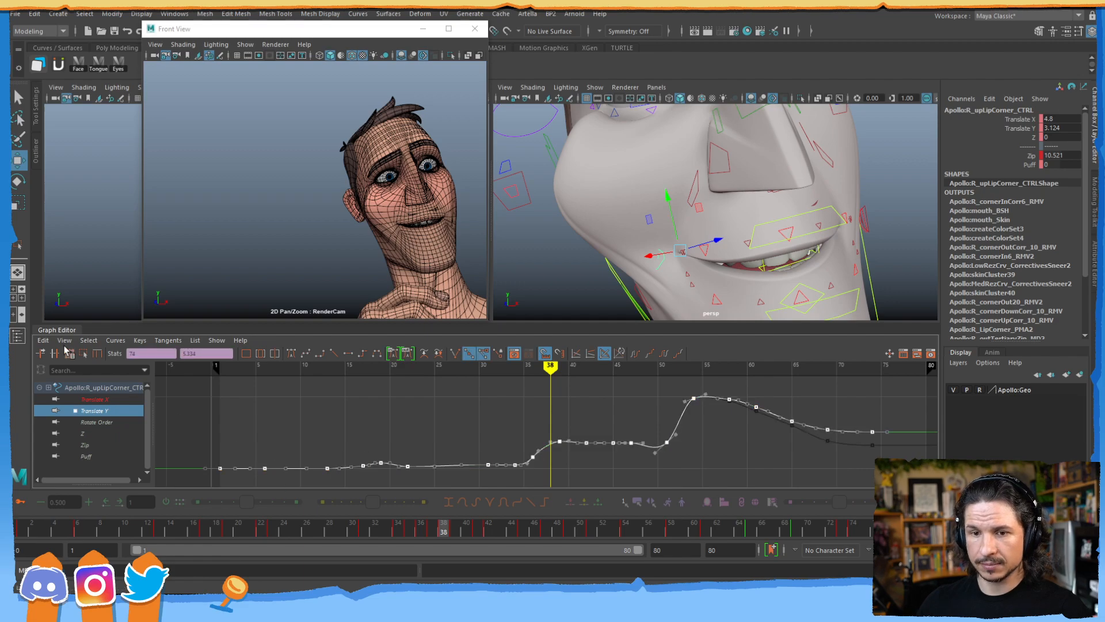
left_click_drag(599, 231, 567, 214, "alt")
- Raise the low end of the right cheek's Translate X curve toward zero with the region scaling tool, judging the pose at frame 6
left_click(568, 222)
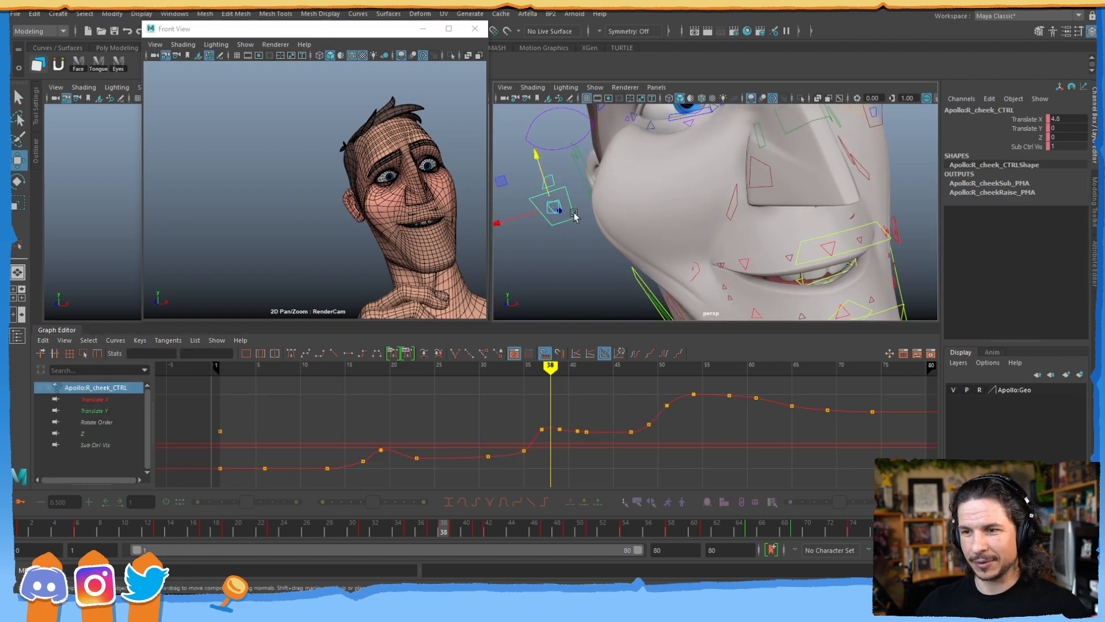
left_click_drag(282, 461, 289, 479)
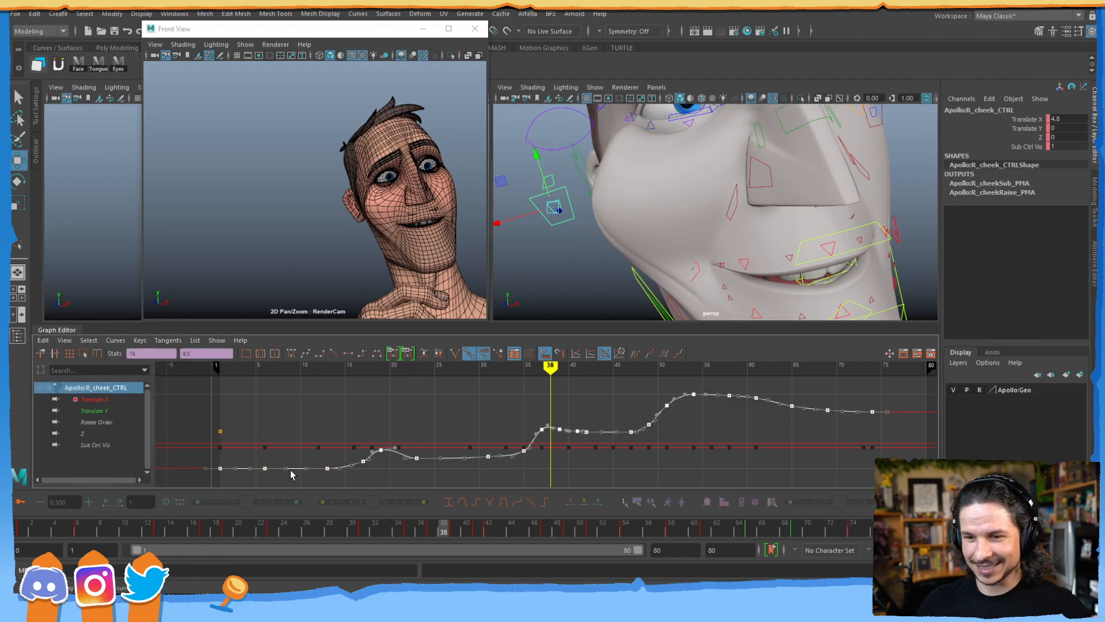
left_click(82, 354)
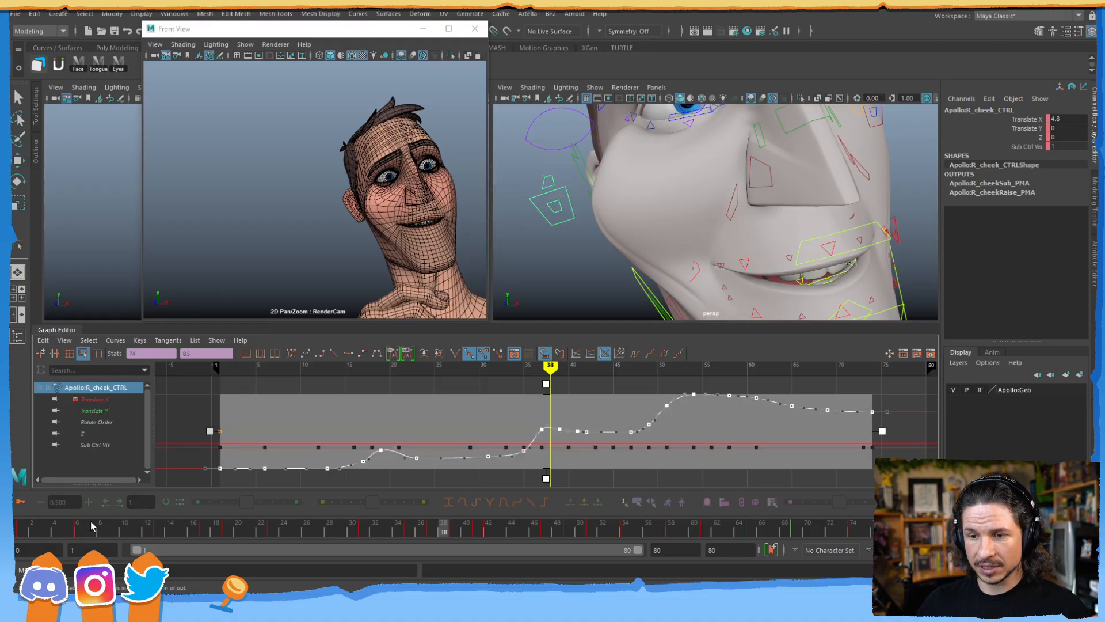
left_click(90, 526)
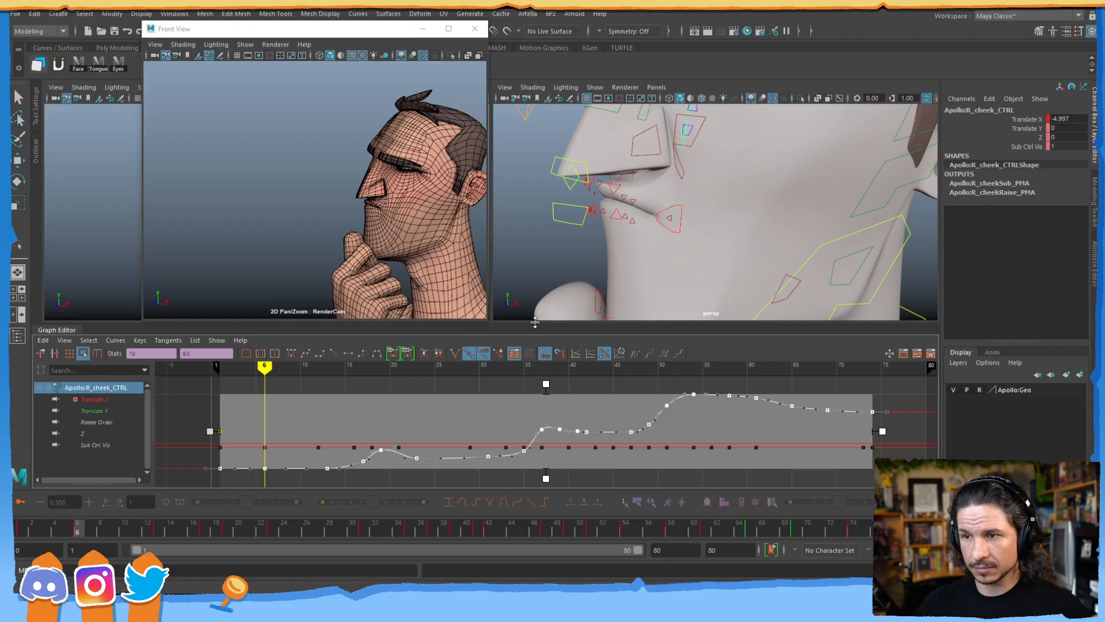
left_click_drag(758, 191, 712, 233, "alt")
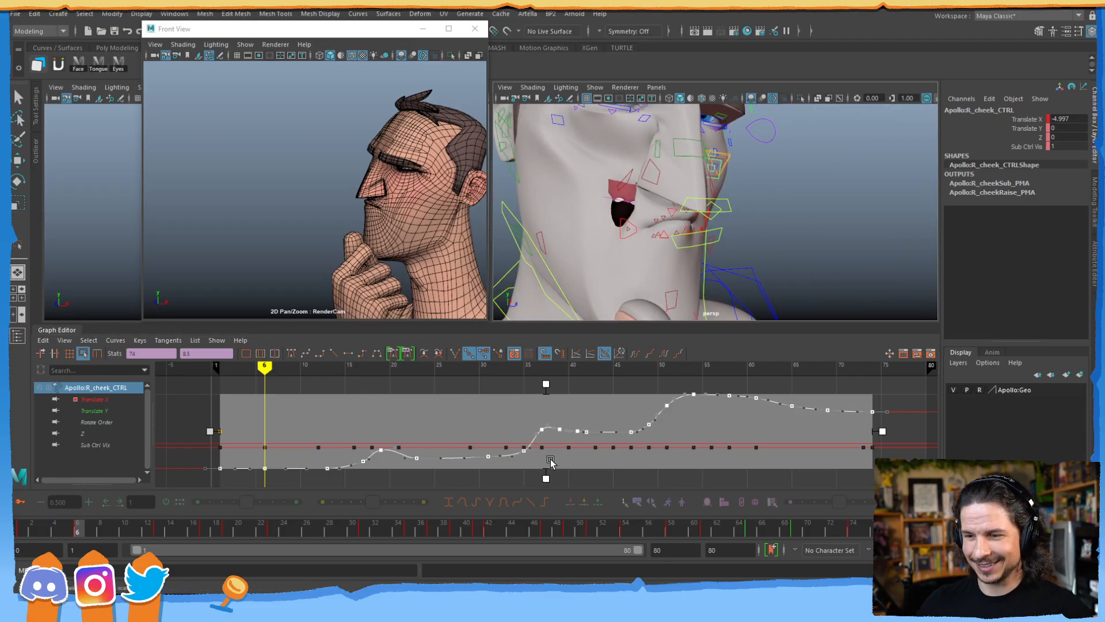
left_click_drag(546, 479, 555, 460)
left_click_drag(546, 384, 546, 387)
- Scale the right cheek's Translate X curve down to about 0.92 at frame 54, checking the cheek between frames 51 and 54
left_click_drag(598, 534, 626, 525)
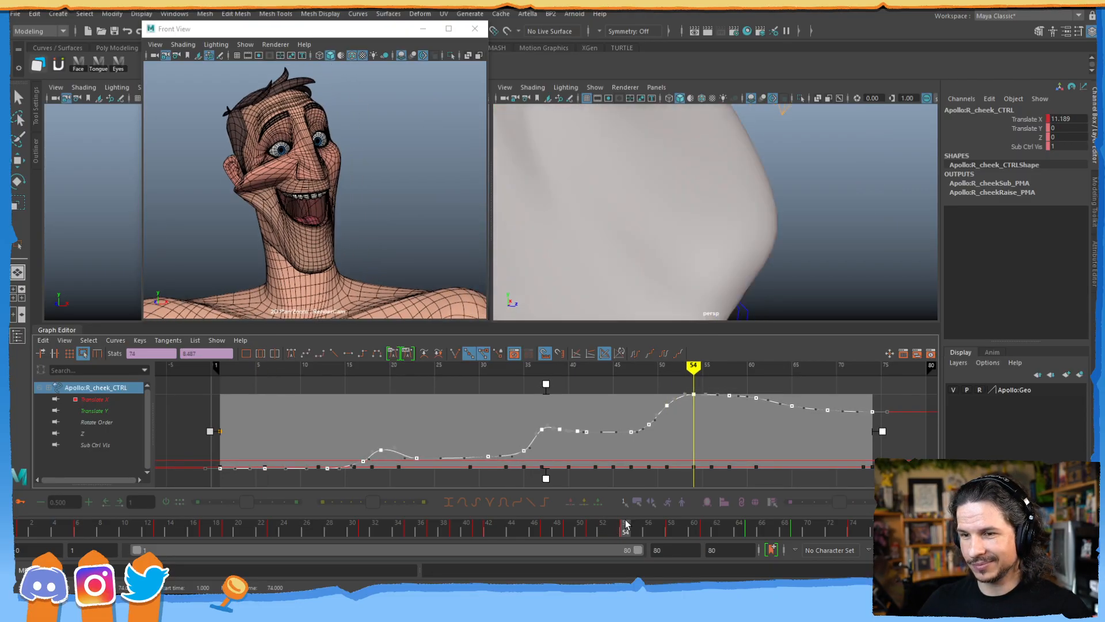
left_click_drag(545, 384, 551, 431)
left_click_drag(549, 387, 550, 441)
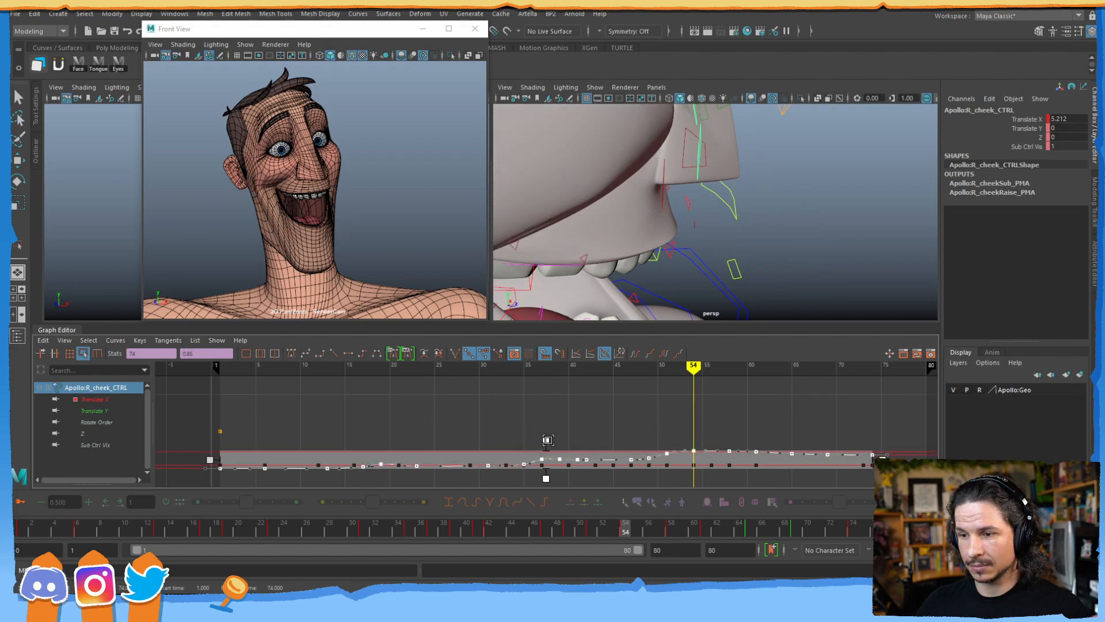
key("f")
mouse_move(547, 388)
left_mouse_down()
mouse_move(546, 403)
mouse_move(545, 385)
left_mouse_up()
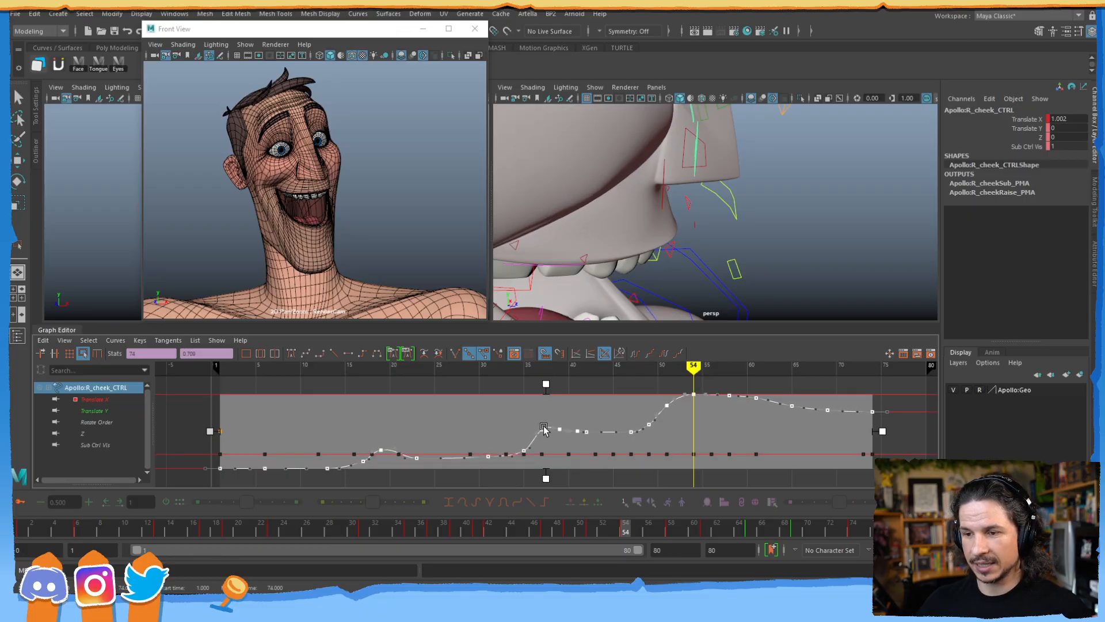
left_click_drag(590, 524, 614, 508)
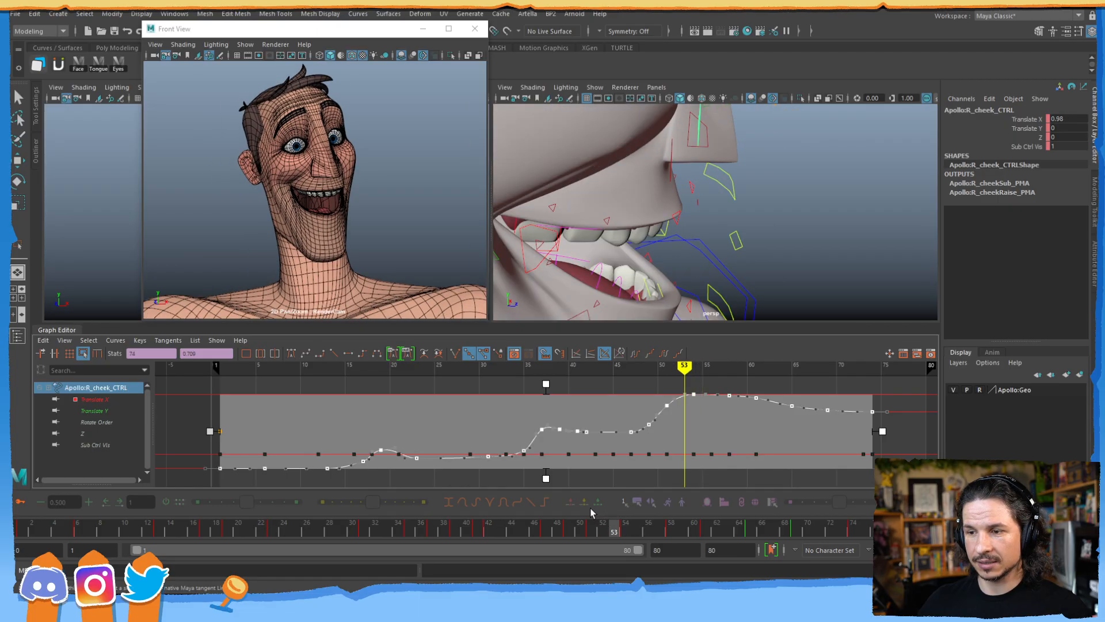
left_click_drag(546, 385, 545, 384)
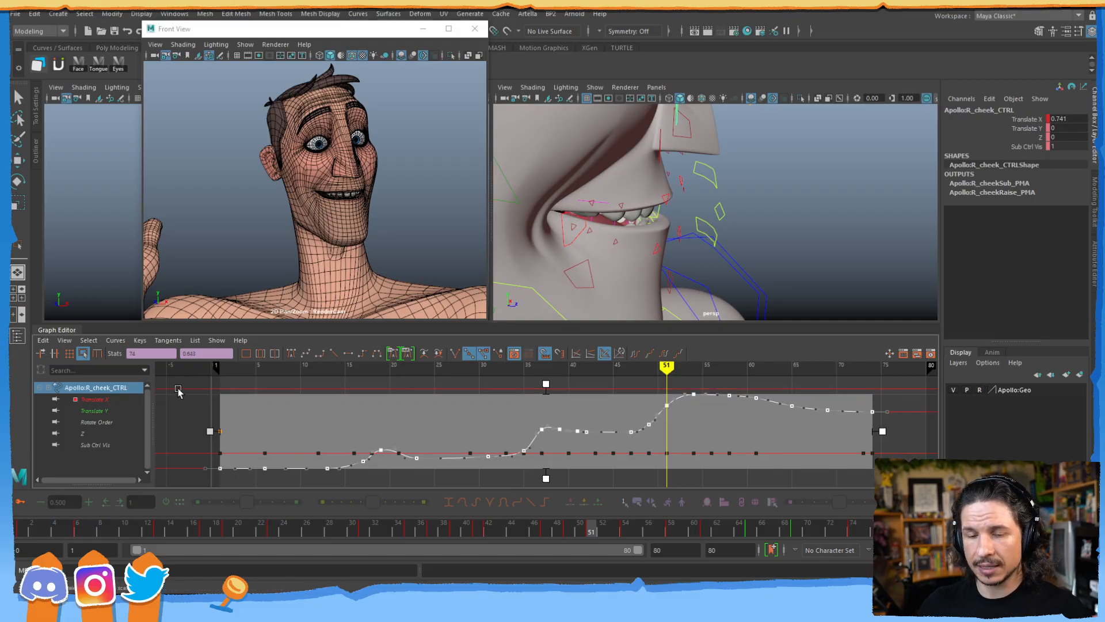
- Copy the full Translate Y curve of the right upper lip corner control
left_click_drag(697, 171, 639, 206, "alt")
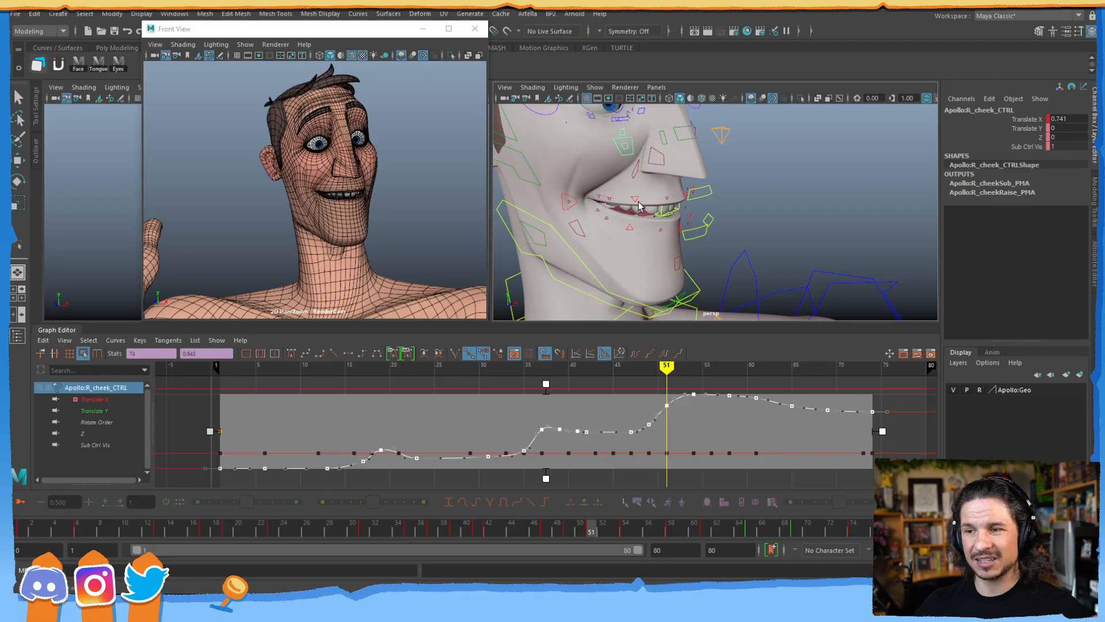
left_click(577, 203)
left_click(94, 413)
left_click_drag(451, 452, 428, 475)
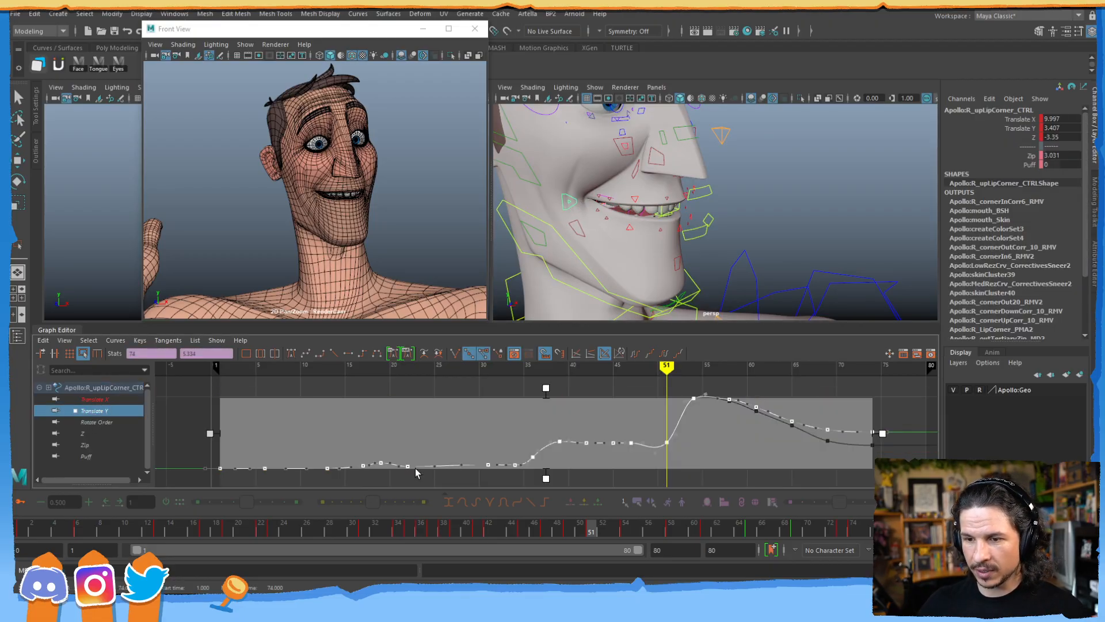
left_click(64, 341)
mouse_move(44, 340)
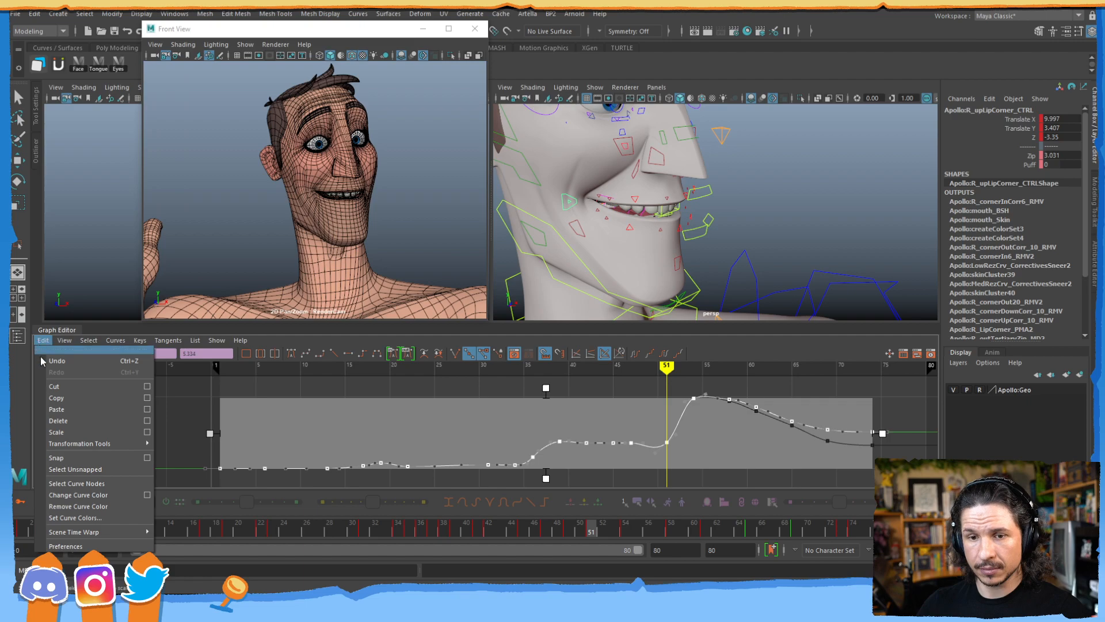
left_click(57, 398)
- Paste the copied curve onto the right cheek's Translate Y channel, starting from its key at frame 1
left_click(629, 150)
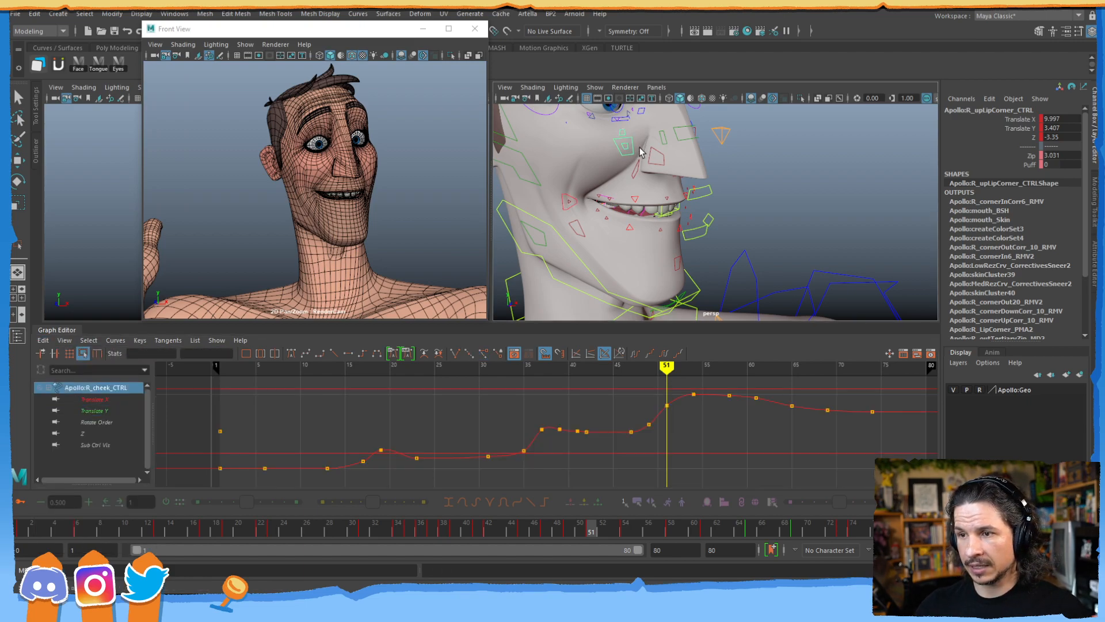
left_click(94, 411)
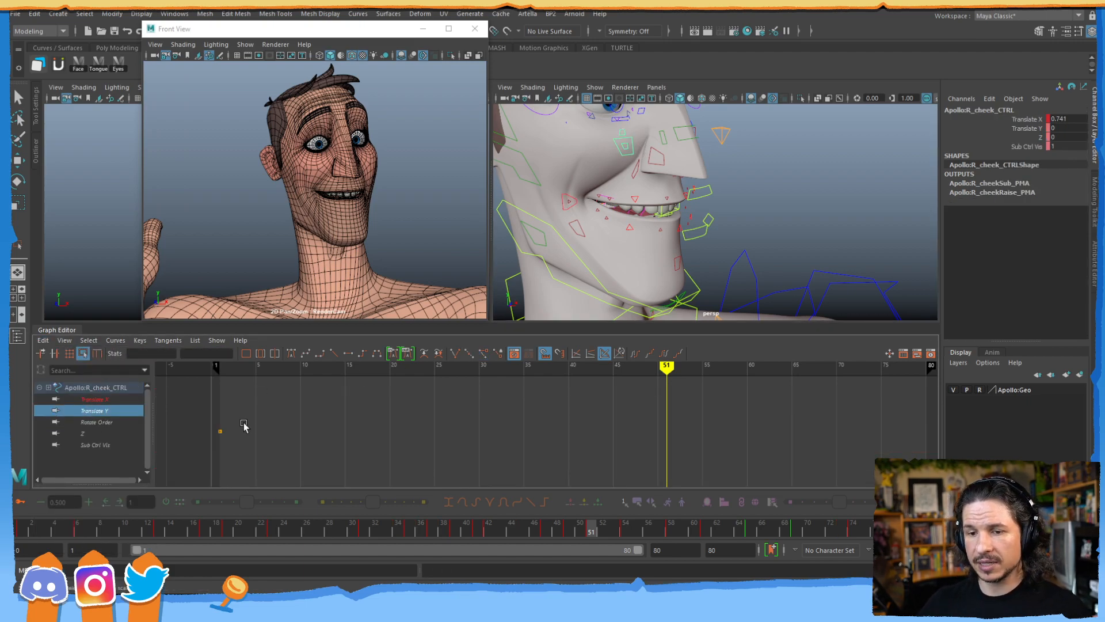
left_click_drag(242, 422, 179, 463)
key("ctrl+v")
- Scale the right cheek's pasted Translate Y curve down from its high end to about 0.21 at frame 55 with the region scaling tool
right_click_drag(640, 414, 654, 439, "alt")
middle_click_drag(622, 443, 553, 448, "alt")
right_click_drag(551, 448, 555, 421, "alt+shift")
right_click_drag(509, 449, 523, 451, "alt")
middle_click_drag(522, 453, 498, 436, "alt")
left_click_drag(493, 426, 491, 442)
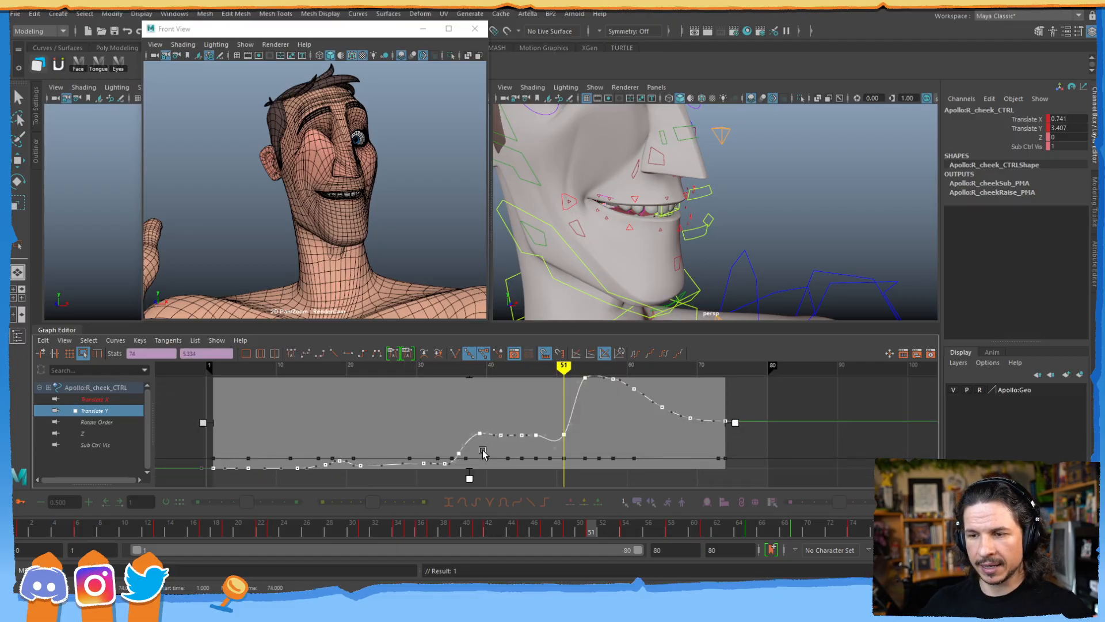
left_click(636, 529)
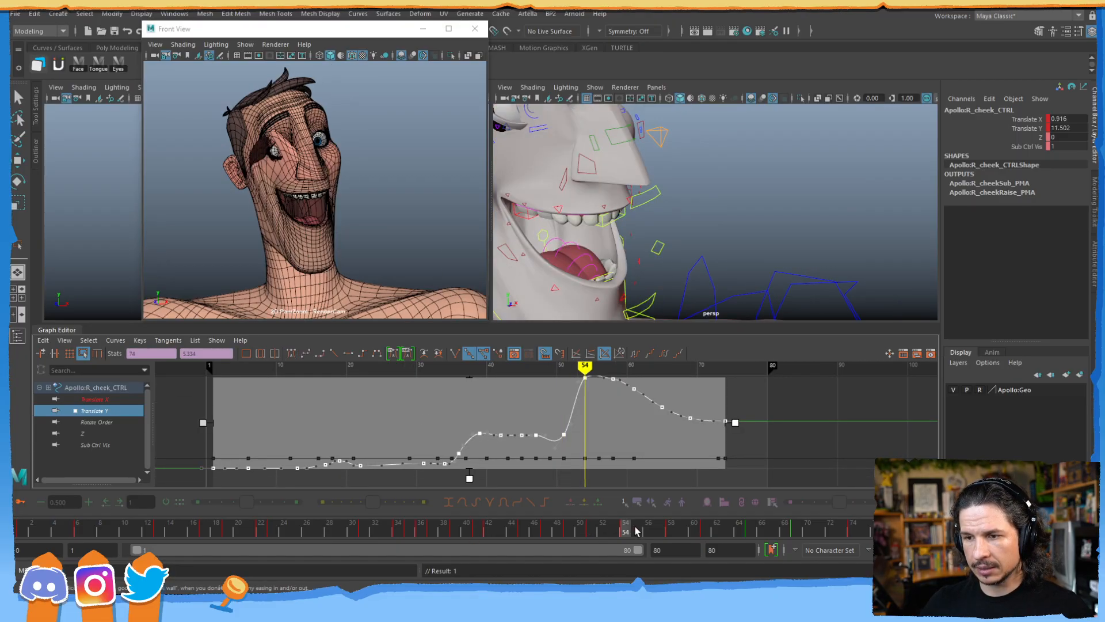
middle_click_drag(530, 381, 518, 405, "alt")
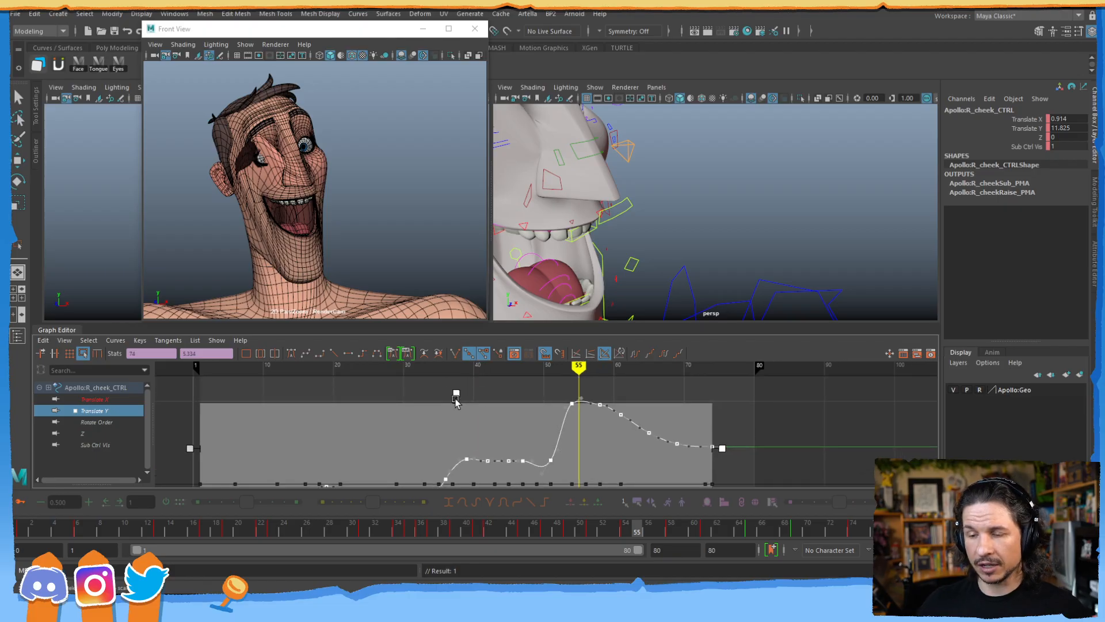
left_click_drag(457, 397, 466, 446)
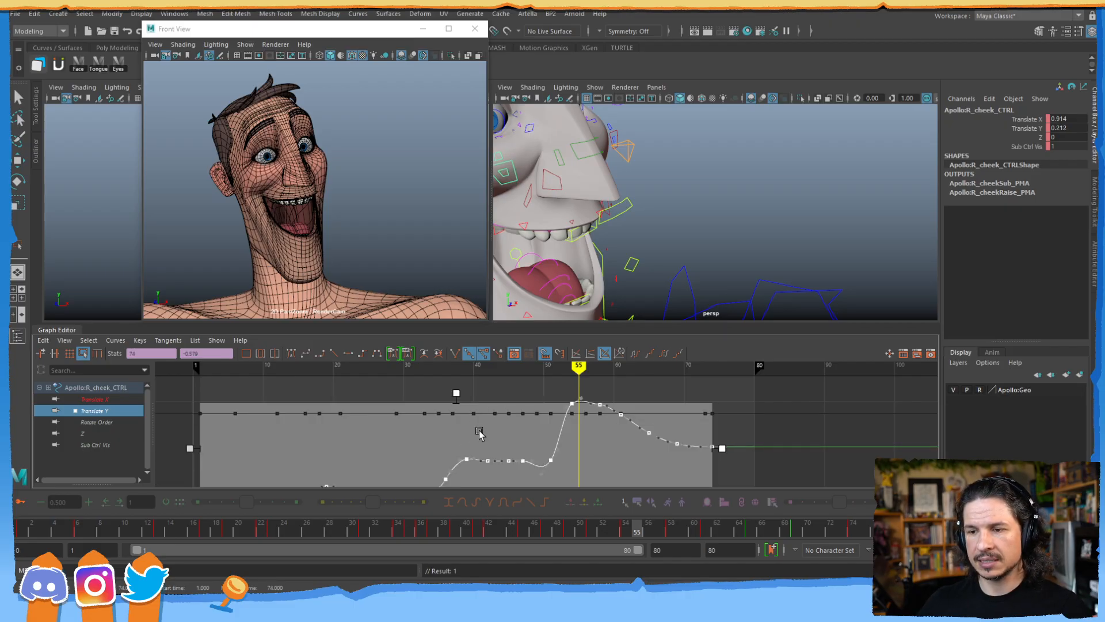
- Raise the low end of the right cheek's Translate Y curve to about 0.05 at frame 1
middle_click_drag(465, 448, 531, 397, "alt")
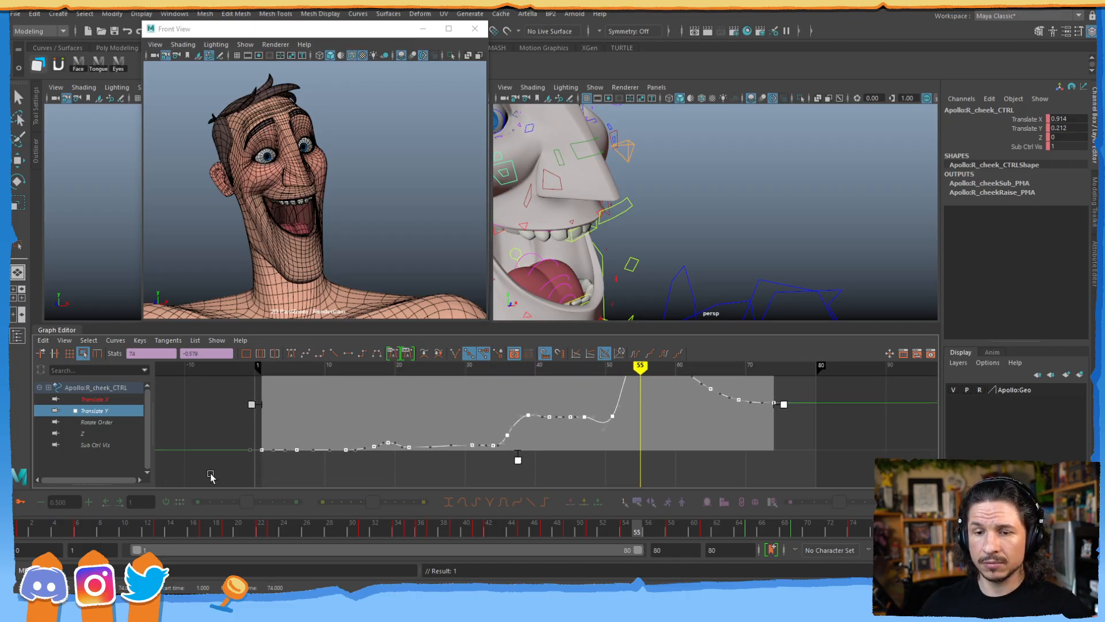
left_click(22, 526)
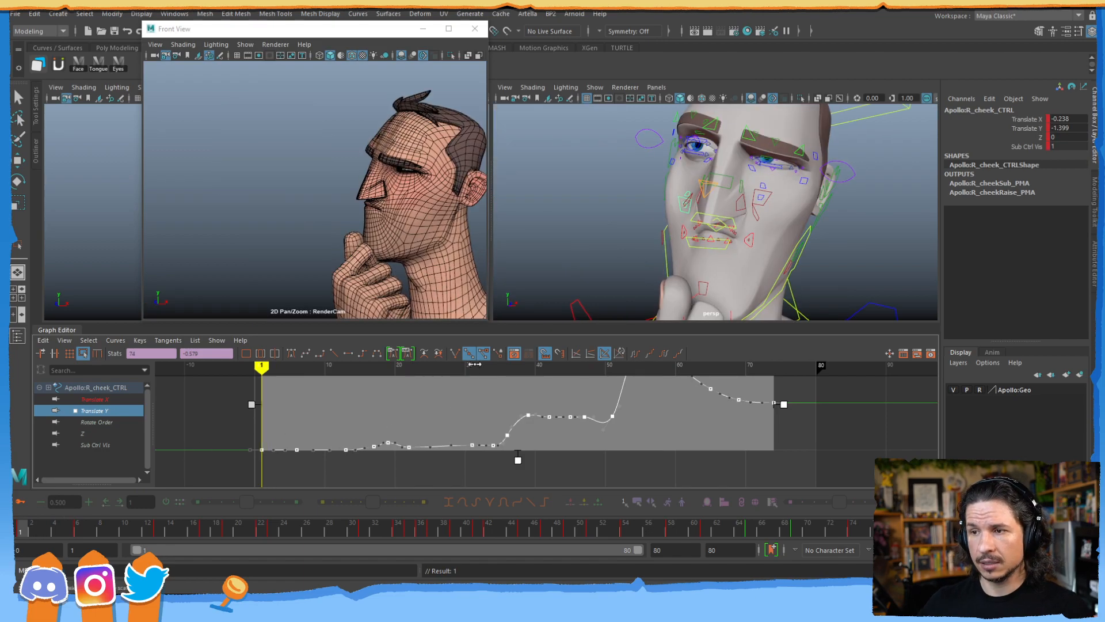
left_click_drag(519, 459, 528, 377)
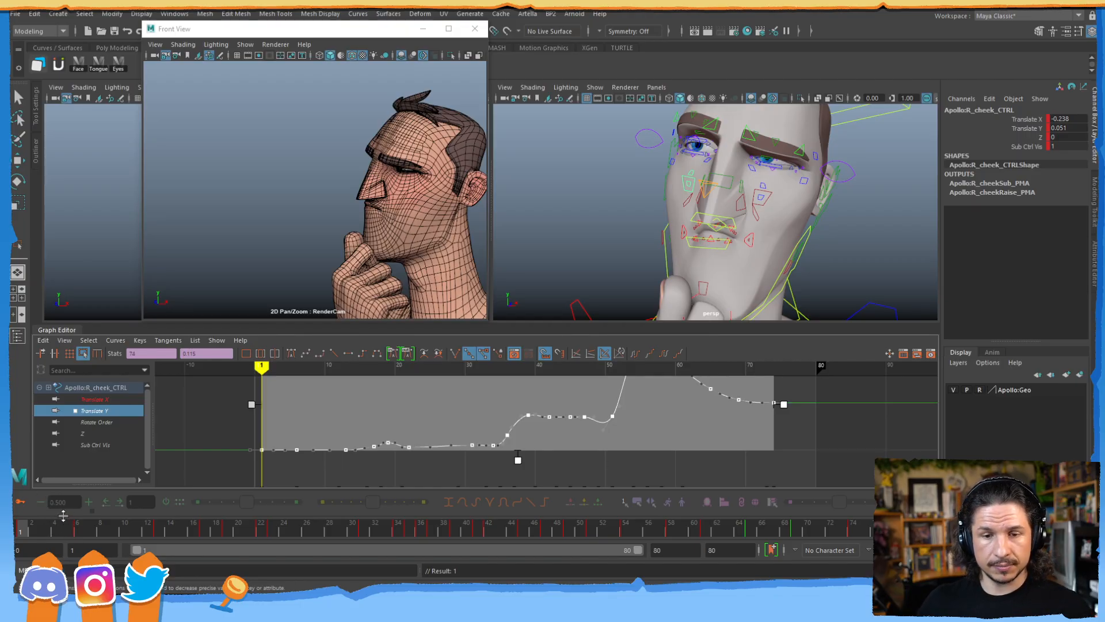
- Shift the right cheek's full Translate X and Translate Y curves one frame later, and scrub the animation to frame 48 to check the motion
left_click(50, 526)
left_click(117, 397, "shift")
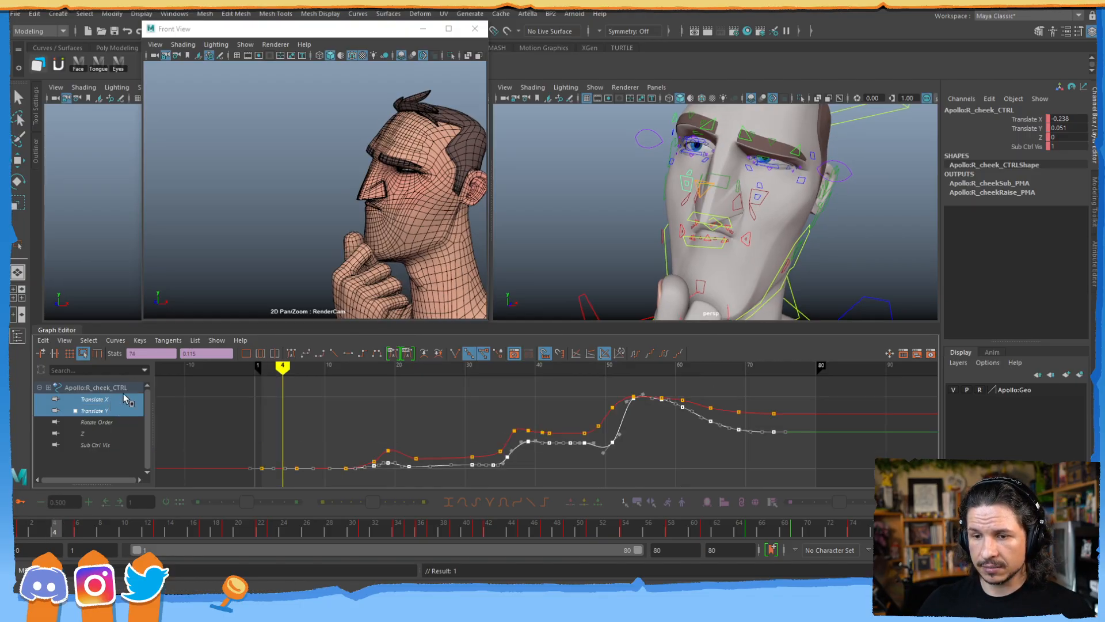
left_click(446, 483)
key("w")
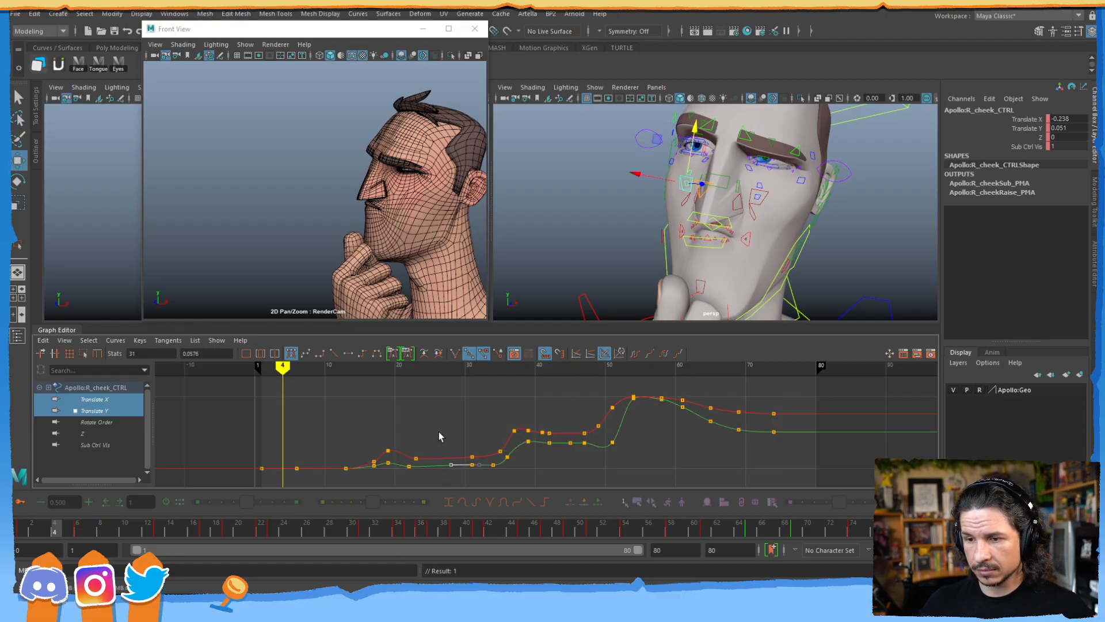
middle_click_drag(443, 427, 442, 424, "shift")
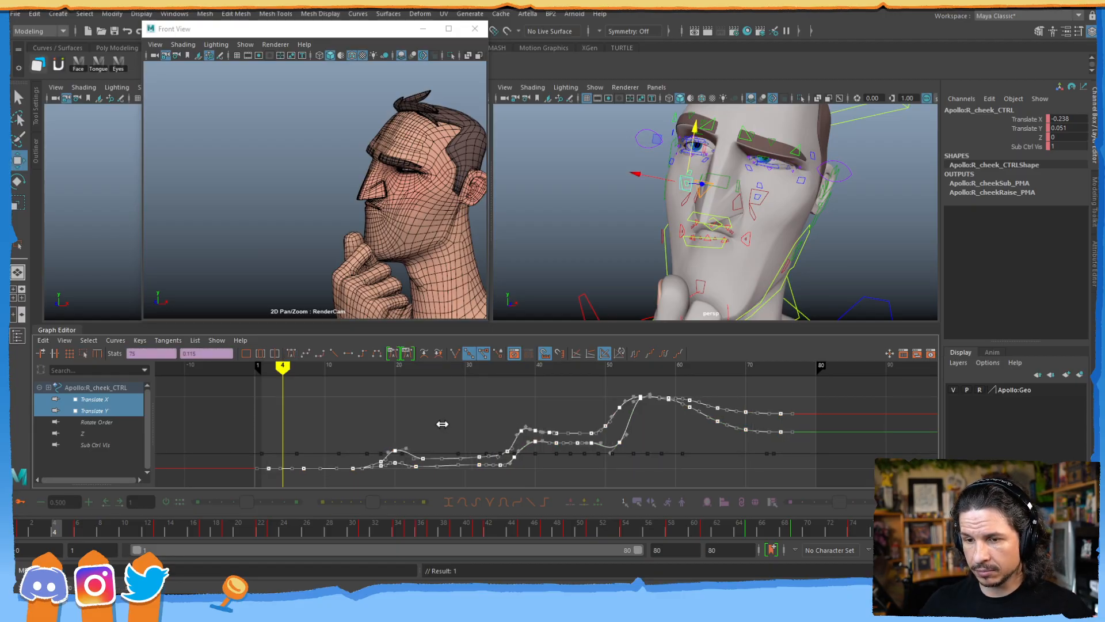
left_click_drag(21, 530, 591, 387)
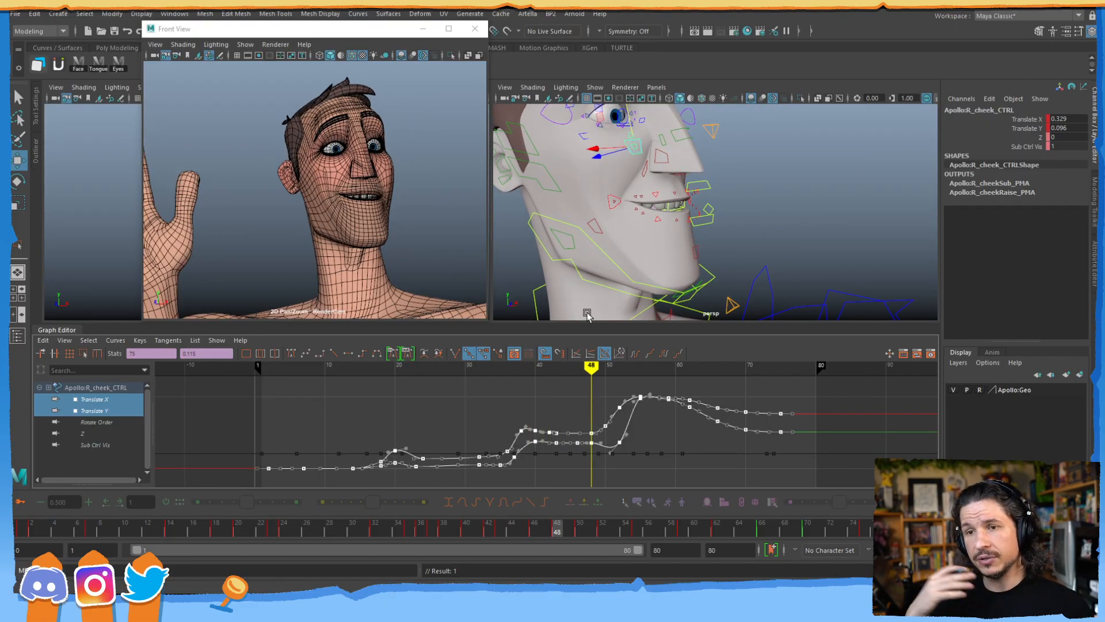
- Try rotating the nose control about X at frame 48, and undo the rotation
mouse_move(678, 274)
left_mouse_down("alt")
mouse_move(669, 239)
mouse_move(664, 259)
left_mouse_up("alt")
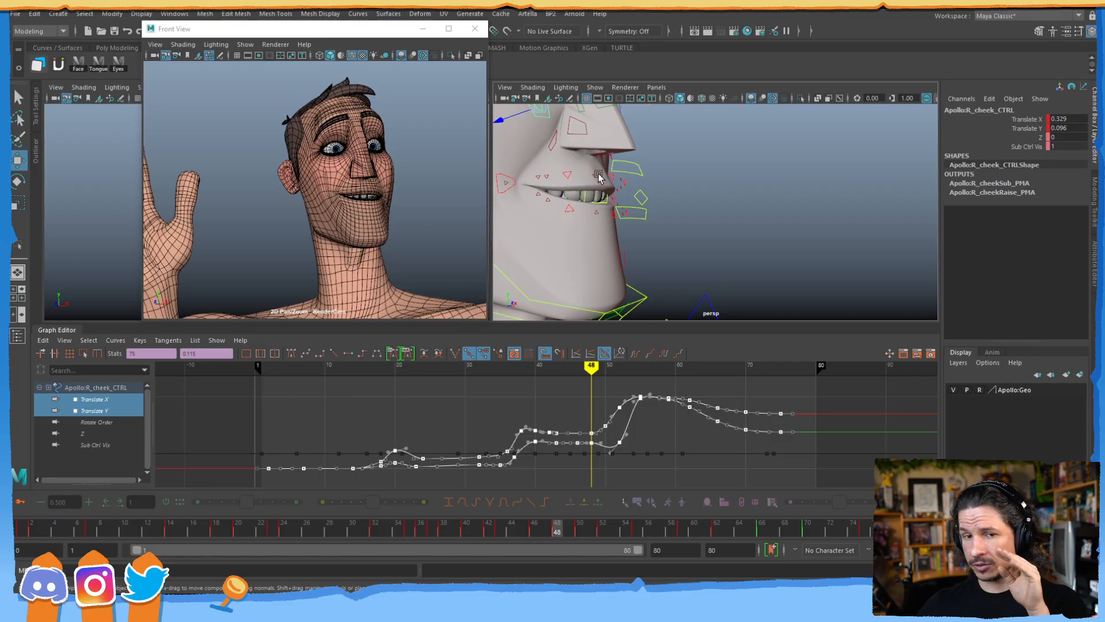
middle_click_drag(636, 137, 612, 176, "alt")
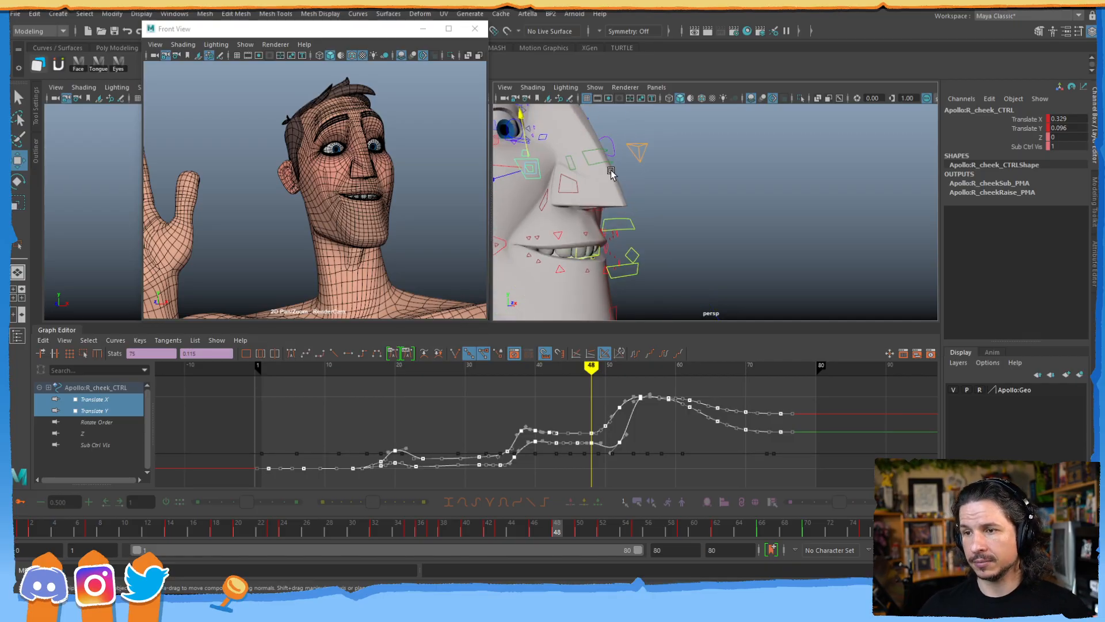
left_click(607, 161)
key("e")
left_click_drag(617, 184, 632, 168)
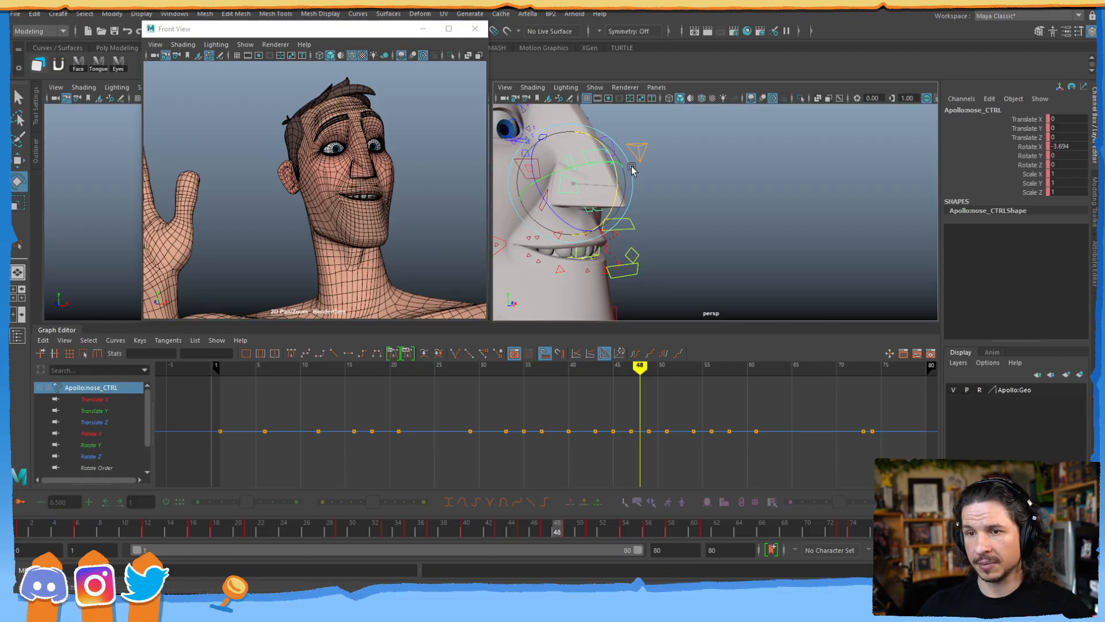
middle_click_drag(665, 229, 673, 167, "alt")
key("ctrl+z")
- Copy the jaw control's full Rotate X curve and select the nose control
left_click_drag(671, 227, 656, 271, "alt")
left_click(659, 262)
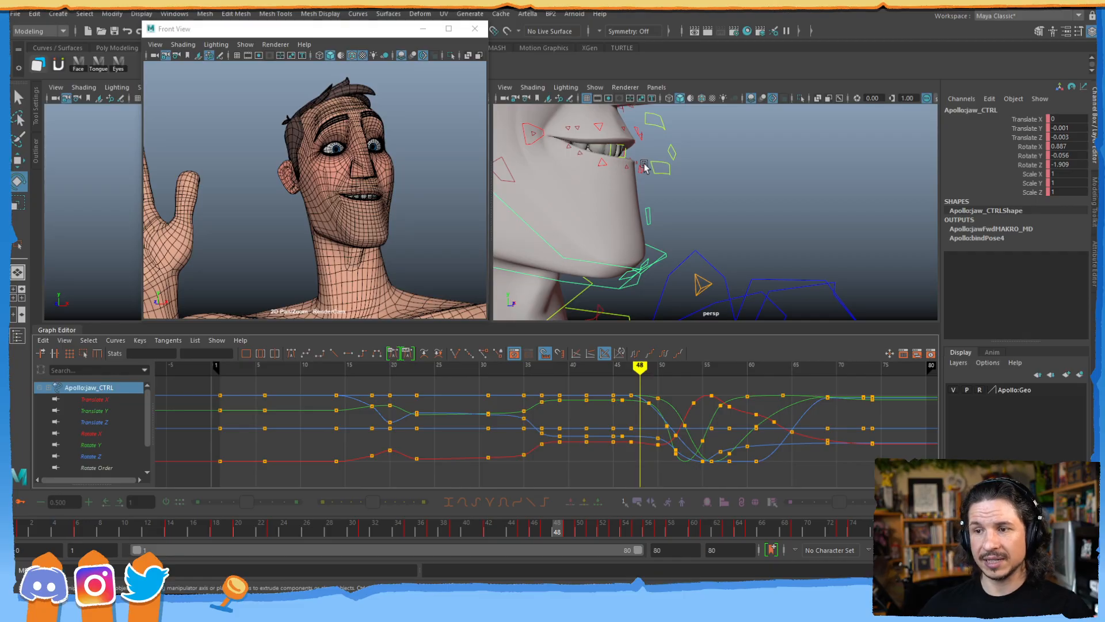
left_click_drag(643, 167, 729, 205, "alt")
left_click_drag(549, 211, 419, 279, "alt")
left_click(95, 434)
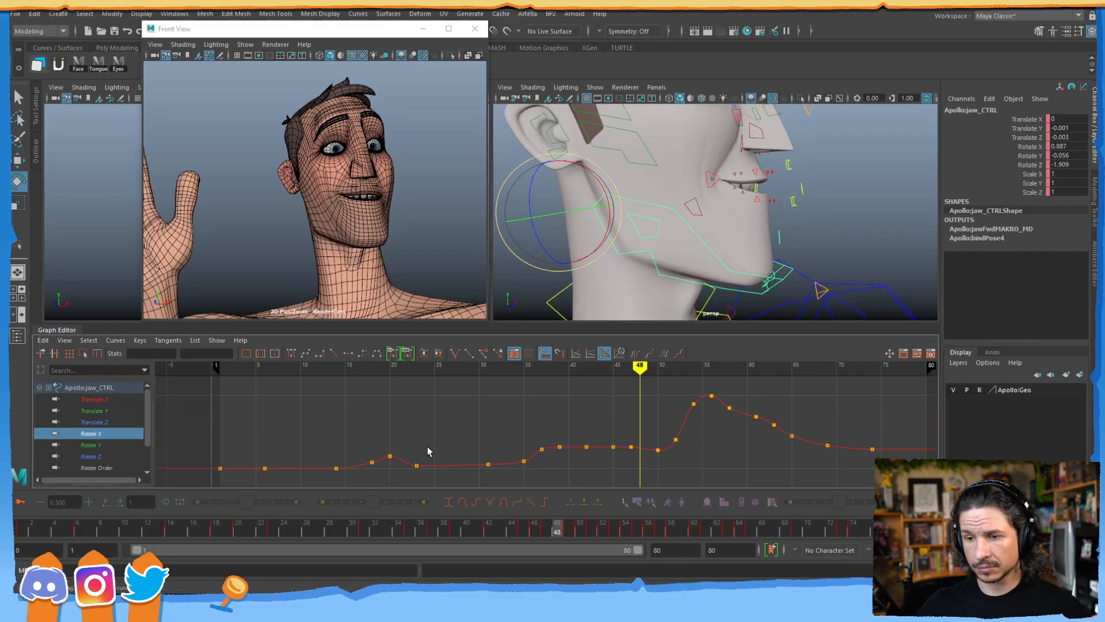
left_click(469, 457)
left_click(35, 339)
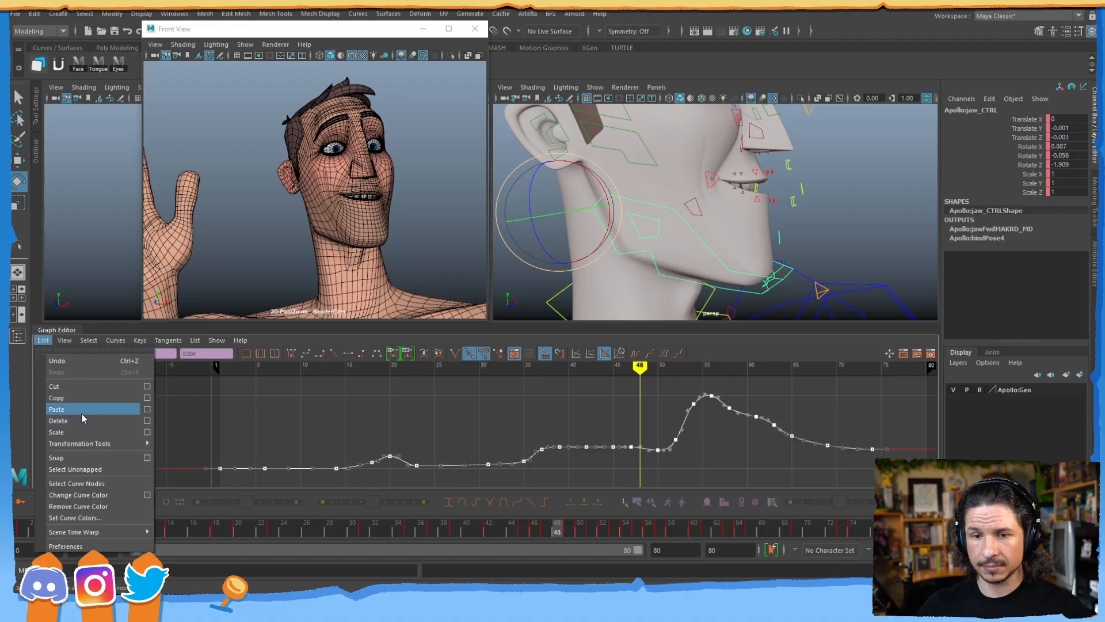
left_click(78, 397)
left_click_drag(755, 171, 636, 181, "alt")
left_click(633, 170)
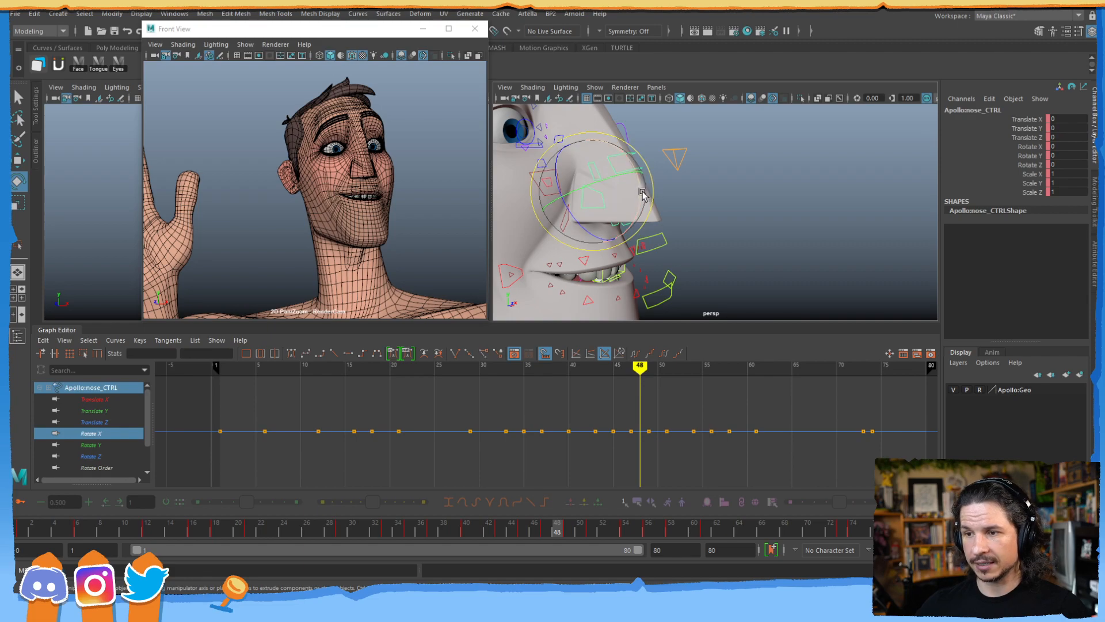
- Try rotating and moving the nose control at frame 48, undoing each trial
left_click_drag(639, 203, 638, 197)
key("ctrl+z")
key("w")
left_click_drag(586, 173, 640, 186)
key("ctrl+z")
key("e")
key("ctrl+z")
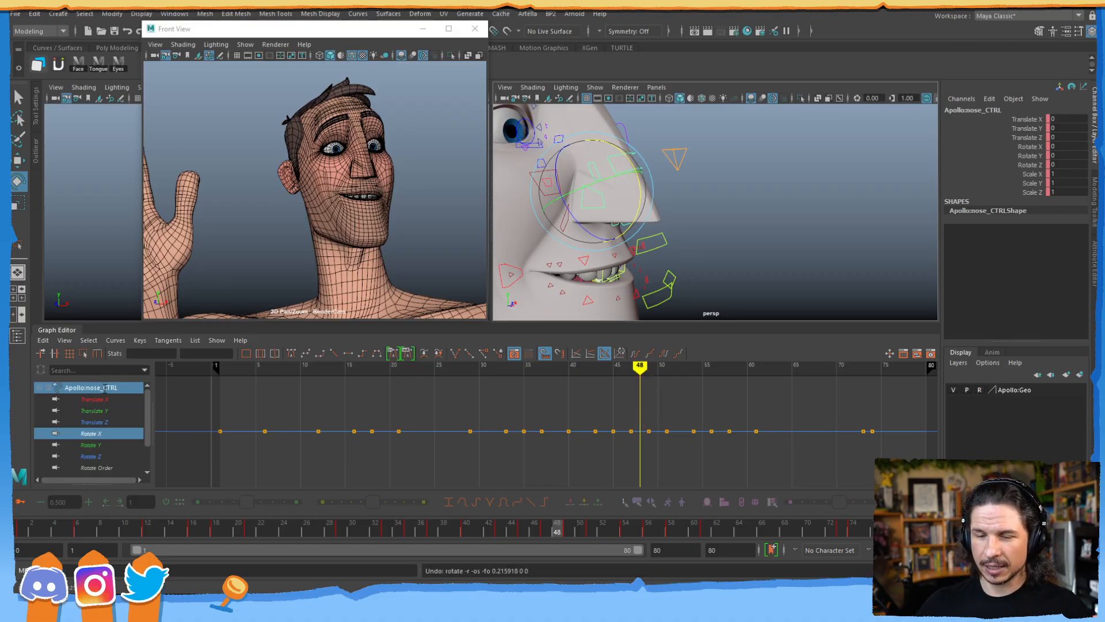
- Delete all keys after frame 1 on the nose control's Translate X and Rotate X channels
left_click(124, 398)
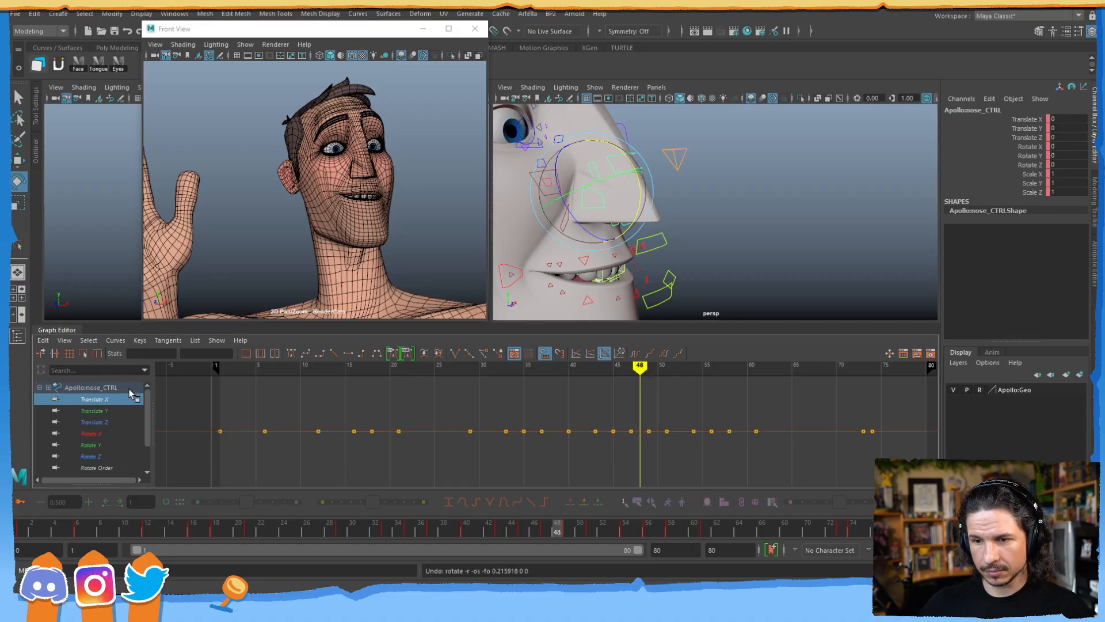
left_click(94, 435, "ctrl")
left_click_drag(891, 411, 263, 451)
key("Delete")
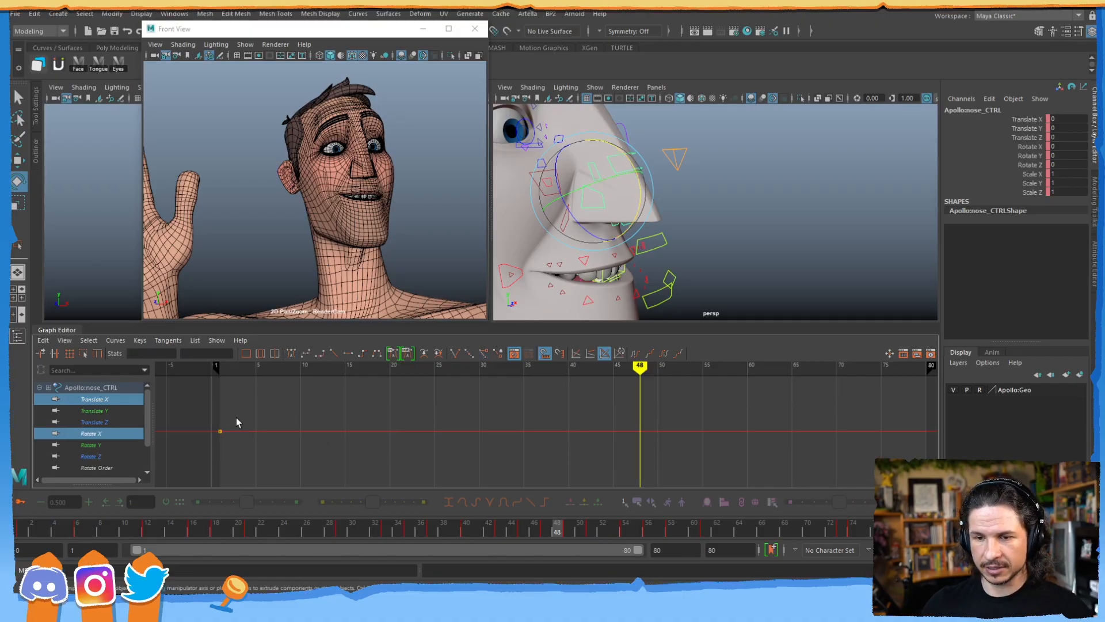
- Paste the copied jaw curve onto the nose's Rotate X channel, starting from its key at frame 1
left_click(98, 434)
left_click_drag(247, 405, 199, 455)
left_click(43, 340)
left_click(63, 410)
scroll(547, 420, "down", 5)
right_click_drag(547, 420, 565, 411, "alt+shift")
middle_click_drag(564, 411, 499, 411, "alt")
right_click_drag(499, 412, 527, 414, "alt+shift")
right_click_drag(415, 429, 422, 402, "alt+shift")
middle_click_drag(415, 448, 399, 436, "alt")
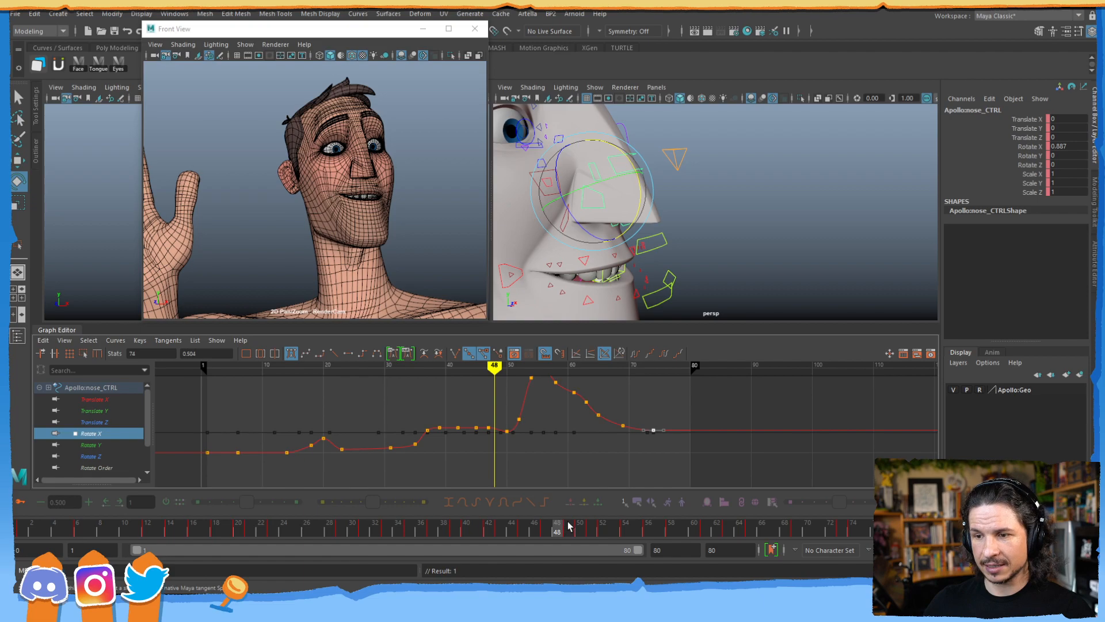
- Scale the nose's Rotate X curve with the region scaling tool to about 2.5 at frame 55, judging the nose up close
left_click_drag(578, 525, 636, 520)
key("f")
middle_click_drag(618, 205, 613, 241, "alt")
mouse_move(613, 241)
left_mouse_down("alt")
mouse_move(661, 211)
mouse_move(620, 253)
left_mouse_up("alt")
scroll(542, 445, "down", 3)
left_click_drag(527, 429, 483, 422)
left_click(84, 354)
key("f")
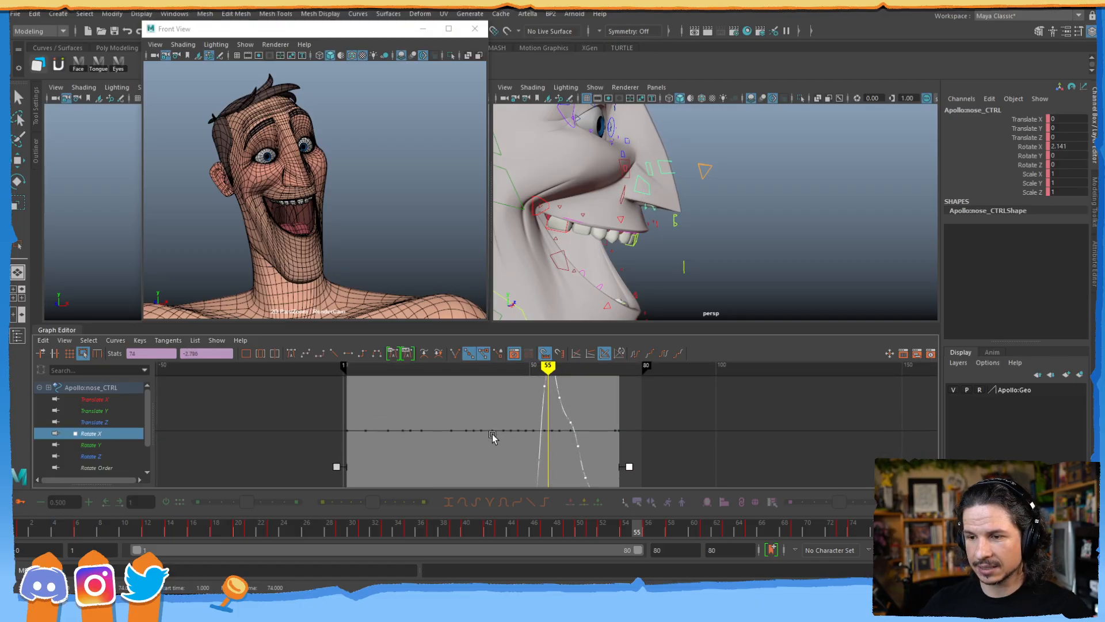
left_click_drag(455, 396, 459, 385)
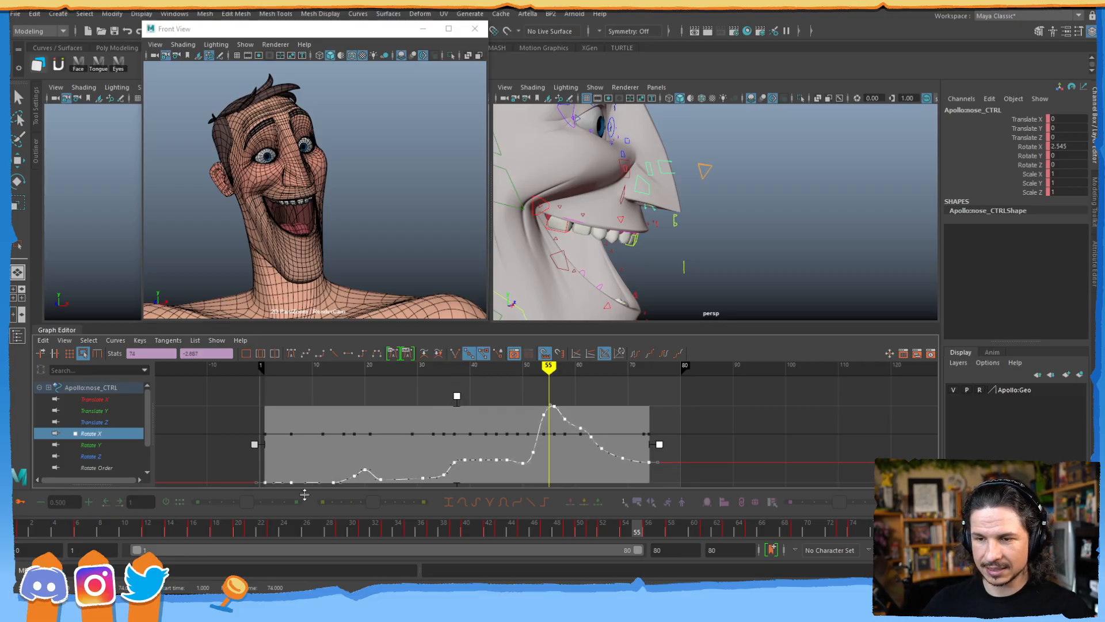
- Raise the low end of the nose's Rotate X curve to about zero, checking frames 1 to 55, and copy the full curve
left_click(22, 532)
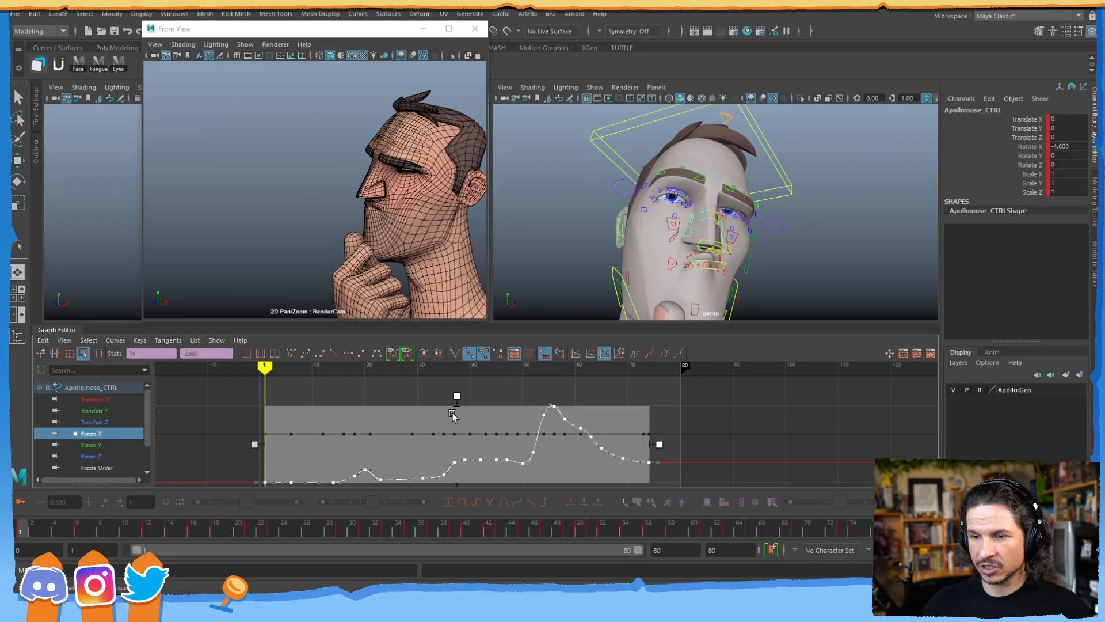
middle_click_drag(457, 408, 481, 385, "alt")
left_click_drag(480, 469, 484, 421)
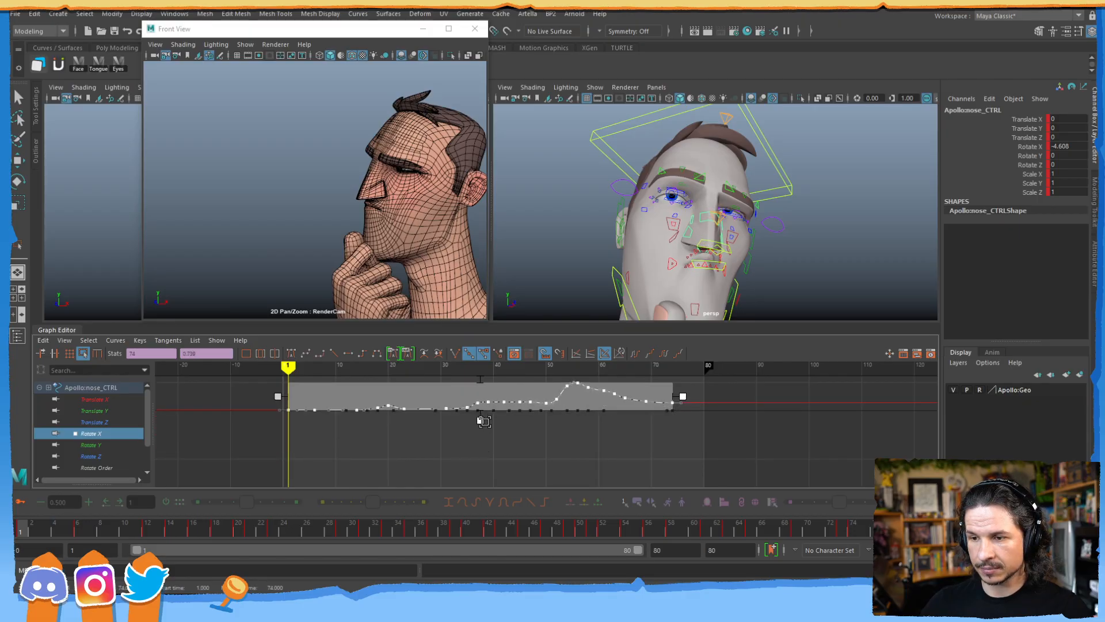
key("ctrl+z")
left_click_drag(90, 536, 638, 451)
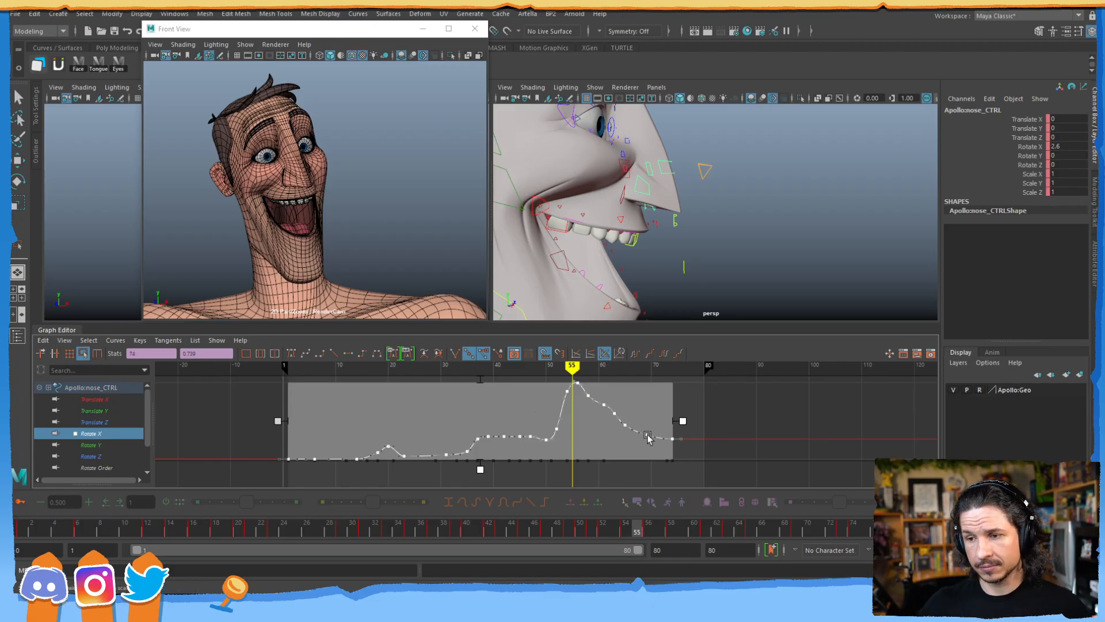
left_click_drag(481, 469, 481, 470)
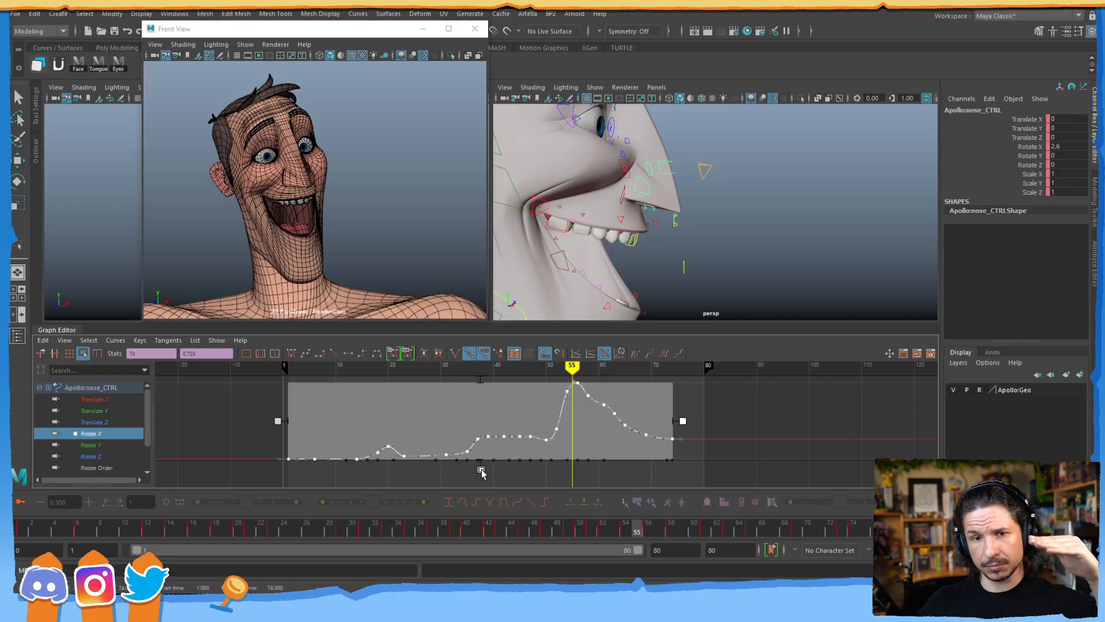
left_click(730, 412)
left_click(450, 453)
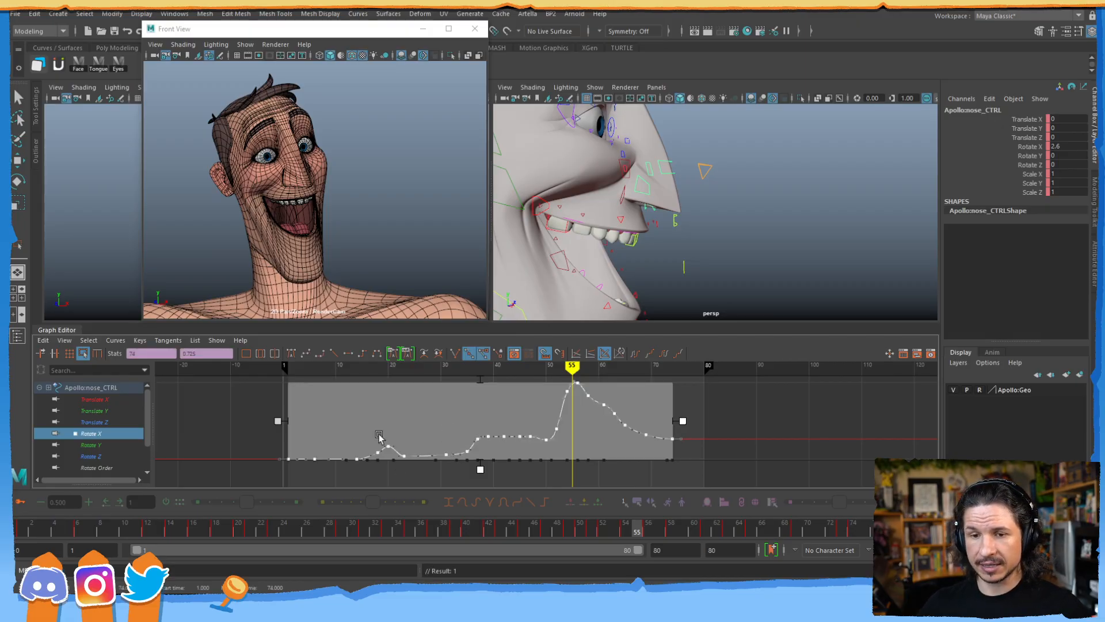
- Try pasting the copied Rotate X curve onto the nose's Translate X channel, and undo the paste
left_click(111, 401)
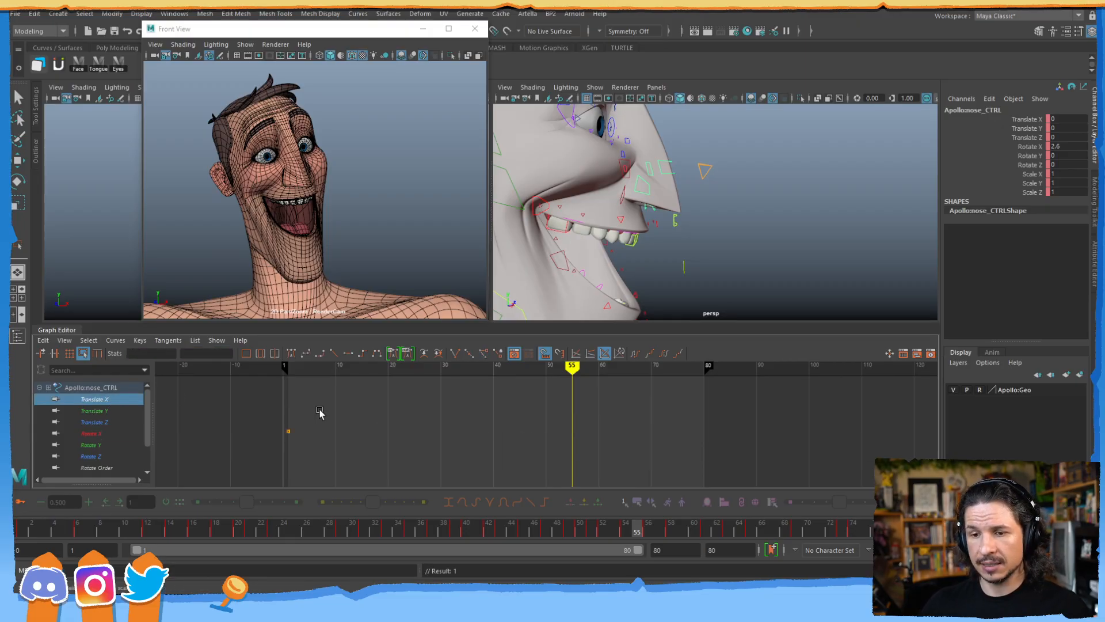
key("ctrl+v")
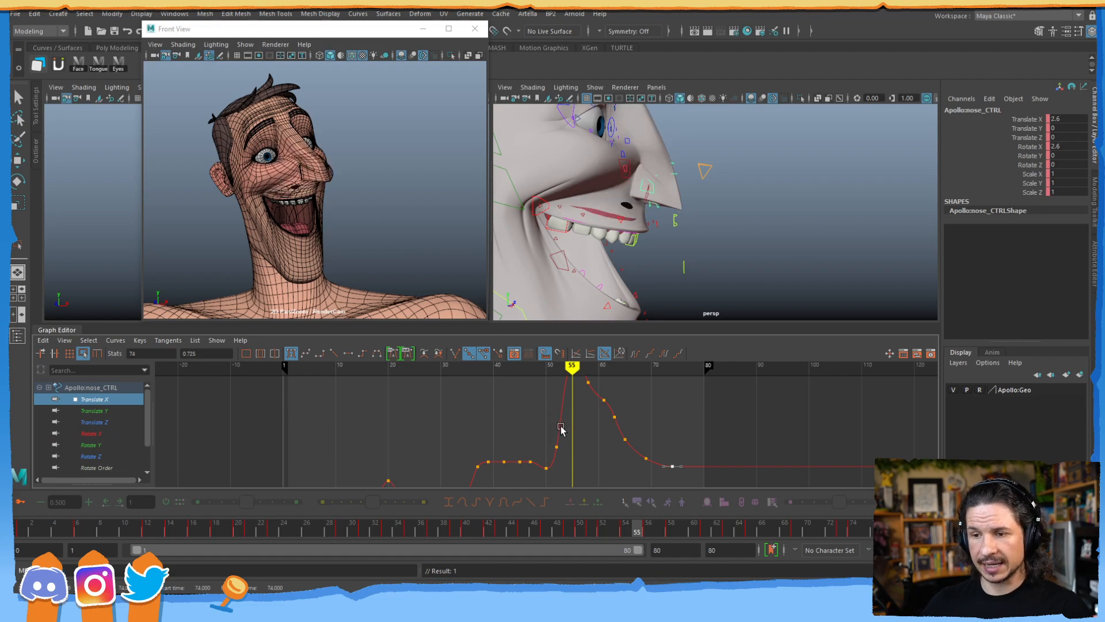
scroll(556, 424, "down", 3)
key("ctrl+z")
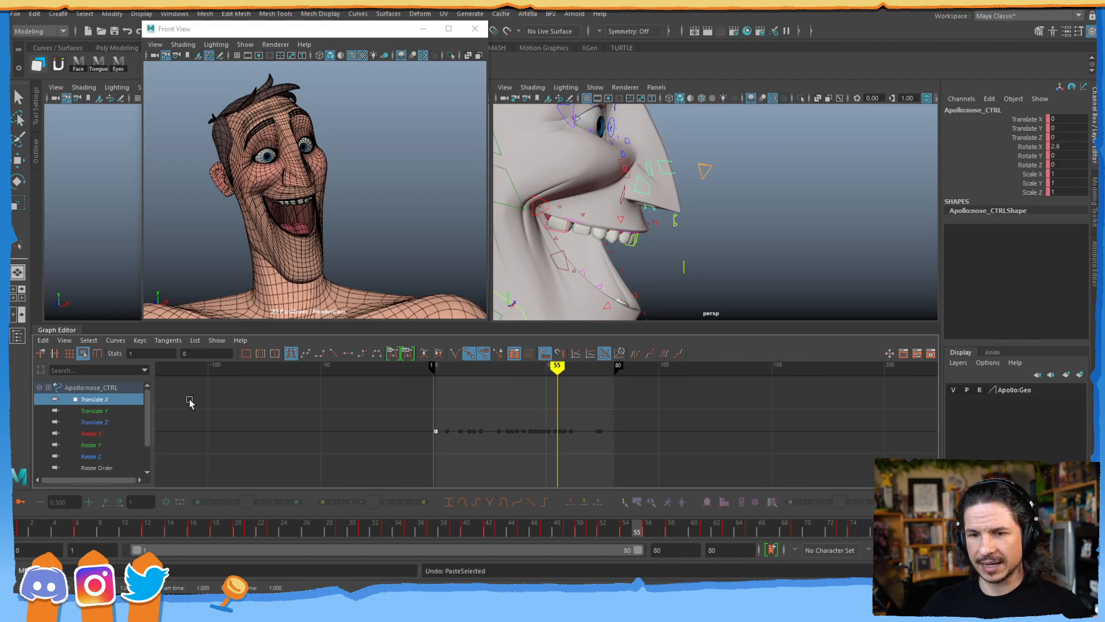
- Delete all keys after frame 1 on the nose control's Translate Y channel
left_click(126, 411)
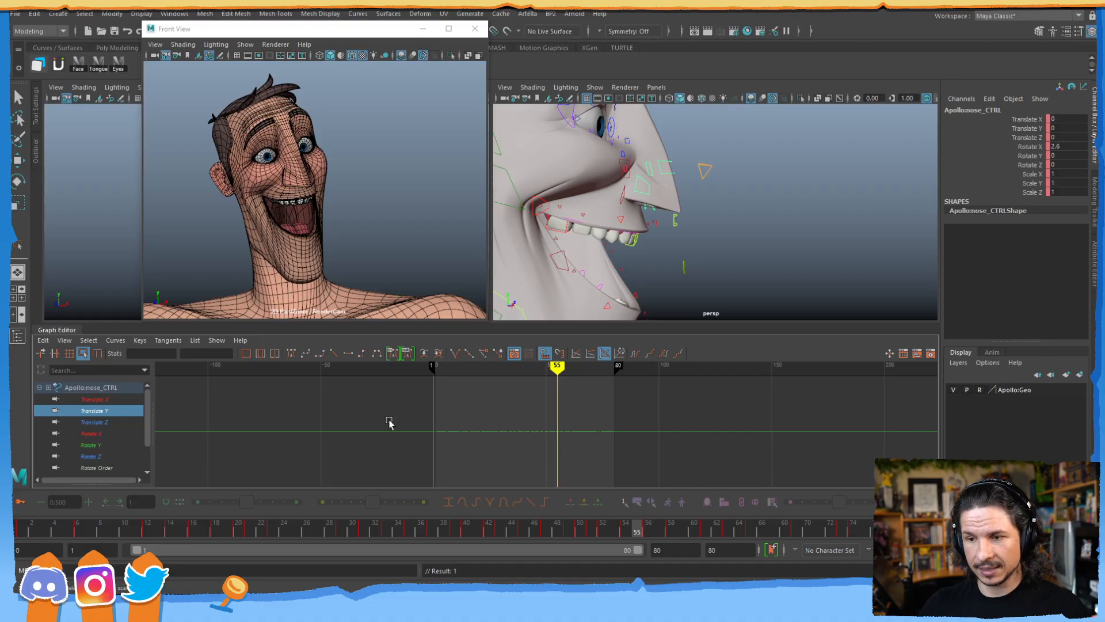
left_click_drag(450, 411, 404, 465)
key("f")
right_click_drag(742, 410, 576, 416, "alt")
left_click_drag(832, 413, 540, 453)
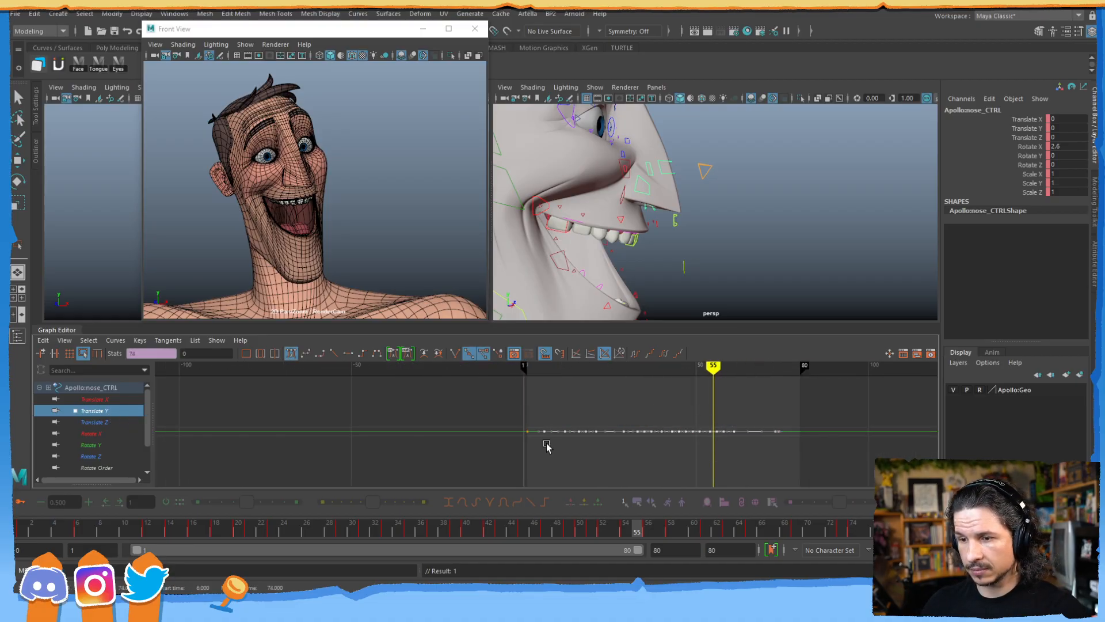
key("Delete")
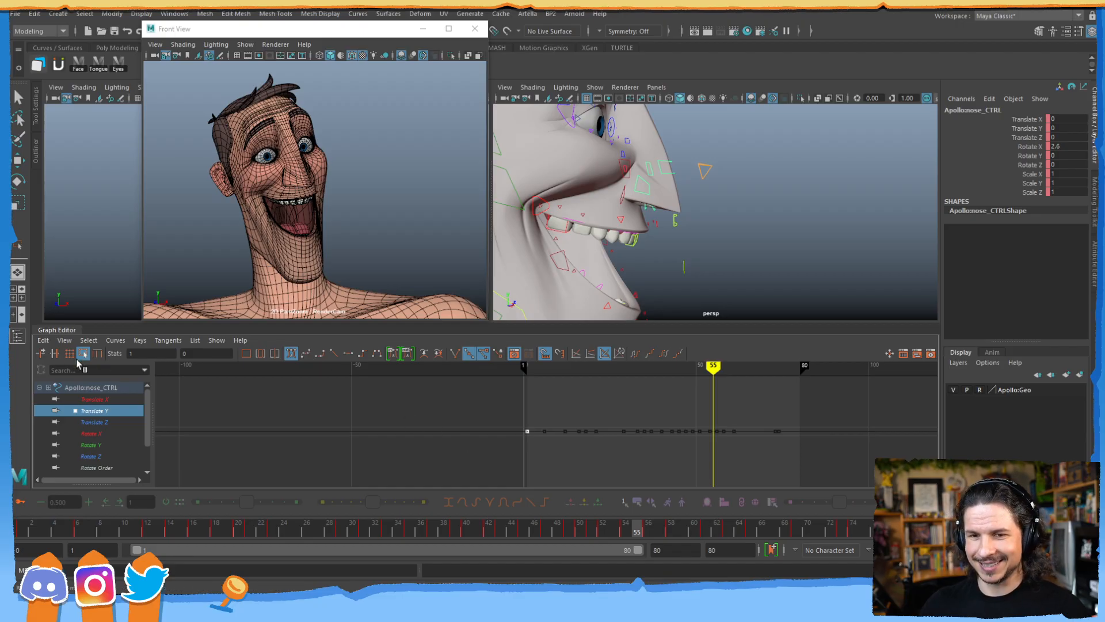
- Paste the copied Rotate X curve onto the nose control's Translate Y channel and check the nose motion up to frame 54
key("ctrl+z")
middle_click_drag(654, 399, 520, 449, "alt")
right_click_drag(525, 399, 543, 424, "alt+shift")
middle_click_drag(542, 425, 503, 434, "alt")
right_click_drag(503, 434, 506, 479, "alt+shift")
middle_click_drag(505, 479, 497, 416, "alt")
right_click_drag(497, 417, 552, 415, "alt")
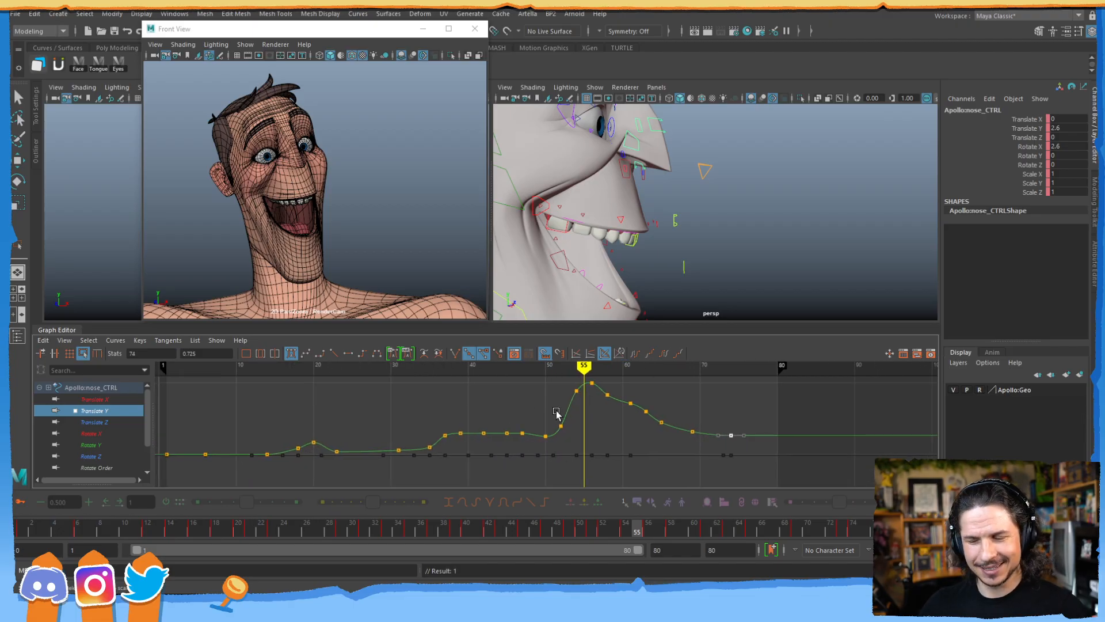
key("r")
right_click_drag(446, 393, 457, 415, "alt")
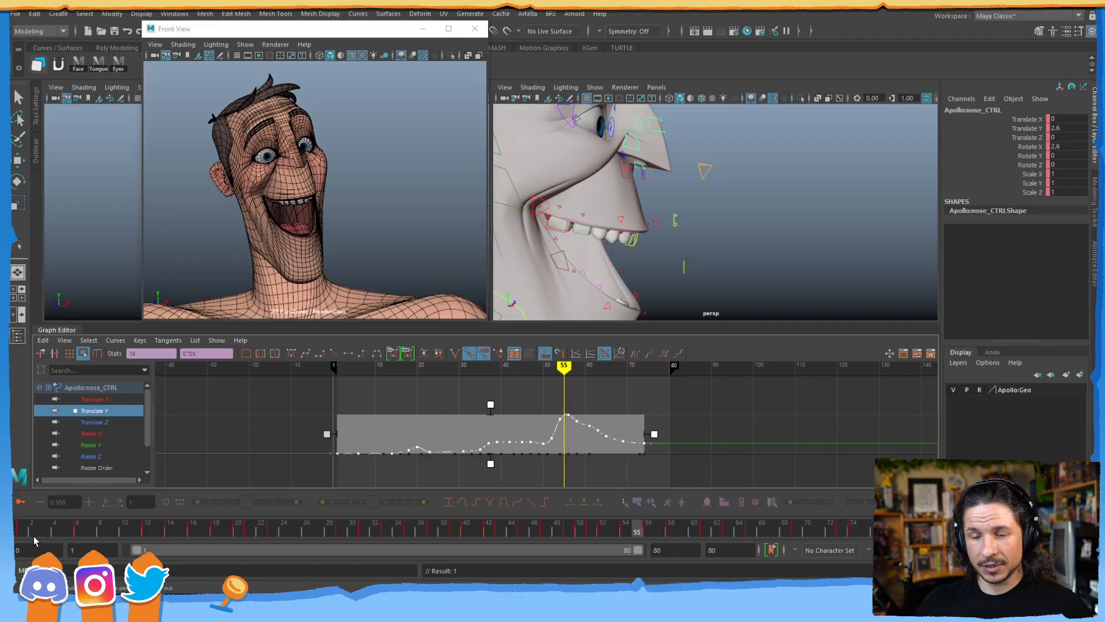
left_click_drag(51, 537, 630, 436)
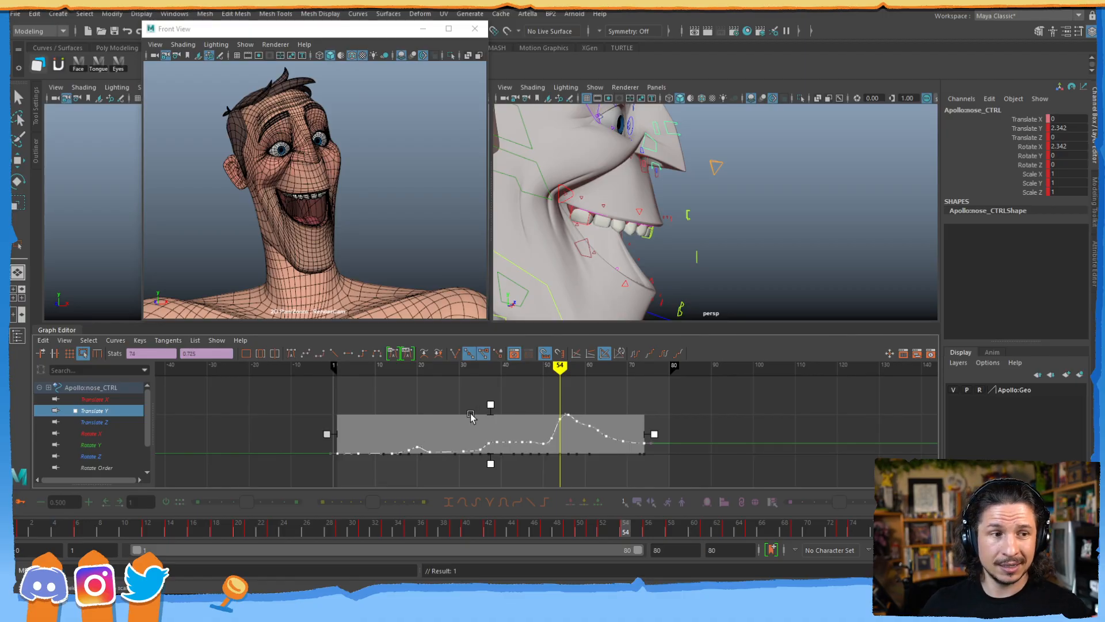
- Invert the nose's Translate Y keys with Scale Keys, using a value scale of -1 about pivot 0
left_click(48, 342)
left_click(147, 433)
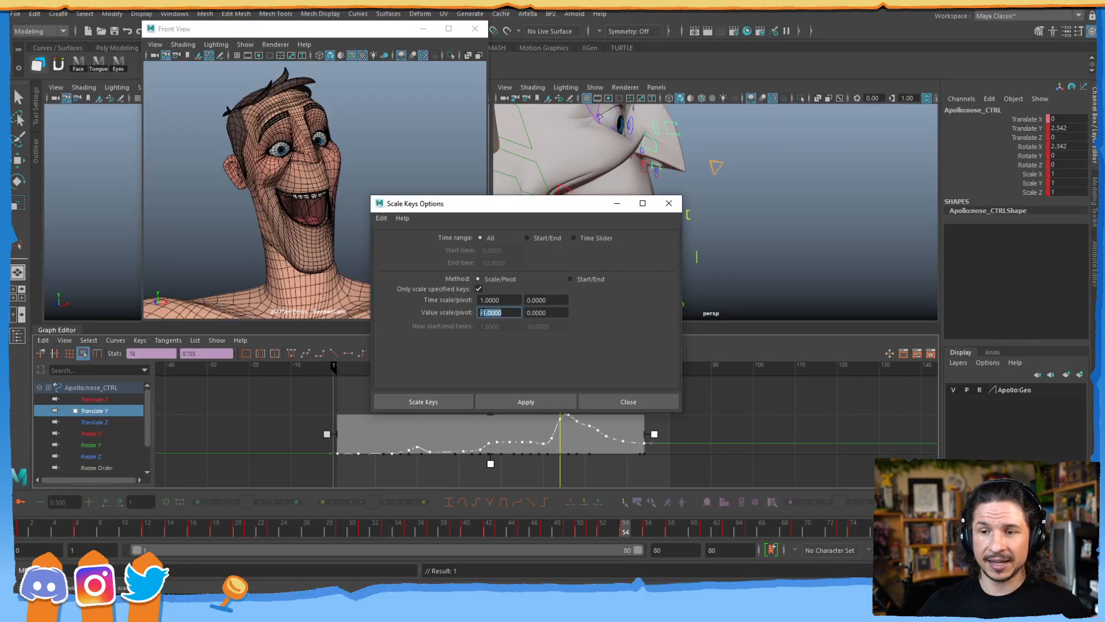
left_click(435, 402)
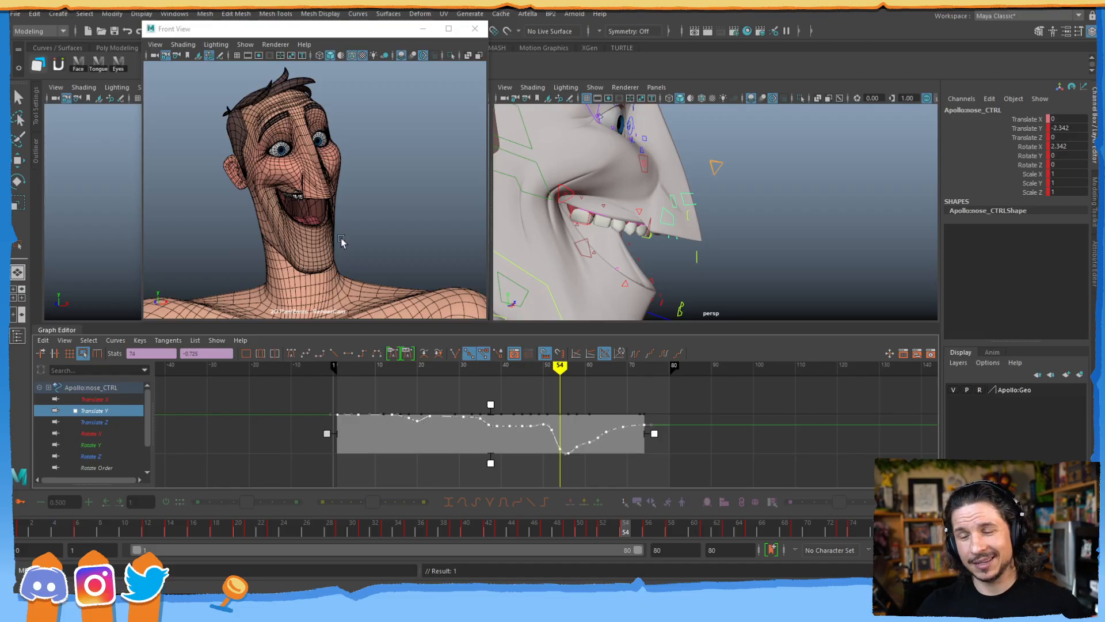
- Shrink the nose's Translate Y curve with the region scaling tool to about -0.06 at frame 54
left_click_drag(491, 466, 494, 441)
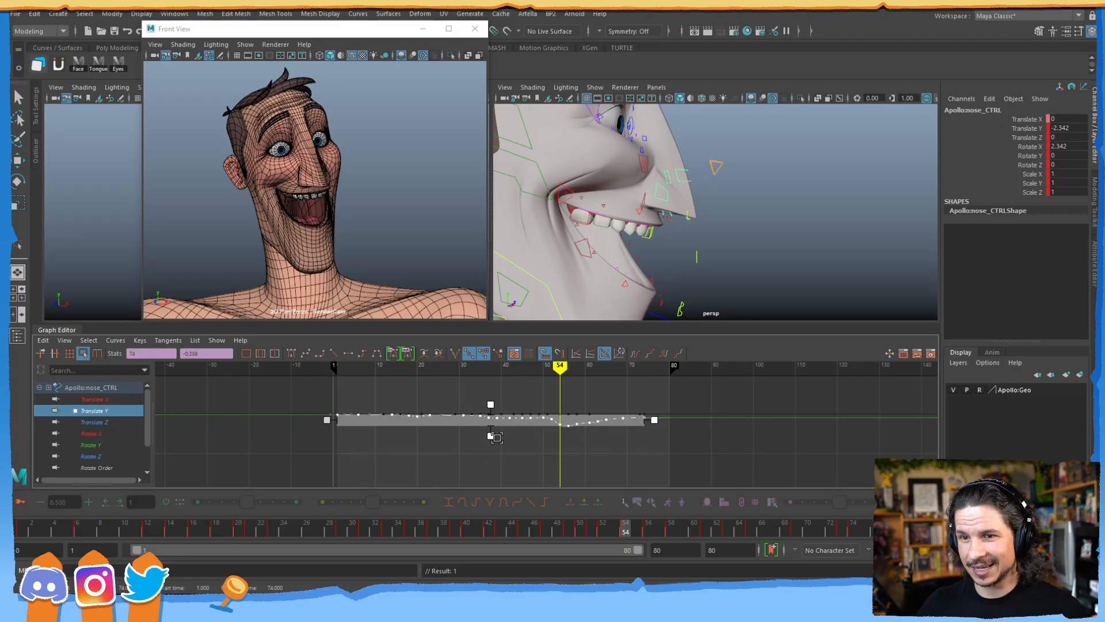
key("ctrl+z")
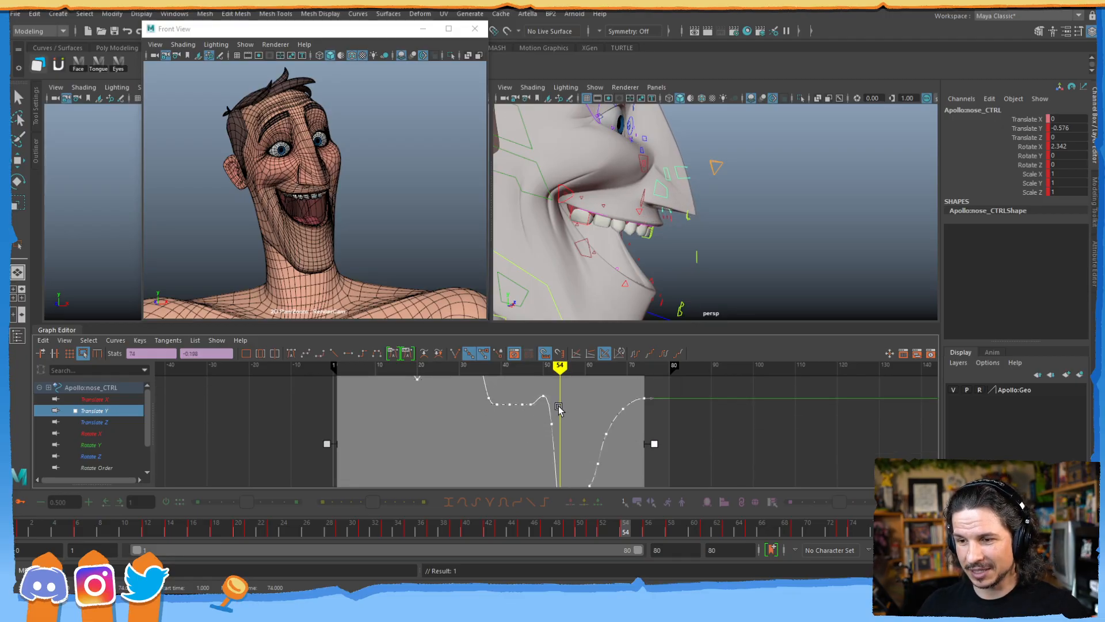
right_click_drag(531, 436, 544, 446, "alt")
left_click_drag(483, 478, 483, 458)
right_click_drag(480, 426, 523, 472, "alt")
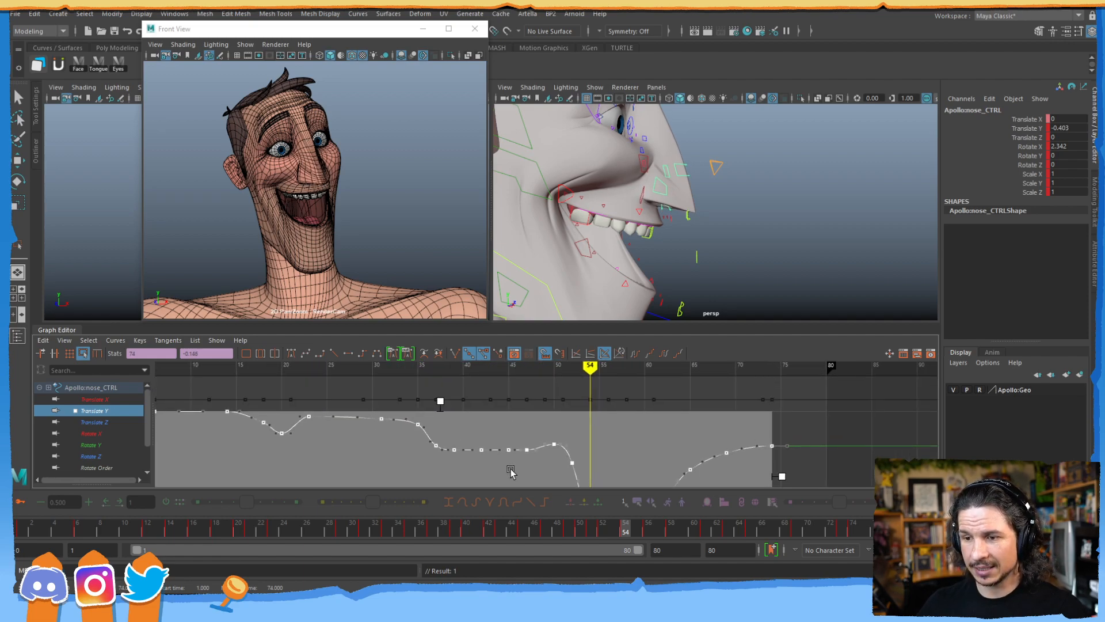
mouse_move(406, 467)
left_mouse_down()
mouse_move(405, 452)
mouse_move(408, 462)
left_mouse_up()
middle_click_drag(521, 431, 531, 427, "alt")
right_click_drag(531, 428, 488, 440, "alt")
left_click_drag(508, 469, 514, 430)
key("f")
scroll(496, 450, "down", 5)
scroll(524, 443, "up", 2)
scroll(501, 440, "down", 3)
scroll(524, 441, "up", 2)
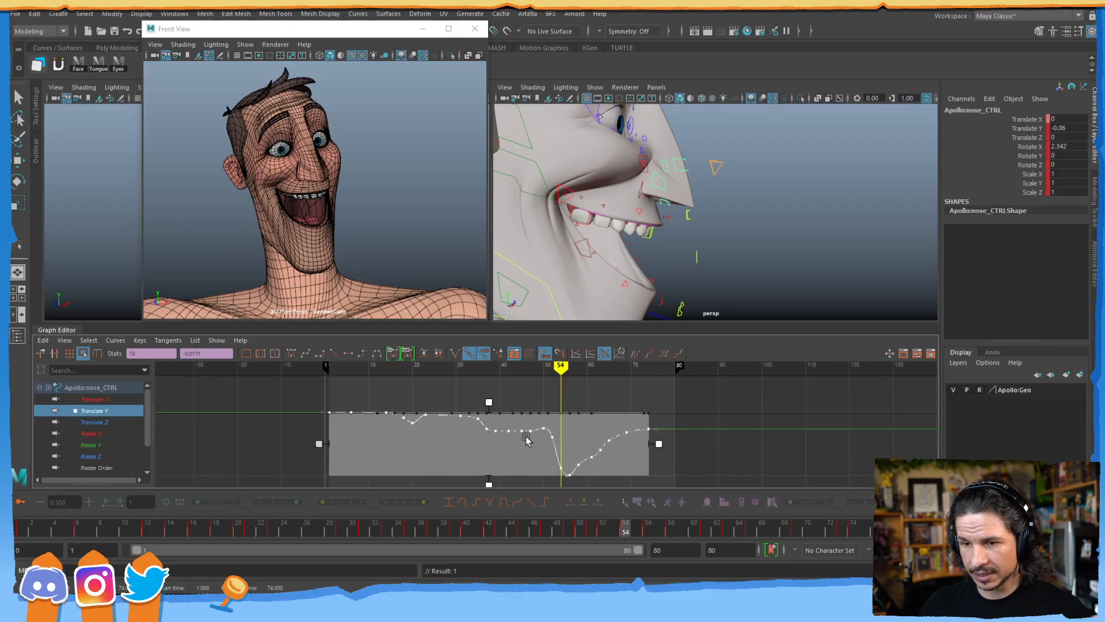
key("f")
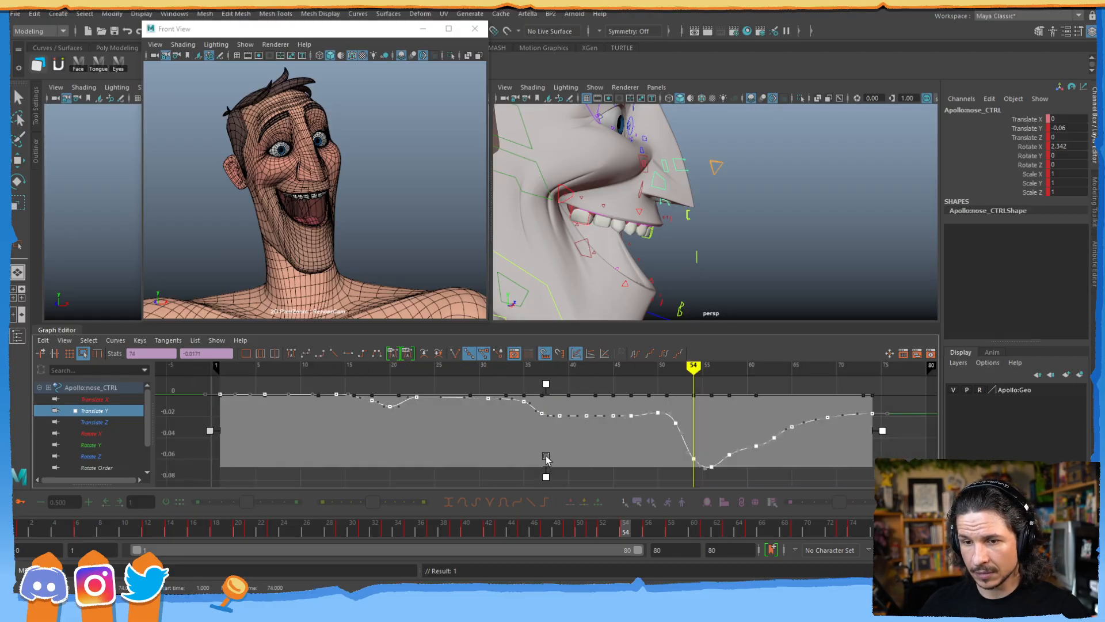
- Review the nose motion from frame 54 back to frame 18, ending on a close view of the nose control
mouse_move(582, 523)
left_mouse_down()
mouse_move(564, 514)
mouse_move(665, 482)
mouse_move(827, 457)
mouse_move(686, 470)
mouse_move(883, 455)
mouse_move(371, 475)
mouse_move(400, 451)
left_mouse_up()
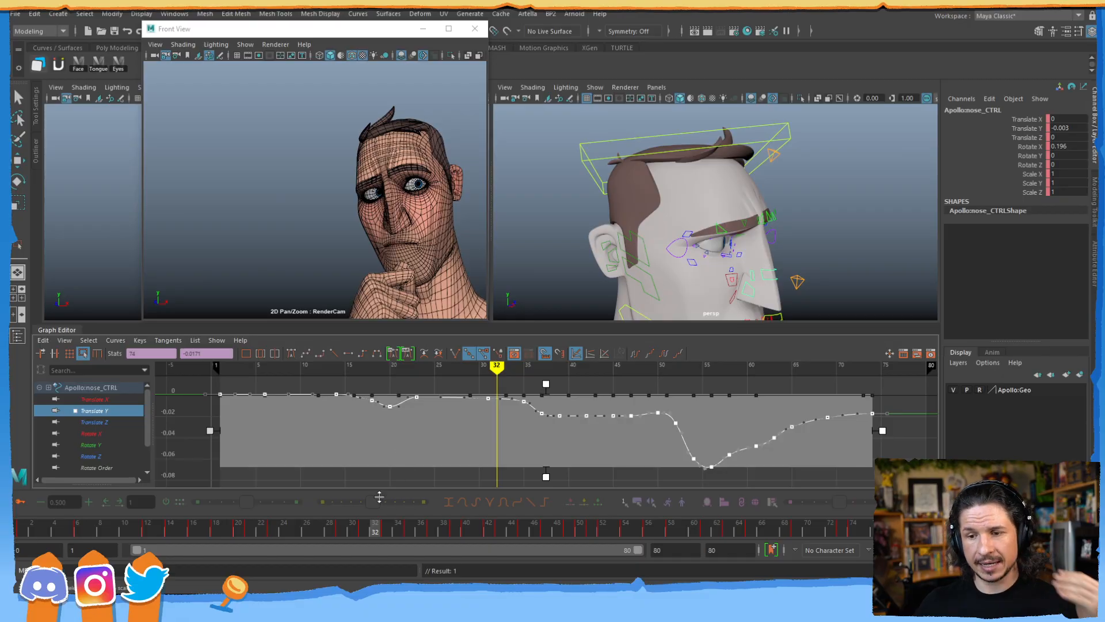
left_click_drag(374, 529, 222, 516)
key("w")
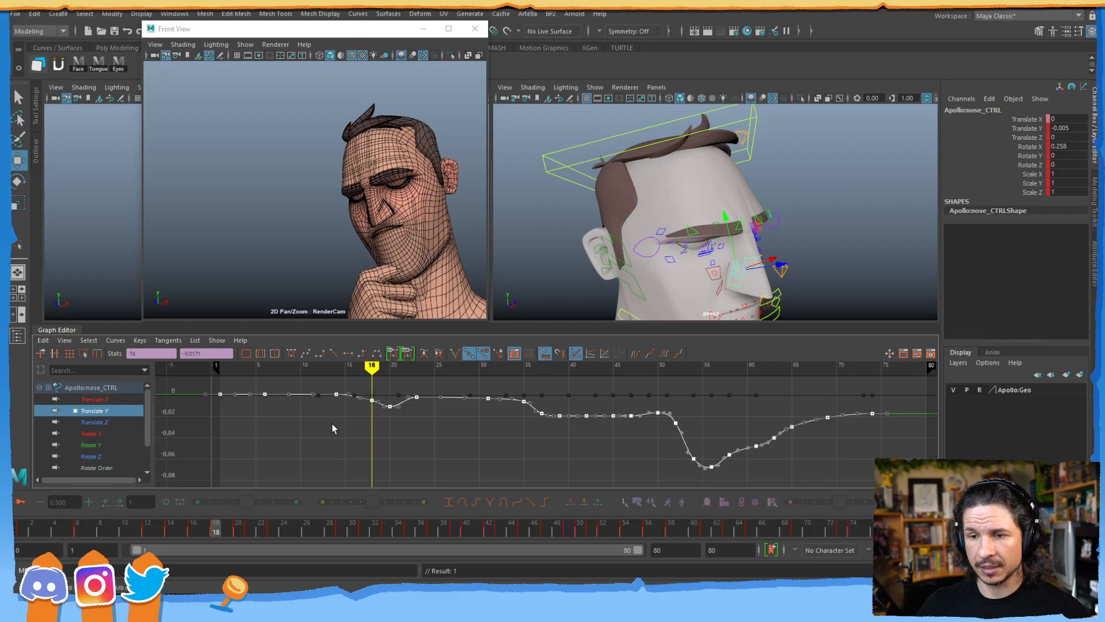
middle_click_drag(334, 429, 353, 433, "alt")
key("f")
left_click_drag(721, 270, 747, 255, "alt")
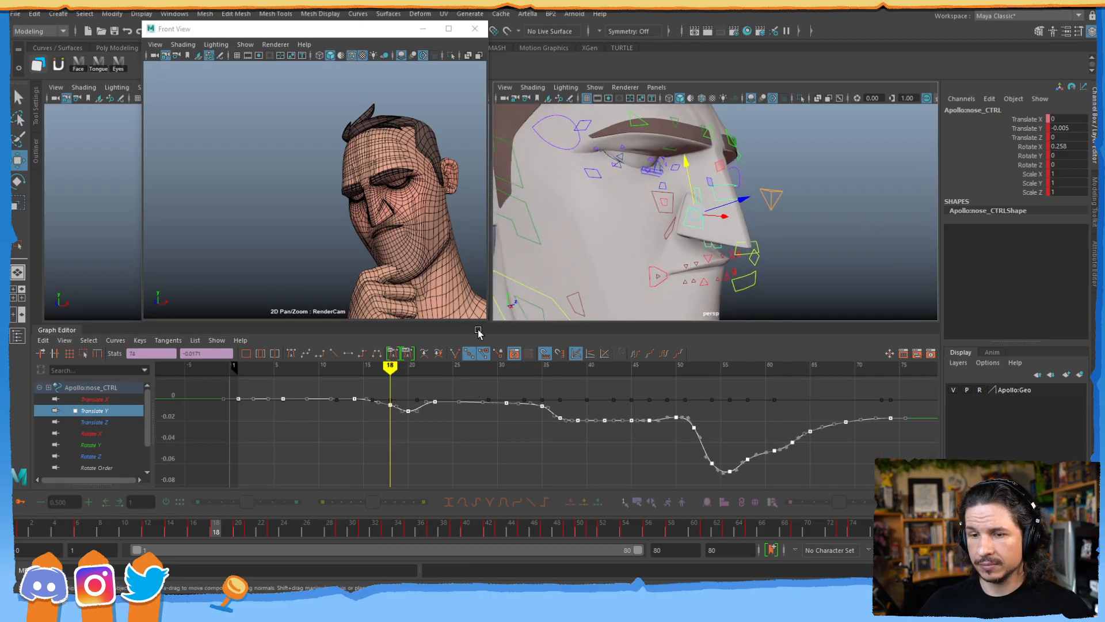
- Offset the nose's Translate Y and Rotate X curves together so both run one frame later
left_click(111, 411)
left_click(103, 434, "ctrl")
middle_click_drag(354, 443, 374, 400, "alt")
right_click_drag(375, 401, 387, 429, "alt")
middle_click_drag(387, 429, 407, 451, "alt")
left_click(392, 457)
key("w")
left_click_drag(414, 420, 387, 452)
middle_click_drag(375, 456, 380, 451, "shift")
key("ctrl+z")
middle_click_drag(313, 457, 345, 450, "shift")
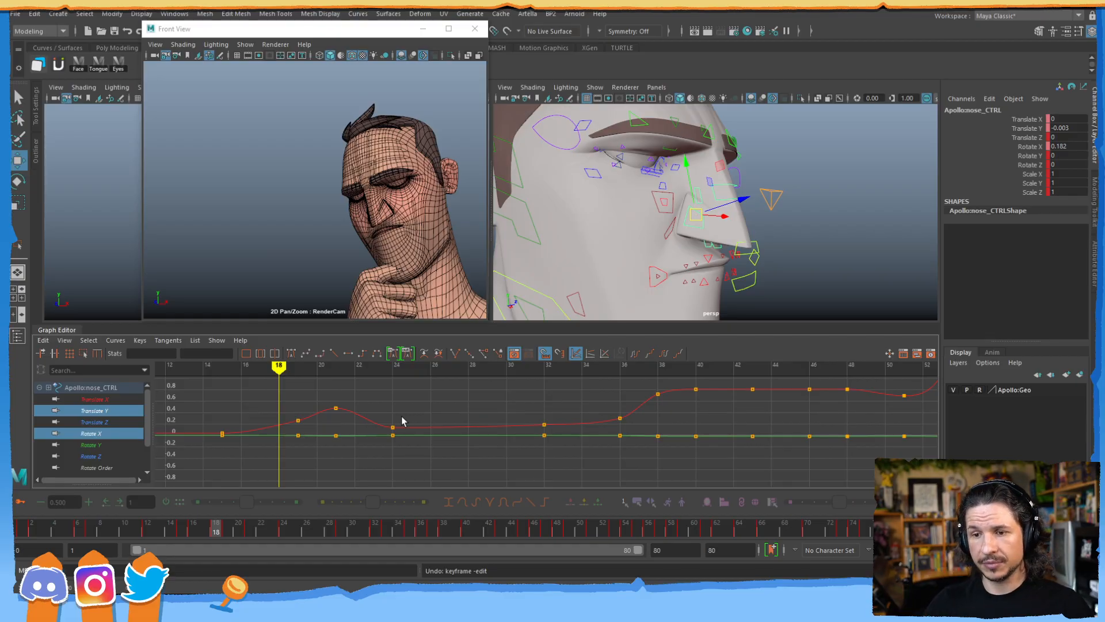
- Shift only the nose's Rotate X curve one more frame later and check the animation up to frame 71
left_click(366, 418)
middle_click_drag(399, 396, 405, 397, "shift")
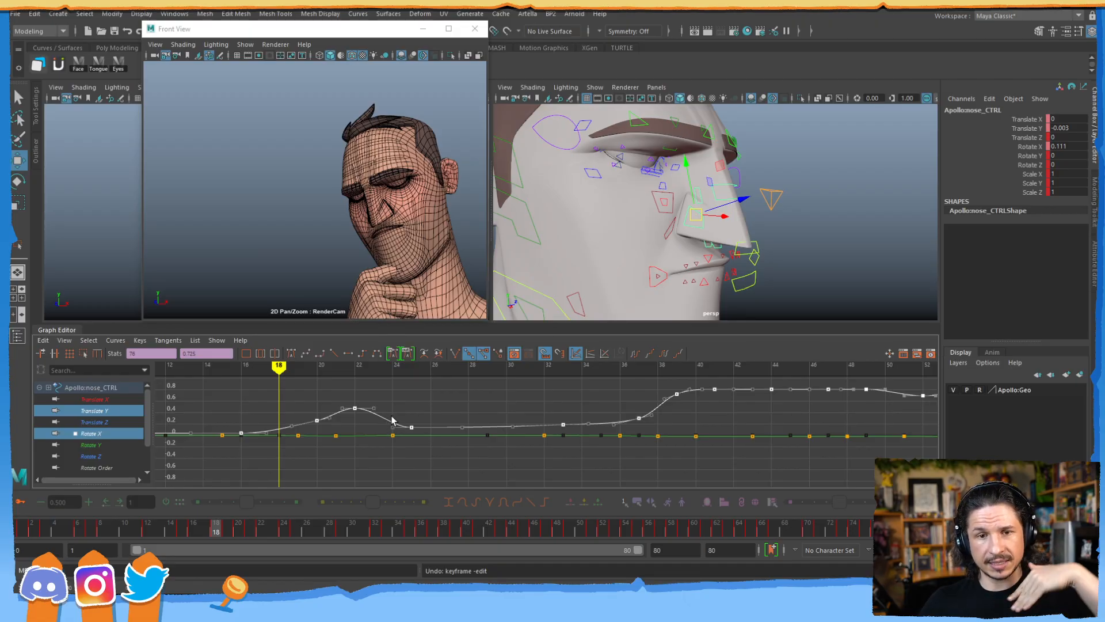
left_click_drag(217, 531, 752, 424)
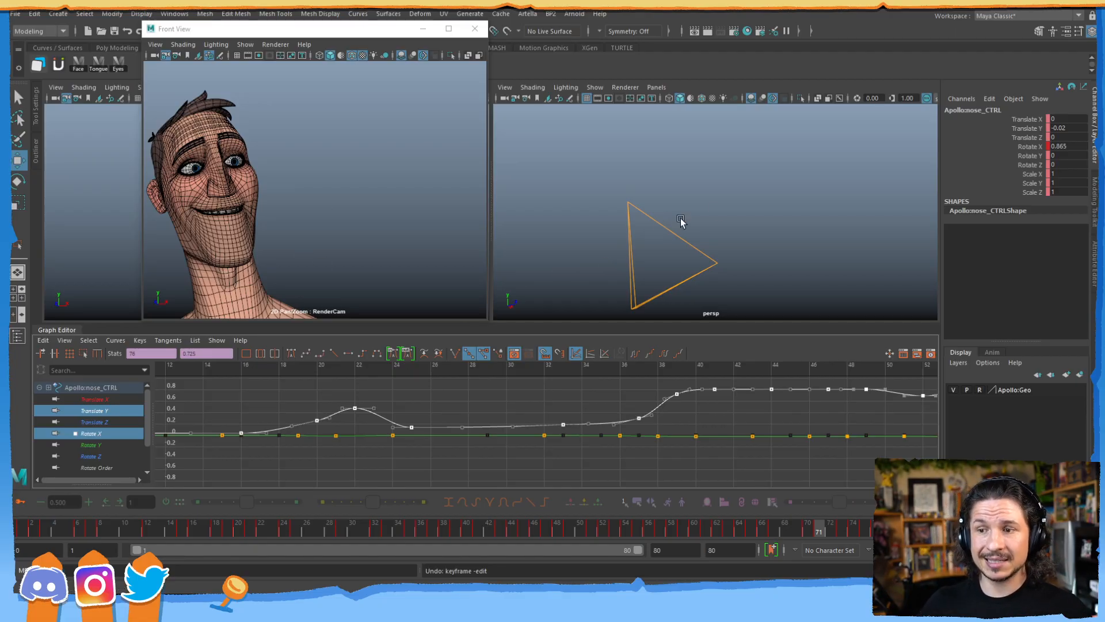
- Try moving the mouth control at frame 71 to see how it affects the nose, and undo the moves
right_click_drag(791, 206, 643, 229, "alt")
middle_click_drag(643, 230, 693, 224, "alt")
right_click_drag(693, 224, 721, 225, "alt")
middle_click_drag(721, 225, 681, 240, "alt")
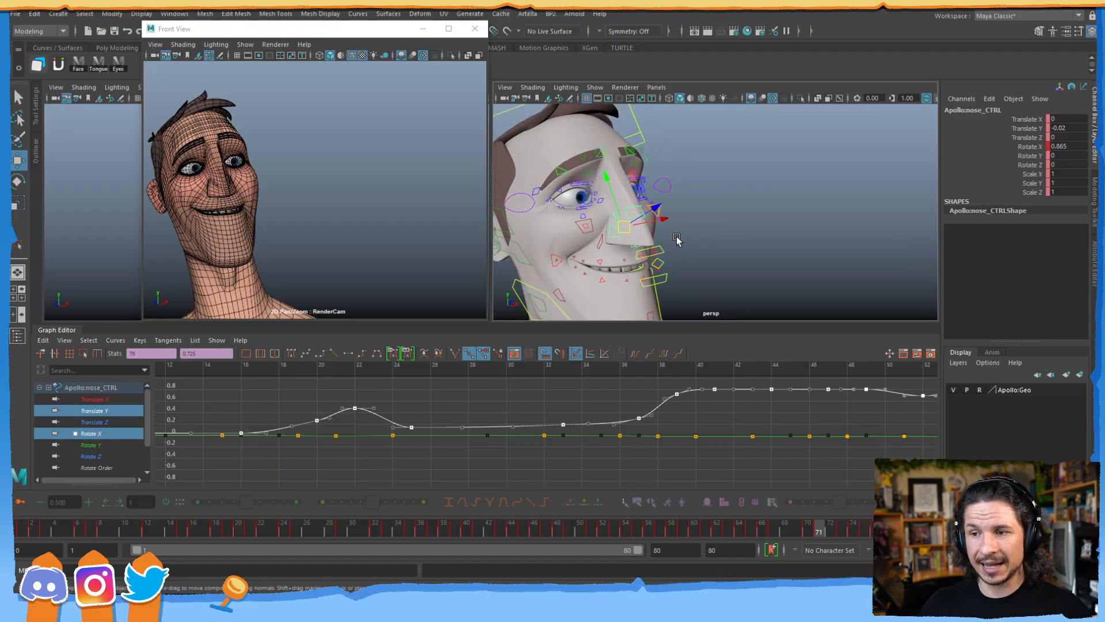
right_click_drag(681, 239, 722, 230, "alt")
left_click_drag(722, 231, 741, 246, "alt")
left_click(745, 237)
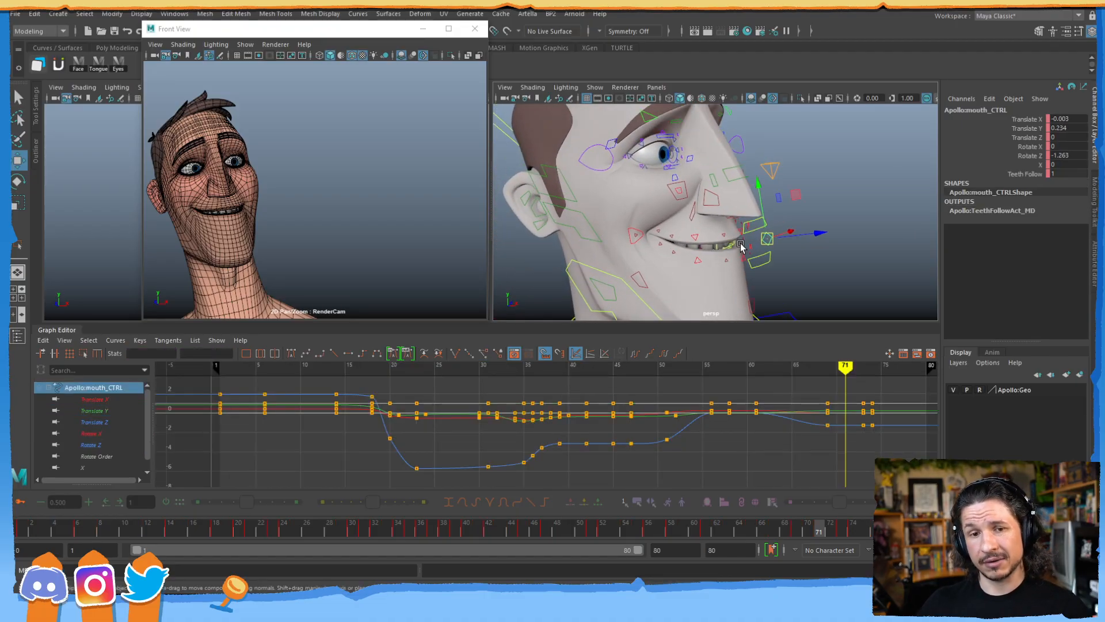
middle_click_drag(797, 190, 830, 215)
key("ctrl+z")
key("ctrl+z")
key("ctrl+z")
key("ctrl+z")
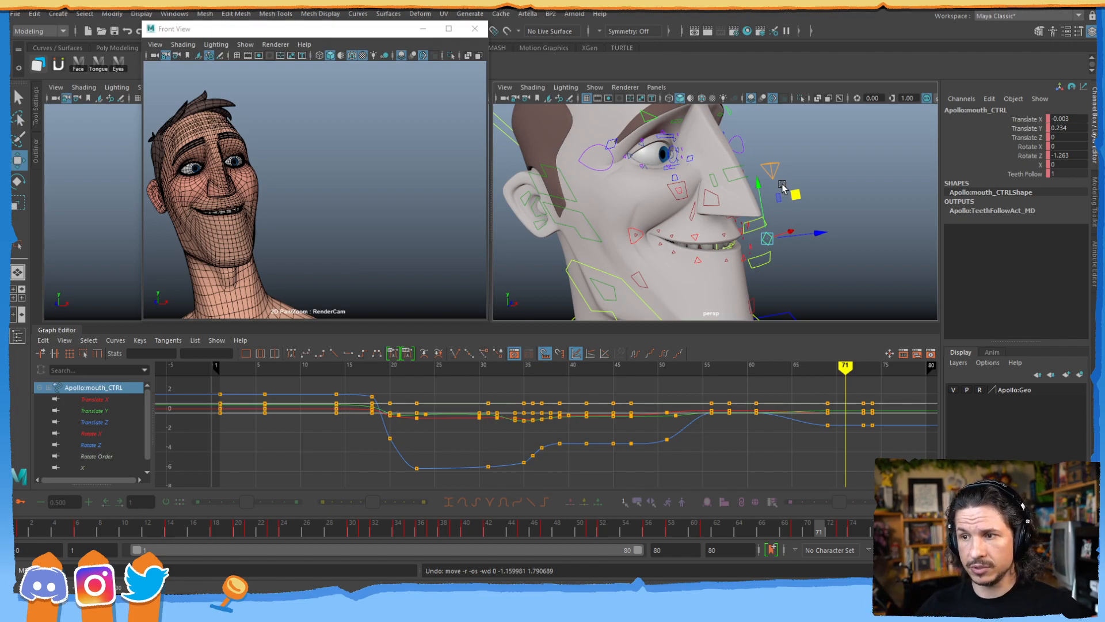
- Try moving the nose base control vertically at frame 71, and undo the move
left_click(710, 180)
left_click_drag(709, 182, 700, 187, "alt")
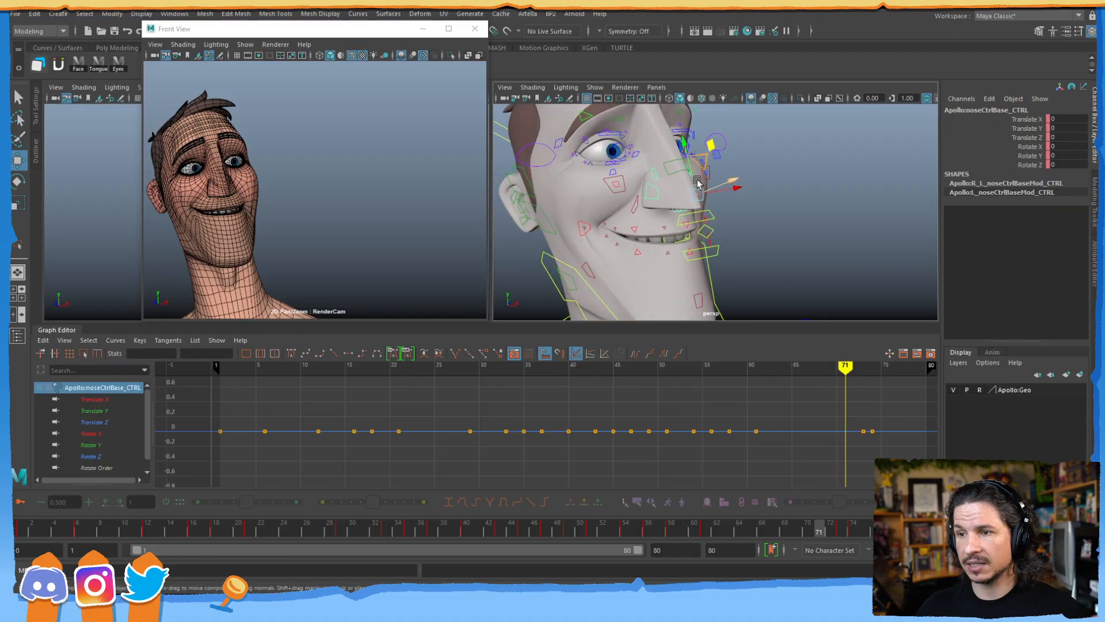
middle_click_drag(690, 167, 693, 179)
key("ctrl+z")
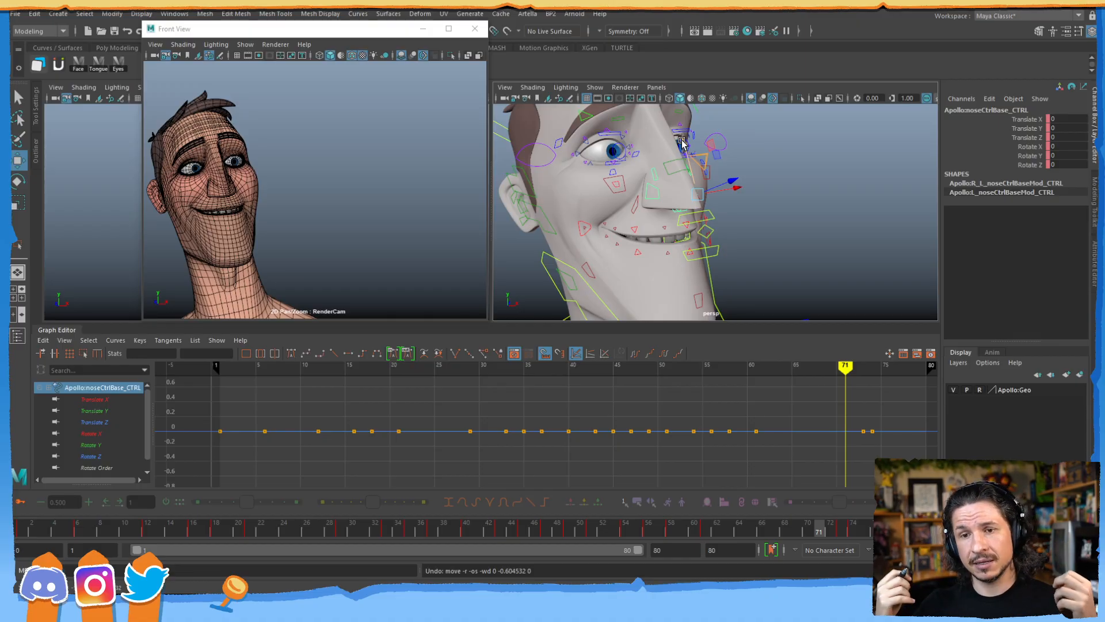
- Copy the jaw control's full Rotate X curve
left_click_drag(619, 271, 713, 261, "alt")
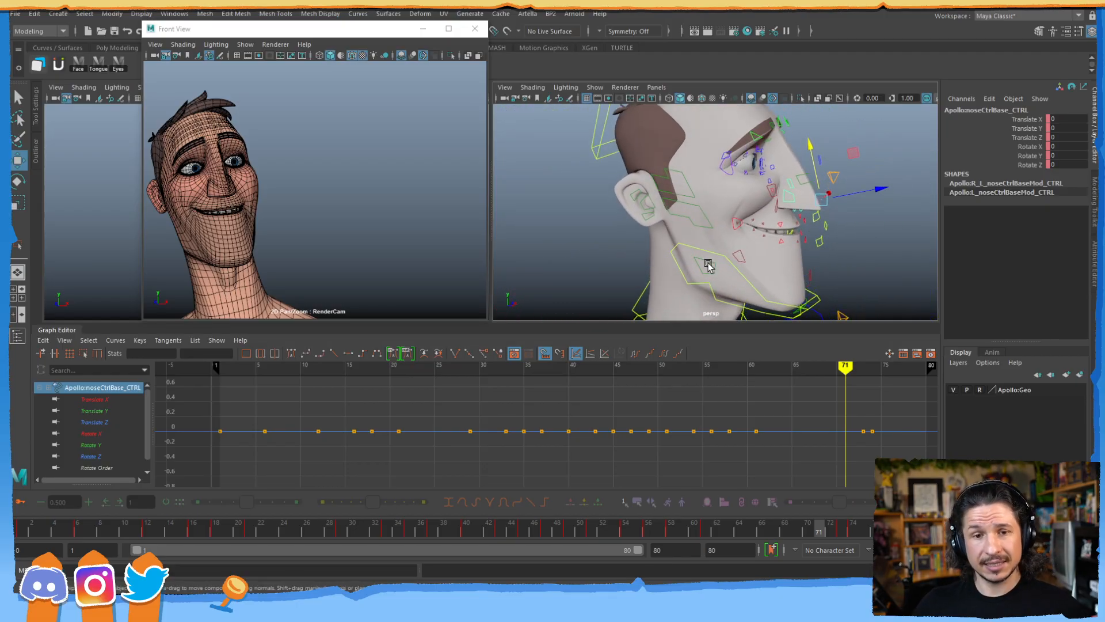
left_click(814, 296)
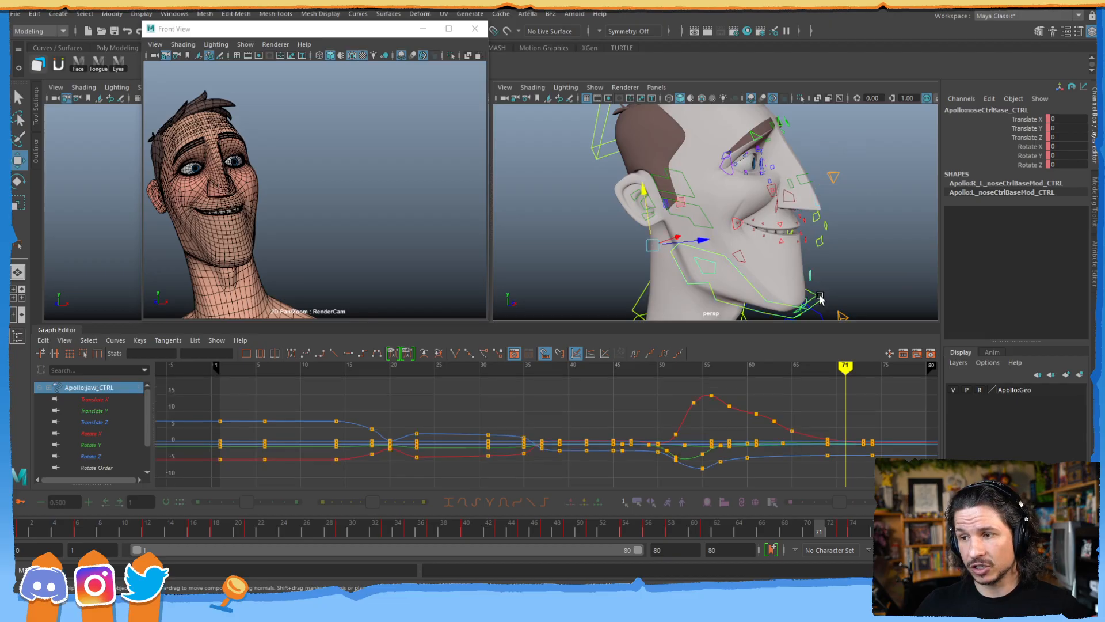
left_click(118, 411)
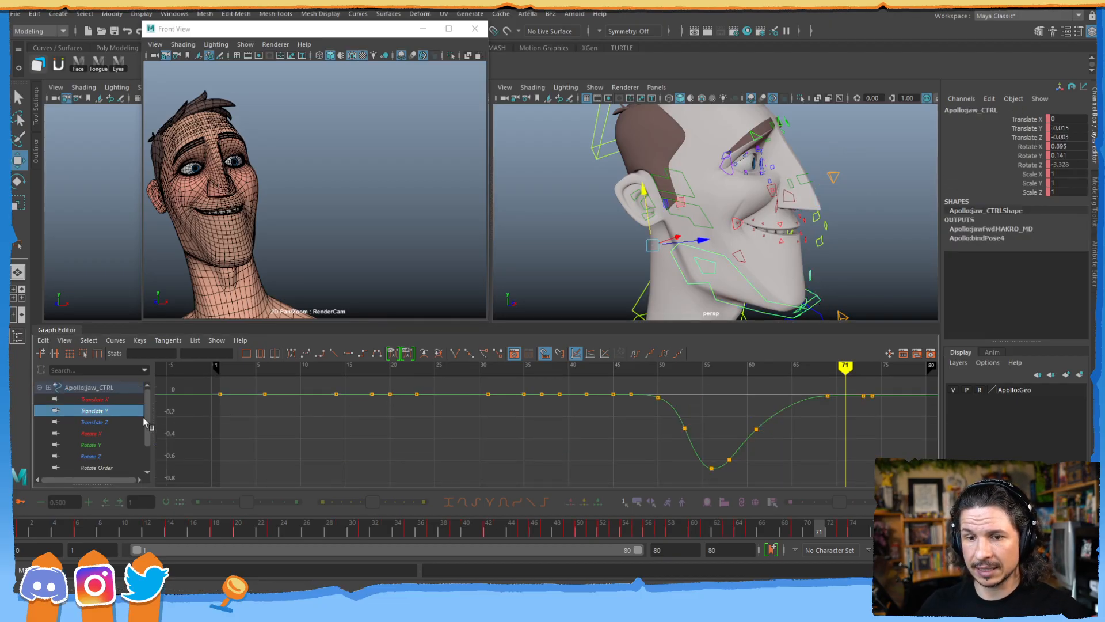
left_click(93, 434)
left_click(406, 455)
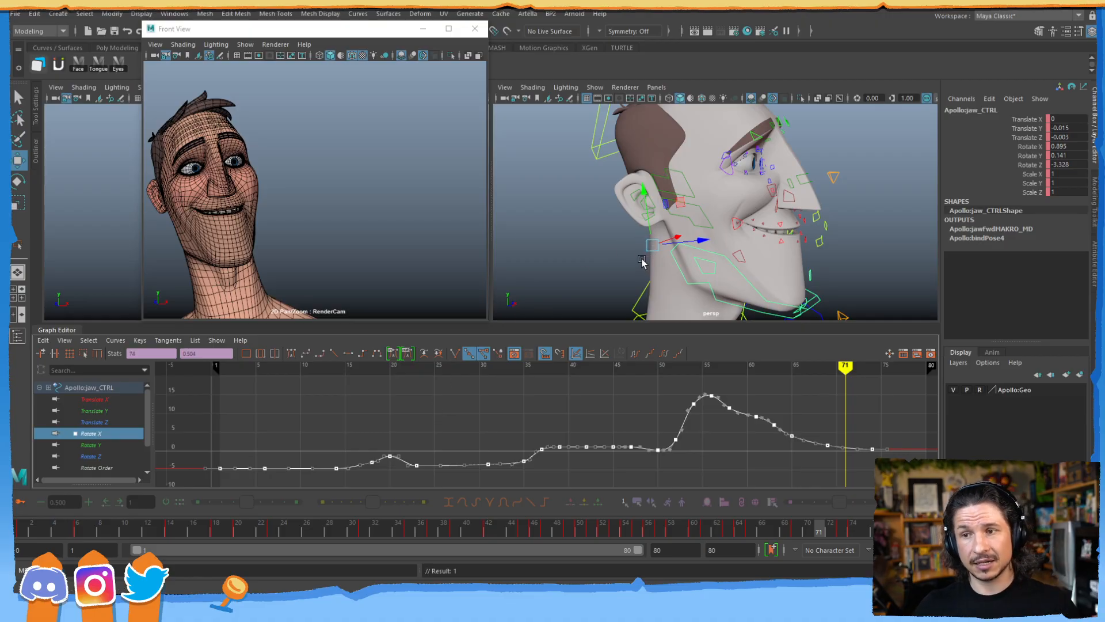
- Select the right ear control and frame the ear up close from the side with the Move tool active
left_click(622, 249)
left_click(650, 204)
left_click_drag(640, 250, 611, 247, "alt")
right_click_drag(622, 244, 676, 217, "alt")
middle_click_drag(644, 234, 676, 239, "alt")
key("e")
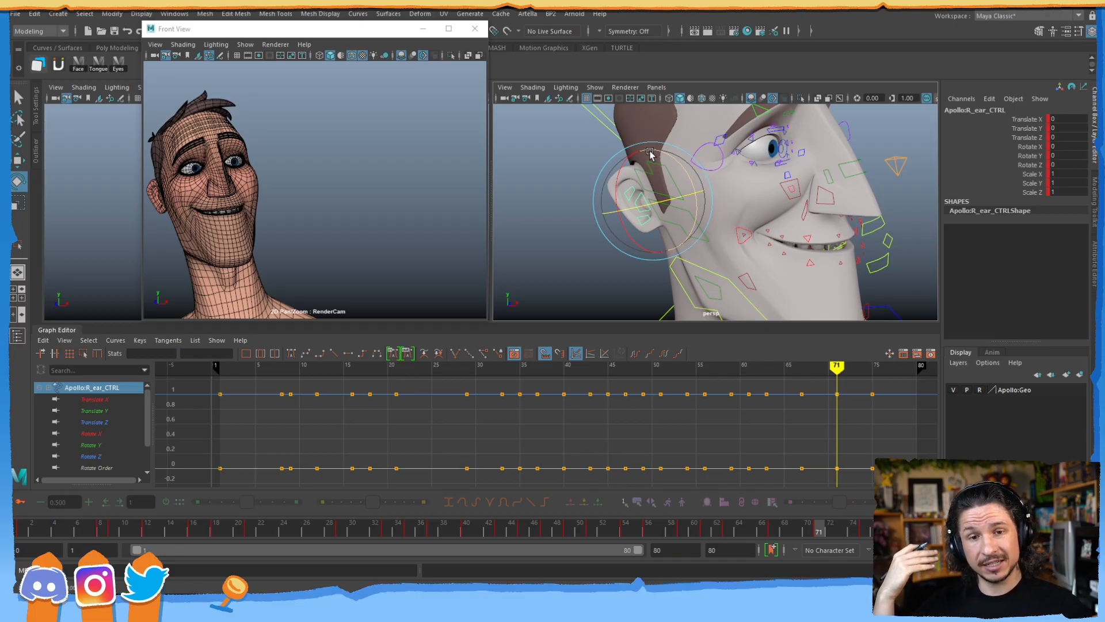
key("w")
left_click_drag(637, 249, 703, 238, "alt")
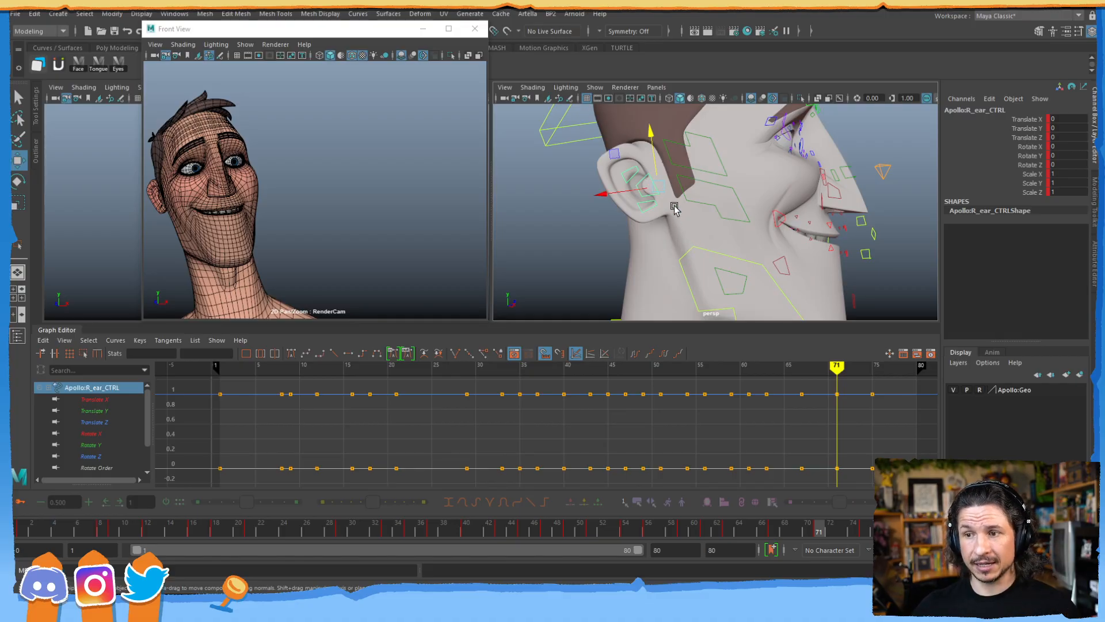
- Try lowering the right ear by about 0.19 in Translate Y at frame 71, and undo the move
left_click_drag(653, 132, 652, 140)
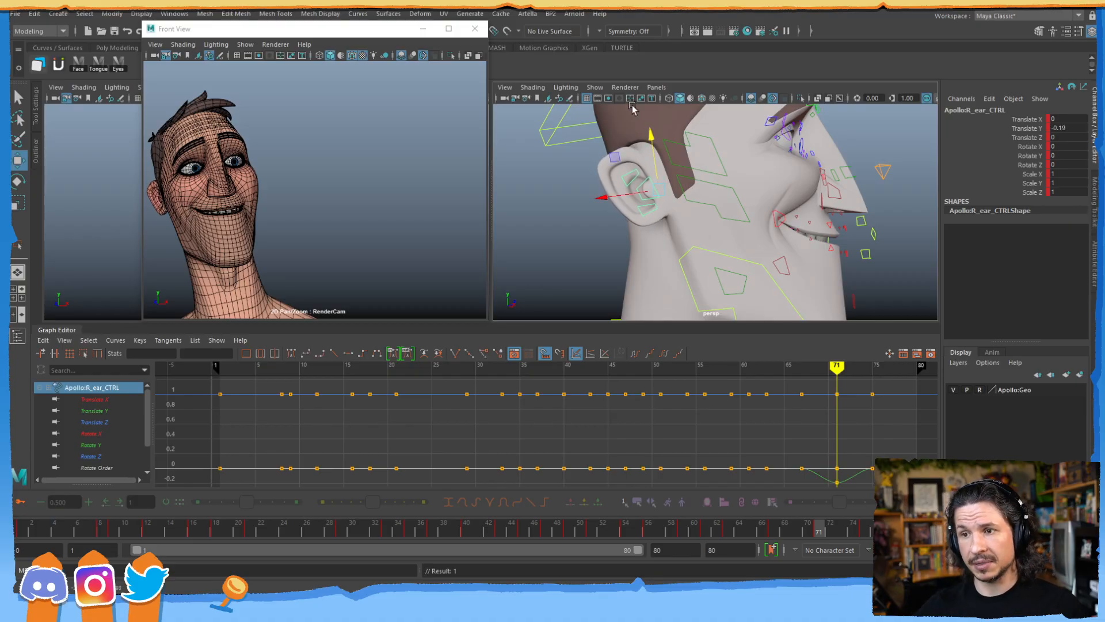
key("ctrl+z")
mouse_move(642, 202)
left_mouse_down("alt")
mouse_move(634, 211)
mouse_move(644, 203)
left_mouse_up("alt")
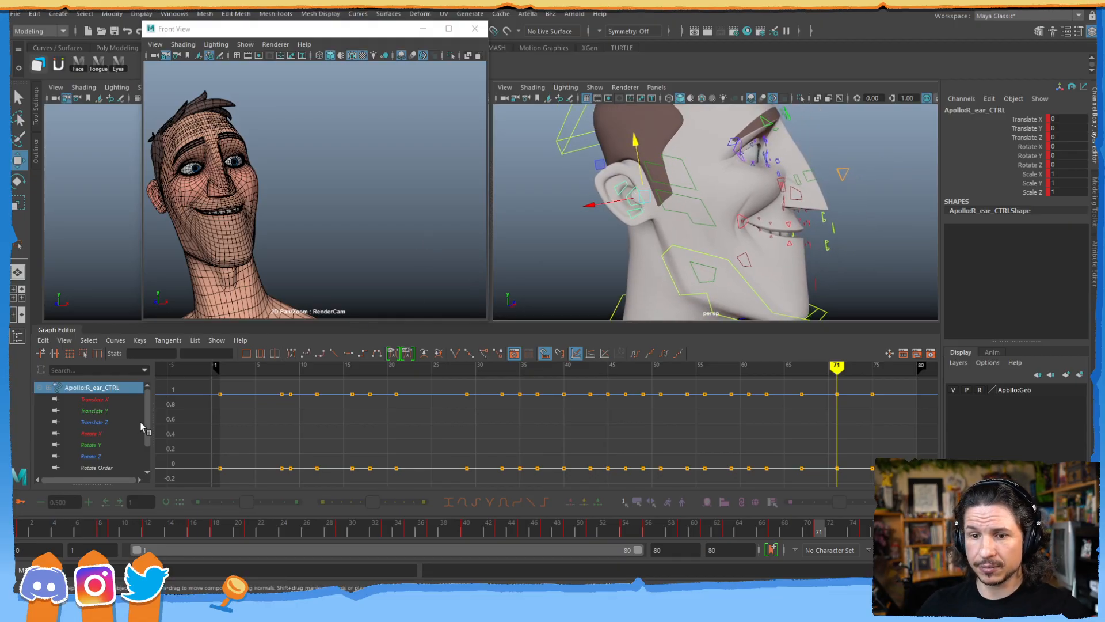
- Replace the right ear's Translate Y keys after frame 1 with the copied jaw Rotate X curve, and check frame 53
left_click(92, 411)
left_click_drag(898, 405, 244, 456)
key("Delete")
key("ctrl+z")
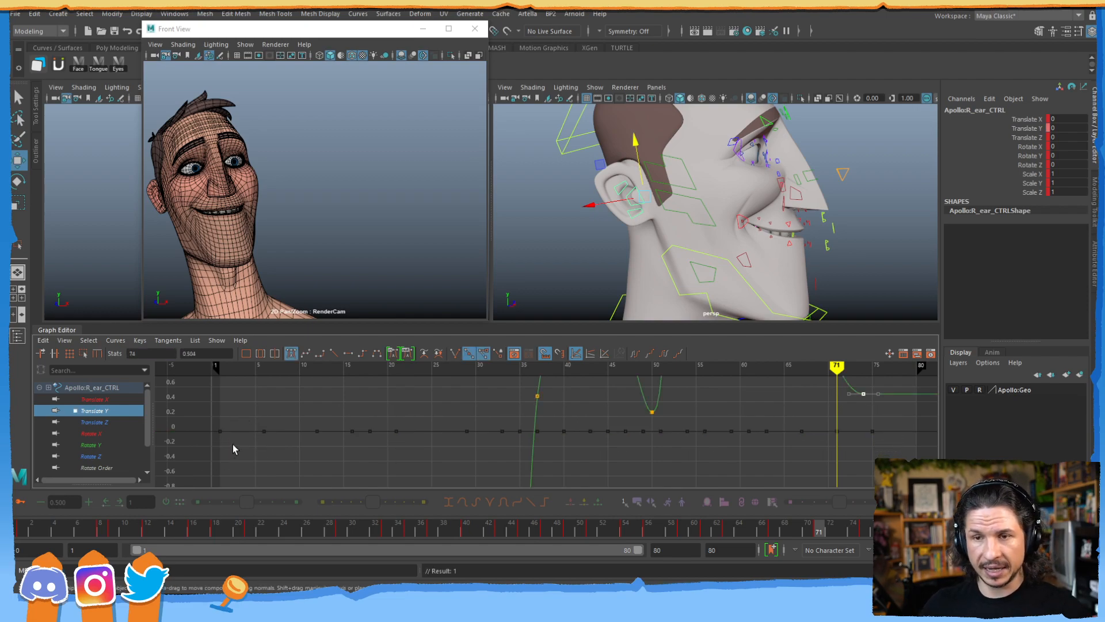
key("a")
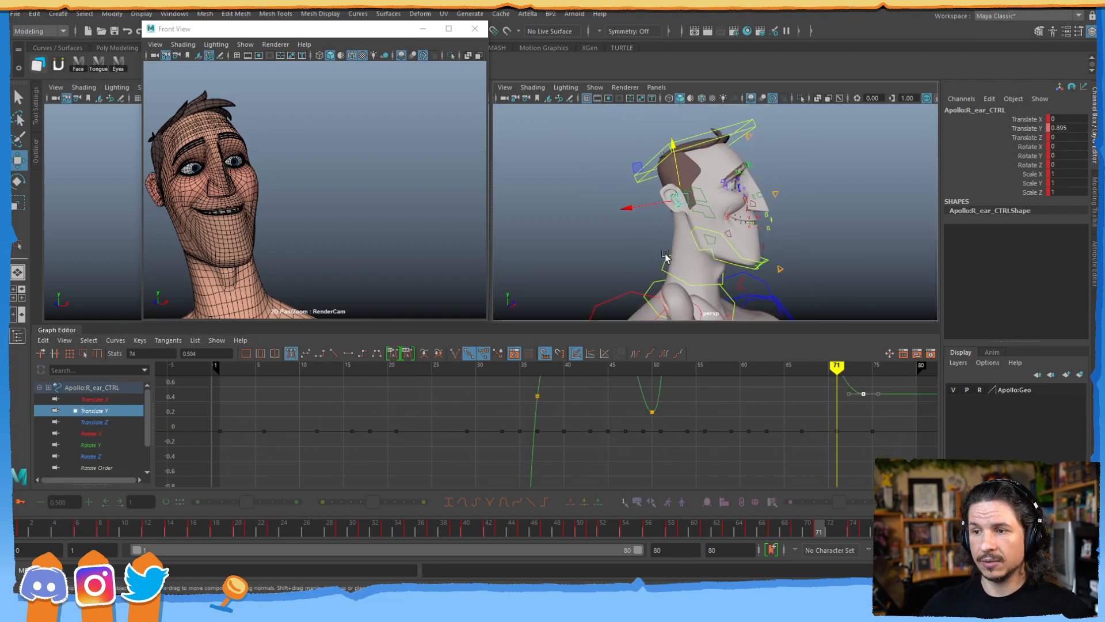
key("a")
key("a")
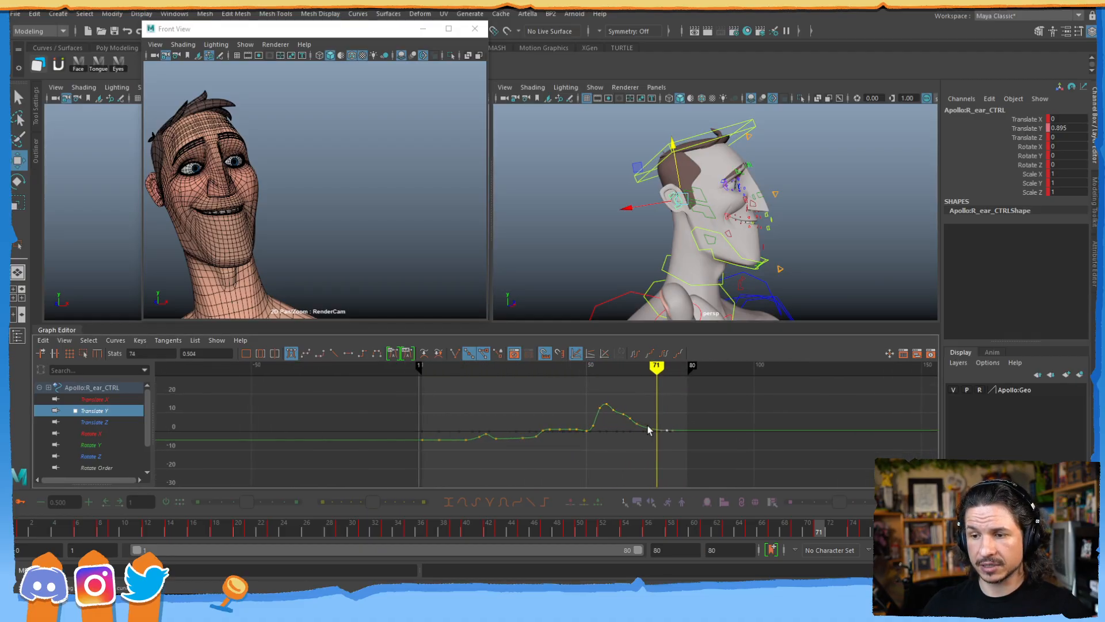
mouse_move(631, 529)
left_mouse_down()
mouse_move(606, 524)
mouse_move(621, 520)
left_mouse_up()
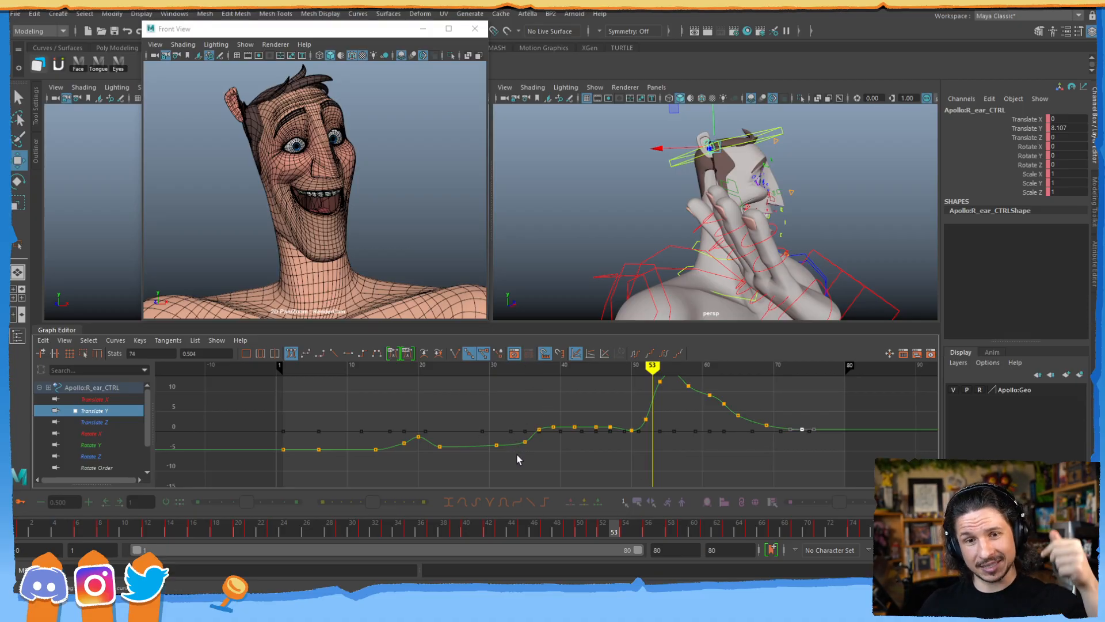
- Invert the right ear's full Translate Y curve with Scale Keys at a value scale of -1
left_click(460, 444)
left_click(44, 340)
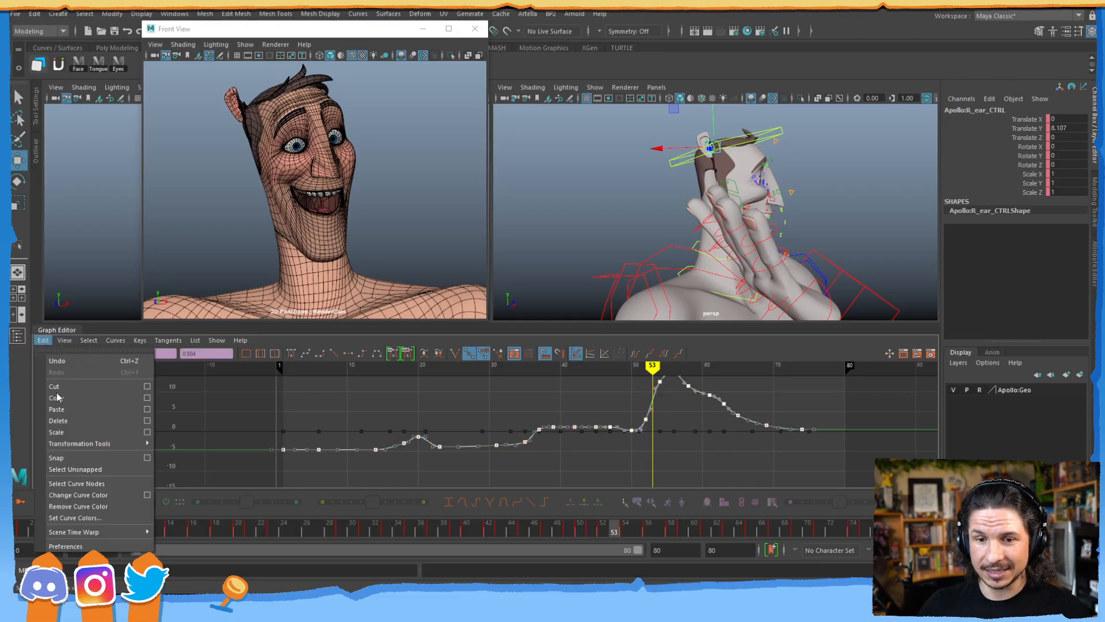
left_click(56, 431)
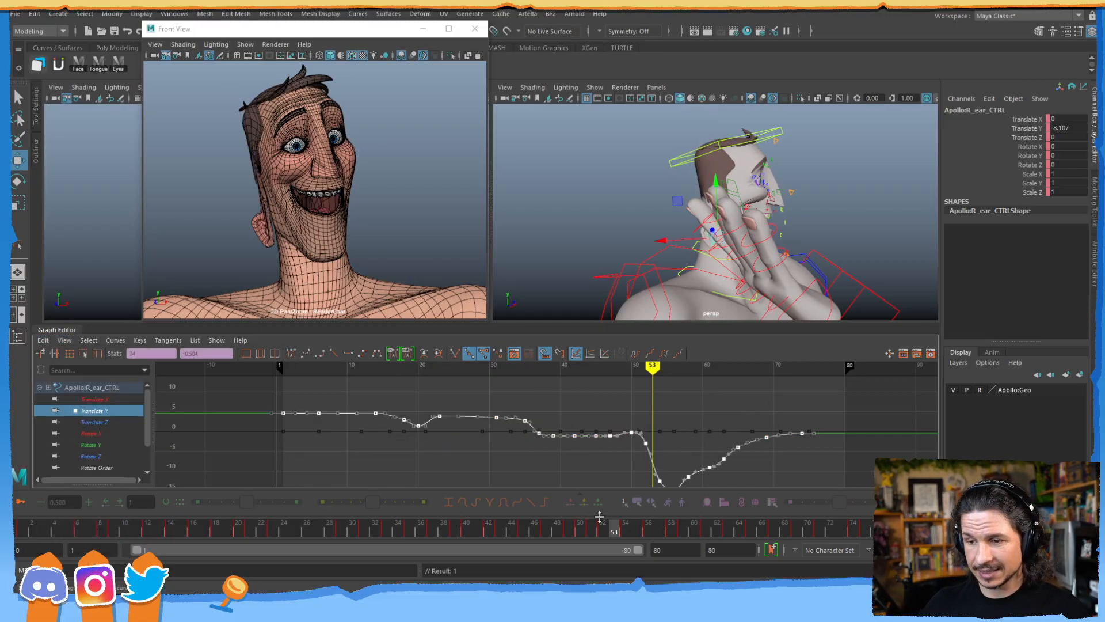
- Flatten the right ear's entire Translate Y curve with the Region tool until its deepest dip is about -2.3
middle_click_drag(570, 425, 526, 413, "alt")
right_click_drag(526, 413, 552, 442, "alt+shift")
middle_click_drag(516, 447, 572, 428, "alt")
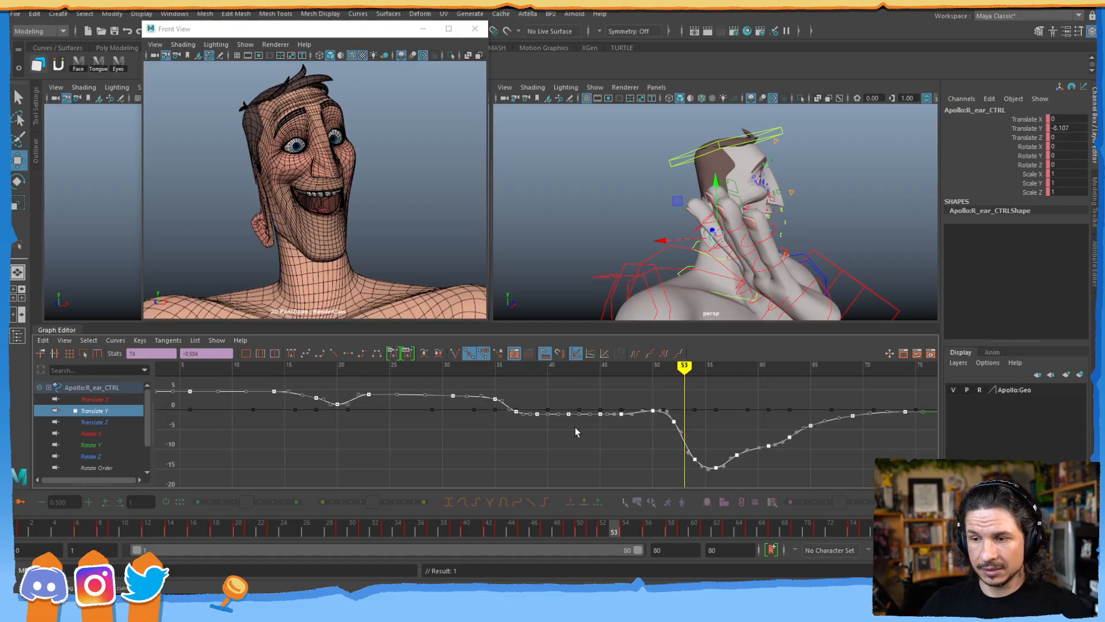
left_click(82, 354)
left_click_drag(521, 384, 523, 401)
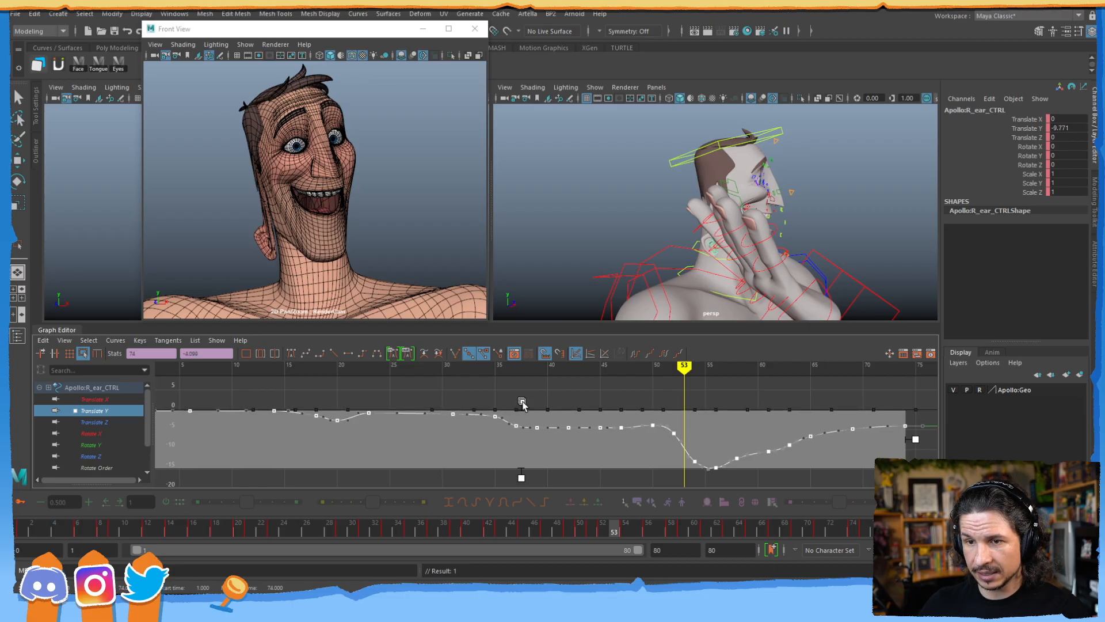
left_click_drag(523, 479, 525, 431)
key("f")
right_click_drag(720, 401, 636, 427, "alt")
middle_click_drag(636, 427, 585, 421, "alt")
right_click_drag(602, 425, 499, 446, "alt")
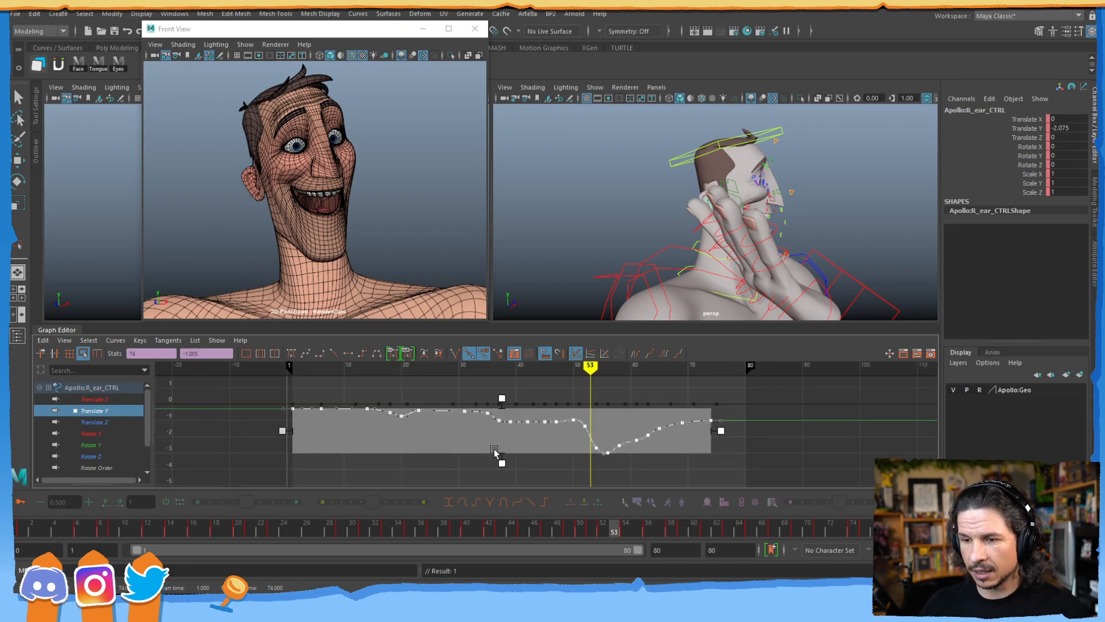
left_click_drag(505, 464, 502, 448)
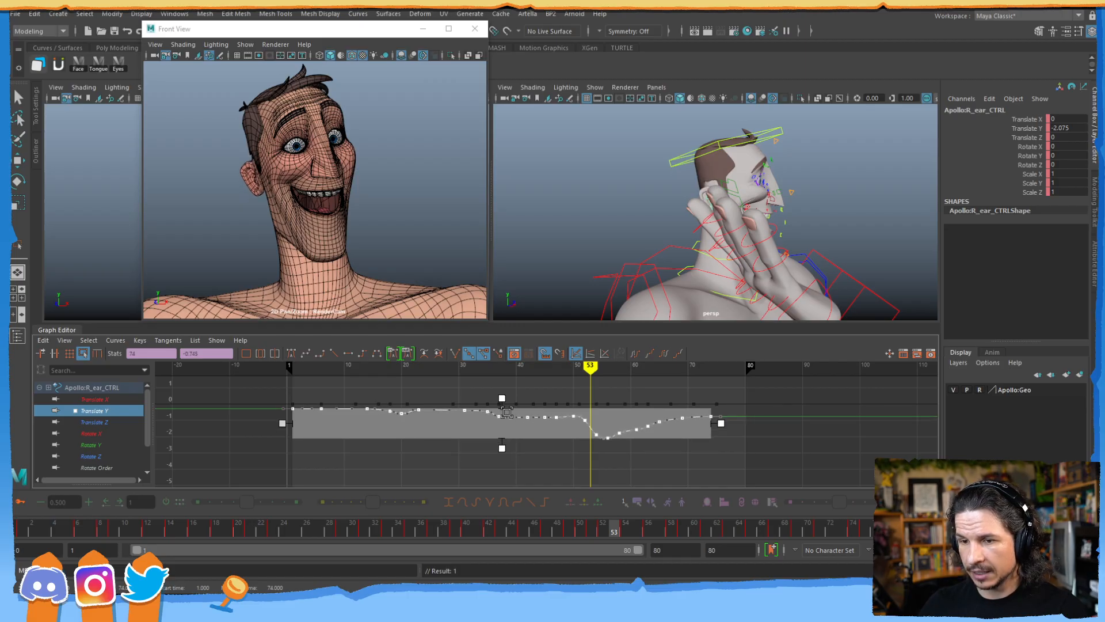
- Shift the right ear's Translate Y curve up to around 0 and compress it to a lowest value of about -0.3
right_click_drag(564, 425, 463, 423, "alt")
mouse_move(462, 425)
middle_mouse_down("alt")
mouse_move(494, 435)
mouse_move(493, 453)
middle_mouse_up("alt")
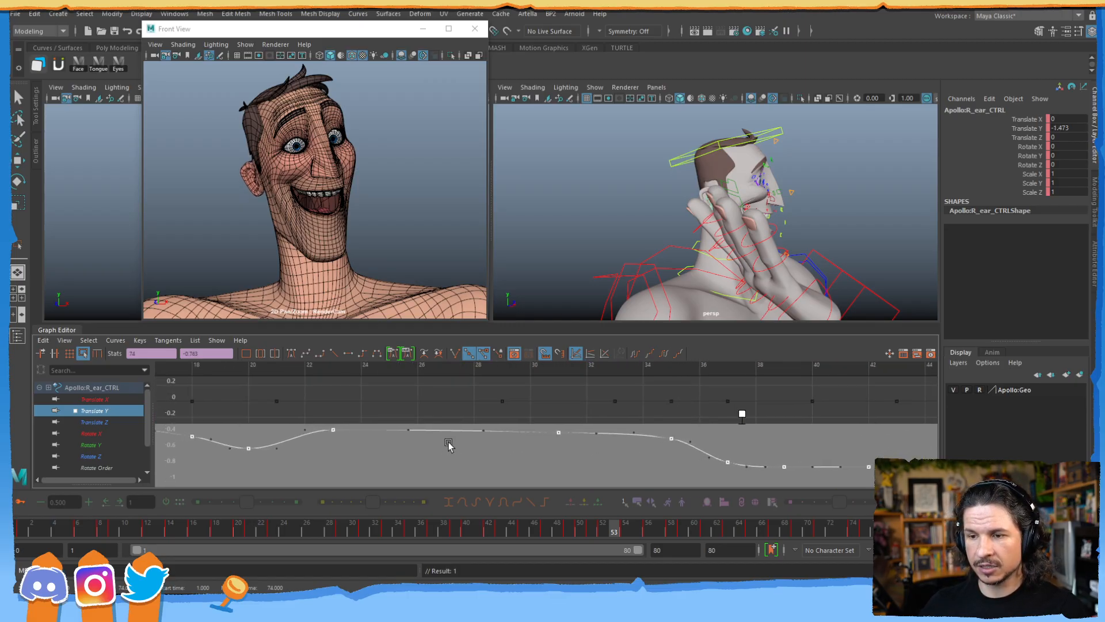
left_click_drag(451, 456, 447, 434)
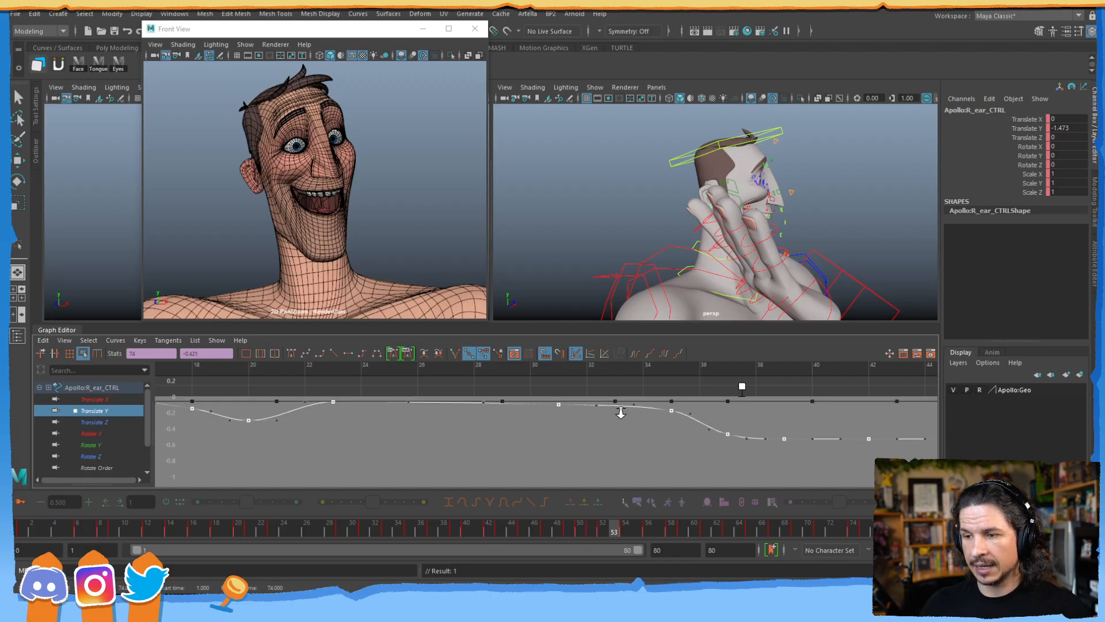
key("f")
scroll(554, 417, "up", 3)
left_click_drag(426, 459, 444, 406)
key("f")
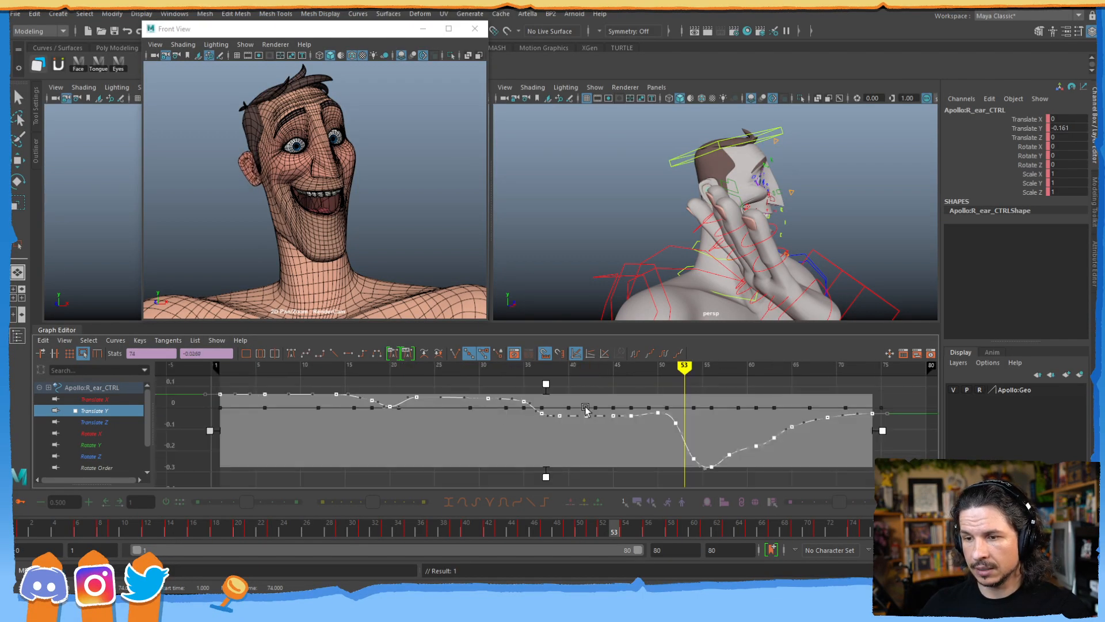
- Align the Translate Y curve's start with 0 and reduce its dip to about -0.19 at frame 55, returning to the Move tool
left_click_drag(550, 465, 550, 459)
left_click_drag(456, 432, 452, 445)
left_click_drag(547, 478, 548, 465)
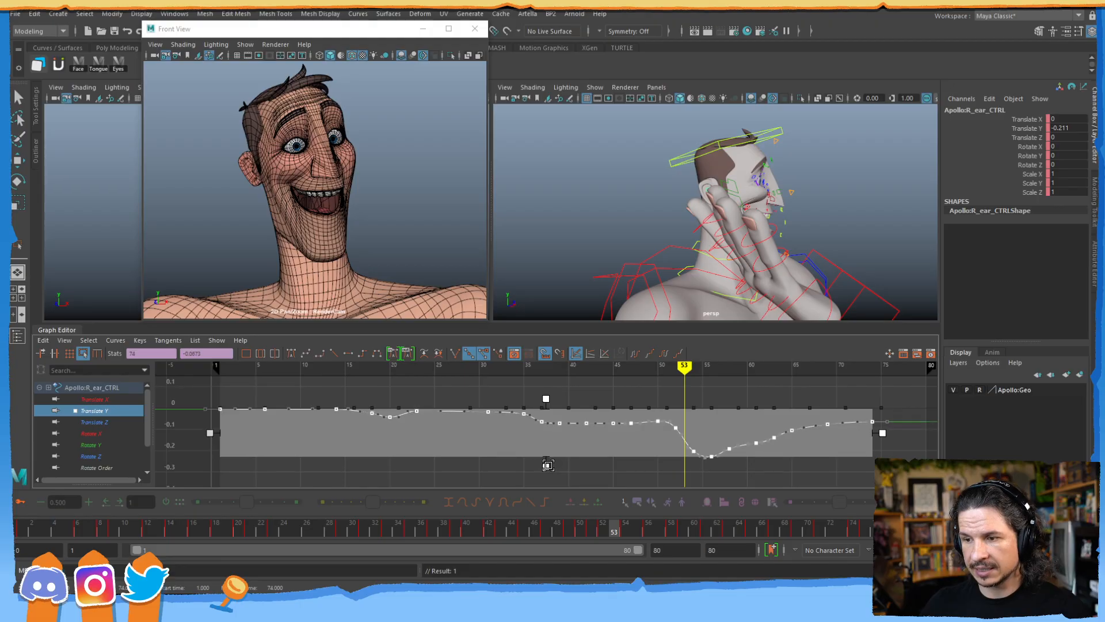
left_click_drag(597, 530, 635, 510)
left_click_drag(546, 466, 545, 458)
key("w")
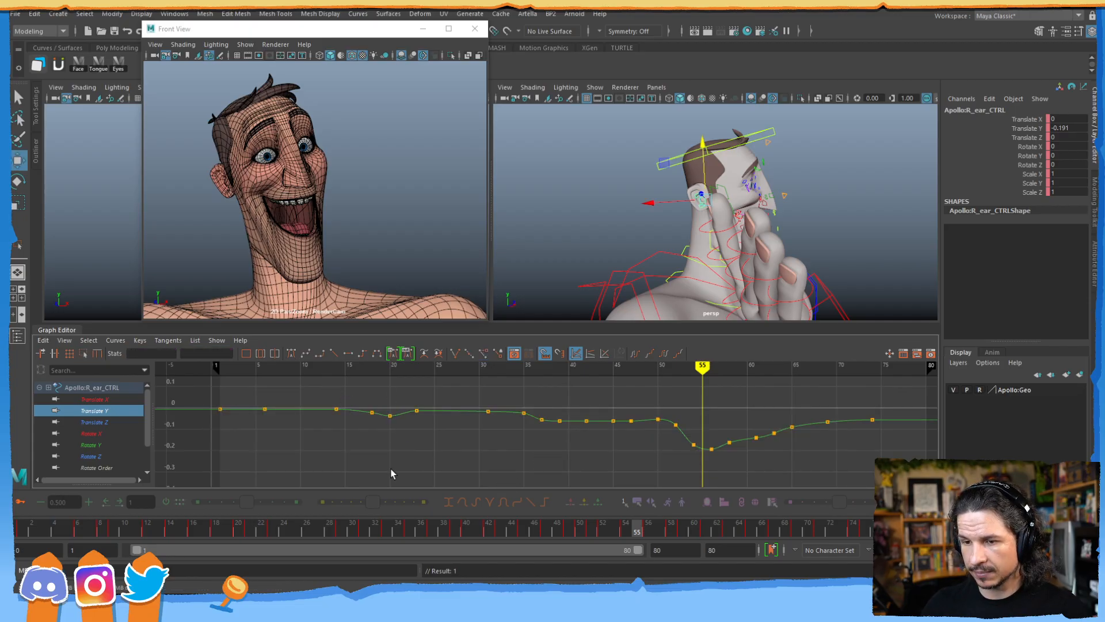
- Set all of the right ear's Translate Y keys from frame 1 through frame 47 to 0
left_click_drag(205, 534, 238, 530)
left_click_drag(424, 426, 430, 430)
left_click(219, 409)
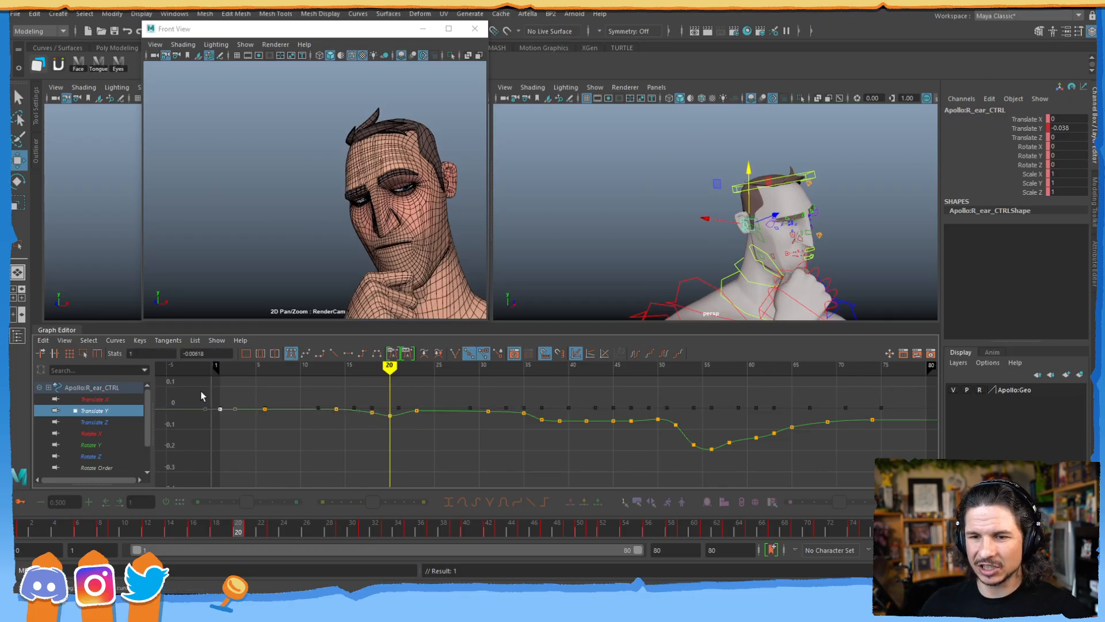
key("Return")
left_click_drag(217, 391, 234, 420)
left_click(203, 355)
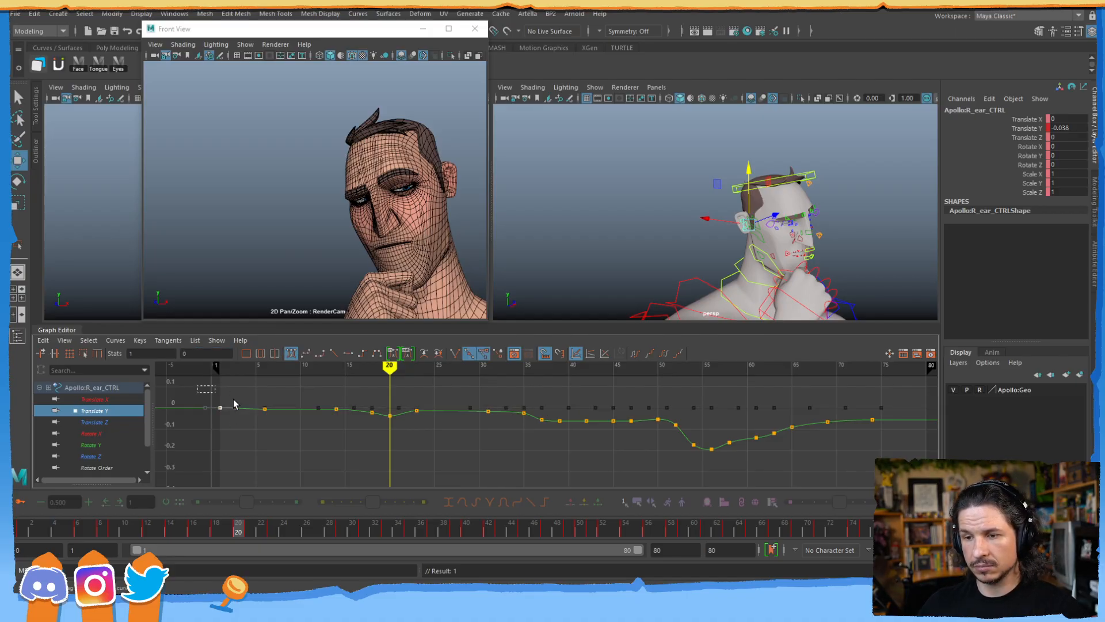
left_click_drag(526, 432, 633, 436)
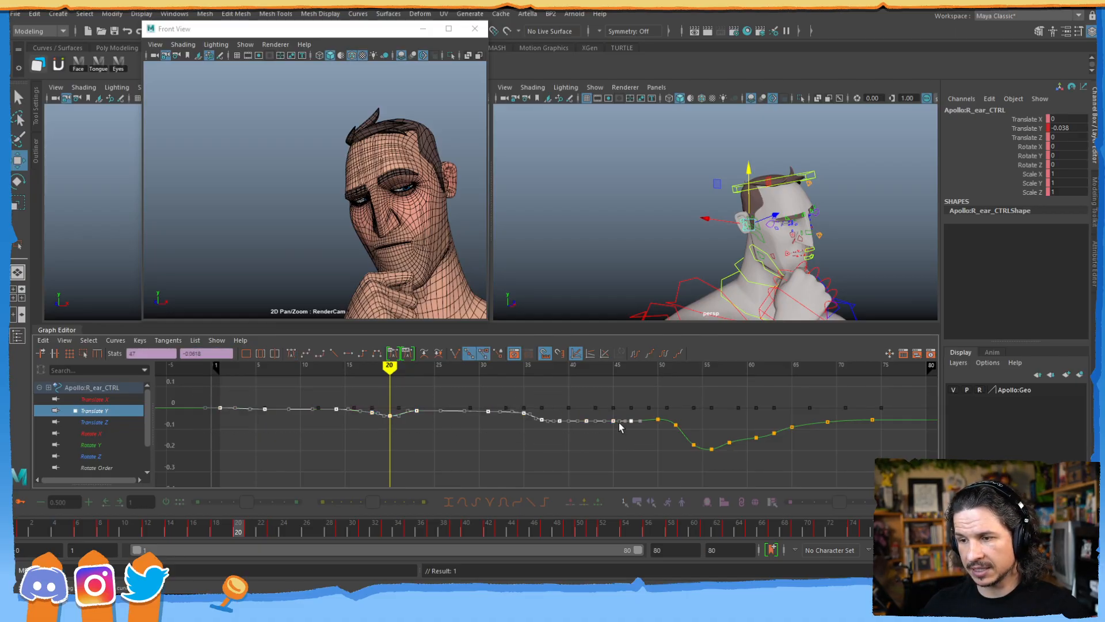
key("ctrl+z")
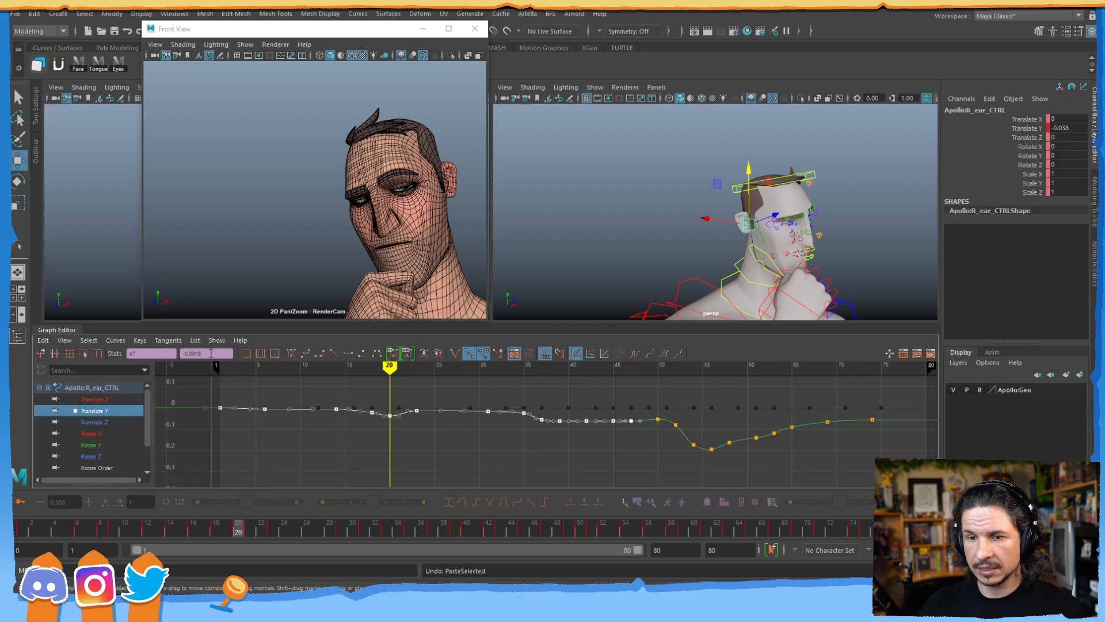
type("0")
key("Return")
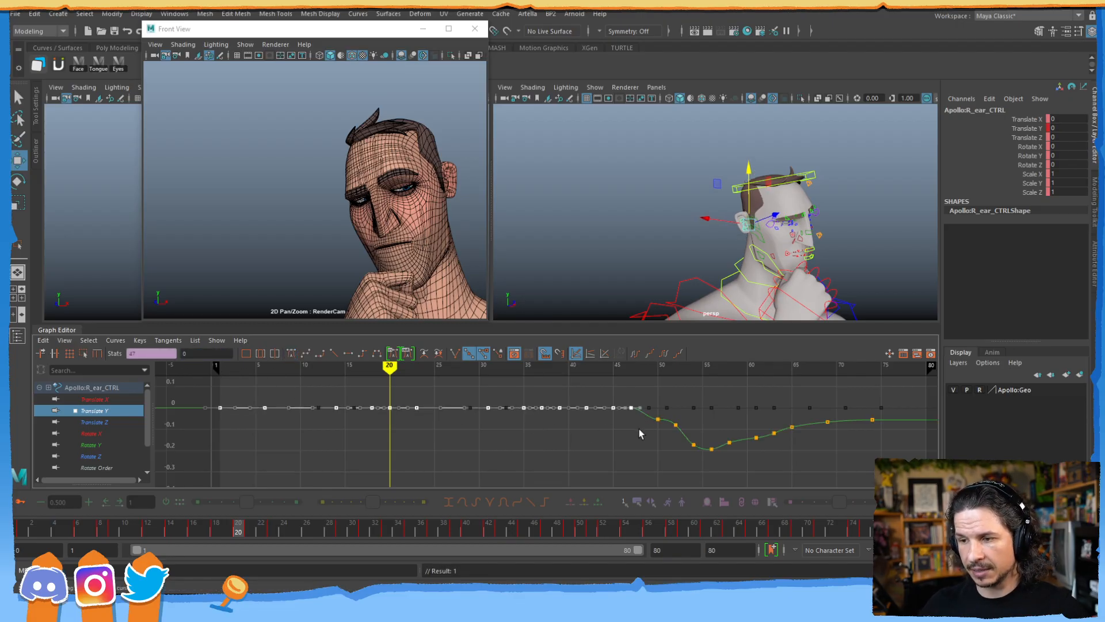
- Raise the Translate Y key at frame 50 to about -0.02 so the ear eases into the dip
scroll(637, 433, "up", 4)
middle_click_drag(622, 428, 525, 443, "alt")
left_click_drag(657, 407, 612, 447)
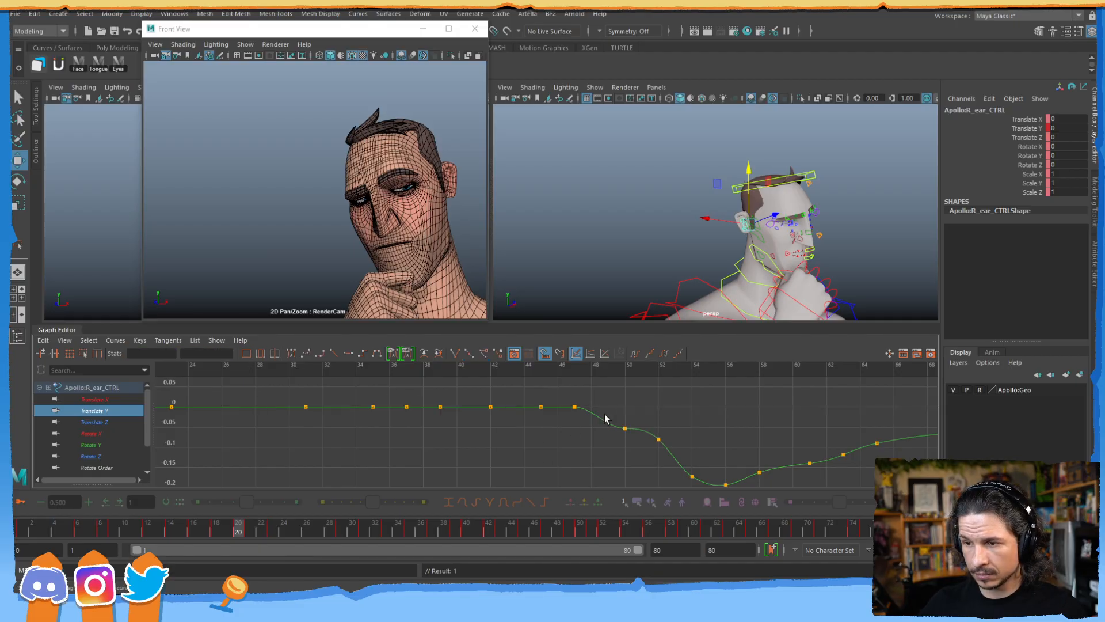
left_click(291, 352)
middle_click_drag(609, 449, 615, 442, "shift")
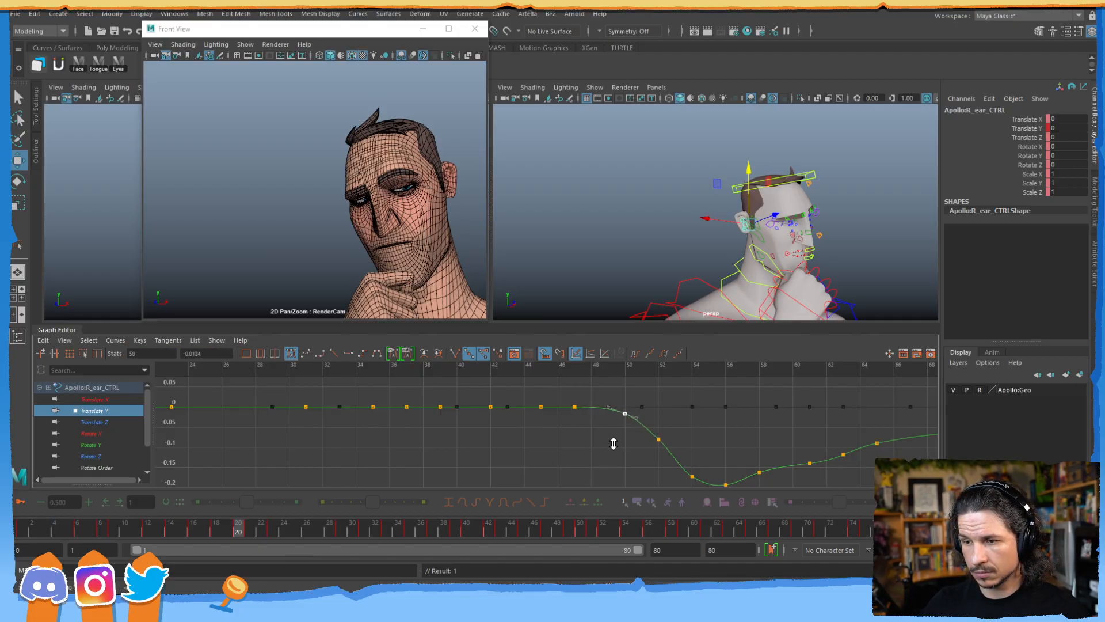
left_click(660, 442)
- Set the right ear's Translate Y keys at frames 69 and 74 to 0
middle_click_drag(867, 428, 534, 414, "alt")
left_click_drag(747, 388, 498, 454)
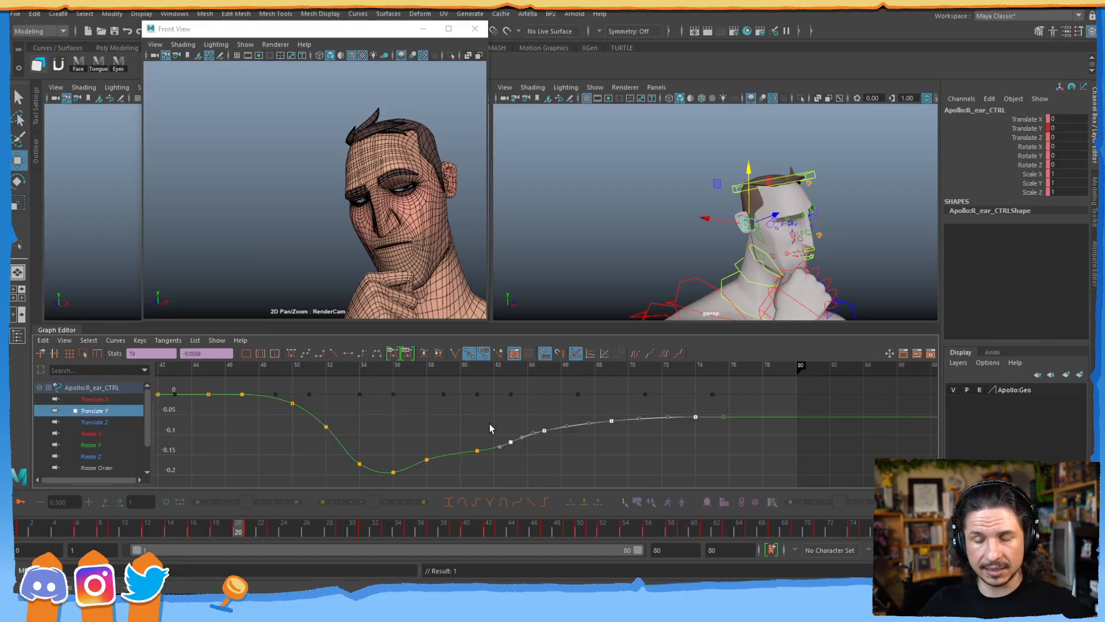
left_click_drag(744, 397, 588, 442)
type("0")
key("Return")
- Raise the Translate Y key at frame 65 to about -0.03 and delete the key at frame 63
left_click(544, 429)
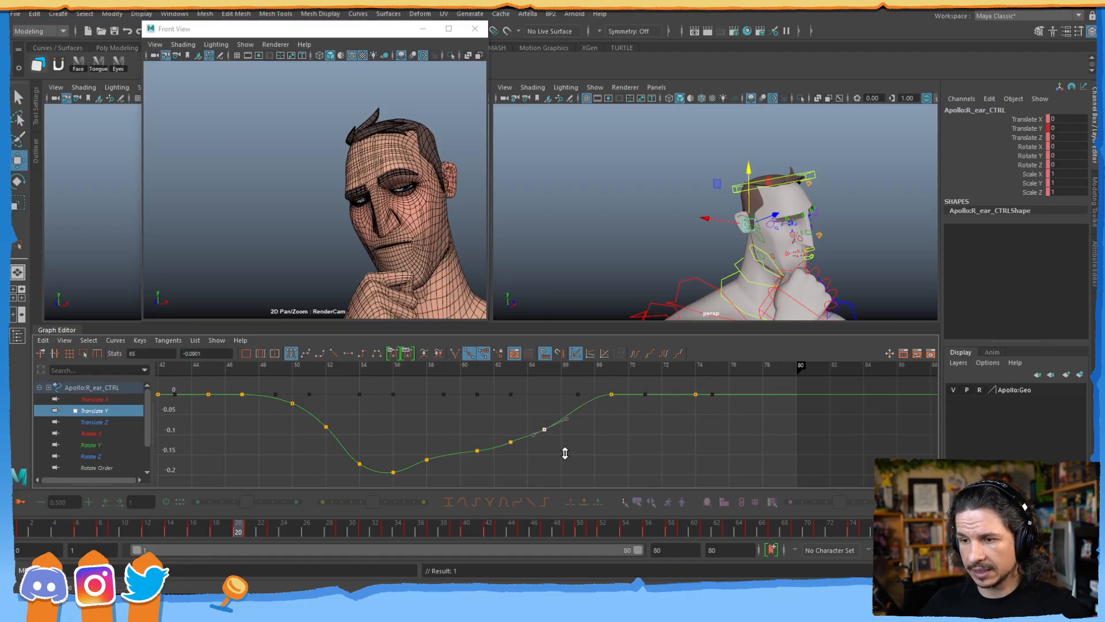
middle_click_drag(566, 462, 566, 438, "shift")
left_click(512, 443)
key("Delete")
left_click_drag(540, 430, 464, 432)
- Smooth the curve's return by raising the Translate Y keys at frame 61 to about -0.09 and frame 65 to about -0.01
left_click(477, 451)
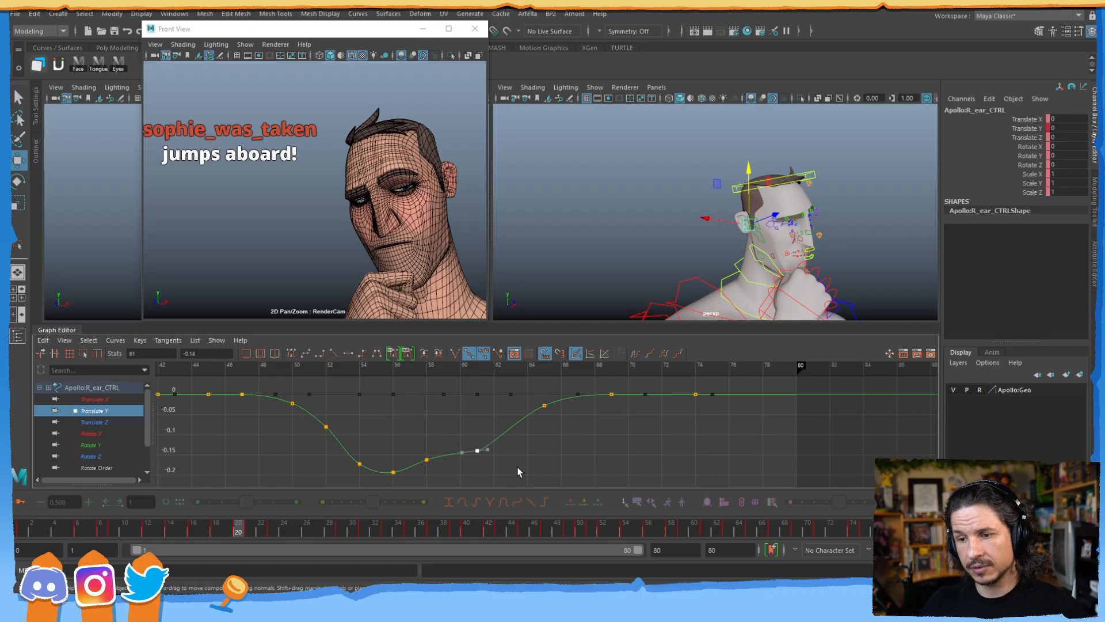
left_click(291, 353)
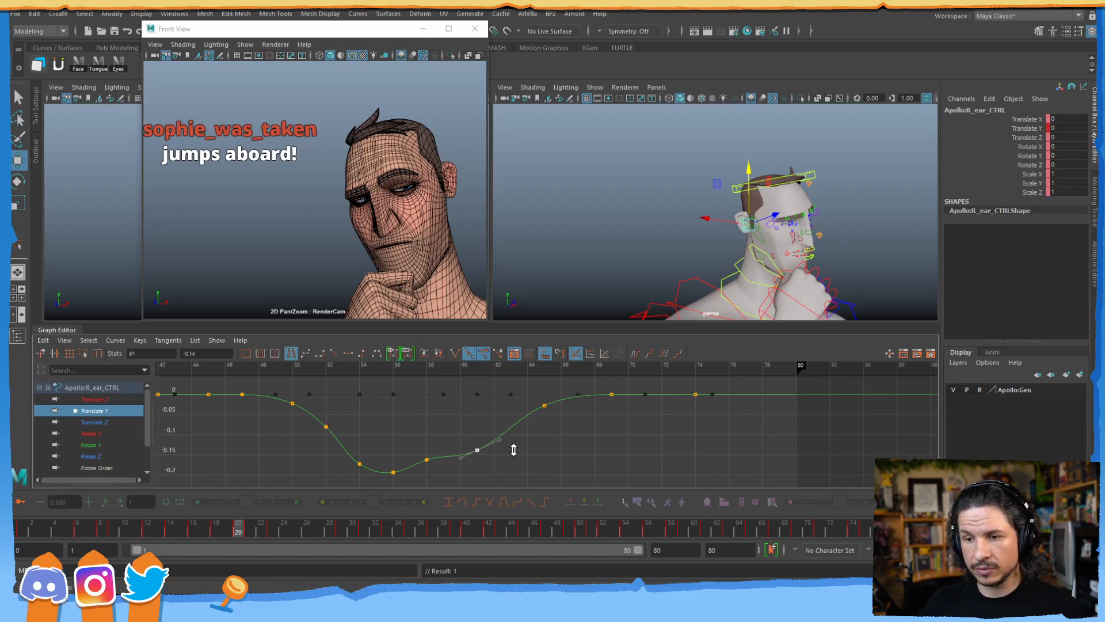
middle_click_drag(513, 441, 513, 420)
left_click_drag(531, 388, 554, 422)
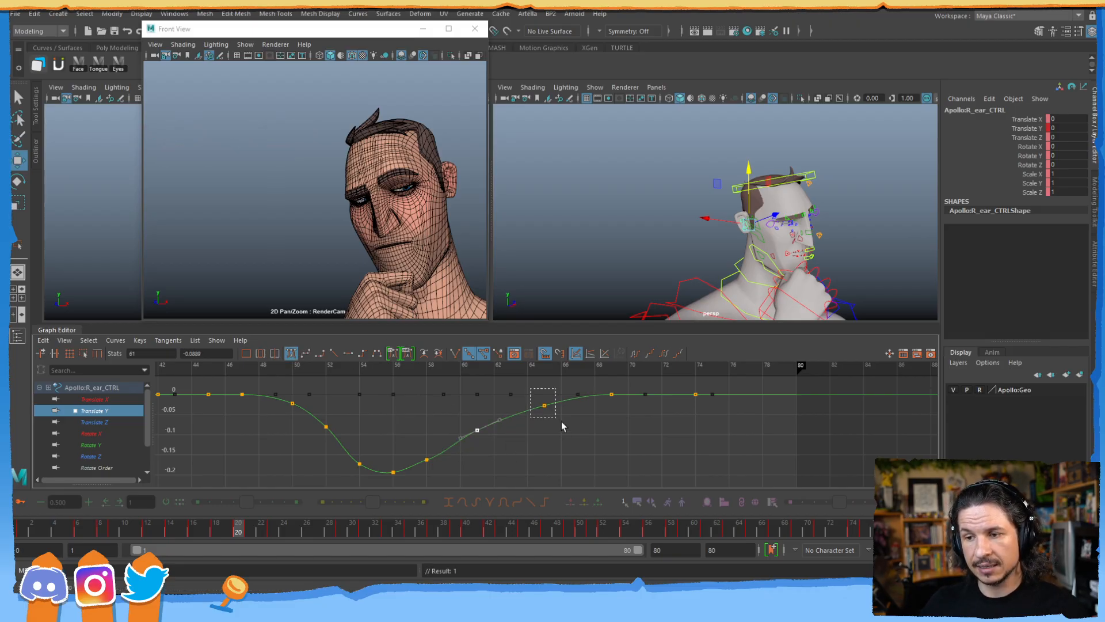
middle_click_drag(560, 427, 556, 412)
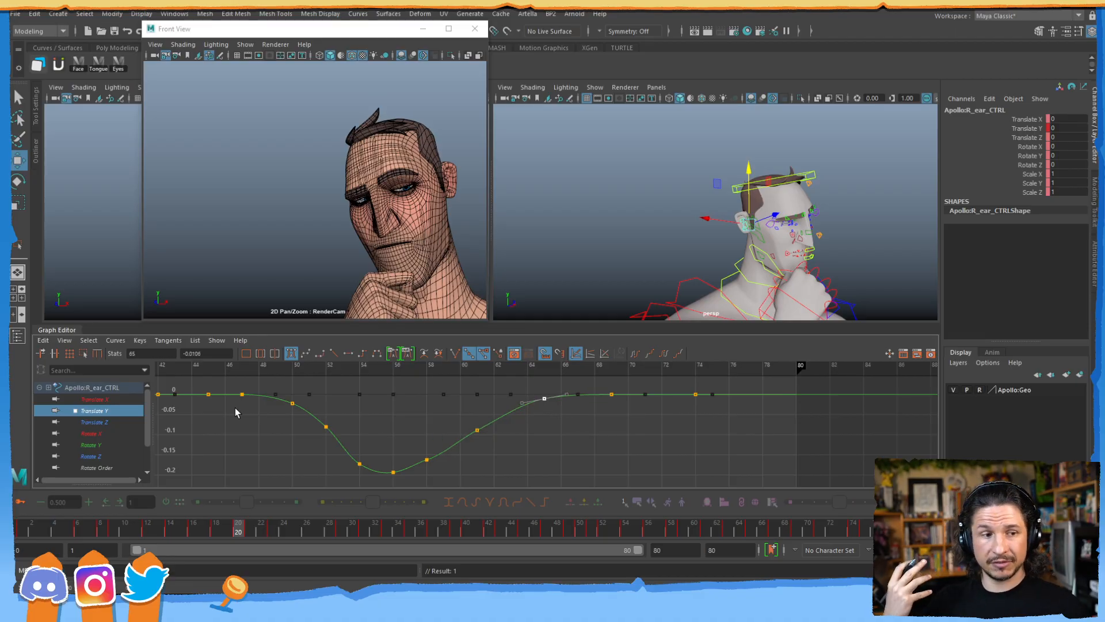
- Lower the Translate Y key at frame 58 to -0.17 and steepen its outgoing tangent
left_click(427, 458)
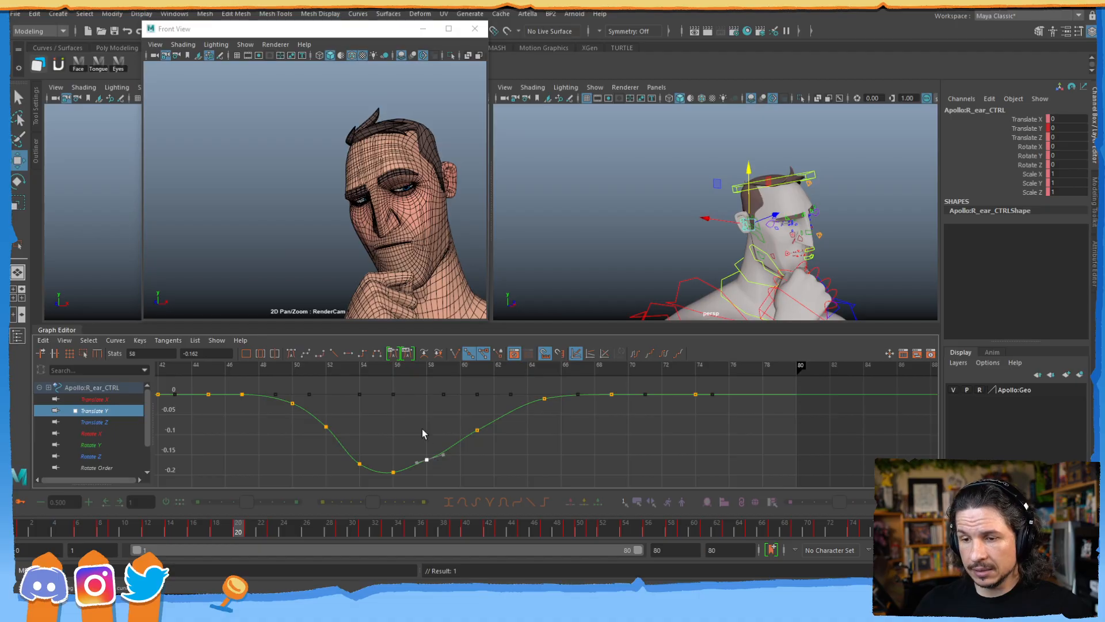
middle_click_drag(407, 430, 408, 431)
middle_click_drag(444, 469, 452, 463)
- Select all of the right ear's Translate Y keys to copy the cleaned-up curve
right_click_drag(759, 233, 795, 227, "alt")
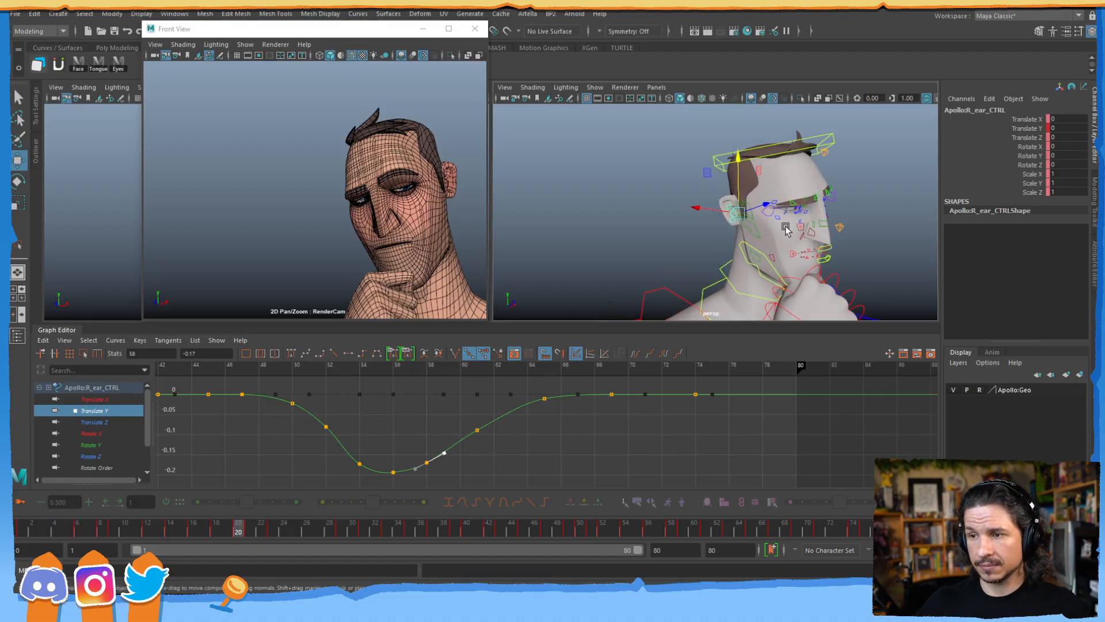
middle_click_drag(795, 227, 748, 209, "alt")
left_click_drag(486, 416, 494, 426)
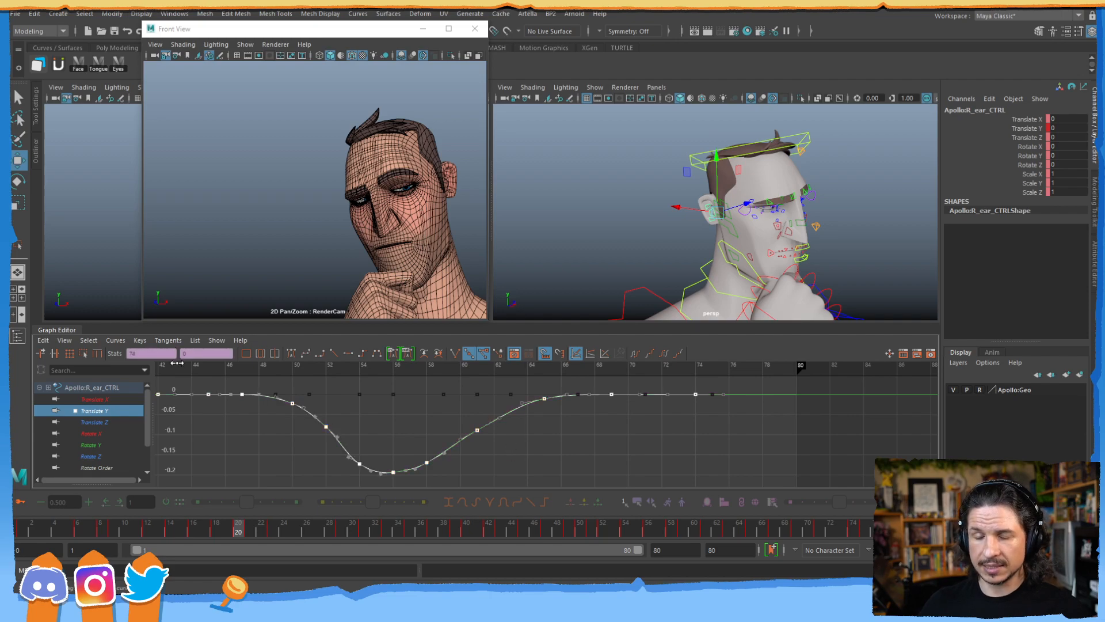
- Test rotating the right ear about its different axes at frame 20, and undo the X rotation
scroll(817, 224, "up", 2)
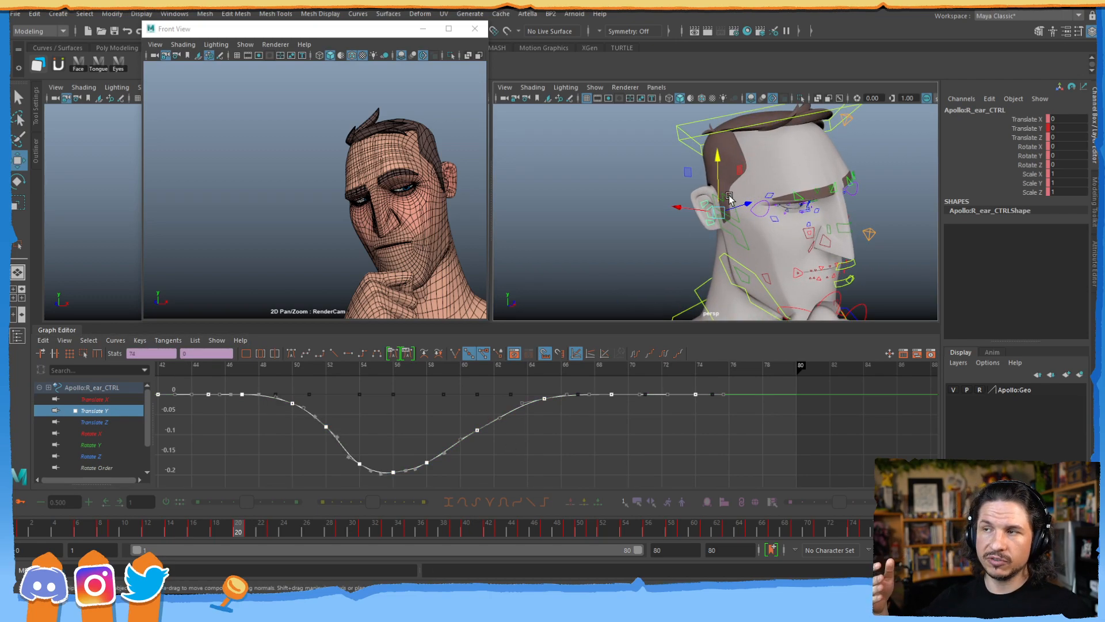
key("e")
left_click_drag(729, 197, 720, 237, "alt")
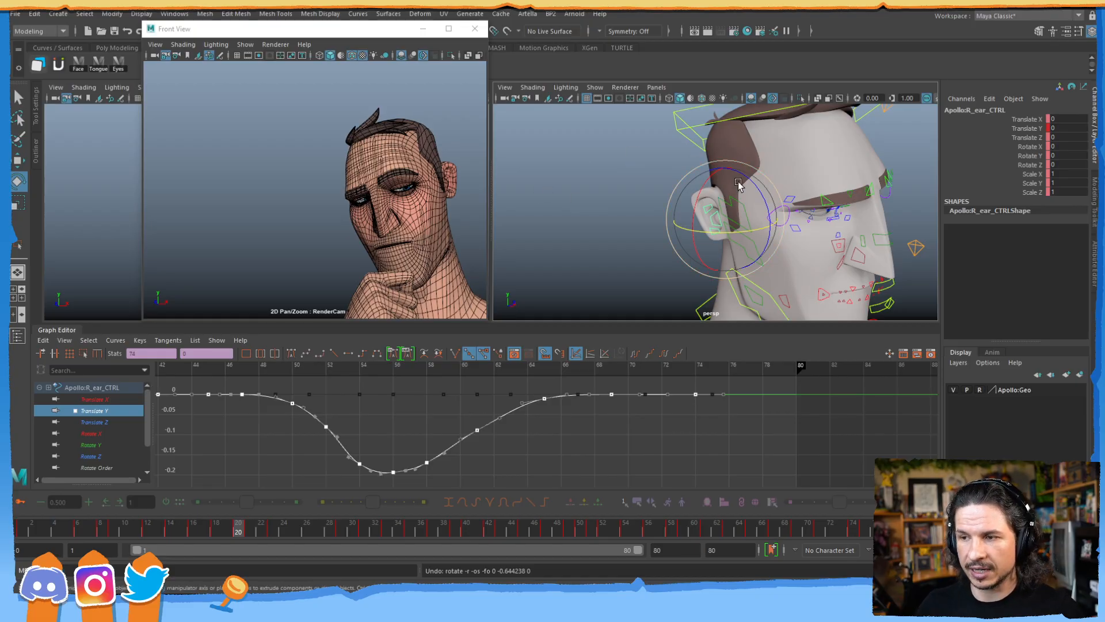
left_click_drag(763, 200, 763, 227)
key("ctrl+z")
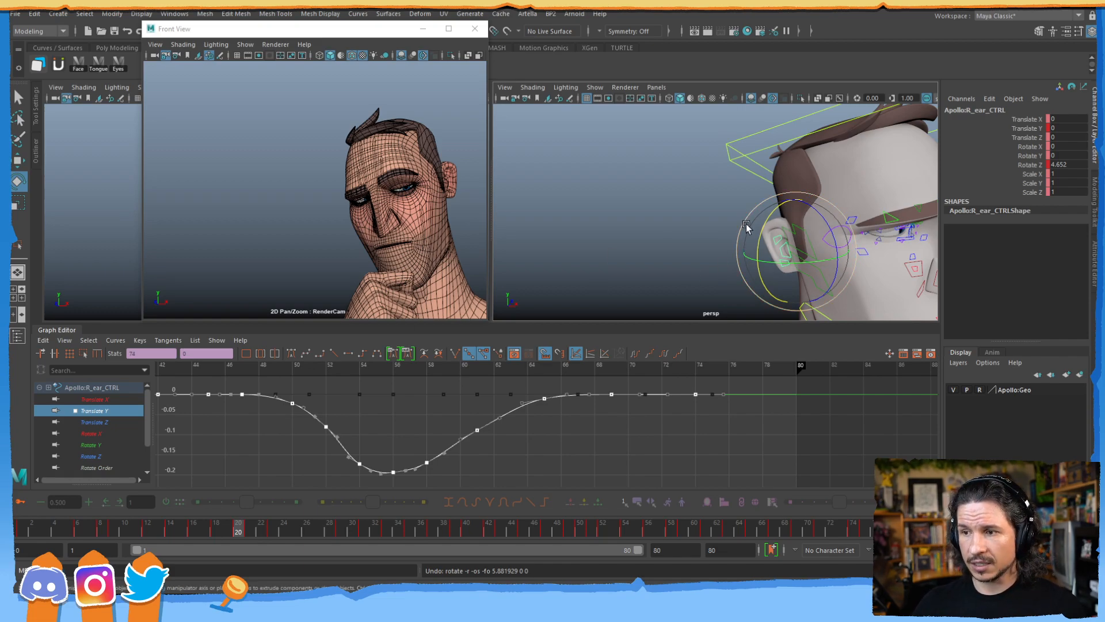
- Replace the right ear's Rotate Y keys with the copied Translate Y curve
left_click(112, 446)
left_click_drag(531, 450, 202, 457)
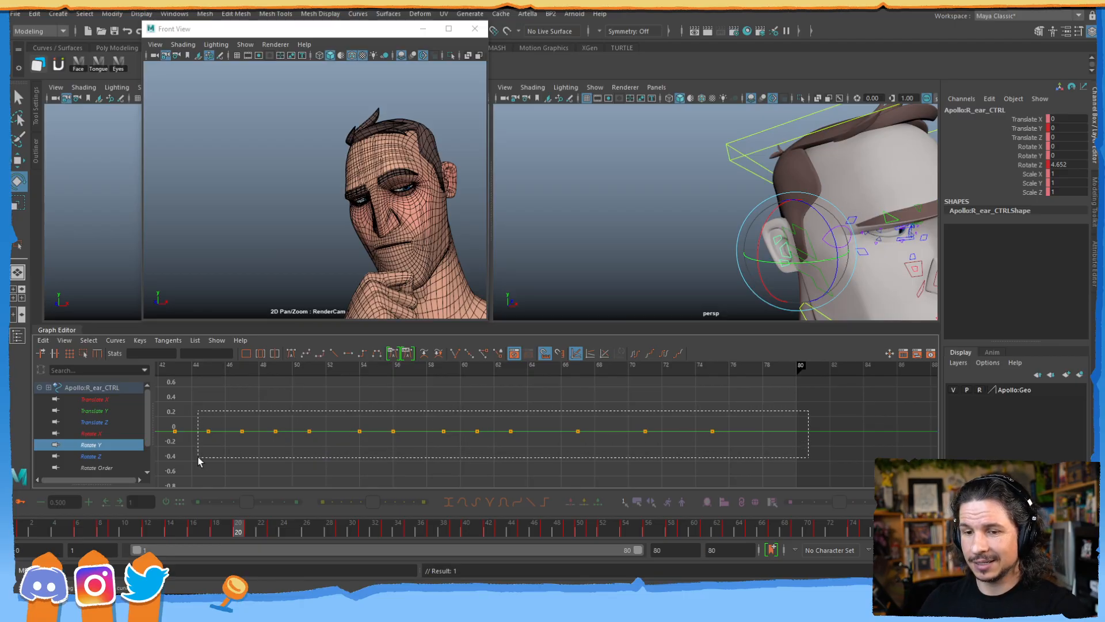
left_click(175, 431)
key("ctrl+v")
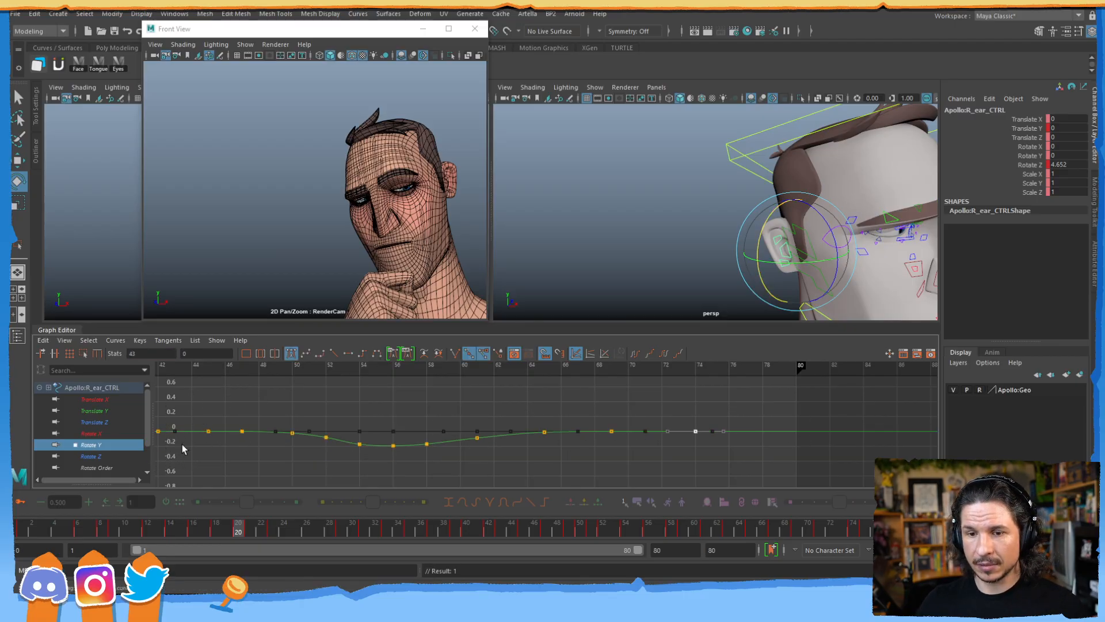
key("f")
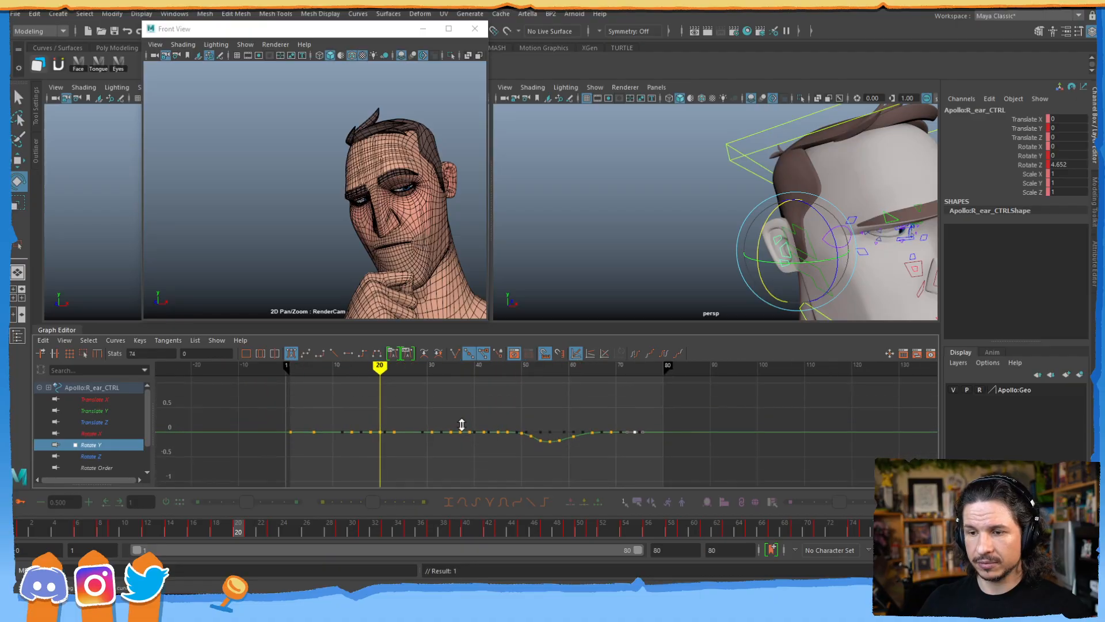
- Replace the right ear's Rotate Z keys with the copied Translate Y curve
left_click(92, 456)
key("f")
right_click_drag(656, 397, 626, 409, "alt")
left_click_drag(510, 439, 326, 477)
key("Delete")
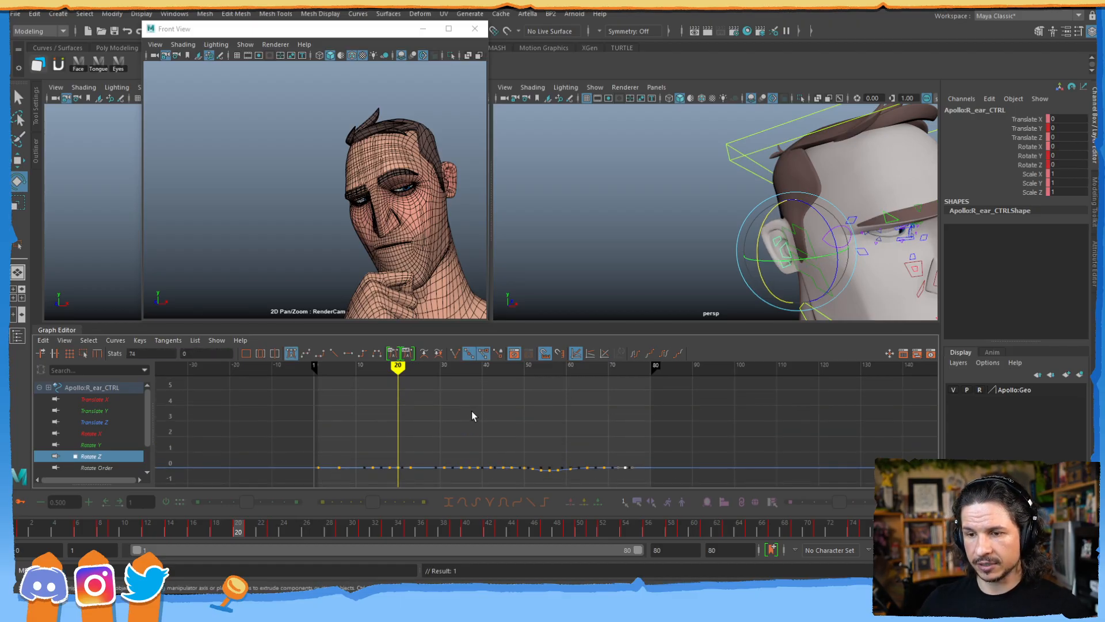
- Examine the right ear's motion and the amplitude of its Rotate Z curve across frames 53 to 56
key("shift+f")
left_click_drag(752, 219, 800, 222, "alt")
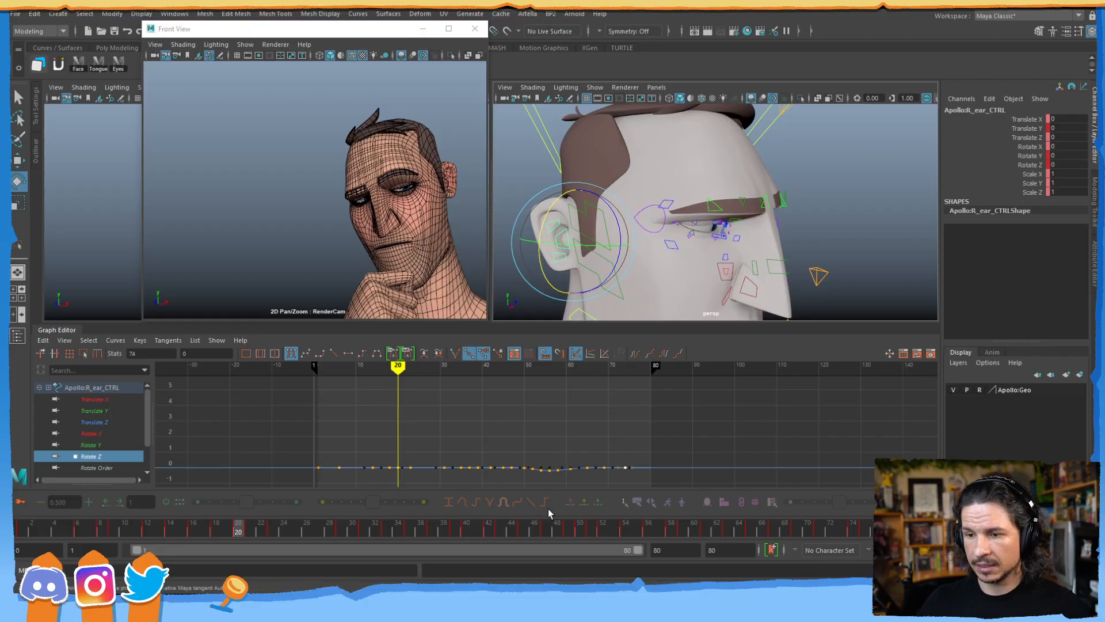
mouse_move(627, 528)
left_mouse_down()
mouse_move(659, 523)
mouse_move(593, 526)
mouse_move(626, 525)
left_mouse_up()
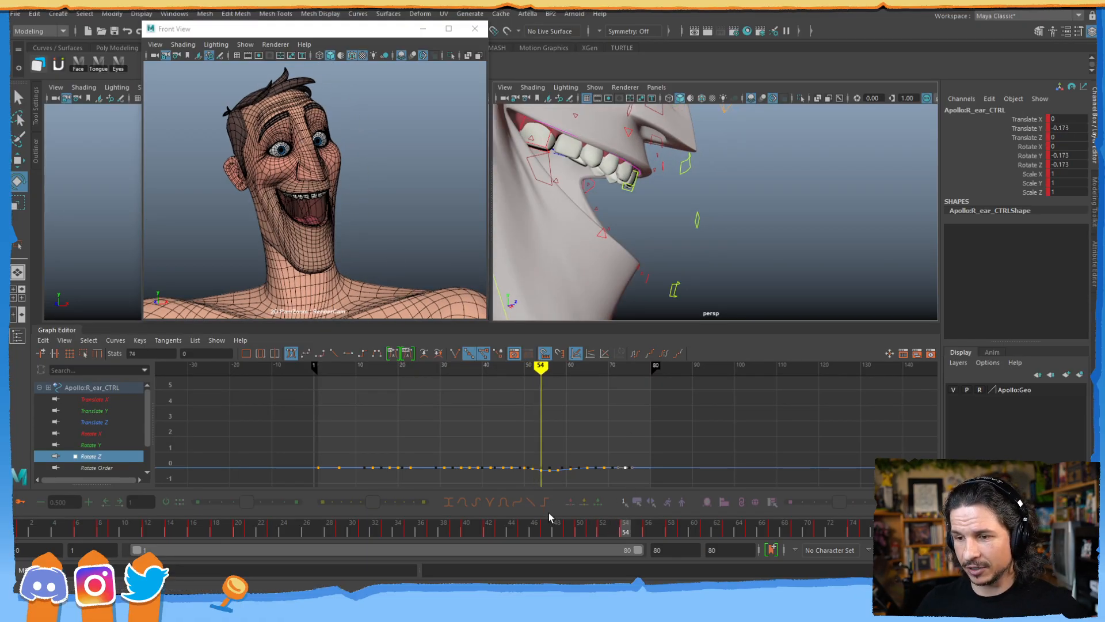
middle_click_drag(537, 471, 526, 481, "alt")
right_click_drag(525, 481, 531, 444, "alt+shift")
middle_click_drag(530, 444, 532, 413, "alt")
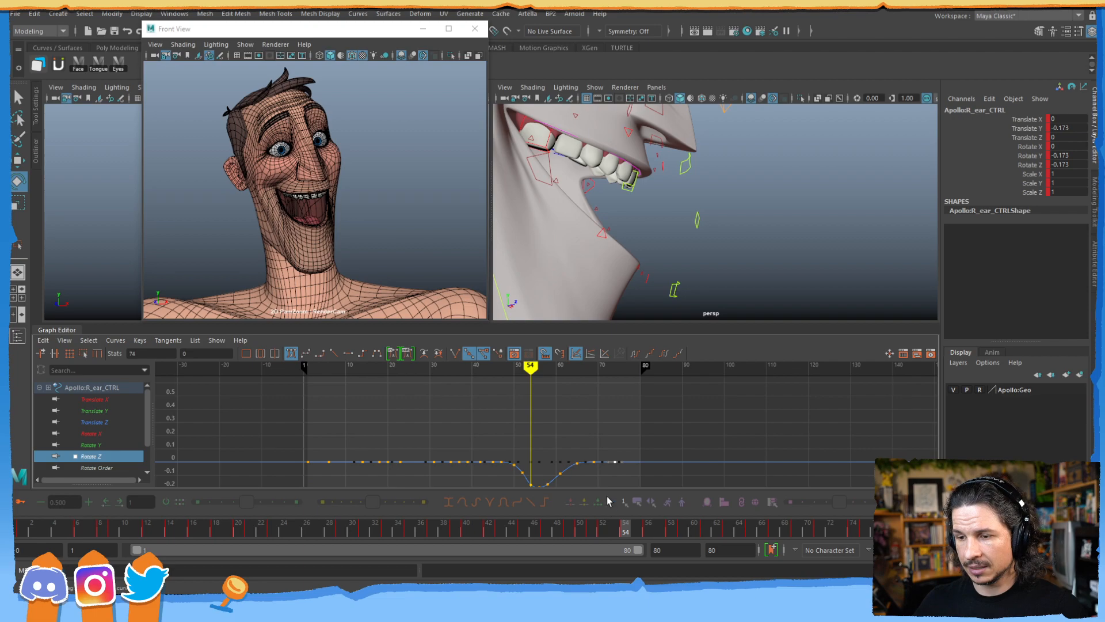
mouse_move(621, 531)
left_mouse_down()
mouse_move(593, 526)
mouse_move(637, 525)
mouse_move(582, 523)
mouse_move(603, 525)
left_mouse_up()
middle_click_drag(763, 195, 812, 222, "alt")
right_click_drag(812, 222, 647, 205, "alt")
left_click_drag(647, 205, 668, 241, "alt")
middle_click_drag(606, 476, 594, 451, "alt")
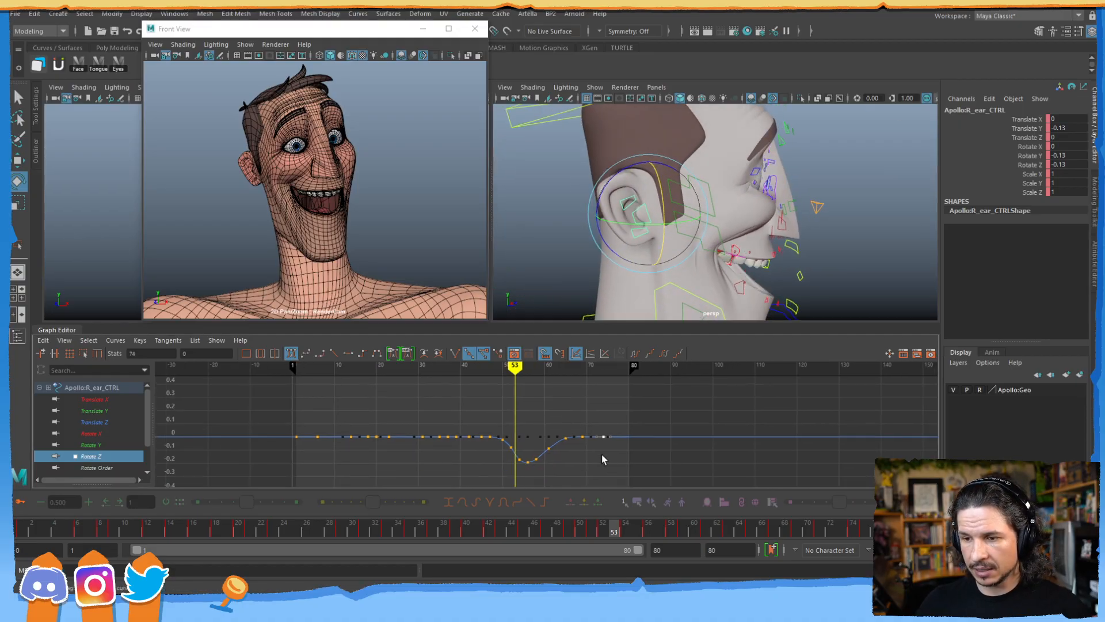
left_click_drag(629, 529, 639, 527)
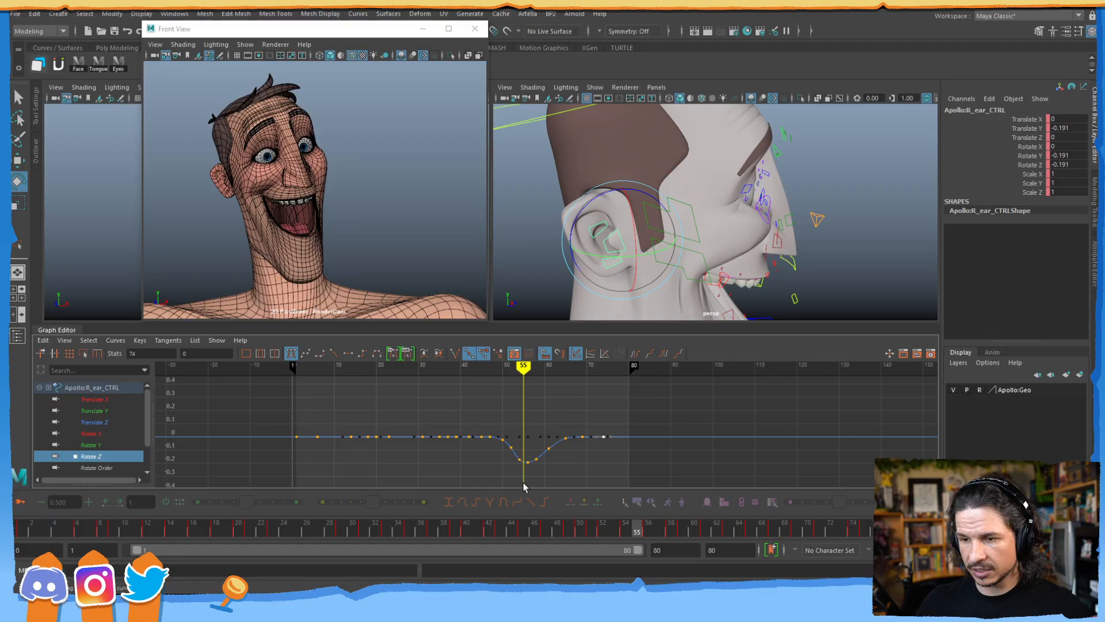
left_click(650, 529)
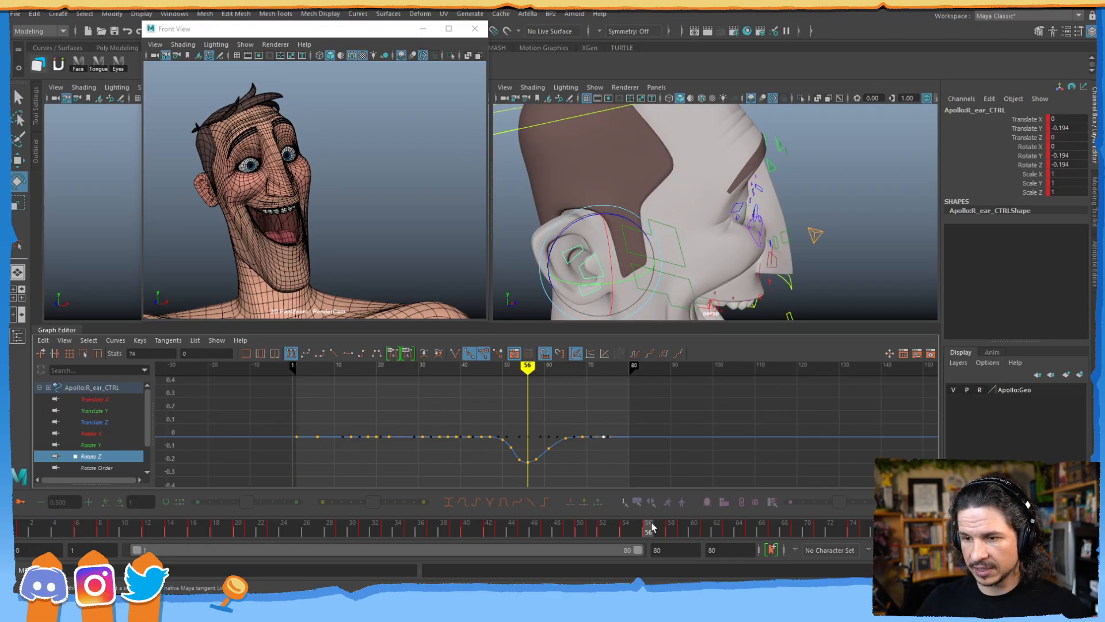
- Scale up the right ear's Rotate Z curve so its dip reaches about -0.64 at frame 56
left_click(515, 456)
key("r")
left_click(70, 353)
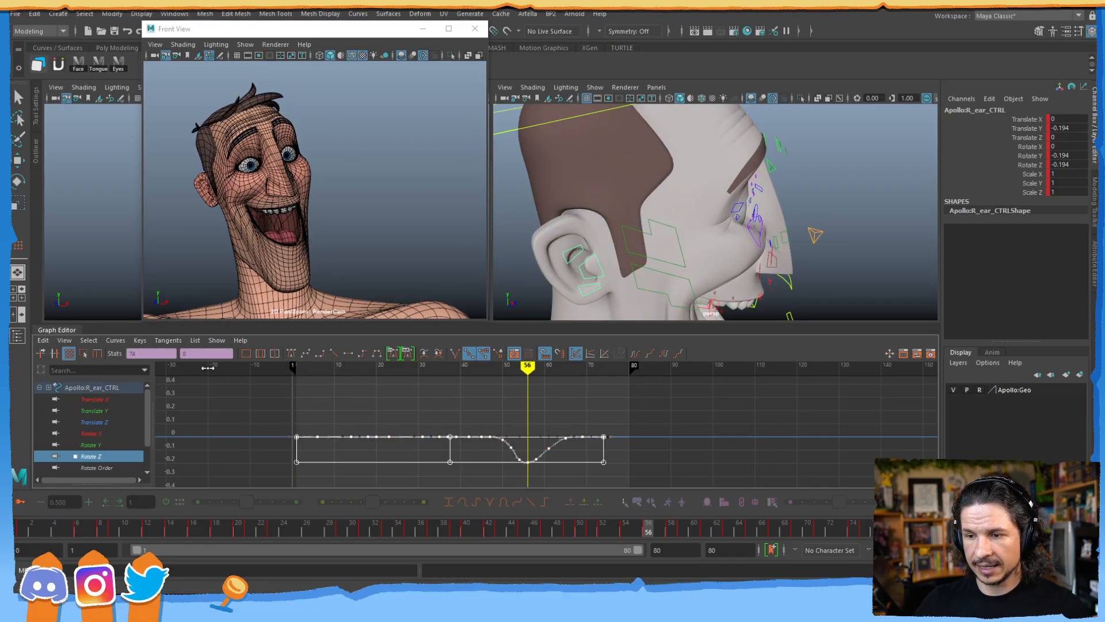
left_click(85, 354)
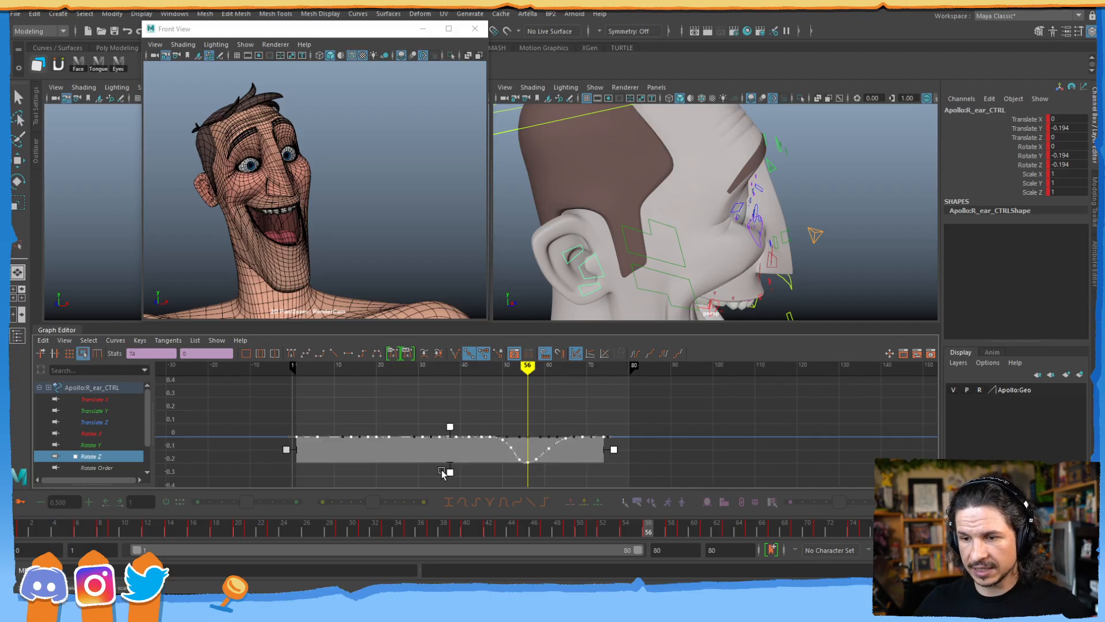
left_click_drag(451, 472, 451, 539)
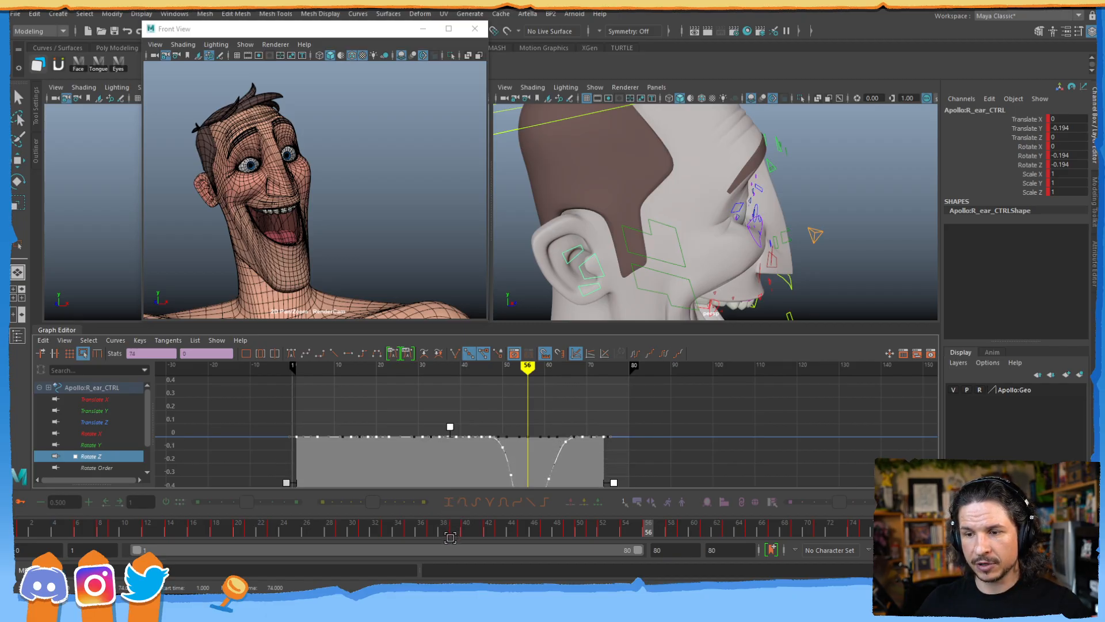
right_click_drag(650, 402, 575, 427, "alt")
middle_click_drag(574, 427, 577, 397, "alt")
right_click_drag(577, 398, 599, 432, "alt+shift")
left_click_drag(457, 445, 293, 439)
- Flip the right ear's Rotate Y curve to positive and scale it to a peak of about 0.77 at frame 56
left_click(127, 445)
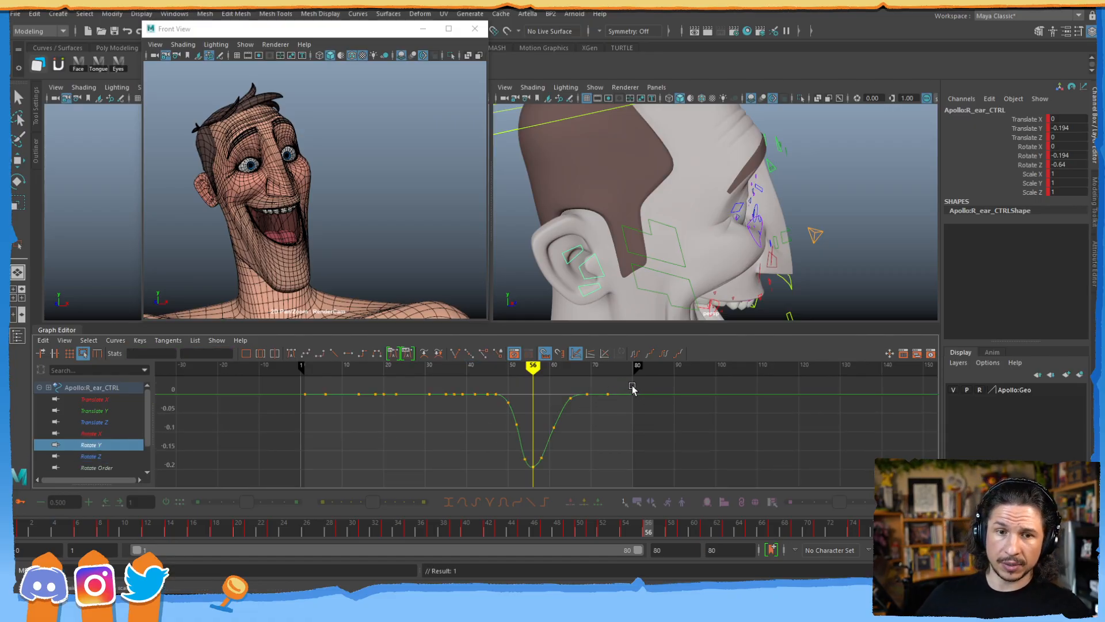
double_click(536, 450)
left_click_drag(457, 476, 470, 375)
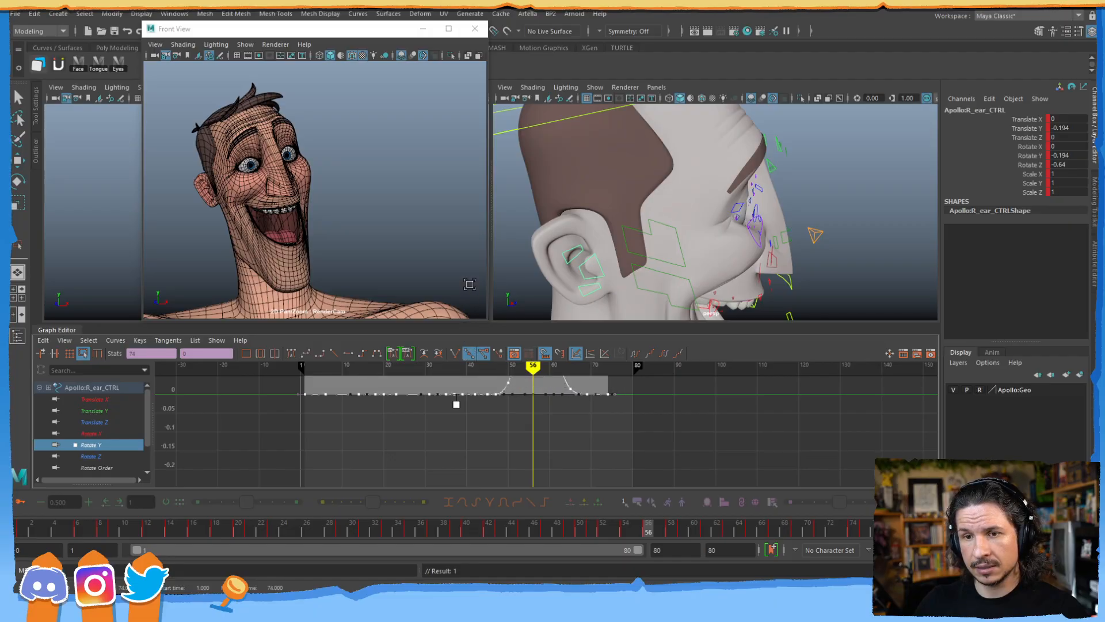
right_click_drag(604, 417, 571, 405, "alt")
mouse_move(535, 418)
left_mouse_down()
mouse_move(539, 374)
mouse_move(539, 398)
left_mouse_up()
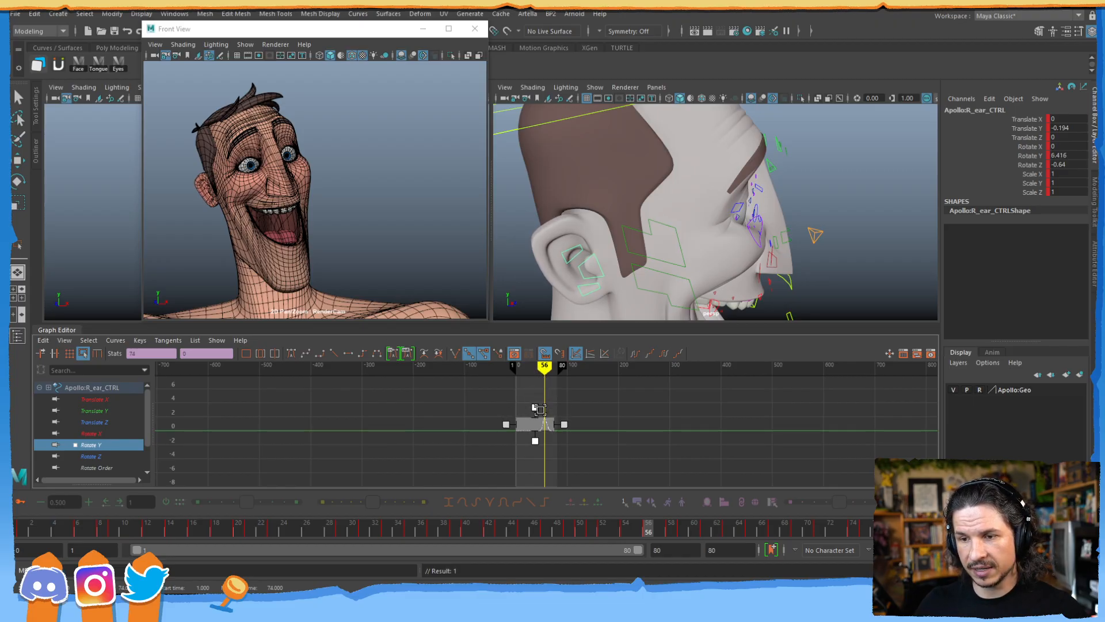
right_click_drag(534, 408, 604, 436, "alt")
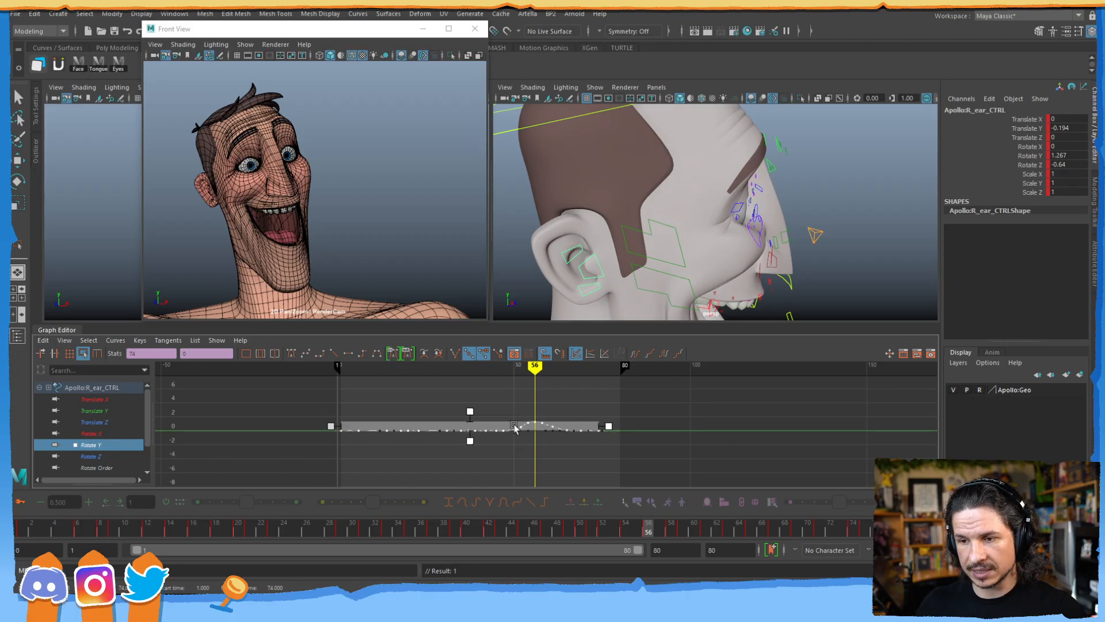
key("f")
mouse_move(273, 394)
left_mouse_down()
mouse_move(260, 411)
mouse_move(261, 397)
left_mouse_up()
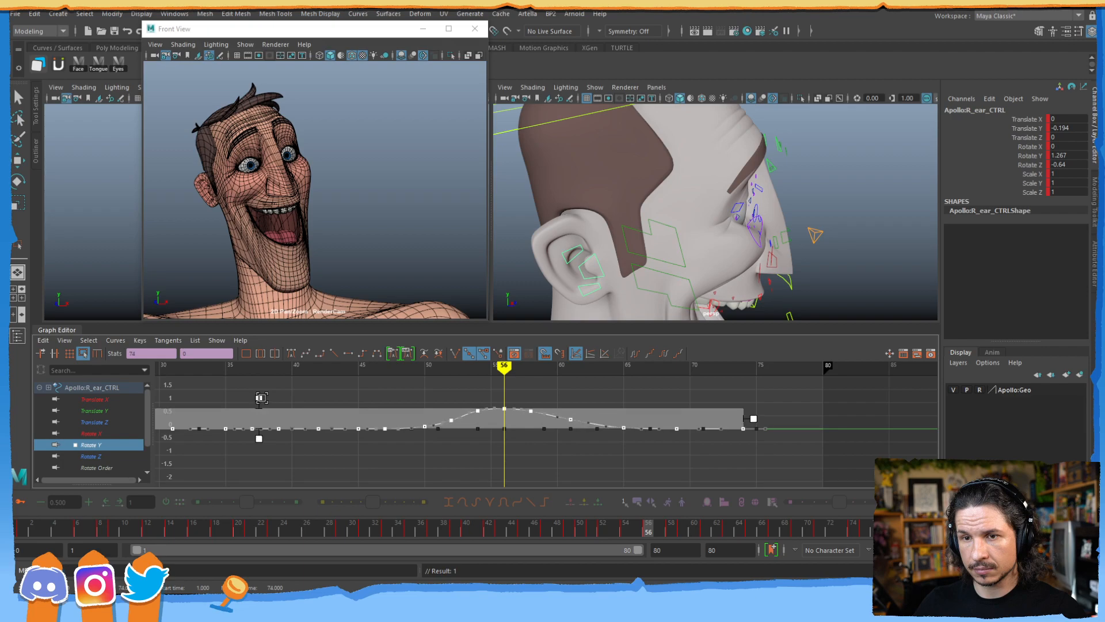
- Offset the right ear's Rotate Y curve two frames later and its Rotate Z curve one frame later, relative to Translate Y
left_click(119, 432)
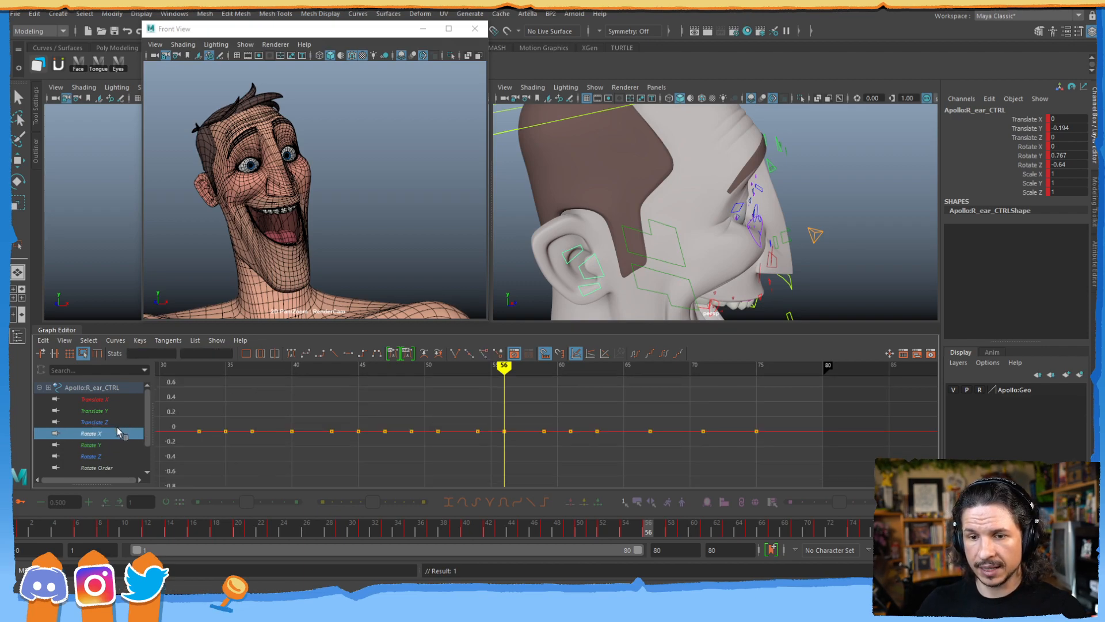
left_click(118, 412)
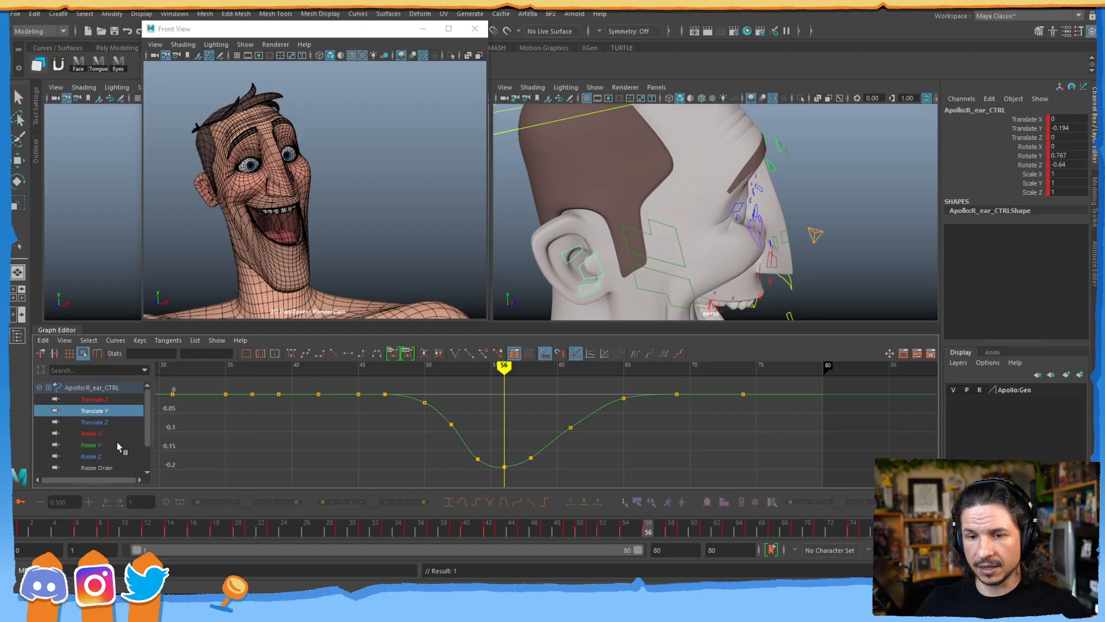
left_click_drag(116, 442, 118, 455, "ctrl")
key("f")
key("w")
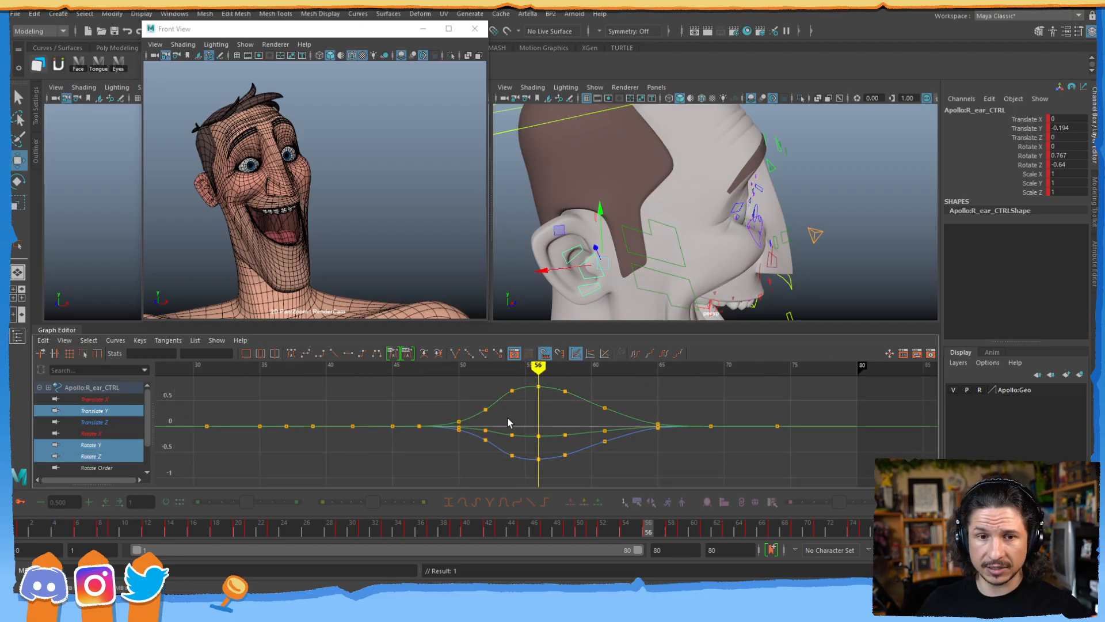
left_click_drag(503, 450, 505, 452)
left_click_drag(499, 406, 502, 415)
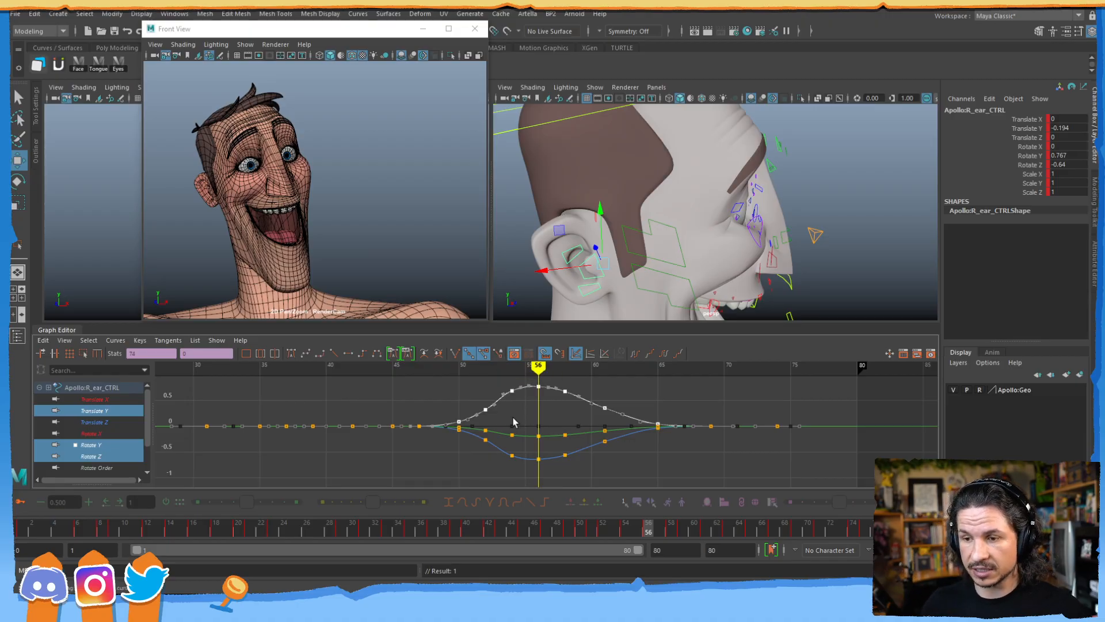
left_click(499, 403)
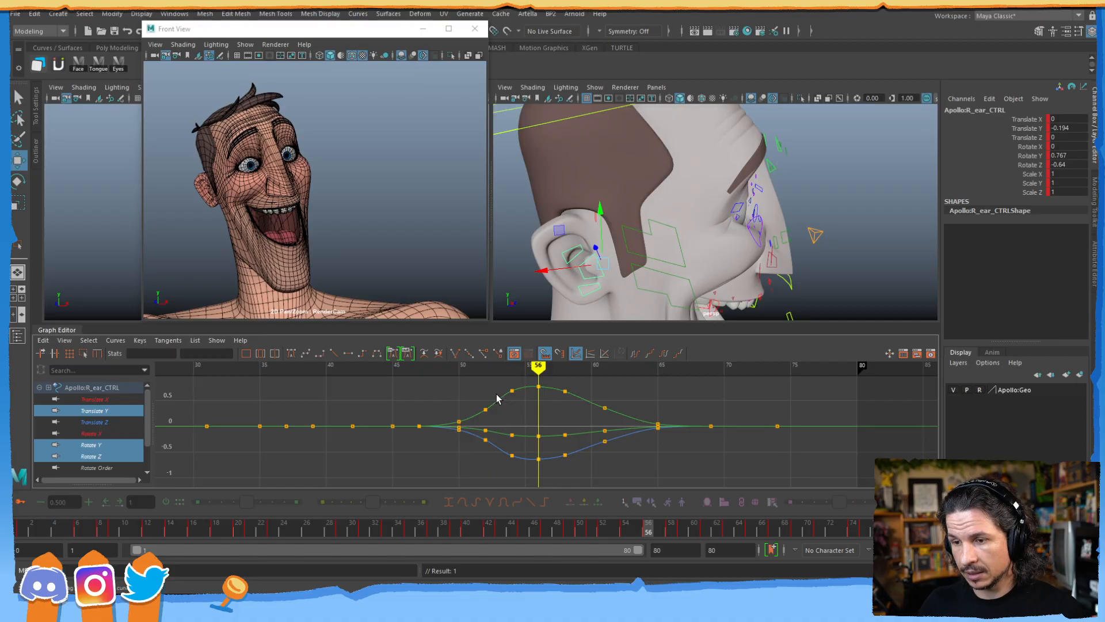
left_click(498, 400)
middle_click_drag(525, 420, 537, 420, "shift")
left_click_drag(526, 473, 526, 473)
middle_click_drag(529, 447, 539, 447, "shift")
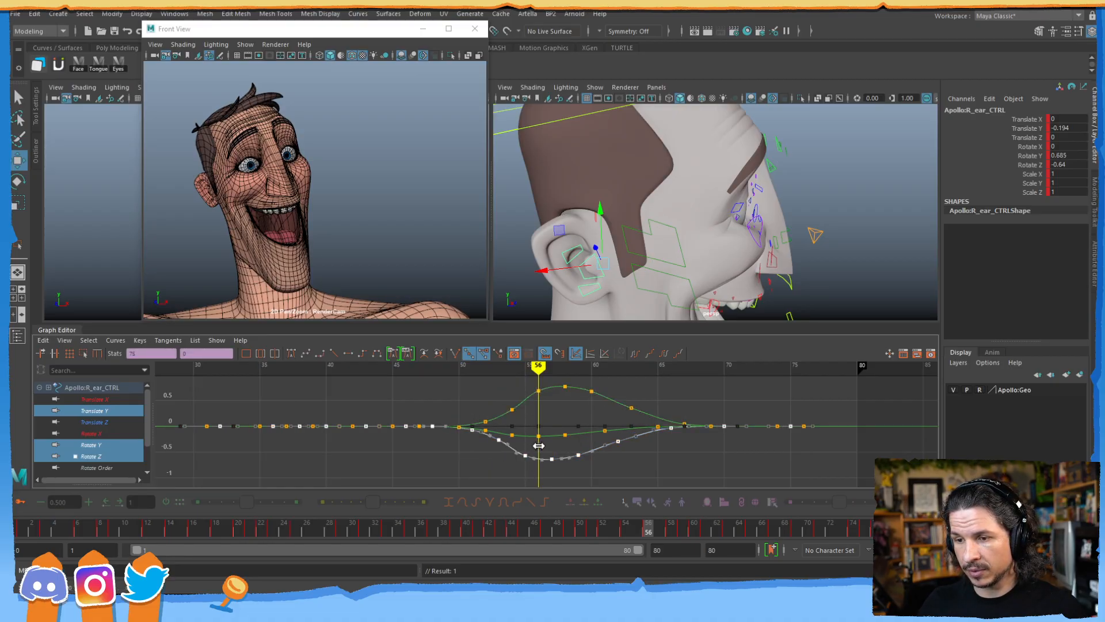
- Shift the right ear's Translate Y, Rotate Y and Rotate Z curves together one frame later
left_click_drag(503, 456, 501, 447)
left_click_drag(469, 410, 467, 440)
middle_click_drag(469, 410, 482, 410, "shift")
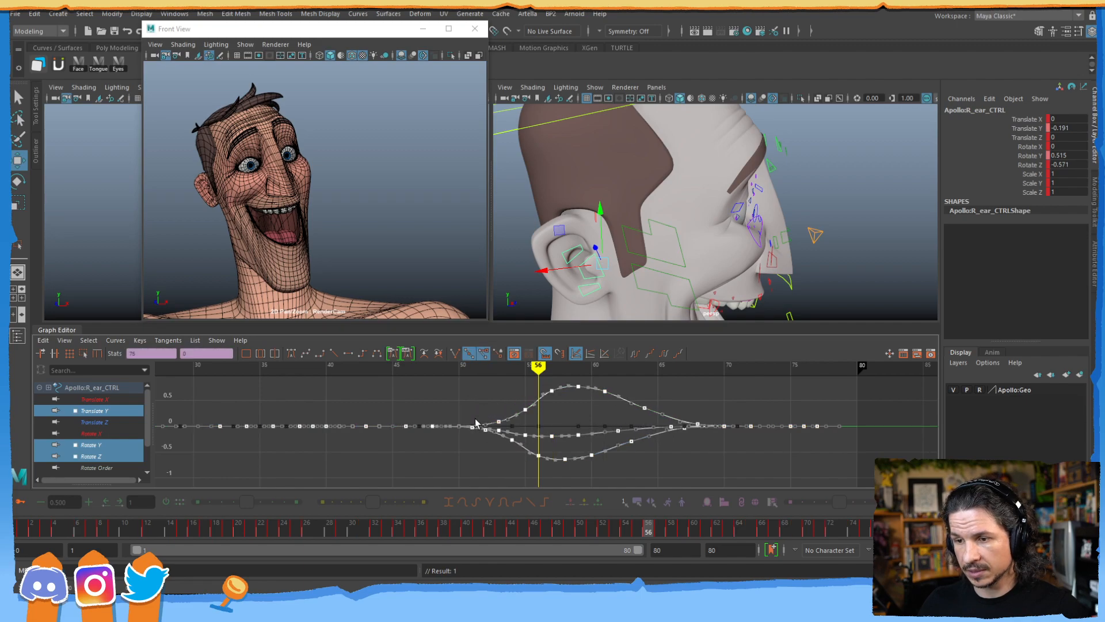
left_click(451, 459)
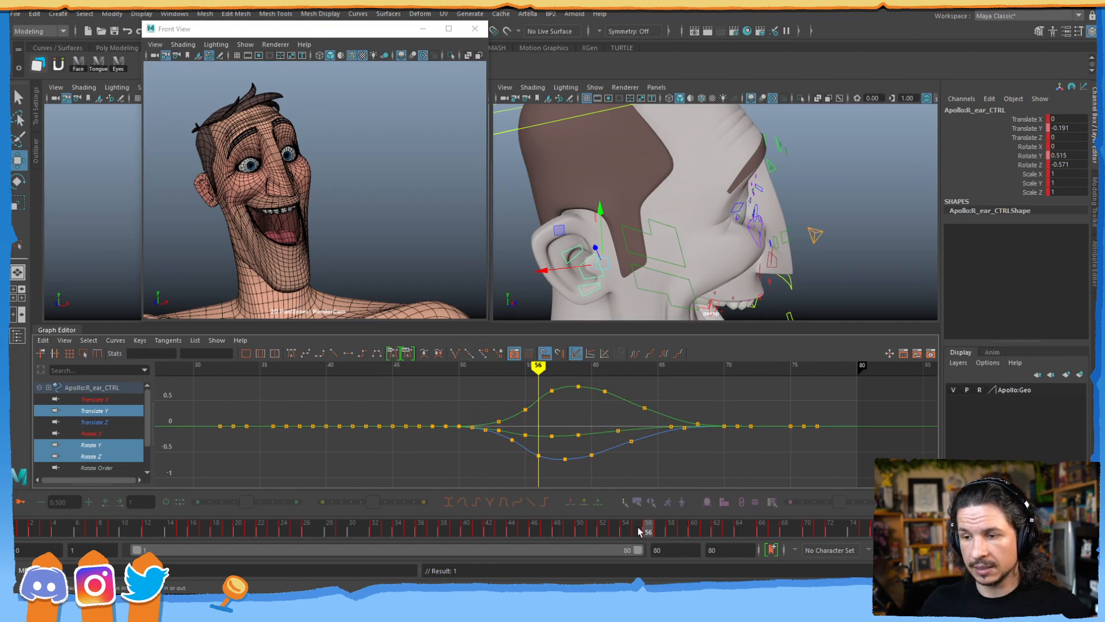
- Move the right ear's Rotate Y curve two frames earlier so it peaks at frame 57, checking the motion by scrubbing
left_click_drag(639, 534, 755, 478)
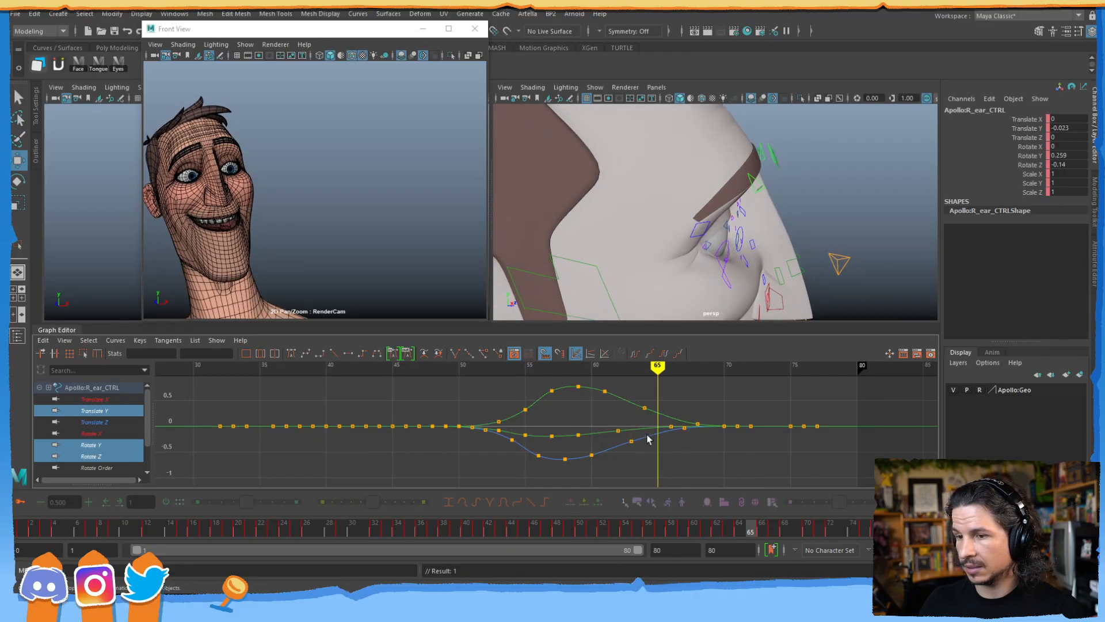
left_click(617, 403)
middle_click_drag(609, 410, 559, 410, "shift")
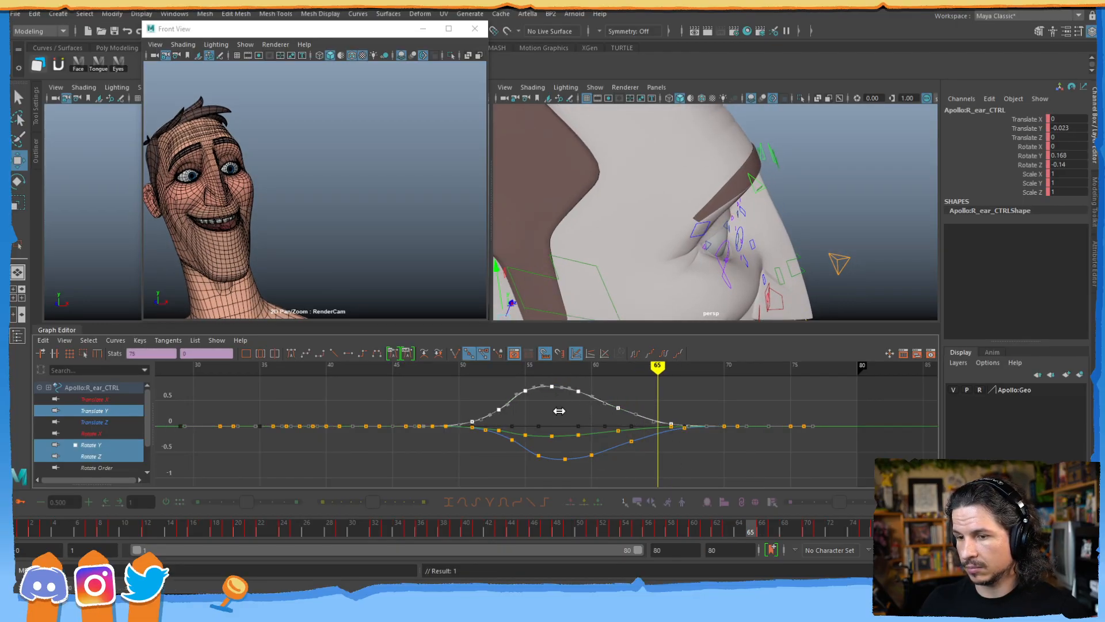
mouse_move(669, 528)
left_mouse_down()
mouse_move(788, 498)
mouse_move(607, 495)
mouse_move(873, 470)
mouse_move(488, 472)
mouse_move(503, 398)
left_mouse_up()
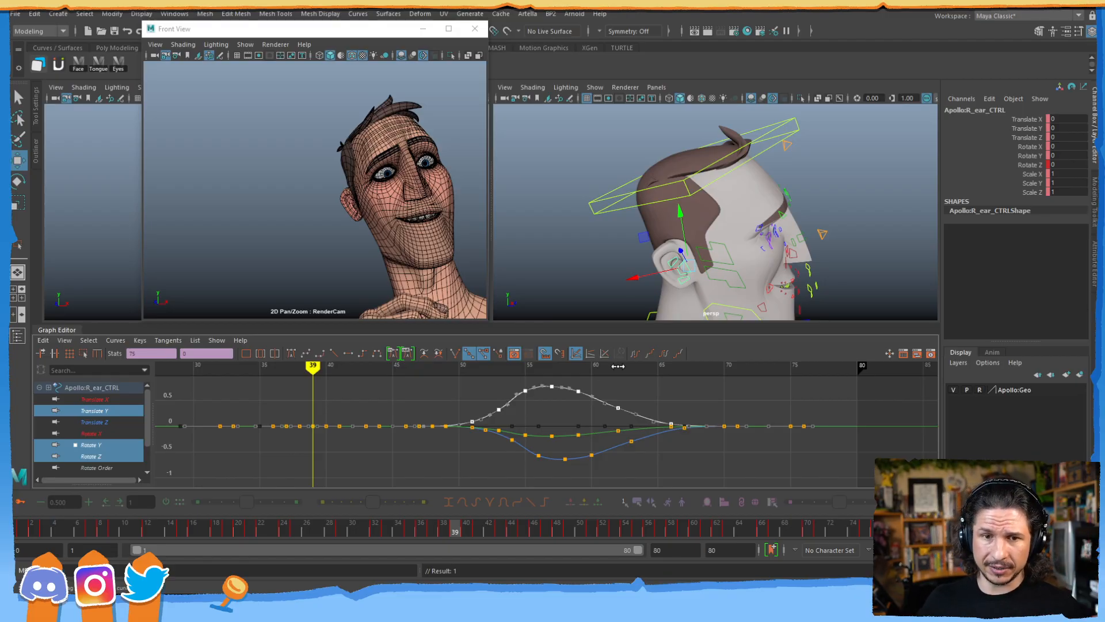
- Select the neck base control at frame 61 and show its L Sternocleidomastoid curve
left_click_drag(741, 263, 688, 252, "alt")
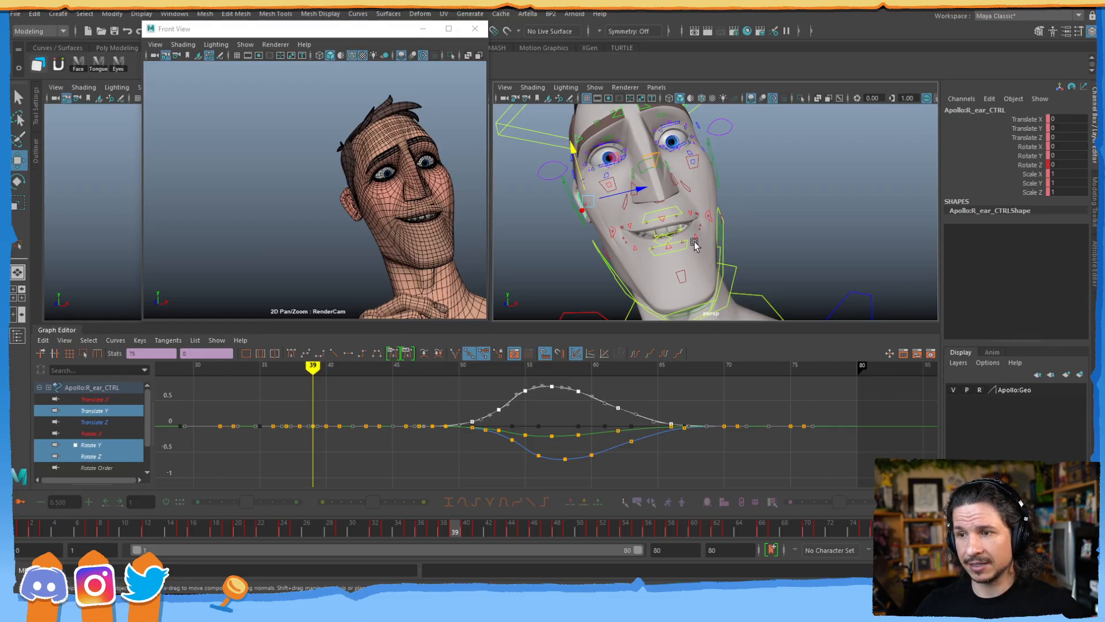
left_click_drag(788, 213, 705, 270, "alt")
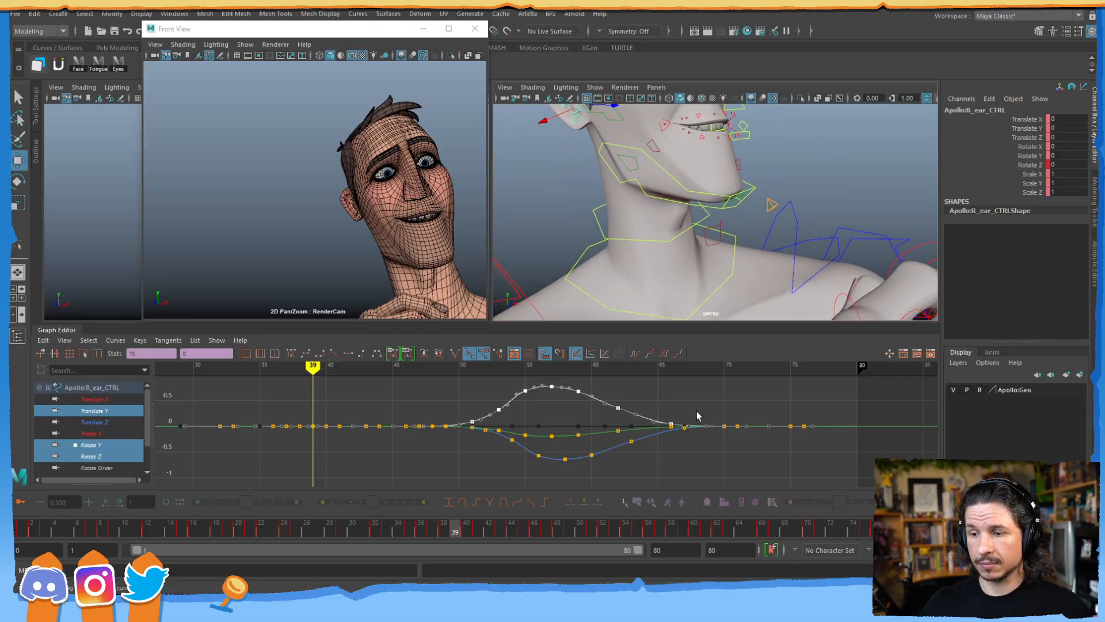
left_click_drag(693, 530, 705, 531)
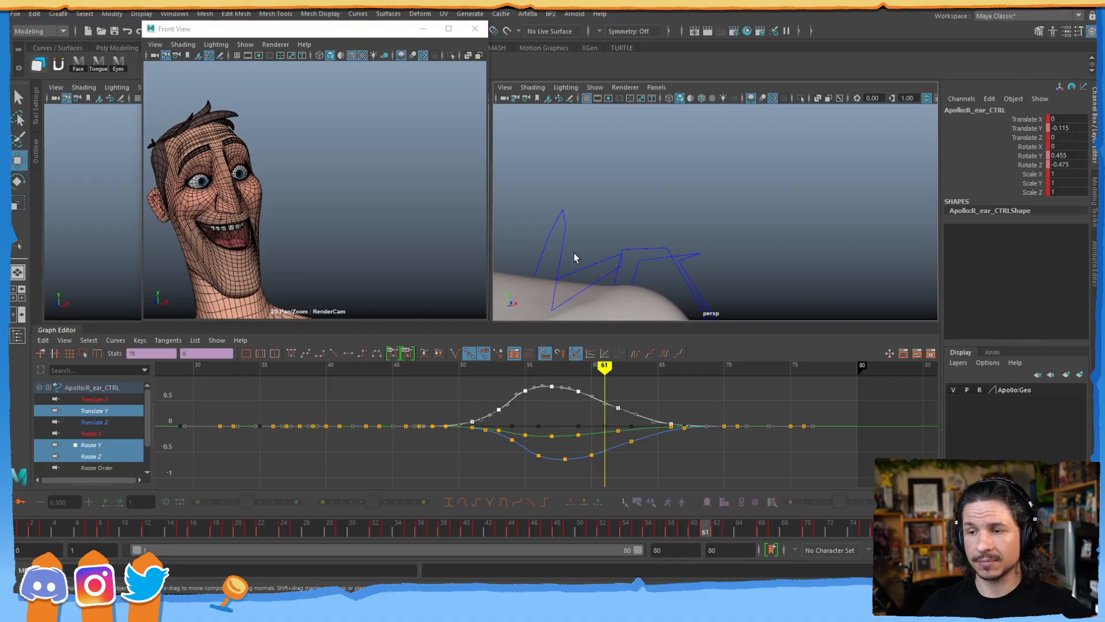
middle_click_drag(627, 232, 853, 180, "alt")
left_click_drag(853, 182, 703, 247, "alt")
left_click(707, 217)
left_click(993, 193)
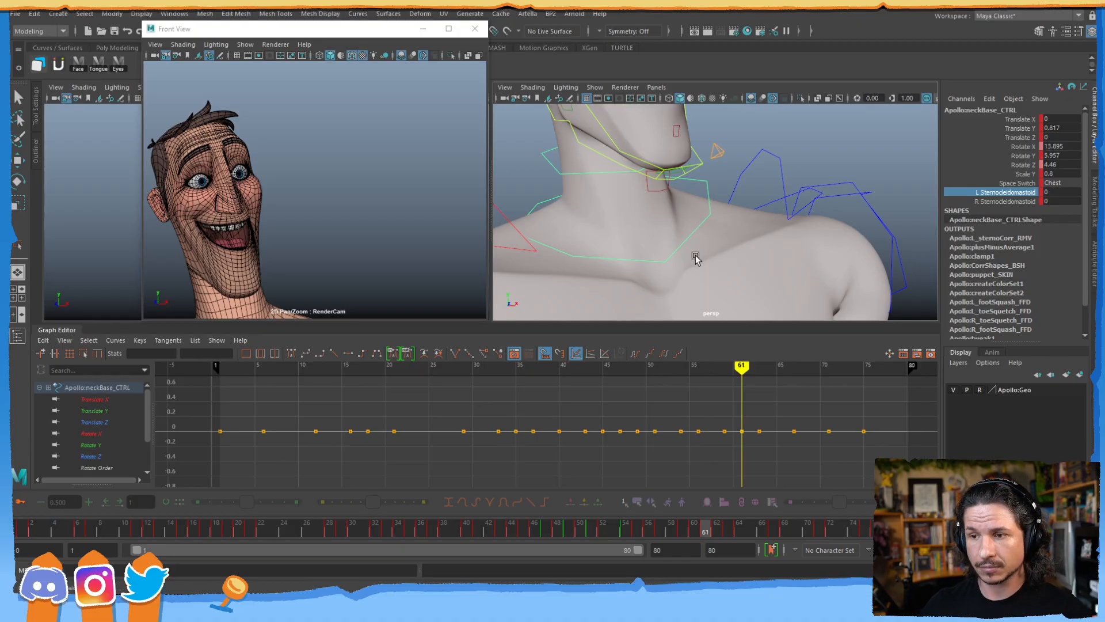
- At frame 20, frame the neck closely and try an L Sternocleidomastoid value of 10 on the neck base control
right_click_drag(667, 271, 662, 197, "alt")
left_click_drag(662, 197, 773, 240, "alt")
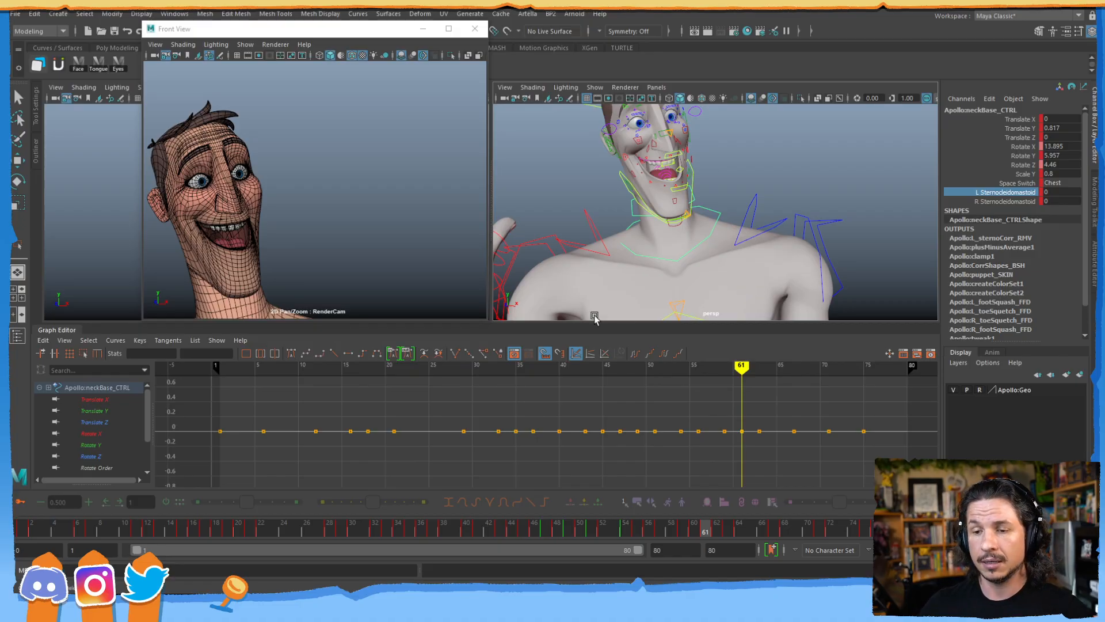
left_click(80, 528)
left_click_drag(79, 530, 235, 507)
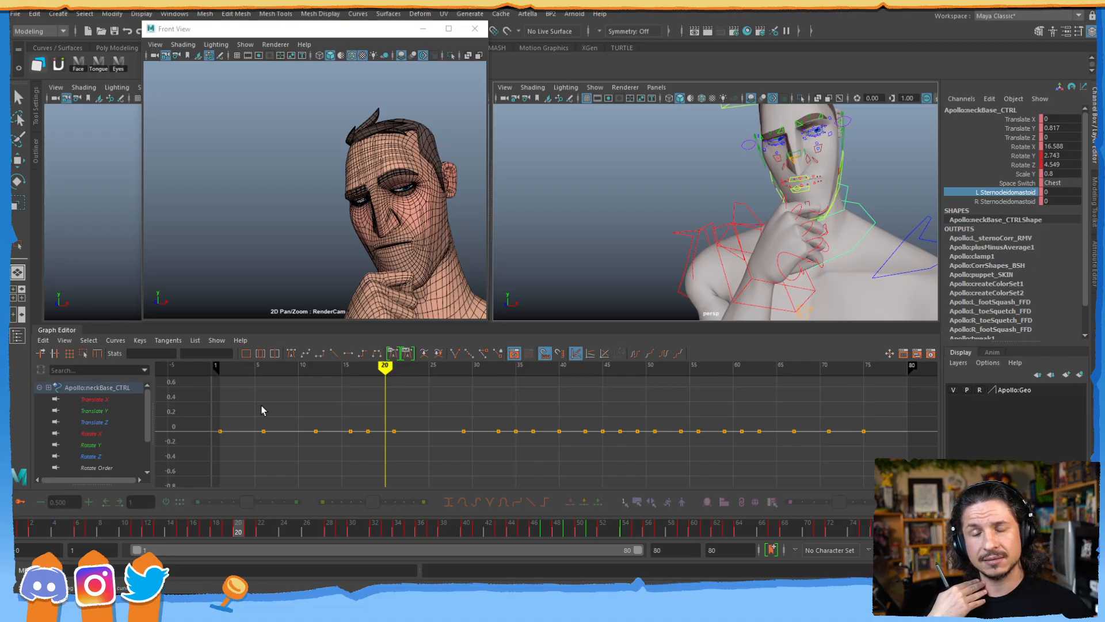
key("f")
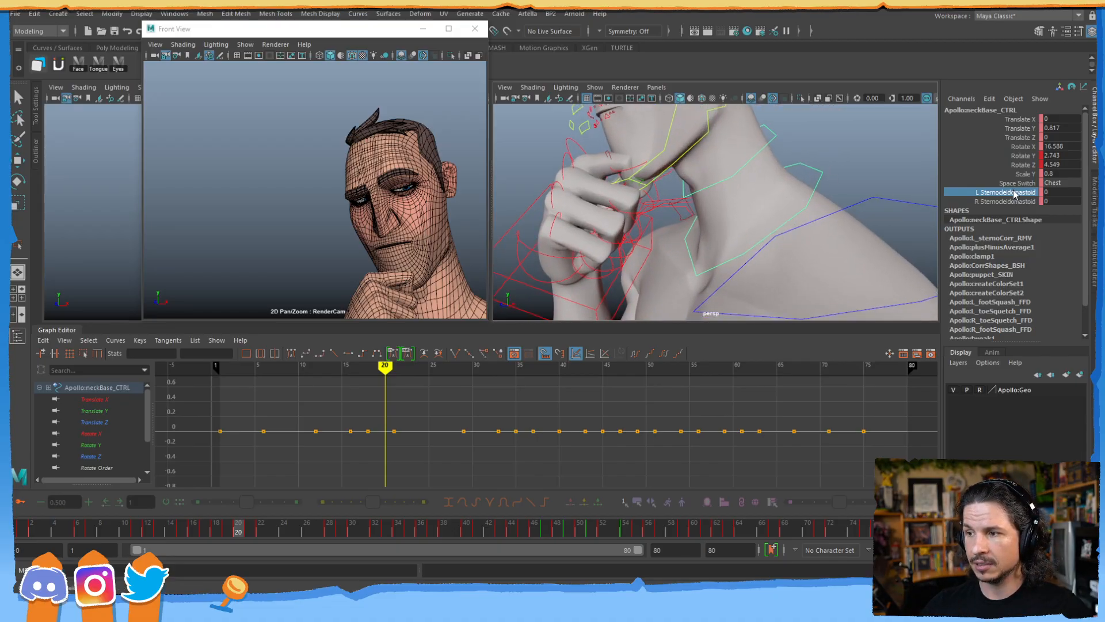
left_click(981, 201)
left_click(977, 193)
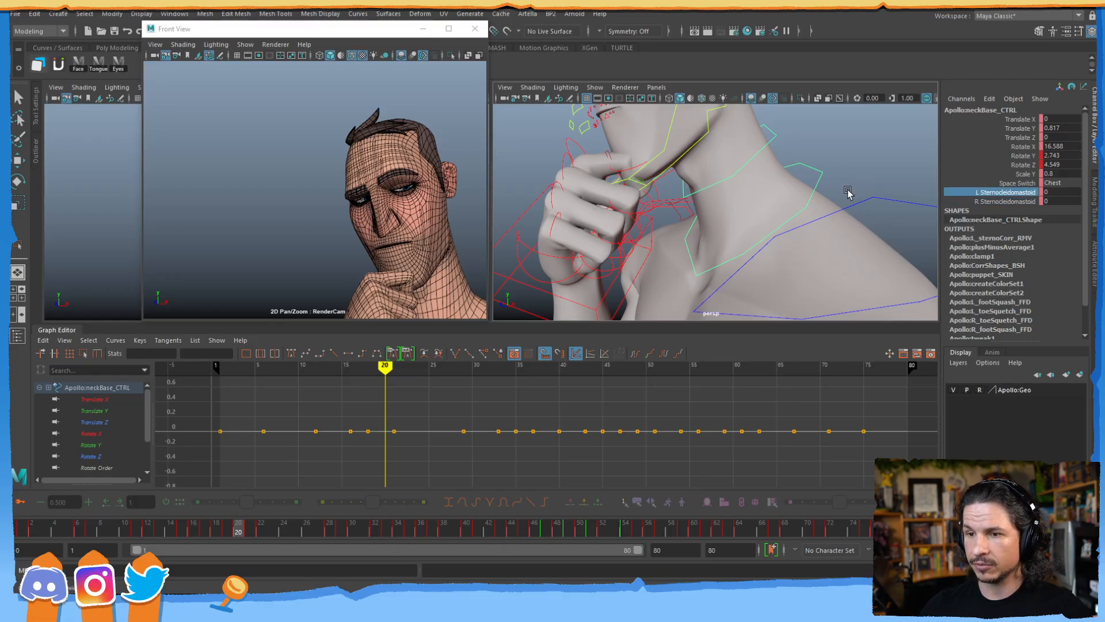
middle_click_drag(864, 188, 934, 184)
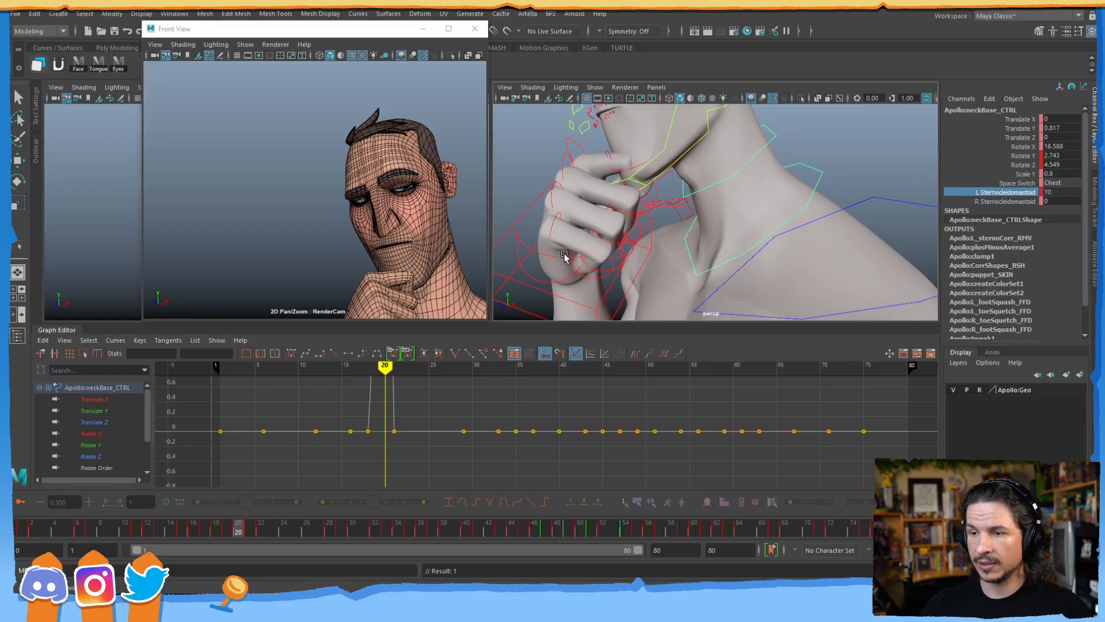
- View the neck from the front and reduce the L Sternocleidomastoid value at frame 20 to 0.8
right_click_drag(859, 233, 736, 255, "alt")
left_click_drag(735, 254, 775, 252, "alt")
middle_click_drag(774, 253, 730, 249, "alt")
right_click_drag(731, 249, 767, 266, "alt")
middle_click_drag(767, 267, 703, 250, "alt")
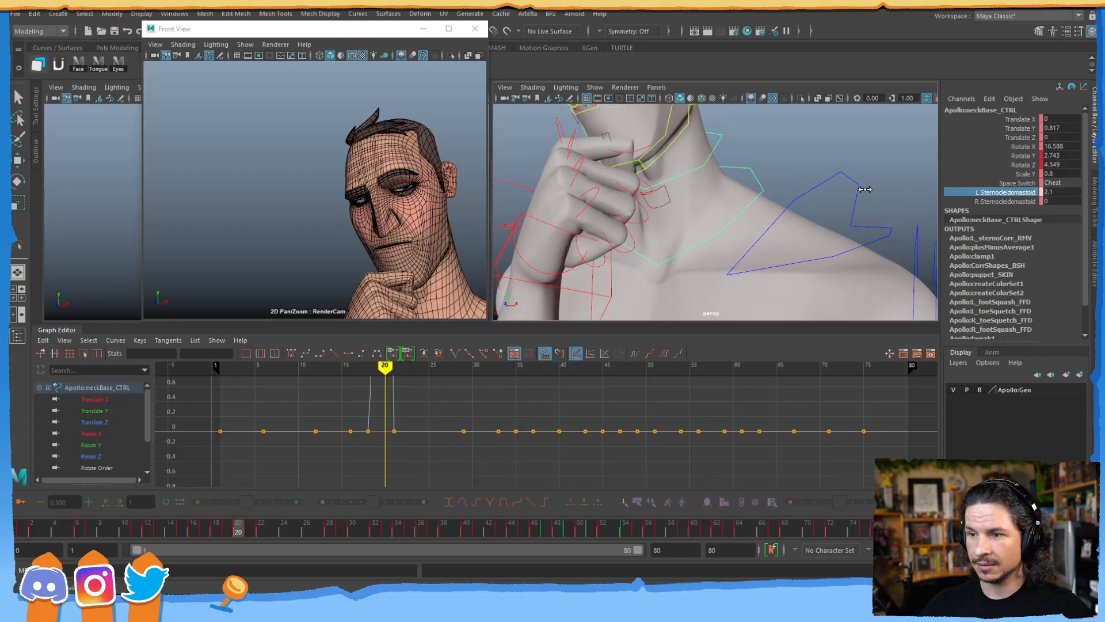
middle_click_drag(805, 188, 799, 203)
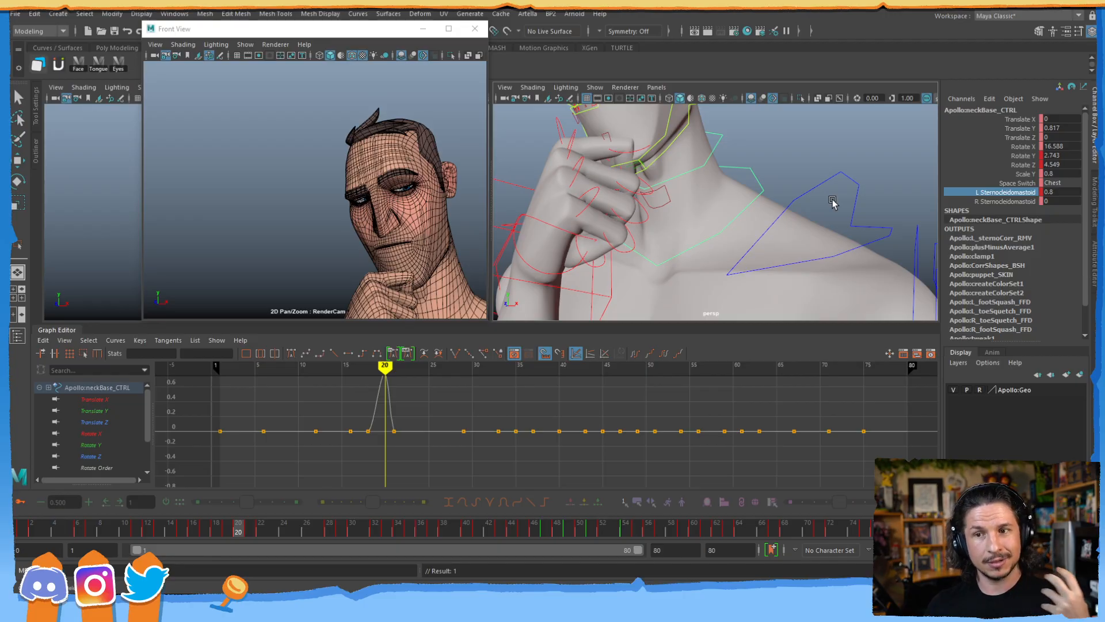
- Select the head control and copy all keys of its Rotate Y curve
left_click_drag(682, 238, 685, 140, "alt")
left_click(685, 140)
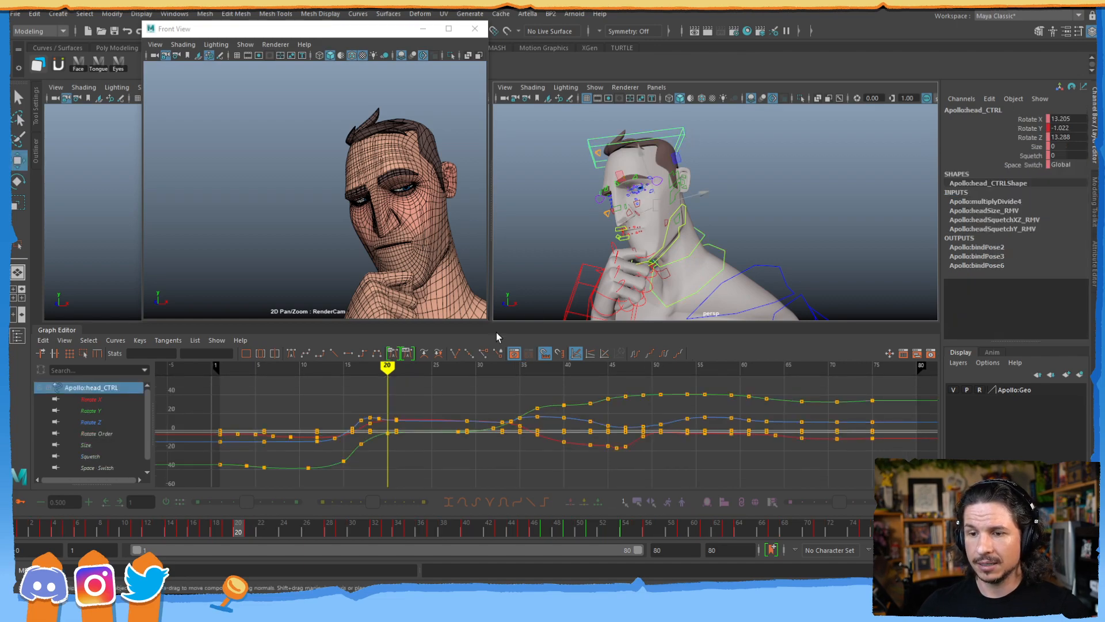
left_click(113, 410)
left_click(431, 432)
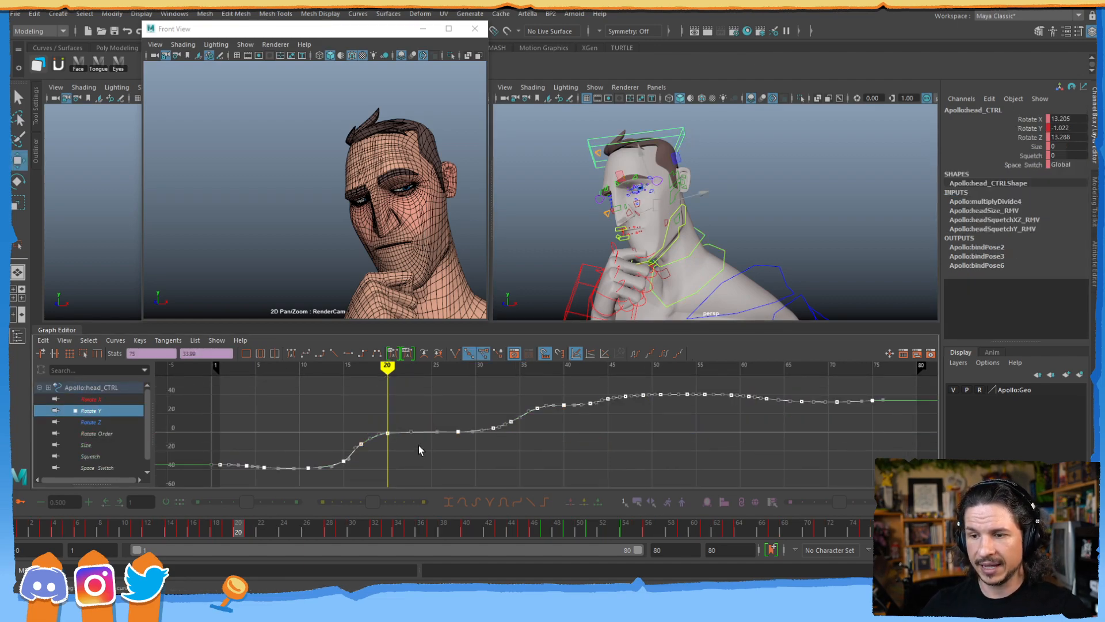
left_click(44, 344)
left_click(75, 401)
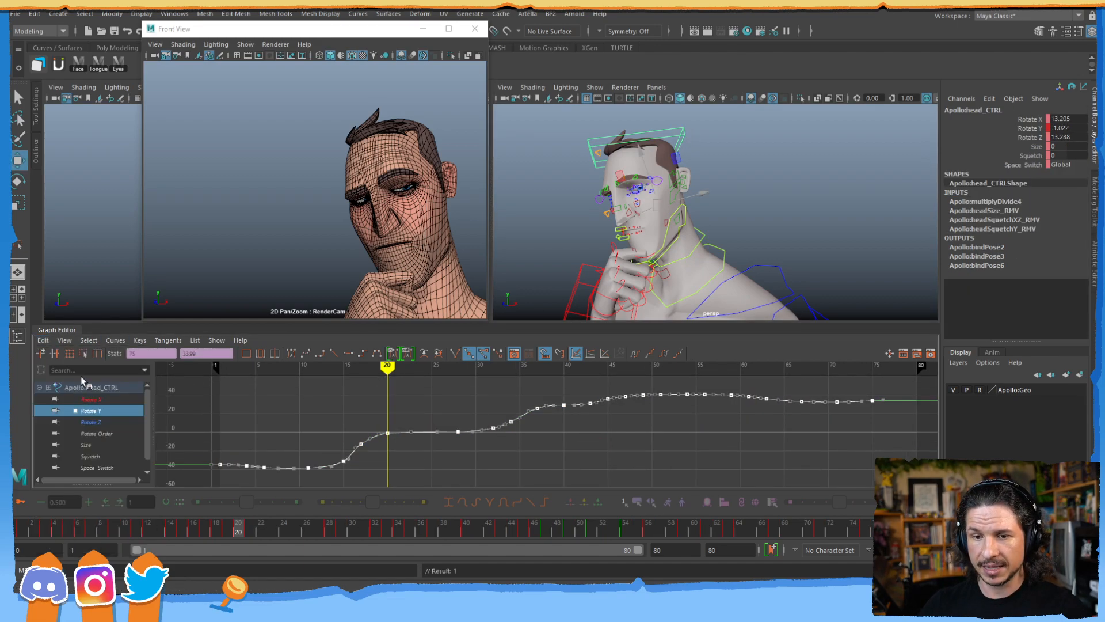
- Delete all keys after frame 1 from the neck base control's L and R Sternocleidomastoid curves
middle_click_drag(654, 256, 694, 228, "alt")
right_click_drag(693, 228, 800, 245, "alt")
left_click(741, 293)
left_click(792, 236)
middle_click_drag(716, 301, 673, 261, "alt")
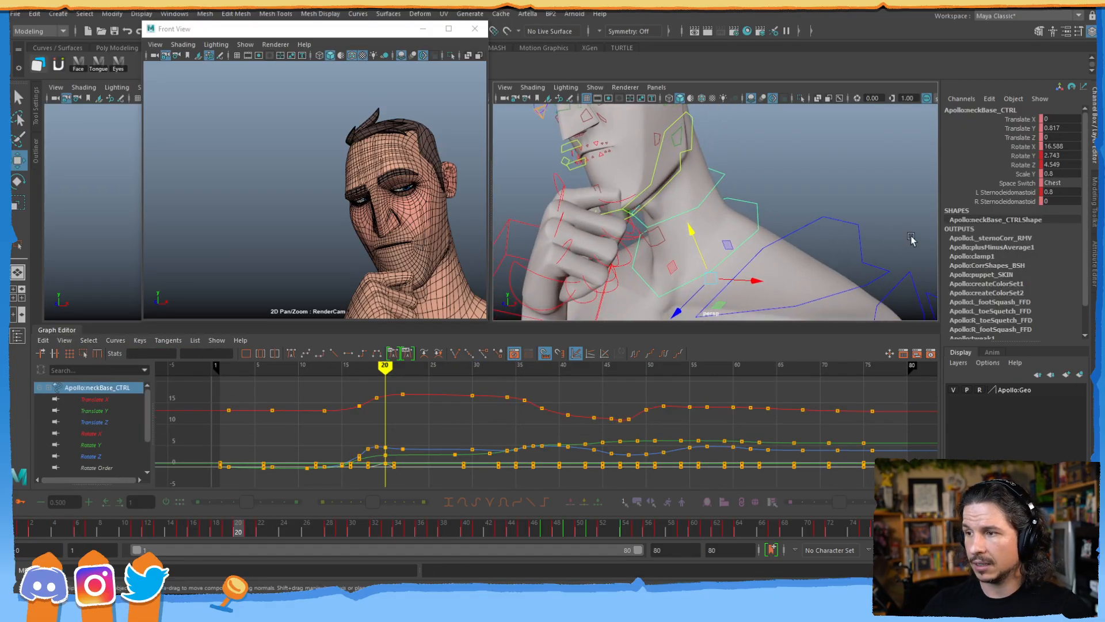
left_click(1014, 193)
left_click(1013, 201, "shift")
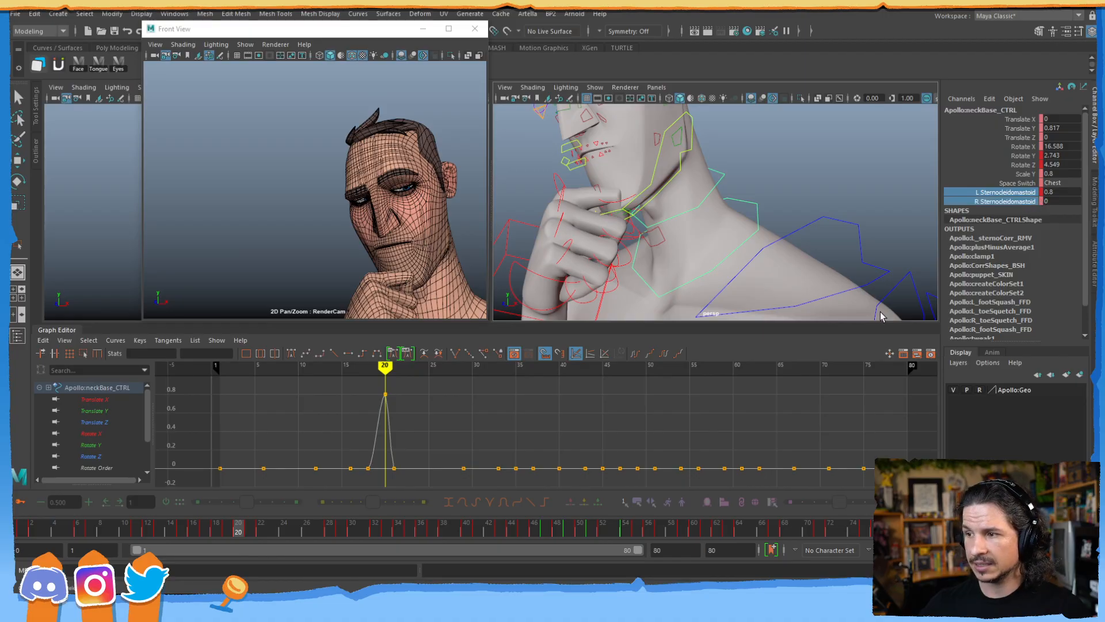
right_click_drag(830, 385, 730, 406, "alt")
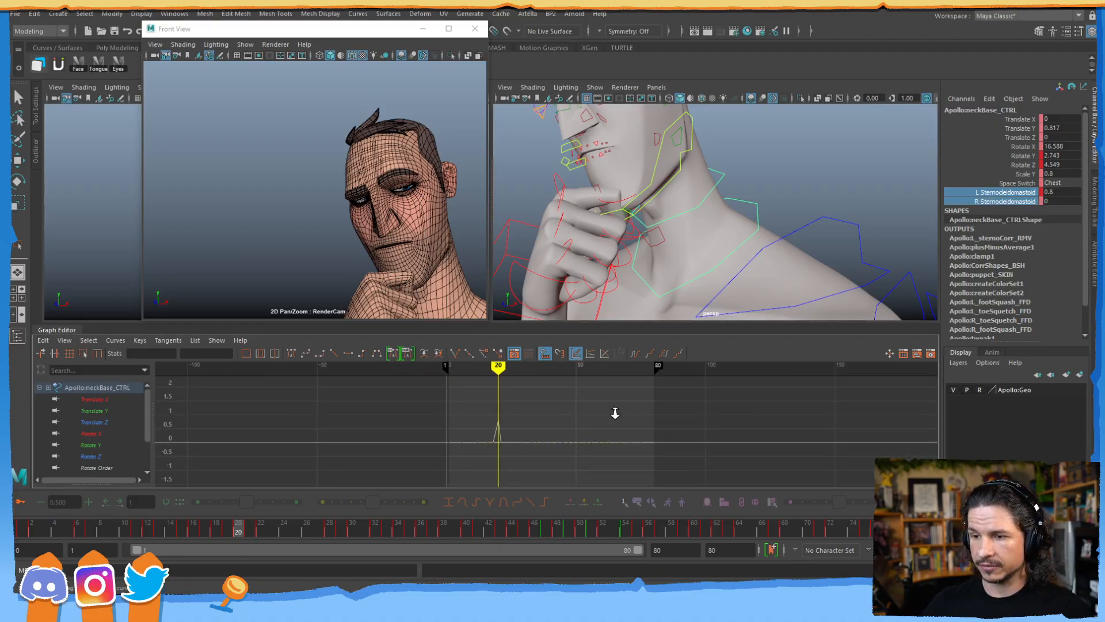
key("a")
left_click_drag(888, 394, 278, 476)
key("Delete")
- Paste the copied head rotation curve onto L Sternocleidomastoid at frame 1 and select all of its keys
left_click(1020, 193)
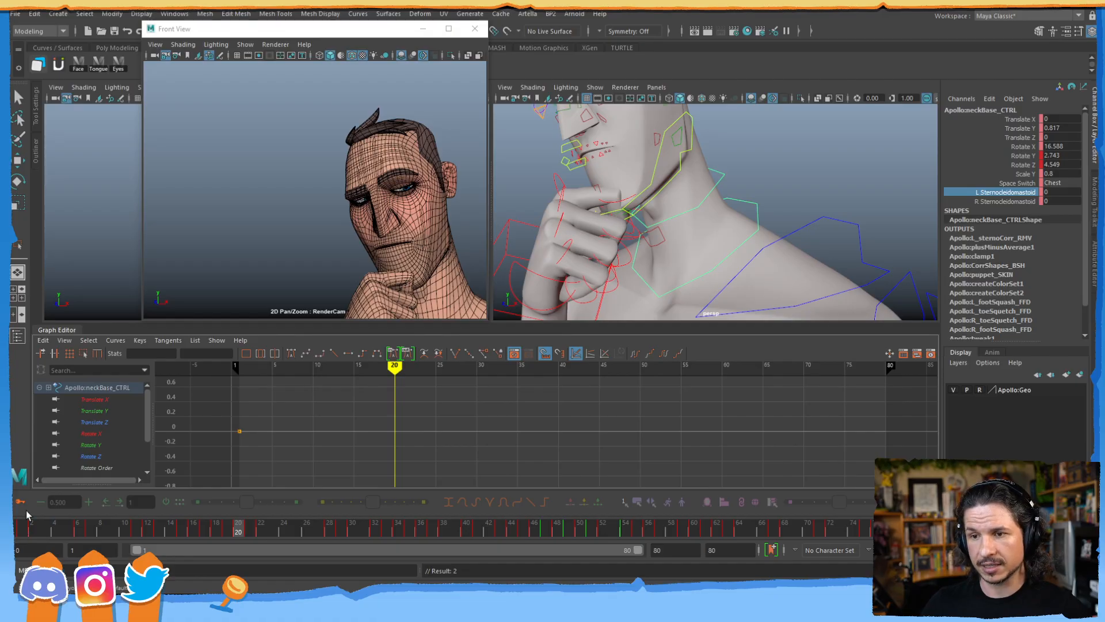
left_click(25, 518)
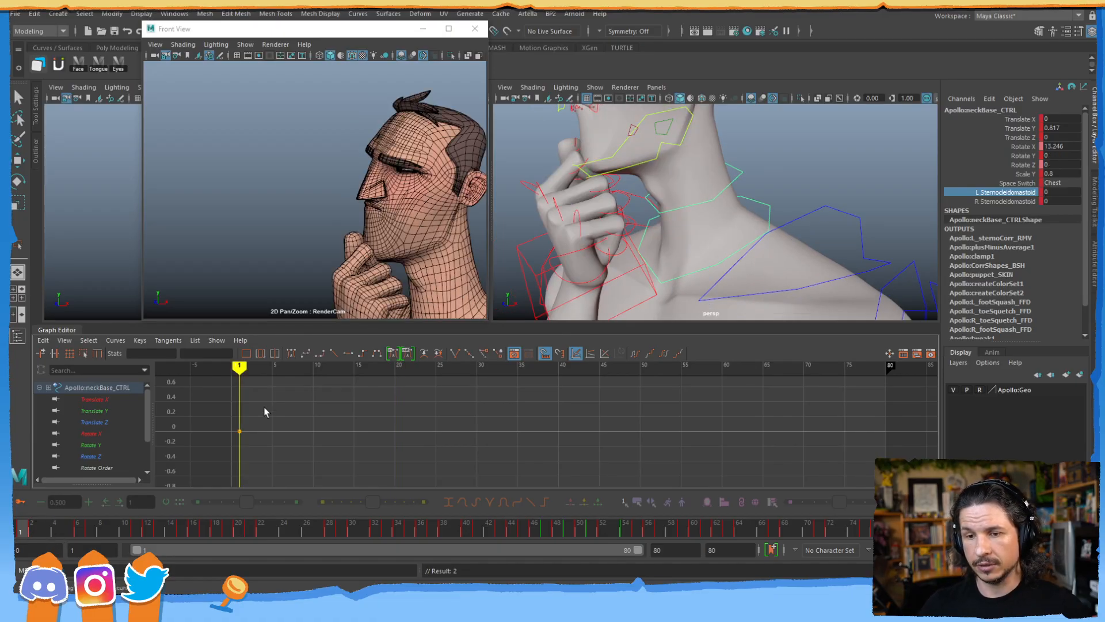
left_click_drag(264, 419, 174, 447)
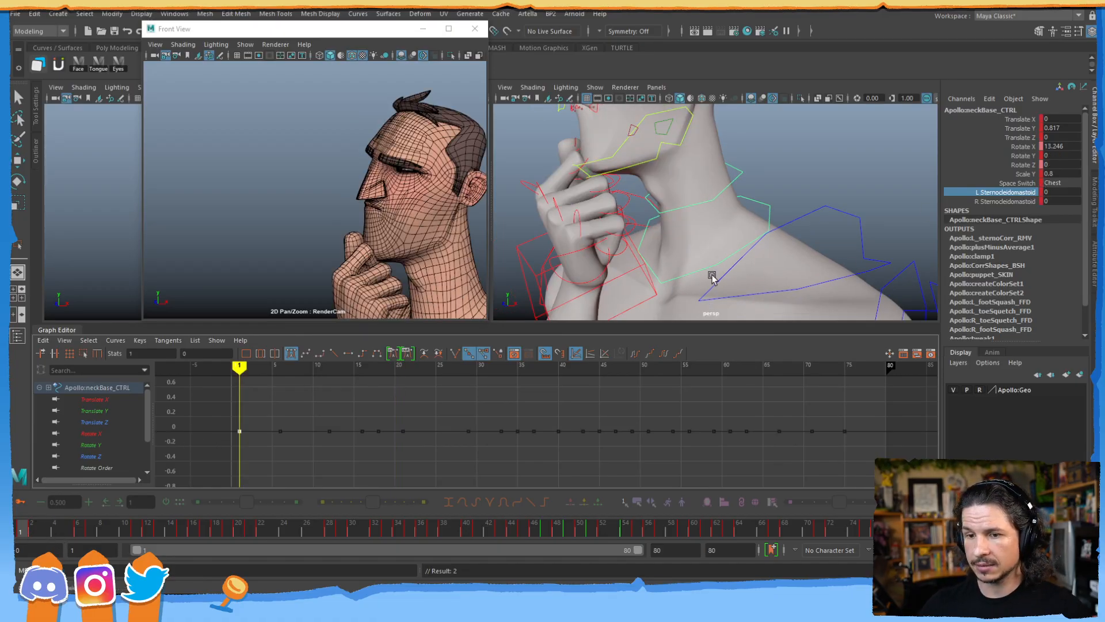
key("ctrl+v")
right_click_drag(607, 416, 576, 424, "alt")
left_click_drag(758, 283, 718, 227, "alt")
right_click_drag(546, 415, 501, 439, "alt+shift")
right_click_drag(541, 435, 511, 435, "alt+shift")
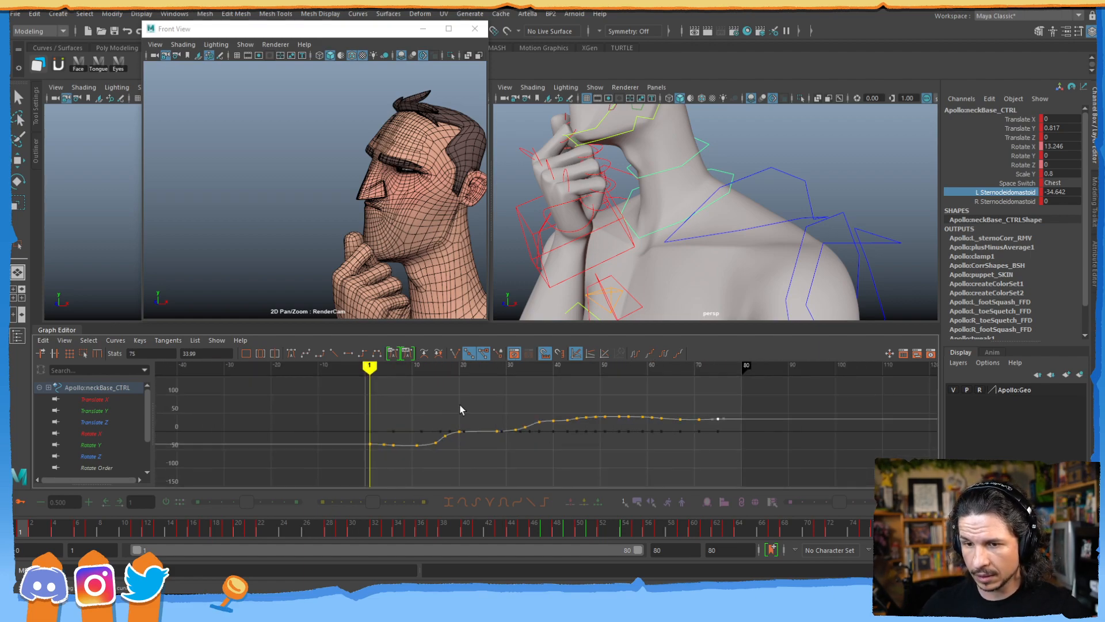
left_click_drag(464, 410, 489, 451)
right_click_drag(511, 451, 521, 441, "alt")
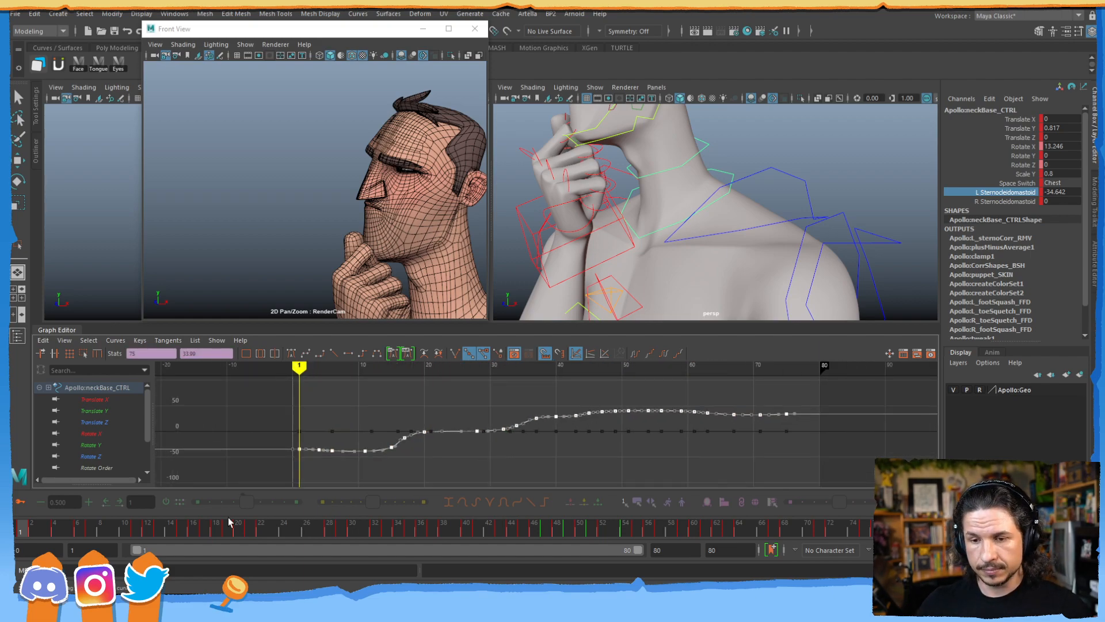
- Examine how the neck moves during the head turn by scrubbing the first 20 frames from several front angles
left_click_drag(56, 532, 186, 462)
right_click_drag(826, 226, 714, 231, "alt")
left_click_drag(714, 231, 797, 245, "alt")
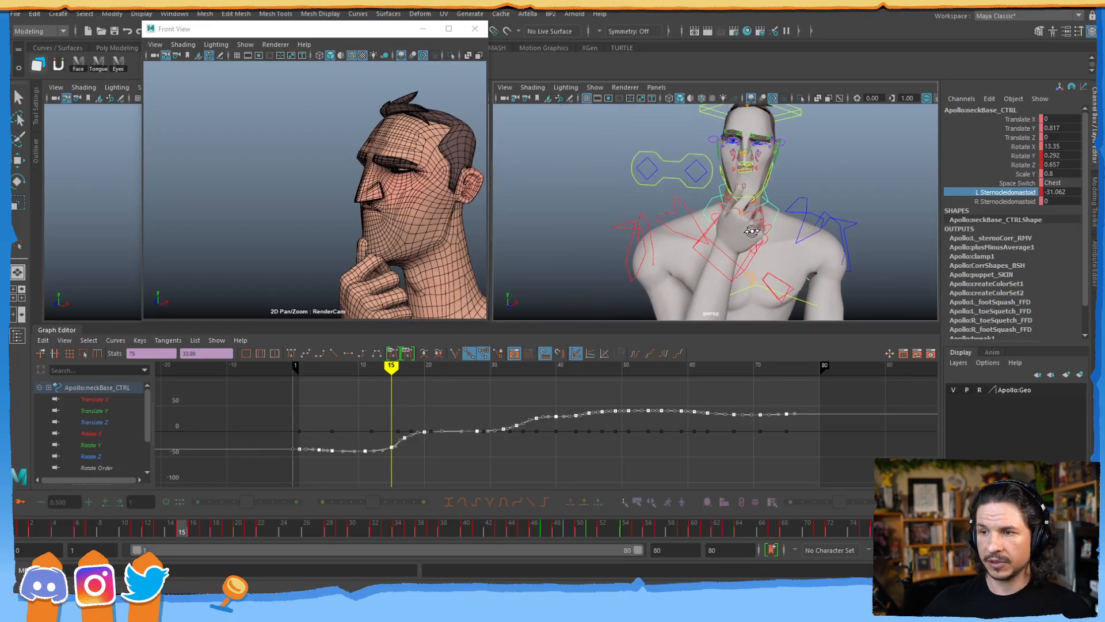
middle_click_drag(771, 249, 723, 229, "alt")
right_click_drag(723, 230, 731, 247, "alt")
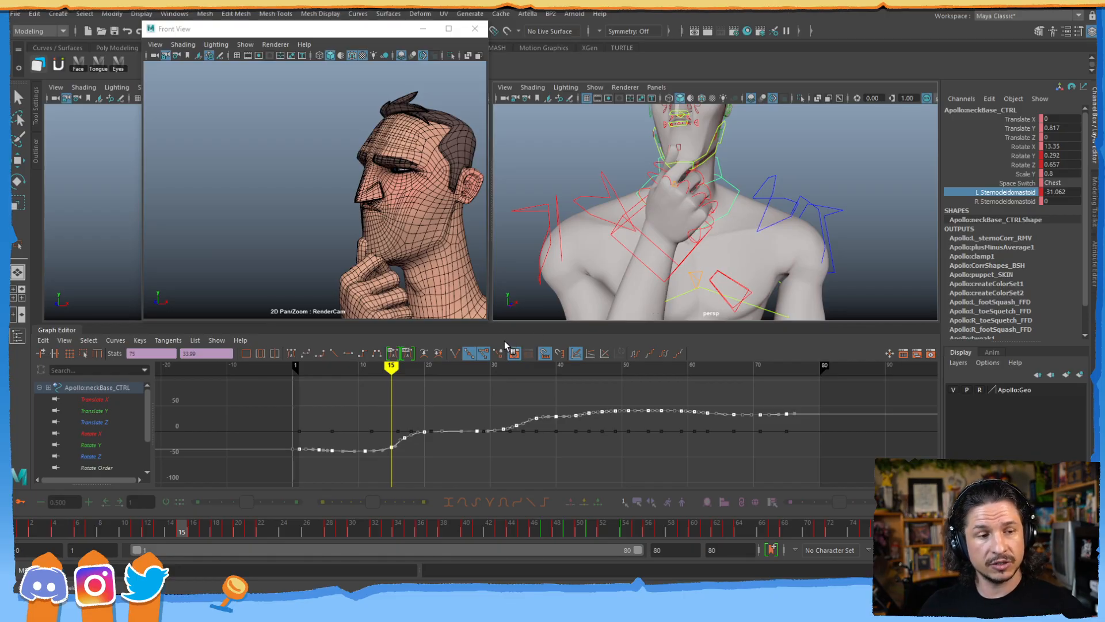
left_click(194, 530)
left_click(204, 533)
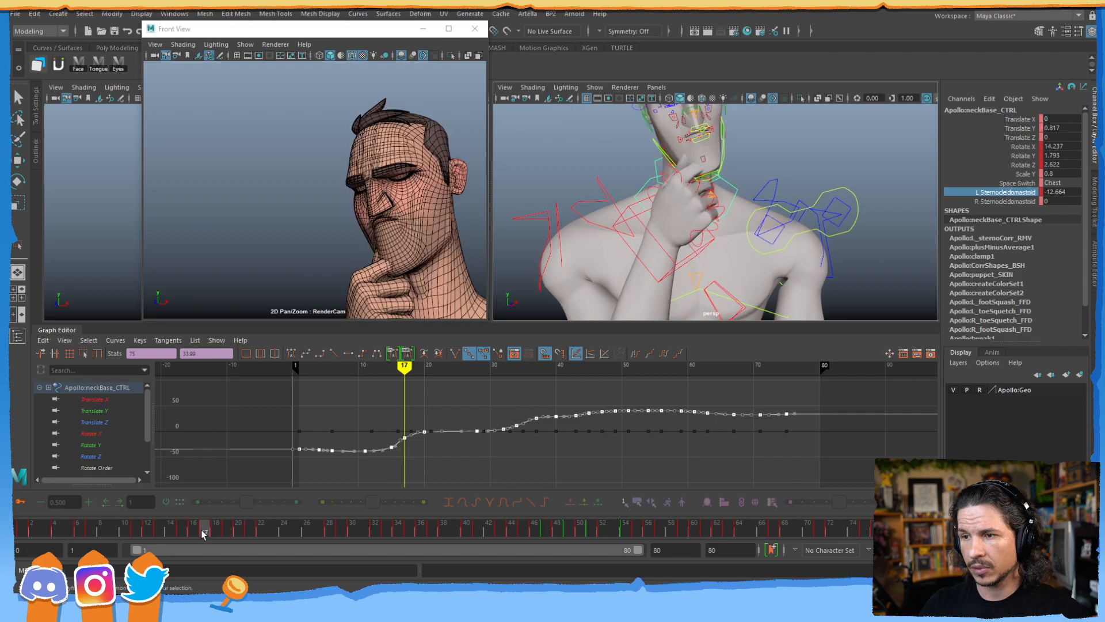
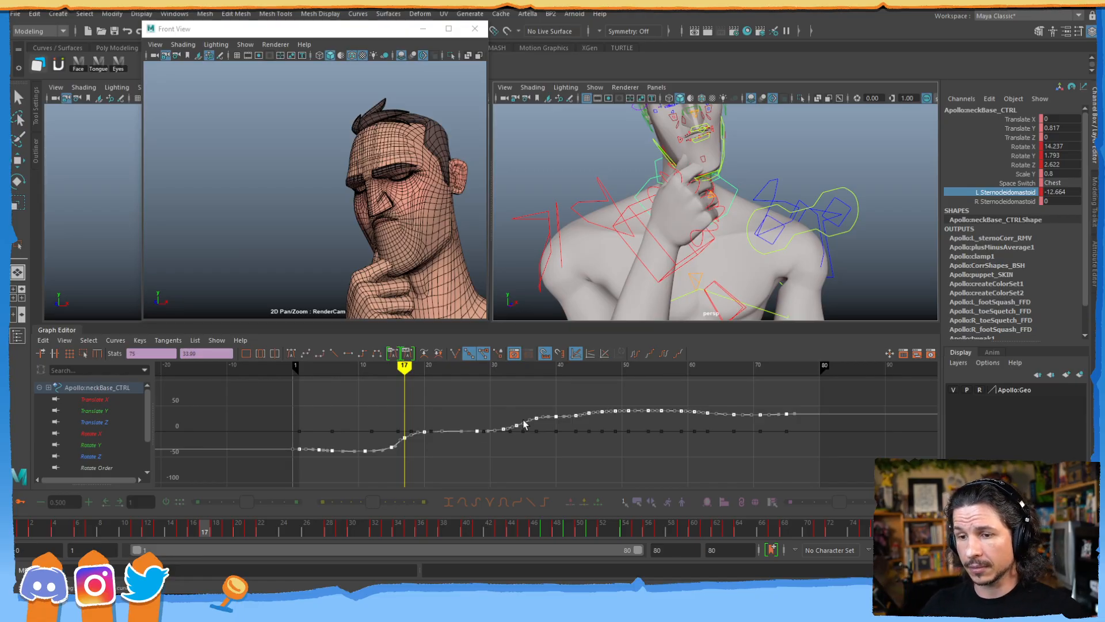
middle_click_drag(452, 451, 459, 443, "alt")
left_click_drag(735, 210, 686, 229, "alt")
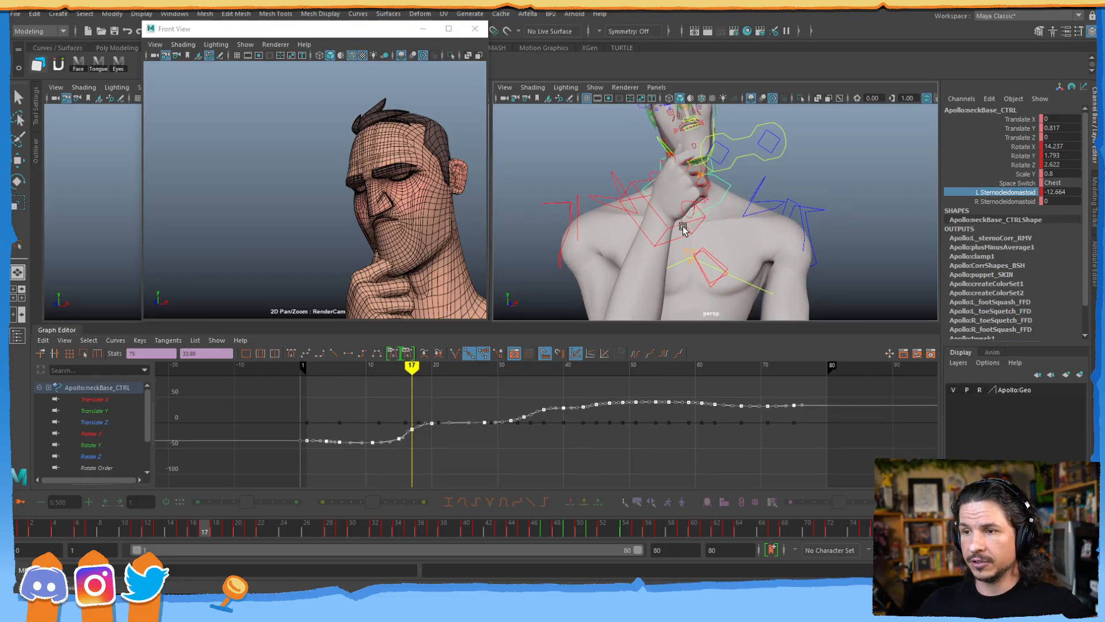
middle_click_drag(686, 230, 661, 252, "alt")
left_click_drag(662, 252, 693, 260, "alt")
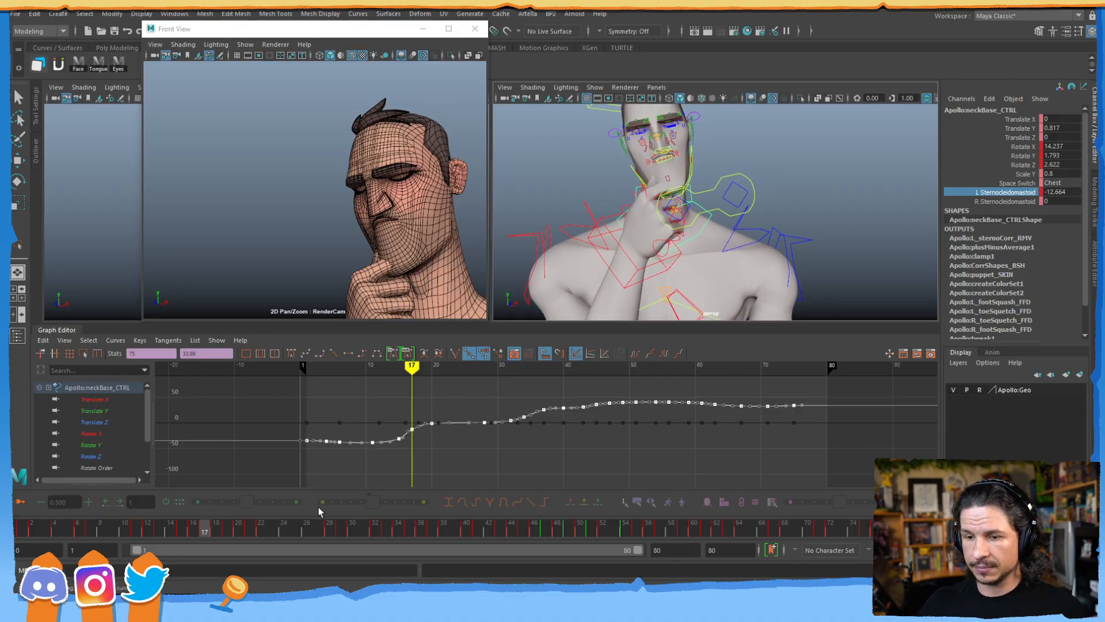
left_click_drag(215, 530, 228, 533)
left_click_drag(193, 536, 154, 544)
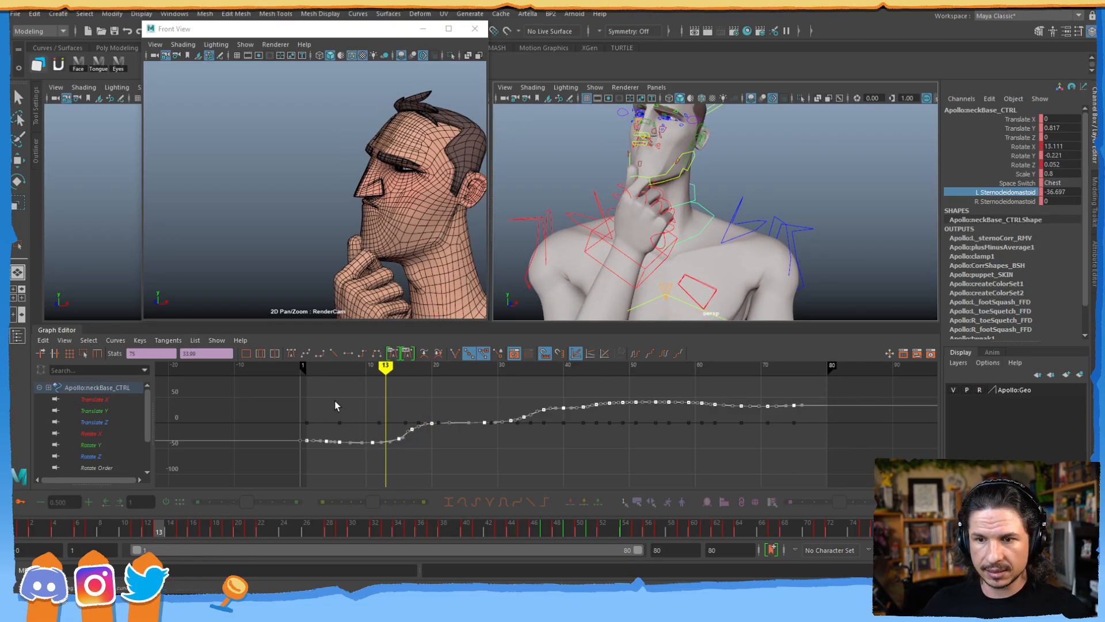
- Scale the pasted L Sternocleidomastoid curve vertically around zero to about a tenth of its height
left_click(473, 423)
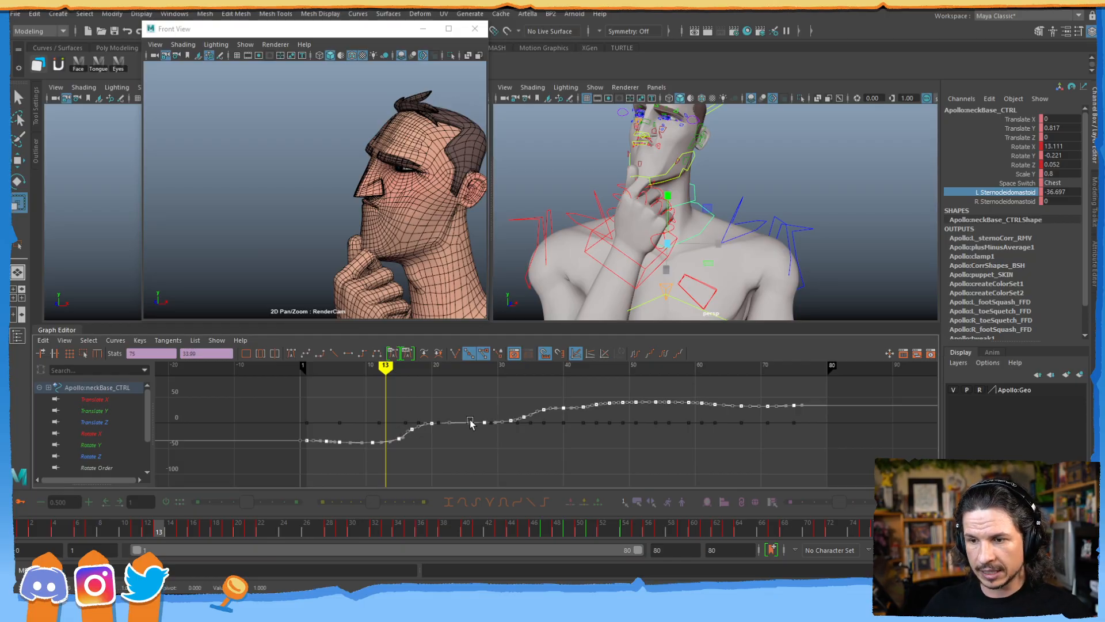
left_click(83, 353)
right_click_drag(551, 442, 462, 412, "alt")
middle_click_drag(441, 426, 533, 425, "alt")
middle_click_drag(420, 430, 484, 413, "alt")
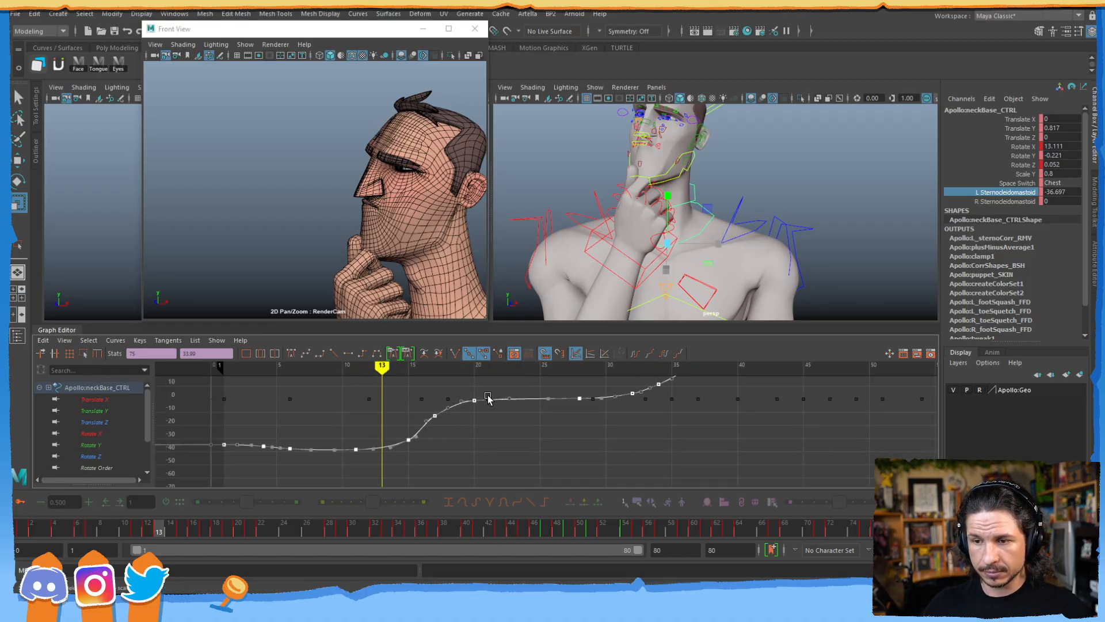
left_click_drag(551, 392, 551, 426)
right_click_drag(550, 423, 503, 372, "alt+shift")
middle_click_drag(494, 400, 492, 488, "alt")
right_click_drag(492, 488, 489, 398, "alt+shift")
middle_click_drag(489, 399, 500, 464, "alt")
right_click_drag(544, 429, 477, 424, "alt")
middle_click_drag(574, 409, 490, 396, "alt")
- Try an L Sternocleidomastoid value of 10 at frame 40 and undo it
left_click_drag(355, 534, 467, 511)
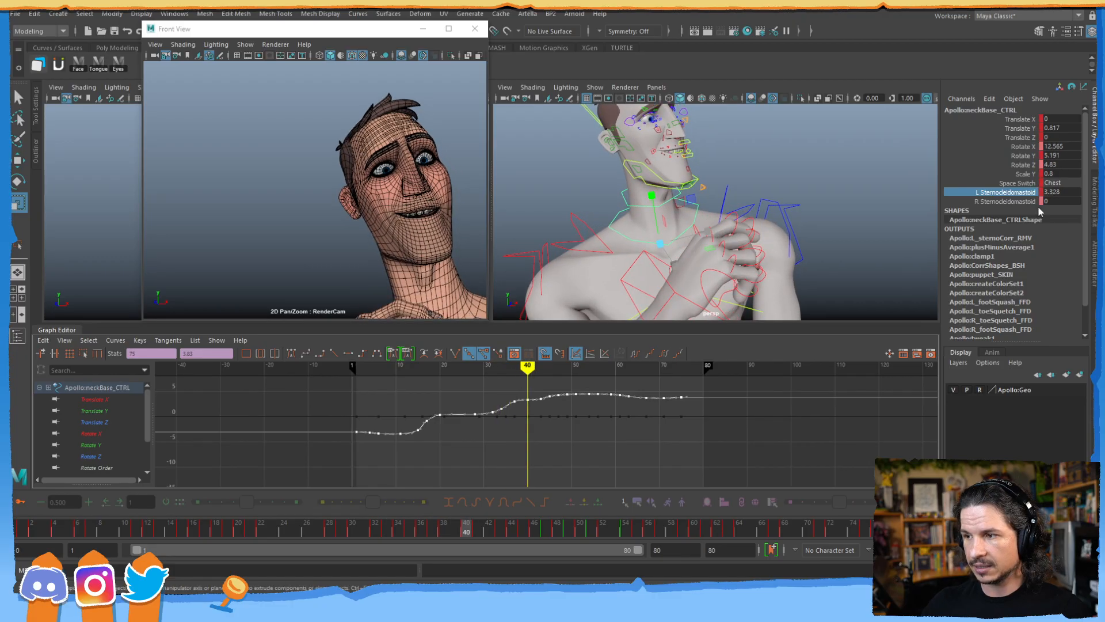
left_click(1001, 192)
middle_click_drag(819, 209, 817, 208)
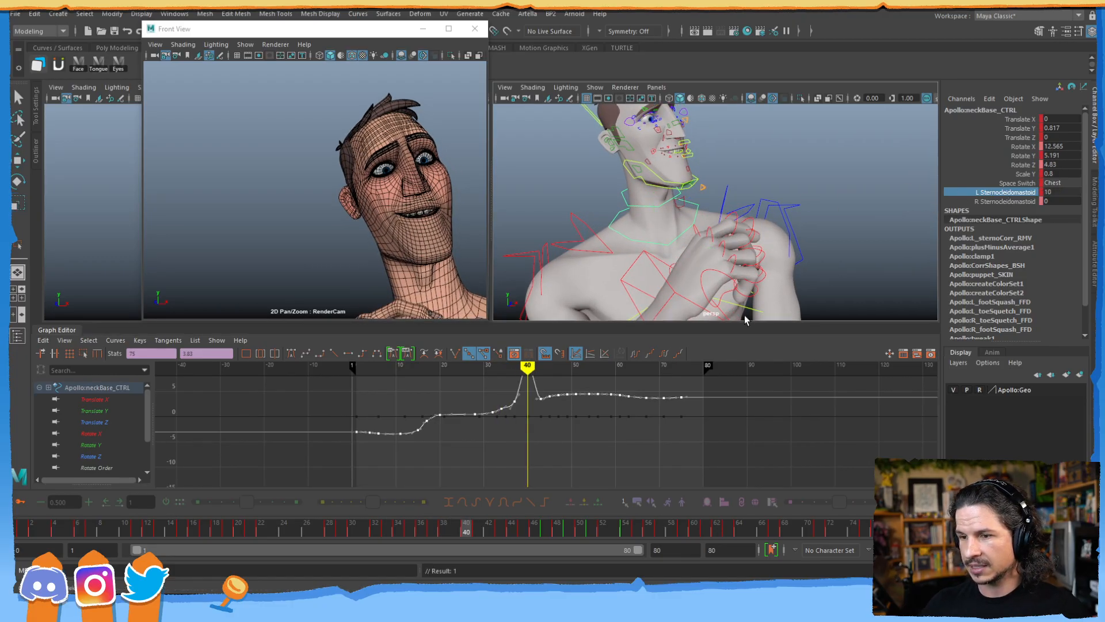
key("ctrl+z")
- Scale the L Sternocleidomastoid curve up vertically so it reaches about 7 at frame 40 and peaks near 9
middle_click_drag(541, 415, 468, 446, "alt")
right_click_drag(461, 446, 474, 451, "alt")
middle_click_drag(473, 451, 506, 445, "alt")
middle_click_drag(363, 454, 373, 419, "alt")
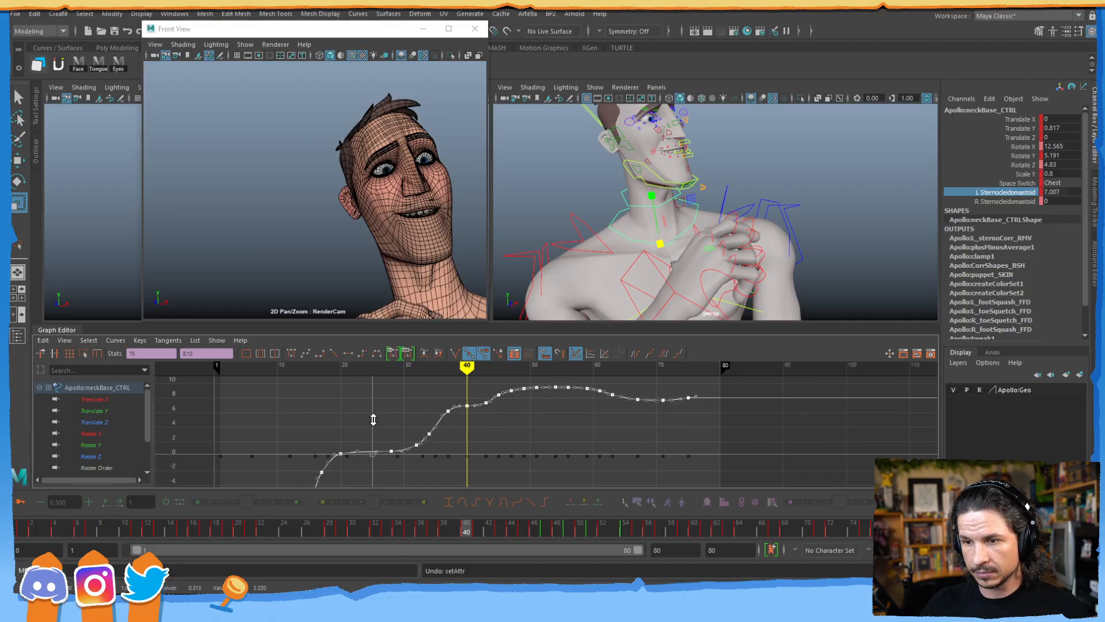
- Scrub to check the neck and lower the whole L Sternocleidomastoid curve by about 0.6, bringing its middle plateau to zero
left_click_drag(469, 534, 500, 507)
left_click_drag(427, 502, 276, 502)
left_click_drag(757, 213, 511, 313, "alt")
left_click_drag(294, 526, 452, 507)
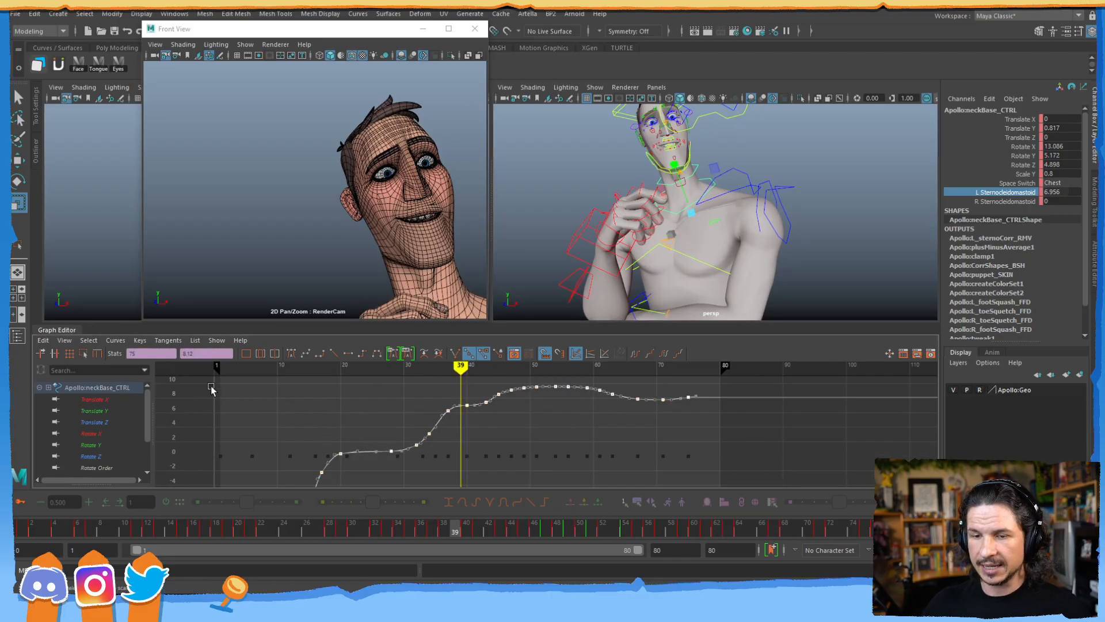
scroll(365, 437, "up", 3)
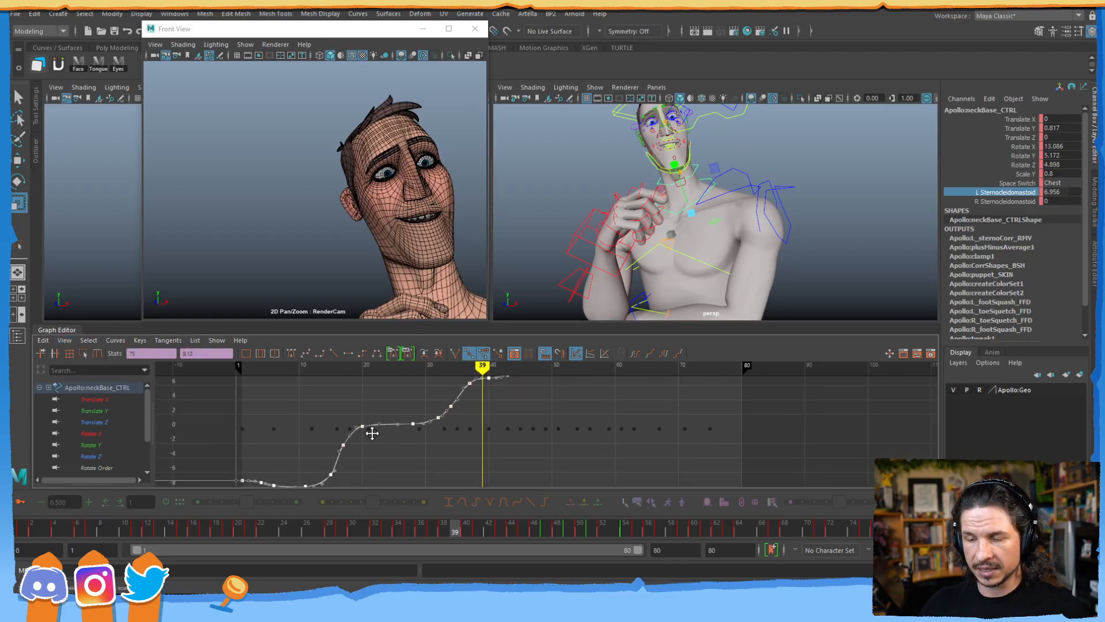
middle_click_drag(349, 433, 347, 435, "shift")
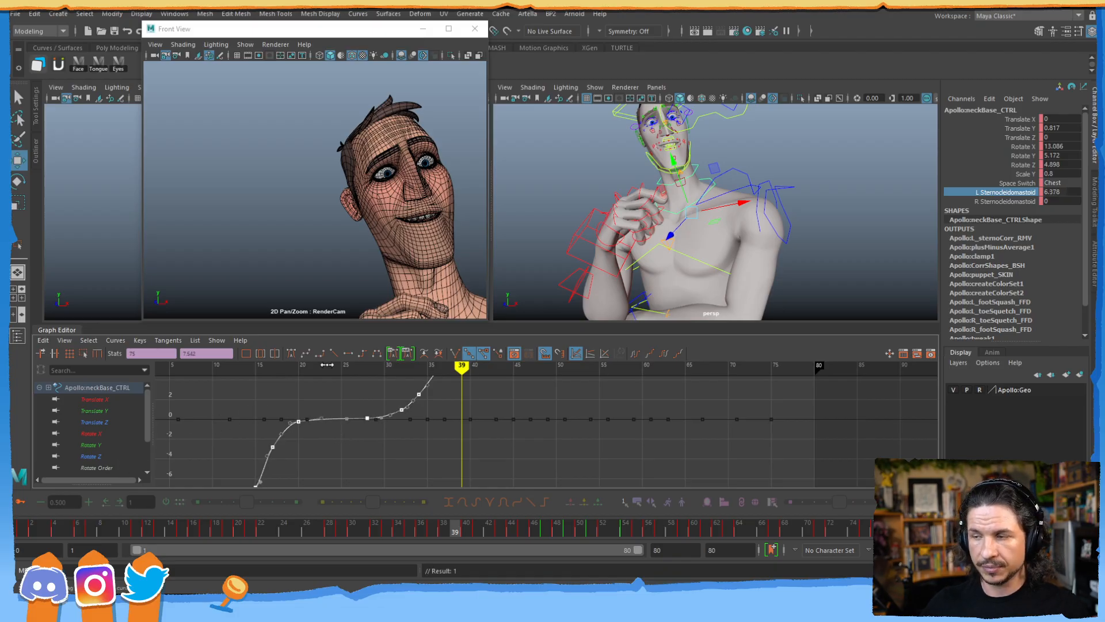
- Paste the copied L Sternocleidomastoid curve onto the neck base control's R Sternocleidomastoid channel at frame 1
left_click(1007, 202)
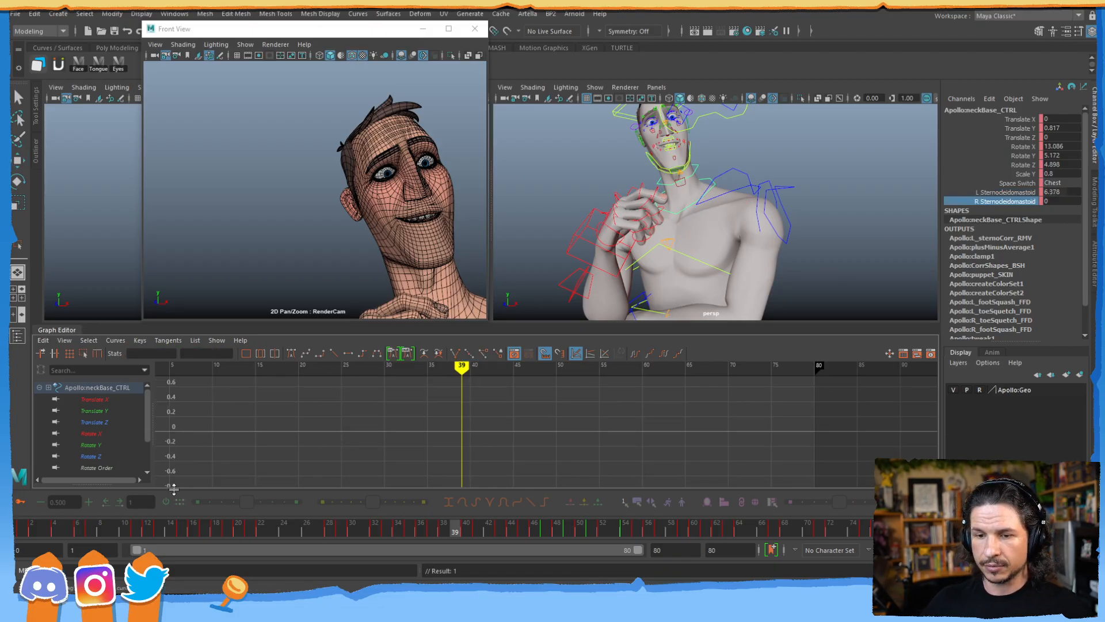
left_click(22, 531)
key("f")
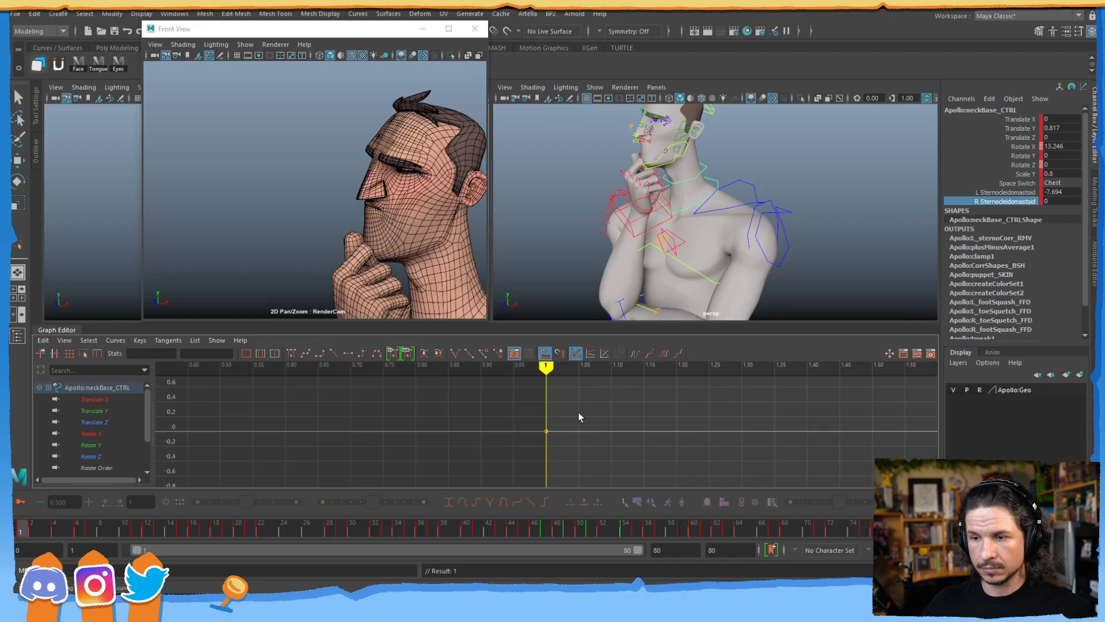
key("ctrl+v")
key("f")
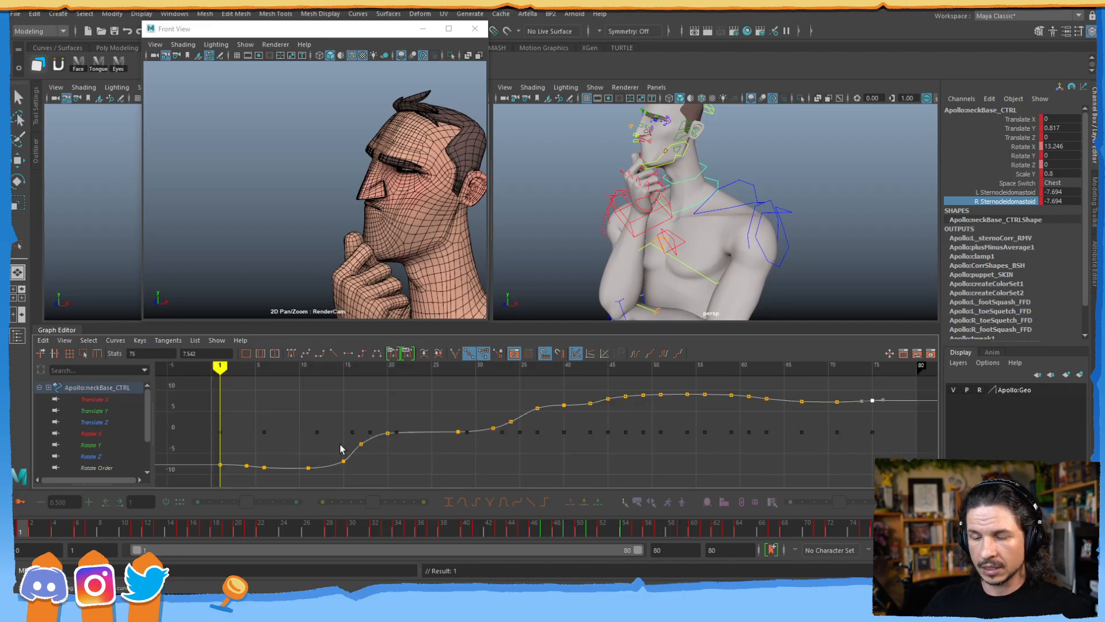
- Invert the R Sternocleidomastoid curve vertically around zero and scrub between frames 1 and 39 to check the neck close up
left_click(262, 469)
left_click(44, 340)
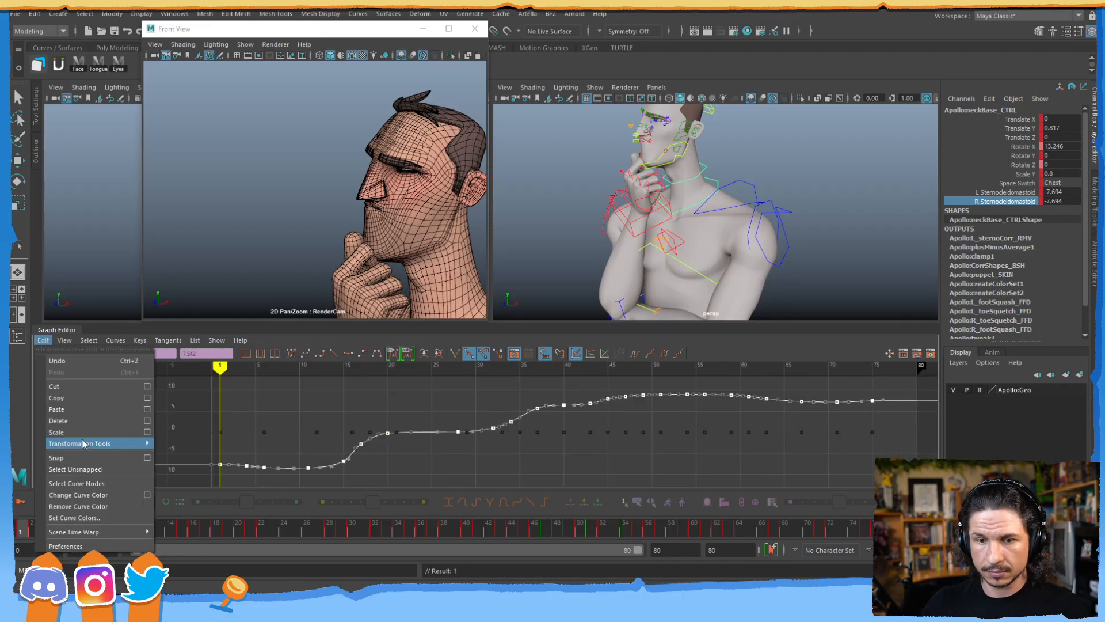
left_click(84, 435)
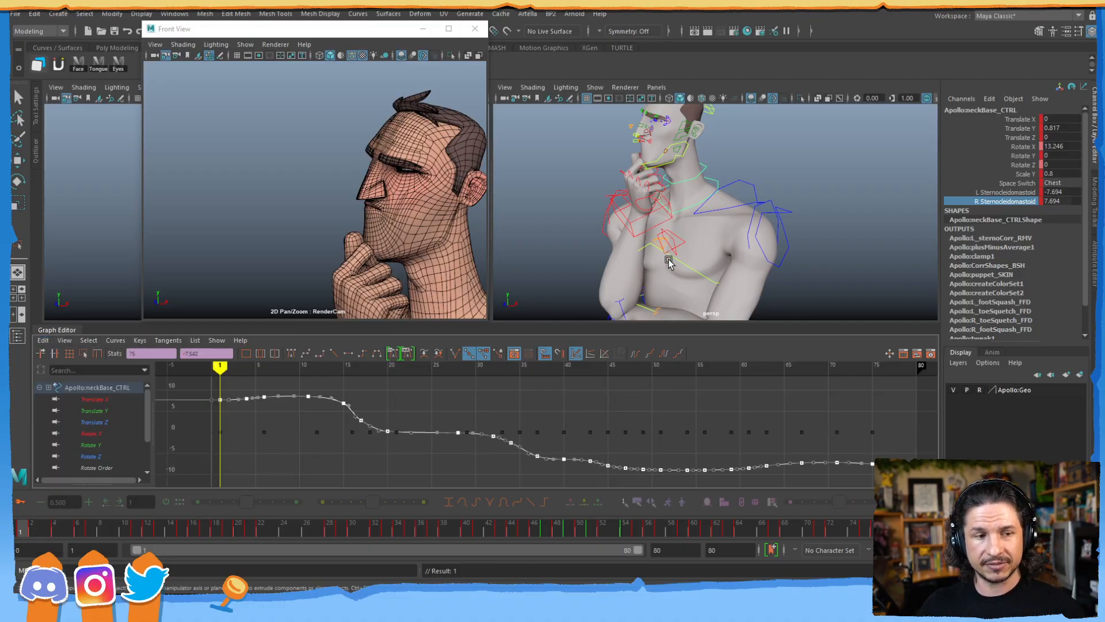
left_click_drag(674, 268, 713, 267, "alt")
right_click_drag(713, 267, 755, 227, "alt")
left_click_drag(754, 227, 685, 271, "alt")
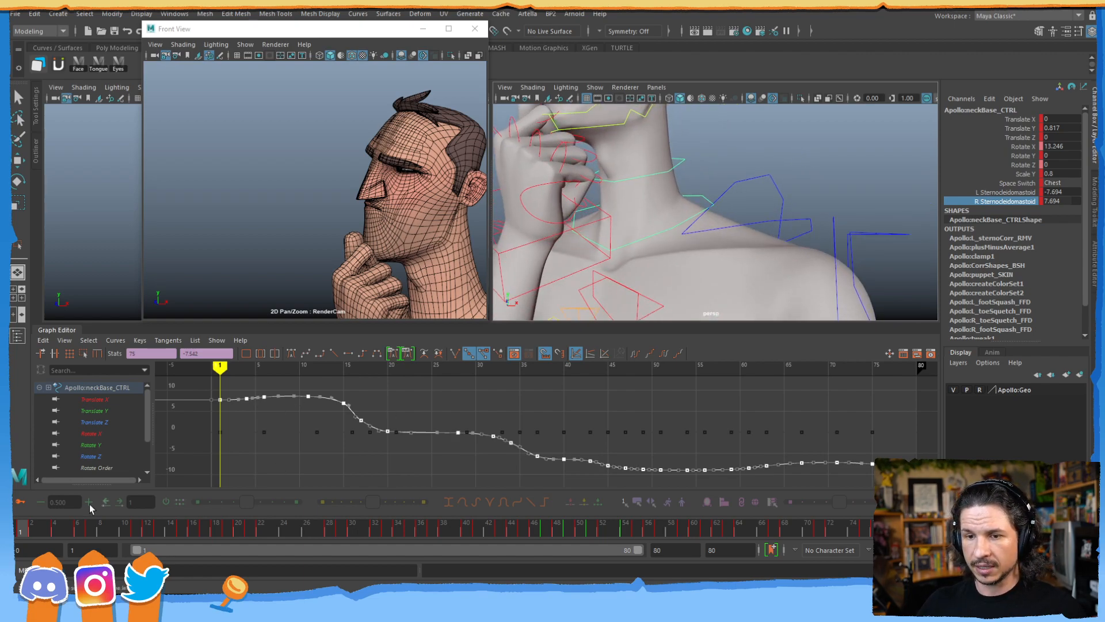
left_click_drag(28, 530, 458, 469)
left_click_drag(621, 245, 613, 235, "alt")
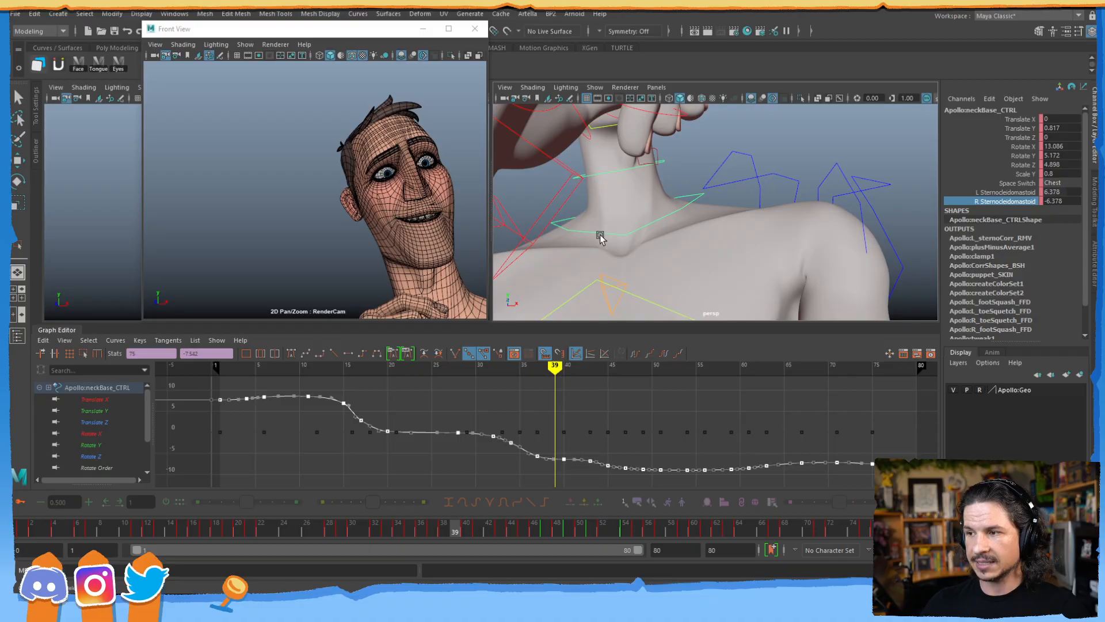
left_click_drag(469, 527, 357, 437)
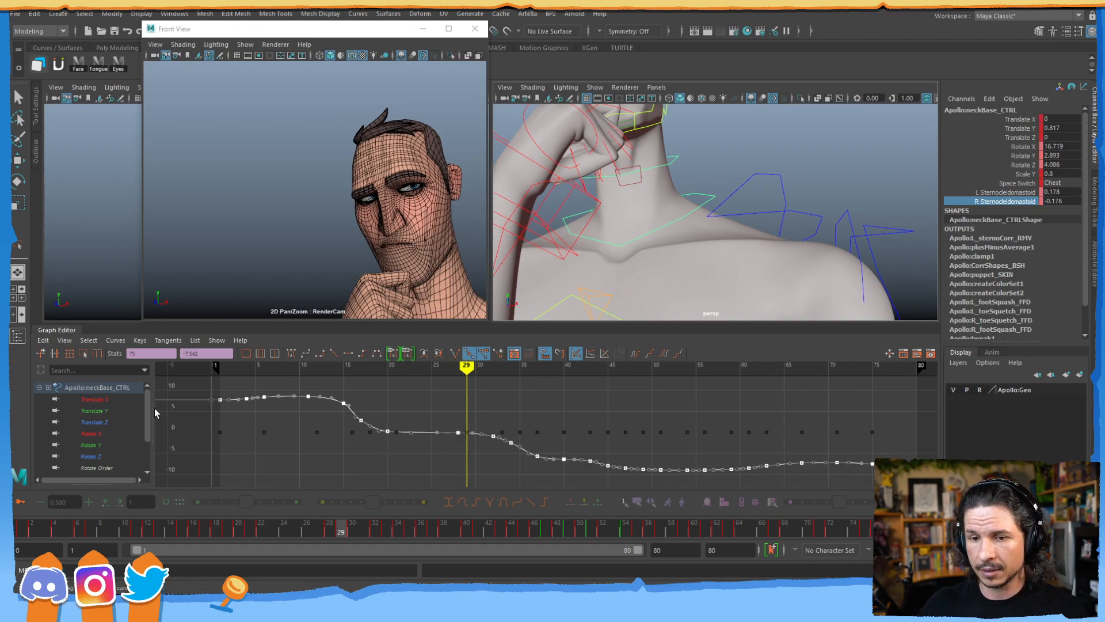
- Shift both the L and R Sternocleidomastoid curves one frame later and scrub through the head turn to check the neck
left_click(1023, 194, "ctrl")
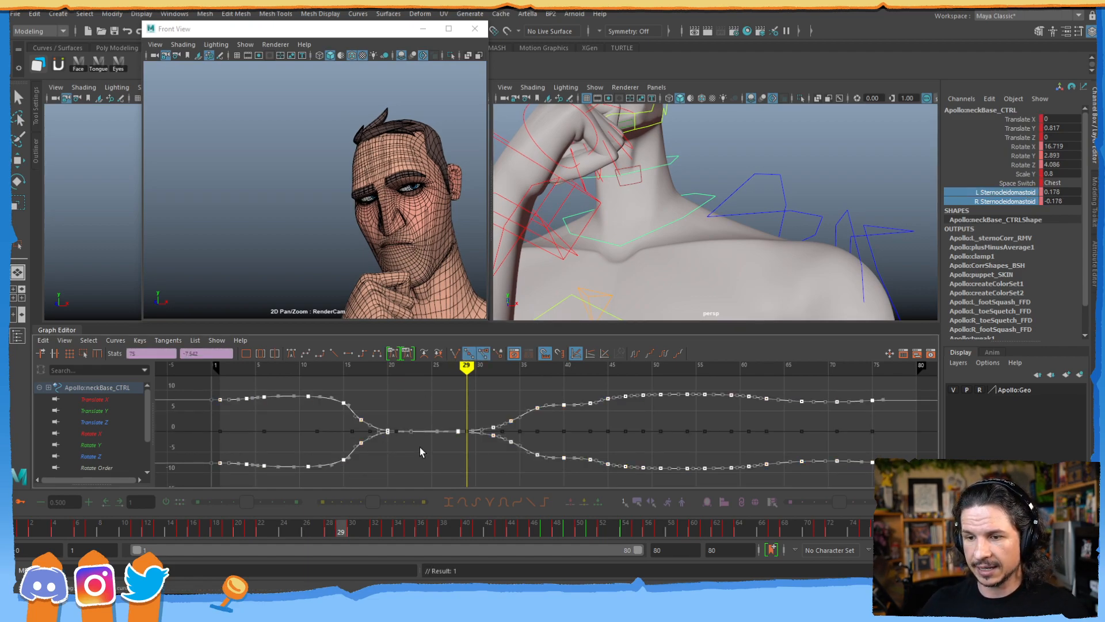
left_click(232, 482)
left_click_drag(34, 528, 244, 445)
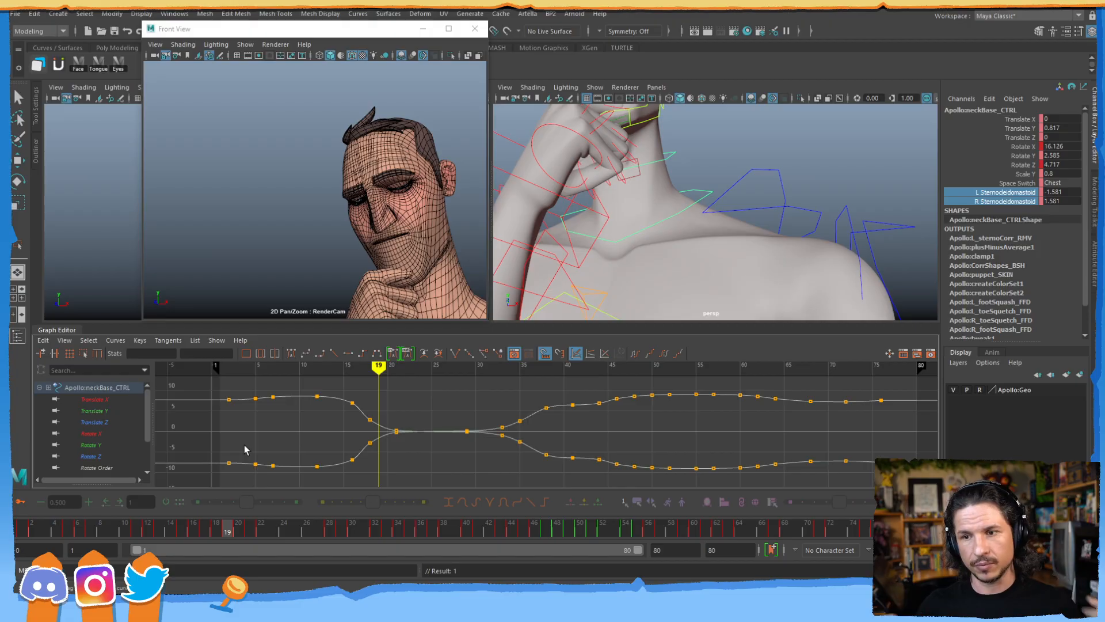
right_click_drag(712, 158, 630, 210, "alt")
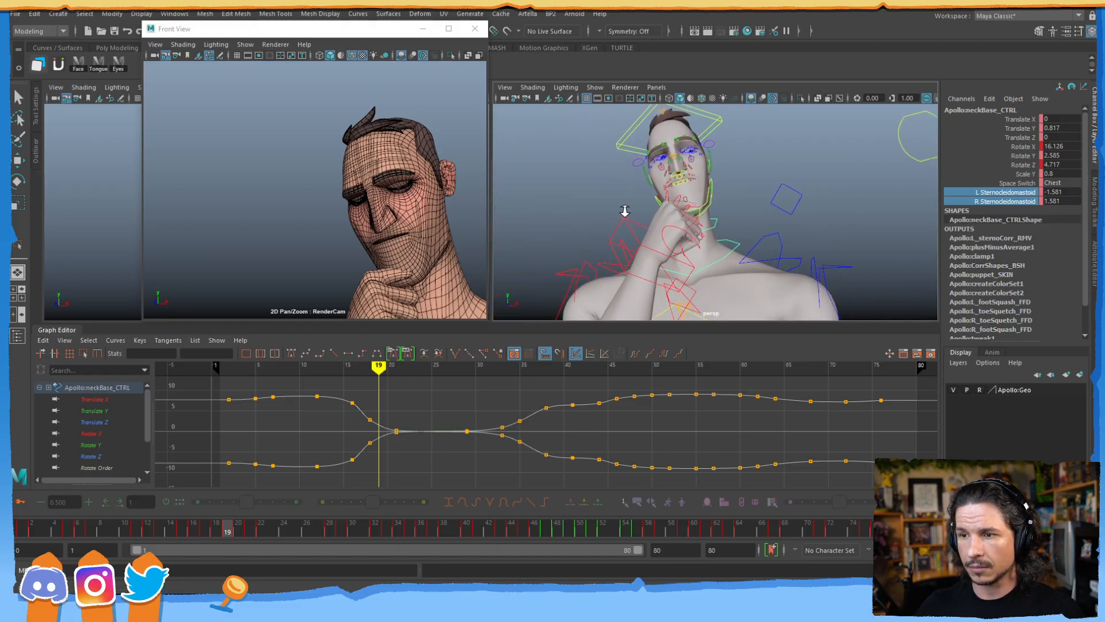
left_click_drag(629, 210, 610, 222, "alt")
right_click_drag(610, 222, 671, 239, "alt")
left_click_drag(670, 239, 700, 230, "alt")
middle_click_drag(700, 231, 714, 252, "alt")
left_click_drag(713, 253, 658, 224, "alt")
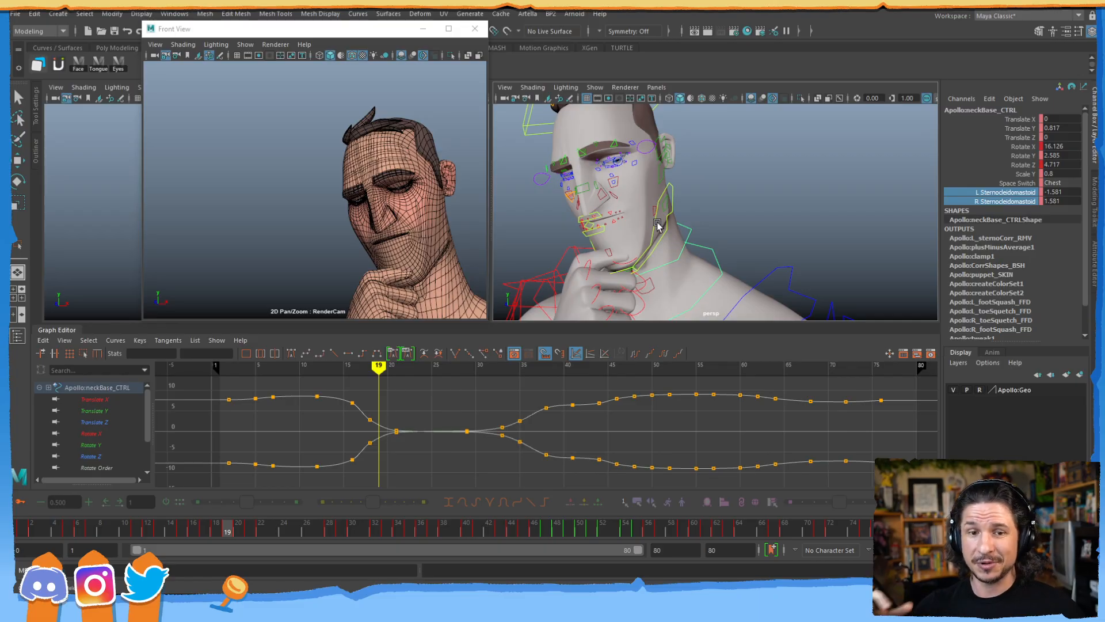
left_click_drag(48, 530, 253, 482)
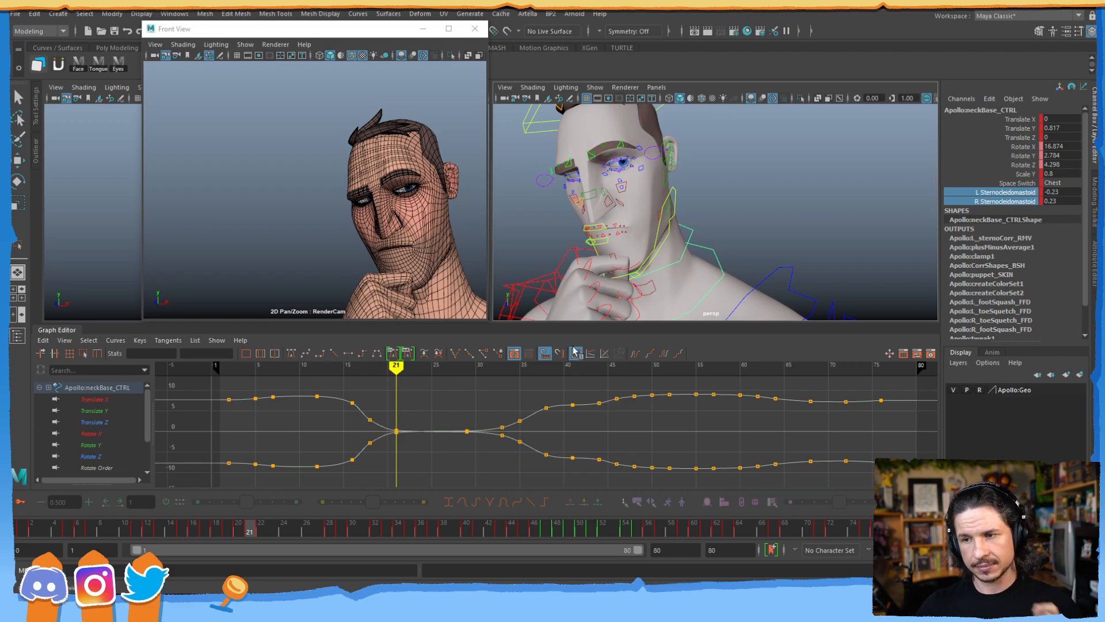
- Try moving the head's bottom squash-and-stretch control, botSquetch_CTRL, at frame 55 and undo the moves
left_click(639, 528)
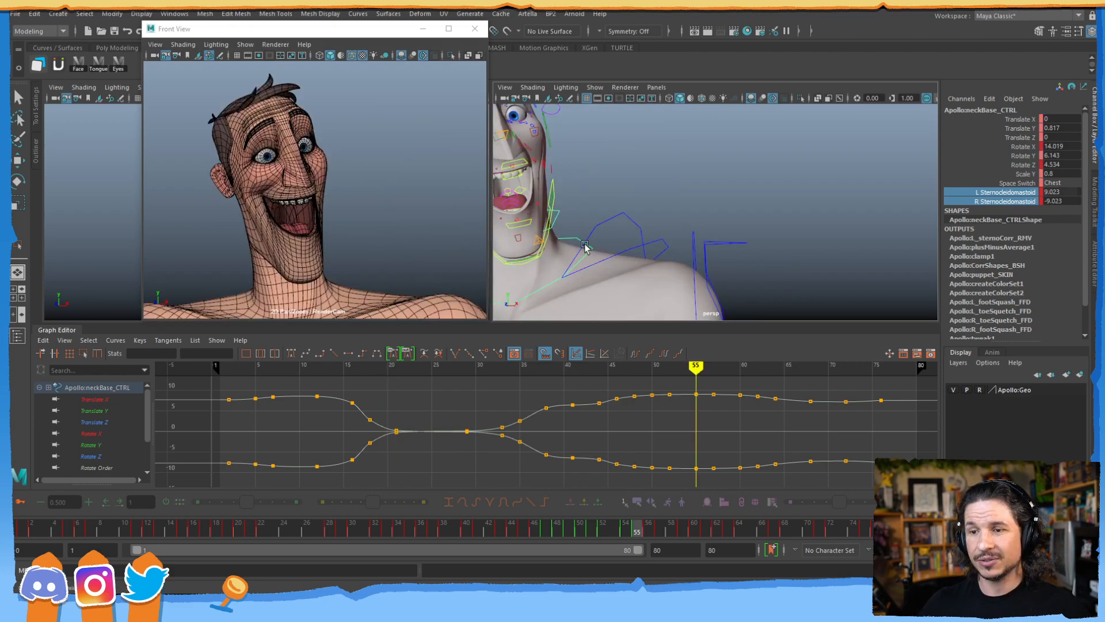
left_click_drag(585, 247, 701, 247, "alt")
left_click(702, 249)
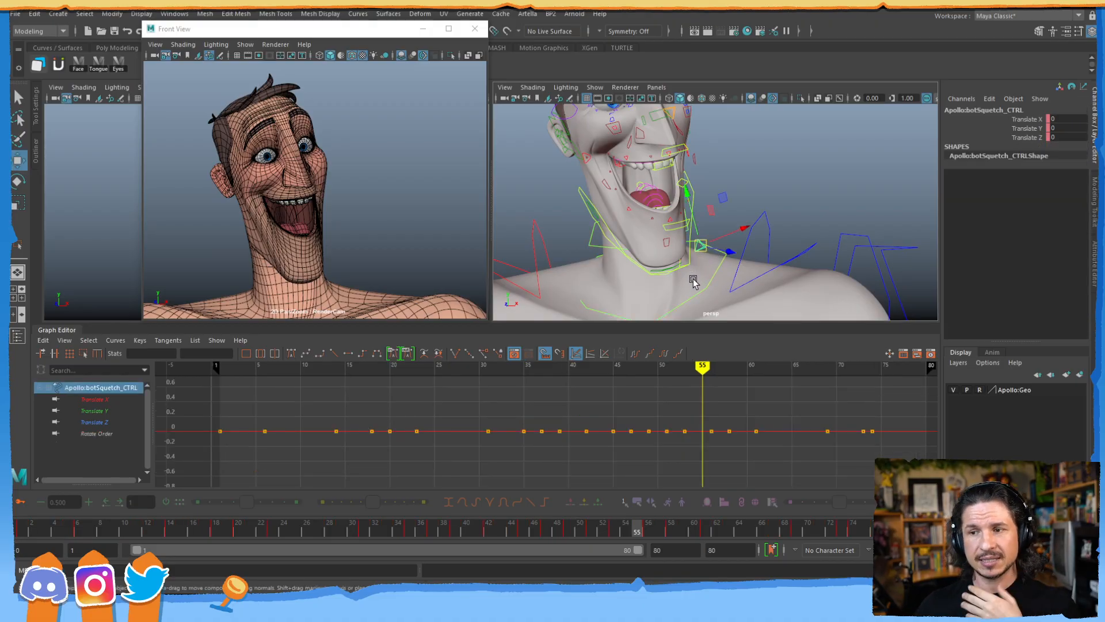
mouse_move(727, 200)
middle_mouse_down()
mouse_move(713, 207)
mouse_move(703, 195)
mouse_move(728, 213)
mouse_move(740, 182)
mouse_move(724, 177)
mouse_move(739, 210)
mouse_move(747, 183)
mouse_move(689, 197)
mouse_move(716, 208)
mouse_move(722, 183)
mouse_move(725, 200)
middle_mouse_up()
key("ctrl+z")
key("ctrl+z")
key("ctrl+z")
key("ctrl+z")
key("ctrl+z")
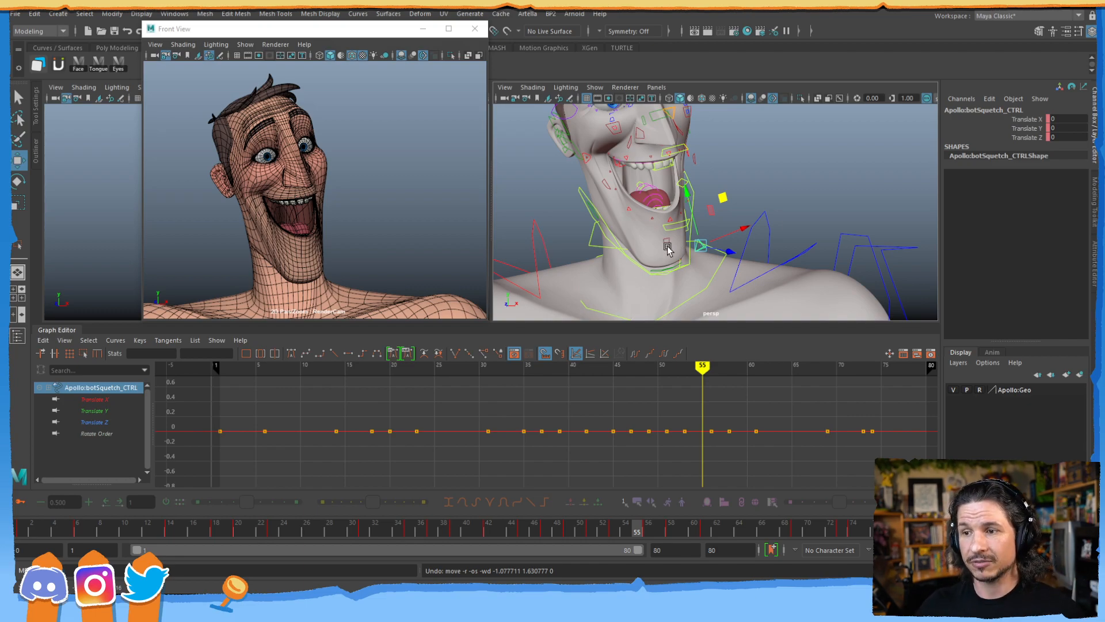
- Try pulling botSquetch_CTRL down to about -1.779 in Translate Y to stretch the open jaw, and undo it
left_click_drag(727, 217, 711, 192)
key("ctrl+z")
key("ctrl+z")
left_click(758, 163)
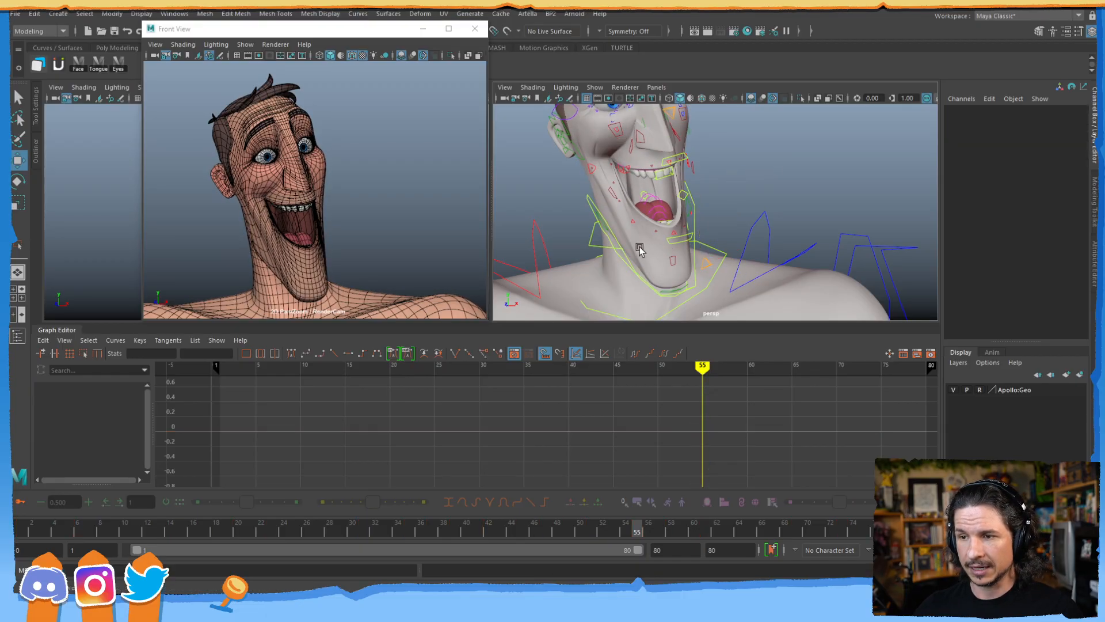
key("ctrl+z")
key("ctrl+z")
key("ctrl+z")
key("ctrl+z")
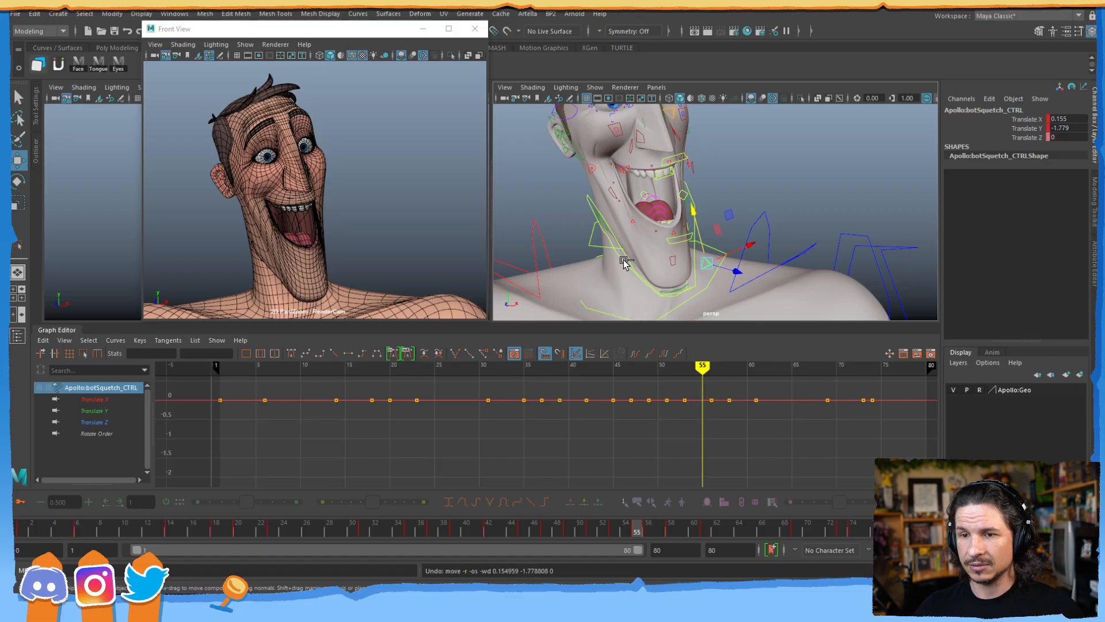
- Copy all keys of the jaw control's Rotate X curve
left_click(582, 202)
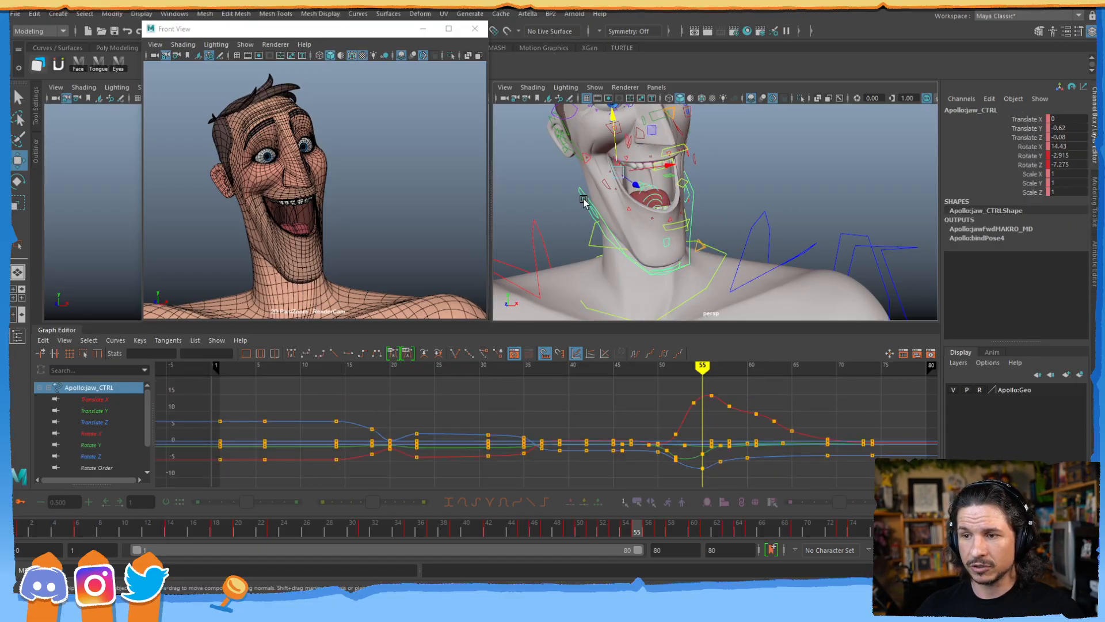
left_click(100, 435)
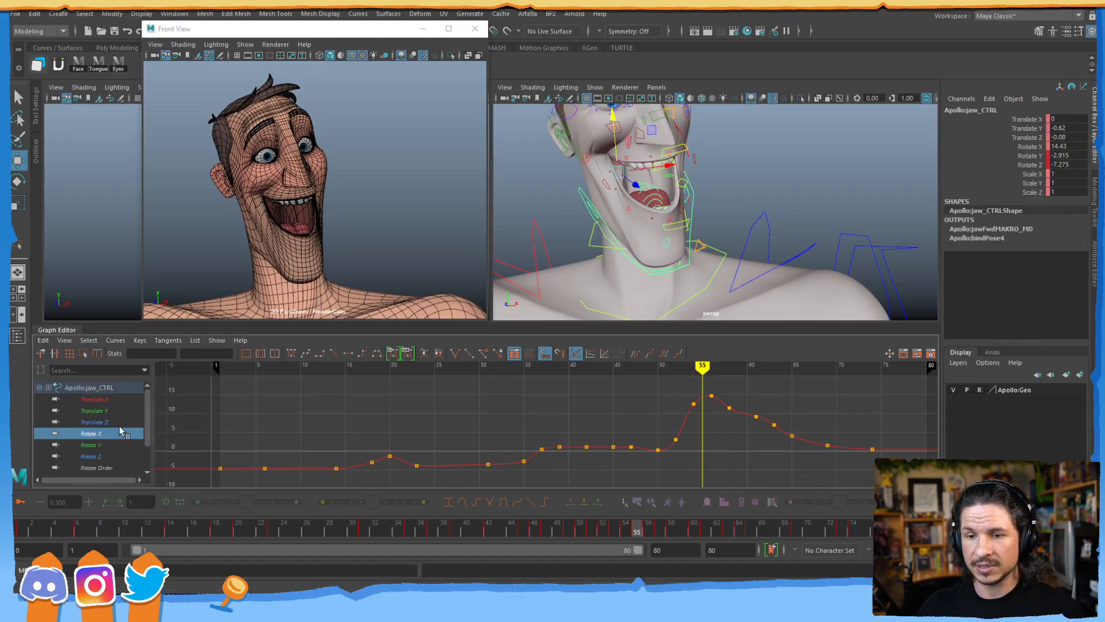
left_click(220, 429)
left_click(109, 412)
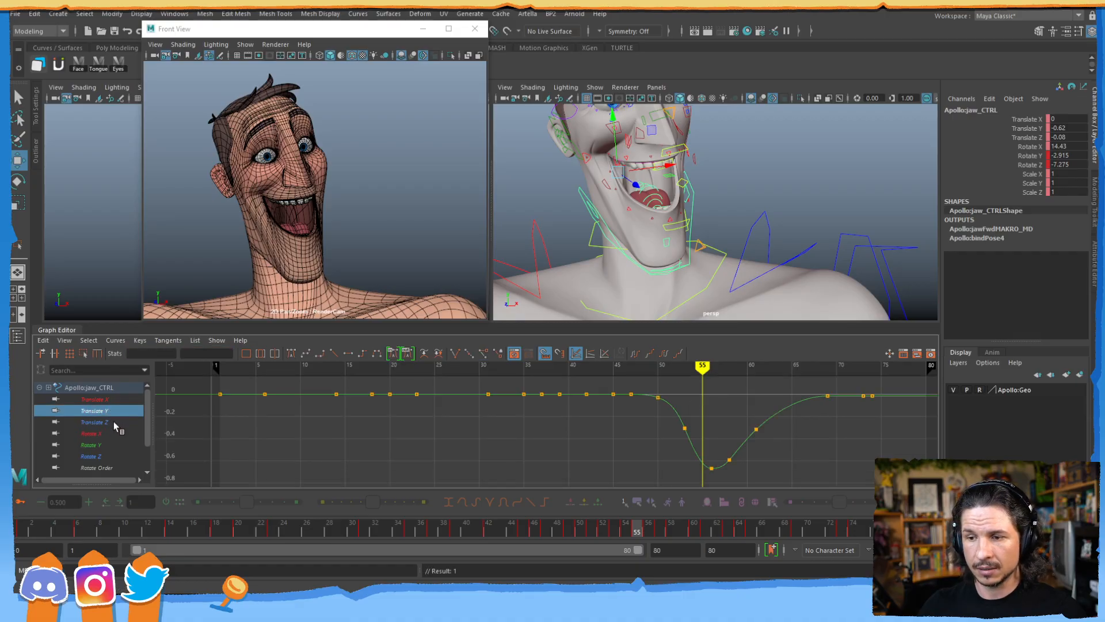
left_click(109, 435)
left_click(274, 471)
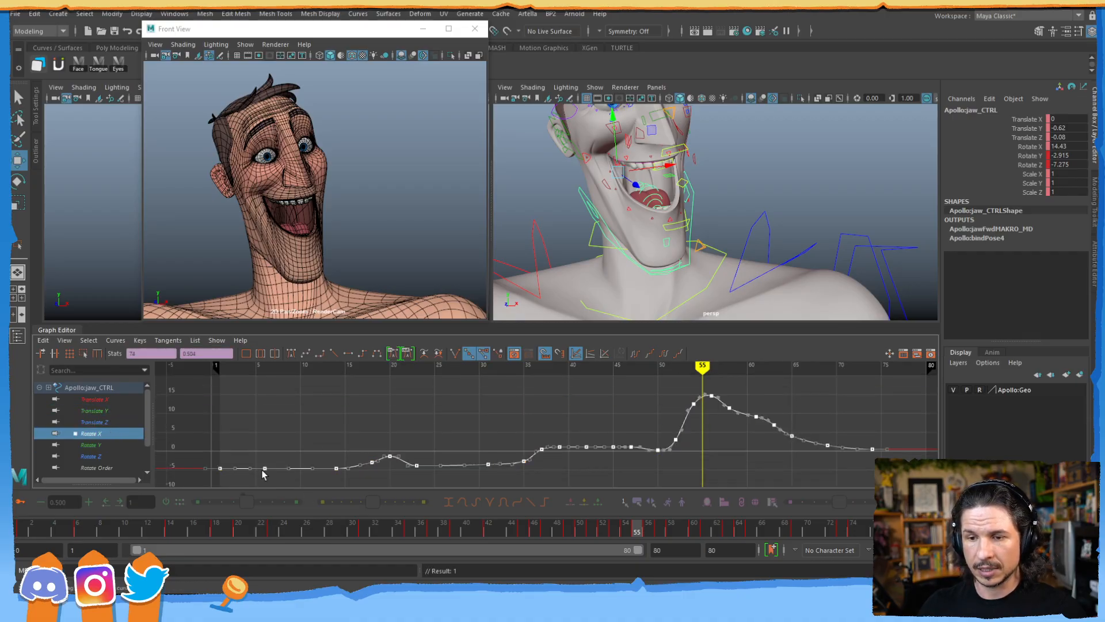
left_click(47, 343)
left_click(68, 398)
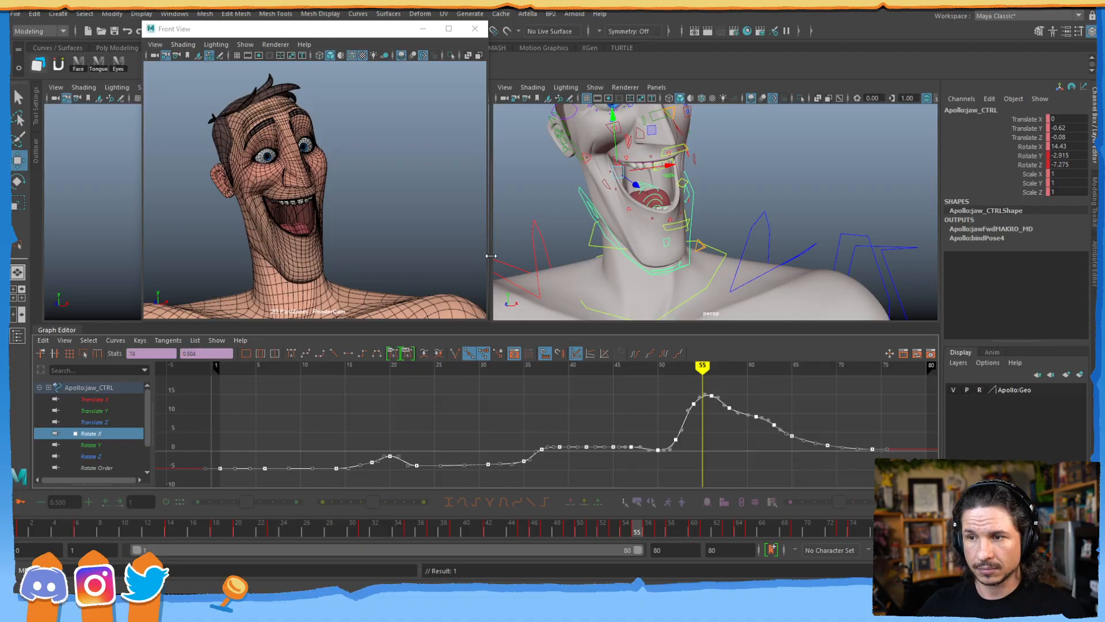
- Replace botSquetch_CTRL's Translate Y keys after frame 1 with the copied jaw Rotate X curve
left_click(713, 224)
left_click(700, 246)
left_click(103, 411)
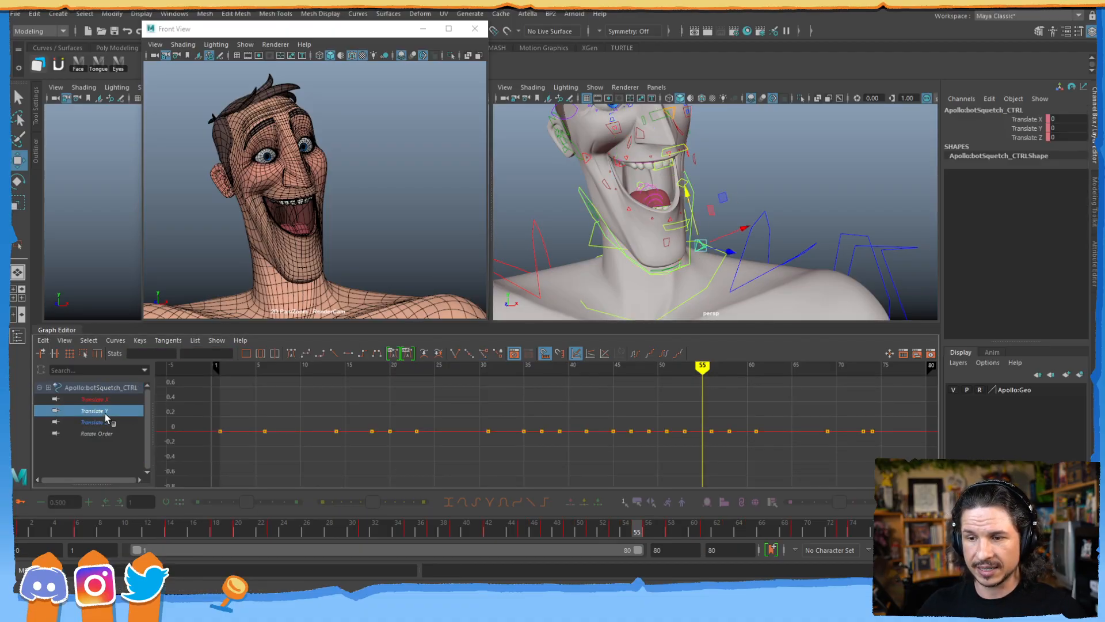
left_click_drag(814, 432, 239, 447)
key("Delete")
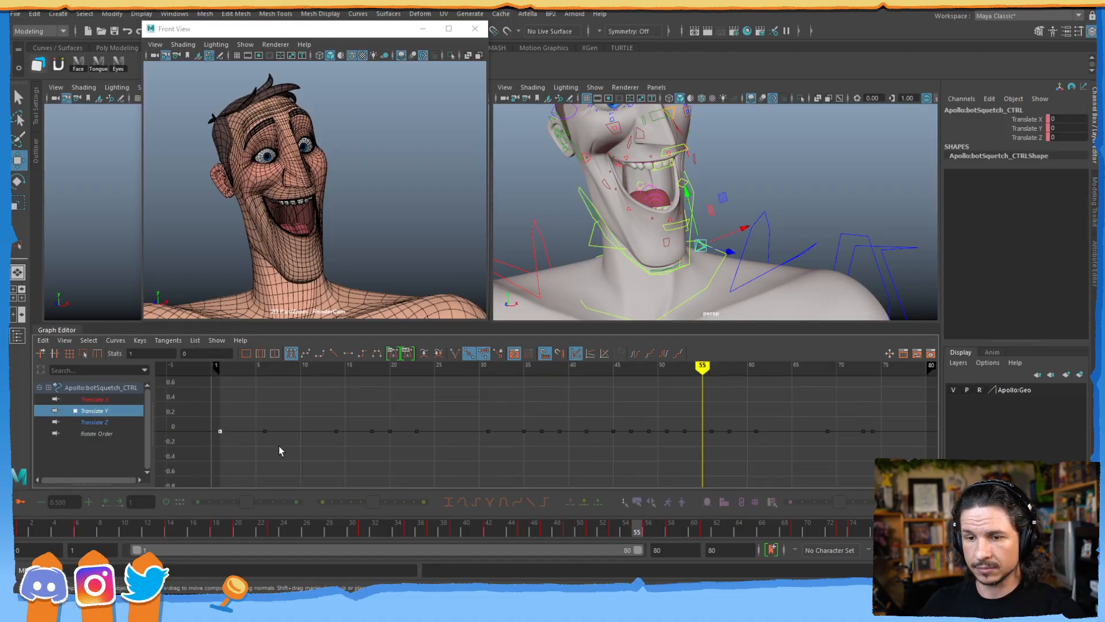
key("ctrl+v")
right_click_drag(683, 409, 616, 430, "alt")
middle_click_drag(527, 444, 581, 433, "alt")
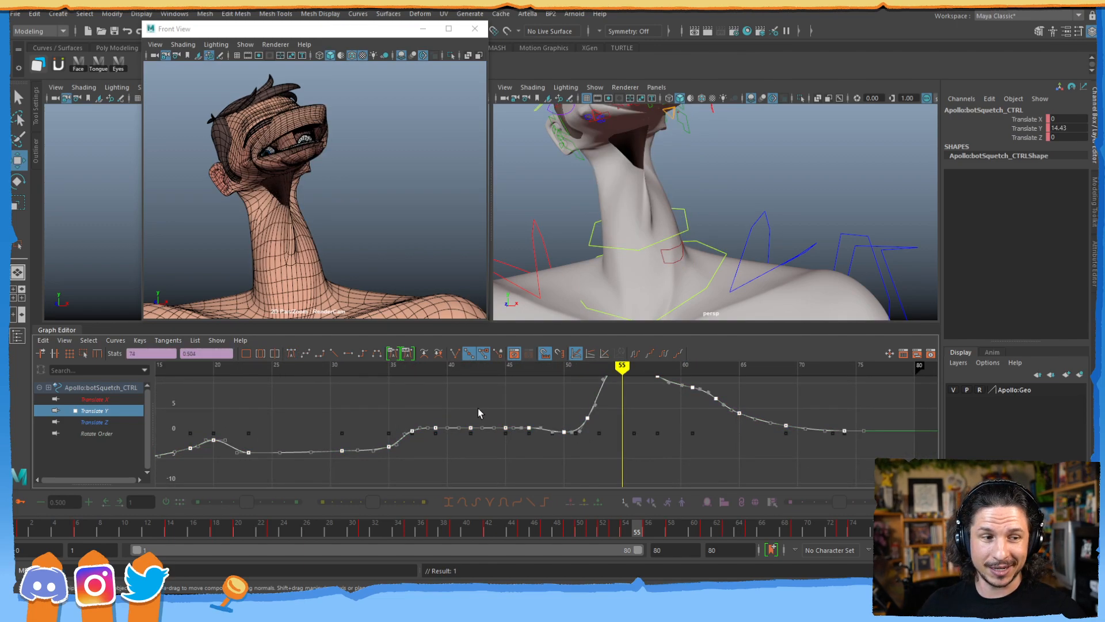
- Invert the pasted botSquetch_CTRL Translate Y curve vertically around zero
left_click(42, 340)
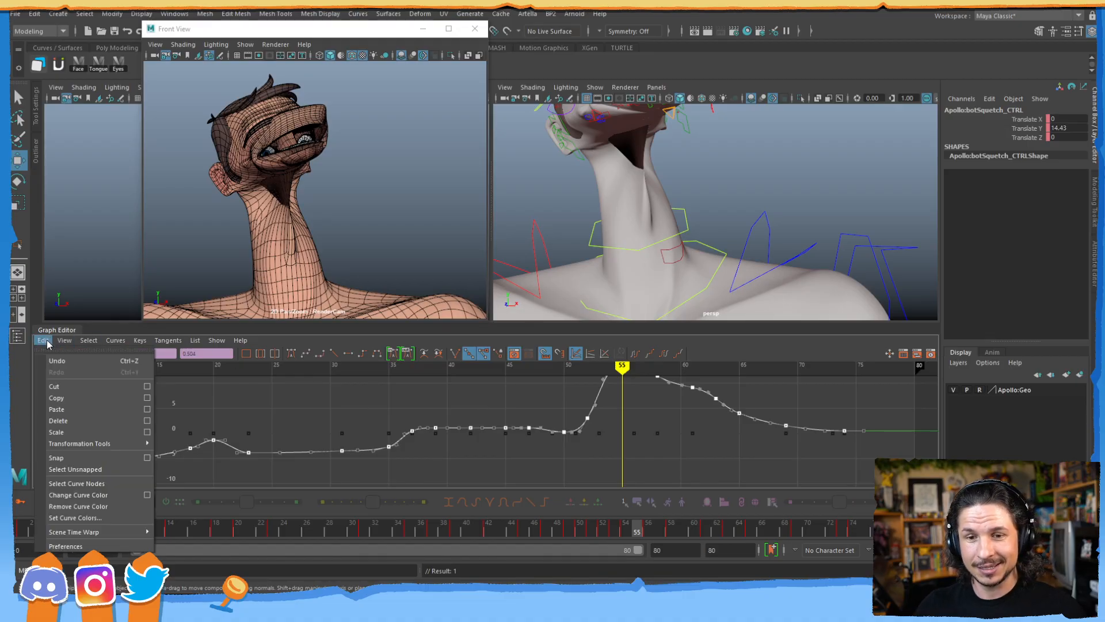
left_click(80, 431)
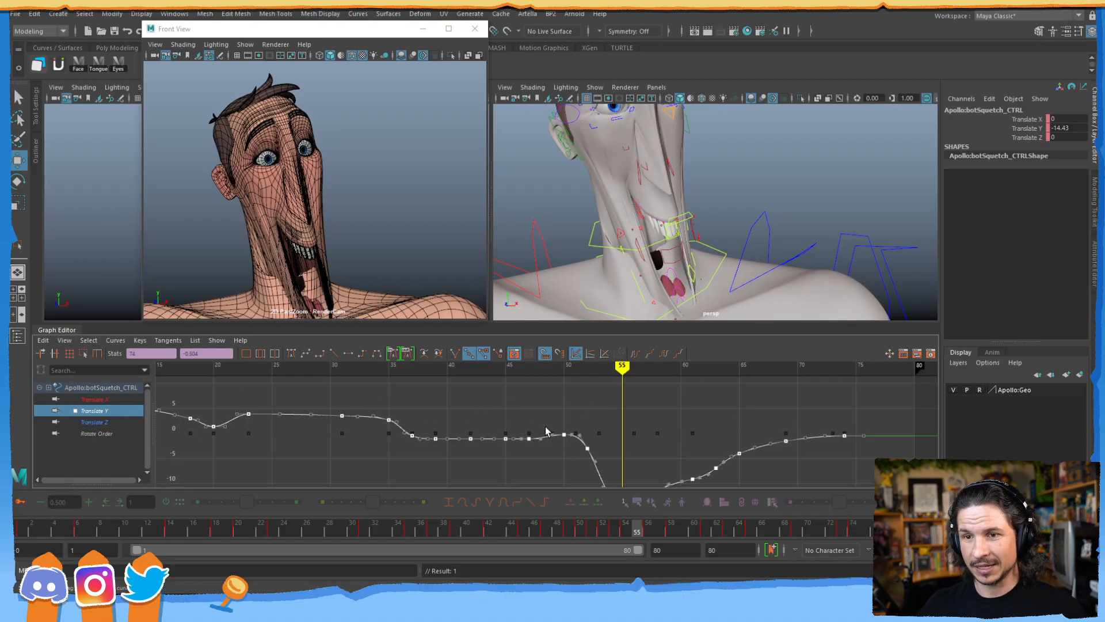
mouse_move(558, 432)
middle_mouse_down("alt")
mouse_move(592, 416)
mouse_move(638, 424)
mouse_move(556, 417)
middle_mouse_up("alt")
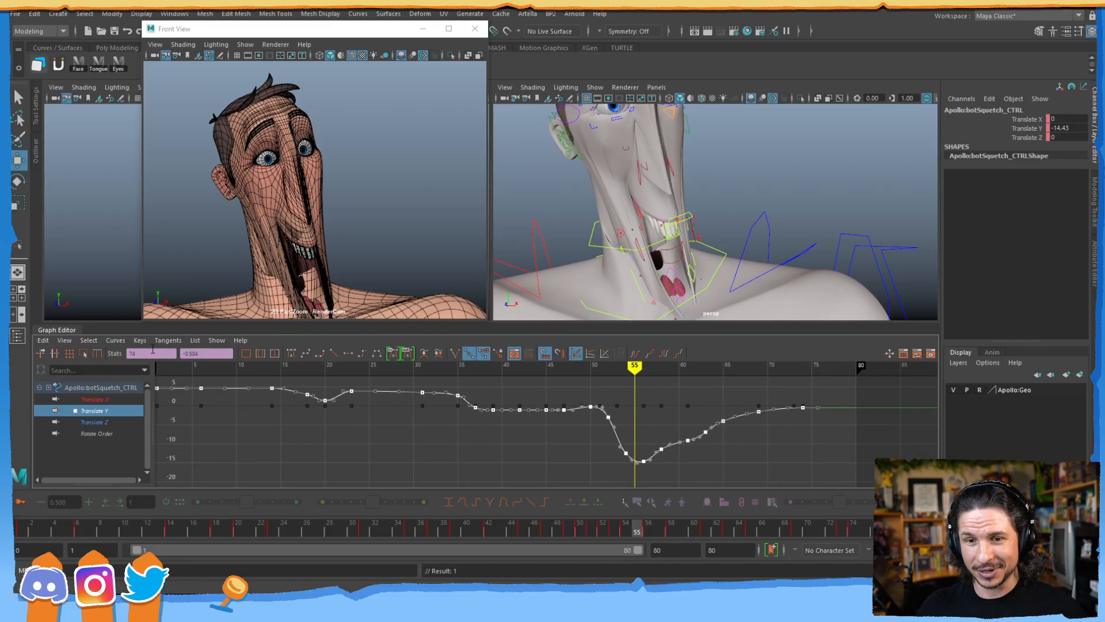
- Compress the botSquetch_CTRL Translate Y curve vertically to under a third of its height, bringing frame 55 to about -0.76
left_click(83, 354)
left_click_drag(479, 472, 492, 419)
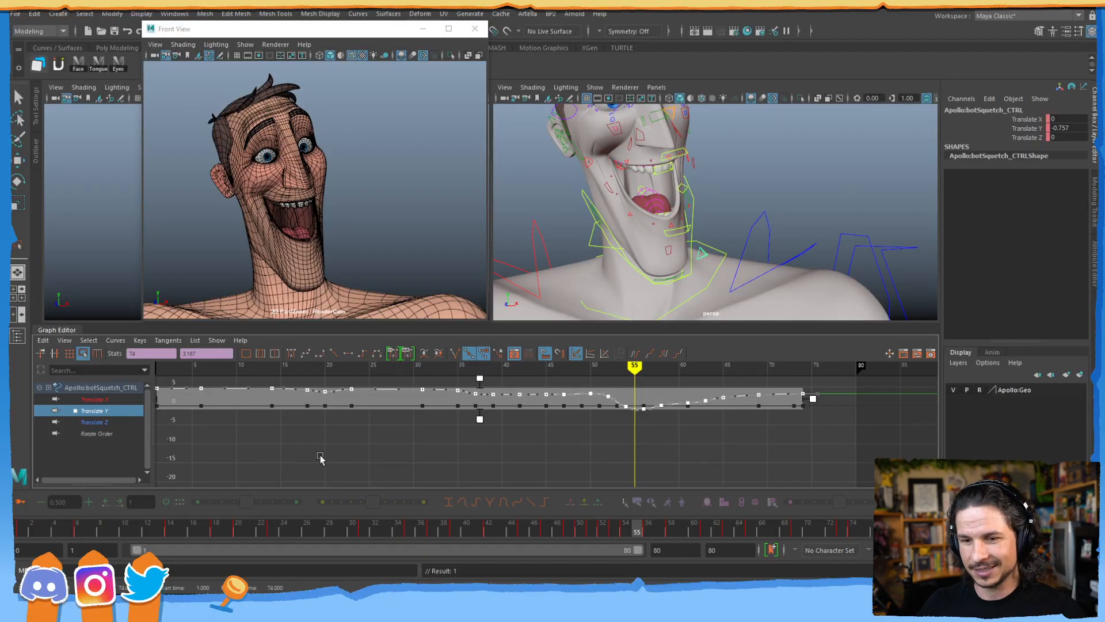
right_click_drag(397, 439, 483, 436, "alt")
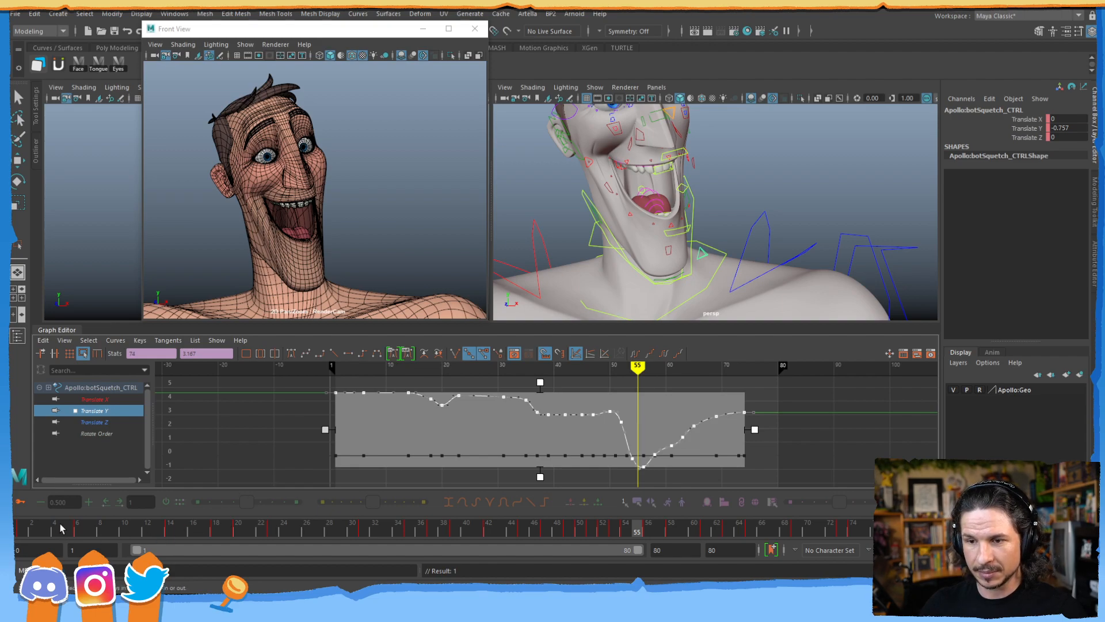
- Scale the bottom squetch control's Translate Y curve down from its upper end, to about 0.385 at frame 4
left_click_drag(147, 463, 252, 456)
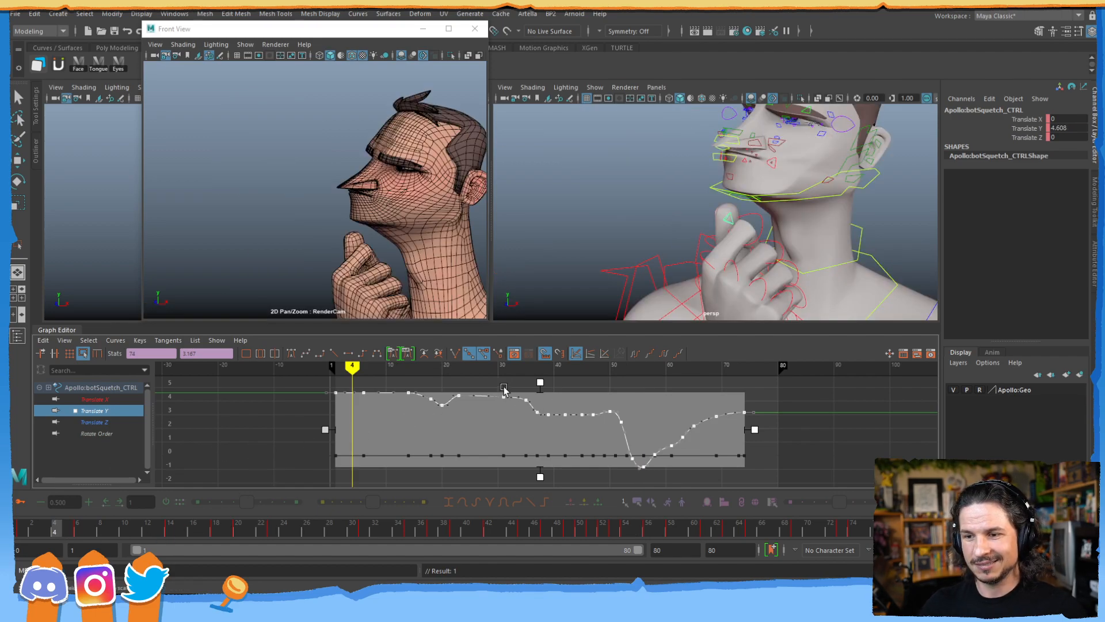
left_click_drag(540, 383, 540, 446)
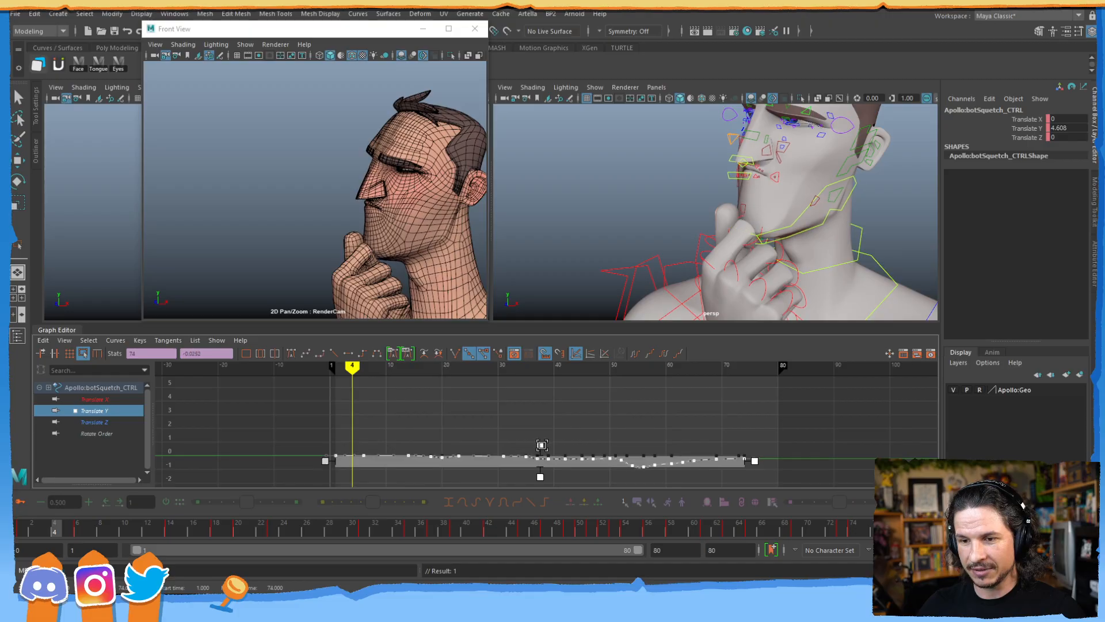
key("f")
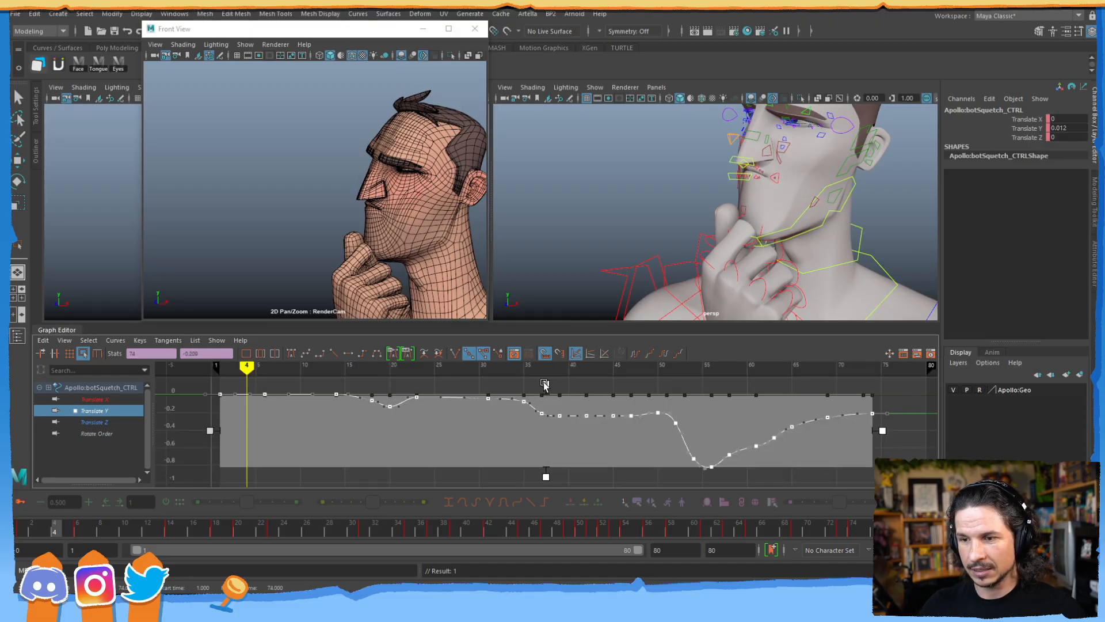
left_click_drag(546, 386, 550, 355)
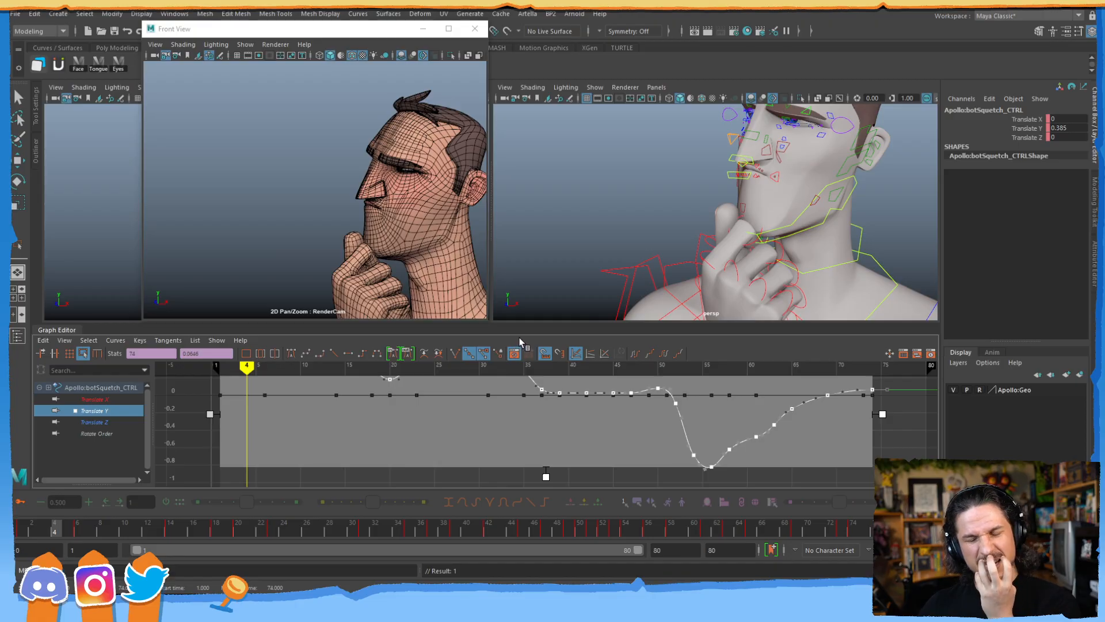
- Scale the lower end of the Translate Y curve toward zero, to about -0.668 at frame 56
mouse_move(79, 538)
left_mouse_down()
mouse_move(224, 544)
mouse_move(296, 532)
mouse_move(219, 536)
mouse_move(426, 527)
mouse_move(721, 469)
mouse_move(694, 452)
left_mouse_up()
right_click_drag(714, 393, 657, 408, "alt")
middle_click_drag(641, 415, 642, 421, "alt")
left_click_drag(681, 528, 672, 528)
left_click_drag(549, 465, 551, 458)
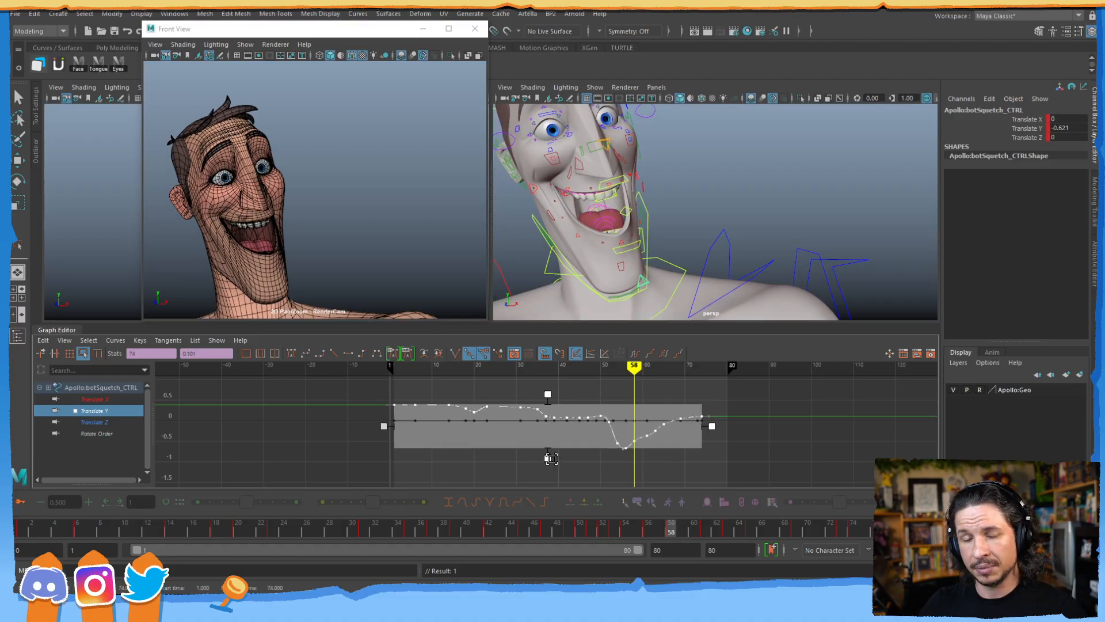
left_click_drag(830, 521, 648, 511)
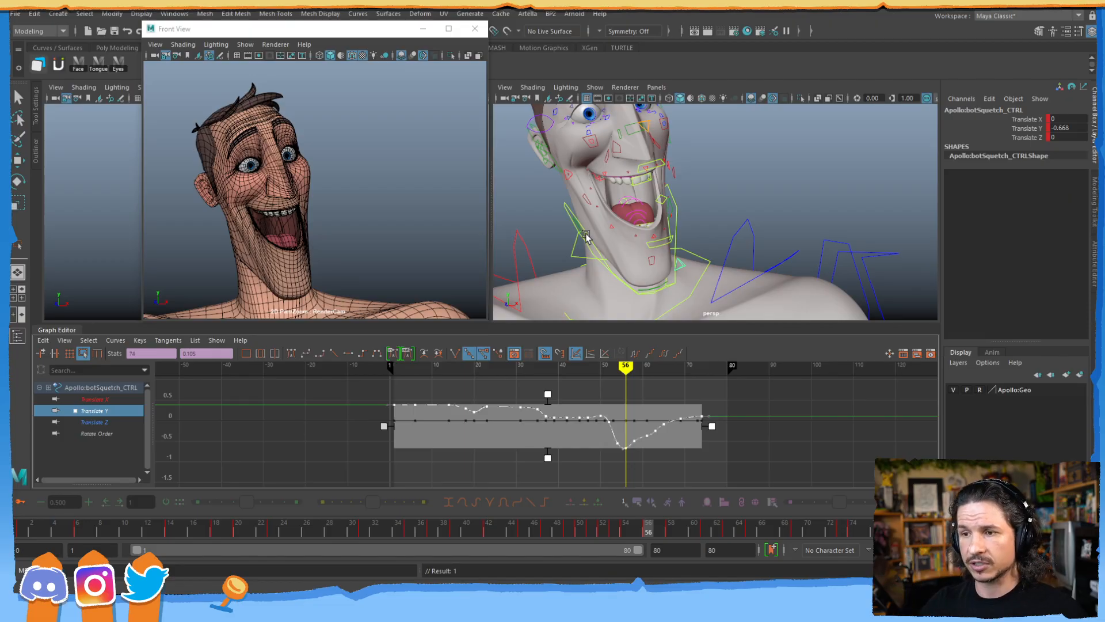
- Try shifting the bottom squetch control sideways in X at frame 56
left_click_drag(596, 224, 686, 227, "alt")
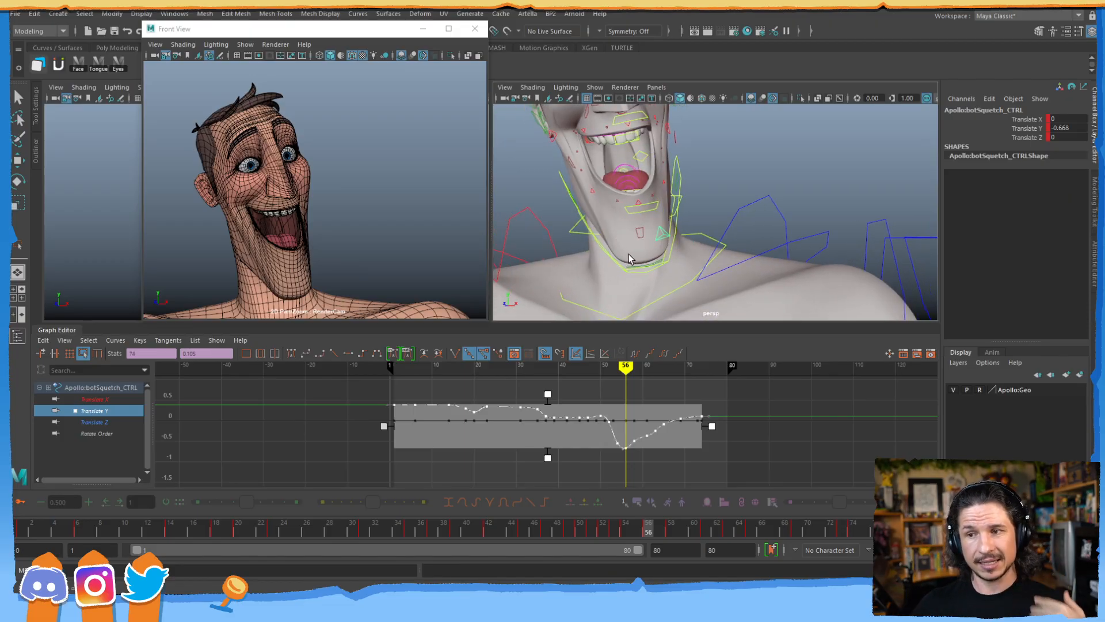
key("w")
left_click_drag(702, 216, 694, 236)
key("ctrl+z")
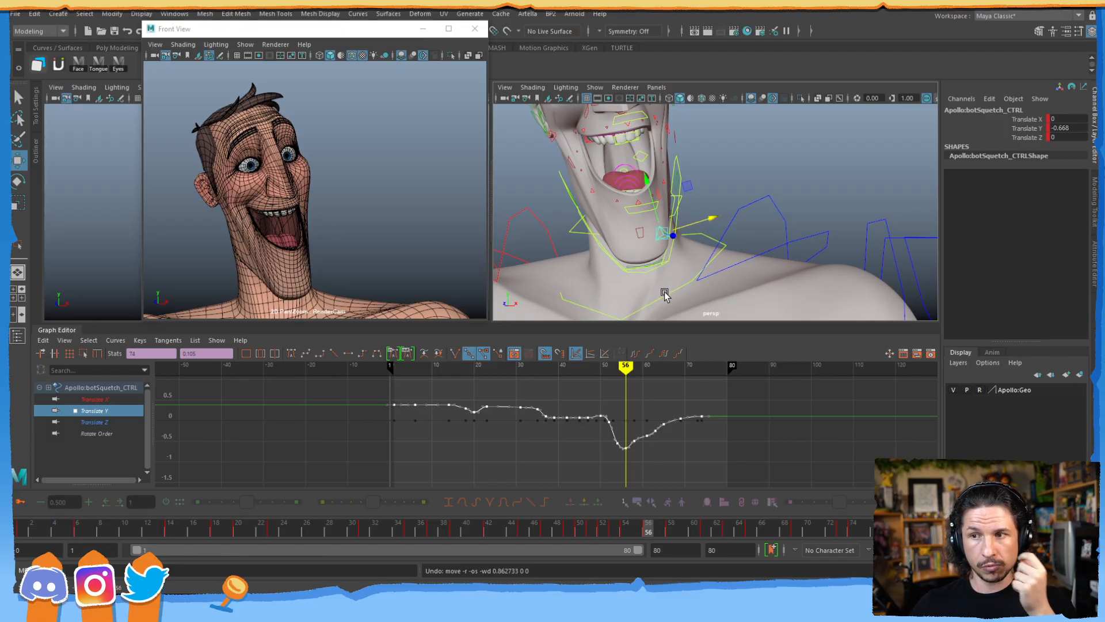
- Try shifting the mouth control sideways in X at frame 56
left_click(647, 155)
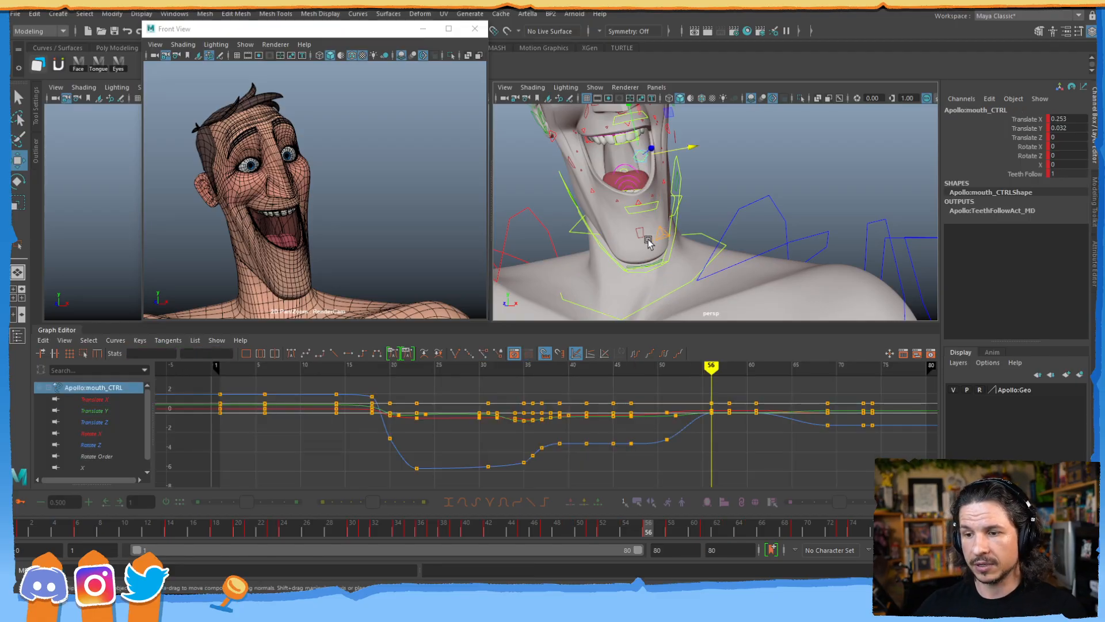
left_click_drag(691, 149, 669, 190)
key("ctrl+z")
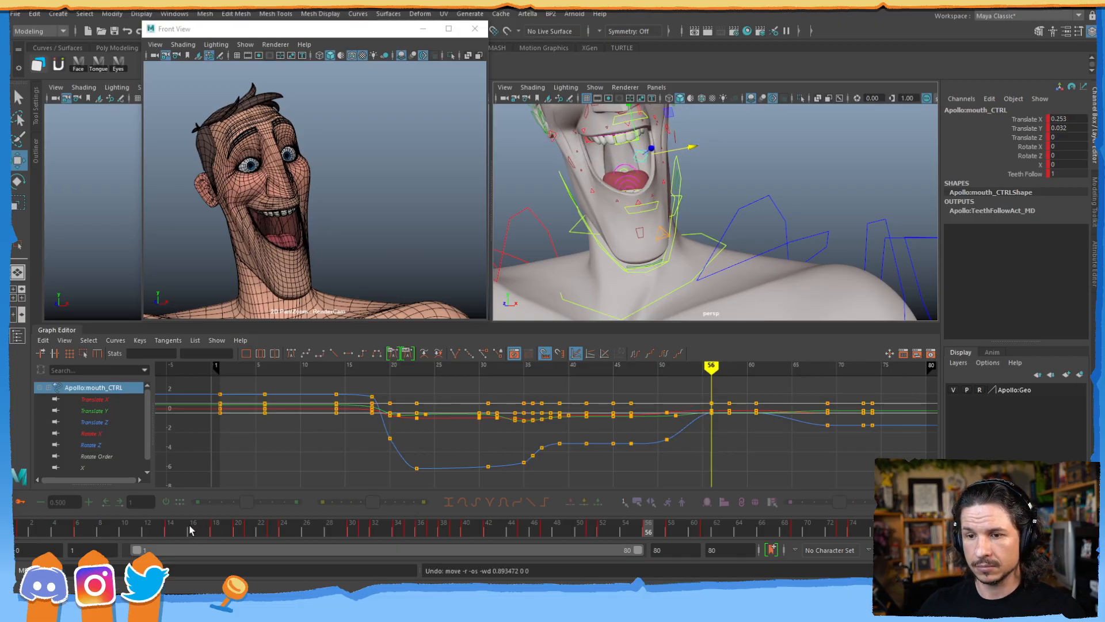
- Try shifting the bottom squetch control sideways in X on the thinking pose at frame 22
left_click_drag(165, 521, 112, 521)
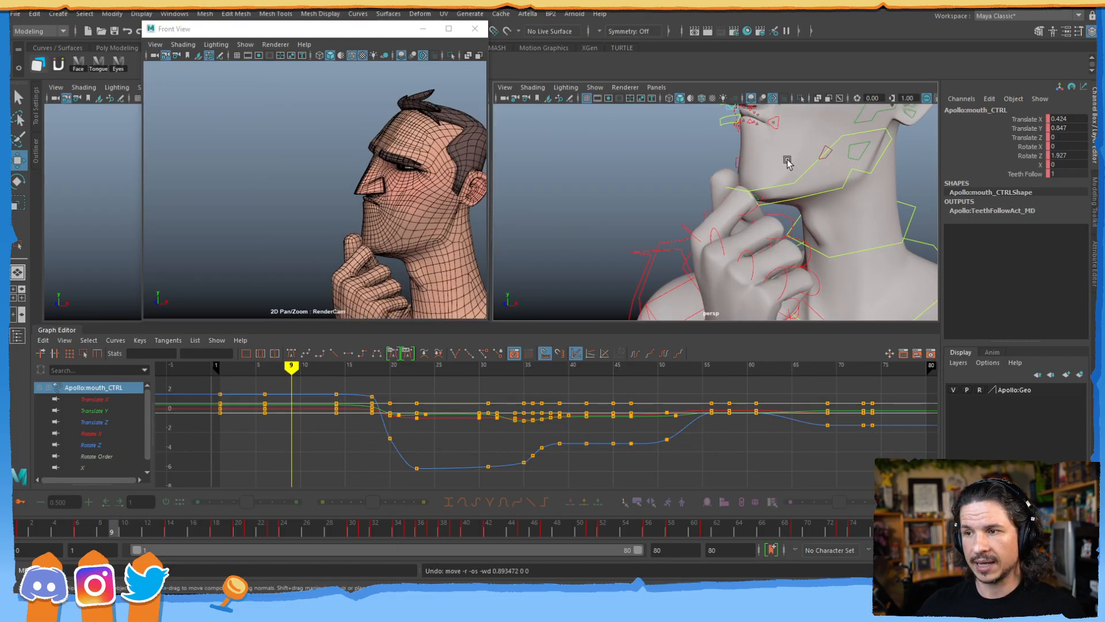
middle_click_drag(844, 152, 796, 208, "alt")
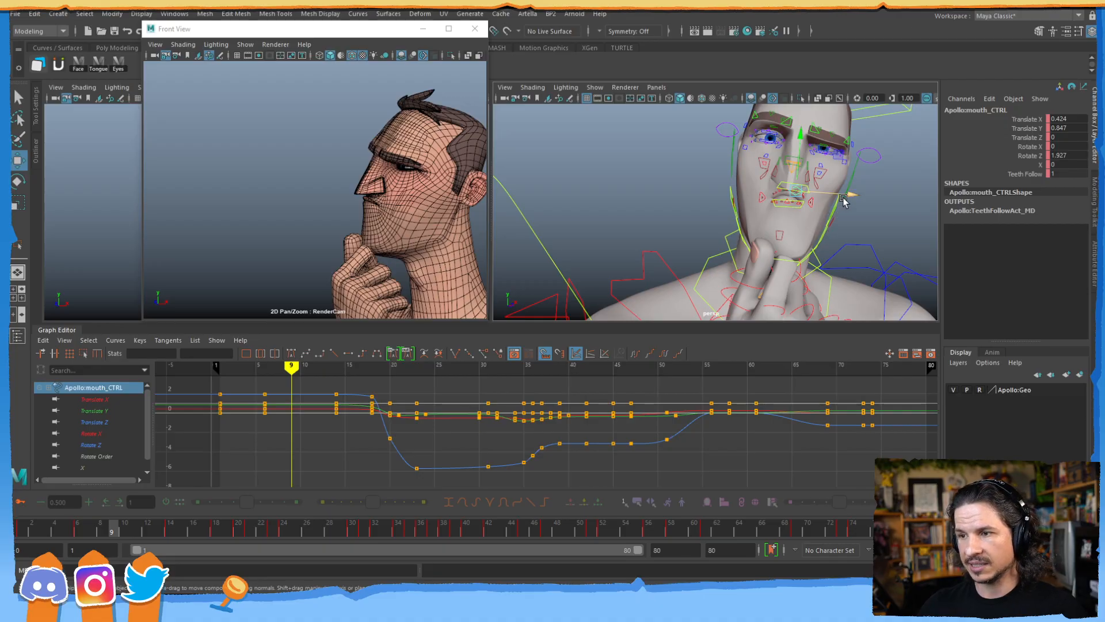
left_click_drag(247, 533, 260, 533)
mouse_move(798, 259)
left_mouse_down("alt")
mouse_move(817, 236)
mouse_move(765, 271)
mouse_move(766, 288)
mouse_move(710, 277)
mouse_move(736, 255)
left_mouse_up("alt")
key("4")
left_click(704, 257)
key("5")
middle_click_drag(814, 314, 807, 319)
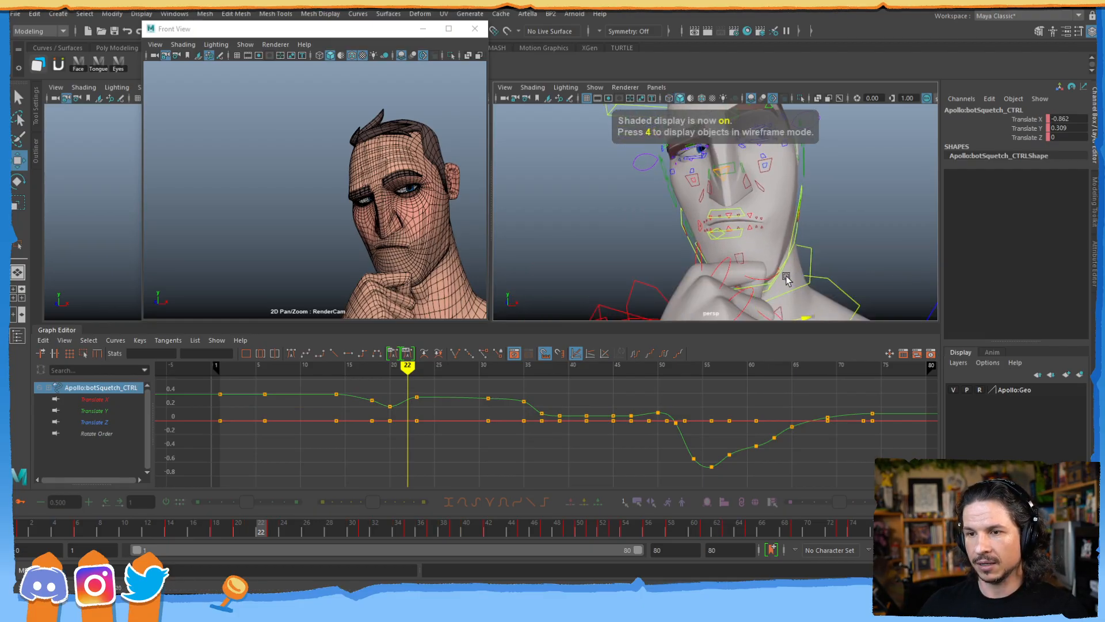
left_click_drag(790, 281, 698, 254, "alt")
key("ctrl+z")
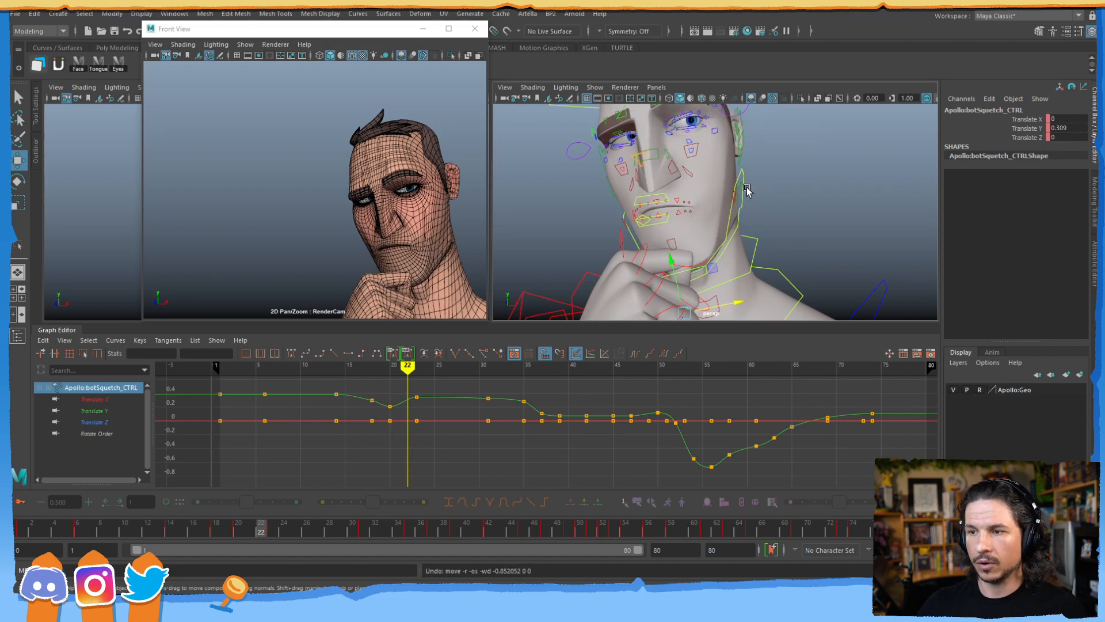
- Select the jaw control and examine its curves and the open-mouth pose at frame 55
left_click(747, 193)
left_click(752, 173)
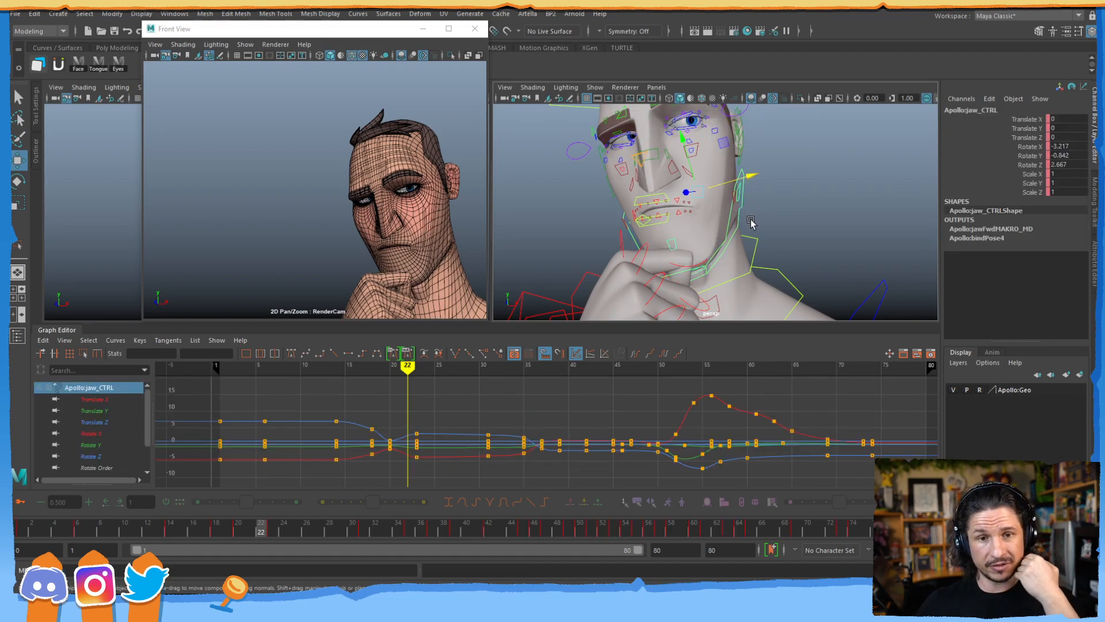
left_click_drag(416, 535, 623, 406)
middle_click_drag(597, 250, 682, 254, "alt")
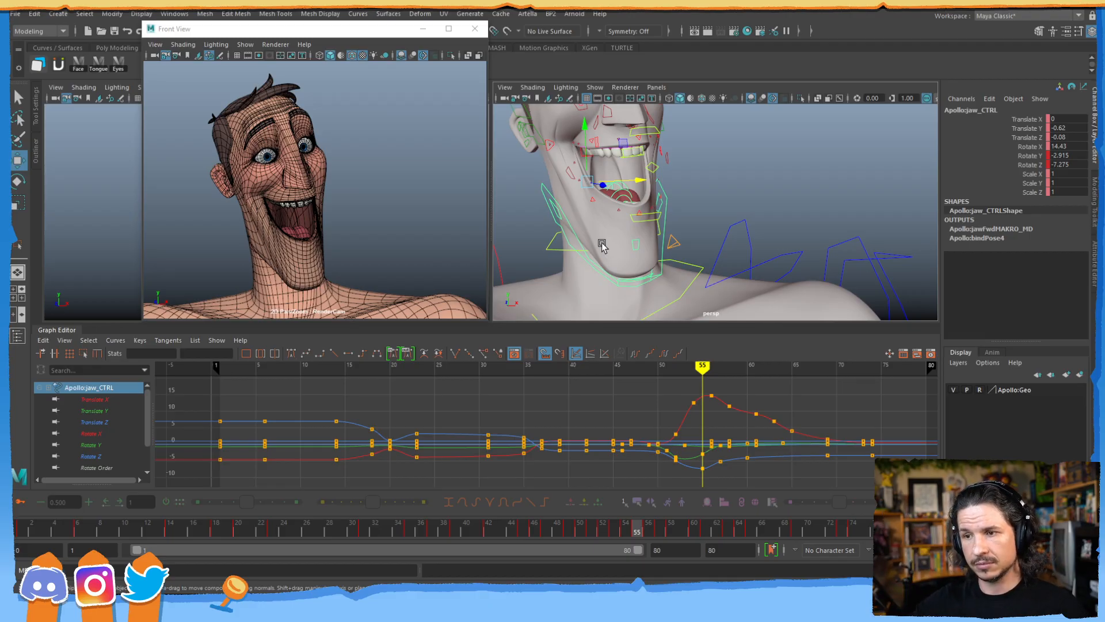
left_click_drag(625, 166, 668, 245, "alt")
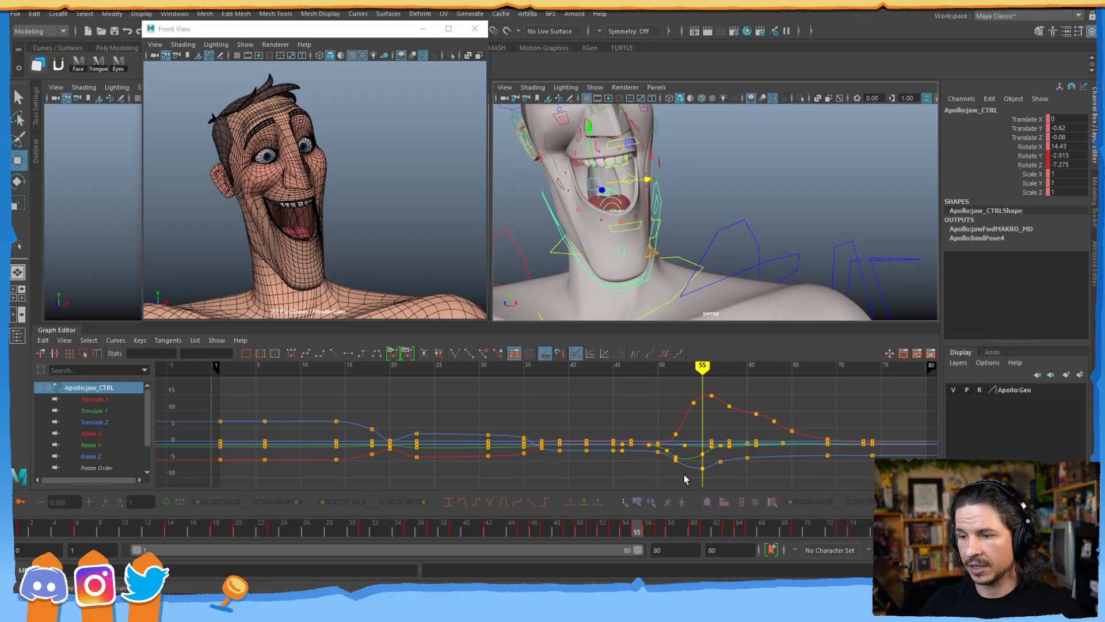
- Try shifting the bottom squetch control sideways in X at frame 54
mouse_move(638, 527)
left_mouse_down()
mouse_move(603, 527)
mouse_move(625, 526)
left_mouse_up()
left_click(674, 240)
left_click_drag(715, 228, 728, 225)
key("ctrl+z")
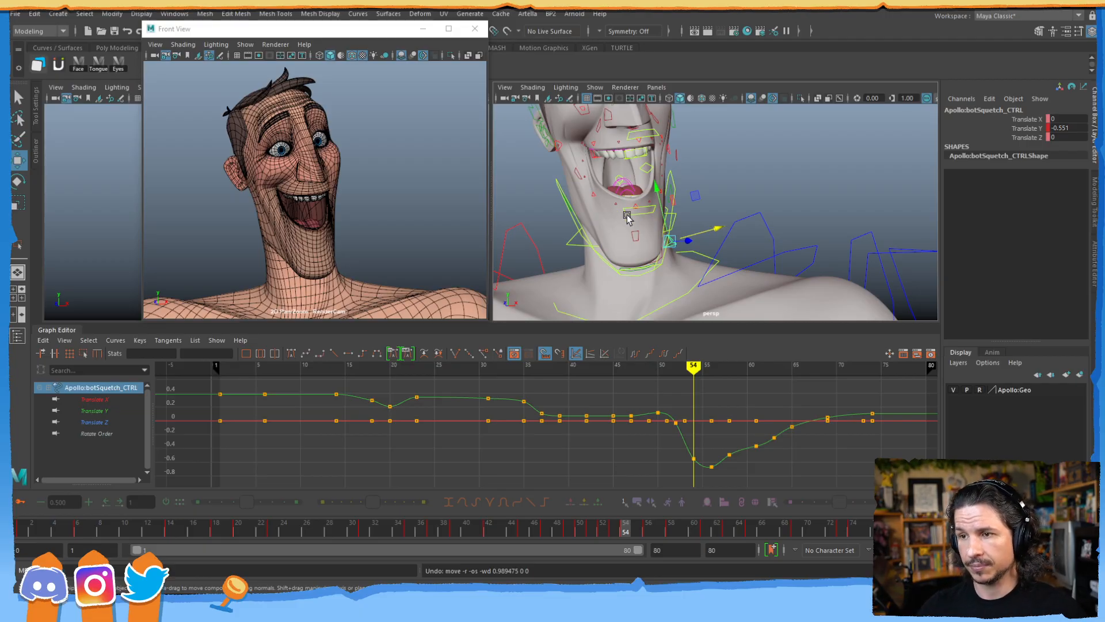
- Isolate the jaw control's Rotate Z curve and try rotating the jaw about Z at frame 54
left_click(563, 203)
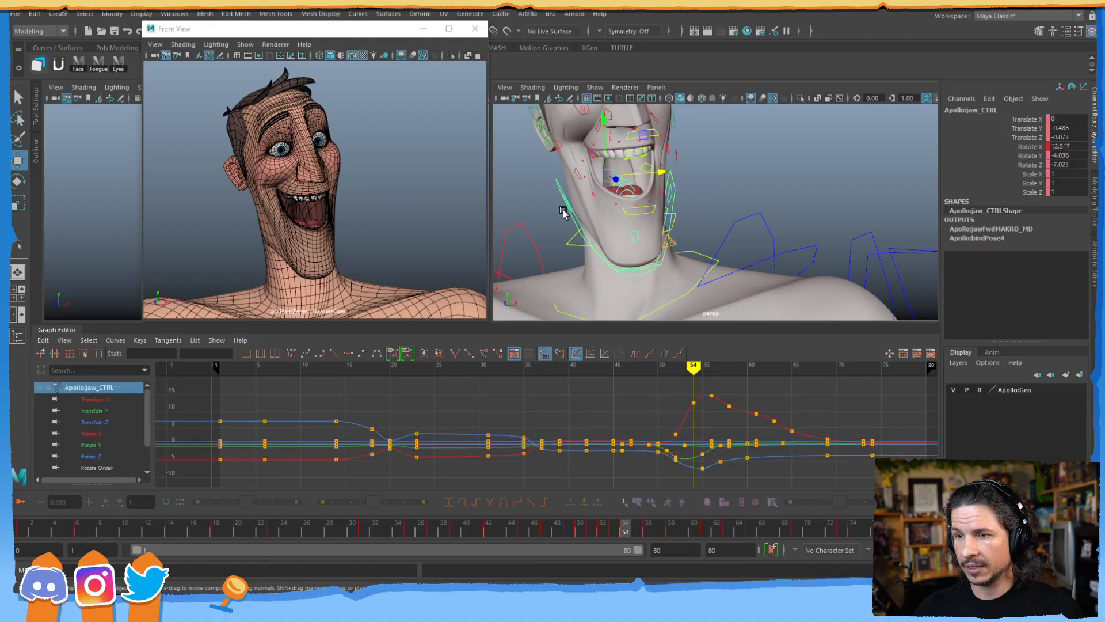
left_click(574, 226)
left_click(577, 225)
key("e")
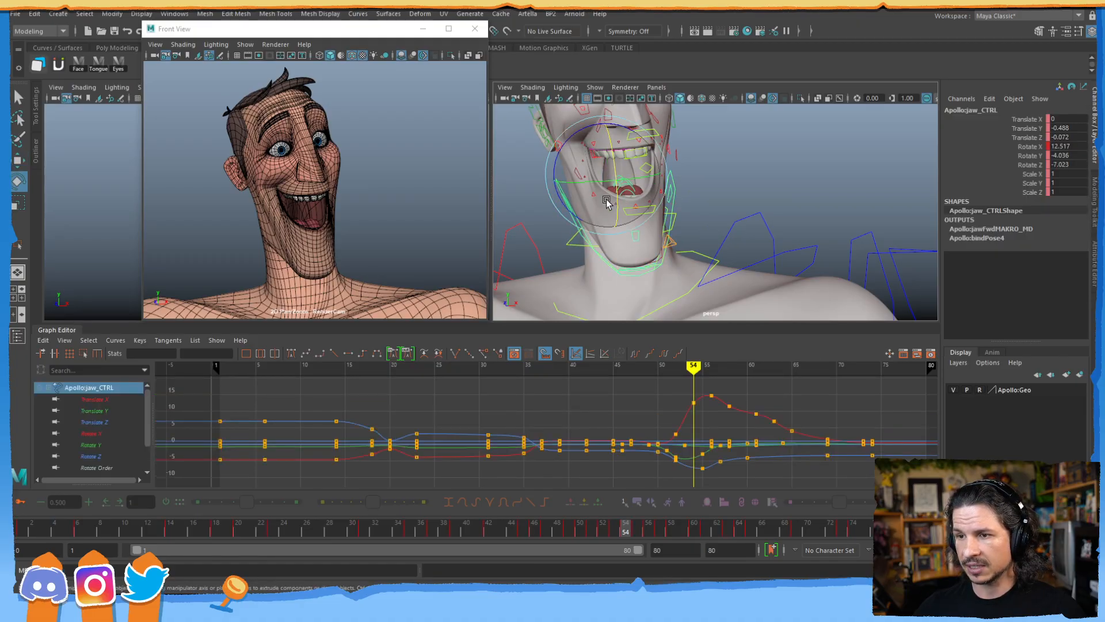
left_click(112, 456)
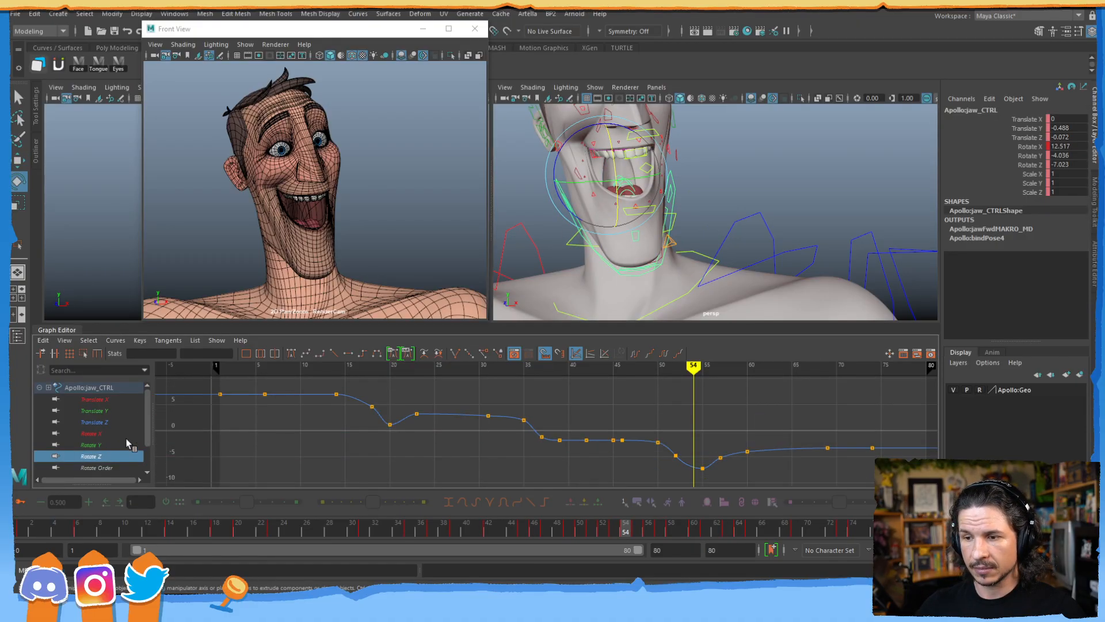
left_click_drag(567, 209, 553, 224)
key("ctrl+z")
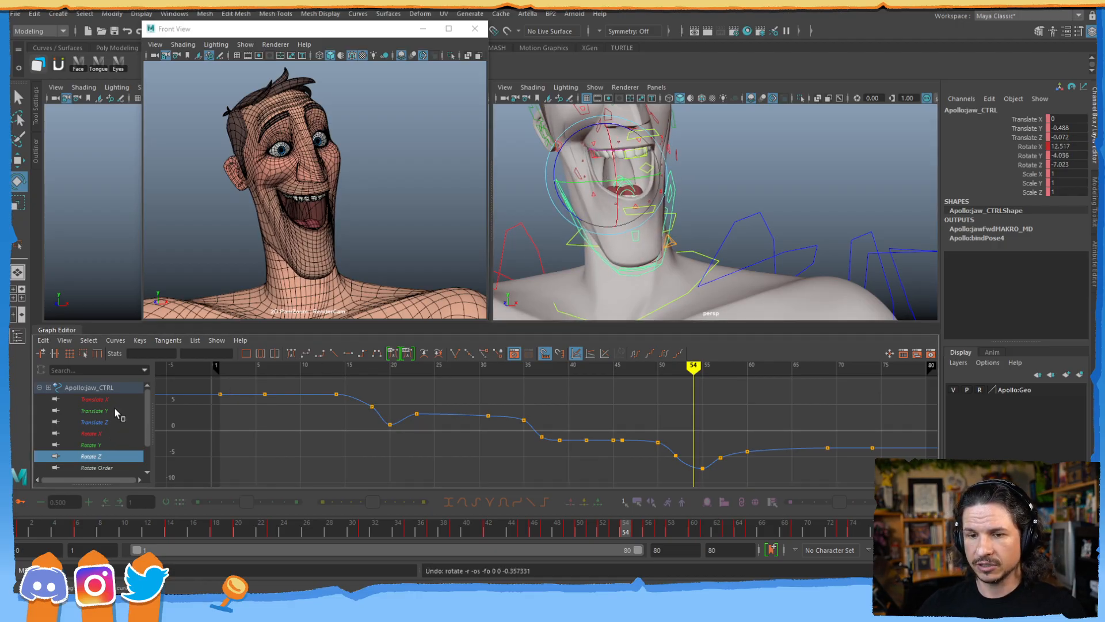
- Select the jaw control's entire Rotate Z curve and copy its keys
left_click(119, 400)
key("w")
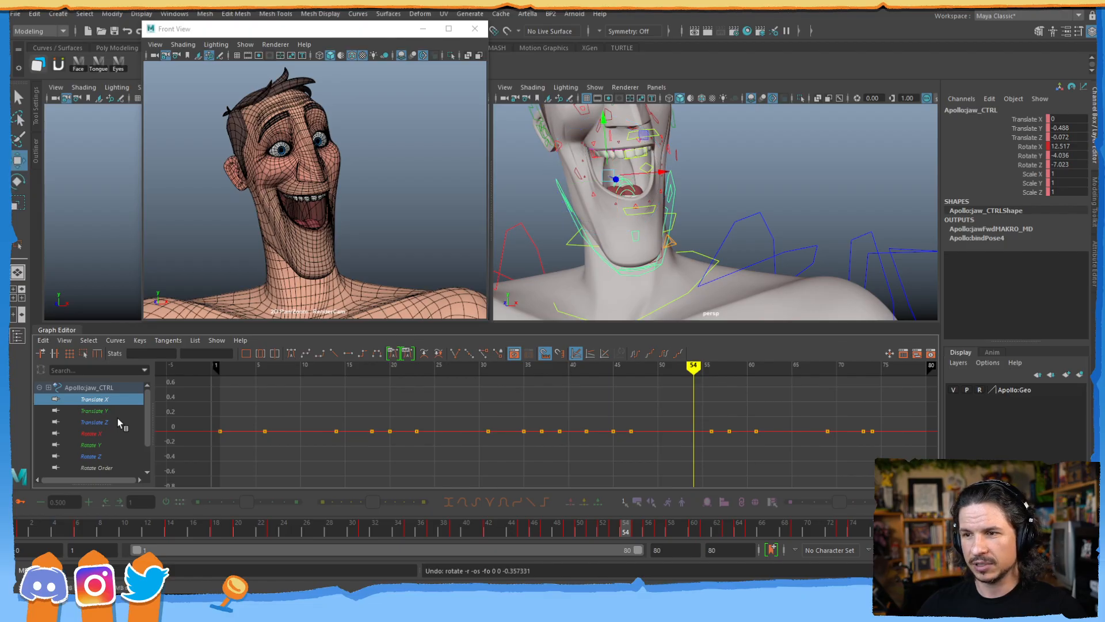
key("r")
left_click(91, 456)
left_click(452, 413)
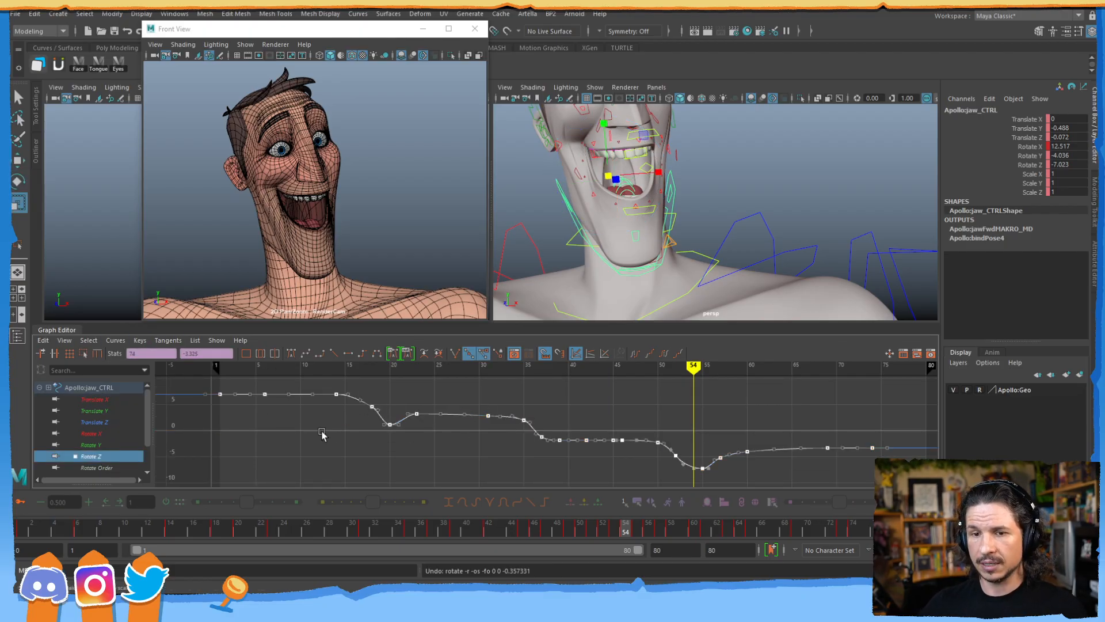
left_click(45, 341)
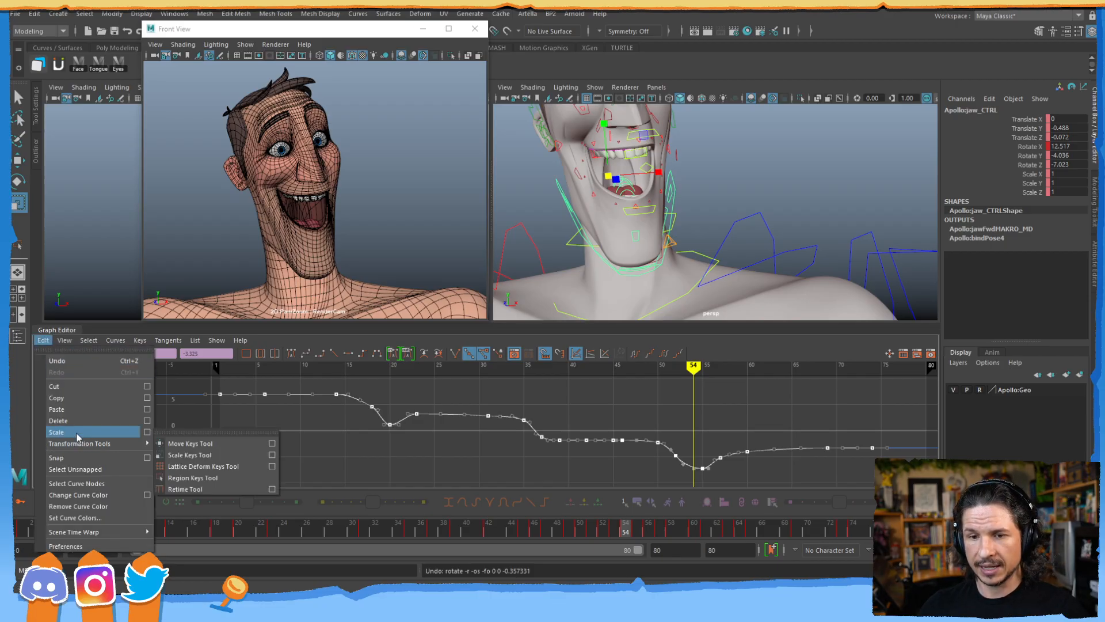
left_click(83, 402)
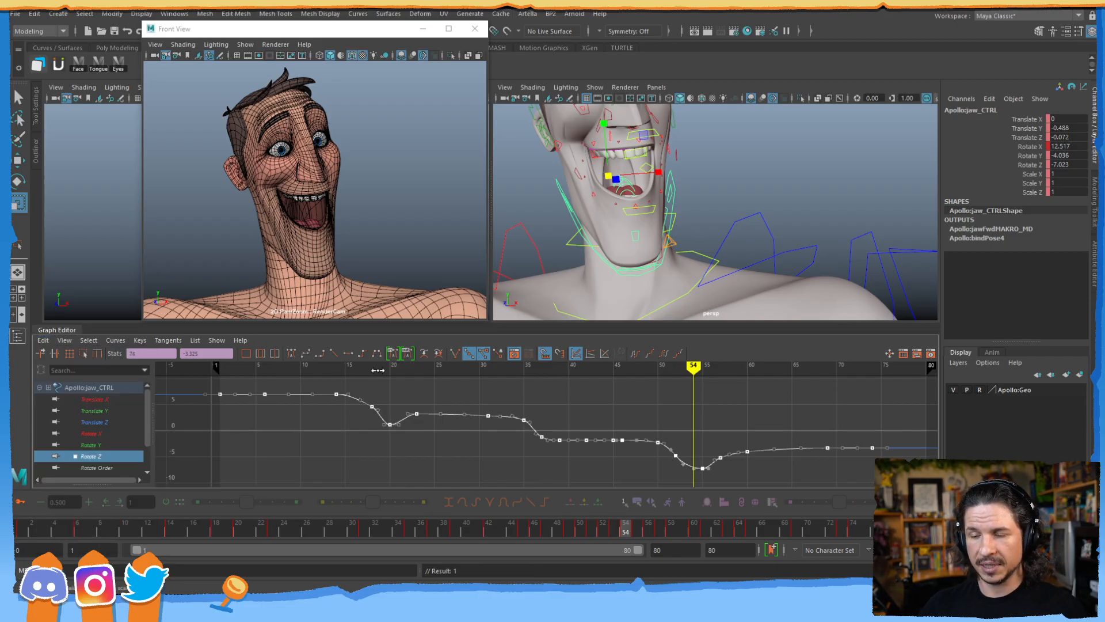
- Paste the copied jaw Rotate Z keys onto the bottom squetch control's Translate X curve
left_click(678, 241)
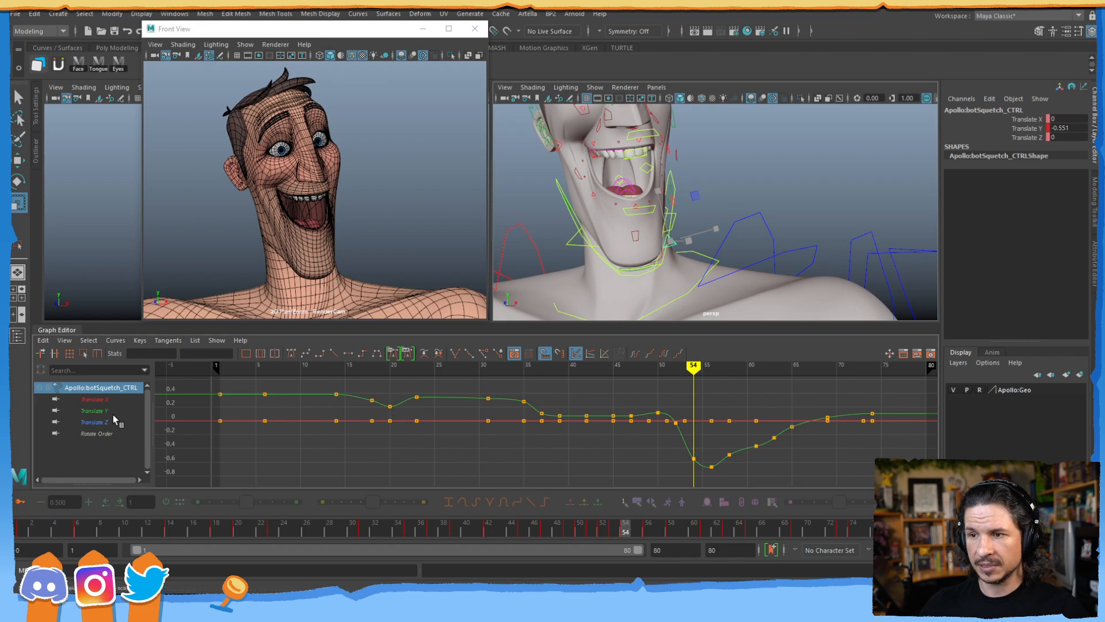
key("w")
left_click(142, 400)
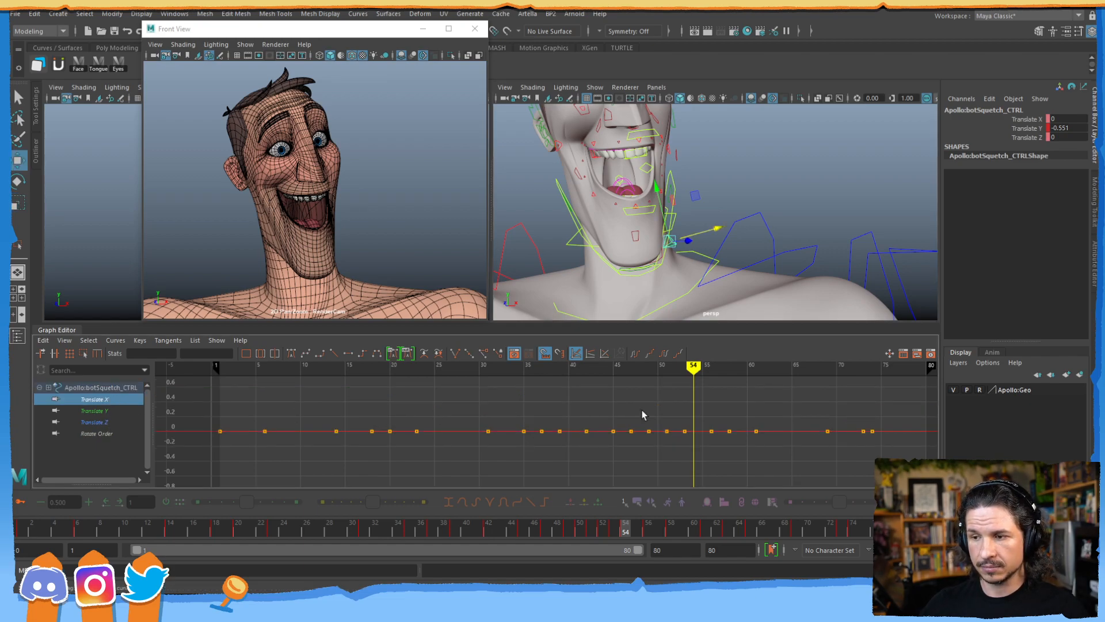
left_click_drag(797, 433, 242, 449)
key("ctrl+v")
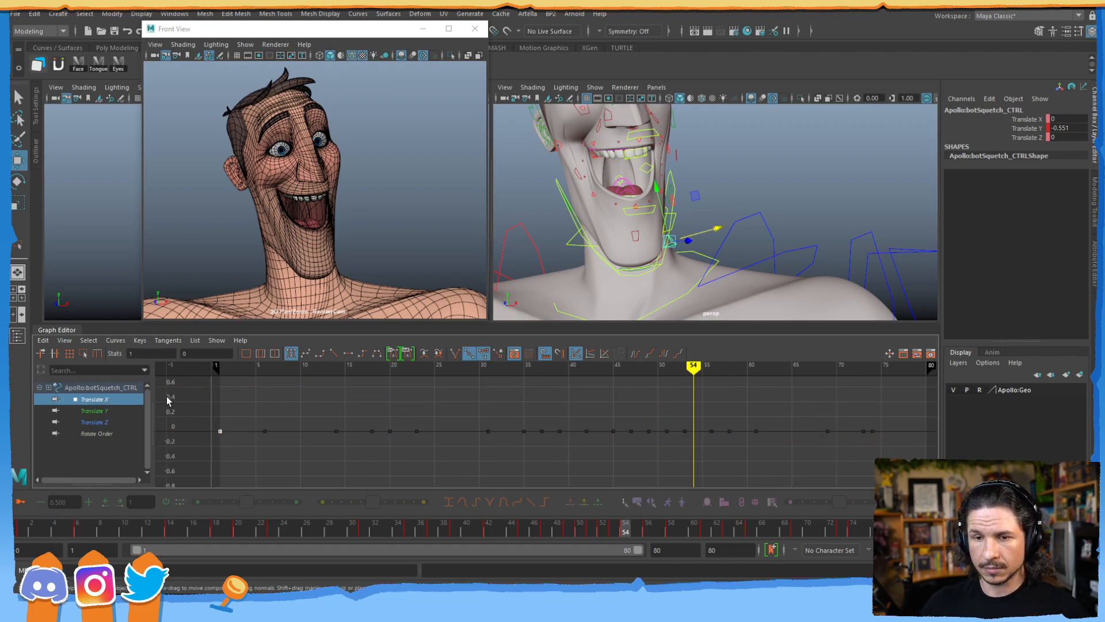
key("f")
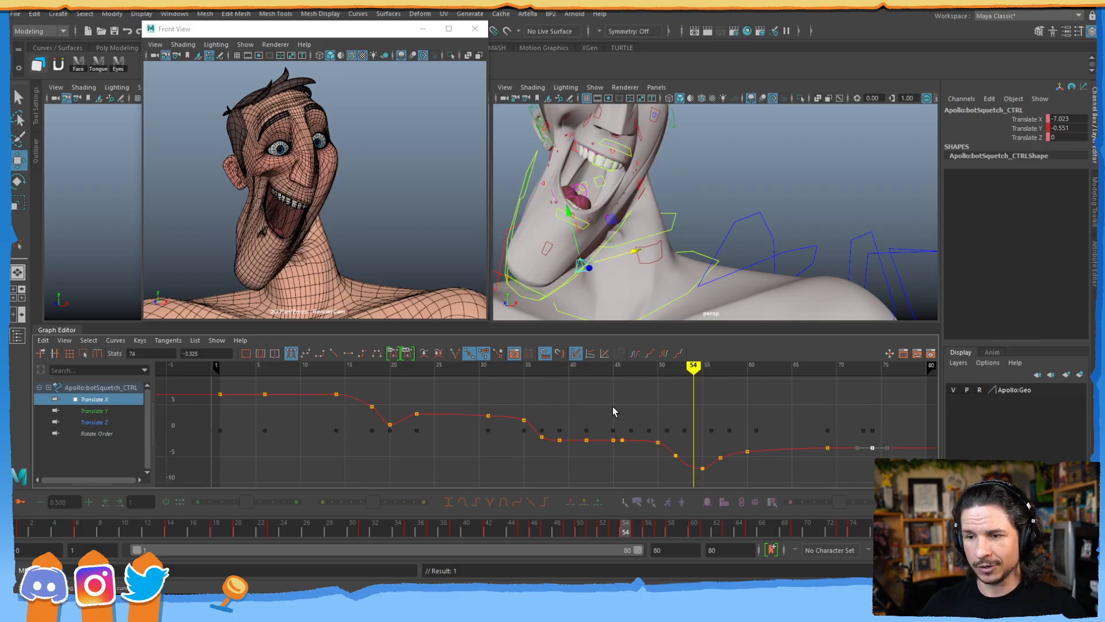
- Select the bottom squetch control's entire Translate X curve and compress its low end to about -1 at frame 55 with the lattice
right_click_drag(546, 428, 580, 420, "alt")
middle_click_drag(579, 419, 525, 419, "alt")
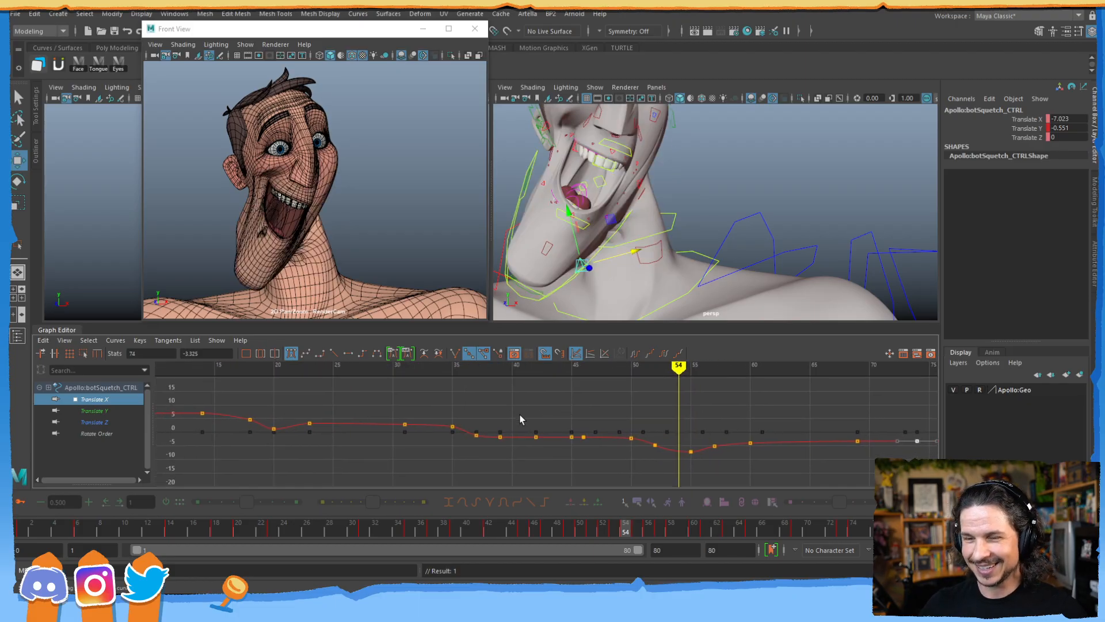
left_click(612, 433)
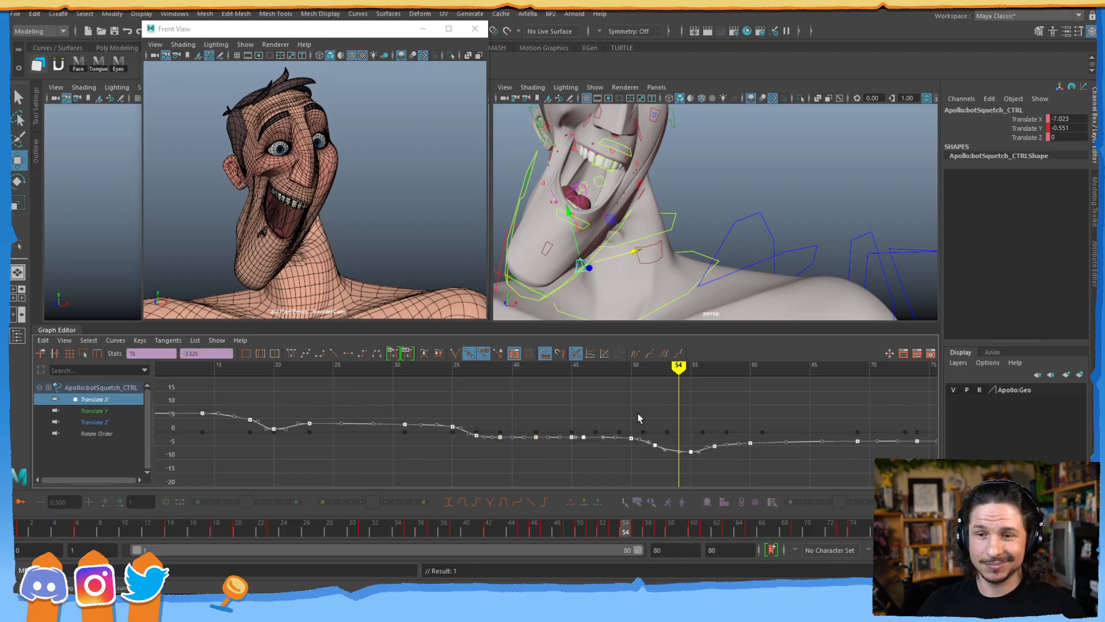
left_click(639, 528)
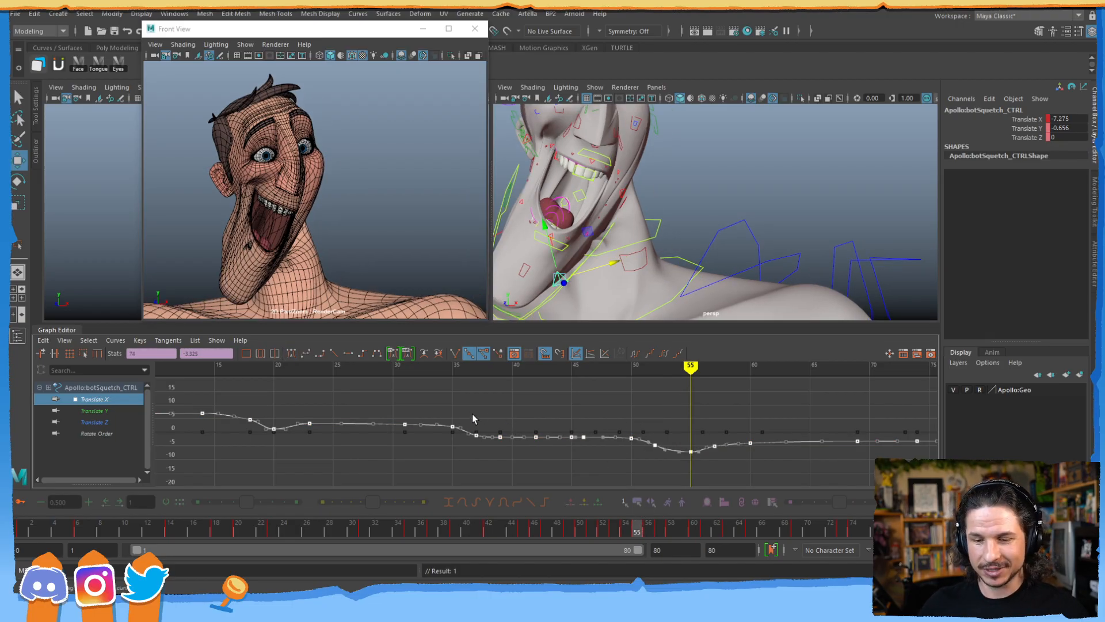
left_click(84, 354)
left_click_drag(482, 459, 483, 445)
right_click_drag(526, 422, 521, 389, "alt+shift")
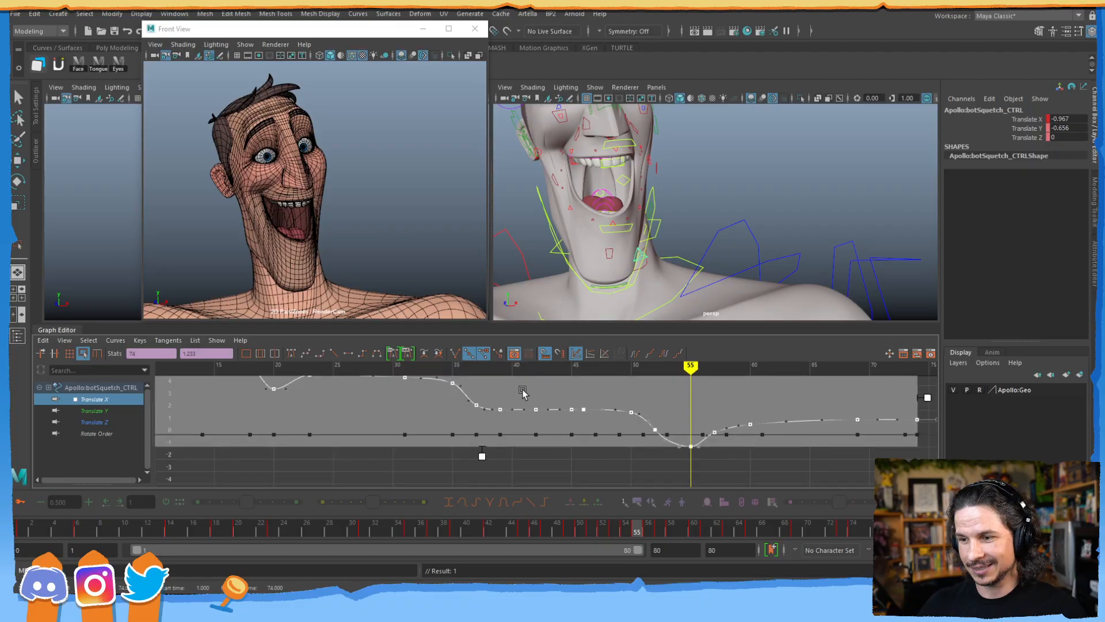
middle_click_drag(290, 413, 428, 441, "alt")
middle_click_drag(450, 480, 447, 479, "alt")
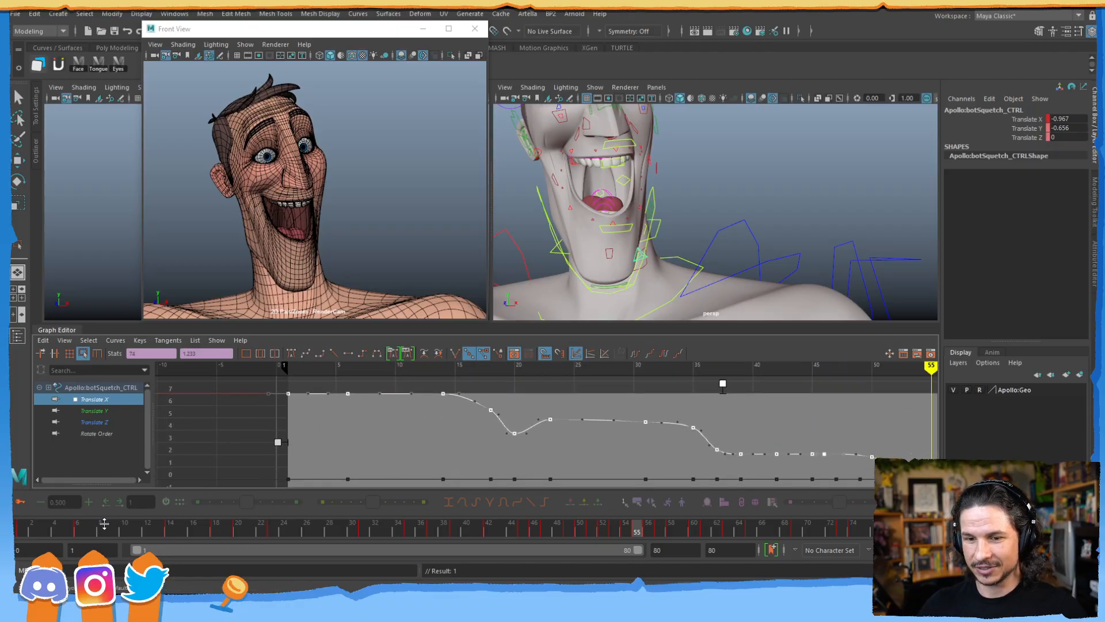
key("Escape")
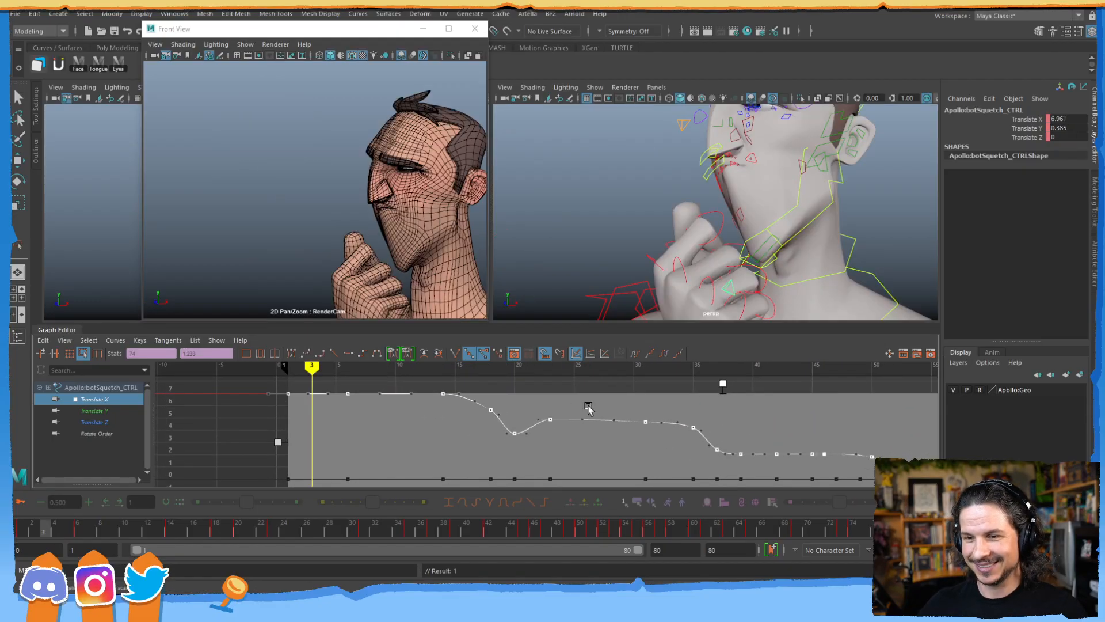
- Compress the high end of the bottom squetch control's Translate X curve to about 0.5 at frame 3
middle_click_drag(474, 401, 393, 419, "alt")
left_click_drag(643, 403, 643, 465)
middle_click_drag(449, 433, 451, 369, "alt")
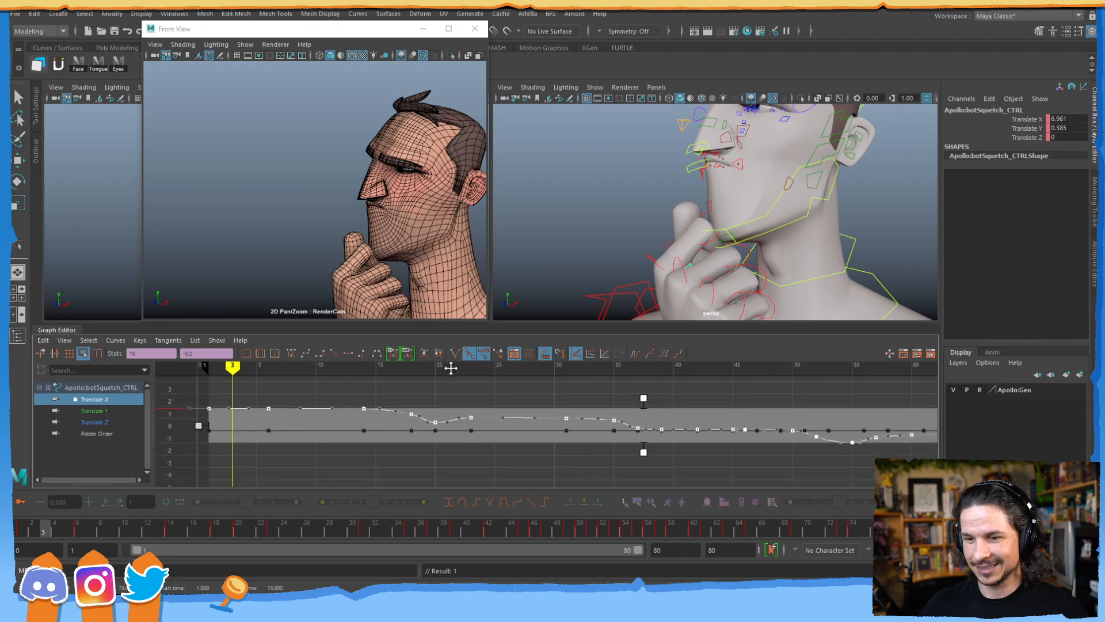
left_click_drag(643, 401, 643, 415)
left_click_drag(636, 270, 665, 361, "alt")
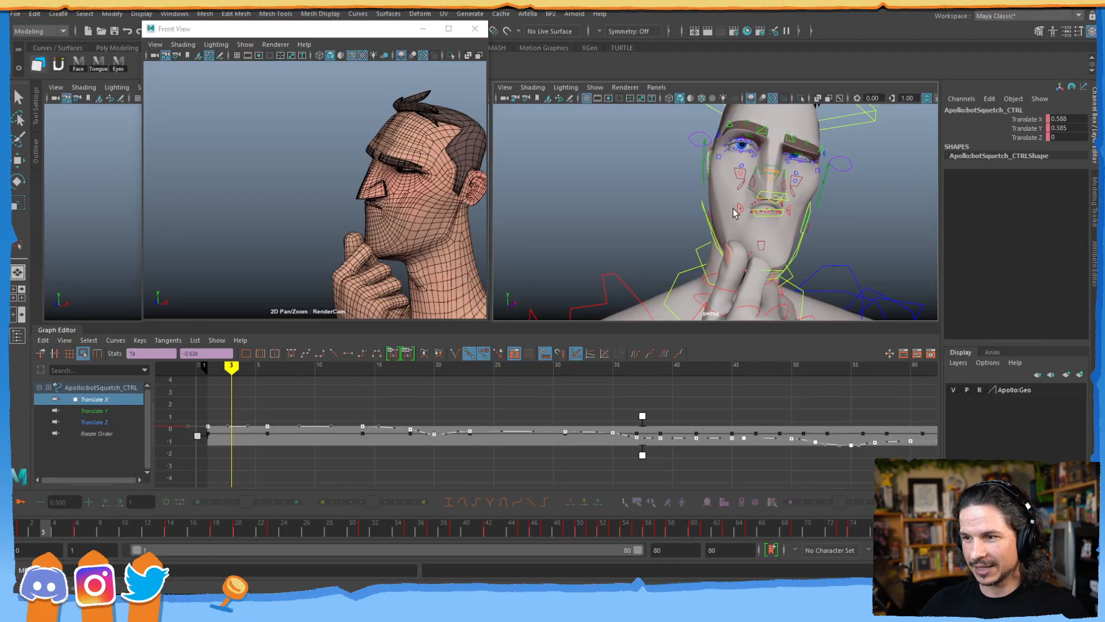
right_click_drag(597, 446, 644, 434, "alt+shift")
middle_click_drag(644, 435, 599, 414, "alt")
mouse_move(559, 398)
left_mouse_down()
mouse_move(560, 384)
mouse_move(558, 420)
mouse_move(559, 398)
left_mouse_up()
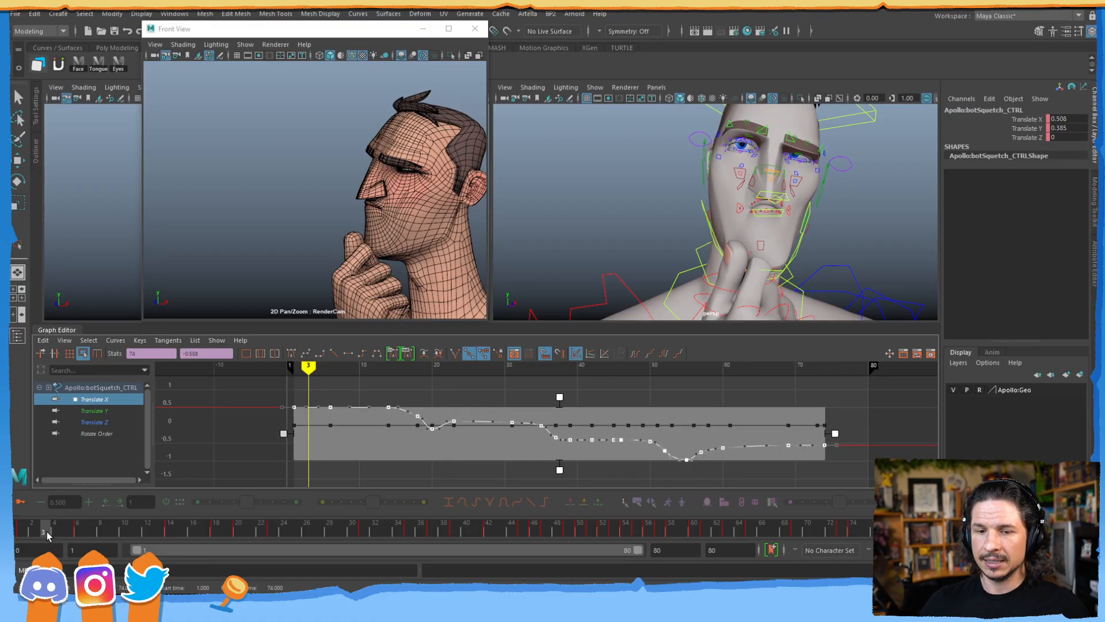
- Shift the bottom squetch control's whole Translate X curve one frame later and scrub through the animation to check it
mouse_move(21, 529)
left_mouse_down()
mouse_move(235, 541)
mouse_move(288, 536)
mouse_move(226, 537)
mouse_move(420, 528)
mouse_move(547, 494)
left_mouse_up()
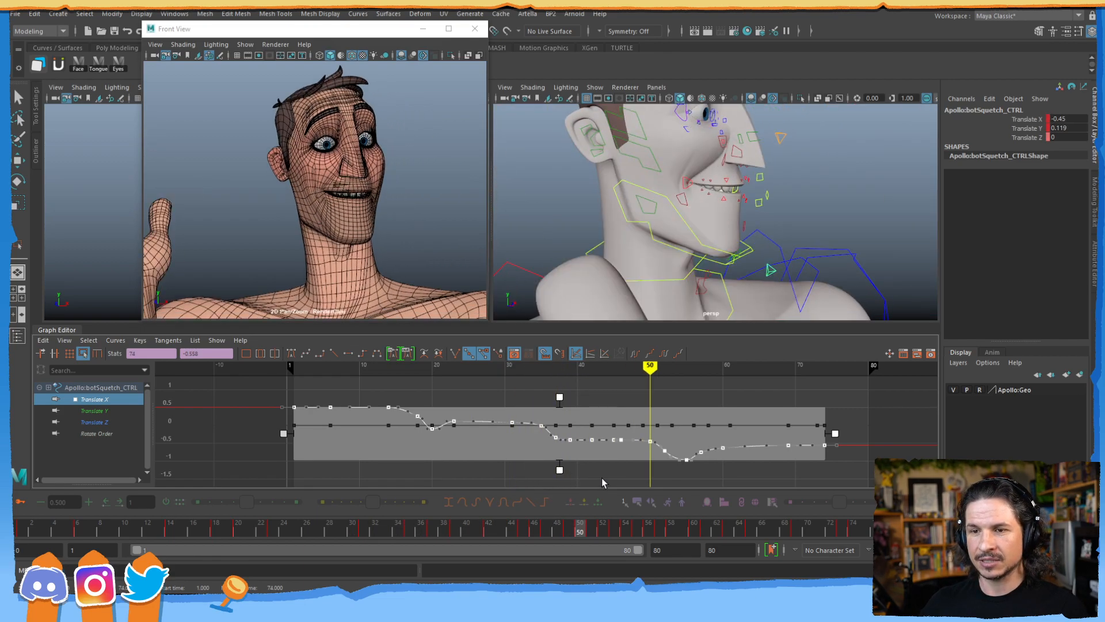
key("w")
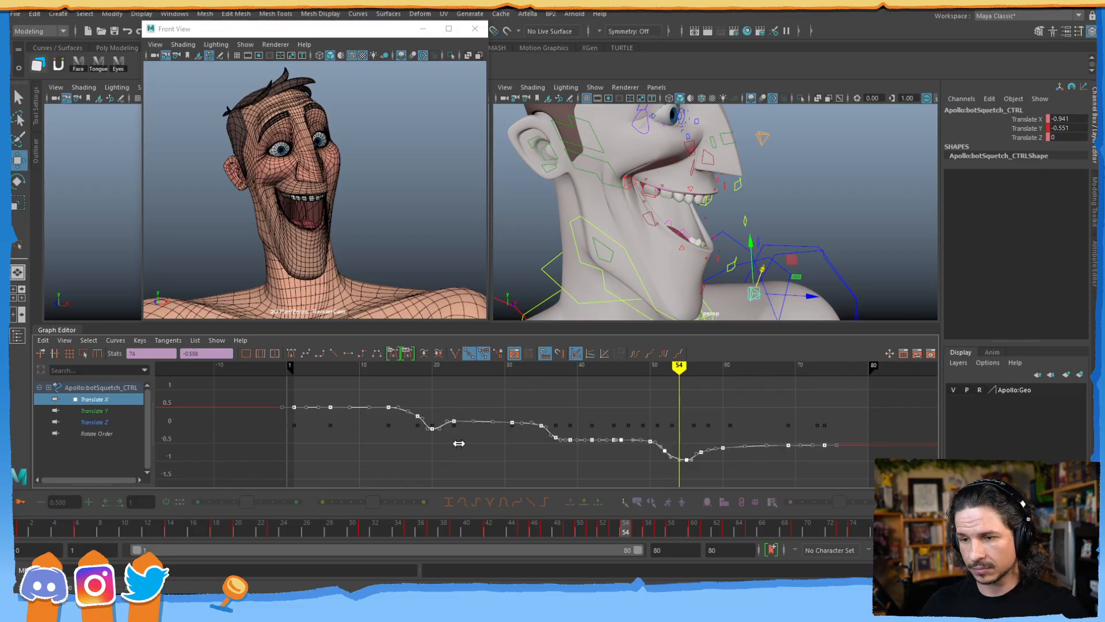
middle_click_drag(458, 443, 462, 439, "shift")
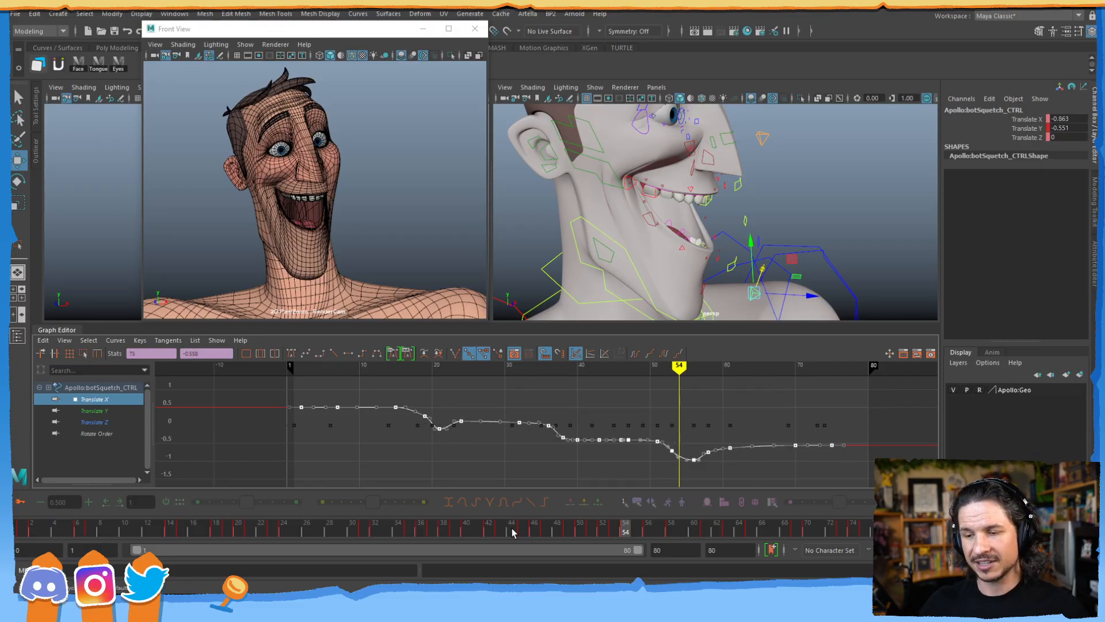
mouse_move(506, 530)
left_mouse_down()
mouse_move(636, 530)
mouse_move(715, 499)
mouse_move(829, 482)
mouse_move(547, 495)
mouse_move(144, 546)
mouse_move(297, 482)
left_mouse_up()
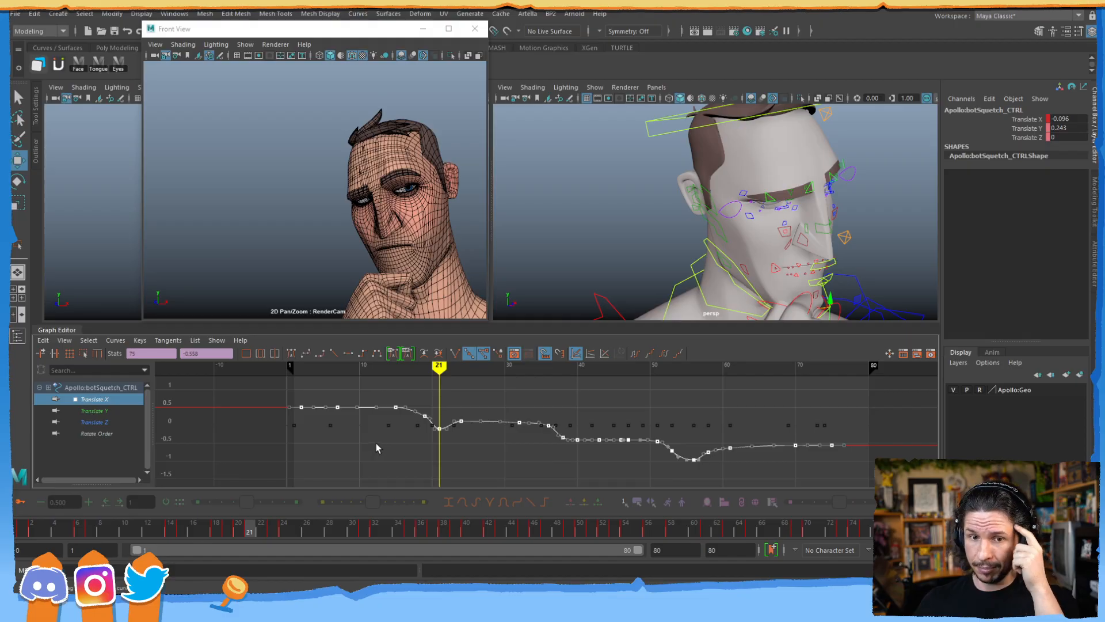
- Try moving the top squetch control vertically at frame 21 and undo the move
left_click(825, 115)
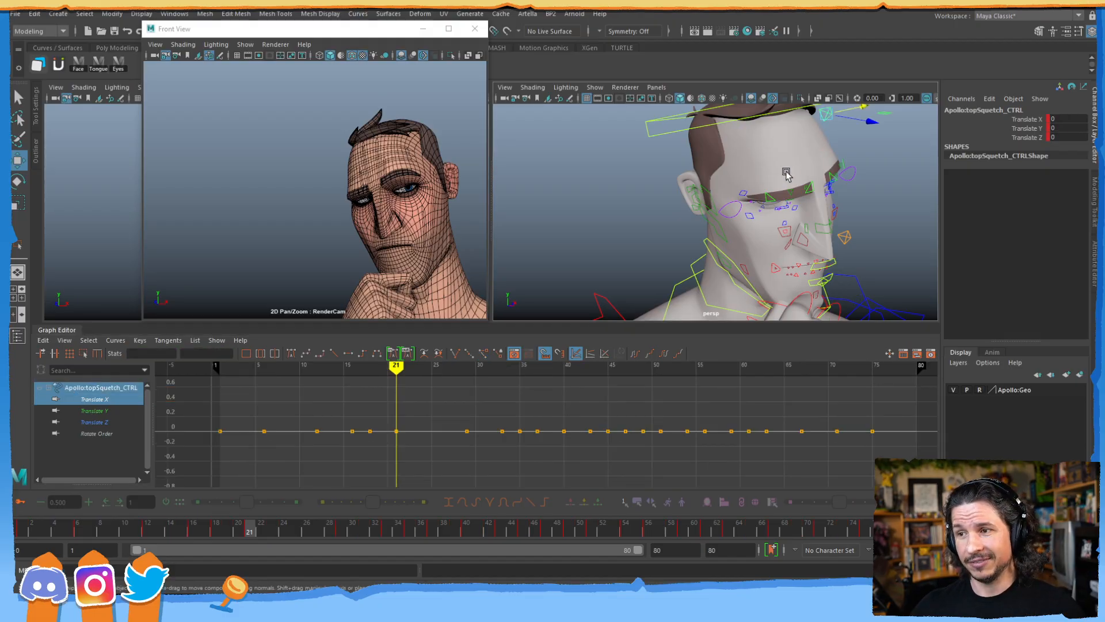
left_click_drag(826, 117, 716, 201, "alt")
mouse_move(714, 126)
left_mouse_down()
mouse_move(714, 113)
mouse_move(725, 126)
left_mouse_up()
key("ctrl+z")
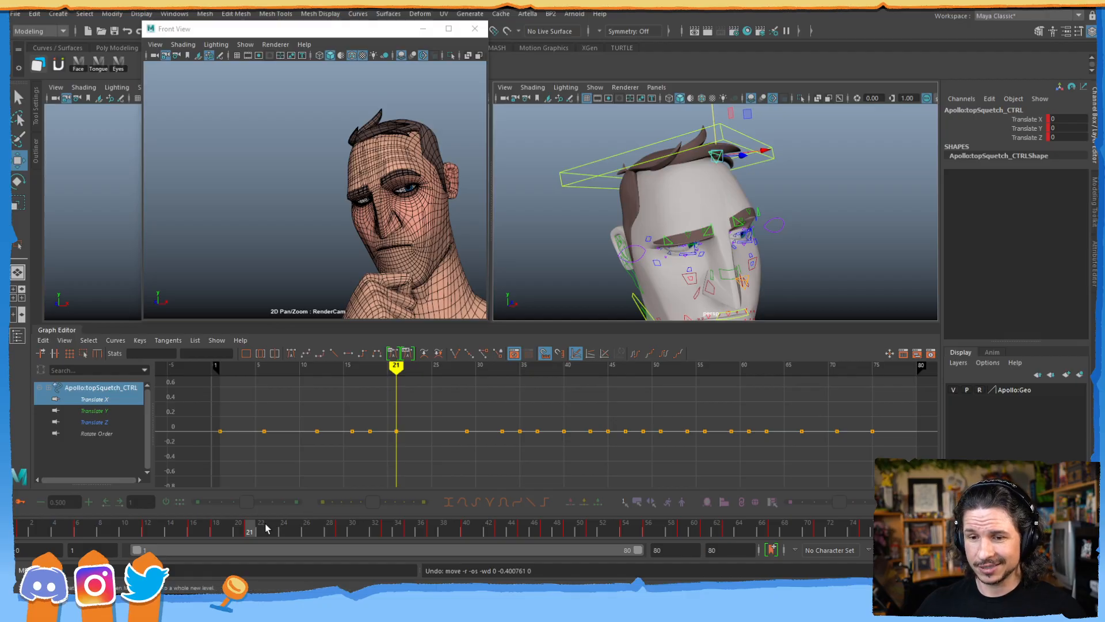
- Isolate the left inner brow control's Translate Y curve and select all of its keys
left_click_drag(262, 533, 112, 504)
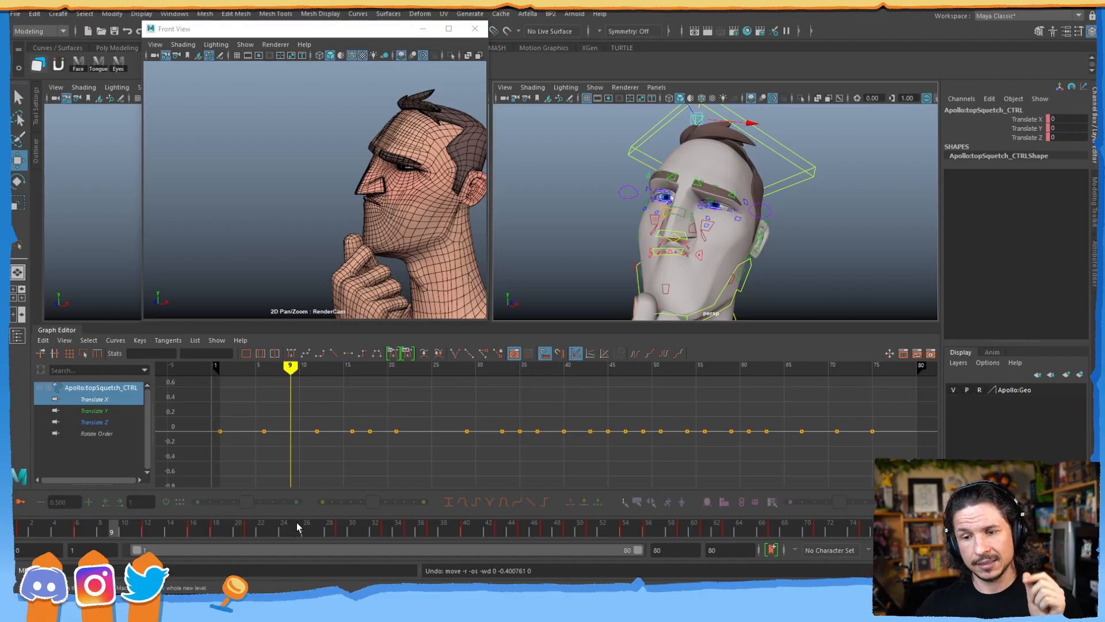
left_click_drag(275, 537, 357, 511)
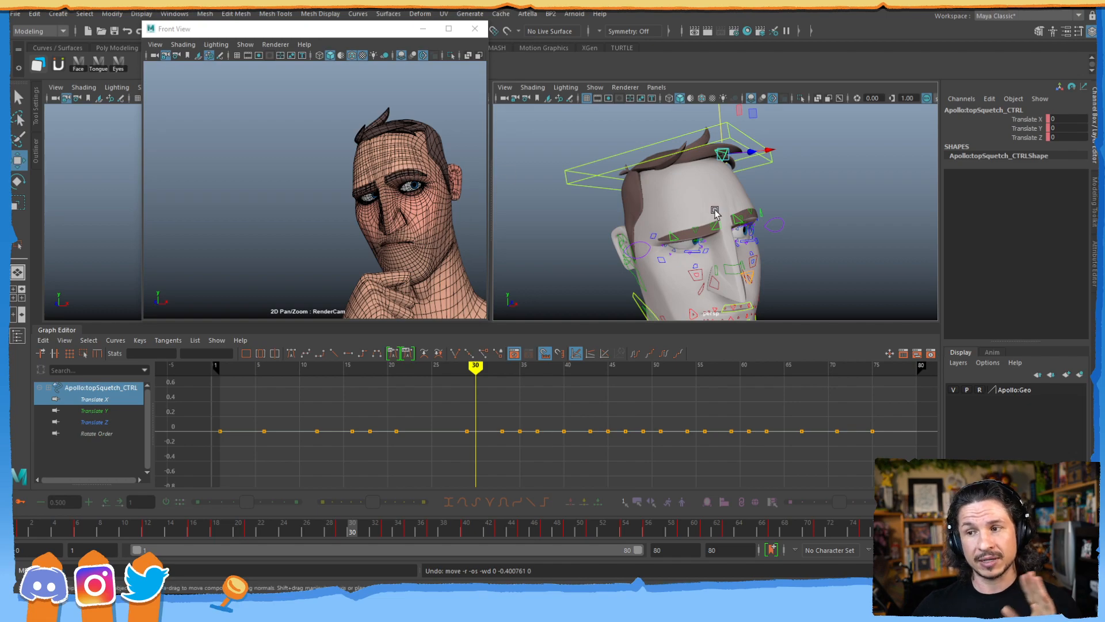
left_click(702, 237)
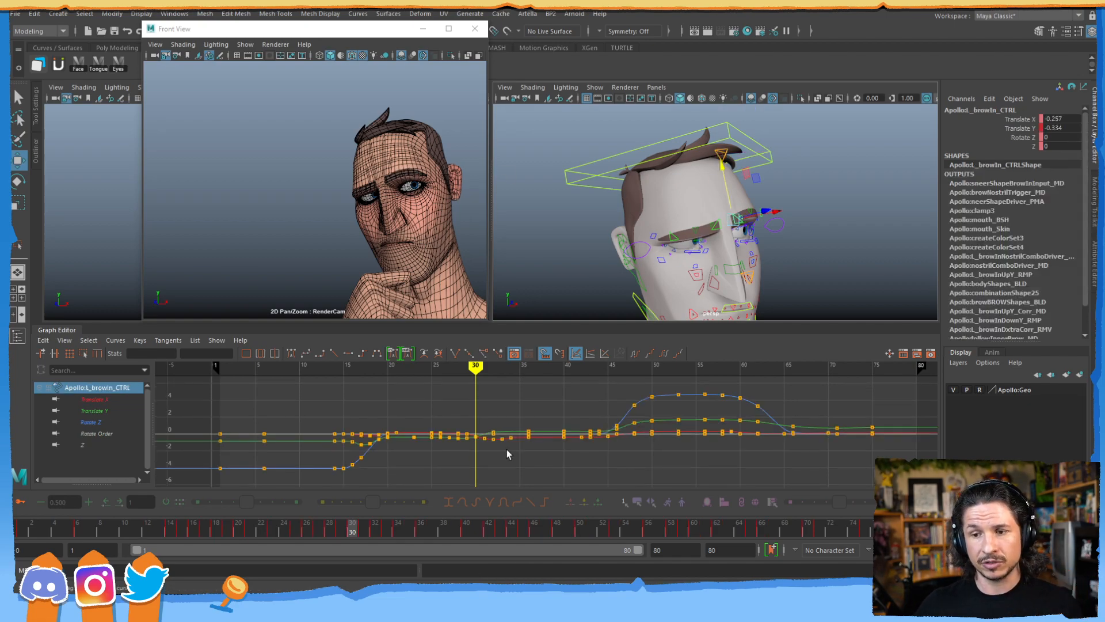
mouse_move(374, 537)
left_mouse_down()
mouse_move(569, 486)
mouse_move(706, 468)
left_mouse_up()
left_click_drag(622, 278, 715, 281, "alt")
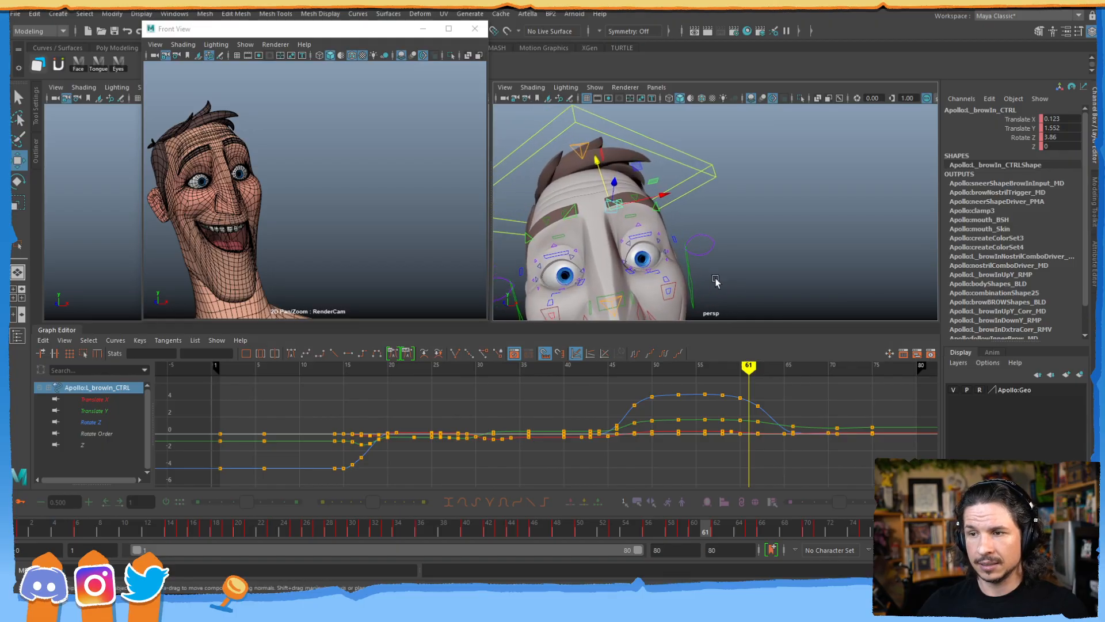
left_click(119, 413)
left_click_drag(550, 413, 551, 453)
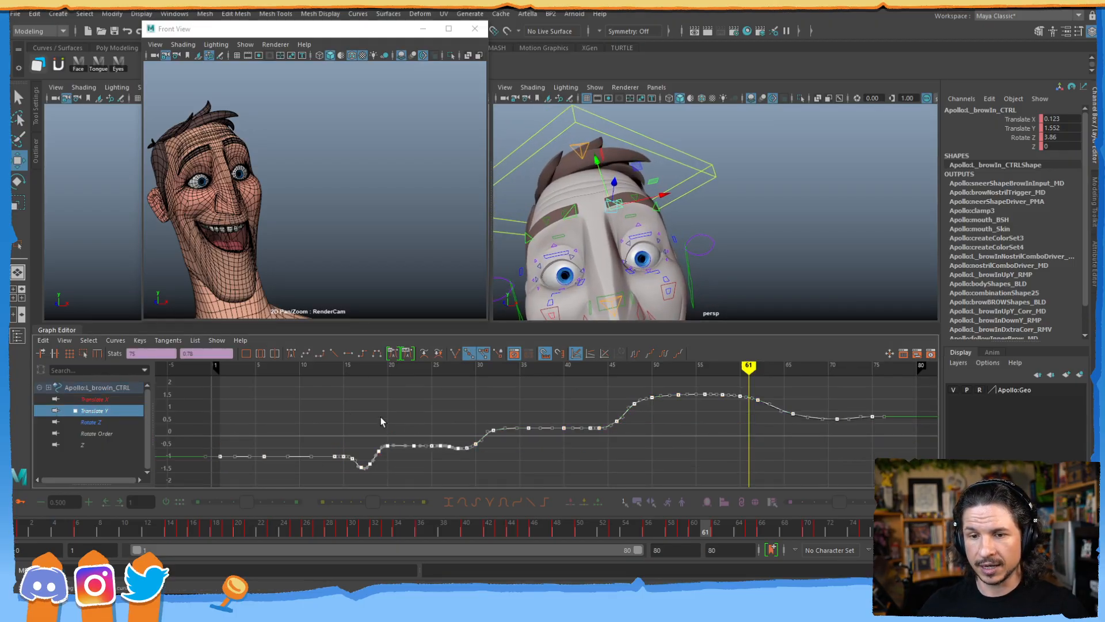
- Save the scene, accepting the student version notice, and copy the selected brow Translate Y keys
key("ctrl+s")
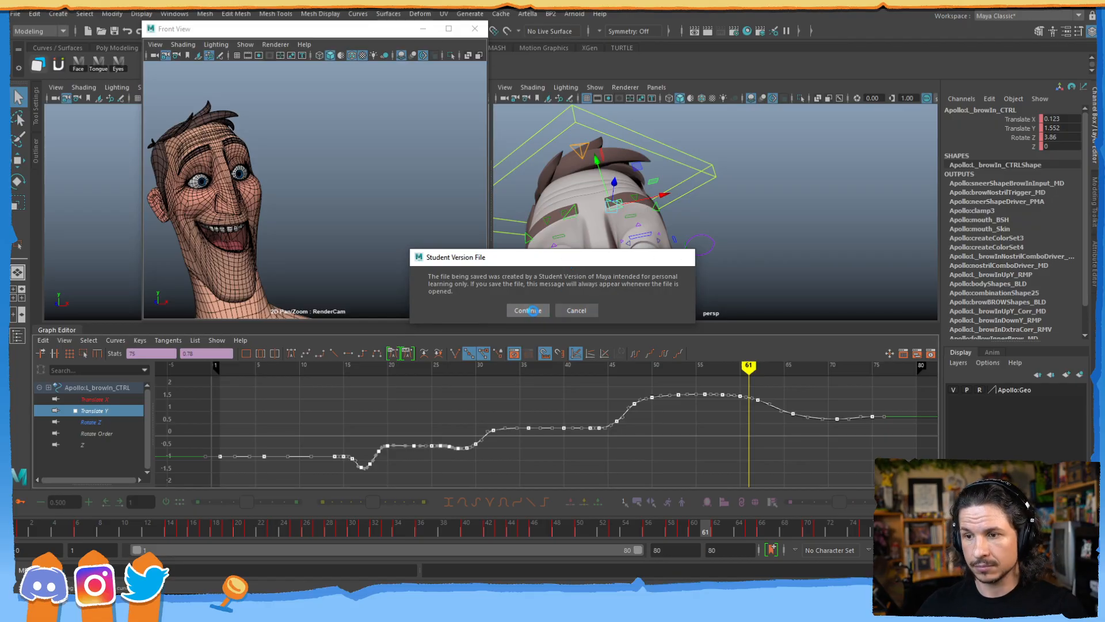
left_click(532, 310)
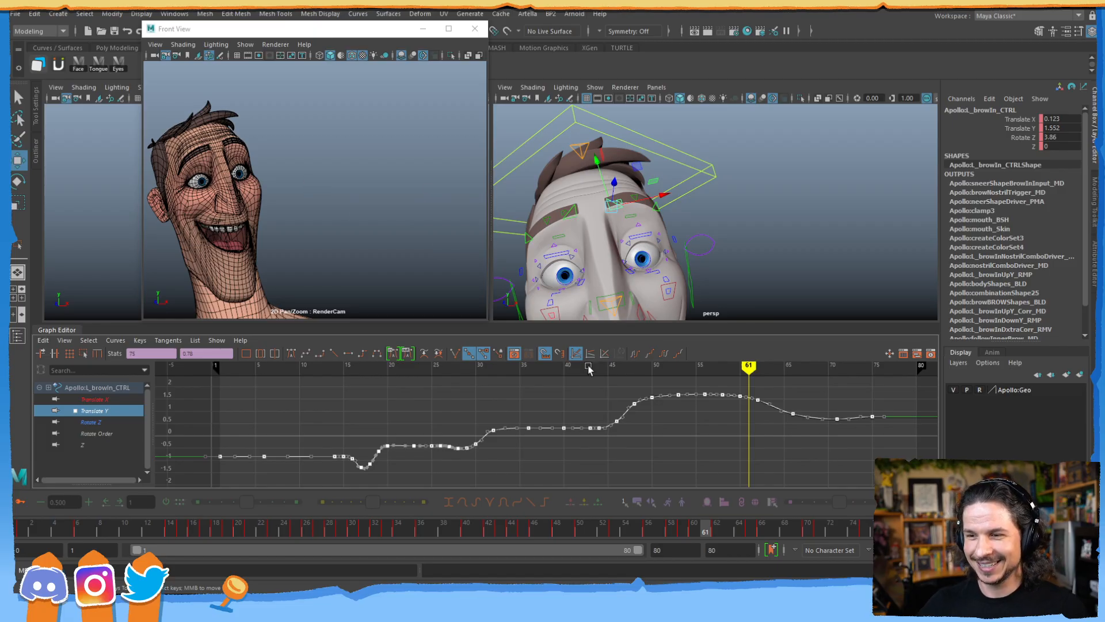
left_click(45, 341)
left_click(66, 398)
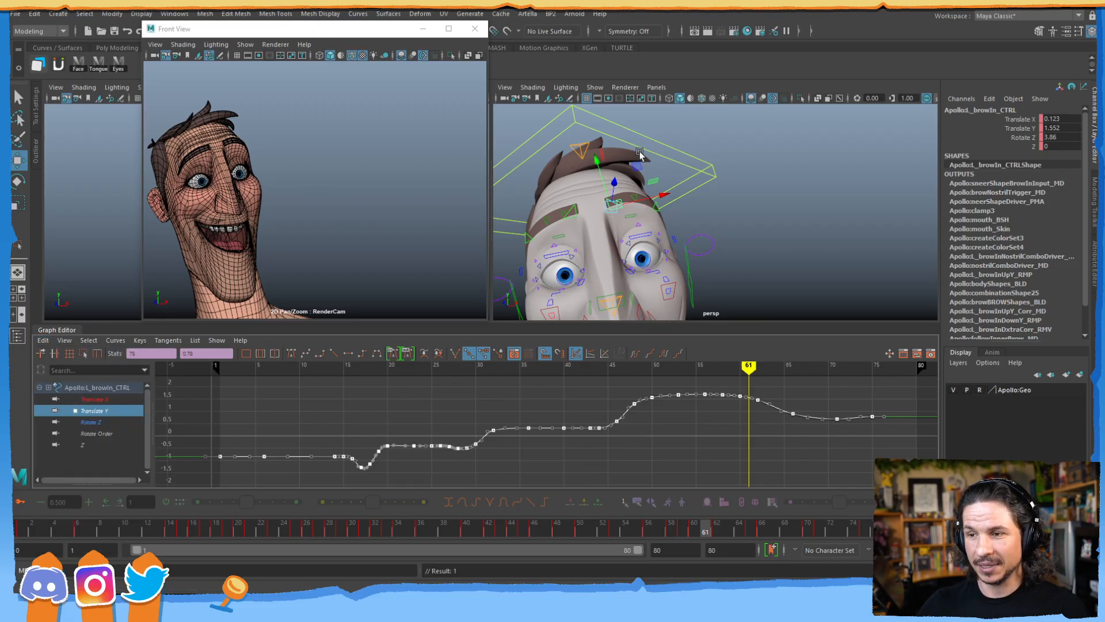
- Delete all keys after the first one on the top squetch control's Translate Y curve
left_click(579, 151)
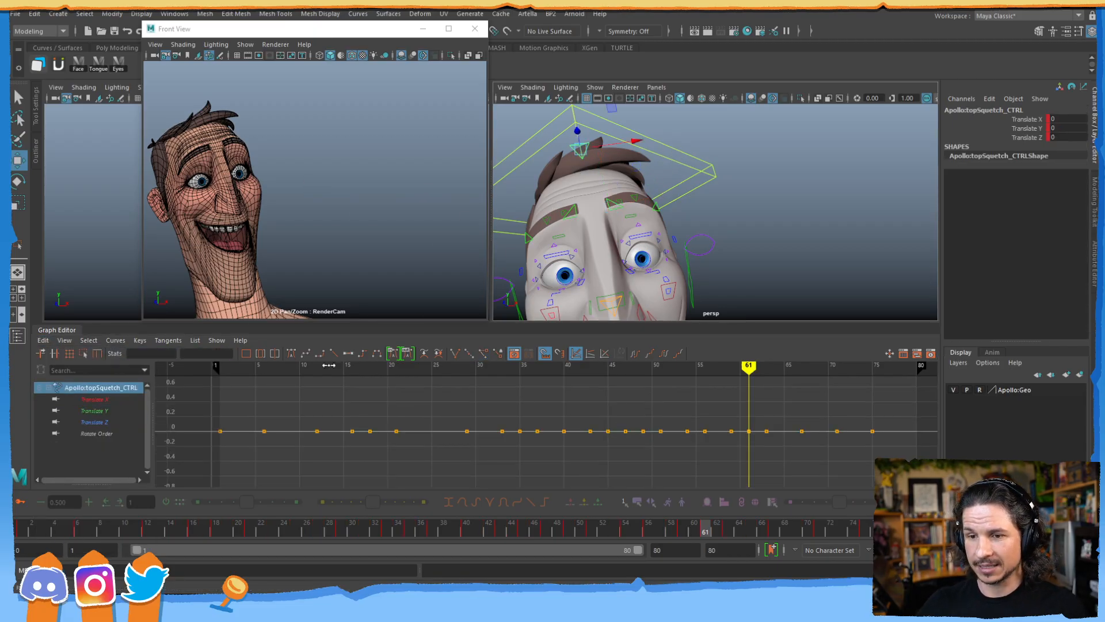
left_click(94, 411)
left_click_drag(898, 406, 241, 446)
key("Delete")
- Paste the copied brow keys onto the top squetch control's Translate Y curve at its first key
left_click_drag(264, 395, 201, 440)
left_click(42, 342)
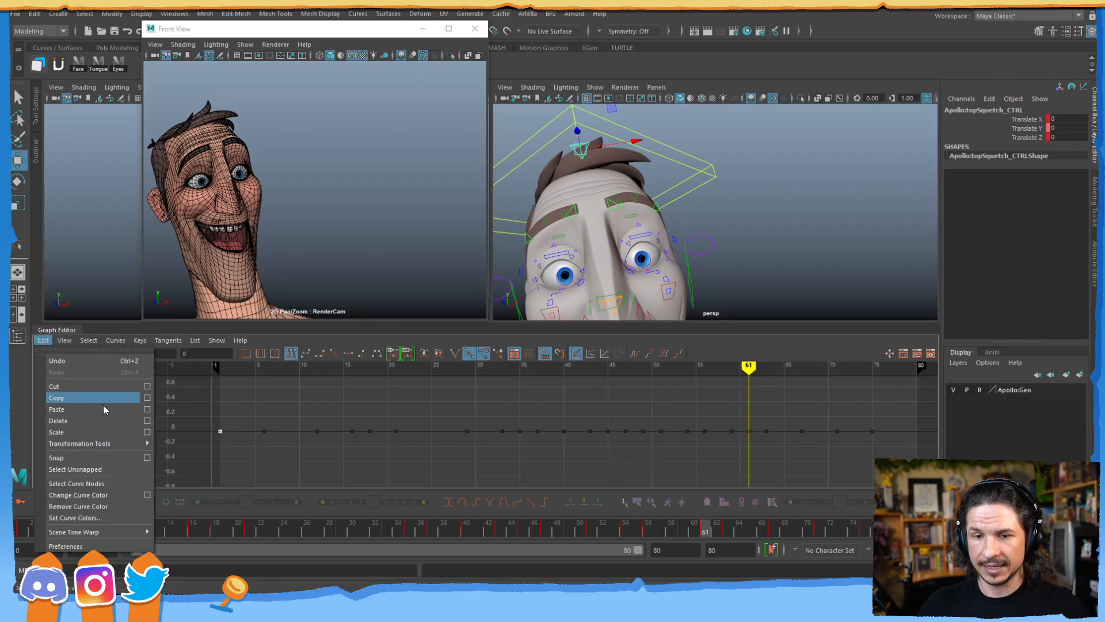
left_click(91, 412)
right_click_drag(641, 417, 618, 421, "alt")
middle_click_drag(617, 421, 575, 412, "alt")
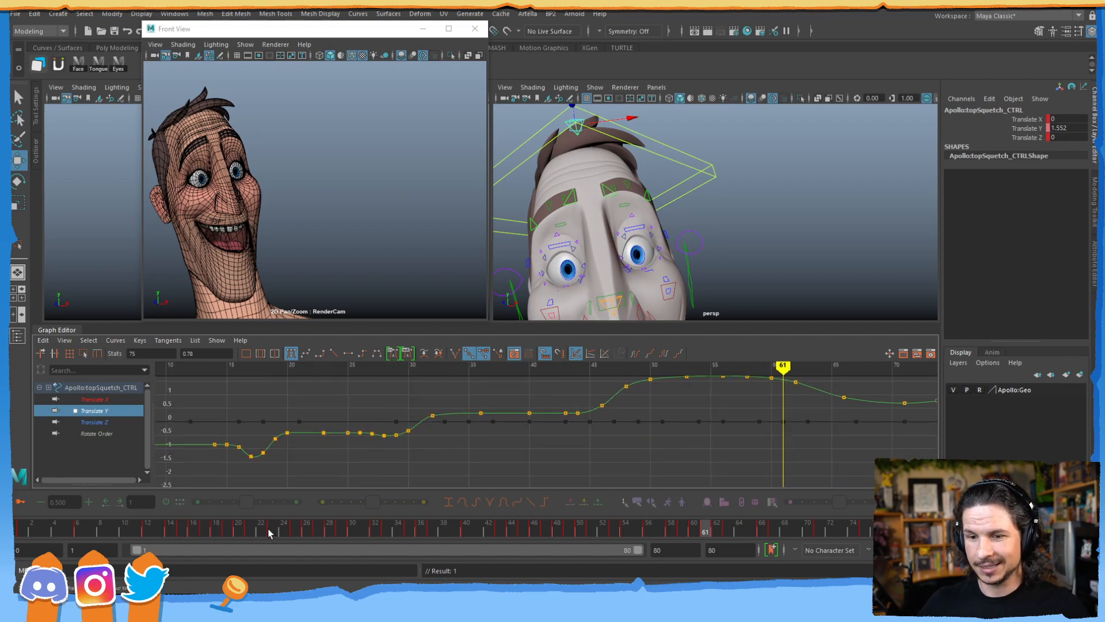
- Shift the top squetch control's entire Translate Y curve one frame later
left_click_drag(38, 534, 364, 494)
left_click(422, 420)
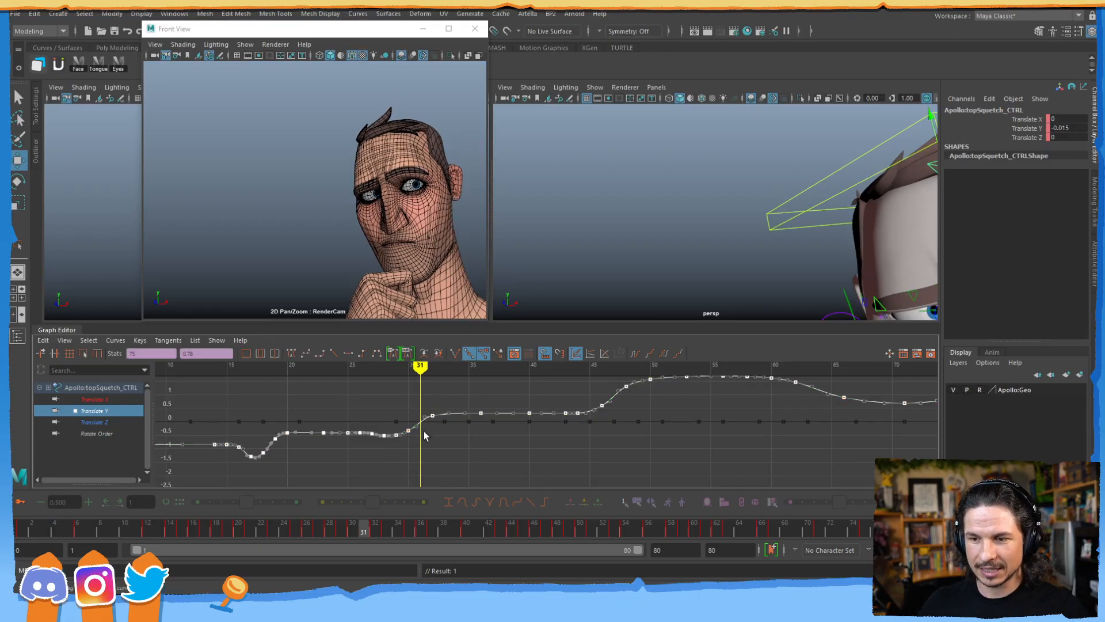
middle_click_drag(433, 440, 438, 439, "shift")
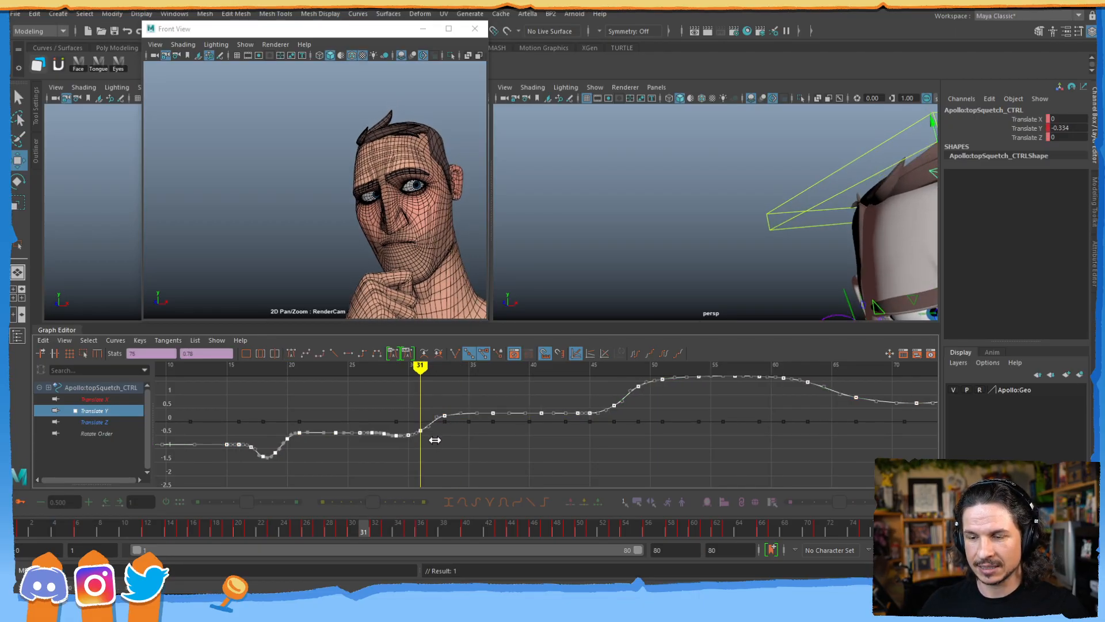
- Scrub through the timeline to examine how the top of the head stretches and squashes with the brows
double_click(137, 529, "shift")
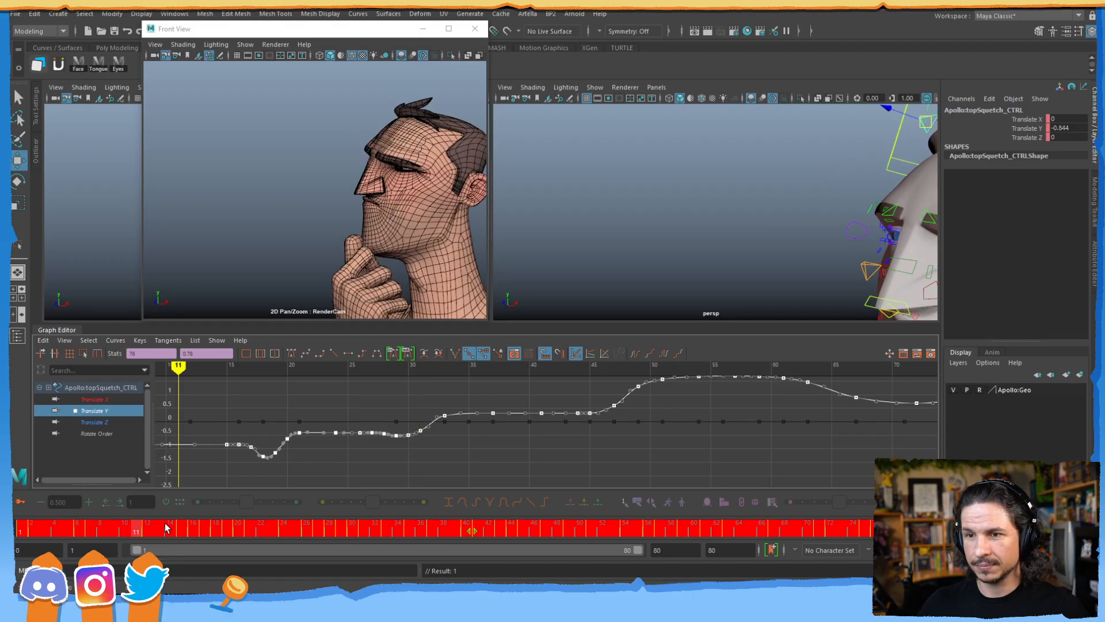
left_click_drag(168, 526, 605, 457)
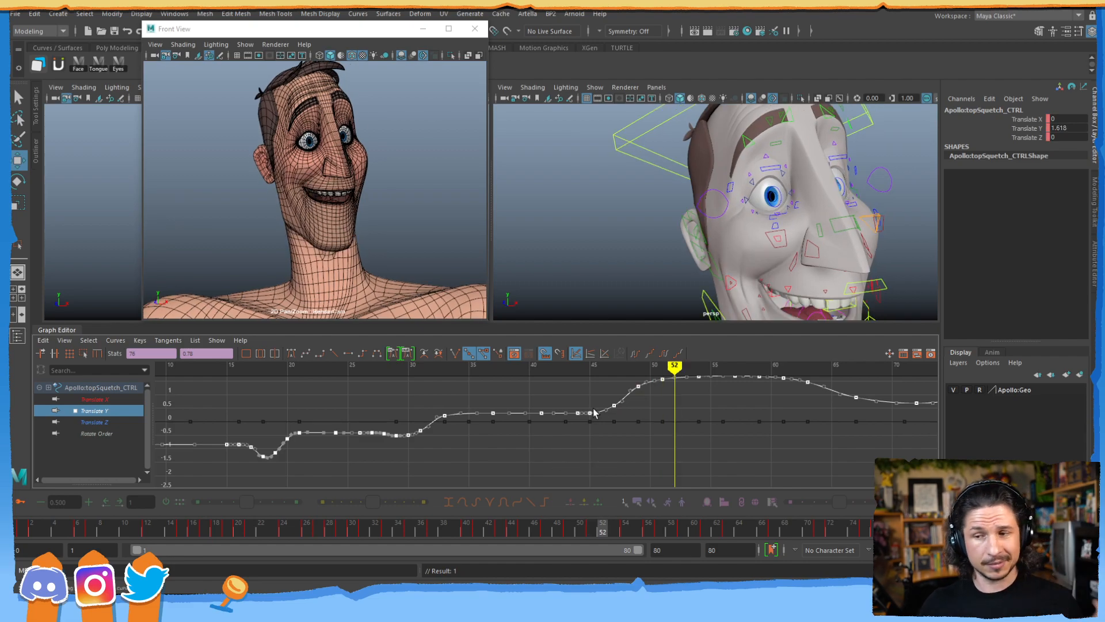
left_click(648, 528)
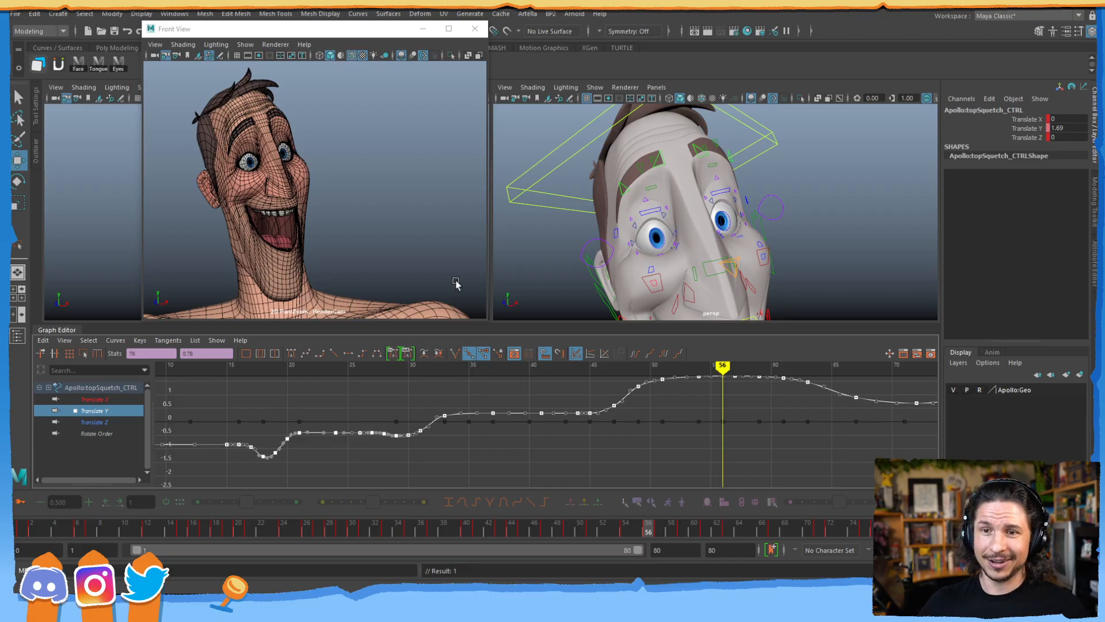
scroll(622, 427, "down", 3)
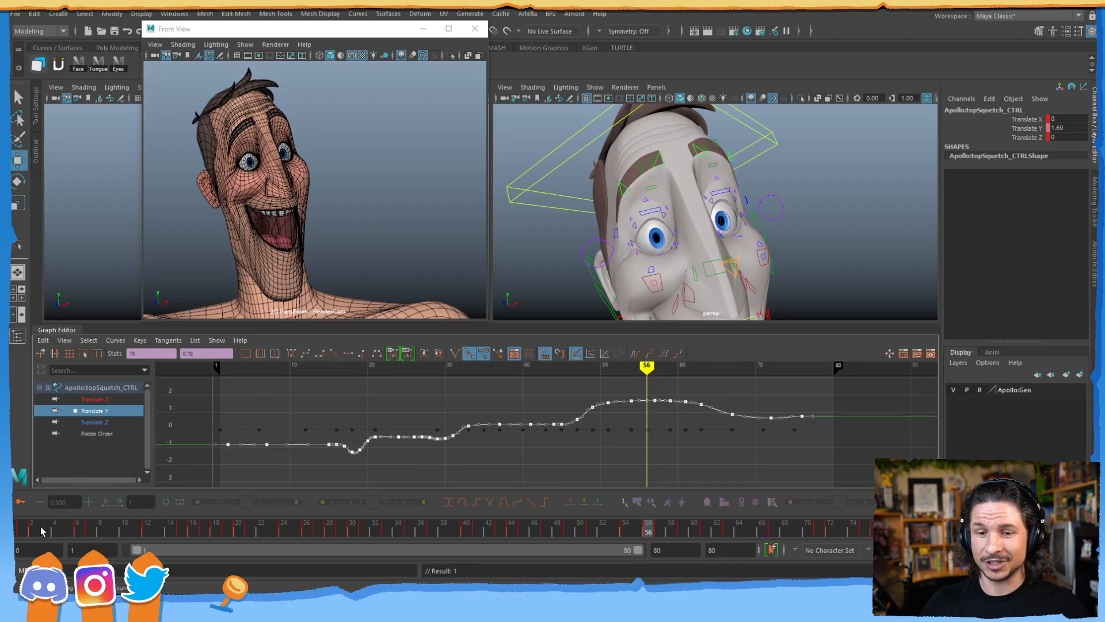
left_click(30, 530)
left_click_drag(72, 526, 317, 506)
left_click_drag(372, 481, 490, 405)
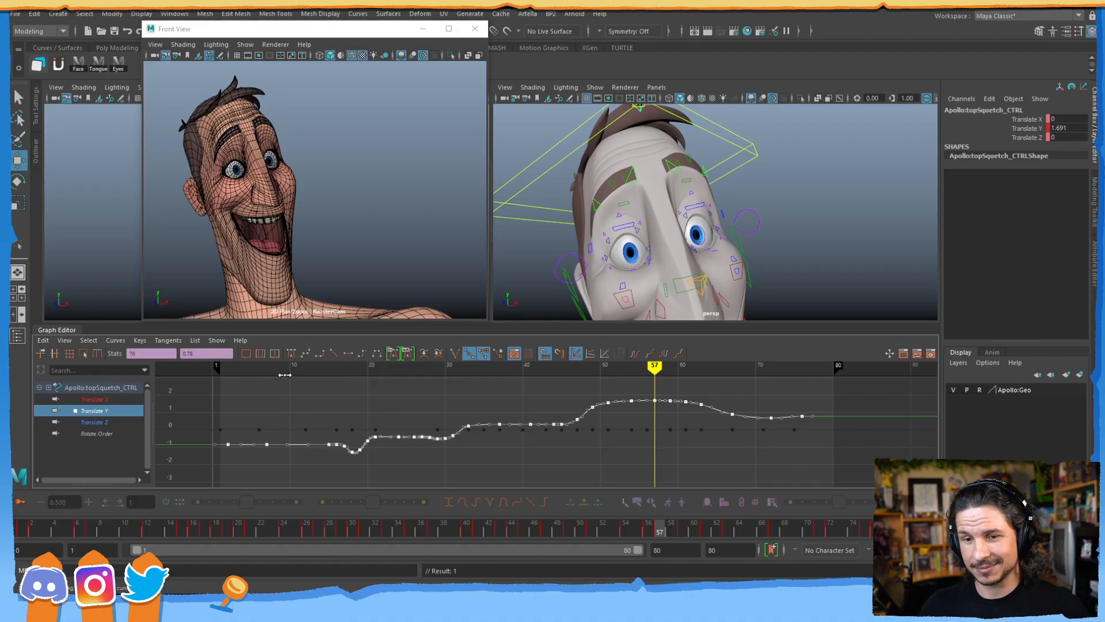
- Scale the top squetch control's Translate Y keys with the Region tool, bringing the curve's upper extent to a peak of about 0.53
left_click(84, 354)
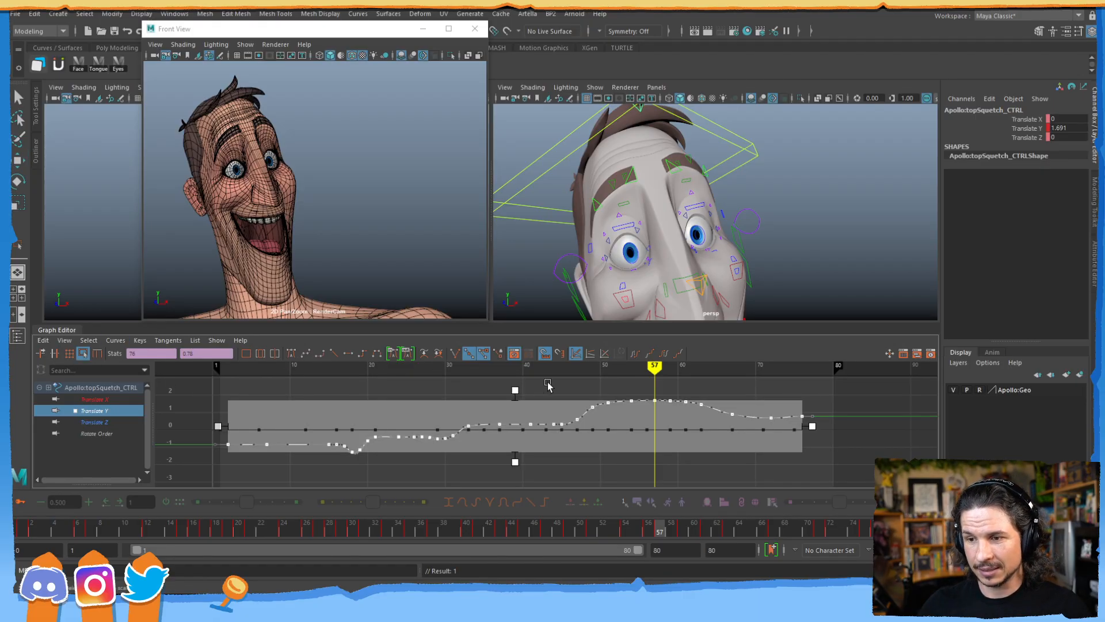
left_click_drag(513, 398, 513, 420)
right_click_drag(597, 455, 594, 392, "alt+shift")
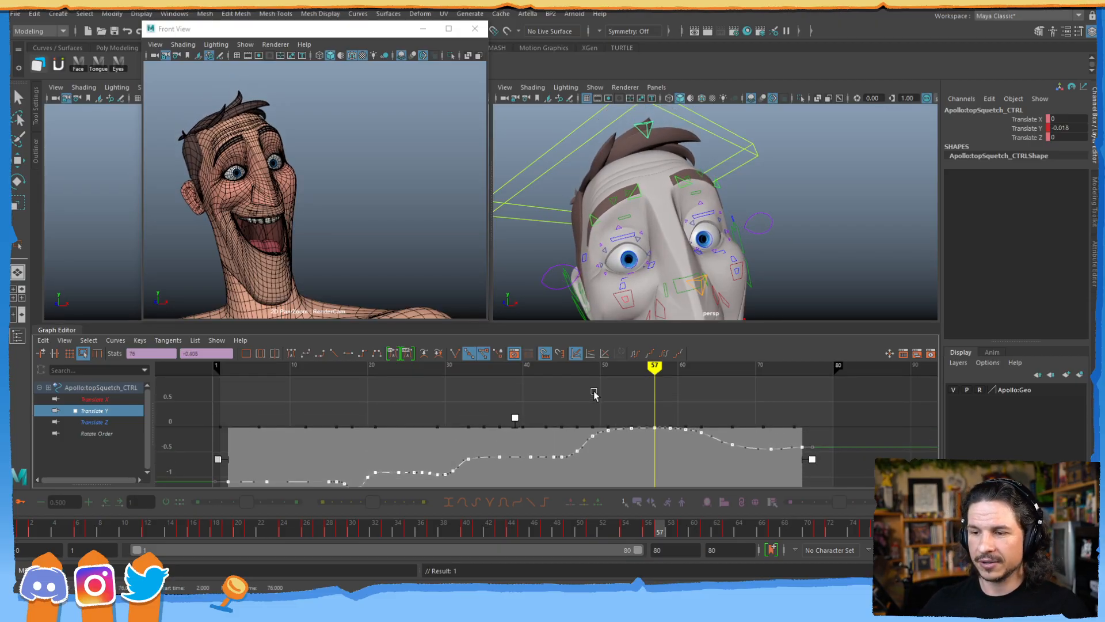
middle_click_drag(545, 435, 476, 435, "alt")
right_click_drag(507, 470, 508, 405, "alt+shift")
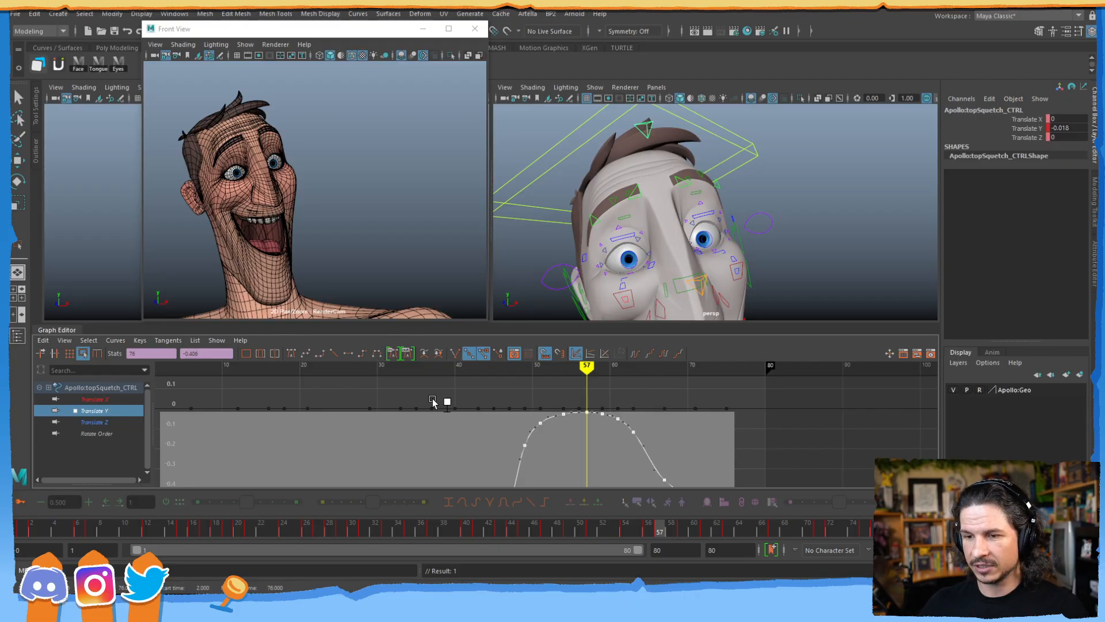
left_click_drag(447, 400, 462, 328)
key("f")
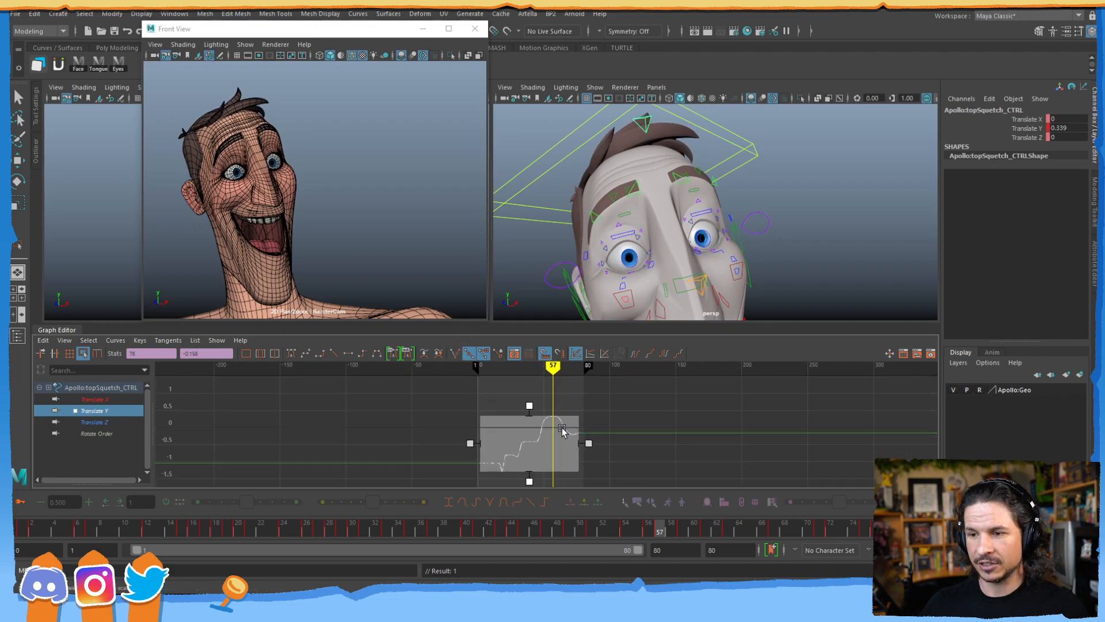
mouse_move(524, 373)
left_mouse_down()
mouse_move(526, 345)
mouse_move(527, 365)
left_mouse_up()
middle_click_drag(526, 368, 533, 388)
key("f")
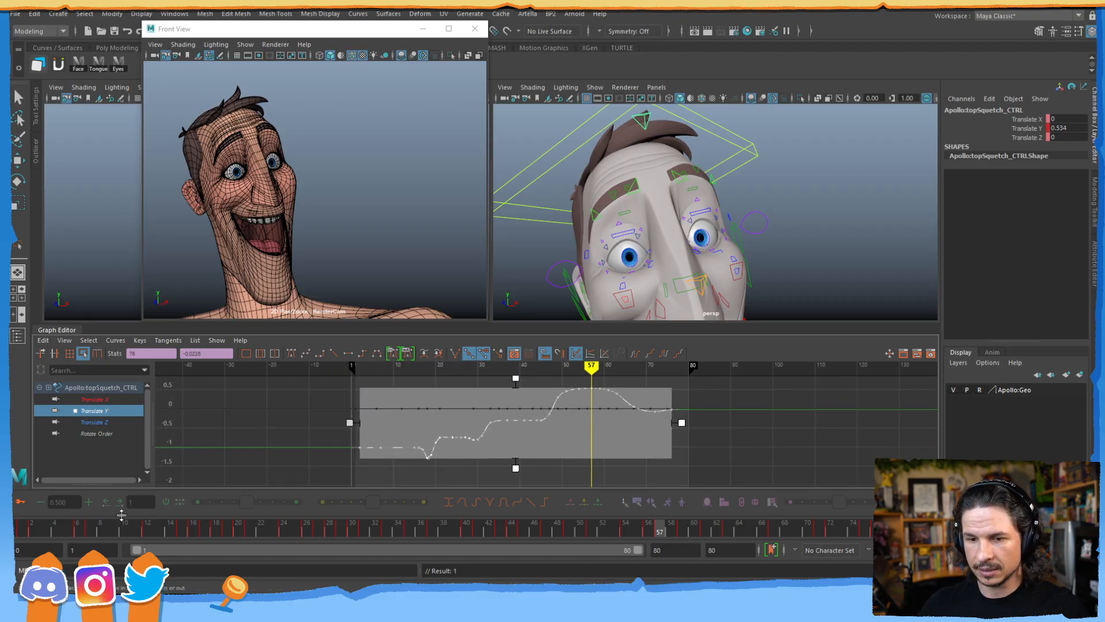
- Scale the lower extent of the Translate Y curve so the dip at frame 18 reaches about -0.14
mouse_move(103, 526)
left_mouse_down()
mouse_move(189, 530)
mouse_move(215, 510)
left_mouse_up()
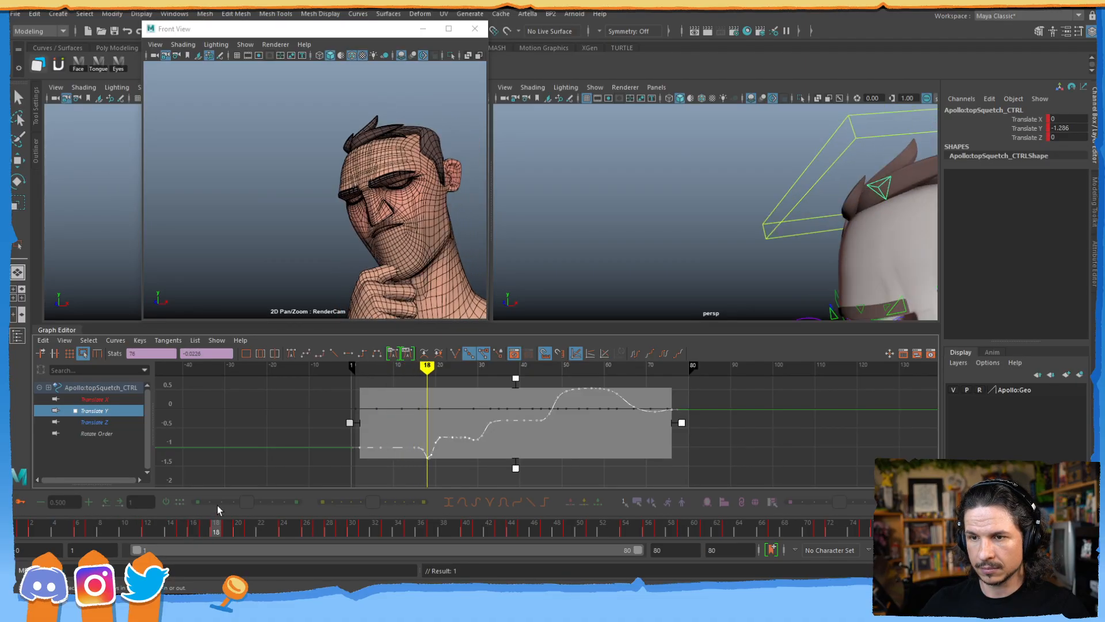
left_click_drag(515, 466, 513, 390)
key("f")
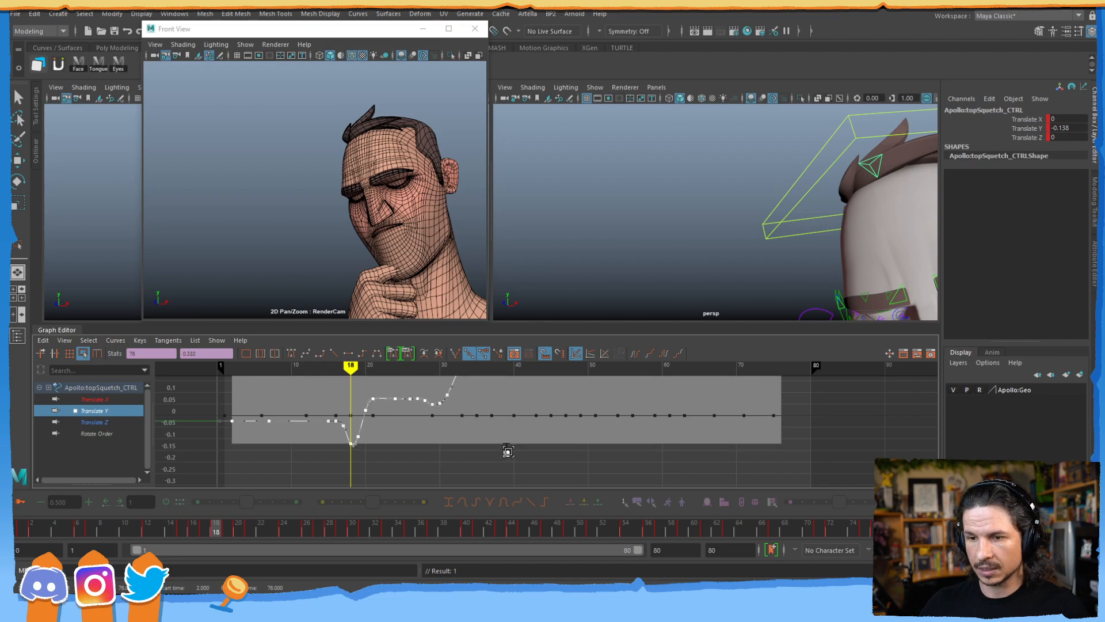
mouse_move(572, 407)
right_mouse_down("alt")
mouse_move(547, 424)
mouse_move(572, 420)
right_mouse_up("alt")
middle_click_drag(572, 419, 543, 439, "alt")
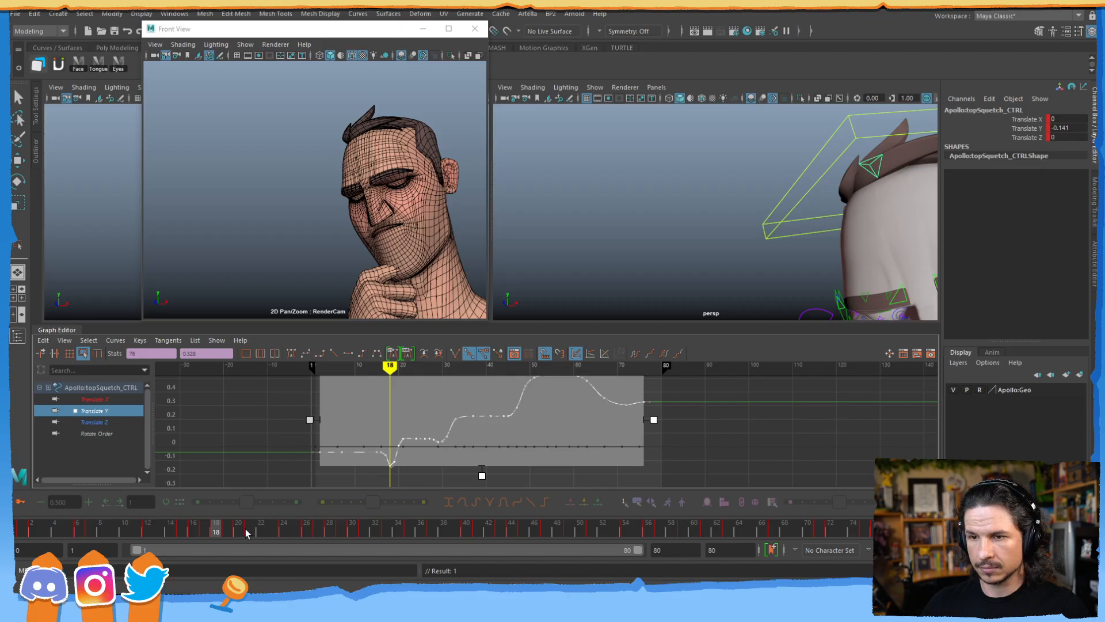
- Rescale both extents of the top squetch control's Translate Y curve to span roughly -0.2 to 0.3
left_click_drag(284, 528, 137, 541)
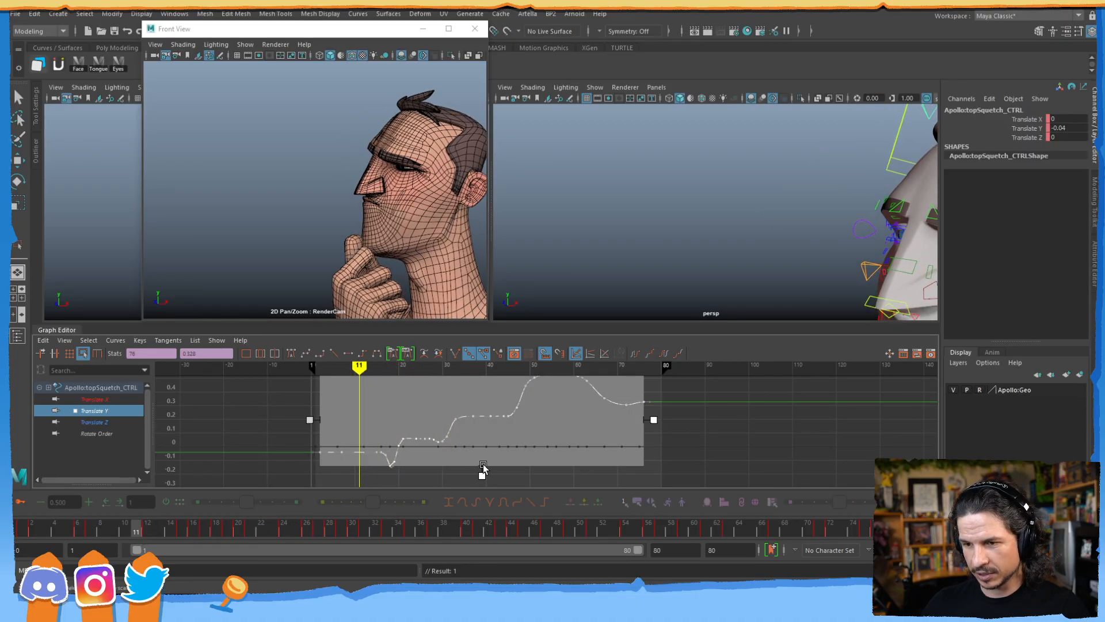
mouse_move(482, 483)
left_mouse_down()
mouse_move(483, 494)
mouse_move(482, 482)
left_mouse_up()
left_click_drag(464, 534, 578, 407)
middle_click_drag(546, 382, 533, 415, "alt")
left_click_drag(469, 399, 468, 426)
middle_click_drag(470, 455, 487, 421, "alt")
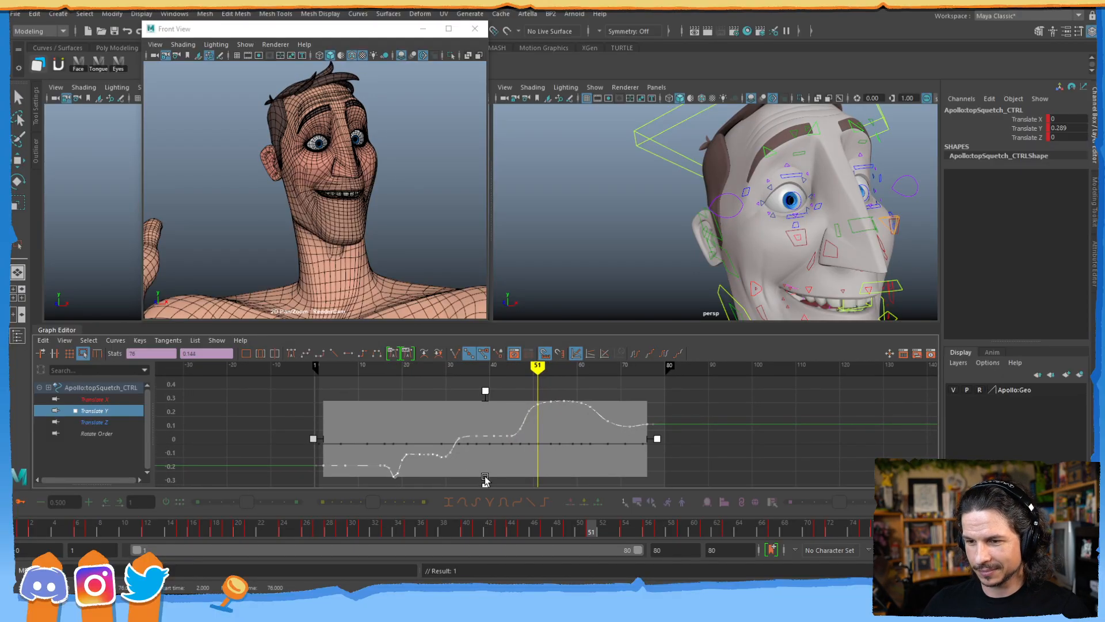
left_click_drag(487, 482, 539, 478)
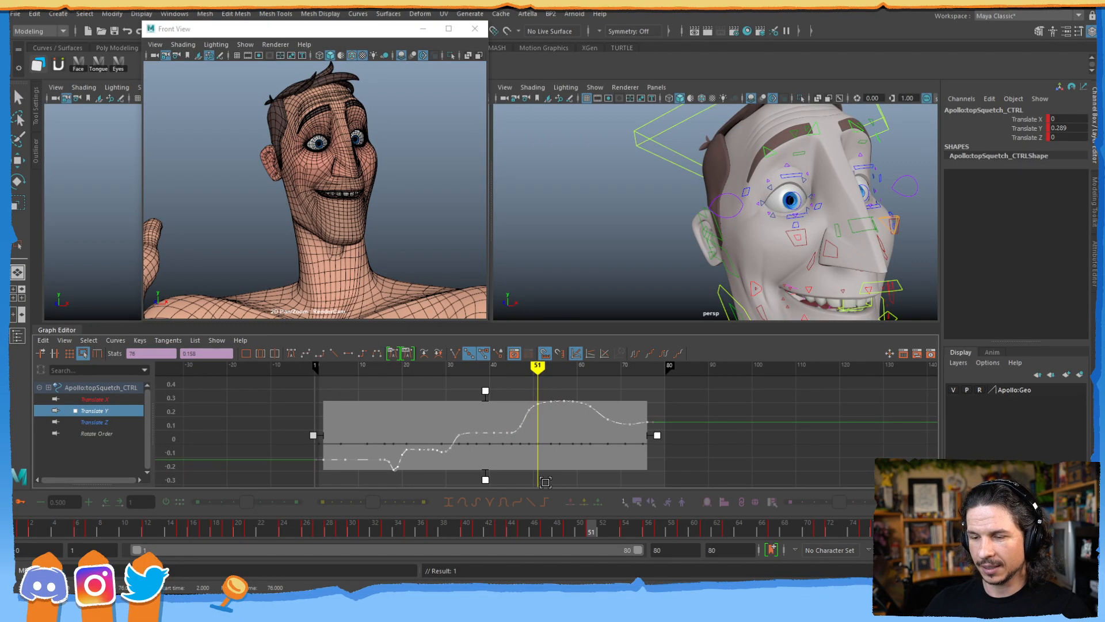
- Try moving the top squetch control sideways along X at frame 60
left_click_drag(521, 516, 692, 331)
key("w")
left_click(714, 178)
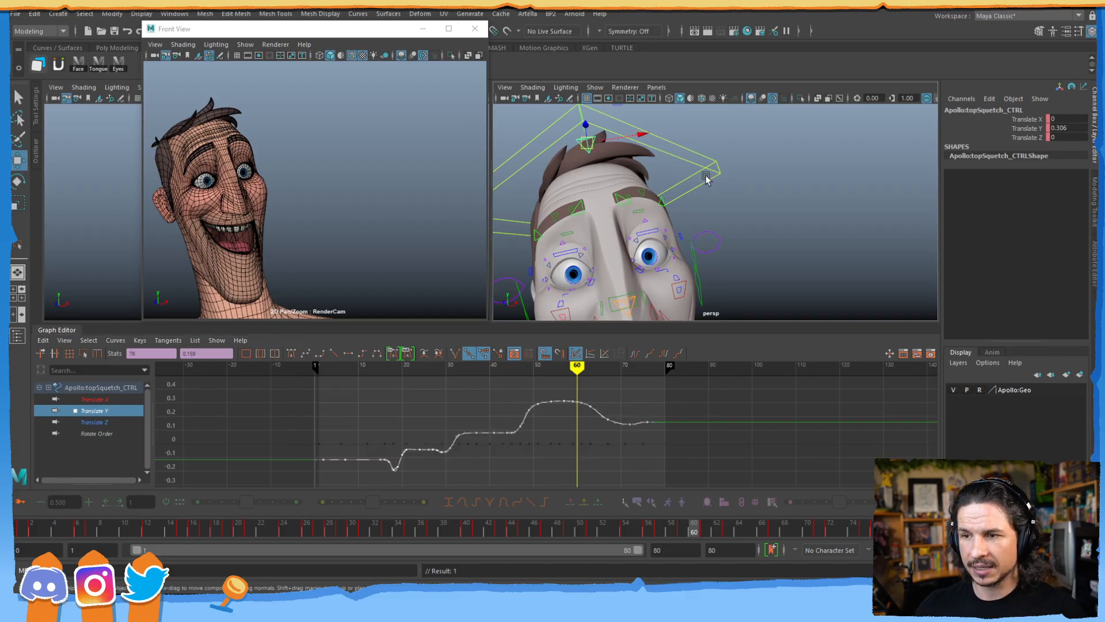
left_click_drag(643, 134, 663, 149)
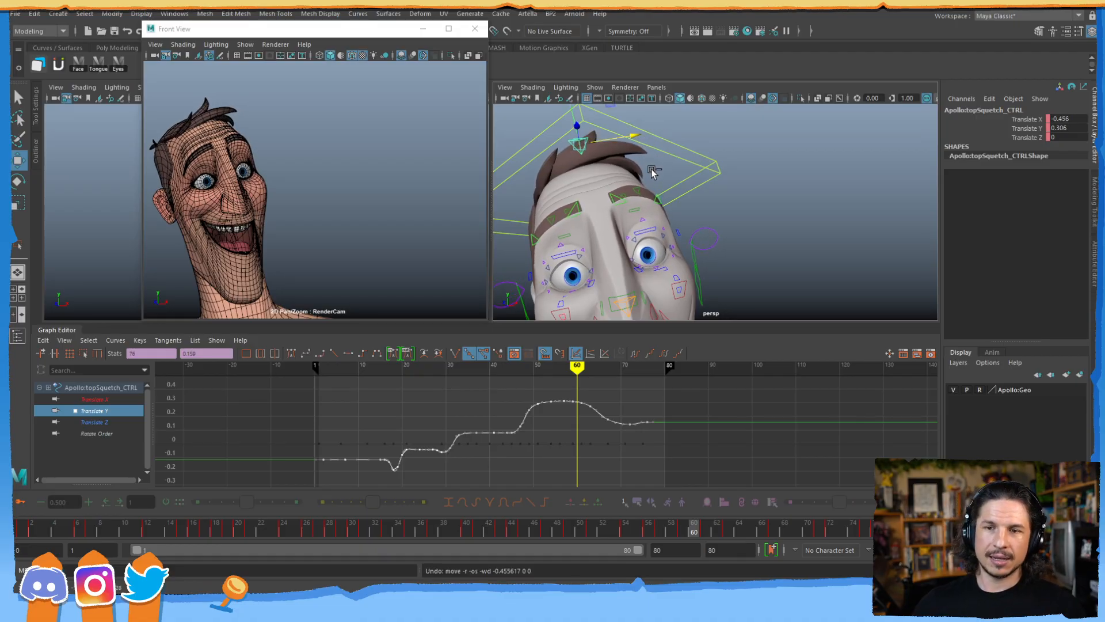
middle_click_drag(618, 197, 683, 195, "alt")
right_click_drag(788, 201, 696, 199, "alt")
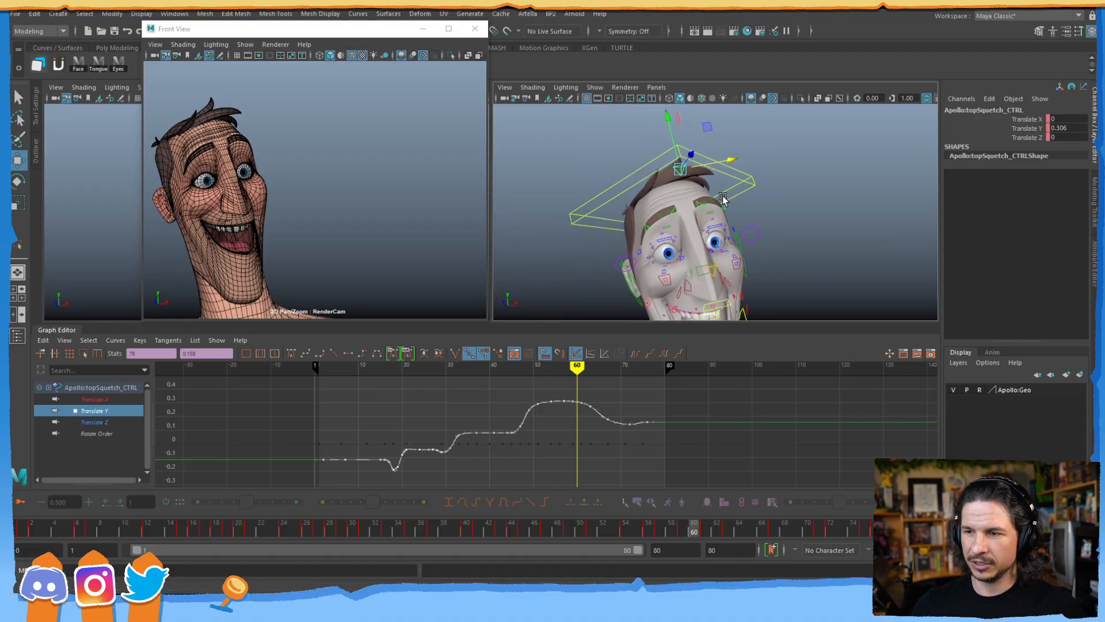
middle_click_drag(695, 203, 669, 203, "alt")
left_click_drag(669, 204, 666, 214, "alt")
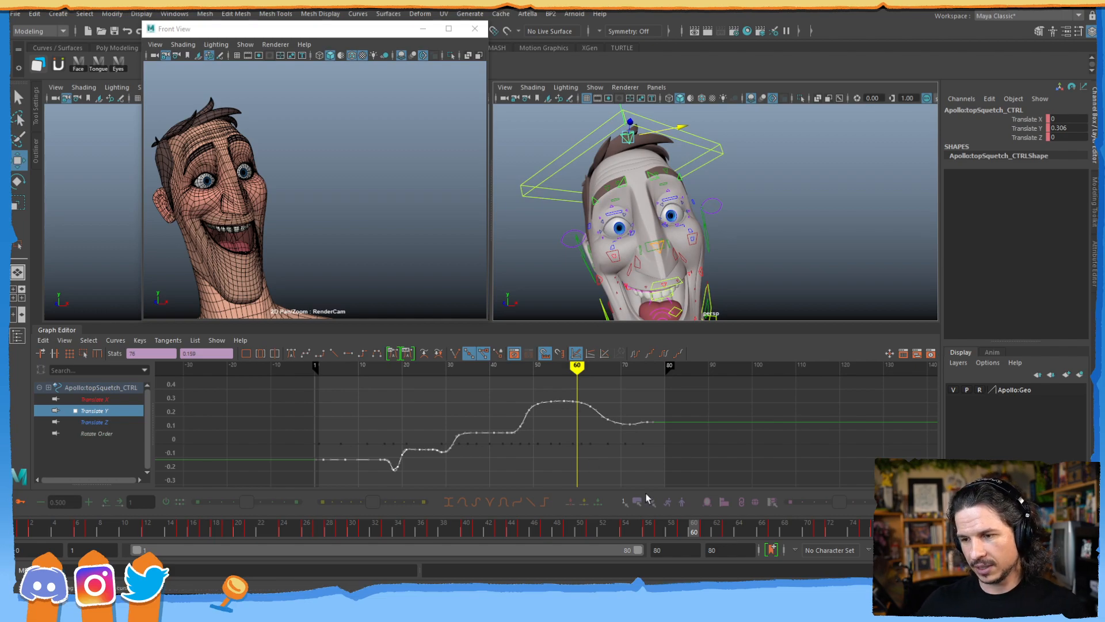
- At frame 1, move the top squetch control sideways to a Translate X of about 0.372
left_click_drag(697, 531, 345, 478)
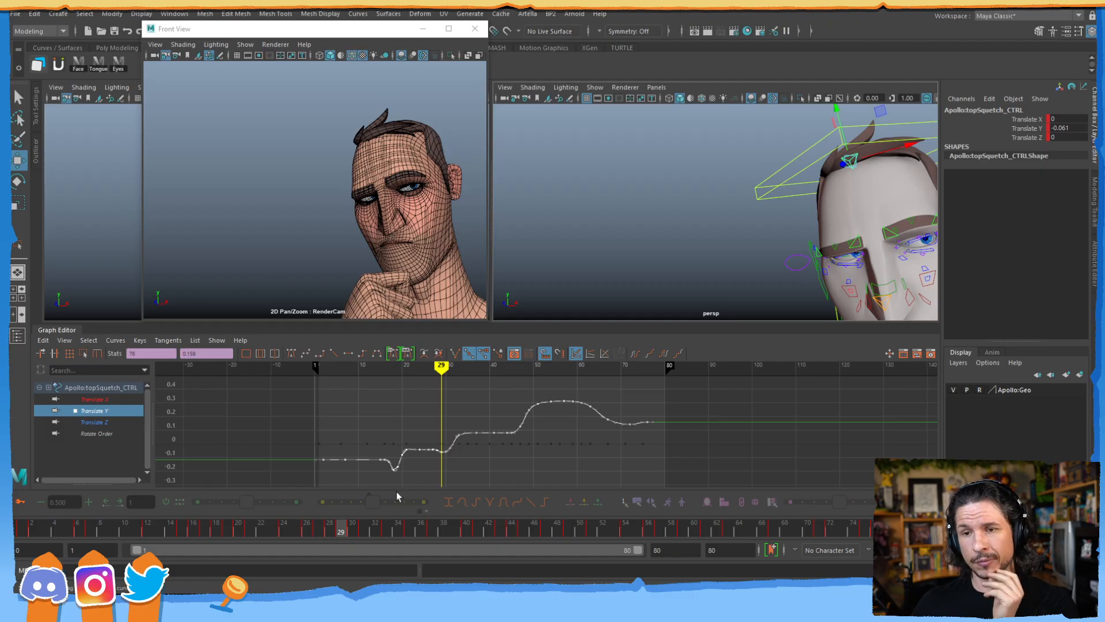
left_click_drag(343, 527, 238, 525)
left_click_drag(161, 524, 54, 525)
left_click_drag(771, 225, 860, 127, "alt")
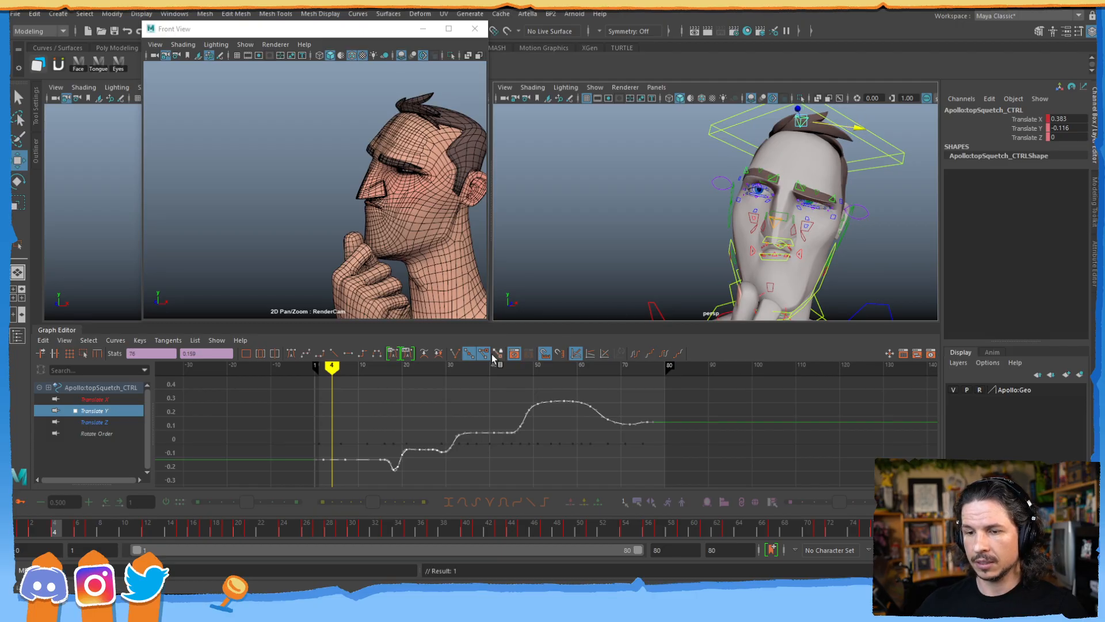
key("ctrl+z")
left_click(23, 530)
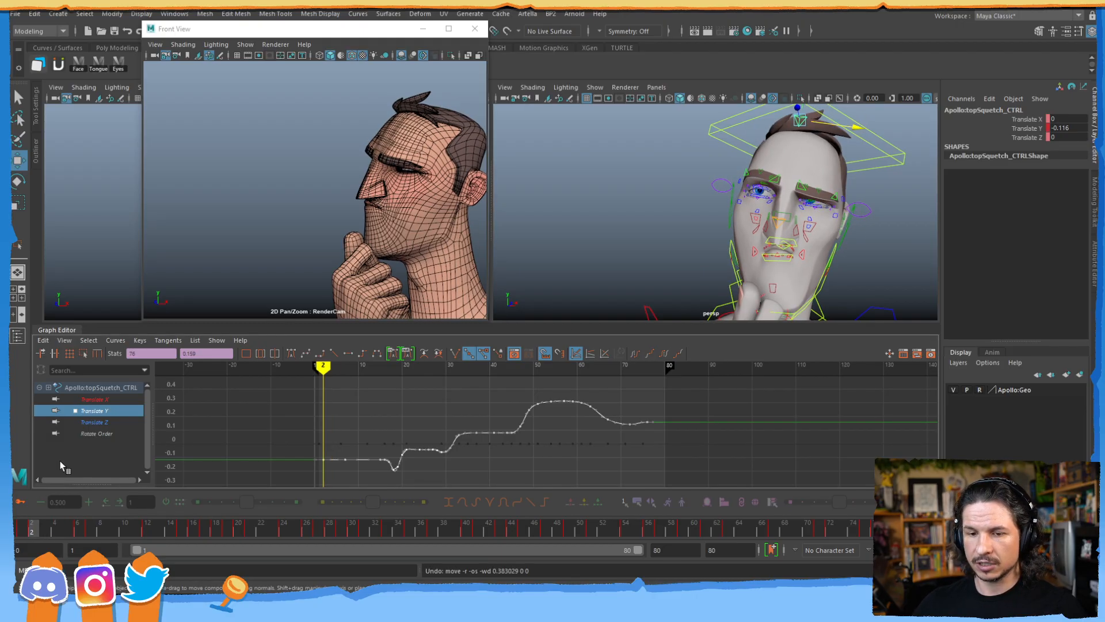
left_click_drag(859, 126, 865, 127)
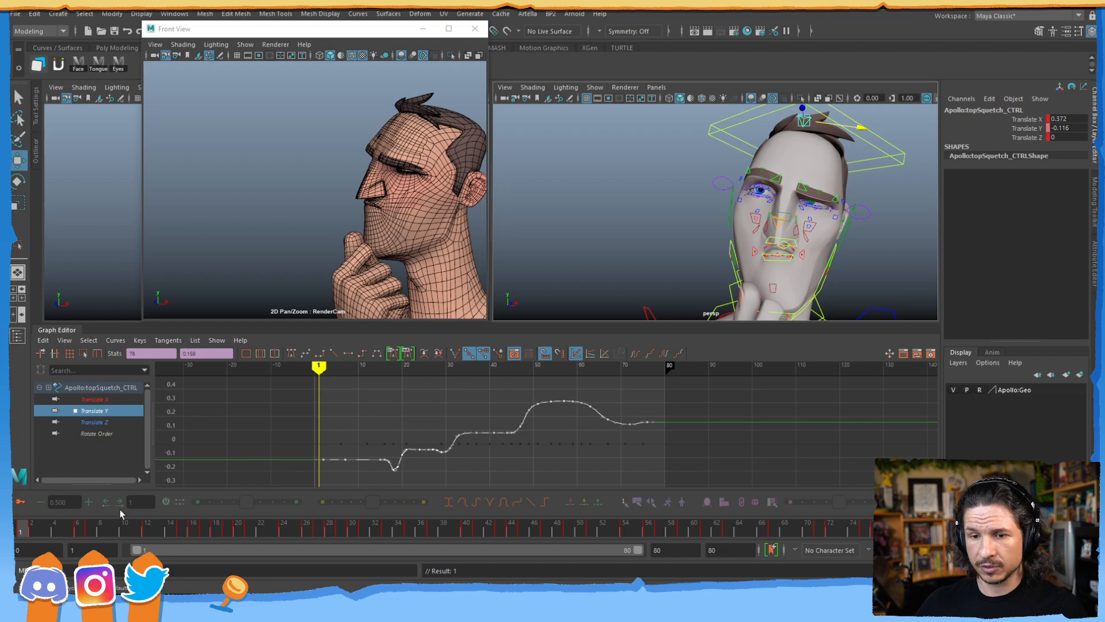
key("alt+v")
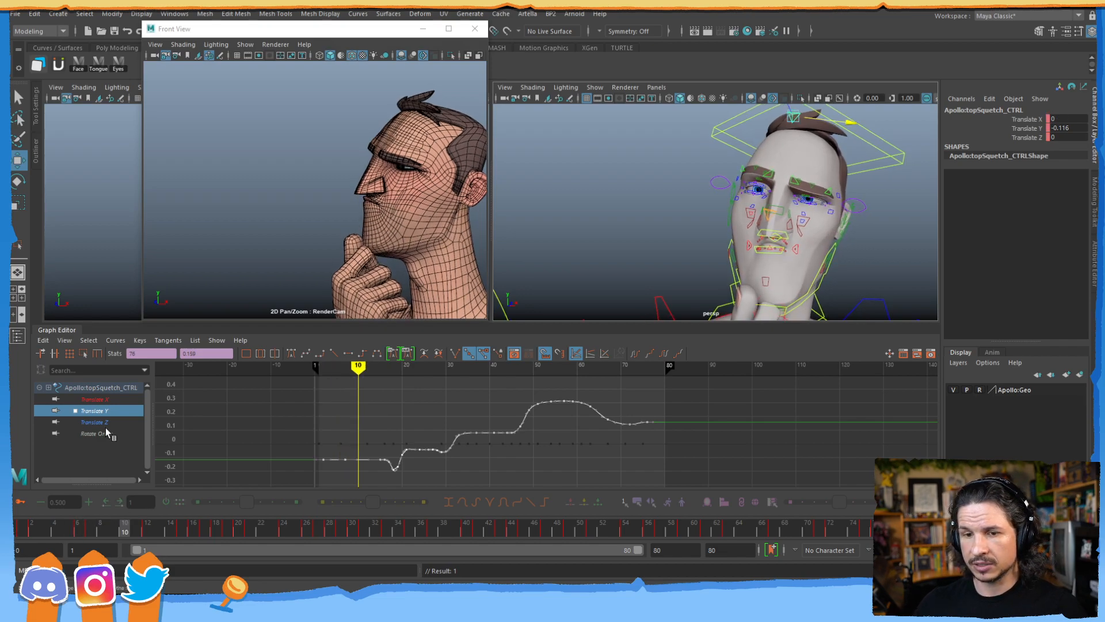
- Delete all keys after the first one on the top squetch control's Translate X curve
left_click(111, 399)
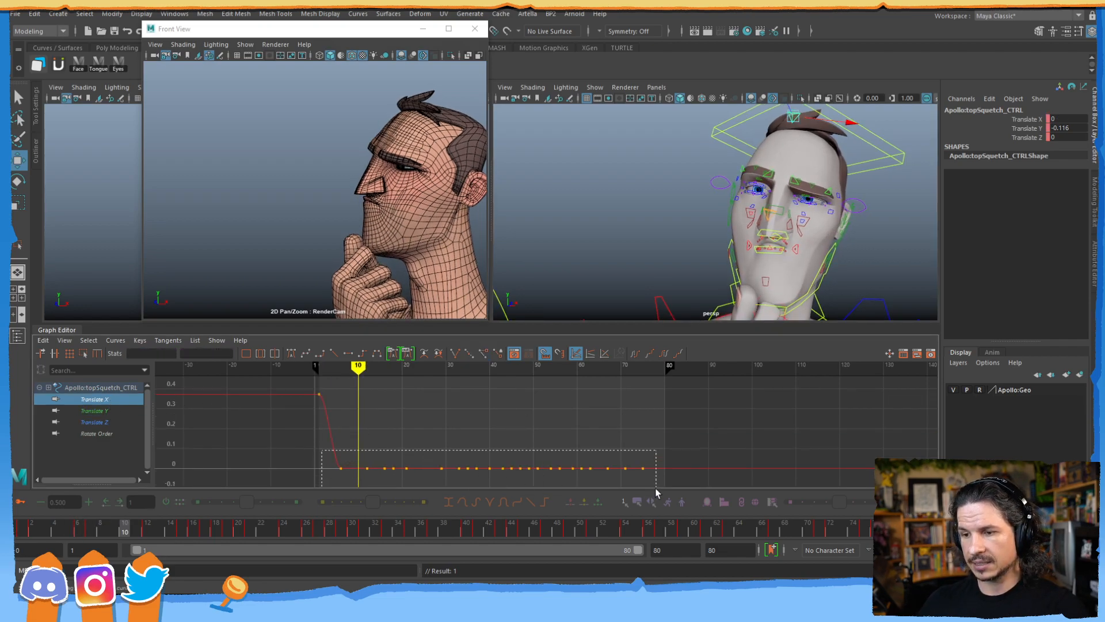
left_click_drag(655, 488, 656, 489)
key("Delete")
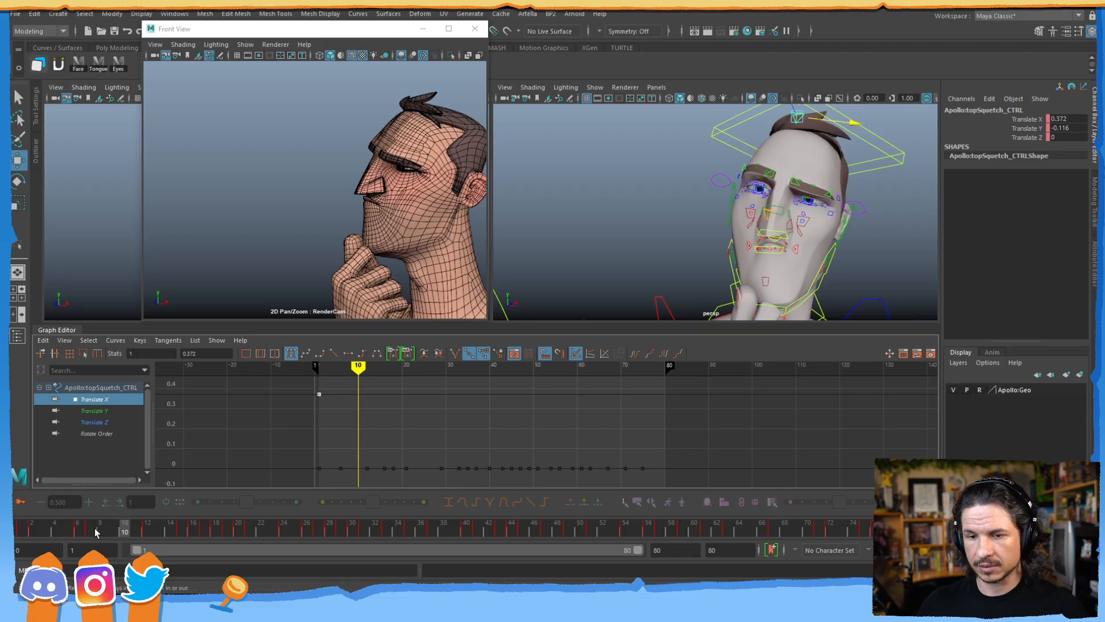
- Move the top squetch control along X to about 0.1 at frame 23 and 0.064 at frame 34
mouse_move(97, 530)
left_mouse_down()
mouse_move(260, 509)
mouse_move(274, 496)
left_mouse_up()
left_click_drag(780, 281, 724, 130, "alt")
left_click_drag(306, 527, 400, 526)
left_click_drag(673, 233, 629, 215, "alt")
left_click_drag(708, 136, 708, 134)
- At frame 54, shift the top squetch control to a Translate X of about -0.07
left_click_drag(423, 530, 627, 498)
middle_click_drag(636, 178, 726, 197, "alt")
left_click_drag(726, 198, 675, 198, "alt")
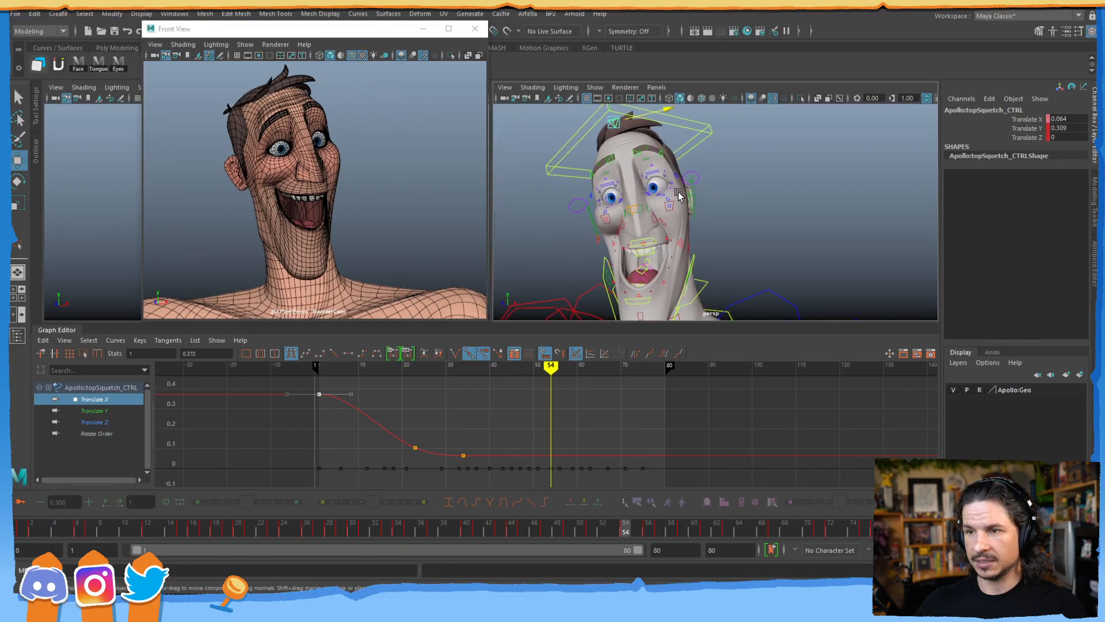
left_click_drag(665, 107, 666, 109)
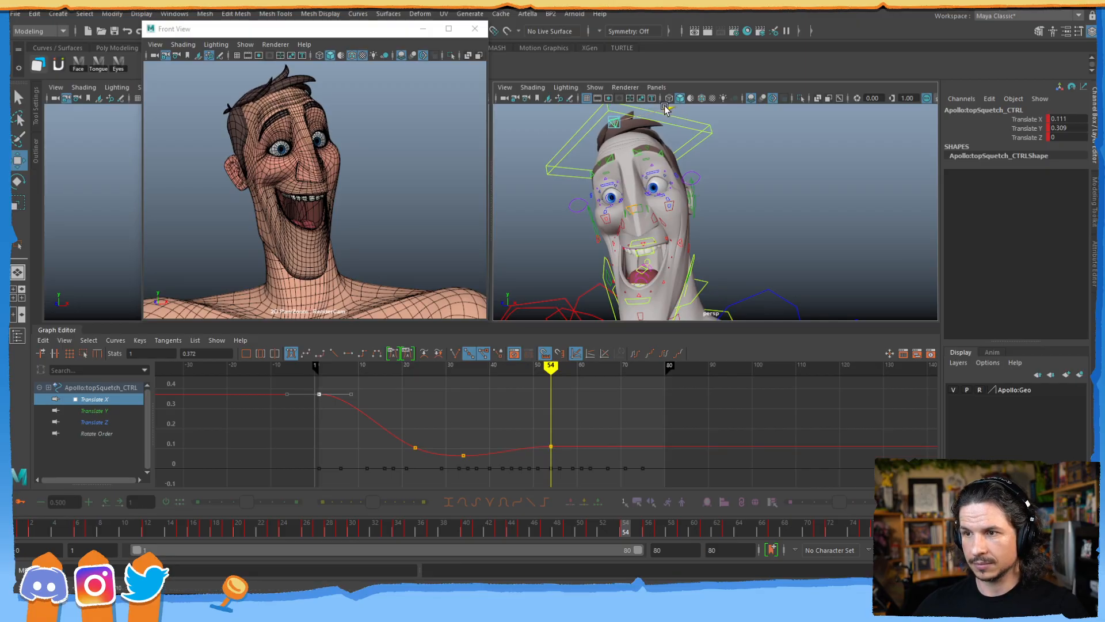
left_click_drag(663, 105, 657, 106)
middle_click_drag(578, 428, 563, 404, "alt")
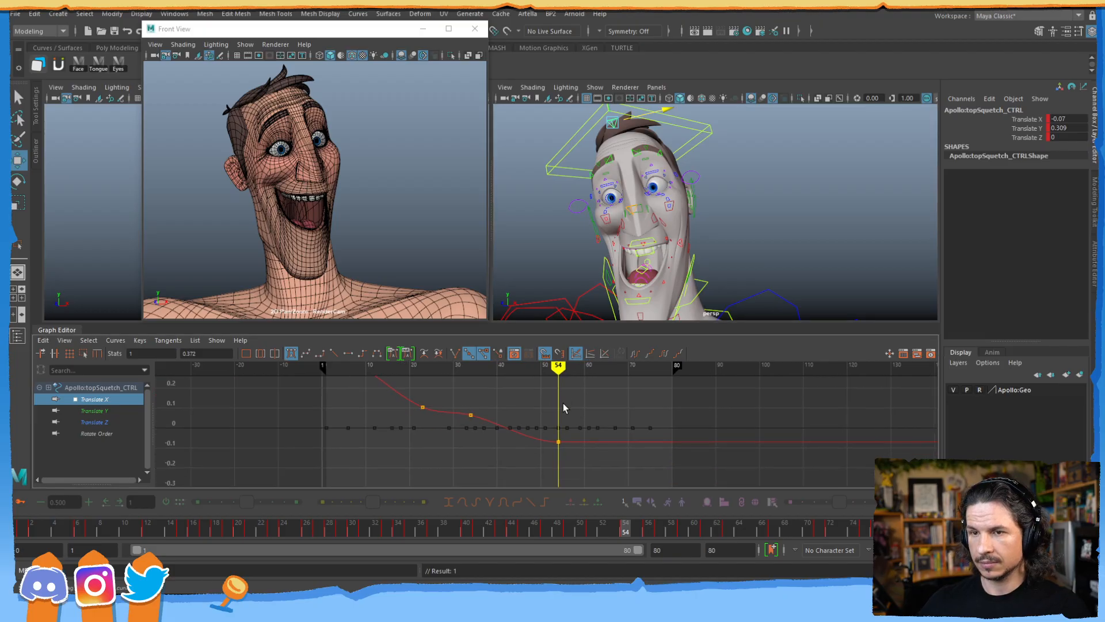
- At frame 64, set the top squetch control's Translate X to about -0.006 by moving it sideways
left_click_drag(659, 531, 735, 500)
left_click_drag(668, 288, 716, 272, "alt")
left_click_drag(659, 146, 660, 147)
key("ctrl+z")
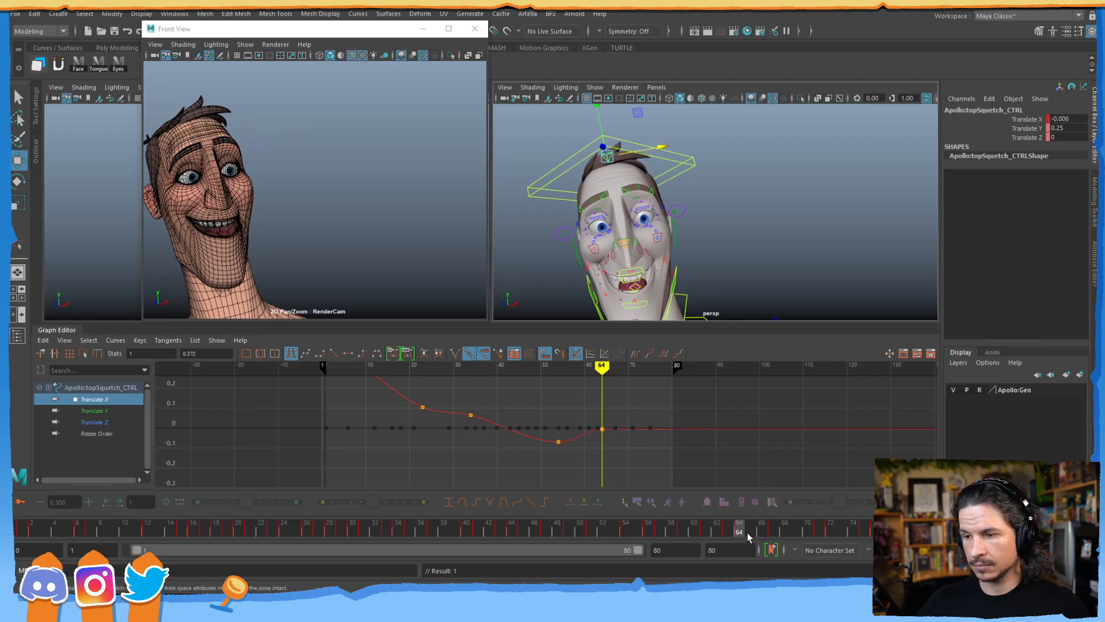
- At frame 80, move the top squetch control sideways to a Translate X of about 0.117
left_click_drag(784, 523, 923, 524)
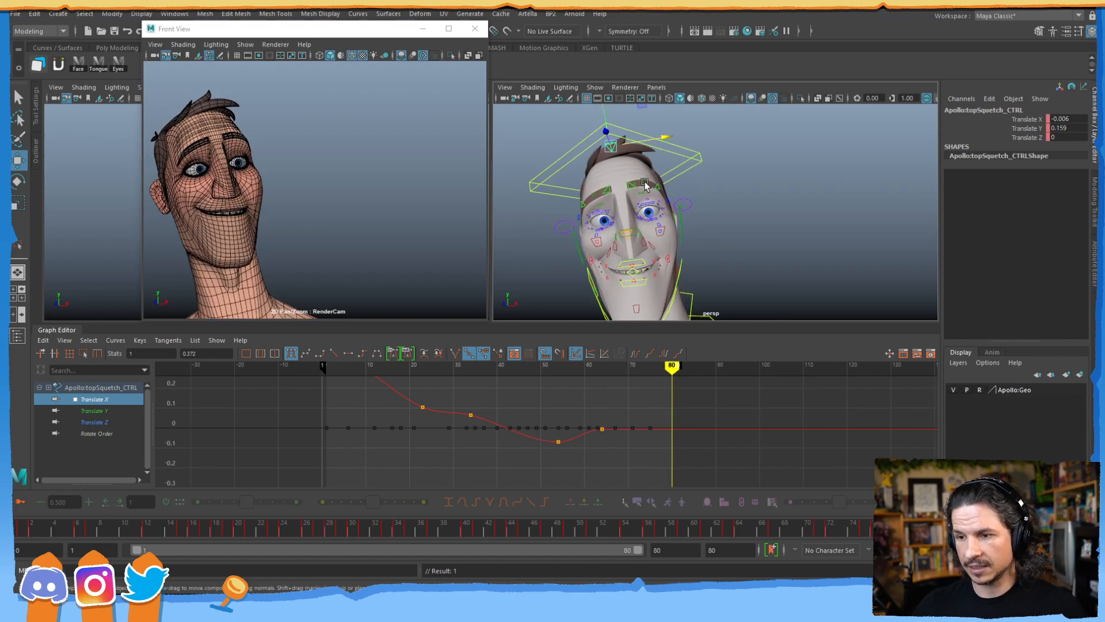
middle_click_drag(662, 135, 666, 135)
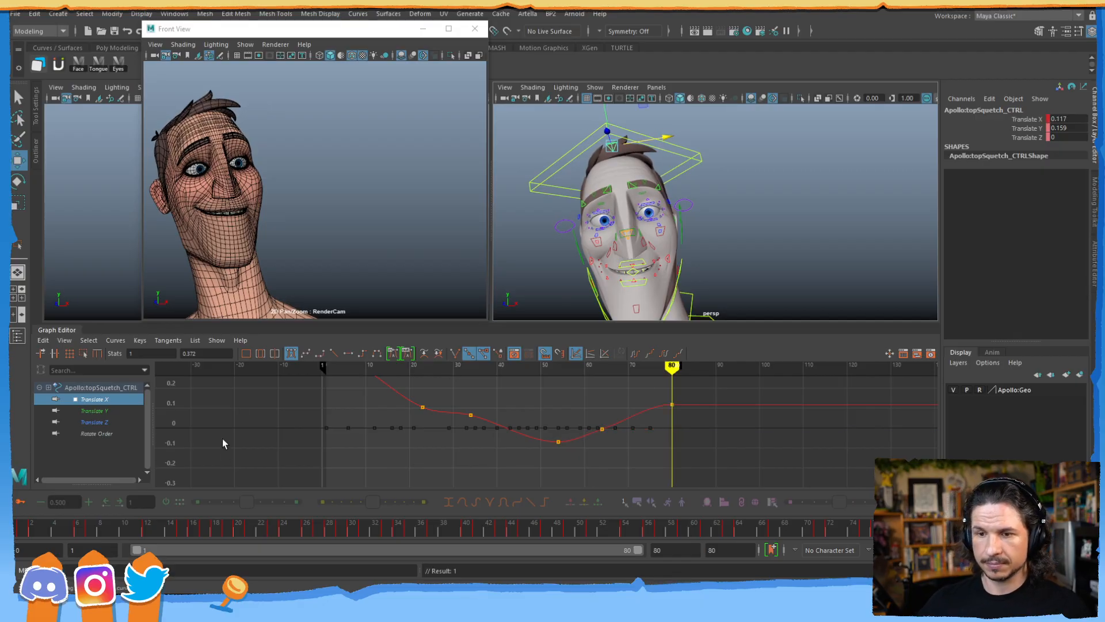
scroll(596, 407, "down", 3)
middle_click_drag(566, 417, 517, 374, "alt")
scroll(535, 432, "up", 3)
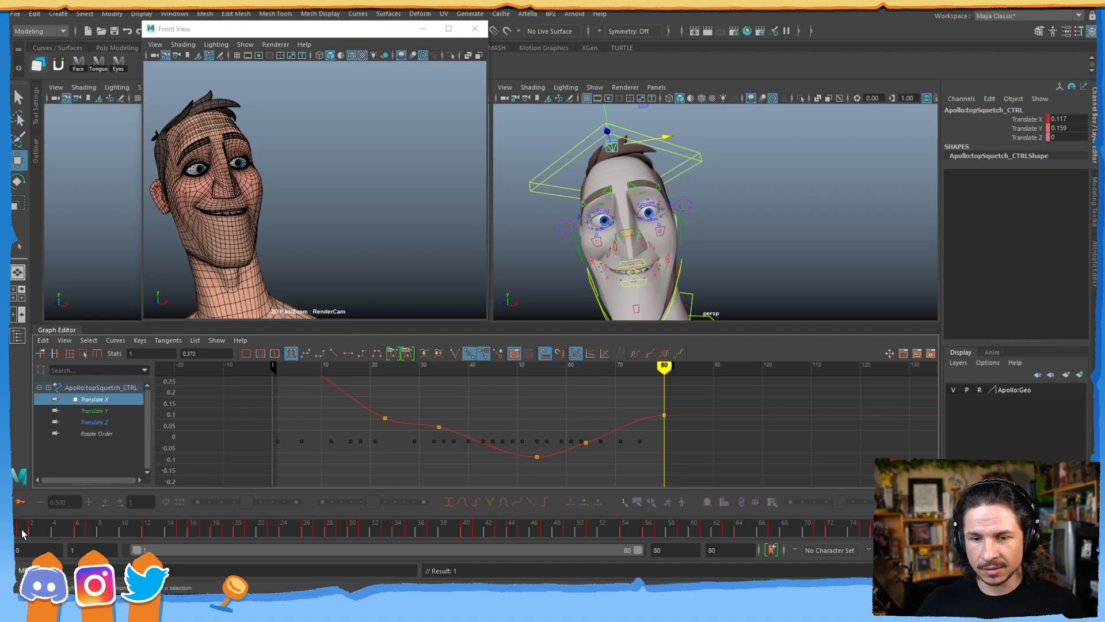
- Isolate the top squetch control's Translate X channel and add a key to it at frame 19
left_click(21, 528)
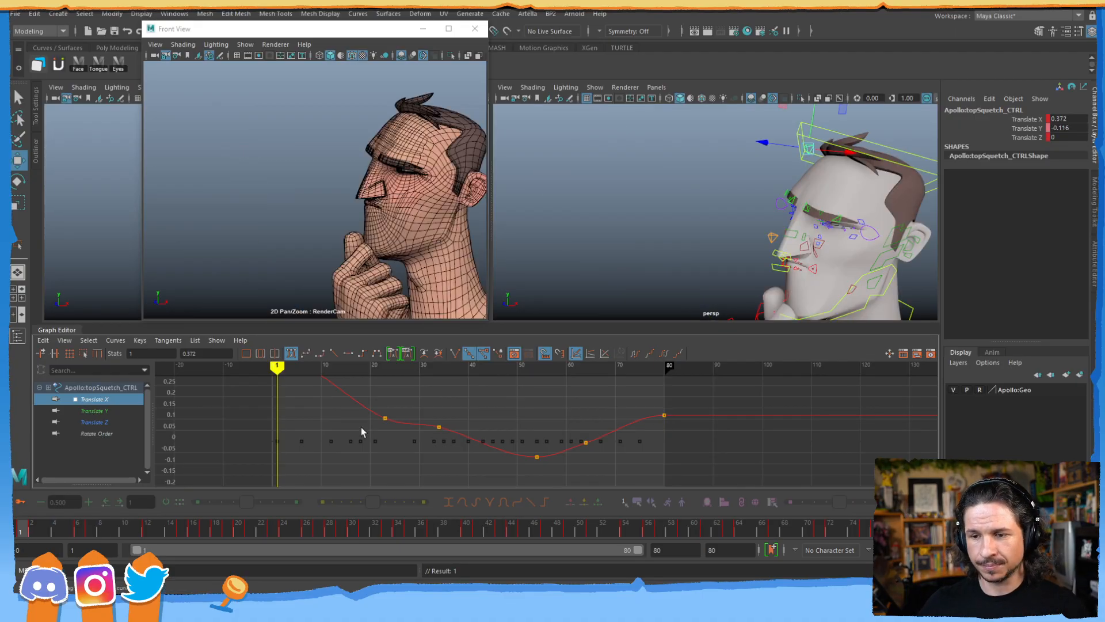
middle_click_drag(344, 414, 378, 441, "alt")
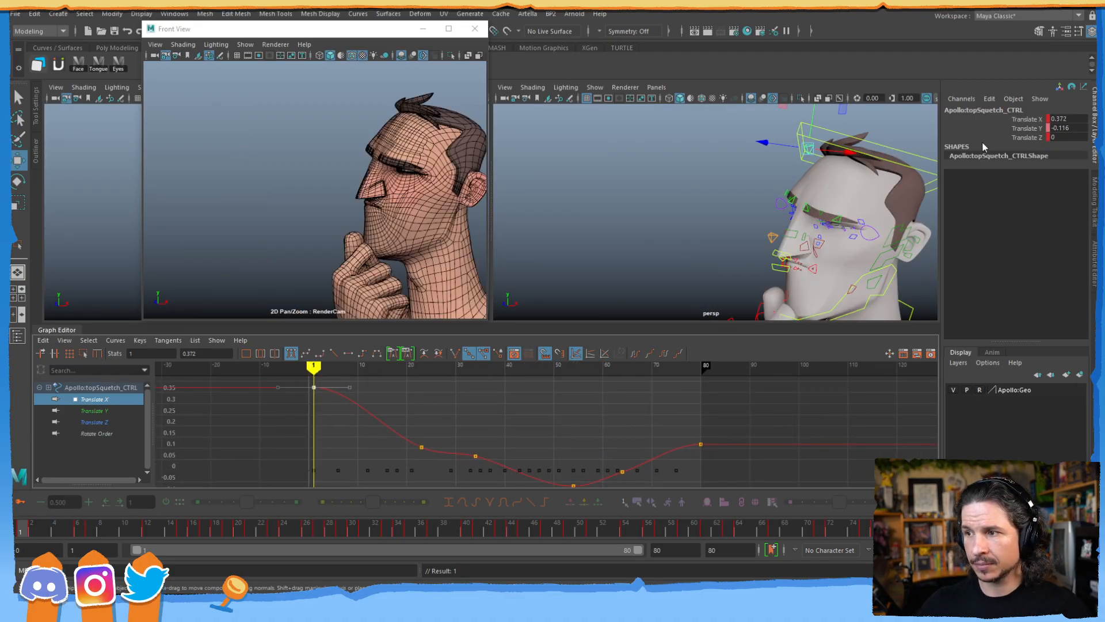
left_click(1025, 119)
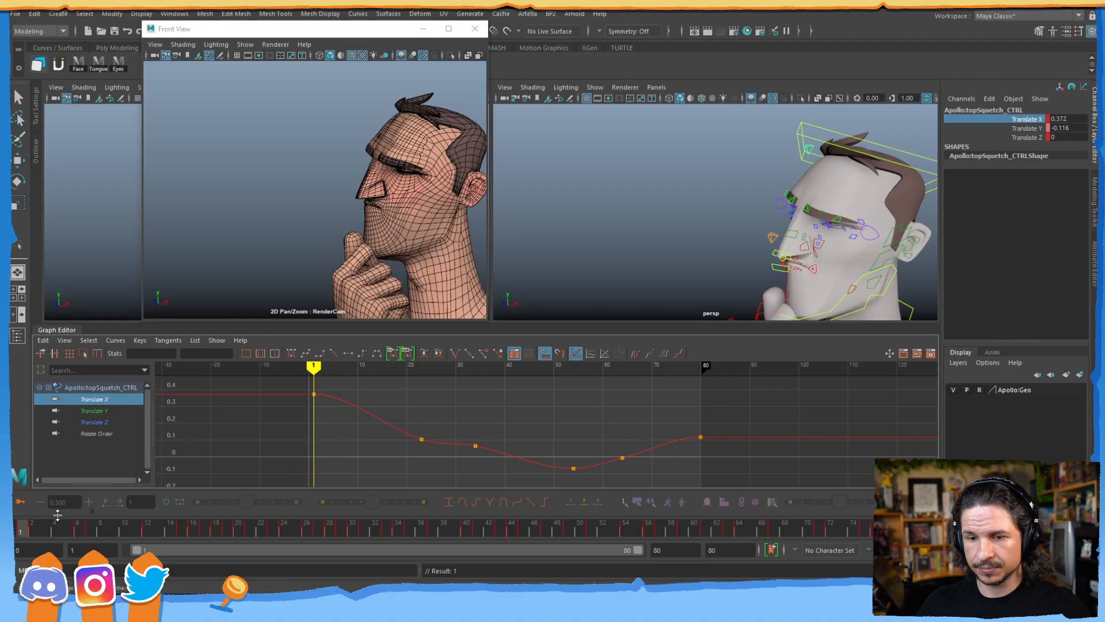
mouse_move(31, 532)
left_mouse_down()
mouse_move(213, 530)
mouse_move(191, 530)
left_mouse_up()
left_click_drag(203, 530, 228, 529)
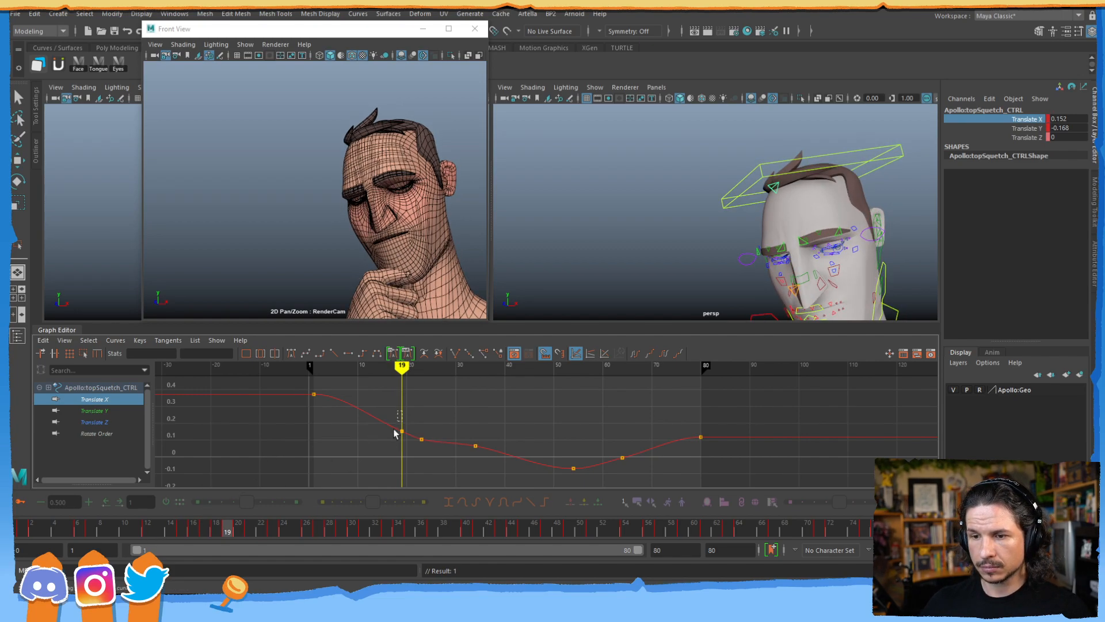
- Copy the frame 1 Translate X value of 0.372 onto frame 19 and key it there
left_click(401, 430)
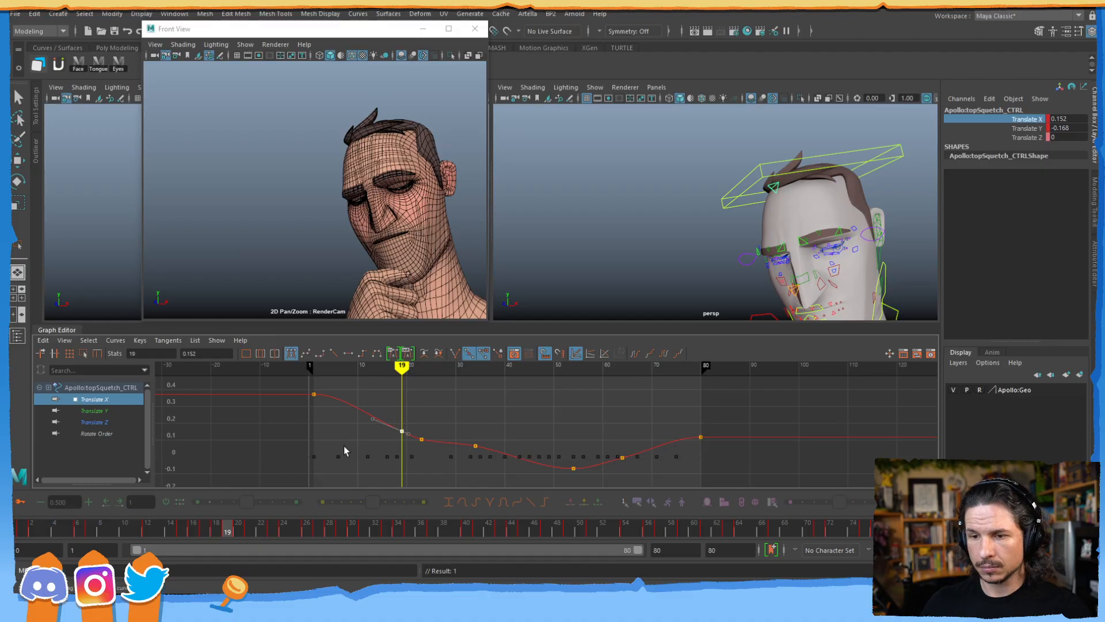
left_click(26, 531)
middle_click_drag(26, 531, 226, 526)
key("s")
key("s")
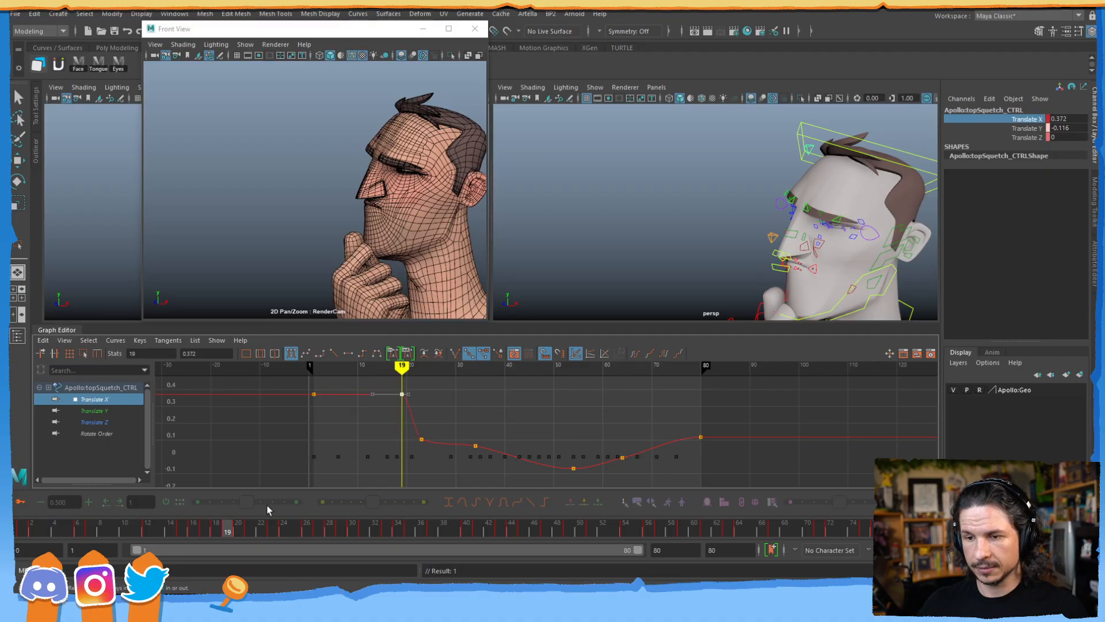
- Lower the top squetch control's Translate X key at frame 34 to about 0.024
right_click_drag(417, 433, 427, 427, "alt+shift")
middle_click_drag(428, 426, 430, 433, "alt")
left_click_drag(243, 526, 397, 521)
middle_click_drag(452, 457, 457, 445, "alt")
right_click_drag(456, 445, 452, 414, "alt+shift")
left_click_drag(452, 409, 405, 459)
middle_click_drag(430, 435, 430, 447, "shift")
- Add hold keys to Translate X, repeating the frame 23 value at frame 29 and the frame 34 value at frame 48
left_click_drag(380, 531, 338, 532)
left_click_drag(262, 532, 556, 525)
left_click_drag(402, 534, 771, 512)
key("s")
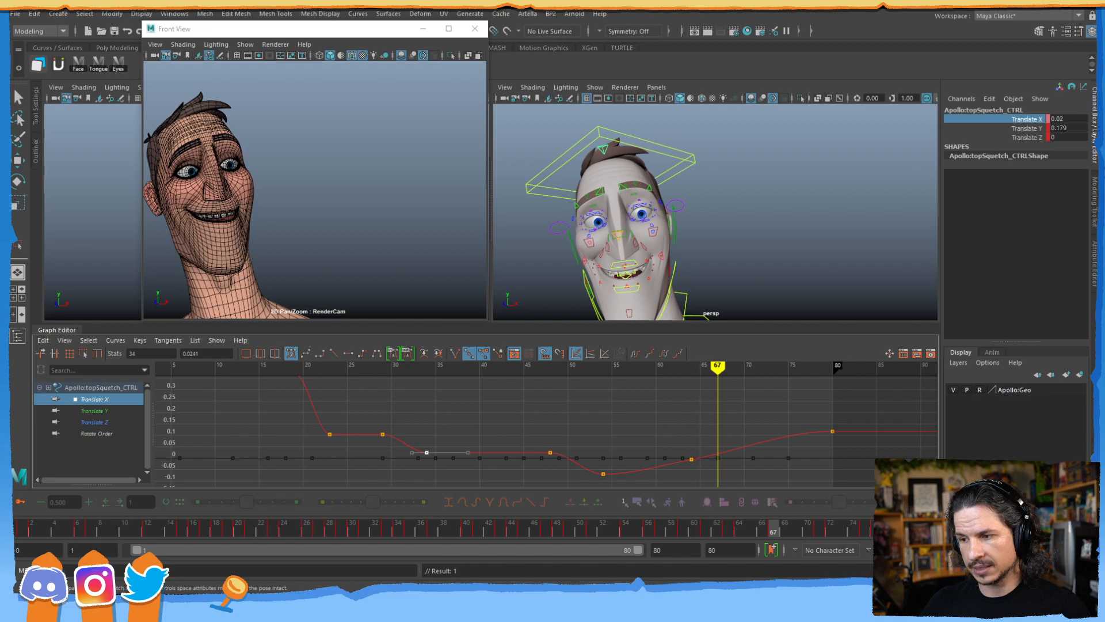
- Copy the frame 80 Translate X value of 0.117 onto frame 68 and key it there
left_click_drag(924, 529, 790, 537)
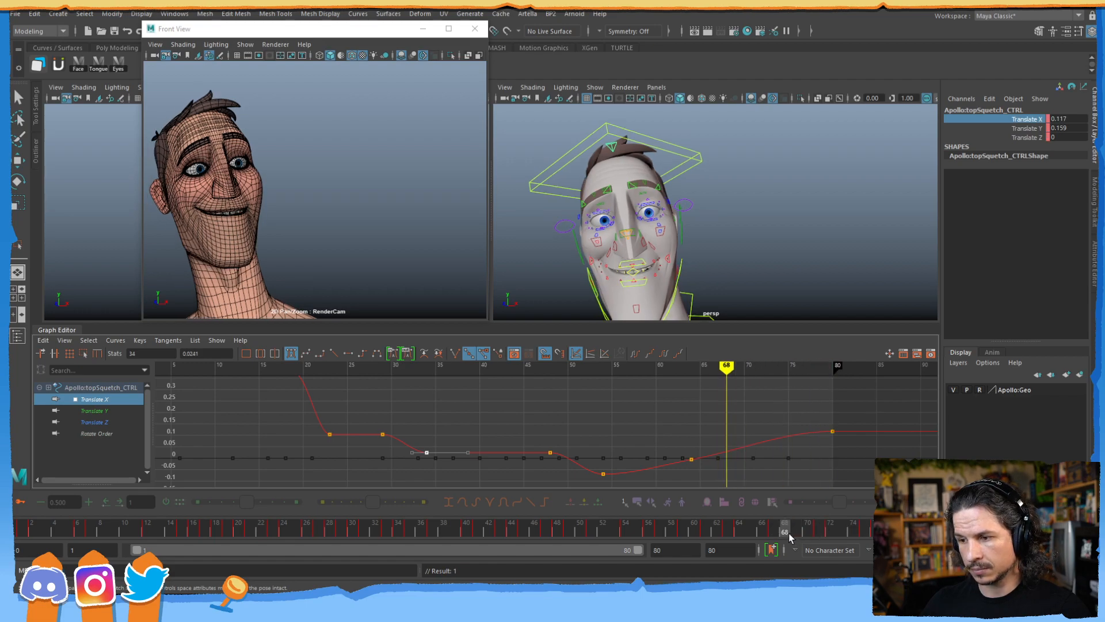
left_click(691, 459)
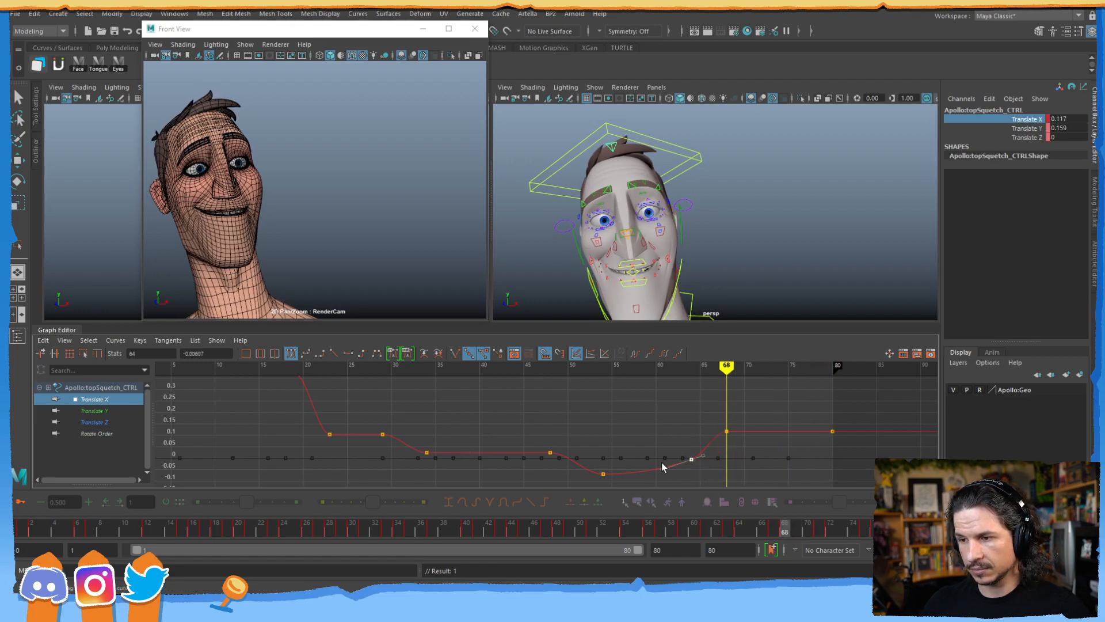
mouse_move(601, 439)
right_mouse_down("alt")
mouse_move(632, 436)
mouse_move(597, 434)
right_mouse_up("alt")
middle_click_drag(596, 435, 612, 439, "alt")
right_click_drag(576, 434, 547, 446, "alt")
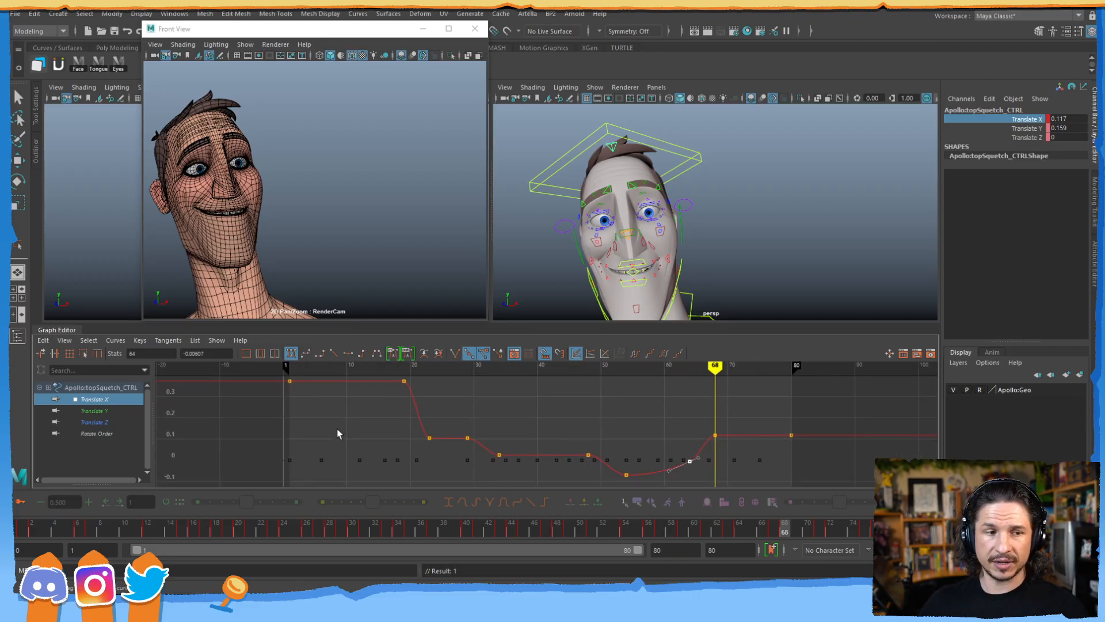
- Add a Translate X key at frame 21 and raise it to about 0.308 to ease out of the opening hold
middle_click_drag(442, 413, 463, 431, "alt")
right_click_drag(463, 431, 491, 432, "alt+shift")
middle_click_drag(492, 432, 564, 432, "alt")
middle_click_drag(445, 424, 471, 432, "alt")
mouse_move(72, 529)
left_mouse_down()
mouse_move(246, 522)
mouse_move(316, 509)
mouse_move(205, 513)
mouse_move(263, 517)
mouse_move(313, 500)
mouse_move(534, 484)
left_mouse_up()
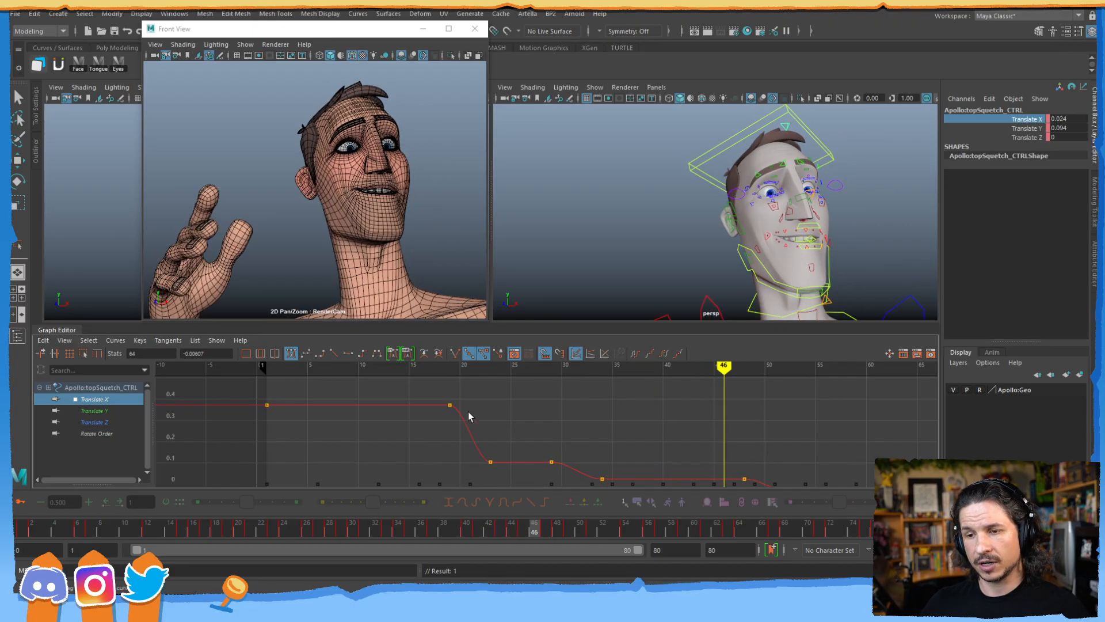
right_click_drag(464, 431, 424, 432, "alt")
left_click_drag(433, 416, 412, 438)
mouse_move(203, 531)
left_mouse_down()
mouse_move(278, 526)
mouse_move(249, 527)
left_mouse_up()
left_click(430, 427)
middle_click_drag(424, 437, 426, 428, "shift")
left_click_drag(256, 532, 300, 532)
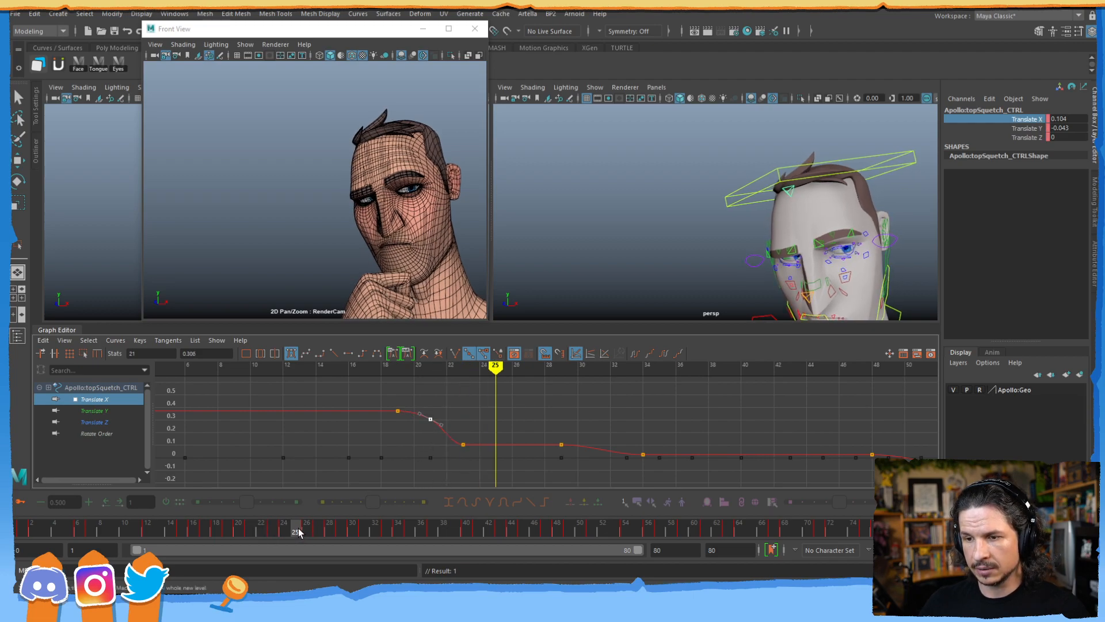
- Lower the frame 29 Translate X key slightly and raise the frame 23 key to about 0.113 so the hold drifts
left_click(561, 445)
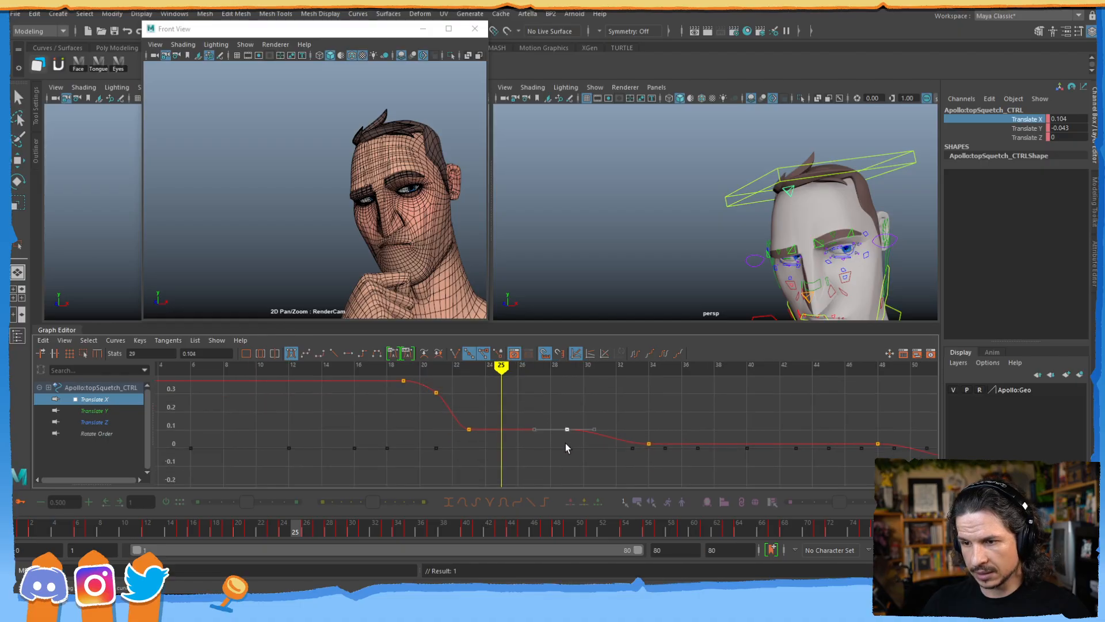
middle_click_drag(568, 448, 569, 451, "shift")
left_click_drag(482, 415, 452, 448)
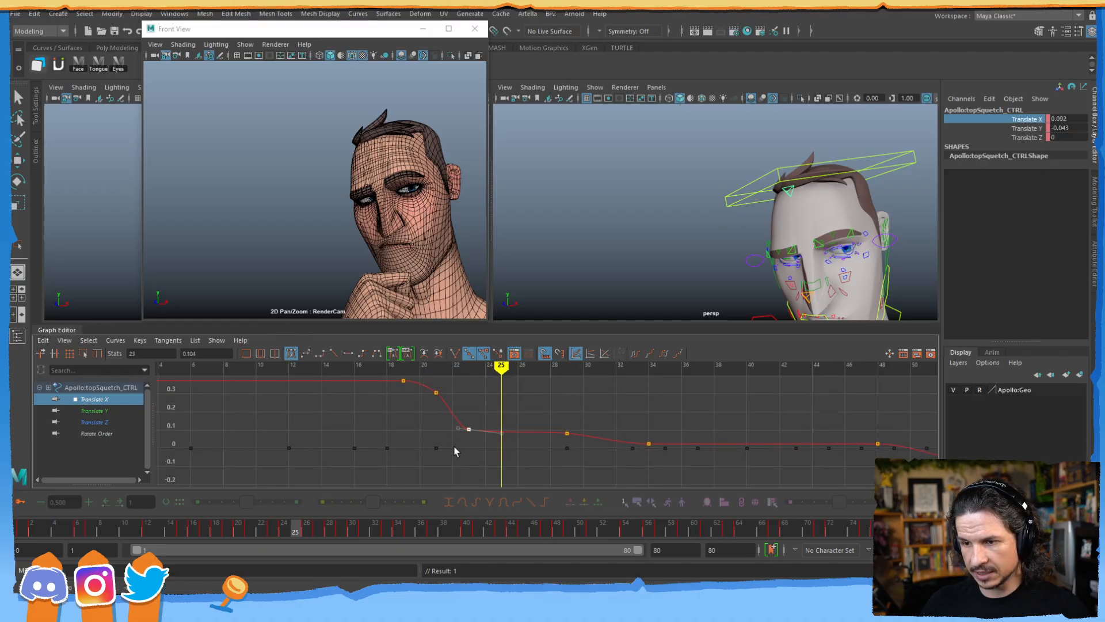
middle_click_drag(670, 445, 550, 454, "alt")
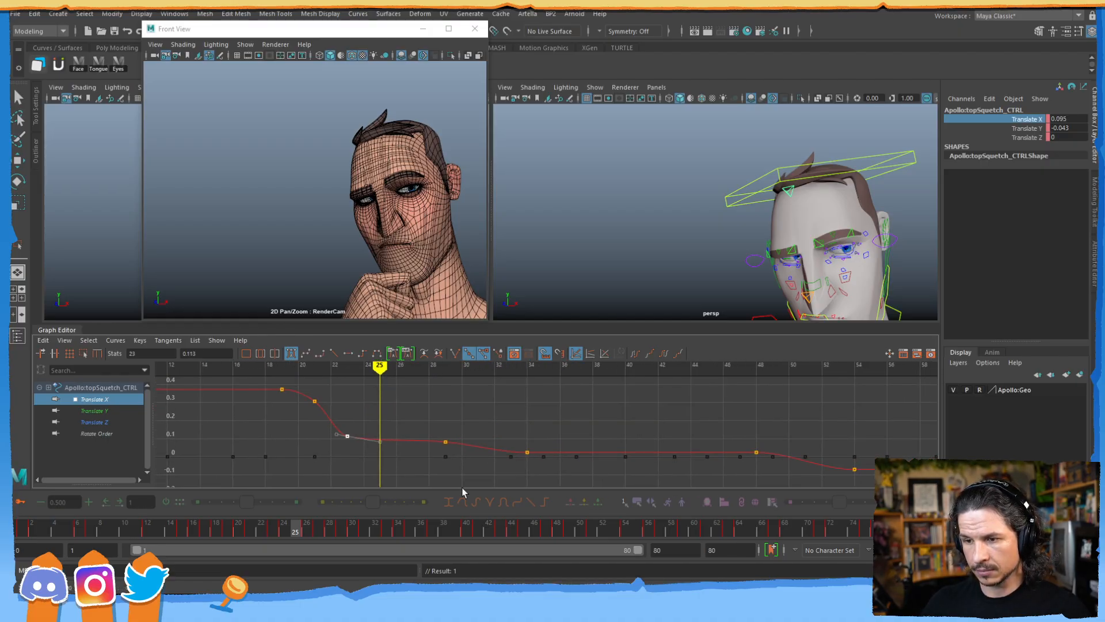
- Add Translate X keys at frames 31 and 51 and adjust their heights to shape the transitions out of the holds
left_click_drag(326, 537, 364, 530)
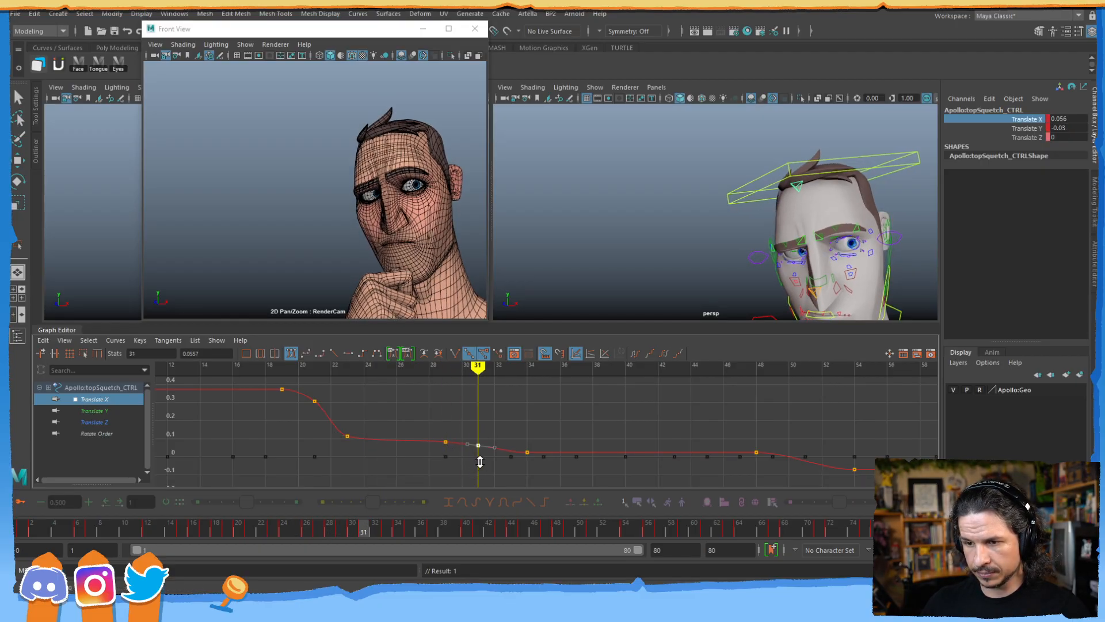
left_click_drag(369, 524, 591, 510)
key("s")
middle_click_drag(816, 446, 482, 420)
middle_click_drag(570, 430, 551, 439, "alt")
right_click_drag(624, 444, 618, 423, "alt+shift")
middle_click_drag(617, 421, 603, 416, "alt")
- Add a Translate X key at frame 66, raise it to about 0.08, and steepen the frame 64 key's incoming tangent
left_click_drag(604, 528, 761, 487)
key("s")
left_click_drag(677, 409, 705, 424)
middle_click_drag(717, 449, 716, 444)
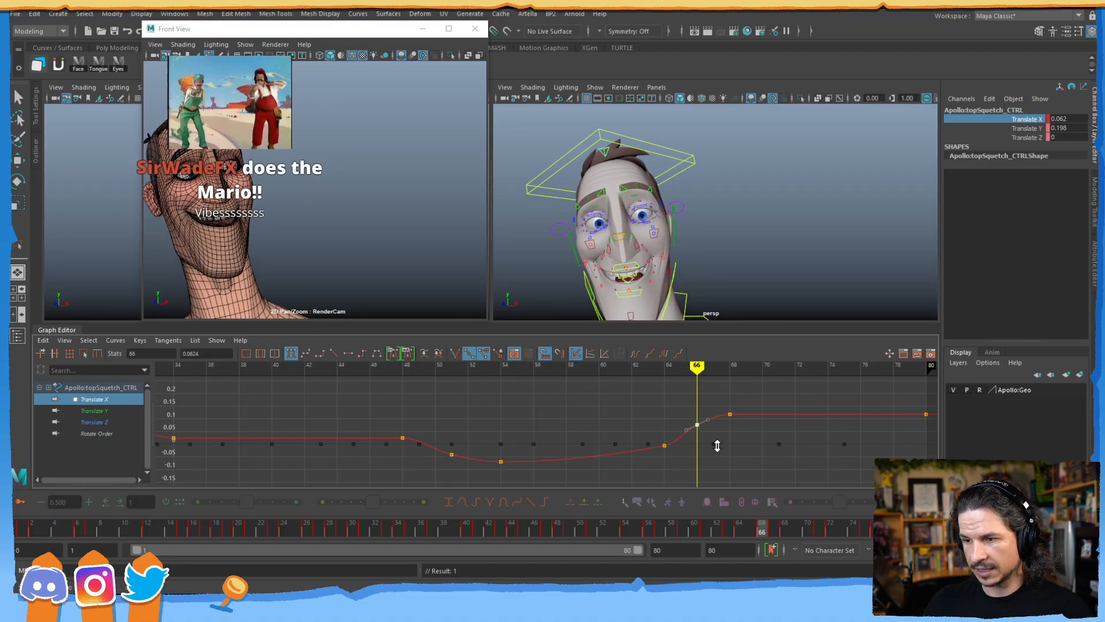
left_click(665, 445)
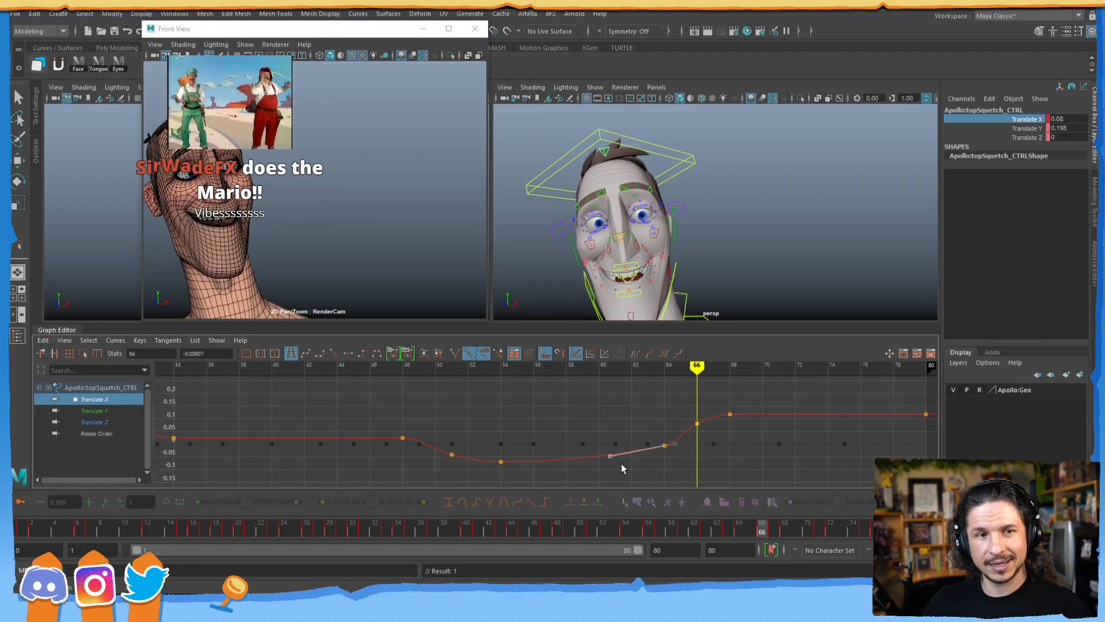
middle_click_drag(634, 472, 642, 471)
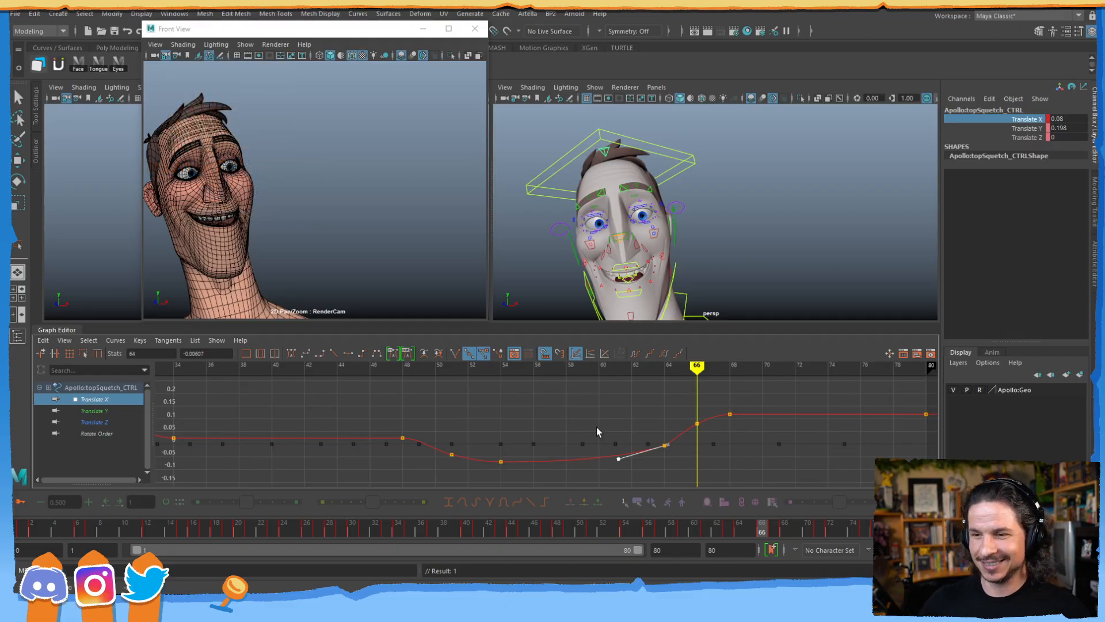
- Nudge the frame 29 Translate X key down slightly to smooth the slope toward frame 31
middle_click_drag(431, 450, 531, 368, "alt")
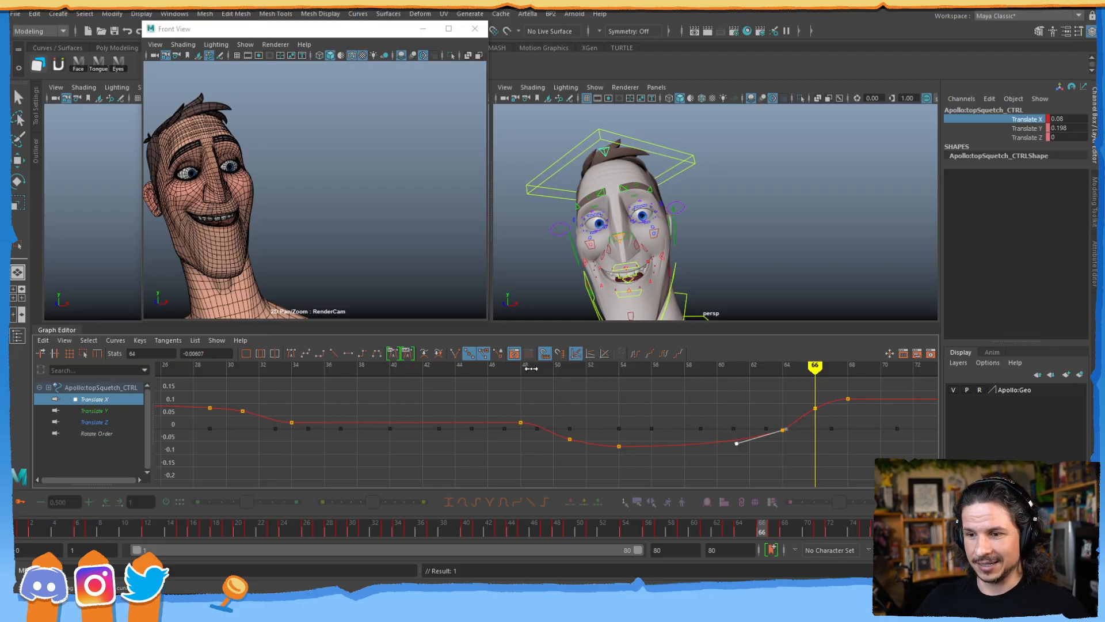
middle_click_drag(407, 436, 566, 478, "alt")
right_click_drag(536, 469, 516, 424, "alt+shift")
middle_click_drag(452, 475, 486, 422, "alt")
right_click_drag(485, 423, 433, 439, "alt")
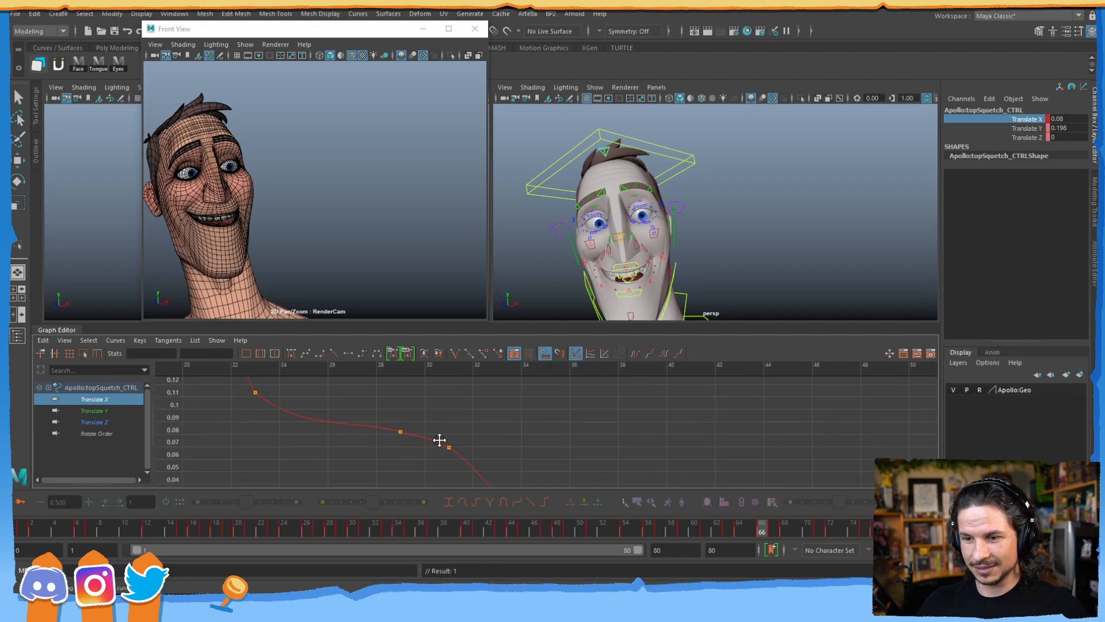
middle_click_drag(433, 440, 448, 438, "alt")
left_click_drag(439, 413, 393, 456)
middle_click_drag(404, 448, 404, 449, "shift")
- Move the frame 23 Translate X key one frame later, to frame 24
middle_click_drag(499, 413, 582, 437, "alt")
right_click_drag(582, 437, 514, 427, "alt")
middle_click_drag(514, 428, 524, 430, "alt")
right_click_drag(489, 429, 528, 425, "alt+shift")
middle_click_drag(527, 425, 656, 462, "alt")
right_click_drag(585, 439, 526, 431, "alt")
mouse_move(526, 431)
middle_mouse_down("alt")
mouse_move(516, 427)
mouse_move(525, 451)
middle_mouse_up("alt")
right_click_drag(525, 450, 519, 447, "alt")
middle_click_drag(529, 458, 540, 458, "shift")
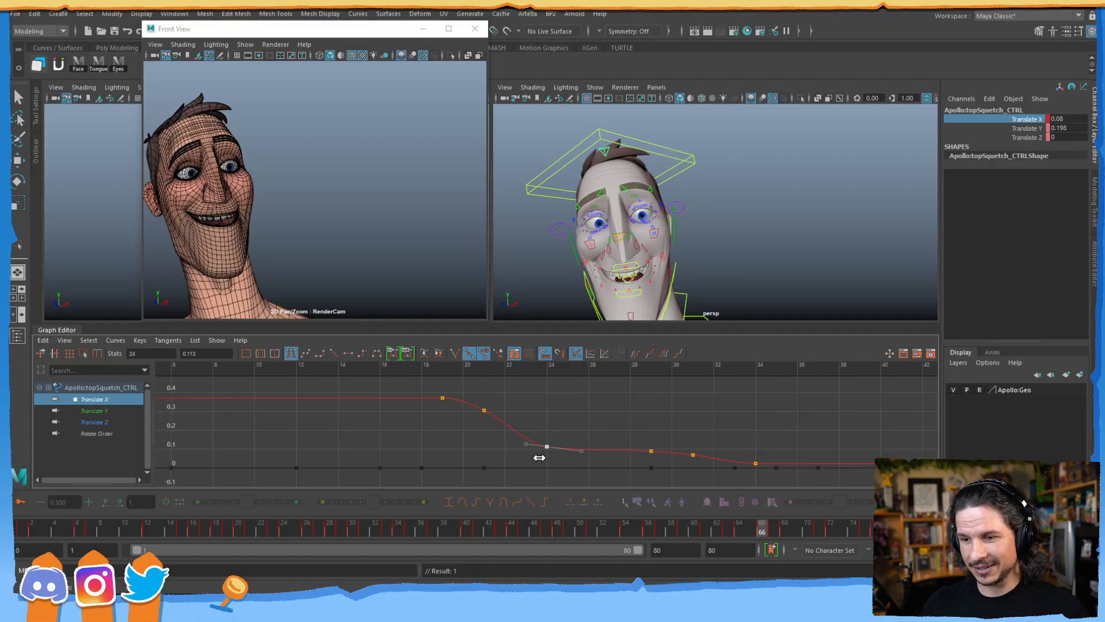
- Add a Translate X key at frame 23 and lower it to about 0.143
mouse_move(266, 527)
left_mouse_down()
mouse_move(286, 527)
mouse_move(275, 527)
left_mouse_up()
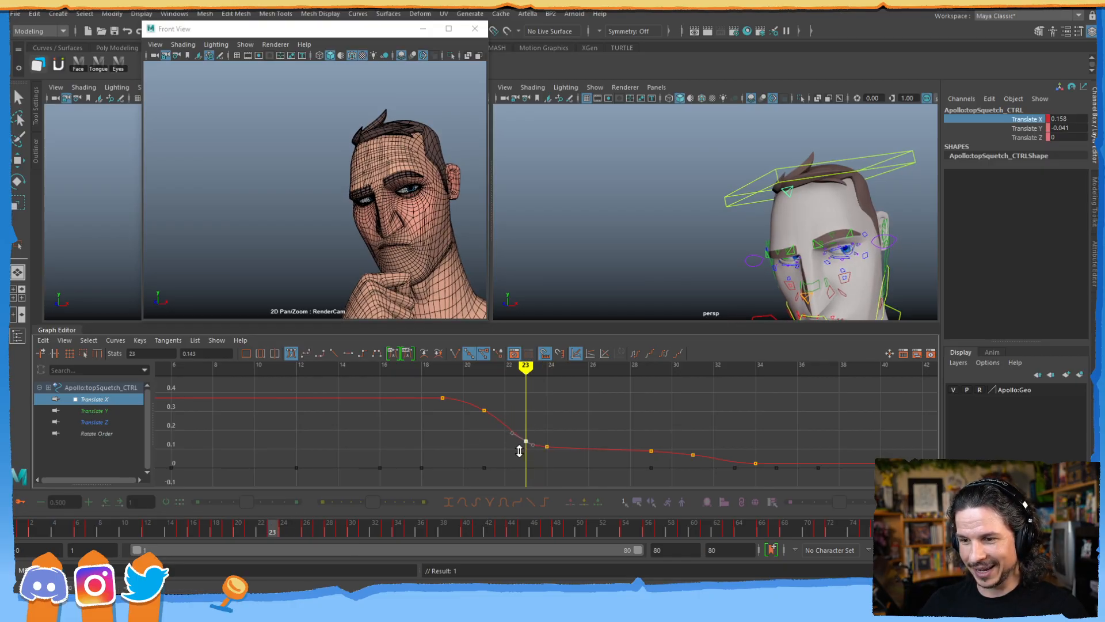
left_click(493, 454)
middle_click_drag(466, 417, 358, 407, "alt")
right_click_drag(515, 467, 517, 425, "alt+shift")
middle_click_drag(518, 429, 624, 437, "alt")
right_click_drag(624, 436, 542, 423, "alt")
middle_click_drag(540, 423, 499, 426, "alt")
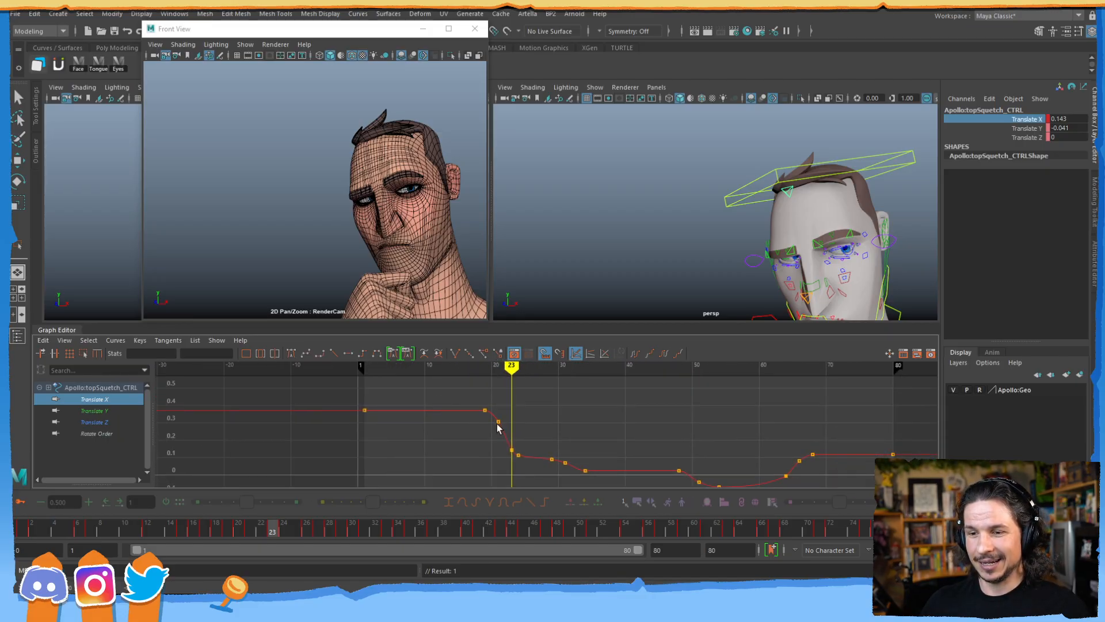
- Turn off the wireframe overlay in the Front View and scrub through the animation to review it
mouse_move(22, 539)
left_mouse_down()
mouse_move(326, 533)
mouse_move(486, 501)
mouse_move(637, 496)
mouse_move(806, 424)
left_mouse_up()
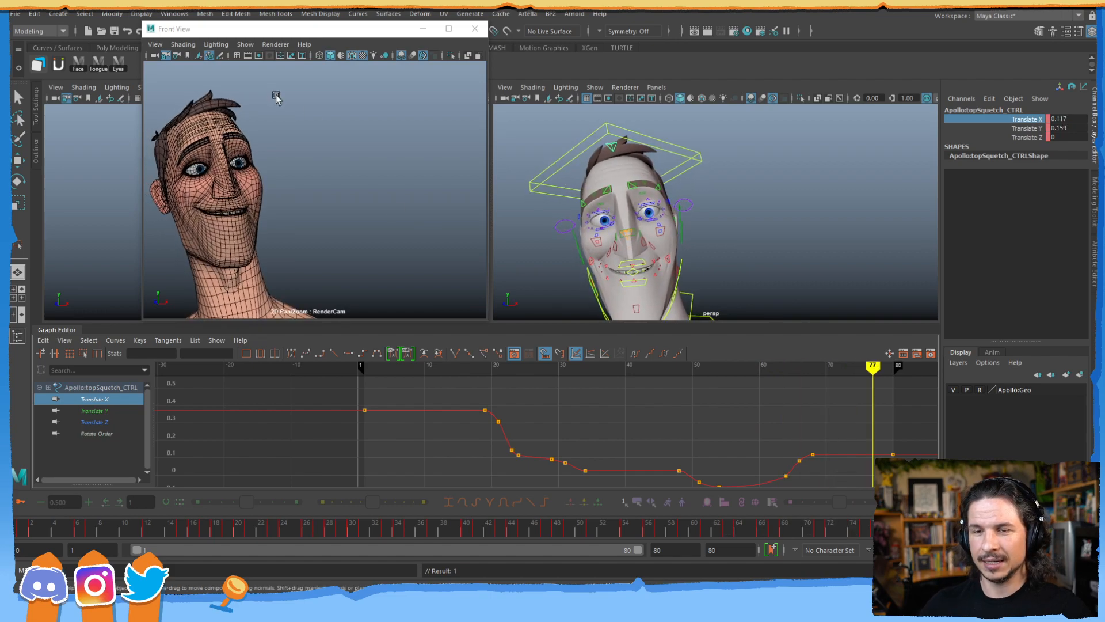
left_click(245, 44)
mouse_move(178, 46)
left_click(202, 149)
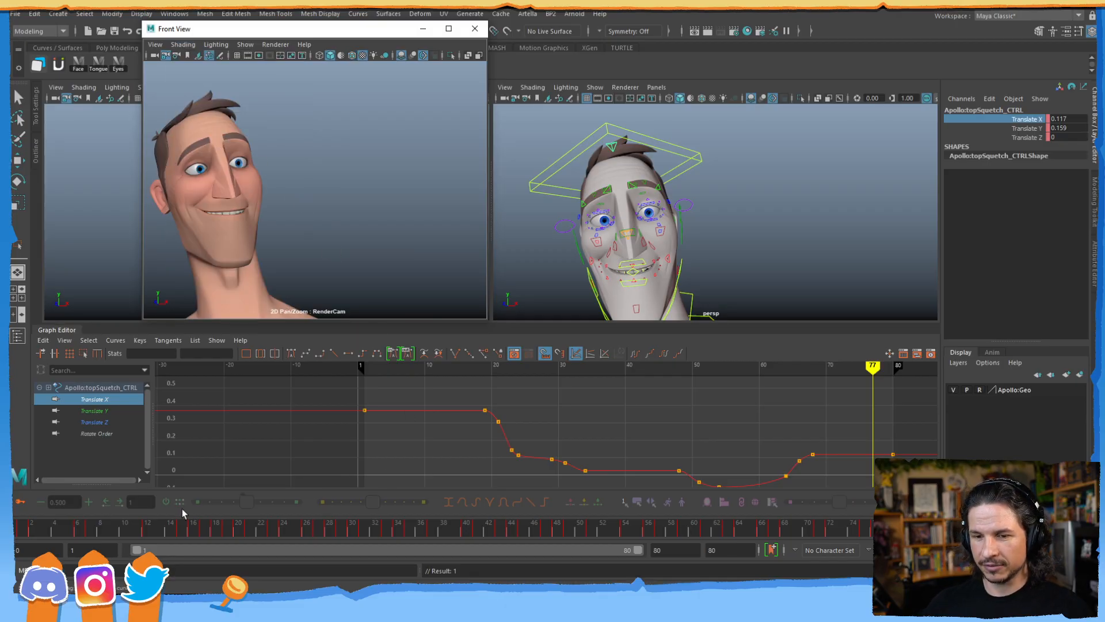
left_click_drag(30, 533, 238, 529)
left_click_drag(307, 526, 759, 430)
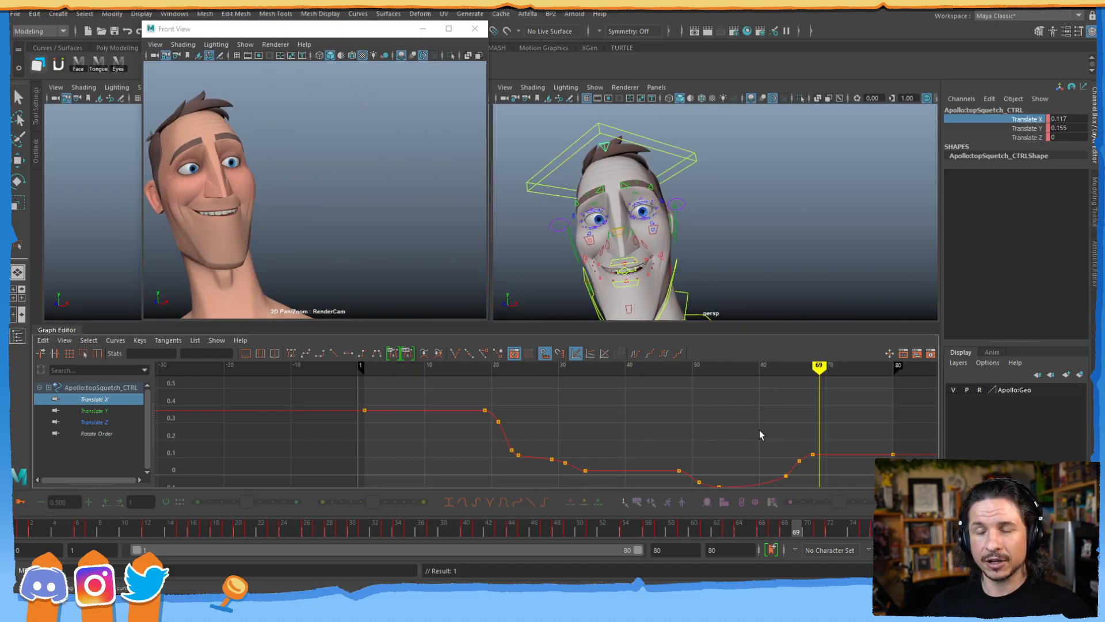
- At frame 68, select both lower eyelid controls in the perspective view
mouse_move(668, 207)
left_mouse_down("alt")
mouse_move(765, 242)
mouse_move(670, 209)
left_mouse_up("alt")
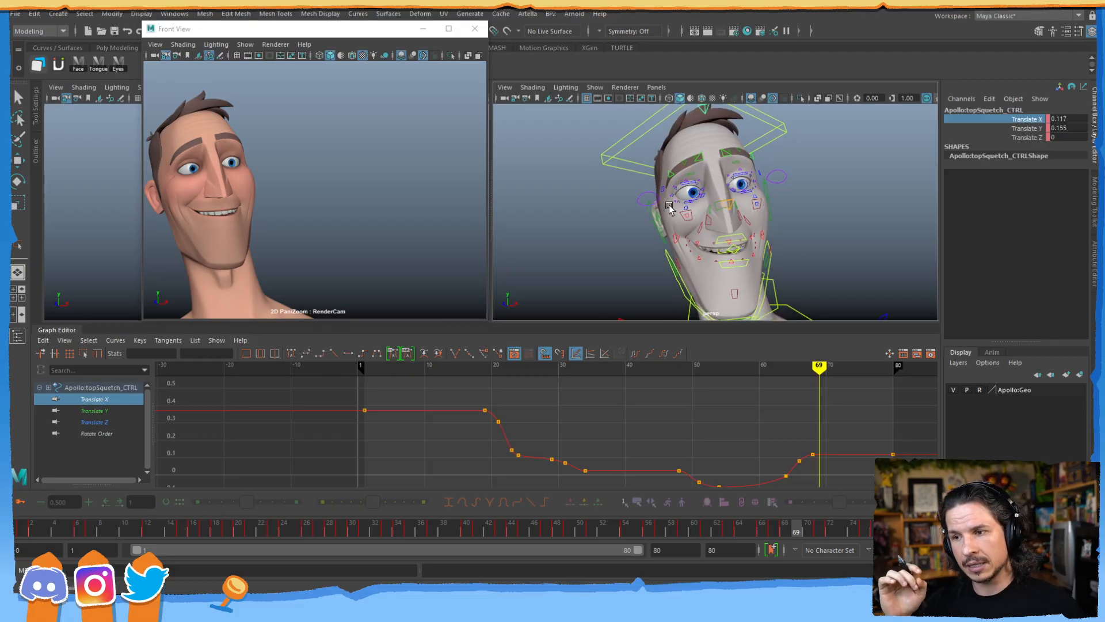
left_click_drag(726, 254, 757, 244, "alt")
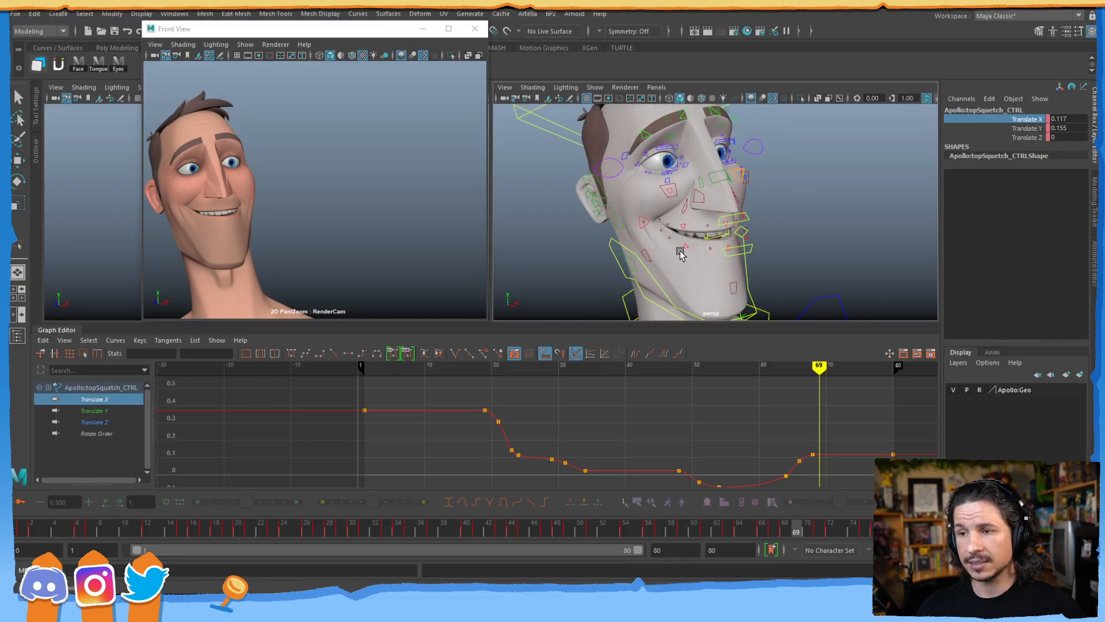
scroll(662, 245, "up", 3)
left_click_drag(662, 245, 720, 262, "alt")
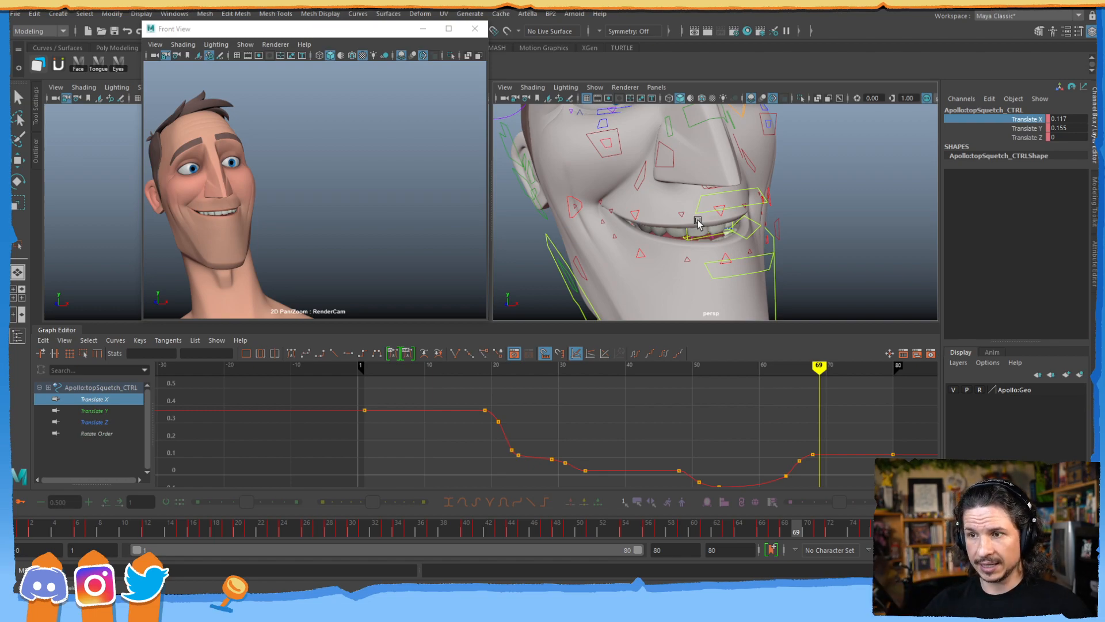
left_click_drag(676, 167, 649, 229, "alt")
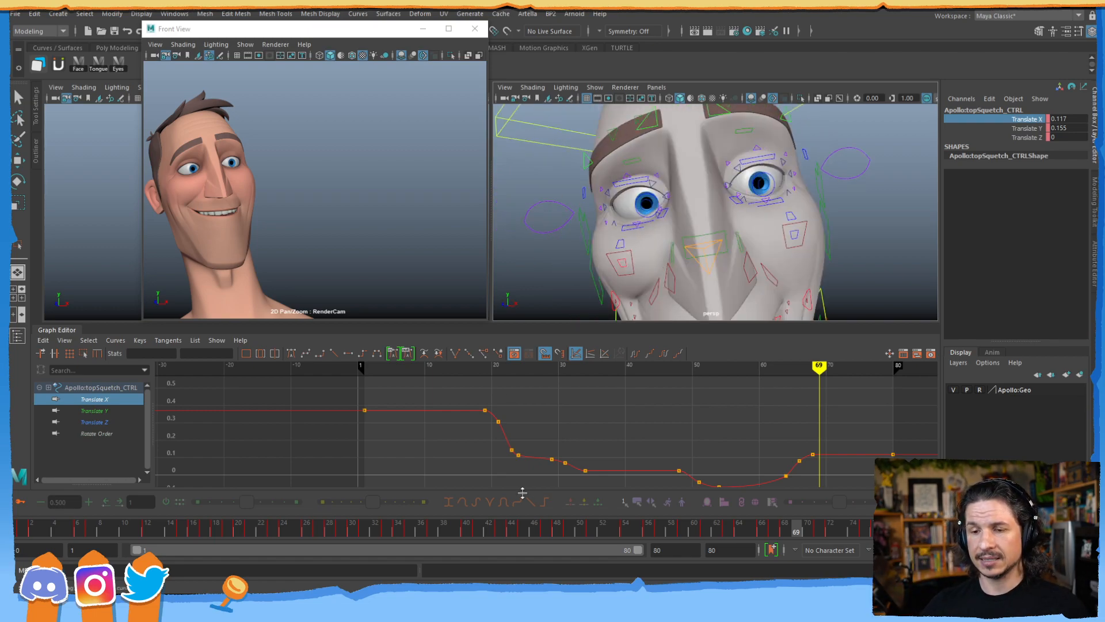
mouse_move(786, 532)
left_mouse_down()
mouse_move(767, 532)
mouse_move(784, 530)
left_mouse_up()
scroll(748, 190, "up", 3)
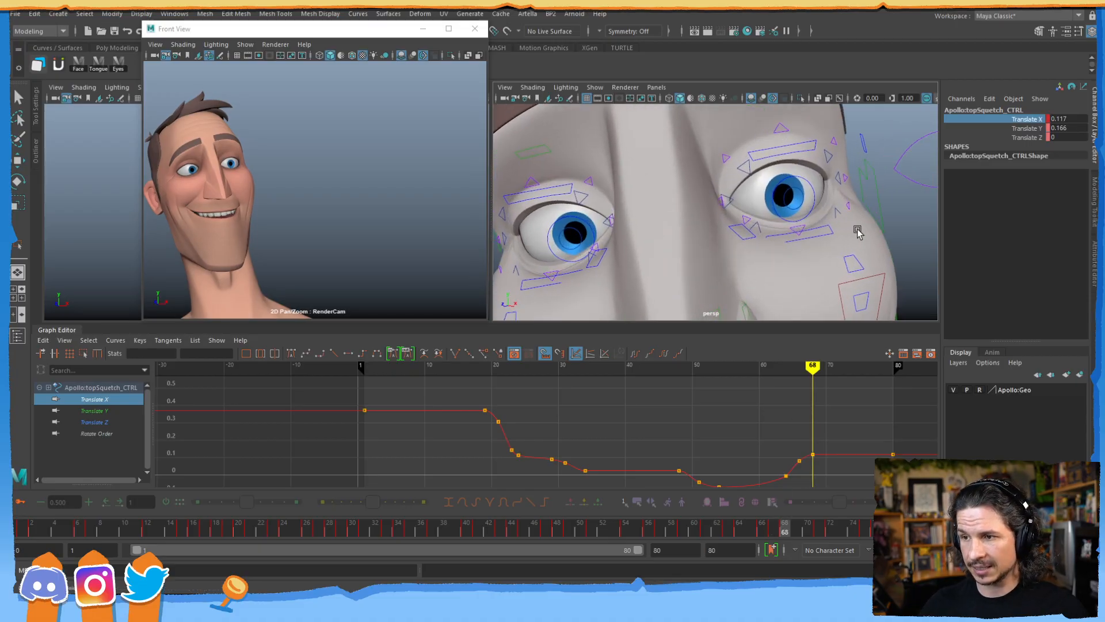
left_click(820, 230)
left_click(547, 276, "shift")
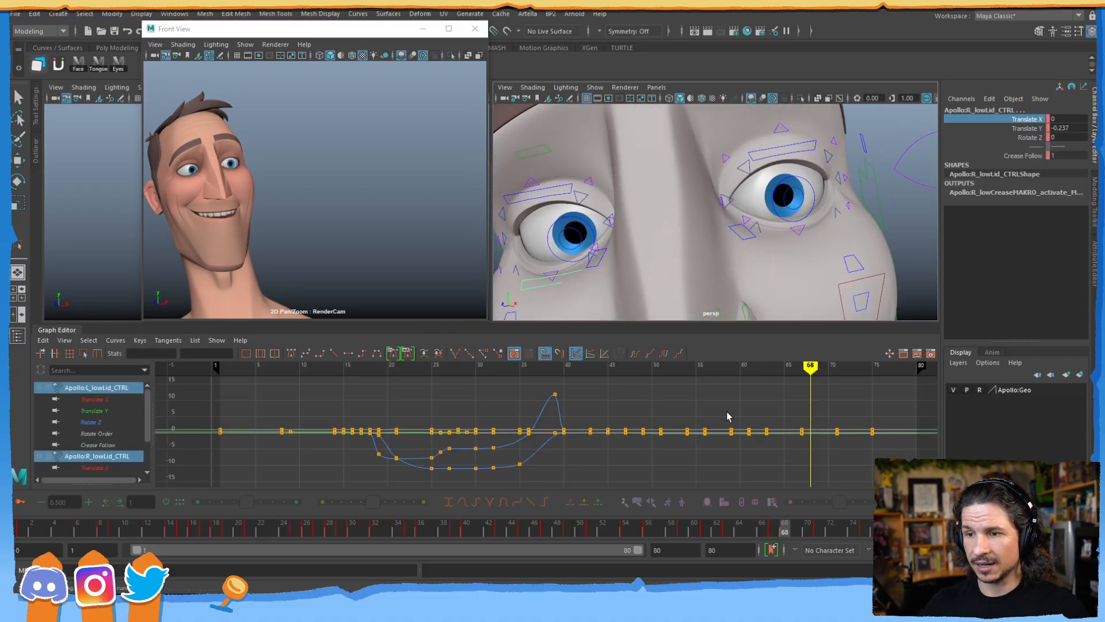
- Examine the lower eyelid curves and compare the eye poses at frames 67 and 68
right_click_drag(783, 440, 493, 432, "alt+shift")
middle_click_drag(852, 410, 651, 415, "alt")
key("a")
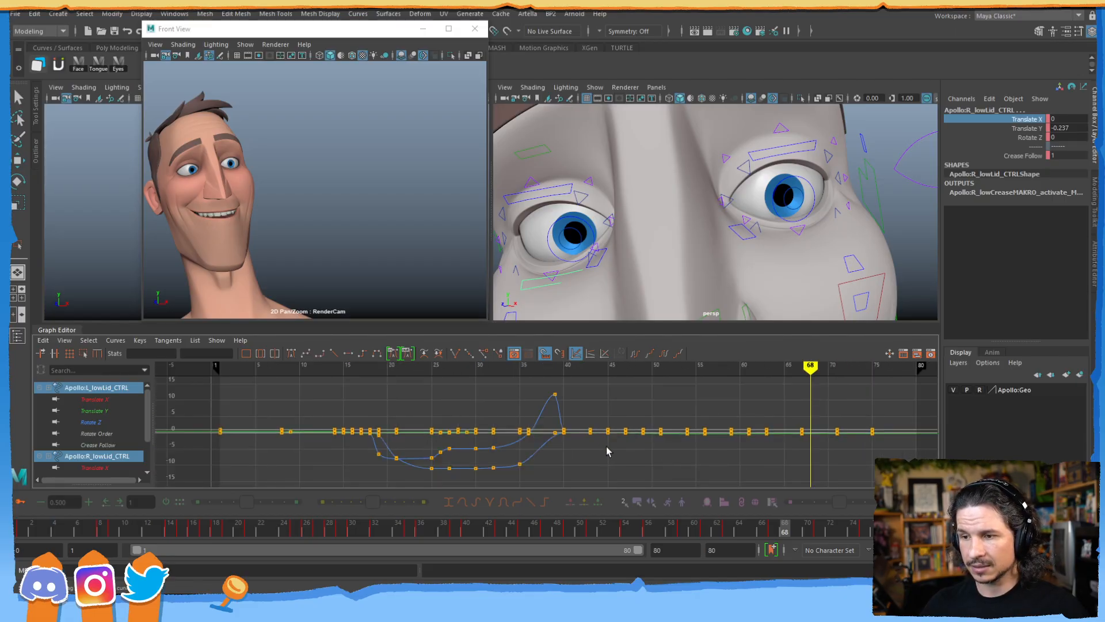
middle_click_drag(791, 449, 576, 461, "alt")
mouse_move(570, 458)
right_mouse_down("alt+shift")
mouse_move(563, 387)
mouse_move(576, 449)
right_mouse_up("alt+shift")
middle_click_drag(575, 449, 521, 484, "alt")
key("comma")
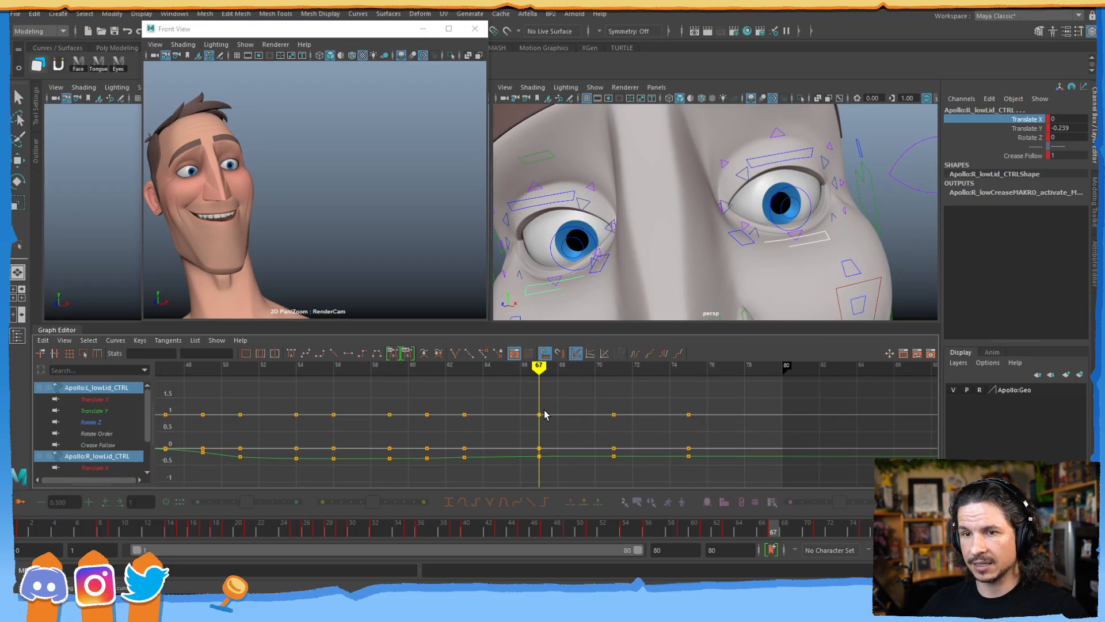
key("alt+period")
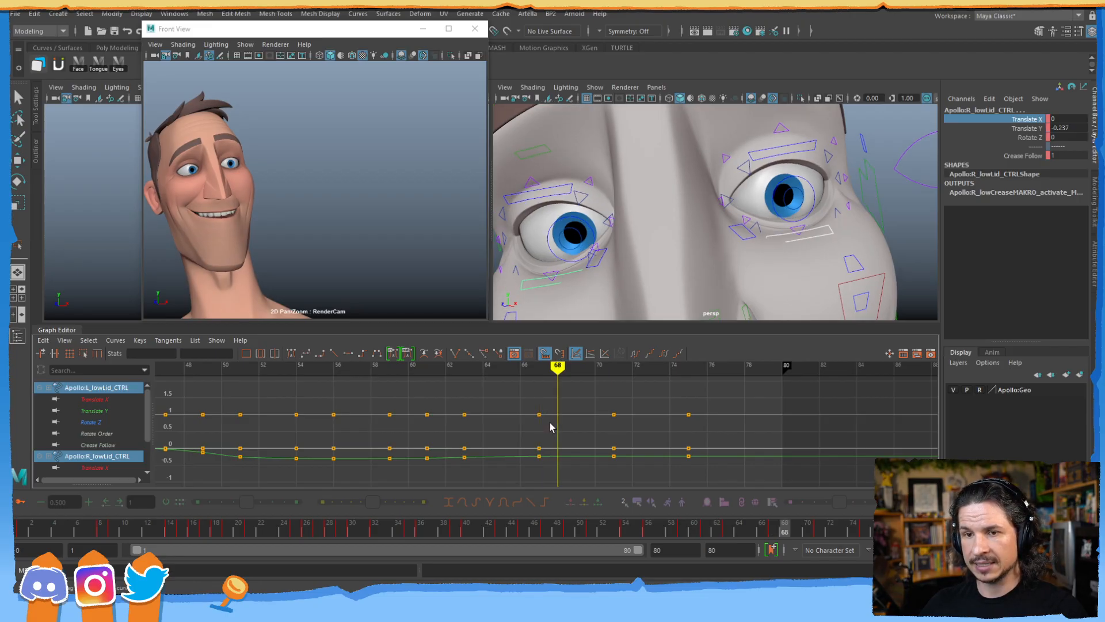
key("alt+comma")
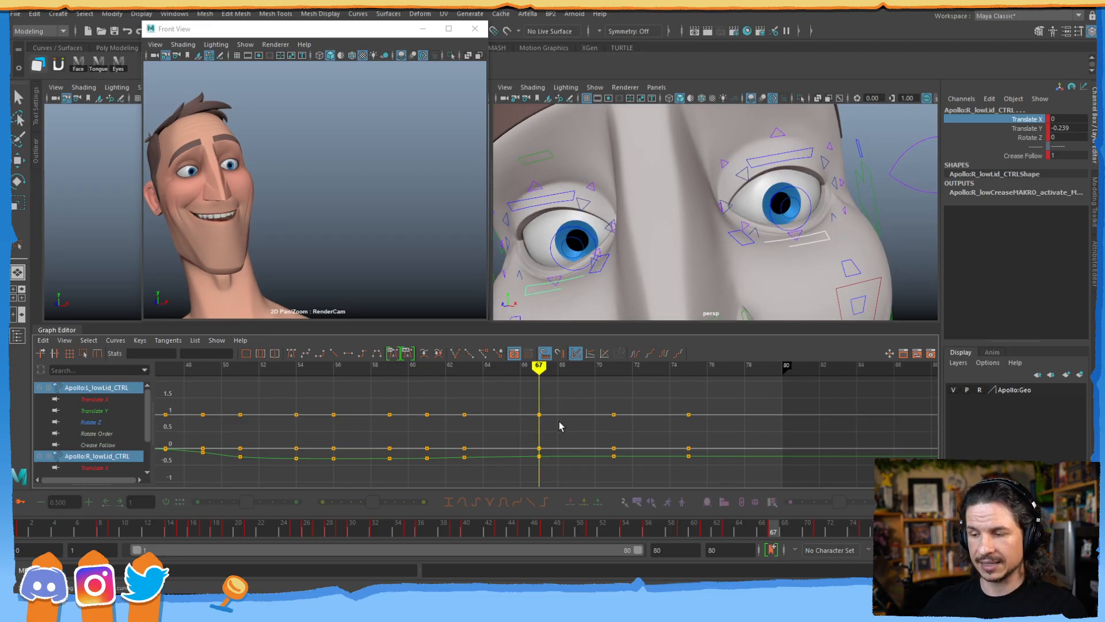
key("alt+period")
key("alt+comma")
key("alt+period")
- At frame 68, raise both lower eyelid controls to a Translate Y of about -0.148, key them, and compare with frame 67
key("w")
left_click_drag(789, 179, 790, 177)
key("s")
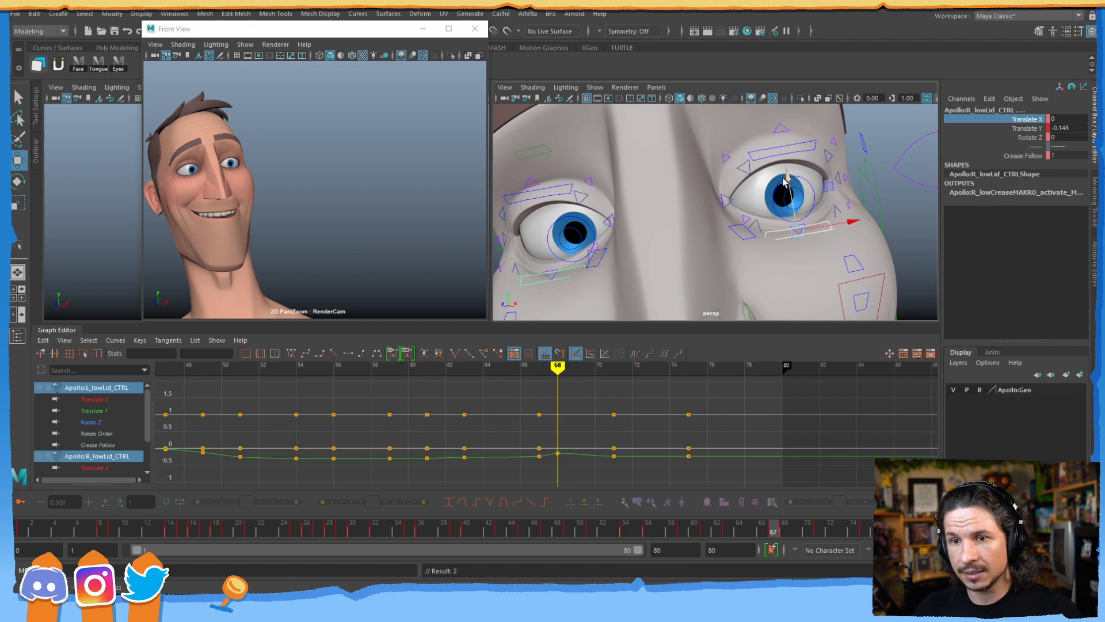
key("alt+comma")
key("alt+period")
key("alt+comma")
key("alt+period")
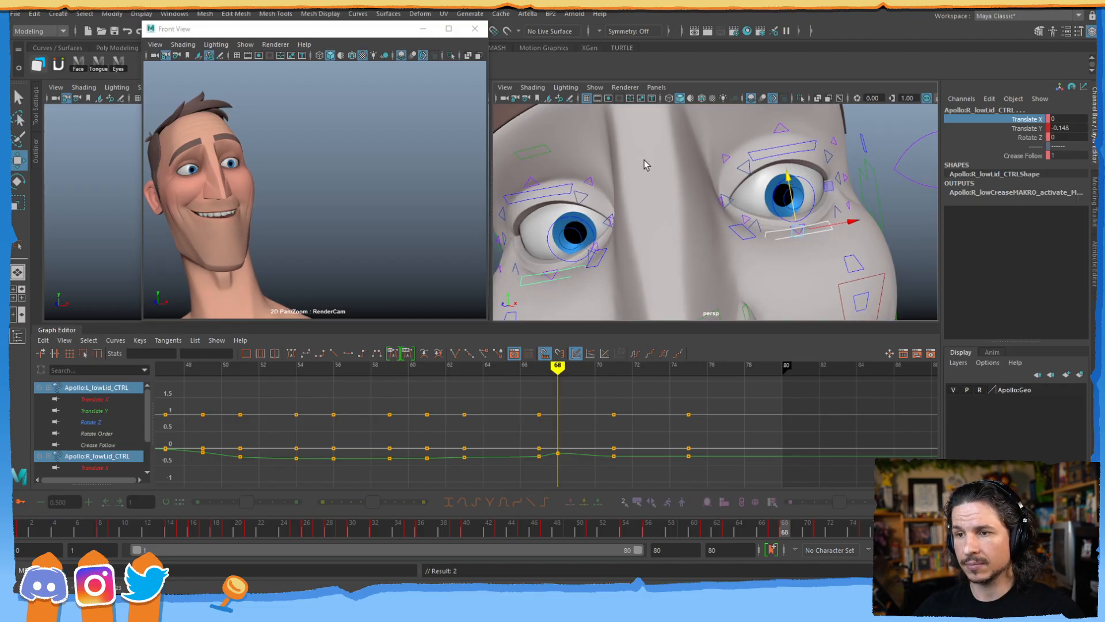
- At frame 68, select both upper eyelid controls, raise them until the left one's Translate Y is about 0.086, and key them
left_click(567, 189)
left_click(799, 150, "shift")
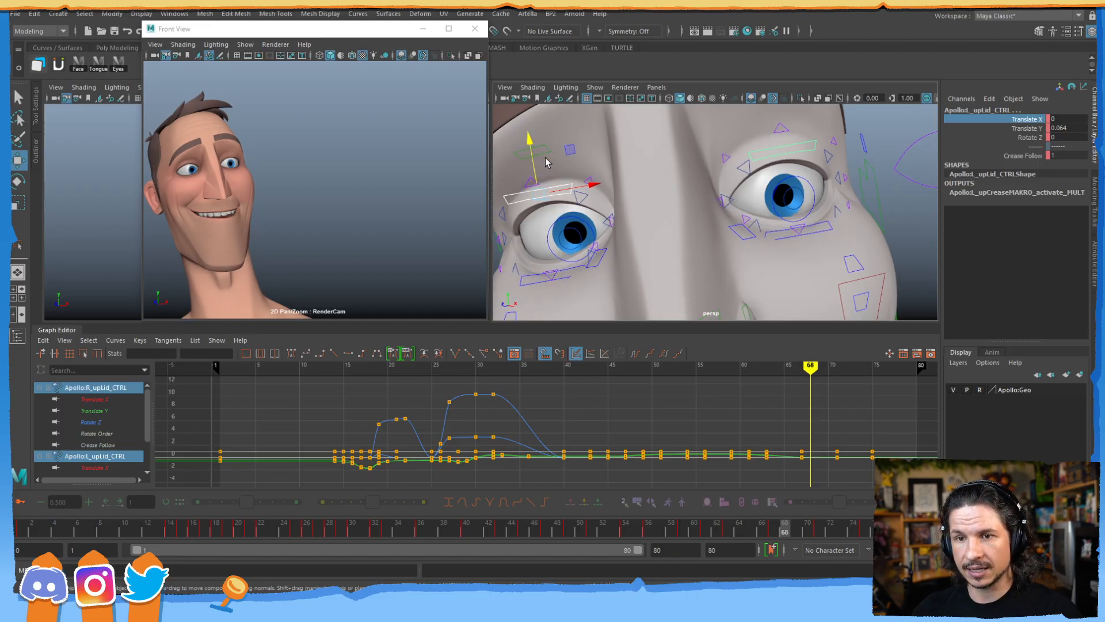
left_click_drag(535, 167, 536, 163)
key("s")
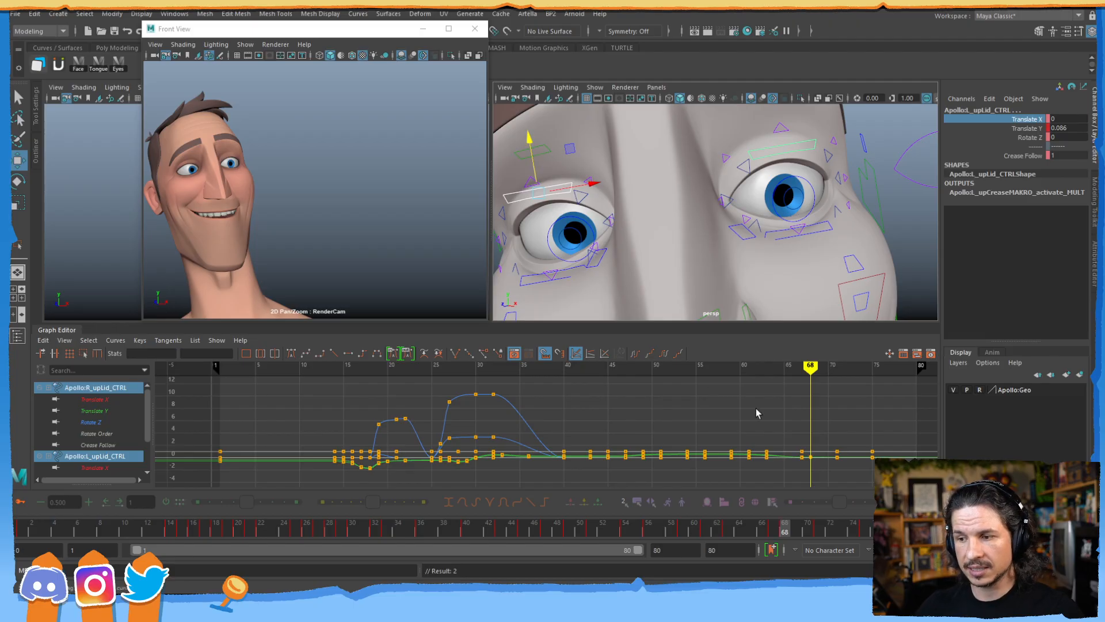
- Compare the eye poses at frames 67 to 69 and neighbouring keys, and examine the upper eyelid curves around frame 68
key("comma")
key("period")
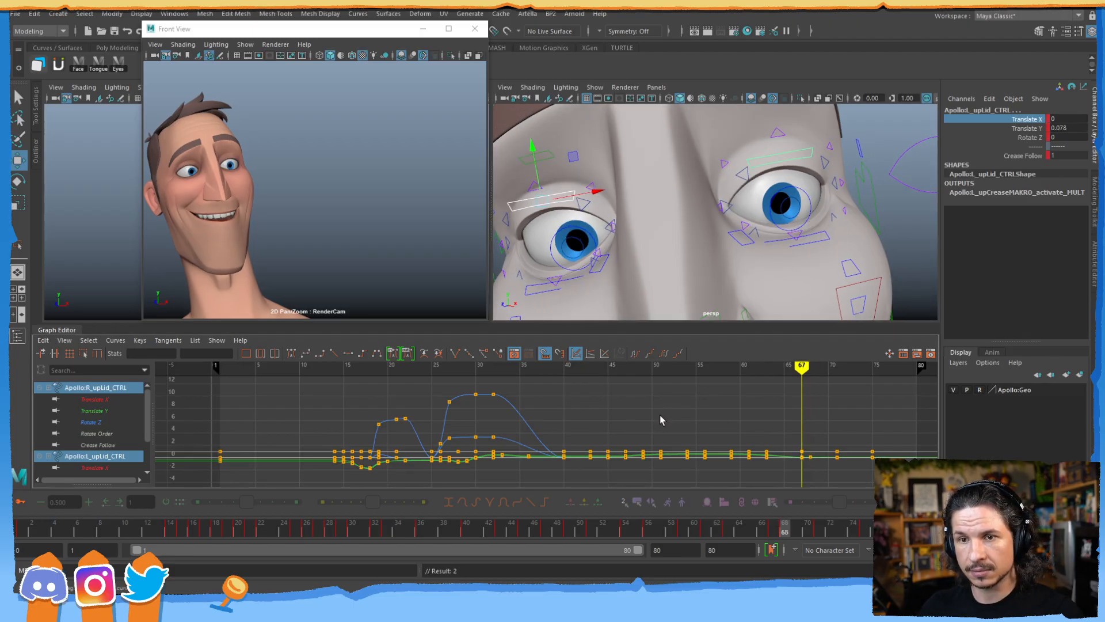
key("alt+comma")
key("alt+comma")
key("alt+period")
key("alt+period")
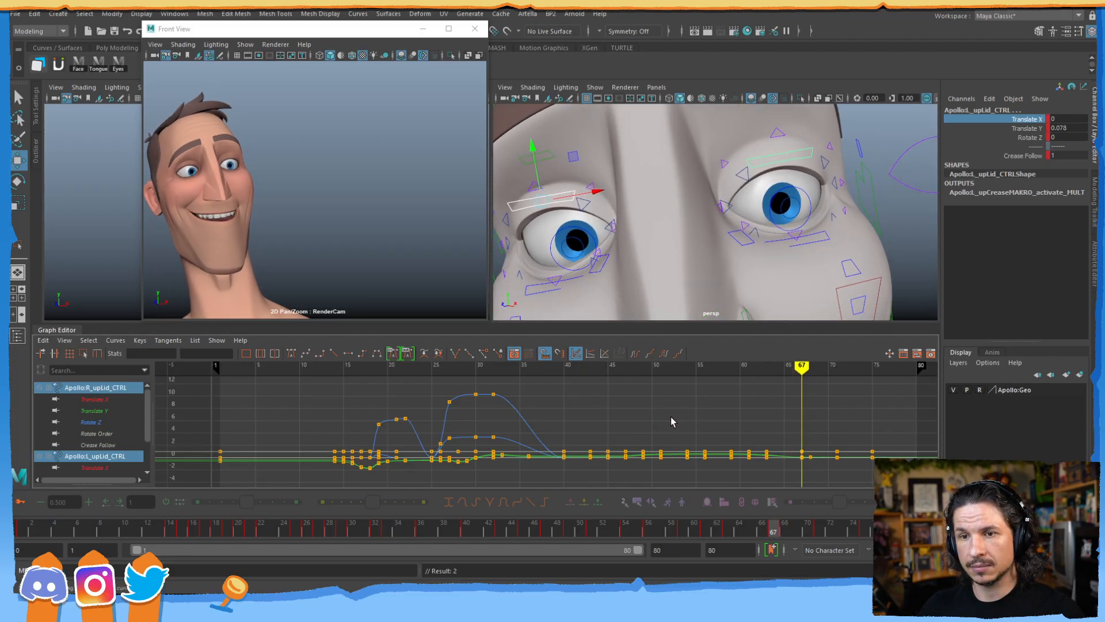
key("alt+comma")
key("alt+comma")
key("alt+period")
key("alt+period")
key("alt+period")
right_click_drag(797, 452, 814, 415, "alt+shift")
middle_click_drag(792, 460, 624, 408, "alt")
right_click_drag(611, 410, 673, 420, "alt+shift")
middle_click_drag(633, 423, 448, 398, "alt")
middle_click_drag(660, 401, 532, 411, "alt")
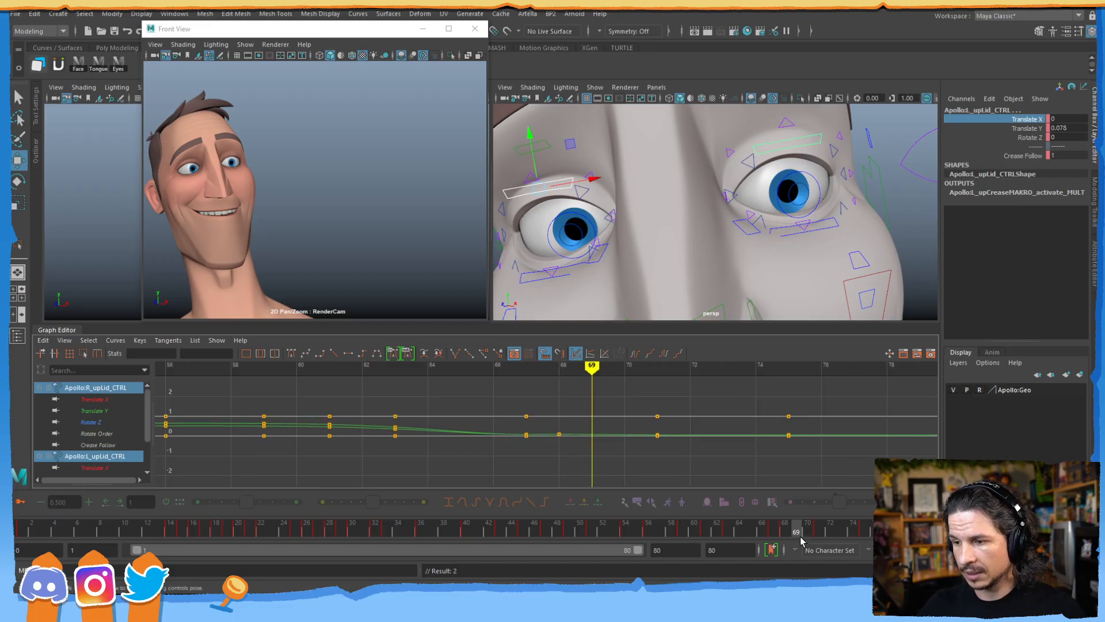
- At frame 68, select all four upper and lower eyelid controls and key them together
left_click(790, 528)
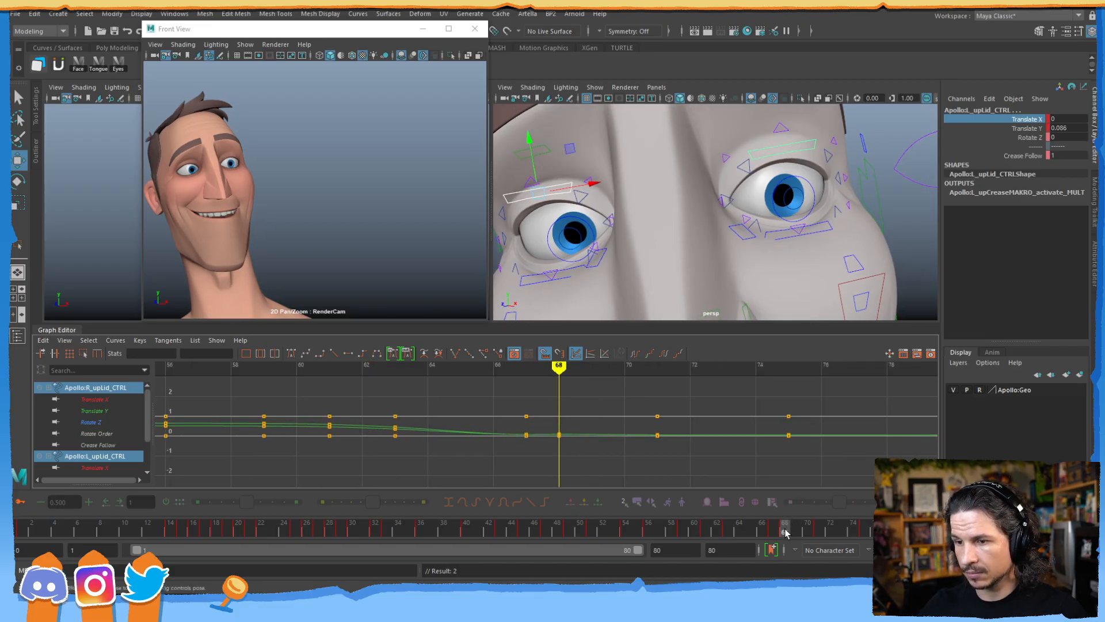
left_click(530, 280)
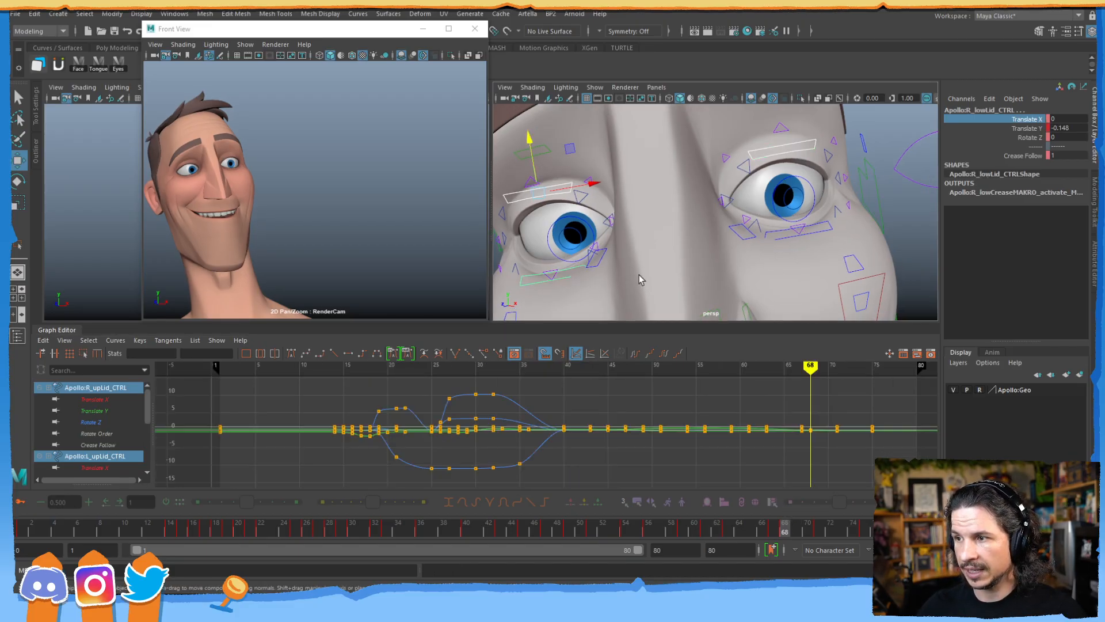
left_click(821, 232)
left_click(809, 152, "shift")
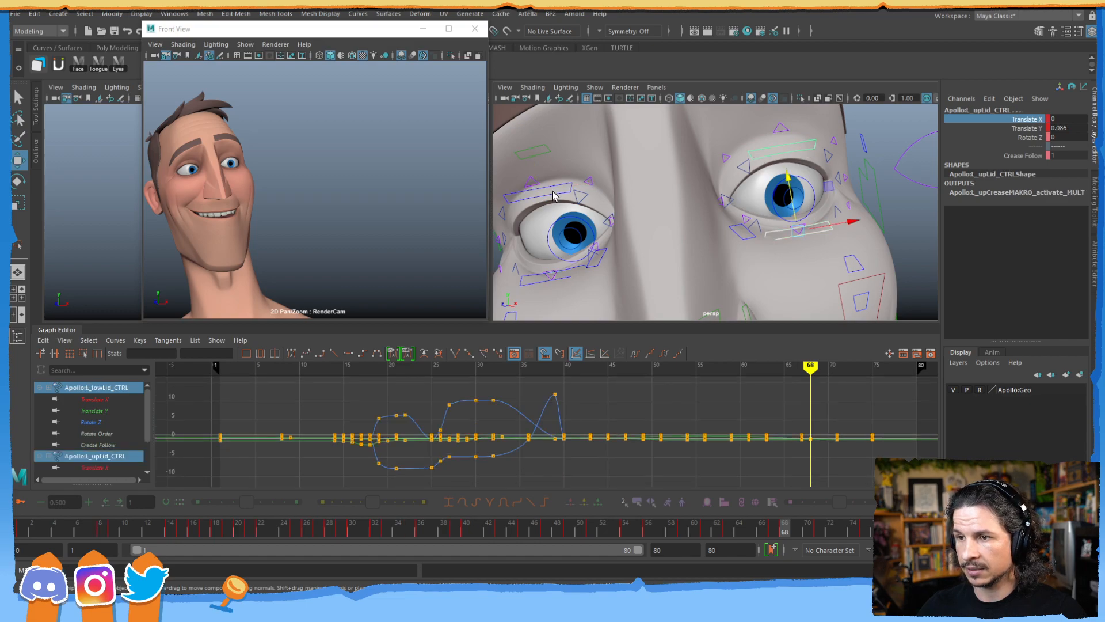
left_click(565, 189, "shift")
left_click(575, 275, "shift")
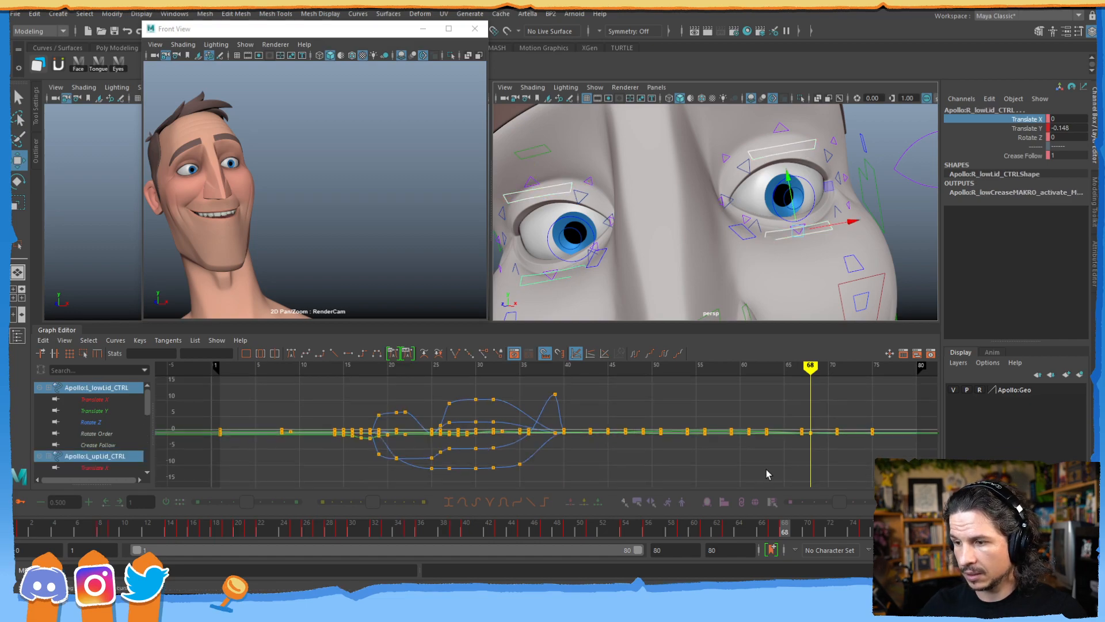
key("s")
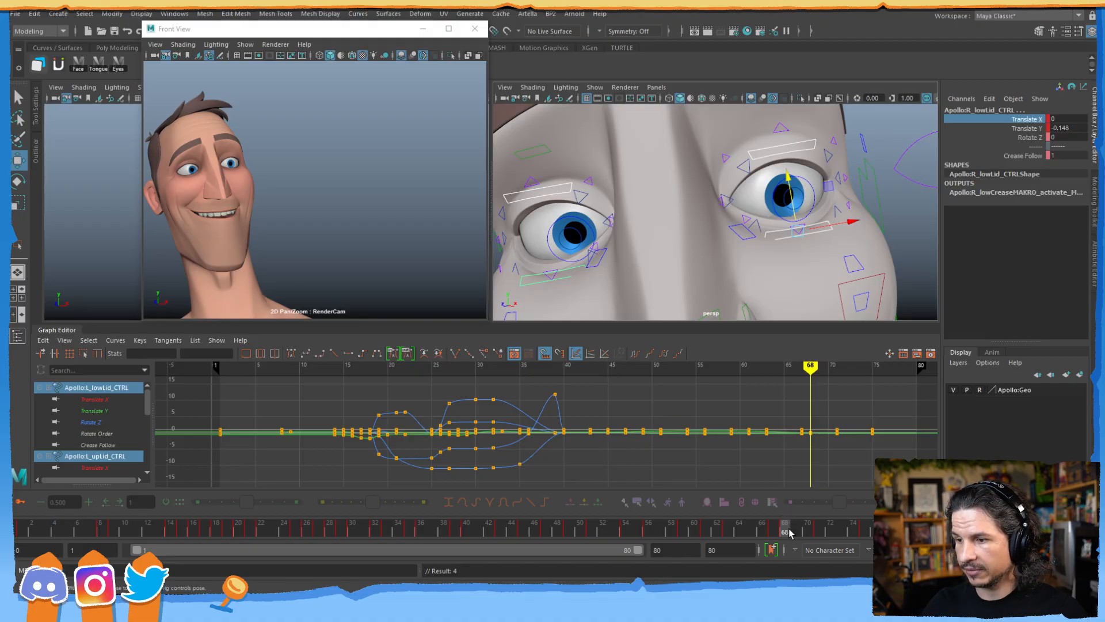
- Delete the four eyelid controls' keys at frame 71 and scrub back to frame 66 to check the motion
left_click_drag(791, 533, 865, 534)
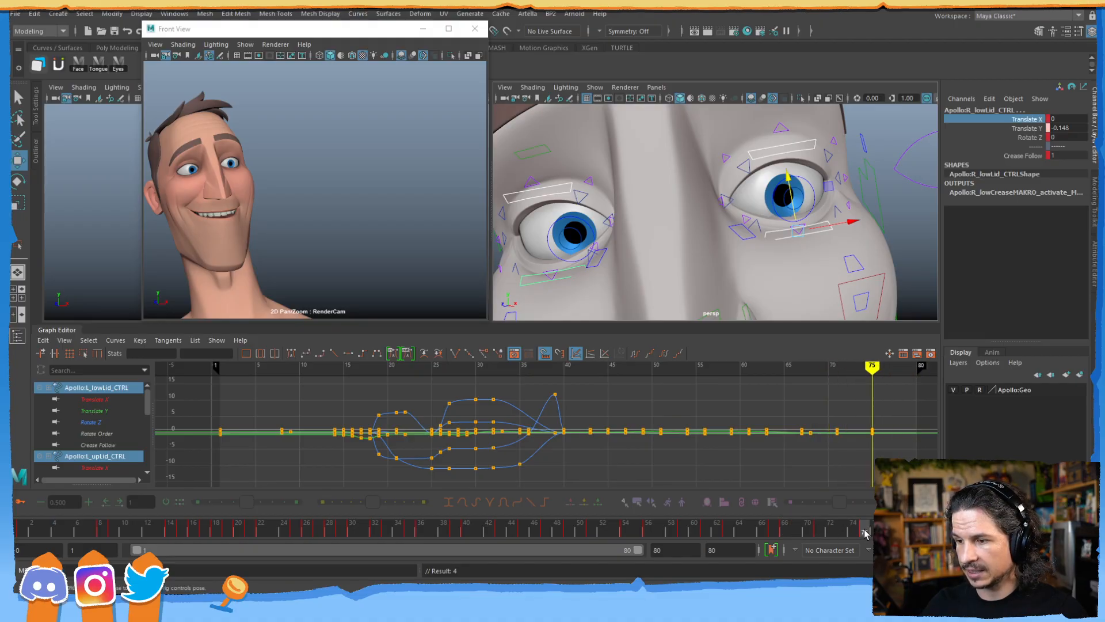
left_click(823, 528)
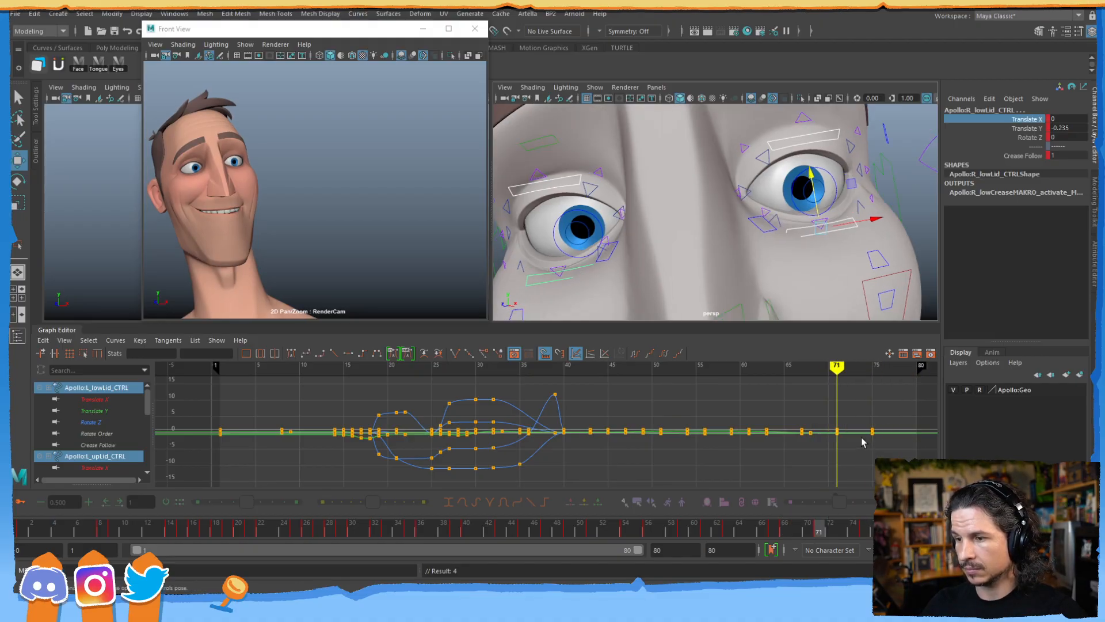
left_click_drag(860, 417, 830, 453)
key("ctrl+z")
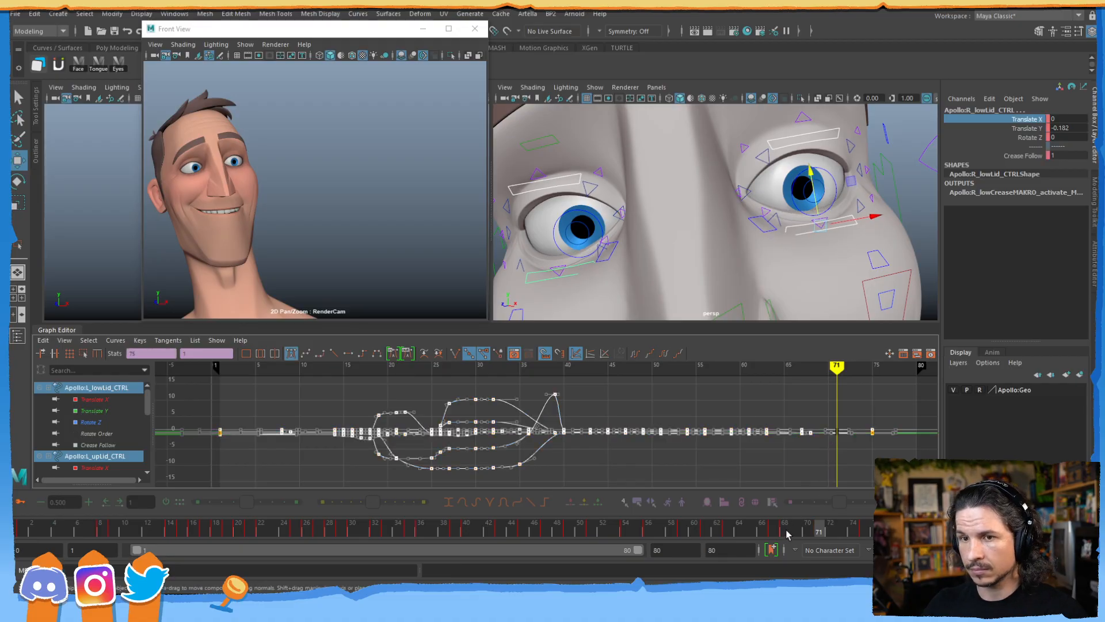
left_click_drag(811, 531, 761, 528)
- Set the end of the playback range to frame 74 and scrub through the animation
left_click(671, 549)
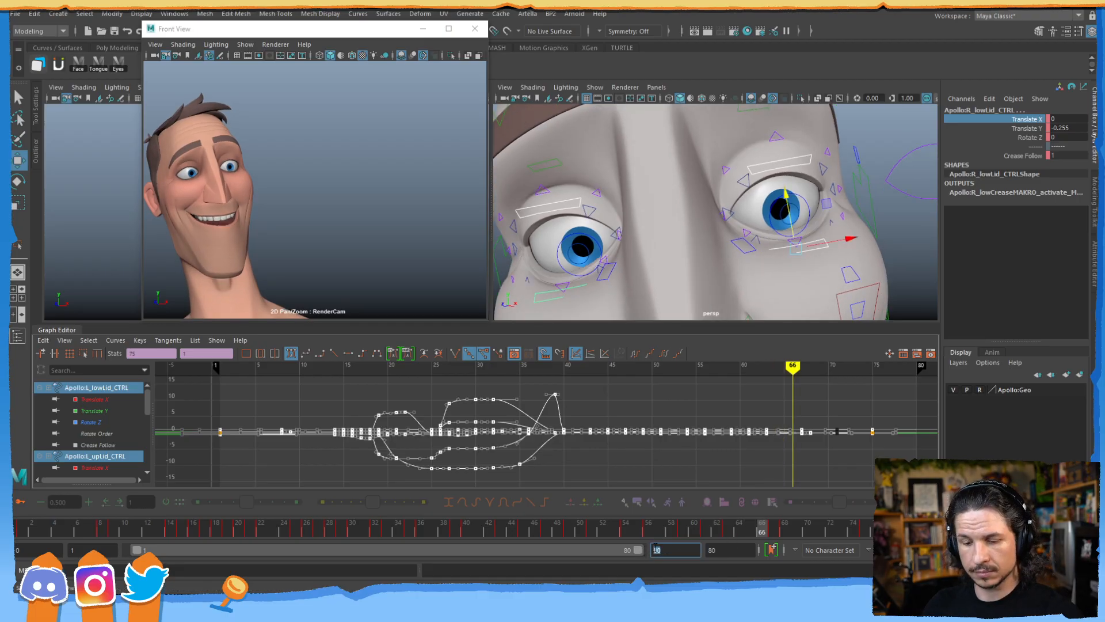
type("74")
key("Return")
left_click_drag(876, 528, 403, 461)
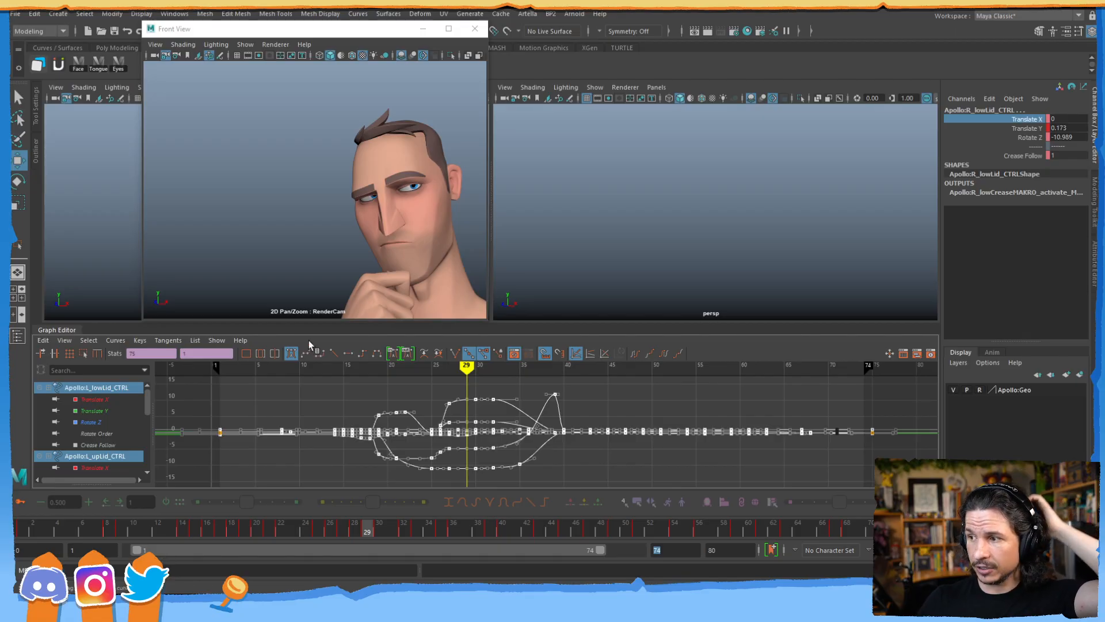
- Switch to the review player with the handwritten task list, draw a triangle beside Facial connection's number 5, and return to Maya
left_click_drag(1094, 124, 553, 11)
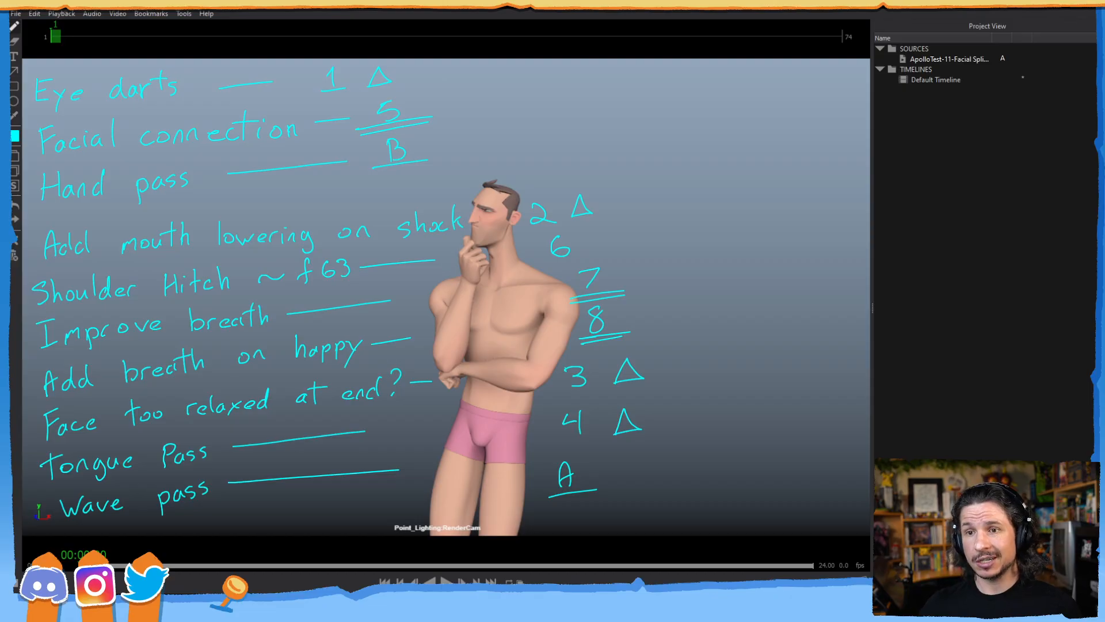
left_click_drag(449, 117, 448, 111)
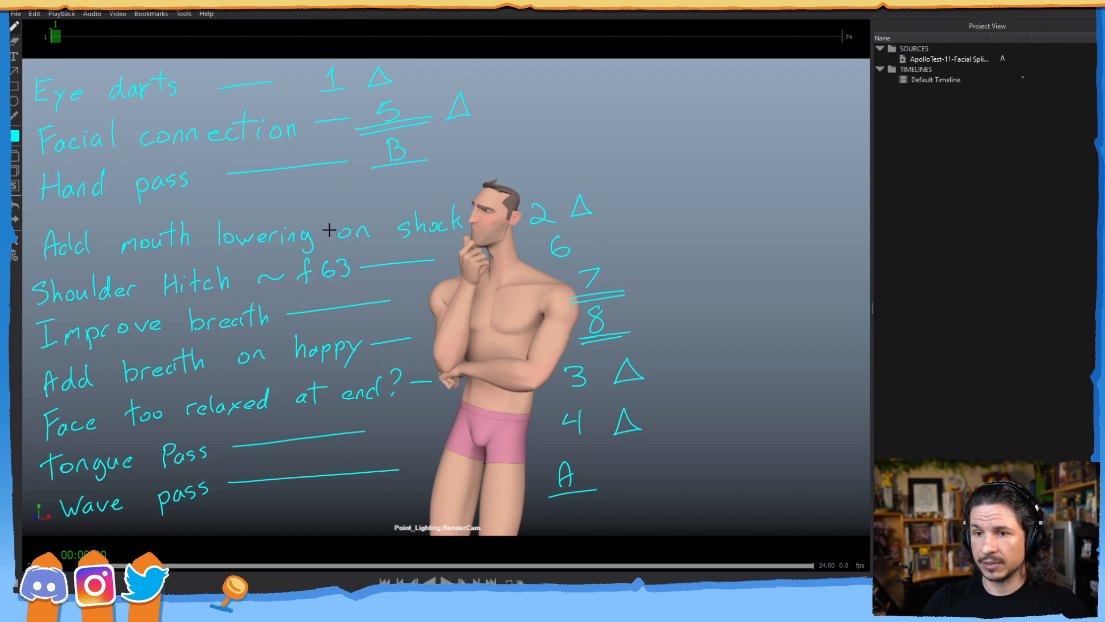
left_click_drag(944, 4, 1104, 139)
- Frame the selected controls in the perspective view, scrub to frame 68, and minimize the floating Front View window
left_click_drag(387, 28, 397, 22)
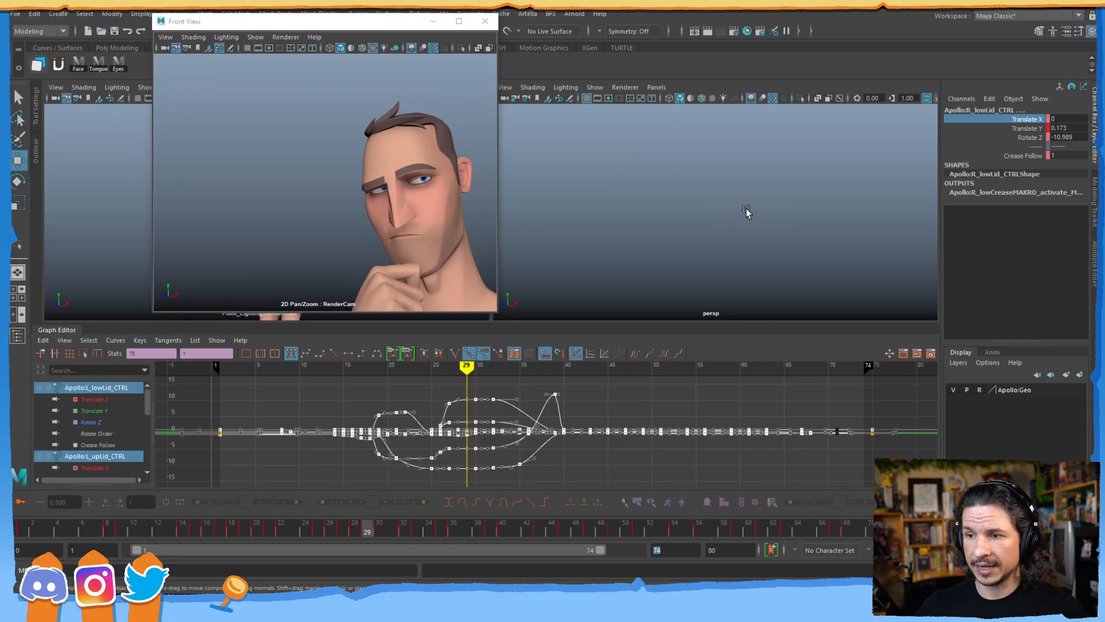
key("a")
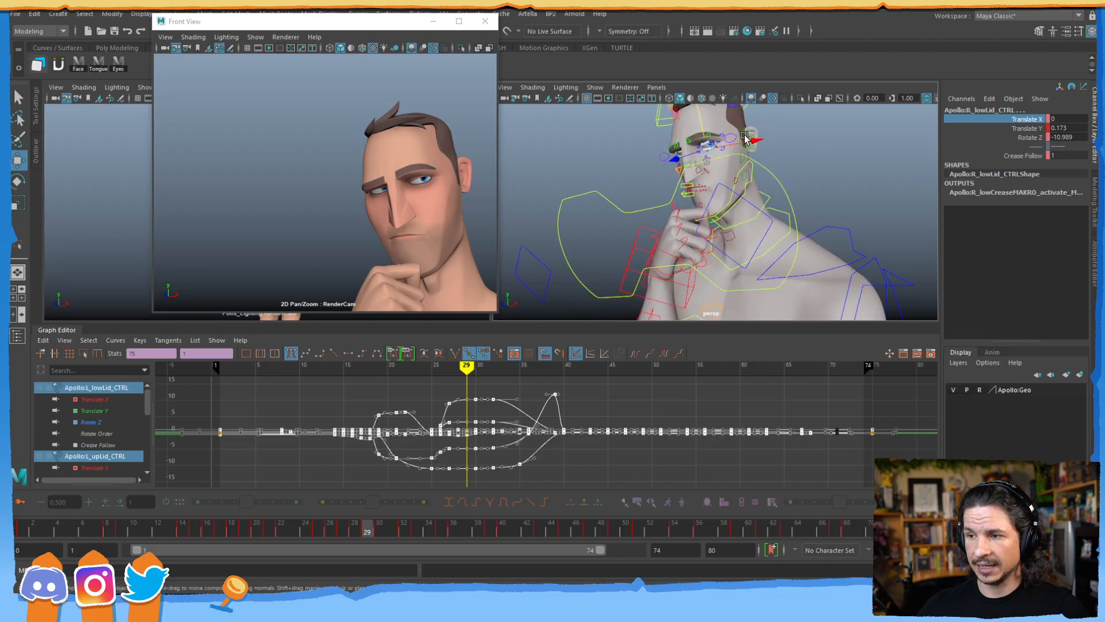
left_click_drag(735, 526, 850, 489)
left_click(435, 22)
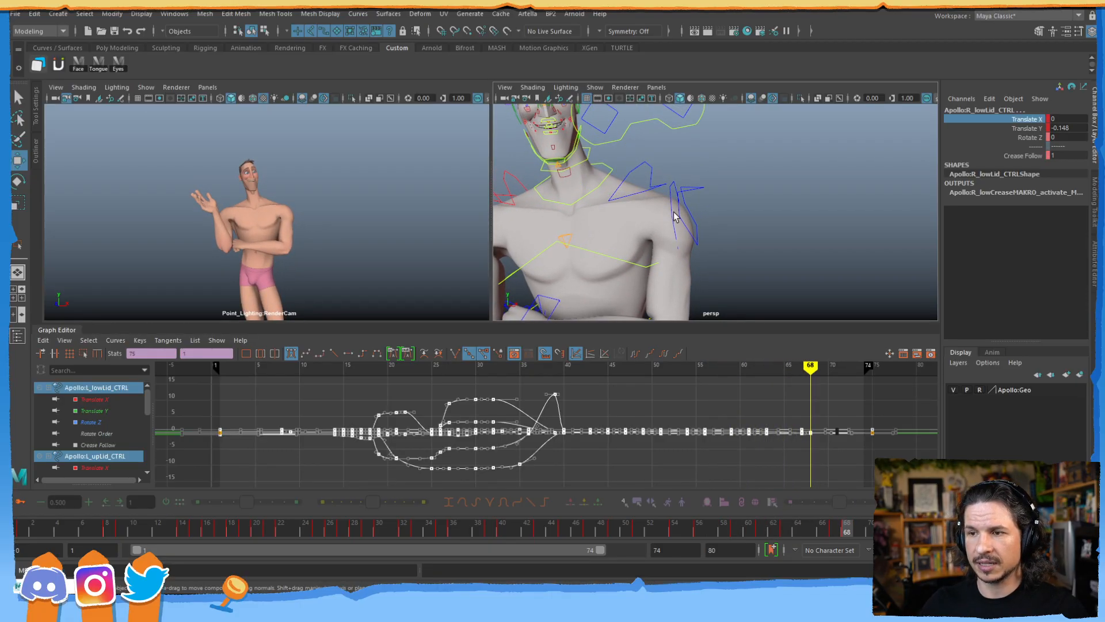
- Select the left shoulder control and isolate its Rotate Z curve around frames 60 to 68
left_click_drag(645, 173, 635, 183)
middle_click_drag(566, 187, 633, 185, "alt")
right_click_drag(765, 453, 766, 432, "alt+shift")
middle_click_drag(762, 434, 690, 382, "alt")
right_click_drag(738, 421, 752, 426, "alt")
middle_click_drag(751, 426, 626, 423, "alt")
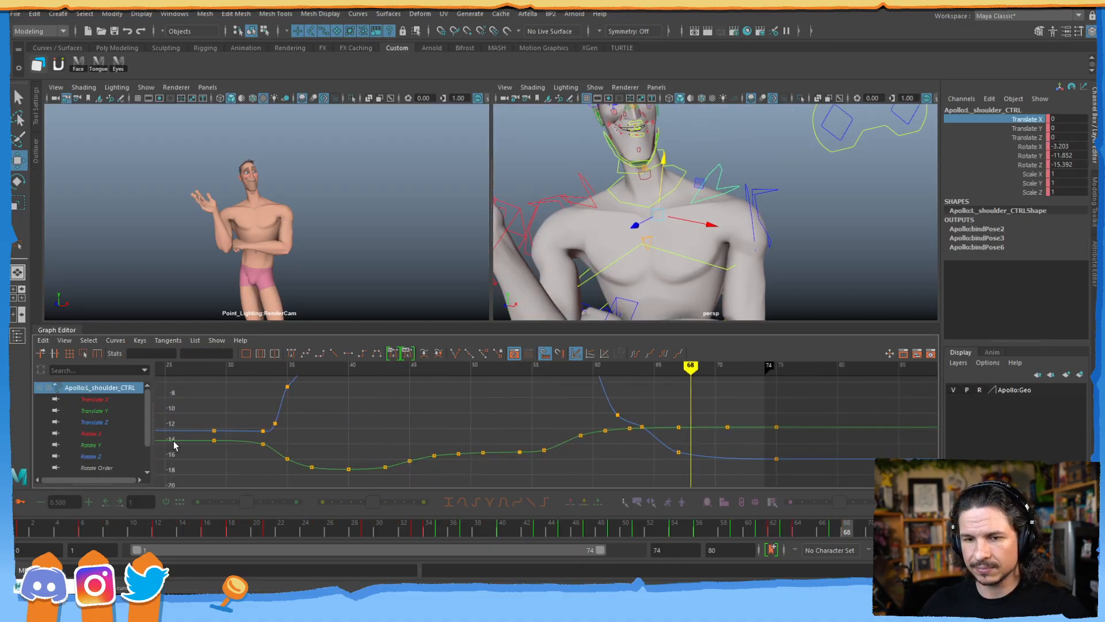
left_click(107, 456)
right_click_drag(638, 449, 644, 437, "alt")
middle_click_drag(644, 437, 564, 406, "alt")
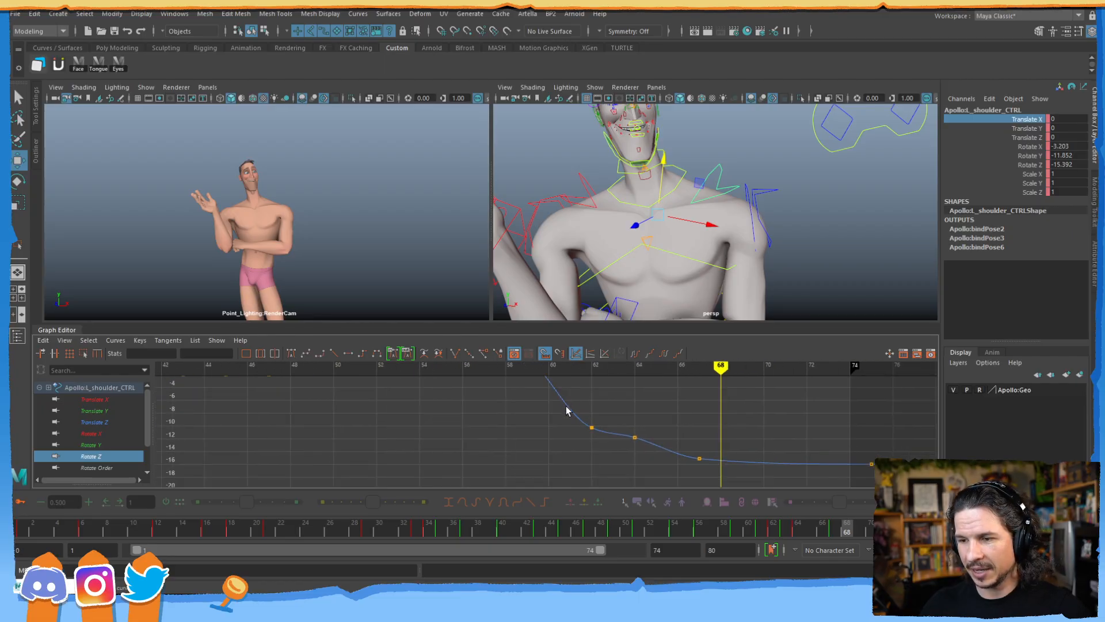
- Smooth the left shoulder's Rotate Z by lowering the frame 64 key to about -13.8 and giving the frame 62 key auto tangents
left_click_drag(616, 456, 616, 457)
middle_click_drag(639, 404, 646, 420, "shift")
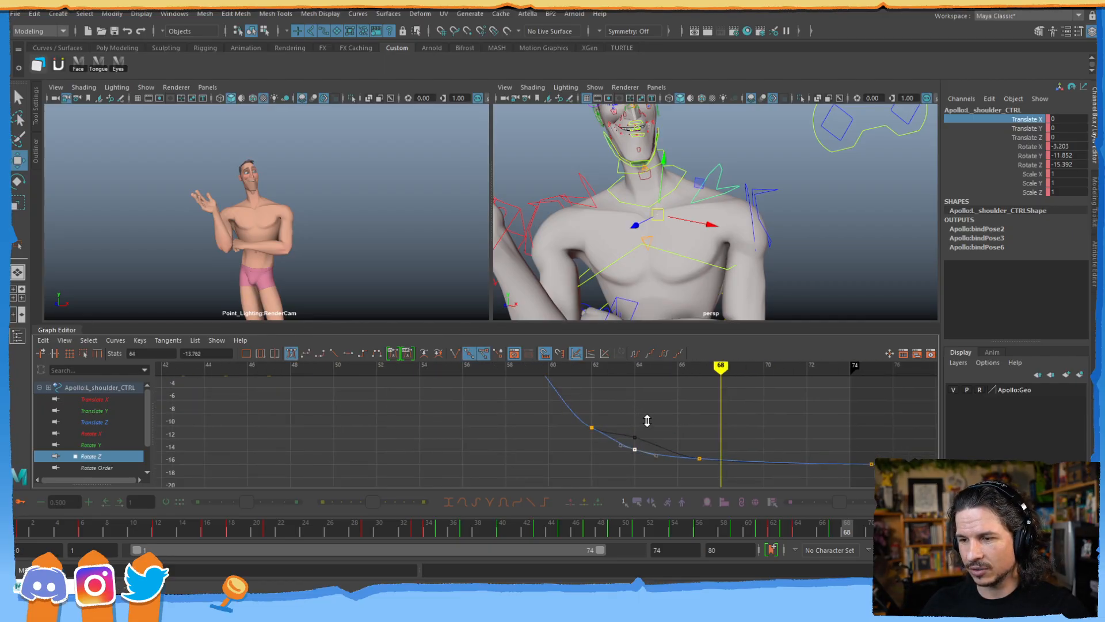
left_click(772, 467)
left_click_drag(842, 529, 786, 529)
left_click(592, 428)
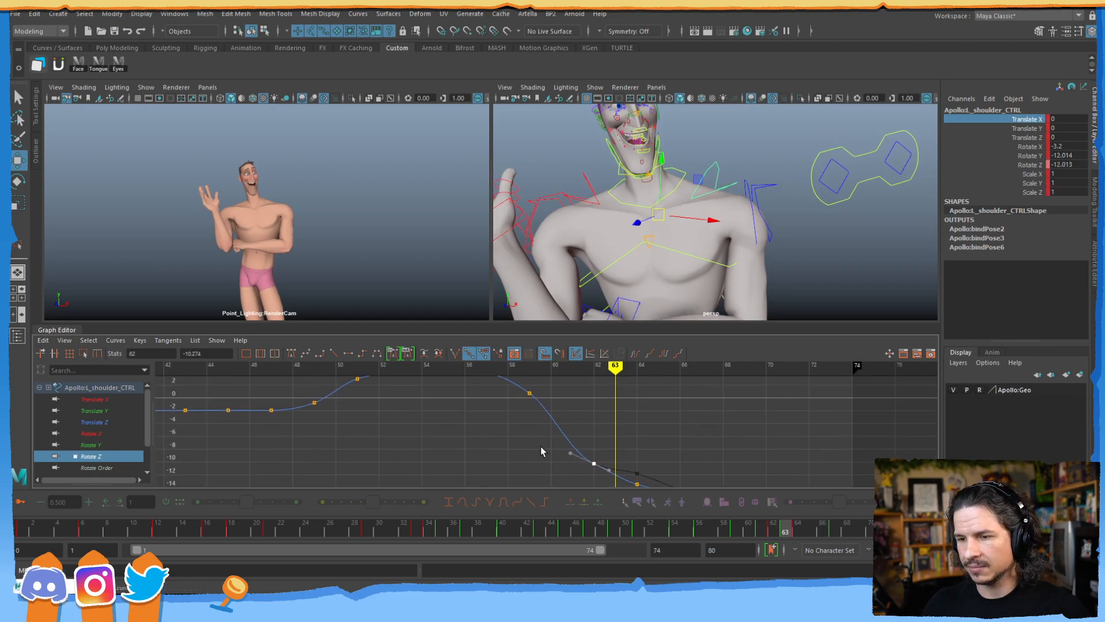
left_click(291, 353)
left_click(603, 425)
scroll(607, 395, "up", 3)
left_click_drag(812, 529, 747, 508)
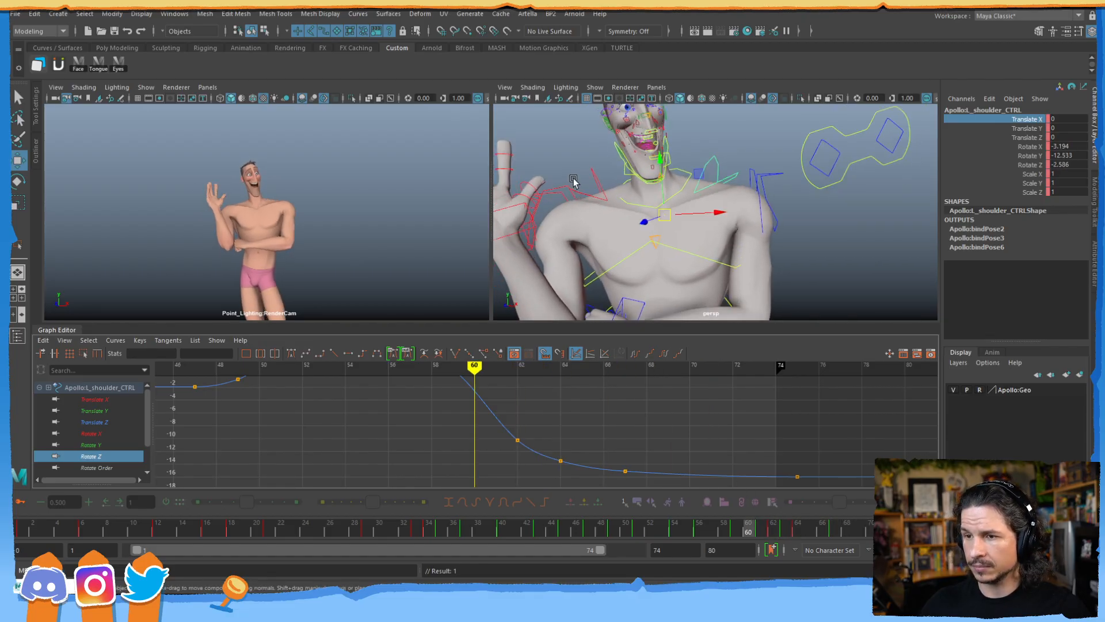
- Smooth the right shoulder control's Rotate Z by giving the frame 62 key spline tangents and lowering the frame 64 key
left_click(597, 180)
left_click(106, 456)
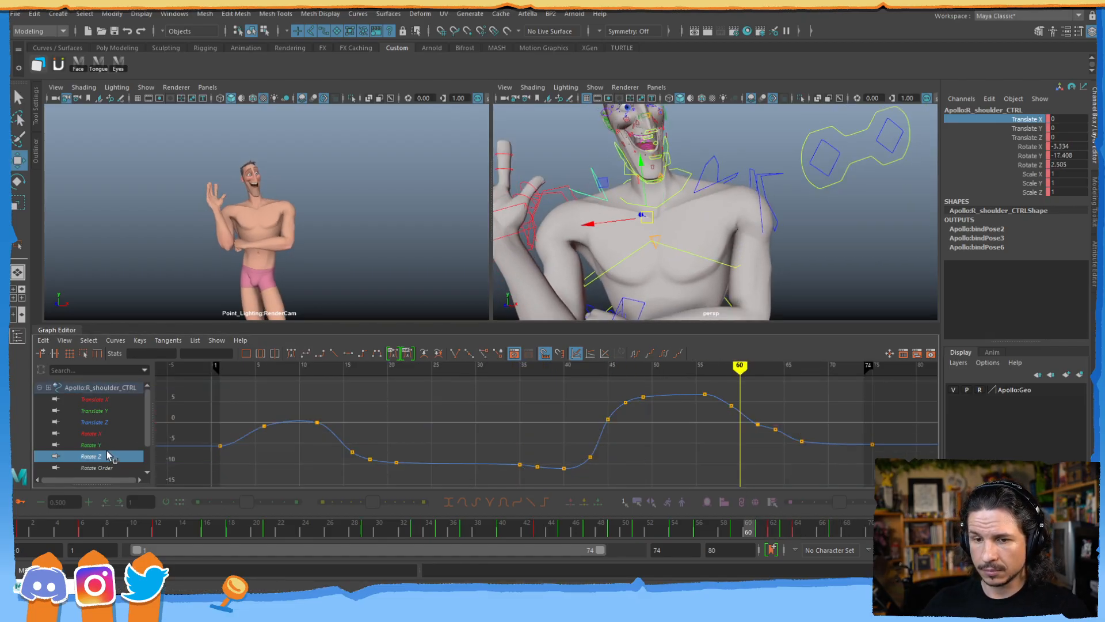
scroll(662, 422, "up", 6)
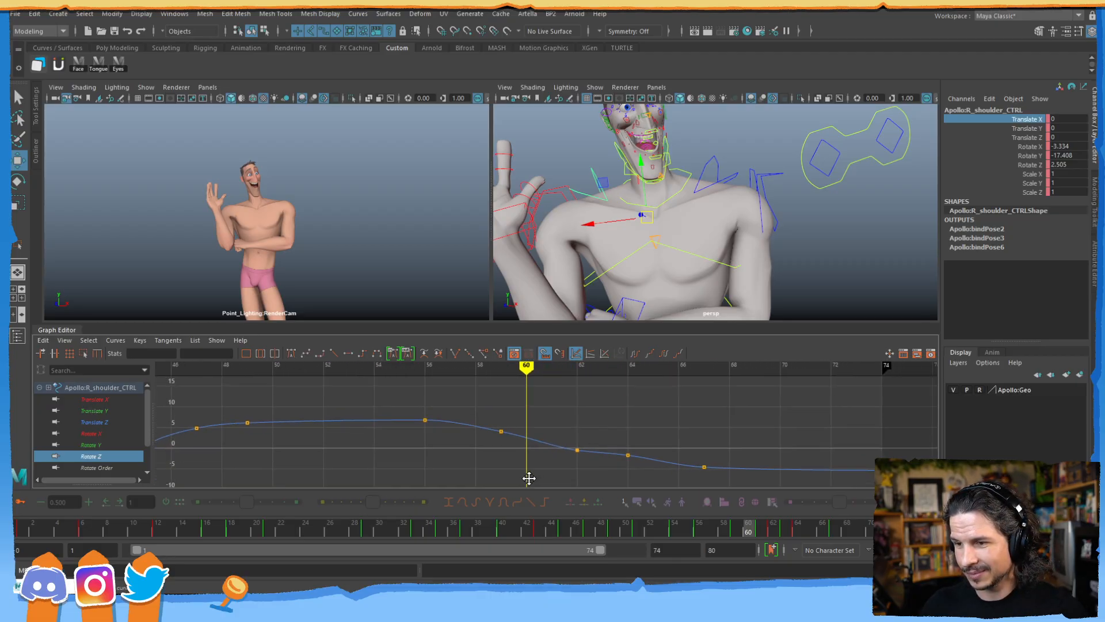
left_click(563, 424)
left_click(305, 353)
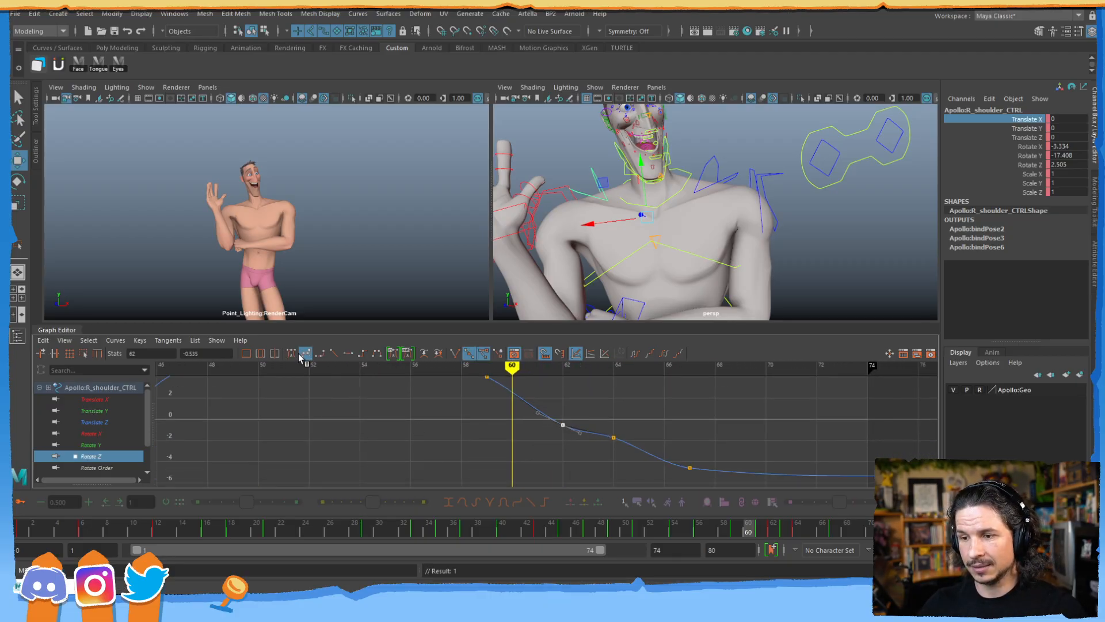
left_click_drag(619, 415, 610, 442)
middle_click_drag(617, 401, 622, 424, "shift")
left_click(568, 470)
- Examine the right shoulder's Rotate Y curve and scrub the shoulder motion up to frame 68
left_click(85, 445)
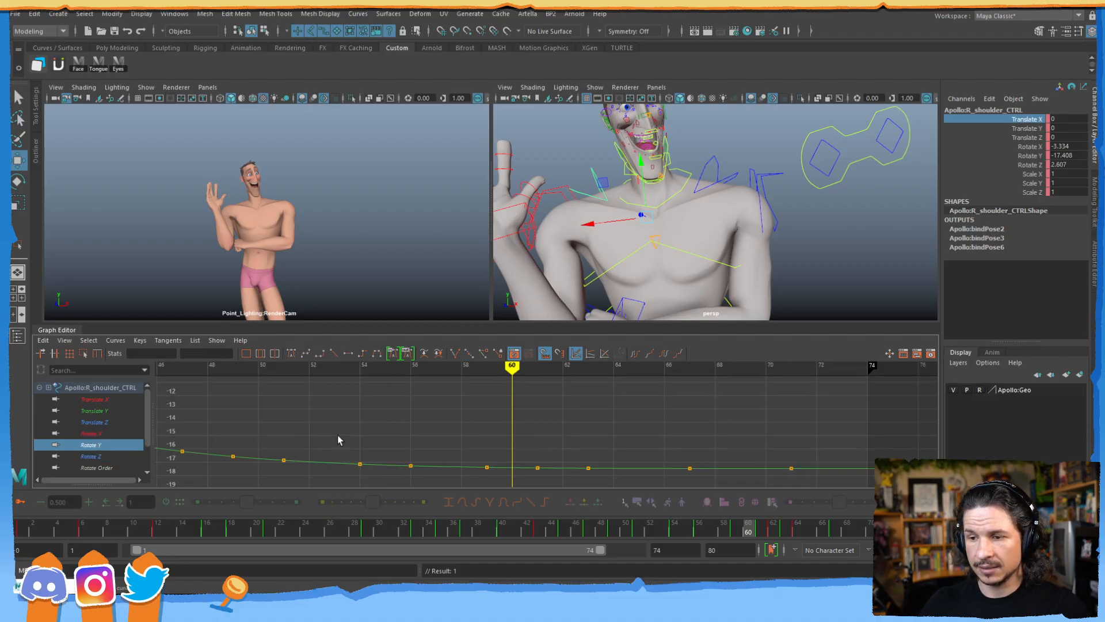
key("a")
left_click_drag(747, 526, 846, 506)
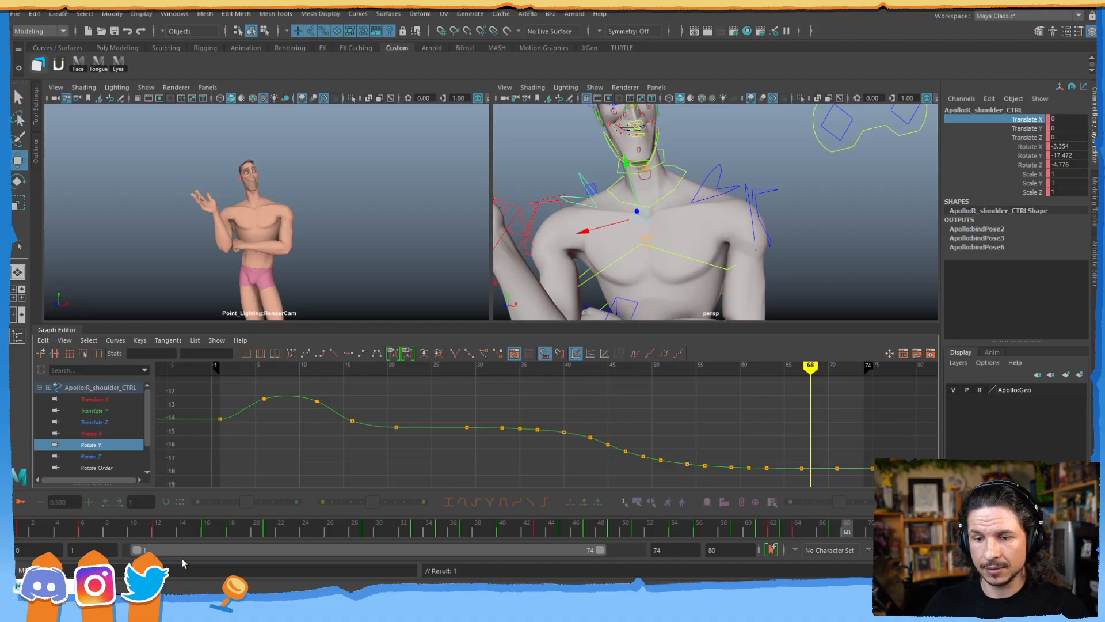
- Switch to the review player, draw a triangle beside number 6 for the Shoulder Hitch task, and return to Maya
left_click(122, 587)
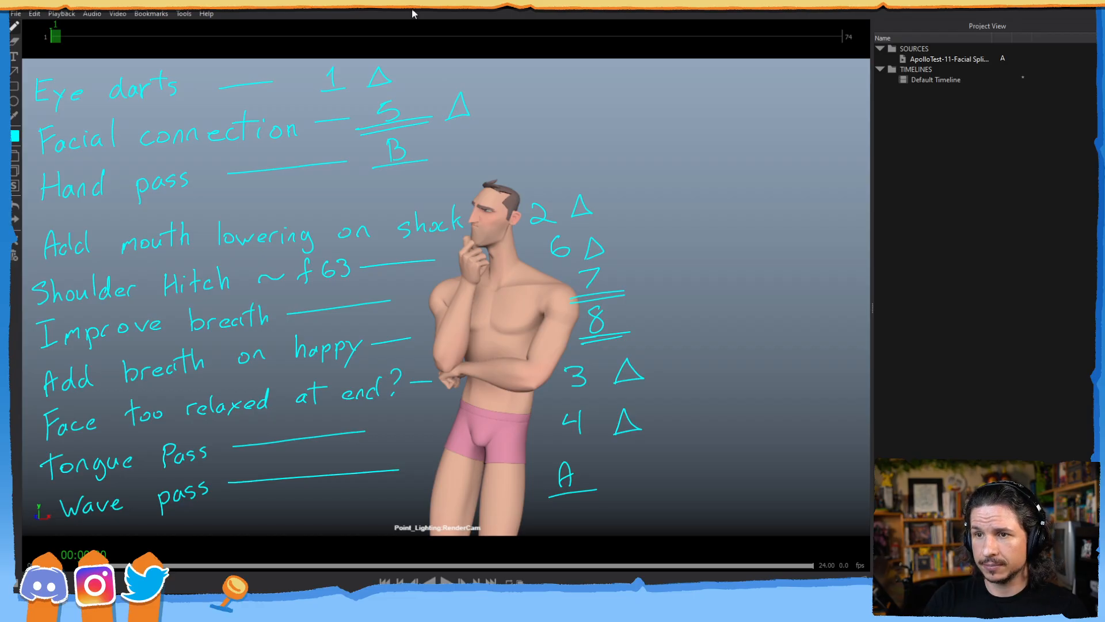
key("alt+Tab")
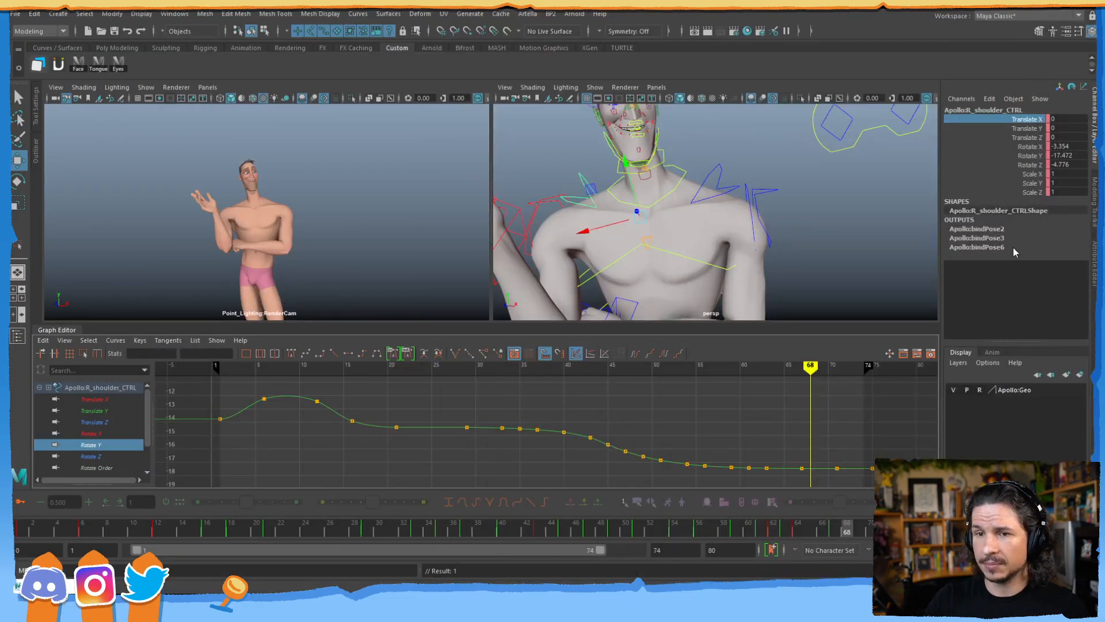
- Scrub to the opening frames, select the chest breath control in the perspective view, and go to frame 5
left_click_drag(29, 534, 100, 521)
left_click_drag(761, 238, 679, 224, "alt")
right_click_drag(679, 223, 738, 252, "alt")
left_click(739, 252)
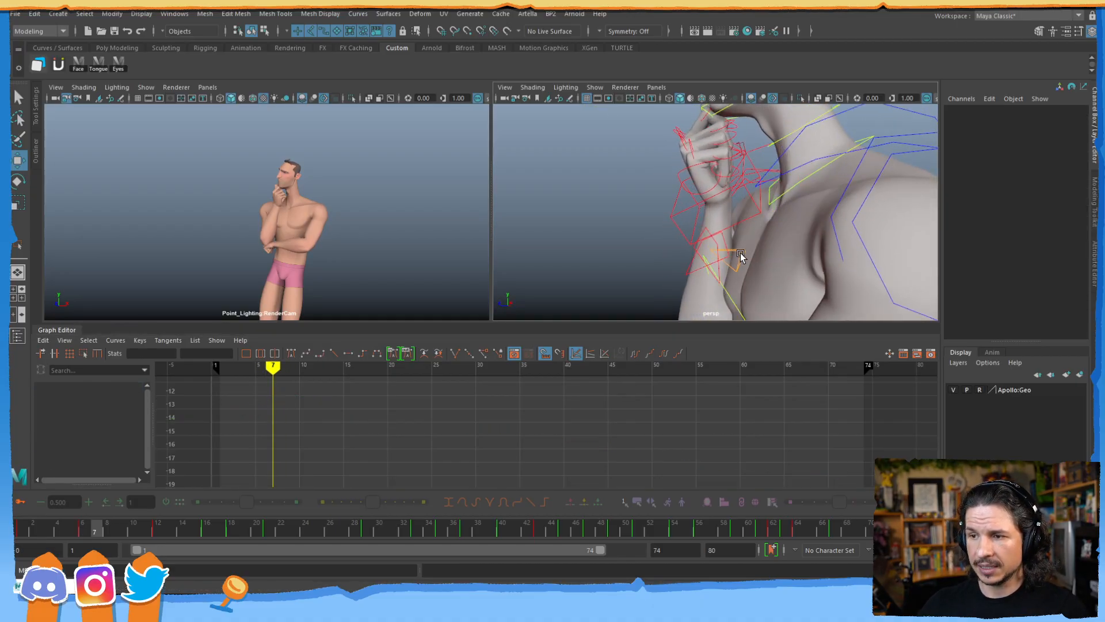
left_click(744, 250)
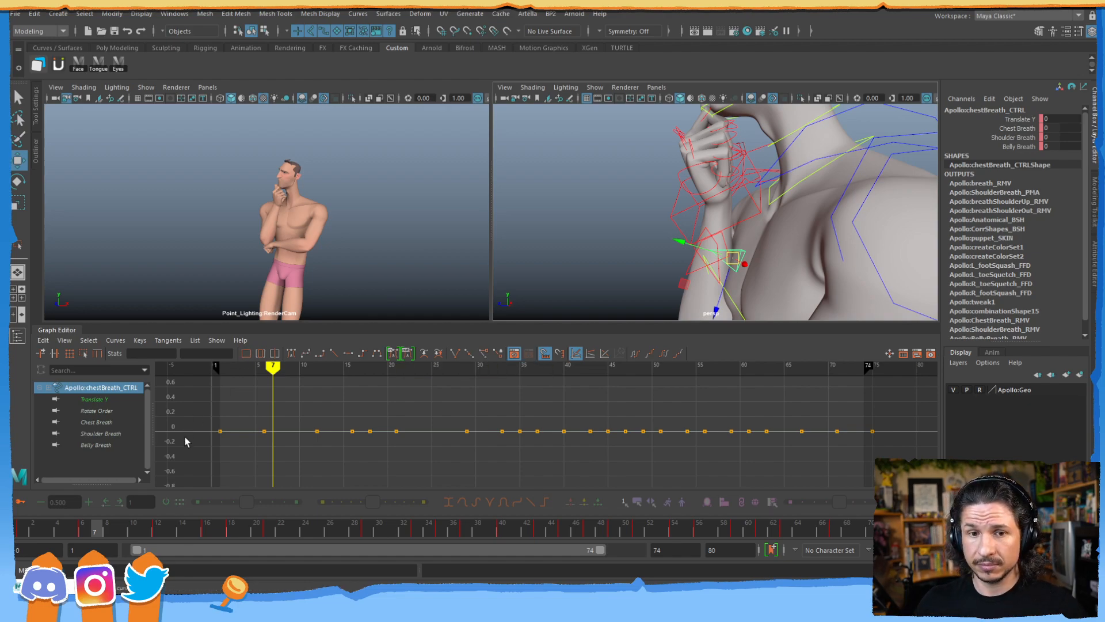
left_click_drag(33, 533, 71, 533)
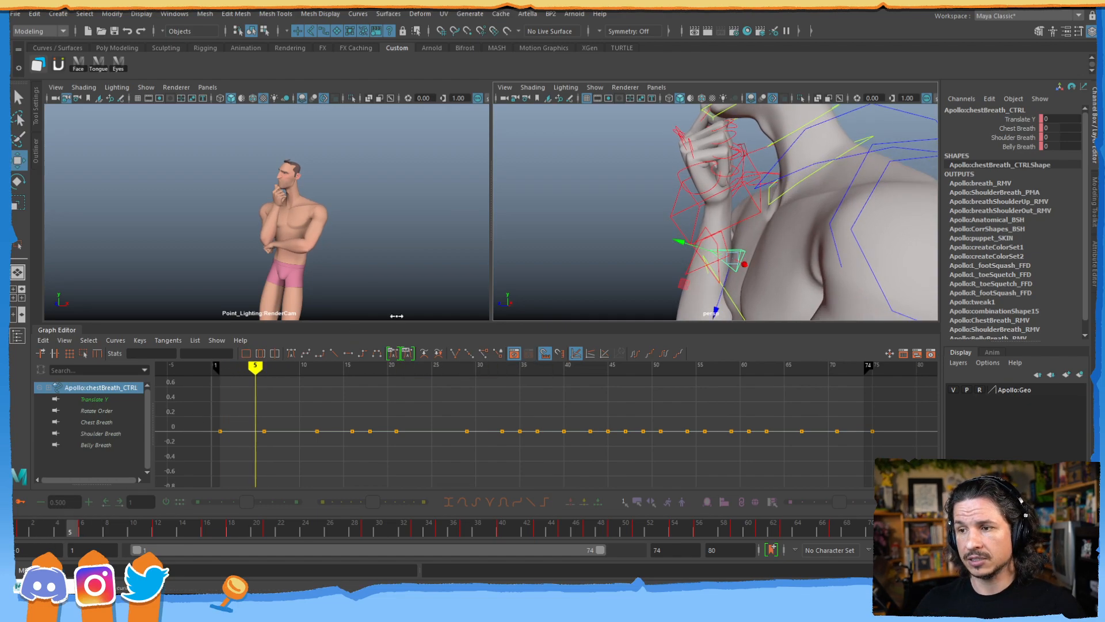
- From a side view, try the chest breath control's Chest Breath and Shoulder Breath attributes separately, undoing each change
scroll(730, 218, "down", 5)
middle_click_drag(730, 218, 677, 181, "alt")
left_click_drag(678, 180, 777, 198, "alt")
left_click(1023, 129)
middle_click_drag(613, 180, 652, 205)
key("ctrl+z")
left_click(1013, 138)
key("ctrl+z")
- Try keying the chest breath control's Belly Breath at 10 on frame 5, and undo the change
left_click(1022, 146)
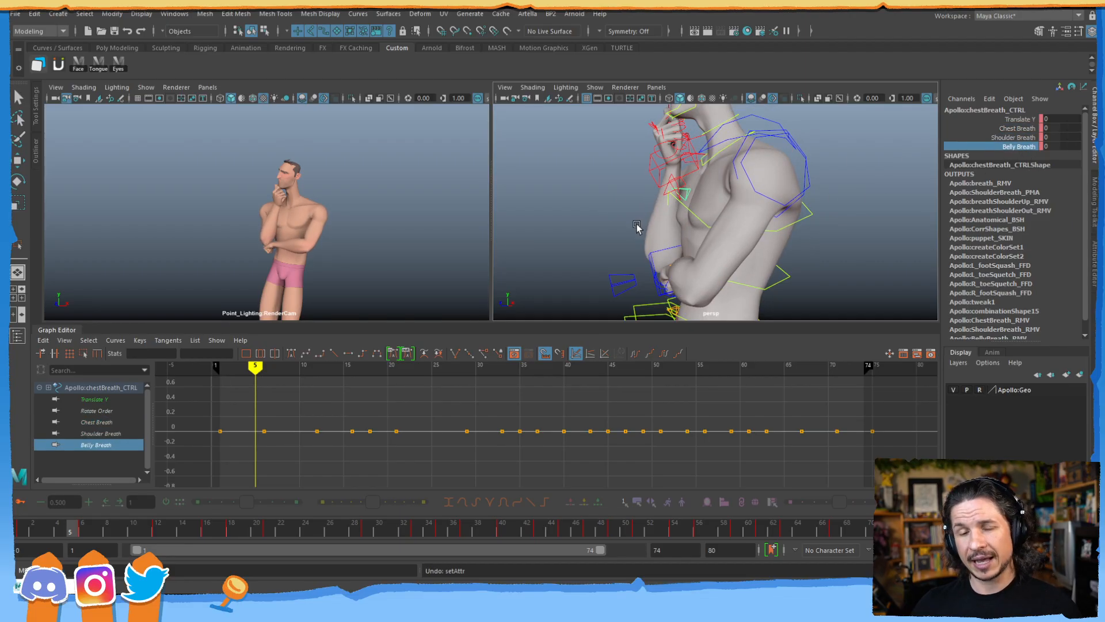
middle_click_drag(621, 234, 698, 224)
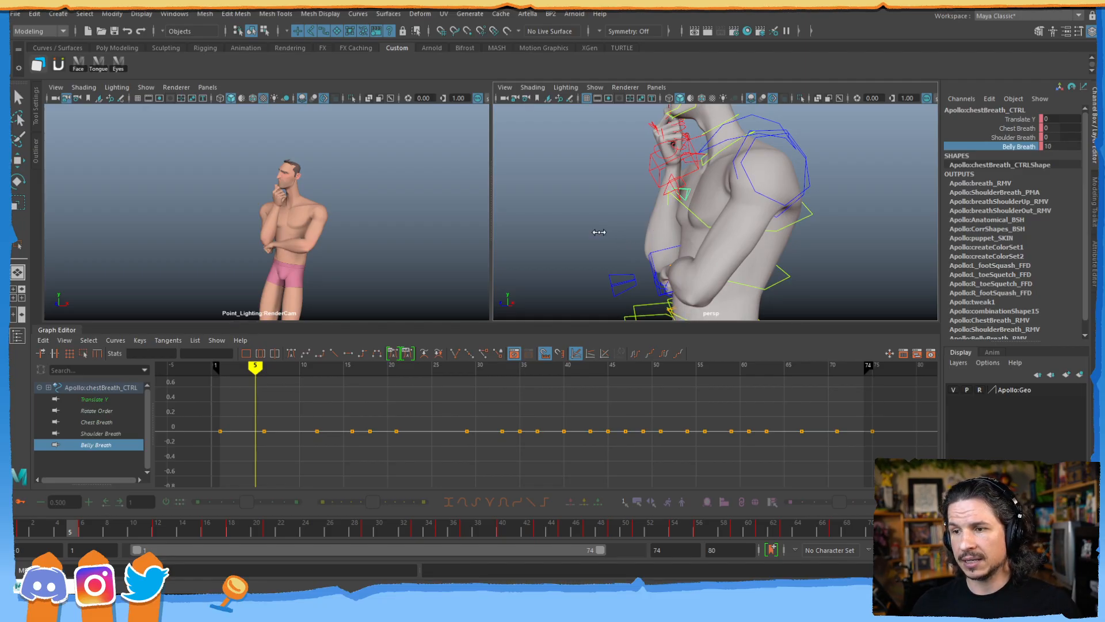
key("s")
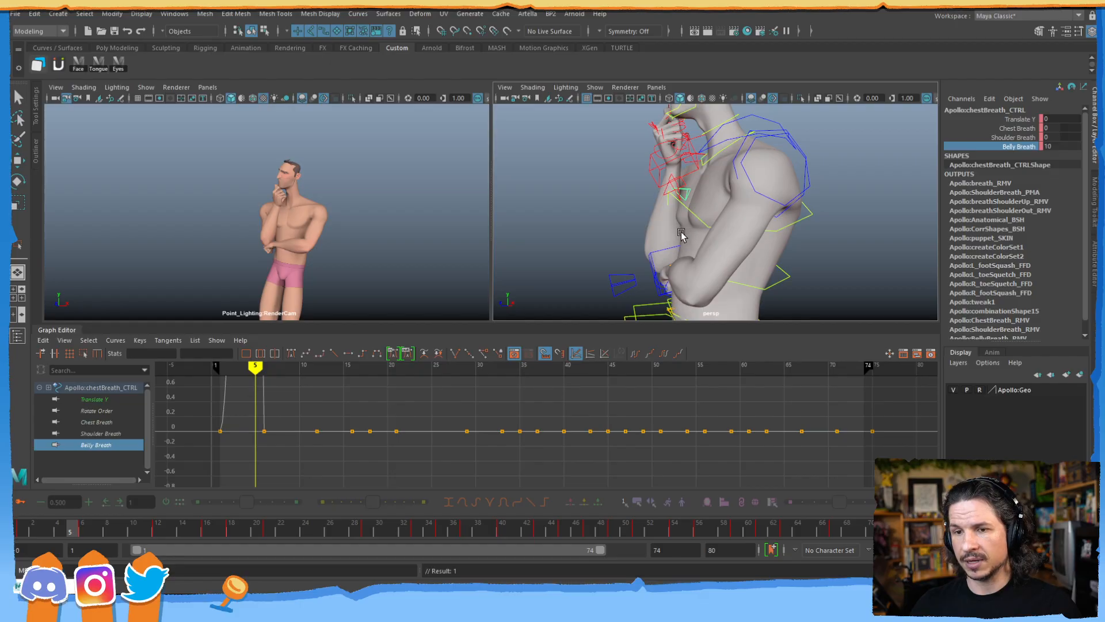
key("ctrl+z")
- Scrub through the opening inhale and key the chest breath control's Chest Breath at 5.6 on frame 13
middle_click_drag(651, 262, 634, 233, "alt")
left_click(1015, 119)
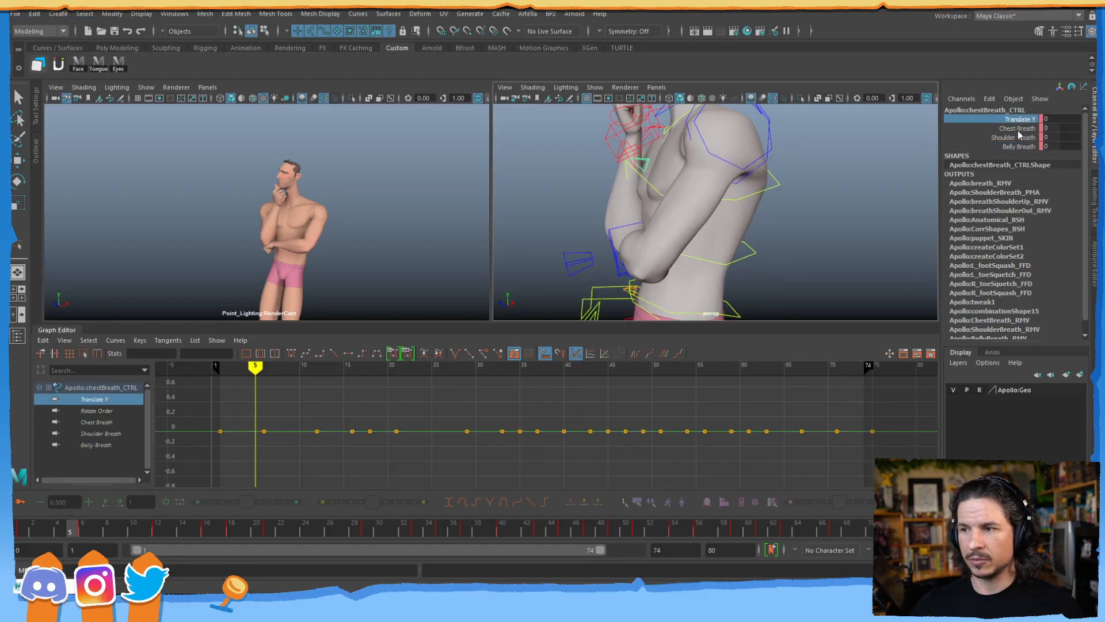
left_click(1018, 130)
left_click(21, 532)
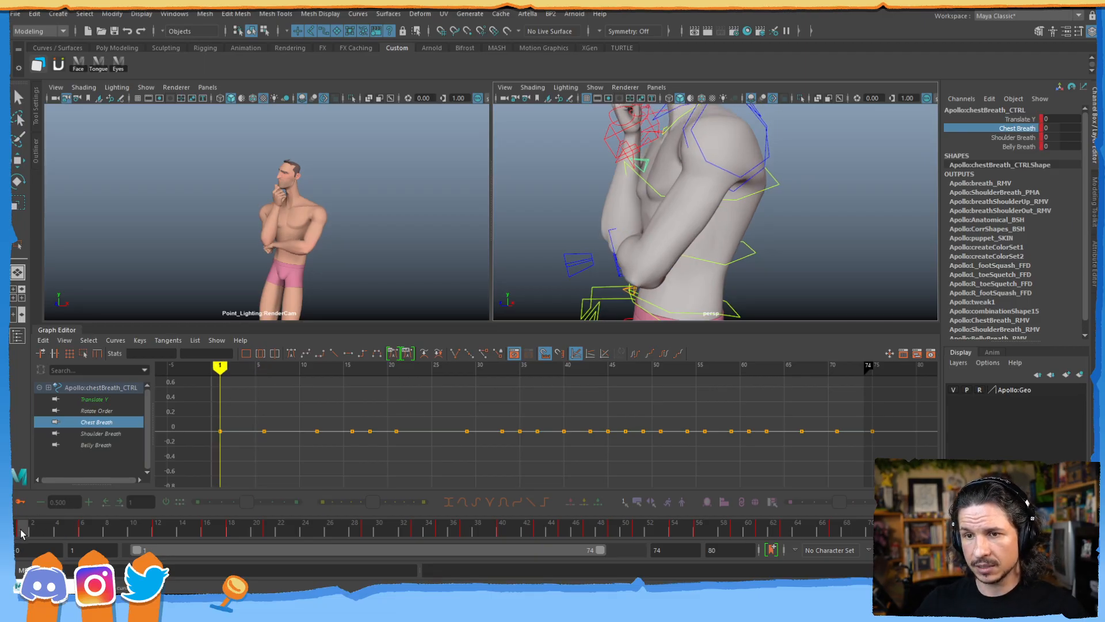
left_click_drag(33, 533, 106, 512)
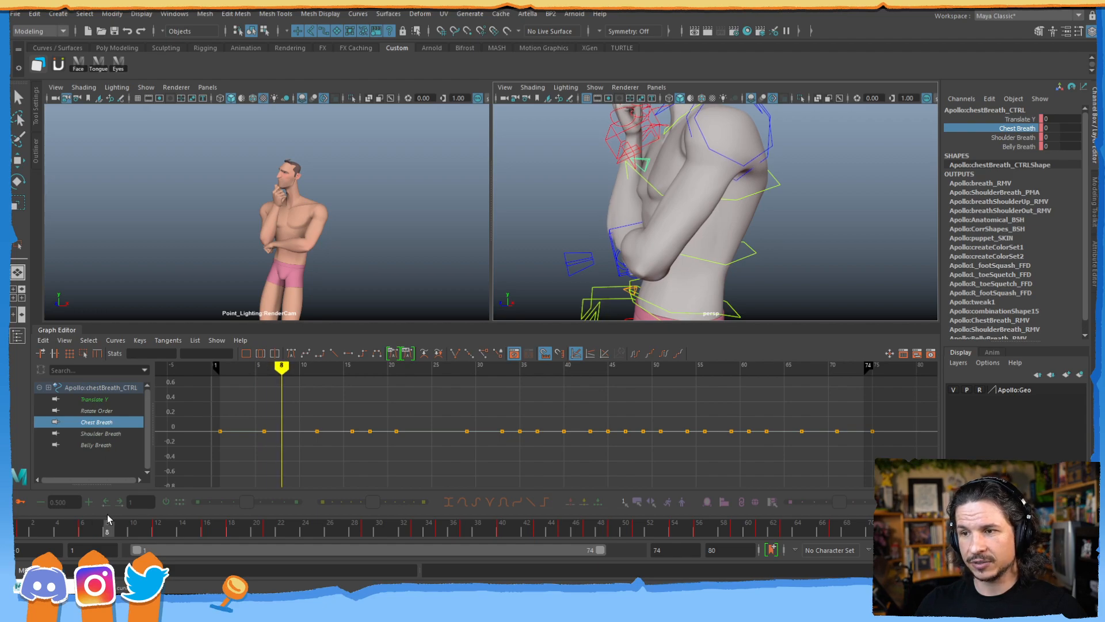
left_click_drag(114, 513, 170, 506)
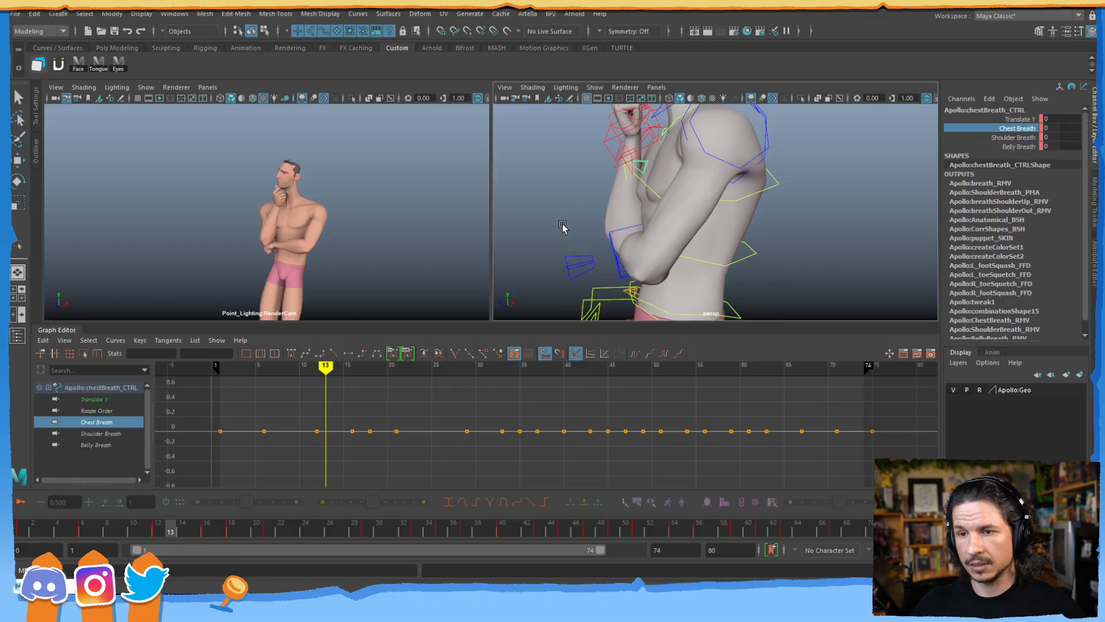
middle_click_drag(579, 223, 581, 221)
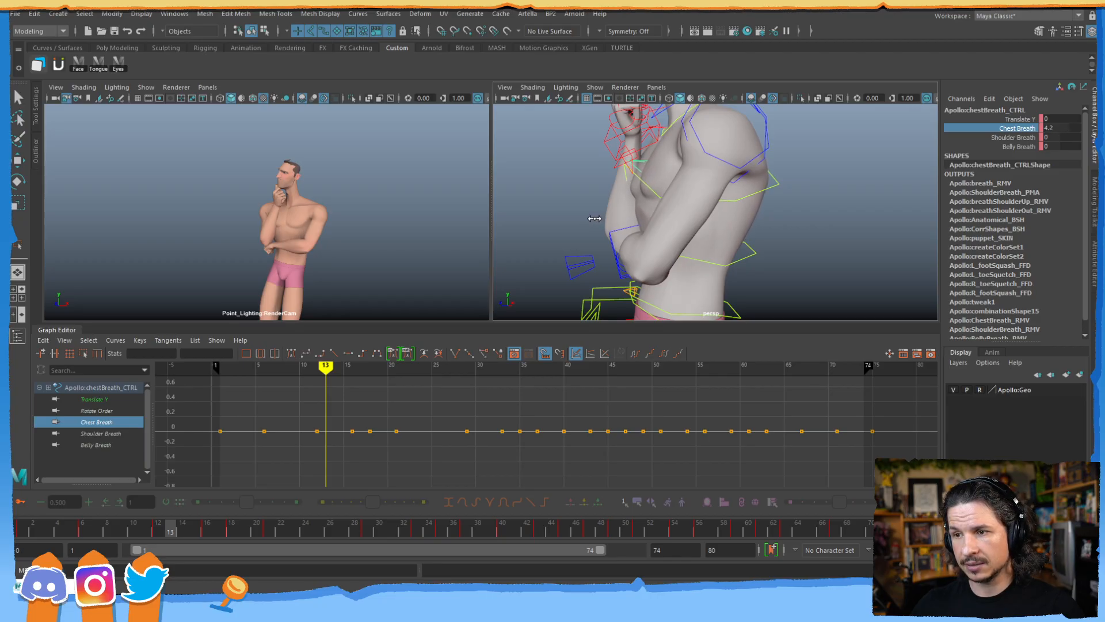
middle_click_drag(601, 217, 585, 225)
key("s")
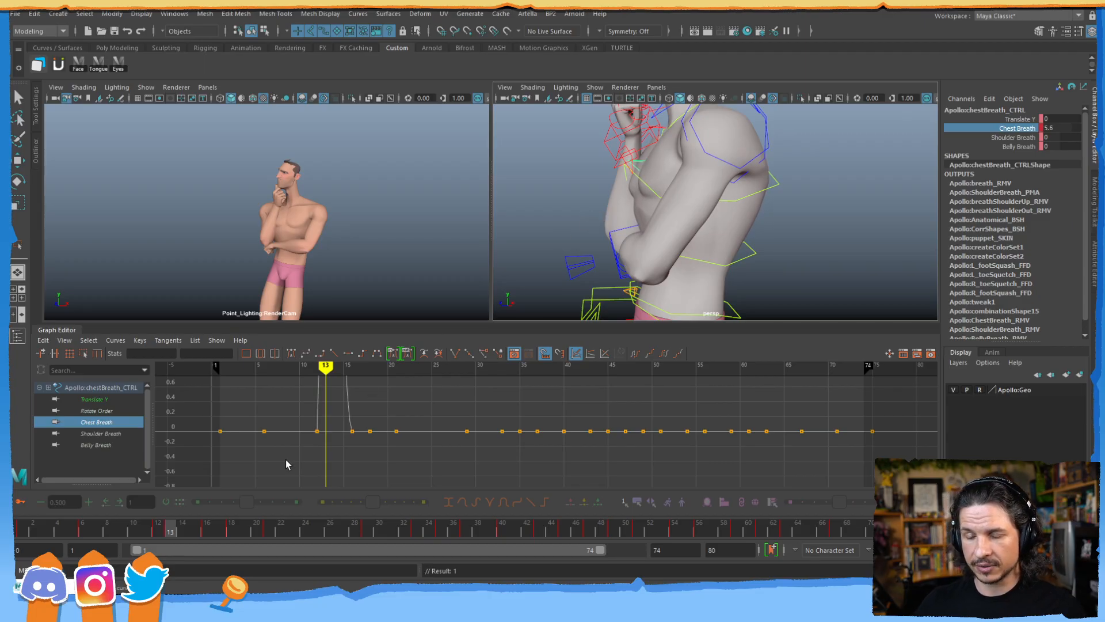
- Move the Chest Breath key at frame 6 to frame 3 with a value of about 3.25, and delete the key at frame 12
right_click_drag(423, 412, 397, 413, "alt")
right_click_drag(397, 414, 456, 414, "alt+shift")
middle_click_drag(402, 381, 461, 451, "alt")
right_click_drag(461, 451, 499, 420, "alt")
middle_click_drag(499, 420, 337, 463, "alt")
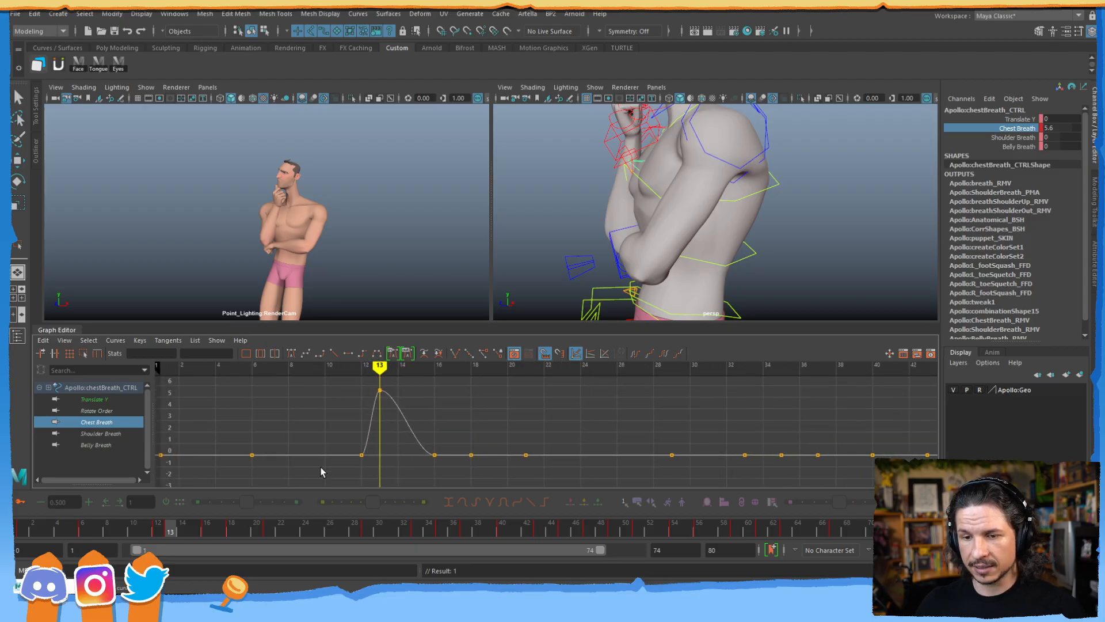
mouse_move(96, 534)
left_mouse_down()
mouse_move(35, 530)
mouse_move(46, 531)
left_mouse_up()
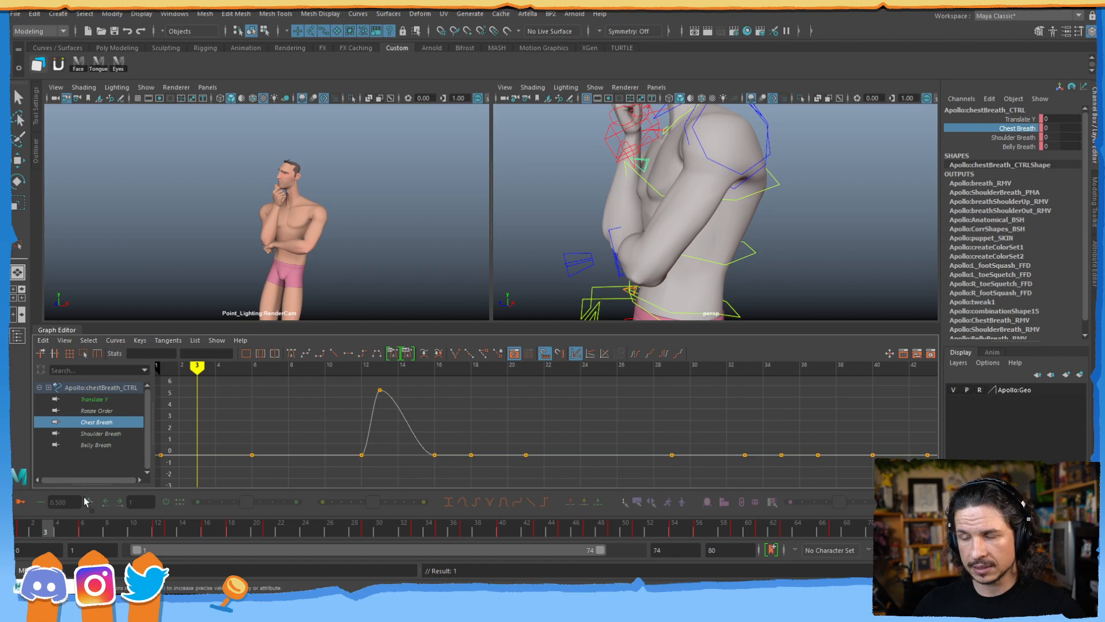
left_click_drag(22, 535, 49, 538)
left_click_drag(233, 471, 274, 429)
middle_click_drag(270, 433, 222, 410, "shift")
left_click(362, 455)
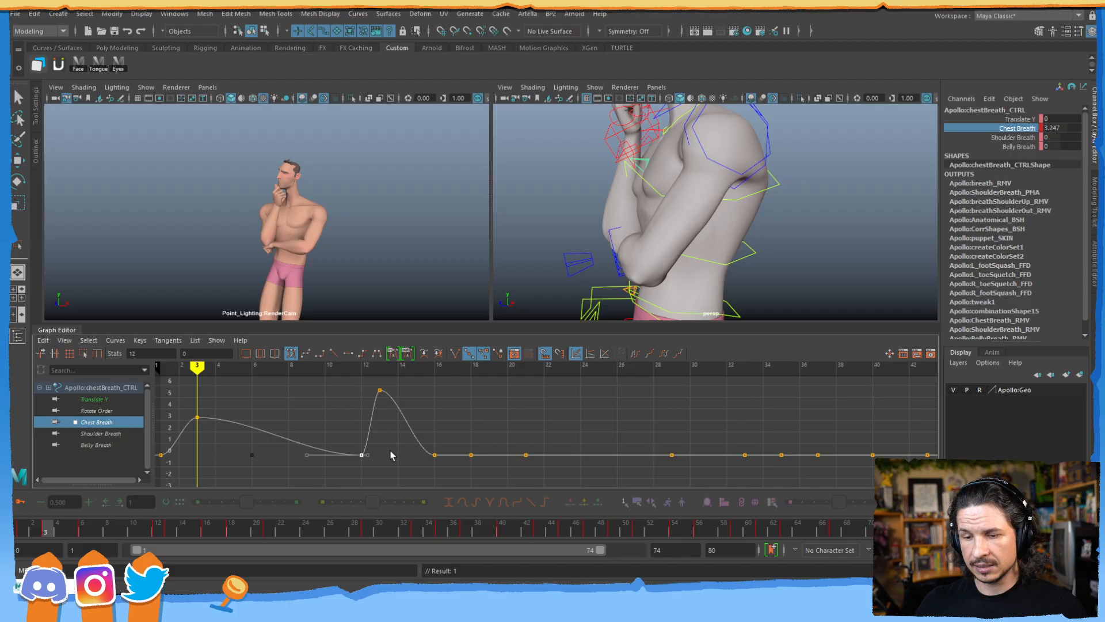
key("Delete")
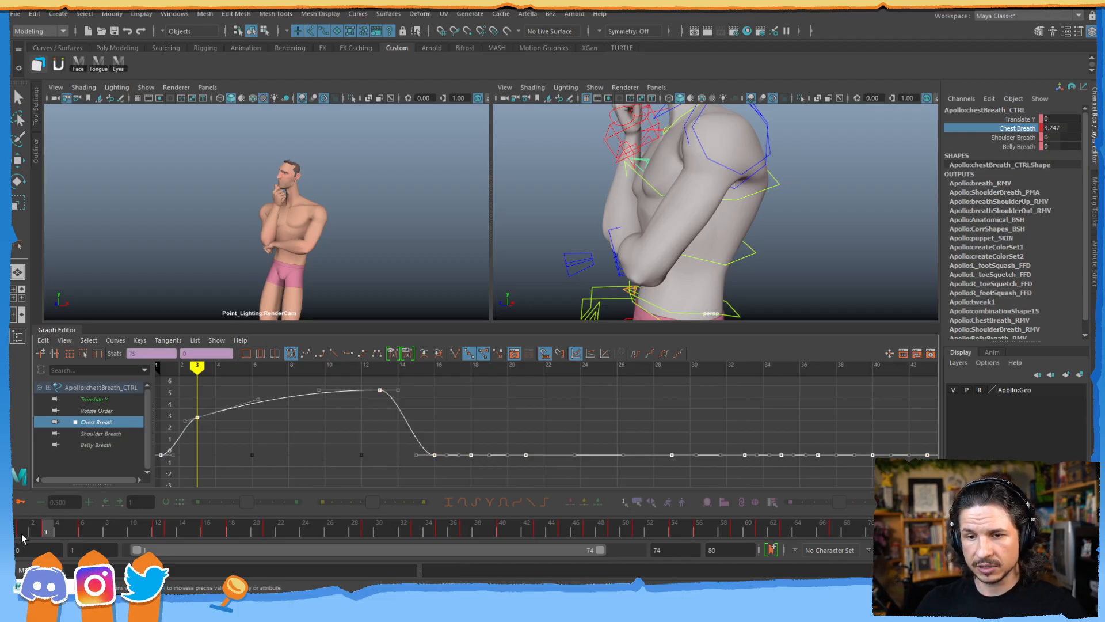
- Steepen the Chest Breath curve's start at frame 1, and move the frame 3 key to frame 4 at about 3.84
left_click_drag(168, 449, 179, 460)
middle_click_drag(198, 459, 197, 445)
left_click_drag(188, 410, 226, 440)
middle_click_drag(226, 428, 264, 420)
left_click_drag(24, 531, 227, 490)
- Shift the Chest Breath key at frame 16 to frame 18, lower it to about -1.23, and move the frame 21 key to frame 22
middle_click_drag(463, 420, 376, 418, "alt")
mouse_move(200, 535)
left_mouse_down()
mouse_move(172, 531)
mouse_move(234, 530)
mouse_move(221, 530)
left_mouse_up()
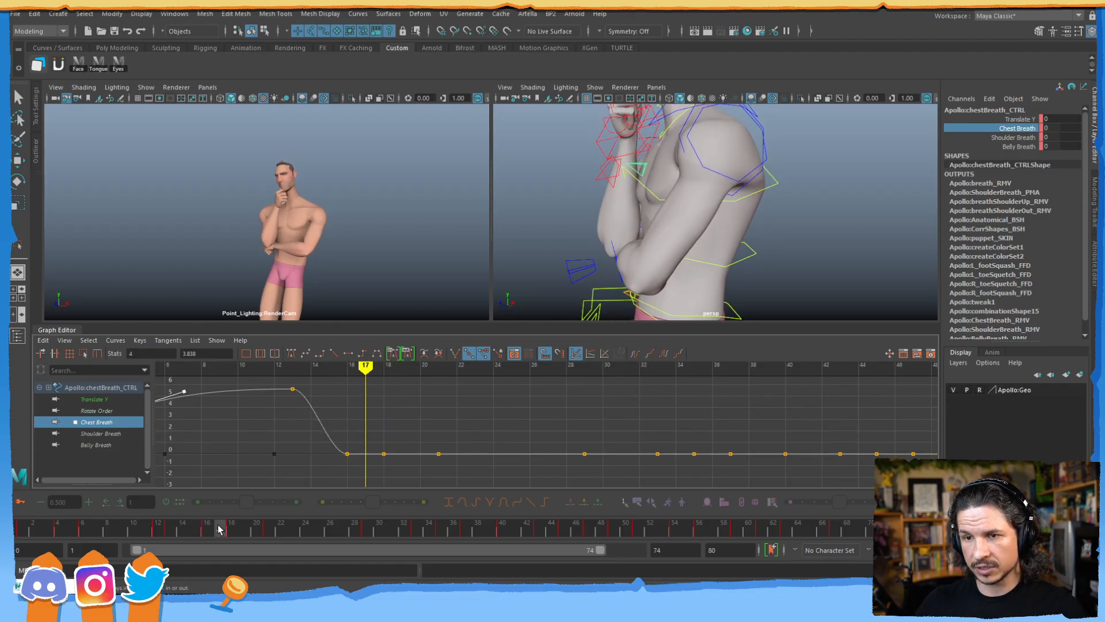
left_click_drag(395, 455, 336, 471)
middle_click_drag(352, 472, 389, 471, "shift")
left_click_drag(205, 534, 257, 530)
middle_click_drag(433, 442, 386, 449, "shift")
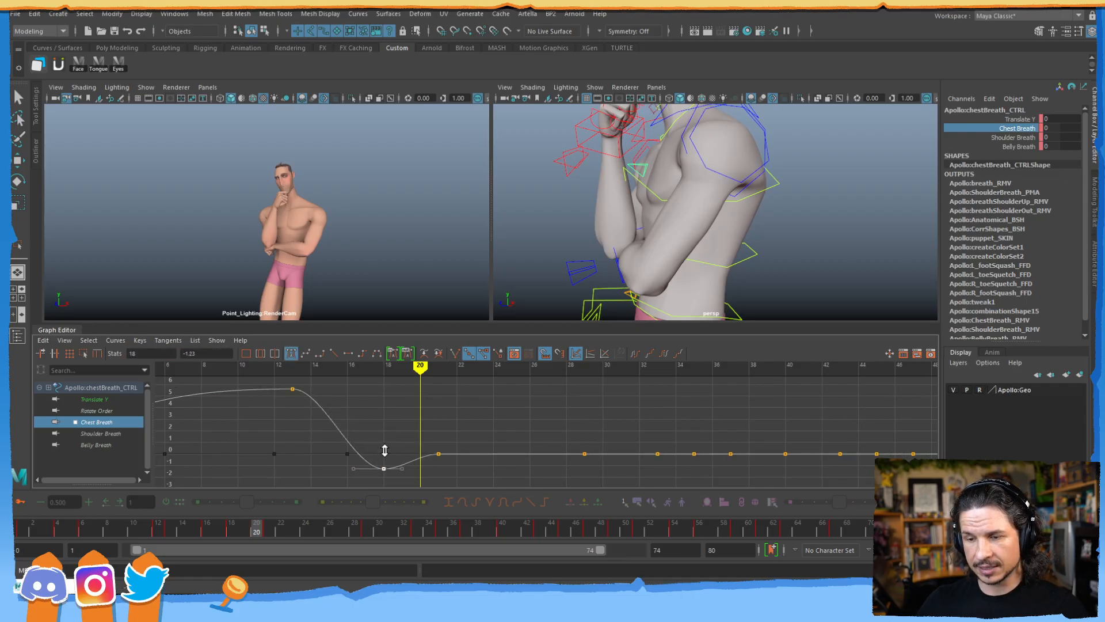
left_click(219, 528)
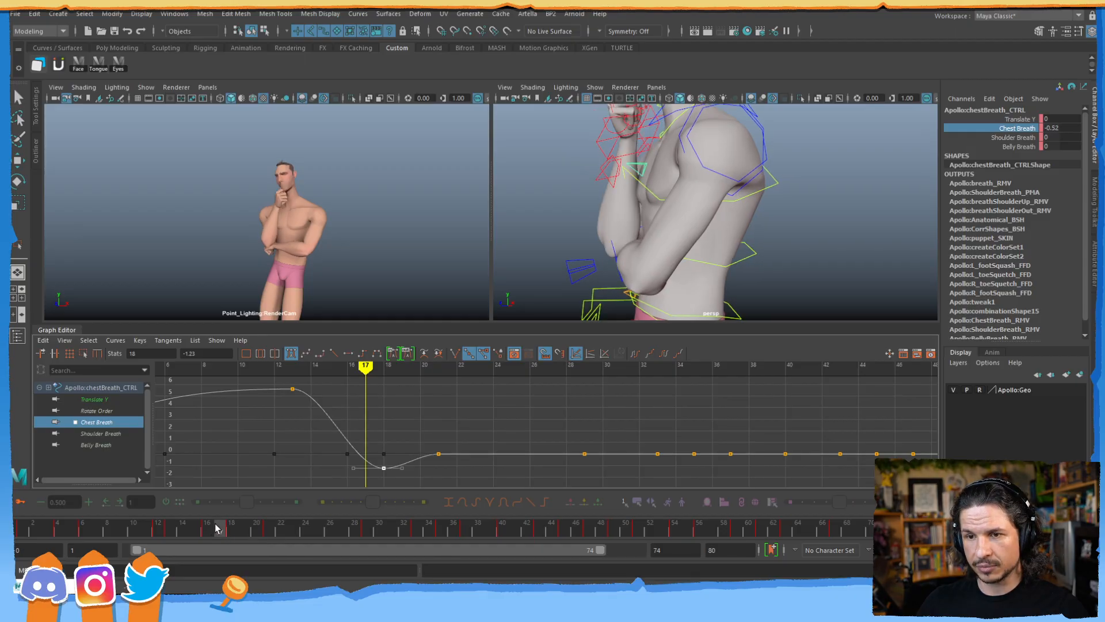
left_click_drag(237, 530, 307, 529)
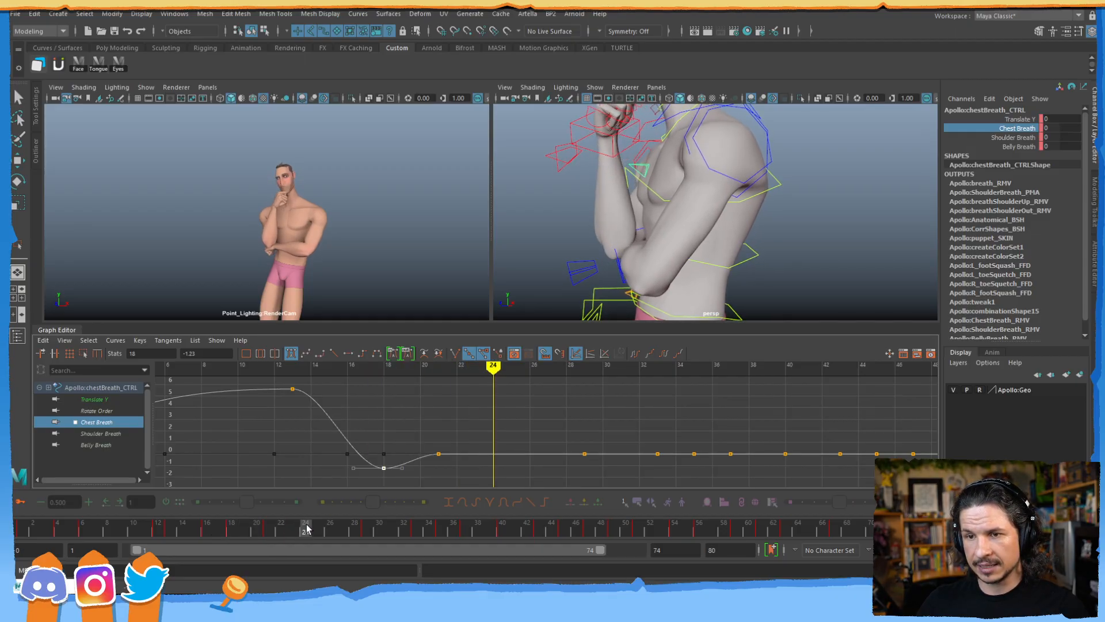
left_click_drag(439, 454, 467, 466)
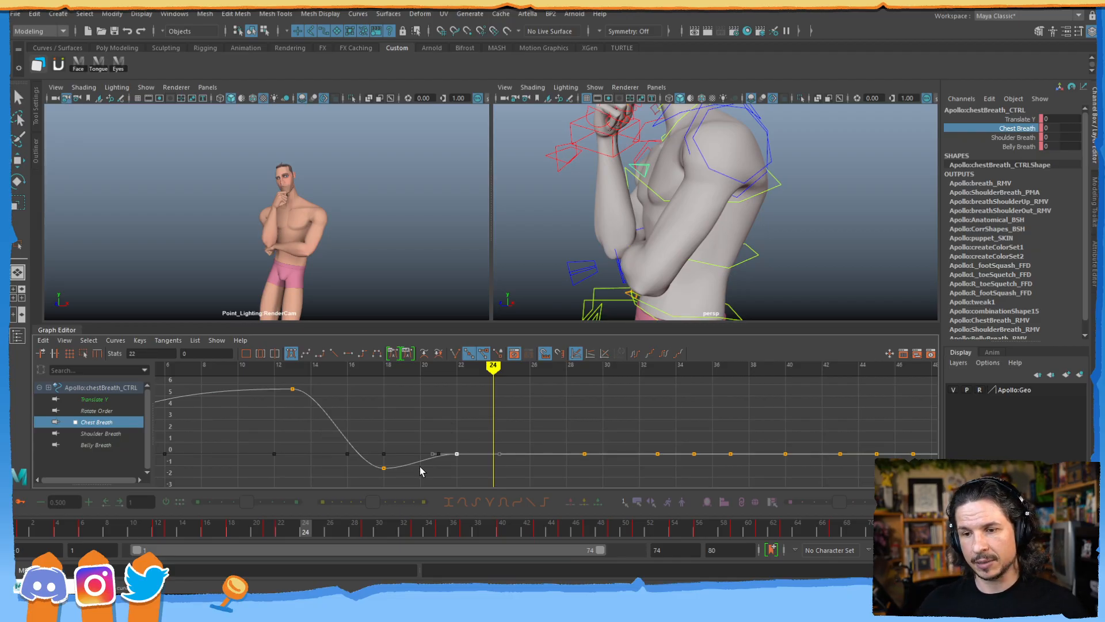
- Insert a Chest Breath key at frame 15 and raise it to about 4.43 so the exhale starts more gradually
middle_click_drag(313, 442, 434, 447, "alt")
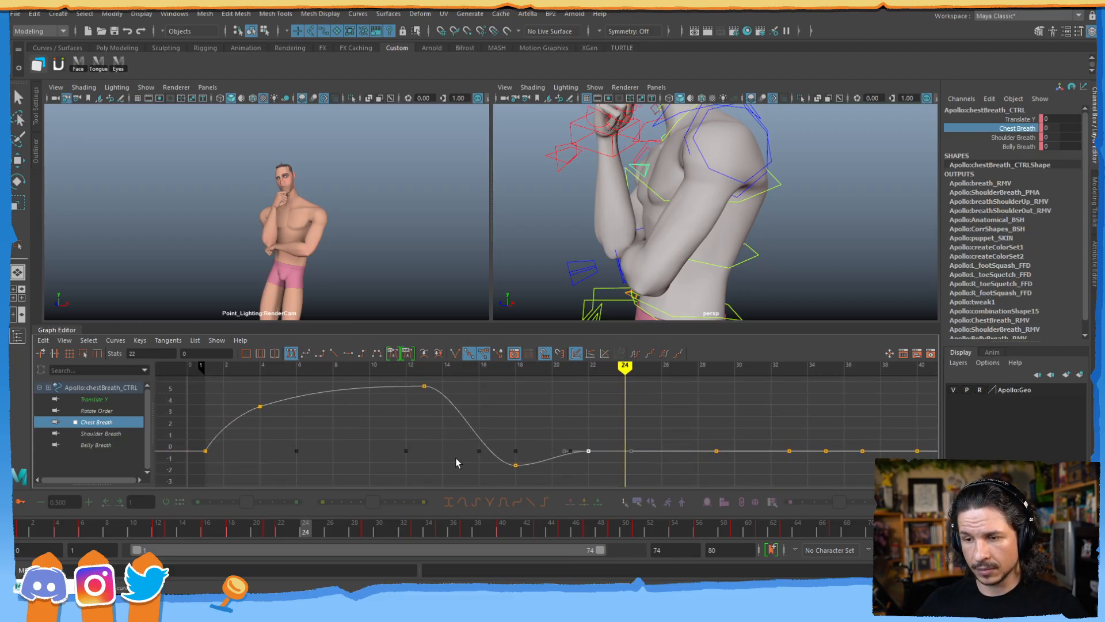
left_click_drag(232, 527, 198, 530)
key("s")
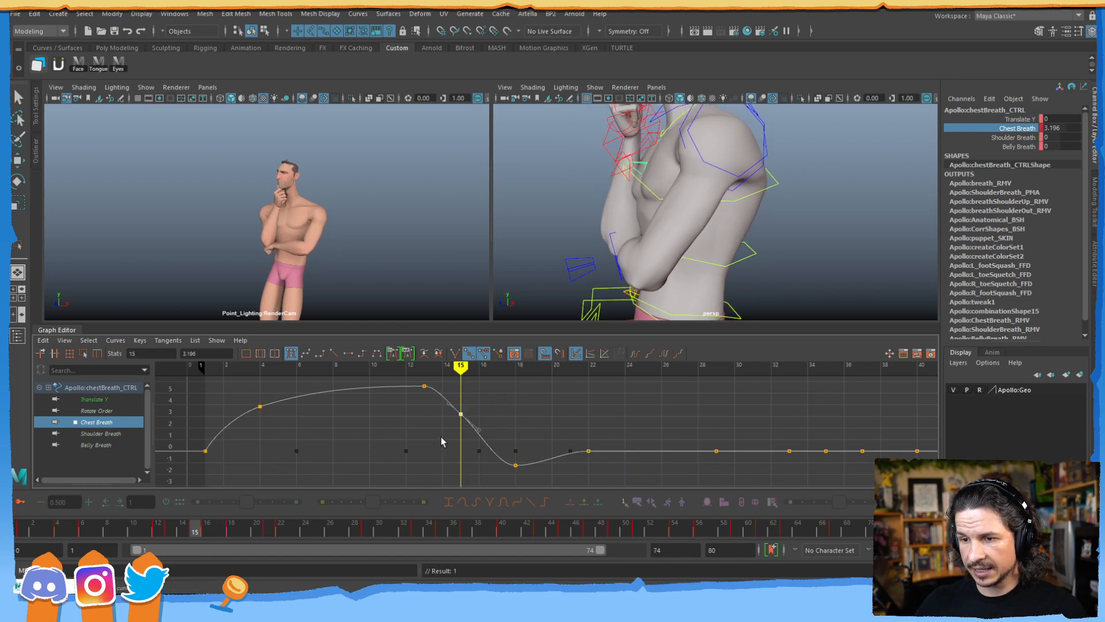
middle_click_drag(450, 424, 449, 420, "shift")
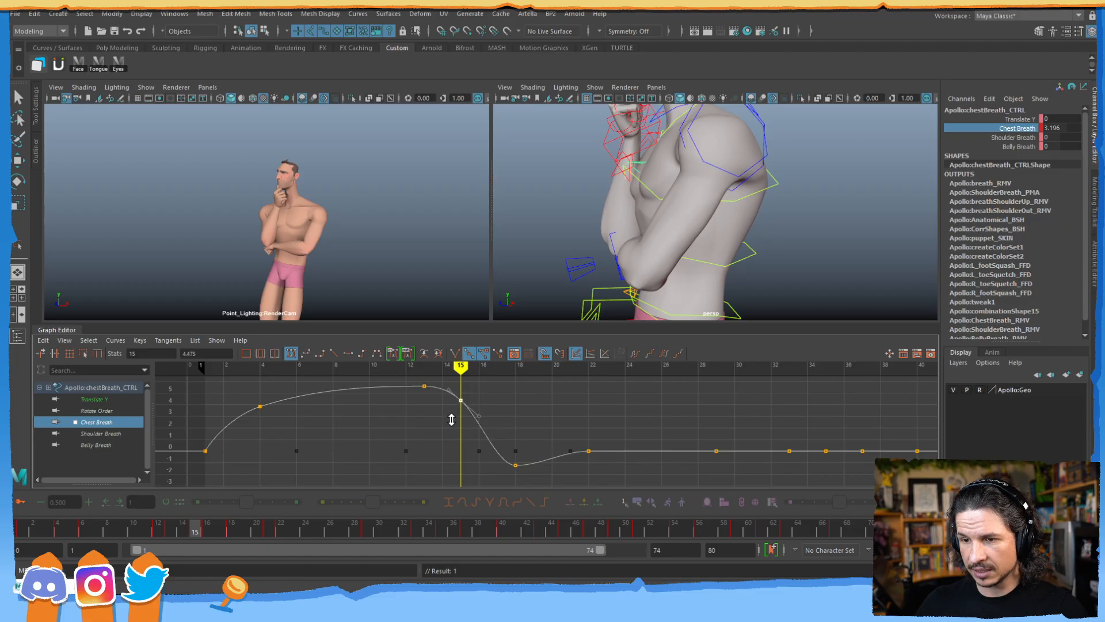
left_click(424, 429)
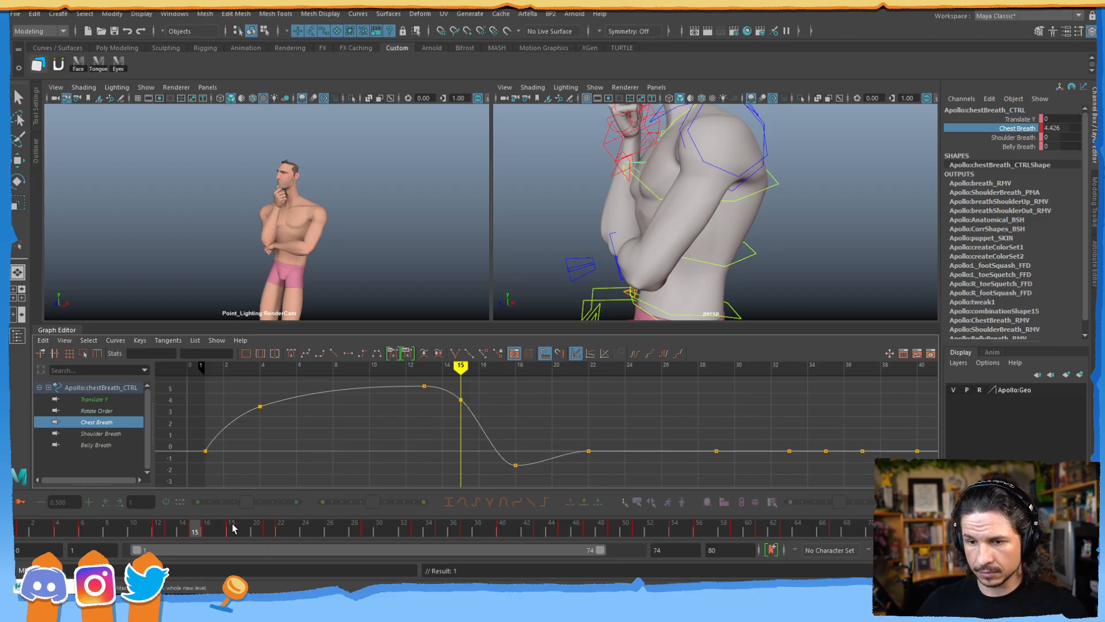
- Scrub the end of the exhale and move the Chest Breath key at frame 22 to frame 23
left_click_drag(219, 534, 275, 529)
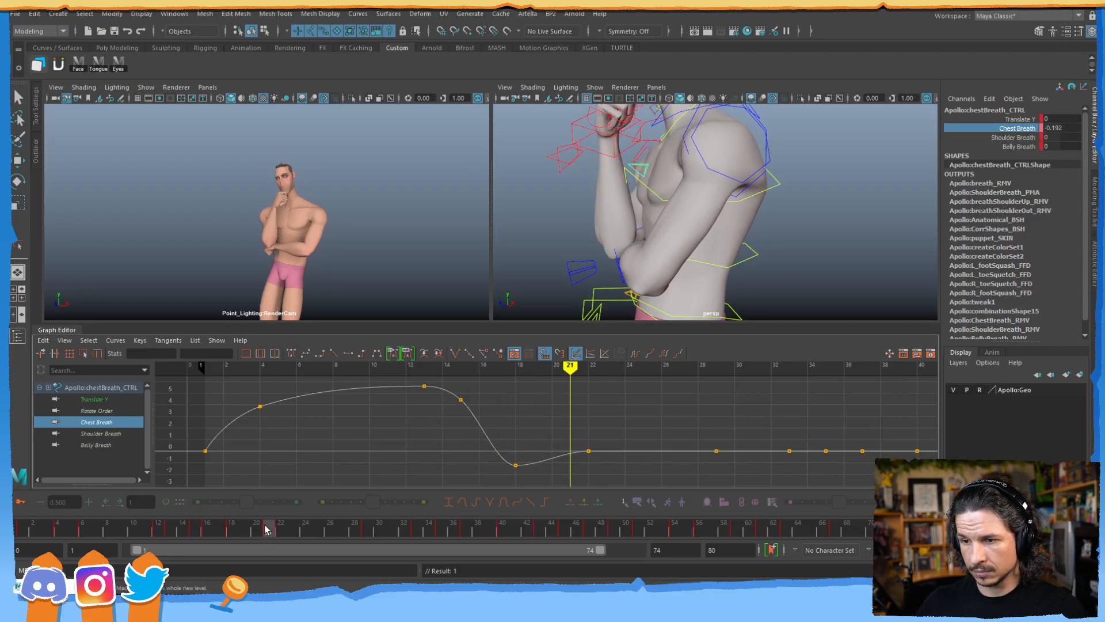
left_click_drag(614, 436, 584, 458)
middle_click_drag(589, 457, 615, 457, "shift")
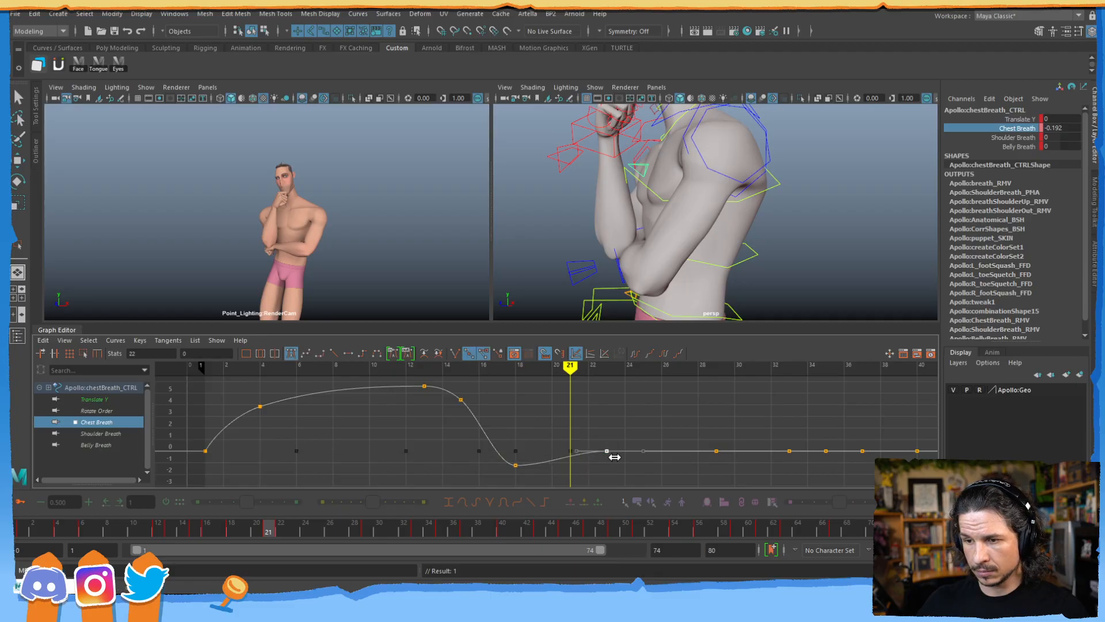
left_click(243, 534)
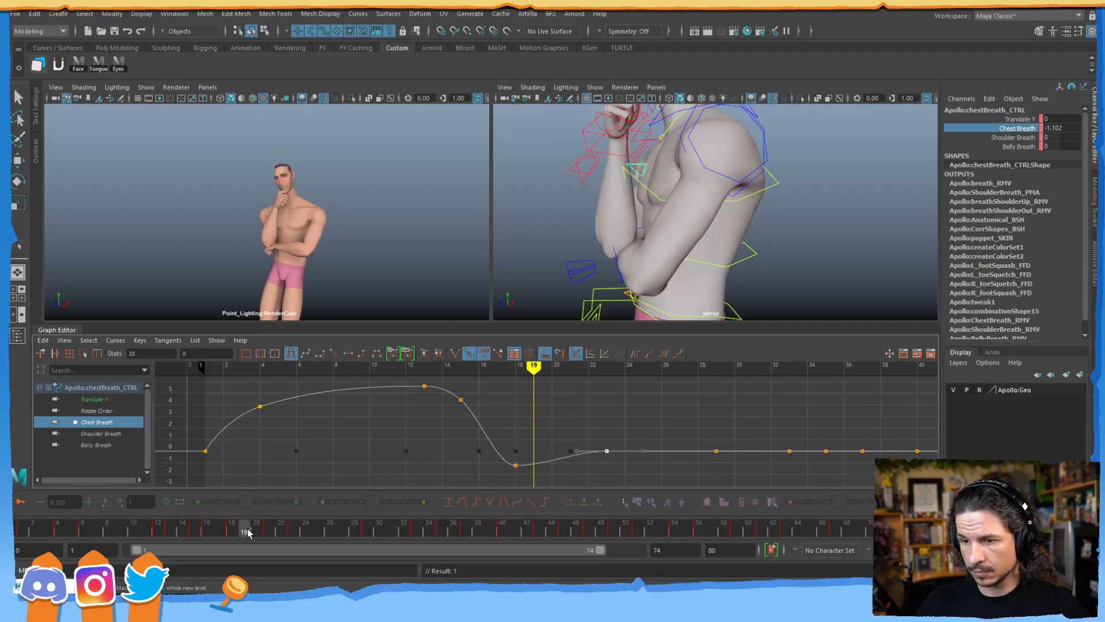
- Add a Chest Breath key at frame 20 with a value of about -0.885 to ease the recovery from the dip
left_click(257, 531)
right_click_drag(560, 450, 550, 440, "alt+shift")
middle_click_drag(550, 440, 507, 378, "alt")
left_click_drag(500, 450, 524, 470)
middle_click_drag(525, 474, 525, 476, "shift")
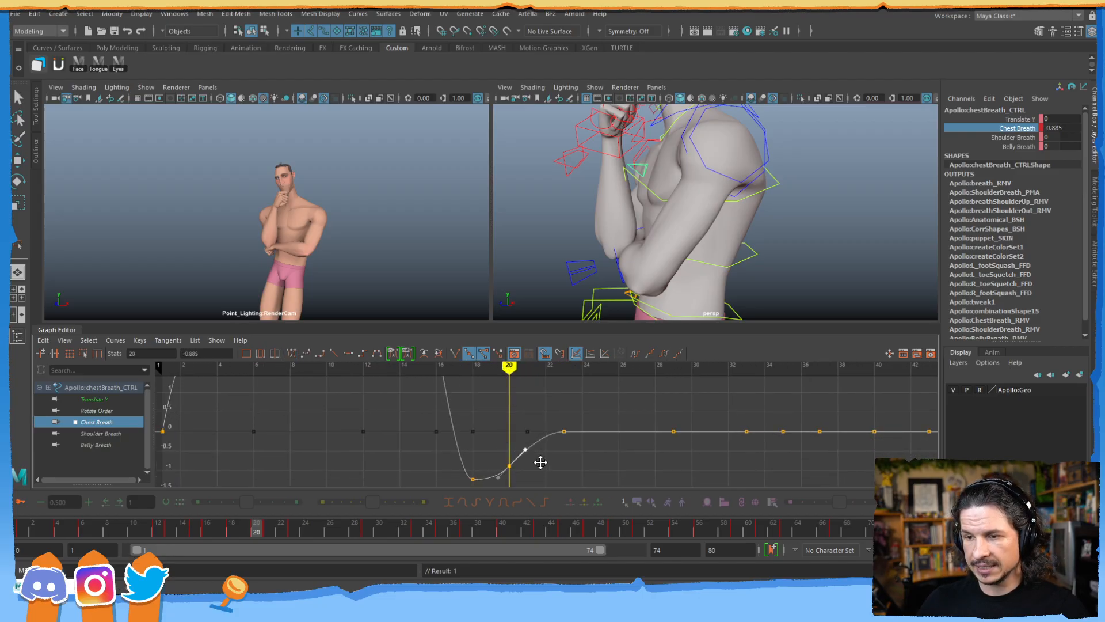
left_click(423, 443)
- Lower the Chest Breath key at frame 4 to about 3.6 and play the breath back from frame 1
key("a")
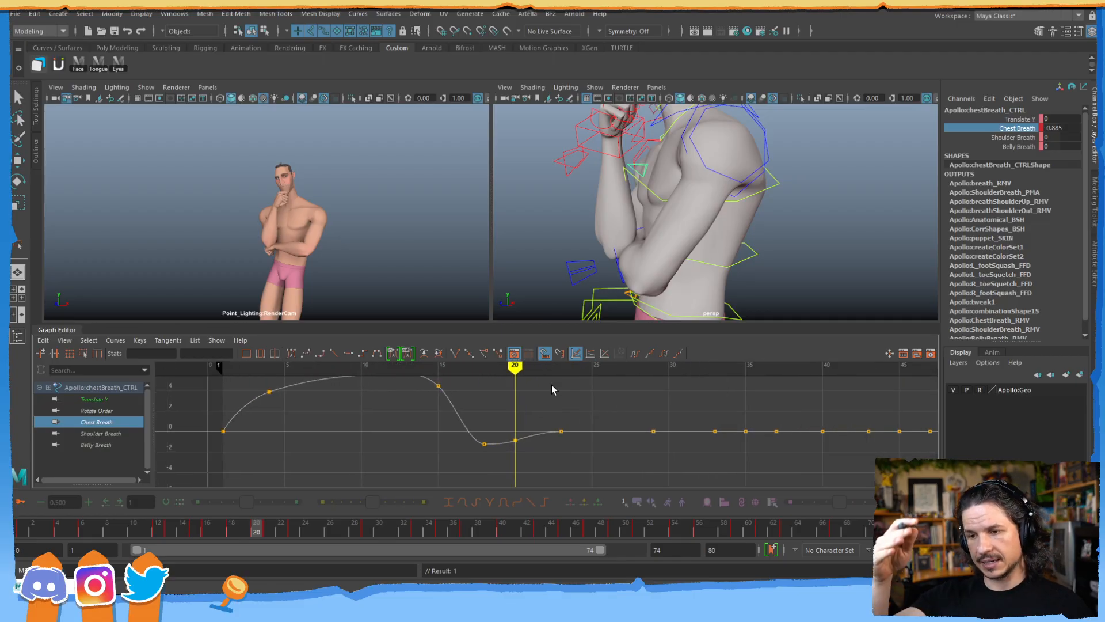
scroll(511, 396, "down", 3)
right_click_drag(371, 432, 411, 413, "alt")
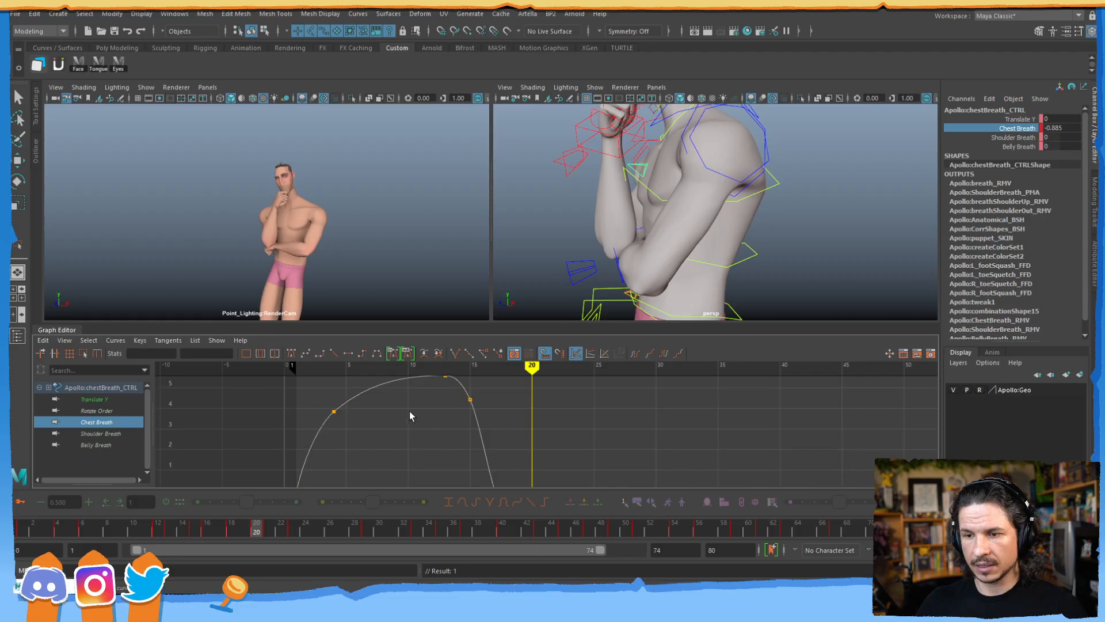
left_click(334, 411)
middle_click_drag(365, 439, 365, 441)
scroll(397, 429, "down", 3)
scroll(452, 435, "up", 3)
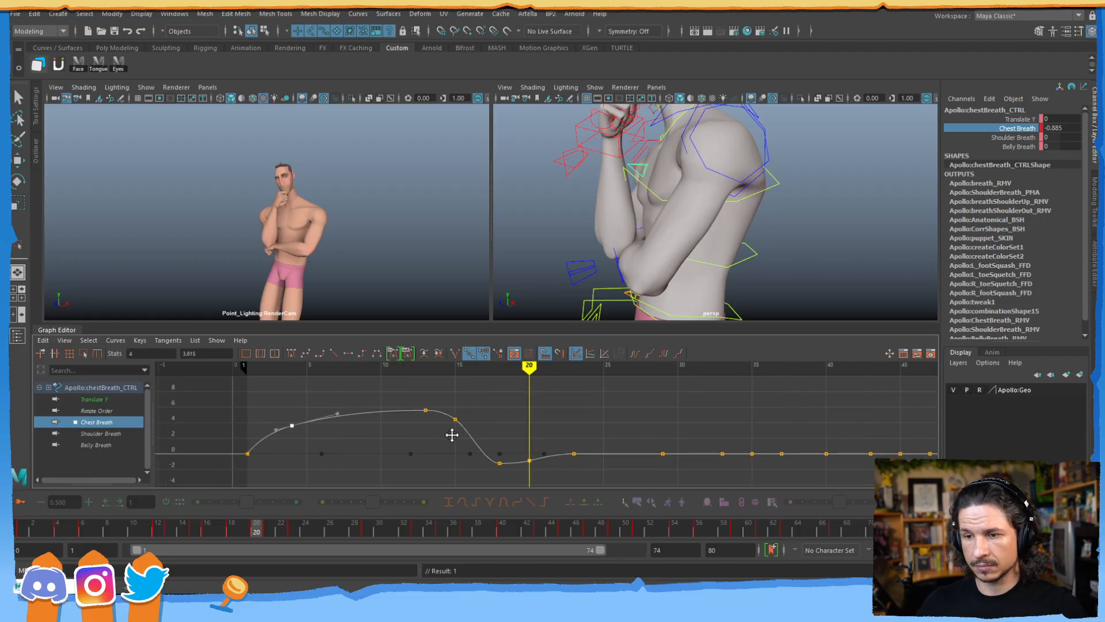
left_click(23, 531)
key("alt+v")
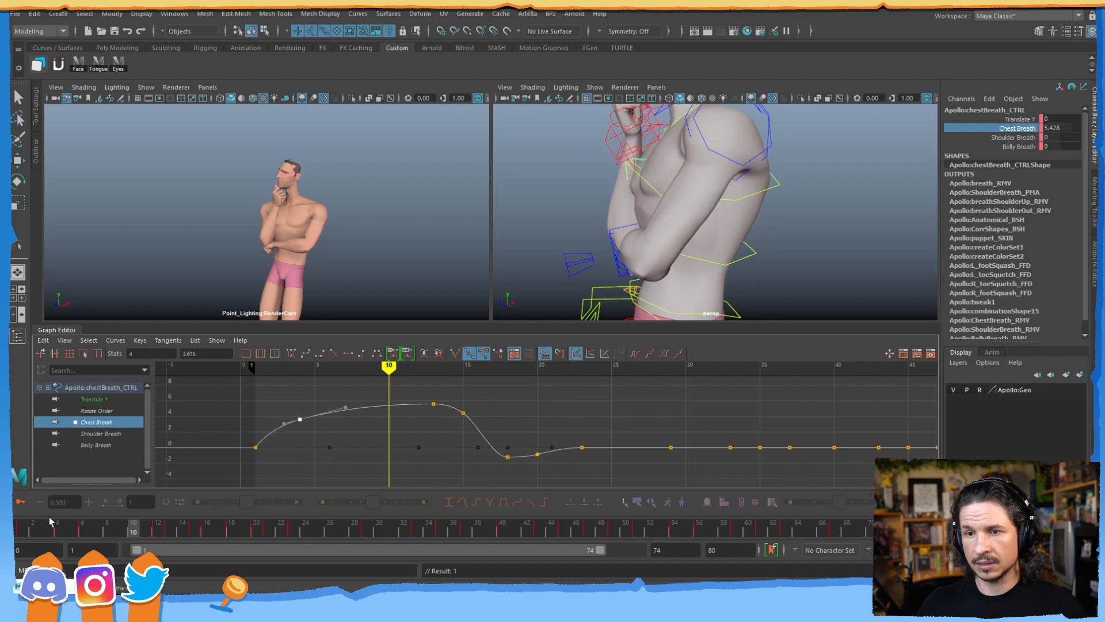
left_click_drag(36, 527, 23, 527)
- Soften the Chest Breath curve's rise out of frame 1 and move the frame 4 key to frame 5
right_click_drag(291, 444, 217, 419, "alt")
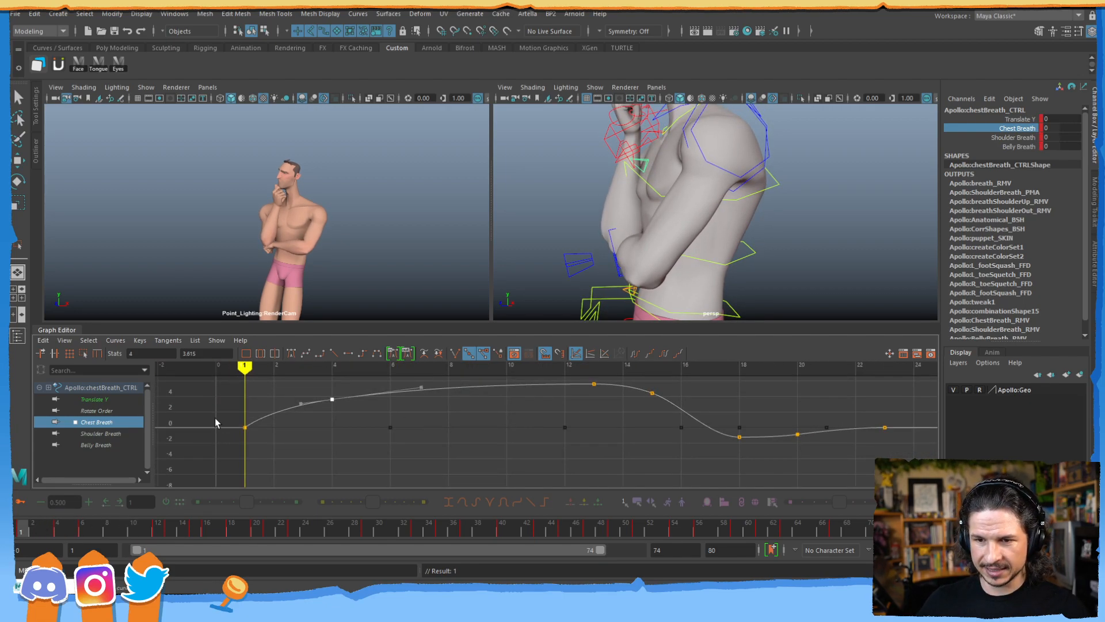
middle_click_drag(271, 434, 280, 434)
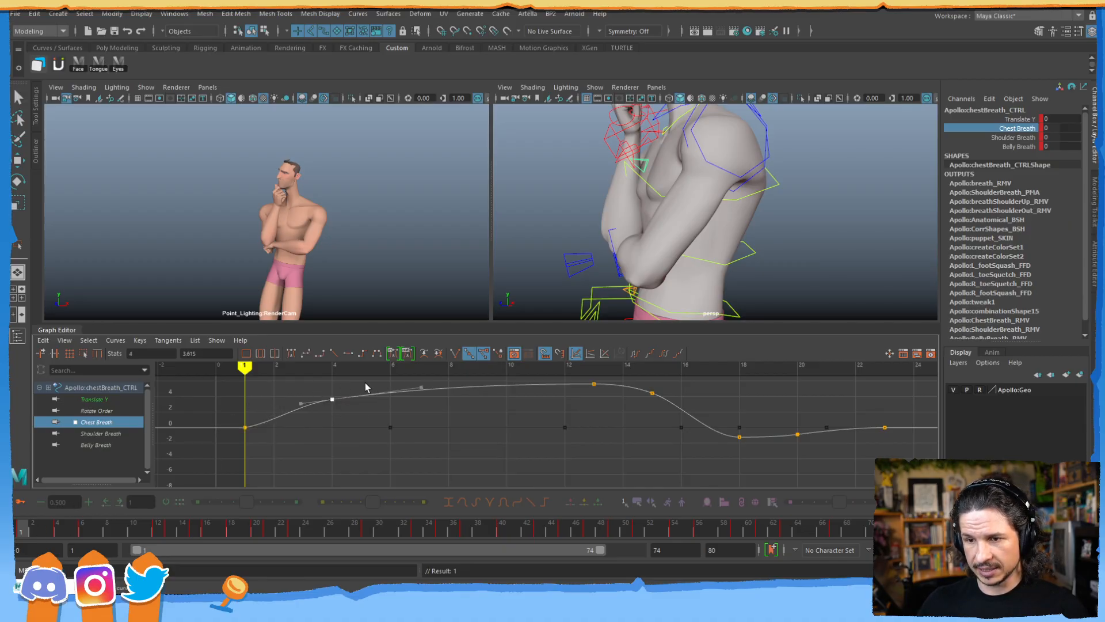
middle_click_drag(340, 408, 355, 405)
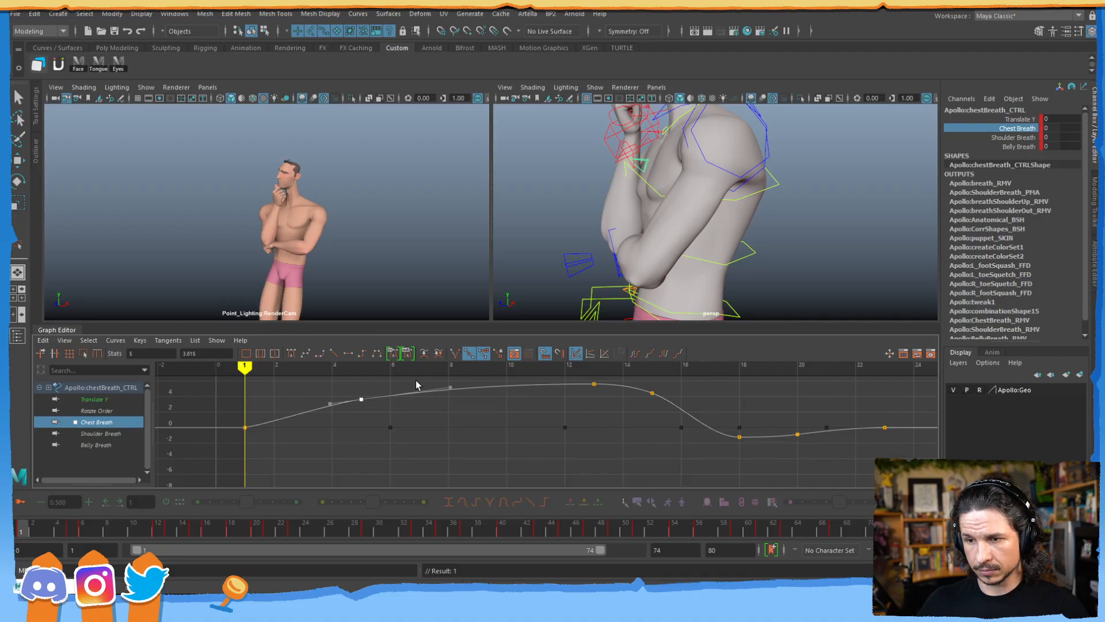
- Flatten the tangent of the Chest Breath key at frame 1 and check the opening motion up to frame 3
key("alt+period")
left_click(245, 427)
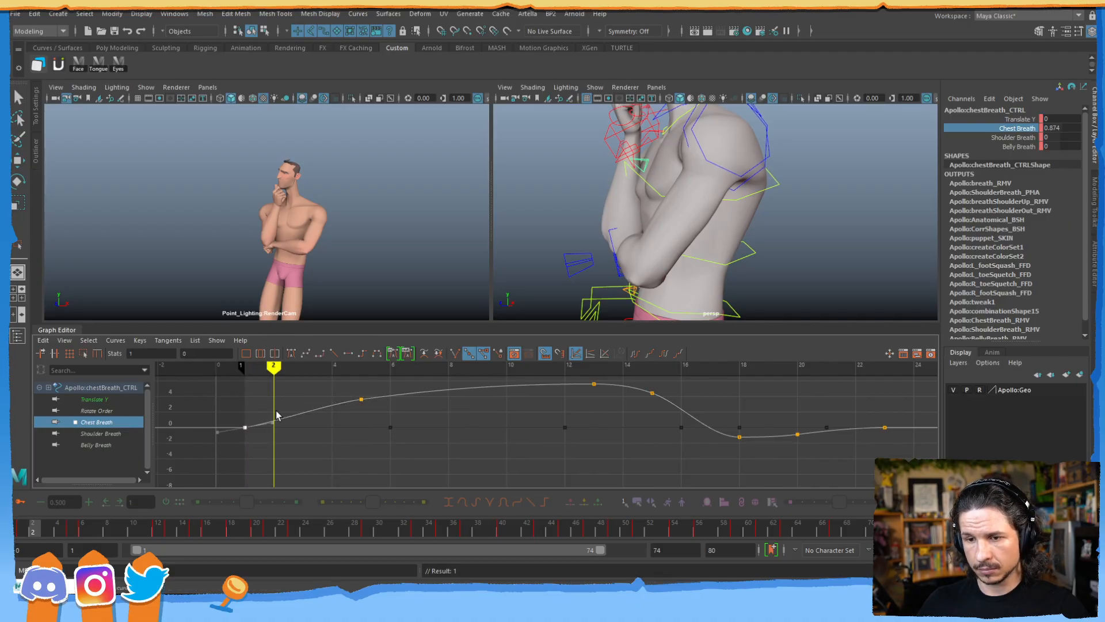
middle_click_drag(287, 450, 293, 448)
right_click_drag(392, 399, 386, 393, "alt+shift")
middle_click_drag(386, 394, 388, 399, "alt")
middle_click_drag(406, 437, 407, 425)
right_click_drag(407, 425, 366, 424, "alt")
middle_click_drag(366, 435, 362, 425, "alt")
right_click_drag(374, 428, 379, 428, "alt")
left_click_drag(22, 536, 44, 525)
mouse_move(504, 421)
right_mouse_down("alt")
mouse_move(483, 420)
mouse_move(506, 425)
mouse_move(496, 435)
mouse_move(506, 426)
right_mouse_up("alt")
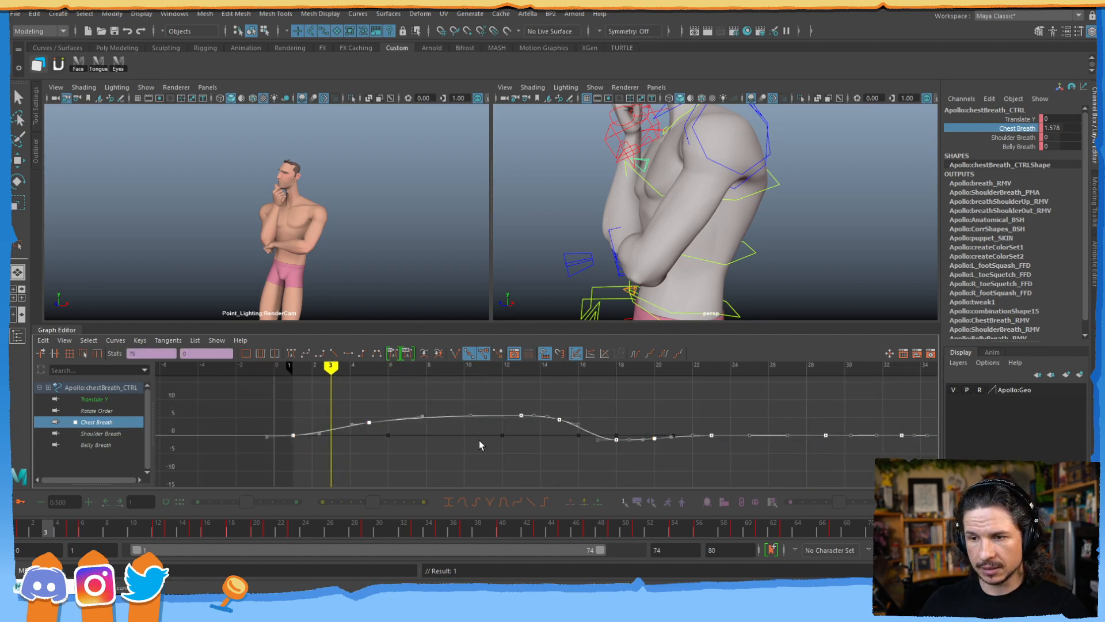
- Copy the Chest Breath curve onto the Belly Breath channel and scrub the opening frames to check the belly motion
left_click(65, 341)
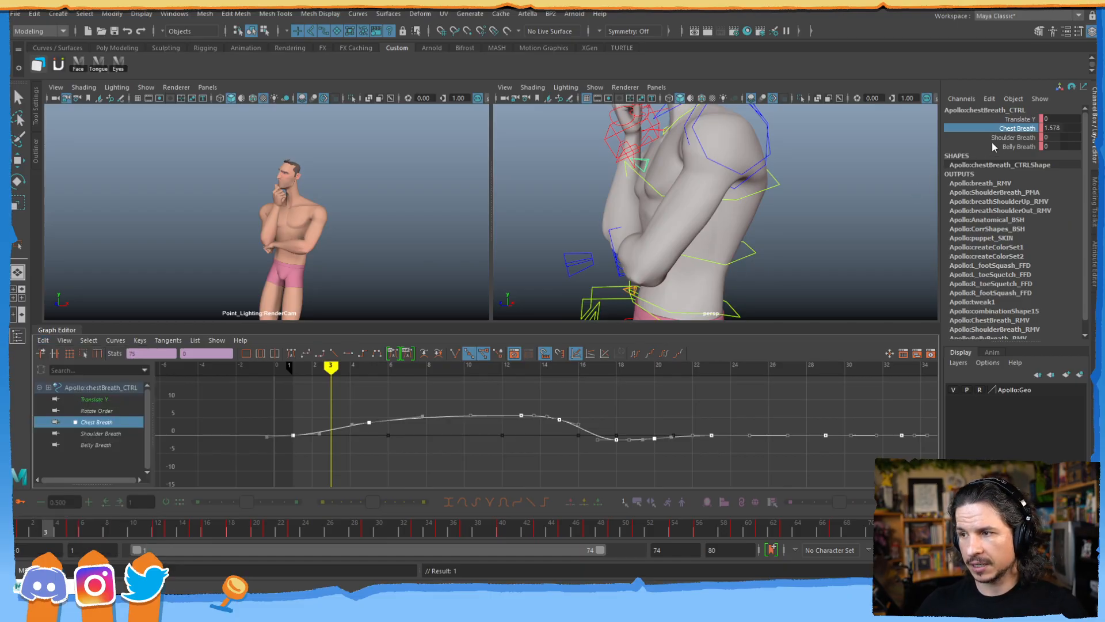
left_click(96, 445)
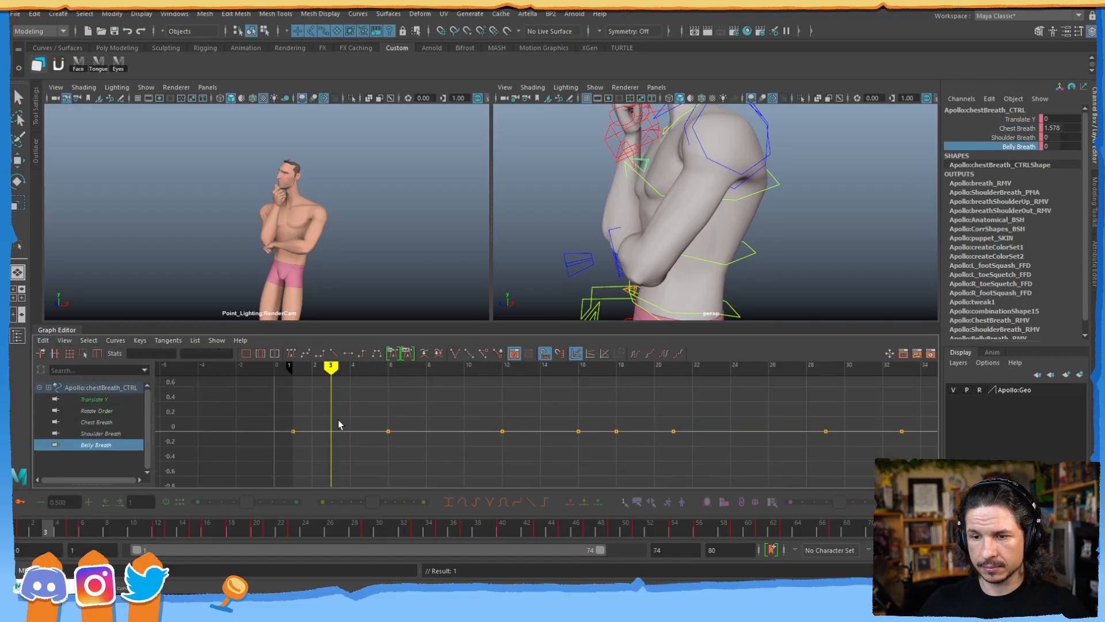
key("ctrl+v")
key("f")
right_click_drag(475, 419, 457, 418, "alt+shift")
left_click_drag(26, 534, 122, 522)
mouse_move(619, 259)
left_mouse_down("alt")
mouse_move(645, 209)
mouse_move(619, 244)
left_mouse_up("alt")
left_click_drag(134, 537, 245, 527)
left_click_drag(158, 521, 57, 527)
- Shift the whole Belly Breath curve two frames later and scrub to frame 18 to check the overlap
left_click_drag(432, 408, 439, 416)
middle_click_drag(451, 423, 471, 423, "shift")
mouse_move(25, 532)
left_mouse_down()
mouse_move(273, 513)
mouse_move(193, 510)
mouse_move(231, 513)
left_mouse_up()
- Try shifting the Belly Breath curve one frame earlier, check it around frame 6, and undo the shift
middle_click_drag(480, 417, 475, 418, "shift")
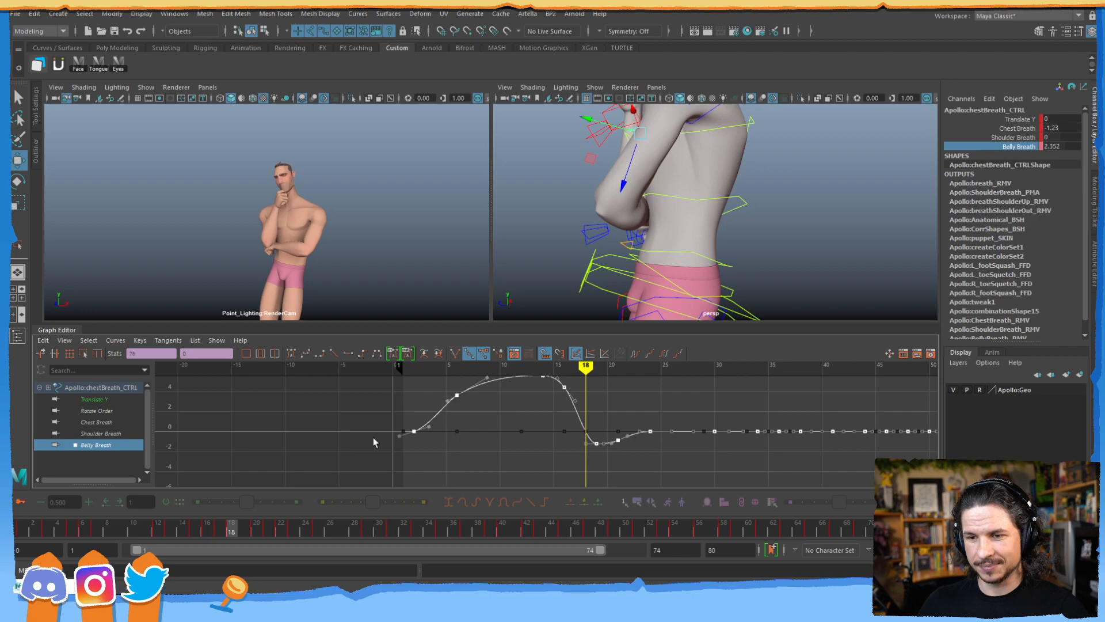
left_click_drag(66, 534, 84, 533)
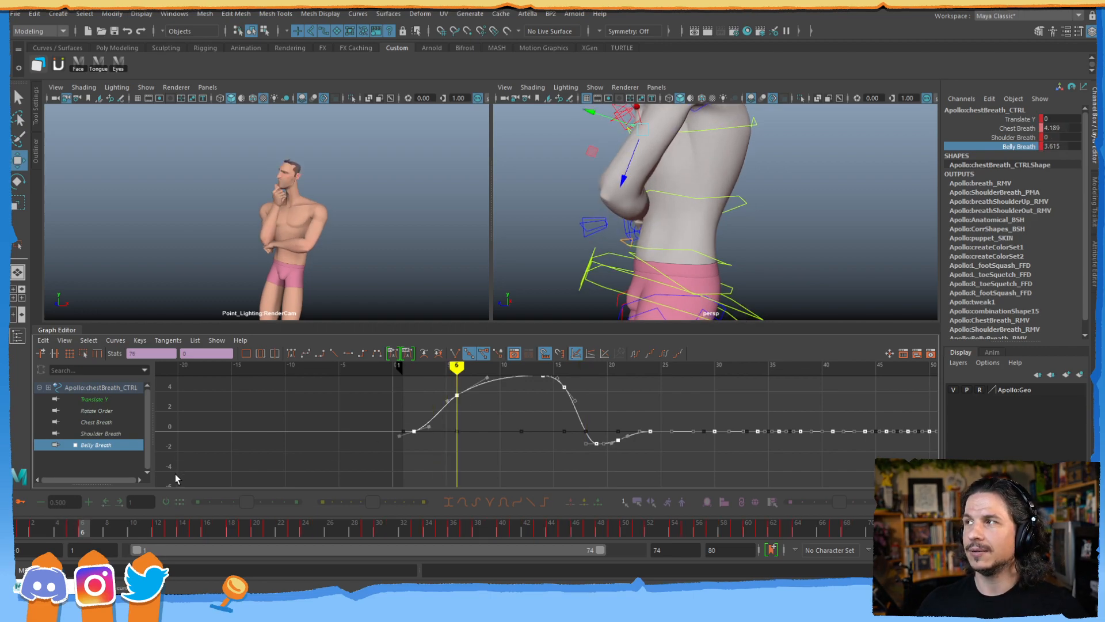
key("ctrl+z")
key("ctrl+z")
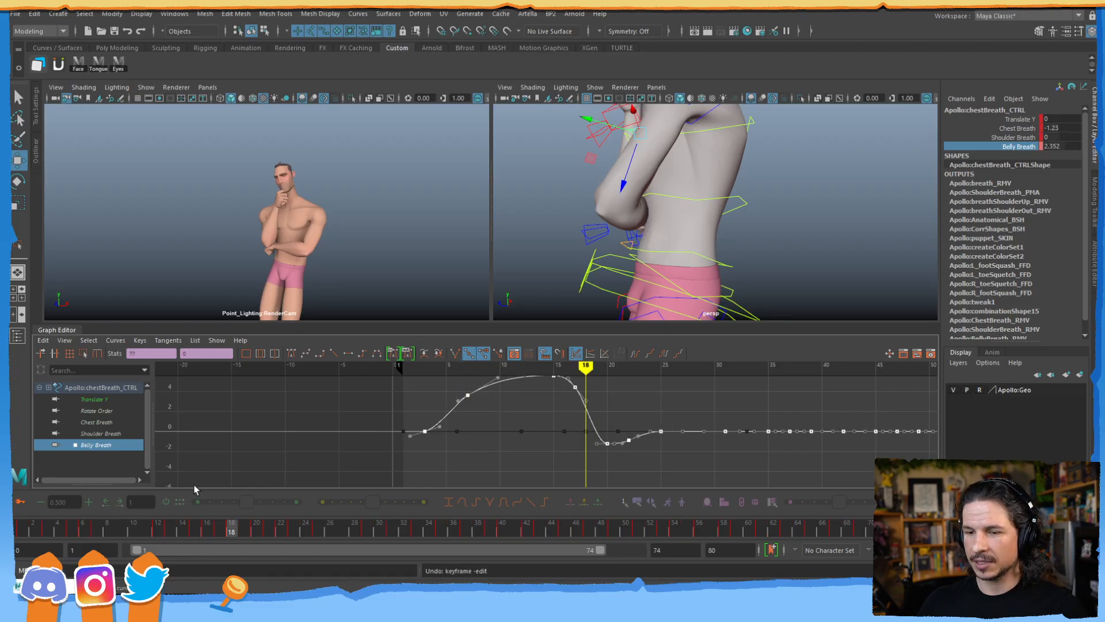
- Shift the Belly Breath keys from the peak onward three frames earlier, placing the peak at frame 12
left_click_drag(29, 530, 145, 533)
middle_click_drag(536, 415, 468, 430, "alt")
left_click_drag(473, 384, 668, 483)
middle_click_drag(486, 442, 430, 444, "shift")
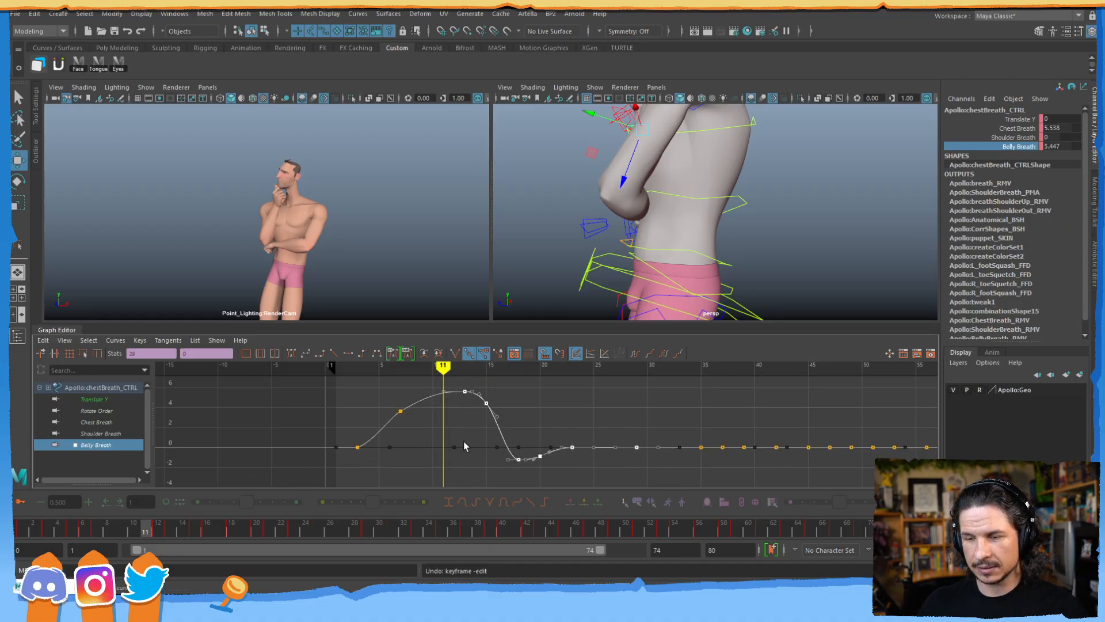
middle_click_drag(464, 433, 459, 428, "shift")
left_click_drag(147, 531, 206, 524)
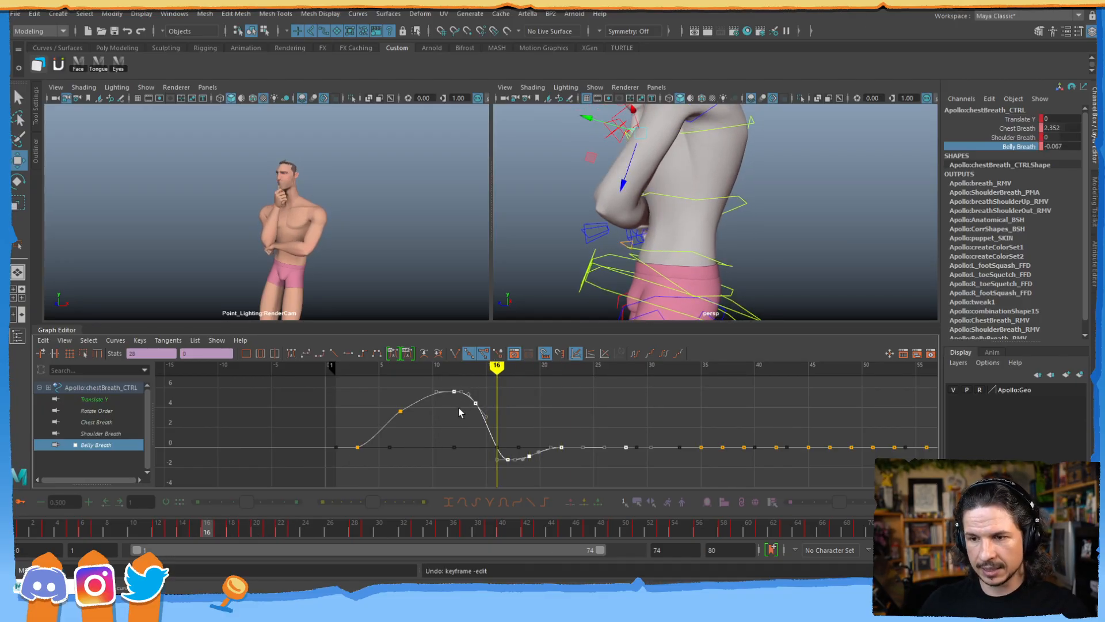
- Scale the Belly Breath curve's values down to a peak of about 2 and scrub through the breath
key("r")
middle_click_drag(454, 440, 452, 467)
middle_click_drag(452, 468, 457, 443)
key("ctrl+z")
key("w")
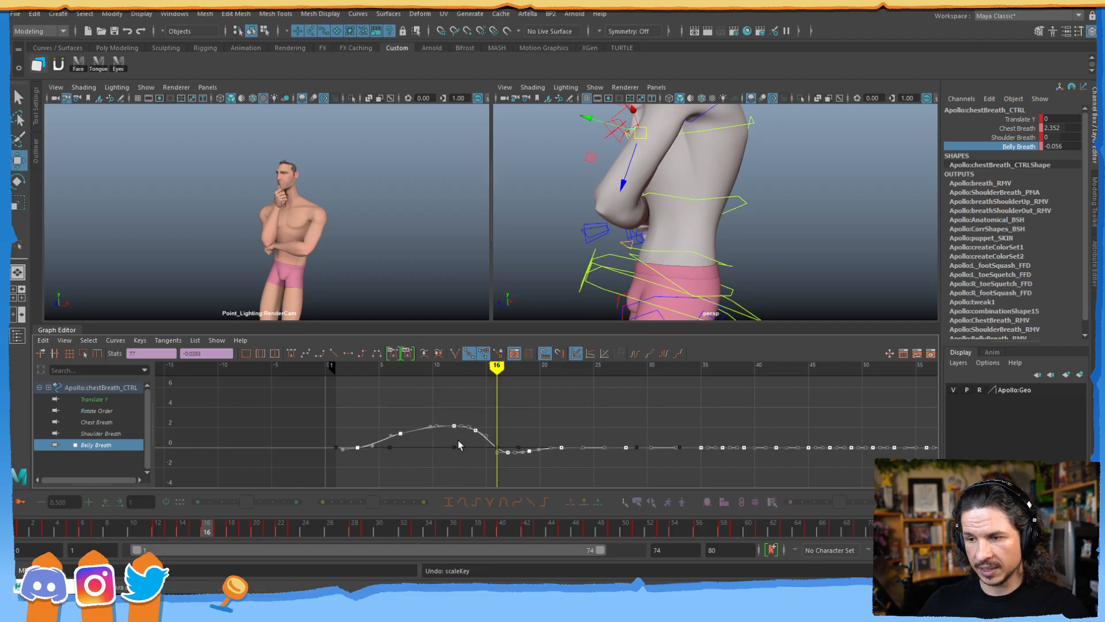
left_click_drag(49, 523, 86, 467)
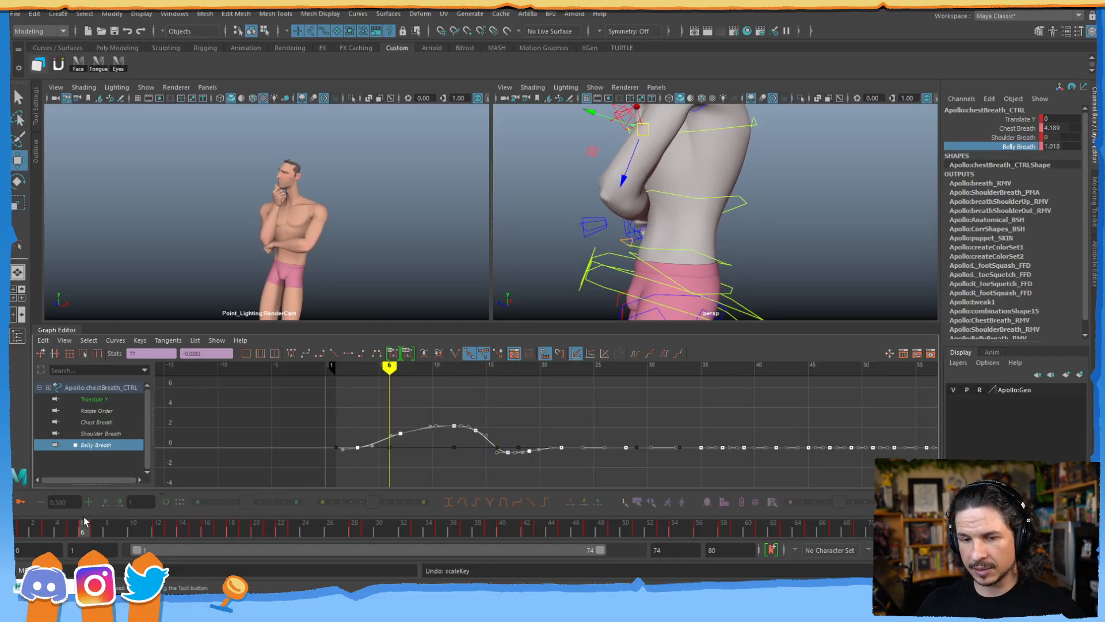
left_click_drag(30, 530, 368, 493)
mouse_move(252, 498)
left_mouse_down()
mouse_move(15, 532)
mouse_move(223, 516)
mouse_move(490, 472)
mouse_move(279, 469)
mouse_move(112, 493)
left_mouse_up()
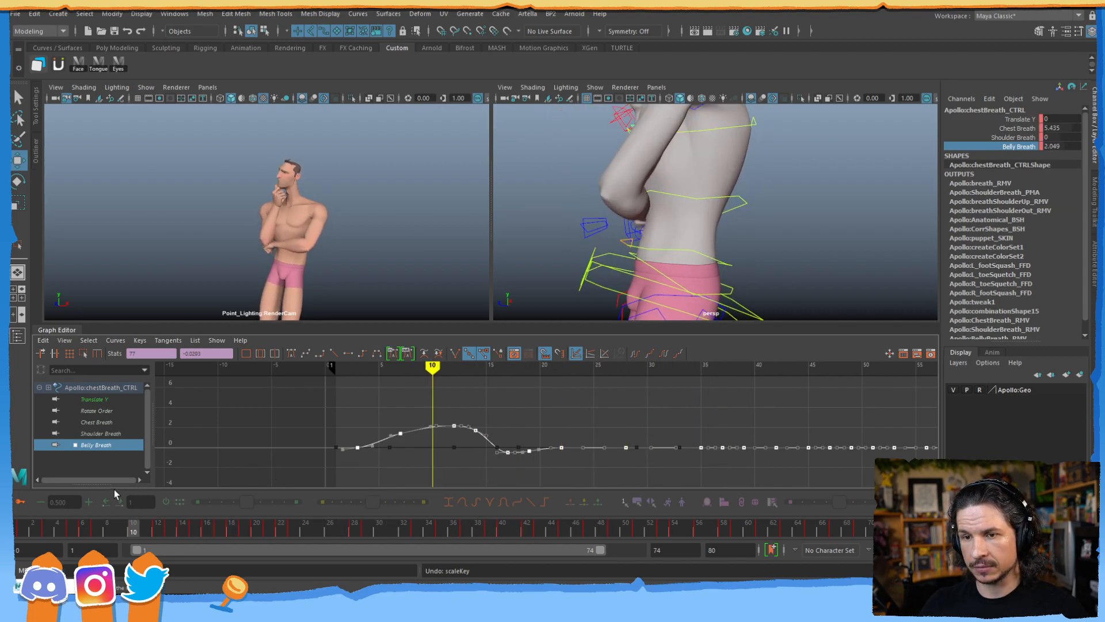
- Key Chest Breath at 4.7 on frame 50, checking the chest from a side view
mouse_move(195, 483)
left_mouse_down()
mouse_move(686, 433)
mouse_move(550, 420)
mouse_move(624, 413)
left_mouse_up()
left_click_drag(704, 209, 654, 221, "alt")
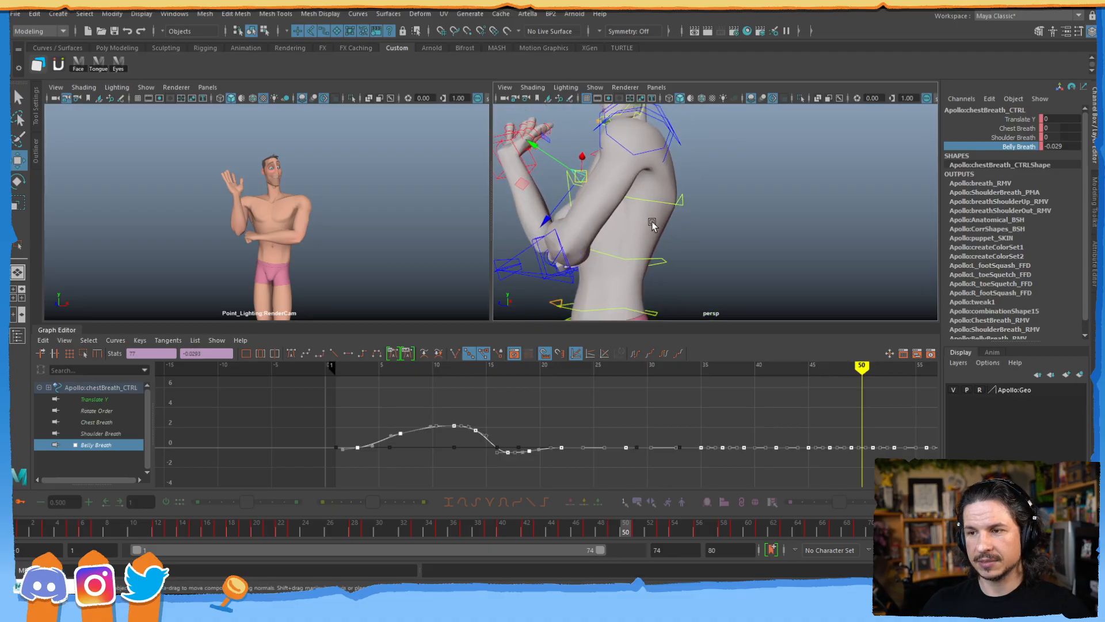
middle_click_drag(654, 221, 515, 303, "alt")
left_click(1017, 128)
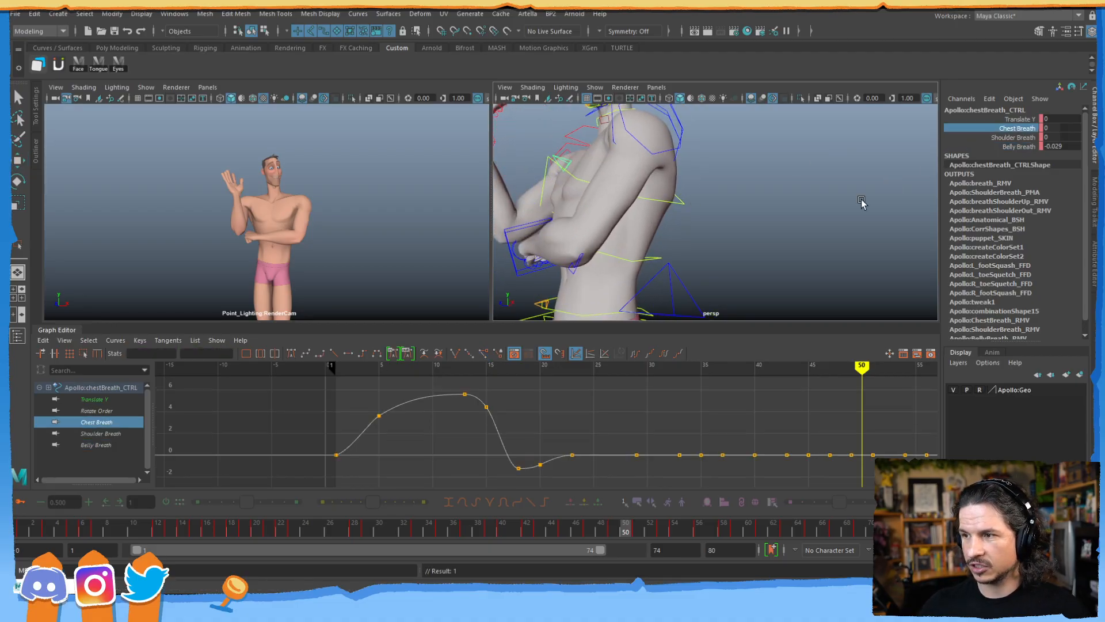
right_click_drag(662, 398, 640, 399, "alt")
middle_click_drag(708, 398, 558, 412, "alt")
mouse_move(558, 412)
right_mouse_down("alt")
mouse_move(597, 401)
mouse_move(555, 416)
right_mouse_up("alt")
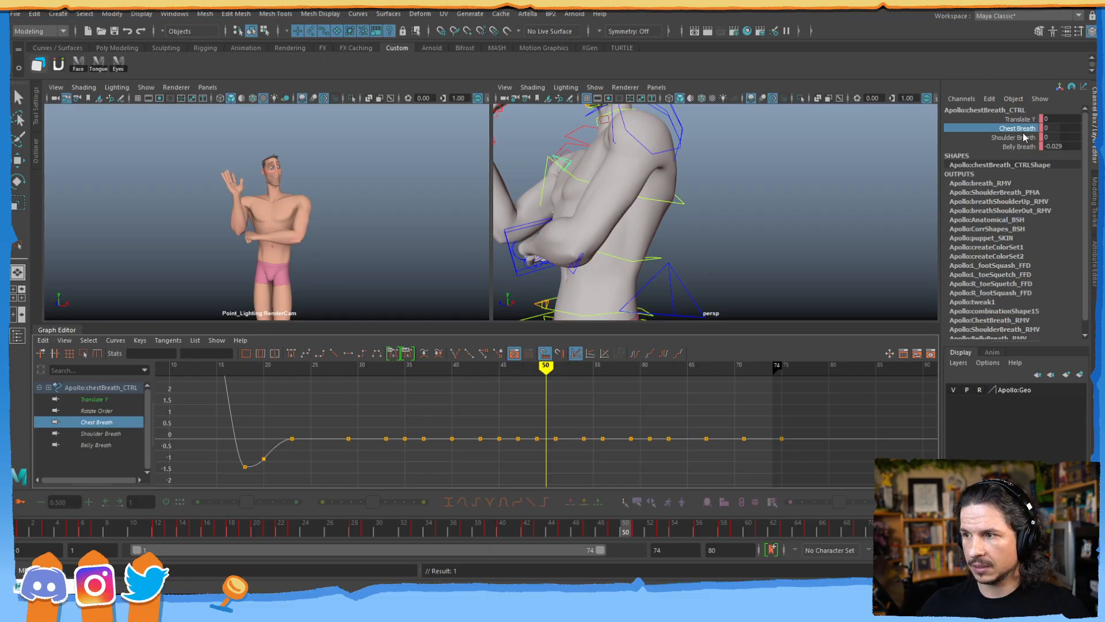
middle_click_drag(751, 232, 727, 236)
key("s")
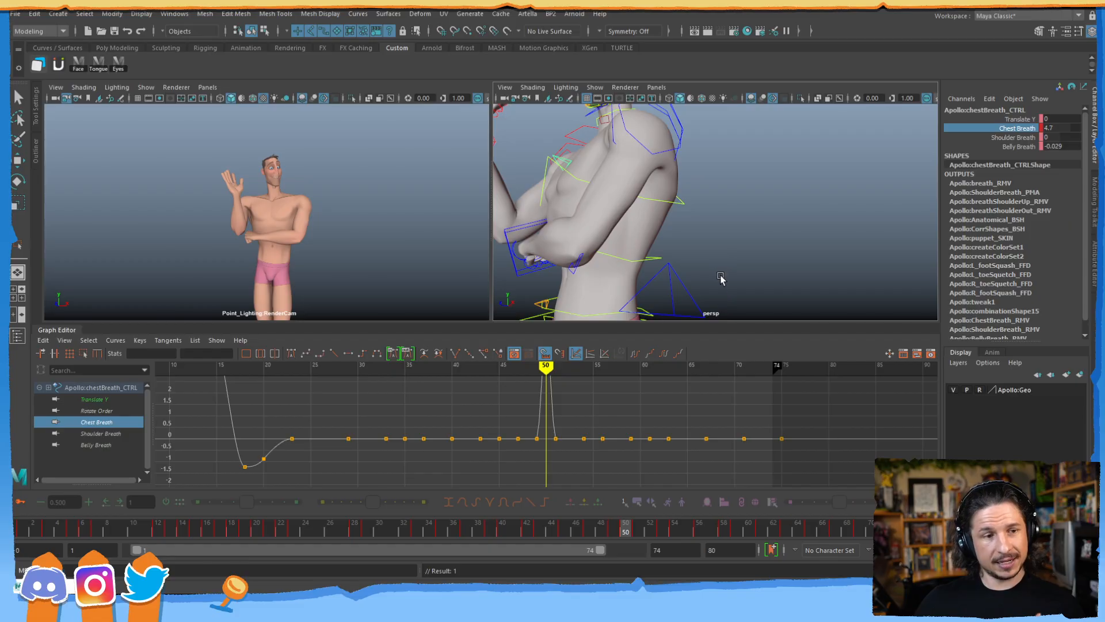
- Lower the Chest Breath key at frame 50 to 4.4
middle_click_drag(593, 397, 608, 431, "alt")
right_click_drag(608, 430, 560, 425, "alt")
right_click_drag(560, 425, 605, 420, "alt+shift")
middle_click_drag(604, 419, 580, 421, "alt")
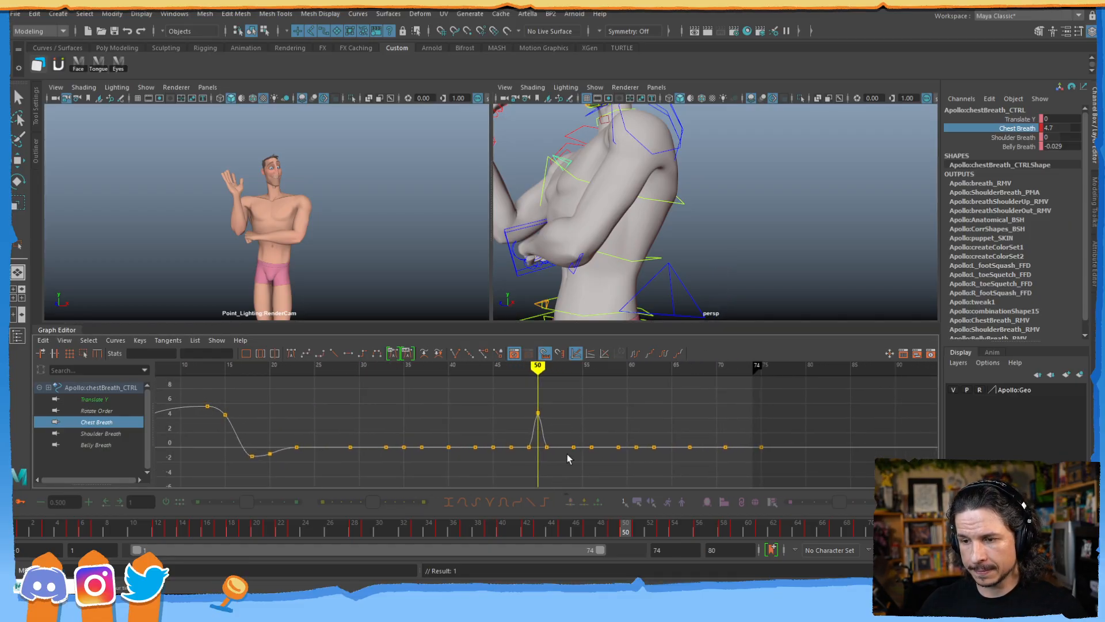
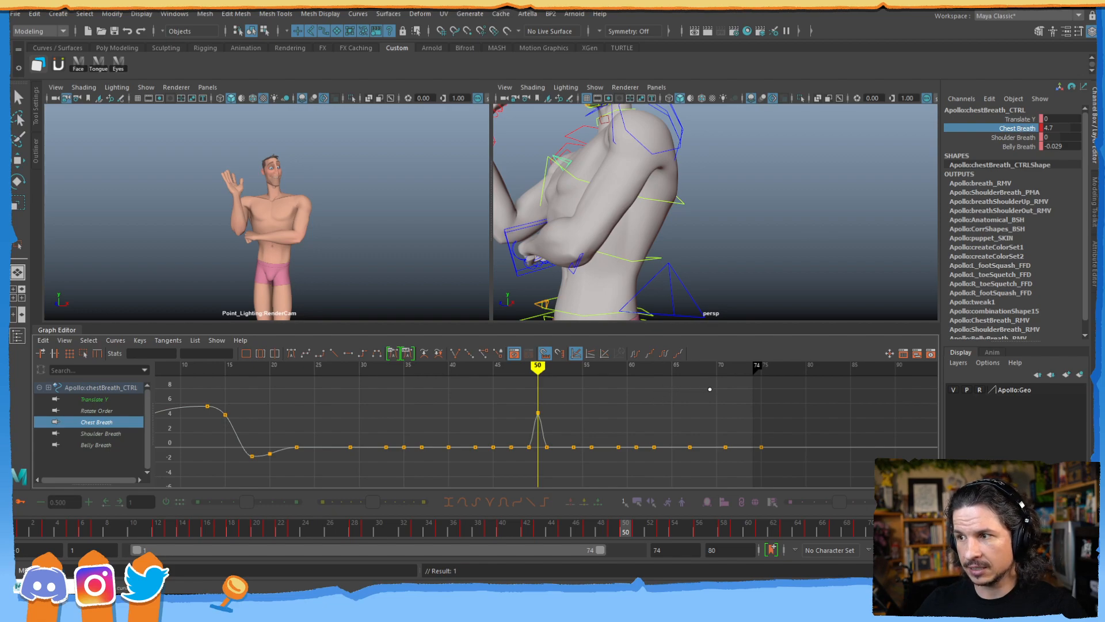
left_click(1017, 120, "shift")
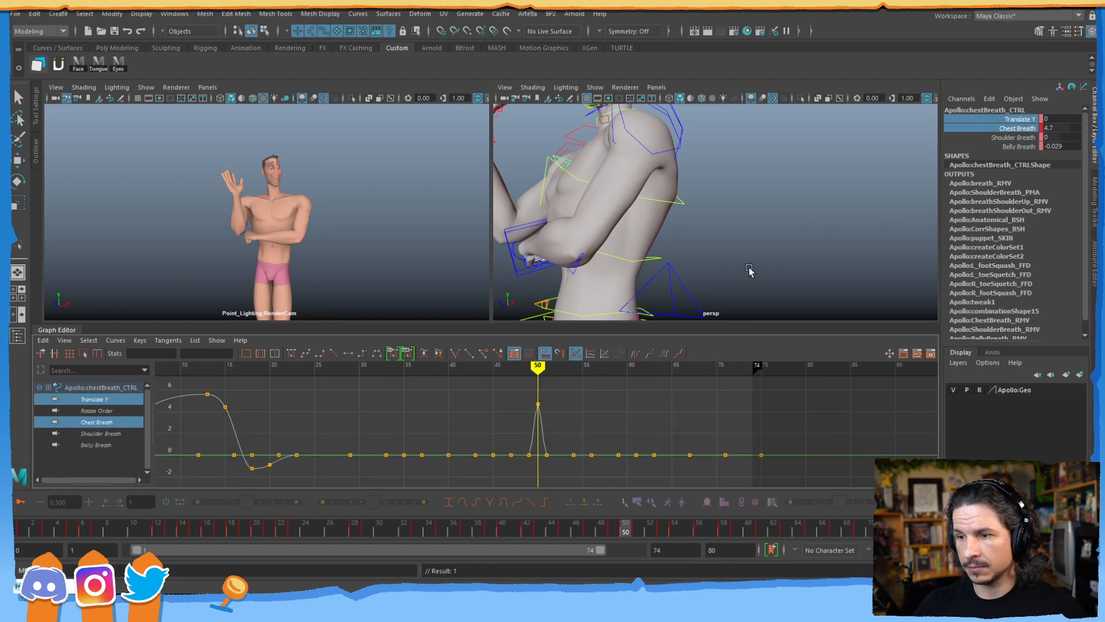
left_click(1022, 128)
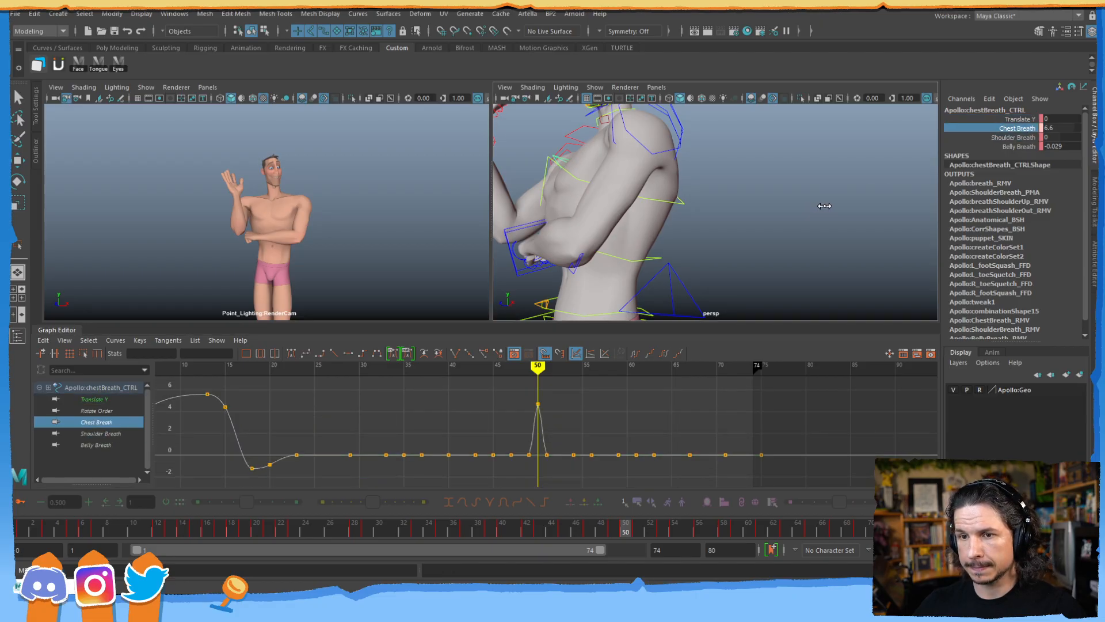
middle_click_drag(815, 211, 797, 212)
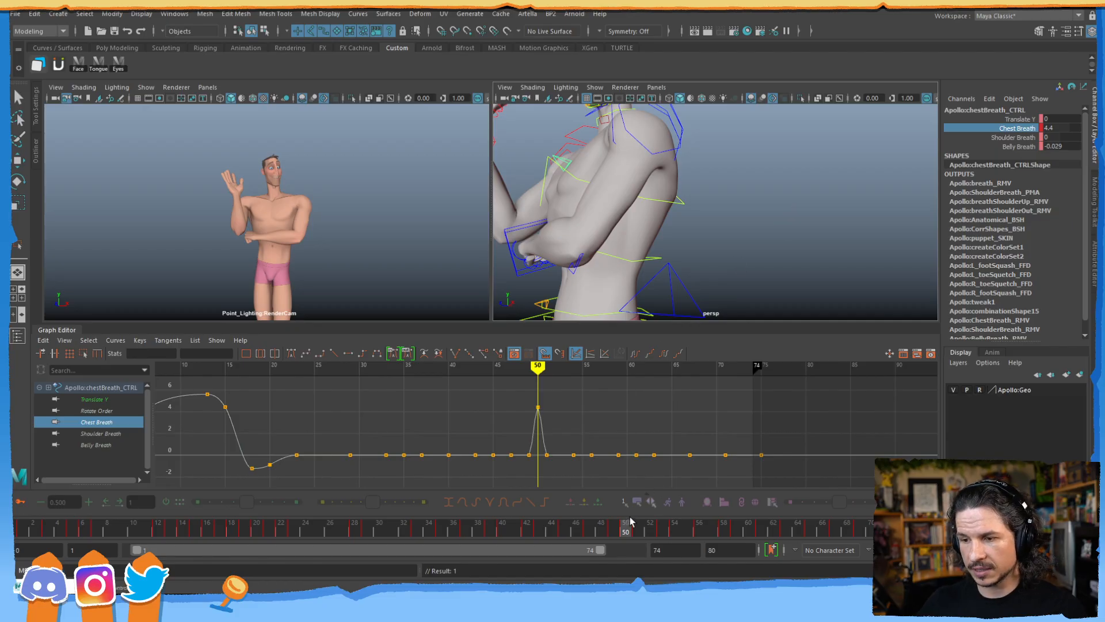
- Delete the Chest Breath keys at frames 51, 54 and 56 and move the frame 59 key to frame 60
left_click_drag(636, 533, 711, 512)
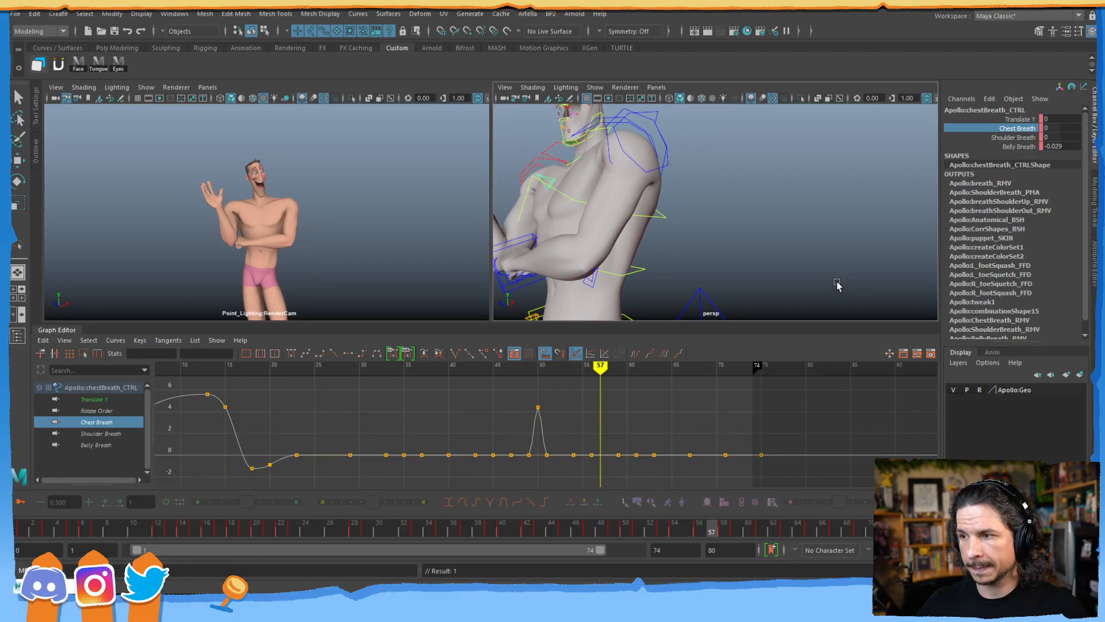
left_click_drag(566, 441, 591, 469)
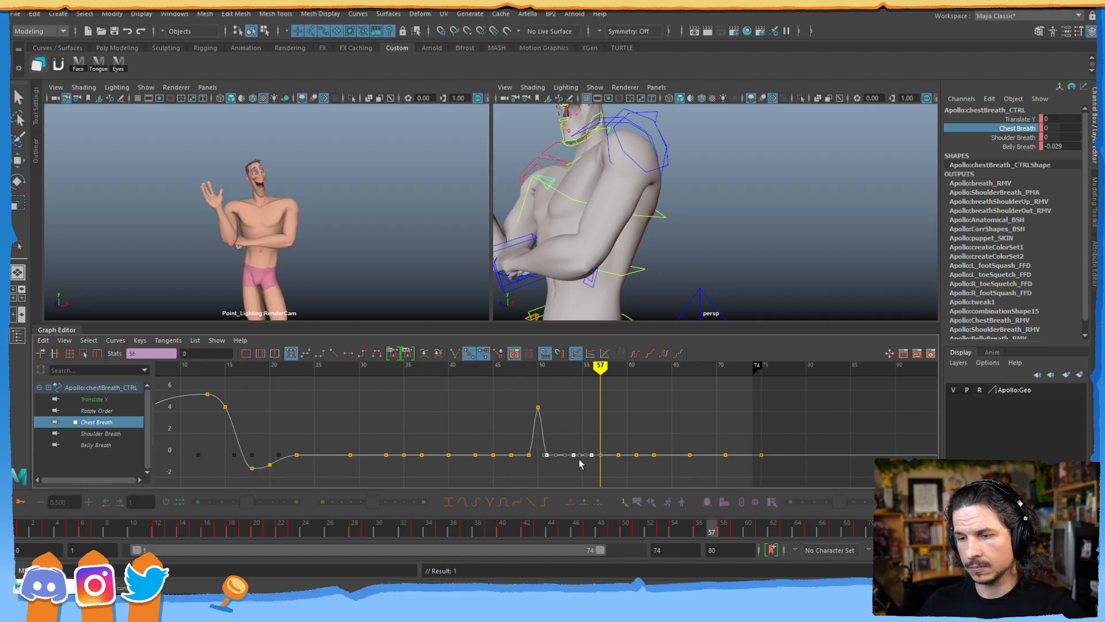
key("Delete")
left_click_drag(627, 439, 616, 459)
middle_click_drag(615, 465, 658, 460, "shift")
left_click_drag(700, 537, 749, 533)
middle_click_drag(633, 473, 638, 473, "shift")
- Move the second Chest Breath peak key from frame 50 to frame 53
left_click_drag(735, 535, 667, 522)
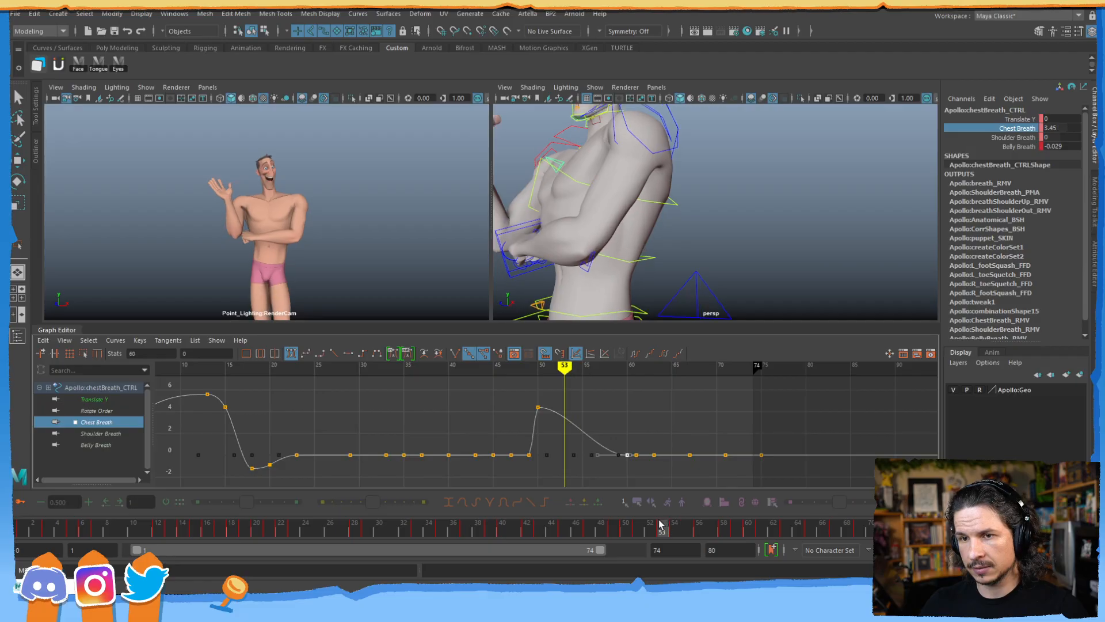
left_click_drag(655, 522, 649, 522)
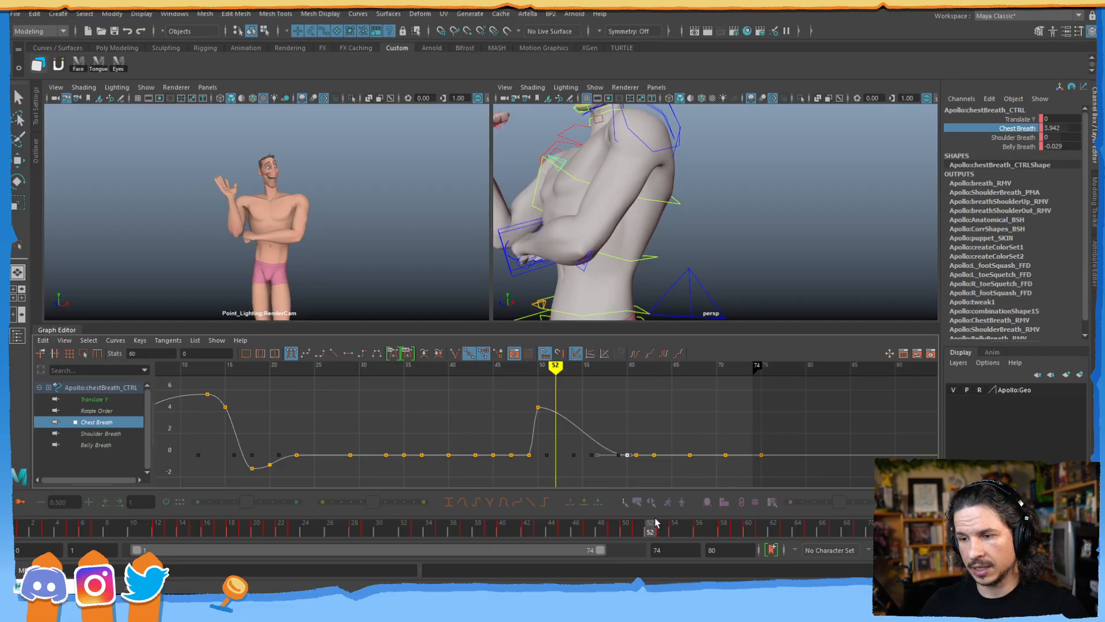
left_click(656, 522)
left_click(537, 407)
middle_click_drag(535, 422, 559, 428, "shift")
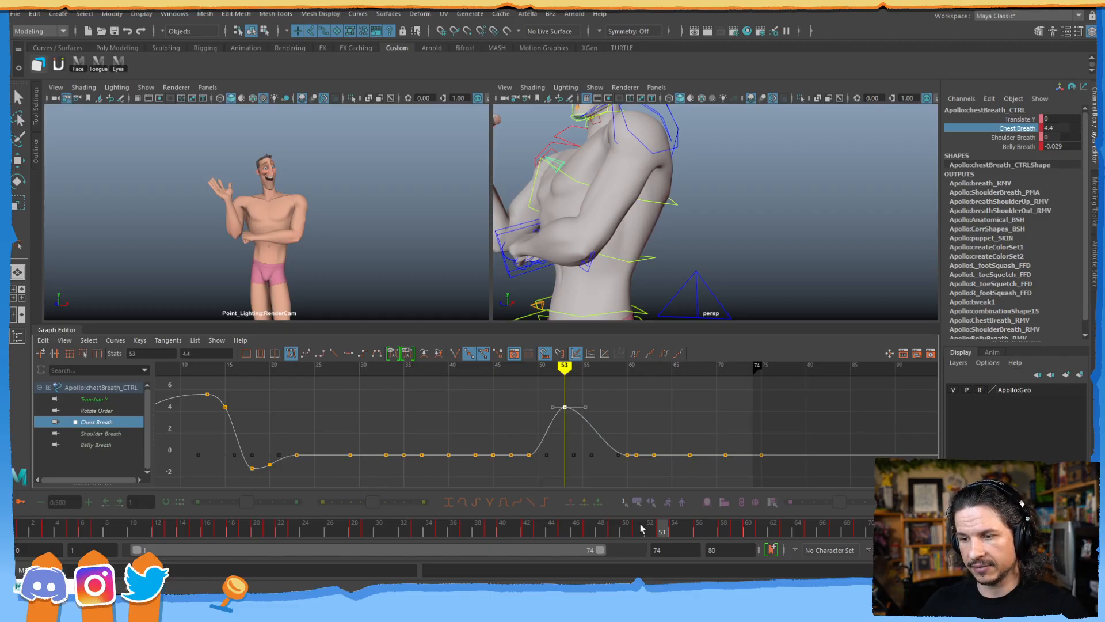
- Insert a Chest Breath key at frame 56 and raise it to about 3.6 to hold the breath longer
left_click_drag(677, 532, 698, 530)
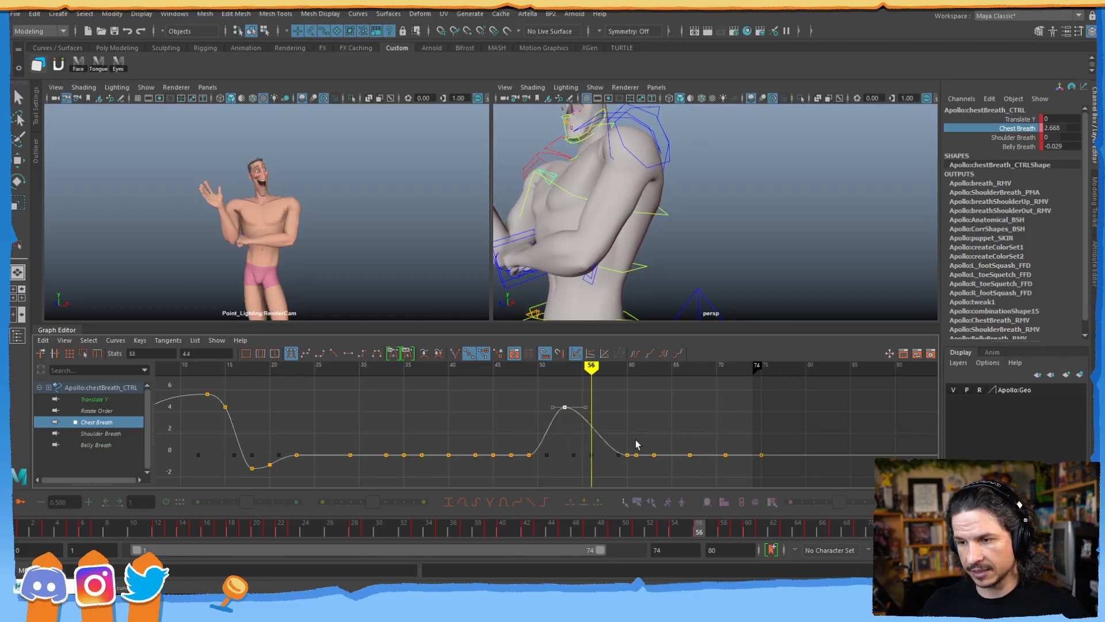
key("i")
middle_click(605, 464)
middle_click_drag(602, 441, 604, 433, "shift")
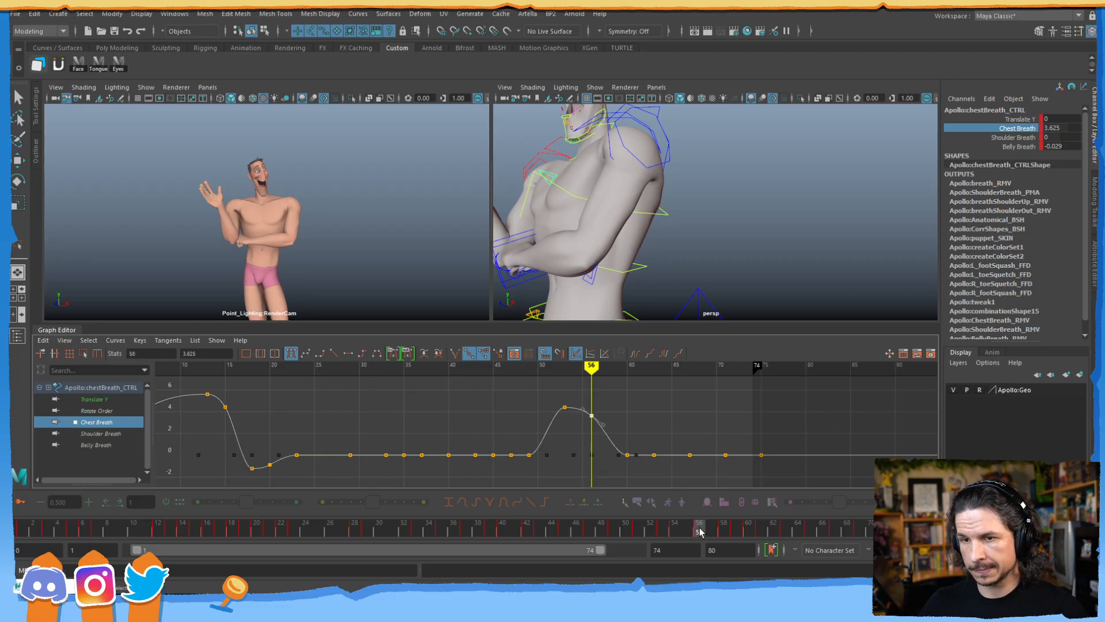
- Shift the second breath's peak, falloff and settle keys one frame earlier and scrub back to frame 45
left_click_drag(699, 531, 761, 530)
left_click_drag(698, 509, 738, 483)
left_click_drag(546, 385, 642, 470)
middle_click_drag(643, 470, 629, 468)
left_click_drag(731, 522, 564, 493)
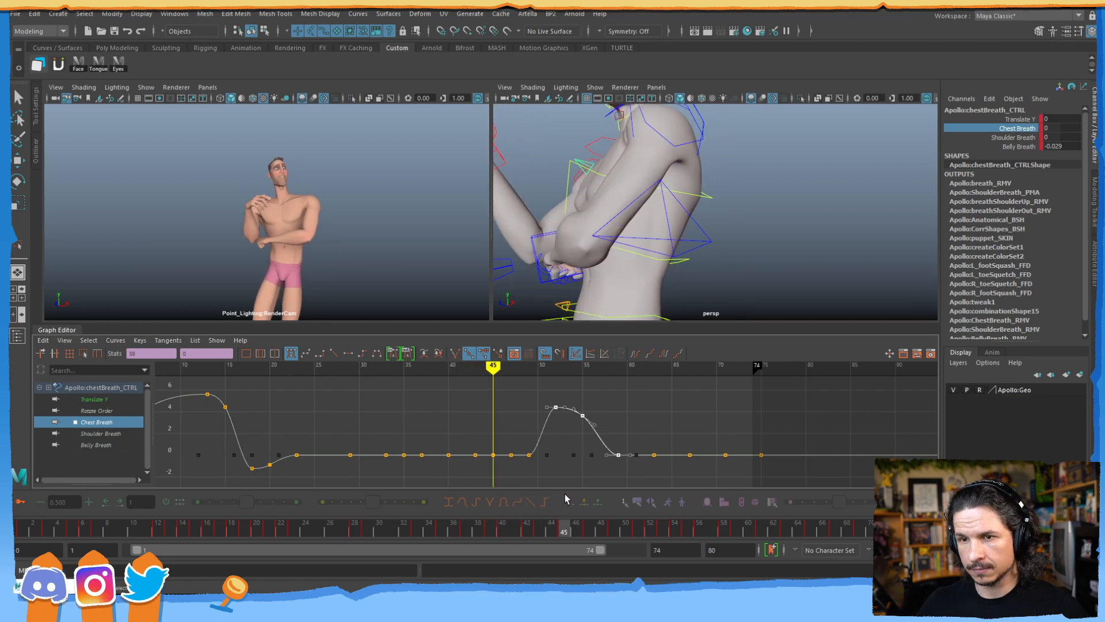
- Remove surplus Chest Breath keys before the second peak and shape the rise with about 0.6 at frame 45 and 3.3 at frame 49
left_click_drag(483, 434, 548, 461)
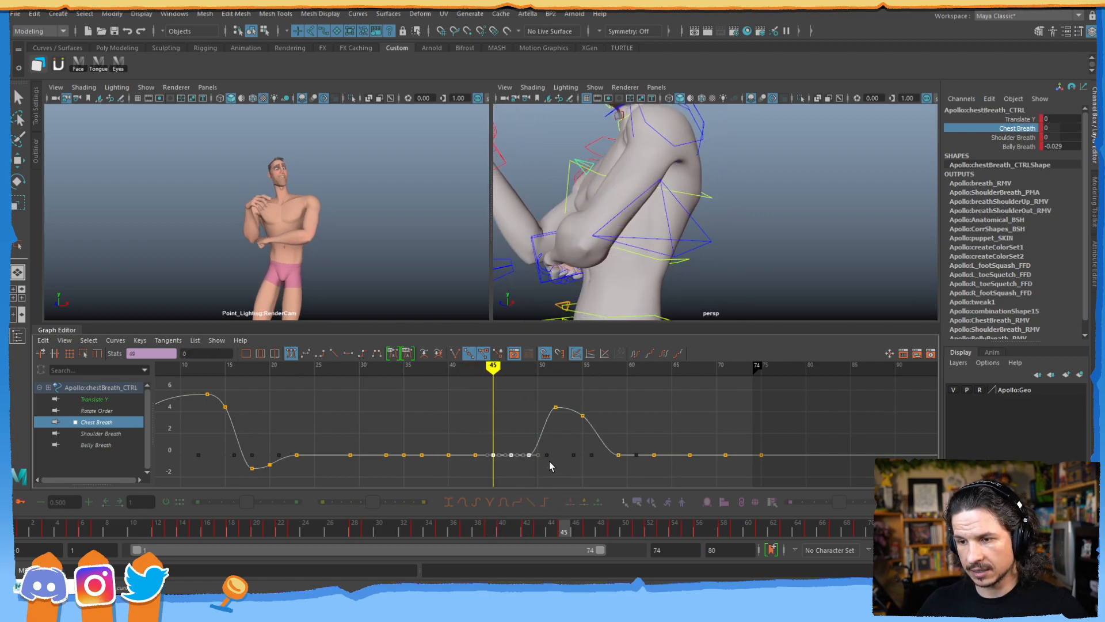
key("Delete")
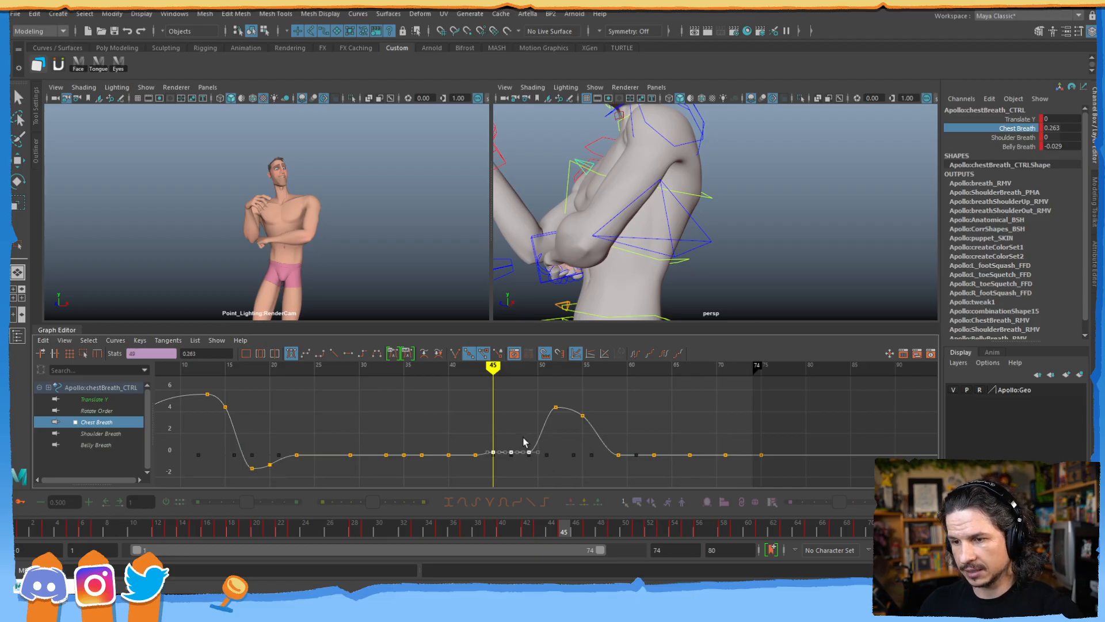
left_click(524, 437)
middle_click_drag(458, 455, 531, 464, "shift")
left_click_drag(443, 454, 410, 486)
middle_click_drag(530, 464, 554, 431, "shift")
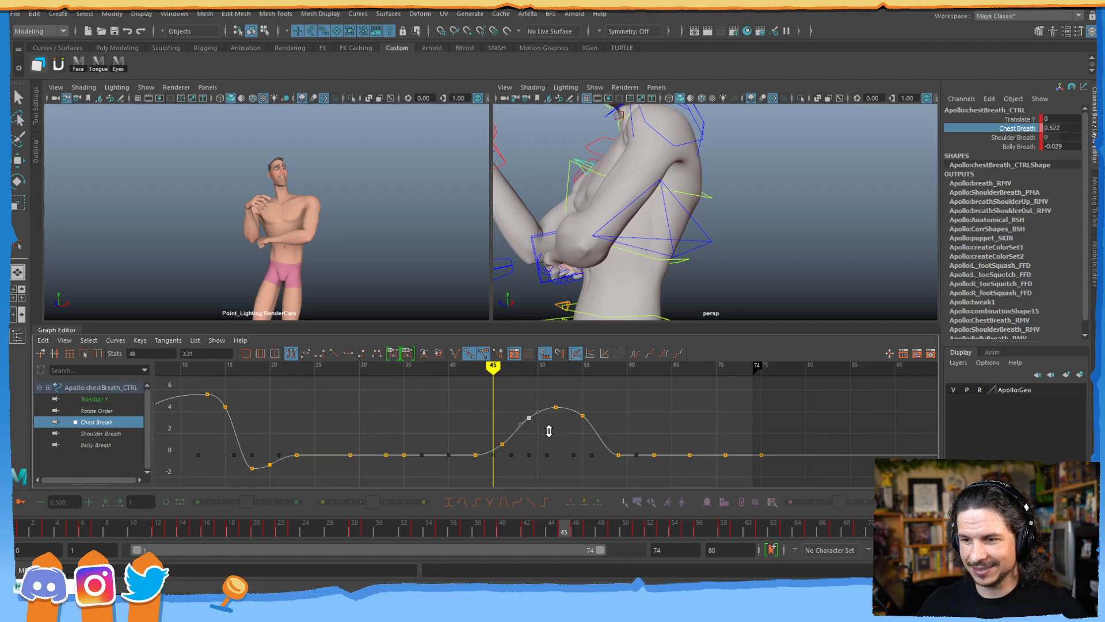
middle_click_drag(513, 465, 555, 447, "shift")
- Move the second breath's settle key to frame 58 and lower it to about -0.8 for a dip
middle_click_drag(618, 463, 612, 465, "shift")
left_click(615, 457)
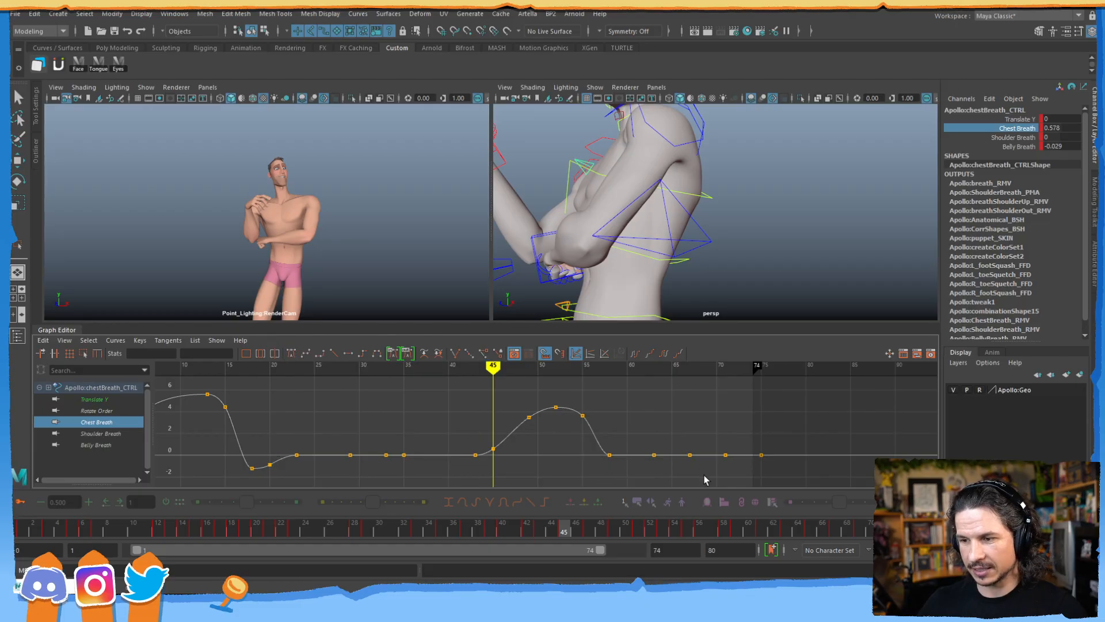
left_click(609, 456)
middle_click_drag(610, 477, 610, 487, "shift")
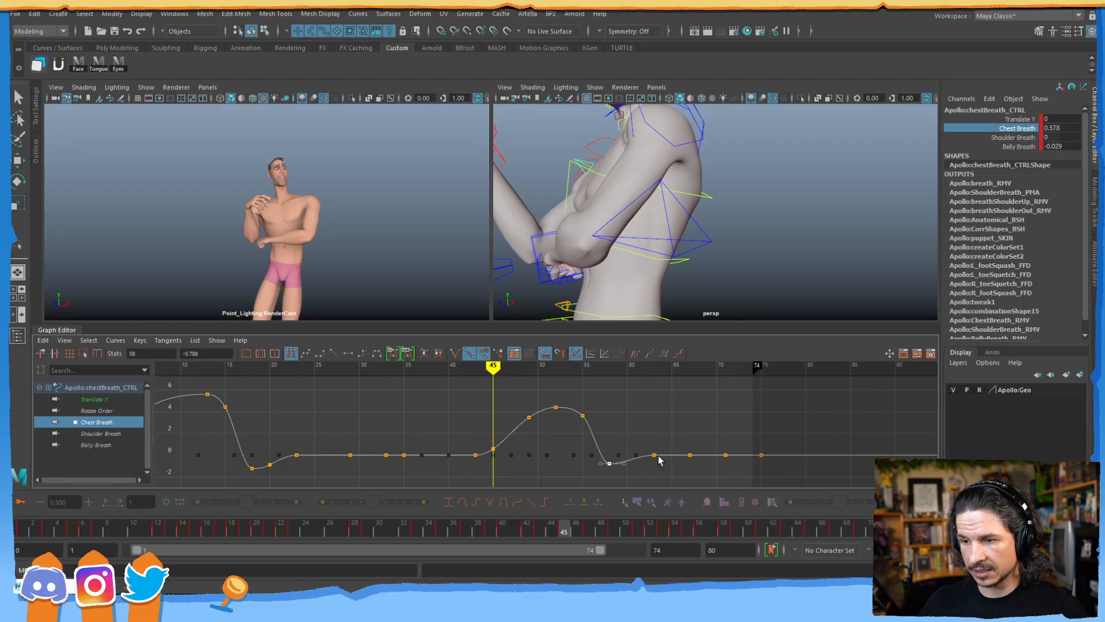
- Copy the second breath's keys from the Chest Breath curve and paste them onto the Belly Breath curve
left_click_drag(565, 529, 540, 456)
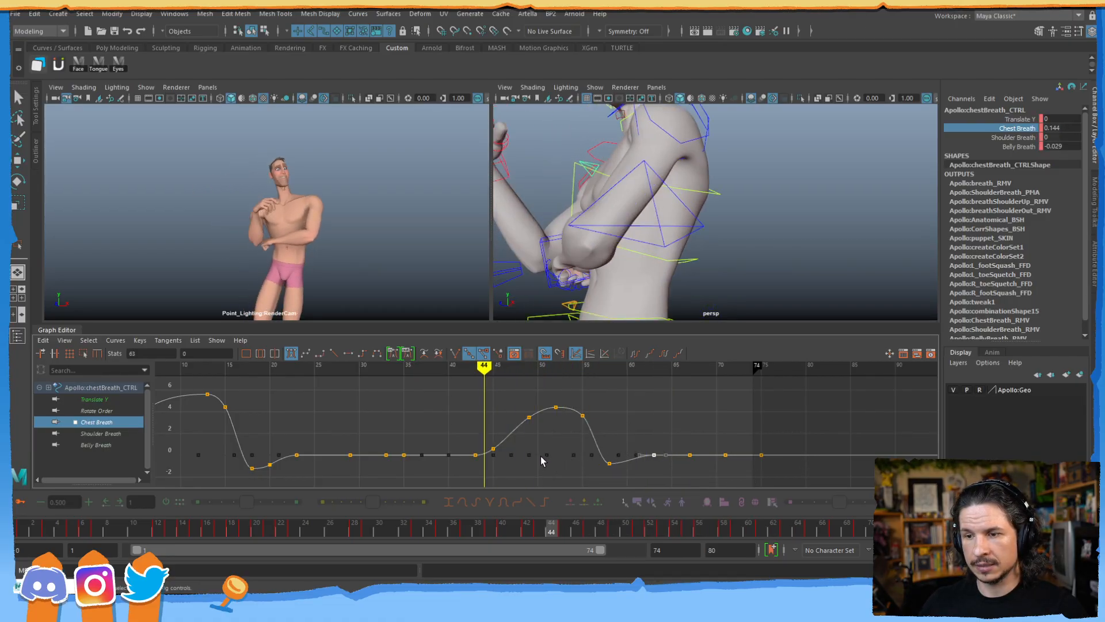
key("alt+period")
left_click_drag(462, 401, 640, 461)
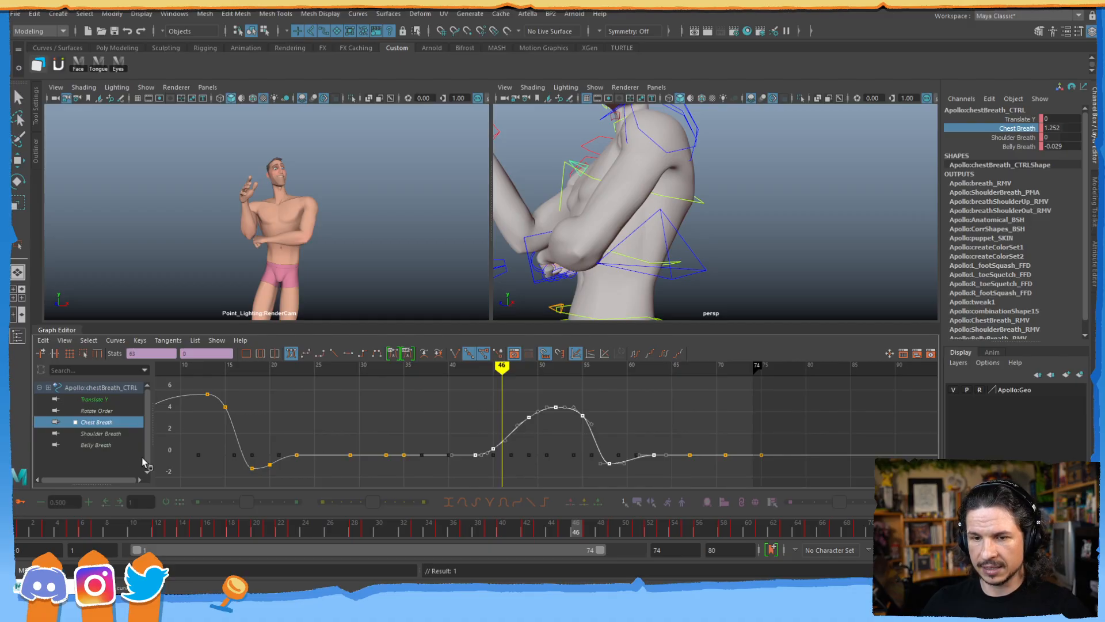
left_click(109, 445)
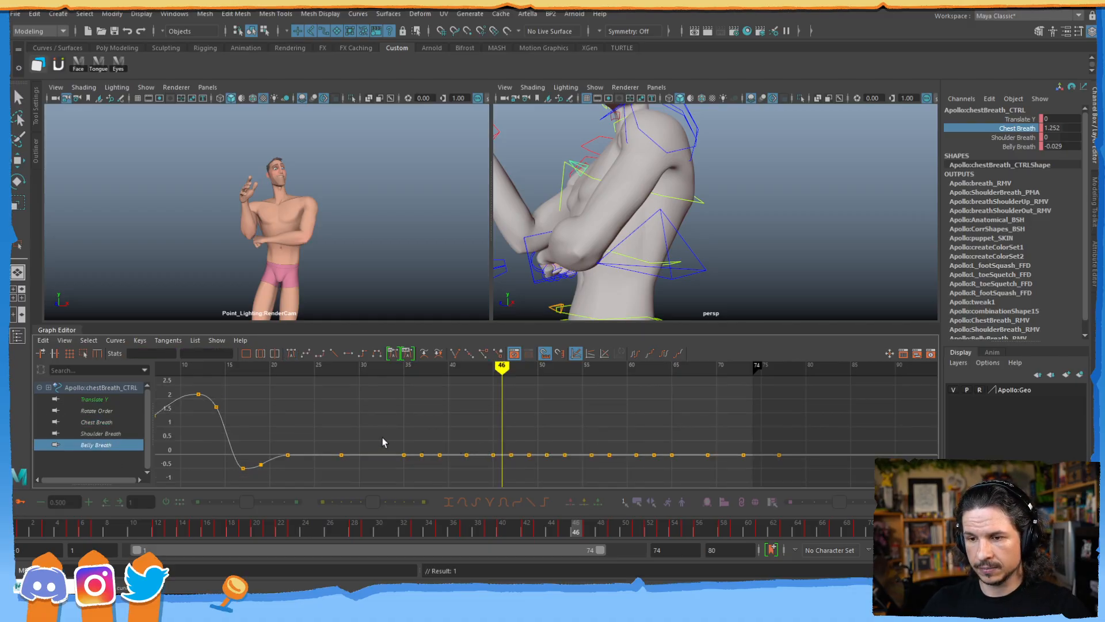
key("ctrl+v")
key("f")
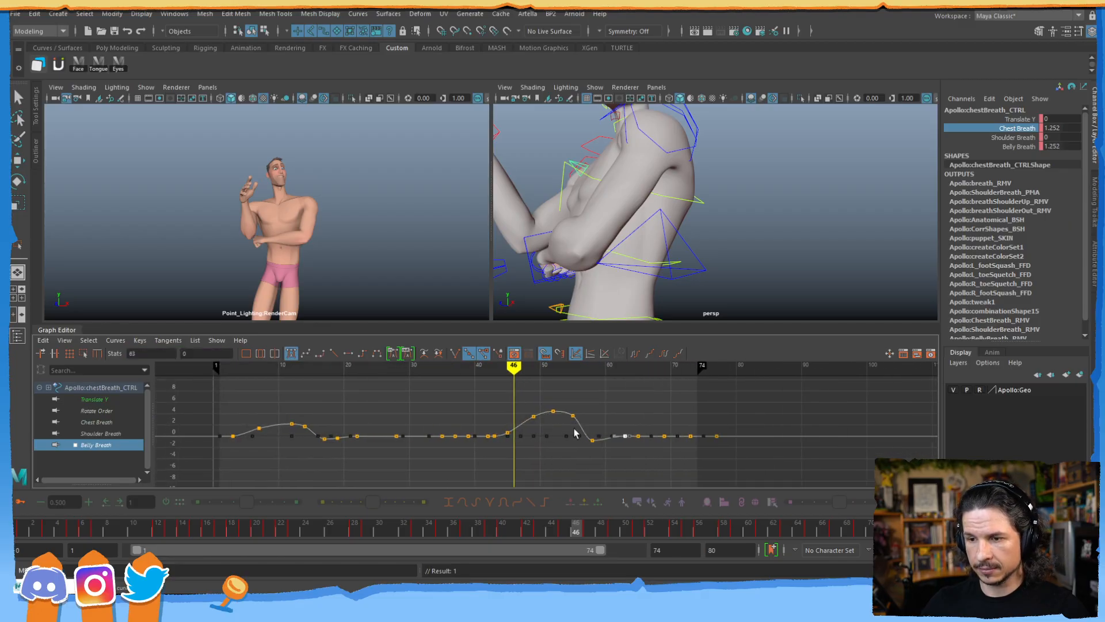
- Shift the pasted Belly Breath rise keys one frame later and the falloff, dip and settle keys one frame earlier
scroll(530, 441, "up", 2)
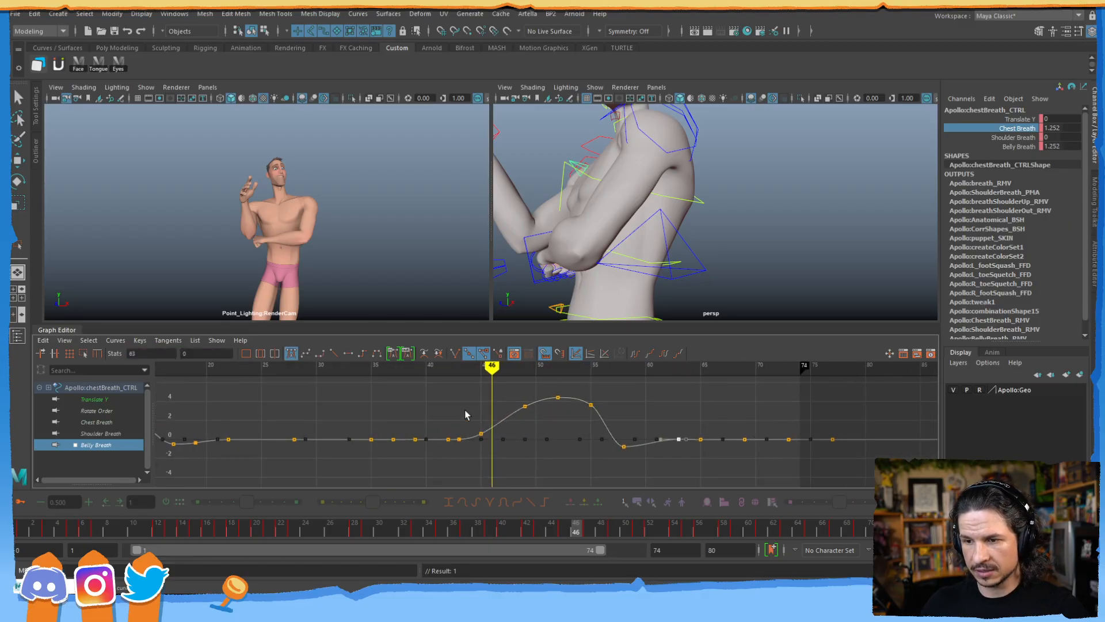
left_click_drag(547, 464, 545, 463)
middle_click_drag(538, 460, 545, 457, "shift")
left_click_drag(710, 395, 576, 460)
middle_click_drag(575, 460, 584, 457, "shift")
left_click(562, 455)
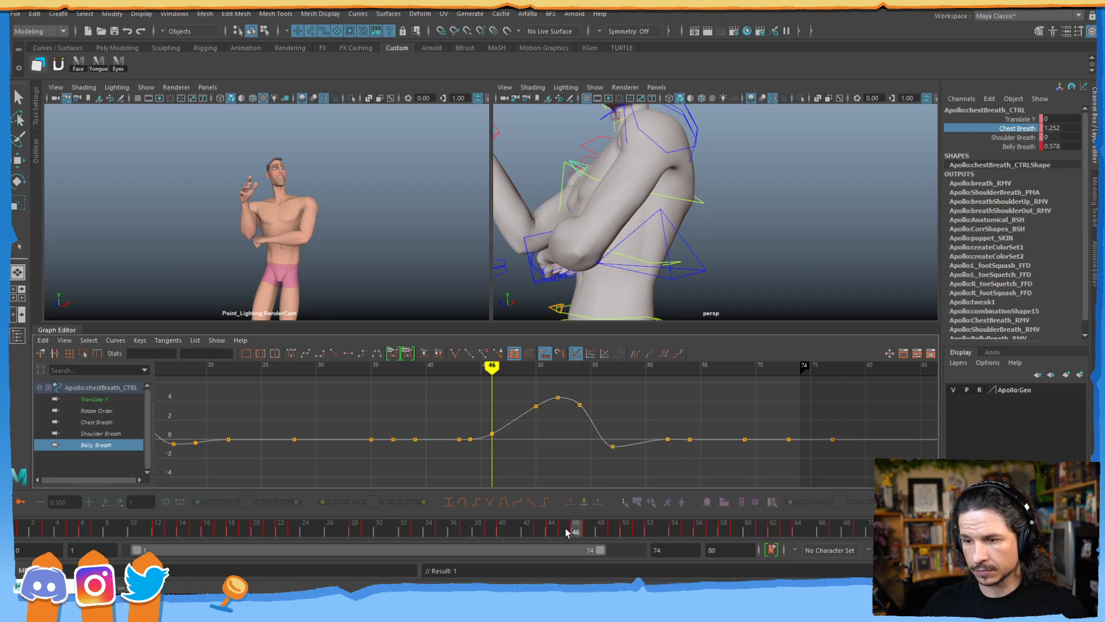
- Scale the Belly Breath keys of the second breath down in value to a peak of about 1.4
left_click_drag(576, 529, 688, 503)
left_click(507, 425)
key("r")
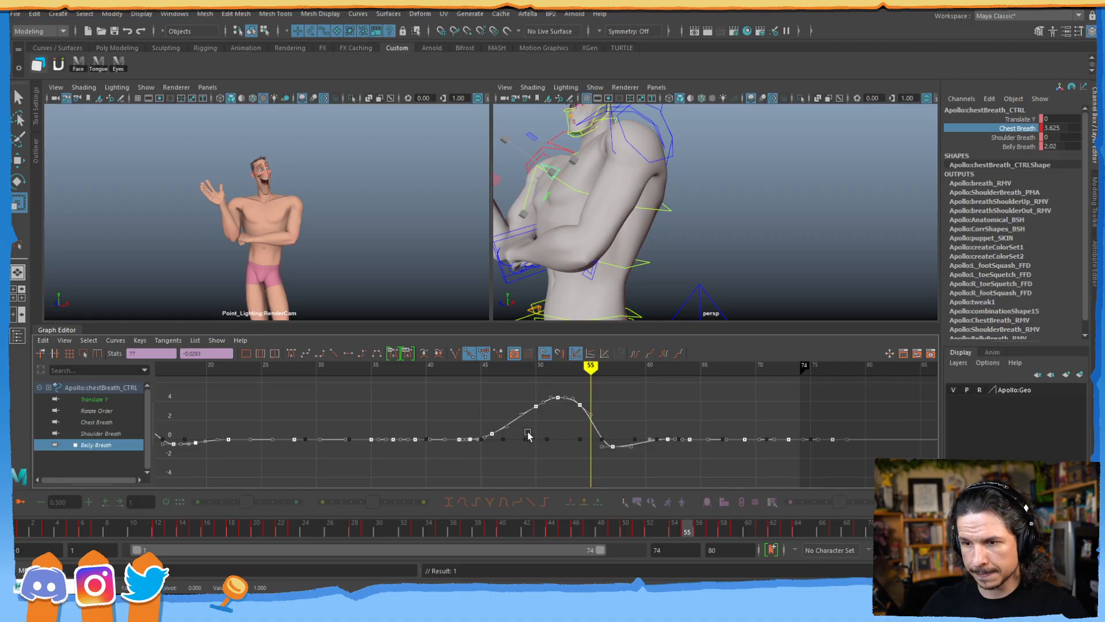
left_click_drag(456, 395, 691, 464, "ctrl")
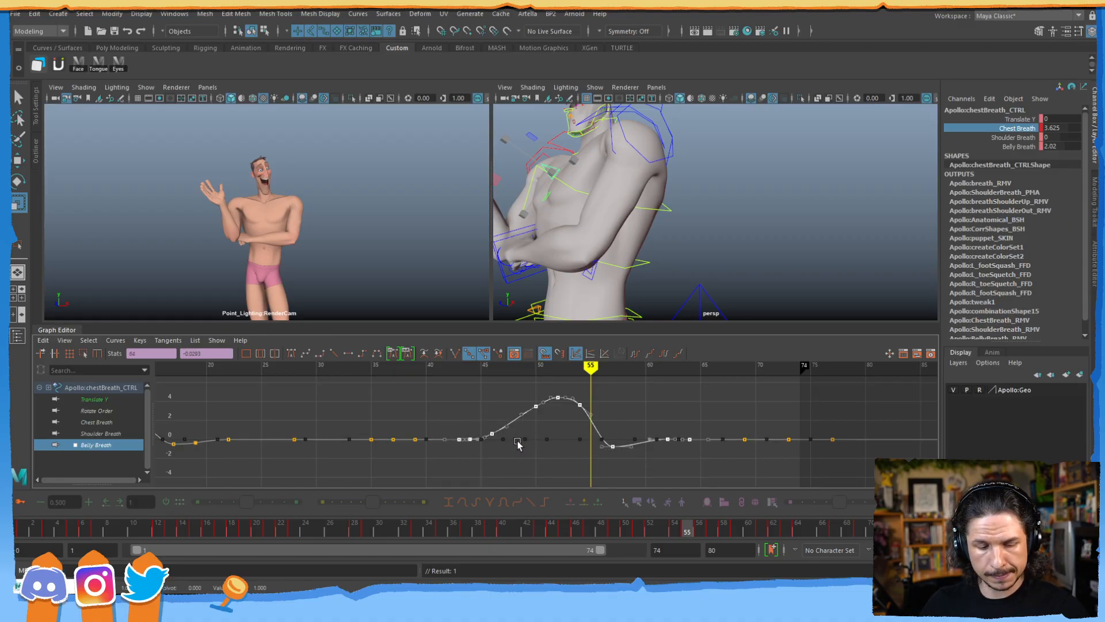
mouse_move(536, 435)
middle_mouse_down("shift")
mouse_move(539, 461)
mouse_move(539, 452)
middle_mouse_up("shift")
right_click_drag(539, 433, 526, 440, "alt")
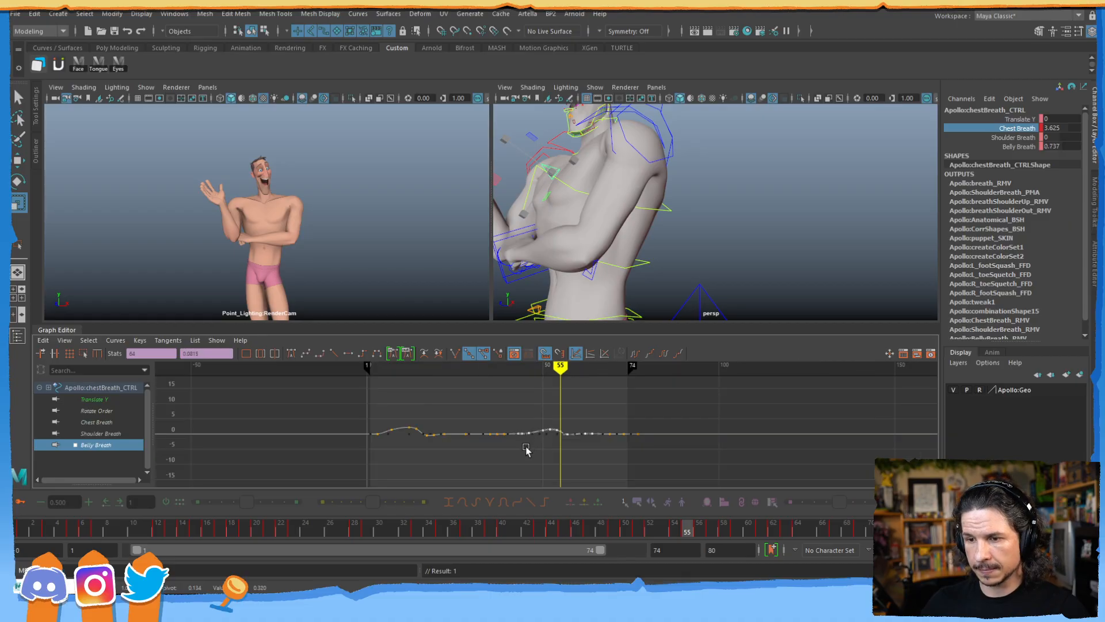
- Paste the copied second breath keys onto the Shoulder Breath curve
left_click(109, 434)
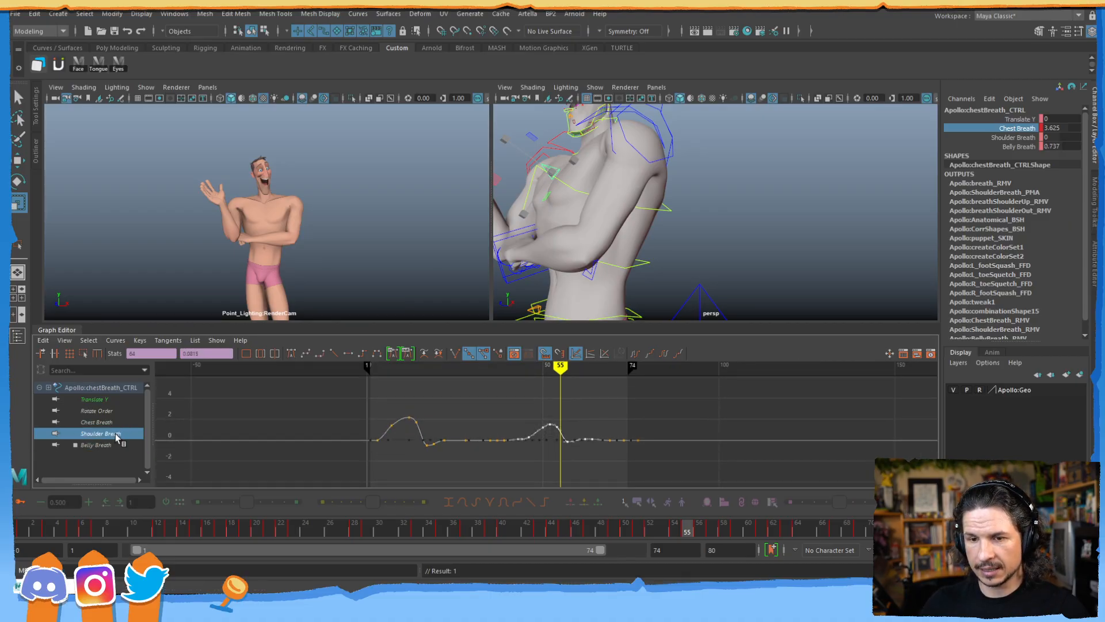
right_click_drag(540, 431, 556, 423, "alt")
middle_click_drag(556, 424, 533, 427, "alt")
left_click_drag(542, 427, 538, 442)
key("ctrl+v")
right_click_drag(670, 417, 594, 419, "alt")
middle_click_drag(595, 419, 586, 425, "alt")
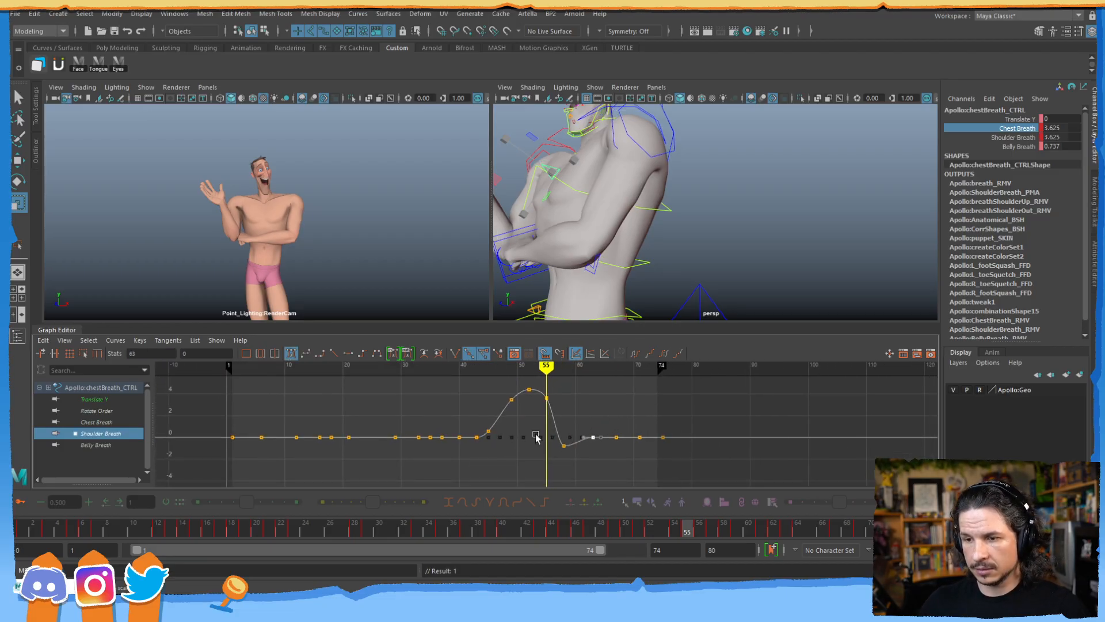
- Retime the Shoulder Breath keys so the rise starts at frame 44, peaks at 51, dips at 56 and settles at 61
left_click(497, 418)
key("w")
right_click_drag(511, 429, 529, 453, "alt")
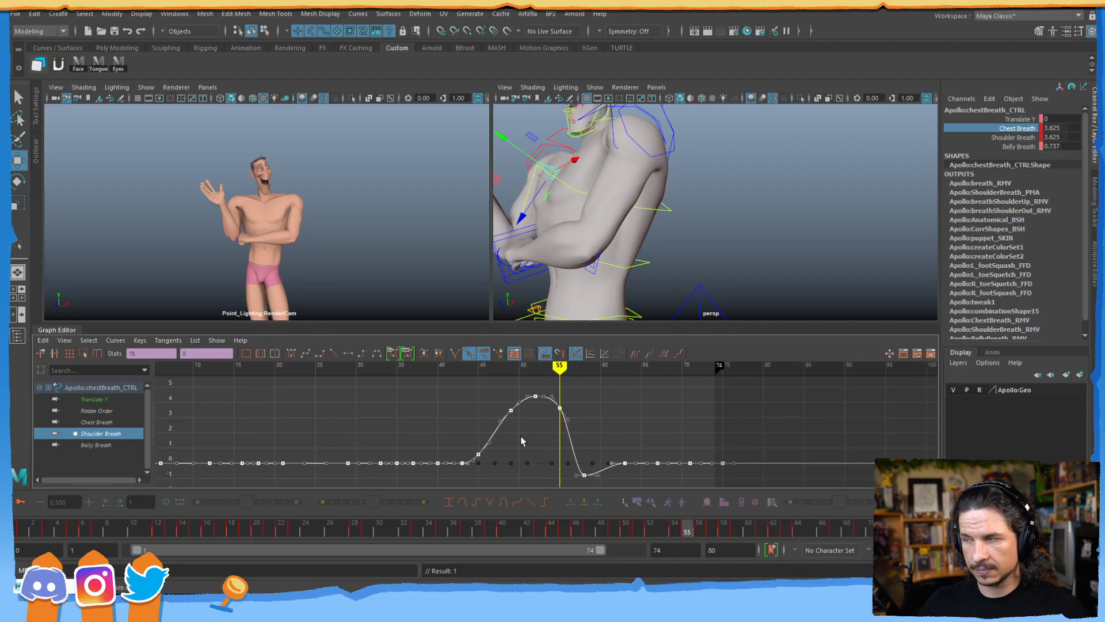
left_click_drag(531, 473, 546, 479)
middle_click_drag(511, 458, 524, 457, "shift")
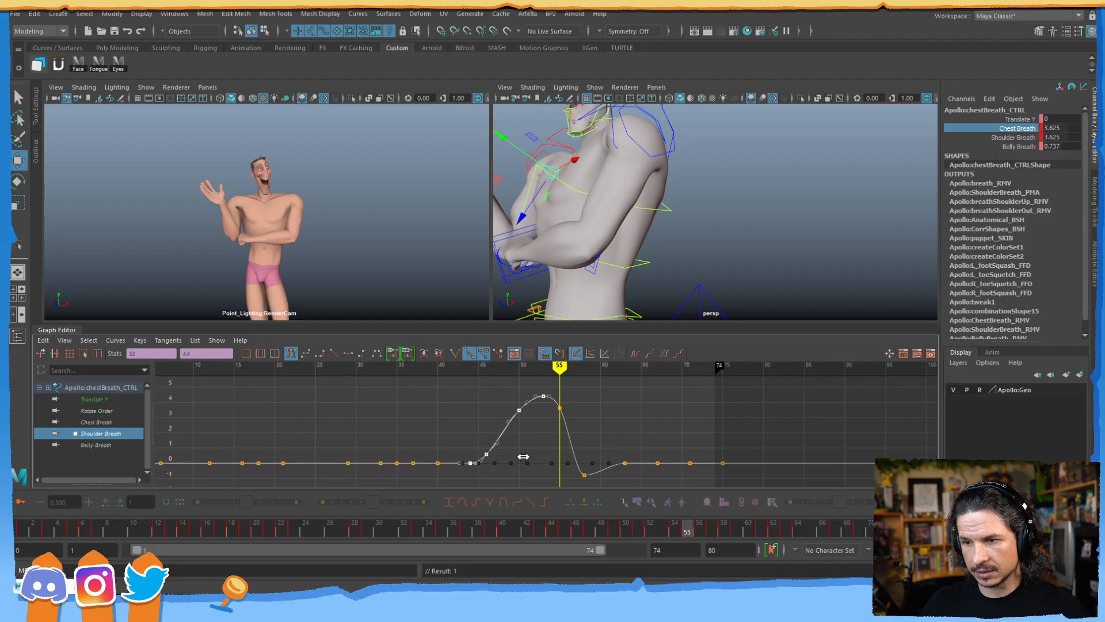
left_click_drag(528, 389, 638, 488)
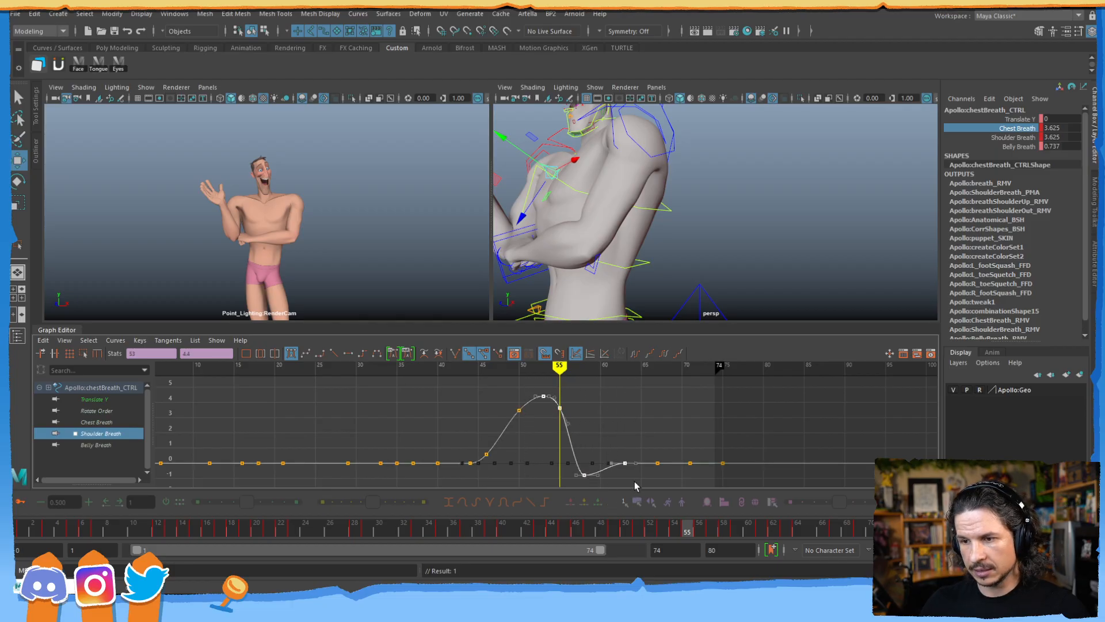
middle_click_drag(593, 436, 559, 425, "shift")
- Move the Shoulder Breath key before the peak to frame 49 at about 3.6 and scrub through the breath
left_click(486, 454)
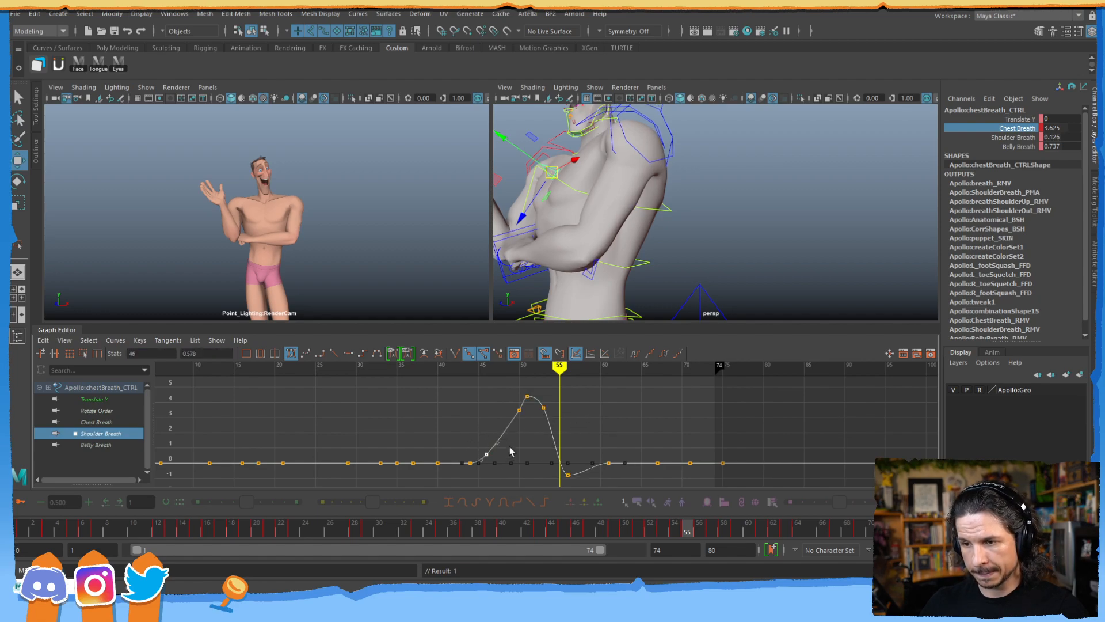
left_click_drag(523, 419, 524, 422)
middle_click_drag(527, 433, 530, 439, "shift")
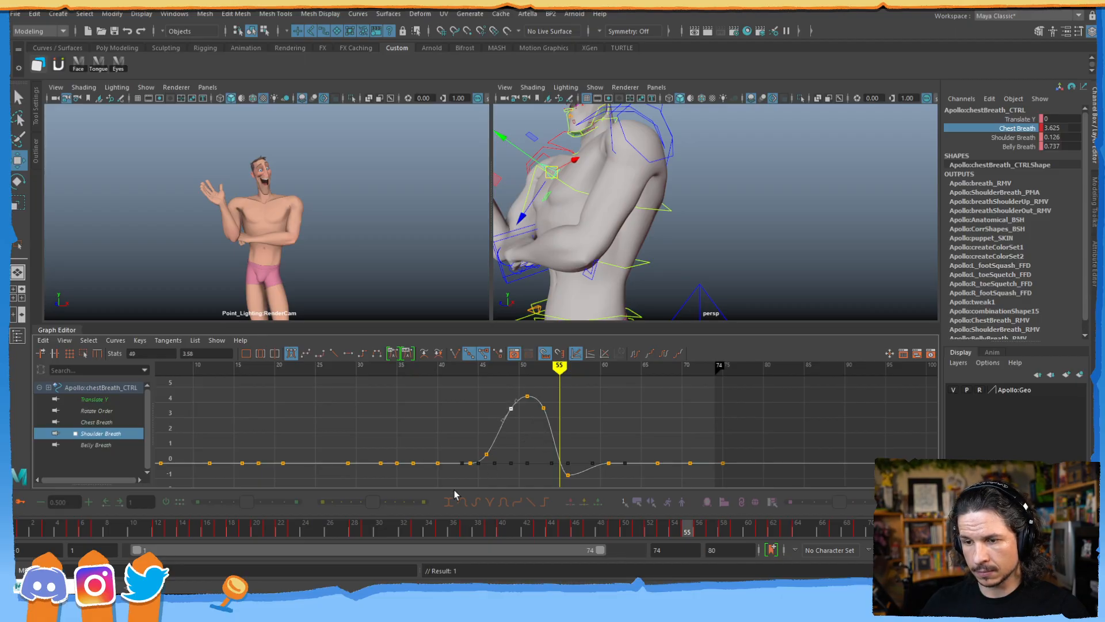
left_click_drag(591, 529, 684, 494)
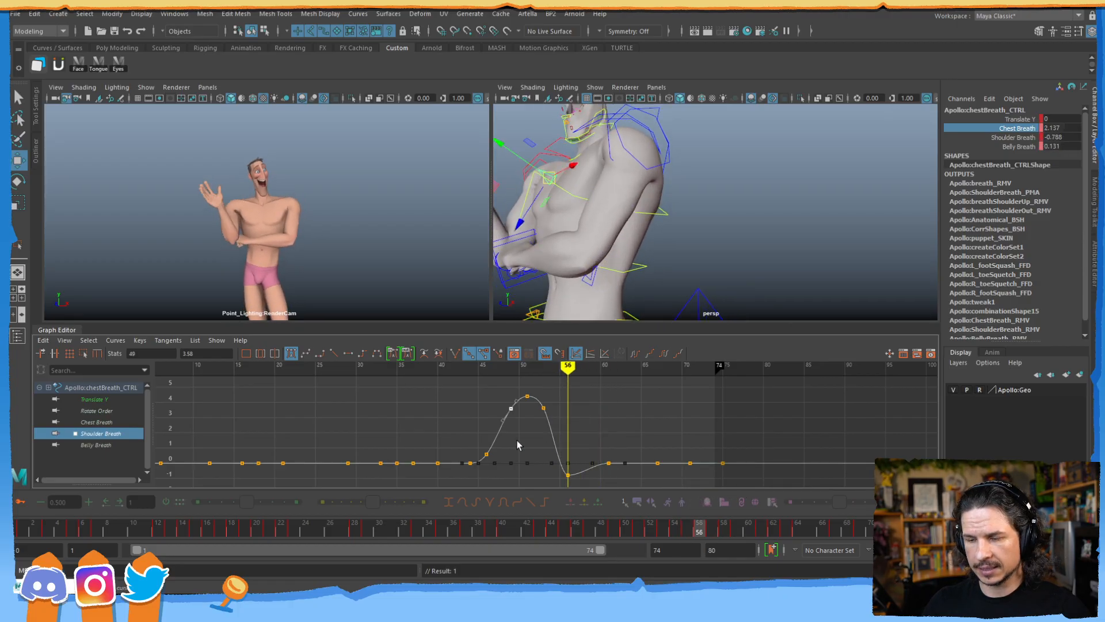
- Scale all Shoulder Breath keys to about half their value and play back the motion
right_click_drag(495, 463, 531, 455, "alt+shift")
middle_click_drag(532, 455, 538, 439, "alt")
left_click_drag(396, 403, 414, 429)
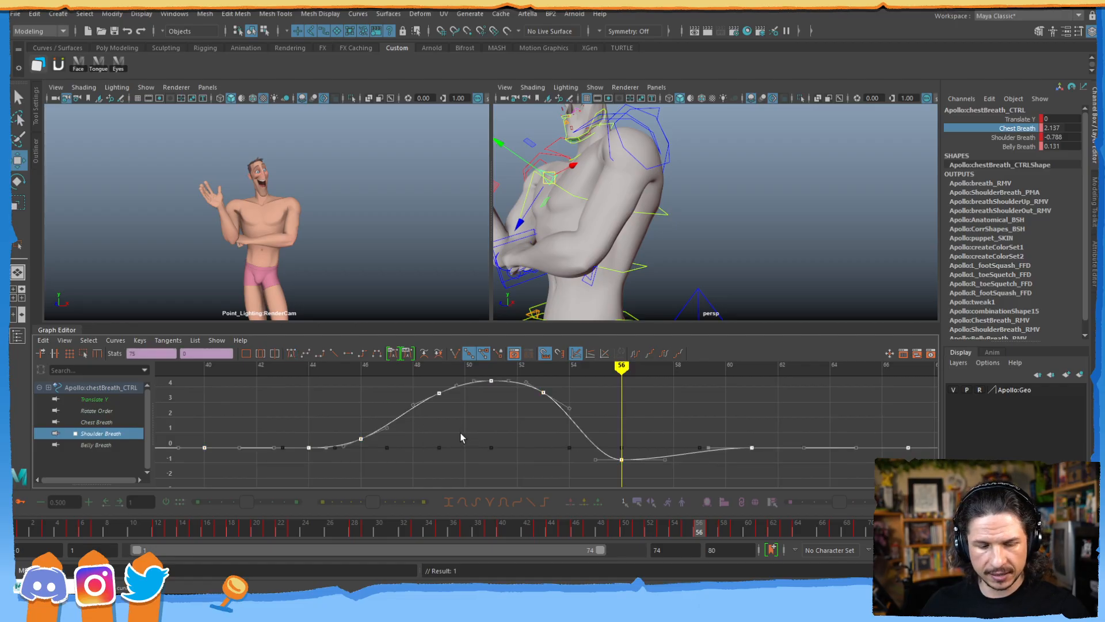
key("r")
left_click_drag(482, 441, 519, 466)
key("ctrl+z")
left_click_drag(658, 532, 638, 530)
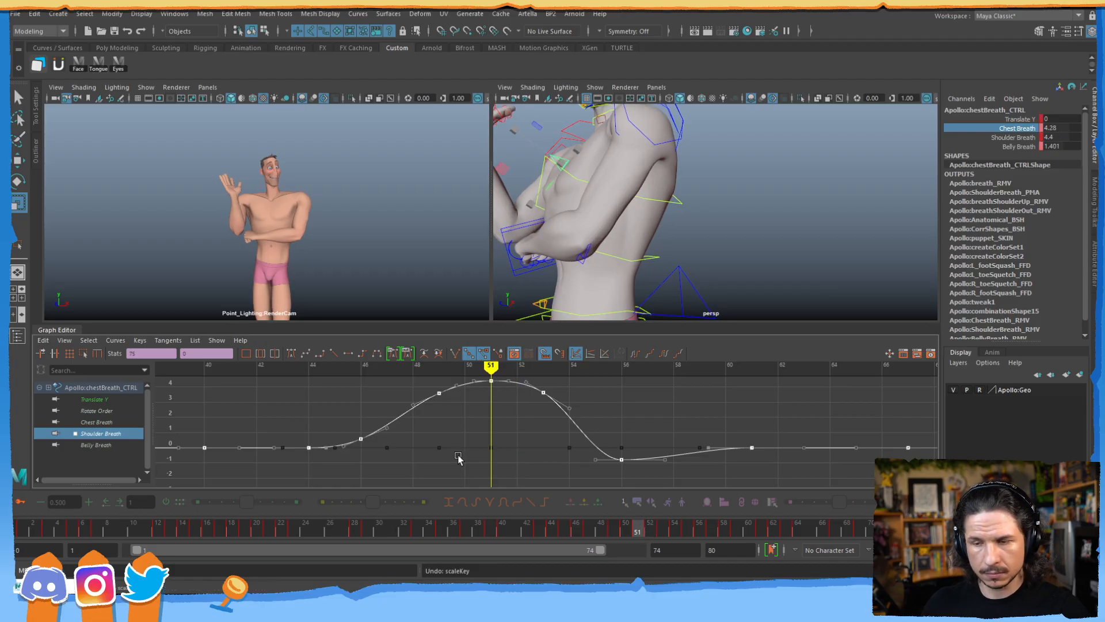
mouse_move(471, 447)
left_mouse_down()
mouse_move(475, 482)
mouse_move(476, 458)
left_mouse_up()
left_click_drag(601, 528, 626, 528)
key("alt+v")
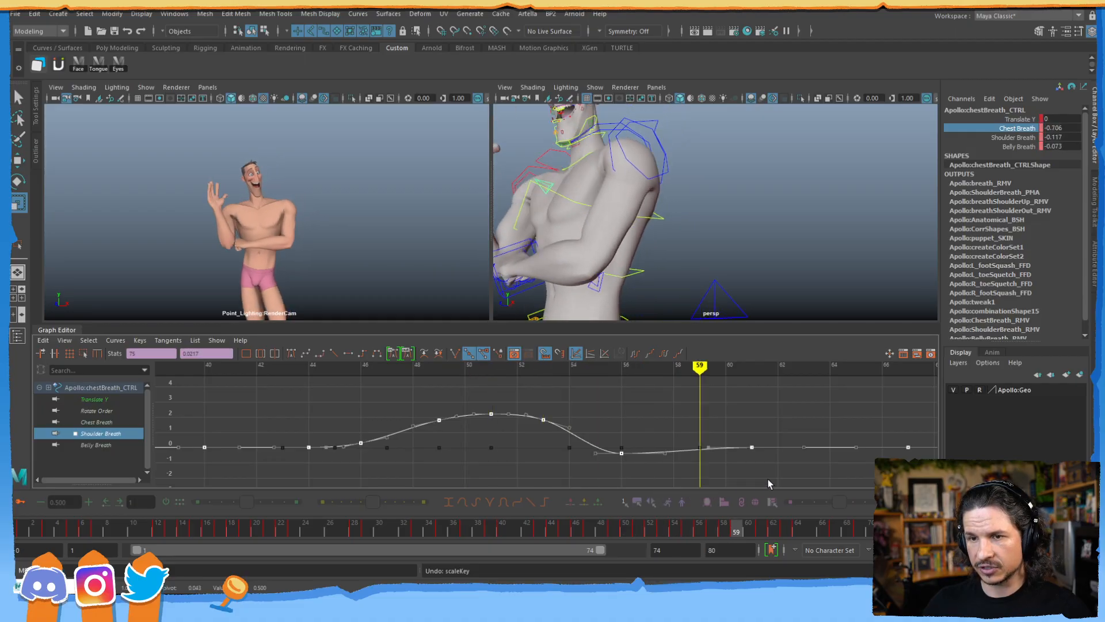
- Raise the Shoulder Breath dip key at frame 56 to about 0.4 and scrub on to frame 65
left_click_drag(816, 469, 724, 472)
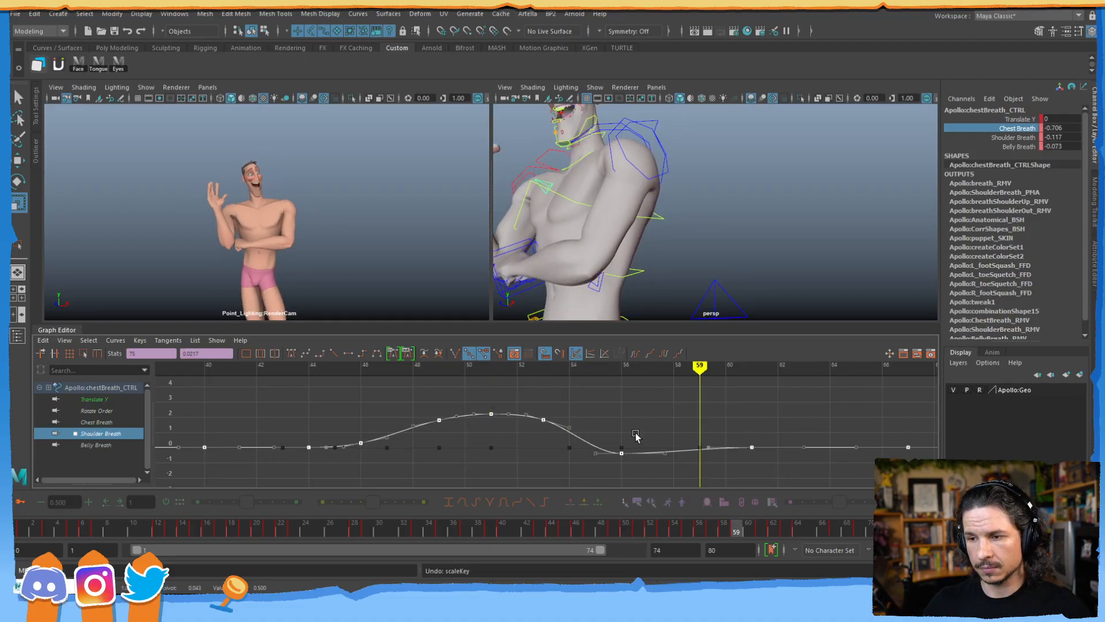
left_click_drag(635, 438, 612, 474)
middle_click_drag(613, 482, 622, 473, "shift")
key("w")
mouse_move(714, 531)
left_mouse_down()
mouse_move(700, 530)
mouse_move(866, 500)
mouse_move(850, 484)
mouse_move(611, 469)
mouse_move(374, 476)
mouse_move(419, 486)
mouse_move(588, 482)
mouse_move(852, 446)
left_mouse_up()
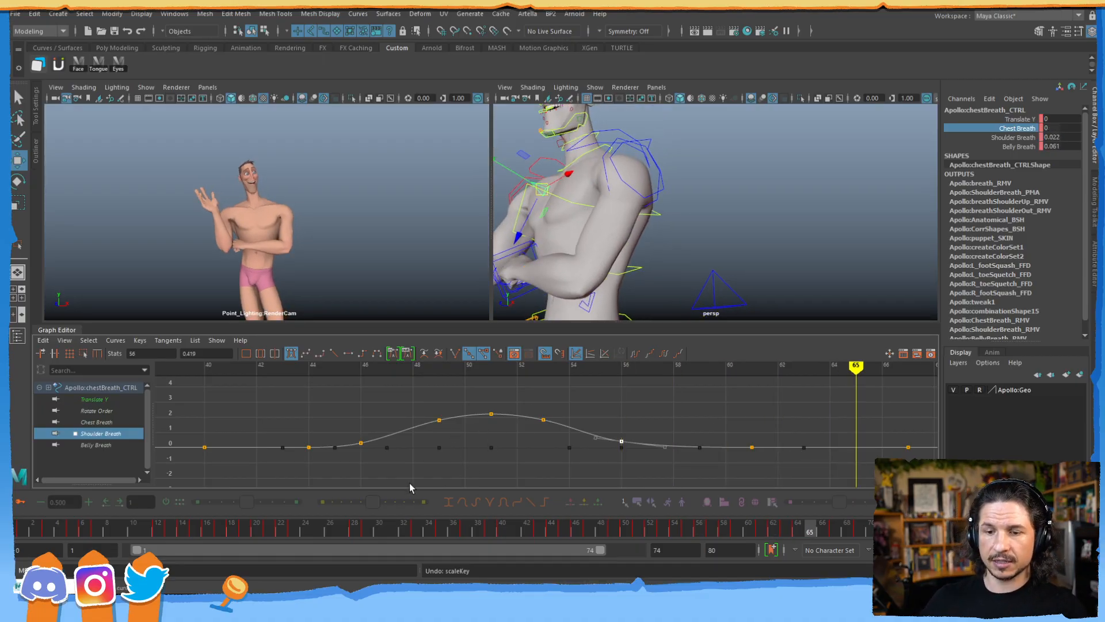
- Review the Chest Breath curve and scrub the pose between the two breaths
right_click_drag(593, 455, 457, 398, "alt")
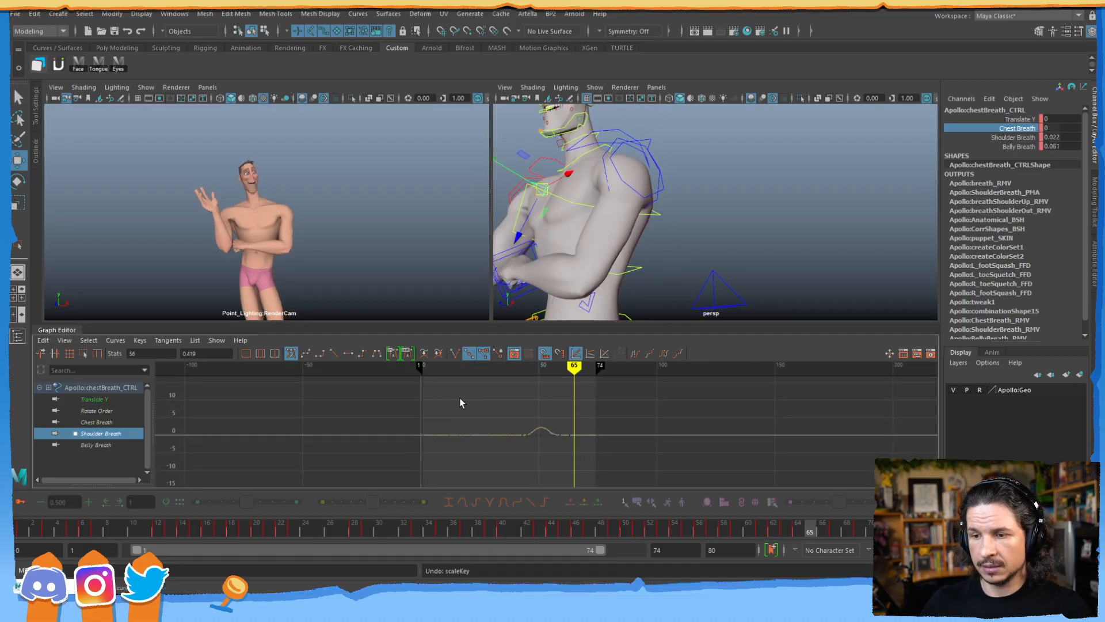
left_click(96, 422)
key("f")
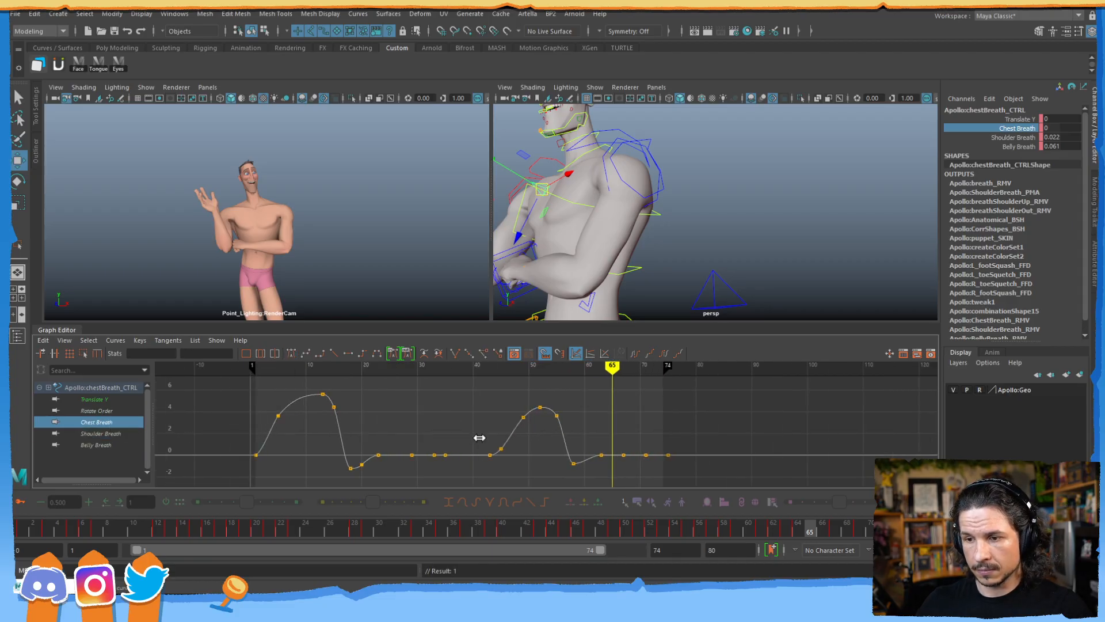
left_click_drag(229, 523, 416, 521)
key("alt+period")
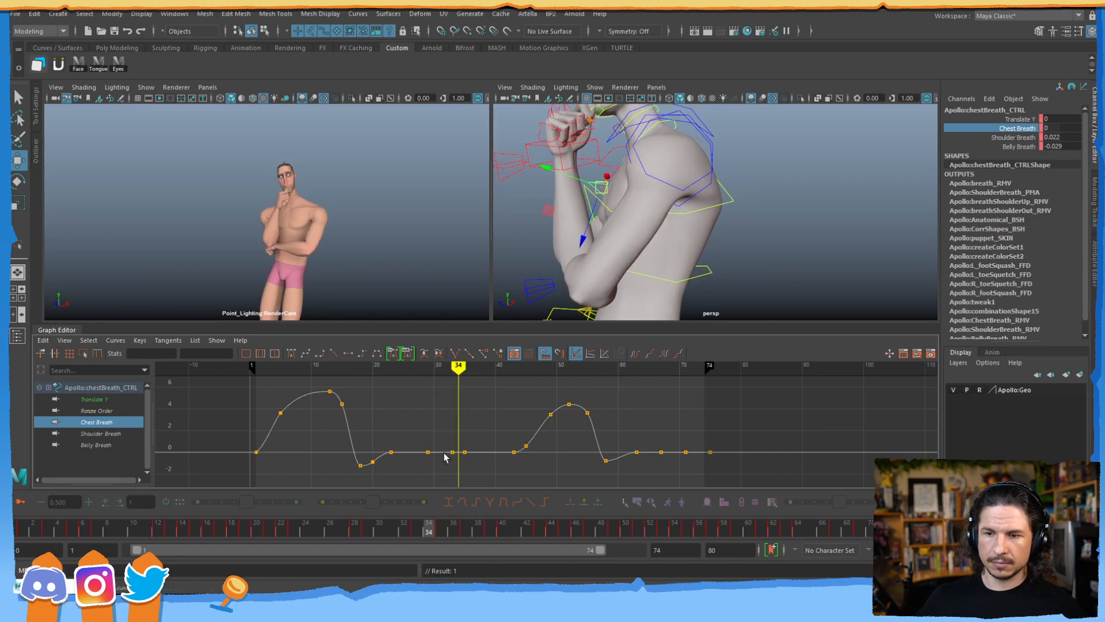
left_click_drag(422, 528, 392, 525)
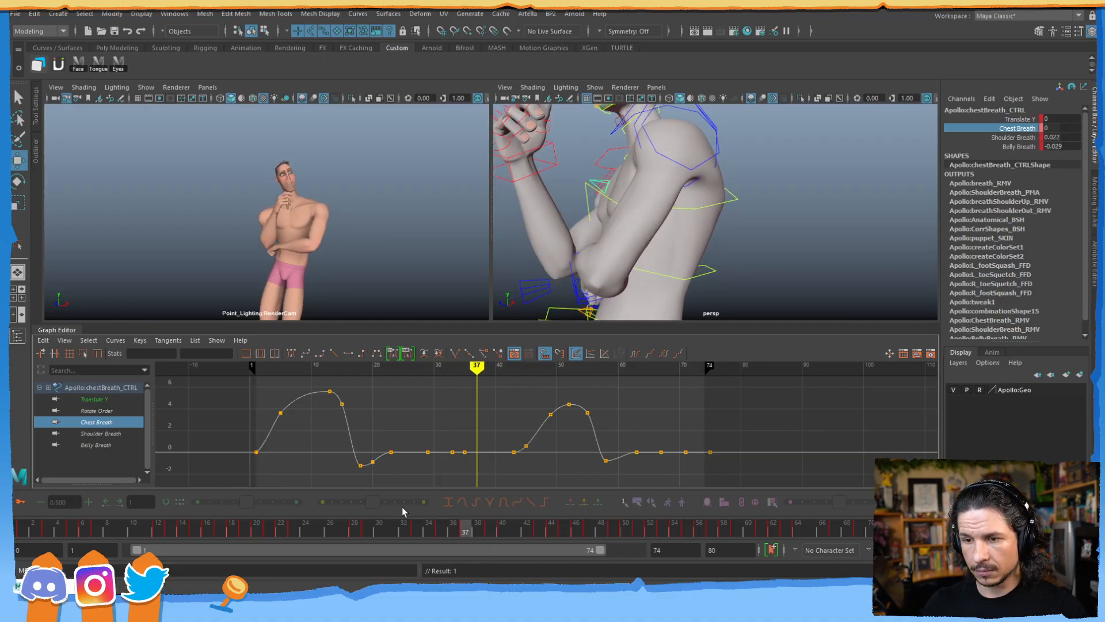
- Try tilting the outgoing tangent of the Chest Breath dip key at frame 58 downward
left_click_drag(495, 389, 644, 477)
key("f")
middle_click_drag(544, 420, 524, 394, "alt")
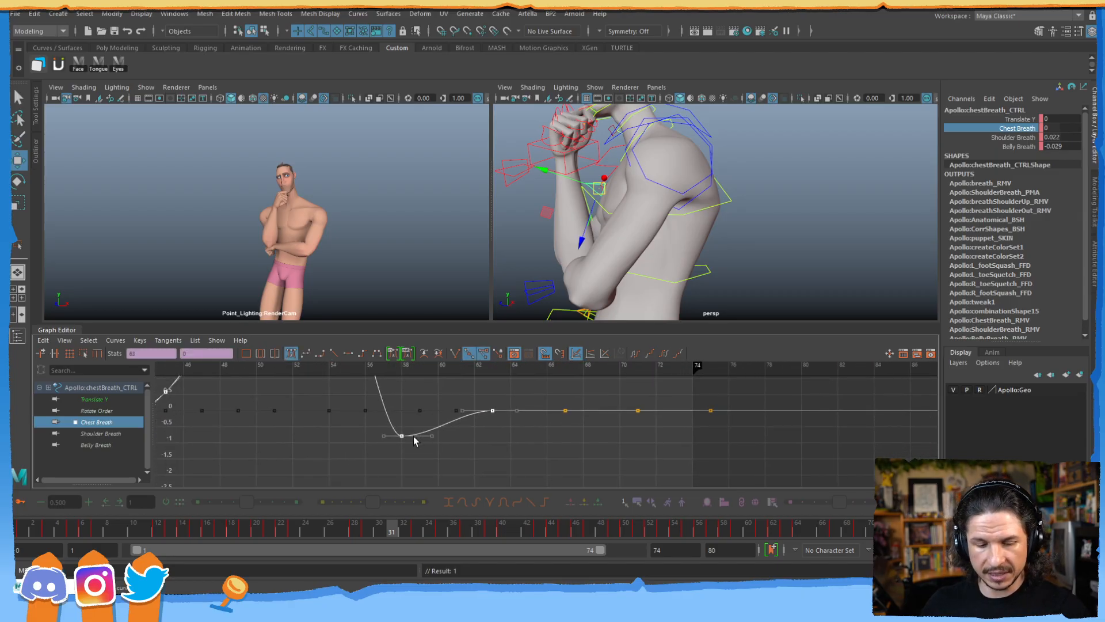
left_click(432, 435)
middle_click_drag(434, 451, 430, 460)
mouse_move(480, 406)
right_mouse_down("alt")
mouse_move(449, 417)
mouse_move(481, 428)
right_mouse_up("alt")
middle_click_drag(481, 428, 501, 452, "alt")
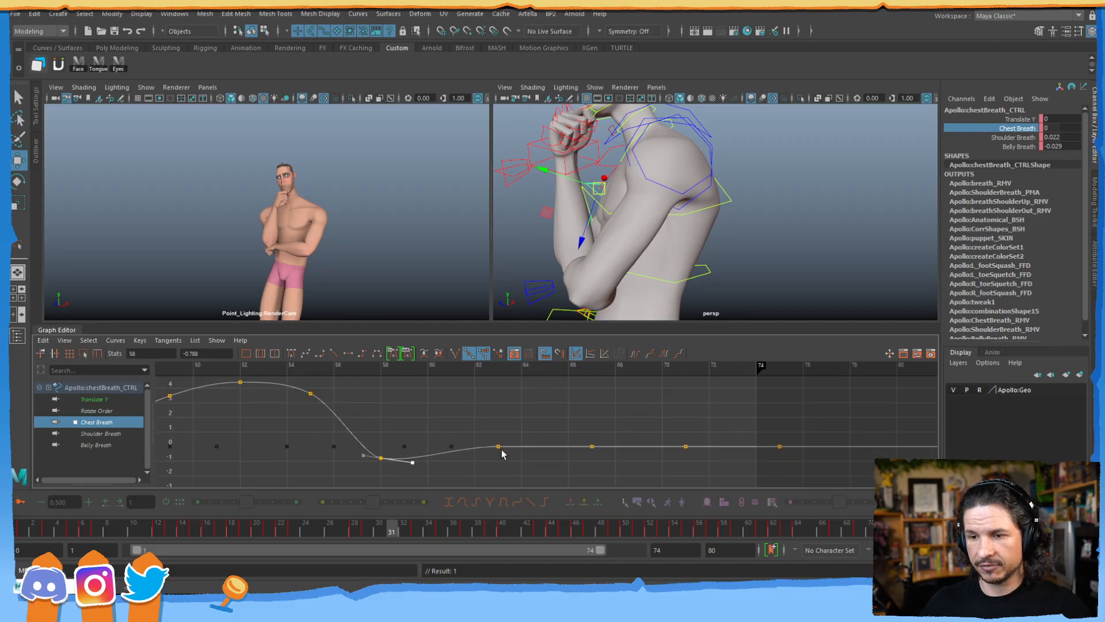
key("ctrl+z")
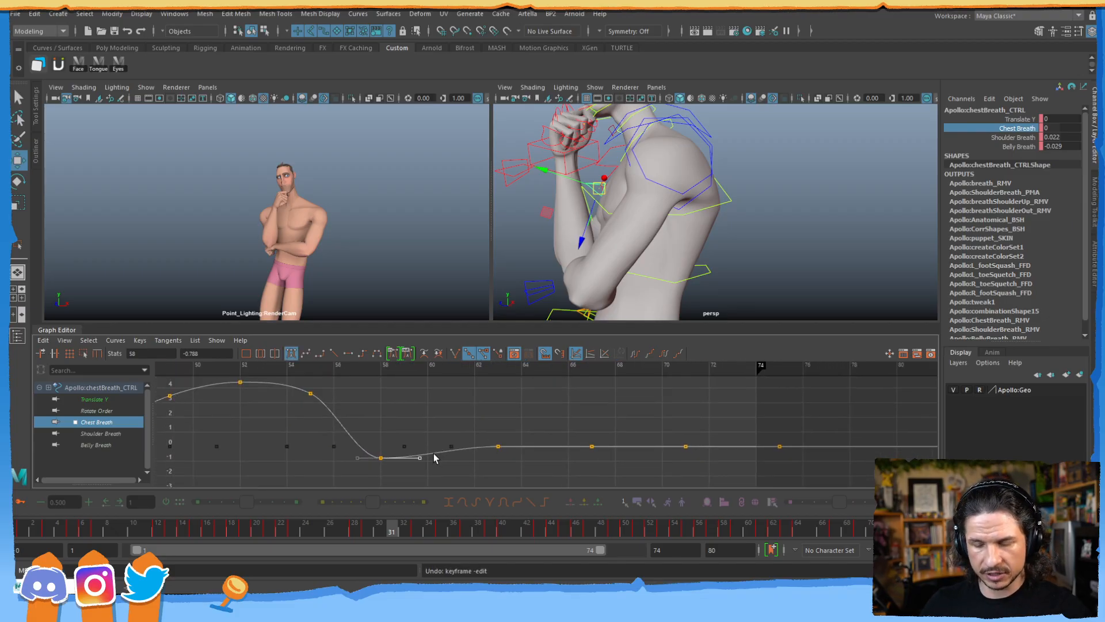
- Move the flat Chest Breath key at frame 67 to frame 60 at about -0.55 to soften the settle
left_click(591, 446)
middle_click_drag(589, 451, 429, 471, "shift")
scroll(486, 462, "down", 8)
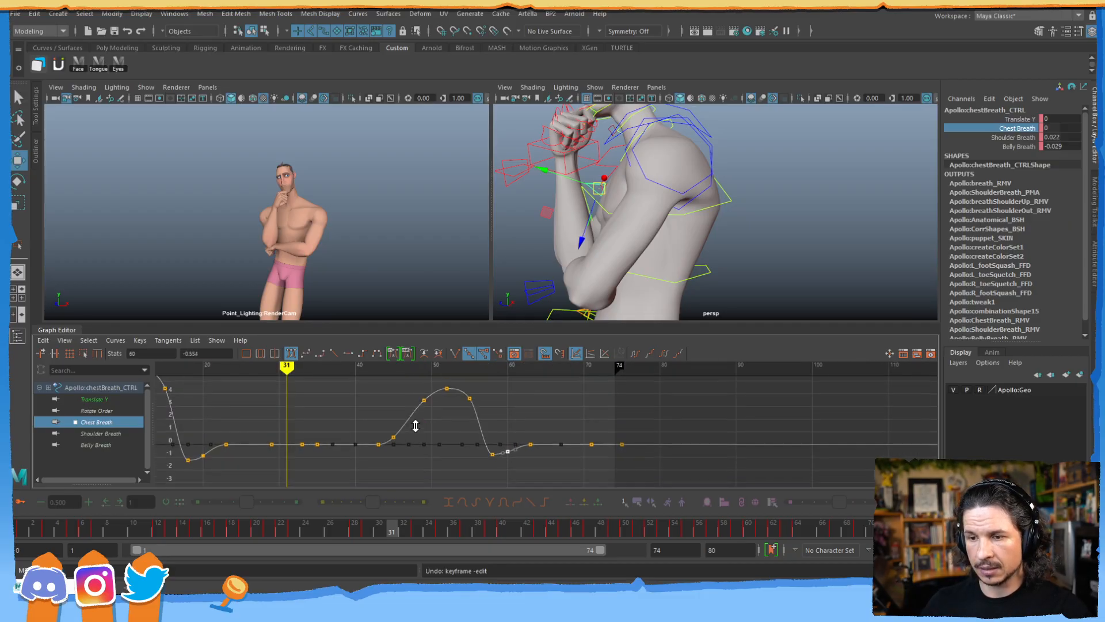
- Paste the second breath's Chest Breath keys at frame 25 using the Current time range and the Insert method
left_click_drag(438, 393, 556, 459)
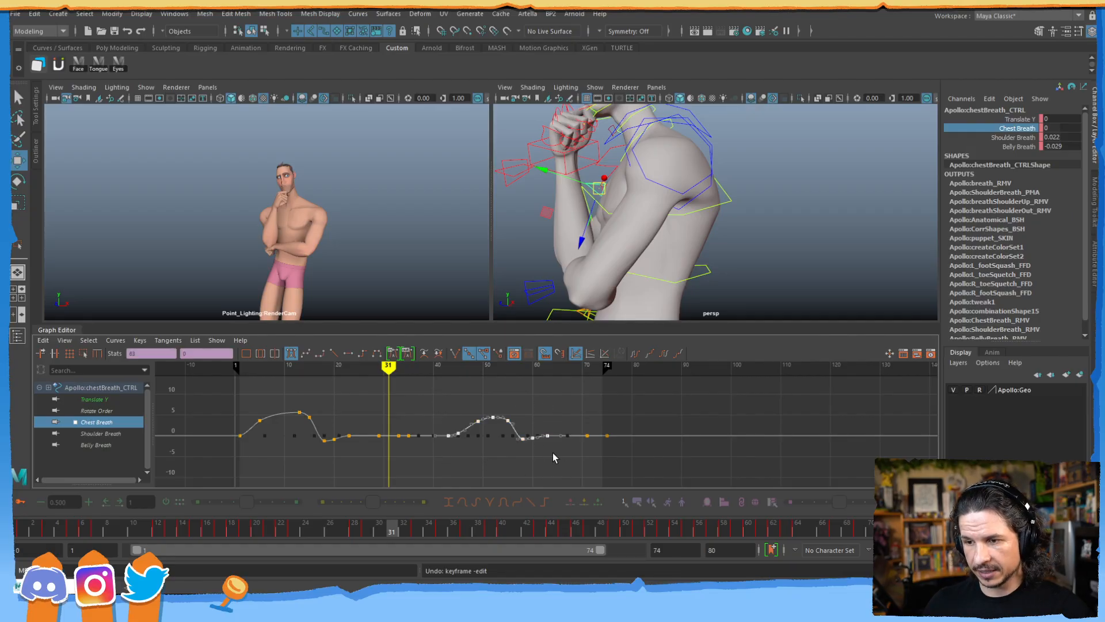
left_click_drag(370, 530, 317, 526)
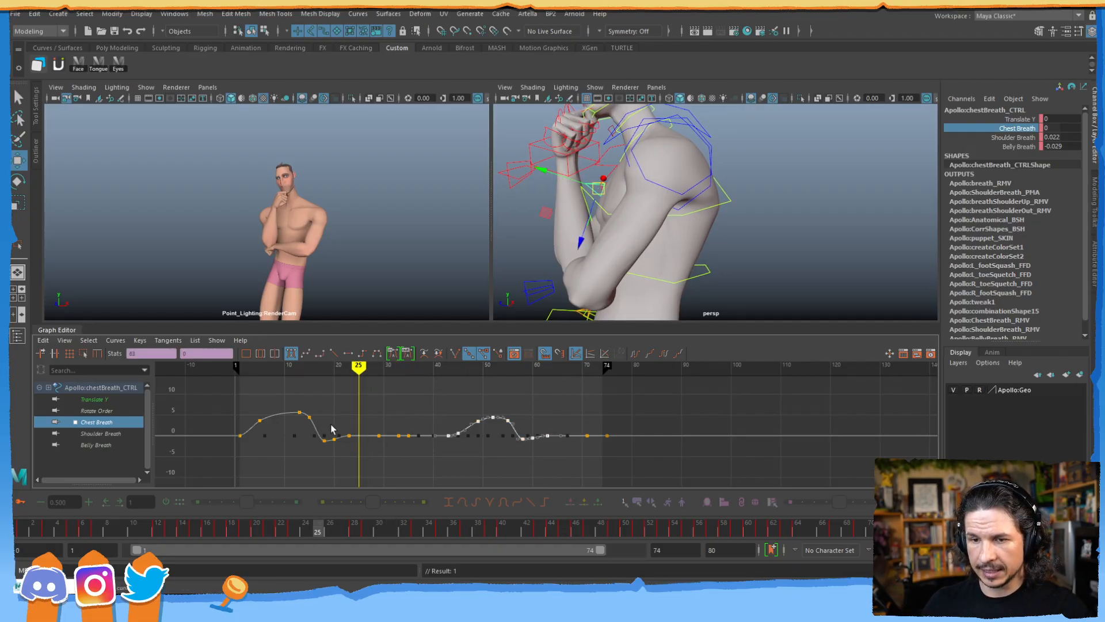
left_click(44, 341)
left_click(151, 413)
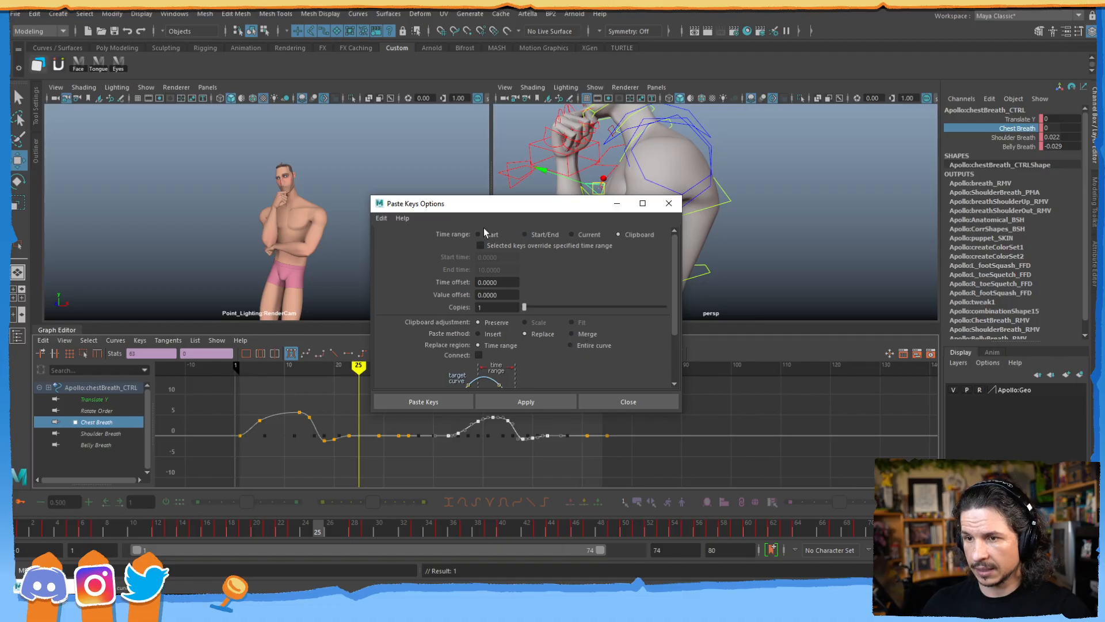
left_click(590, 235)
left_click_drag(545, 203, 669, 142)
left_click(670, 344)
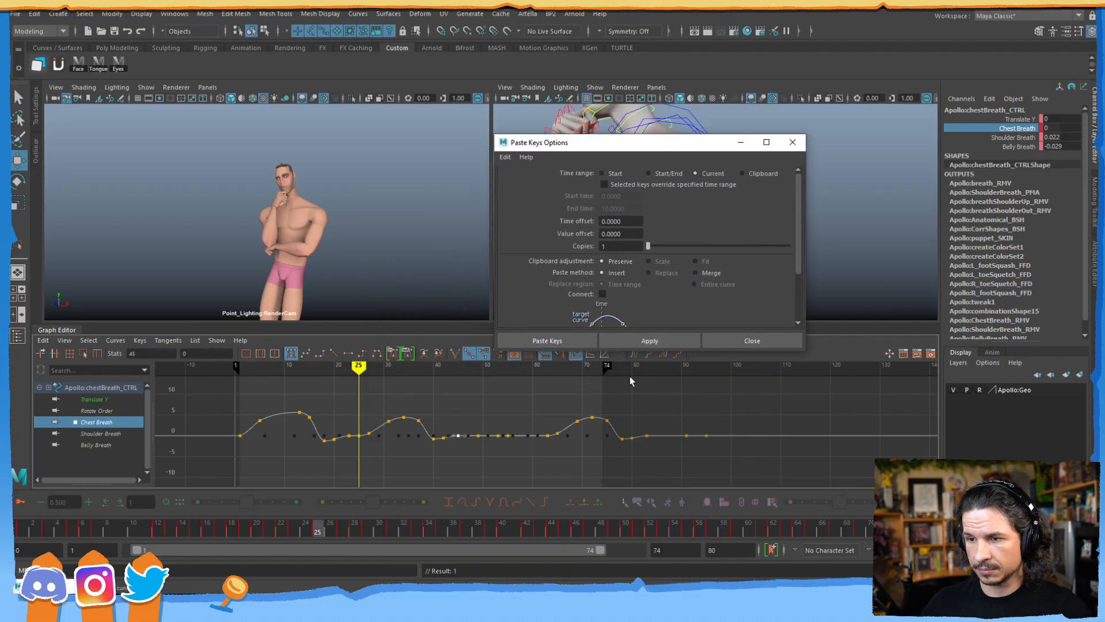
- Undo the inserted paste and paste the keys at frame 25 with the Merge method
key("ctrl+z")
left_click(706, 275)
left_click(674, 342)
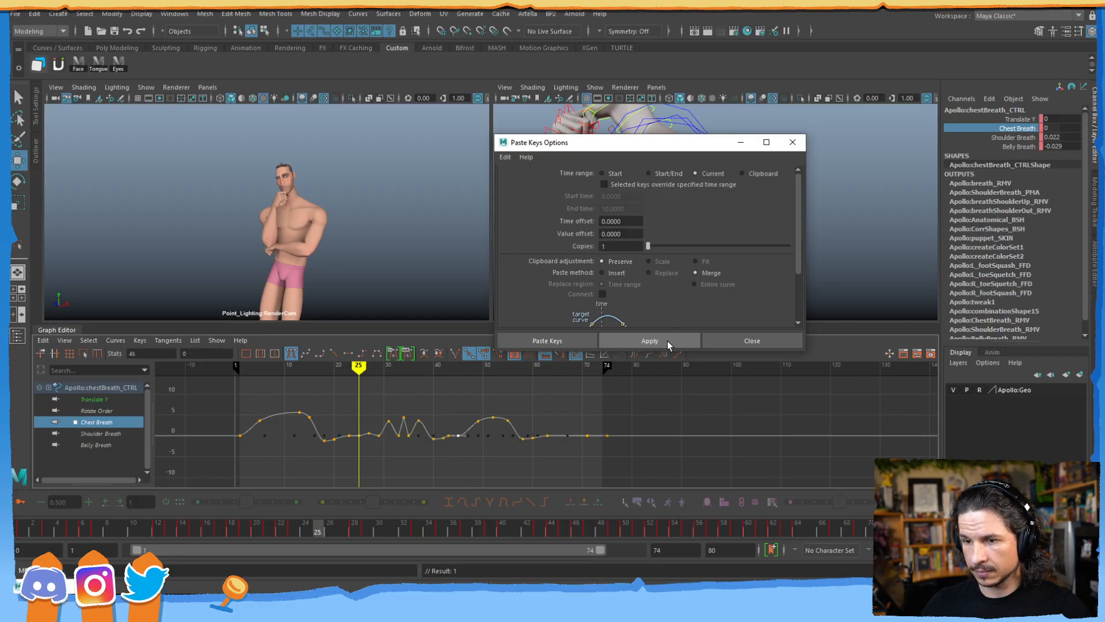
- Undo the merged paste, reselect the second breath's Chest Breath keys, and try merging them at frame 25 again
key("ctrl+z")
left_click_drag(437, 391, 540, 447)
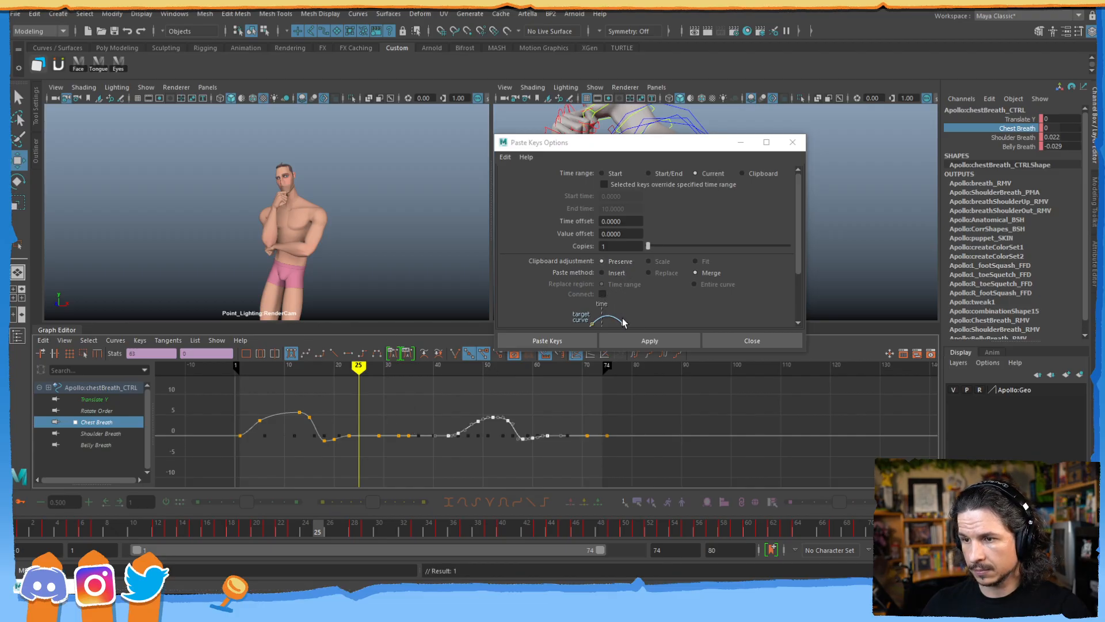
left_click(639, 340)
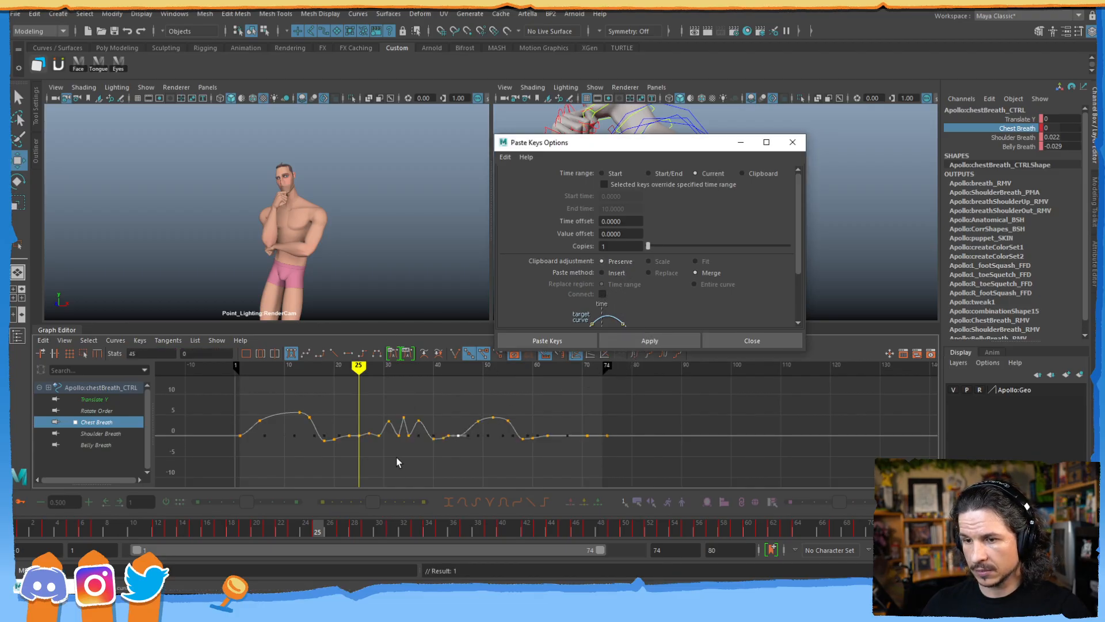
key("ctrl+z")
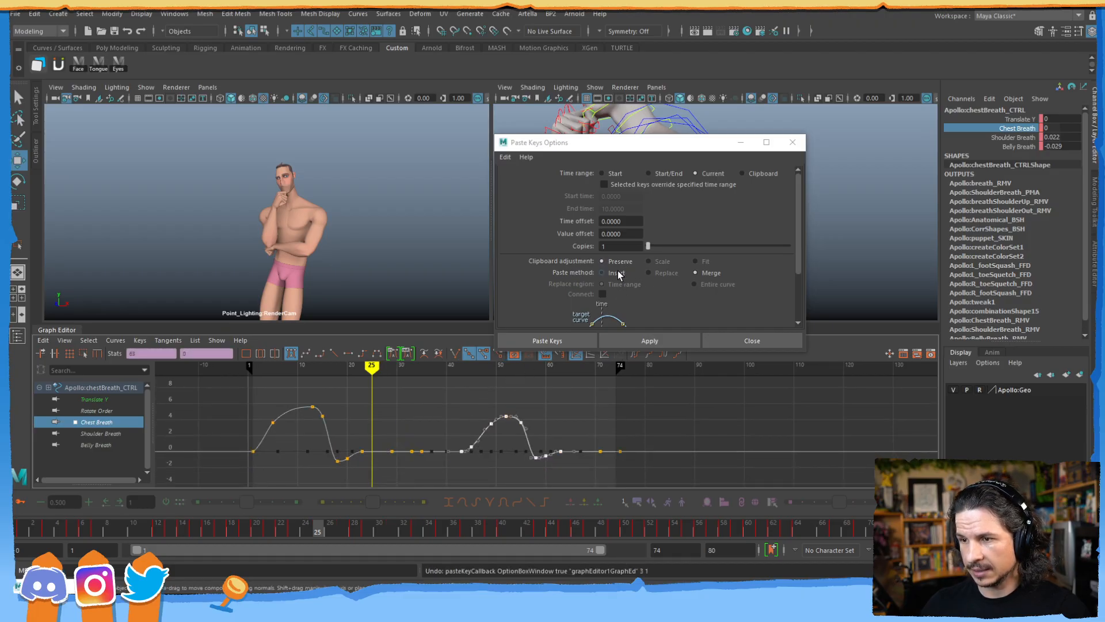
- Try pasting the keys at frame 25 with selected keys overriding the specified time range, and undo the paste
left_click(651, 188)
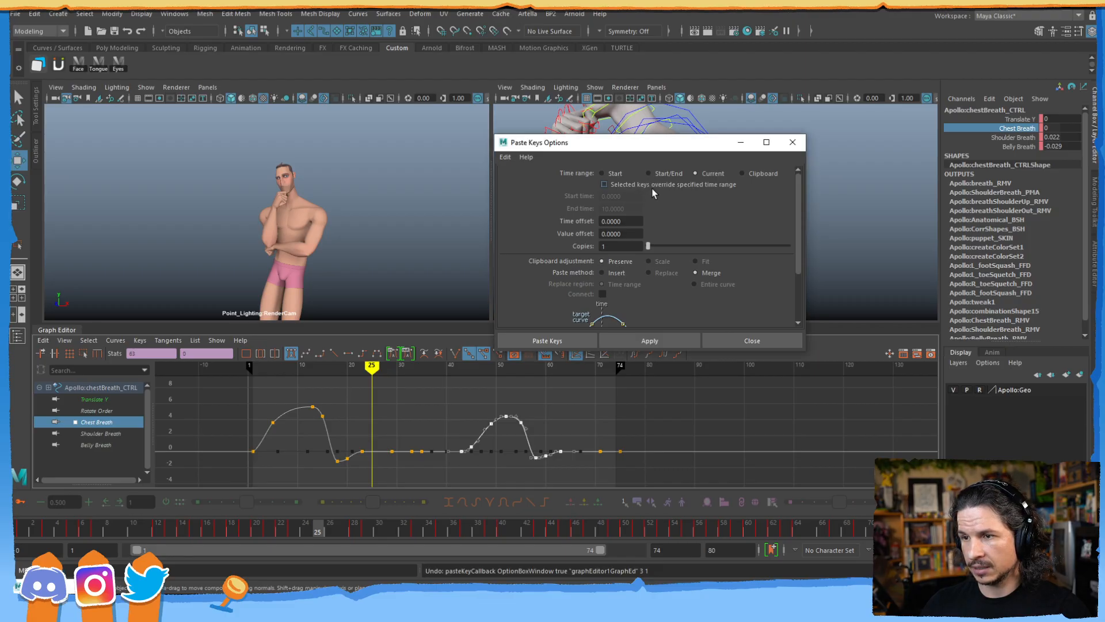
left_click(639, 185)
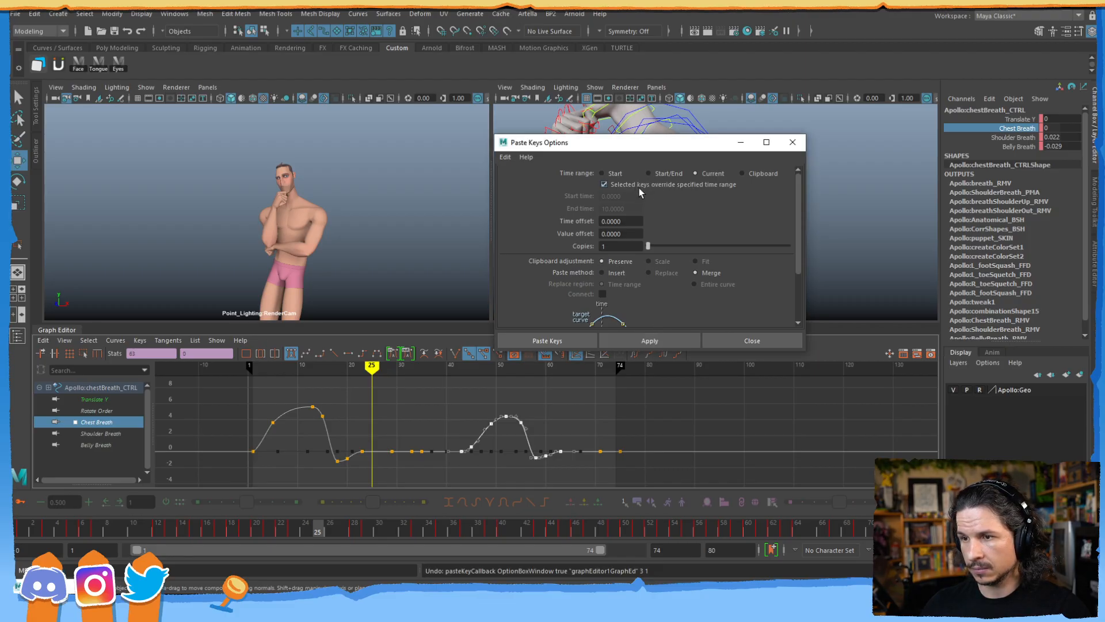
left_click(652, 341)
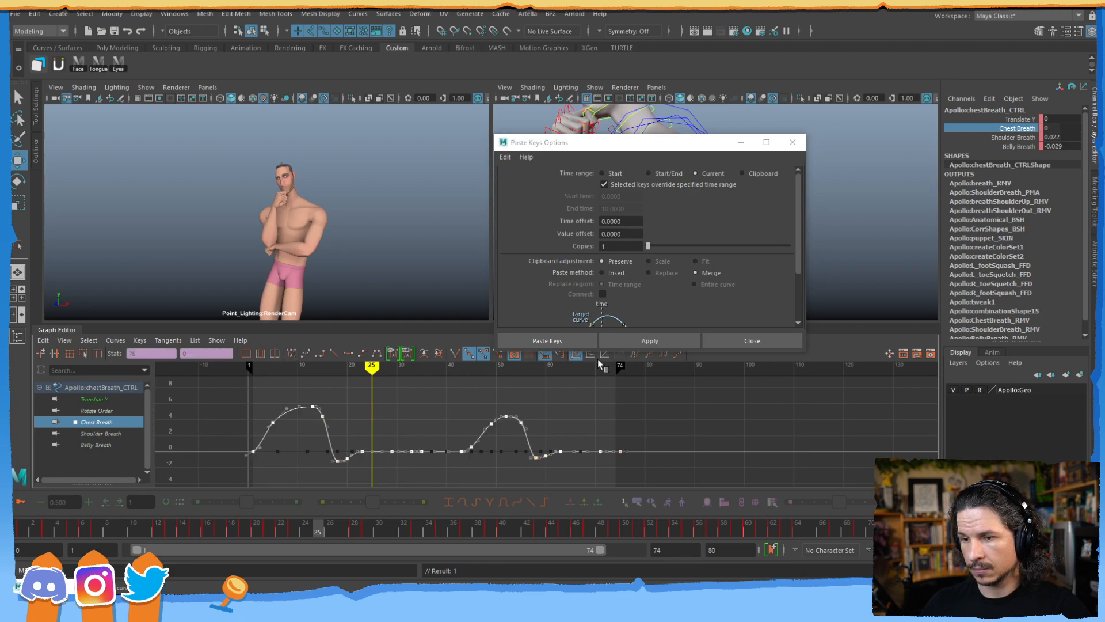
left_click(681, 340)
key("ctrl+z")
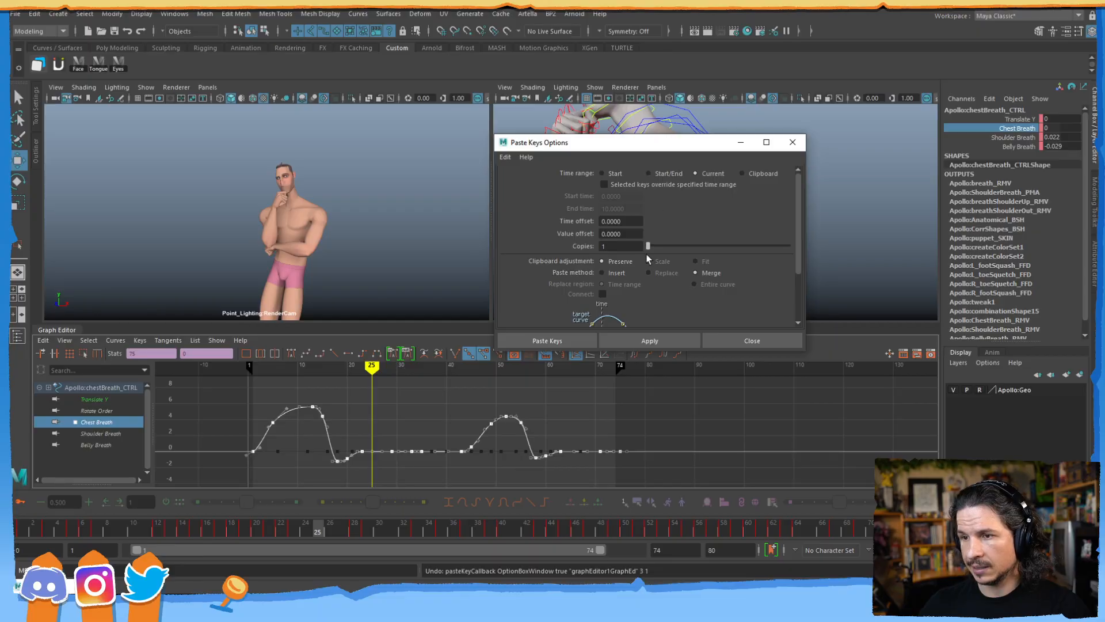
- Delete the flat Chest Breath keys between the two breaths and paste the copied breath at frame 25 using Insert with Connect off
left_click(615, 273)
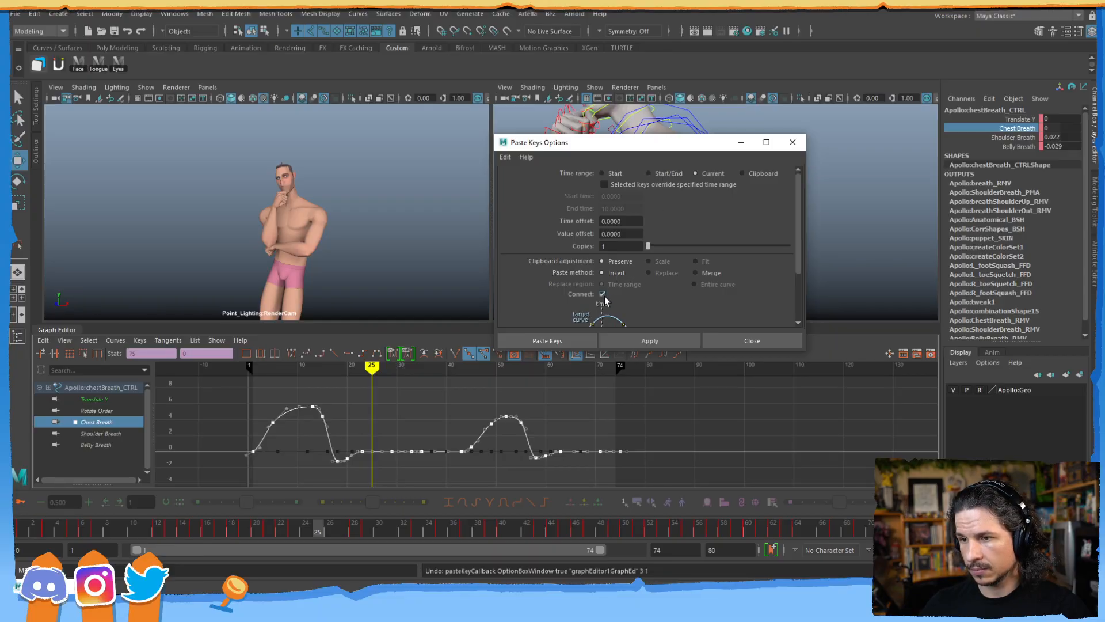
scroll(797, 271, "down", 2)
left_click(604, 236)
left_click(412, 422)
left_click_drag(384, 437, 446, 460)
key("Delete")
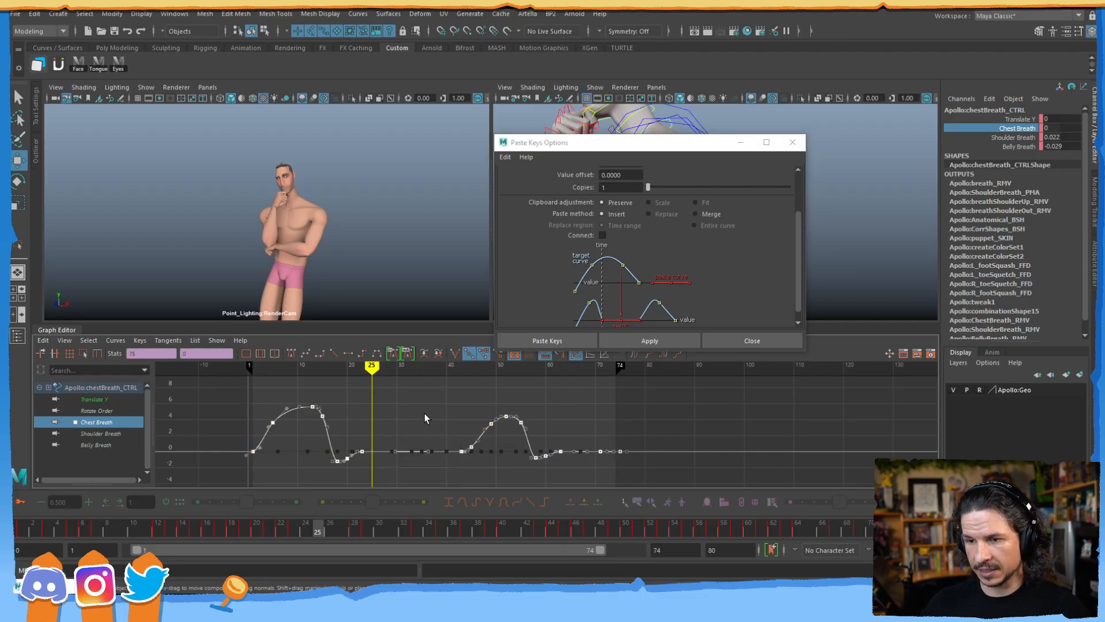
left_click(424, 353)
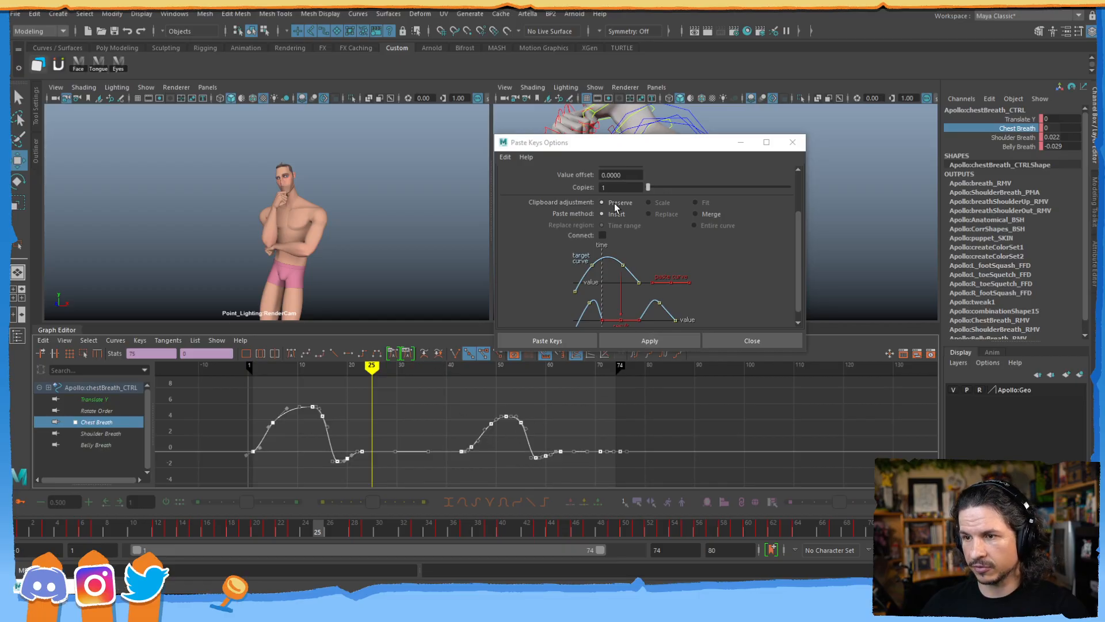
left_click(649, 341)
- Move the pasted breath's Chest Breath keys after its frame 27 key two frames earlier, placing the peak at frame 32
left_click_drag(527, 396, 690, 479)
left_click_drag(493, 395, 398, 485)
scroll(475, 435, "up", 1)
scroll(475, 440, "up", 2)
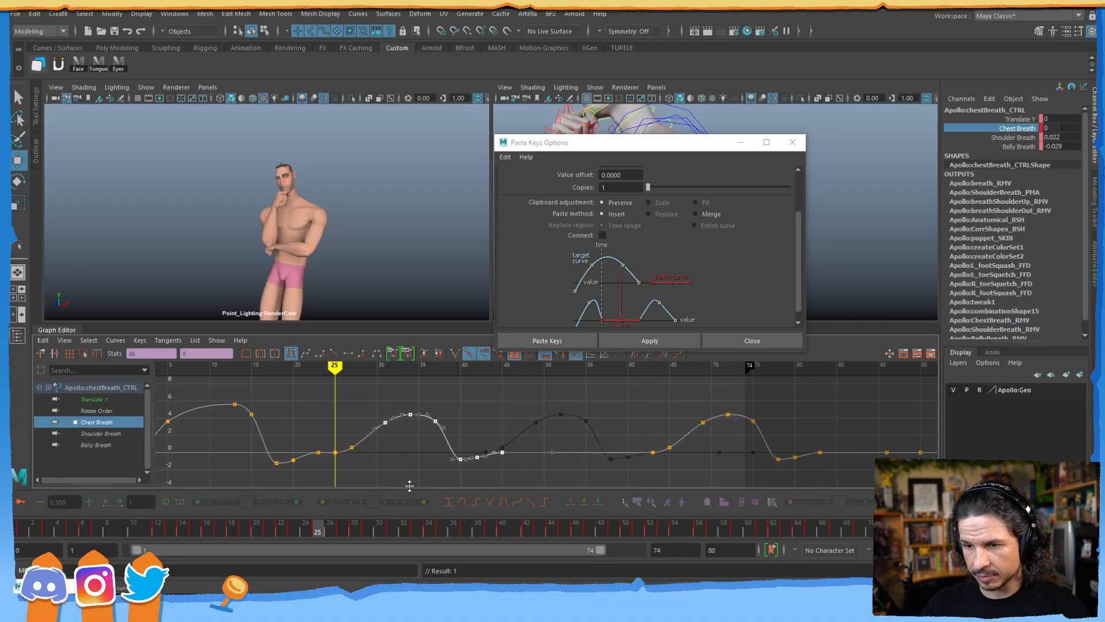
left_click_drag(553, 396, 355, 465)
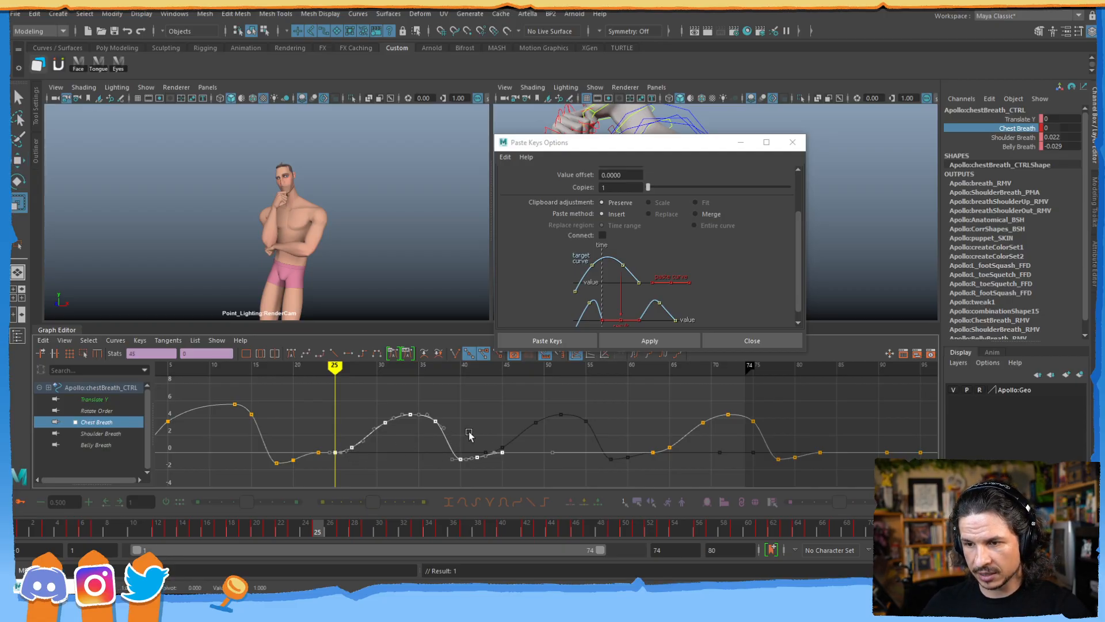
middle_click_drag(434, 455, 418, 458, "shift")
- Try pulling the pasted breath's settle keys earlier and lowering its peak to about 2, and undo these edits
left_click_drag(424, 480, 424, 479)
middle_click_drag(448, 472, 438, 472, "shift")
left_click_drag(429, 407, 361, 434)
middle_click_drag(384, 438, 413, 469, "shift")
left_click_drag(426, 476, 475, 456)
middle_click_drag(451, 477, 451, 475, "shift")
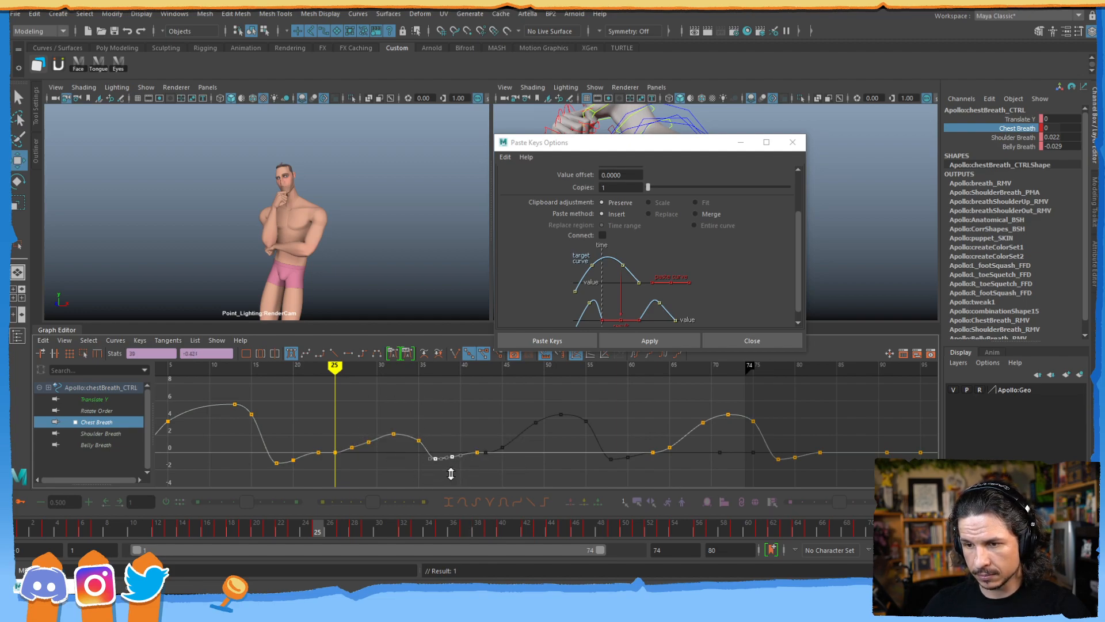
key("ctrl+z")
key("ctrl+z")
key("ctrl+z")
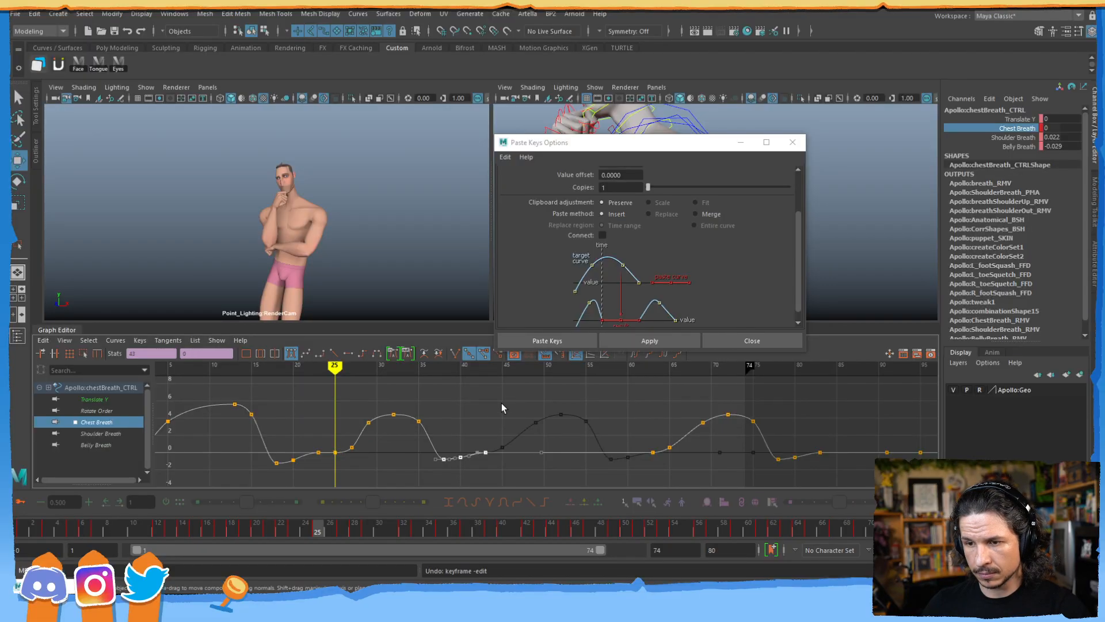
- Scale down the values of the pasted Chest Breath keys so the breath peaks at about 1.5
left_click_drag(499, 403, 337, 466)
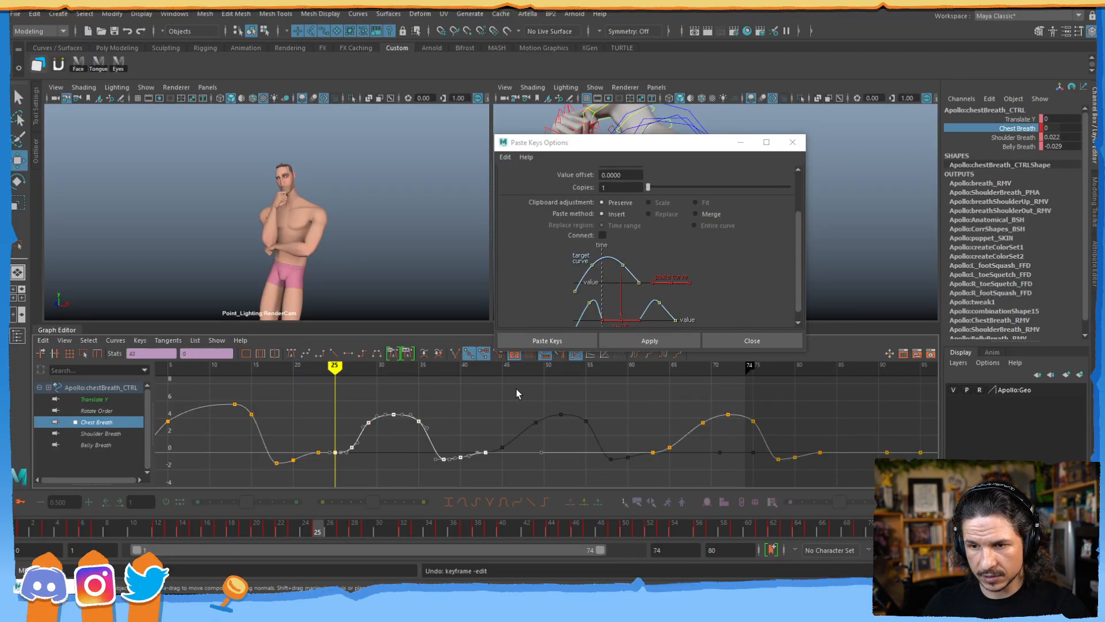
key("r")
mouse_move(394, 454)
middle_mouse_down()
mouse_move(395, 437)
mouse_move(396, 477)
mouse_move(396, 466)
middle_mouse_up()
right_click_drag(409, 461, 405, 444, "alt+shift")
middle_click_drag(406, 445, 408, 389, "alt")
right_click_drag(409, 388, 417, 426, "alt")
- Move the inserted breath's peak and following keys two frames earlier to peak at frame 30, and its frame 29 key to frame 28
key("w")
left_click_drag(525, 386, 358, 487)
middle_click_drag(397, 459, 375, 455, "shift")
mouse_move(331, 389)
left_mouse_down()
mouse_move(368, 417)
mouse_move(349, 433)
left_mouse_up()
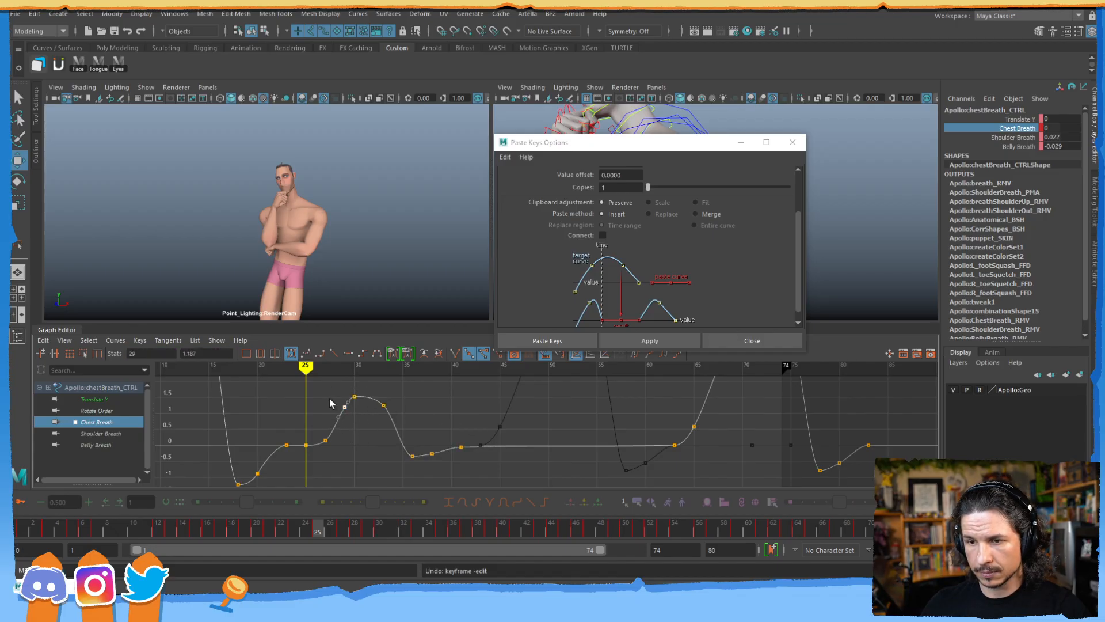
middle_click_drag(348, 438, 343, 438, "shift")
left_click_drag(345, 431, 317, 450)
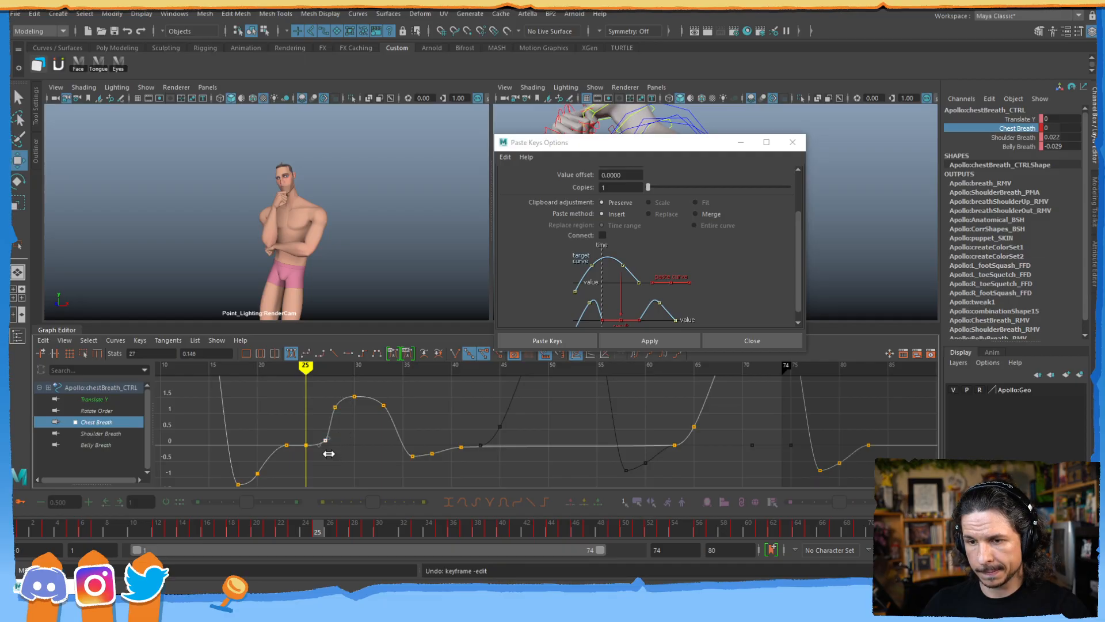
- Lower the inserted breath's top keys to a peak of about 1, and move its settle keys one frame earlier to end at frame 40
left_click_drag(412, 420, 412, 421)
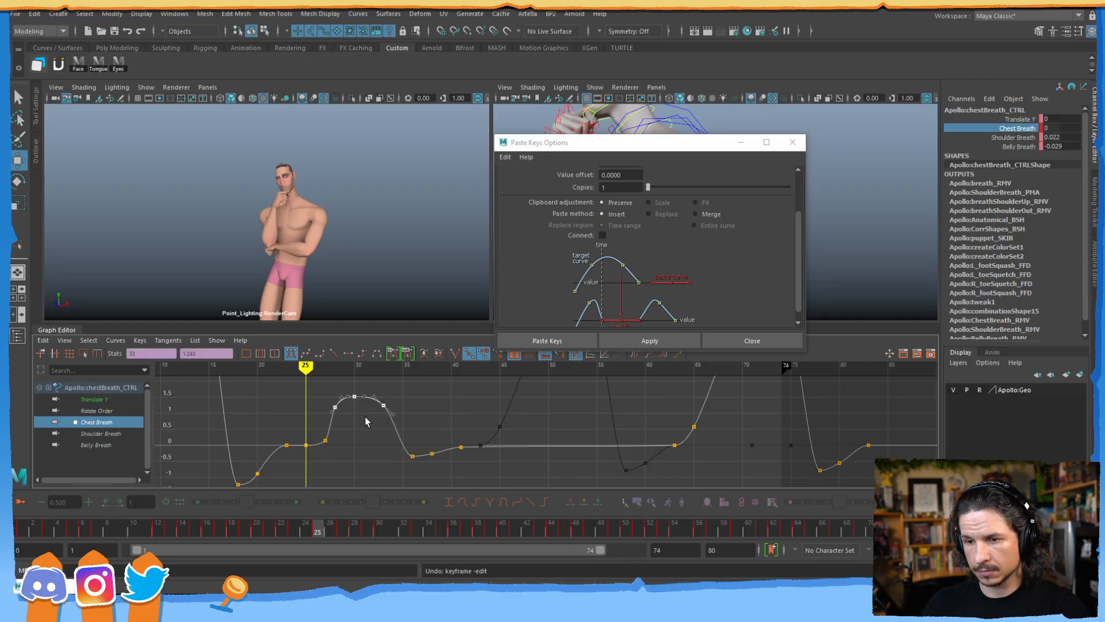
middle_click_drag(368, 441, 370, 441, "shift")
left_click_drag(388, 472, 478, 435)
middle_click_drag(463, 454, 443, 456, "shift")
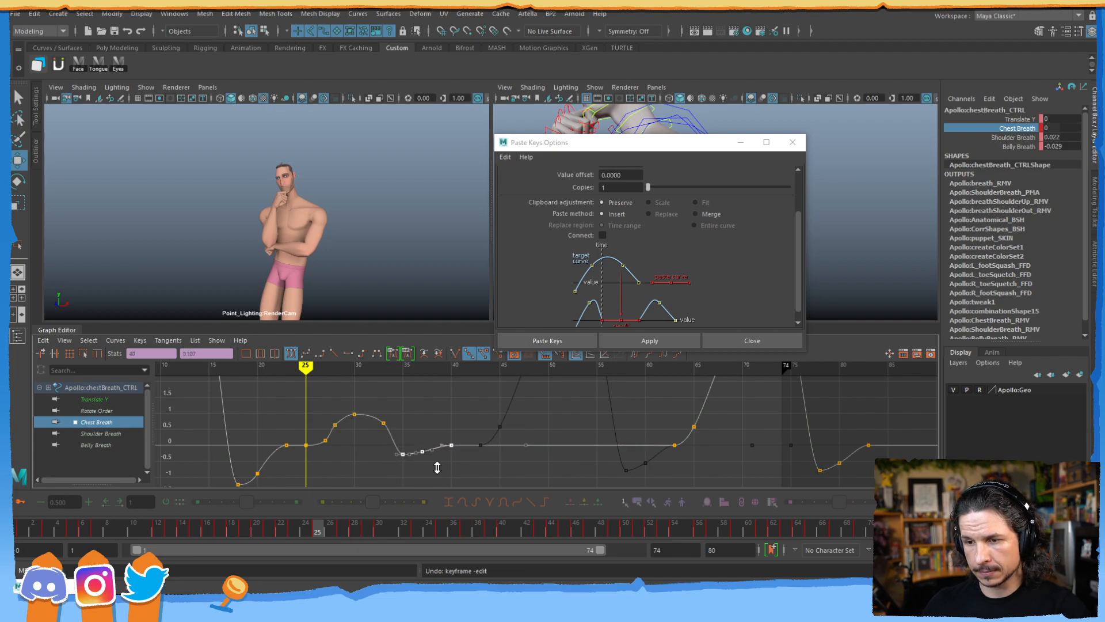
- Move the following breath's Chest Breath keys about 20 frames earlier so that breath starts at frame 43
scroll(634, 409, "down", 5)
scroll(574, 434, "up", 3)
middle_click_drag(575, 434, 504, 461, "alt")
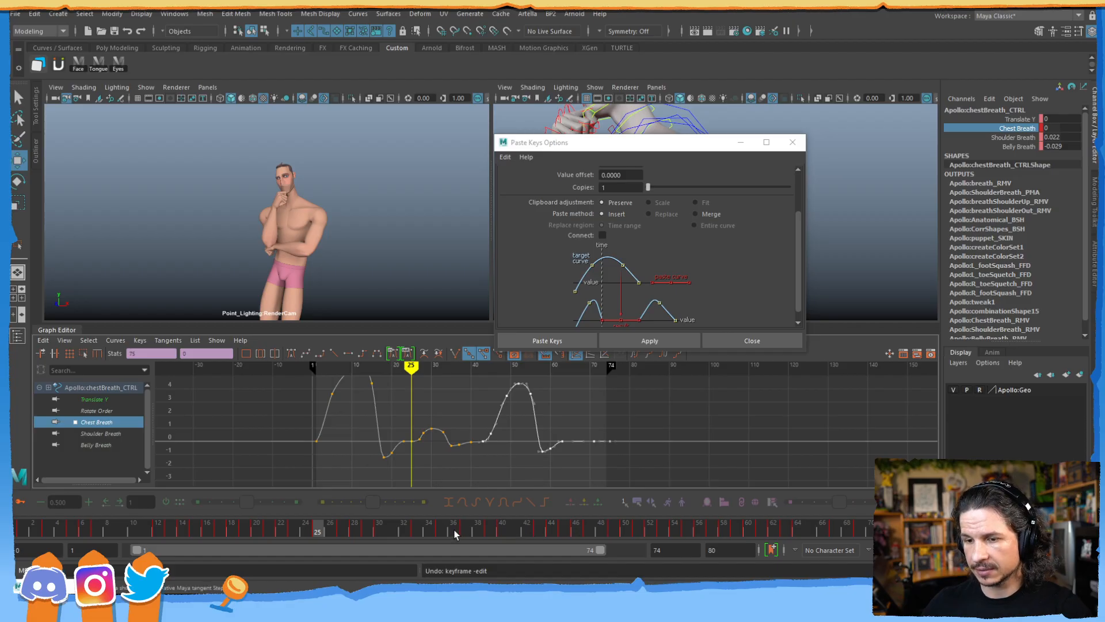
- Scrub through the shot to frame 46 to check the inserted breath's curve, and close the paste options
left_click_drag(262, 530, 575, 432)
right_click_drag(444, 434, 515, 442, "alt+shift")
middle_click_drag(516, 442, 543, 452, "alt")
middle_click_drag(461, 439, 547, 452, "alt")
right_click_drag(518, 472, 511, 449, "alt+shift")
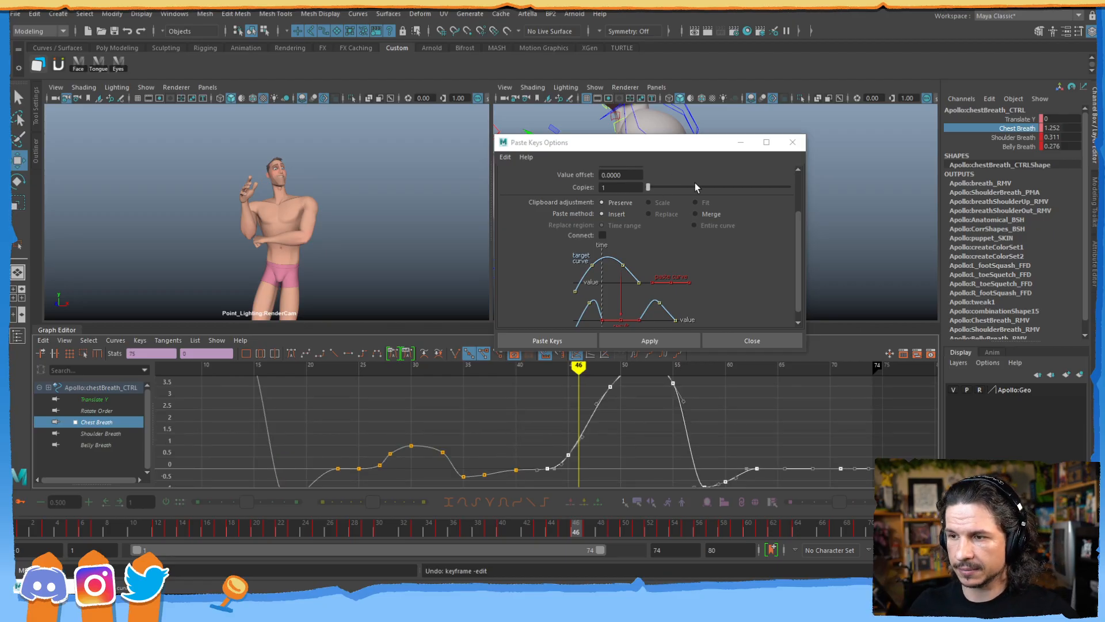
left_click(750, 340)
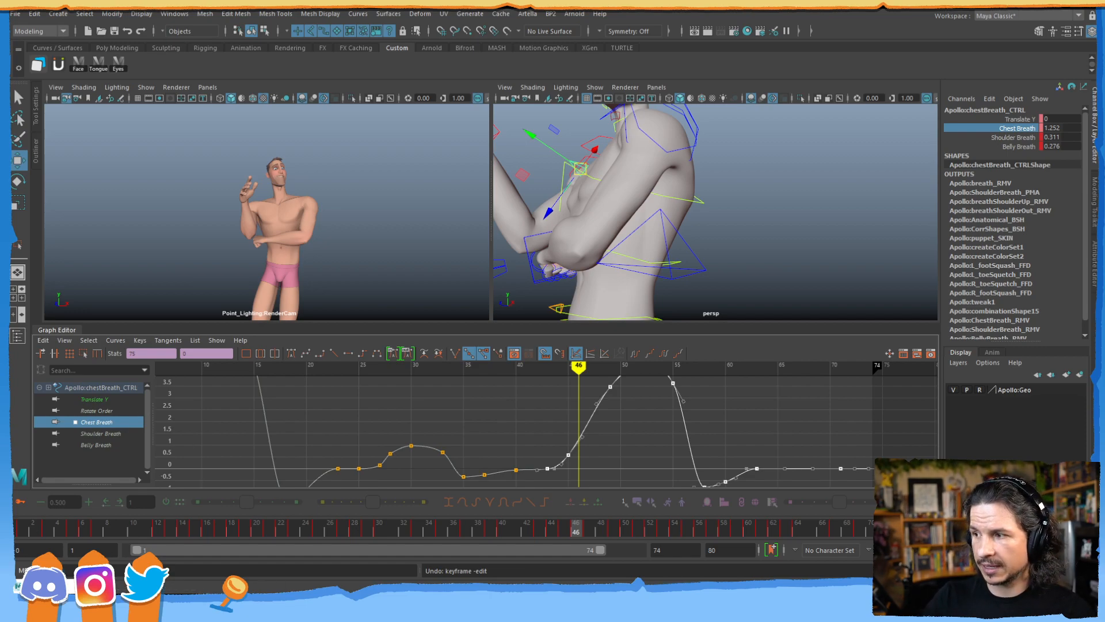
- Switch to the playblast review player and draw completion triangles beside "Improve breath" and "Add breath on happy" in the list
left_click_drag(1104, 216, 691, 3)
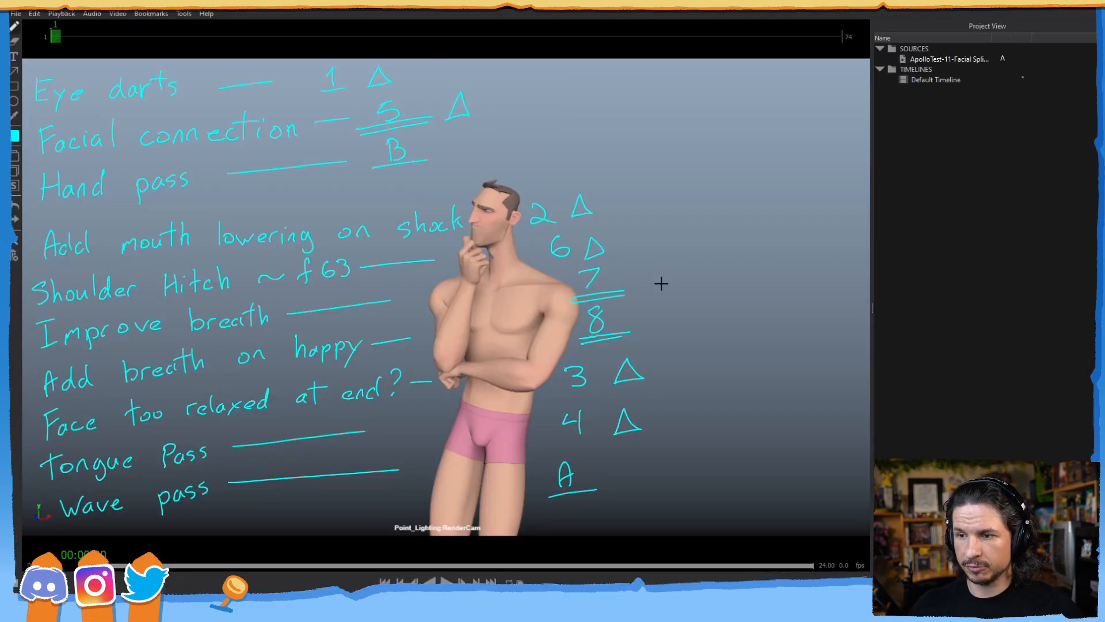
left_click_drag(655, 287, 661, 288)
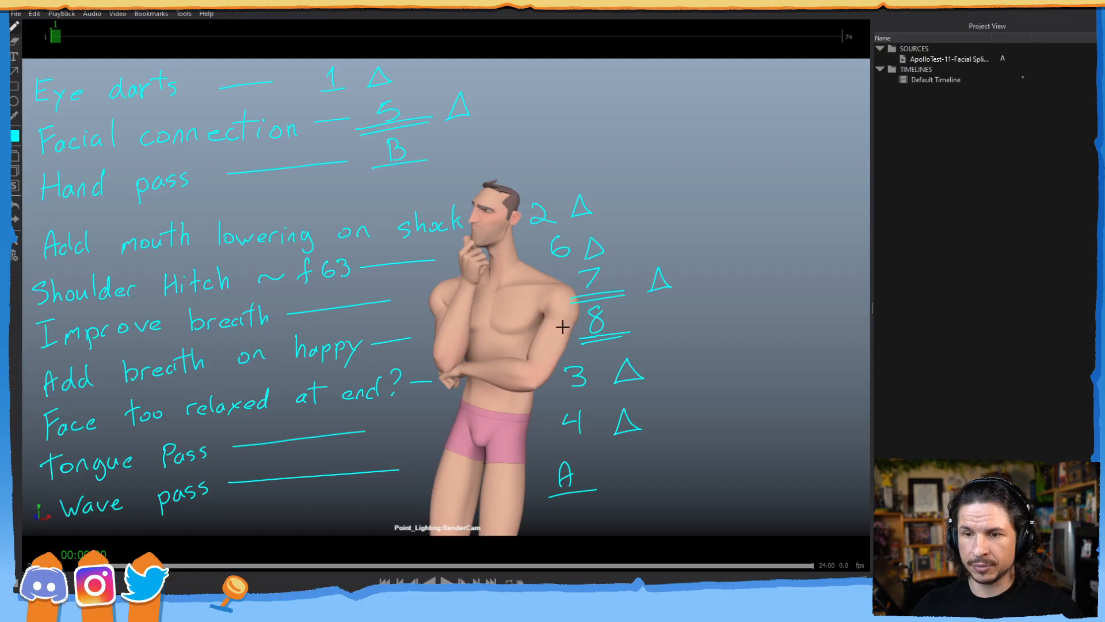
left_click_drag(648, 327, 641, 328)
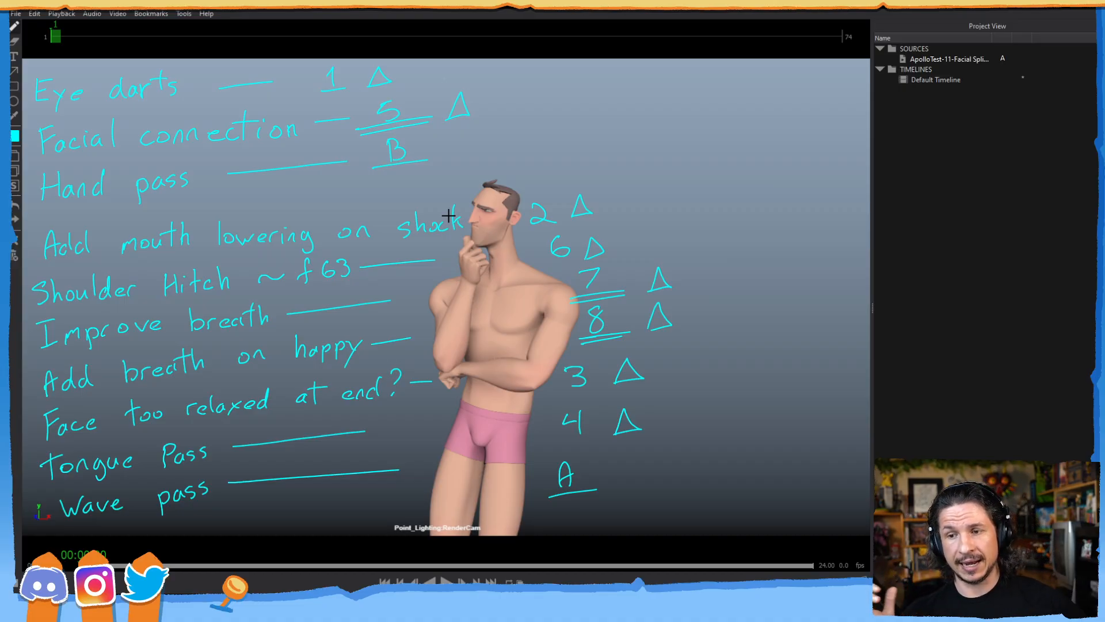
- Play the previous facial splines playblast for review and return to the notes on frame 1
key("space")
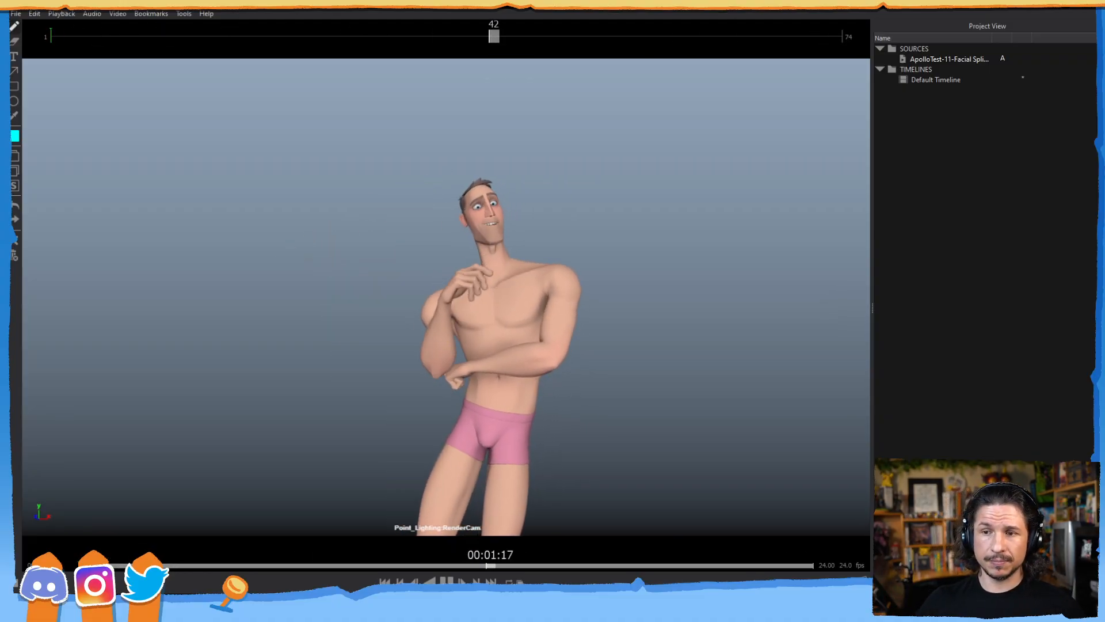
key("space")
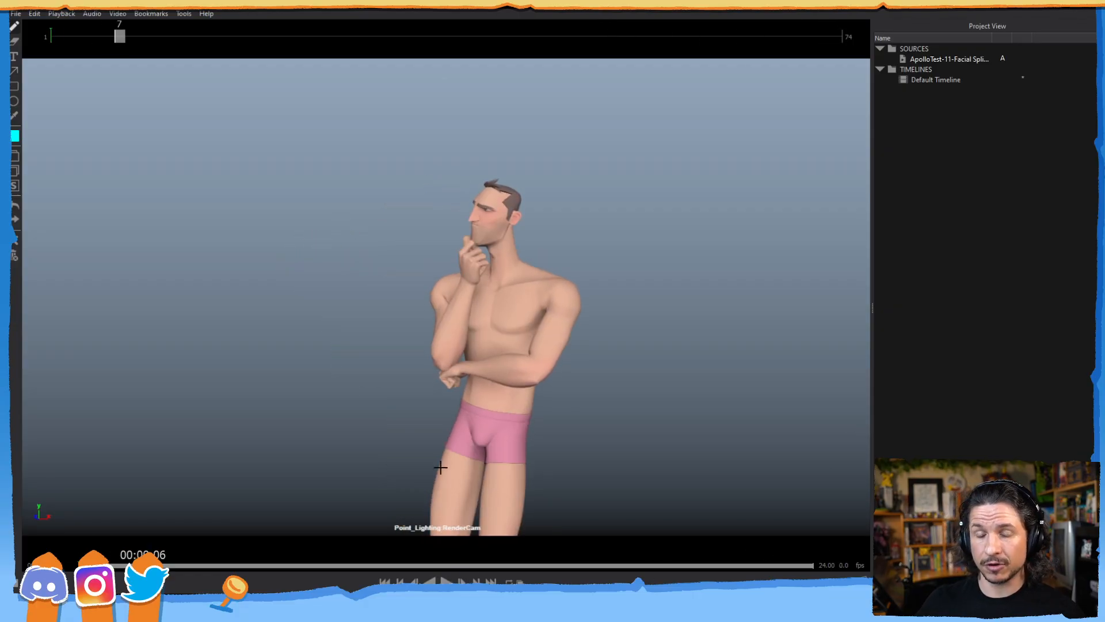
left_click_drag(84, 37, 56, 37)
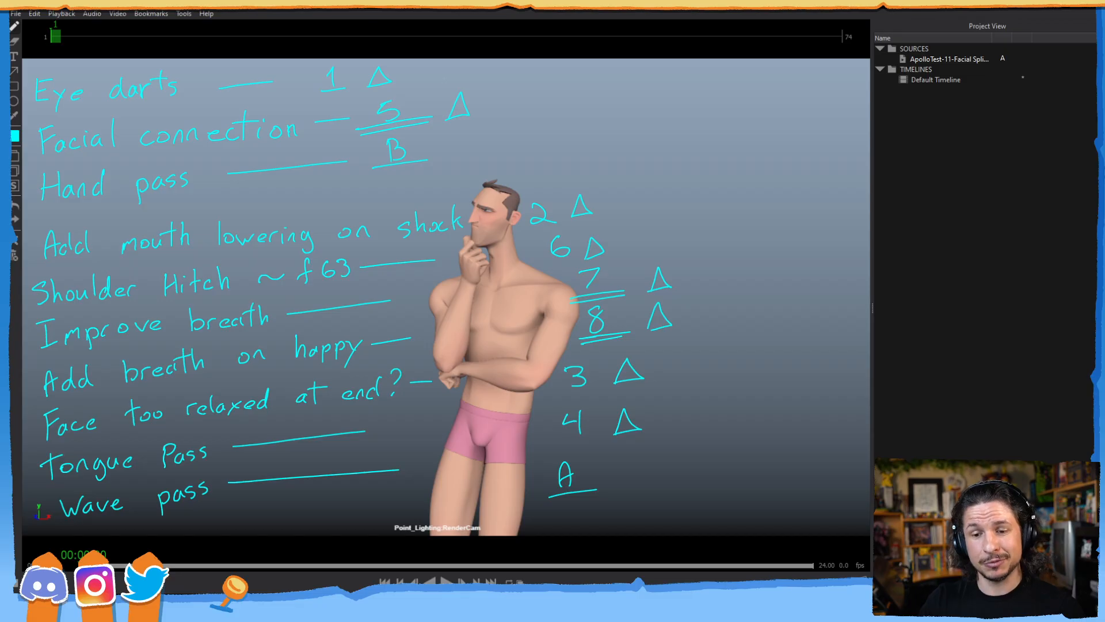
- Switch back to Maya, deselect the breath control, and save the scene, accepting the student version notice
left_click_drag(491, 7, 1103, 7)
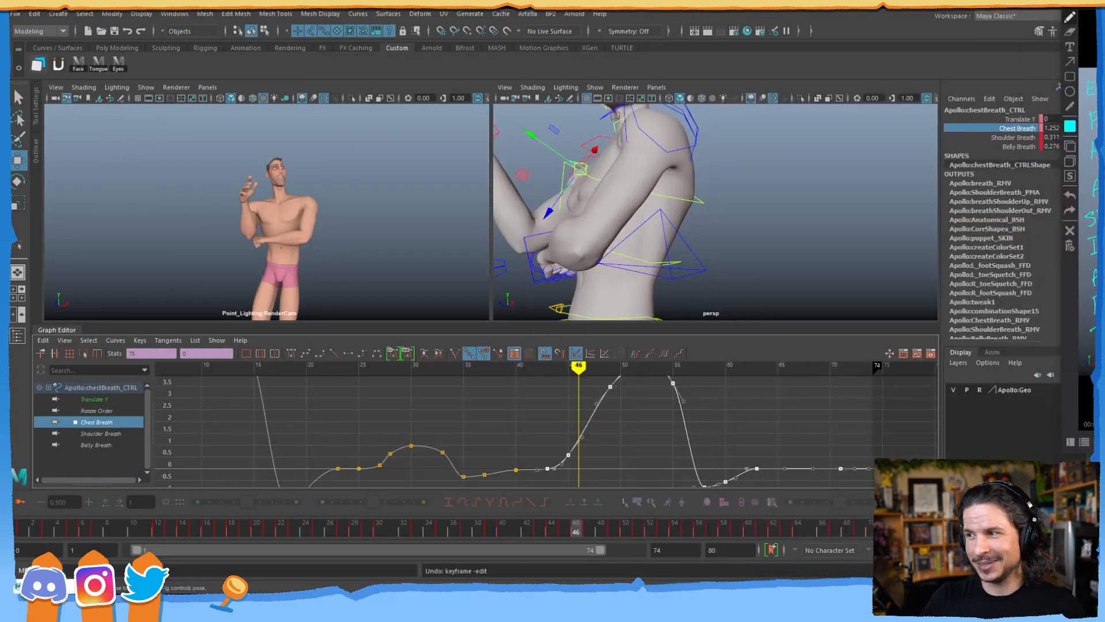
left_click(795, 233)
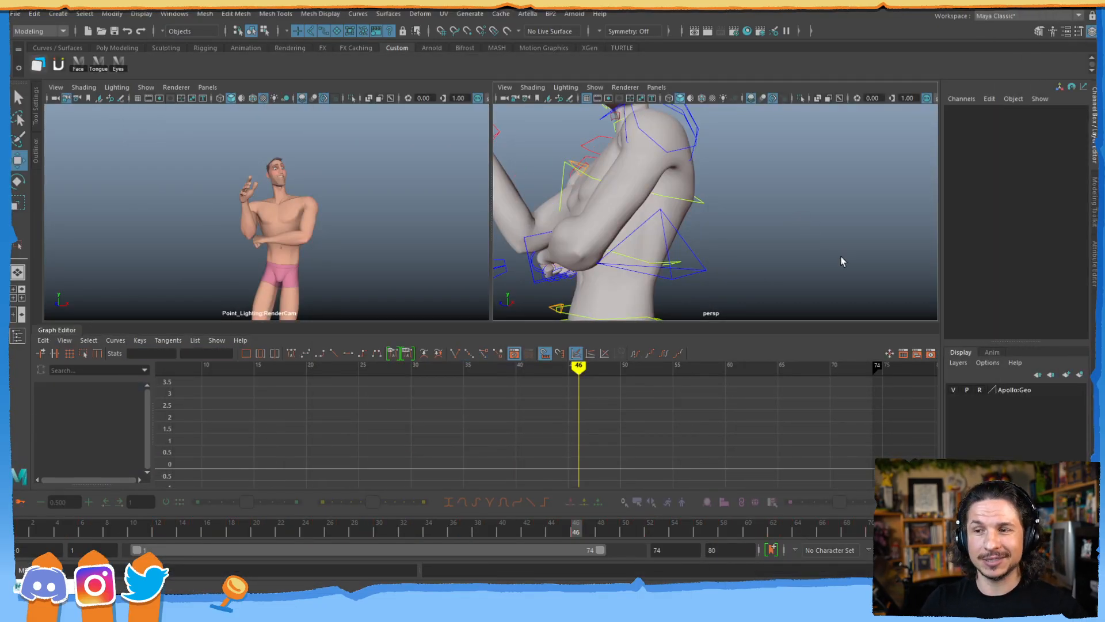
key("q")
key("ctrl+s")
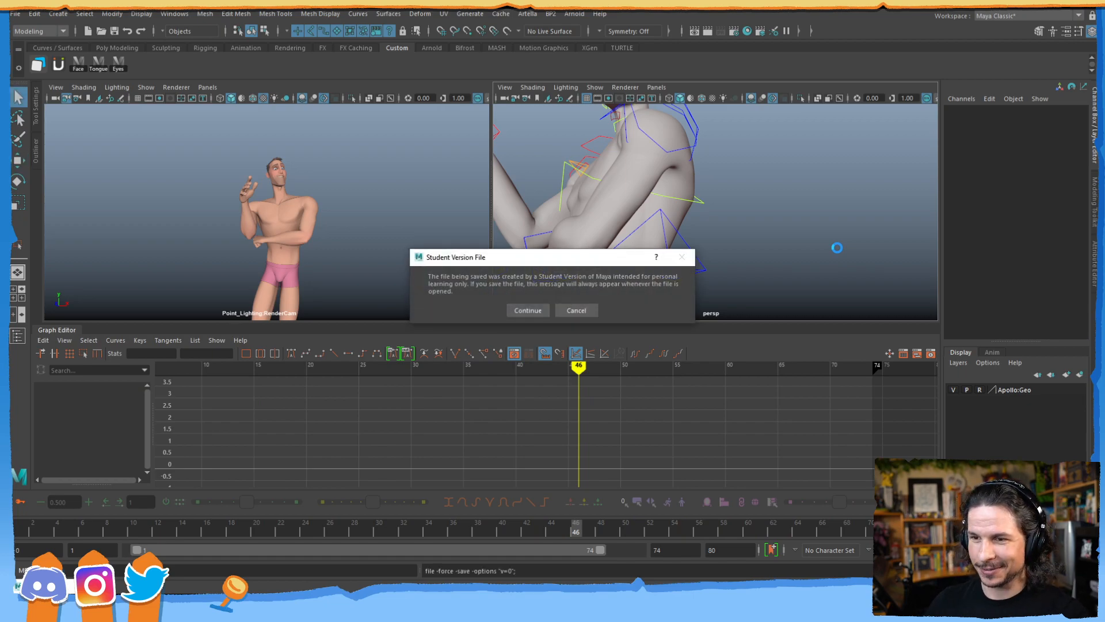
left_click(515, 310)
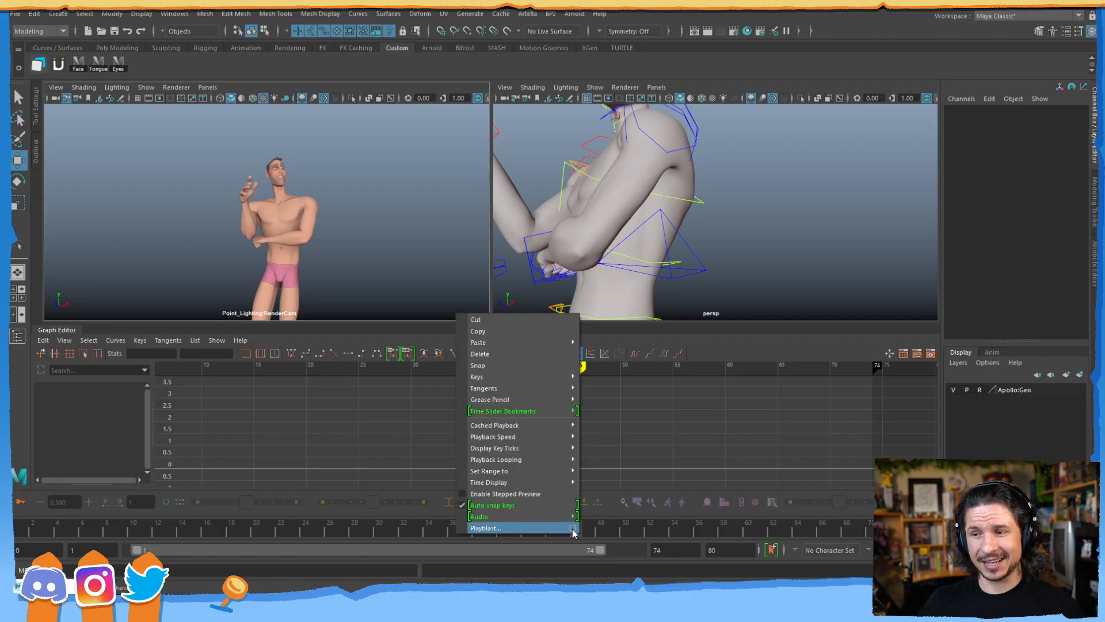
- Export the shot as a playblast saved to the Desktop as "ApolloTest-12-Facial Polish.mov", keeping the qt format at 1280 by 720
left_click(572, 528)
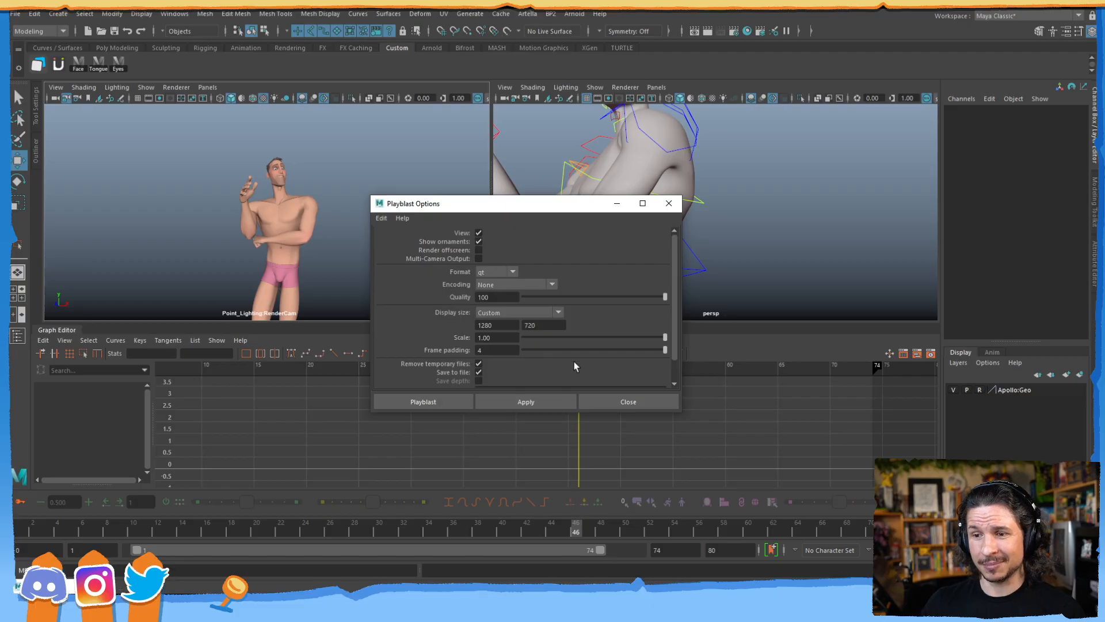
scroll(628, 357, "down", 5)
left_click(529, 379)
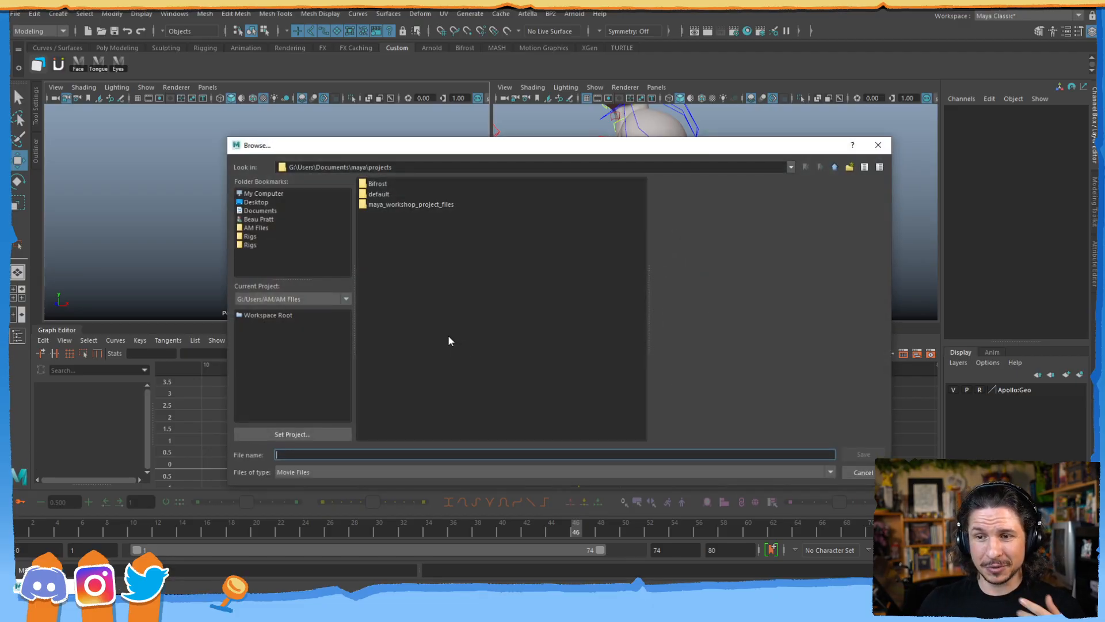
left_click(258, 202)
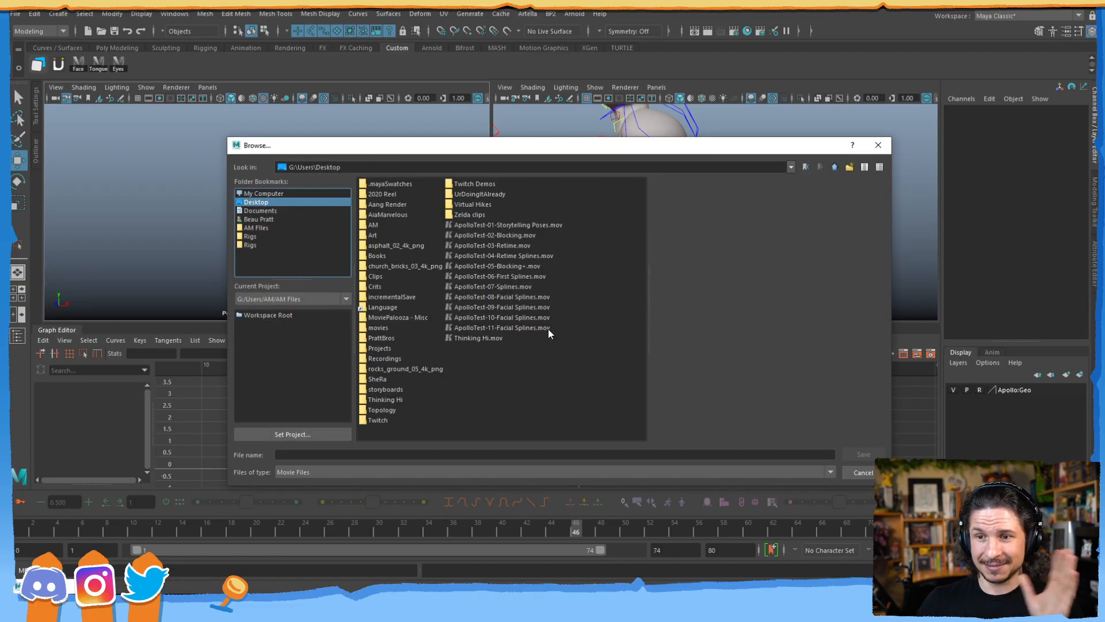
left_click(511, 328)
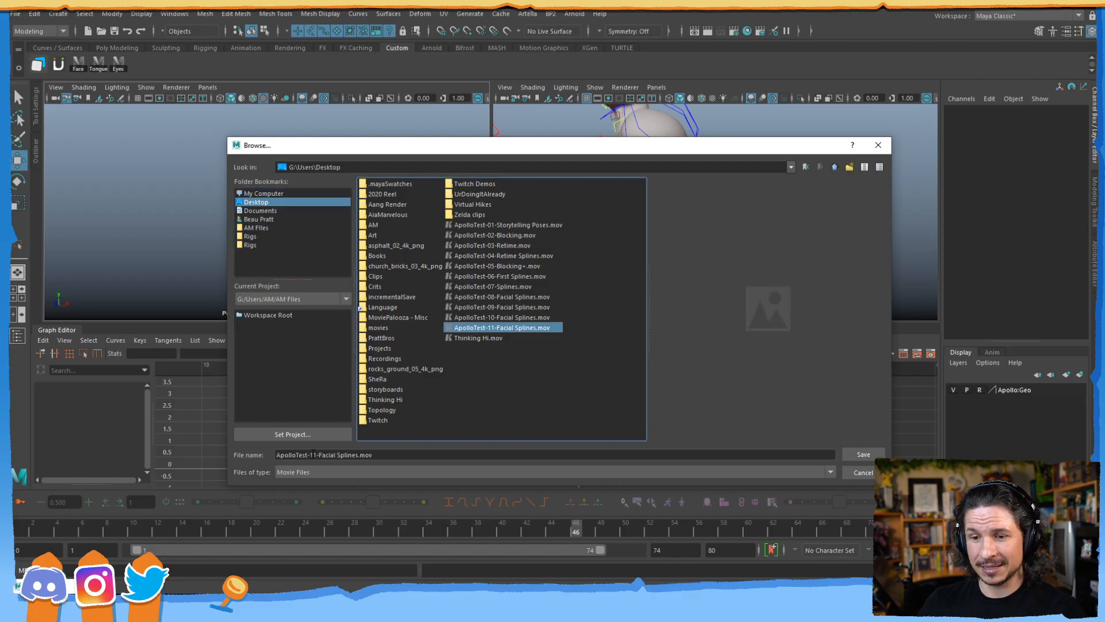
left_click(312, 454)
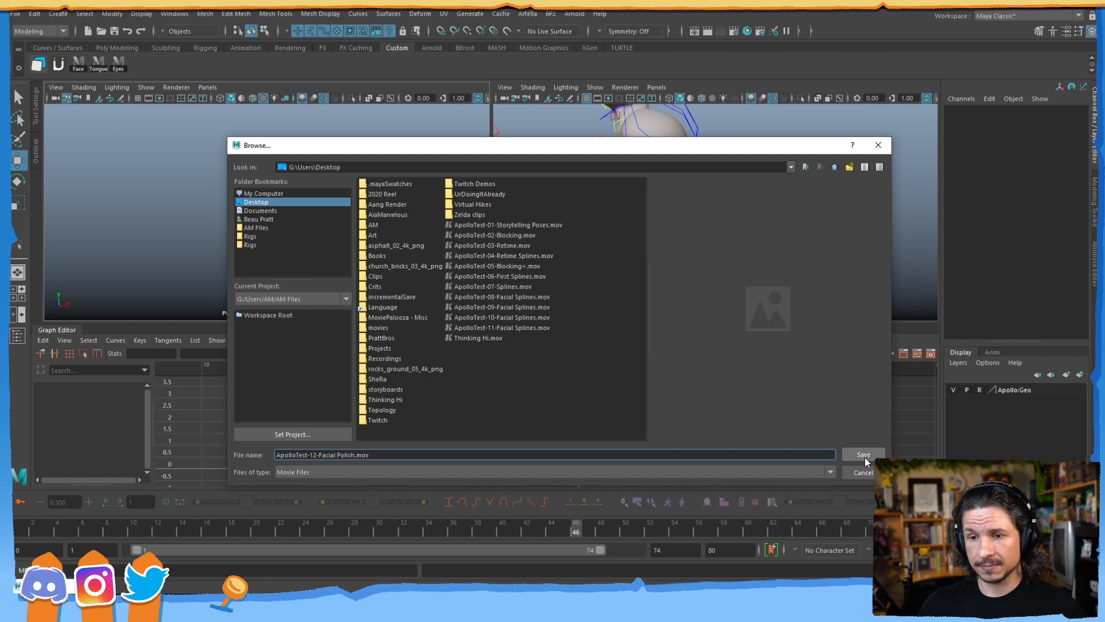
left_click(863, 455)
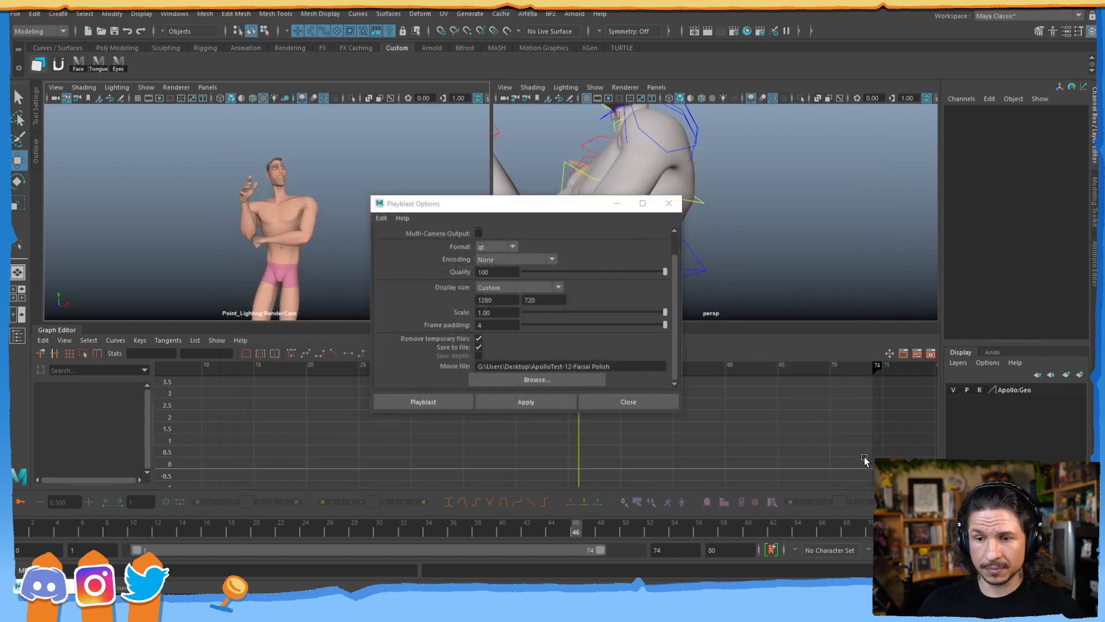
left_click(412, 398)
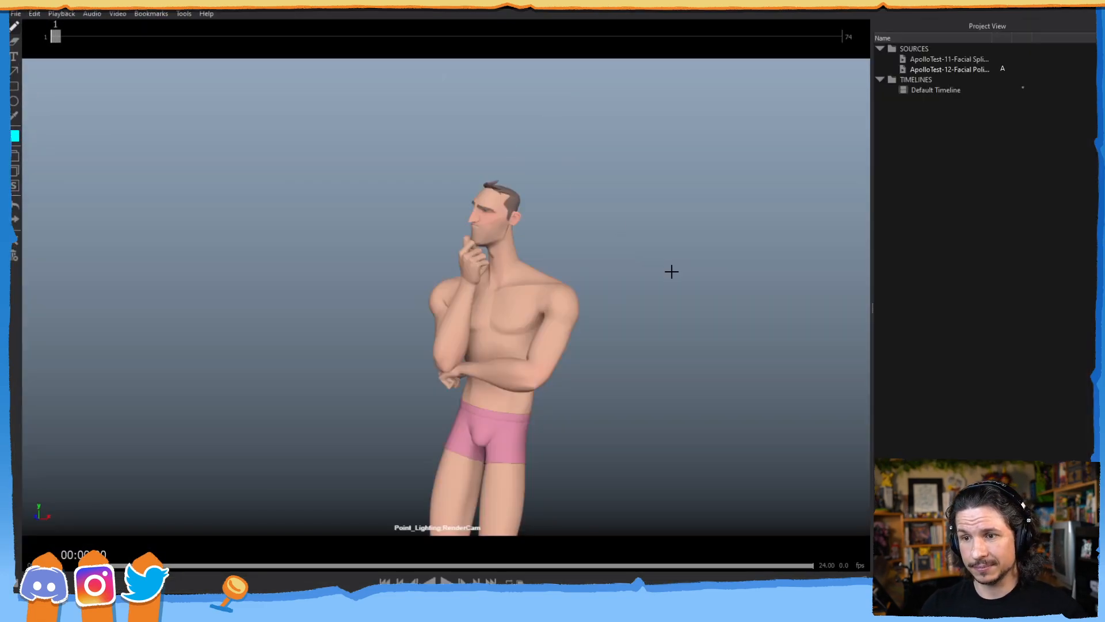
- Play the new facial polish playblast and scrub around frame 56 and the opening frames to review the motion
key("space")
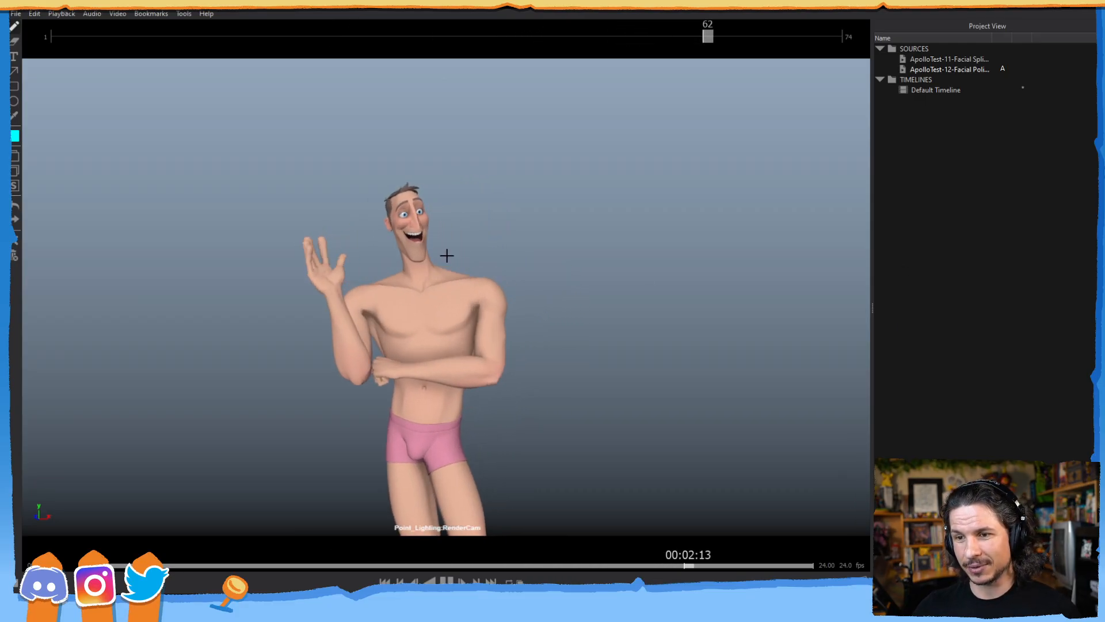
left_click(630, 565)
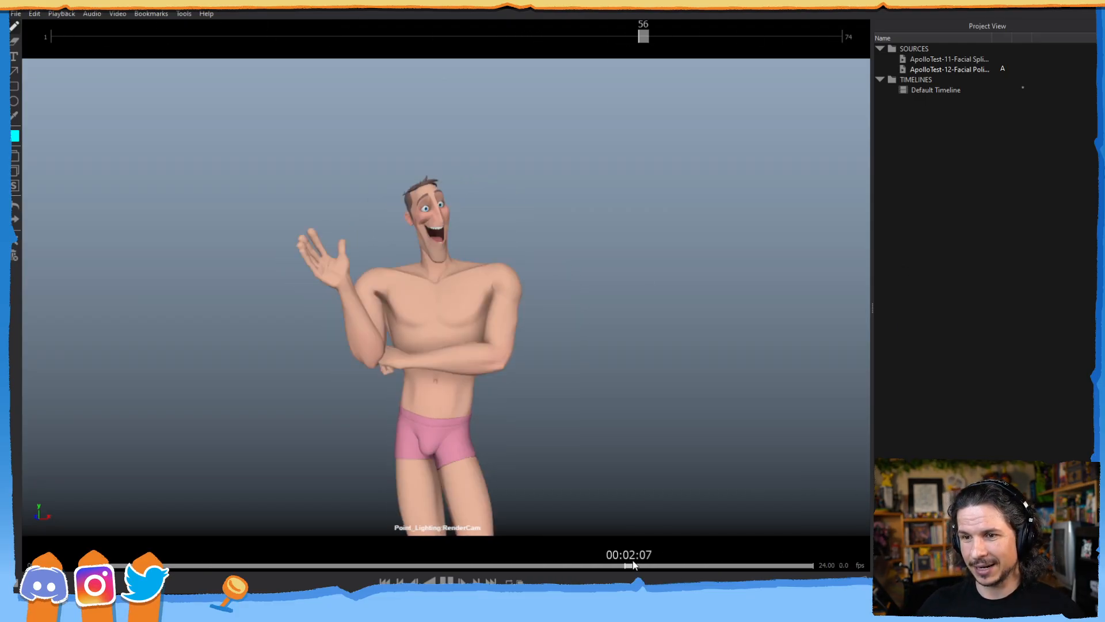
left_click_drag(629, 565, 627, 563)
key("space")
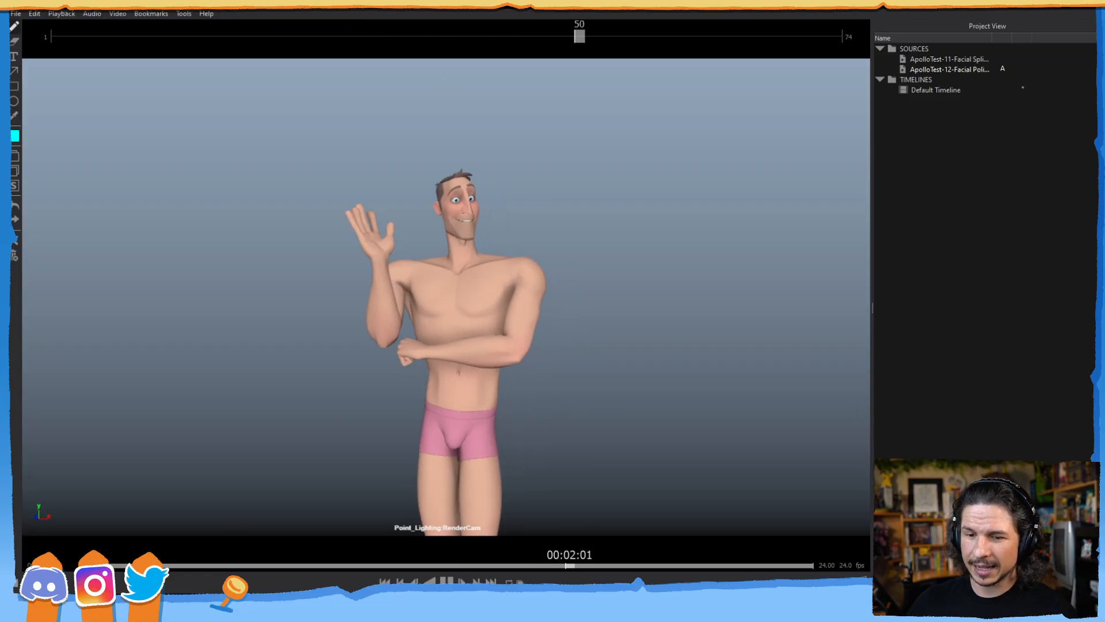
left_click(123, 567)
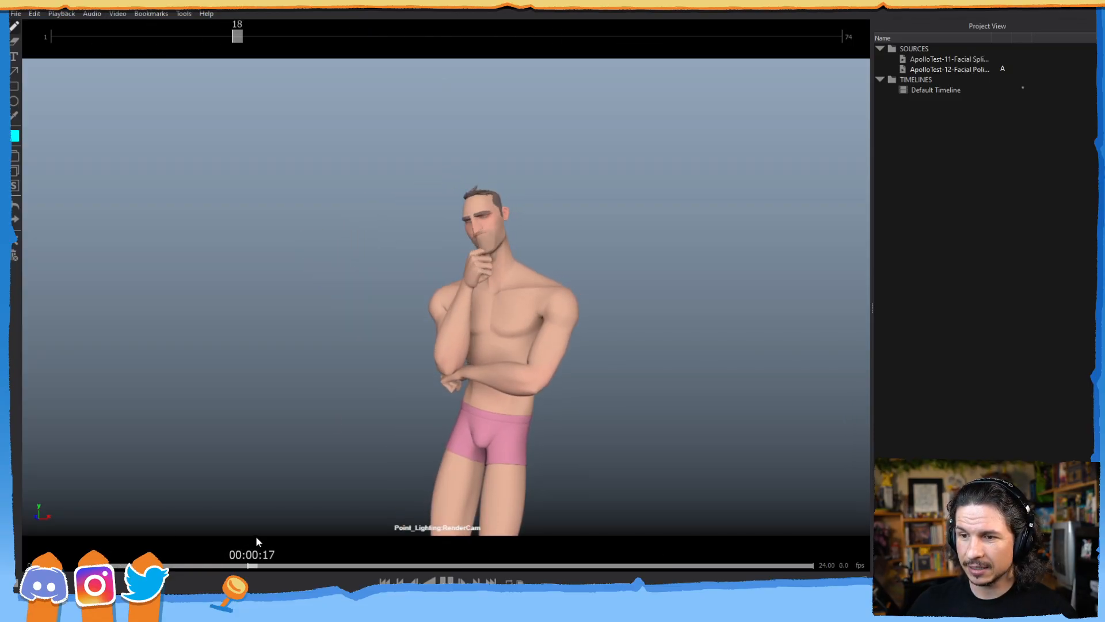
left_click_drag(197, 545, 240, 537)
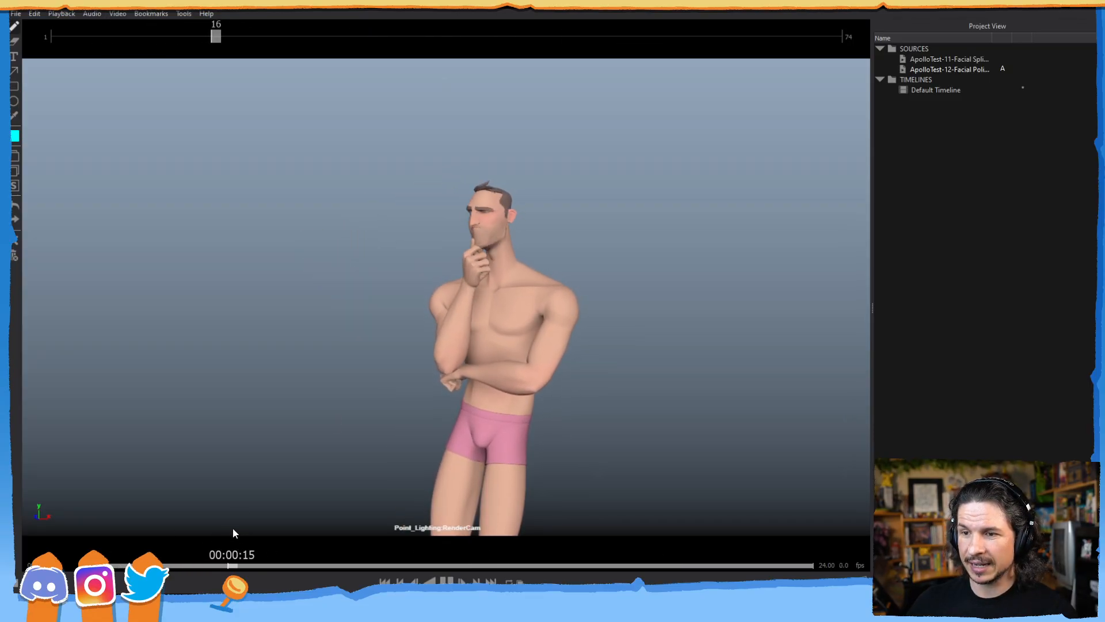
key("space")
- Open the ApolloTest-11 facial splines playblast and scrub its thinking pose around frame 20 for comparison
left_click(966, 59)
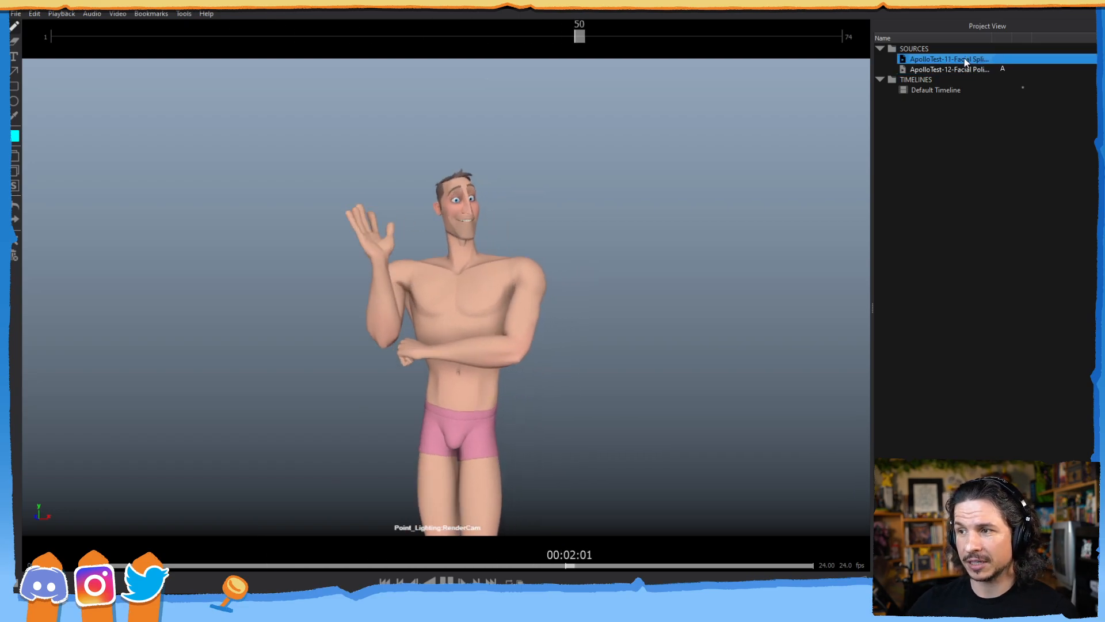
left_click(966, 60)
left_click_drag(91, 565, 112, 564)
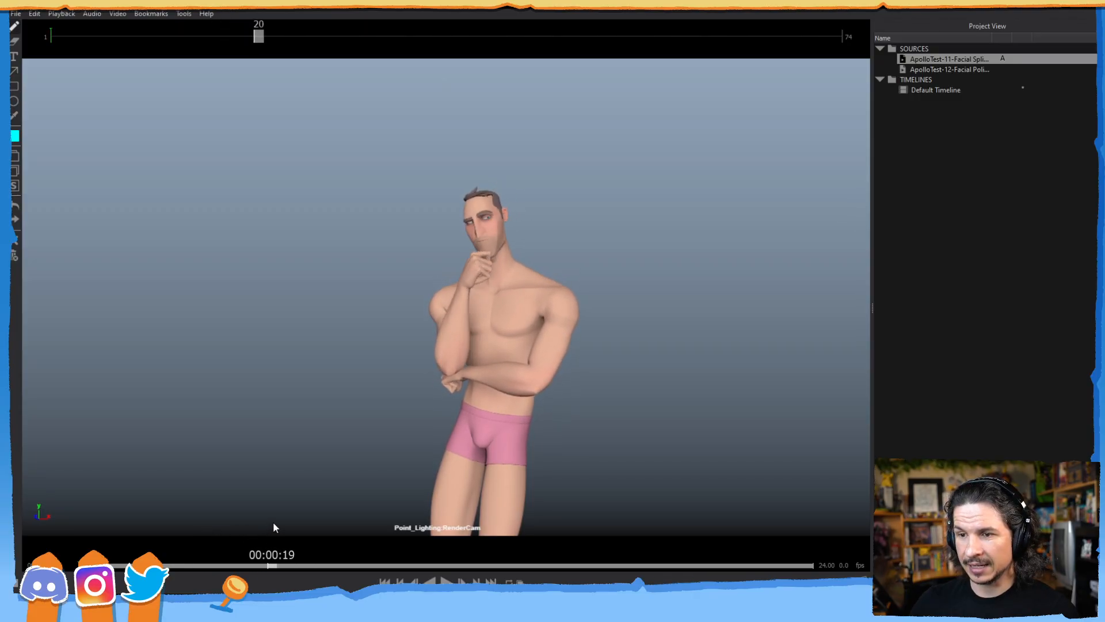
left_click_drag(257, 518, 281, 505)
- Return to the ApolloTest-12 playblast, scrub through to frame 71, replay it, and examine the pose around frame 27
left_click(945, 70)
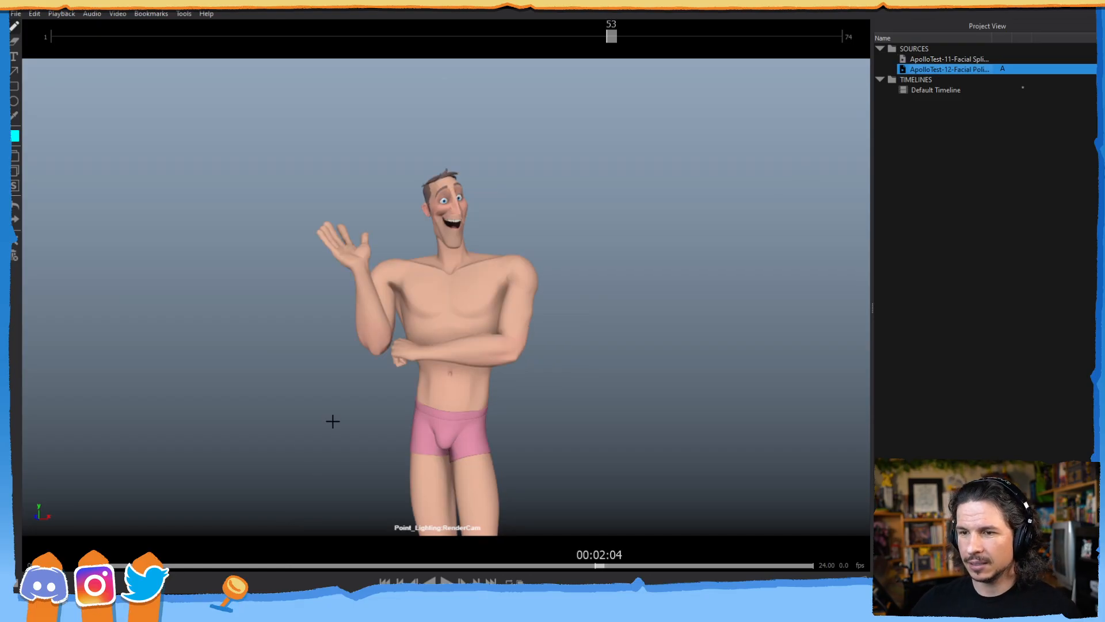
left_click_drag(143, 565, 697, 463)
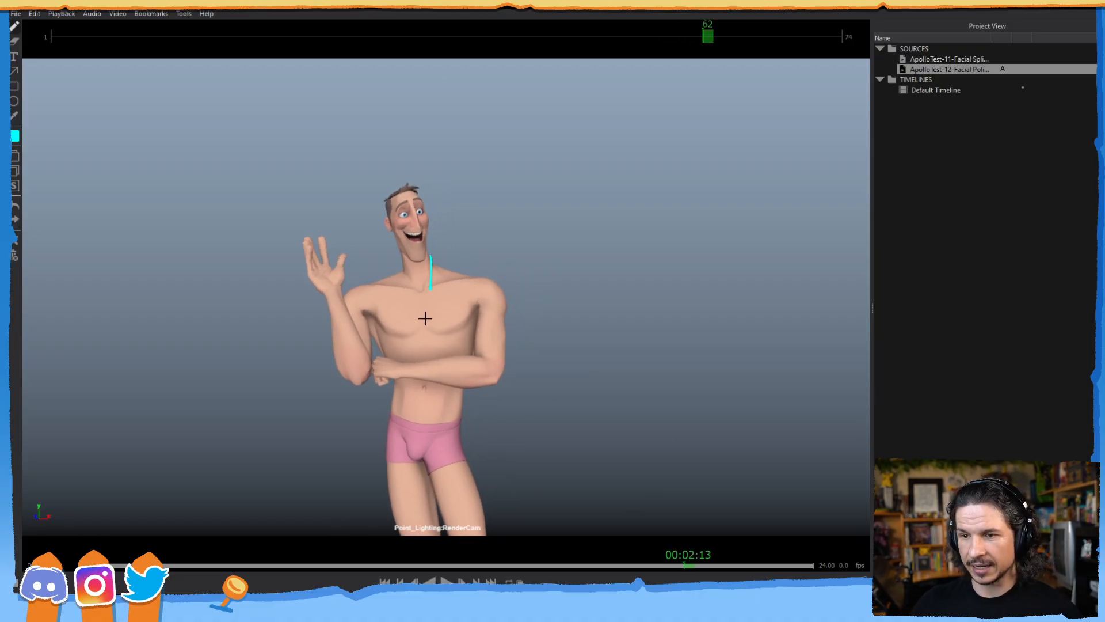
left_click_drag(707, 569, 780, 562)
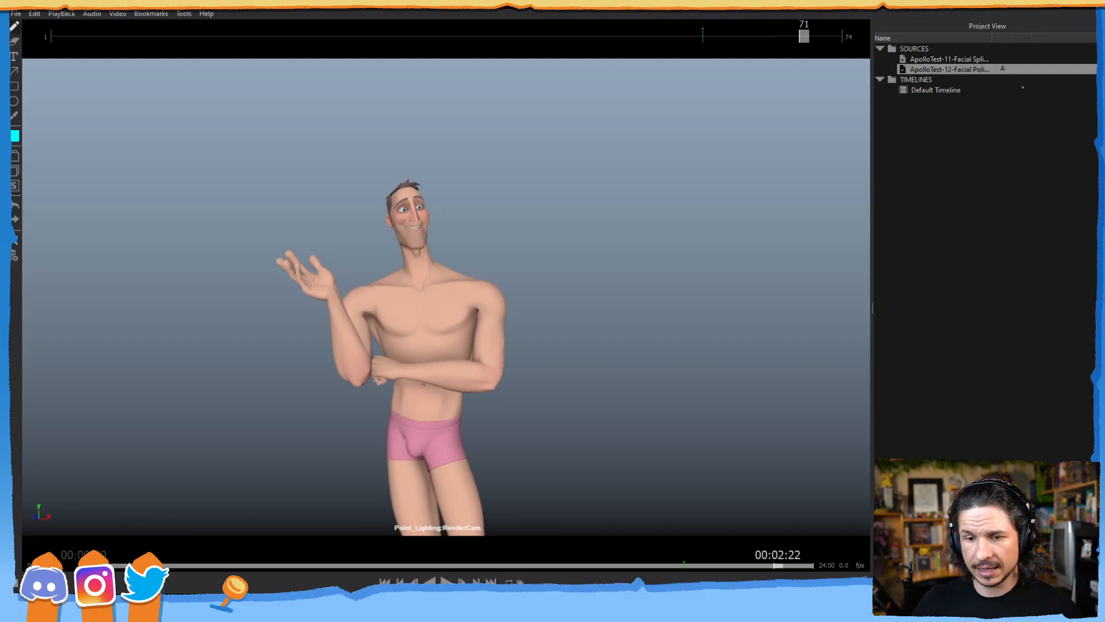
left_click(437, 580)
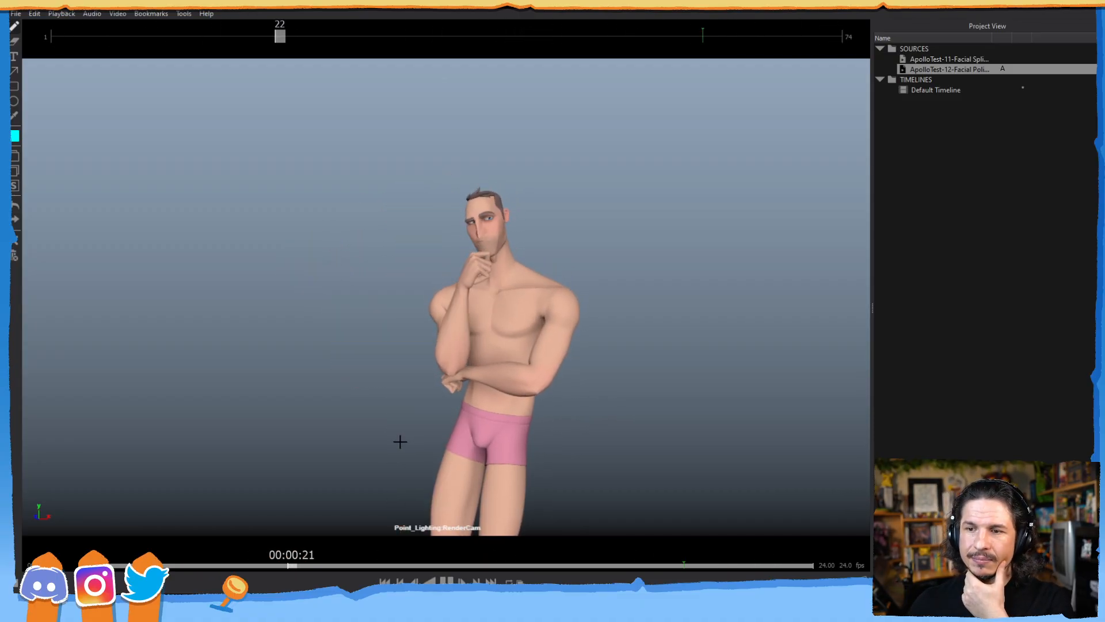
left_click(353, 561)
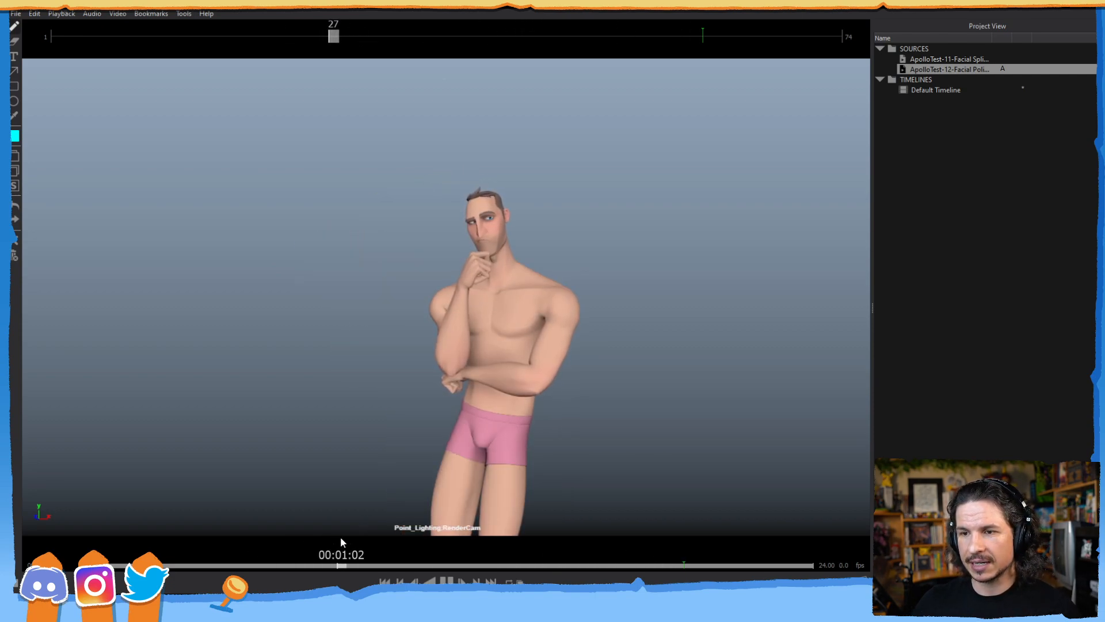
left_click_drag(356, 538, 322, 541)
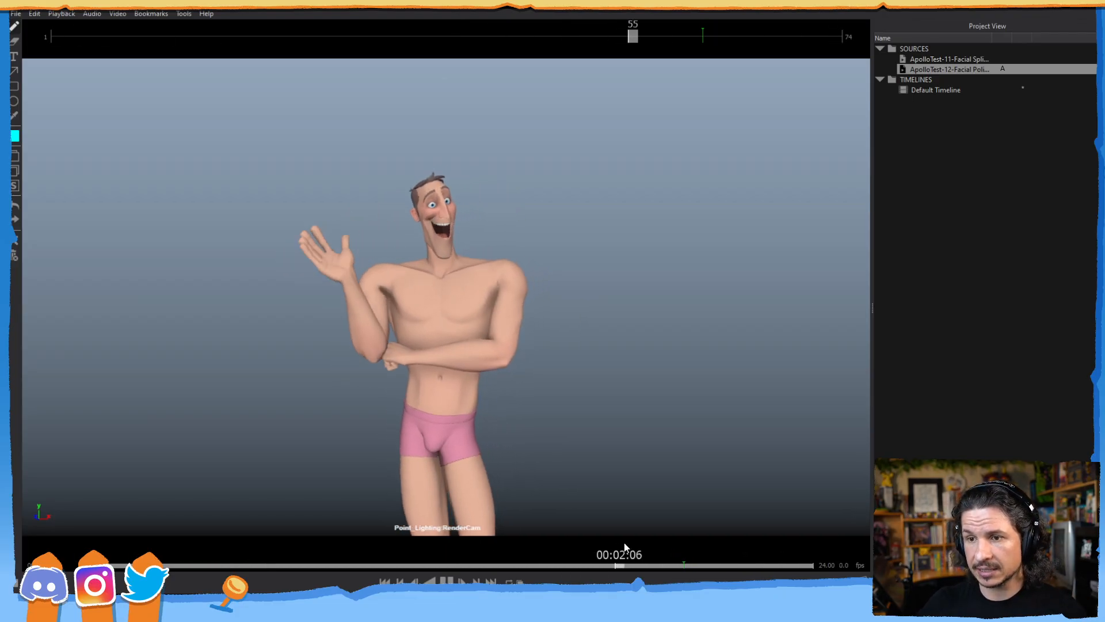
- Step through the happy pose around frames 54 and 55 in ApolloTest-12, and view frame 55 in ApolloTest-11
left_click_drag(583, 544, 597, 516)
key("Left")
key("Left")
key("Left")
key("Left")
key("Left")
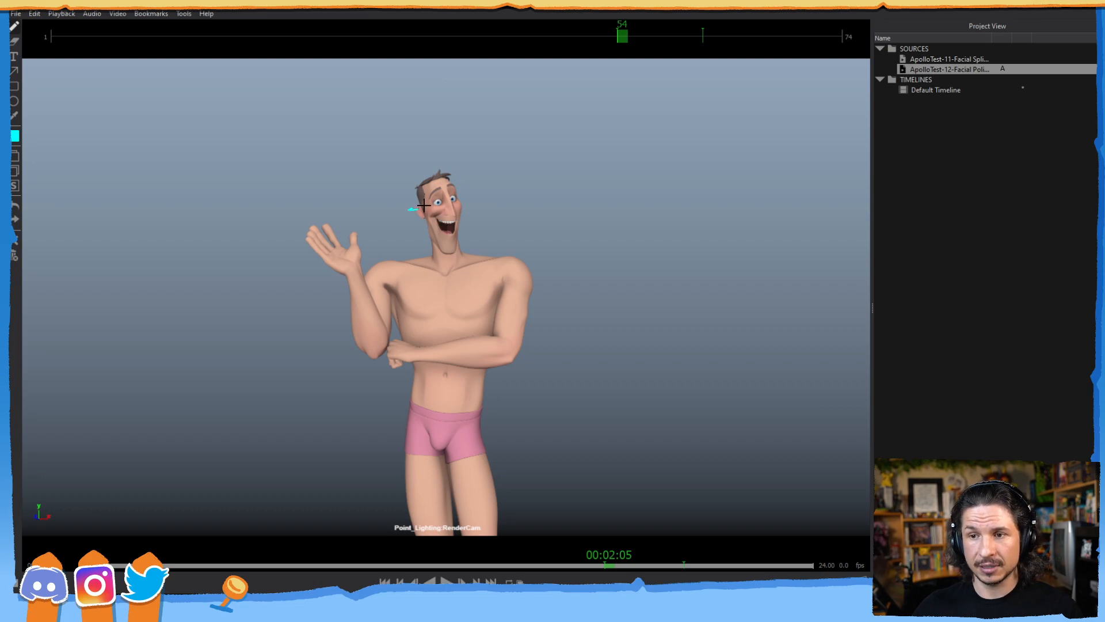
left_click(919, 59)
mouse_move(623, 564)
left_mouse_down()
mouse_move(640, 564)
mouse_move(623, 563)
left_mouse_up()
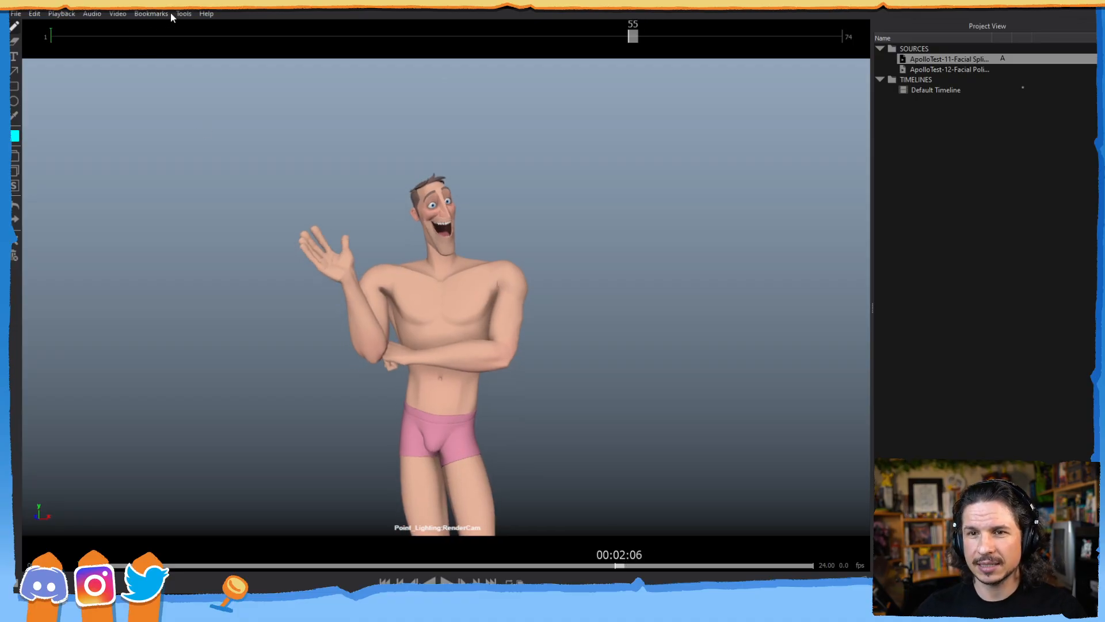
- Load ApolloTest-12 into viewer B beside ApolloTest-11 and show both in the horizontal viewer layout
right_click(947, 70)
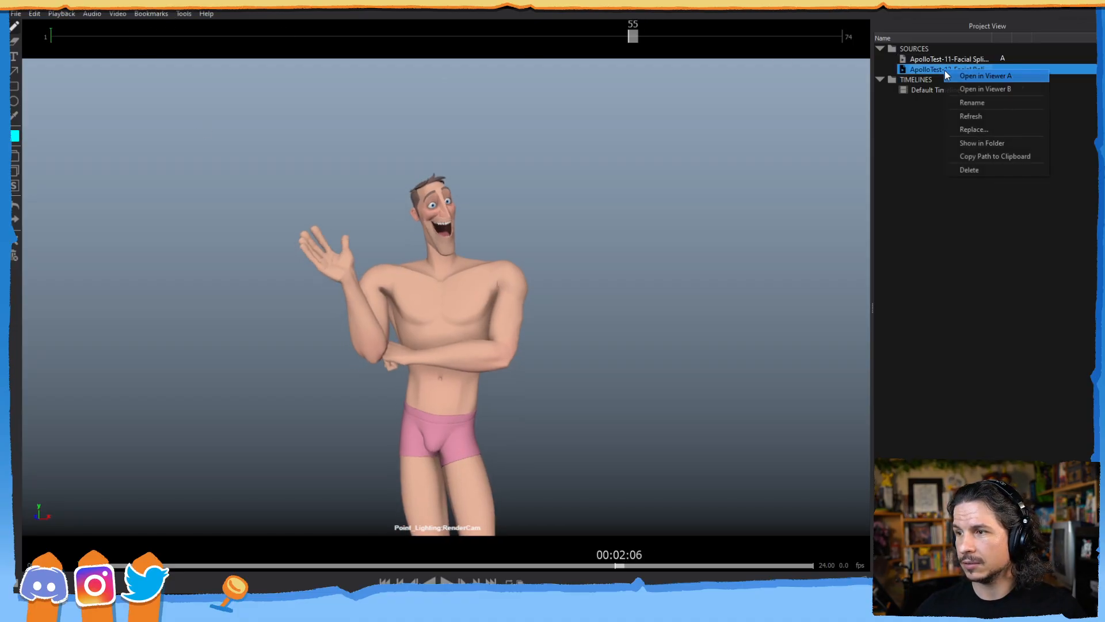
left_click(989, 90)
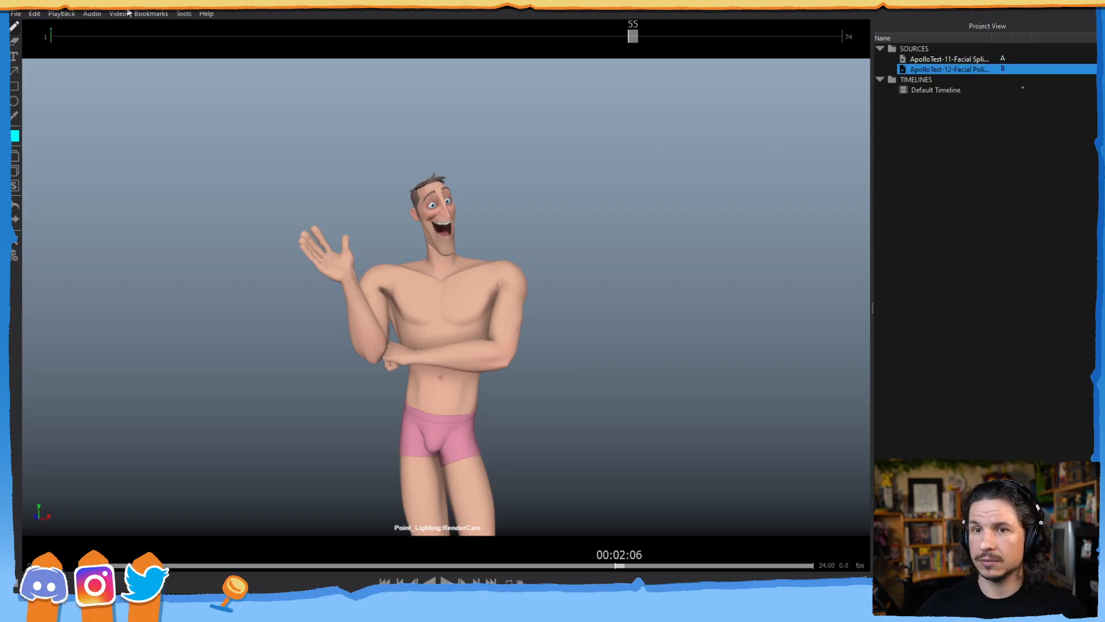
left_click(185, 14)
mouse_move(136, 15)
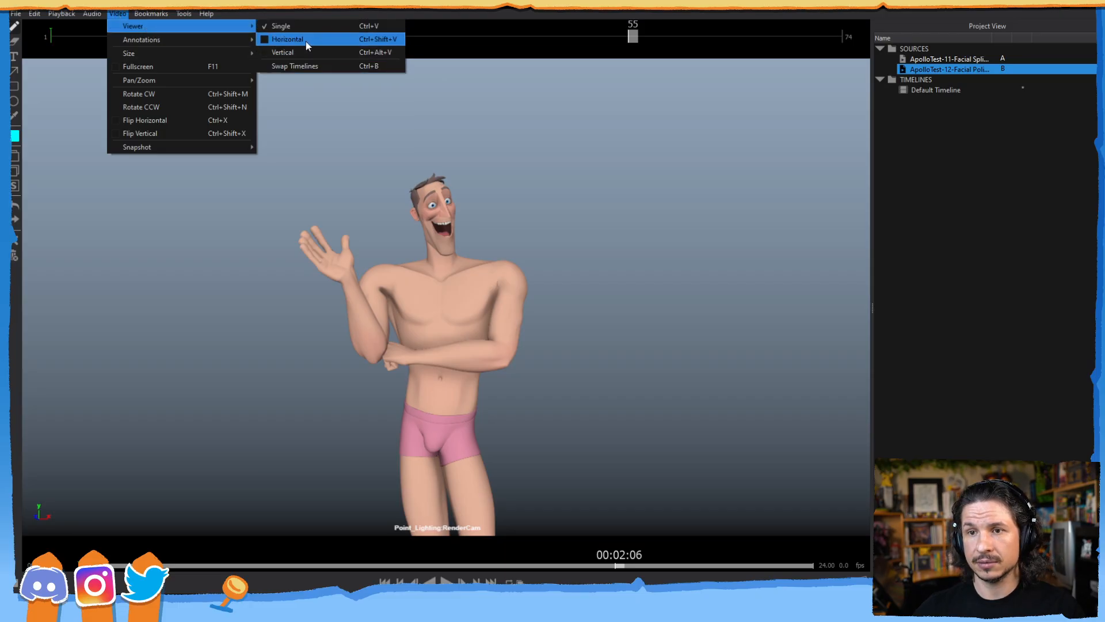
left_click(308, 38)
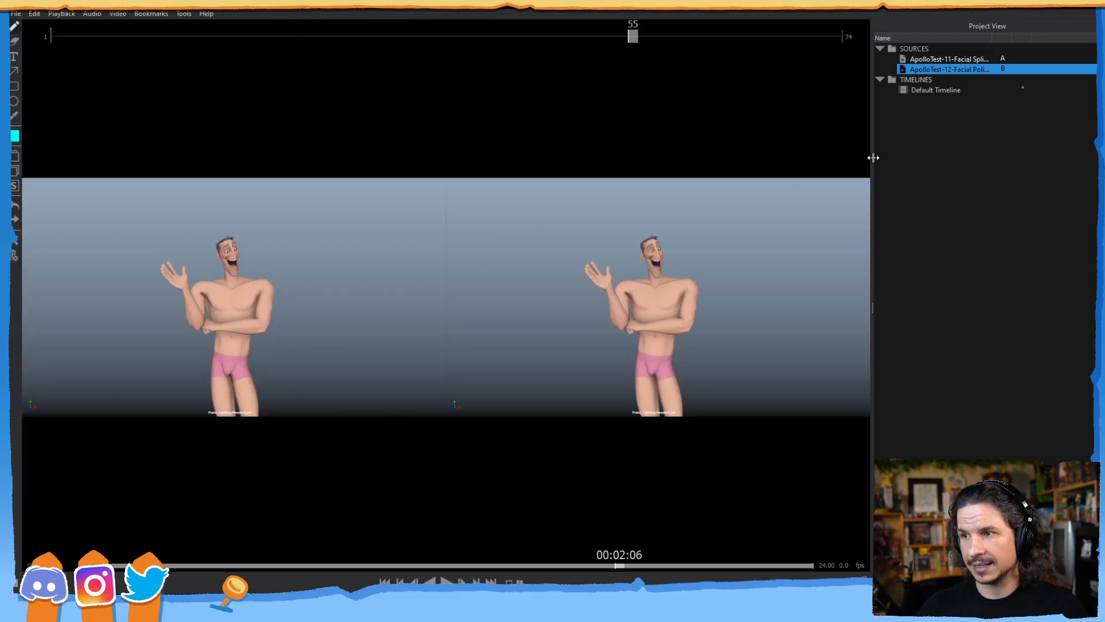
- Change the two-playblast comparison to the vertical viewer layout
left_click(116, 14)
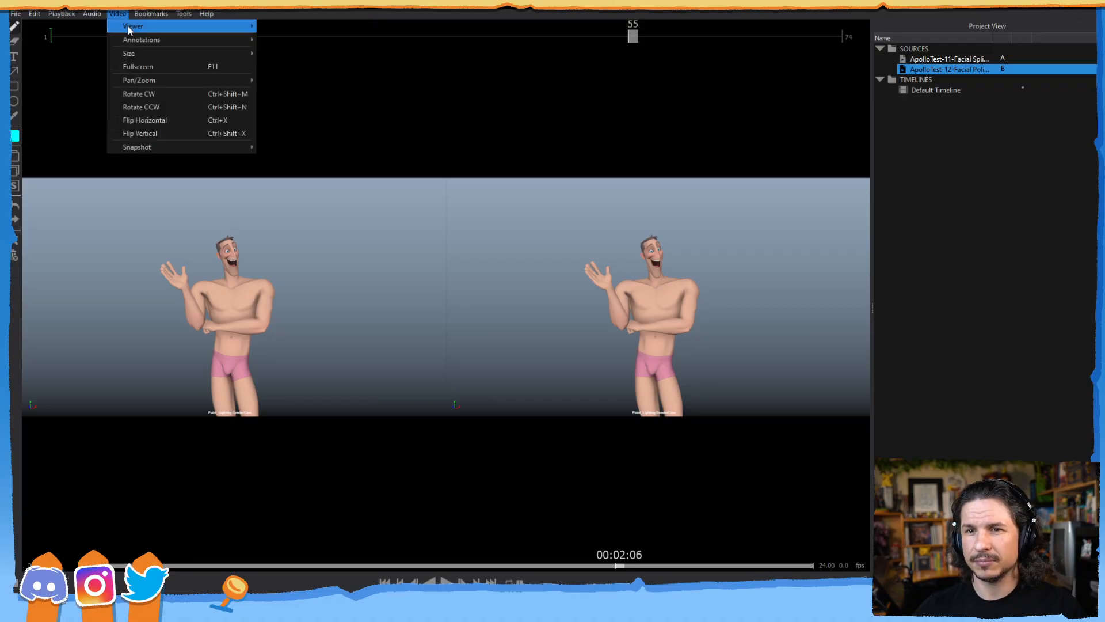
mouse_move(195, 28)
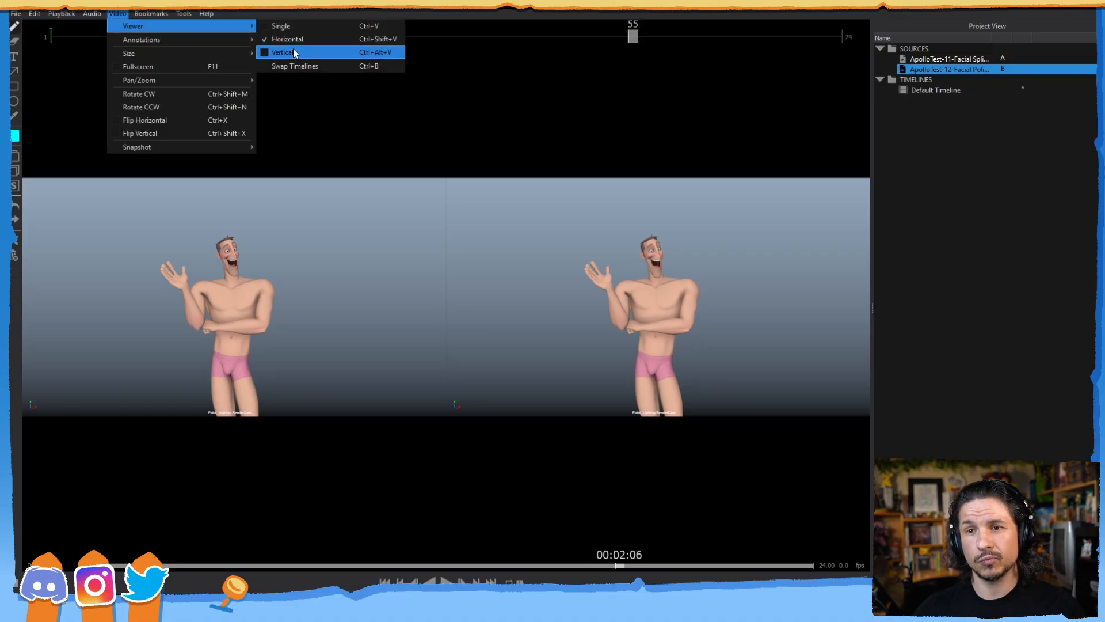
left_click(291, 52)
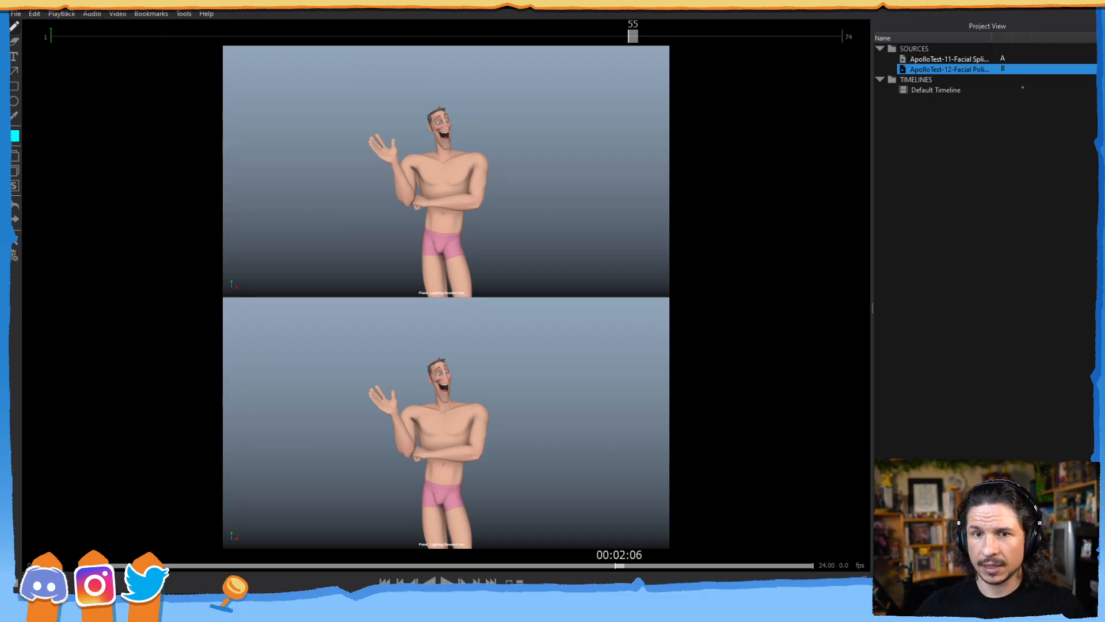
- Try to toggle pan and zoom on the stacked playblast comparison and move in on the character
left_click(62, 13)
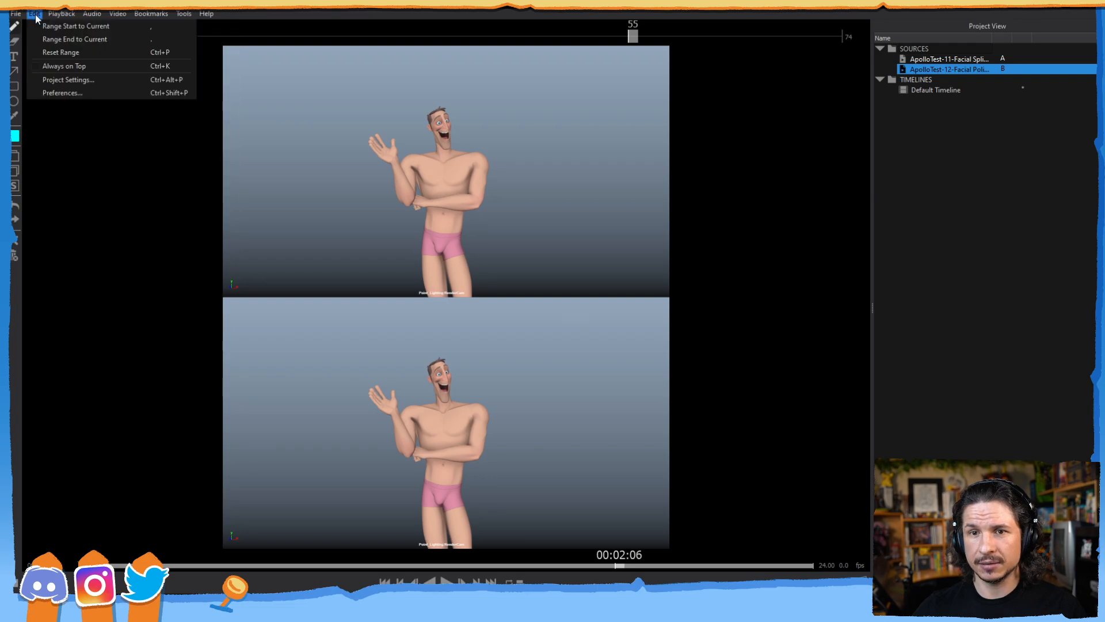
mouse_move(90, 19)
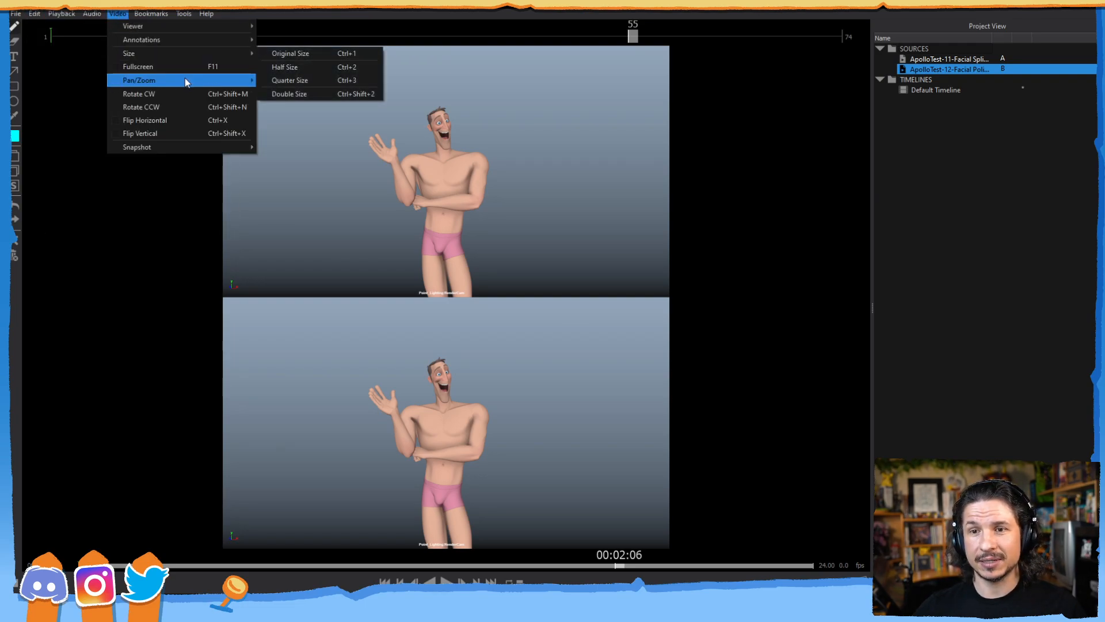
mouse_move(185, 79)
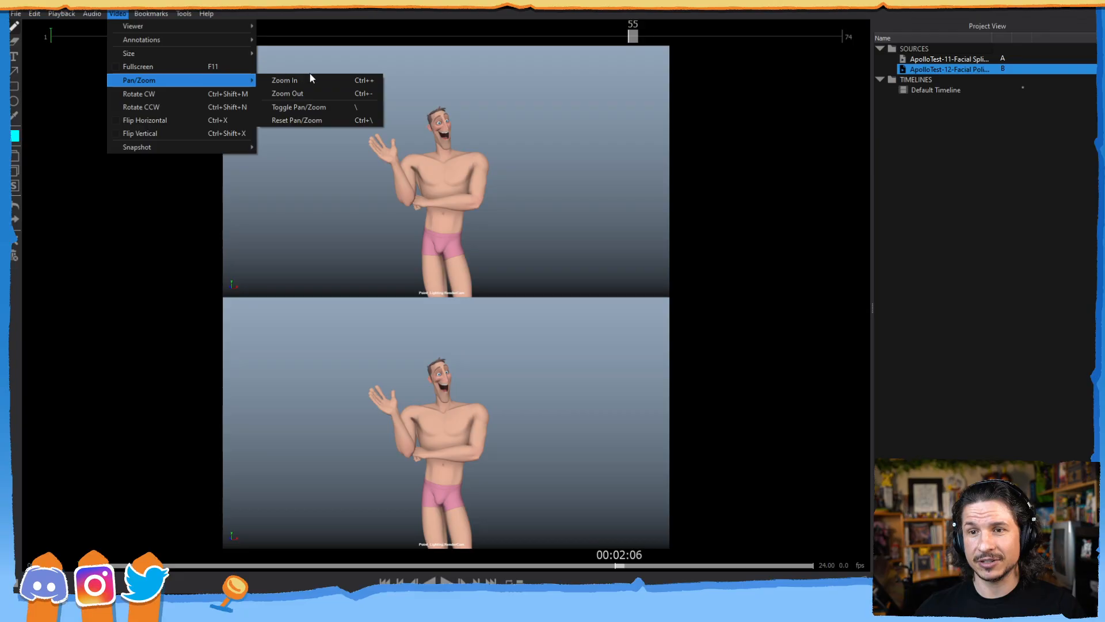
left_click(332, 110)
left_click_drag(312, 83, 429, 148)
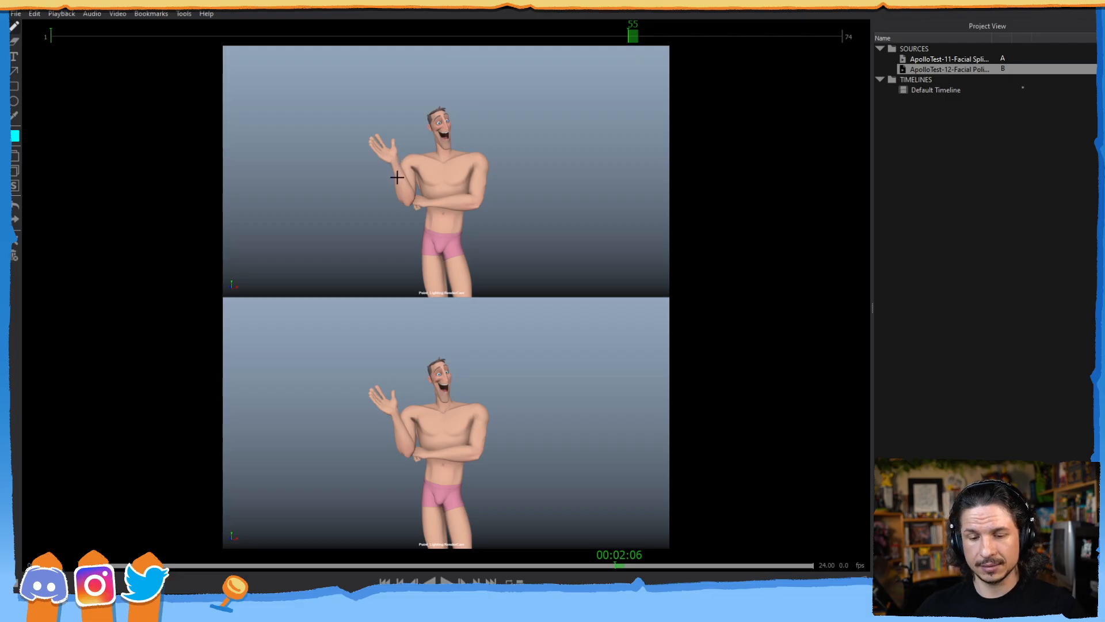
right_click(480, 163)
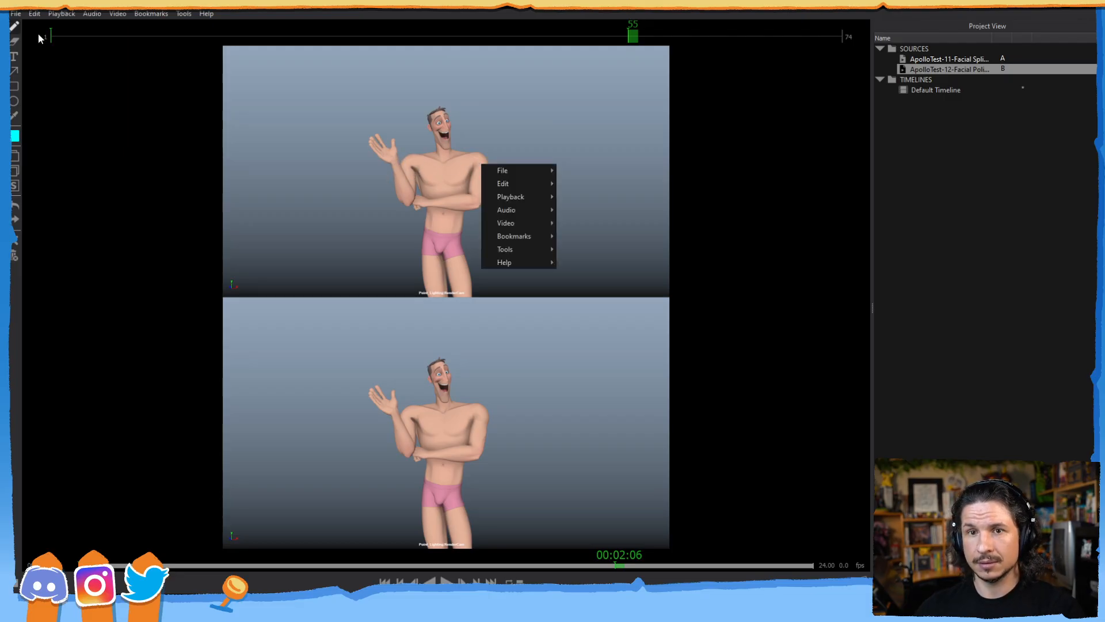
left_click(145, 149)
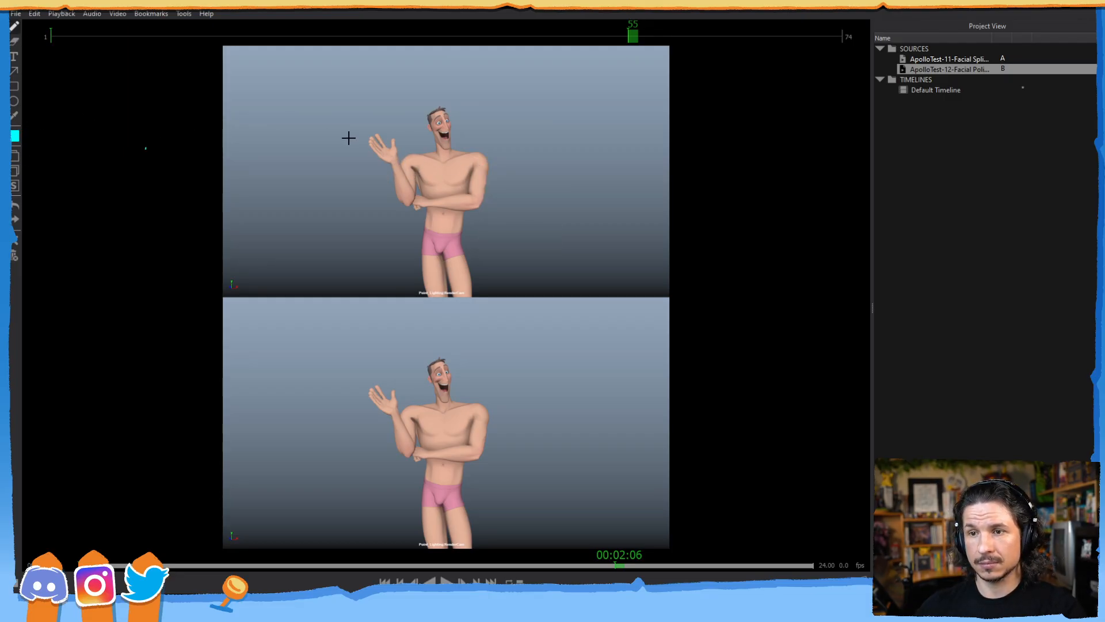
- Zoom in on the vertically stacked ApolloTest-11 and ApolloTest-12 playblasts
left_click(118, 13)
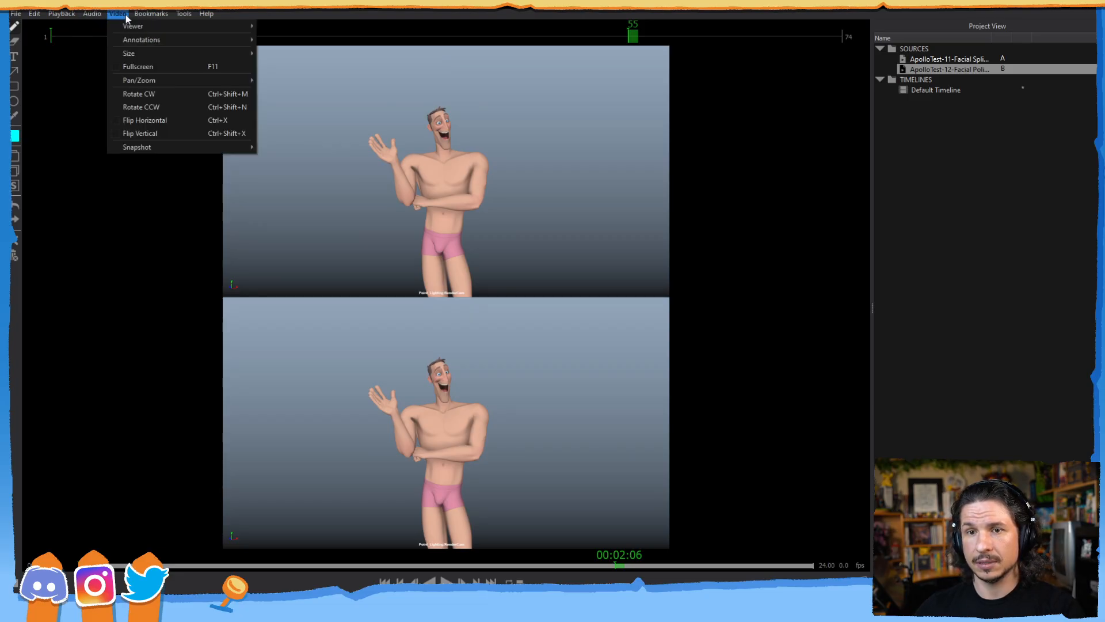
mouse_move(145, 82)
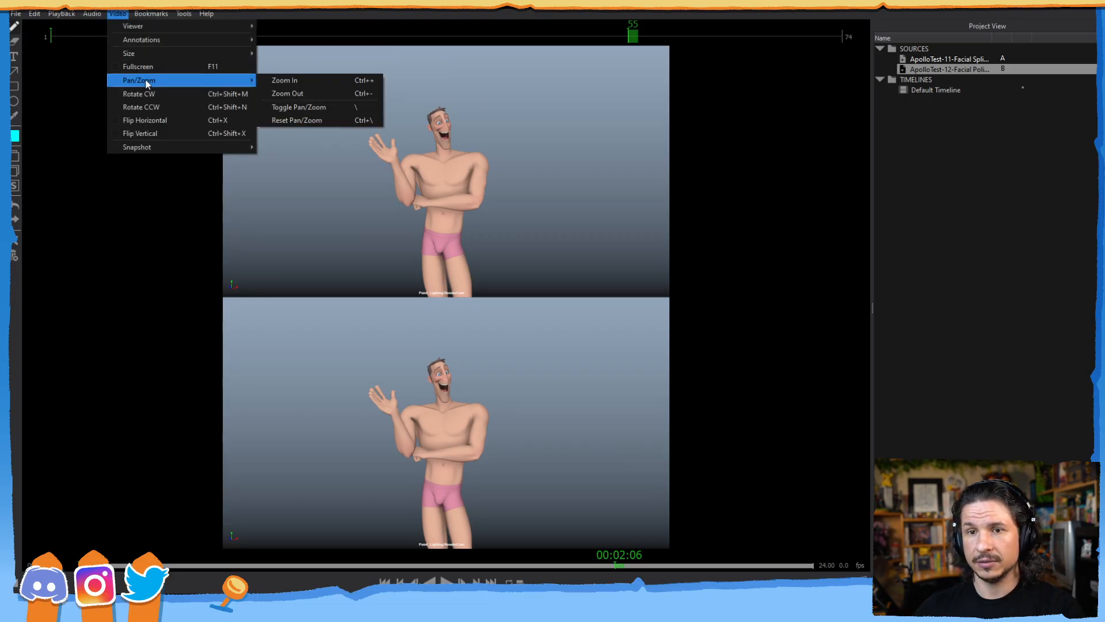
left_click(320, 84)
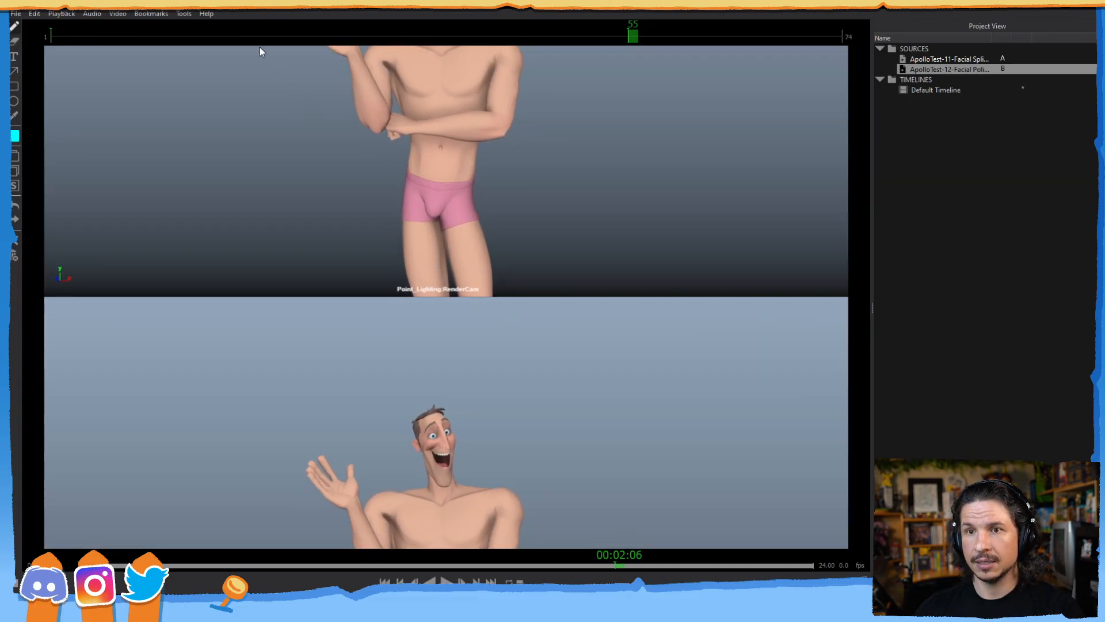
- Toggle pan/zoom off and on for the stacked comparison, and try to reposition the magnified view
left_click(117, 13)
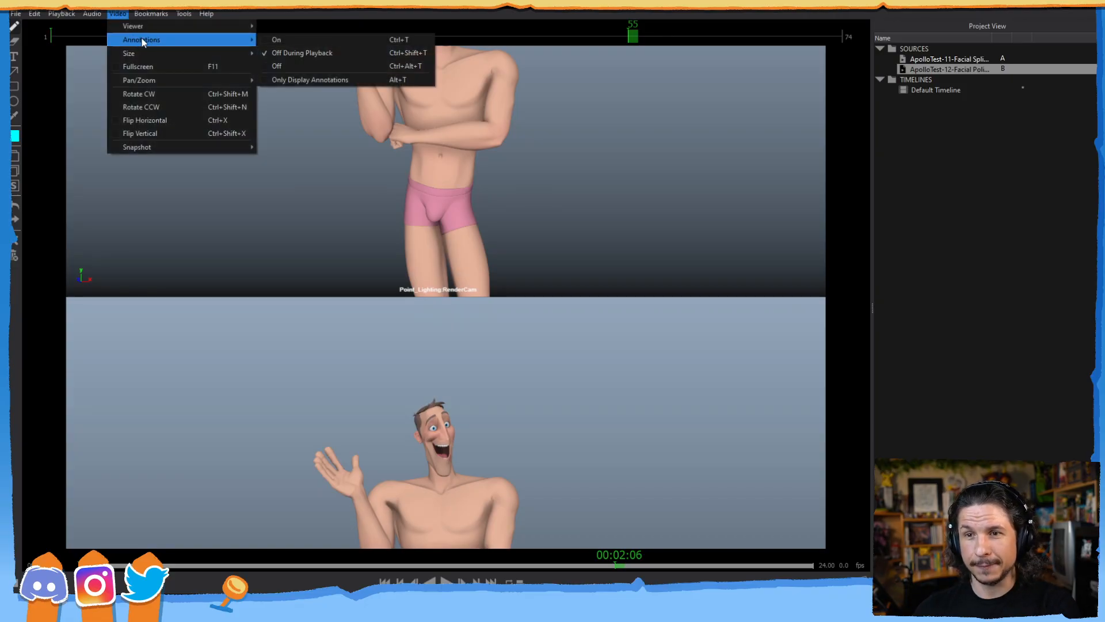
mouse_move(157, 17)
mouse_move(117, 13)
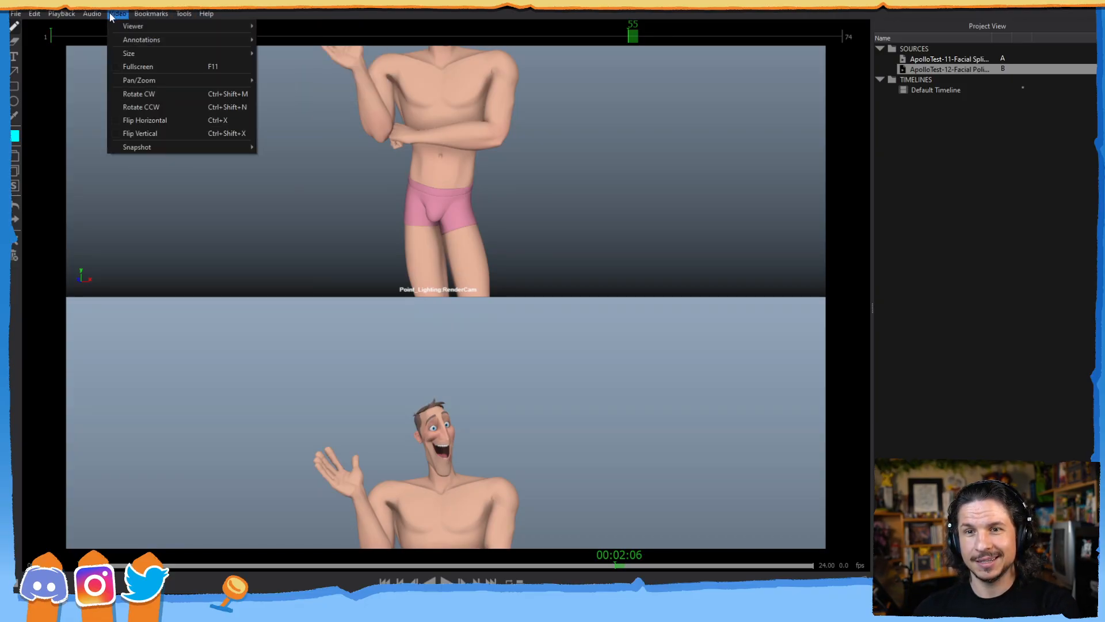
mouse_move(142, 80)
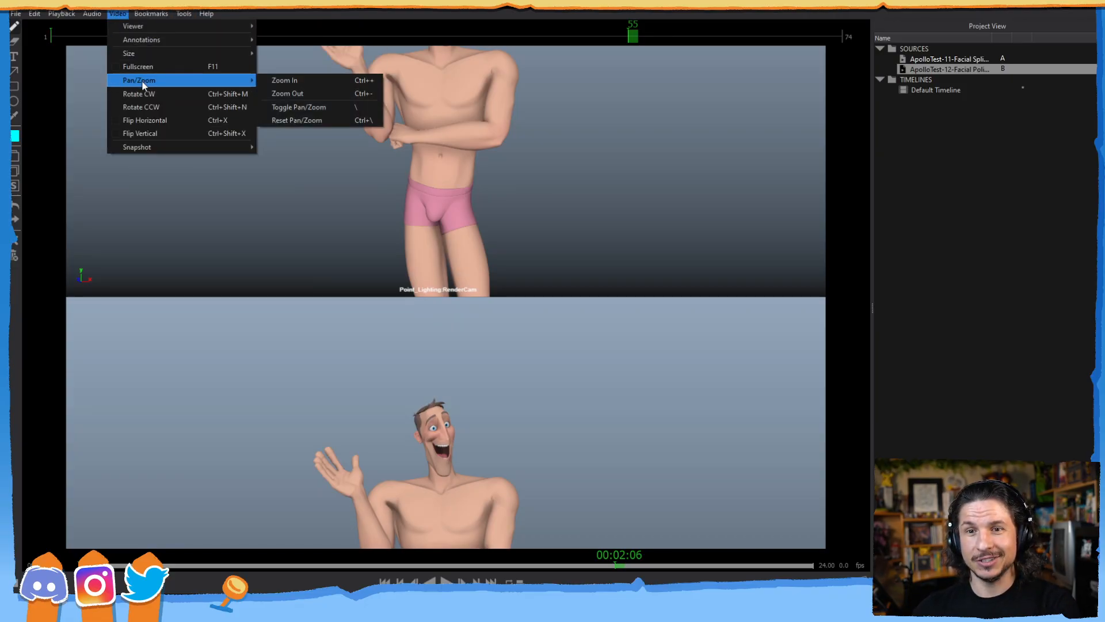
left_click(303, 107)
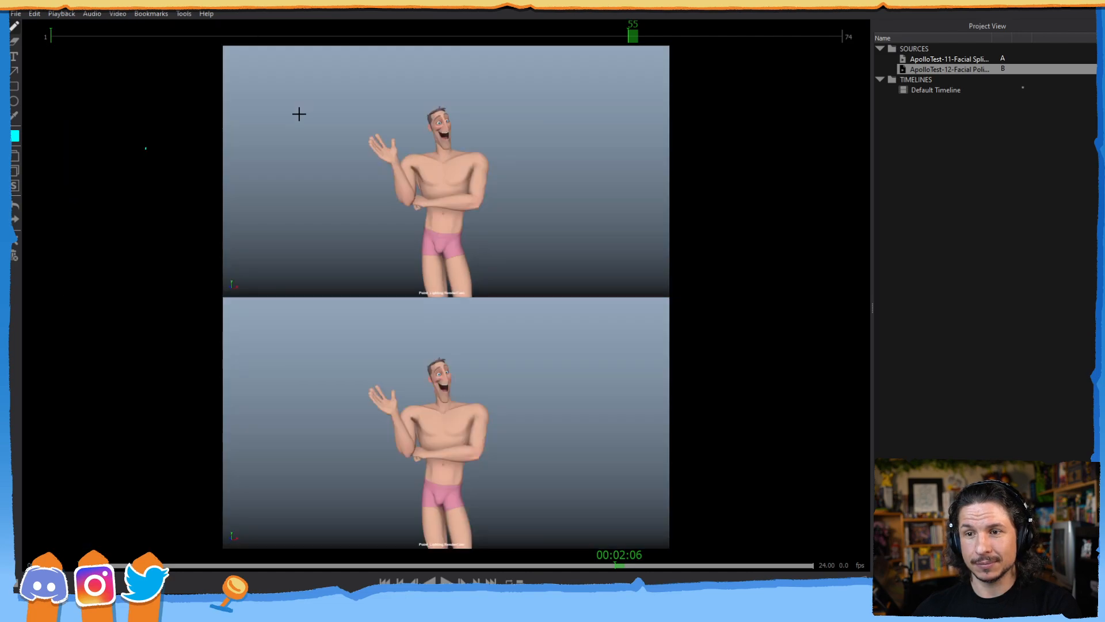
key("backslash")
key("backslash")
key("backslash")
key("backslash")
key("backslash")
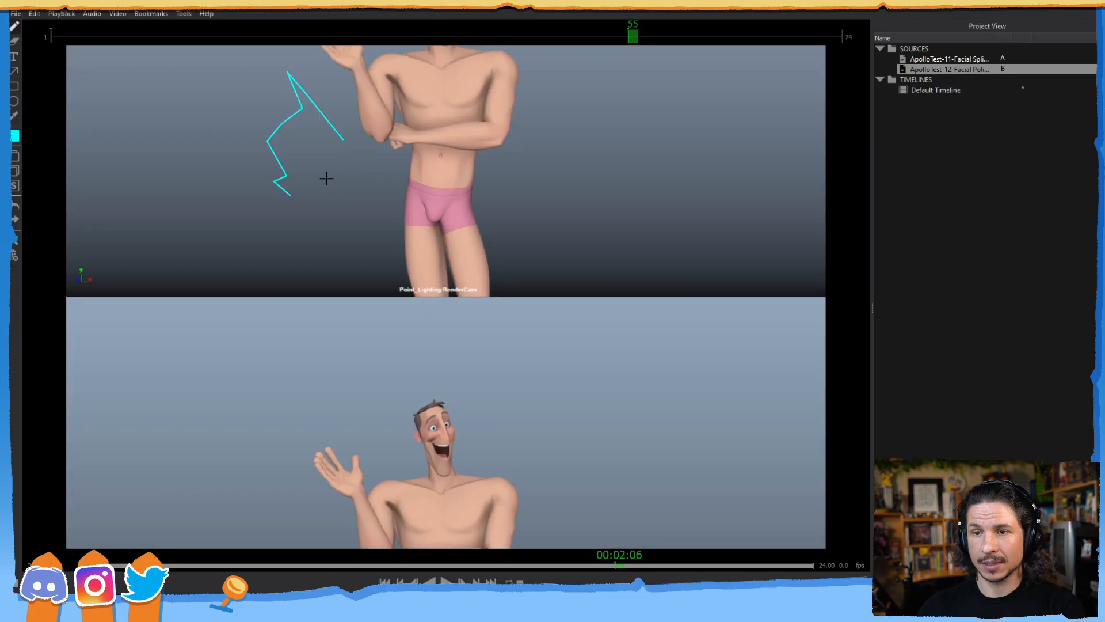
- Clear the stray annotation on frame 55, then display the handwritten notes overlay and hide it again
left_click(12, 260)
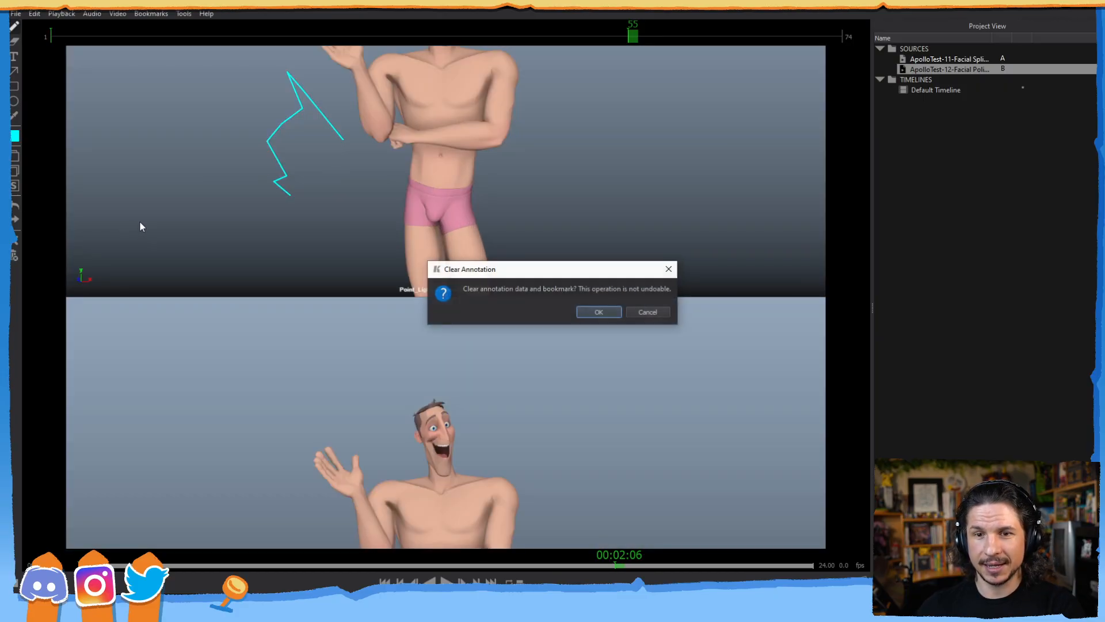
left_click(599, 312)
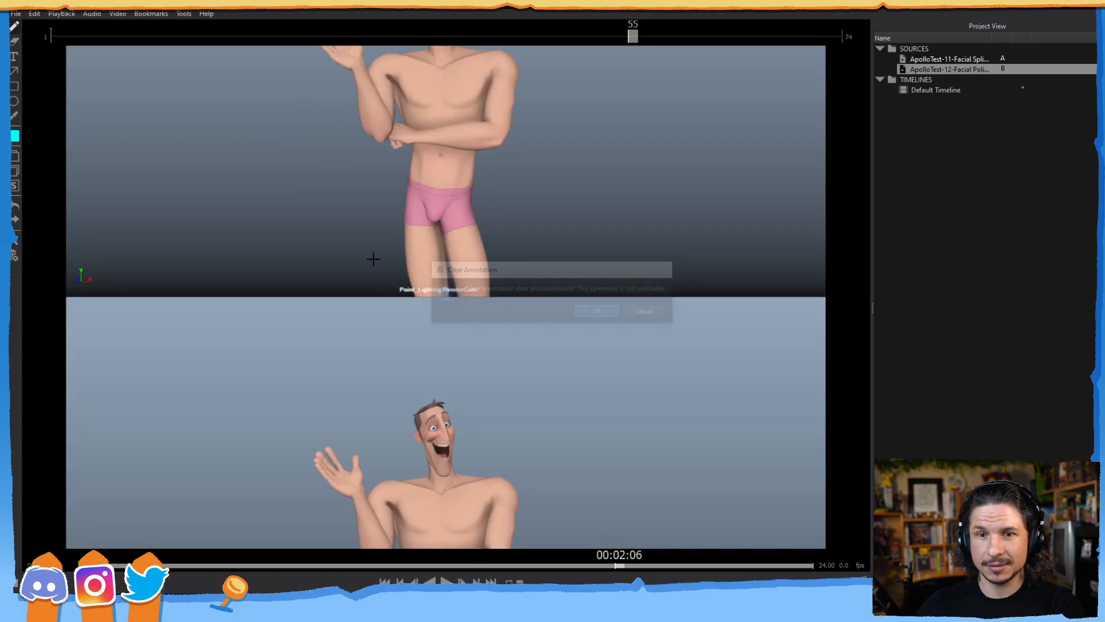
left_click(14, 186)
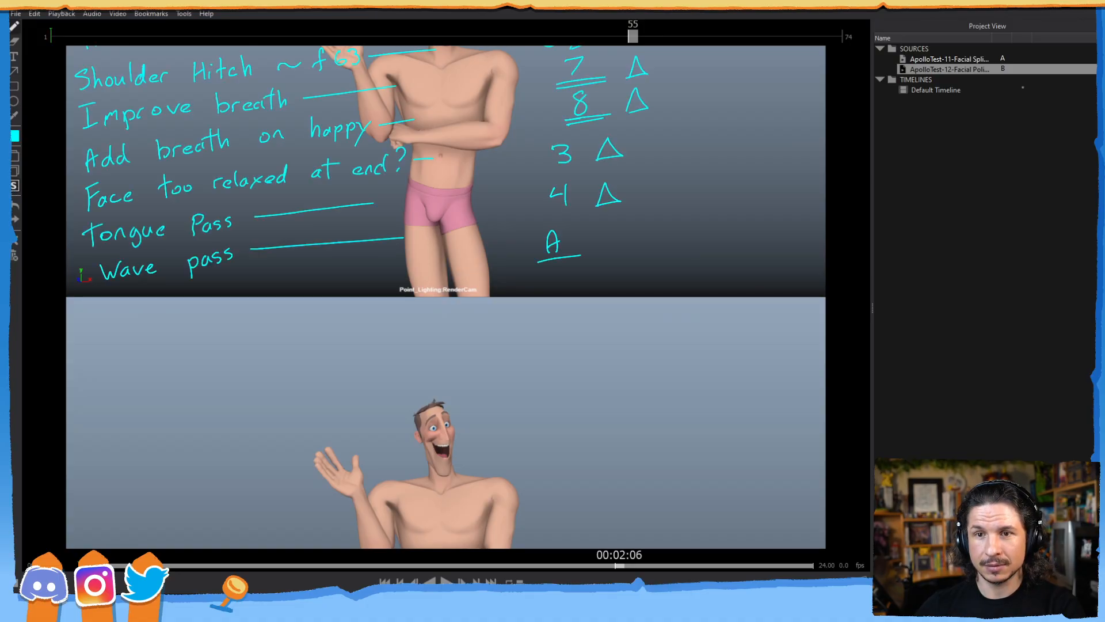
left_click(12, 186)
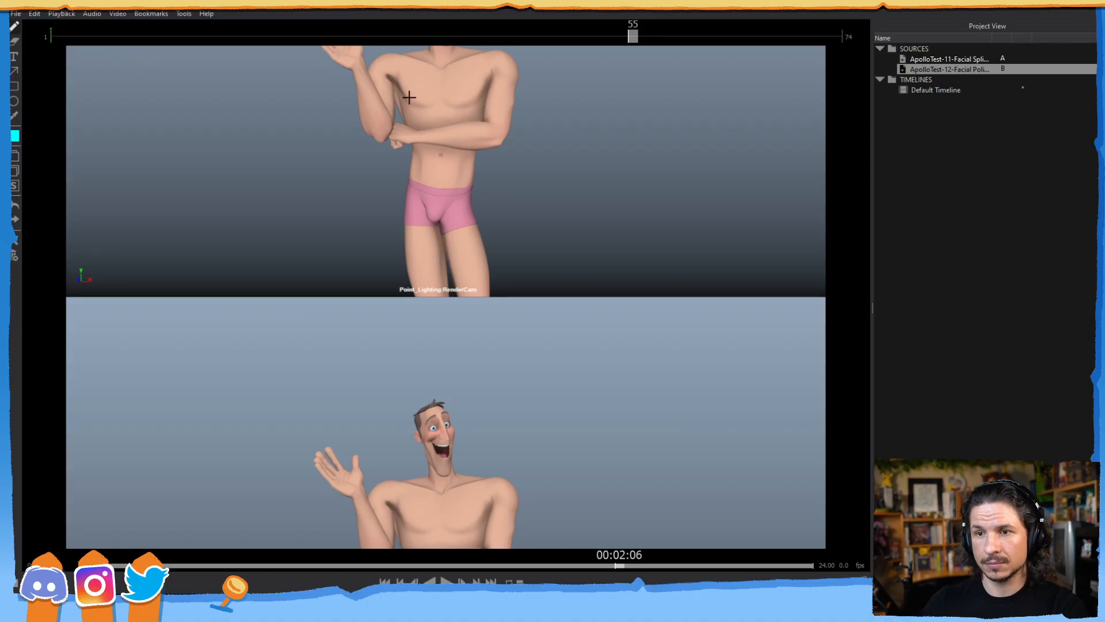
- Try to reposition the magnified comparison around the character's face and step back to frame 54
right_click(171, 265)
left_click(275, 184)
key("f")
key("f")
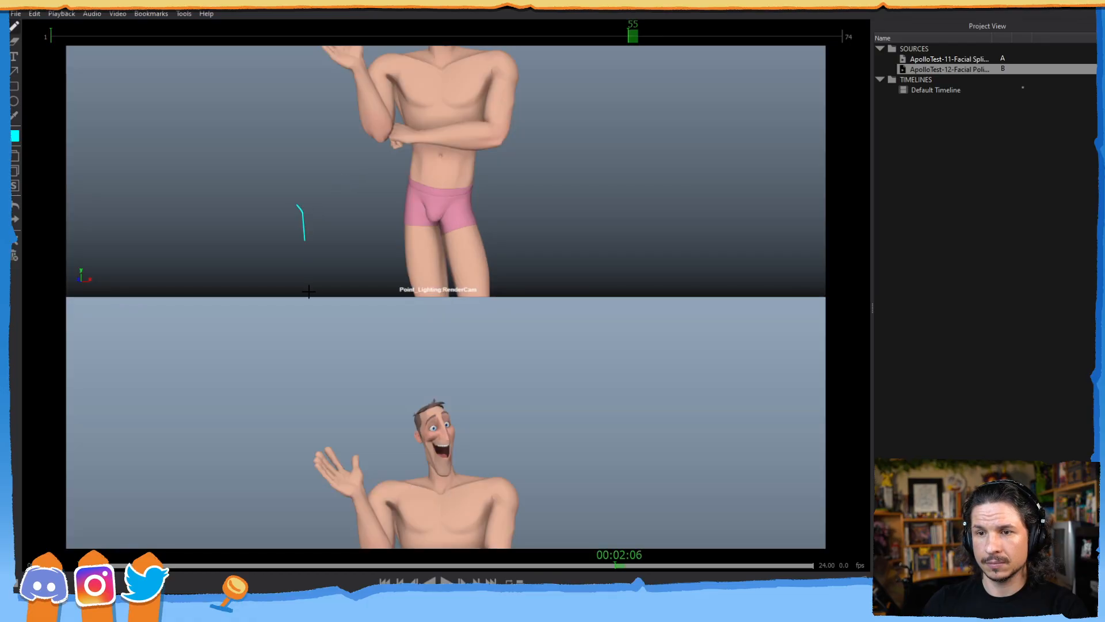
key("d")
key("Left")
right_click(303, 202)
left_click(369, 168)
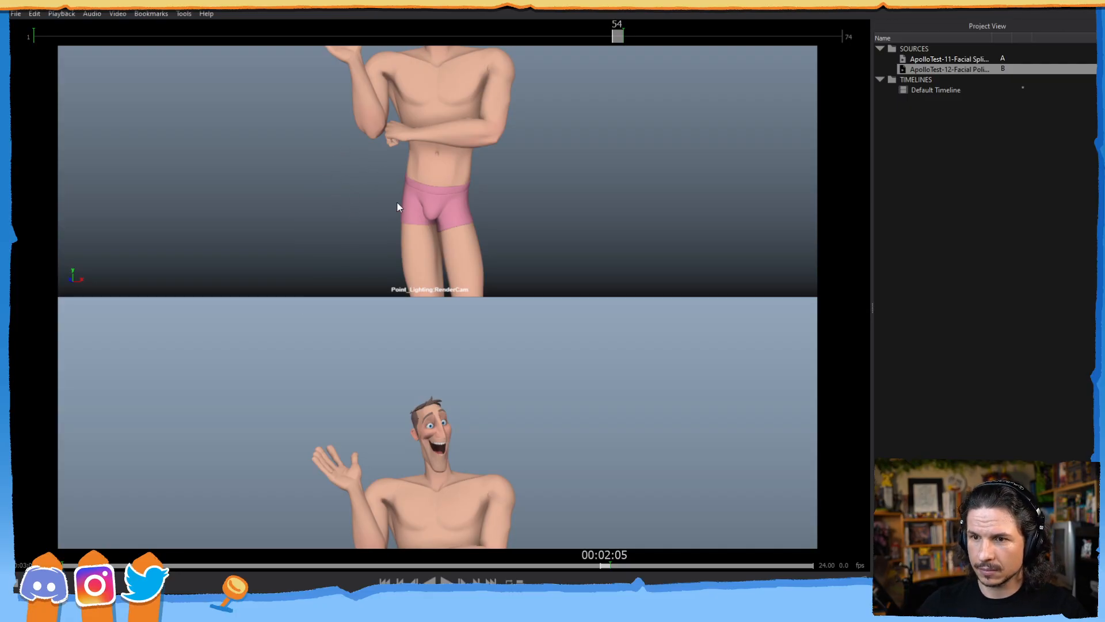
right_click(388, 377)
mouse_move(434, 436)
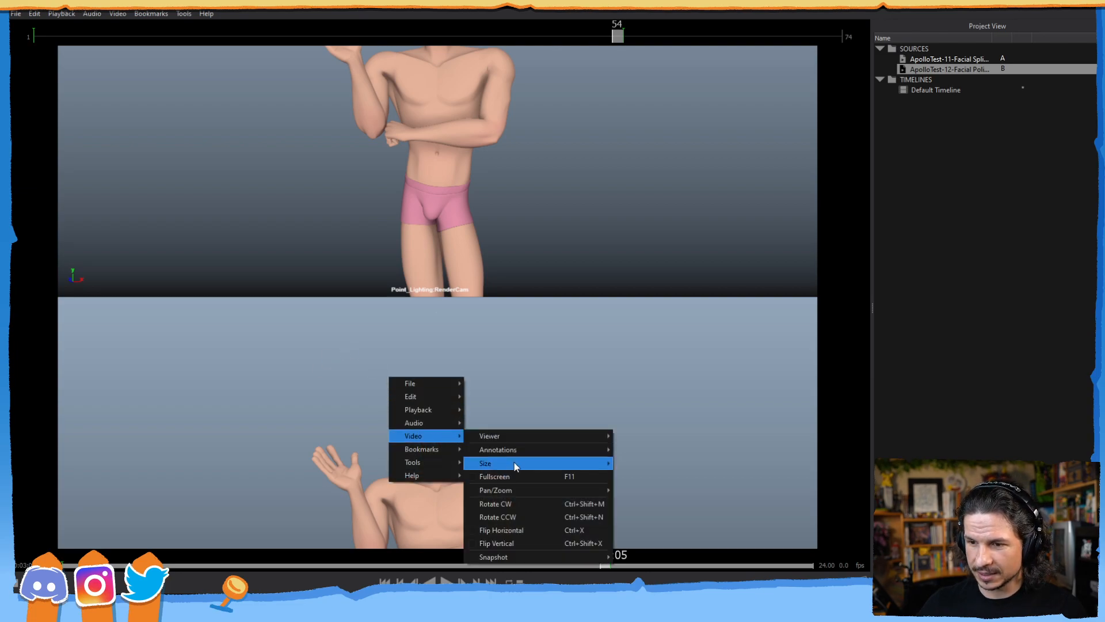
mouse_move(514, 491)
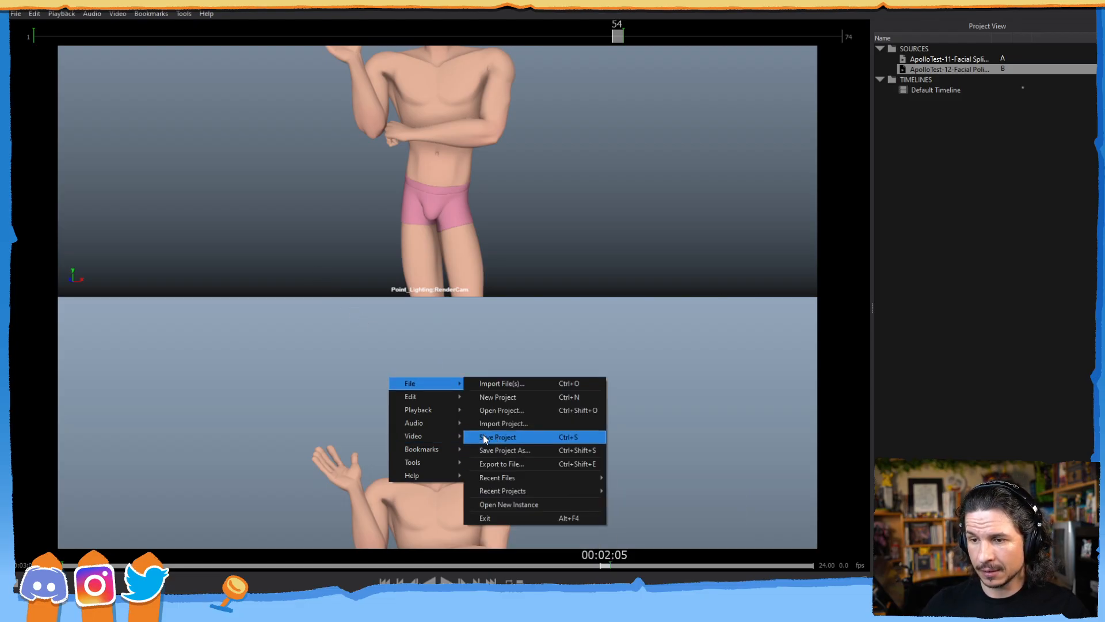
mouse_move(438, 409)
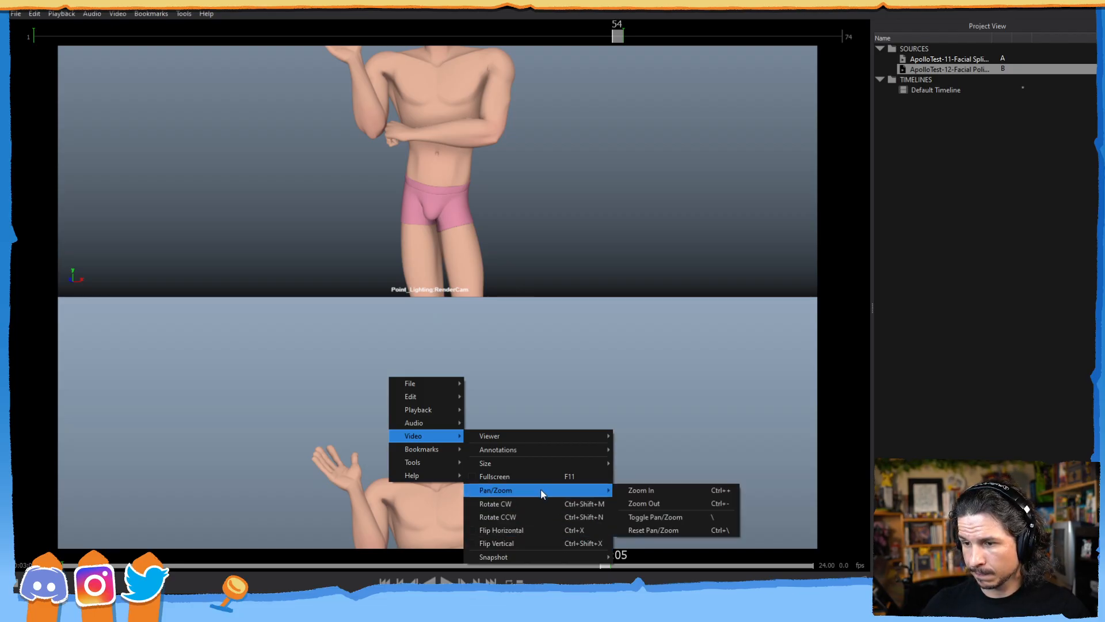
mouse_move(539, 459)
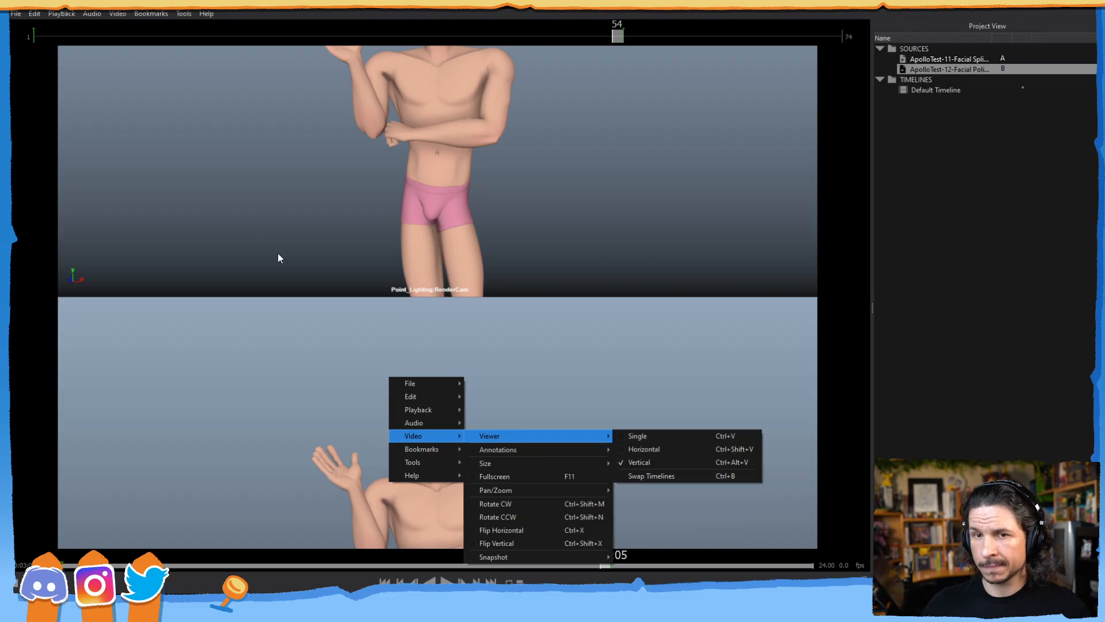
left_click(35, 157)
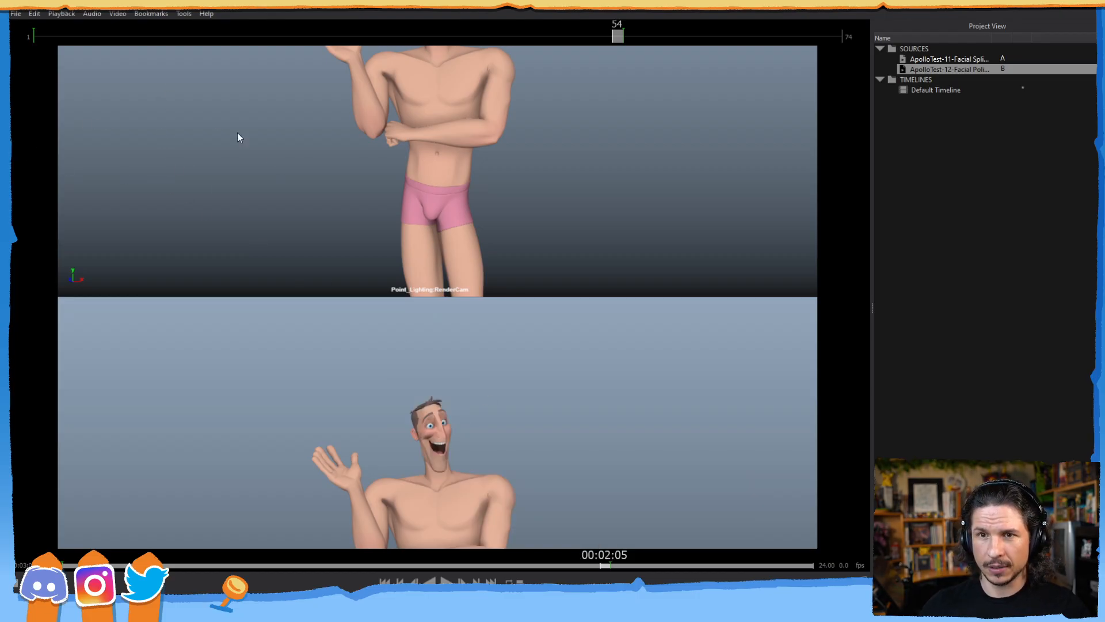
- Compare the facial poses of the two stacked playblasts around frames 61 and 62 and around frames 35 and 36
scroll(138, 71, "down", 3)
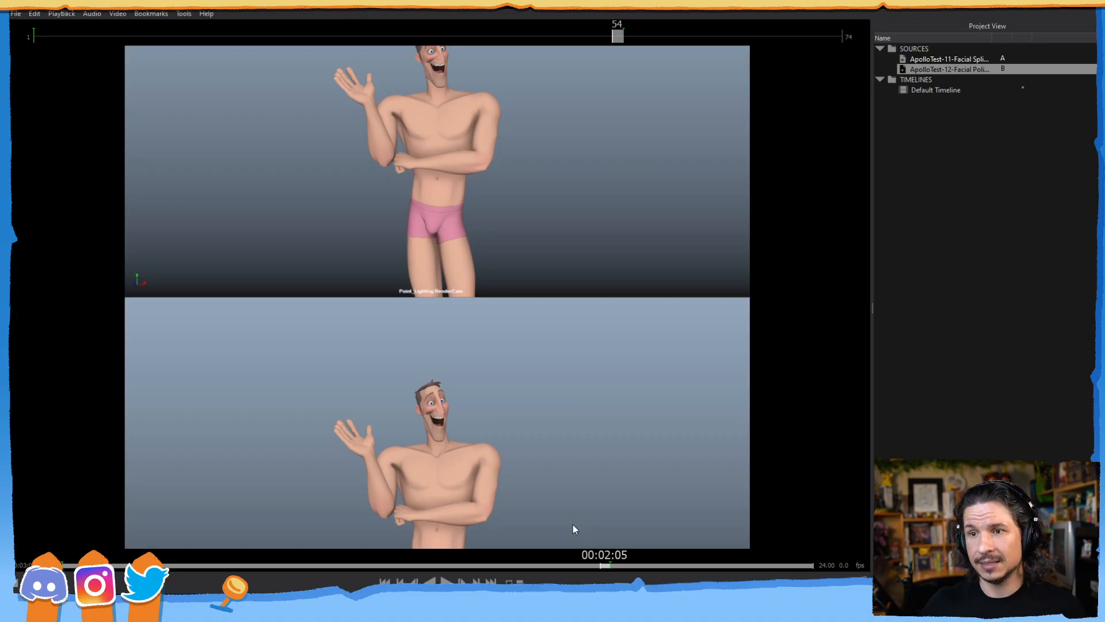
mouse_move(618, 564)
left_mouse_down()
mouse_move(724, 563)
mouse_move(665, 549)
mouse_move(732, 526)
mouse_move(661, 533)
mouse_move(717, 527)
mouse_move(655, 498)
left_mouse_up()
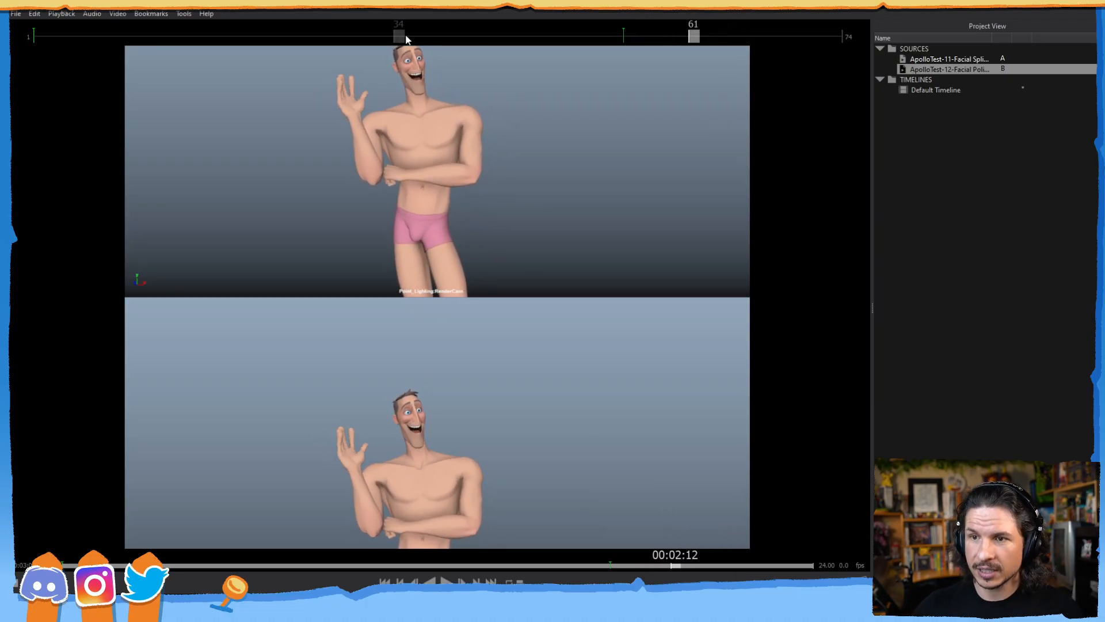
left_click_drag(683, 543, 702, 523)
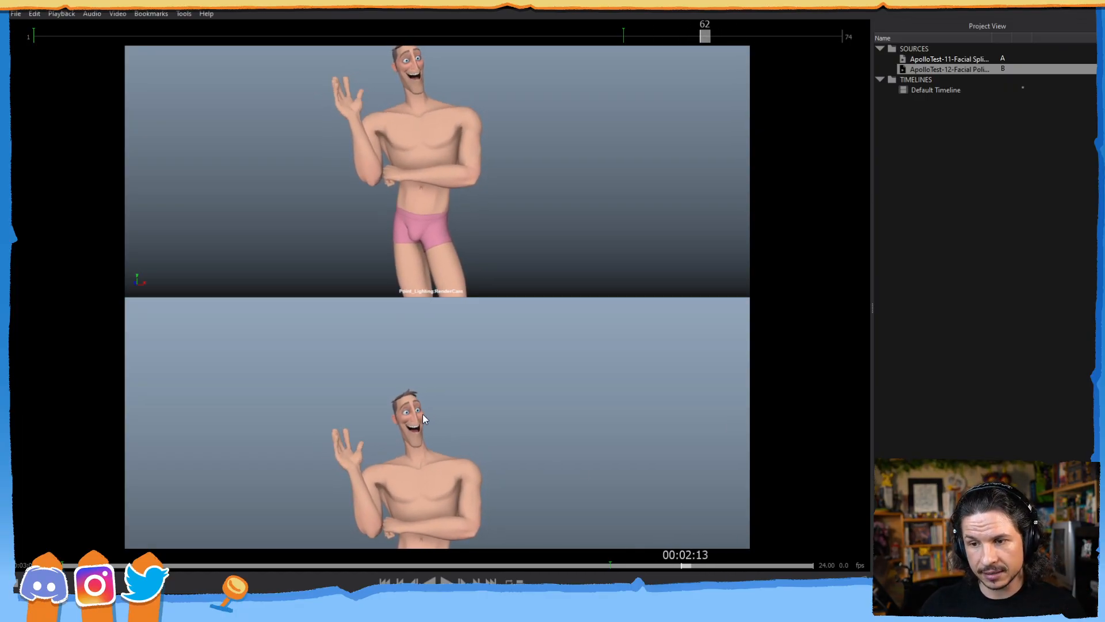
left_click_drag(691, 569, 273, 531)
left_click_drag(348, 524, 458, 447)
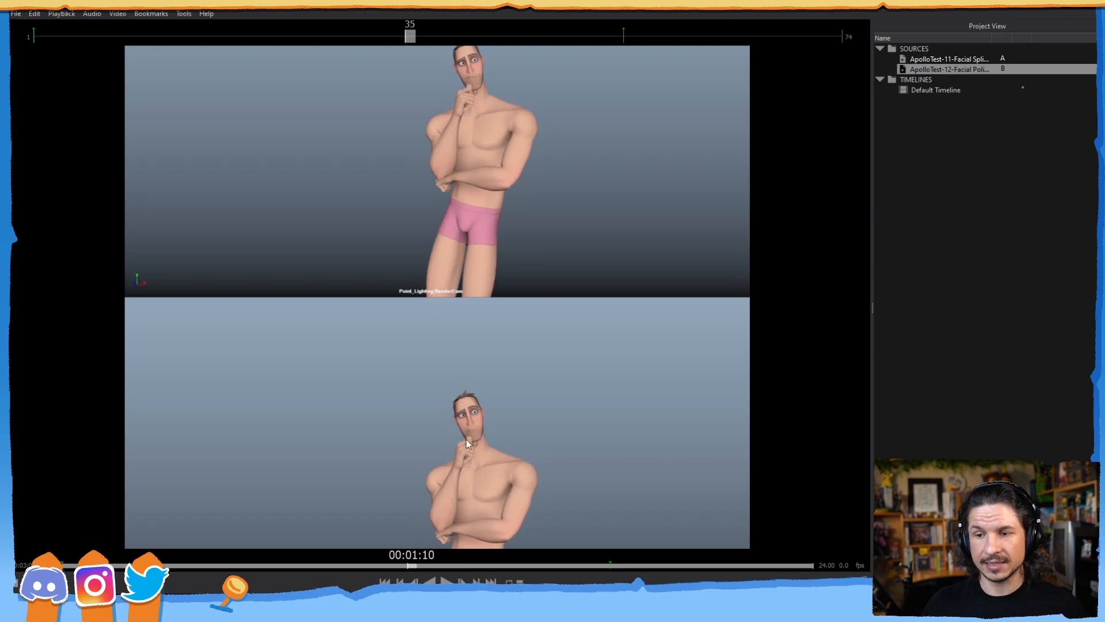
left_click(382, 566)
left_click_drag(382, 567, 418, 524)
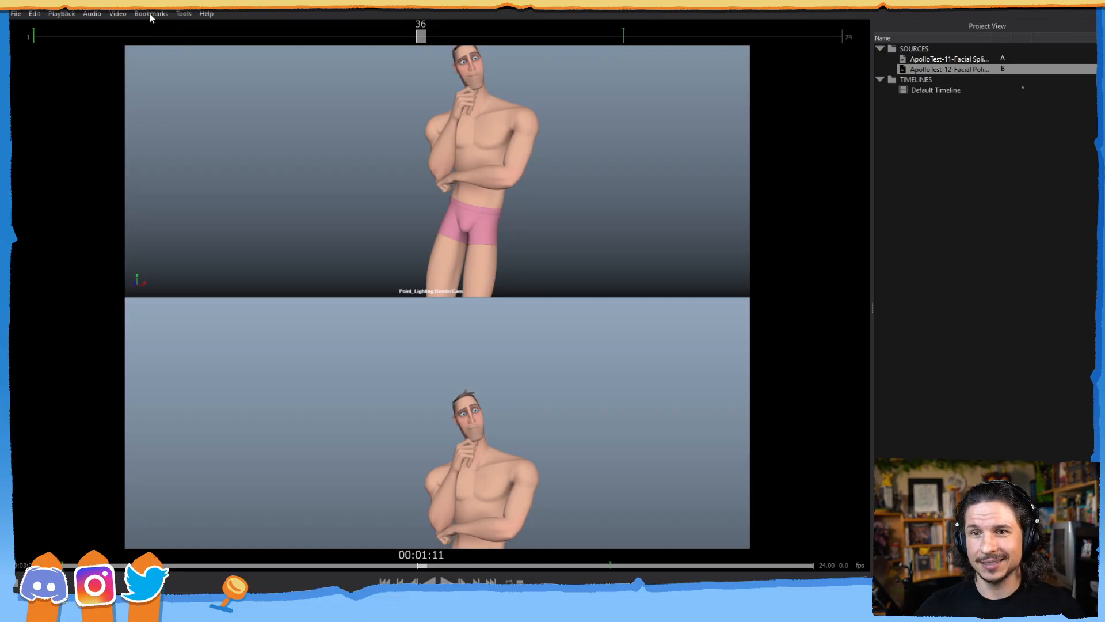
- Switch to the single viewer layout and load ApolloTest-12 into viewer A
left_click(184, 14)
mouse_move(136, 29)
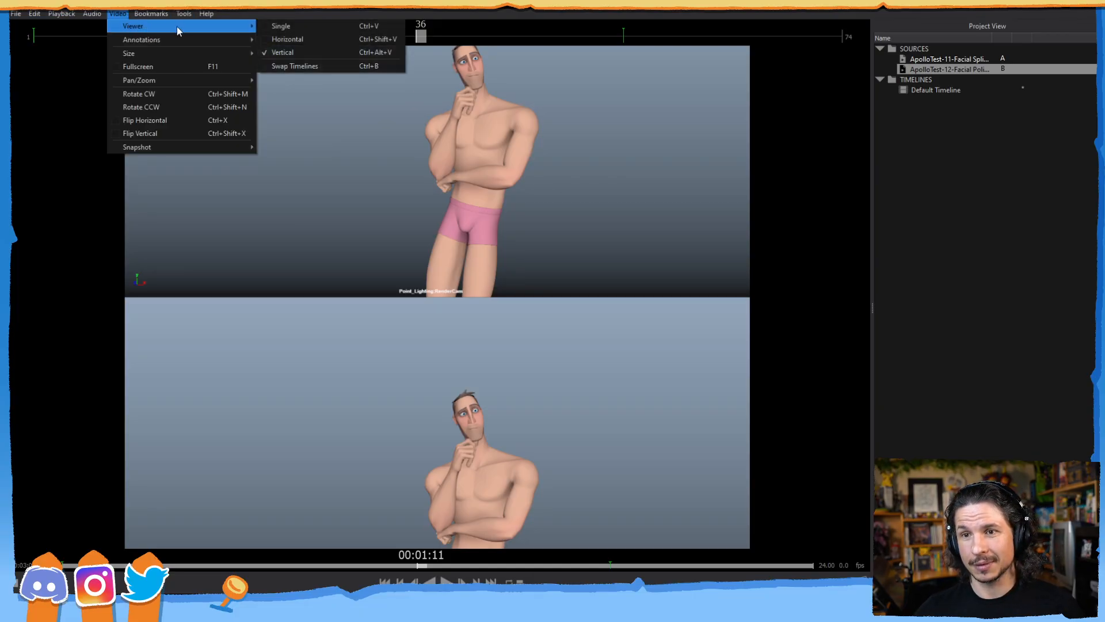
left_click(288, 25)
double_click(944, 68)
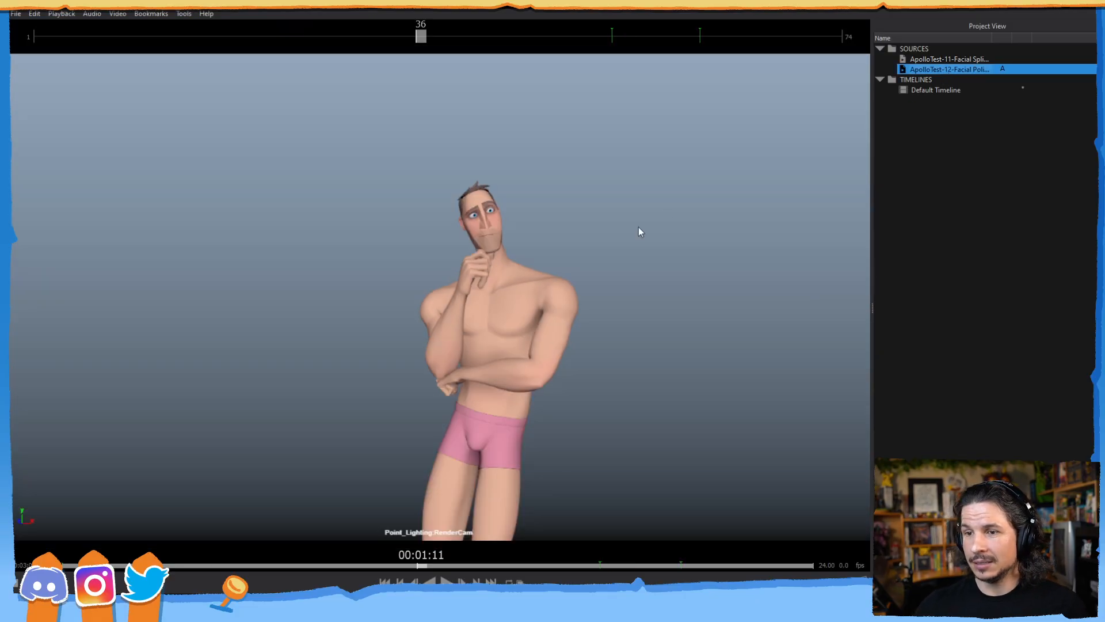
- Review ApolloTest-12 by scrubbing through the expression change and happy pose and playing back the shot
left_click_drag(424, 565, 747, 486)
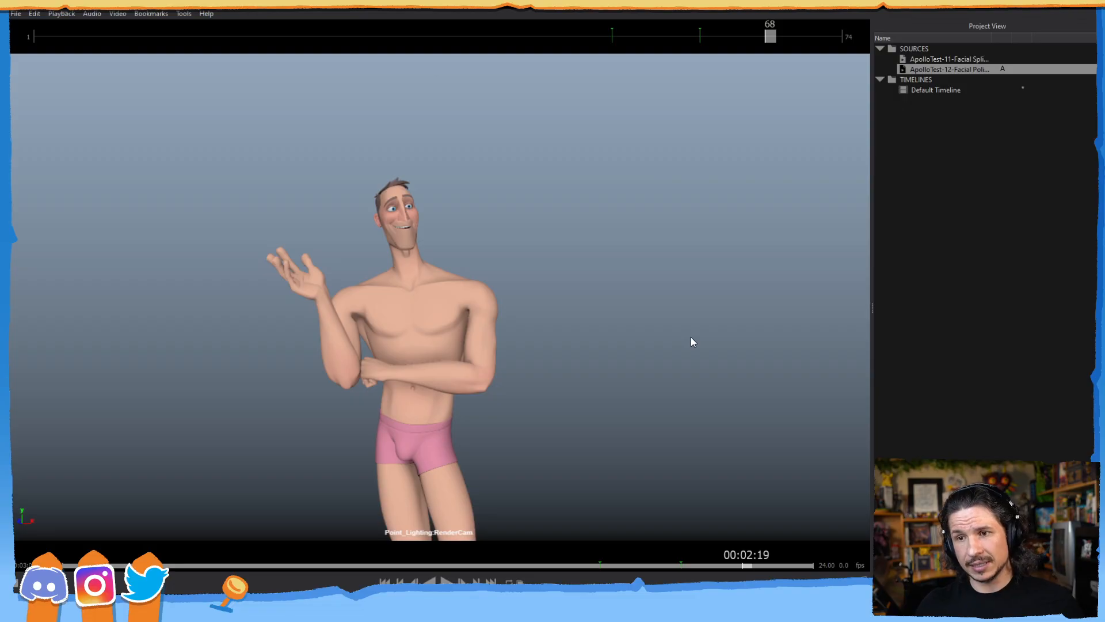
left_click(447, 579)
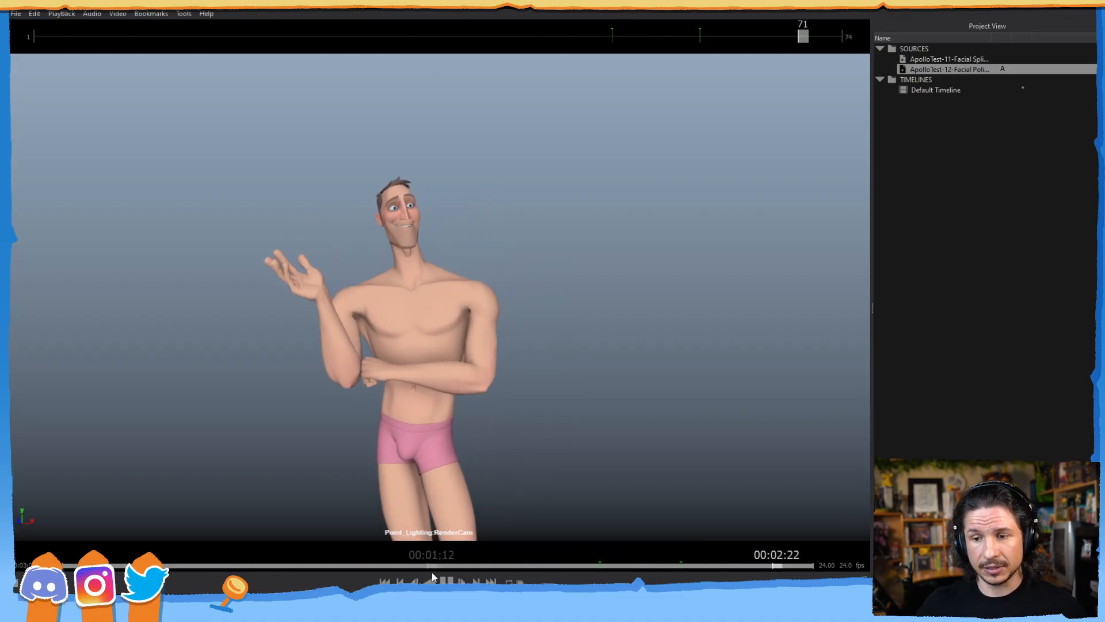
key("space")
left_click_drag(193, 550, 481, 509)
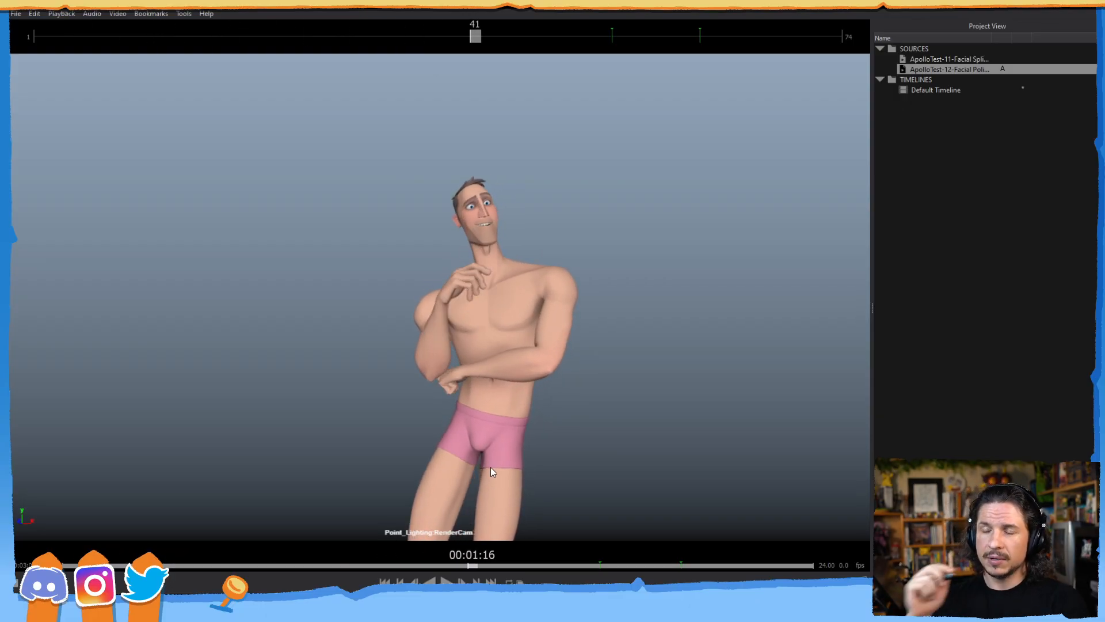
left_click_drag(220, 544, 653, 478)
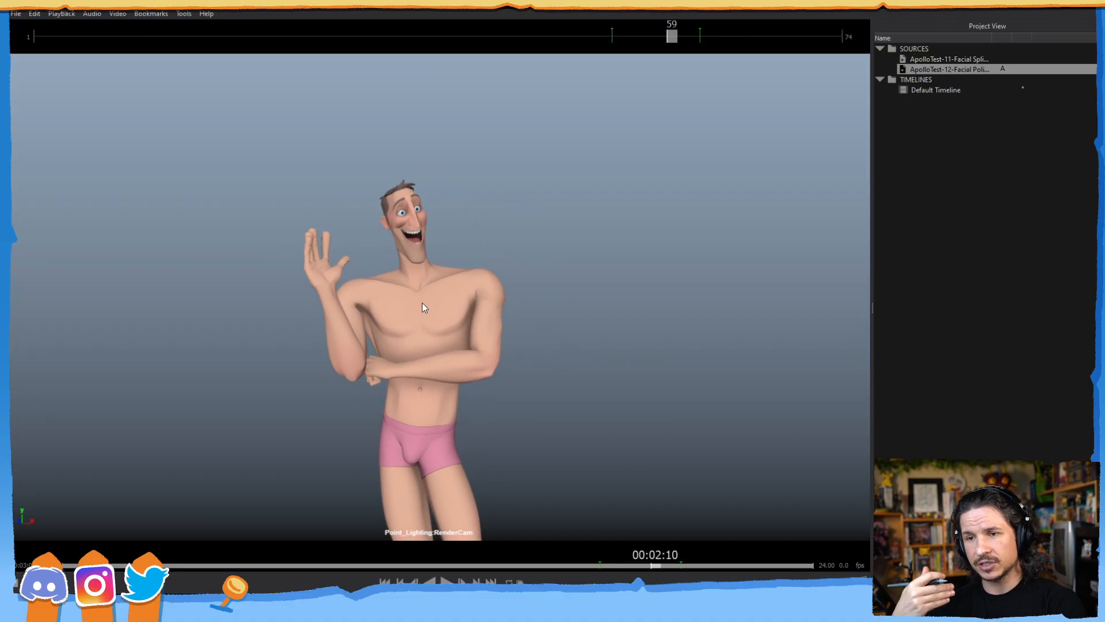
left_click(446, 581)
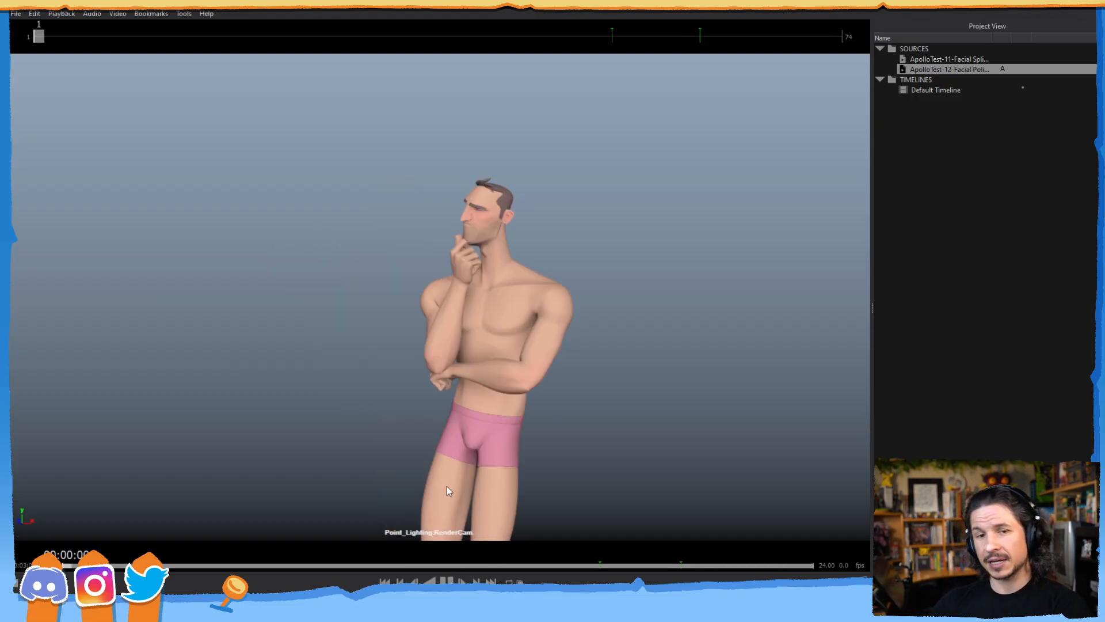